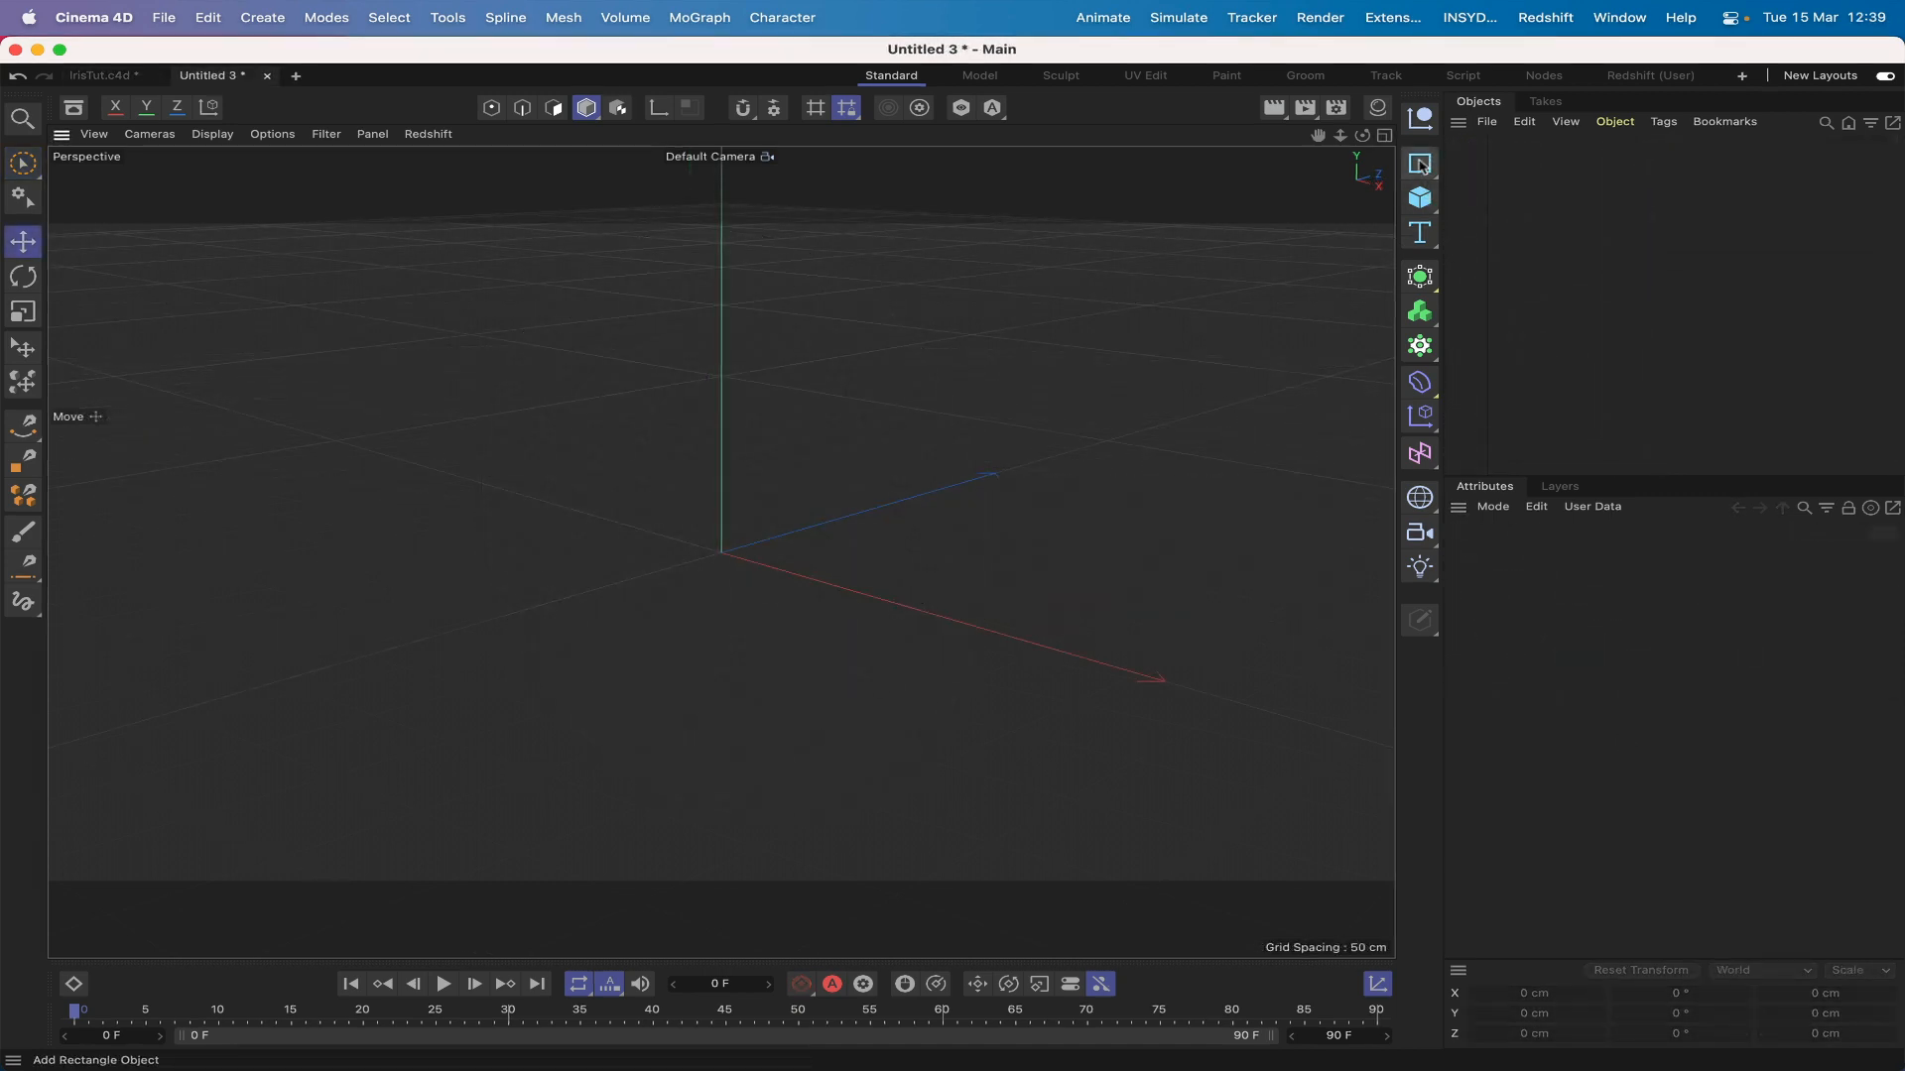
Step: Add a six-sided n-Side spline and set its radius to 100 cm
{"action": "left_click", "coordinate": [1420, 165]}
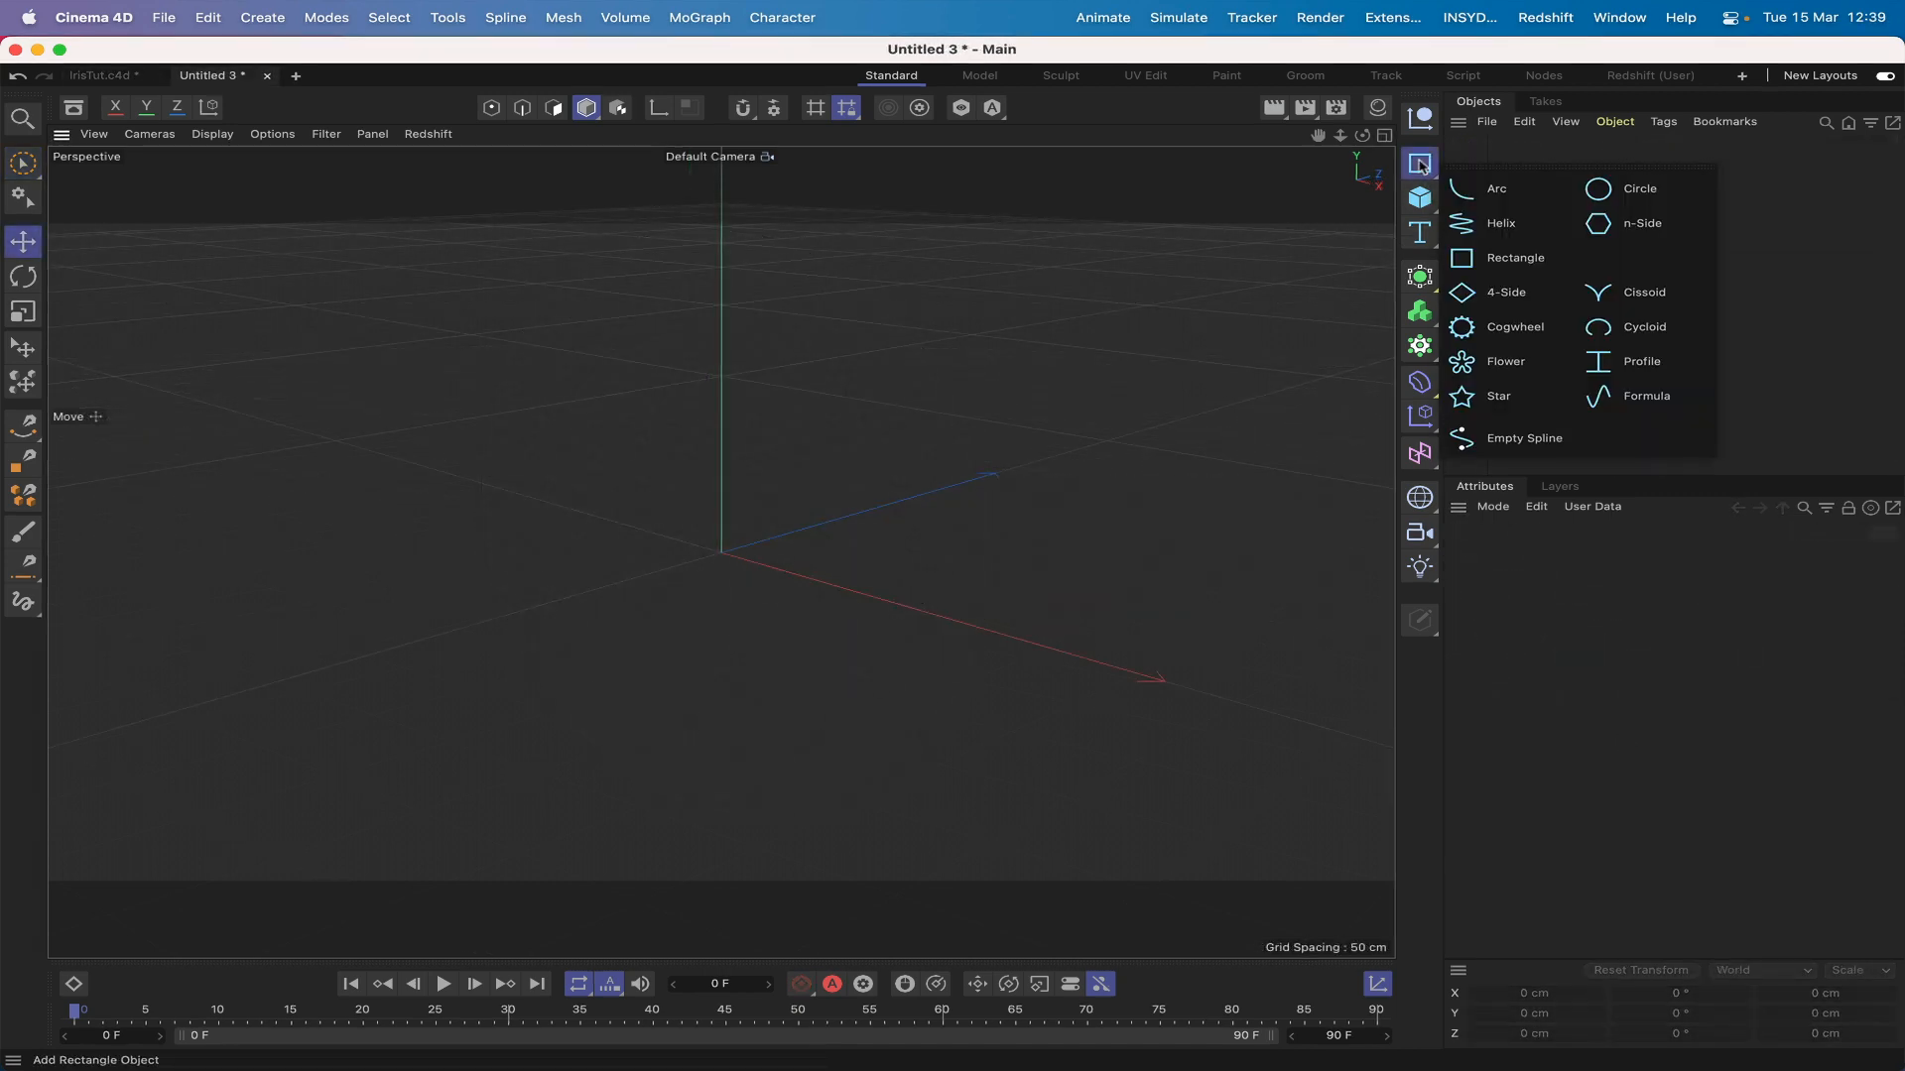
{"action": "left_click", "coordinate": [1623, 217]}
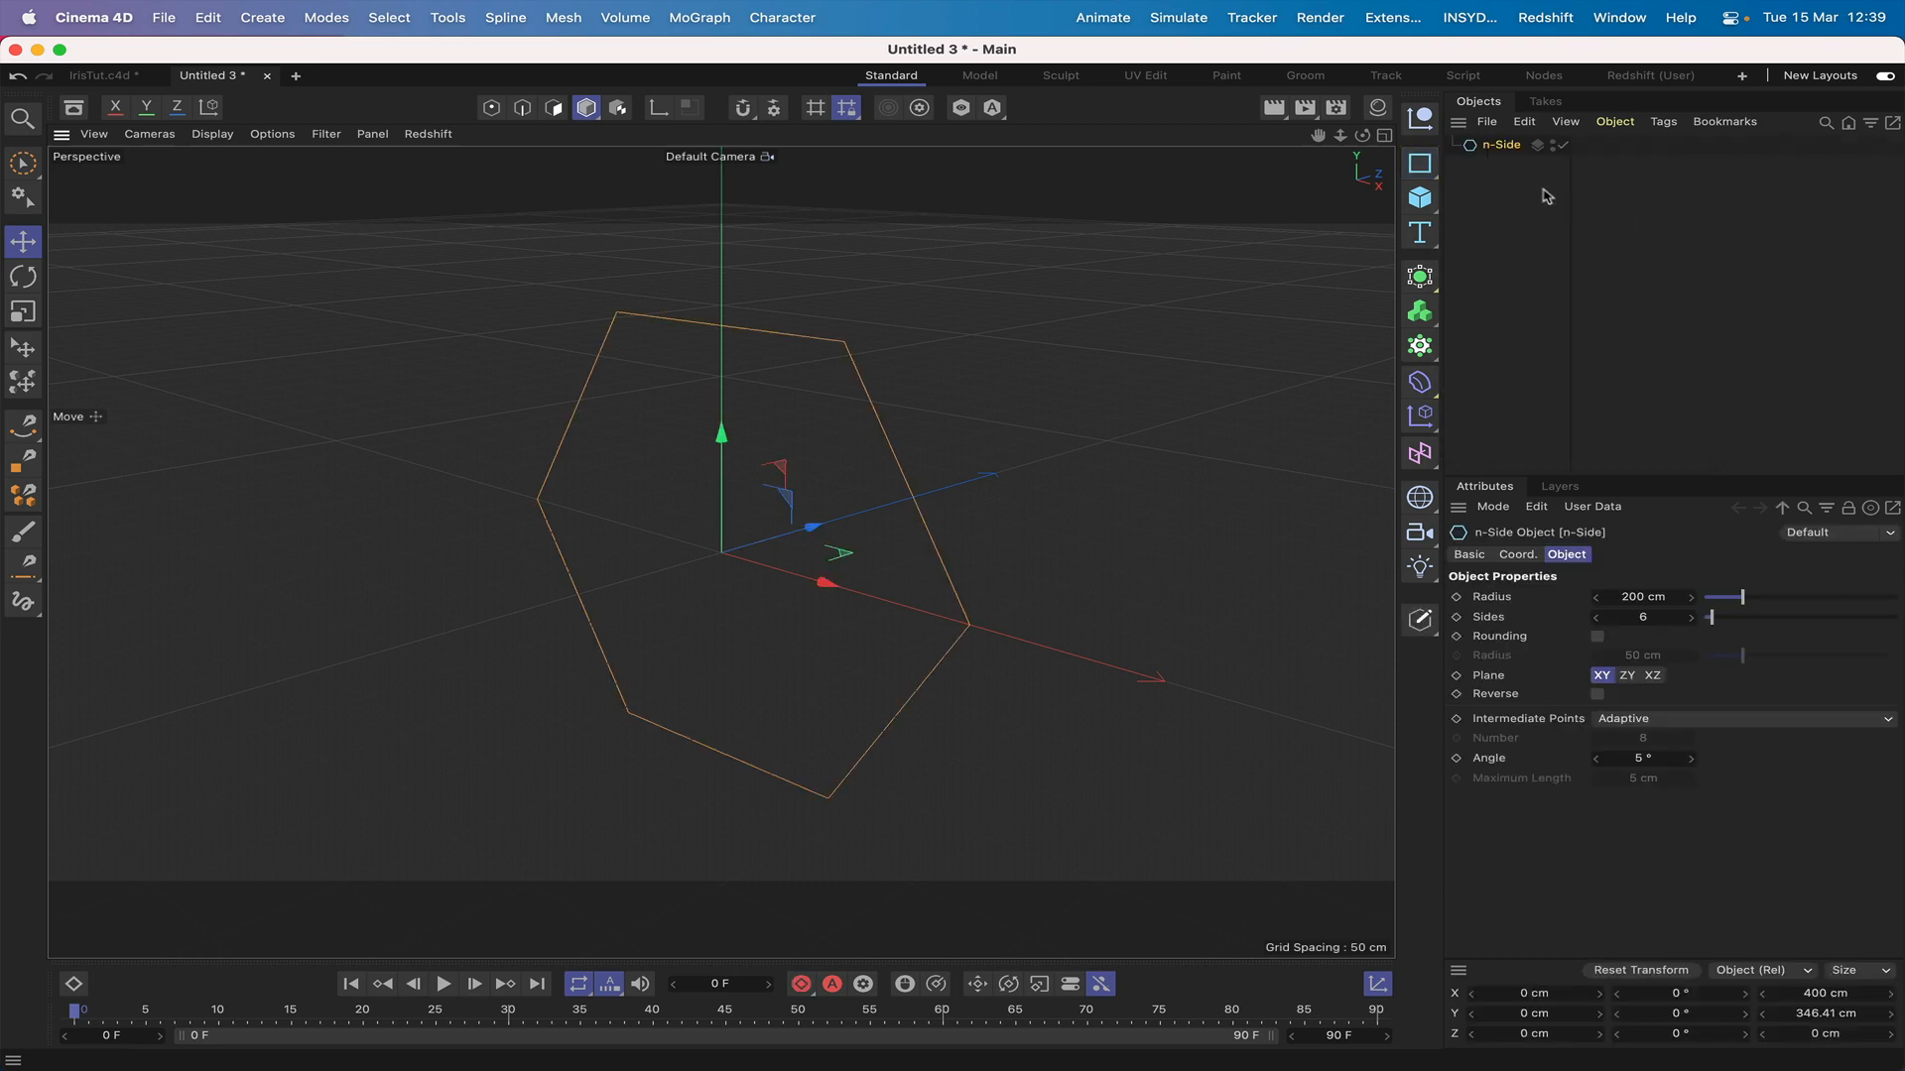
{"action": "left_click", "coordinate": [1640, 597]}
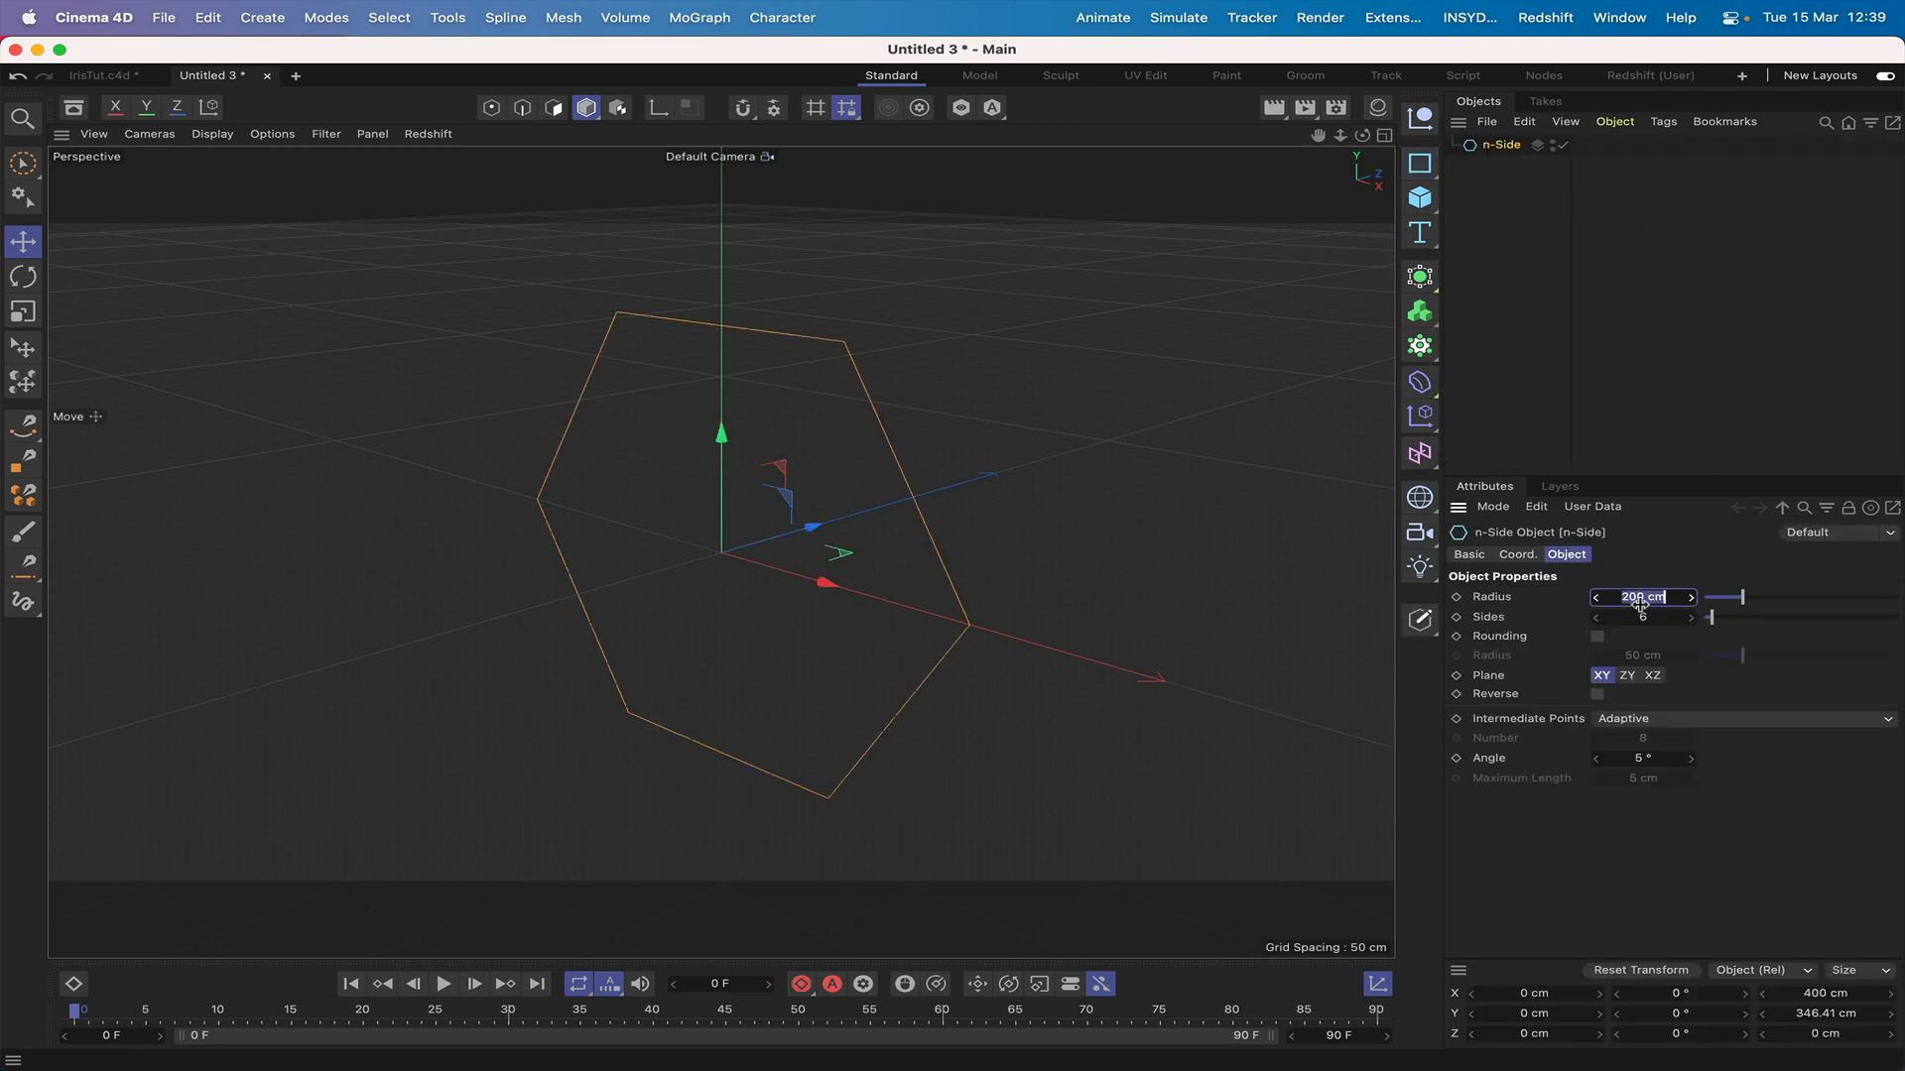
{"action": "key", "text": "BackSpace"}
{"action": "key", "text": "Return"}
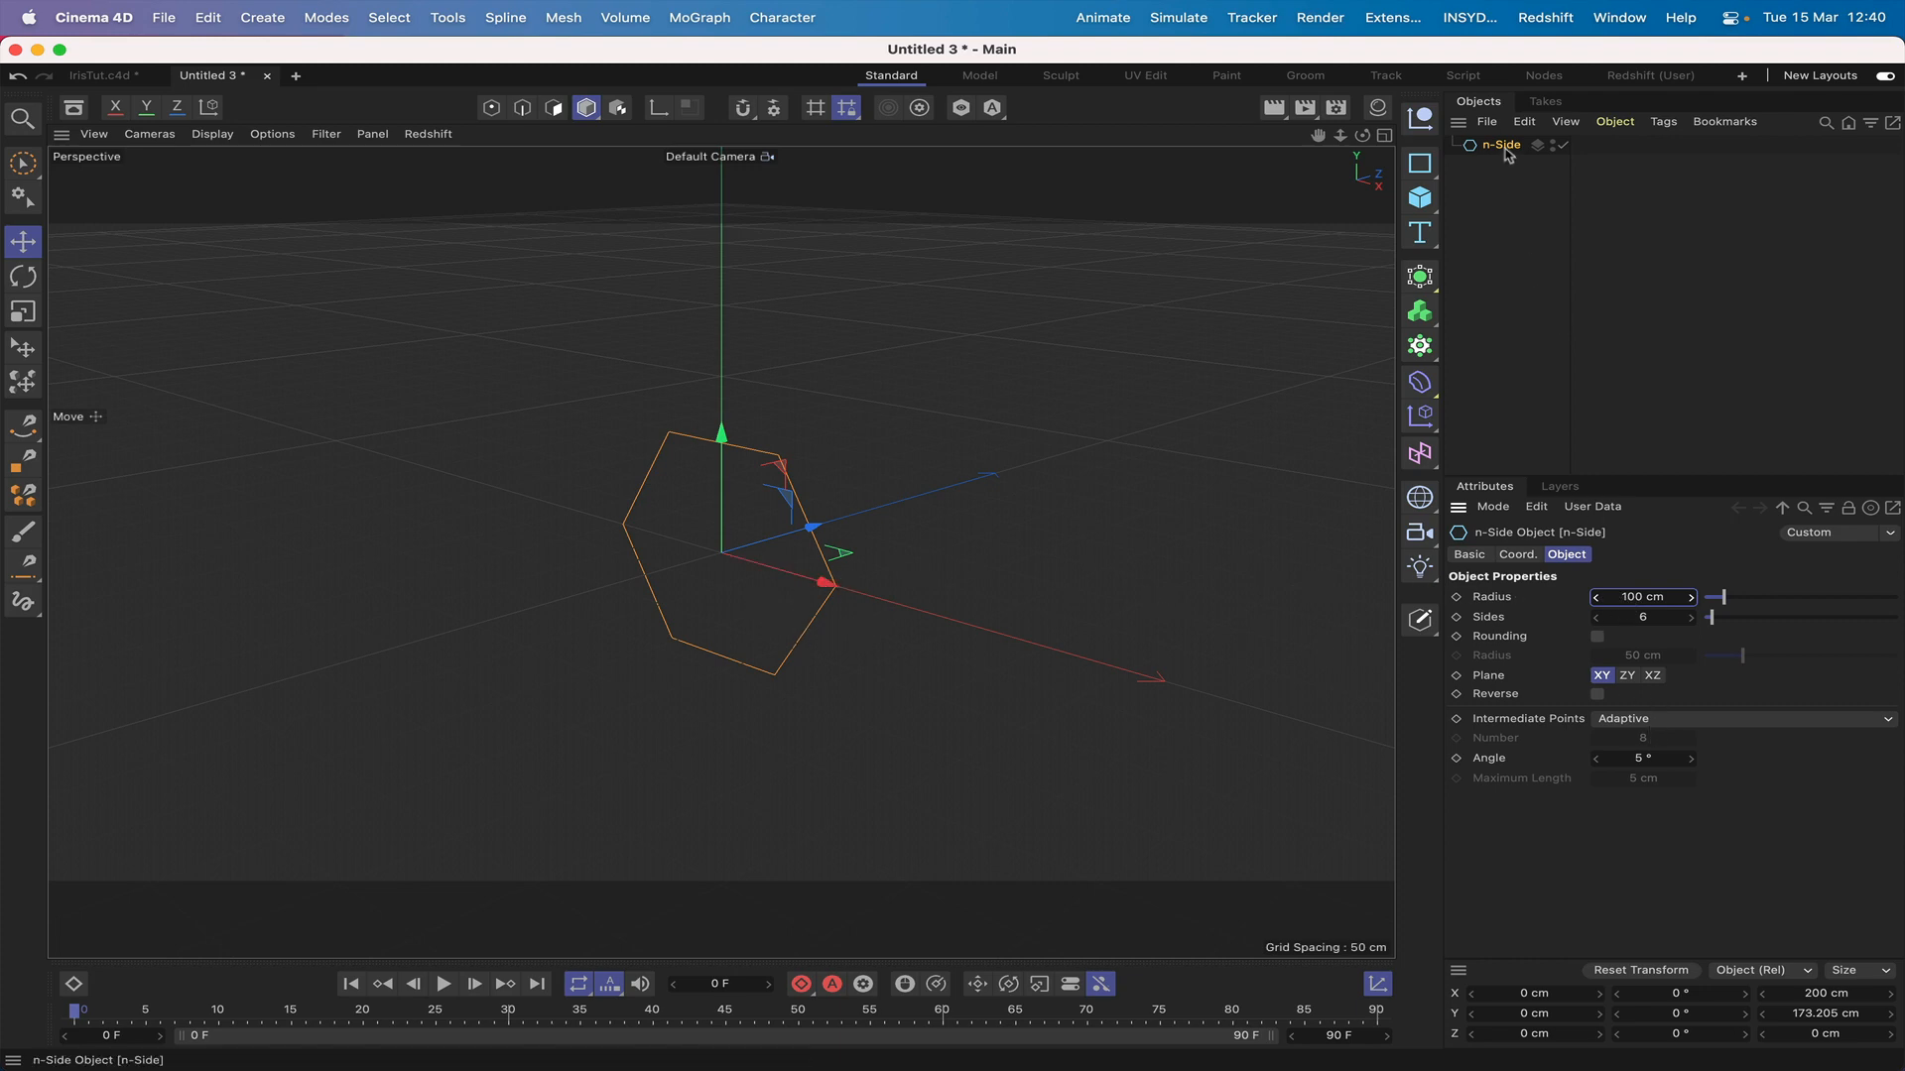
Step: Duplicate the hexagon spline and set the copy's radius to 170 cm
{"action": "left_click_drag", "start_coordinate": [1505, 152], "coordinate": [1506, 175], "text": "ctrl"}
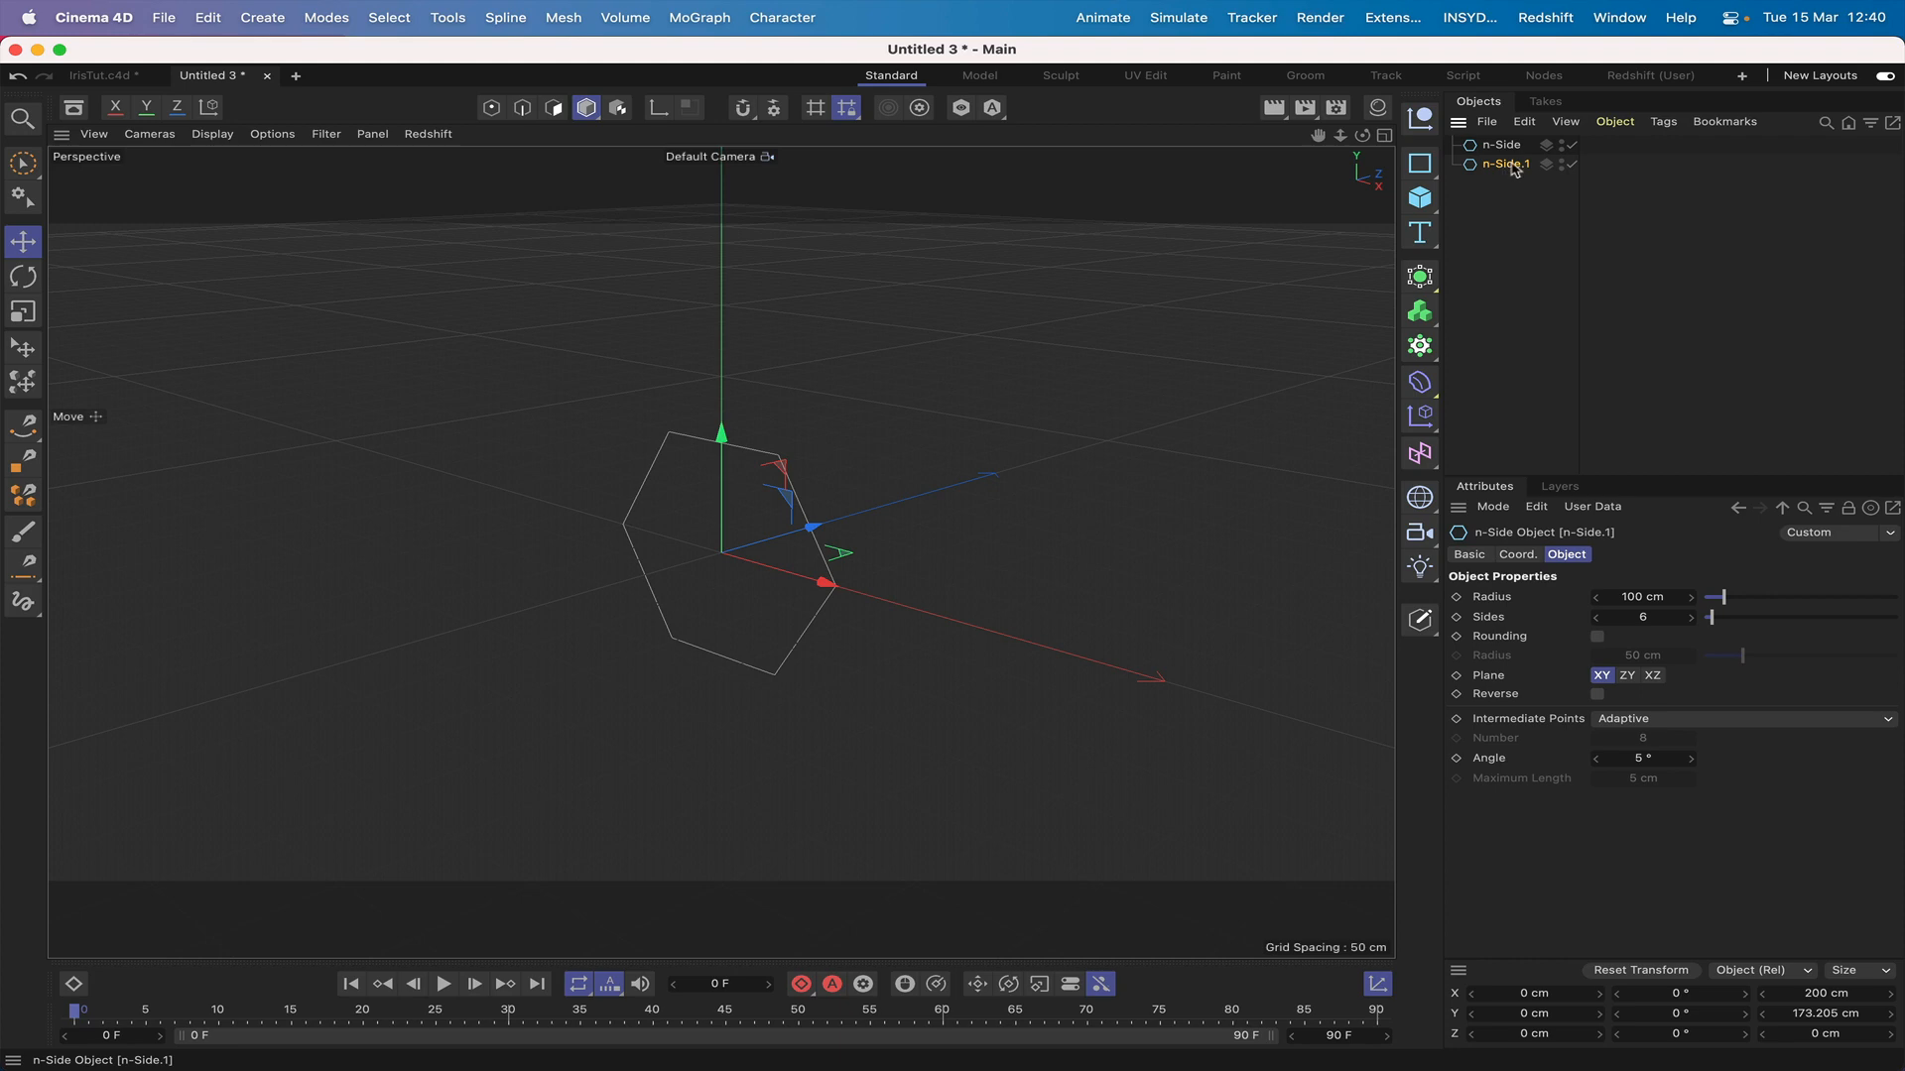
{"action": "double_click", "coordinate": [1670, 601]}
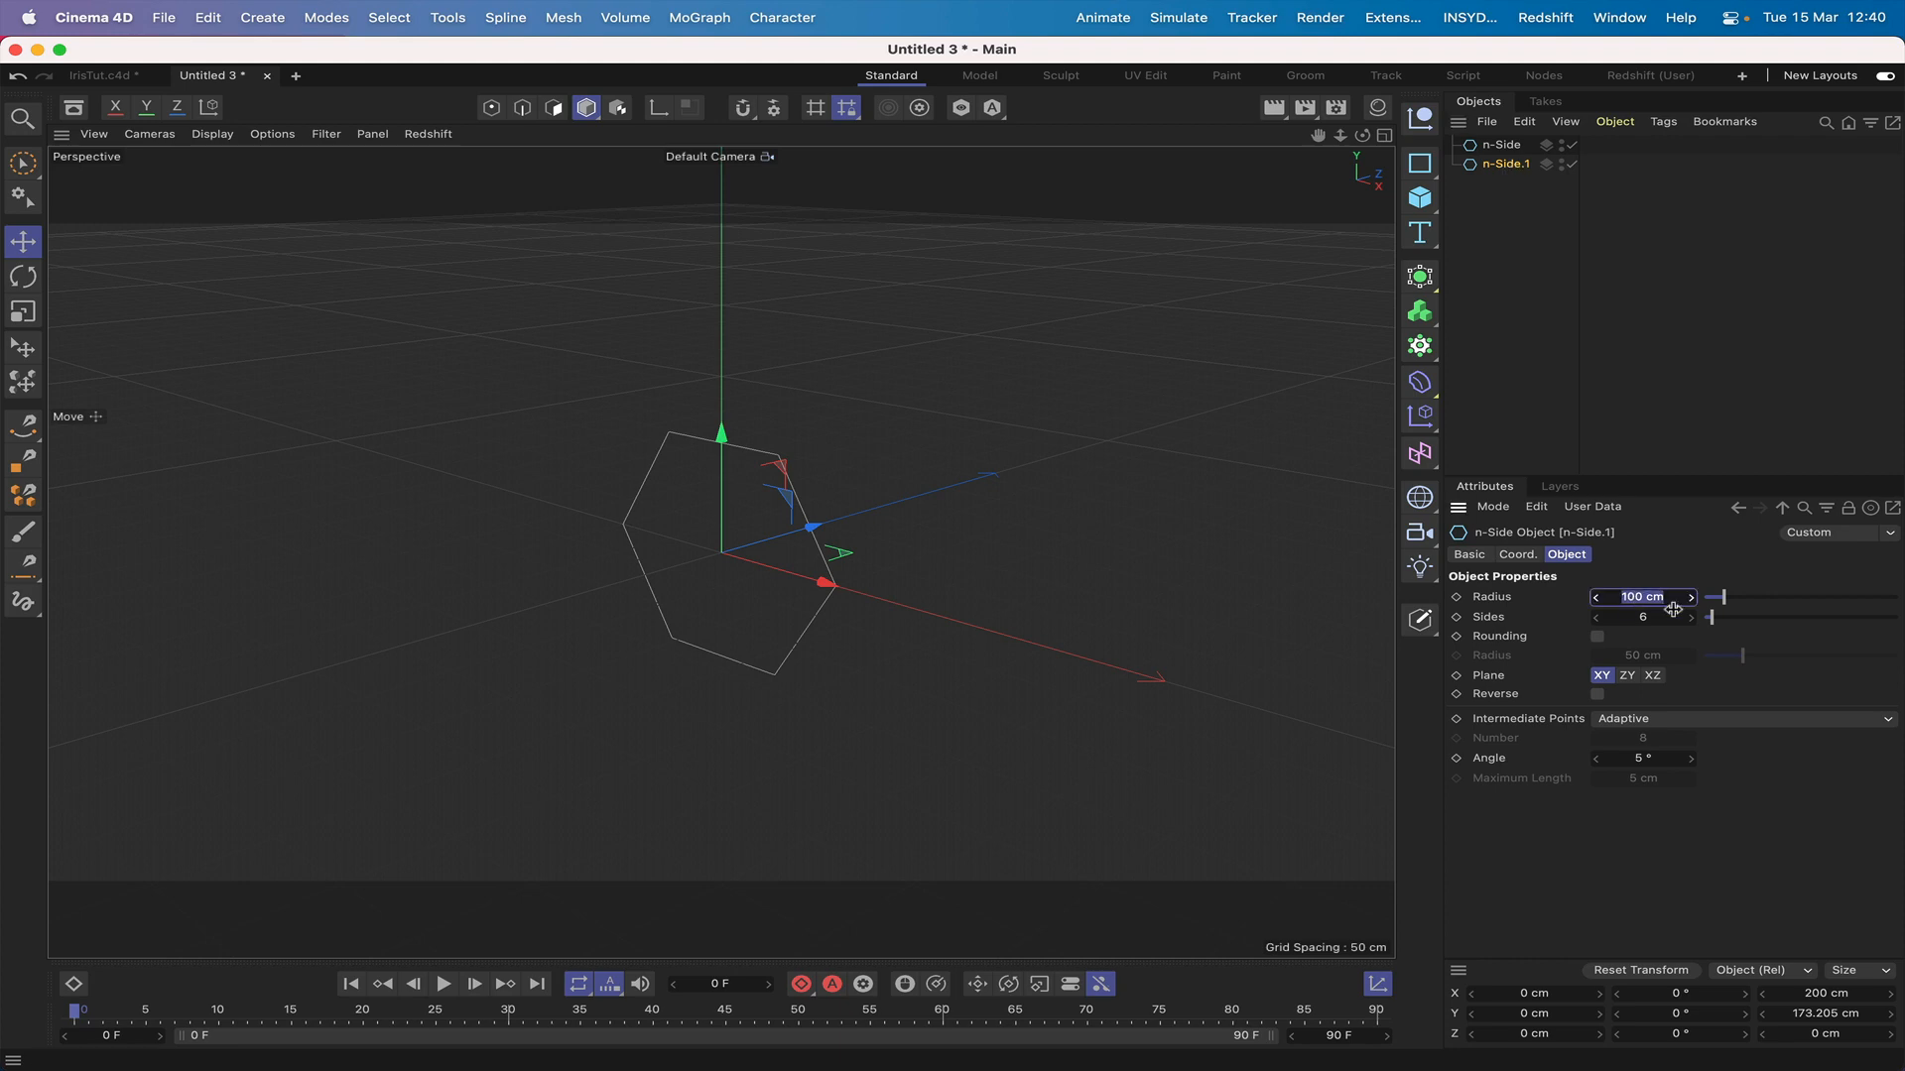
{"action": "type", "text": "170"}
{"action": "key", "text": "Return"}
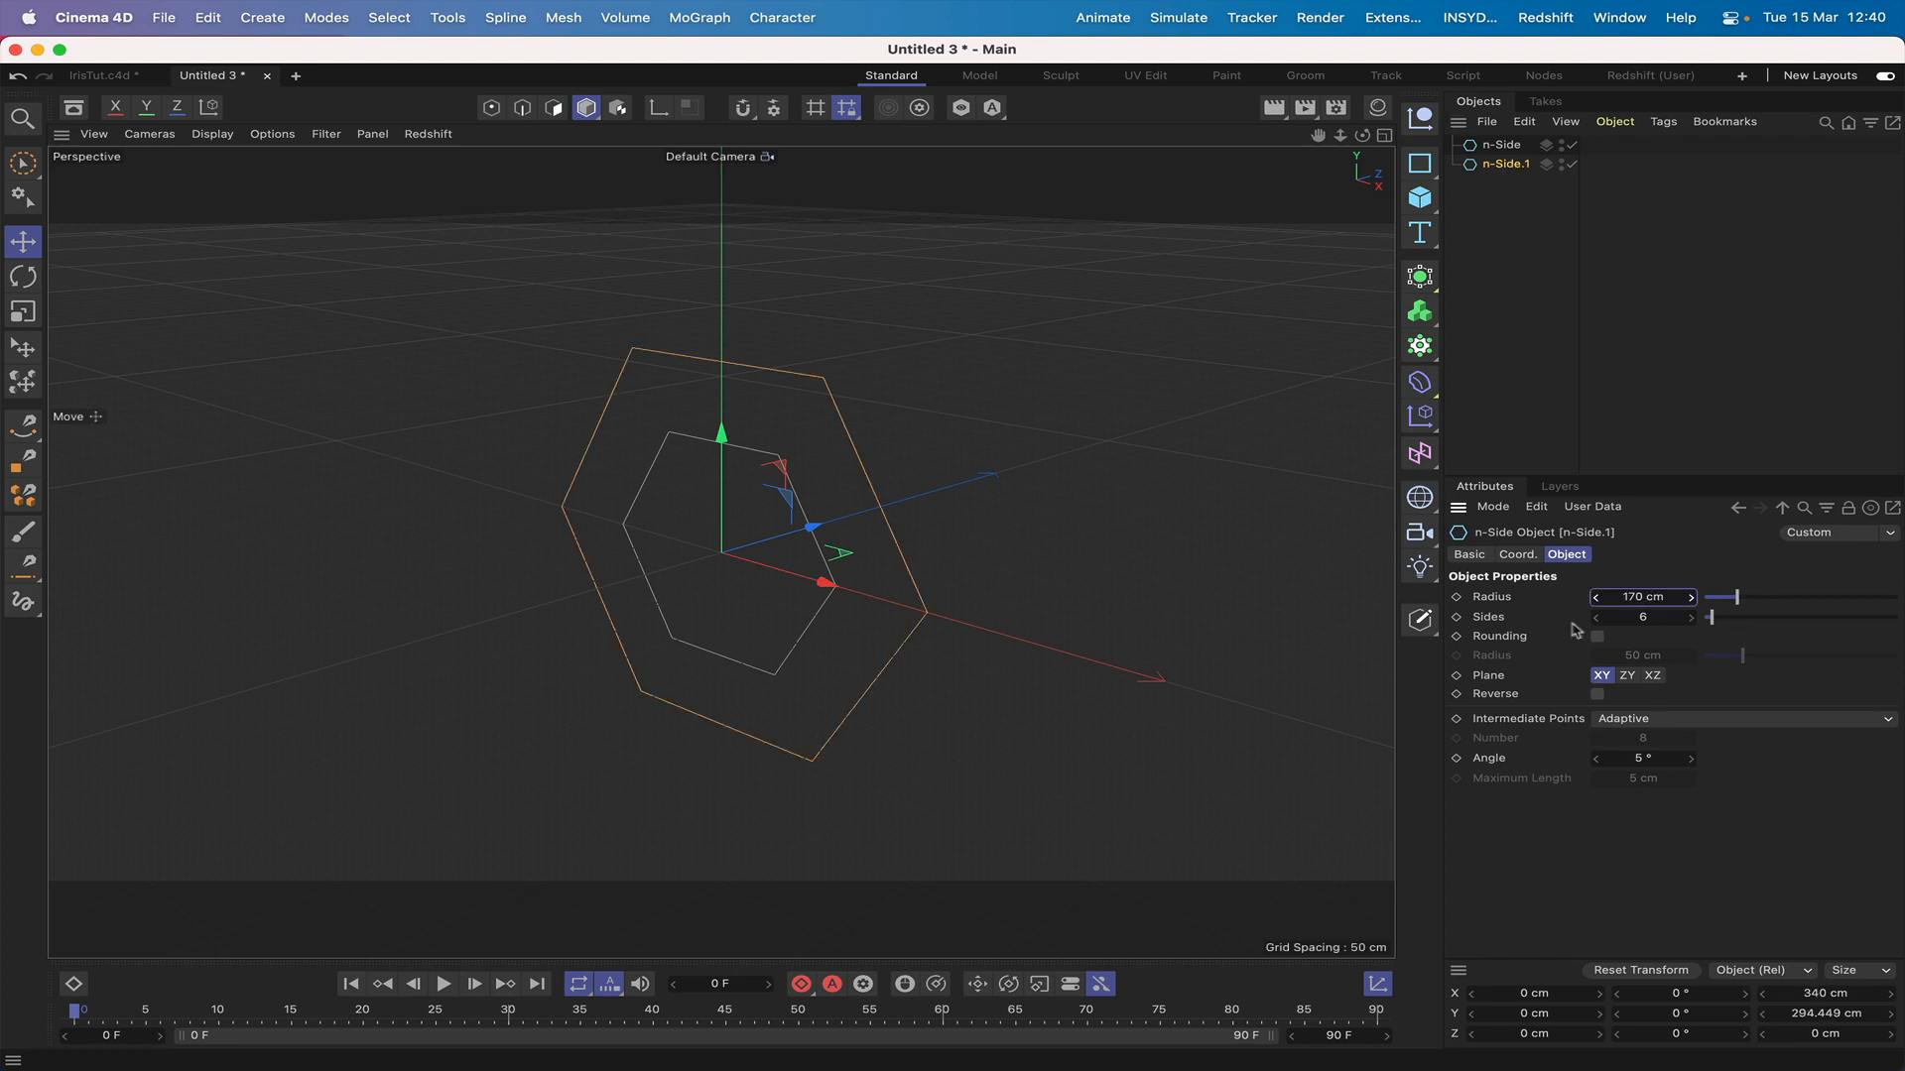
Step: Rotate the larger hexagon 30° in the Z rotation value and deselect it
{"action": "double_click", "coordinate": [1677, 1033]}
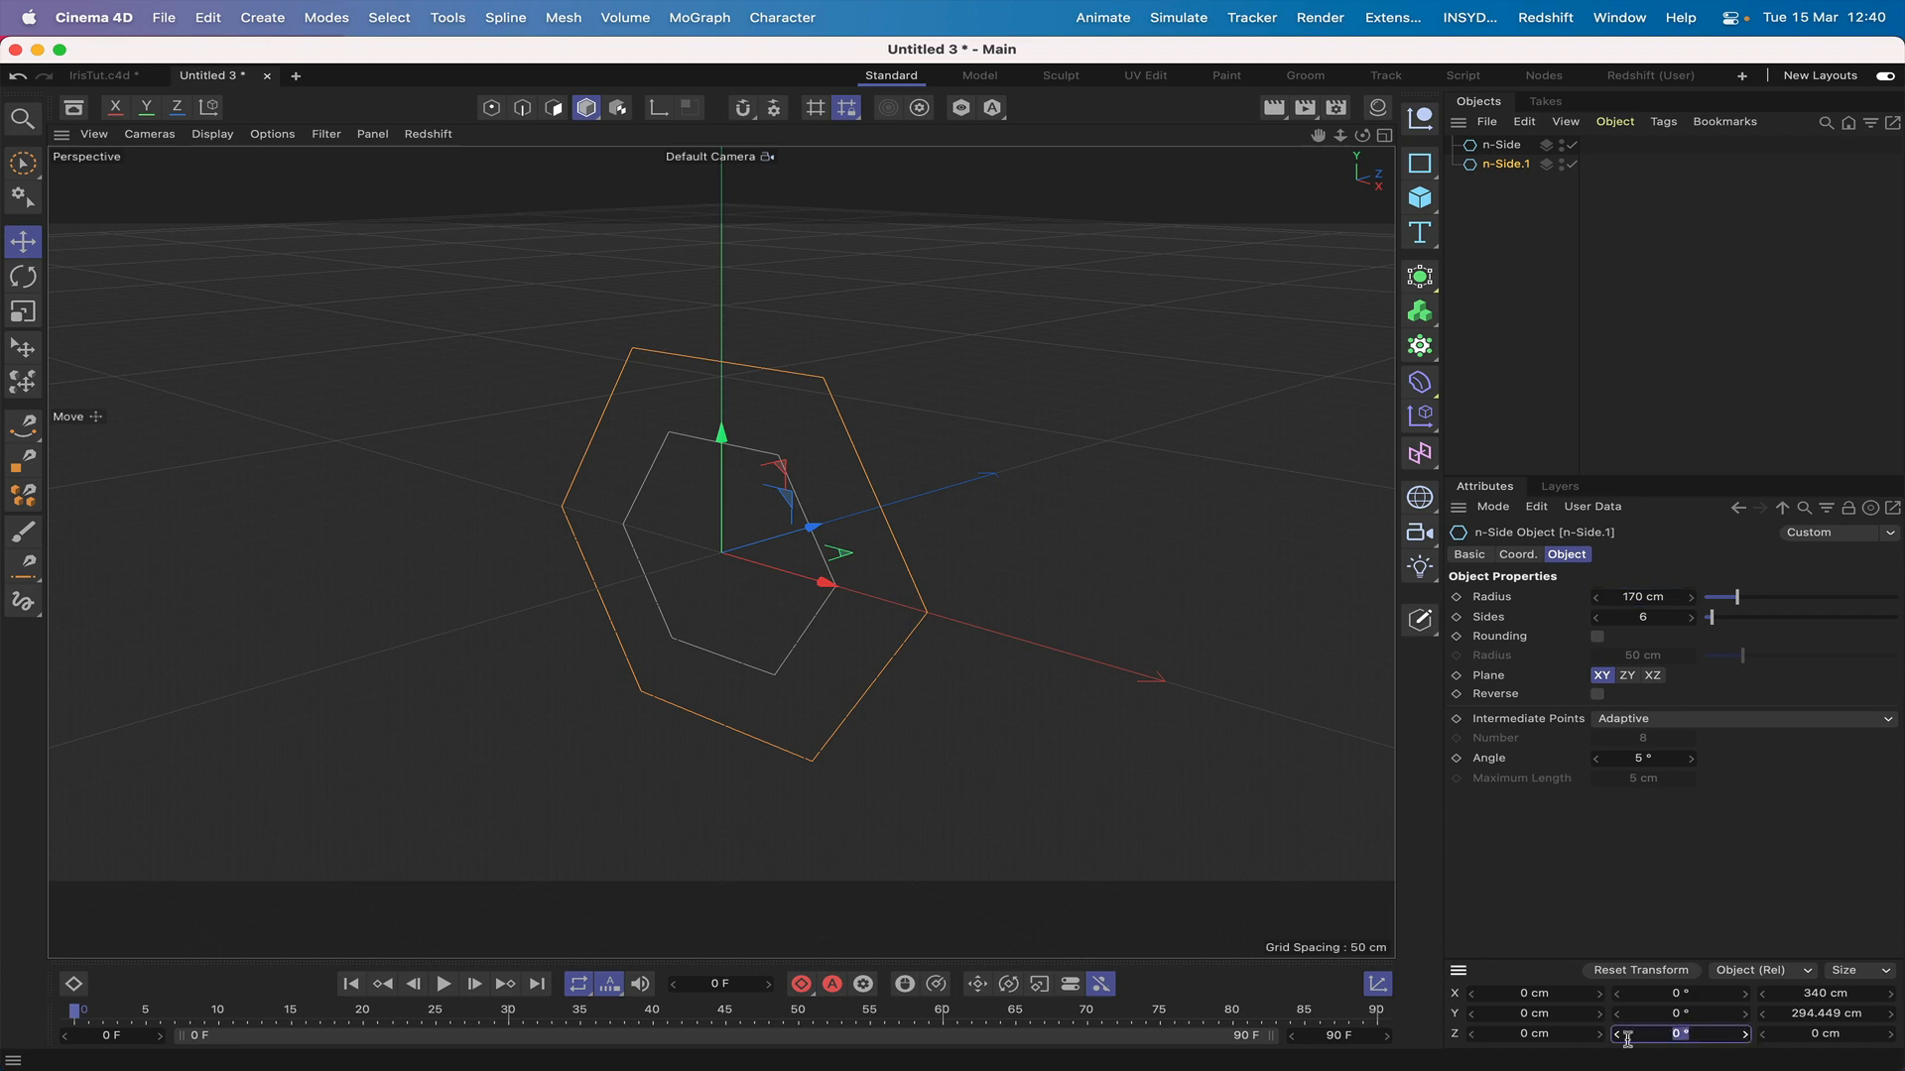
{"action": "left_click", "coordinate": [1682, 1035]}
{"action": "left_click_drag", "start_coordinate": [1663, 1040], "coordinate": [1743, 1046]}
{"action": "key", "text": "Return"}
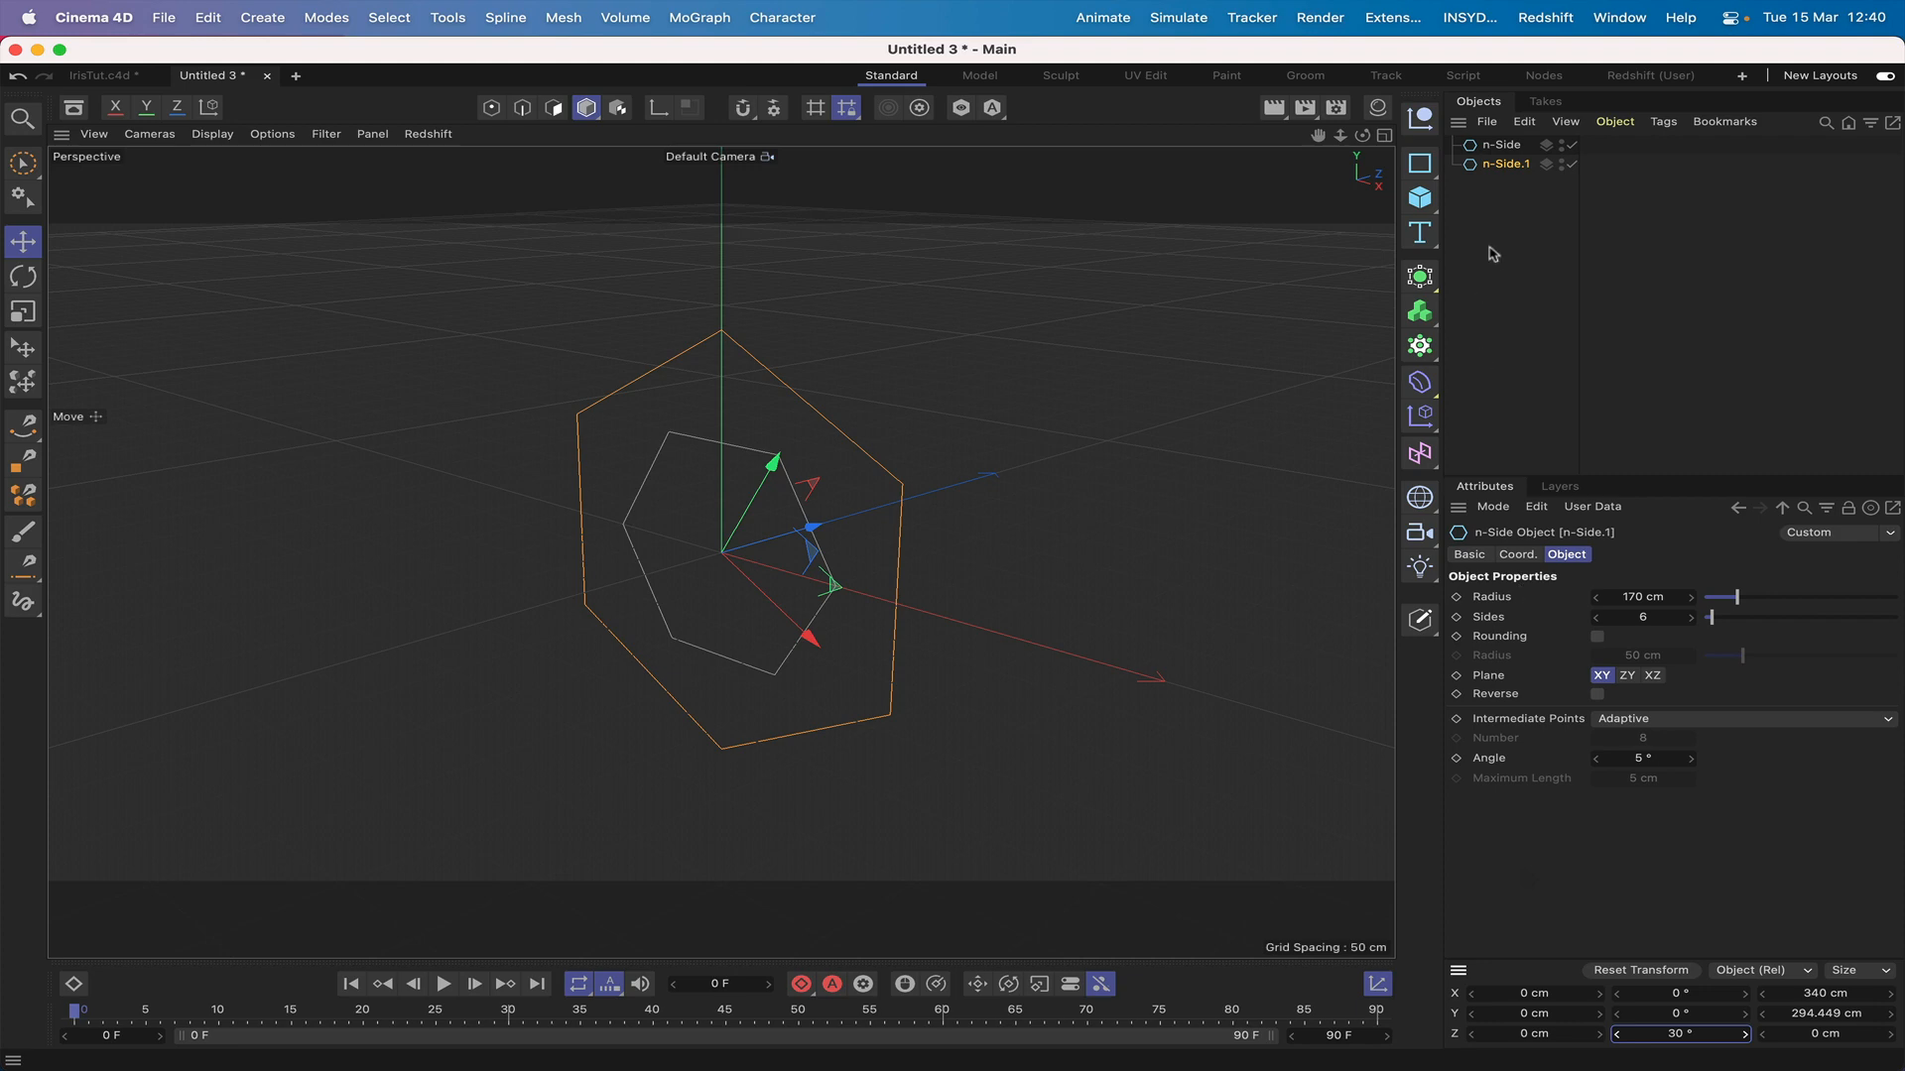
{"action": "left_click", "coordinate": [1493, 254]}
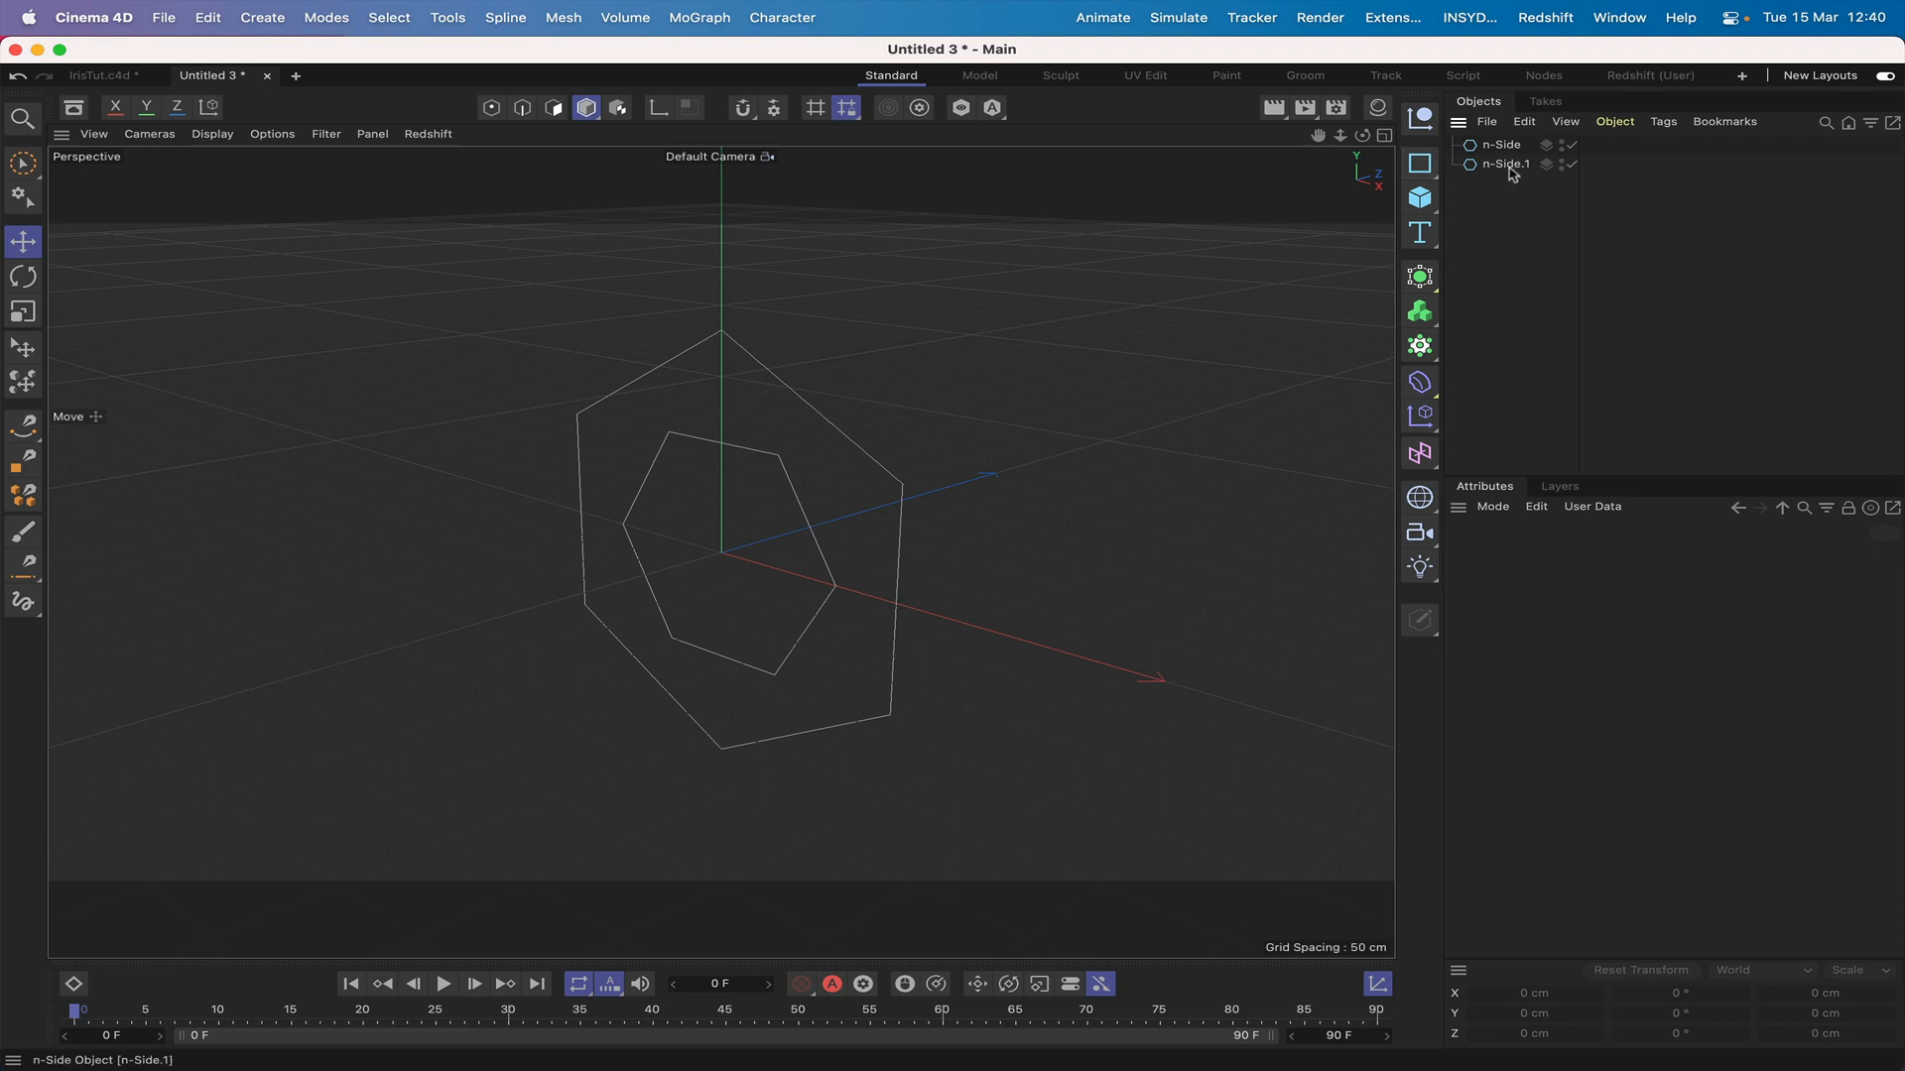
Step: Duplicate the larger hexagon and turn the copy into a triangle with 3 sides and a 57.5 cm radius
{"action": "left_click_drag", "start_coordinate": [1508, 169], "coordinate": [1508, 194], "text": "ctrl"}
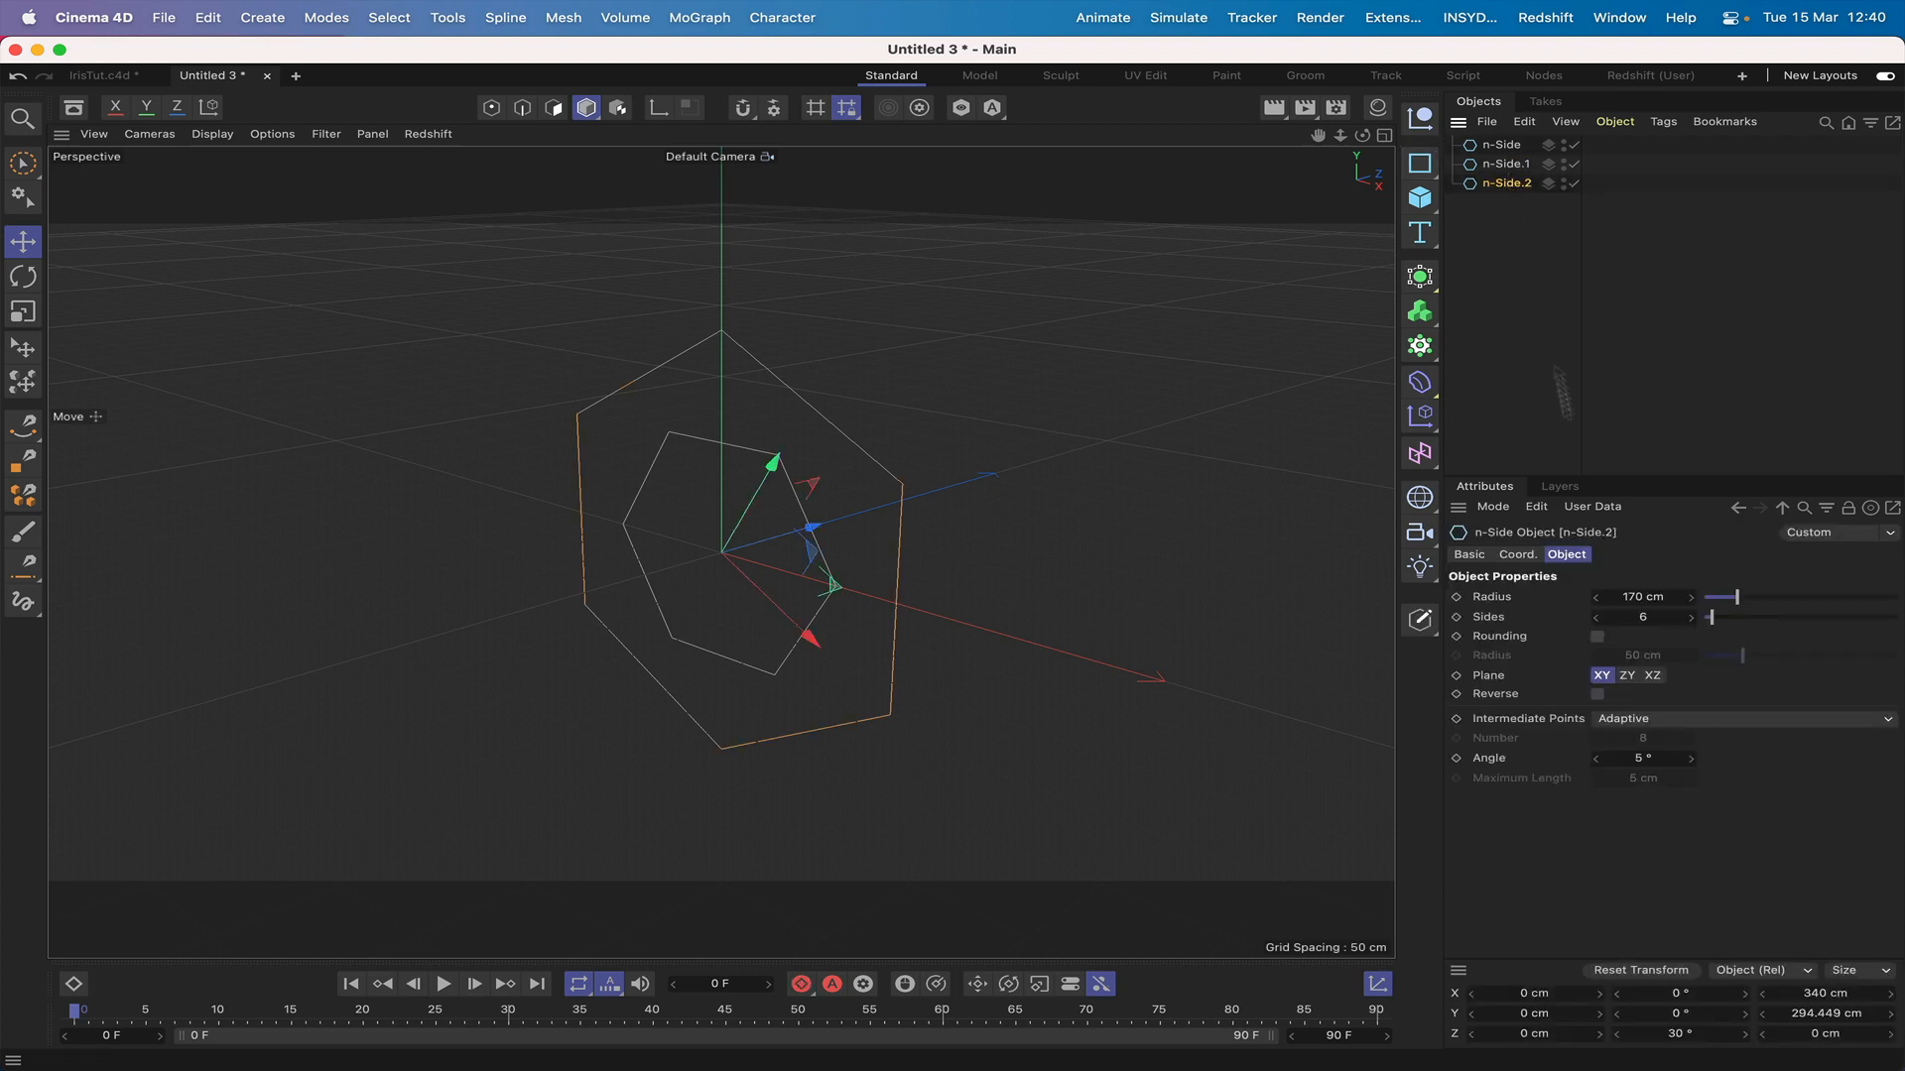
{"action": "left_click", "coordinate": [1639, 618]}
{"action": "key", "text": "Return"}
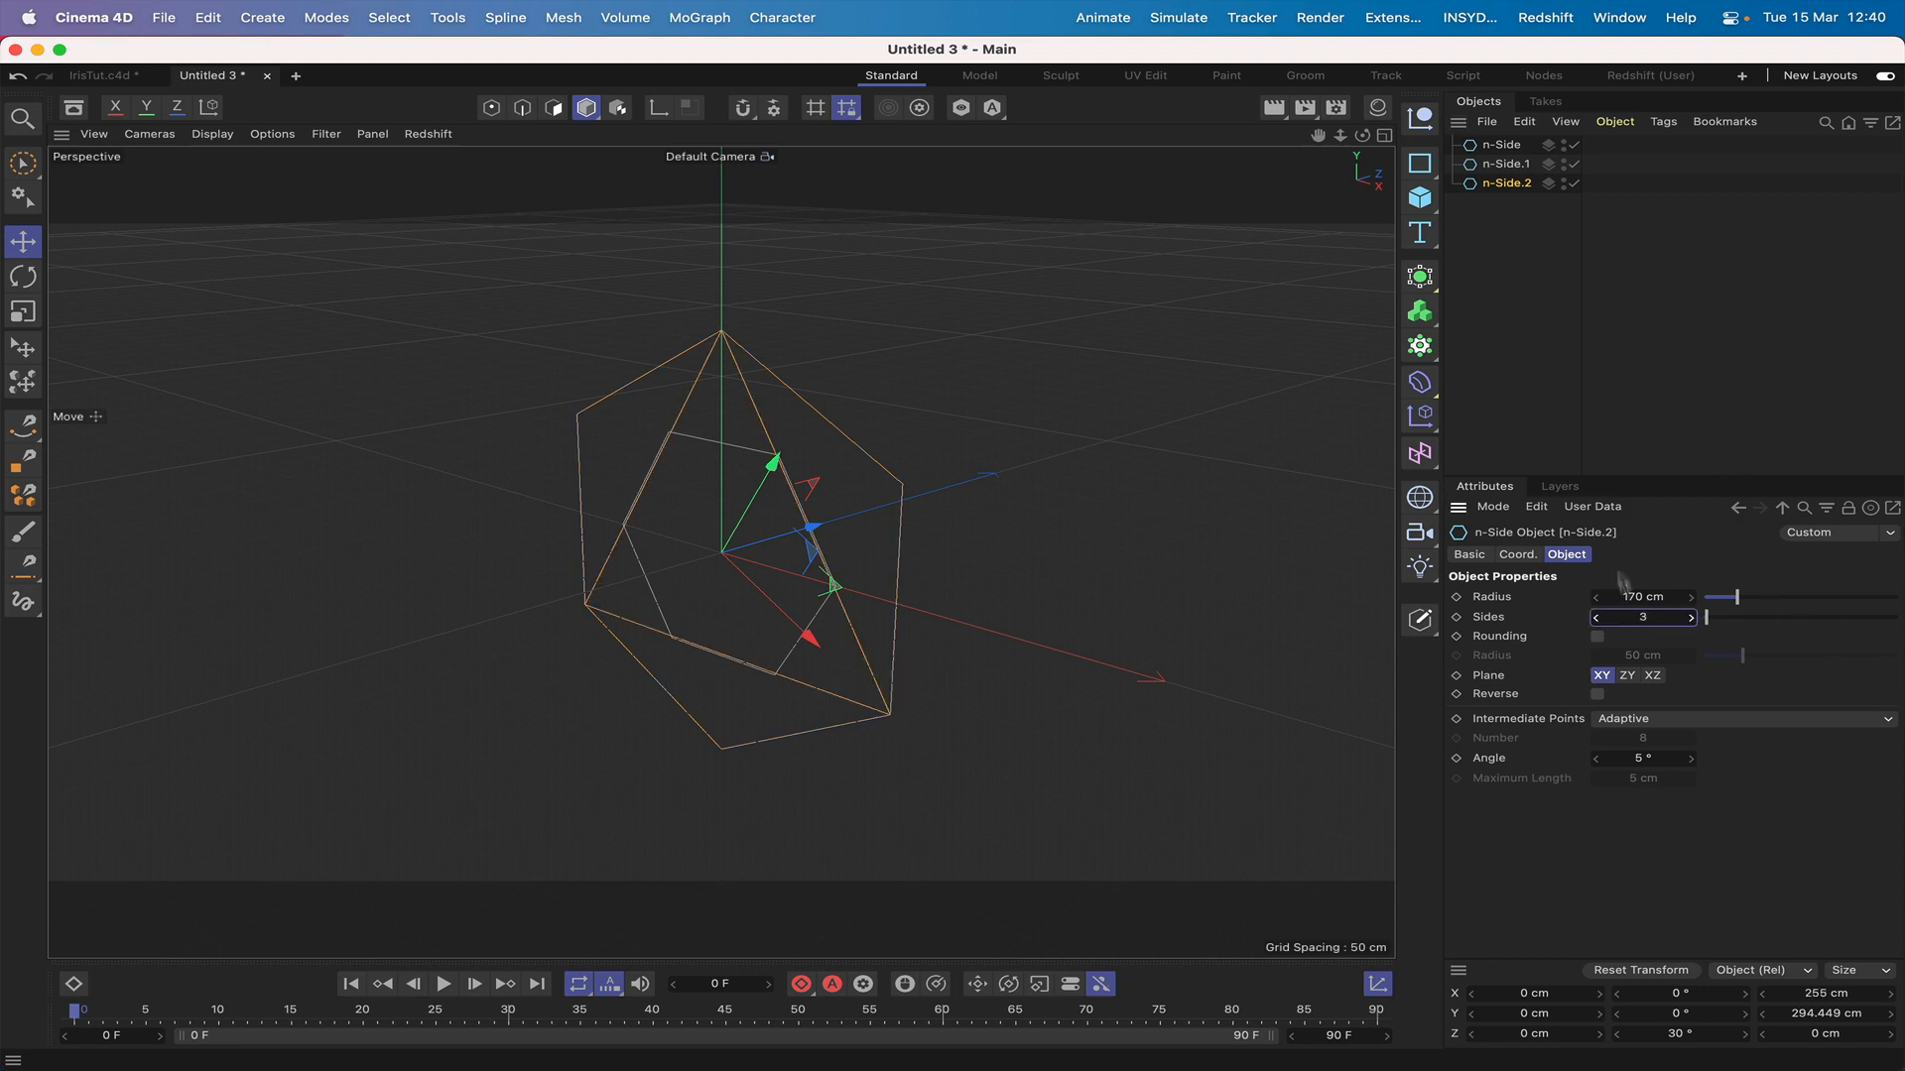
{"action": "left_click", "coordinate": [1631, 596]}
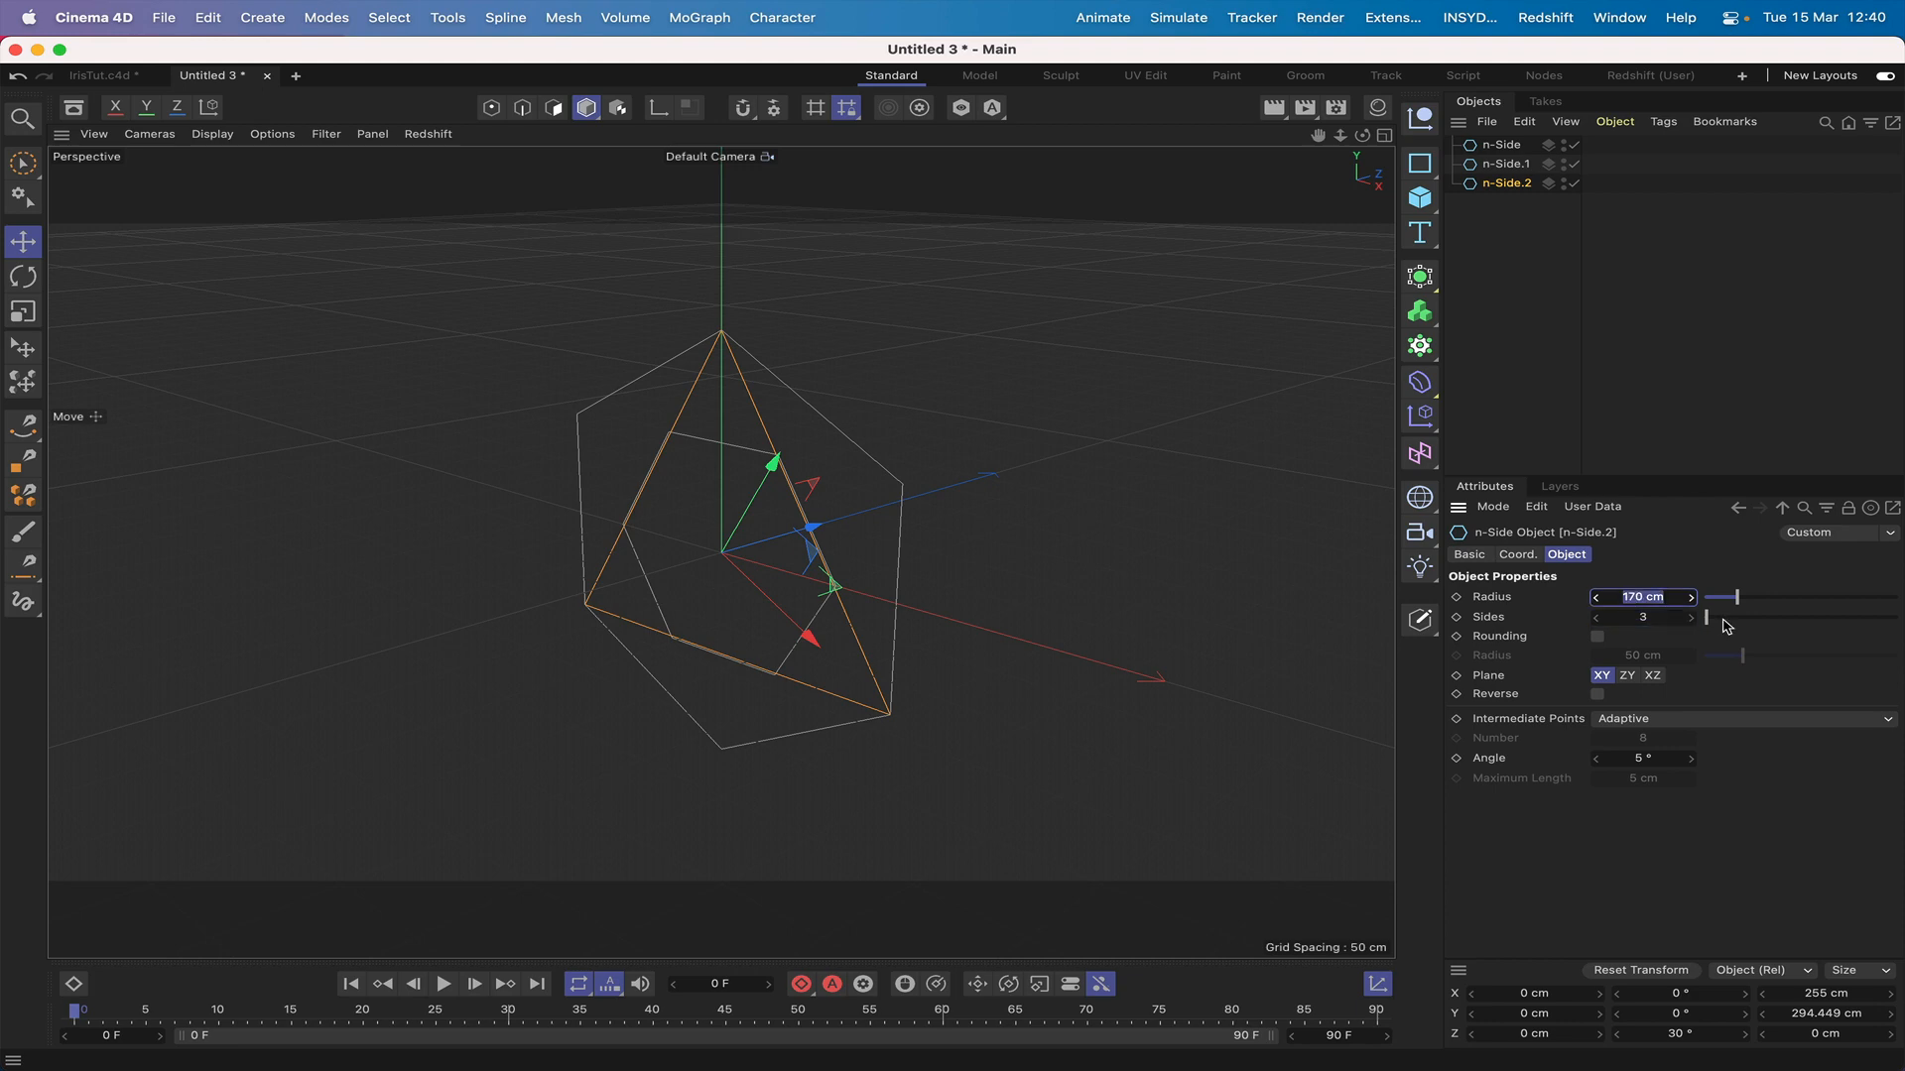
{"action": "type", "text": "57.5"}
{"action": "key", "text": "Return"}
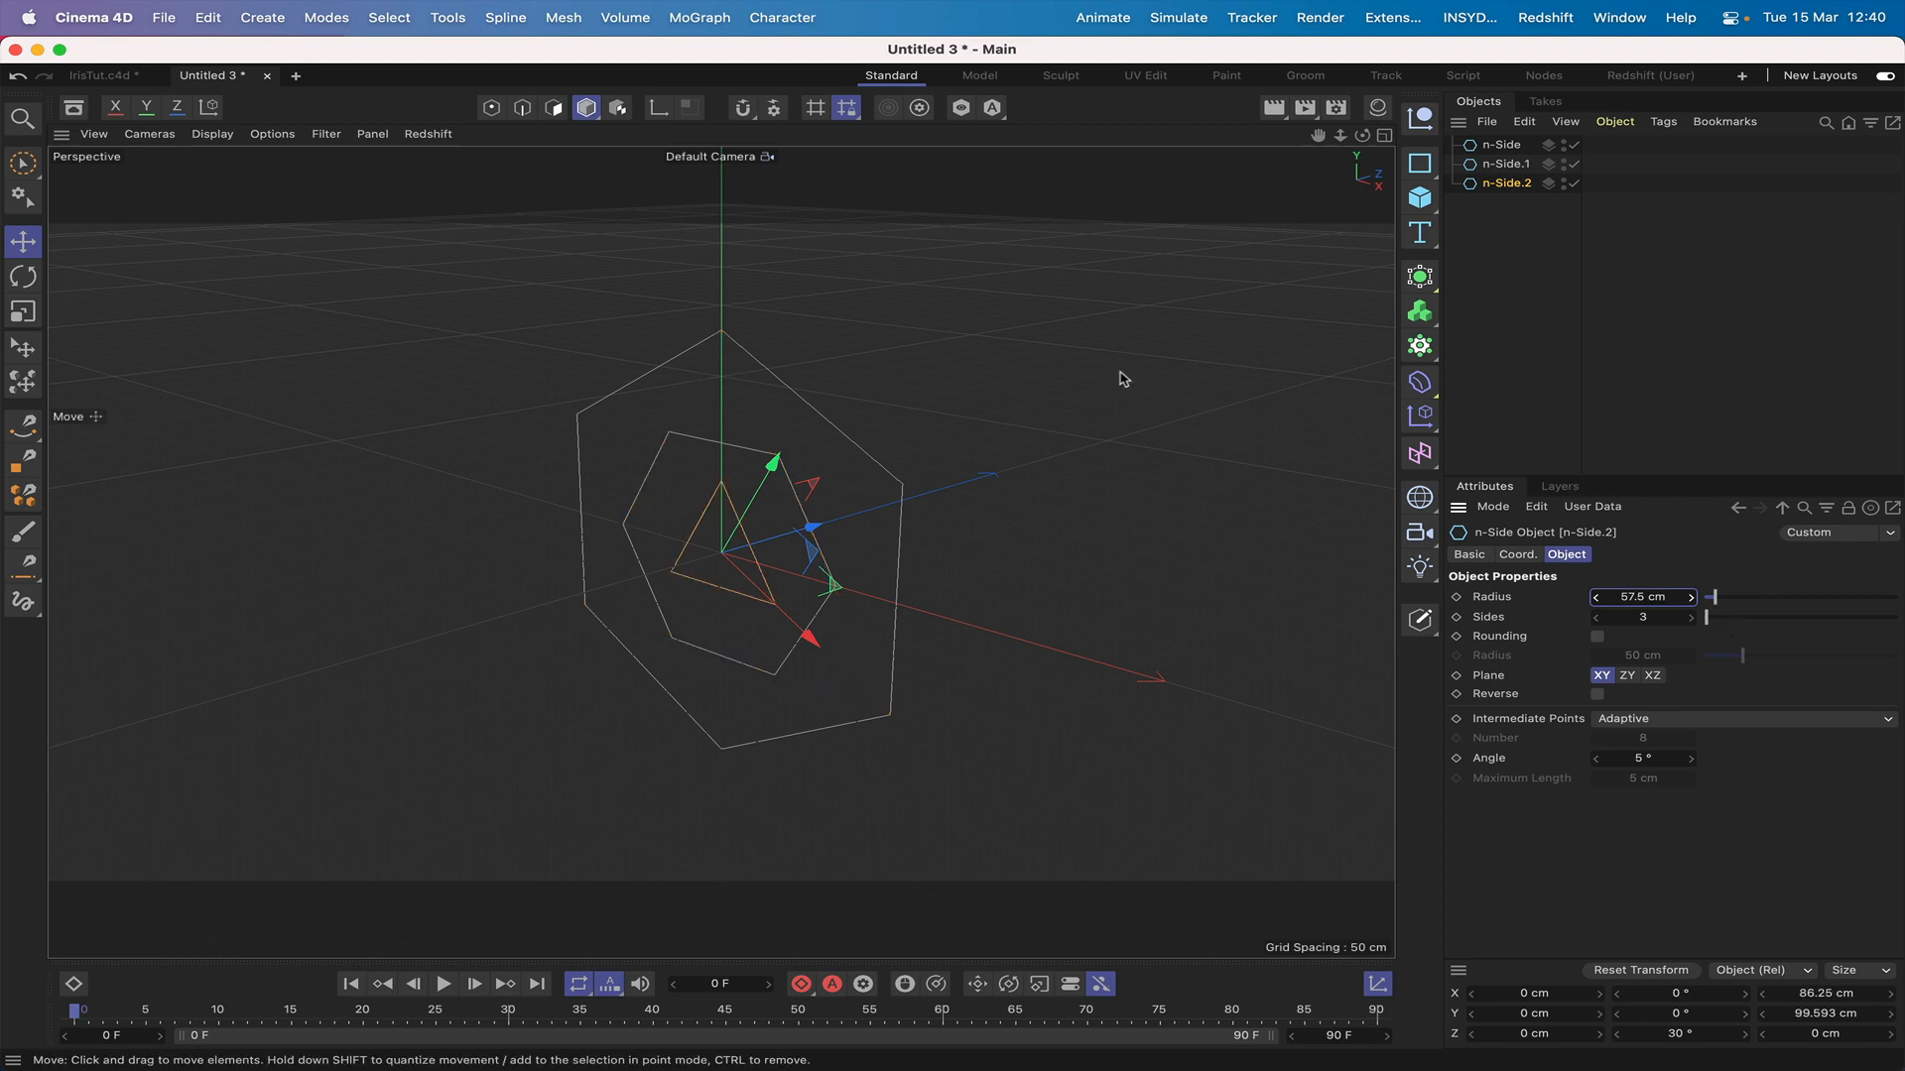
Step: Make the triangle spline editable and, with axis modification enabled, set its axis Z rotation to 0°
{"action": "key", "text": "F4"}
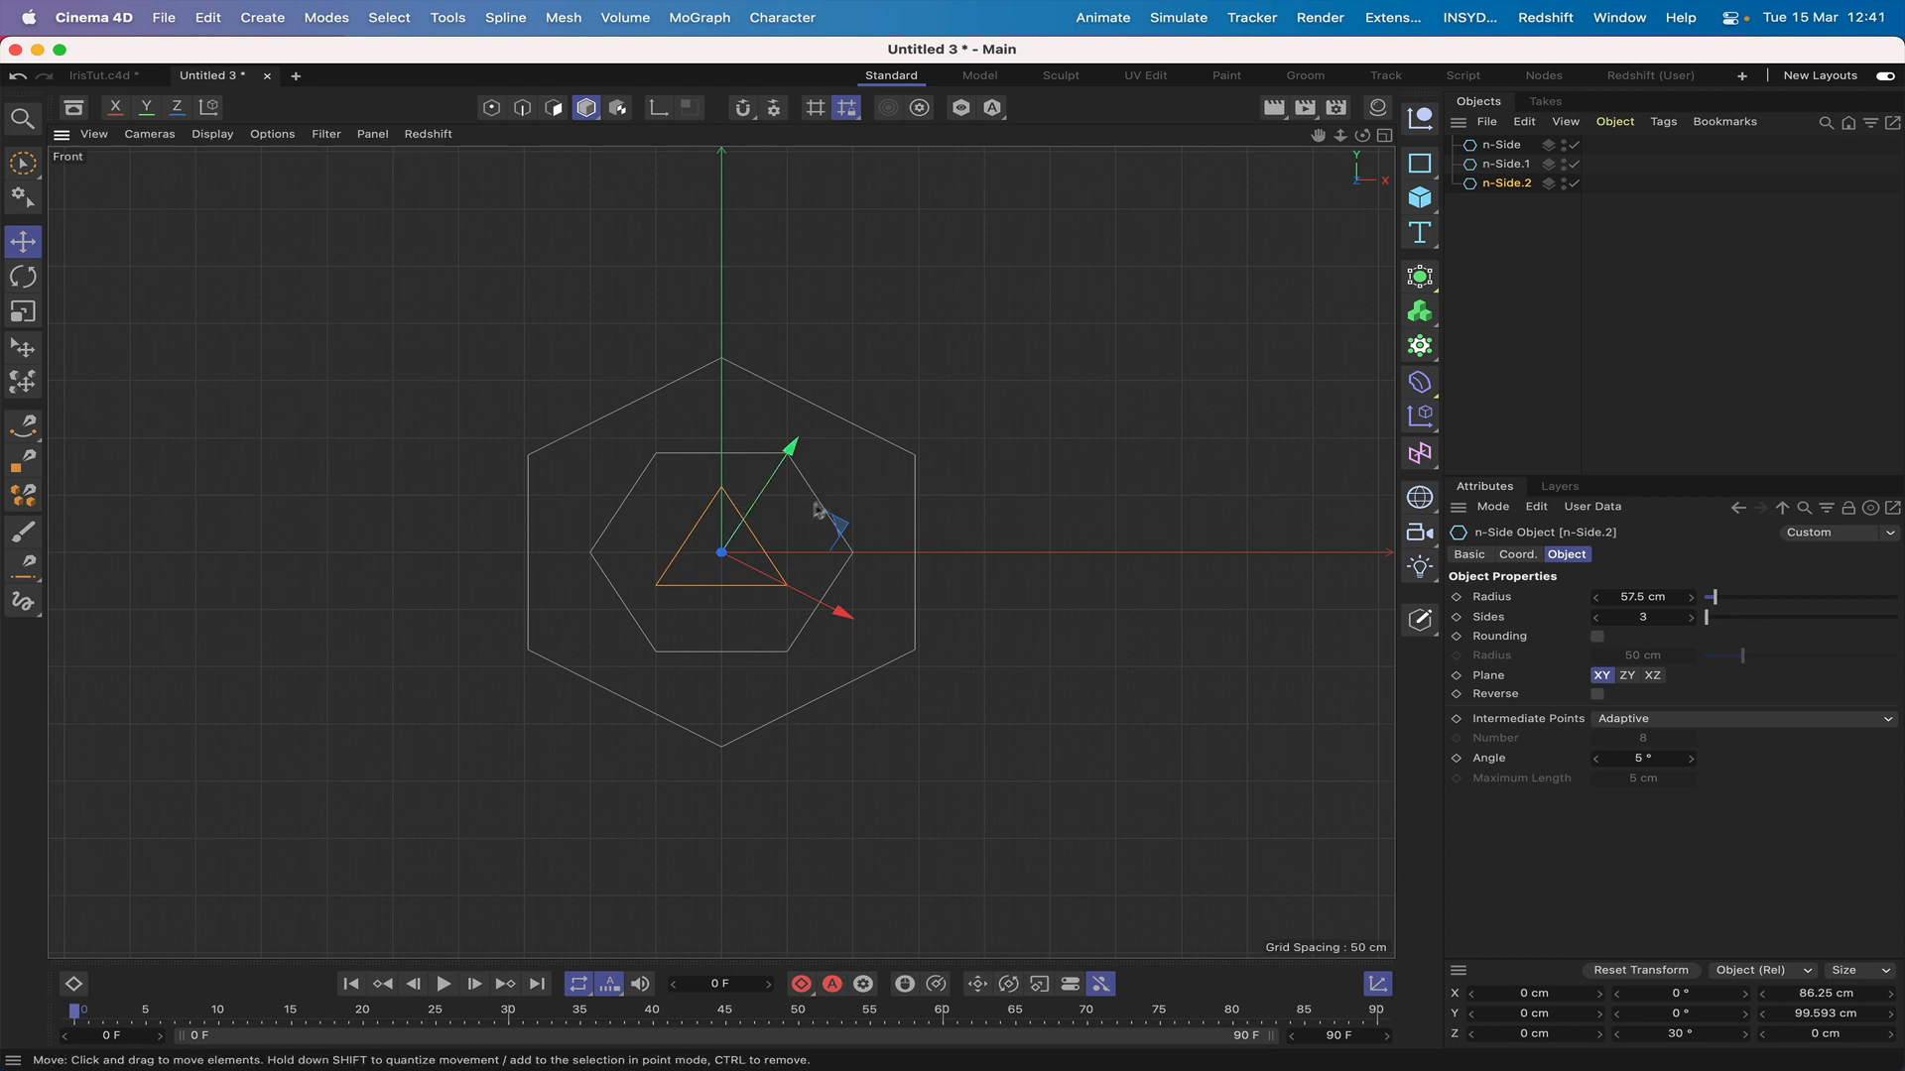
{"action": "middle_click_drag", "start_coordinate": [1016, 361], "coordinate": [1126, 293], "text": "alt"}
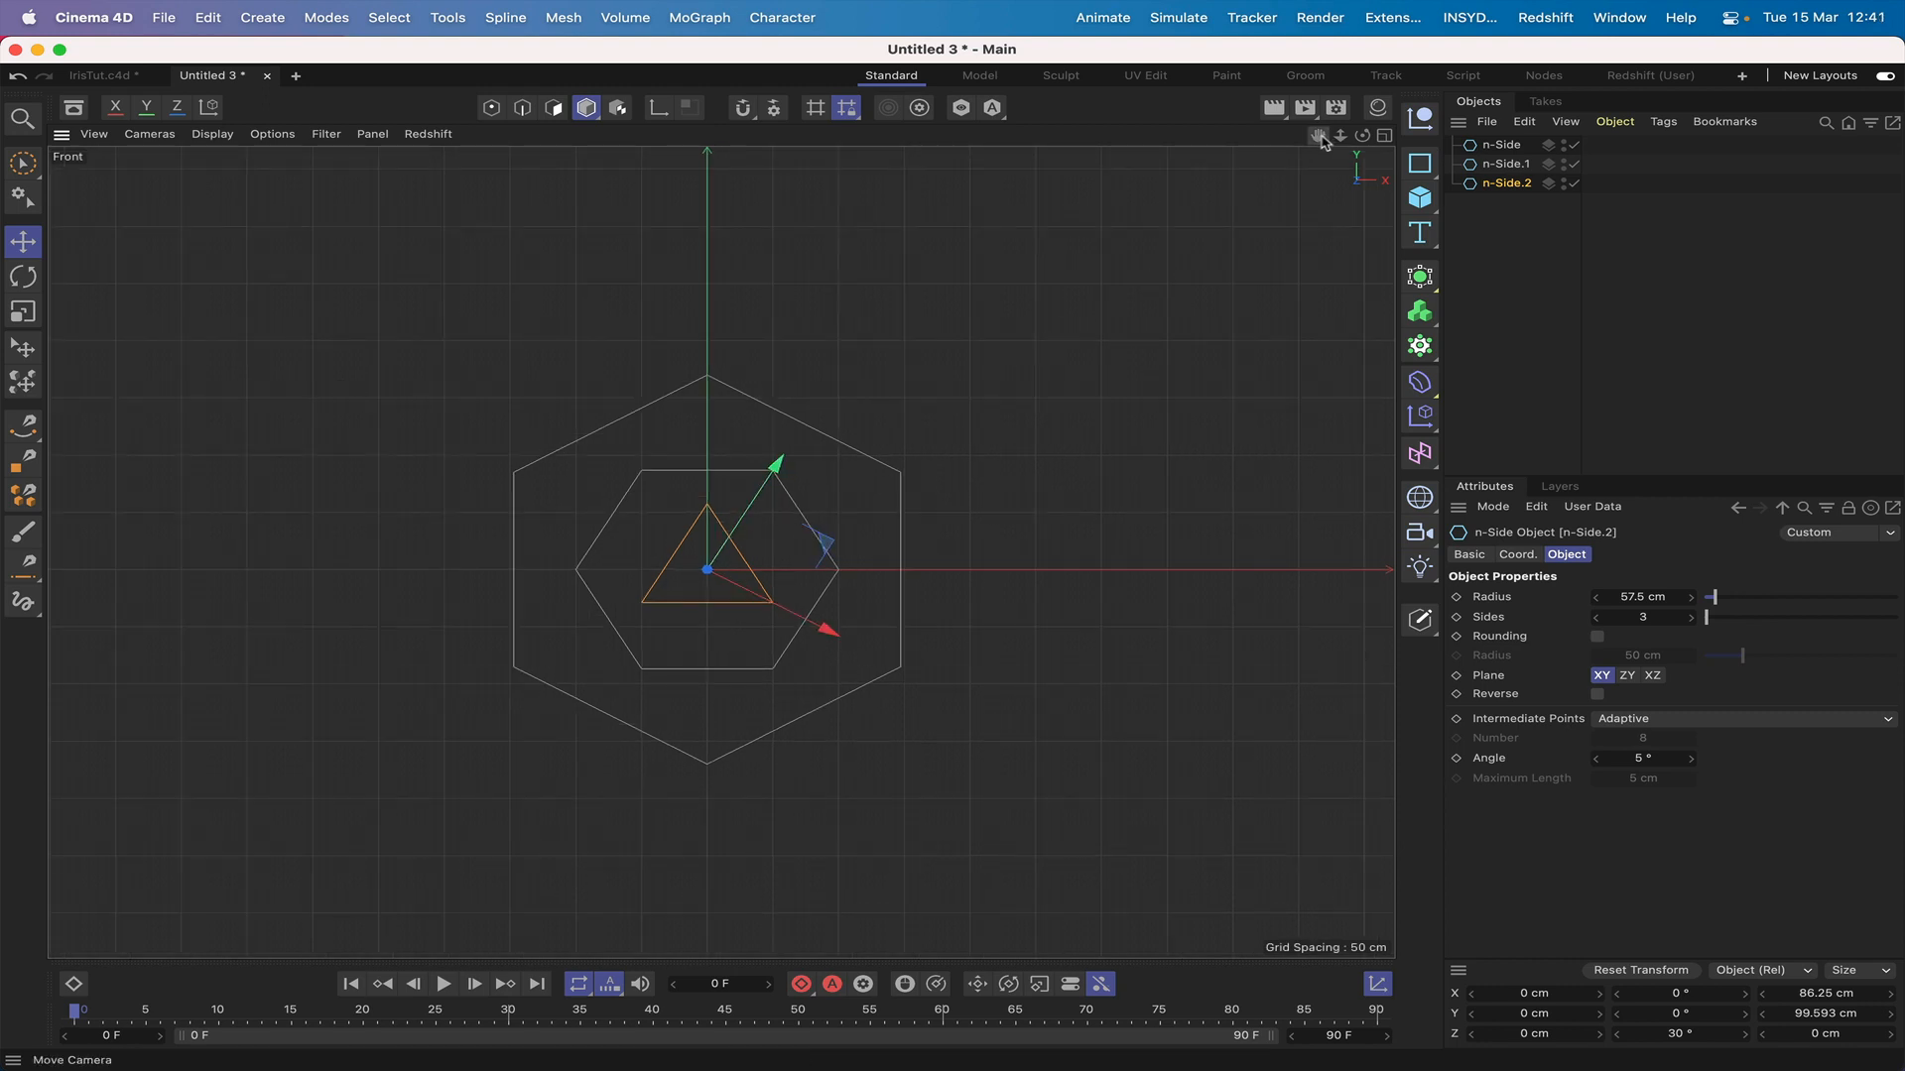
{"action": "left_click_drag", "start_coordinate": [1323, 142], "coordinate": [1320, 142]}
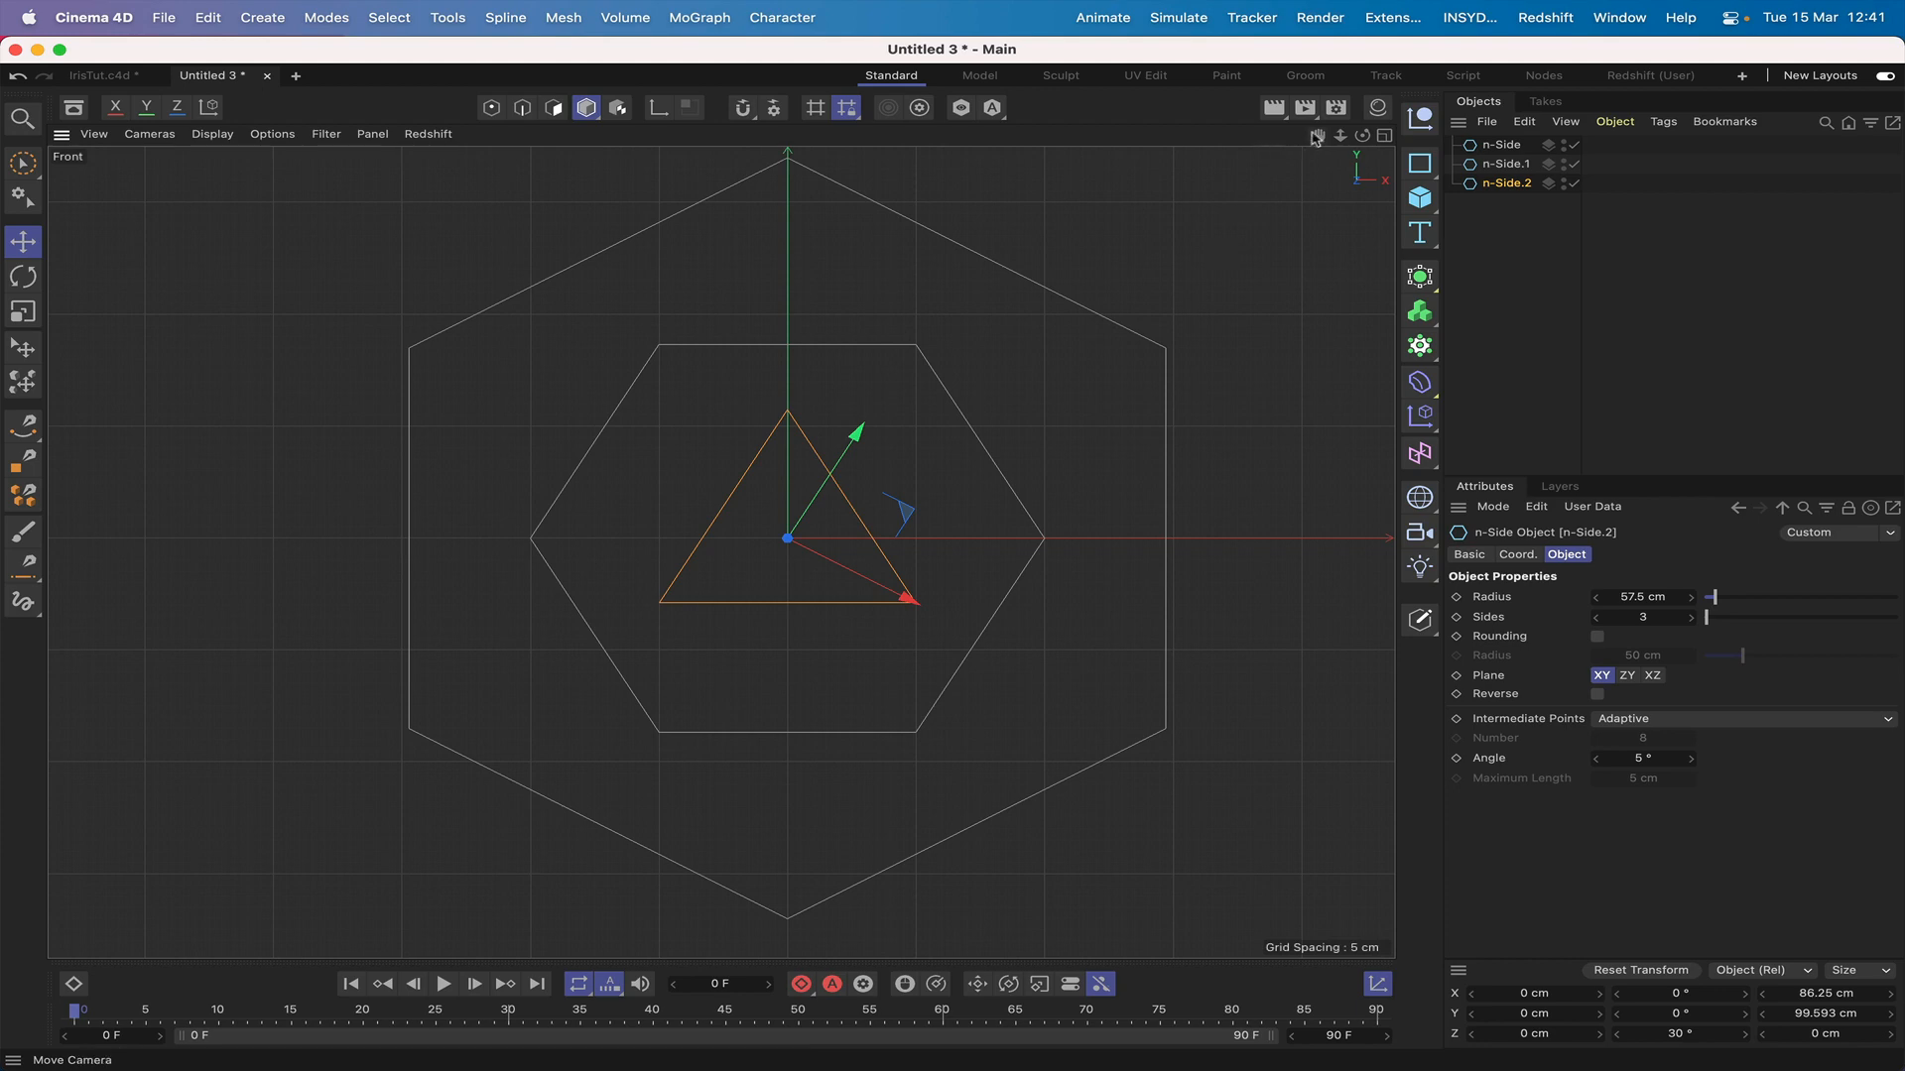
{"action": "scroll", "coordinate": [718, 552], "scroll_direction": "up", "scroll_amount": 5}
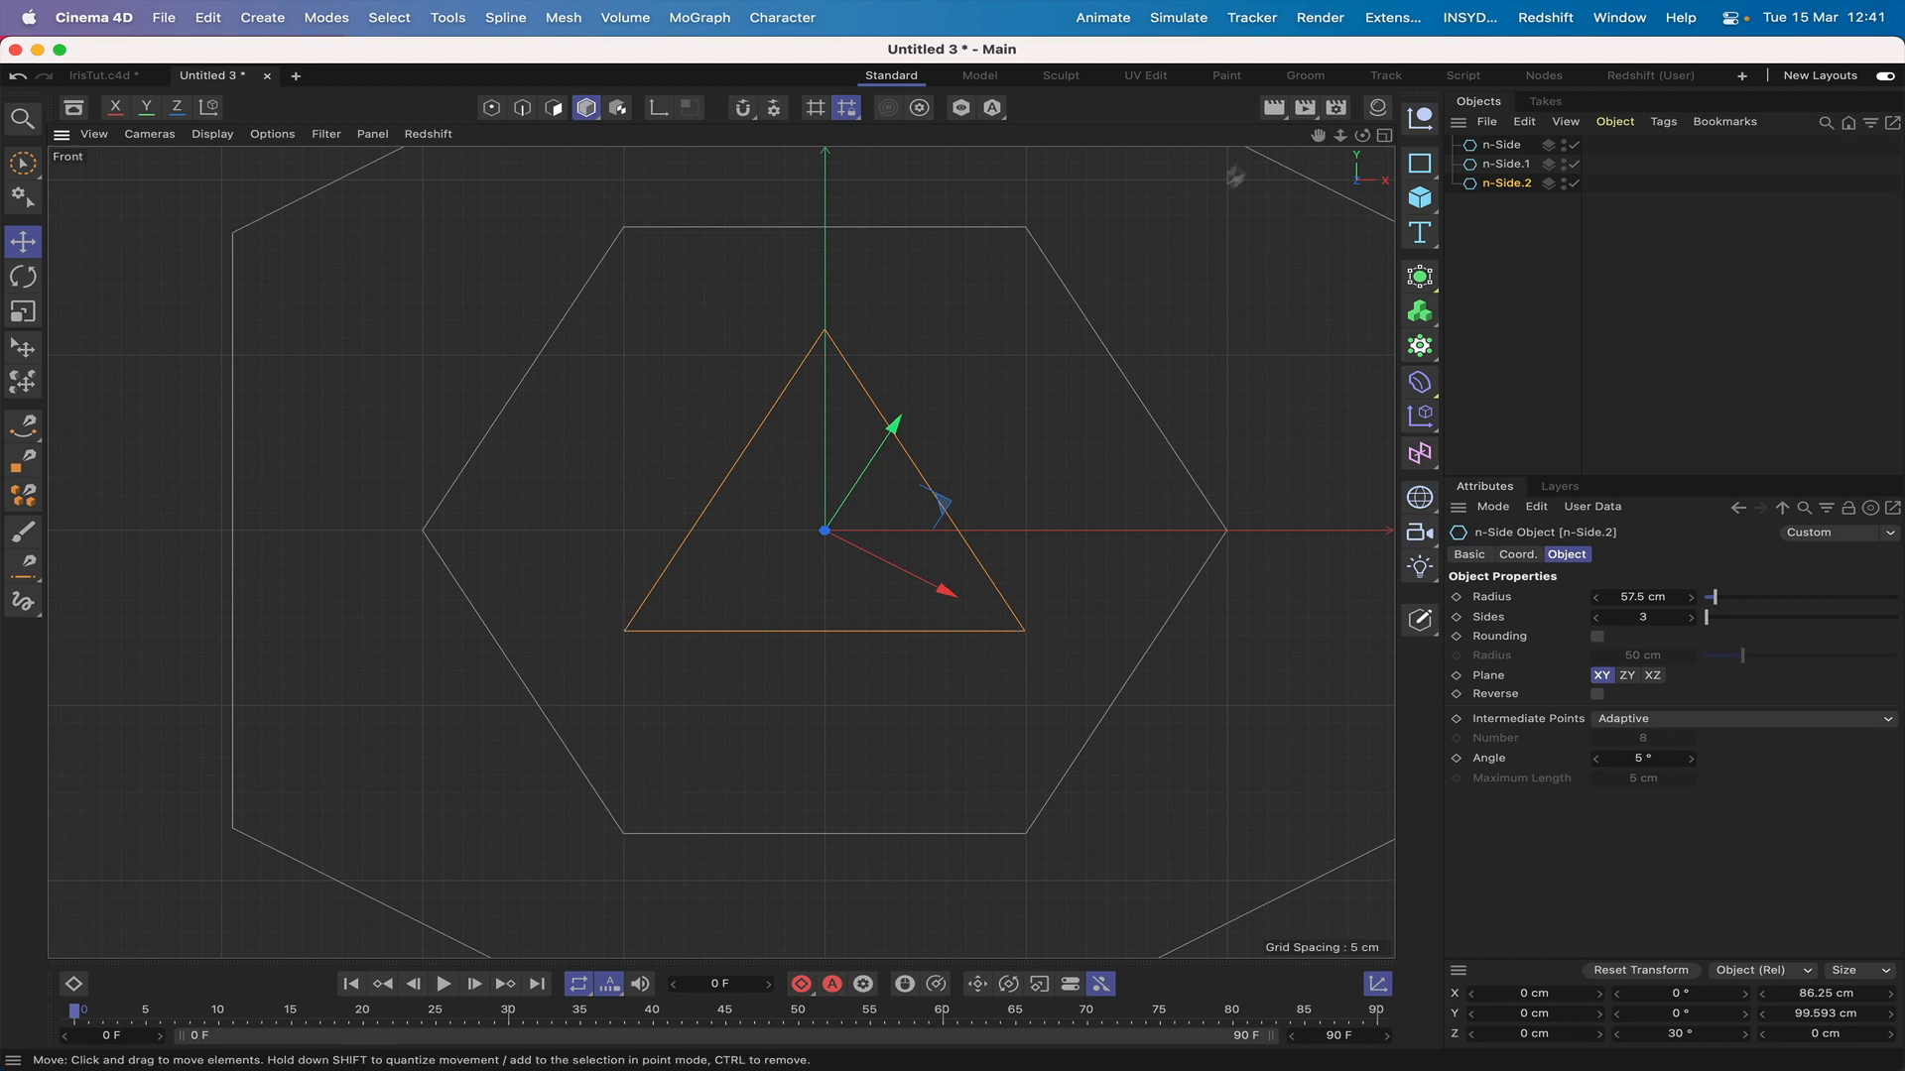
{"action": "scroll", "coordinate": [1317, 137], "scroll_direction": "down", "scroll_amount": 2}
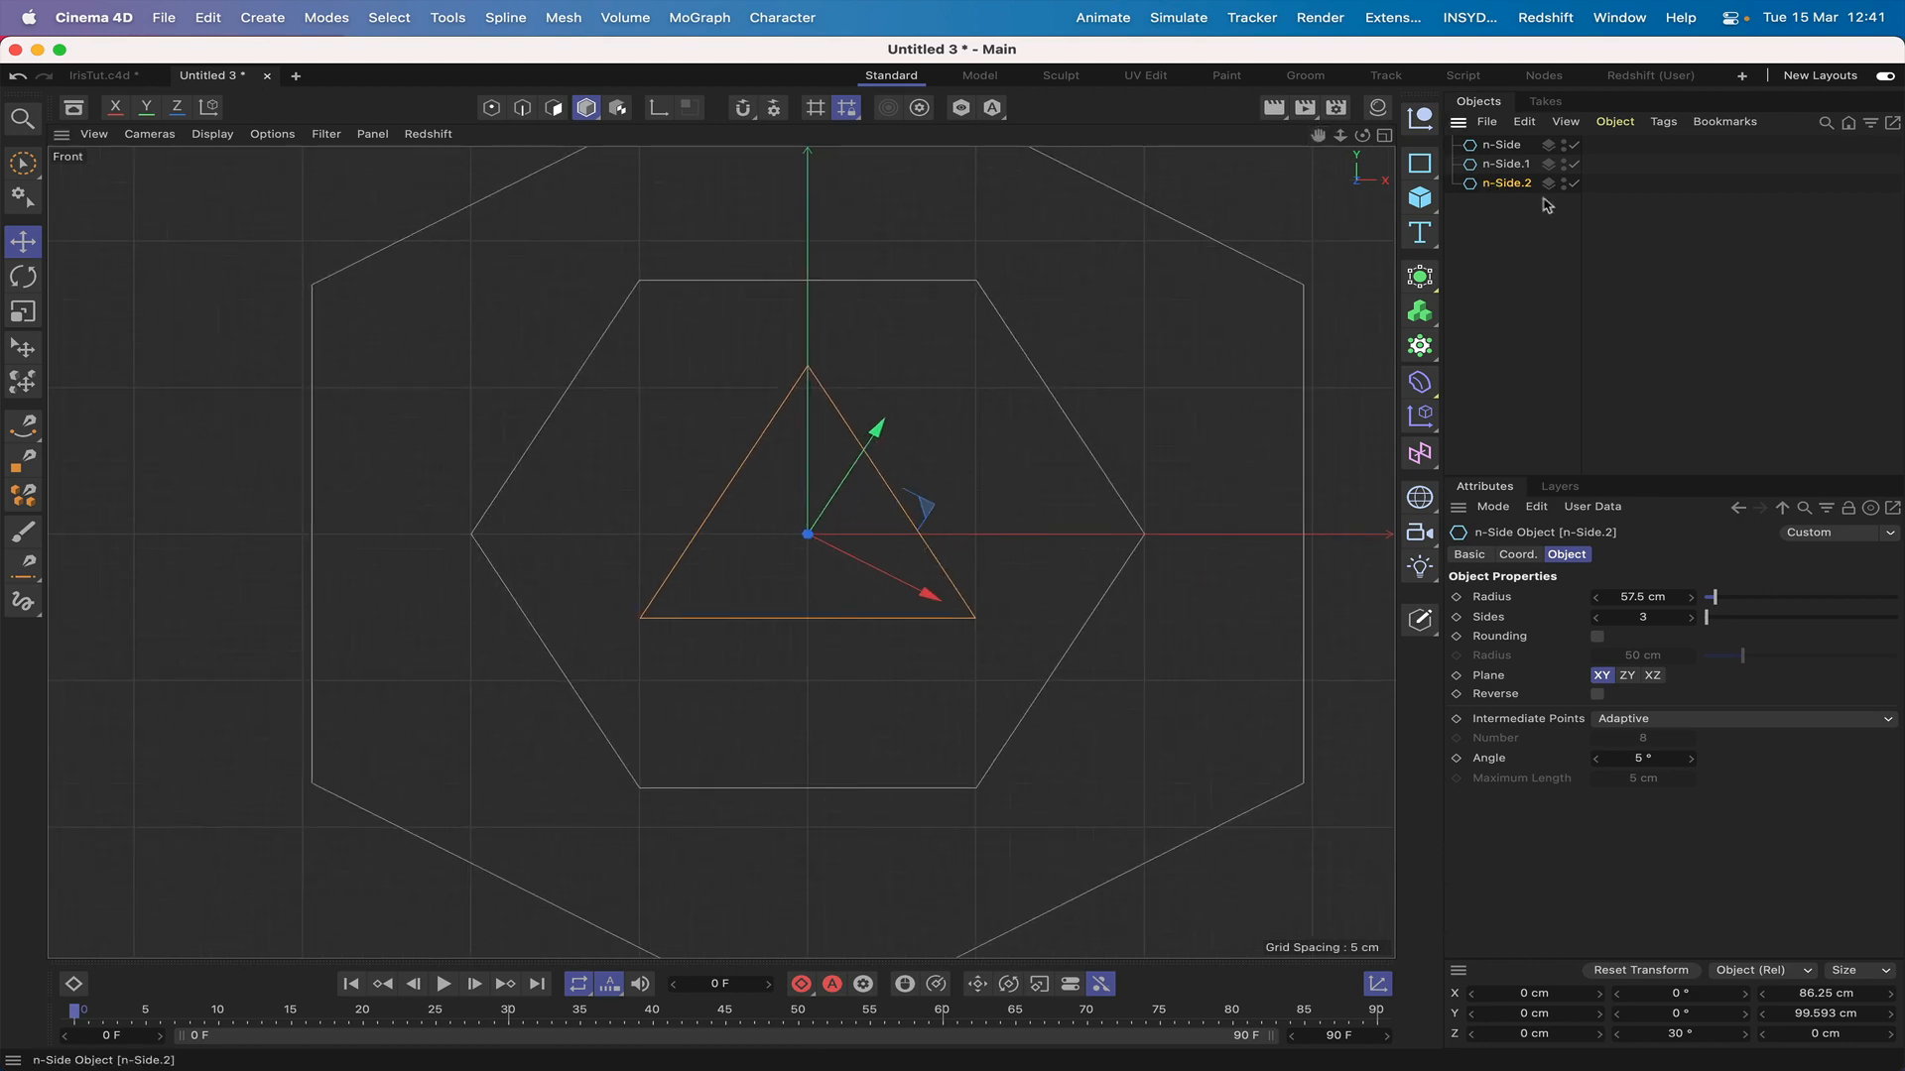
{"action": "key", "text": "c"}
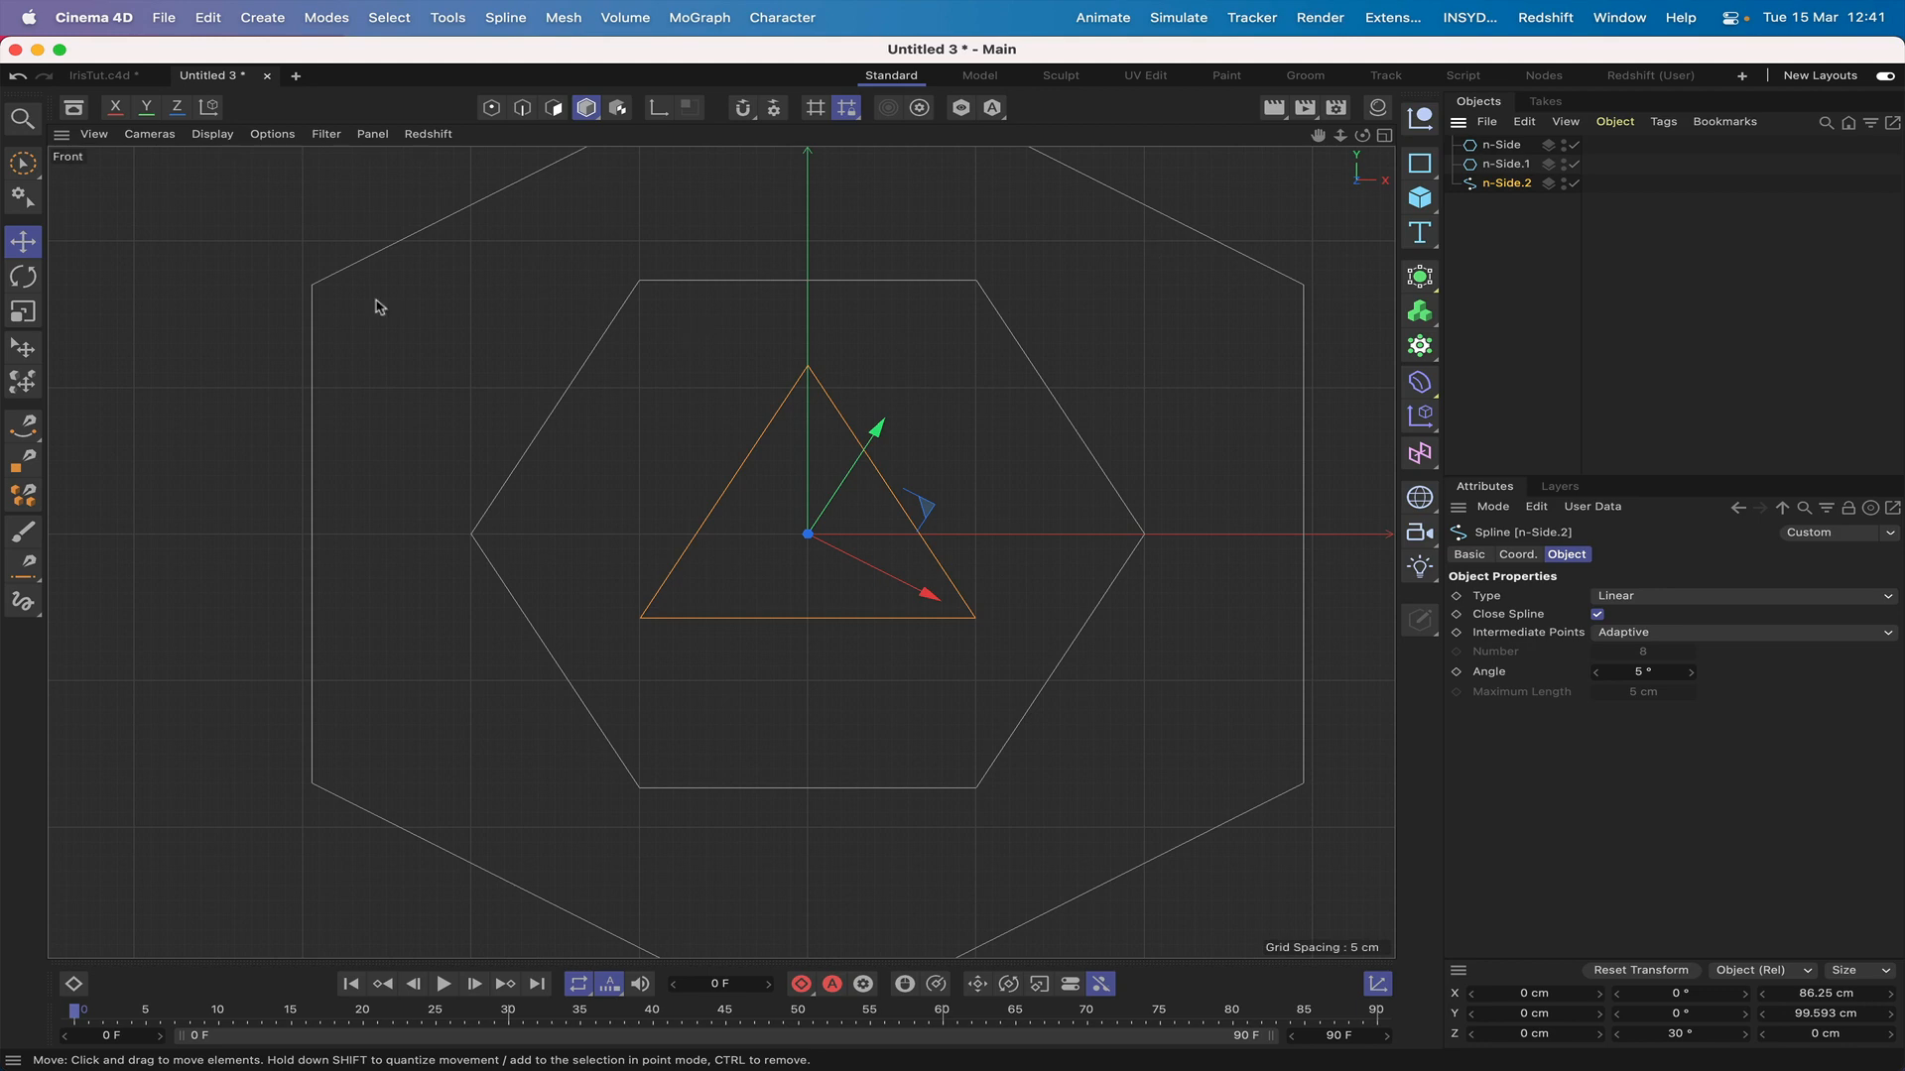
{"action": "left_click", "coordinate": [659, 109]}
{"action": "left_click", "coordinate": [1674, 1035]}
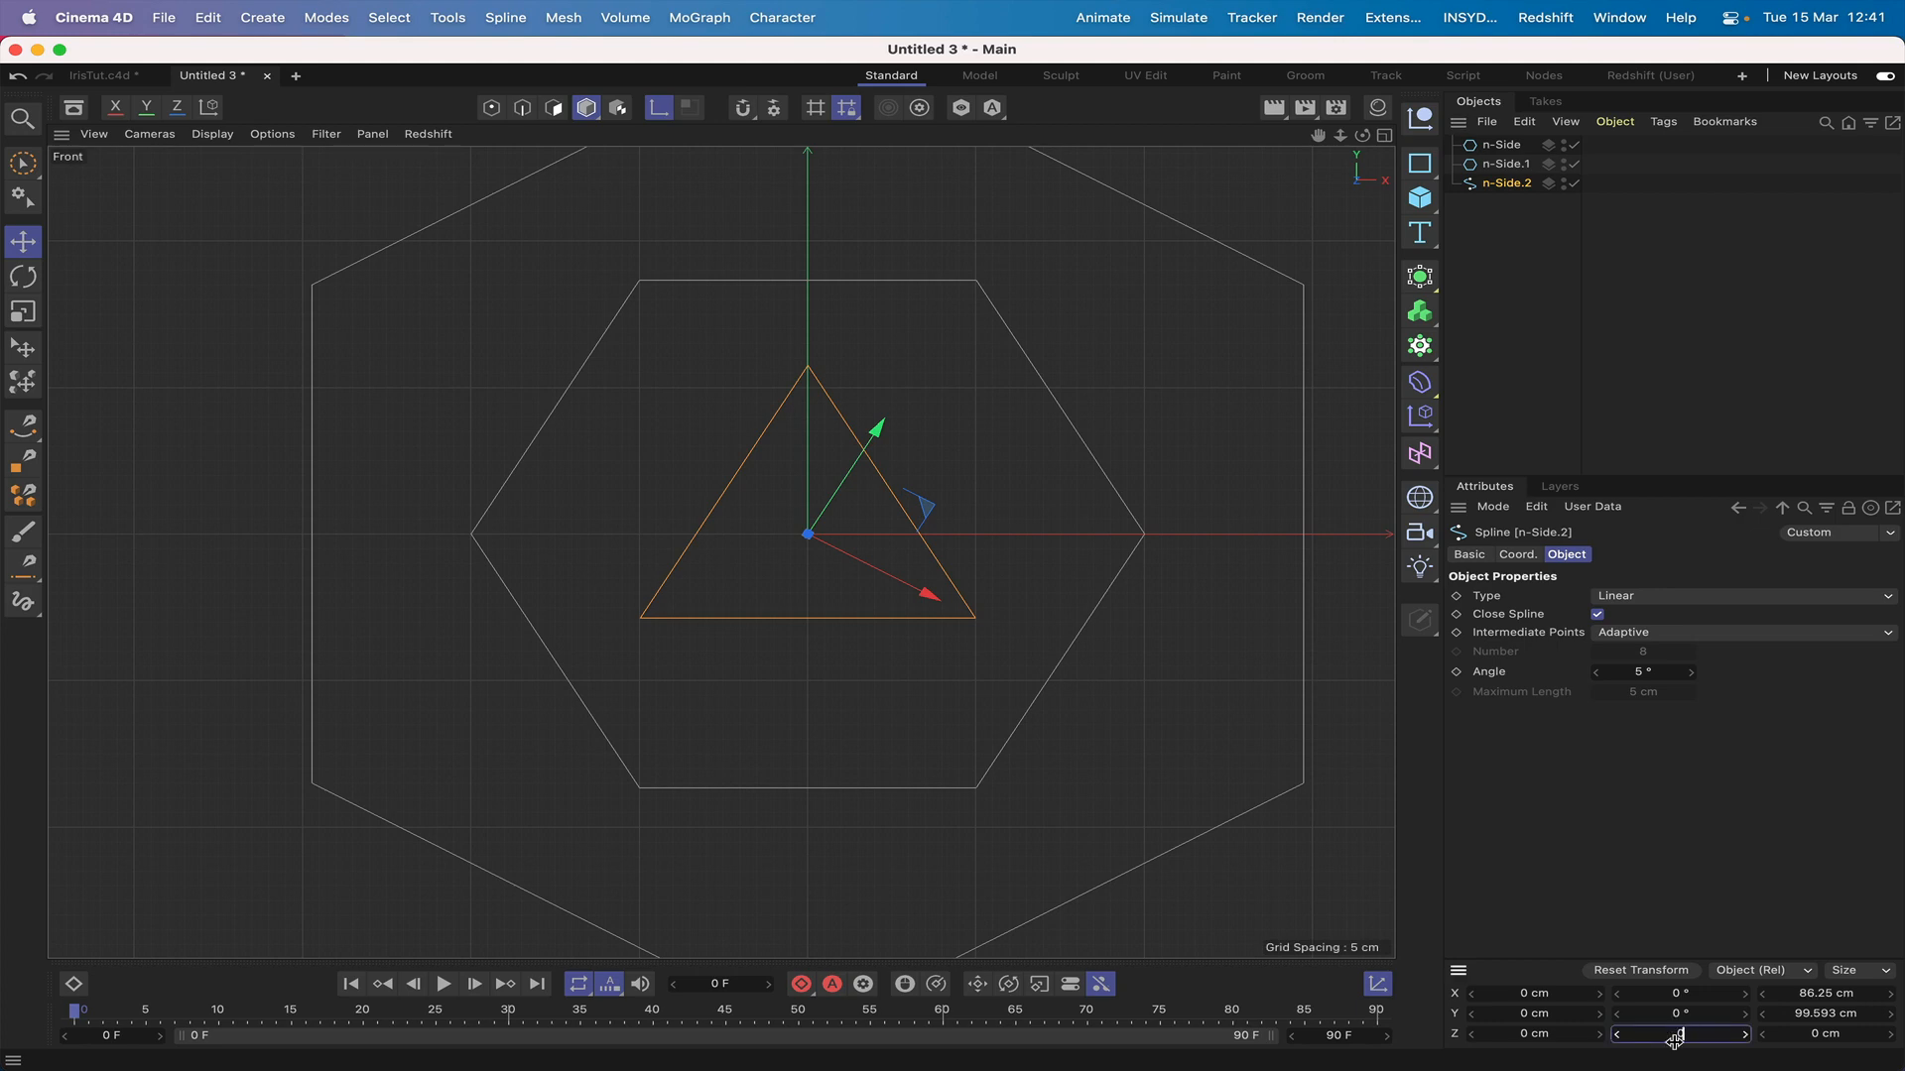
{"action": "key", "text": "Return"}
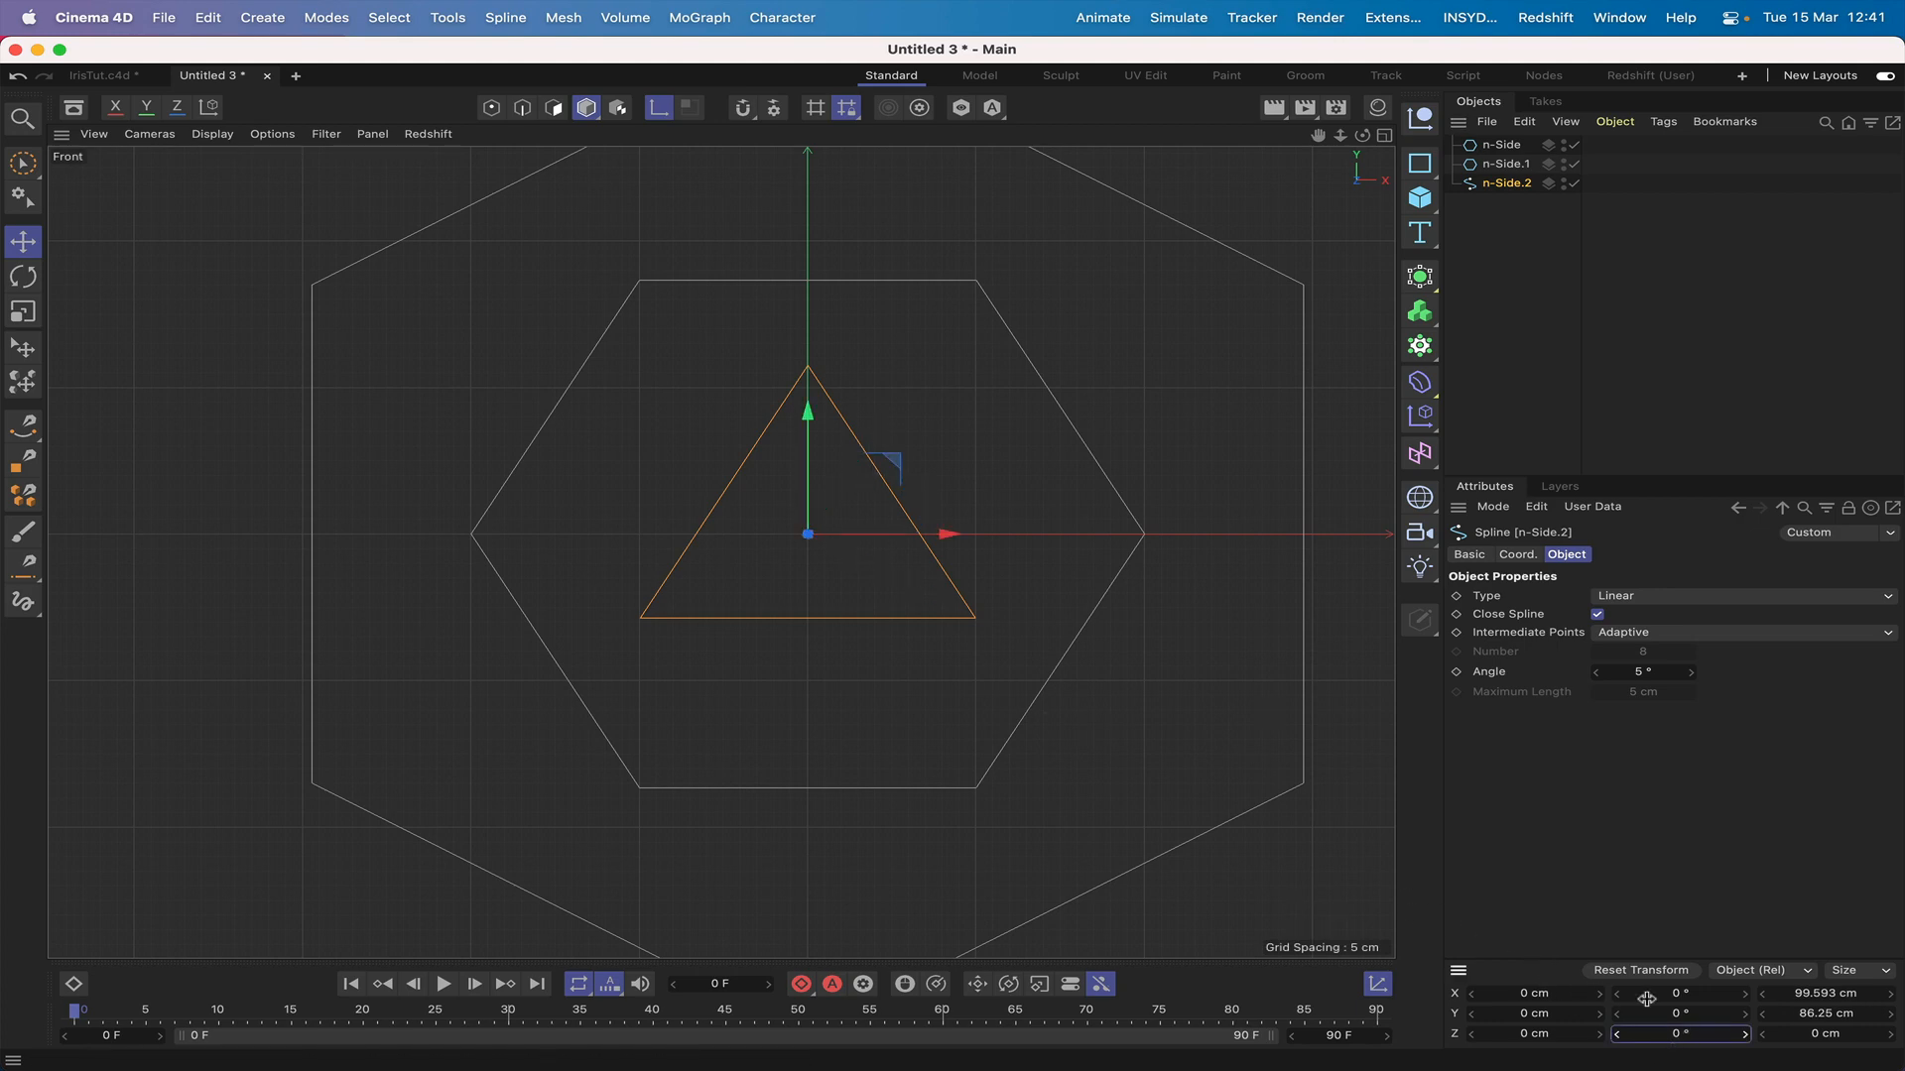
Step: Disable axis modification and flip the triangle by setting its Y rotation to 180°
{"action": "left_click", "coordinate": [1673, 1013]}
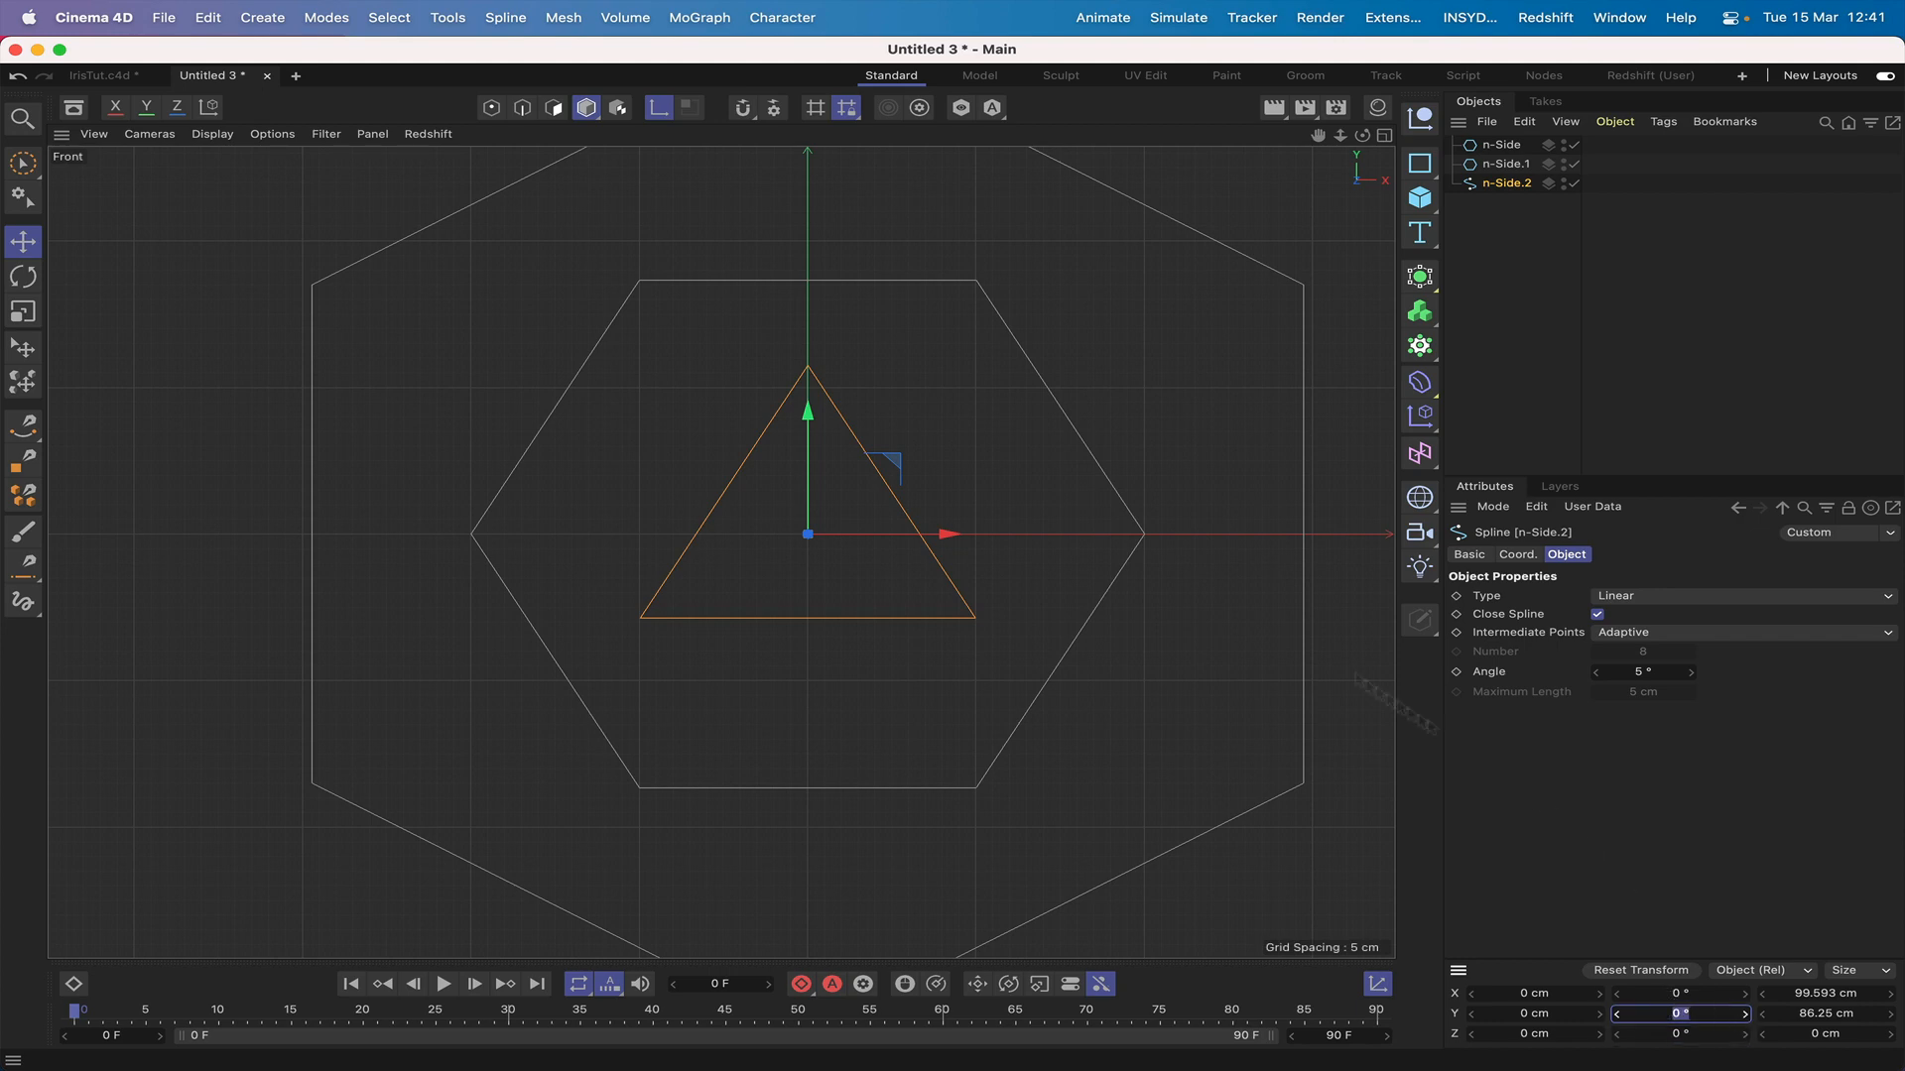
{"action": "left_click", "coordinate": [659, 107]}
{"action": "key", "text": "Return"}
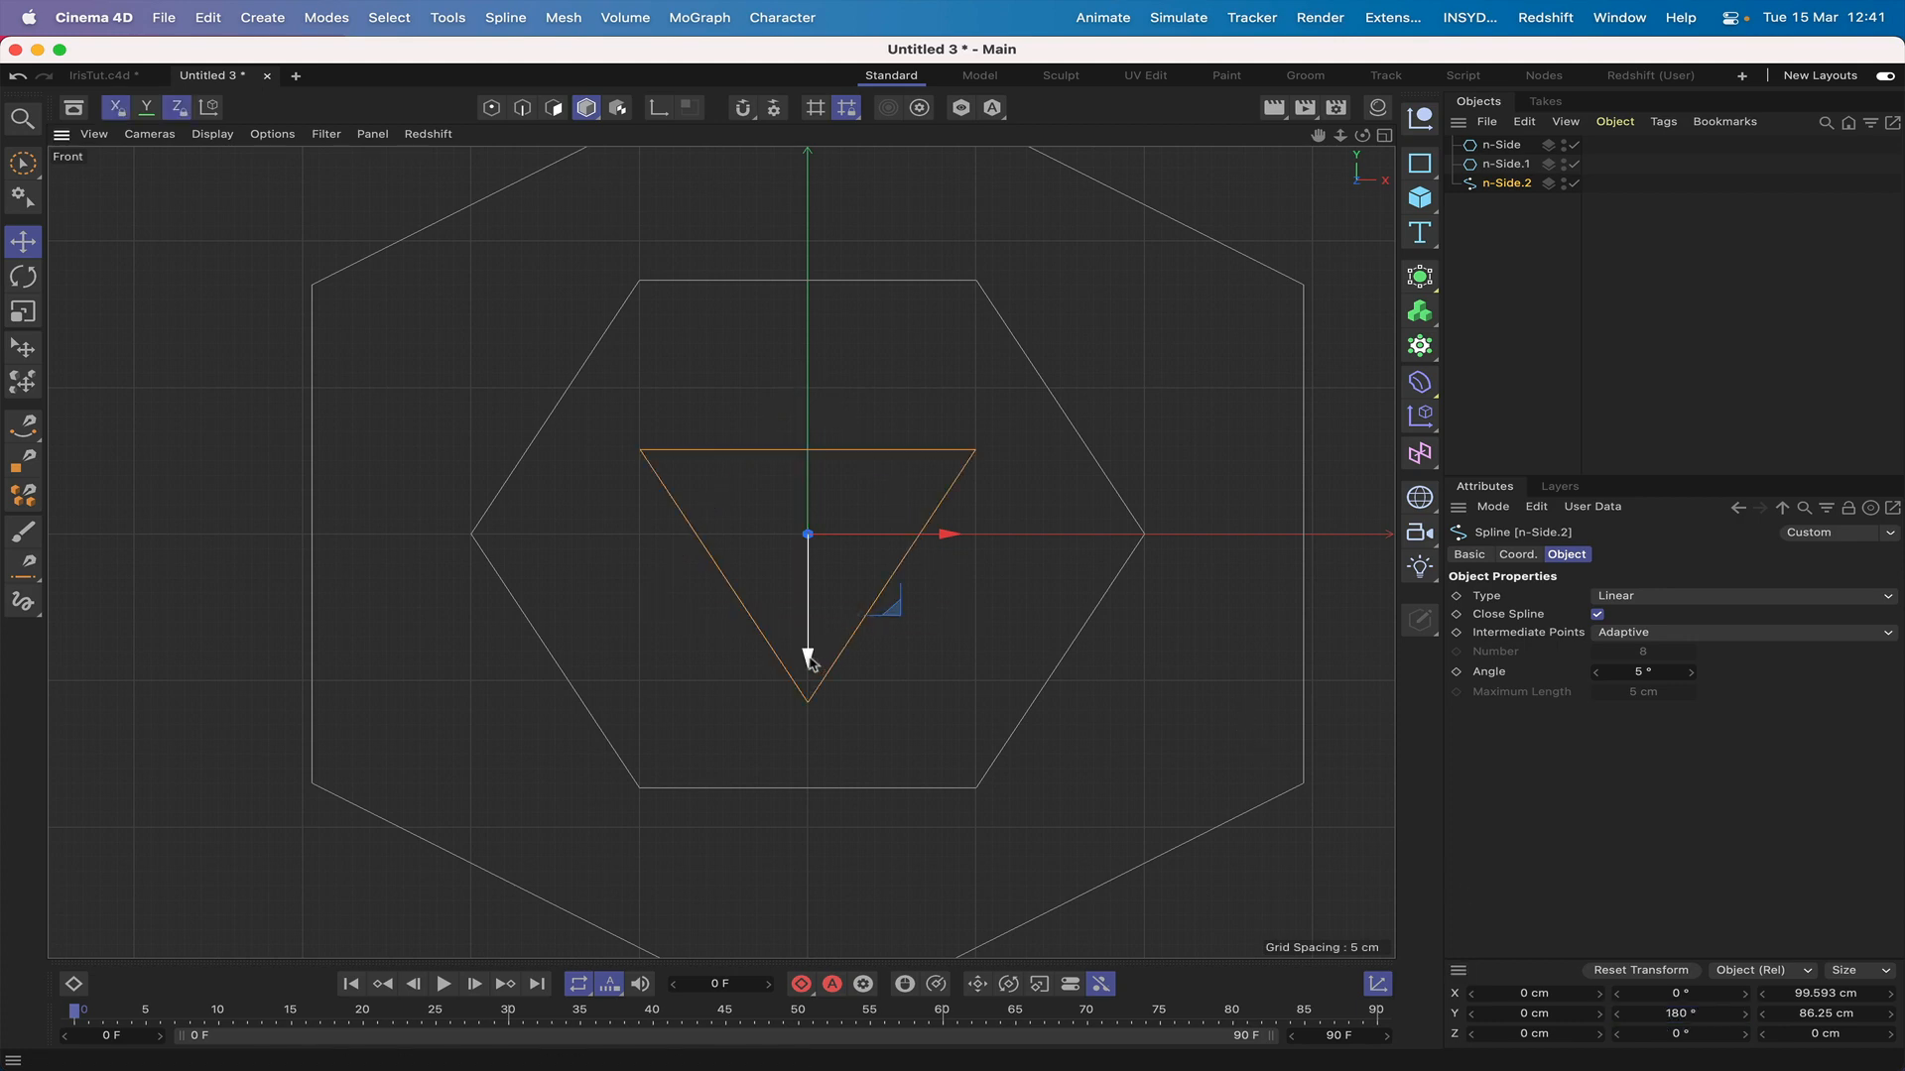
Step: Move the triangle up to Y about 57.9 cm, aligning its flat edge with the inner hexagon's upper edge
{"action": "left_click_drag", "start_coordinate": [809, 662], "coordinate": [811, 491]}
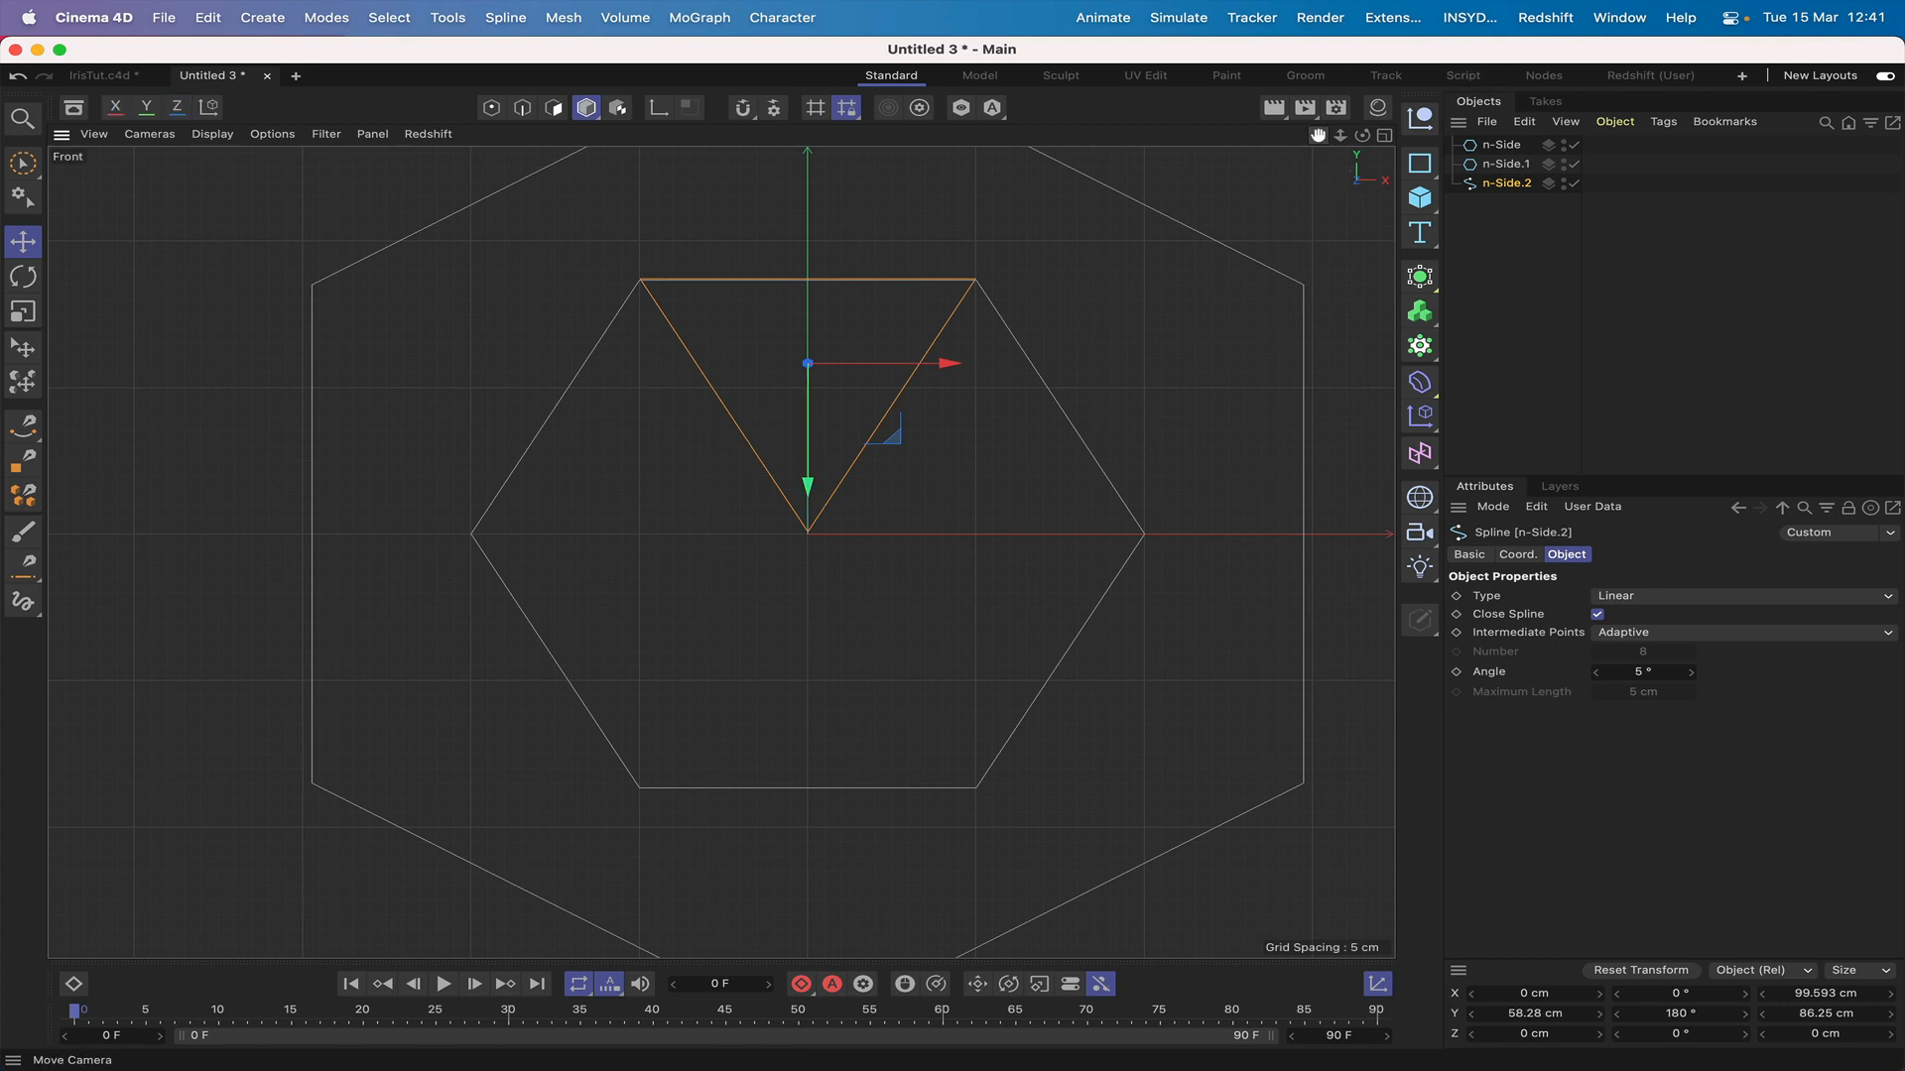
{"action": "left_click_drag", "start_coordinate": [1322, 139], "coordinate": [1322, 144]}
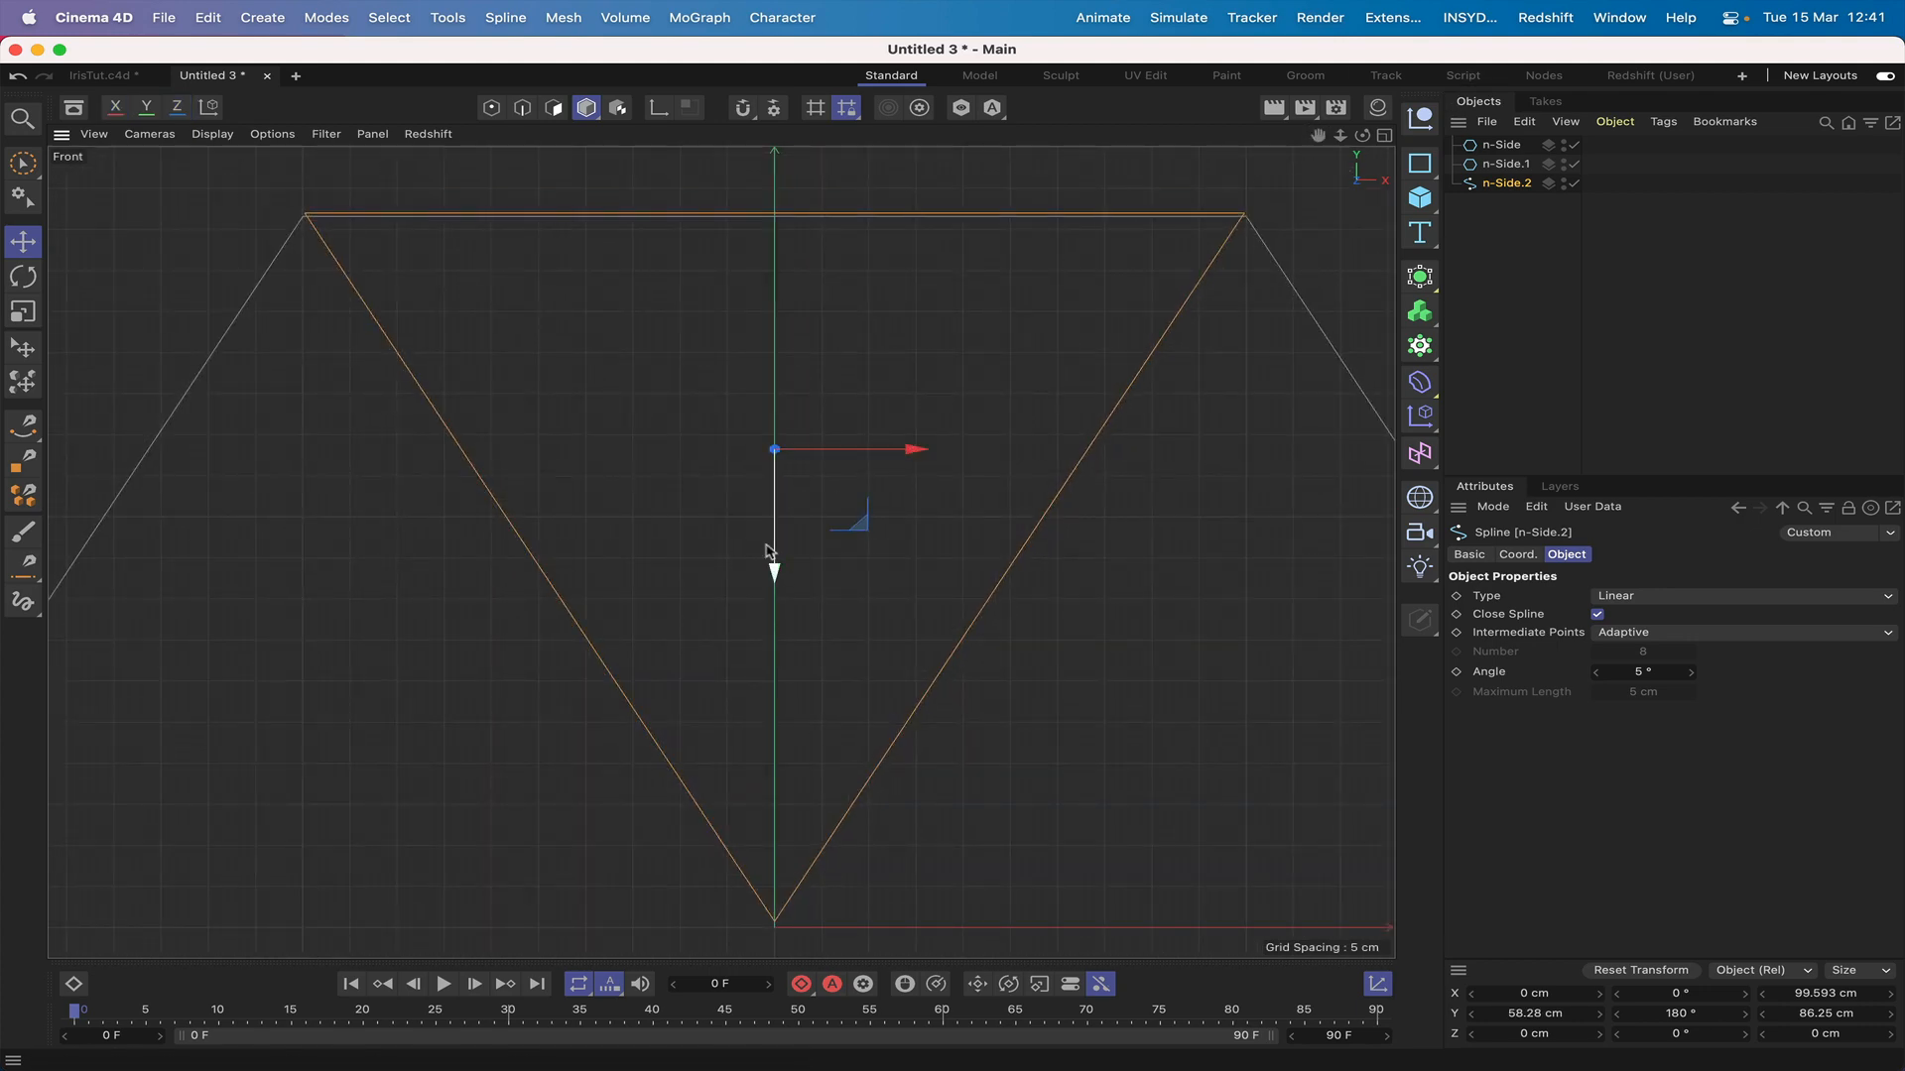
{"action": "left_click_drag", "start_coordinate": [778, 574], "coordinate": [778, 576]}
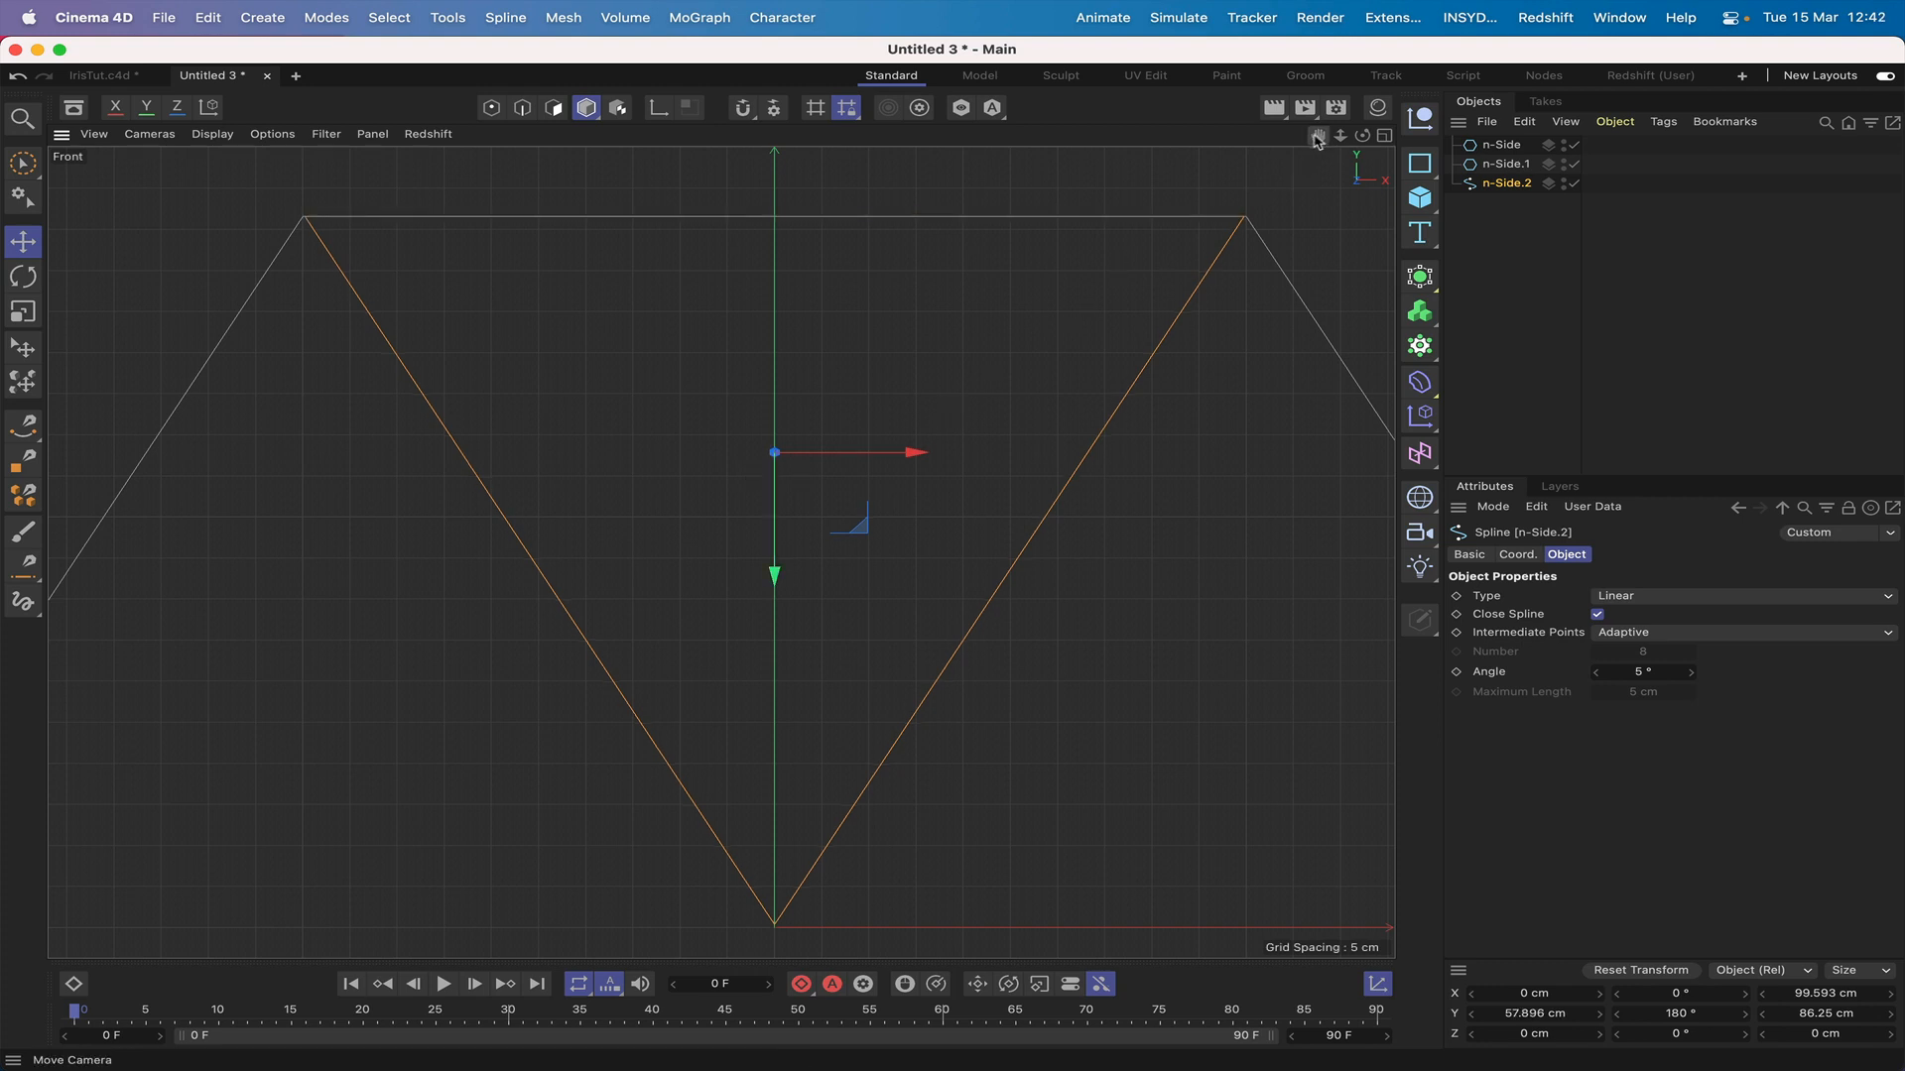
Step: Enable axis modification and set the triangle's axis Y rotation to 0°
{"action": "left_click_drag", "start_coordinate": [1318, 136], "coordinate": [1260, 331]}
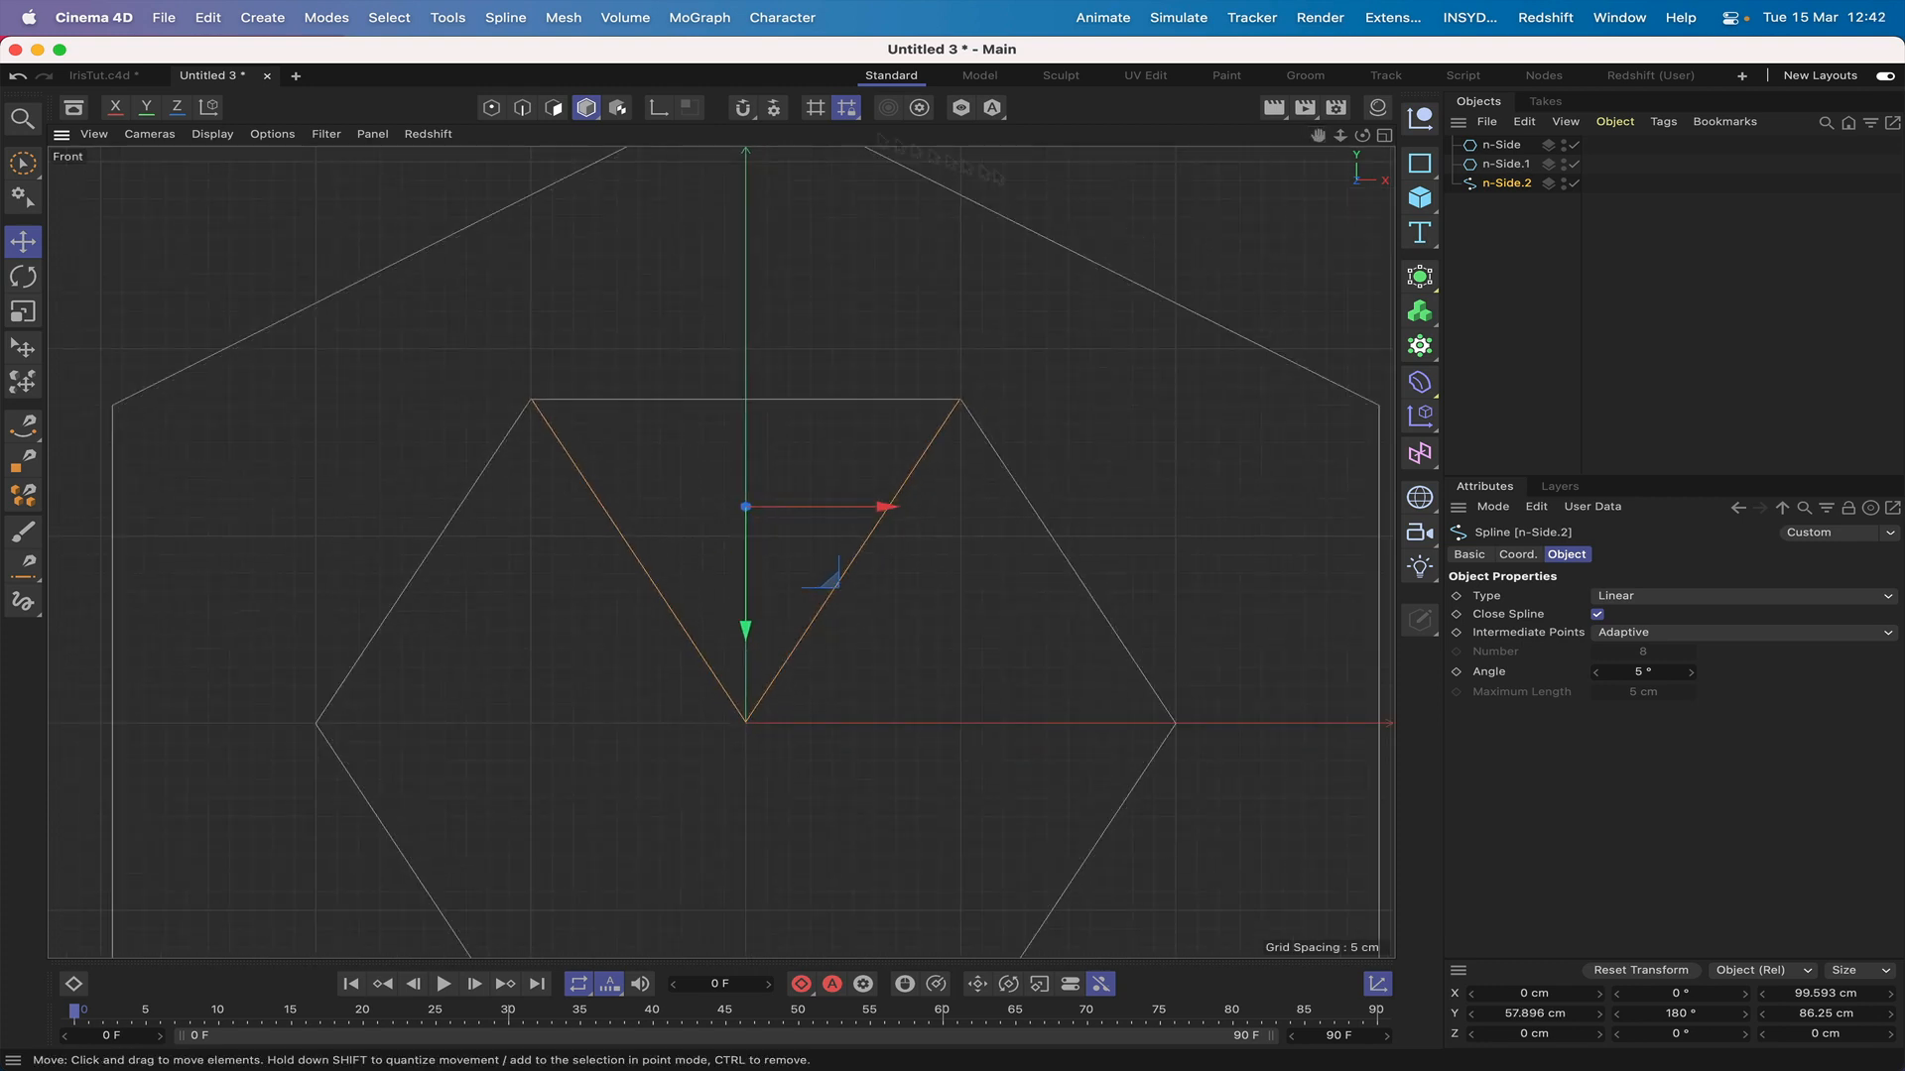
{"action": "key", "text": "l"}
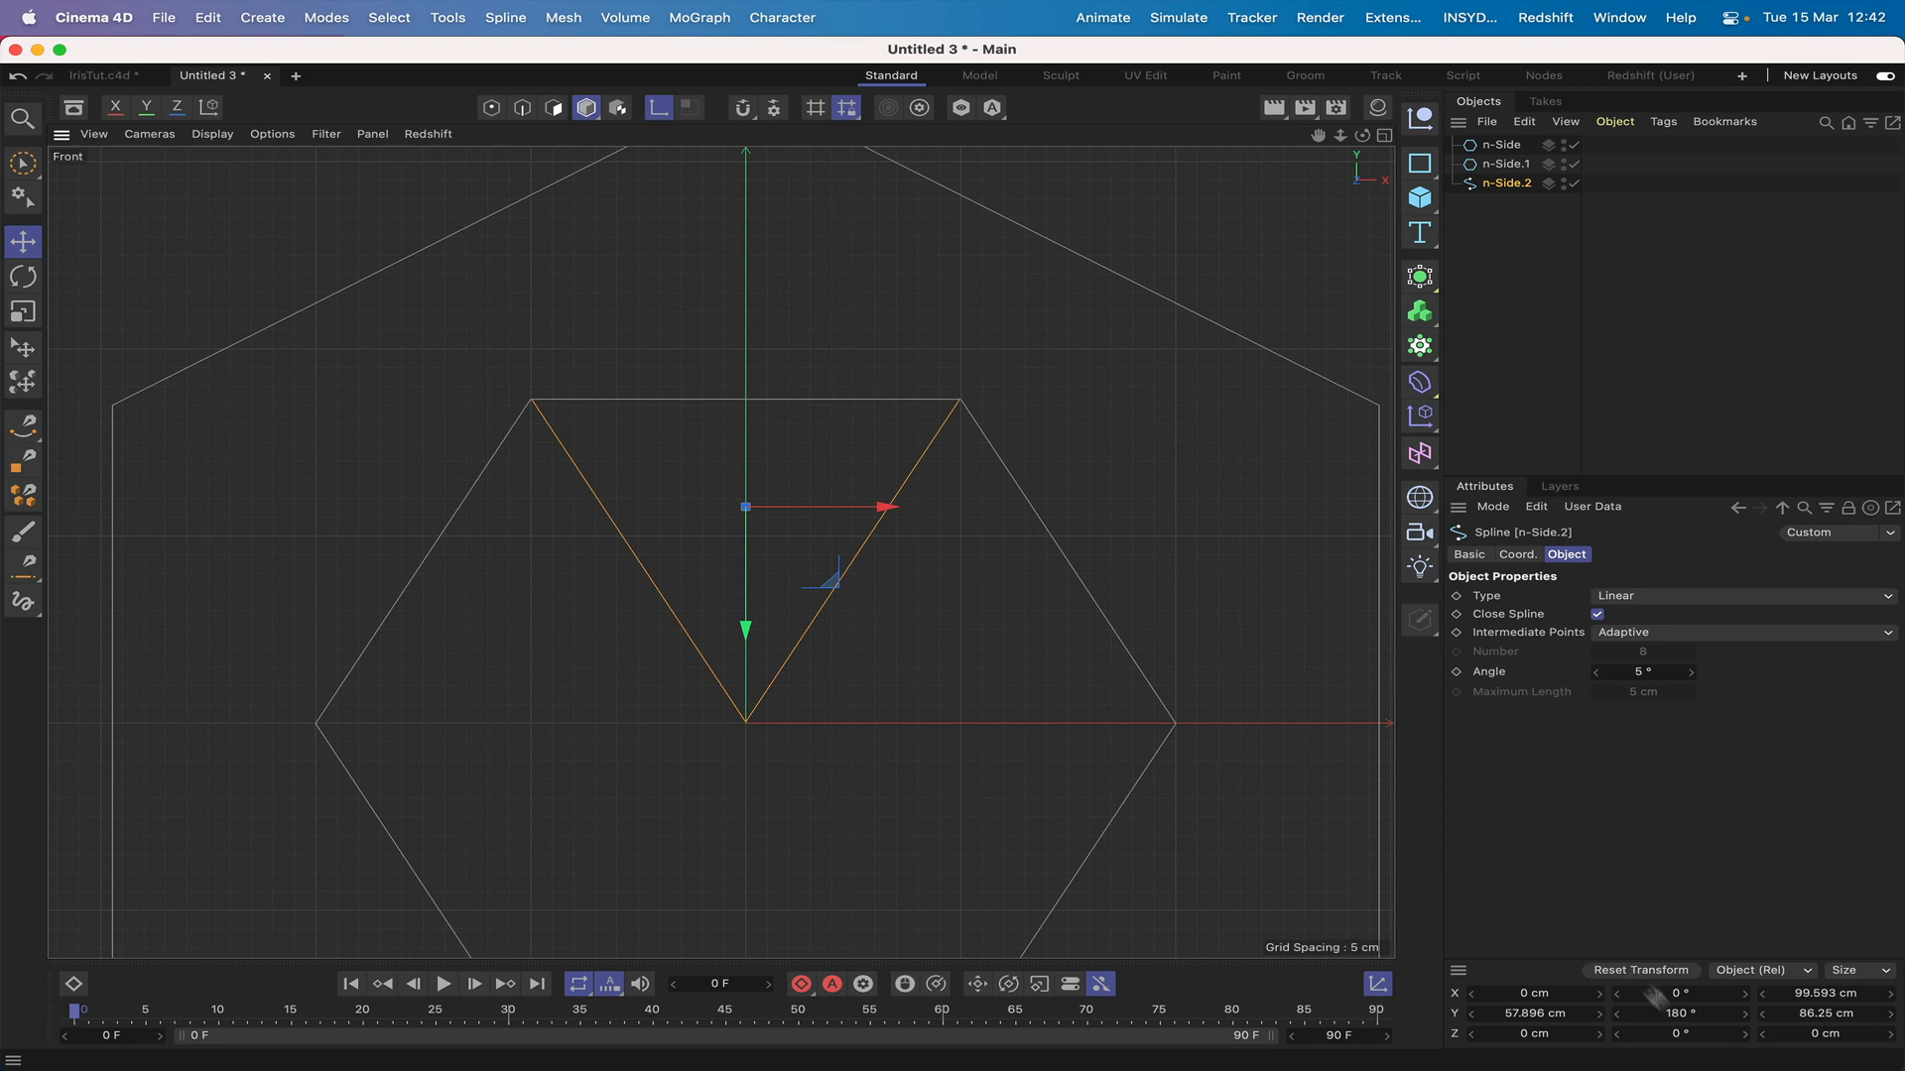
{"action": "left_click", "coordinate": [1677, 1013]}
{"action": "type", "text": "0"}
{"action": "key", "text": "Return"}
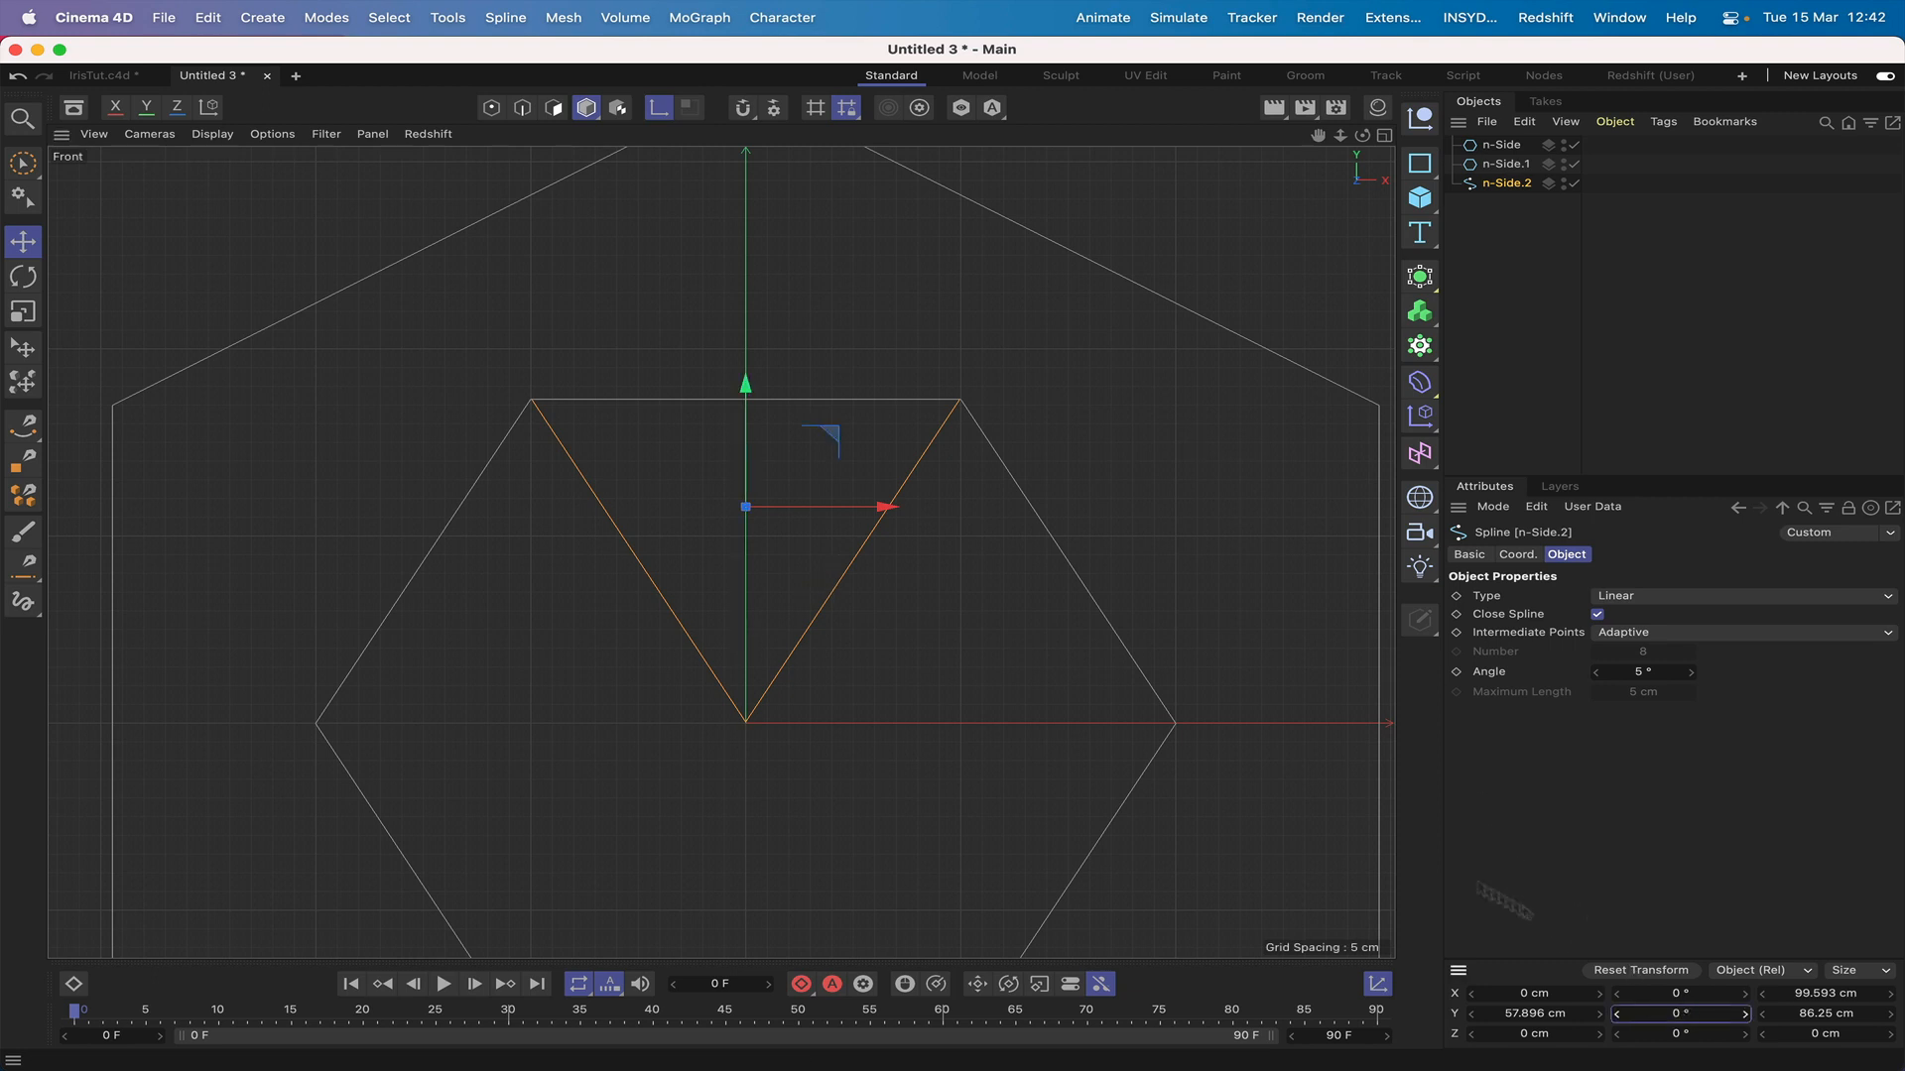
Step: Move the triangle's axis to its lower tip using Axis Center with Y at -100%, then deselect the spline
{"action": "left_click", "coordinate": [442, 18]}
{"action": "mouse_move", "coordinate": [477, 316]}
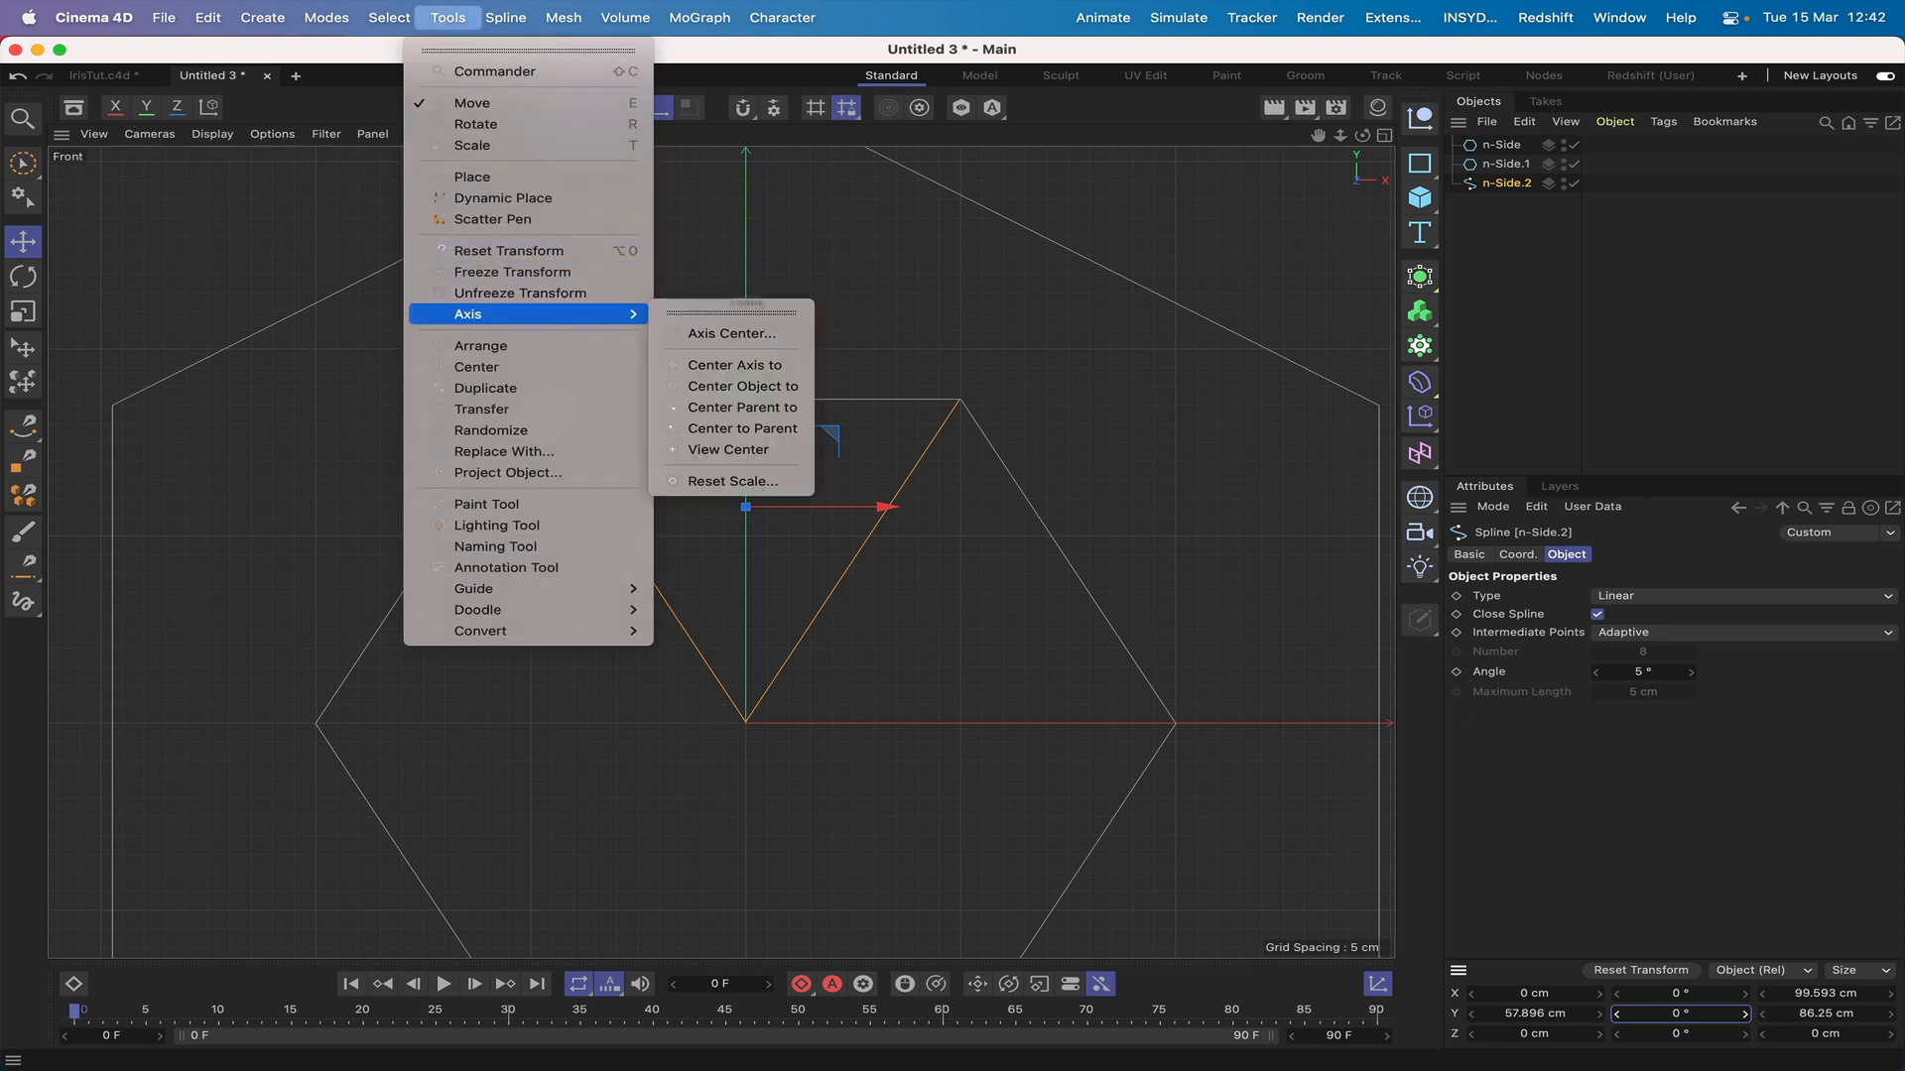
{"action": "left_click", "coordinate": [734, 333]}
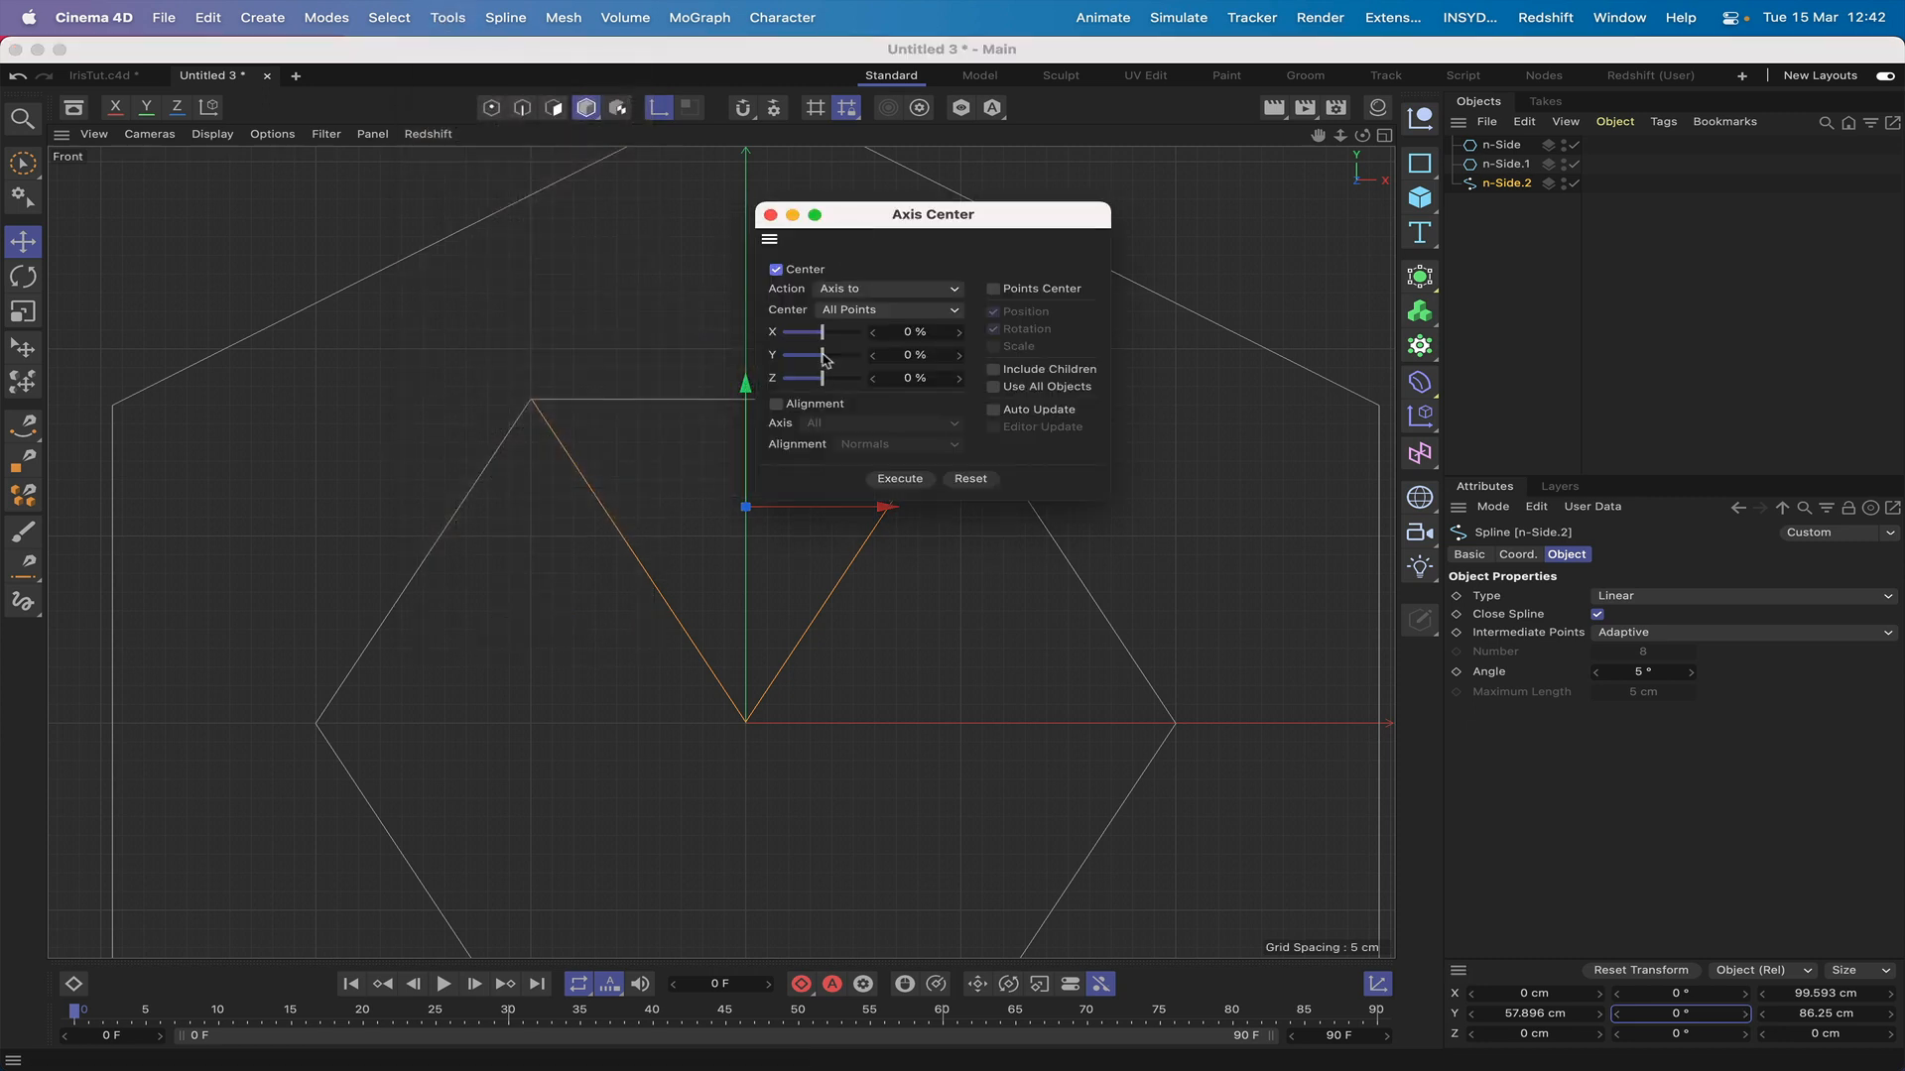
{"action": "left_click_drag", "start_coordinate": [822, 359], "coordinate": [780, 359]}
{"action": "left_click", "coordinate": [900, 480]}
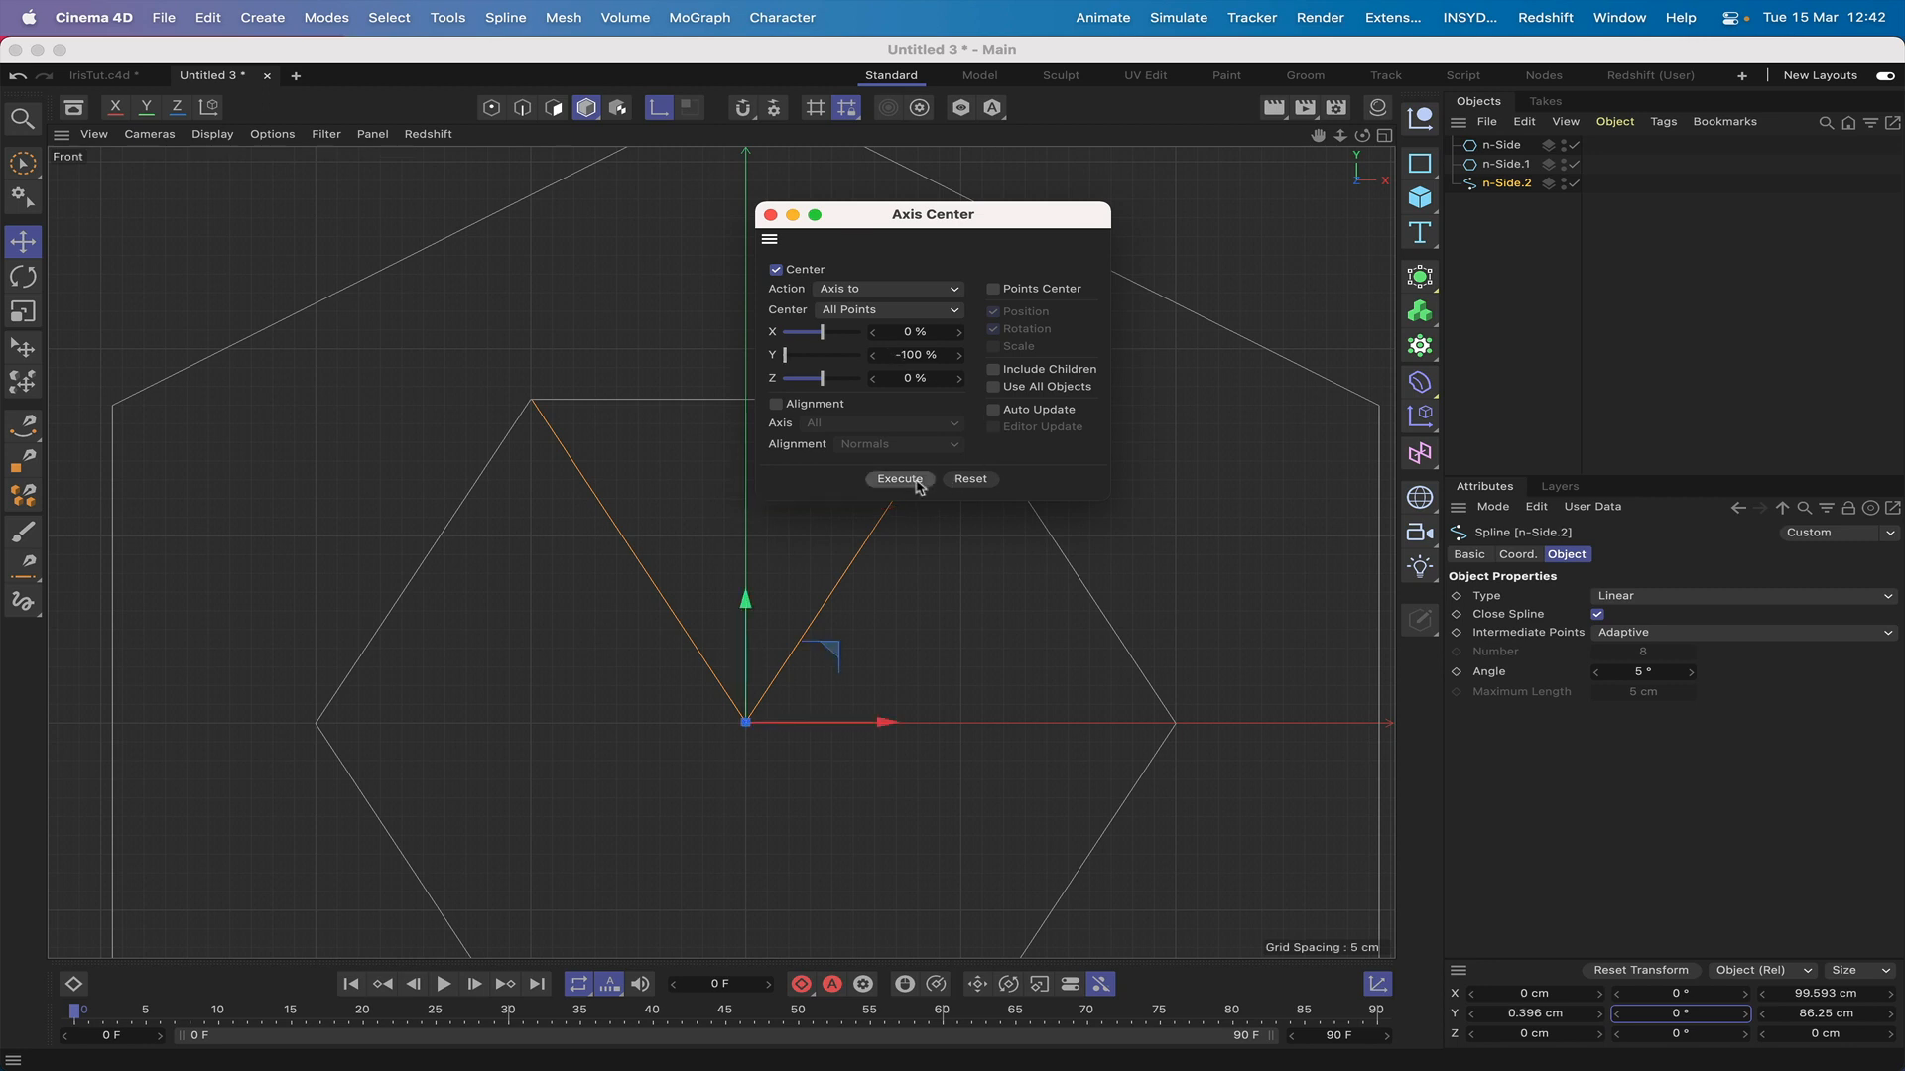
{"action": "left_click", "coordinate": [771, 216]}
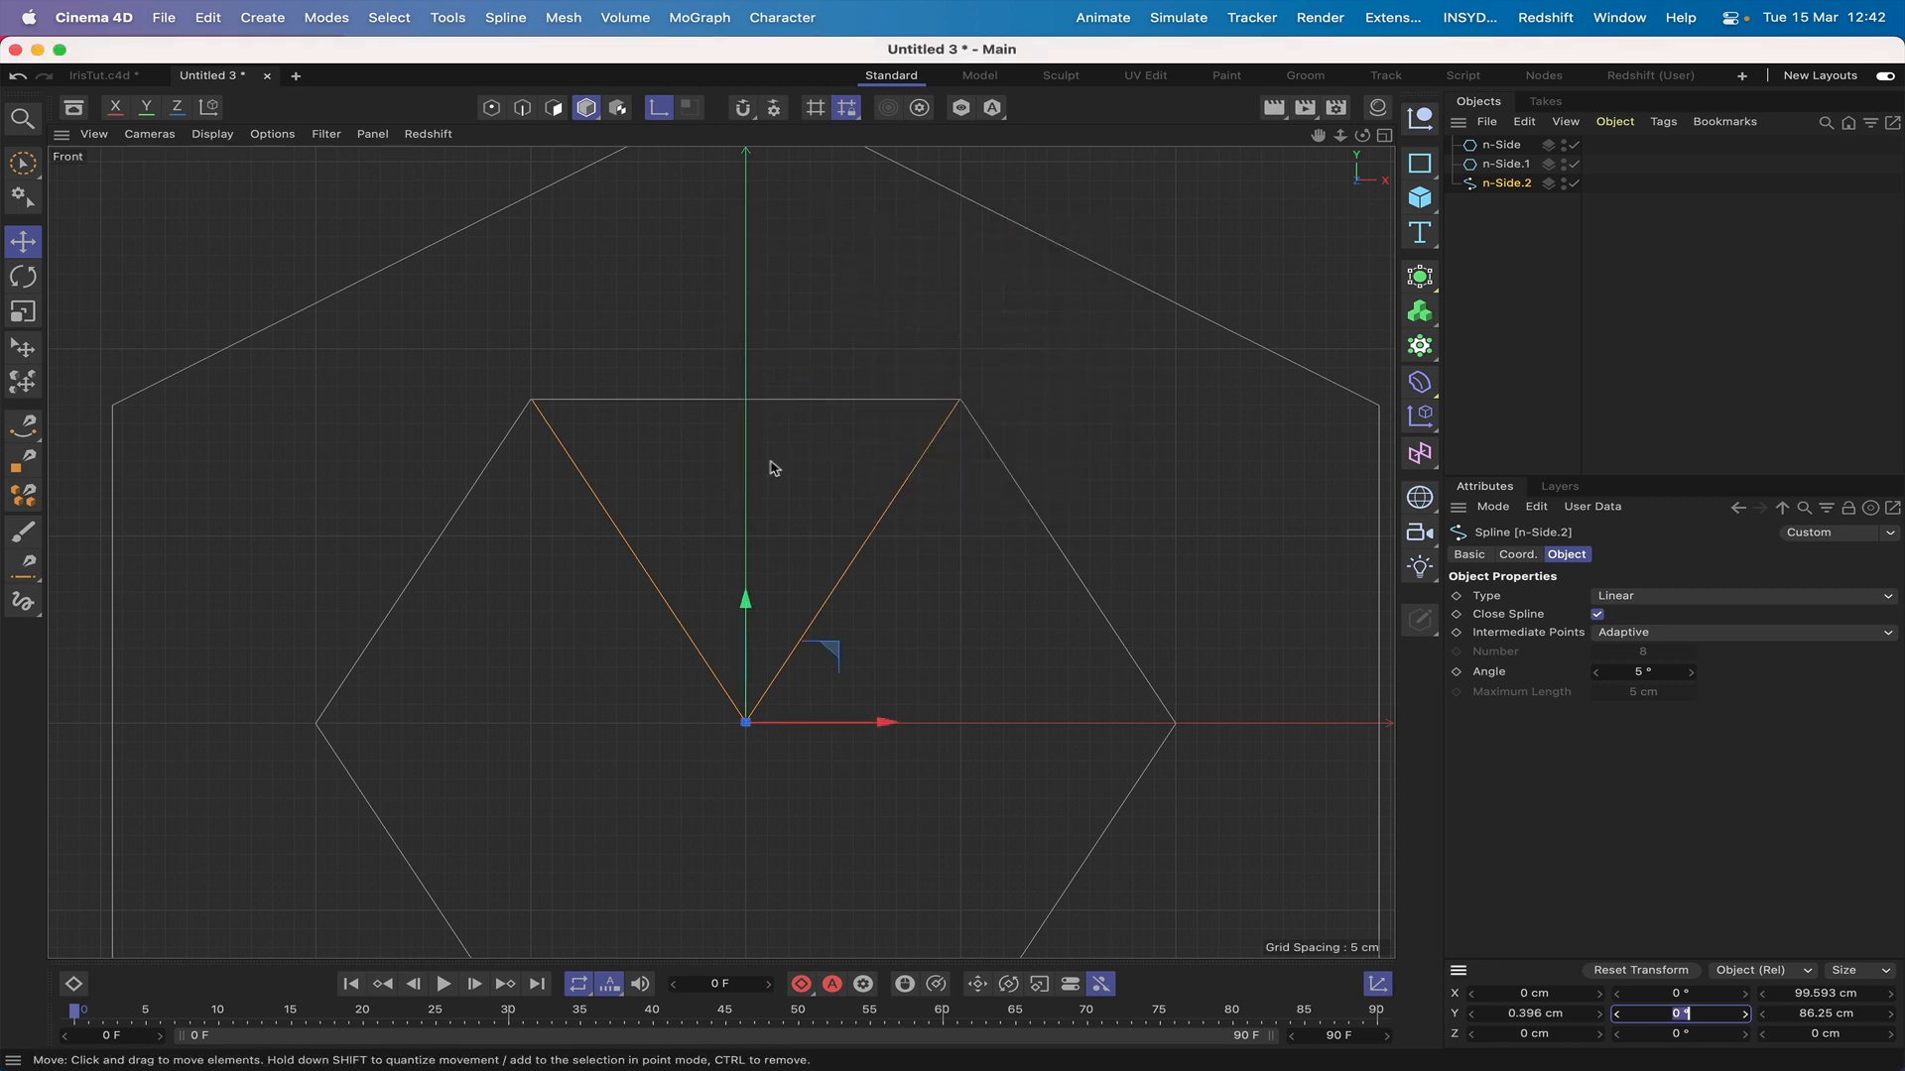
{"action": "left_click", "coordinate": [1514, 226]}
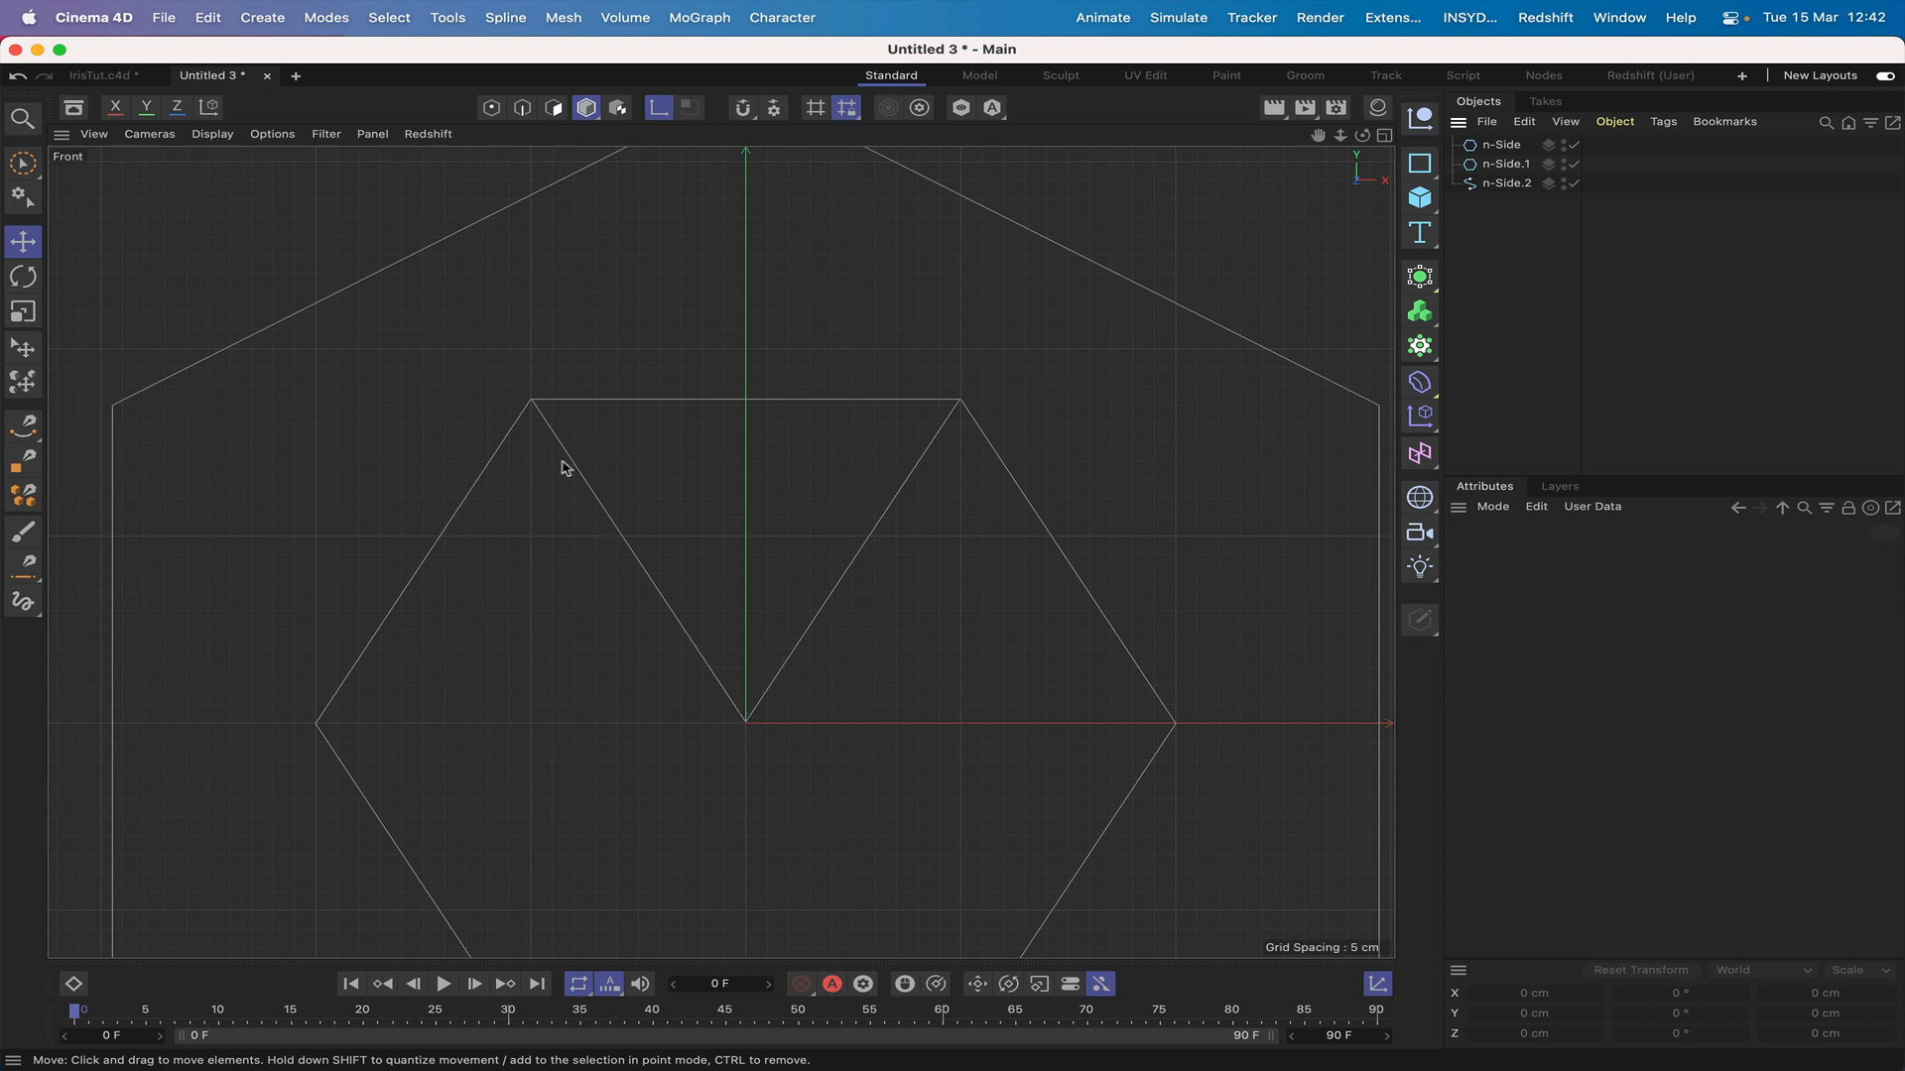
Step: Switch the triangle spline to point editing and pick its two upper corner points one at a time
{"action": "left_click", "coordinate": [1506, 184]}
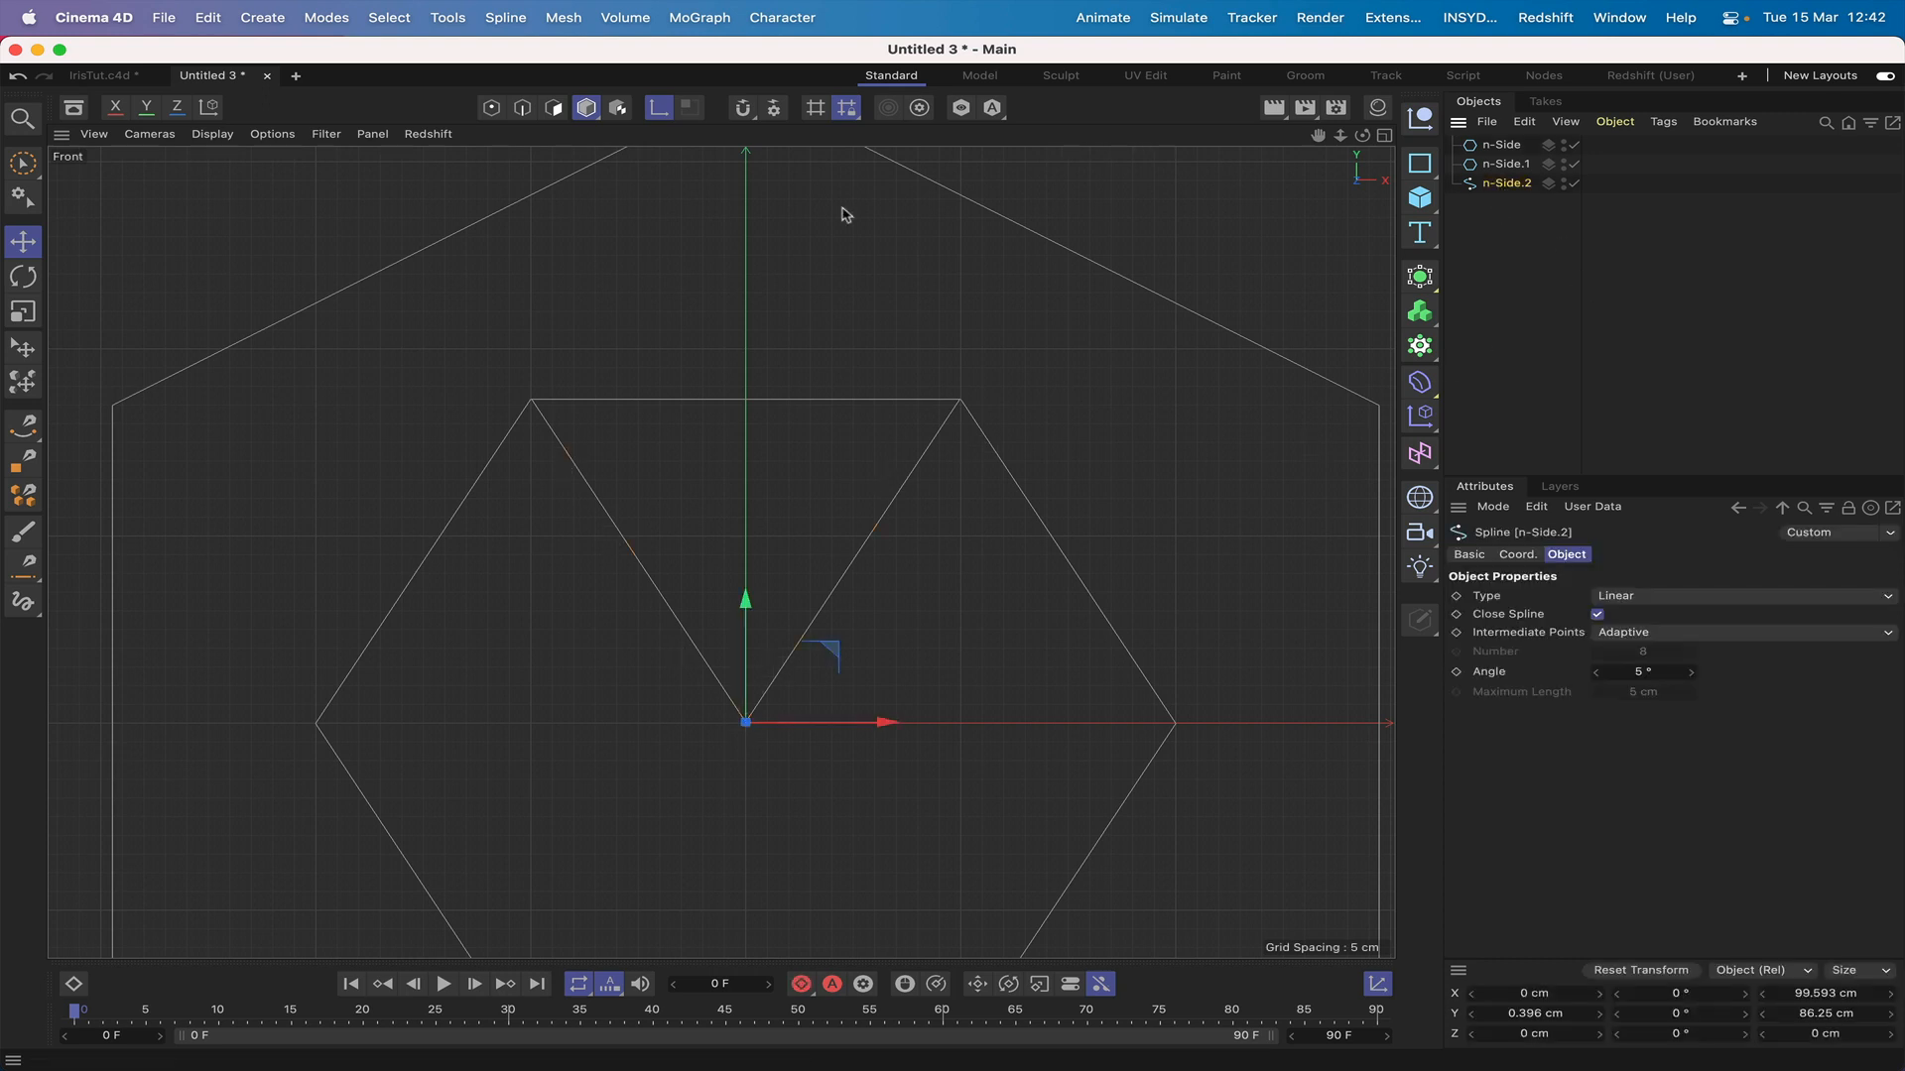
{"action": "left_click", "coordinate": [490, 110]}
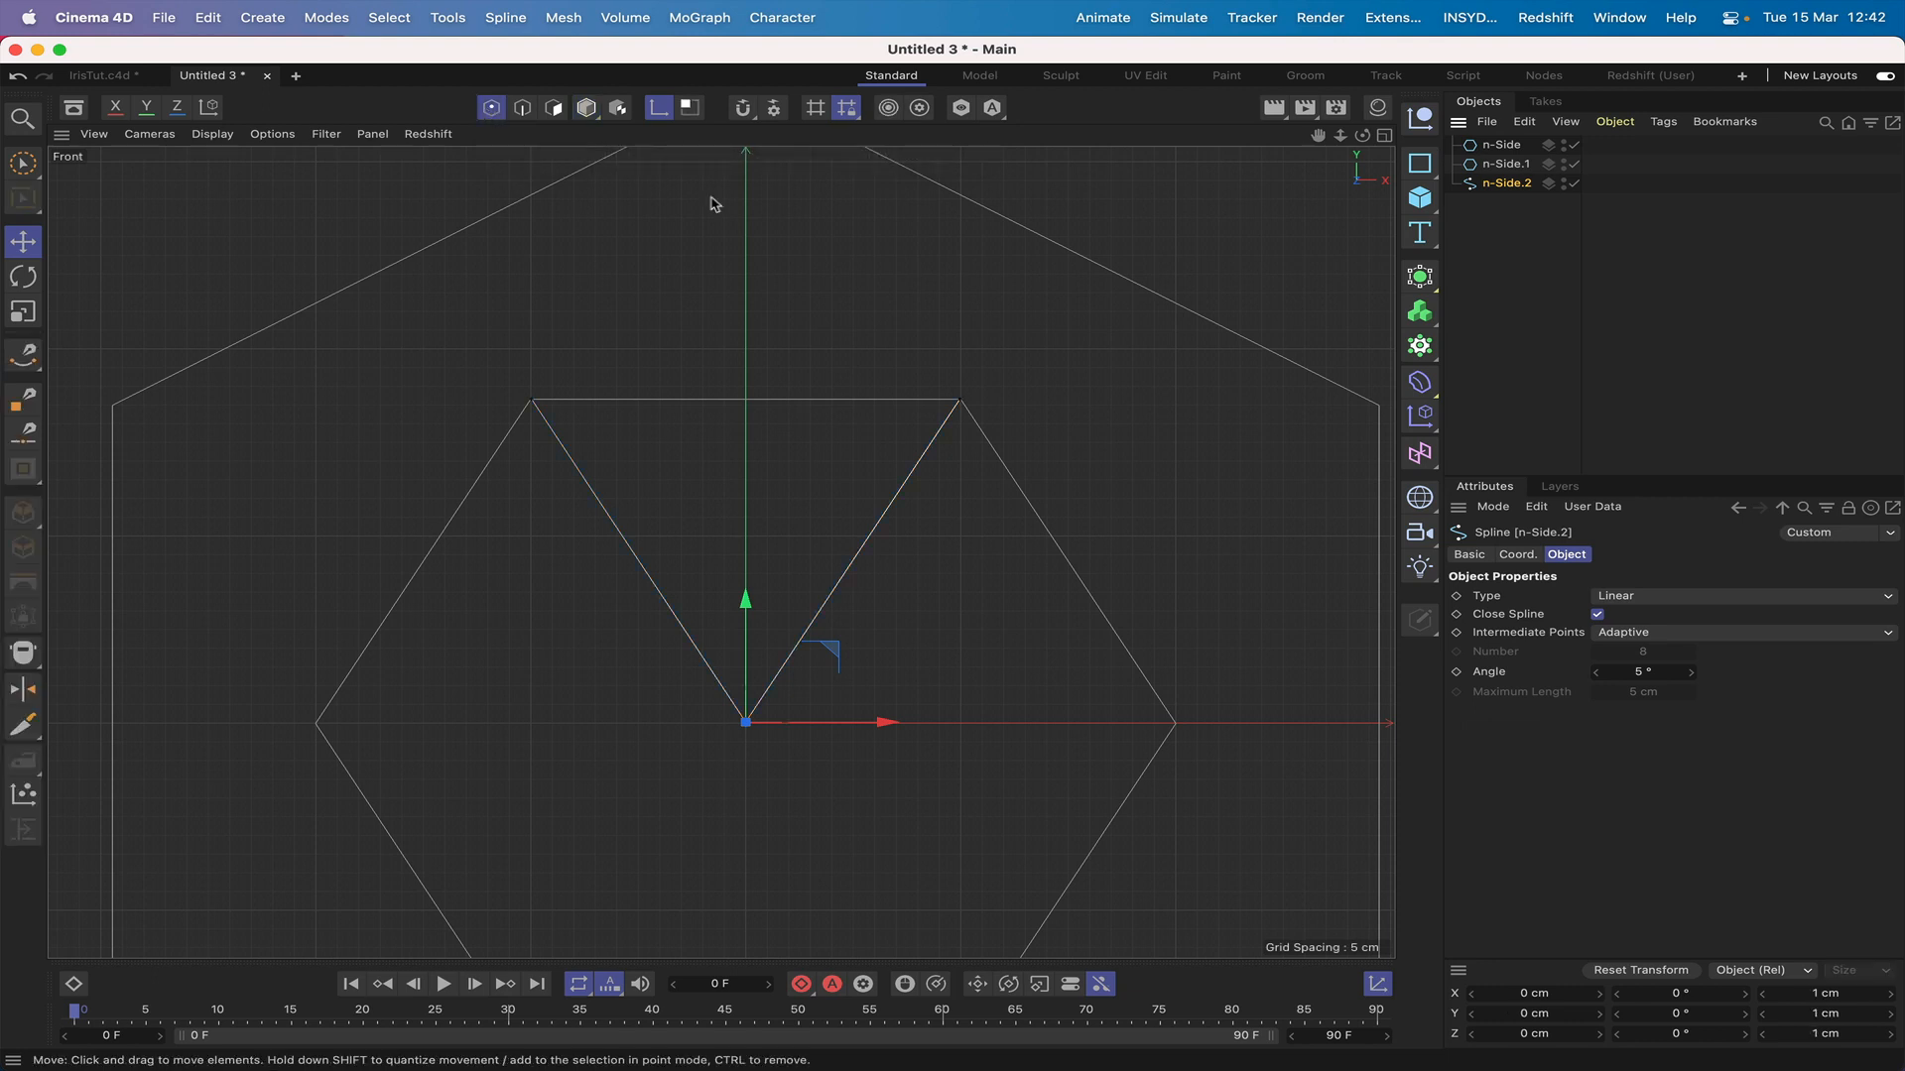
{"action": "left_click", "coordinate": [534, 402]}
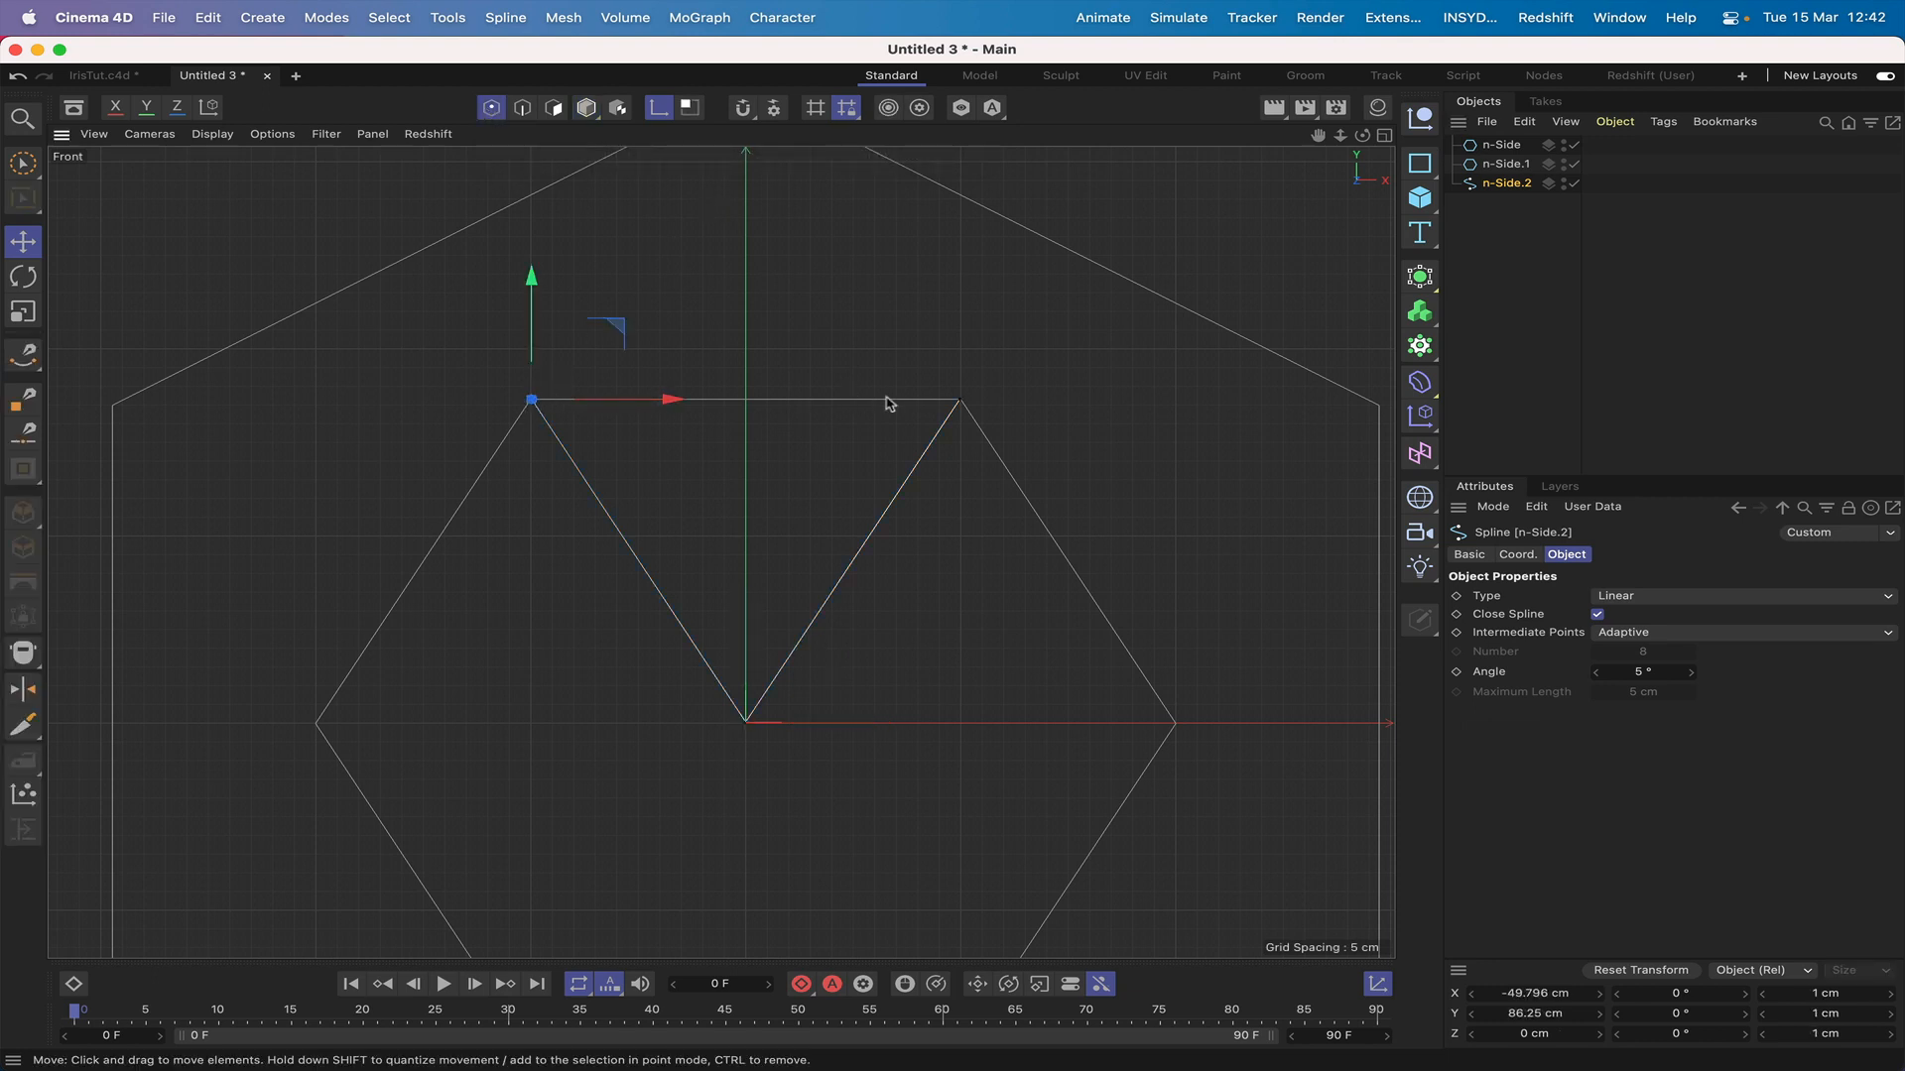
{"action": "left_click", "coordinate": [960, 402]}
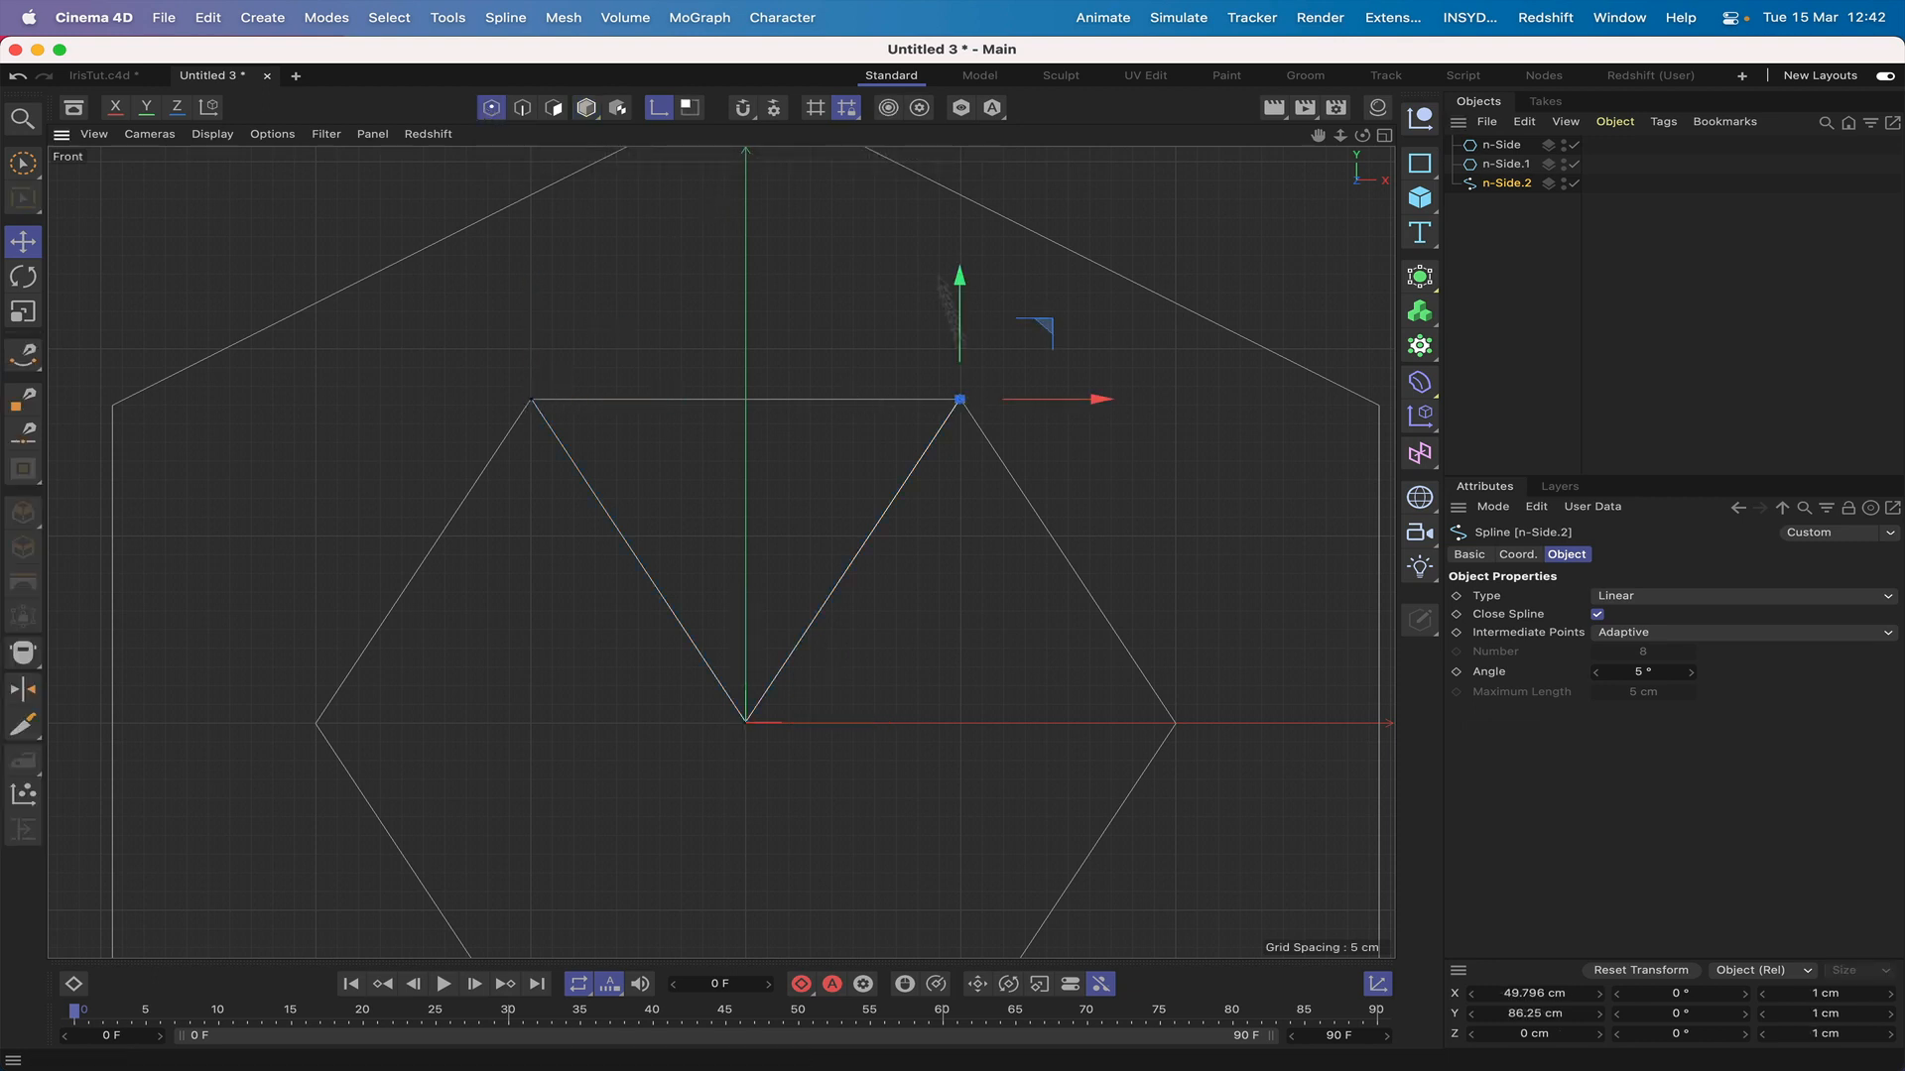
{"action": "left_click", "coordinate": [533, 401]}
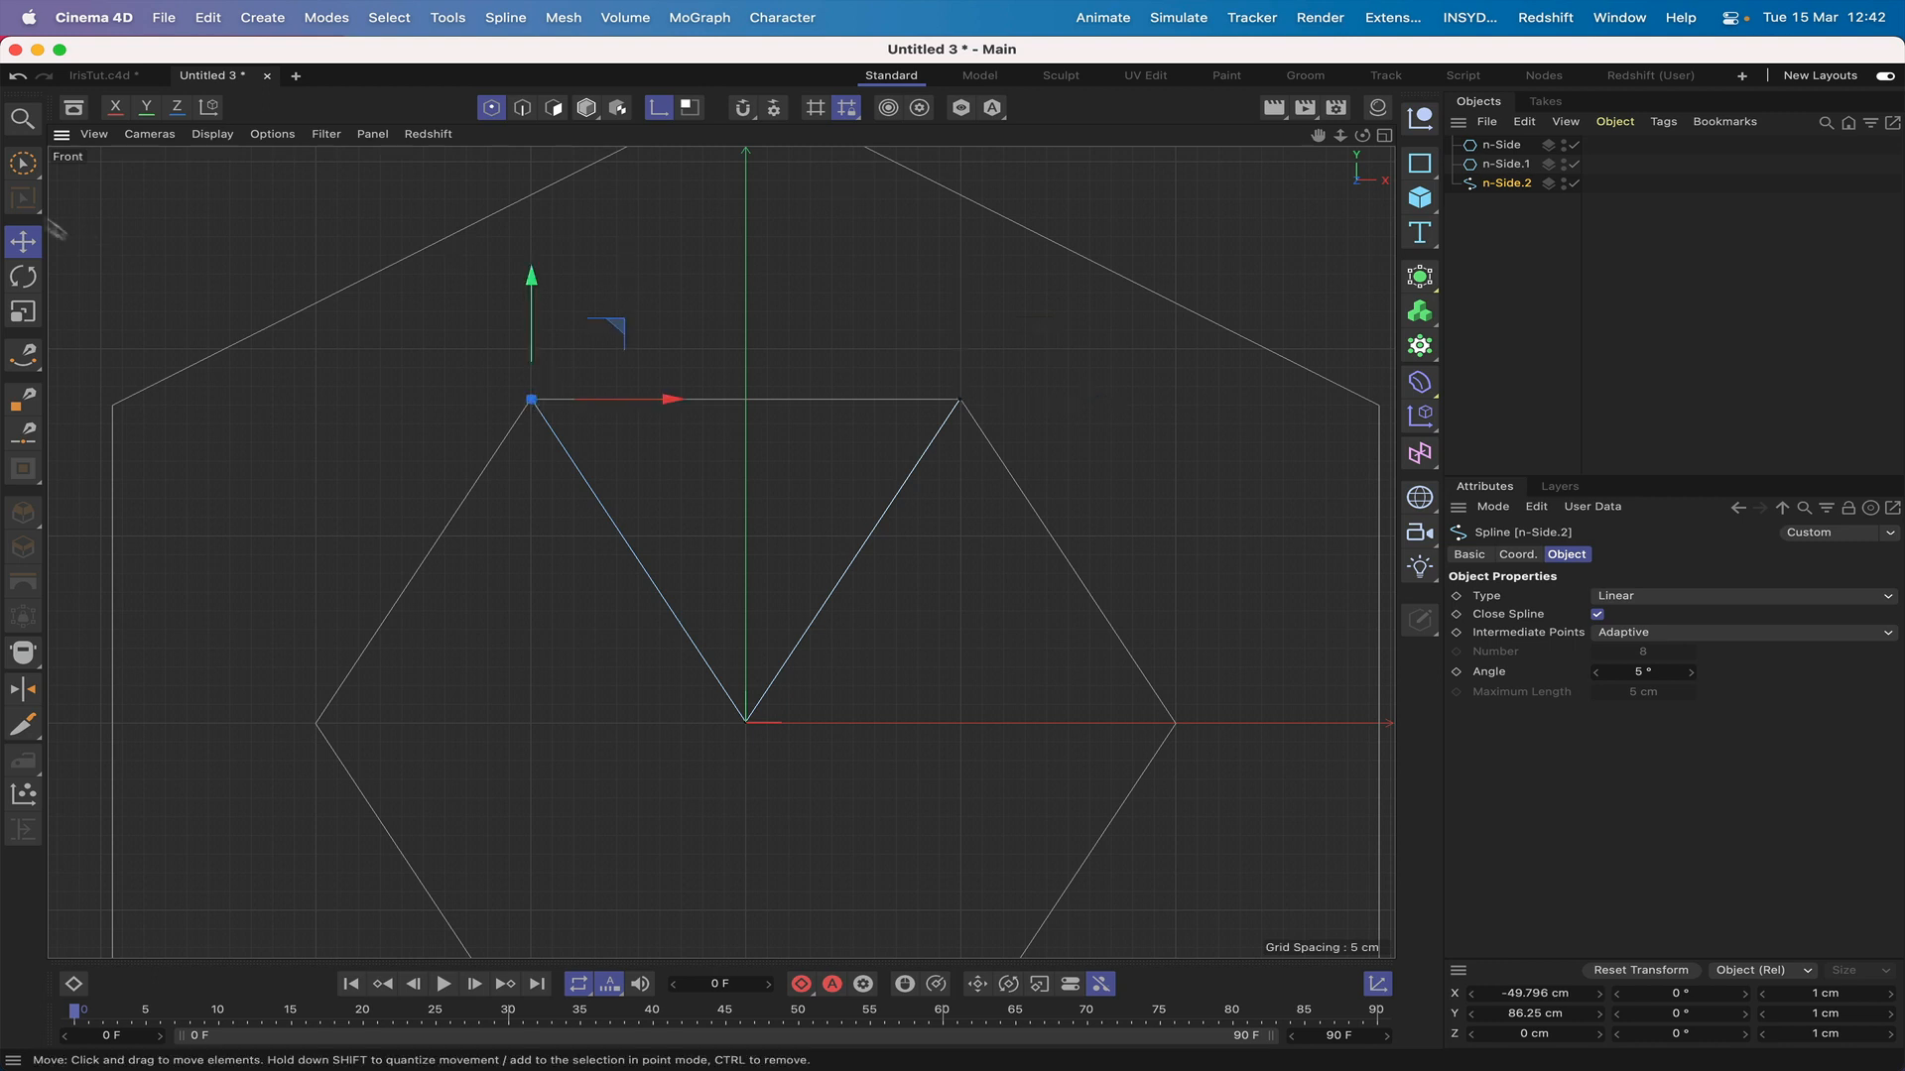
Step: Select both upper corner points of the triangle with Live Selection and subdivide the edge between them with 3 subdivisions
{"action": "left_click", "coordinate": [26, 166]}
{"action": "middle_click_drag", "start_coordinate": [675, 412], "coordinate": [656, 453], "text": "alt"}
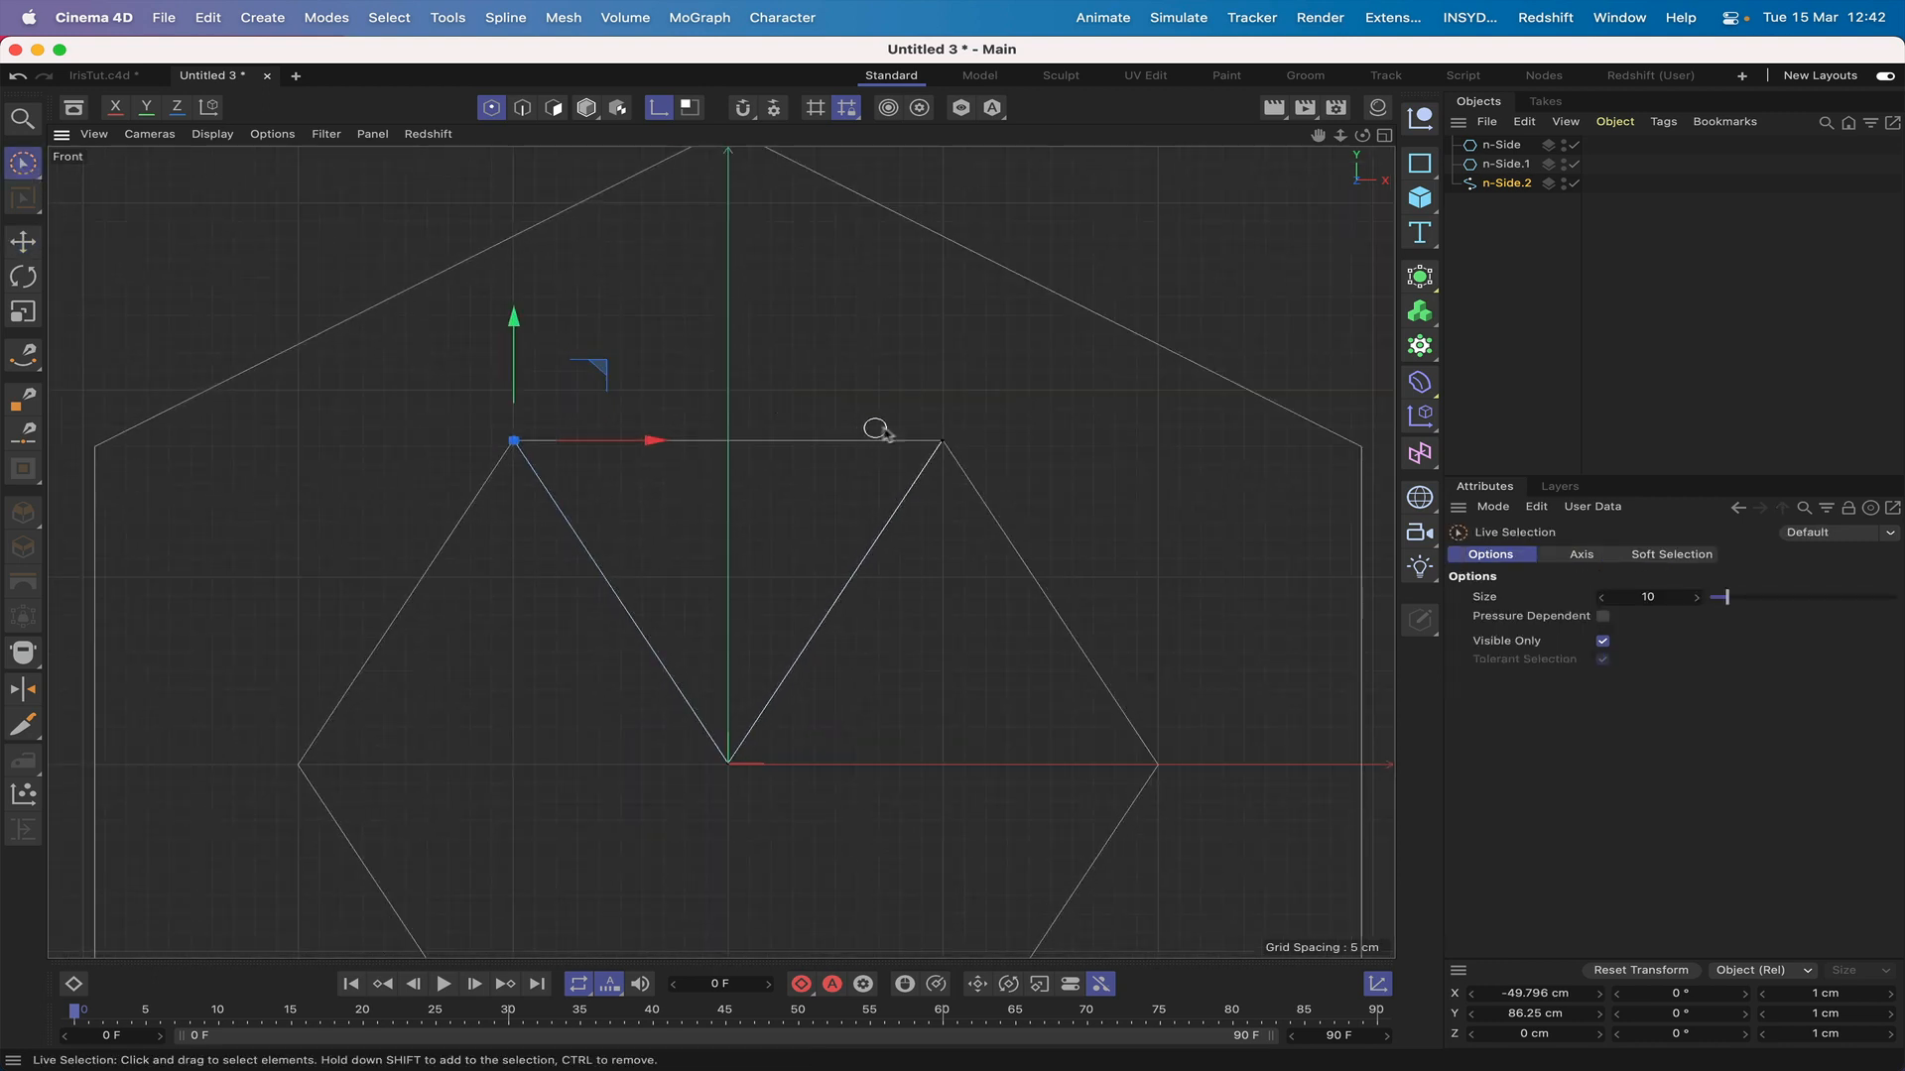
{"action": "left_click", "coordinate": [942, 441]}
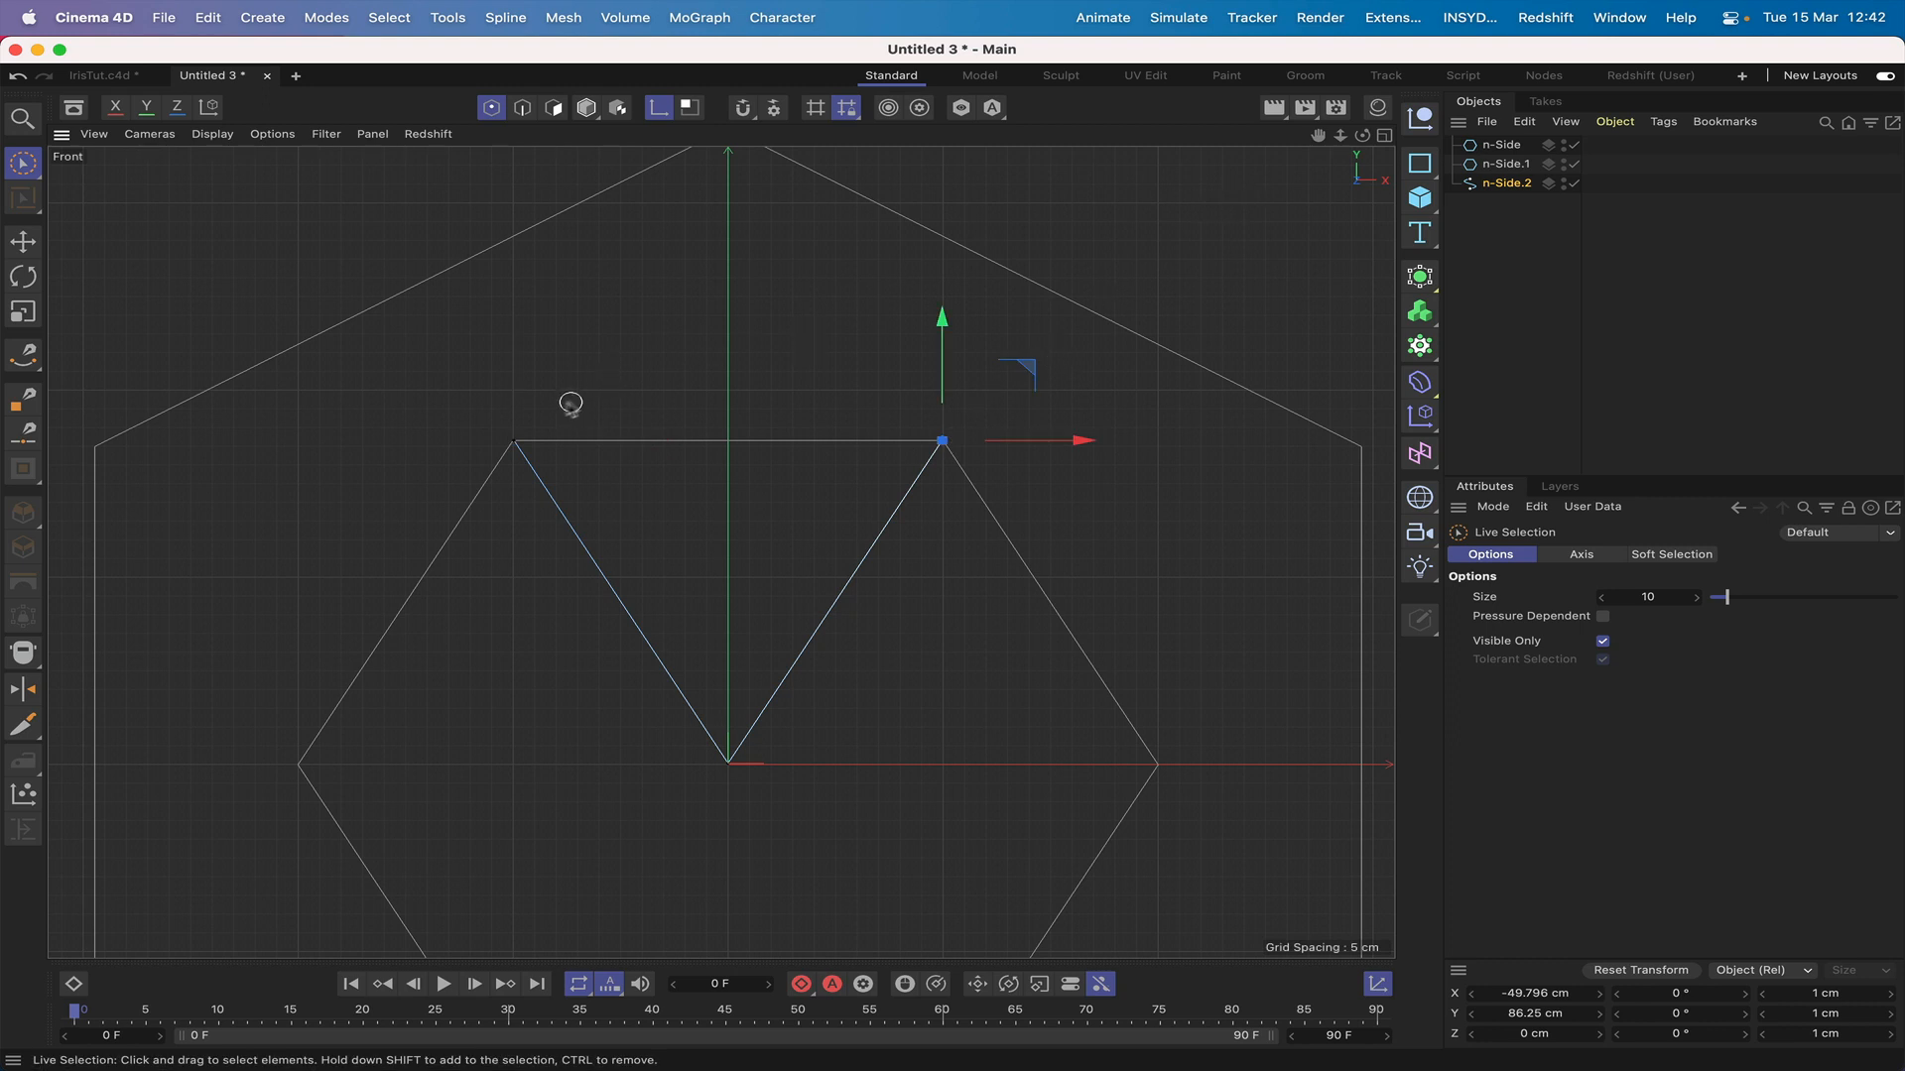
{"action": "left_click", "coordinate": [514, 440], "text": "shift"}
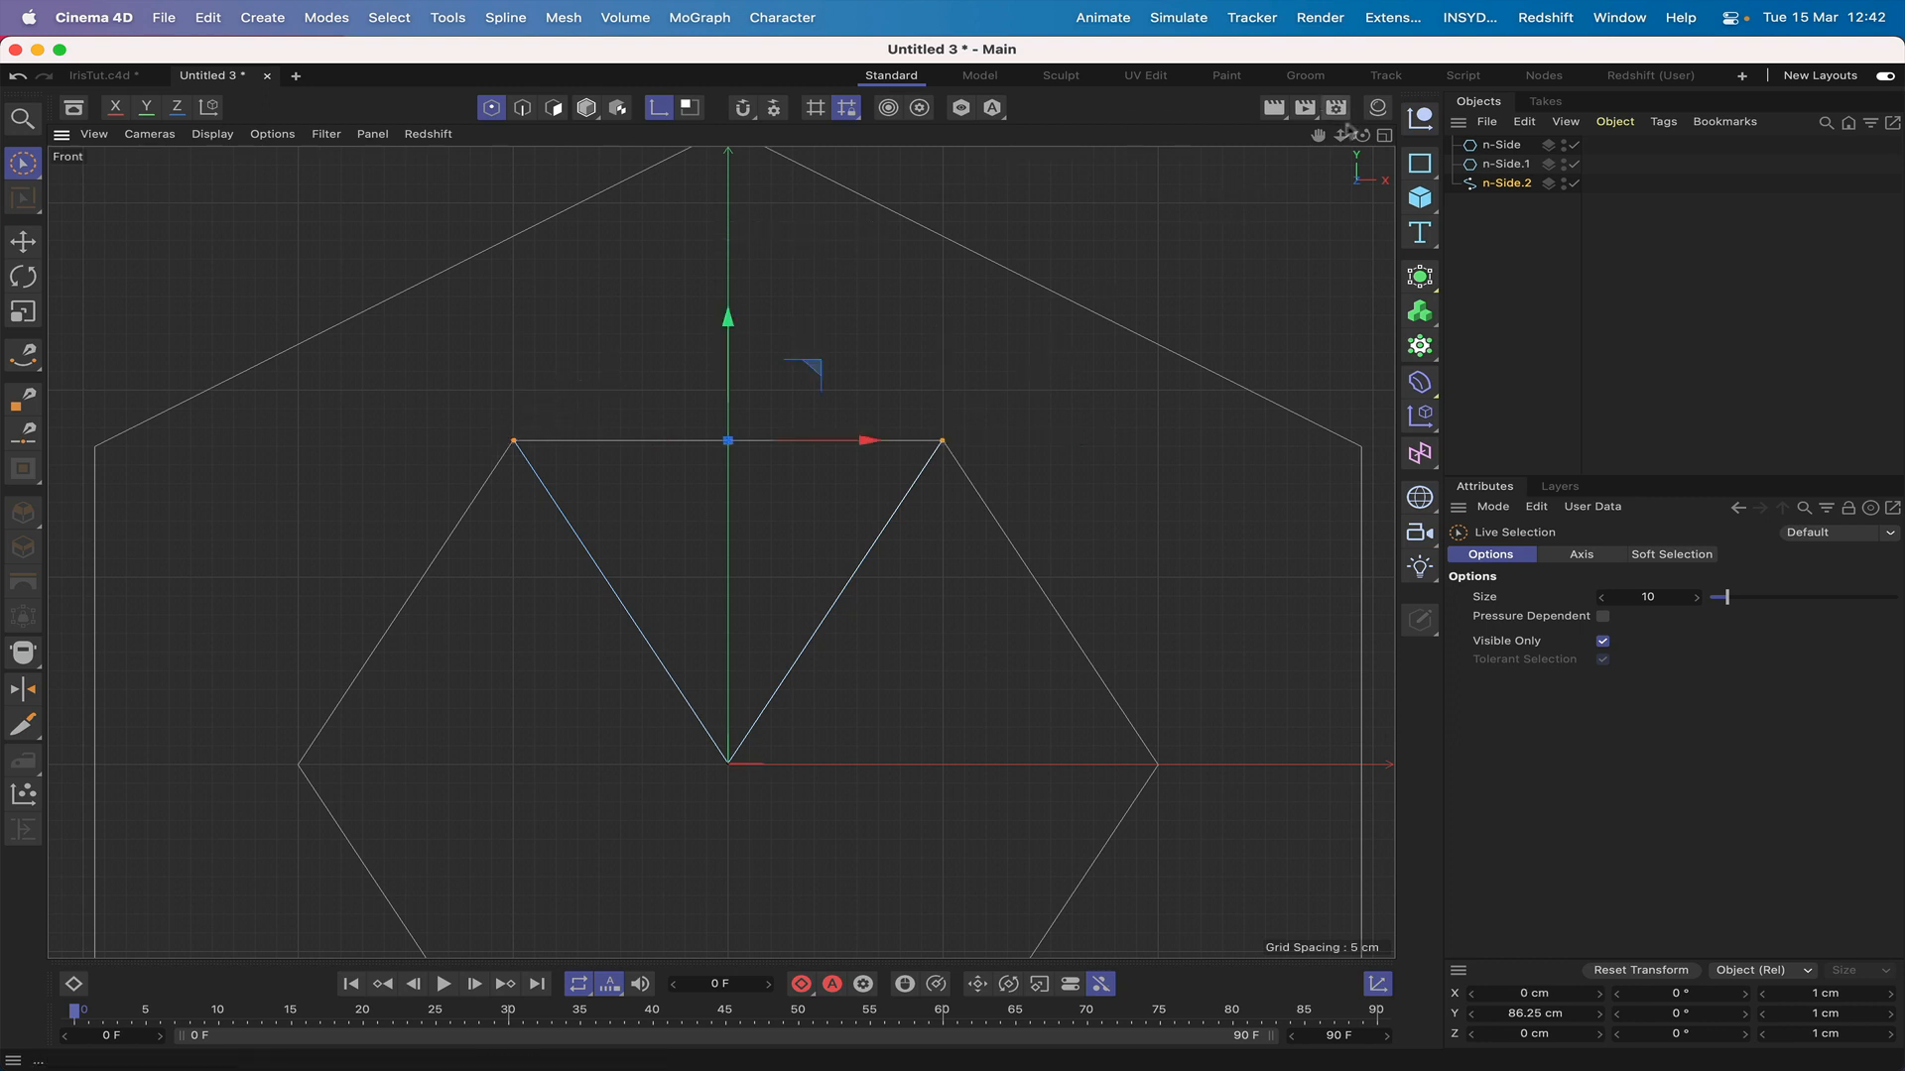
{"action": "left_click_drag", "start_coordinate": [1347, 131], "coordinate": [1369, 84]}
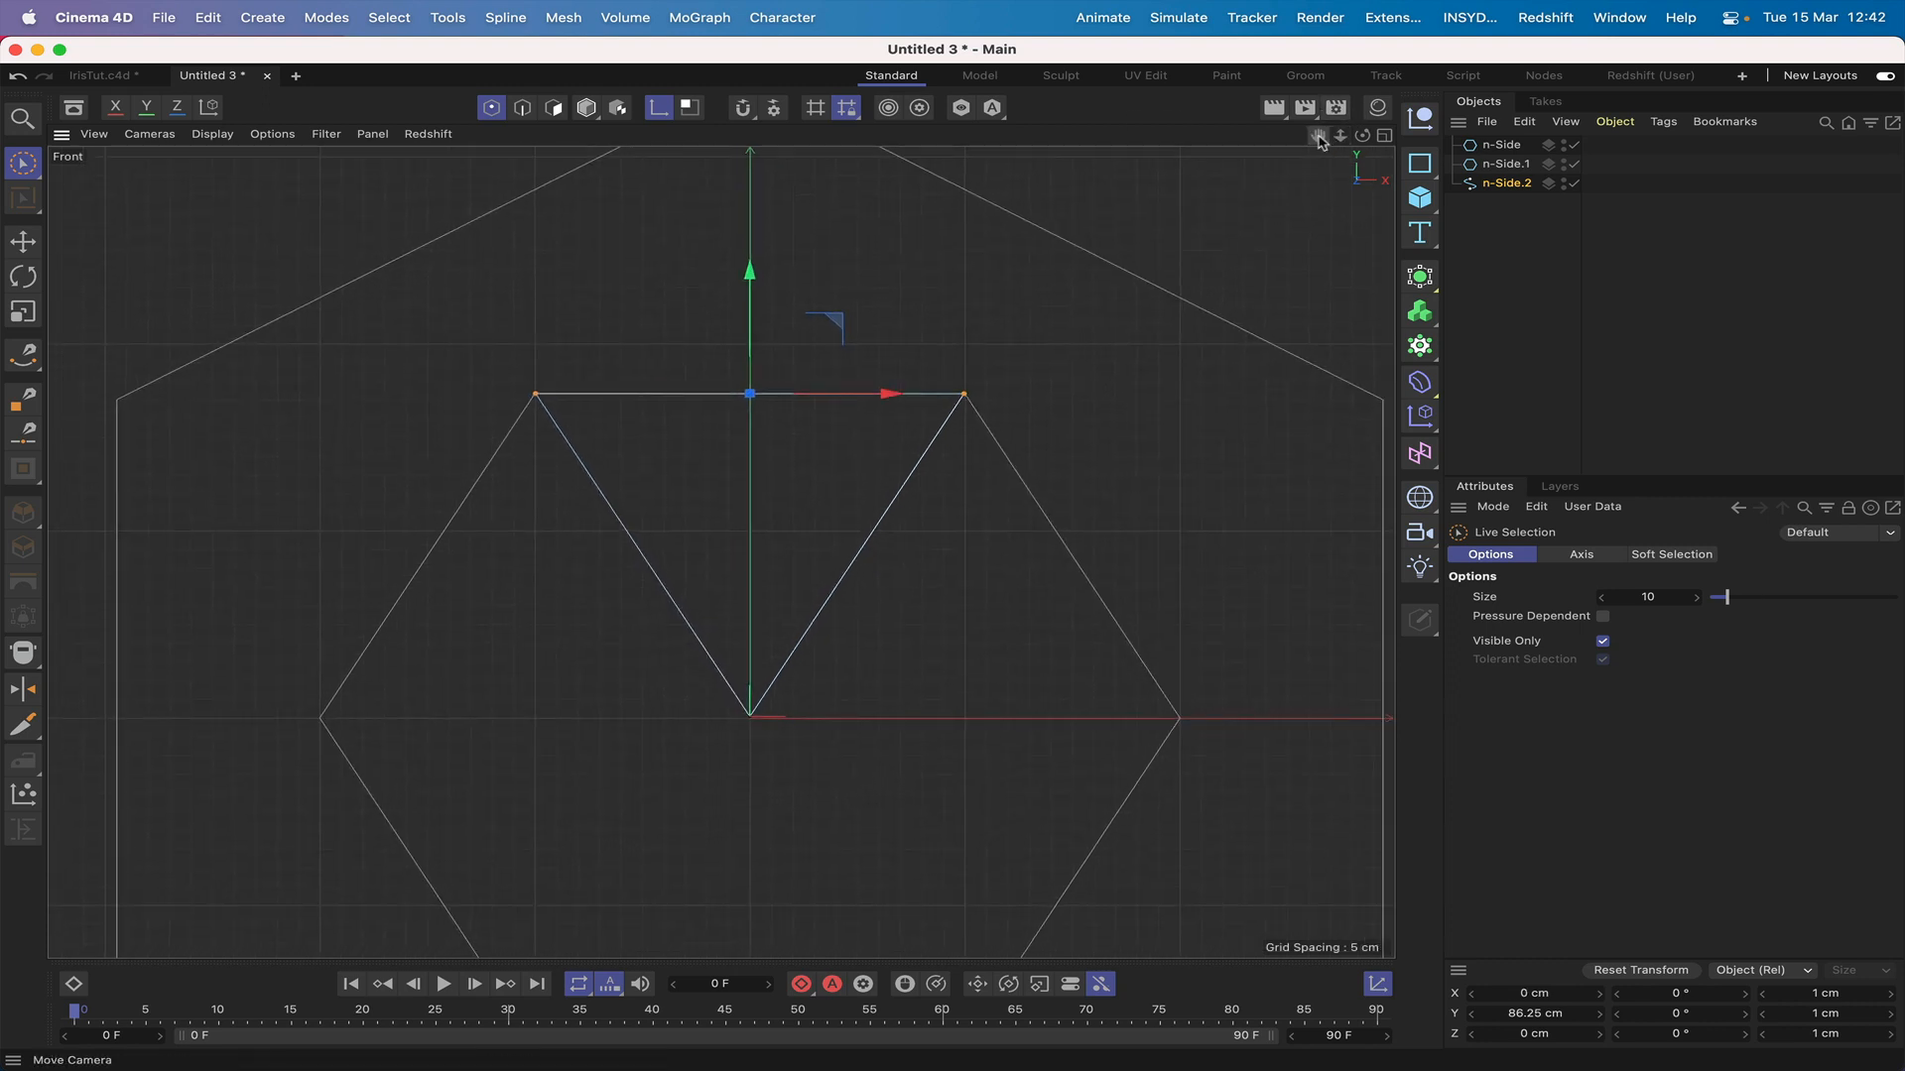
{"action": "right_click", "coordinate": [339, 330]}
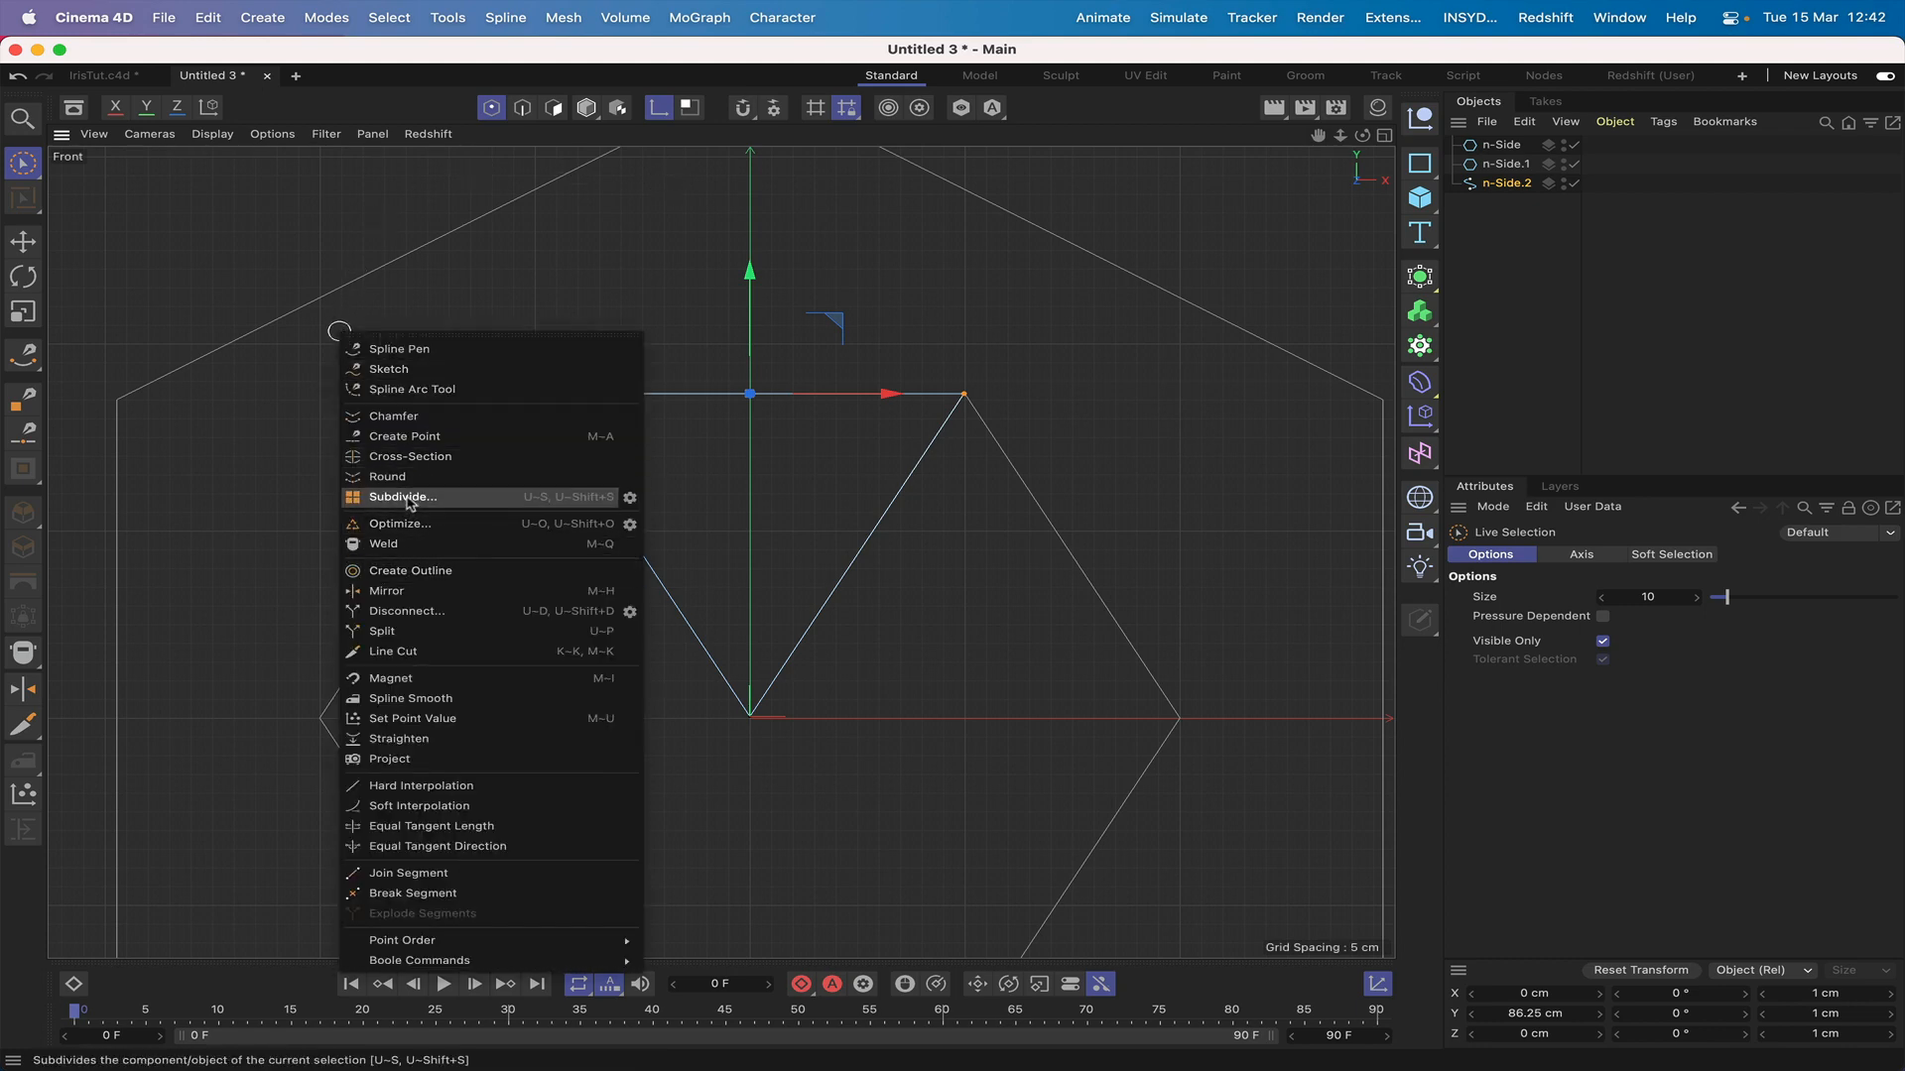
{"action": "left_click", "coordinate": [630, 497]}
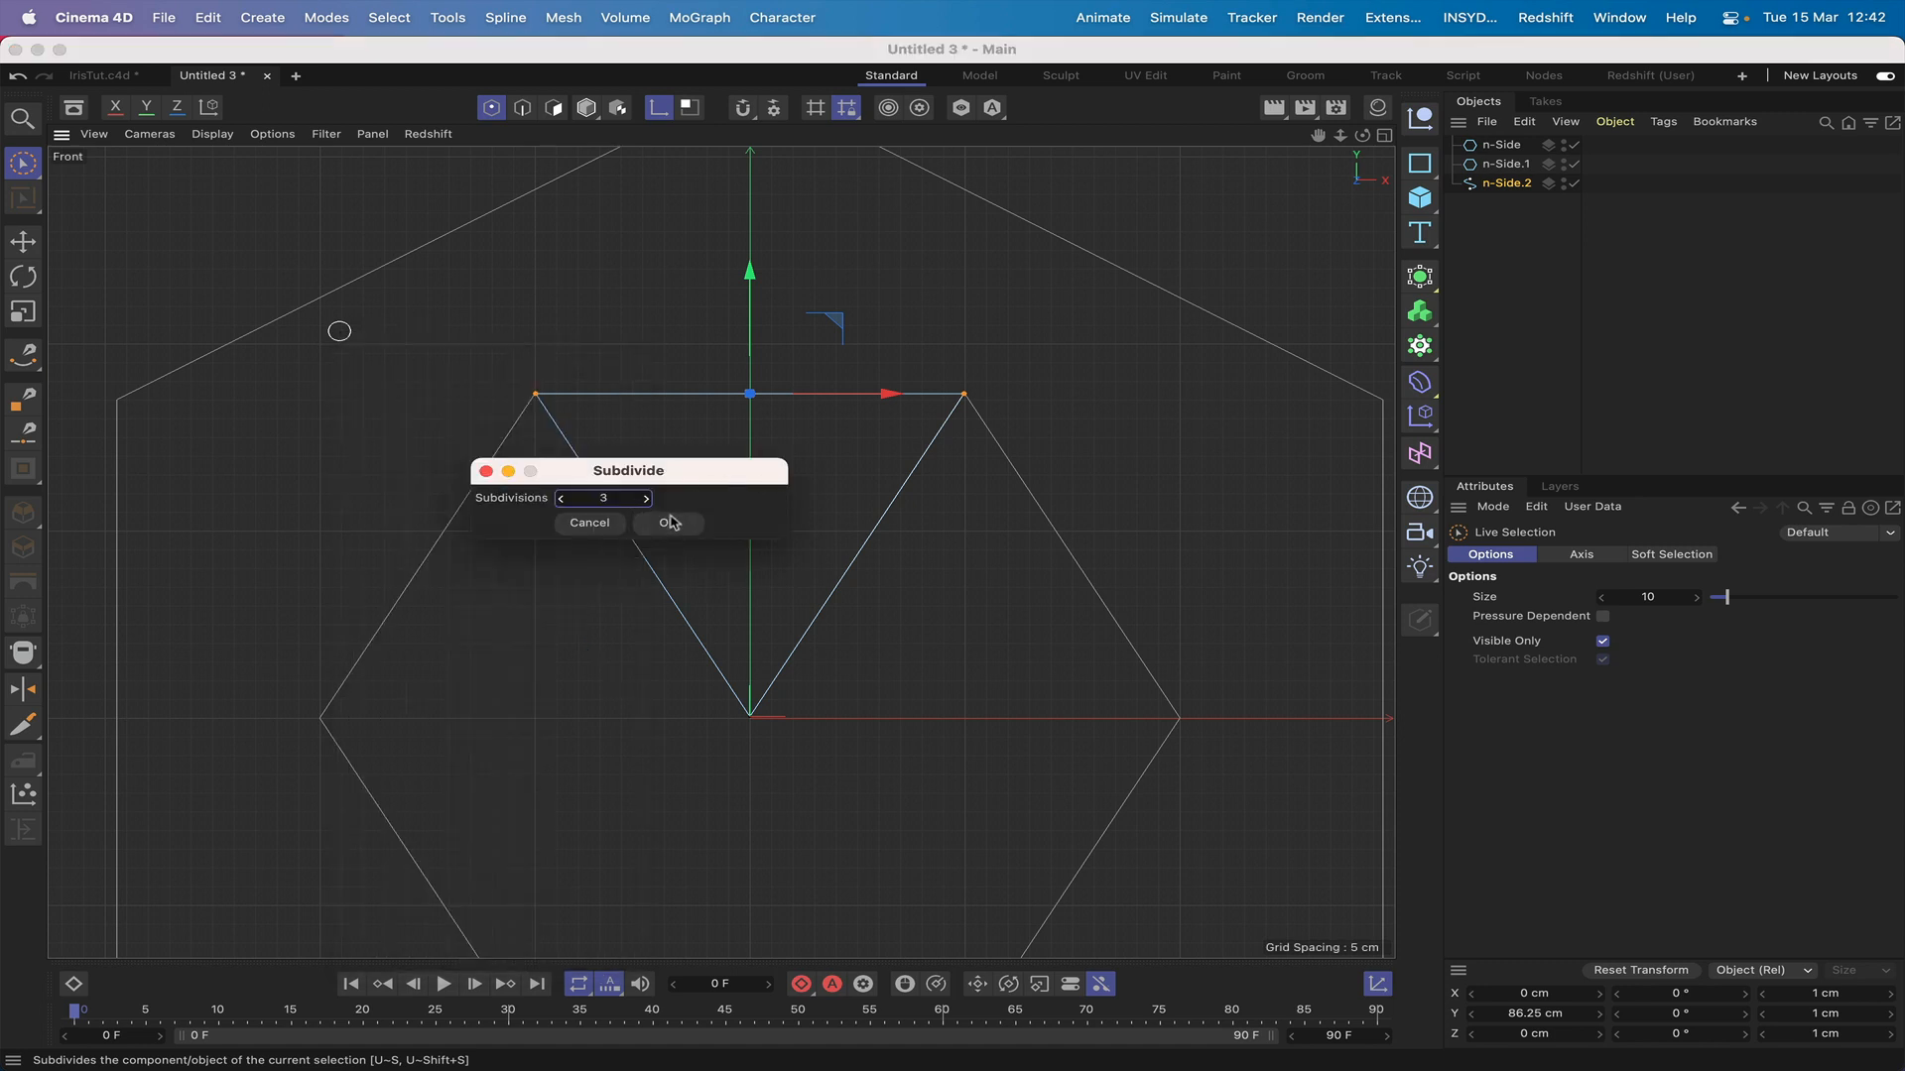
{"action": "left_click", "coordinate": [670, 523]}
{"action": "middle_click_drag", "start_coordinate": [753, 281], "coordinate": [718, 319], "text": "alt"}
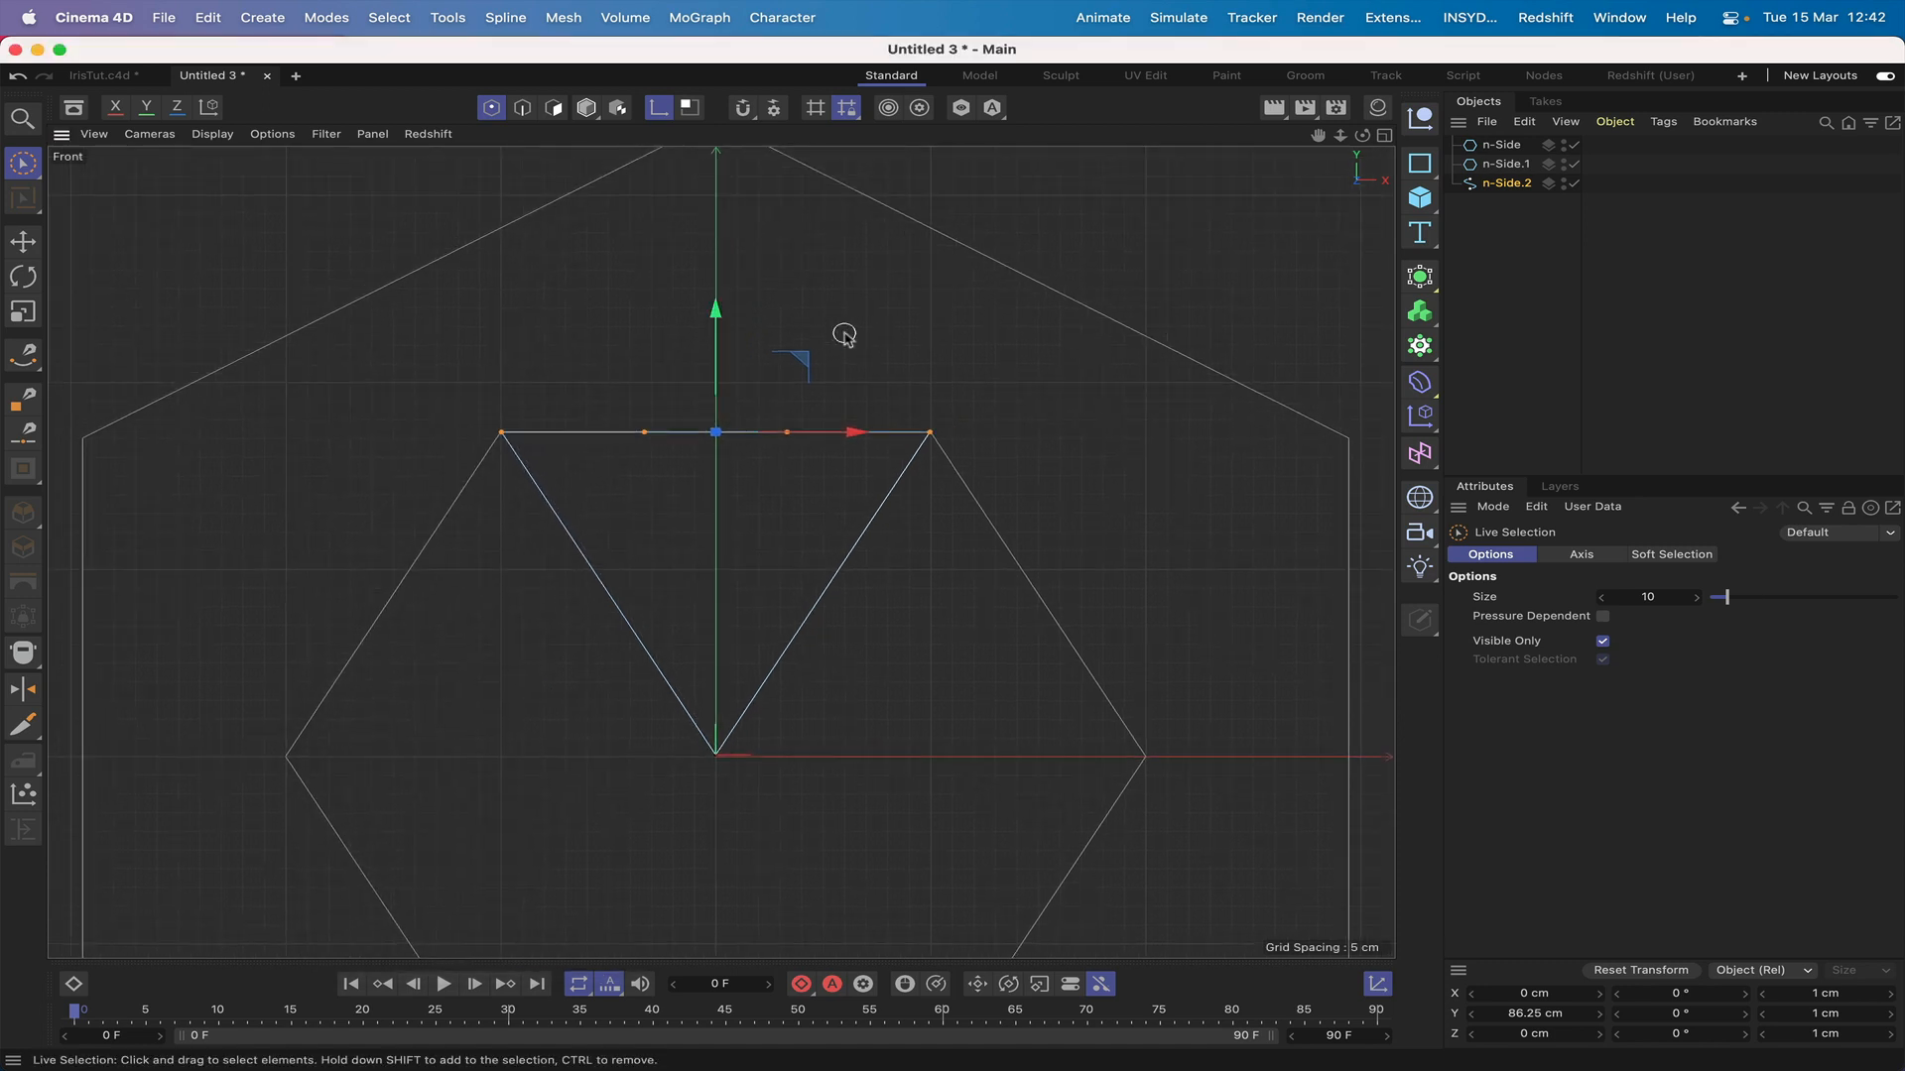
Step: Subdivide the triangle's left edge between its upper-left corner and lower tip to add a single midpoint
{"action": "left_click", "coordinate": [501, 433]}
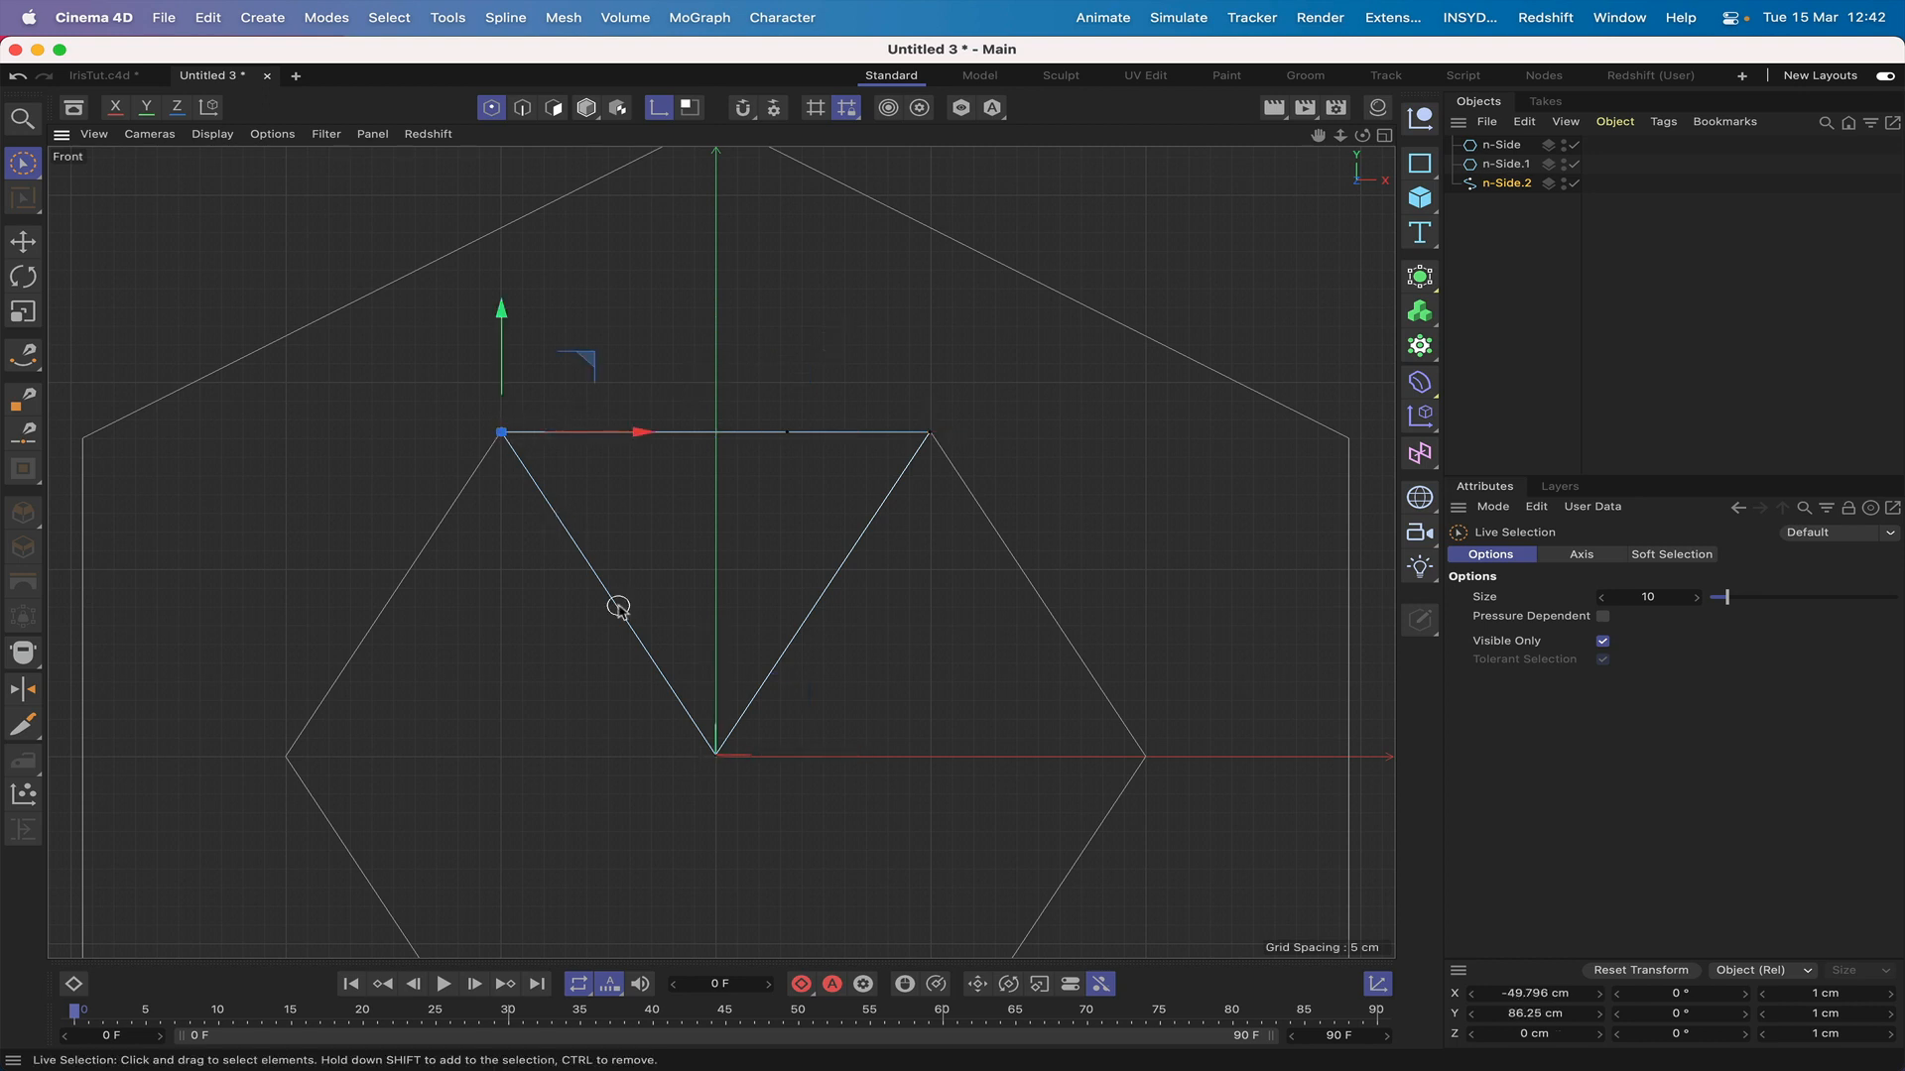
{"action": "left_click", "coordinate": [717, 754], "text": "shift"}
{"action": "left_click", "coordinate": [932, 432], "text": "shift"}
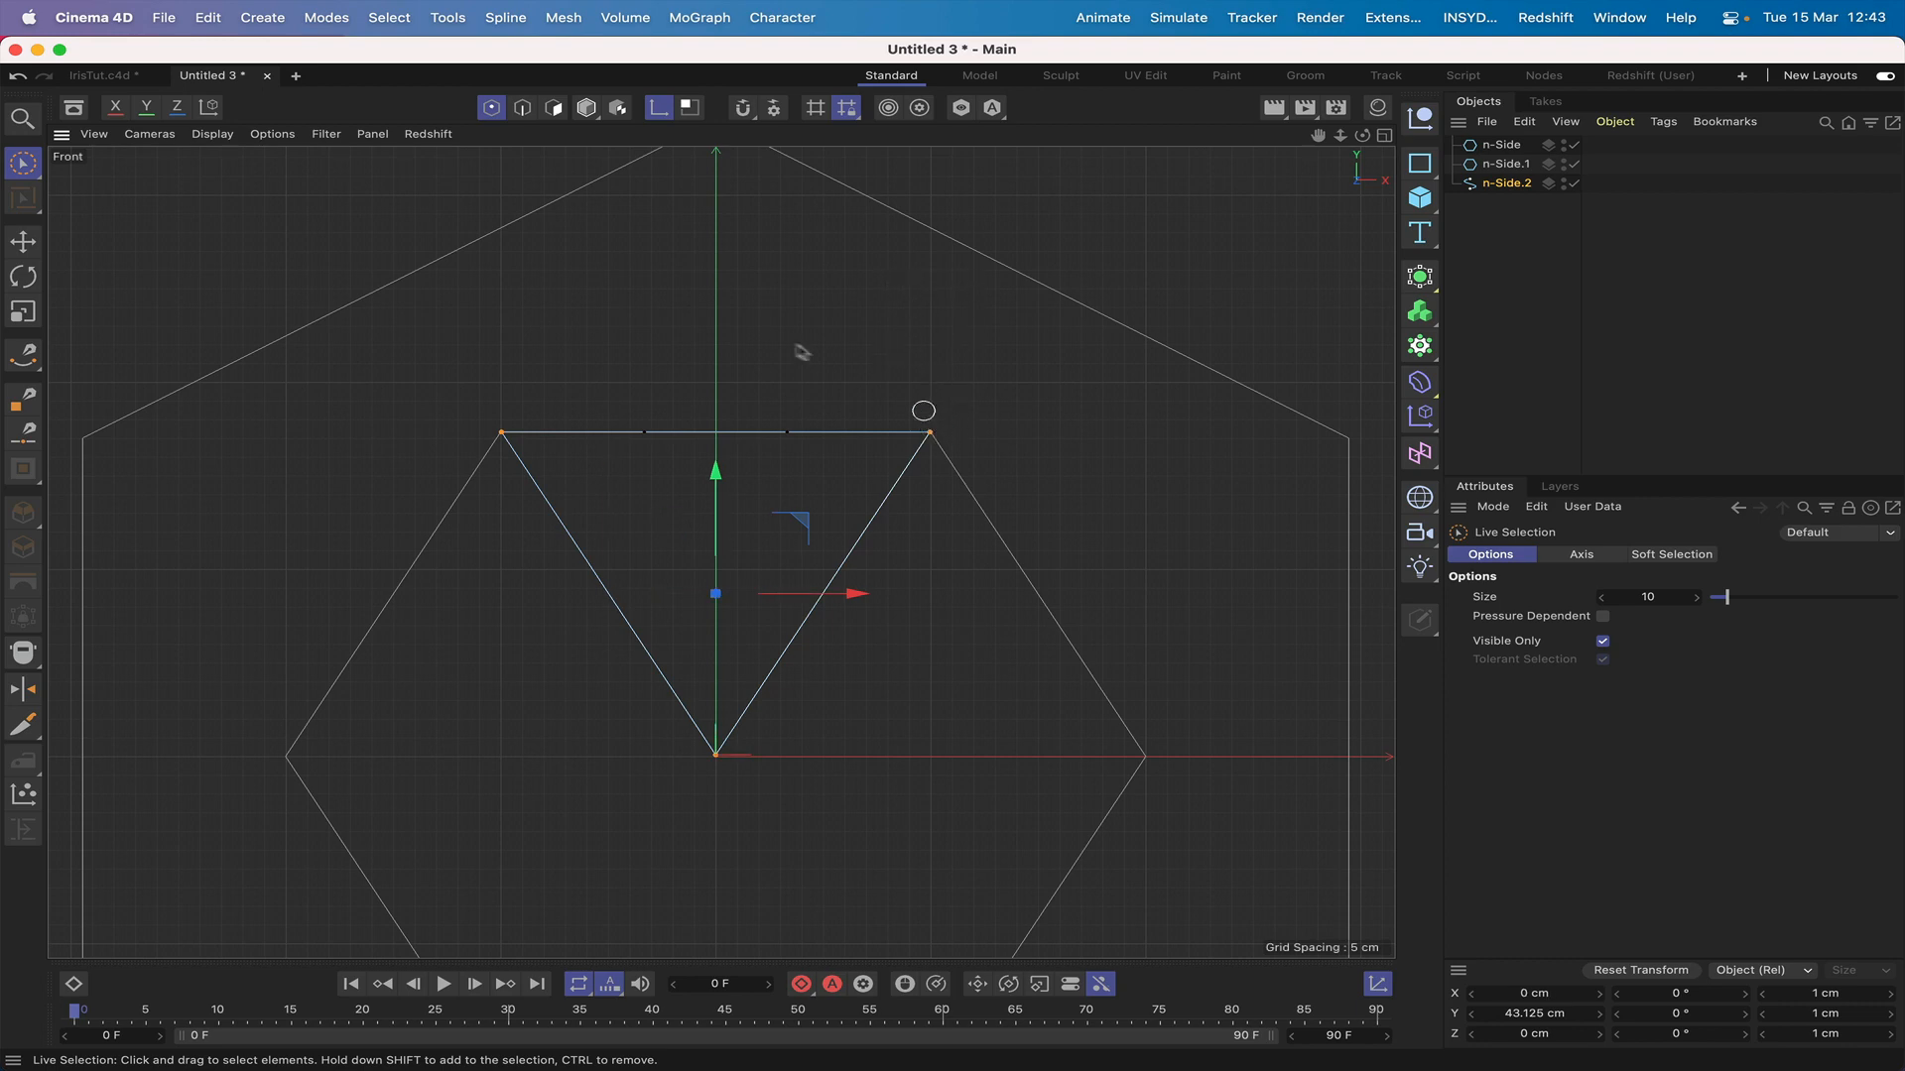
{"action": "middle_click_drag", "start_coordinate": [760, 311], "coordinate": [719, 293], "text": "alt"}
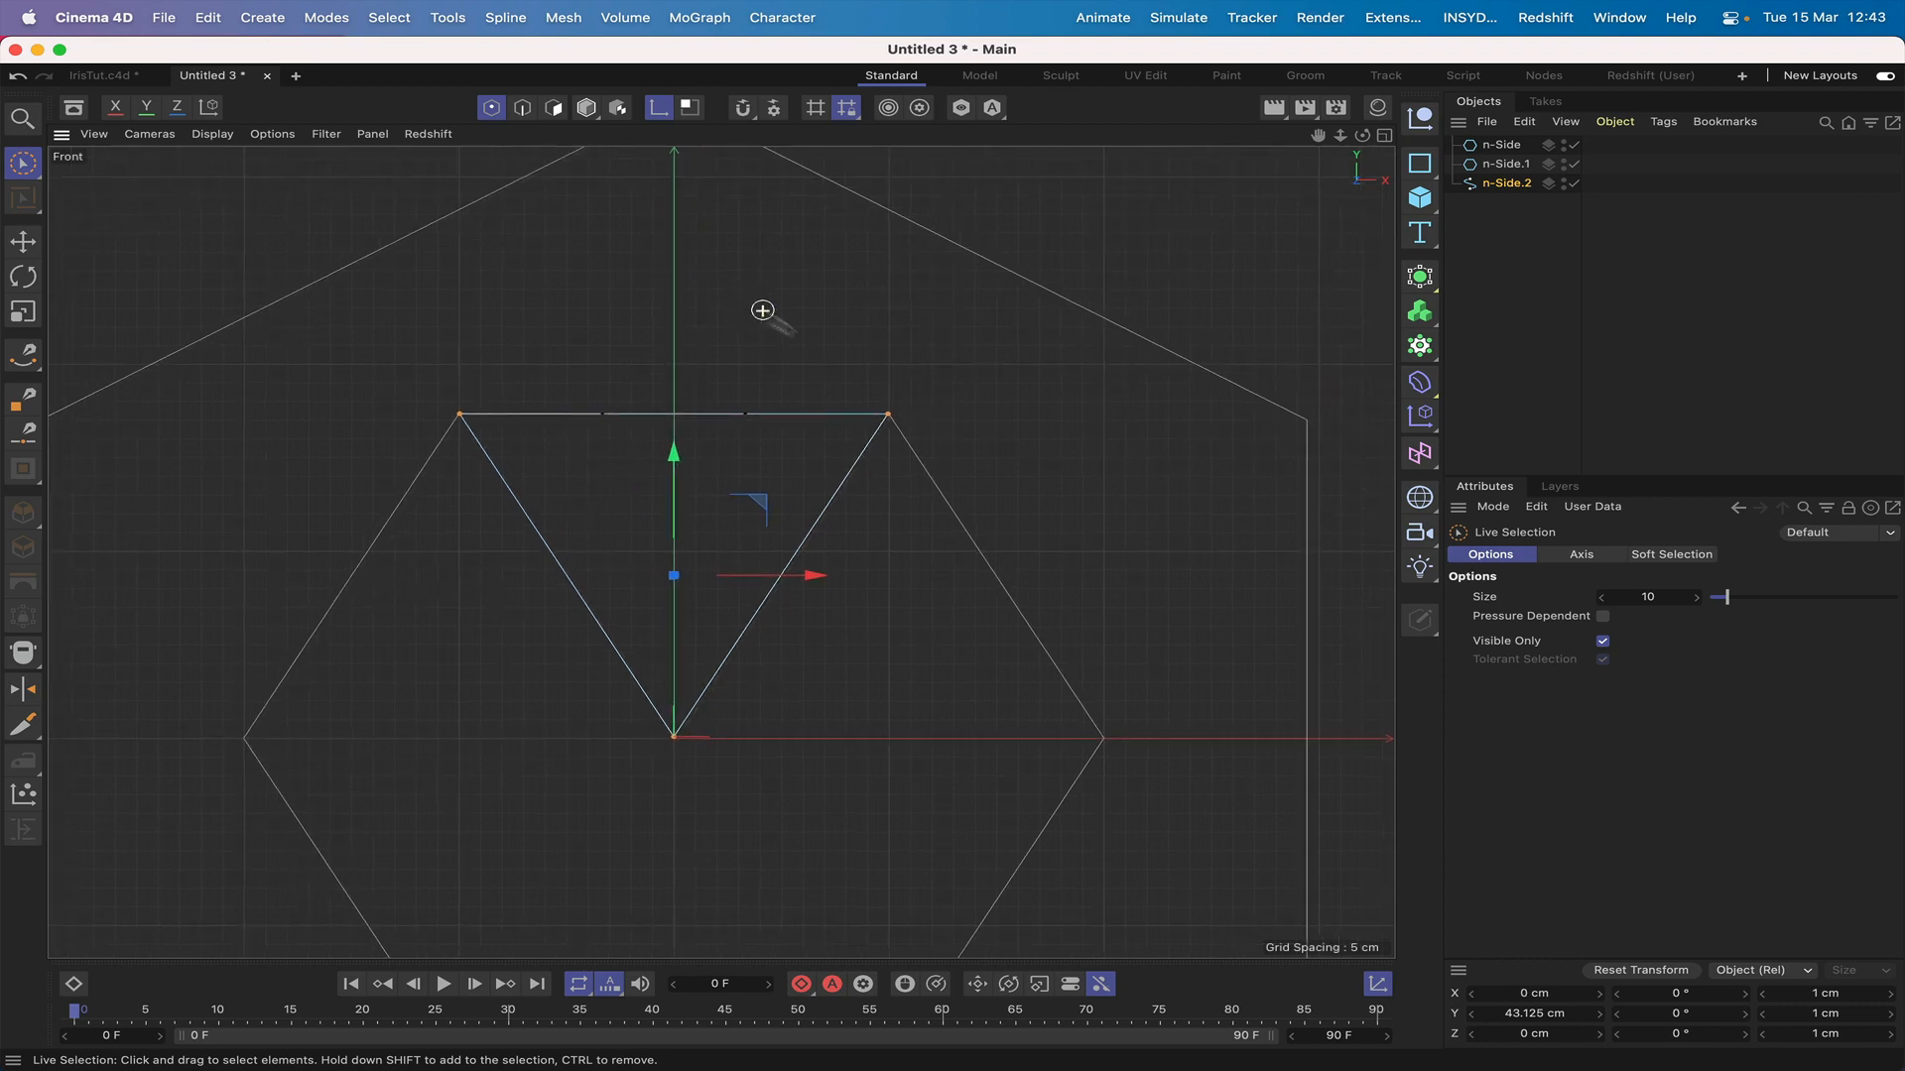
{"action": "left_click", "coordinate": [900, 399], "text": "ctrl"}
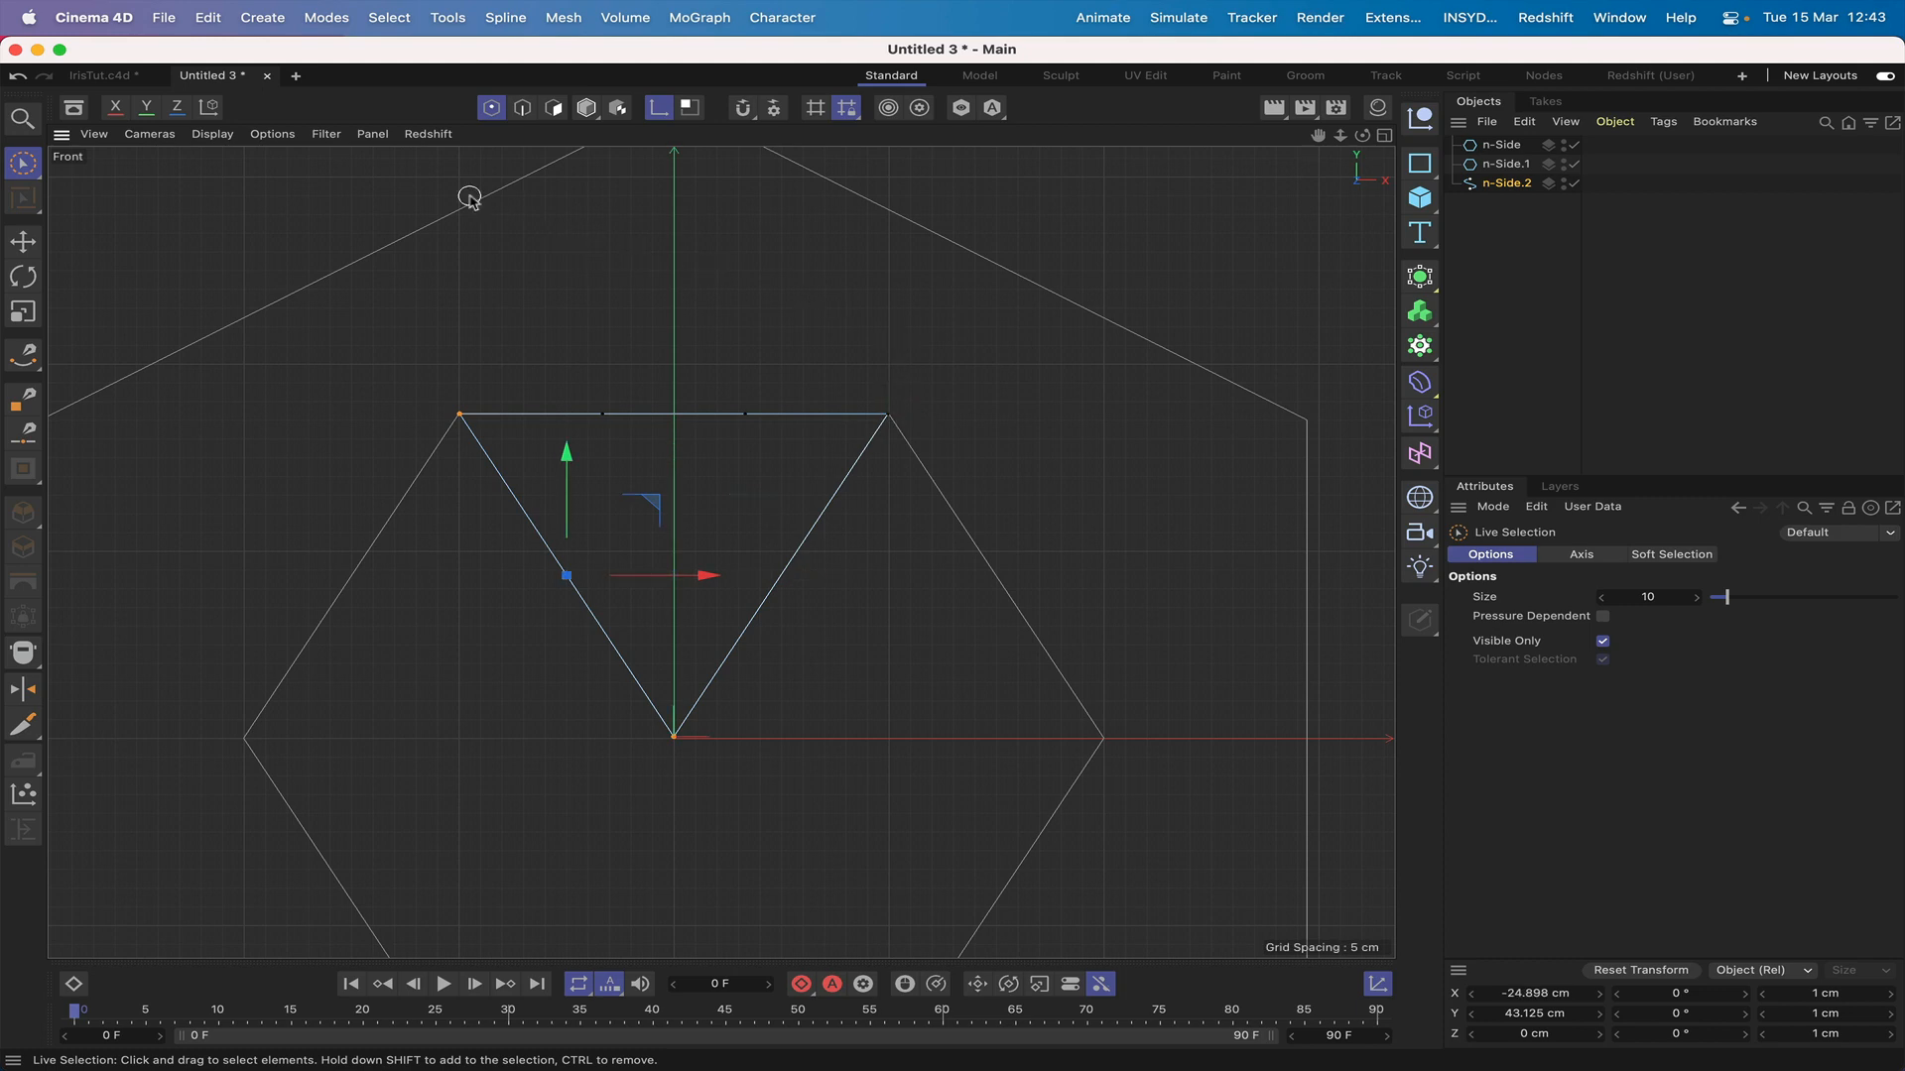
{"action": "right_click", "coordinate": [419, 265]}
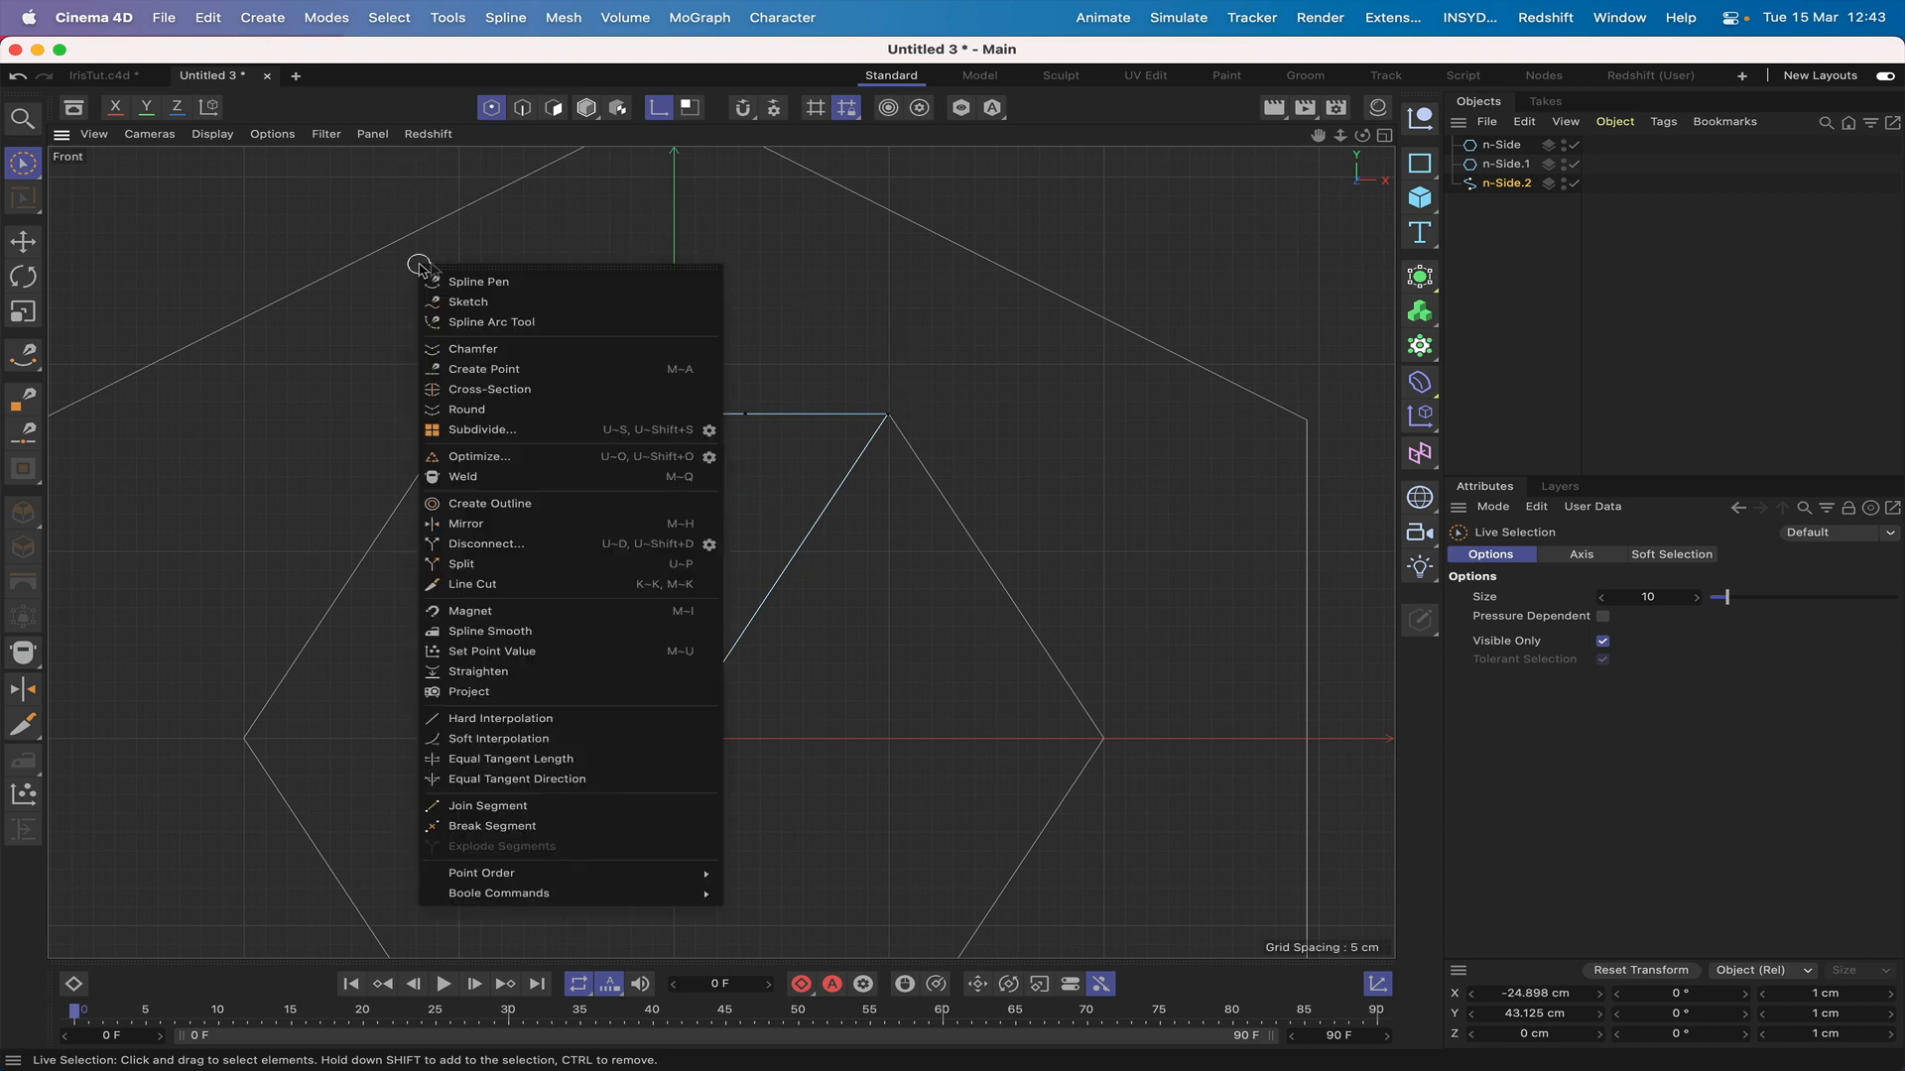
{"action": "left_click", "coordinate": [707, 432]}
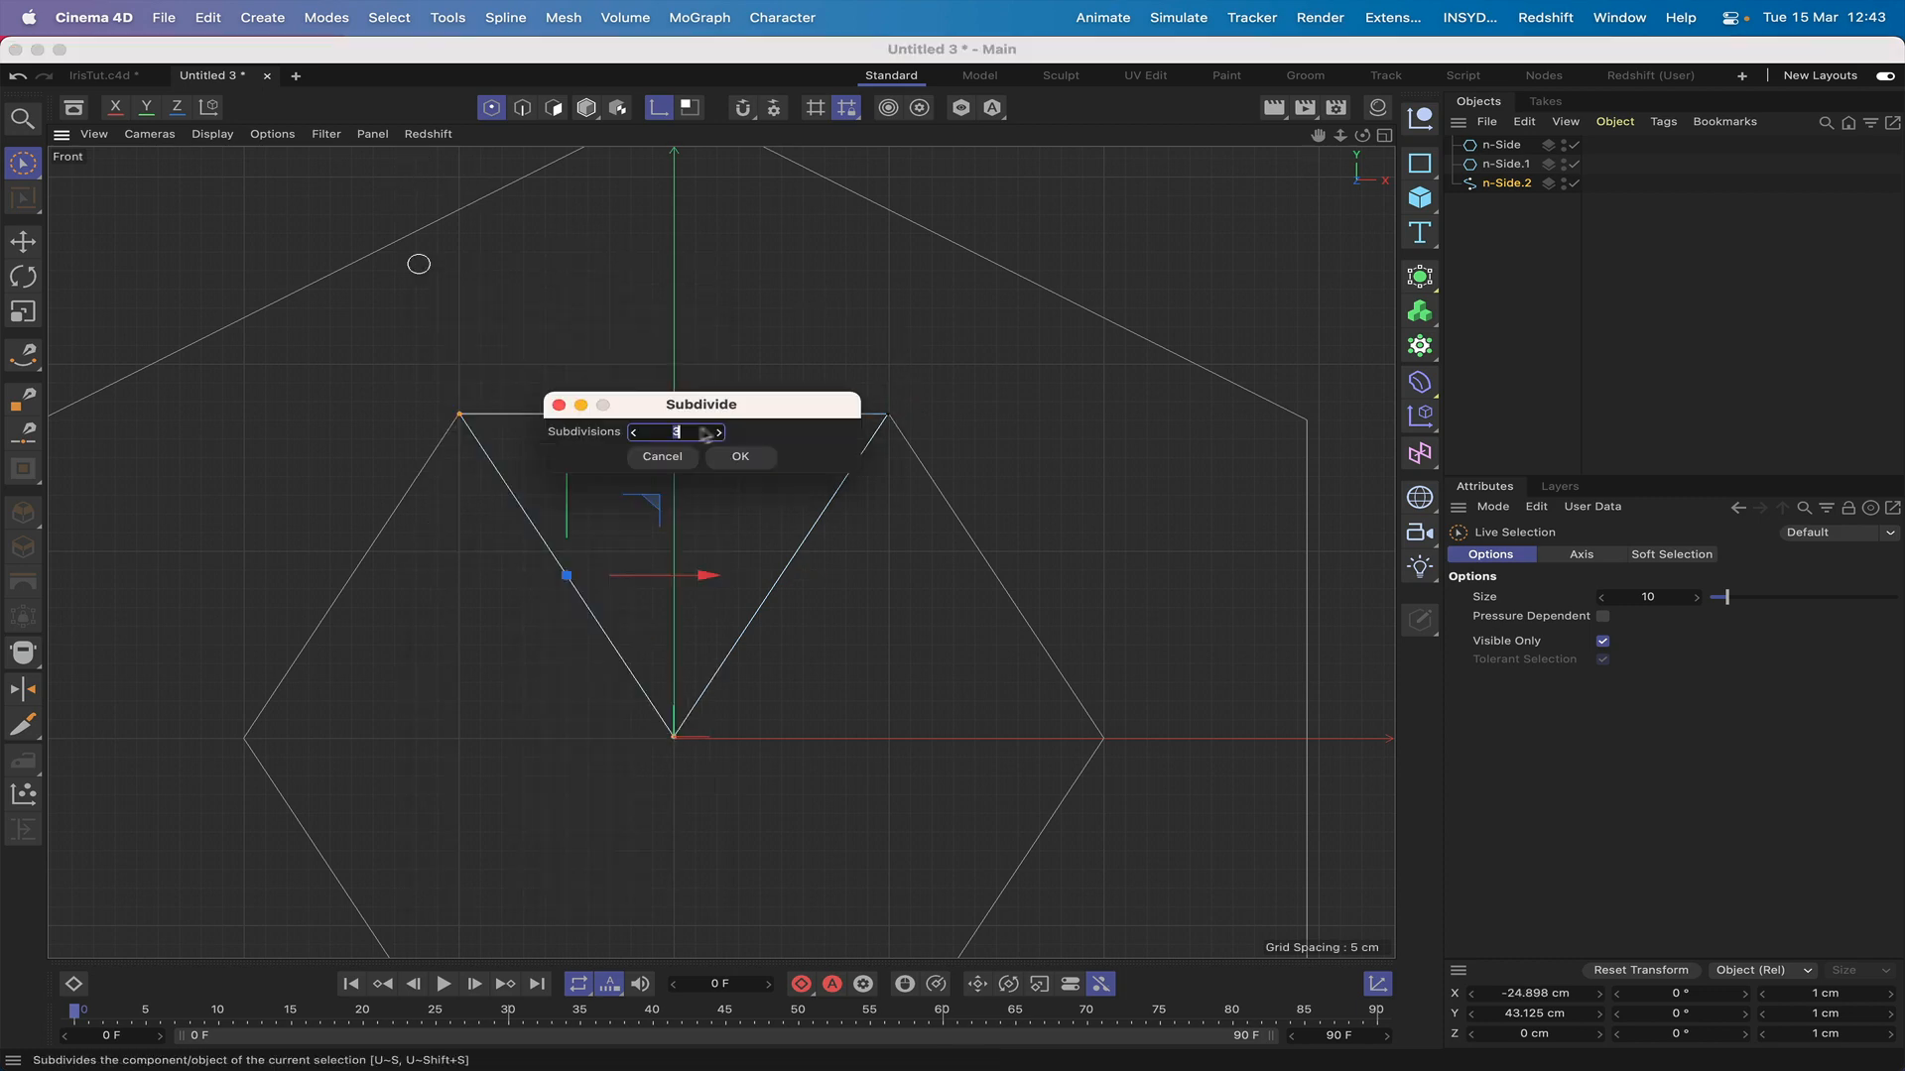
{"action": "left_click", "coordinate": [741, 457]}
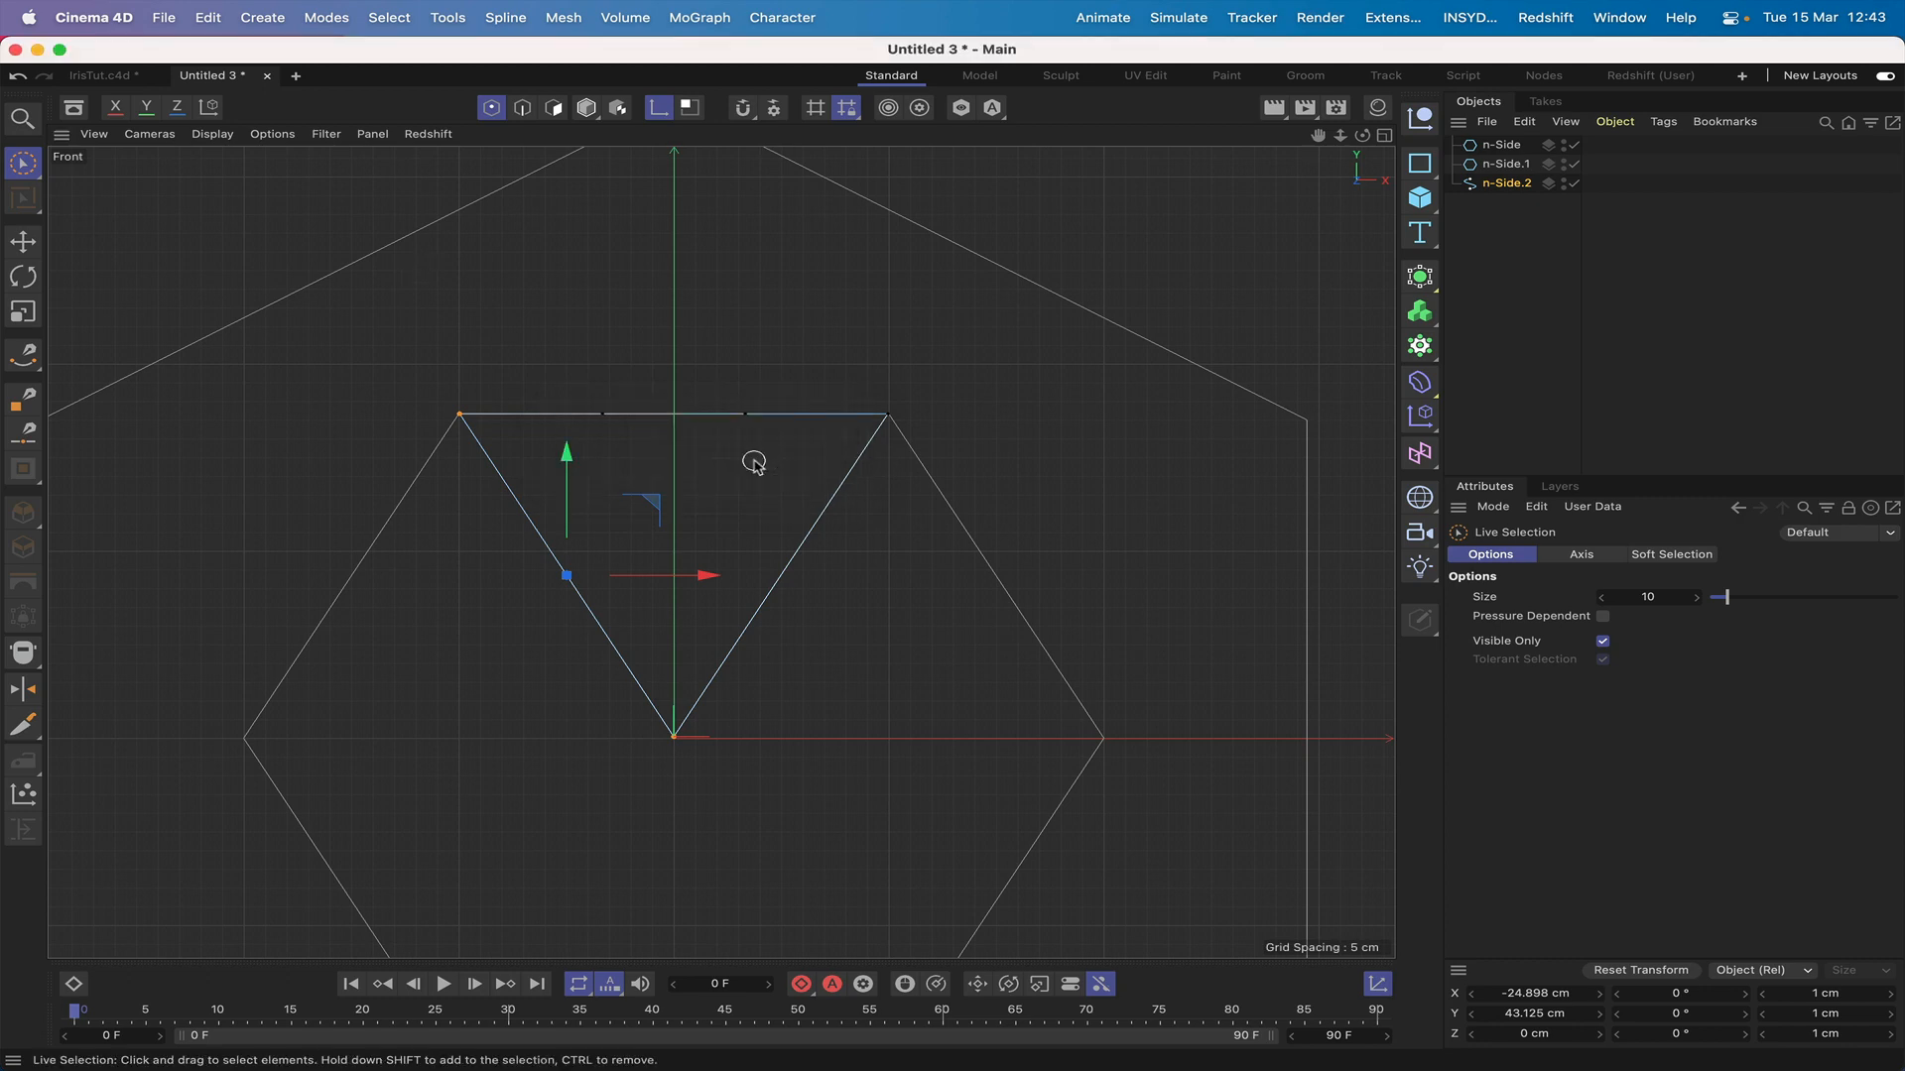
Step: Subdivide the triangle's right edge between its upper-right corner and lower tip with the same setting, then clear the point selection
{"action": "left_click", "coordinate": [683, 492]}
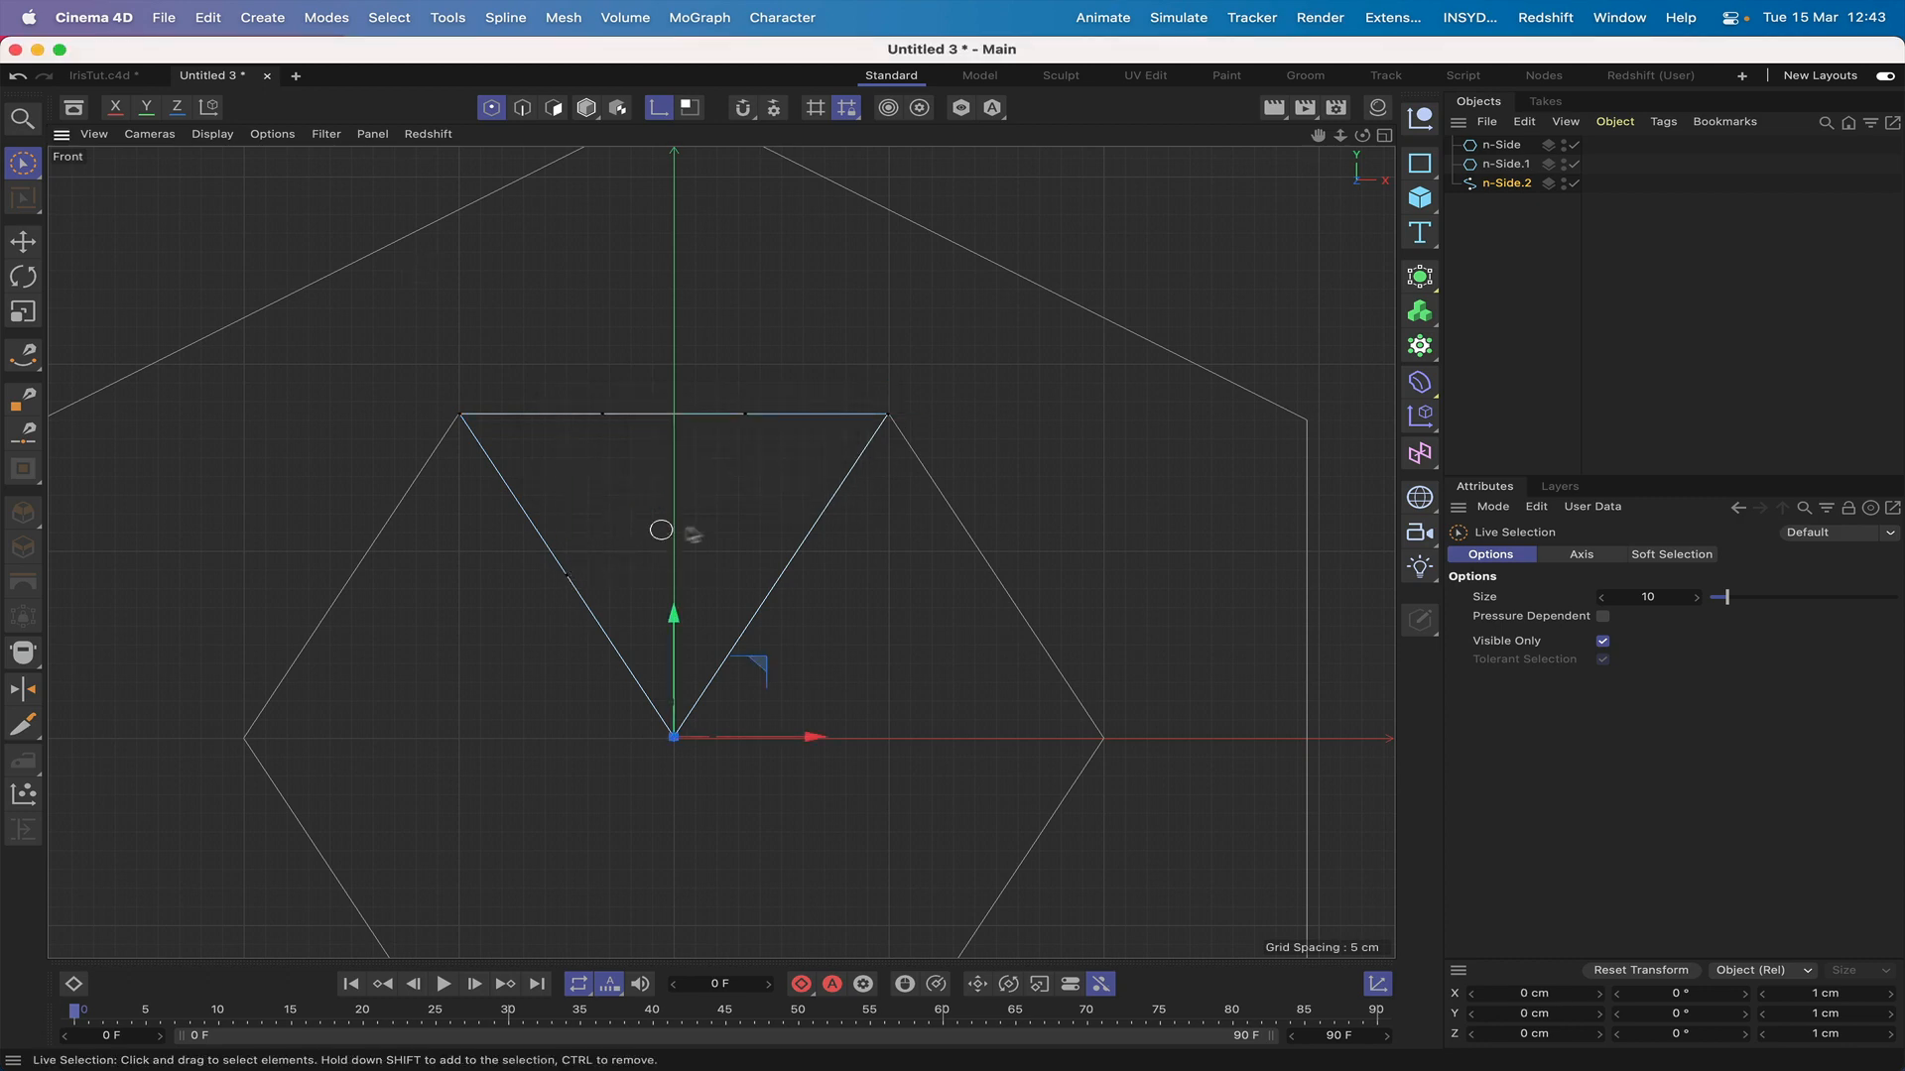
{"action": "left_click_drag", "start_coordinate": [899, 411], "coordinate": [676, 725]}
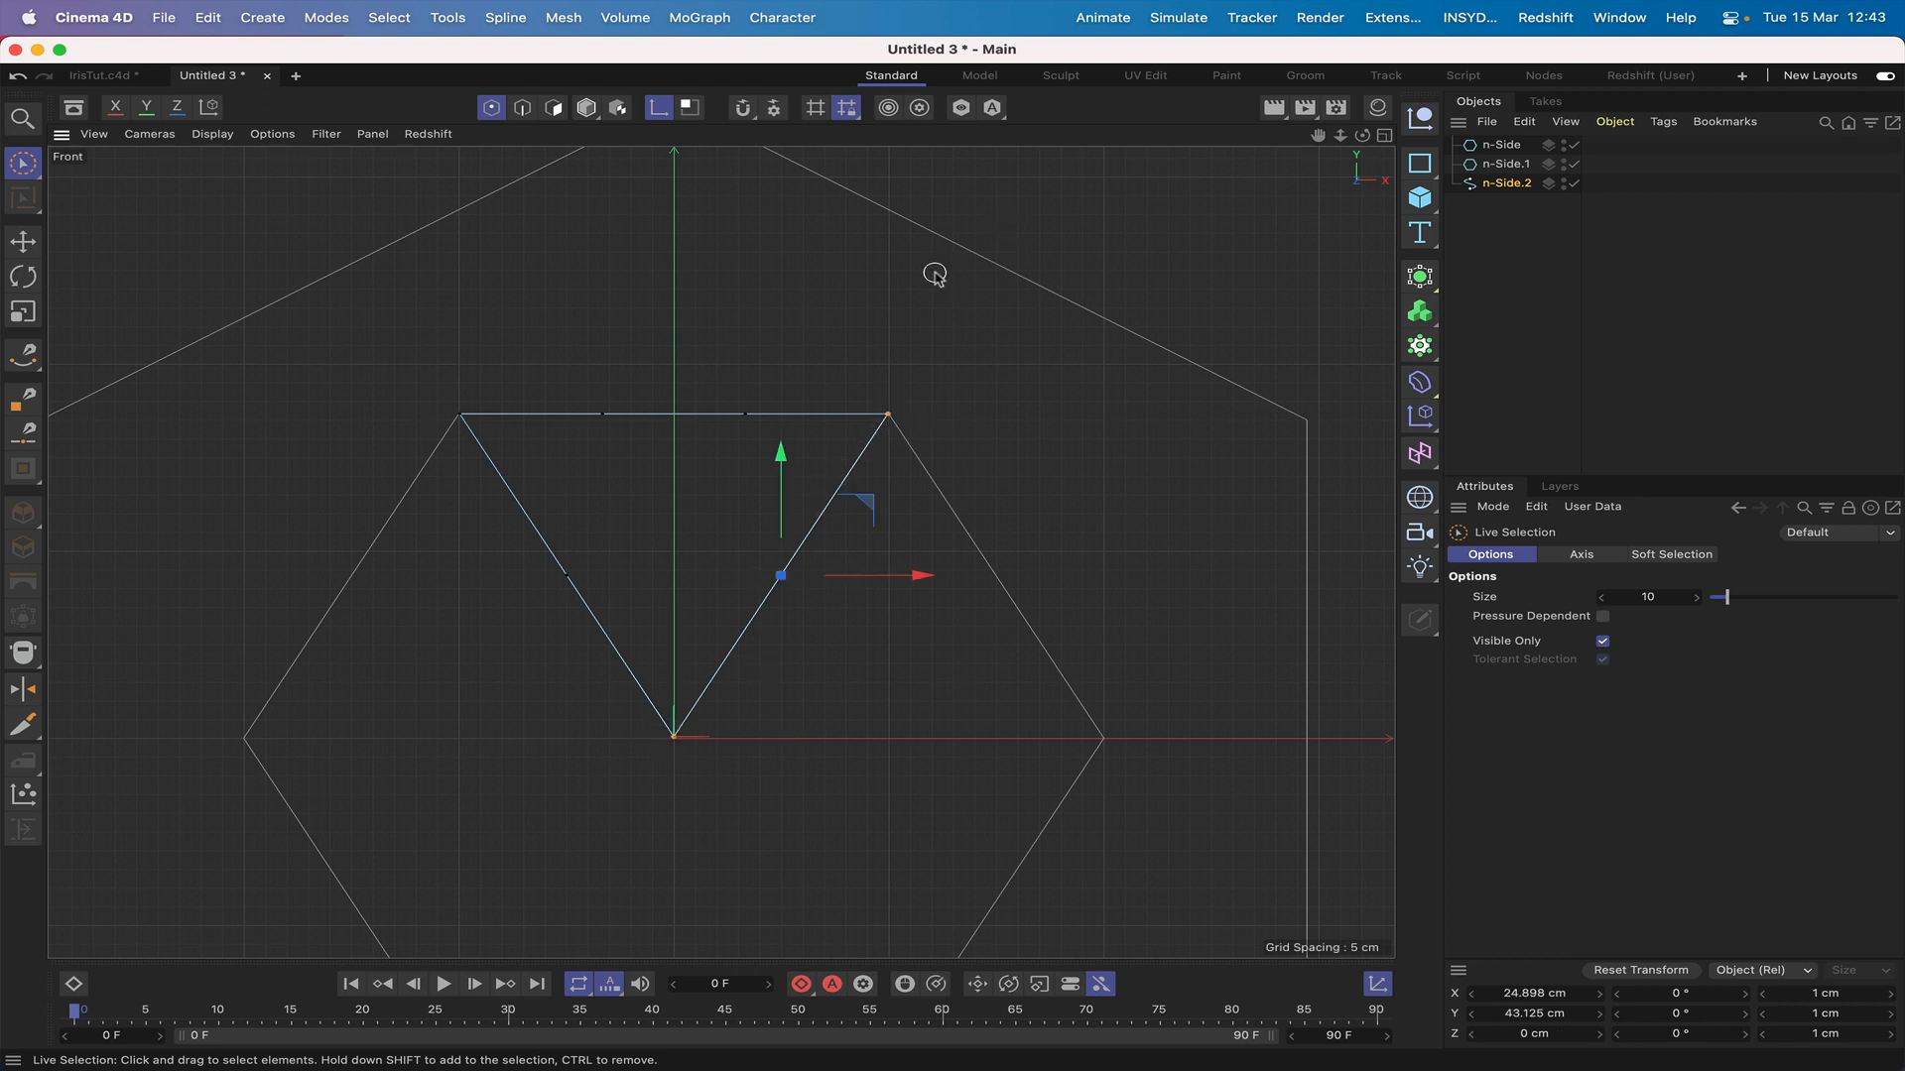
{"action": "right_click", "coordinate": [935, 275]}
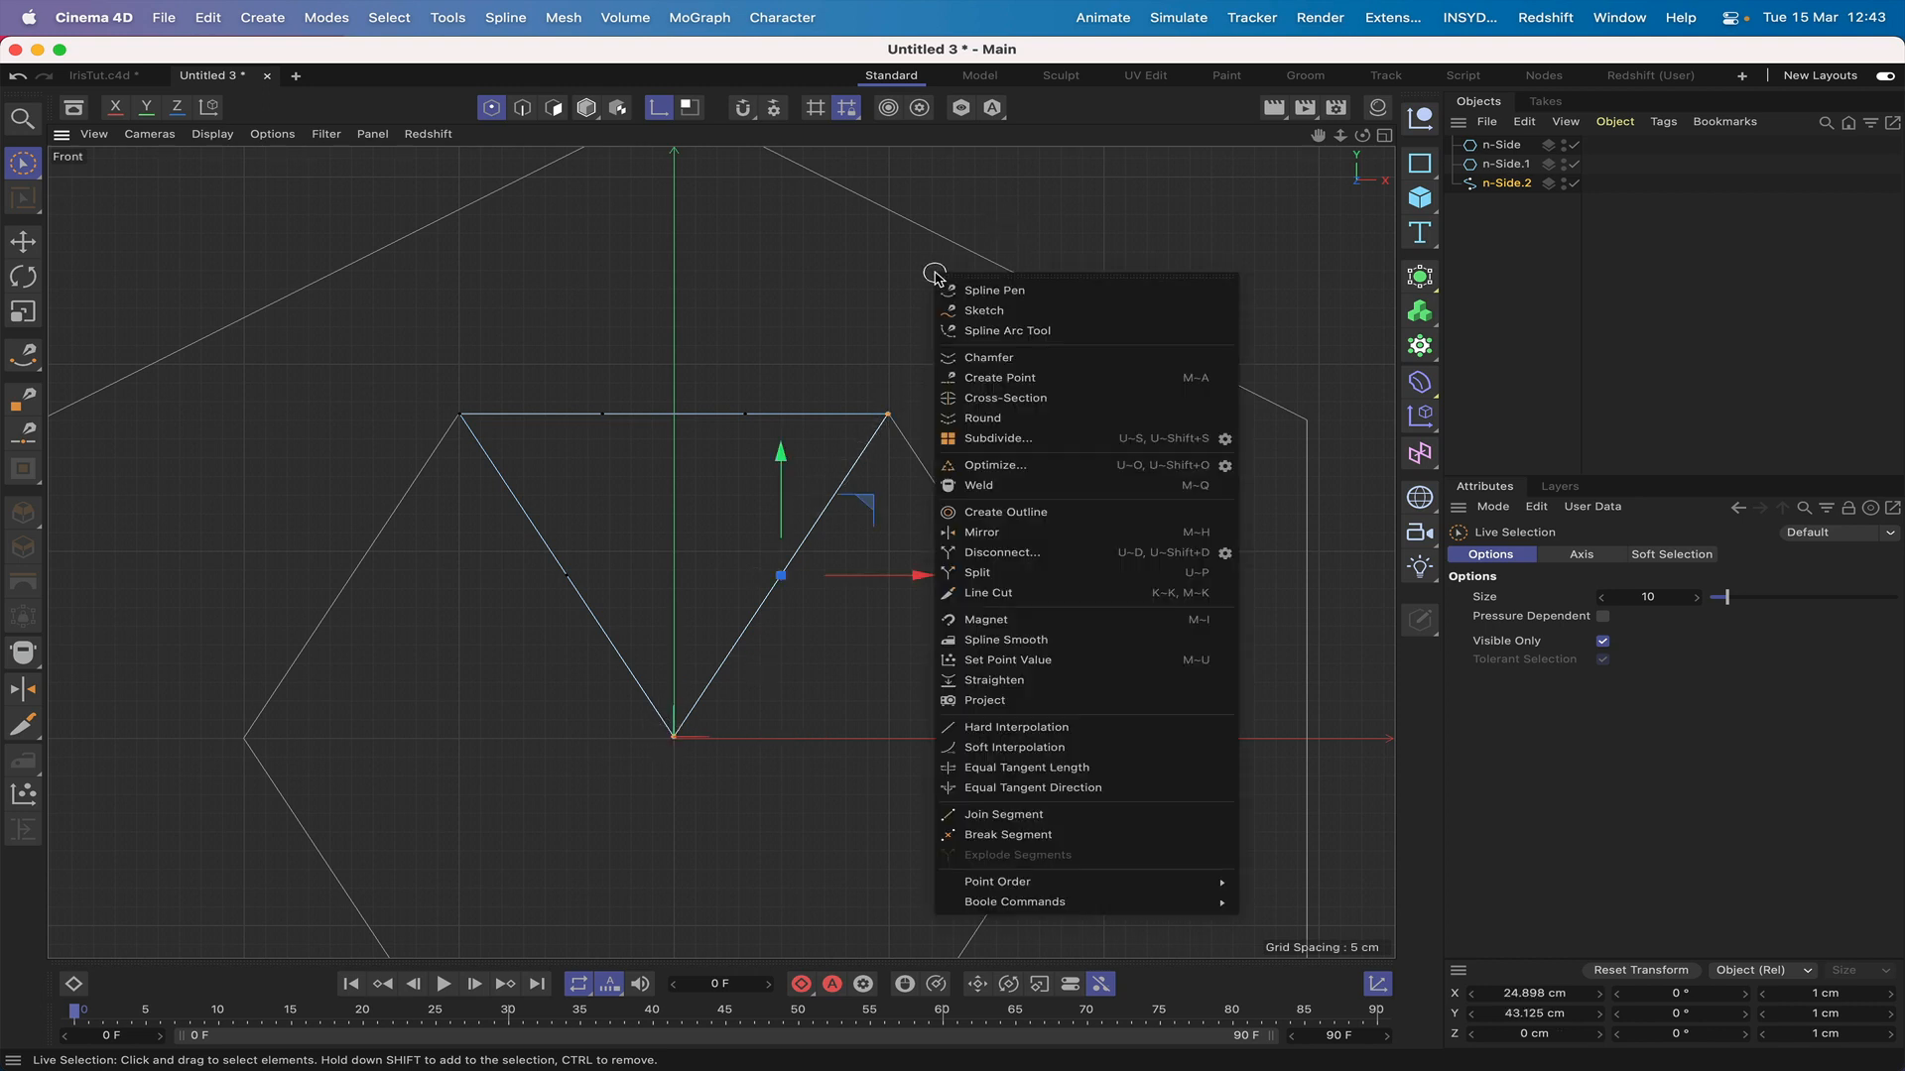
{"action": "left_click", "coordinate": [1022, 439]}
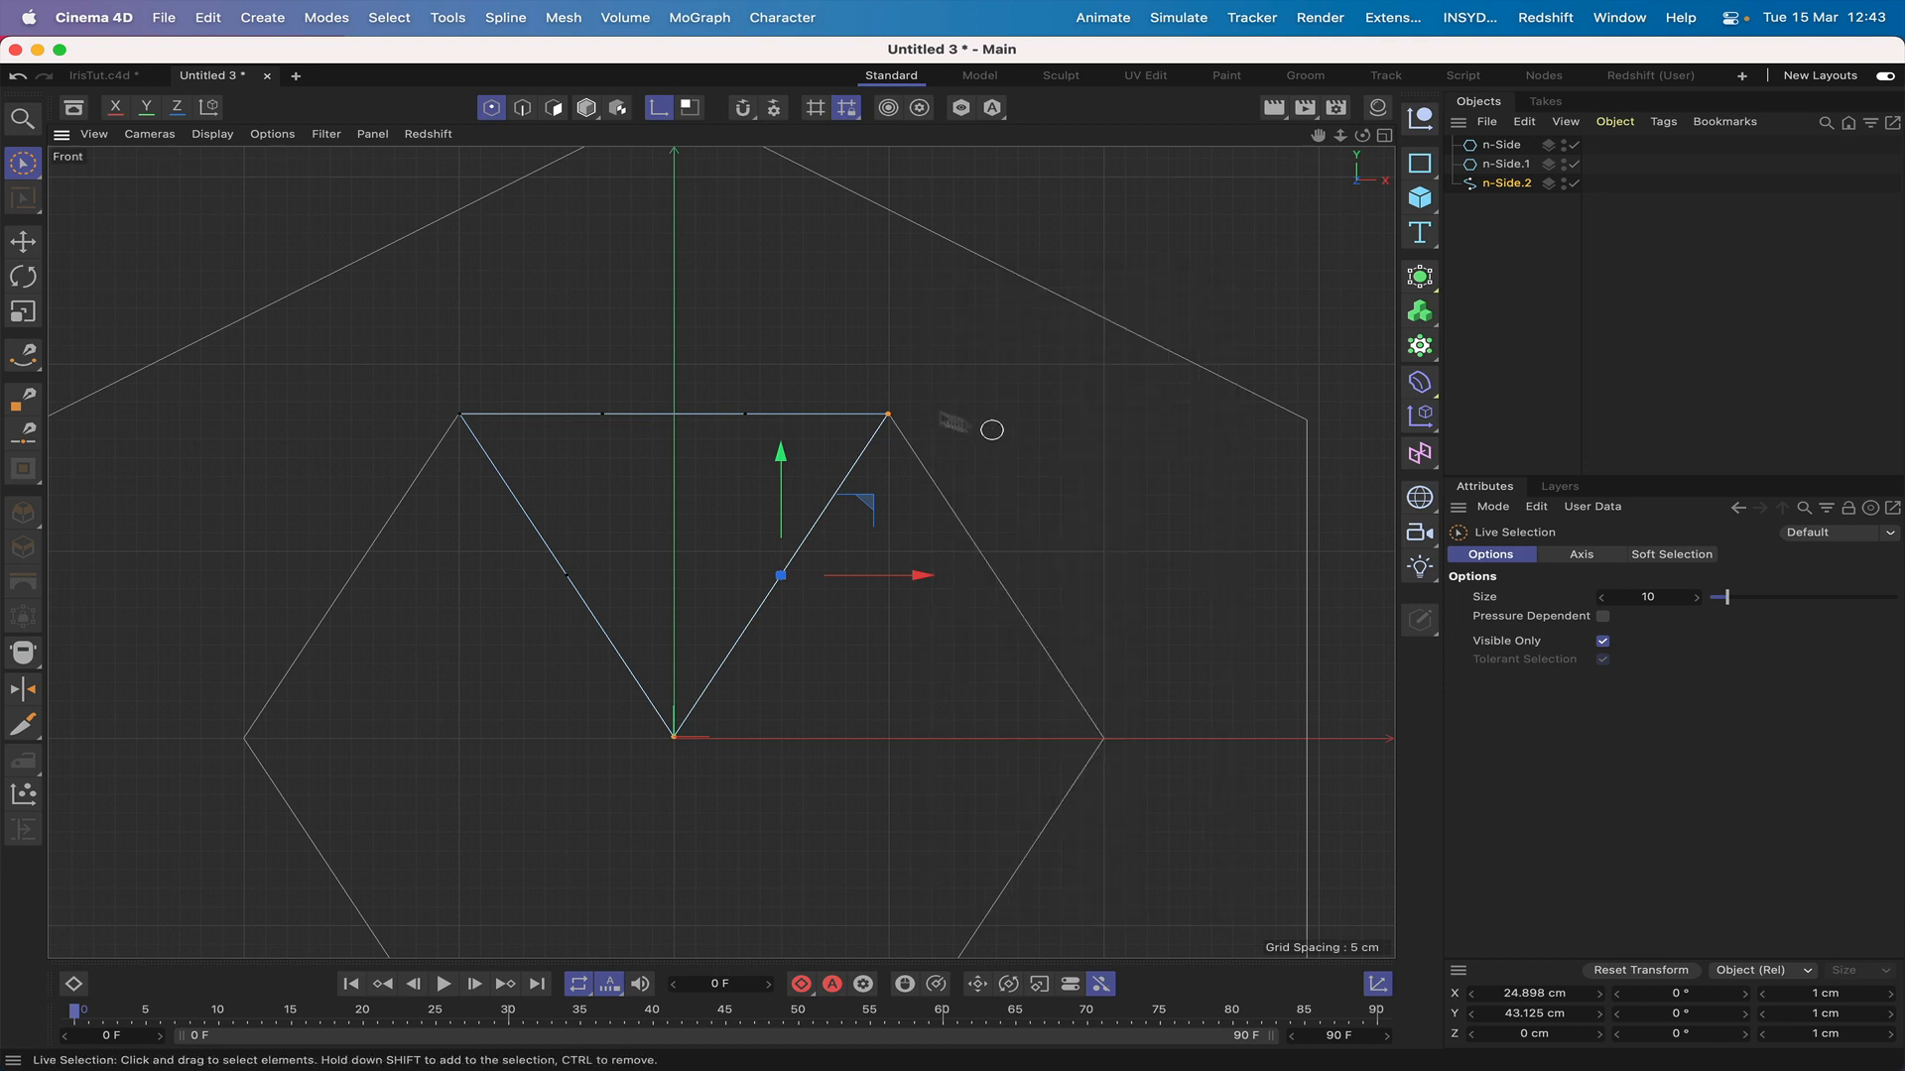
{"action": "left_click", "coordinate": [968, 339]}
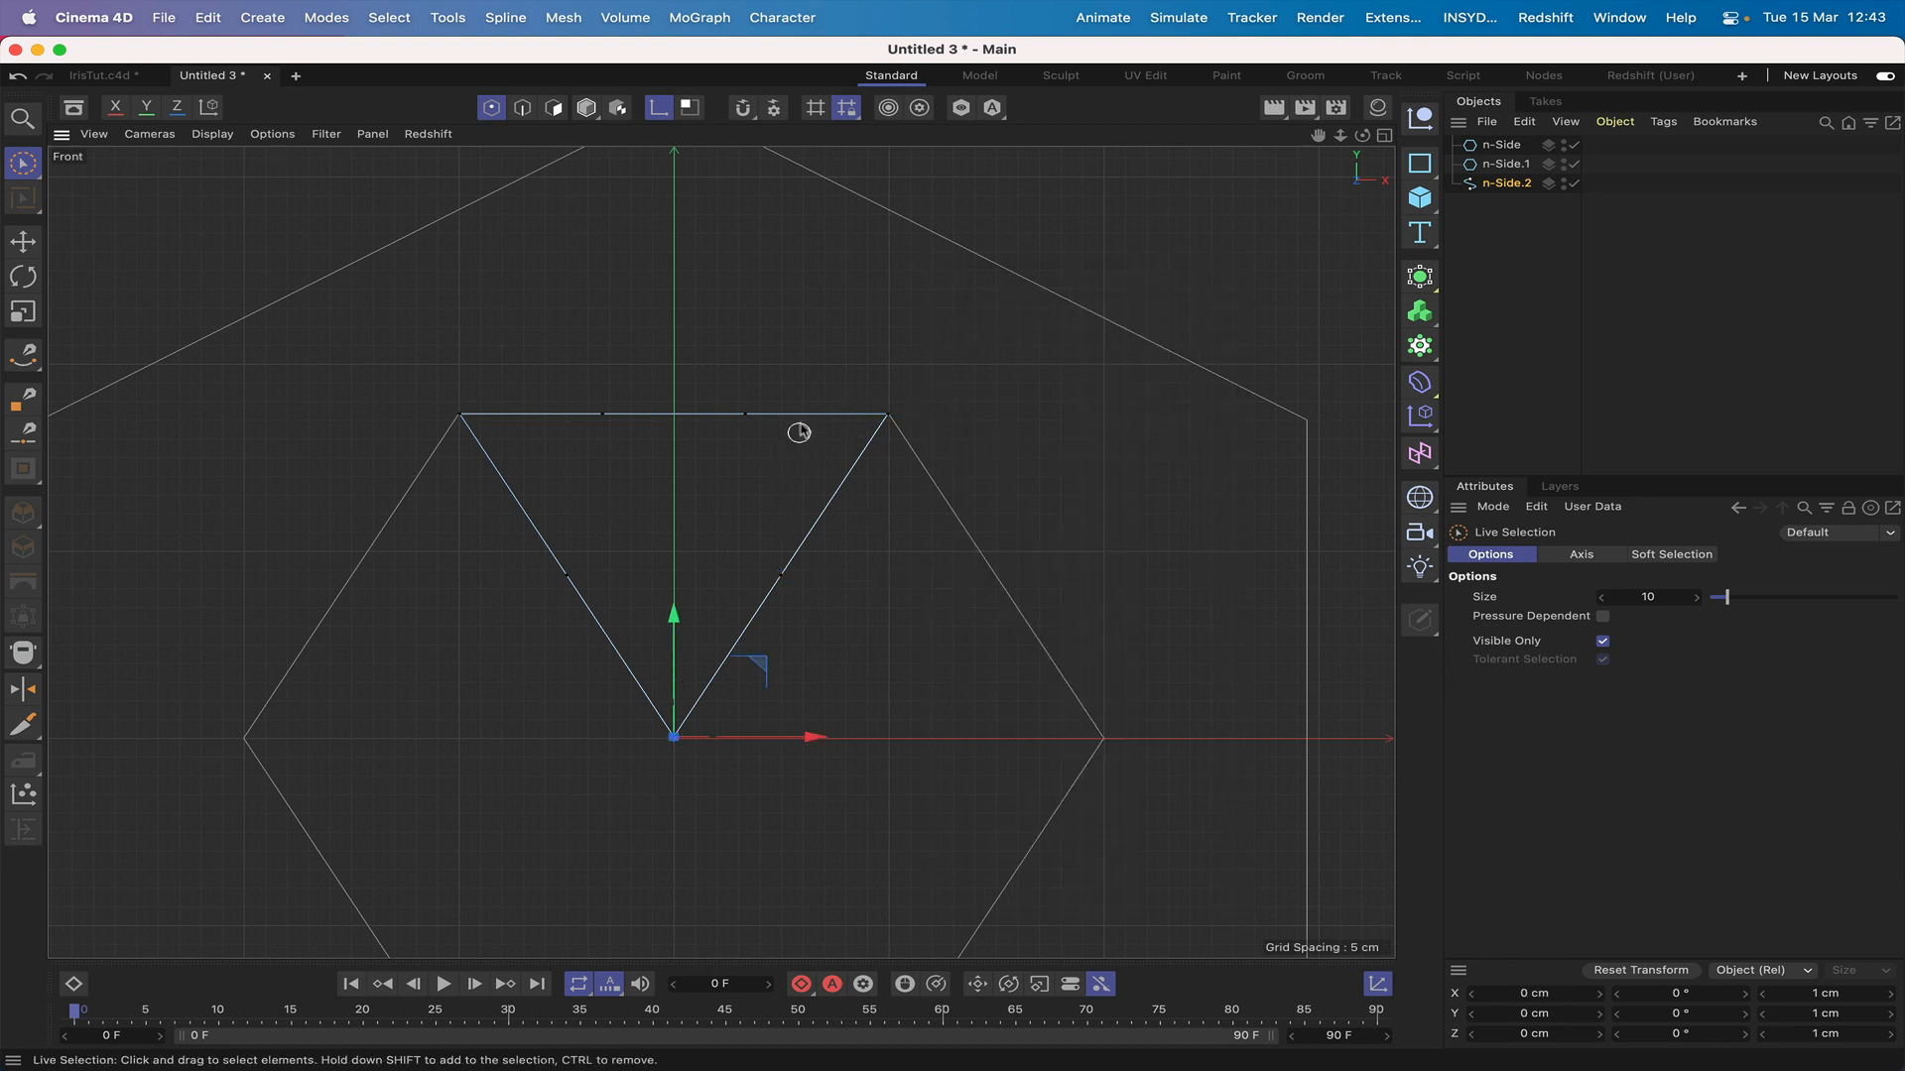
Step: Select the two inner points on the triangle's top edge and scale them apart along X to about 83.4 cm
{"action": "left_click", "coordinate": [745, 416]}
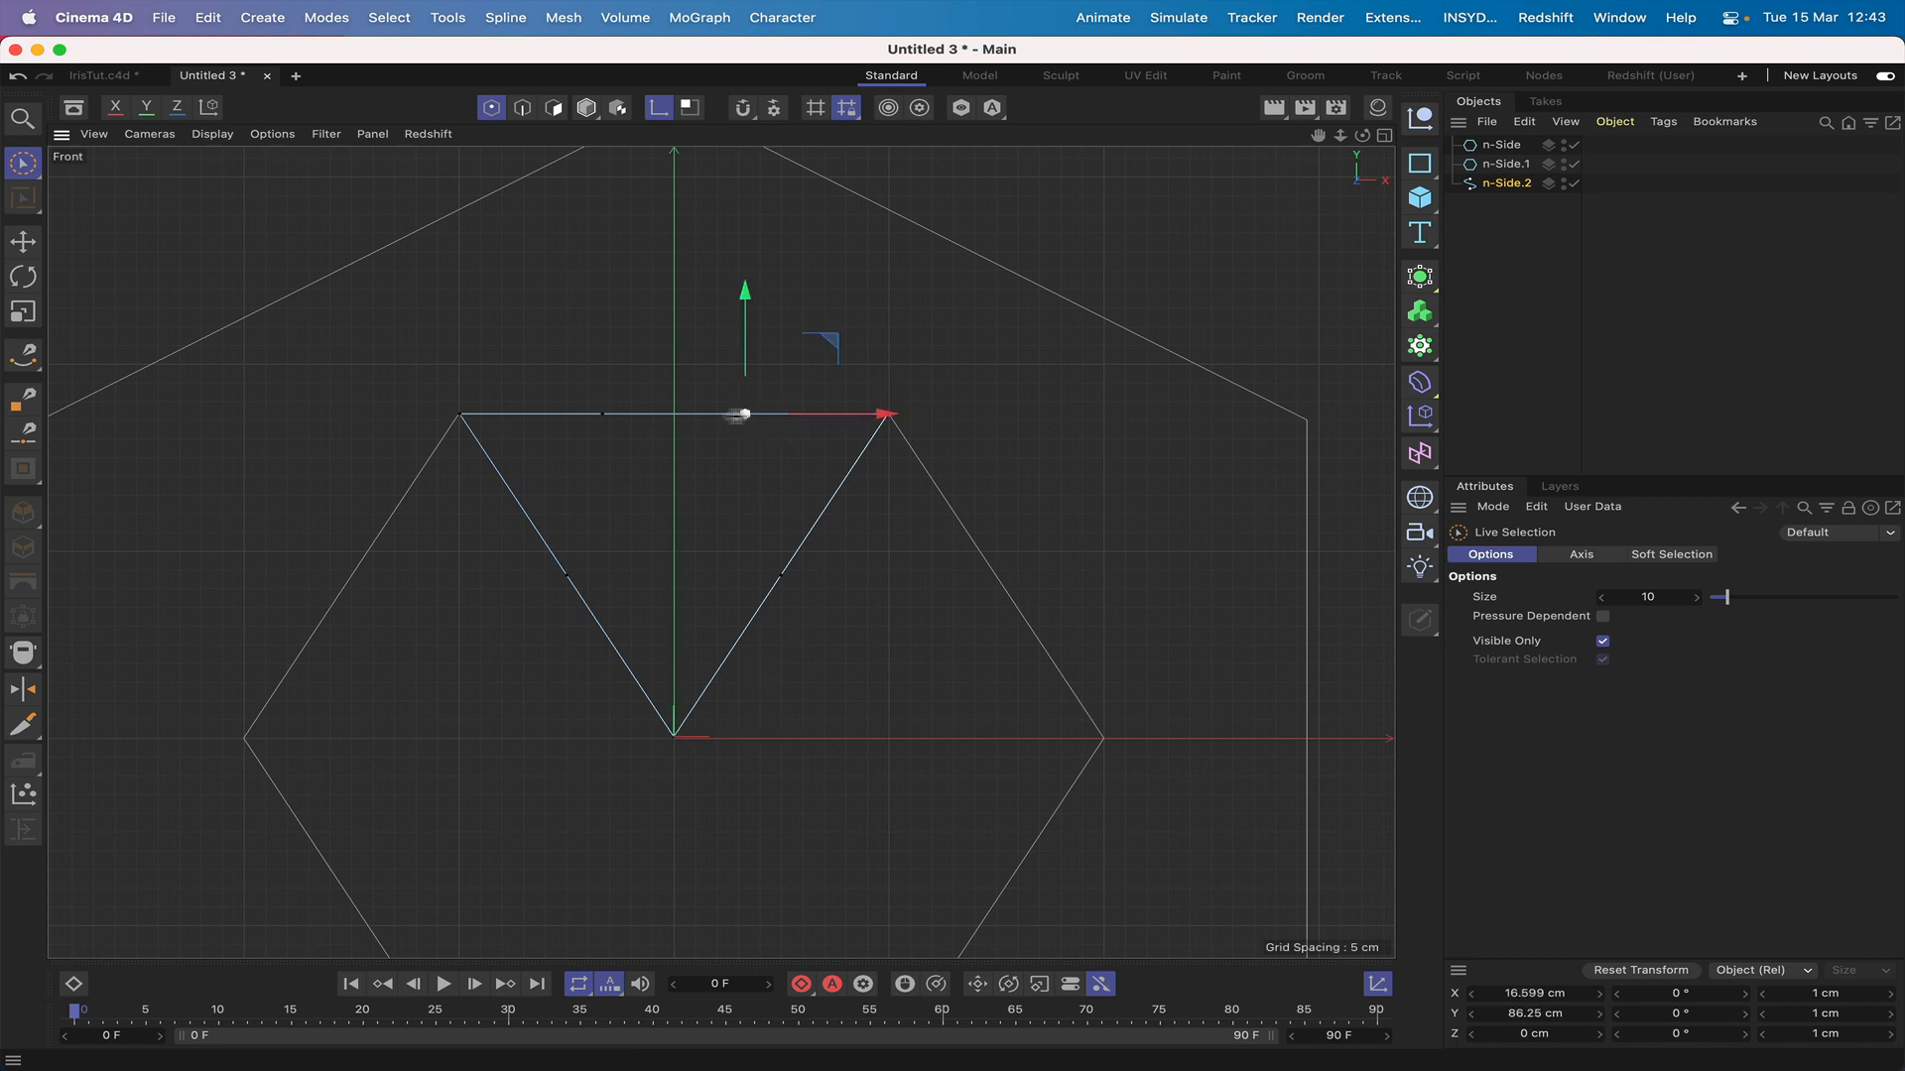
{"action": "left_click", "coordinate": [602, 416]}
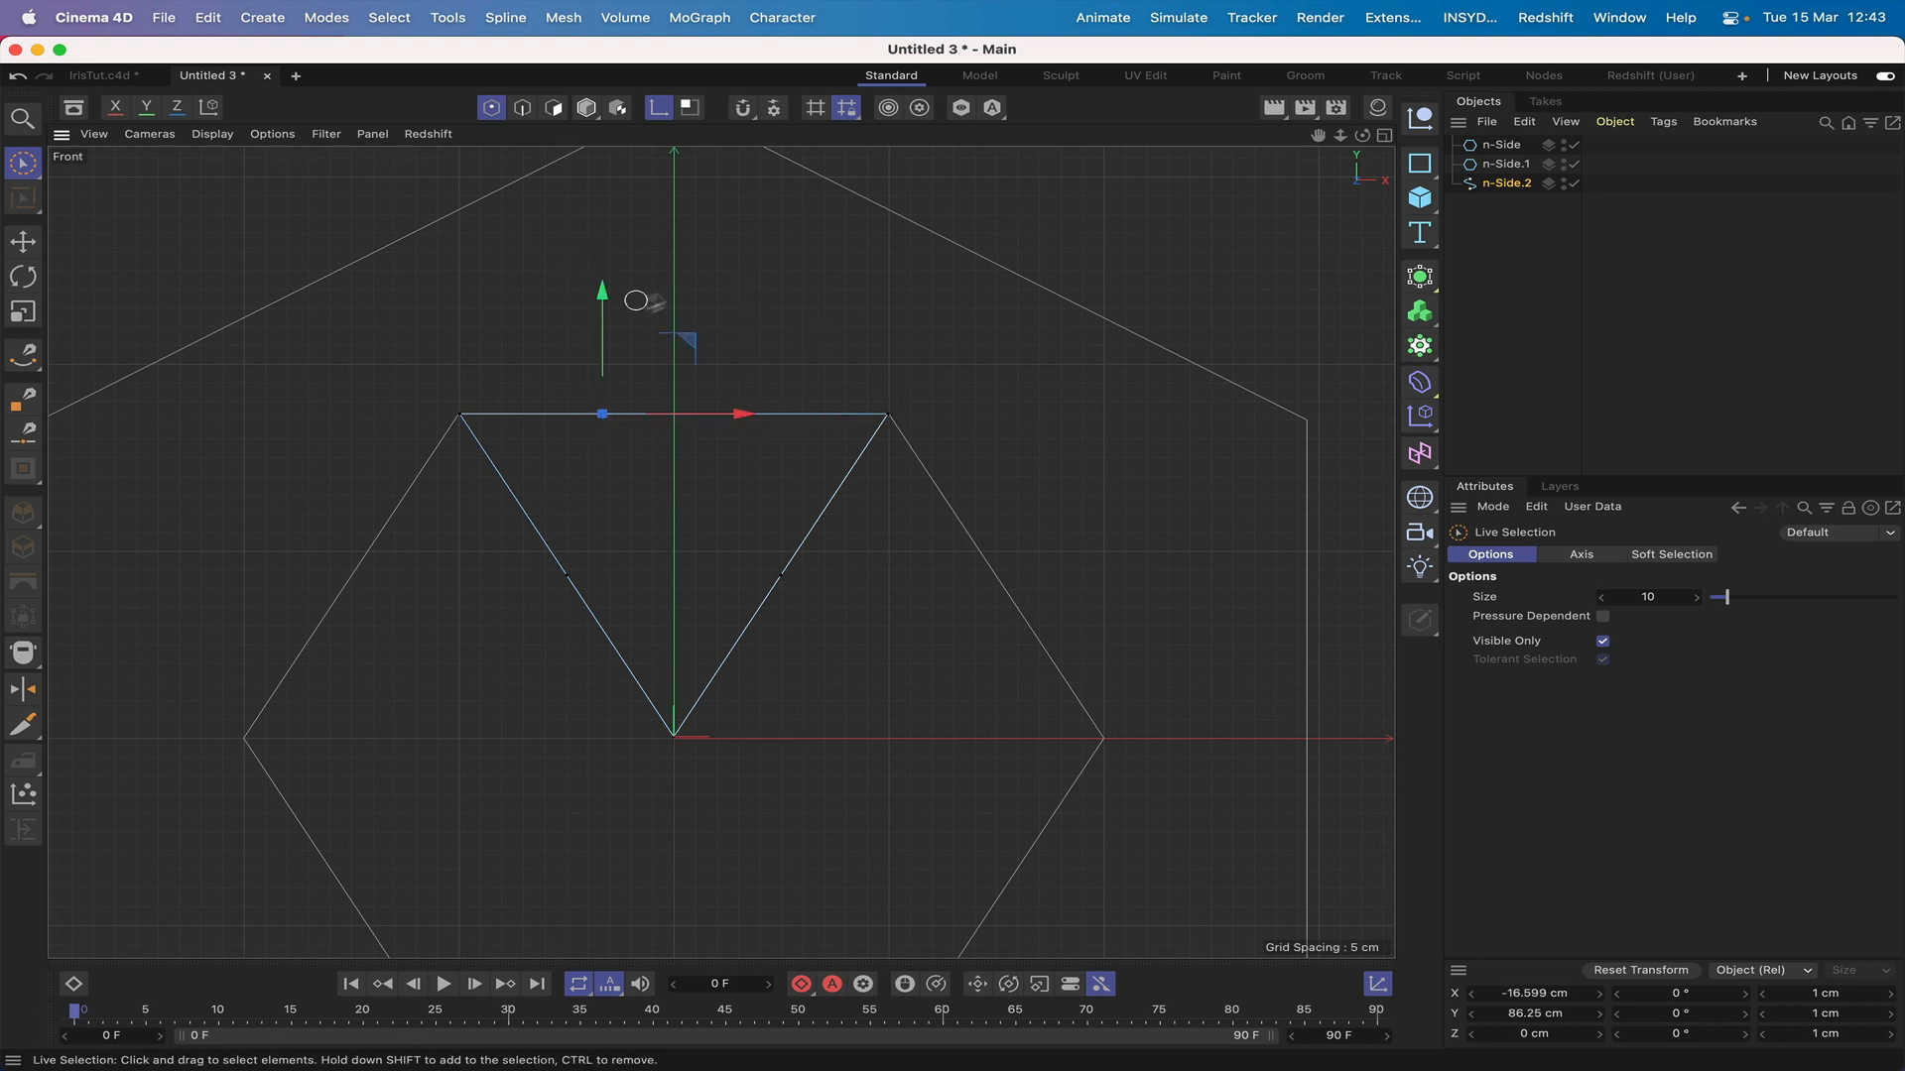
{"action": "left_click", "coordinate": [745, 415], "text": "shift"}
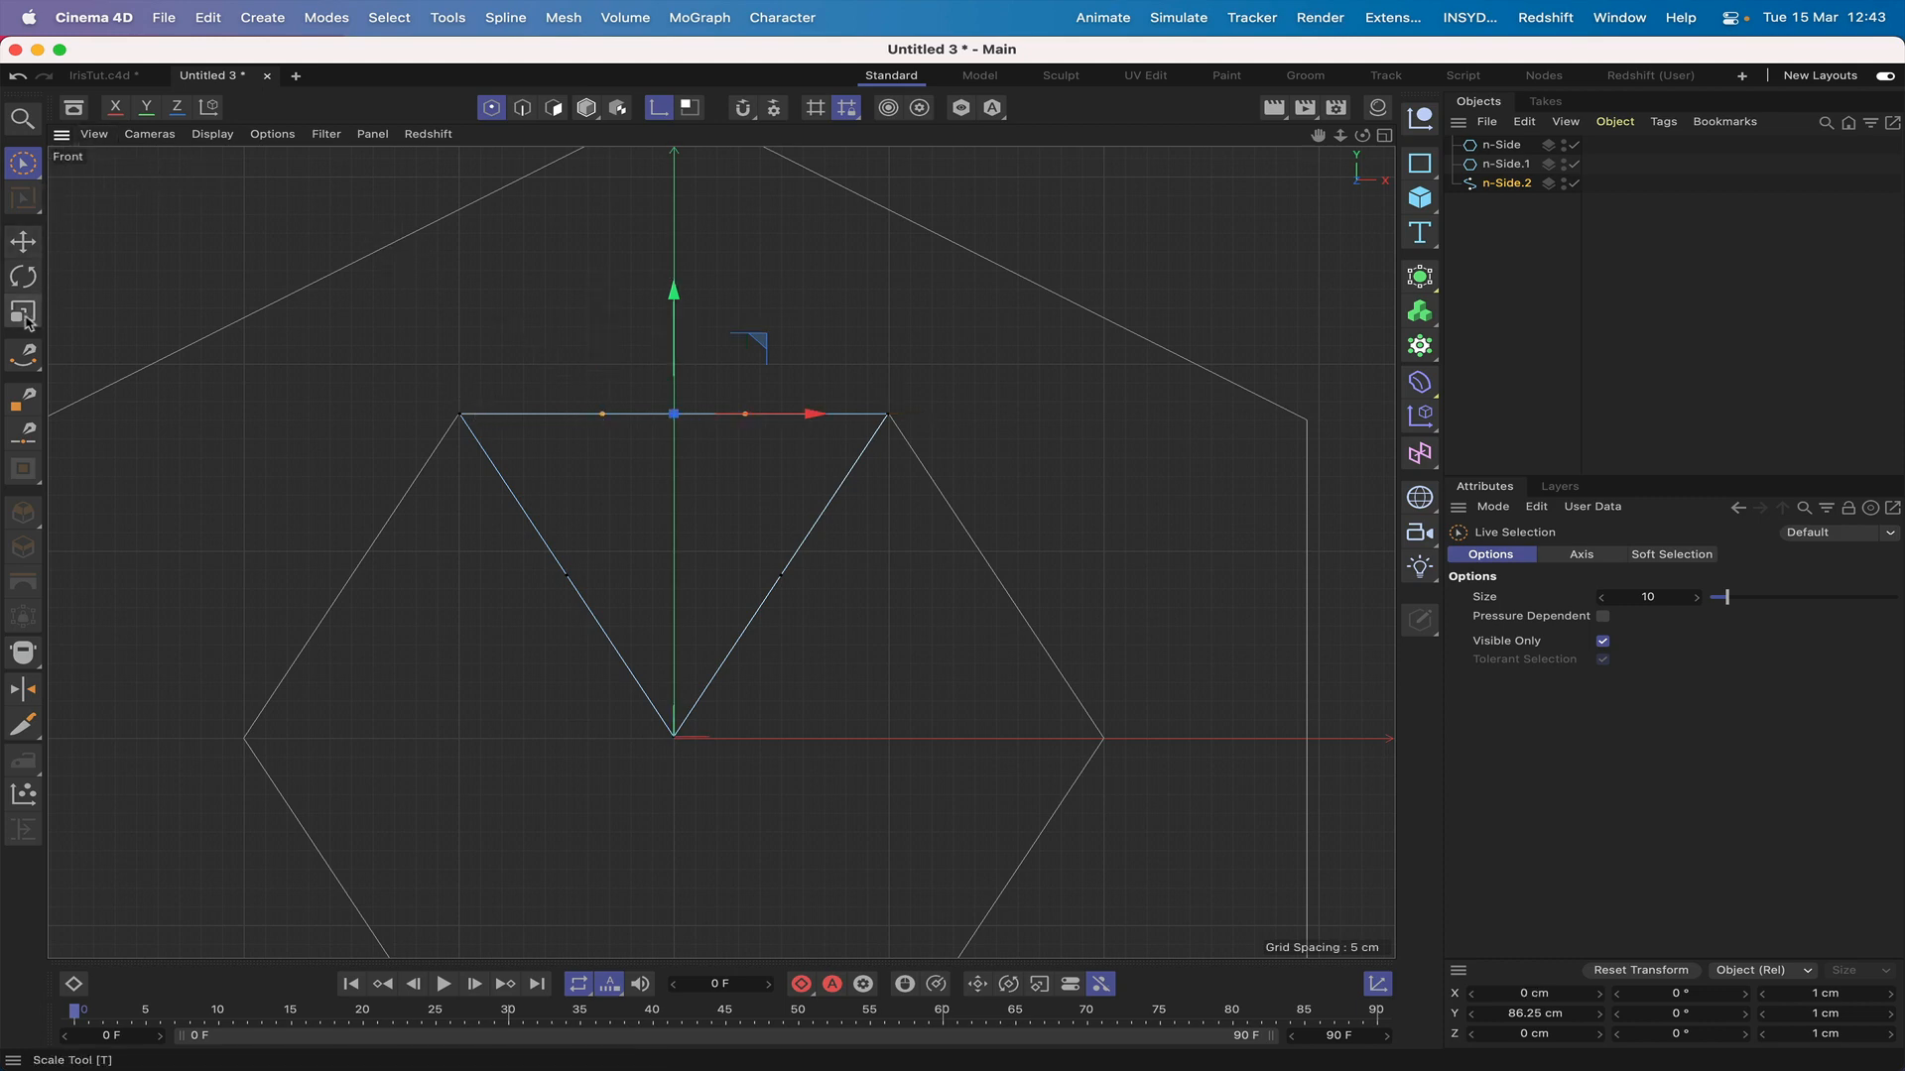
{"action": "left_click", "coordinate": [24, 314]}
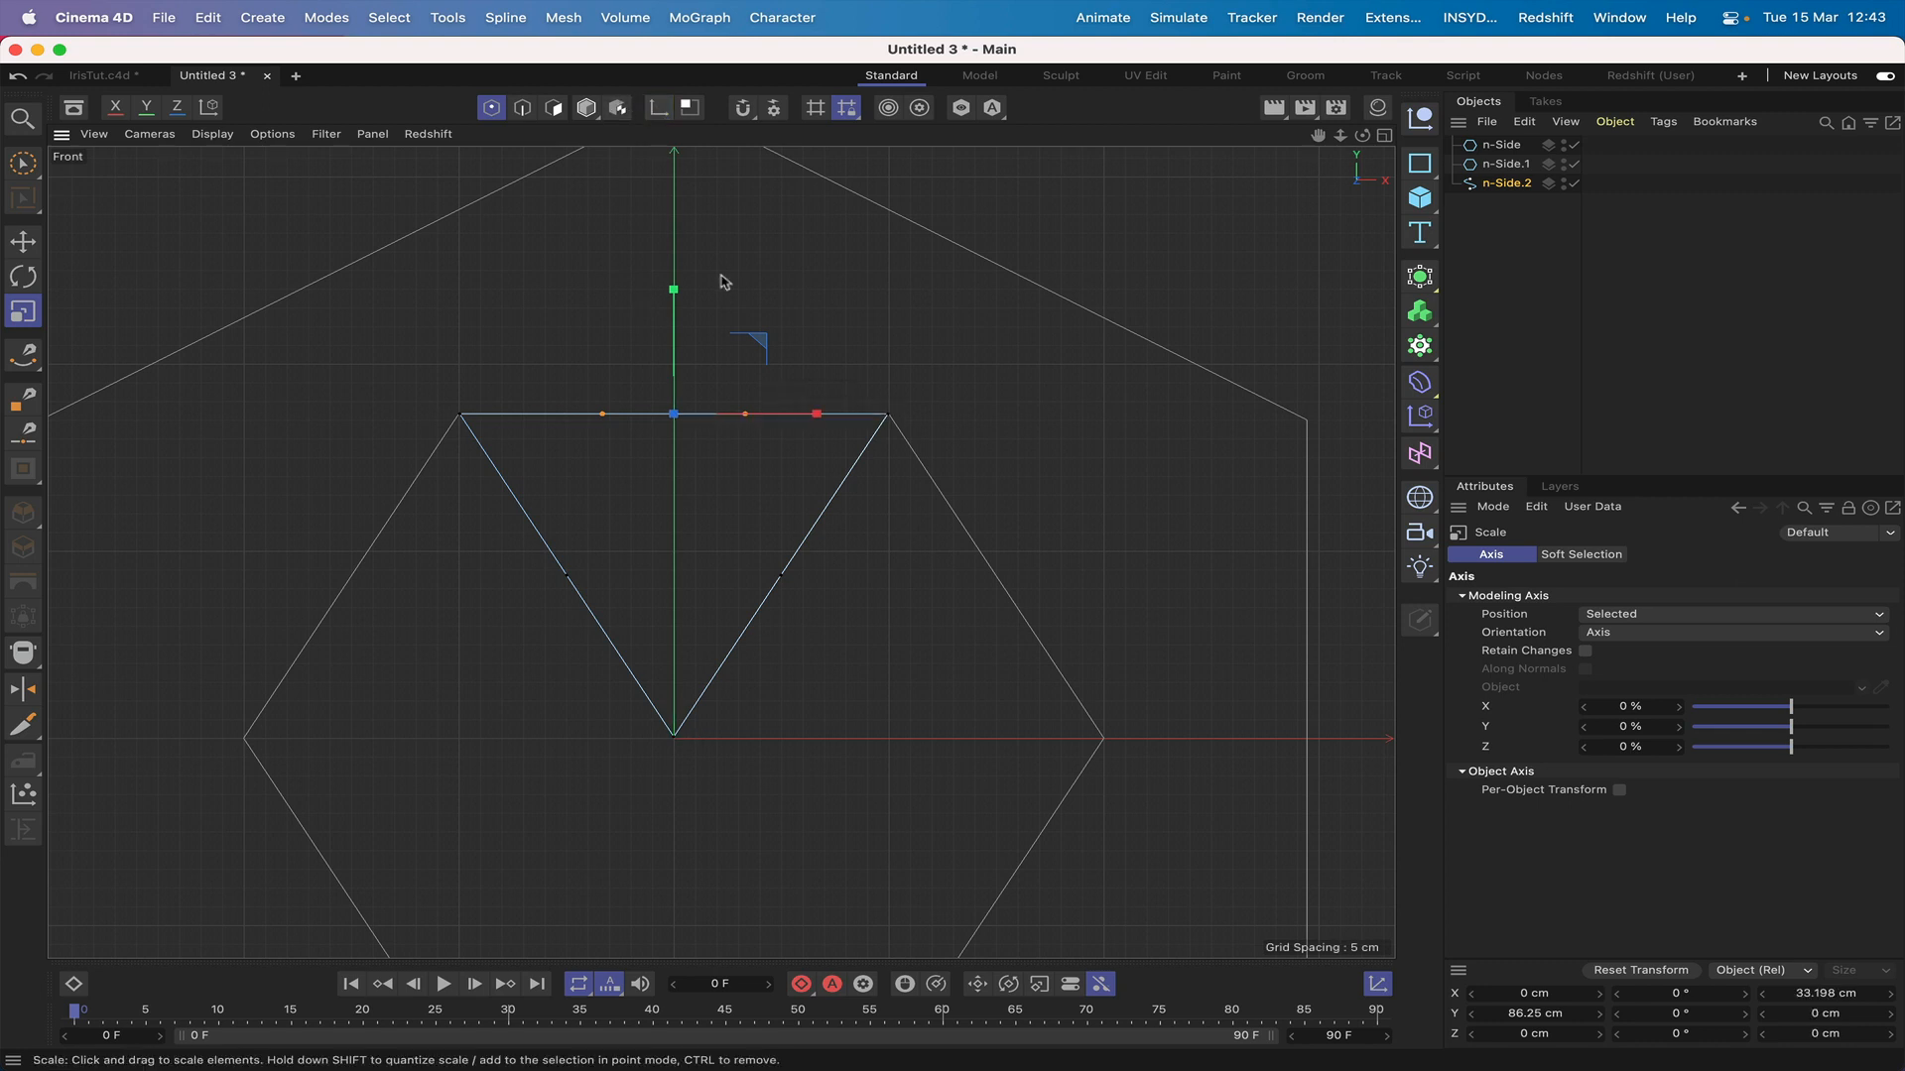
{"action": "left_click_drag", "start_coordinate": [819, 418], "coordinate": [1041, 394]}
Step: Select the upper-left corner and left-edge midpoint with Live Selection and subdivide the segment between them
{"action": "left_click", "coordinate": [22, 165]}
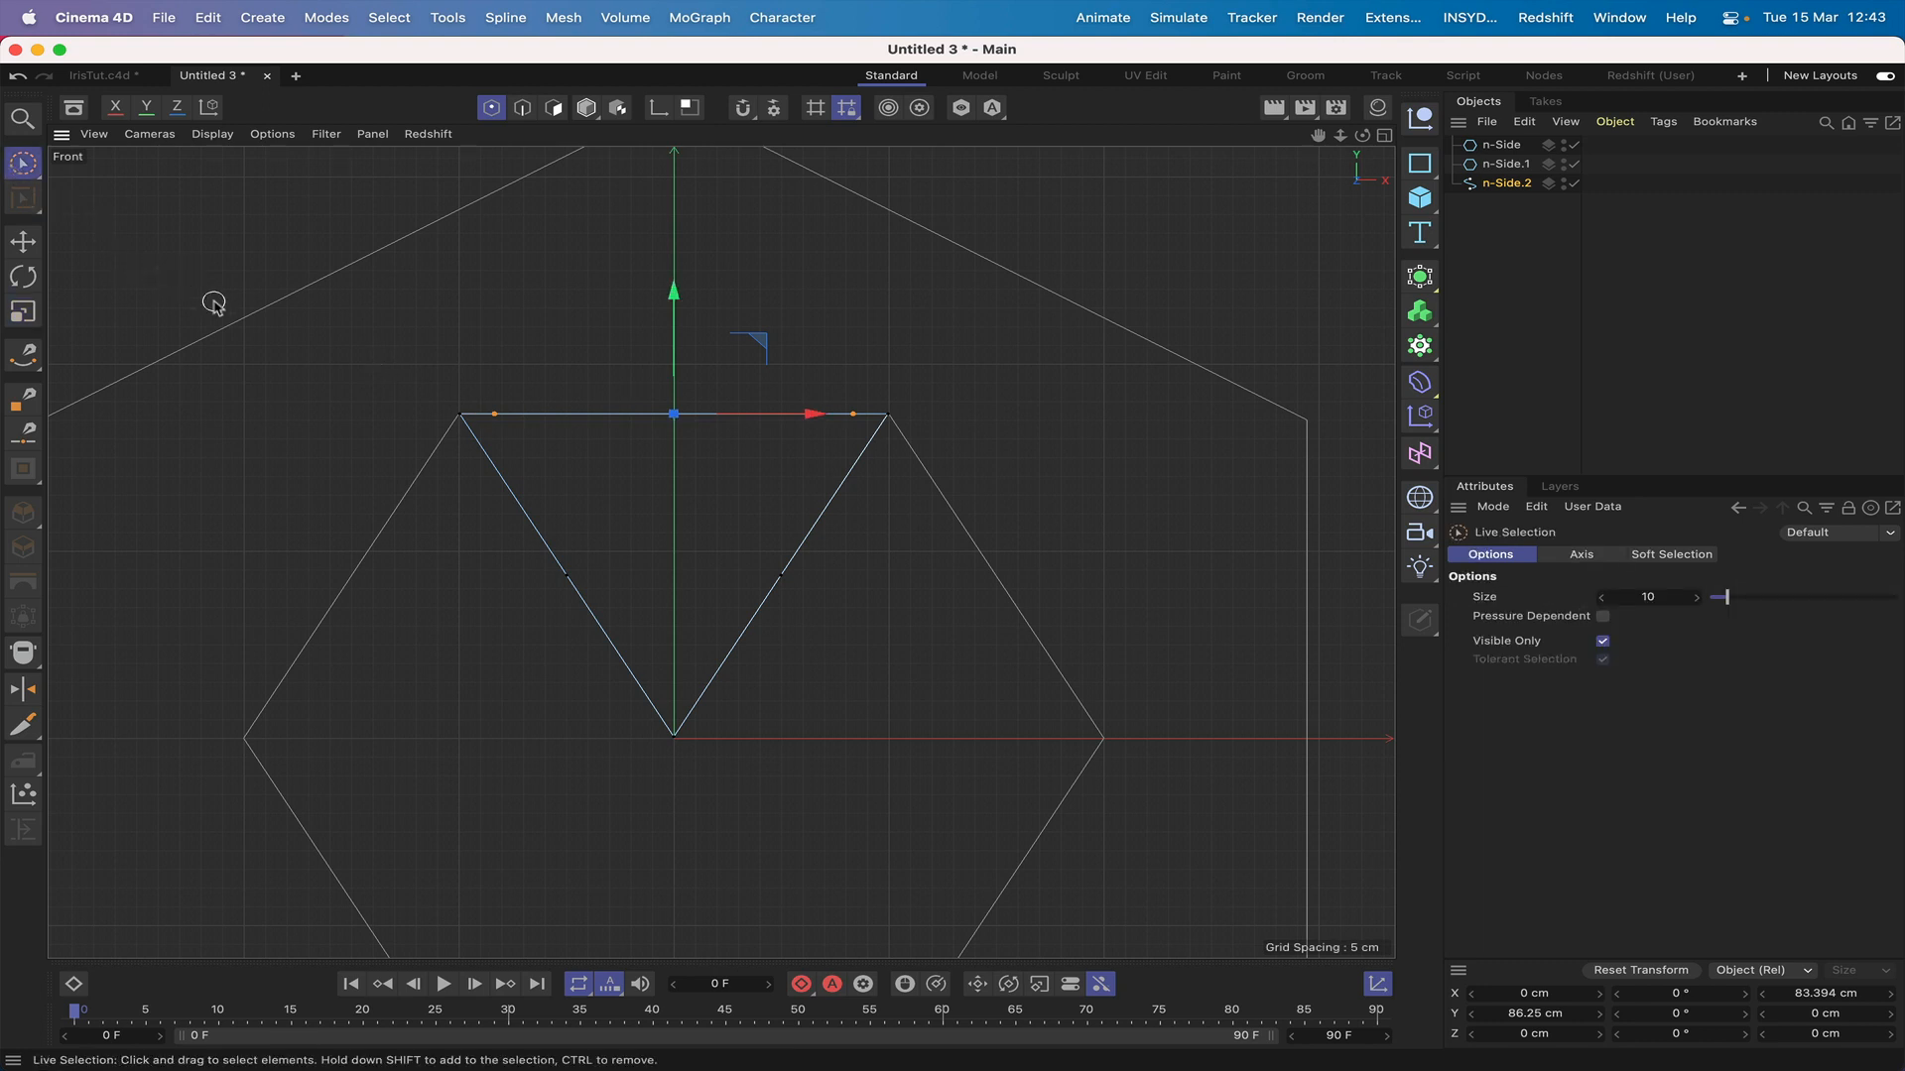
{"action": "left_click_drag", "start_coordinate": [456, 417], "coordinate": [572, 586]}
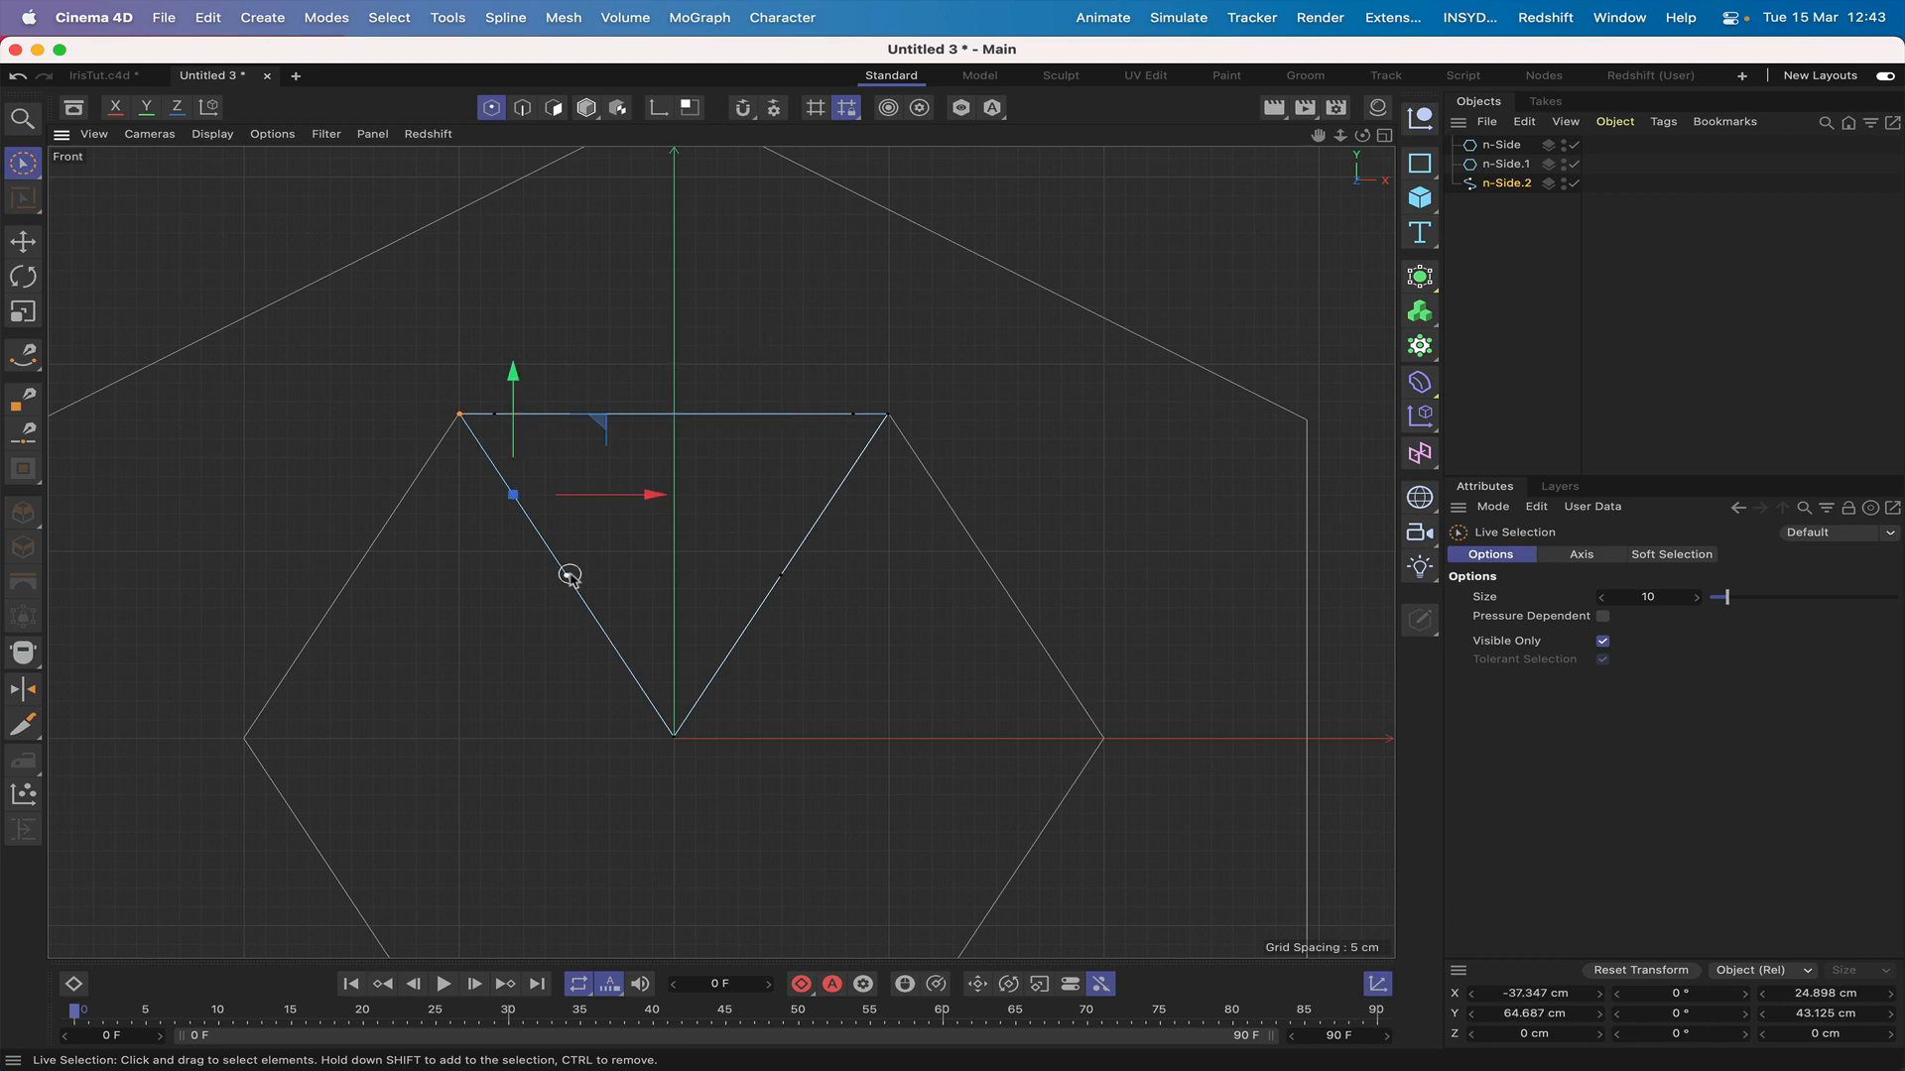
{"action": "right_click", "coordinate": [613, 312]}
{"action": "left_click", "coordinate": [749, 478]}
Step: Move the new left-edge point along the edge towards the upper-left corner, to about X -46.6 cm, Y 80.2 cm
{"action": "left_click", "coordinate": [513, 494]}
{"action": "left_click_drag", "start_coordinate": [1318, 135], "coordinate": [1413, 137]}
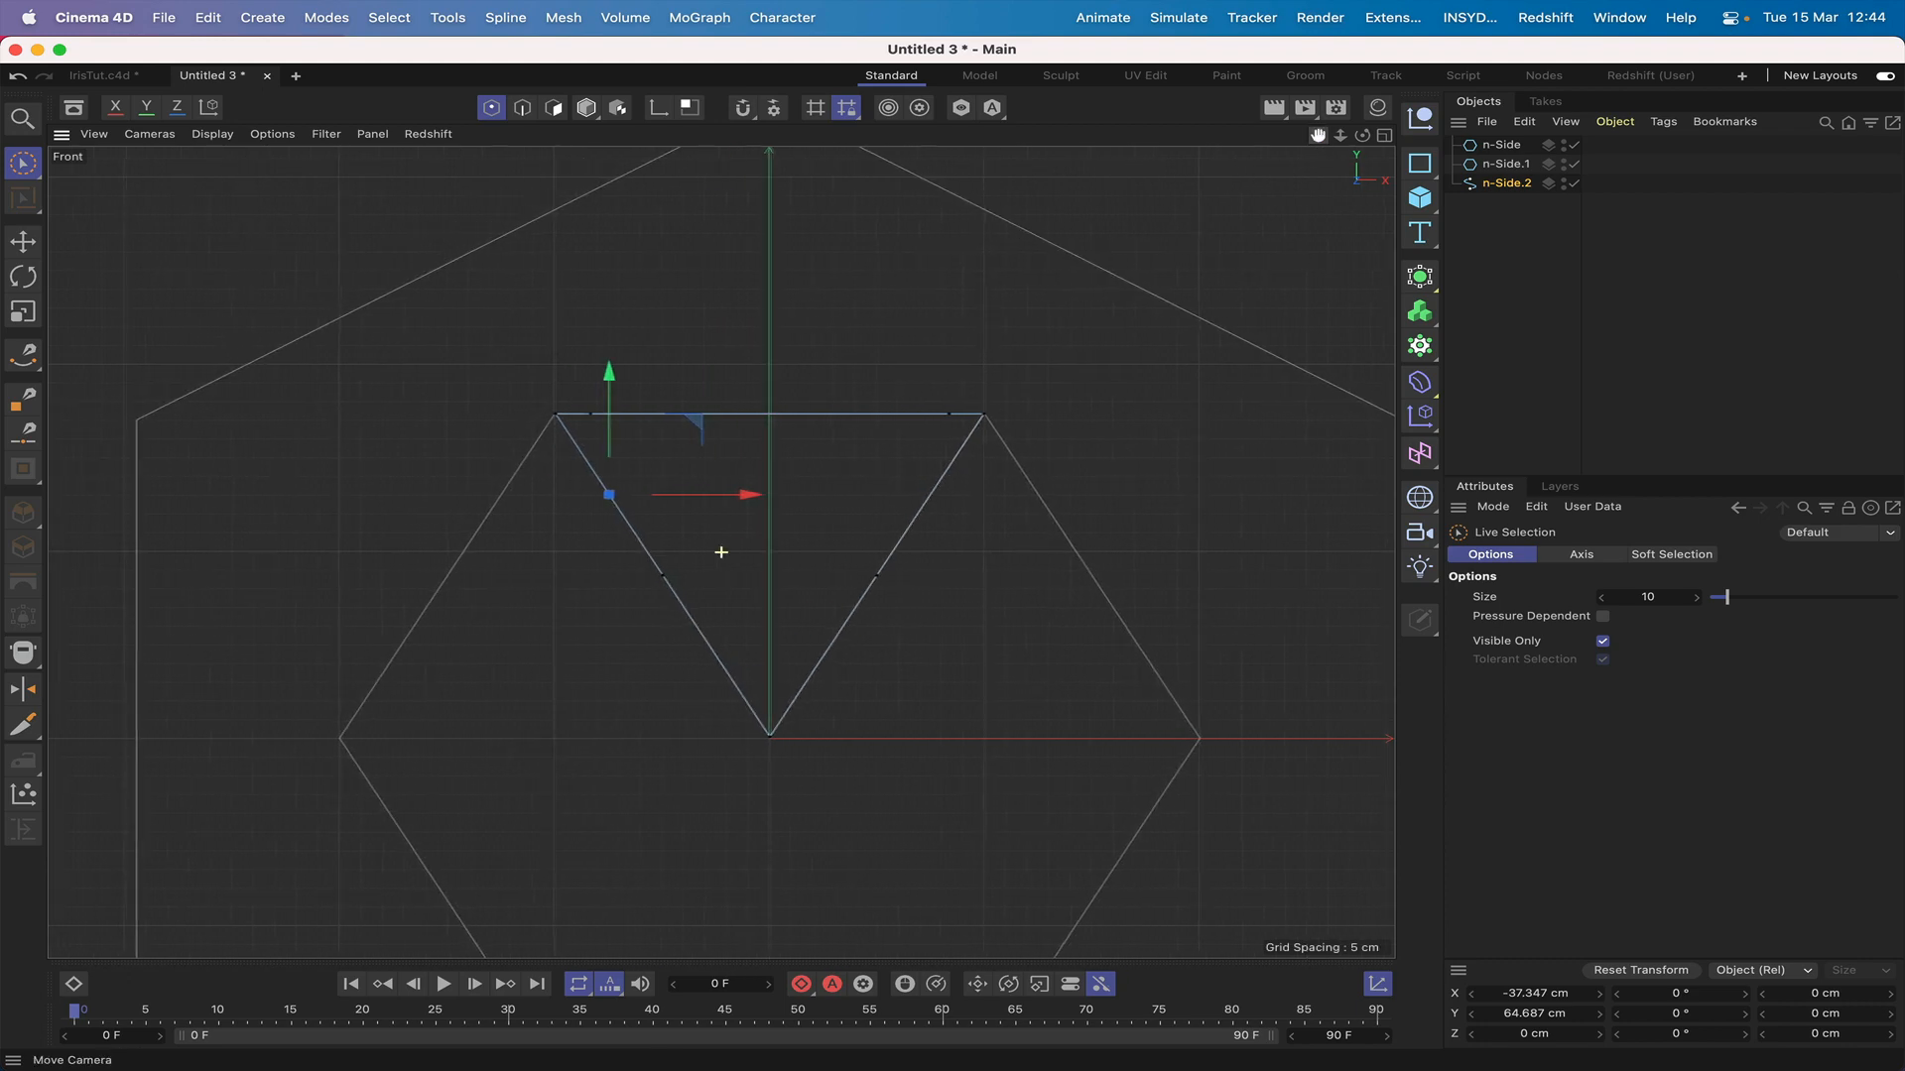
{"action": "scroll", "coordinate": [721, 552], "scroll_direction": "up", "scroll_amount": 6}
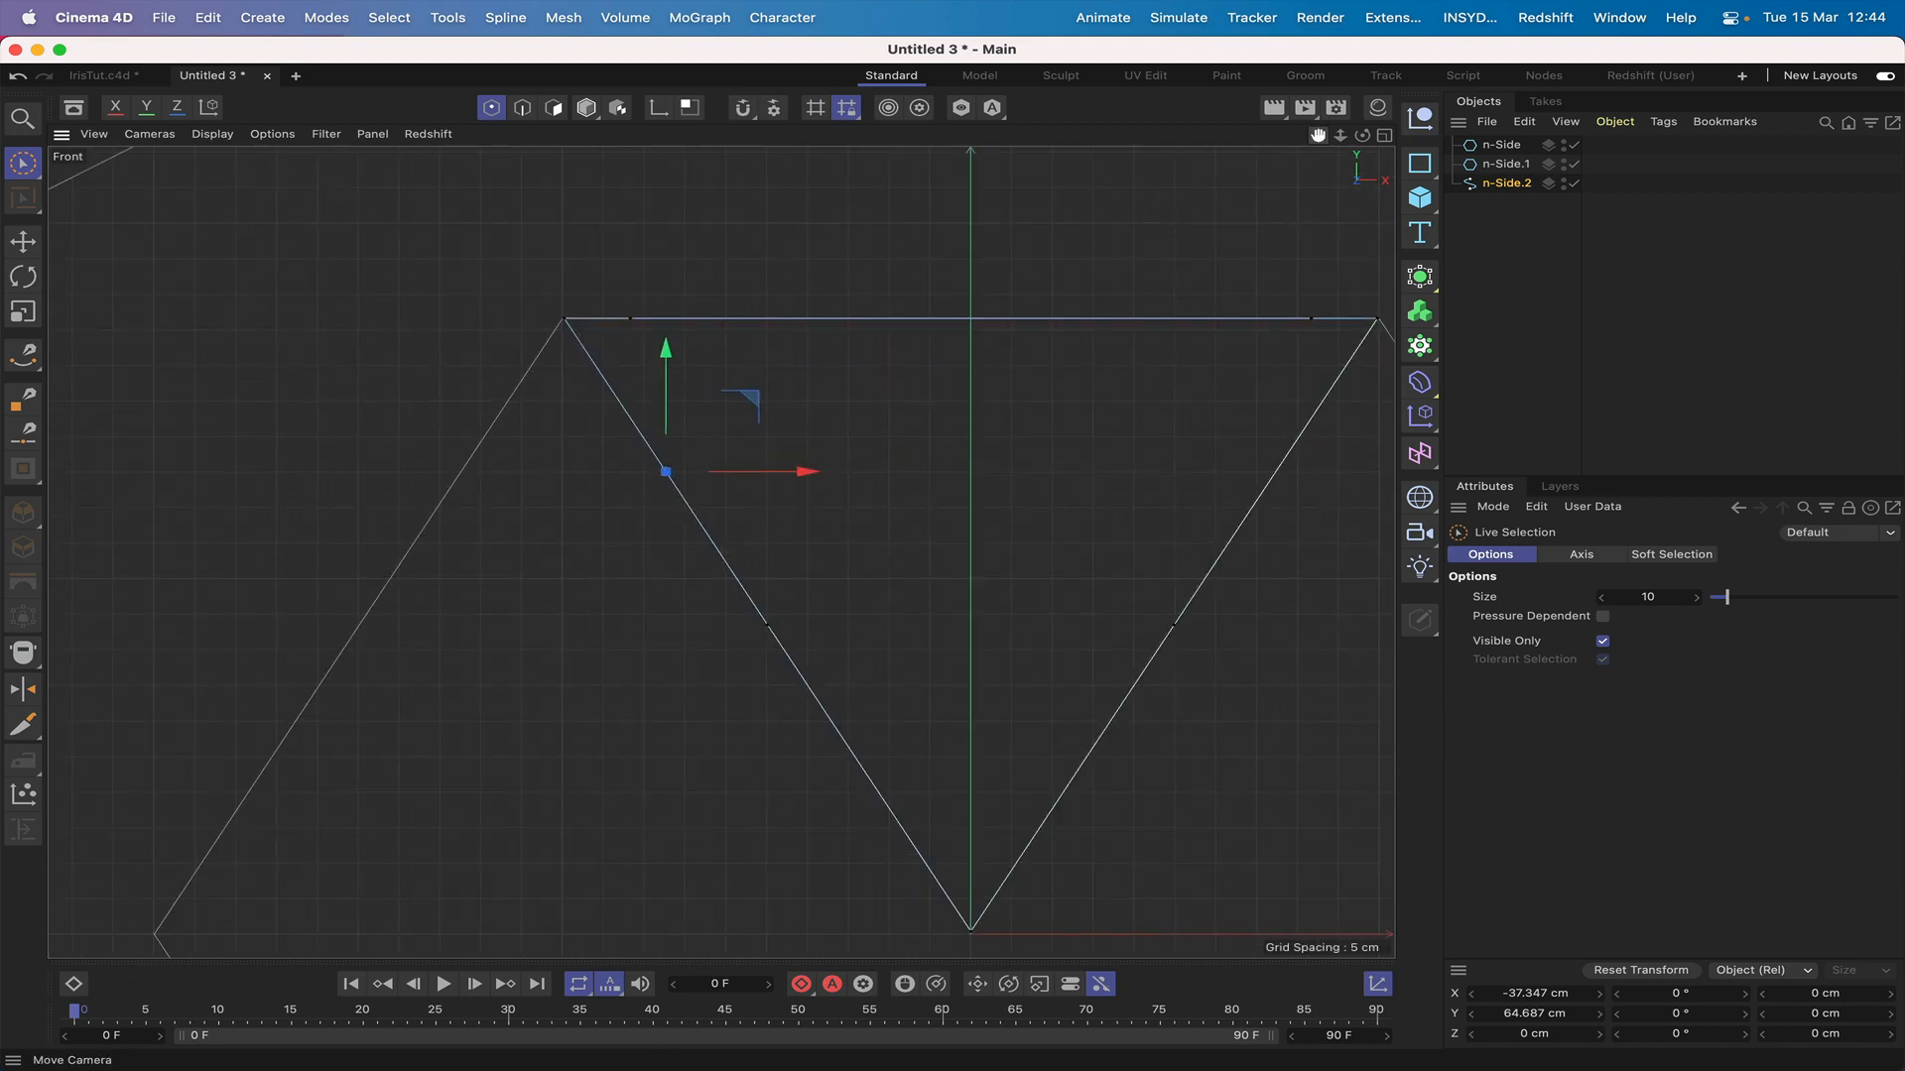
{"action": "scroll", "coordinate": [1317, 135], "scroll_direction": "up", "scroll_amount": 3}
{"action": "left_click_drag", "start_coordinate": [729, 362], "coordinate": [616, 208]}
{"action": "right_click", "coordinate": [616, 208]}
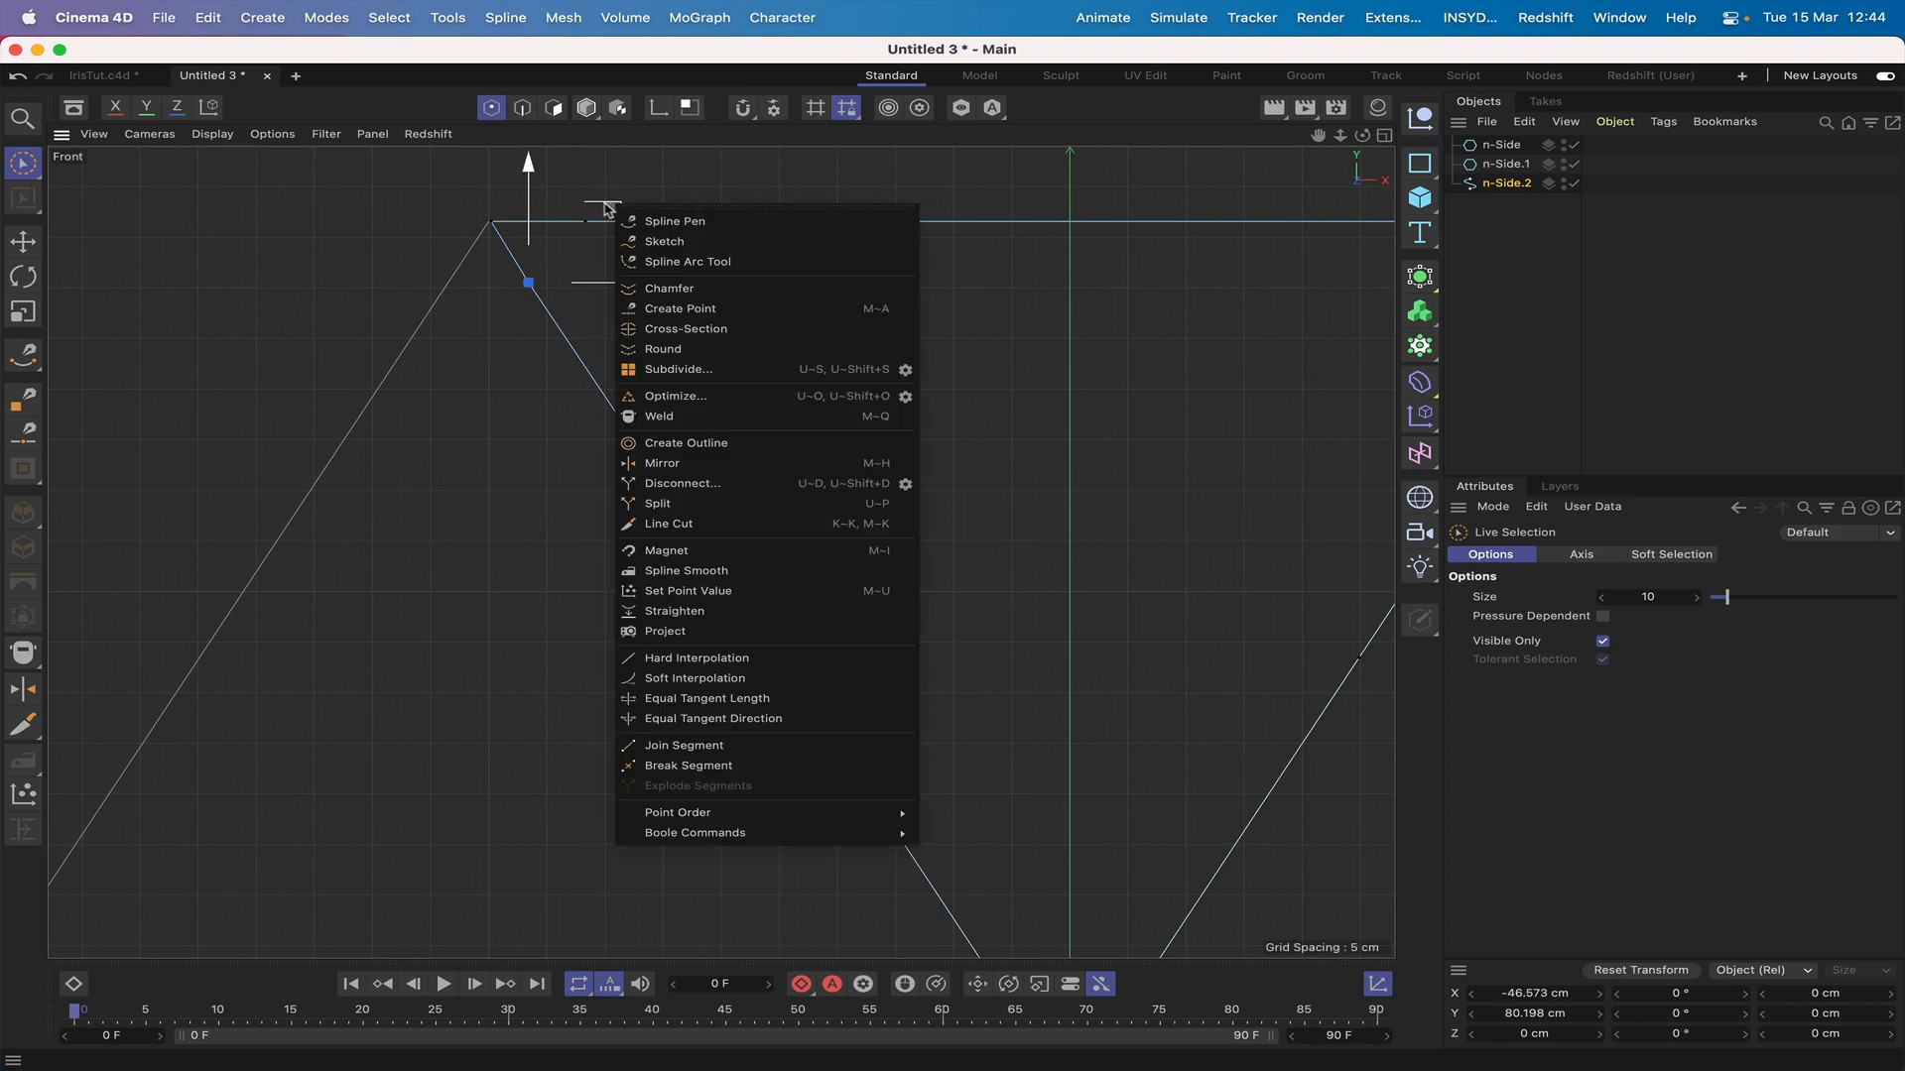
{"action": "left_click", "coordinate": [608, 210]}
{"action": "left_click_drag", "start_coordinate": [617, 210], "coordinate": [620, 210]}
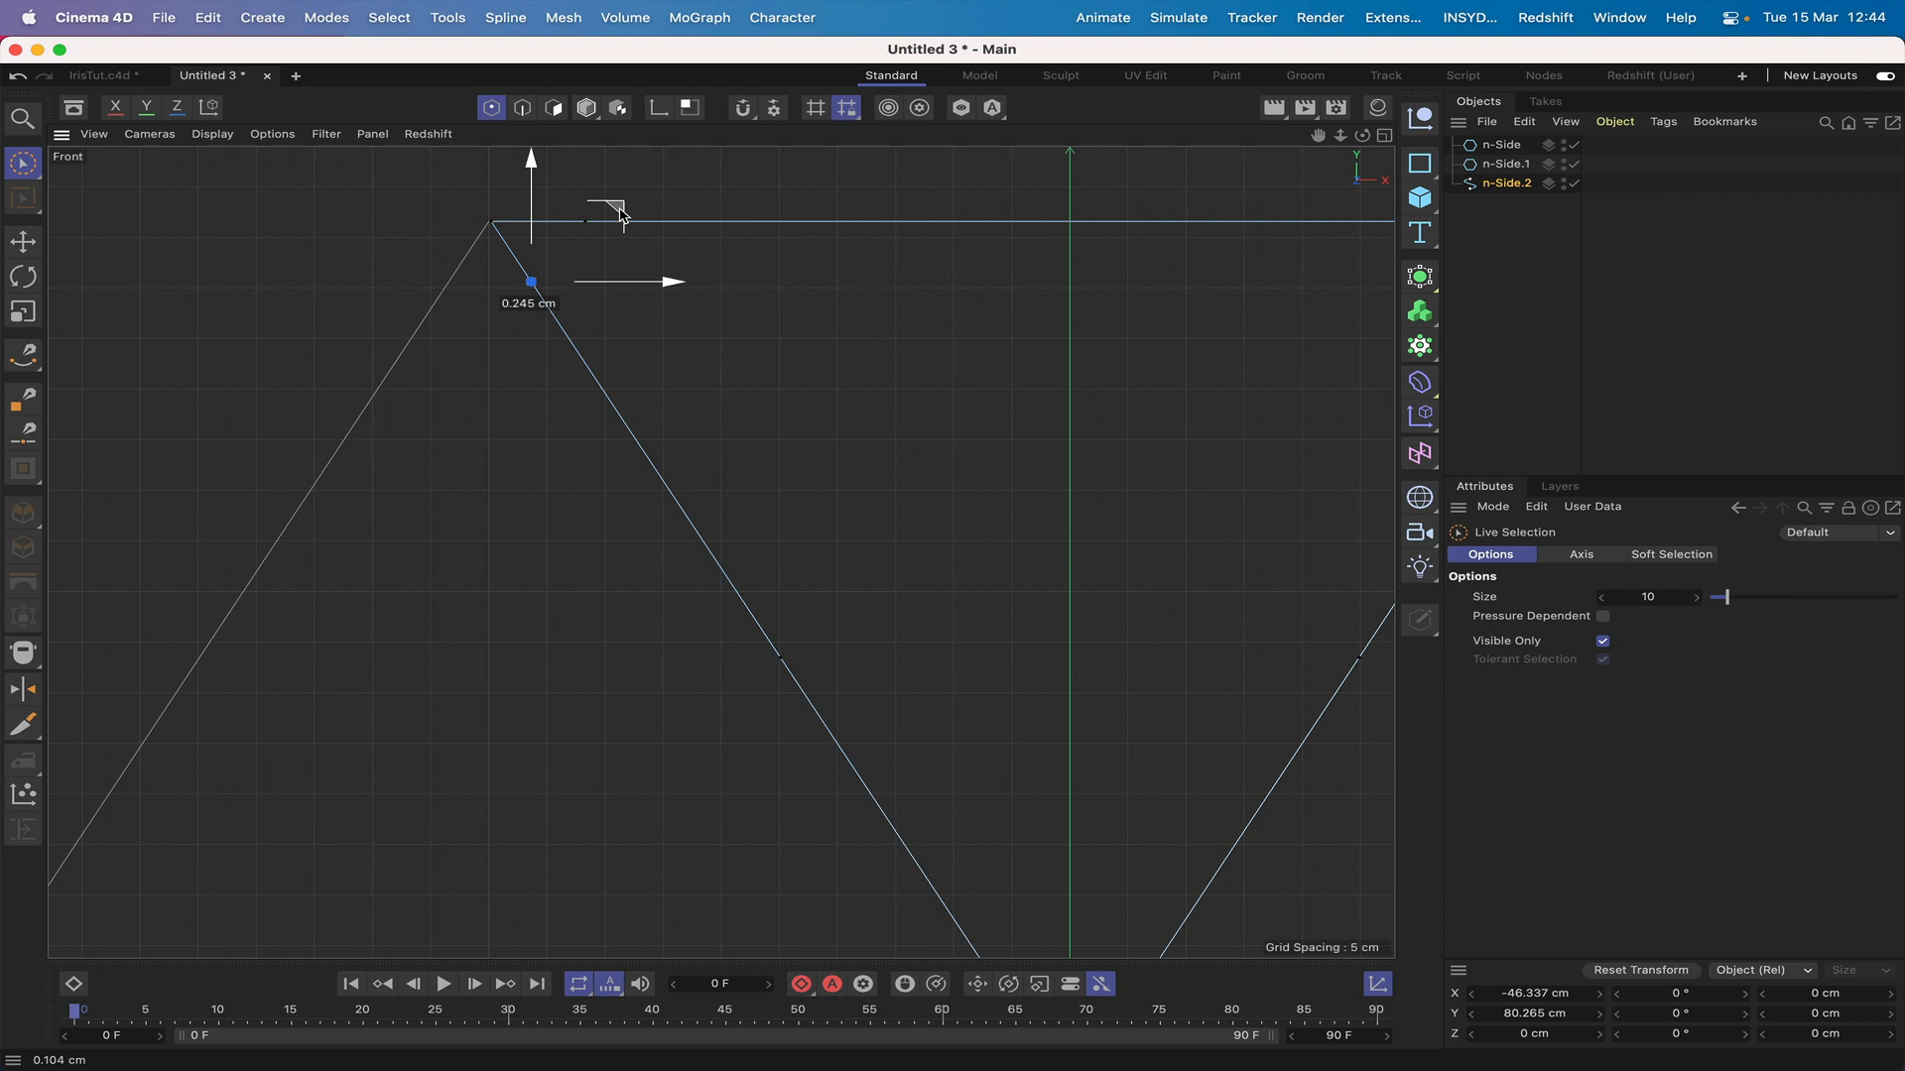
{"action": "left_click_drag", "start_coordinate": [621, 214], "coordinate": [618, 216]}
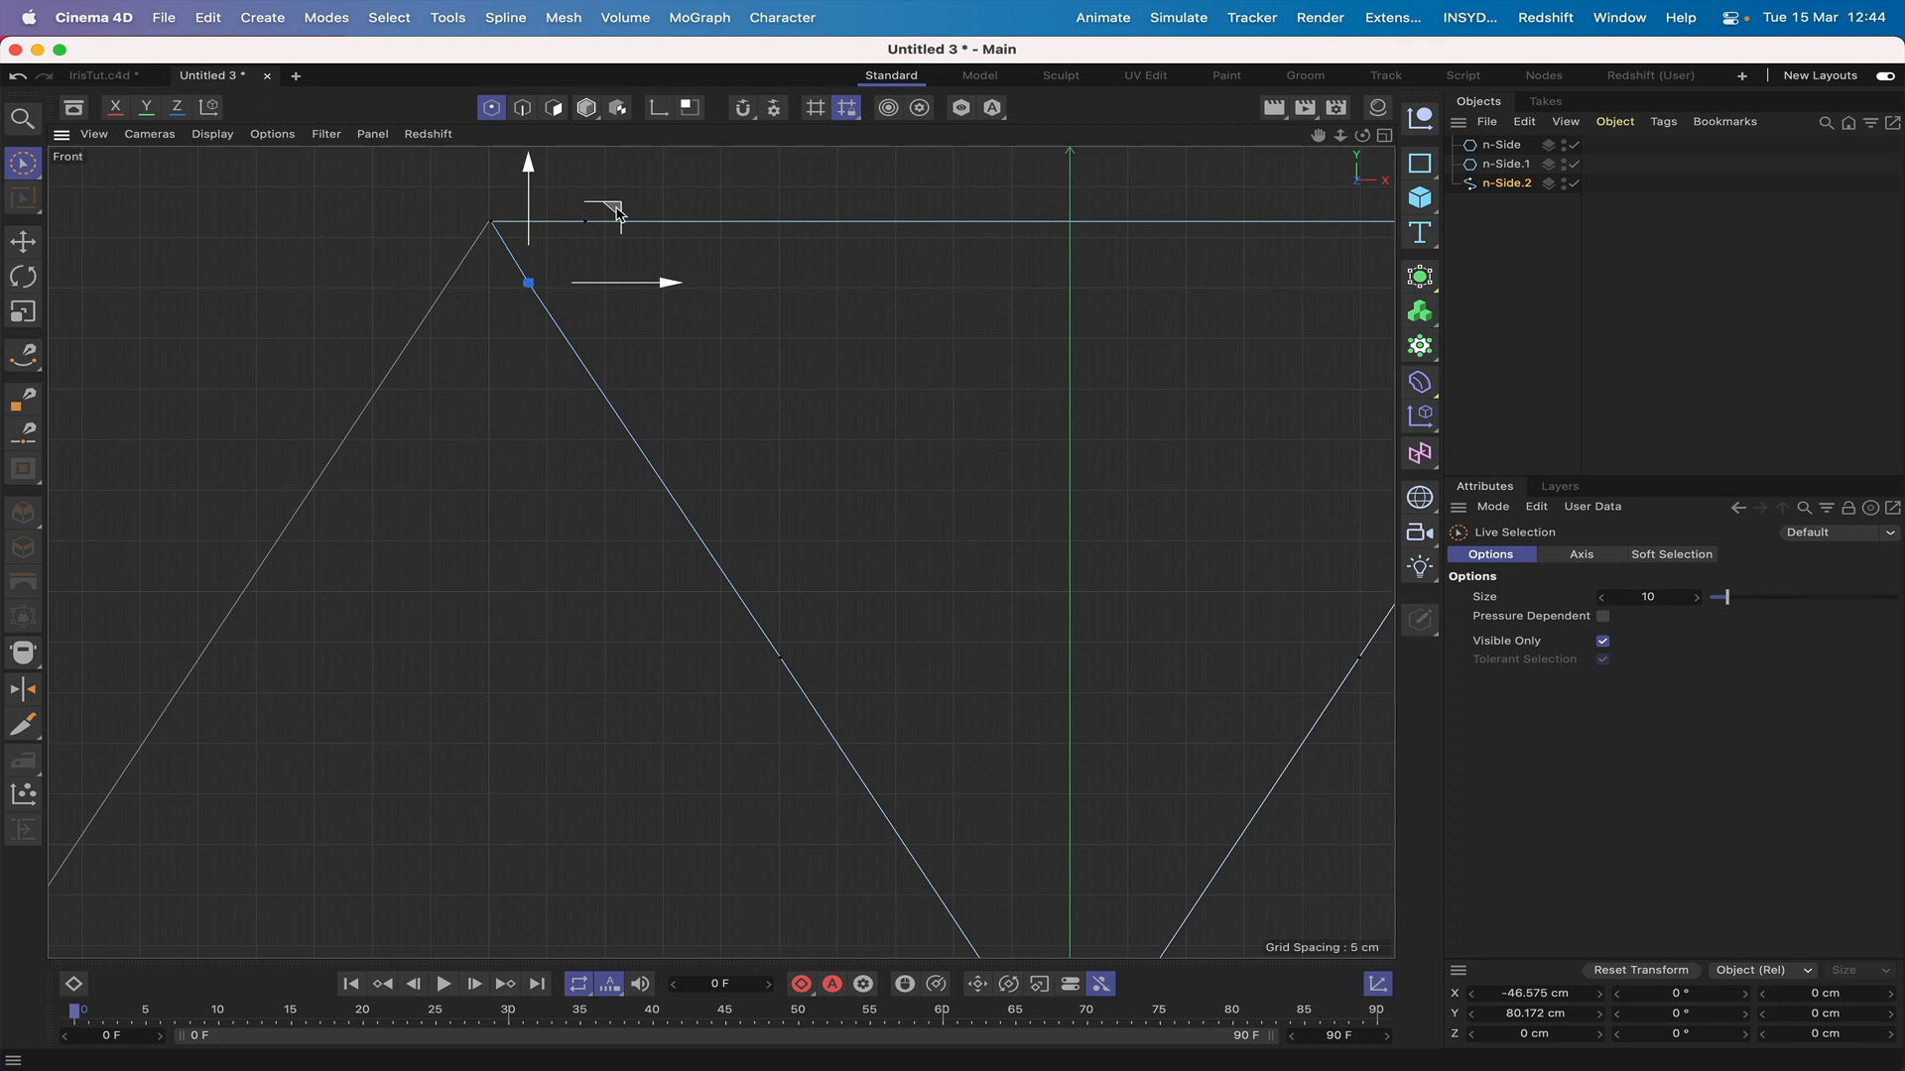
{"action": "left_click_drag", "start_coordinate": [617, 212], "coordinate": [659, 214]}
{"action": "left_click", "coordinate": [729, 200]}
{"action": "key", "text": "super+z"}
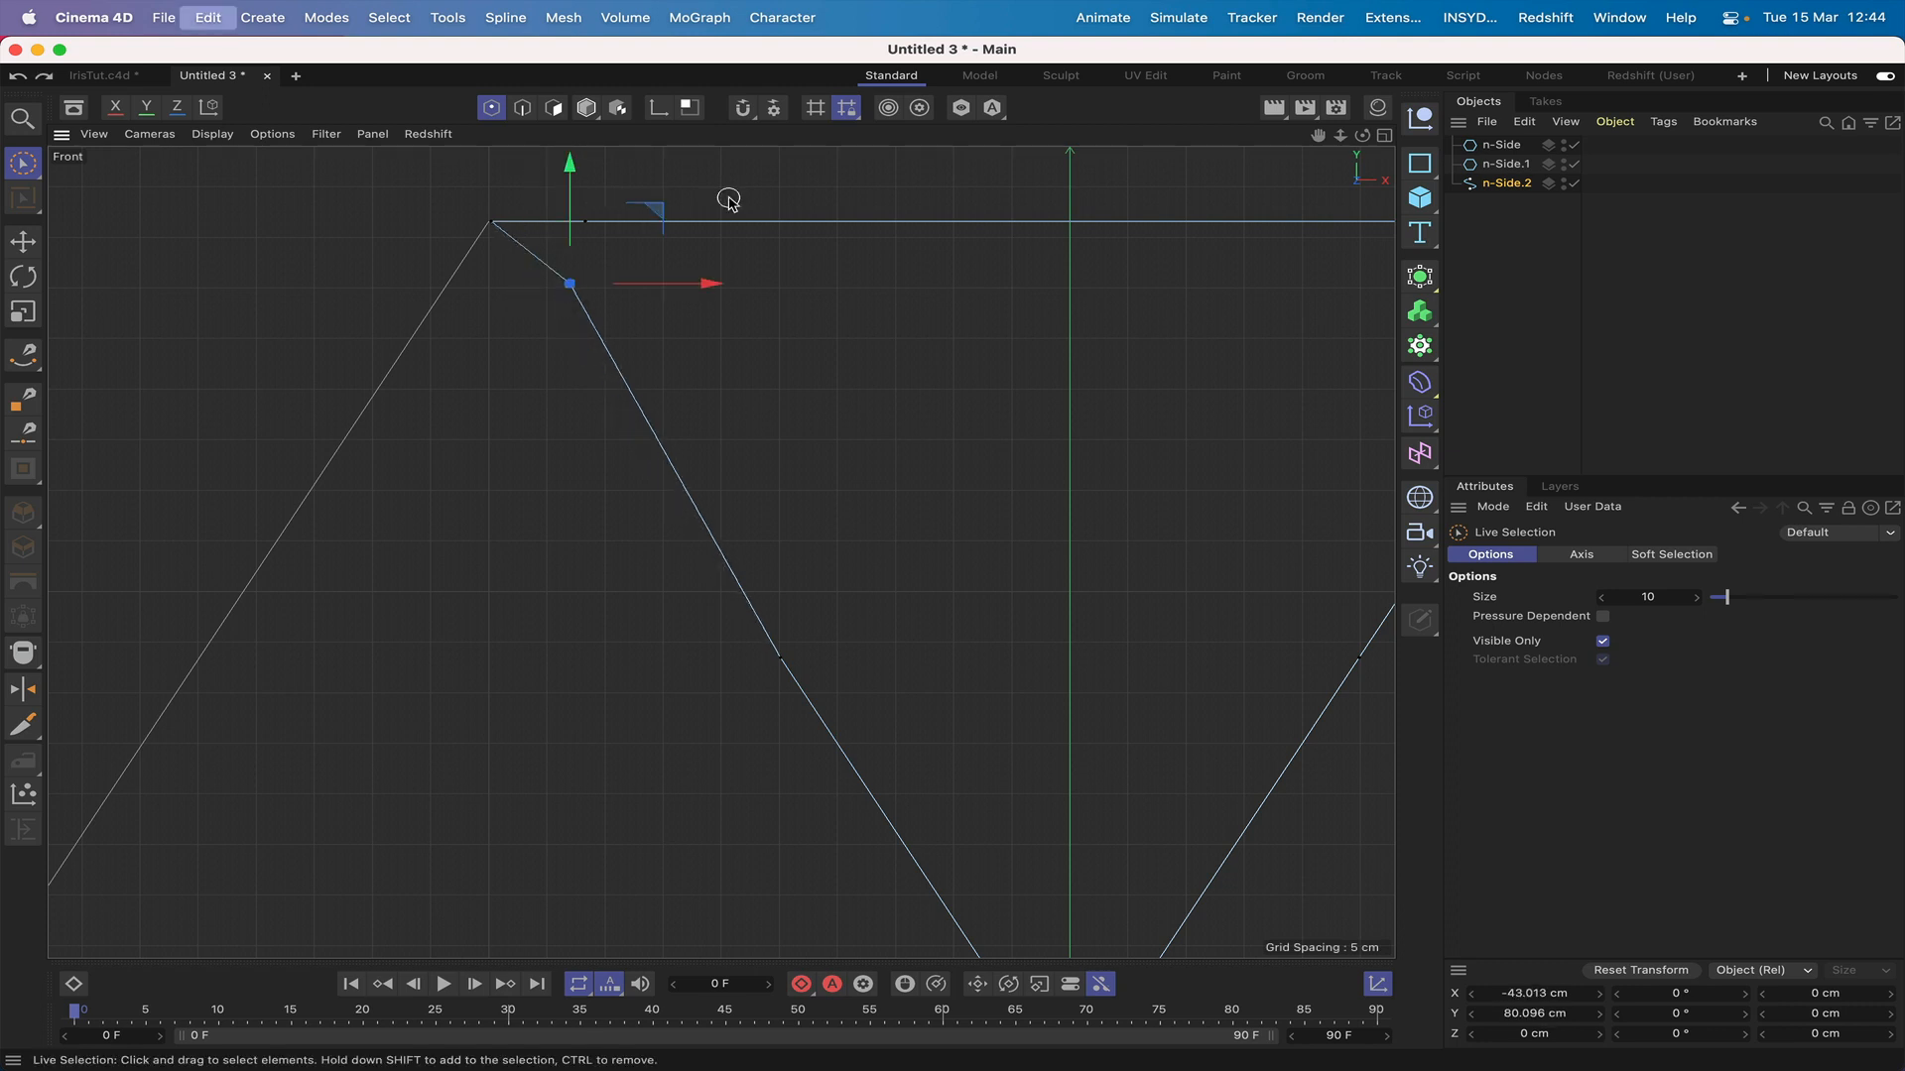
{"action": "key", "text": "super+z"}
Step: Select the triangle's right-edge midpoint and upper-right corner with Live Selection and subdivide the segment between them
{"action": "left_click", "coordinate": [845, 173]}
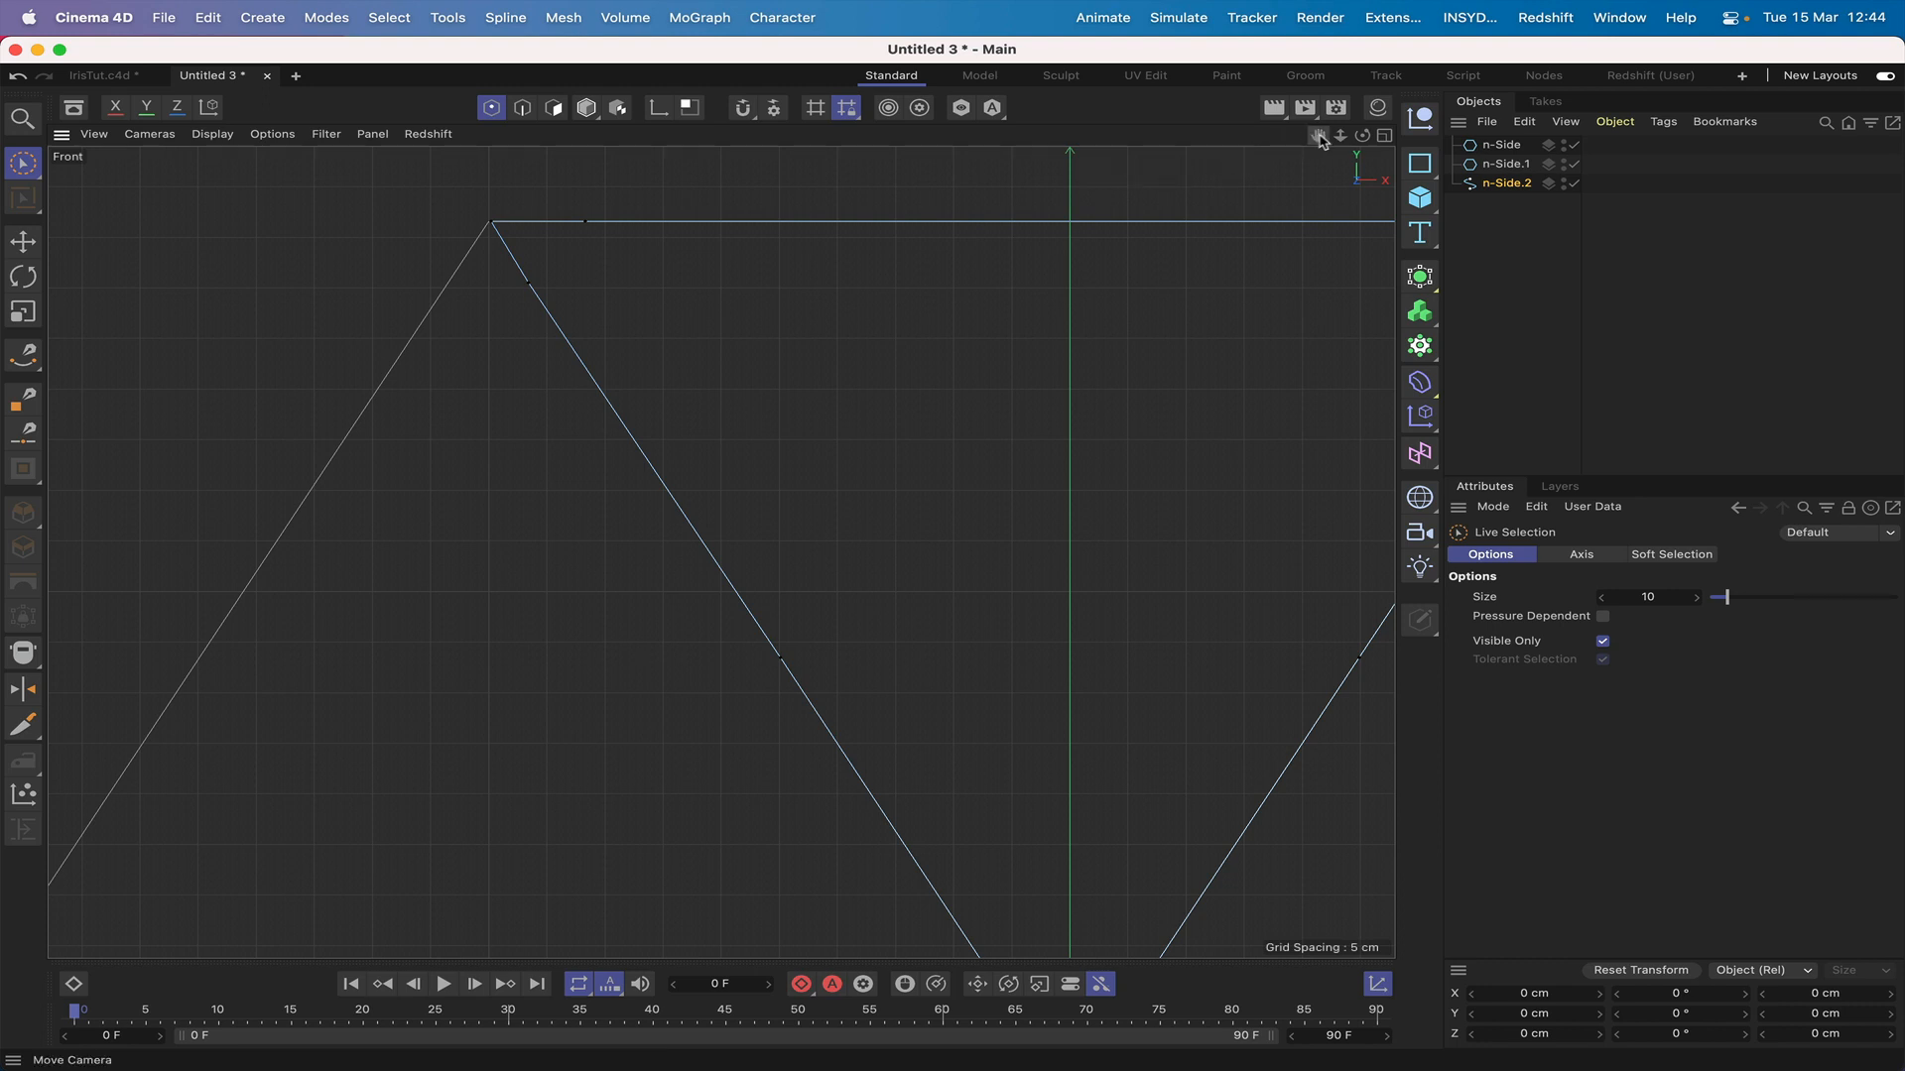
{"action": "left_click_drag", "start_coordinate": [1323, 142], "coordinate": [595, 615]}
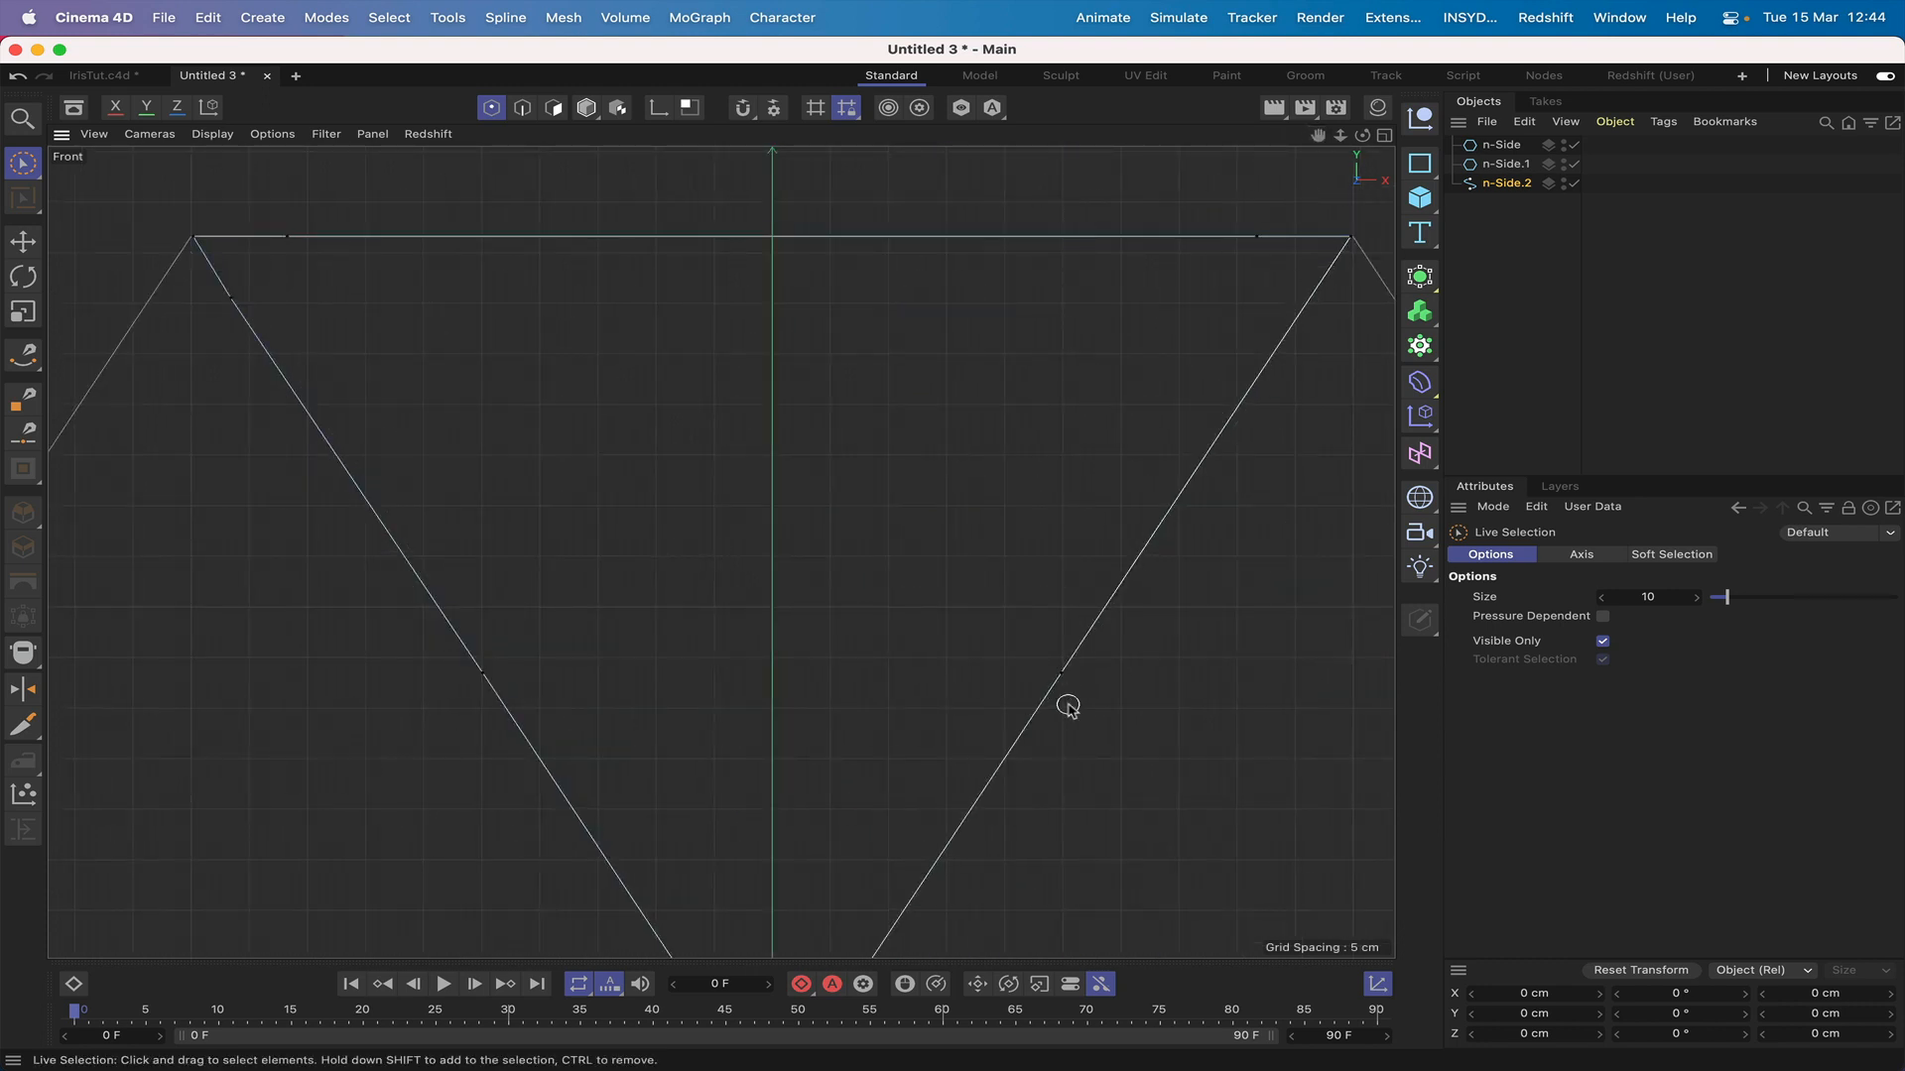
{"action": "mouse_move", "coordinate": [1057, 681]}
{"action": "left_mouse_down"}
{"action": "mouse_move", "coordinate": [1363, 379]}
{"action": "mouse_move", "coordinate": [1350, 238]}
{"action": "left_mouse_up"}
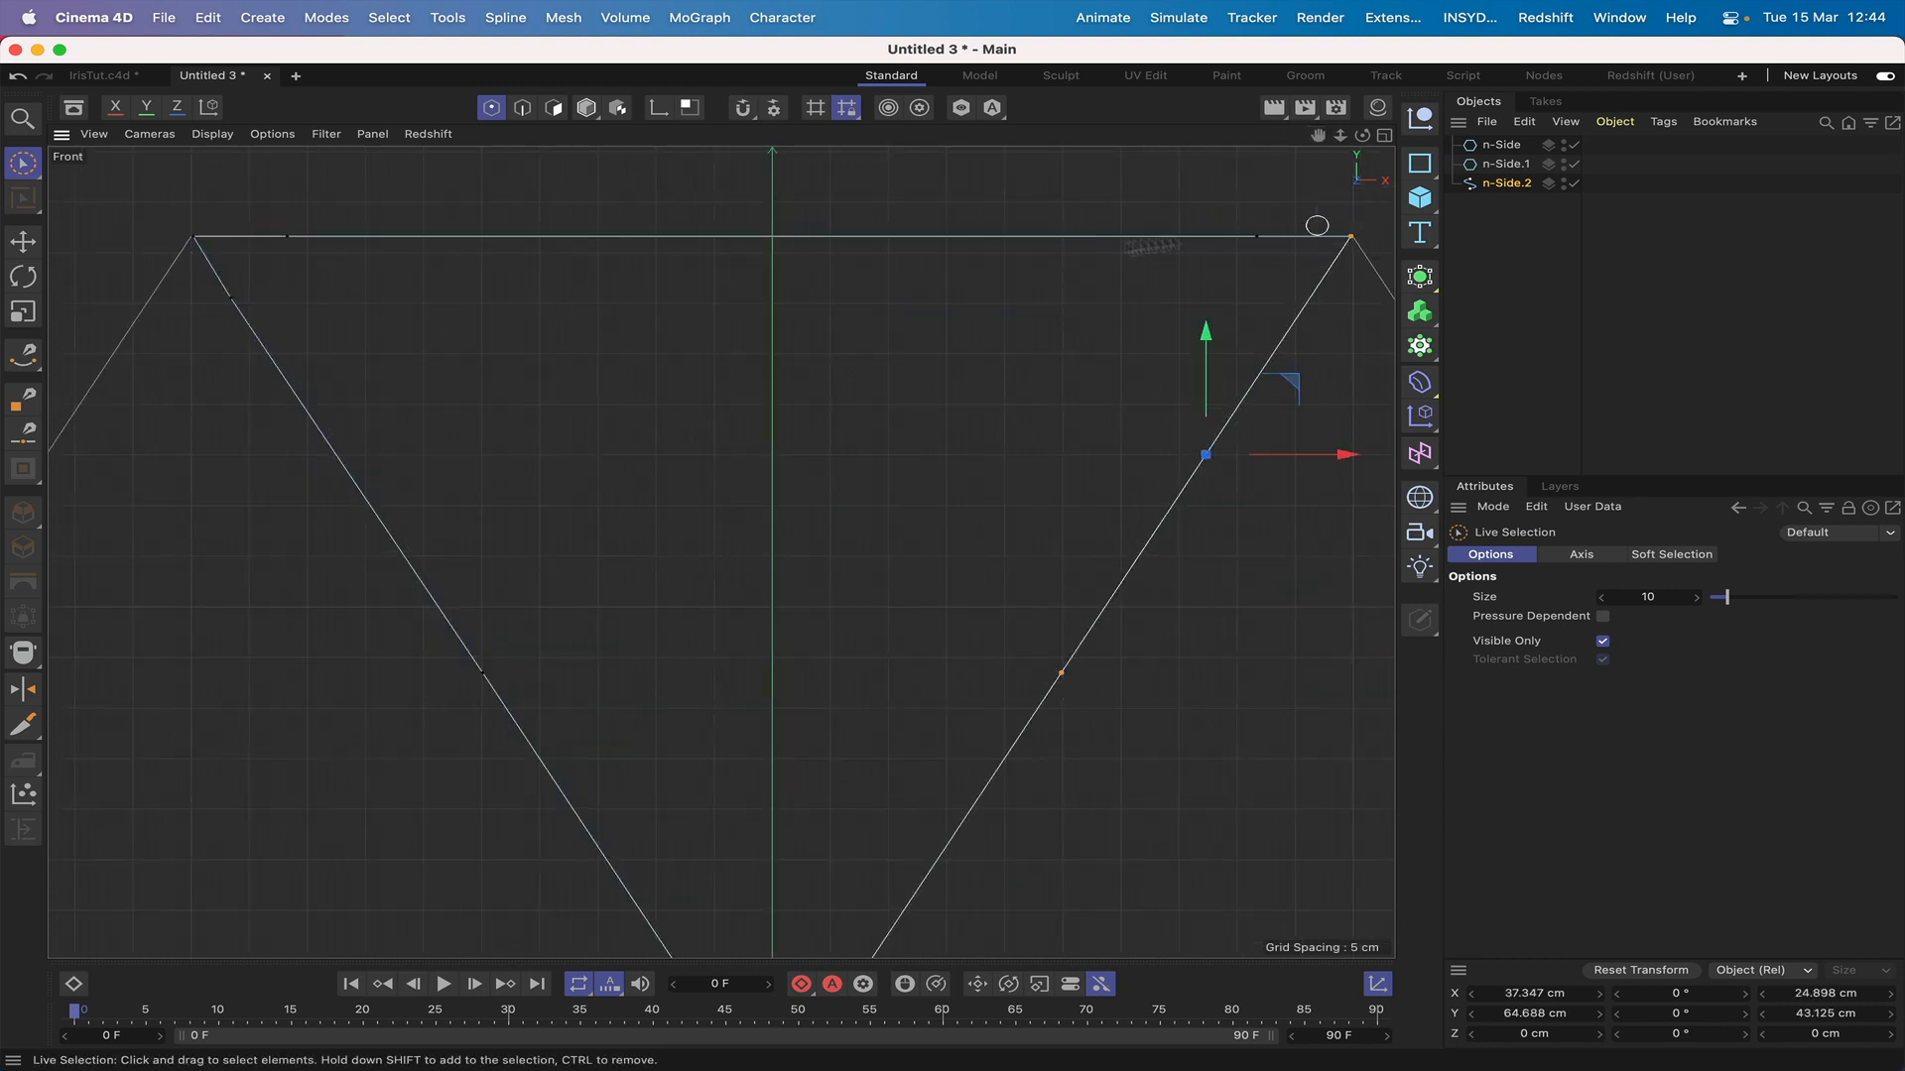
{"action": "right_click", "coordinate": [1017, 195]}
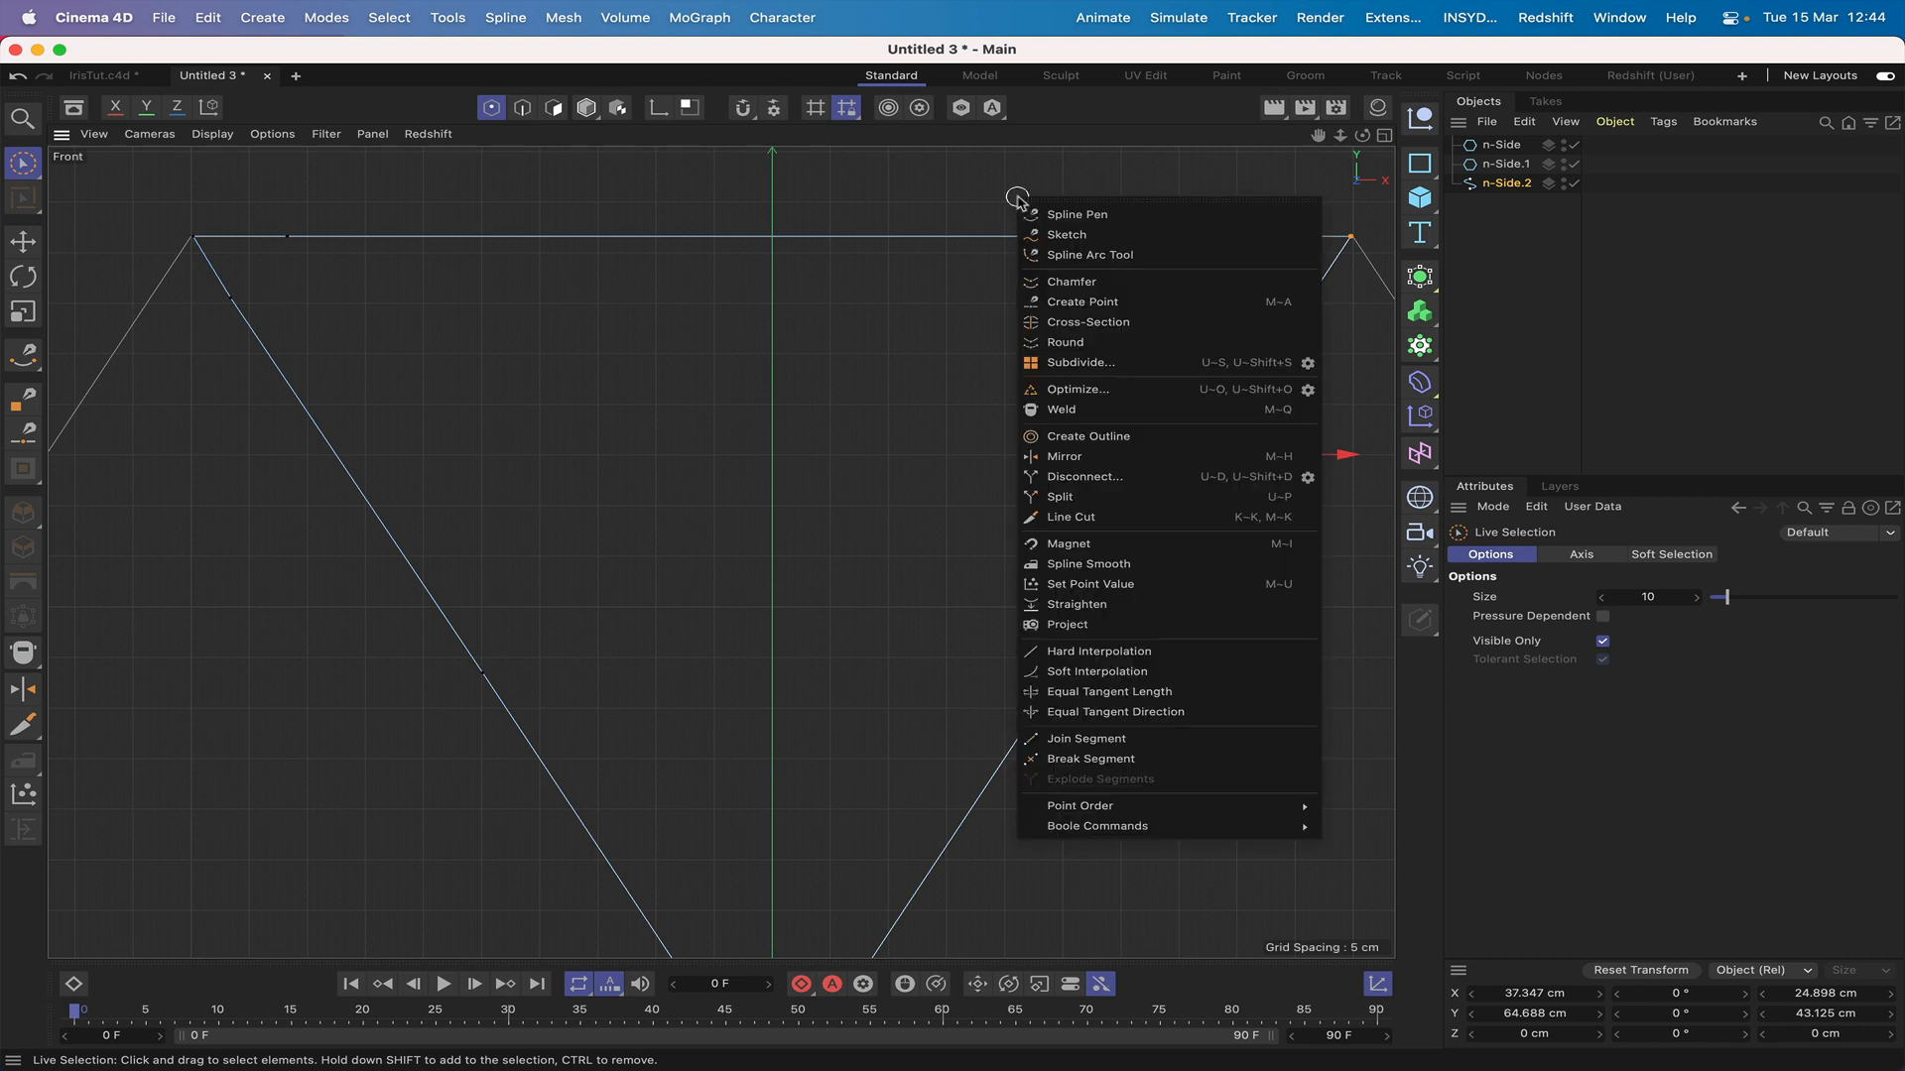
{"action": "left_click", "coordinate": [1070, 363]}
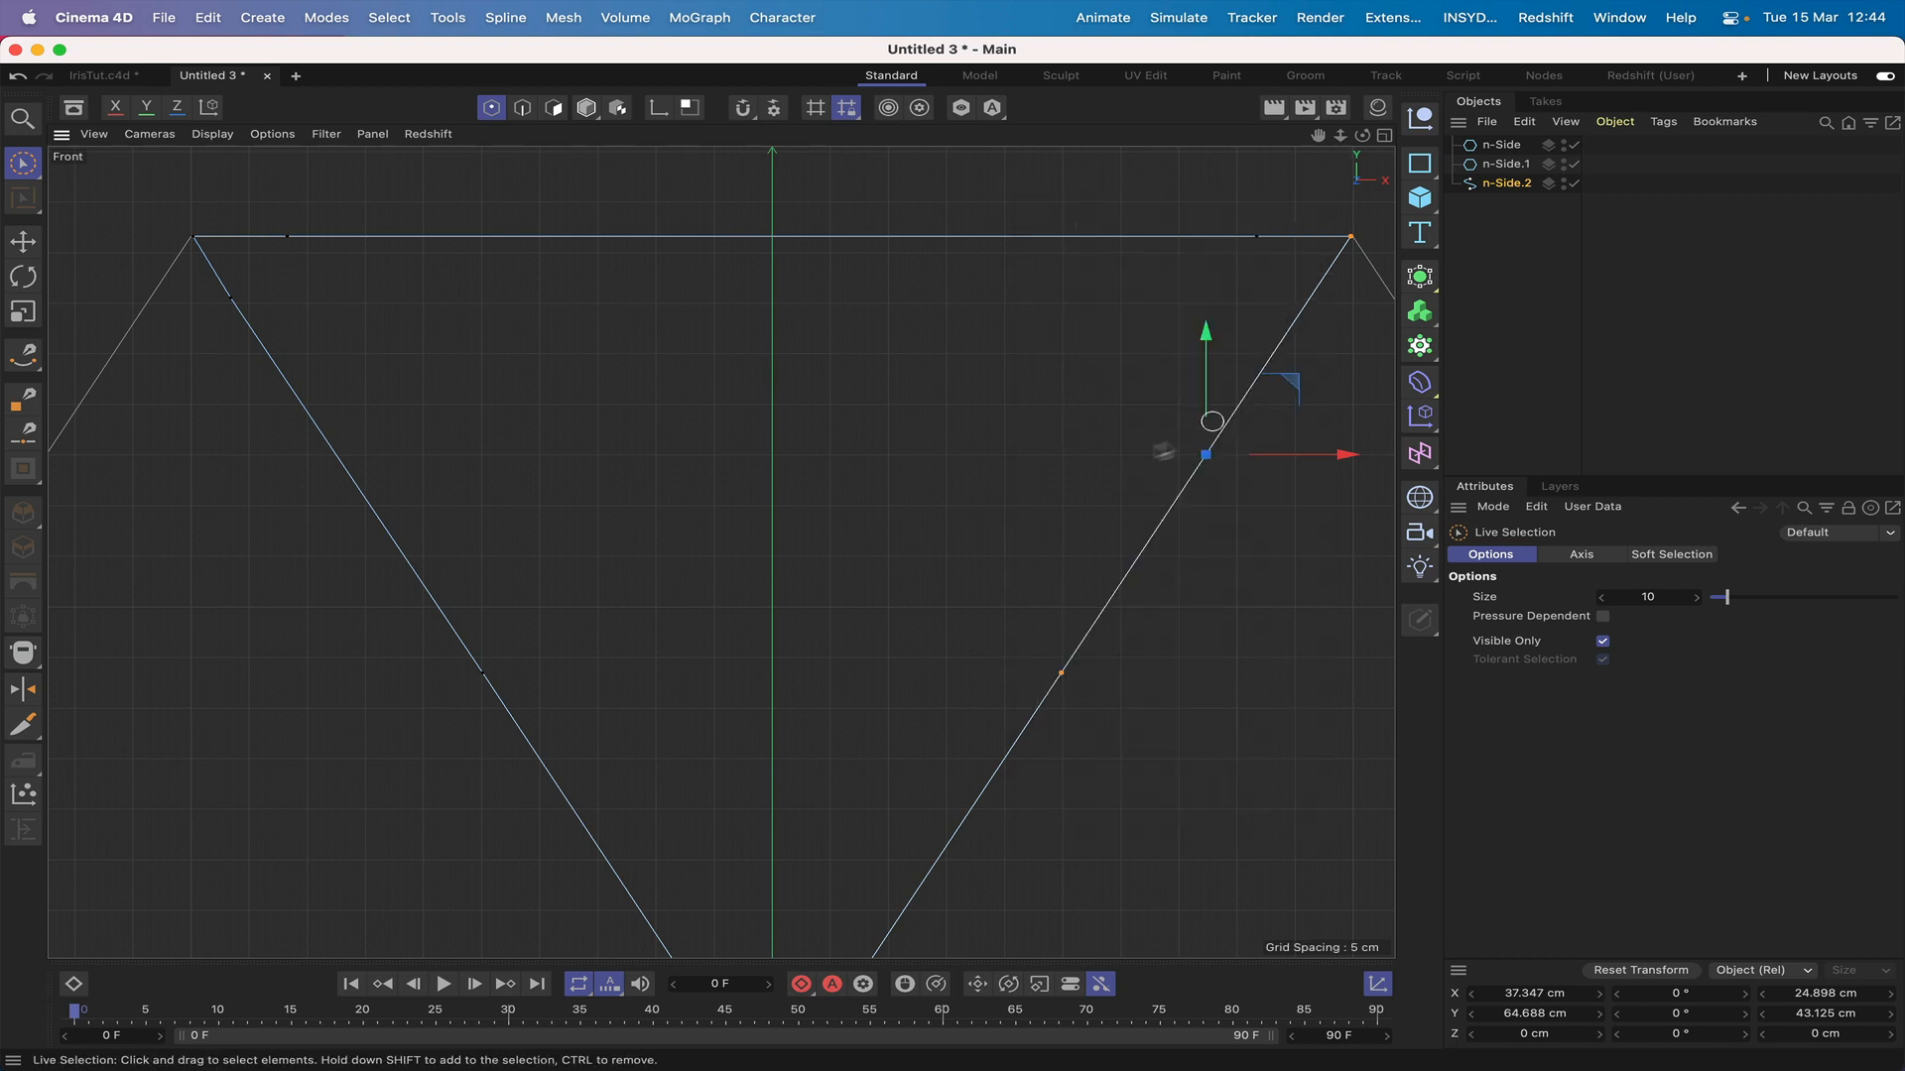
{"action": "left_click", "coordinate": [1154, 451]}
Step: Move the new right-edge point along the edge towards the upper-right corner, to about X 46.5 cm, Y 80.7 cm
{"action": "left_click", "coordinate": [1203, 457]}
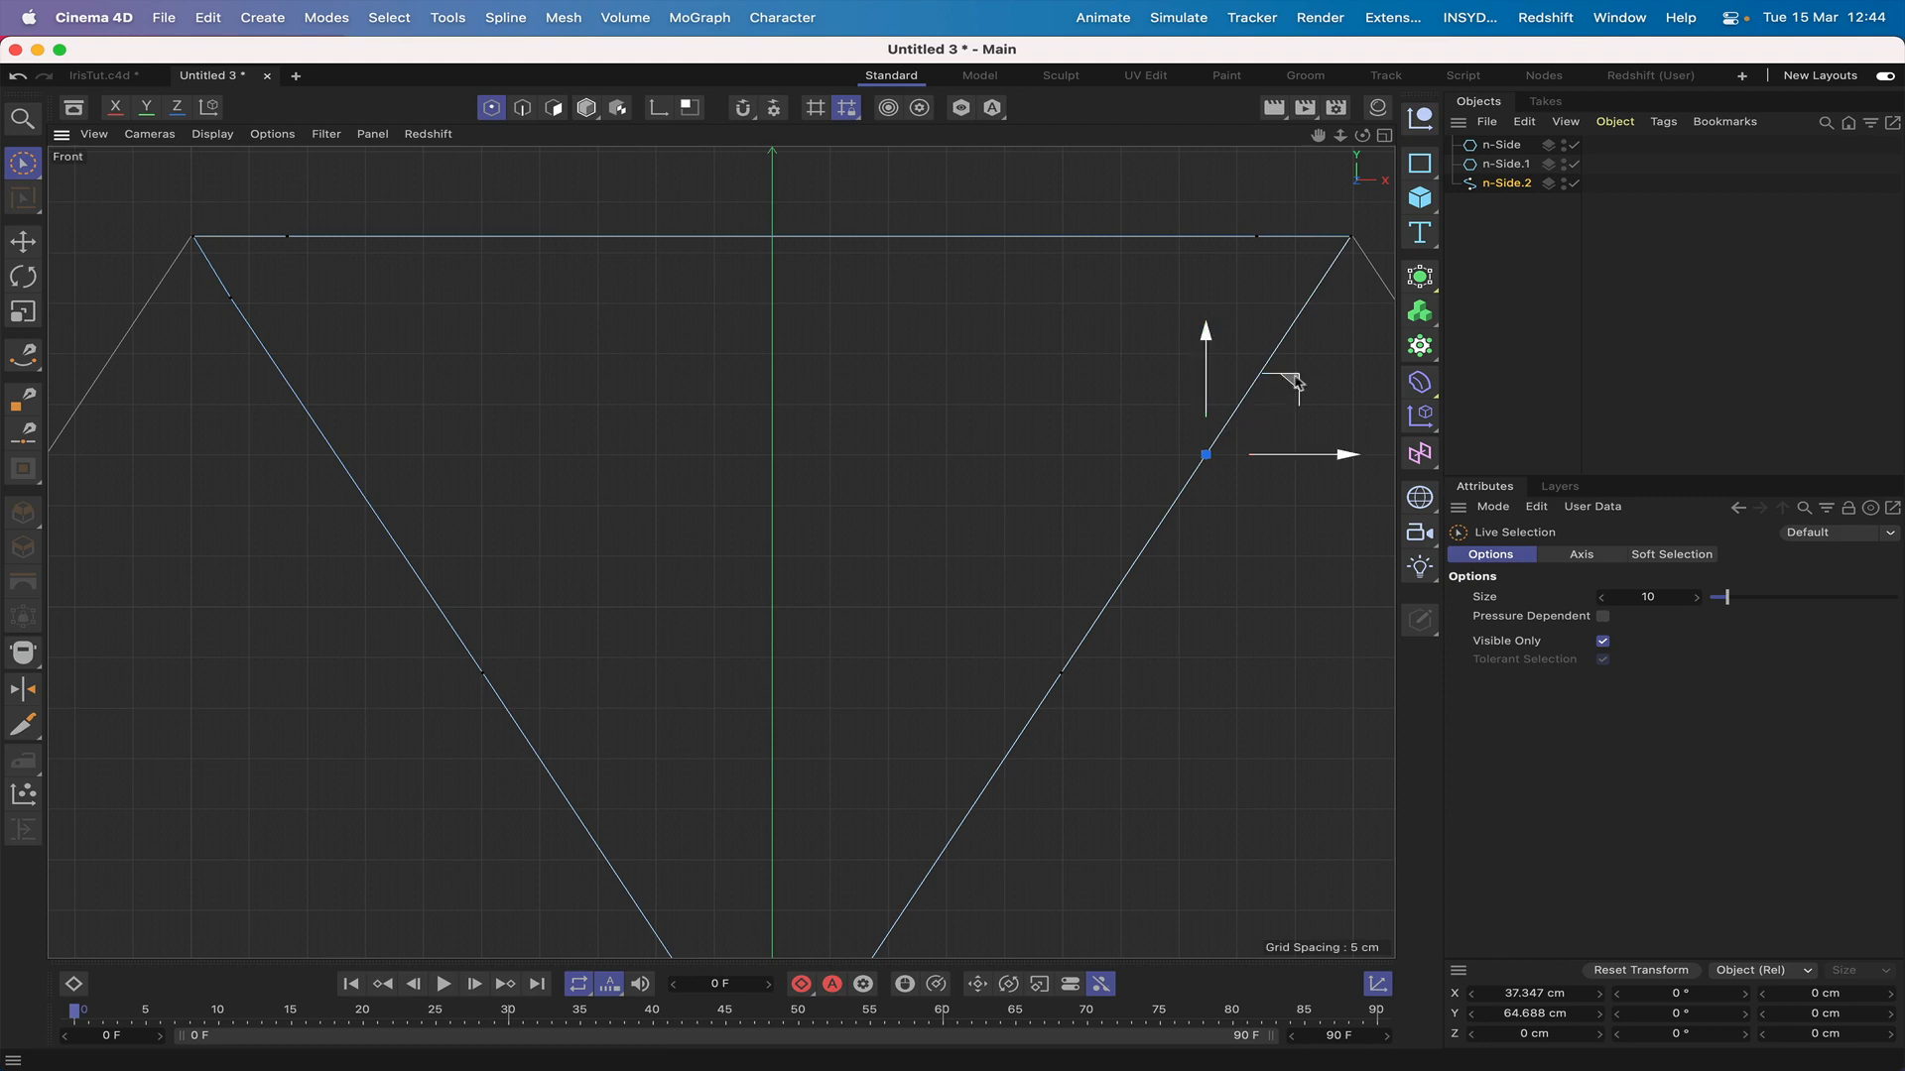
{"action": "left_click_drag", "start_coordinate": [1335, 459], "coordinate": [1402, 218]}
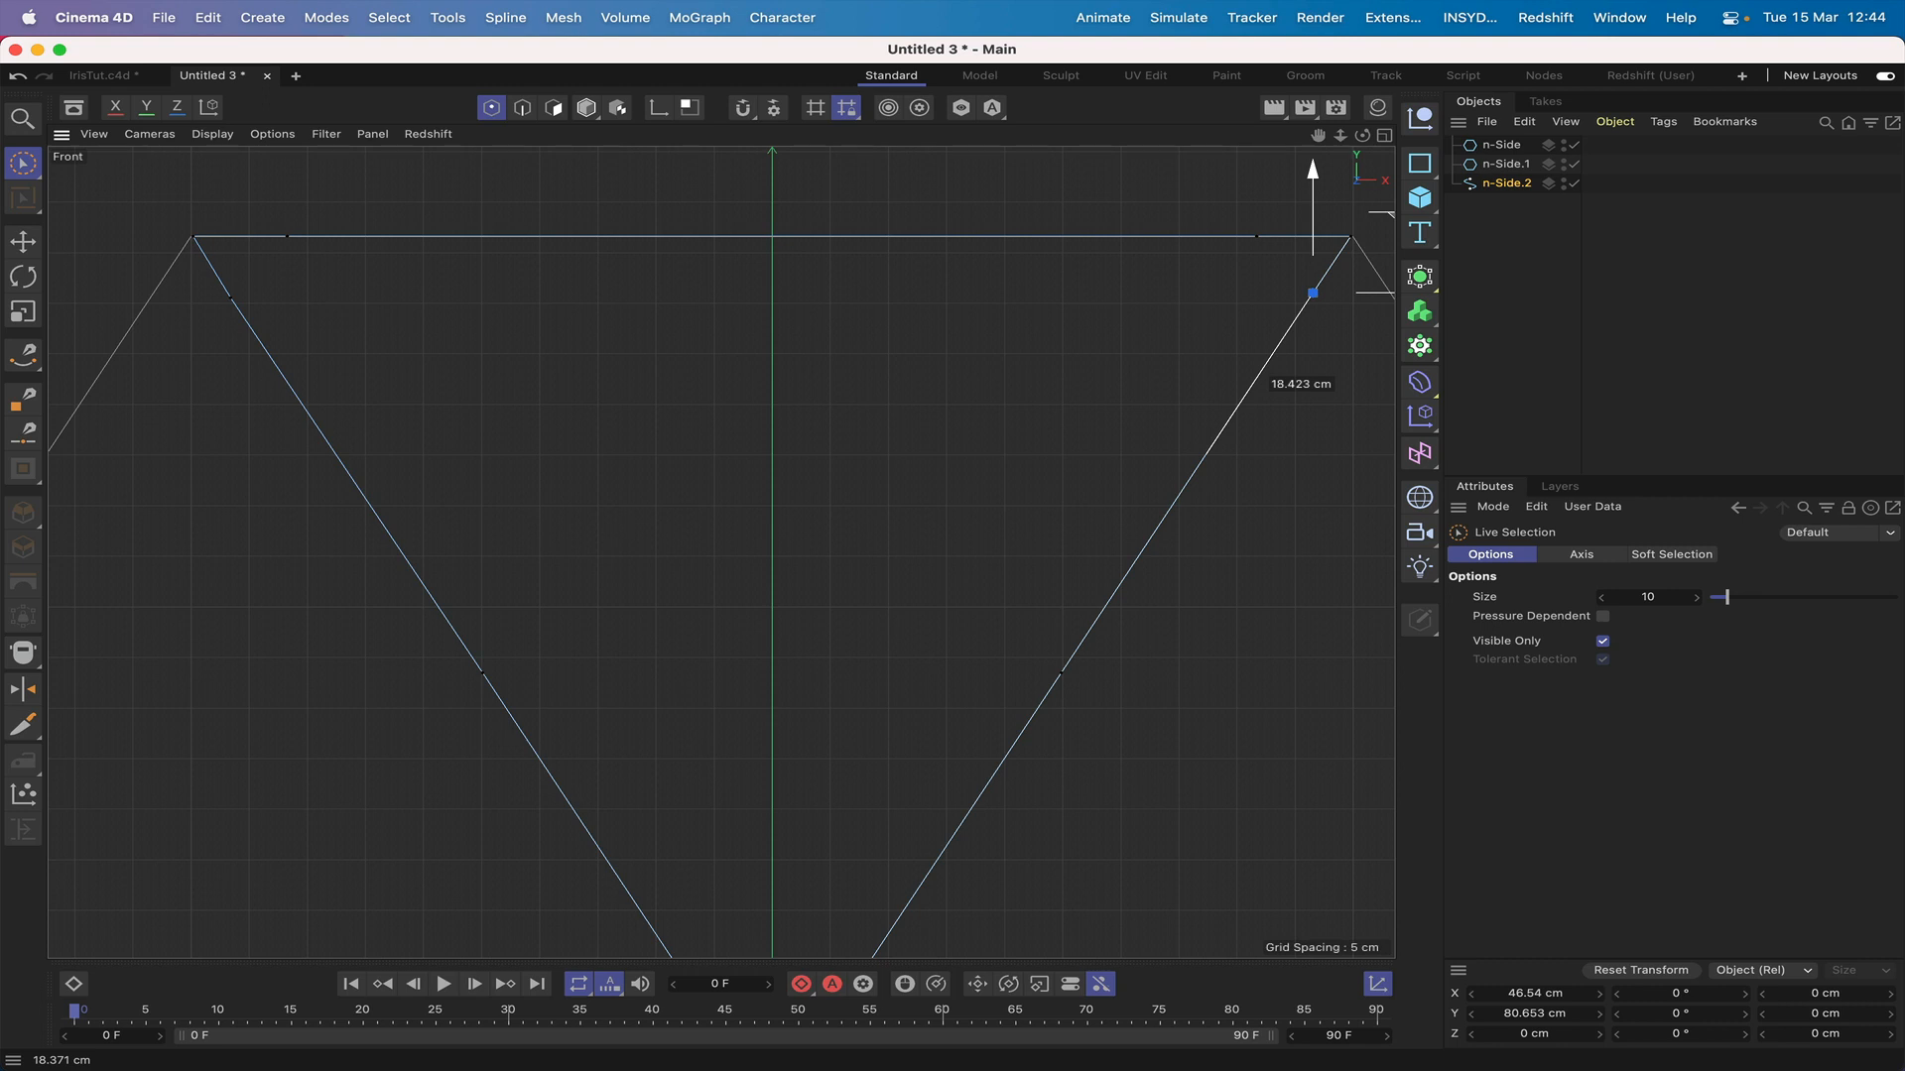
Step: Select the triangle's upper-left and upper-right corner points and delete them
{"action": "left_click", "coordinate": [1154, 181]}
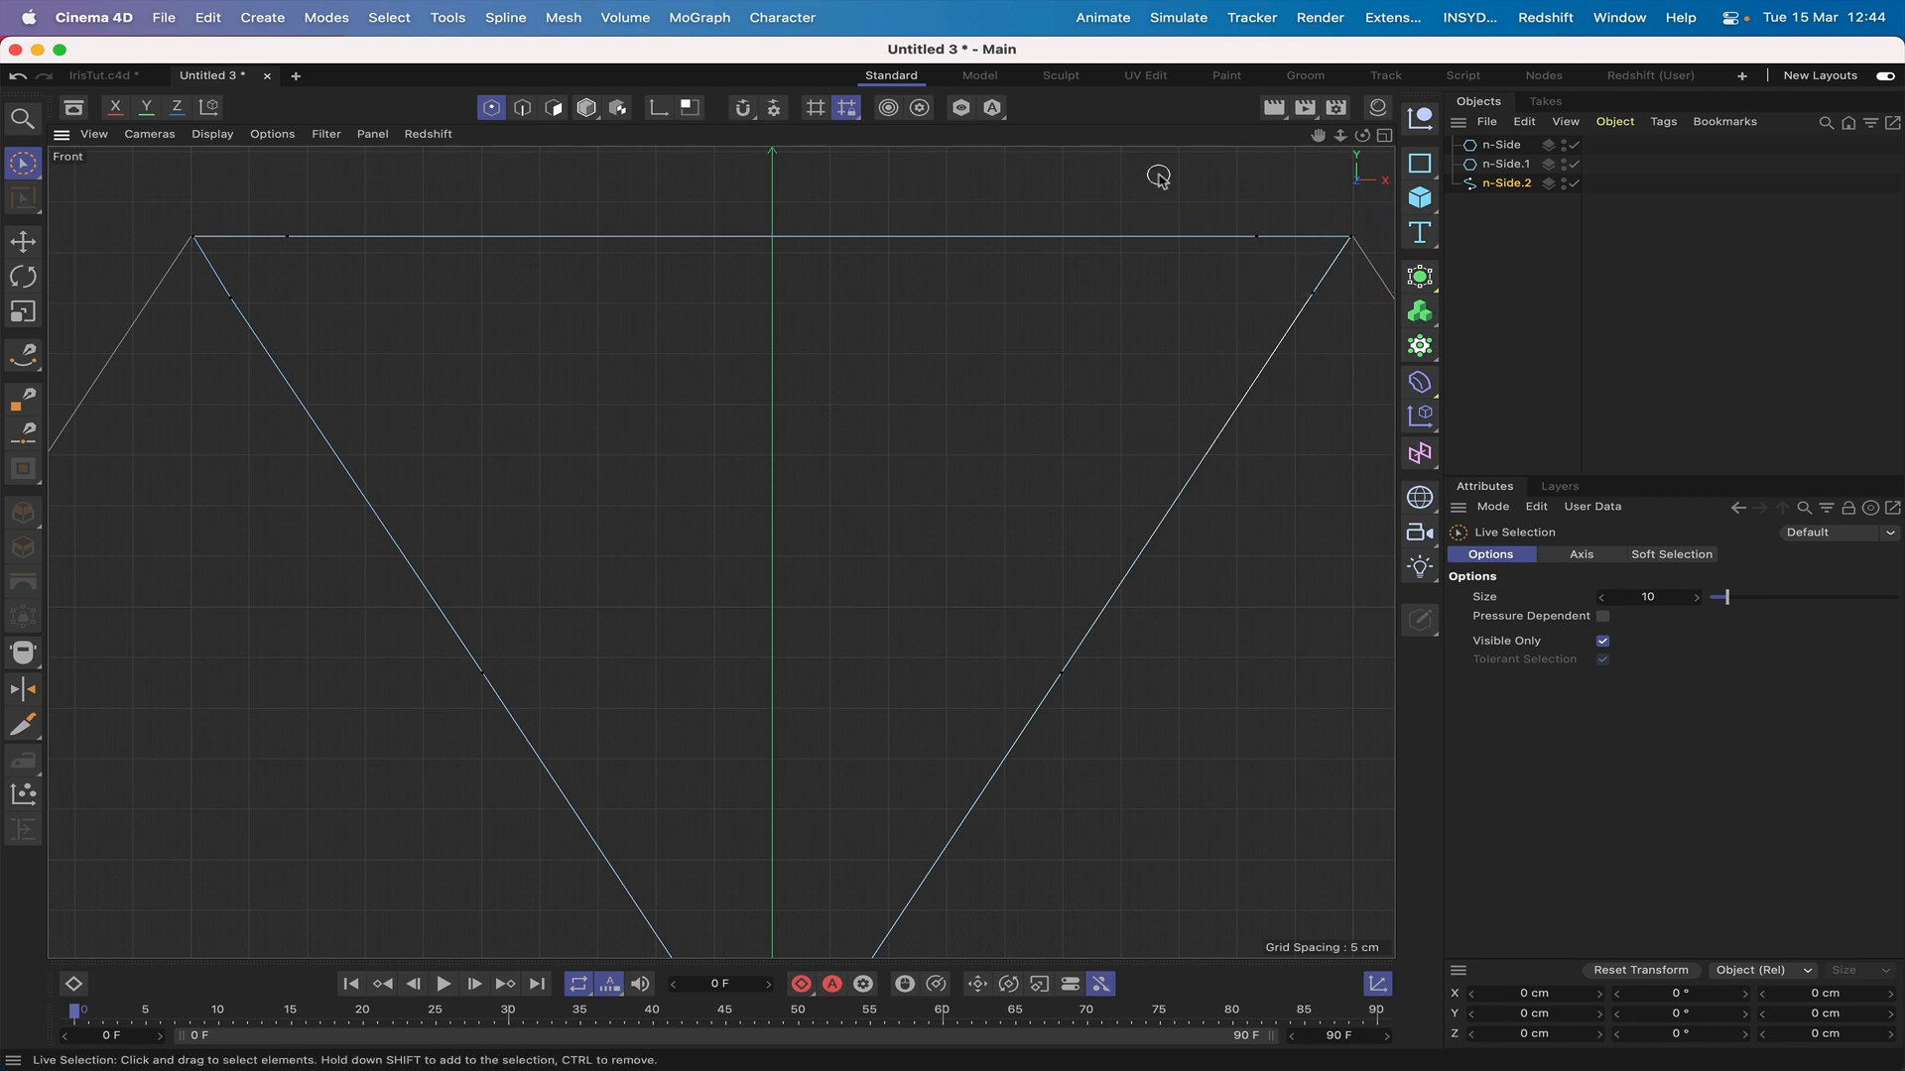
{"action": "left_click", "coordinate": [1347, 238]}
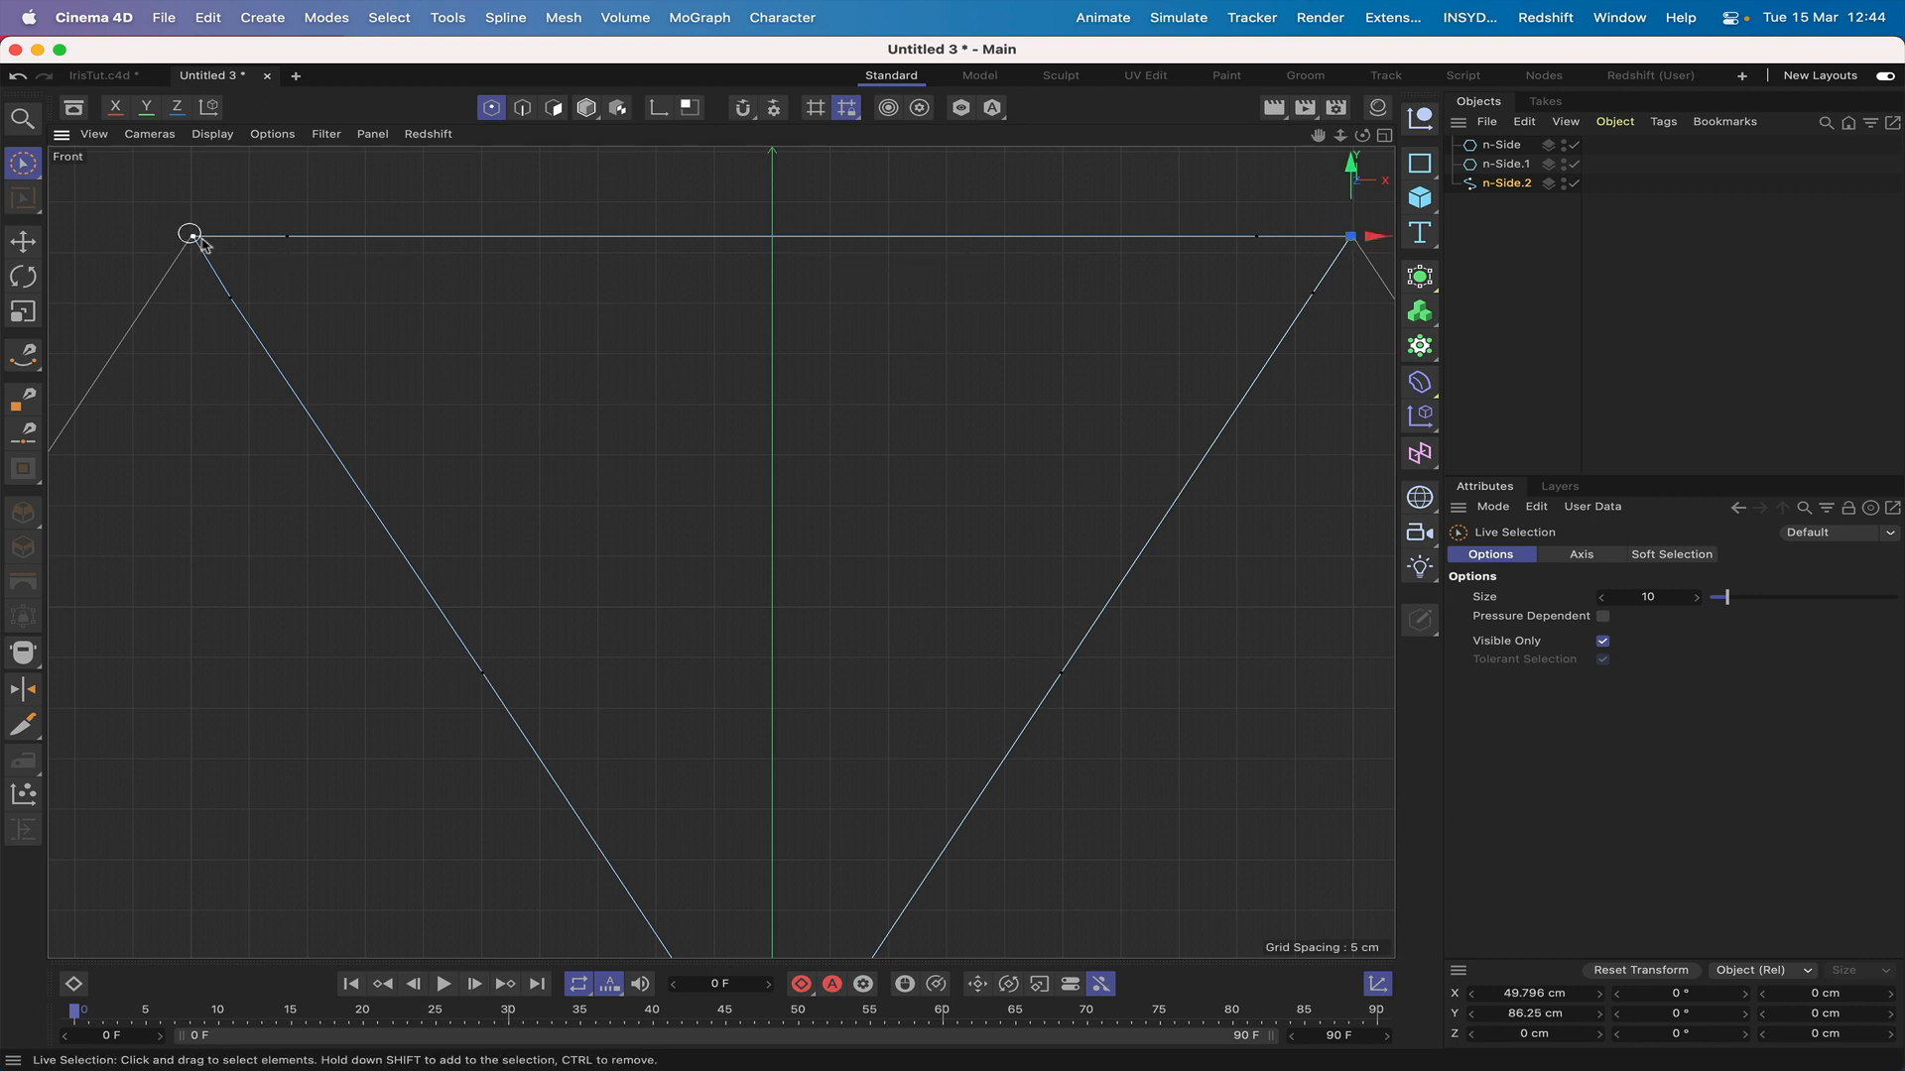
{"action": "key", "text": "super+z"}
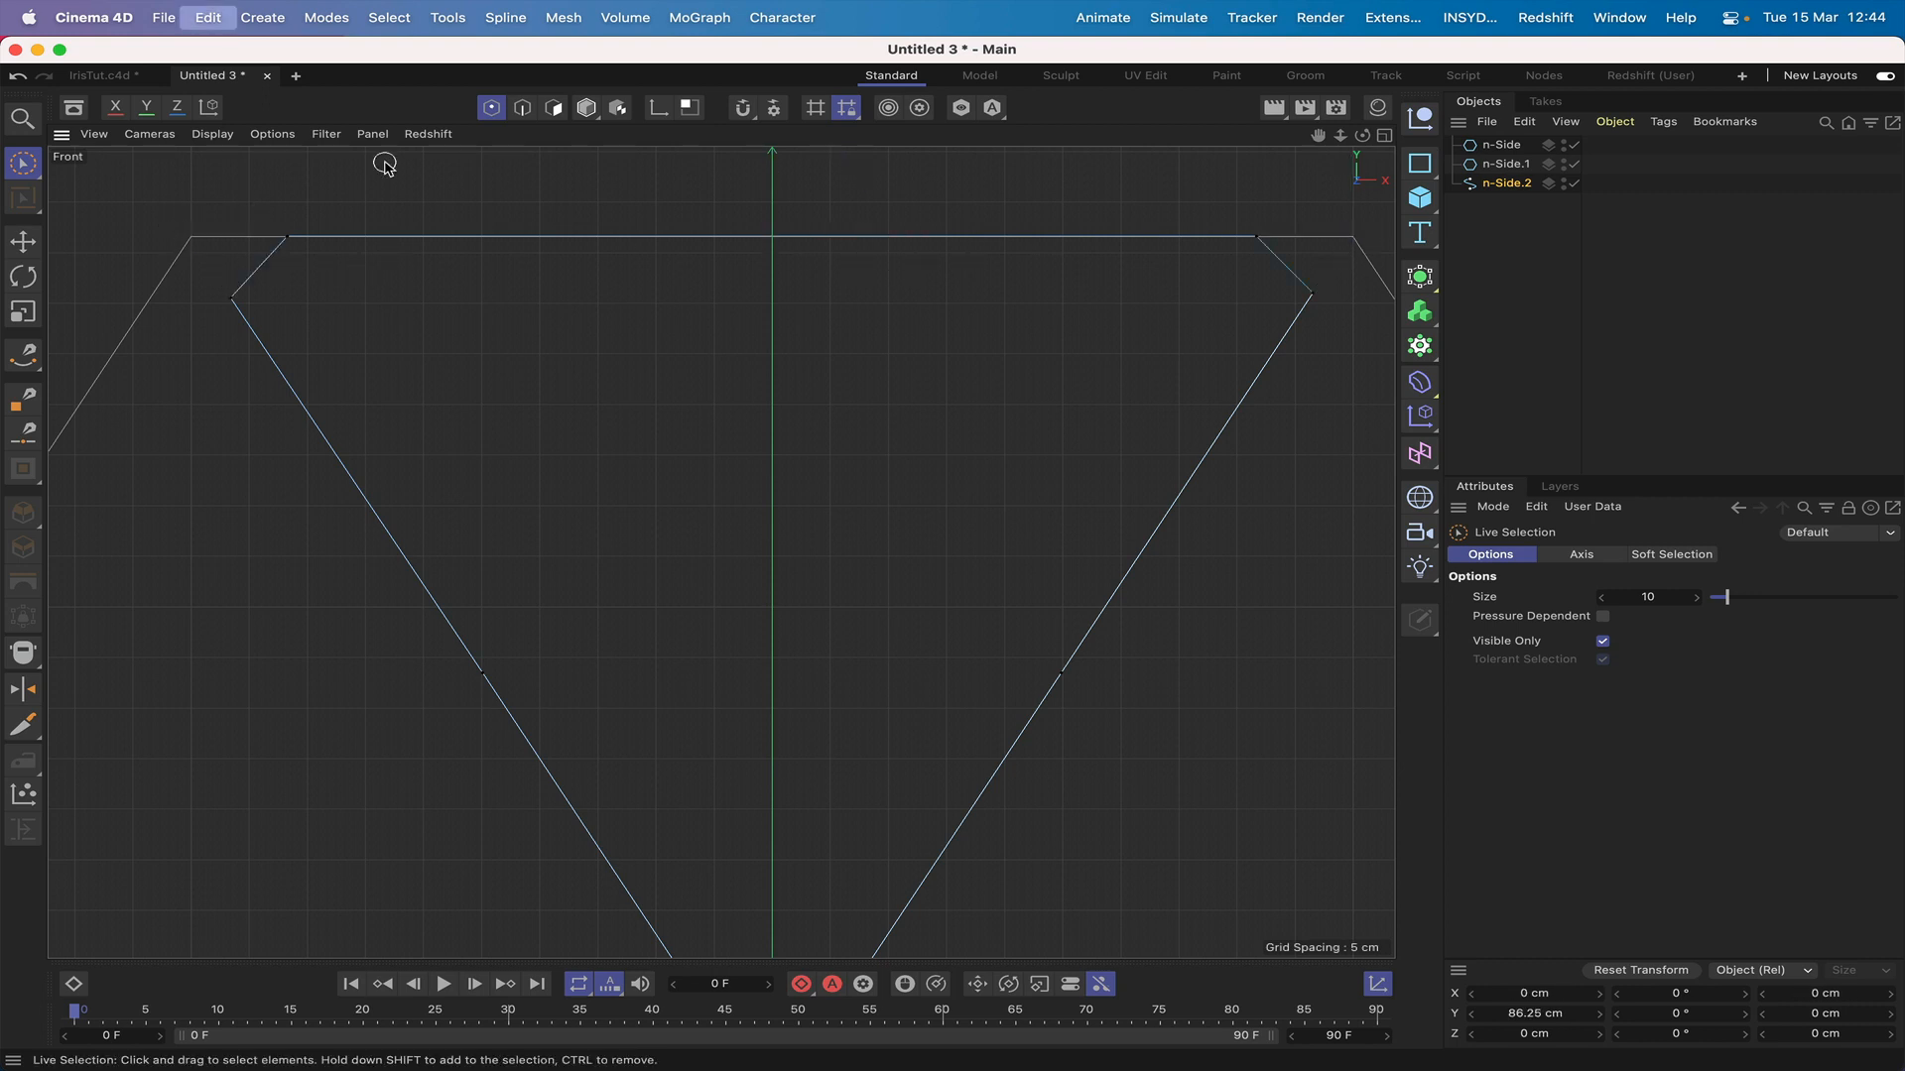
Step: Select the four points at the triangle's two cut upper corners, apply Soft Interpolation to round them, and clear the selection
{"action": "left_click", "coordinate": [1258, 239]}
{"action": "left_click", "coordinate": [1316, 297], "text": "shift"}
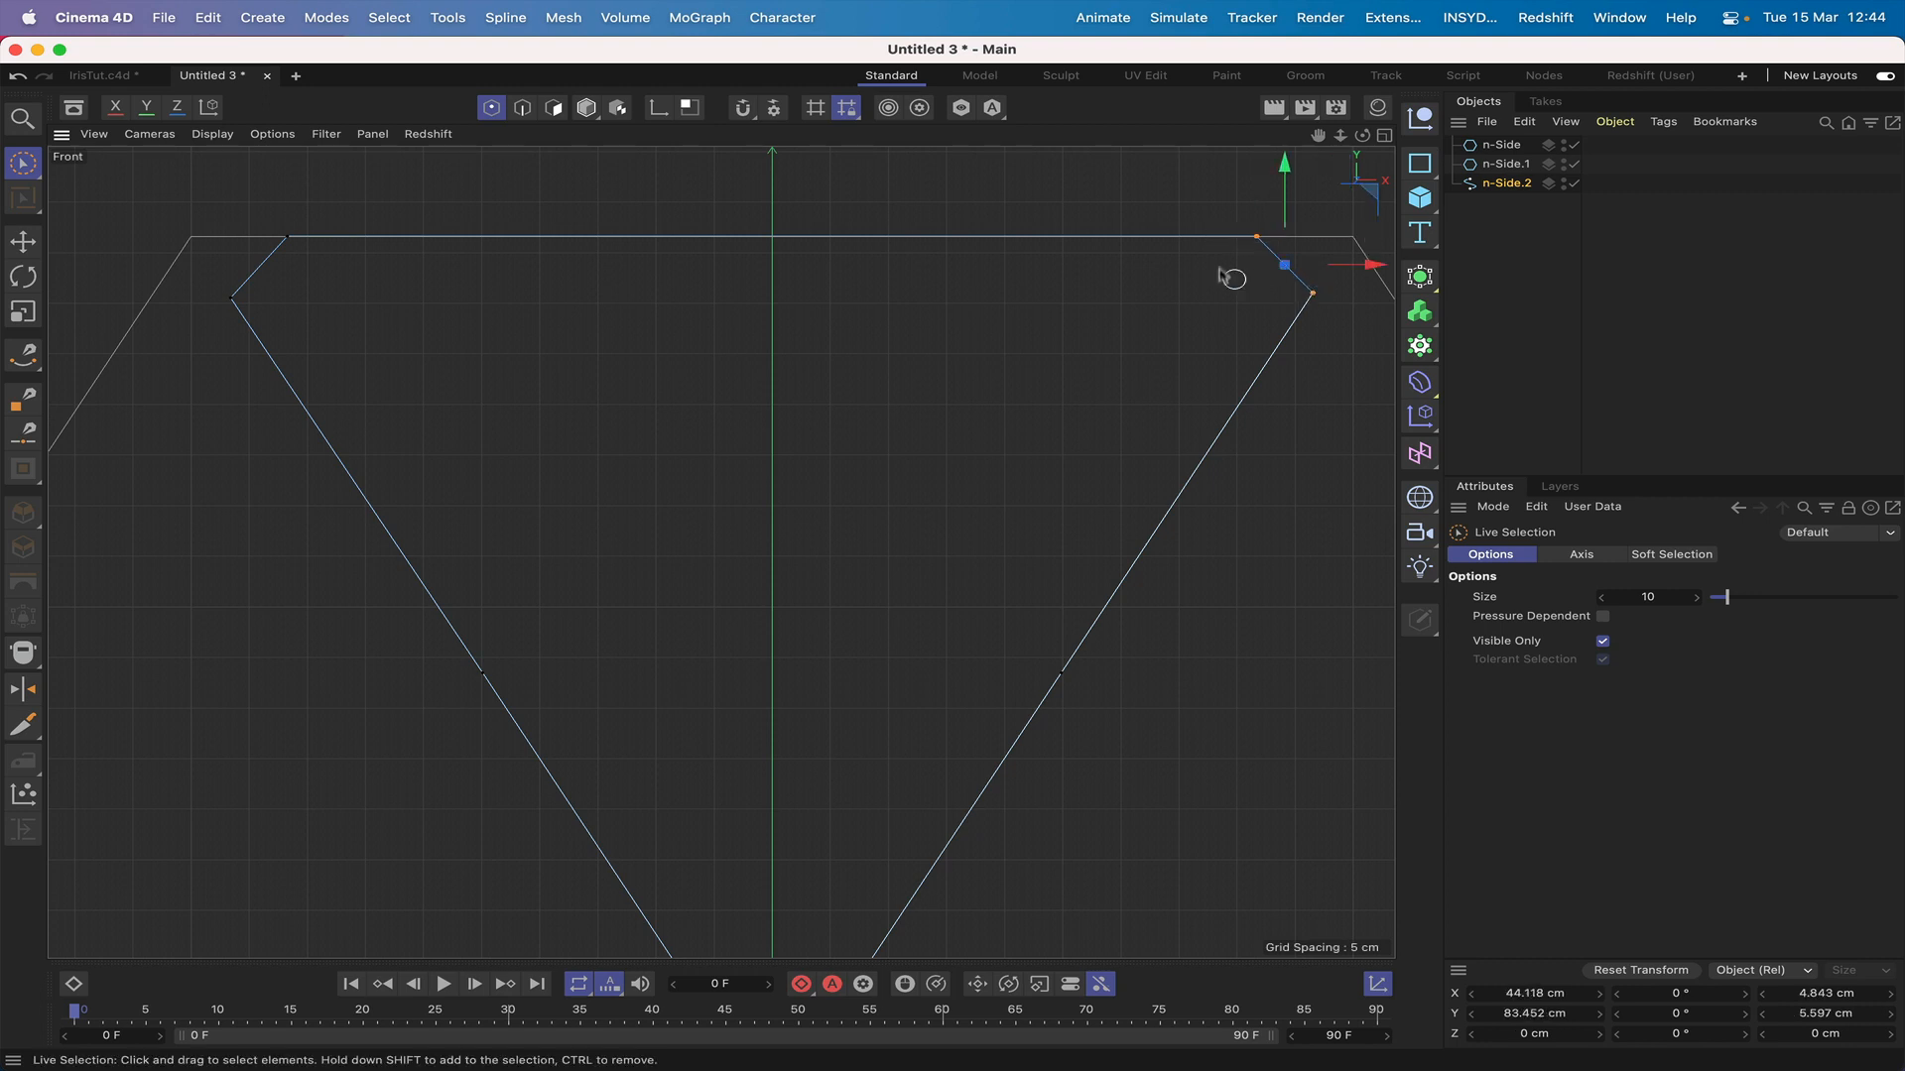
{"action": "left_click", "coordinate": [287, 238], "text": "shift"}
{"action": "left_click", "coordinate": [242, 292], "text": "shift"}
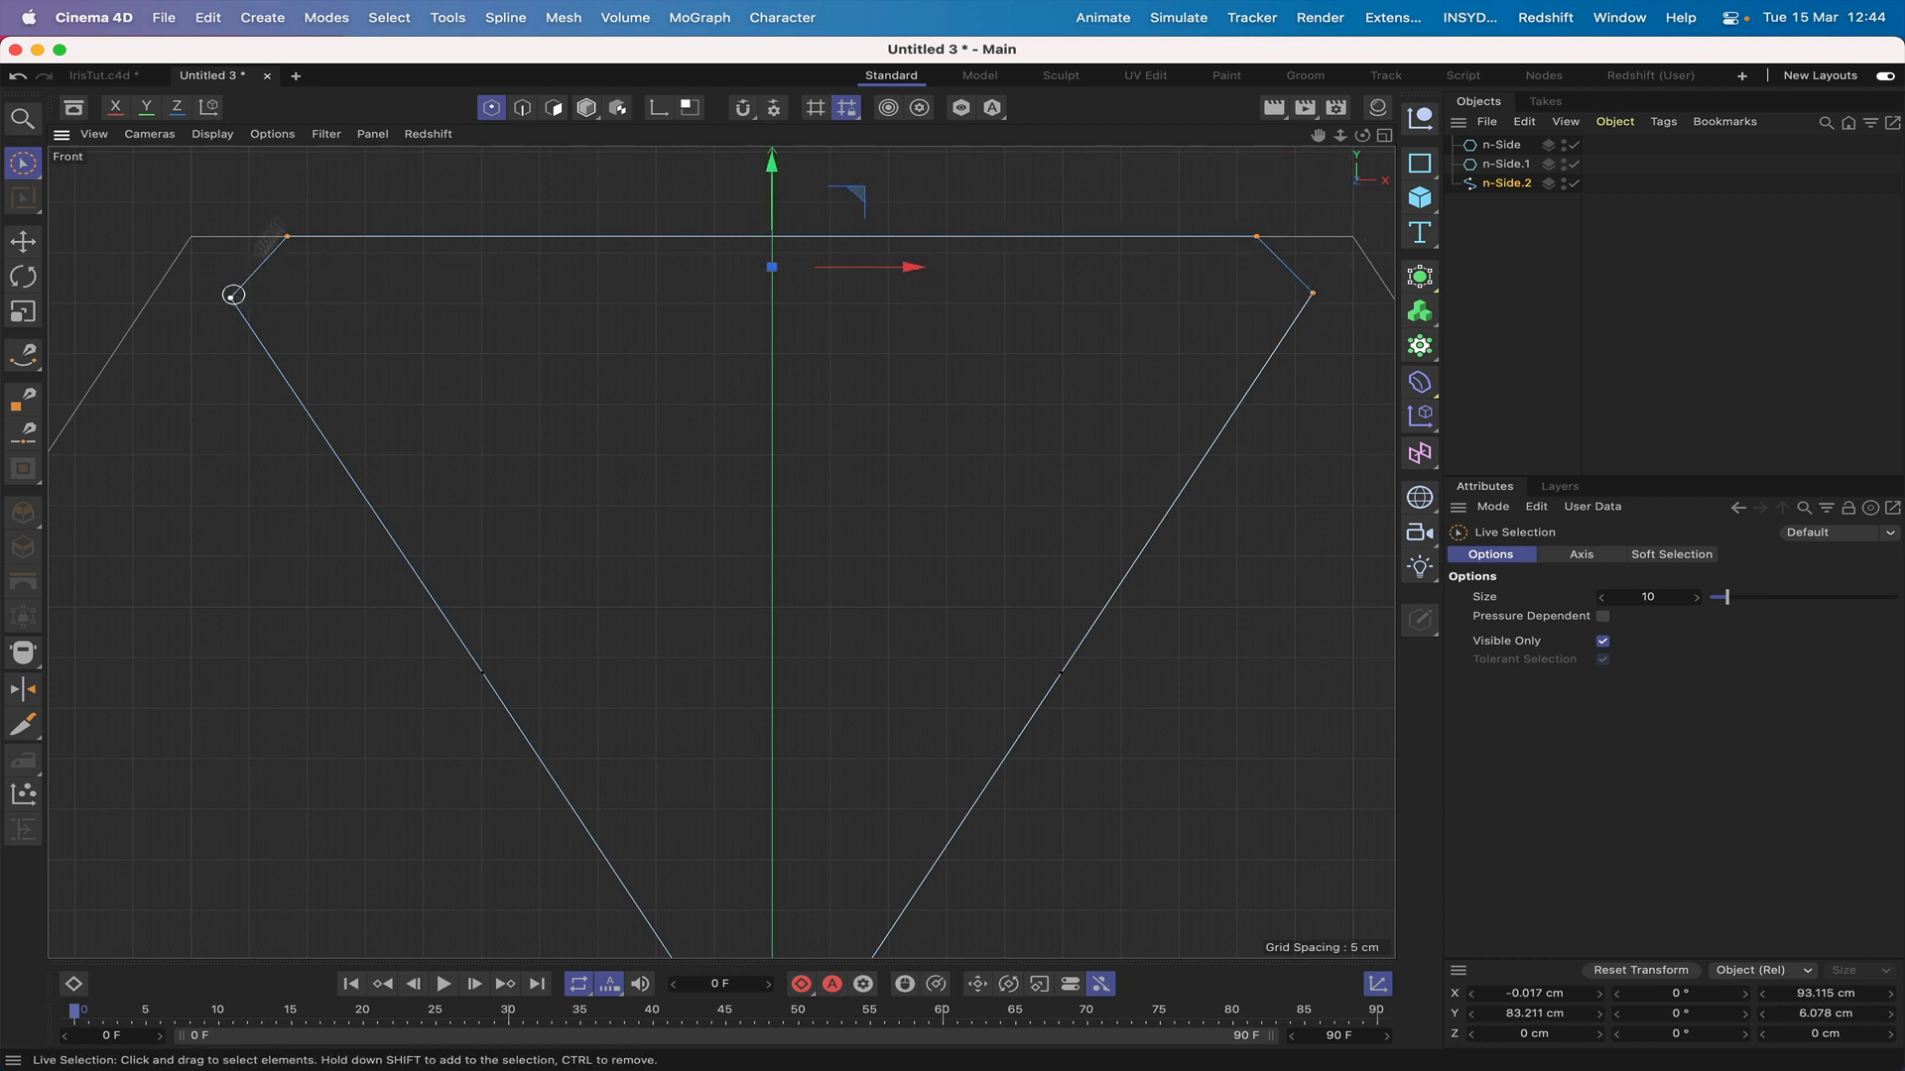
{"action": "left_click", "coordinate": [505, 18]}
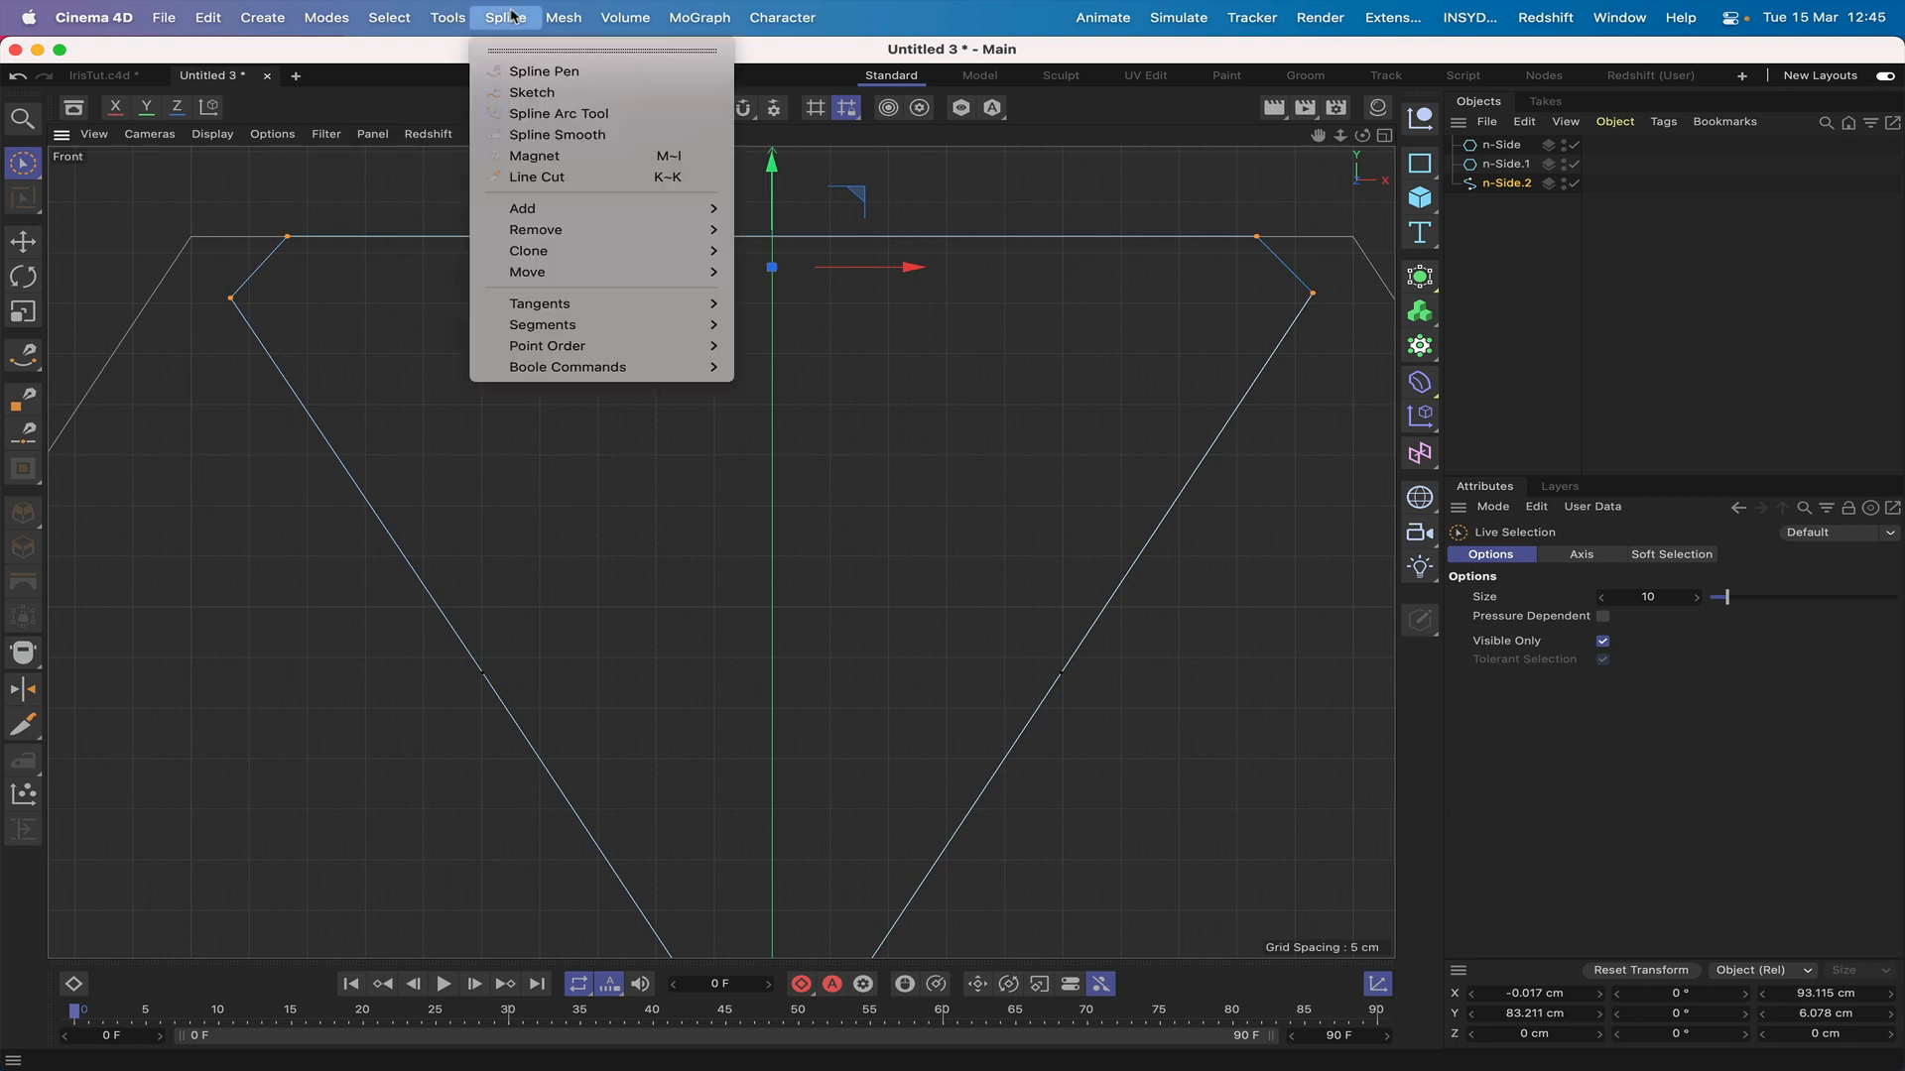
{"action": "mouse_move", "coordinate": [585, 308]}
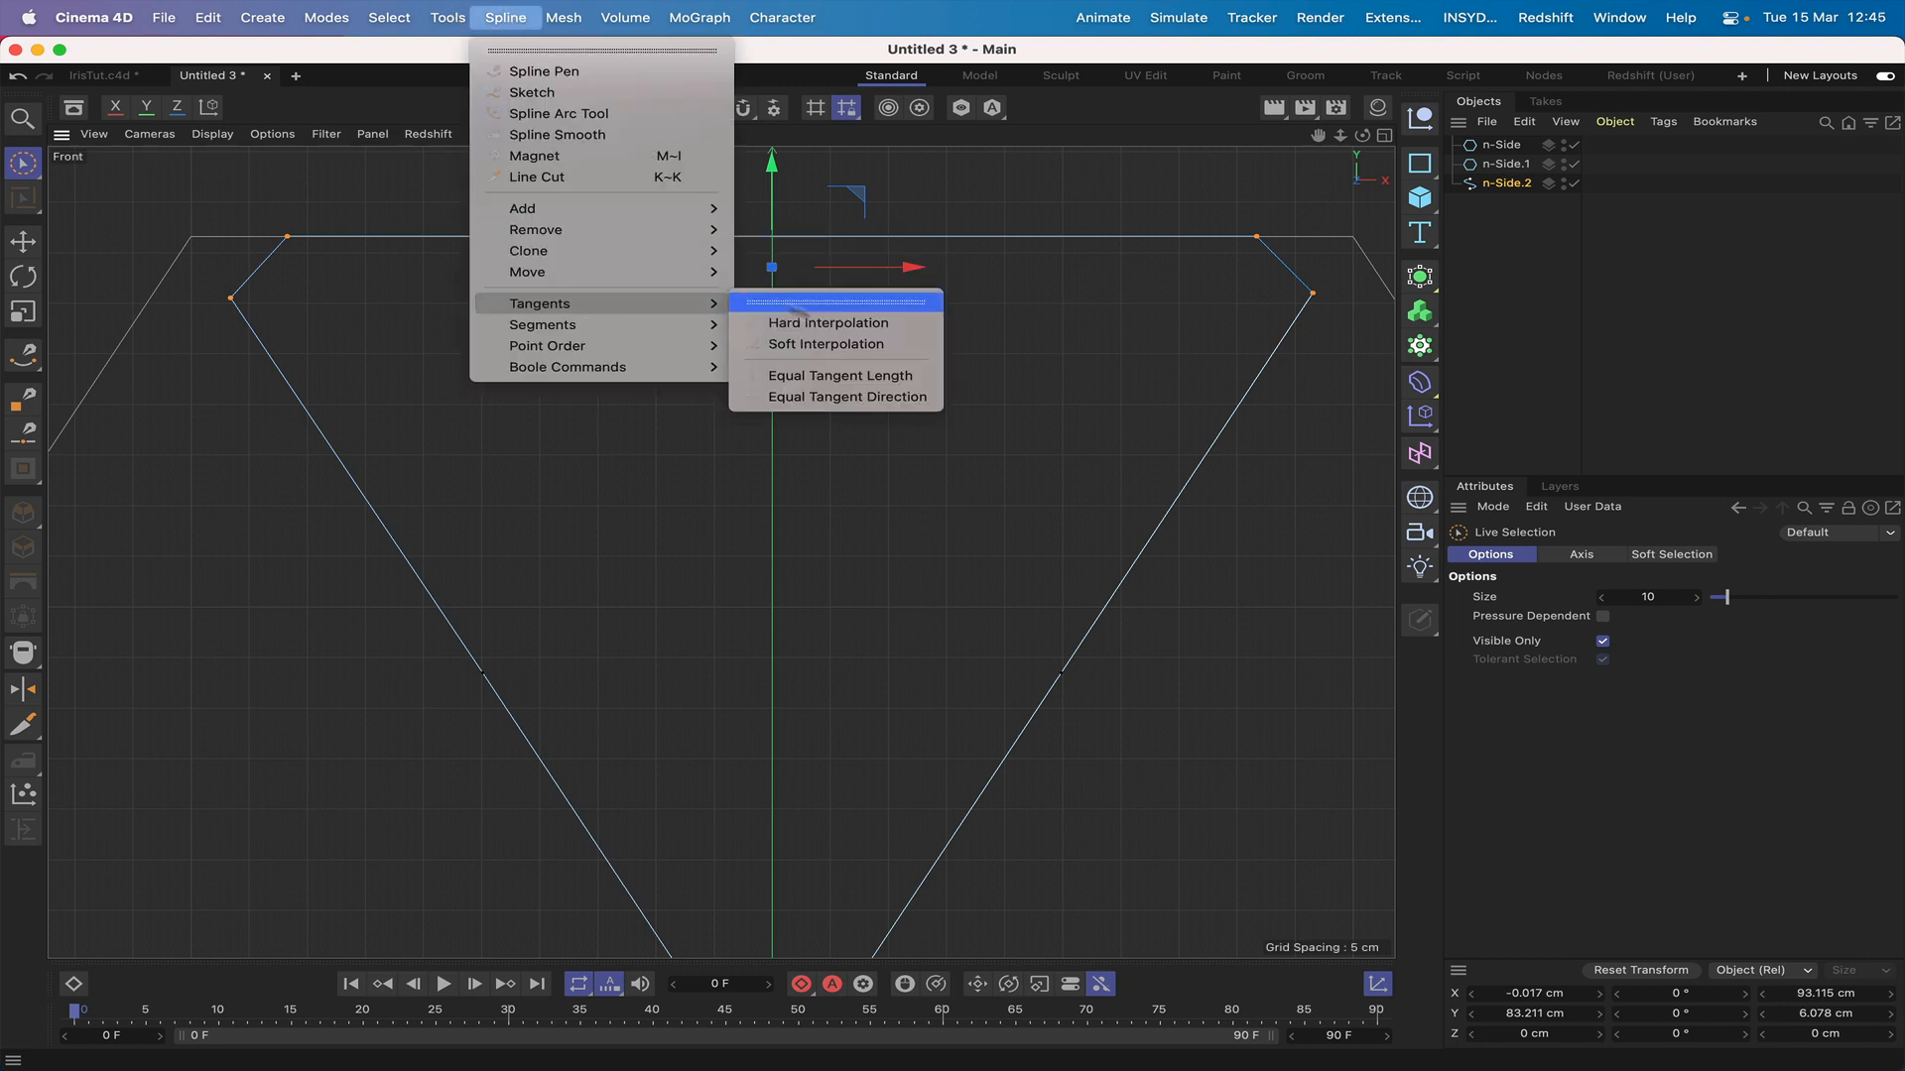
{"action": "left_click", "coordinate": [816, 347]}
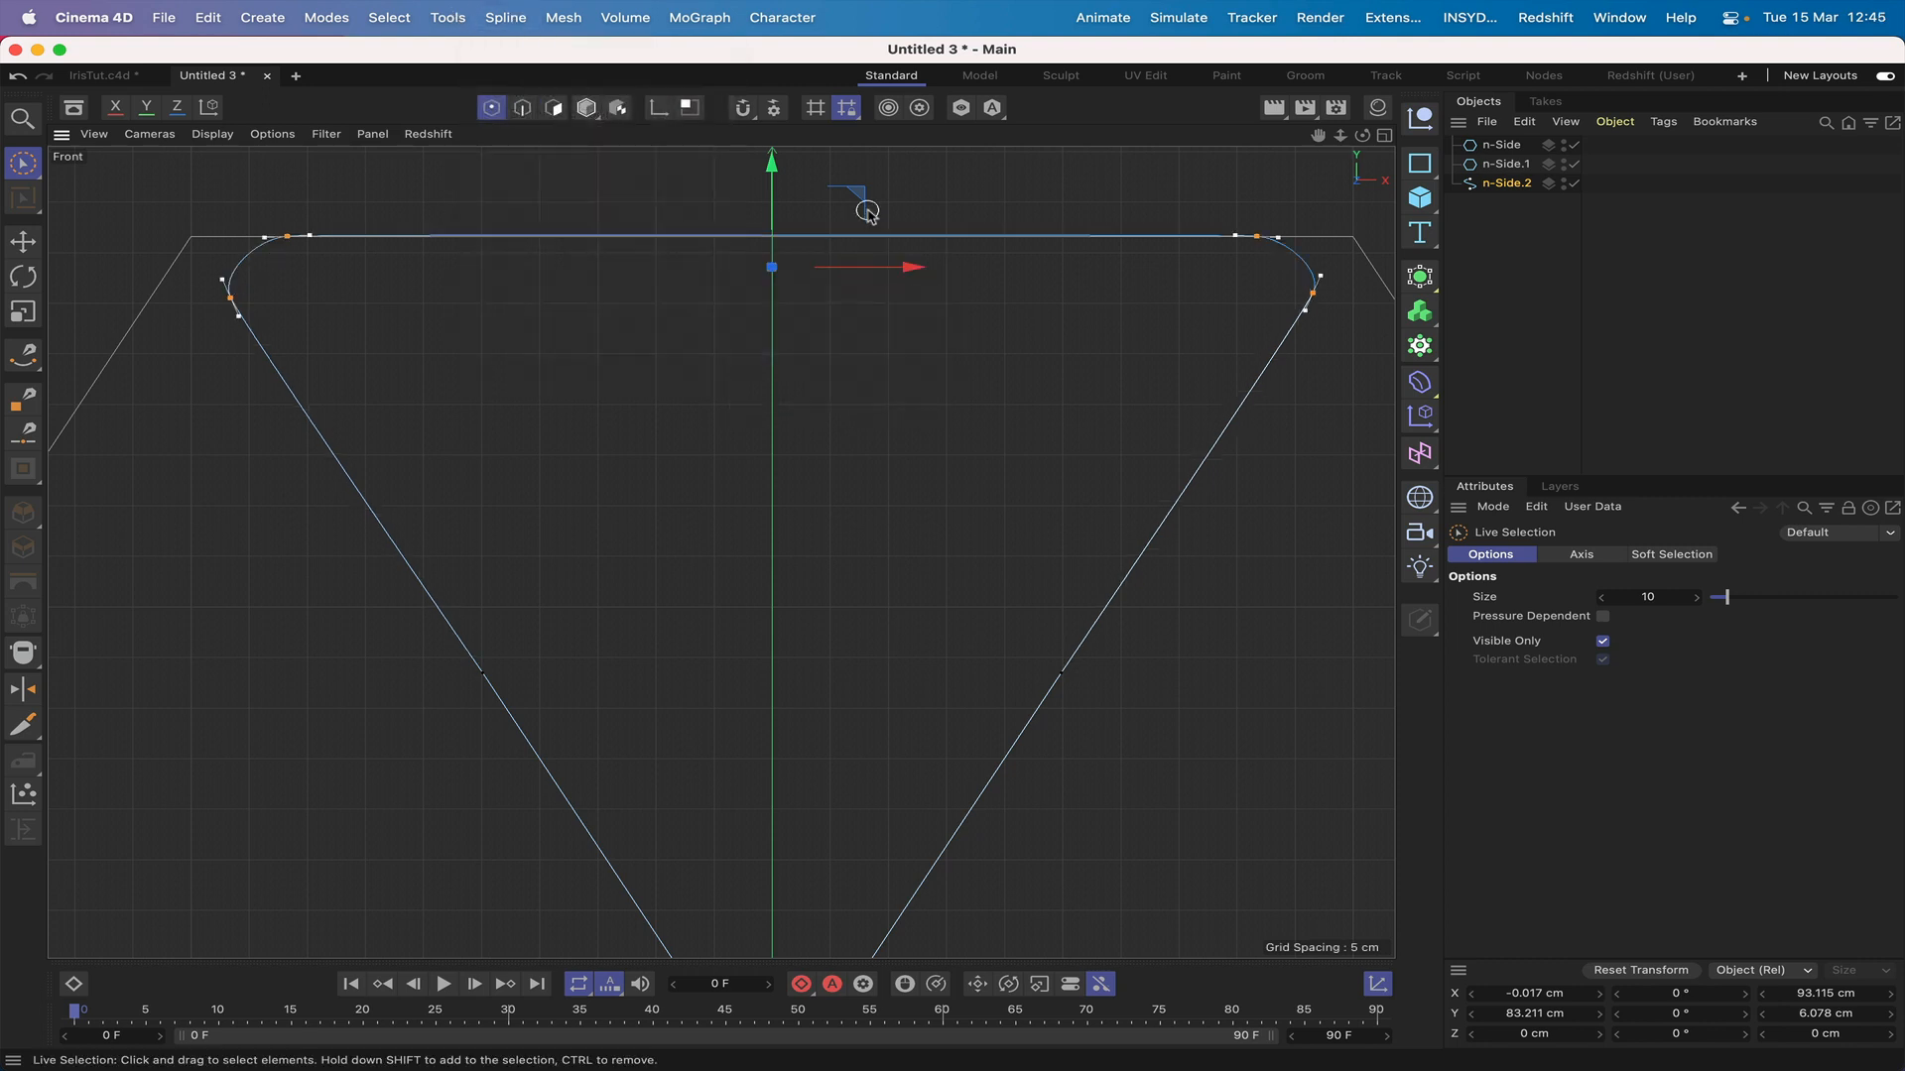
{"action": "left_click", "coordinate": [1197, 179]}
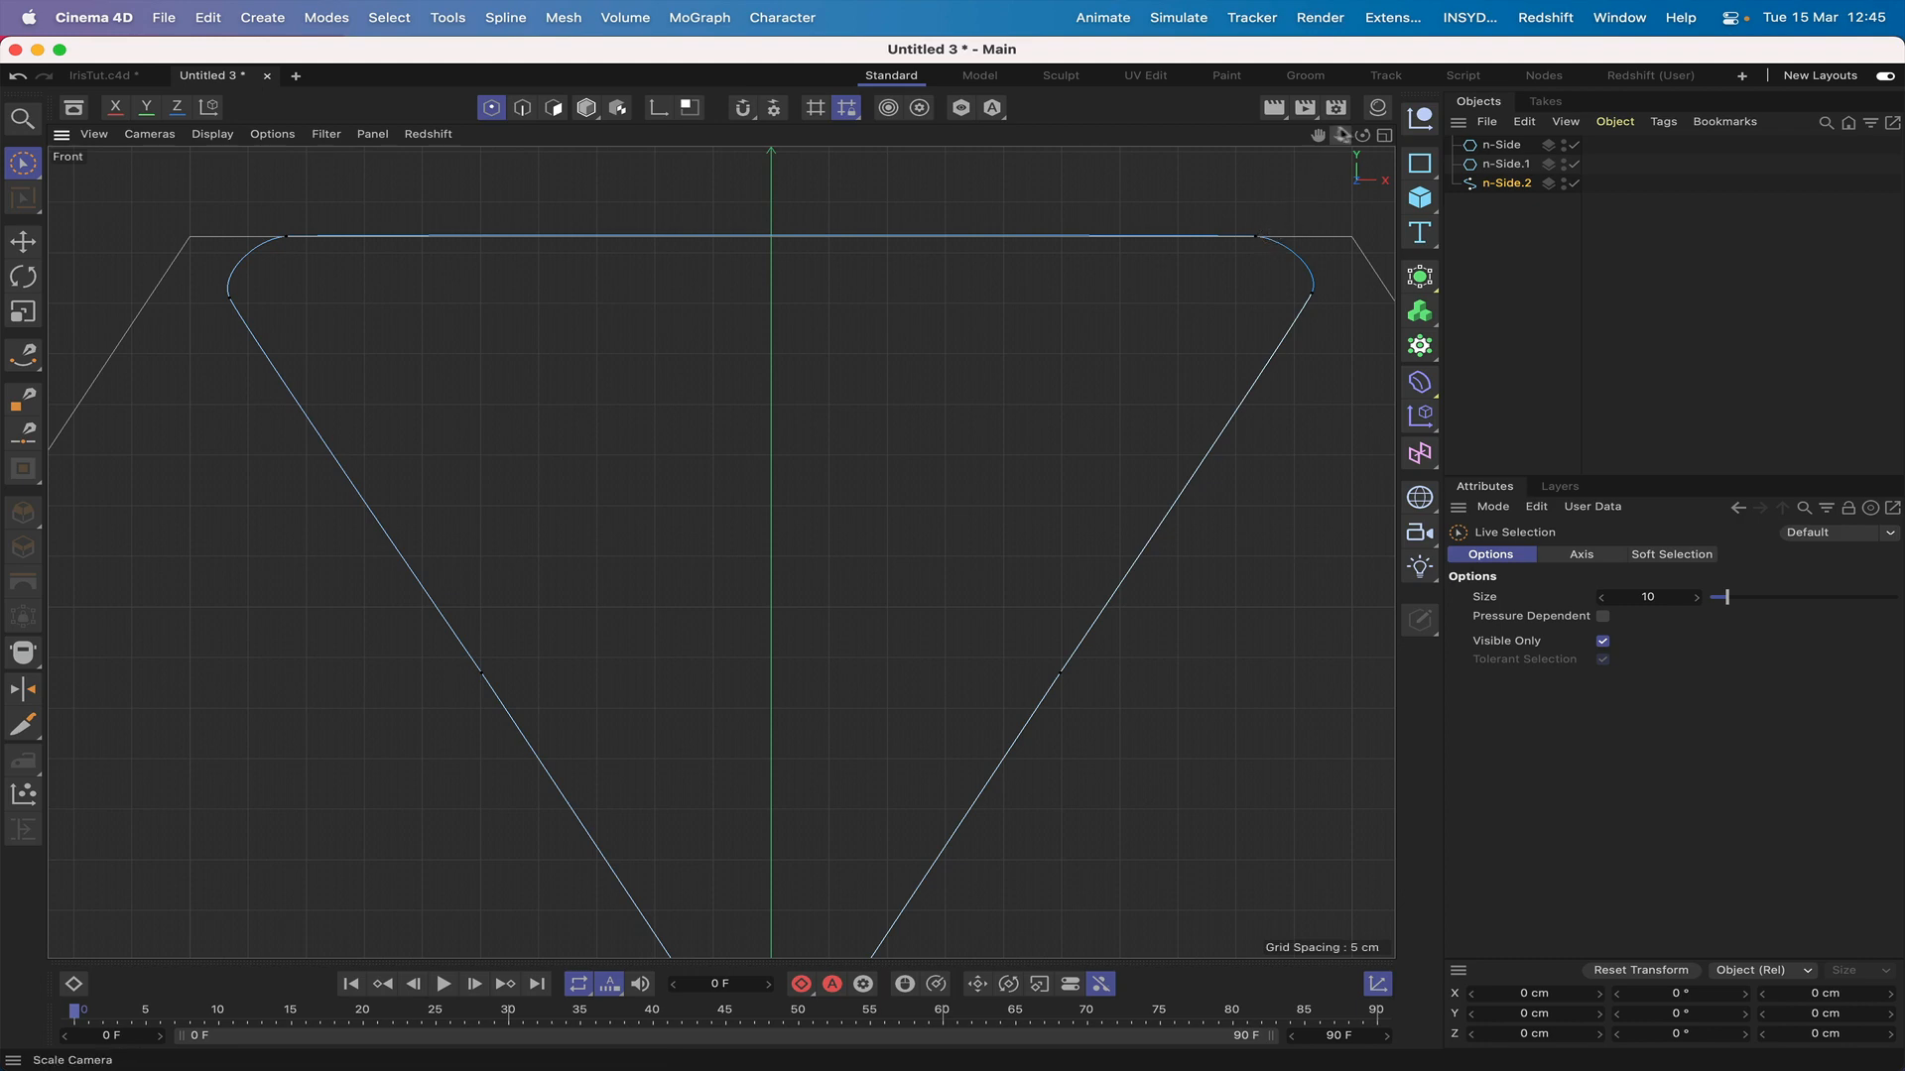
Step: Select the midpoints of the triangle's left and right edges and set the modeling axis position and orientation to Object
{"action": "left_click_drag", "start_coordinate": [1318, 135], "coordinate": [1307, 20]}
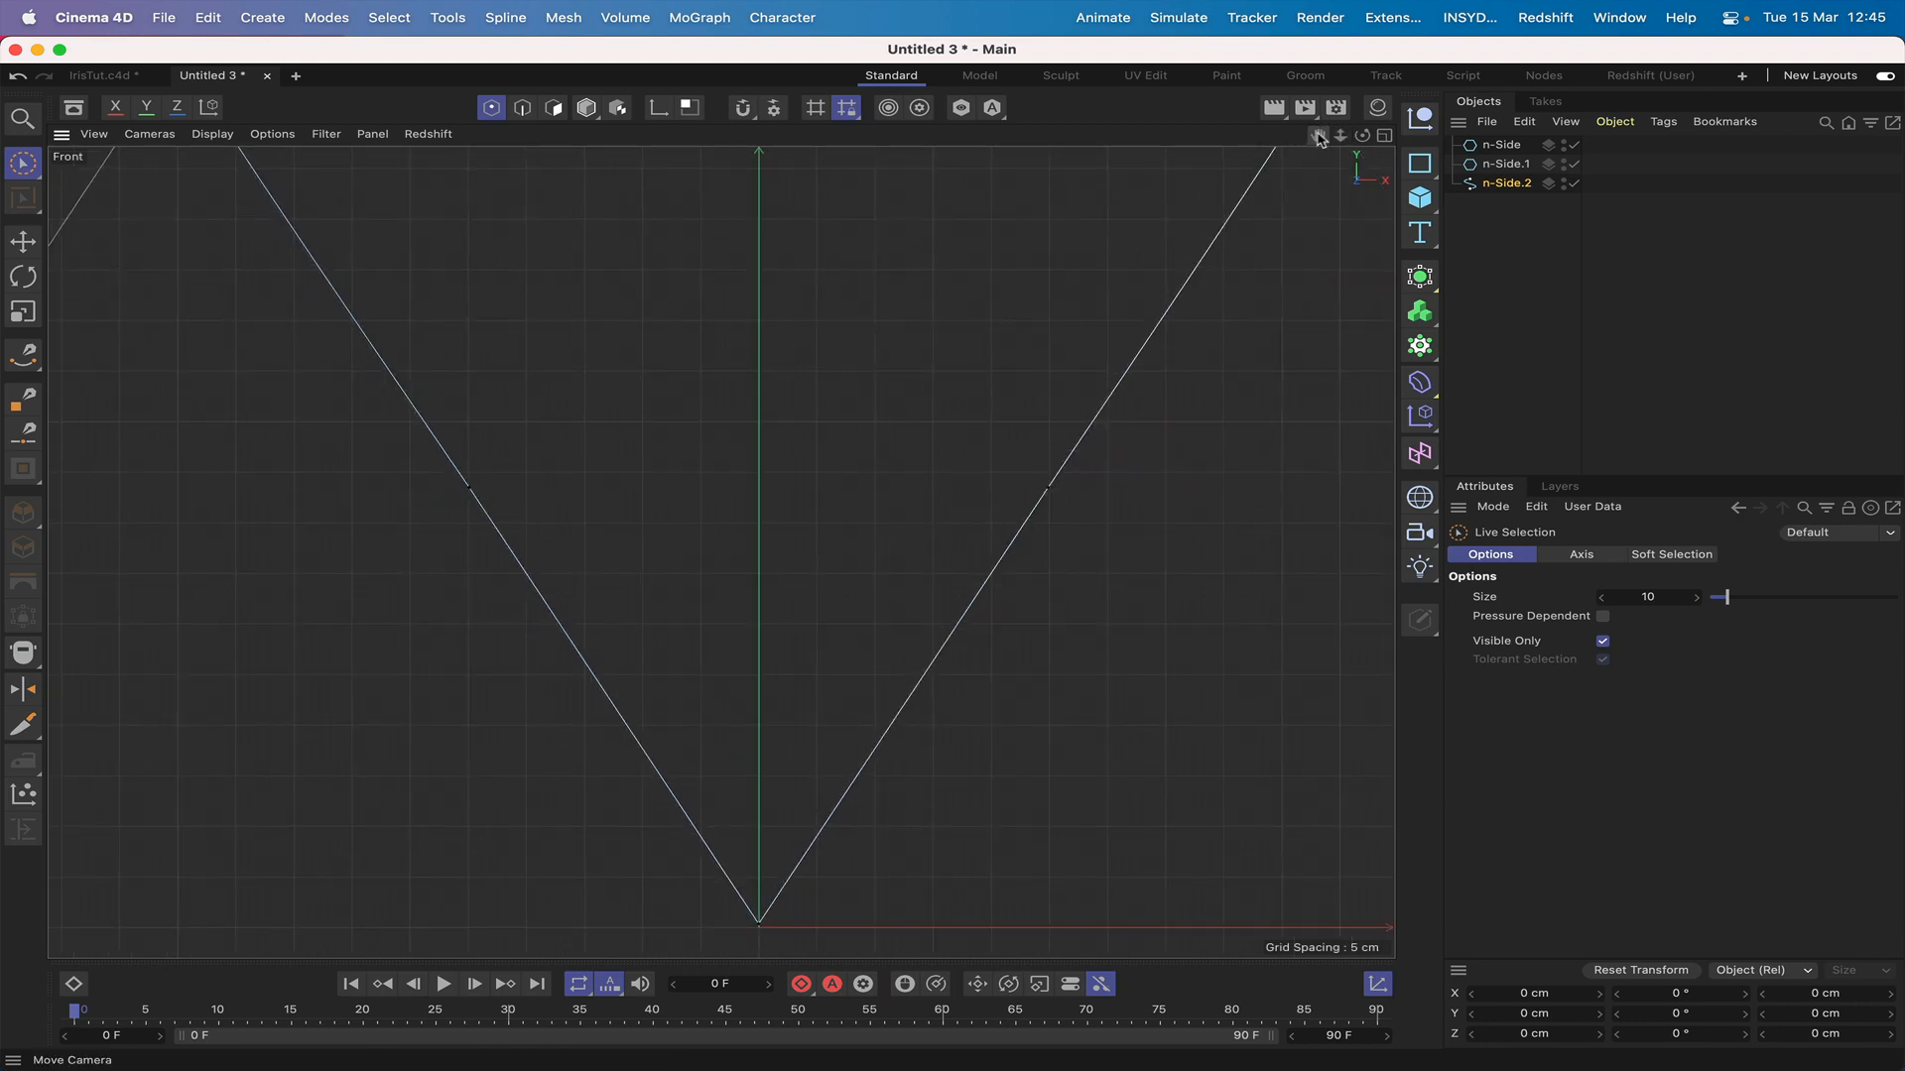
{"action": "right_click_drag", "start_coordinate": [1318, 136], "coordinate": [1289, 154]}
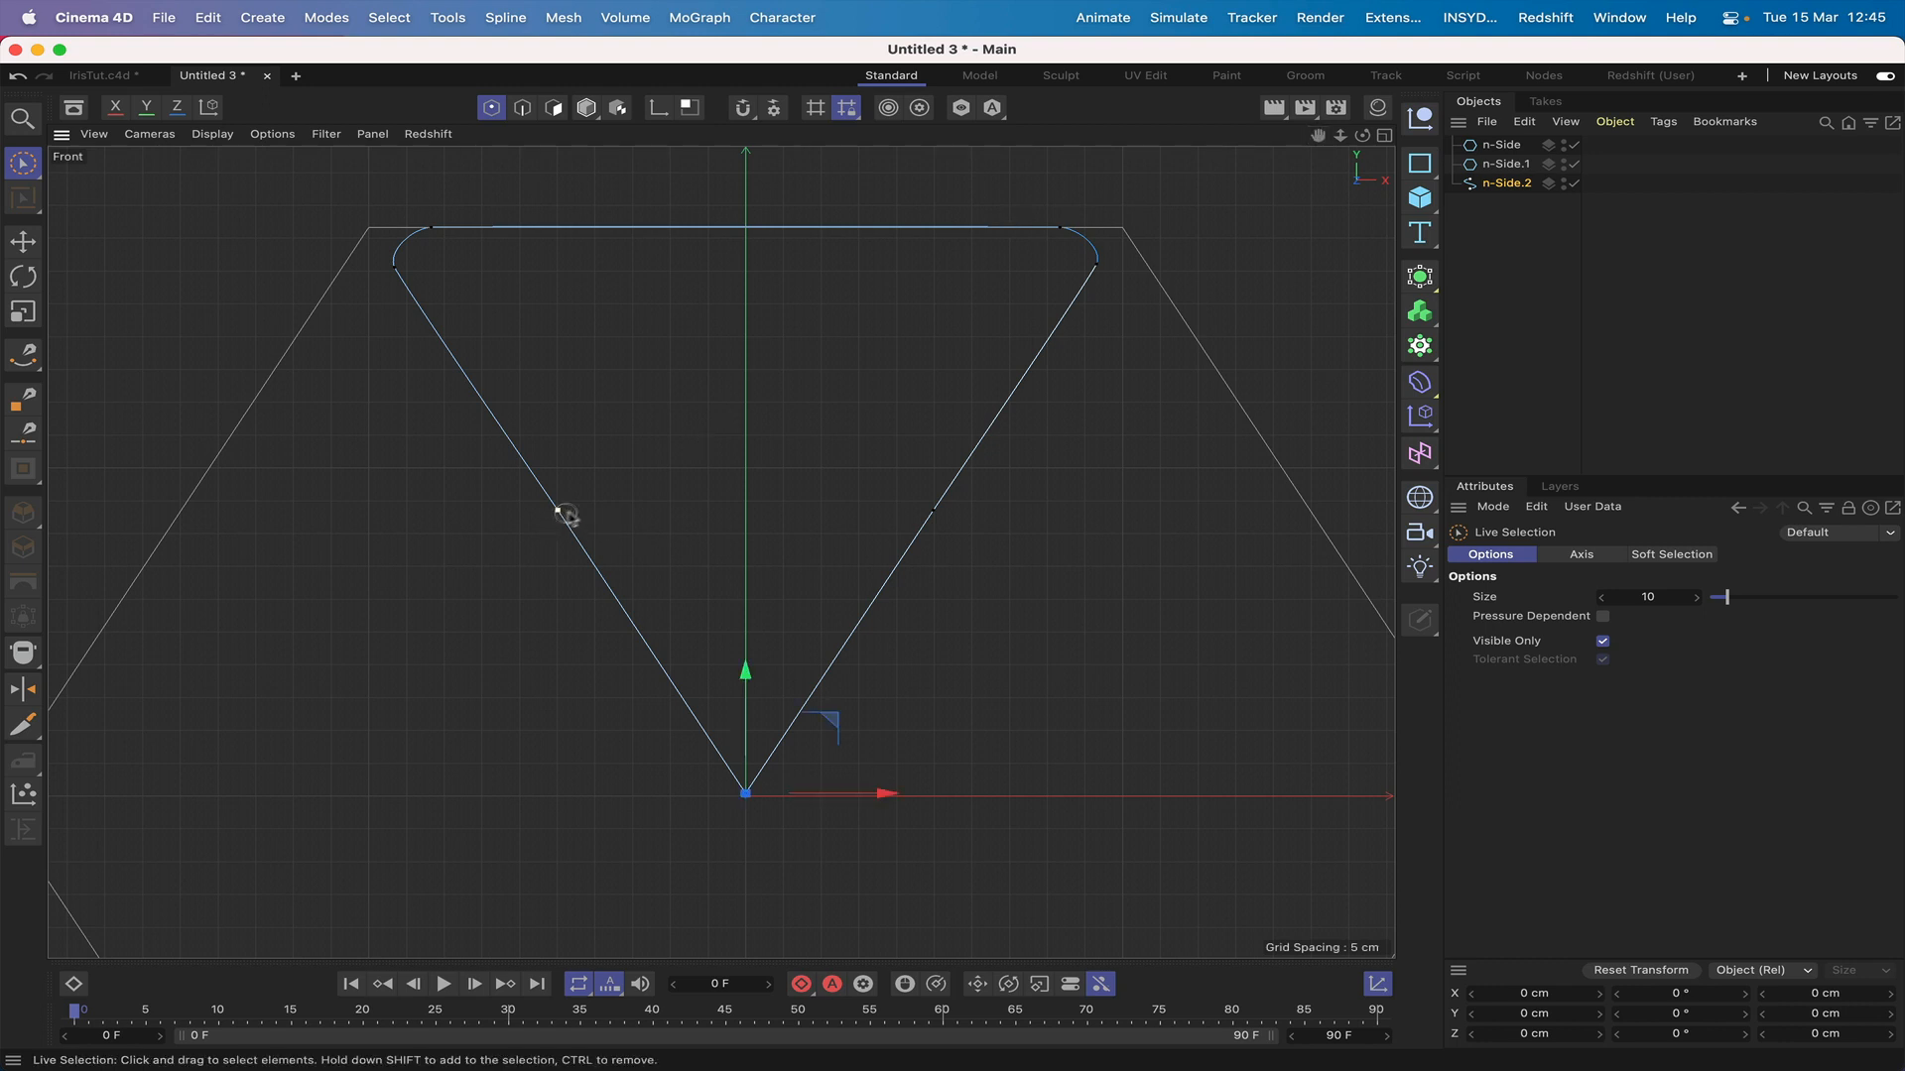
{"action": "left_click_drag", "start_coordinate": [565, 516], "coordinate": [933, 513]}
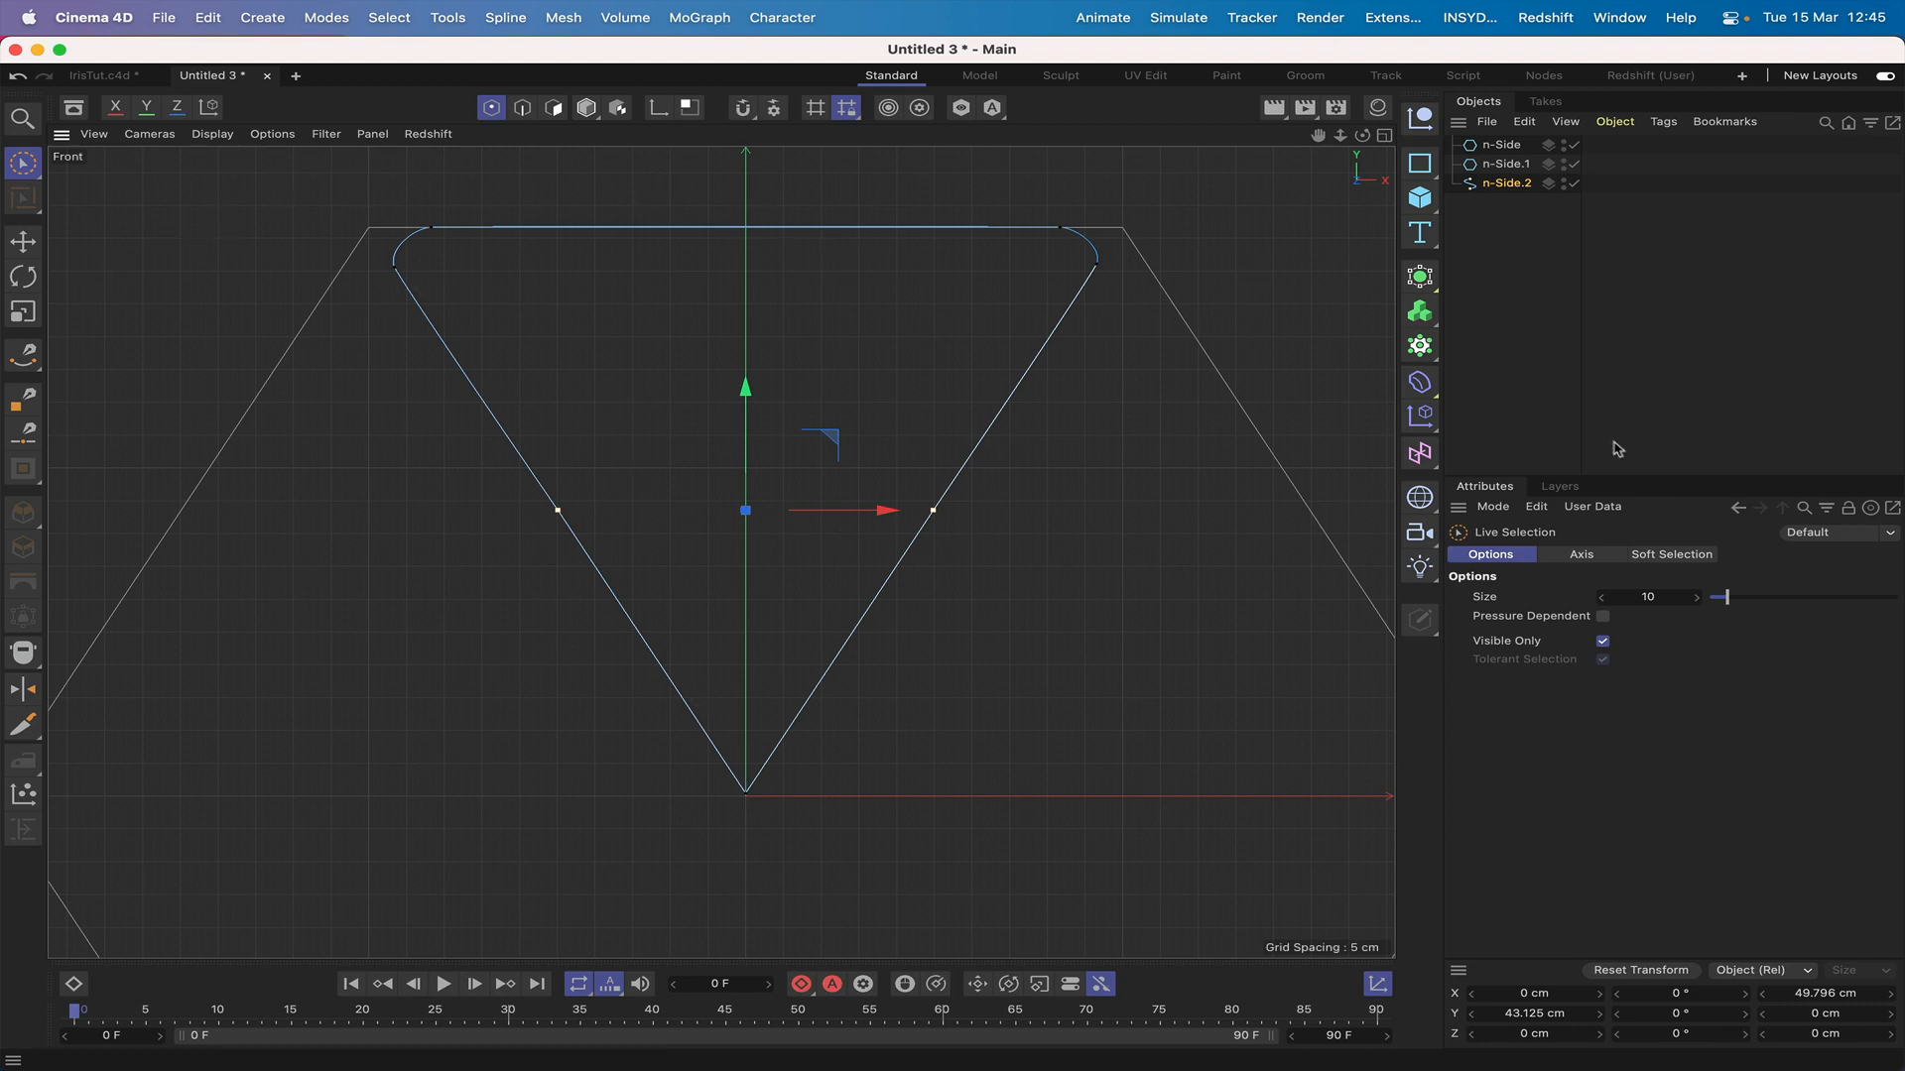
{"action": "left_click", "coordinate": [1581, 555]}
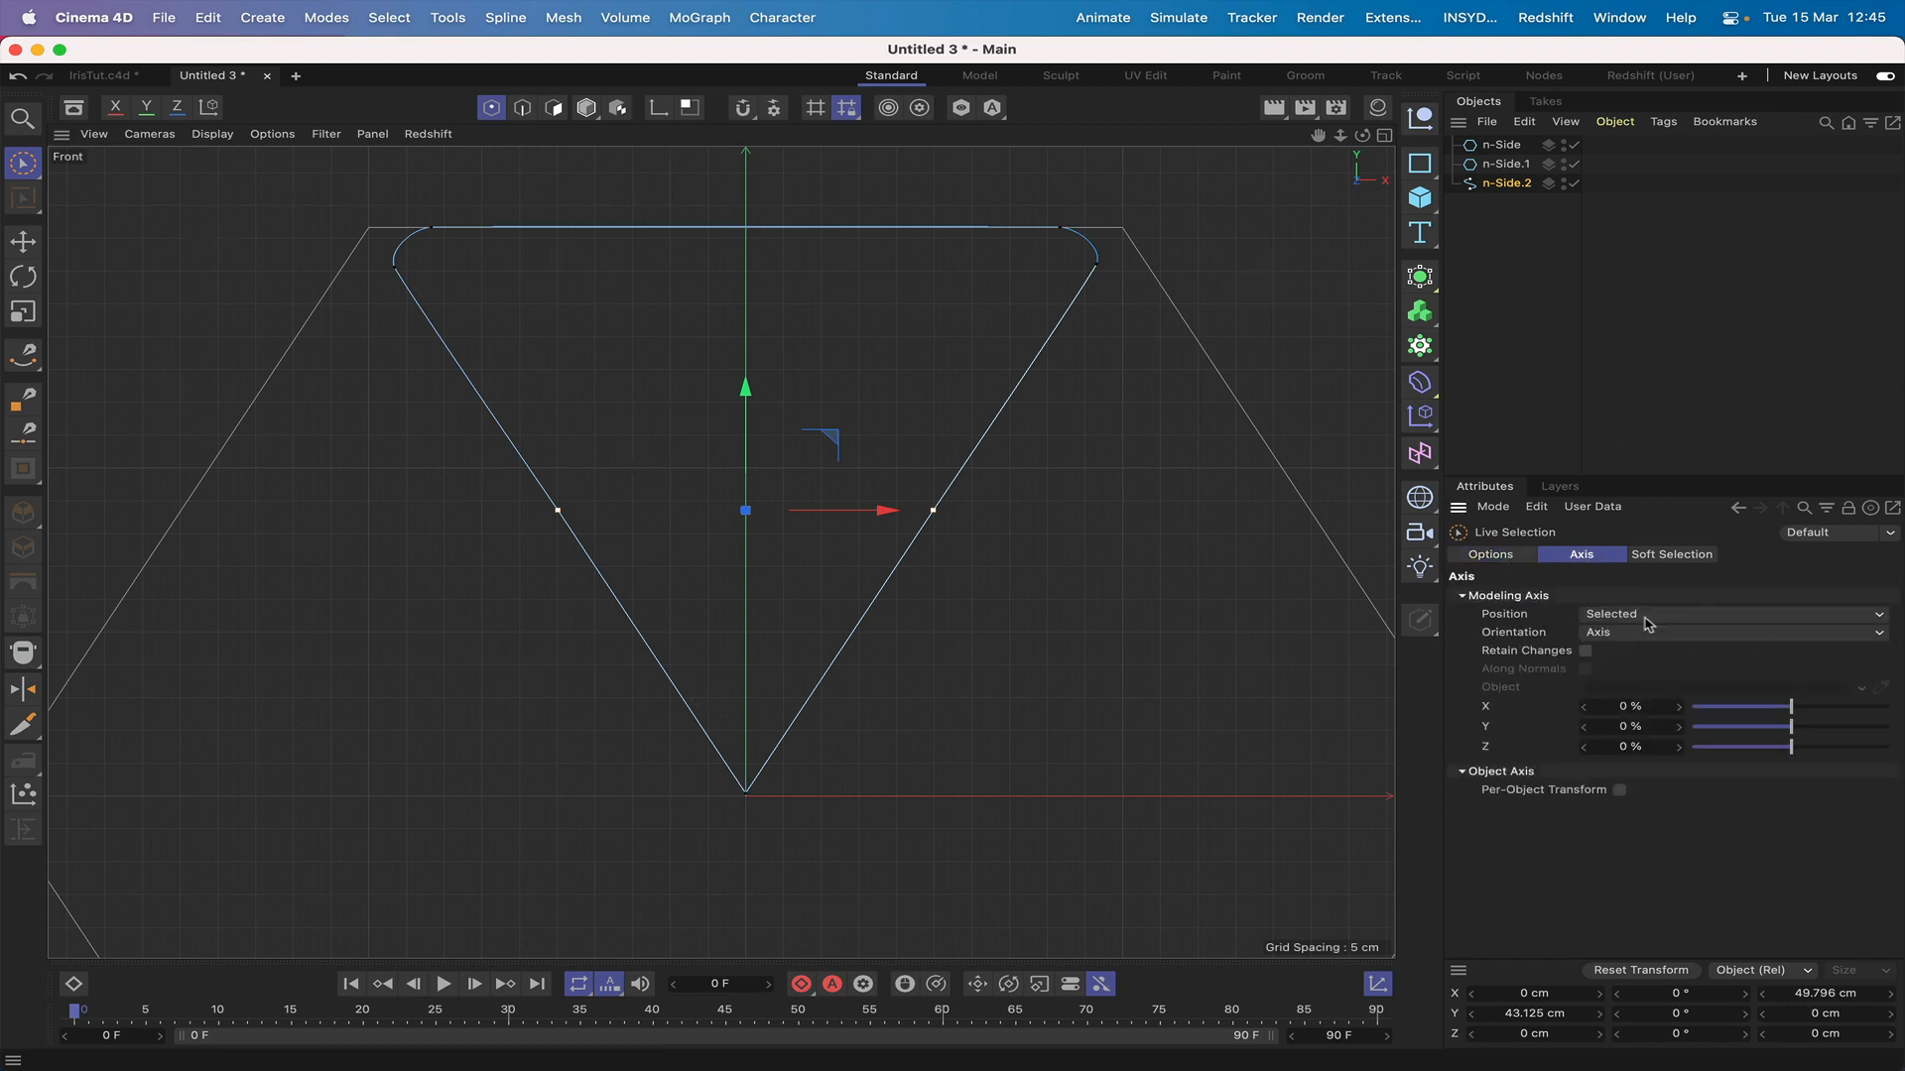
{"action": "left_click", "coordinate": [1621, 635]}
{"action": "left_click", "coordinate": [1632, 695]}
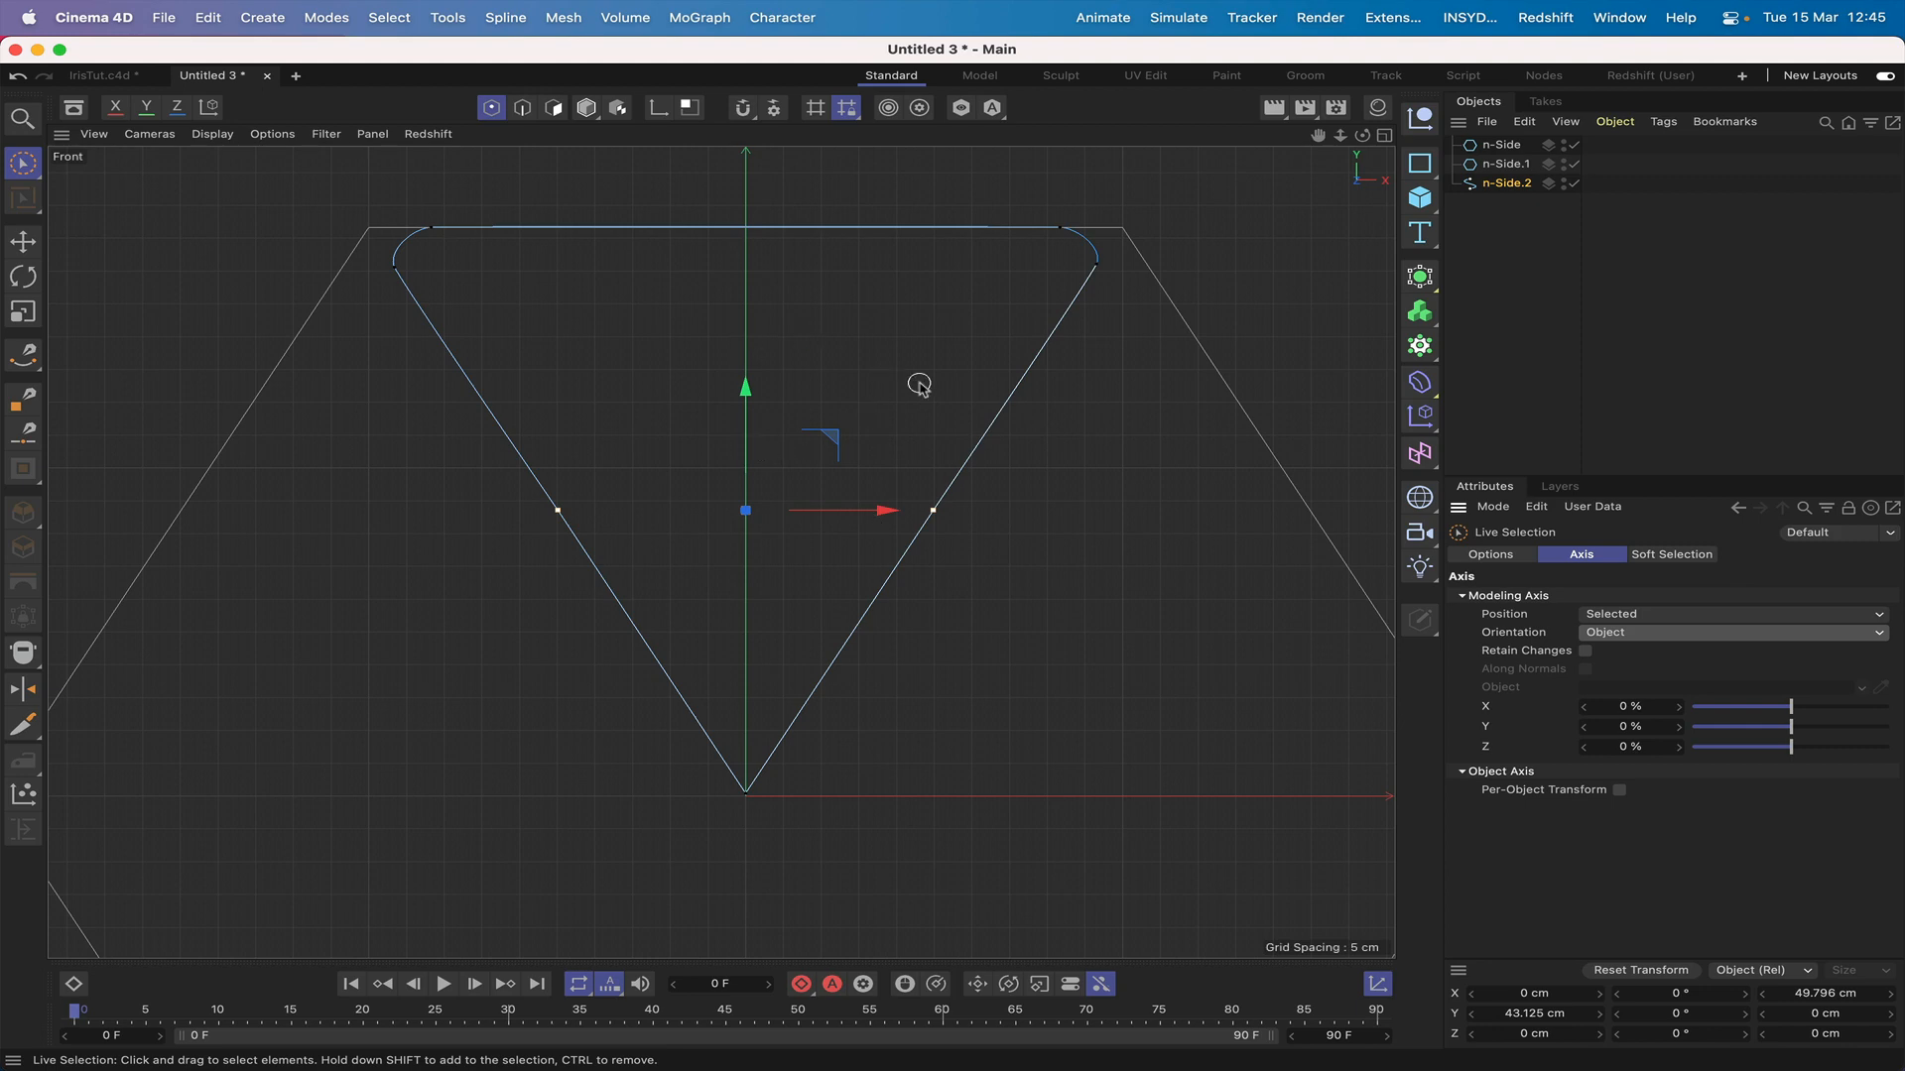
{"action": "left_click", "coordinate": [1607, 617]}
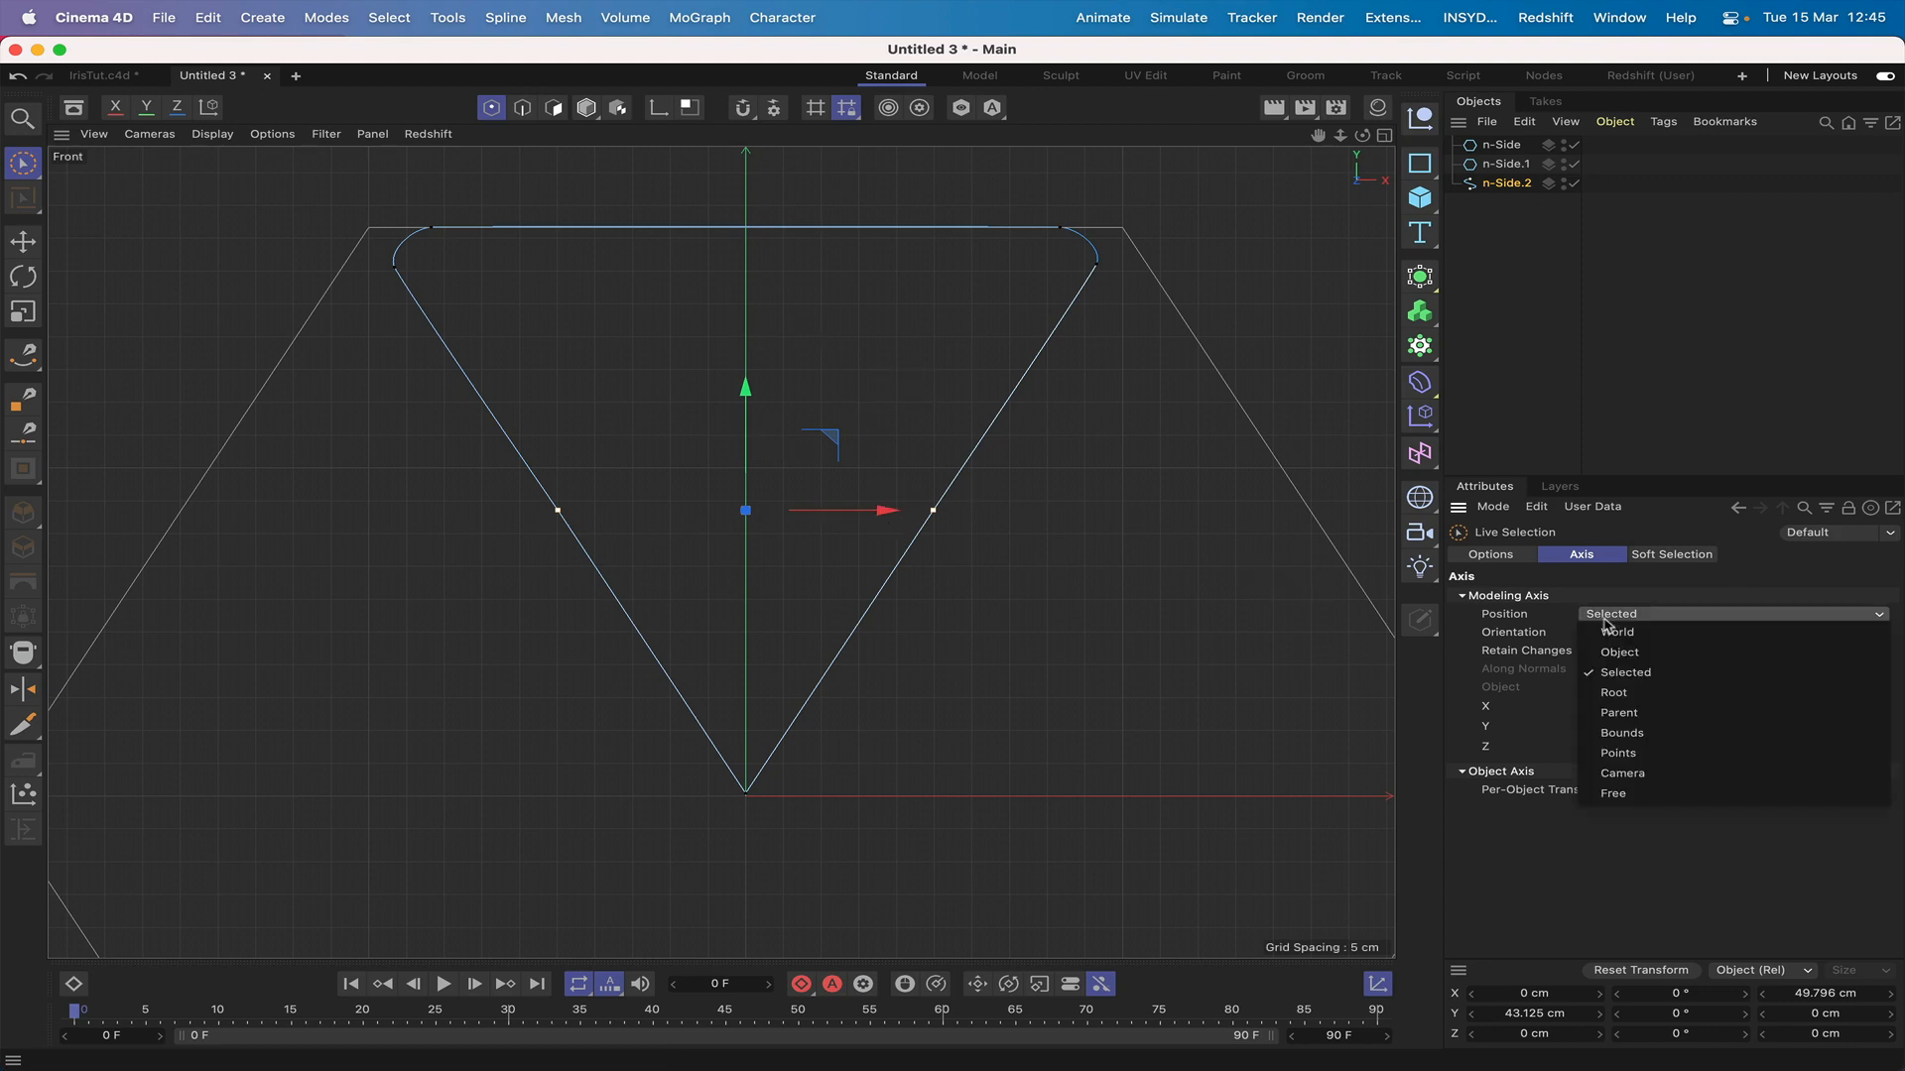
{"action": "left_click", "coordinate": [1620, 667]}
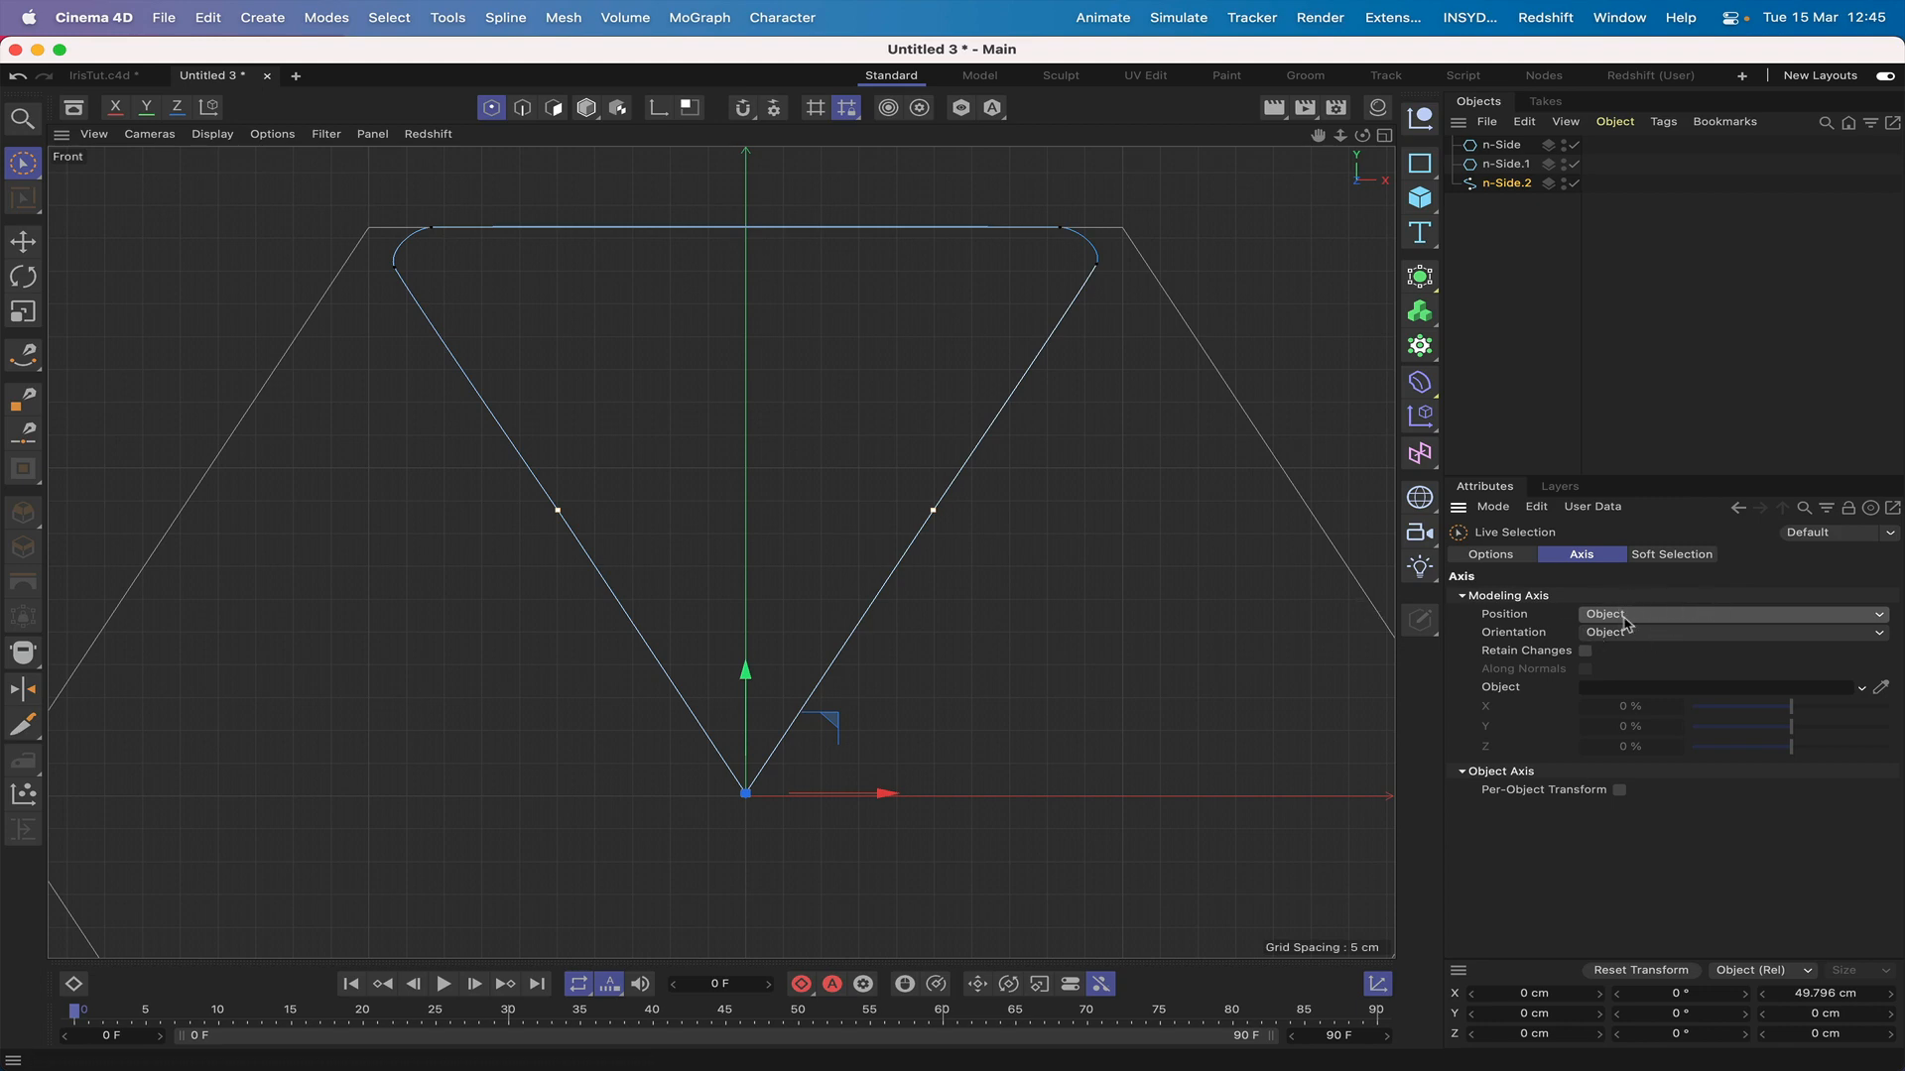
{"action": "left_click", "coordinate": [1612, 635]}
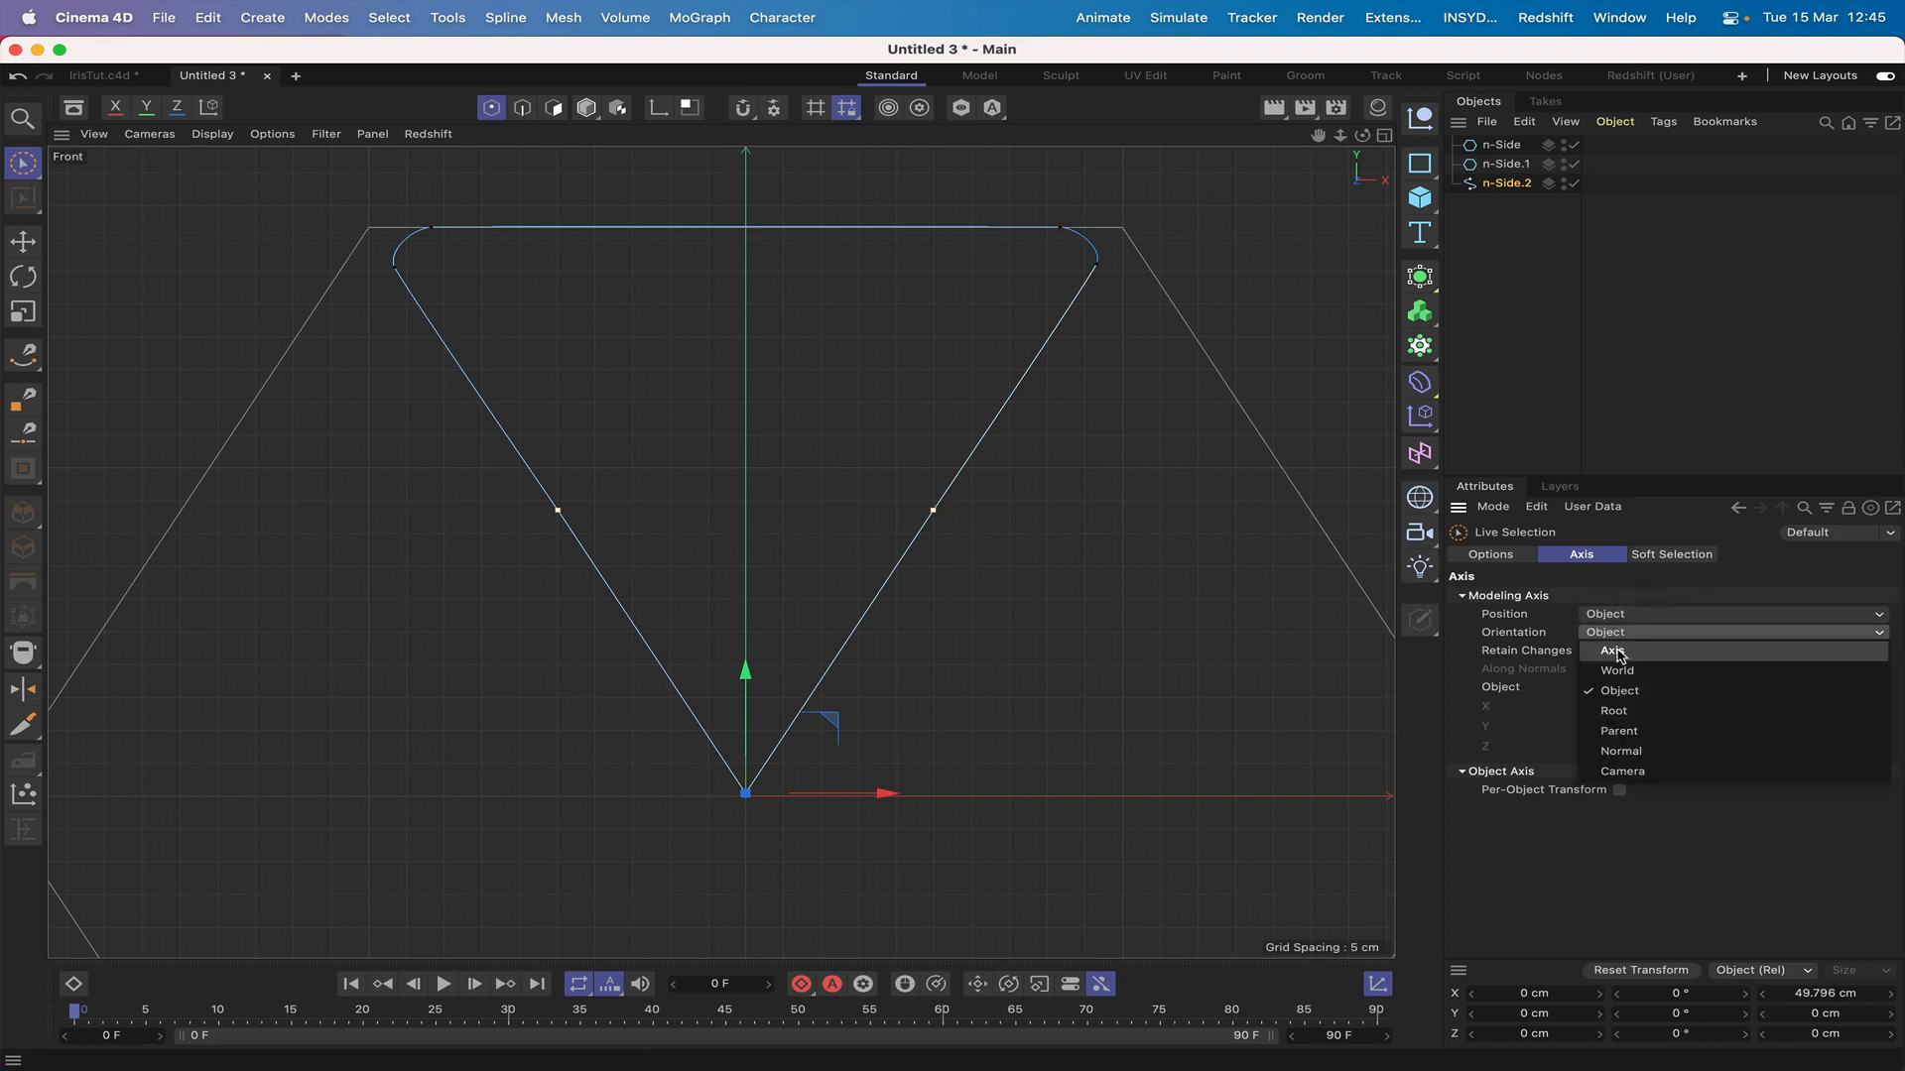
{"action": "left_click", "coordinate": [1639, 596]}
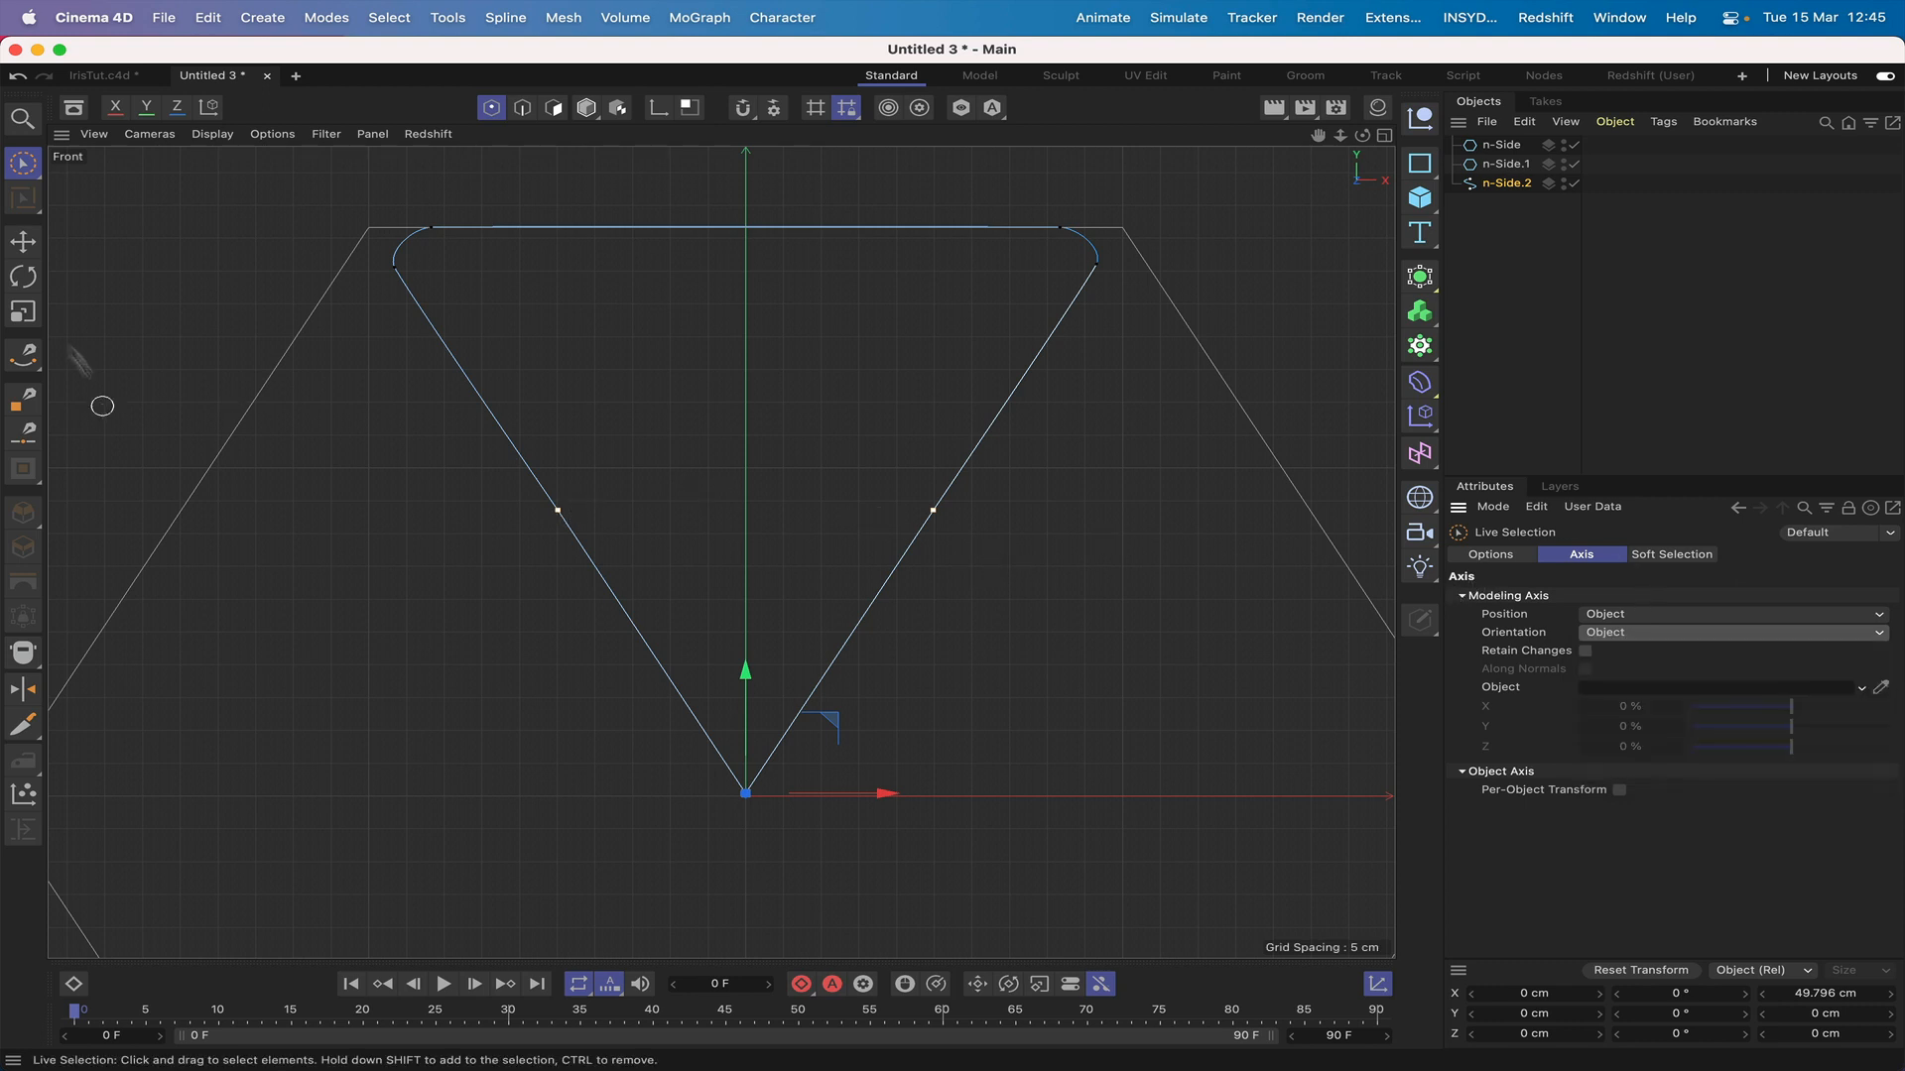
Step: Rotate the two edge midpoints slightly counterclockwise about the lower tip until they differ by about 4.3 cm in Y, then deselect them
{"action": "left_click", "coordinate": [23, 277]}
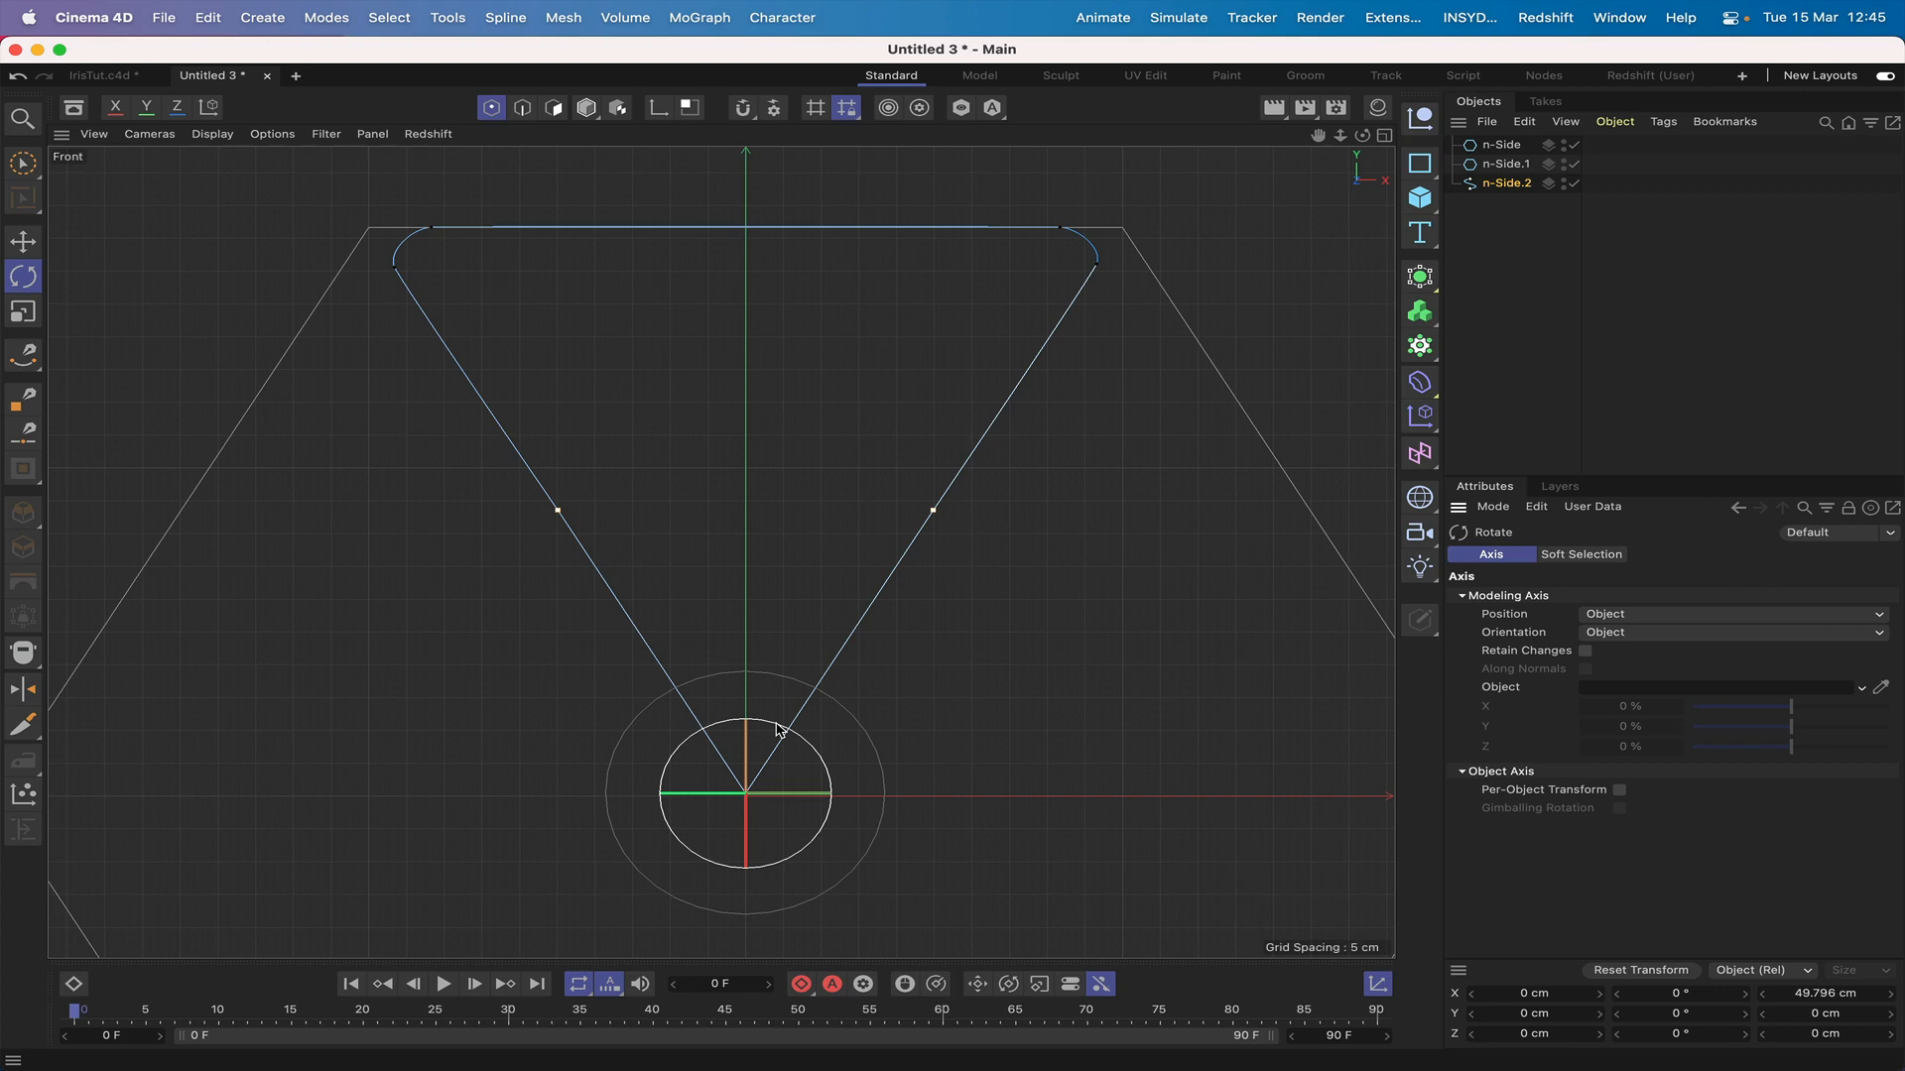
{"action": "left_click_drag", "start_coordinate": [780, 731], "coordinate": [772, 729]}
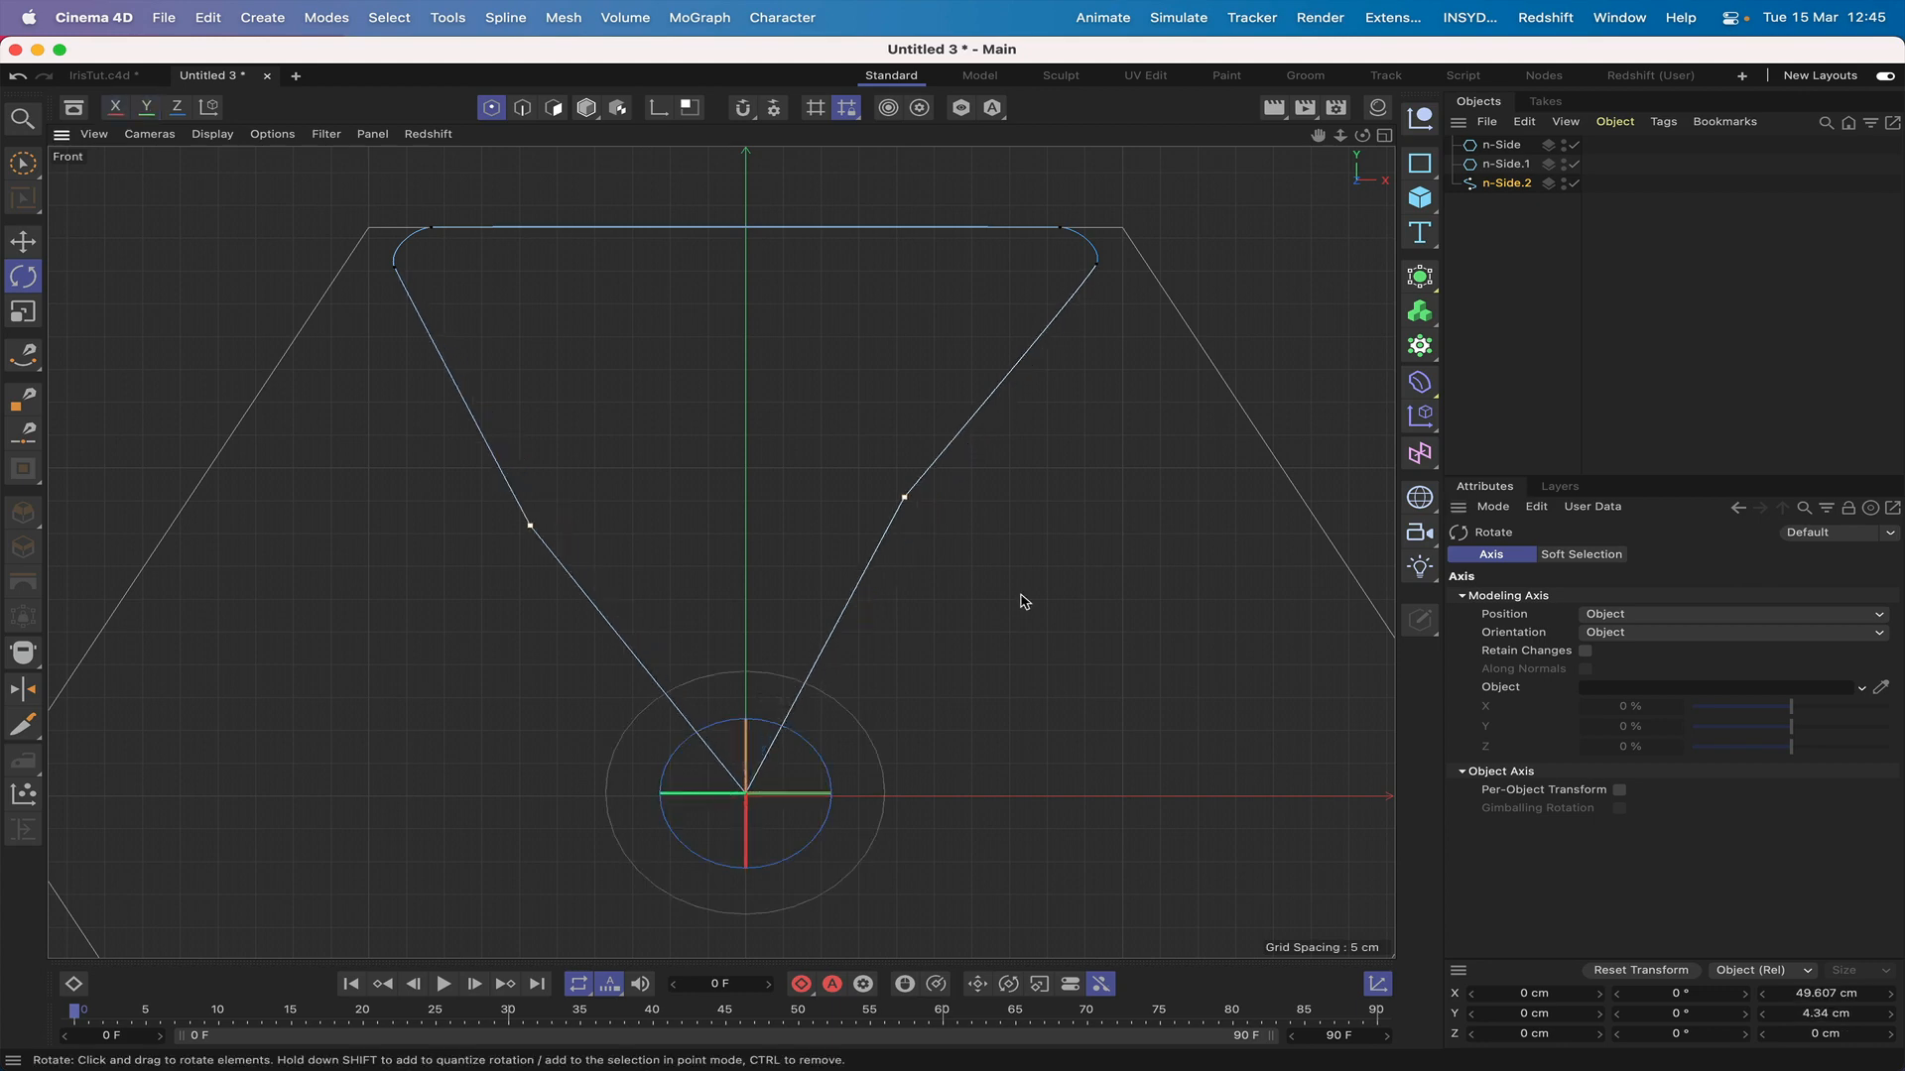
{"action": "left_click", "coordinate": [1024, 601]}
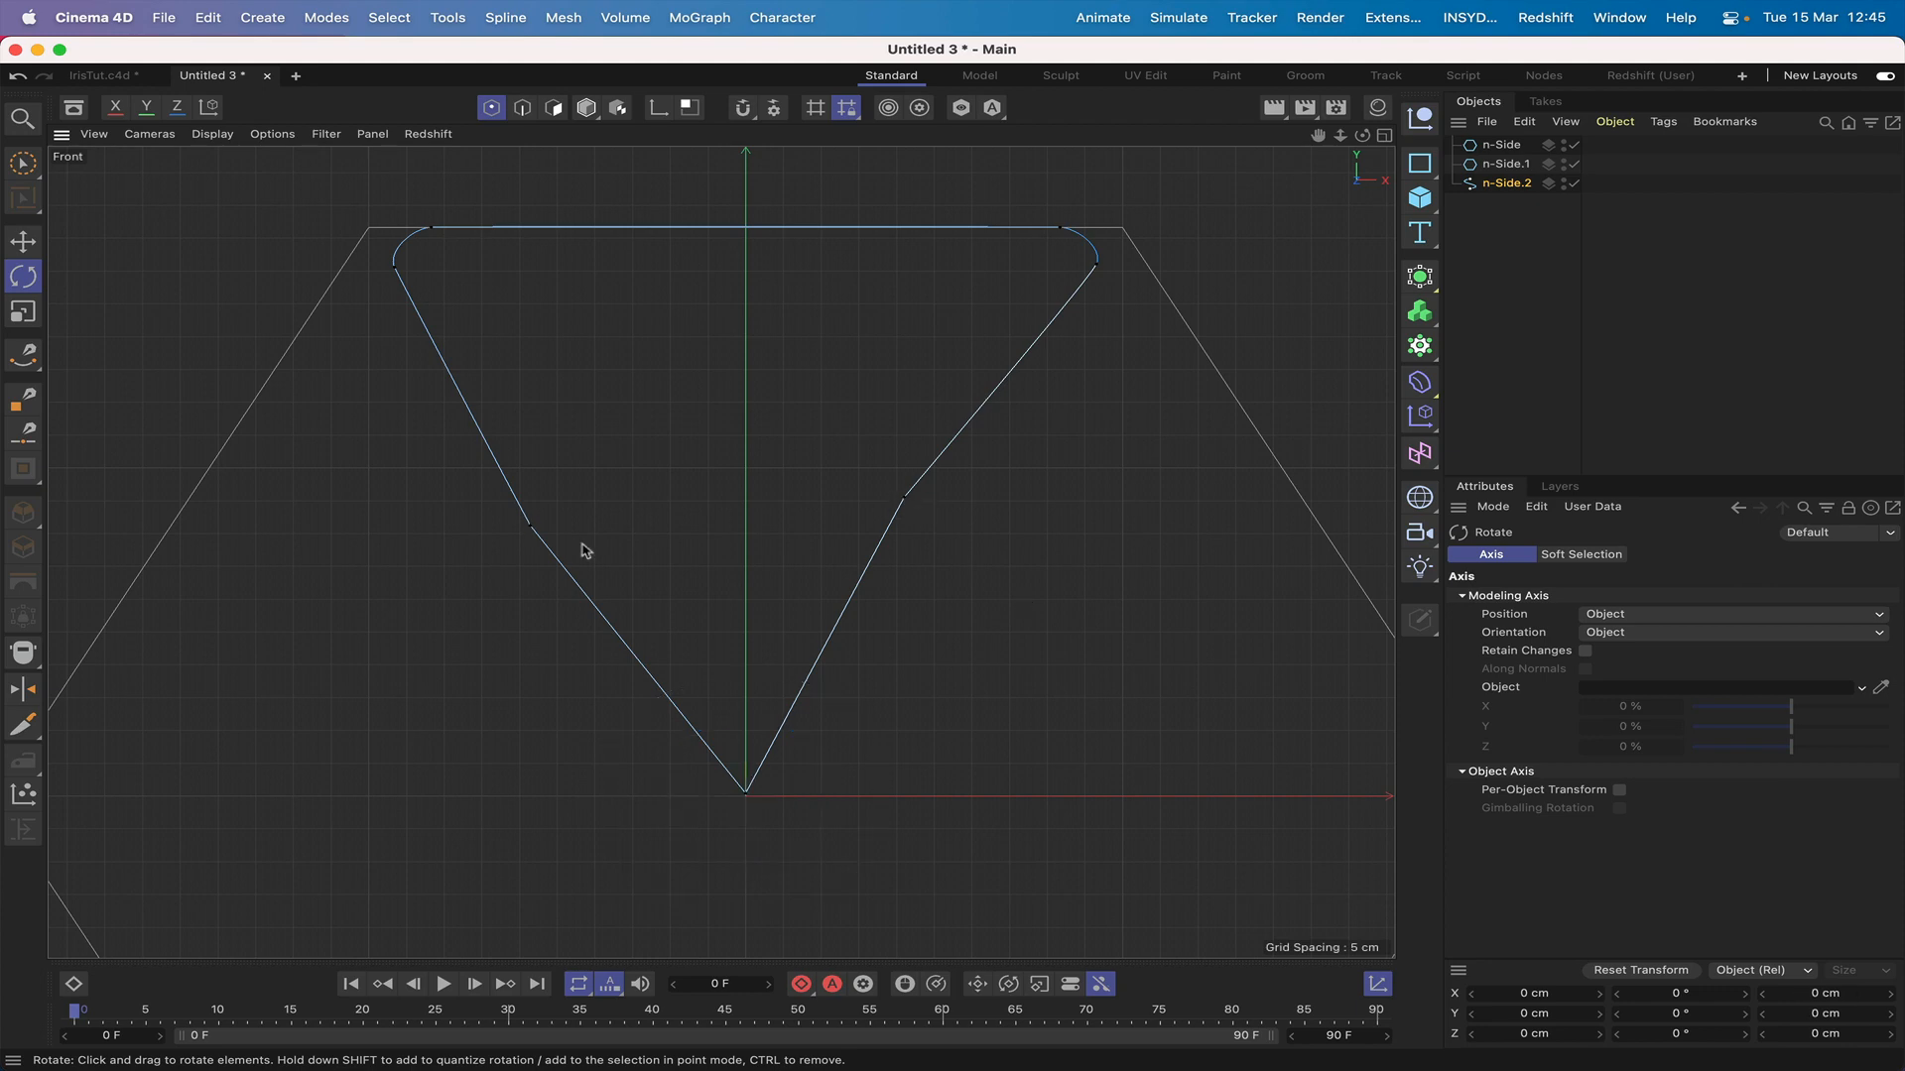
Step: Reselect the rotated left and right edge midpoints and apply Soft Interpolation to their tangents
{"action": "left_click", "coordinate": [527, 527]}
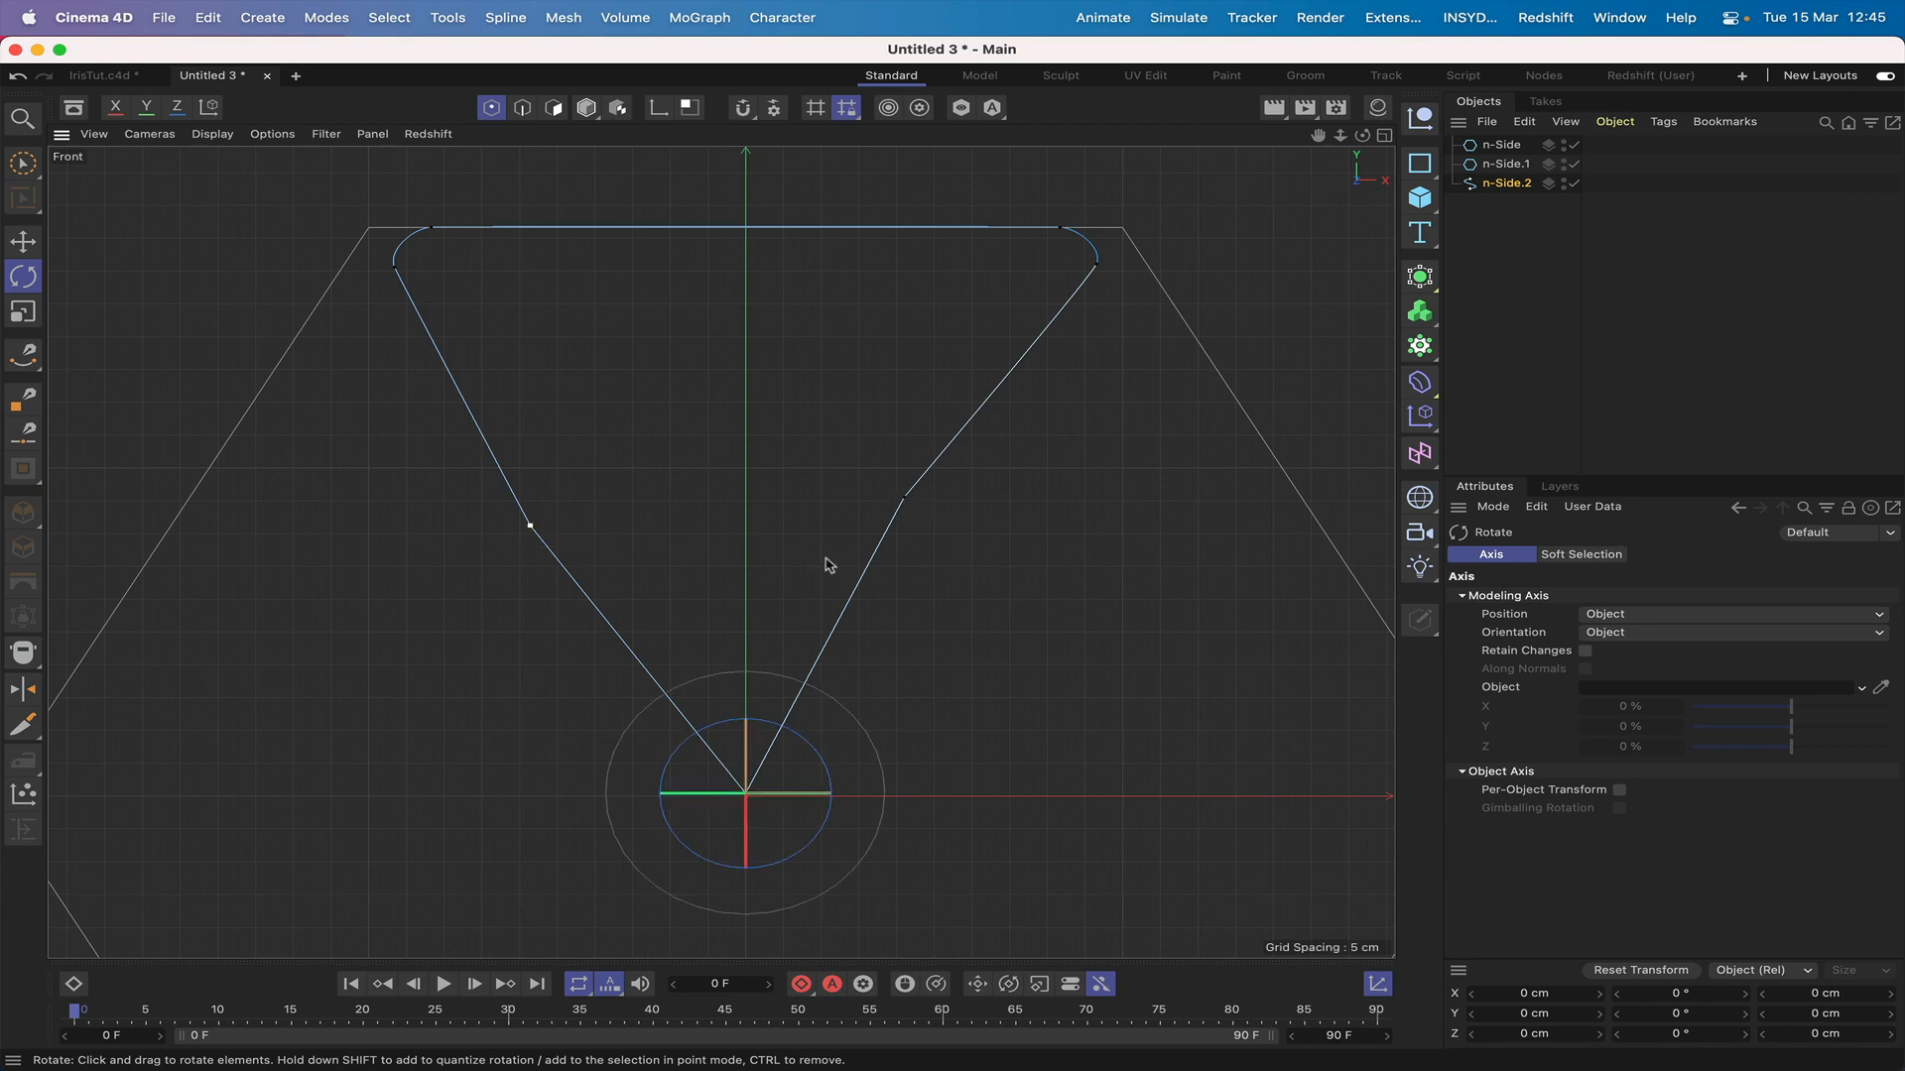
{"action": "left_click", "coordinate": [907, 505], "text": "shift"}
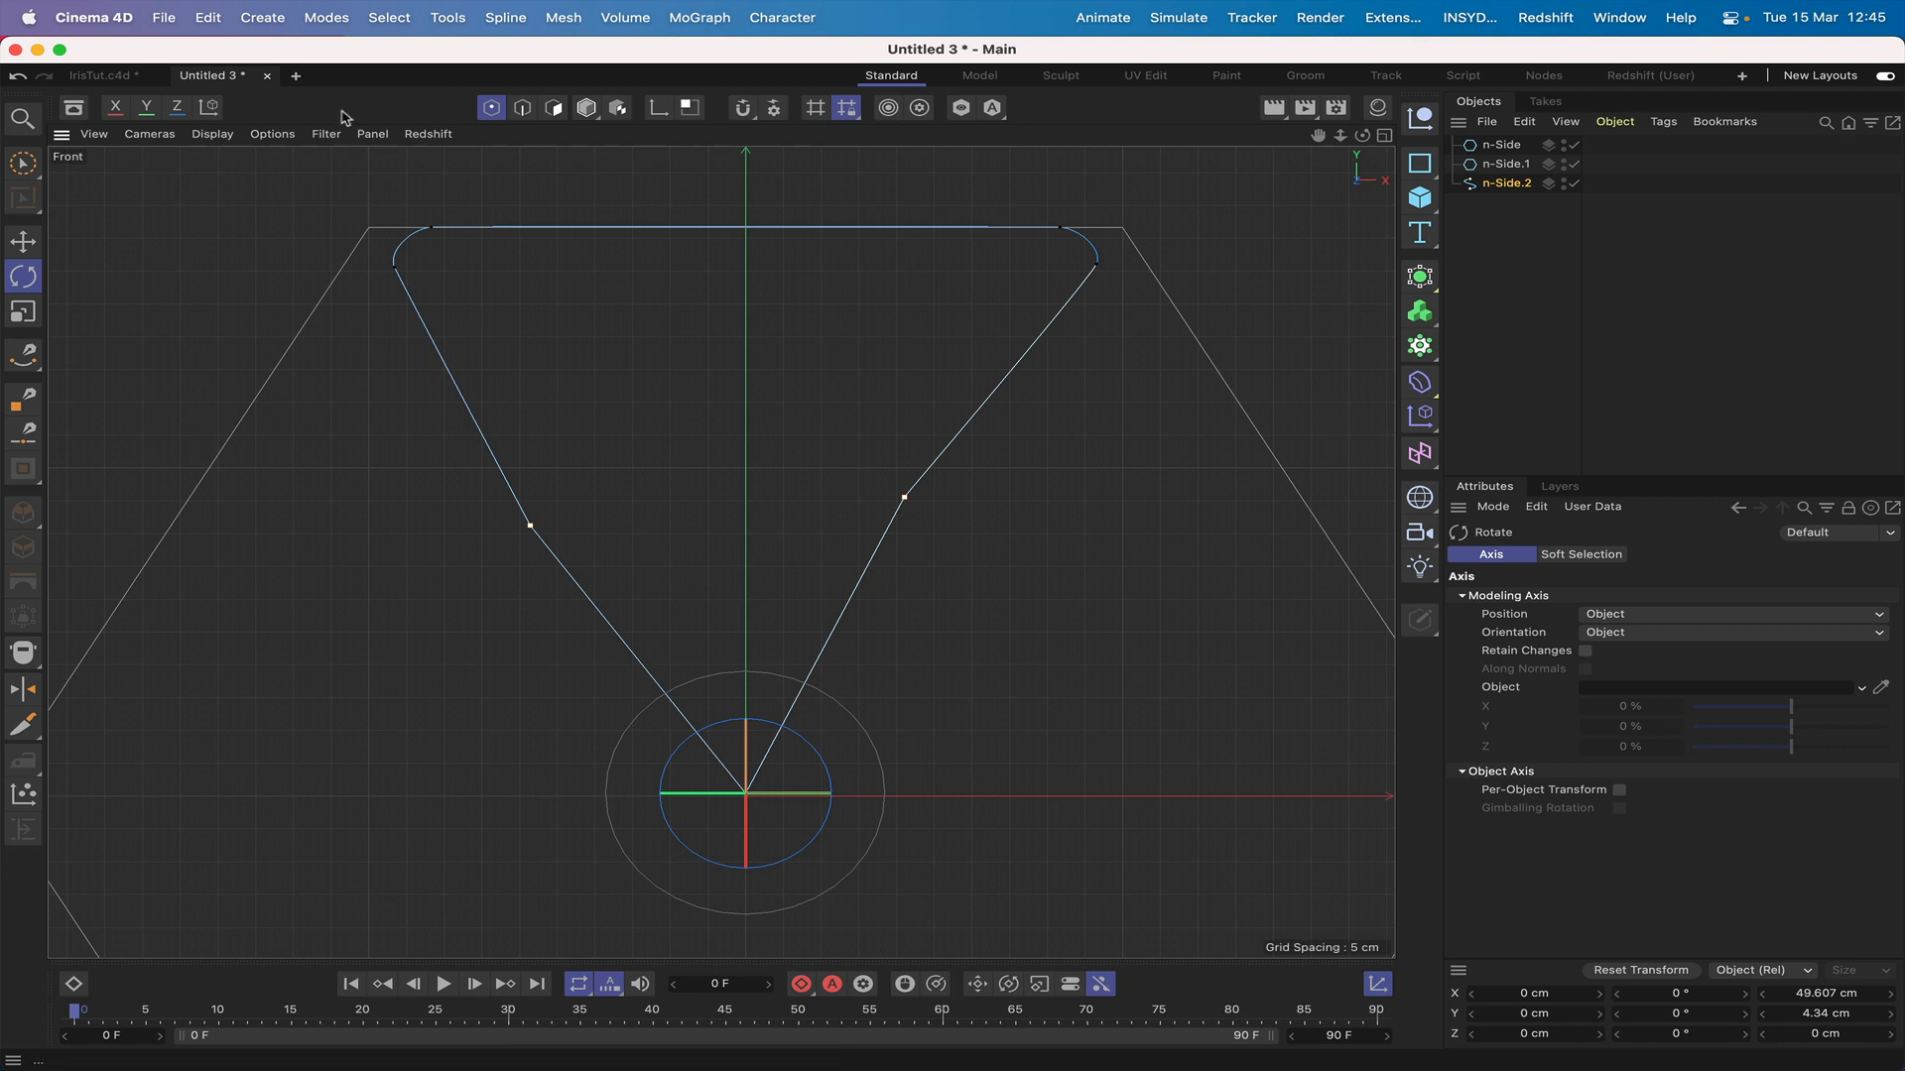
{"action": "left_click", "coordinate": [499, 17]}
{"action": "mouse_move", "coordinate": [535, 315]}
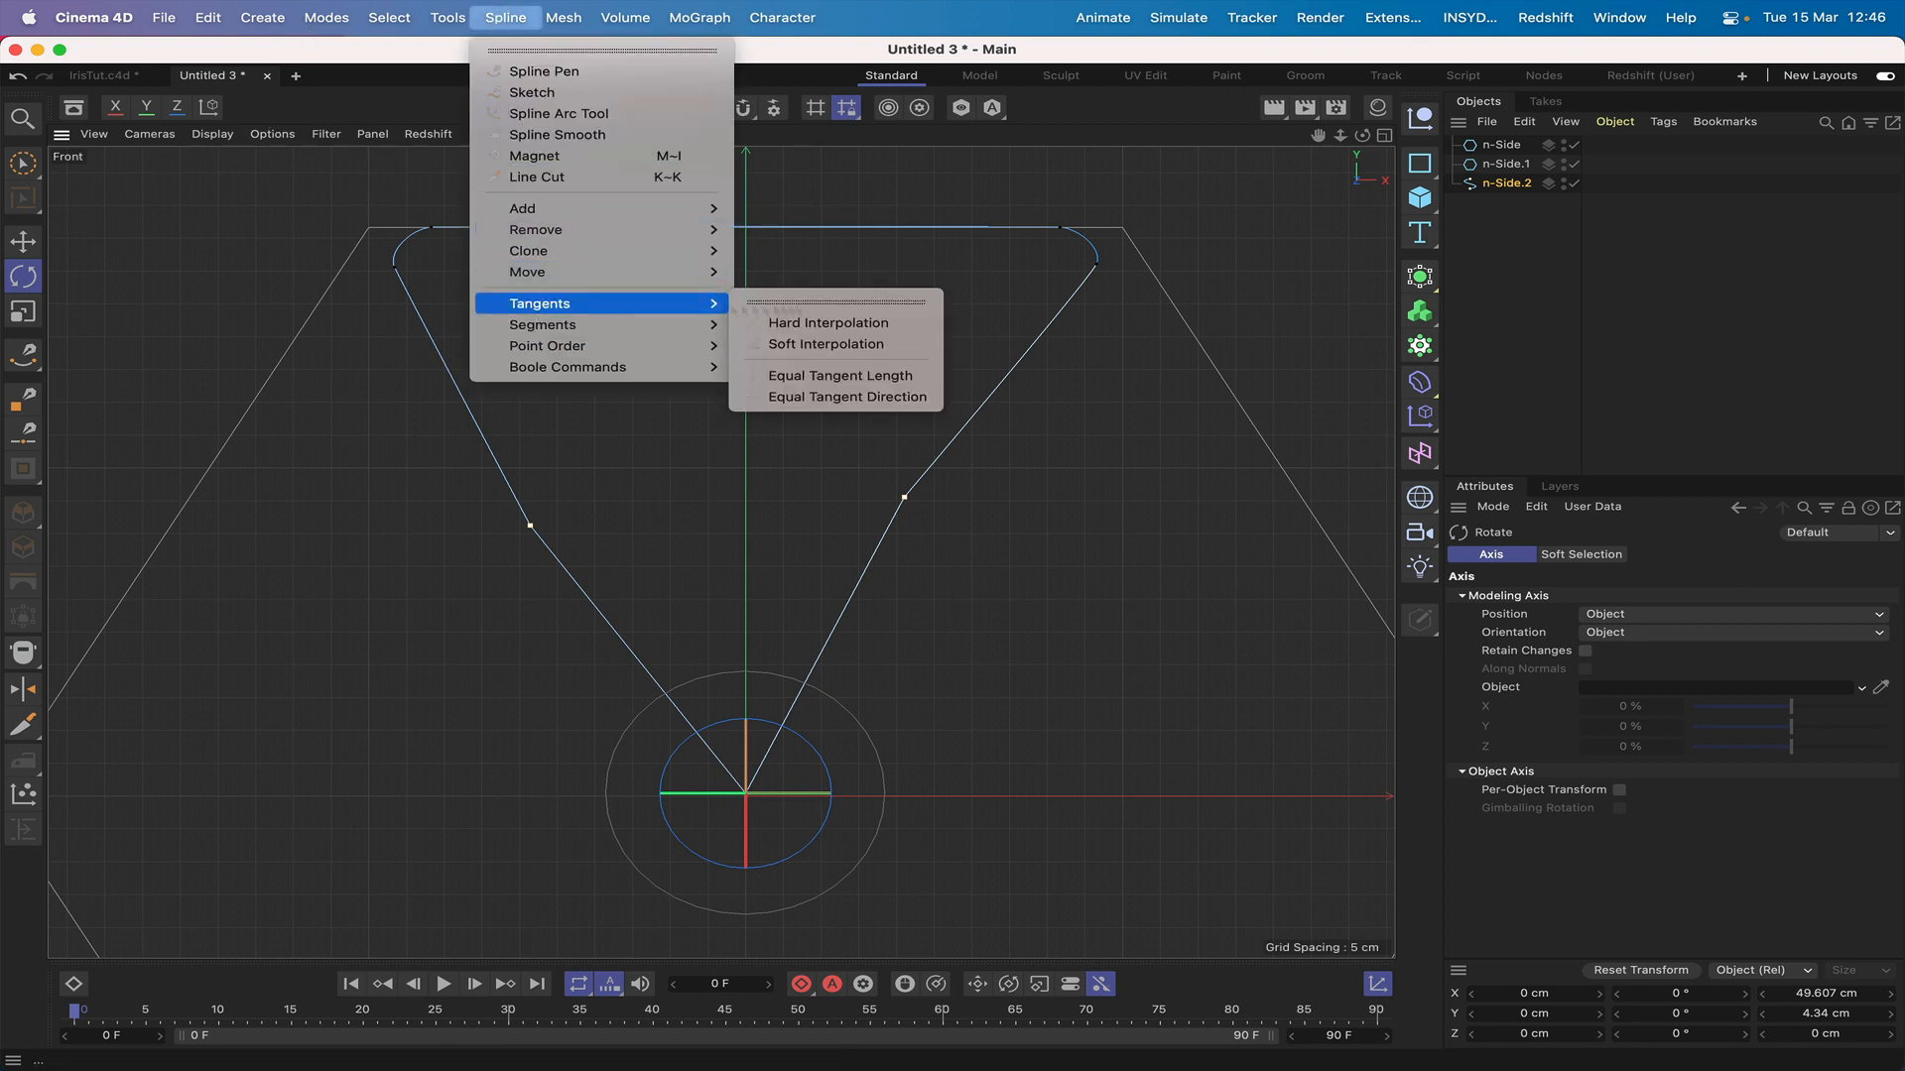
{"action": "left_click", "coordinate": [861, 346]}
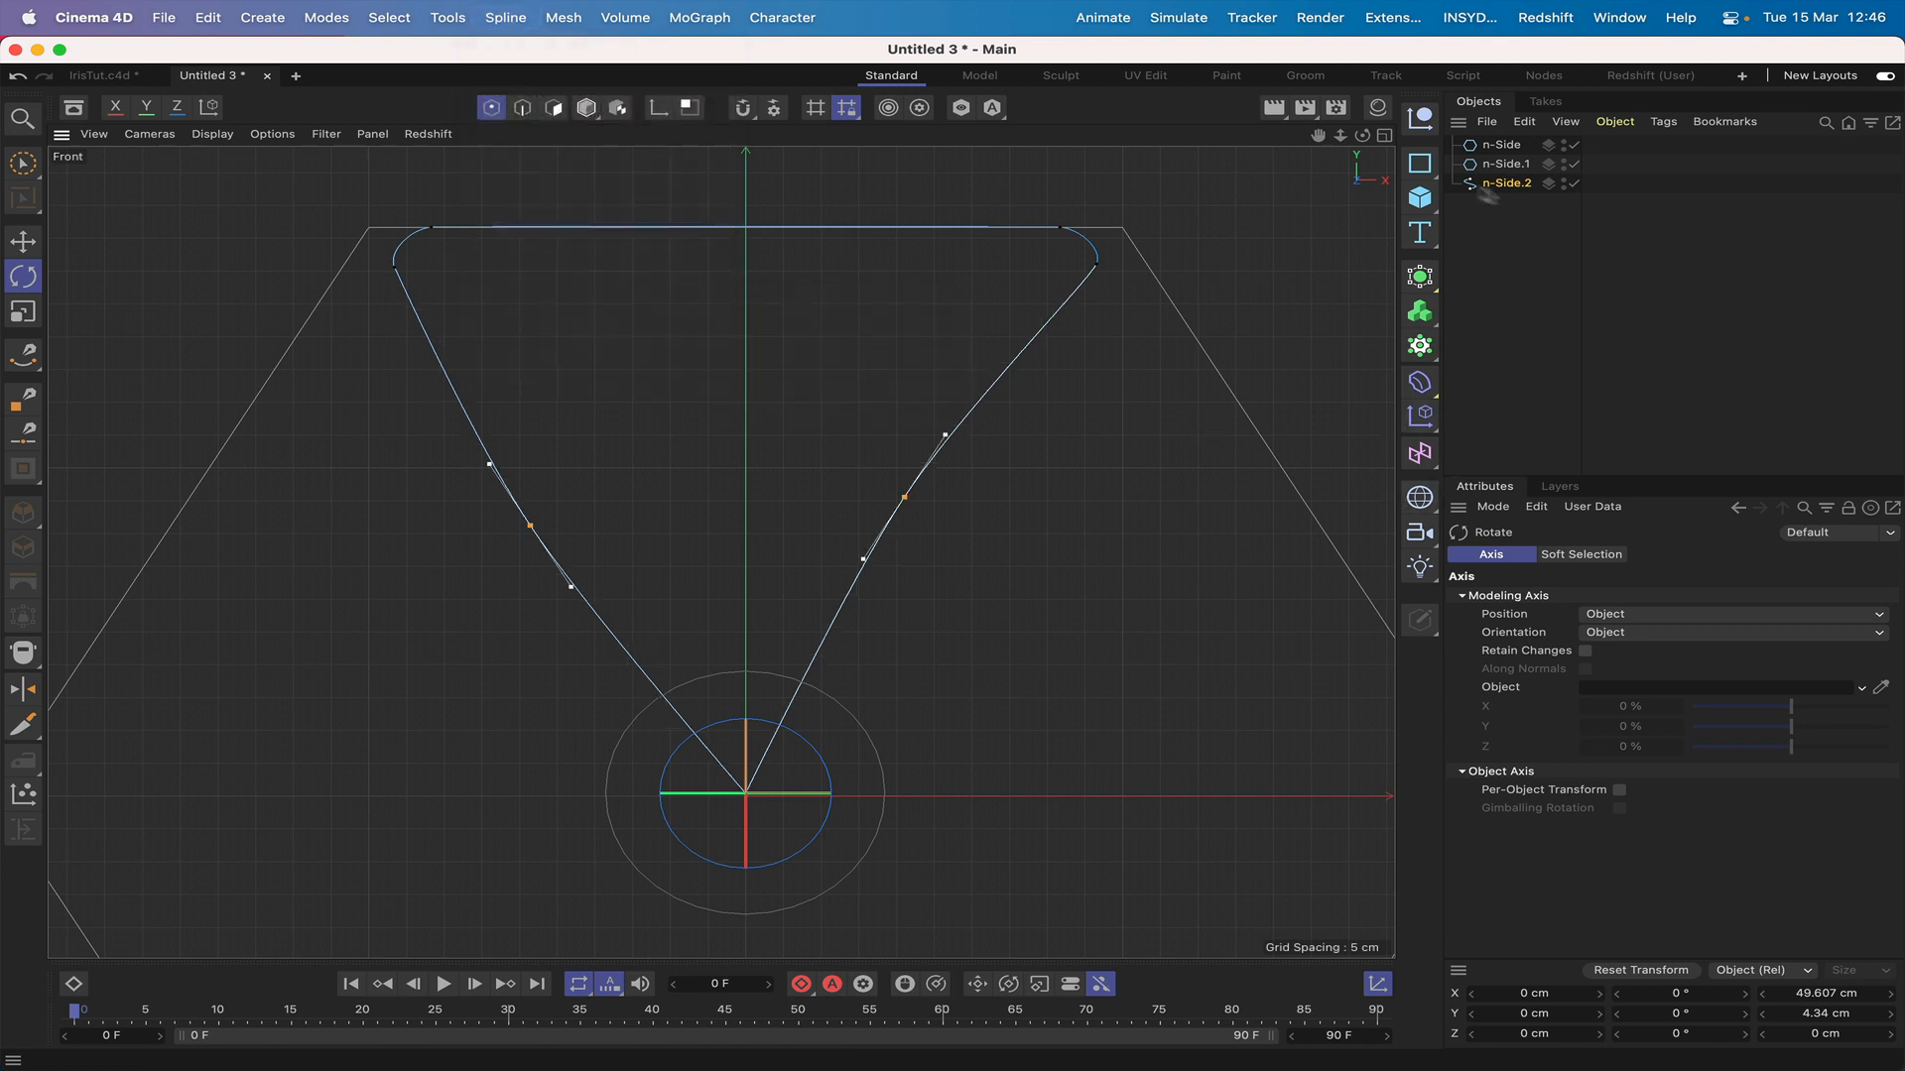
Step: Set the intermediate points of the n-Side.2 spline to Uniform
{"action": "left_click", "coordinate": [1493, 186]}
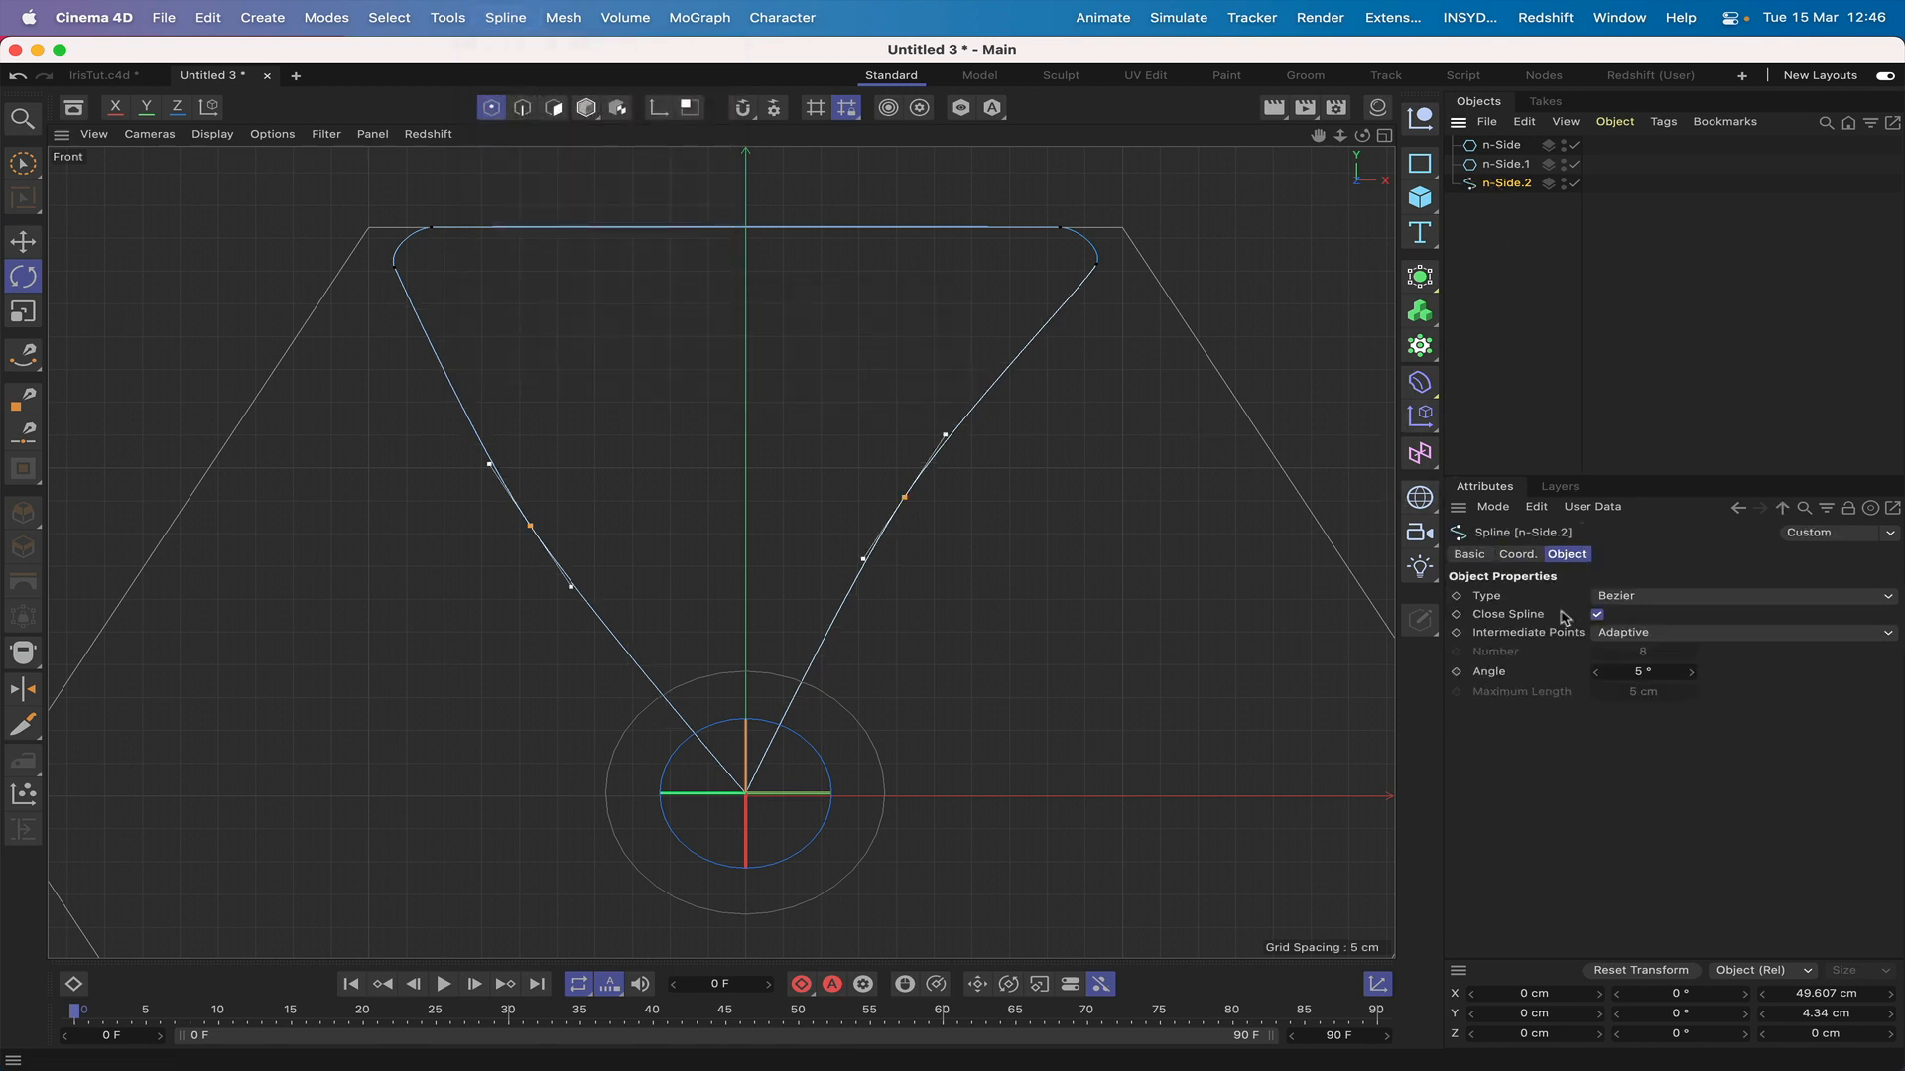
{"action": "left_click", "coordinate": [1645, 634]}
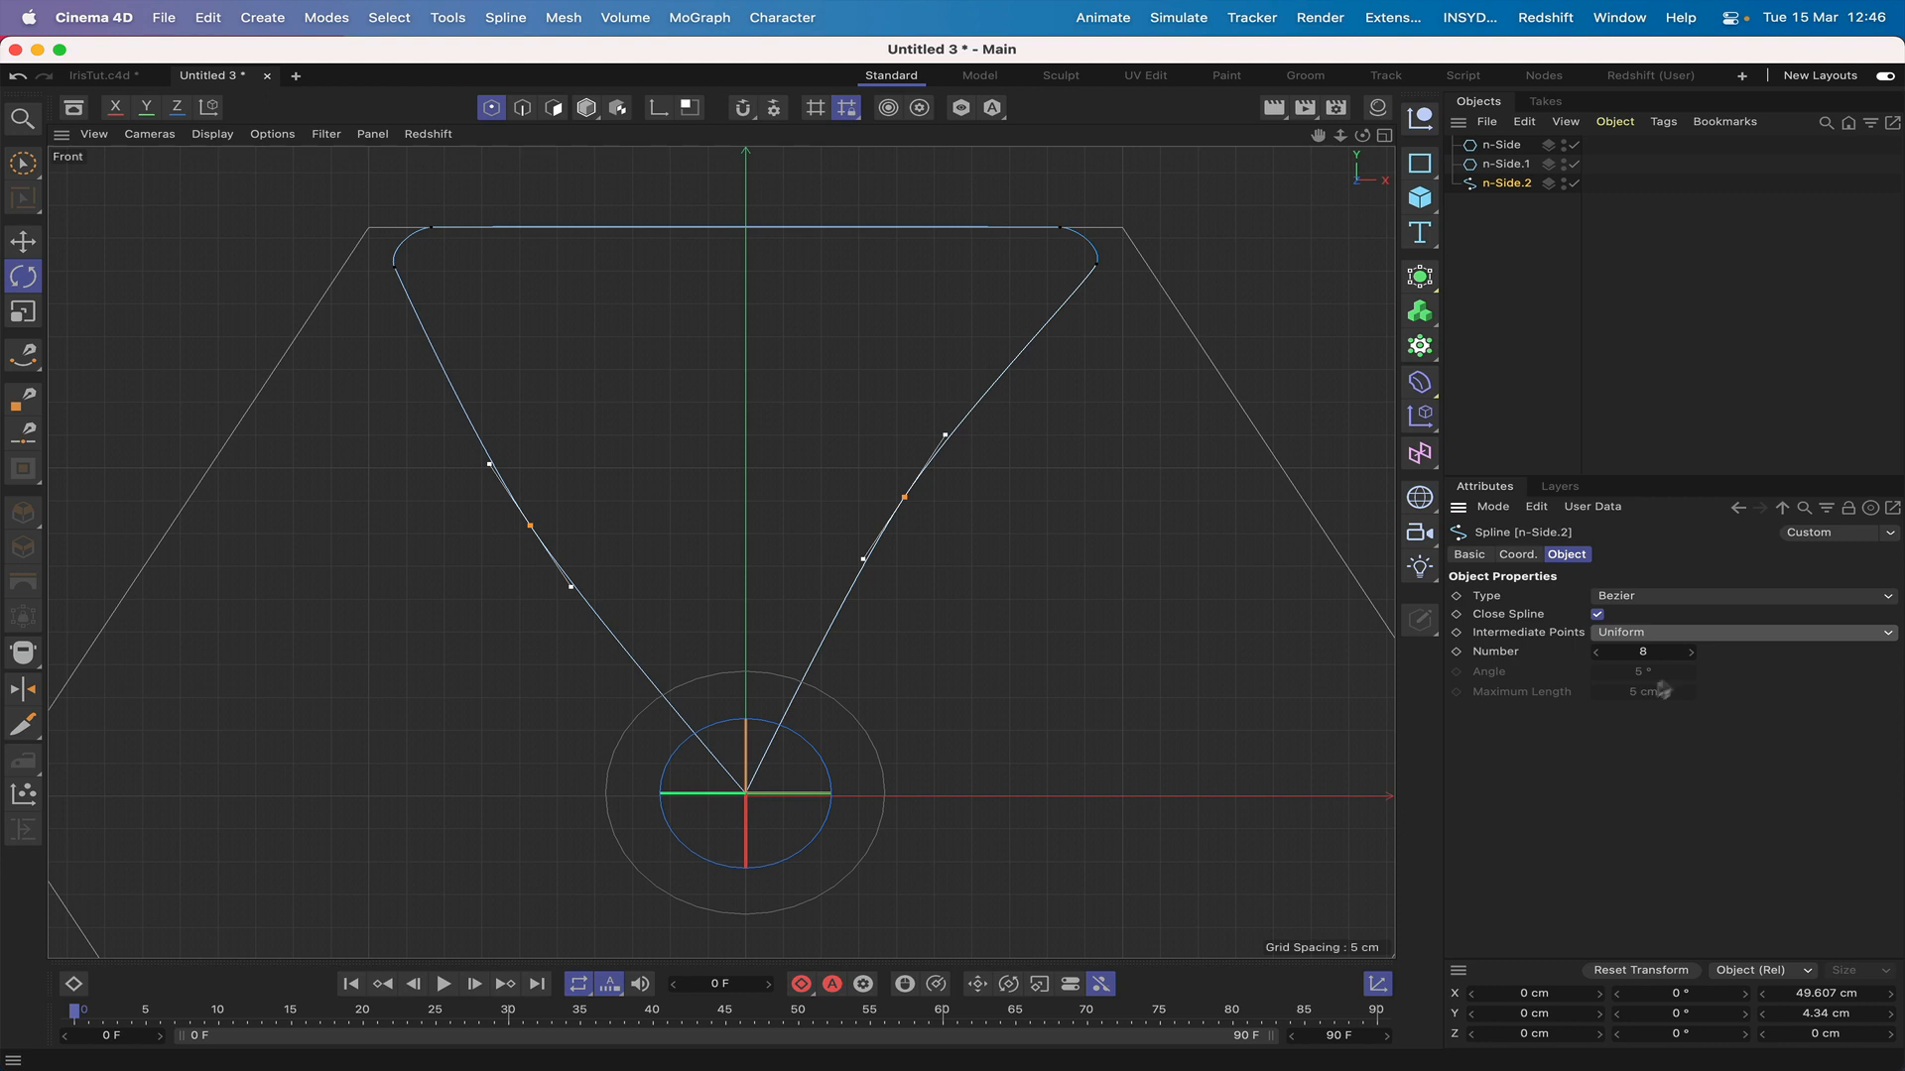
Step: Set the number of intermediate points of the n-Side.2 spline to 200
{"action": "left_click", "coordinate": [1651, 652]}
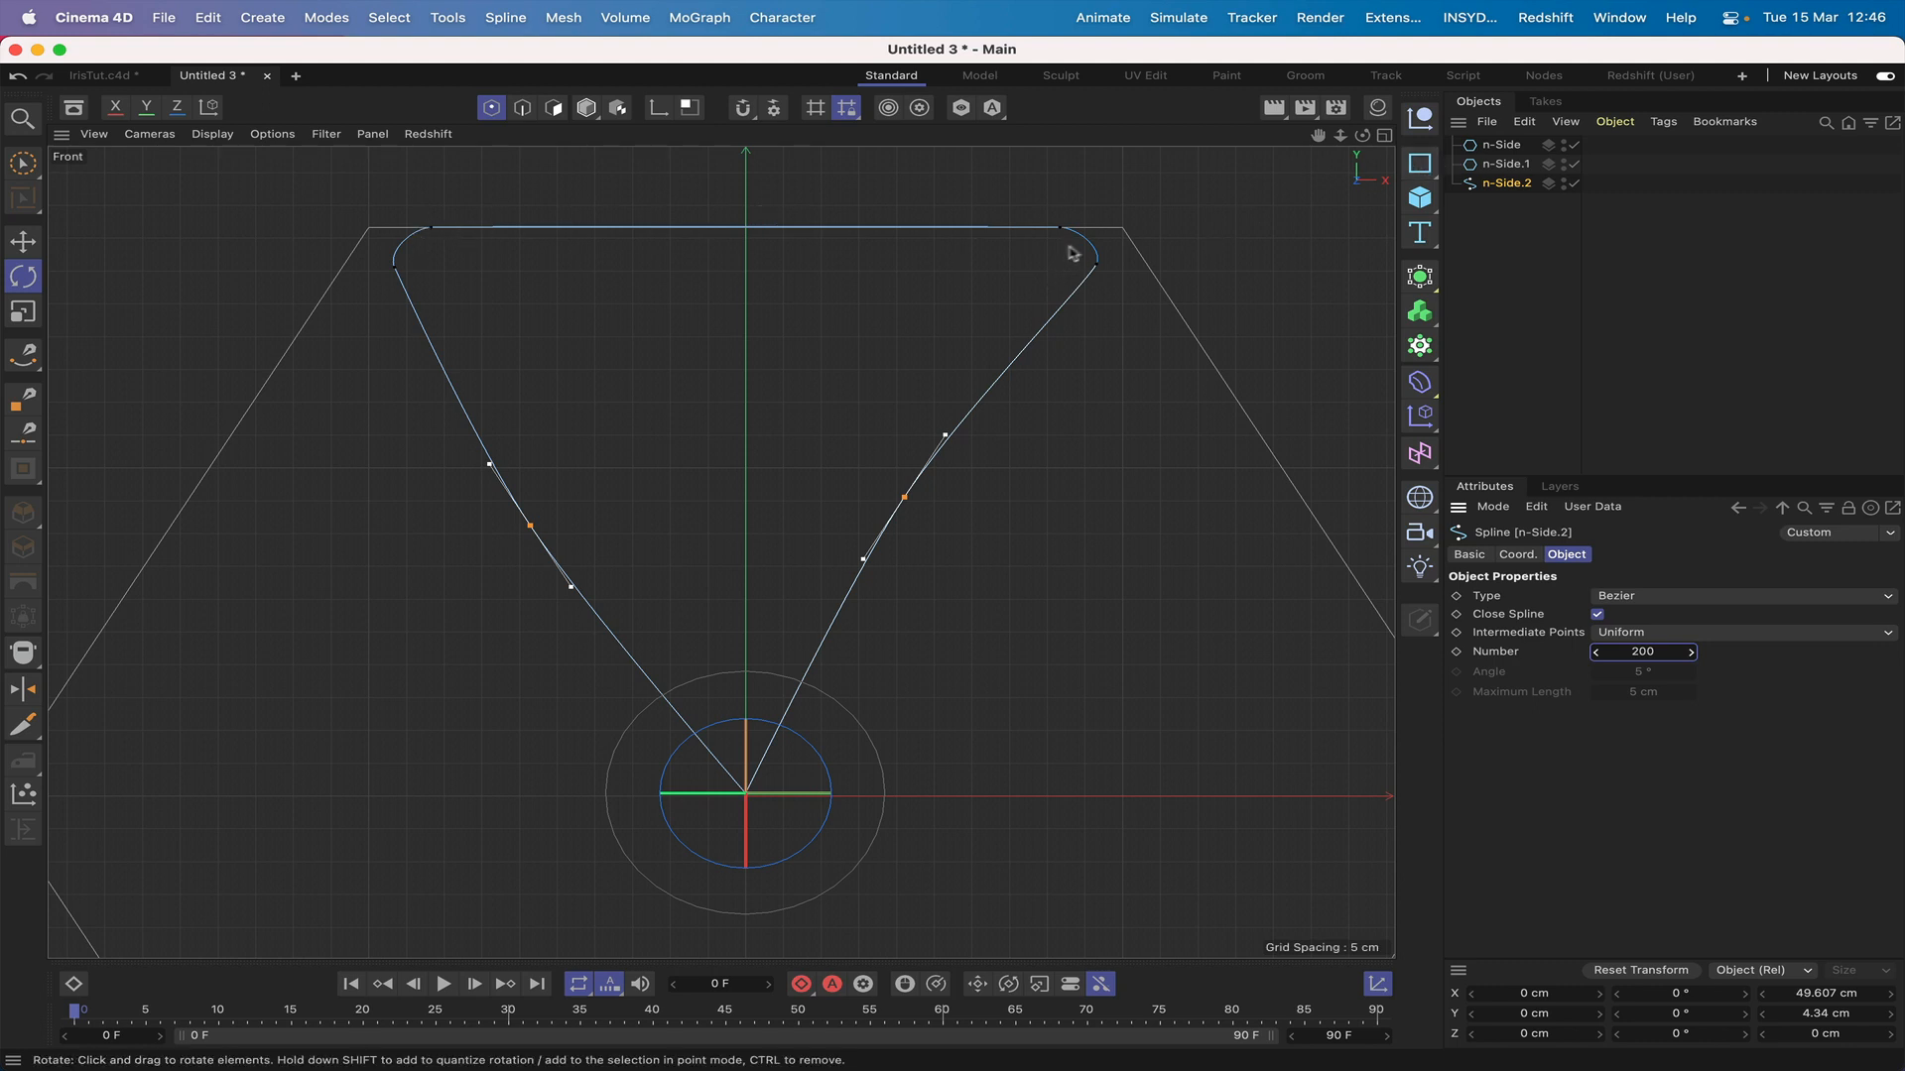
Step: Add a circle spline with a radius of 2 cm
{"action": "left_click", "coordinate": [1420, 164]}
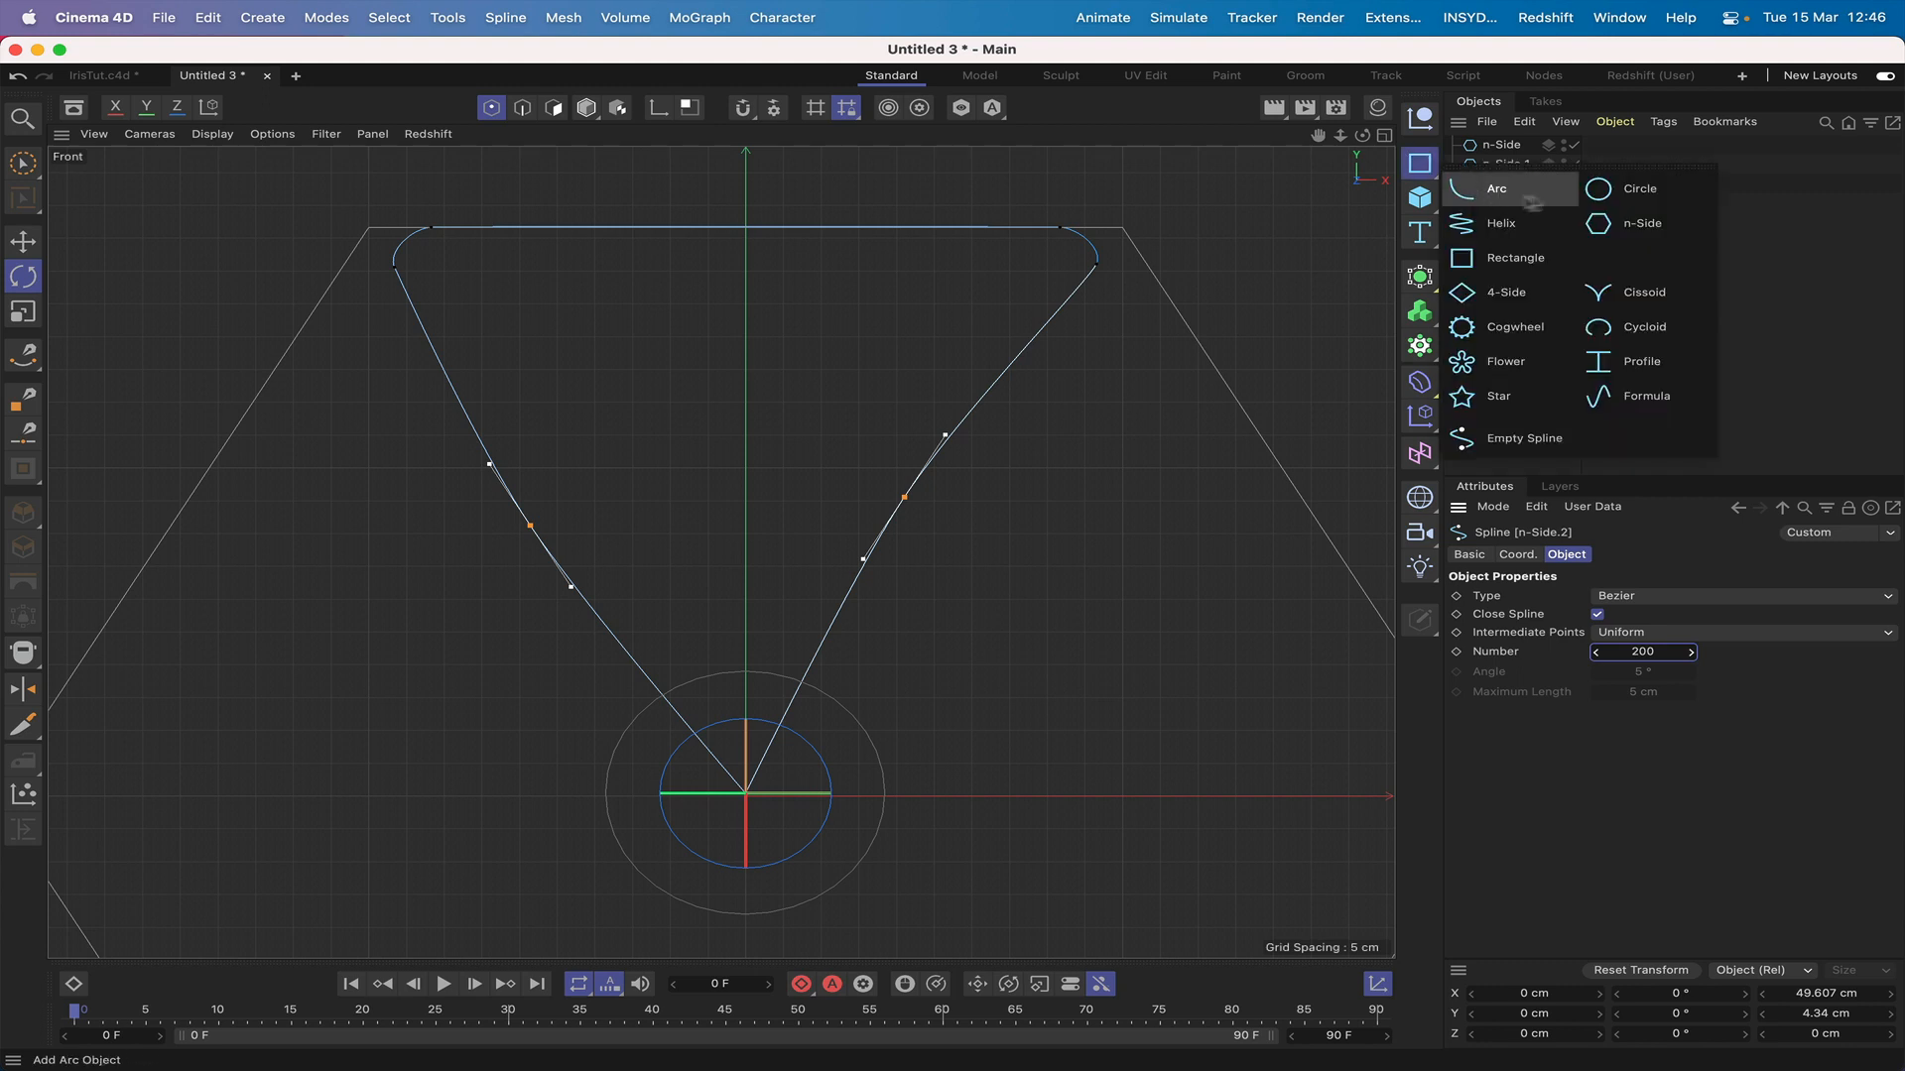
{"action": "left_click", "coordinate": [1602, 191]}
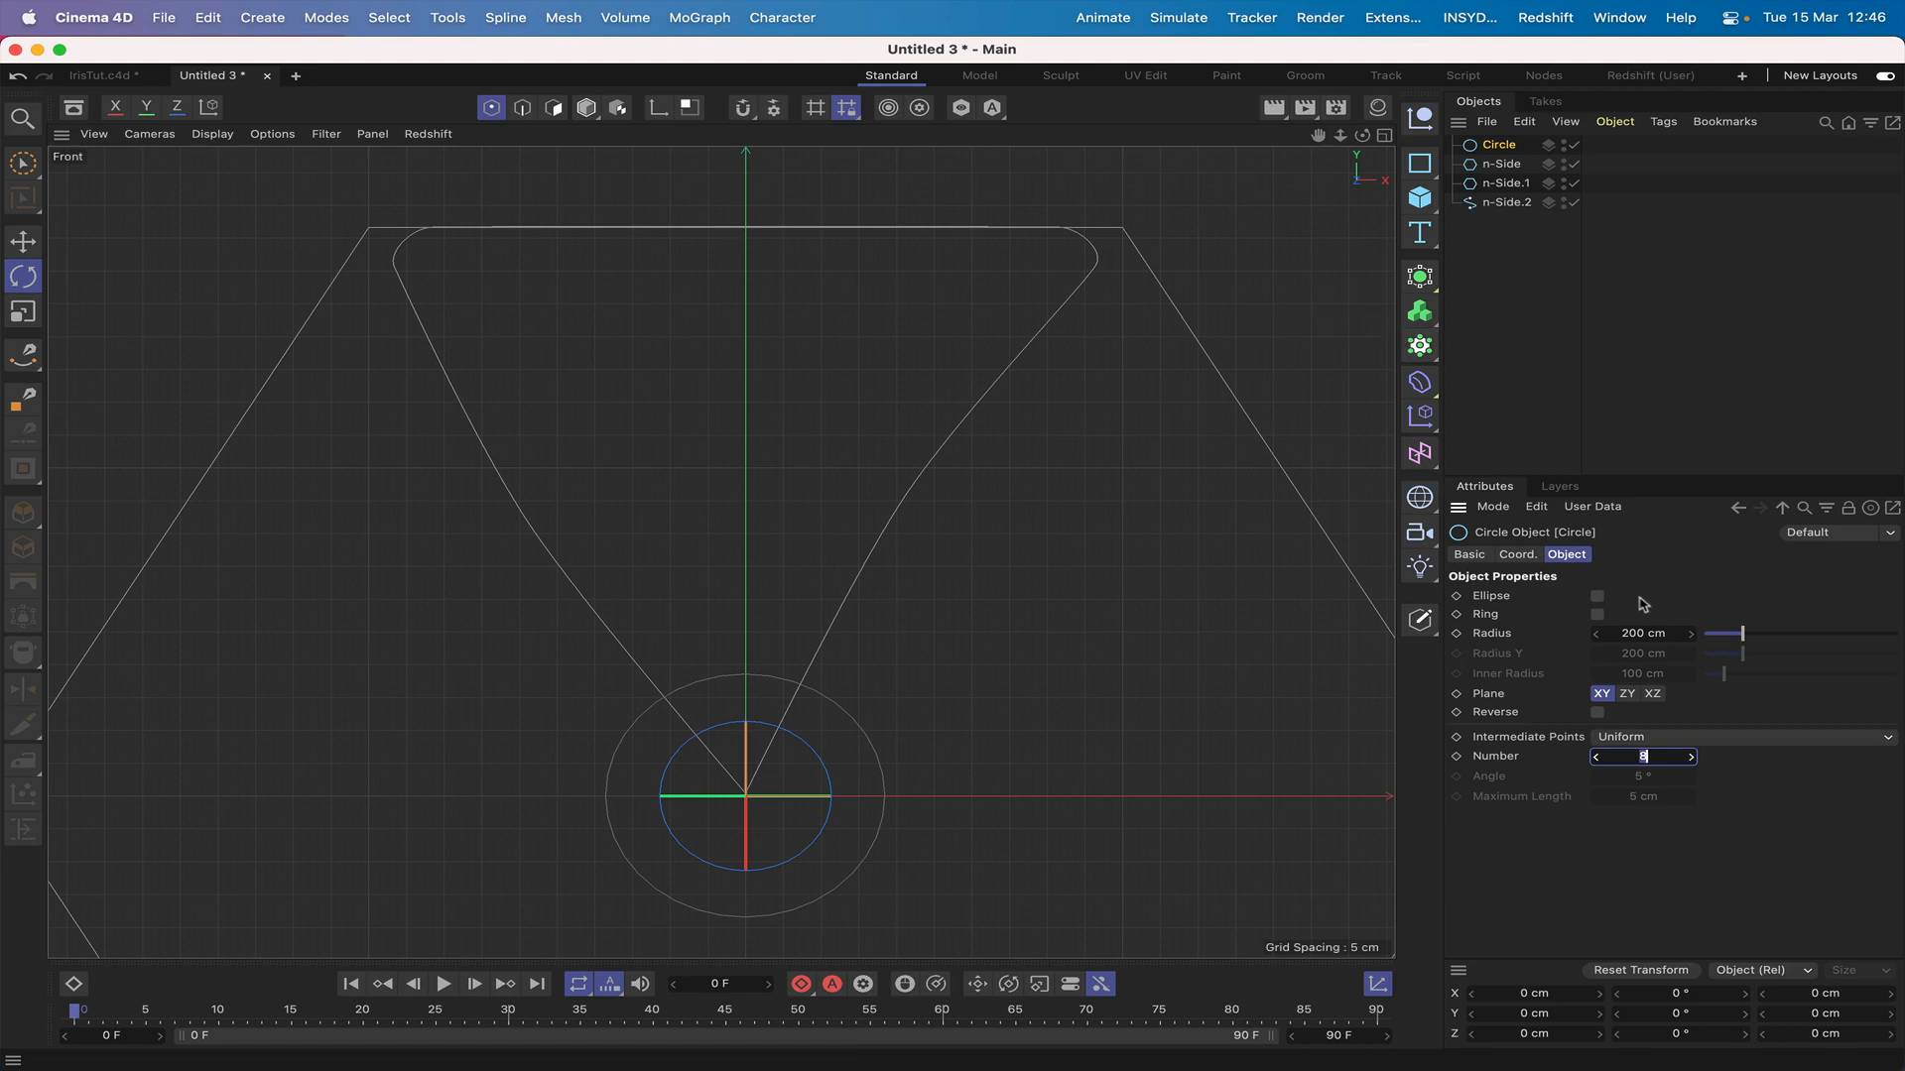
{"action": "left_click", "coordinate": [1631, 631]}
{"action": "type", "text": "2"}
{"action": "key", "text": "Return"}
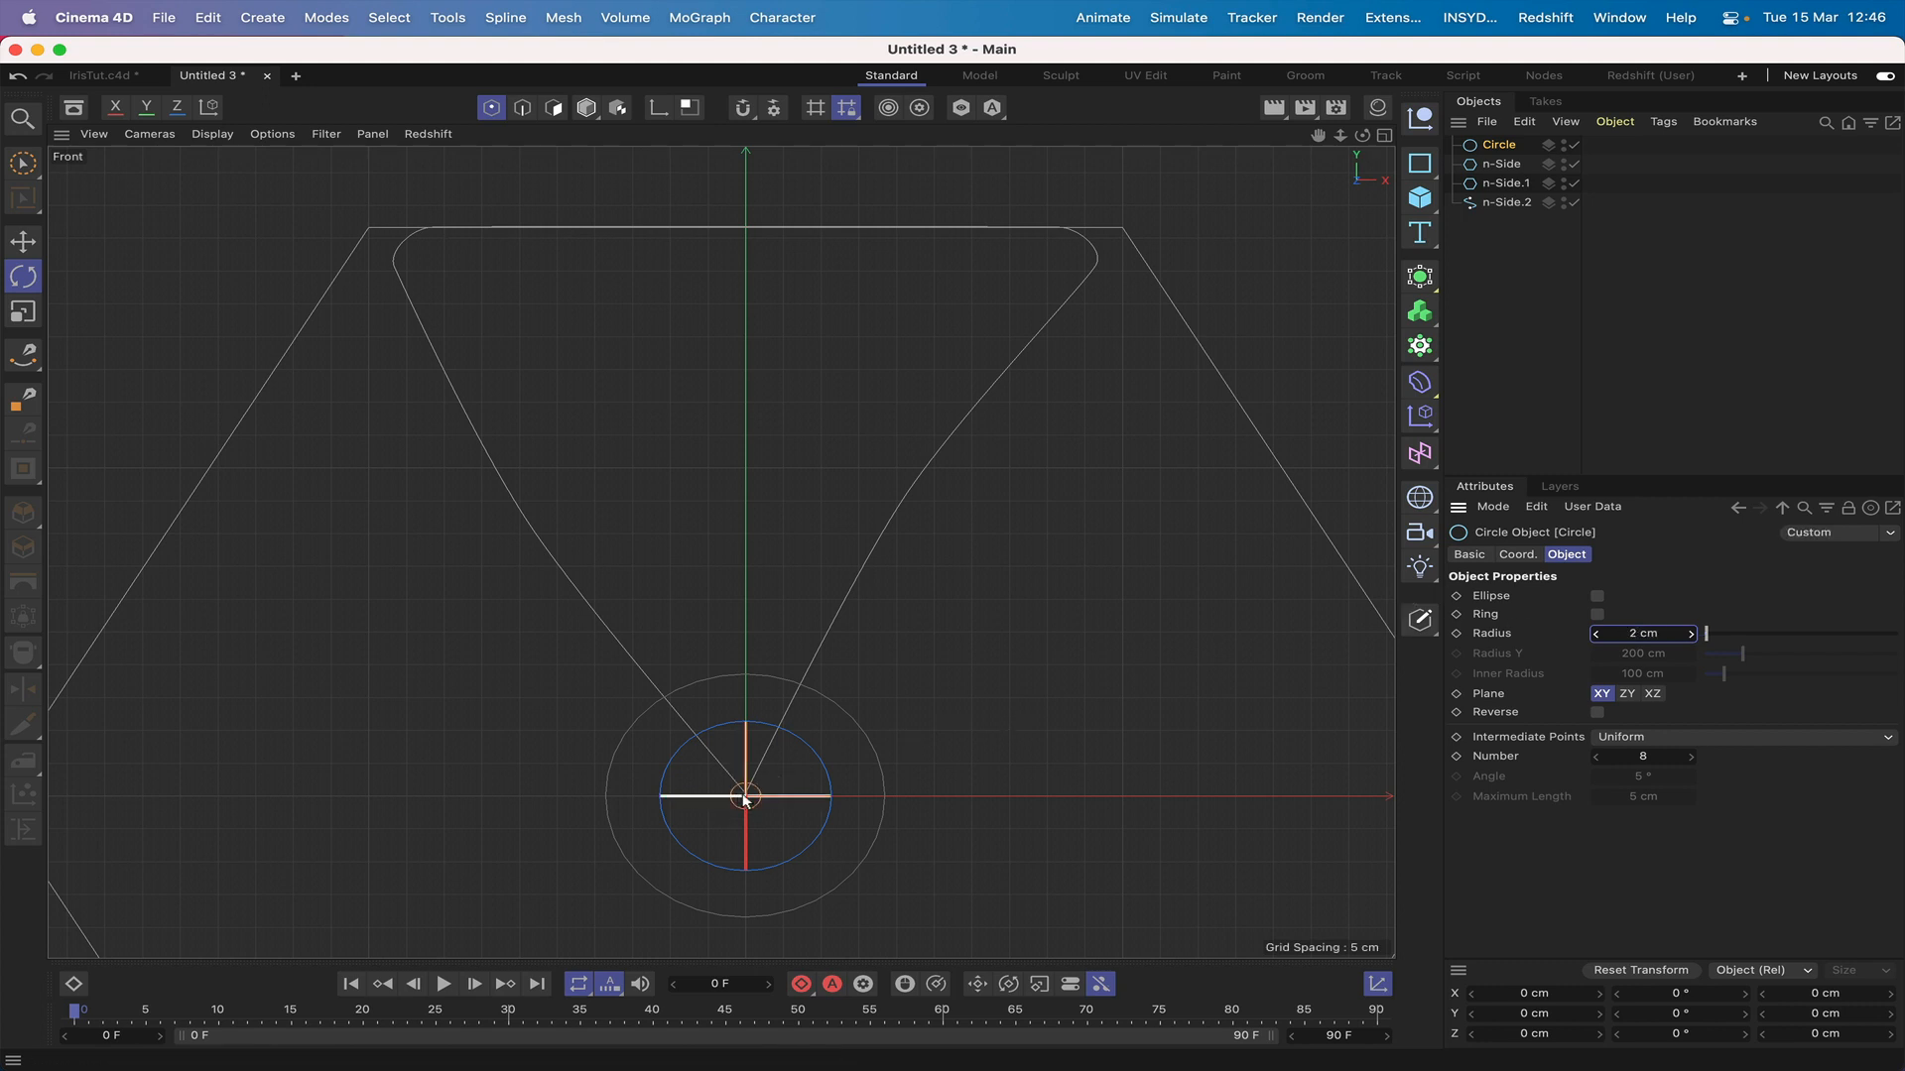
Step: Move the circle inside the triangle's upper-right rounded corner and place a copy inside the upper-left corner
{"action": "left_click", "coordinate": [23, 242]}
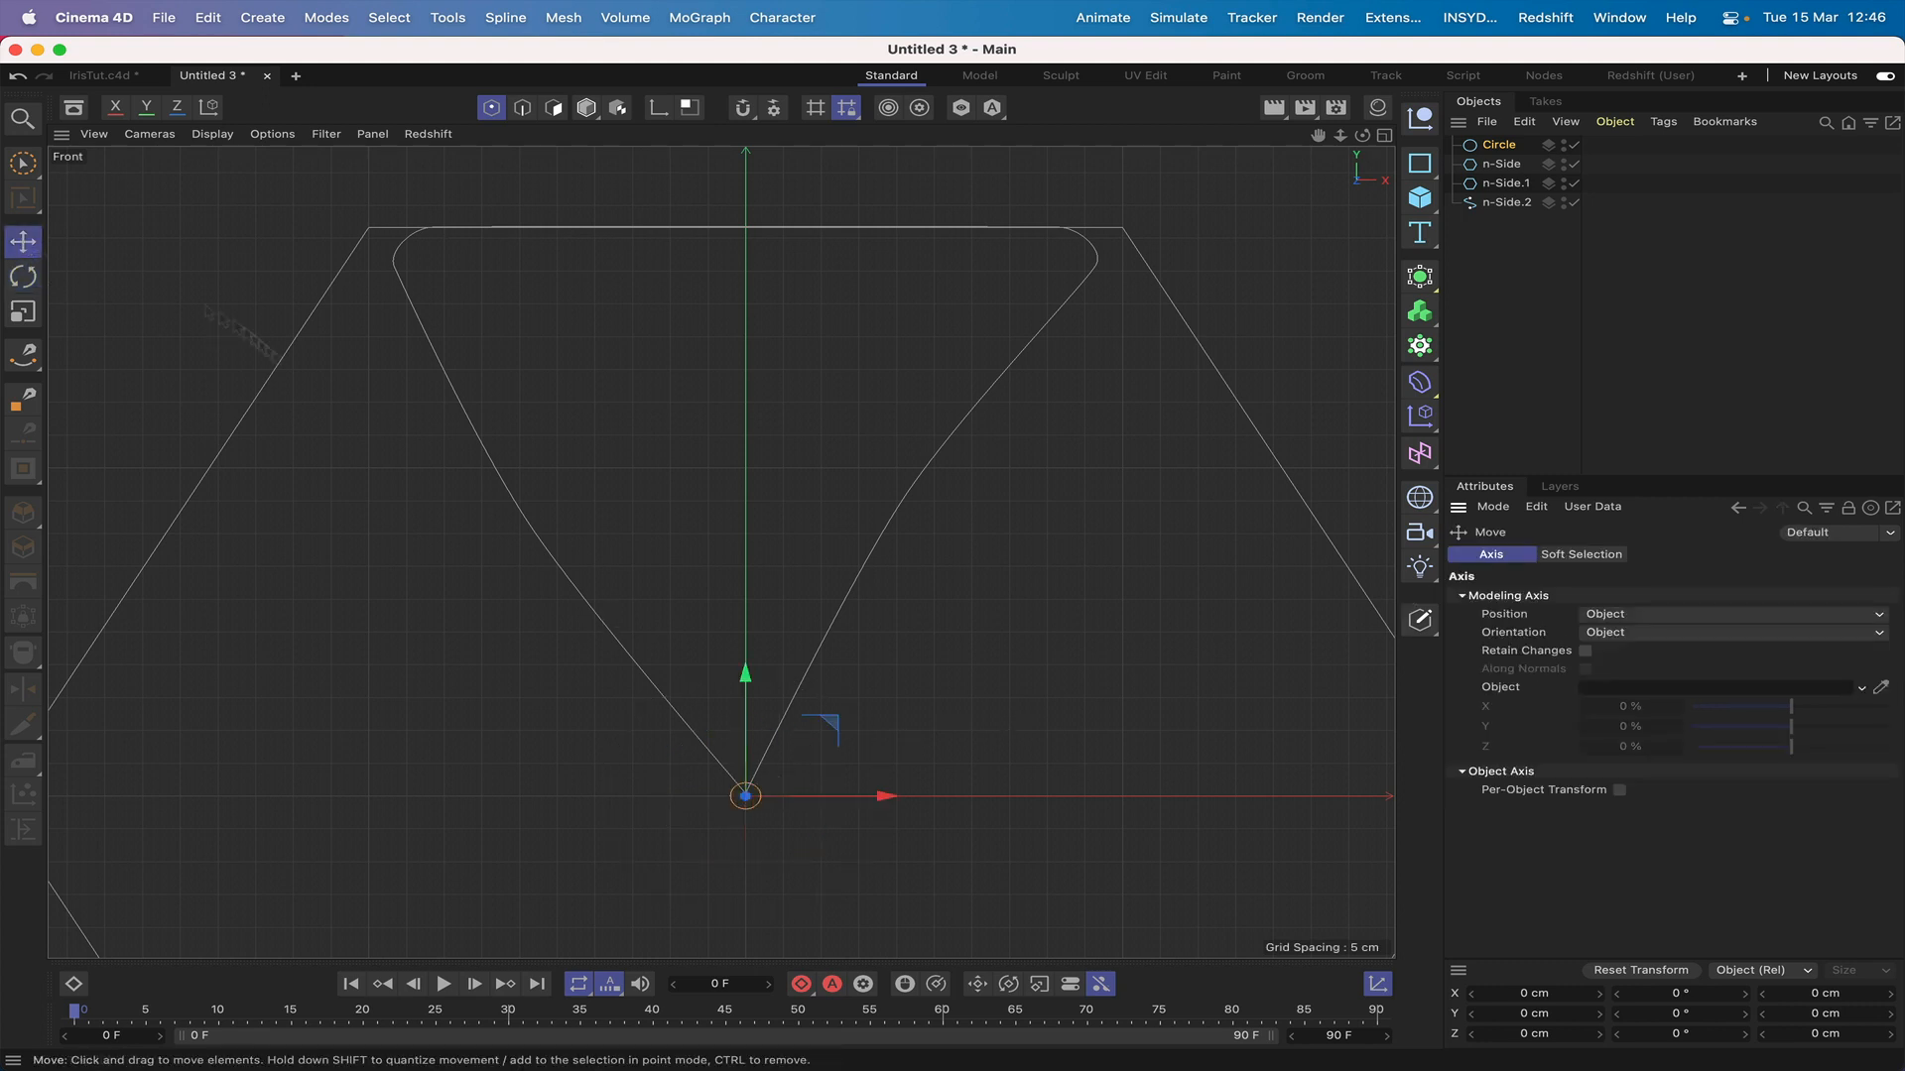
{"action": "left_click_drag", "start_coordinate": [833, 729], "coordinate": [1150, 190]}
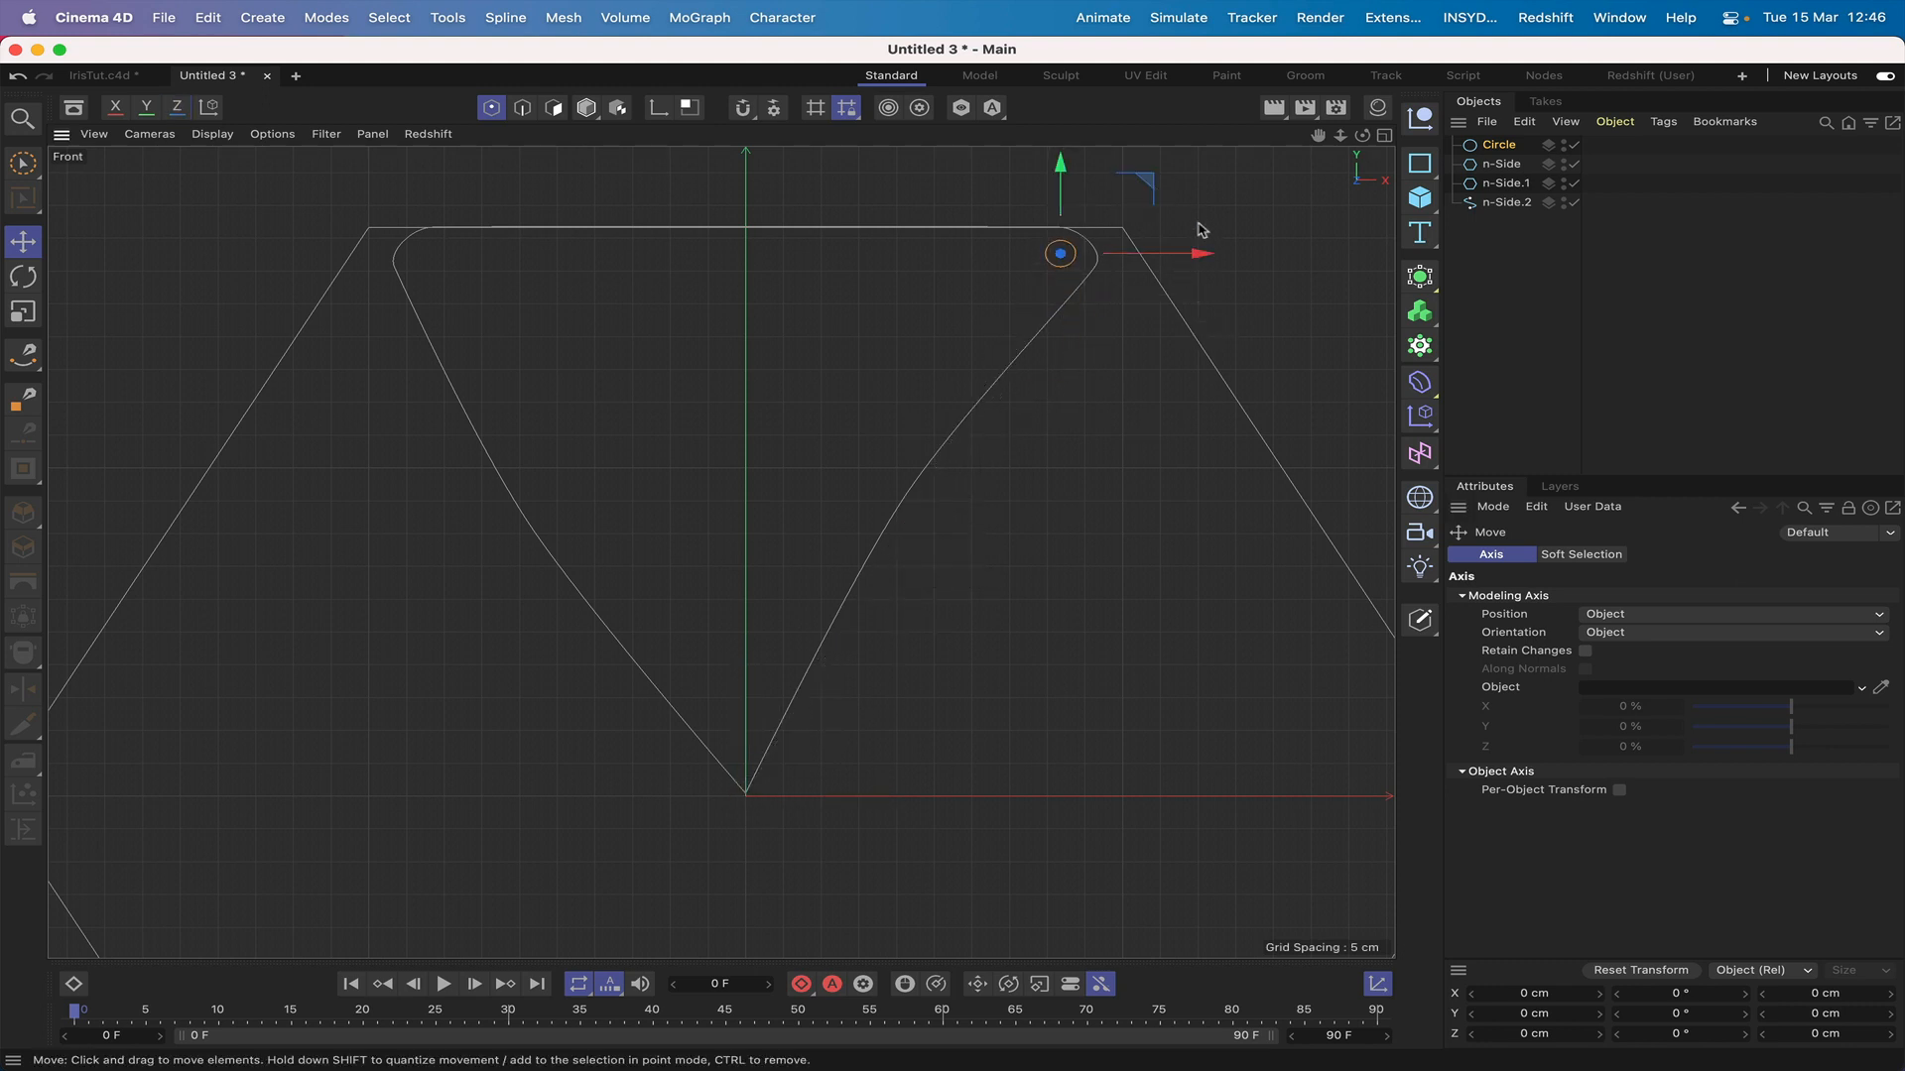
{"action": "left_click_drag", "start_coordinate": [1198, 256], "coordinate": [561, 259]}
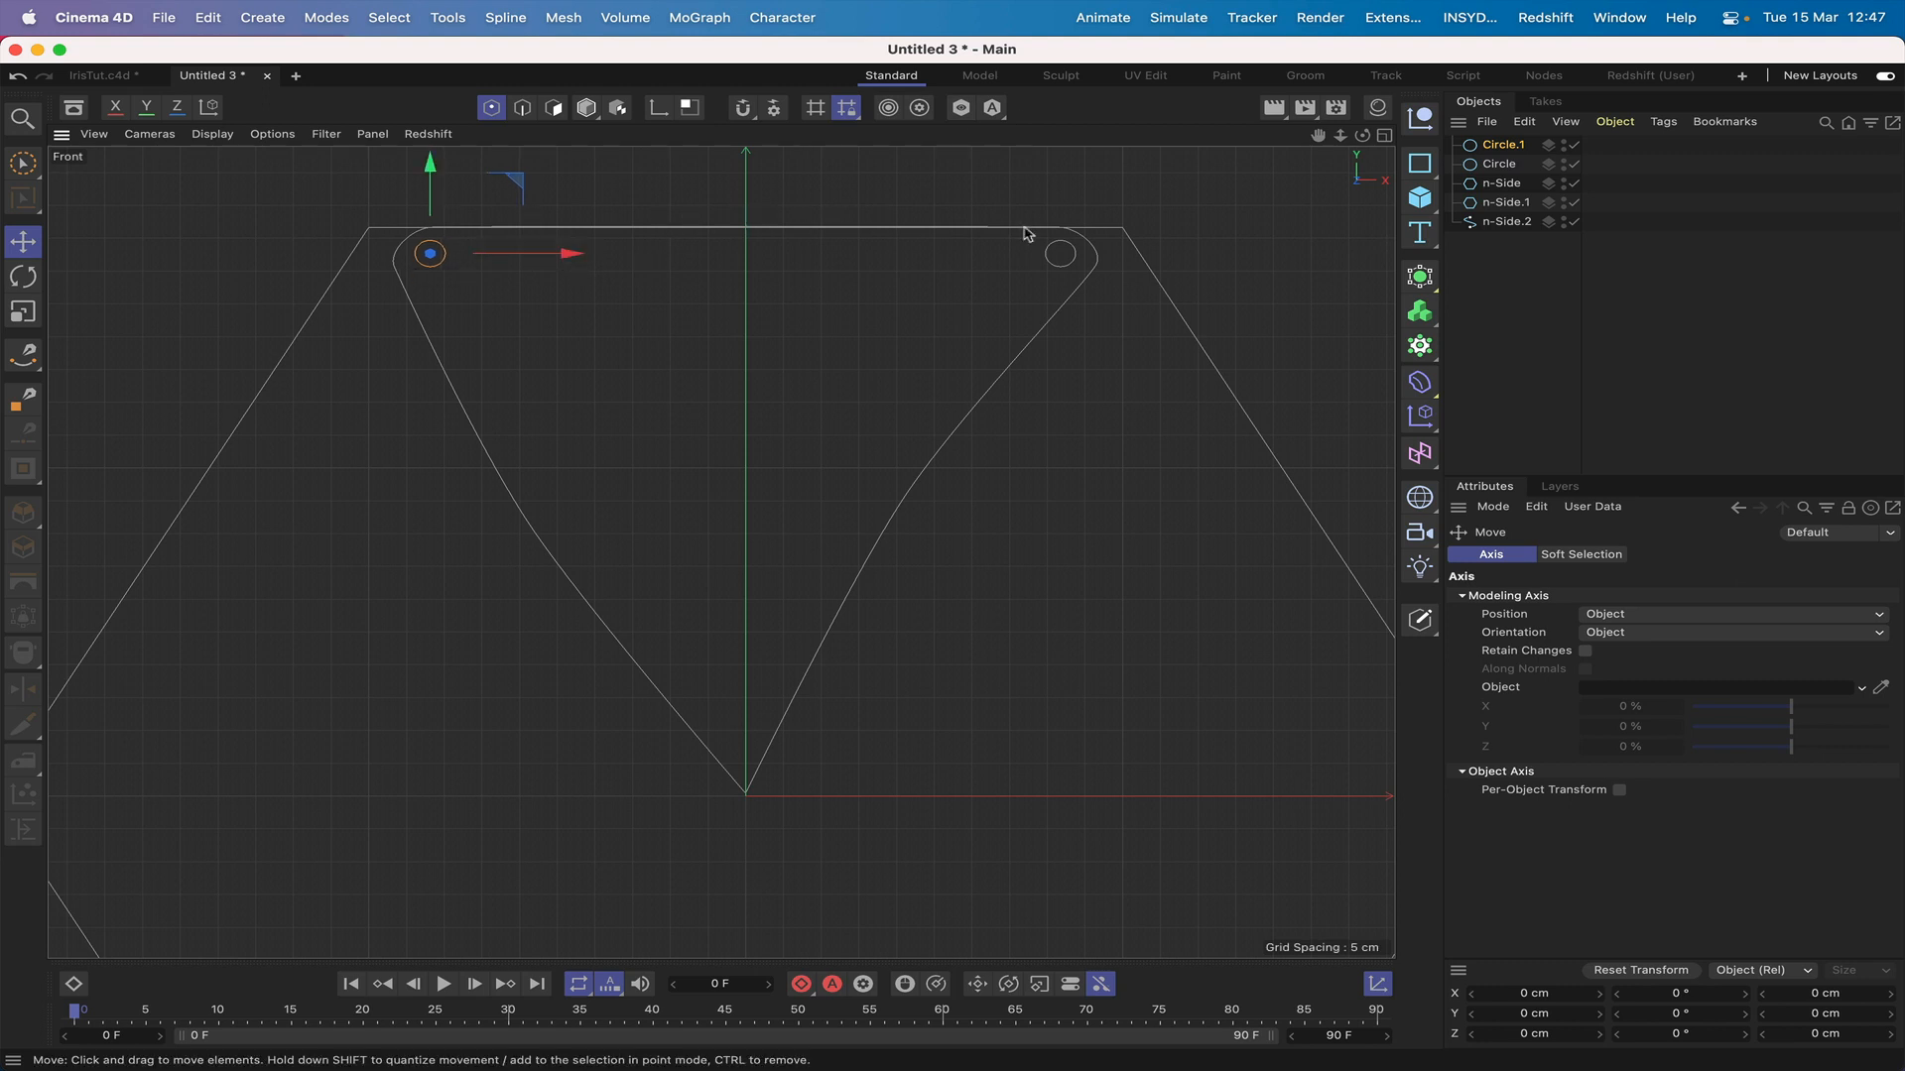
Step: Select the n-Side.2 spline's point where the upper-right rounded corner meets the top edge
{"action": "left_click", "coordinate": [1510, 223]}
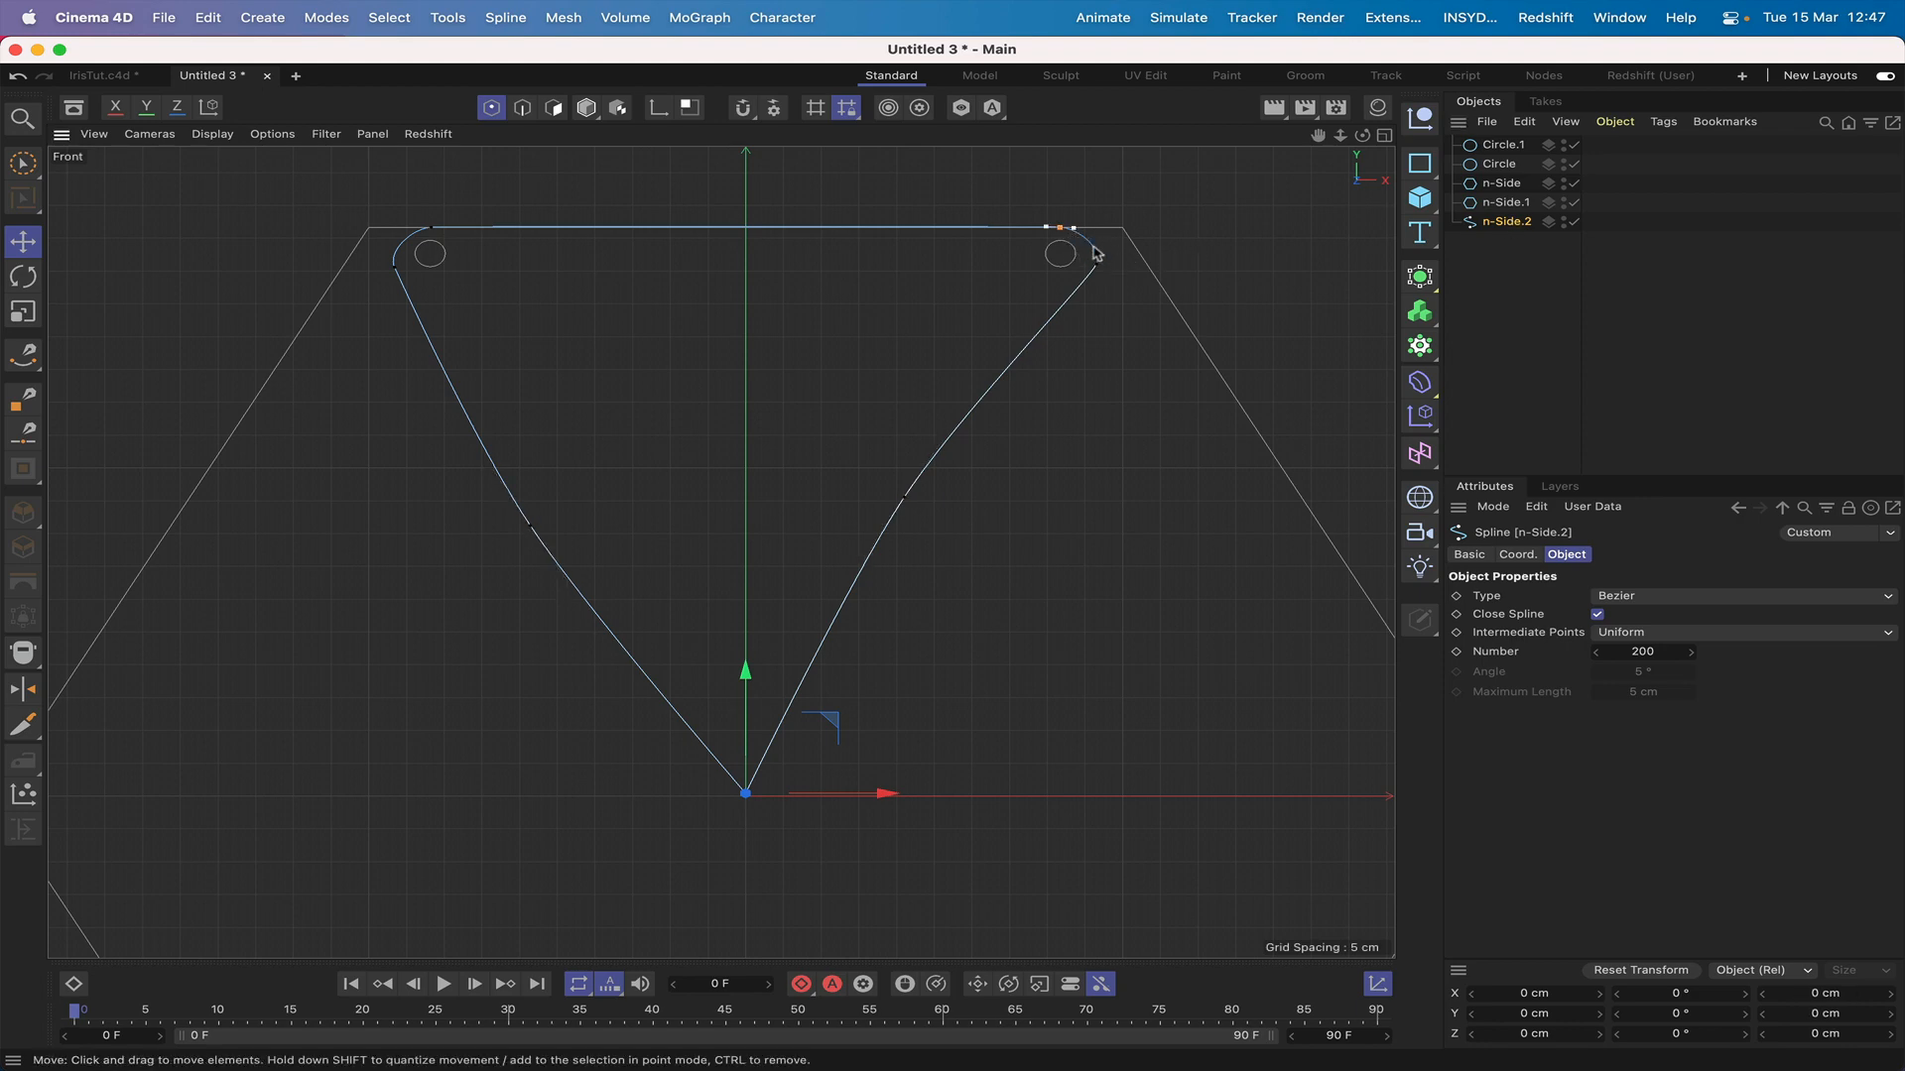
{"action": "mouse_move", "coordinate": [1363, 136]}
{"action": "left_mouse_down"}
{"action": "mouse_move", "coordinate": [1289, 188]}
{"action": "mouse_move", "coordinate": [1363, 137]}
{"action": "left_mouse_up"}
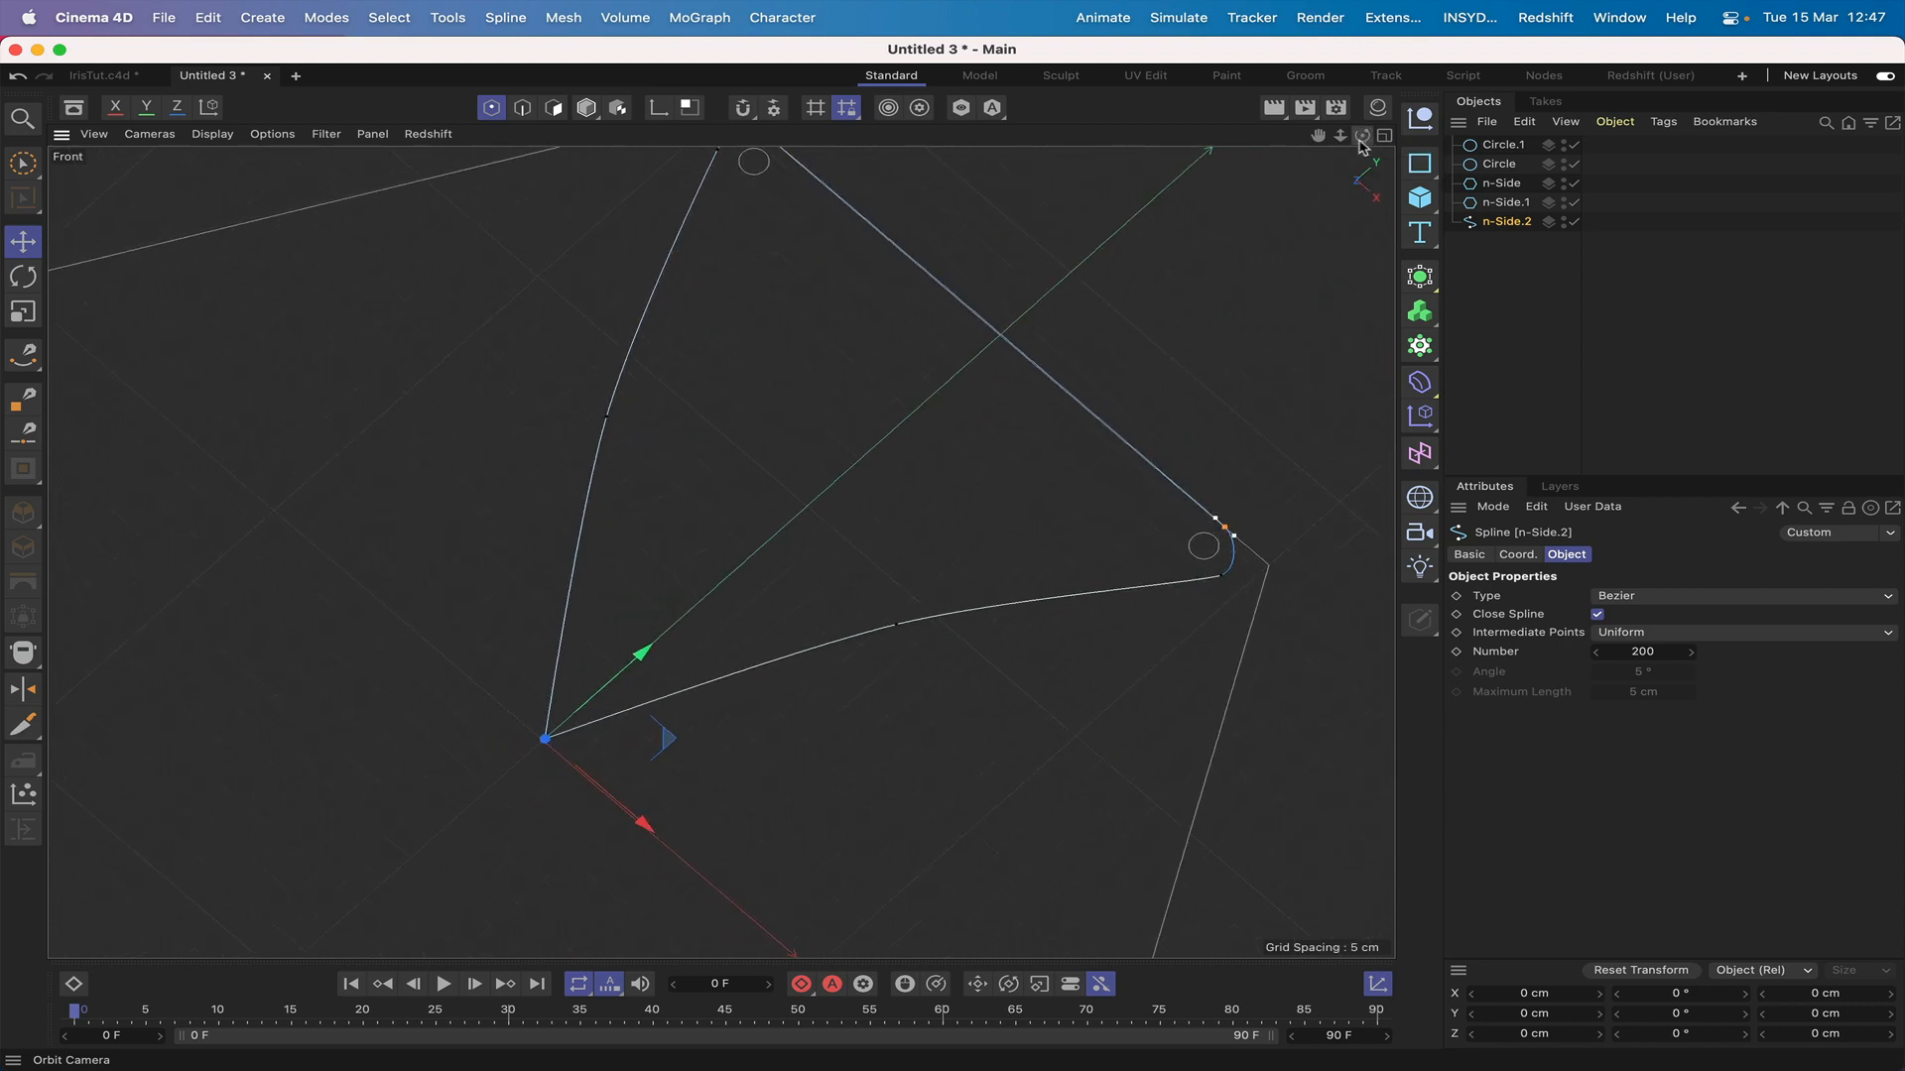
{"action": "left_click", "coordinate": [1360, 142]}
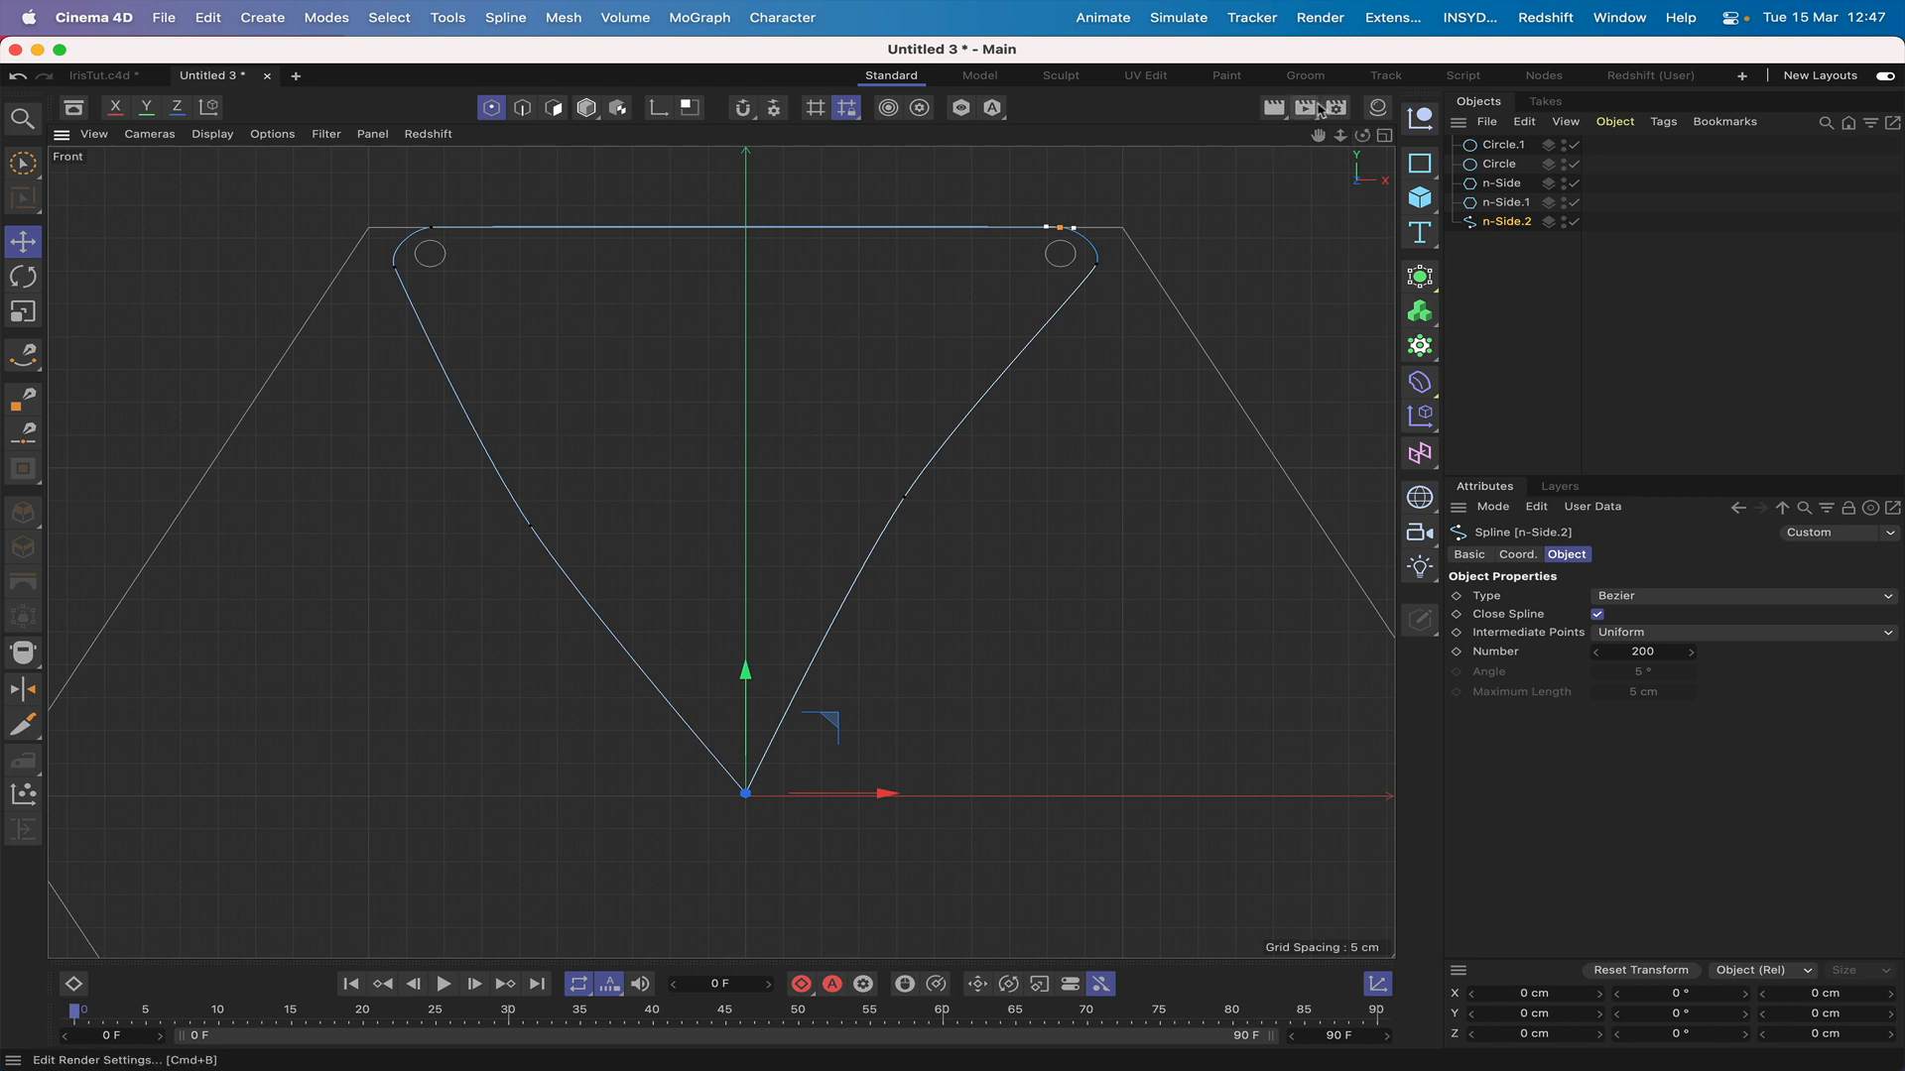
{"action": "right_click_drag", "start_coordinate": [1319, 141], "coordinate": [1378, 141]}
{"action": "left_click_drag", "start_coordinate": [1318, 141], "coordinate": [1076, 430]}
{"action": "right_click_drag", "start_coordinate": [1319, 143], "coordinate": [1468, 144]}
{"action": "left_click_drag", "start_coordinate": [1321, 144], "coordinate": [927, 217]}
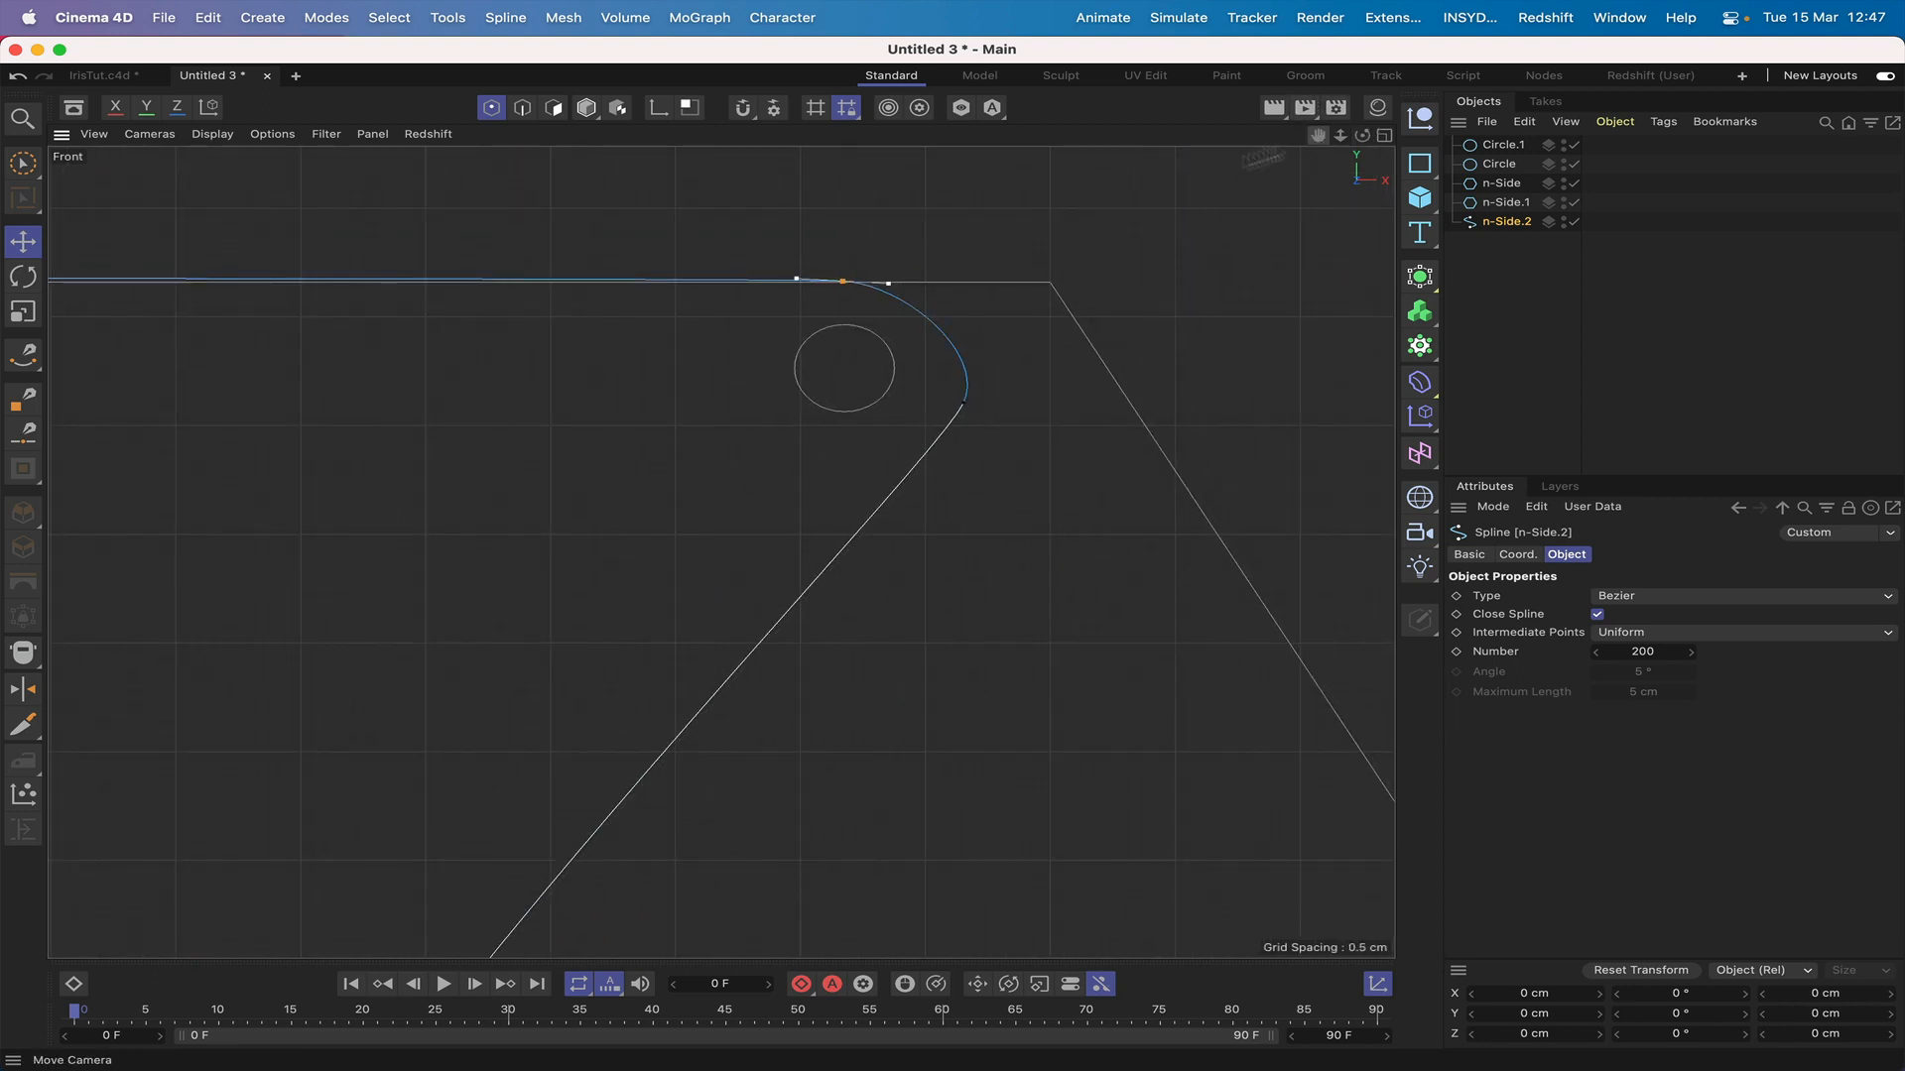
{"action": "right_click_drag", "start_coordinate": [1321, 142], "coordinate": [1409, 142]}
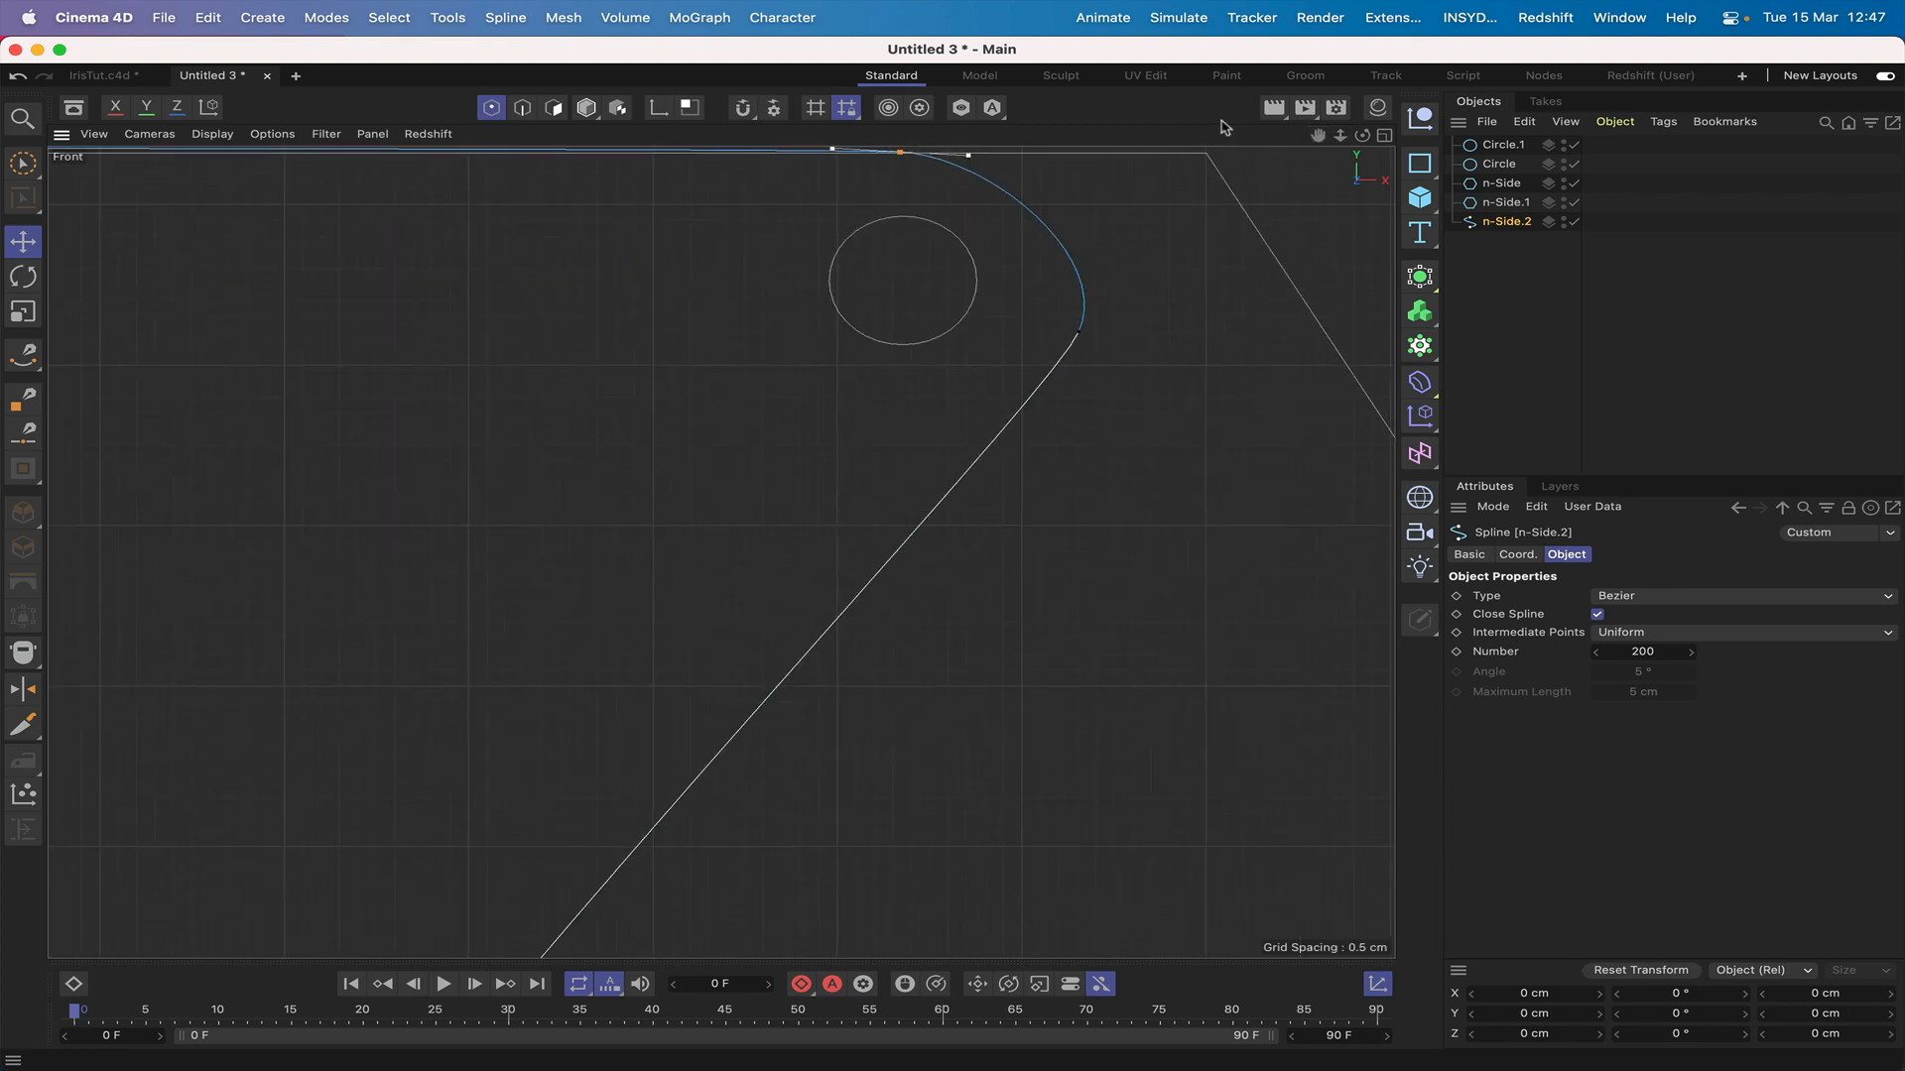
{"action": "left_click_drag", "start_coordinate": [1321, 142], "coordinate": [1303, 263]}
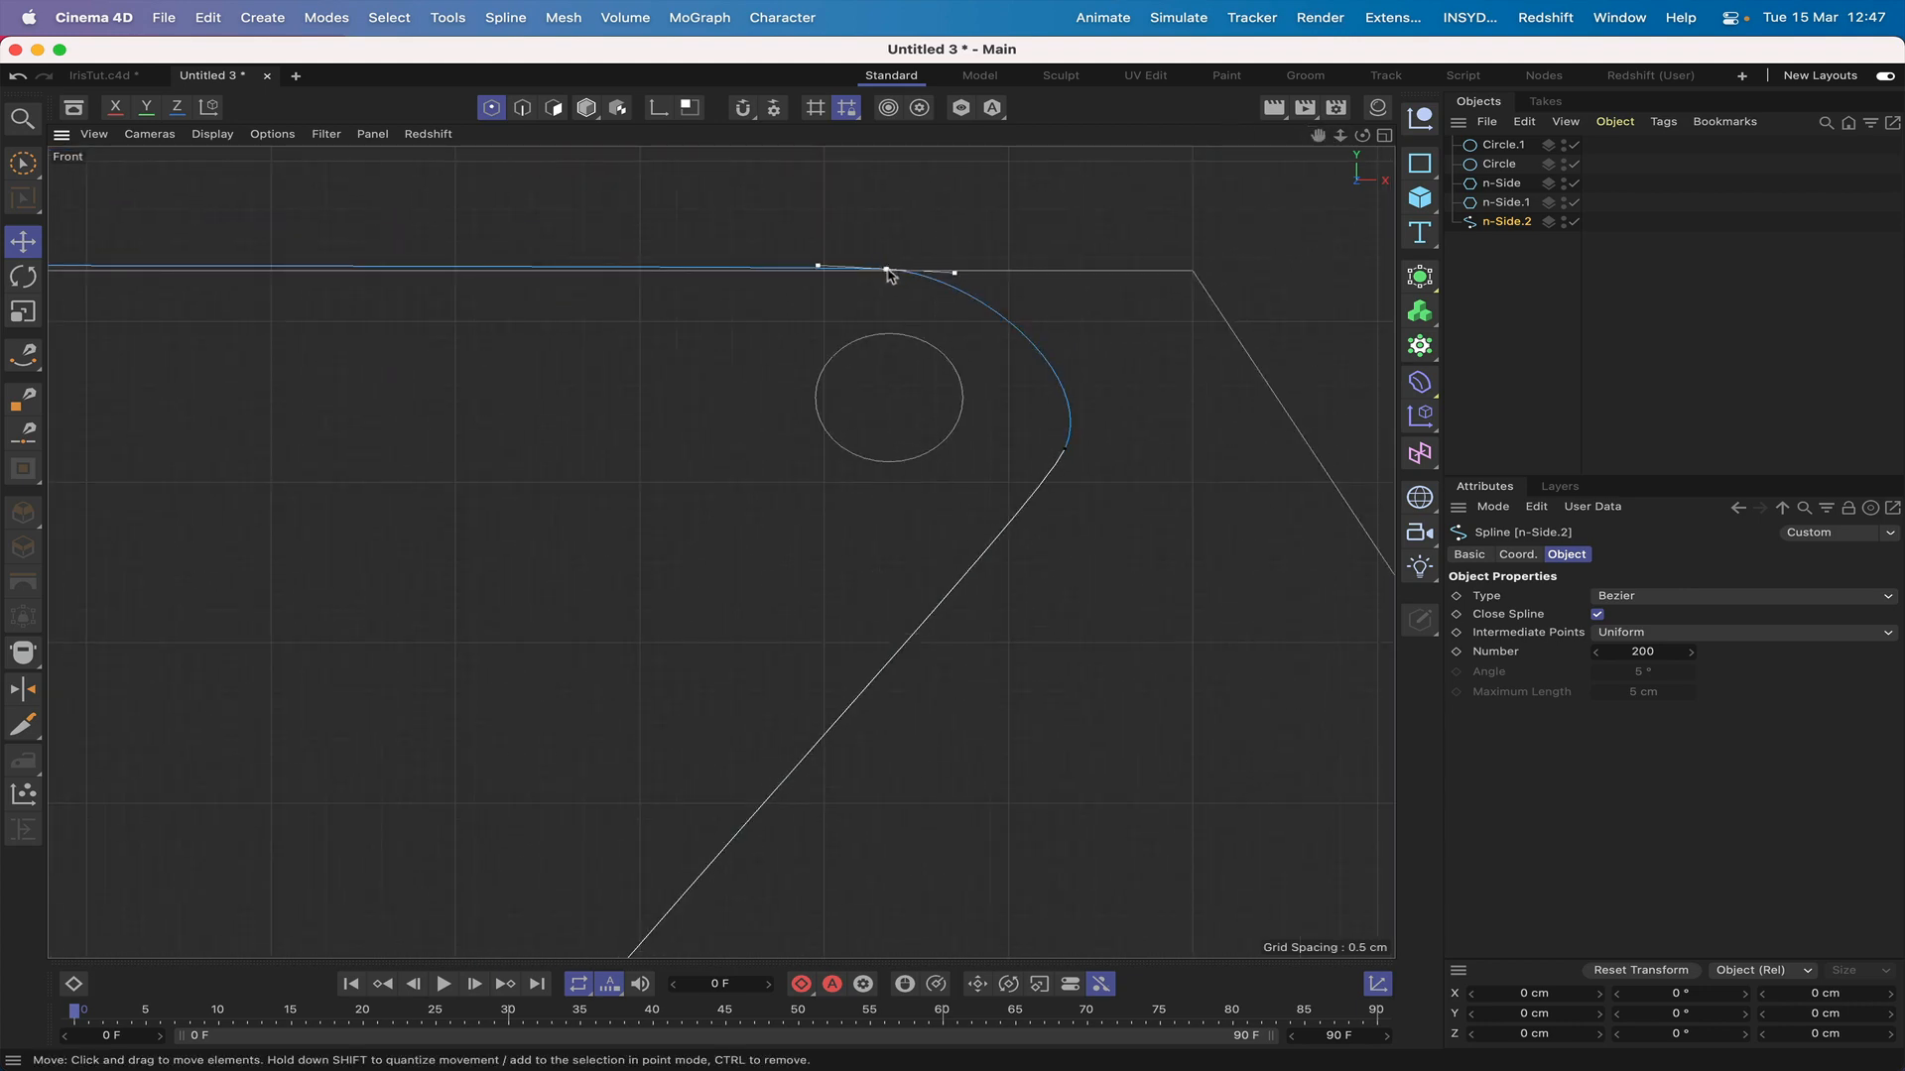
{"action": "left_click", "coordinate": [23, 277]}
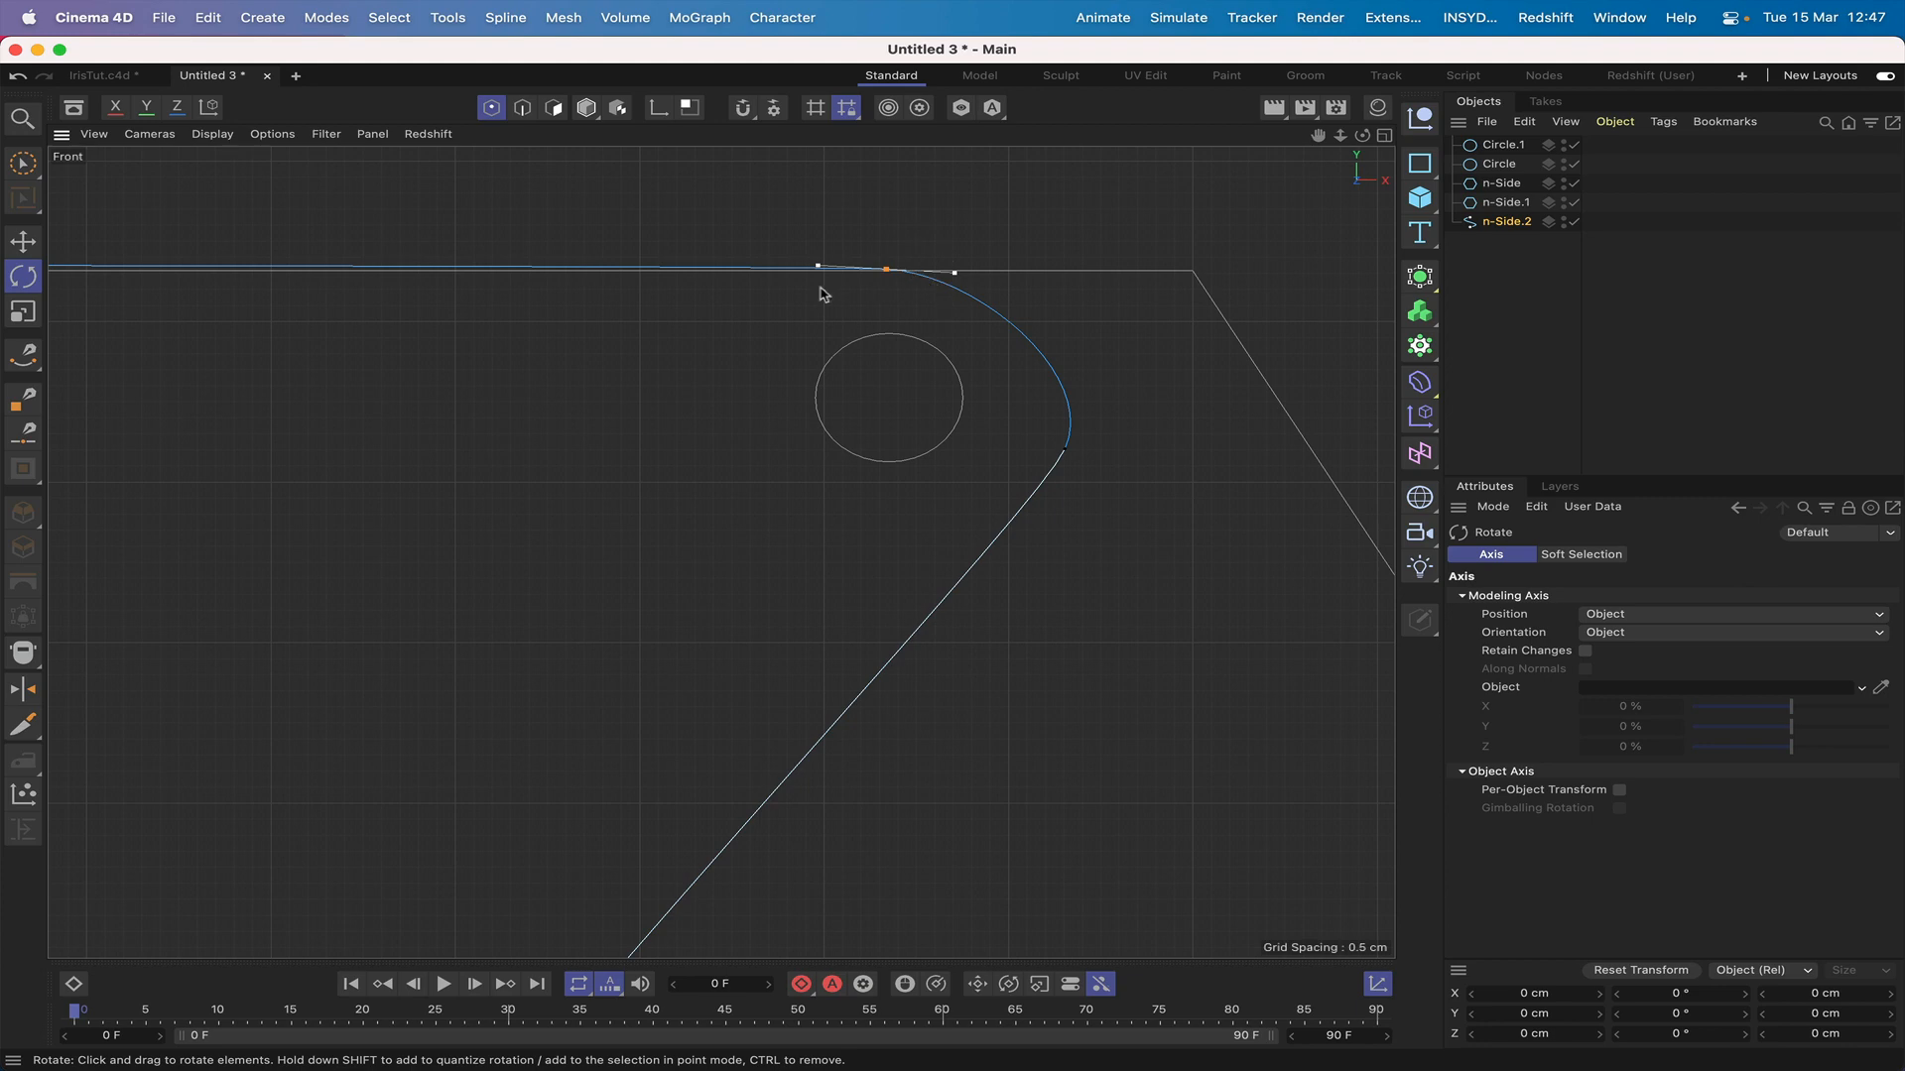
{"action": "left_click_drag", "start_coordinate": [816, 274], "coordinate": [814, 275]}
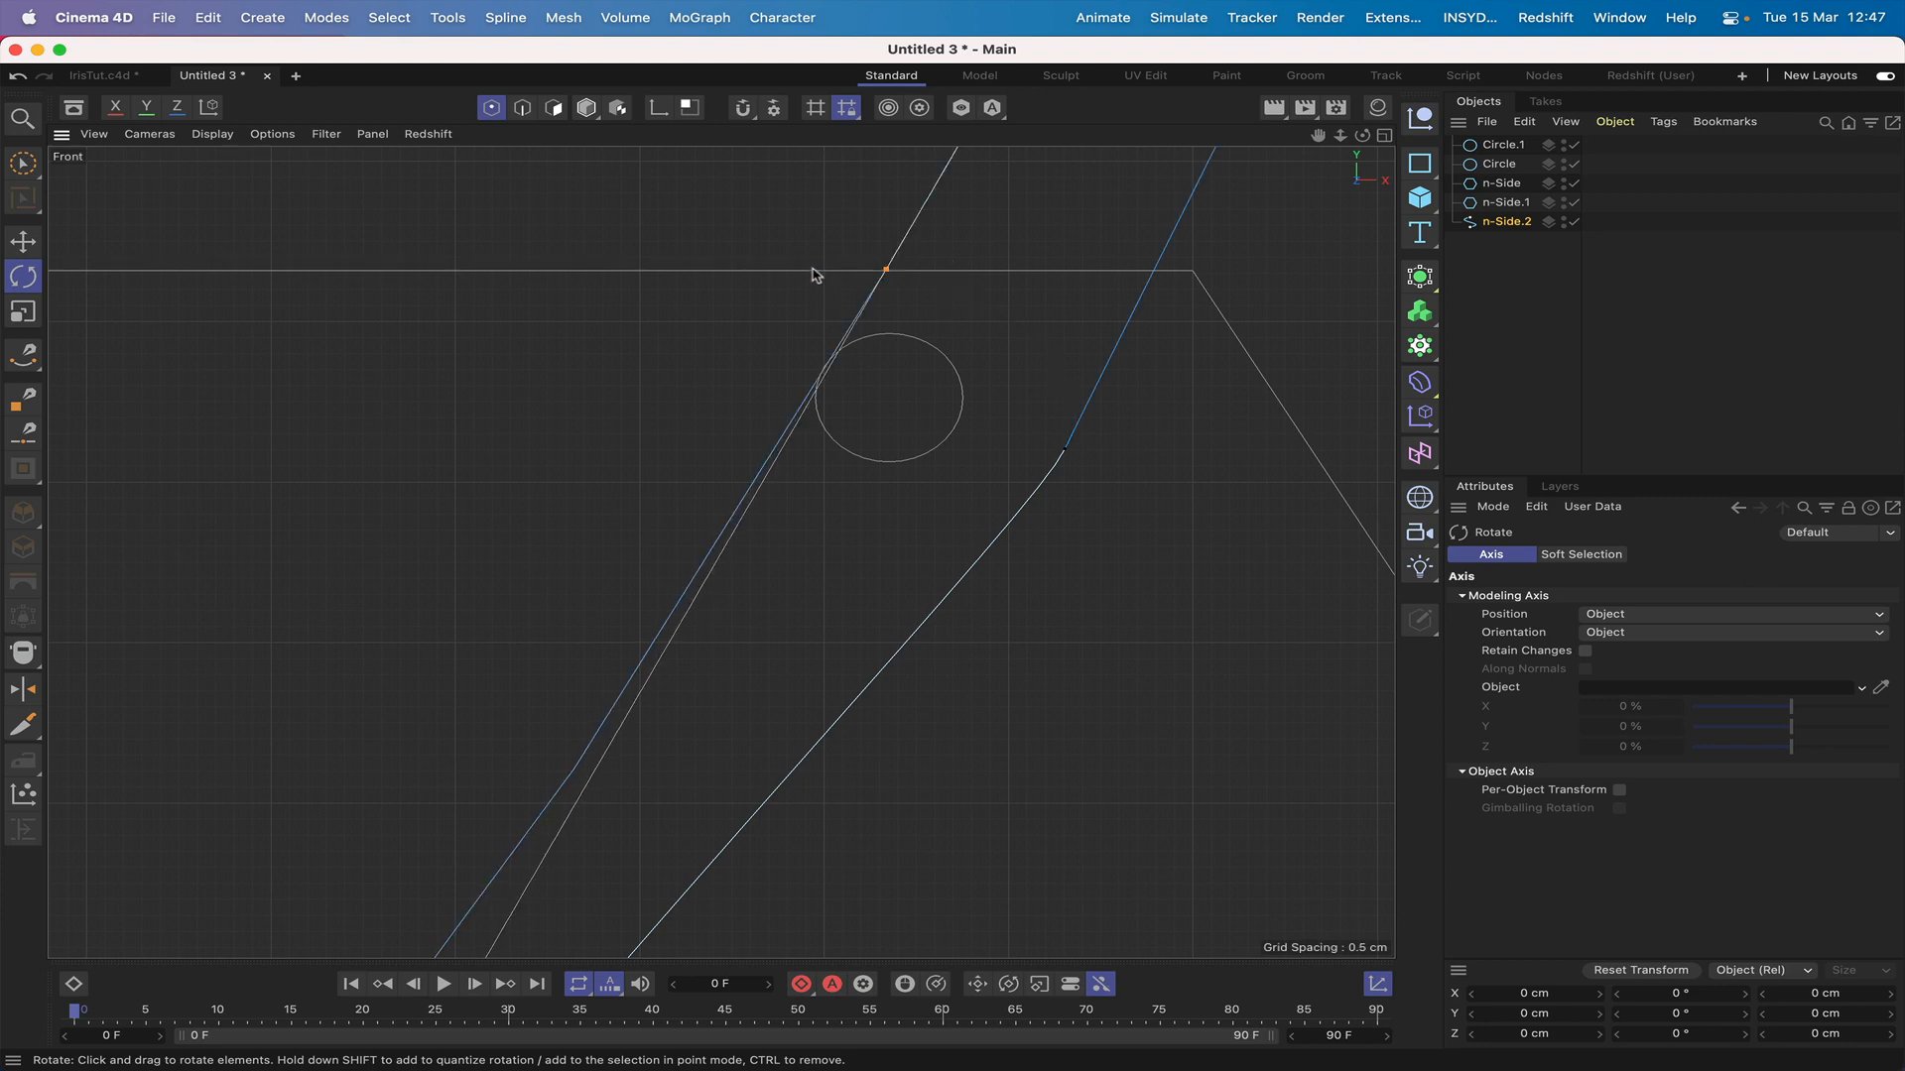
{"action": "key", "text": "super+z"}
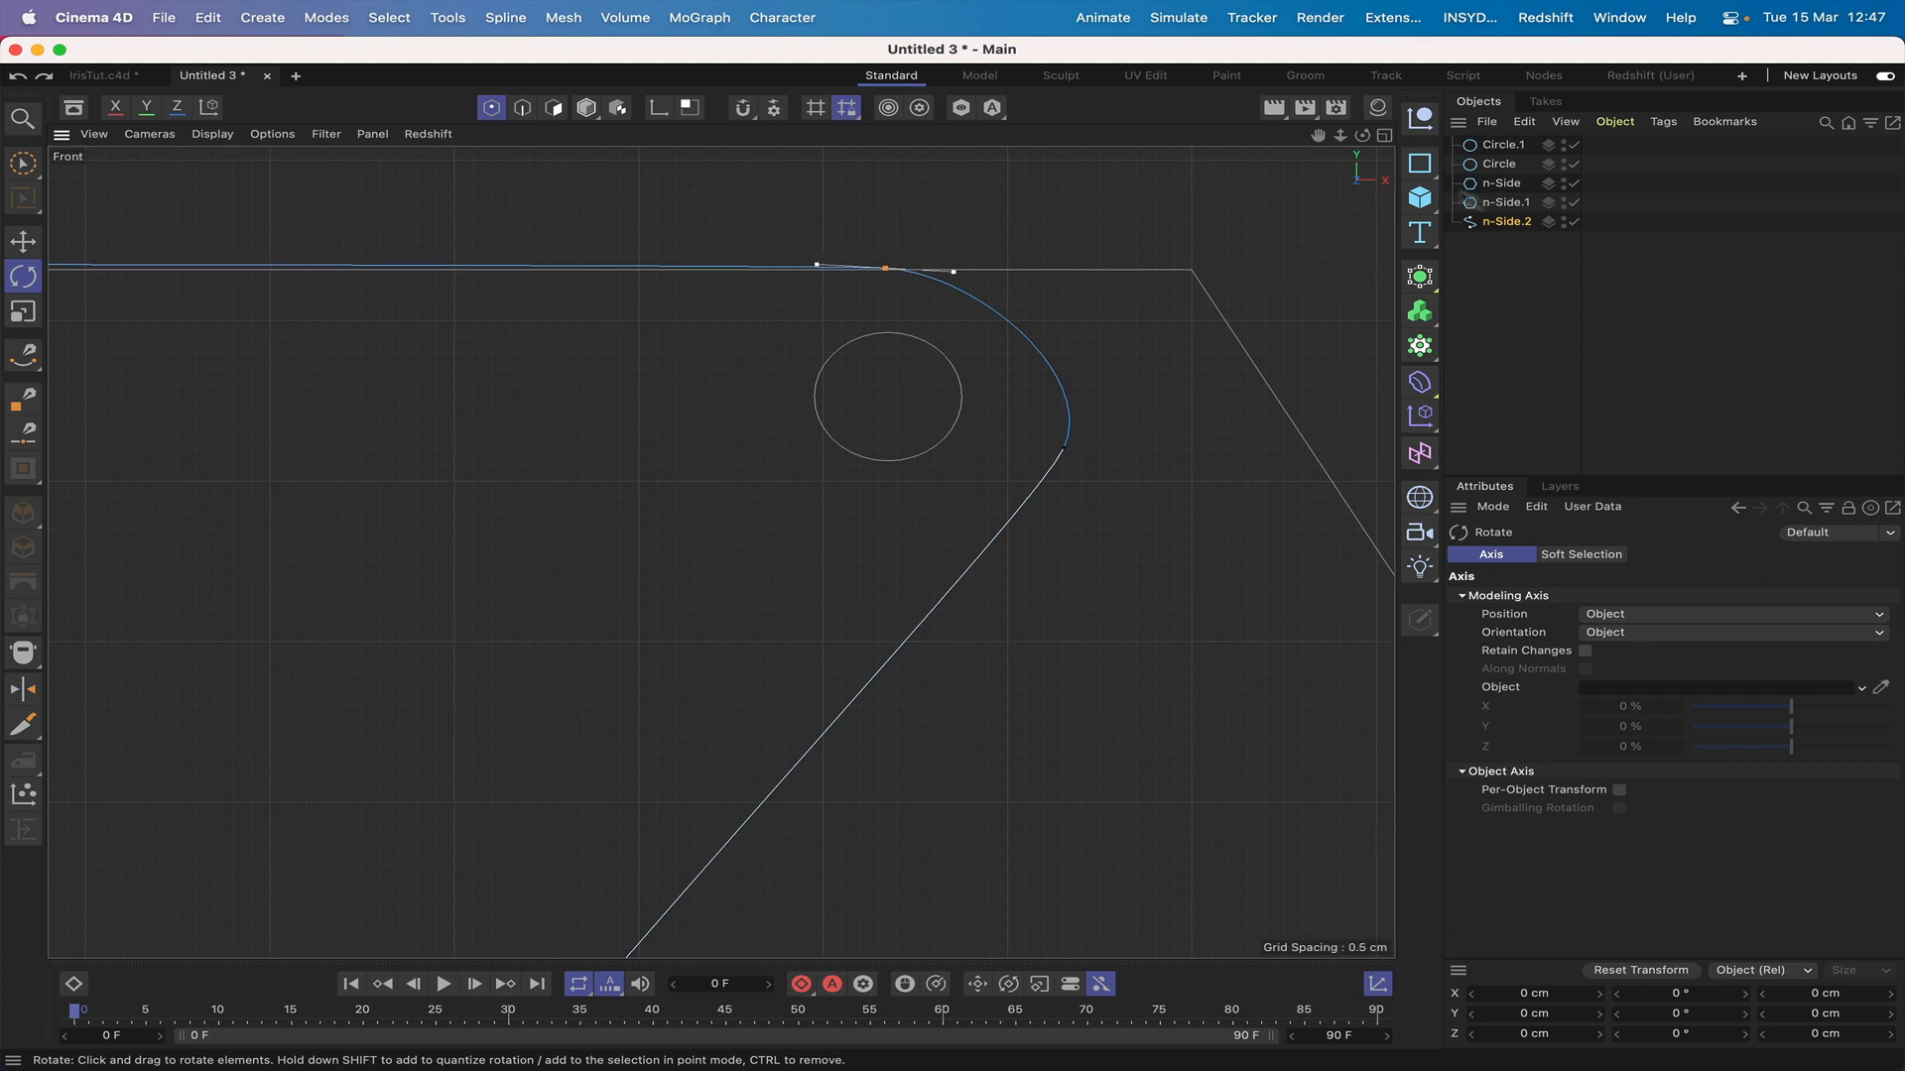
Step: Set the modeling axis position to Selected and its orientation to Axis
{"action": "left_click", "coordinate": [1642, 618]}
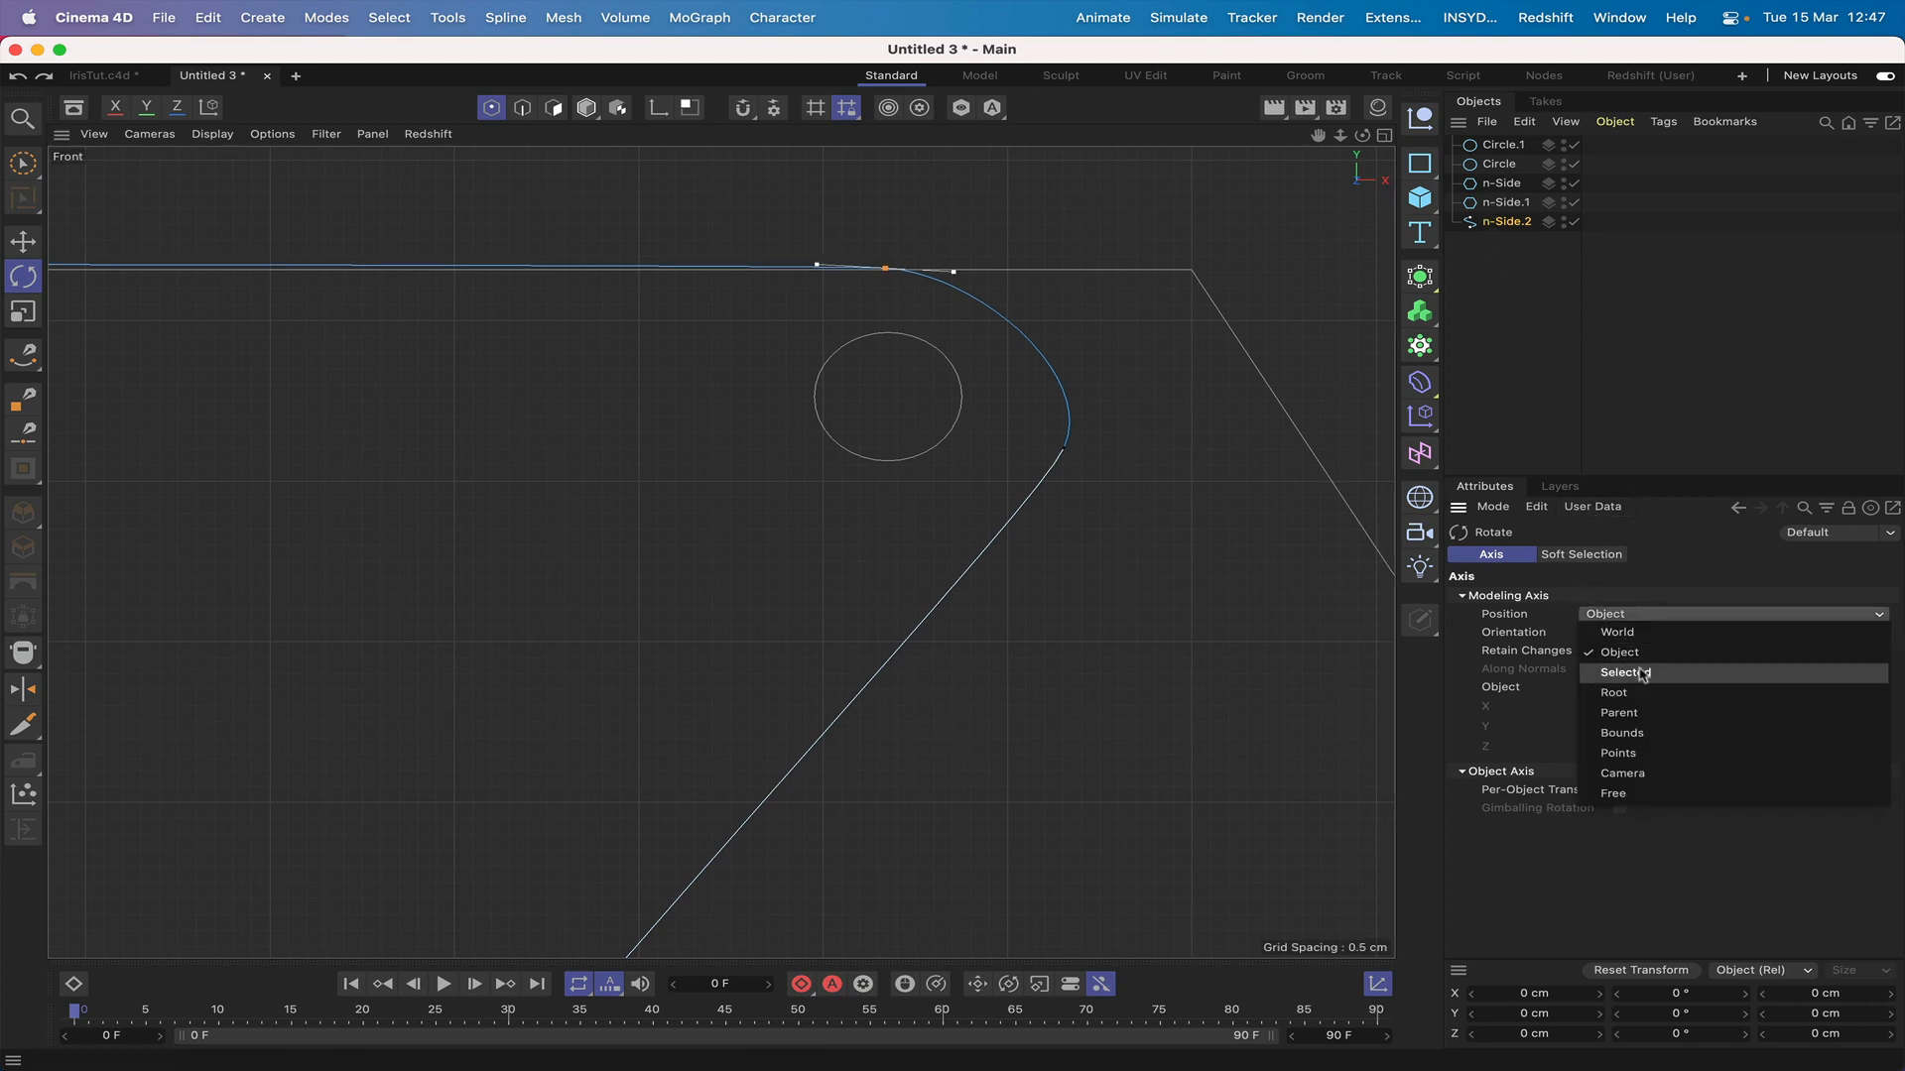
{"action": "left_click", "coordinate": [1643, 674]}
{"action": "left_click", "coordinate": [1627, 633]}
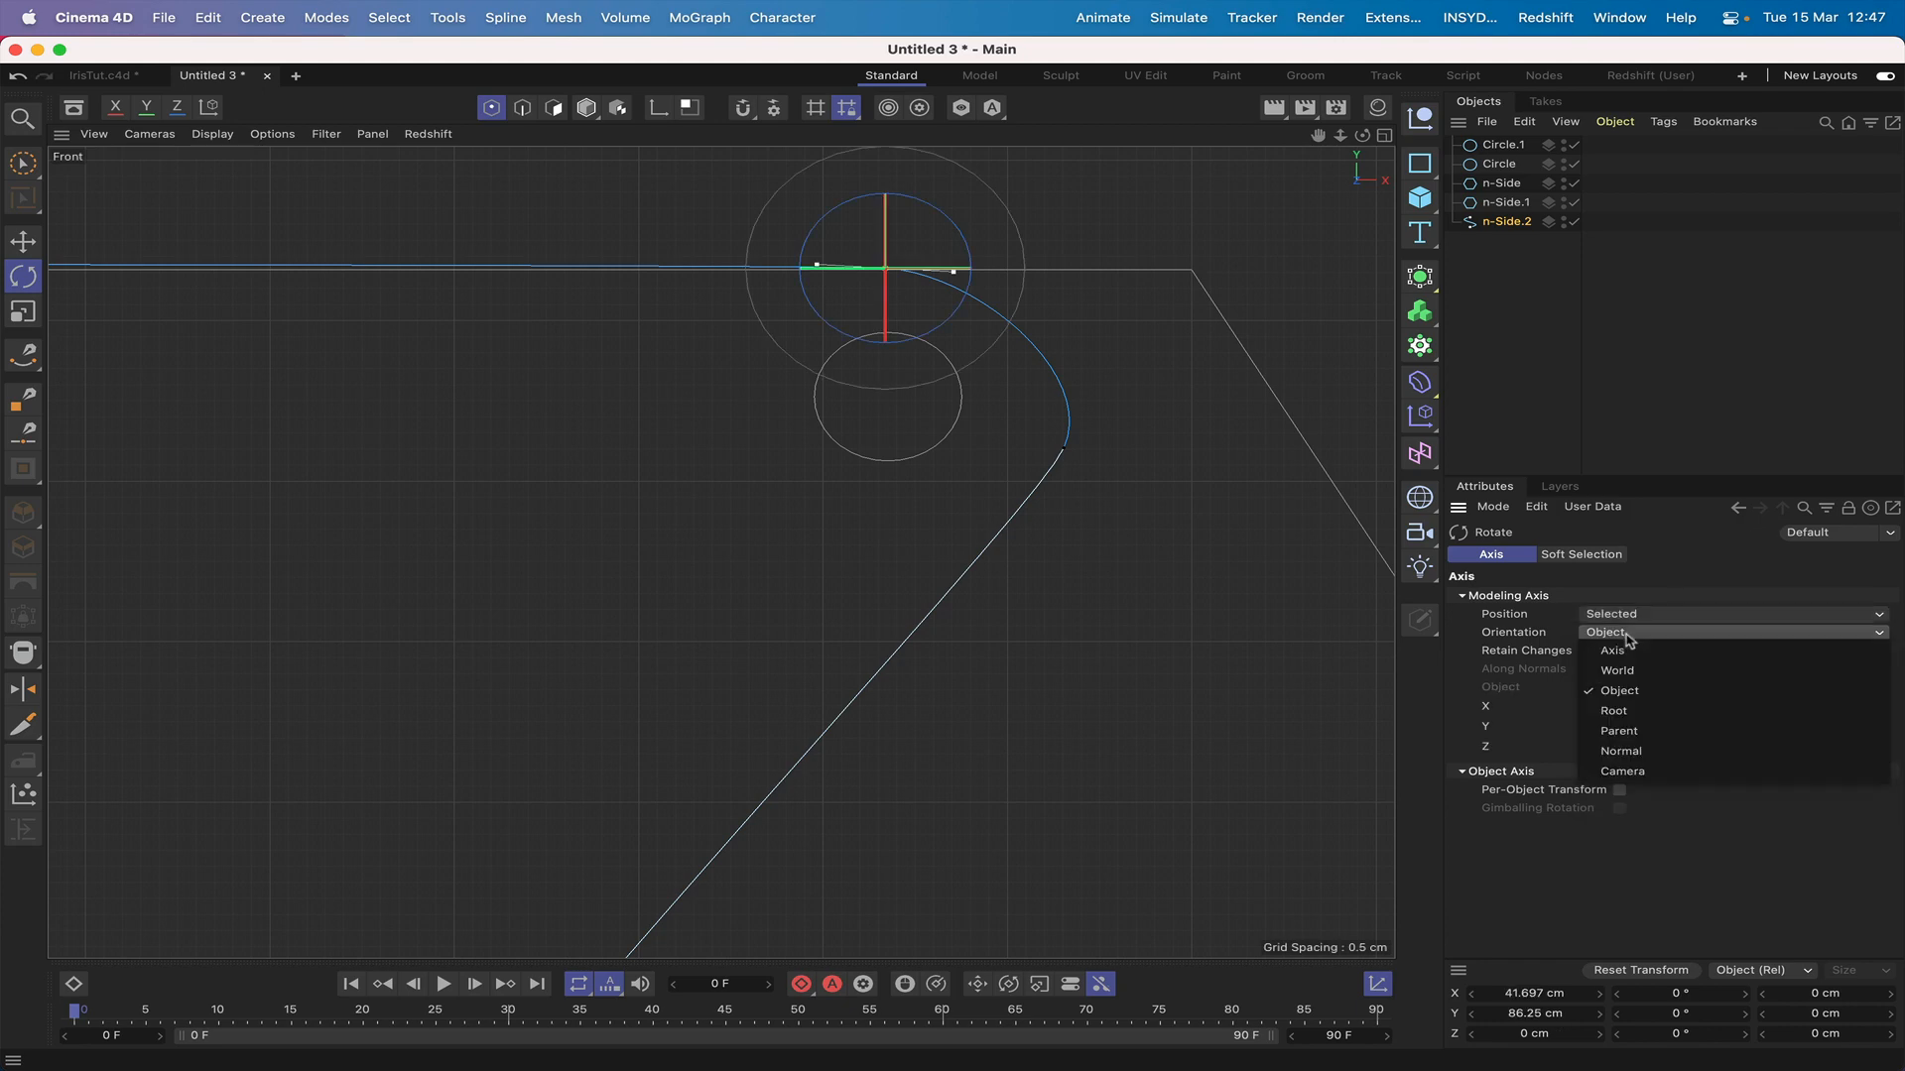
{"action": "left_click", "coordinate": [1631, 662]}
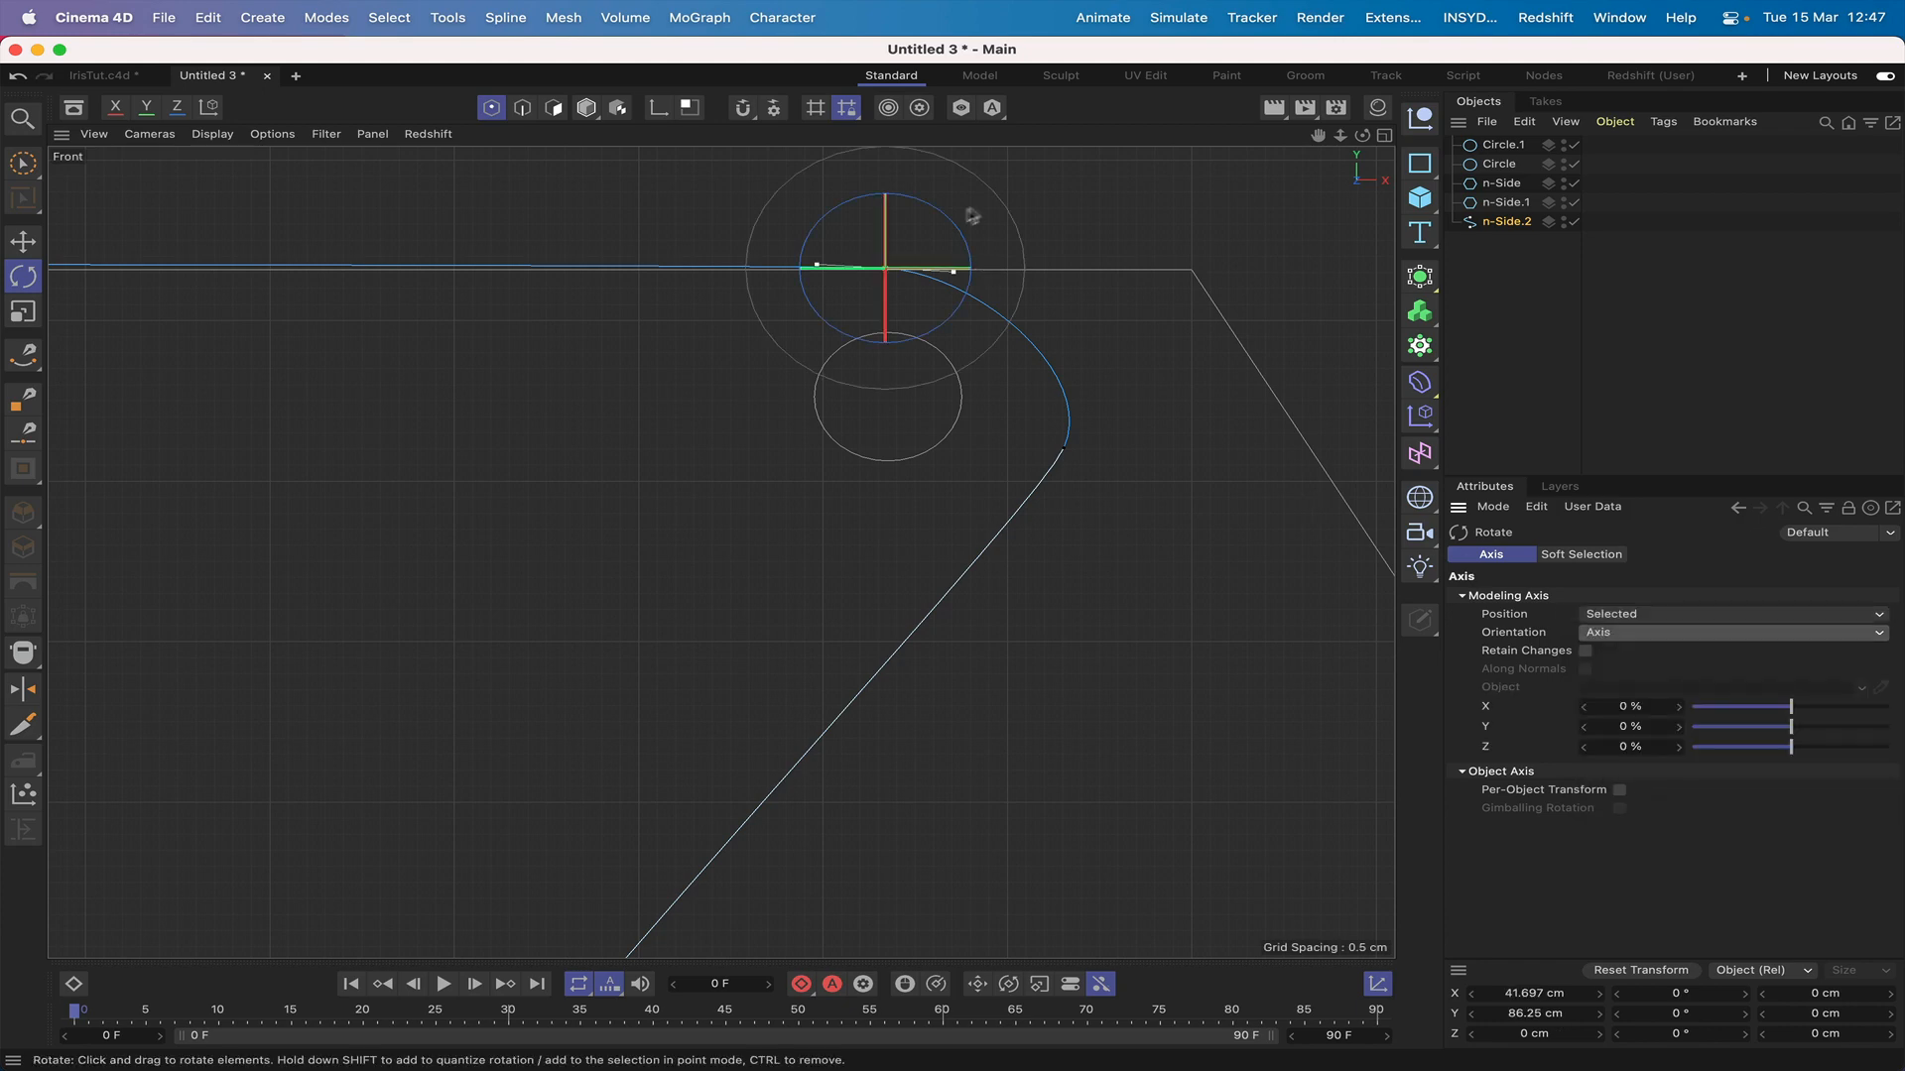
Step: Rotate the selected corner point's tangent level with the top edge and shift the point outward to X 43.58 cm
{"action": "left_click_drag", "start_coordinate": [959, 222], "coordinate": [950, 223]}
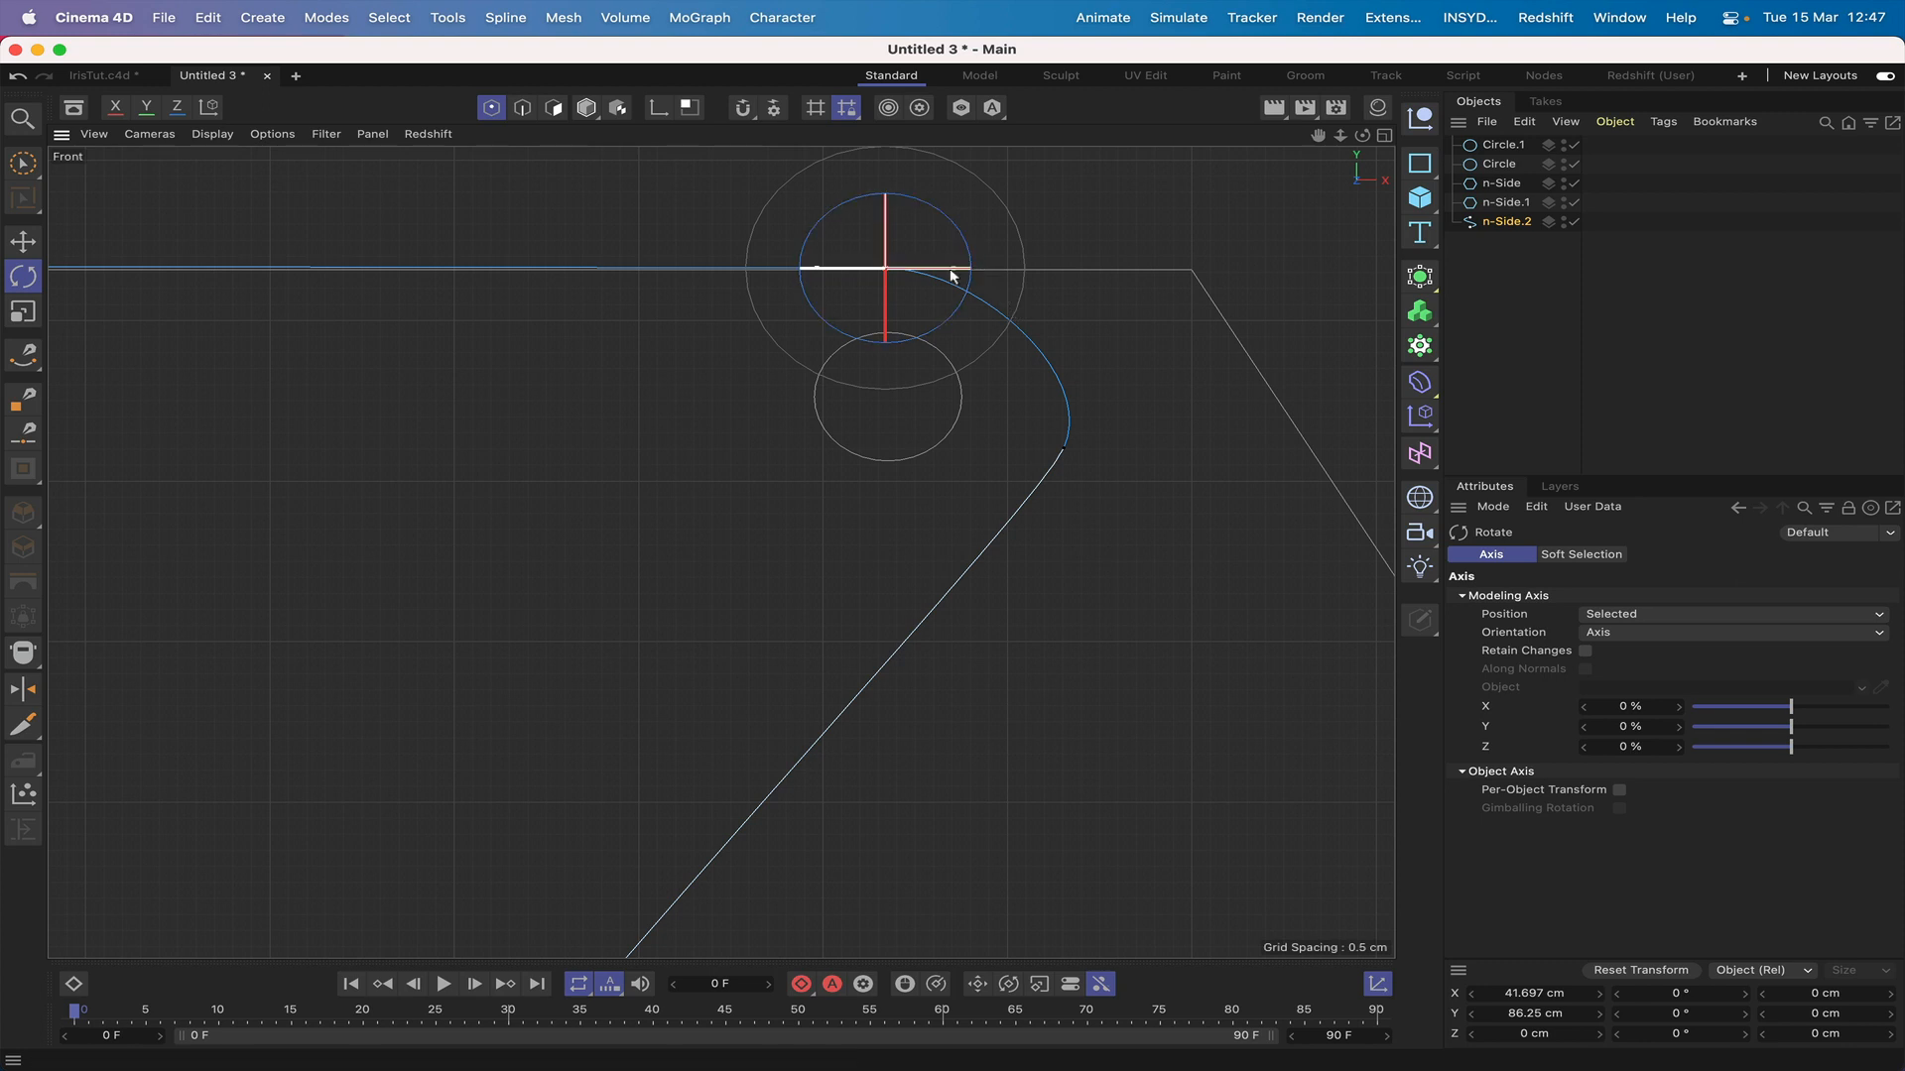
{"action": "left_click", "coordinate": [23, 241]}
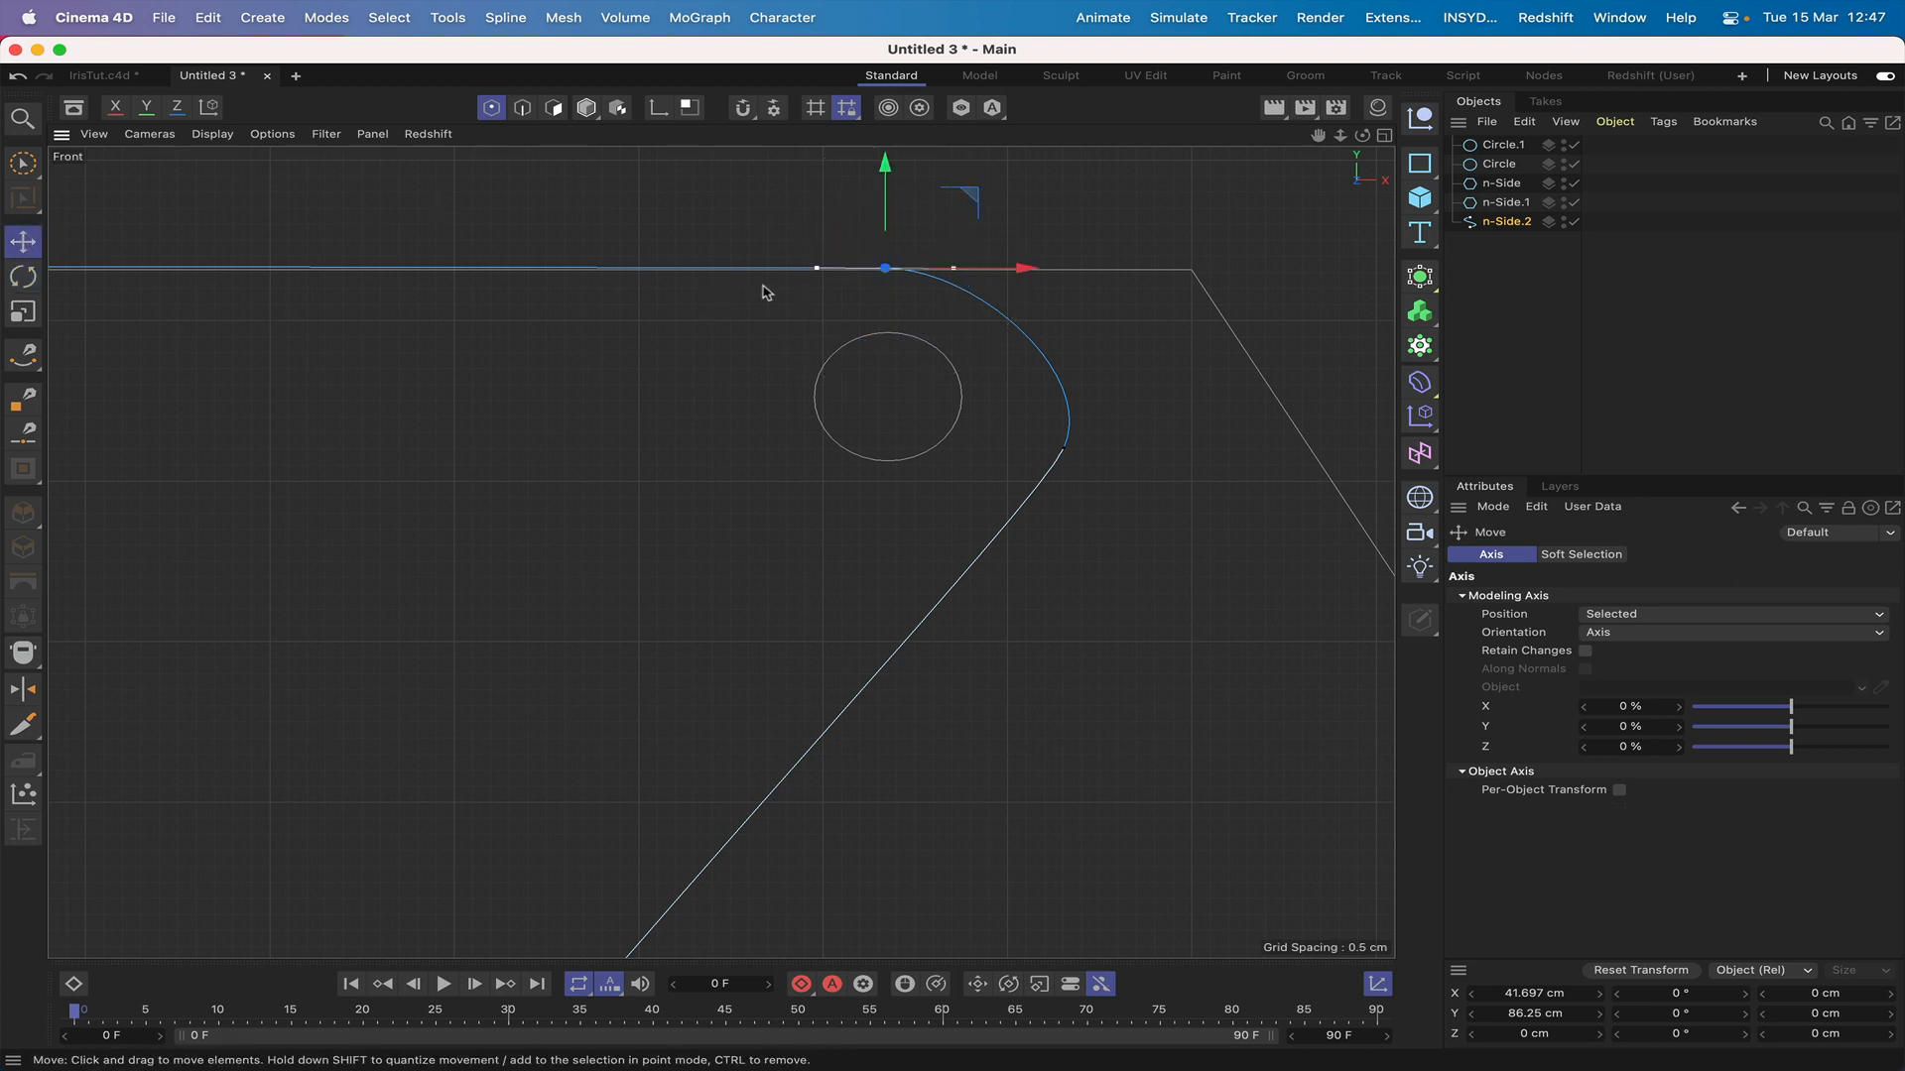
{"action": "left_click_drag", "start_coordinate": [1019, 269], "coordinate": [1091, 269]}
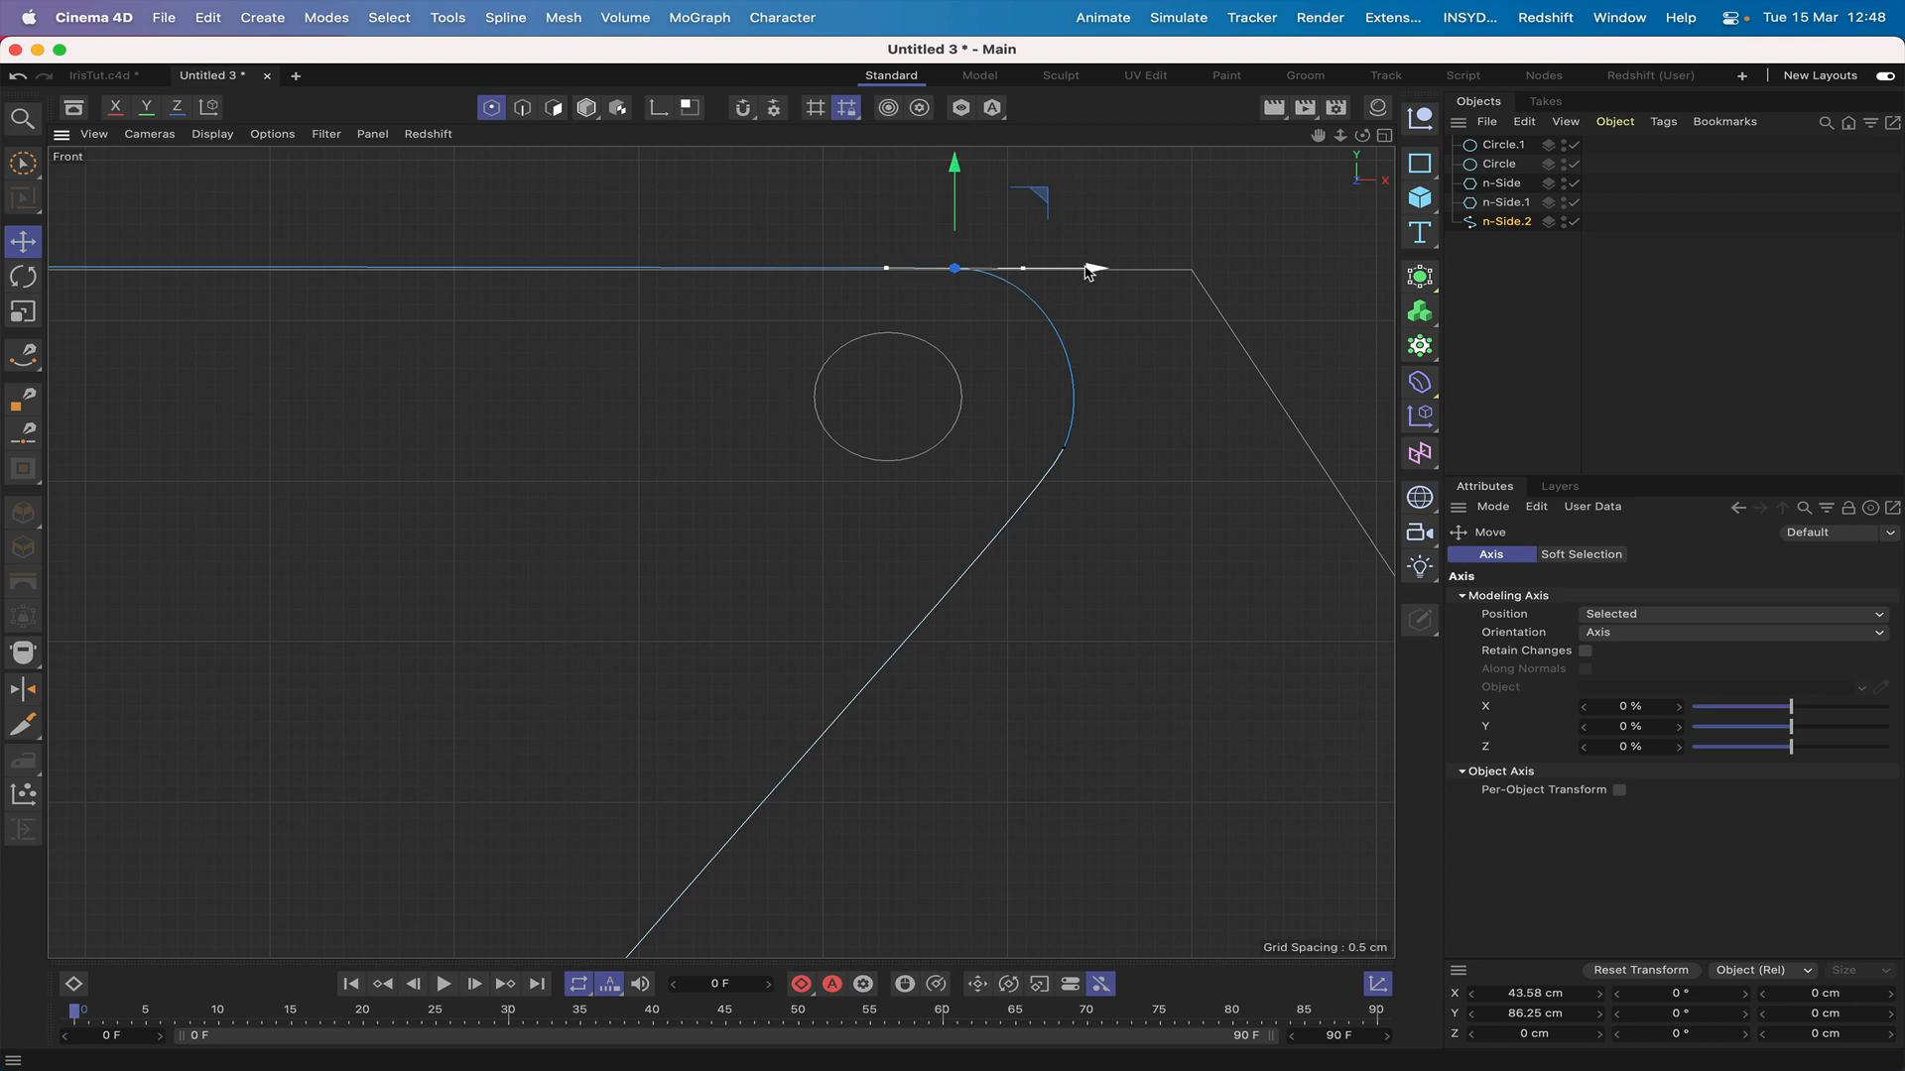
Step: Rotate the tangent of the upper-right corner's lower point into line with the triangle's right edge, then deselect it
{"action": "left_click", "coordinate": [1064, 449]}
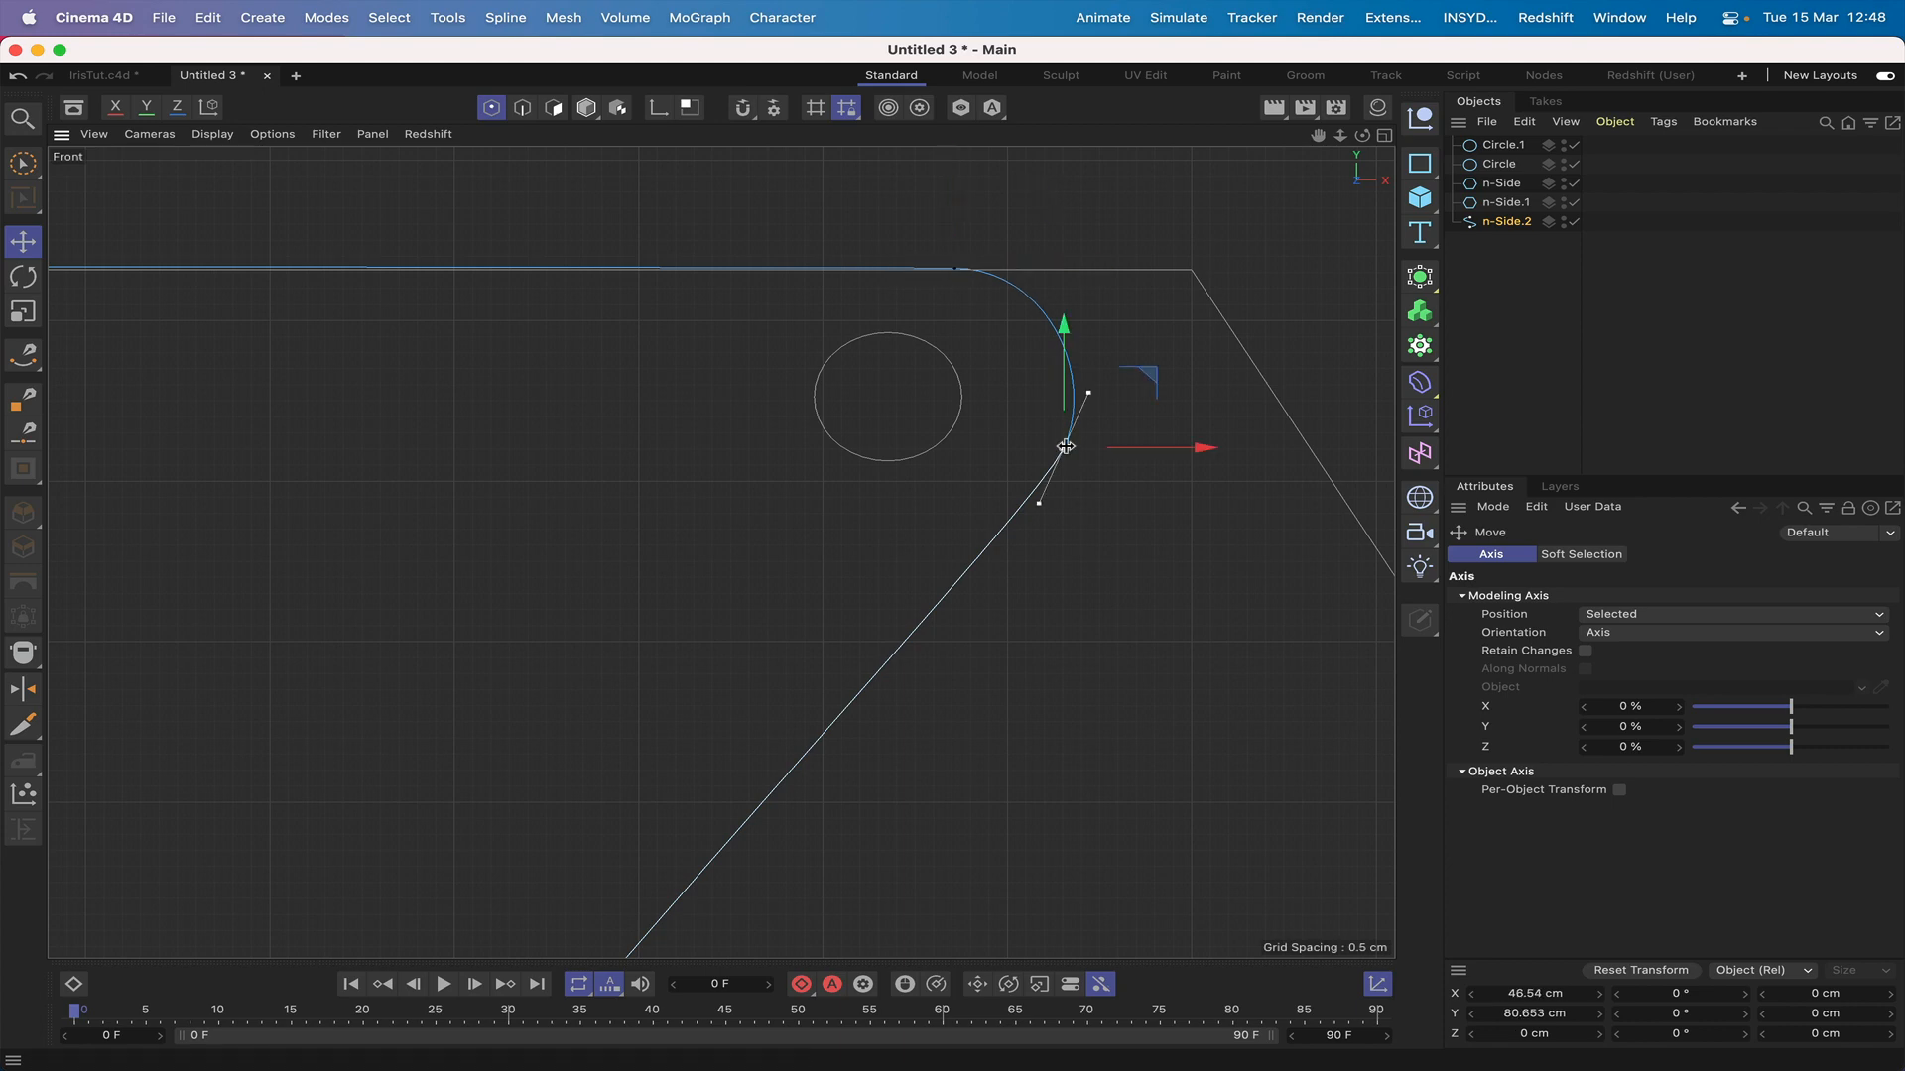
{"action": "left_click", "coordinate": [23, 277]}
{"action": "left_click_drag", "start_coordinate": [1156, 414], "coordinate": [1159, 434]}
{"action": "left_click", "coordinate": [1191, 248]}
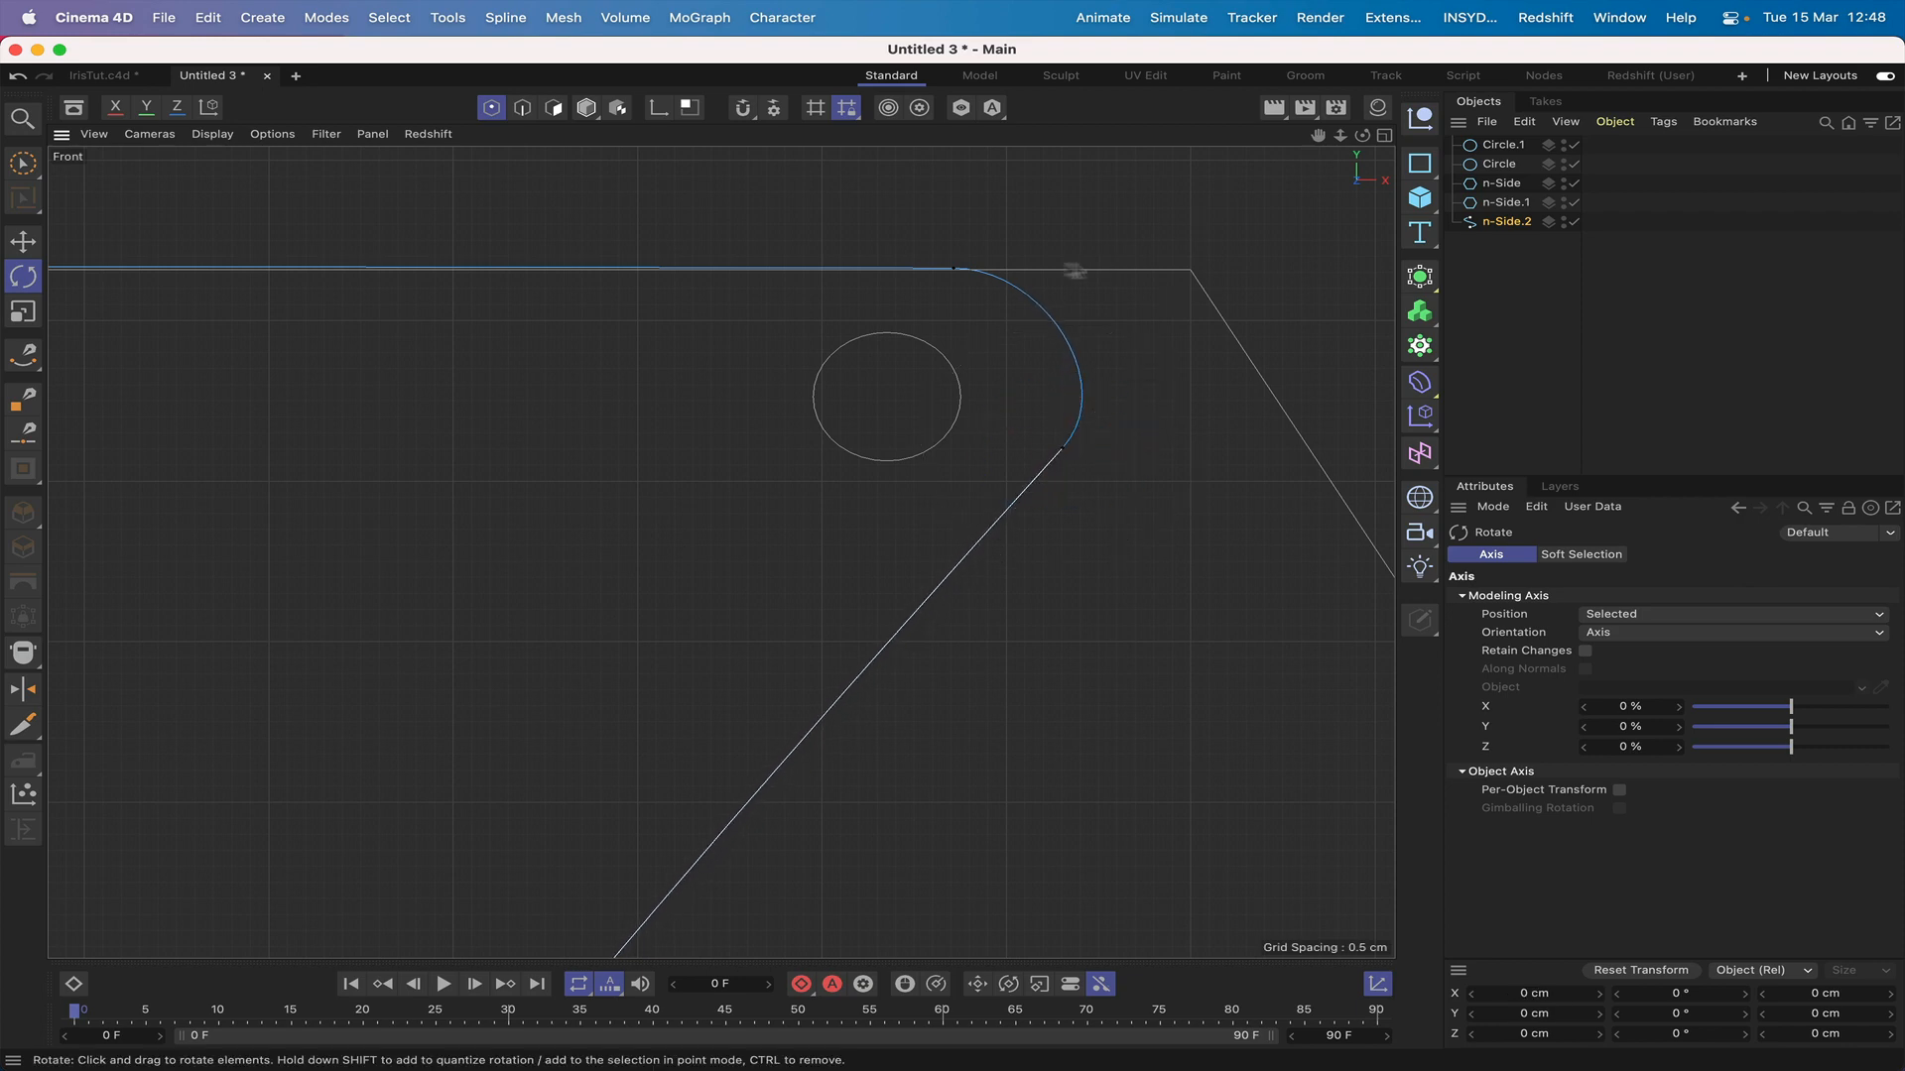
Step: Move the upper-right corner's top-edge point slightly outward to X 43.806 cm
{"action": "left_click", "coordinate": [952, 271]}
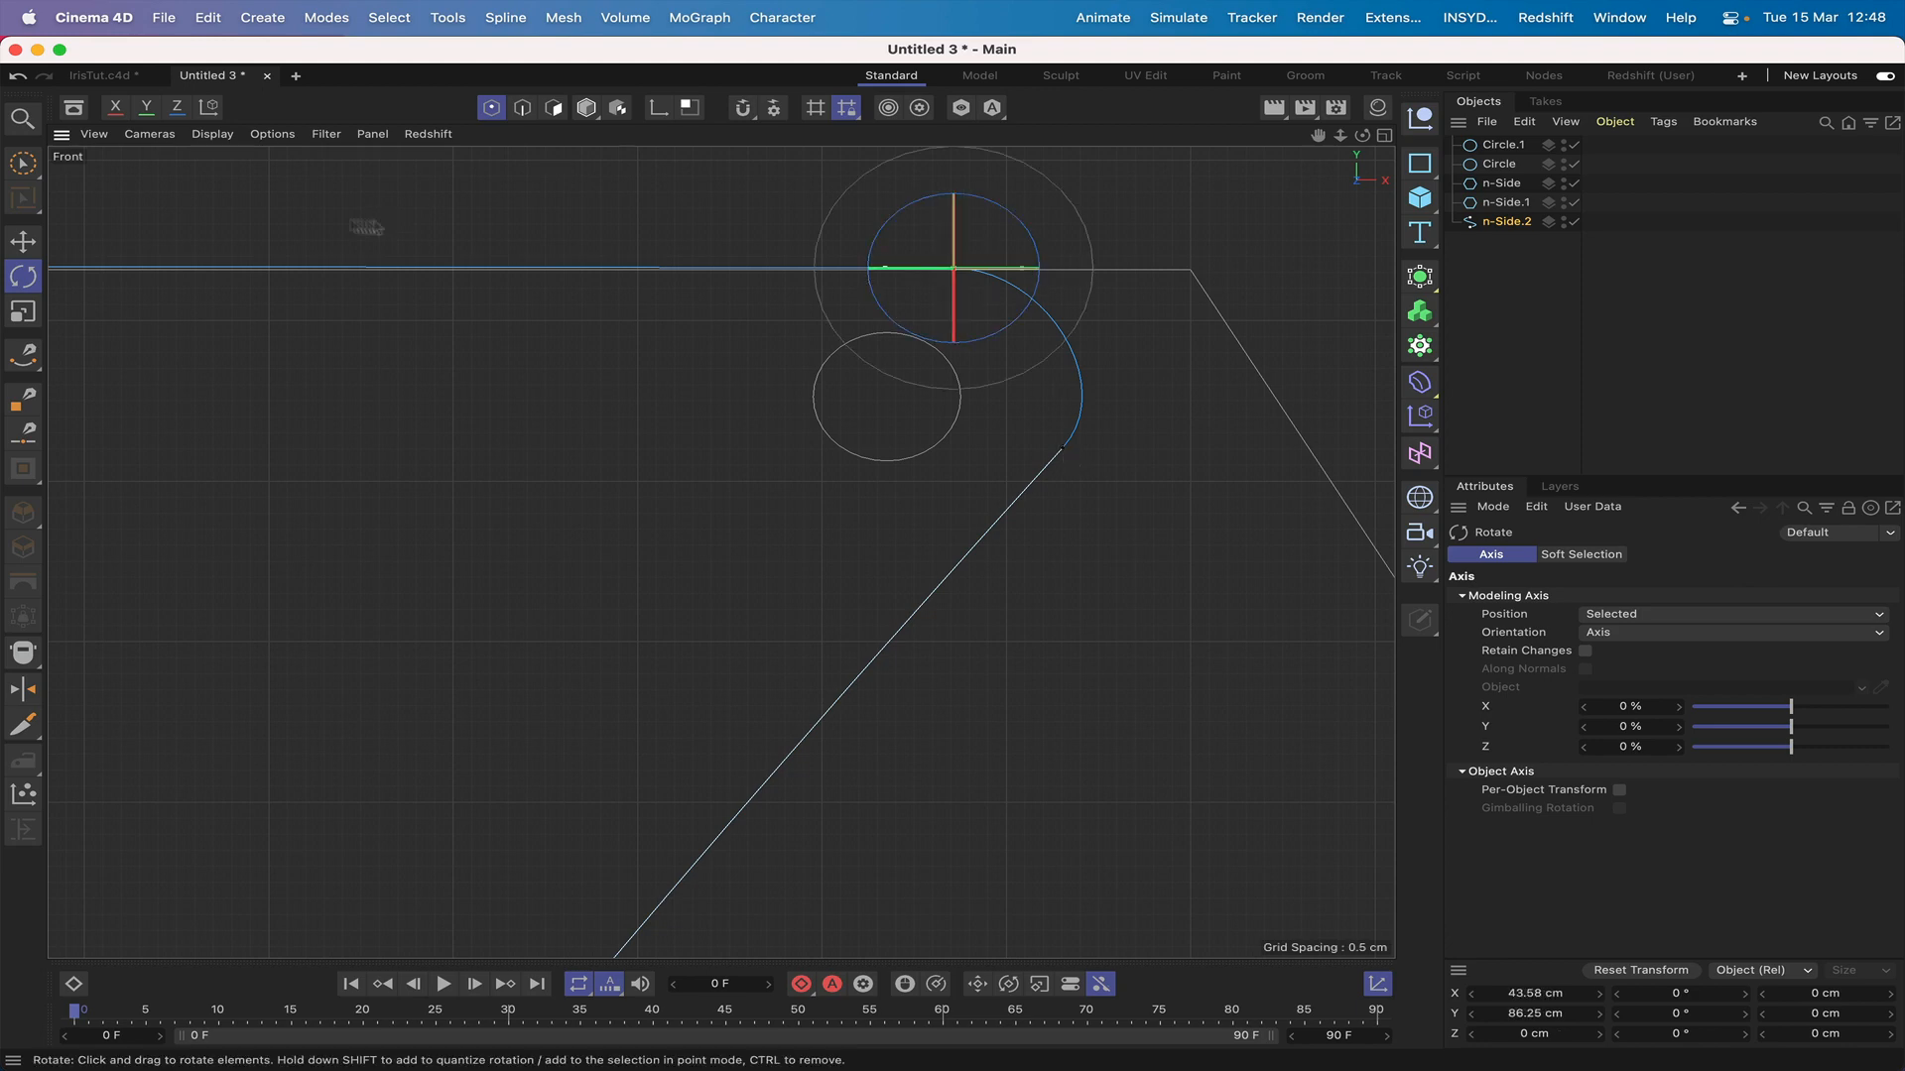
{"action": "left_click", "coordinate": [24, 244]}
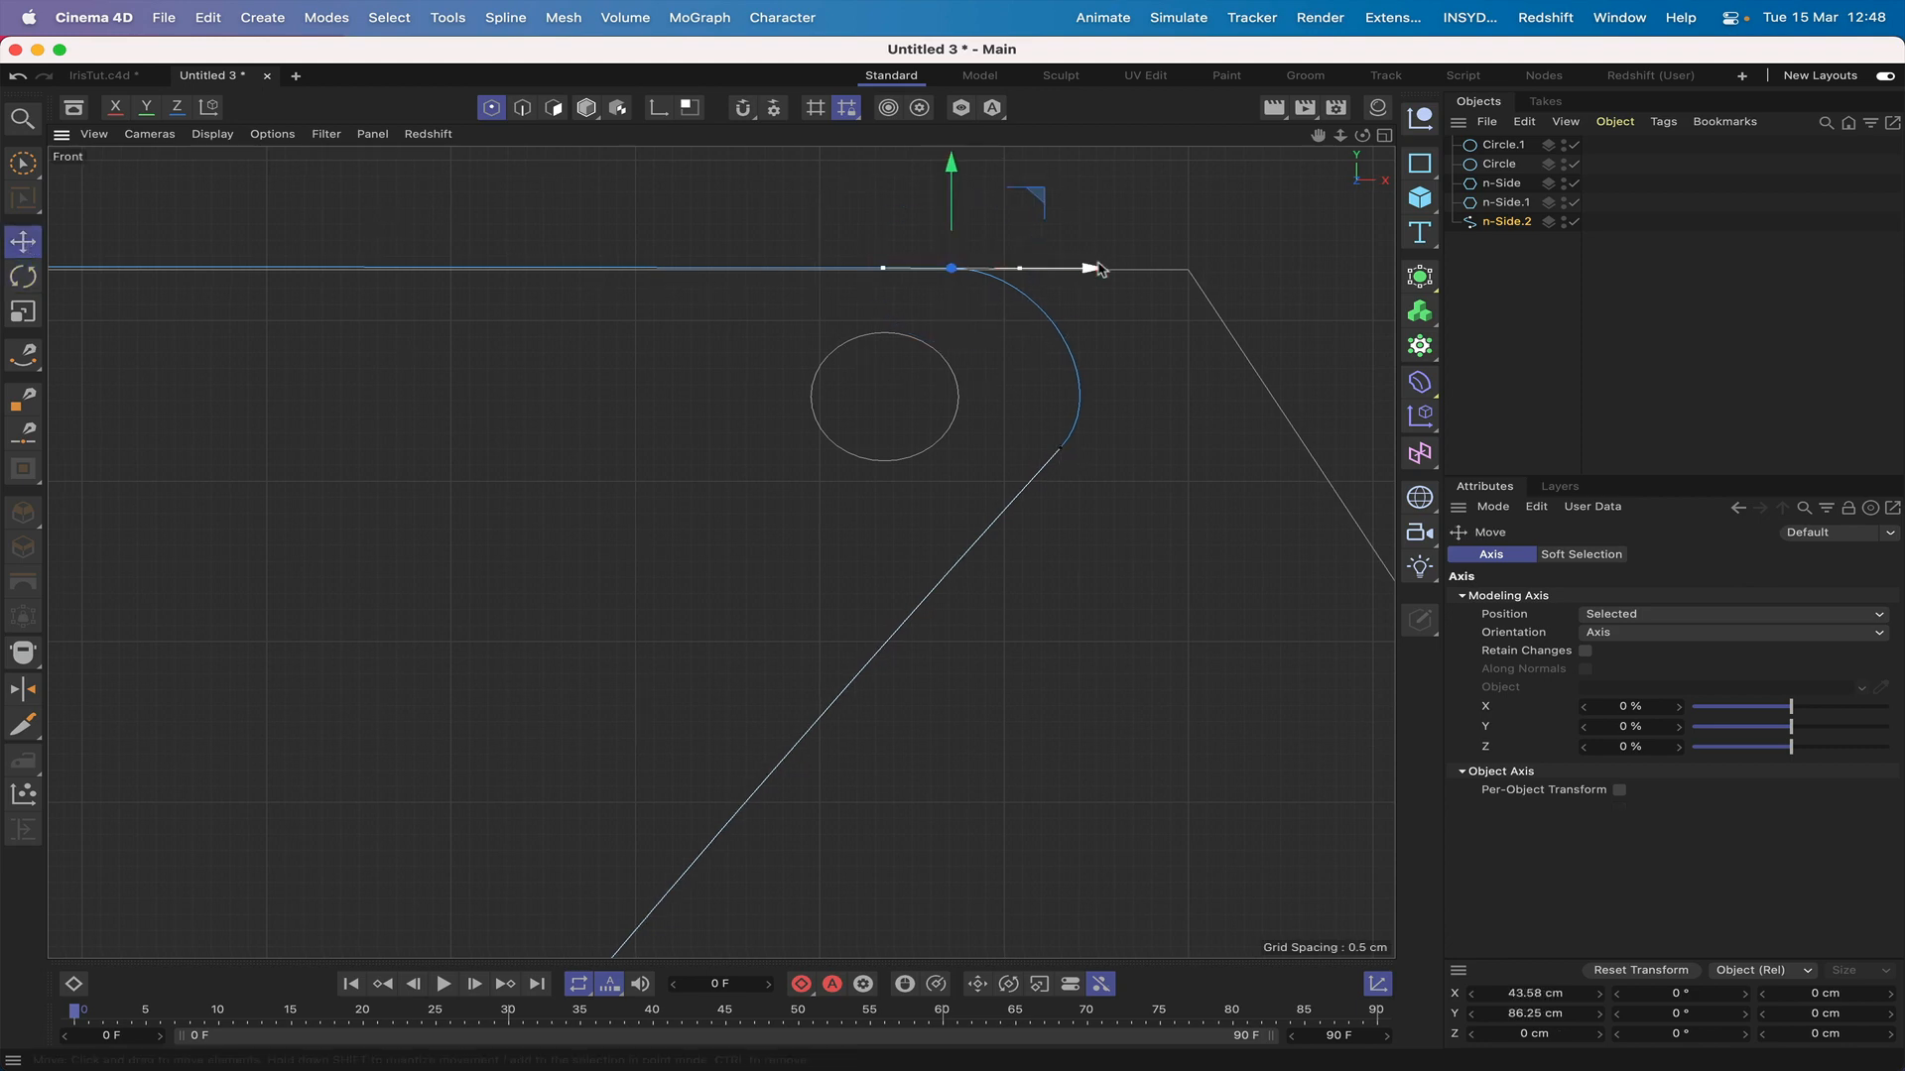
{"action": "left_click_drag", "start_coordinate": [1095, 271], "coordinate": [1101, 270]}
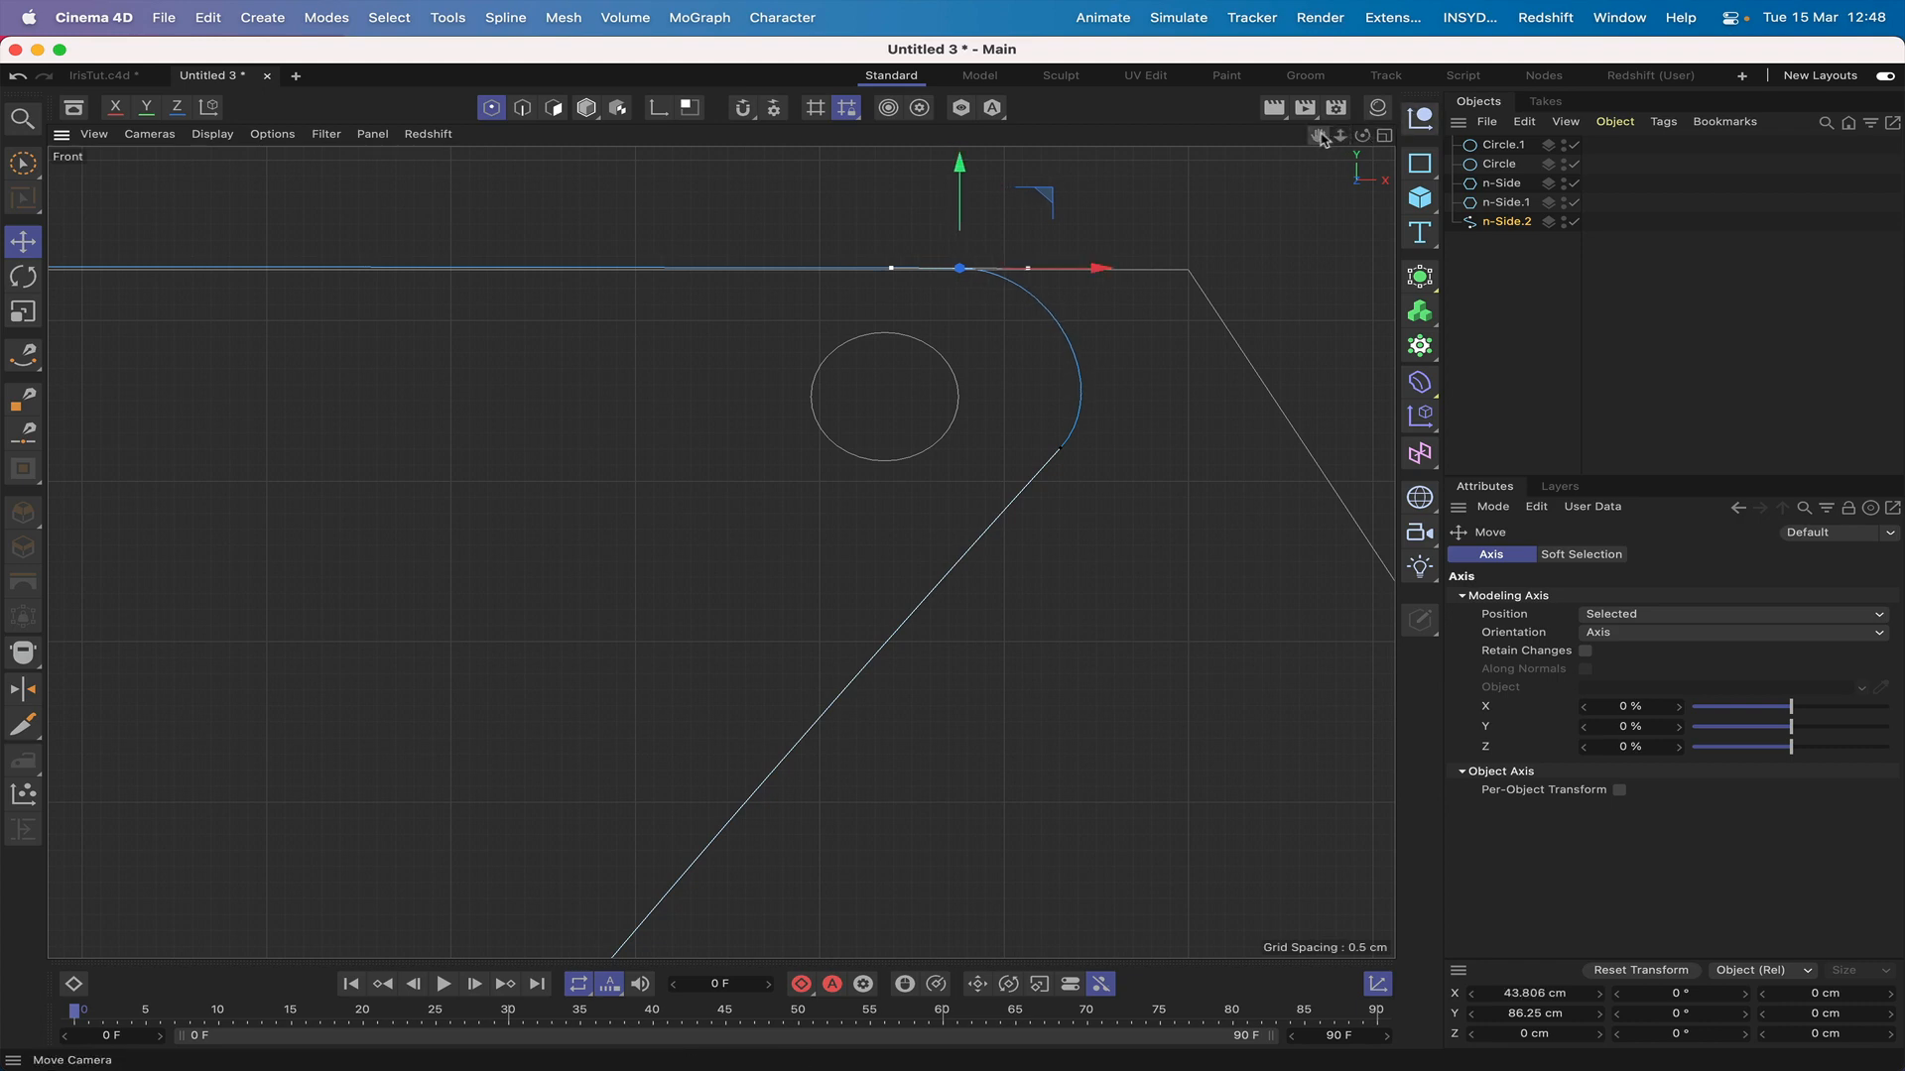
Step: Level the tangent of the upper-left corner's top-edge point with the top edge and shift the point outward along that edge
{"action": "scroll", "coordinate": [722, 551], "scroll_direction": "down", "scroll_amount": 5}
{"action": "scroll", "coordinate": [721, 551], "scroll_direction": "left", "scroll_amount": 5}
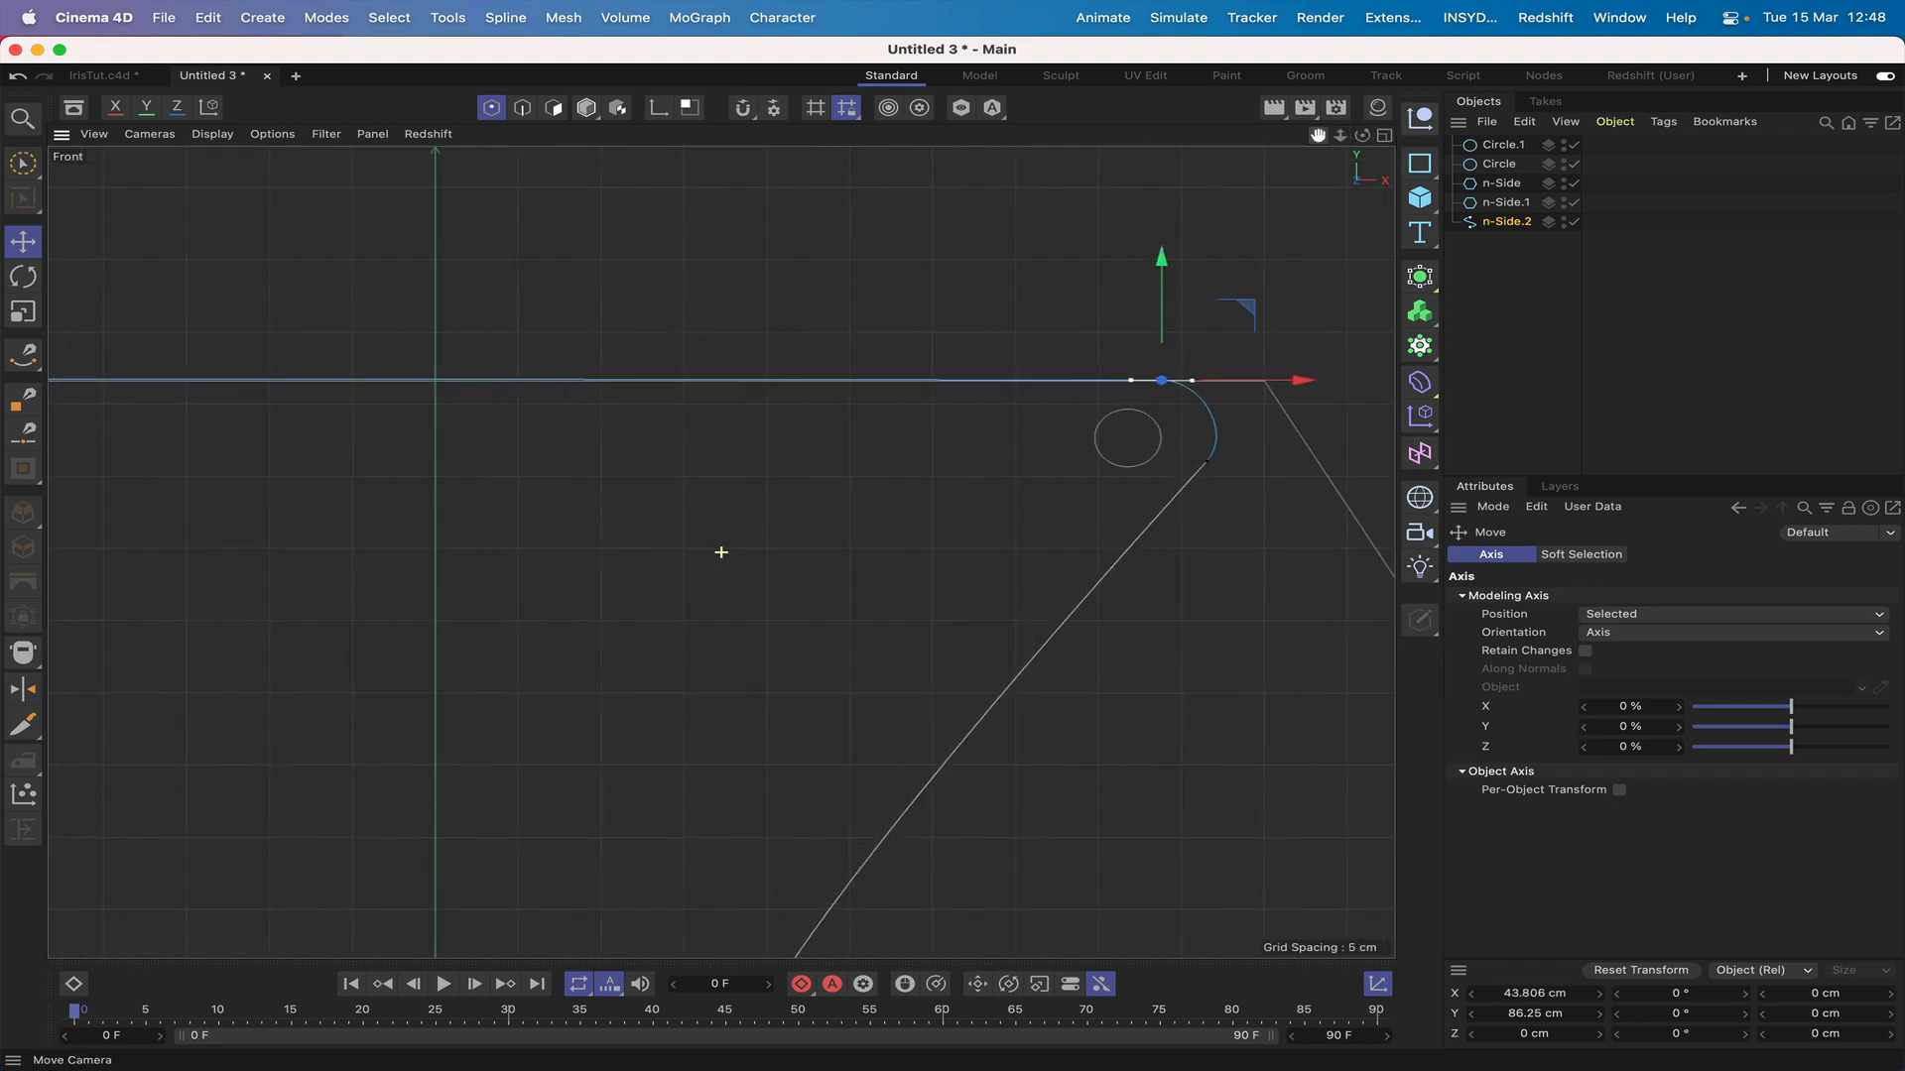
{"action": "scroll", "coordinate": [721, 552], "scroll_direction": "left", "scroll_amount": 3}
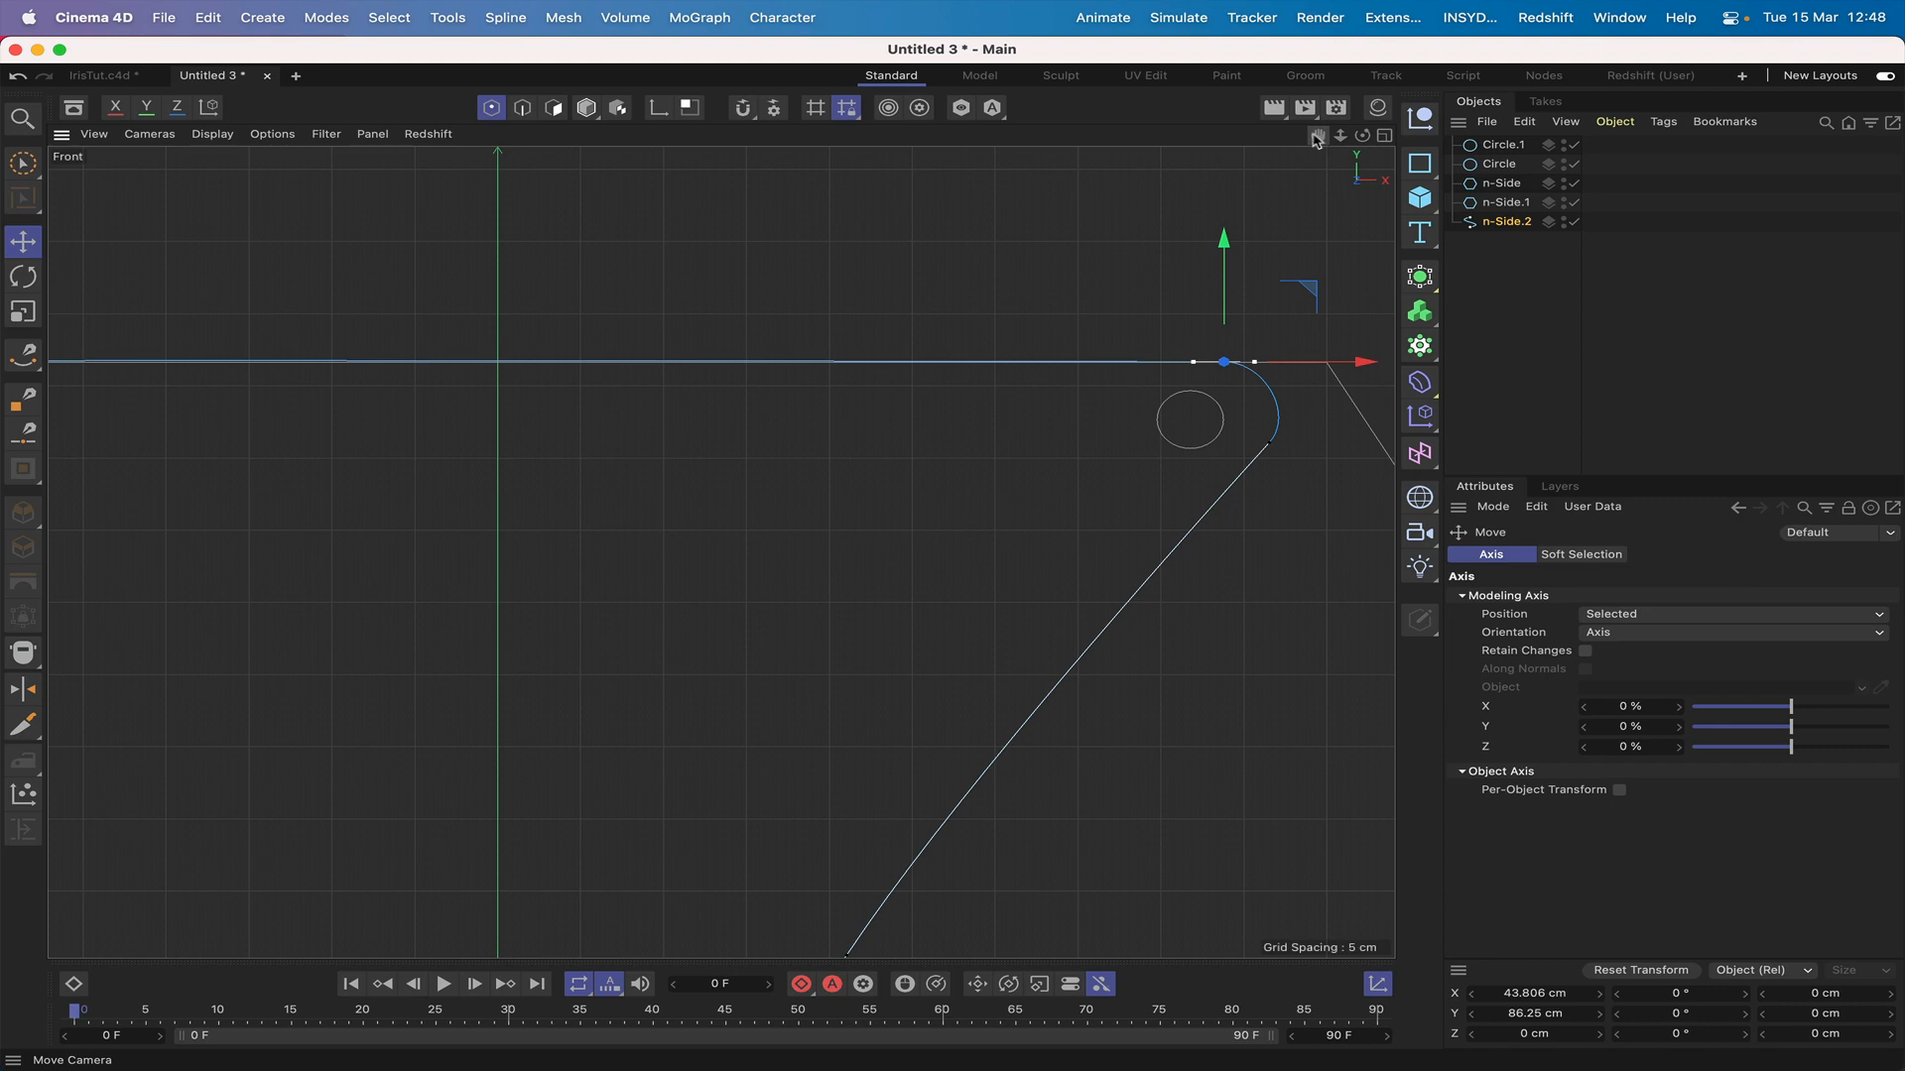
{"action": "scroll", "coordinate": [722, 552], "scroll_direction": "left", "scroll_amount": 3}
{"action": "scroll", "coordinate": [722, 552], "scroll_direction": "down", "scroll_amount": 3}
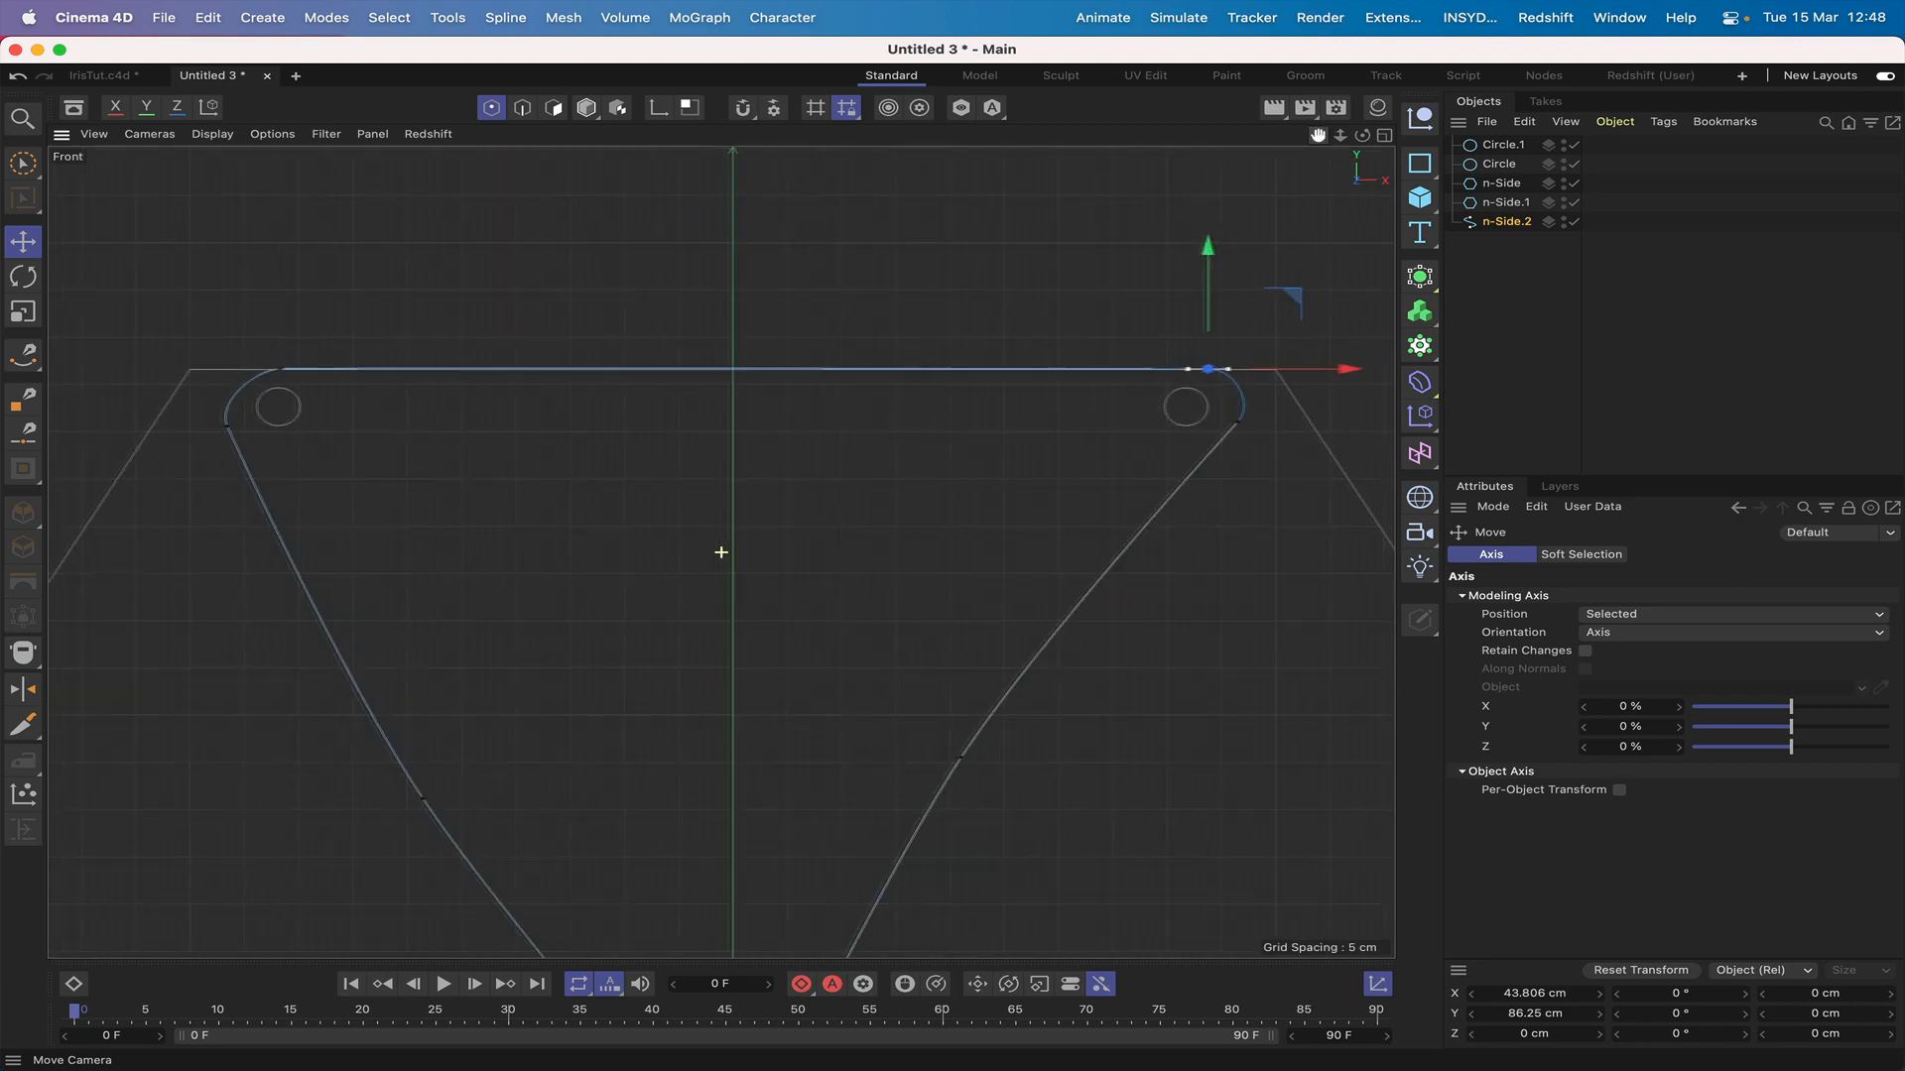
{"action": "scroll", "coordinate": [721, 551], "scroll_direction": "left", "scroll_amount": 5}
{"action": "right_click_drag", "start_coordinate": [1317, 140], "coordinate": [1429, 141]}
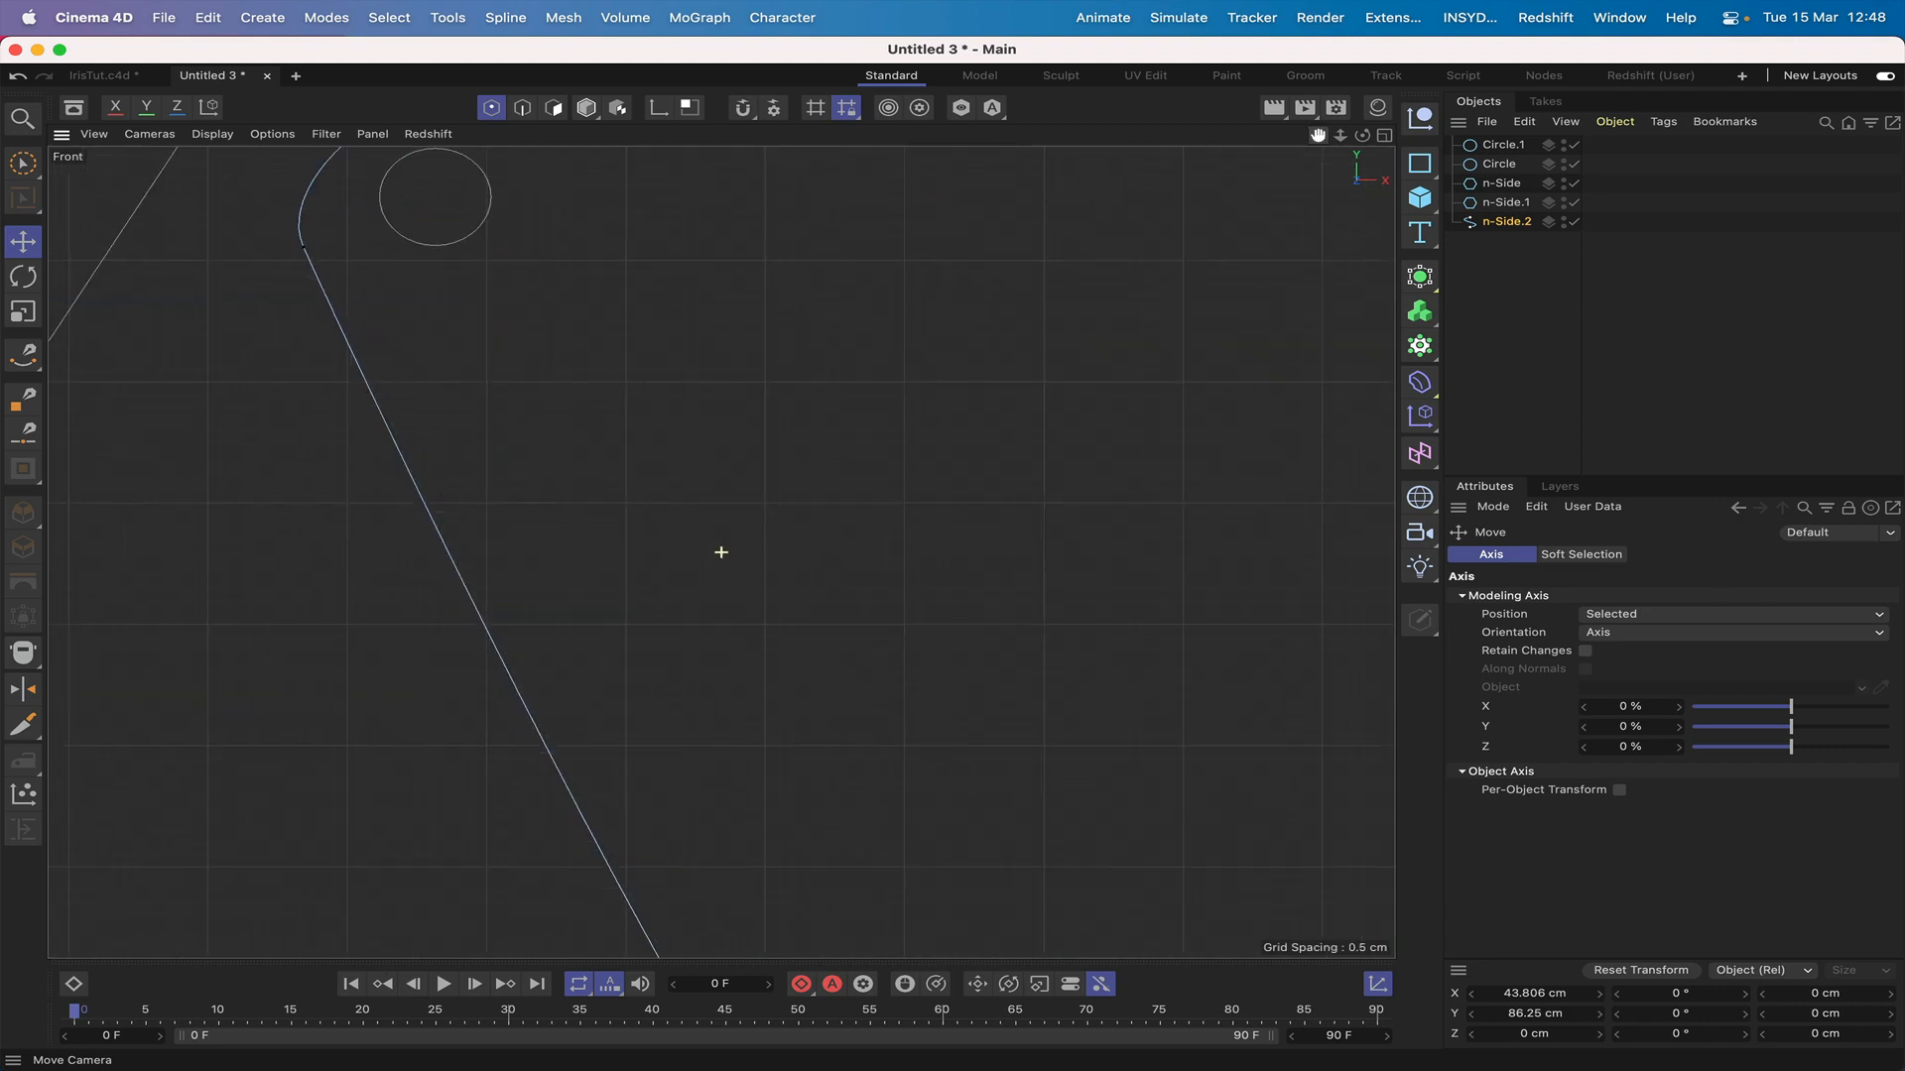
{"action": "left_click_drag", "start_coordinate": [1317, 141], "coordinate": [1607, 405]}
{"action": "scroll", "coordinate": [723, 552], "scroll_direction": "up", "scroll_amount": 3}
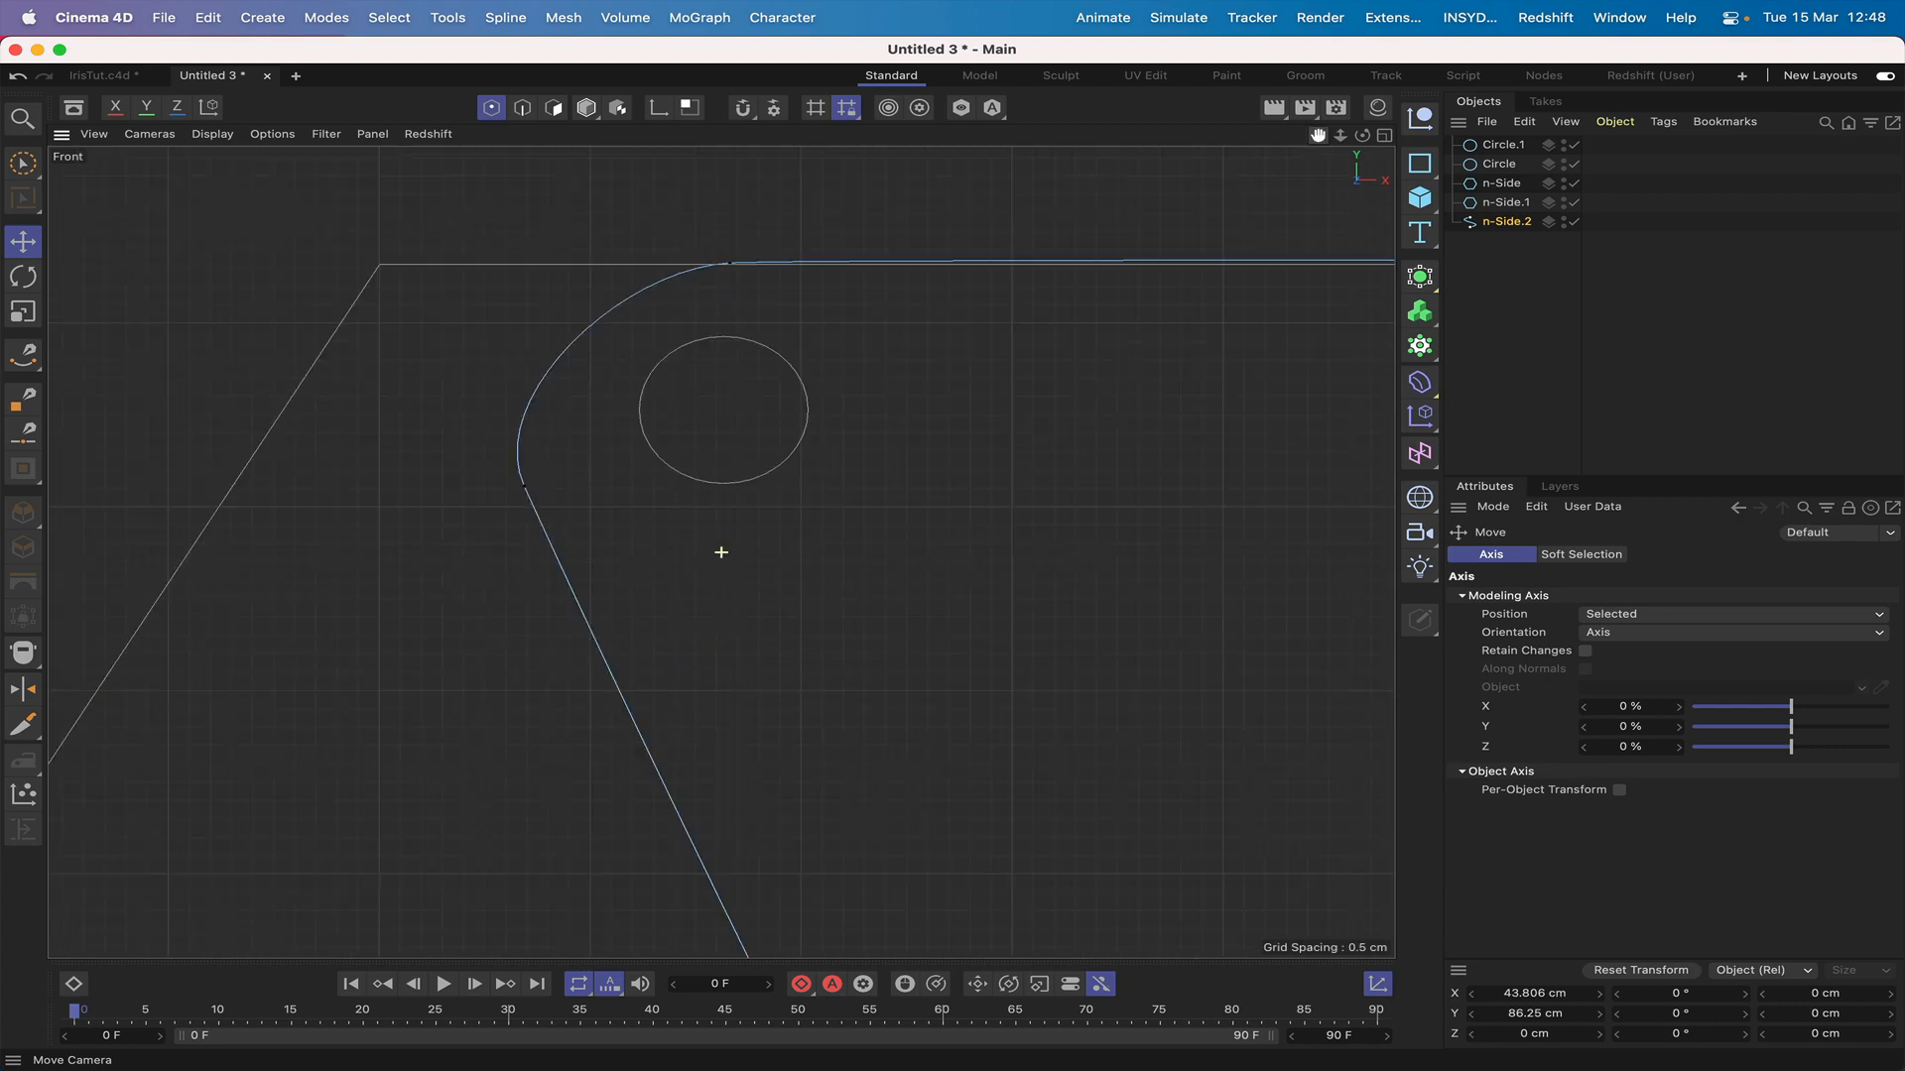
{"action": "left_click", "coordinate": [733, 264]}
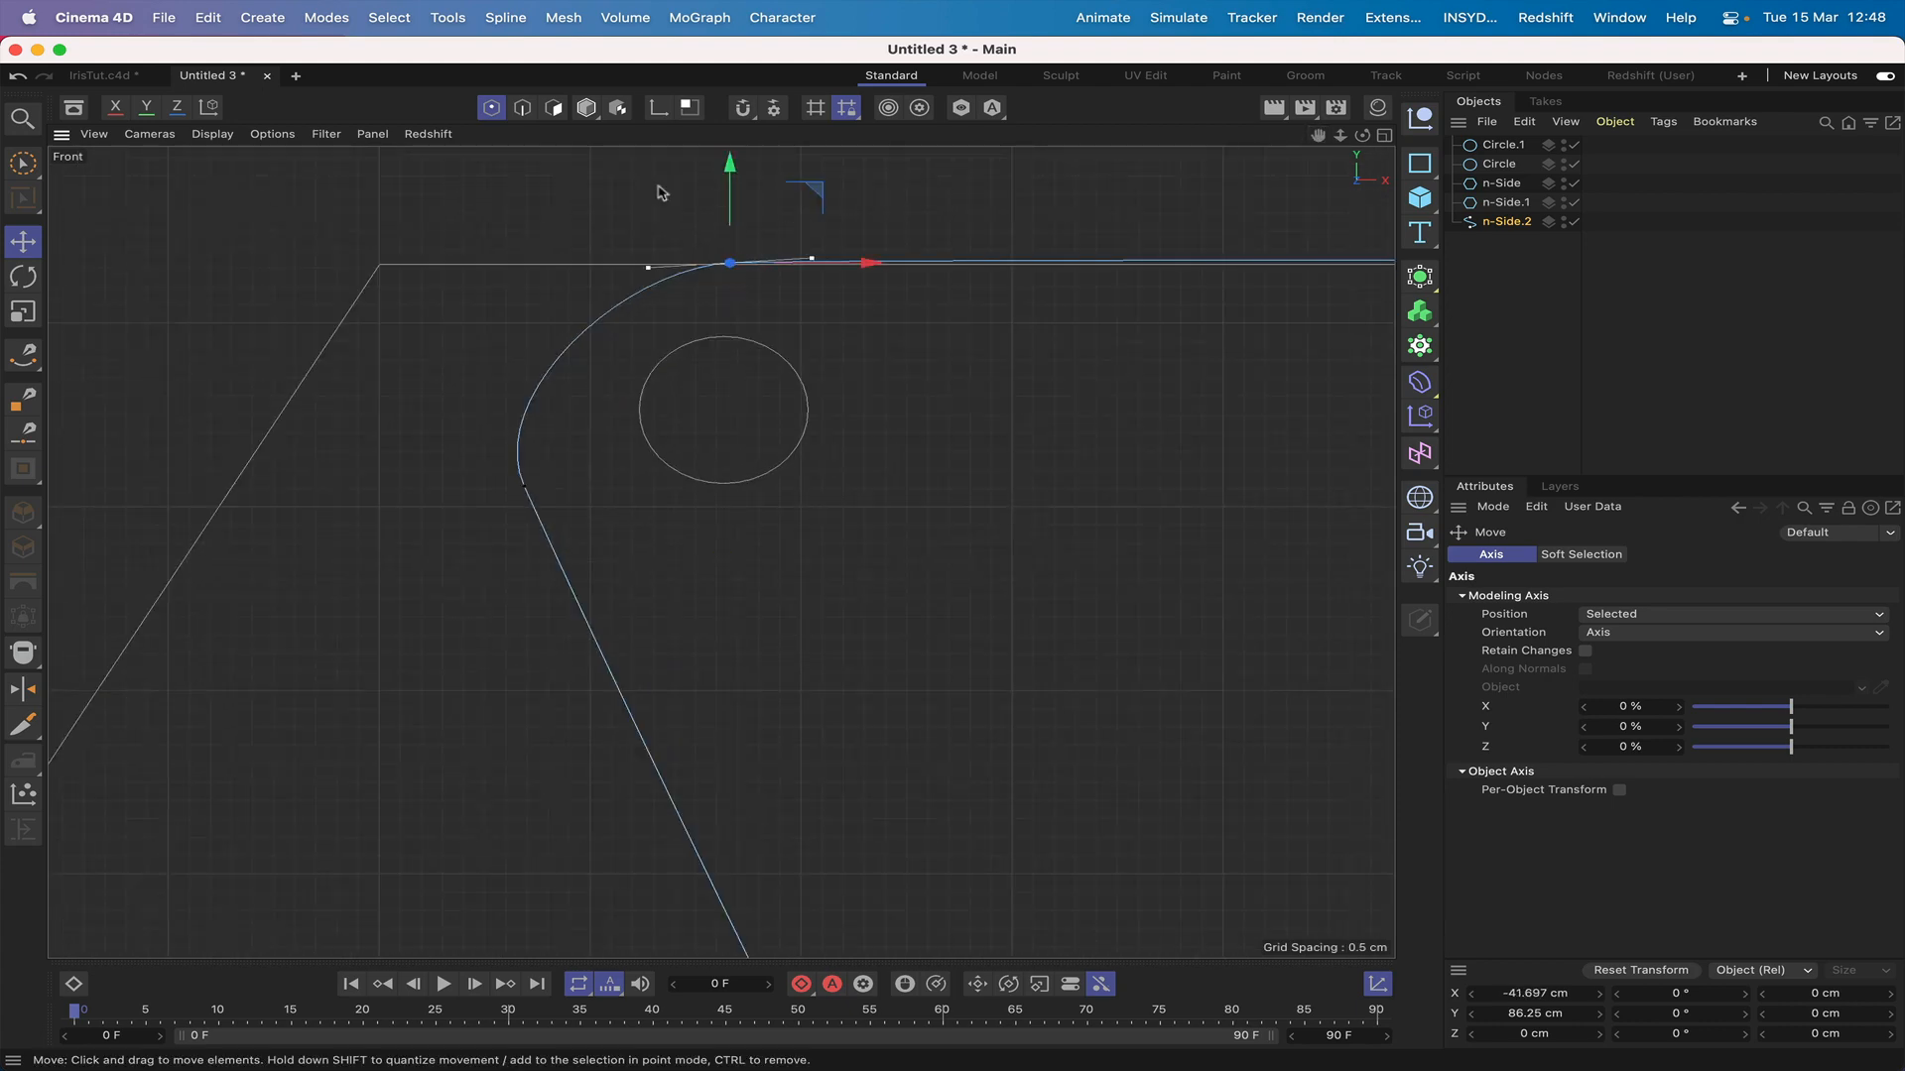
{"action": "left_click", "coordinate": [22, 276]}
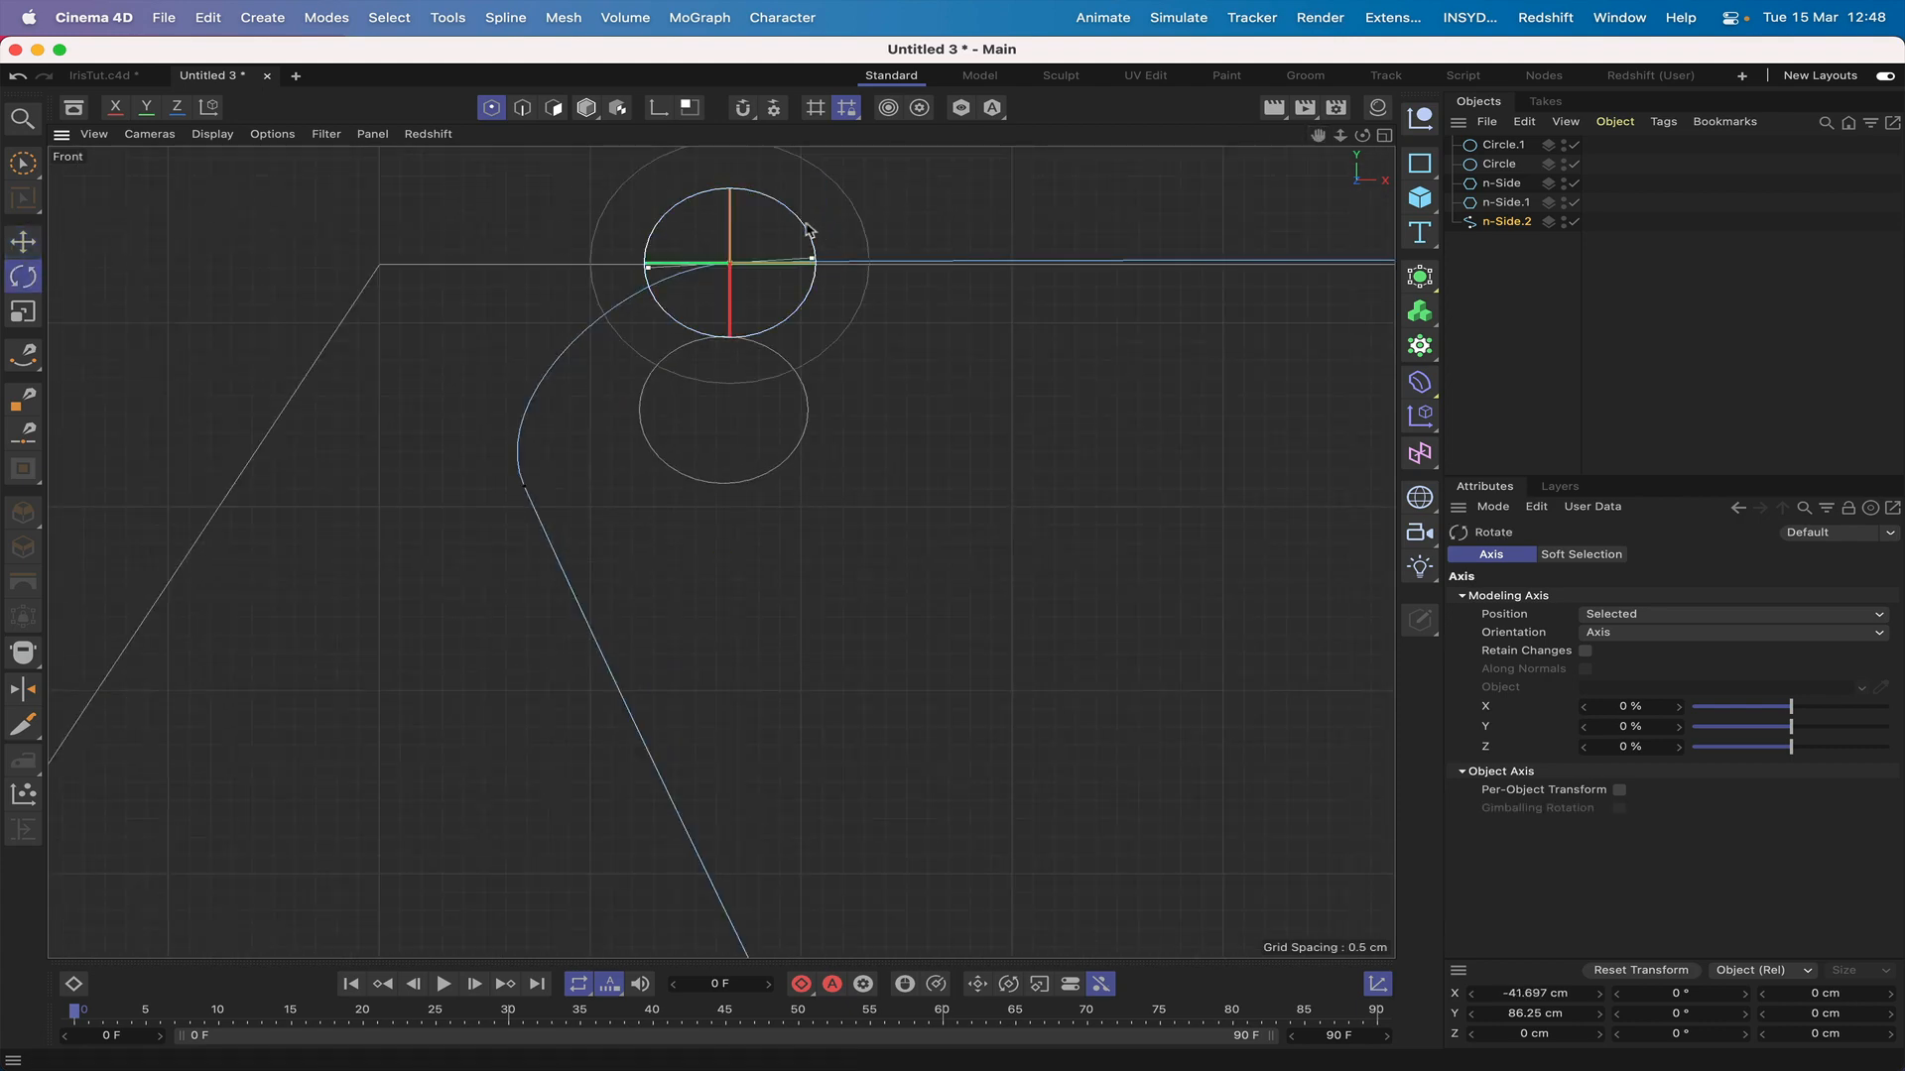
{"action": "left_click_drag", "start_coordinate": [815, 229], "coordinate": [795, 264]}
{"action": "left_click", "coordinate": [23, 241]}
Step: Nudge both small circles slightly outward toward the triangle's rounded upper corners, then clear the selection
{"action": "left_click", "coordinate": [524, 485]}
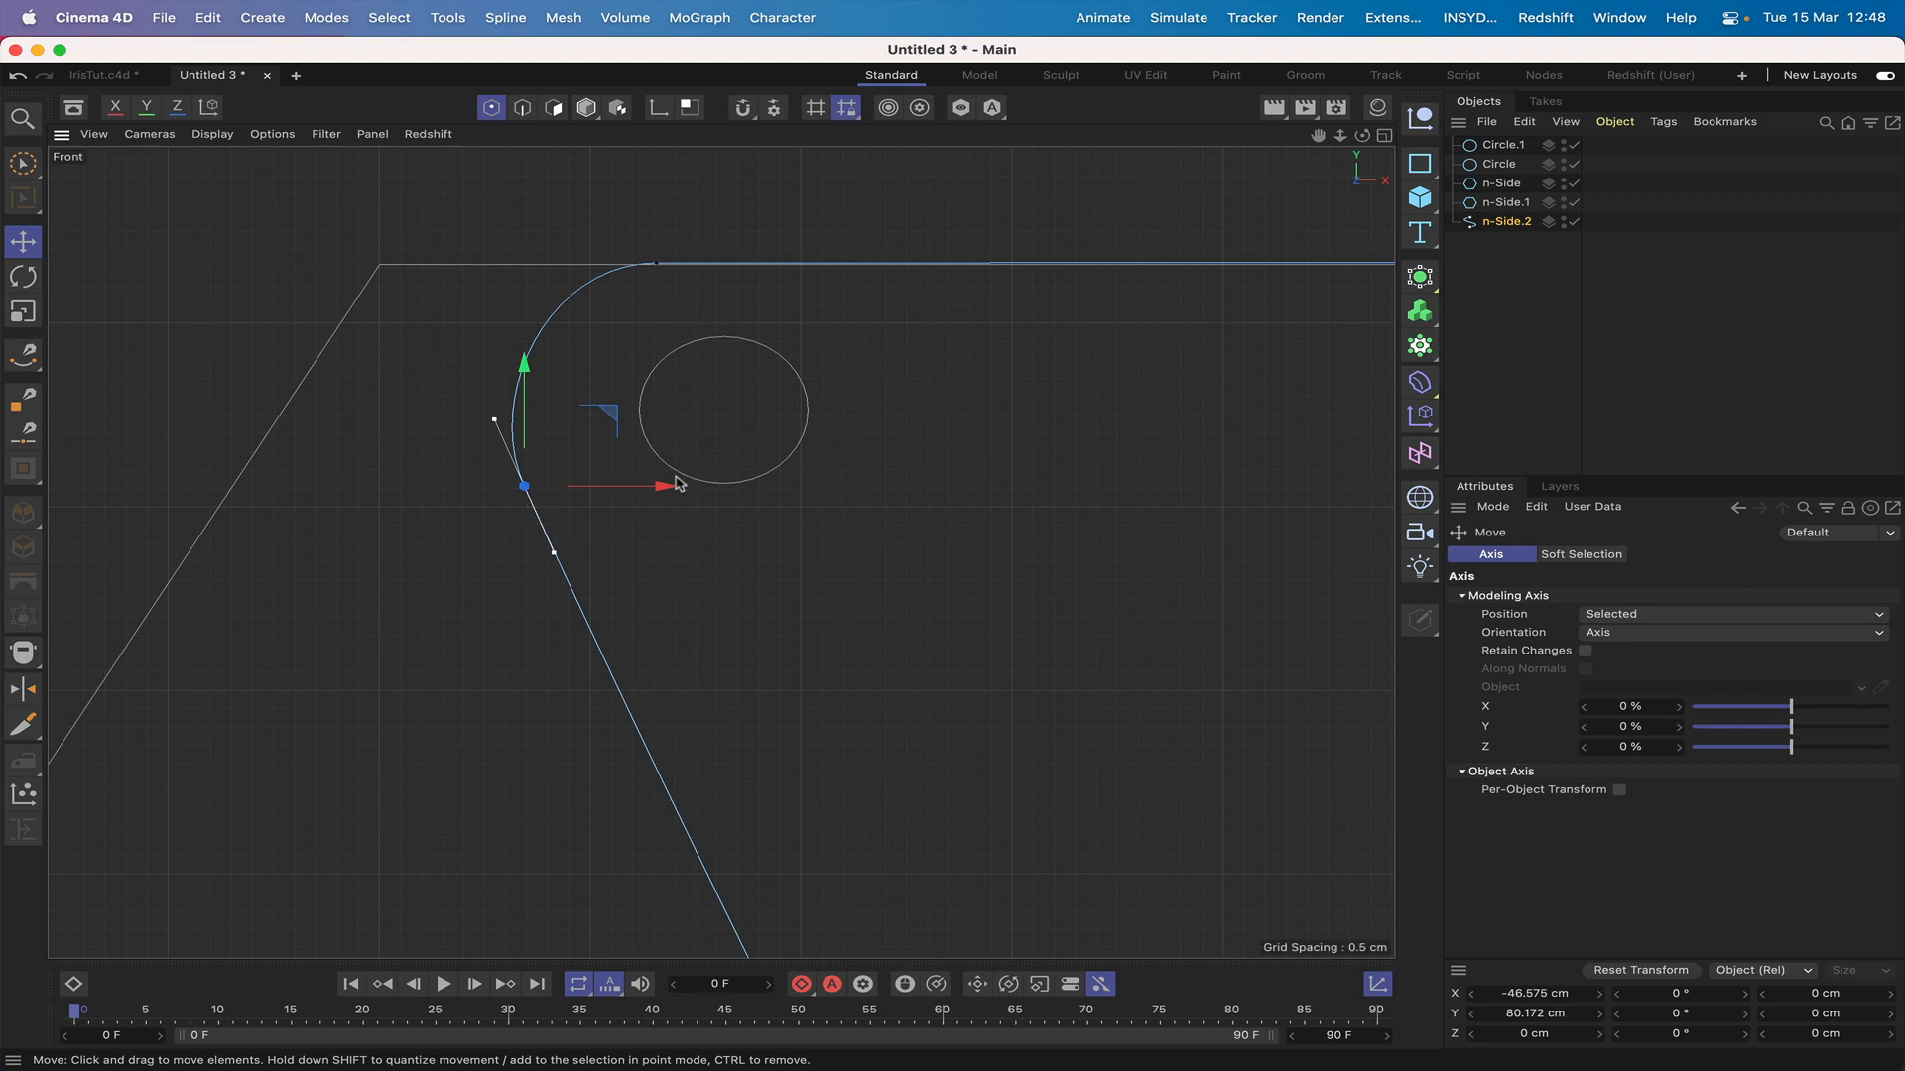
{"action": "right_click_drag", "start_coordinate": [1319, 137], "coordinate": [1170, 137]}
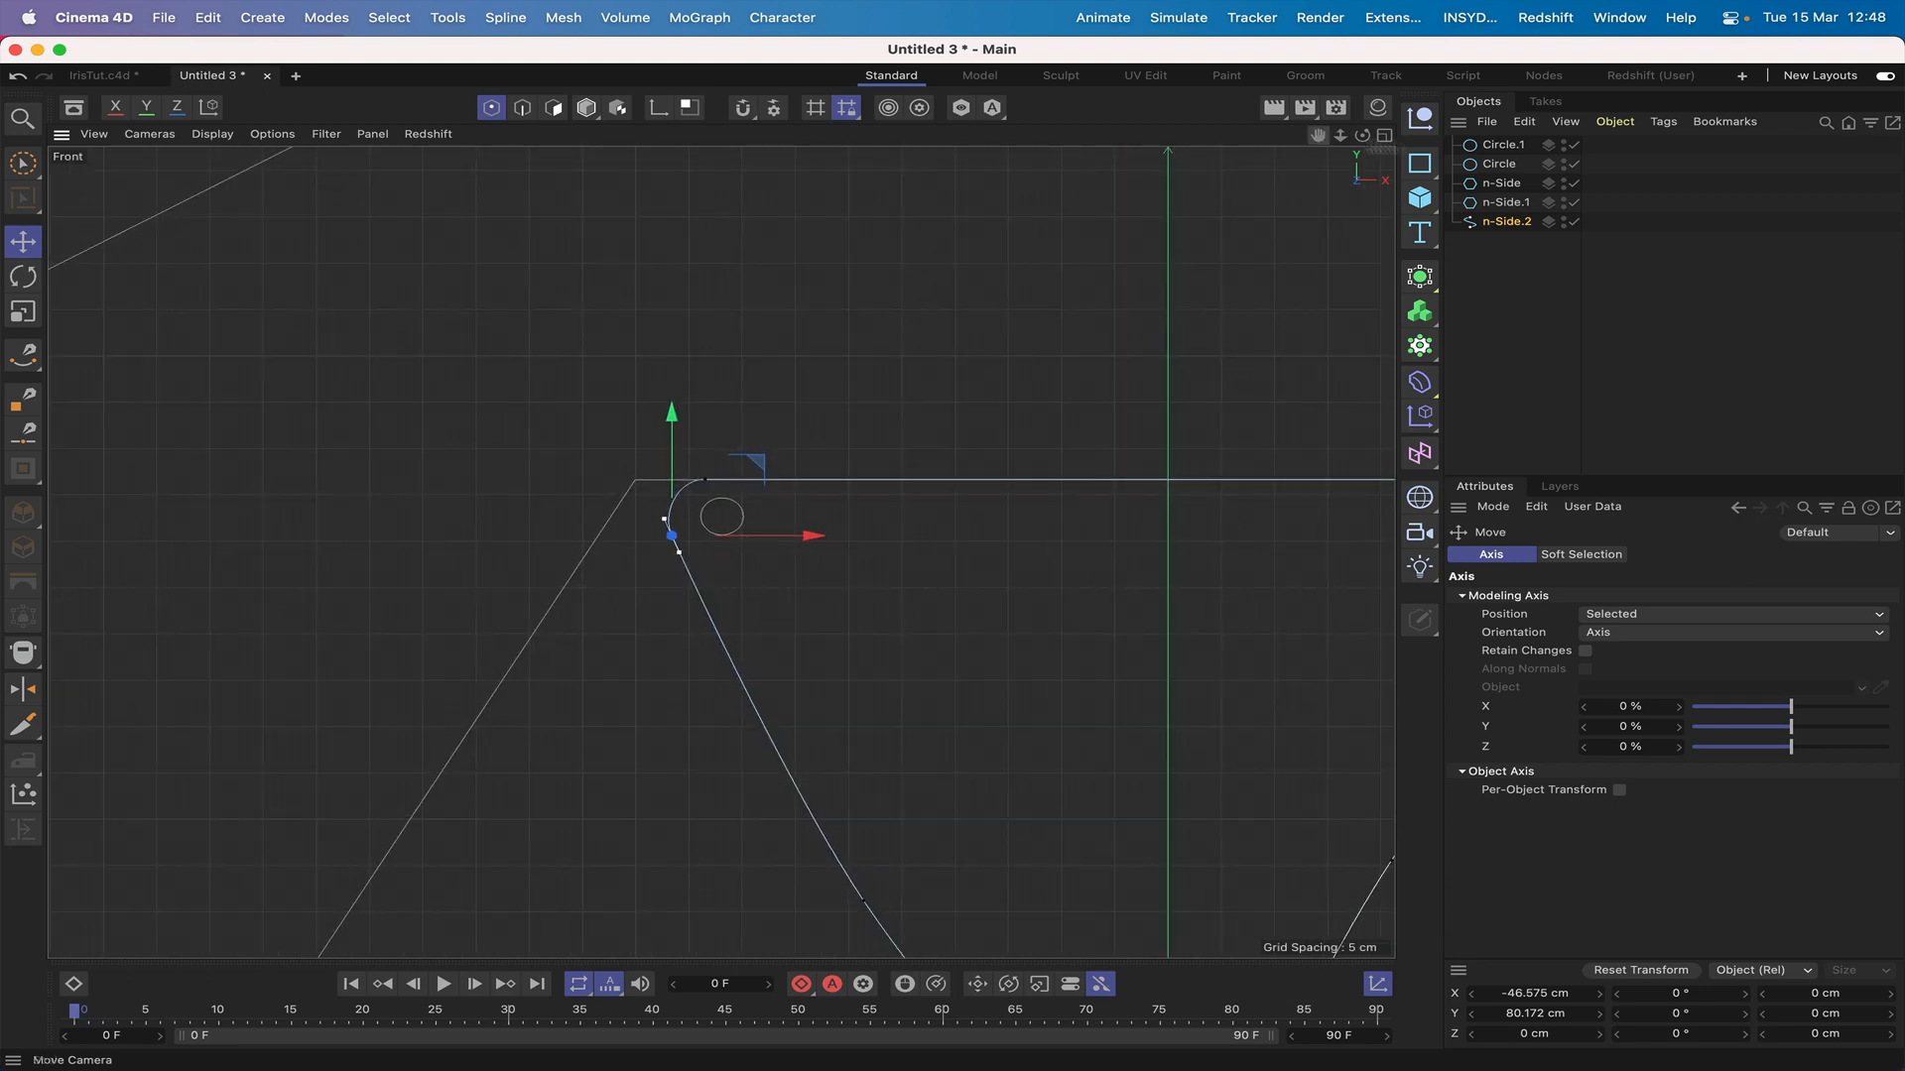
{"action": "left_click", "coordinate": [1505, 146]}
{"action": "left_click_drag", "start_coordinate": [859, 520], "coordinate": [851, 521]}
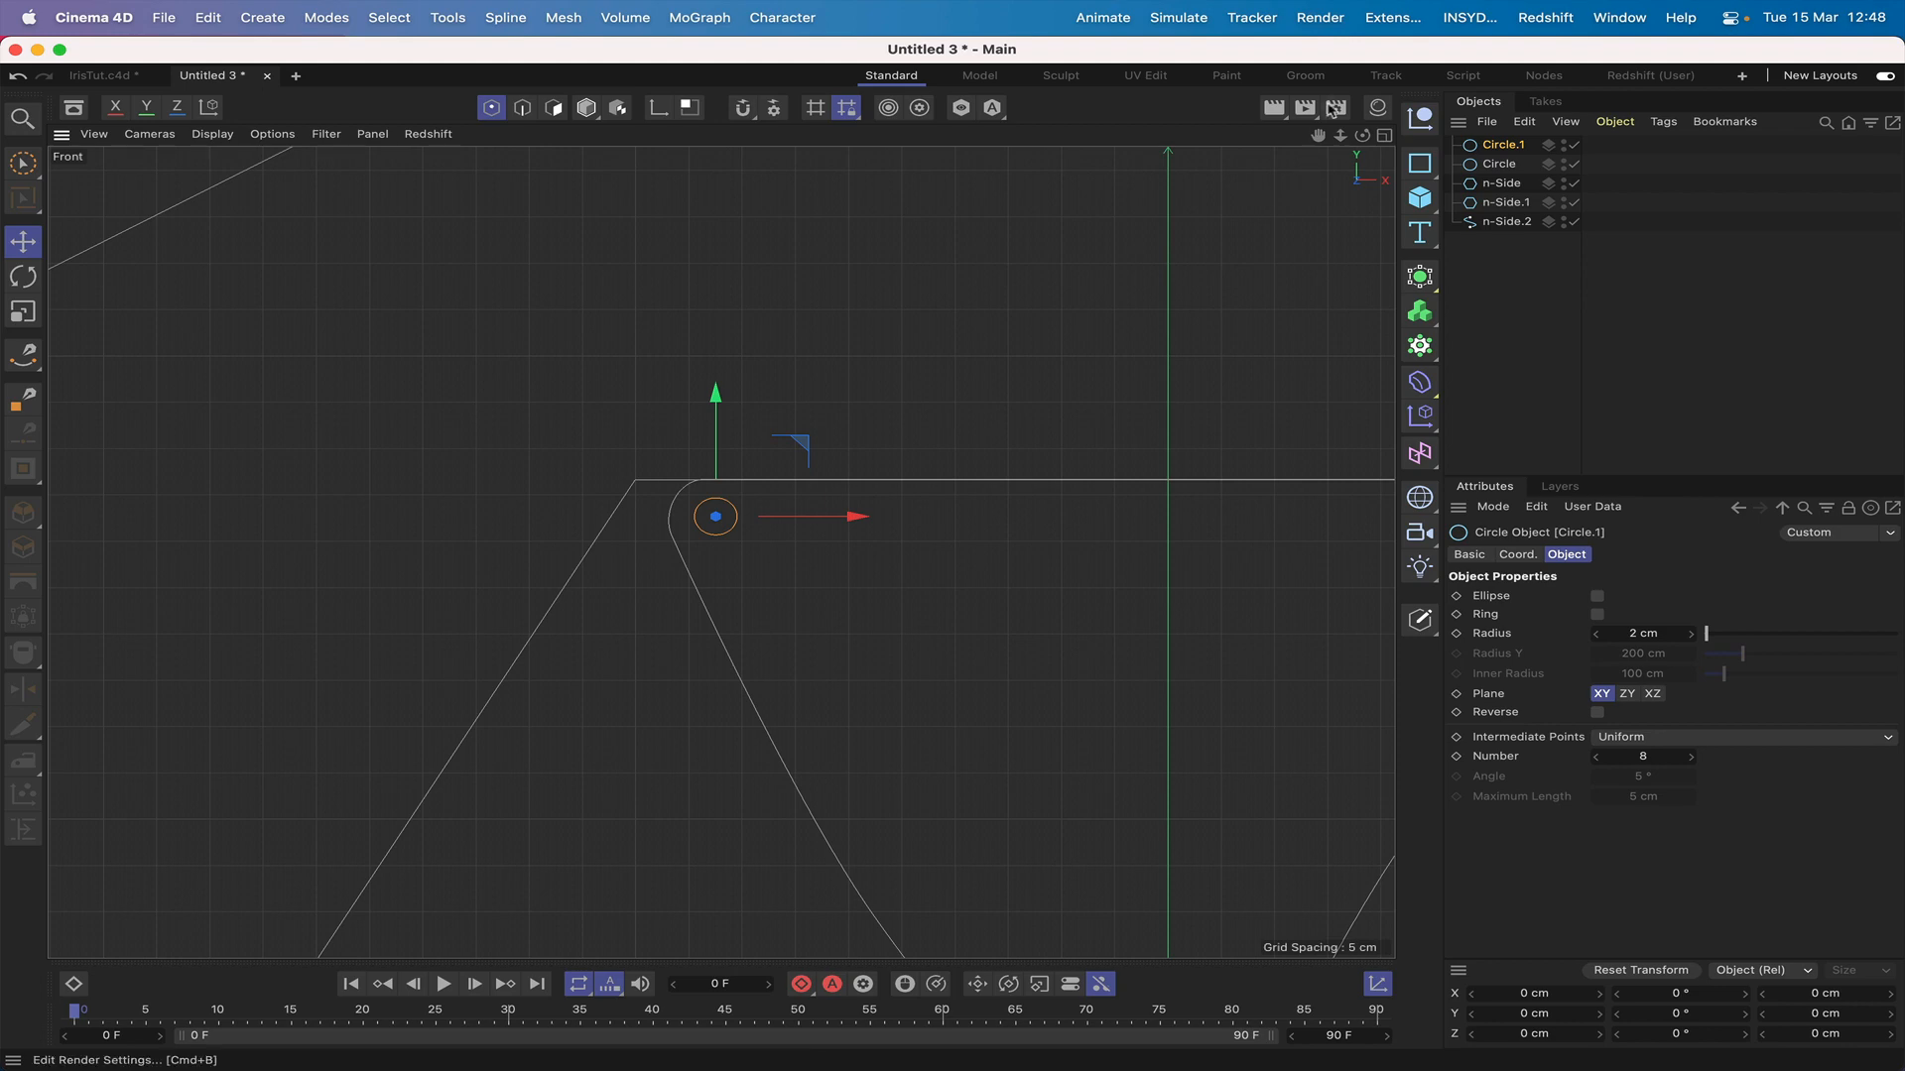
{"action": "scroll", "coordinate": [1317, 137], "scroll_direction": "down", "scroll_amount": 4}
{"action": "left_click_drag", "start_coordinate": [1317, 137], "coordinate": [1082, 30]}
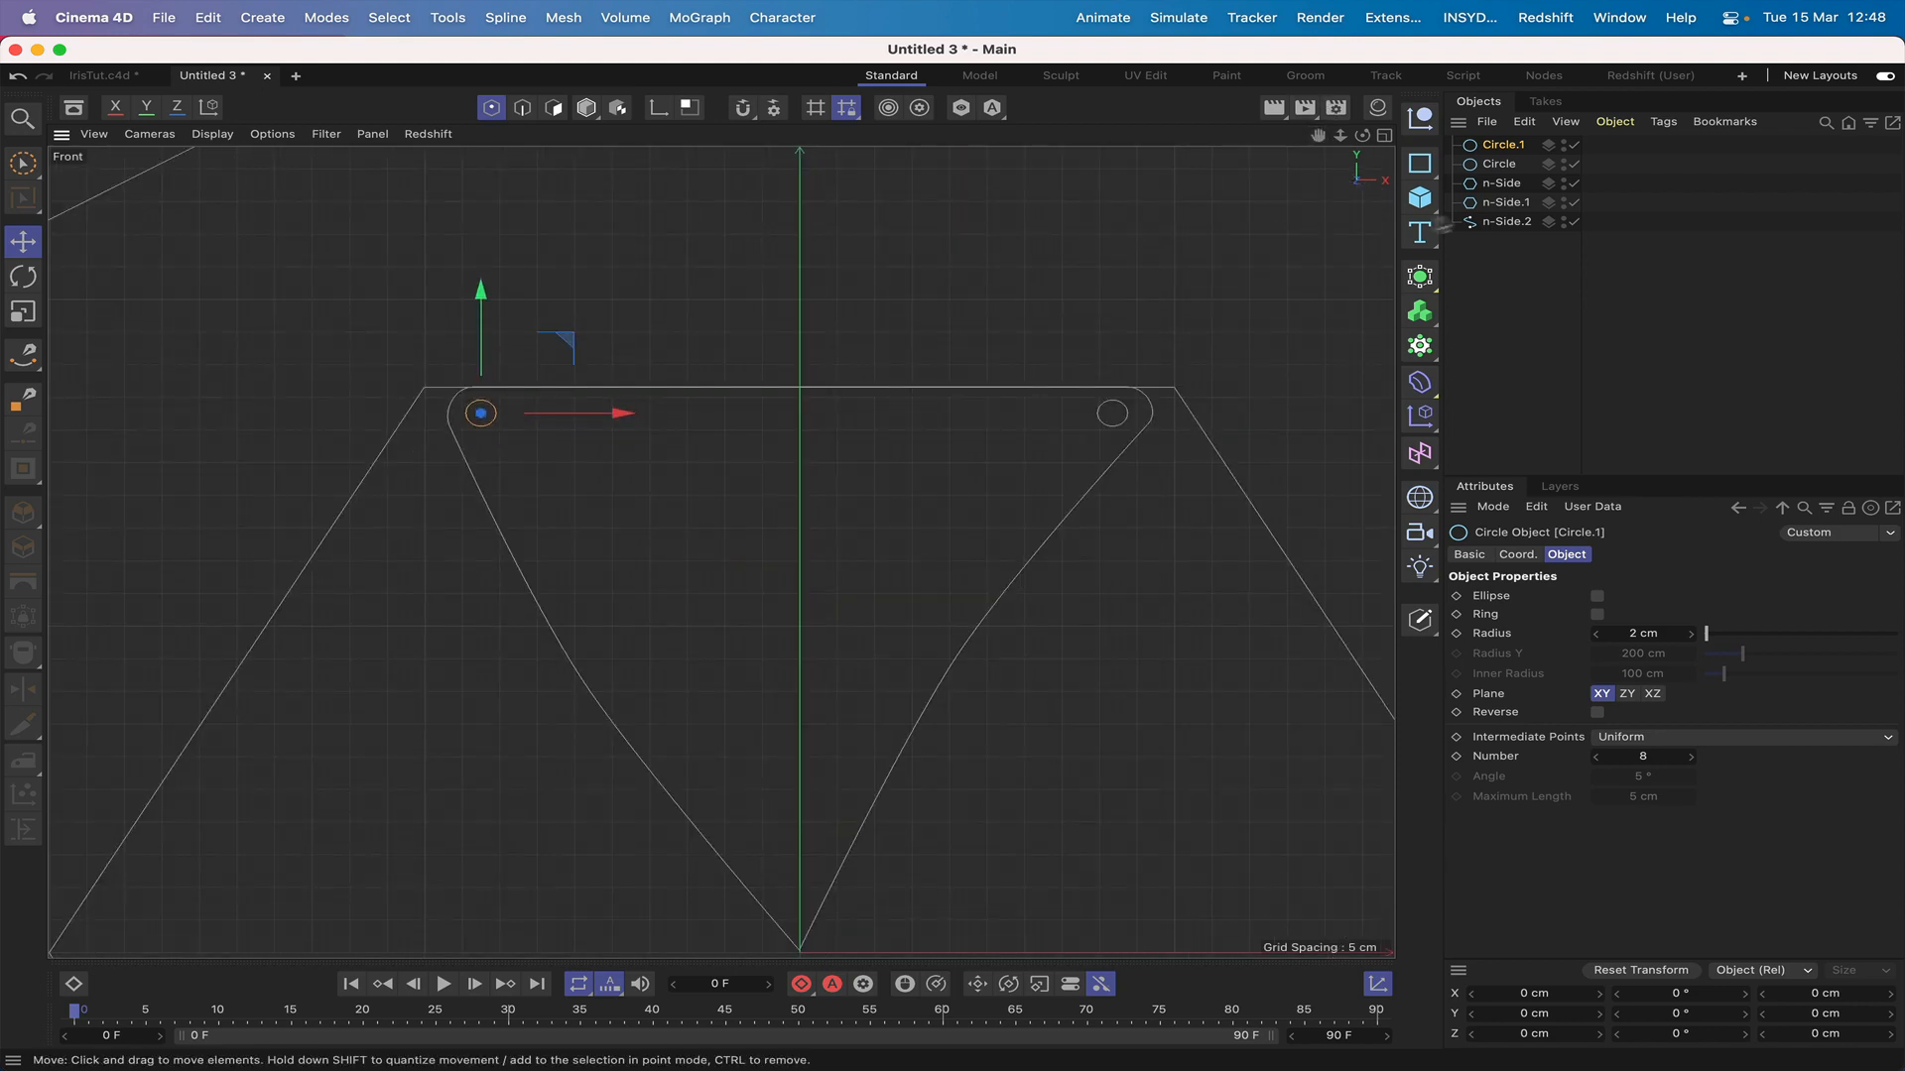
{"action": "left_click", "coordinate": [1508, 164]}
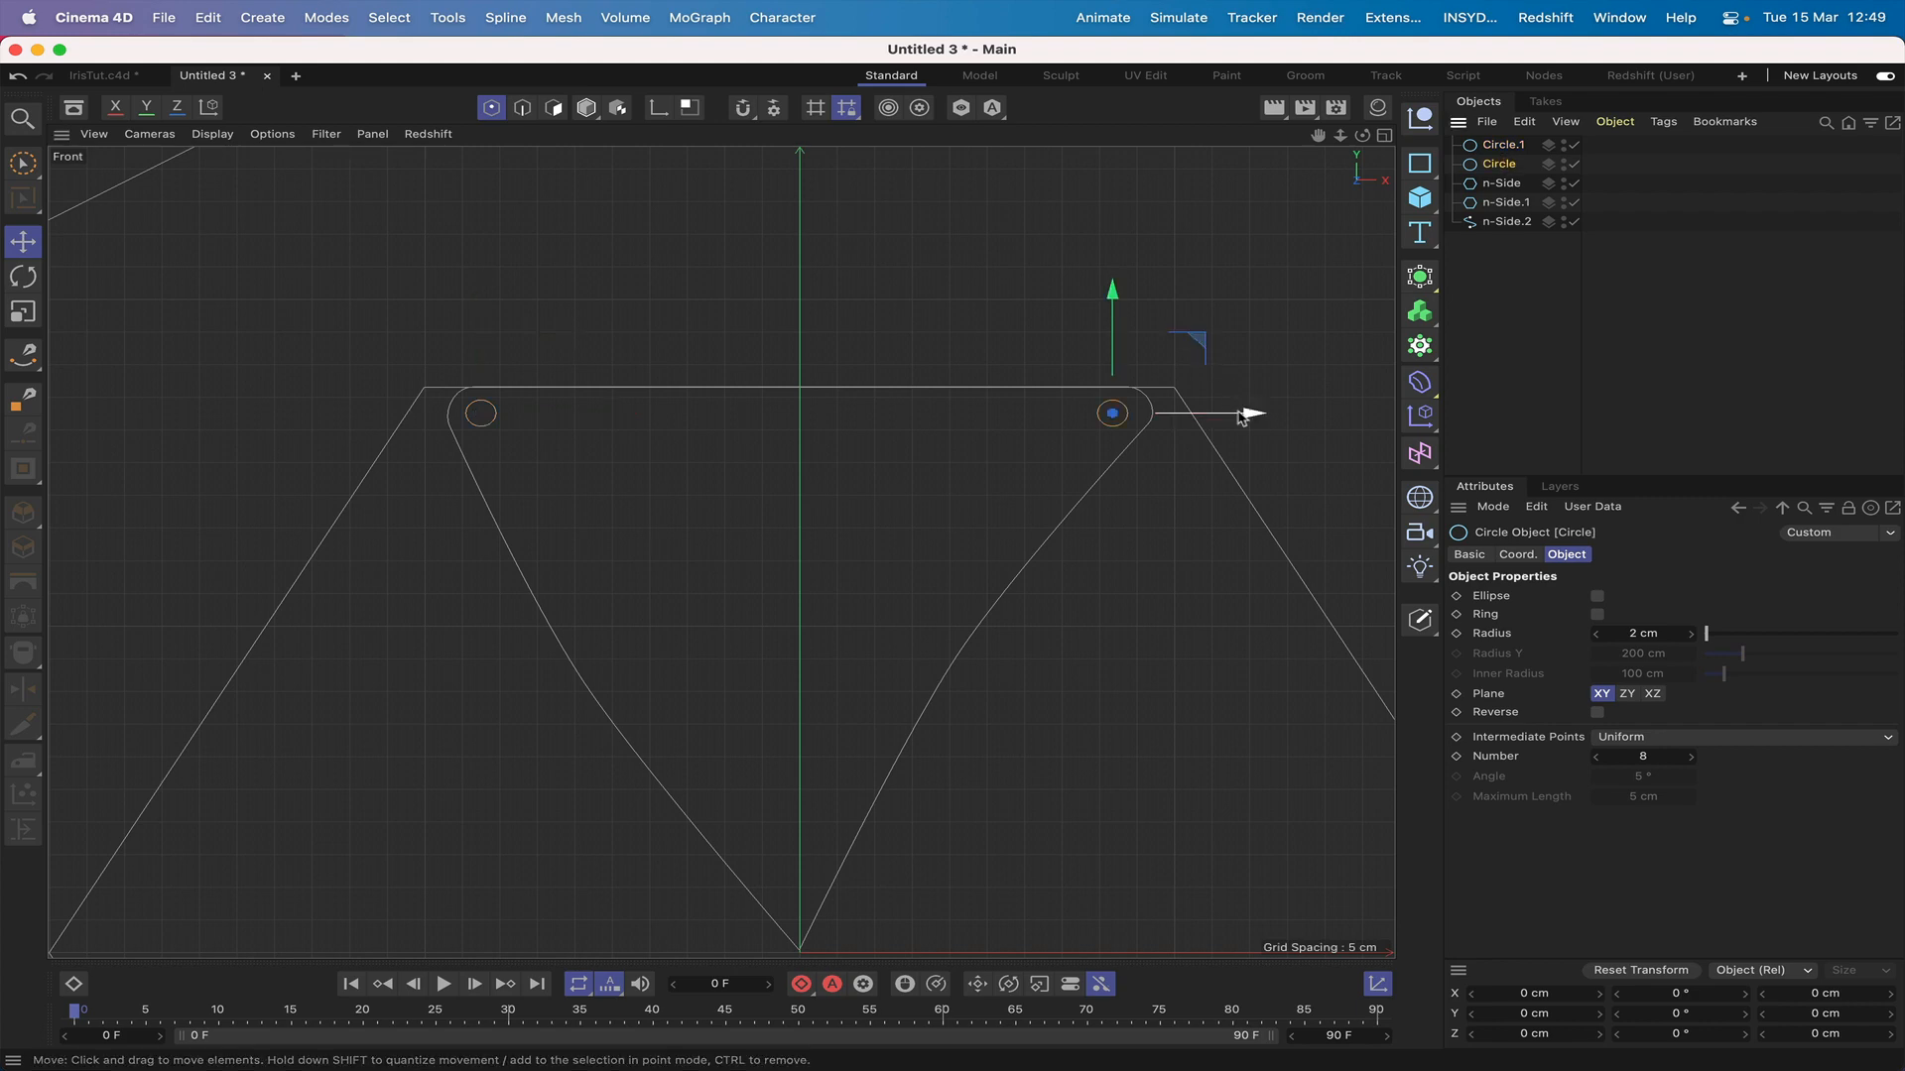
{"action": "left_click_drag", "start_coordinate": [1242, 414], "coordinate": [1248, 416]}
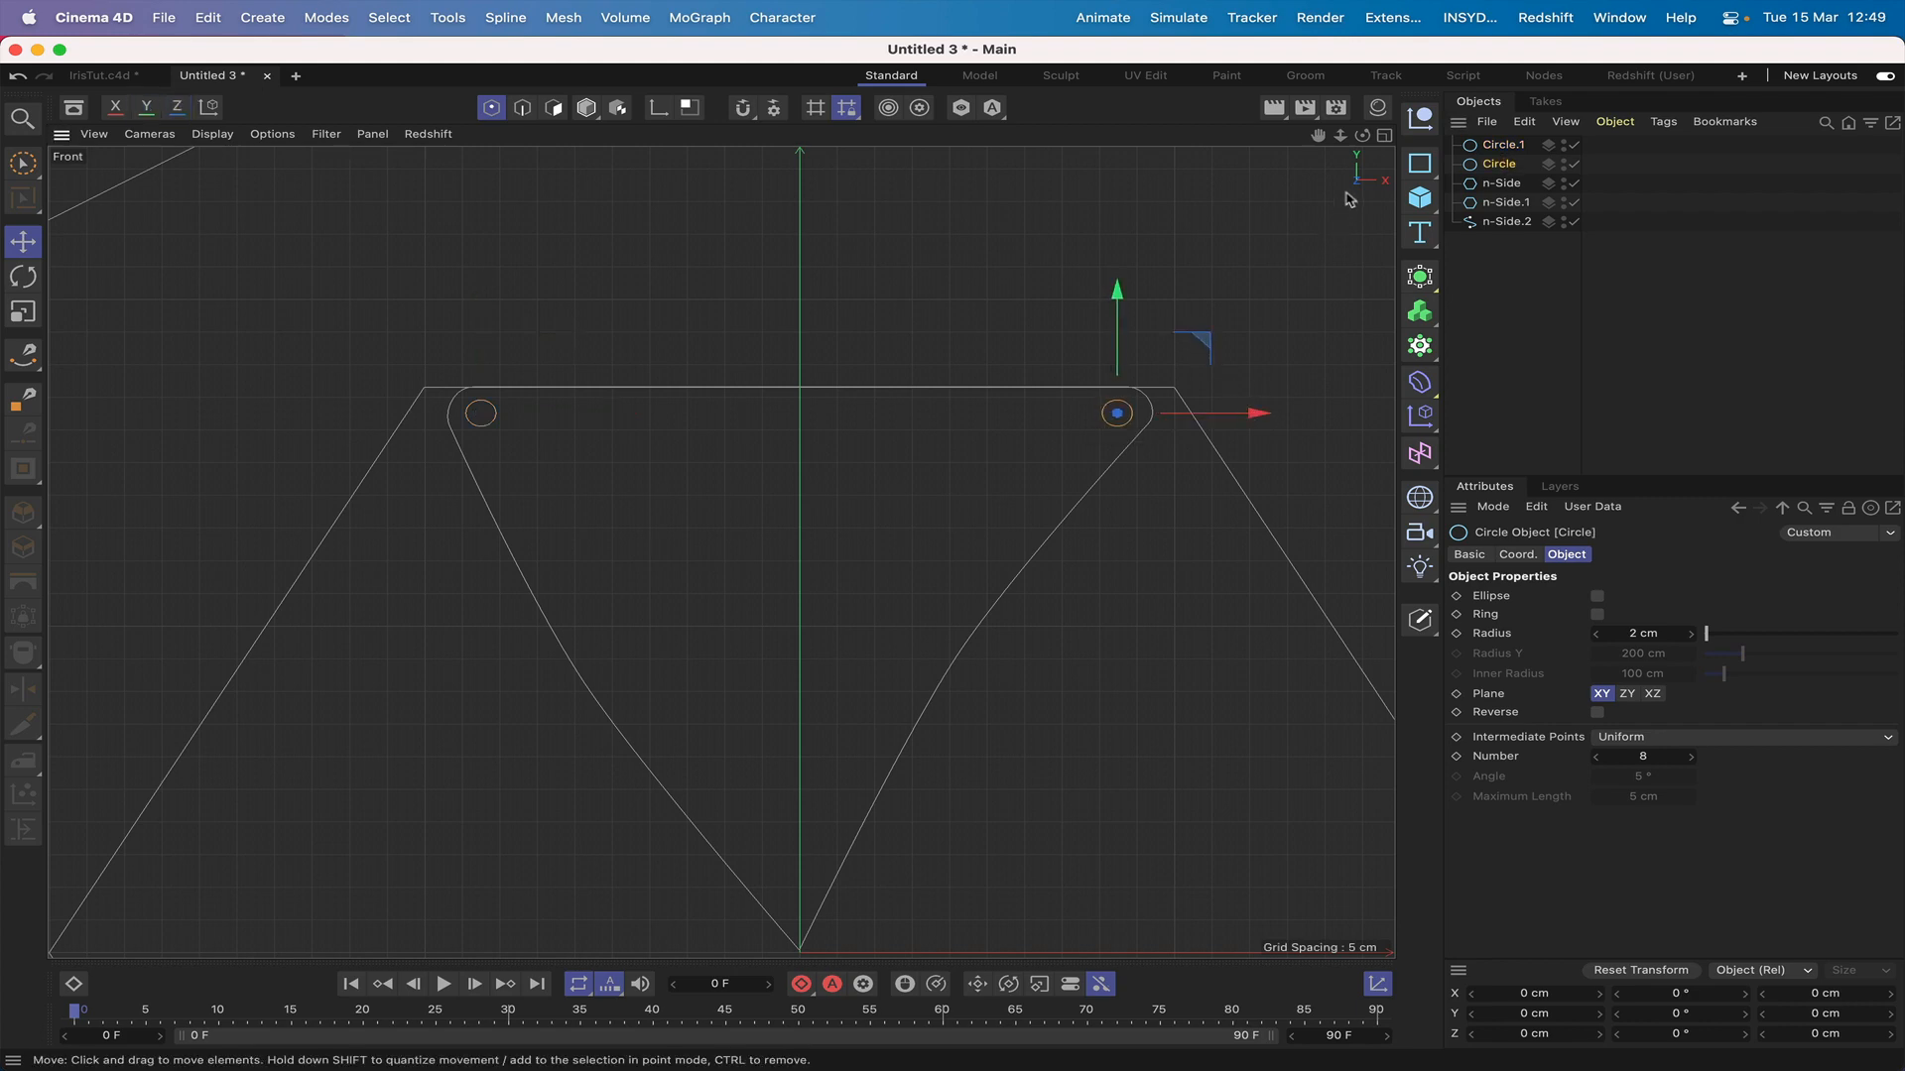
{"action": "left_click", "coordinate": [1512, 289]}
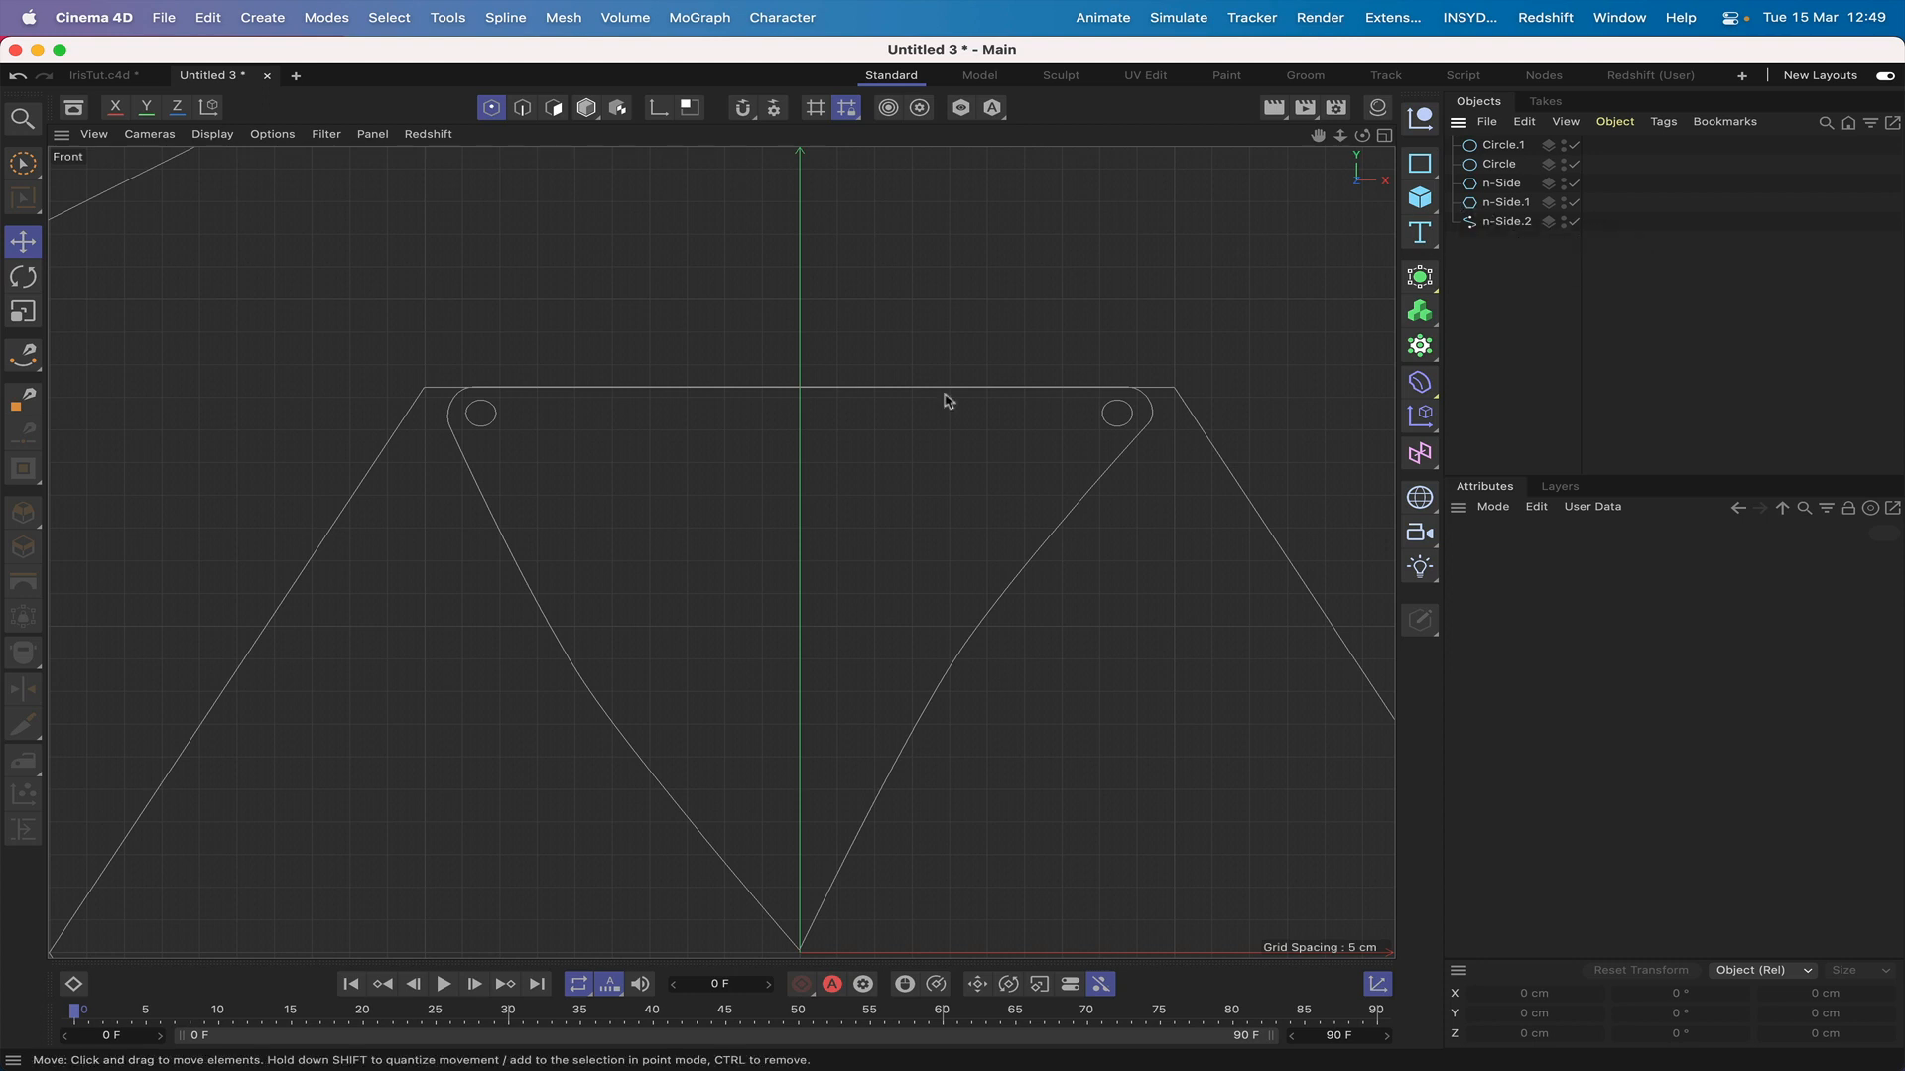
Step: Reorder Circle and Circle.1 below the triangle spline n-Side.2 and make both circles editable
{"action": "key", "text": "F1"}
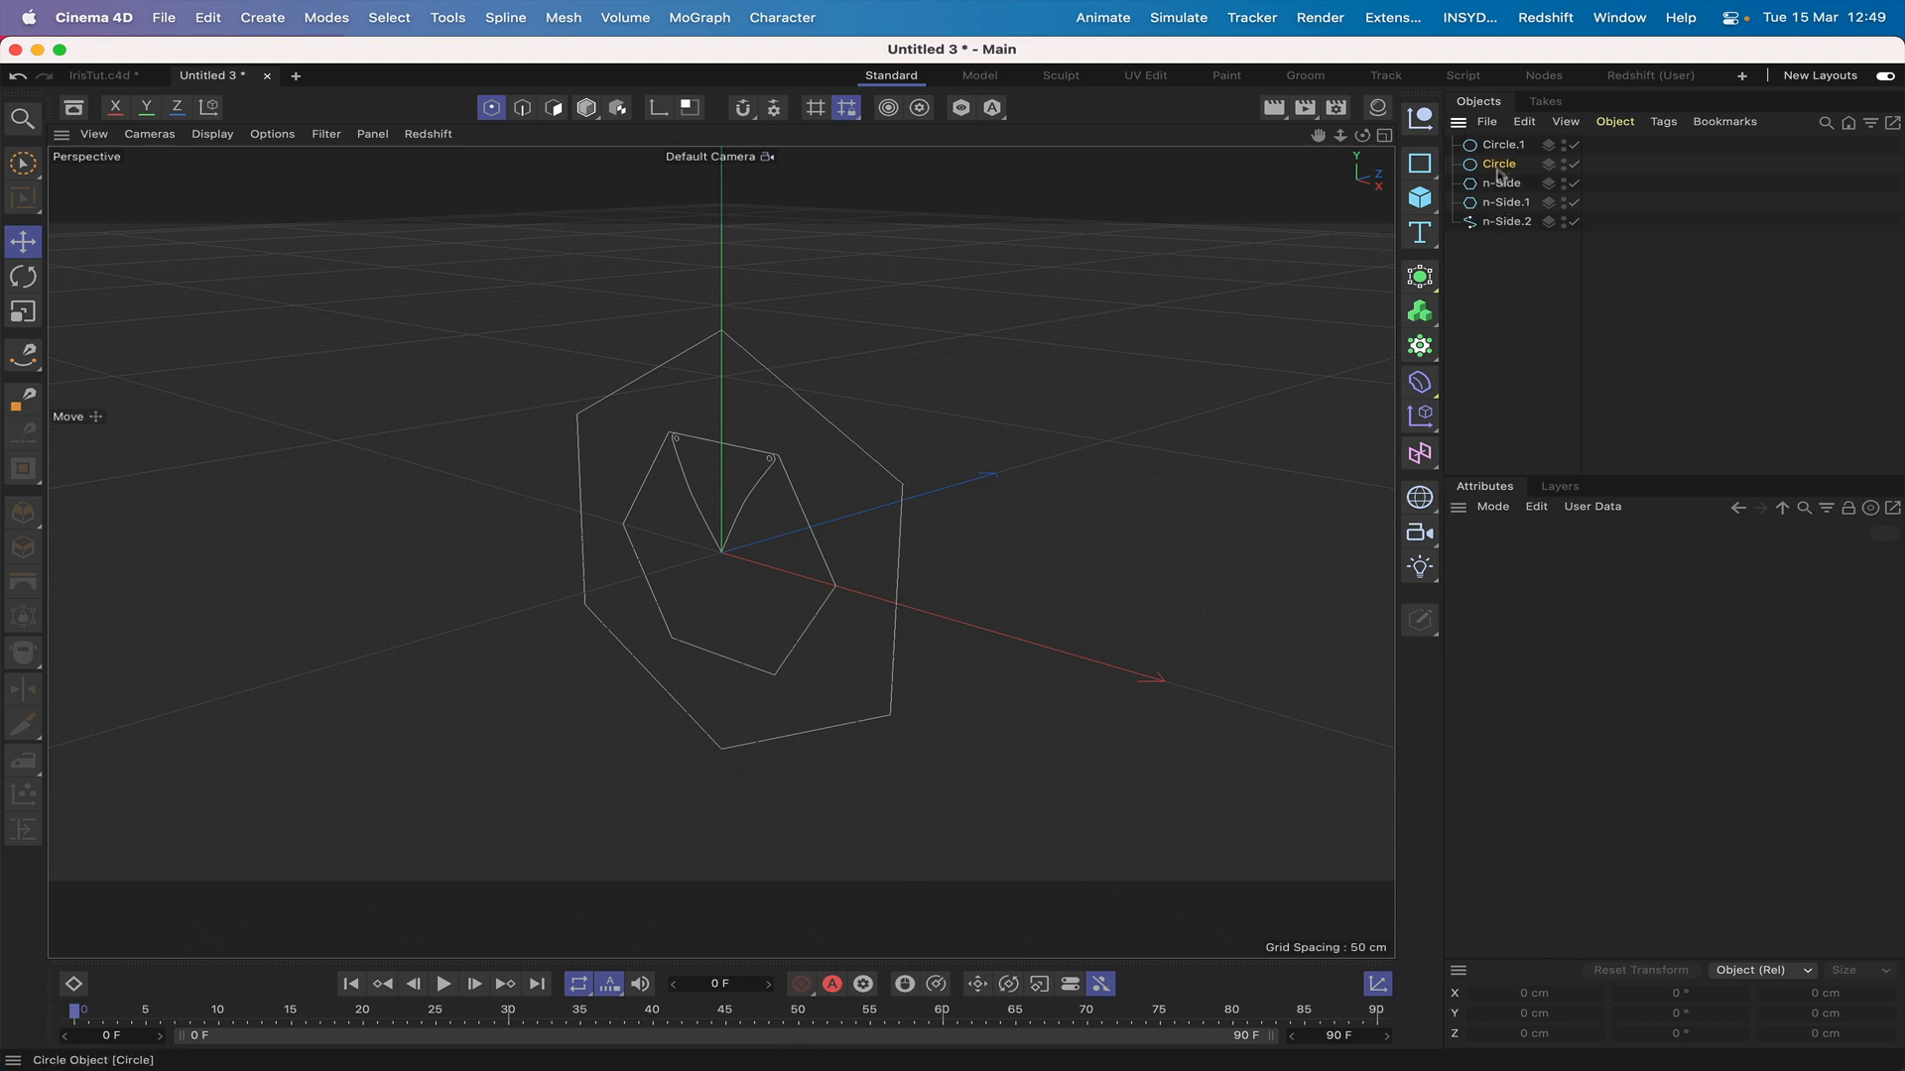
{"action": "left_click_drag", "start_coordinate": [1499, 166], "coordinate": [1515, 243]}
{"action": "left_click_drag", "start_coordinate": [1504, 147], "coordinate": [1534, 238]}
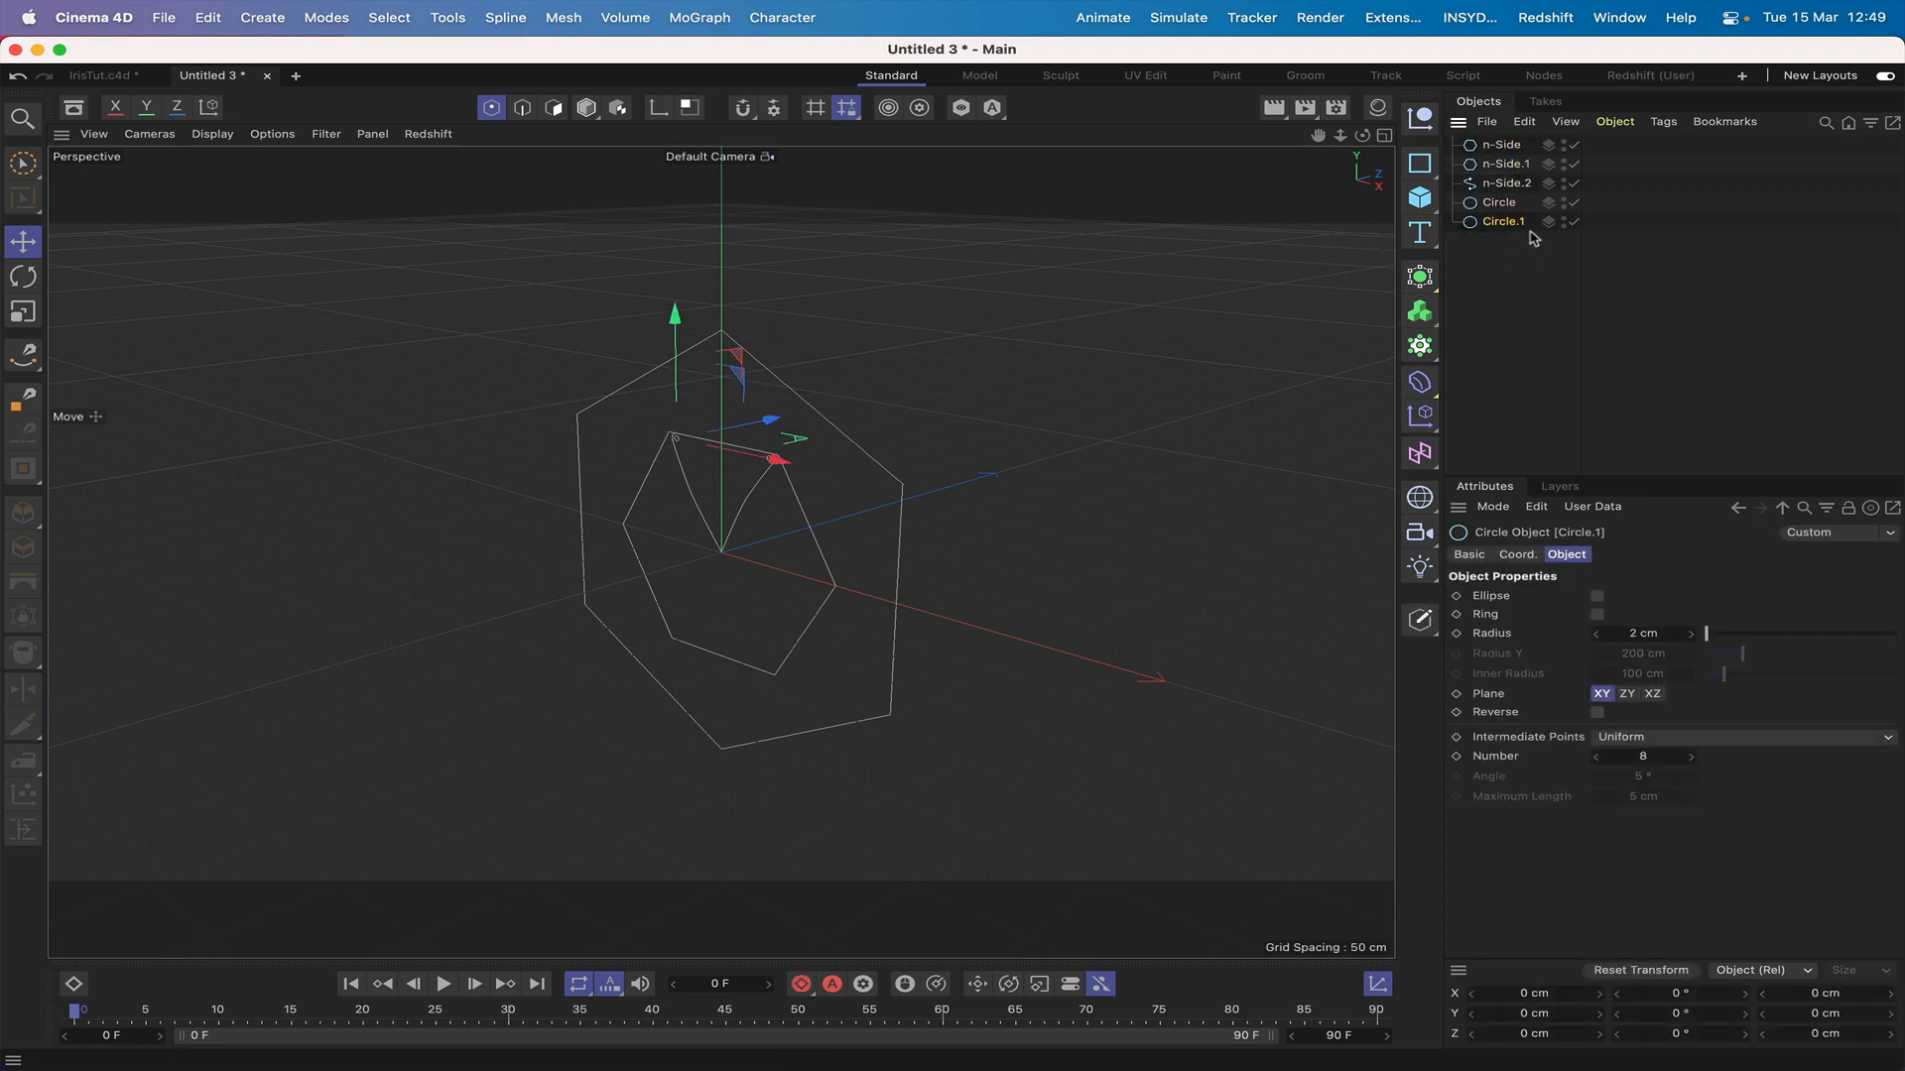
{"action": "left_click", "coordinate": [1500, 205], "text": "shift"}
{"action": "key", "text": "c"}
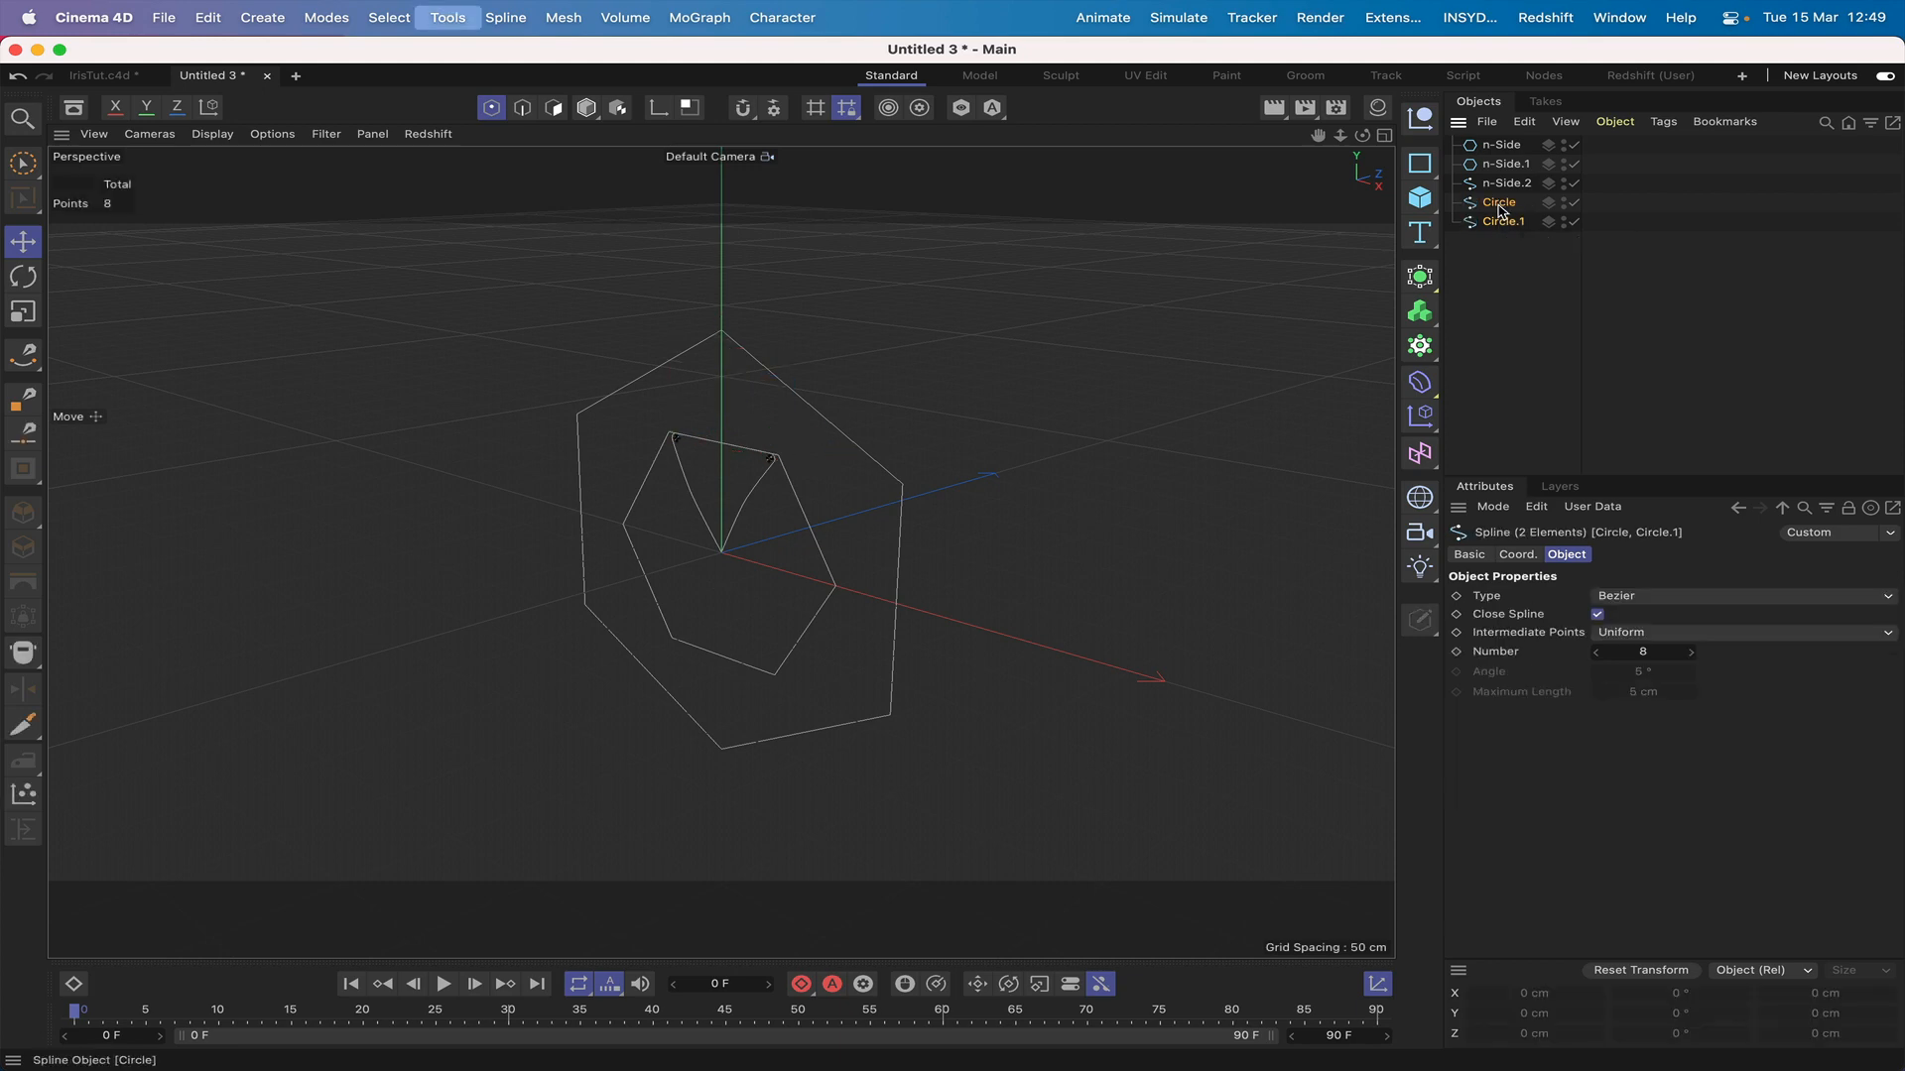
Step: Merge n-Side.2, Circle and Circle.1 into one spline with Connect Objects + Delete
{"action": "left_click_drag", "start_coordinate": [1537, 263], "coordinate": [1492, 175]}
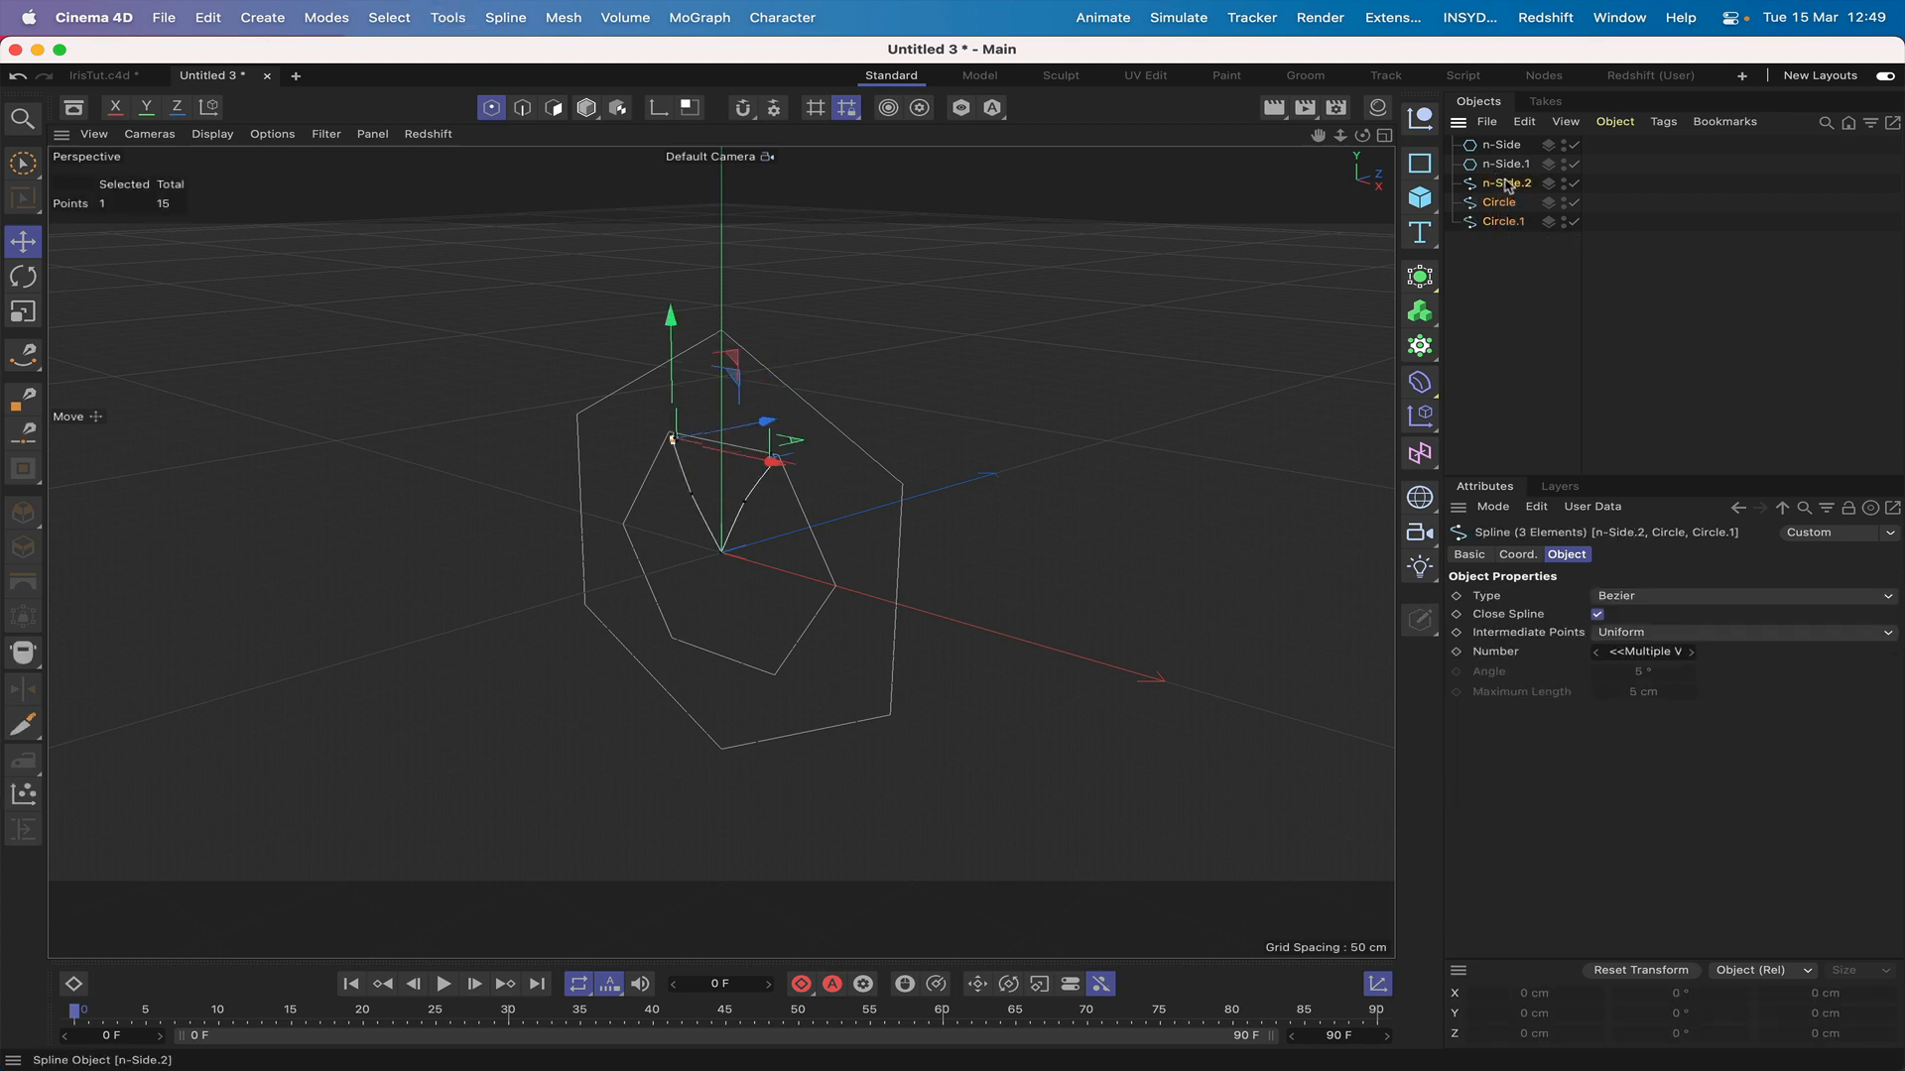
{"action": "left_click", "coordinate": [1419, 620]}
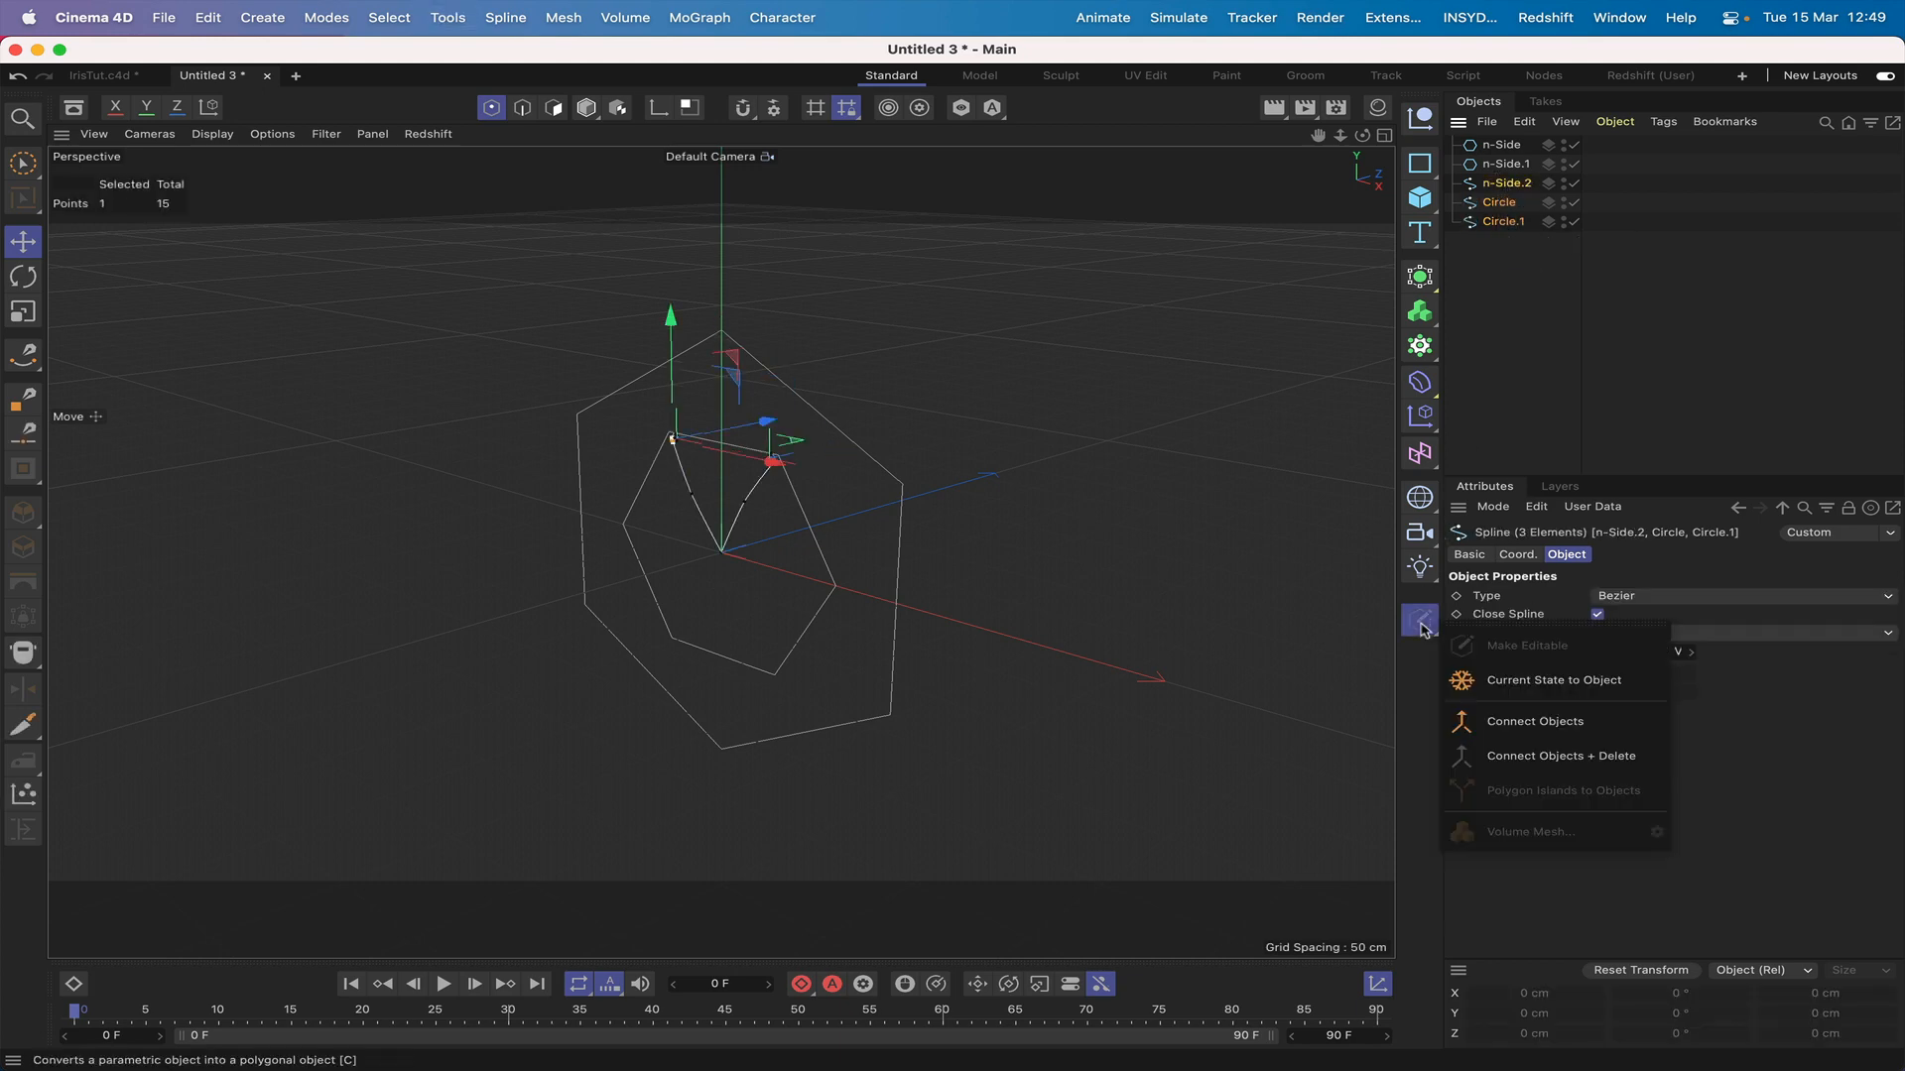
{"action": "left_click", "coordinate": [1499, 756]}
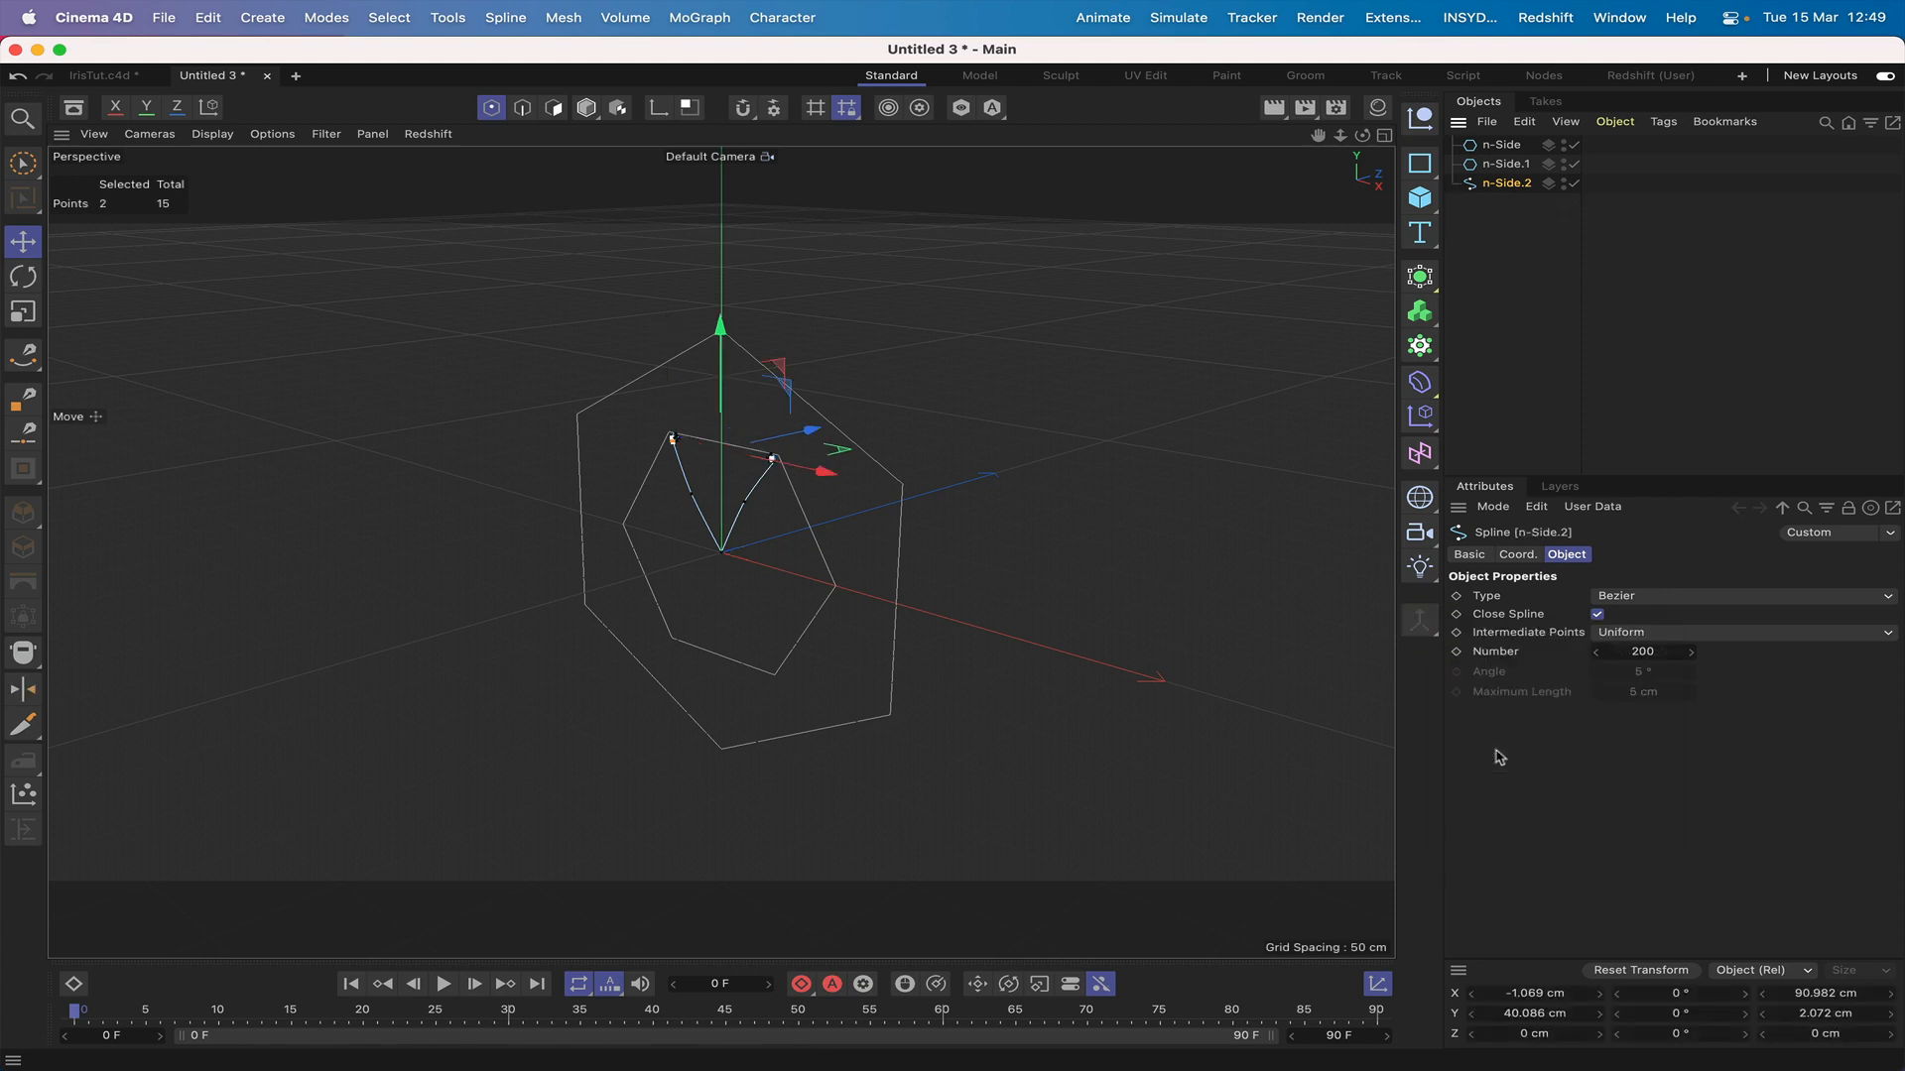
{"action": "left_click", "coordinate": [1530, 320]}
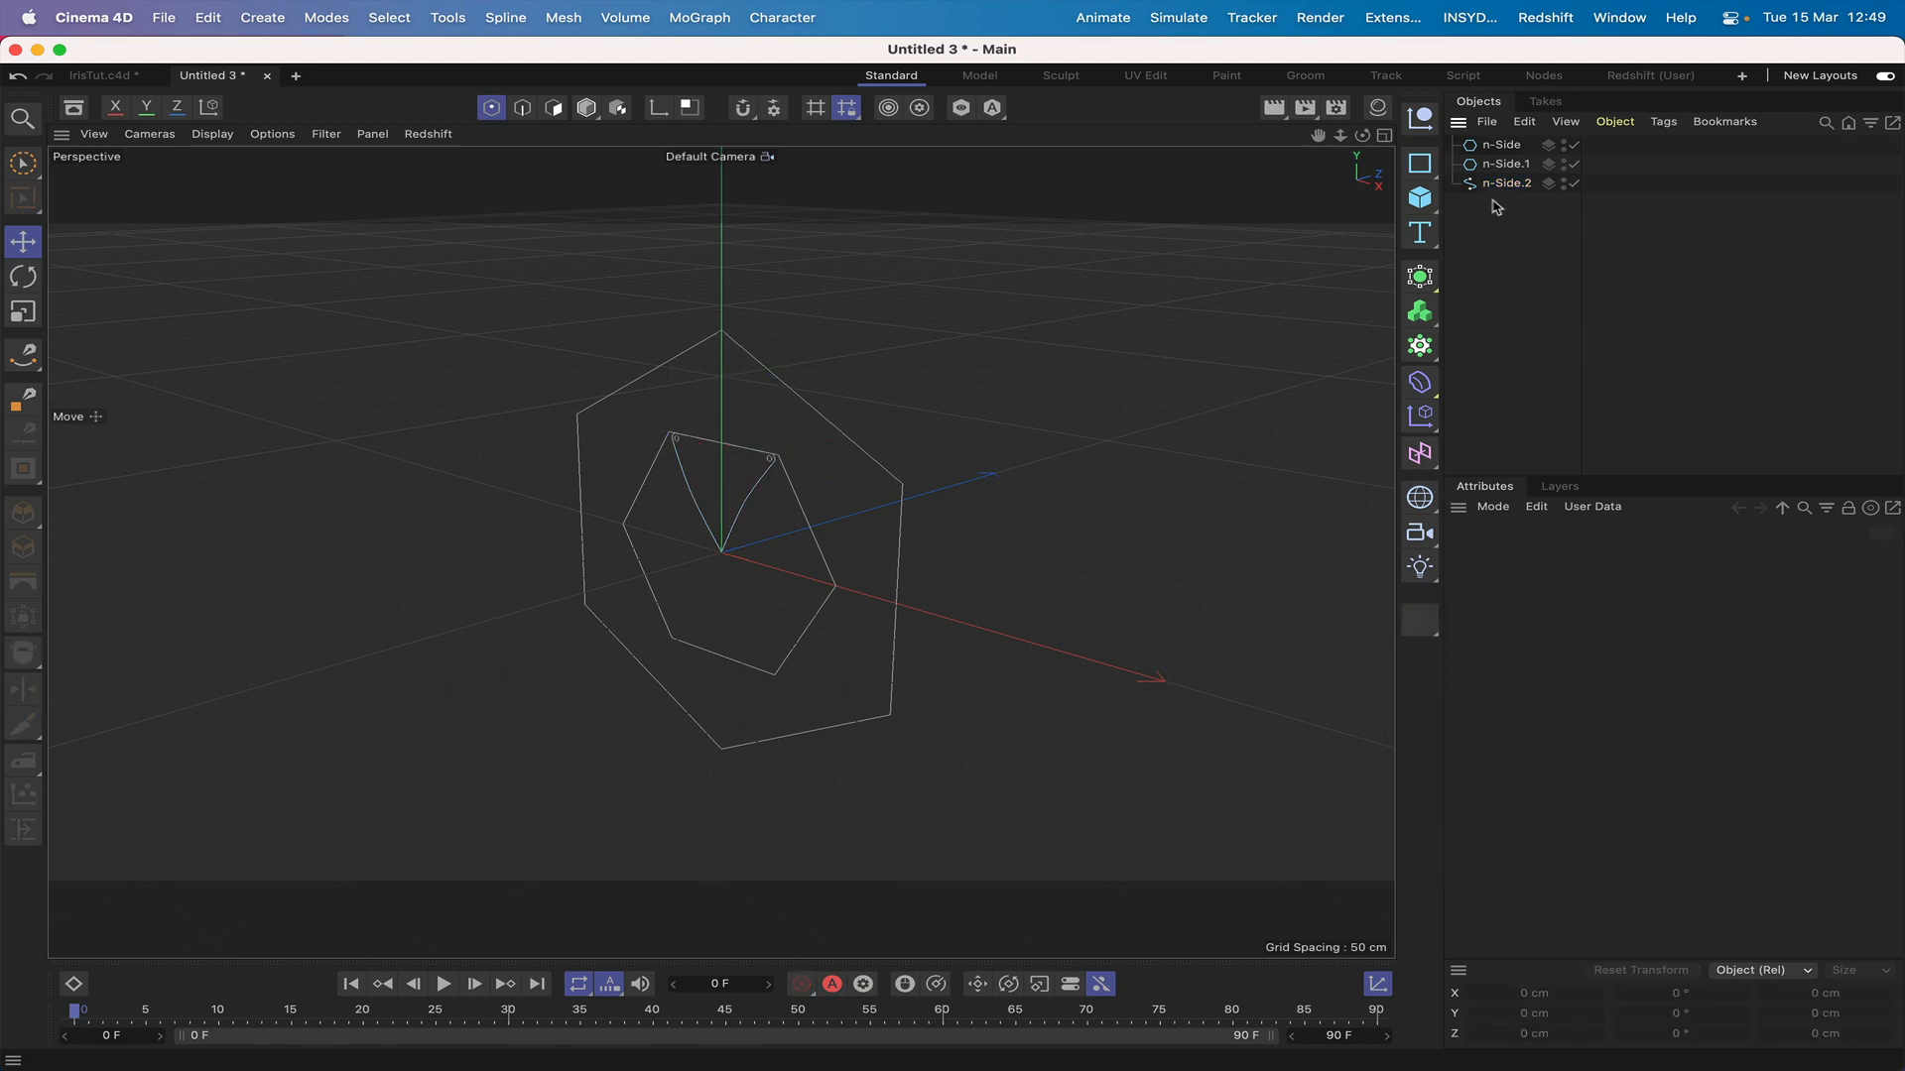
Step: Move the combined spline's axis to the bottom of its points with Axis Center, using X 0%, Y -100% and Z 0%
{"action": "mouse_move", "coordinate": [1318, 136]}
{"action": "left_mouse_down"}
{"action": "mouse_move", "coordinate": [1379, 139]}
{"action": "mouse_move", "coordinate": [1321, 144]}
{"action": "left_mouse_up"}
{"action": "right_click_drag", "start_coordinate": [1320, 144], "coordinate": [1319, 139]}
{"action": "left_click_drag", "start_coordinate": [1363, 135], "coordinate": [1365, 145]}
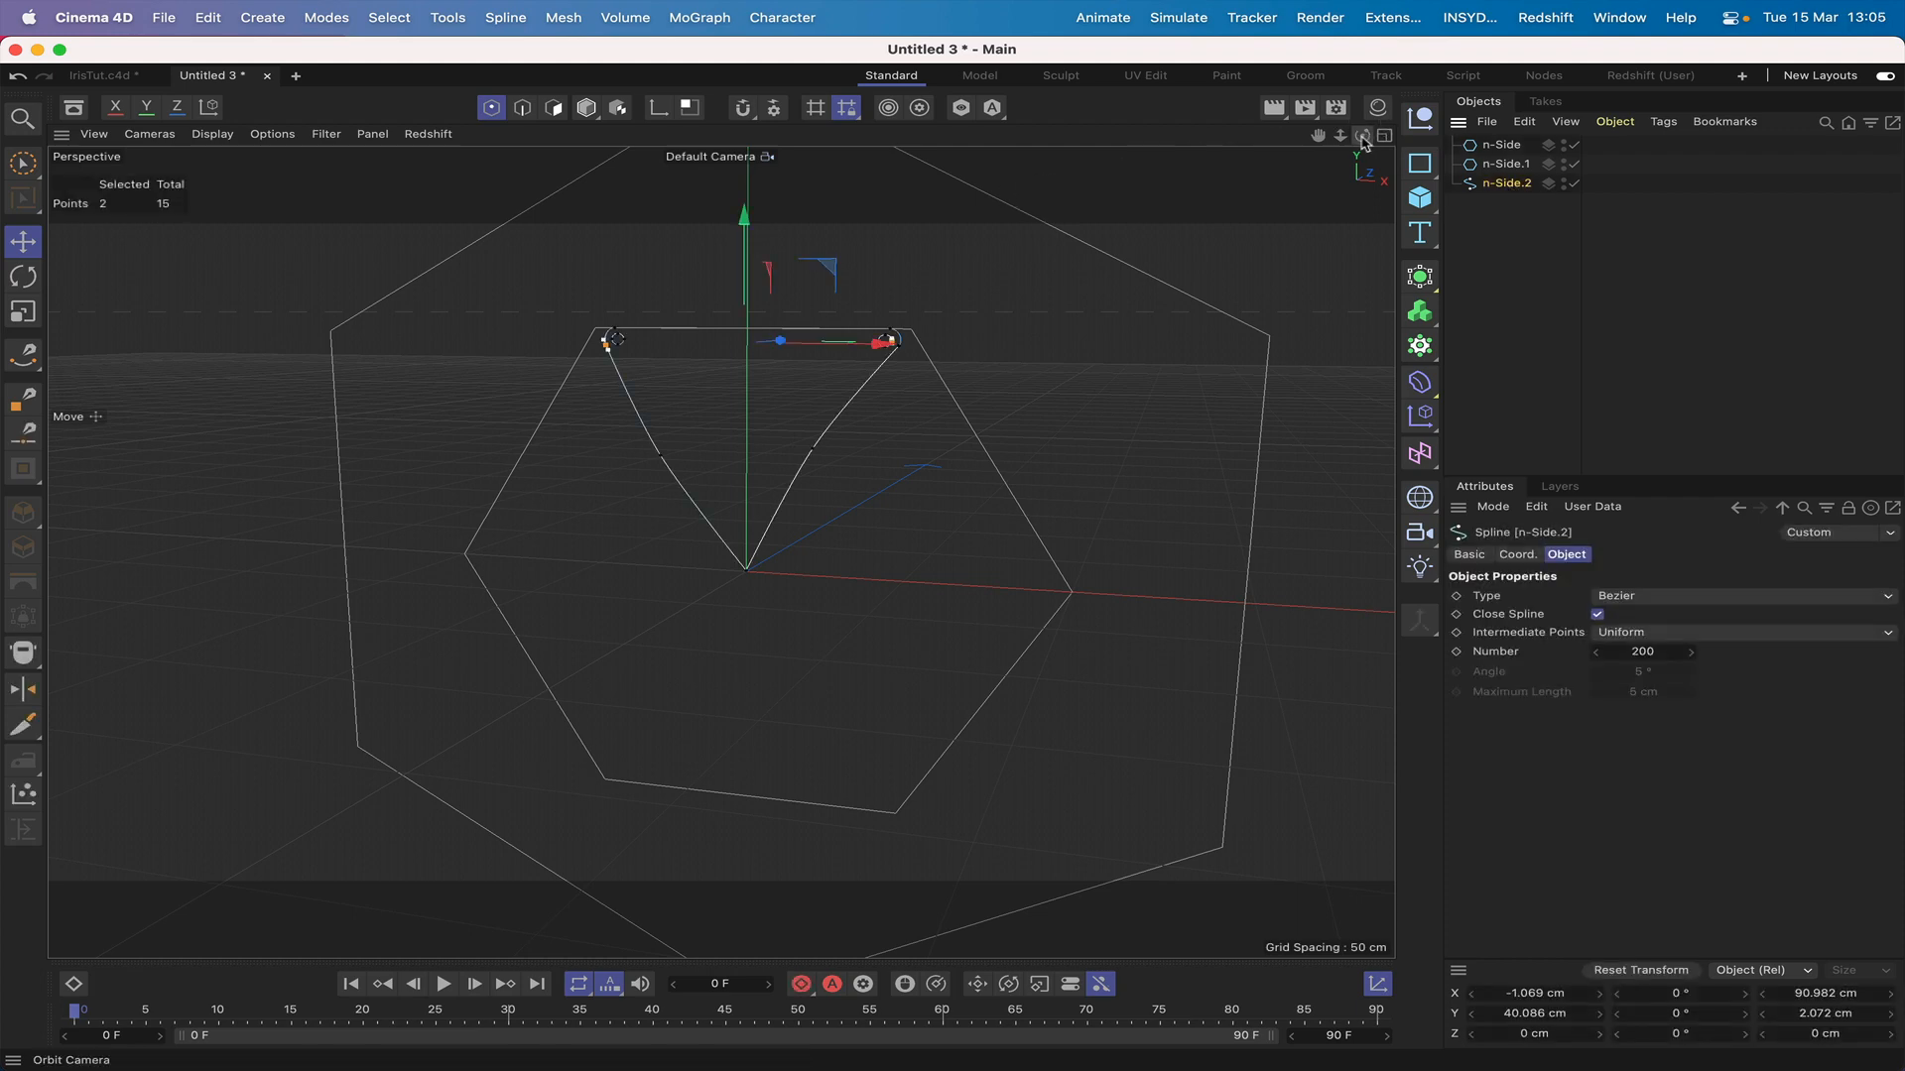
{"action": "key", "text": "F4"}
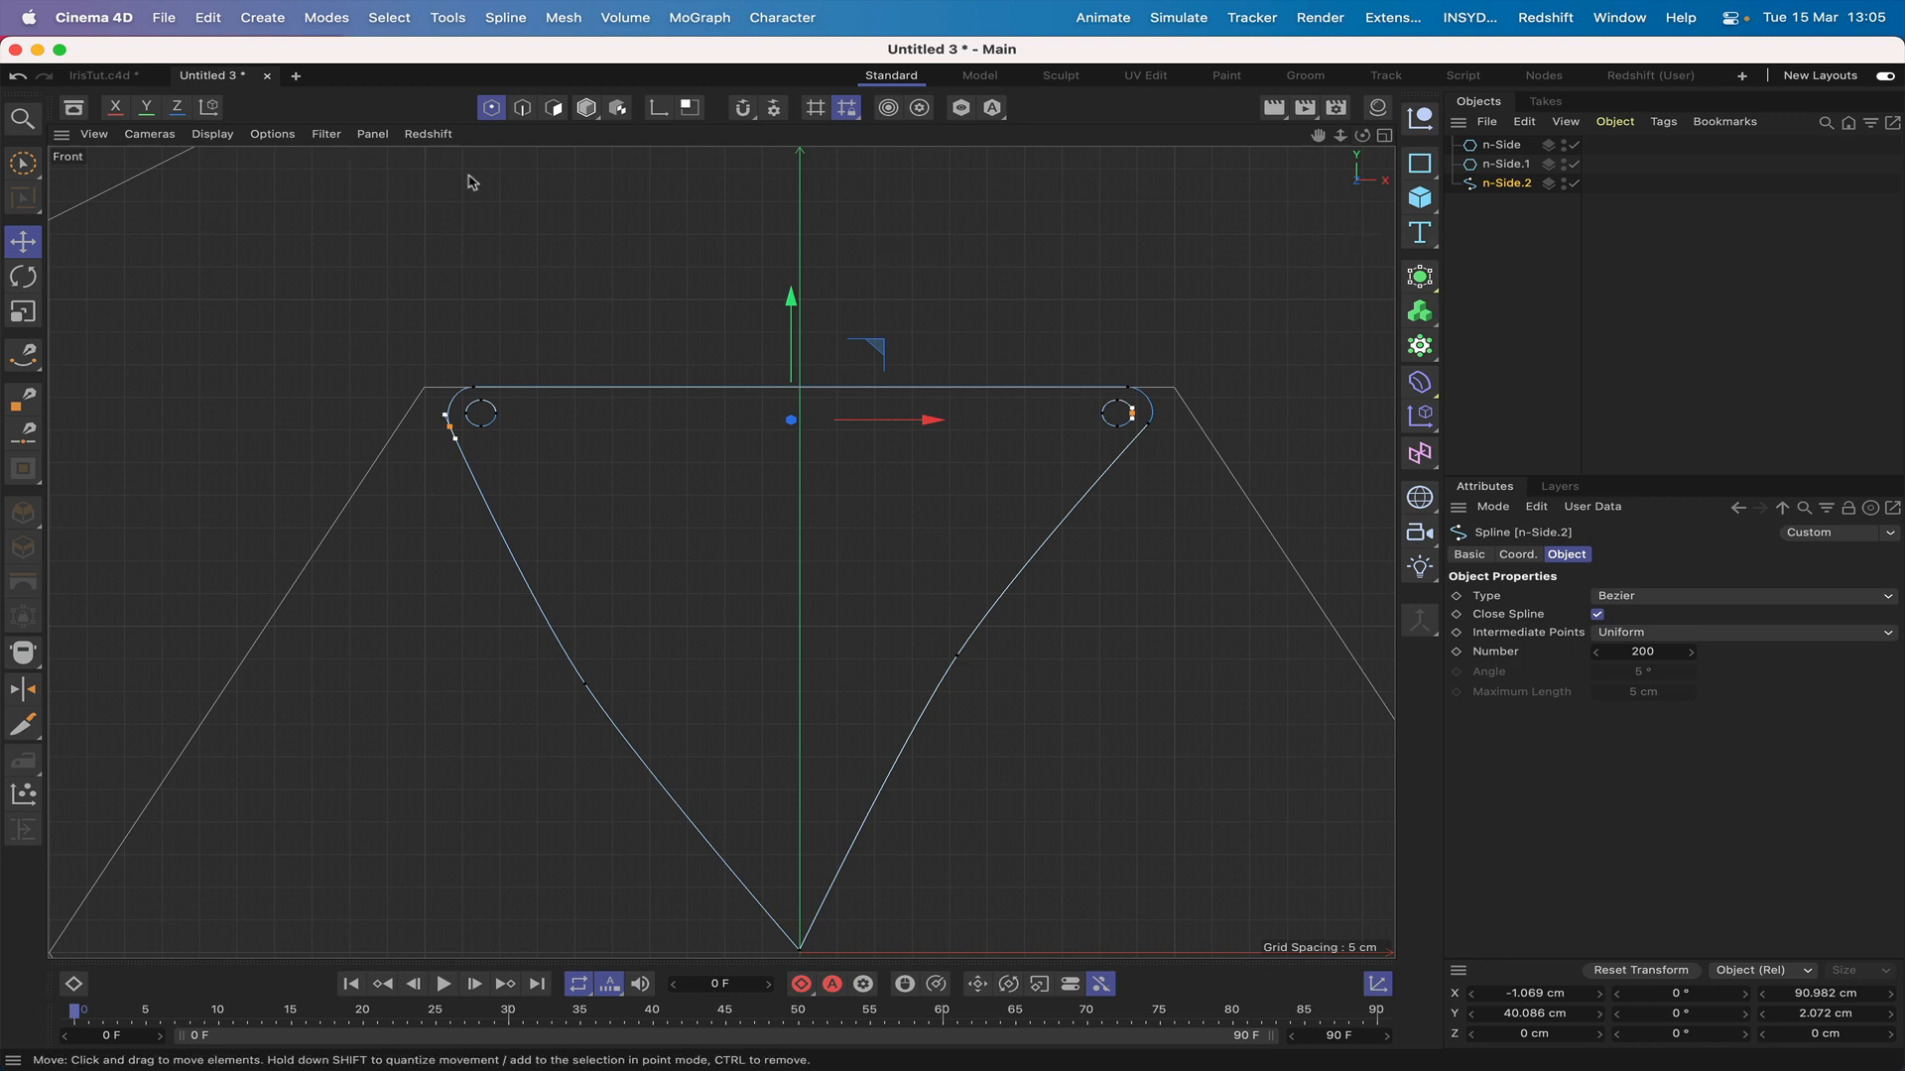
{"action": "left_click", "coordinate": [586, 108]}
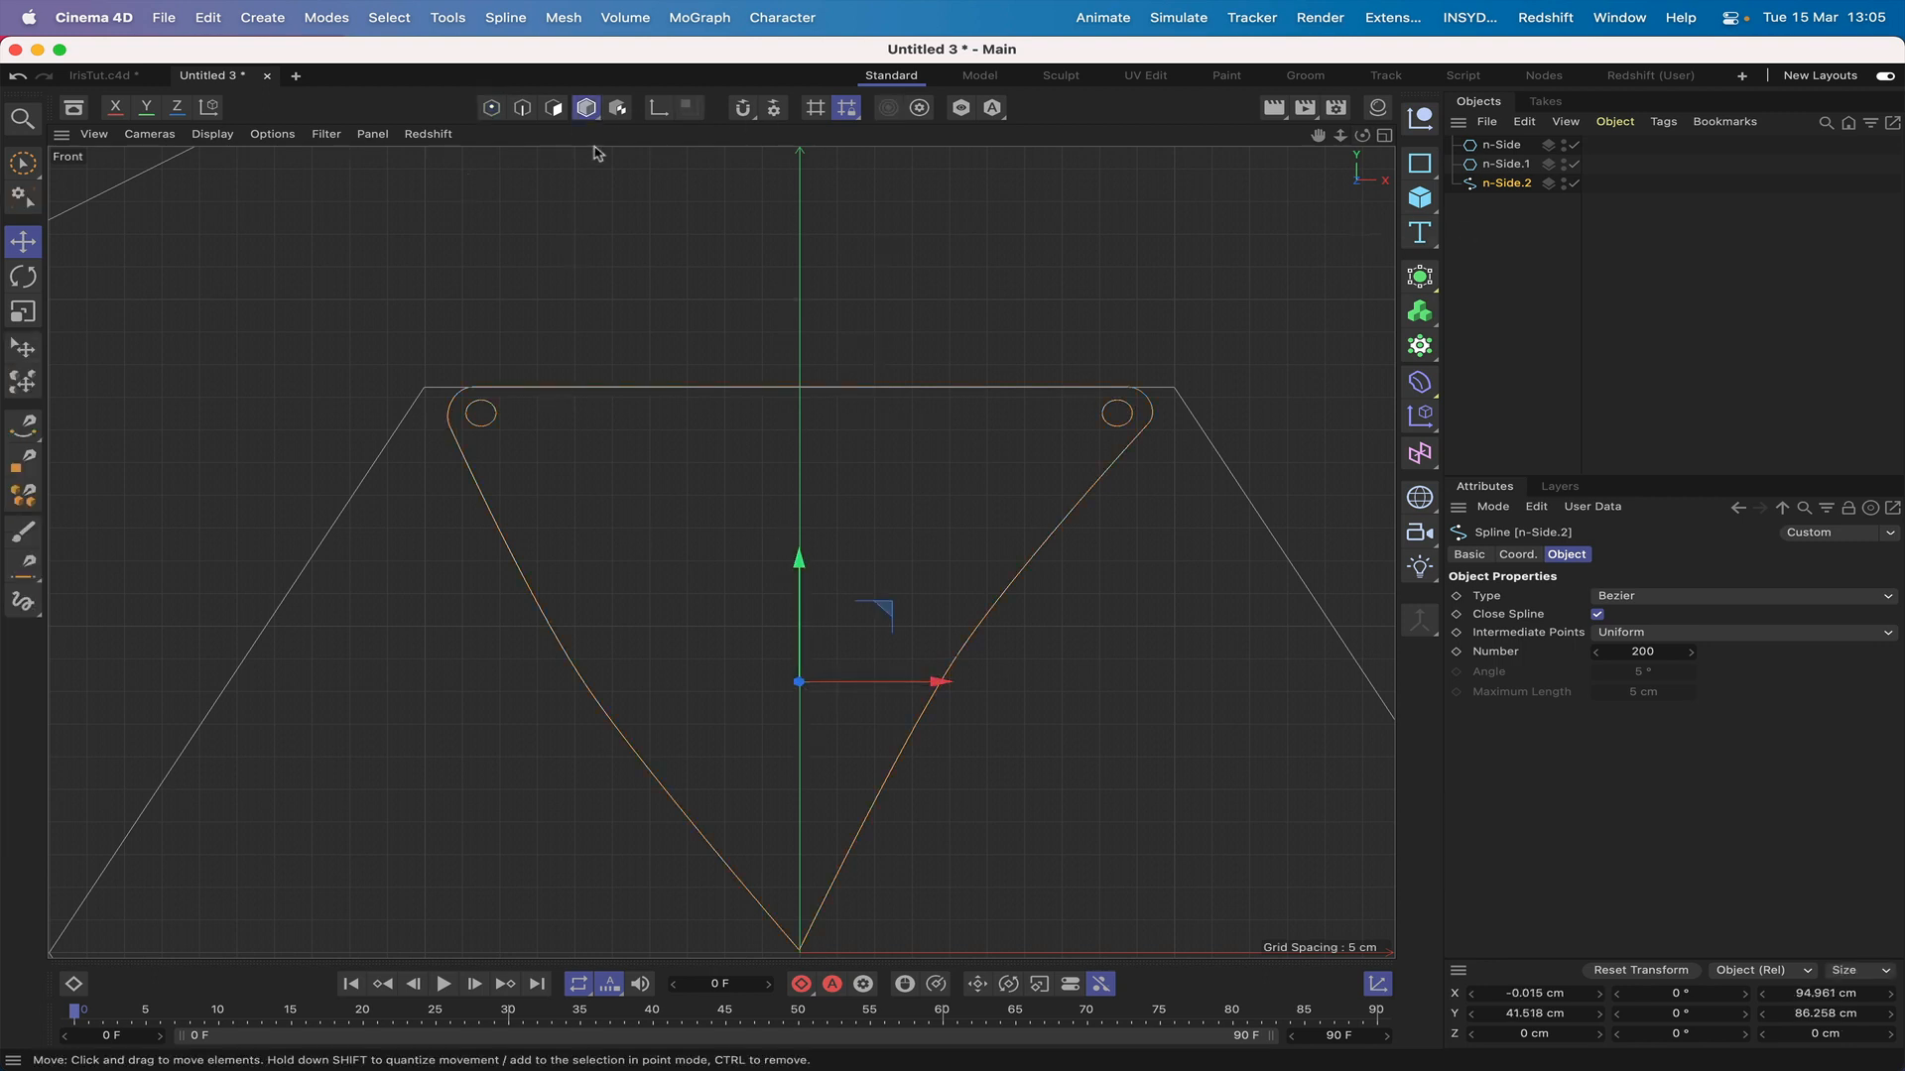
{"action": "left_click", "coordinate": [448, 20]}
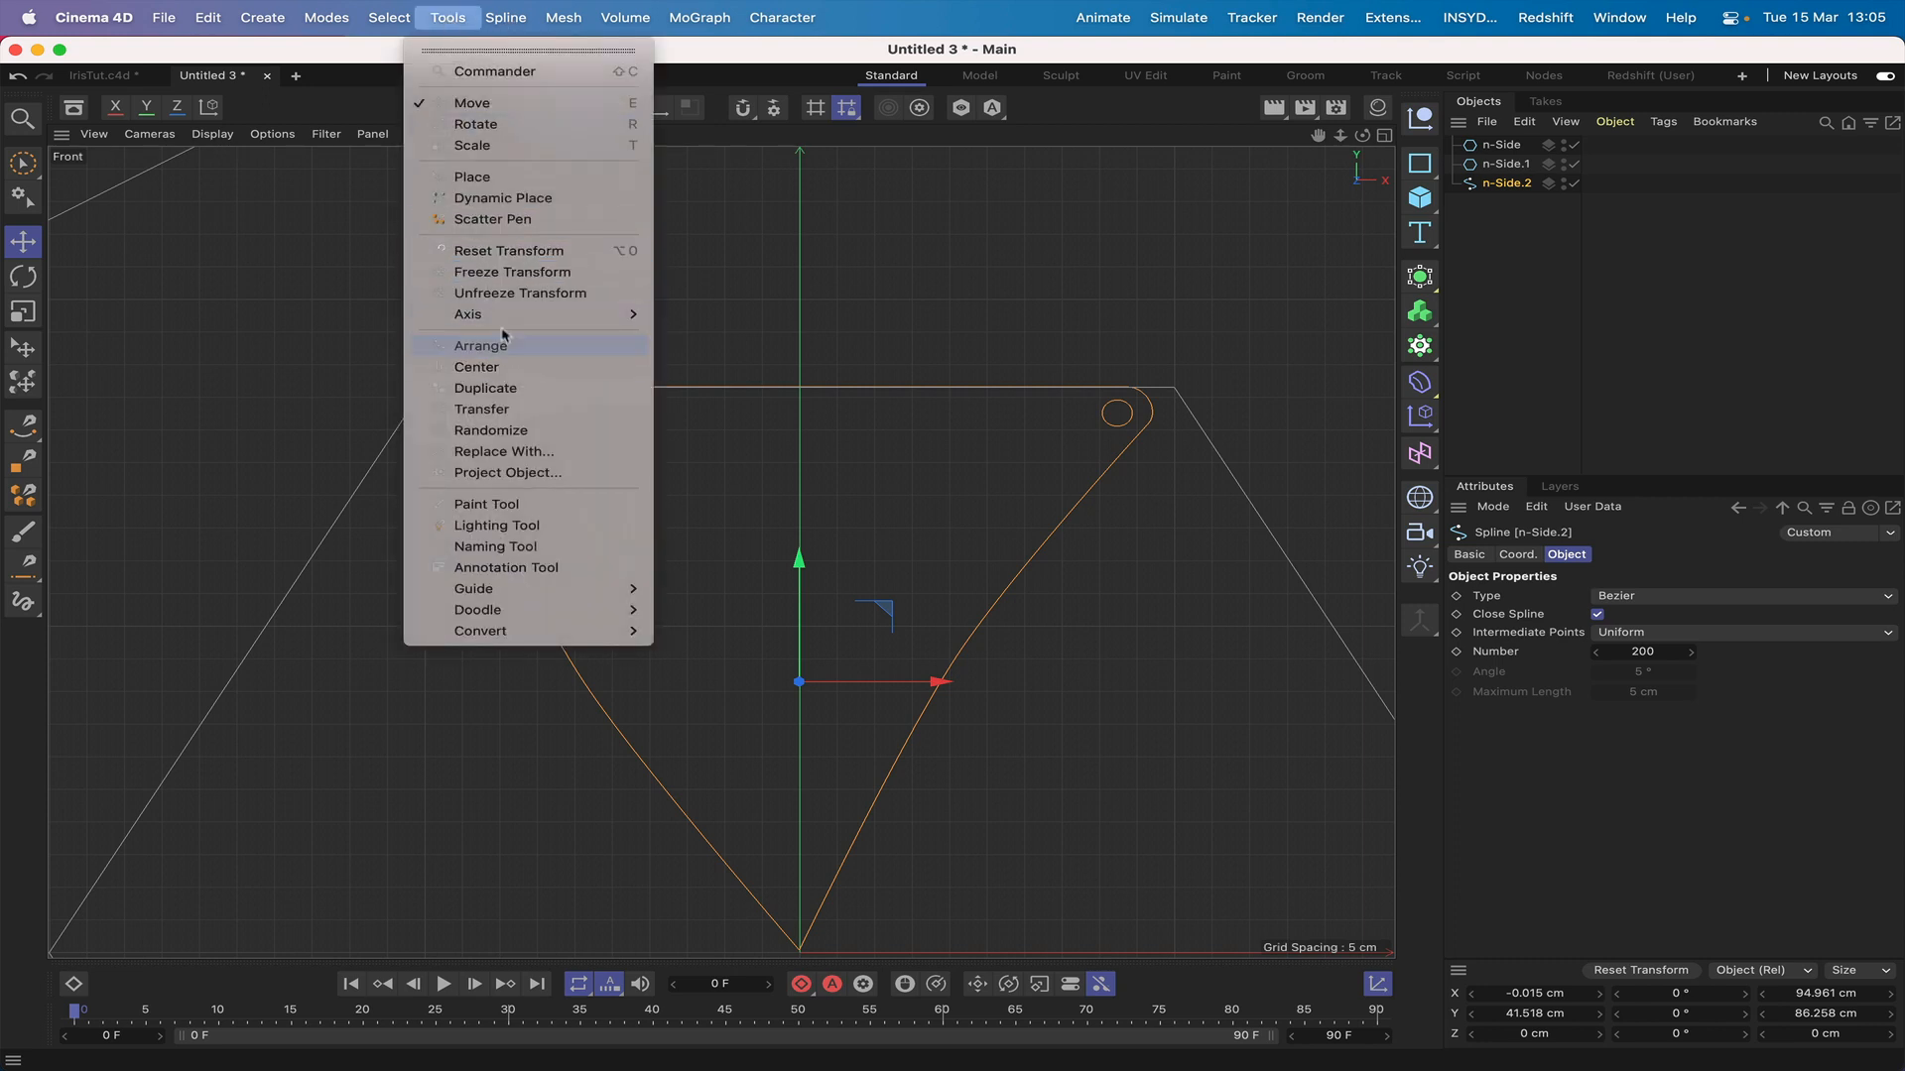
{"action": "mouse_move", "coordinate": [508, 316]}
{"action": "left_click", "coordinate": [736, 334]}
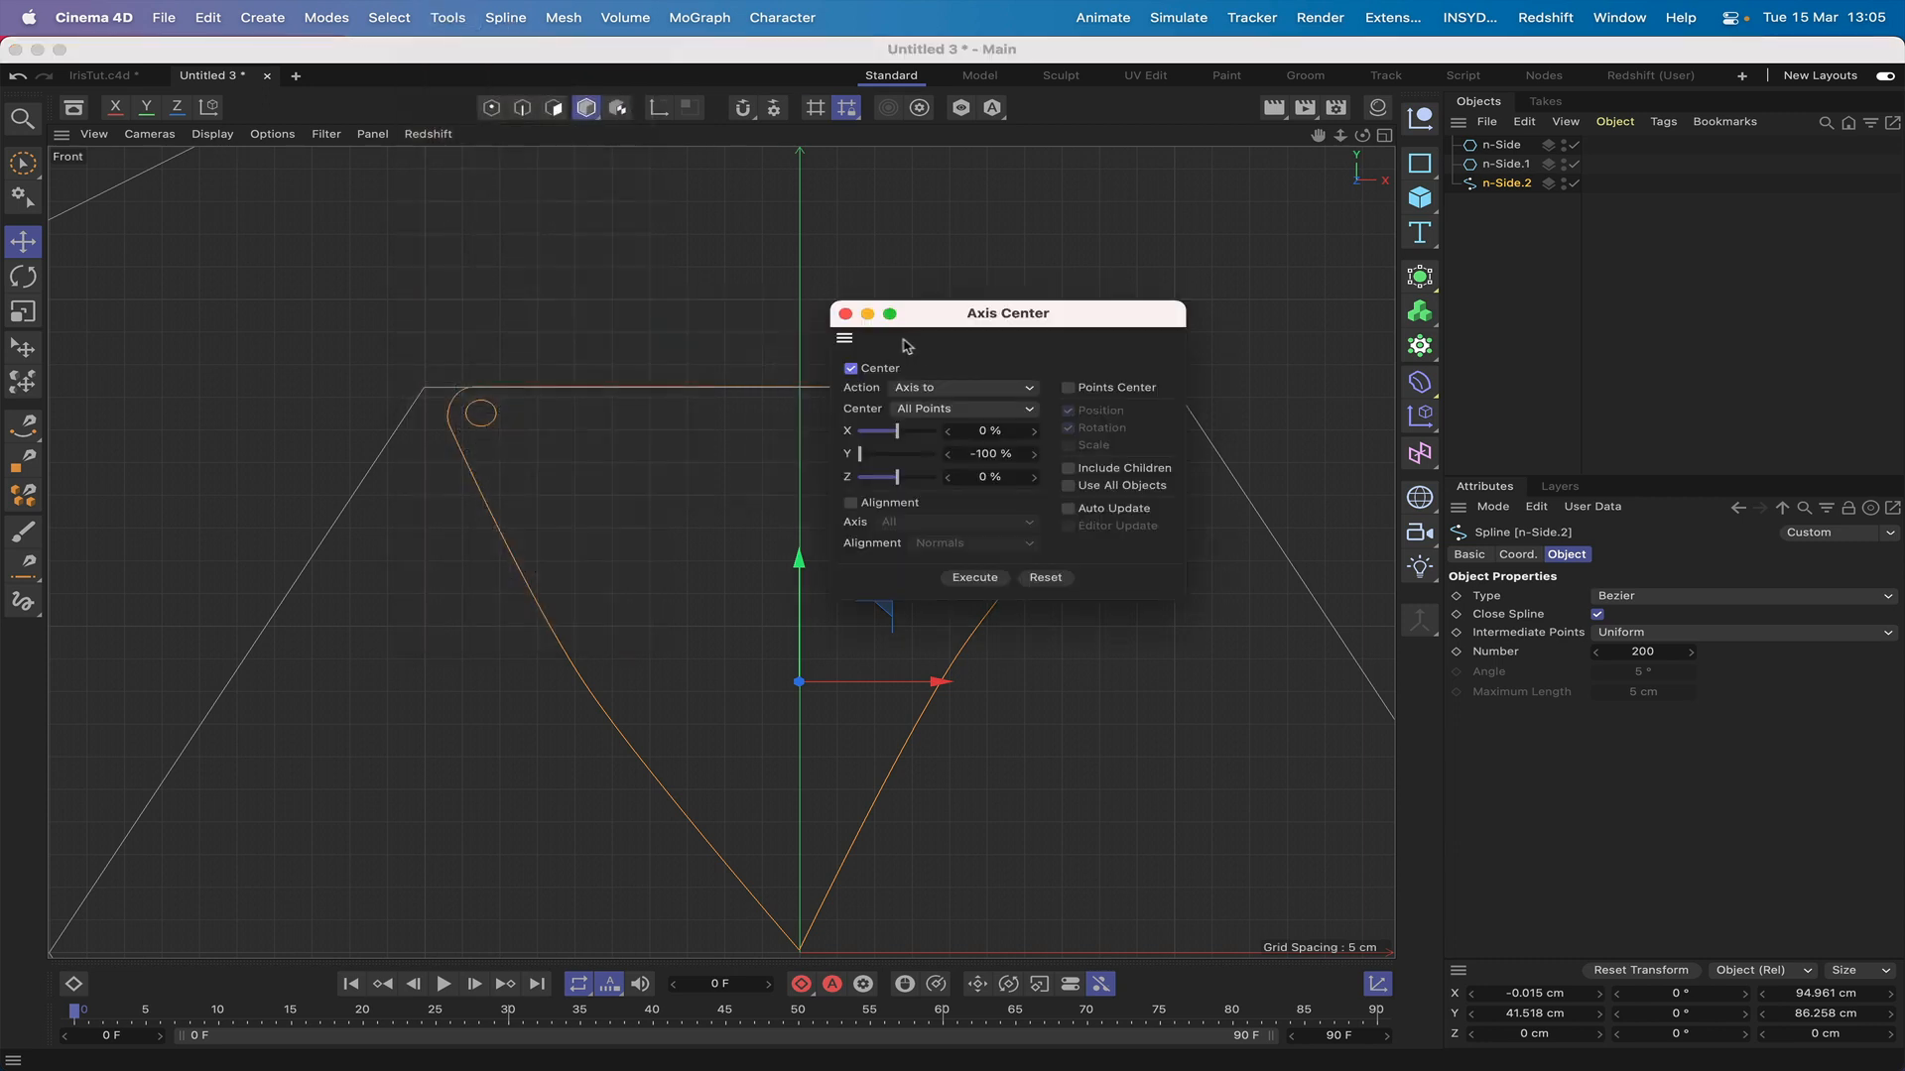
{"action": "left_click_drag", "start_coordinate": [997, 322], "coordinate": [1033, 190]}
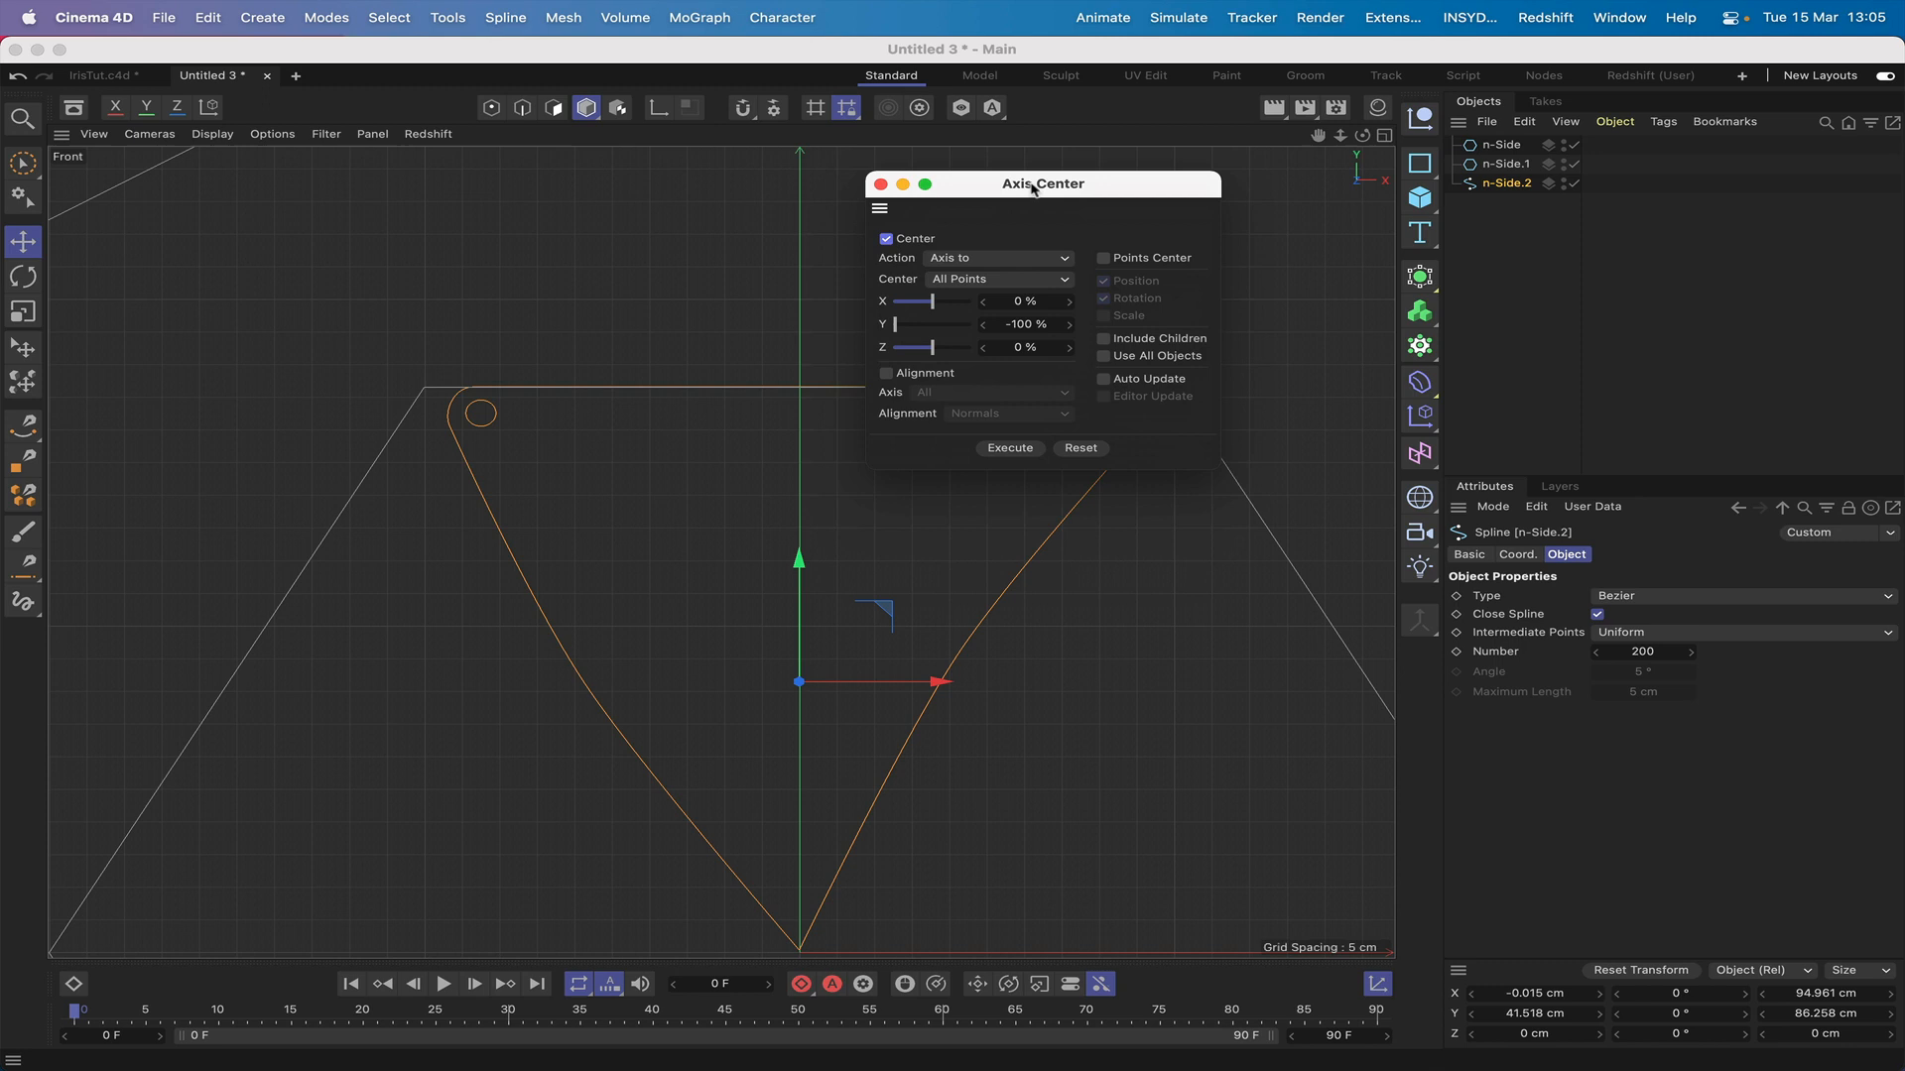
{"action": "left_click", "coordinate": [1010, 448]}
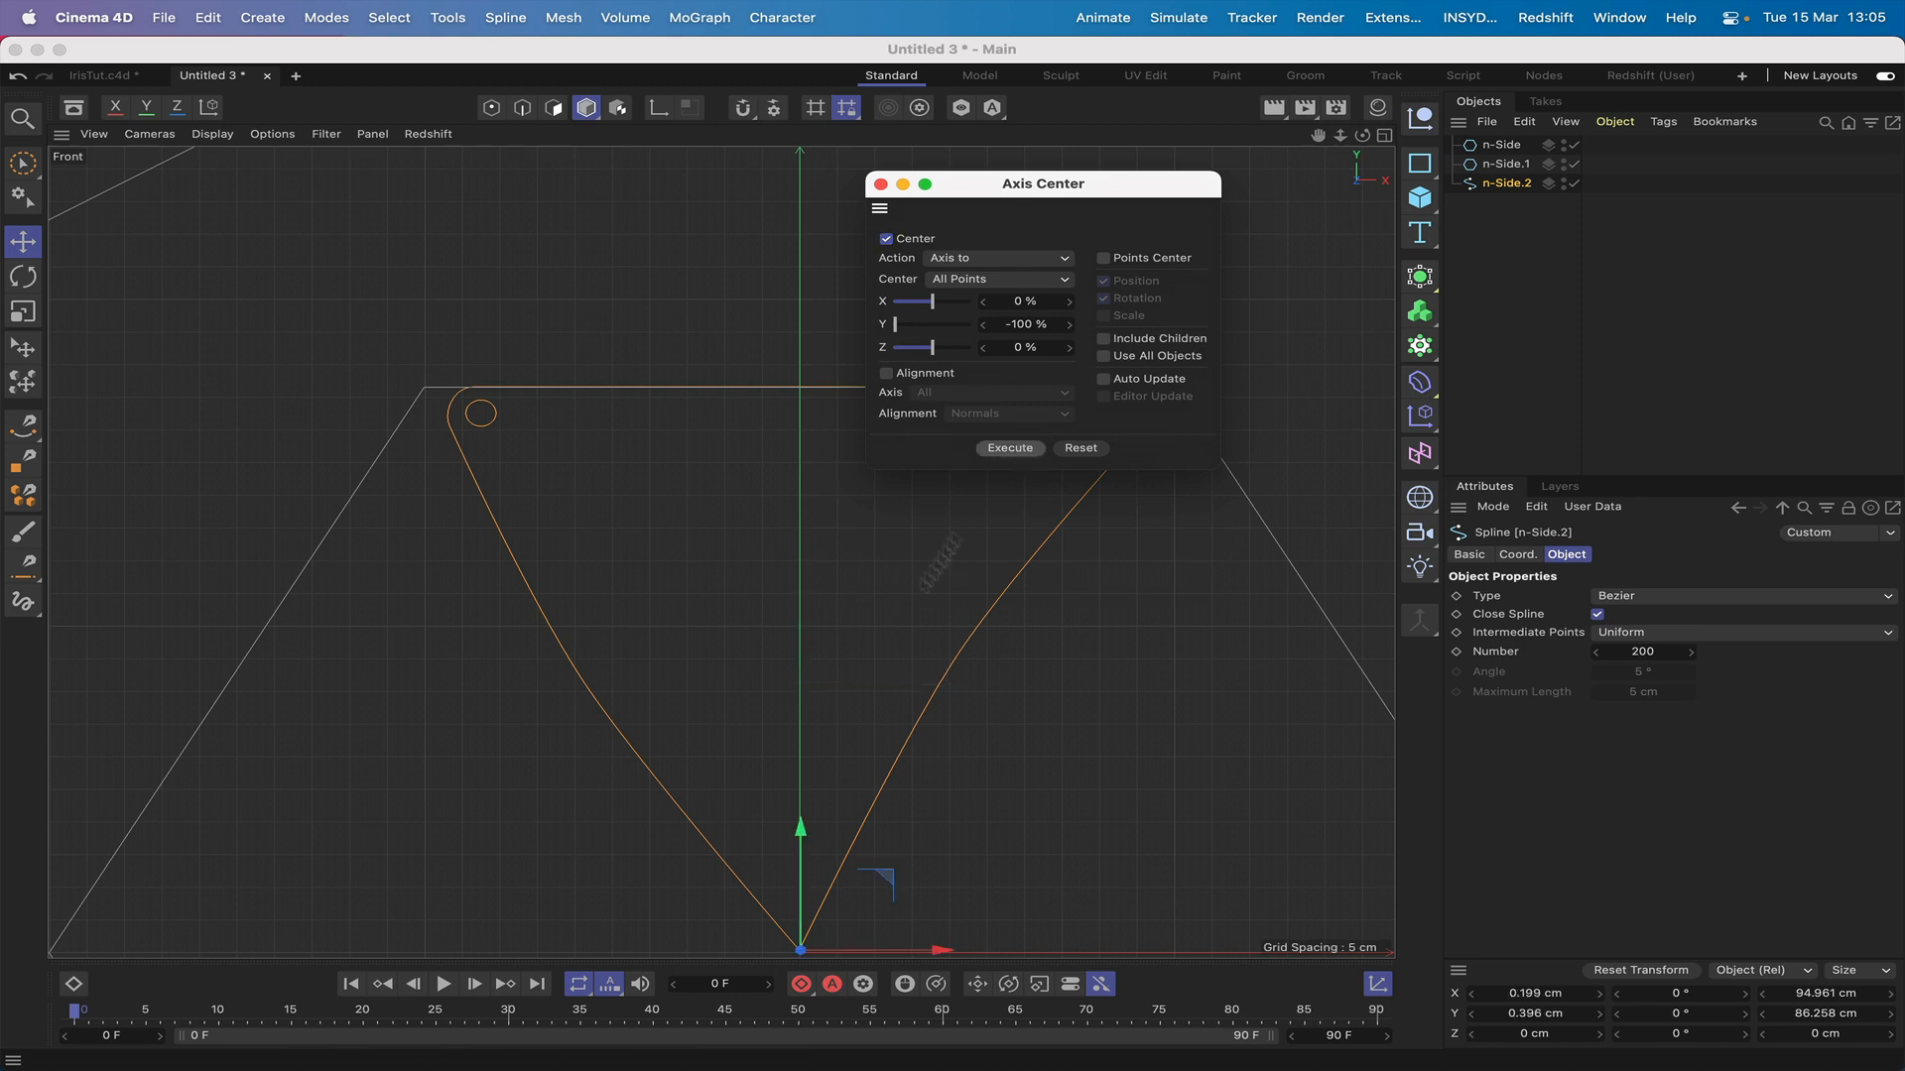
{"action": "left_click", "coordinate": [880, 184]}
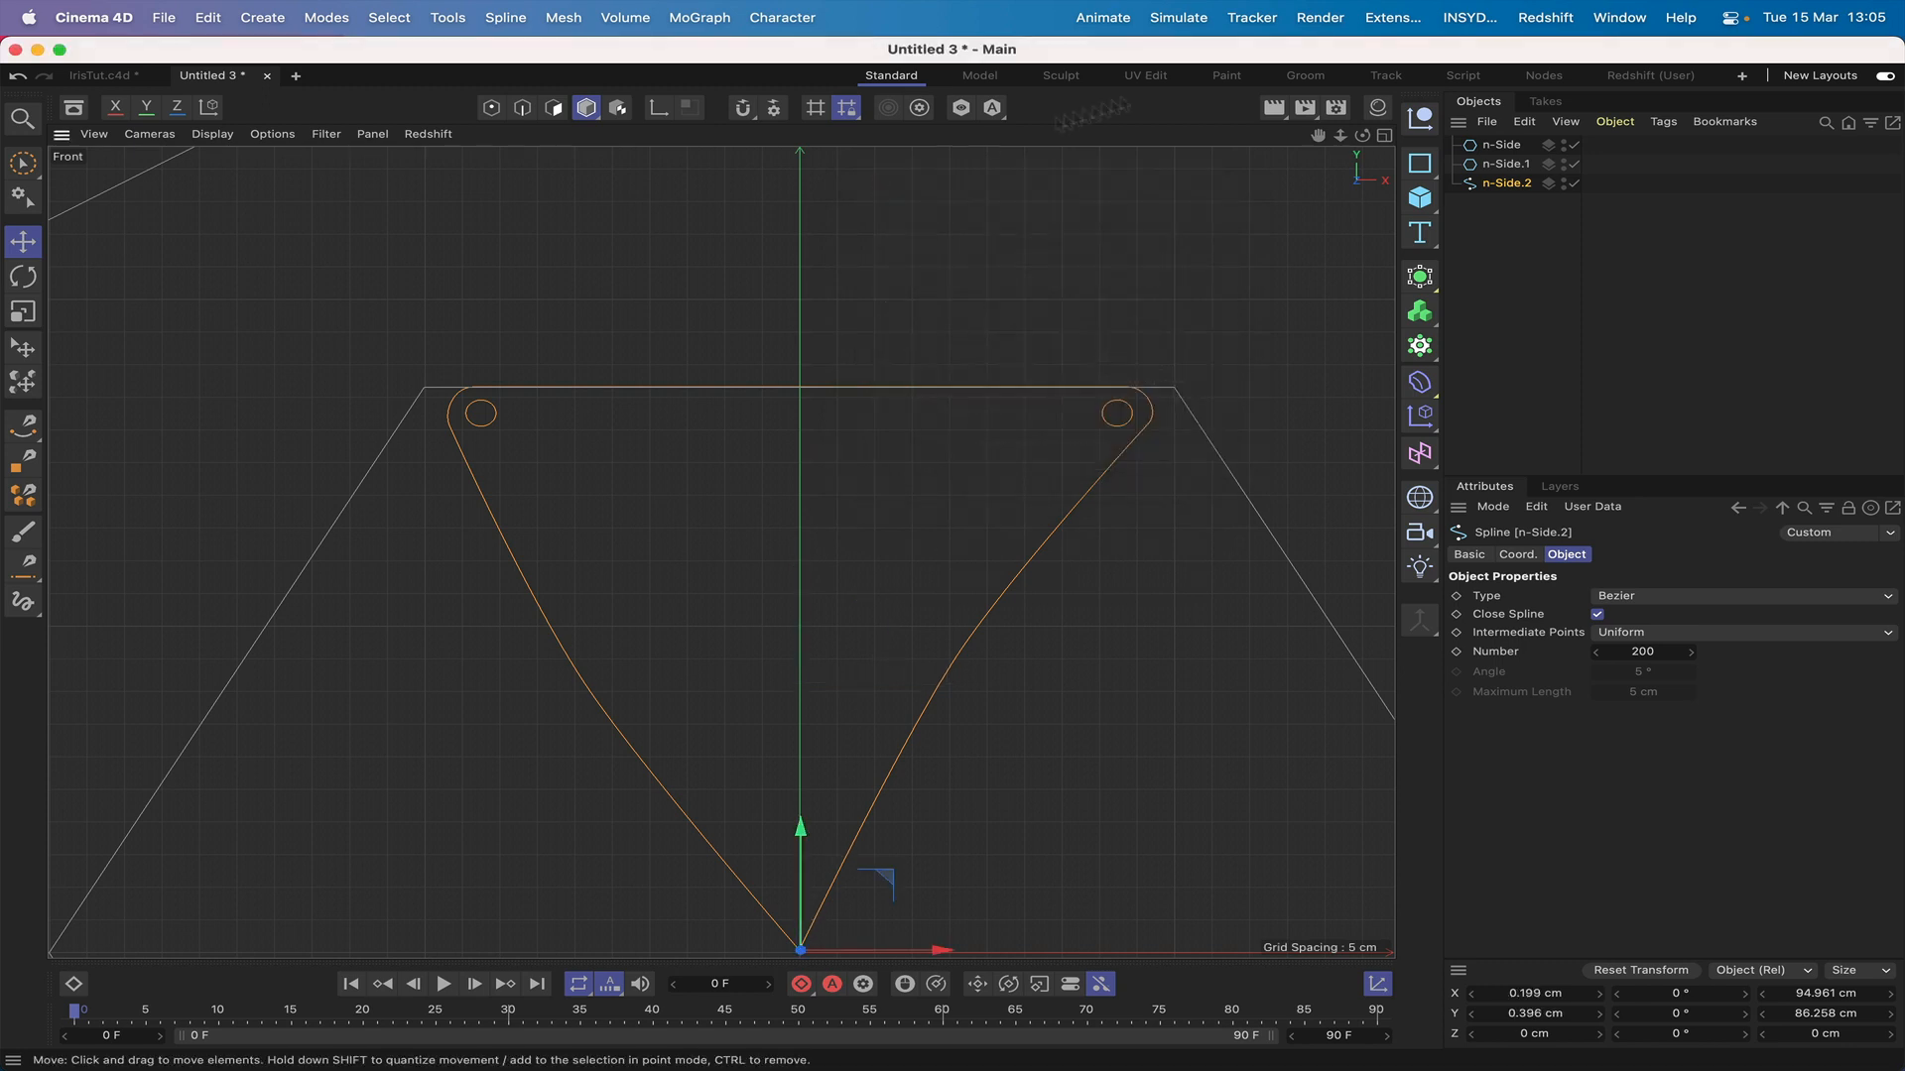
Step: Shift only the spline's axis horizontally to X 0.011 cm, in line with the triangle's bottom tip
{"action": "left_click_drag", "start_coordinate": [1318, 135], "coordinate": [721, 552]}
{"action": "scroll", "coordinate": [721, 551], "scroll_direction": "up", "scroll_amount": 5}
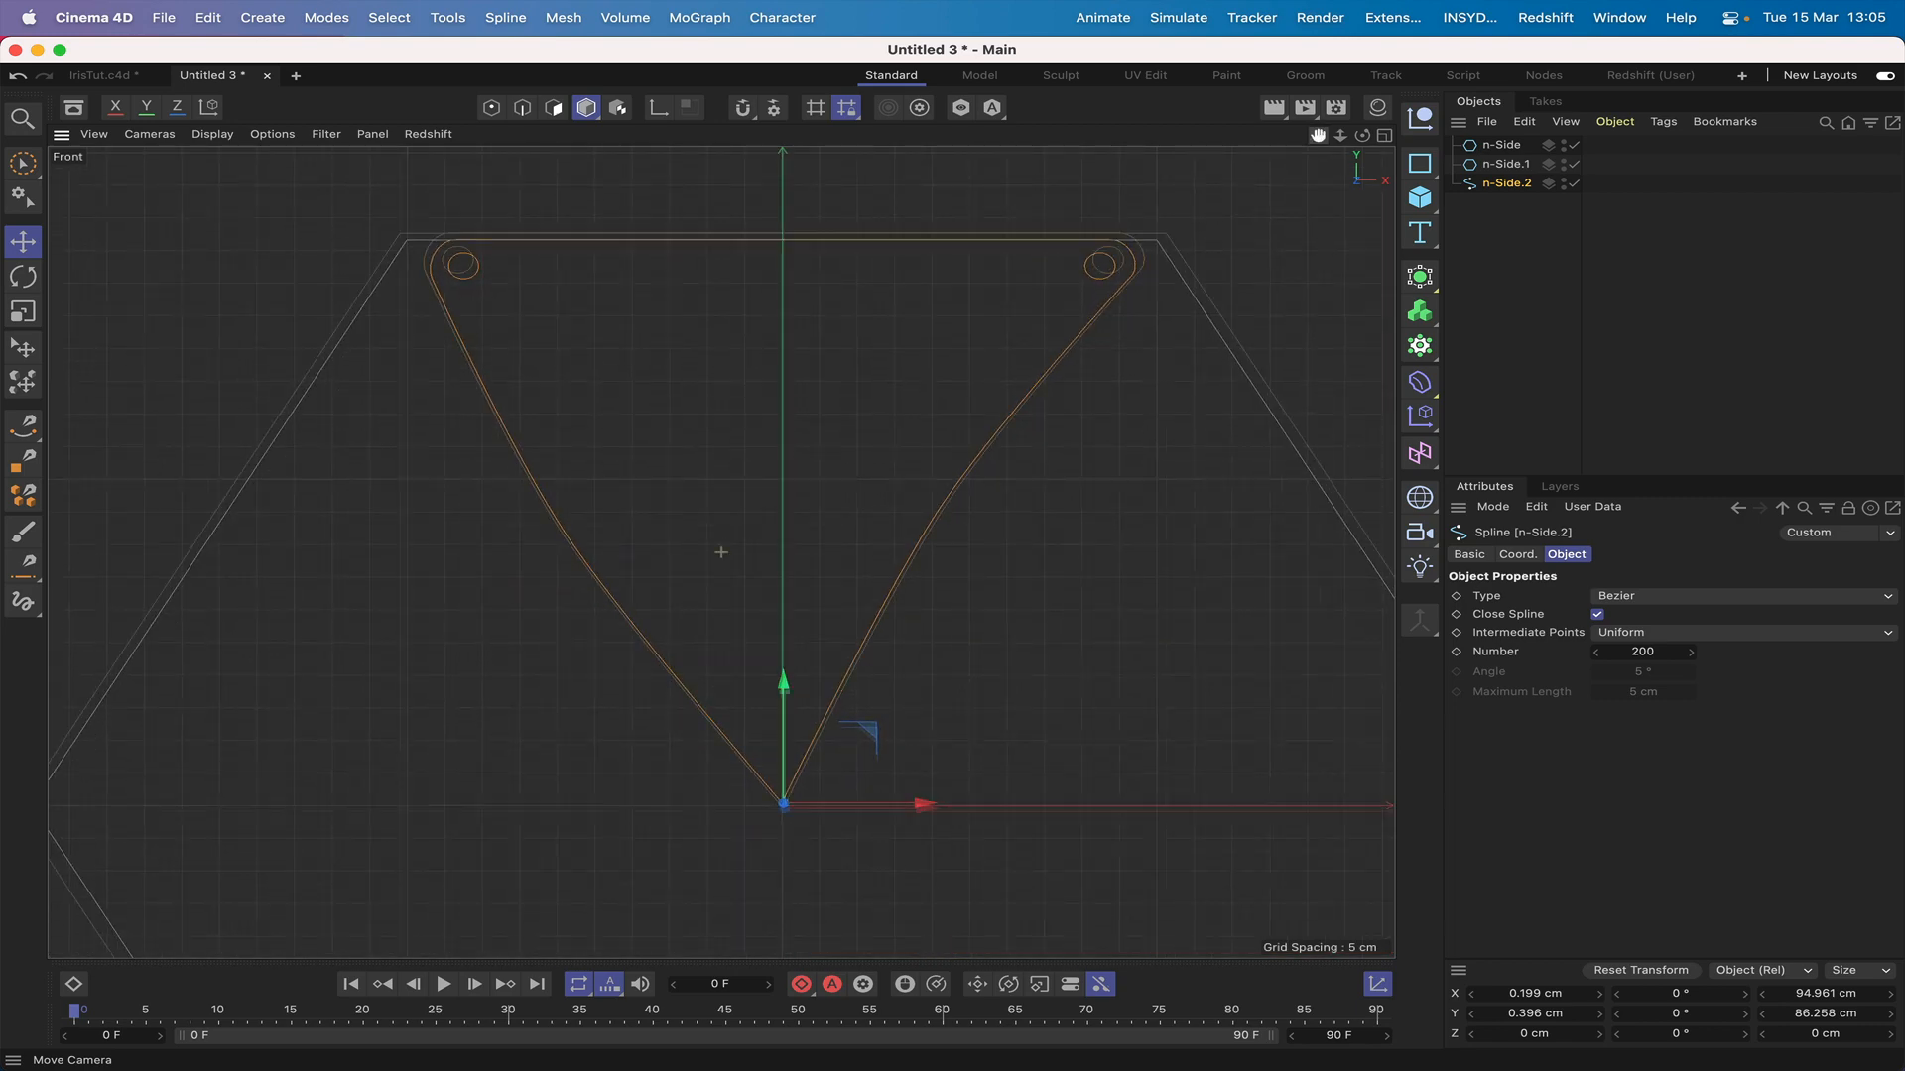
{"action": "scroll", "coordinate": [722, 551], "scroll_direction": "up", "scroll_amount": 5}
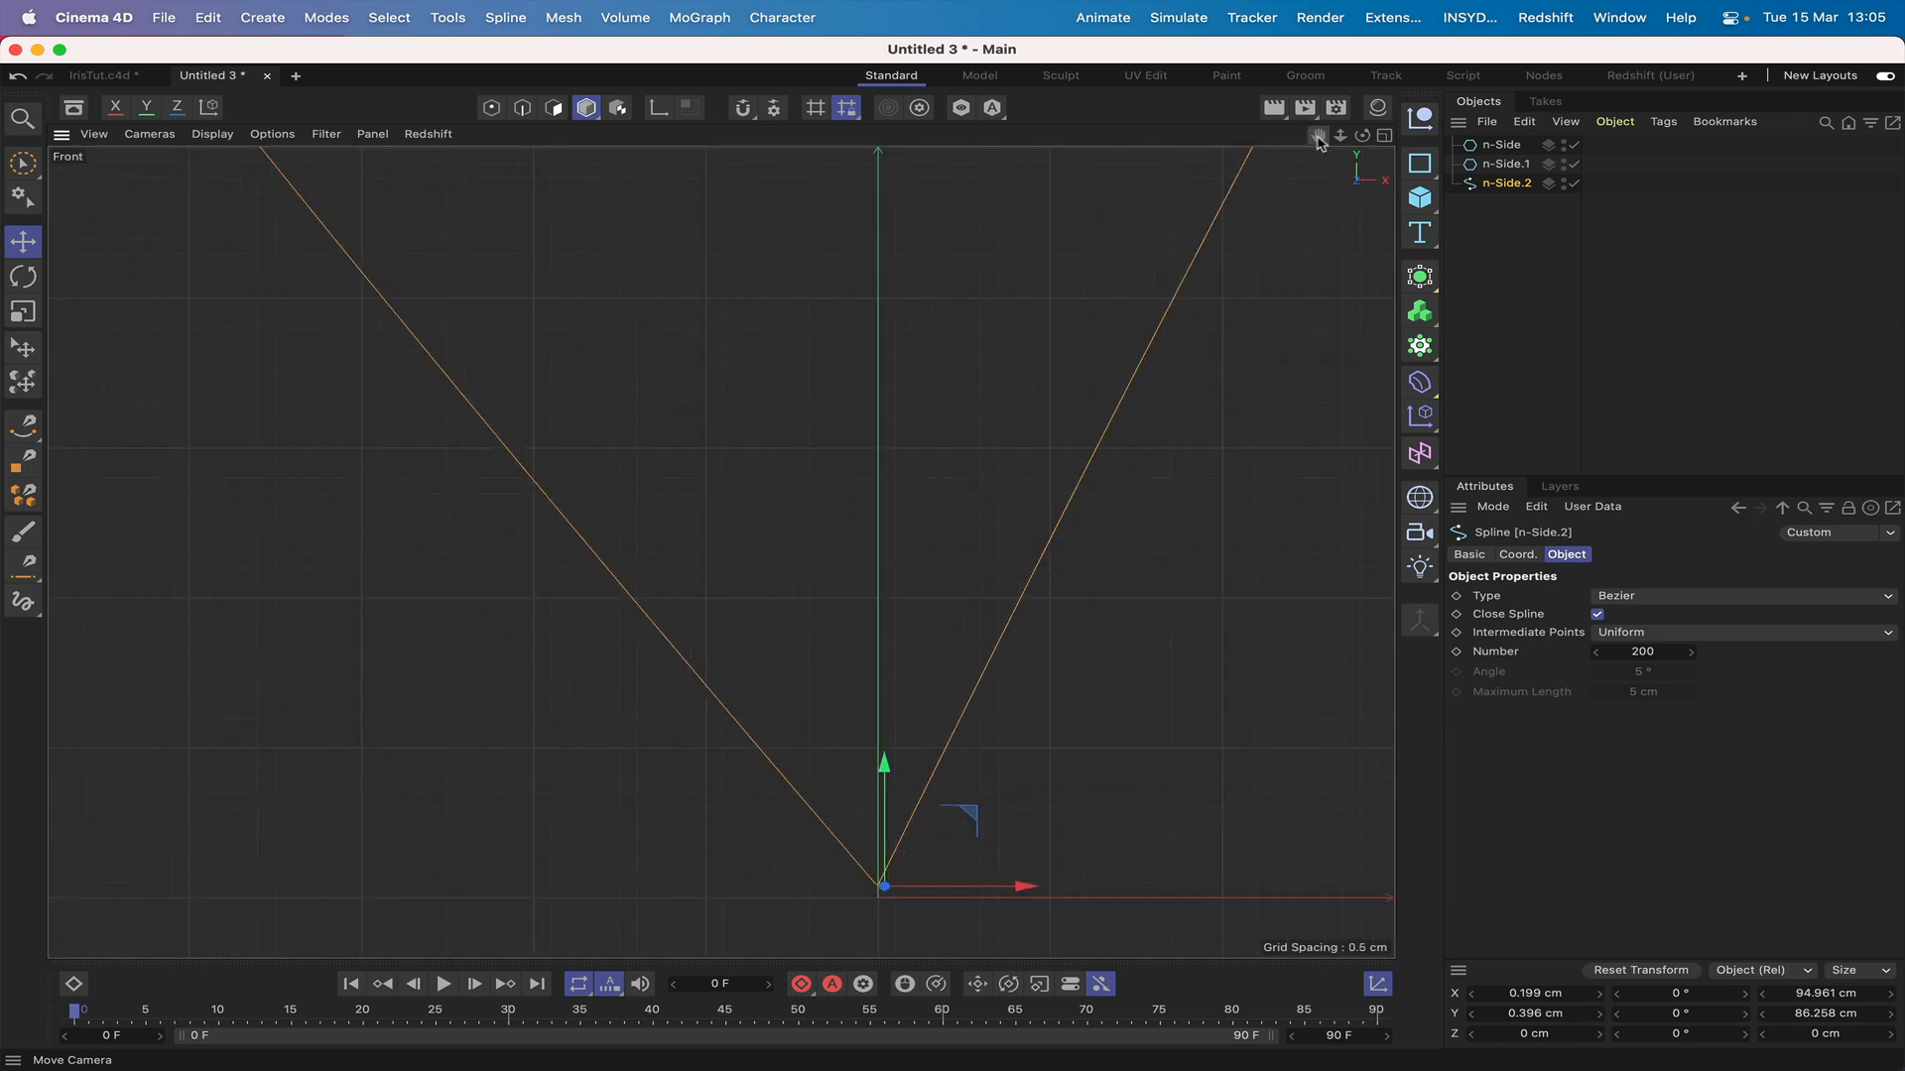
{"action": "scroll", "coordinate": [721, 551], "scroll_direction": "up", "scroll_amount": 5}
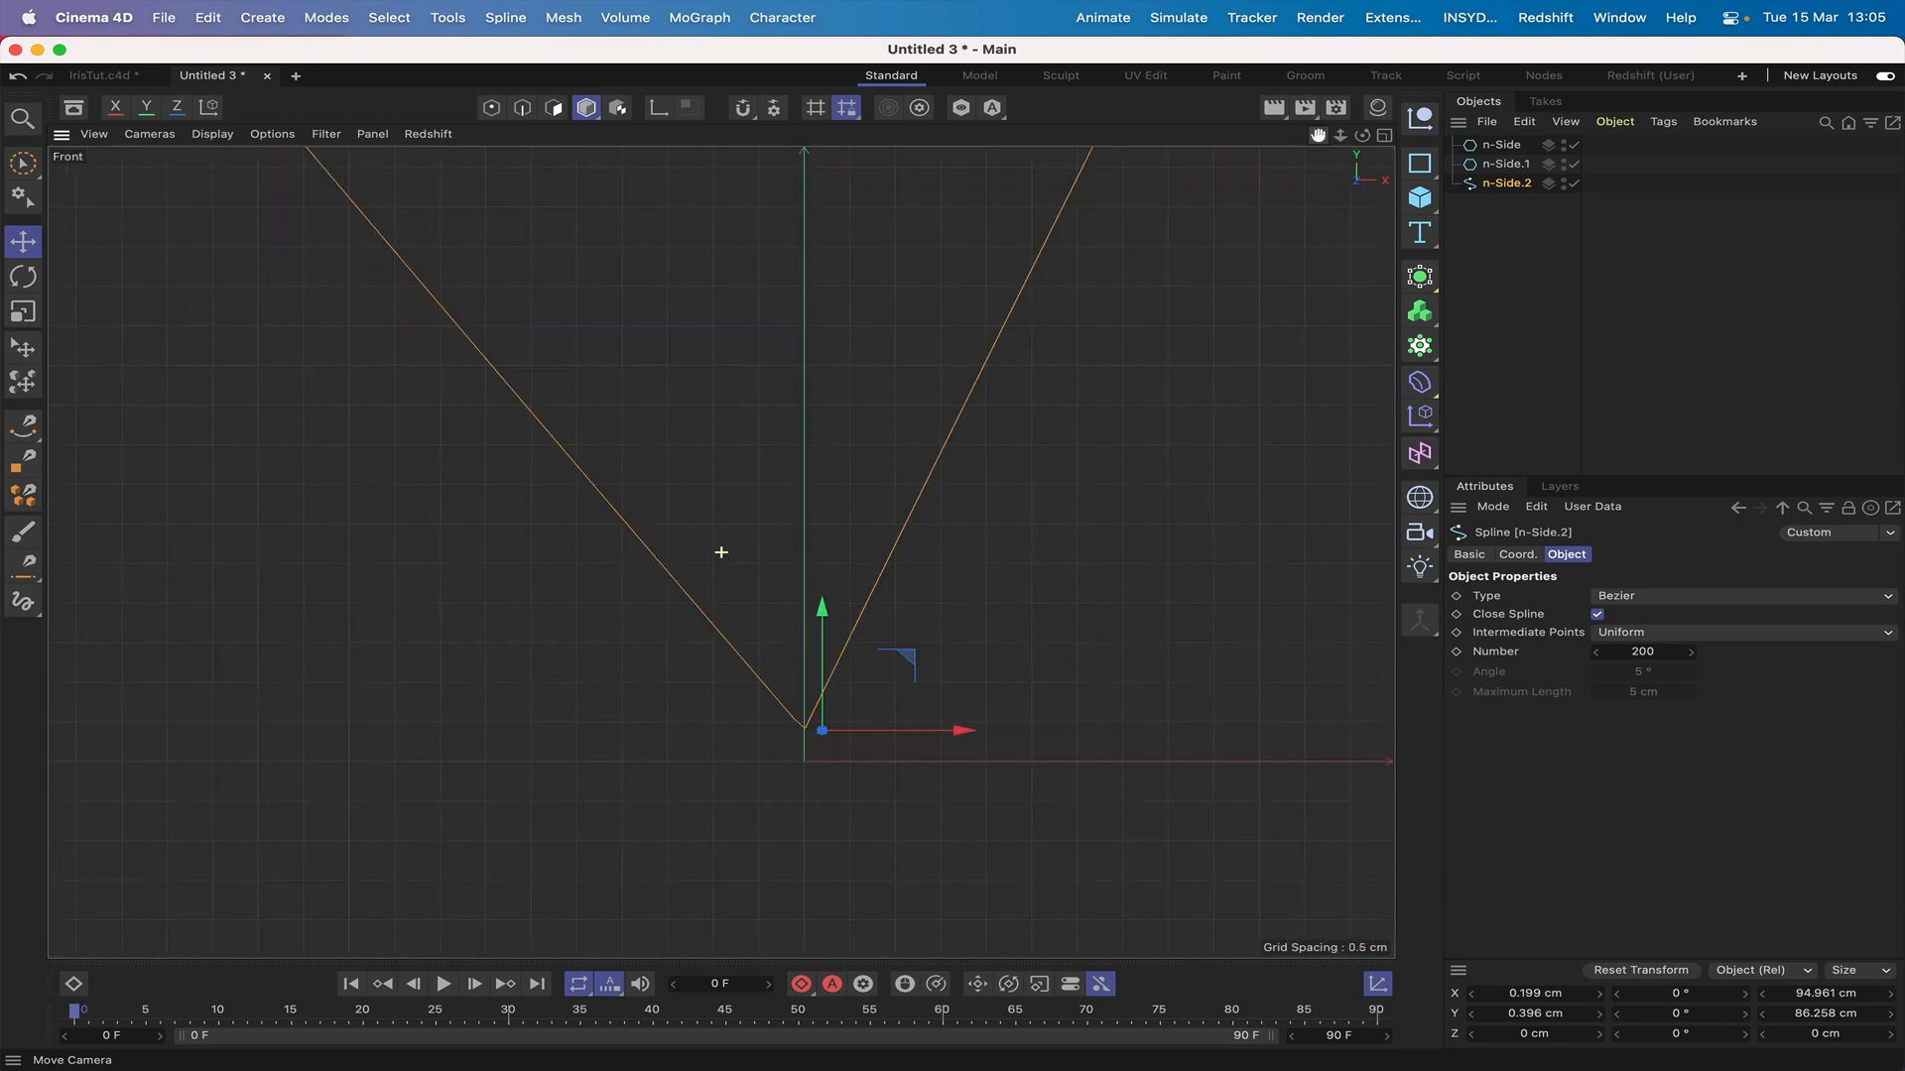
{"action": "scroll", "coordinate": [1320, 142], "scroll_direction": "up", "scroll_amount": 5}
{"action": "left_click_drag", "start_coordinate": [1319, 142], "coordinate": [910, 487]}
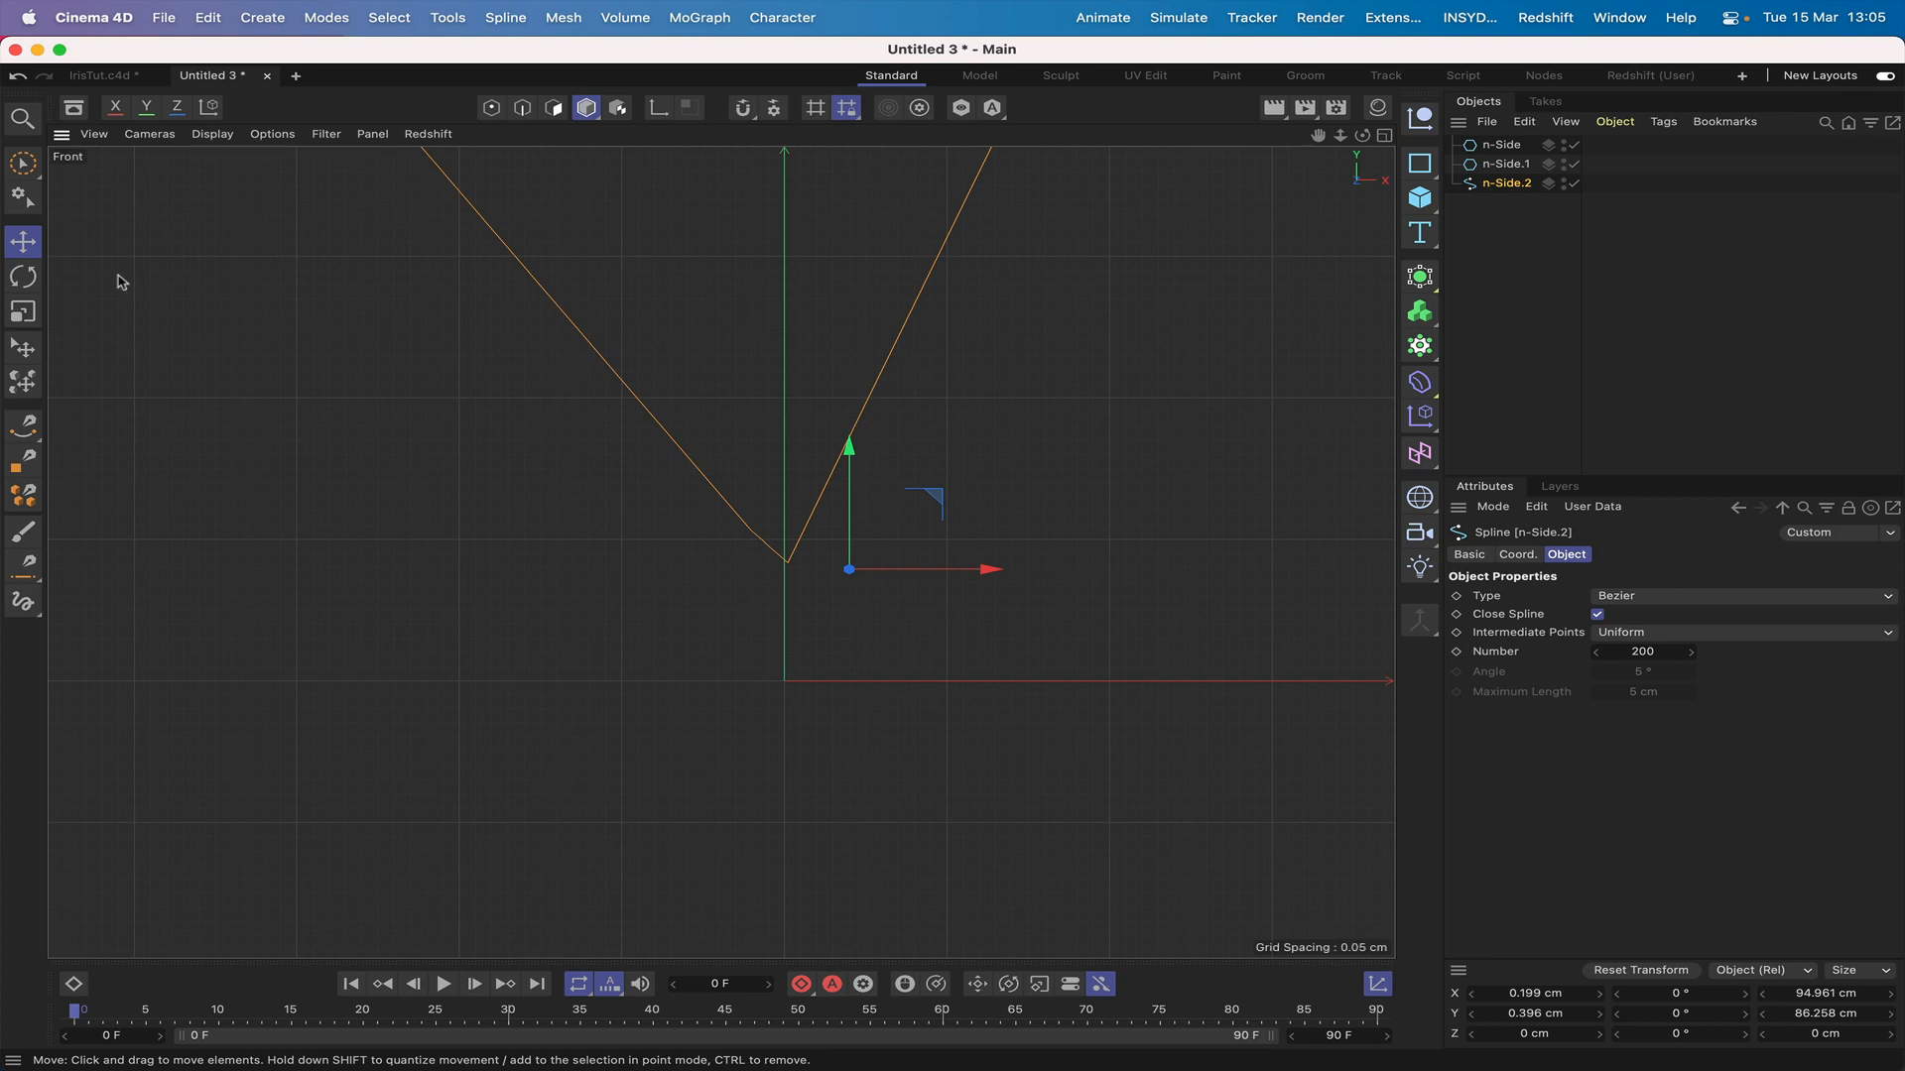
{"action": "left_click", "coordinate": [659, 108]}
{"action": "left_click_drag", "start_coordinate": [992, 568], "coordinate": [929, 573]}
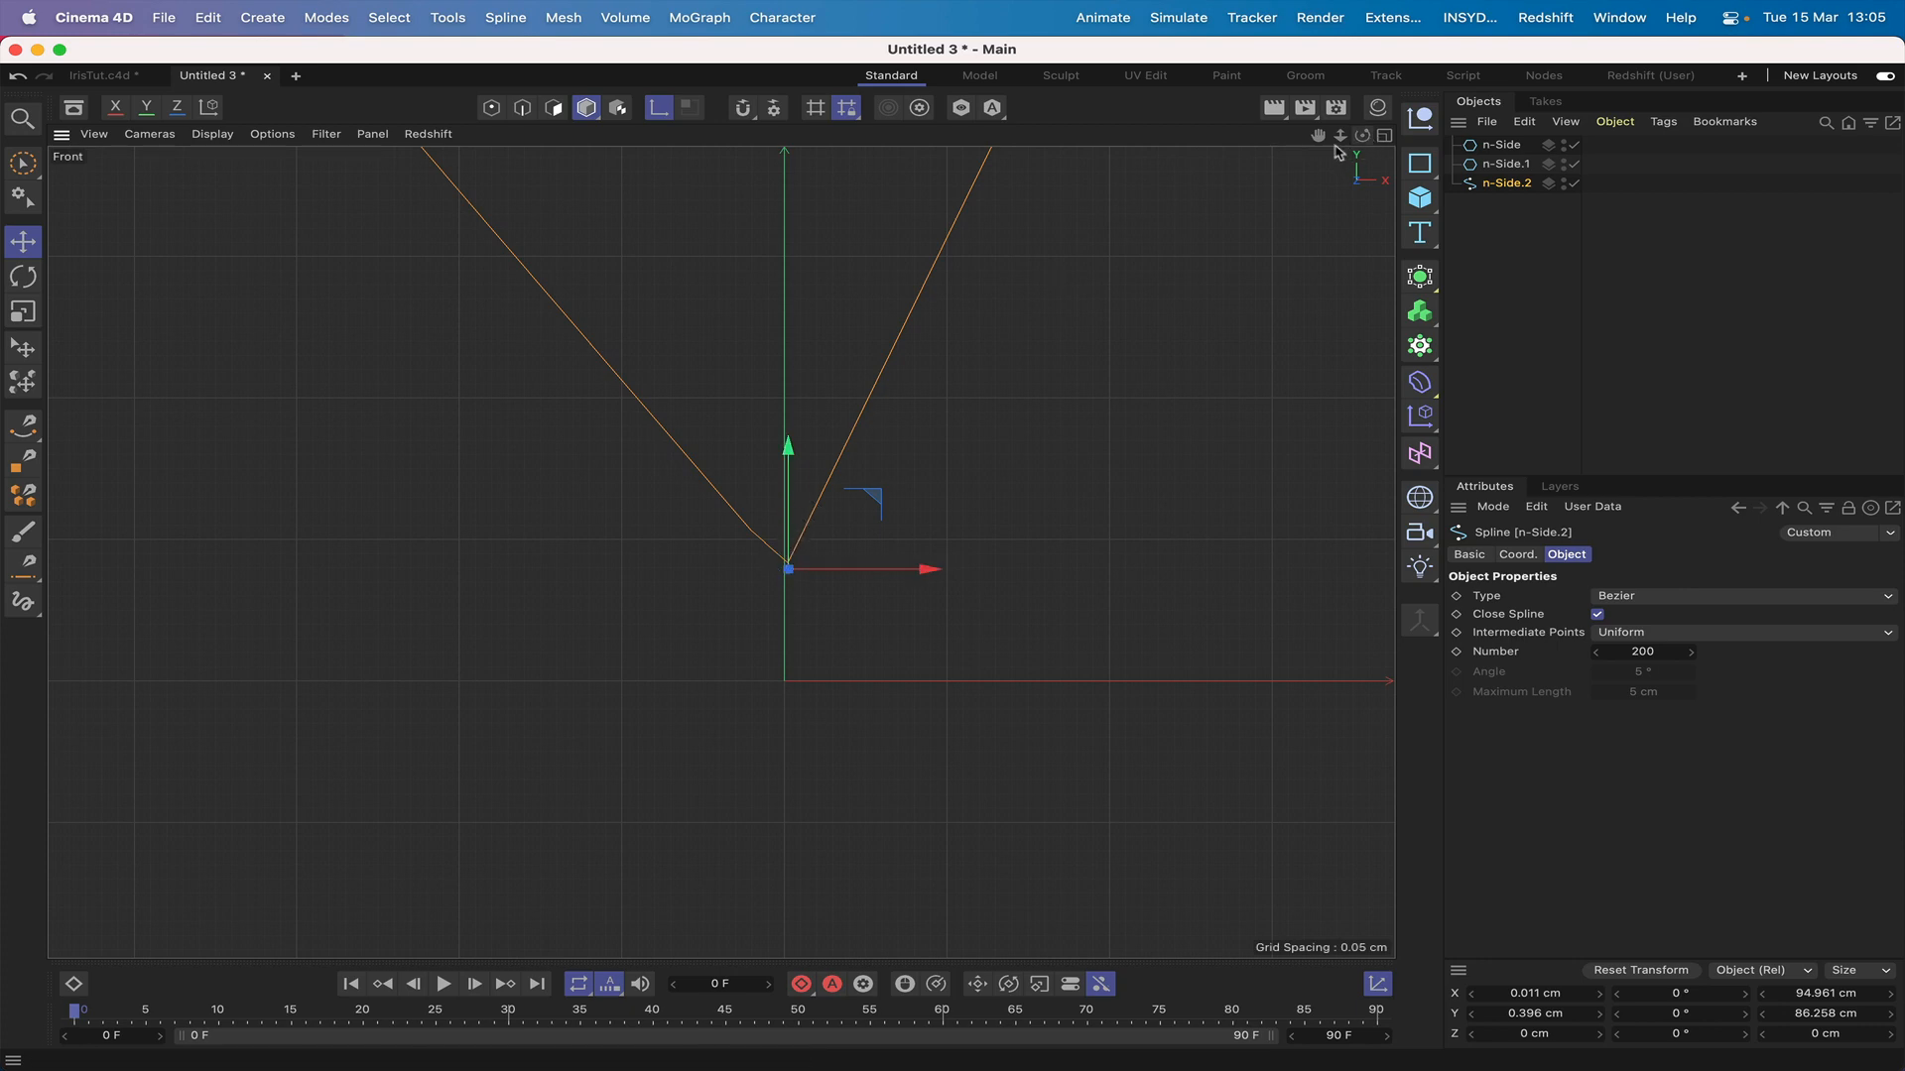
{"action": "left_click_drag", "start_coordinate": [1322, 147], "coordinate": [956, 561]}
{"action": "scroll", "coordinate": [720, 548], "scroll_direction": "down", "scroll_amount": 5}
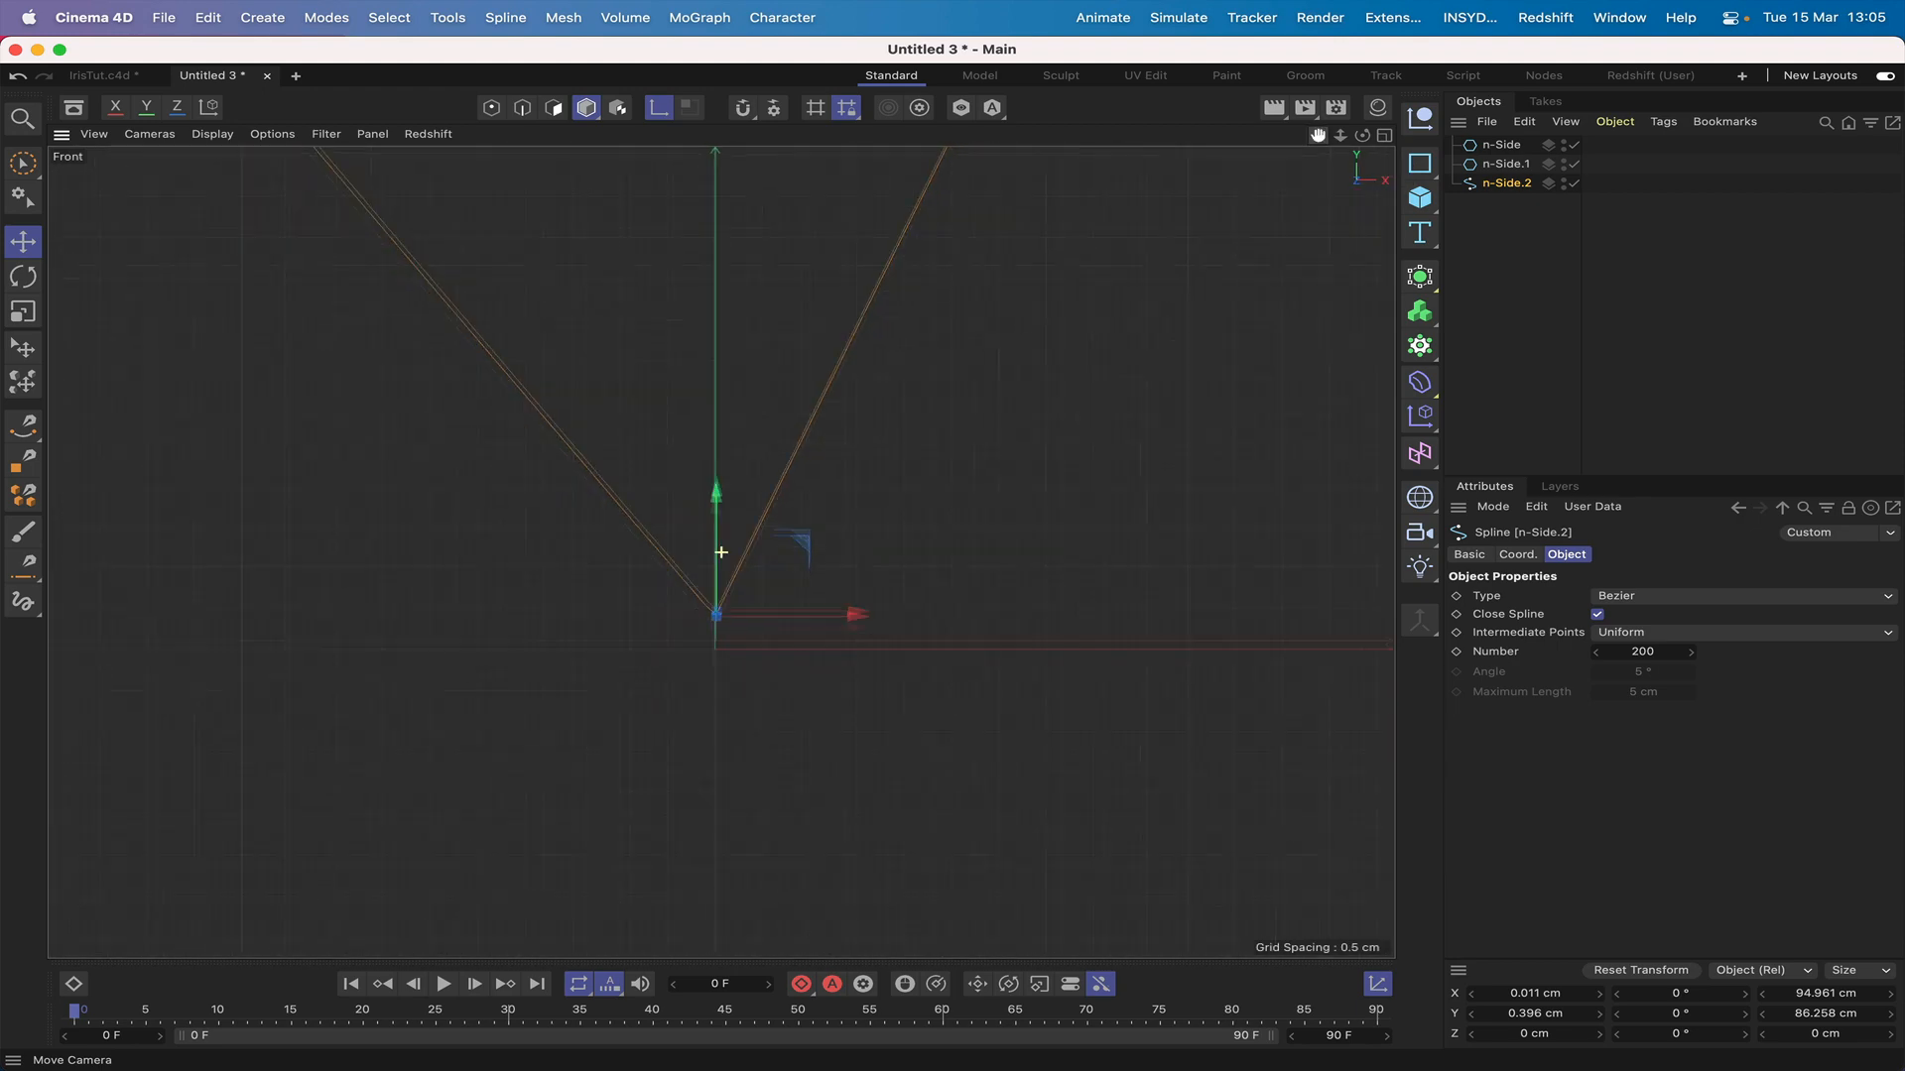
{"action": "scroll", "coordinate": [718, 553], "scroll_direction": "up", "scroll_amount": 5}
{"action": "scroll", "coordinate": [720, 553], "scroll_direction": "down", "scroll_amount": 6}
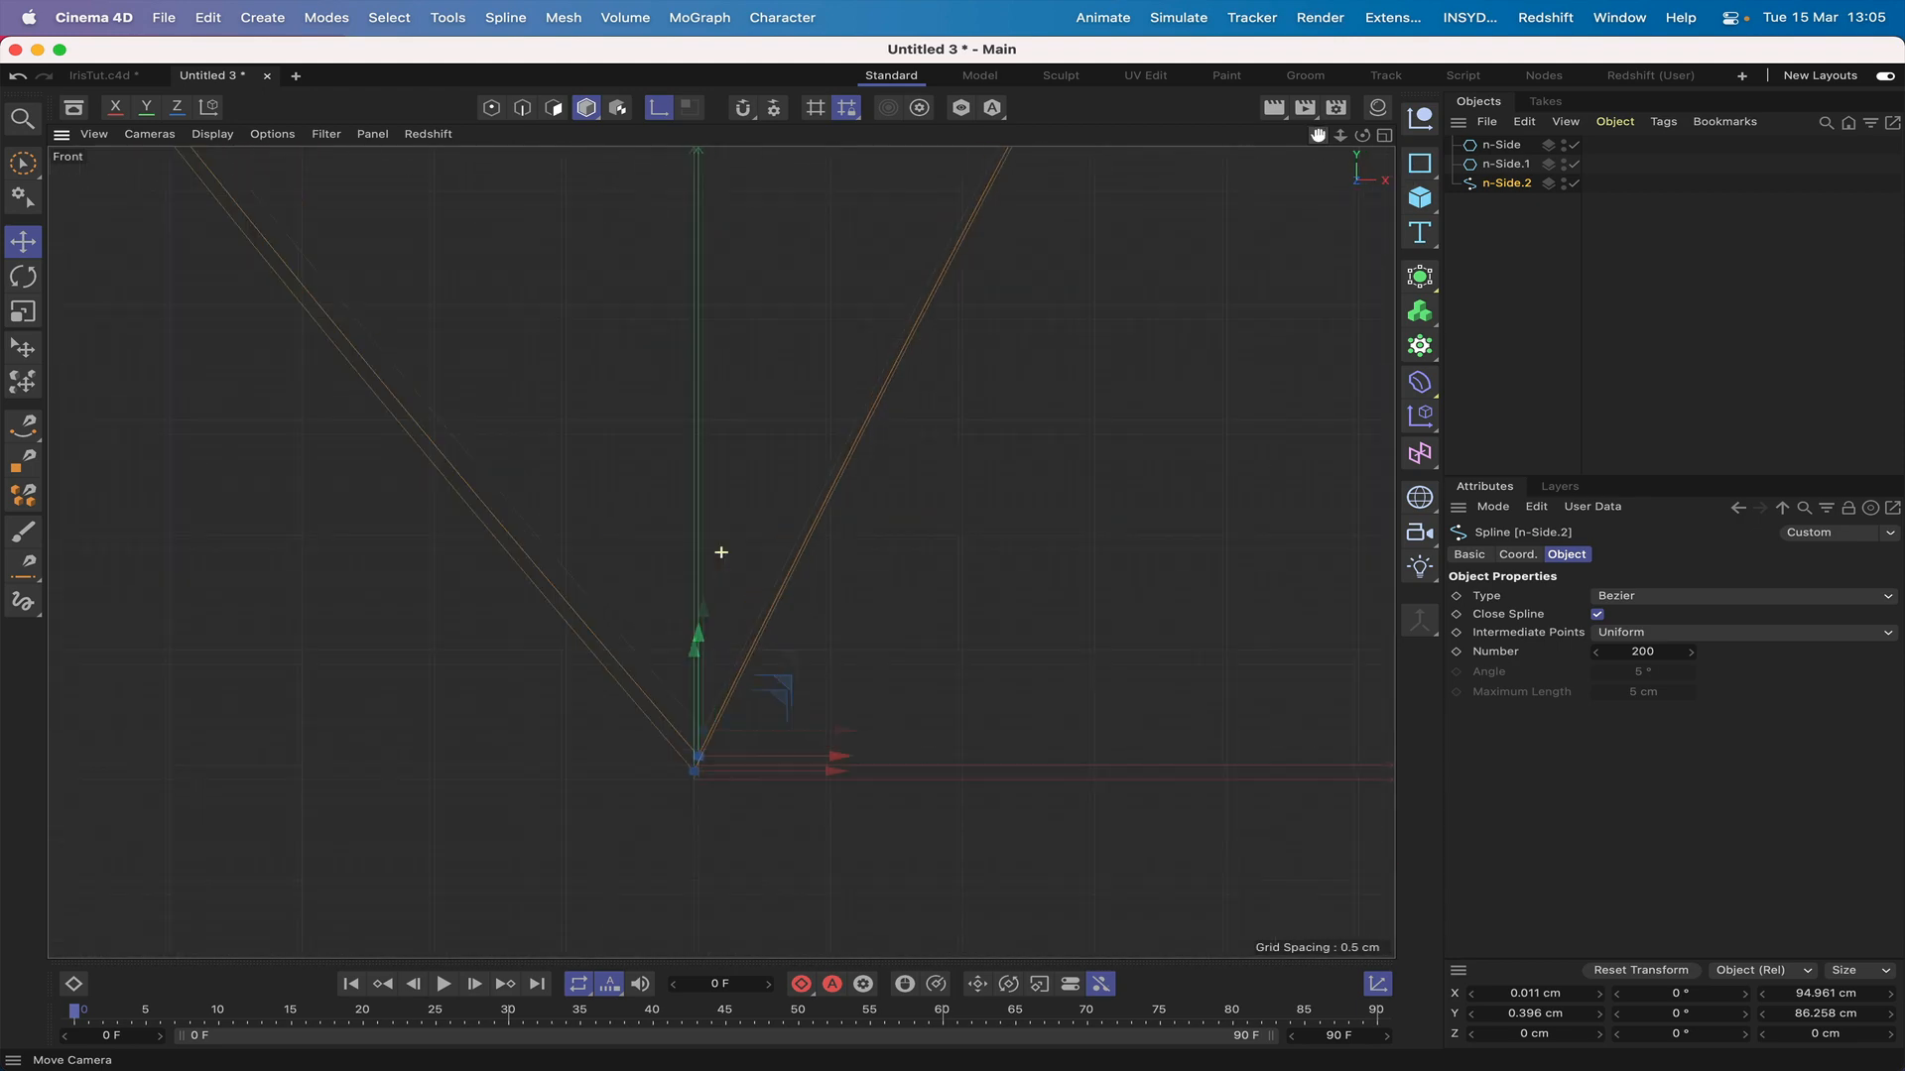
{"action": "left_click_drag", "start_coordinate": [1318, 135], "coordinate": [1311, 261]}
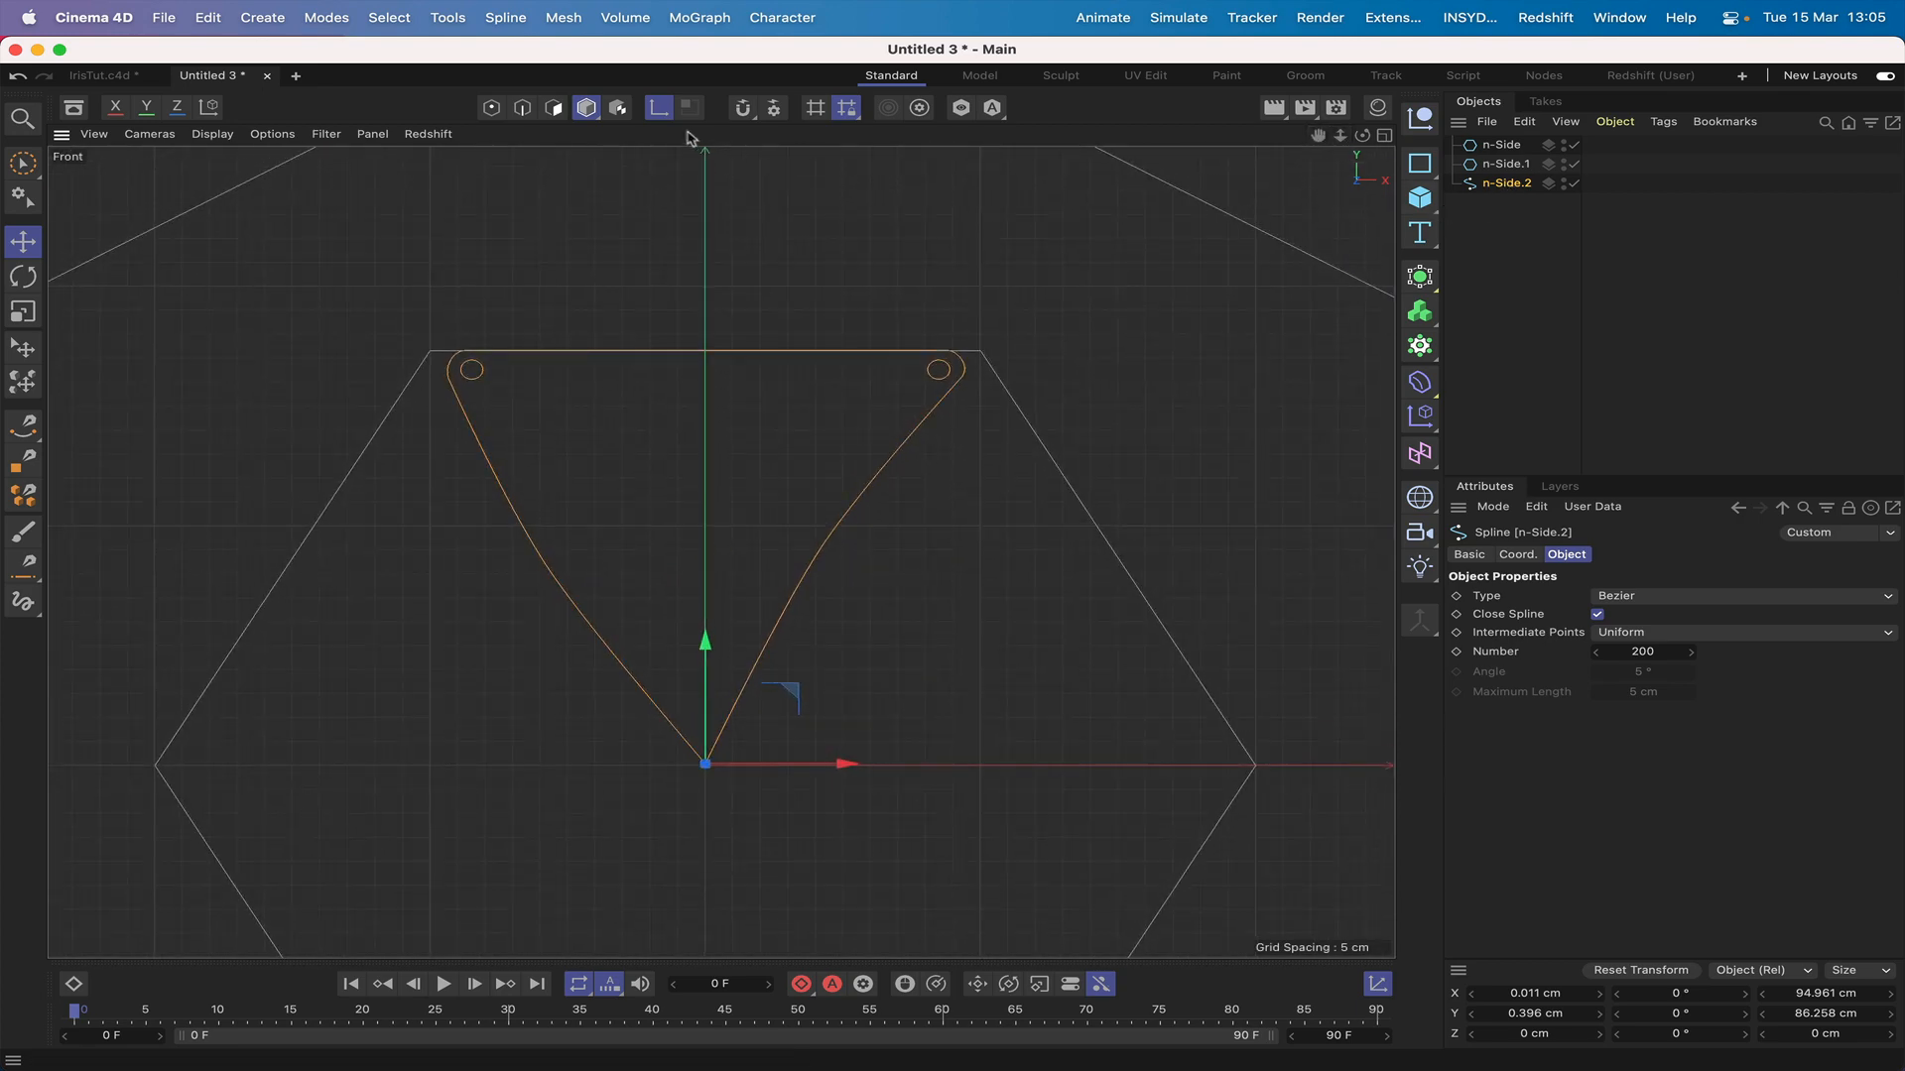
{"action": "left_click", "coordinate": [659, 108]}
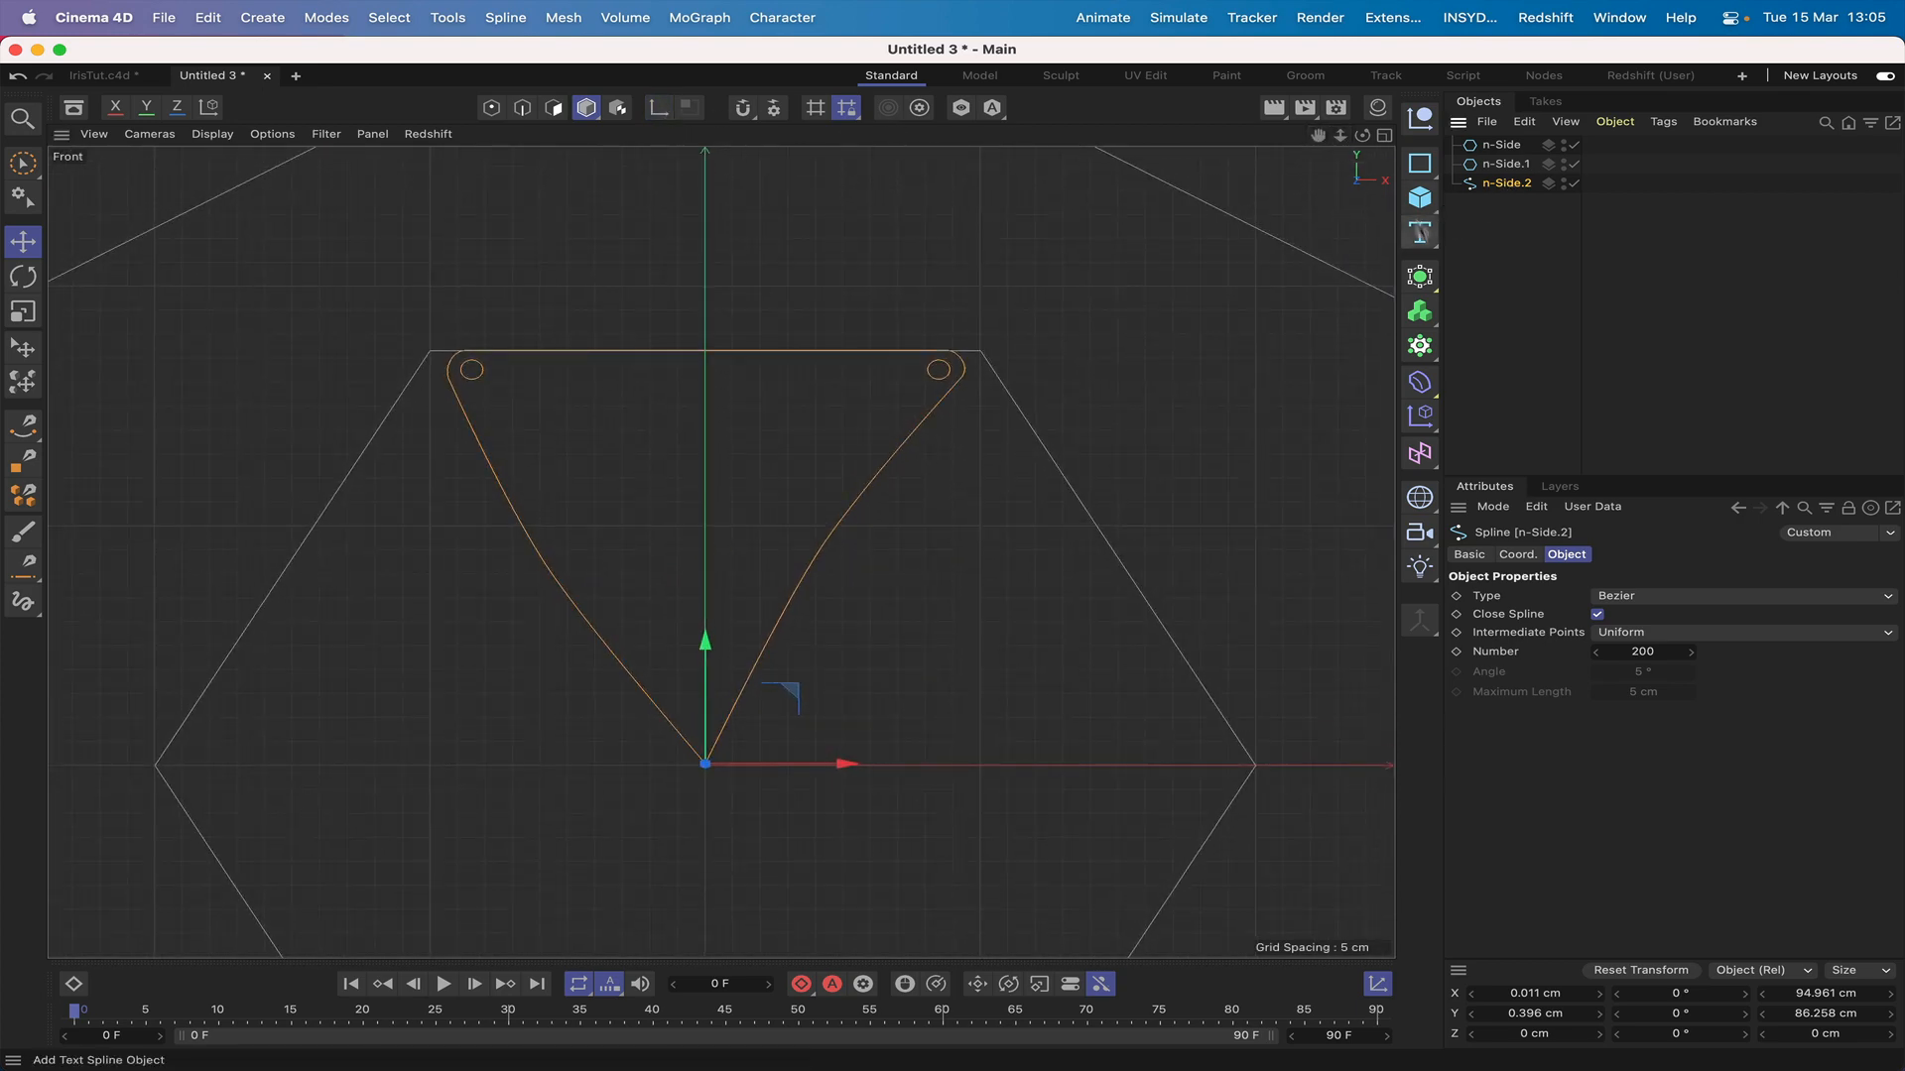
Step: Extrude the combined n-Side.2 spline with an offset of 2 cm
{"action": "left_click", "coordinate": [1421, 279]}
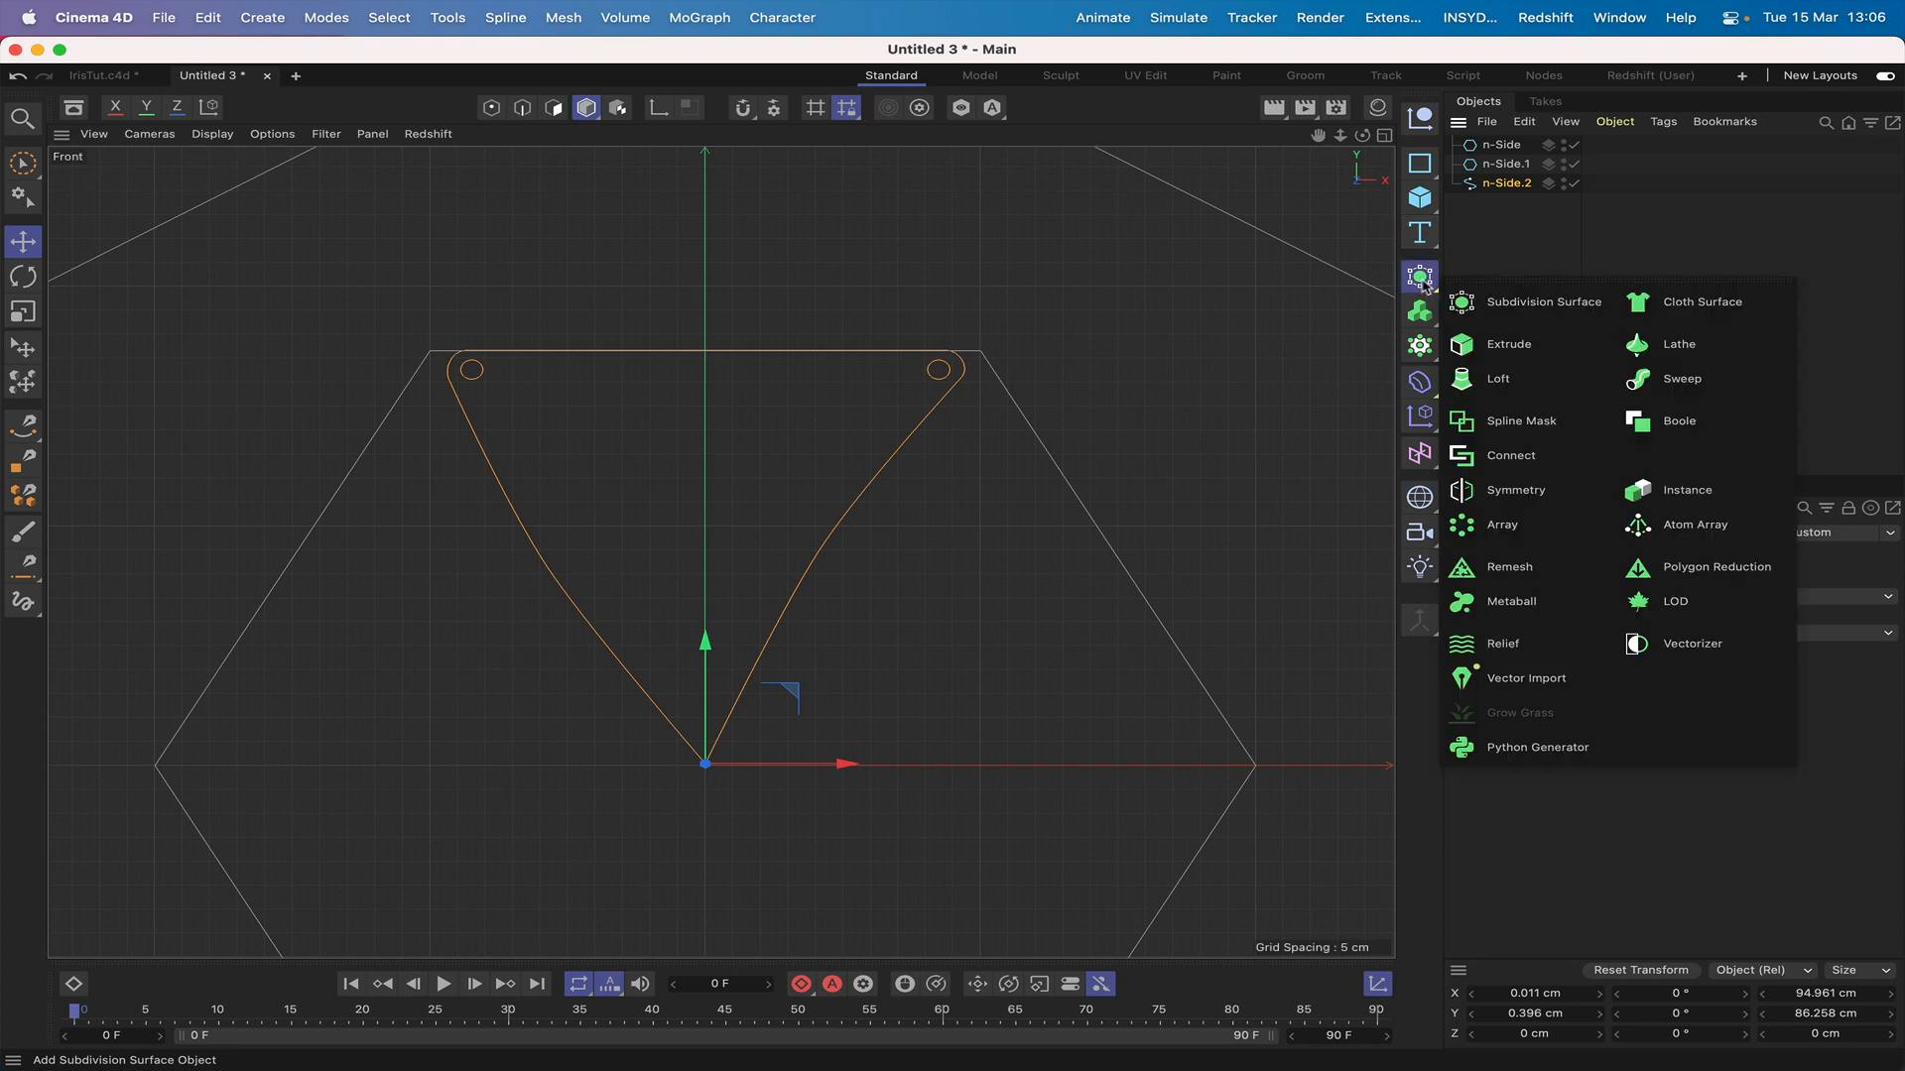
{"action": "left_click", "coordinate": [1503, 344], "text": "alt"}
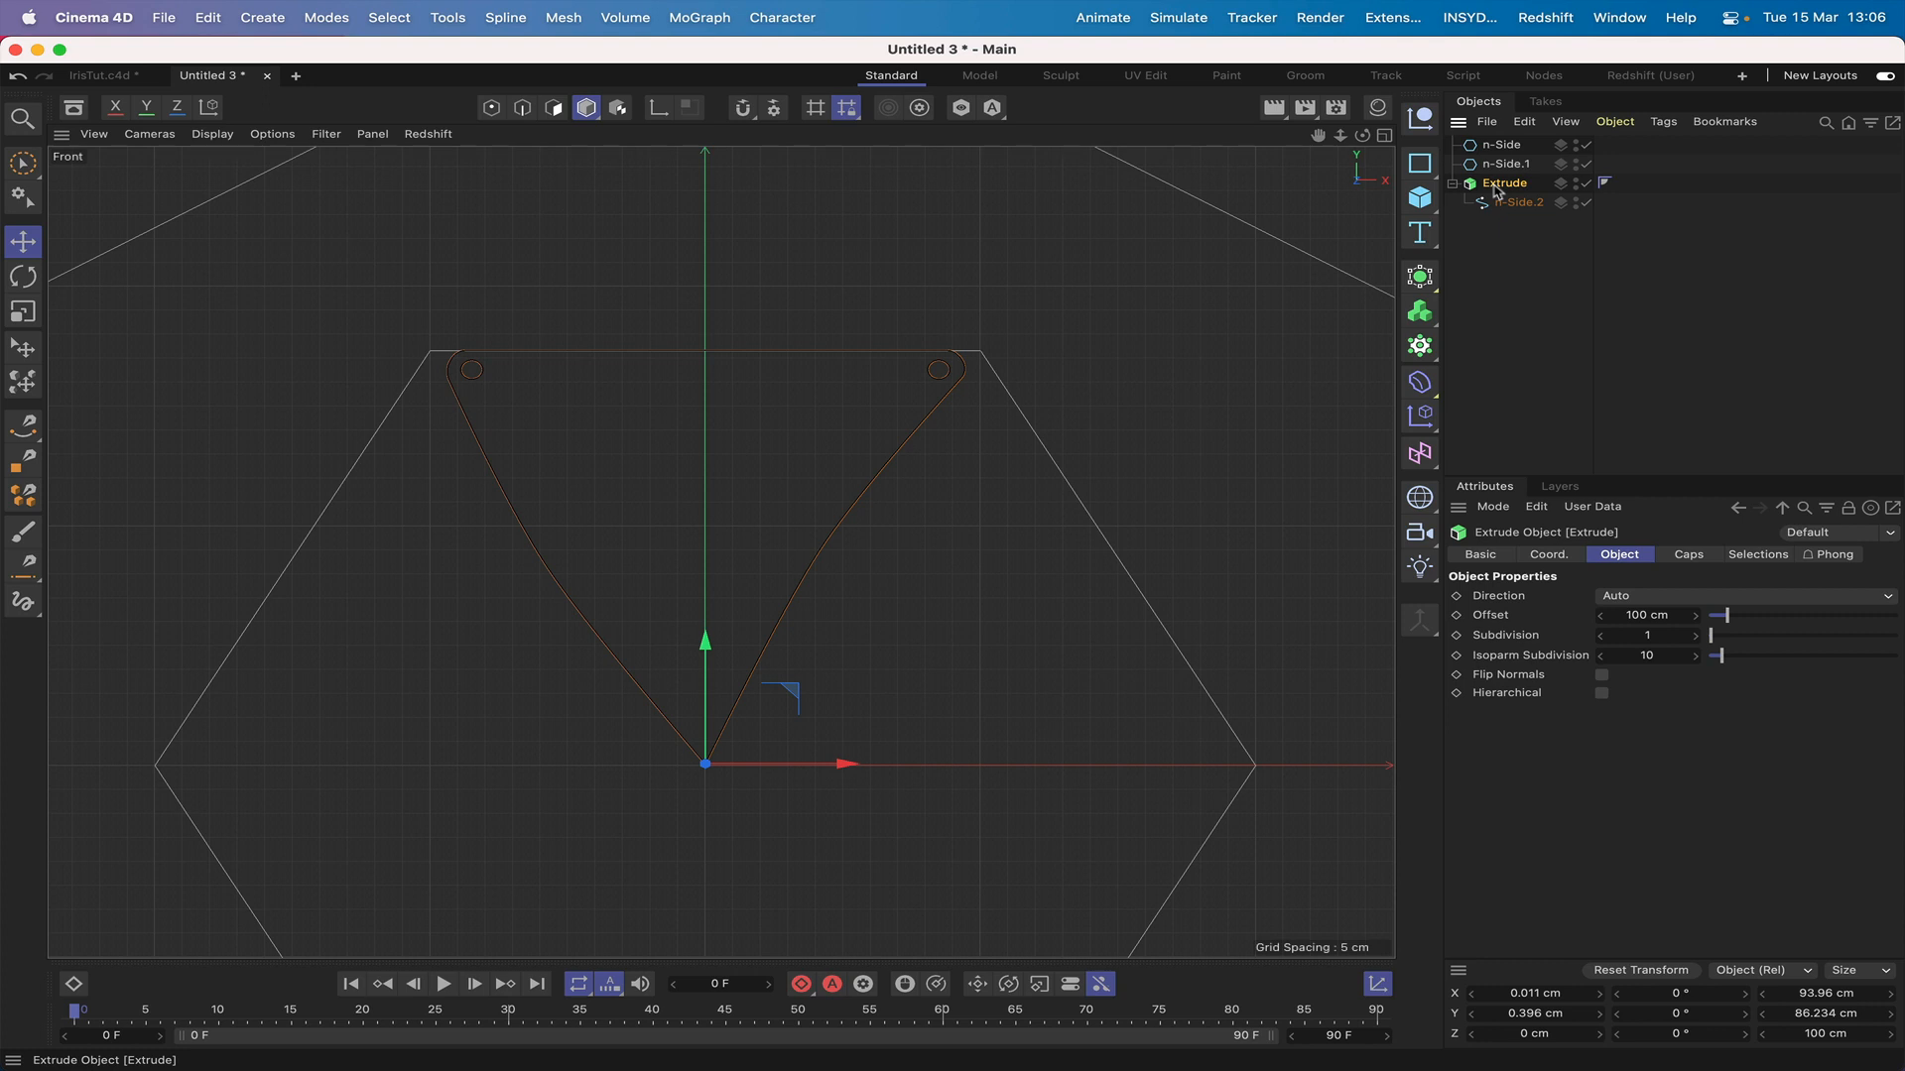
{"action": "key", "text": "F1"}
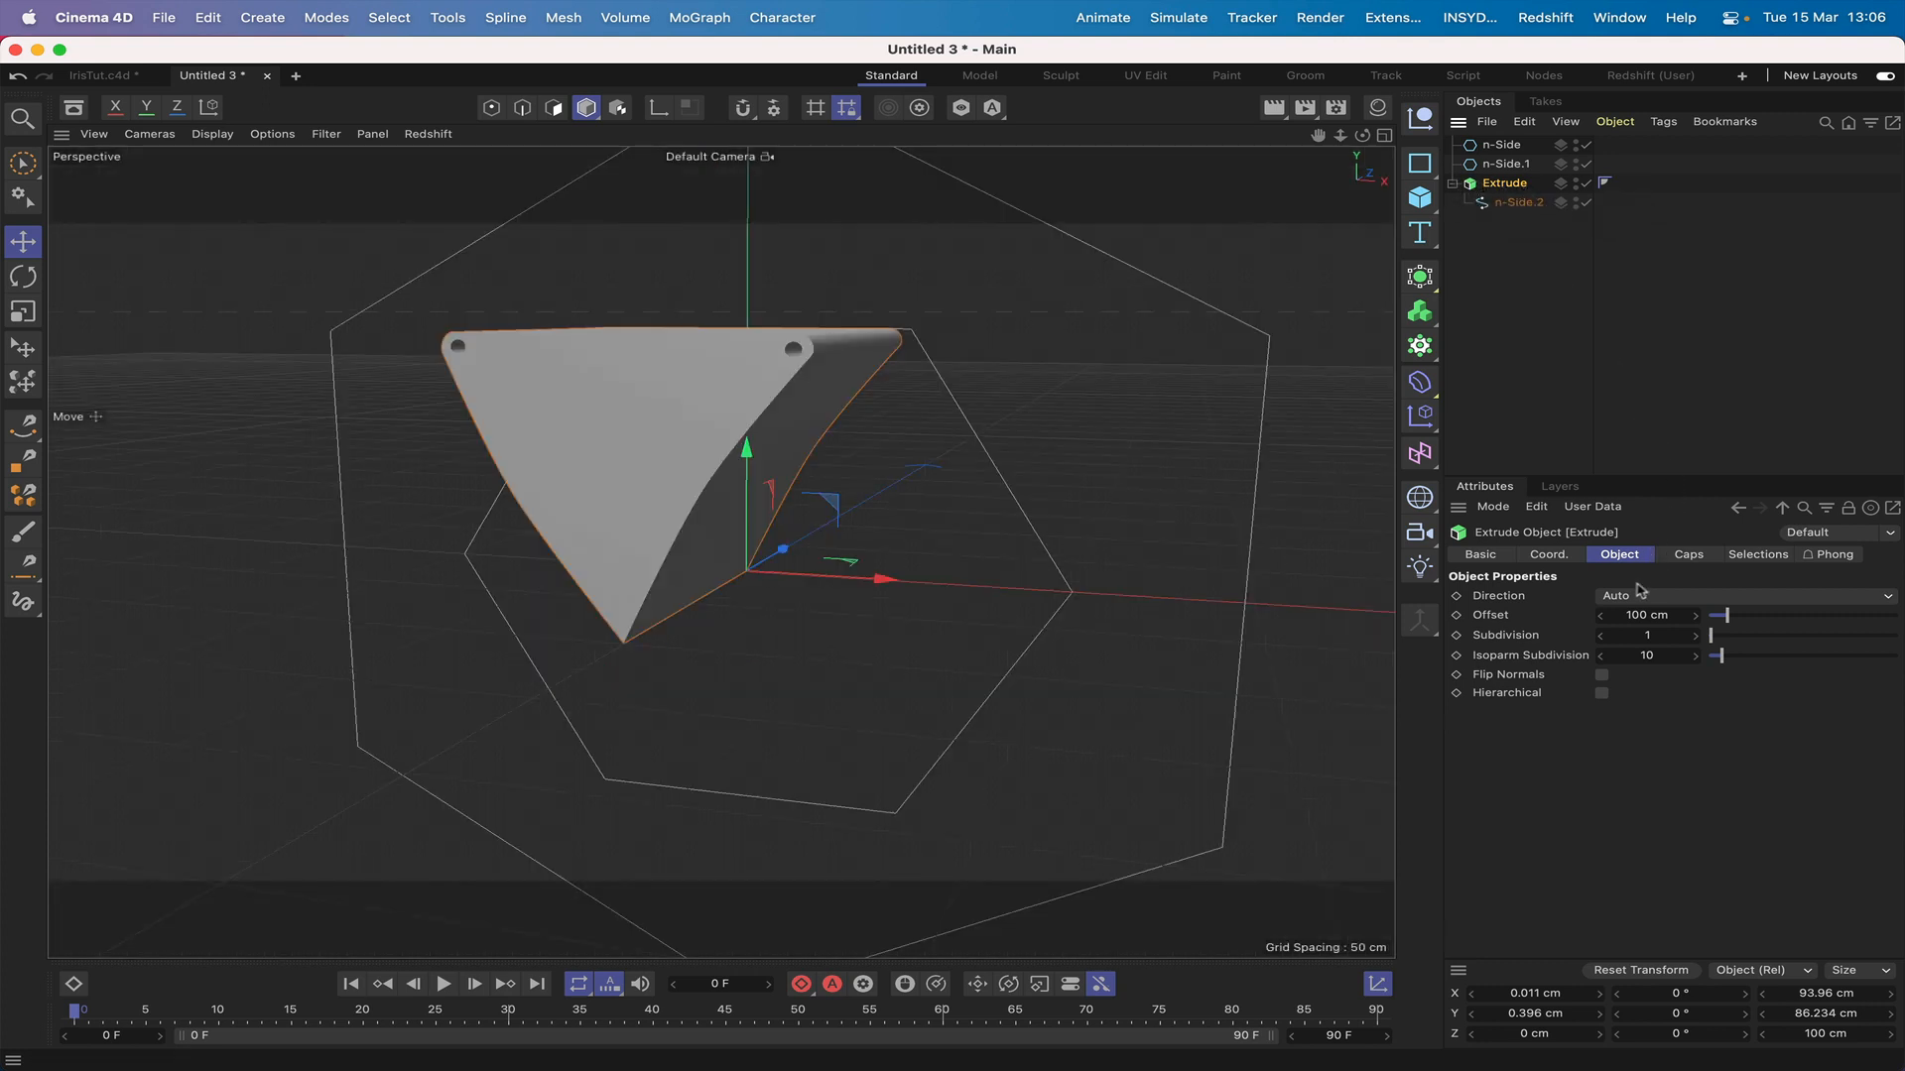
{"action": "left_click", "coordinate": [1635, 616]}
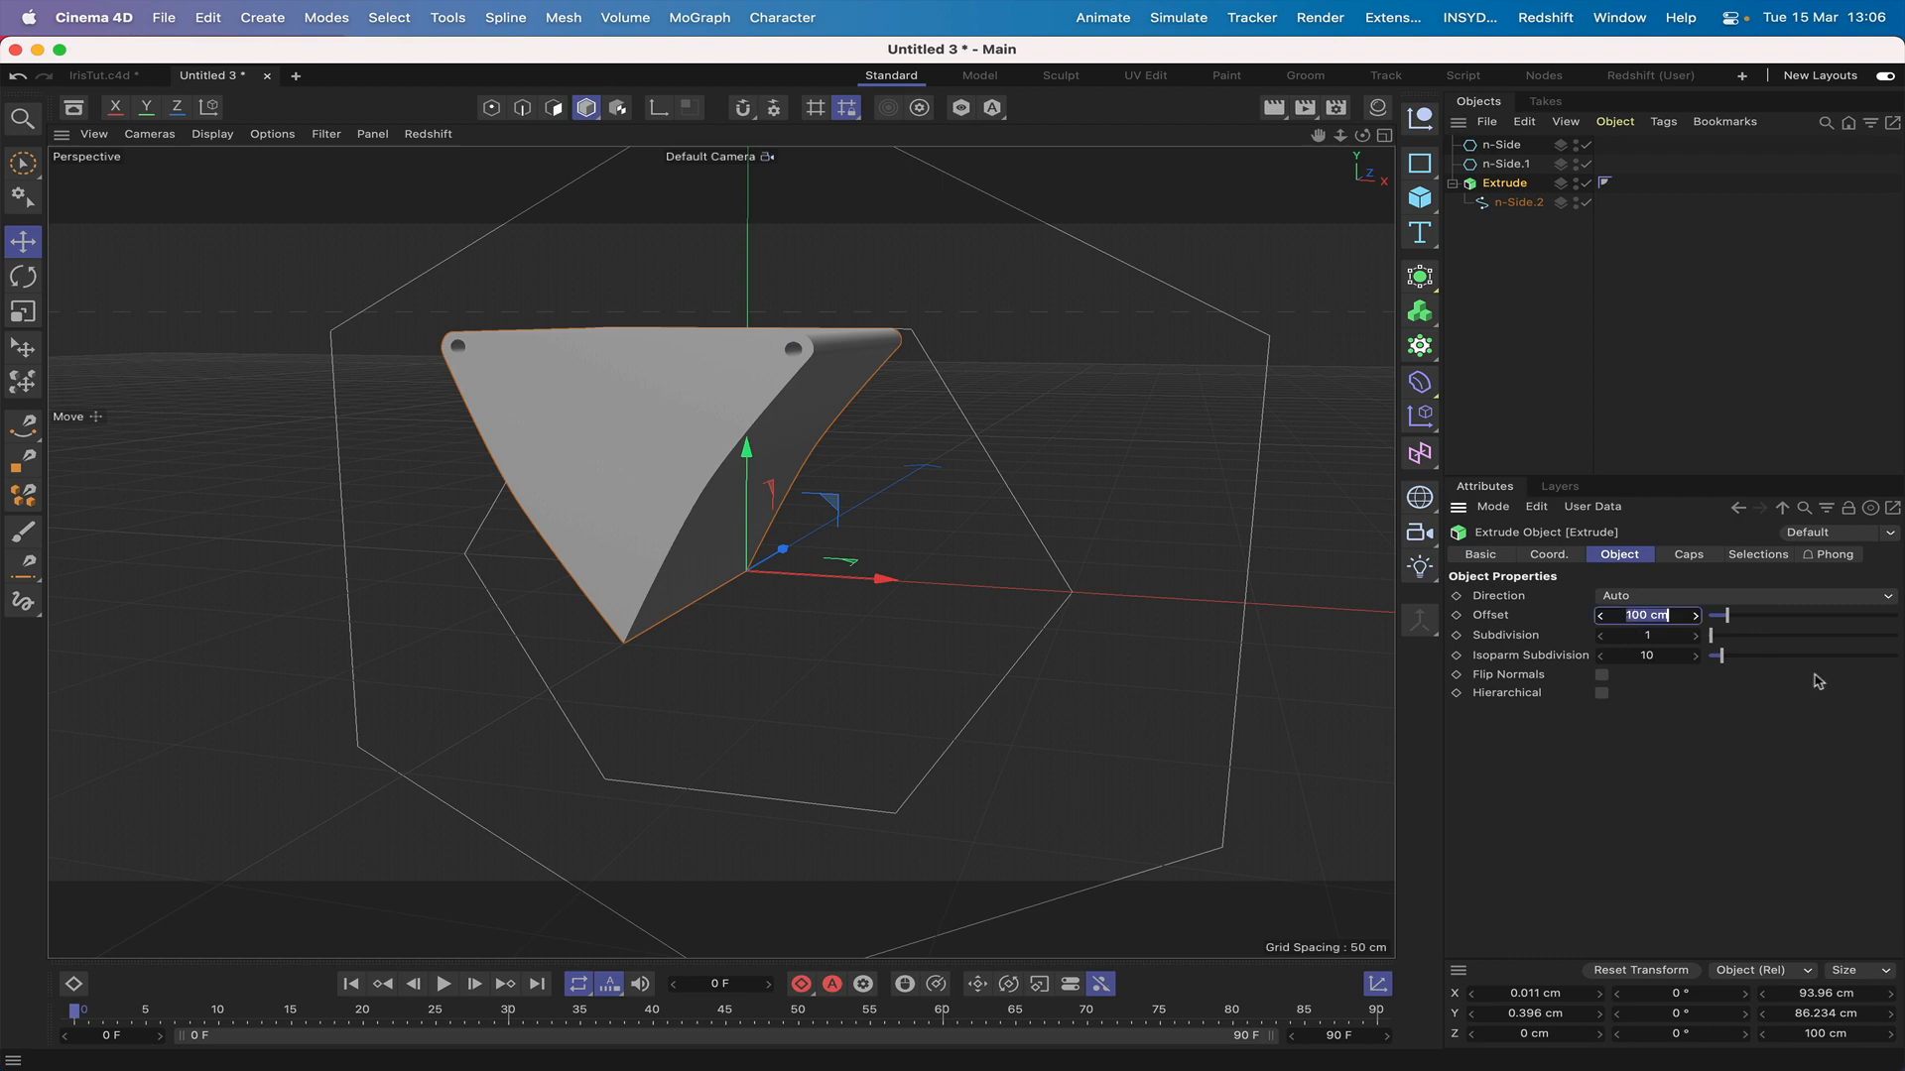
{"action": "type", "text": "2"}
{"action": "key", "text": "Return"}
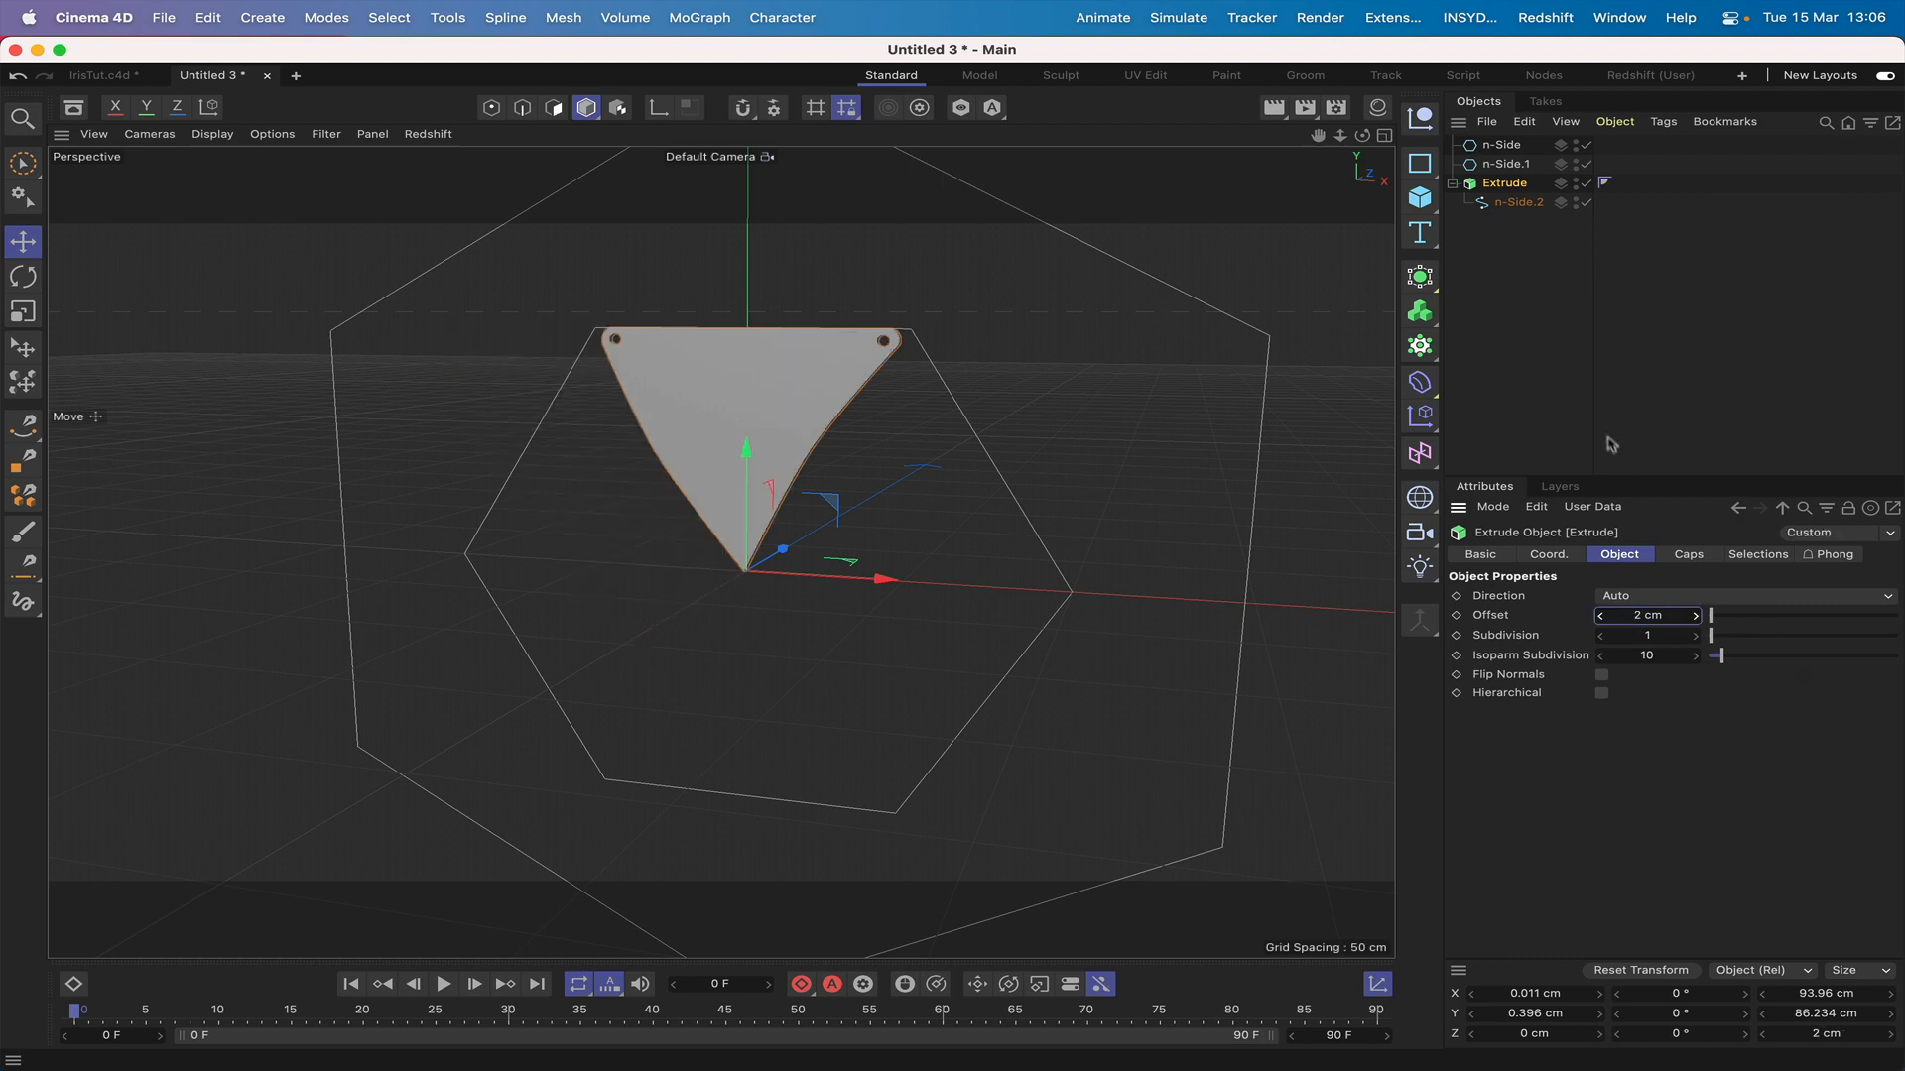
Step: Set the round bevel size on both caps of the extruded blade to 0.3 cm
{"action": "mouse_move", "coordinate": [1362, 134]}
{"action": "left_mouse_down"}
{"action": "mouse_move", "coordinate": [1220, 139]}
{"action": "mouse_move", "coordinate": [1349, 139]}
{"action": "left_mouse_up"}
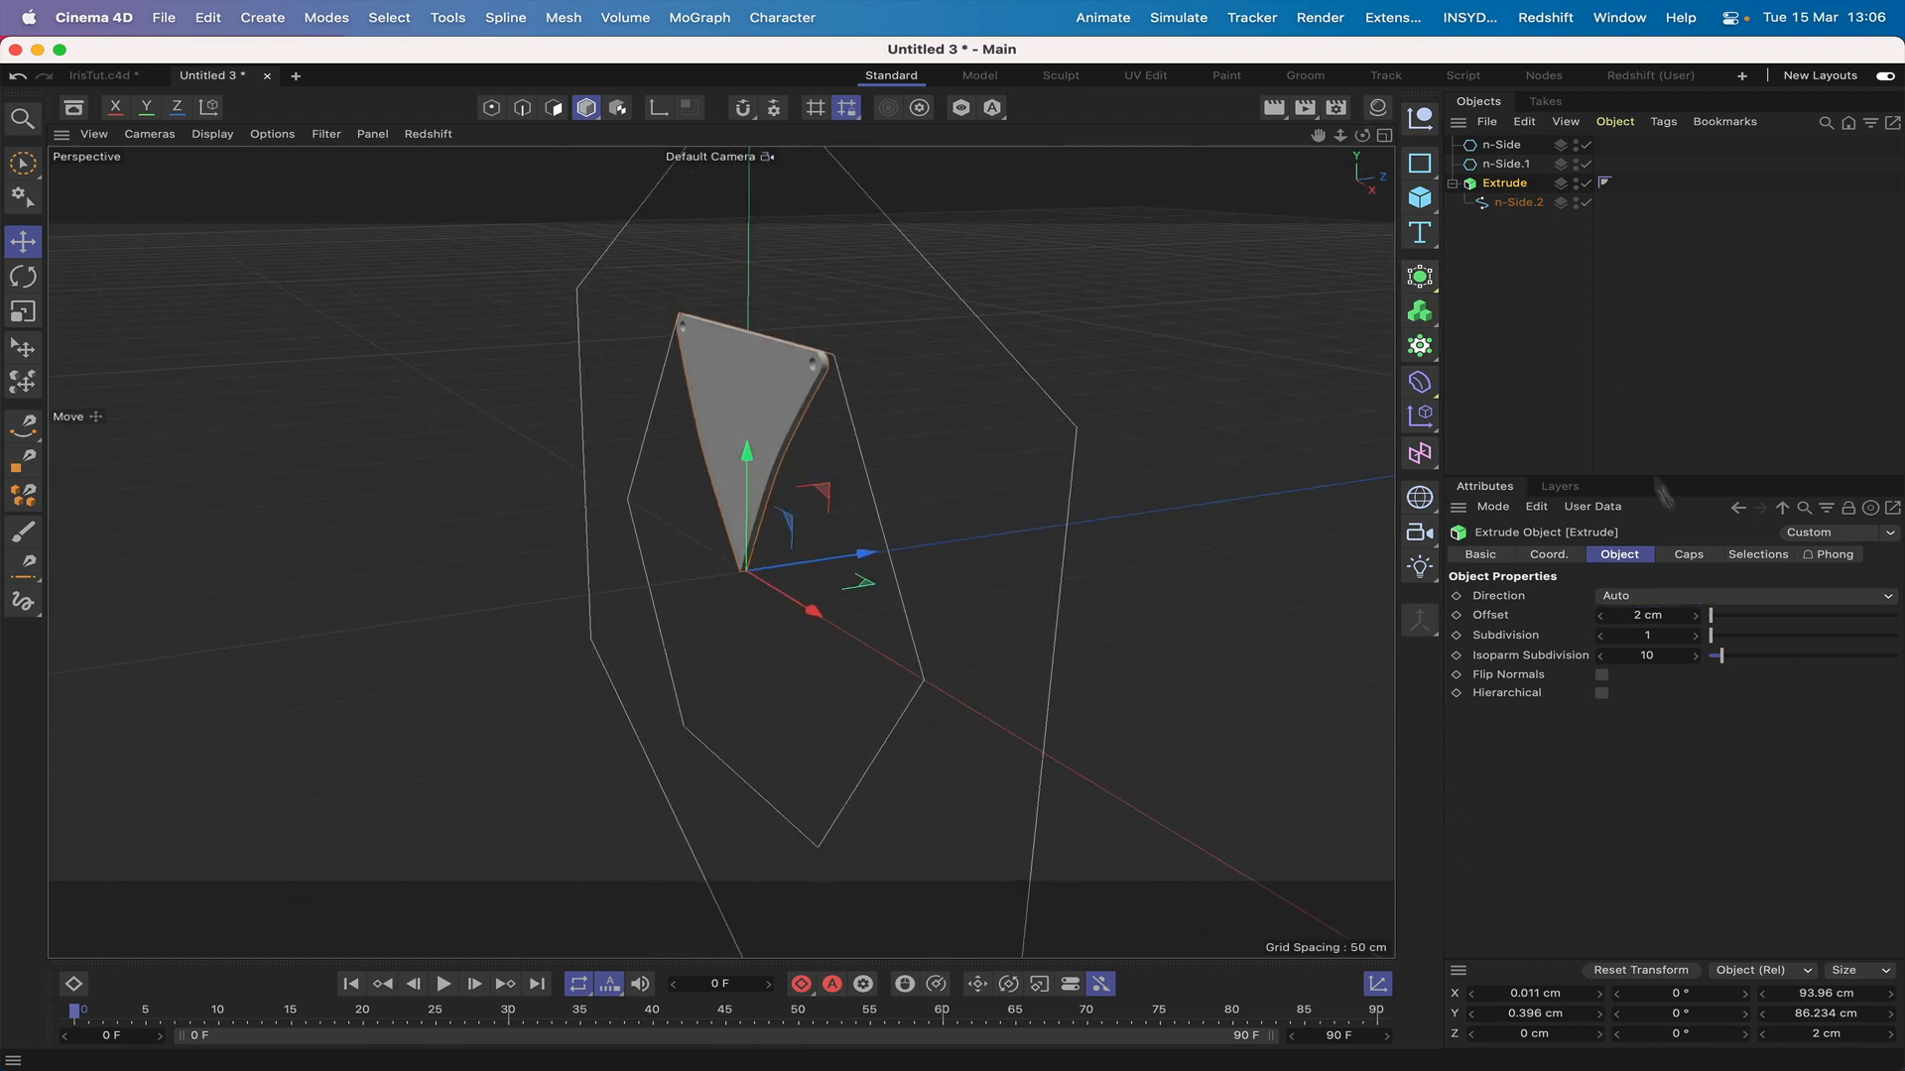
{"action": "left_click", "coordinate": [1700, 558]}
{"action": "left_click", "coordinate": [1624, 700]}
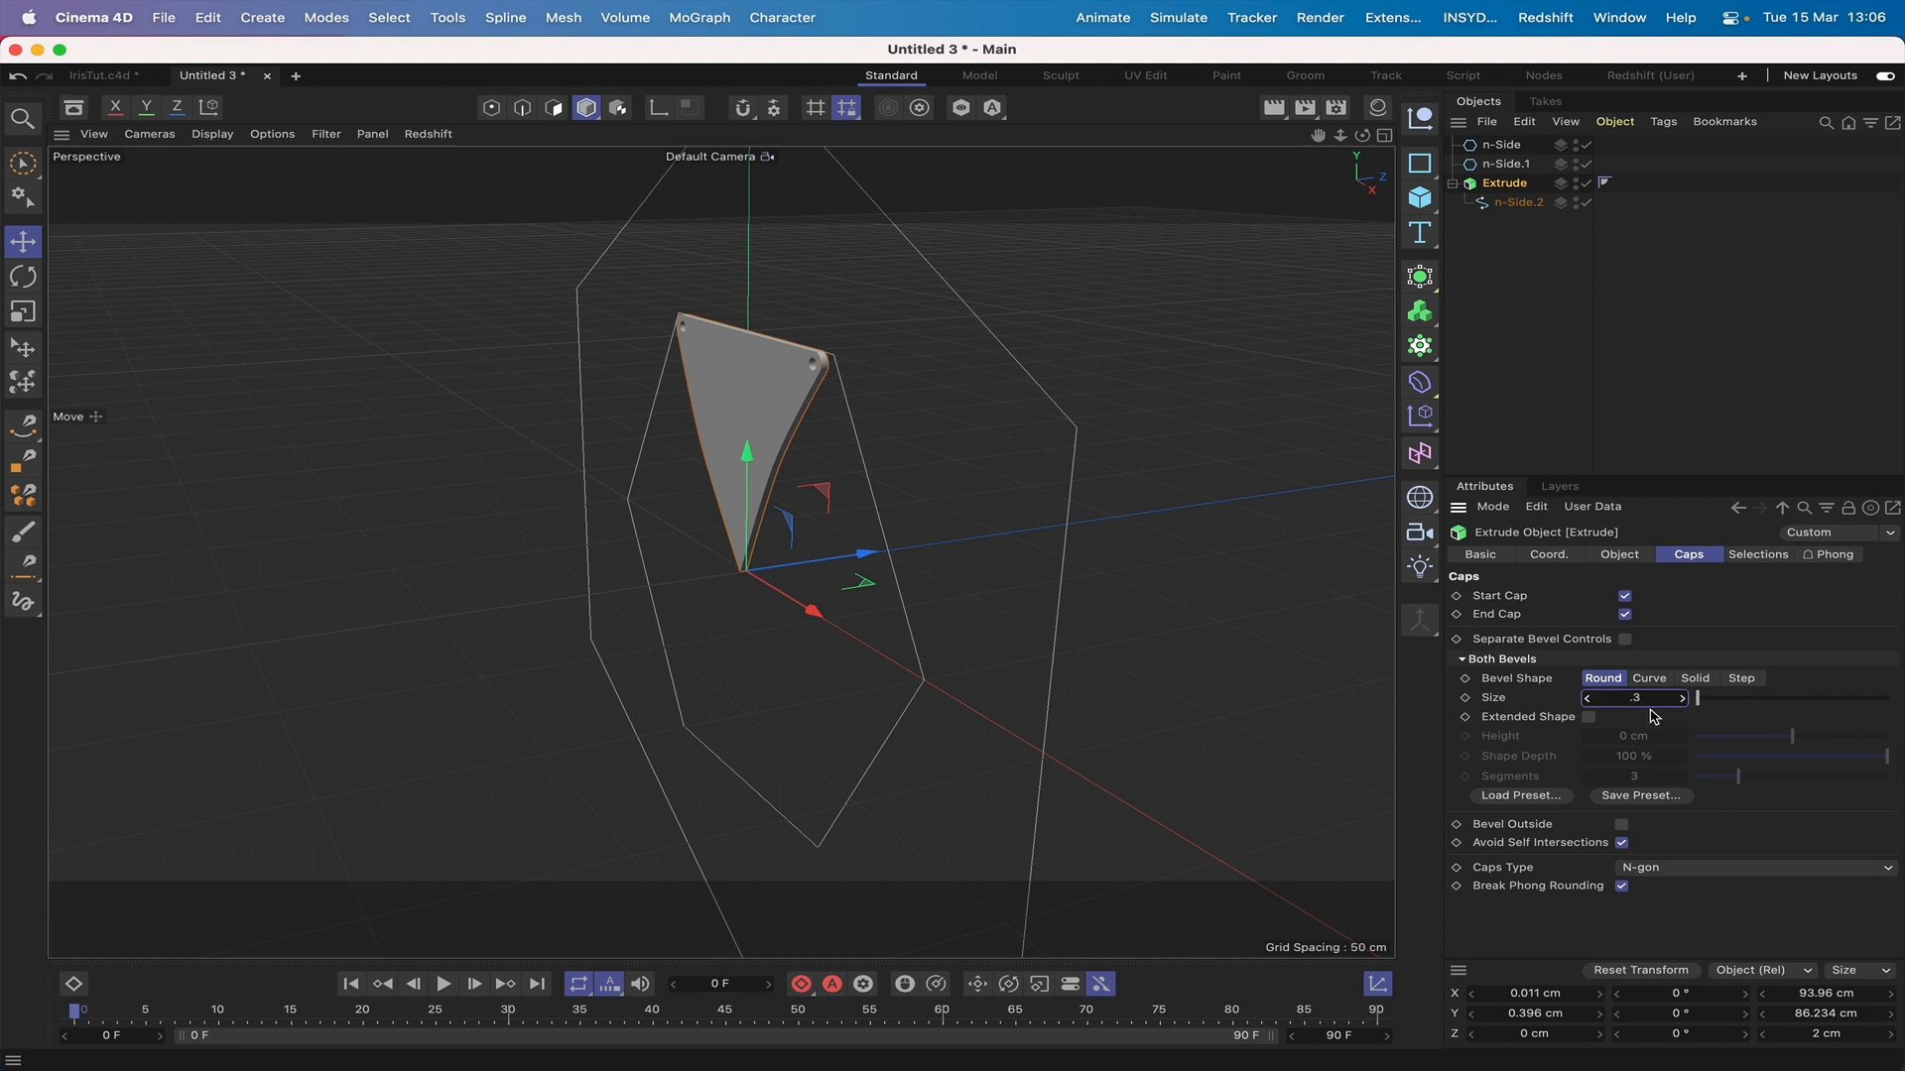
{"action": "type", "text": ".3"}
{"action": "key", "text": "Return"}
Step: Examine the blade's bevelled edges and corner holes up close, and reset the perspective view to its default framing
{"action": "left_click_drag", "start_coordinate": [1362, 135], "coordinate": [721, 553]}
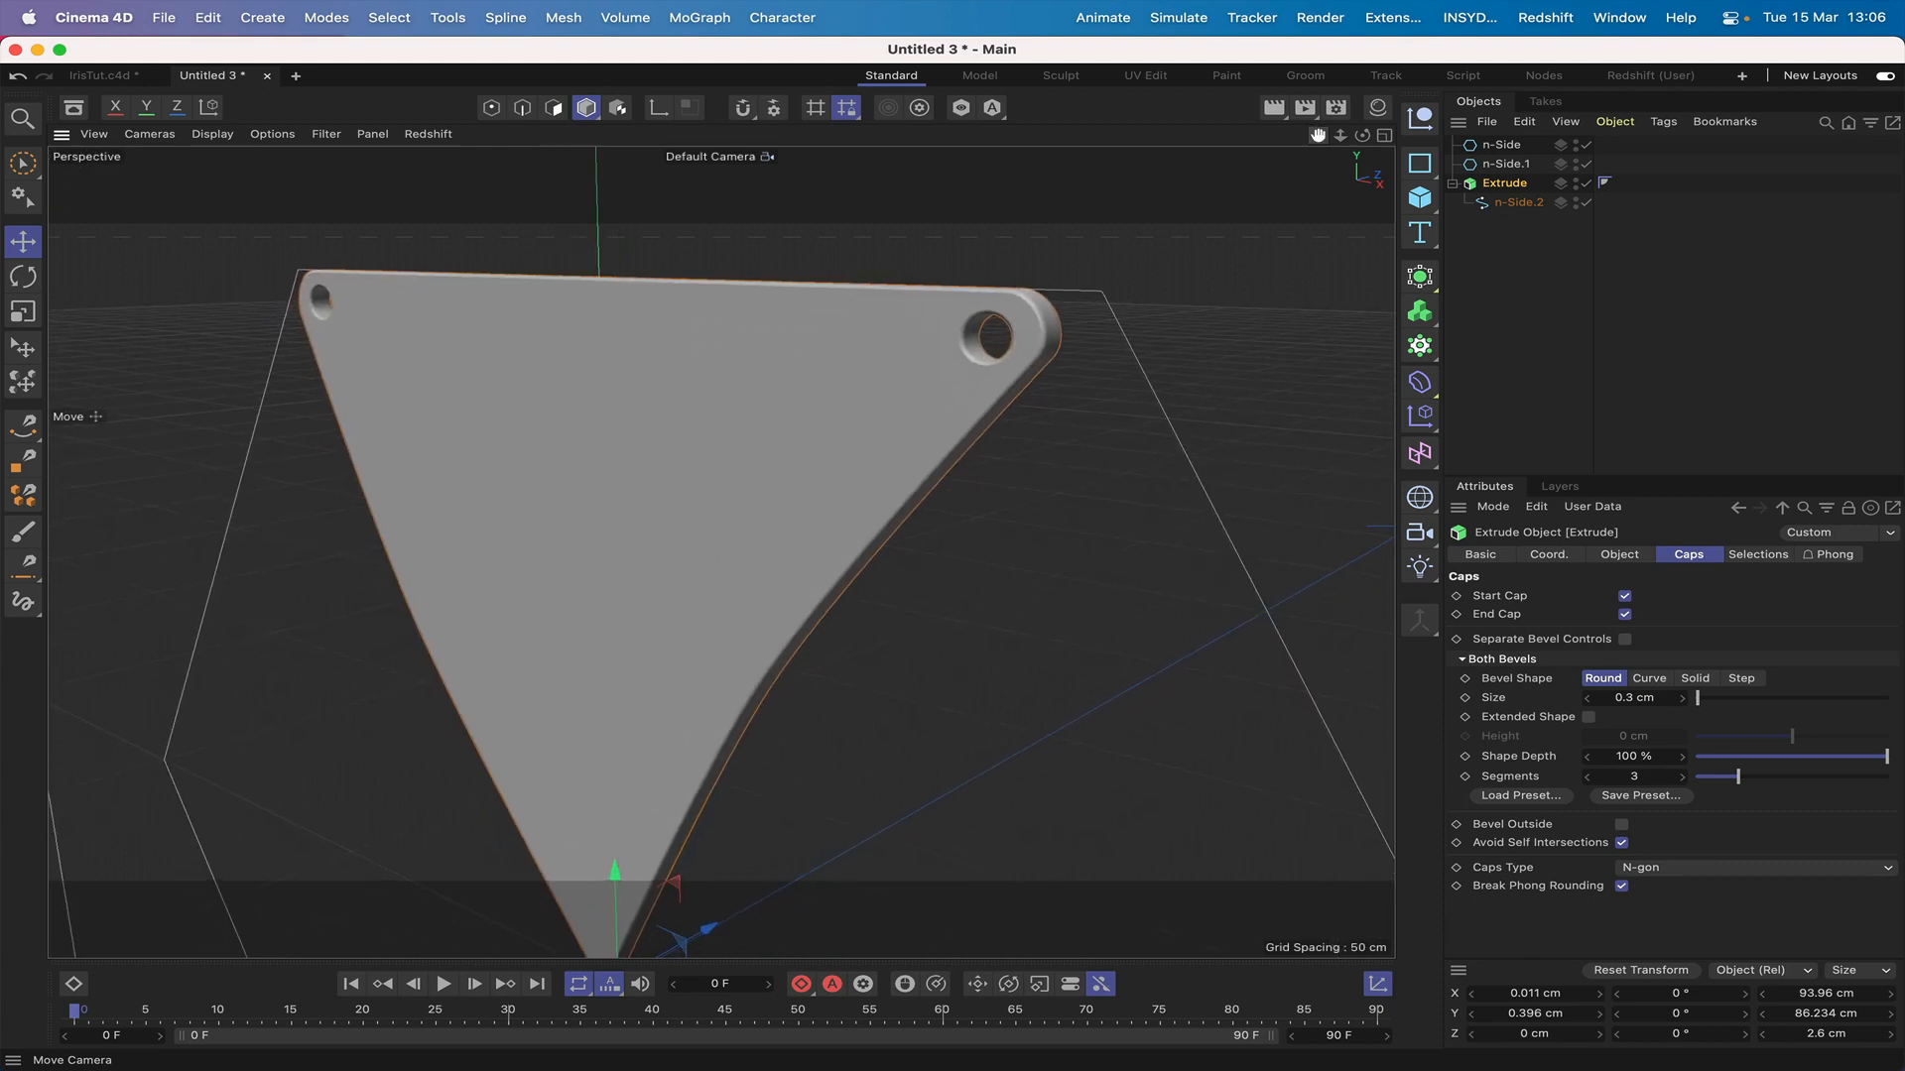
{"action": "left_click_drag", "start_coordinate": [1339, 135], "coordinate": [721, 553]}
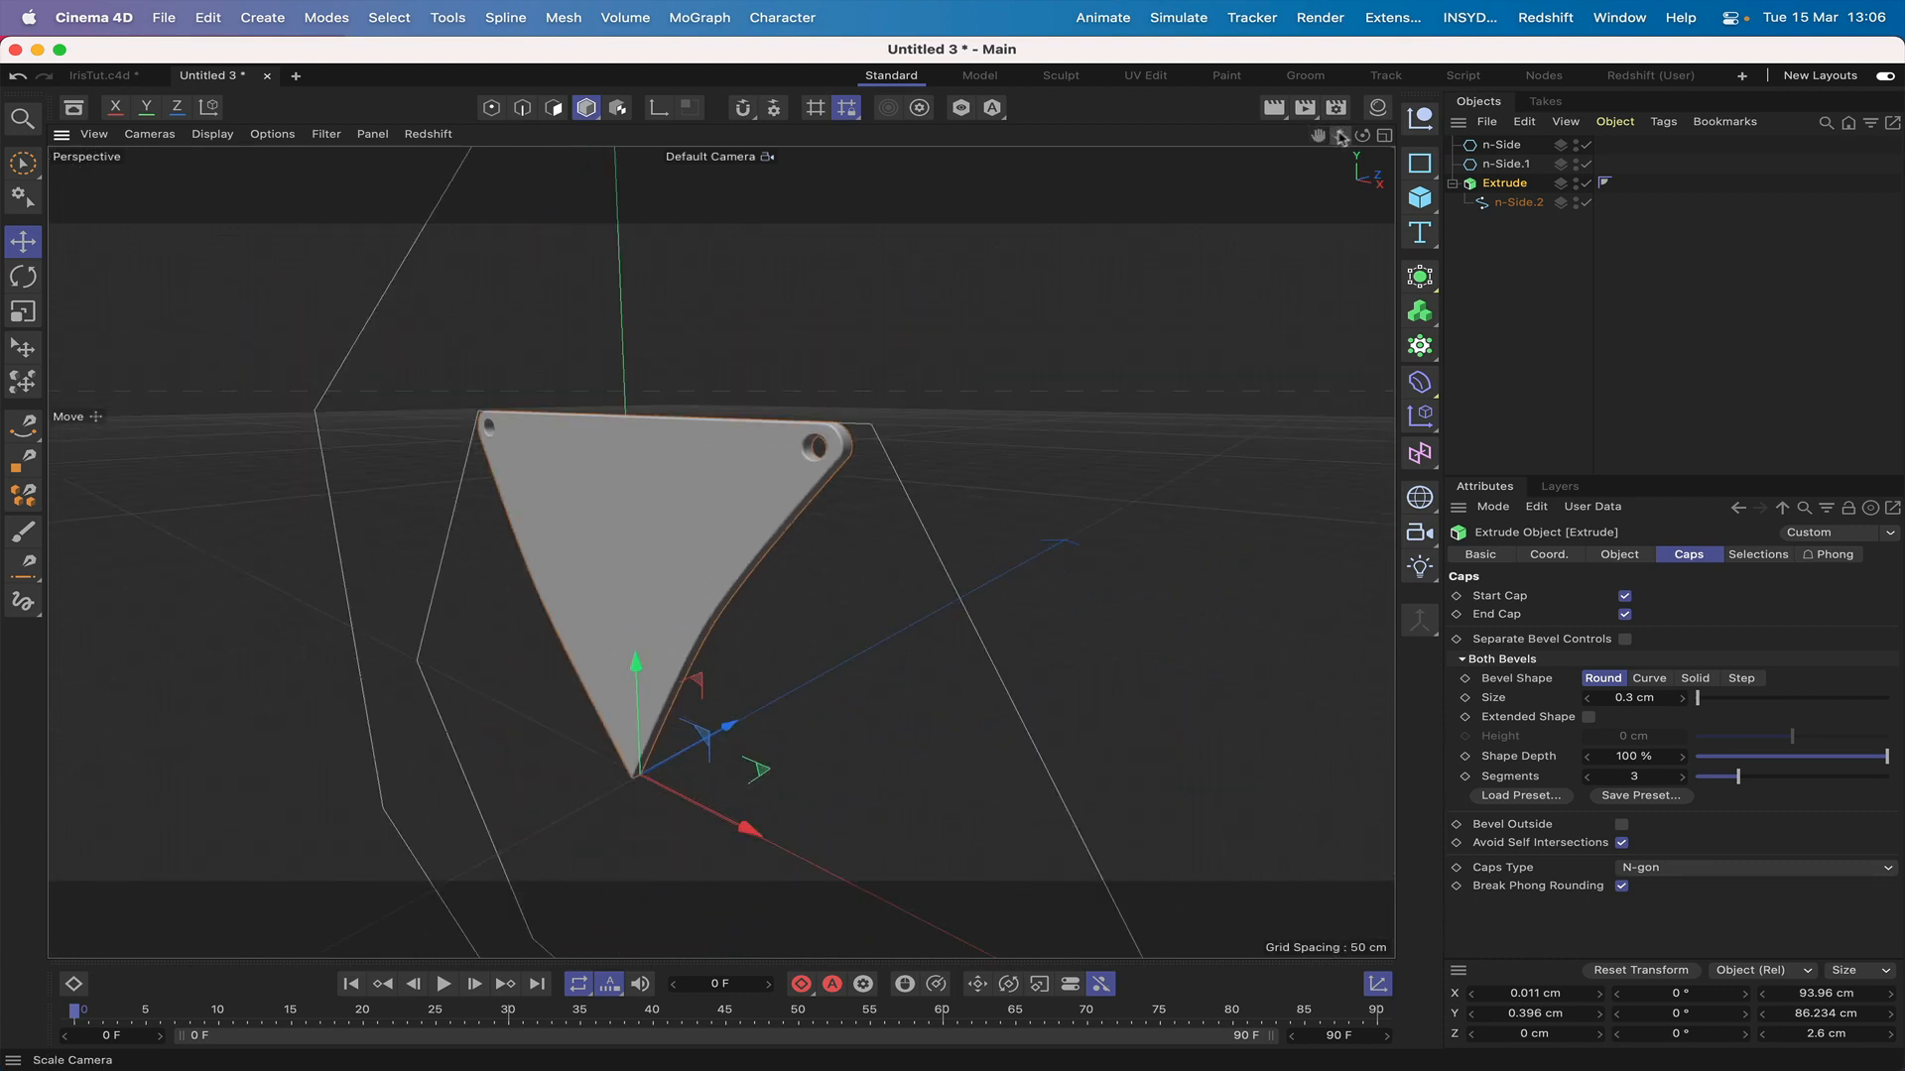
{"action": "left_click_drag", "start_coordinate": [1345, 137], "coordinate": [724, 553]}
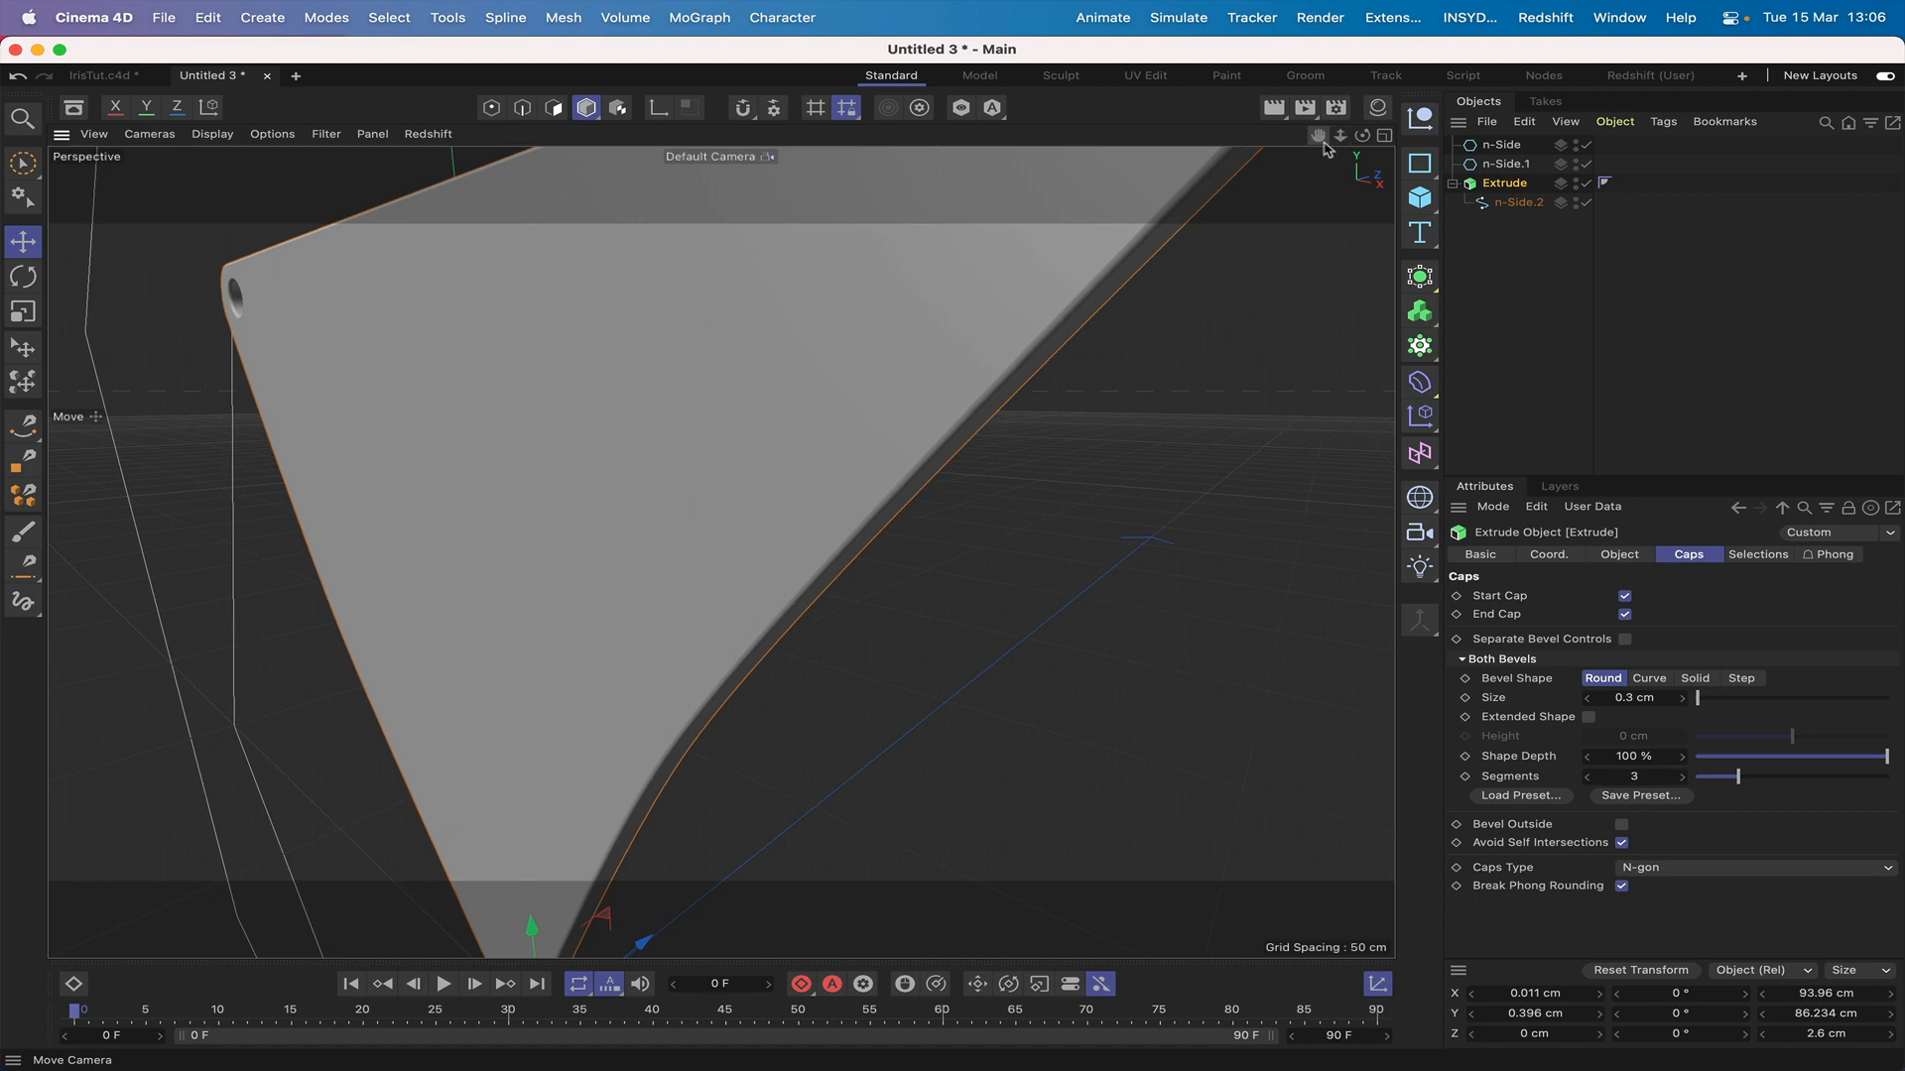
{"action": "left_click", "coordinate": [149, 134]}
{"action": "mouse_move", "coordinate": [94, 134]}
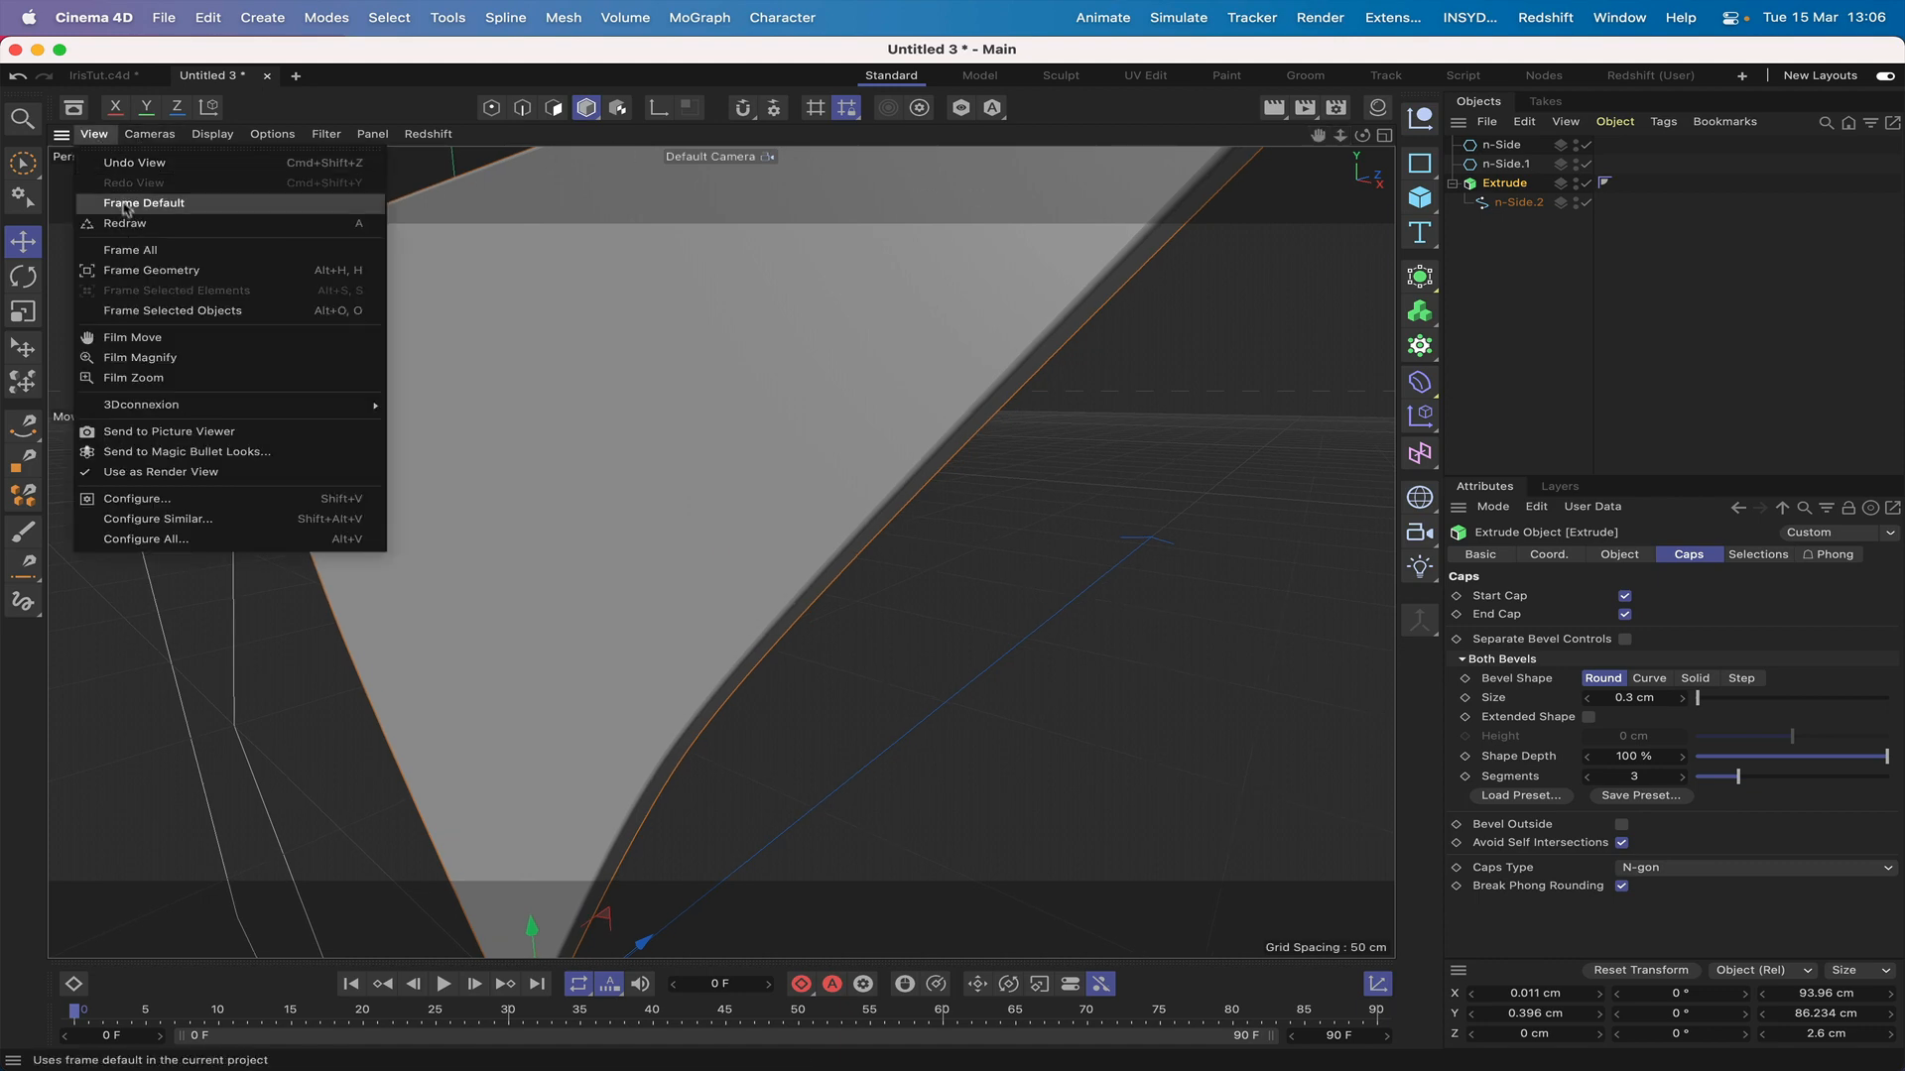
{"action": "left_click", "coordinate": [134, 204]}
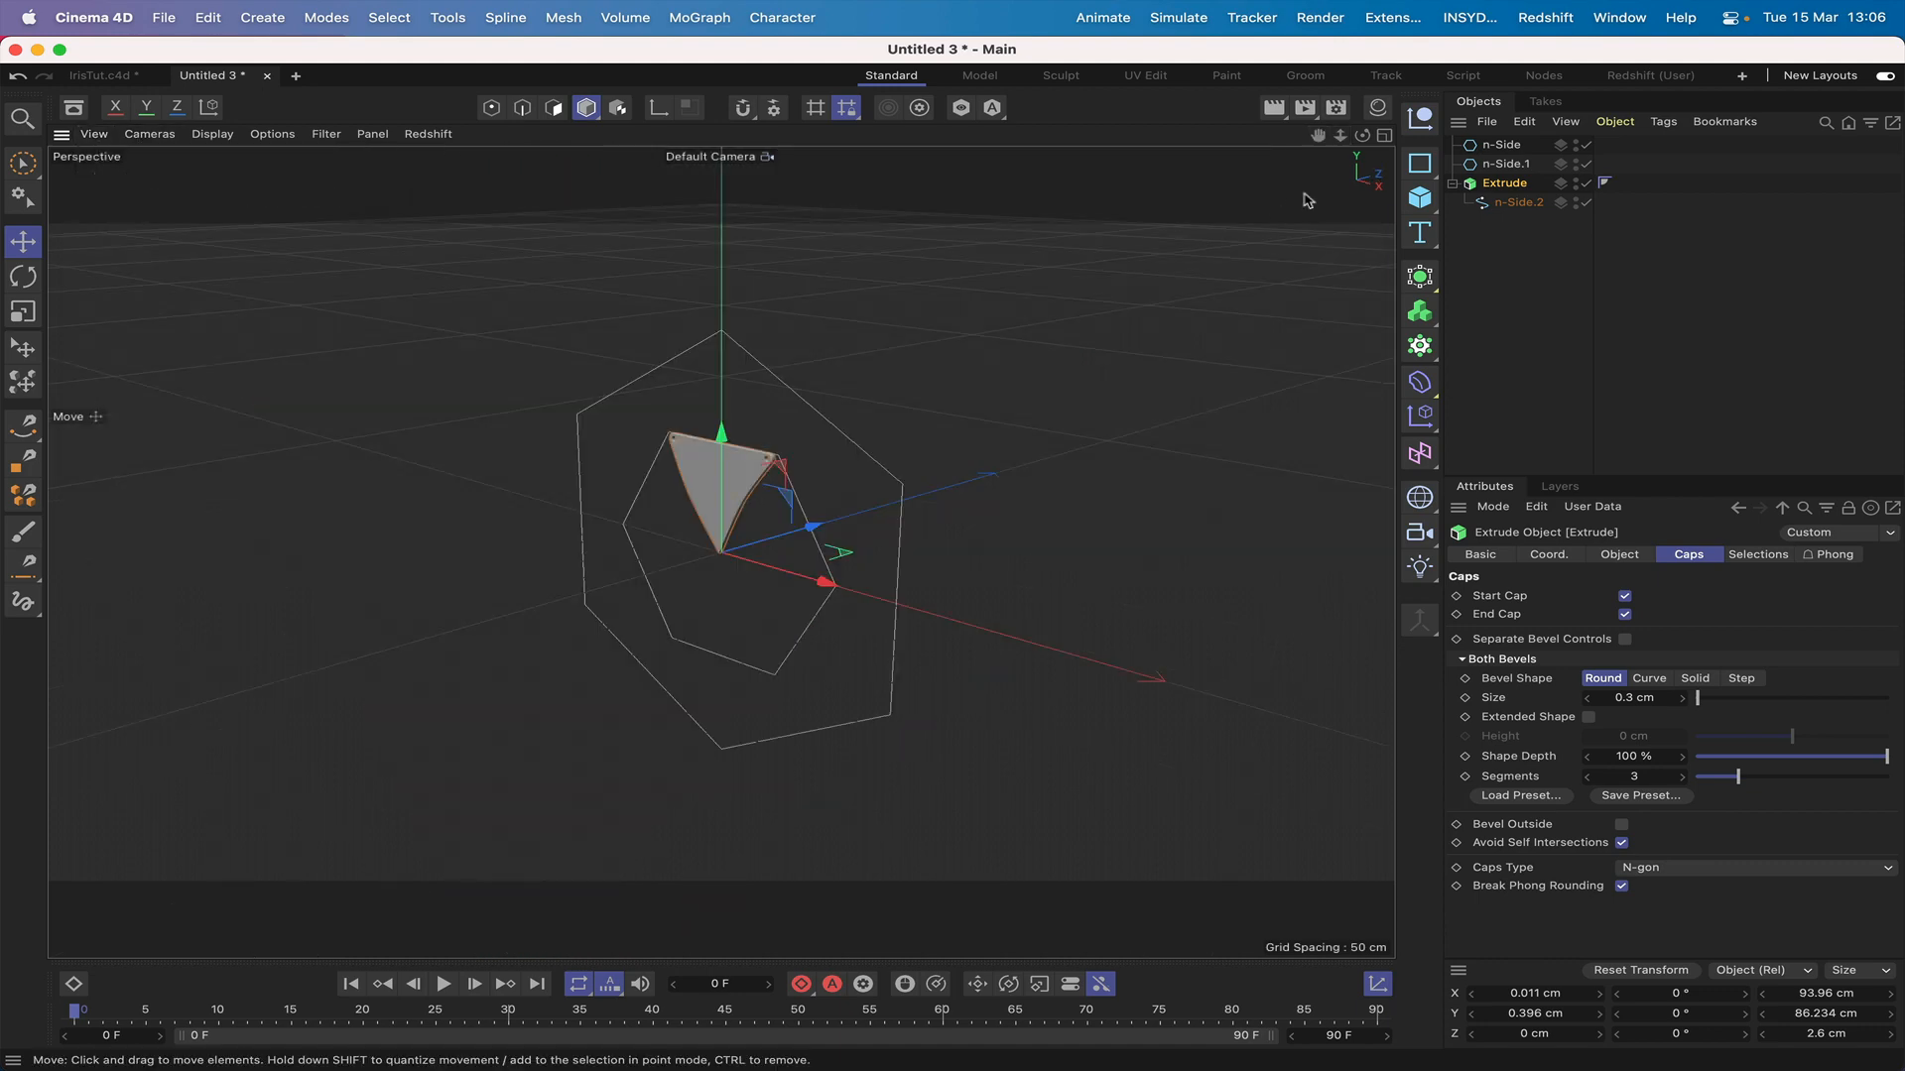
{"action": "right_click_drag", "start_coordinate": [1318, 139], "coordinate": [1335, 161]}
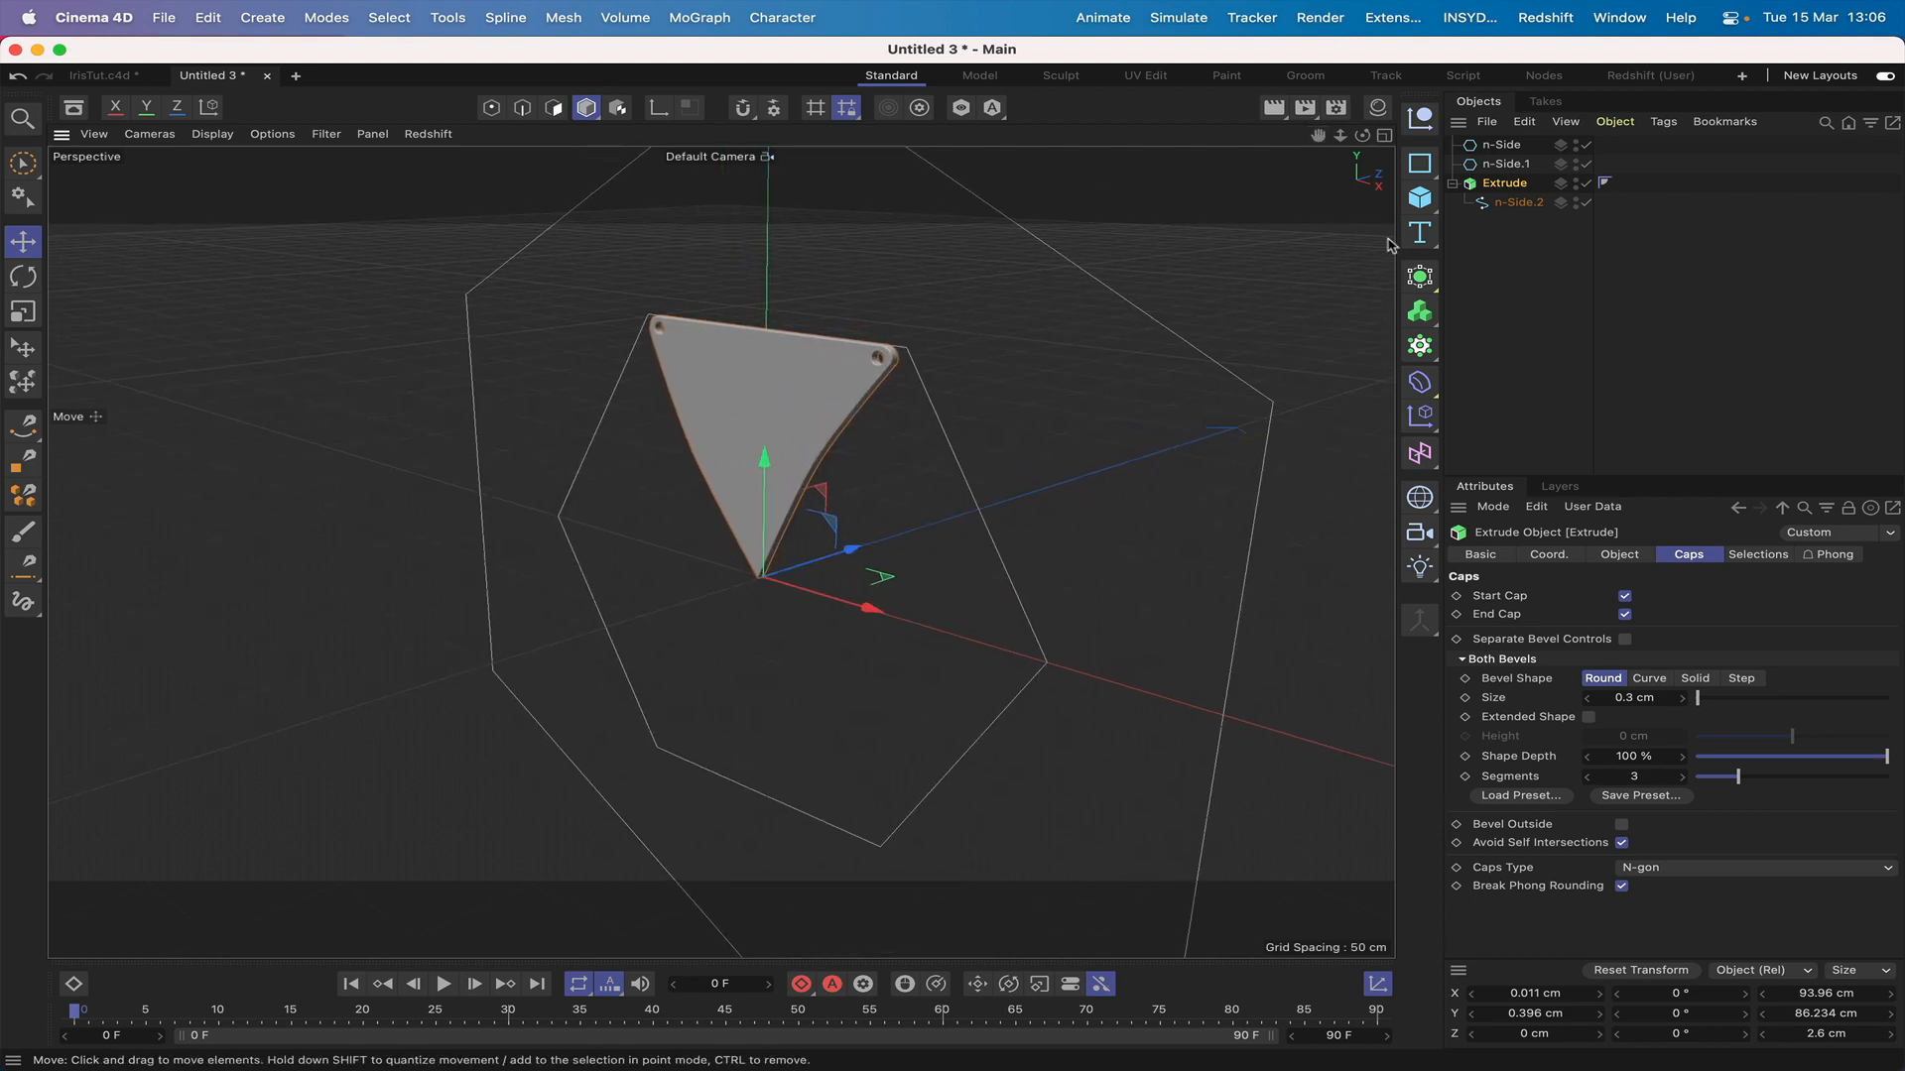
Step: Rename the Extrude object as Blade1
{"action": "double_click", "coordinate": [1500, 185]}
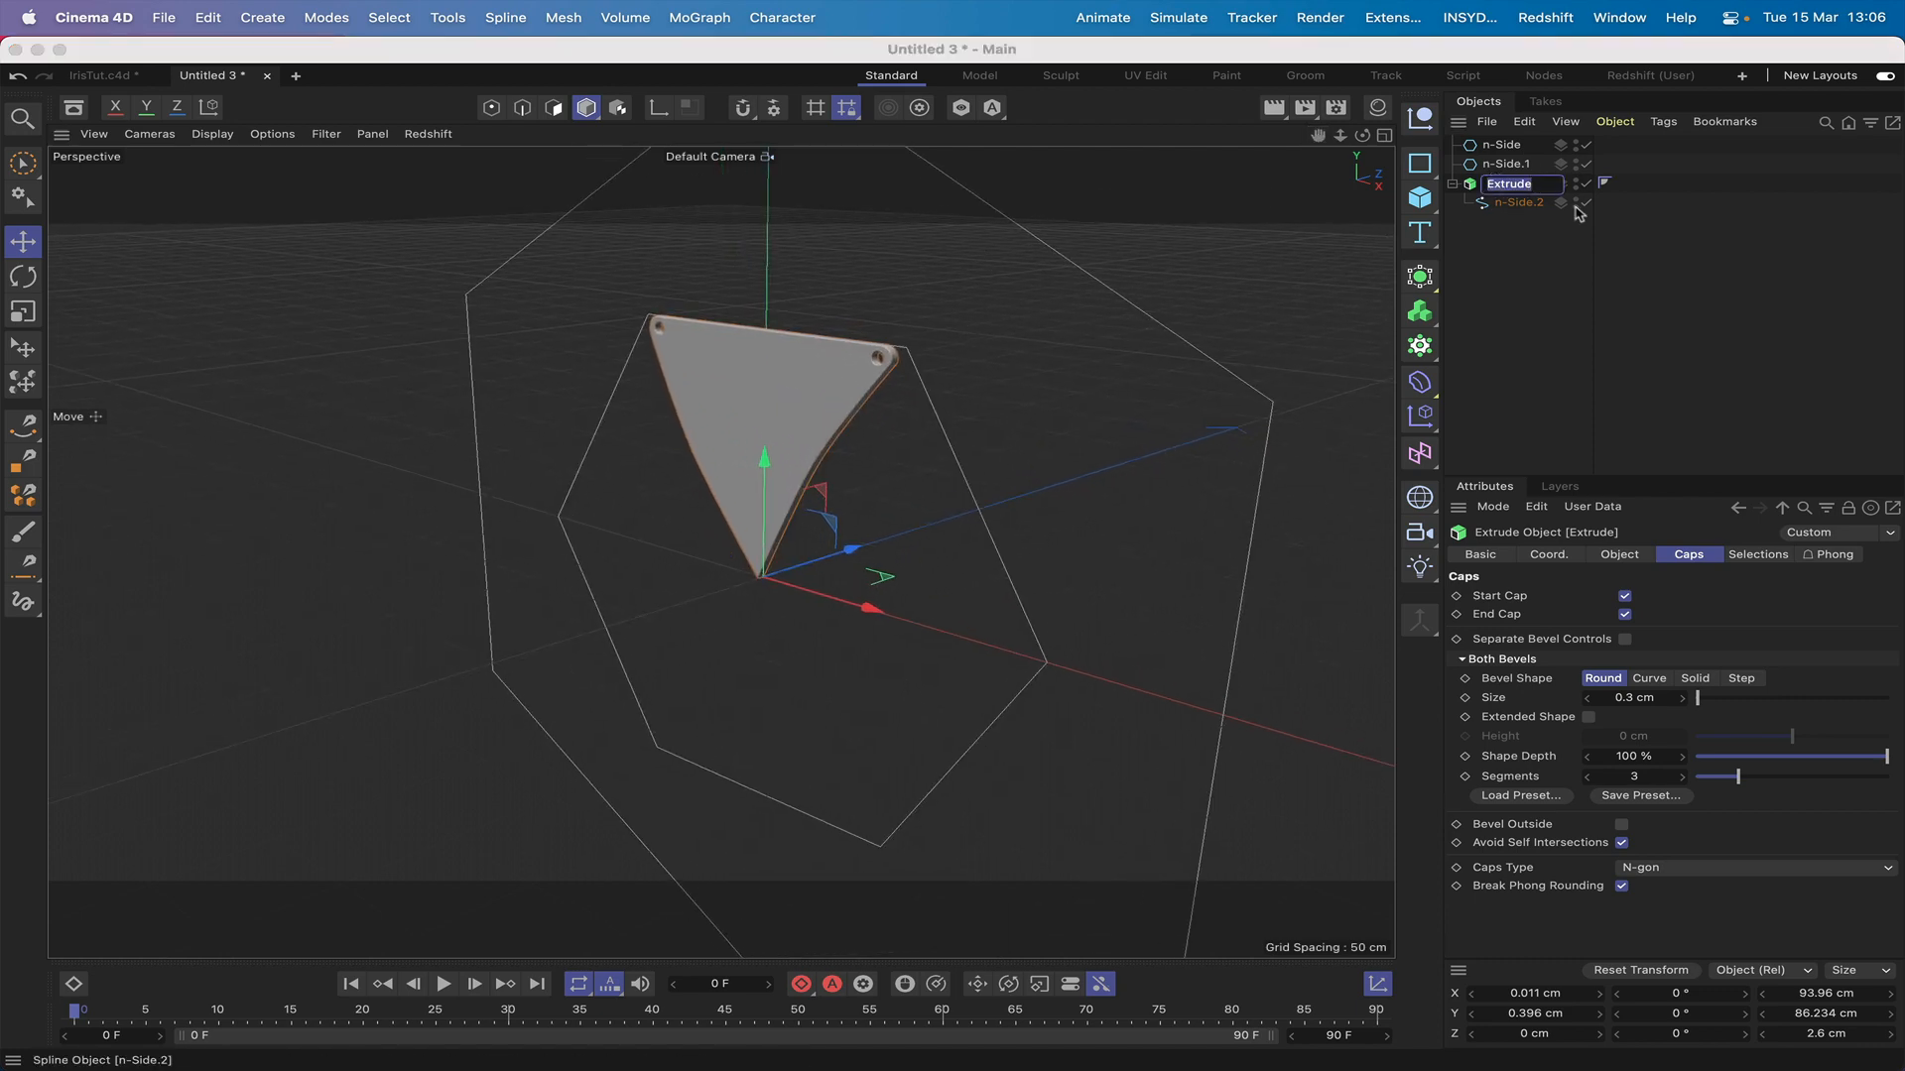
{"action": "type", "text": "Bl"}
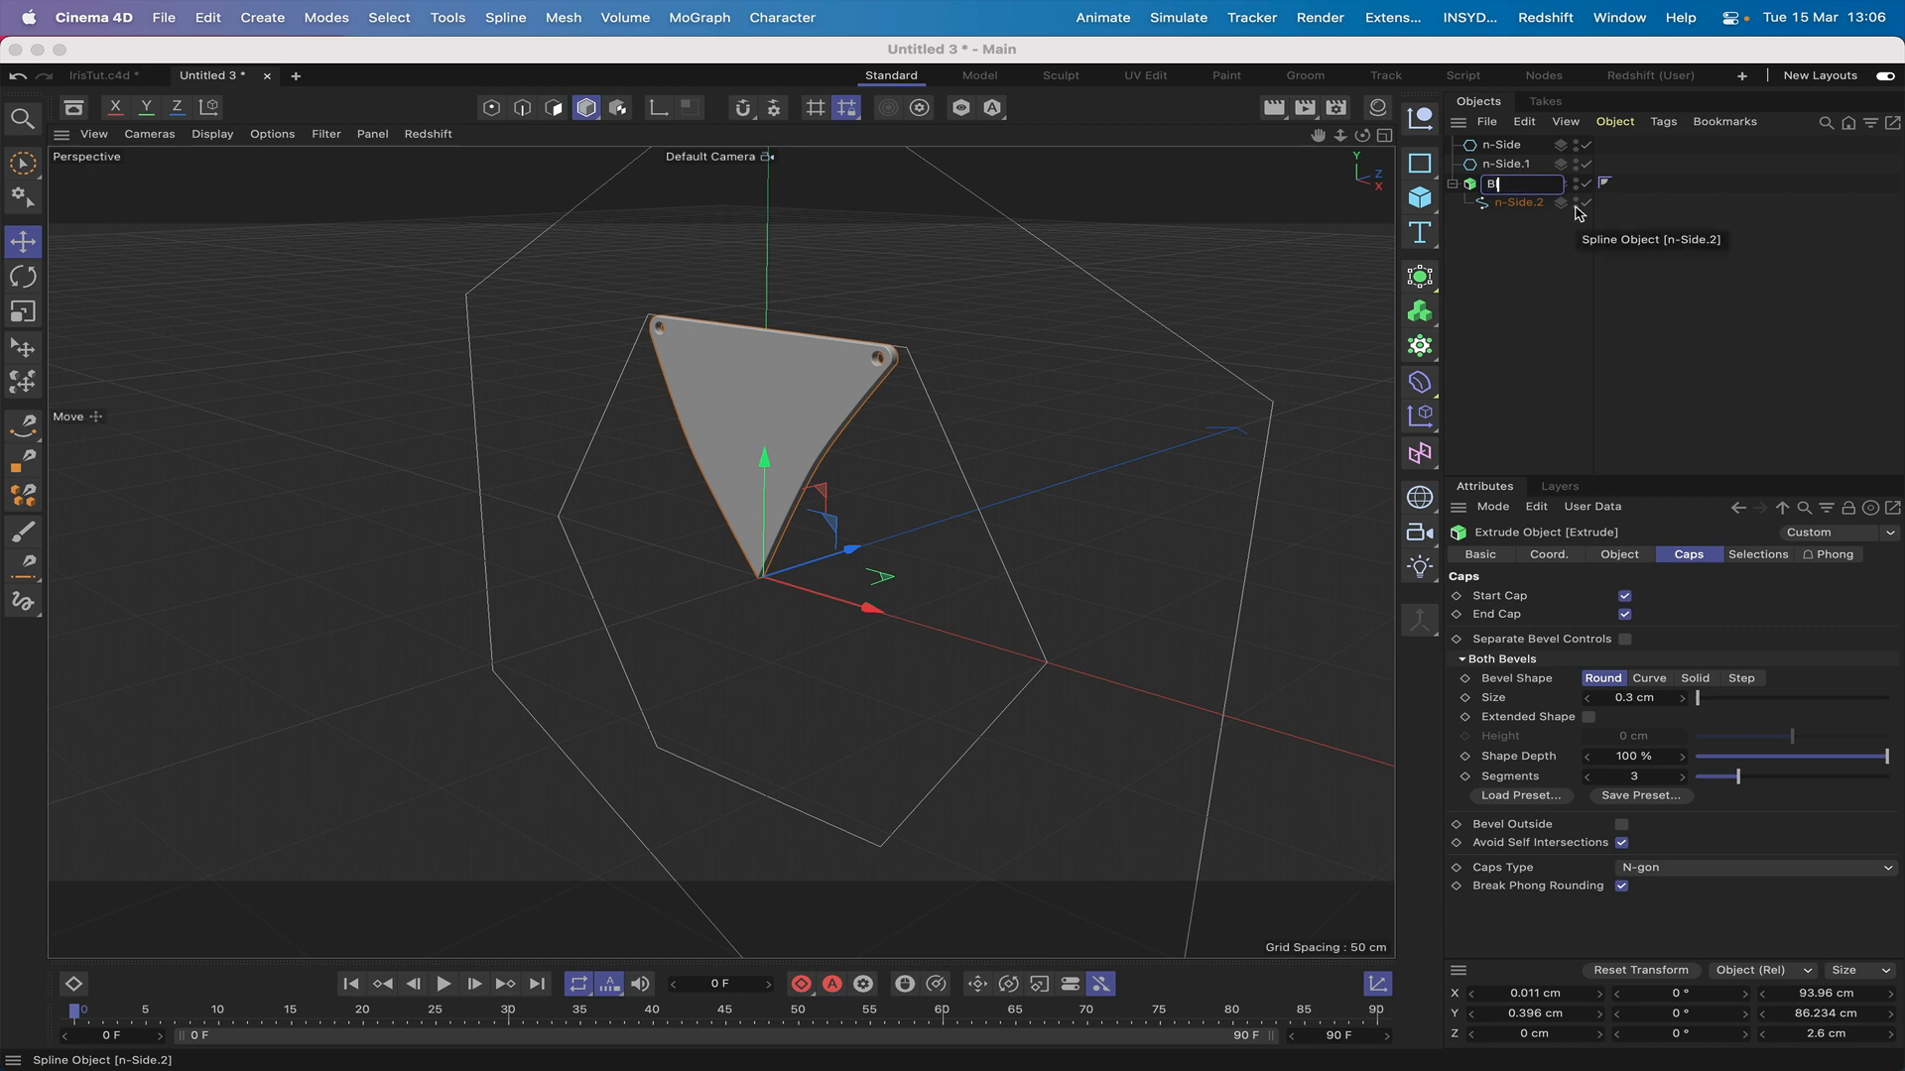
{"action": "type", "text": "ade1"}
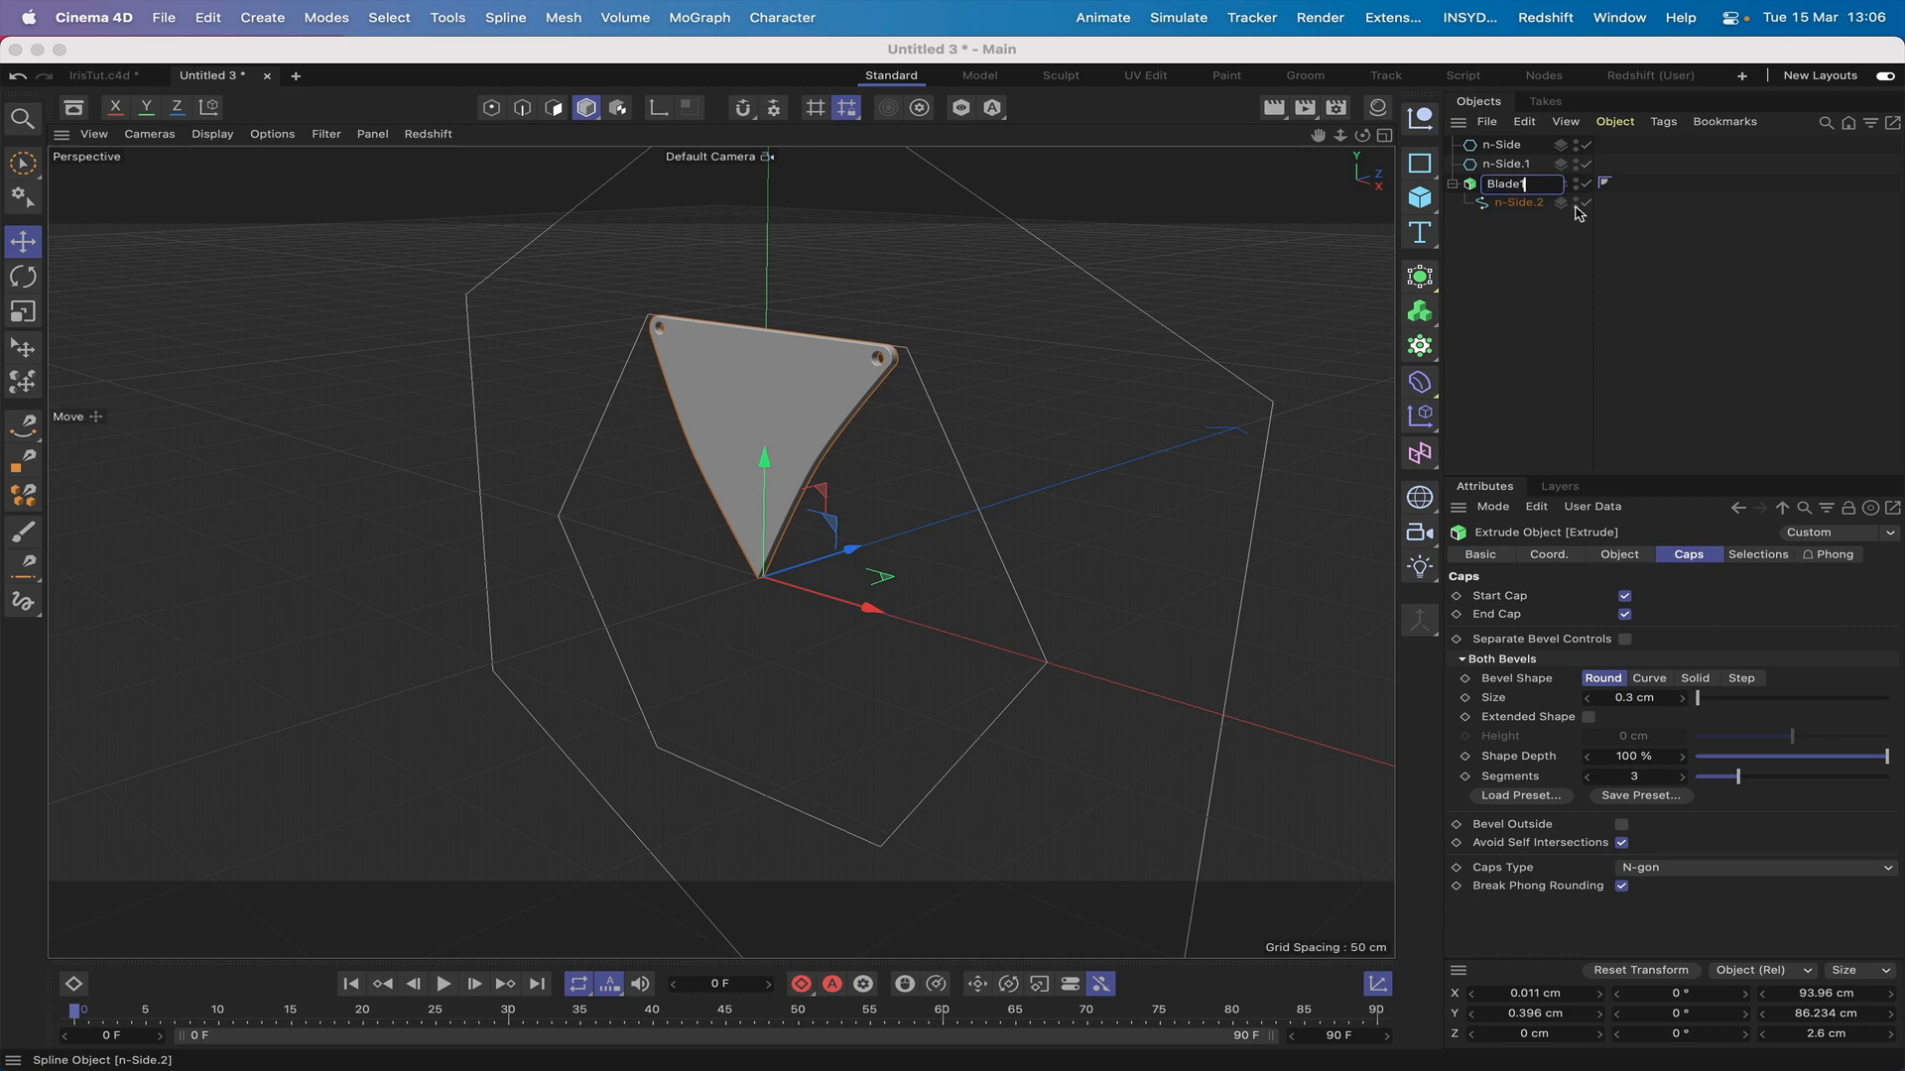
{"action": "key", "text": "Return"}
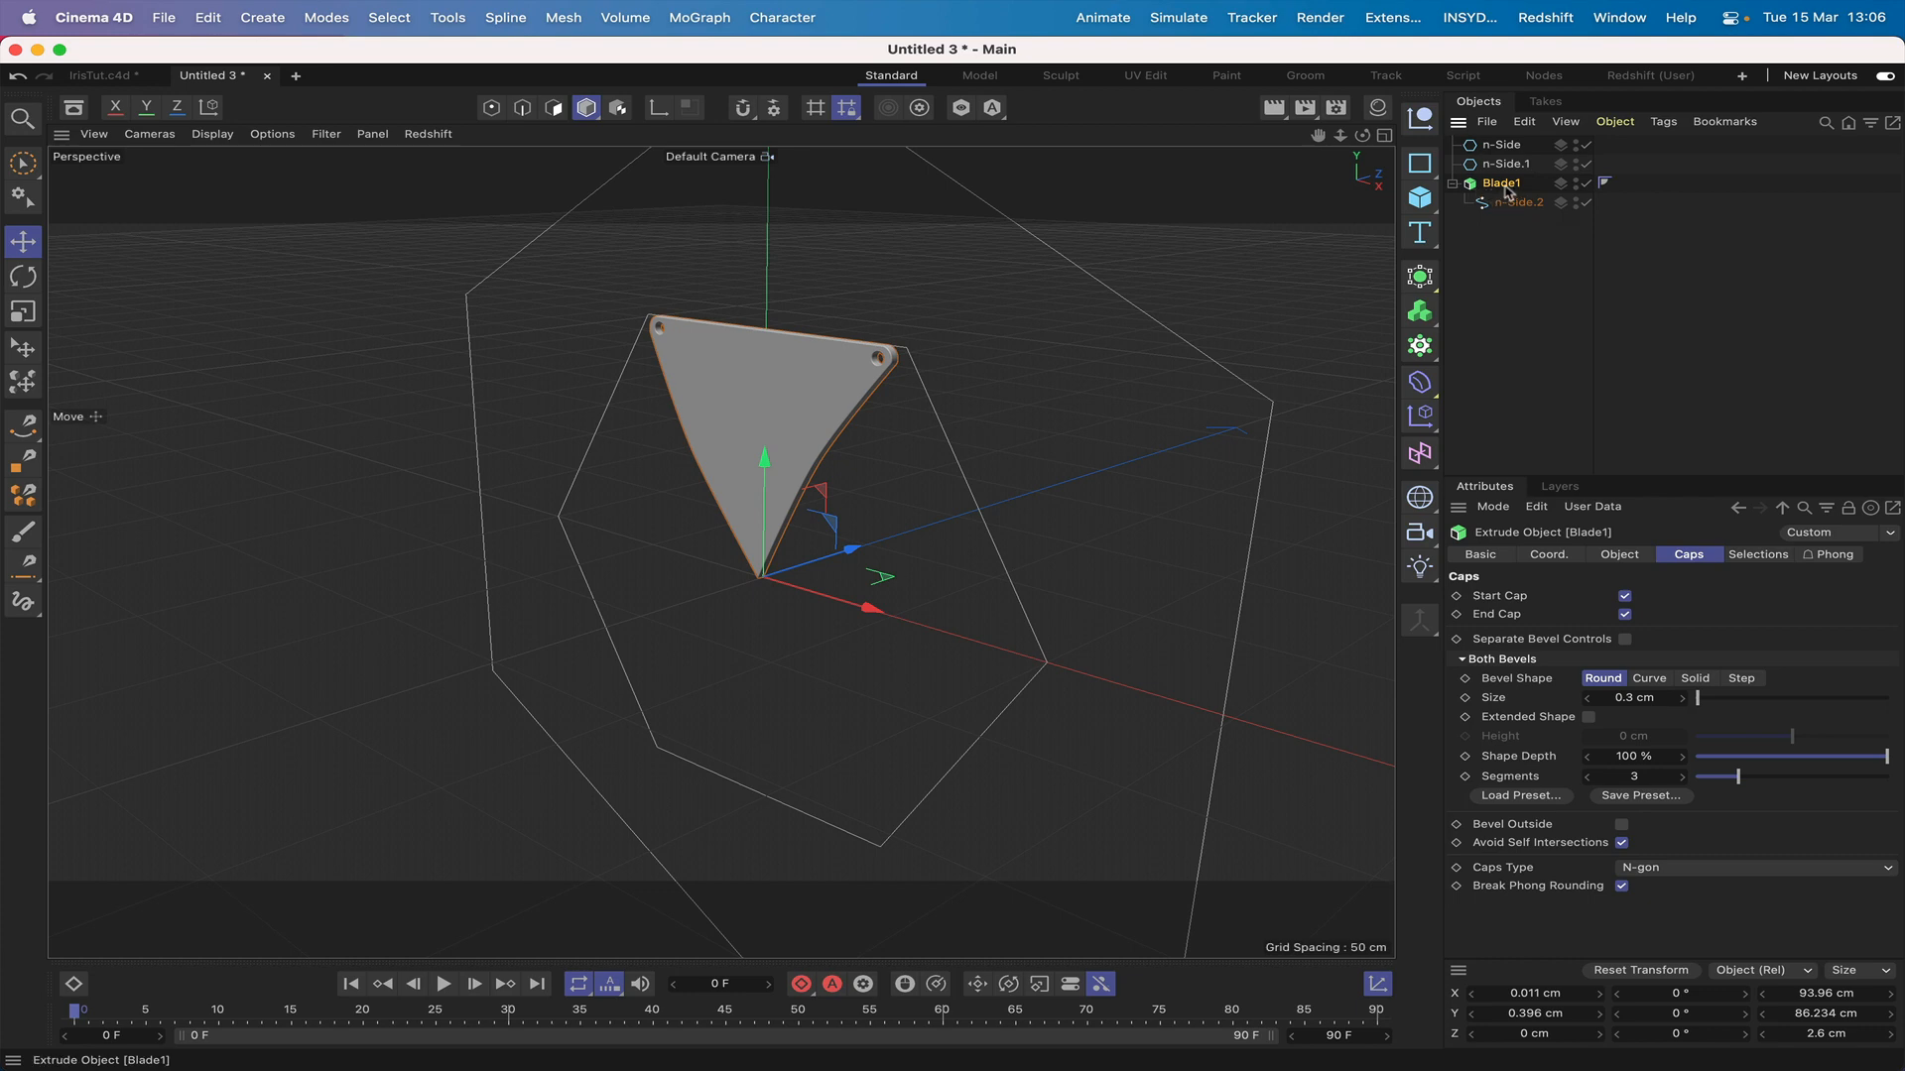
Step: Duplicate Blade1 with its child spline and name the copy Blade2
{"action": "left_click", "coordinate": [1453, 184]}
{"action": "left_click_drag", "start_coordinate": [1506, 190], "coordinate": [1506, 205], "text": "ctrl"}
{"action": "double_click", "coordinate": [1518, 202]}
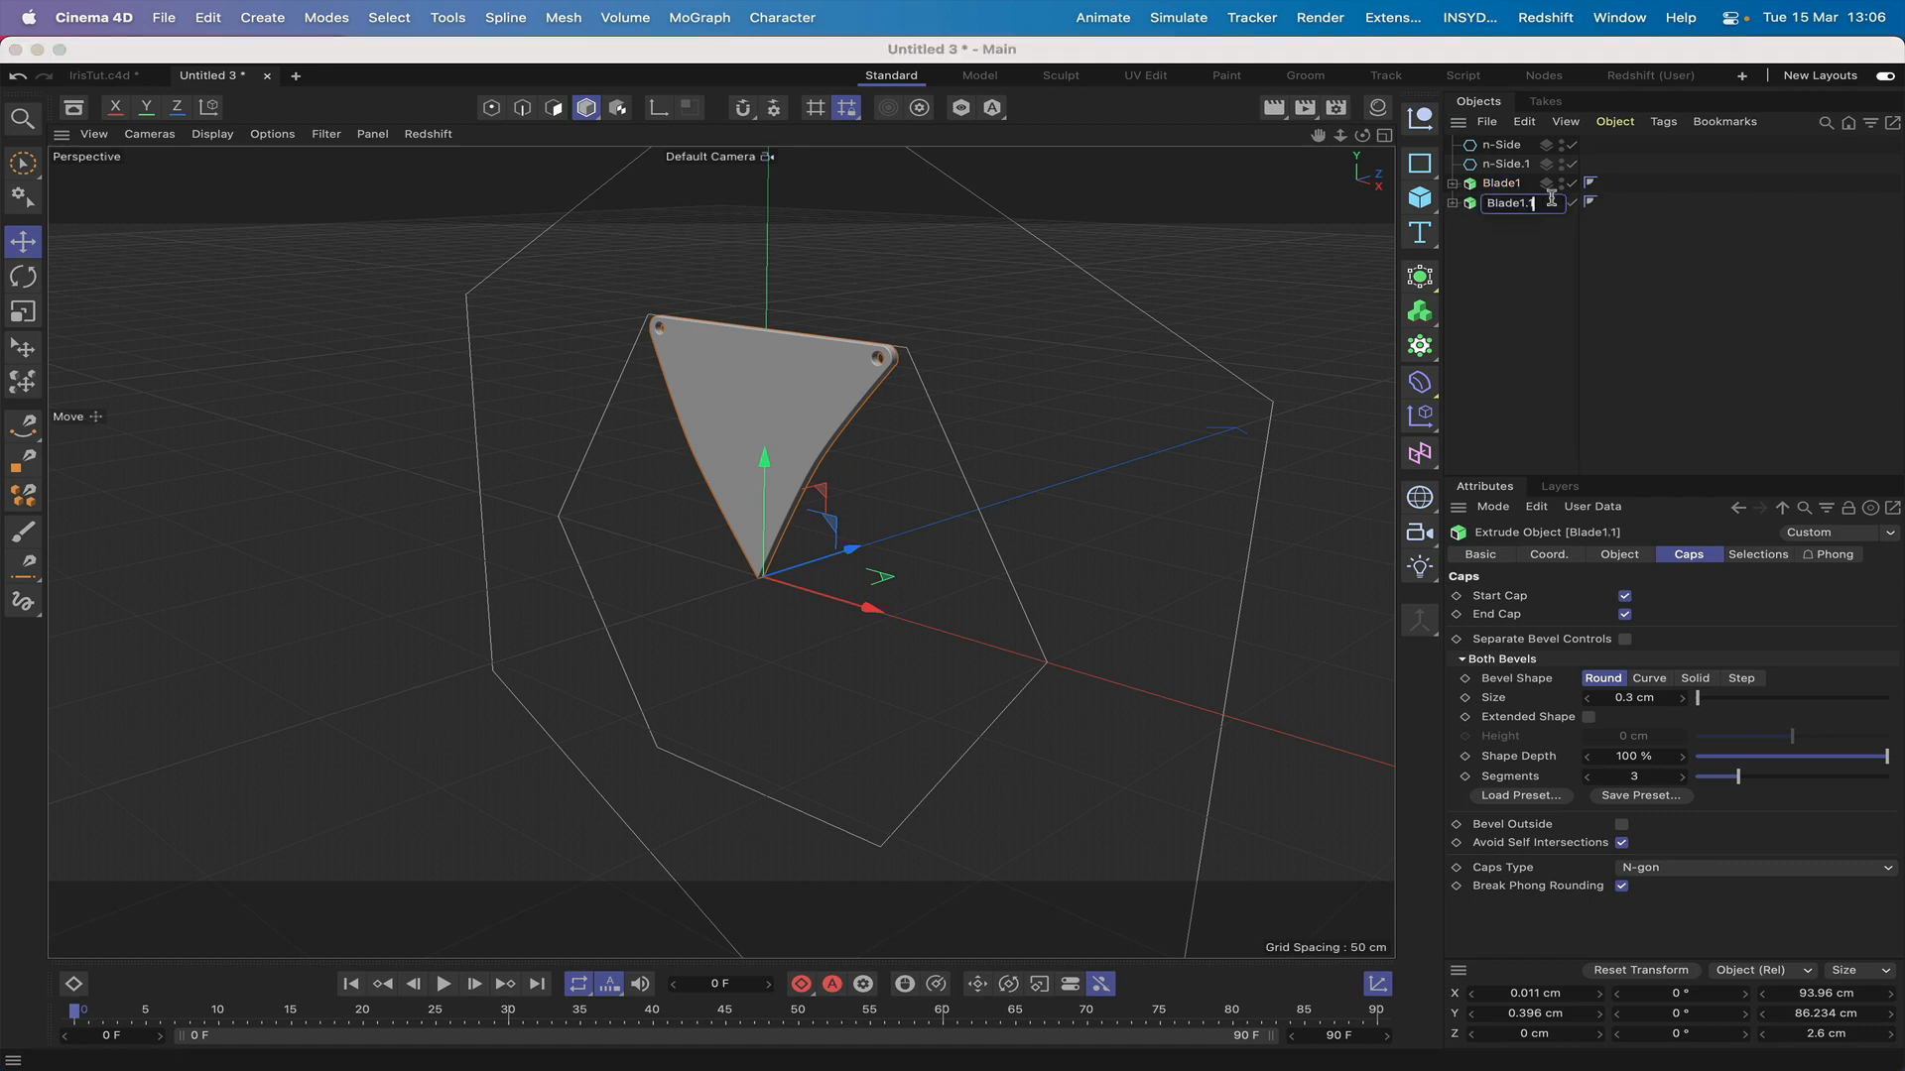
{"action": "type", "text": "2"}
{"action": "key", "text": "Return"}
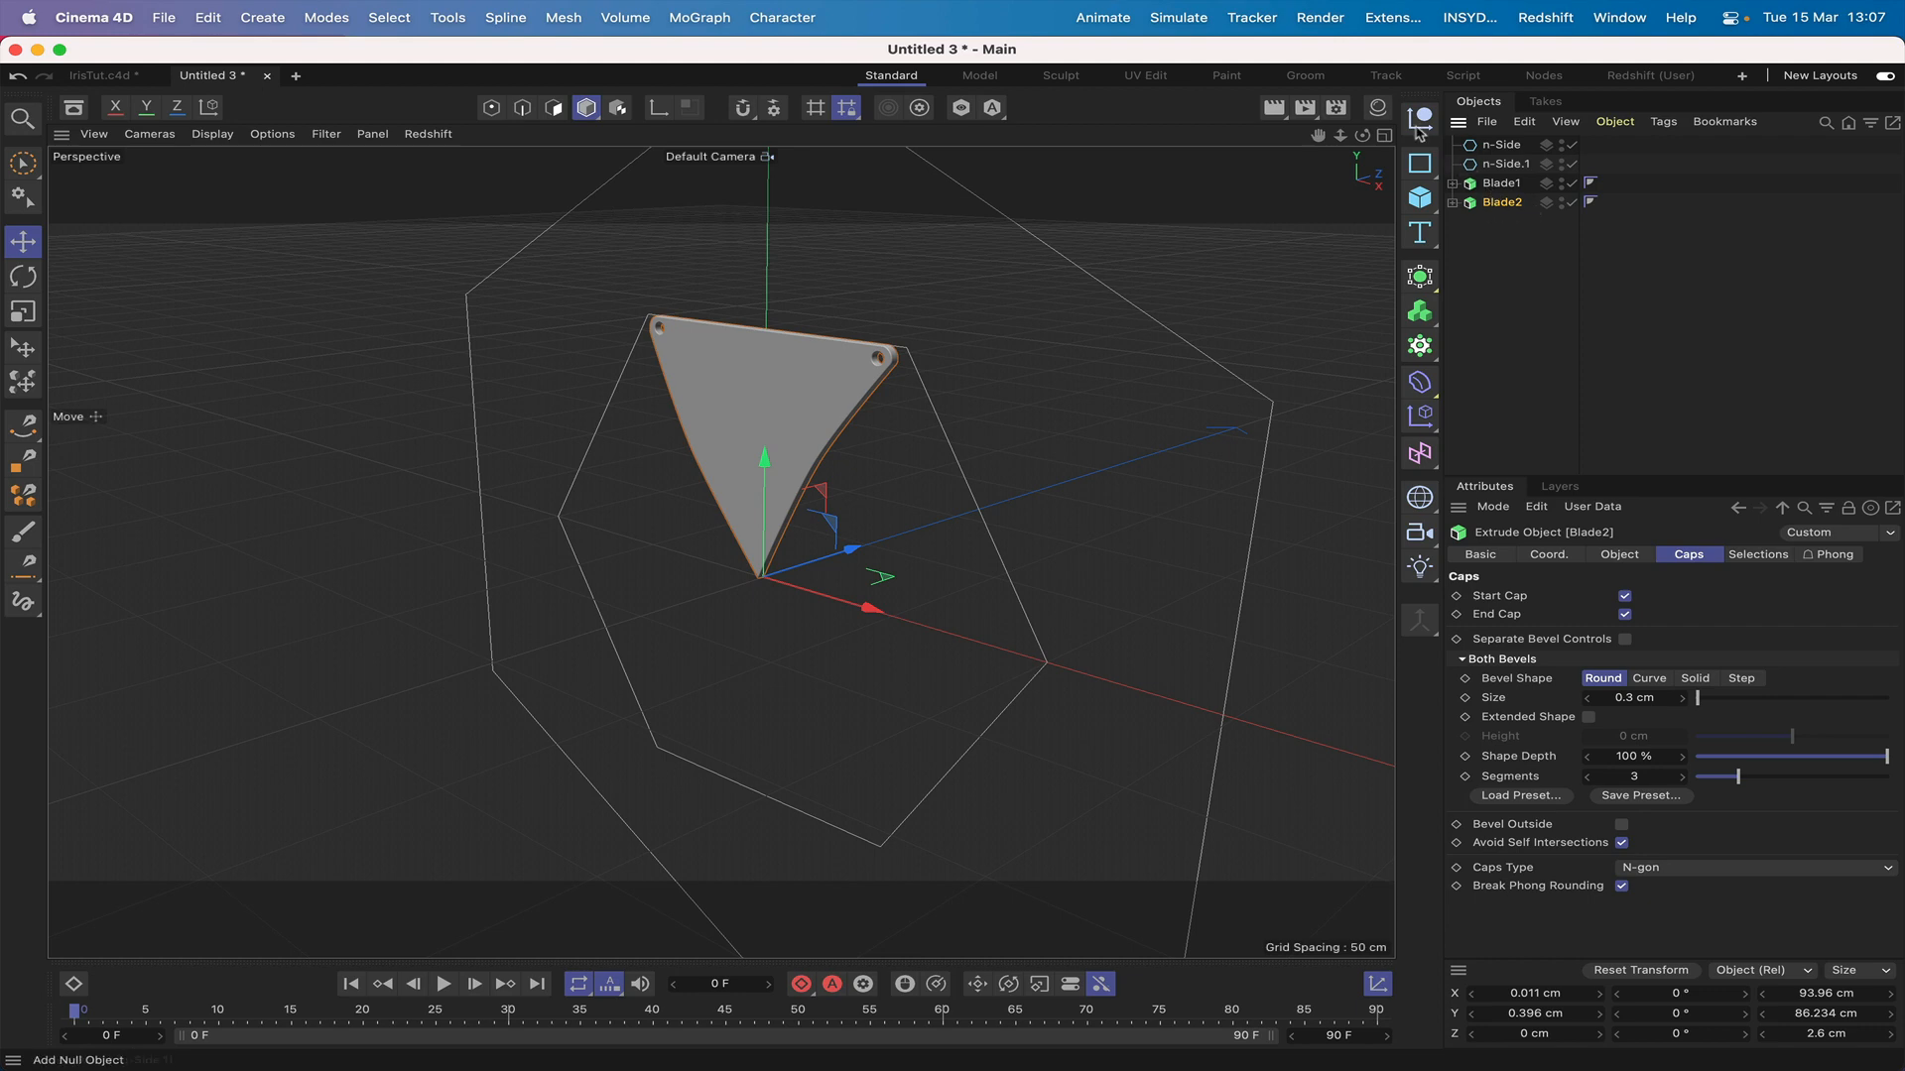
Step: Set Blade2's rotation about the Z axis to 60°
{"action": "left_click_drag", "start_coordinate": [1362, 135], "coordinate": [1309, 139]}
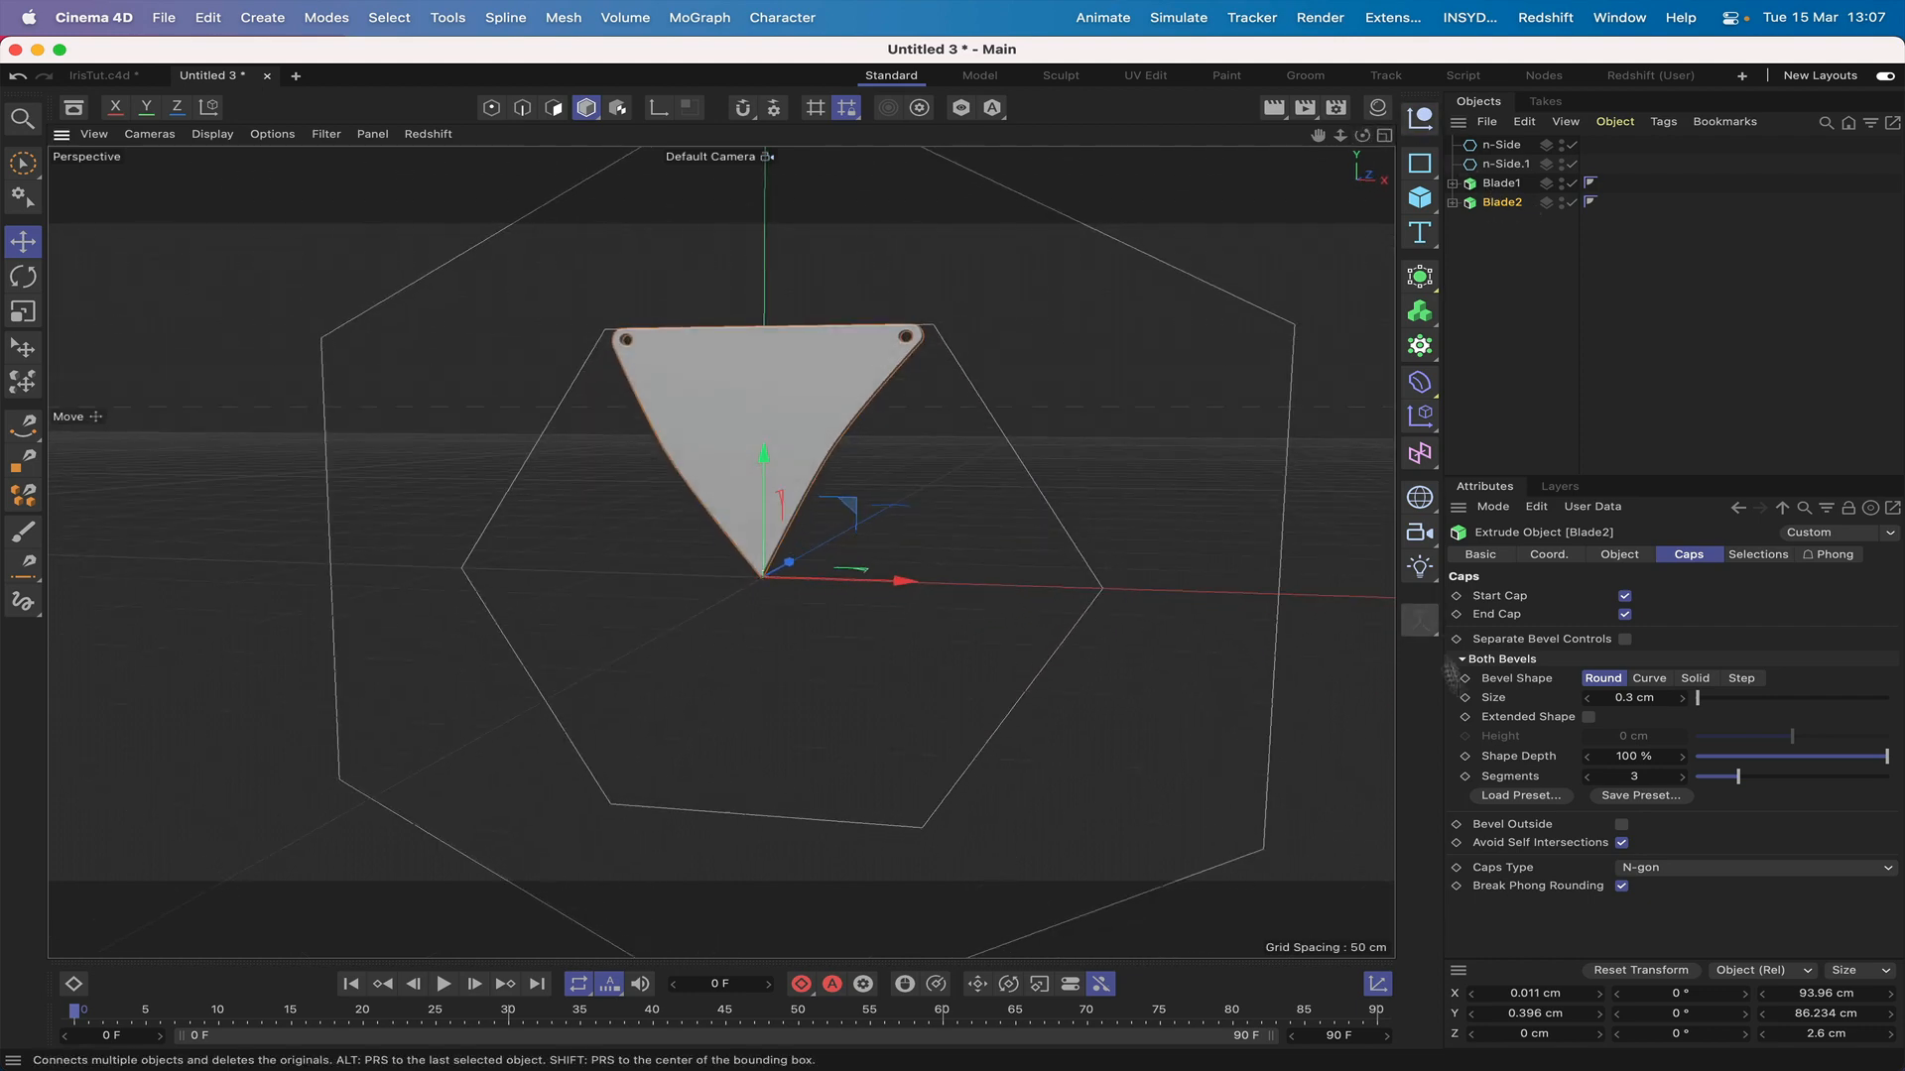
{"action": "left_click", "coordinate": [1680, 1035]}
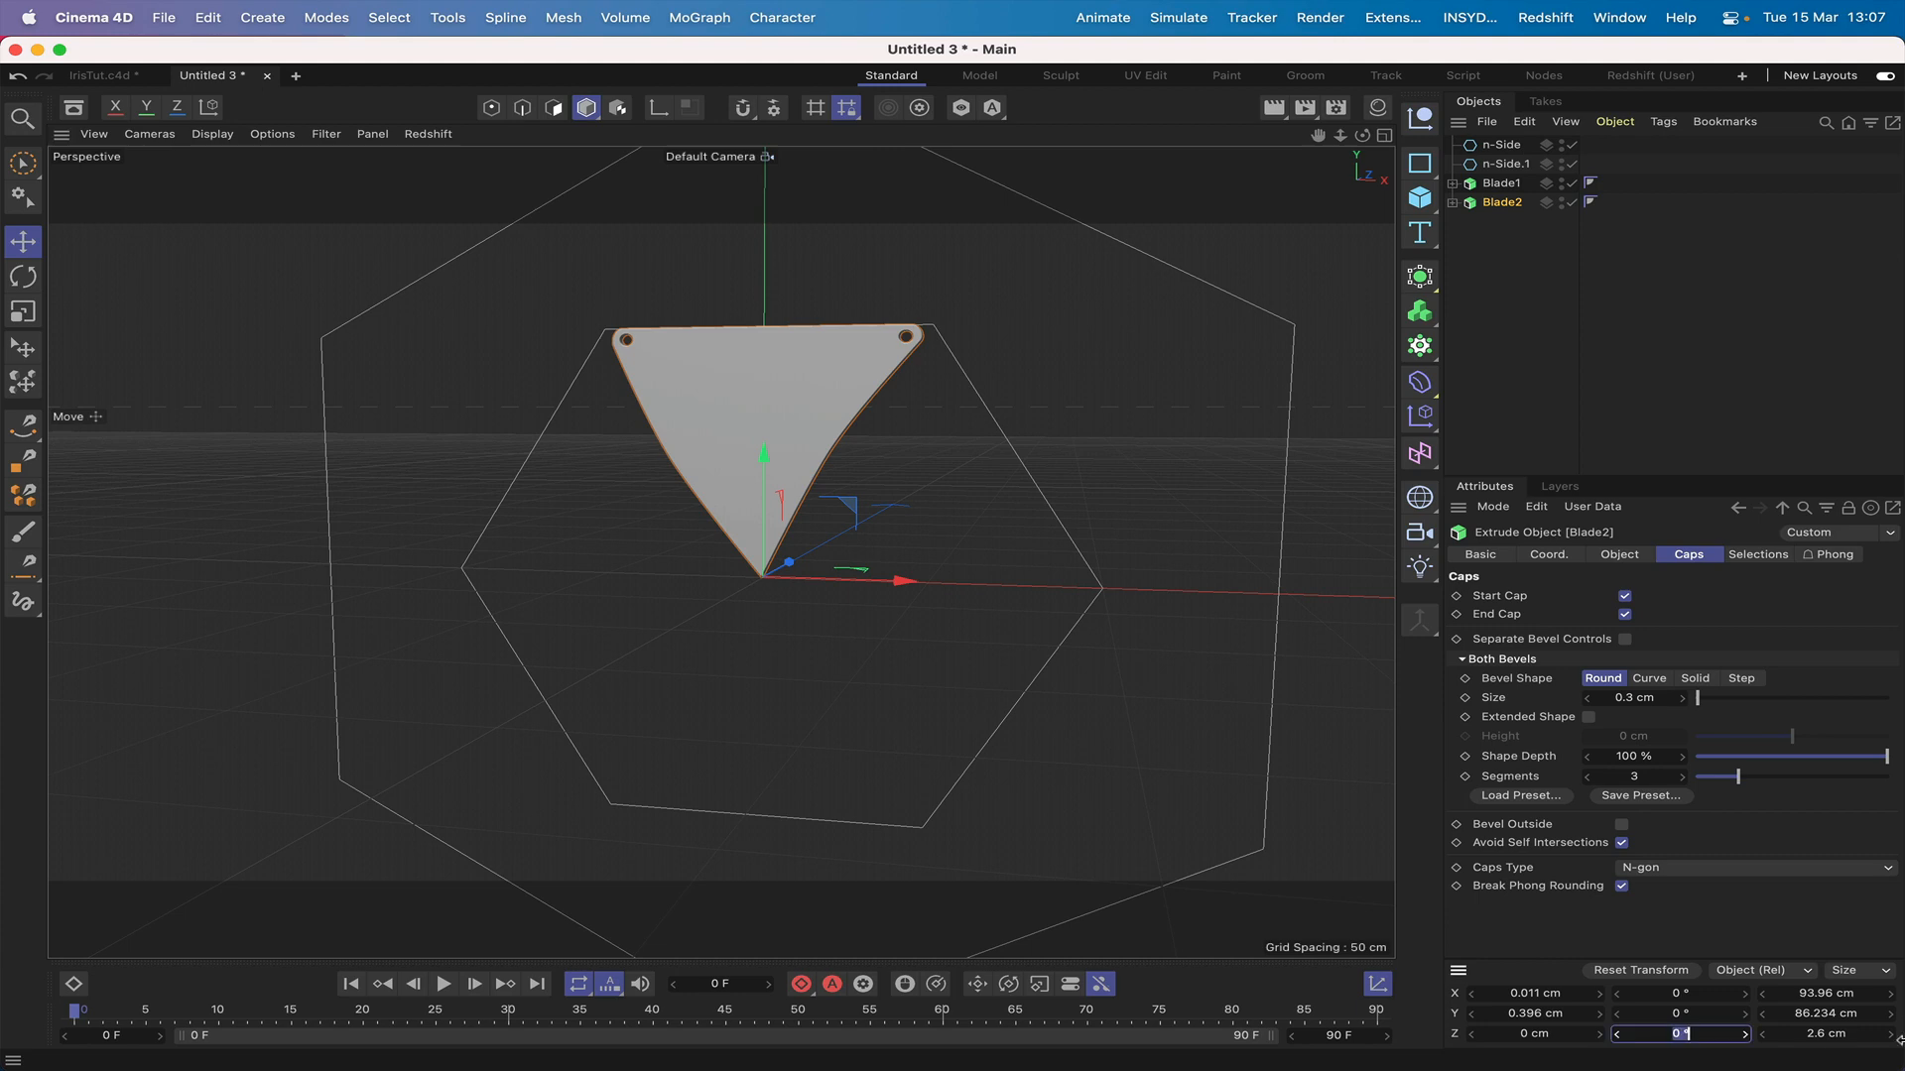
{"action": "key", "text": "Return"}
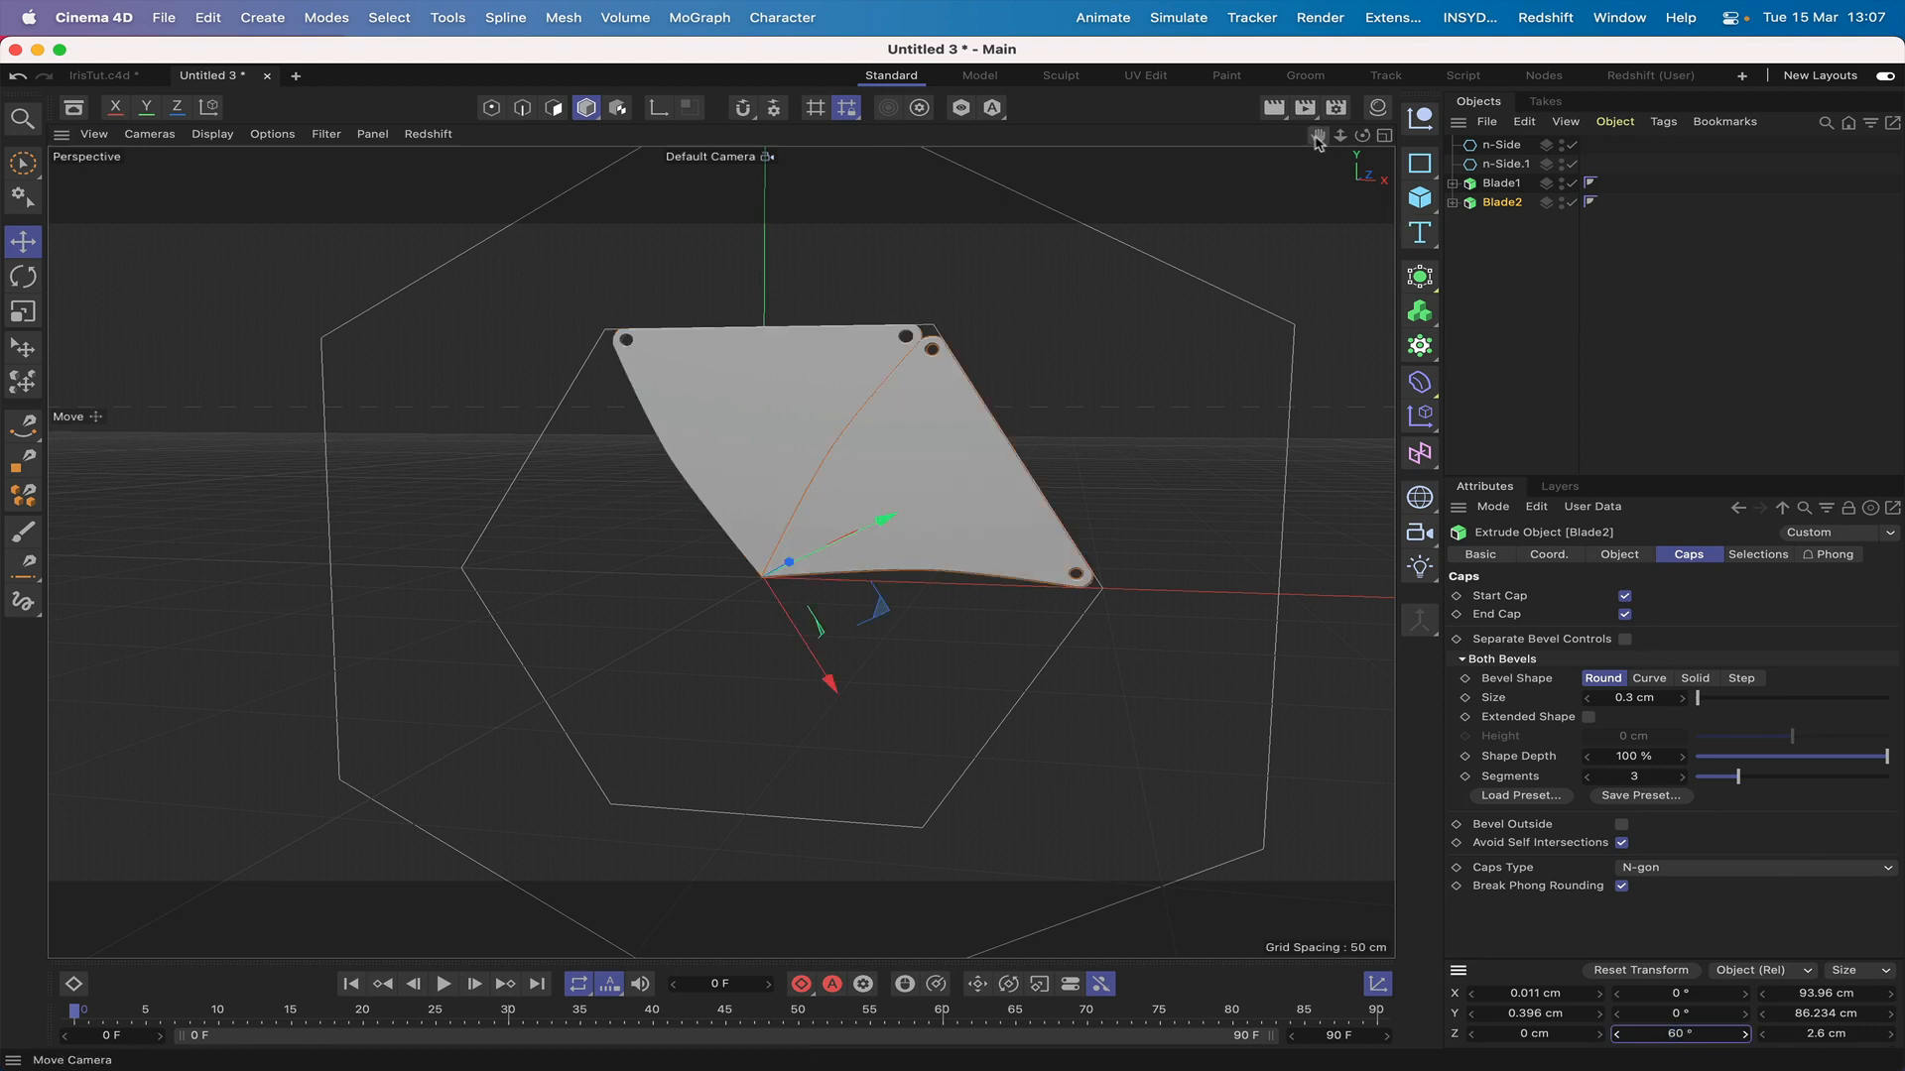
Step: Examine the overlap between the adjoining edges of Blade1 and Blade2 in the front view, near their upper corners
{"action": "key", "text": "F4"}
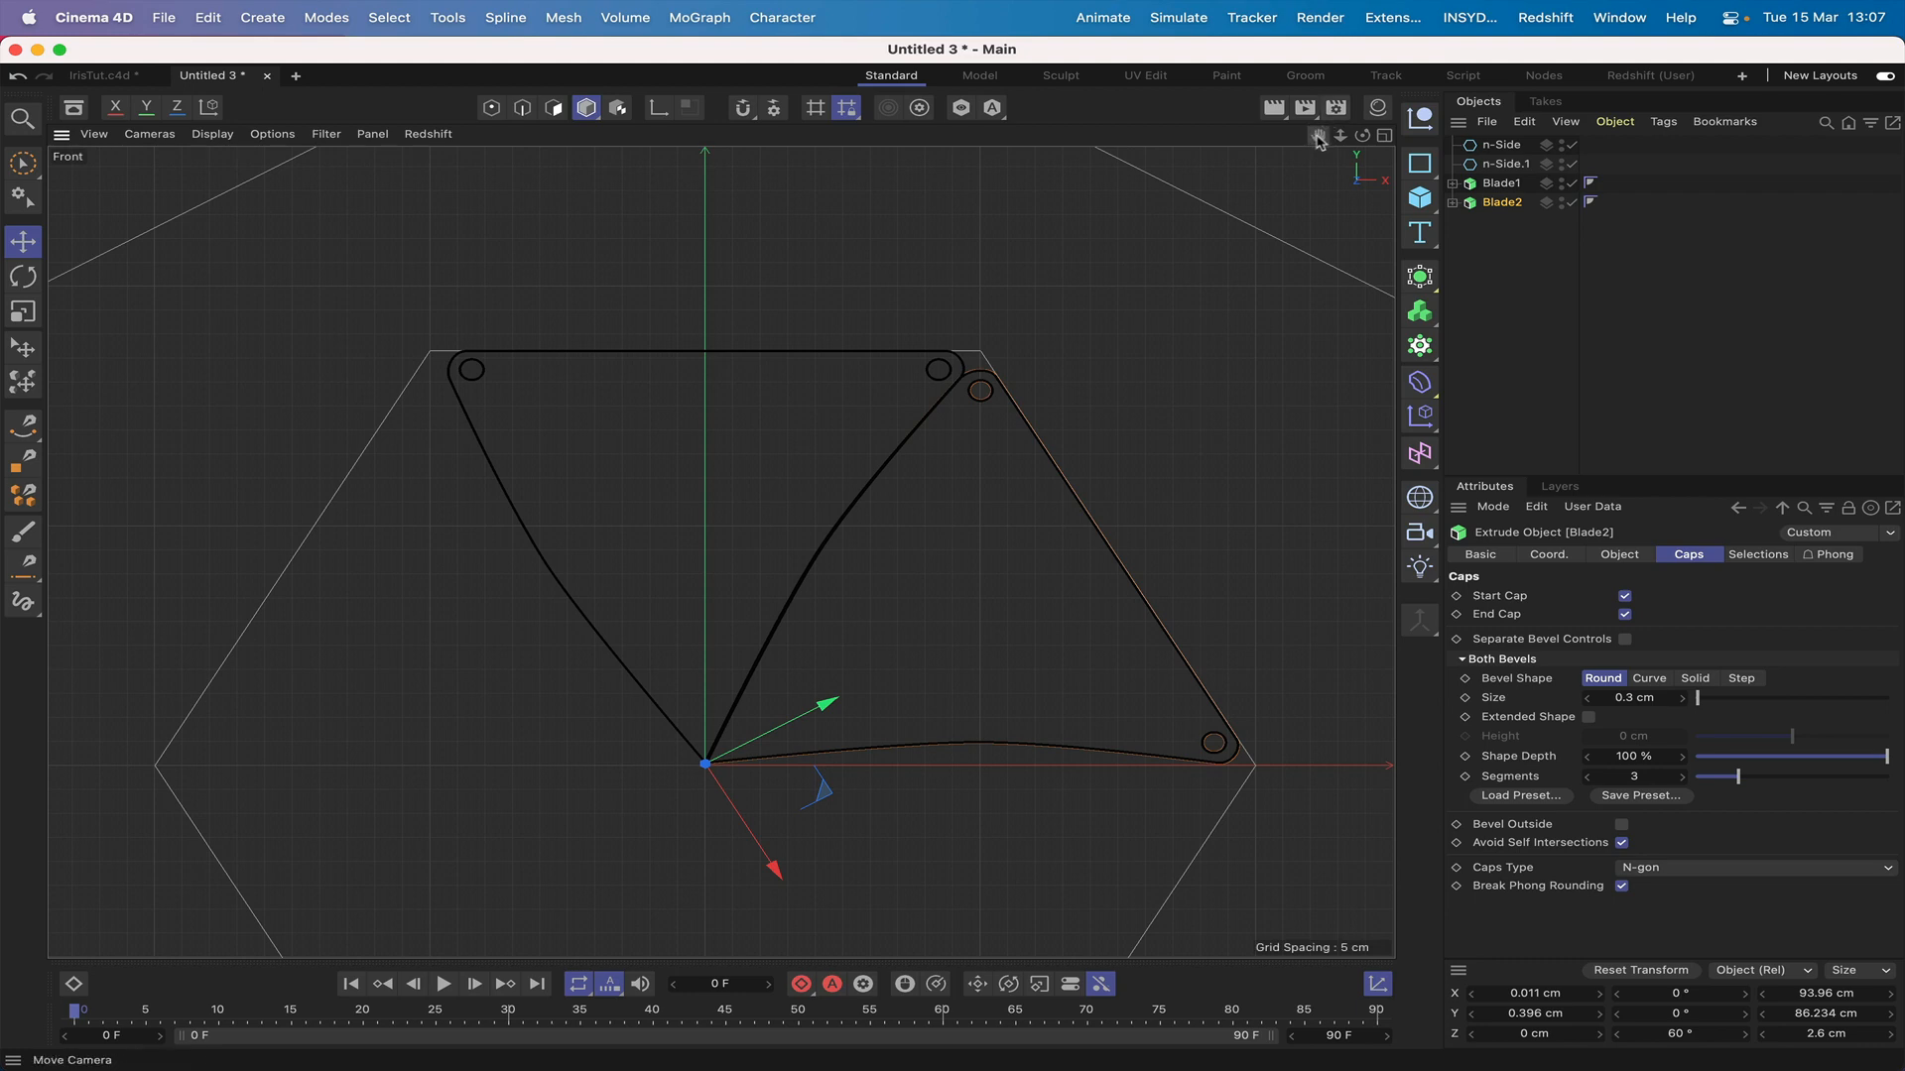
{"action": "left_click_drag", "start_coordinate": [1317, 136], "coordinate": [1317, 142]}
{"action": "scroll", "coordinate": [718, 547], "scroll_direction": "up", "scroll_amount": 10}
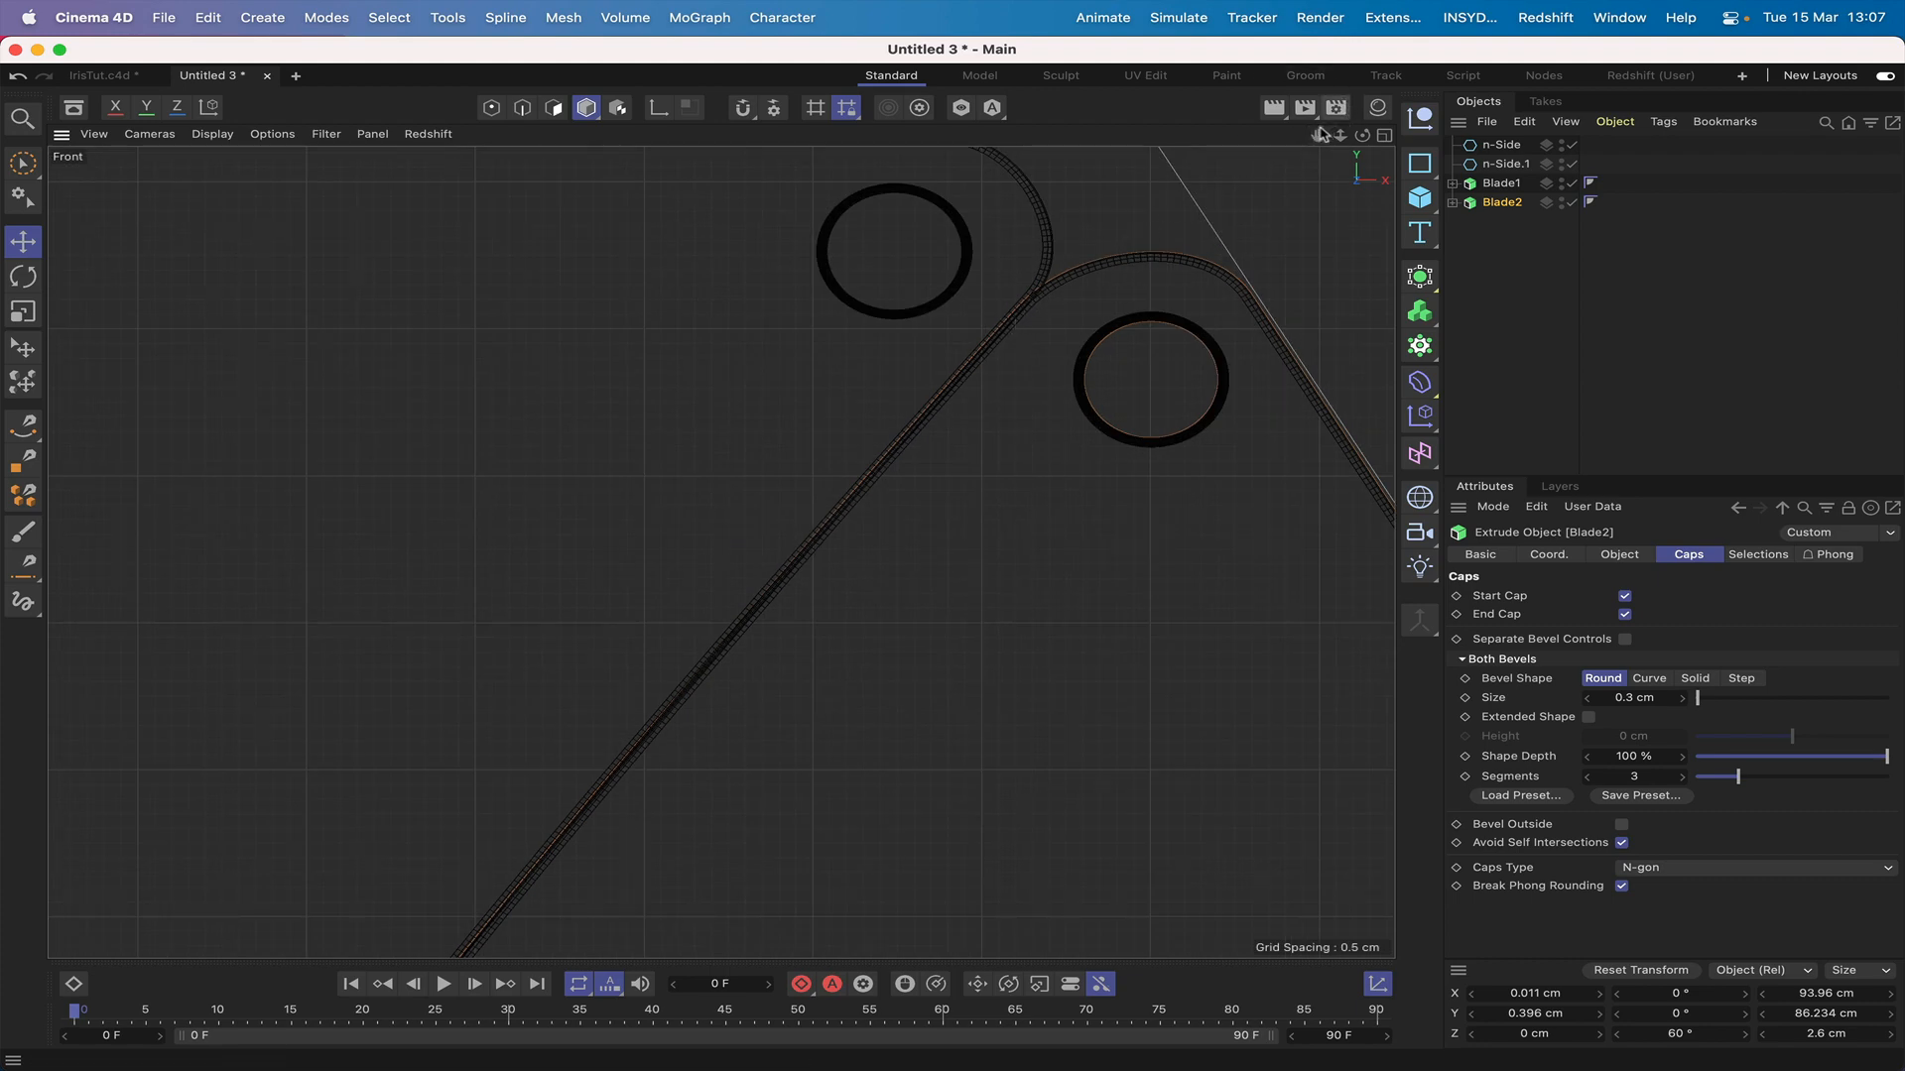
{"action": "left_click_drag", "start_coordinate": [1318, 135], "coordinate": [1317, 137]}
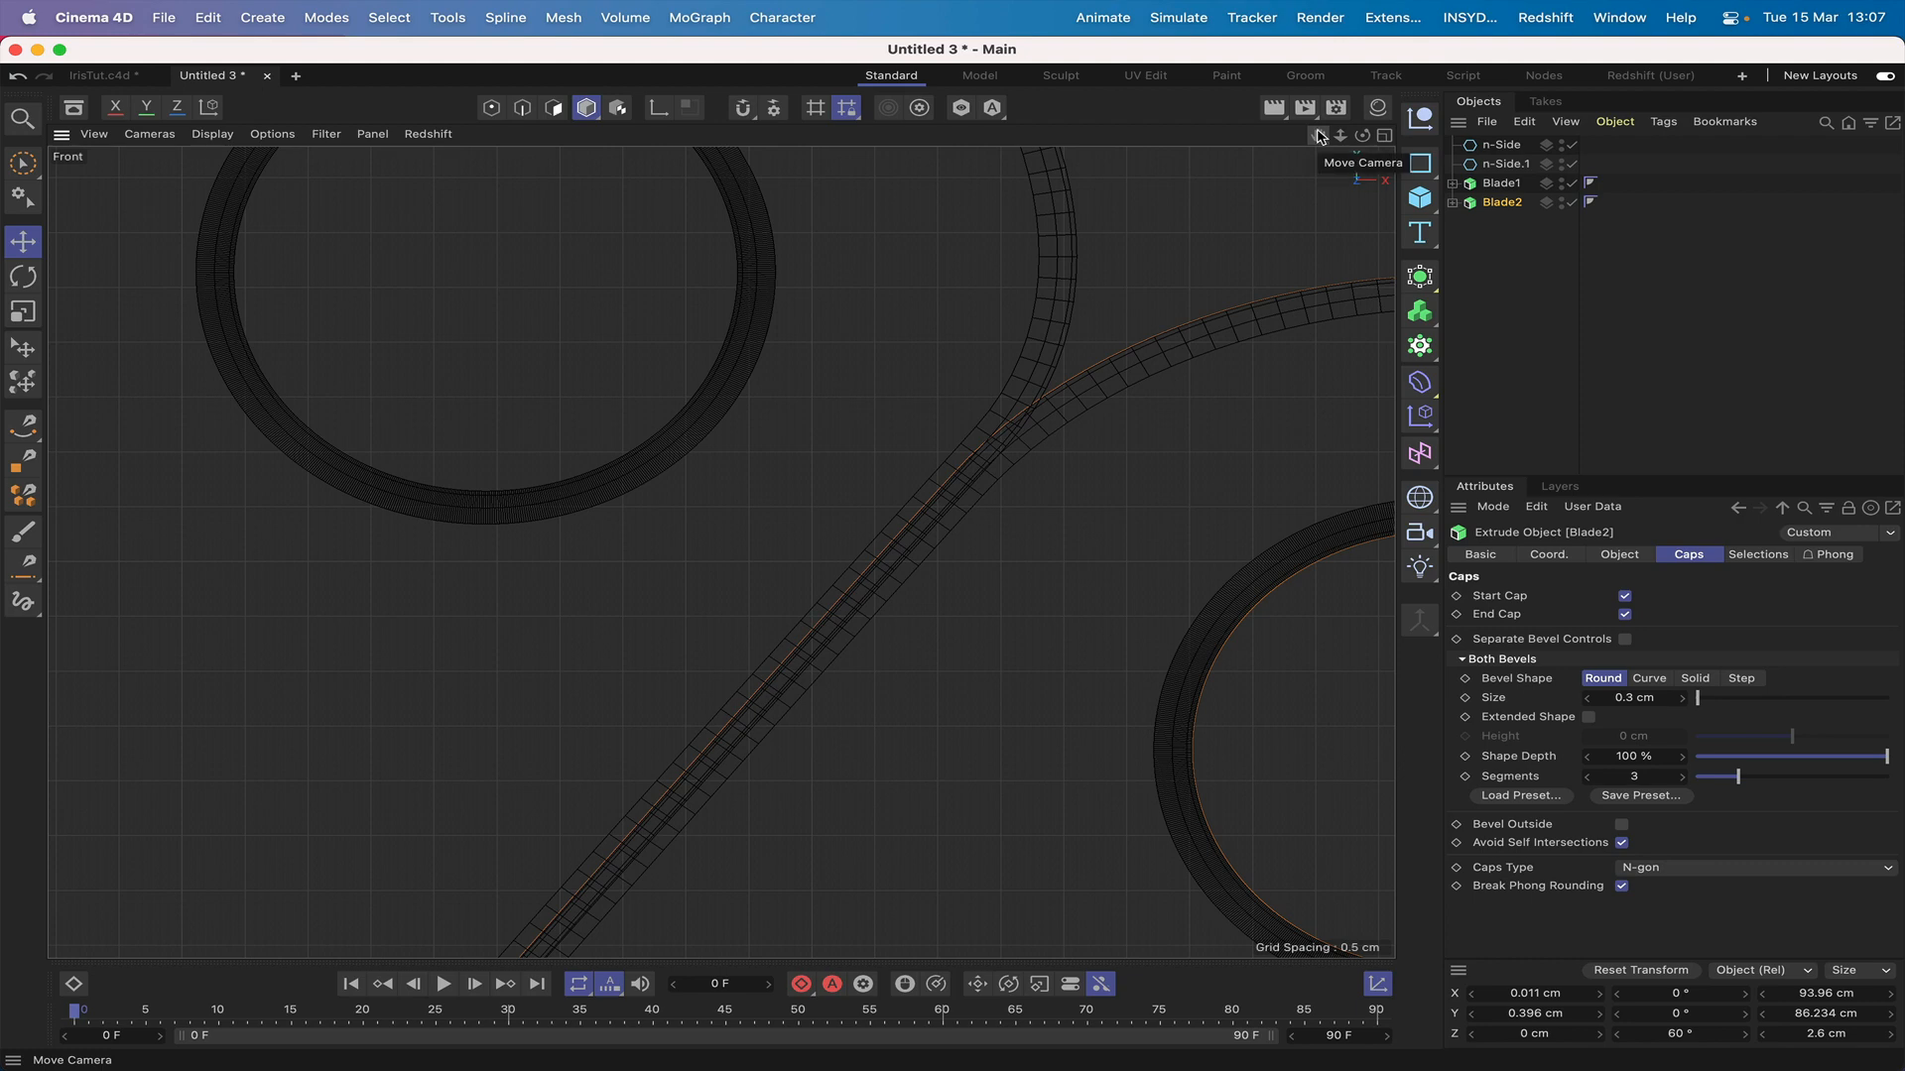
{"action": "right_click_drag", "start_coordinate": [1315, 141], "coordinate": [1211, 141]}
{"action": "left_click_drag", "start_coordinate": [1318, 137], "coordinate": [1465, 229]}
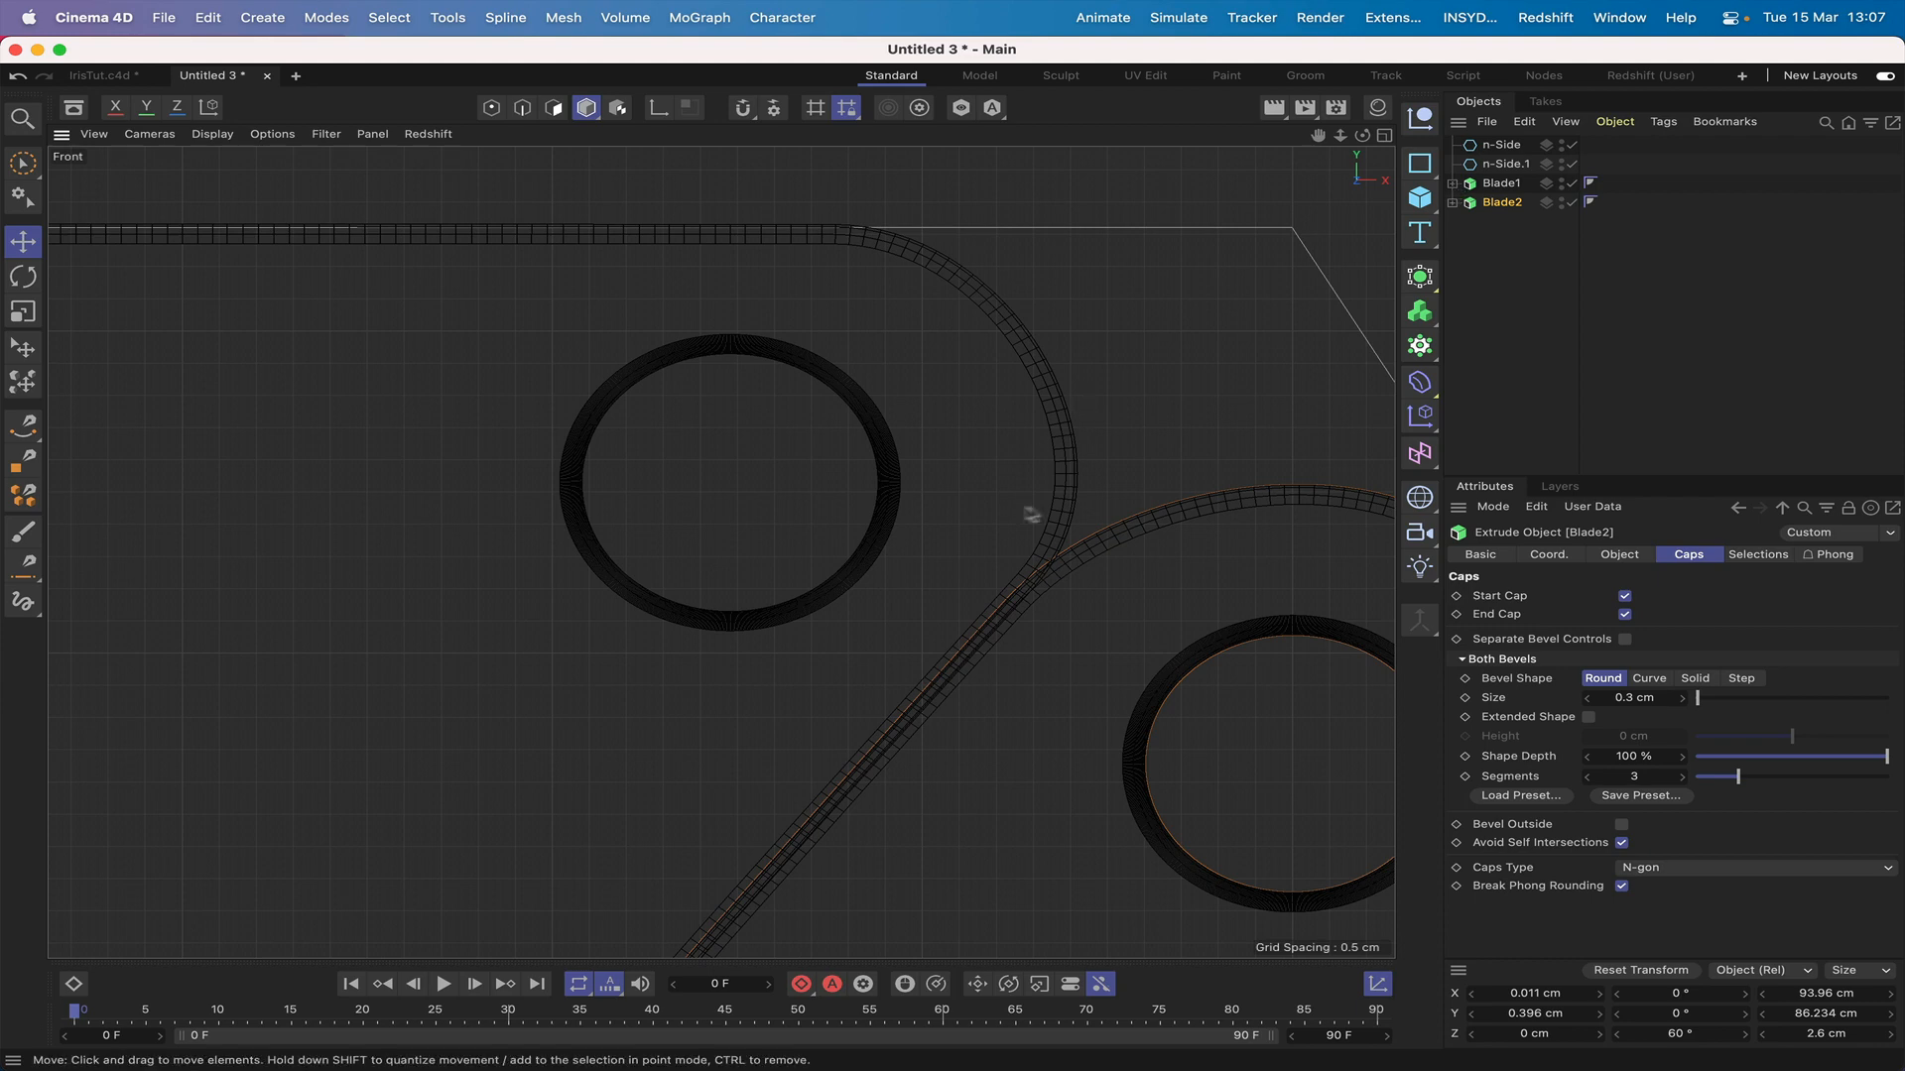
{"action": "middle_click_drag", "start_coordinate": [1032, 510], "coordinate": [1040, 504], "text": "alt"}
Step: Shift the point below the upper-right rounded corner of Blade1's n-Side.2 spline inward along X to about 46.305 cm
{"action": "left_click", "coordinate": [1451, 183]}
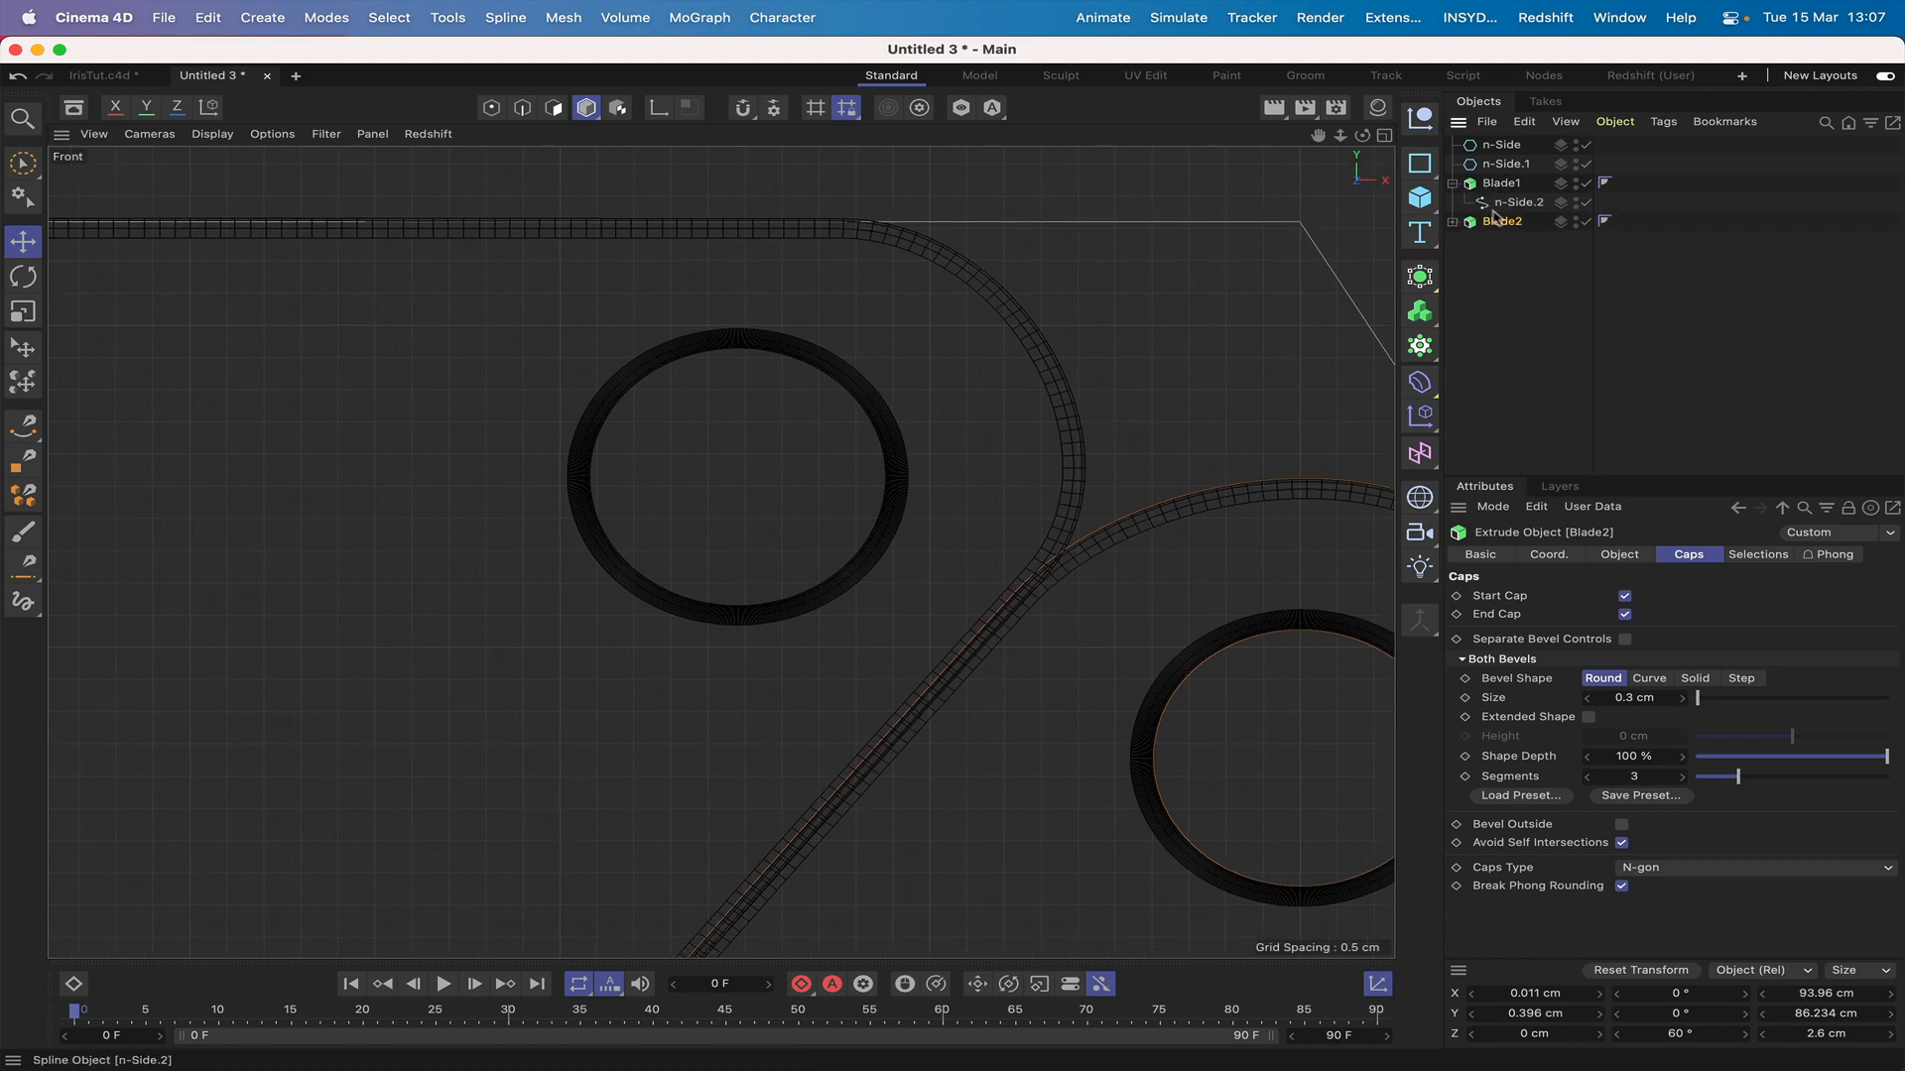
{"action": "left_click", "coordinate": [1517, 202]}
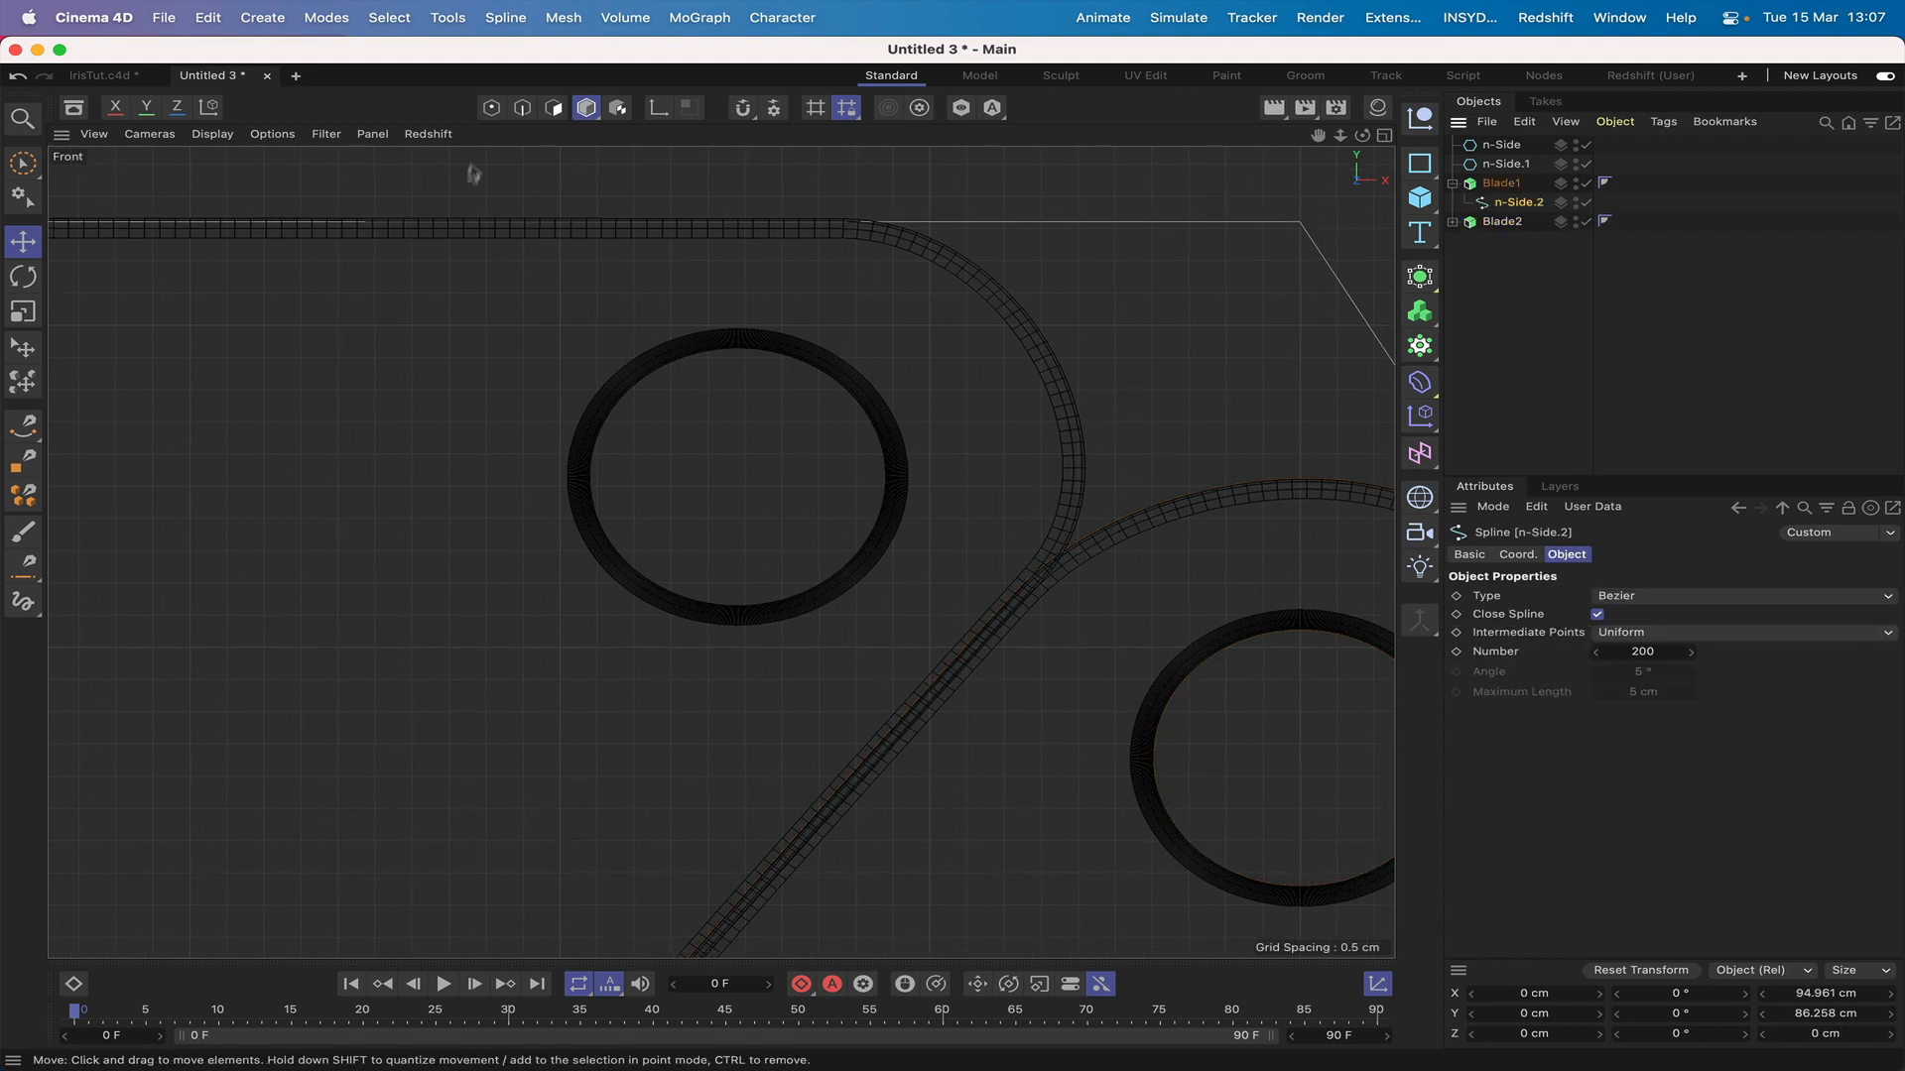
{"action": "left_click", "coordinate": [490, 108]}
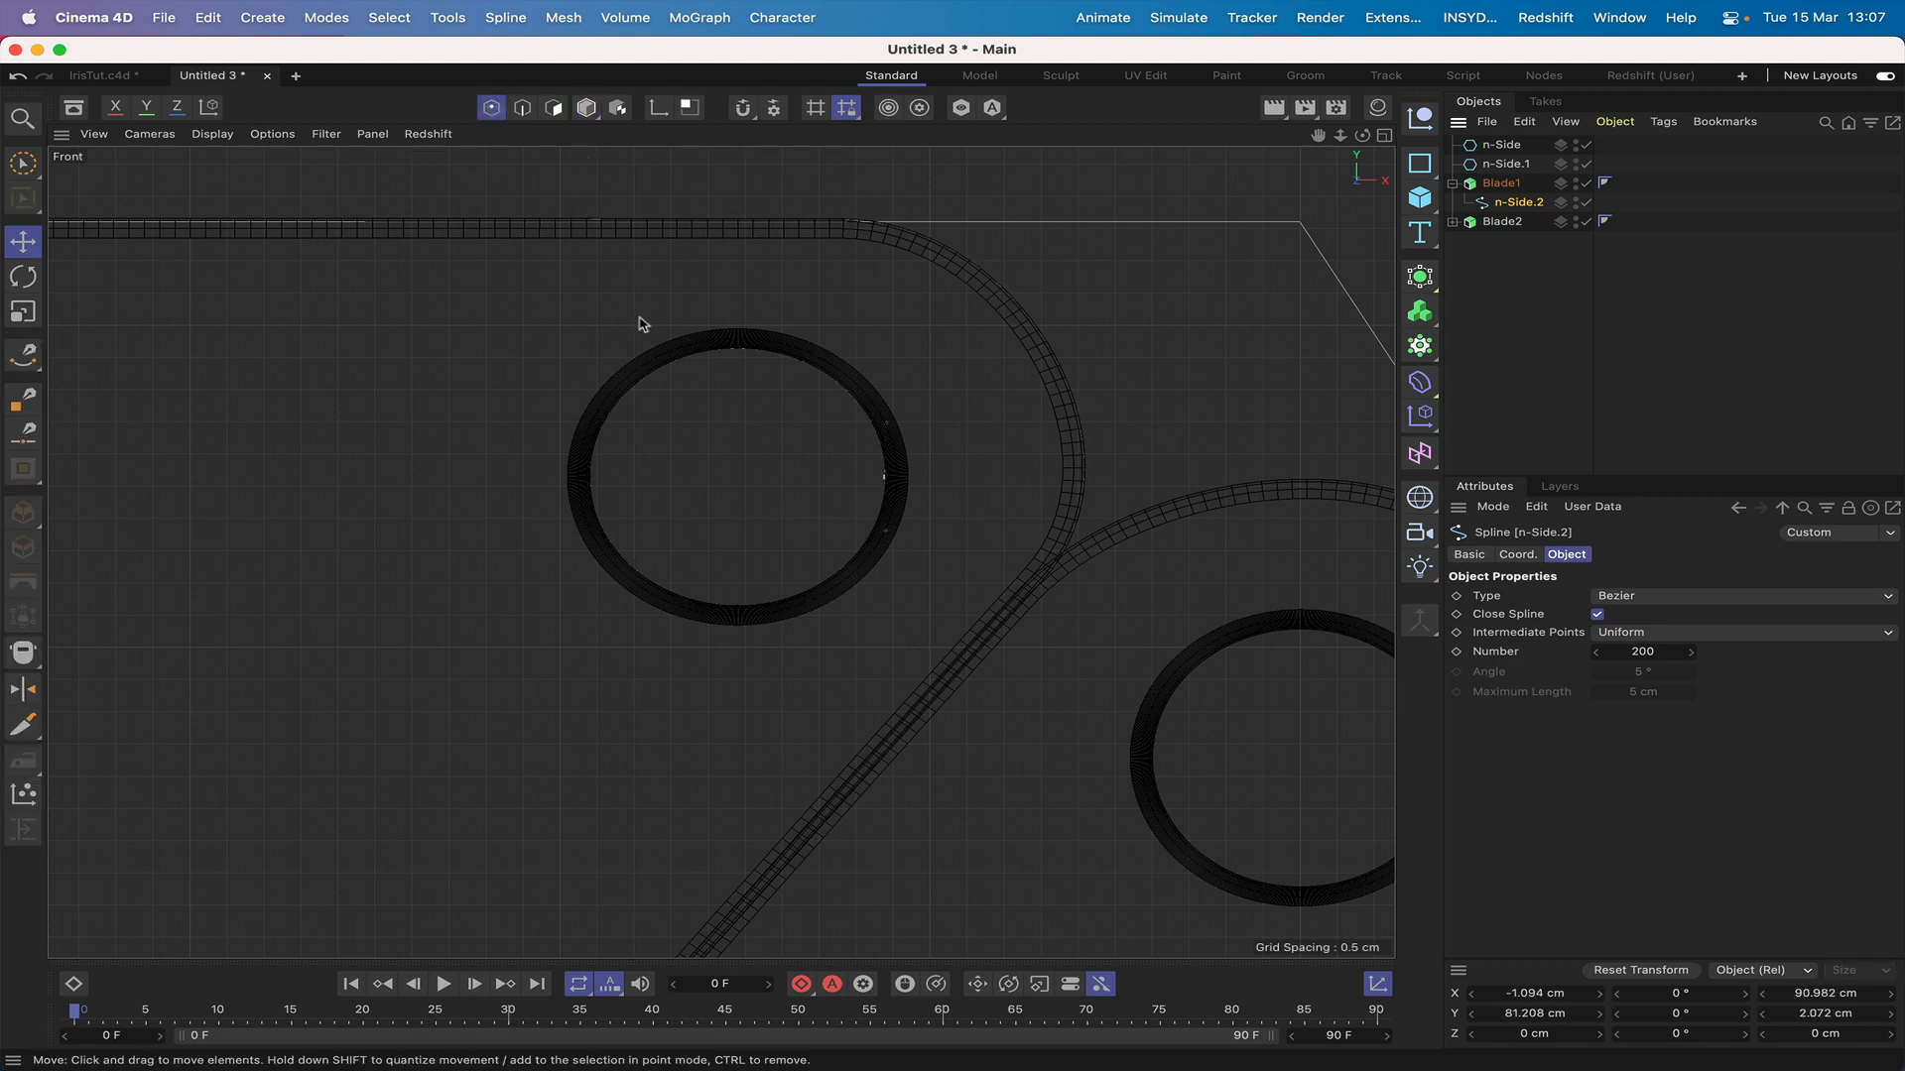
{"action": "left_click", "coordinate": [1042, 582]}
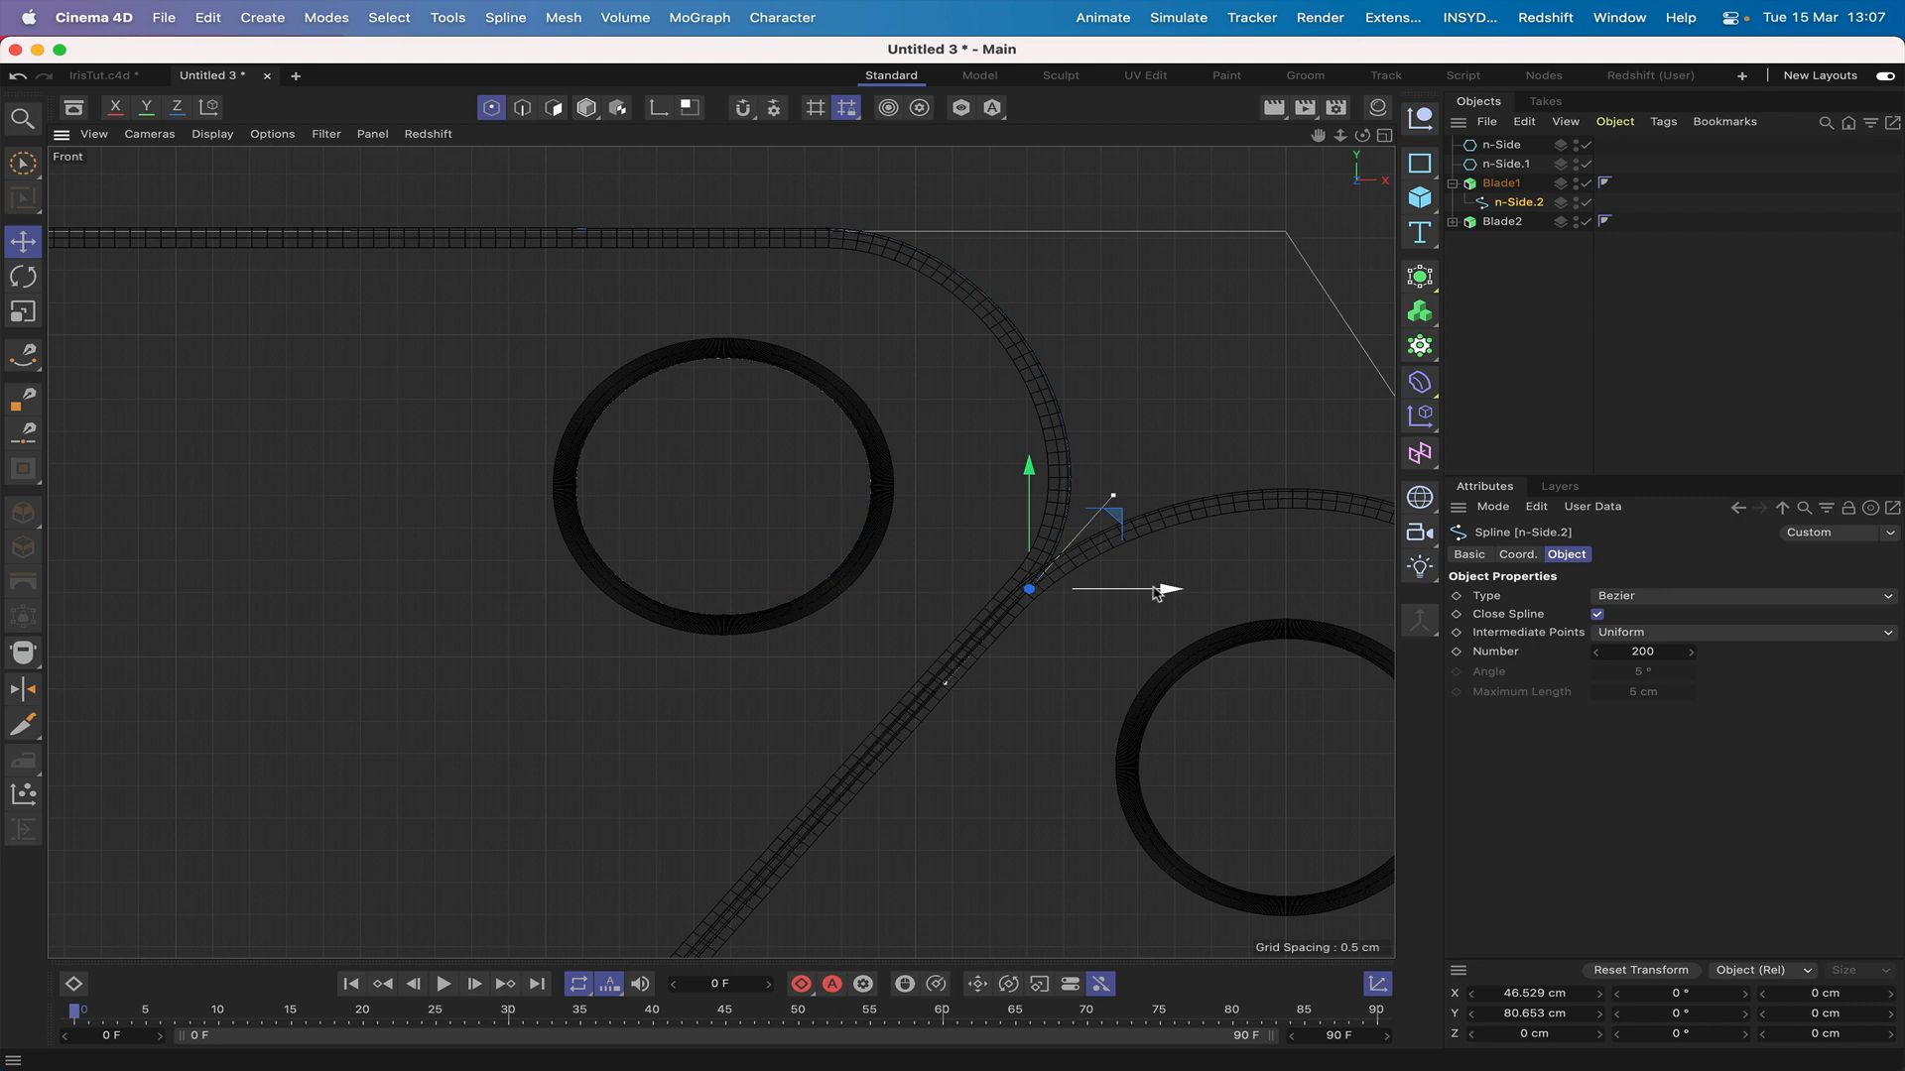
{"action": "left_click_drag", "start_coordinate": [1155, 593], "coordinate": [1137, 592]}
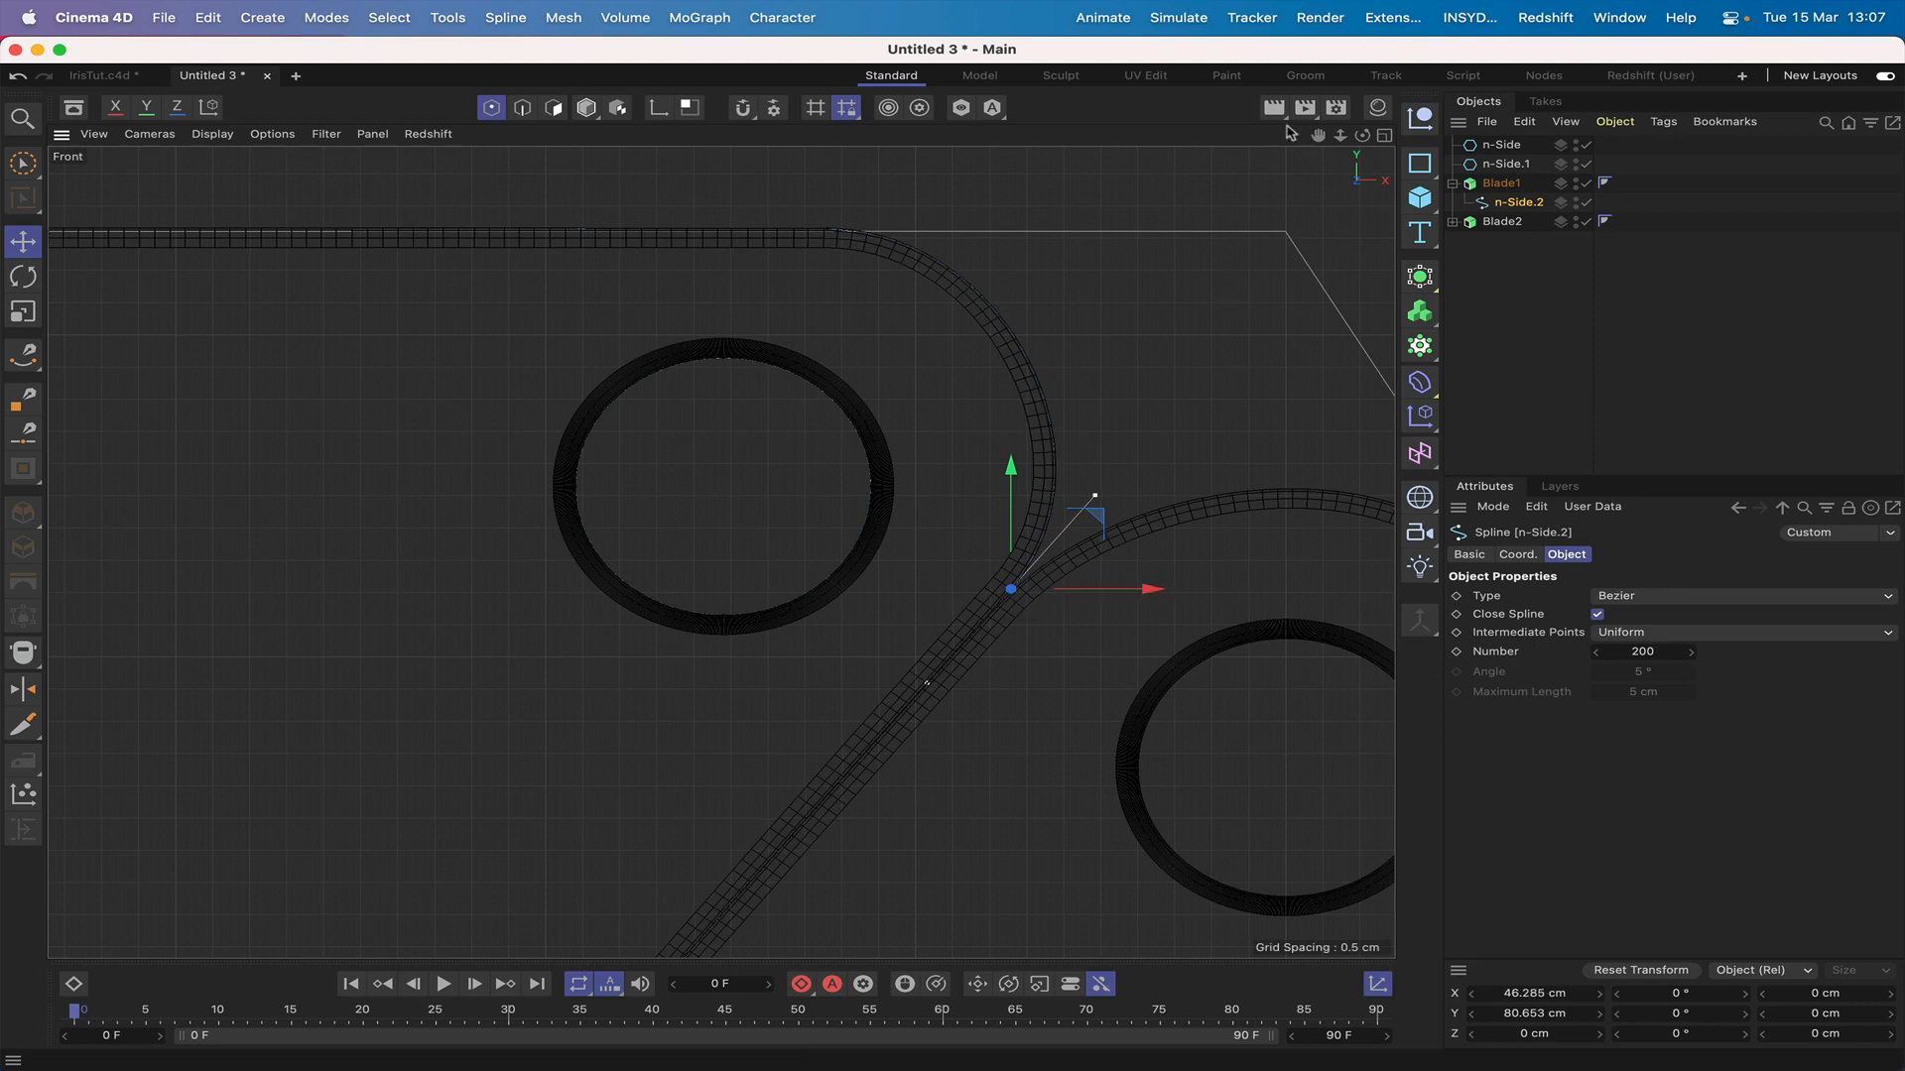
{"action": "left_click_drag", "start_coordinate": [1316, 142], "coordinate": [1320, 142]}
{"action": "scroll", "coordinate": [718, 553], "scroll_direction": "up", "scroll_amount": 5}
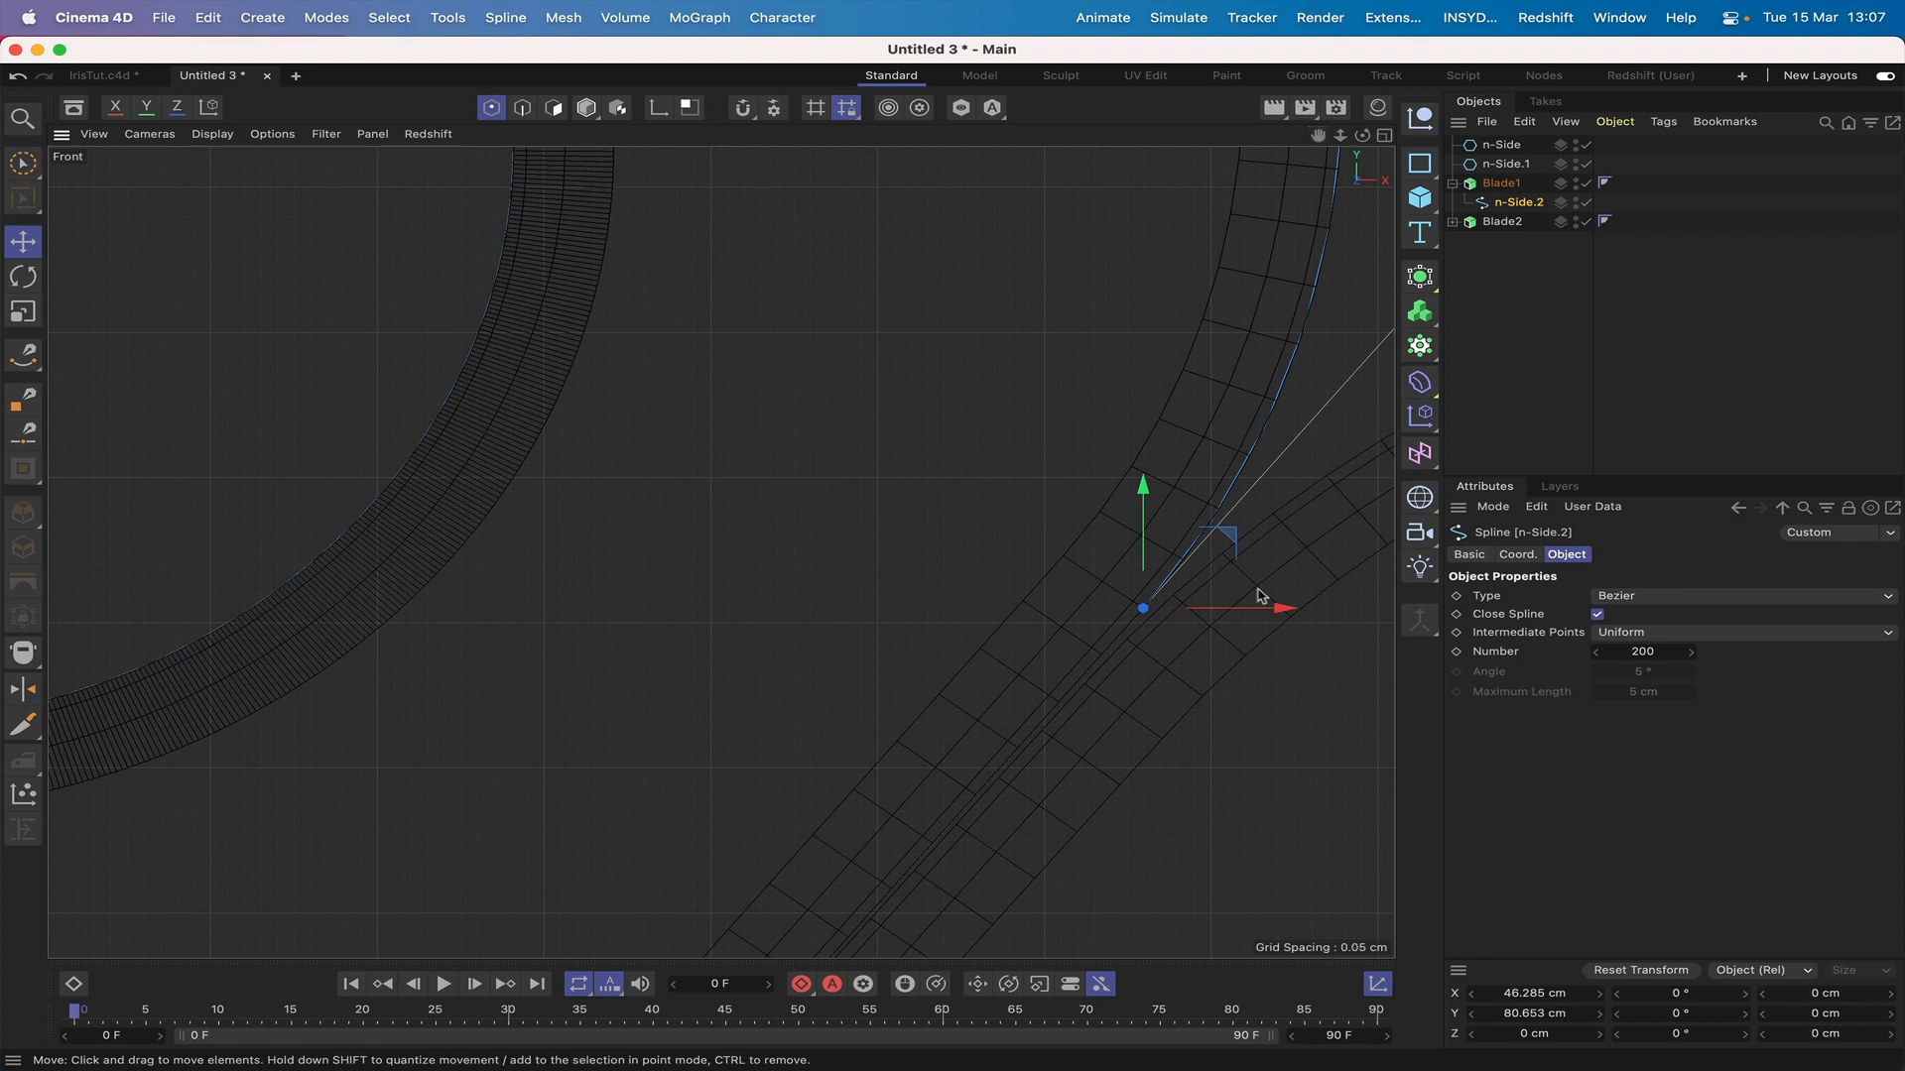
{"action": "left_click_drag", "start_coordinate": [1285, 615], "coordinate": [1287, 615]}
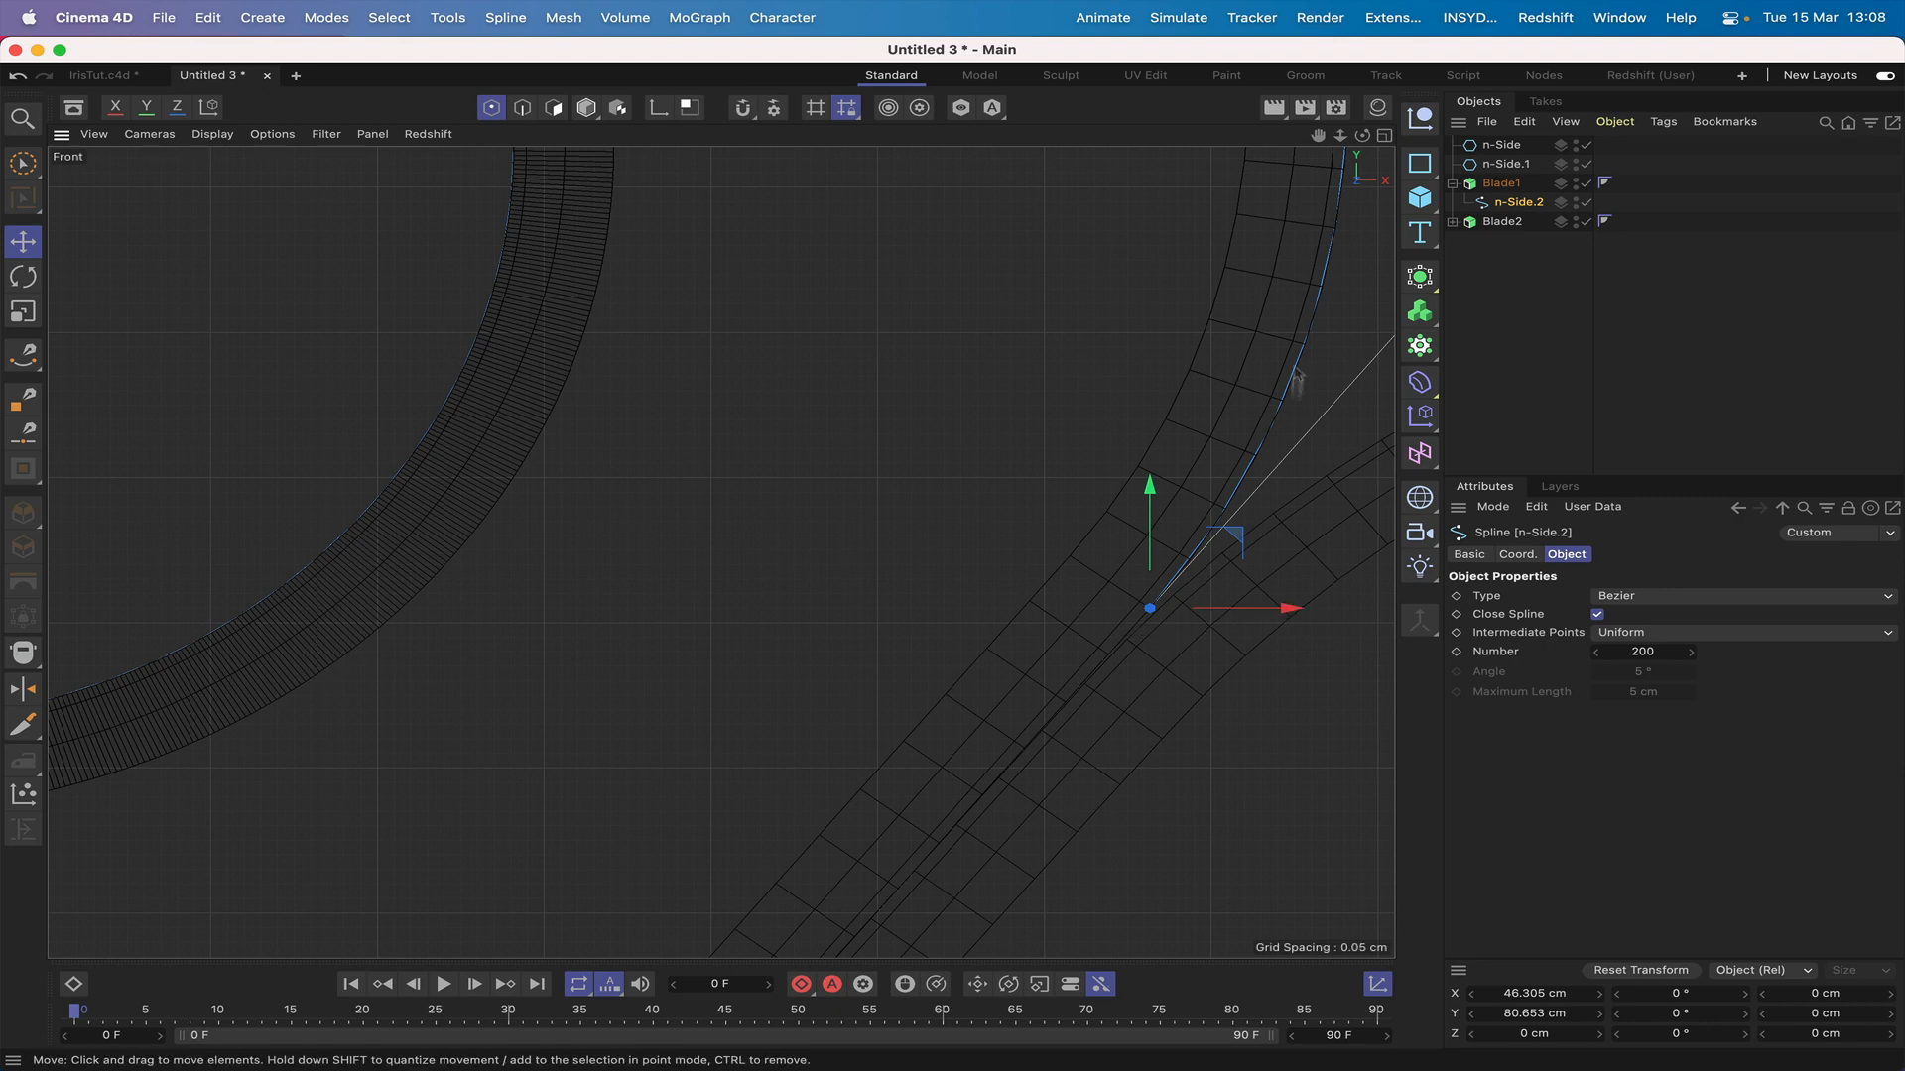
Step: Examine the fit of the adjoining edges of Blade1 and Blade2 along their full length in front and perspective views
{"action": "left_click_drag", "start_coordinate": [1317, 135], "coordinate": [721, 551]}
{"action": "scroll", "coordinate": [721, 551], "scroll_direction": "down", "scroll_amount": 10}
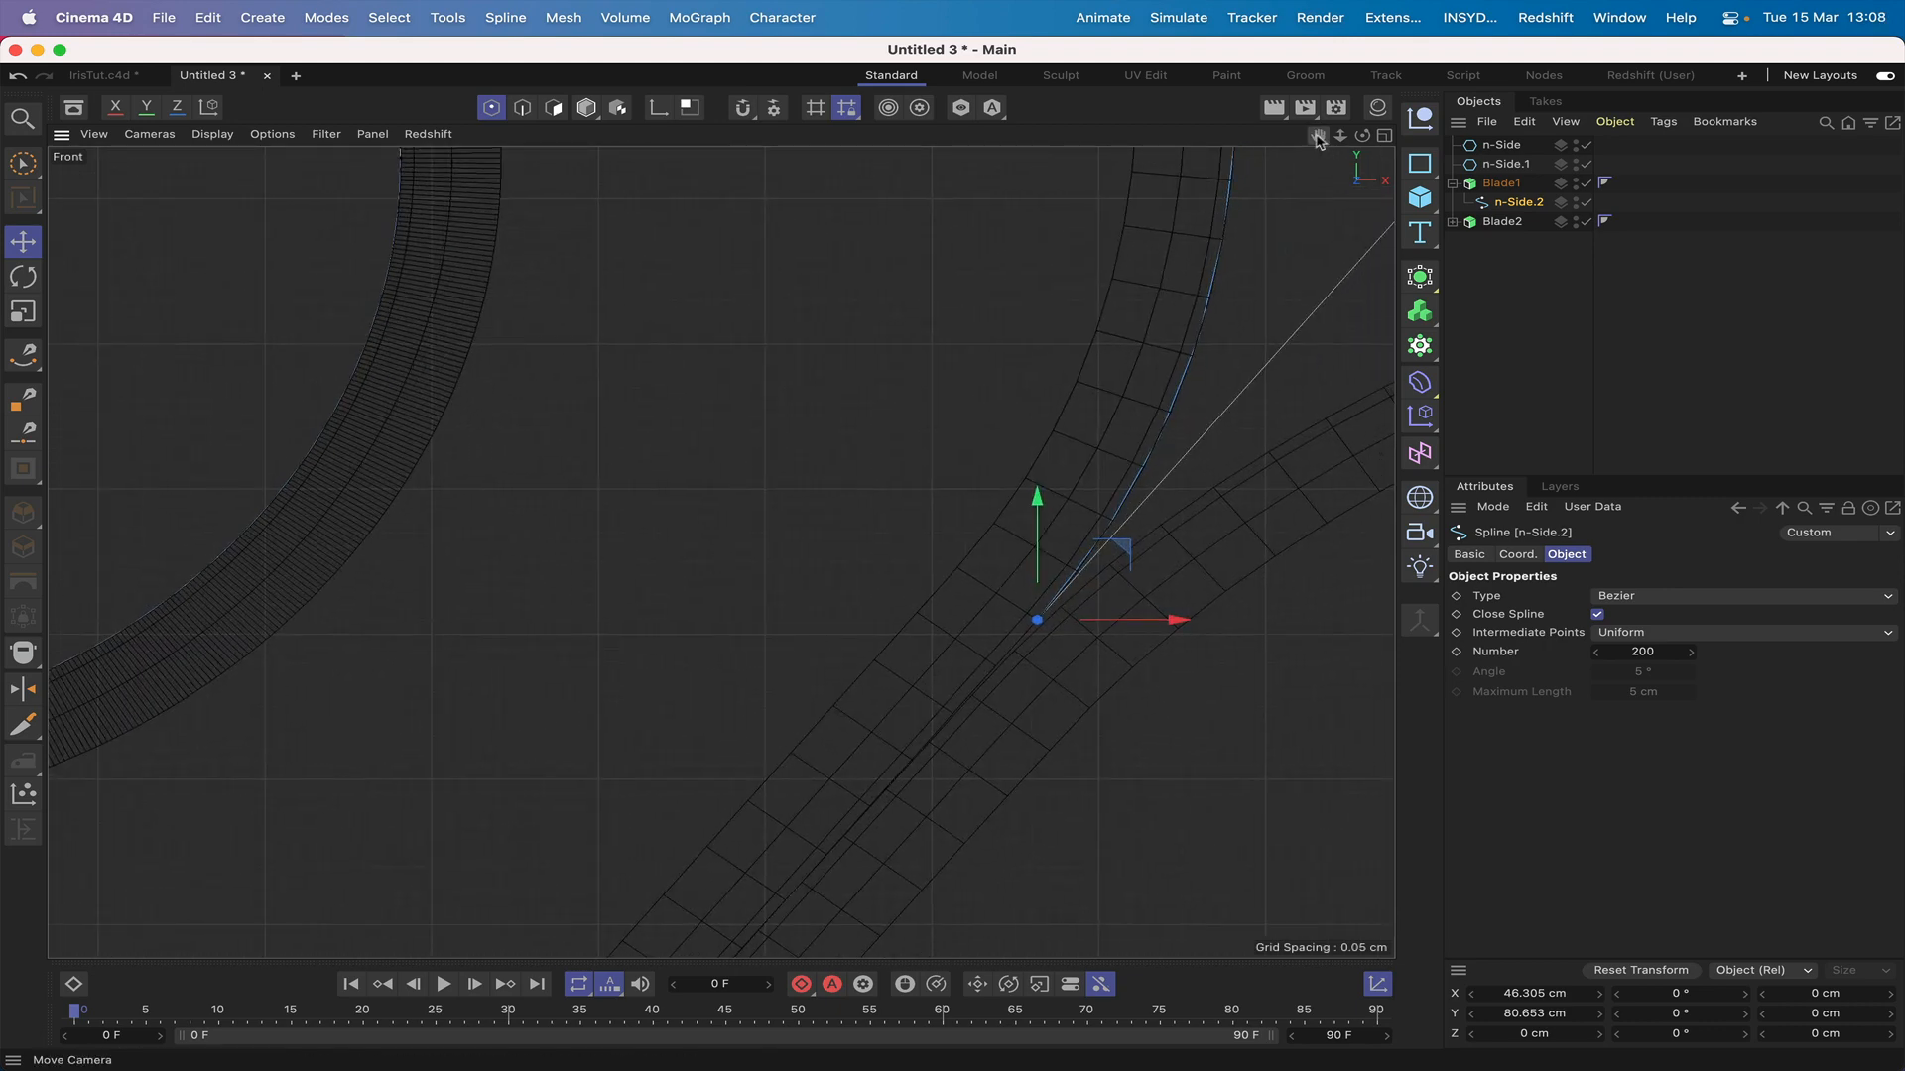
{"action": "left_click_drag", "start_coordinate": [1317, 135], "coordinate": [1570, 0]}
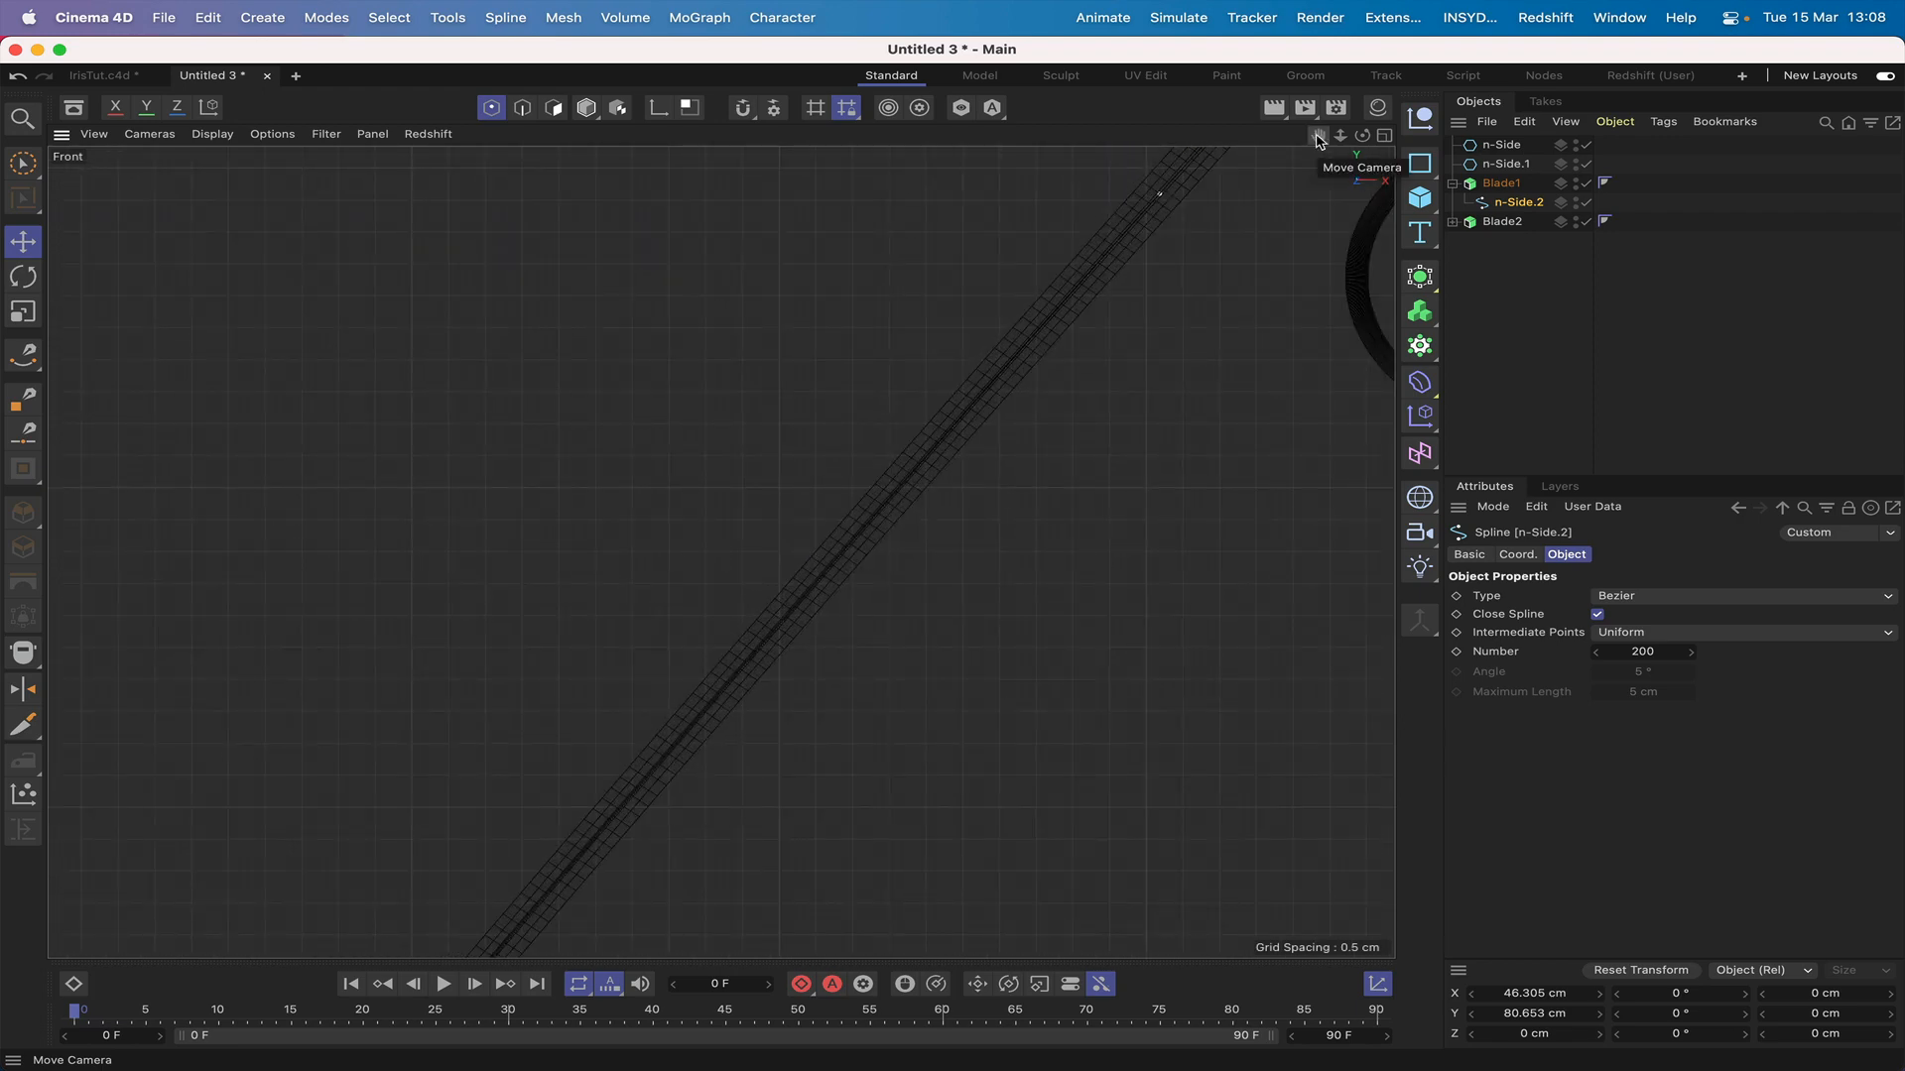
{"action": "mouse_move", "coordinate": [1318, 135]}
{"action": "left_mouse_down"}
{"action": "mouse_move", "coordinate": [723, 552]}
{"action": "mouse_move", "coordinate": [1318, 135]}
{"action": "left_mouse_up"}
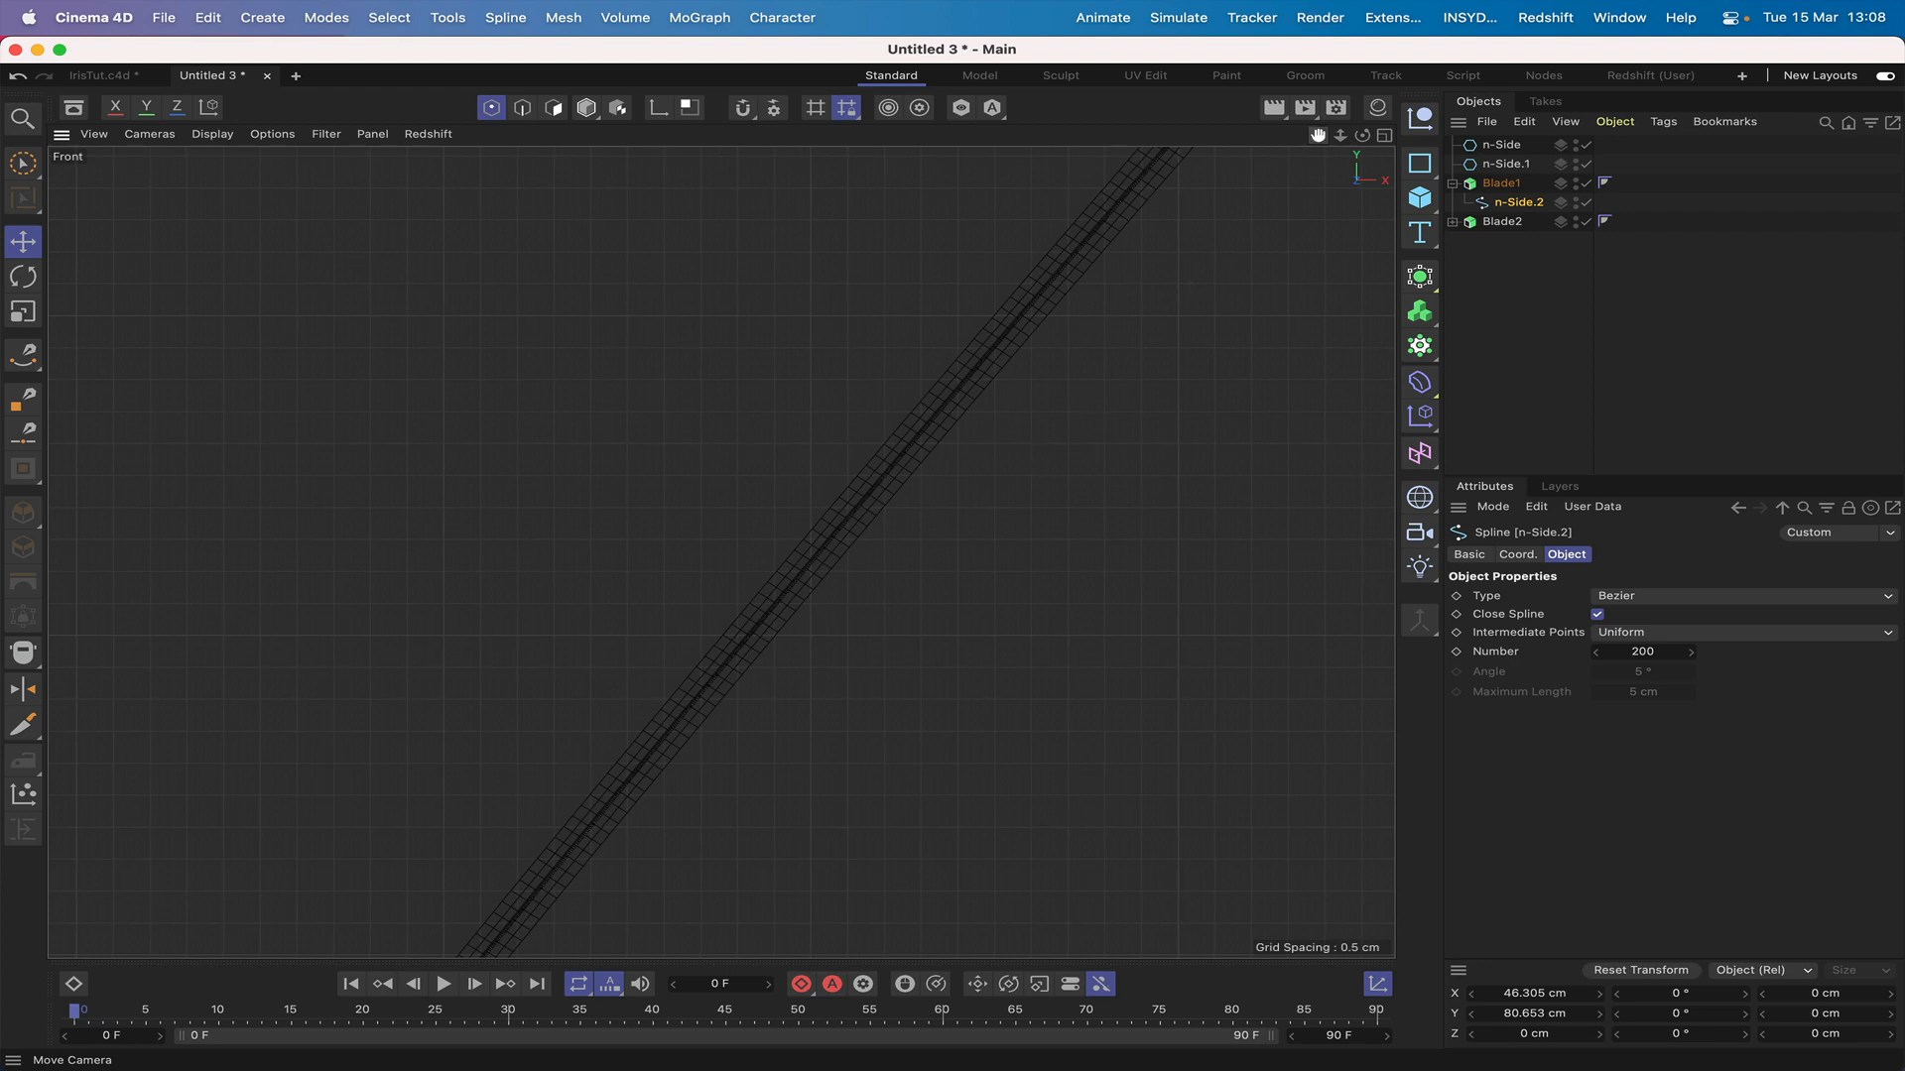
{"action": "scroll", "coordinate": [721, 552], "scroll_direction": "down", "scroll_amount": 5}
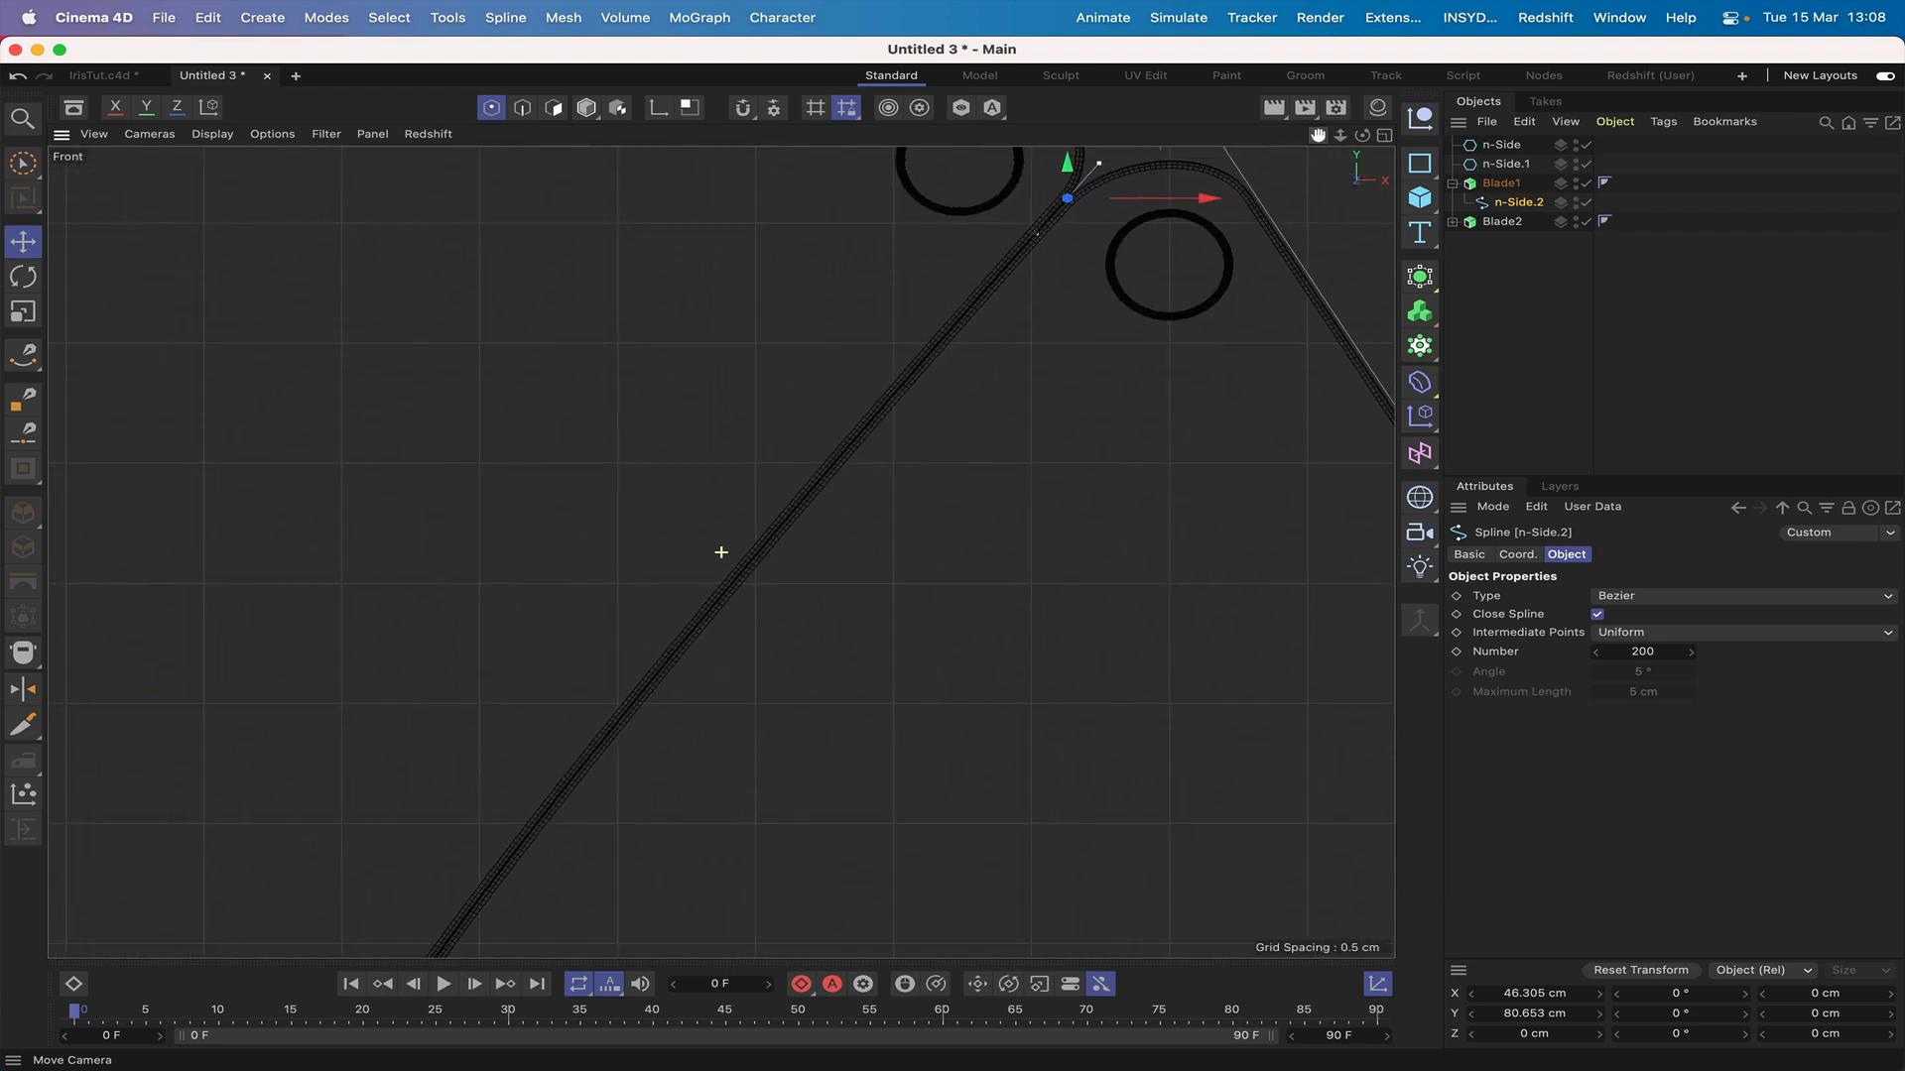
{"action": "key", "text": "F1"}
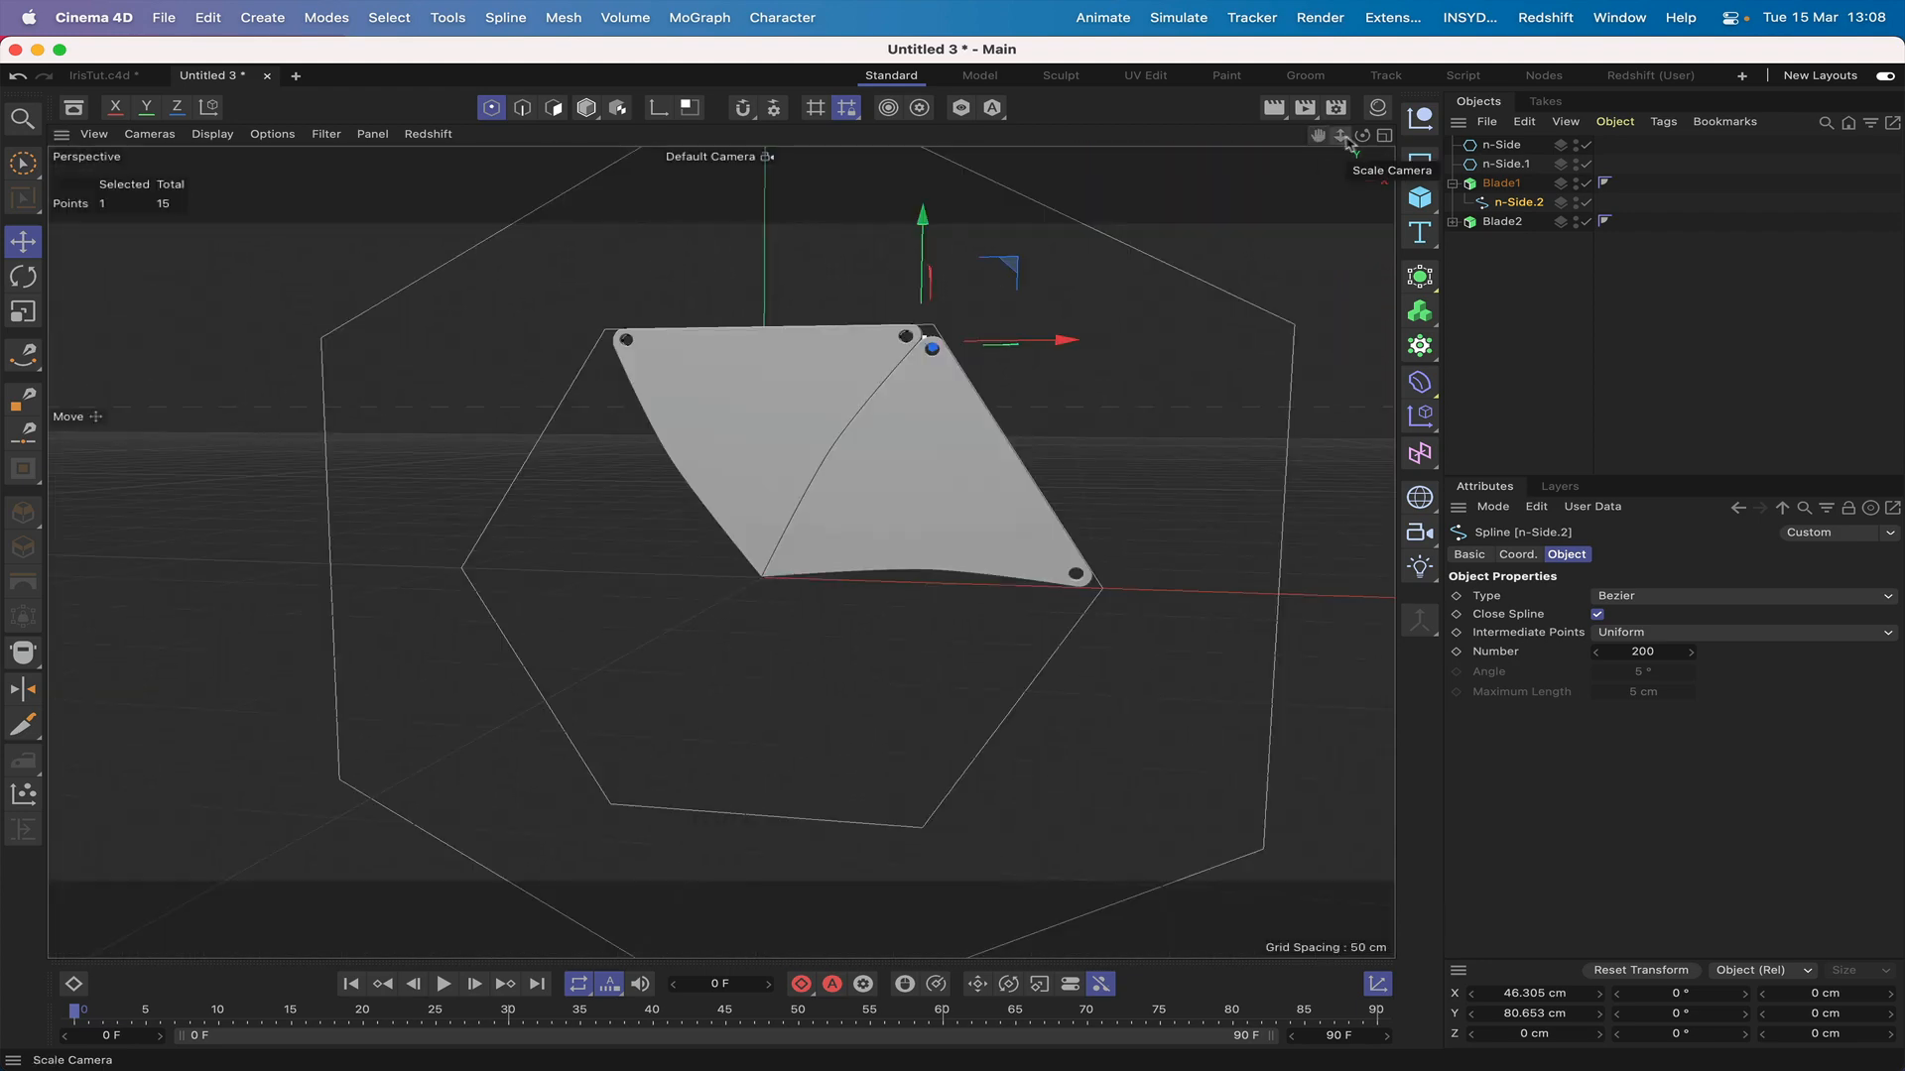
{"action": "left_click_drag", "start_coordinate": [1362, 135], "coordinate": [1387, 137]}
{"action": "left_click_drag", "start_coordinate": [920, 342], "coordinate": [920, 340], "text": "alt"}
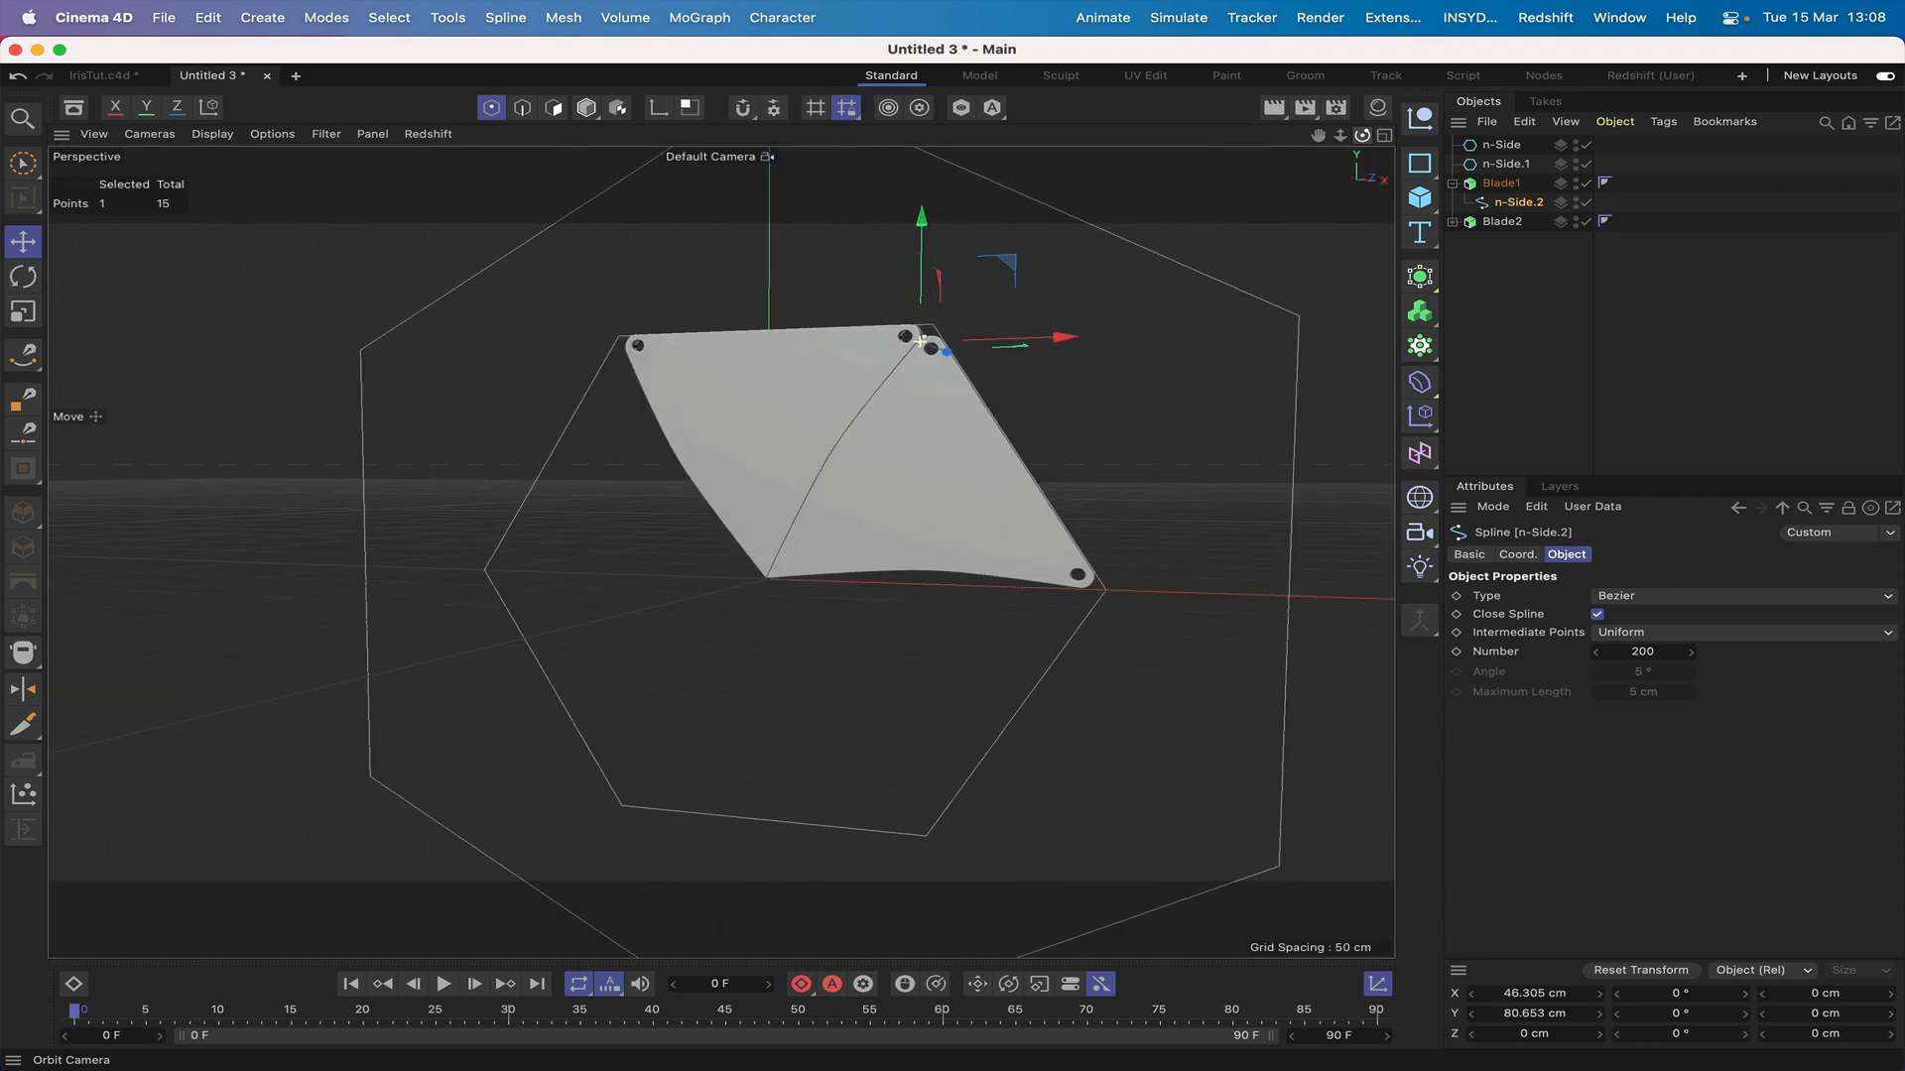
Step: Delete Blade2 and add a null object to the scene
{"action": "left_click", "coordinate": [1490, 224]}
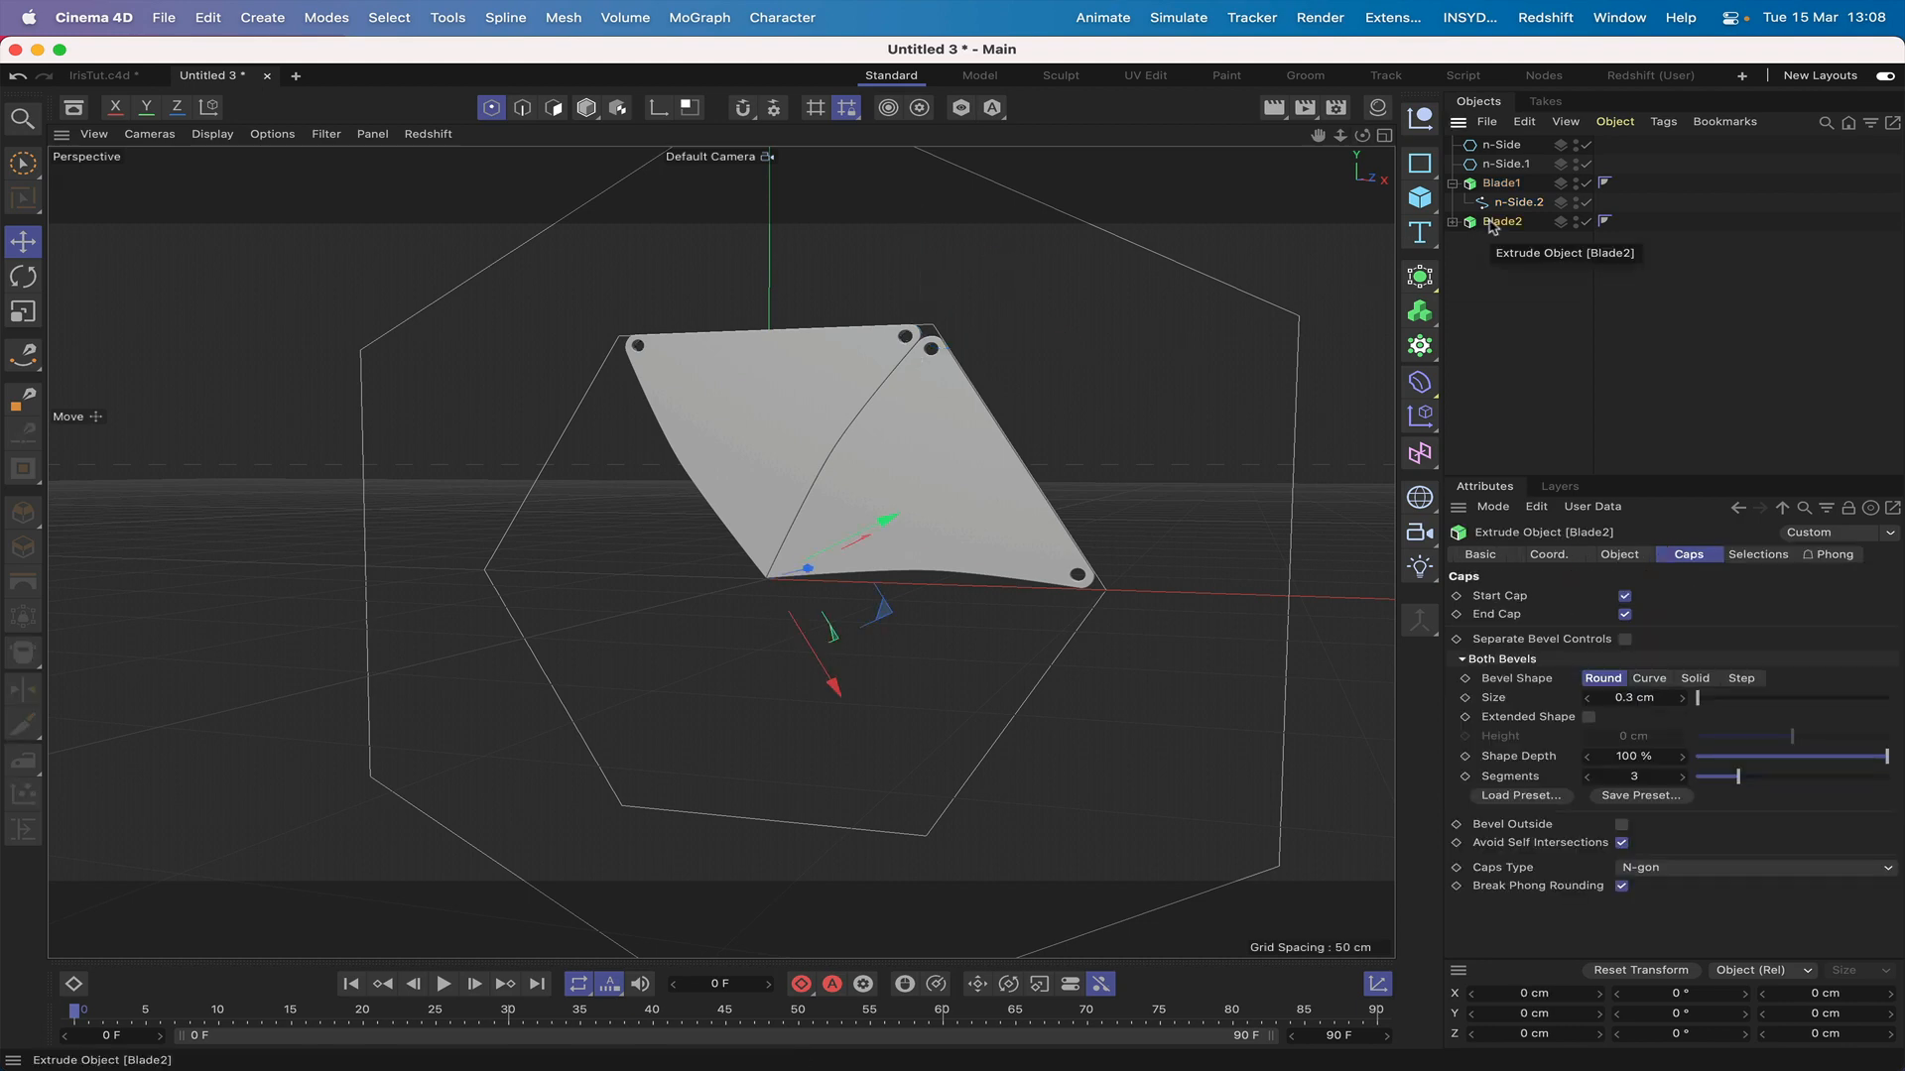
{"action": "key", "text": "Delete"}
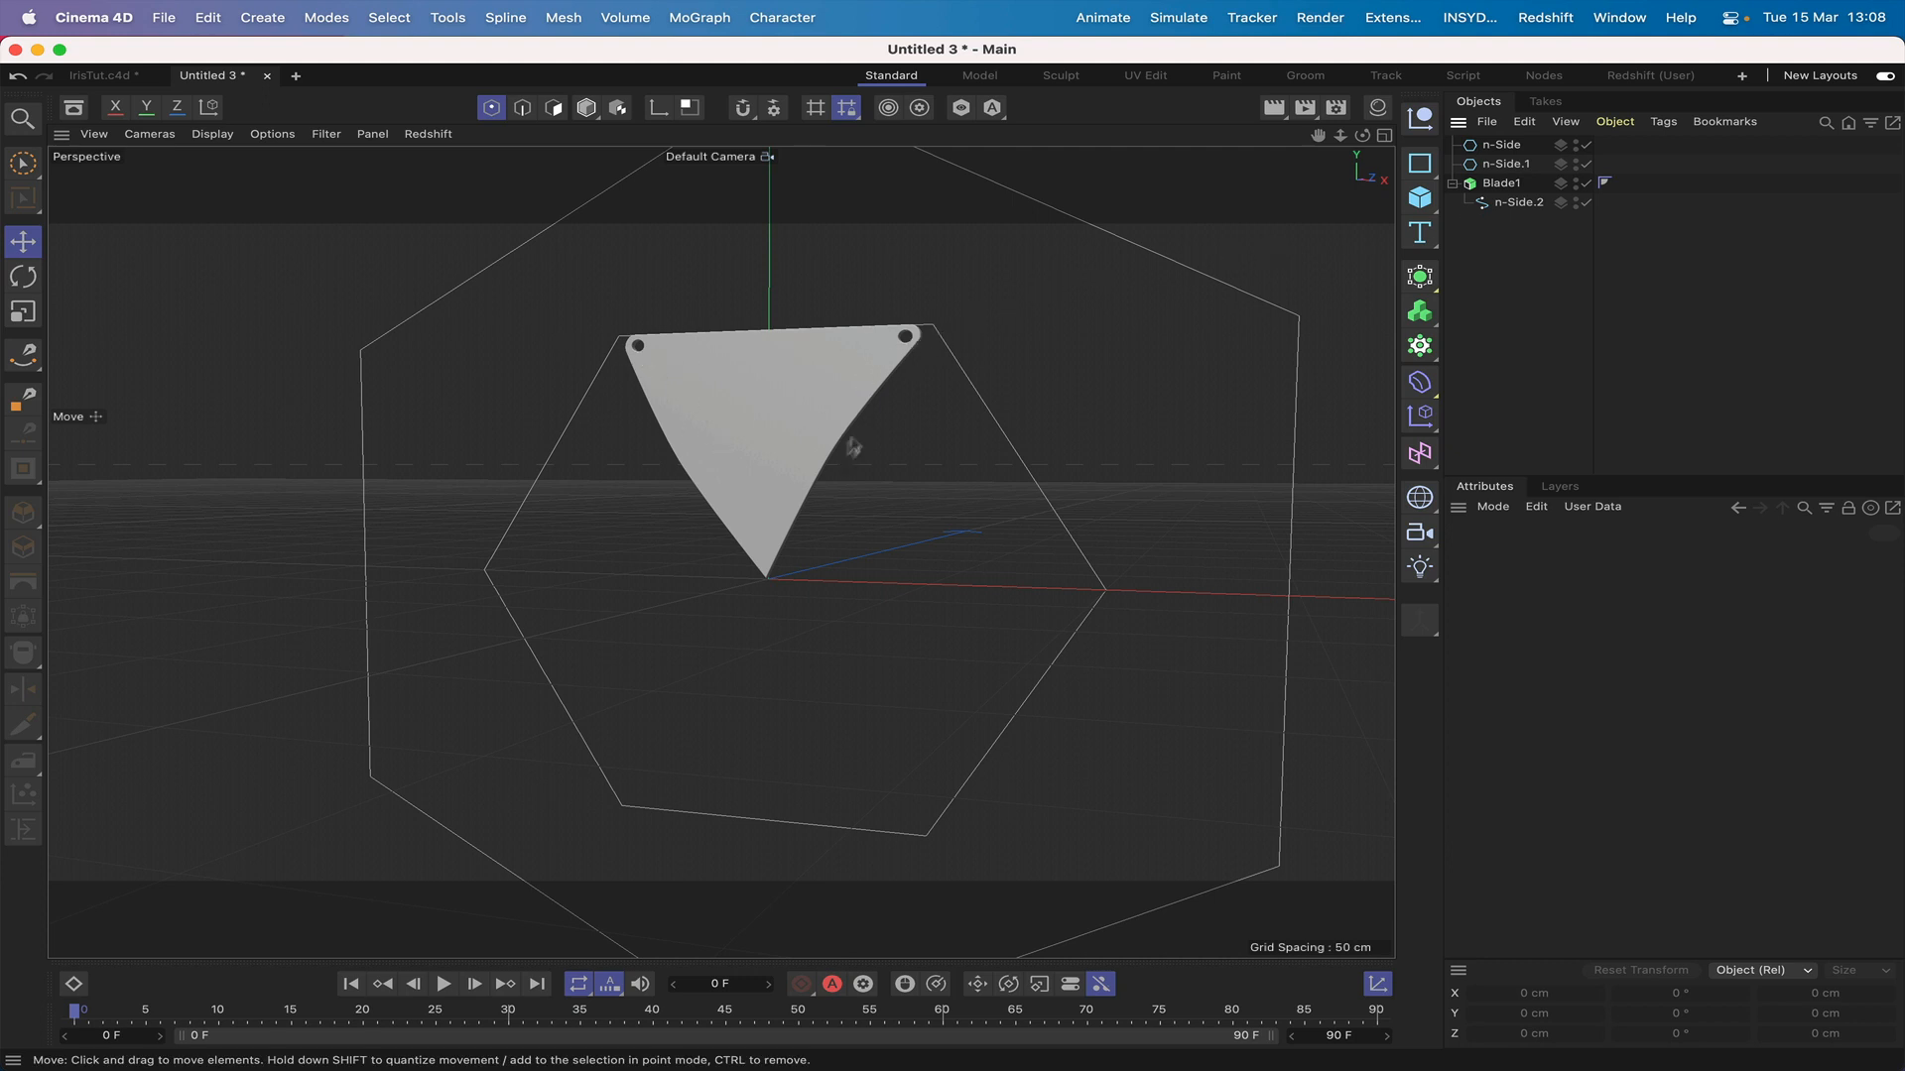
{"action": "left_click", "coordinate": [1496, 188]}
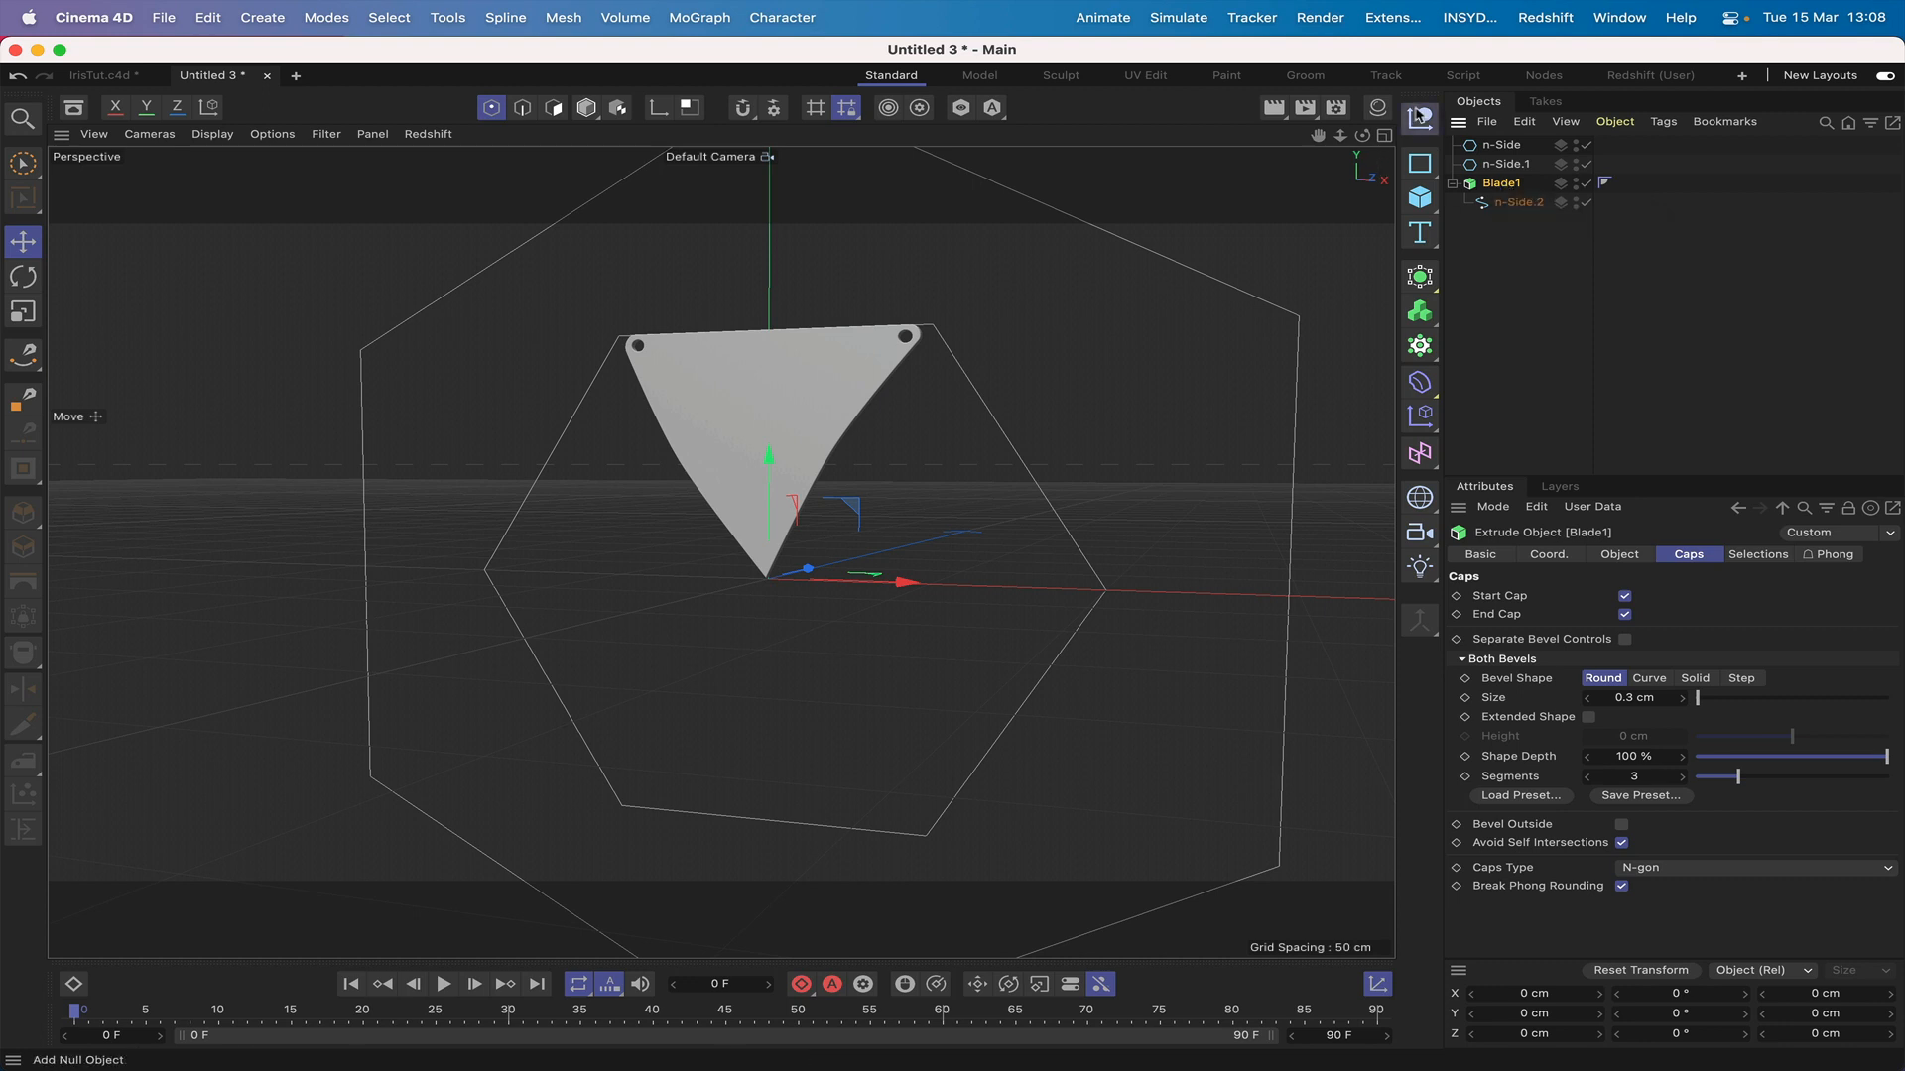
{"action": "left_click", "coordinate": [1419, 117]}
Step: Move the null to the centre of Blade1's upper-right hole, aligning it in the front view
{"action": "left_click_drag", "start_coordinate": [846, 509], "coordinate": [987, 263]}
{"action": "key", "text": "F4"}
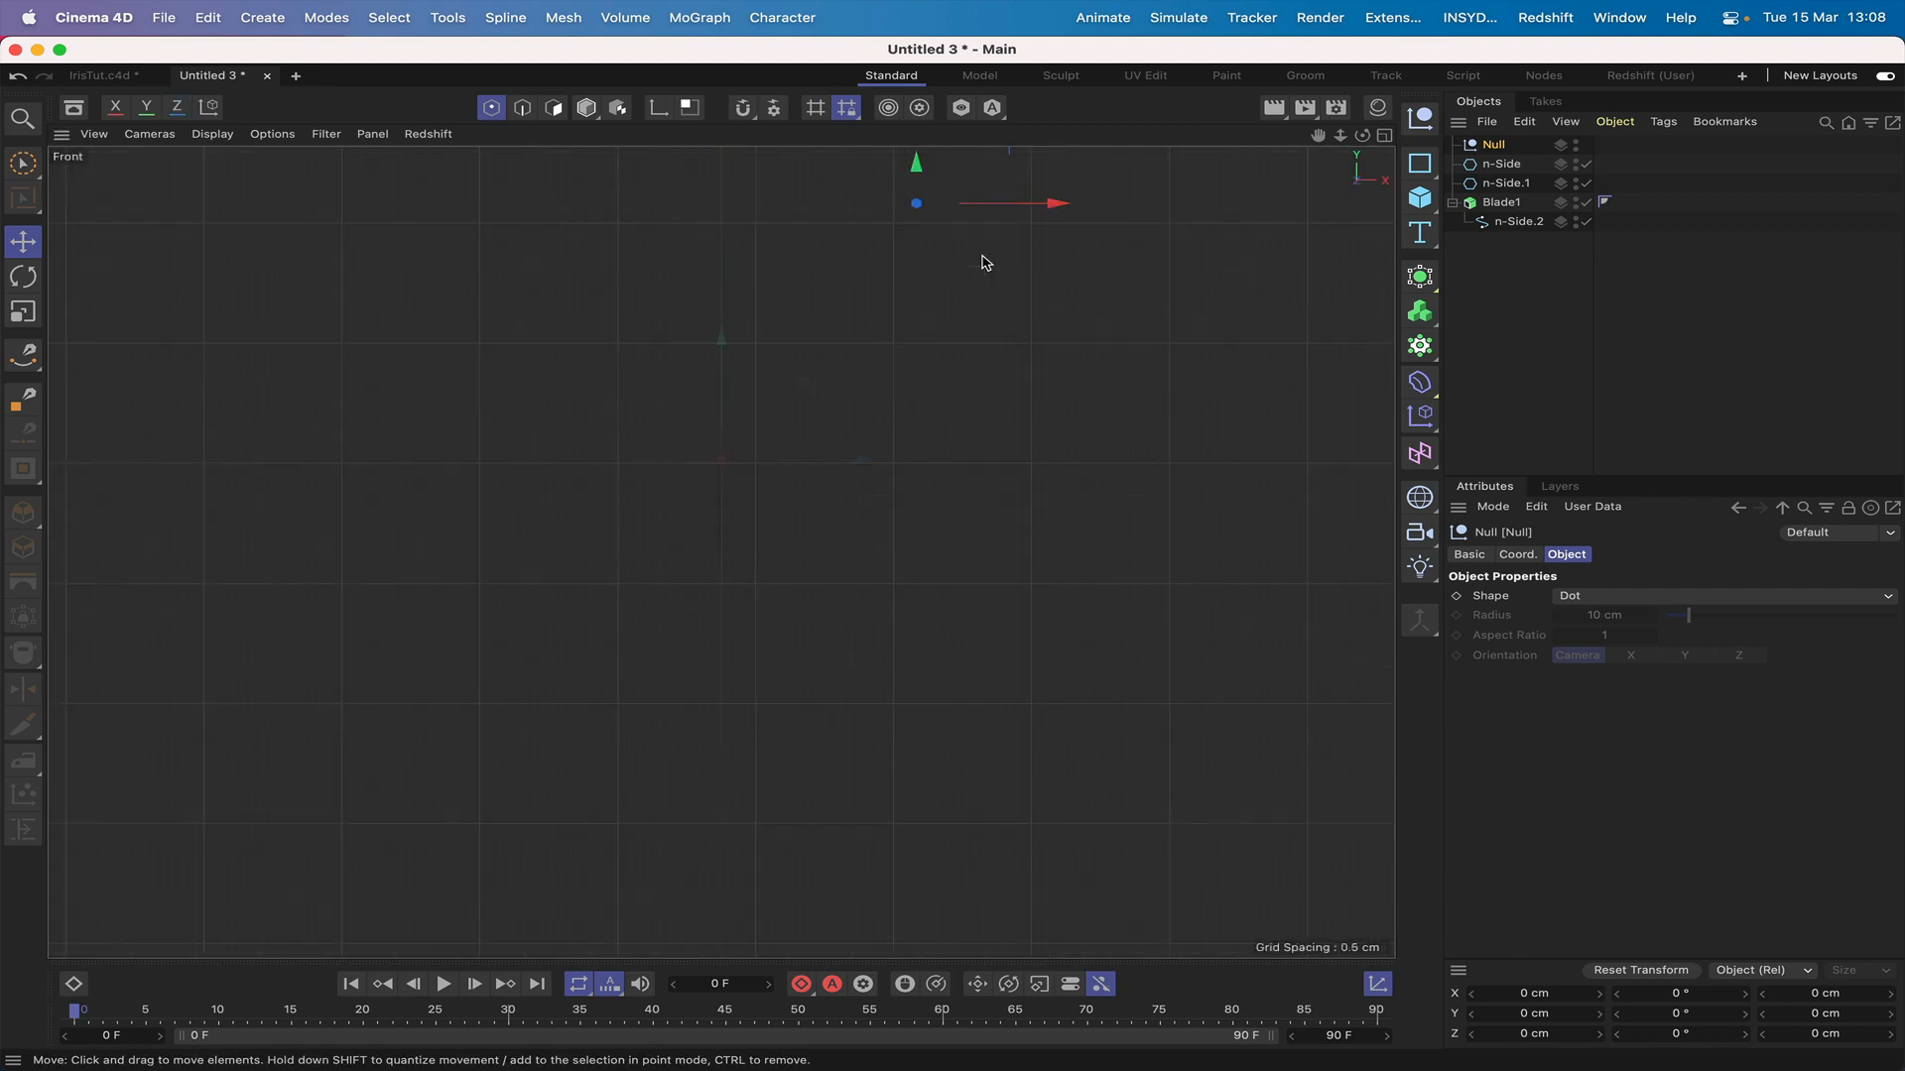
{"action": "key", "text": "o"}
{"action": "left_click_drag", "start_coordinate": [1325, 134], "coordinate": [1147, 560]}
{"action": "right_click_drag", "start_coordinate": [1325, 134], "coordinate": [1508, 134]}
{"action": "middle_click_drag", "start_coordinate": [955, 562], "coordinate": [955, 430], "text": "alt"}
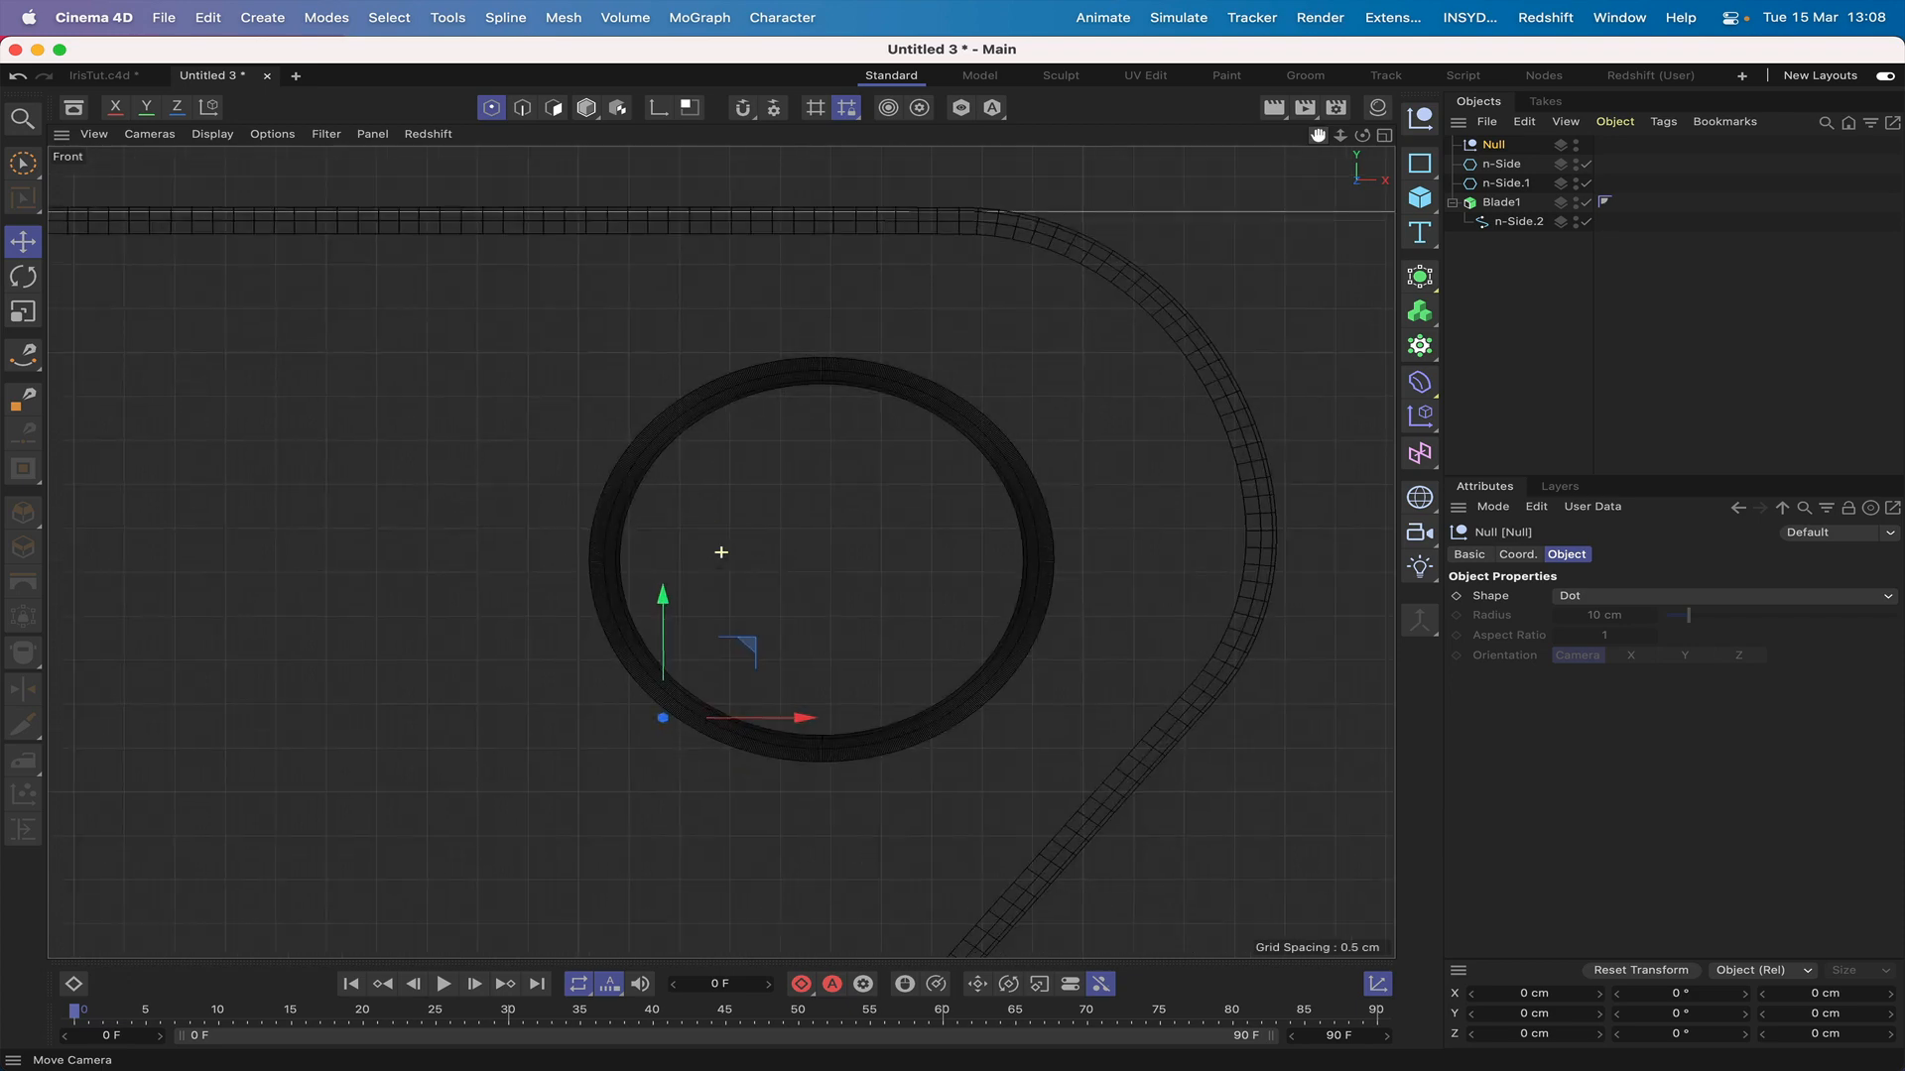
{"action": "left_click_drag", "start_coordinate": [744, 647], "coordinate": [919, 504]}
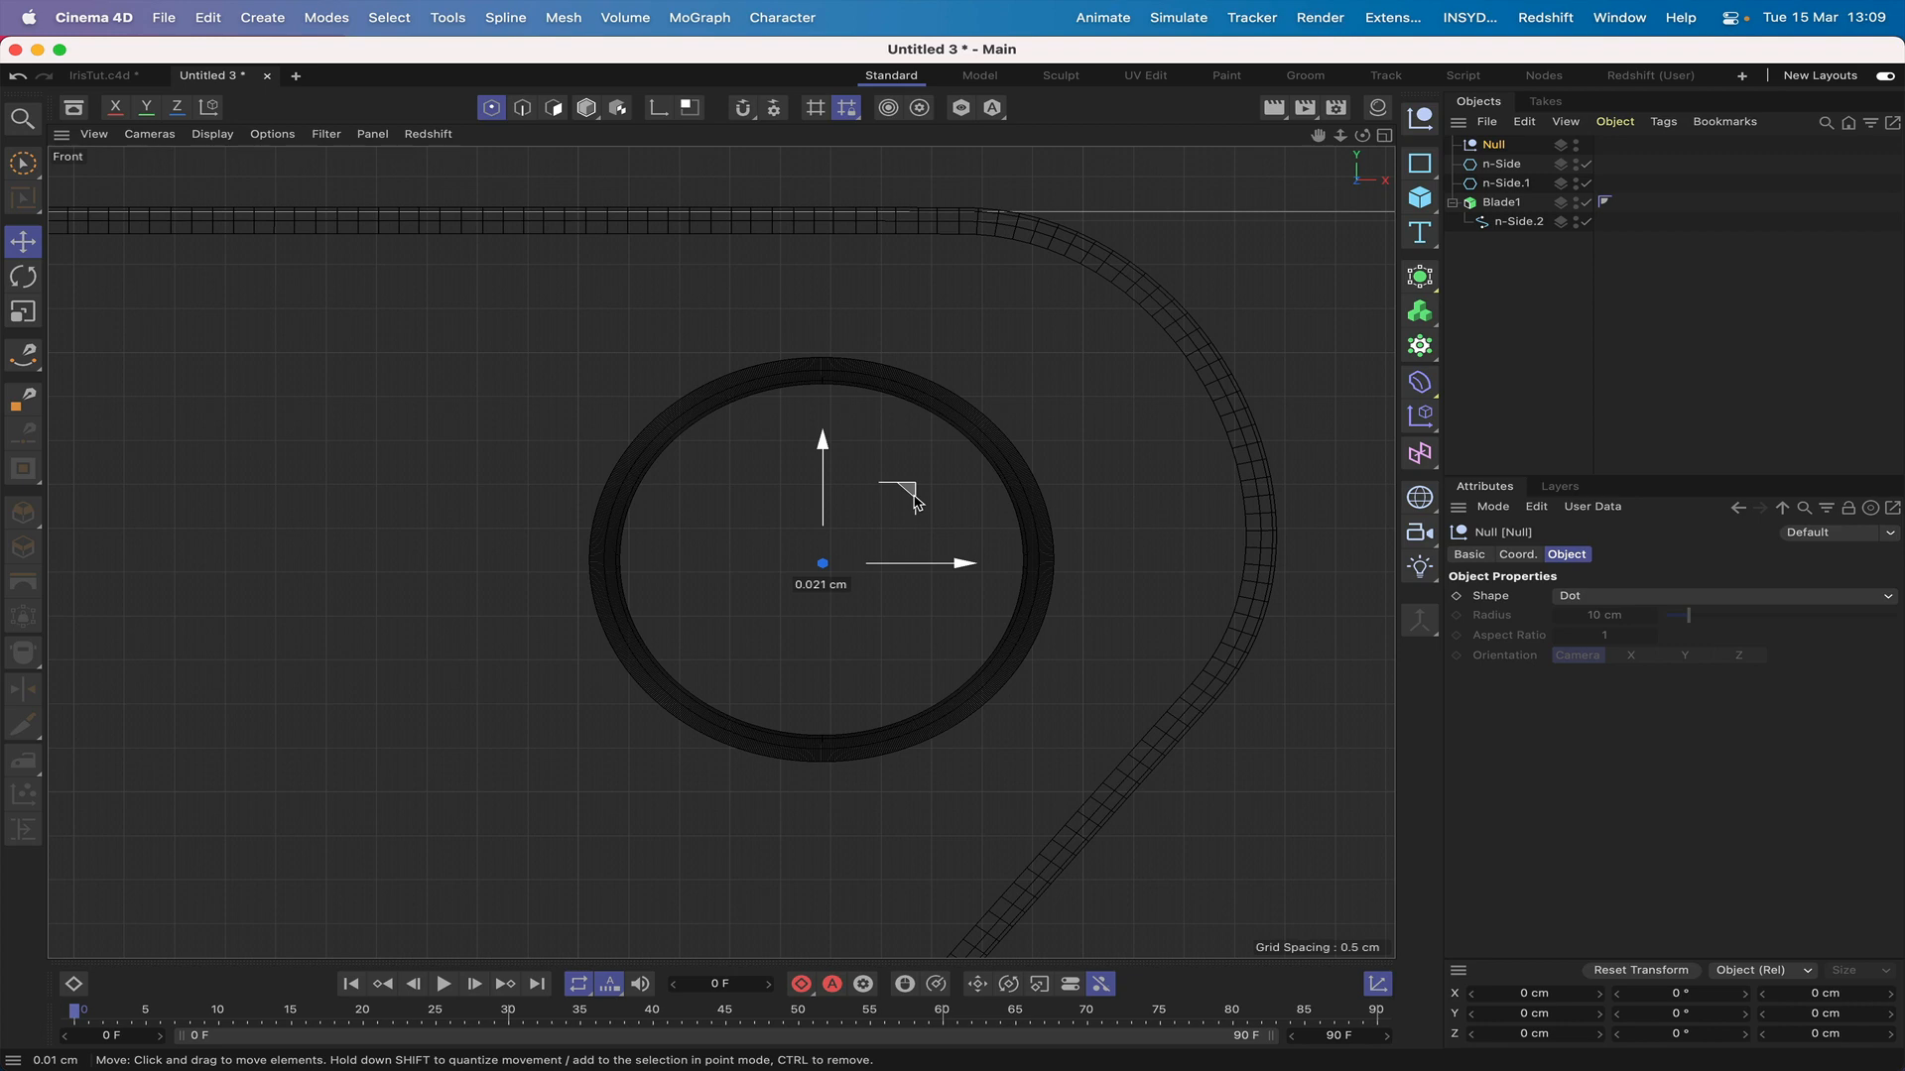
{"action": "left_click_drag", "start_coordinate": [914, 501], "coordinate": [913, 501]}
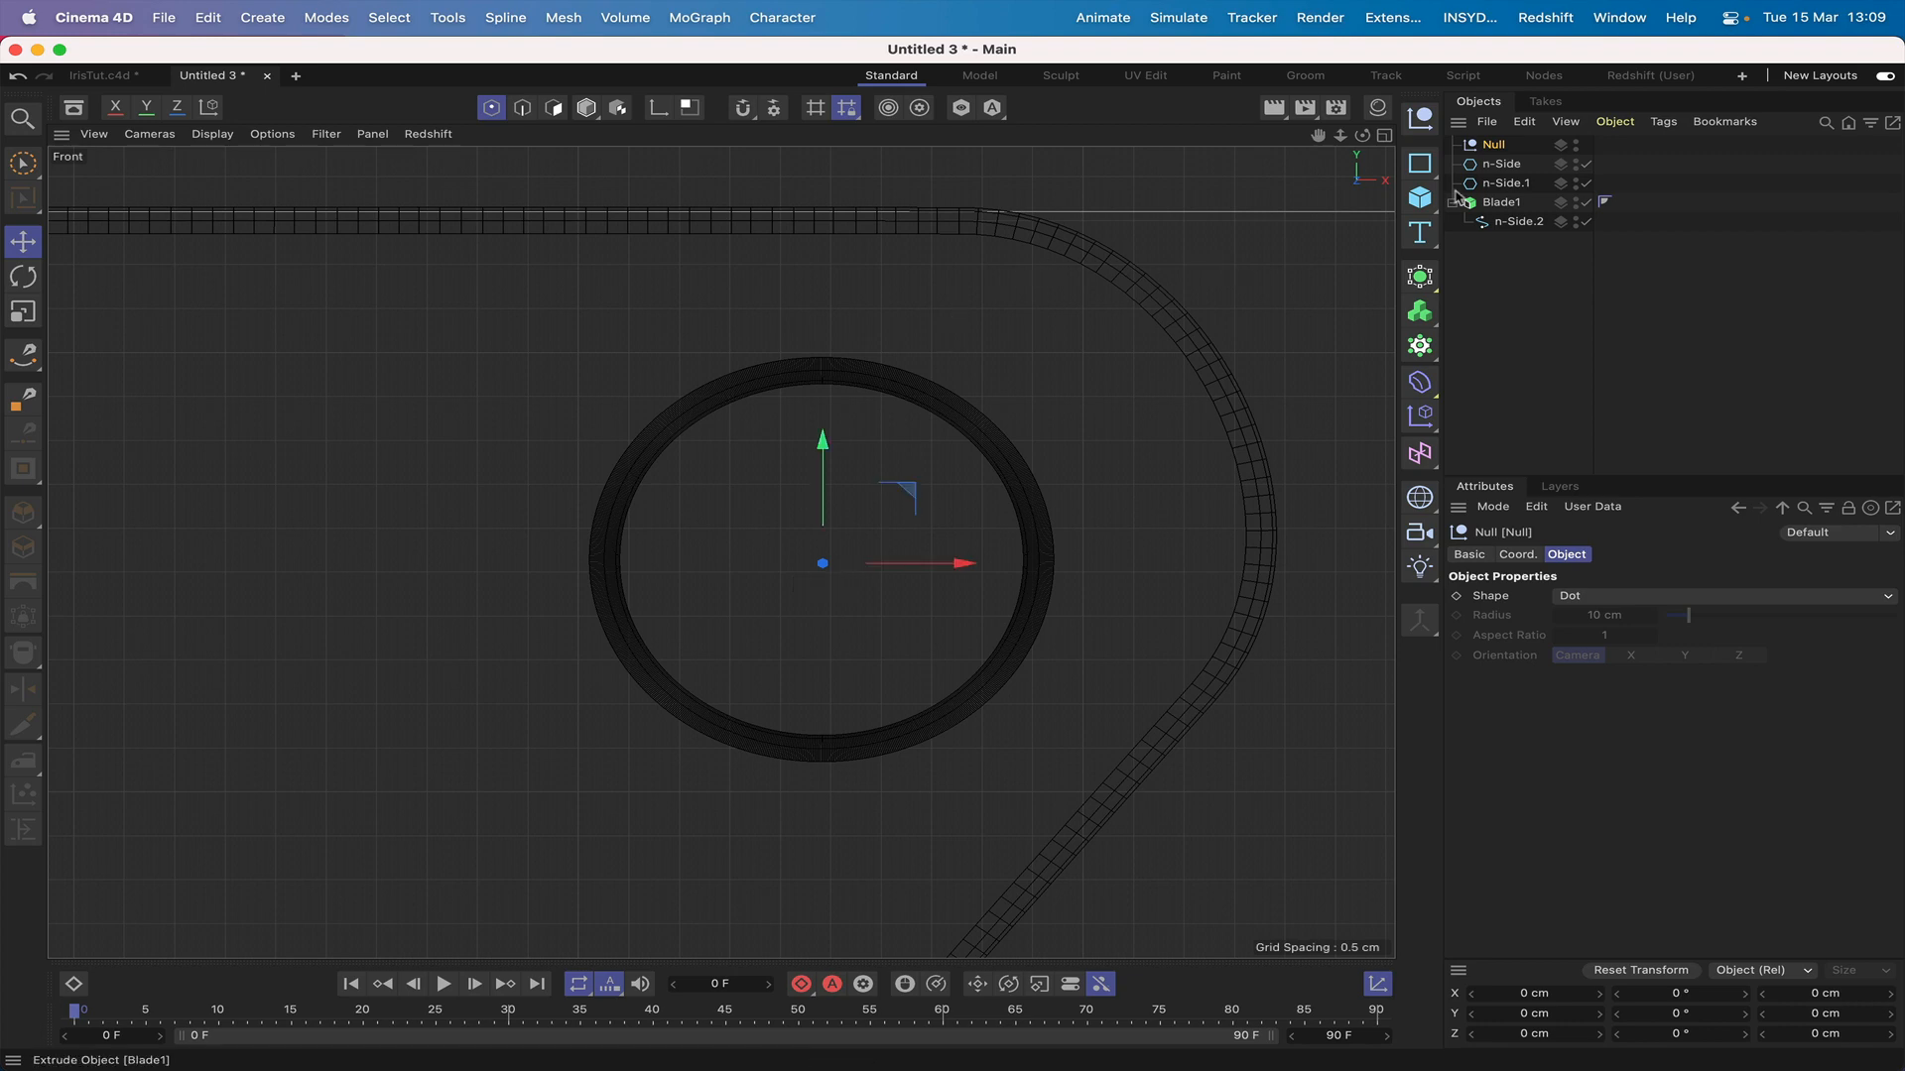
Step: Add a cylinder and make it a child of the null
{"action": "left_click", "coordinate": [1419, 199]}
{"action": "left_click", "coordinate": [1645, 220]}
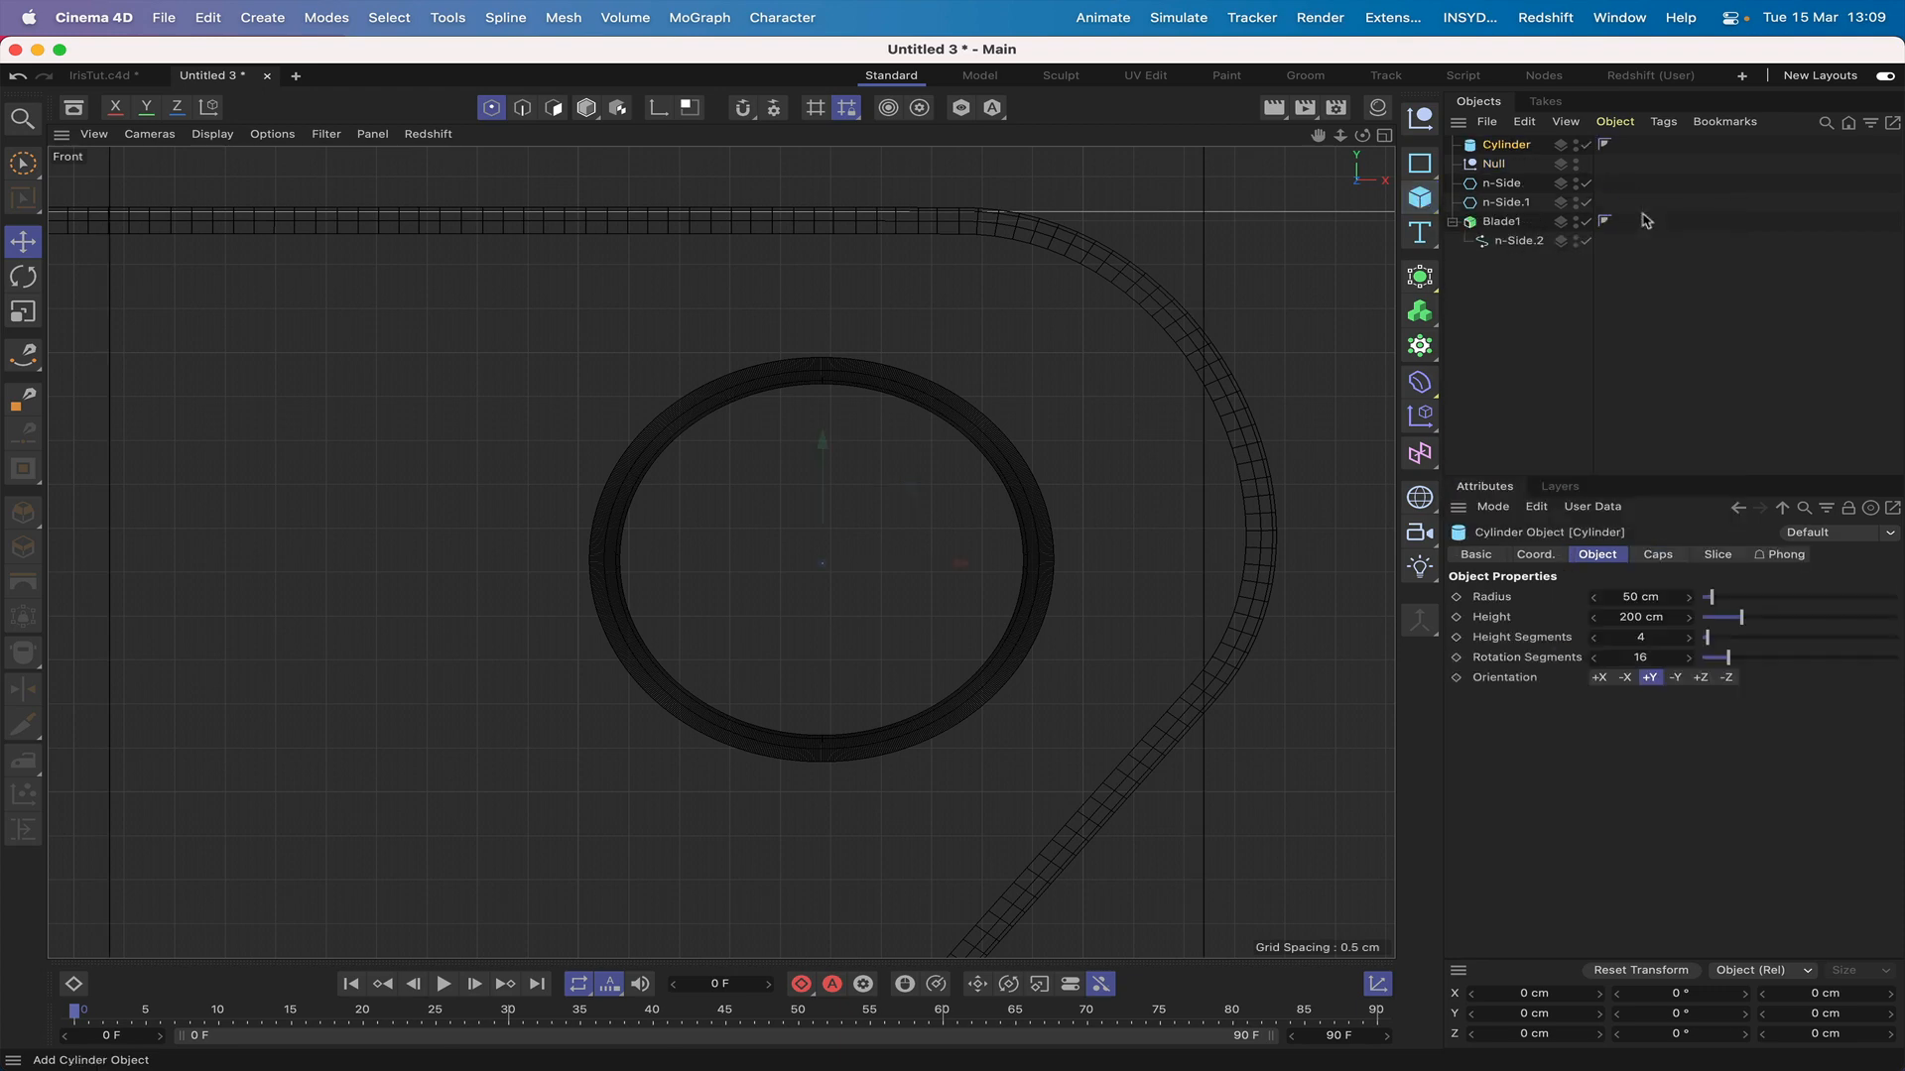
{"action": "left_click_drag", "start_coordinate": [1525, 151], "coordinate": [1502, 164]}
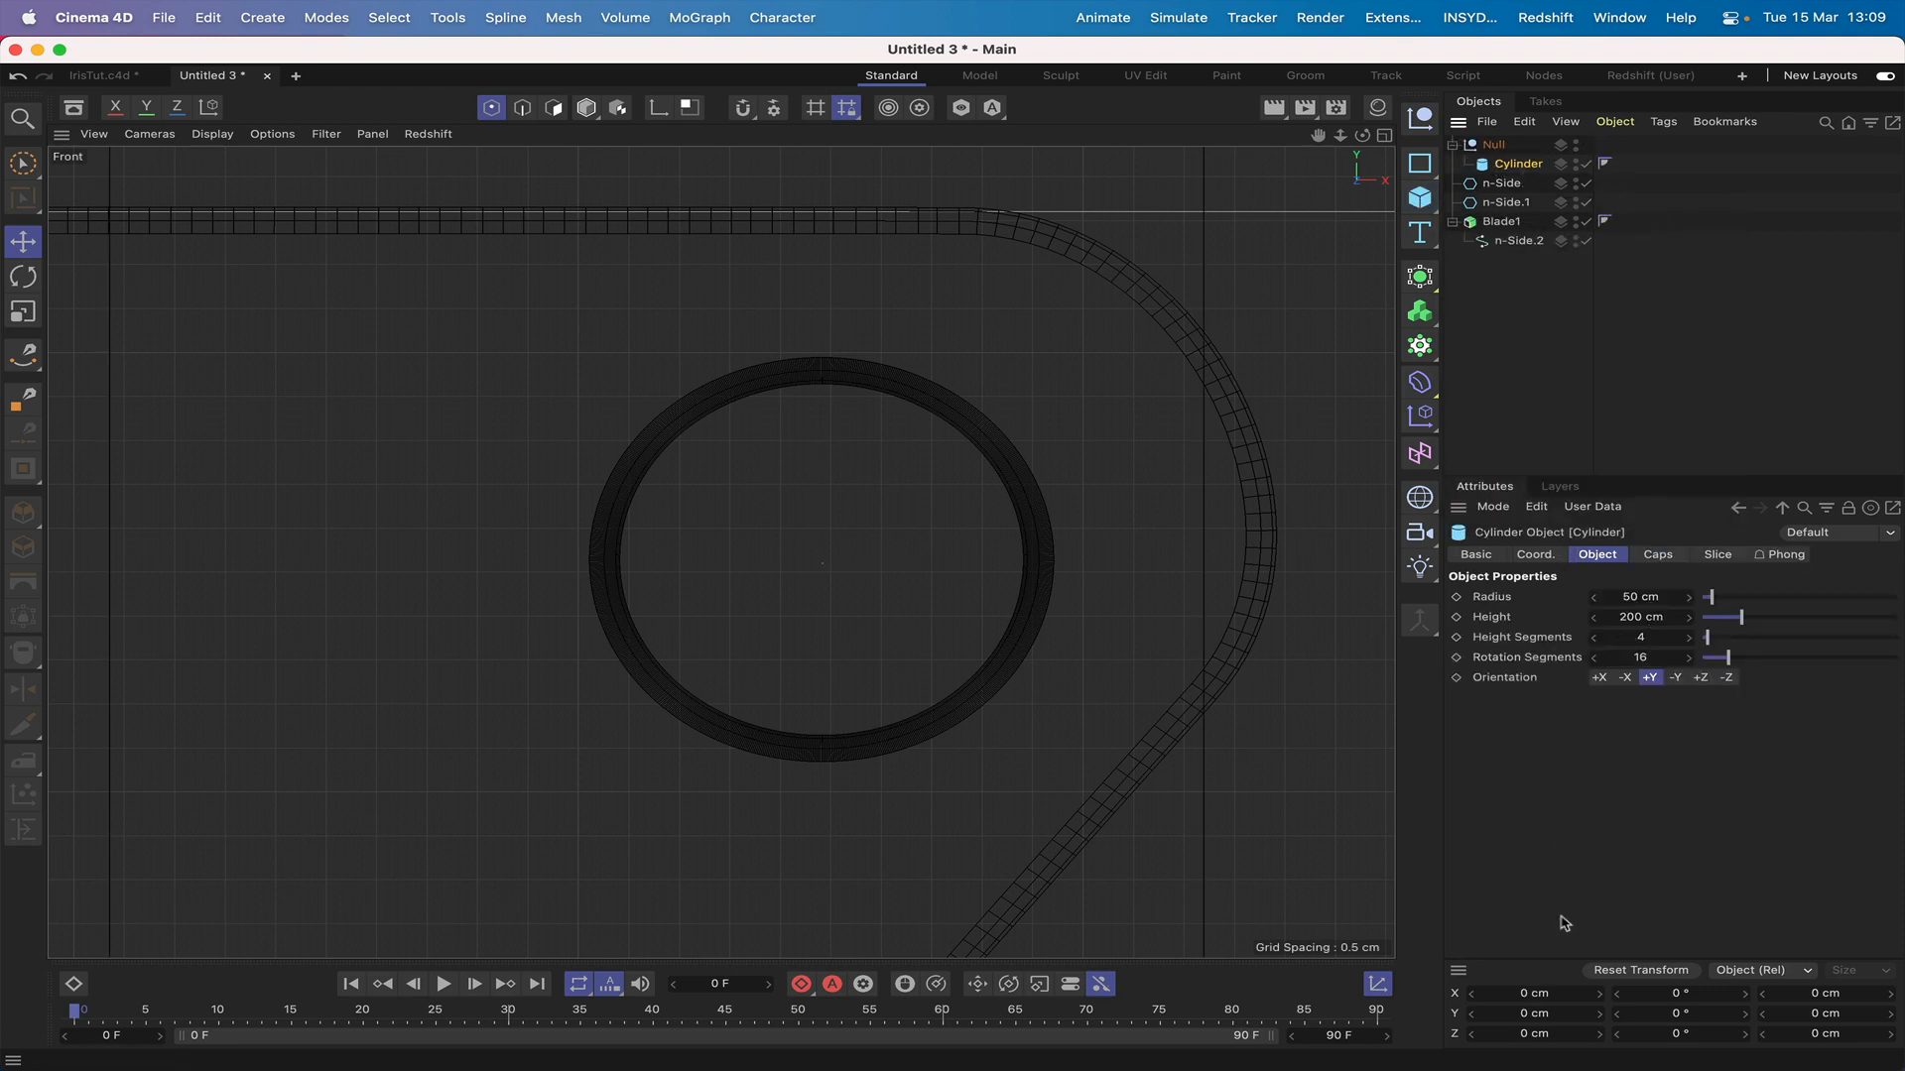
Step: Set the cylinder's X and Y positions to 0 cm so it is centred on its parent null
{"action": "left_click", "coordinate": [1537, 557]}
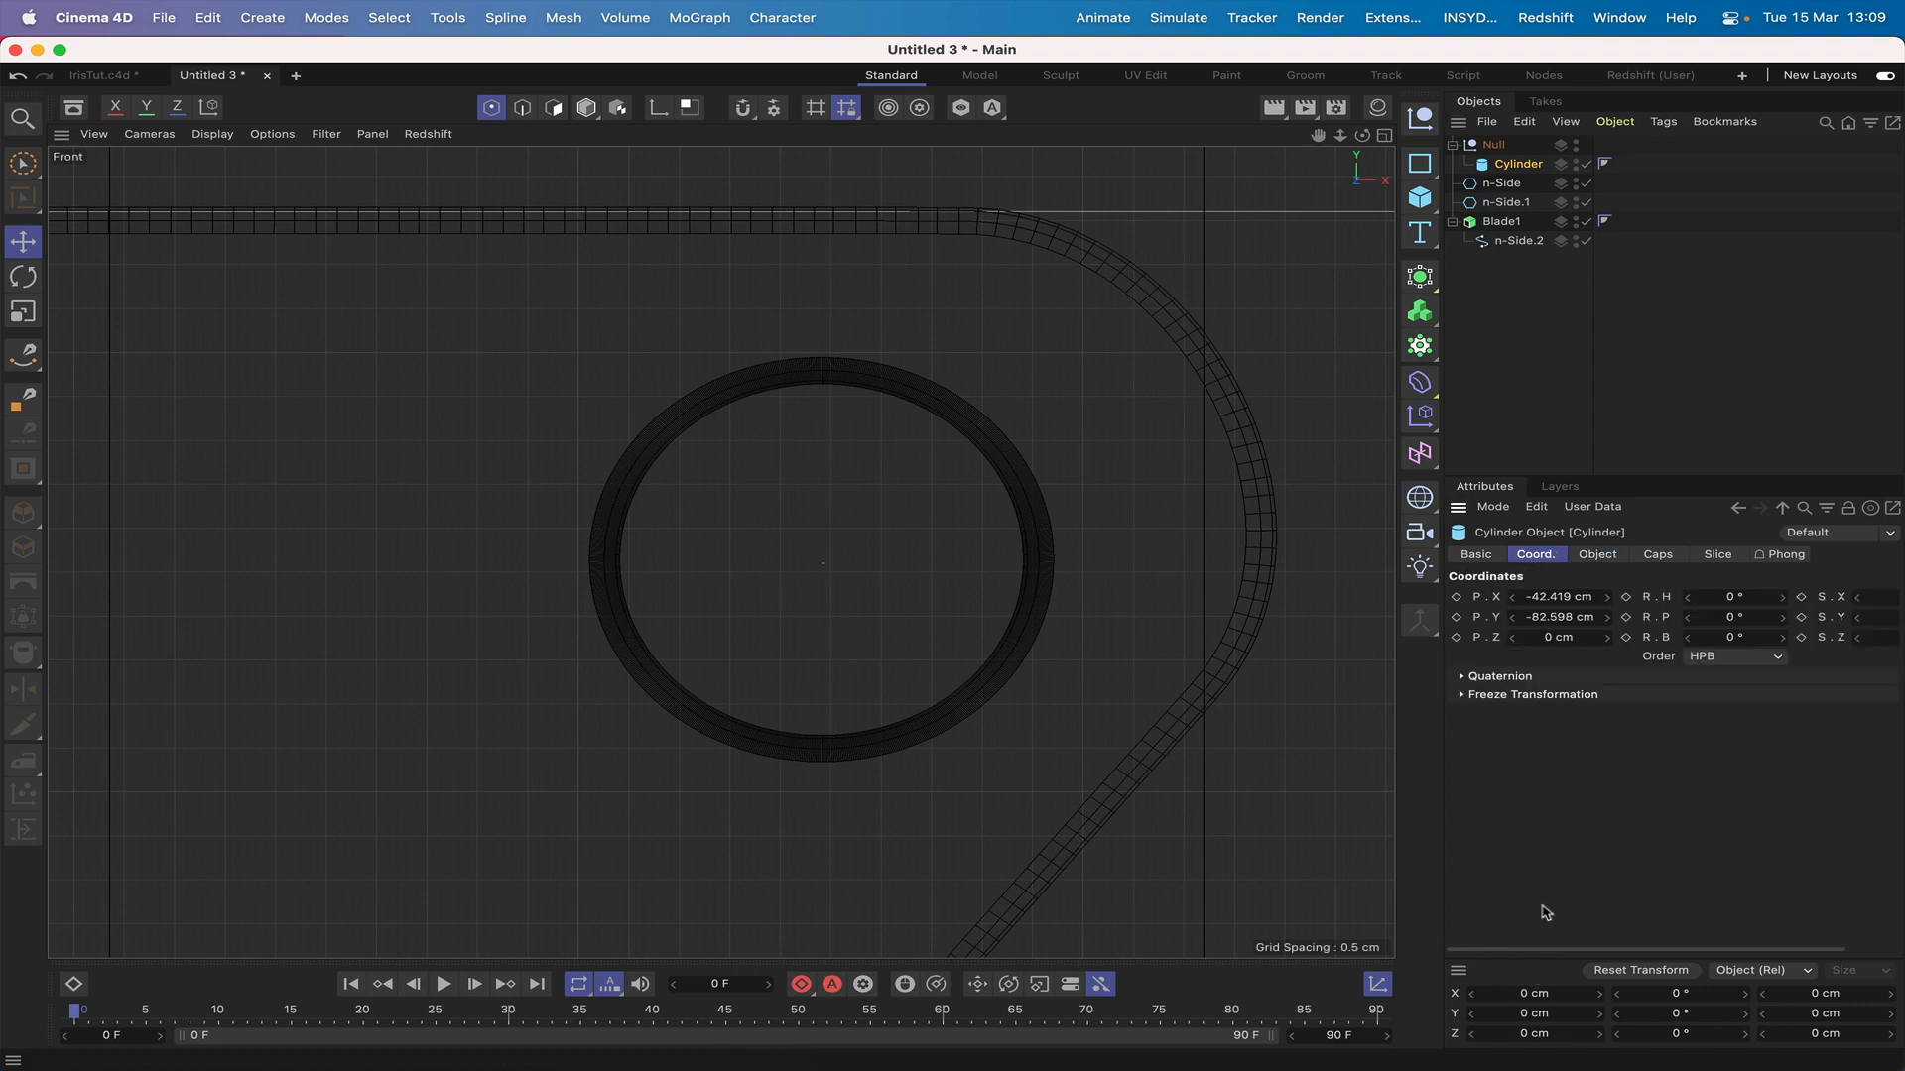
{"action": "left_click", "coordinate": [1551, 597]}
{"action": "type", "text": "0"}
{"action": "key", "text": "Return"}
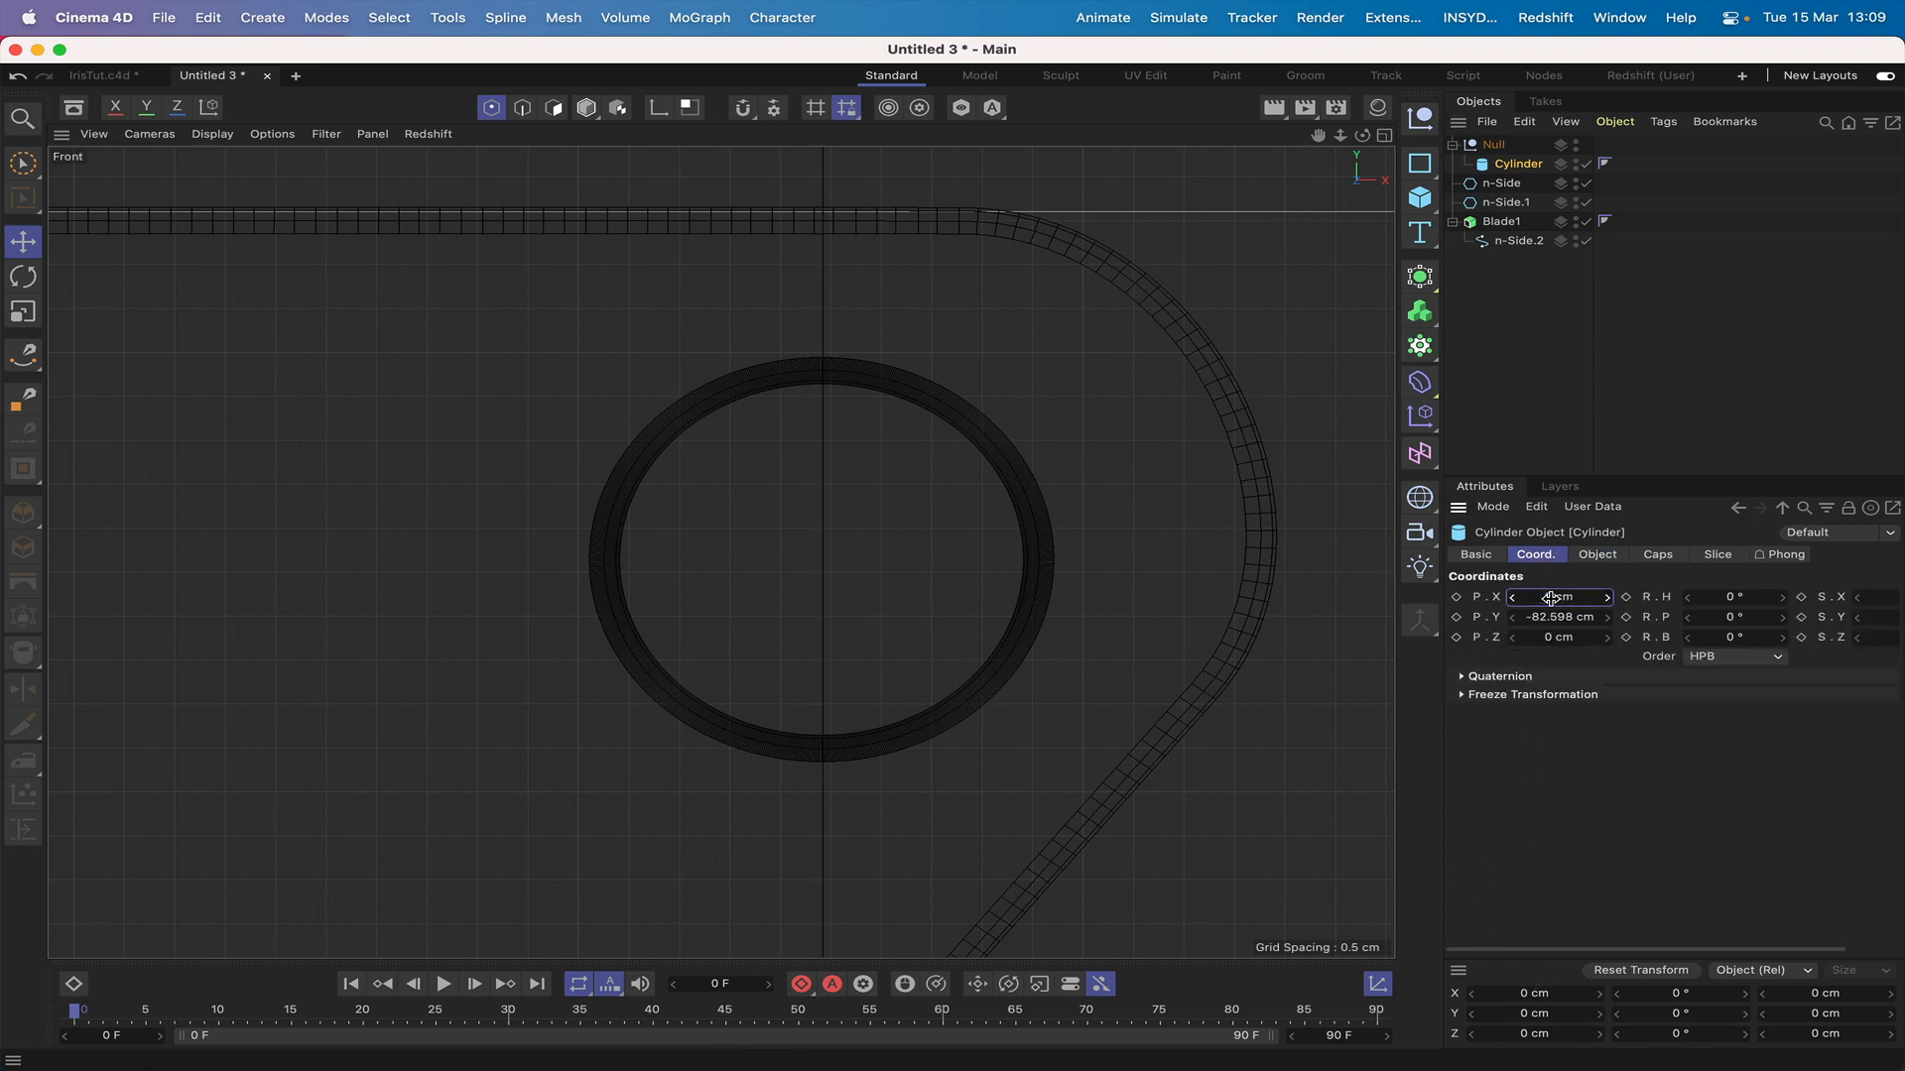
{"action": "left_click", "coordinate": [1565, 617]}
{"action": "type", "text": "0"}
{"action": "key", "text": "Return"}
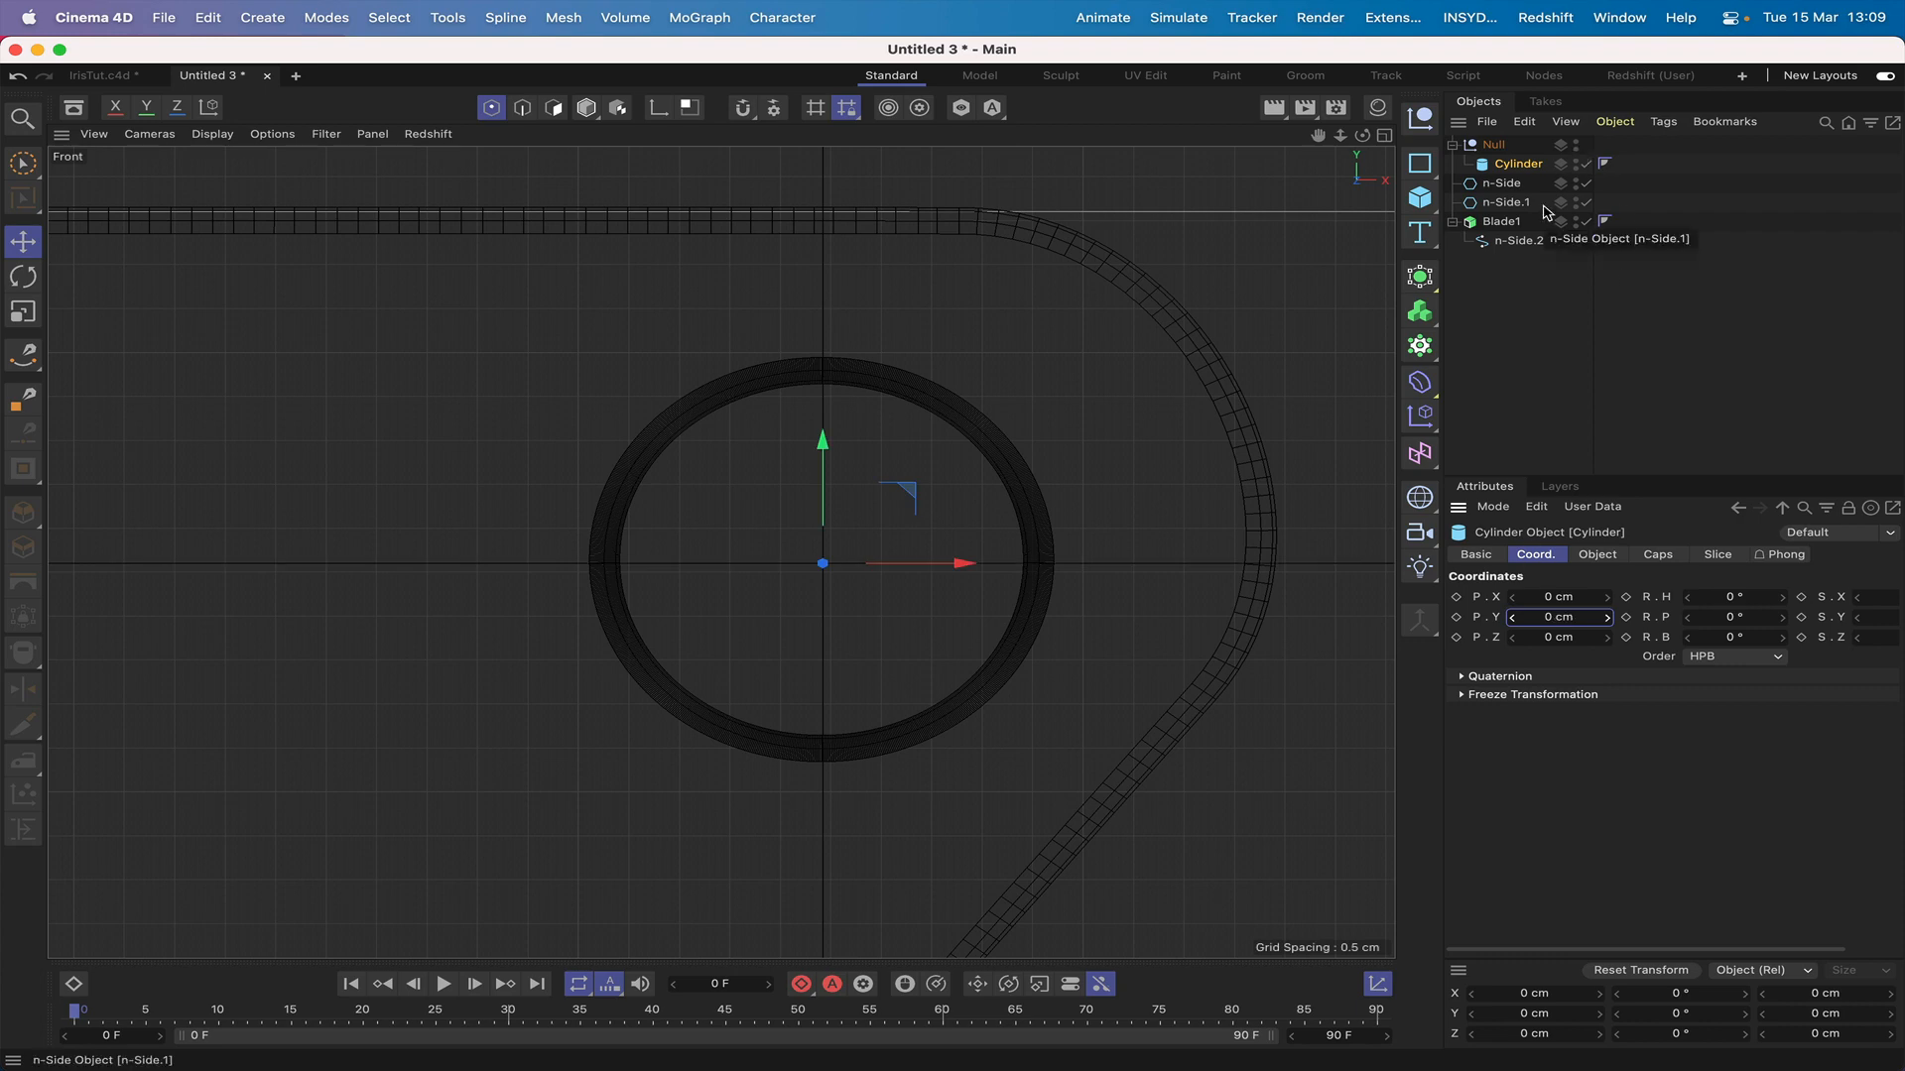
Step: Set the cylinder's radius to 2 cm and its orientation to +Z
{"action": "key", "text": "F1"}
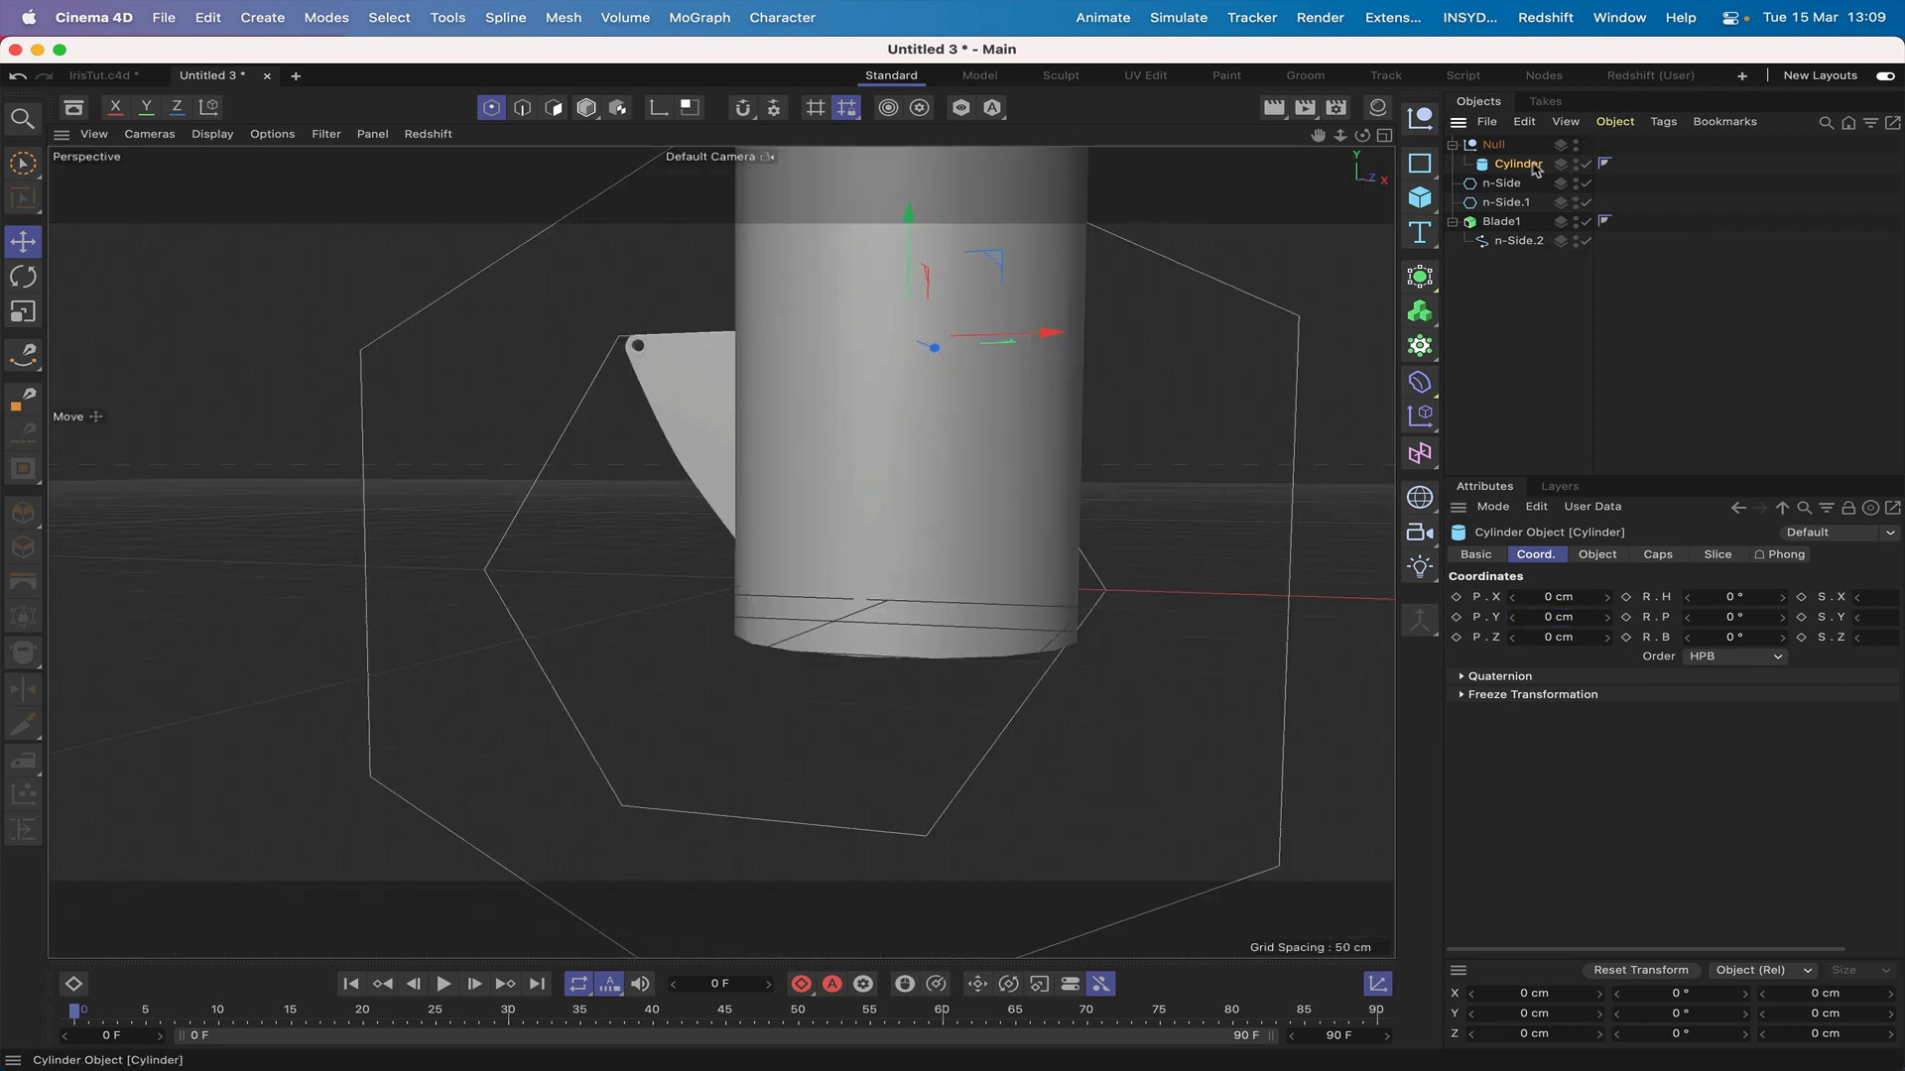
{"action": "left_click", "coordinate": [1598, 554]}
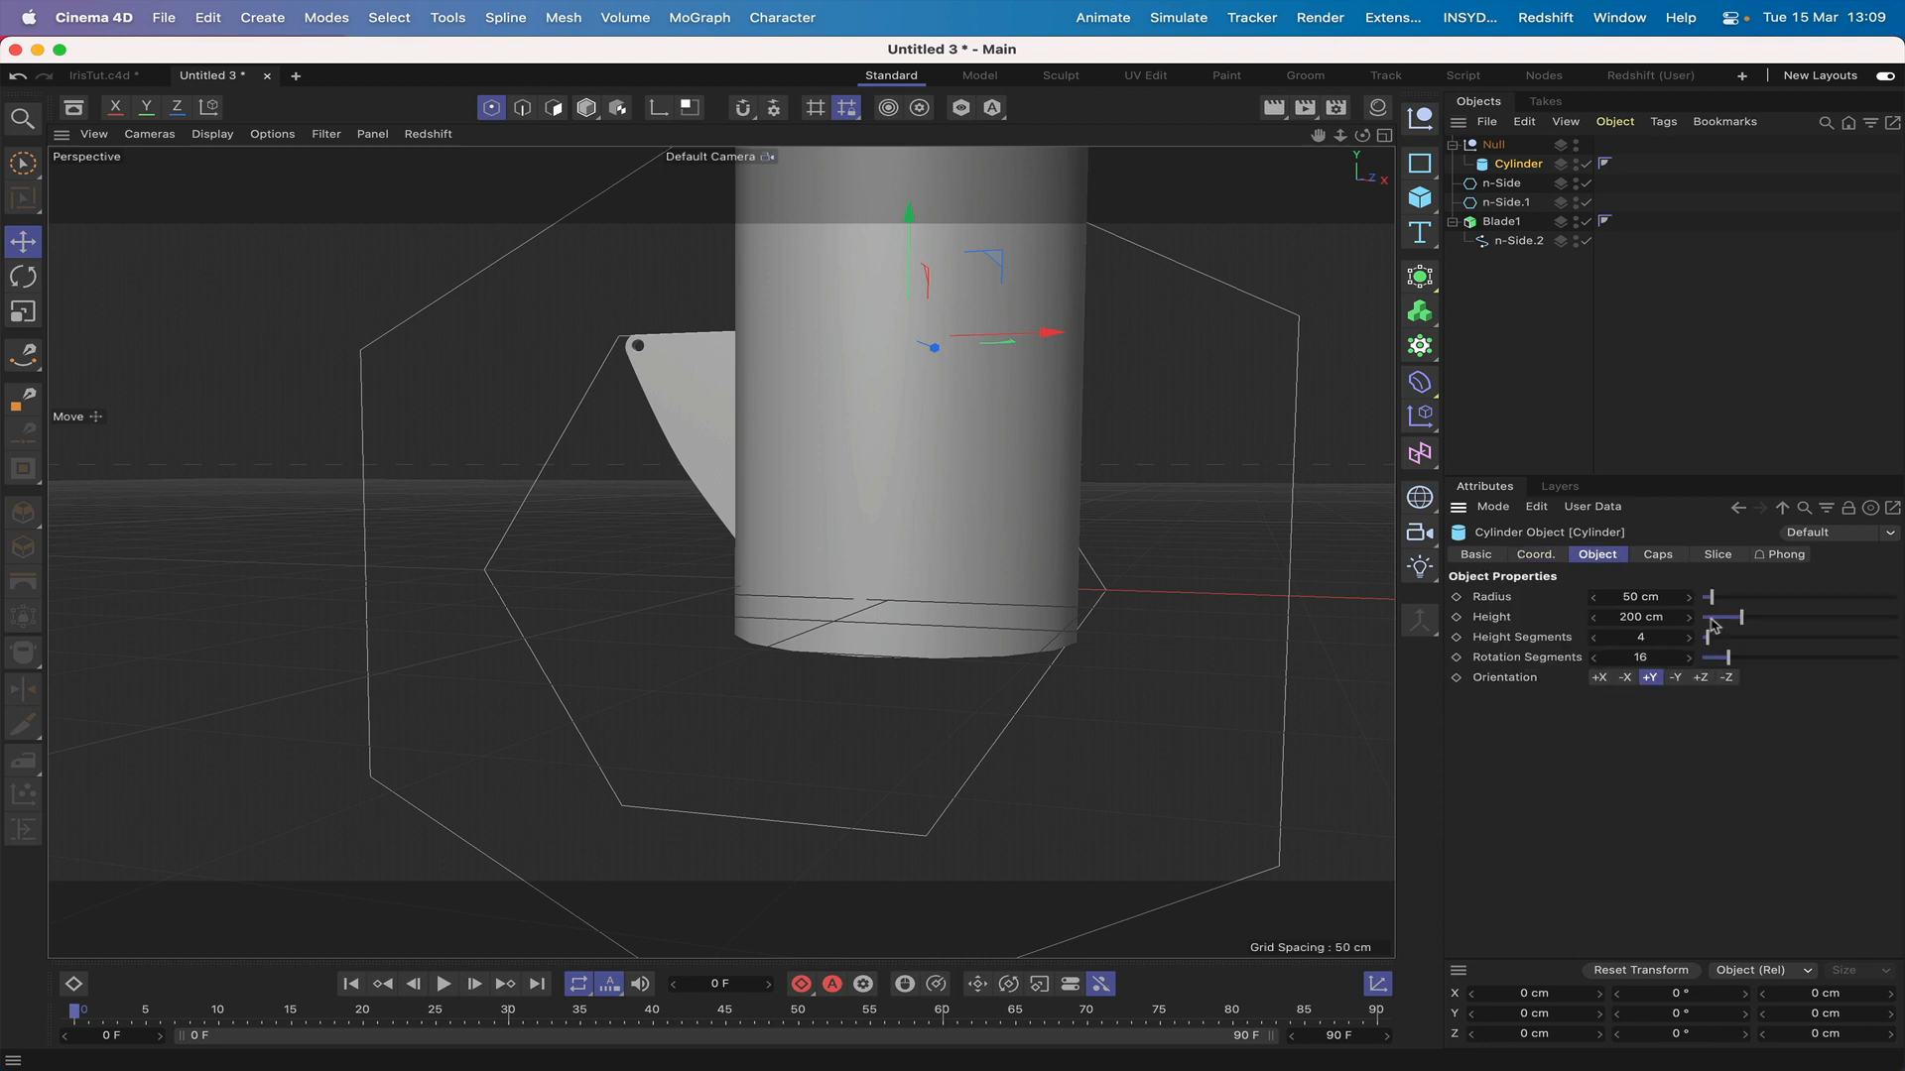
{"action": "left_click", "coordinate": [1632, 600]}
{"action": "type", "text": "2"}
{"action": "key", "text": "Return"}
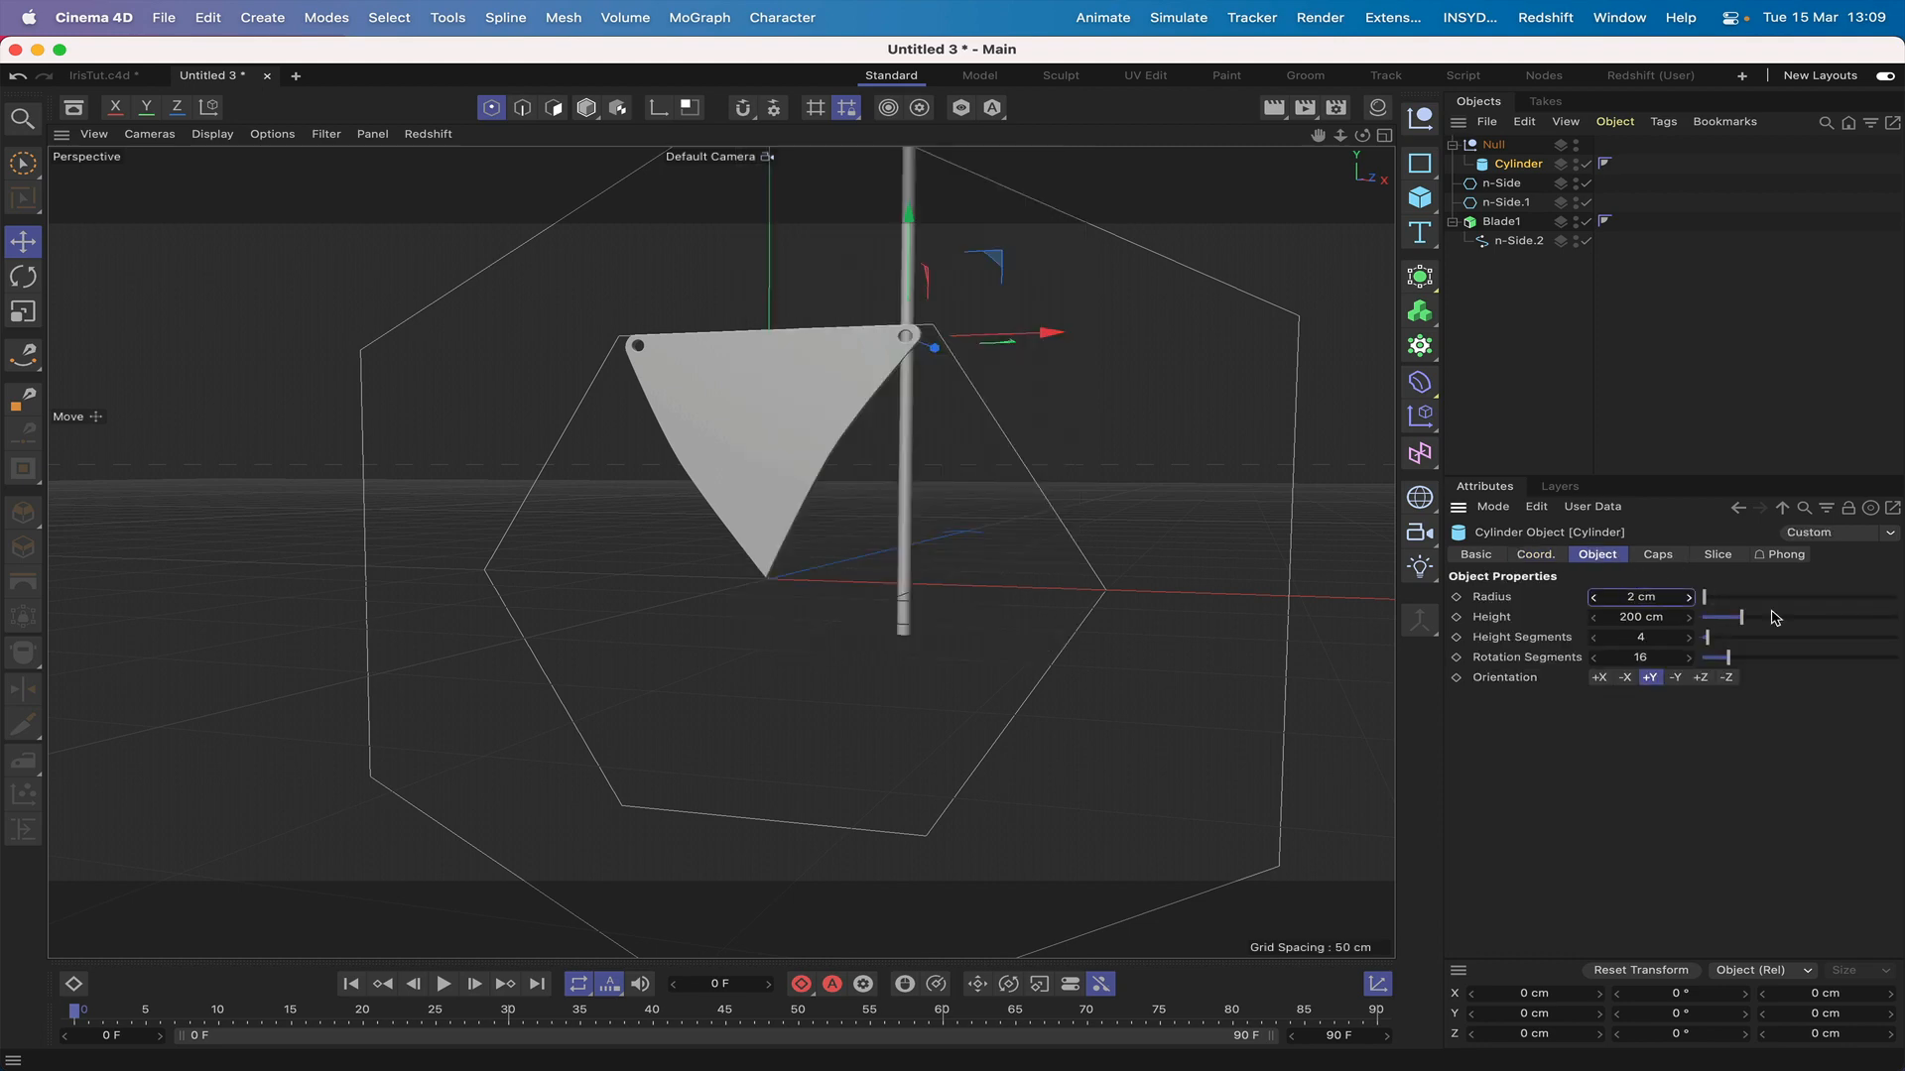
{"action": "left_click", "coordinate": [1702, 679]}
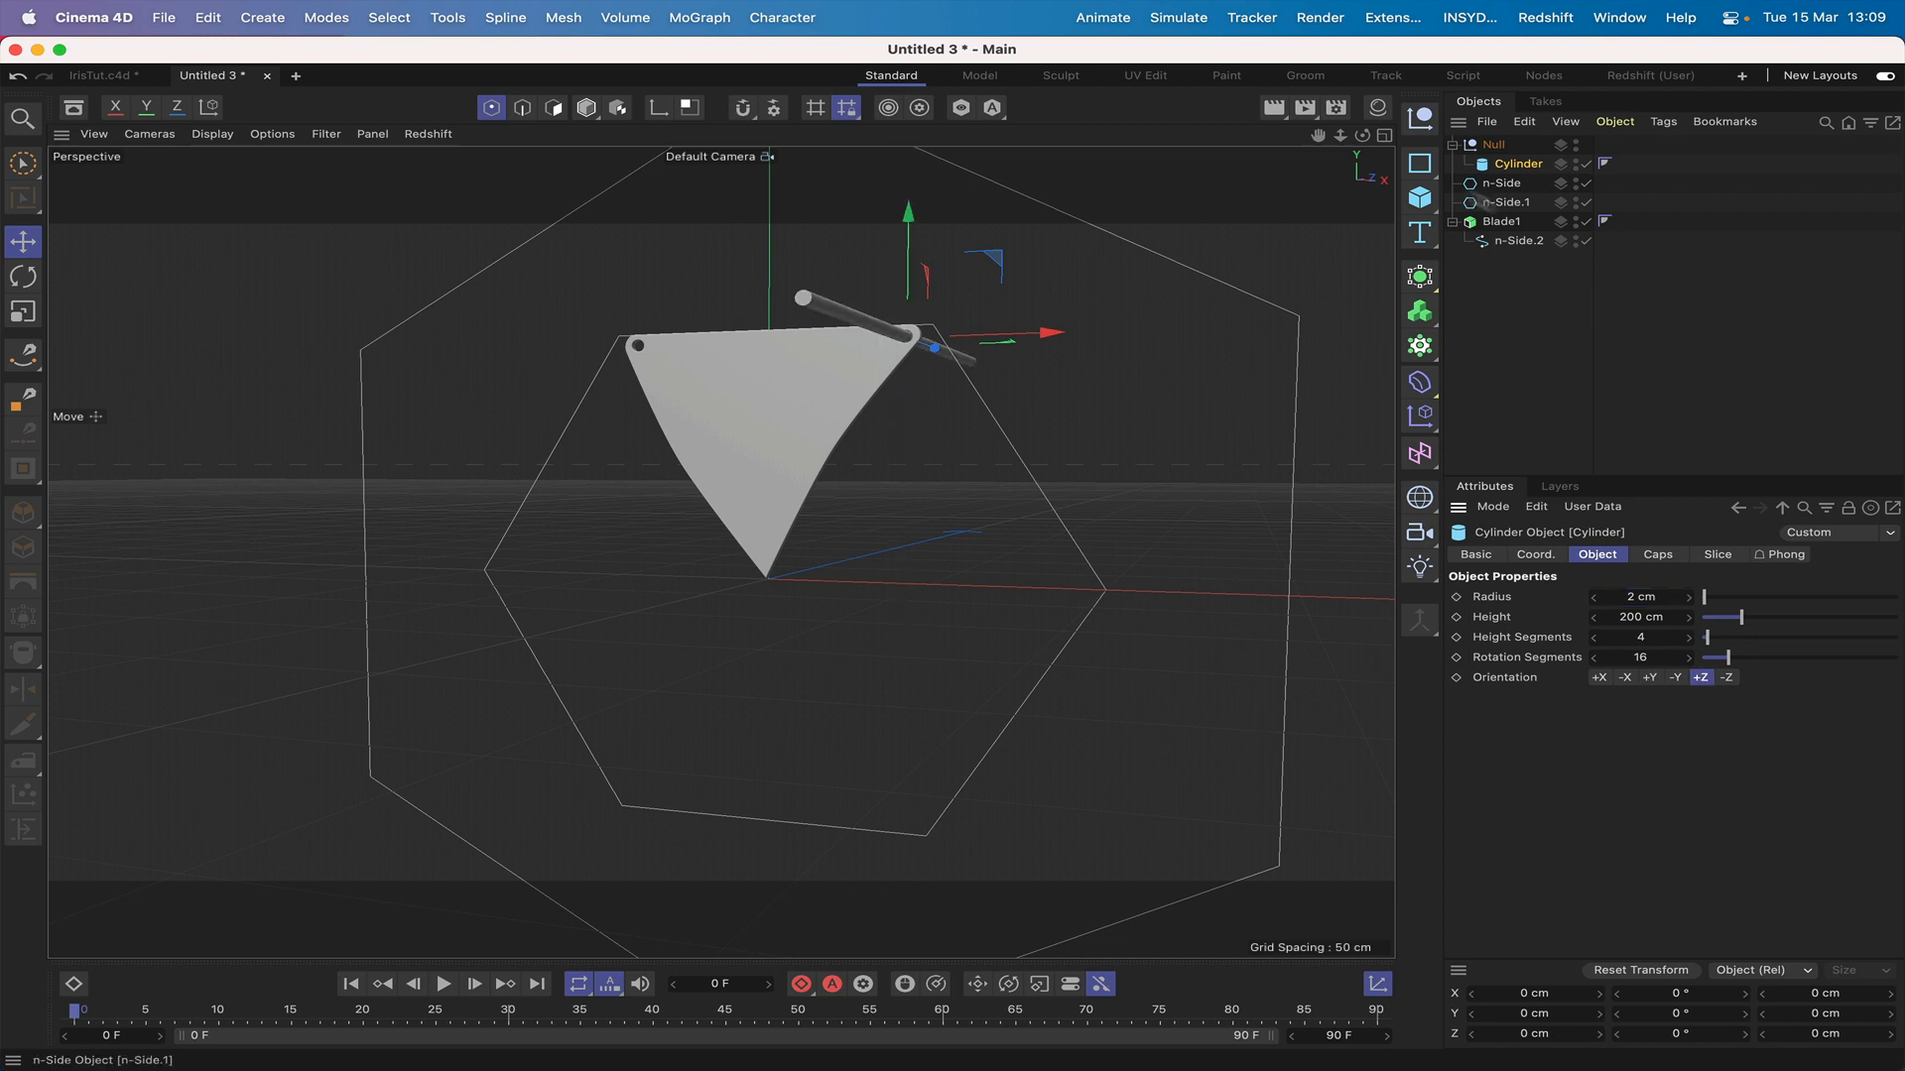
Step: Set the cylinder's height to 10 cm
{"action": "left_click", "coordinate": [1639, 617]}
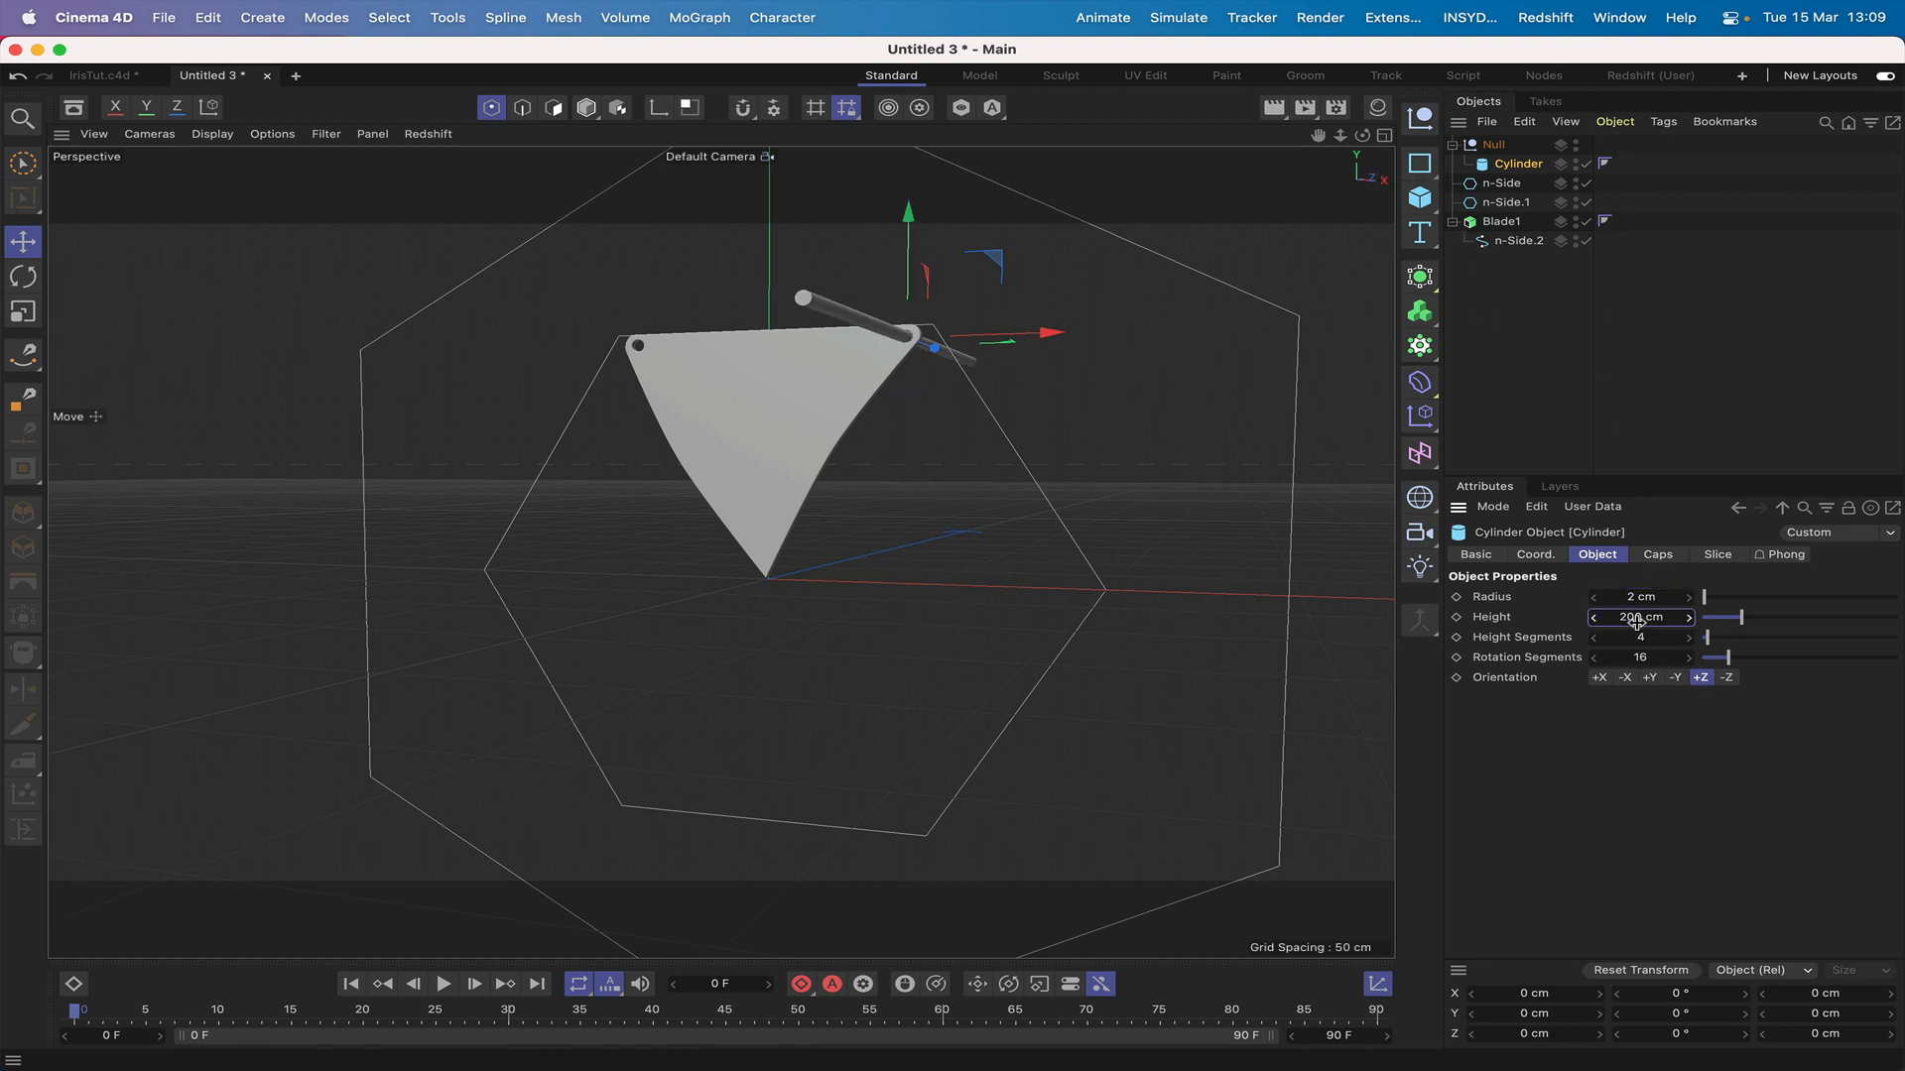
{"action": "type", "text": "10"}
{"action": "key", "text": "Return"}
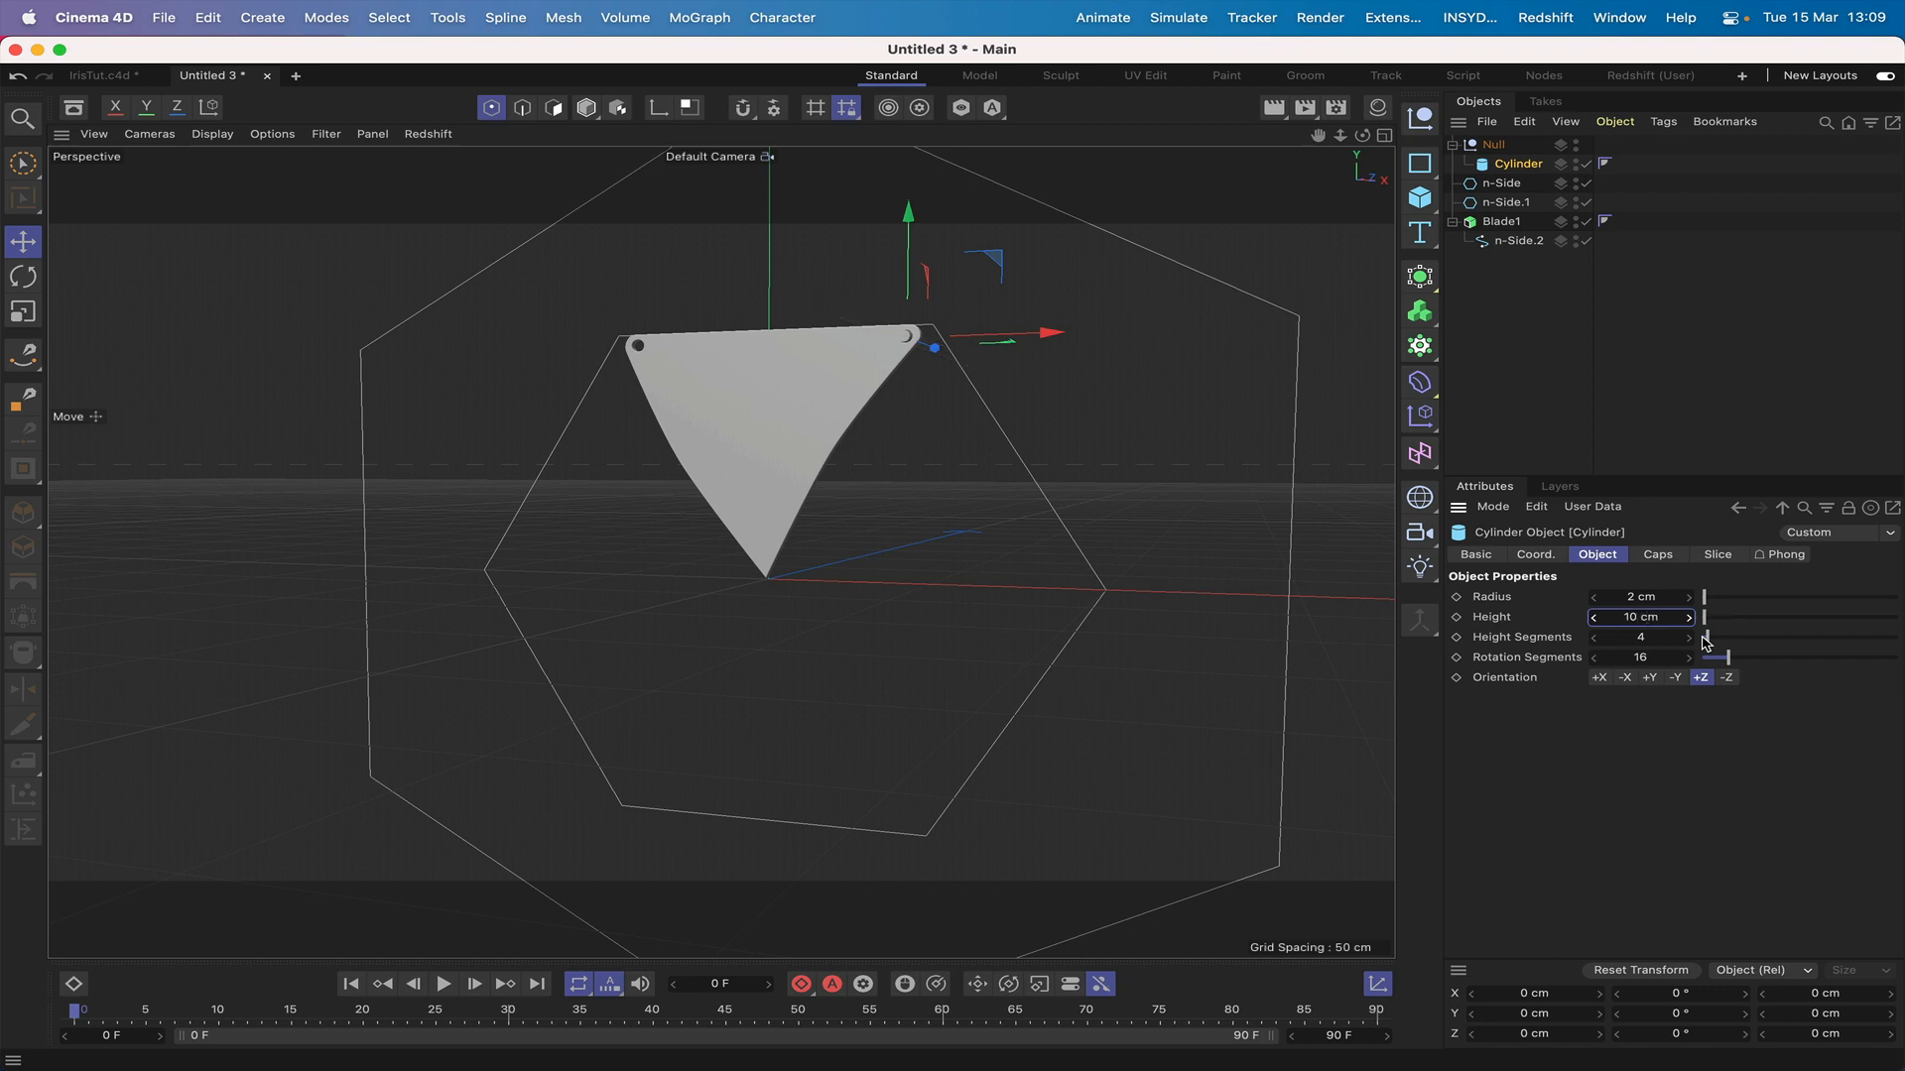
Step: Set the cylinder's height to 5 cm, checking how far it protrudes from the blade
{"action": "left_click_drag", "start_coordinate": [1364, 139], "coordinate": [1438, 179]}
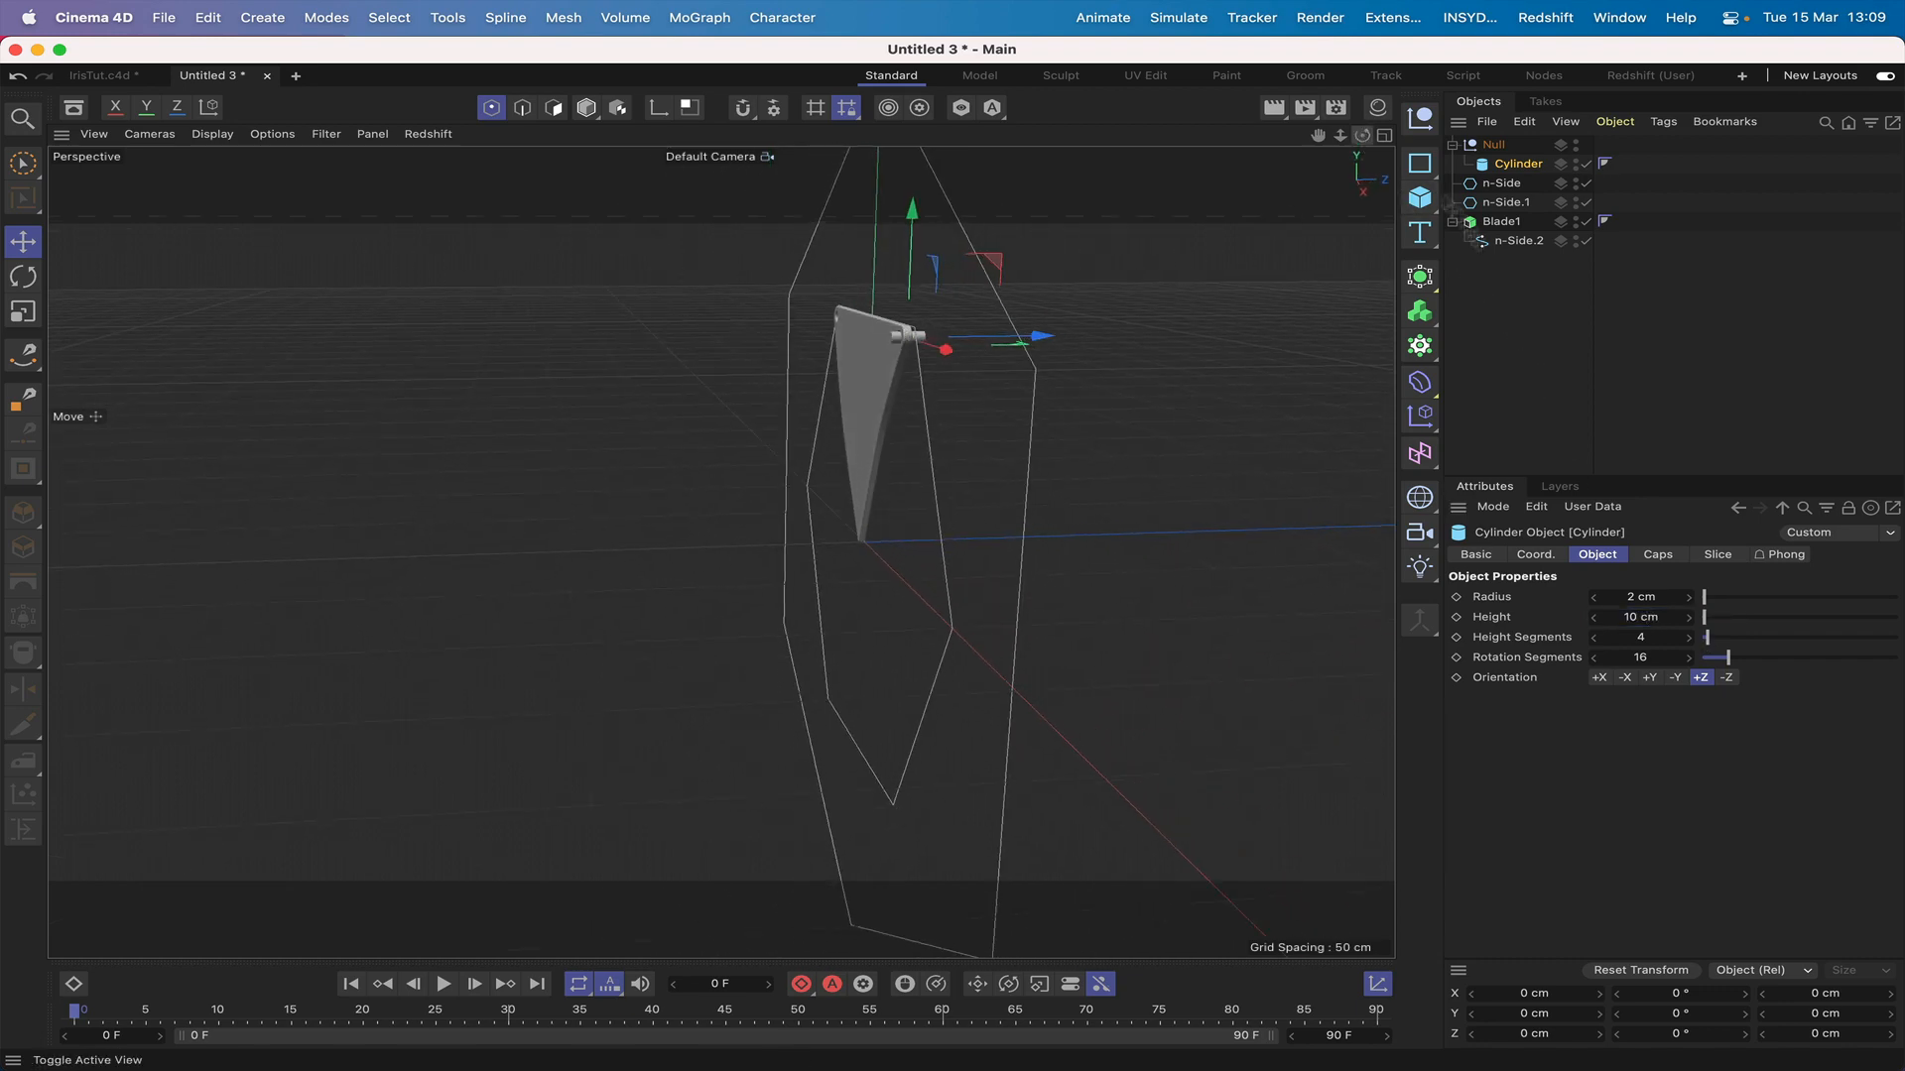
{"action": "left_click", "coordinate": [1631, 615]}
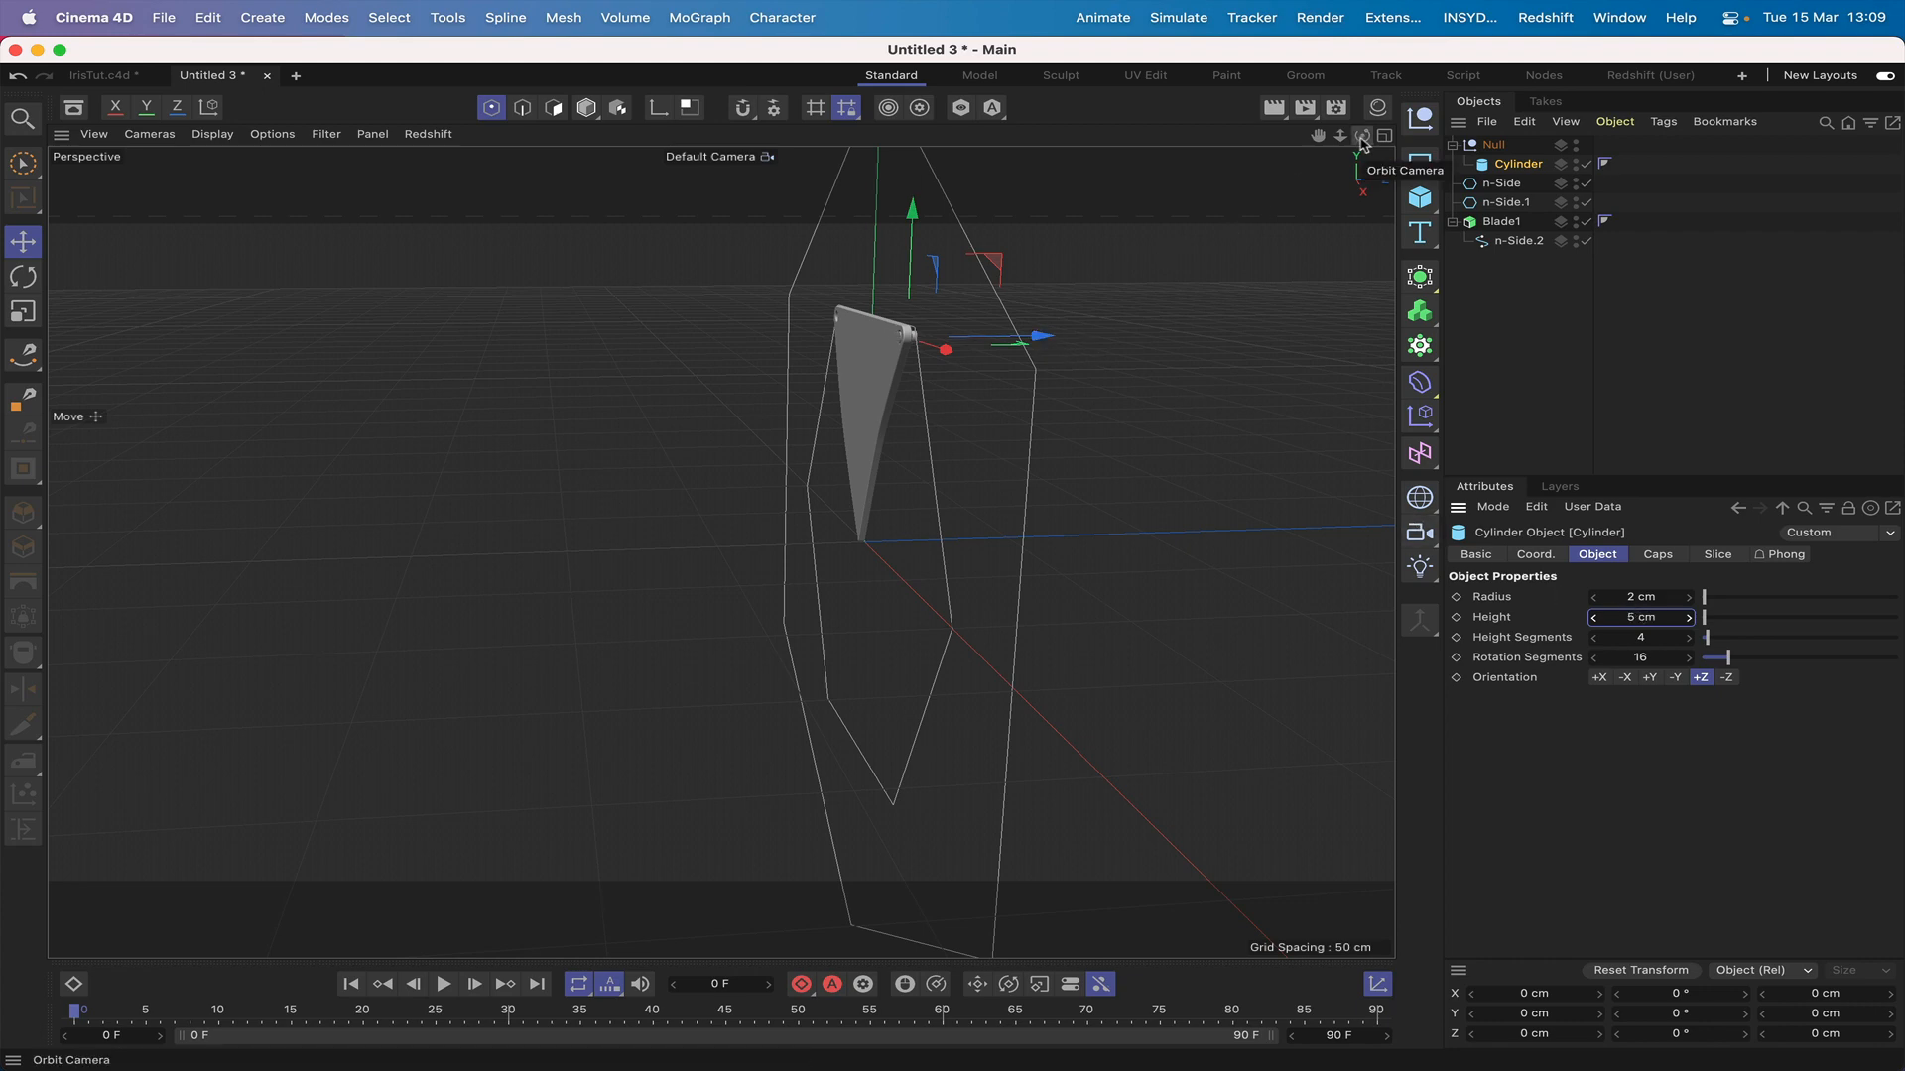
{"action": "left_click_drag", "start_coordinate": [1317, 135], "coordinate": [1359, 136]}
Step: Nudge the null with its cylinder in the front view to centre it within Blade1's upper-right hole
{"action": "key", "text": "F4"}
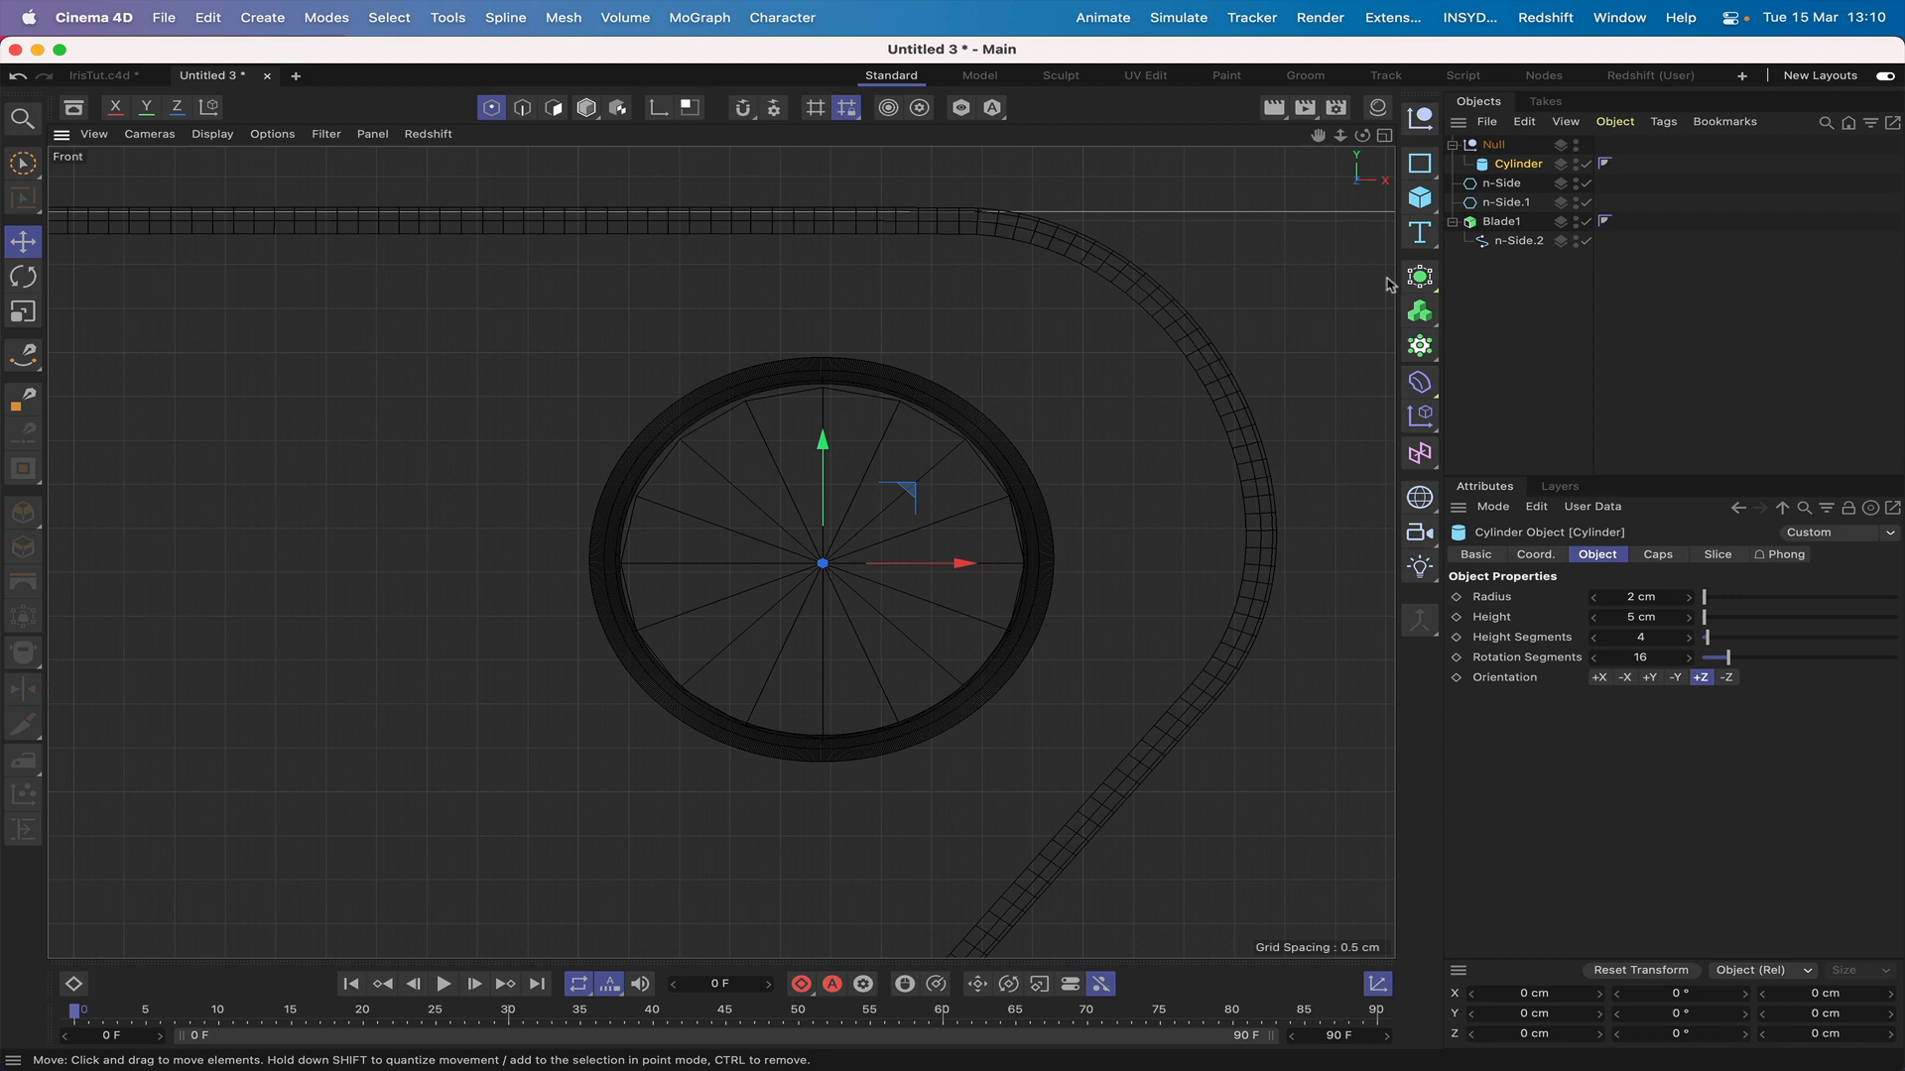
{"action": "left_click", "coordinate": [1493, 145]}
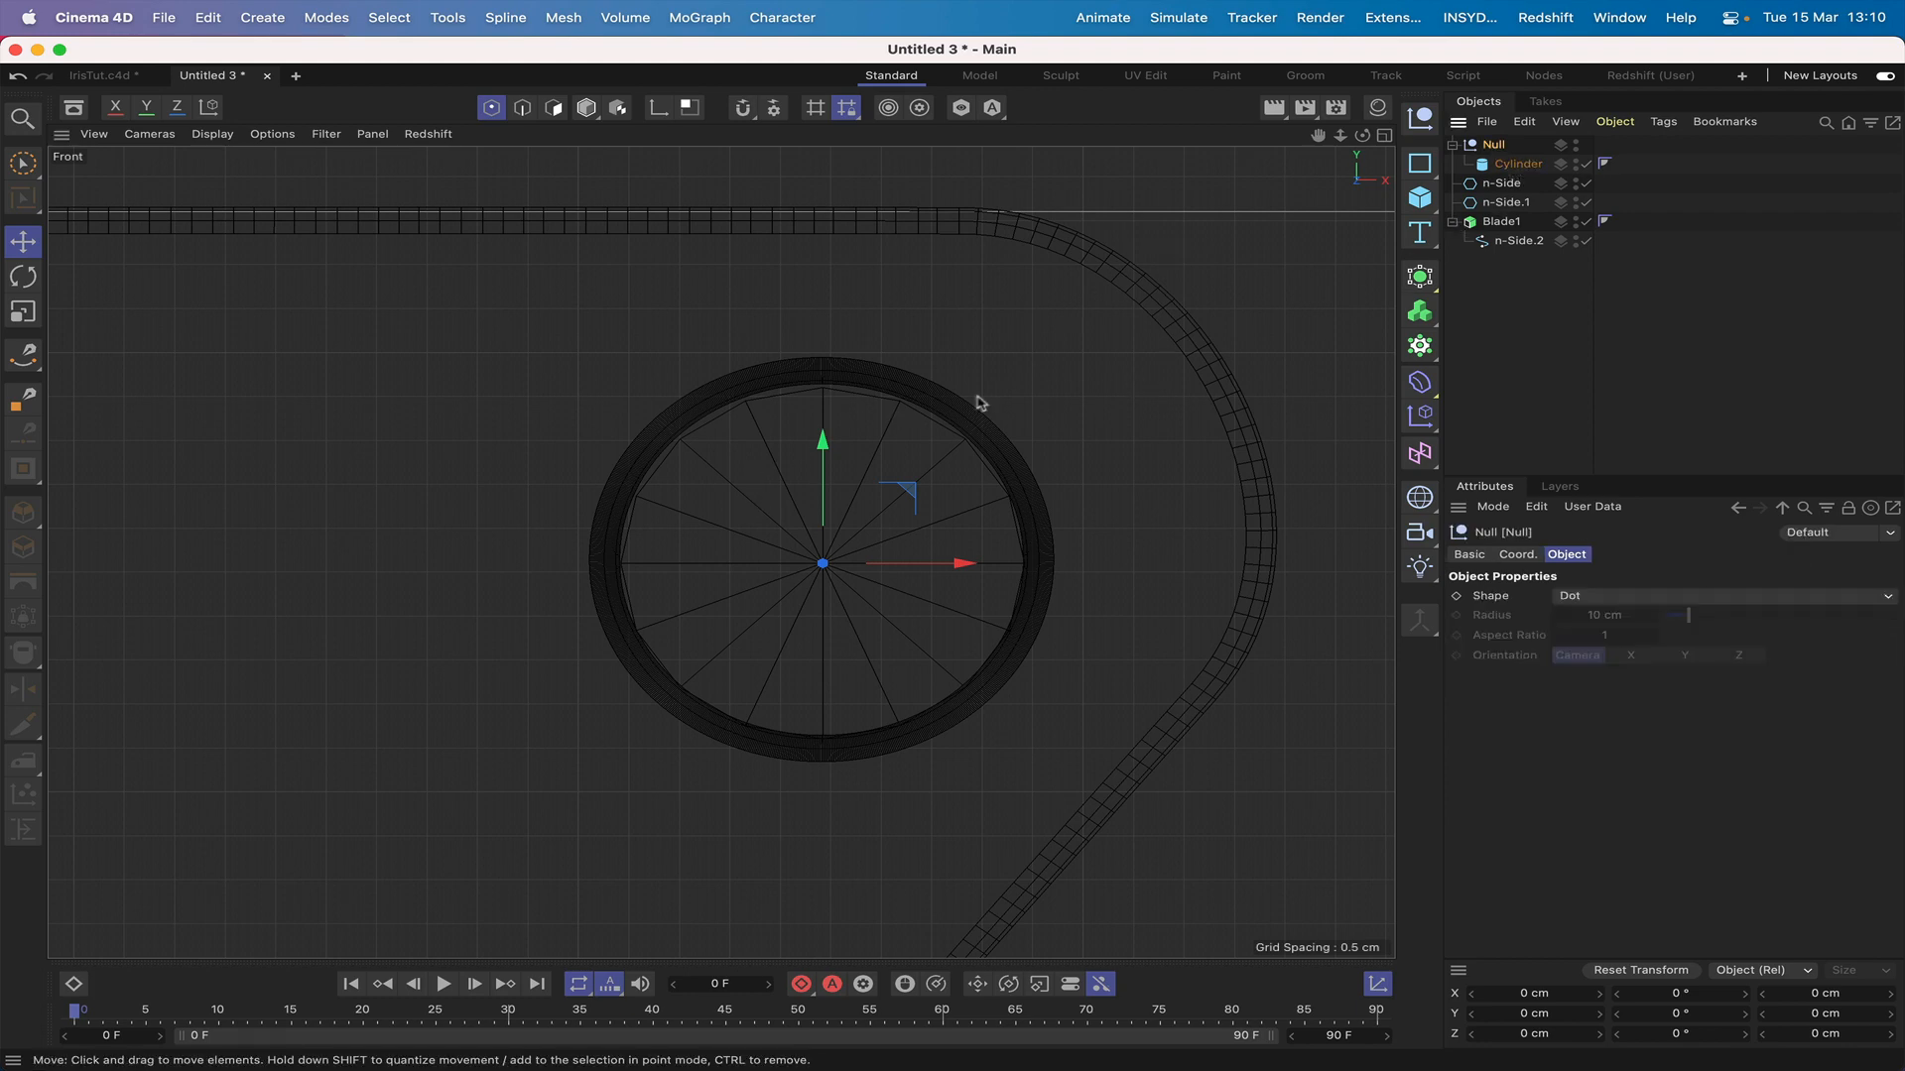
{"action": "left_click_drag", "start_coordinate": [896, 487], "coordinate": [896, 483]}
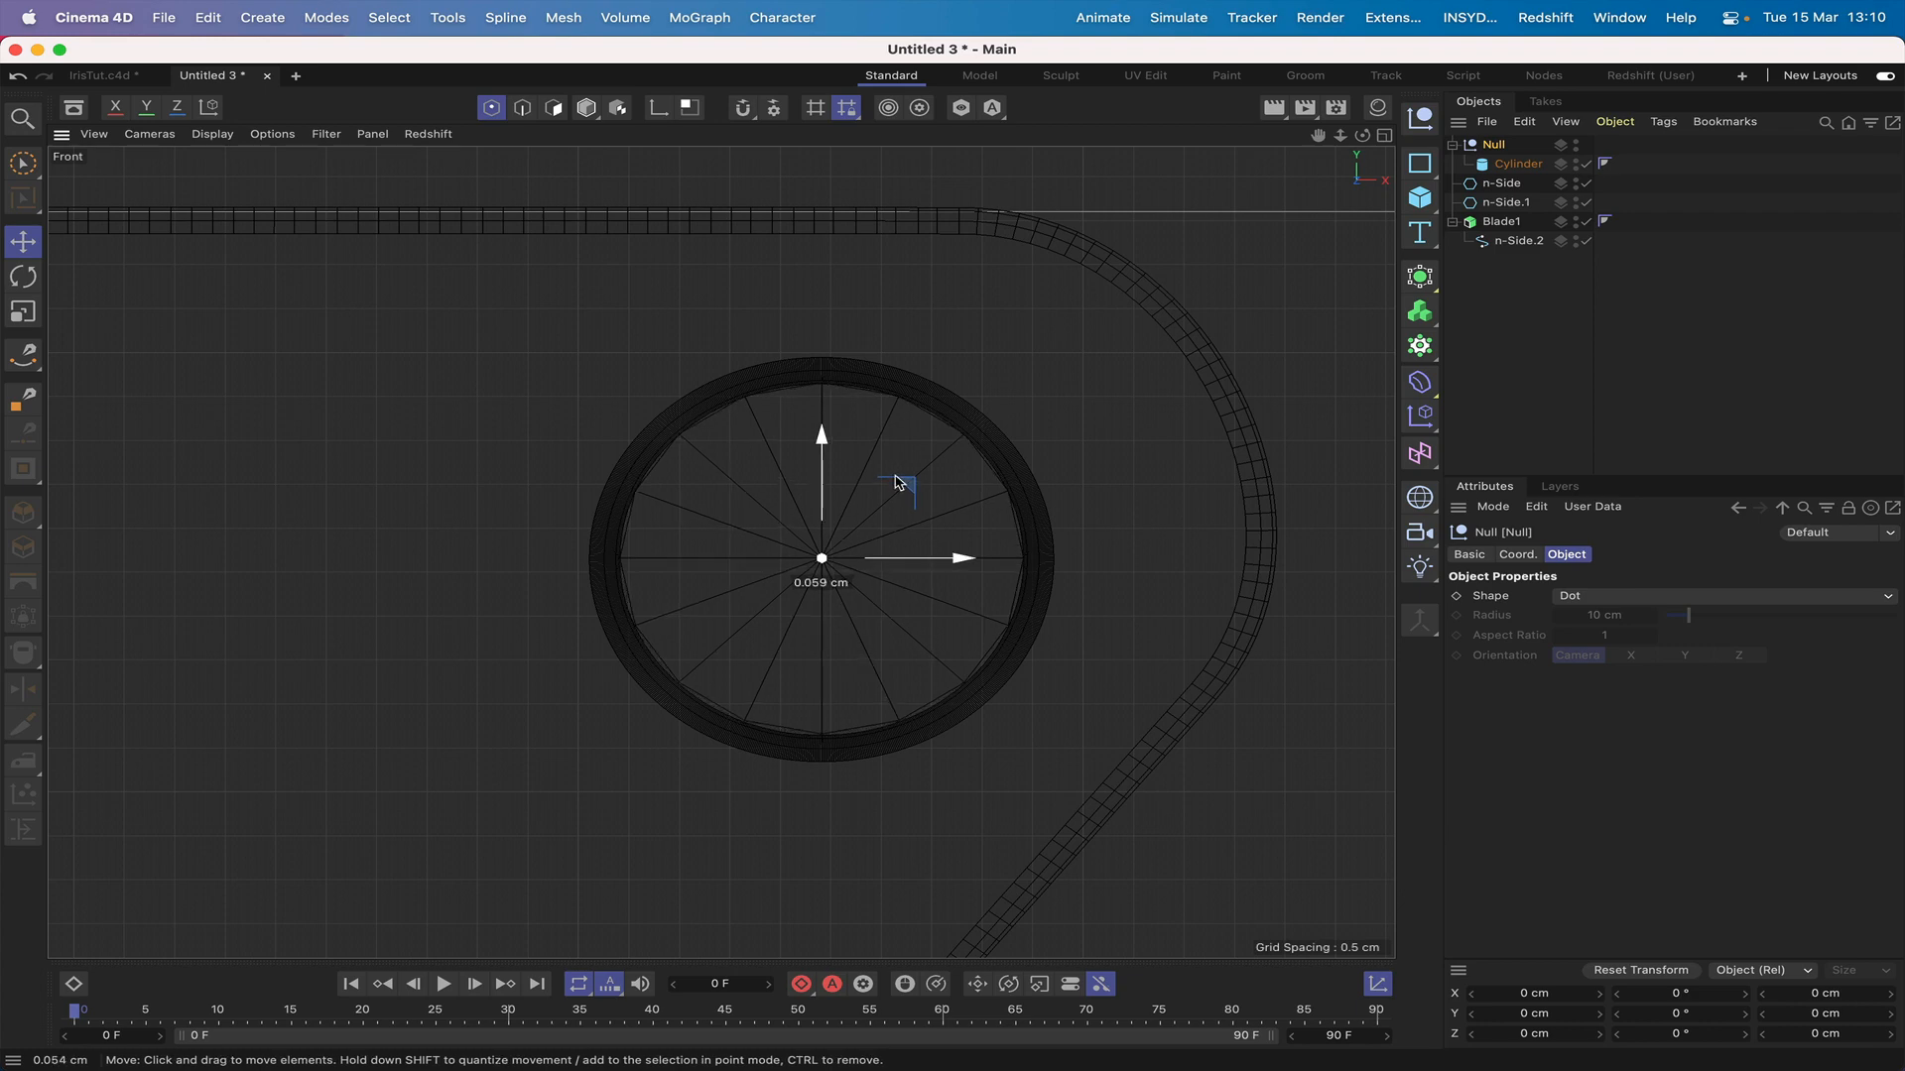
{"action": "left_click_drag", "start_coordinate": [895, 477], "coordinate": [896, 484]}
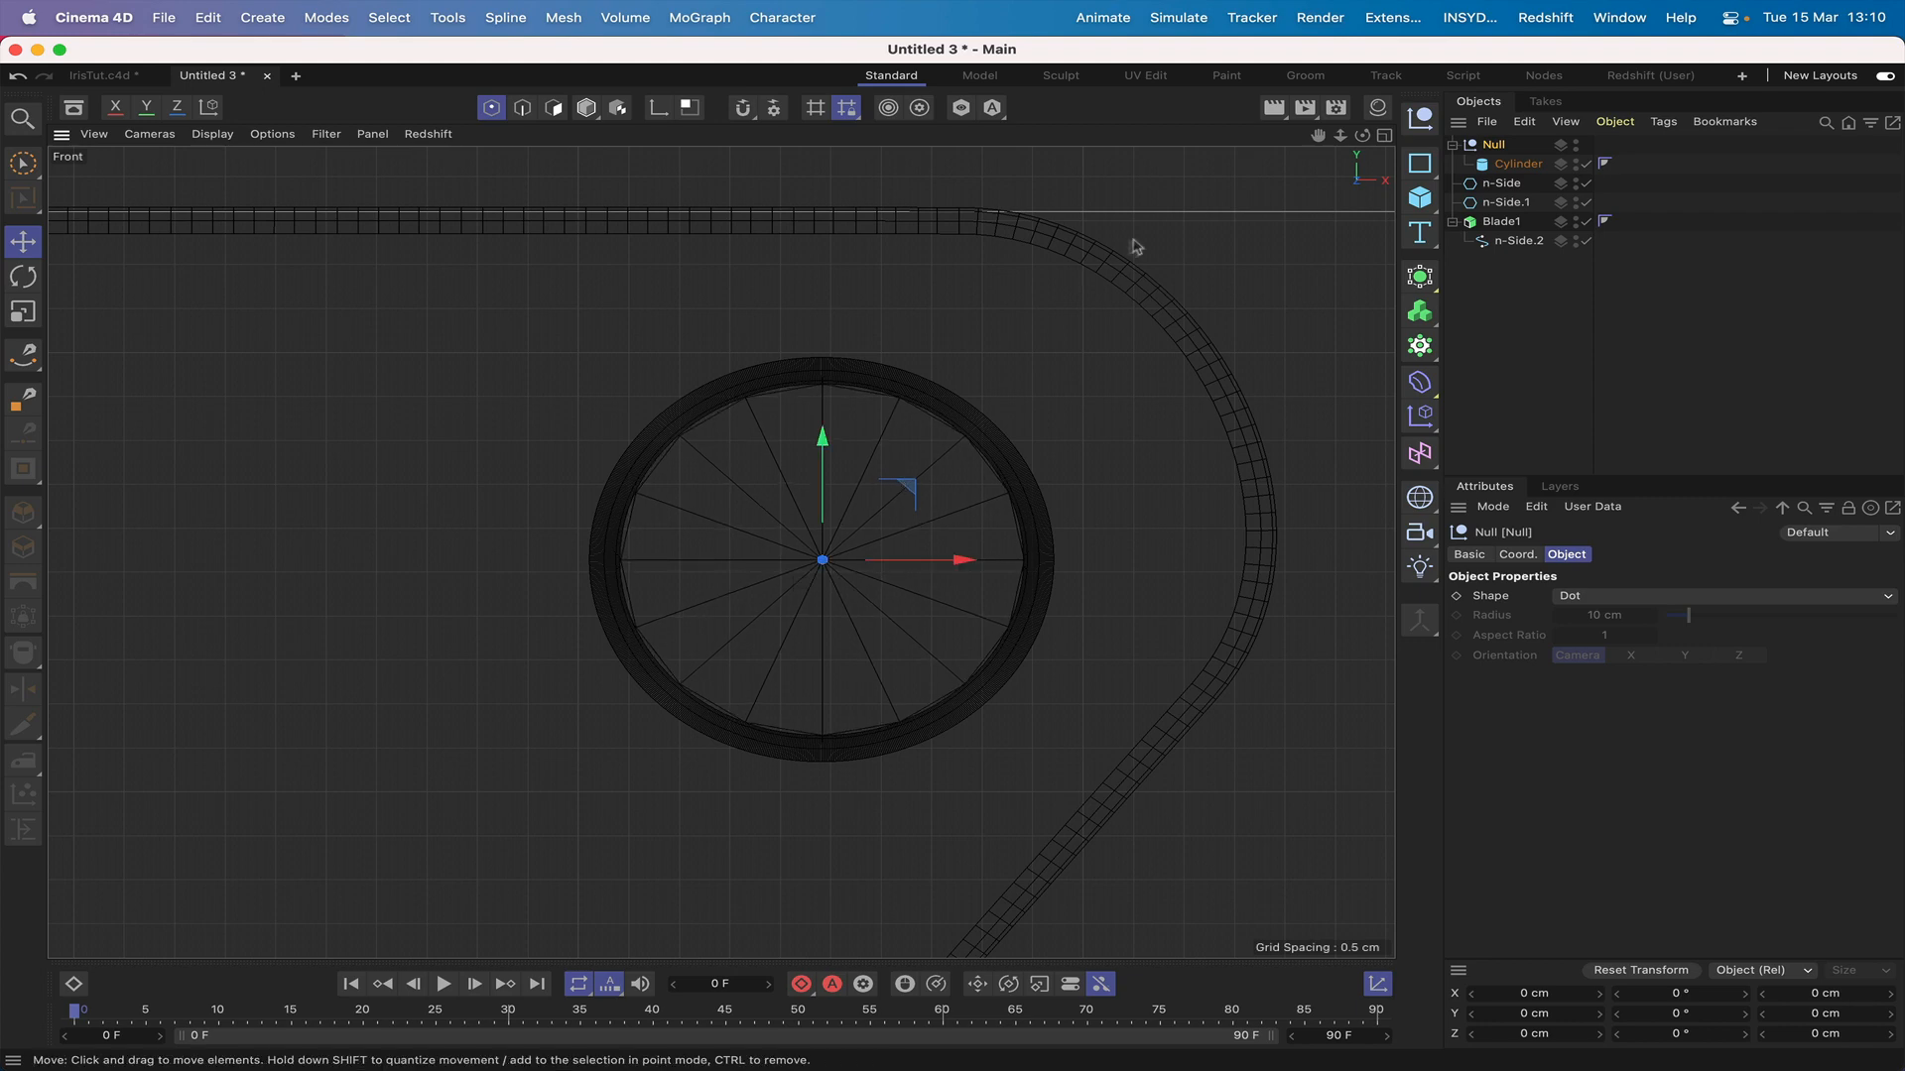
Step: Duplicate the null with its cylinder along the X axis and place the copy in Blade1's upper-left hole
{"action": "key", "text": "F1"}
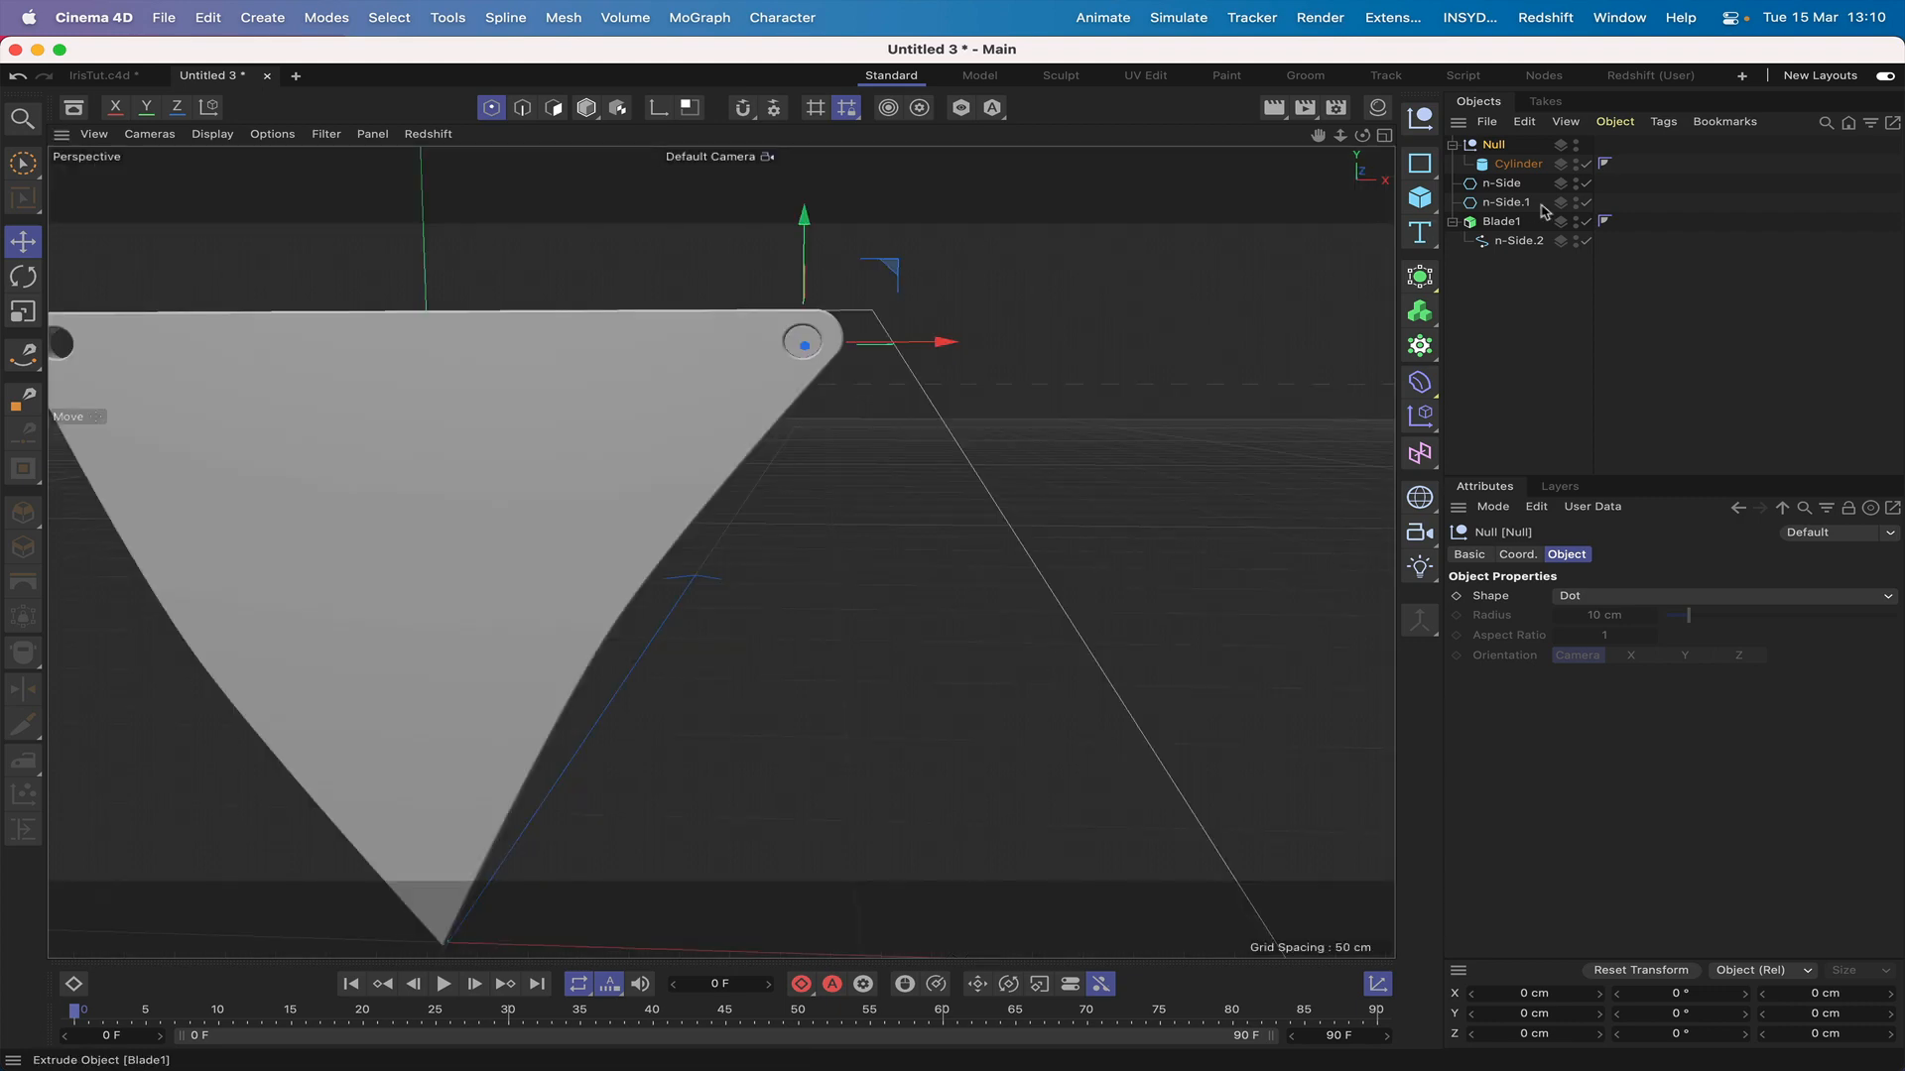
{"action": "left_click_drag", "start_coordinate": [1366, 138], "coordinate": [1225, 140]}
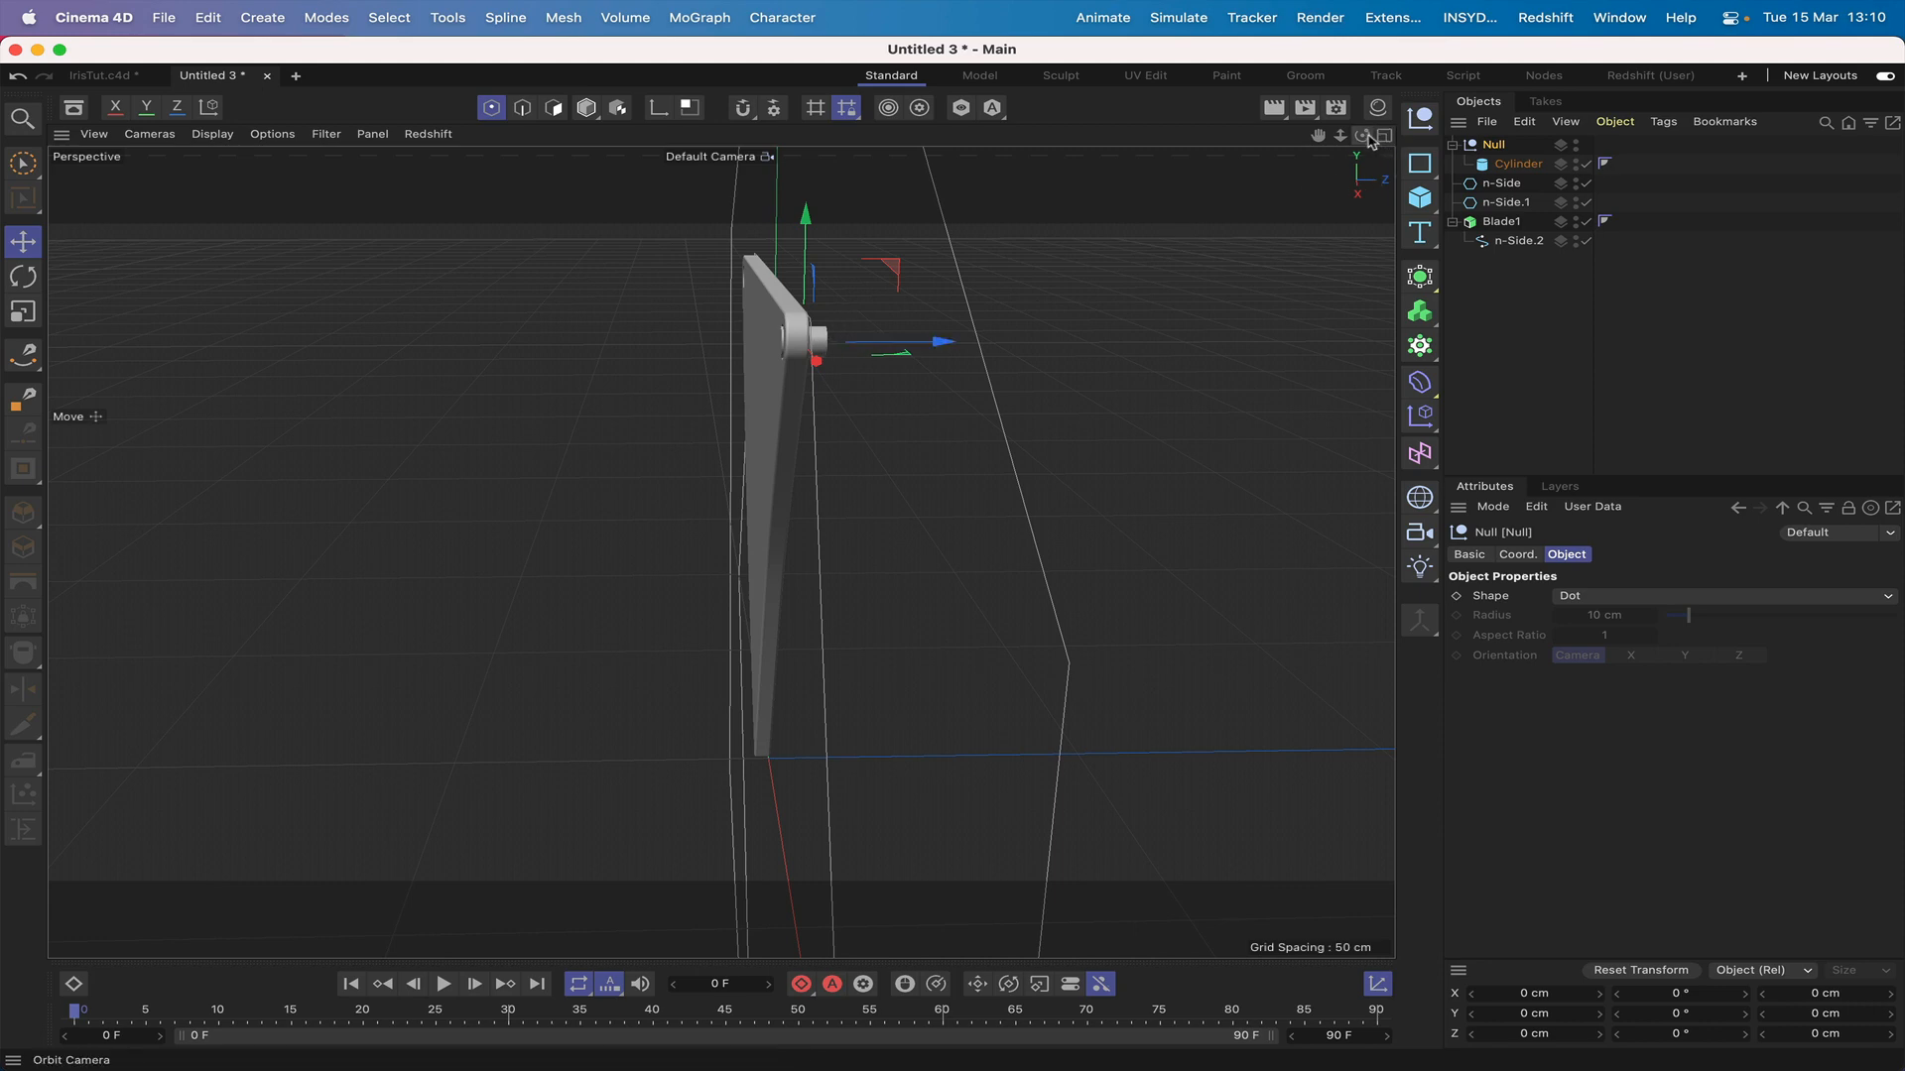
{"action": "mouse_move", "coordinate": [1363, 137]}
{"action": "left_mouse_down"}
{"action": "mouse_move", "coordinate": [1389, 138]}
{"action": "mouse_move", "coordinate": [1365, 140]}
{"action": "left_mouse_up"}
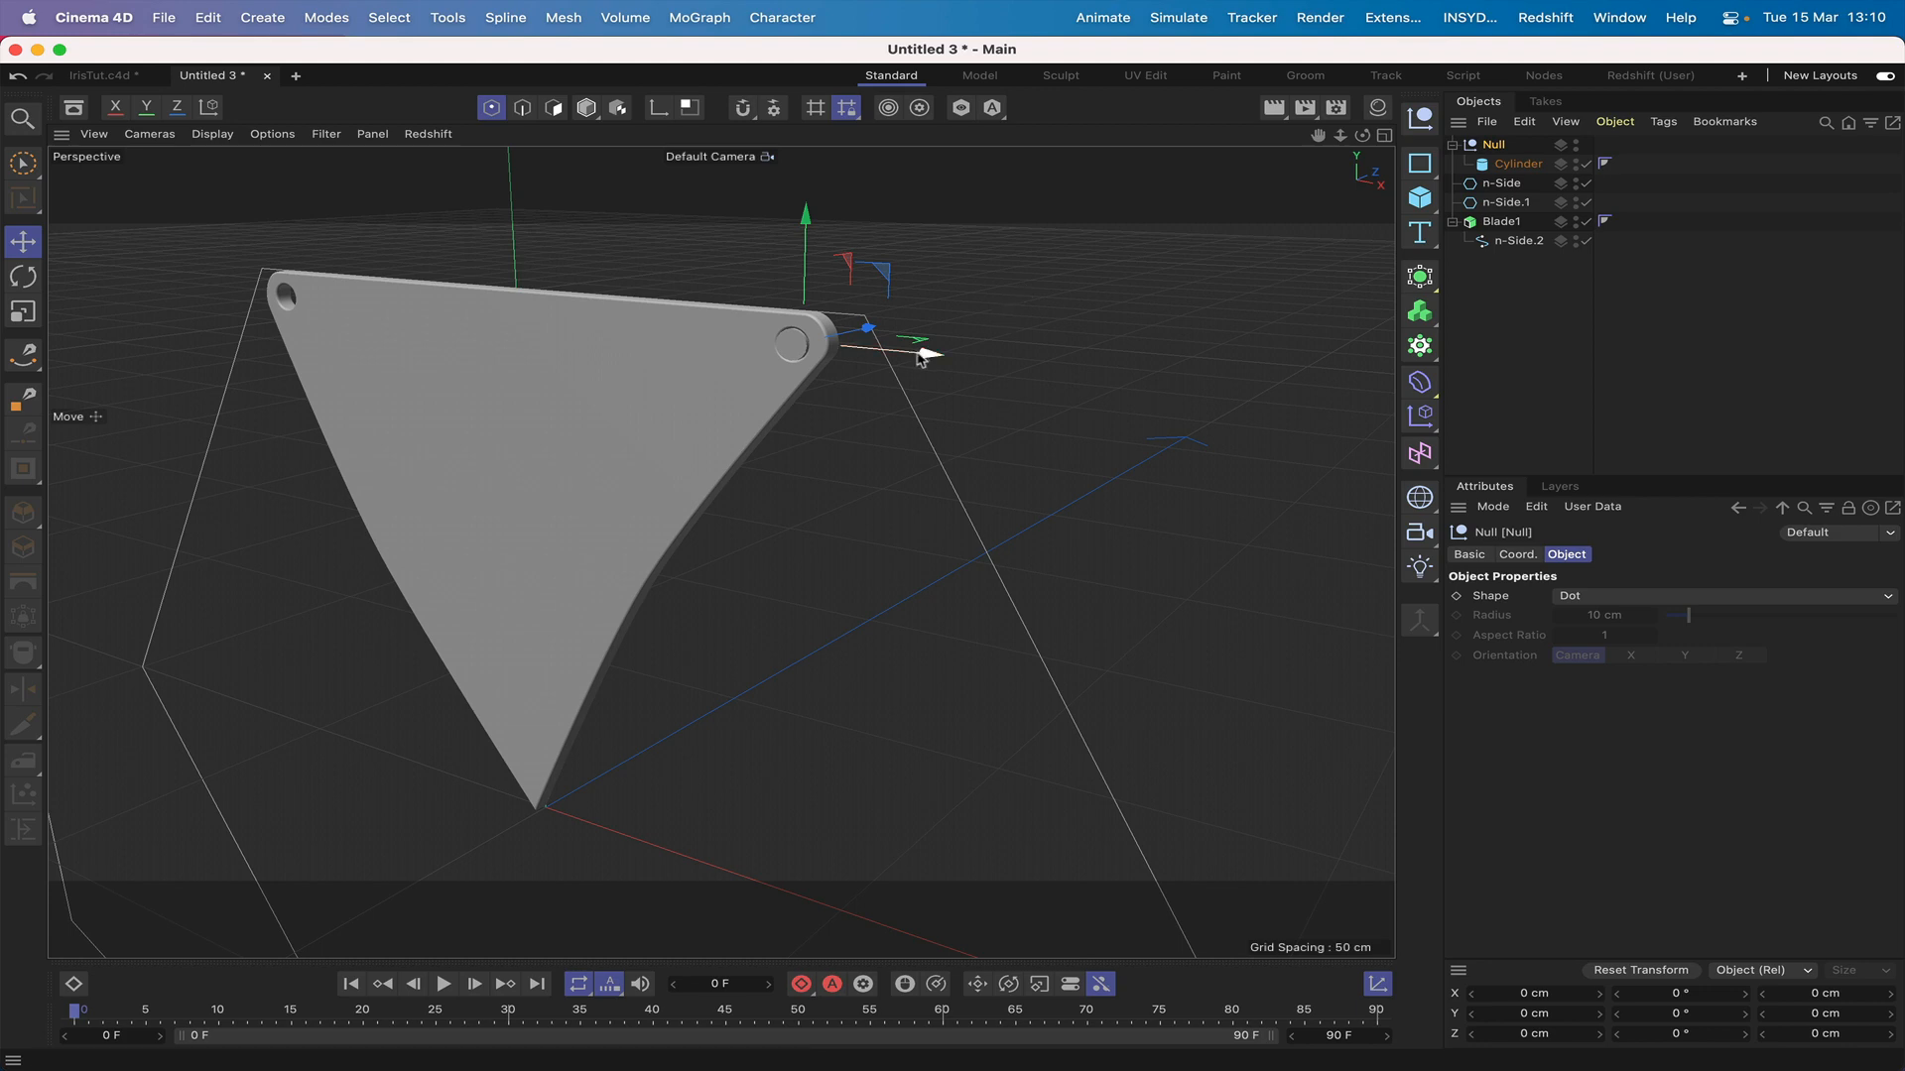
{"action": "left_click_drag", "start_coordinate": [922, 355], "coordinate": [400, 285]}
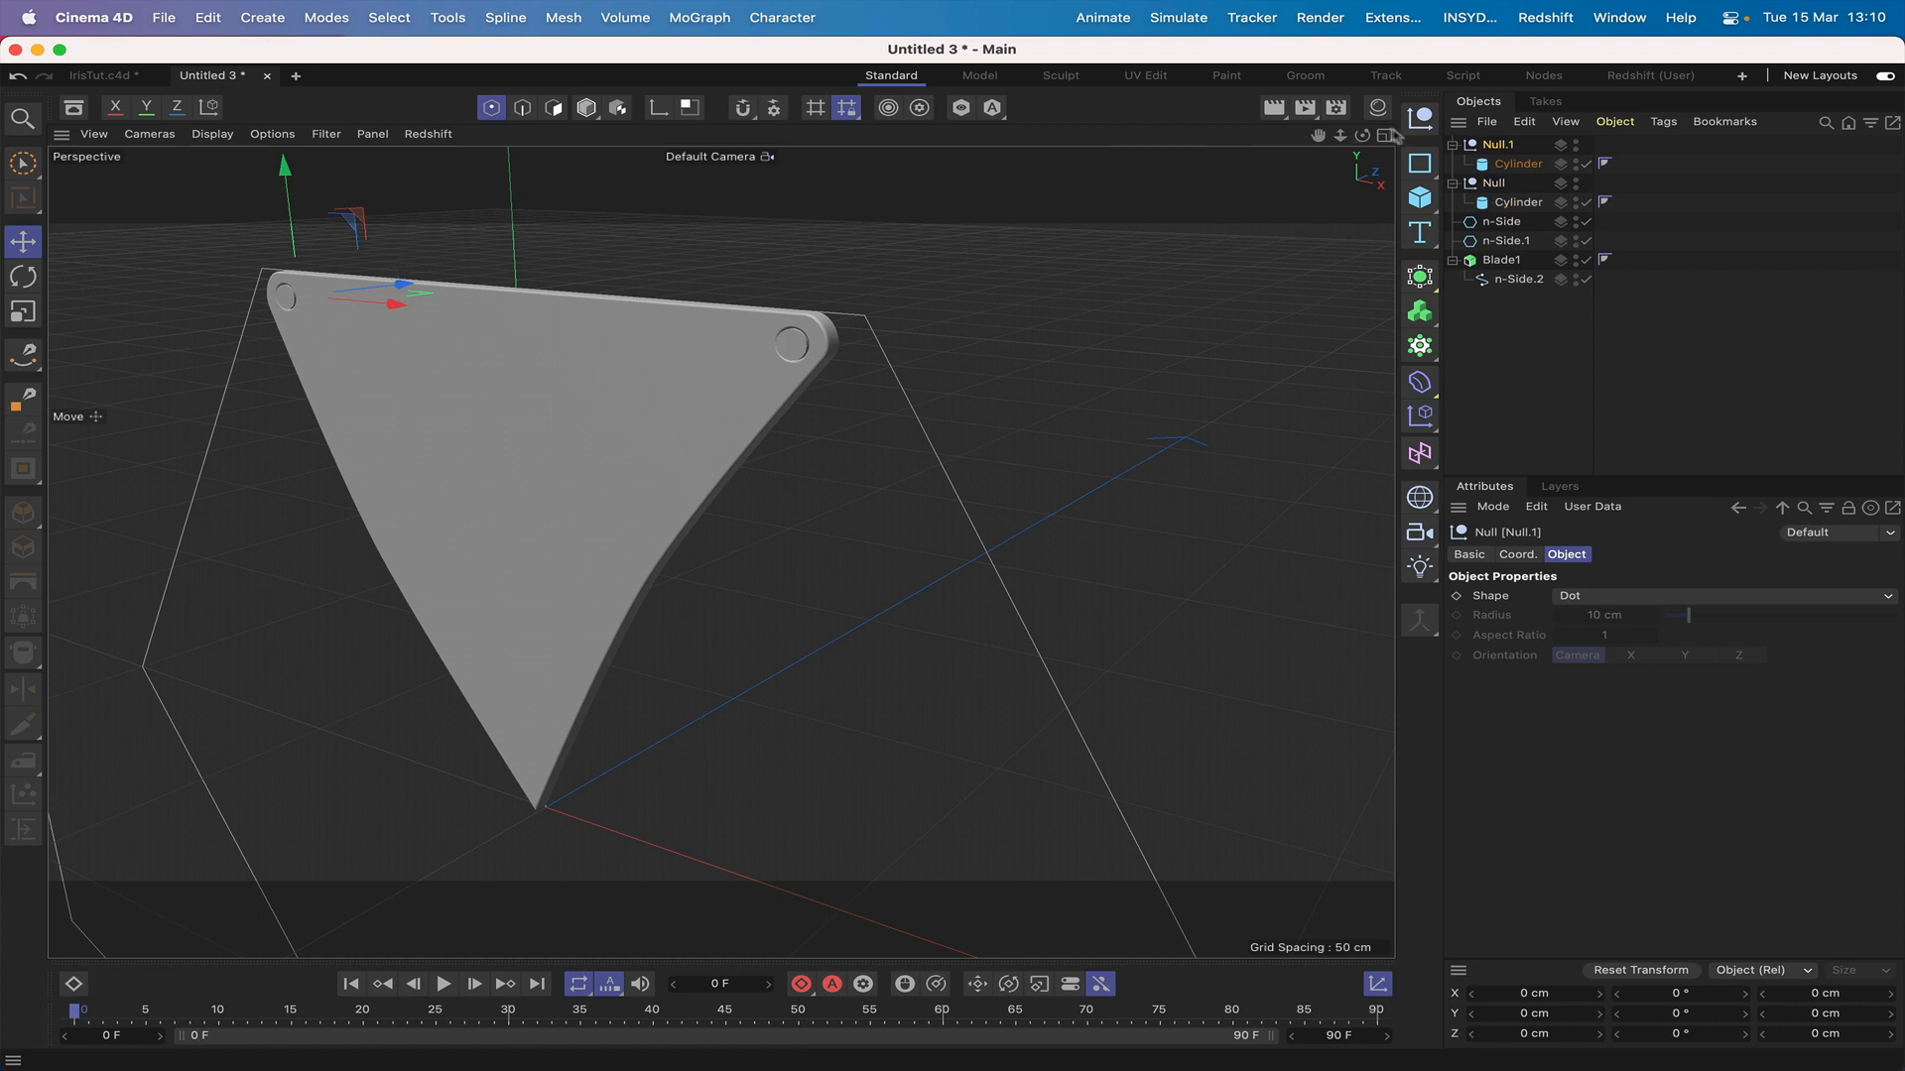
{"action": "left_click_drag", "start_coordinate": [1362, 135], "coordinate": [1284, 141]}
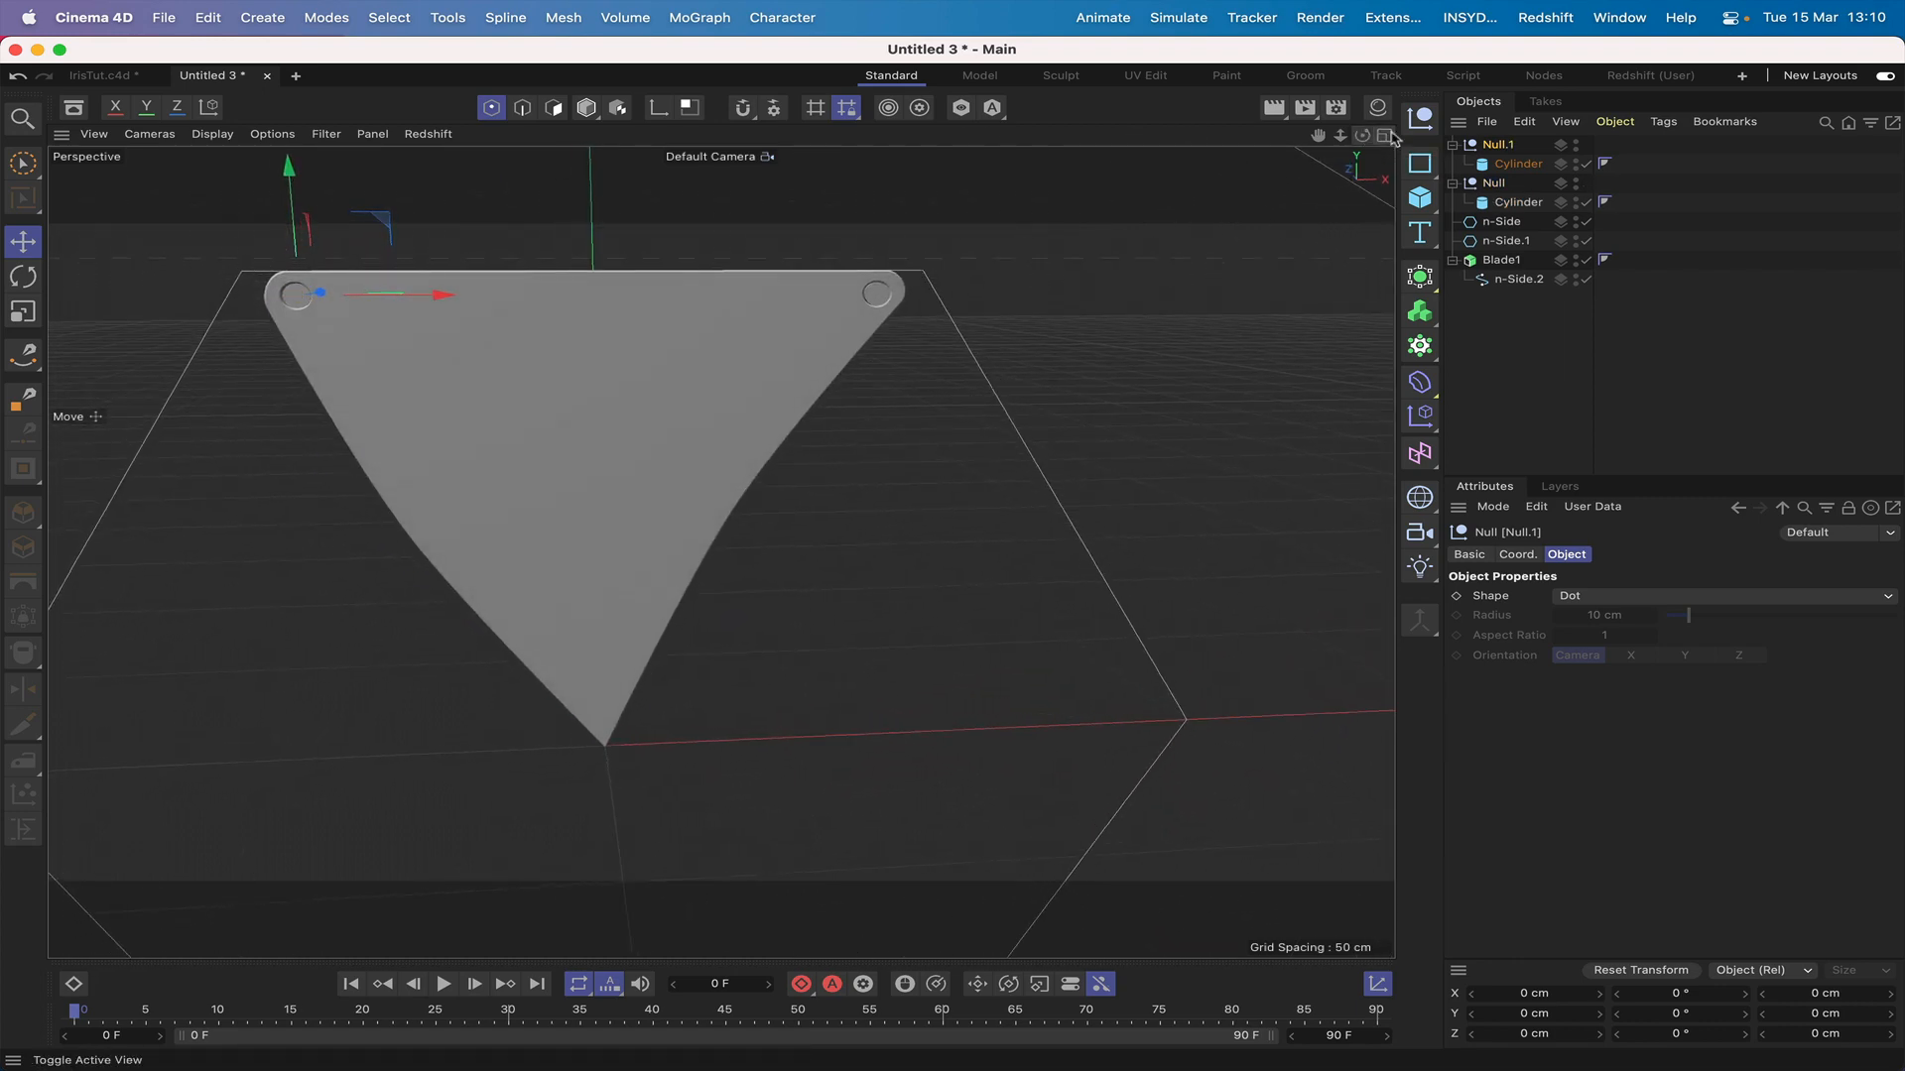
Step: Nudge Null.1 about 0.15 cm along X in the front view to centre its cylinder within Blade1's upper-left hole
{"action": "key", "text": "F4"}
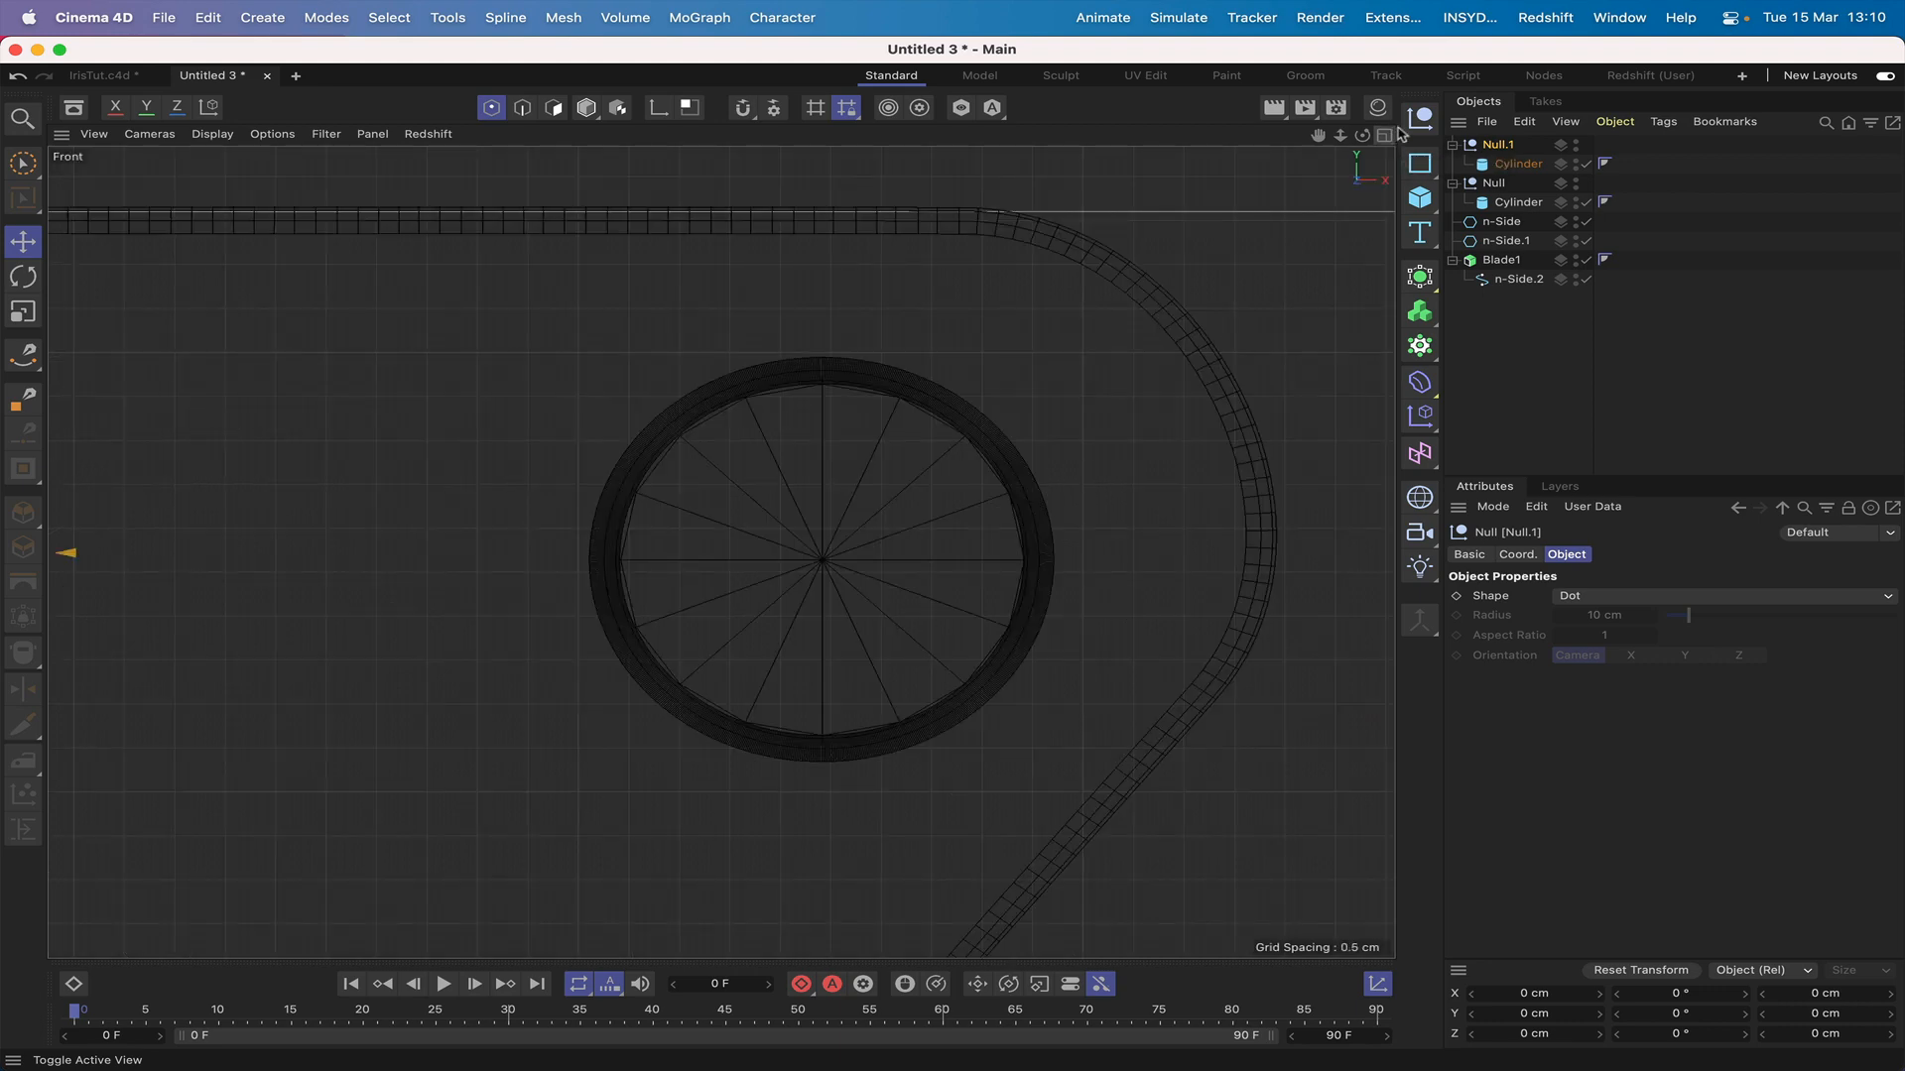
{"action": "key", "text": "o"}
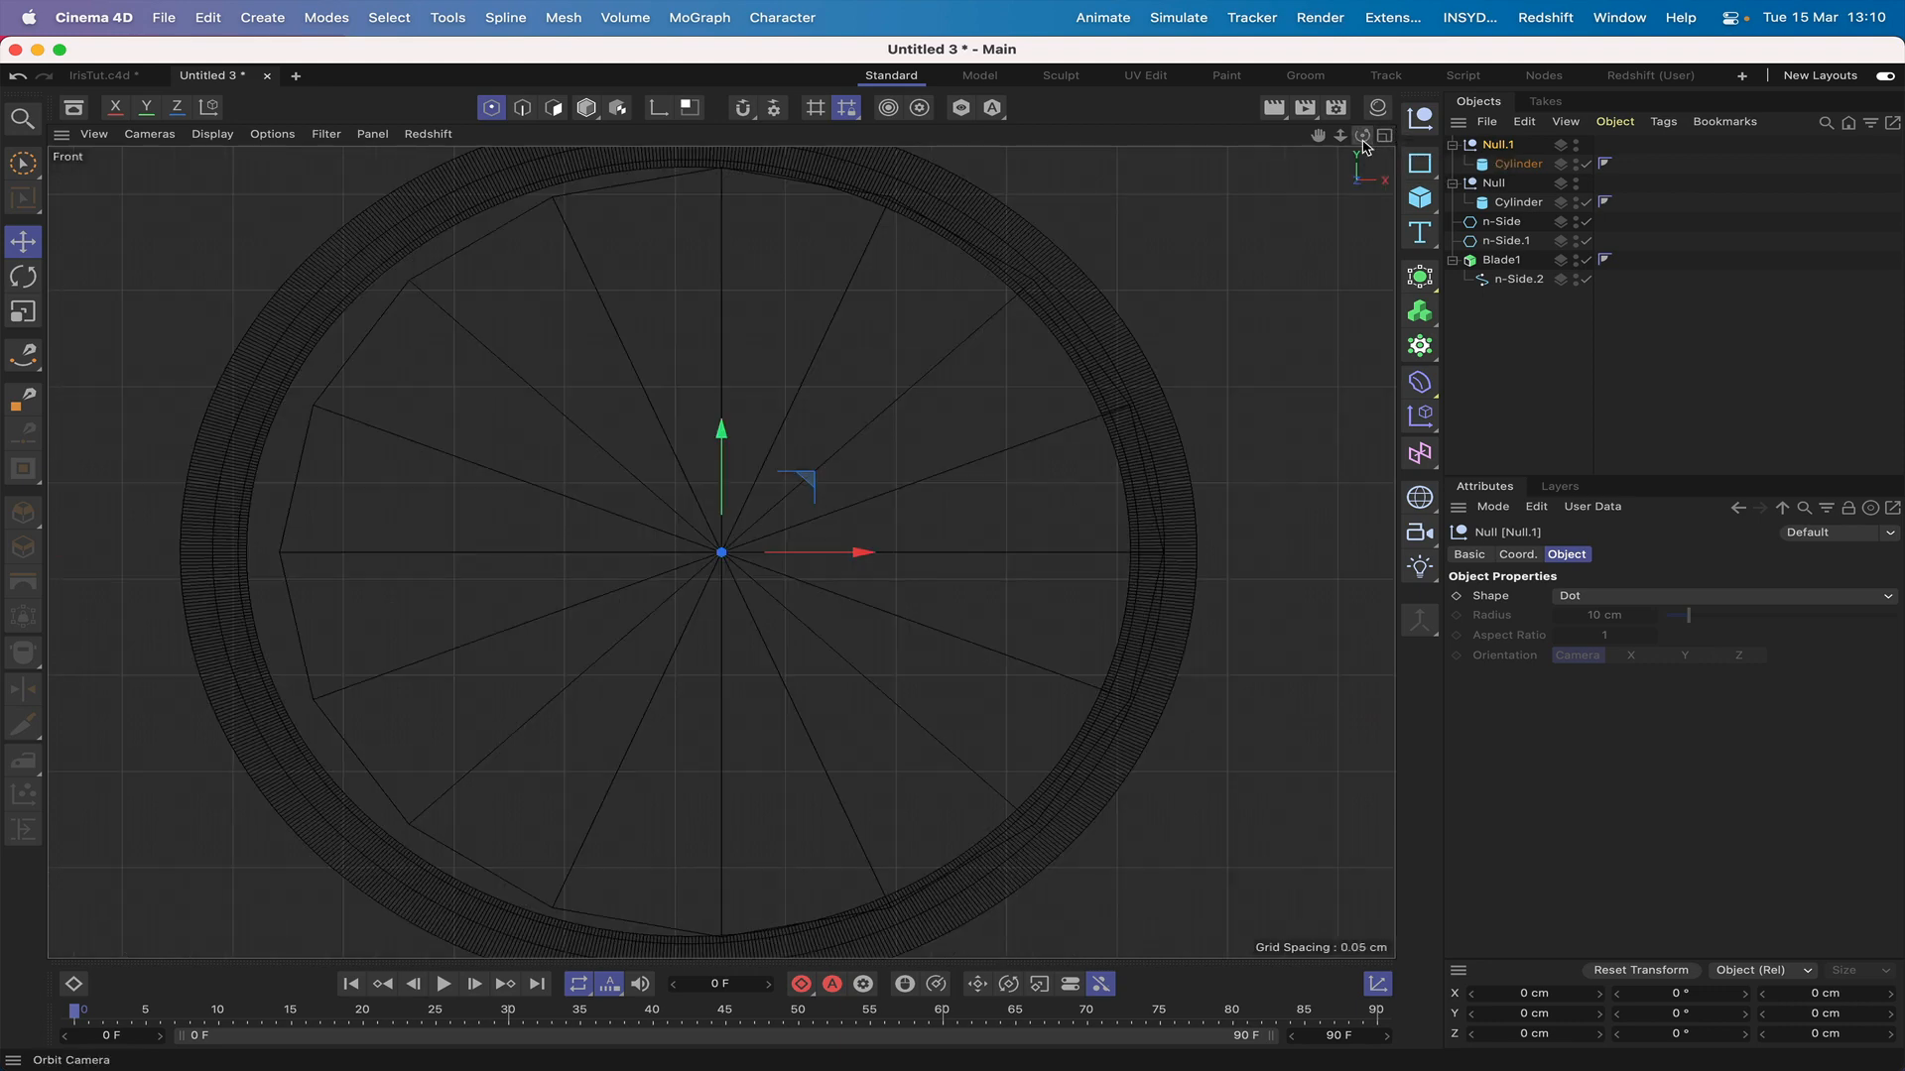
{"action": "left_click_drag", "start_coordinate": [863, 557], "coordinate": [829, 560]}
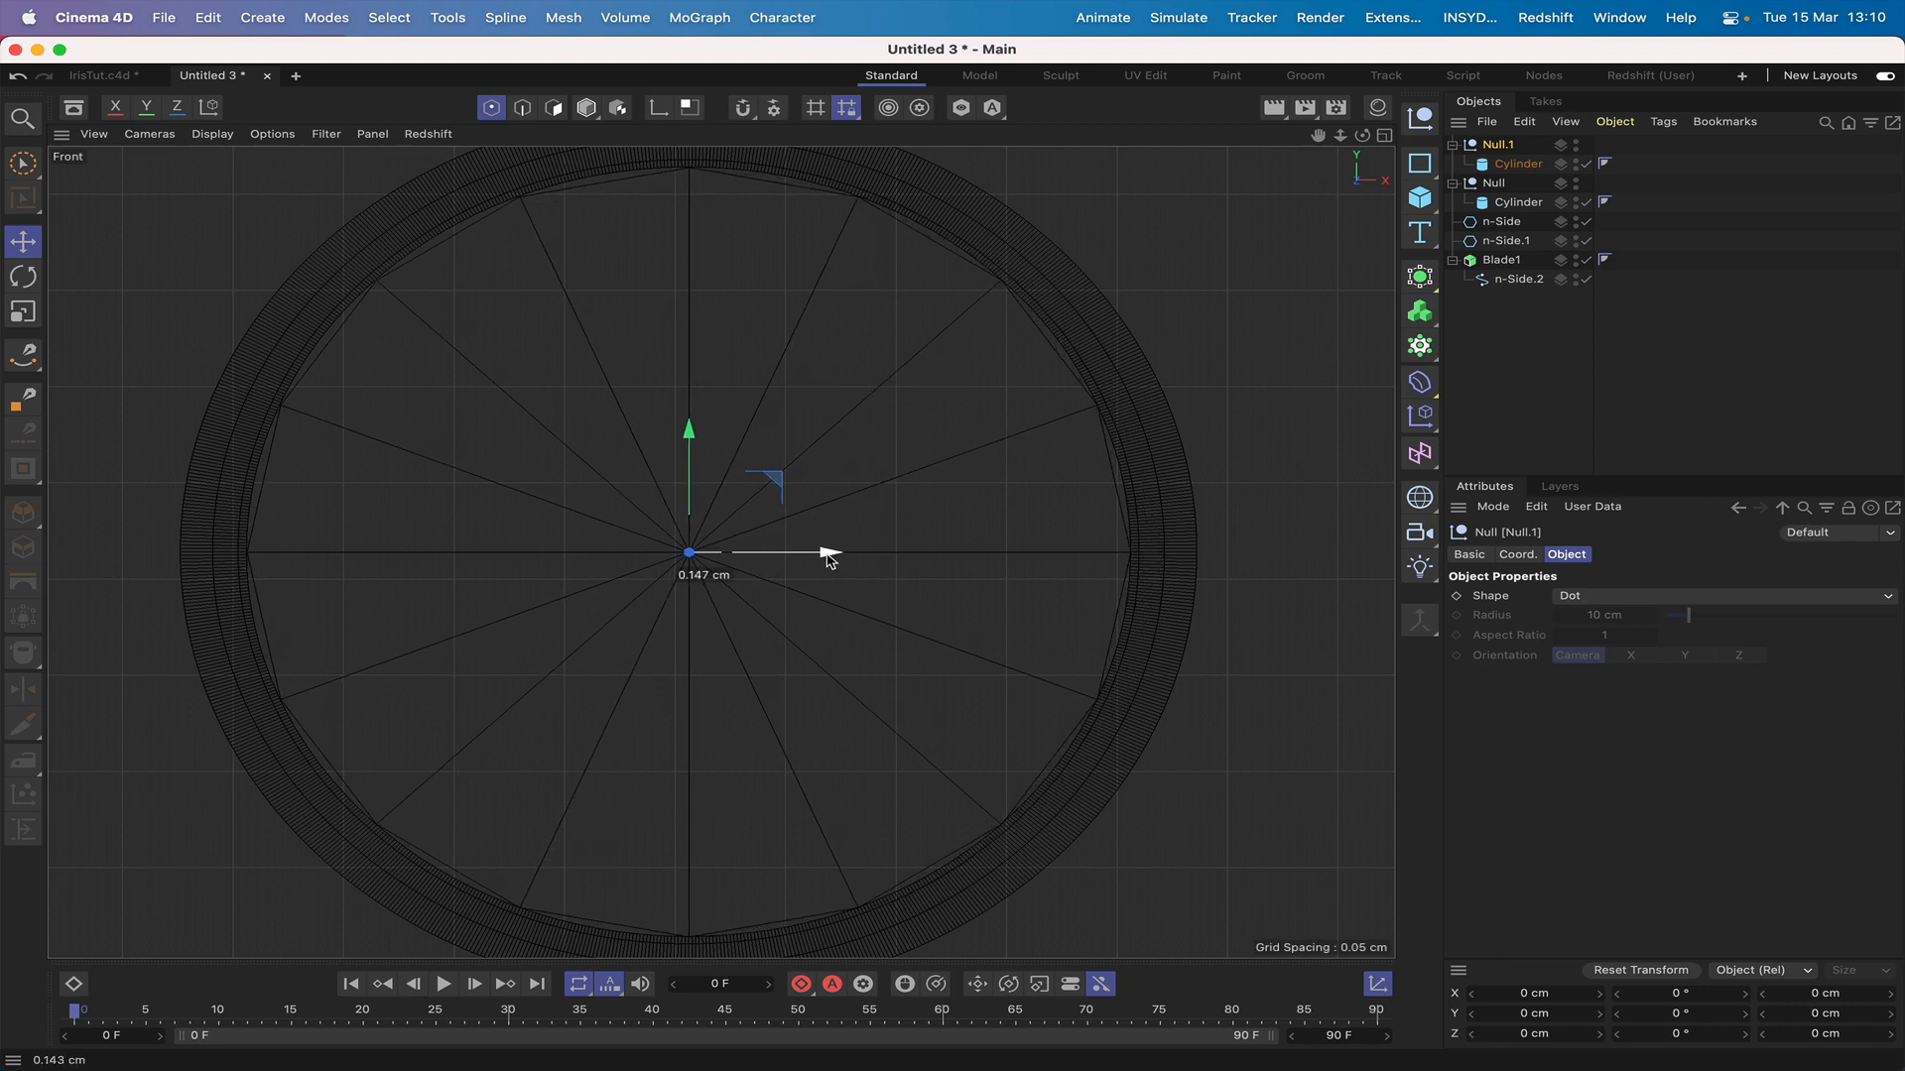
{"action": "left_click_drag", "start_coordinate": [830, 561], "coordinate": [829, 561]}
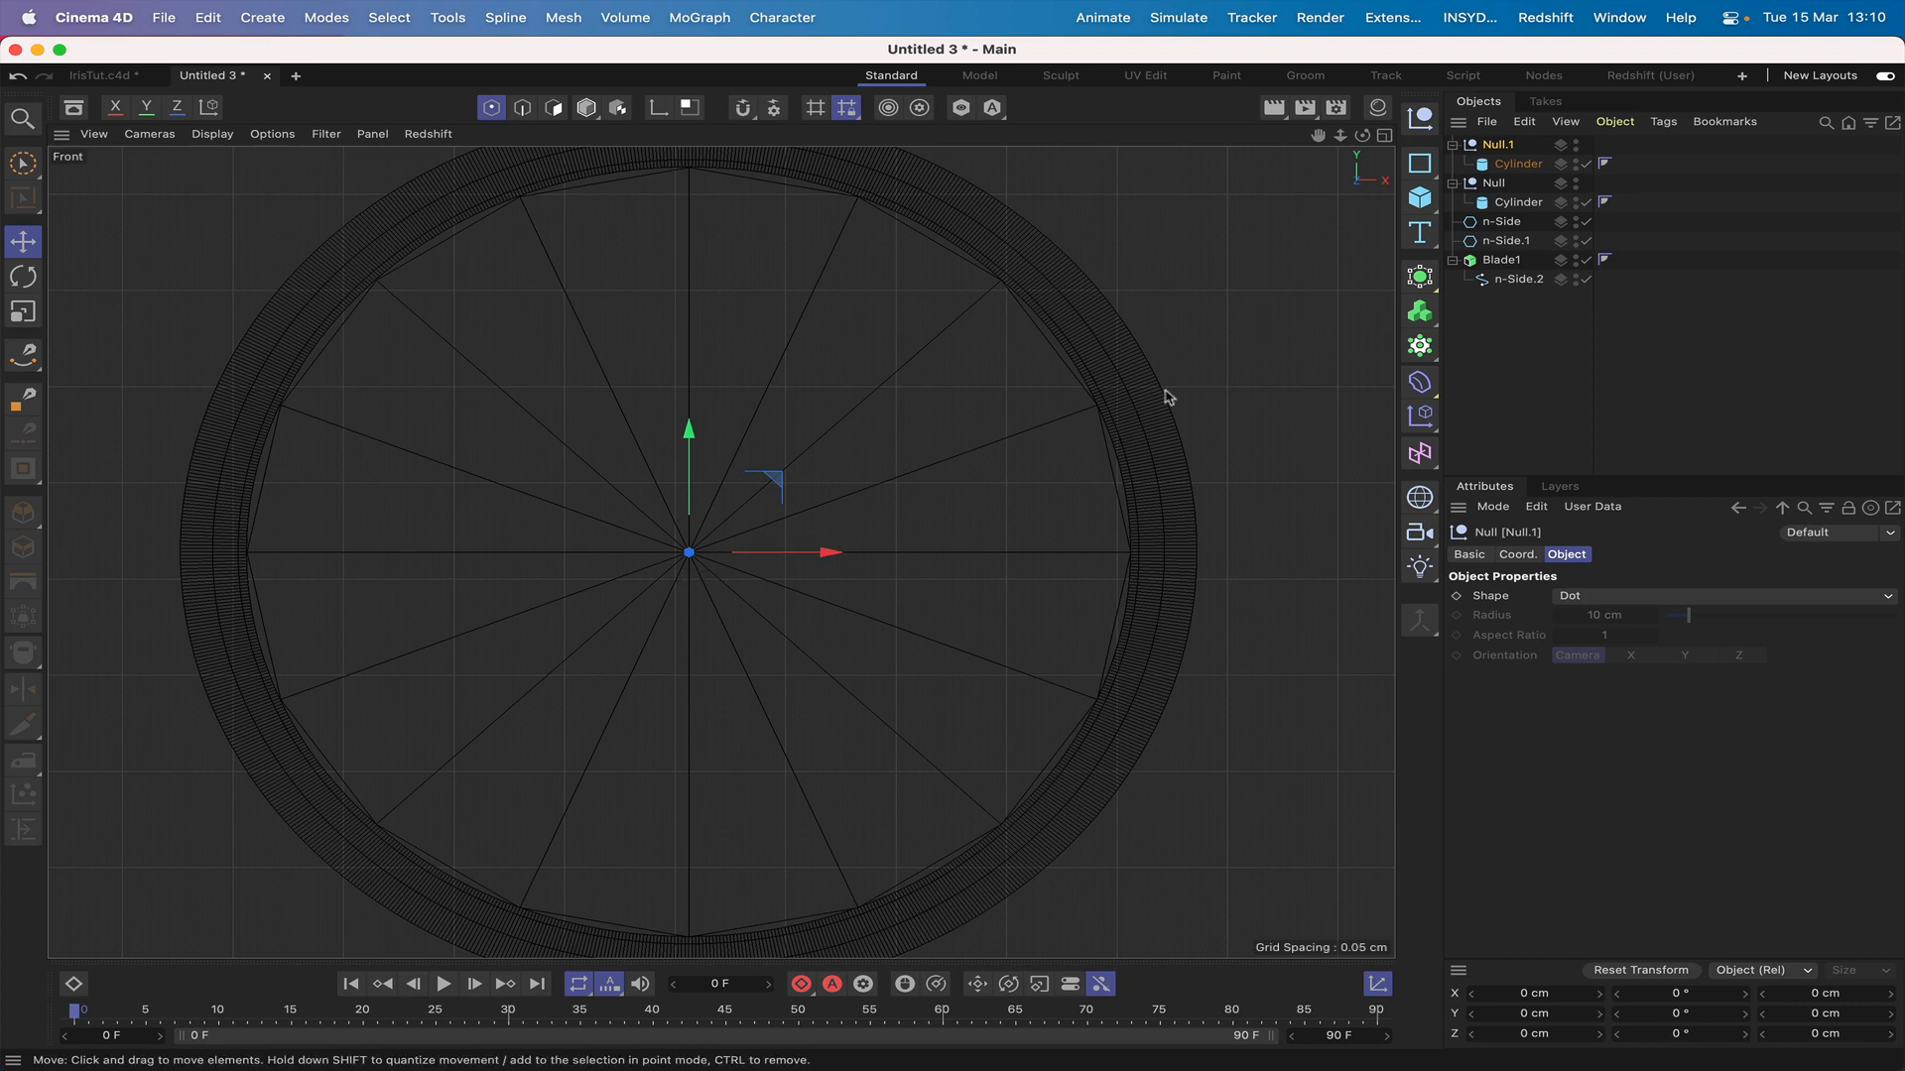
{"action": "key", "text": "F1"}
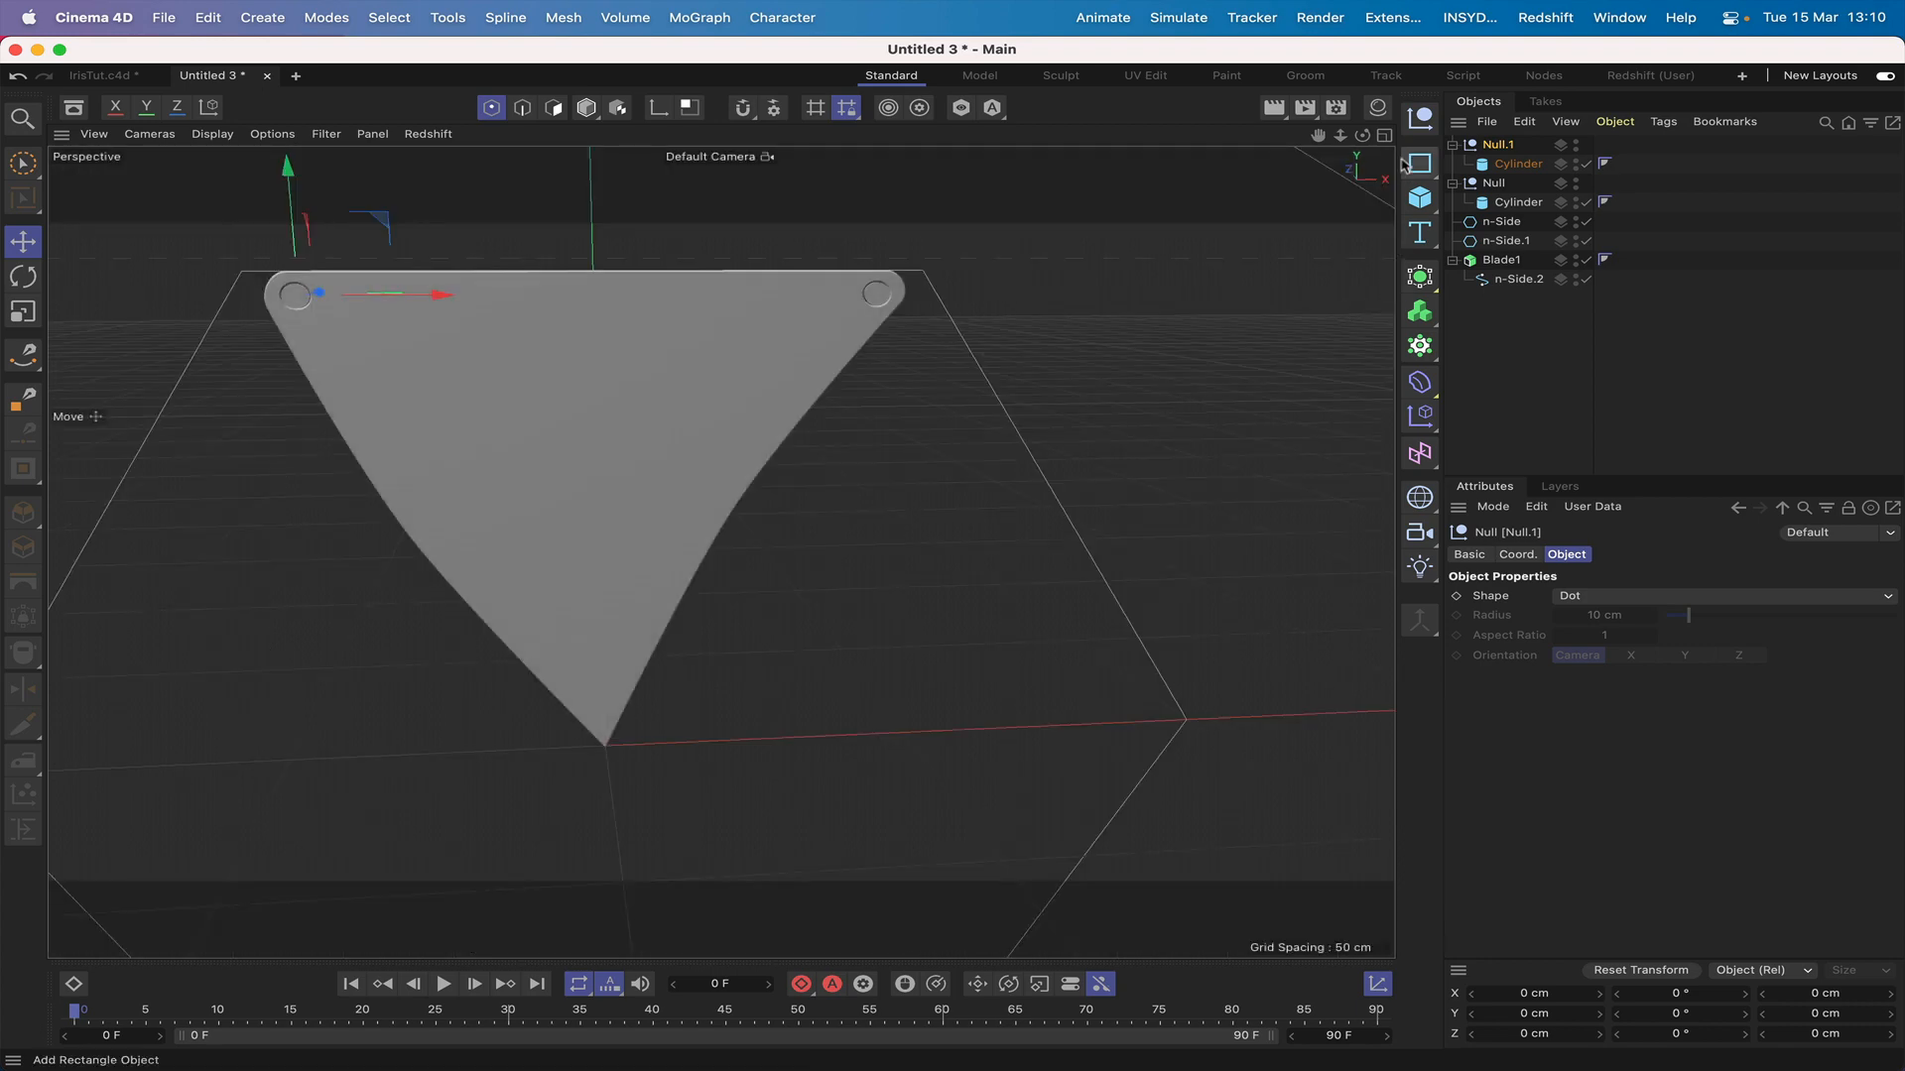
{"action": "mouse_move", "coordinate": [1367, 136]}
{"action": "left_mouse_down"}
{"action": "mouse_move", "coordinate": [1339, 139]}
{"action": "mouse_move", "coordinate": [1384, 141]}
{"action": "mouse_move", "coordinate": [1362, 136]}
{"action": "left_mouse_up"}
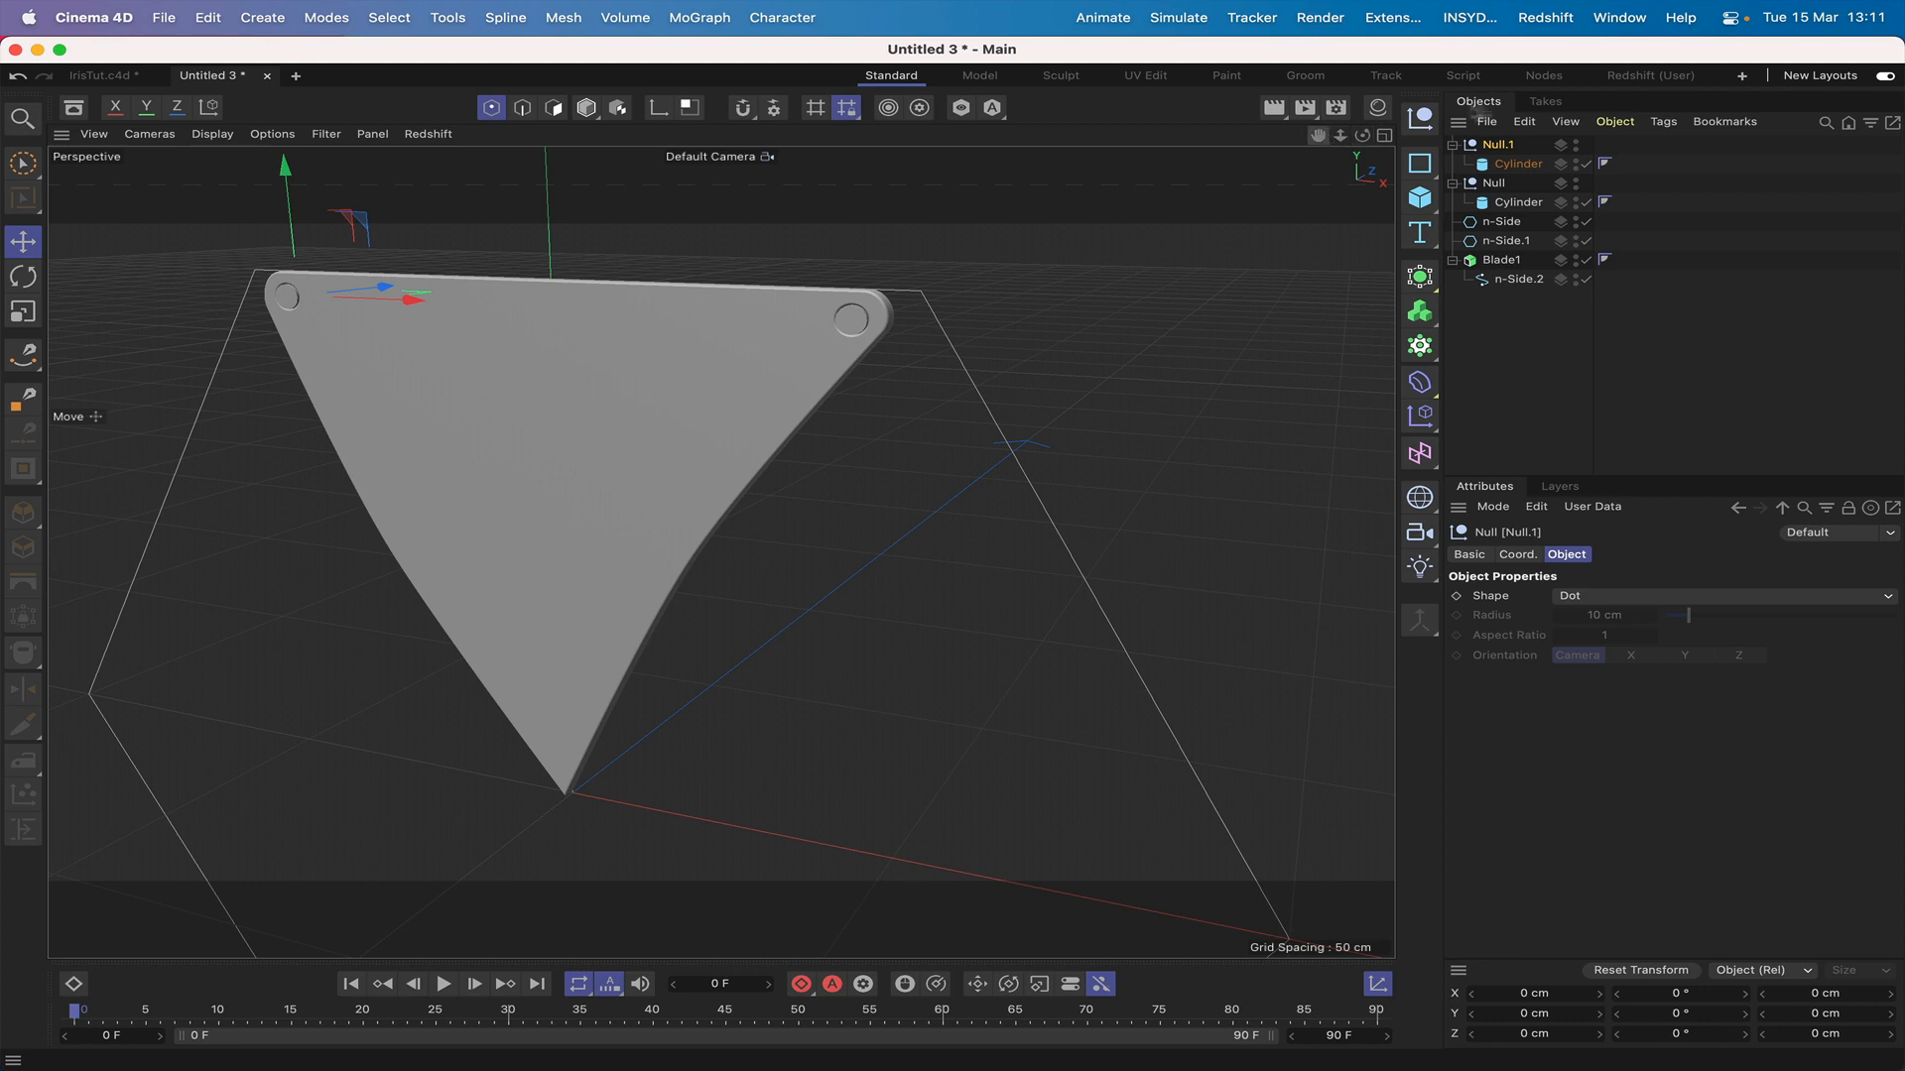
Step: Set the display color of both pivot cylinders to Automatic with a yellow color
{"action": "left_click", "coordinate": [1526, 169]}
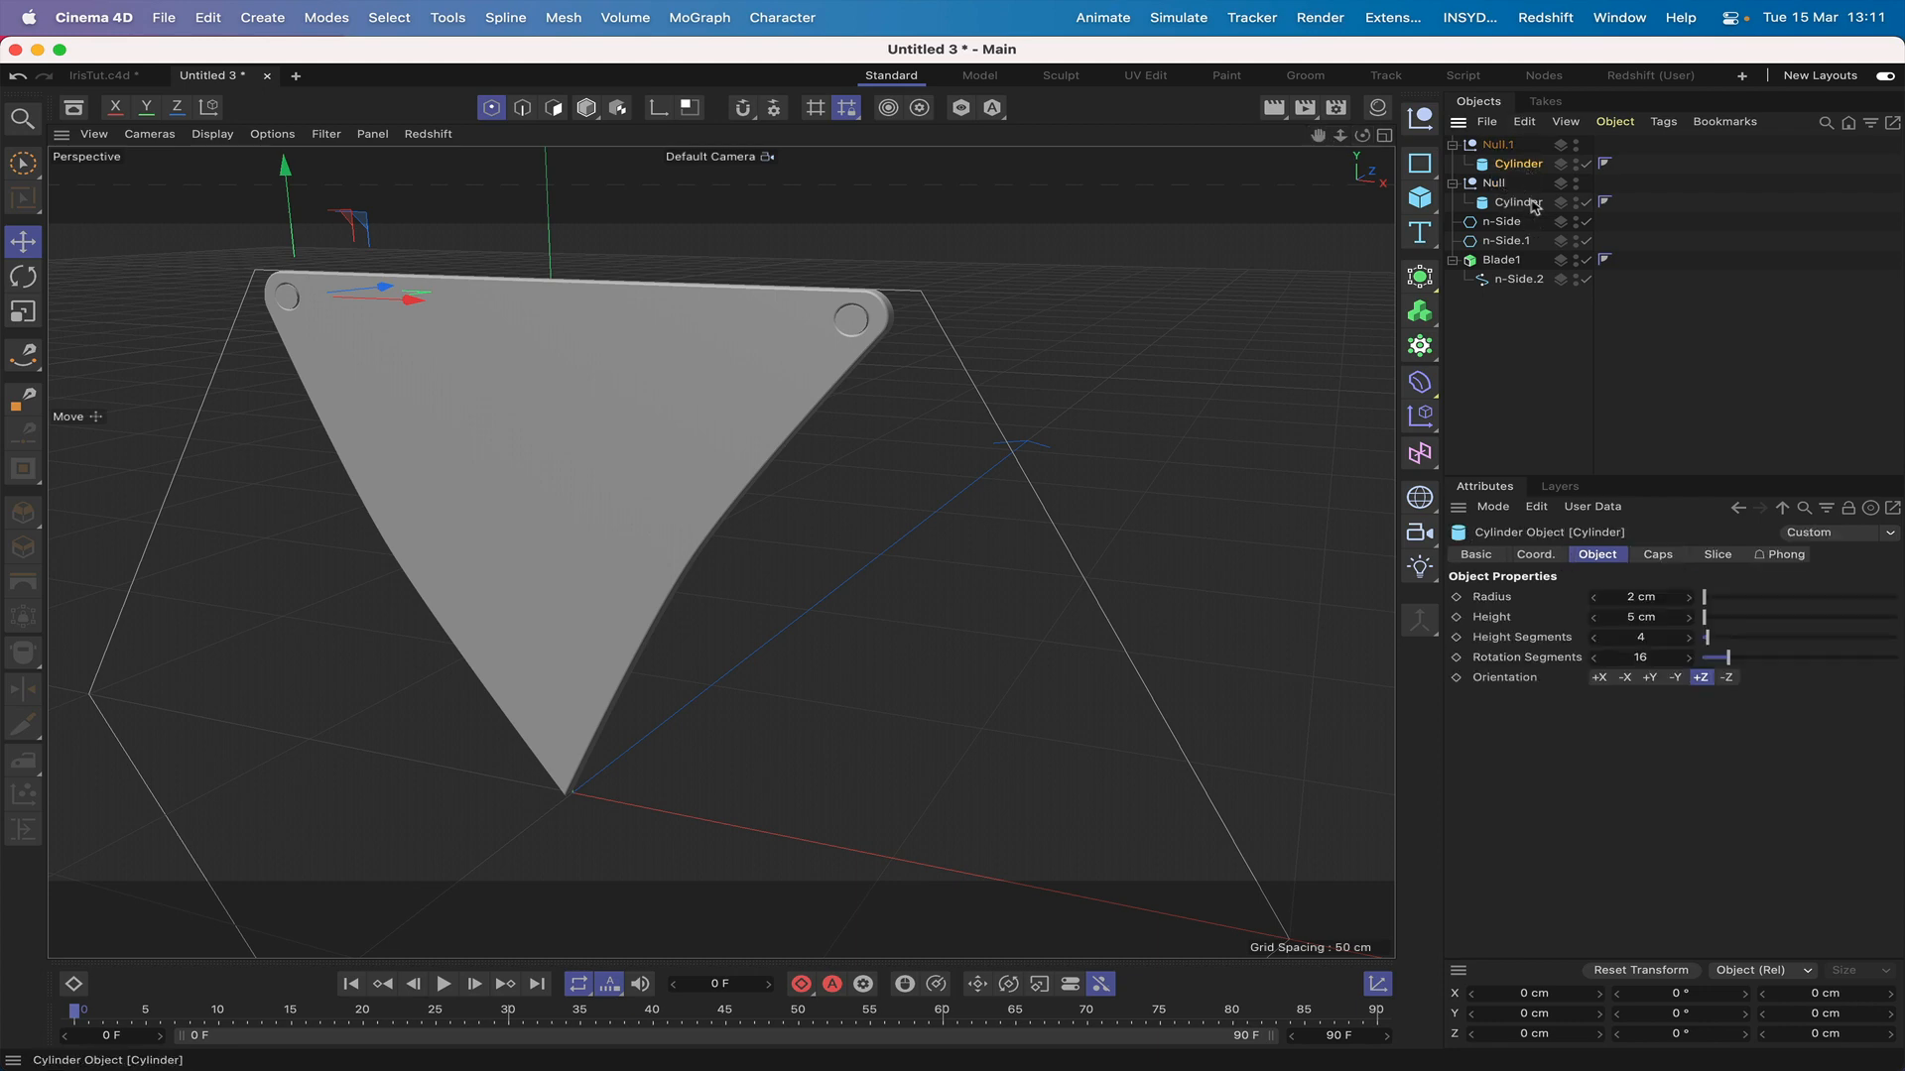
{"action": "left_click", "coordinate": [1519, 202], "text": "shift"}
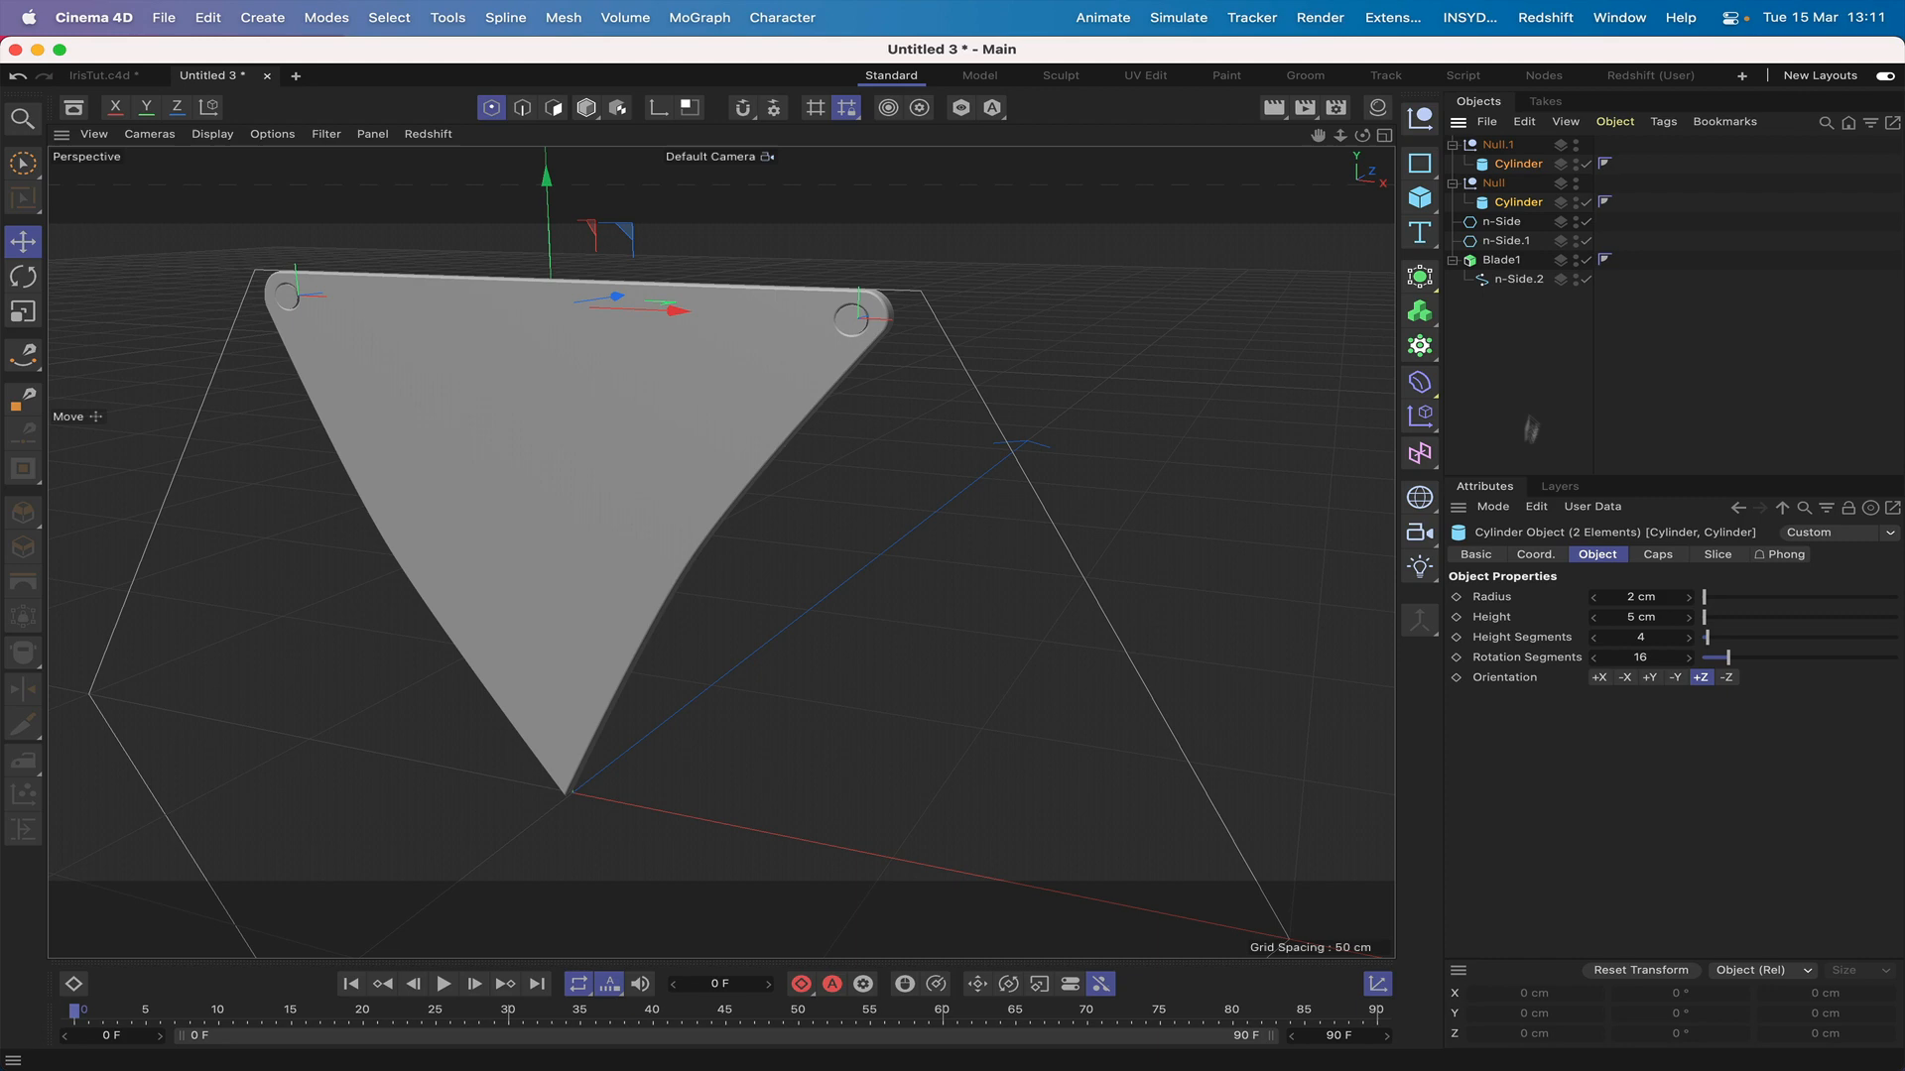
{"action": "left_click", "coordinate": [1478, 556]}
{"action": "left_click", "coordinate": [1599, 716]}
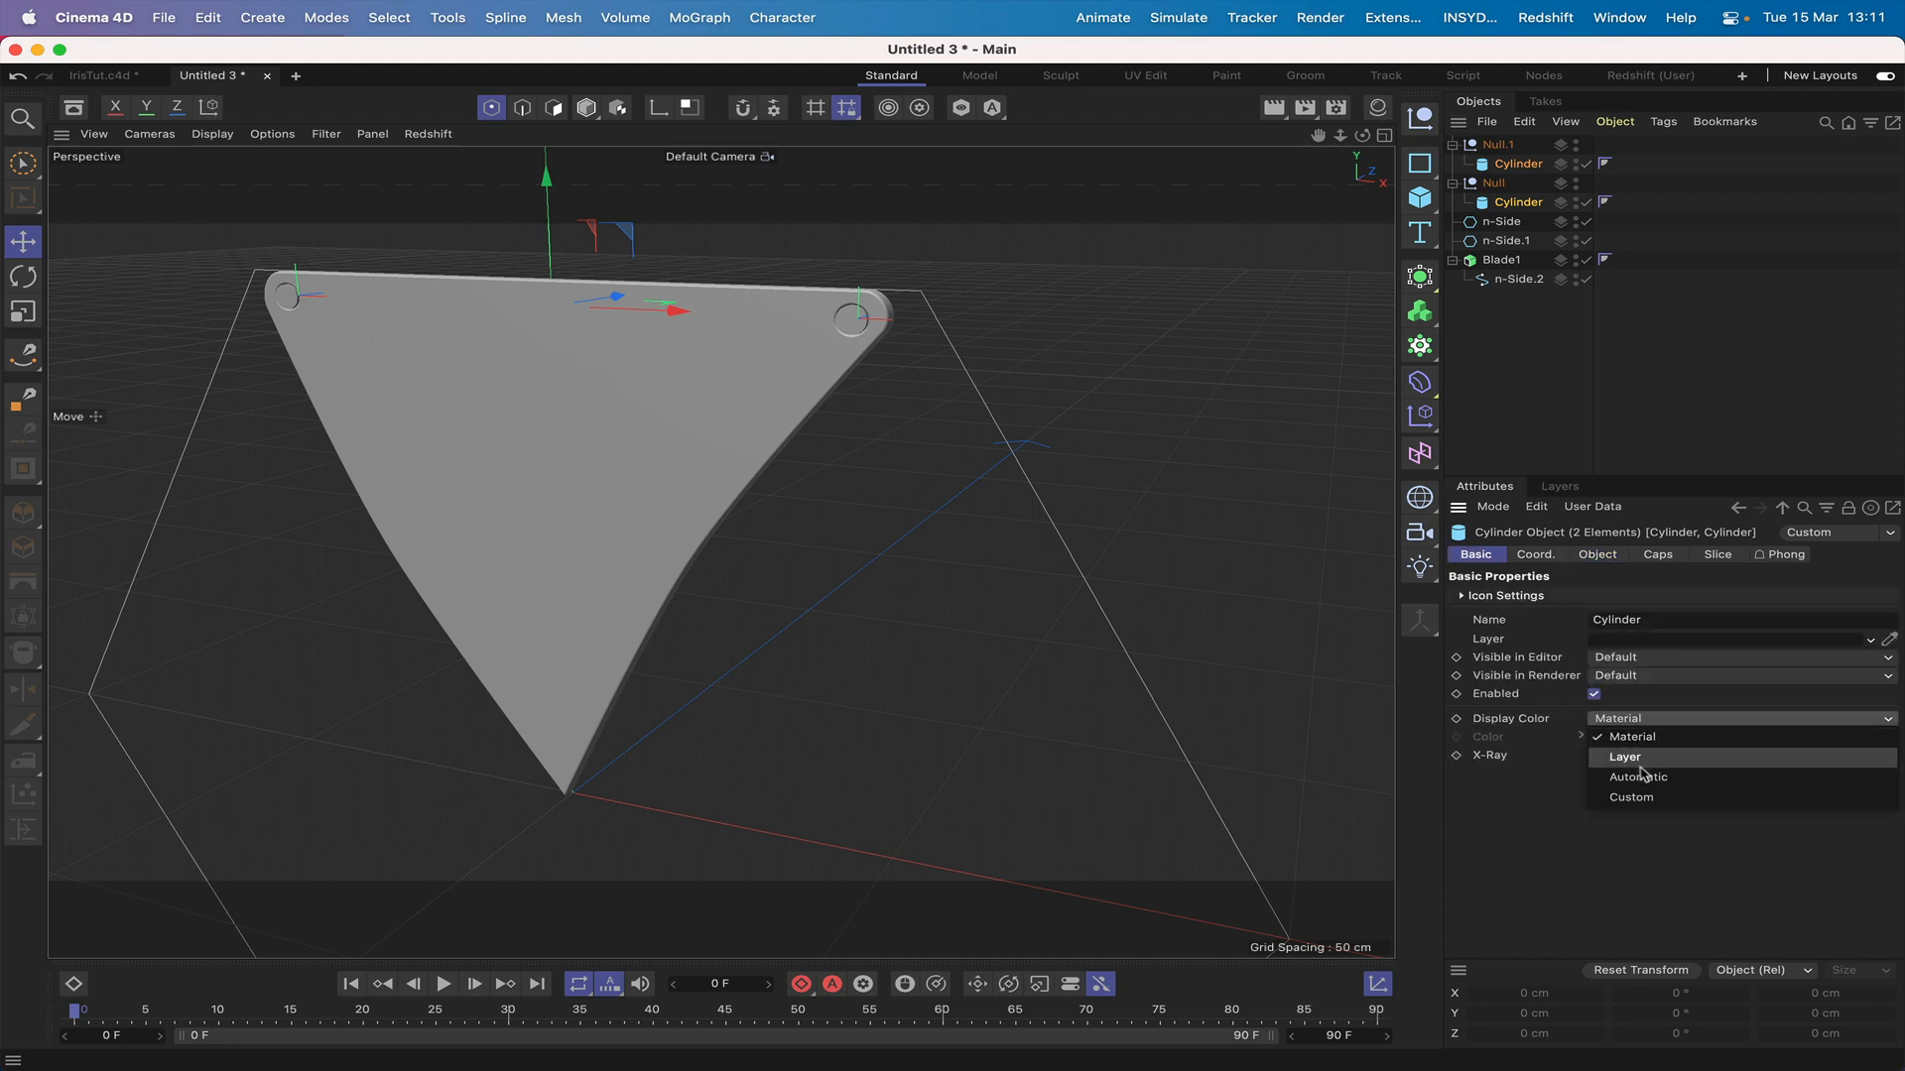
{"action": "left_click", "coordinate": [1639, 769]}
{"action": "left_click", "coordinate": [1632, 737]}
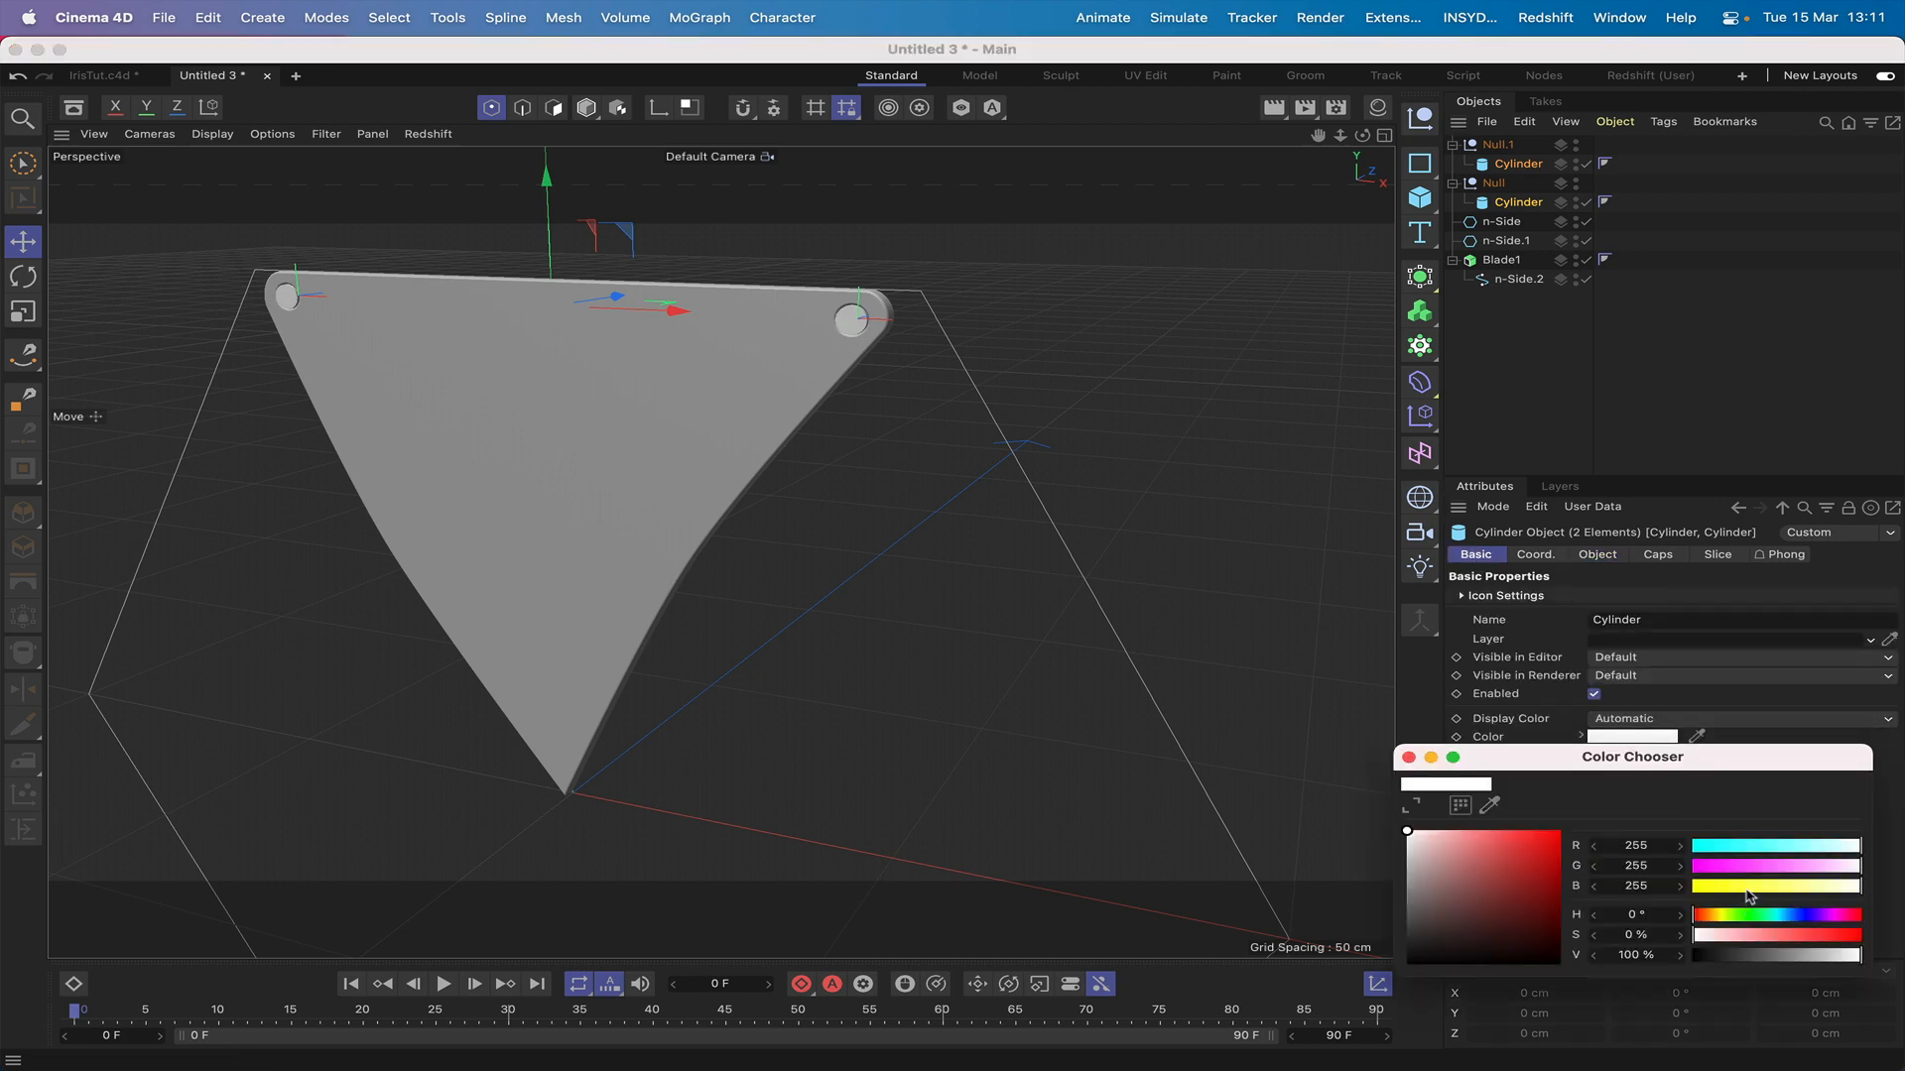
{"action": "left_click_drag", "start_coordinate": [1749, 896], "coordinate": [1687, 888]}
{"action": "left_click", "coordinate": [1408, 758]}
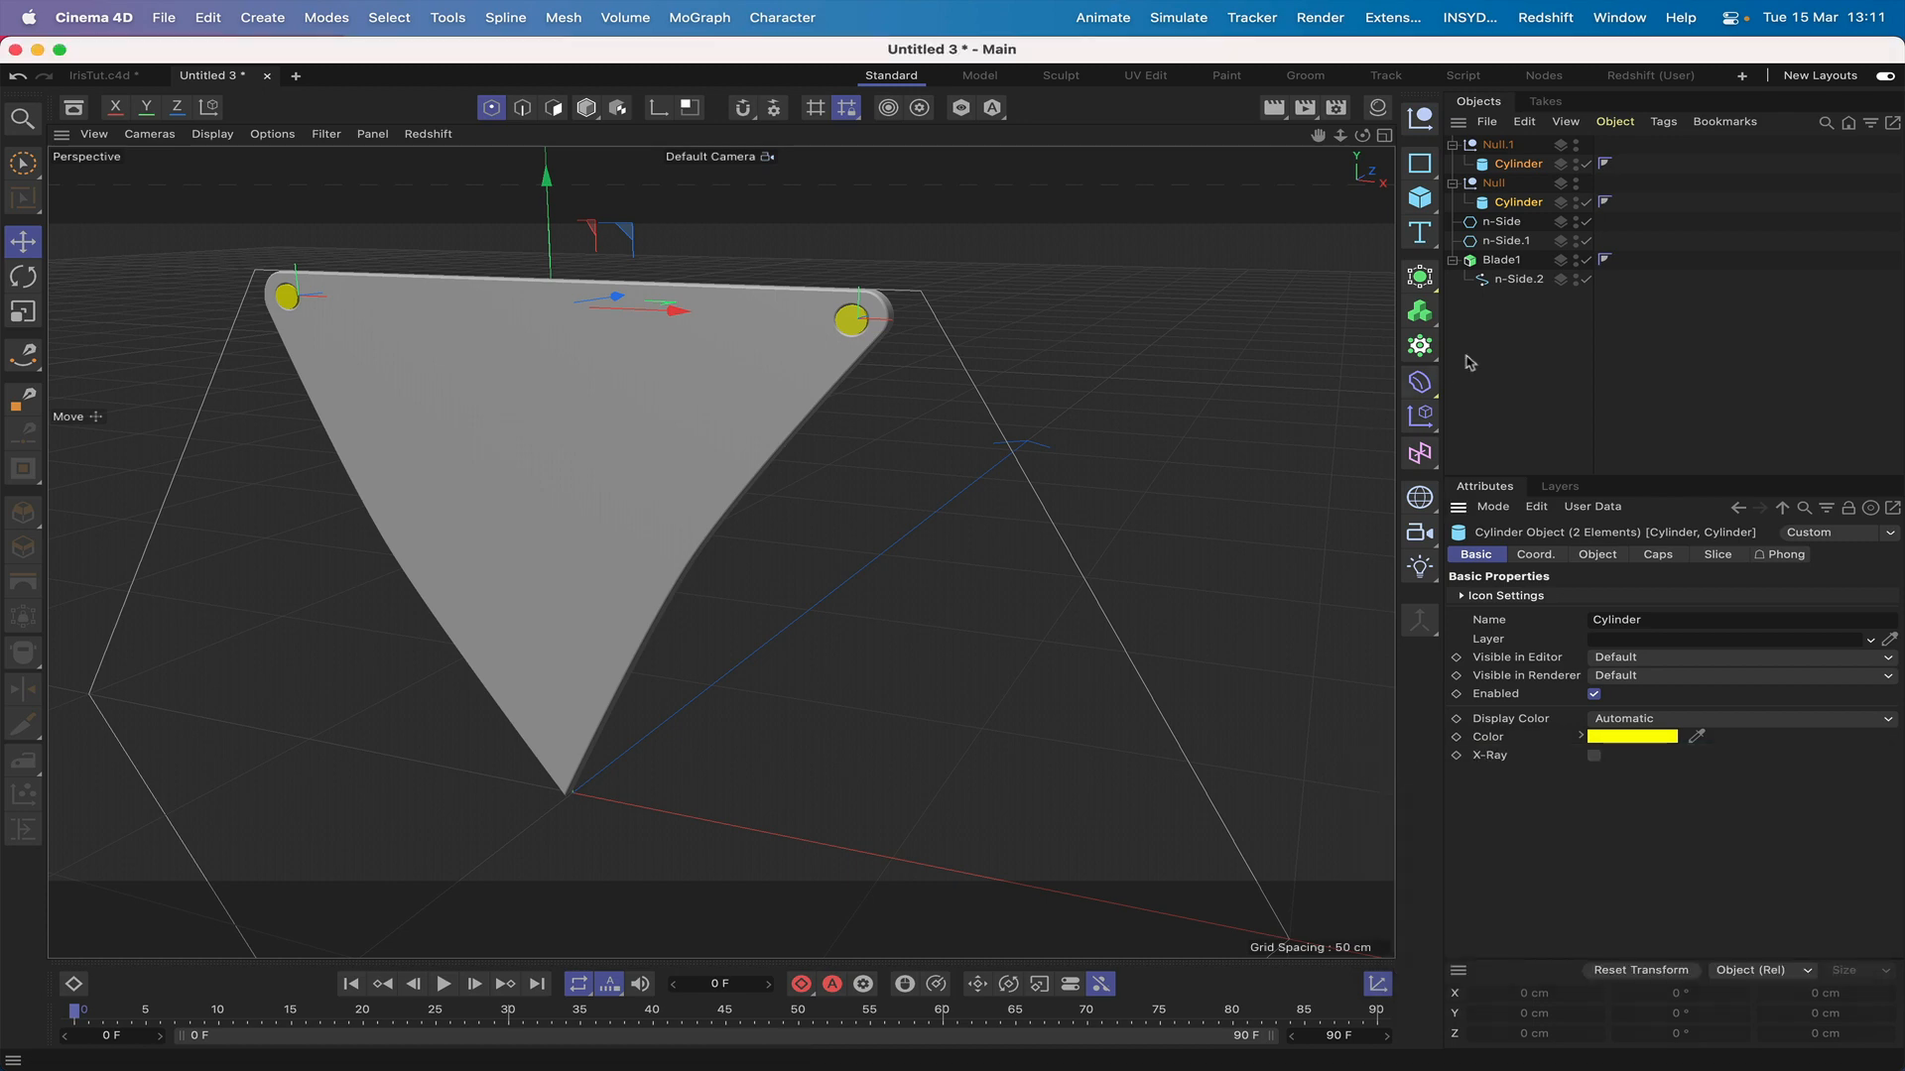
{"action": "left_click", "coordinate": [1498, 358]}
Step: Move Null.1's cylinder along Z in the top view so that it protrudes from the front face of Blade1
{"action": "mouse_move", "coordinate": [1362, 135]}
{"action": "left_mouse_down"}
{"action": "mouse_move", "coordinate": [1160, 138]}
{"action": "mouse_move", "coordinate": [1349, 157]}
{"action": "left_mouse_up"}
{"action": "left_click", "coordinate": [1509, 204]}
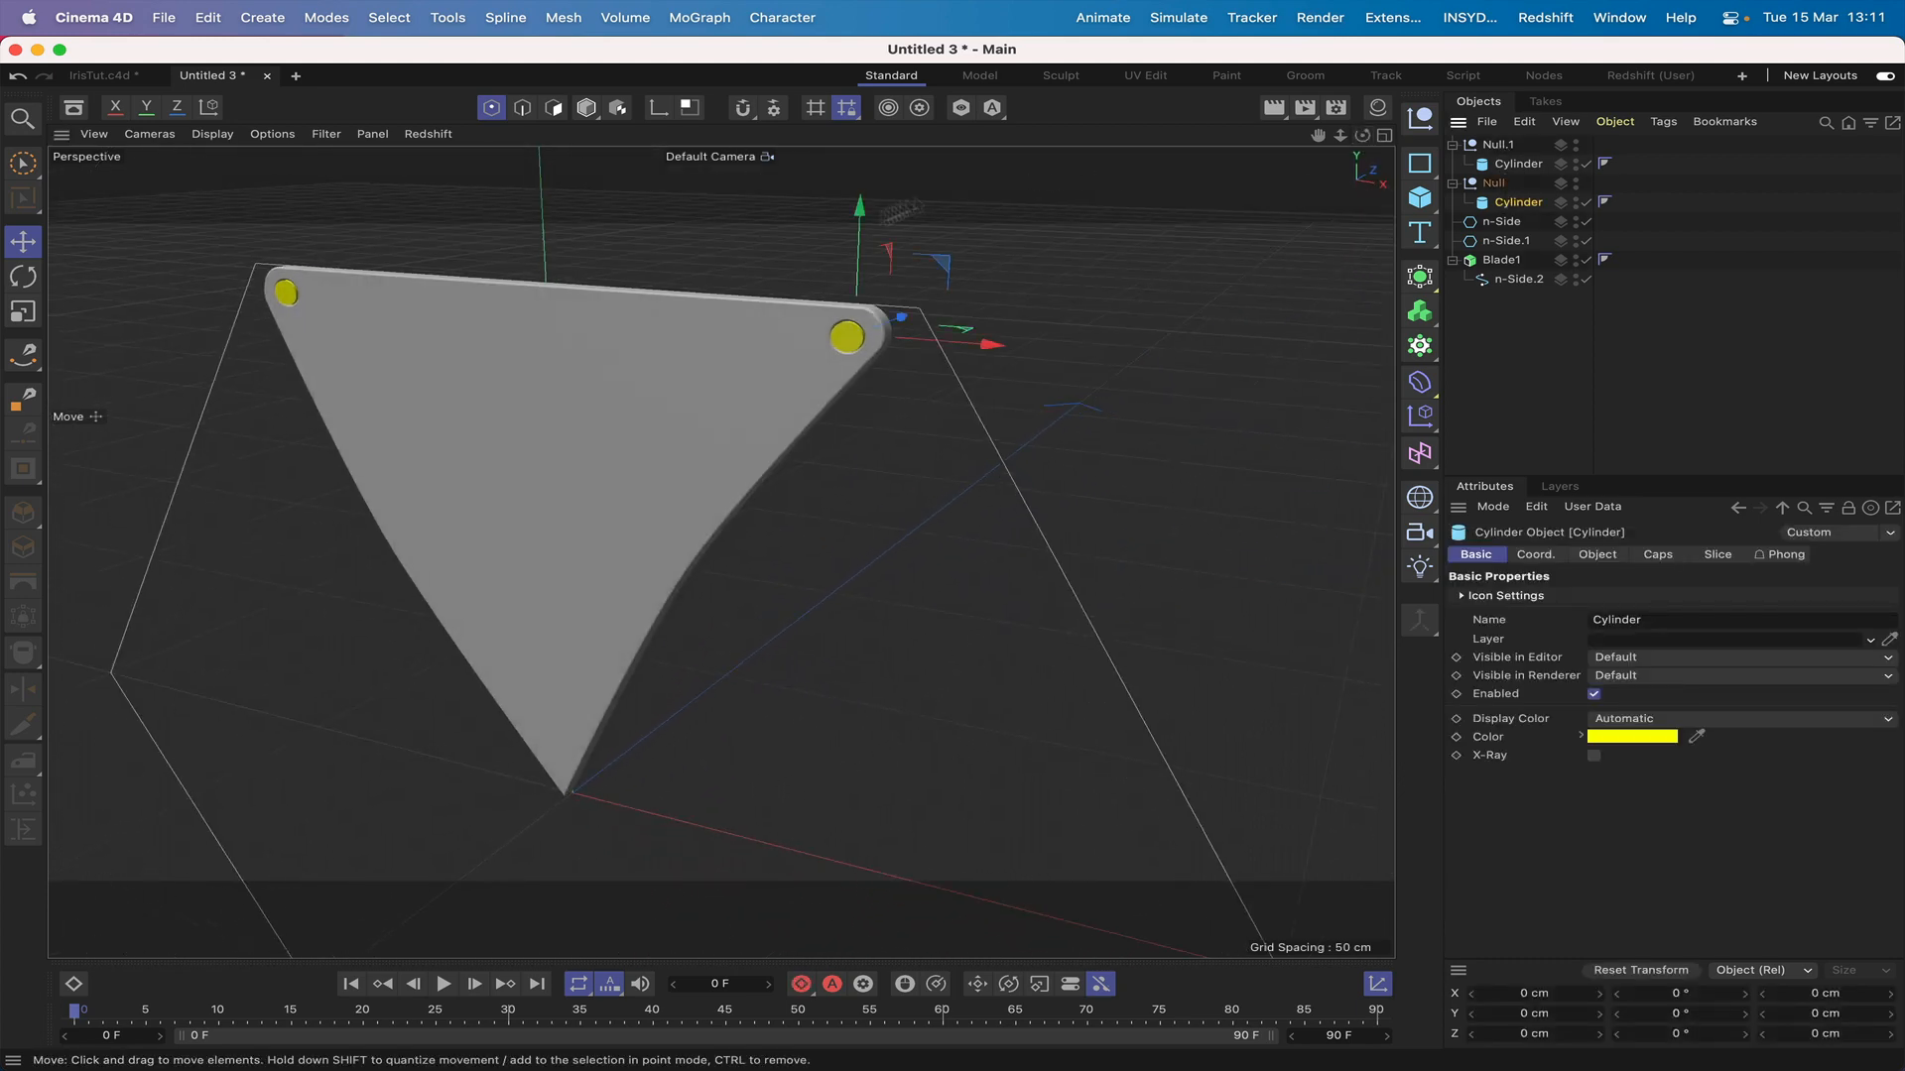
{"action": "left_click", "coordinate": [1521, 165]}
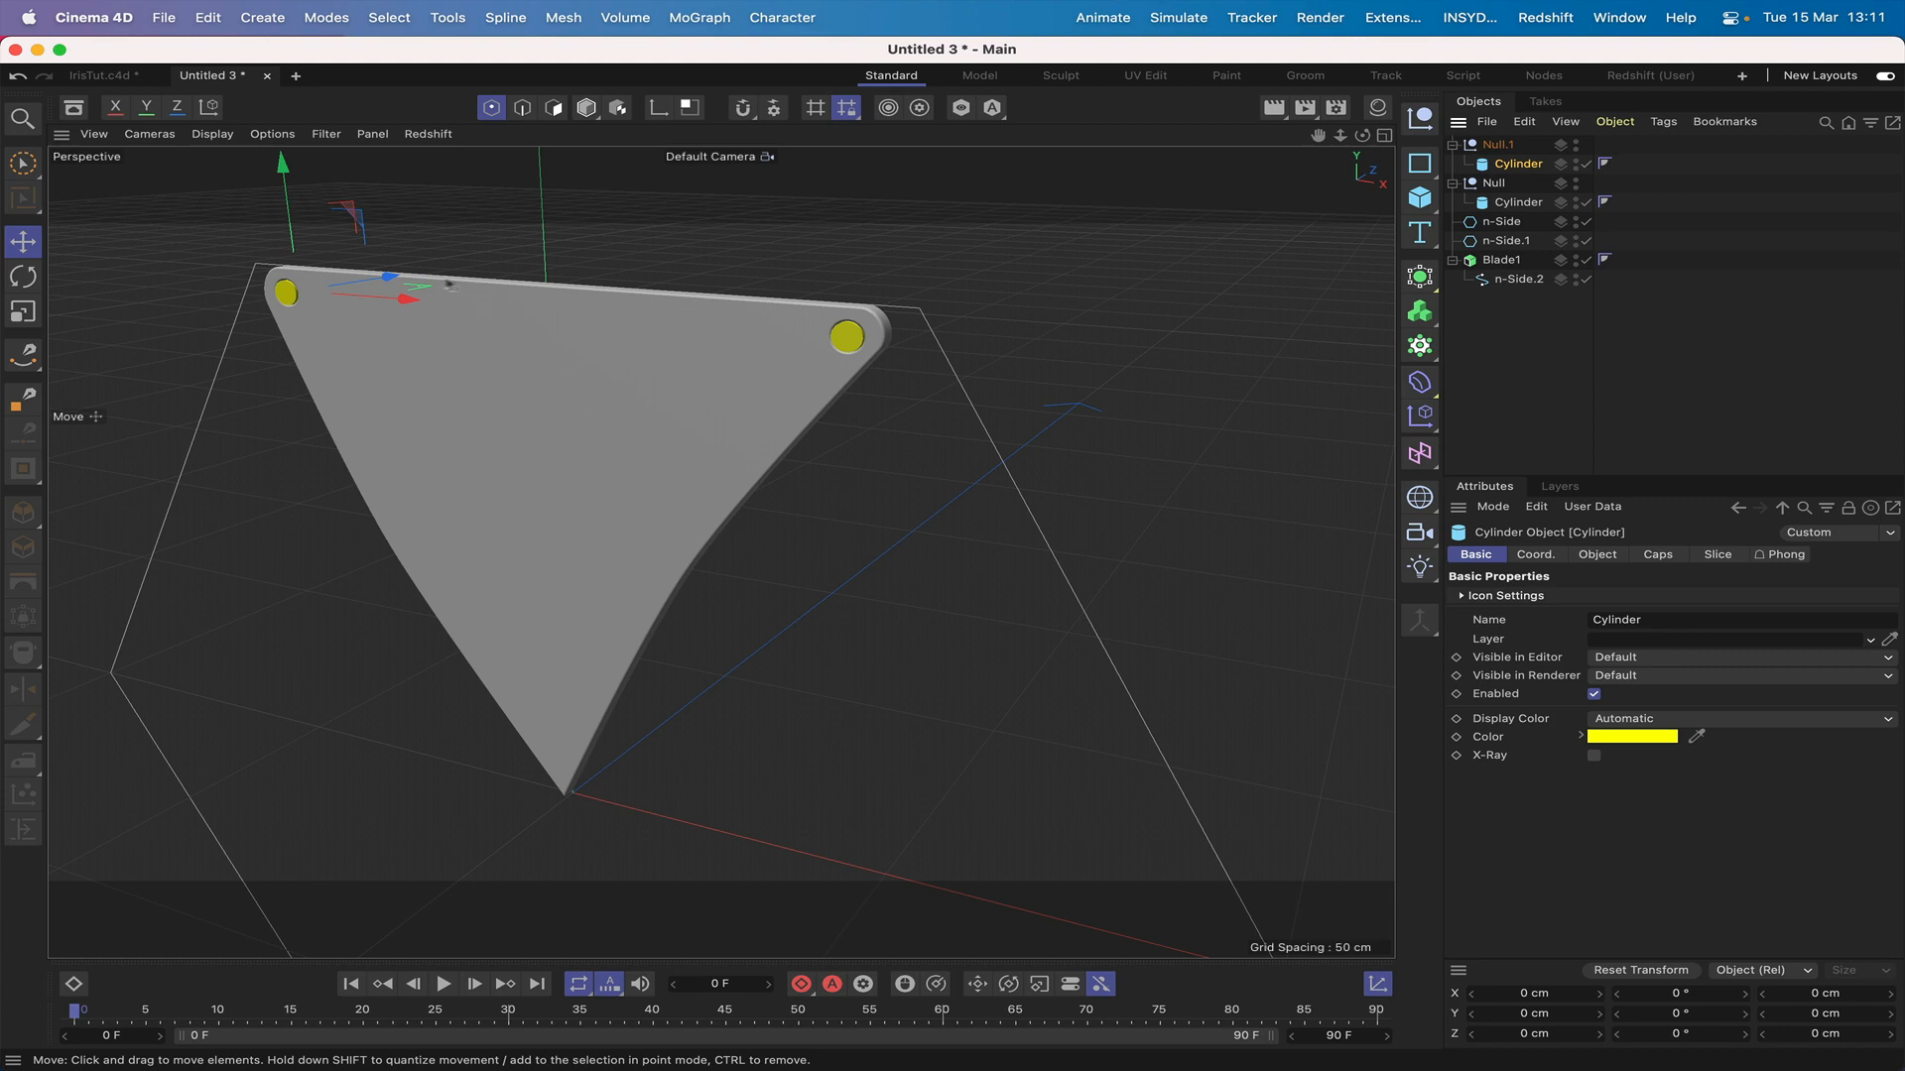
{"action": "key", "text": "F2"}
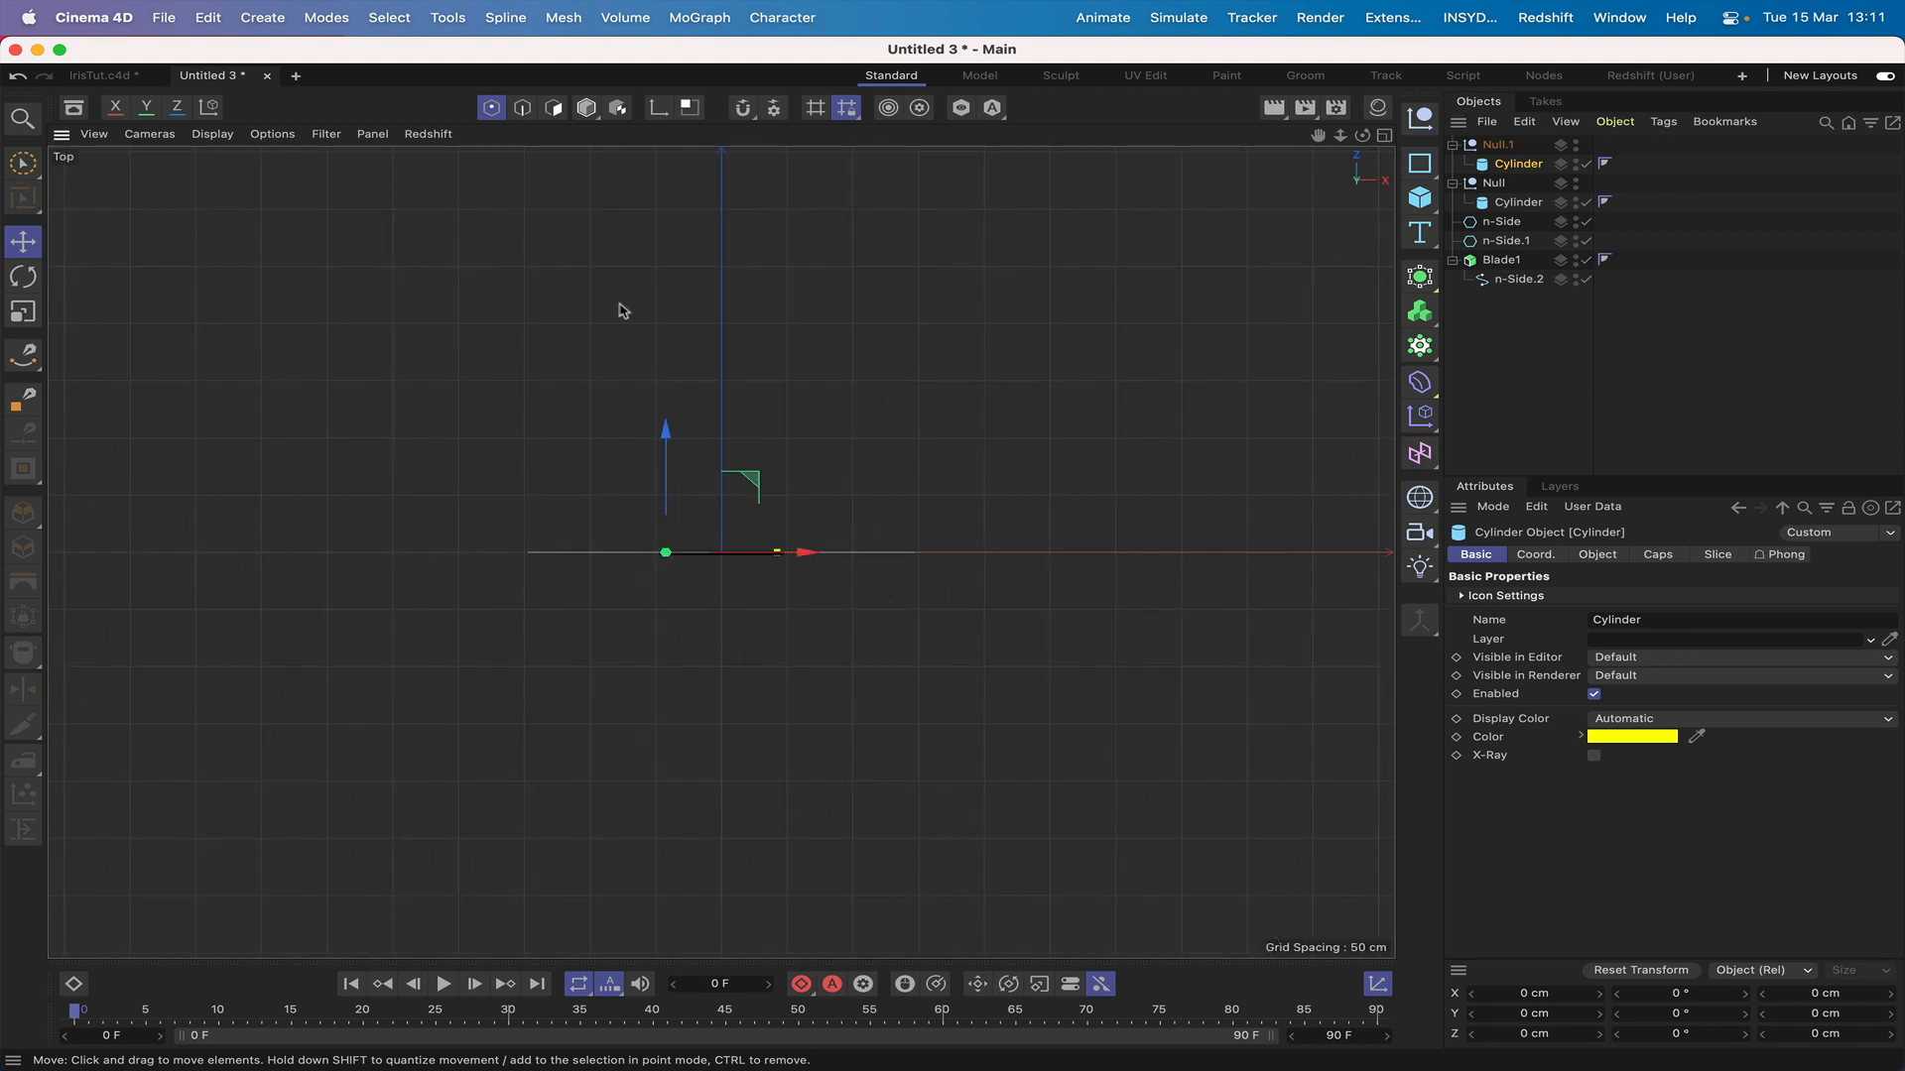
{"action": "key", "text": "o"}
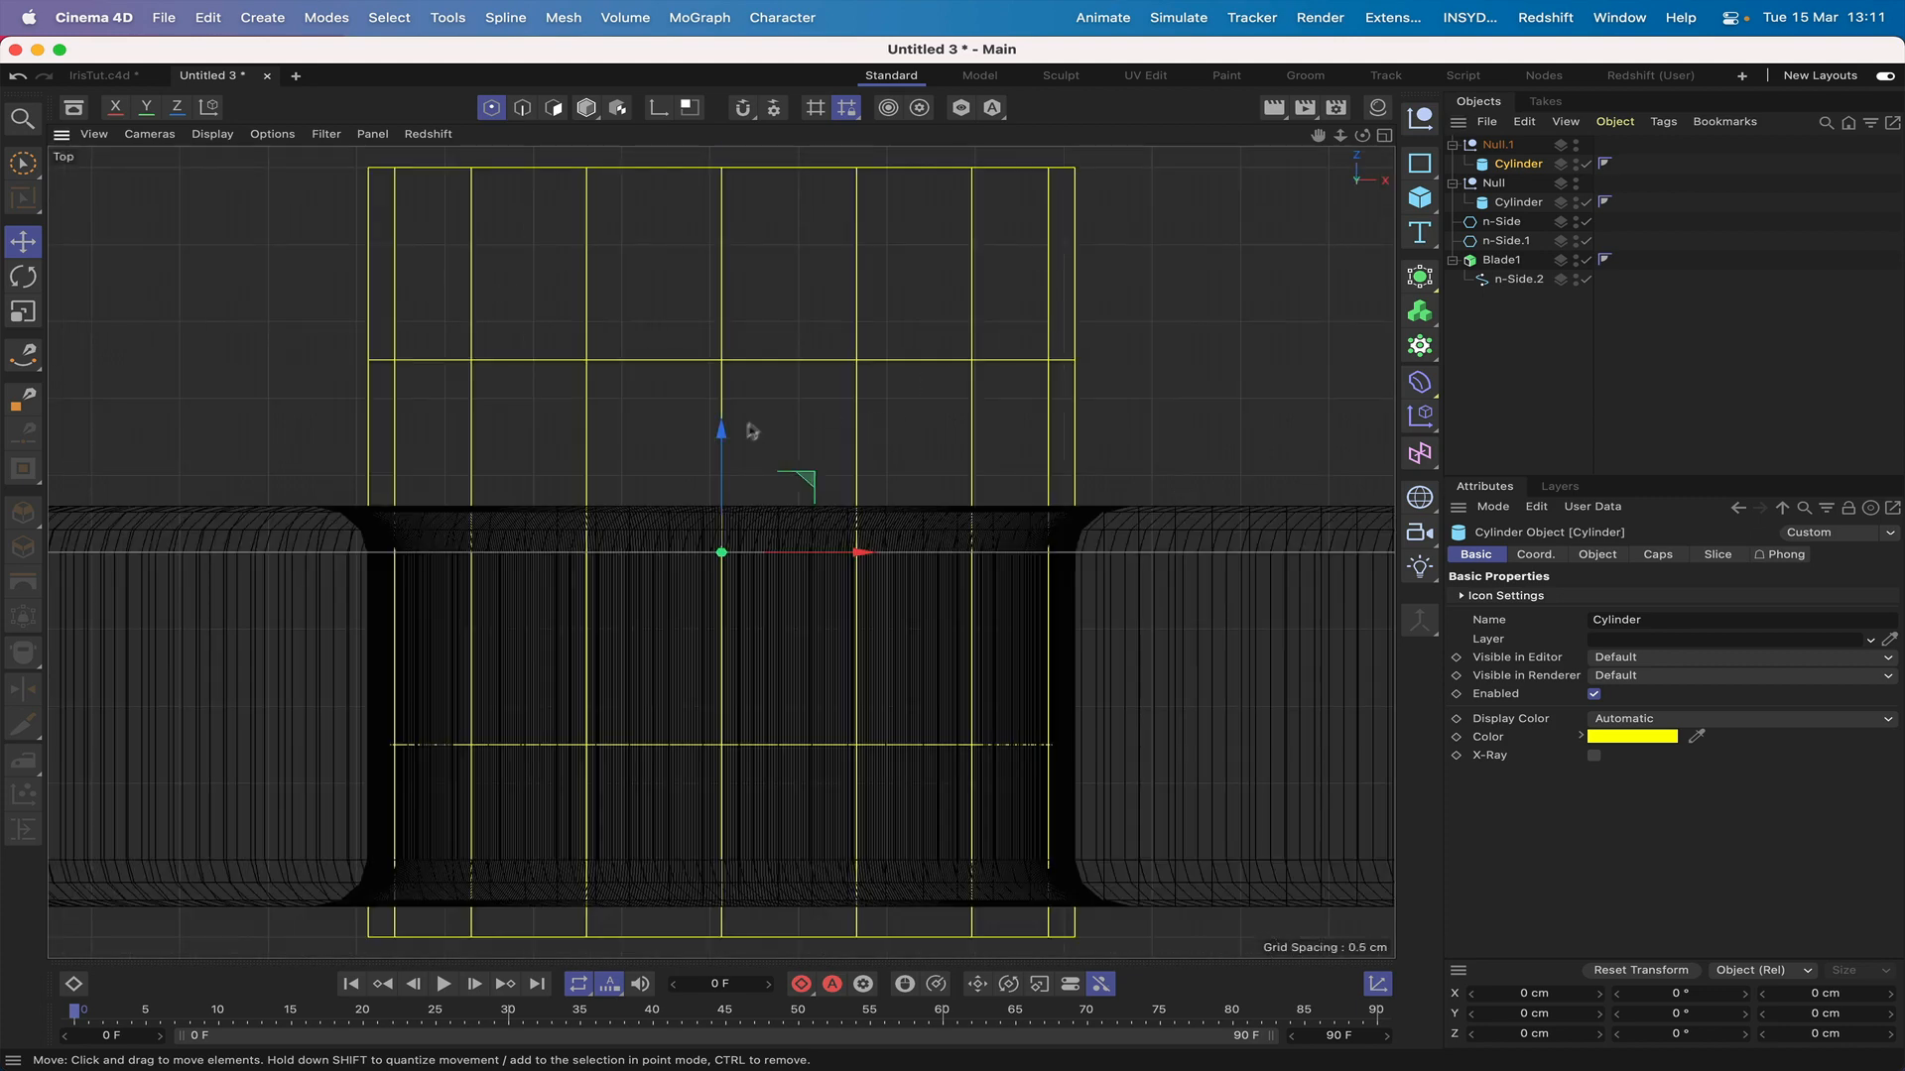
{"action": "left_click_drag", "start_coordinate": [723, 436], "coordinate": [686, 780]}
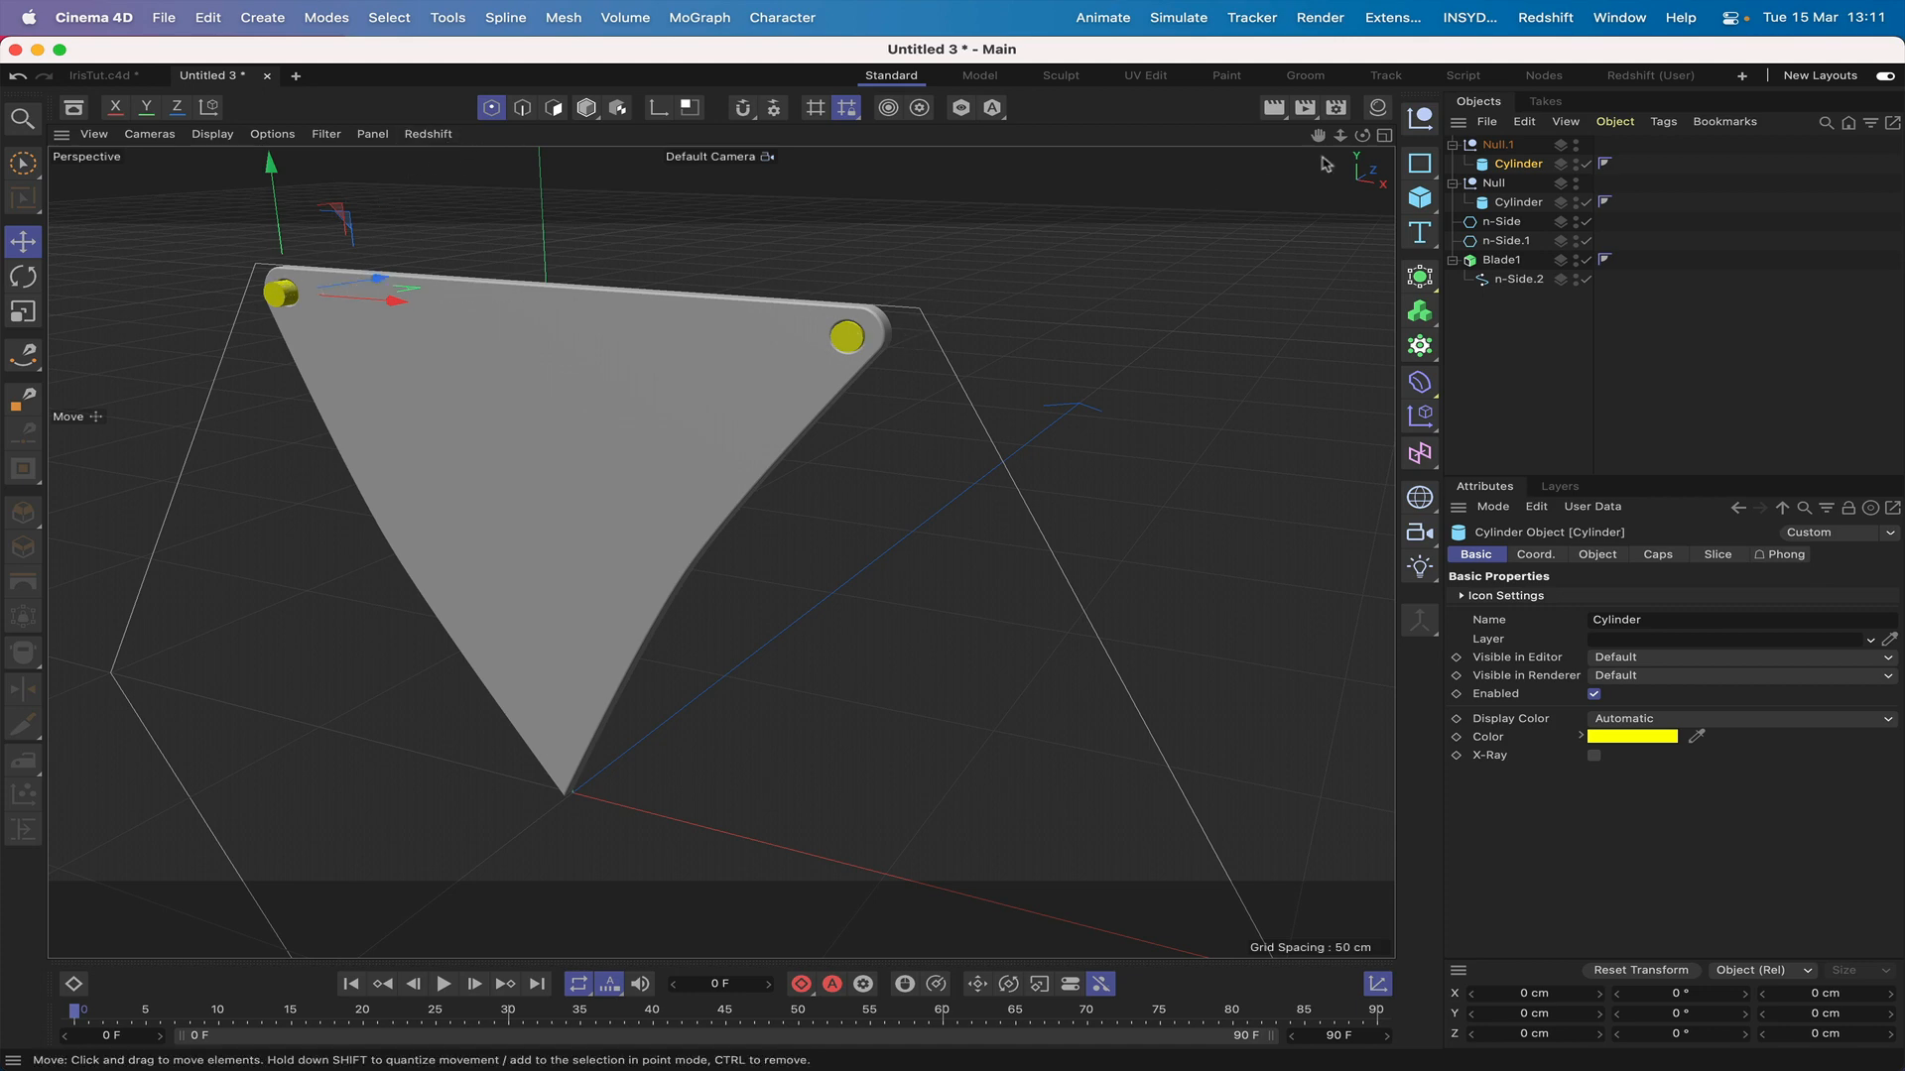
{"action": "mouse_move", "coordinate": [1367, 140]}
{"action": "left_mouse_down"}
{"action": "mouse_move", "coordinate": [1314, 141]}
{"action": "mouse_move", "coordinate": [1344, 141]}
{"action": "left_mouse_up"}
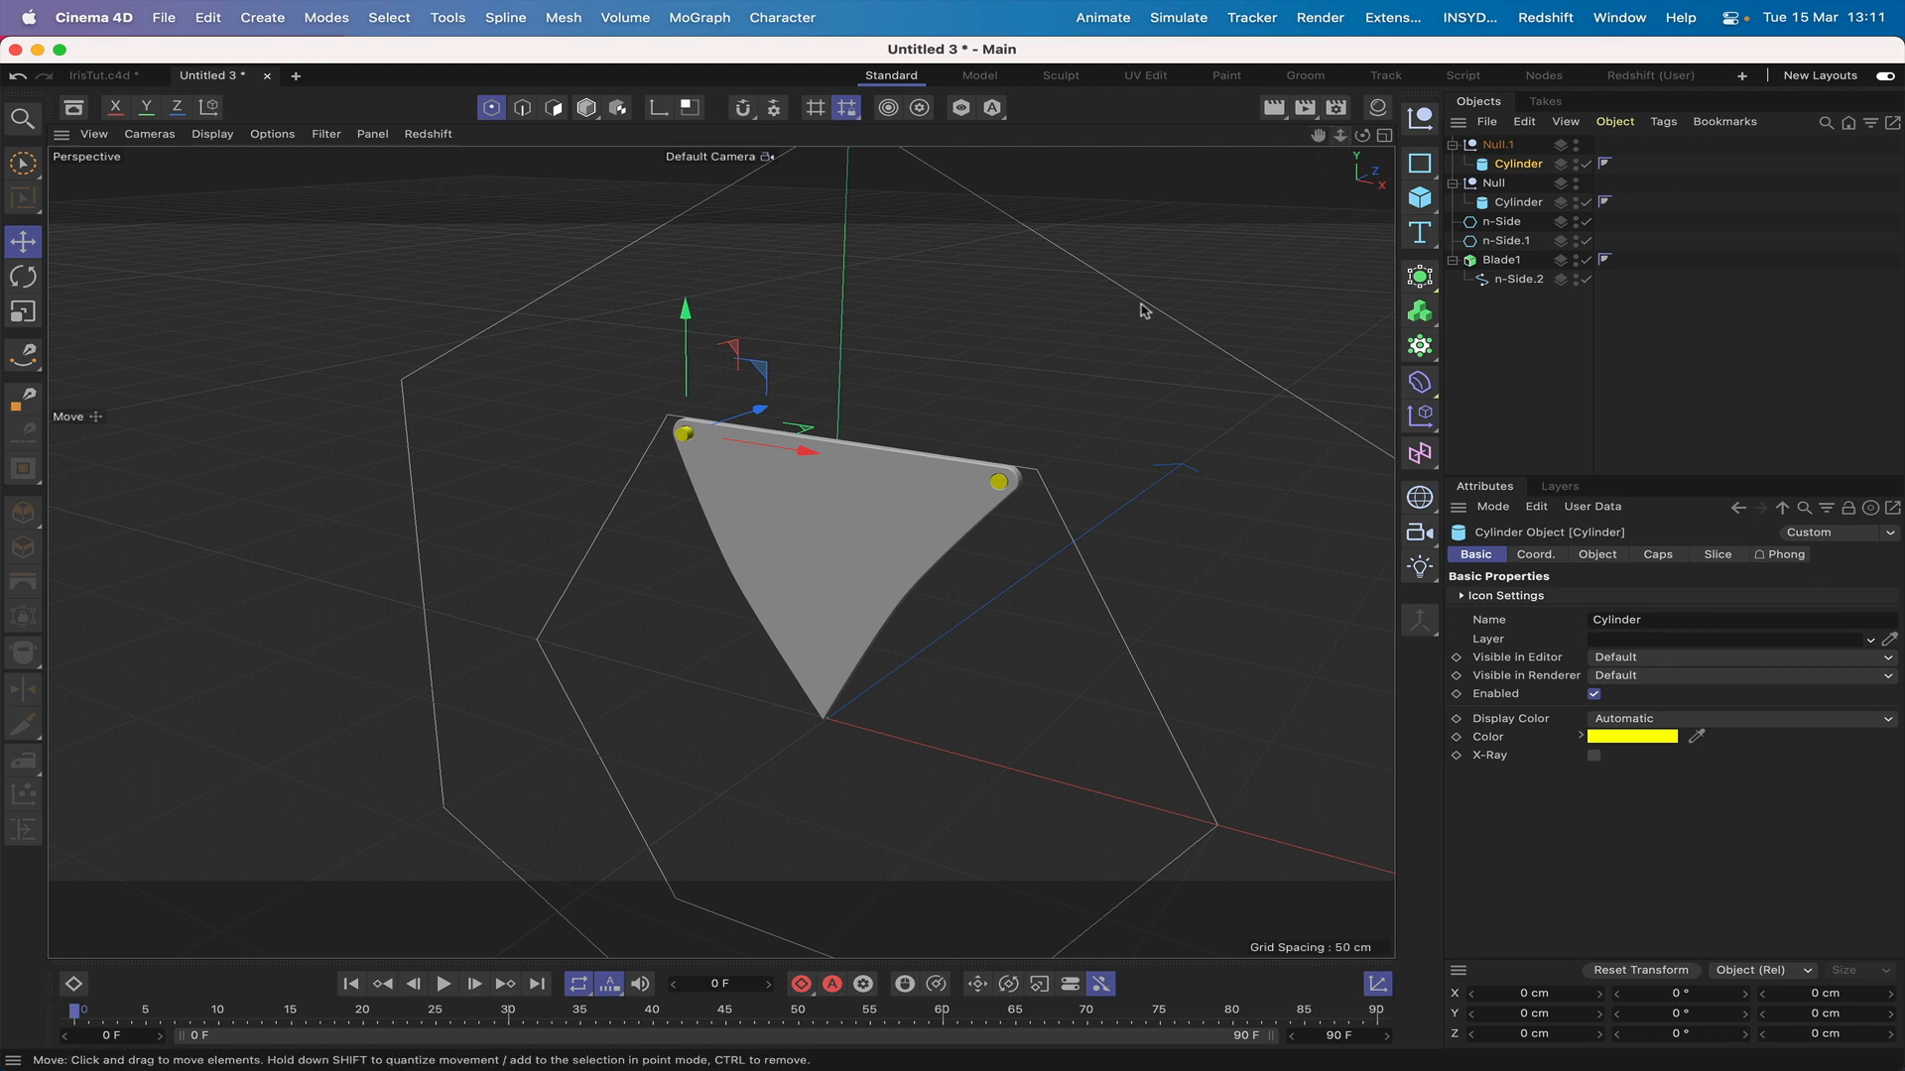
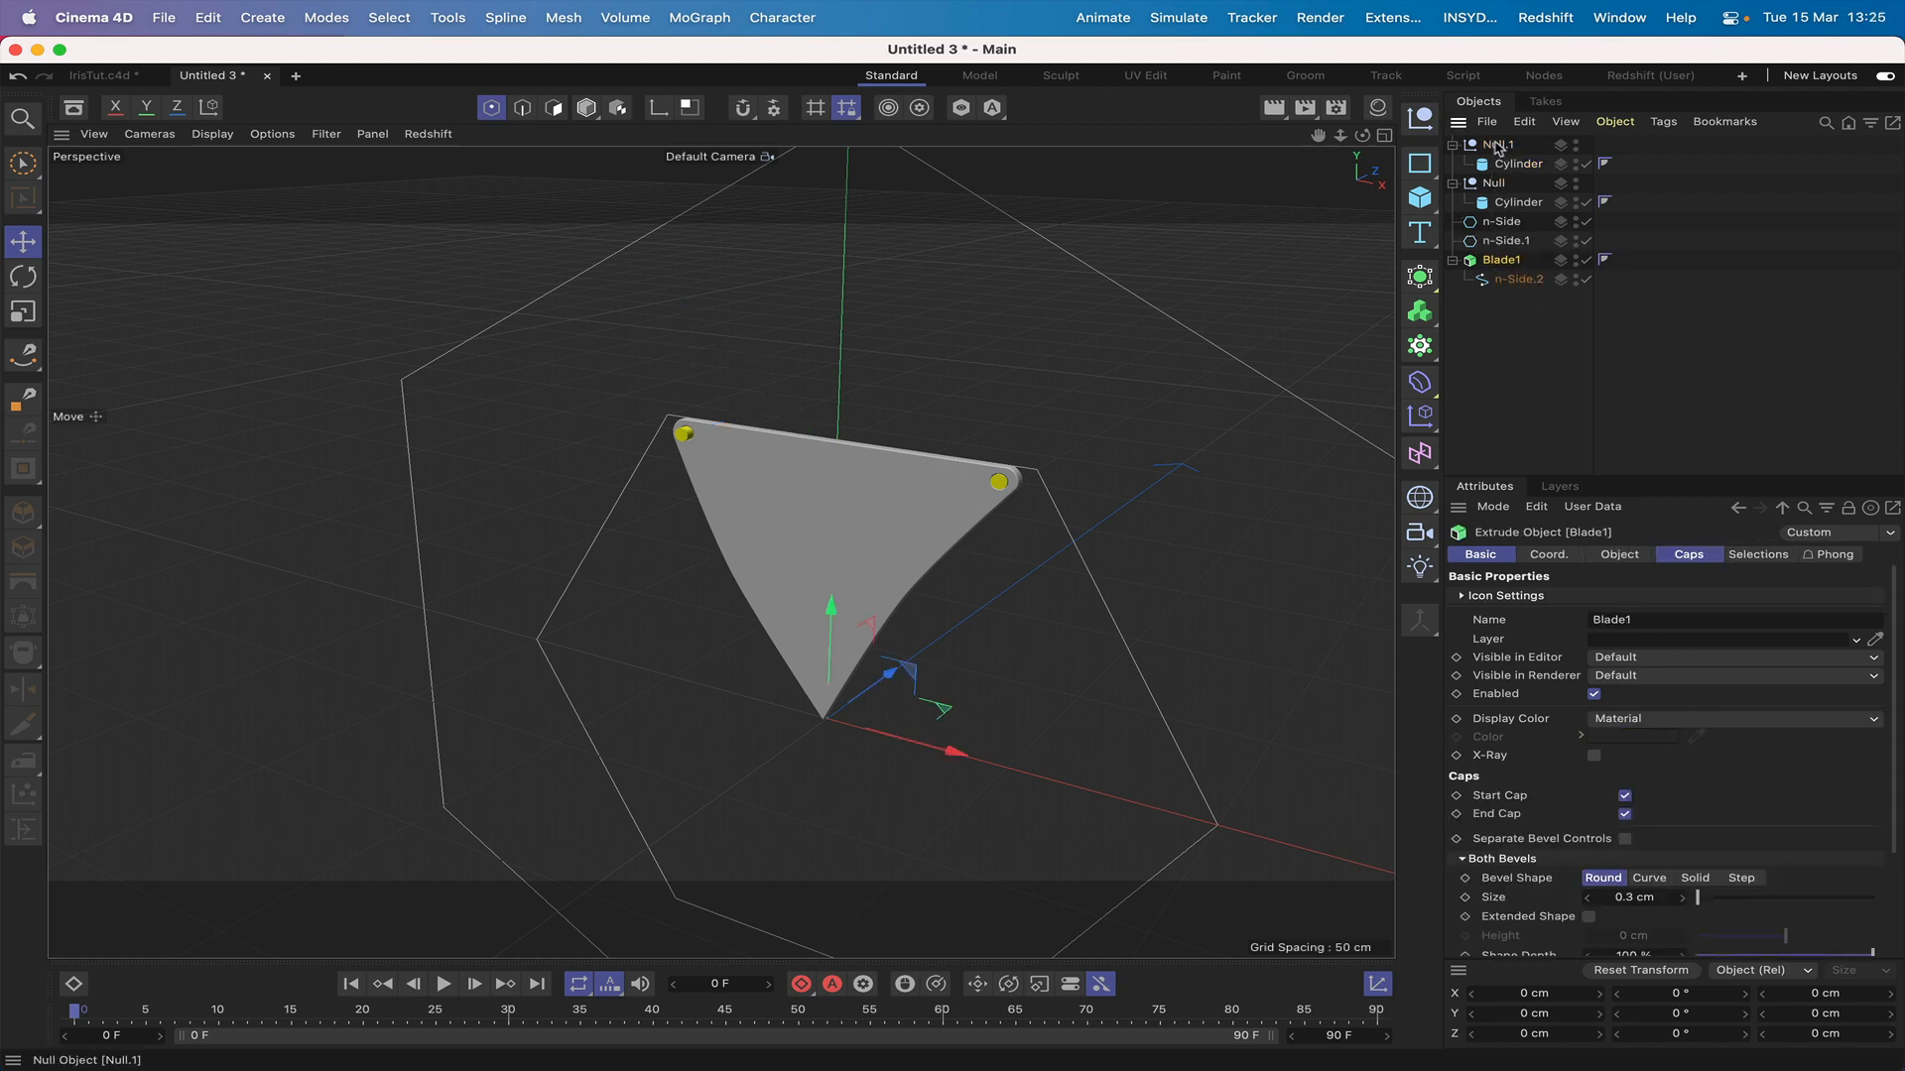
Step: Parent Null.1 and Null with their cylinders under Blade1 and collapse both nulls in the hierarchy
{"action": "left_click", "coordinate": [1496, 146]}
{"action": "left_click_drag", "start_coordinate": [1498, 154], "coordinate": [1518, 296]}
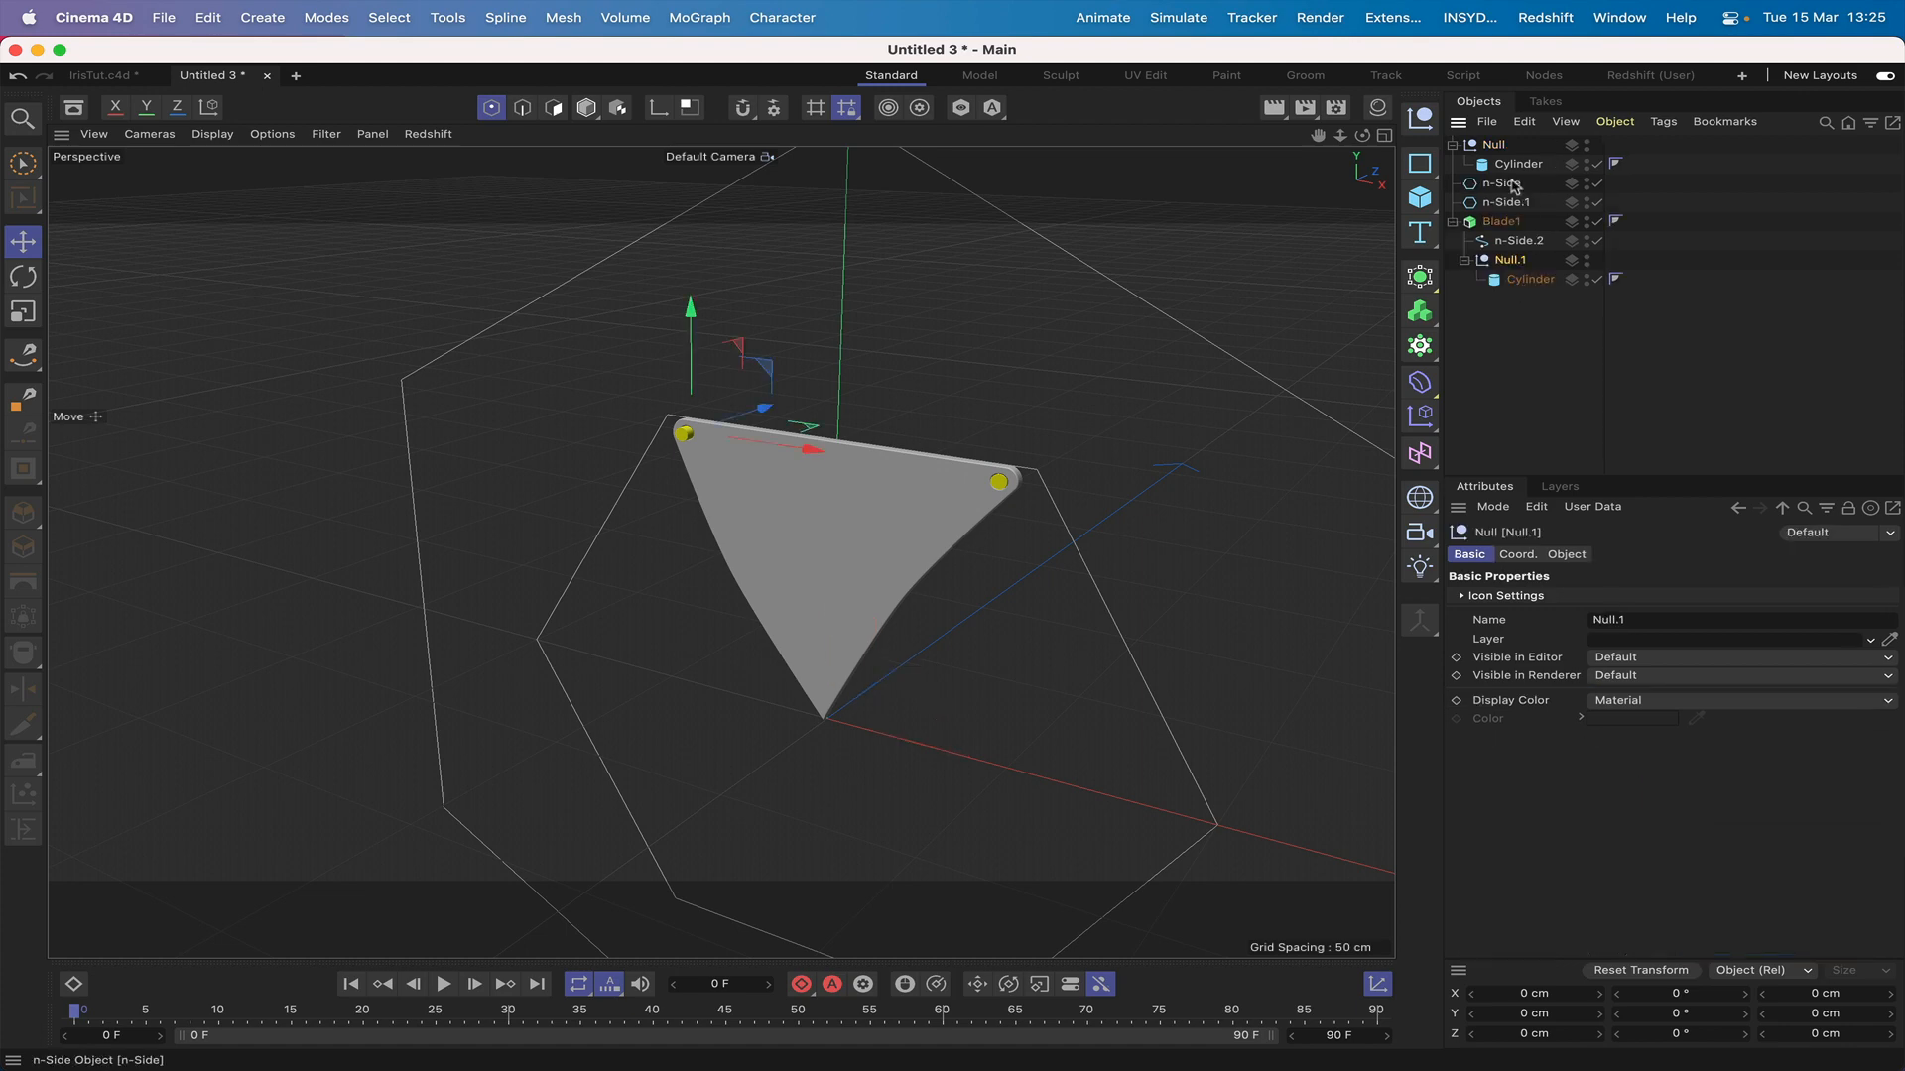
{"action": "left_click_drag", "start_coordinate": [1498, 149], "coordinate": [1518, 317]}
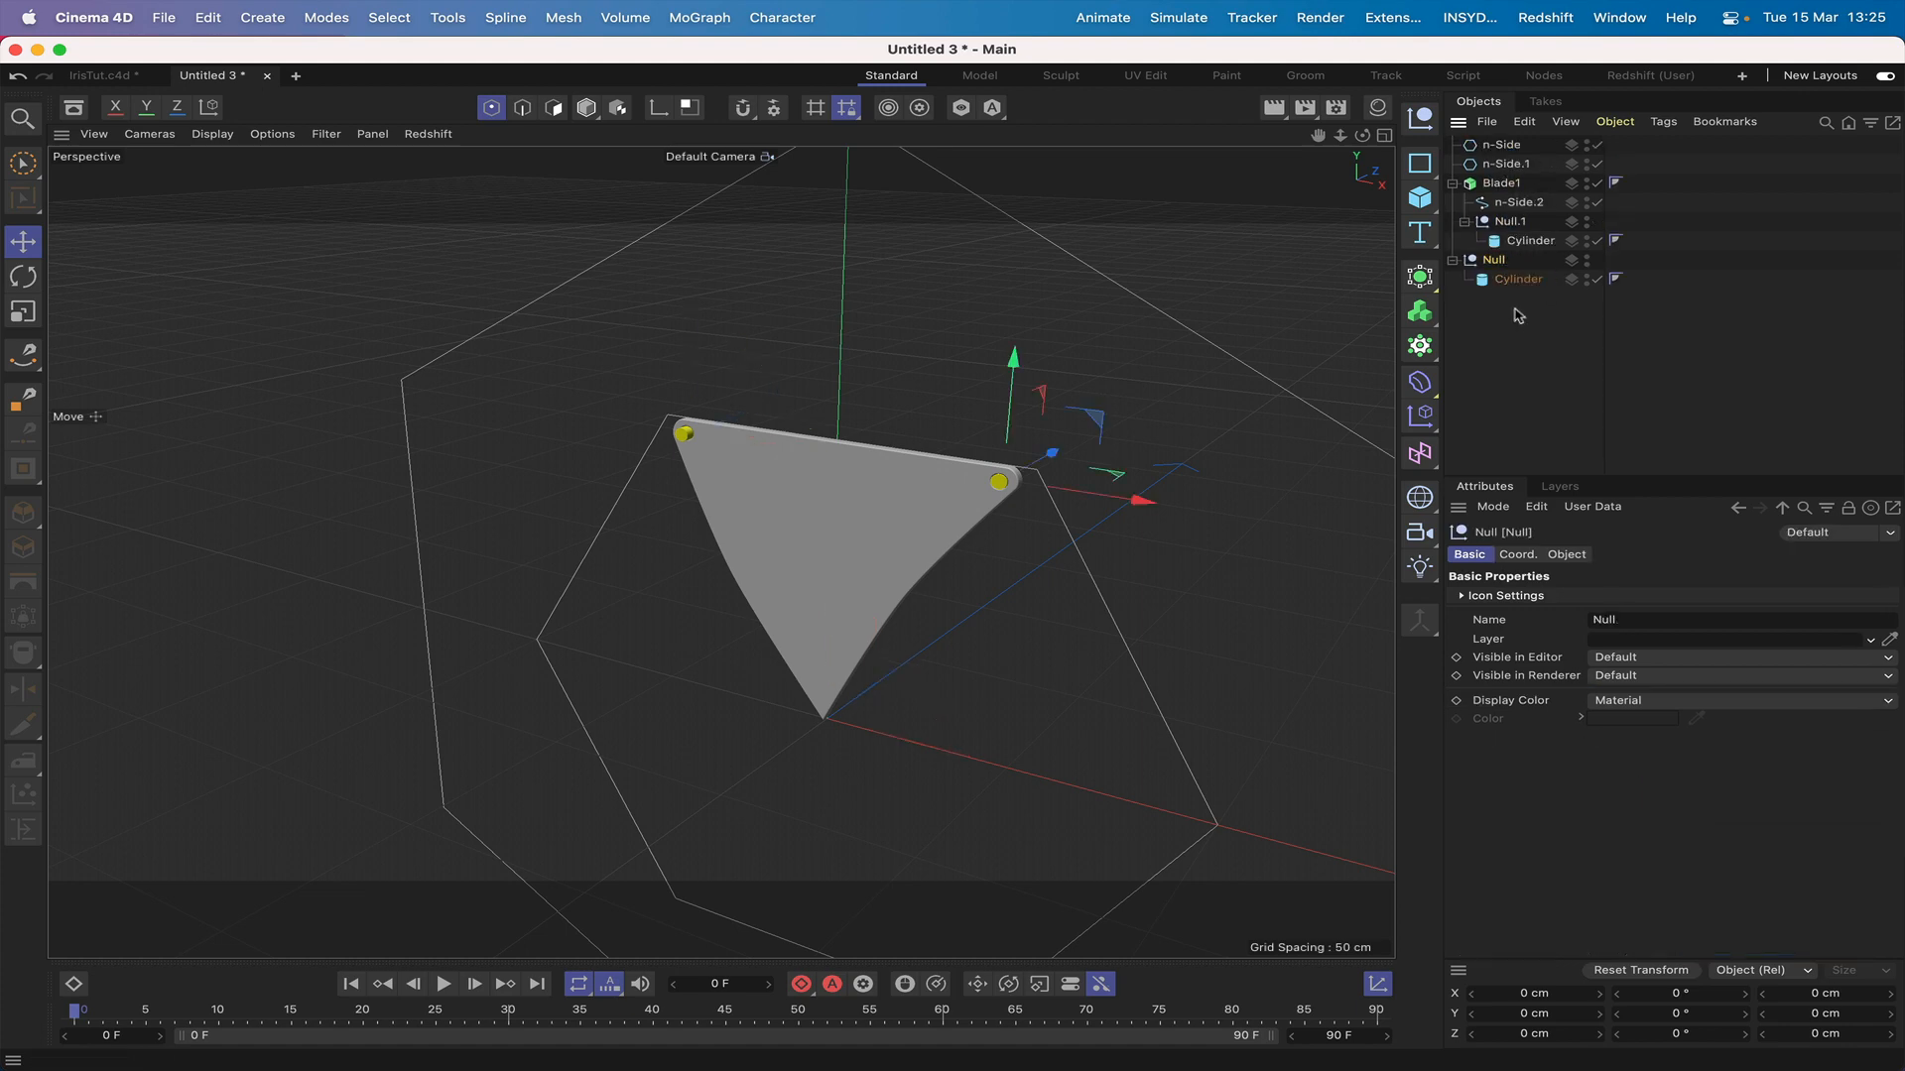
{"action": "left_click", "coordinate": [1465, 223]}
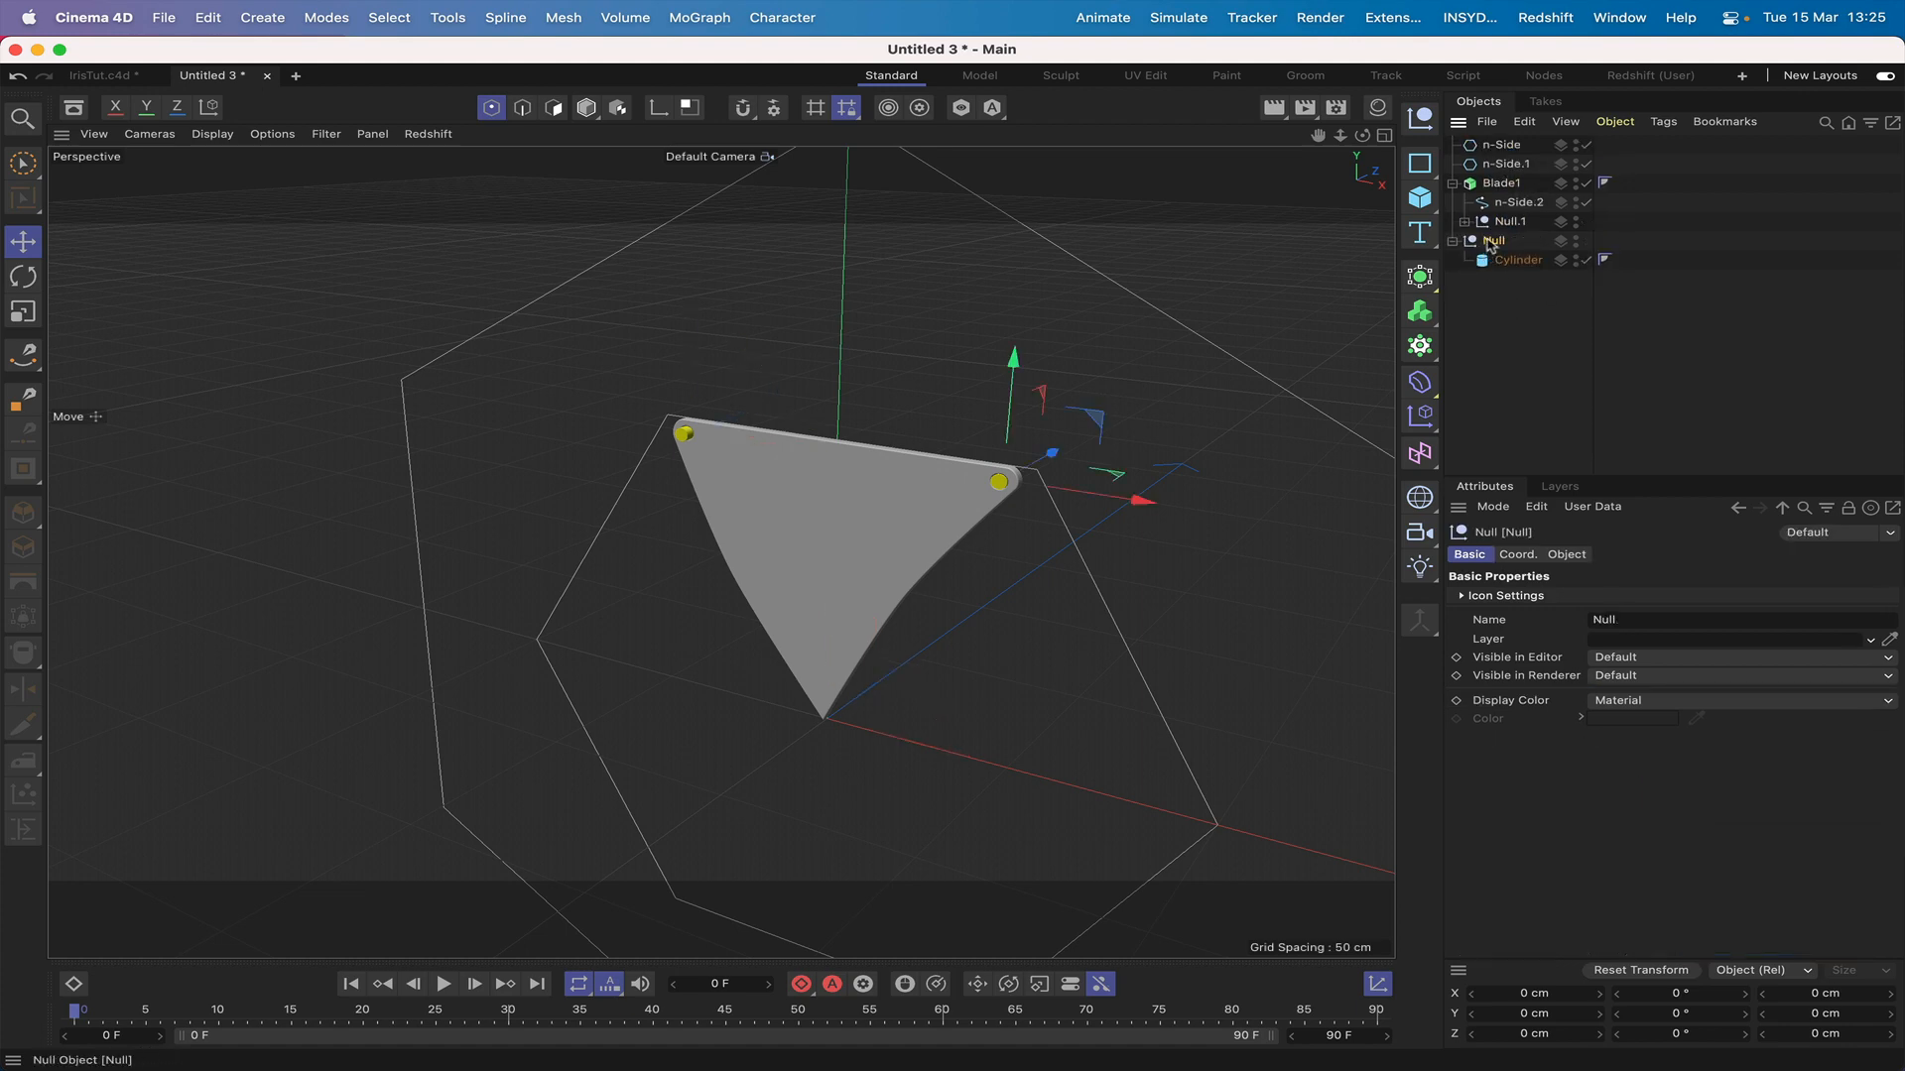
{"action": "left_click_drag", "start_coordinate": [1491, 245], "coordinate": [1493, 187]}
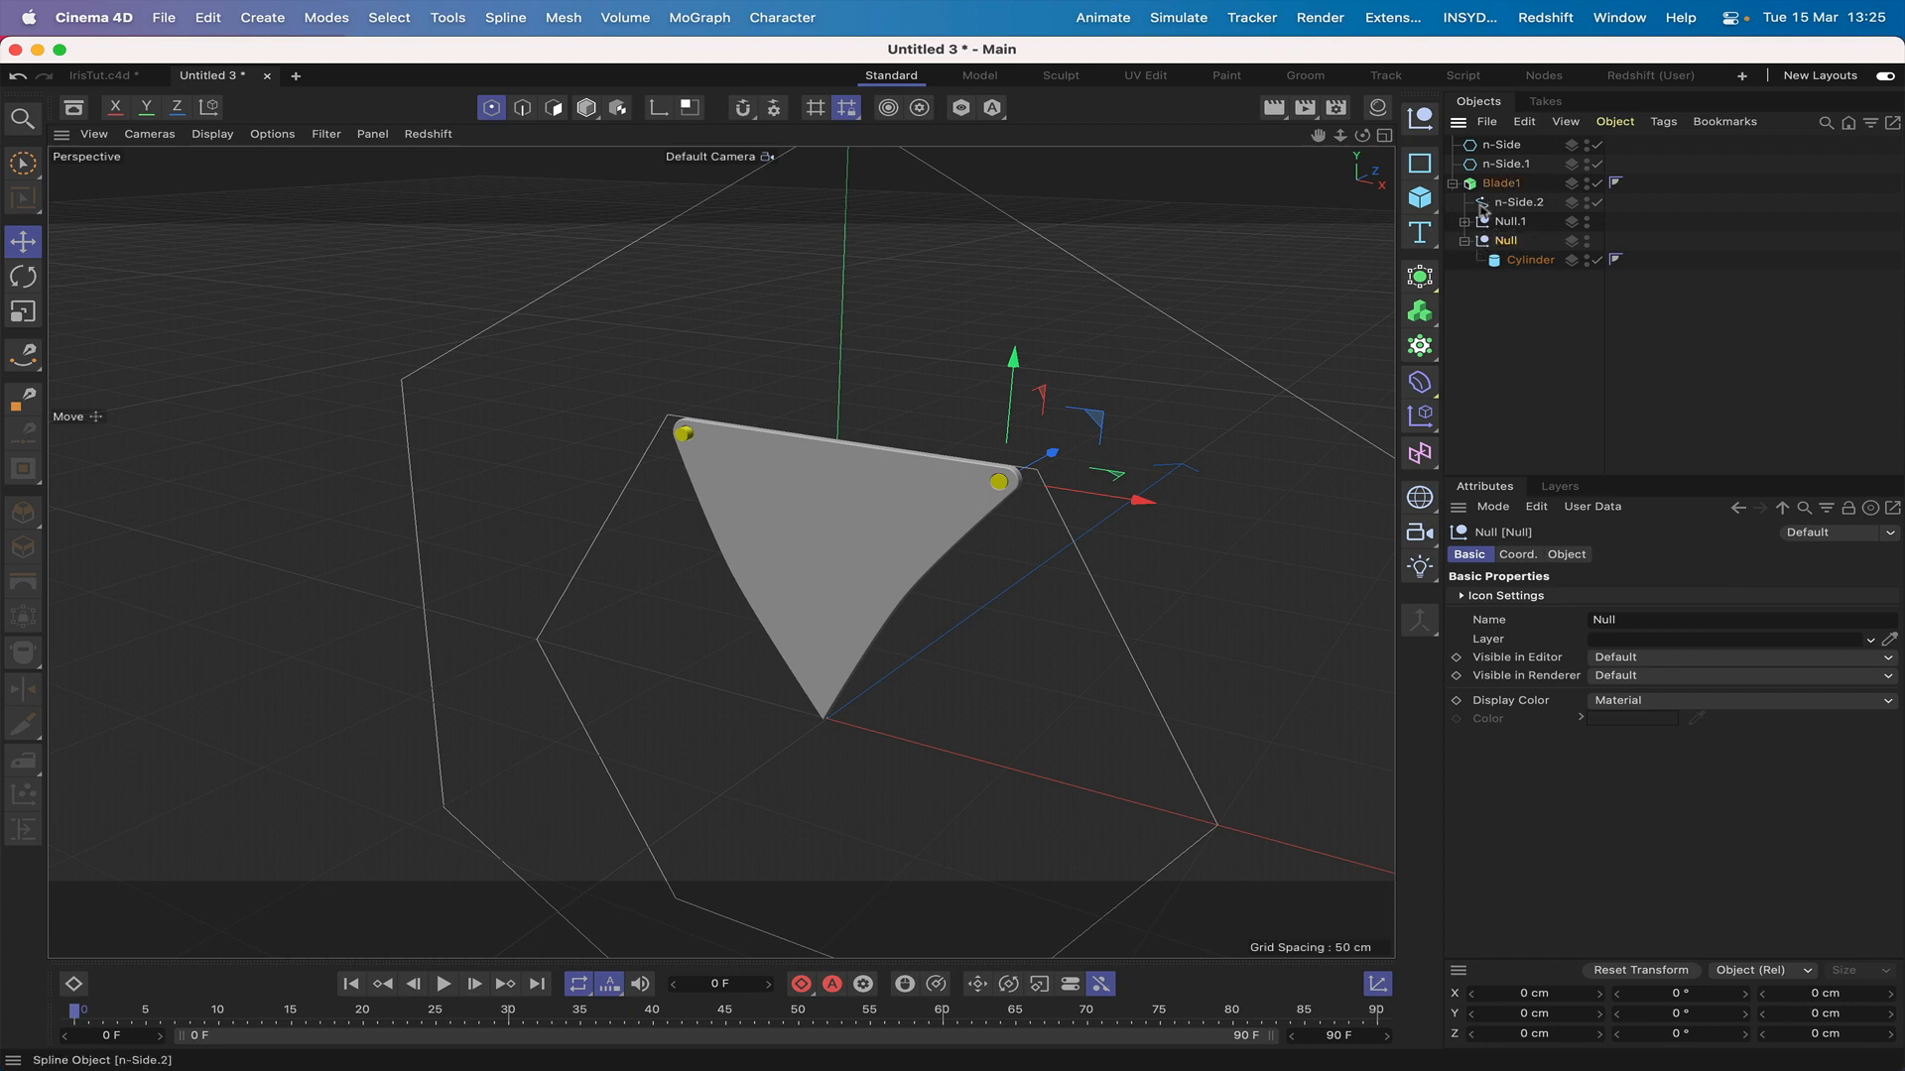
{"action": "left_click", "coordinate": [1466, 241]}
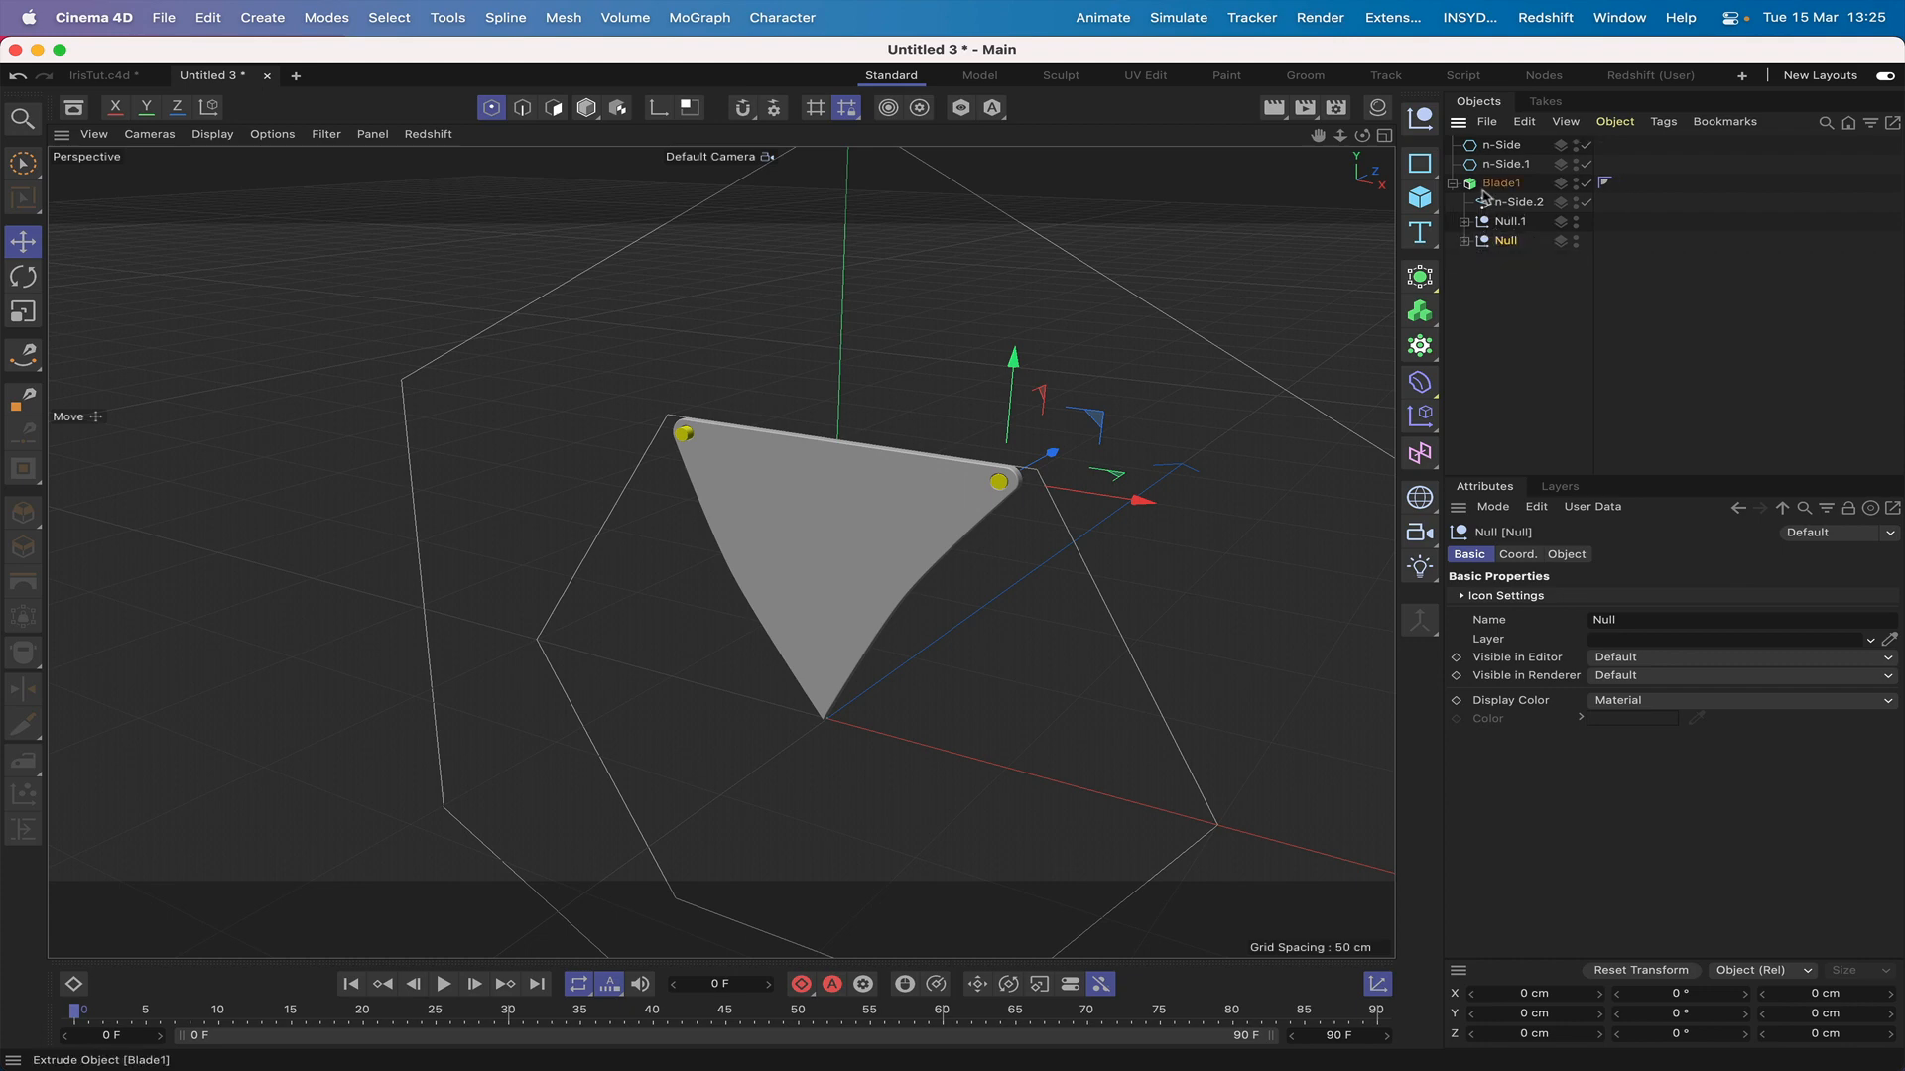
Step: Collapse Blade1's hierarchy, duplicate the blade and rename the copy Blade2
{"action": "left_click", "coordinate": [1500, 183]}
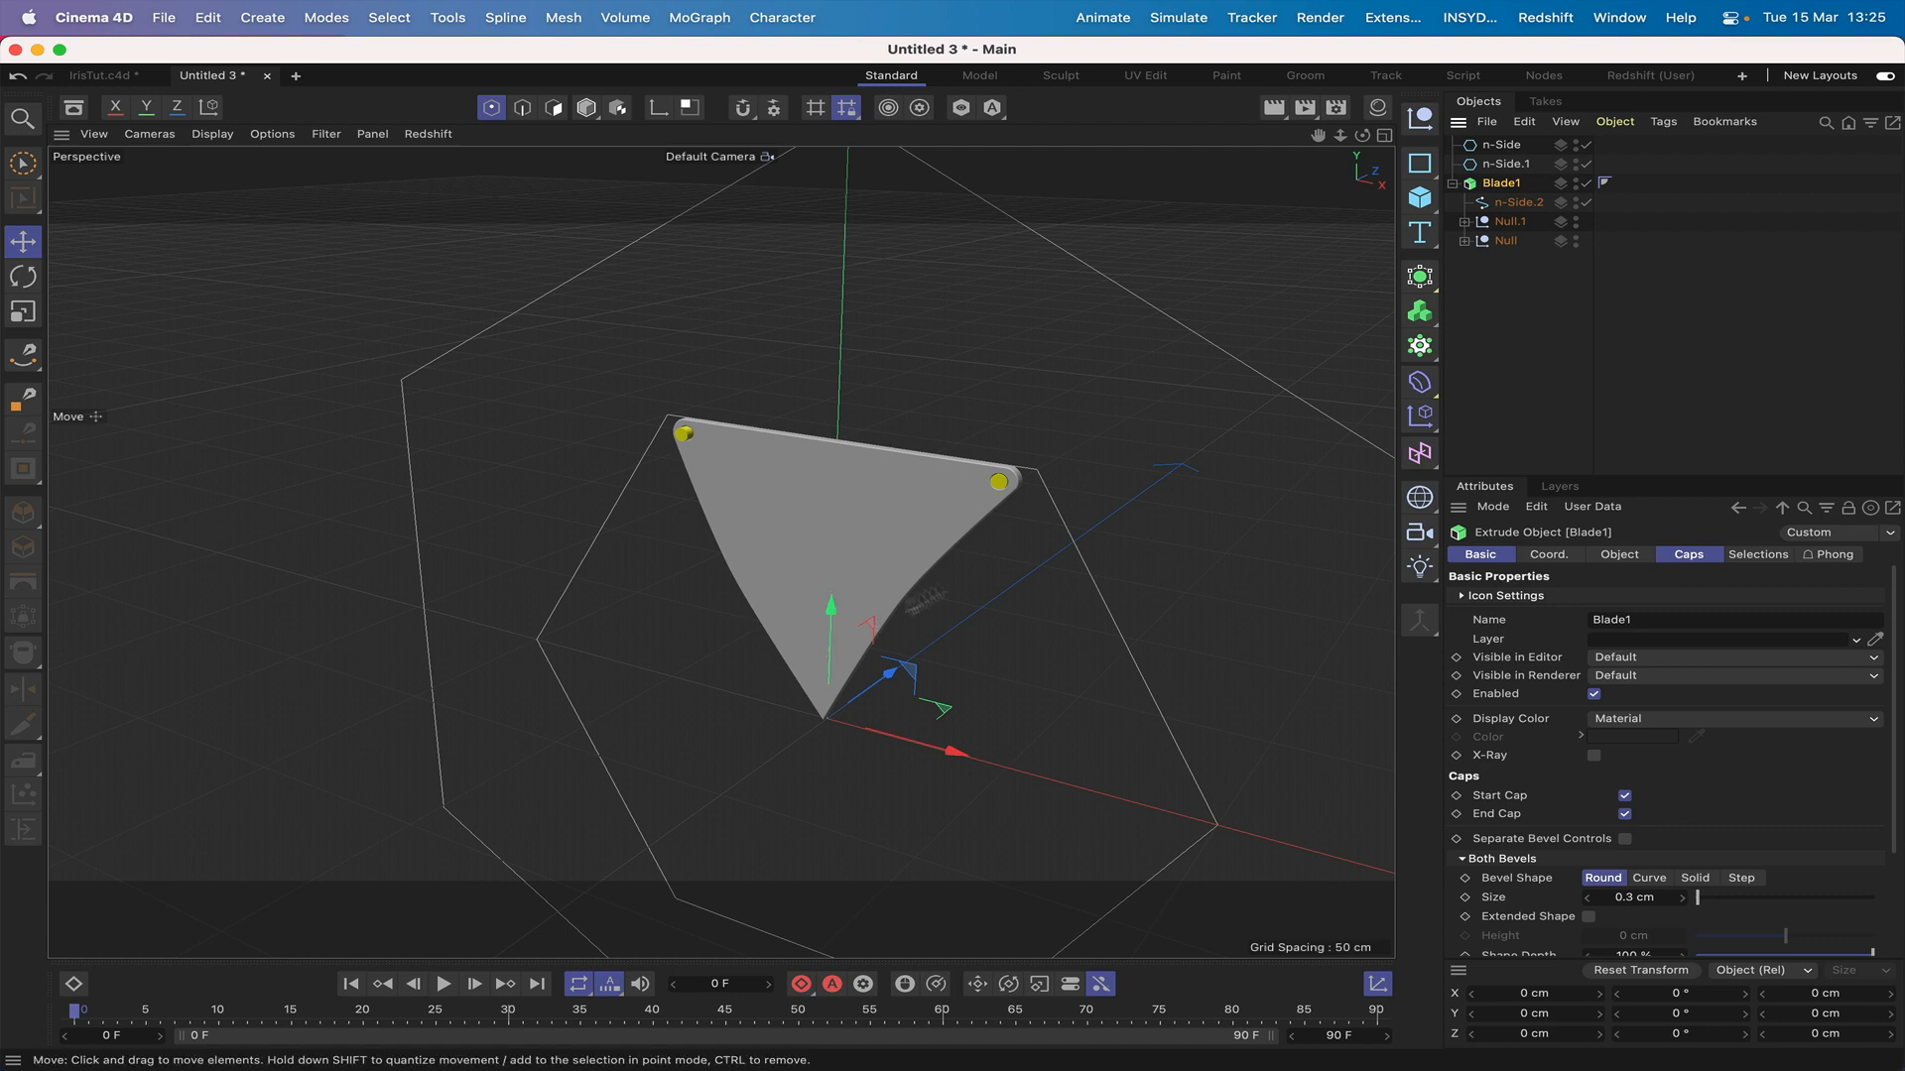
{"action": "left_click", "coordinate": [1454, 184]}
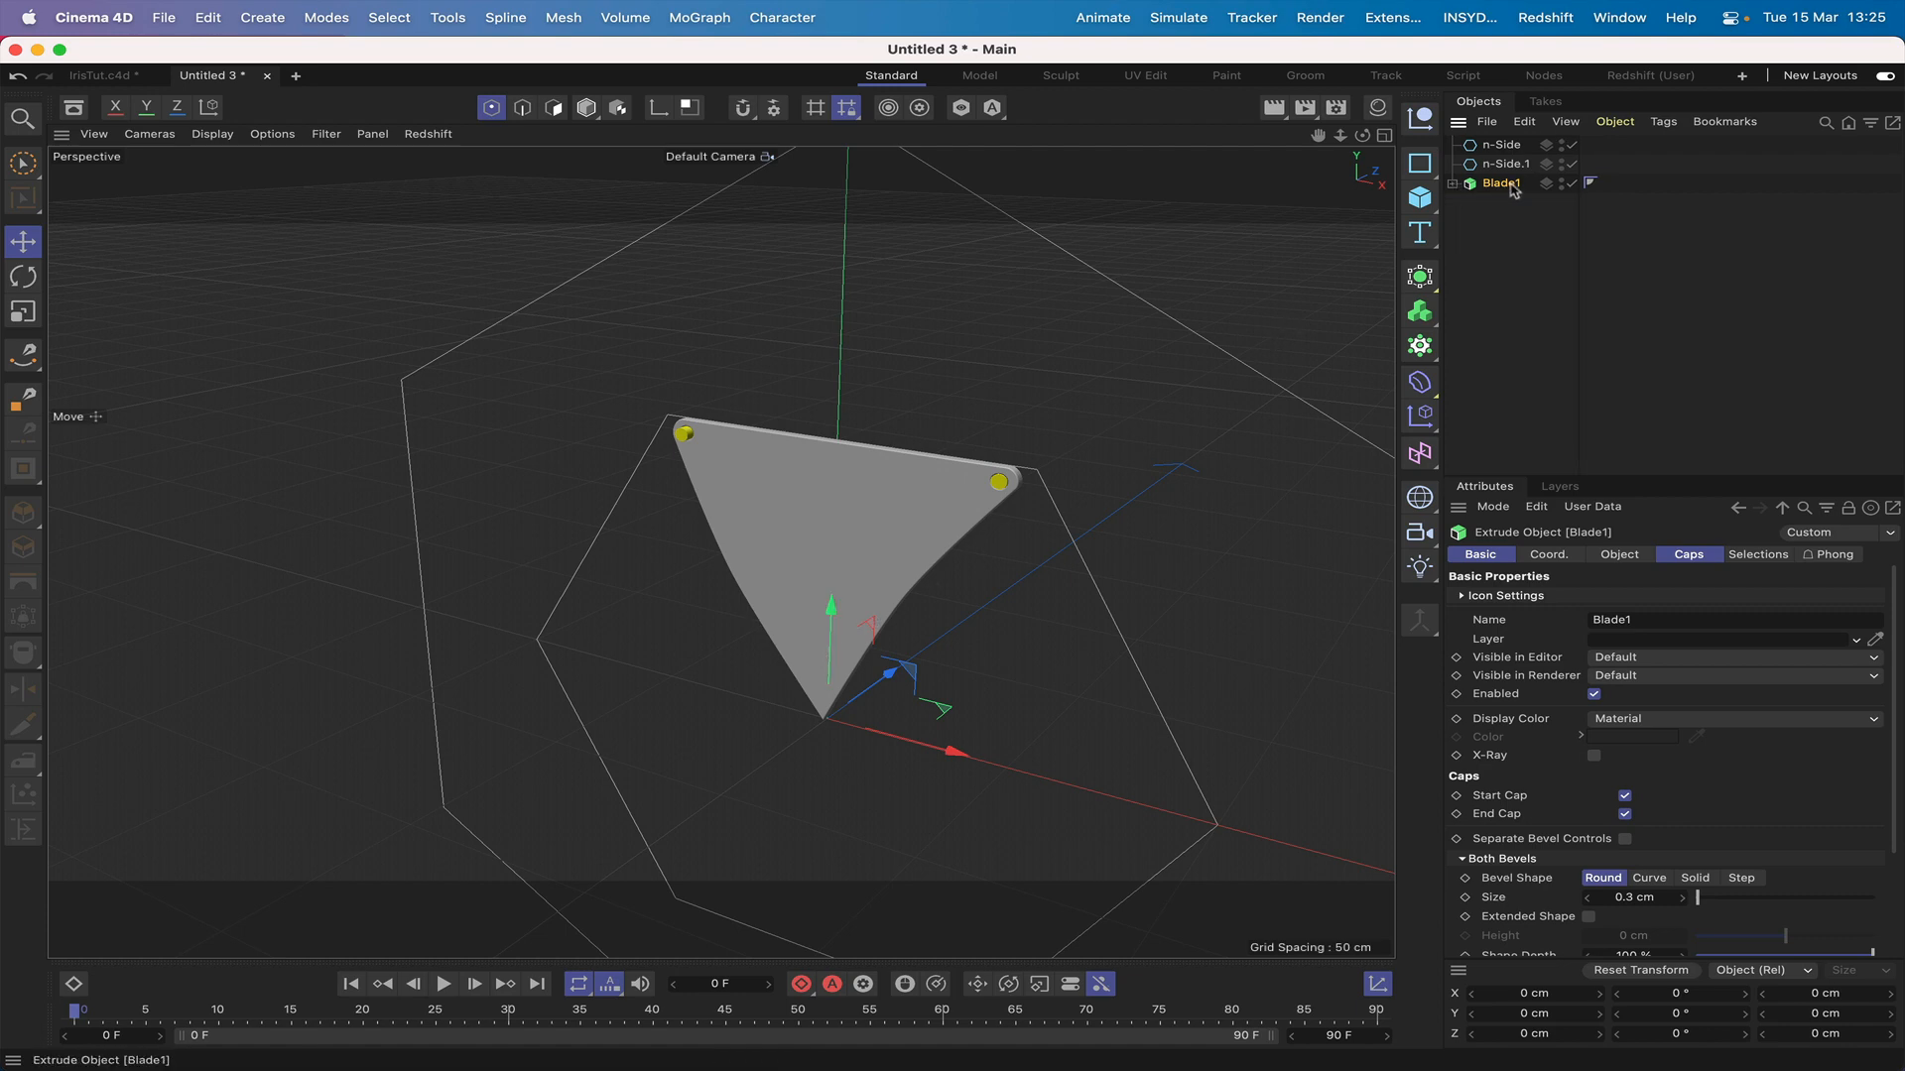
{"action": "left_click_drag", "start_coordinate": [1507, 191], "coordinate": [1533, 204], "text": "super"}
{"action": "double_click", "coordinate": [1521, 203]}
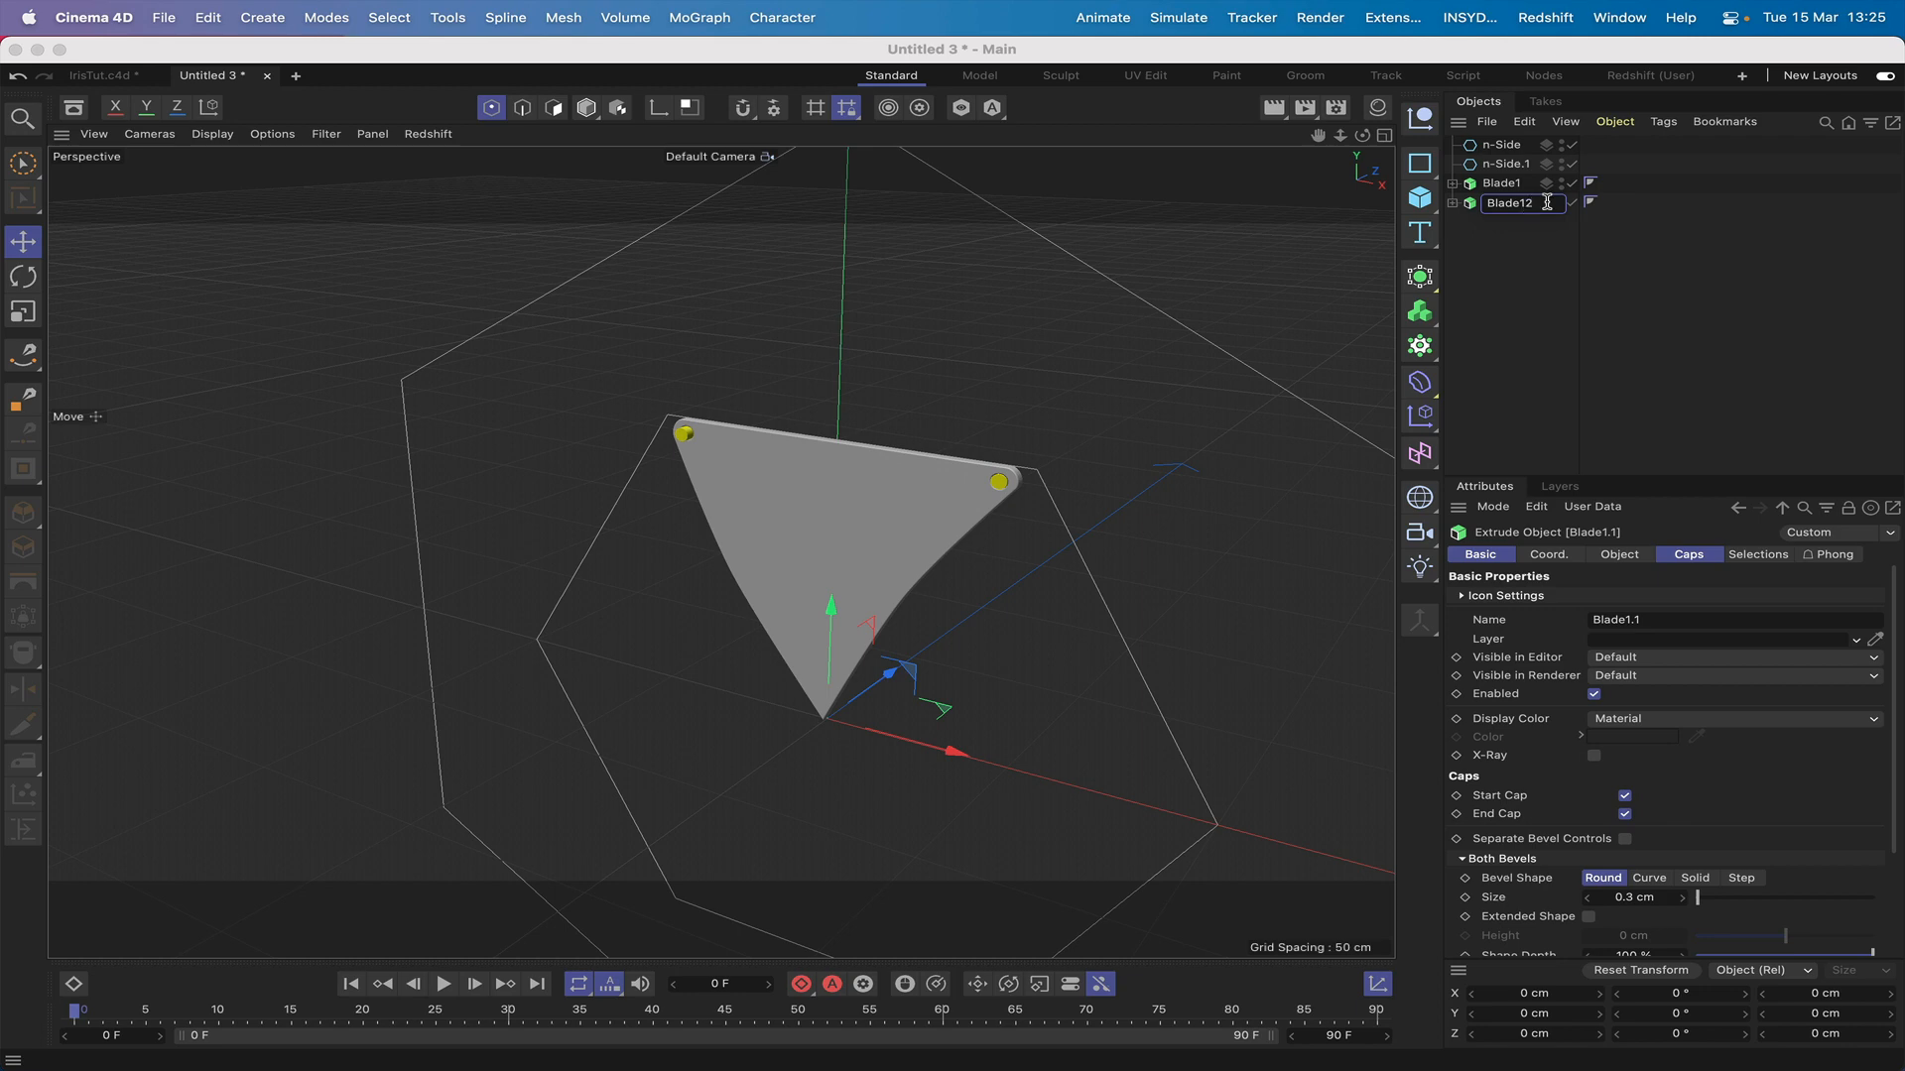
{"action": "type", "text": "2"}
{"action": "key", "text": "Return"}
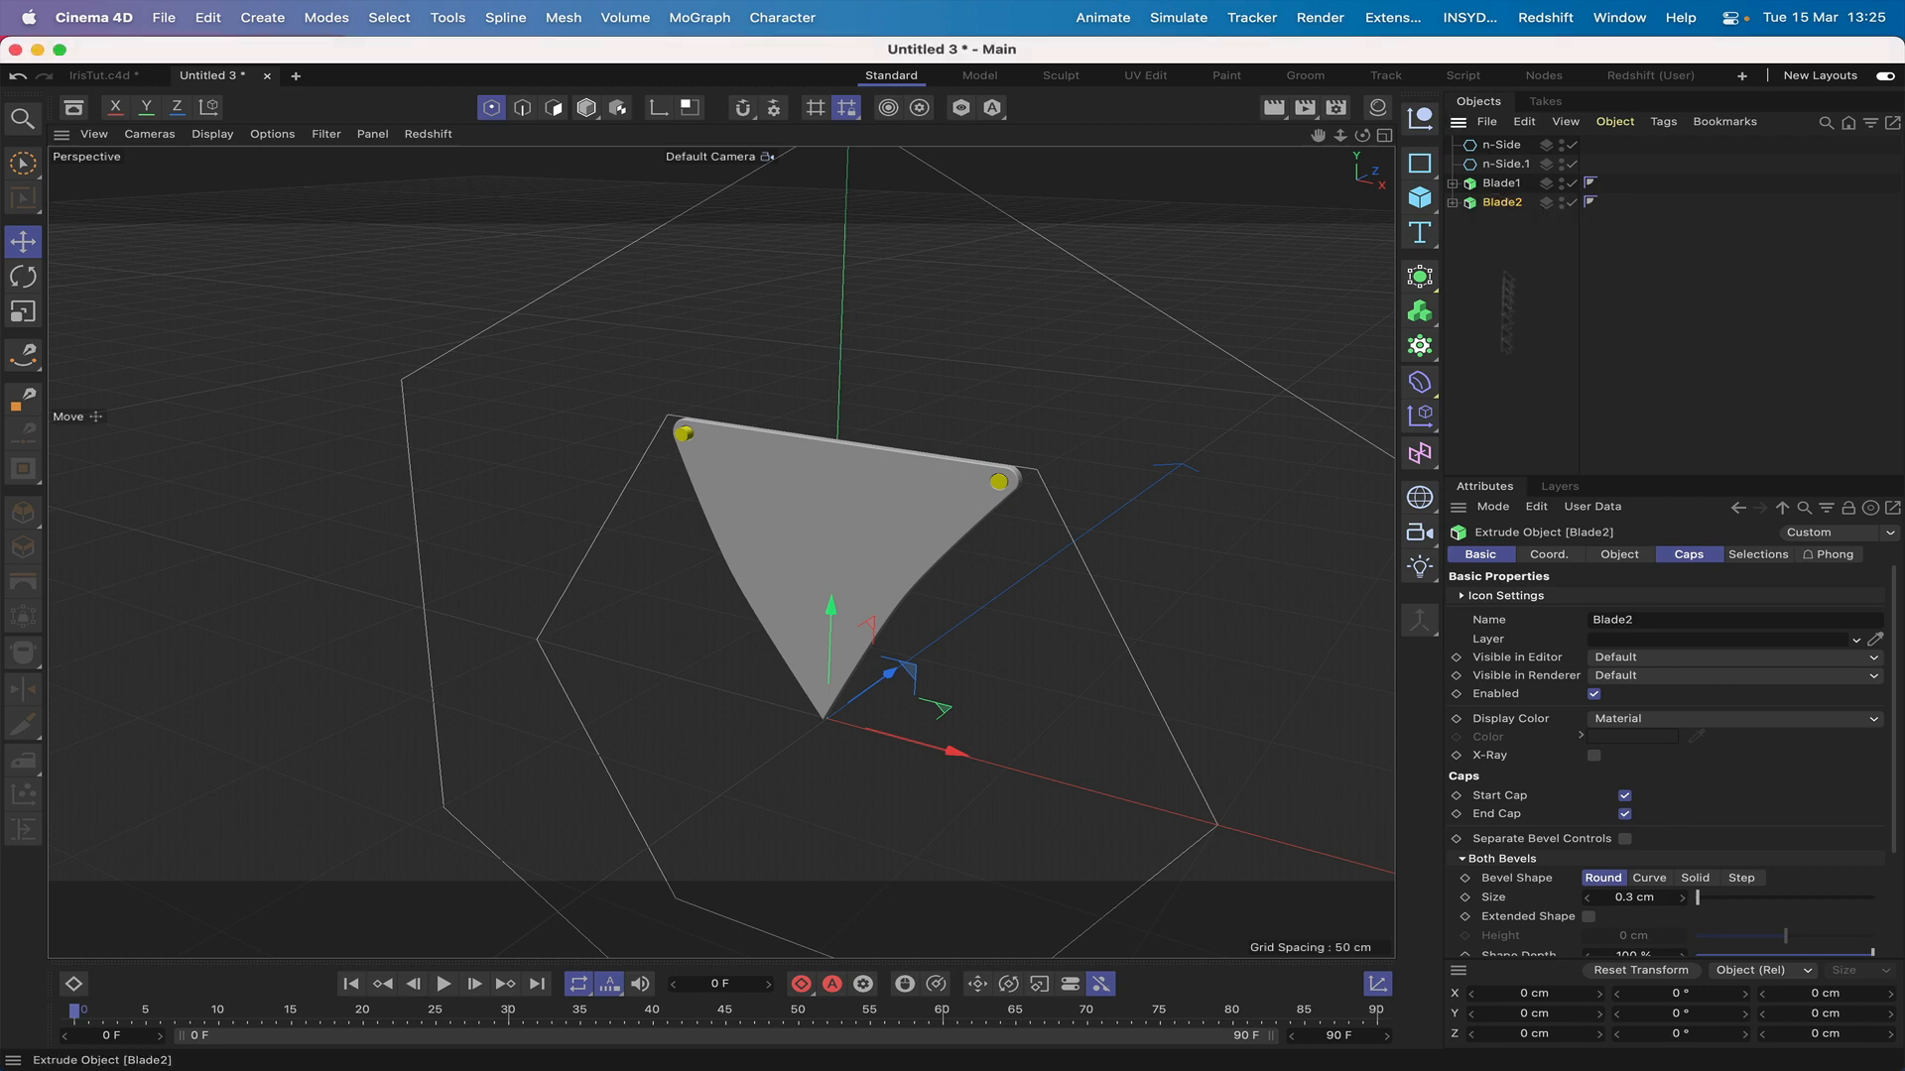
Step: Set Blade2's Z rotation to 60°
{"action": "left_click", "coordinate": [1681, 1033]}
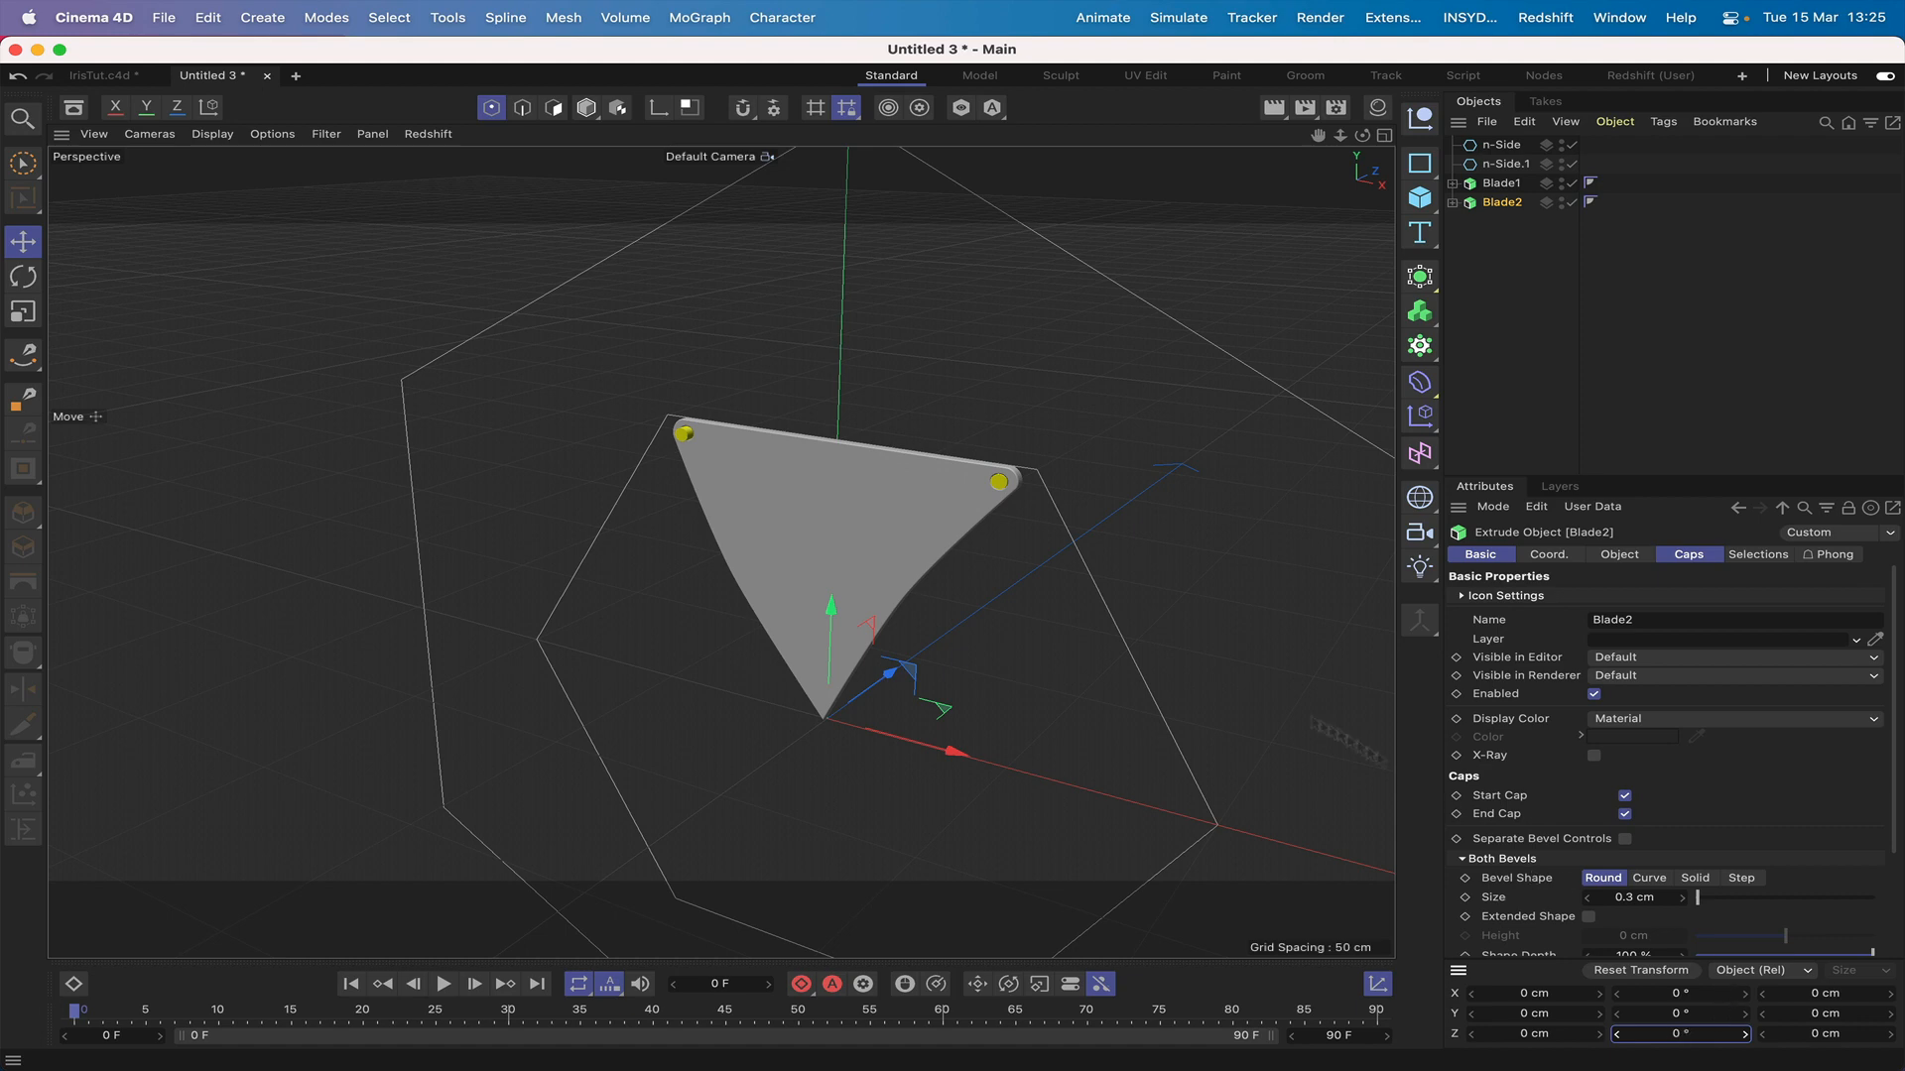
{"action": "left_click", "coordinate": [586, 111]}
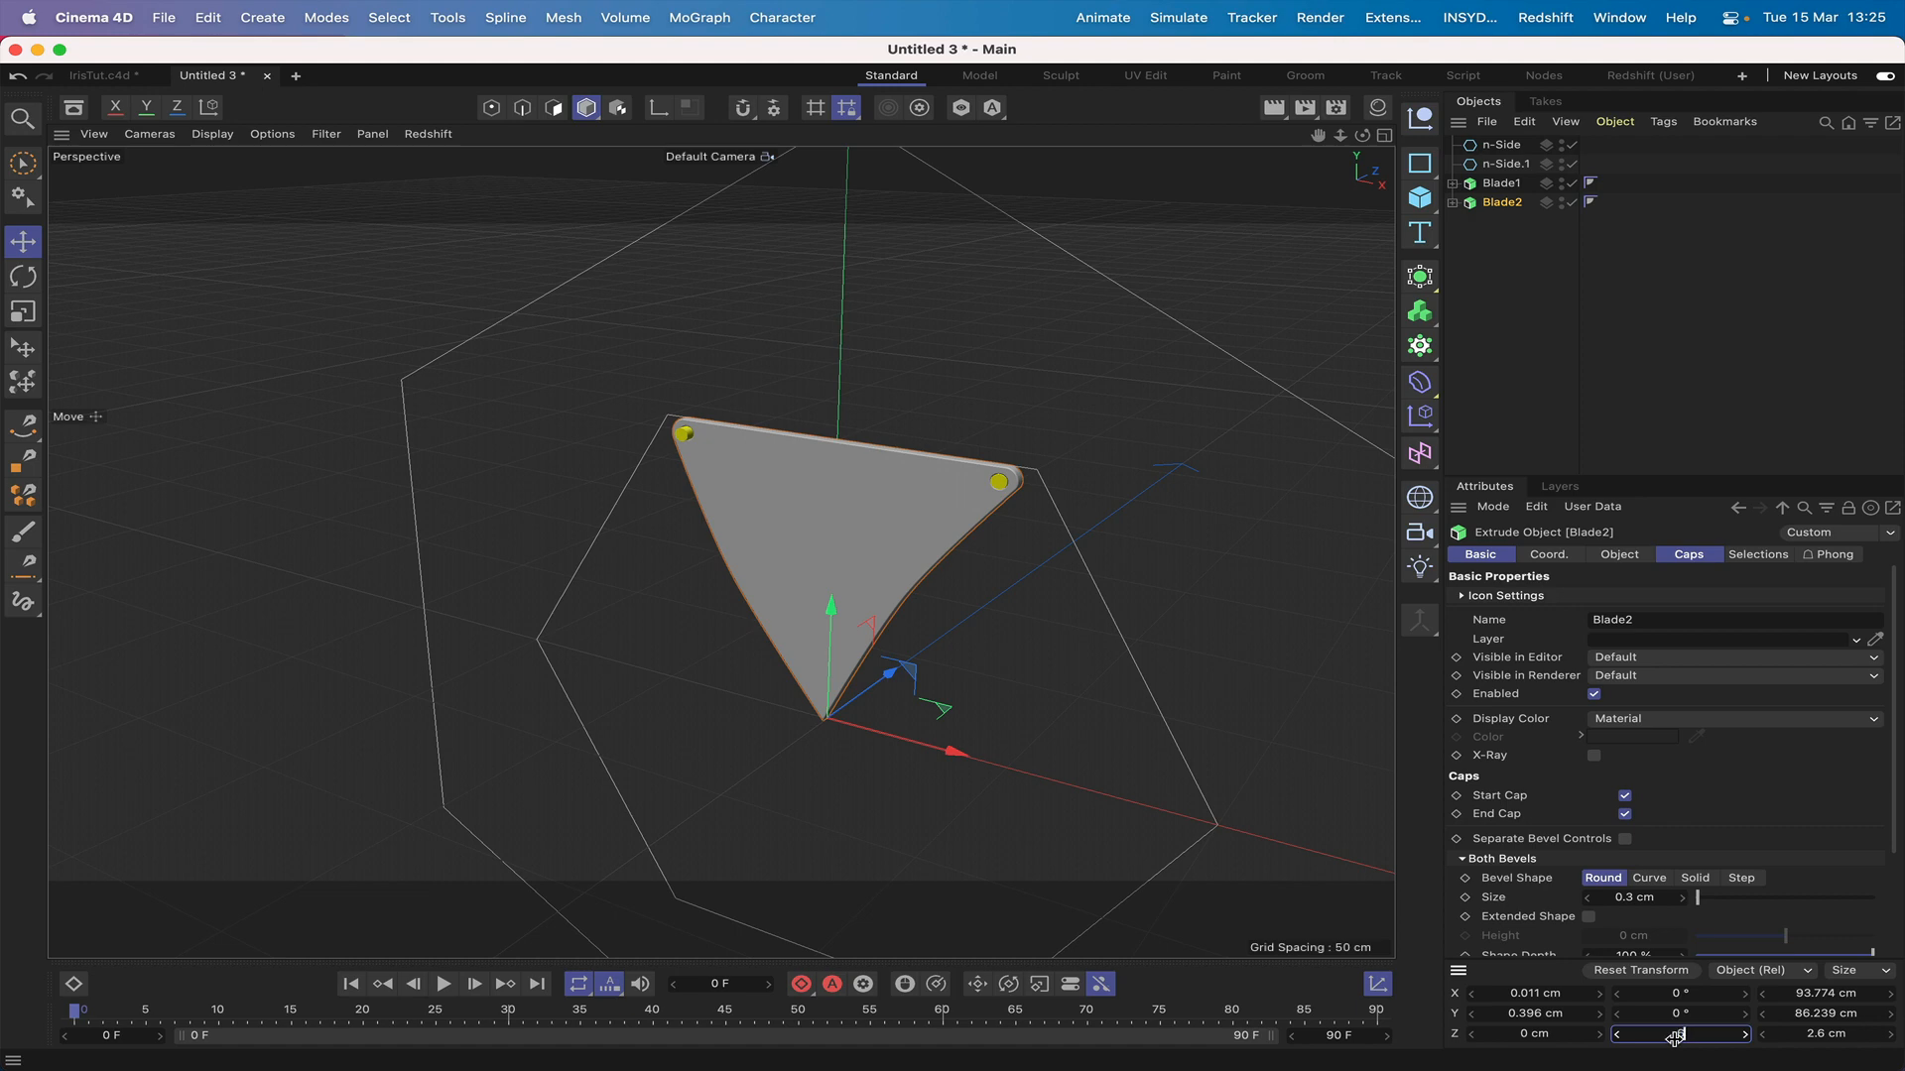
{"action": "key", "text": "Return"}
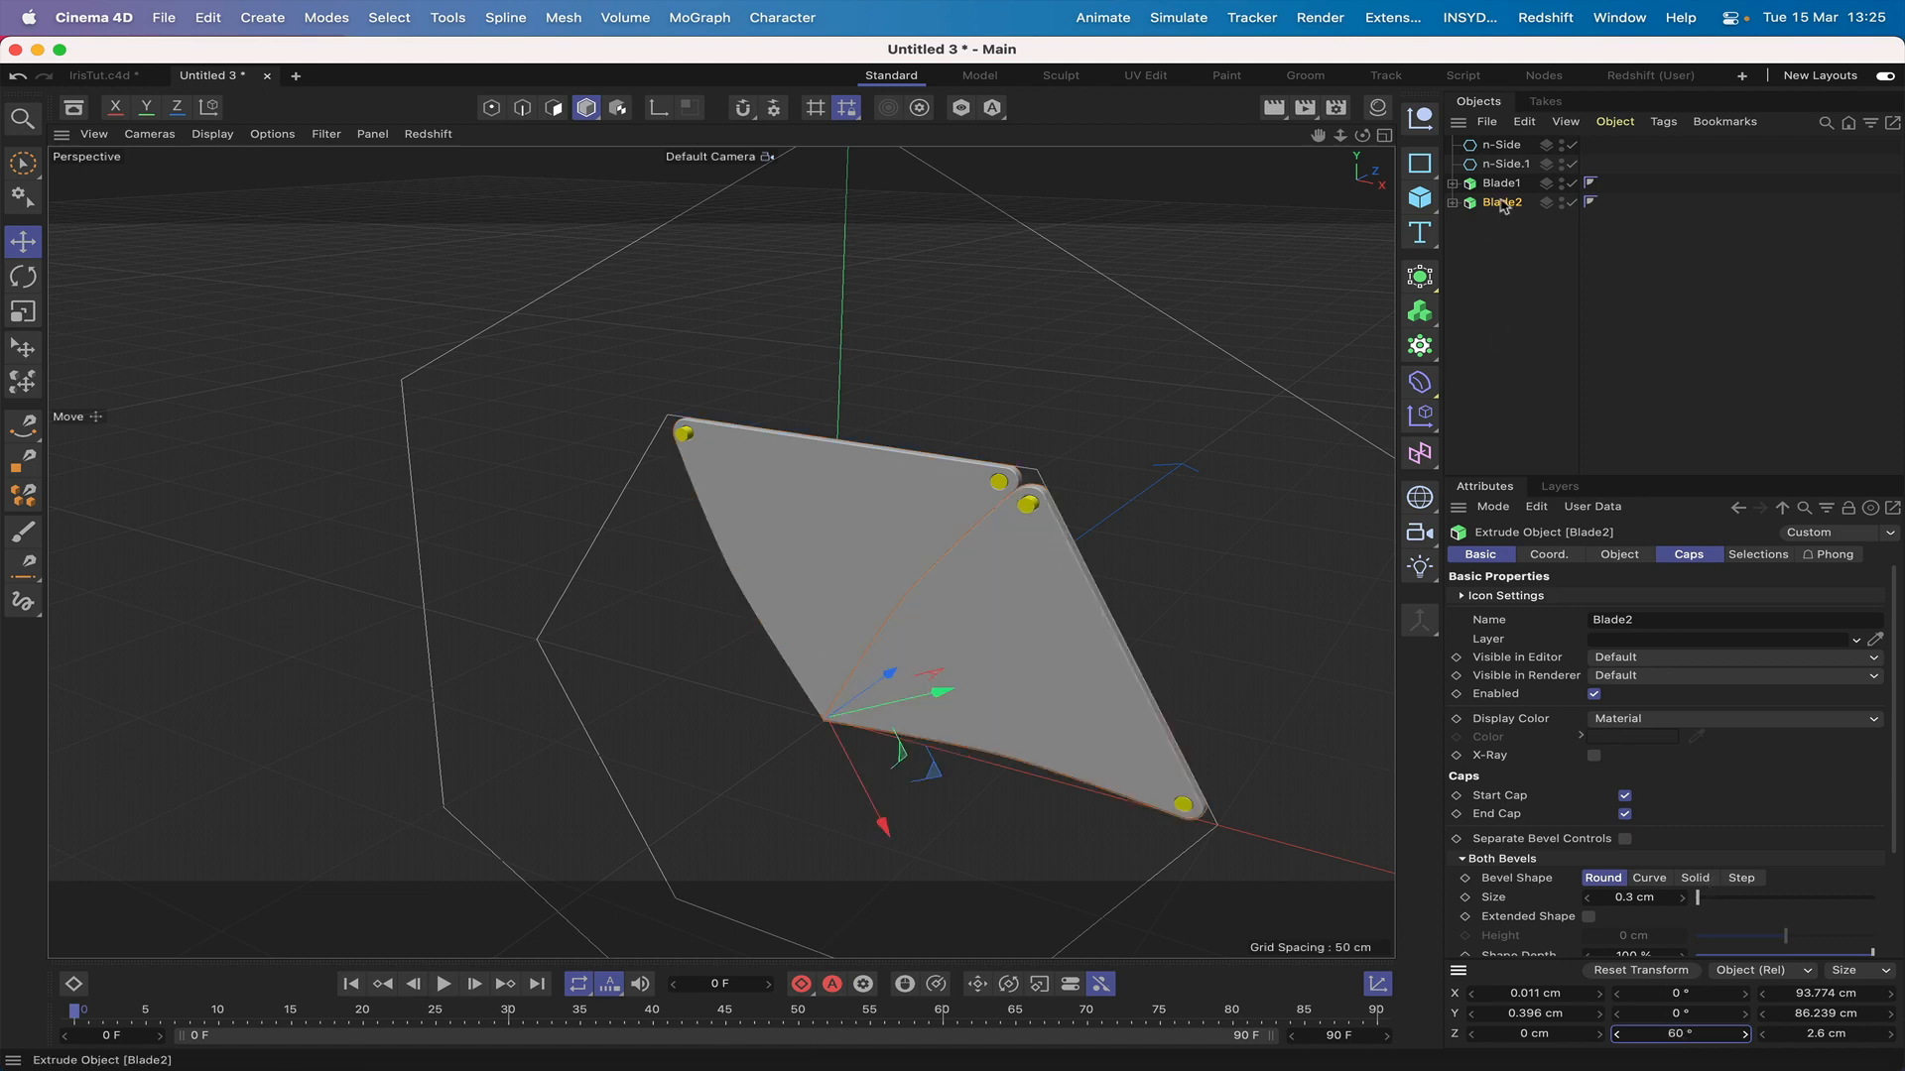
Step: Duplicate Blade2, rename the copy Blade3 and set its Z rotation to 120°
{"action": "left_click_drag", "start_coordinate": [1504, 205], "coordinate": [1510, 221], "text": "super"}
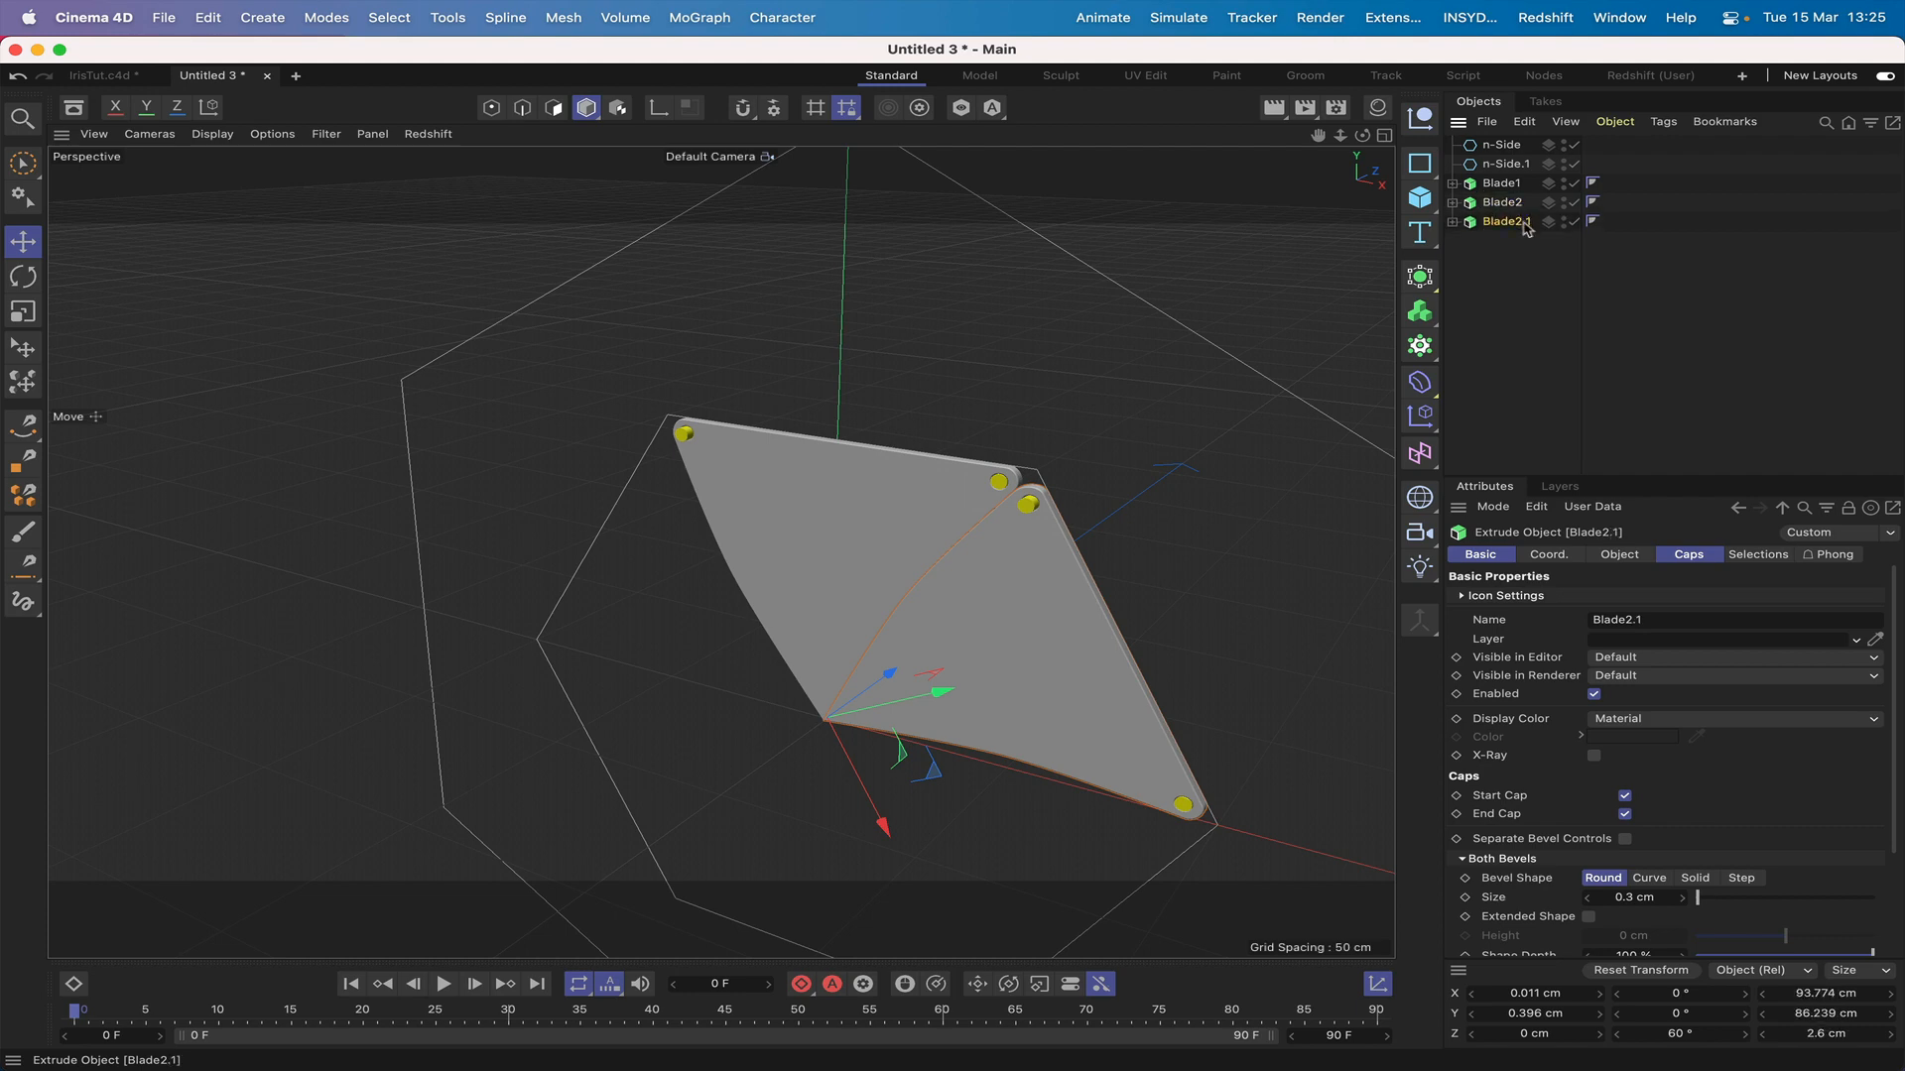
{"action": "double_click", "coordinate": [1515, 221]}
{"action": "left_click", "coordinate": [1546, 220]}
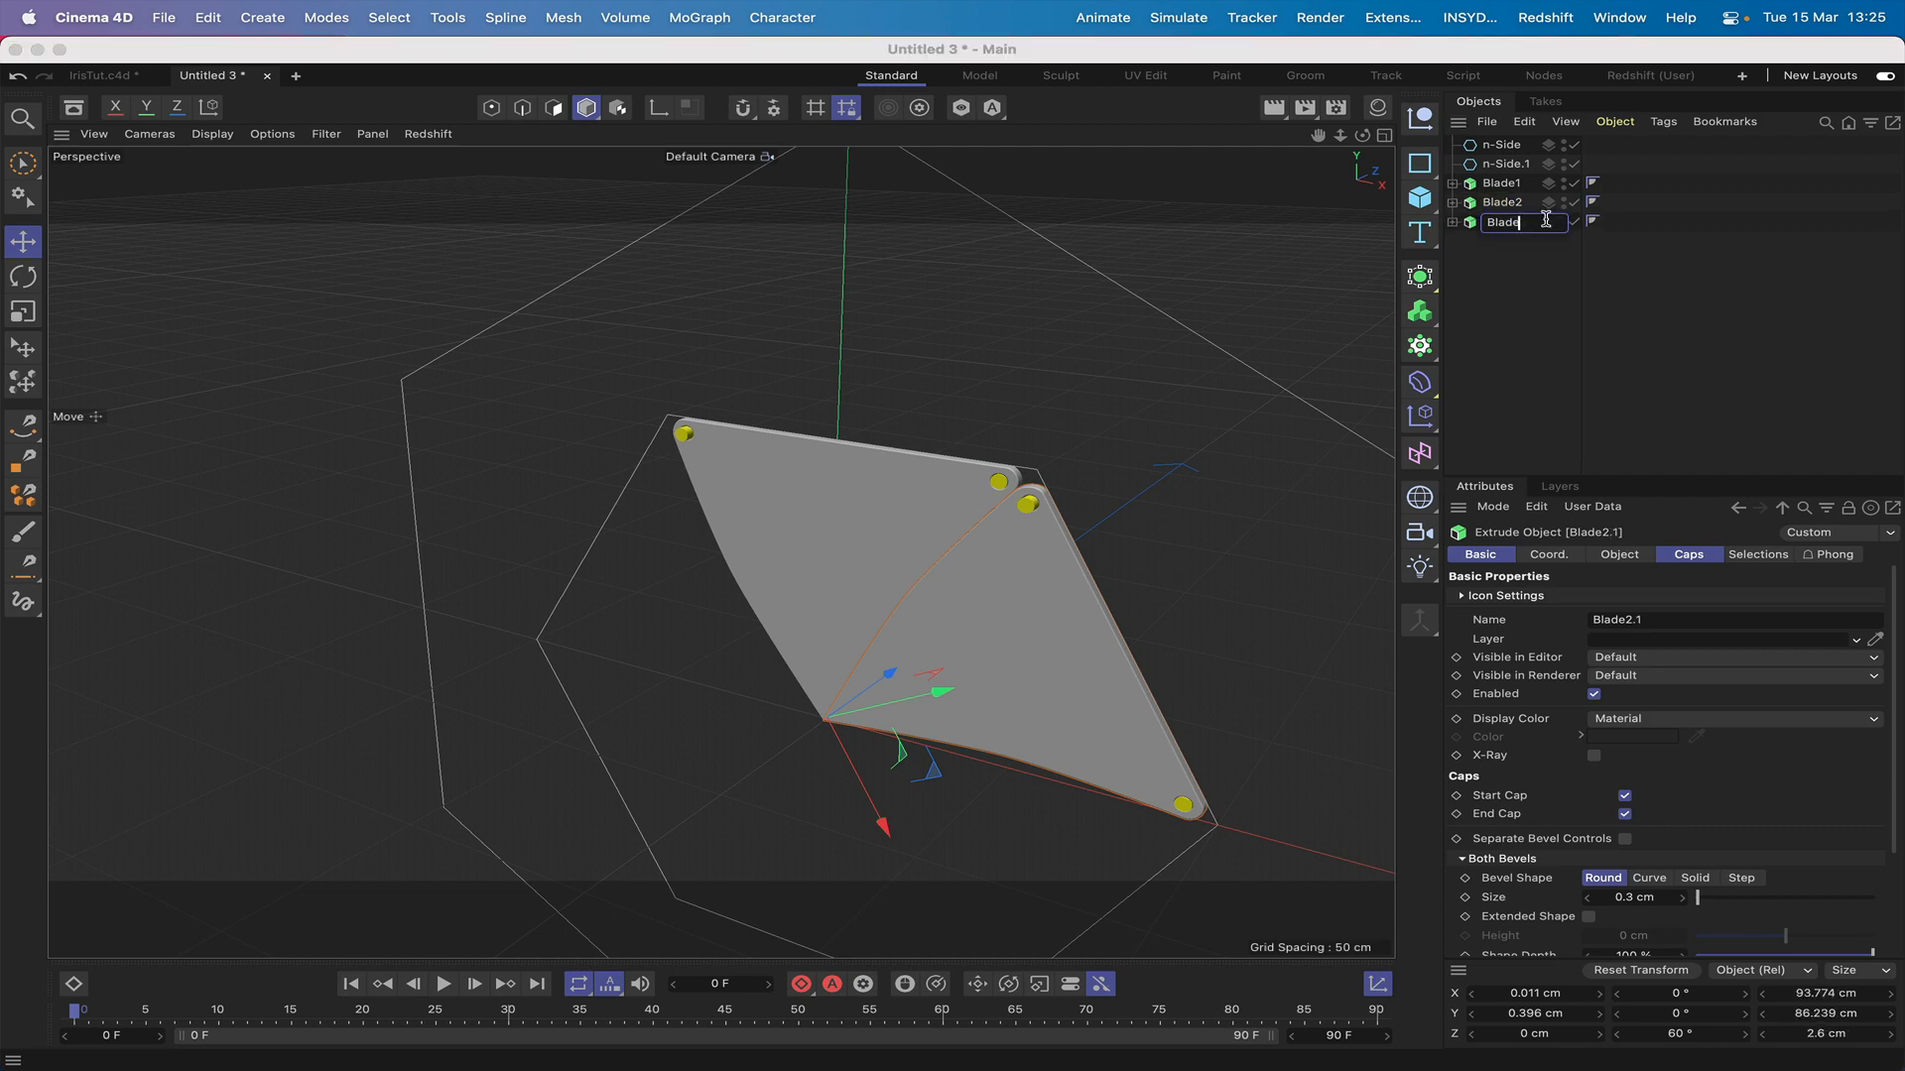
{"action": "type", "text": "3"}
{"action": "key", "text": "Return"}
{"action": "left_click", "coordinate": [1679, 1035]}
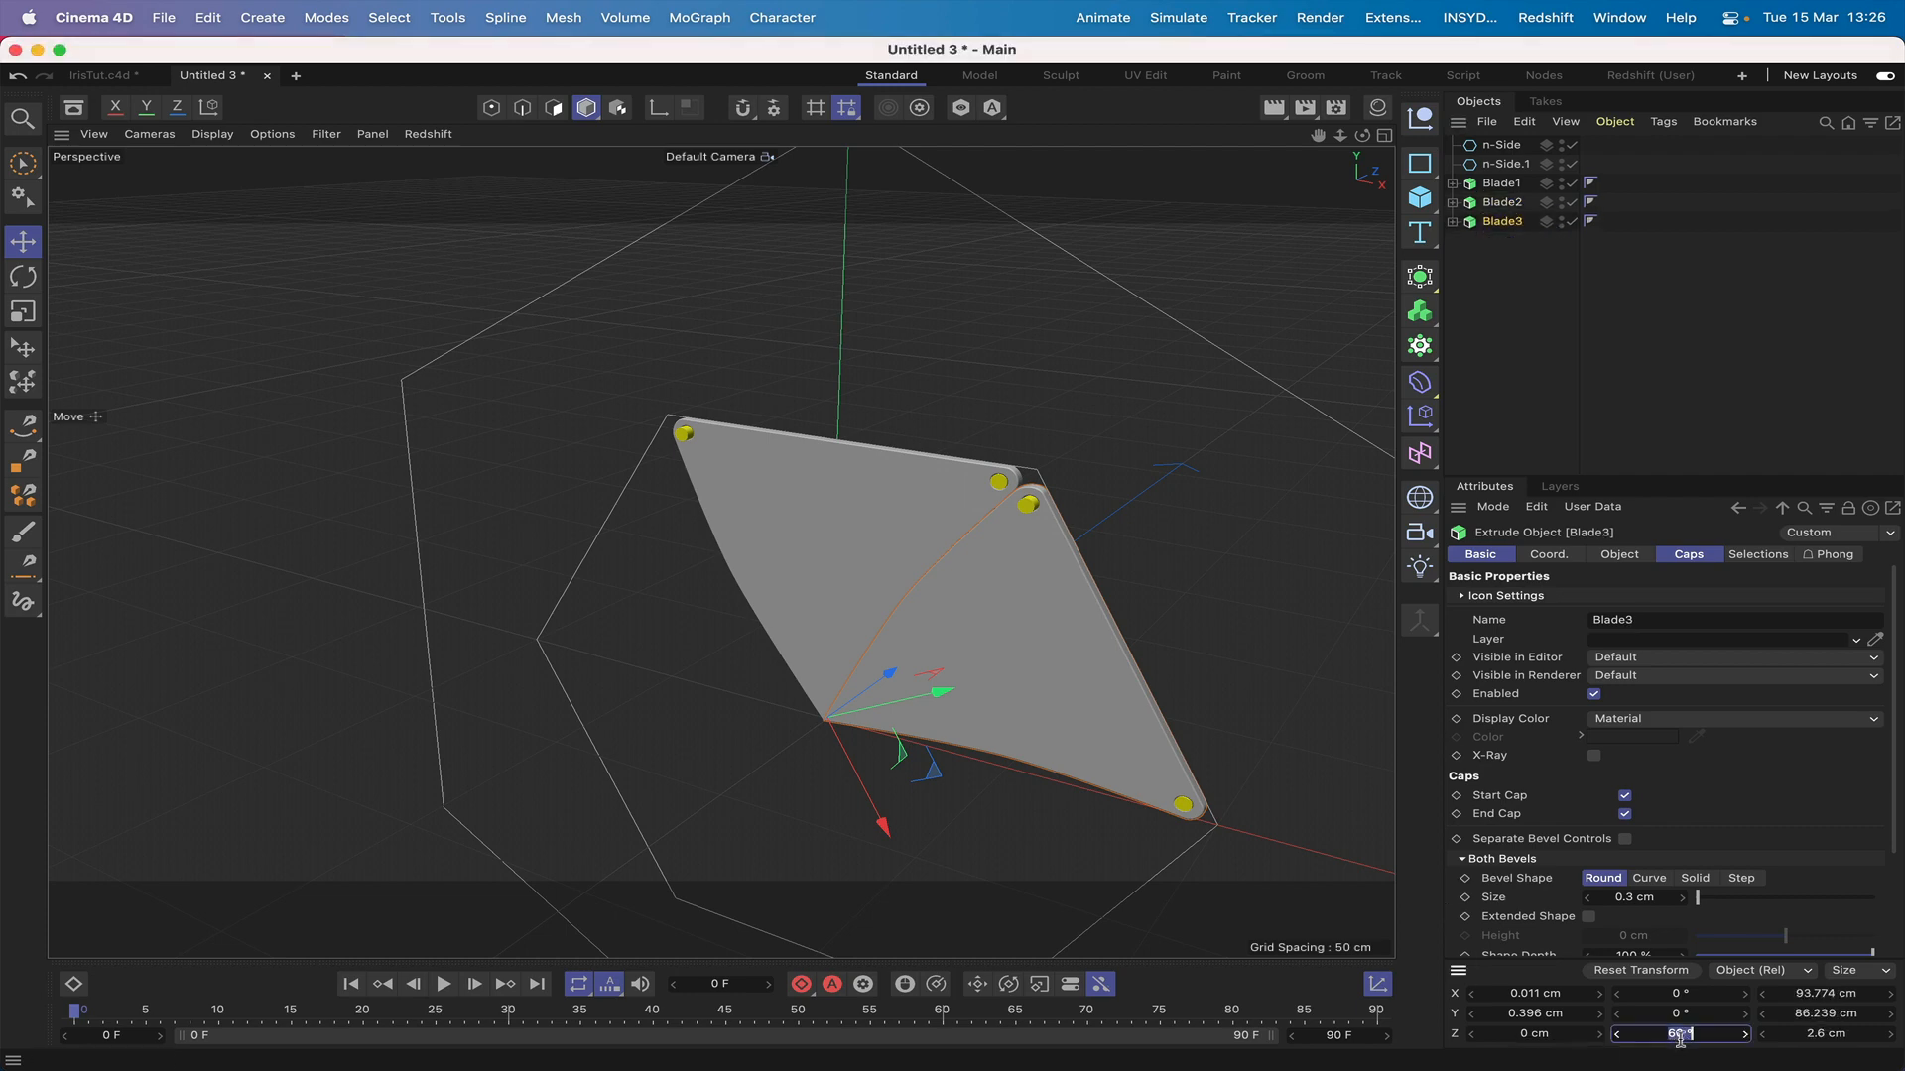
{"action": "key", "text": "Return"}
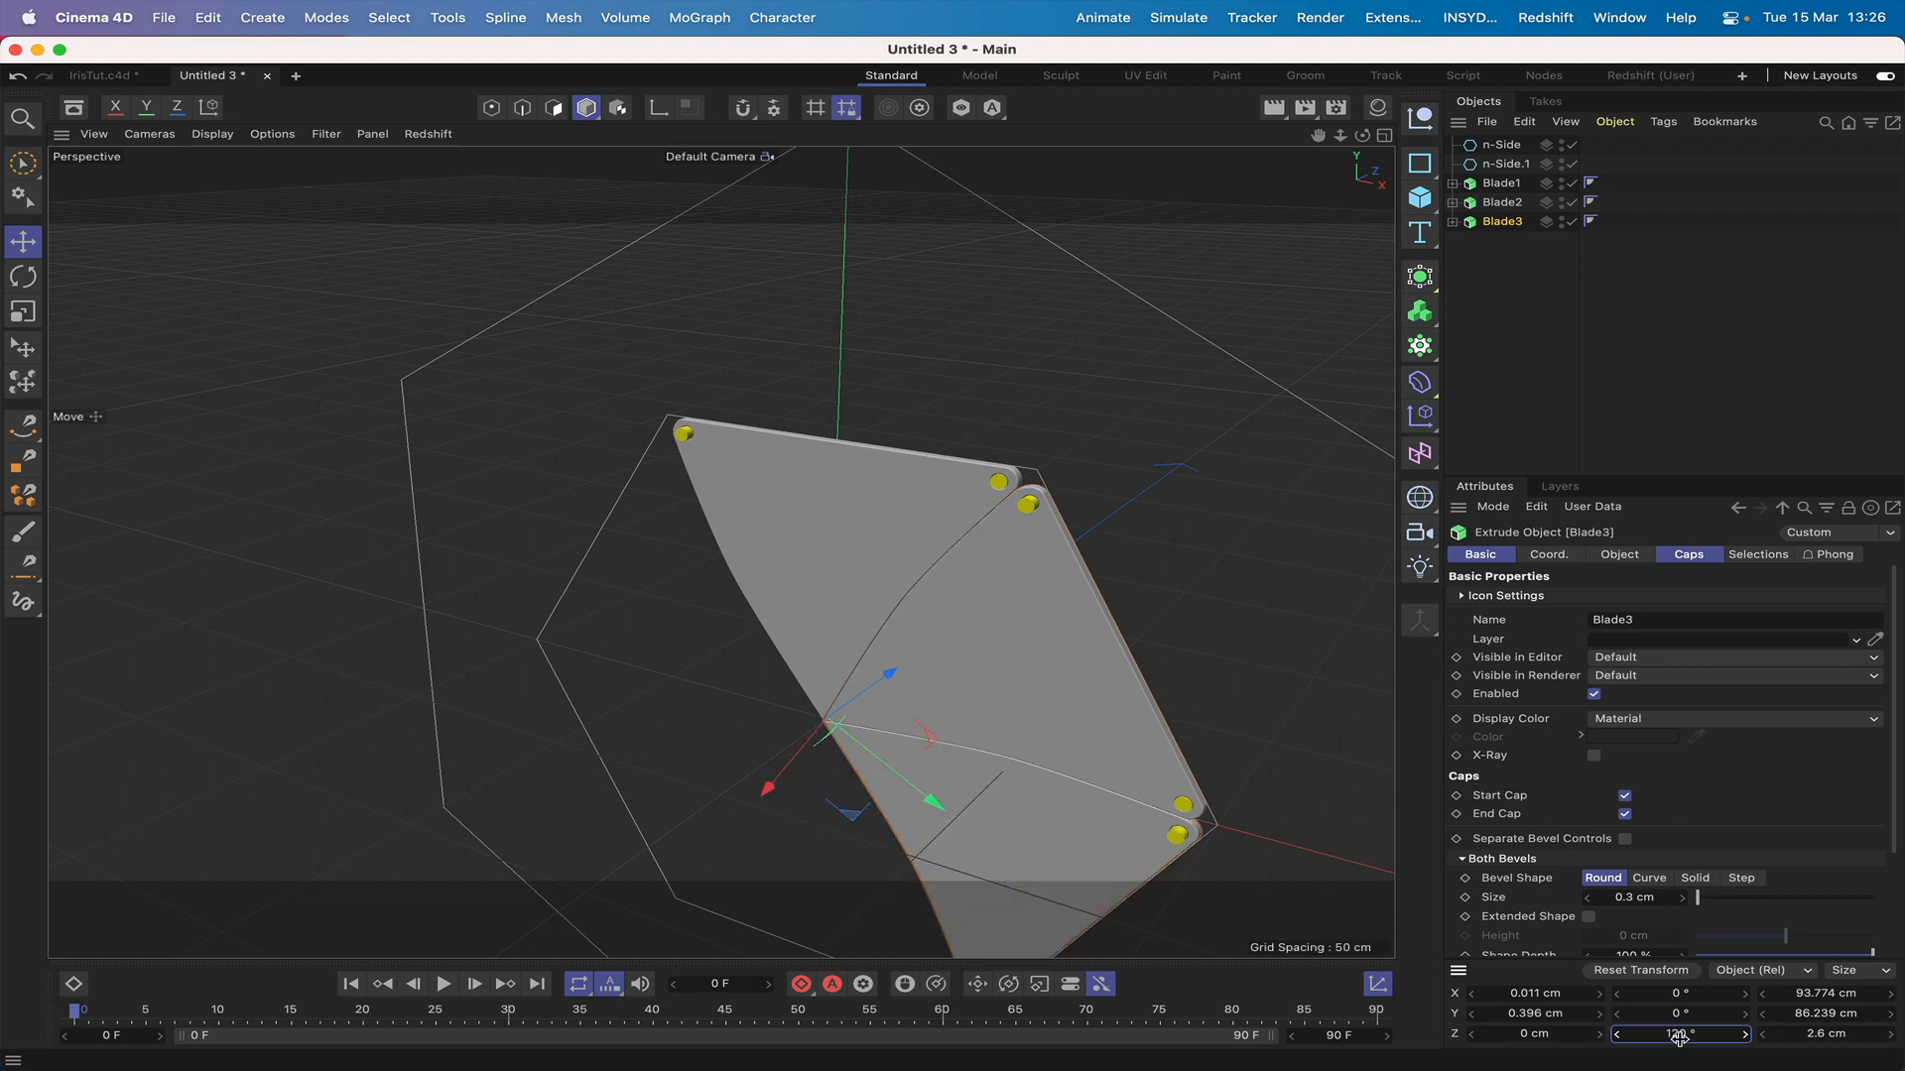
Step: Duplicate Blade3, rename the copy Blade4 and set its Z rotation to 180°
{"action": "left_click_drag", "start_coordinate": [1509, 230], "coordinate": [1516, 239], "text": "ctrl"}
{"action": "double_click", "coordinate": [1516, 241]}
{"action": "left_click", "coordinate": [1539, 233]}
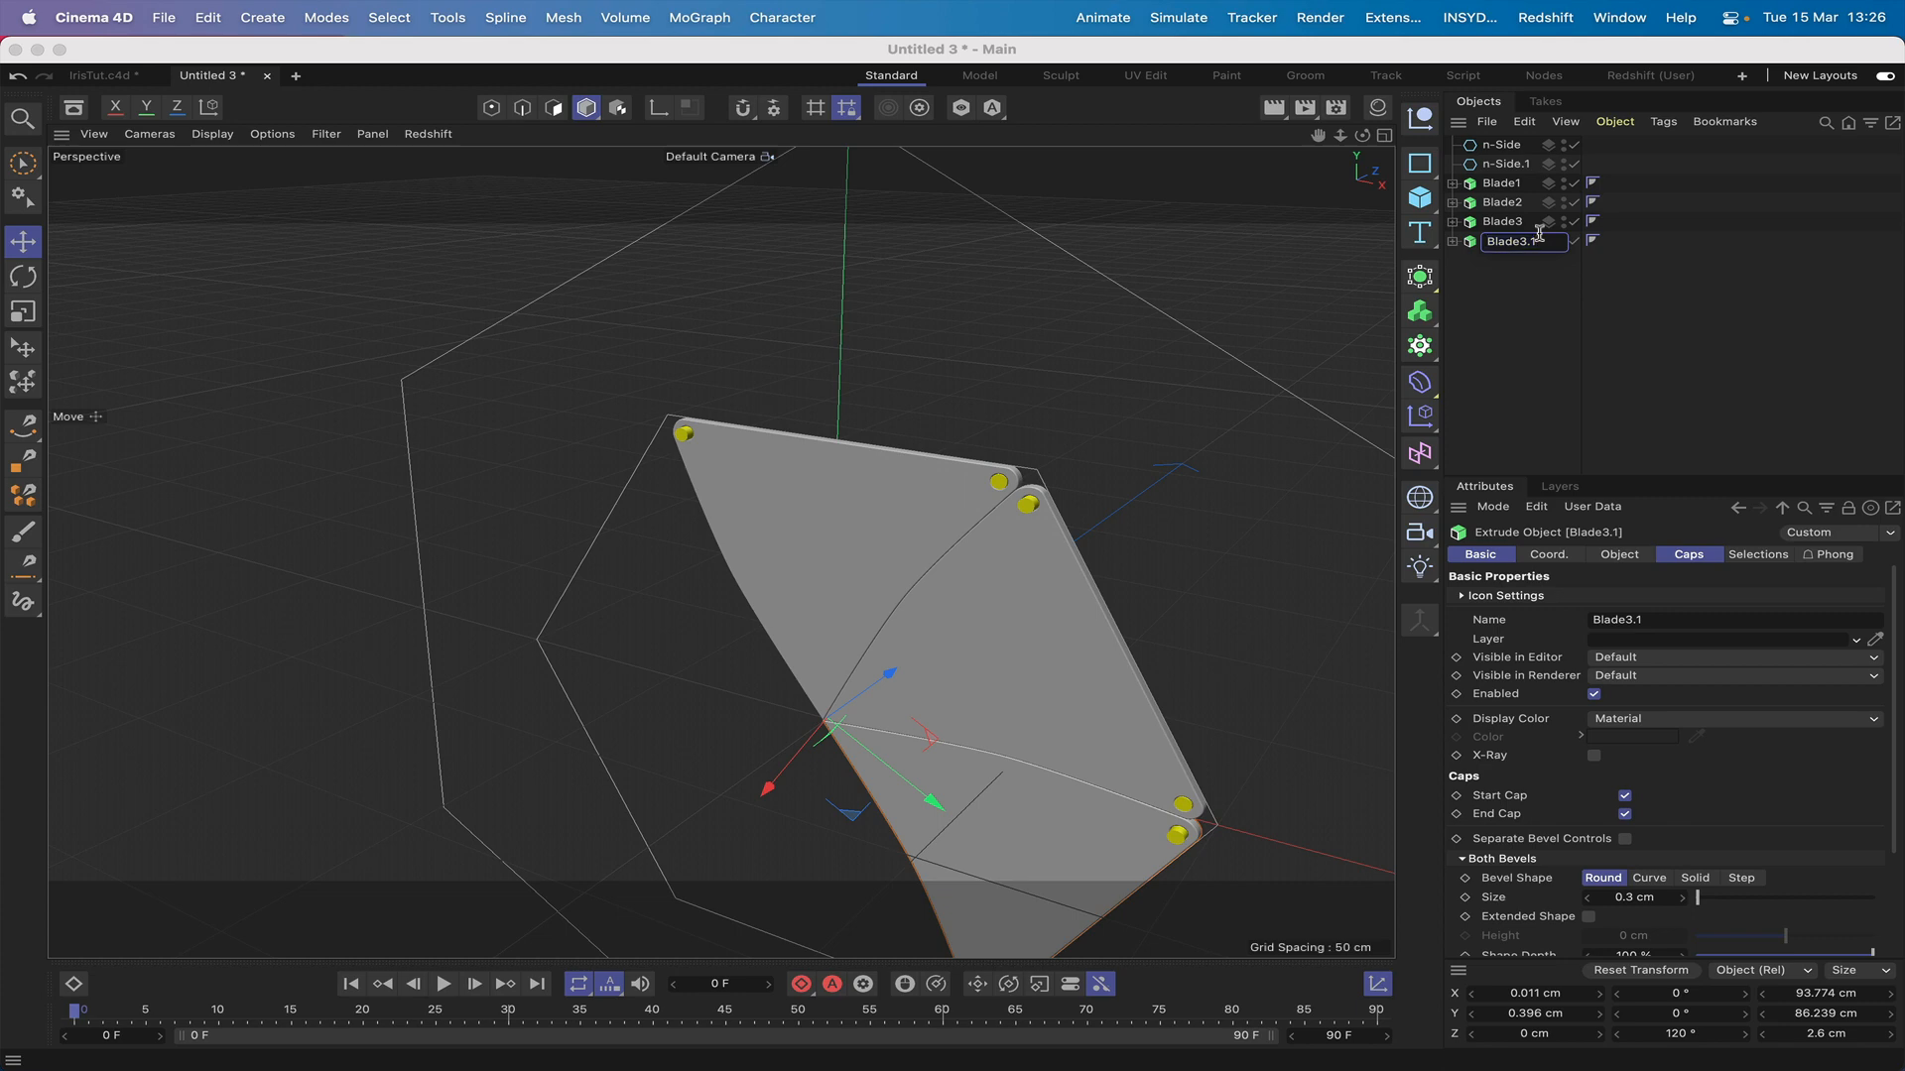
{"action": "type", "text": "4"}
{"action": "key", "text": "Return"}
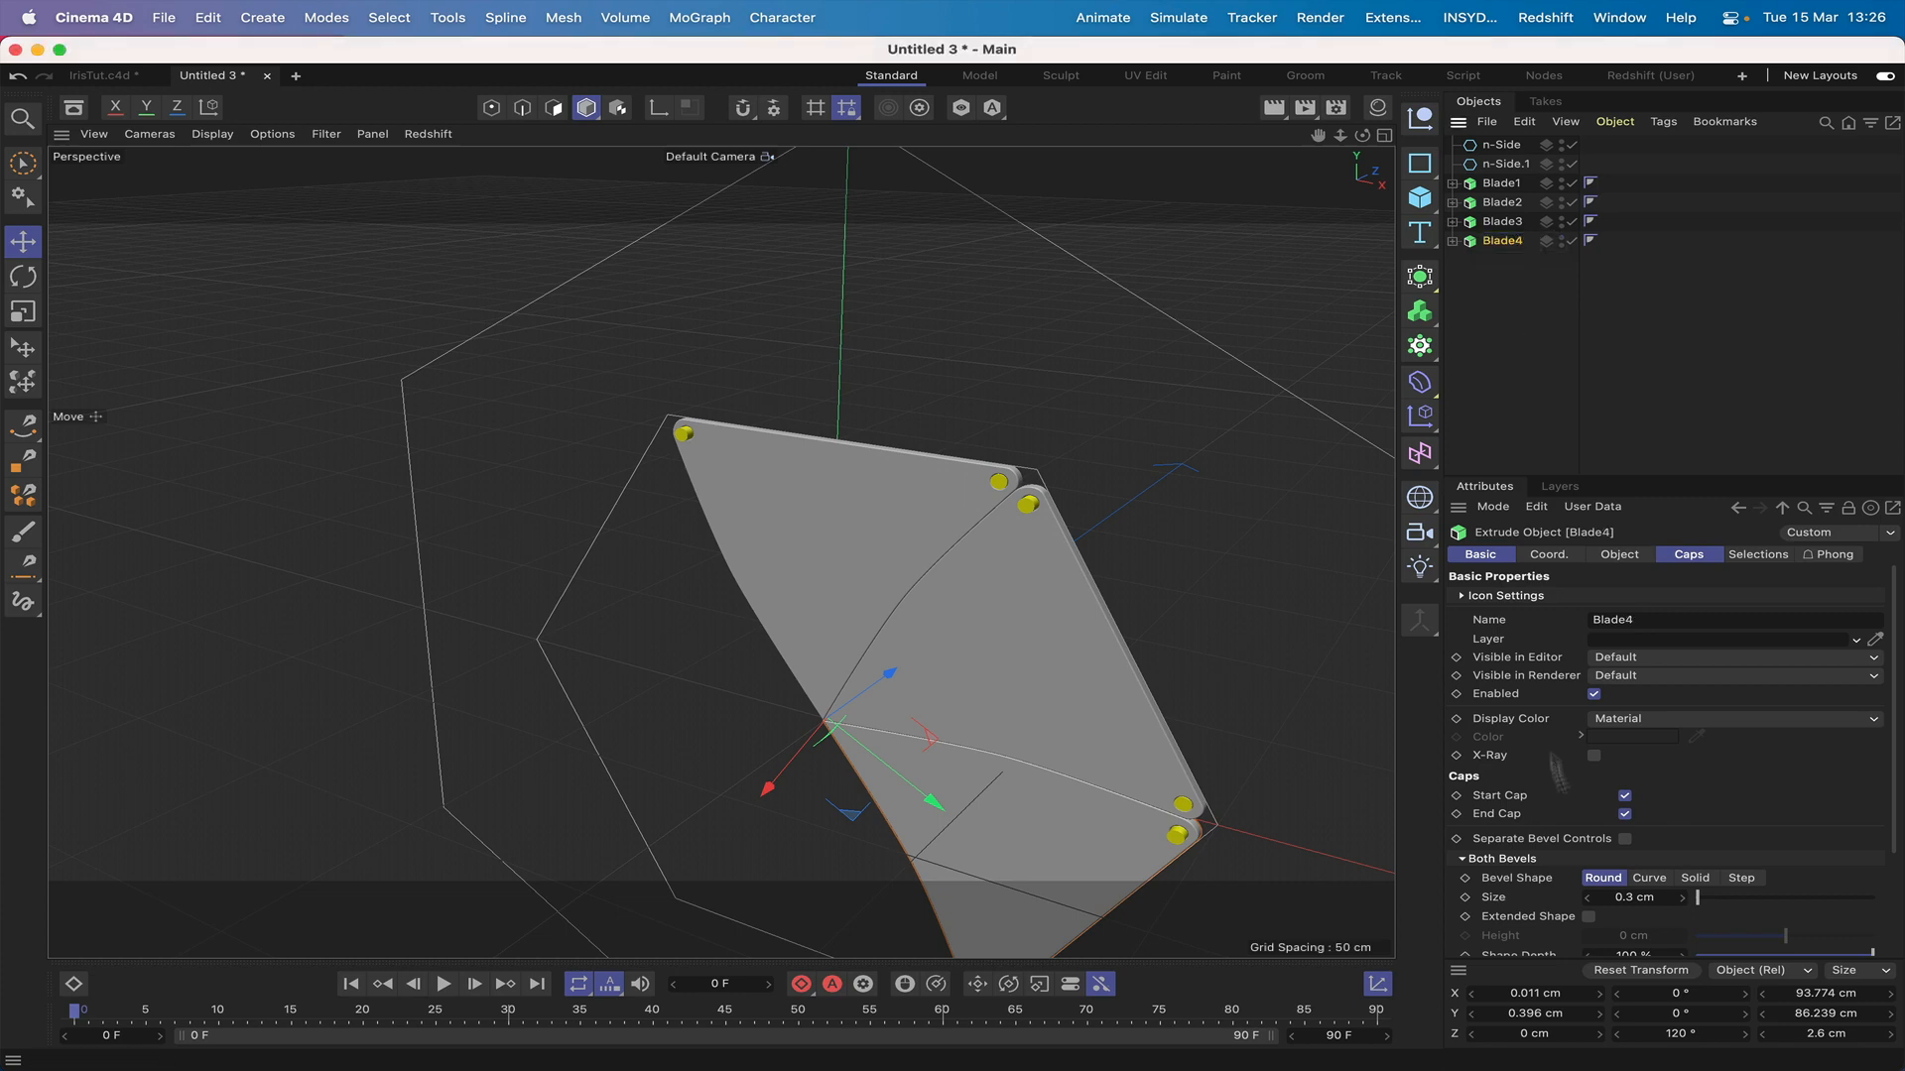
{"action": "left_click", "coordinate": [1670, 1034]}
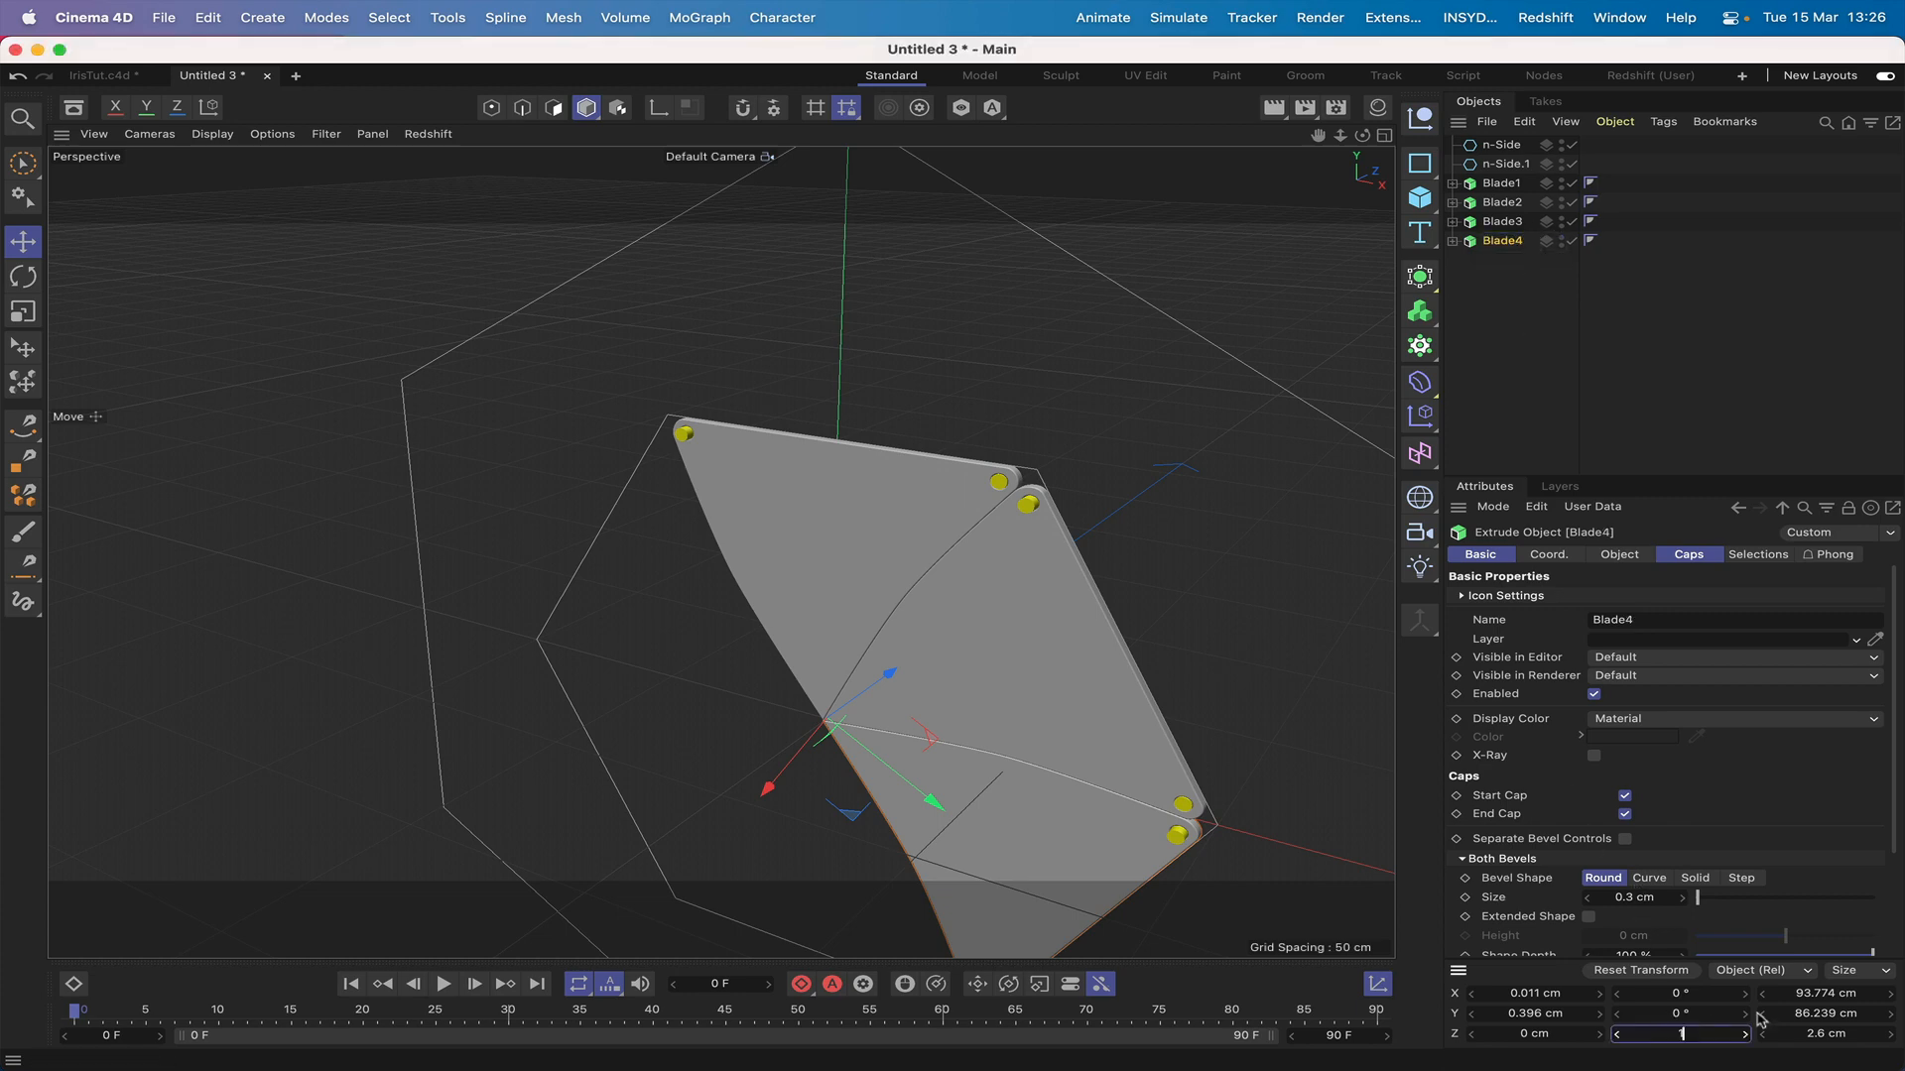
{"action": "key", "text": "Return"}
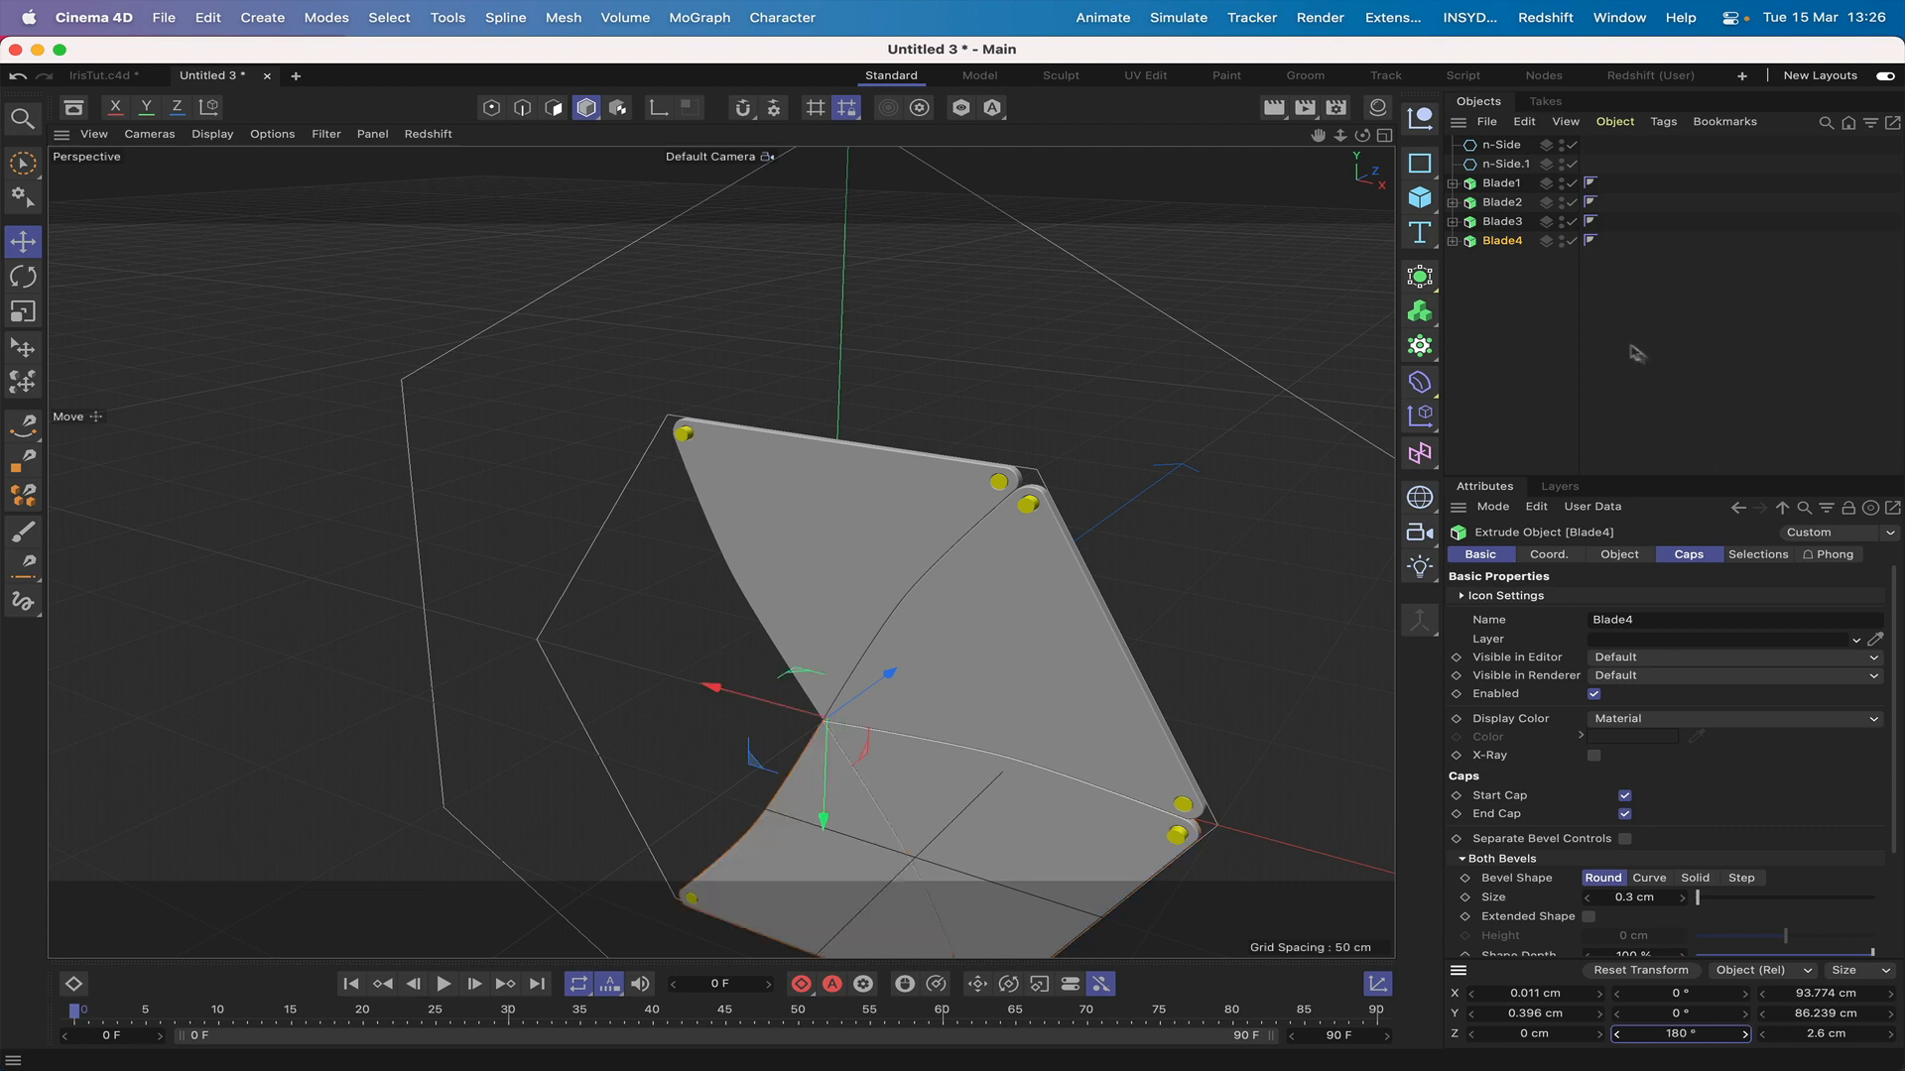
Step: Duplicate Blade4, rename the copy Blade5 and set its Z rotation to 240°
{"action": "left_click_drag", "start_coordinate": [1502, 246], "coordinate": [1514, 260], "text": "ctrl"}
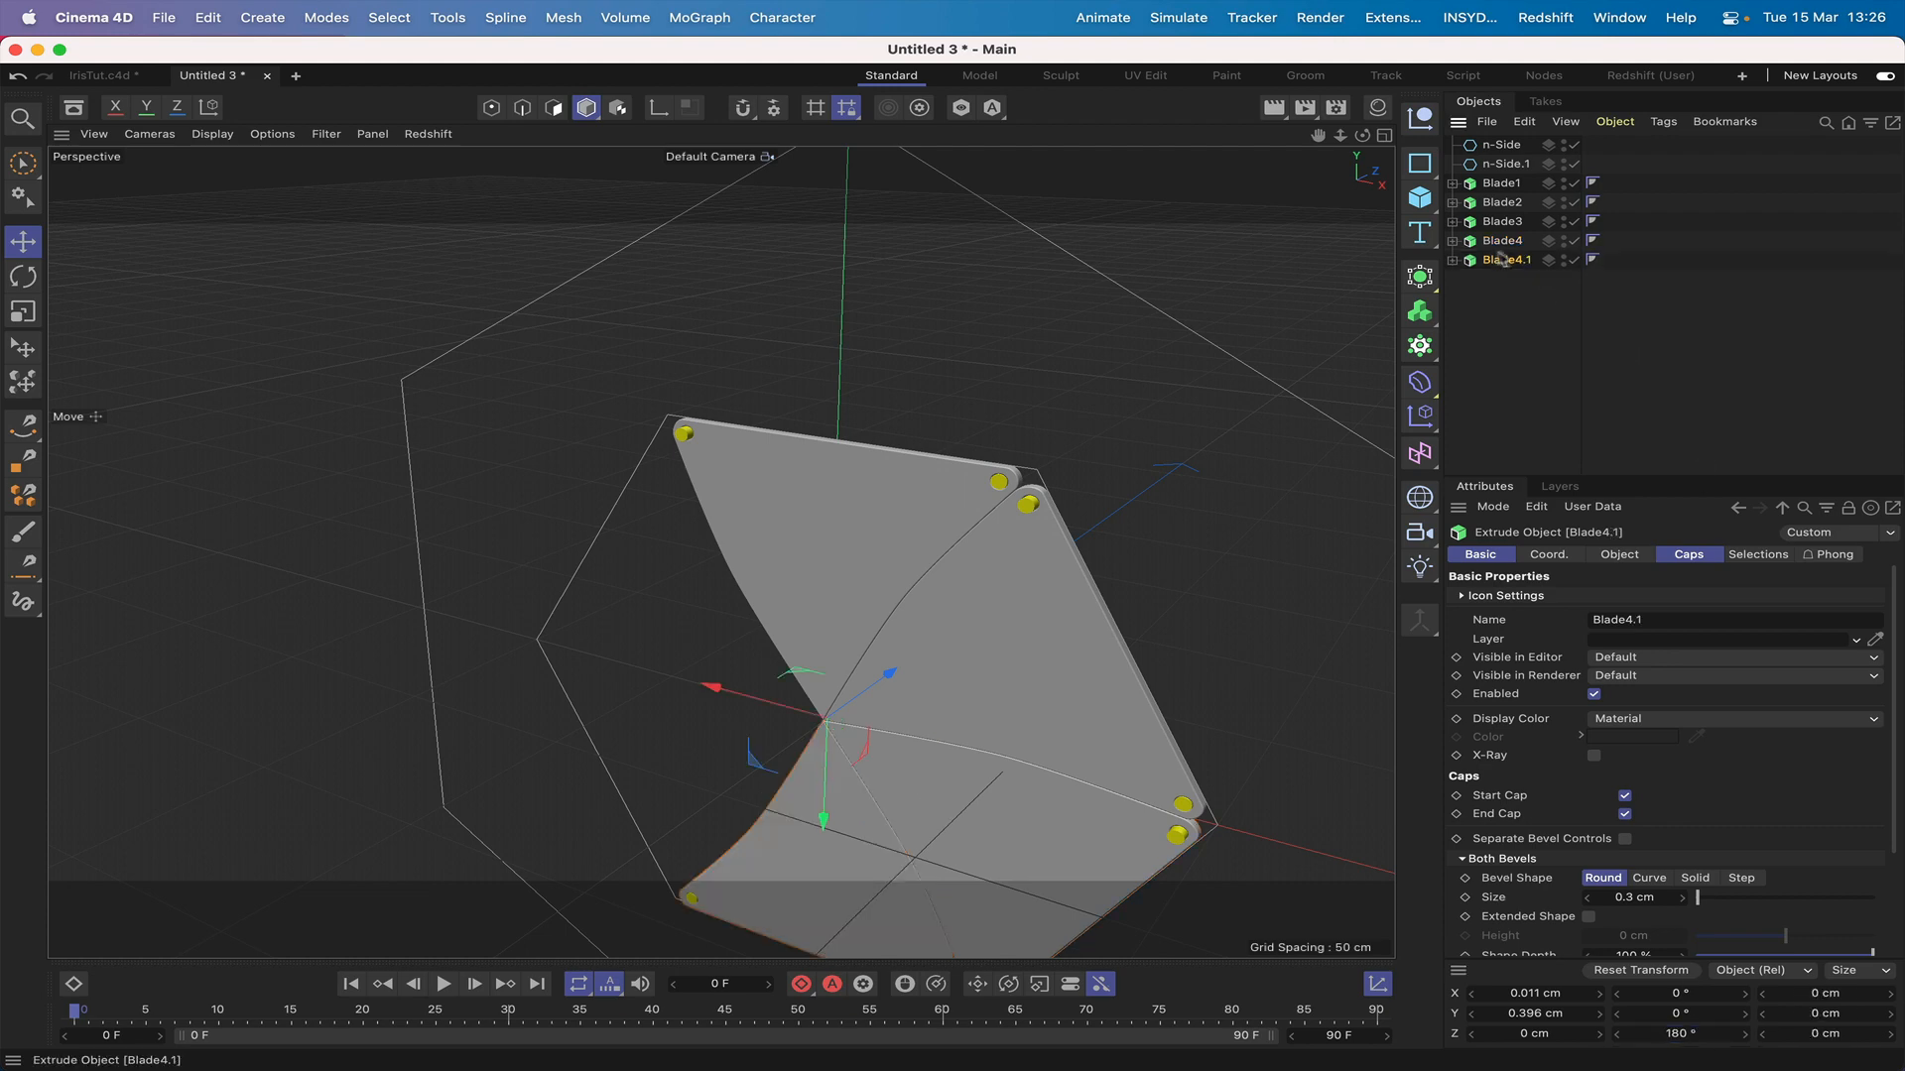
{"action": "double_click", "coordinate": [1536, 260]}
{"action": "left_click", "coordinate": [1540, 261]}
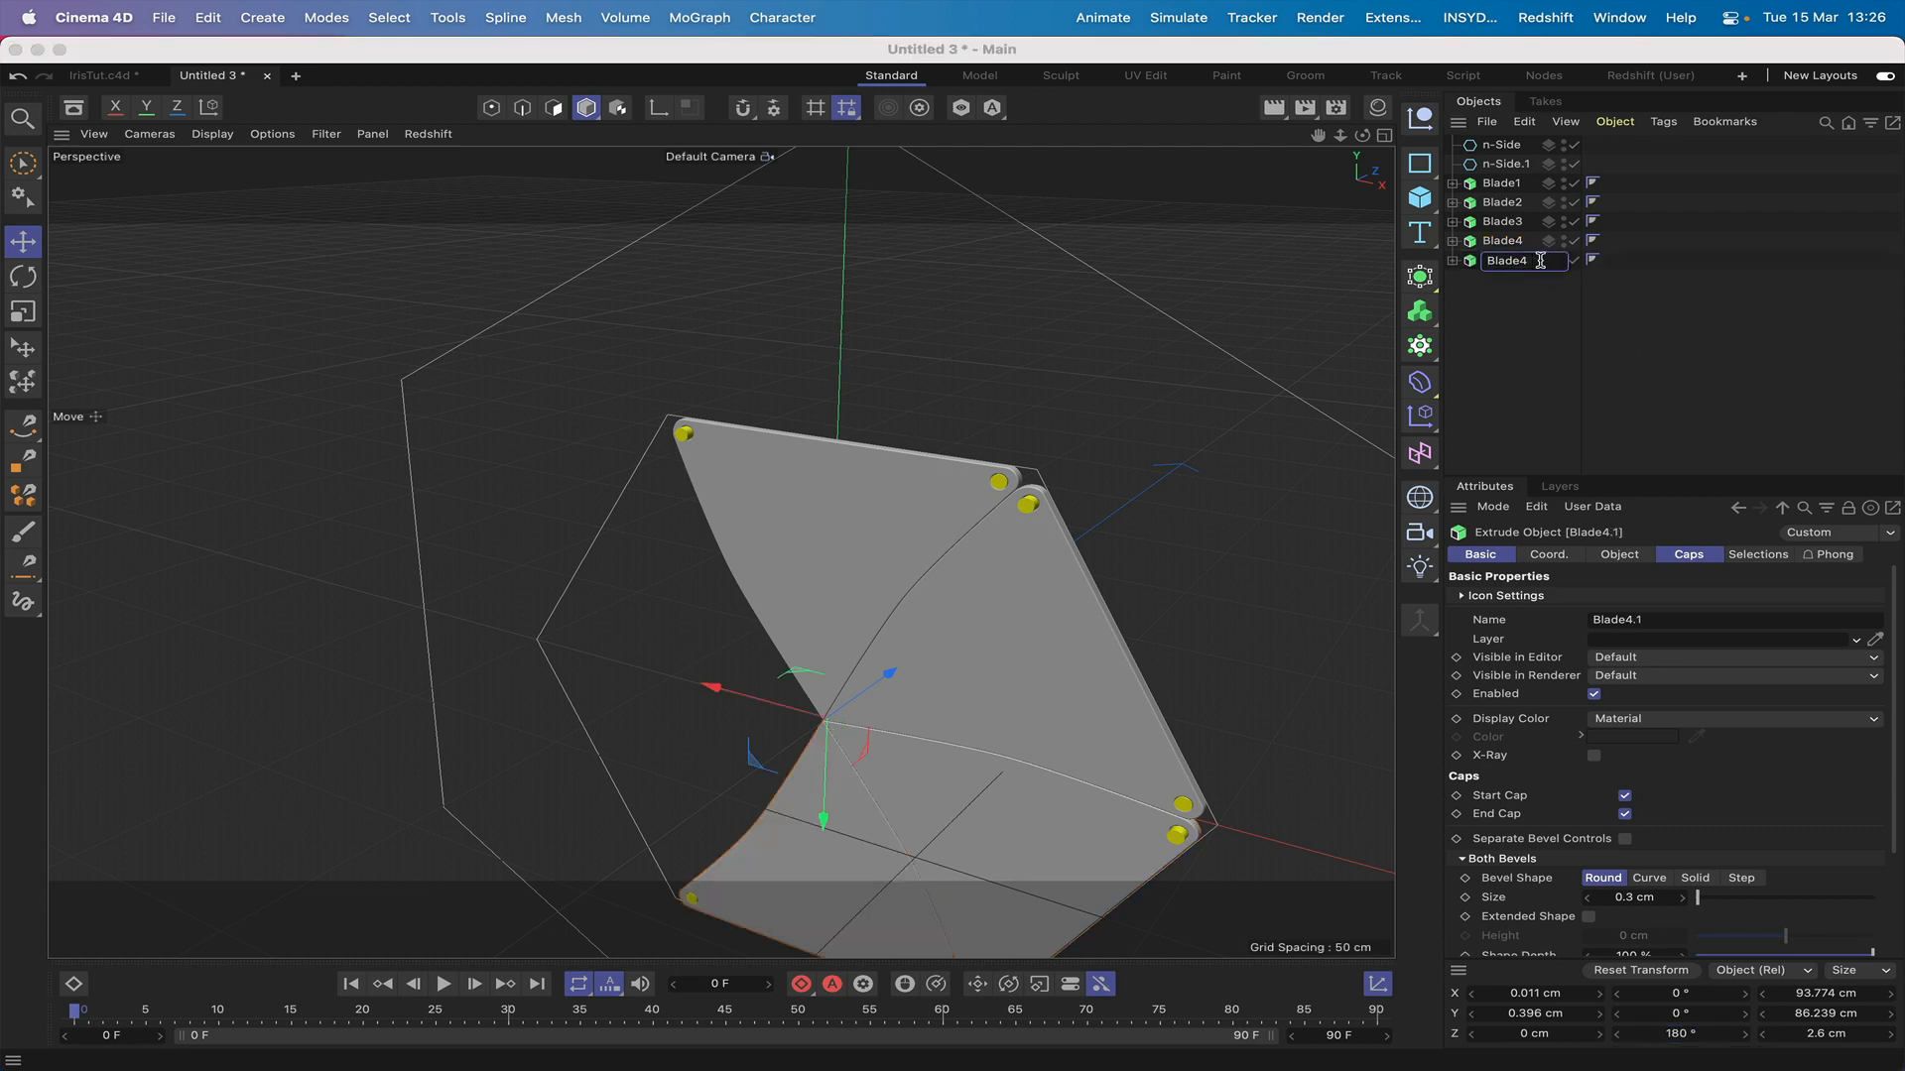
{"action": "key", "text": "BackSpace"}
{"action": "type", "text": "5"}
{"action": "key", "text": "Return"}
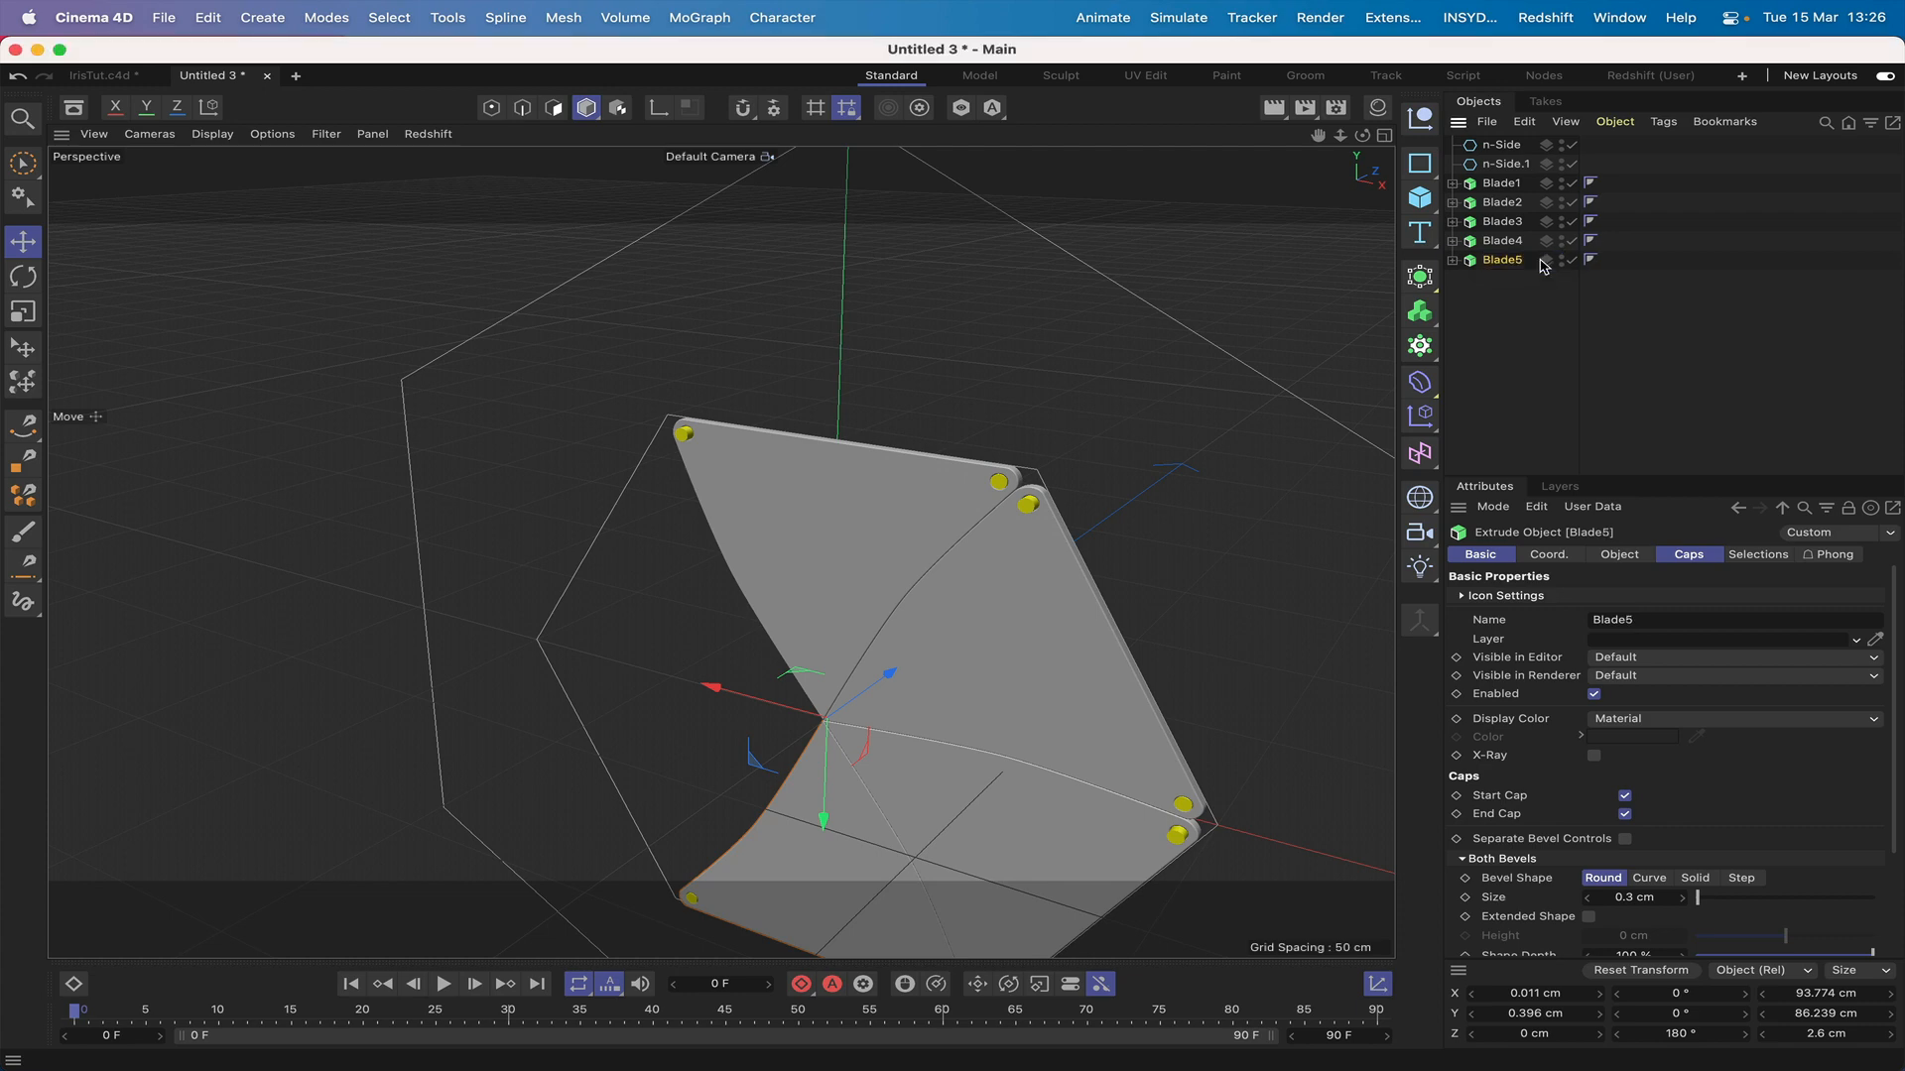
{"action": "left_click", "coordinate": [1659, 1034]}
{"action": "type", "text": "240"}
{"action": "key", "text": "Return"}
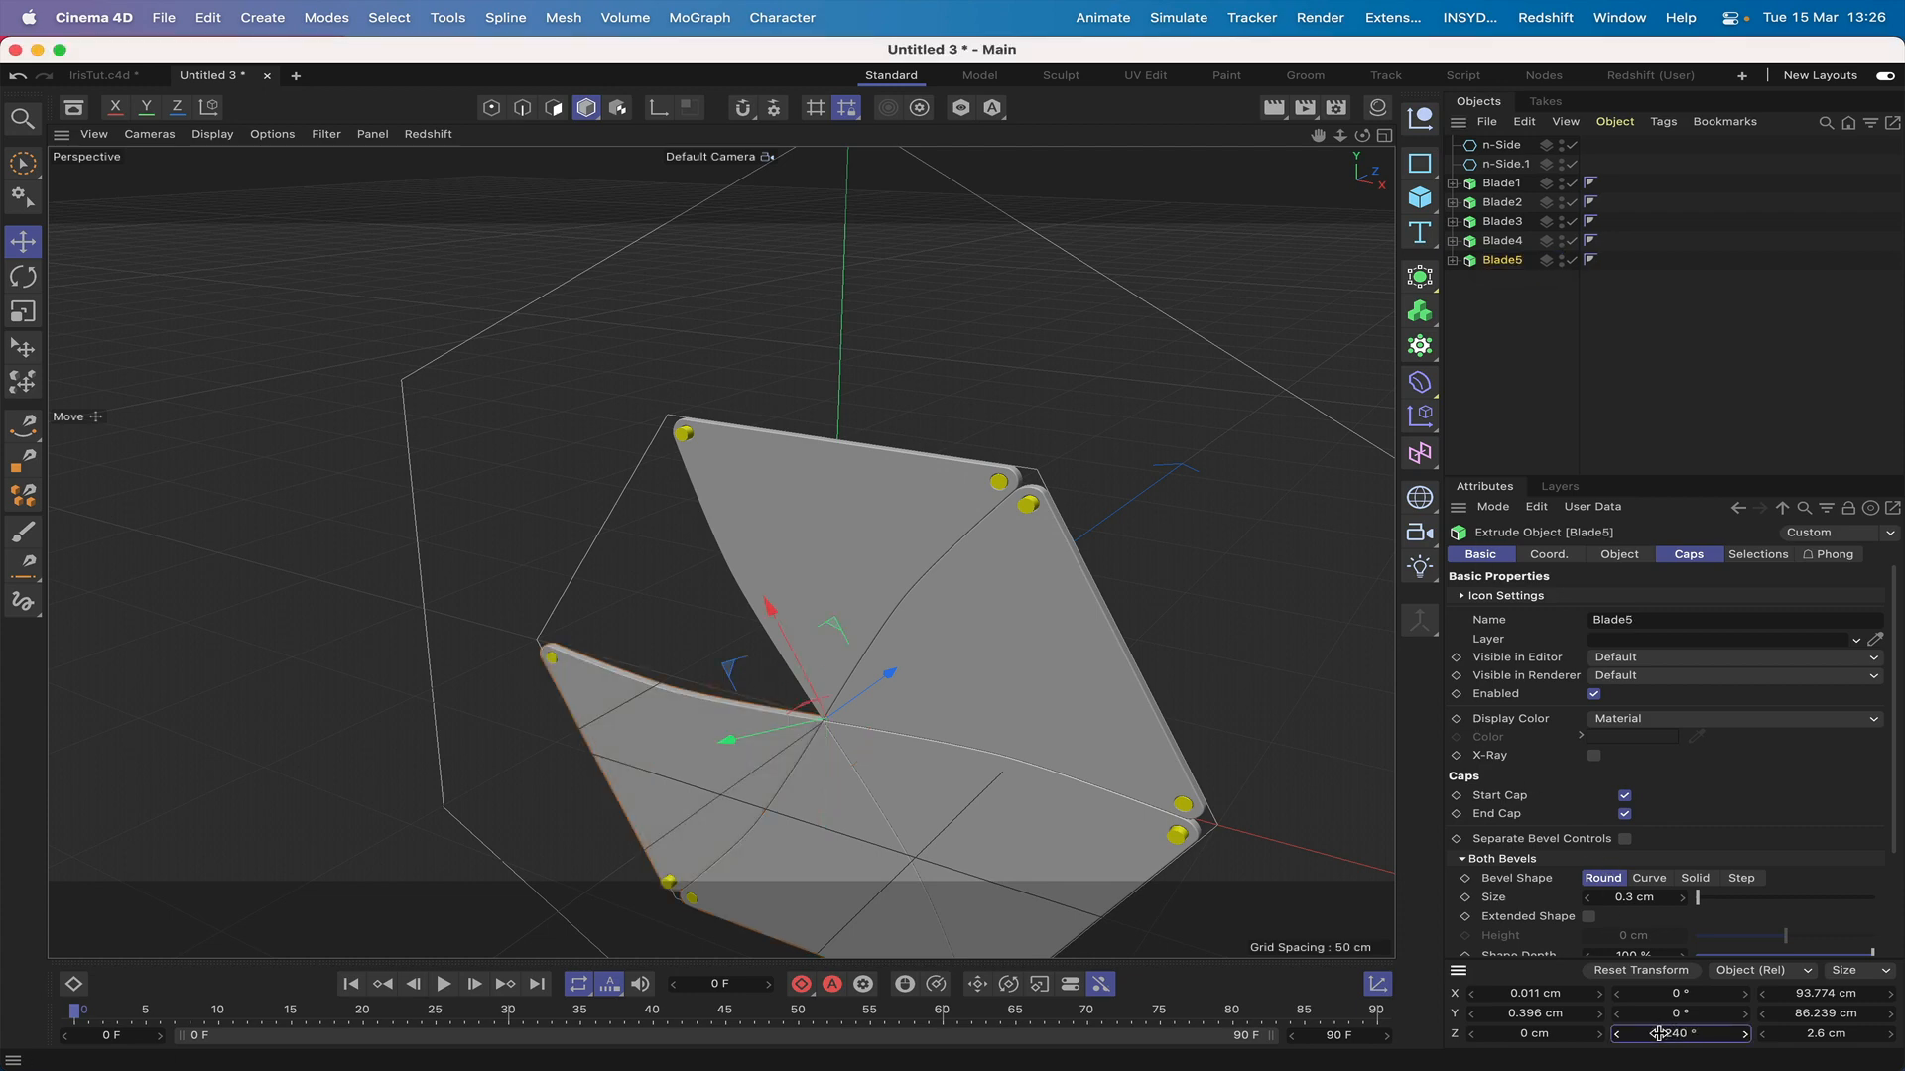
Step: Duplicate Blade5, rename the copy Blade6 and set its Z rotation to 300°
{"action": "left_click_drag", "start_coordinate": [1507, 263], "coordinate": [1509, 281], "text": "ctrl"}
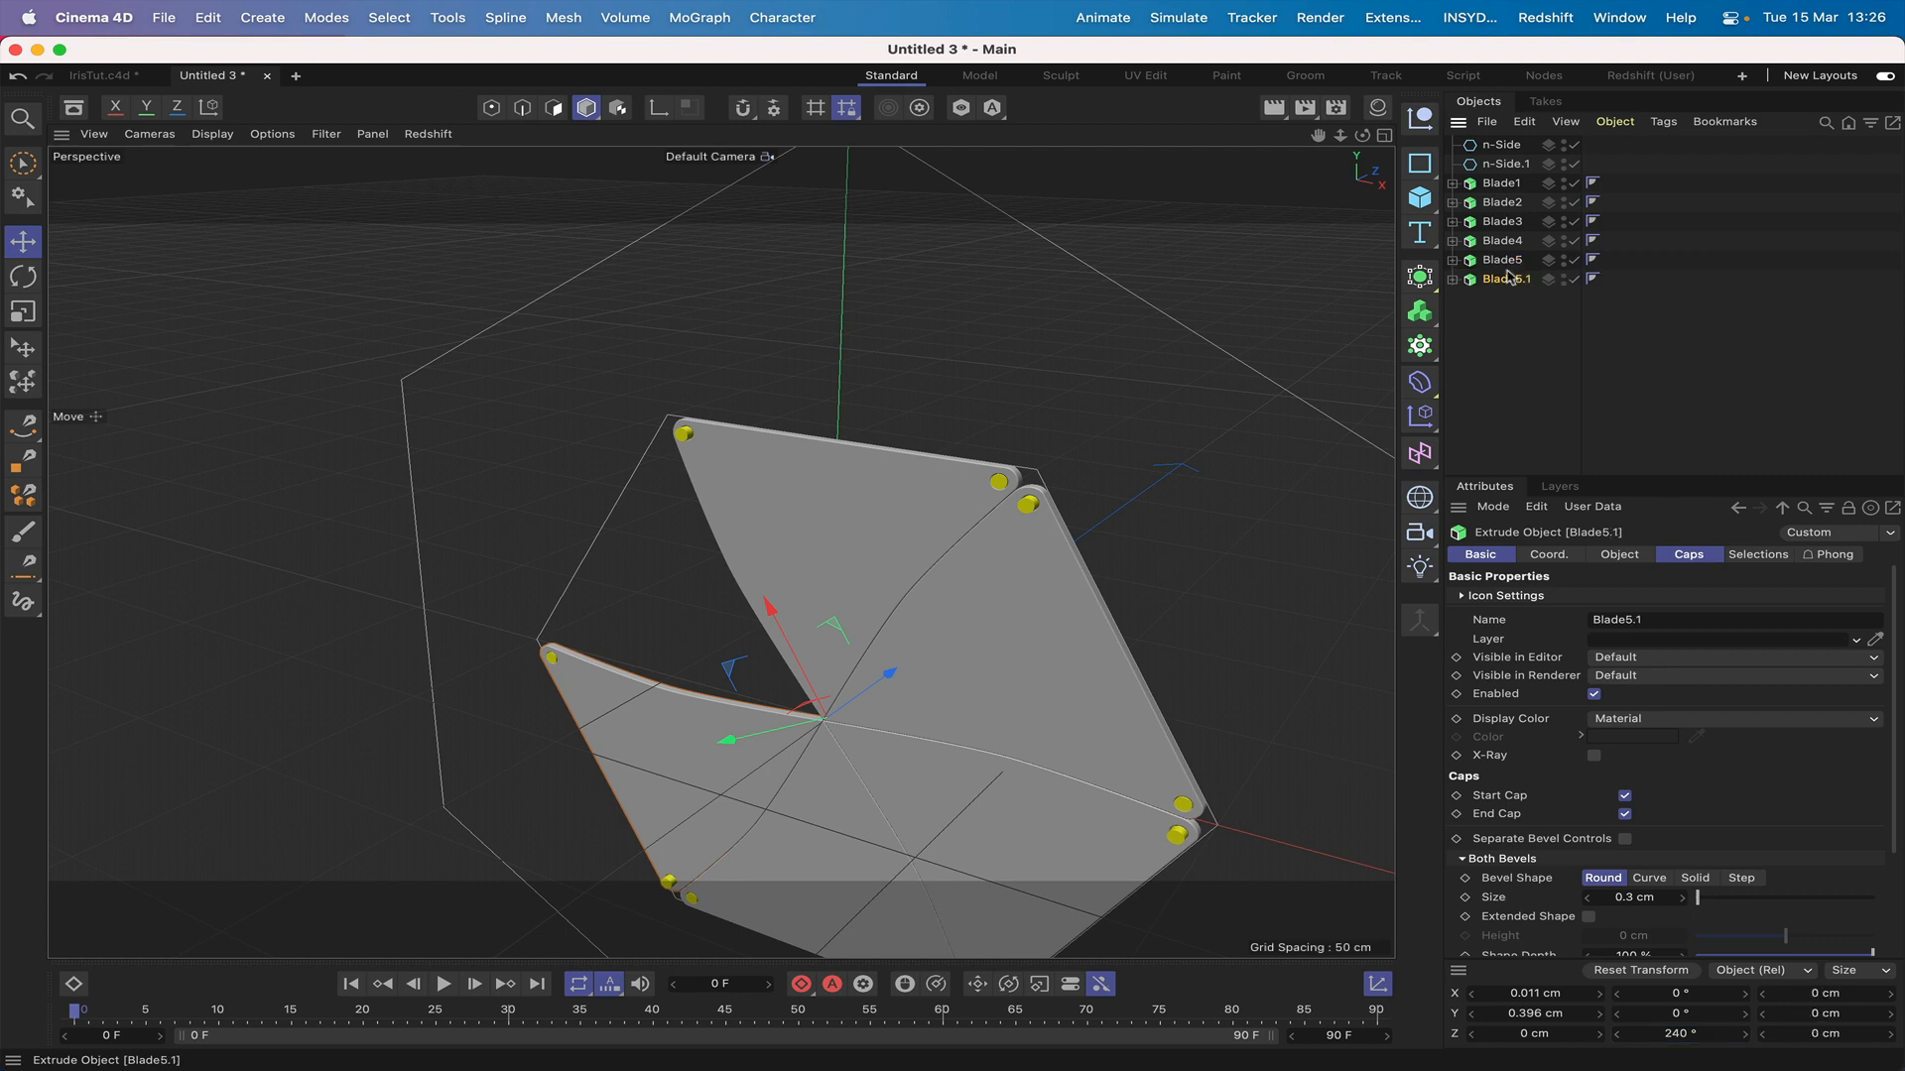
{"action": "double_click", "coordinate": [1509, 279]}
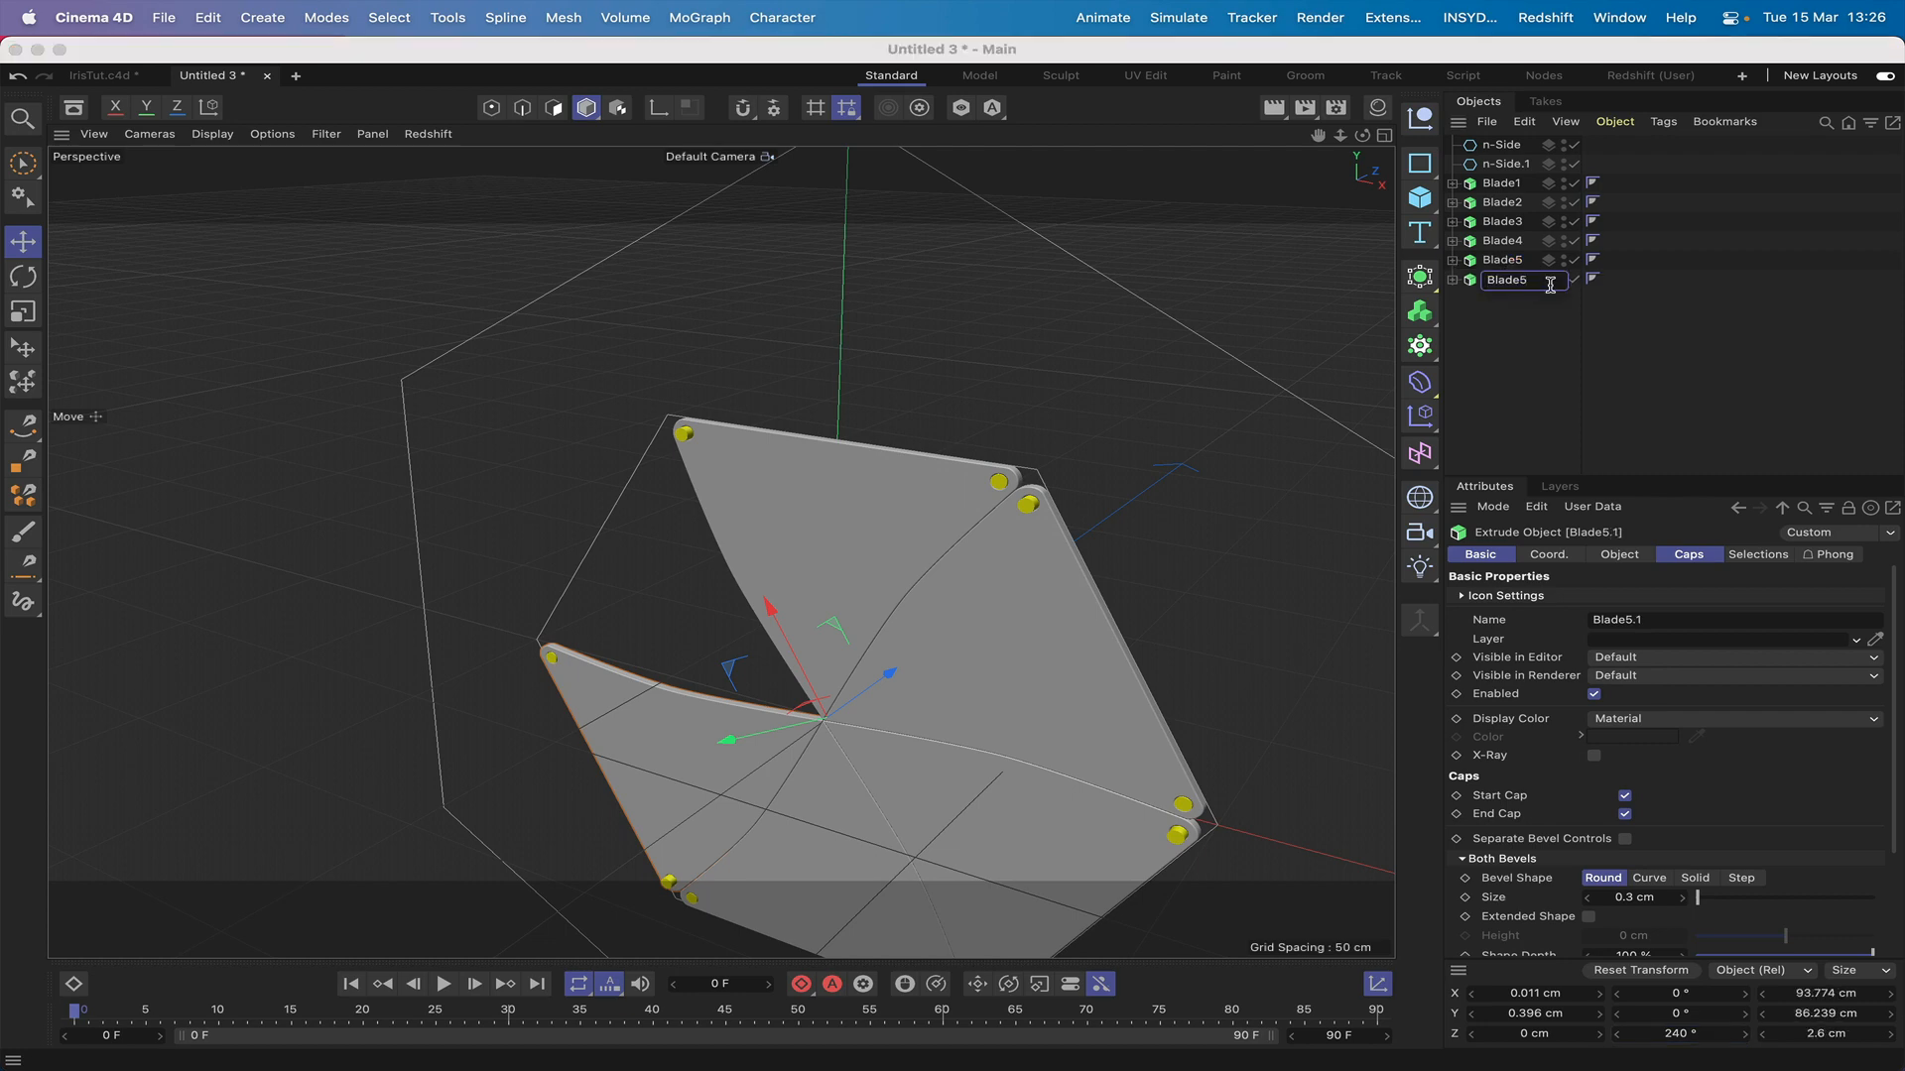
{"action": "type", "text": "Blade6"}
{"action": "key", "text": "Return"}
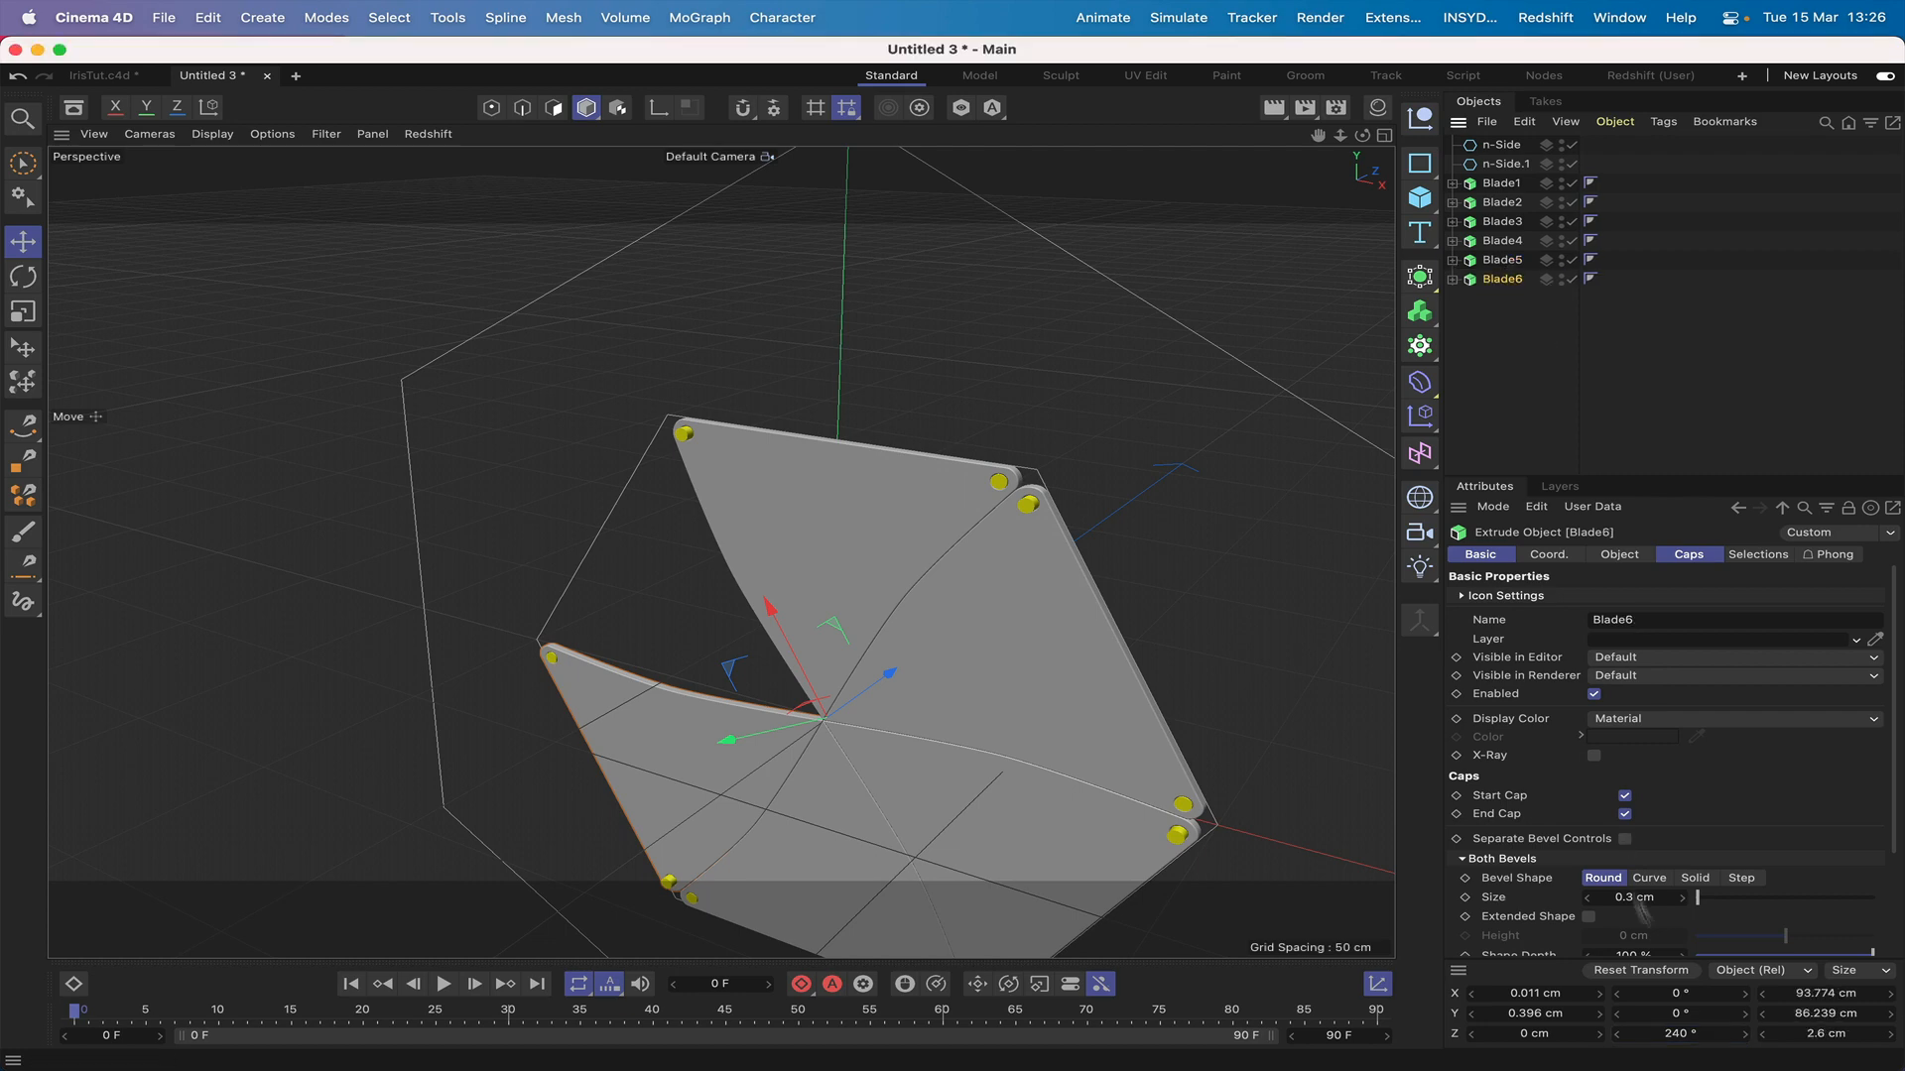
{"action": "left_click", "coordinate": [1692, 1032]}
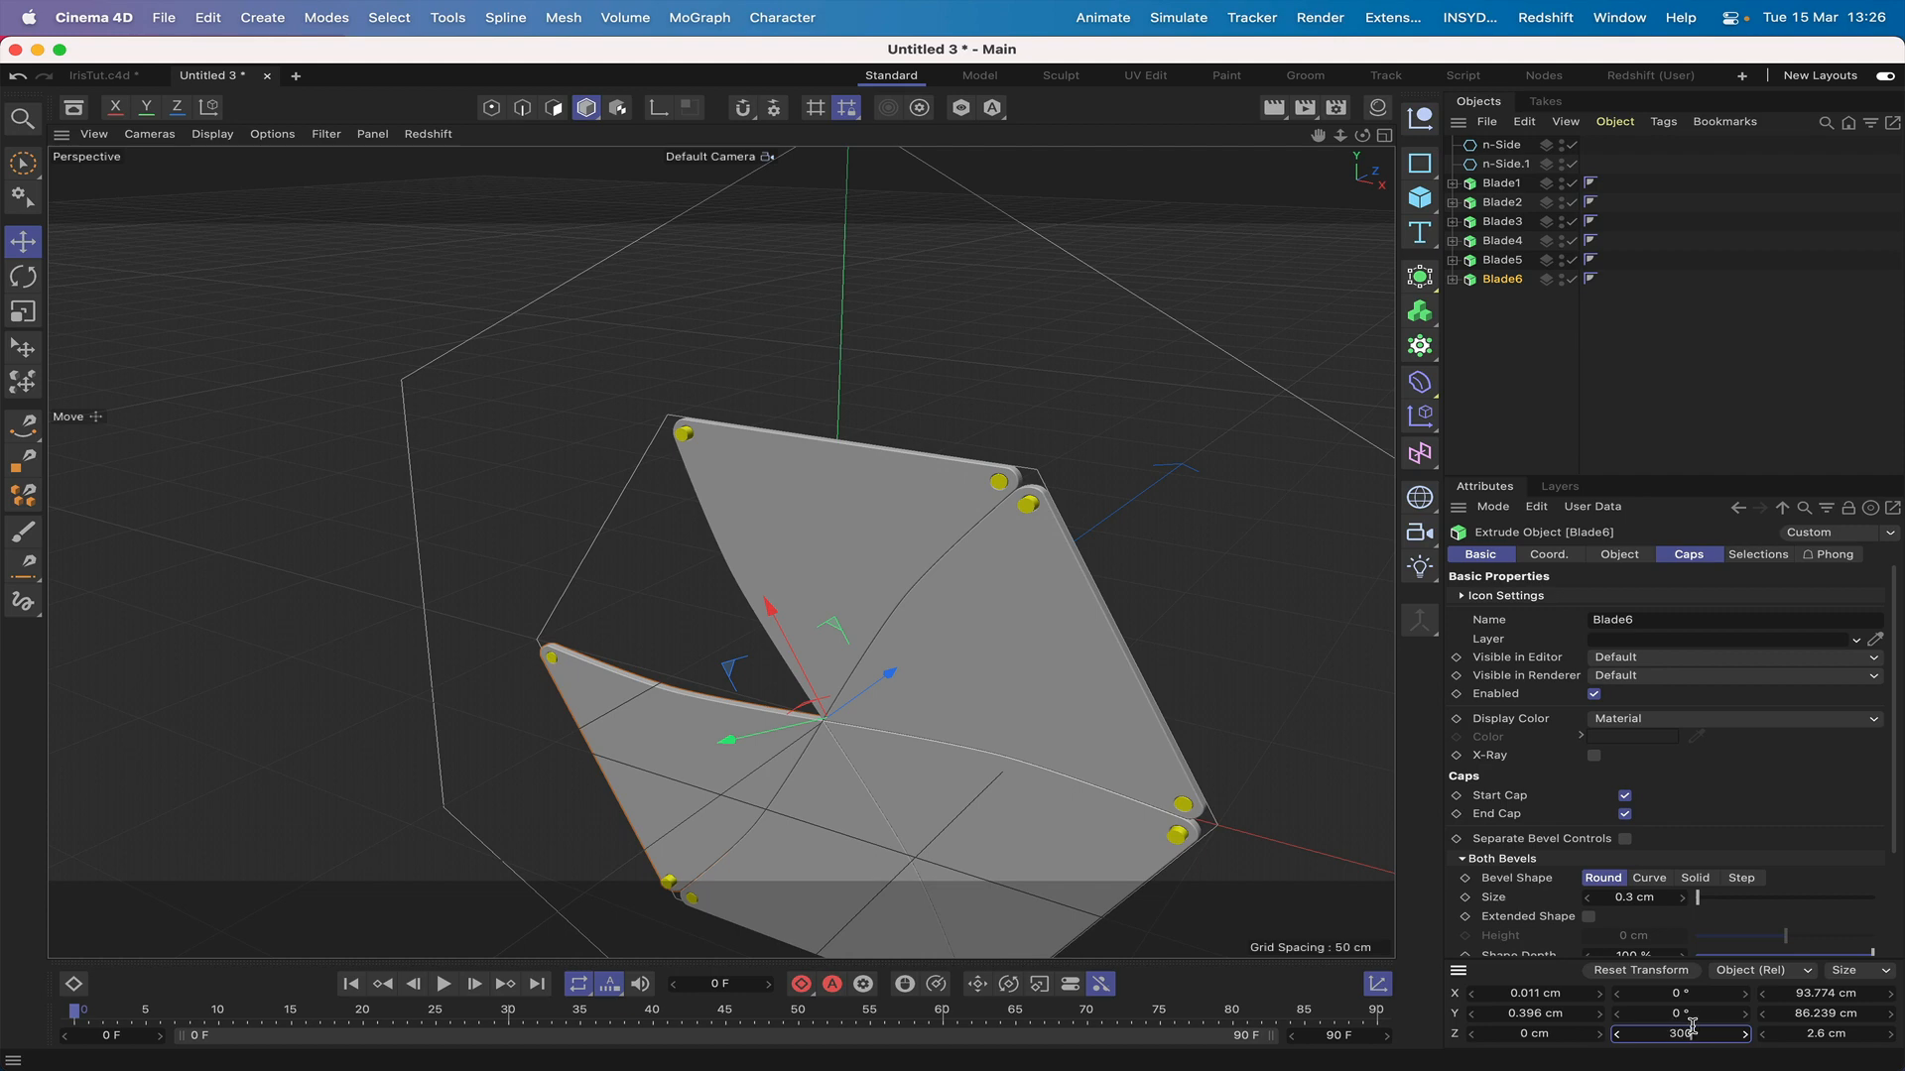
{"action": "type", "text": "300"}
{"action": "key", "text": "Return"}
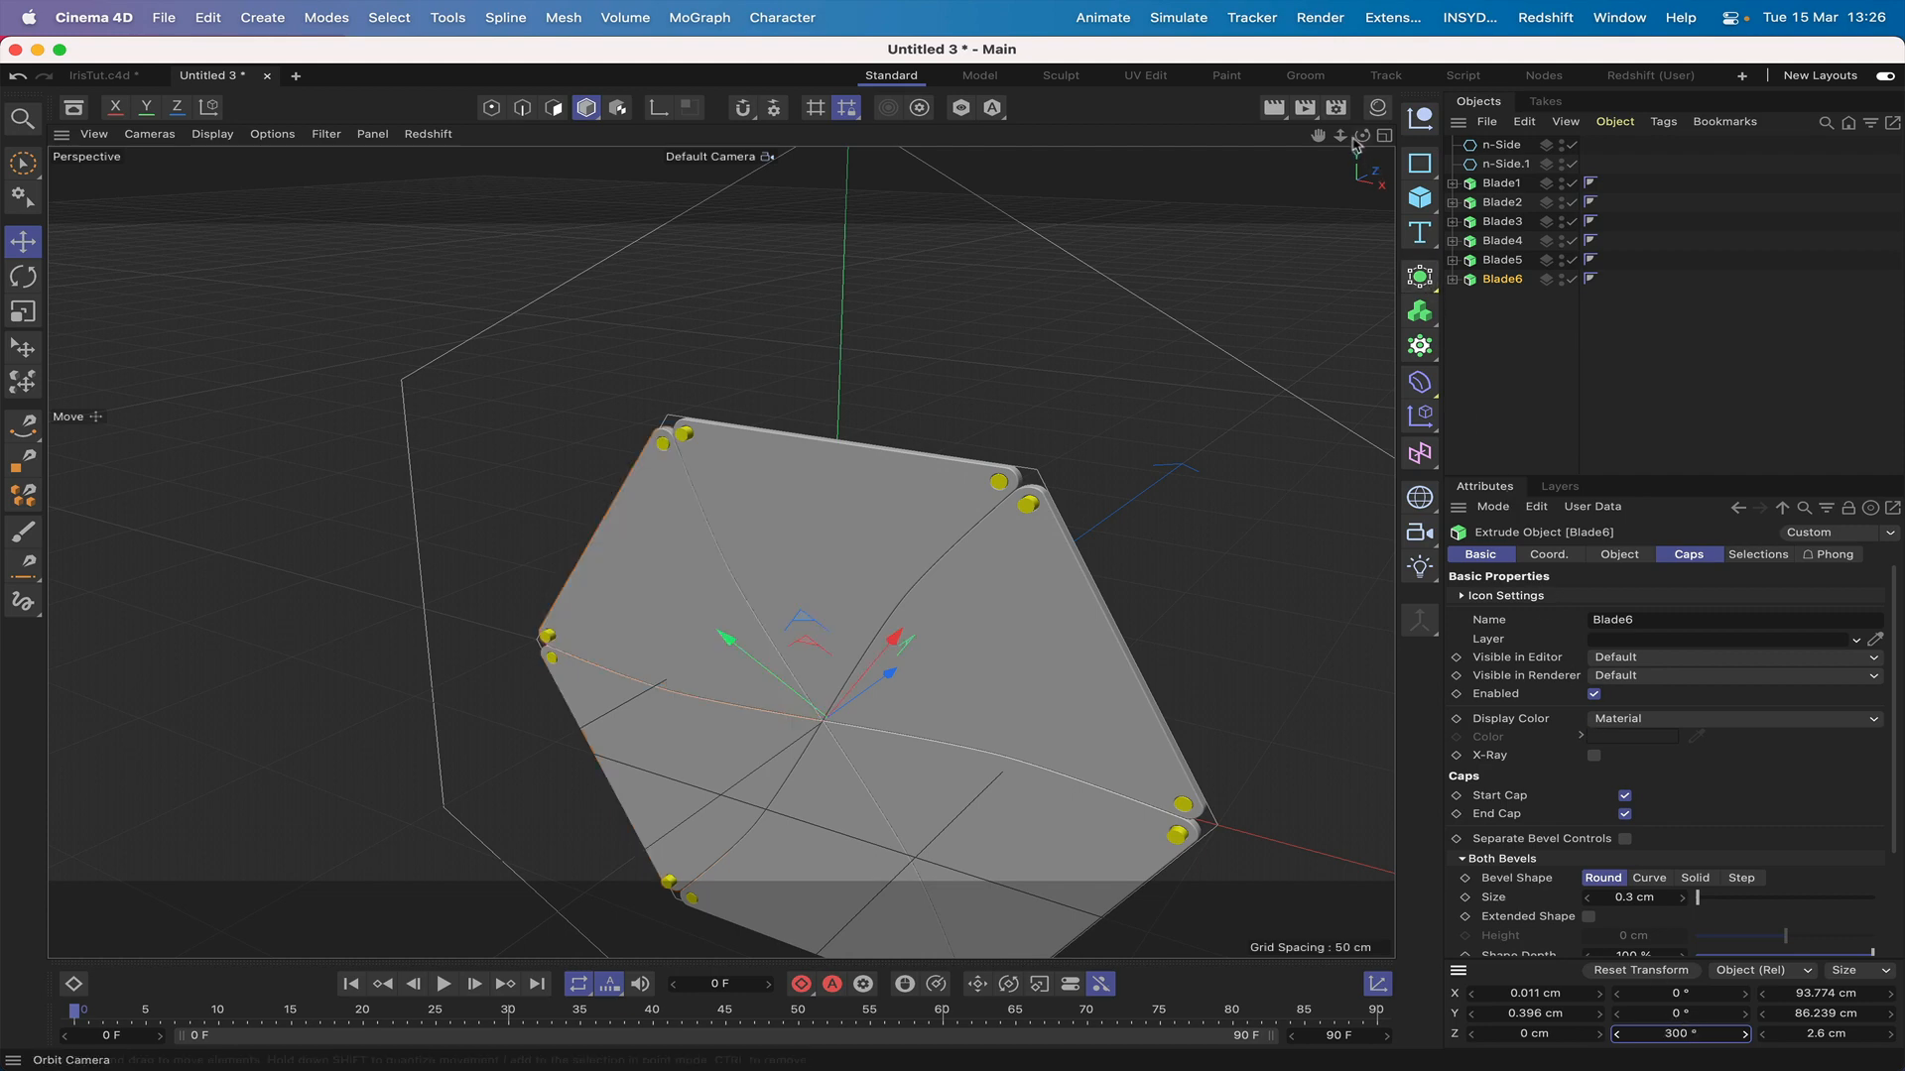
Step: Move the object Null out of Blade1 to the top level of the hierarchy, directly above Blade1, and rename it S1
{"action": "mouse_move", "coordinate": [1355, 144]}
{"action": "left_mouse_down"}
{"action": "mouse_move", "coordinate": [1384, 145]}
{"action": "mouse_move", "coordinate": [1321, 157]}
{"action": "mouse_move", "coordinate": [1438, 141]}
{"action": "mouse_move", "coordinate": [1367, 139]}
{"action": "mouse_move", "coordinate": [1391, 147]}
{"action": "left_mouse_up"}
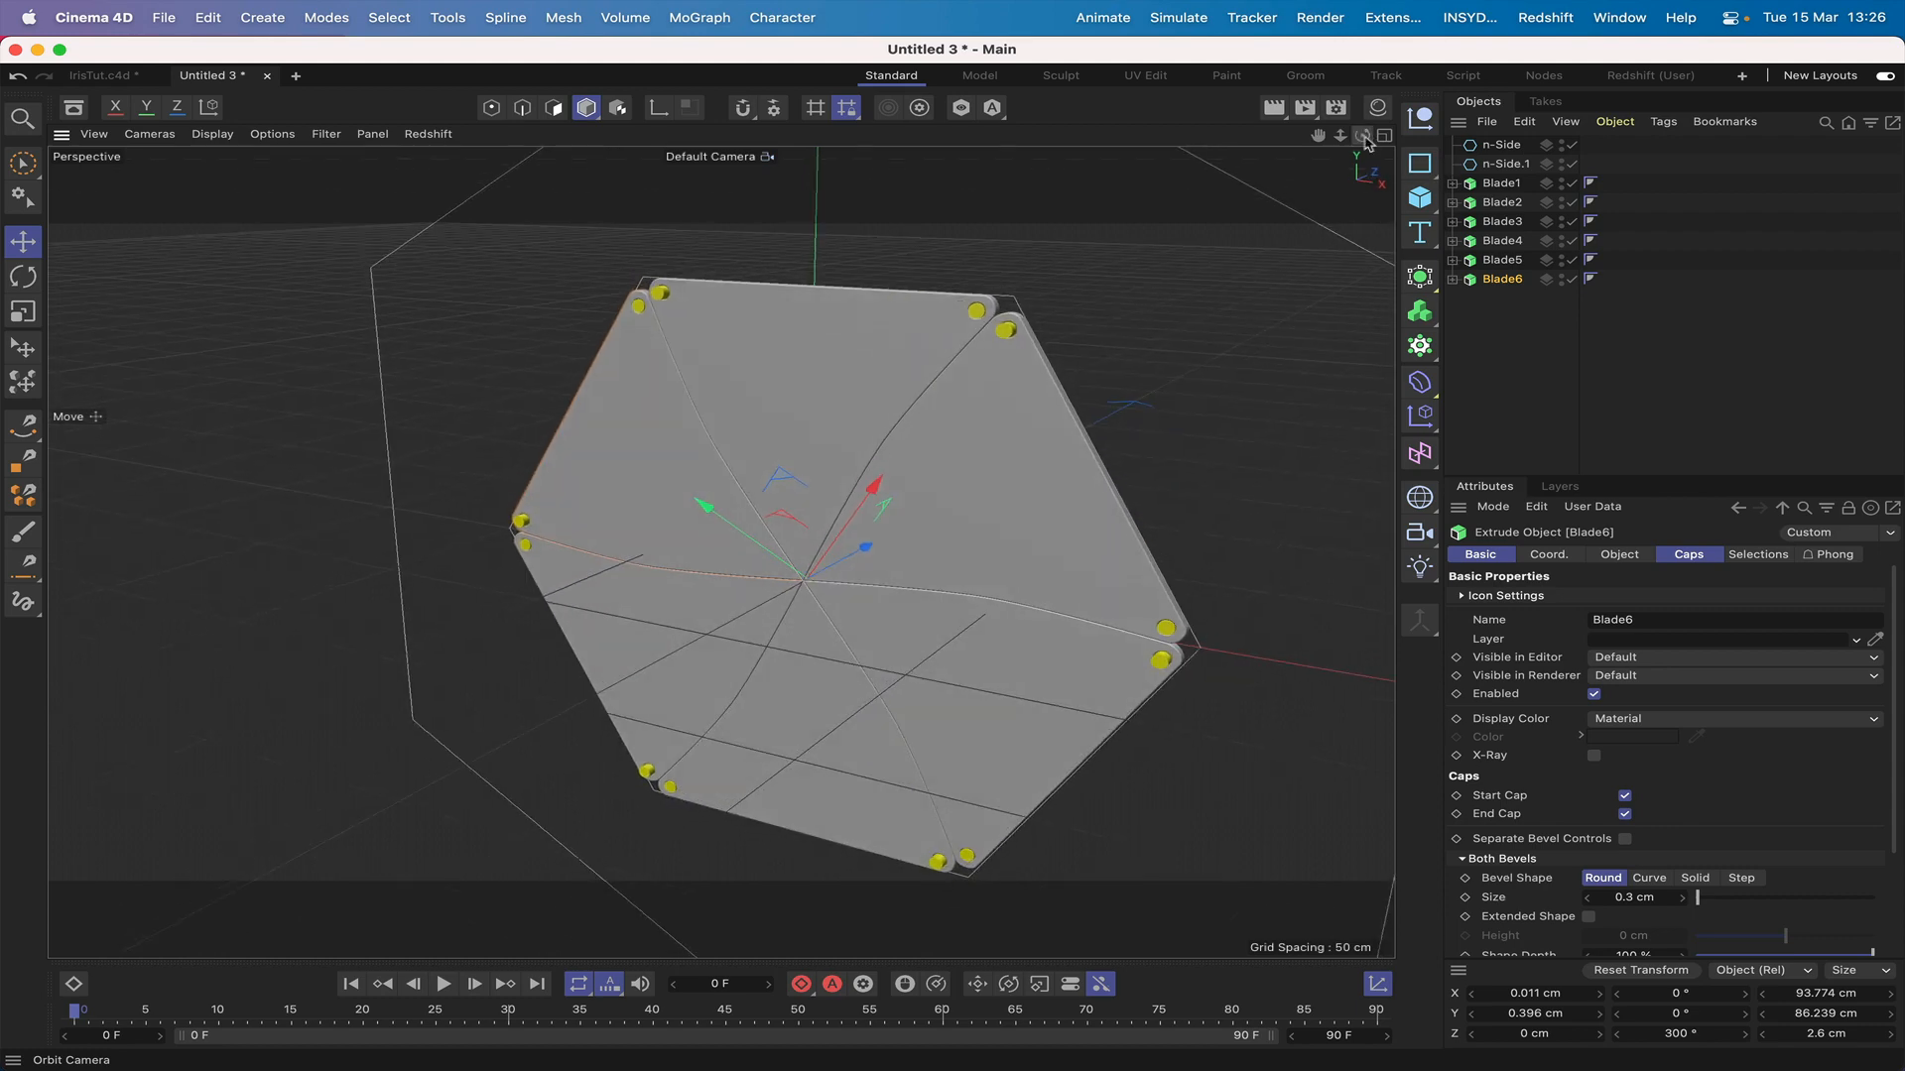
{"action": "left_click", "coordinate": [1452, 184]}
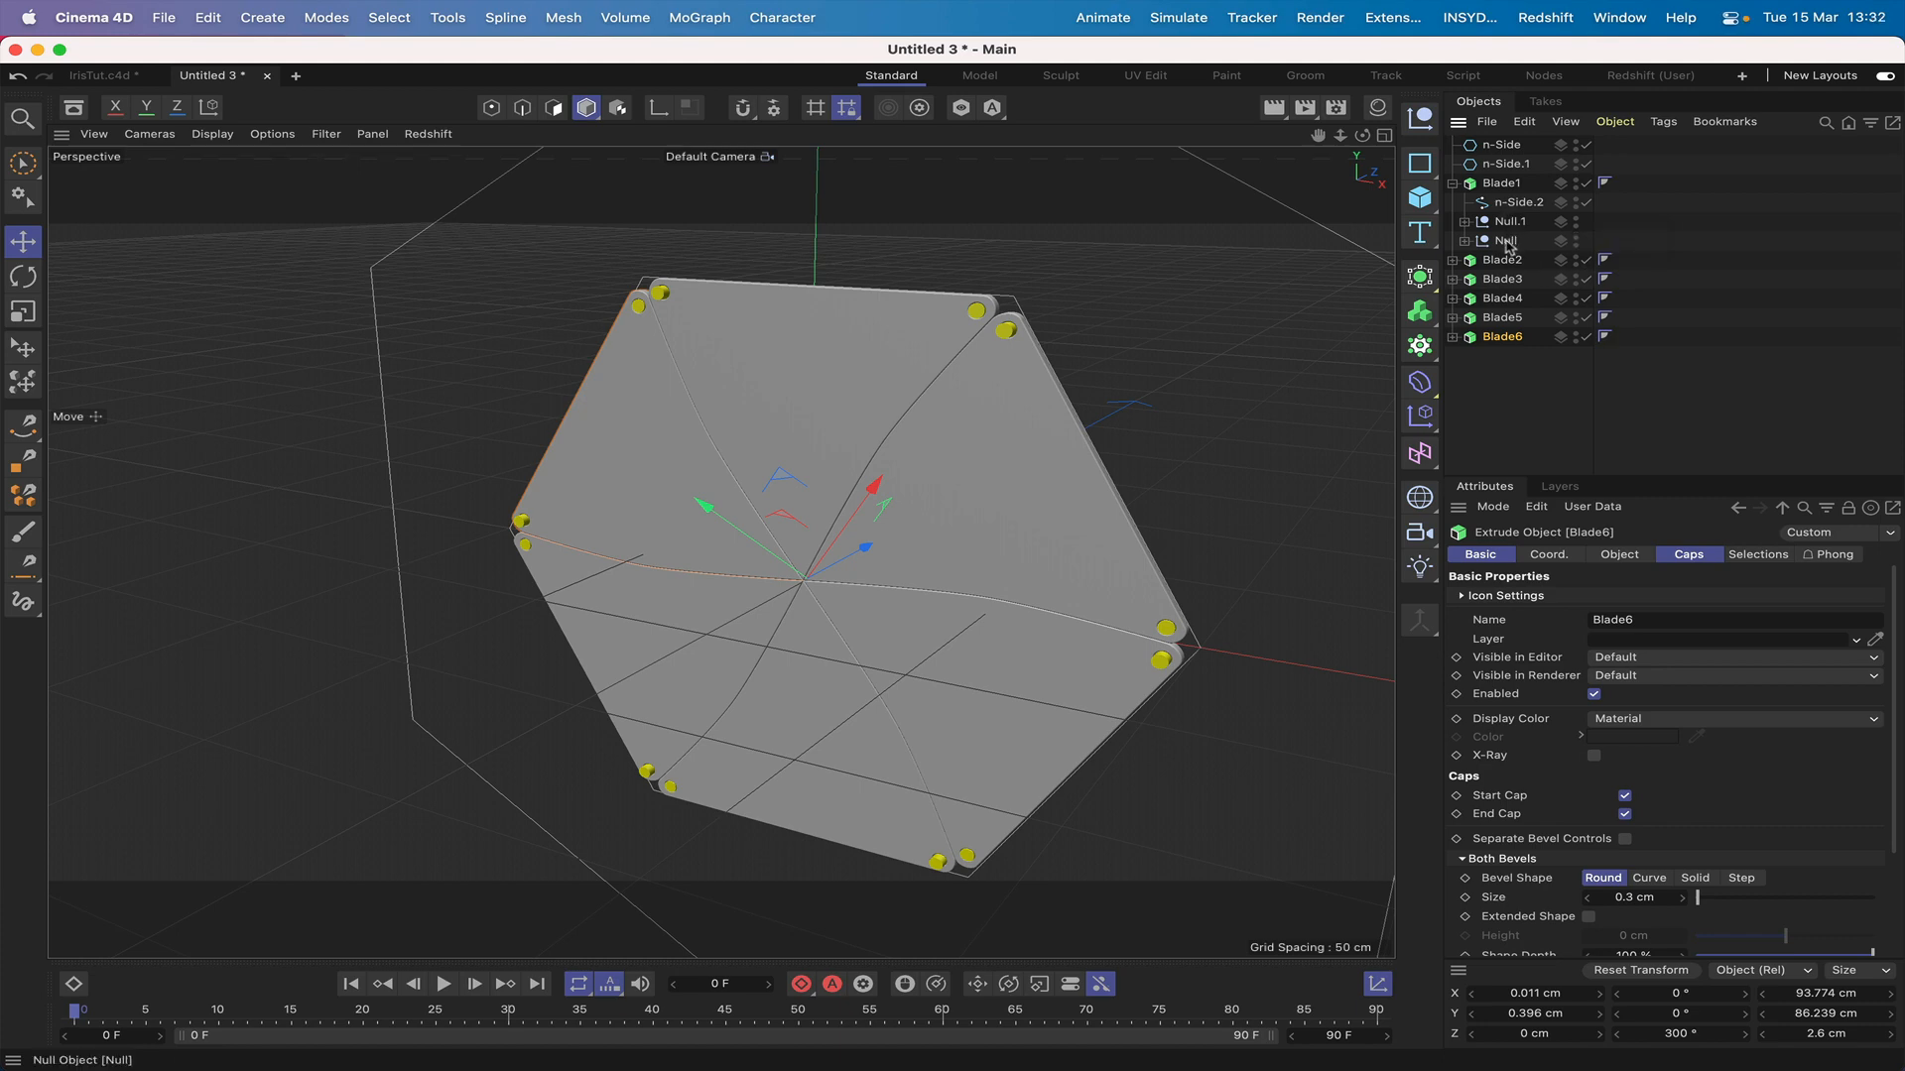
{"action": "left_click", "coordinate": [1506, 242]}
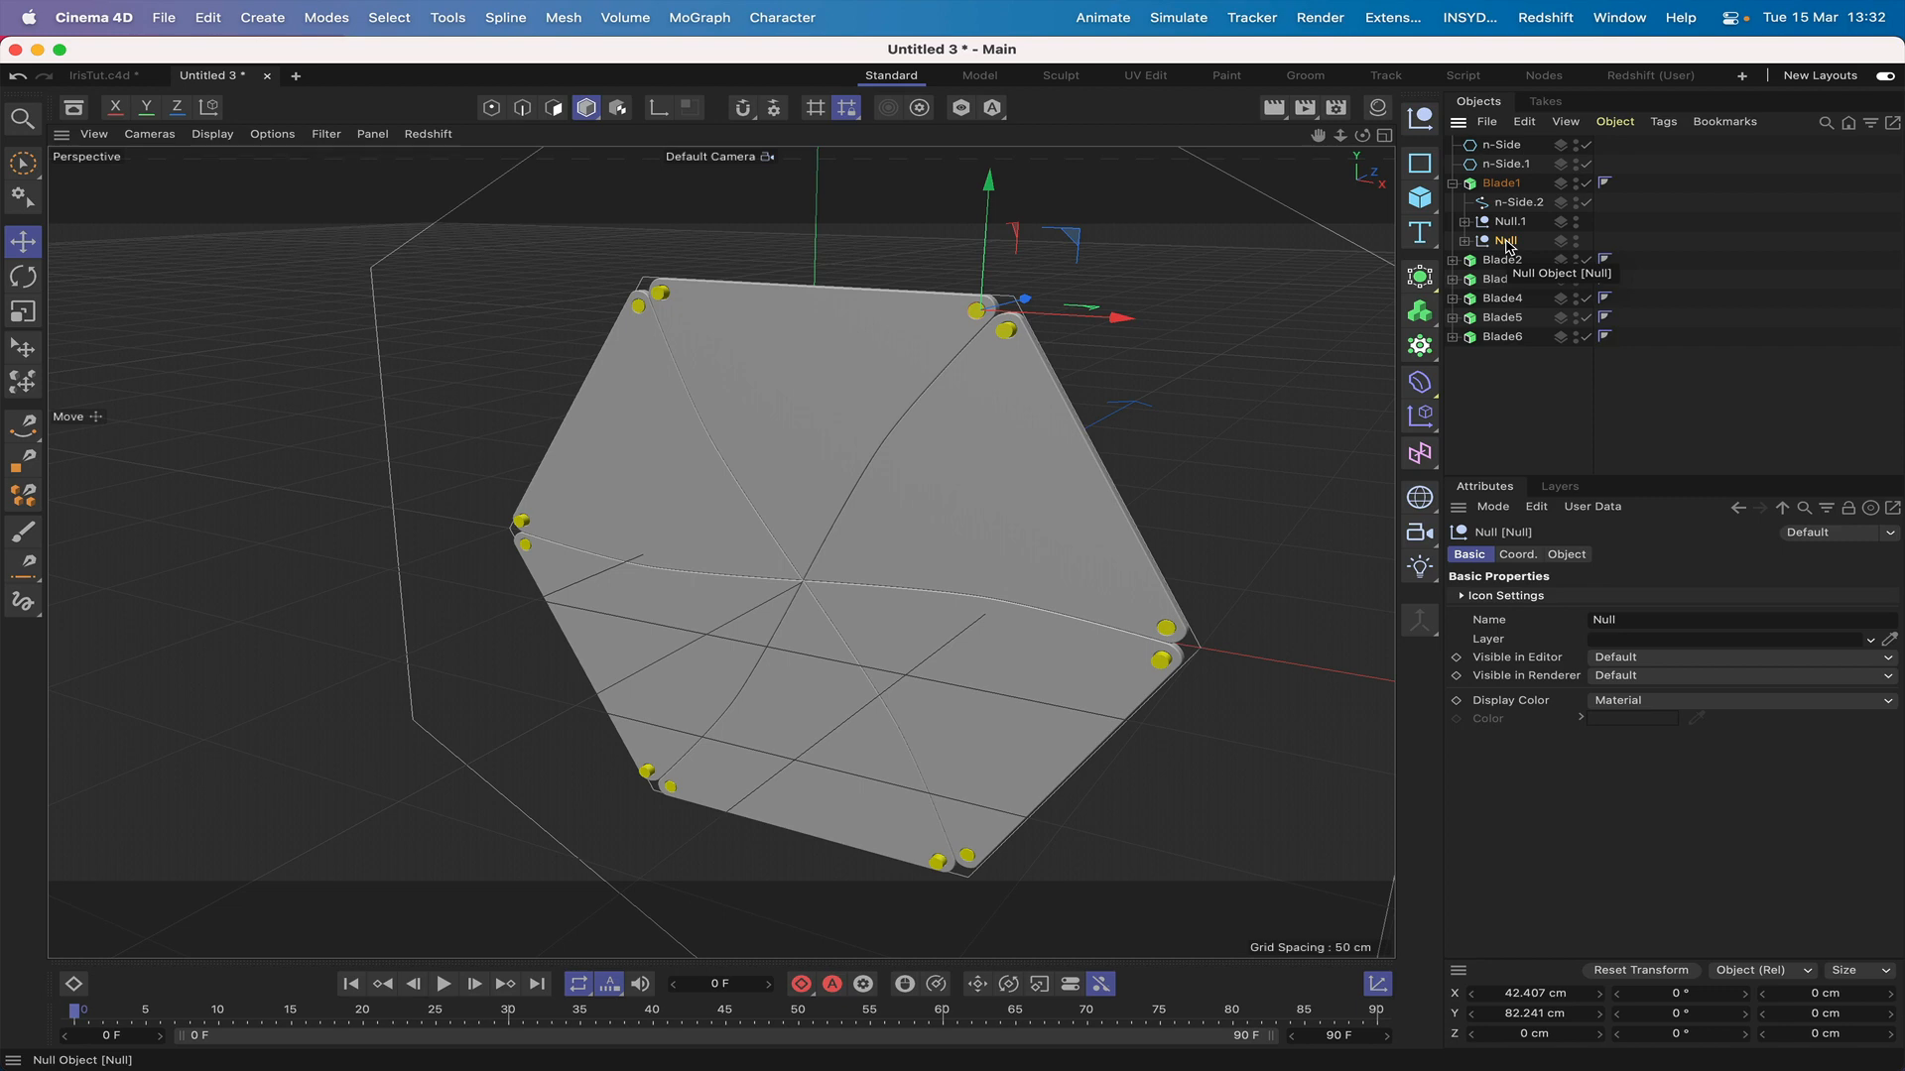
{"action": "left_click_drag", "start_coordinate": [1506, 242], "coordinate": [1474, 182]}
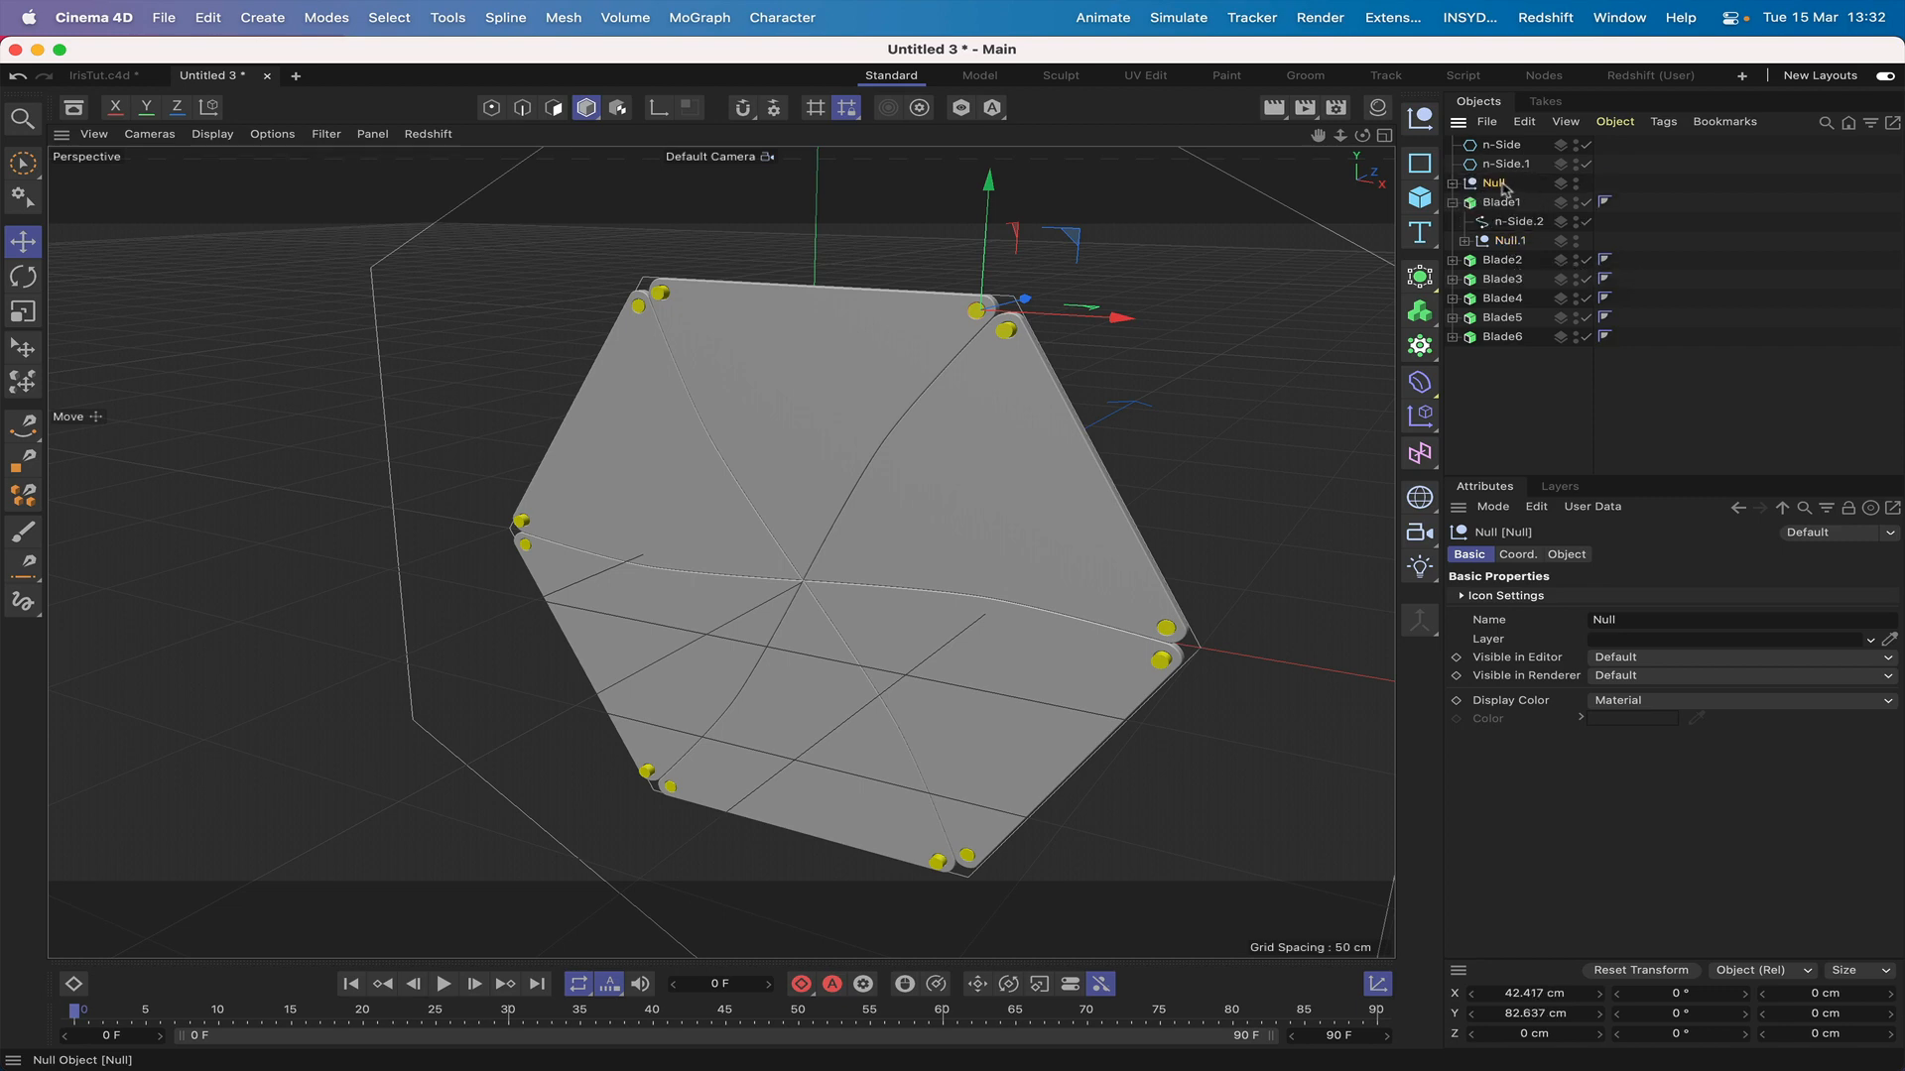
{"action": "double_click", "coordinate": [1503, 185]}
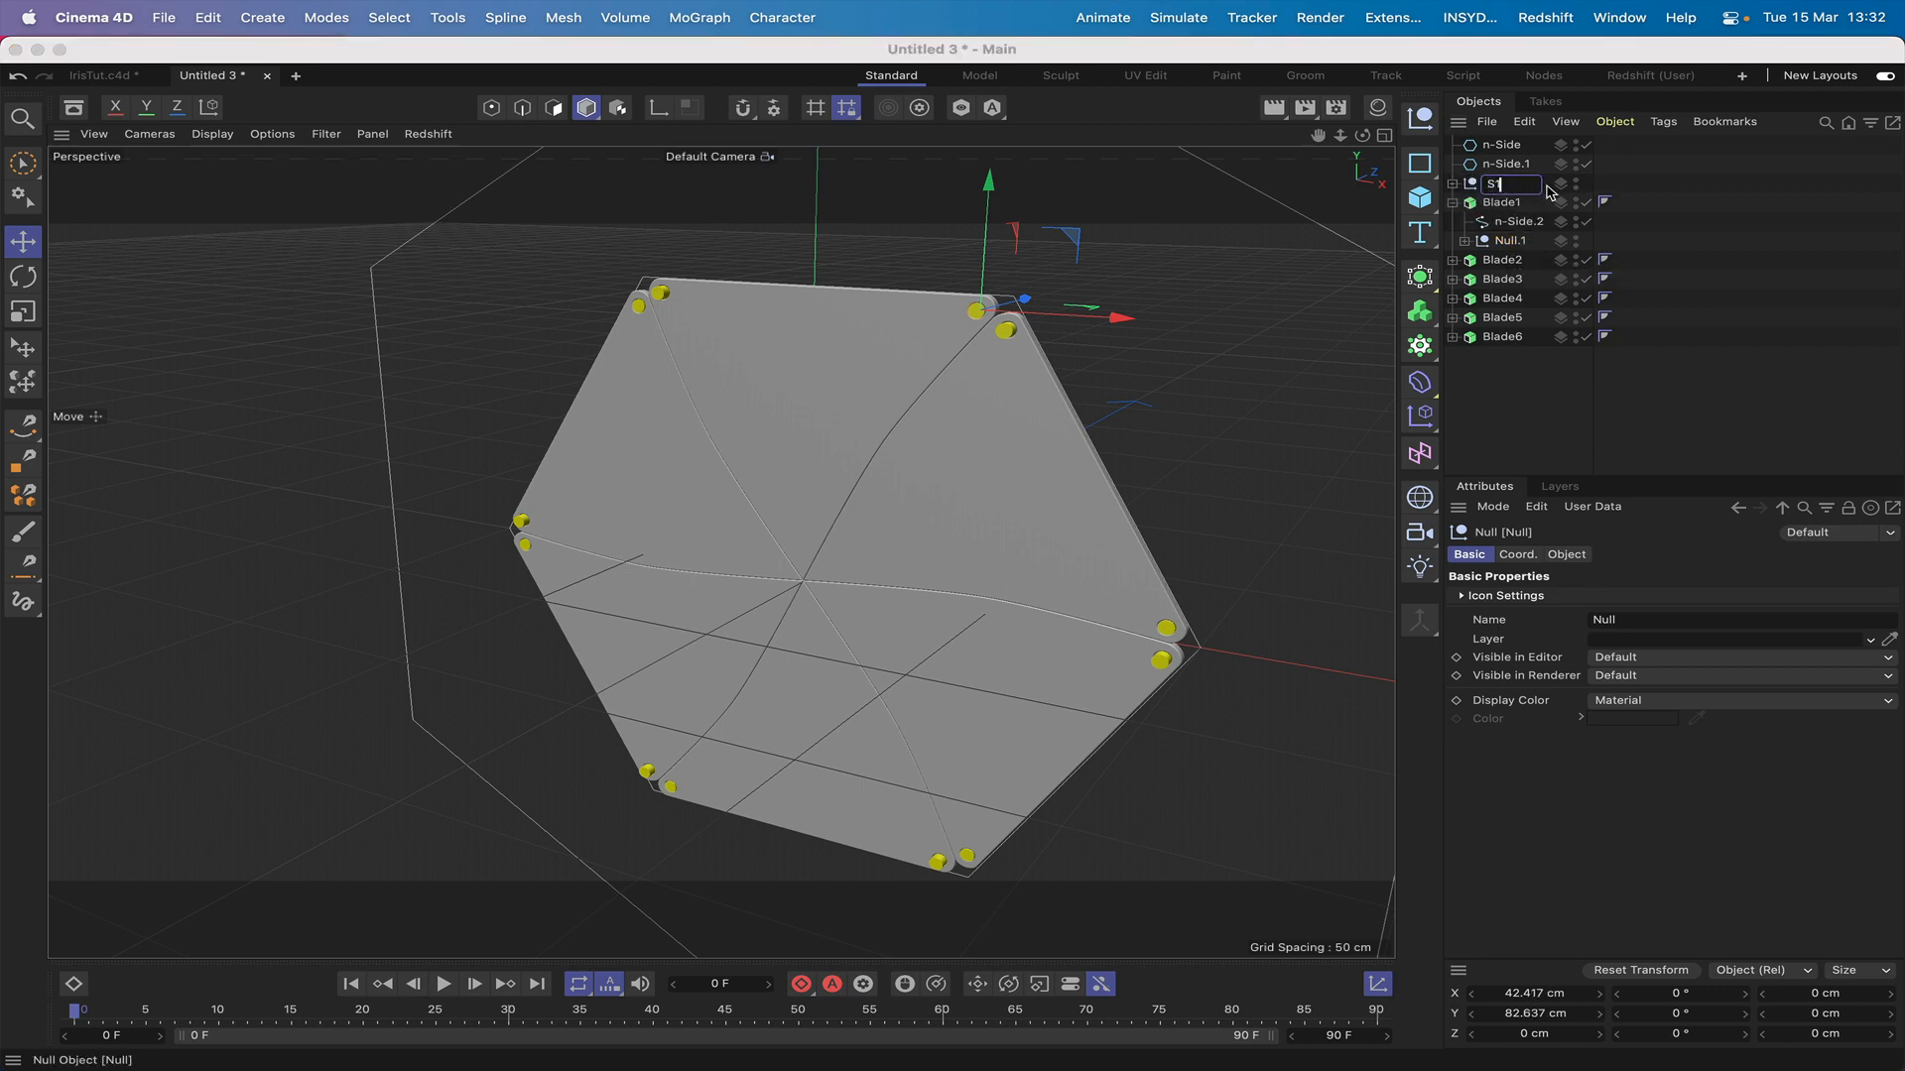
{"action": "key", "text": "Return"}
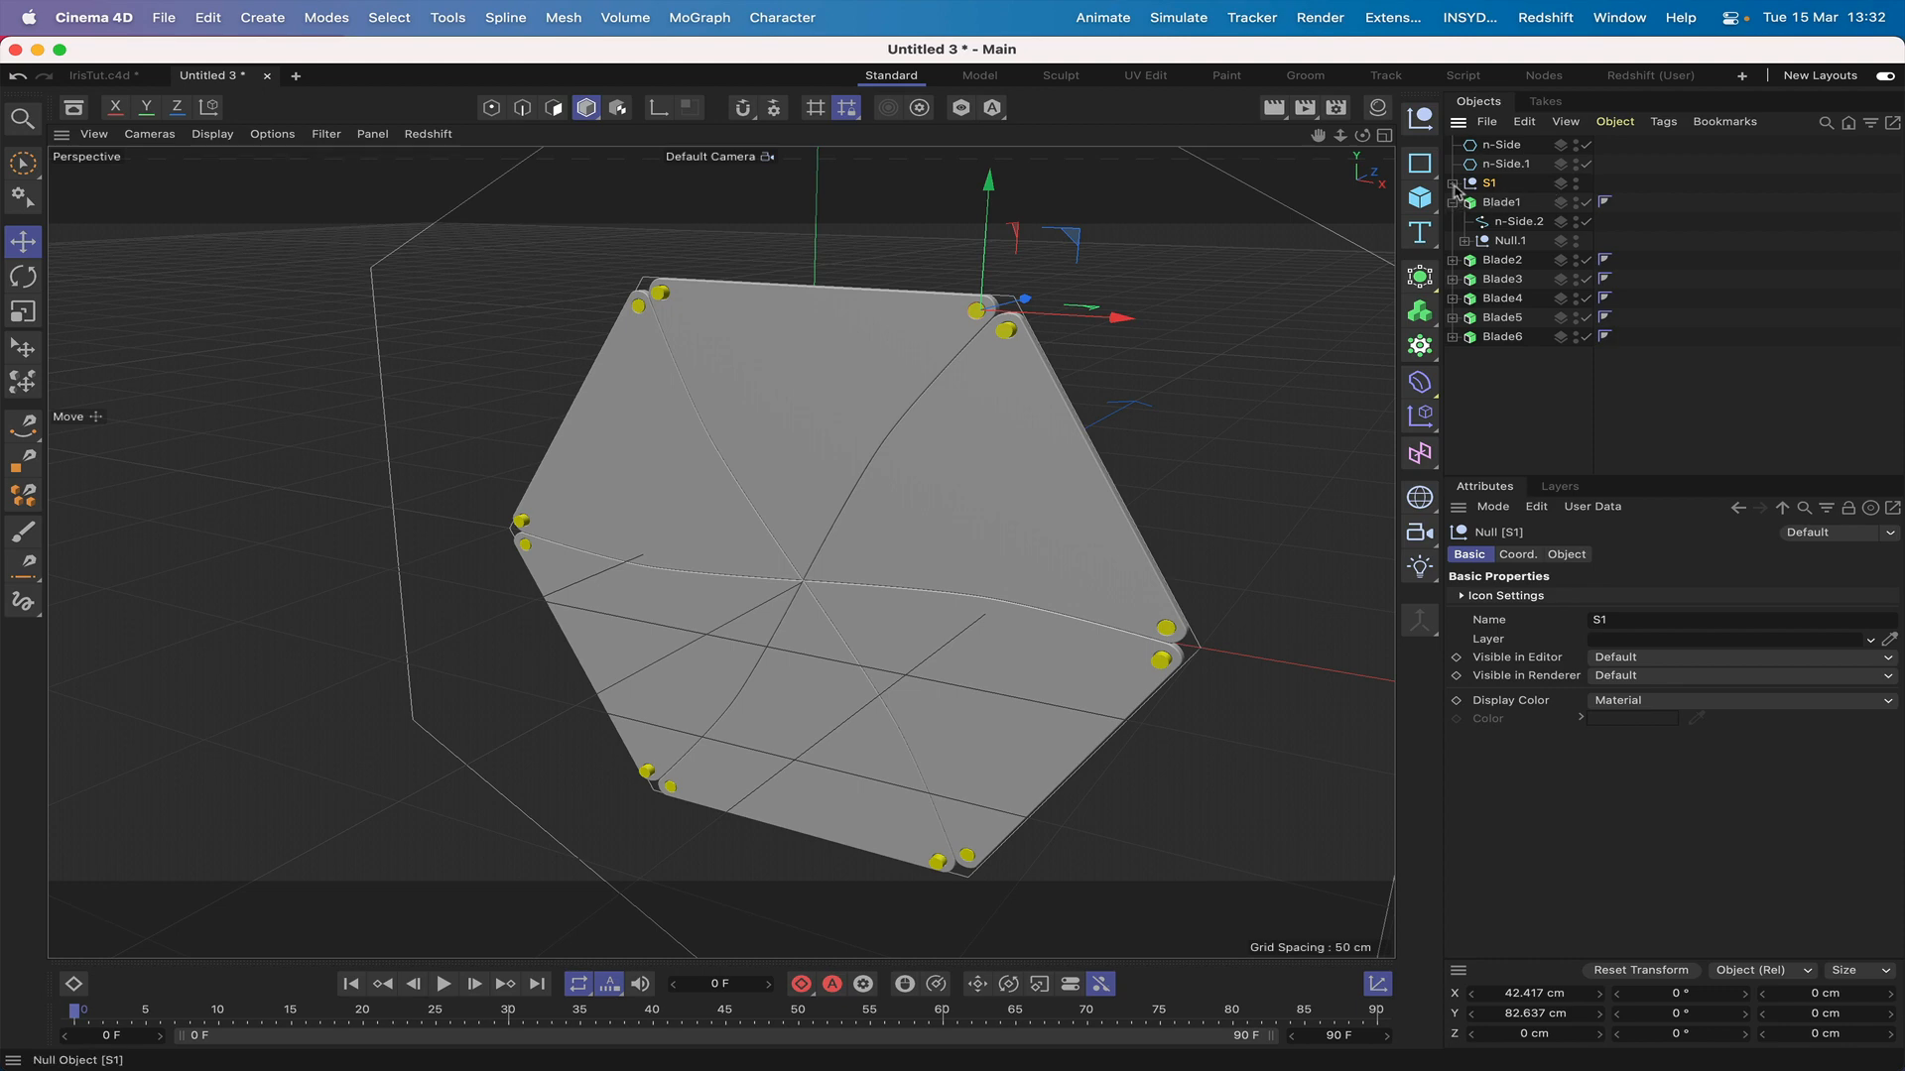
Step: Parent Blade1 under S1 beside its cylinder and expand the blade's Null.1
{"action": "left_click", "coordinate": [1453, 185]}
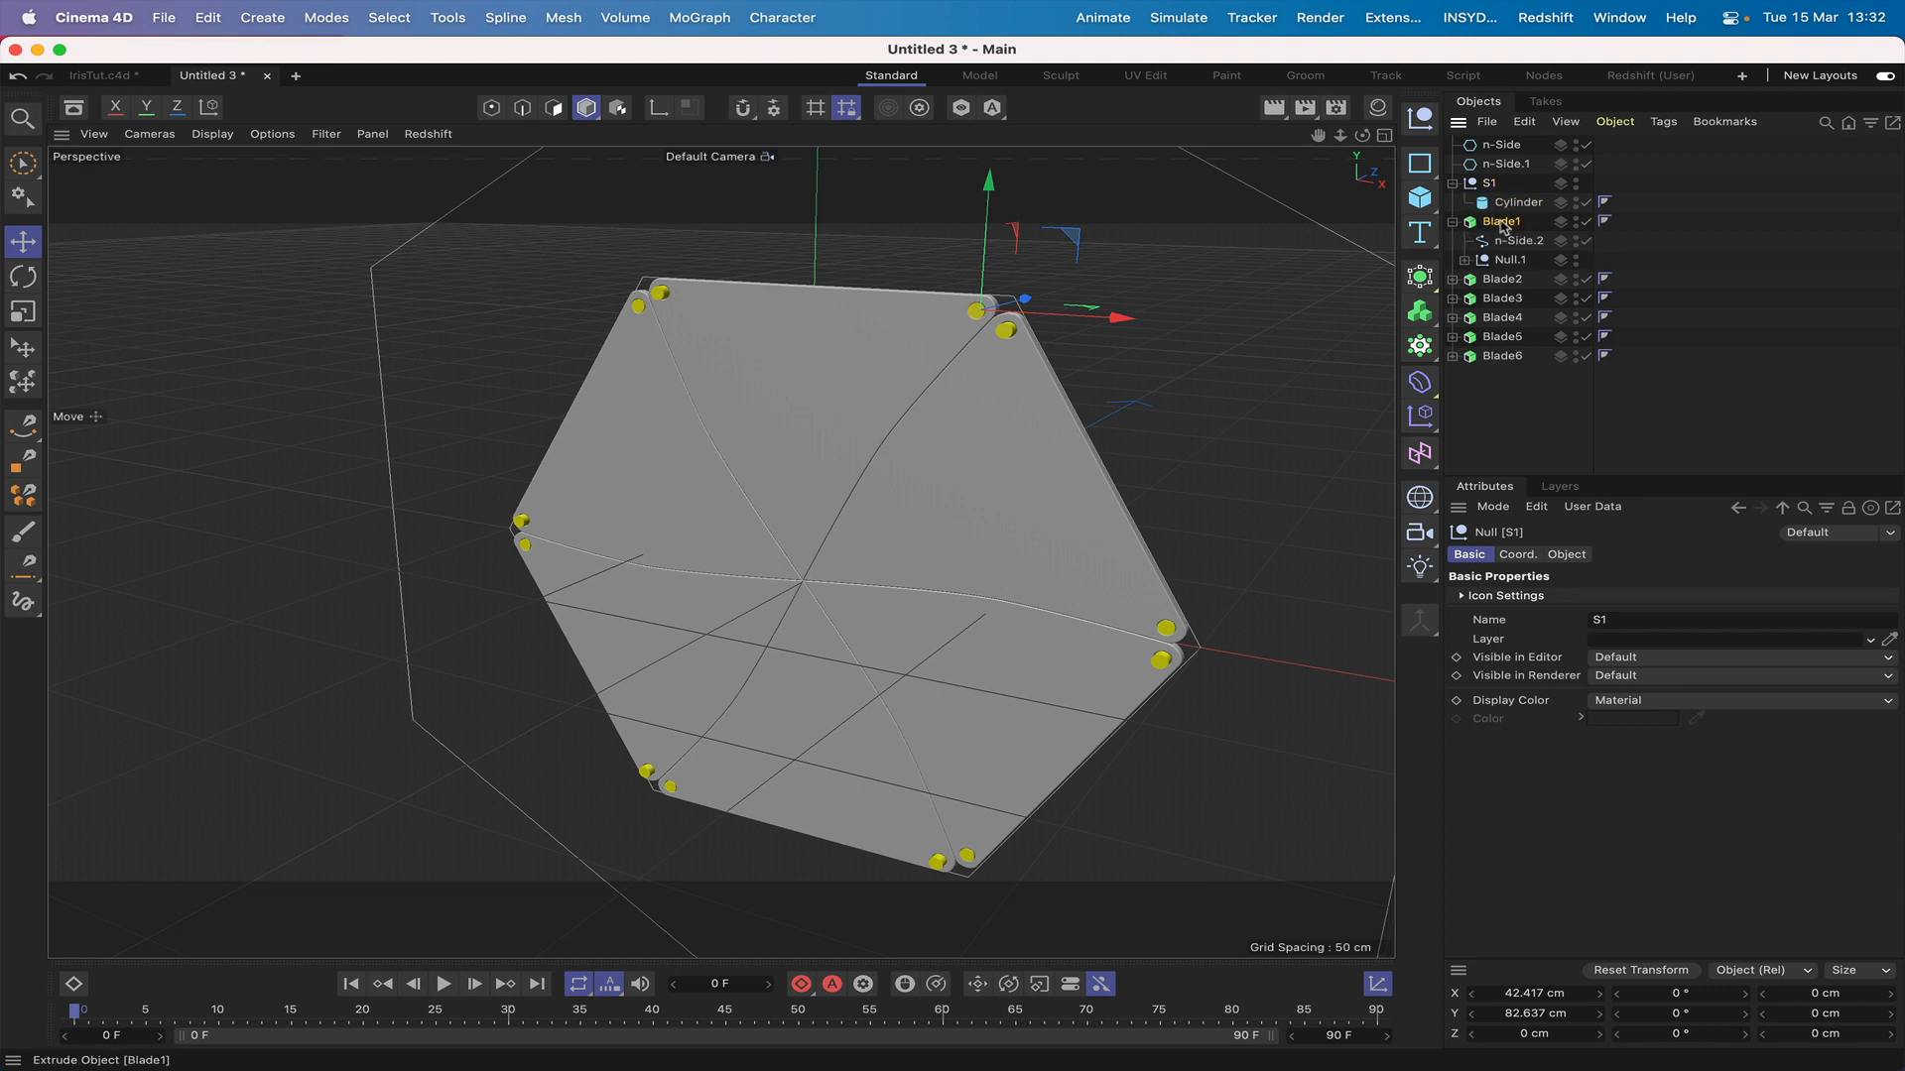
{"action": "left_click_drag", "start_coordinate": [1504, 226], "coordinate": [1510, 215]}
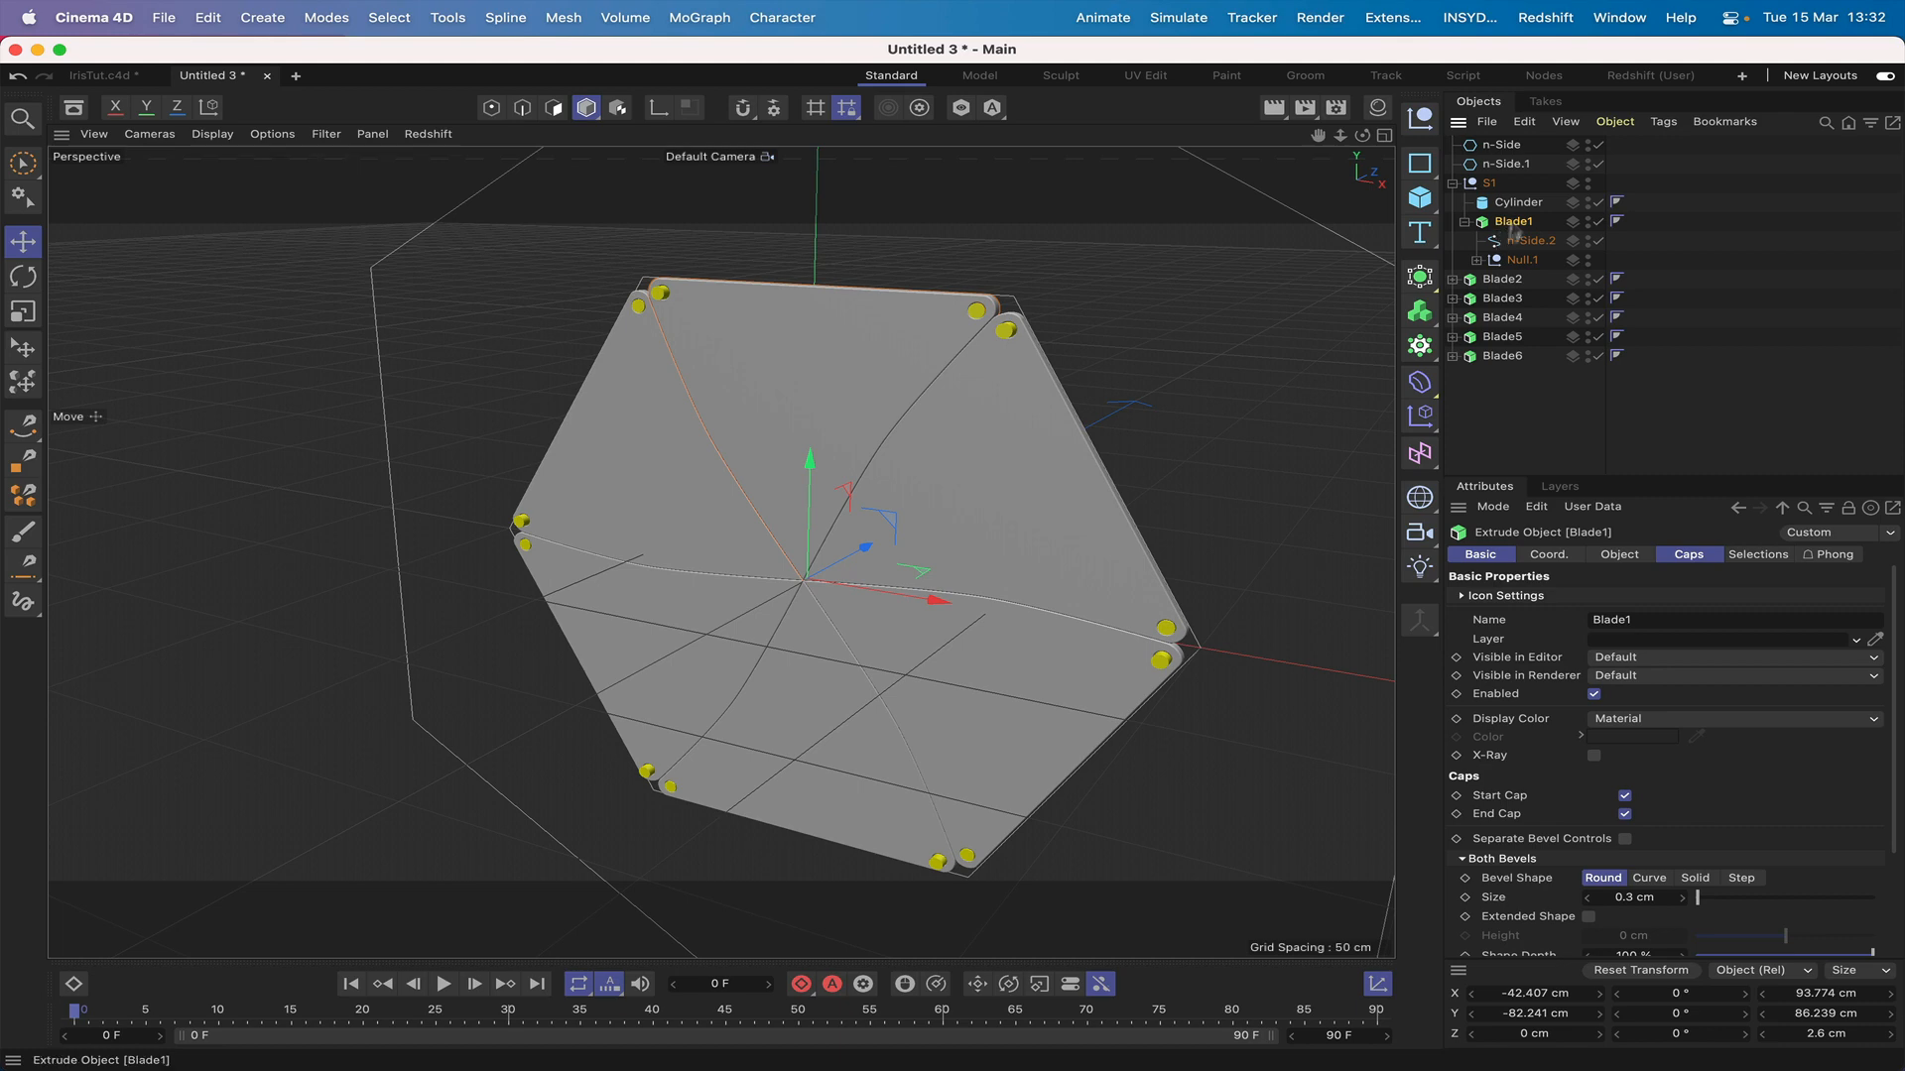
{"action": "left_click", "coordinate": [1477, 260]}
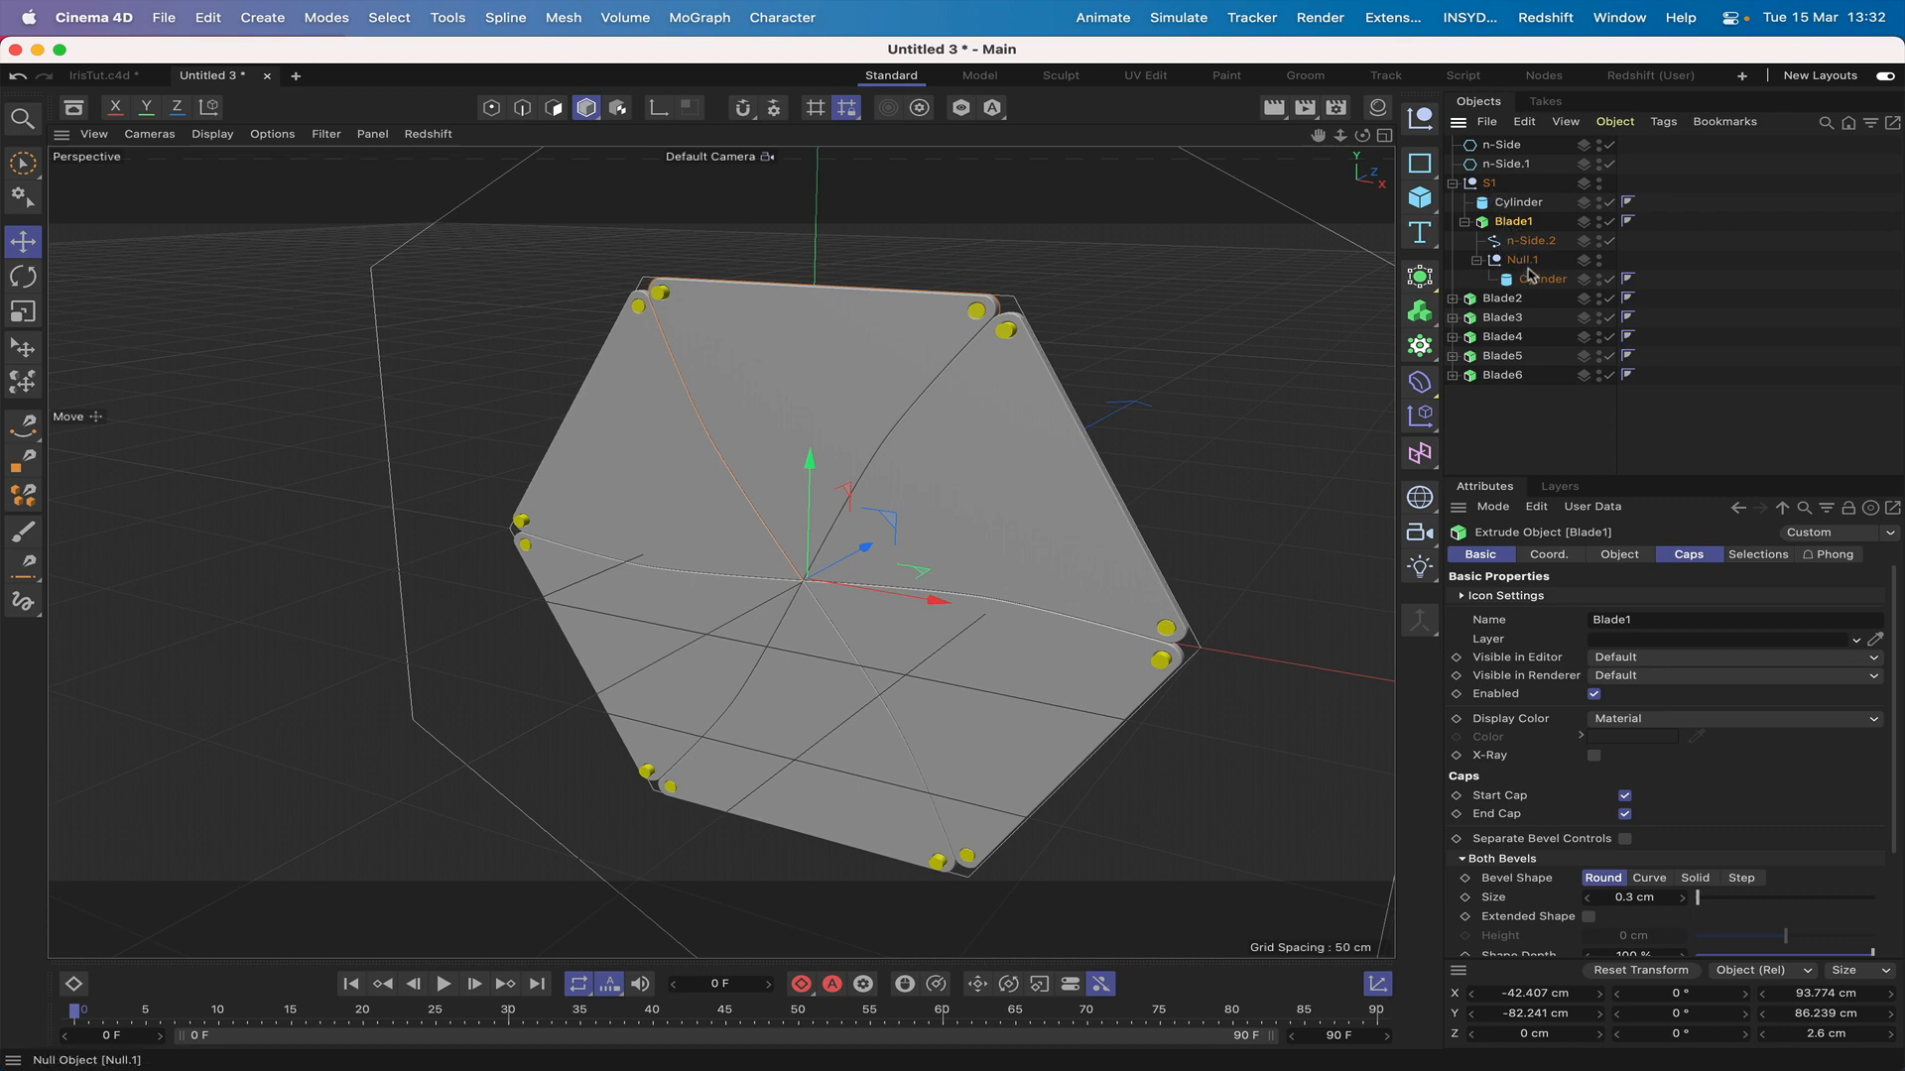
Step: Move the object Null out of Blade2 to the top level, directly above Blade2, and rename it S2
{"action": "left_click", "coordinate": [1453, 299]}
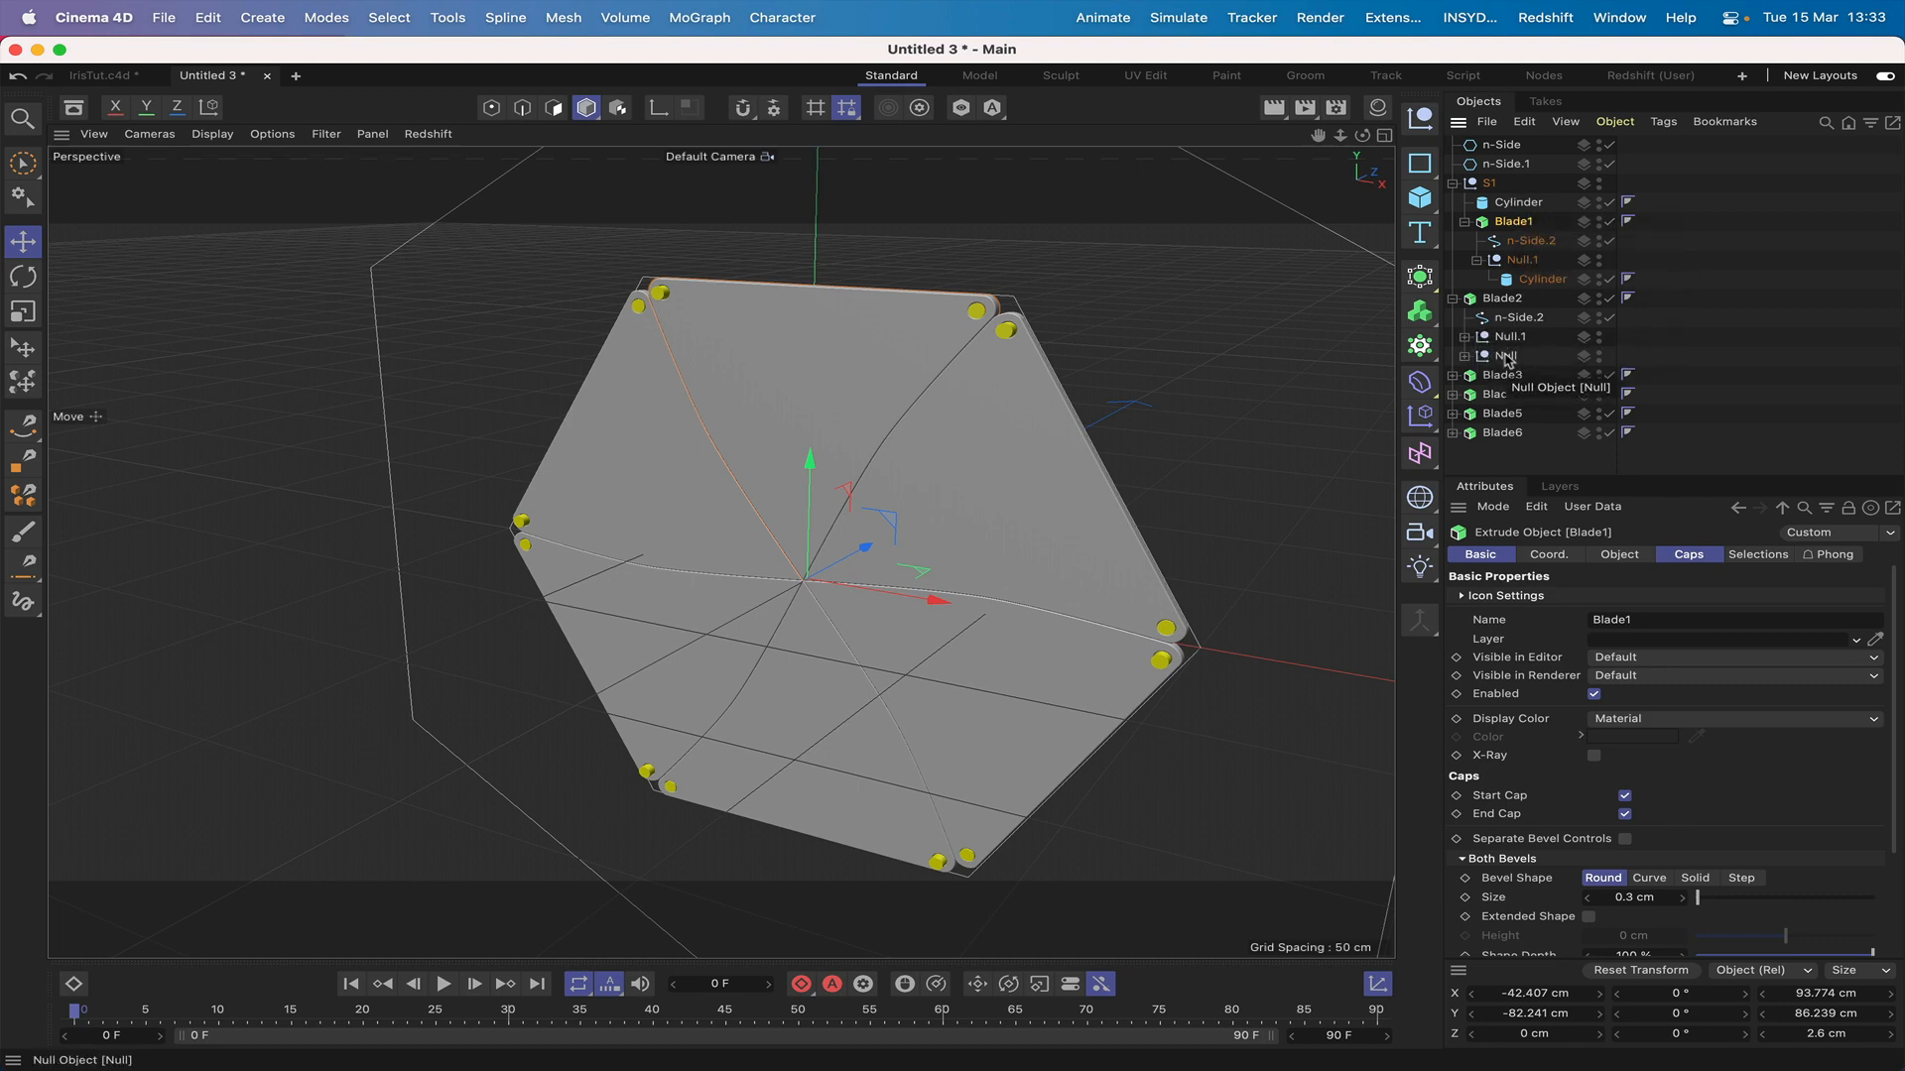
{"action": "left_click_drag", "start_coordinate": [1506, 357], "coordinate": [1454, 298]}
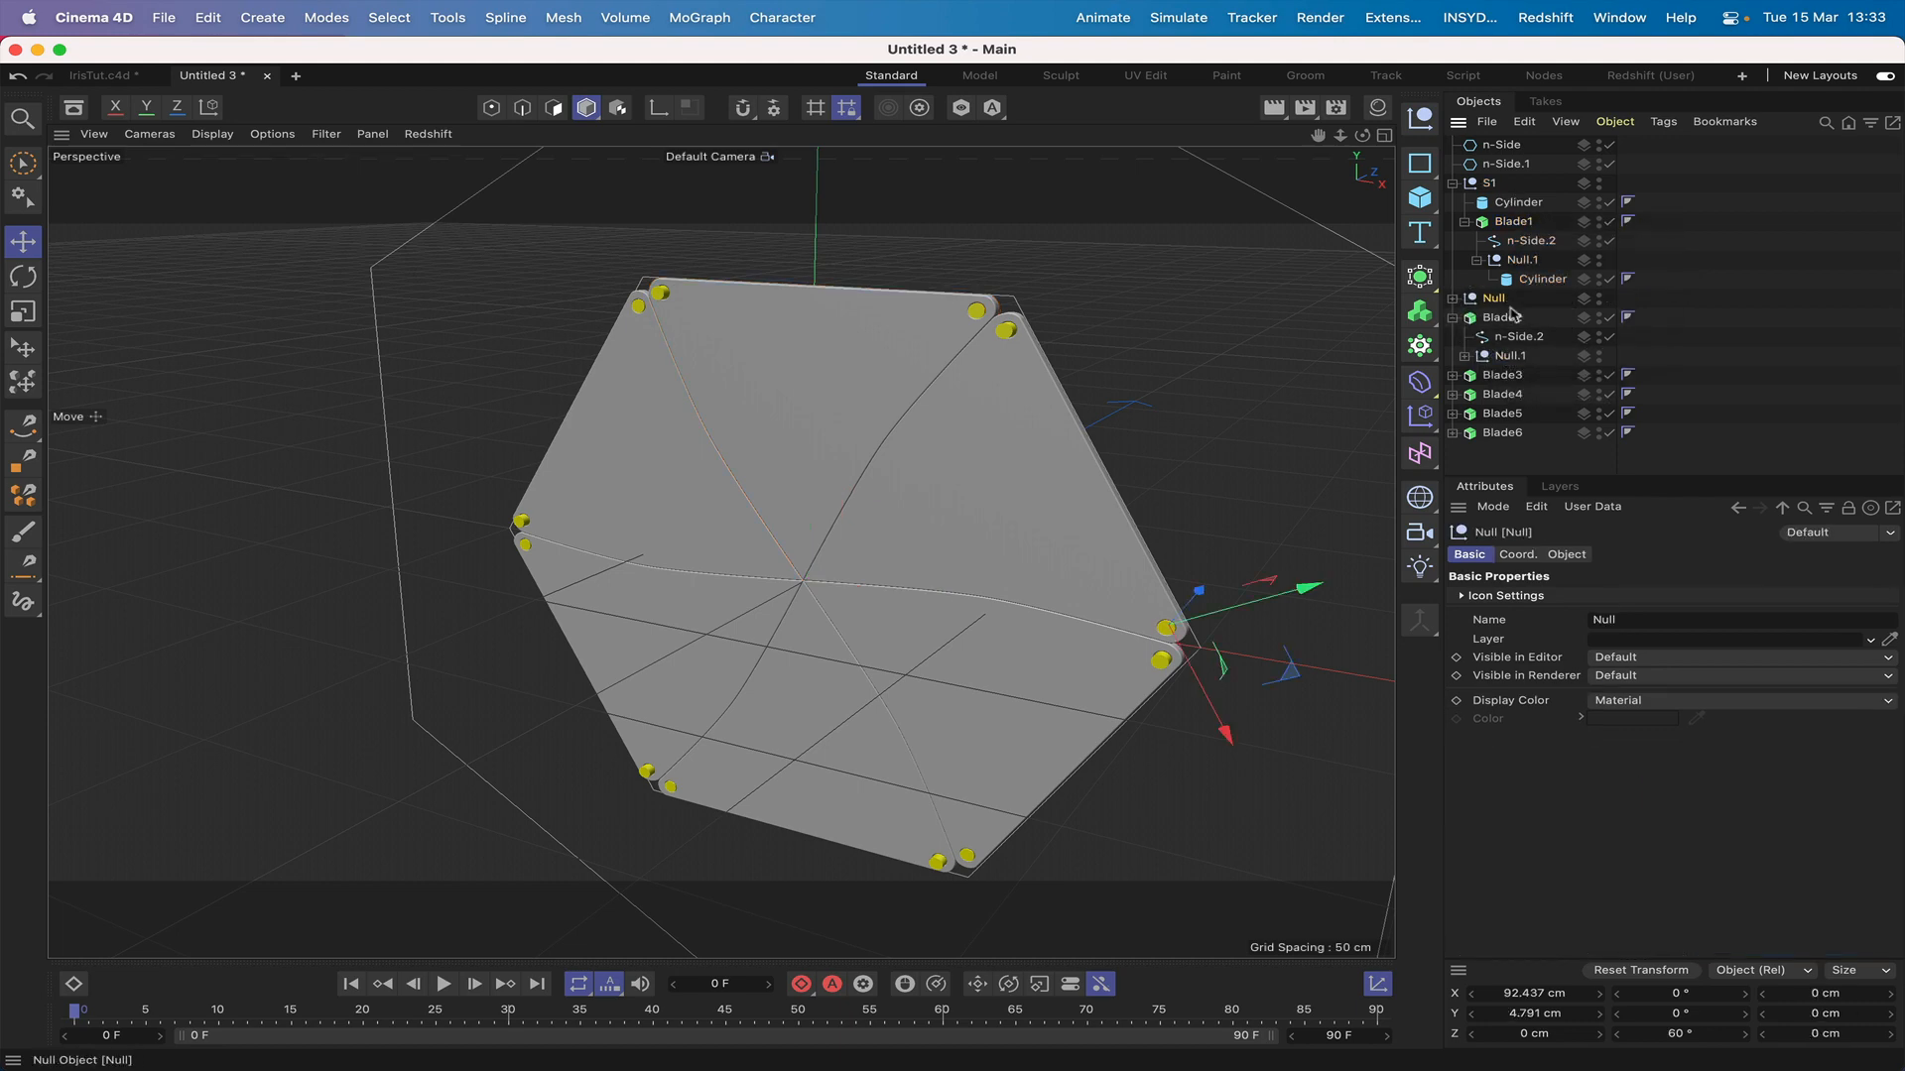
{"action": "double_click", "coordinate": [1493, 299]}
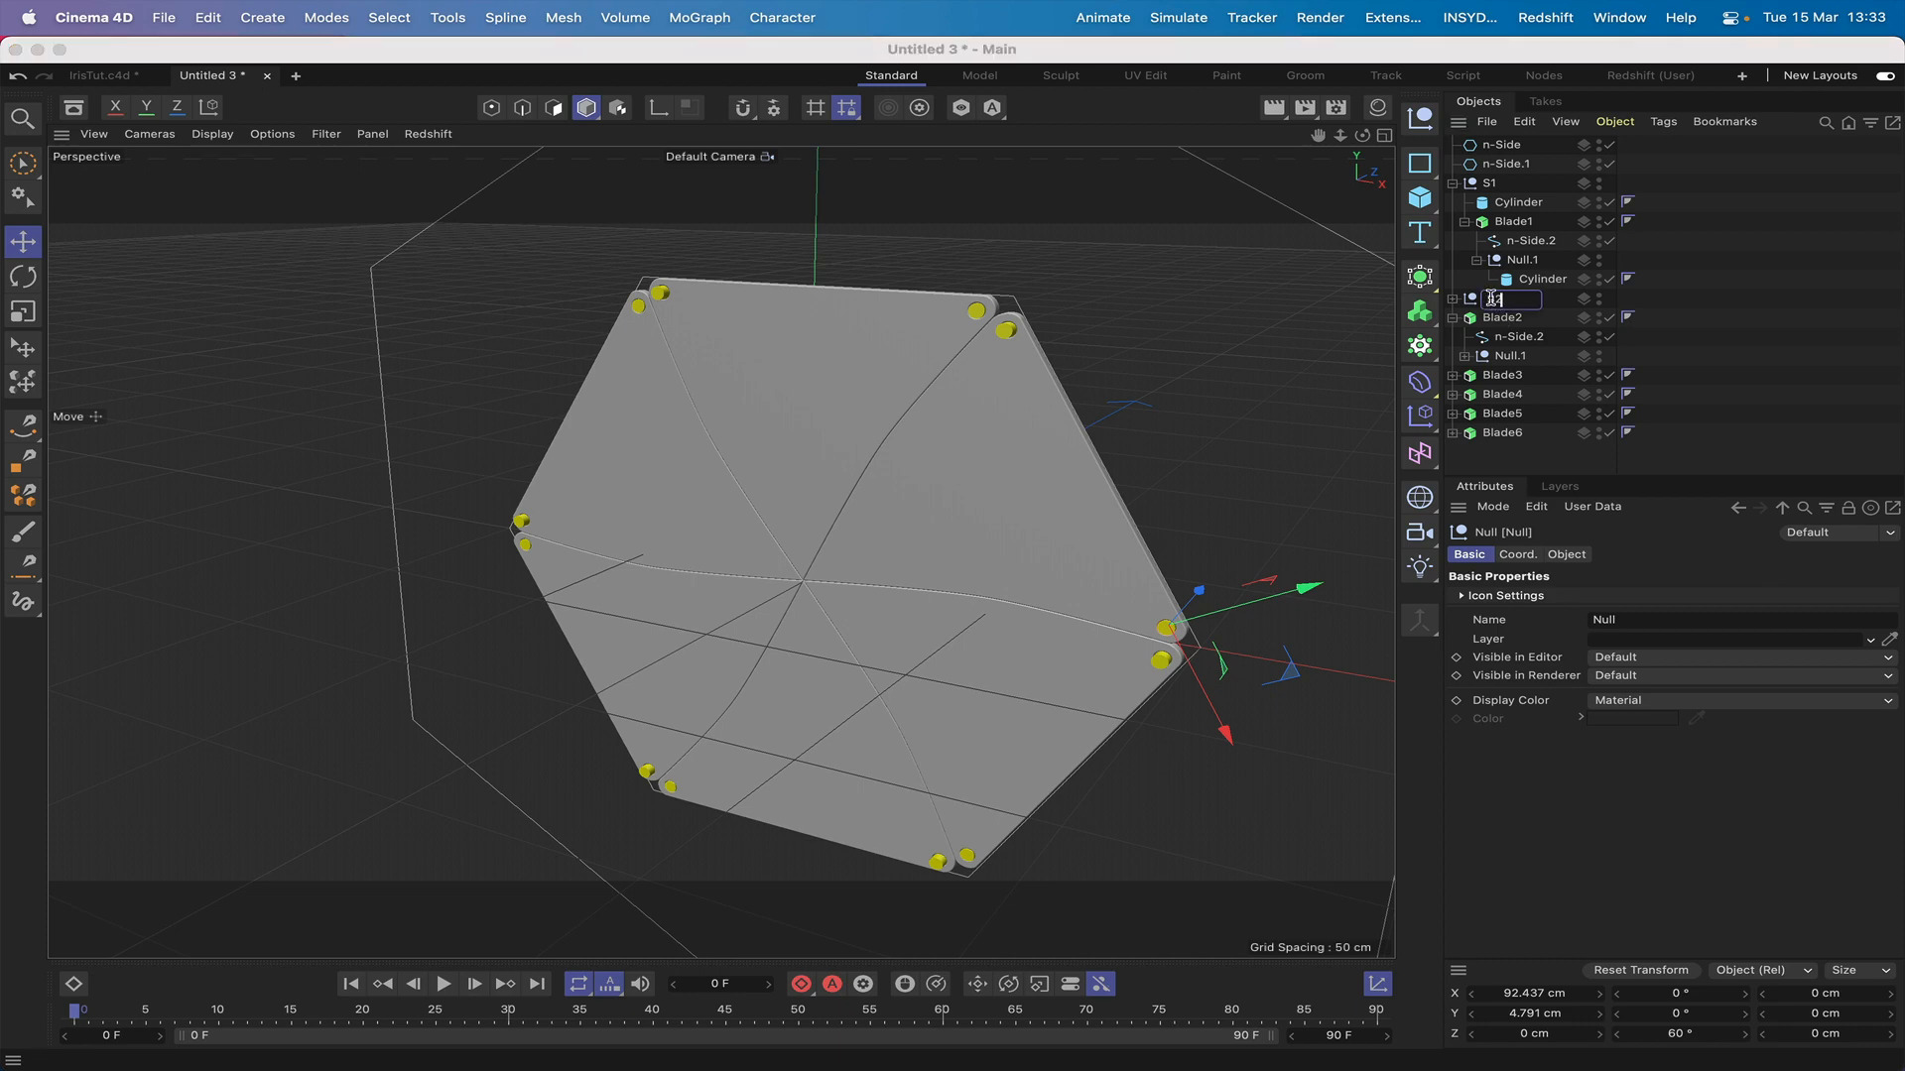
{"action": "type", "text": "S2"}
{"action": "key", "text": "Return"}
Step: Parent Blade2 under S2 and collapse the S1 and S2 hierarchies
{"action": "left_click_drag", "start_coordinate": [1484, 315], "coordinate": [1485, 299]}
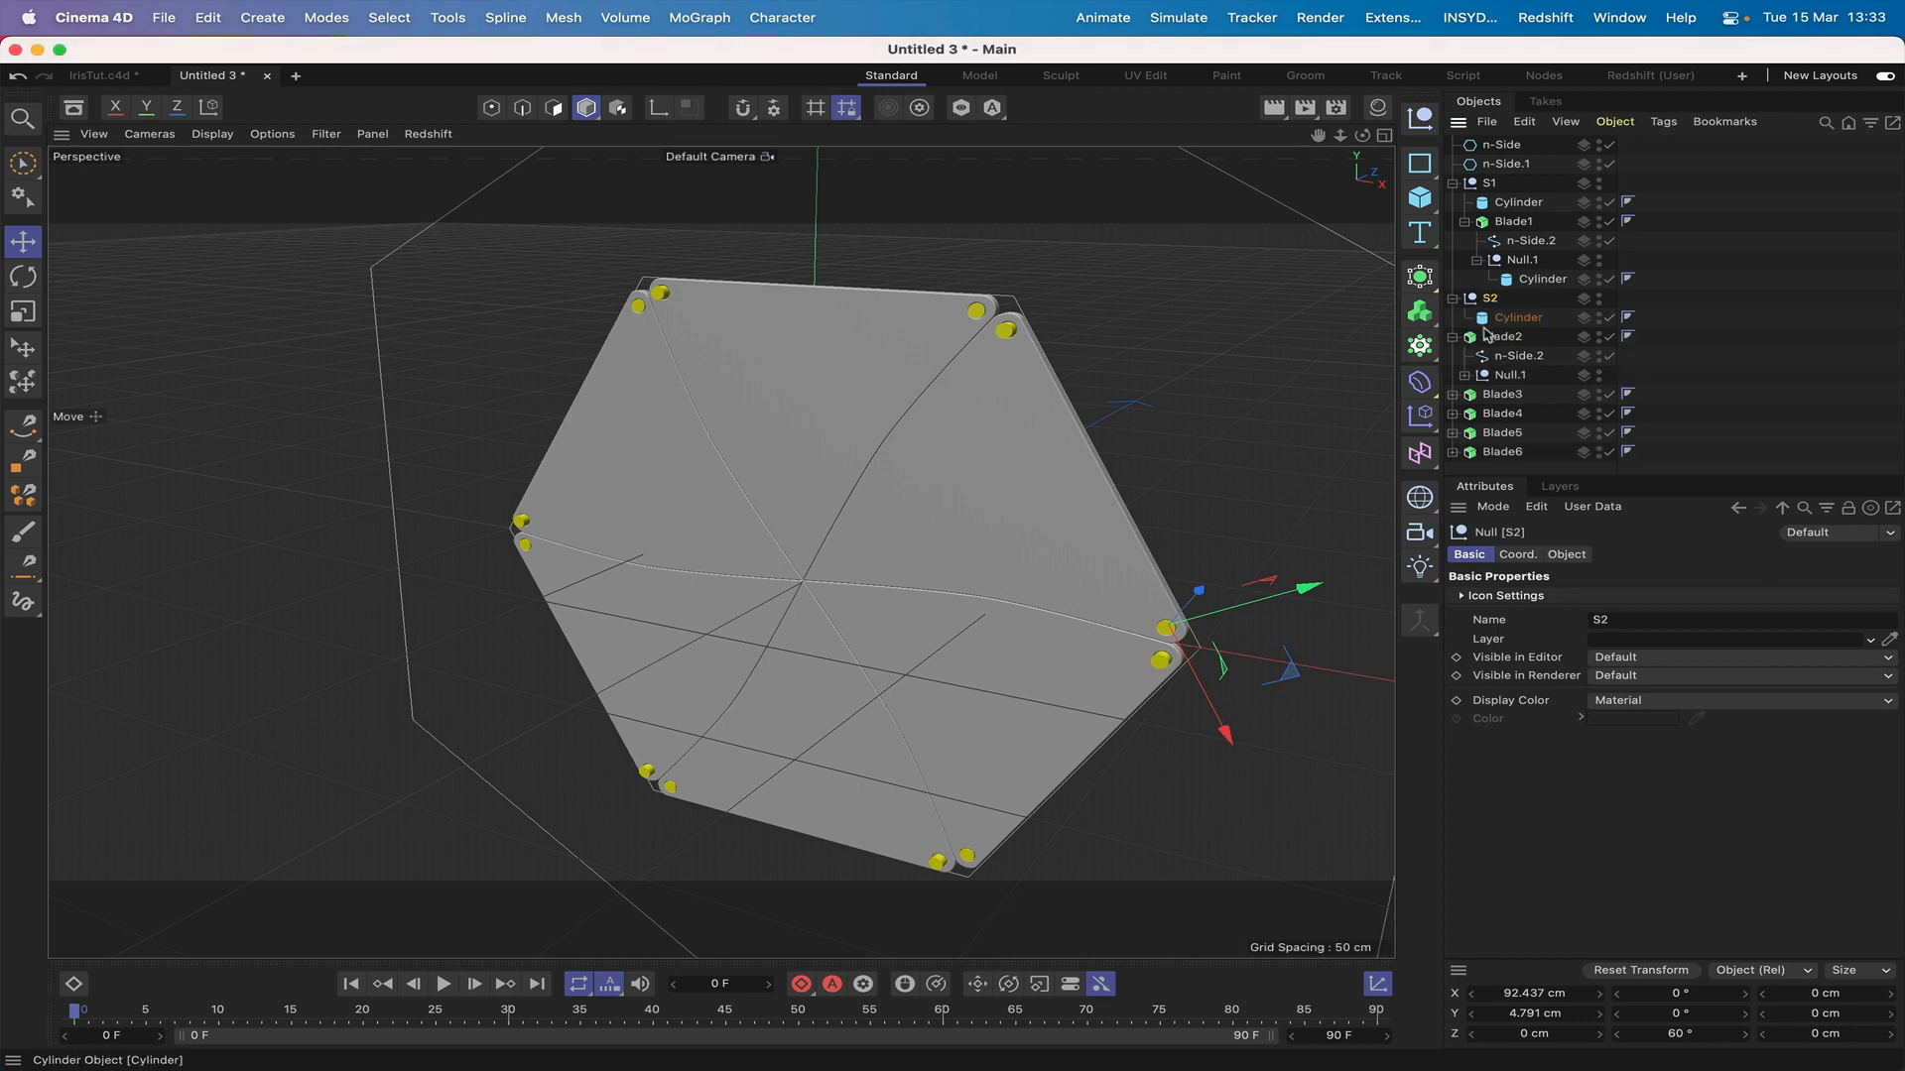
{"action": "left_click", "coordinate": [1502, 333]}
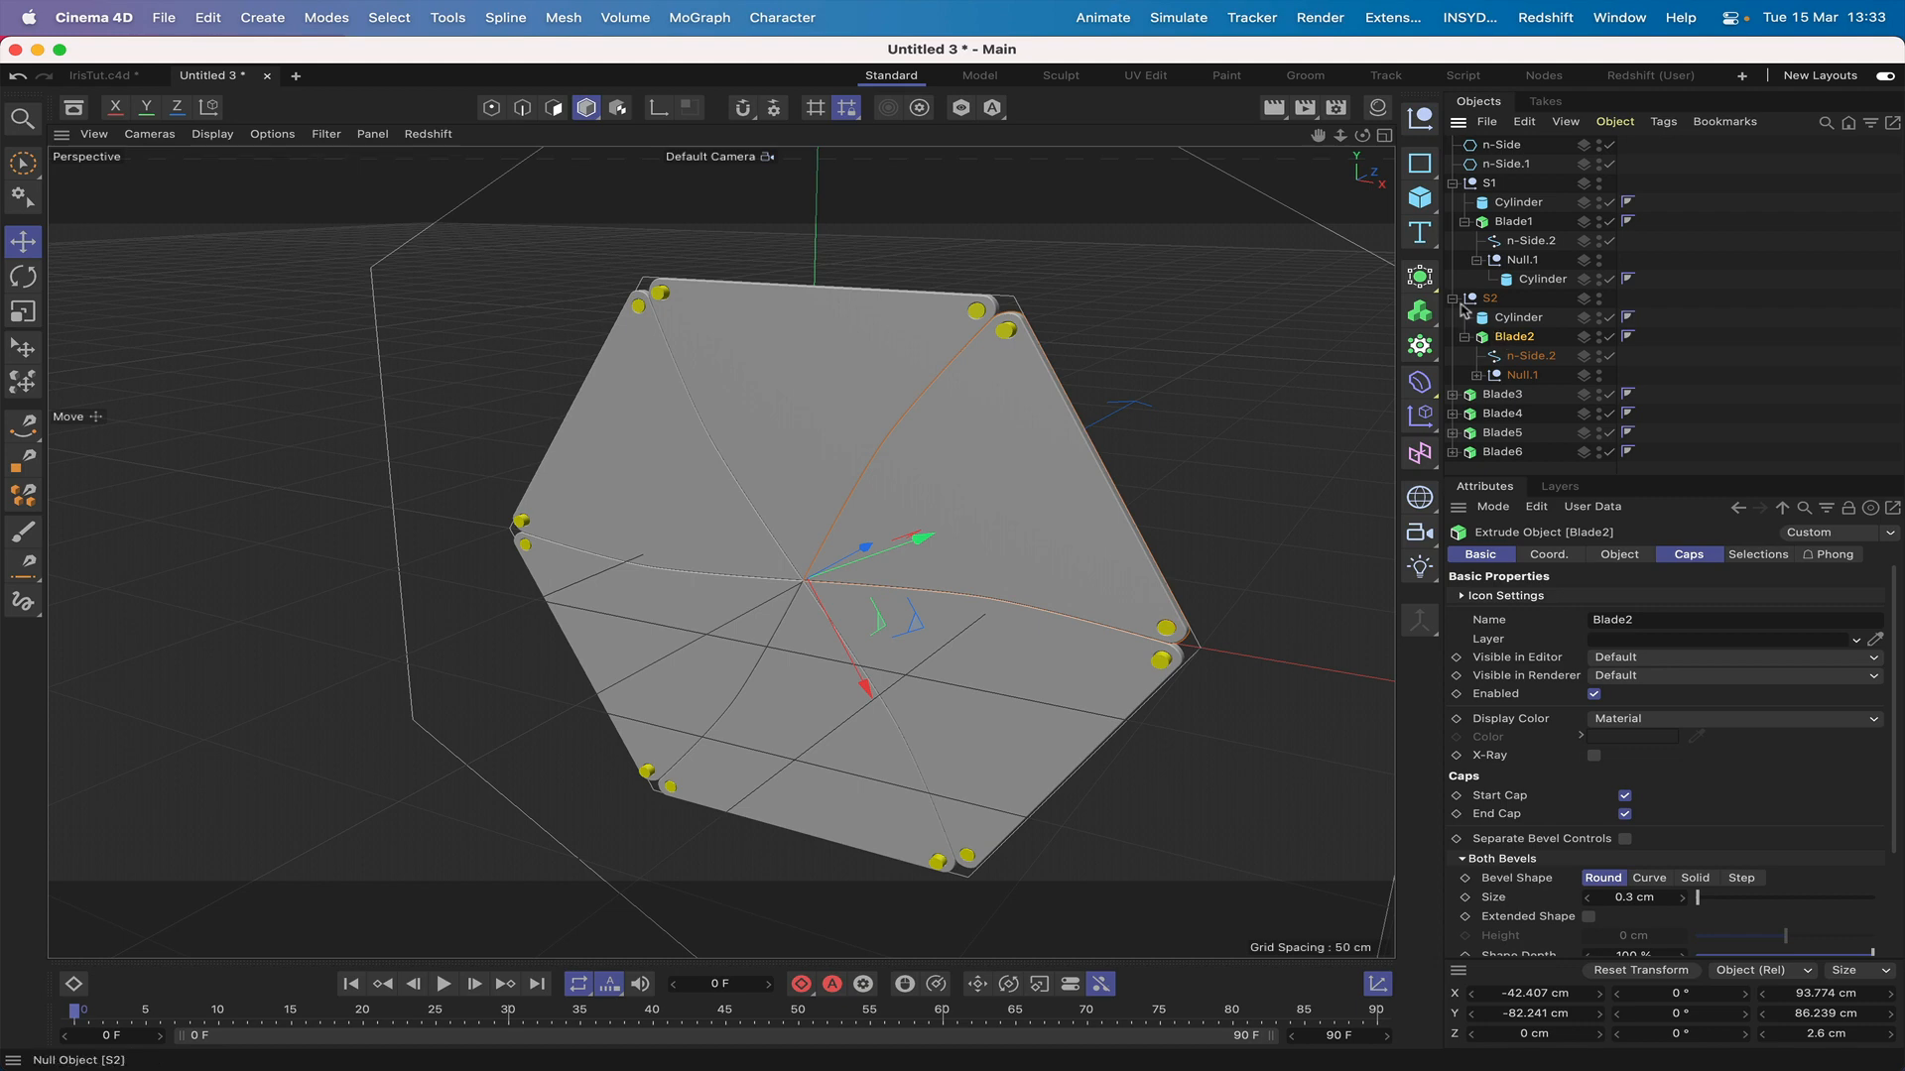
{"action": "left_click", "coordinate": [1452, 186]}
{"action": "left_click", "coordinate": [1451, 204]}
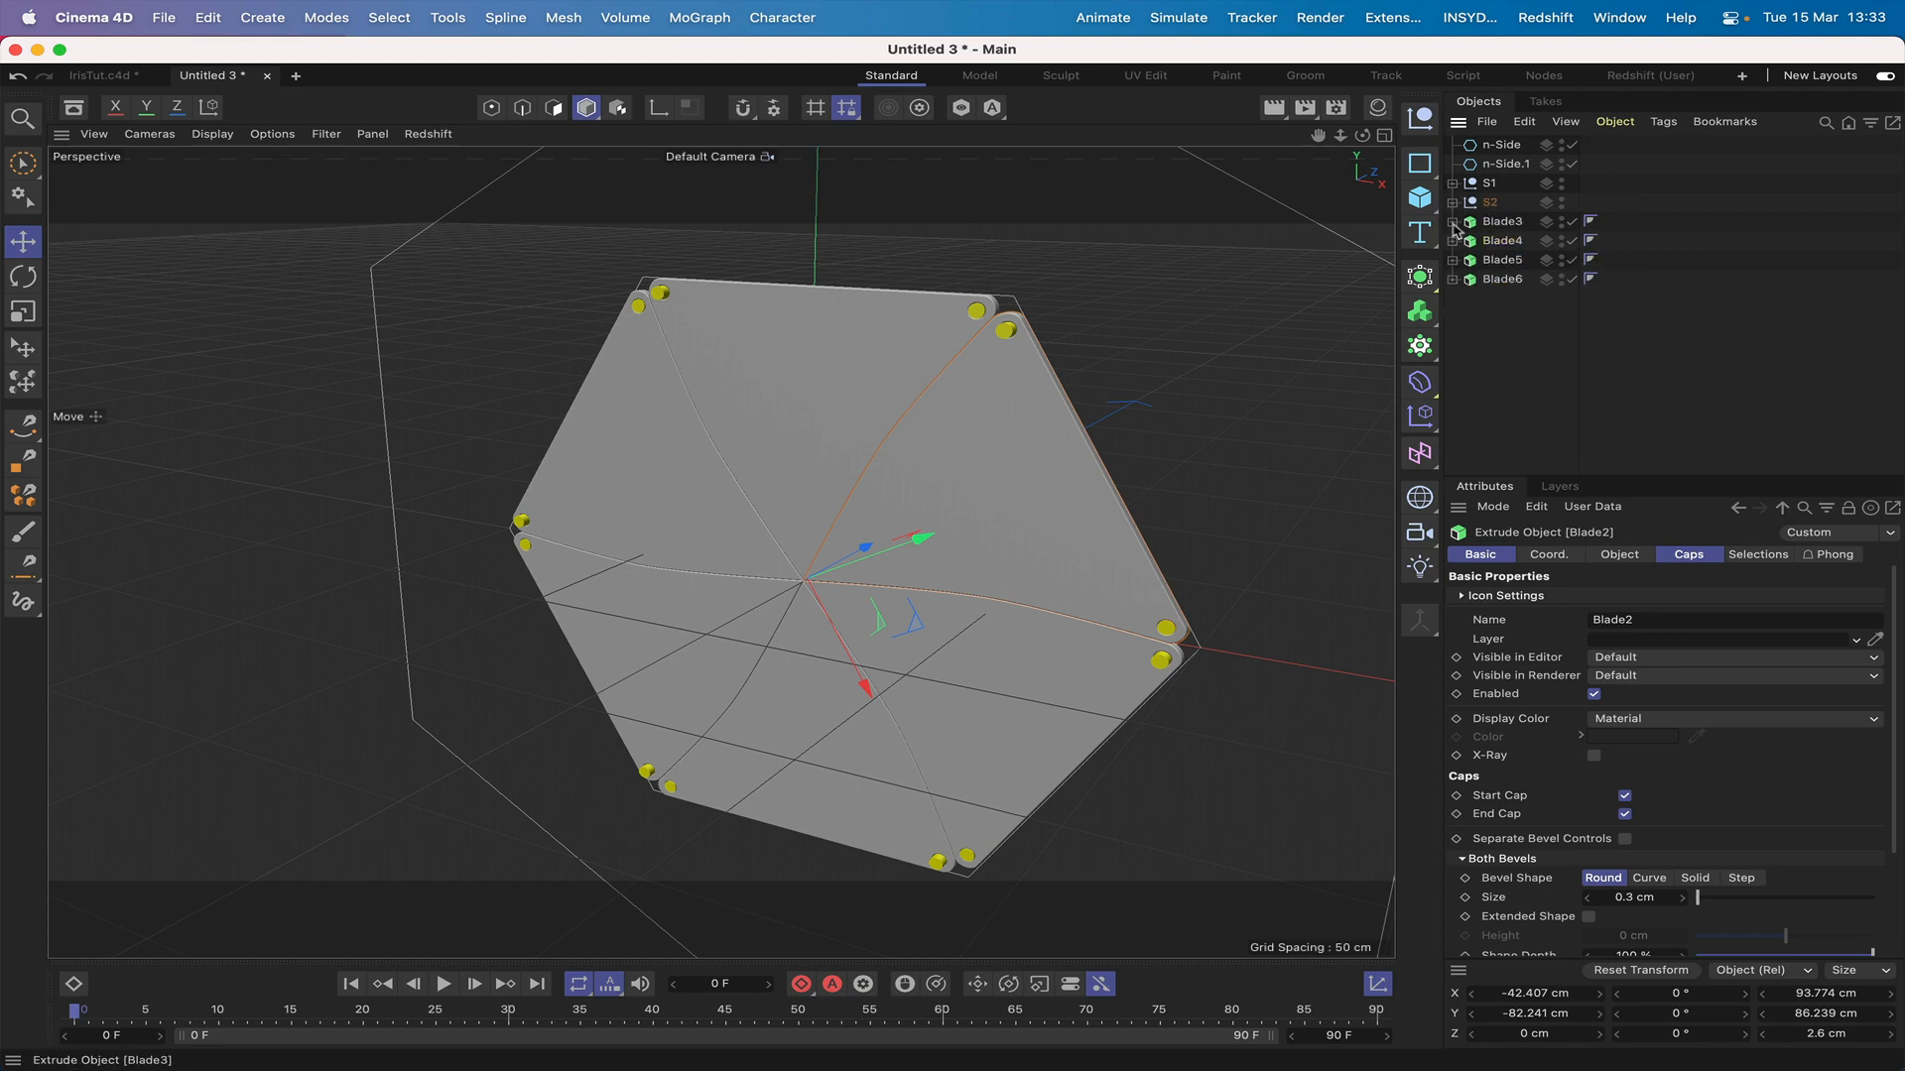
Step: Move the object Null out of Blade3 to the top level, directly above Blade3, and rename it S3
{"action": "left_click", "coordinate": [1452, 222]}
{"action": "left_click_drag", "start_coordinate": [1510, 283], "coordinate": [1498, 220]}
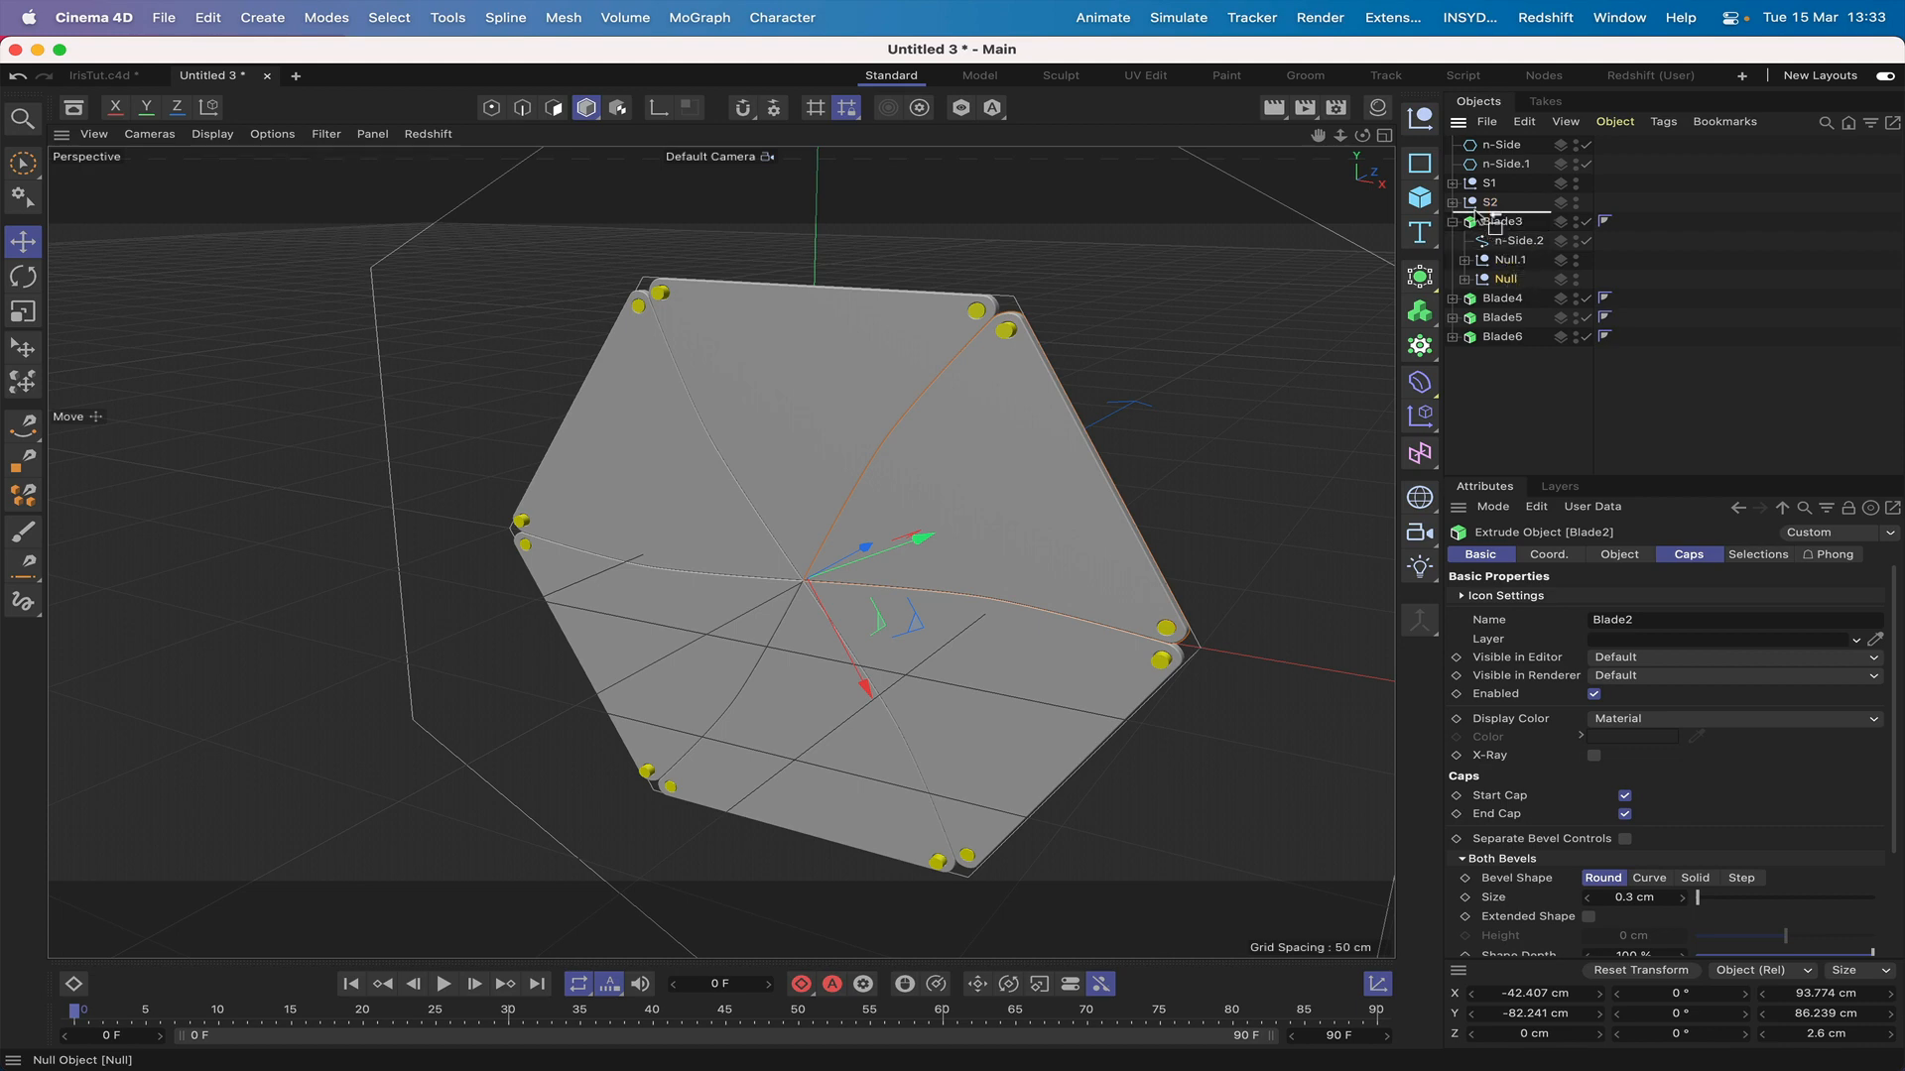
{"action": "double_click", "coordinate": [1497, 222]}
{"action": "type", "text": "S"}
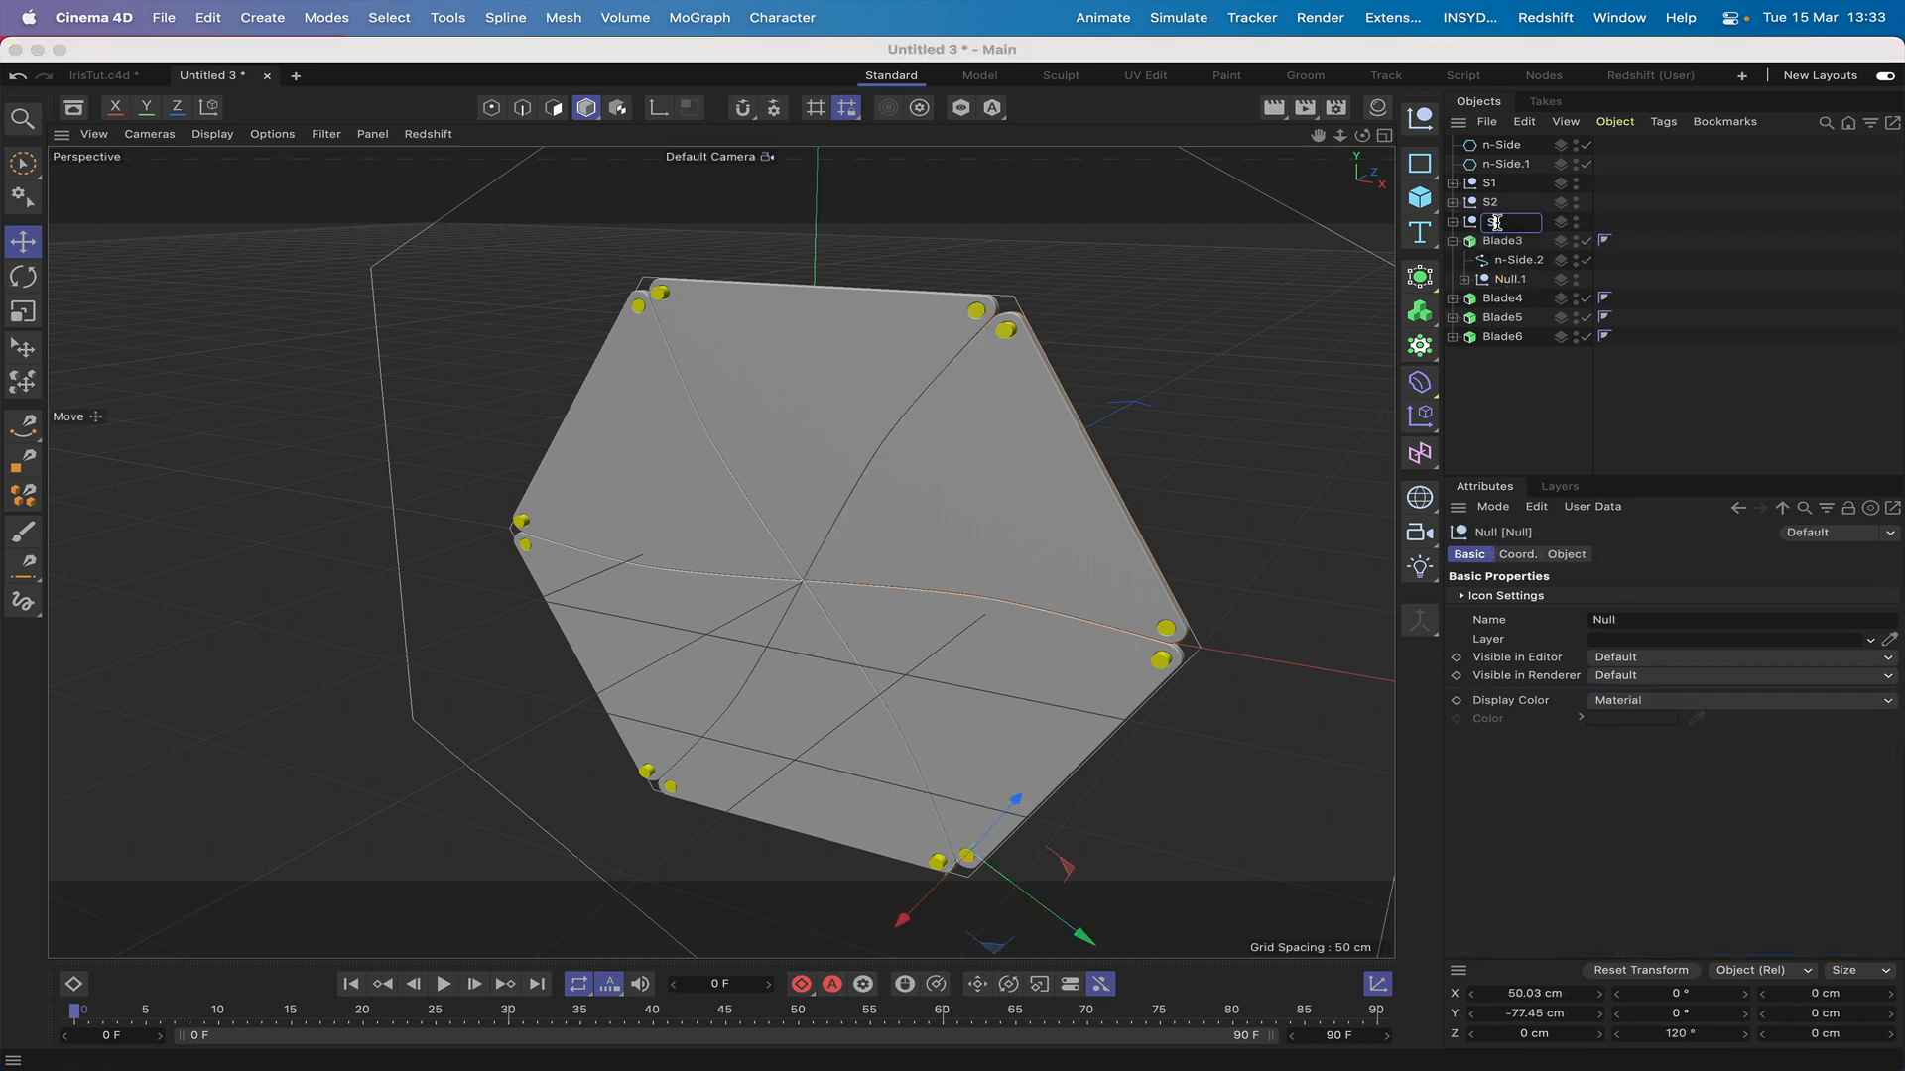
{"action": "type", "text": "3"}
{"action": "key", "text": "Return"}
Step: Parent Blade3 under S3 and collapse the S3 hierarchy
{"action": "left_click", "coordinate": [1452, 222]}
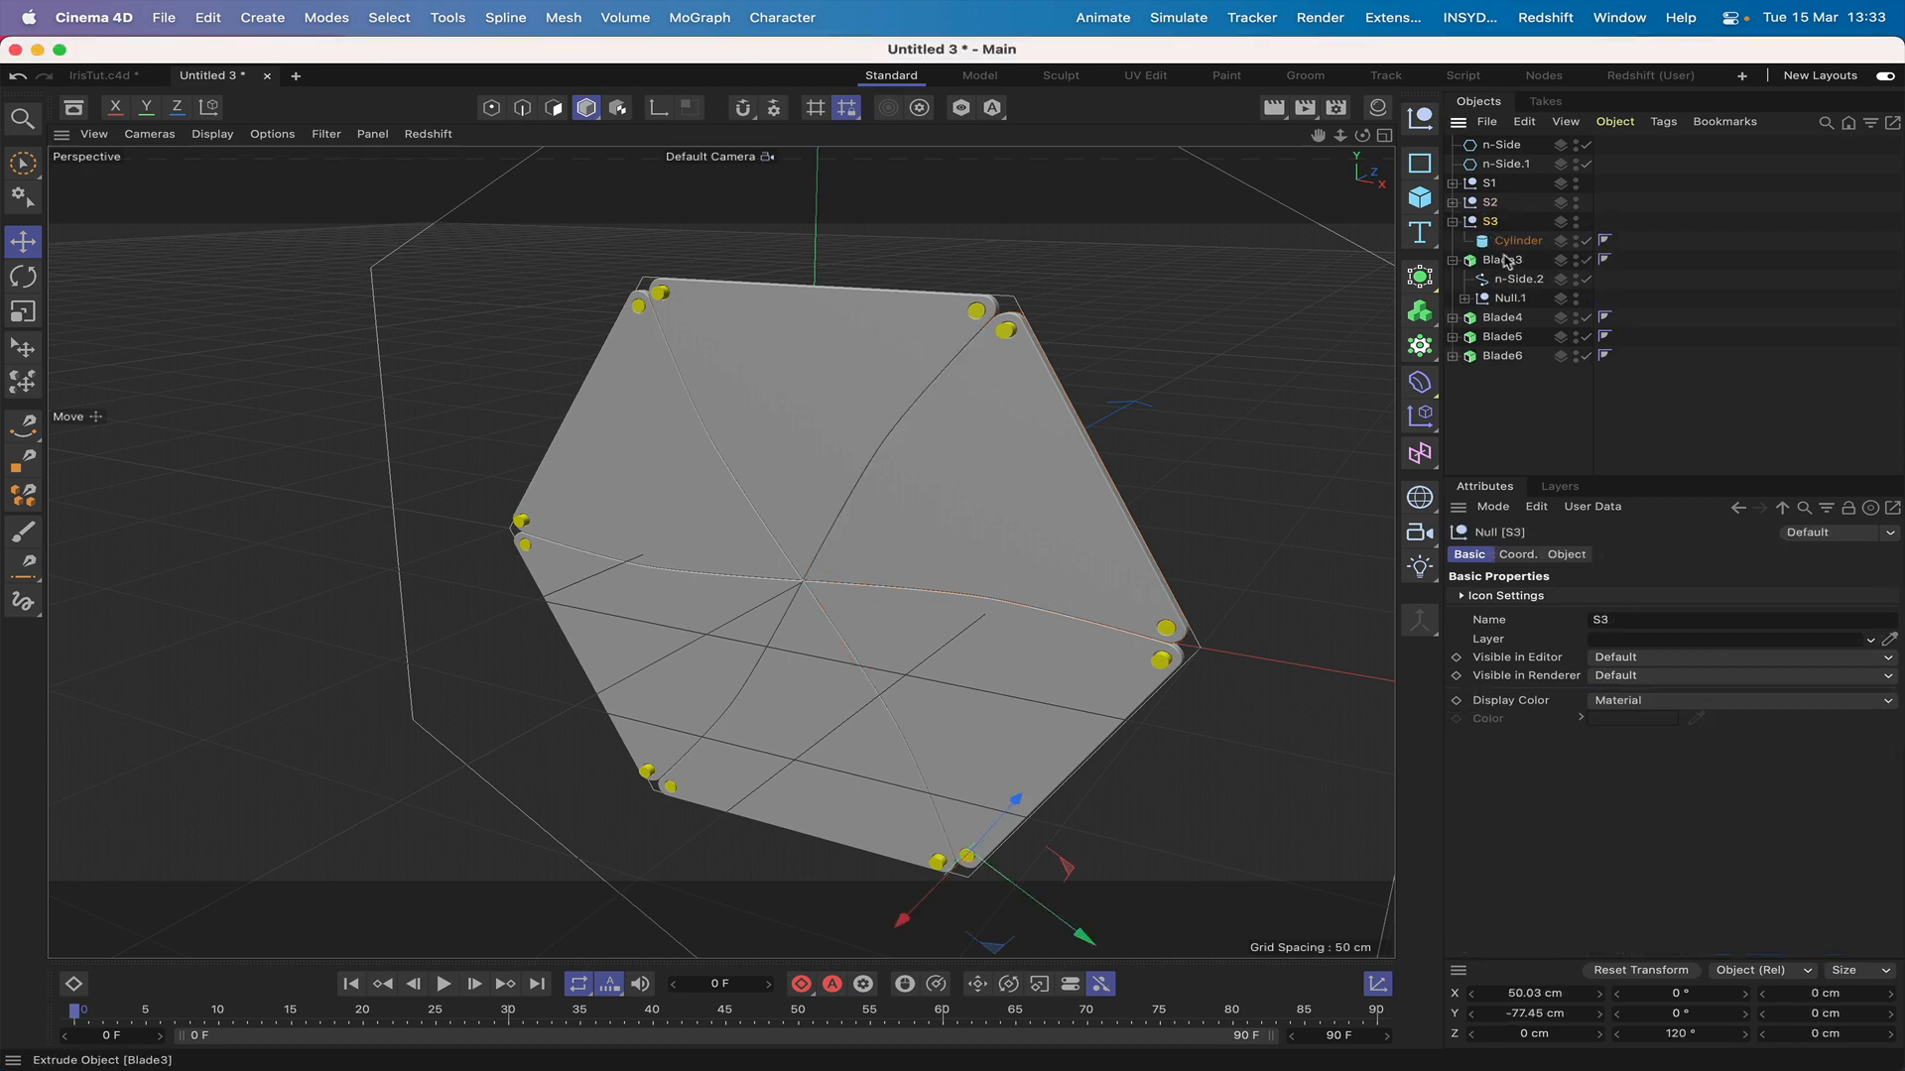
{"action": "left_click_drag", "start_coordinate": [1506, 261], "coordinate": [1488, 224]}
{"action": "left_click", "coordinate": [1452, 222]}
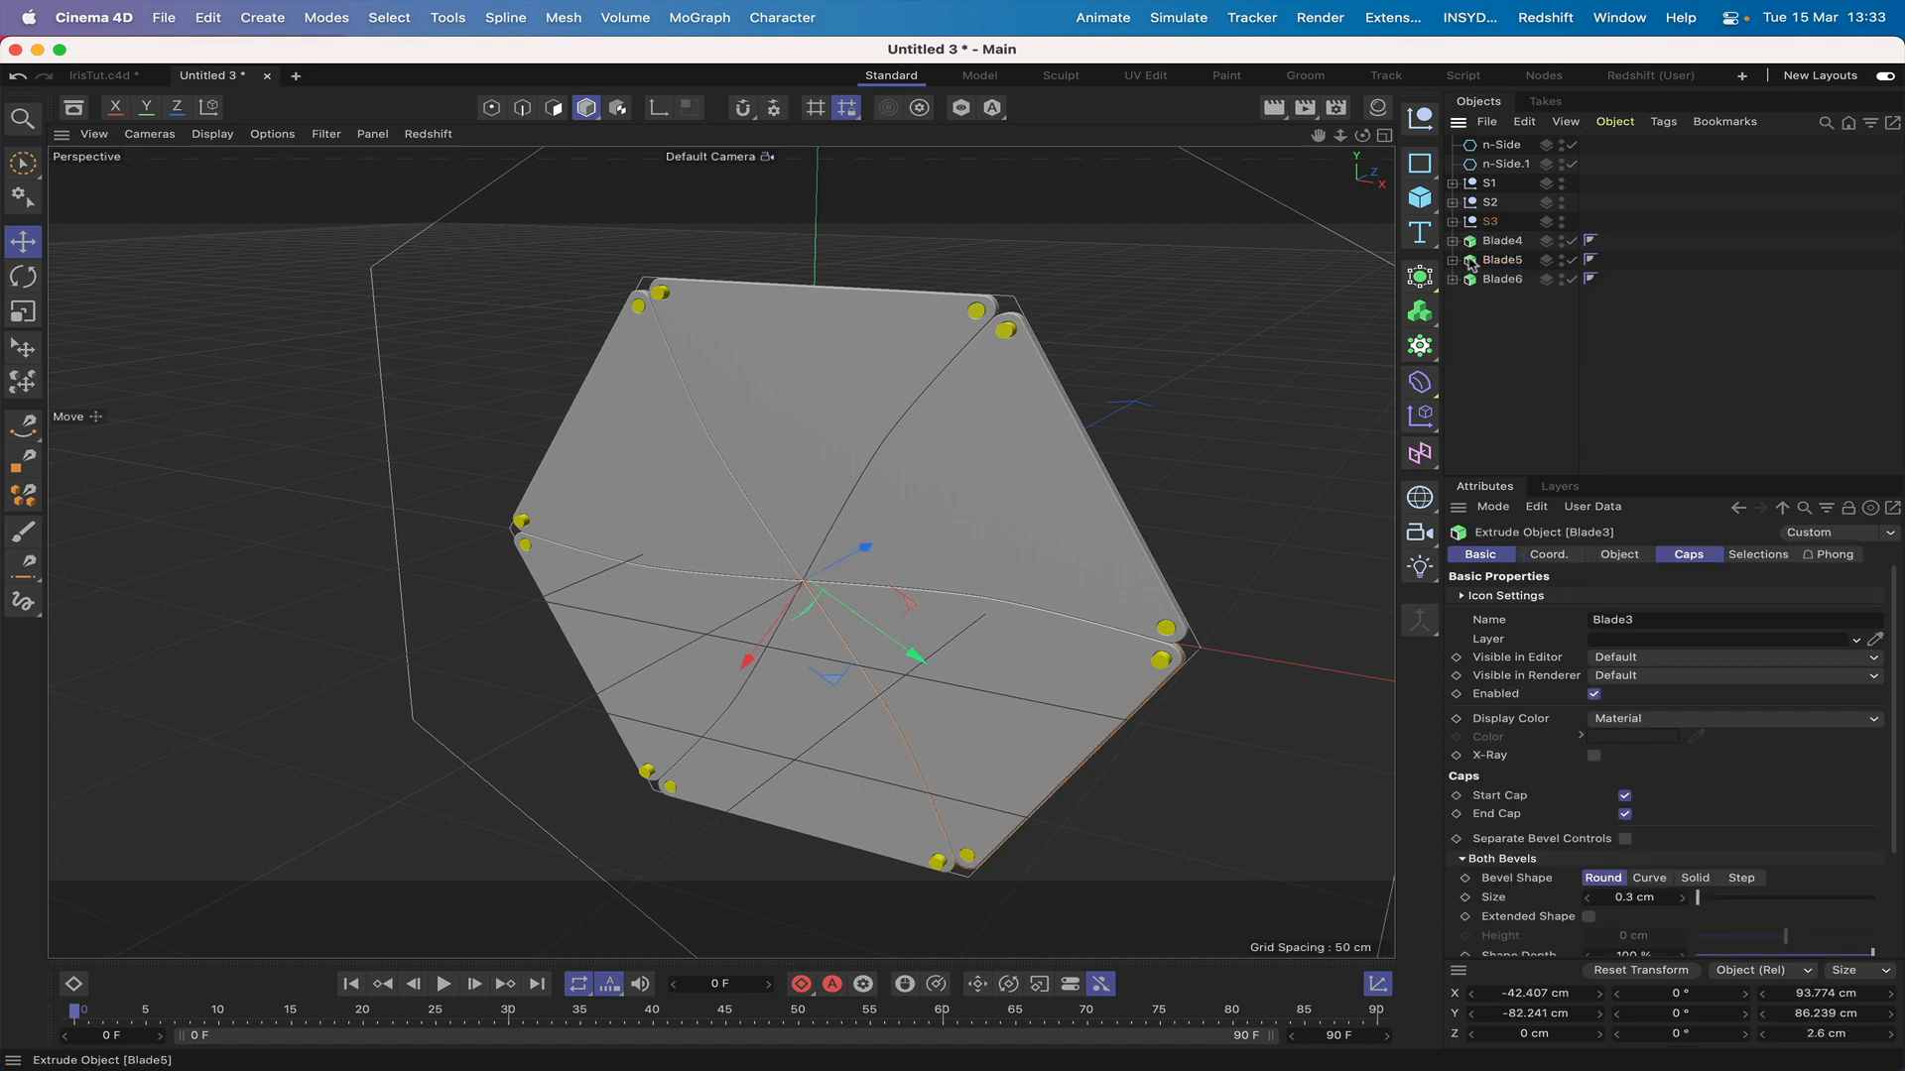
Step: Move the object Null out of Blade4 to the top level, directly above Blade4, and rename it S4
{"action": "left_click", "coordinate": [1451, 241]}
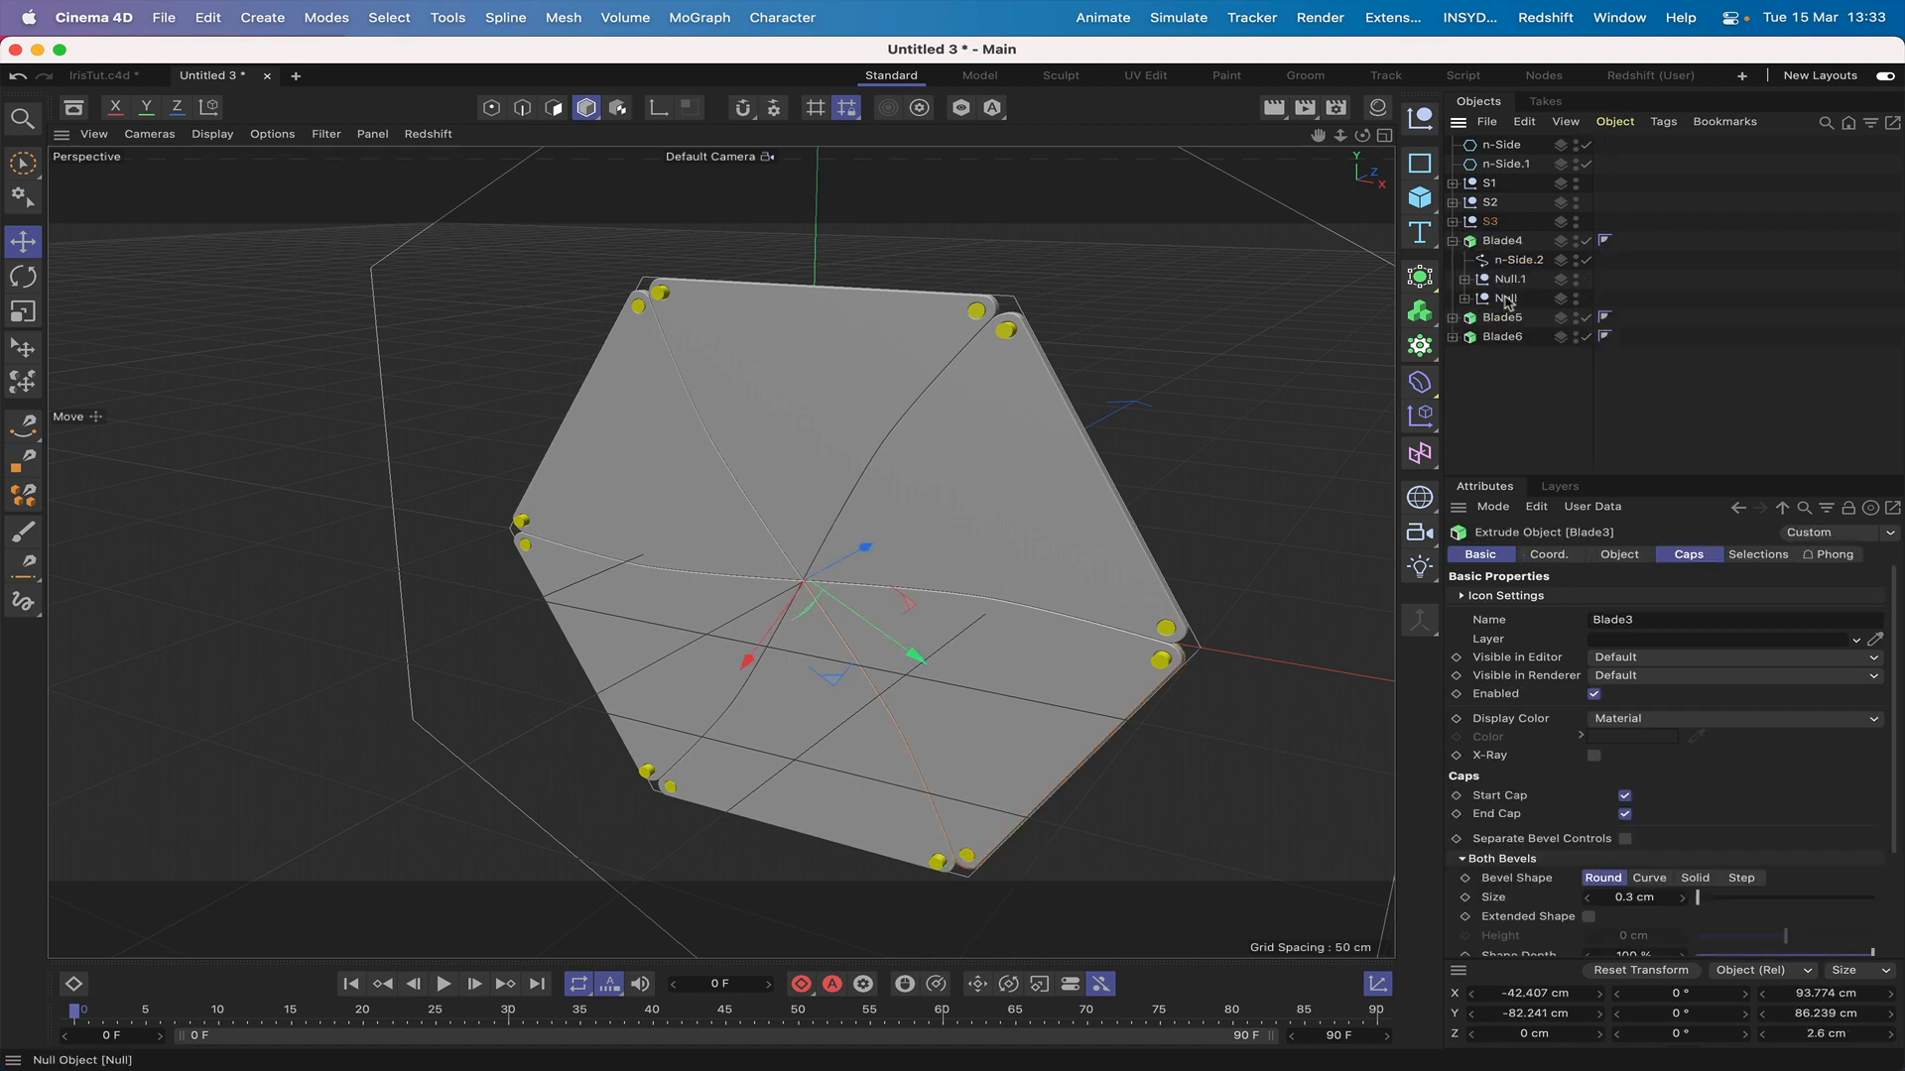
{"action": "left_click_drag", "start_coordinate": [1488, 260], "coordinate": [1484, 234]}
{"action": "double_click", "coordinate": [1496, 241]}
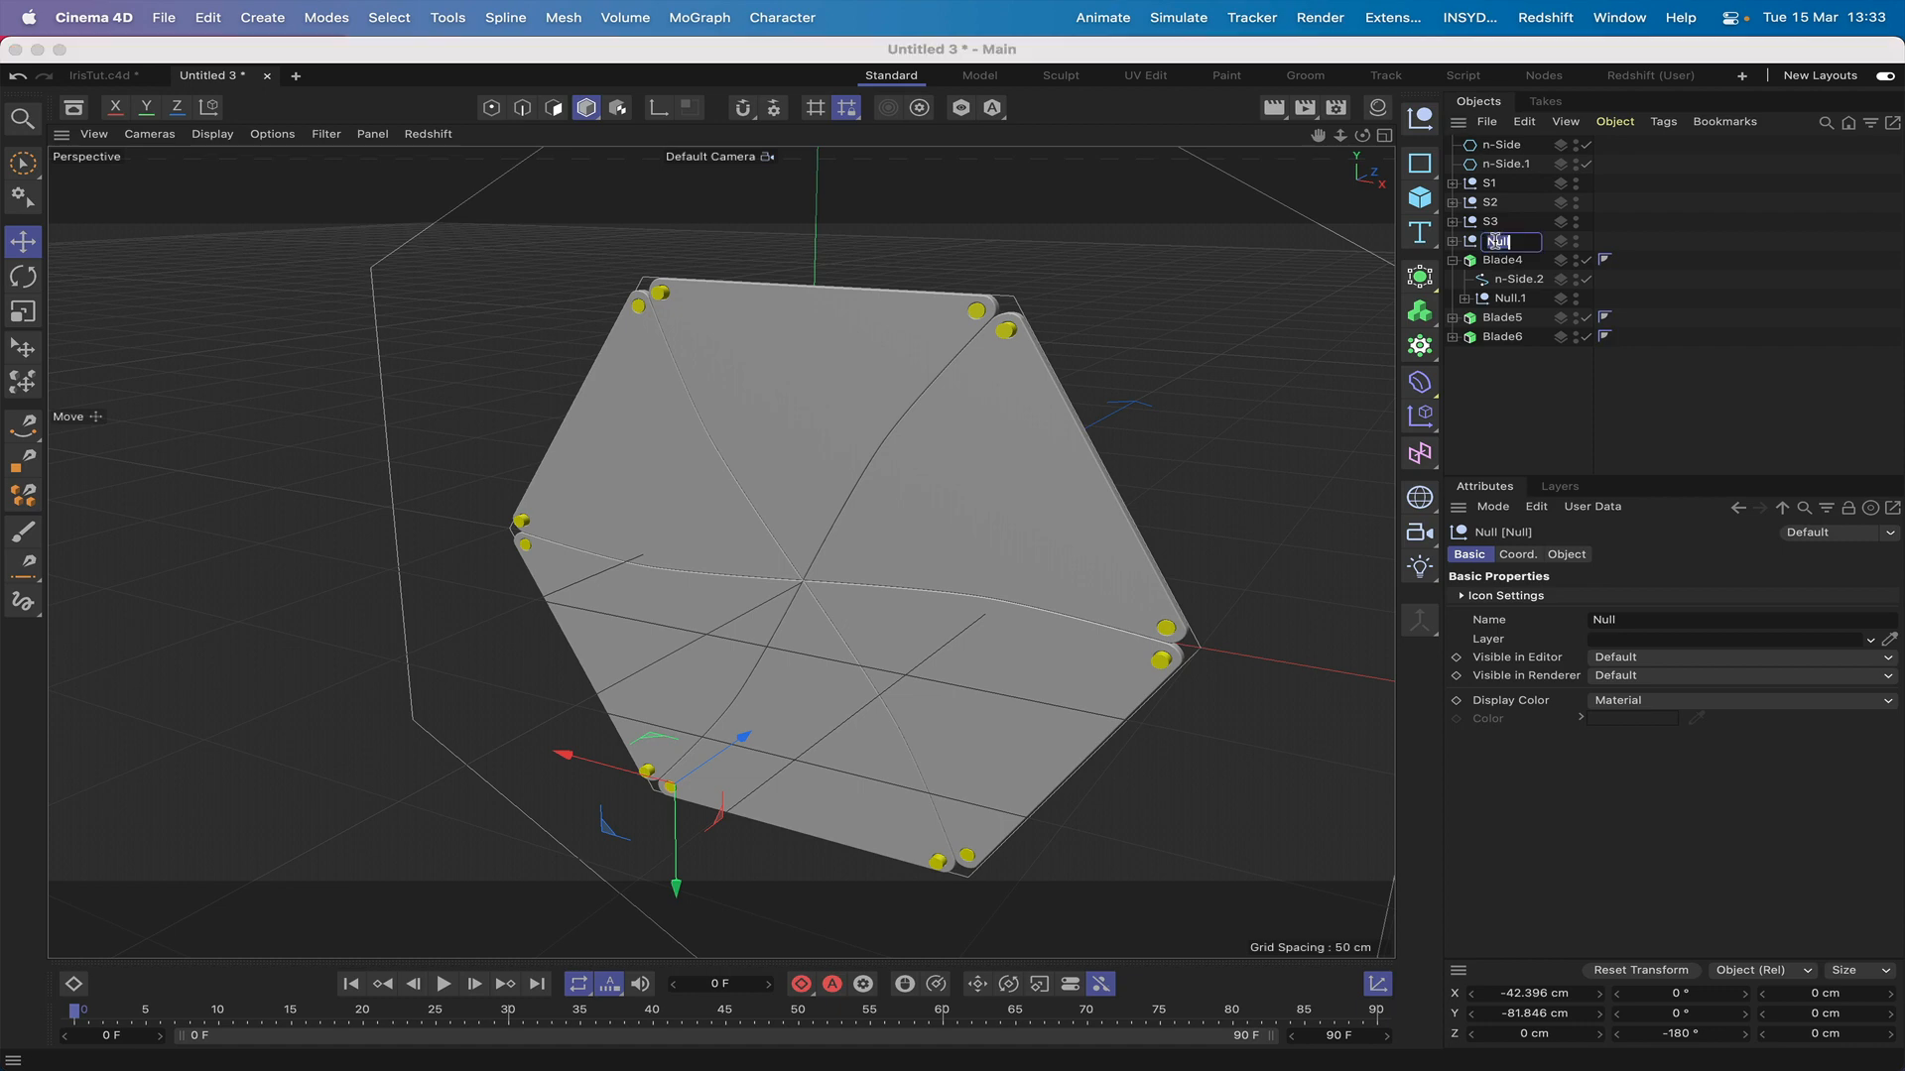
{"action": "type", "text": "S4"}
{"action": "key", "text": "Return"}
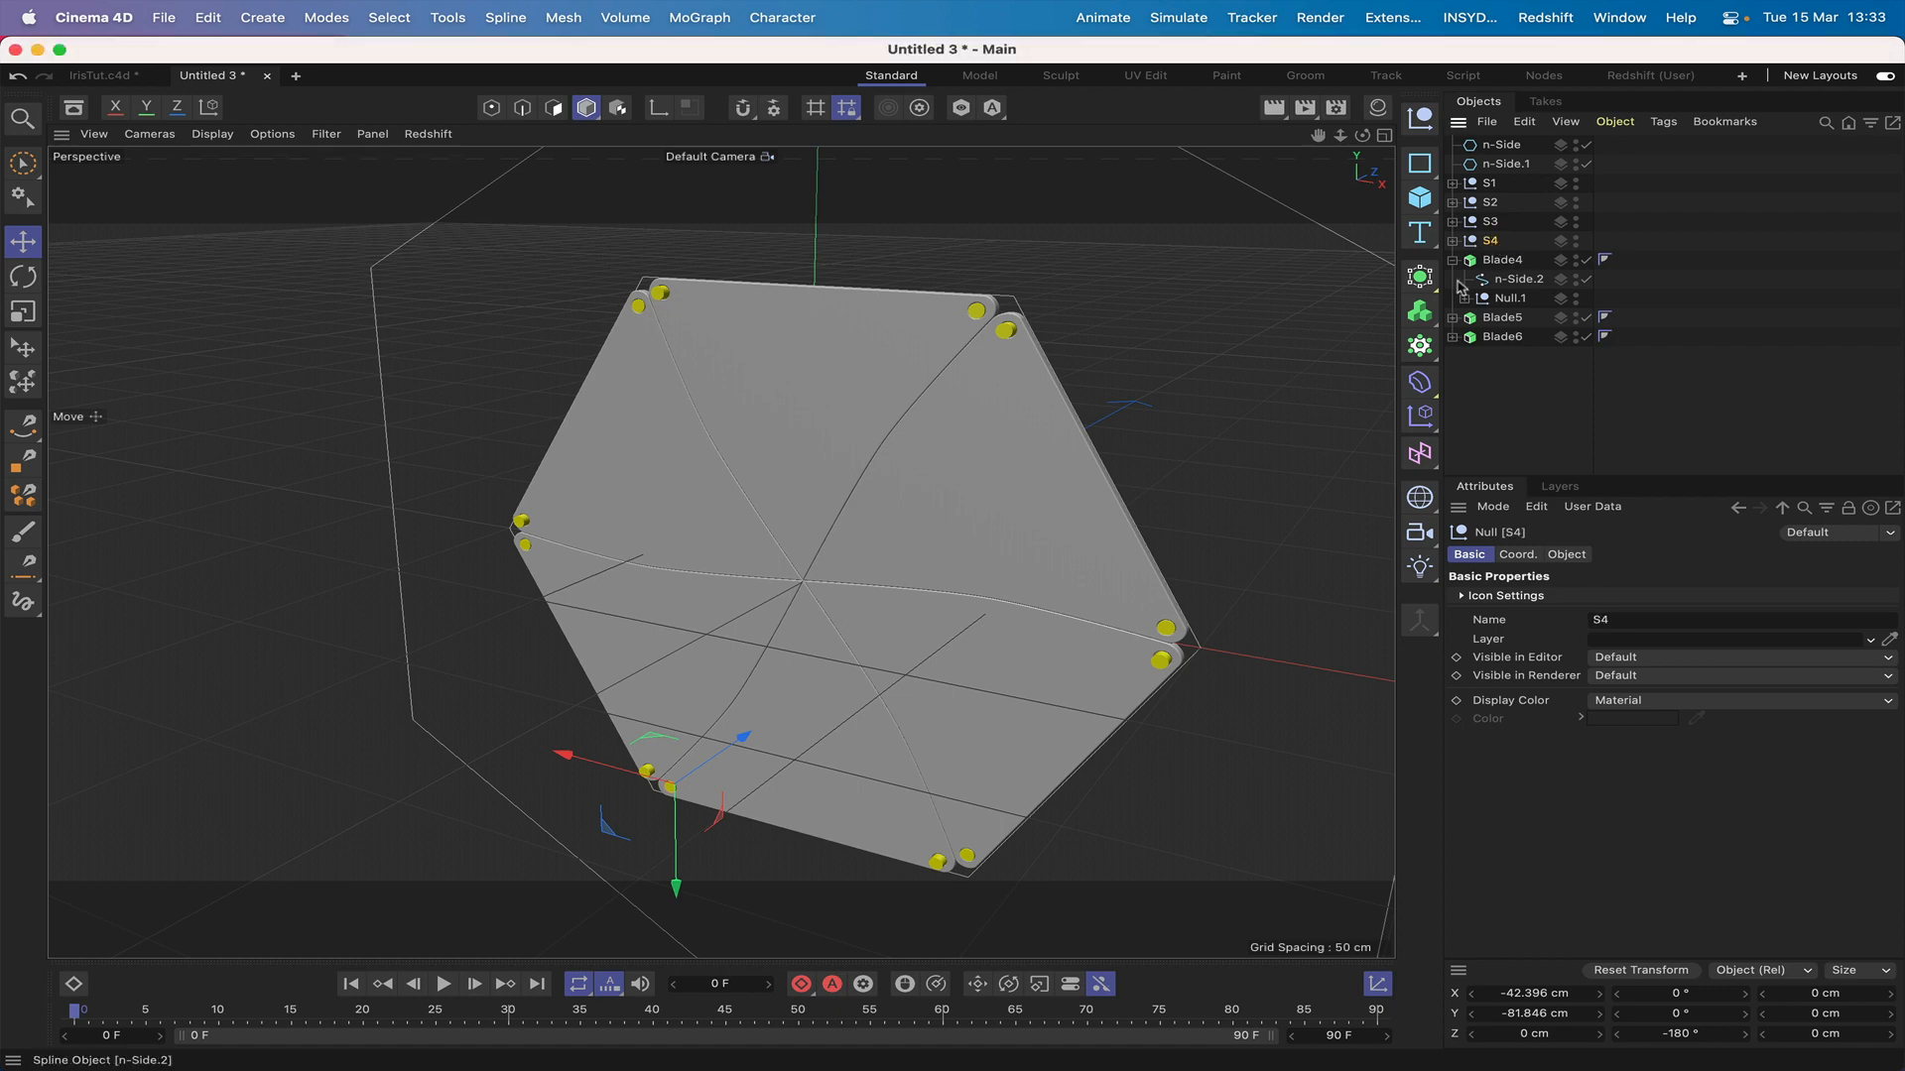
Step: Parent Blade4 under S4 and collapse the S4 hierarchy
{"action": "left_click", "coordinate": [1454, 242]}
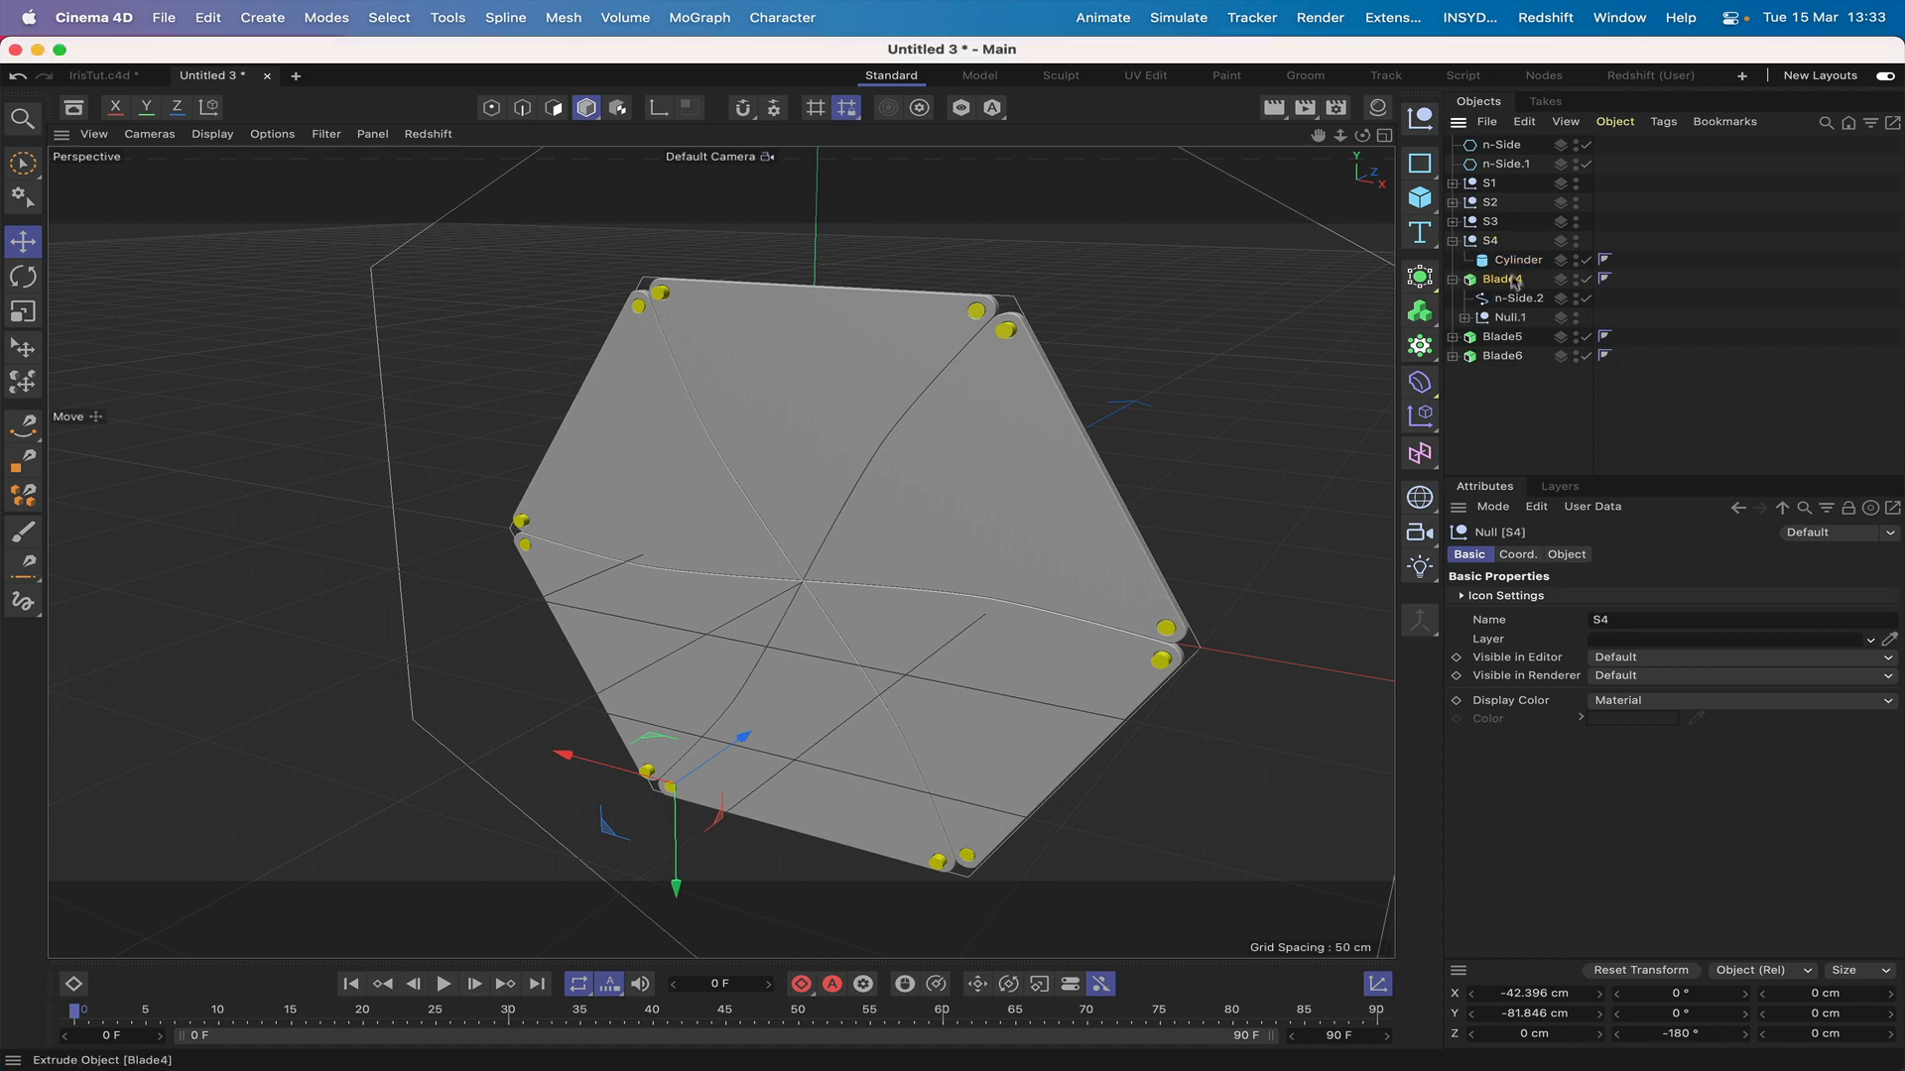
{"action": "left_click_drag", "start_coordinate": [1515, 274], "coordinate": [1515, 271]}
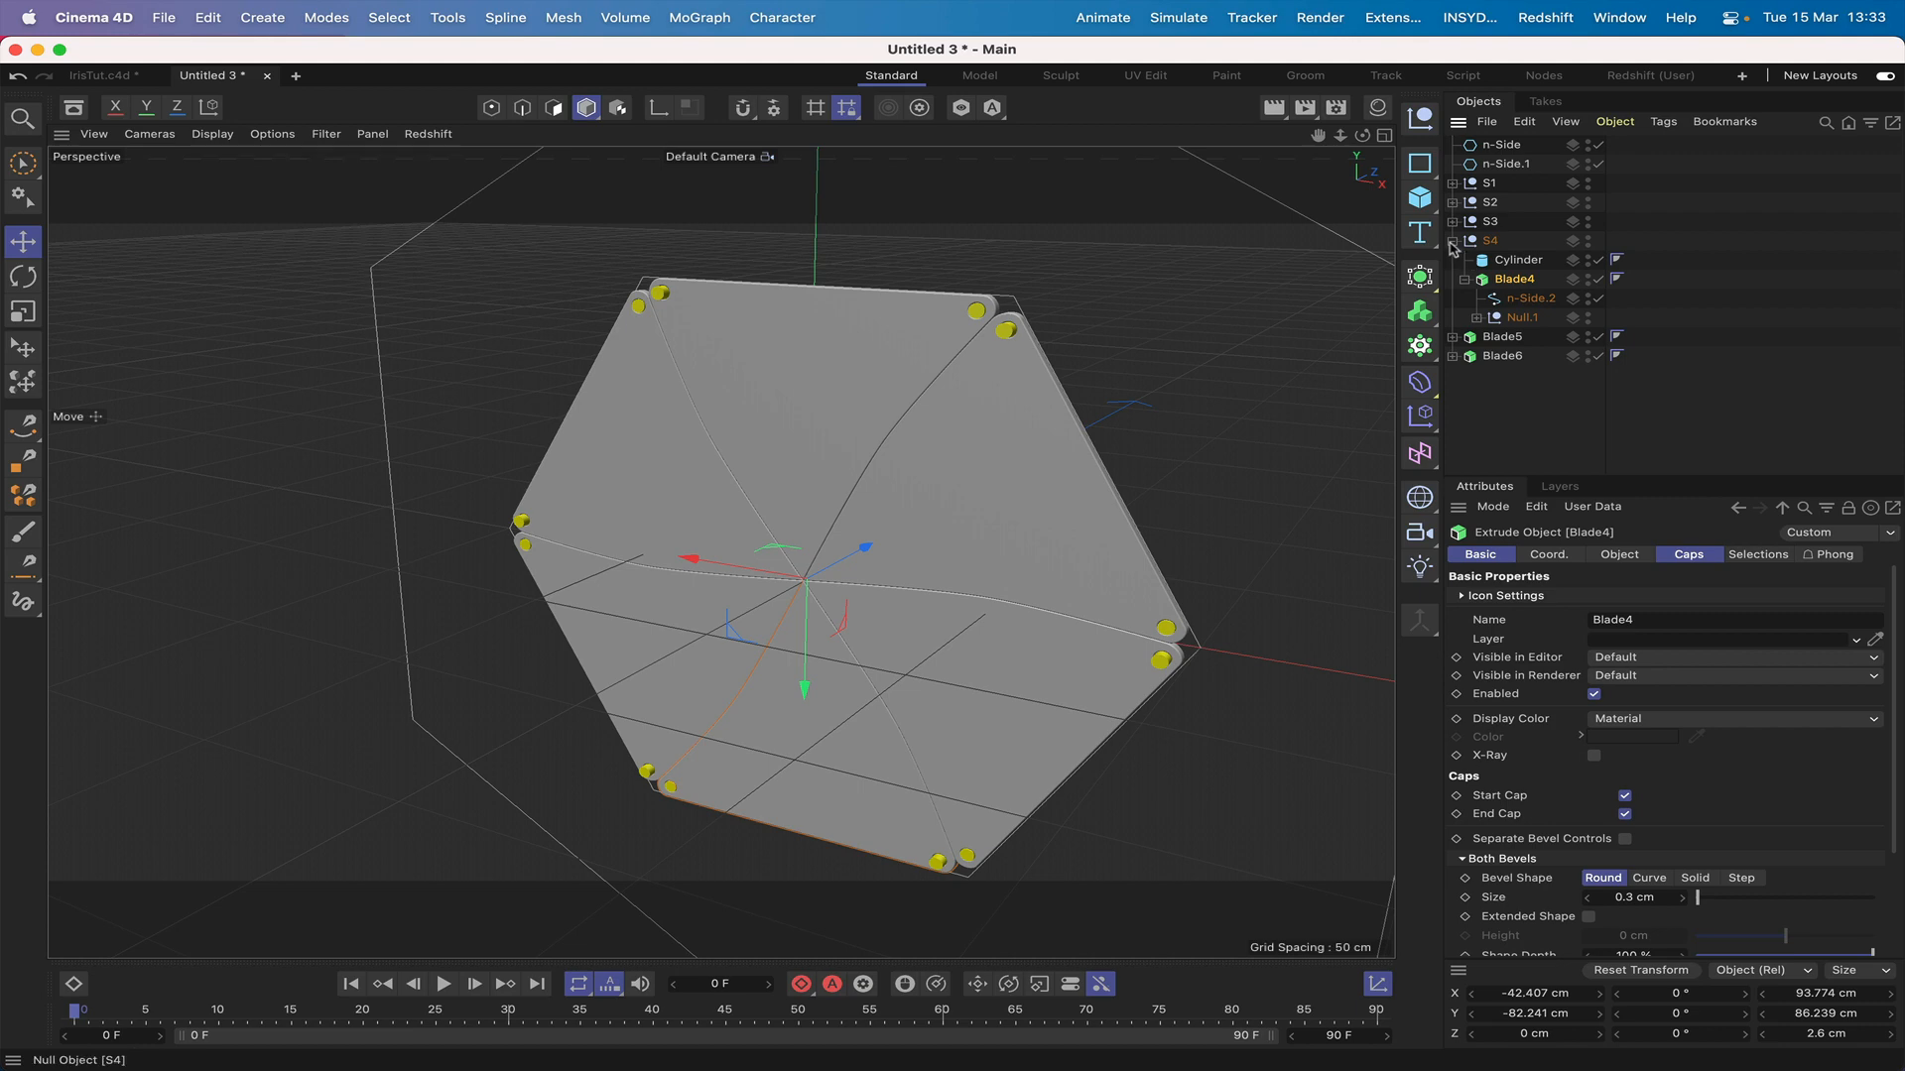
{"action": "left_click", "coordinate": [1451, 243]}
Step: Move the object Null out of Blade5 to the top level, directly above Blade5, and rename it S5
{"action": "left_click", "coordinate": [1451, 260]}
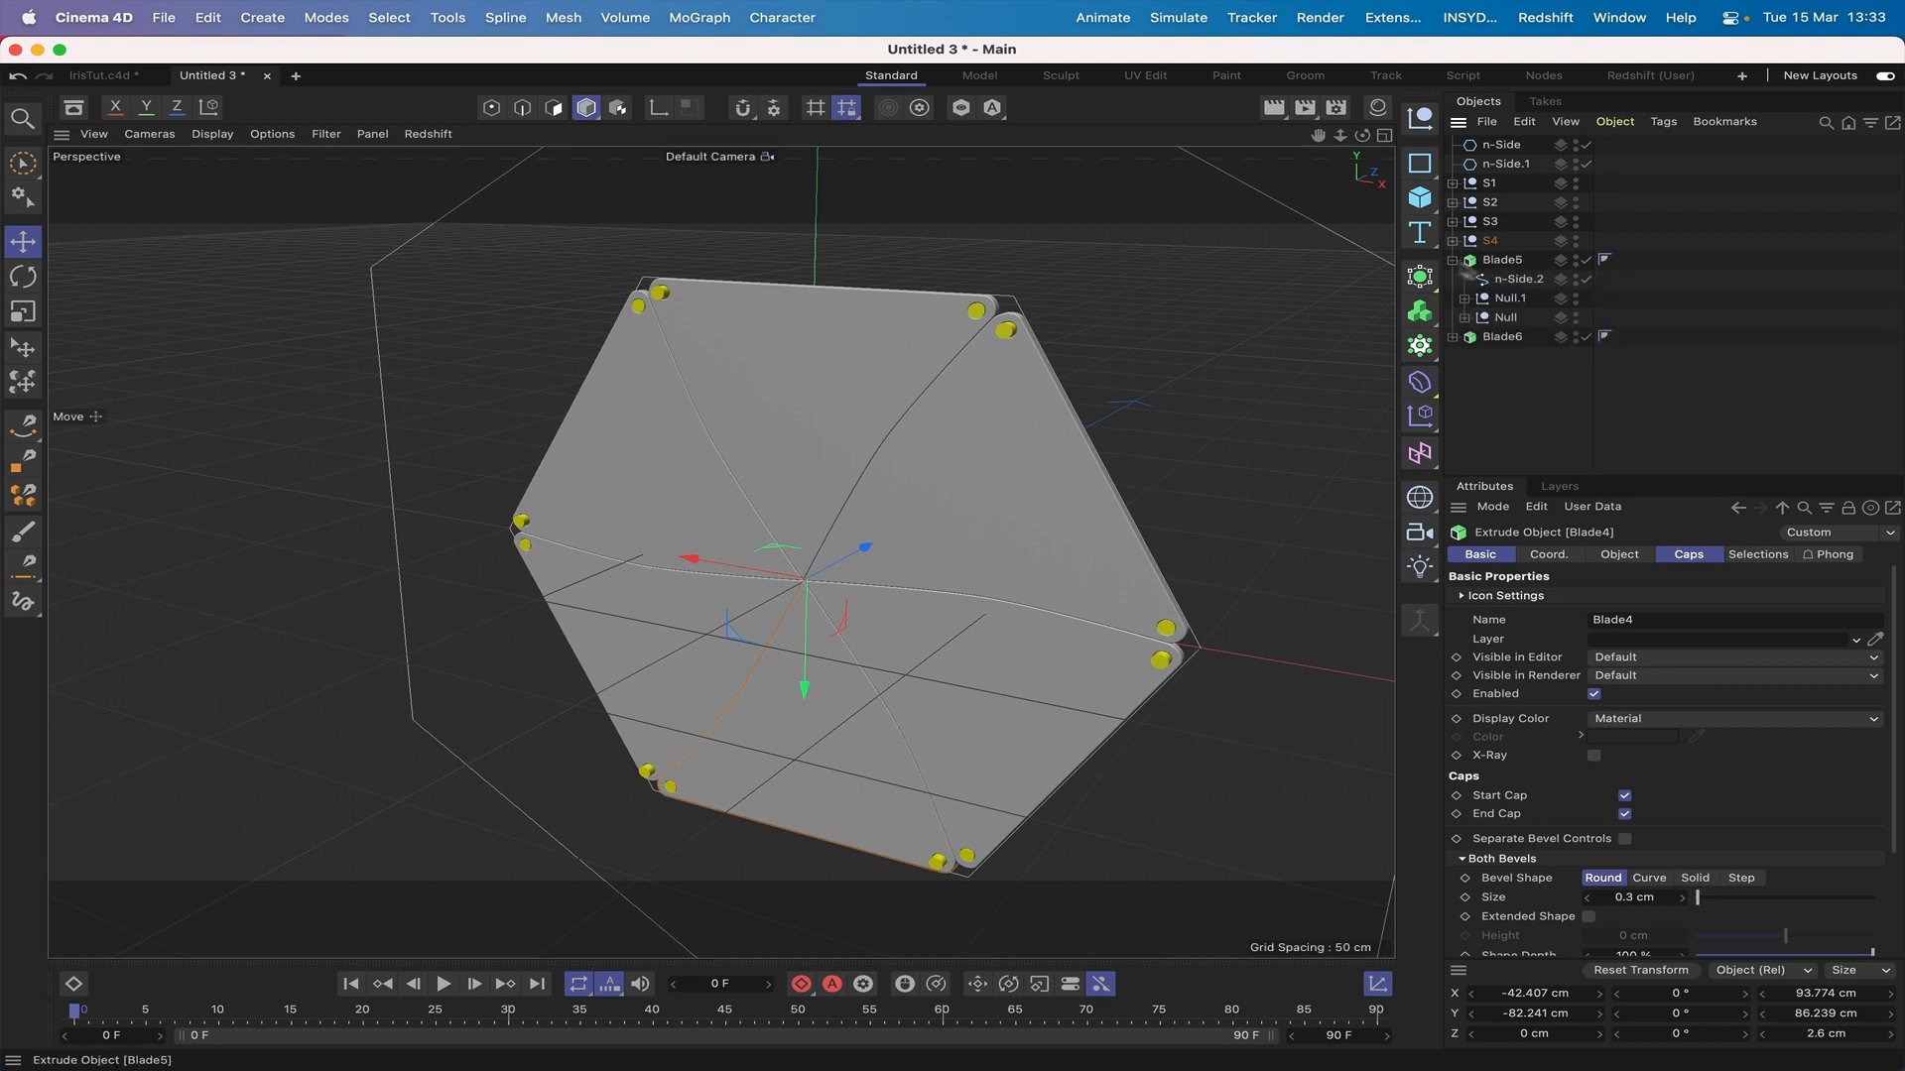
{"action": "left_click_drag", "start_coordinate": [1505, 318], "coordinate": [1515, 257]}
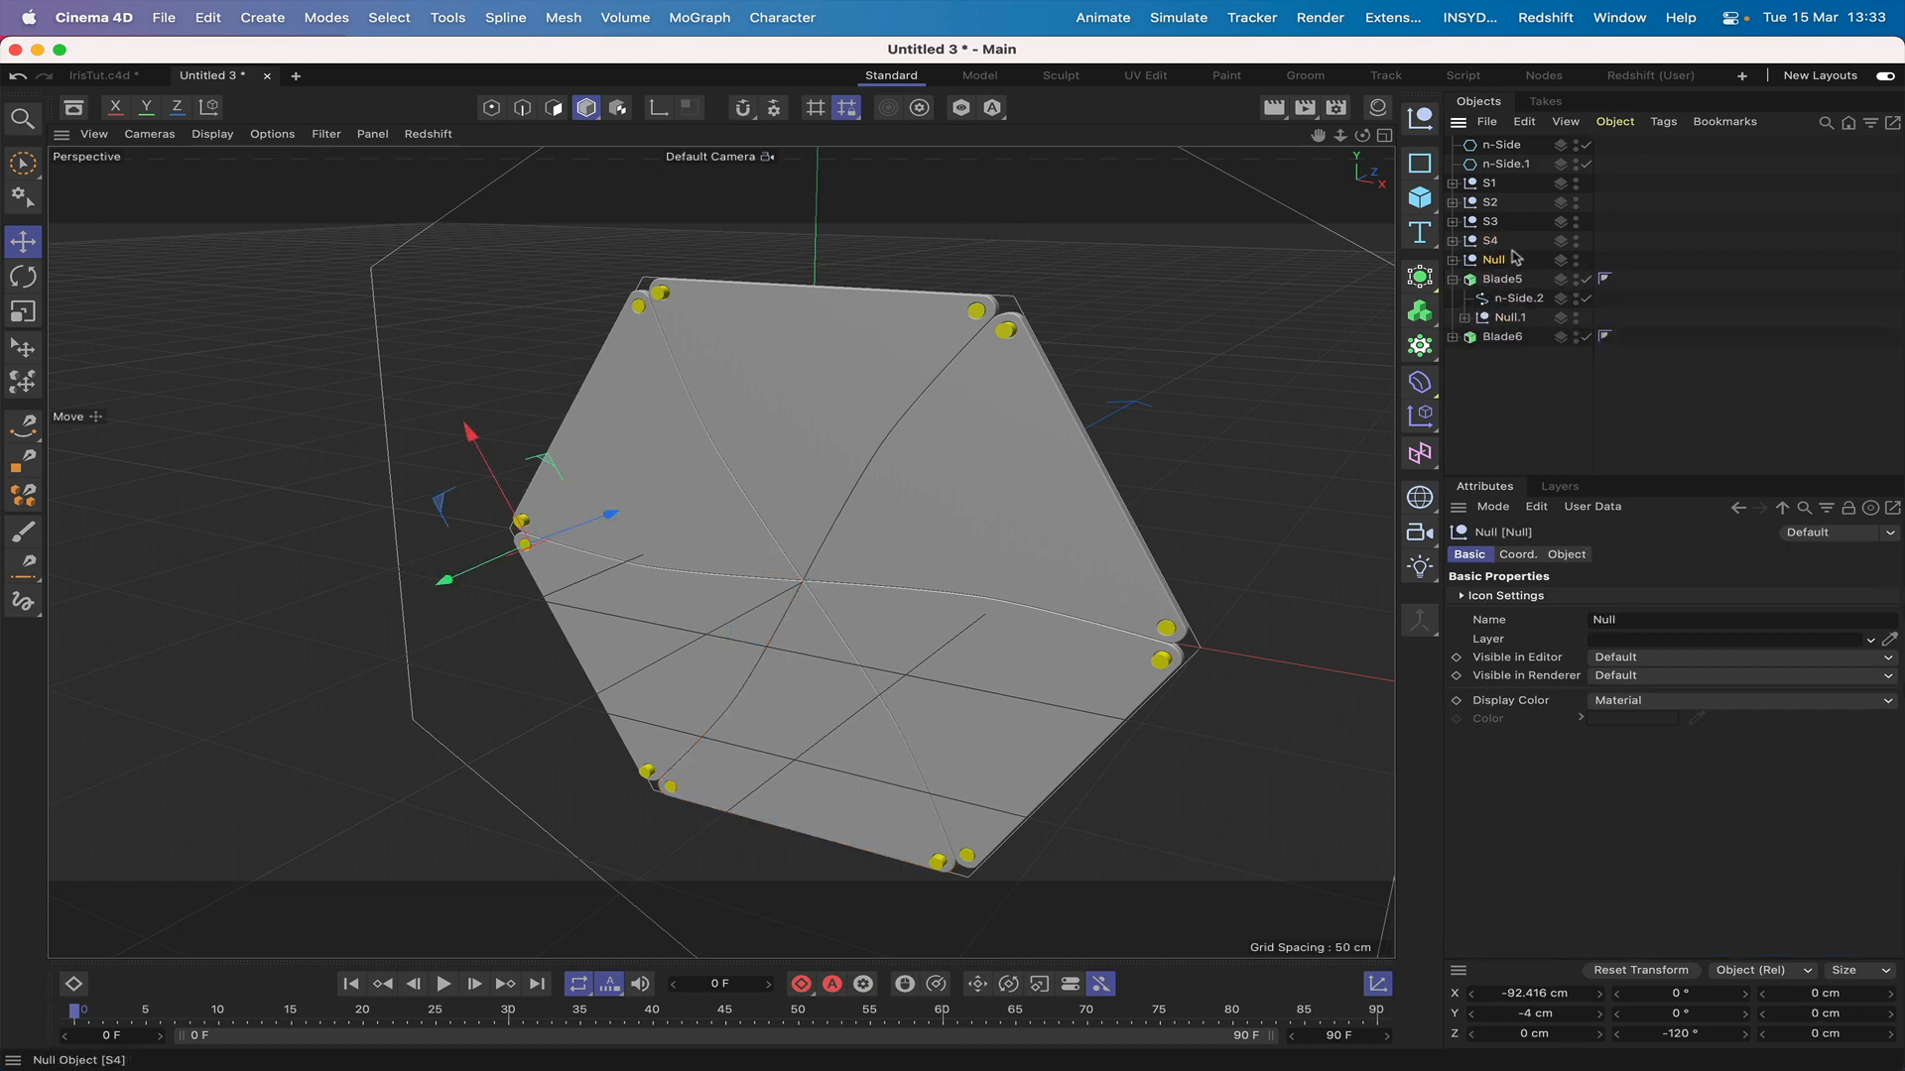
{"action": "double_click", "coordinate": [1499, 260]}
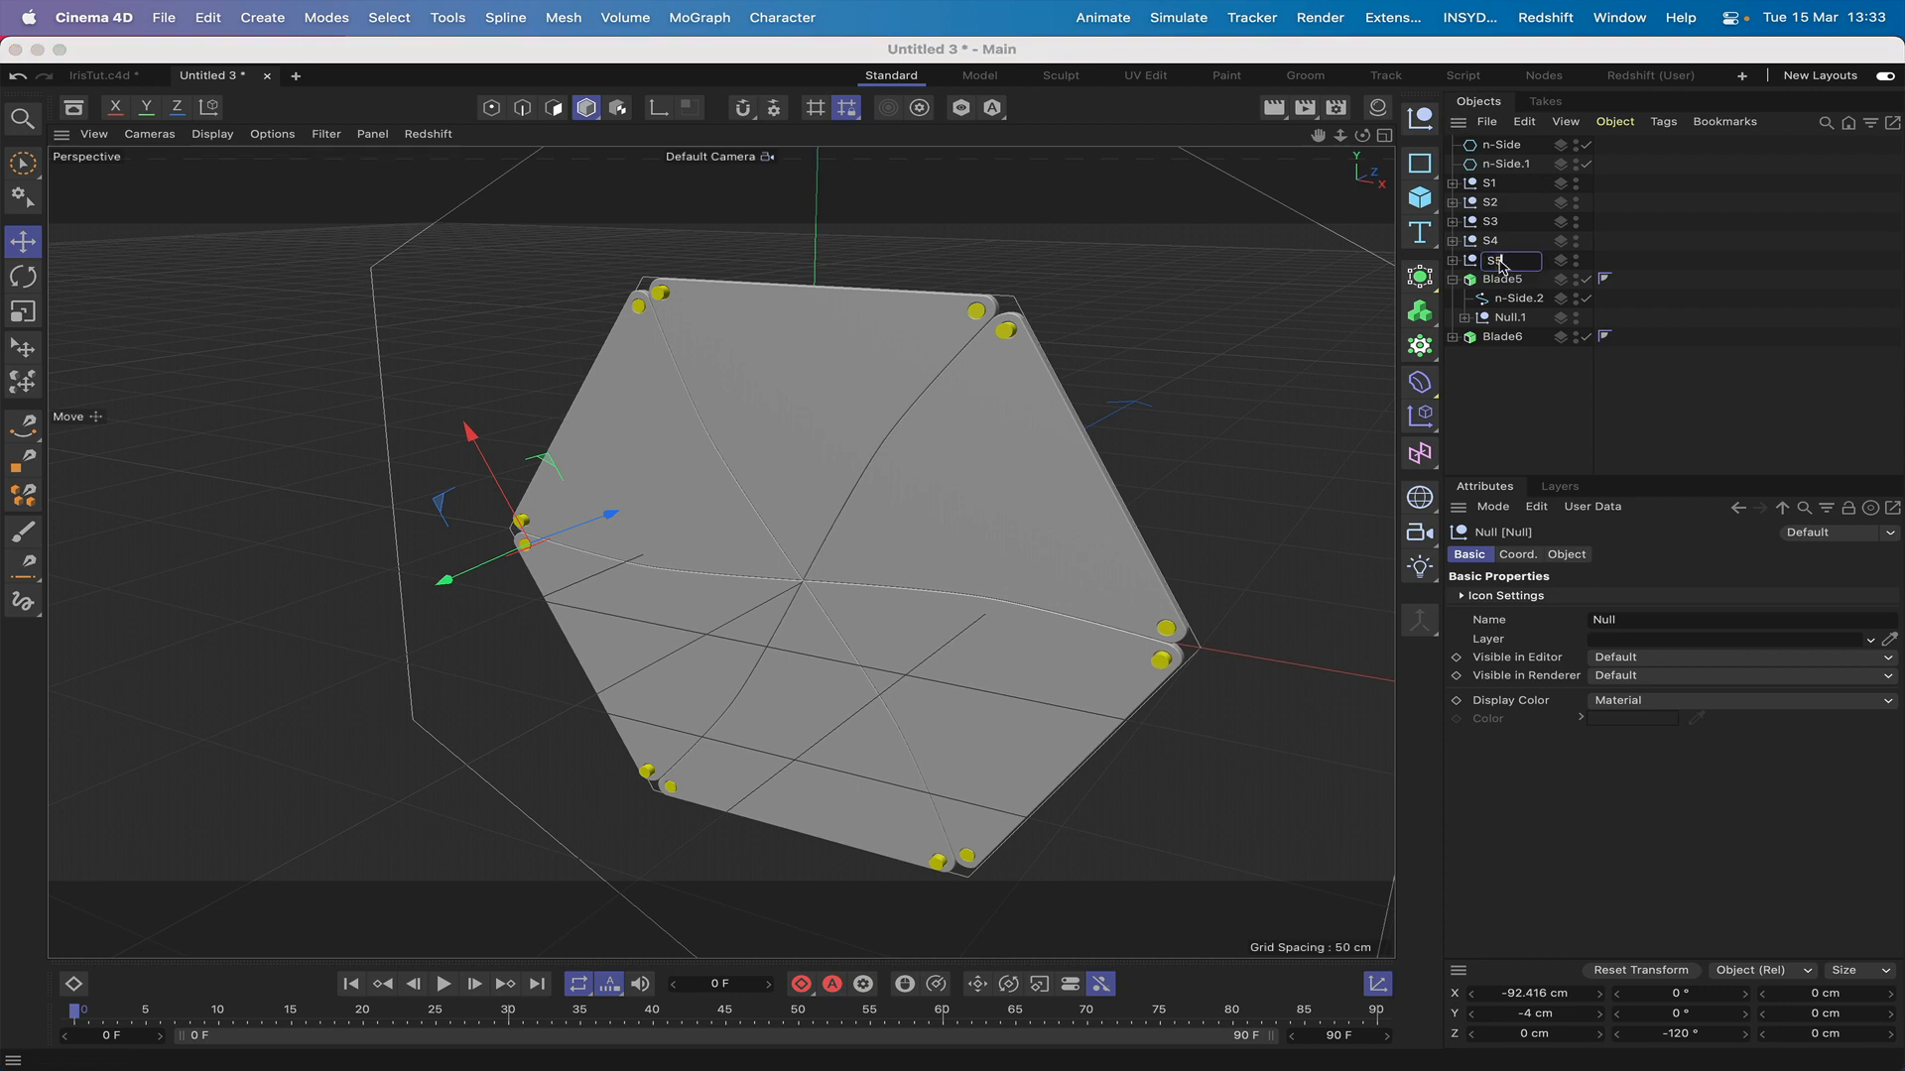
{"action": "key", "text": "Return"}
Step: Parent Blade5 under S5 and collapse the S5 hierarchy
{"action": "left_click", "coordinate": [1452, 260]}
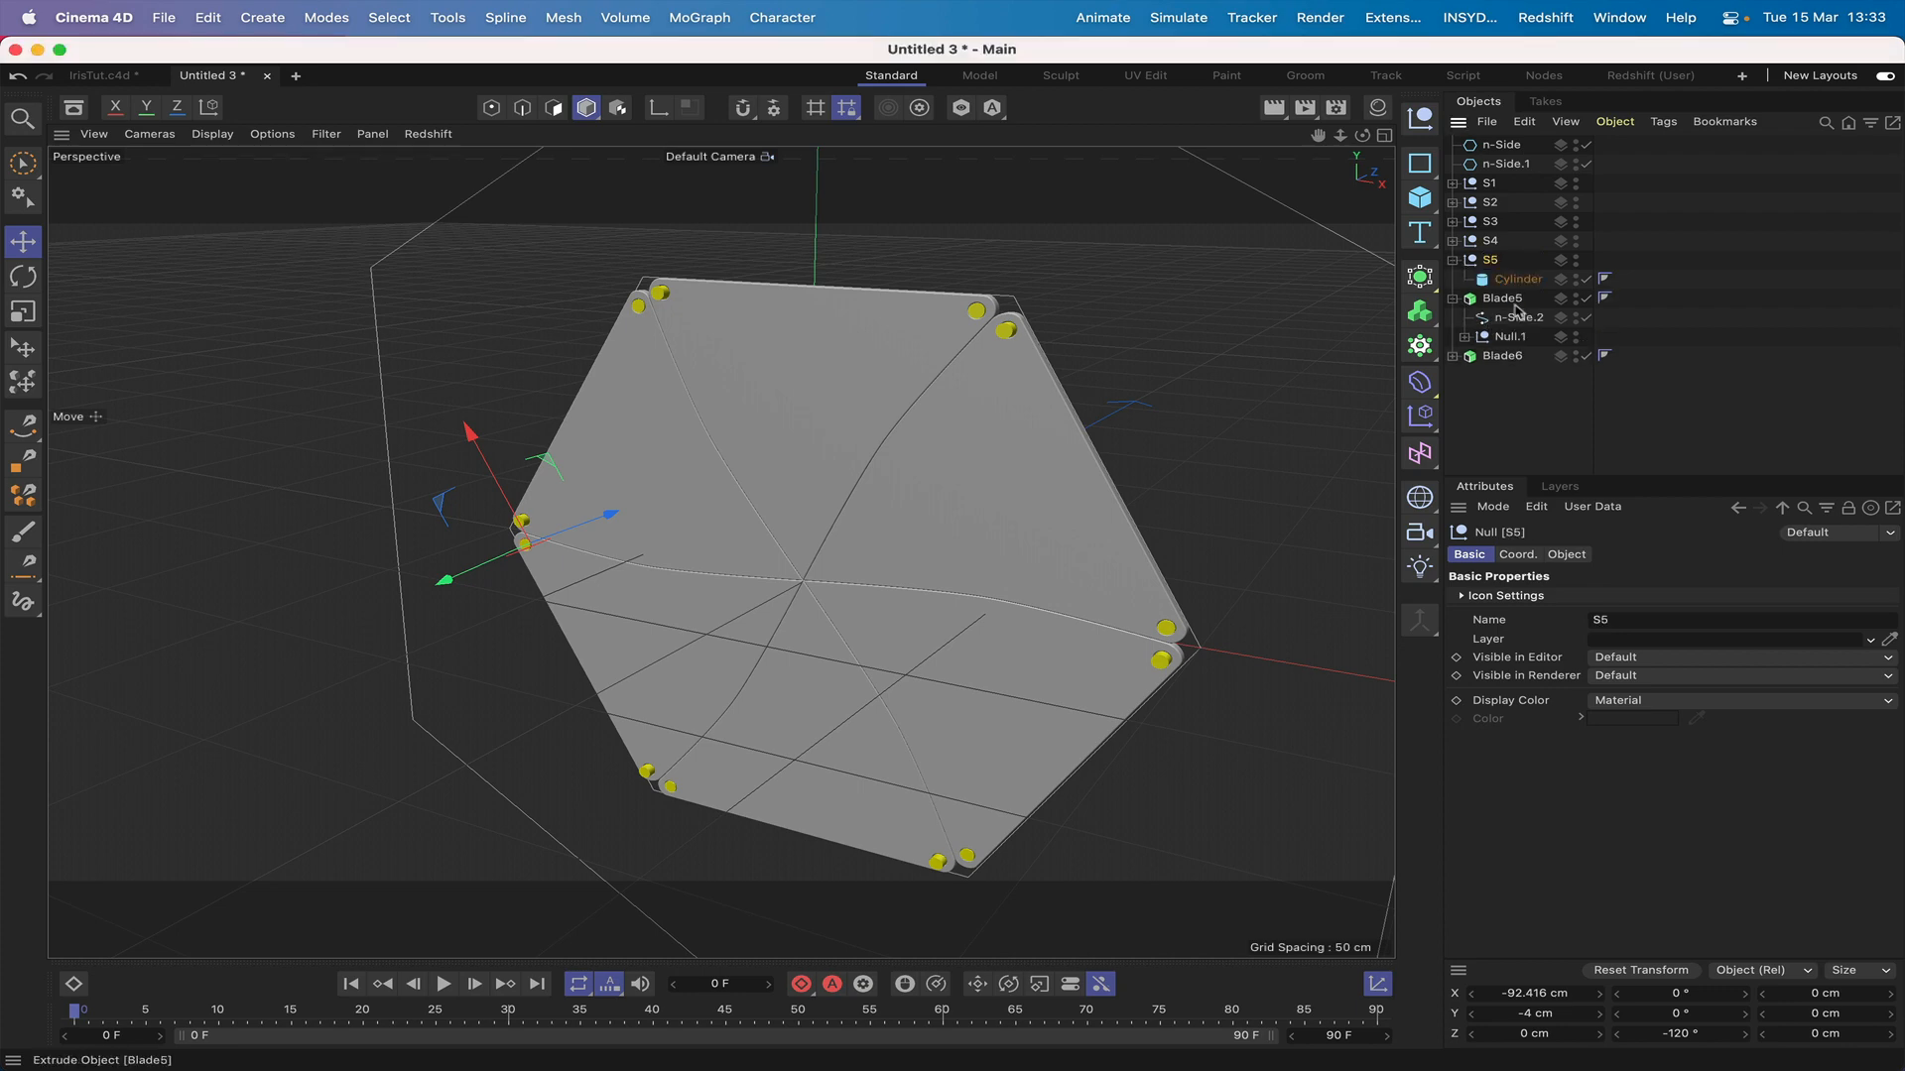
{"action": "left_click_drag", "start_coordinate": [1515, 306], "coordinate": [1523, 289]}
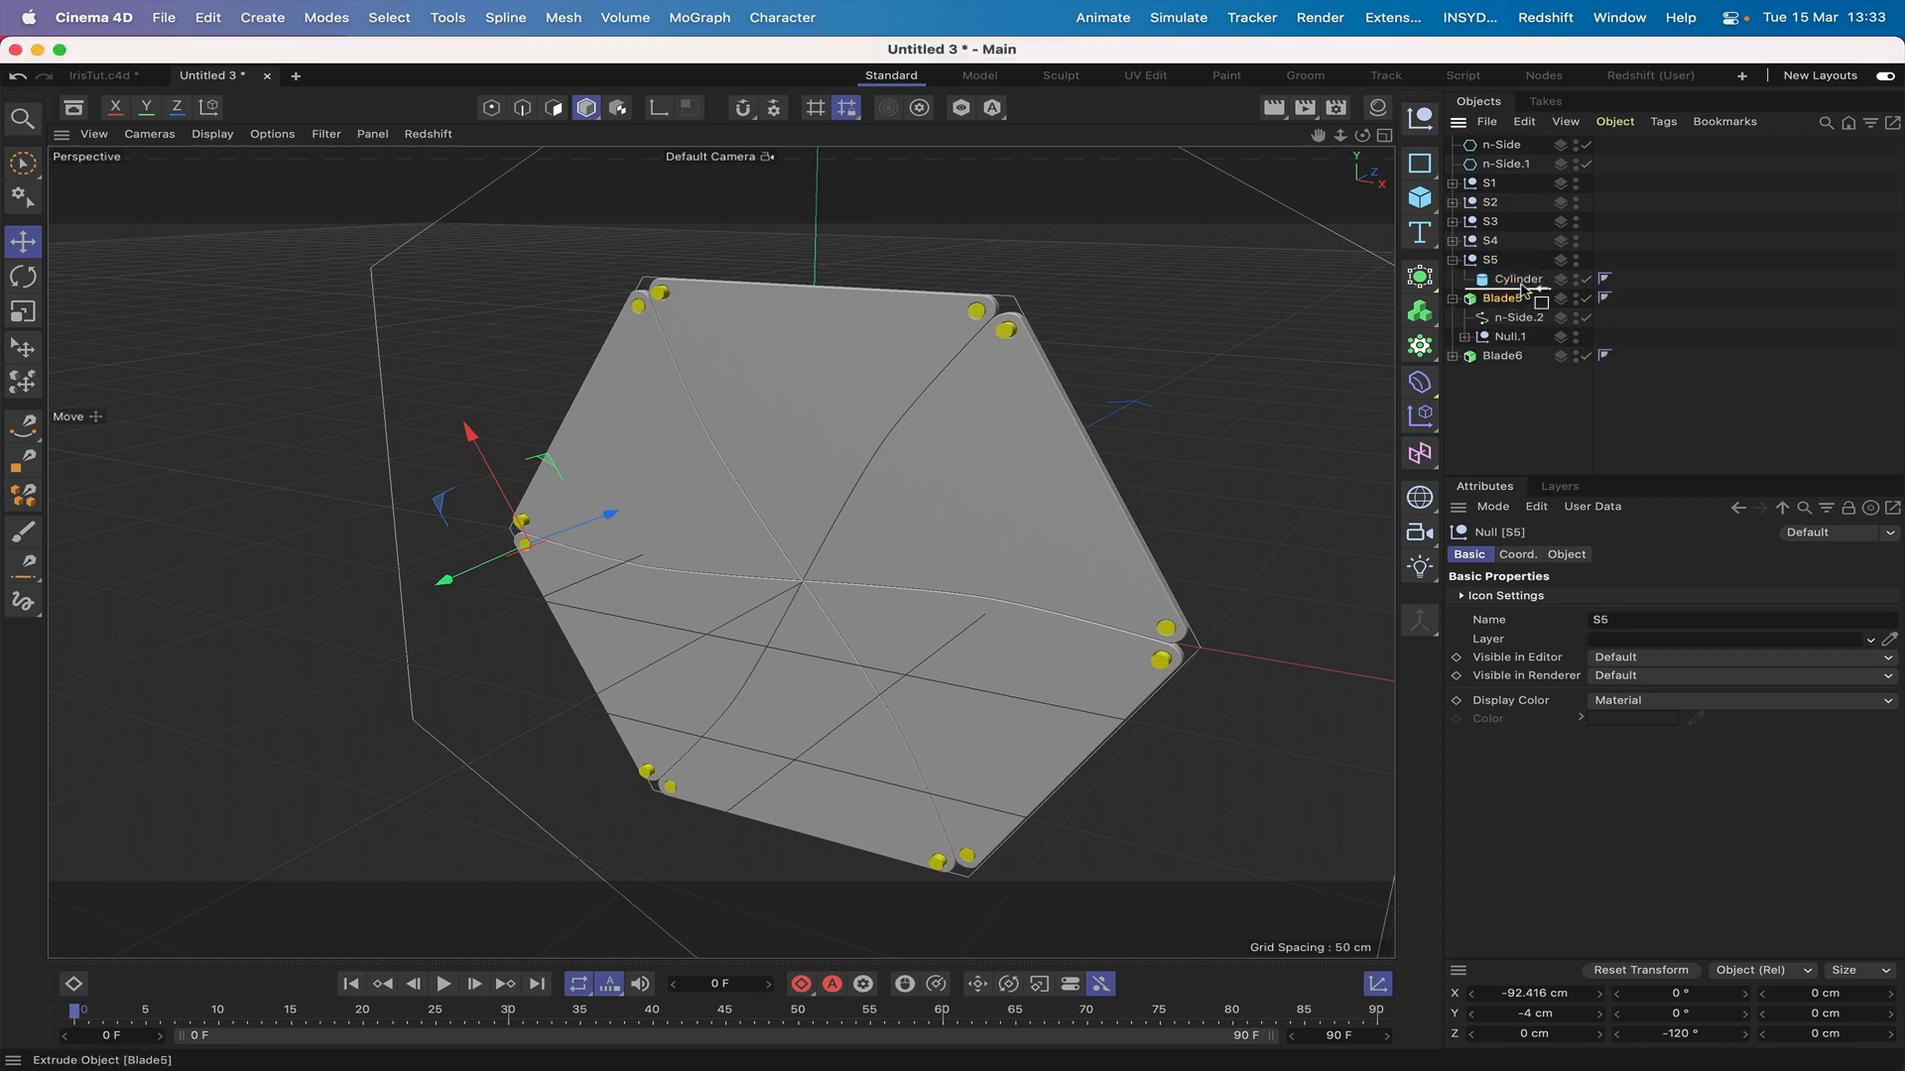
{"action": "left_click", "coordinate": [1452, 260]}
Step: Move the object Null out of Blade6 to the top level, directly above Blade6, and rename it S6
{"action": "left_click", "coordinate": [1452, 279]}
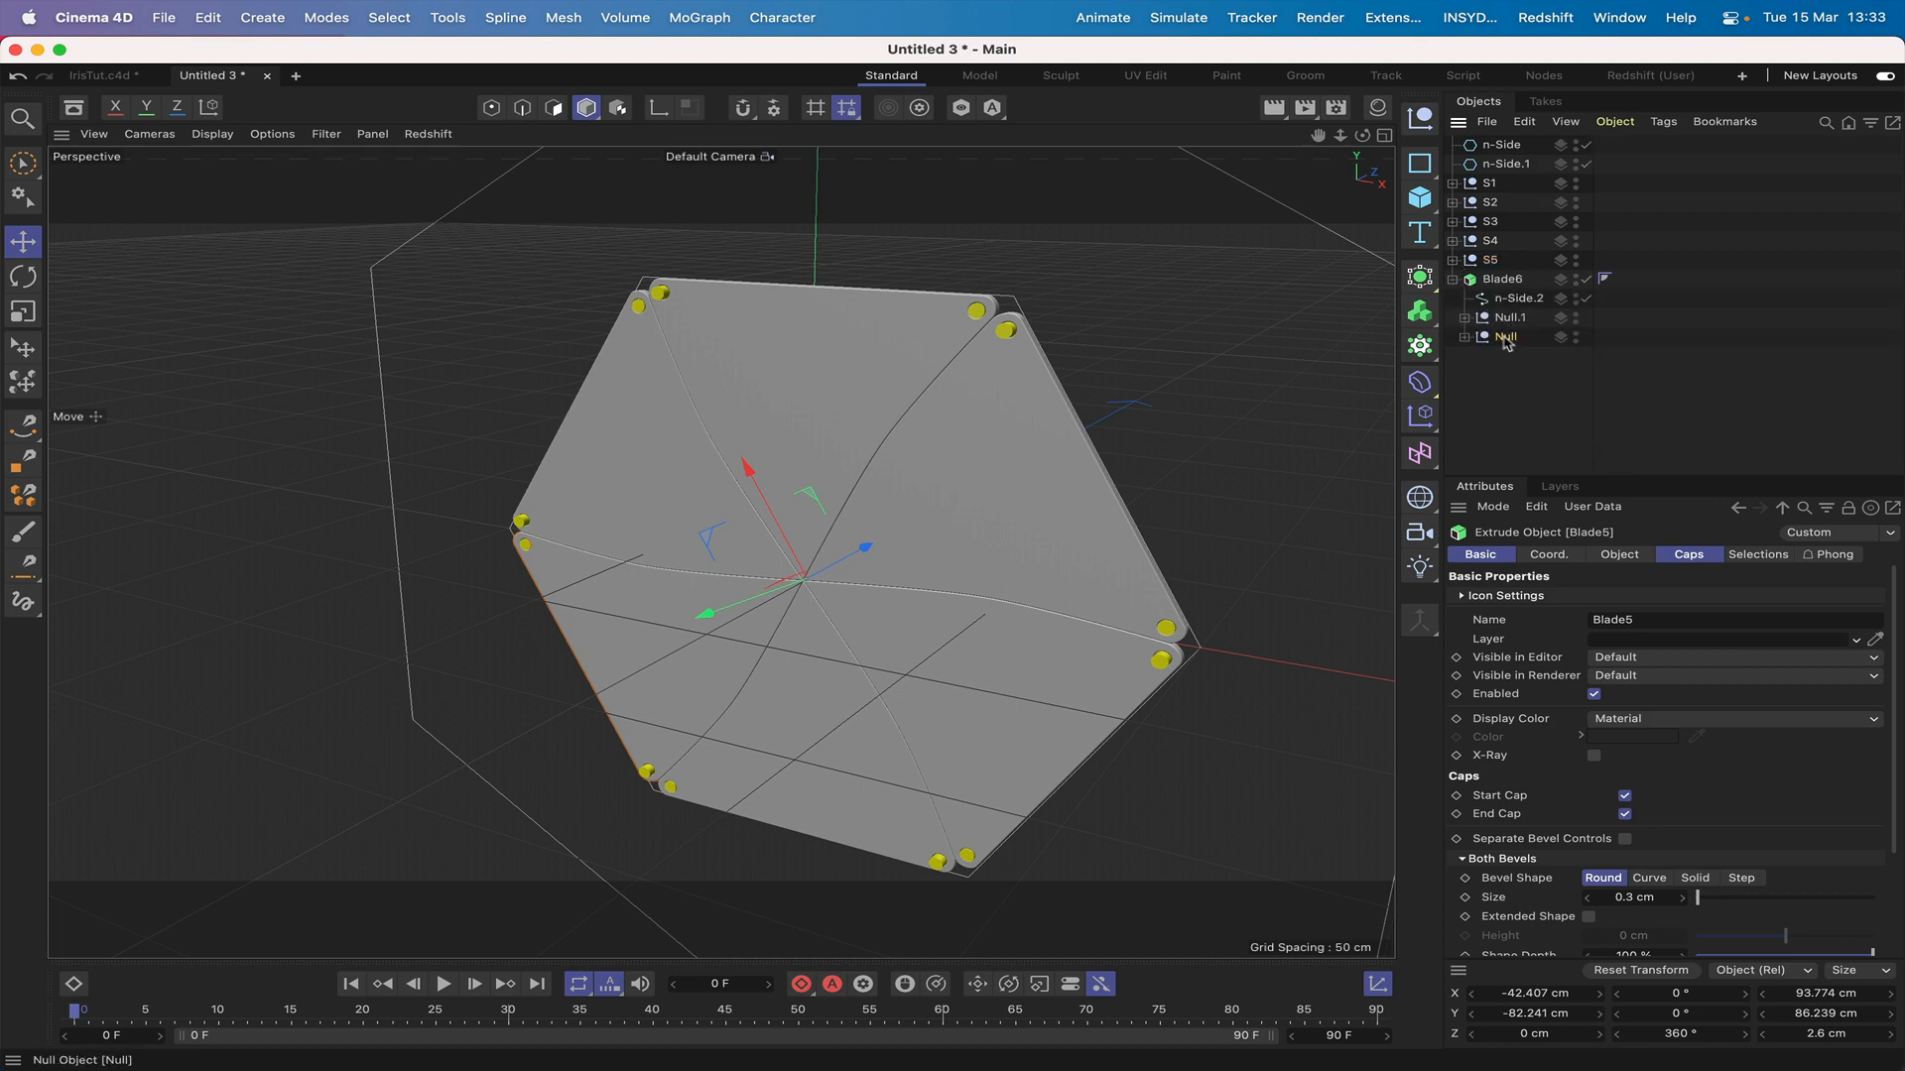
{"action": "left_click_drag", "start_coordinate": [1507, 338], "coordinate": [1498, 282]}
{"action": "double_click", "coordinate": [1495, 280]}
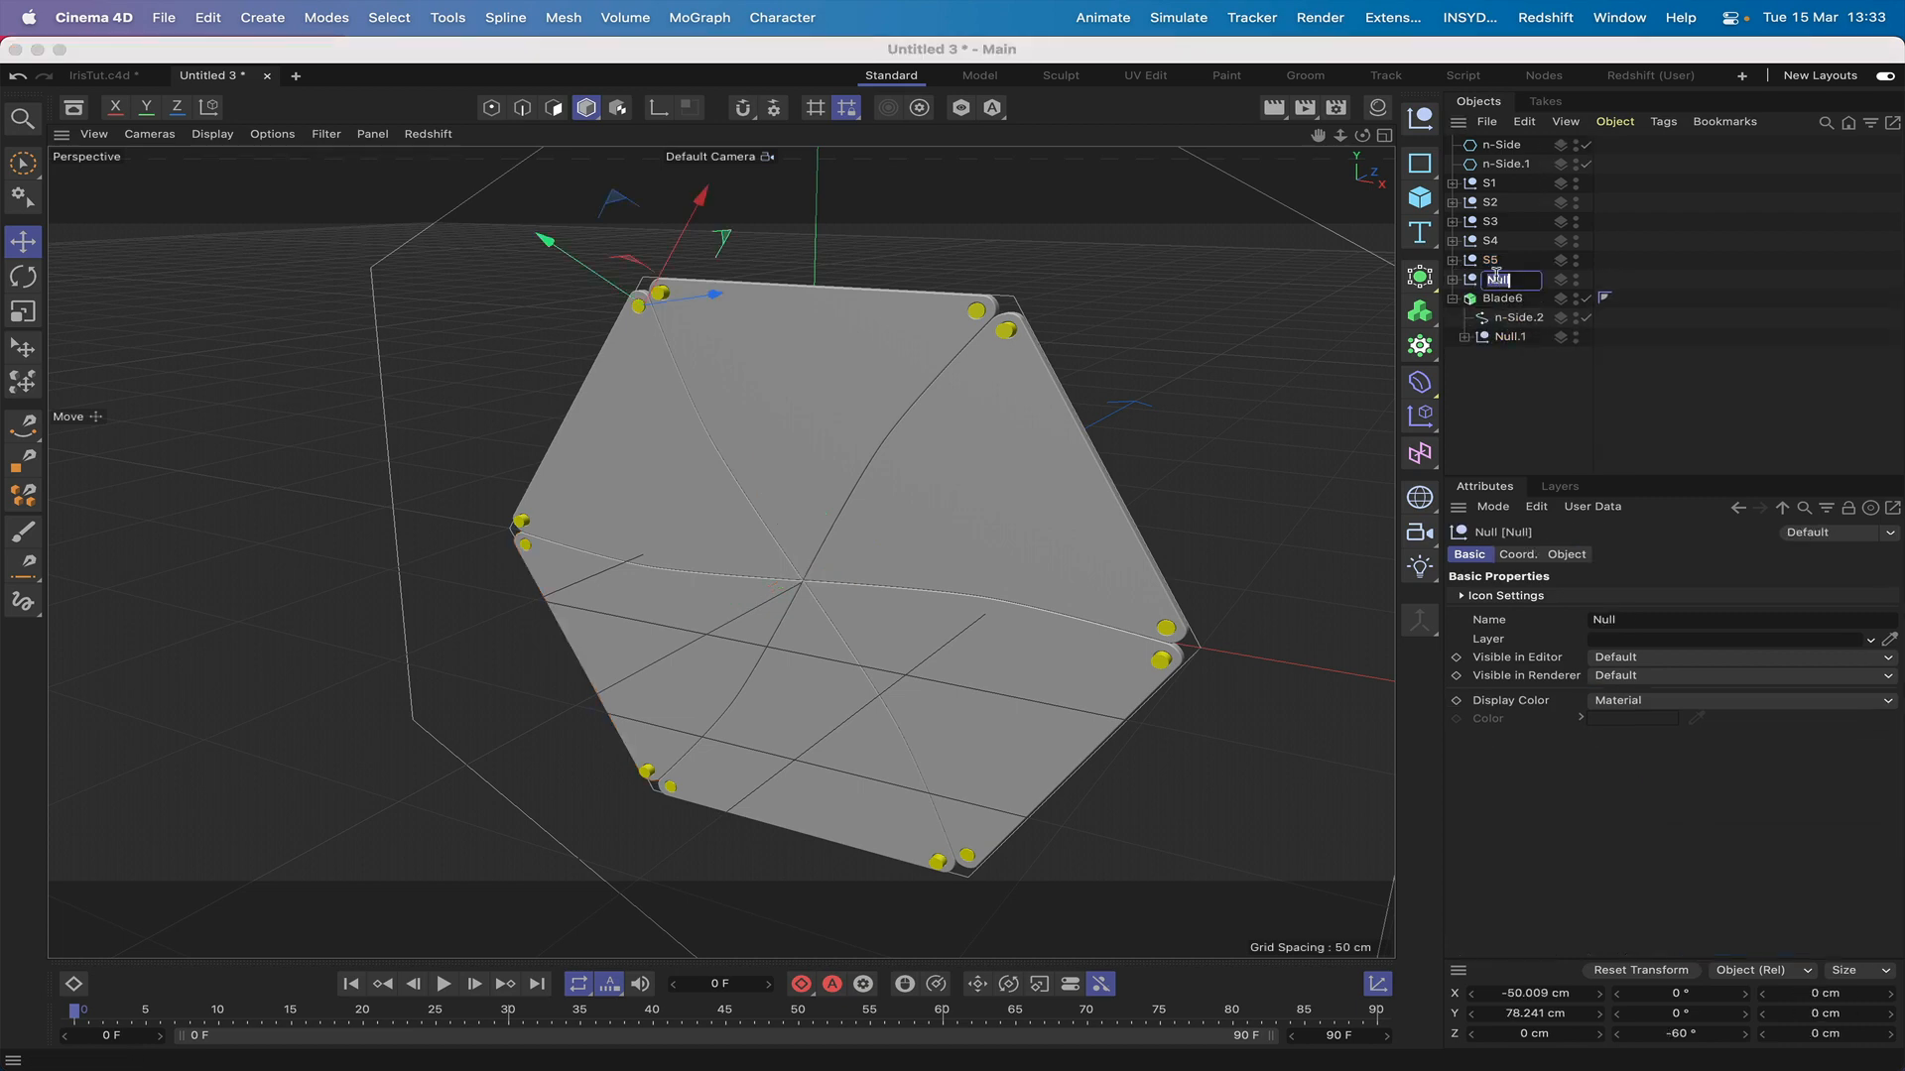
{"action": "type", "text": "S6"}
{"action": "key", "text": "Return"}
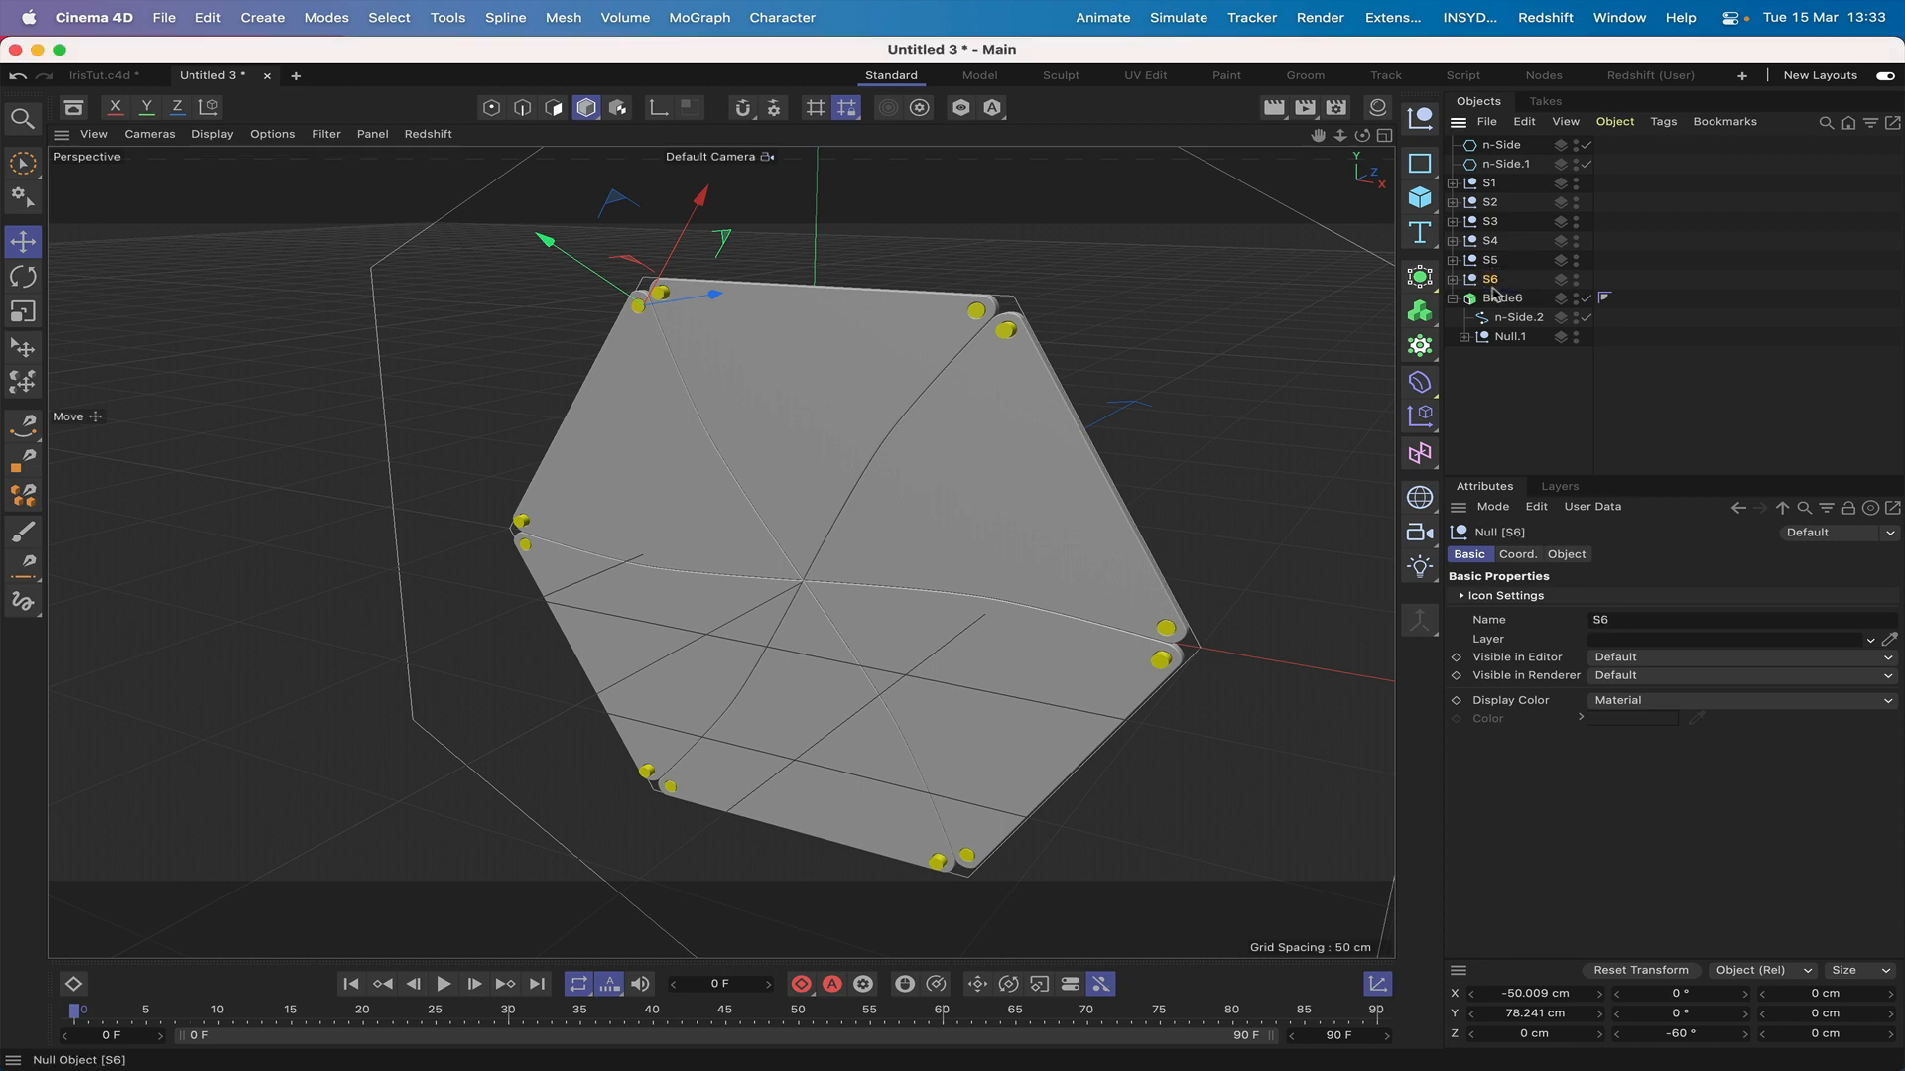
Step: Parent Blade6 under S6 below its cylinder and expand Blade6's Null.1 hierarchy
{"action": "left_click", "coordinate": [1452, 279]}
{"action": "left_click_drag", "start_coordinate": [1510, 323], "coordinate": [1506, 309]}
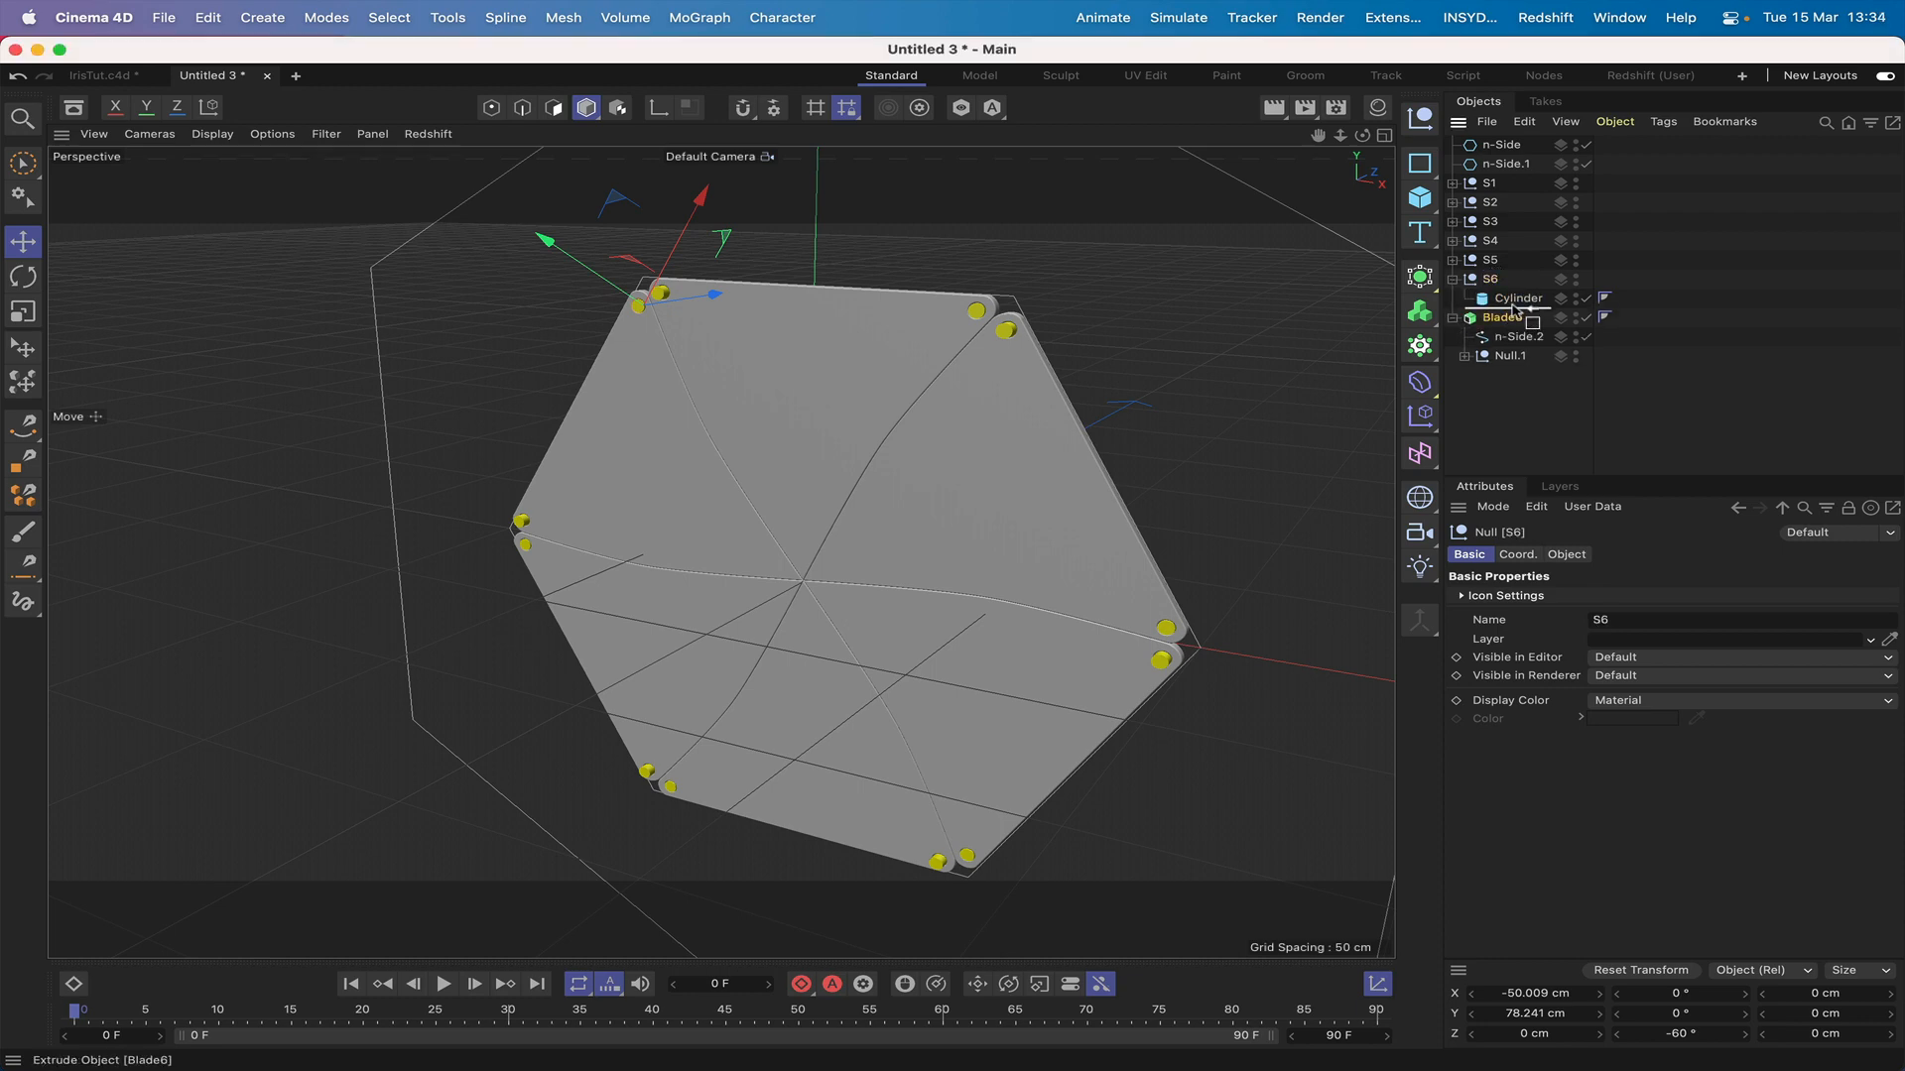
{"action": "left_click", "coordinate": [1477, 356]}
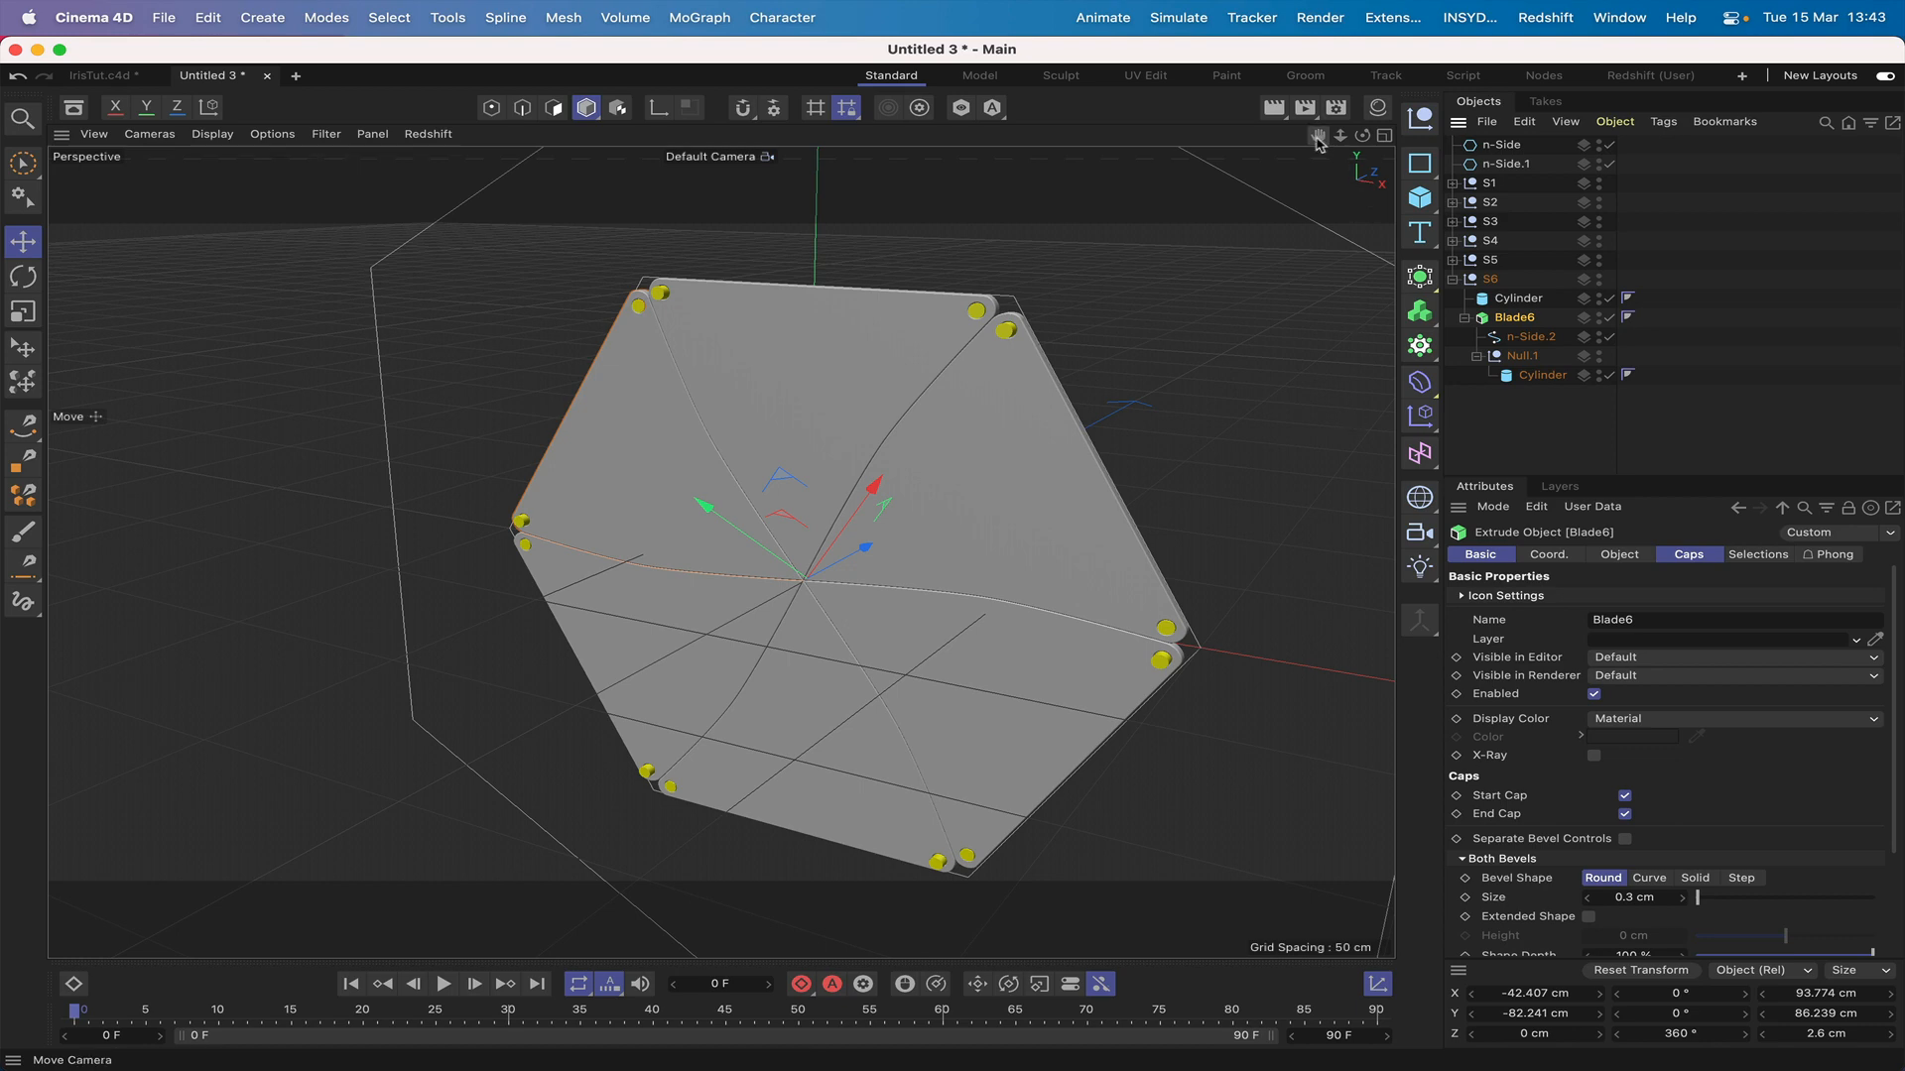
Step: Clear the object selection and add two null objects at the scene origin
{"action": "left_click_drag", "start_coordinate": [1318, 143], "coordinate": [1179, 243]}
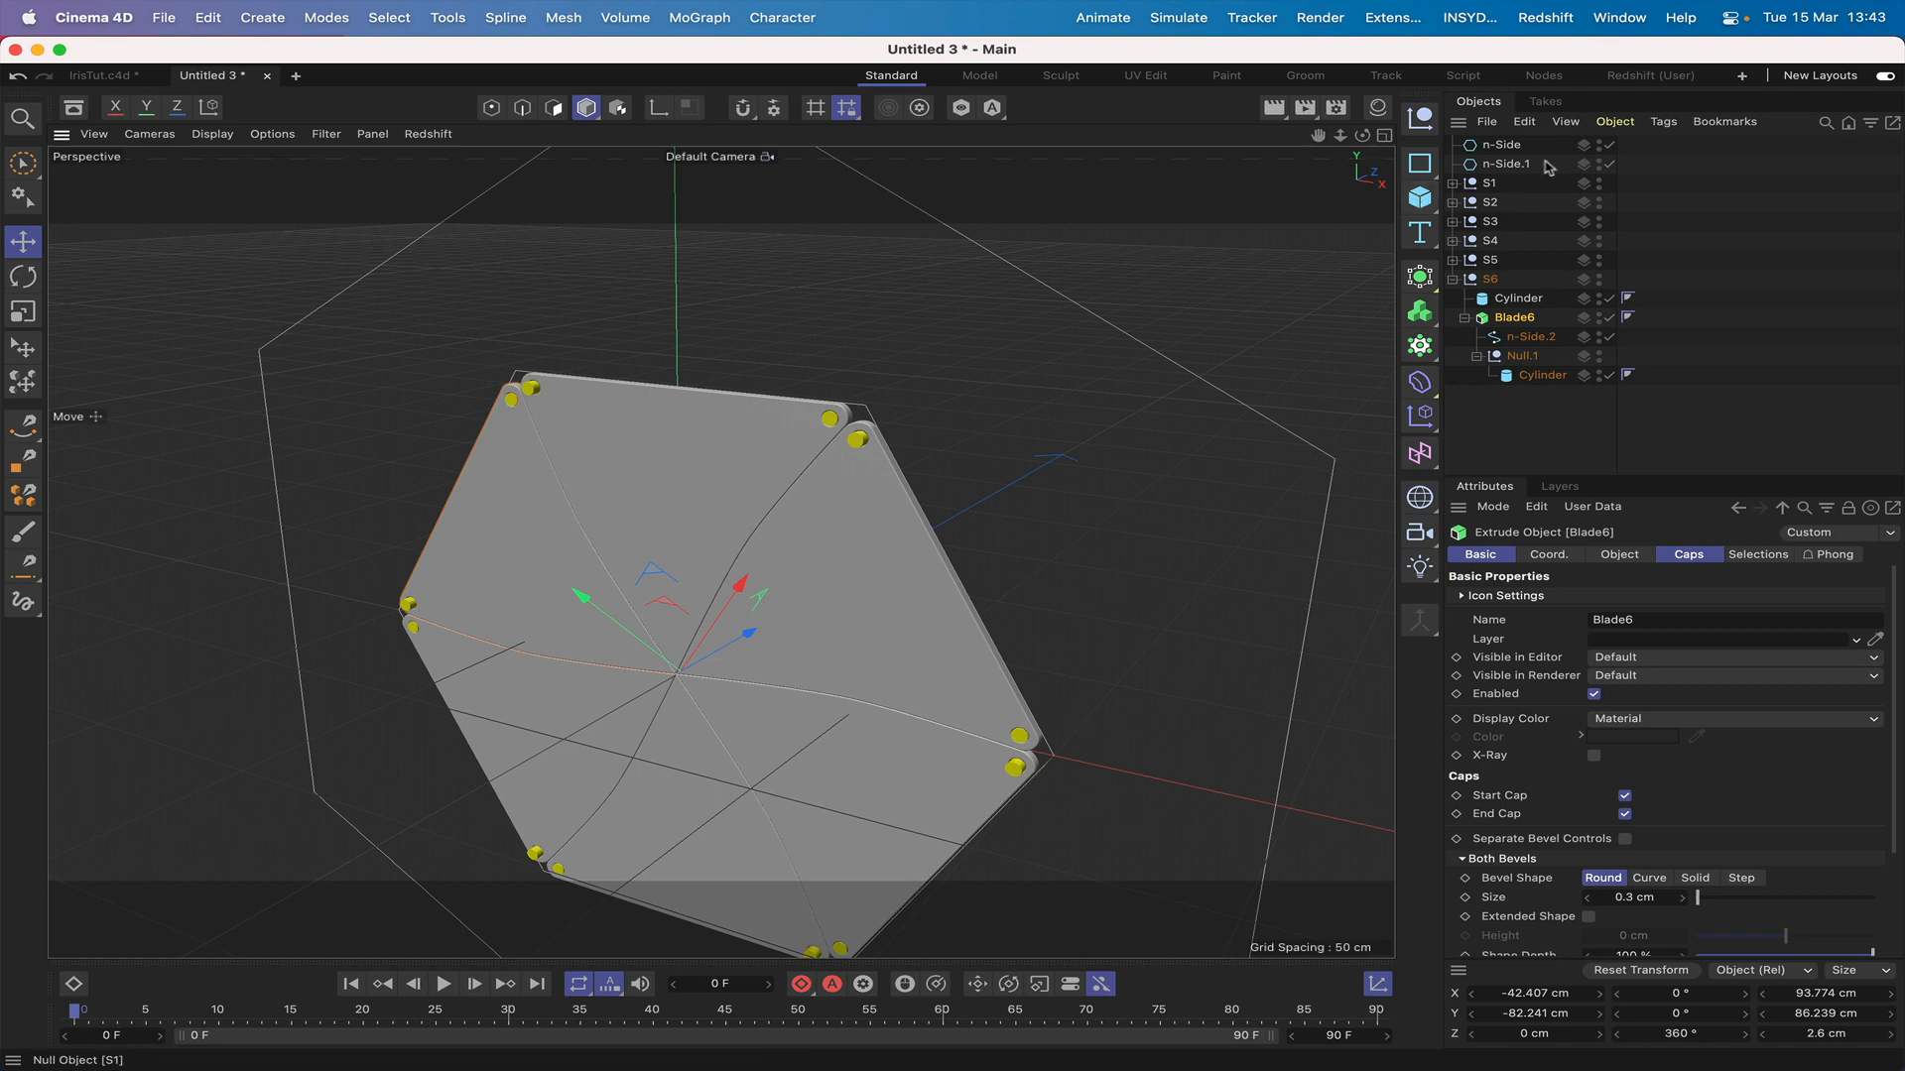
{"action": "left_click", "coordinate": [1503, 167]}
{"action": "left_click", "coordinate": [1547, 168]}
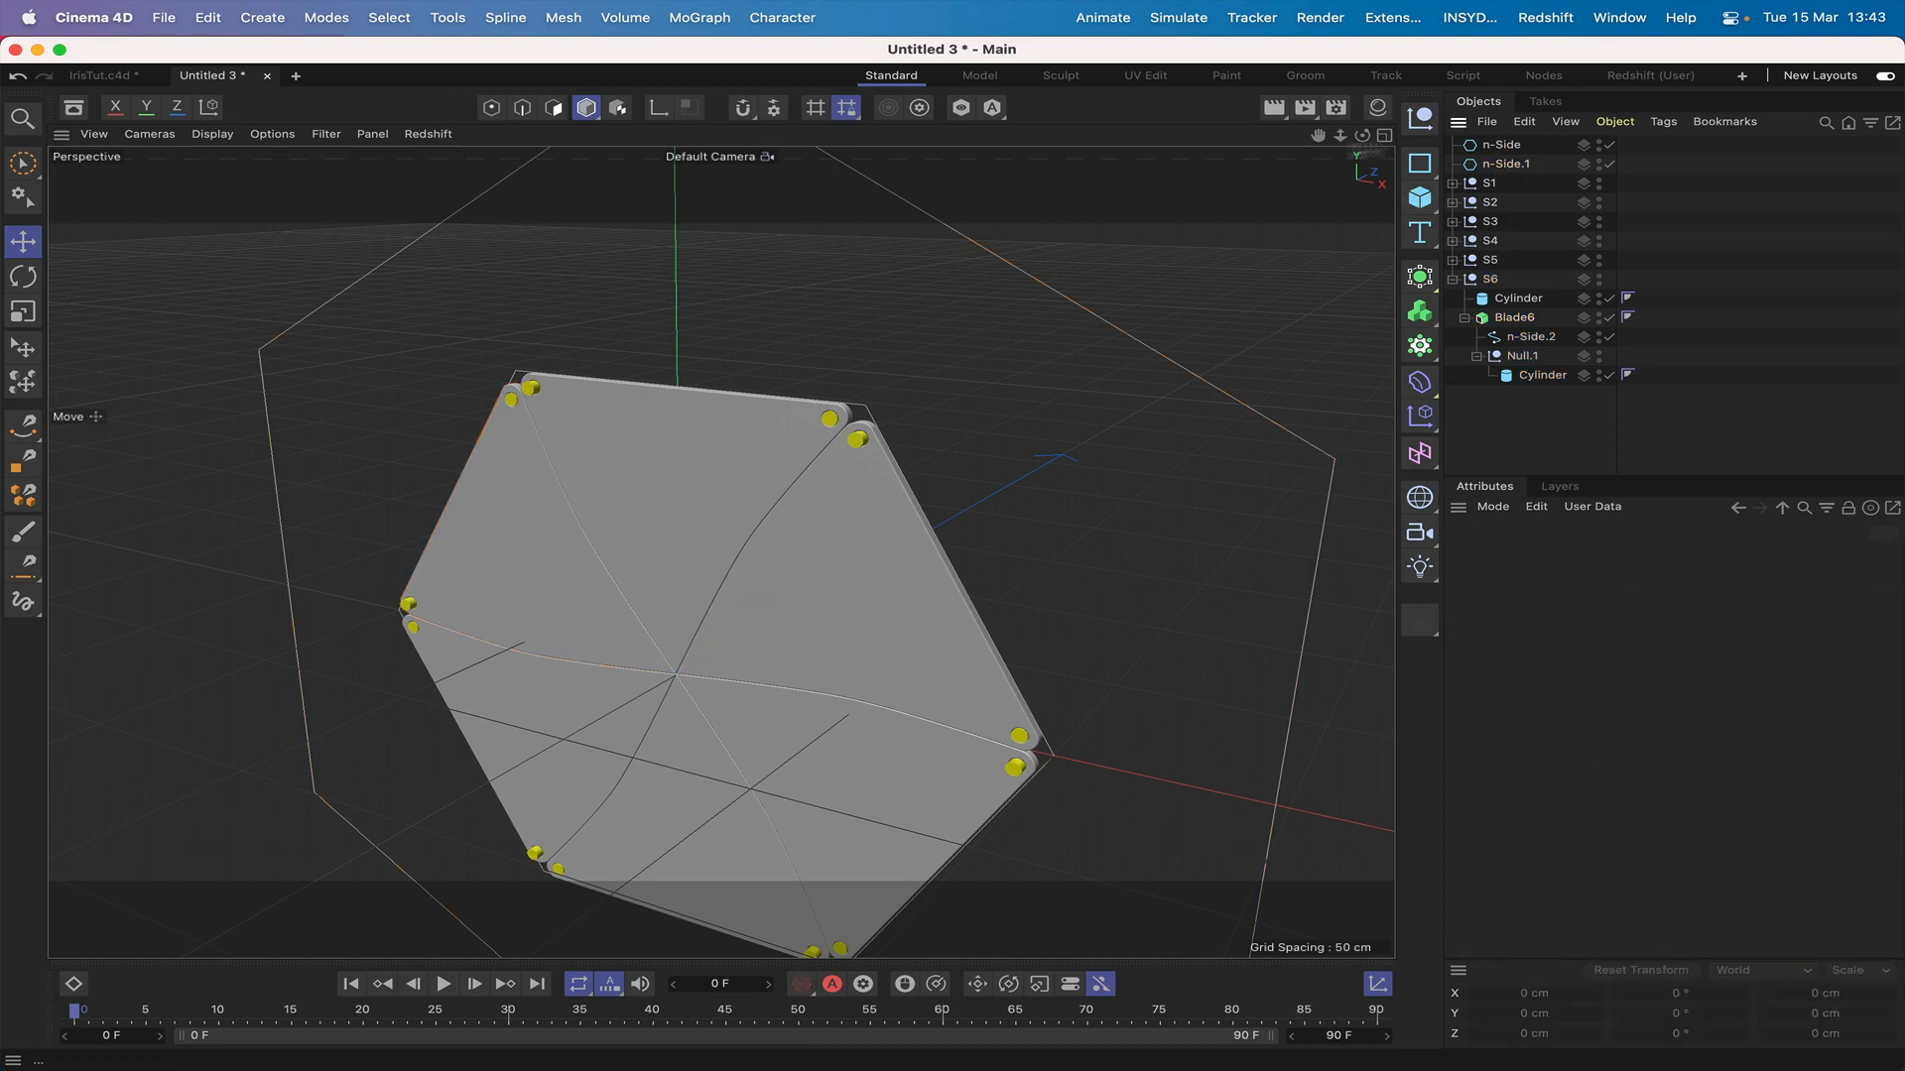
{"action": "mouse_move", "coordinate": [1312, 135]}
{"action": "left_mouse_down"}
{"action": "mouse_move", "coordinate": [1312, 198]}
{"action": "mouse_move", "coordinate": [1311, 158]}
{"action": "left_mouse_up"}
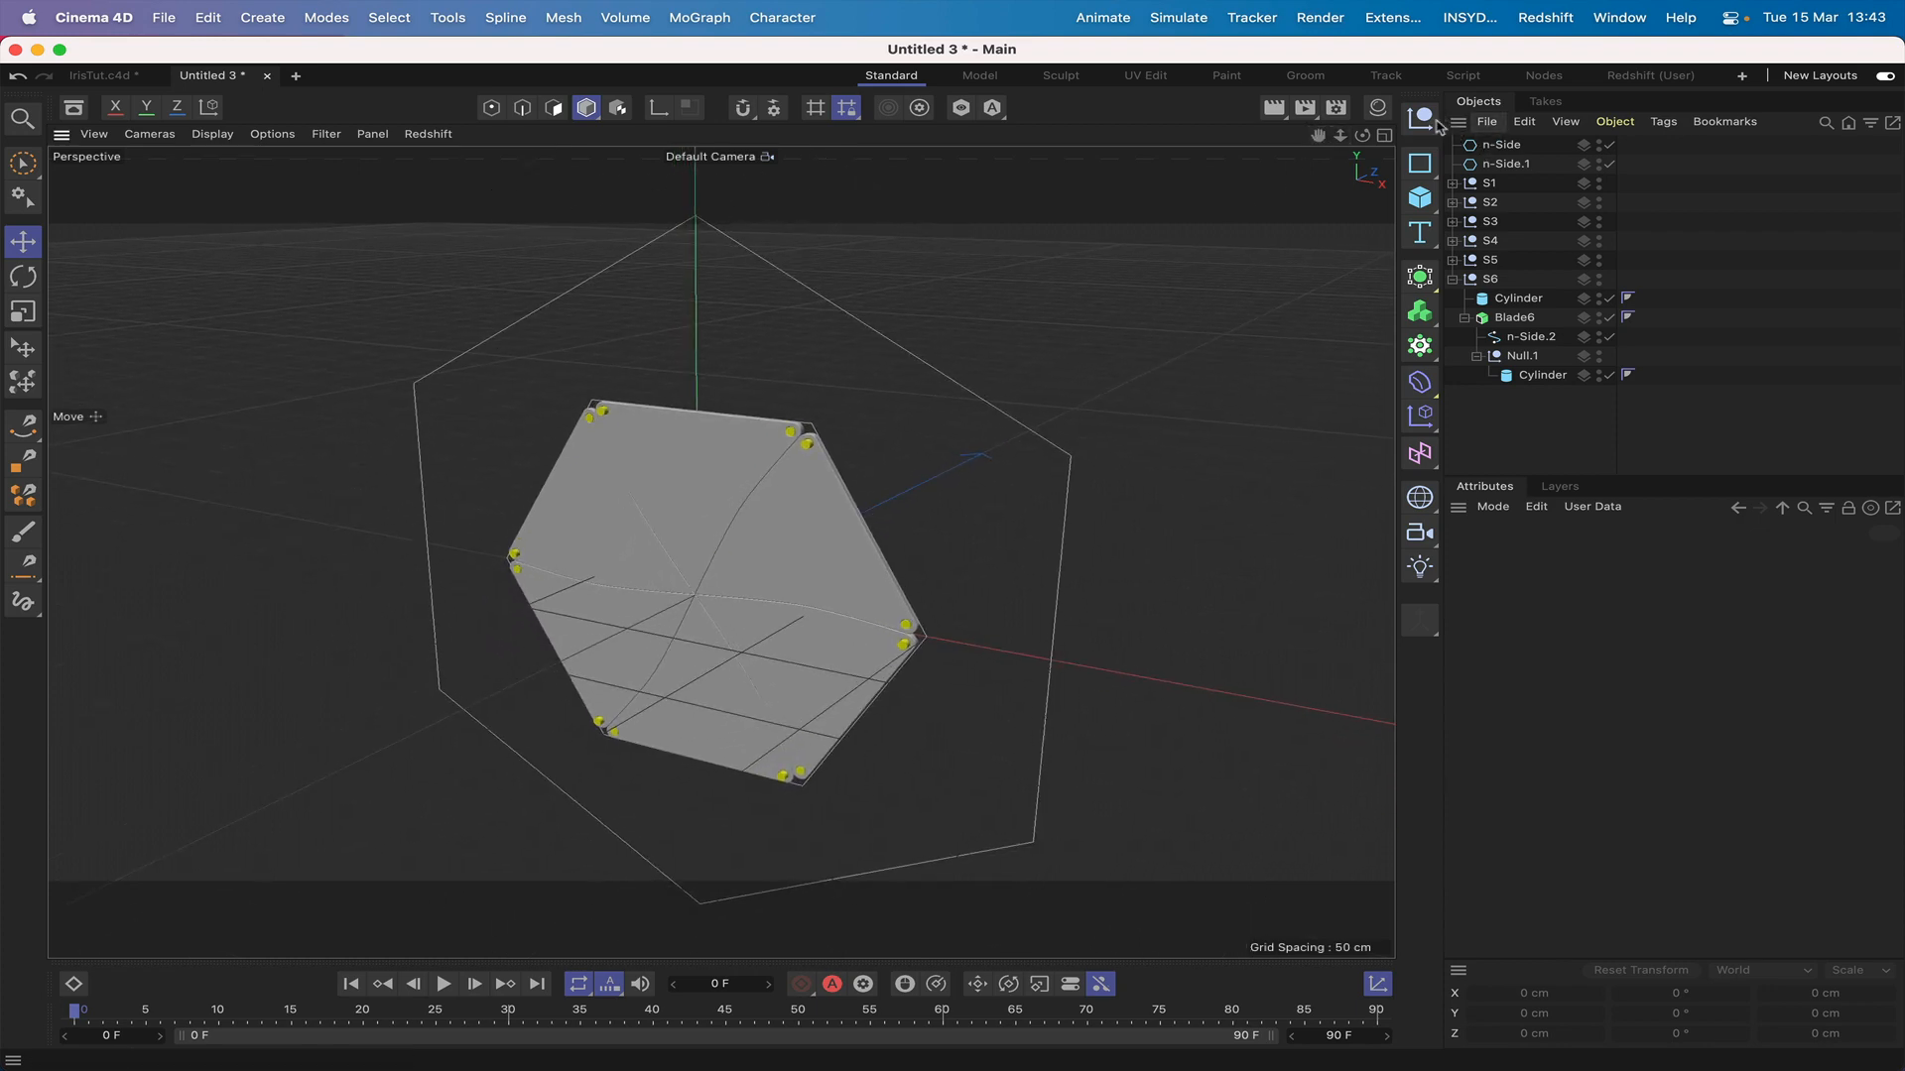
{"action": "left_click", "coordinate": [1434, 124]}
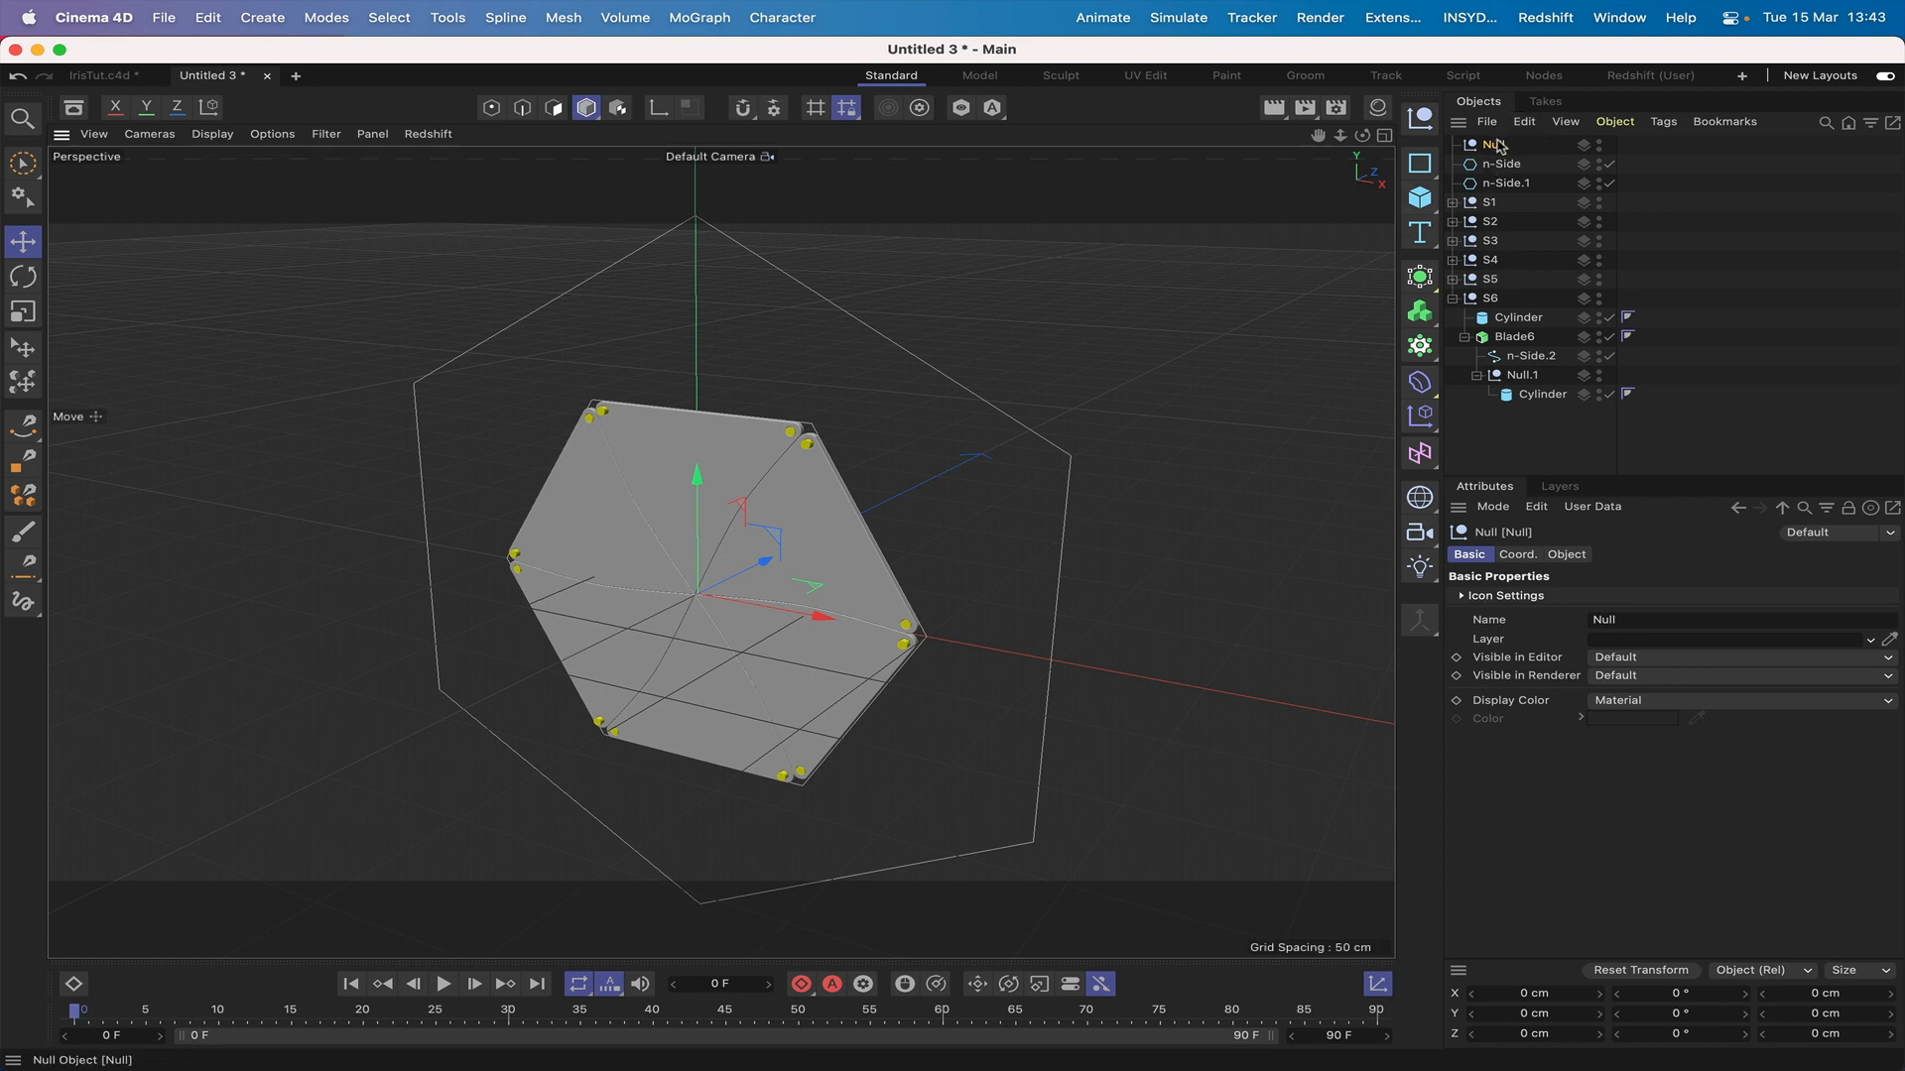
{"action": "left_click", "coordinate": [1424, 119]}
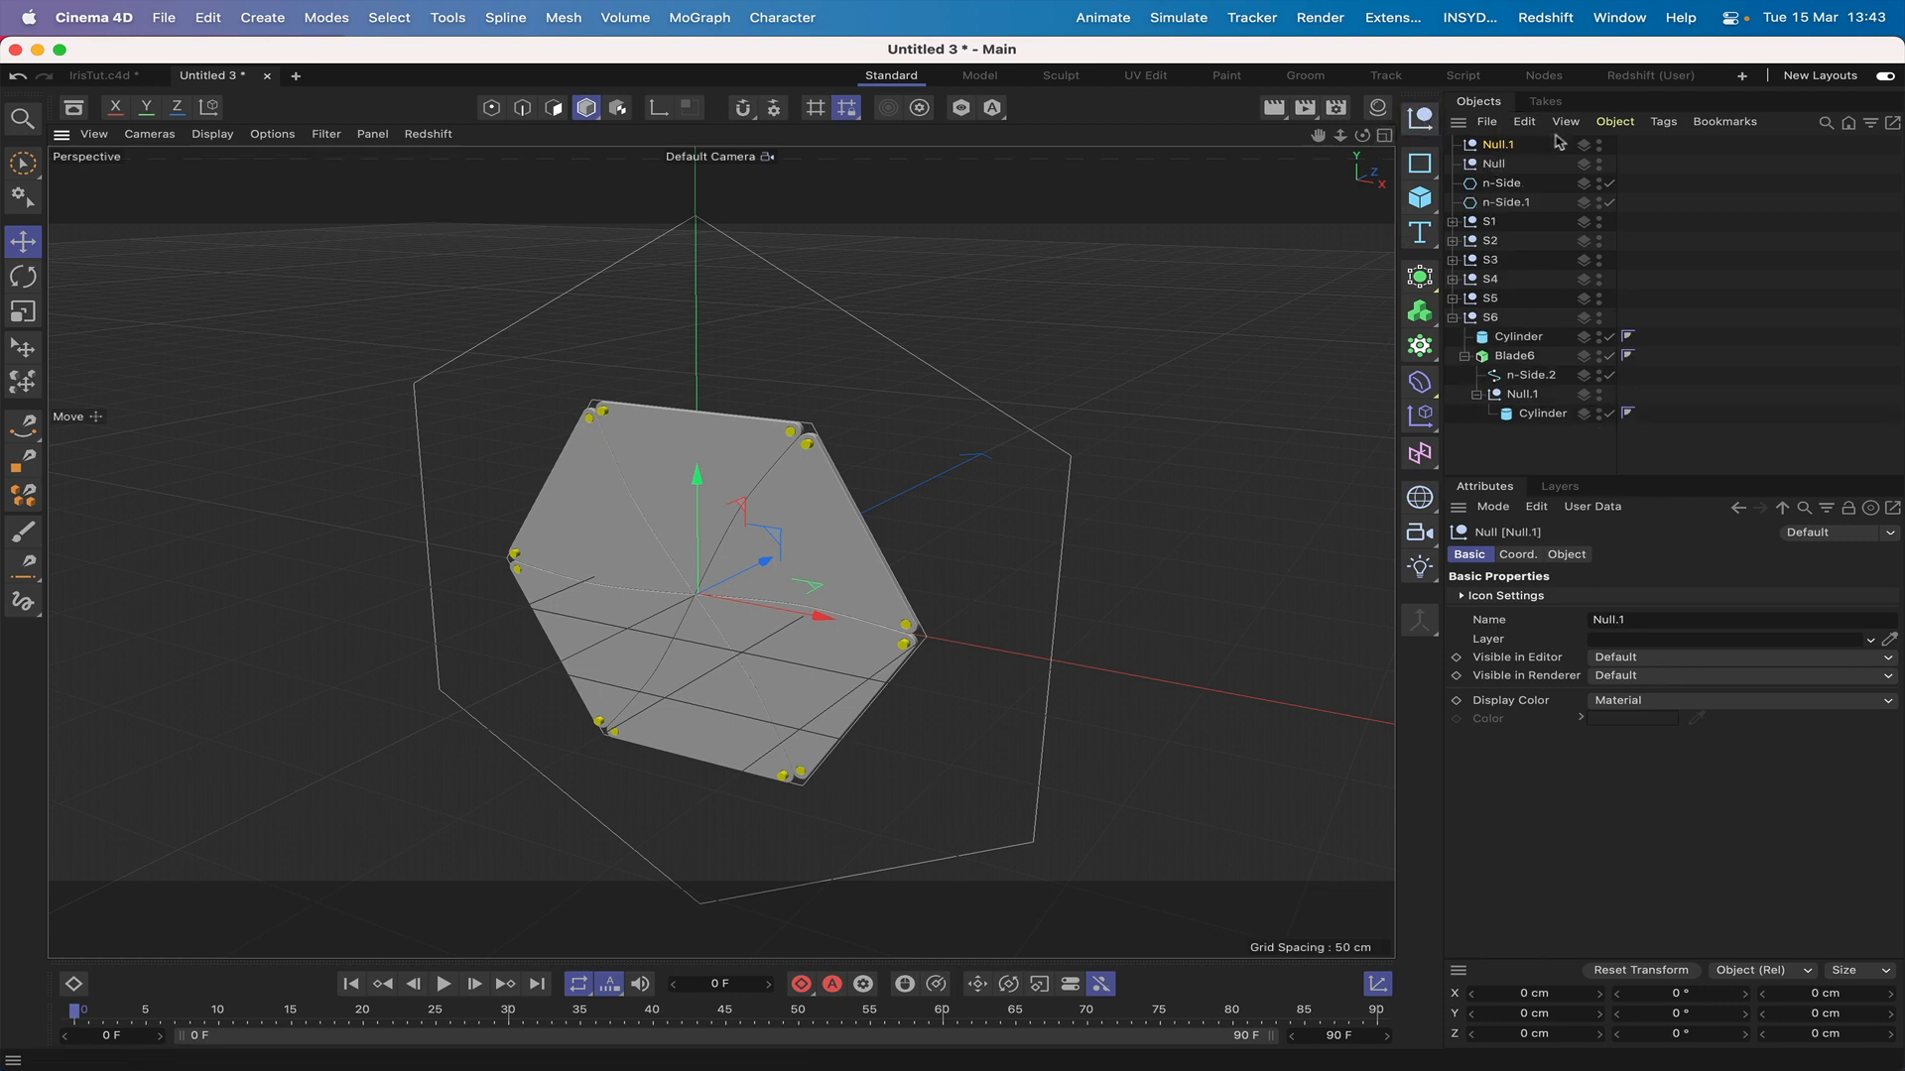
Step: Set the top-level Null.1's Y position to 170 cm, at the upper corner of the outer hexagon spline
{"action": "mouse_move", "coordinate": [1496, 145]}
{"action": "left_mouse_down"}
{"action": "mouse_move", "coordinate": [1499, 169]}
{"action": "mouse_move", "coordinate": [1503, 145]}
{"action": "left_mouse_up"}
{"action": "left_click", "coordinate": [1517, 555]}
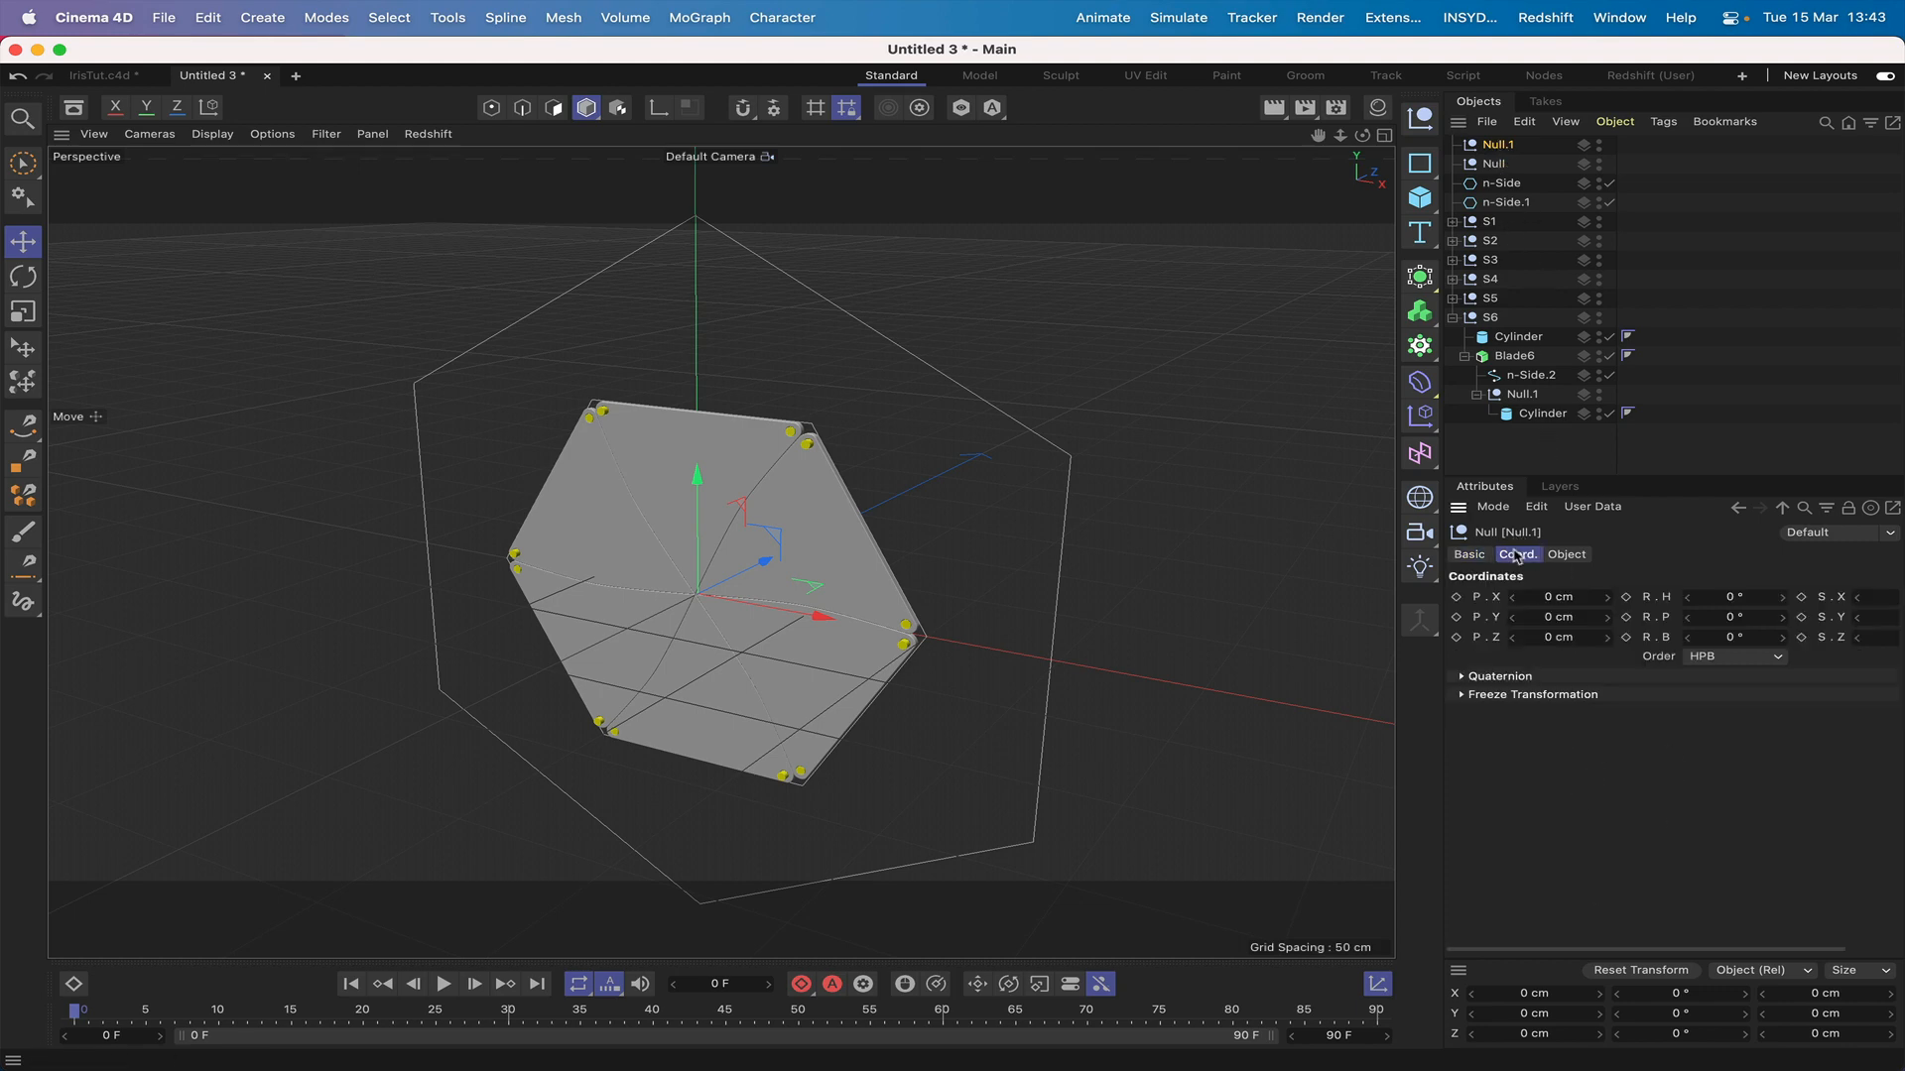
{"action": "left_click", "coordinate": [1552, 619]}
{"action": "key", "text": "Return"}
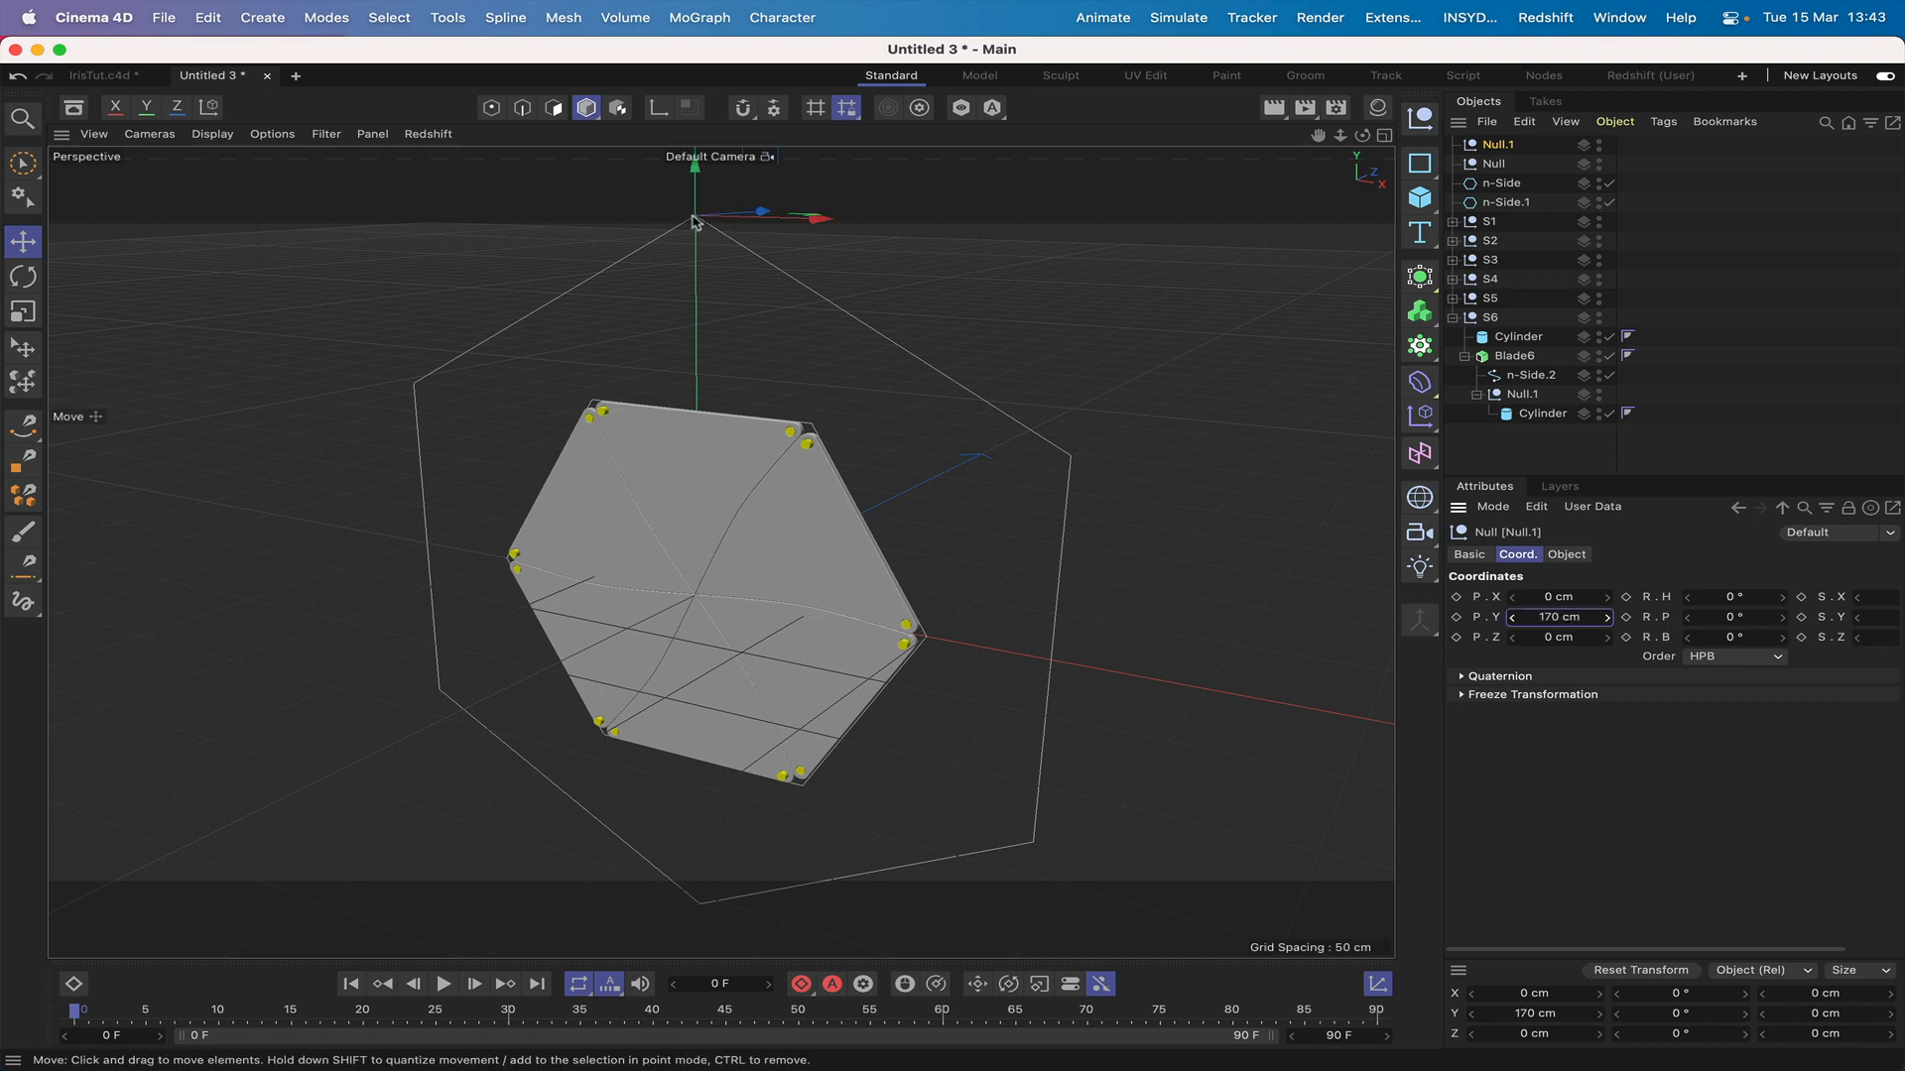
Step: Parent the top-level Null.1 under Null and duplicate it, leaving one copy inside Null and one at the top level
{"action": "left_click_drag", "start_coordinate": [1497, 145], "coordinate": [1513, 168]}
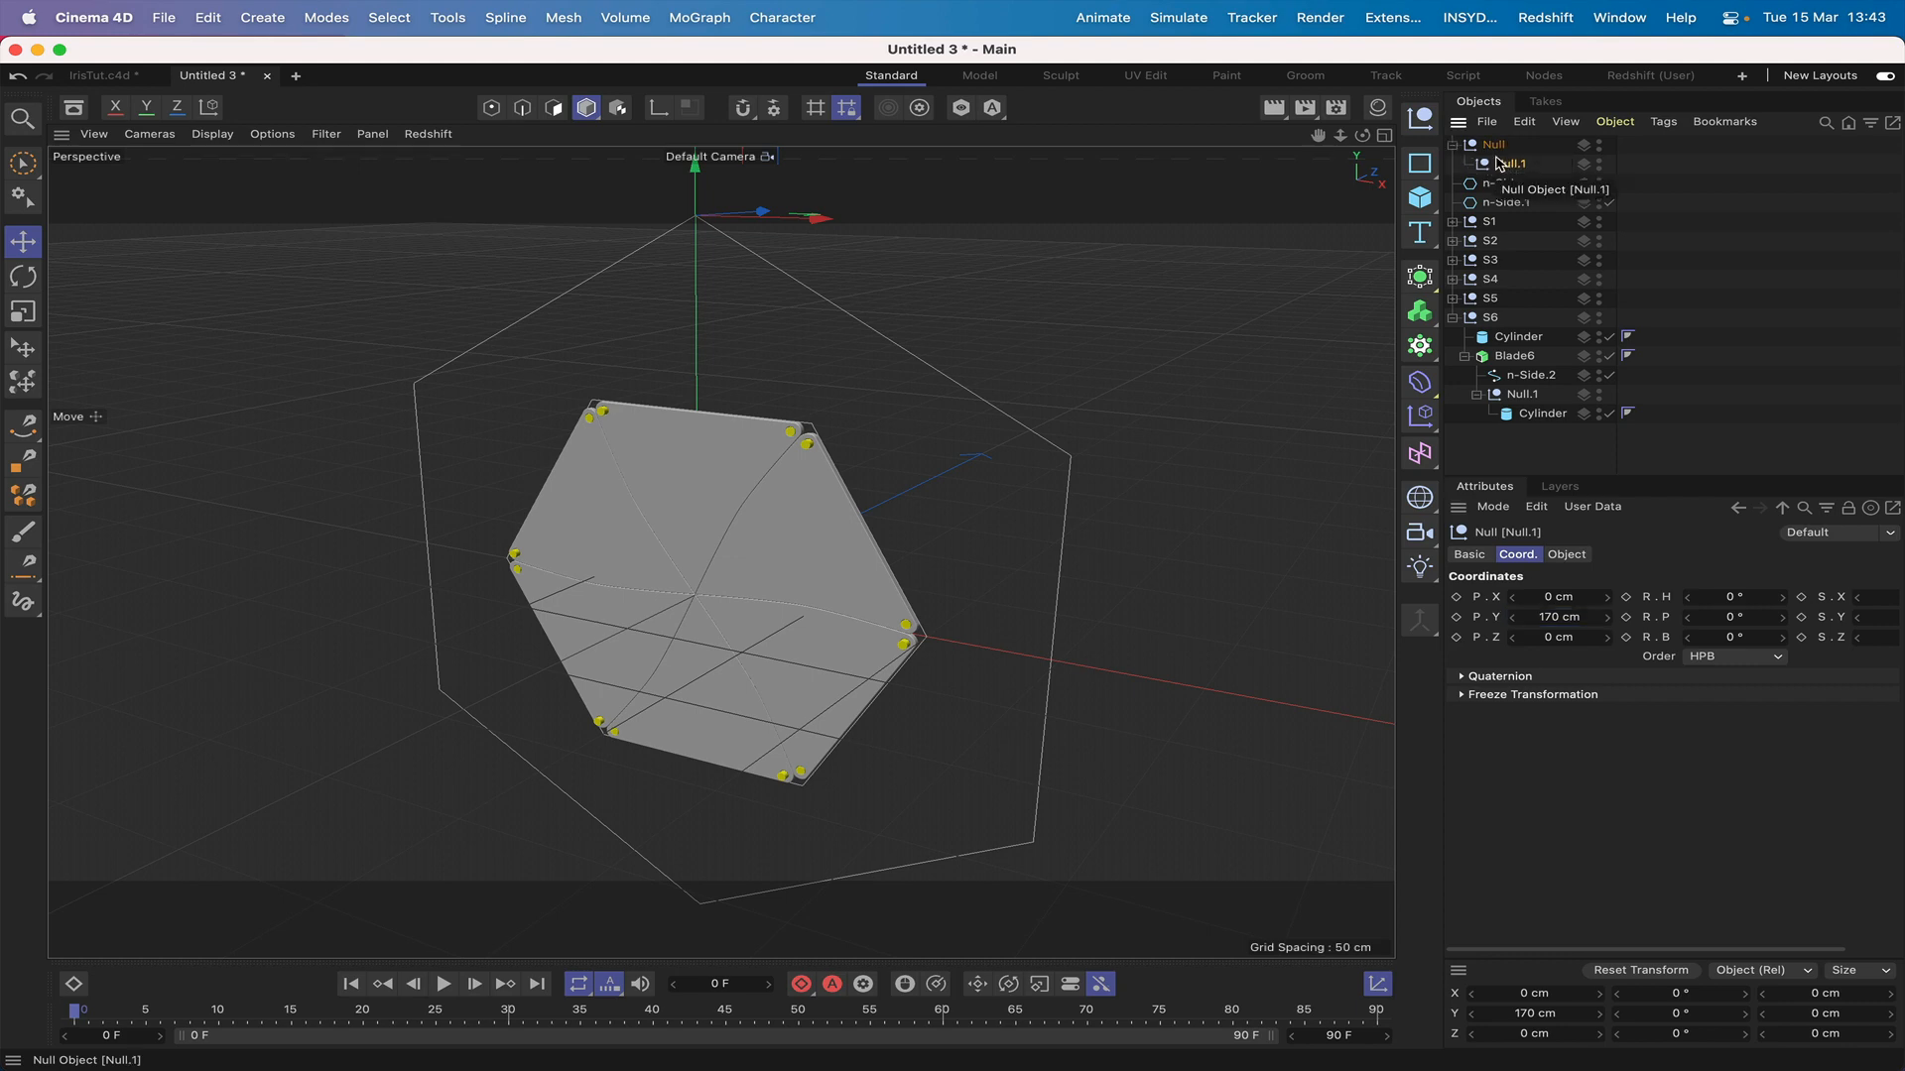
{"action": "mouse_move", "coordinate": [1508, 164]}
{"action": "left_mouse_down"}
{"action": "mouse_move", "coordinate": [1505, 144]}
{"action": "mouse_move", "coordinate": [1501, 186]}
{"action": "left_mouse_up"}
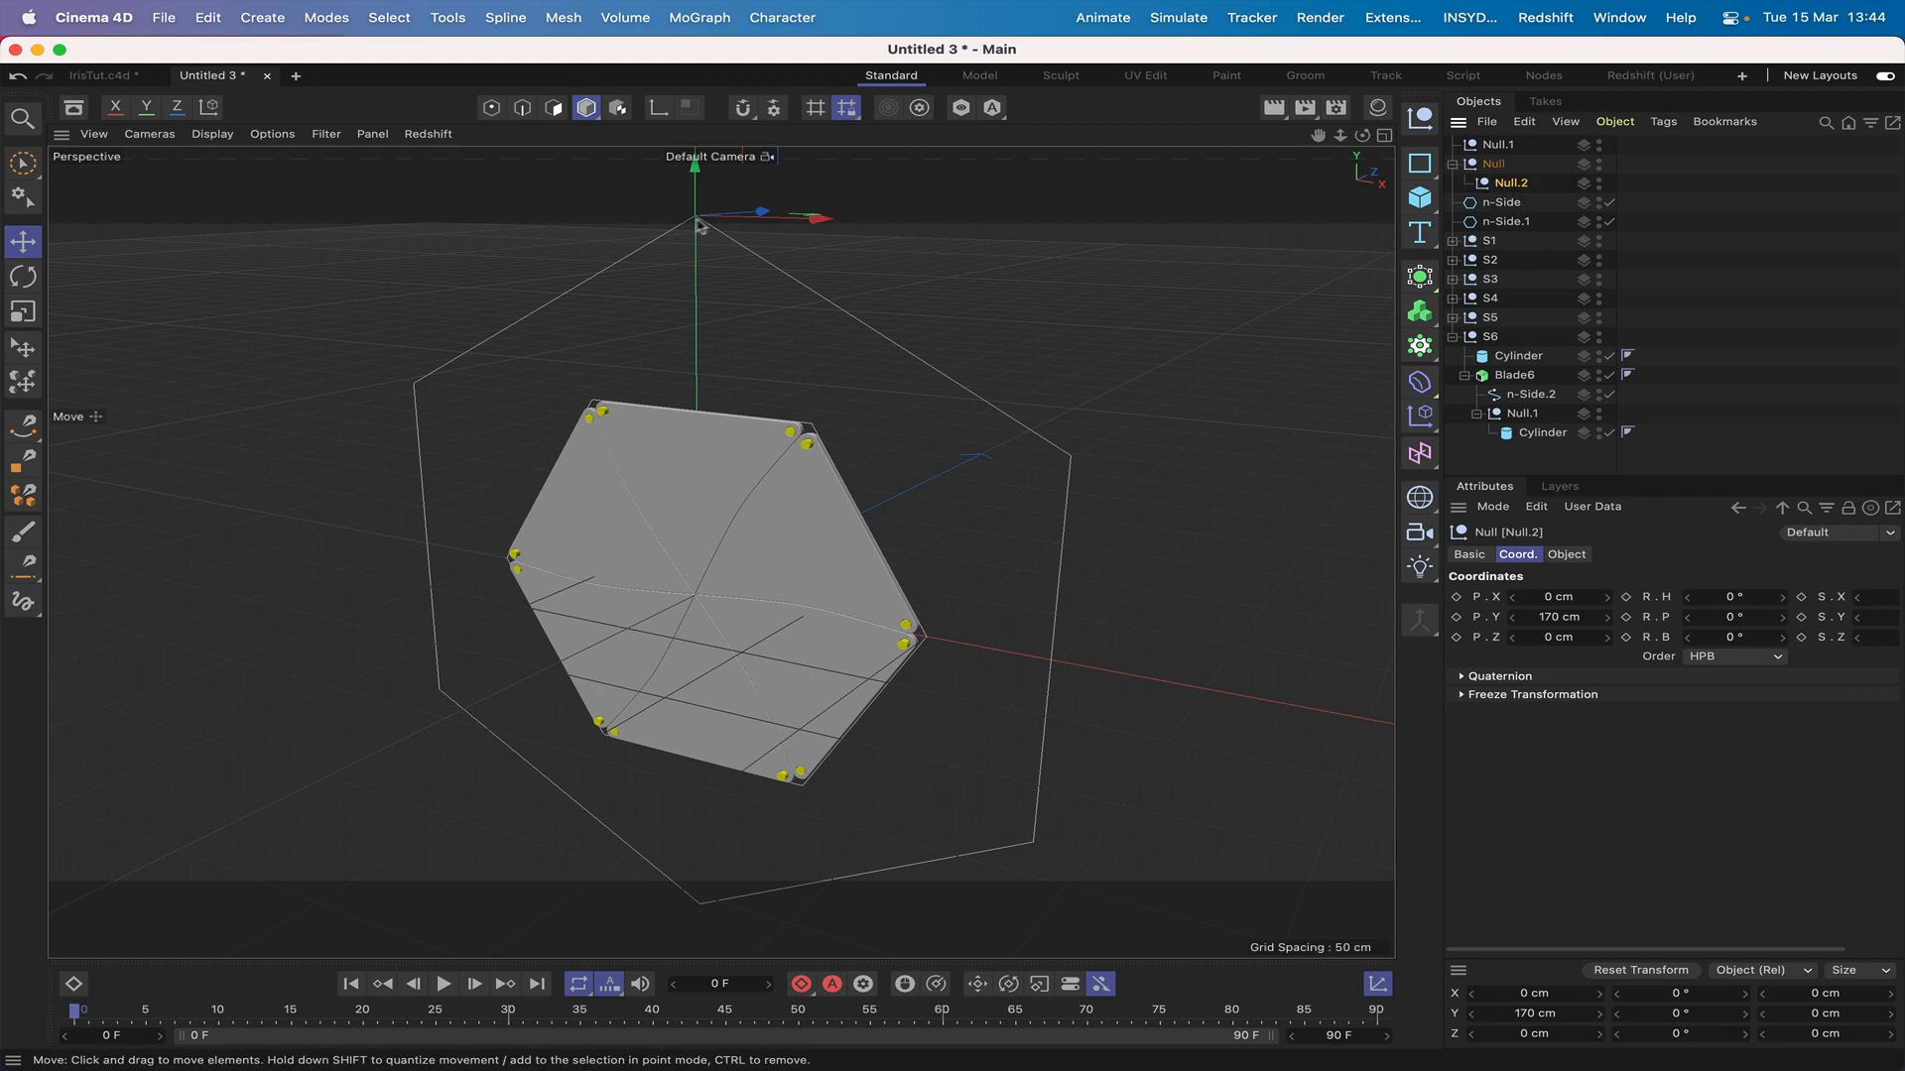
Step: Rotate the parent Null to 60° about Z, unparent Null.2 from it and nest a copy of Null.2 inside the parent Null
{"action": "left_click", "coordinate": [1493, 163]}
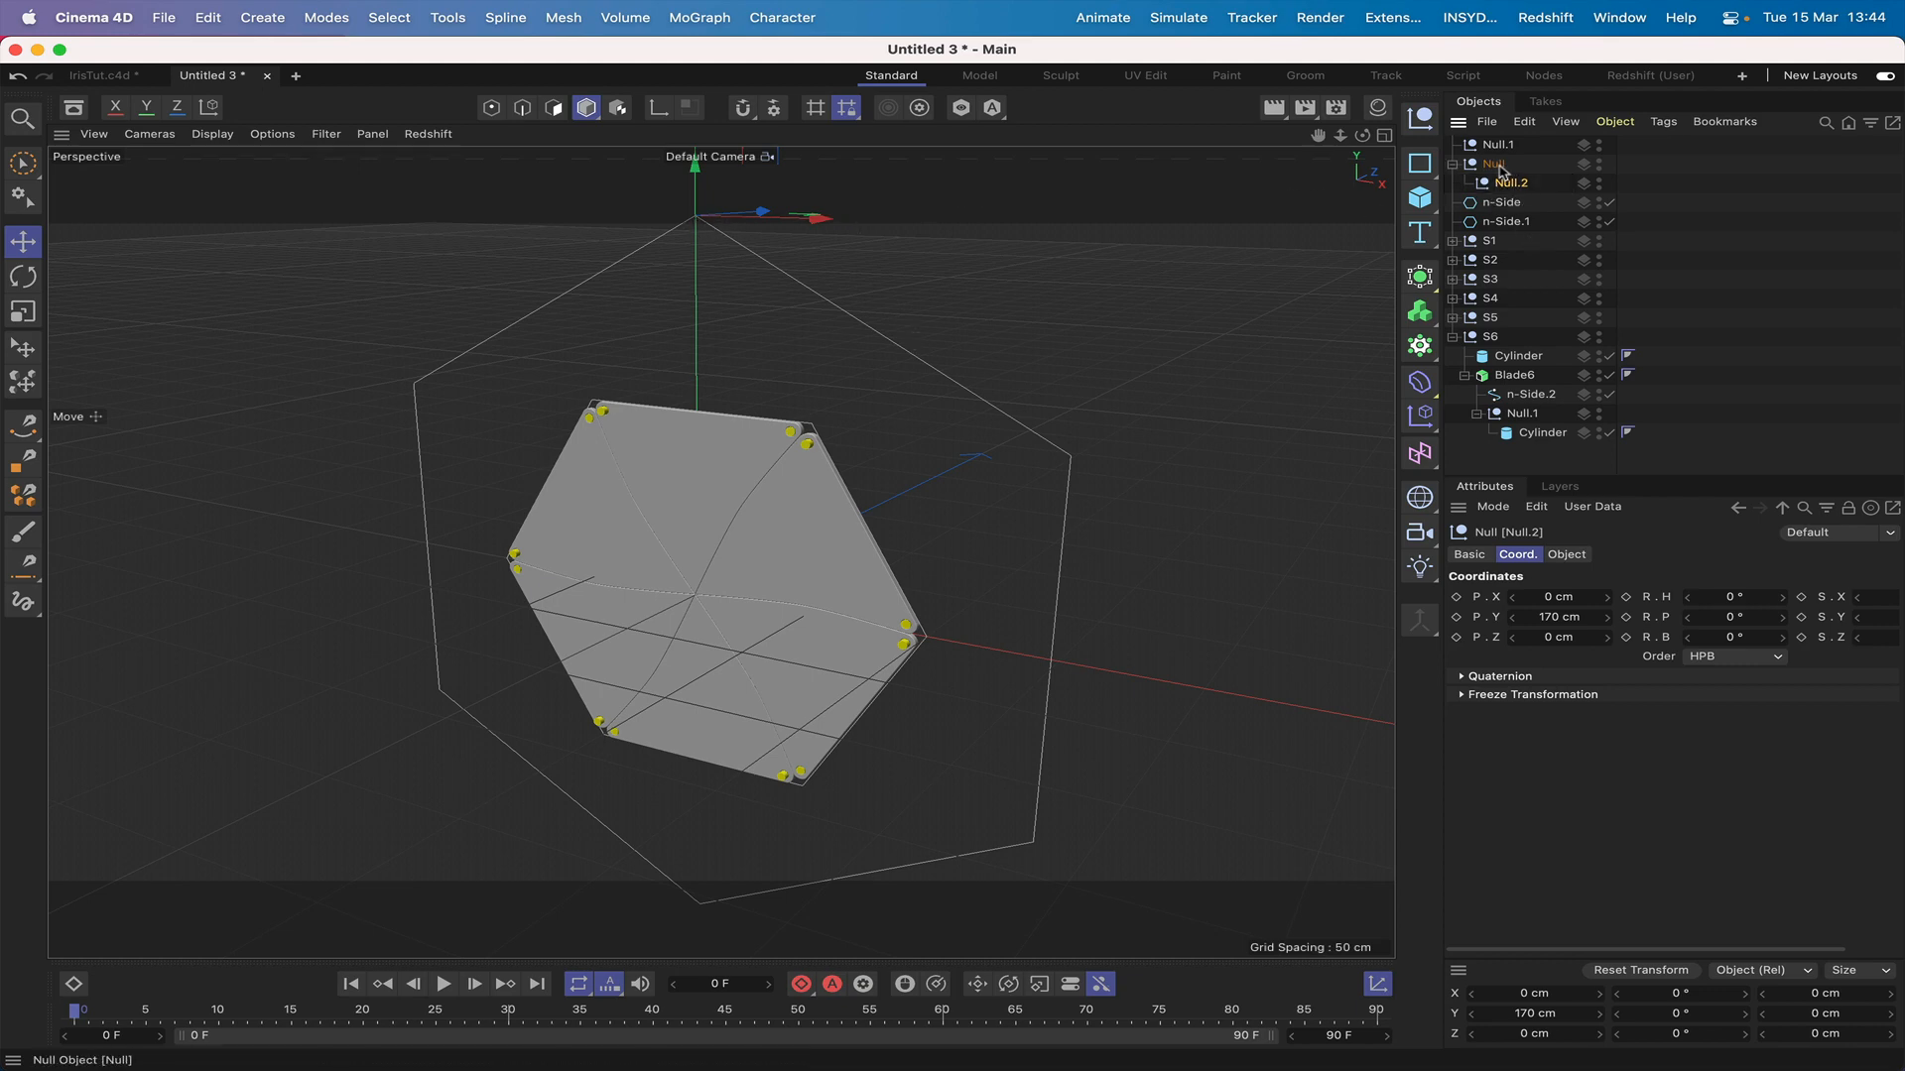
{"action": "left_click", "coordinate": [1679, 1033]}
{"action": "type", "text": "60"}
{"action": "key", "text": "Return"}
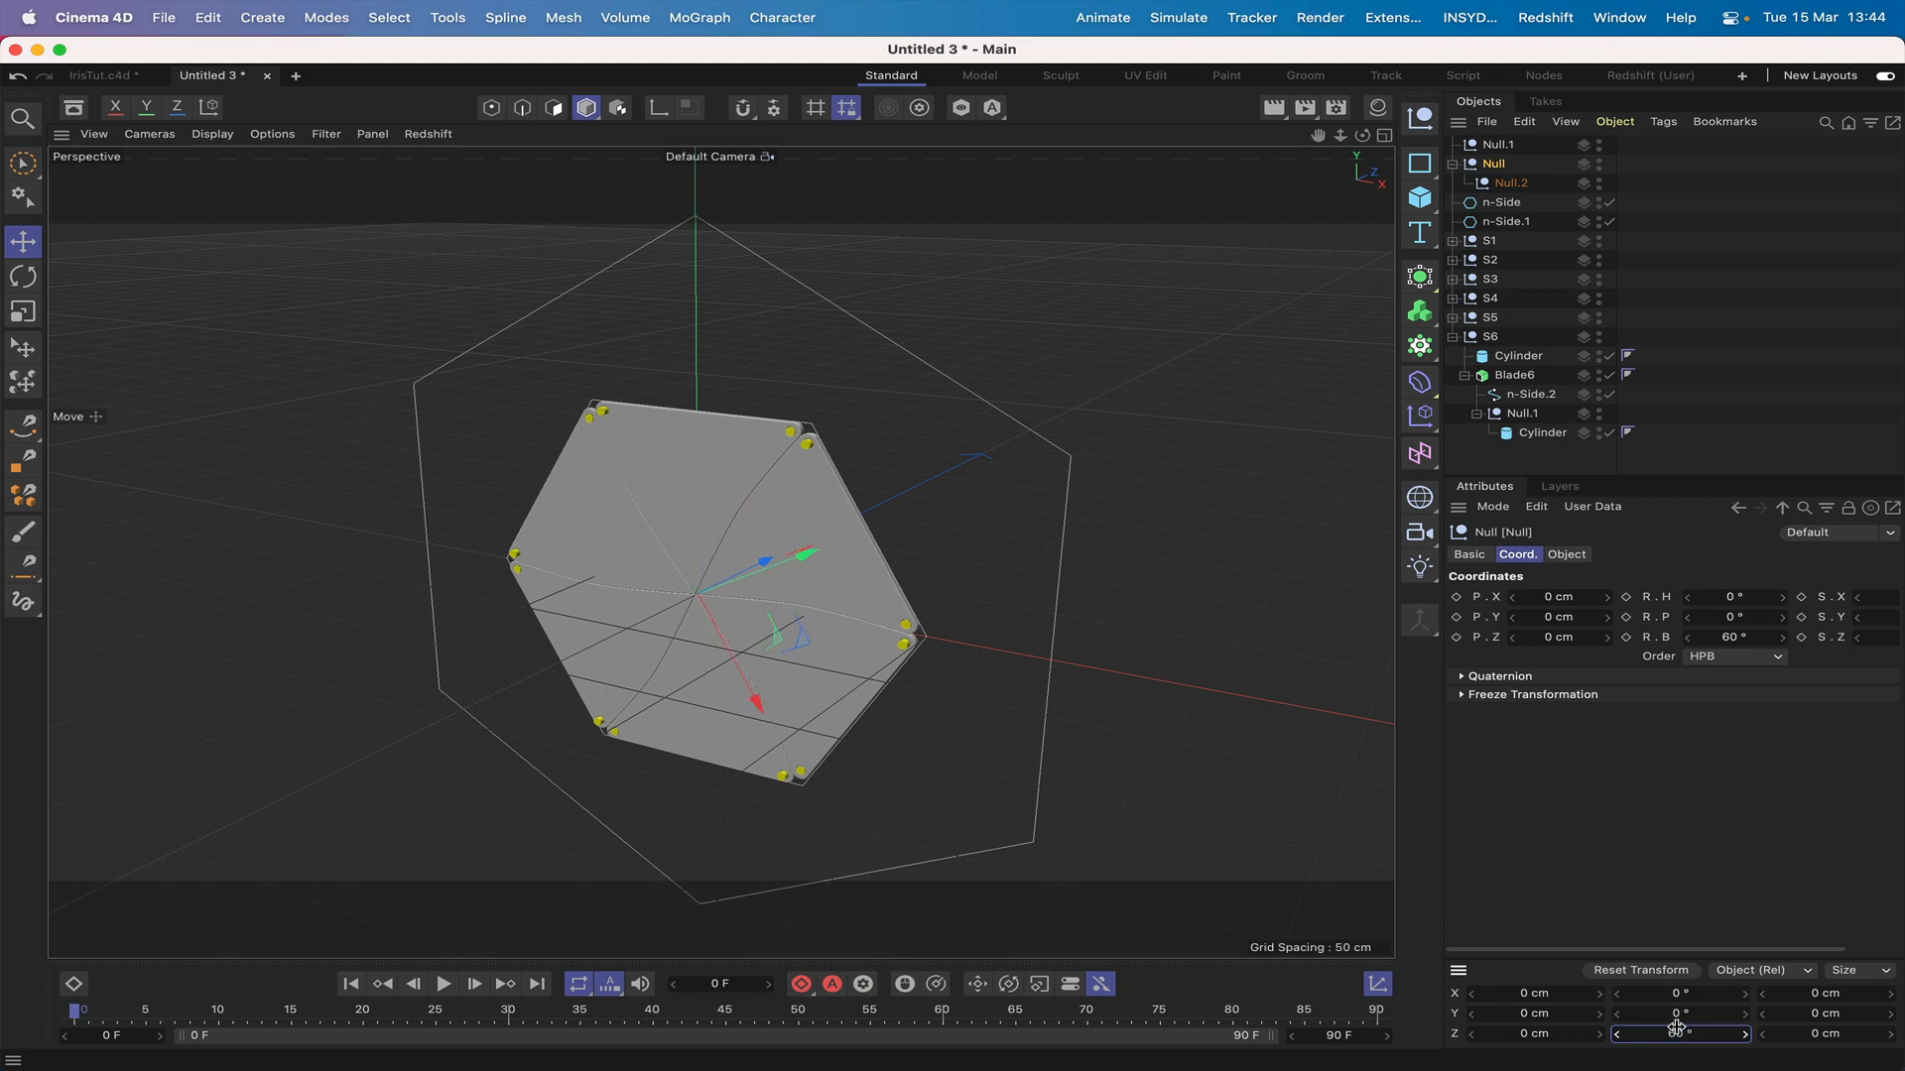
{"action": "left_click", "coordinate": [1505, 184]}
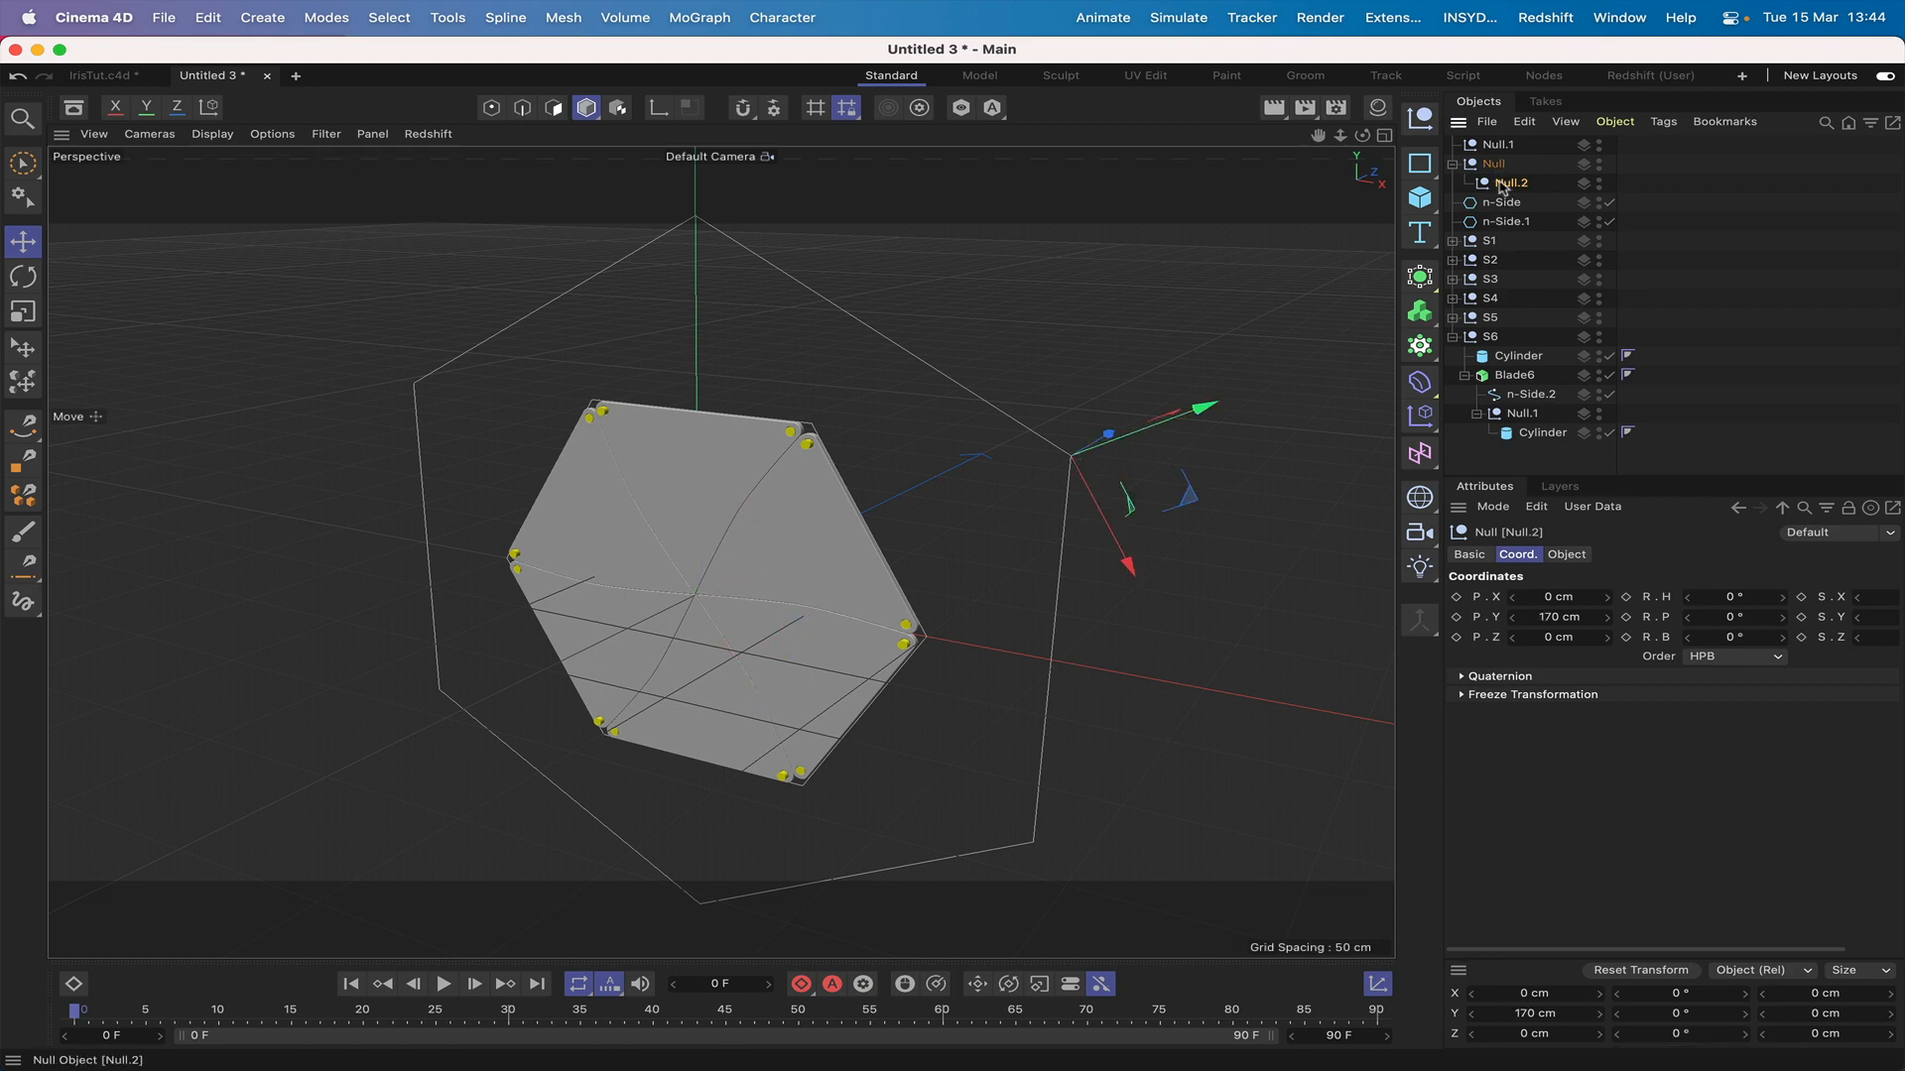
{"action": "mouse_move", "coordinate": [1506, 184]}
{"action": "left_mouse_down"}
{"action": "mouse_move", "coordinate": [1494, 159]}
{"action": "mouse_move", "coordinate": [1495, 202]}
{"action": "left_mouse_up"}
{"action": "left_click", "coordinate": [1671, 1034]}
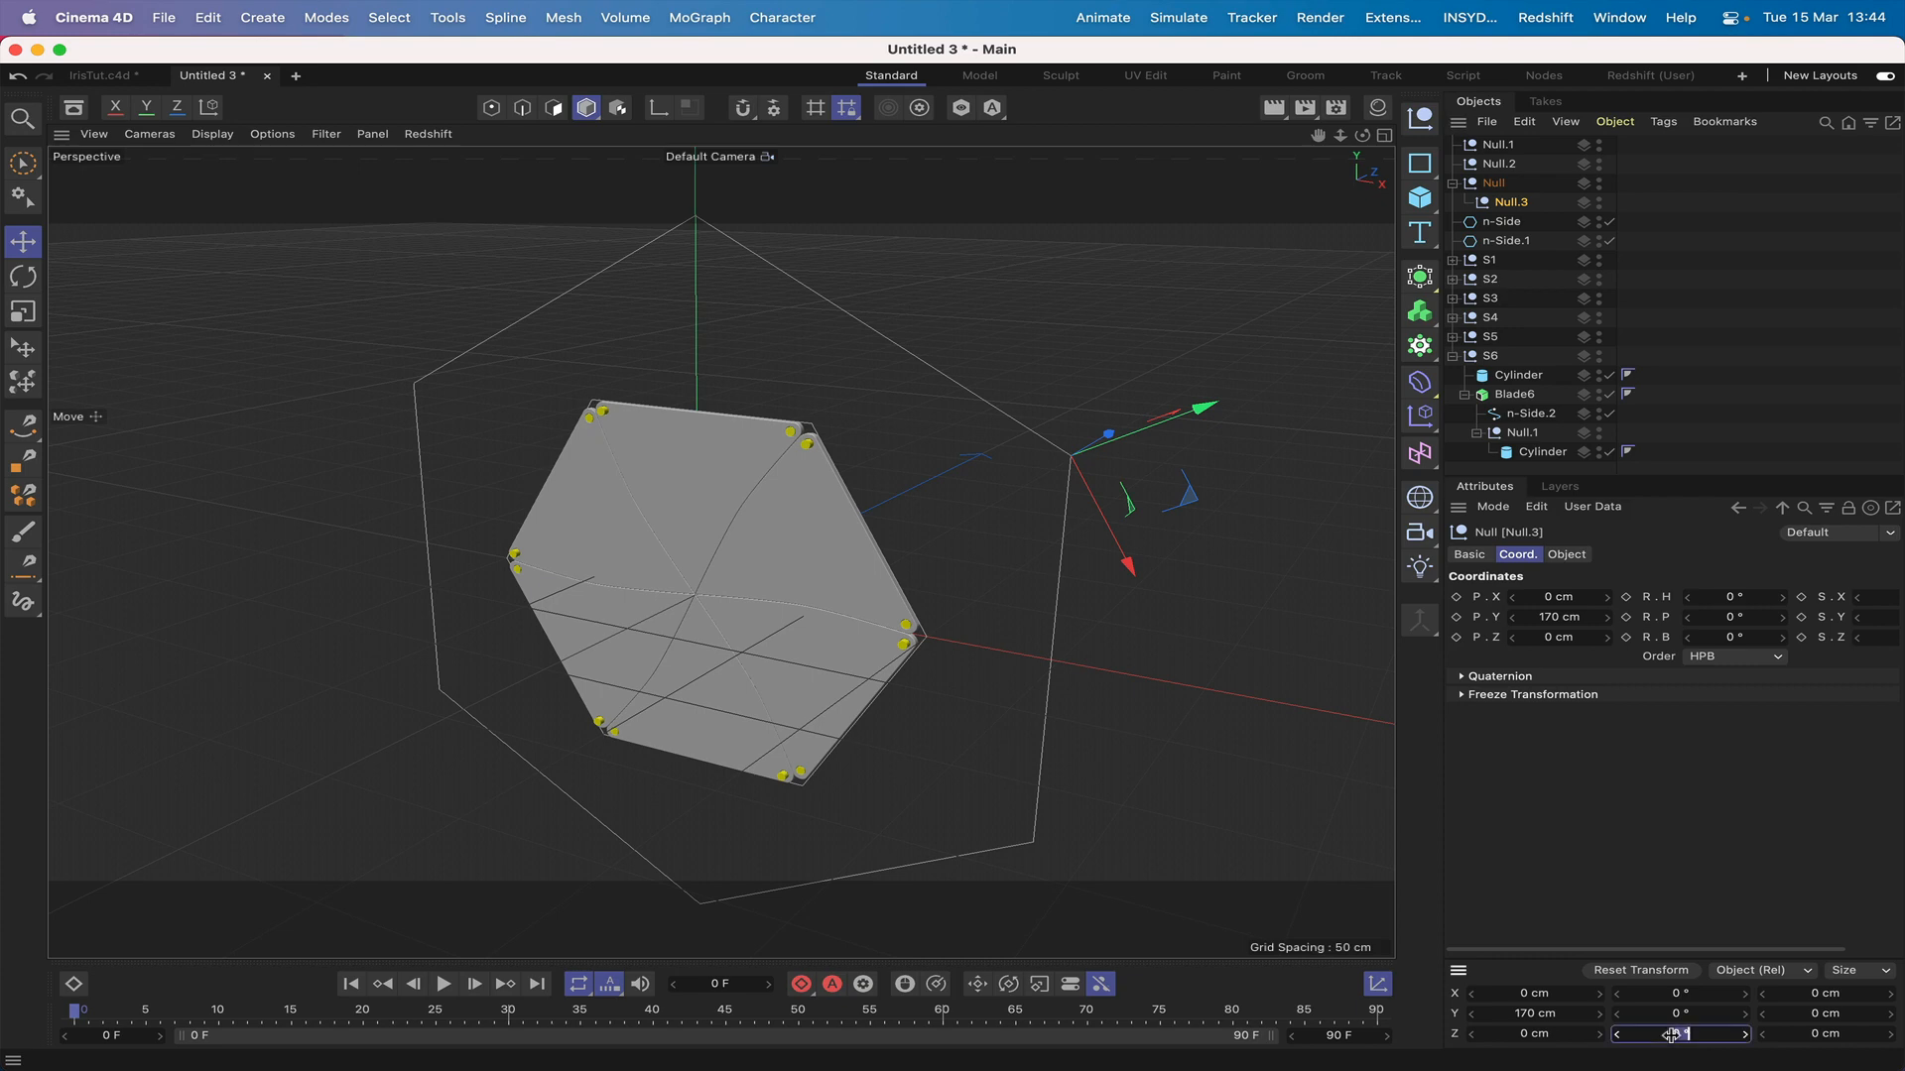
{"action": "type", "text": "120"}
{"action": "key", "text": "Return"}
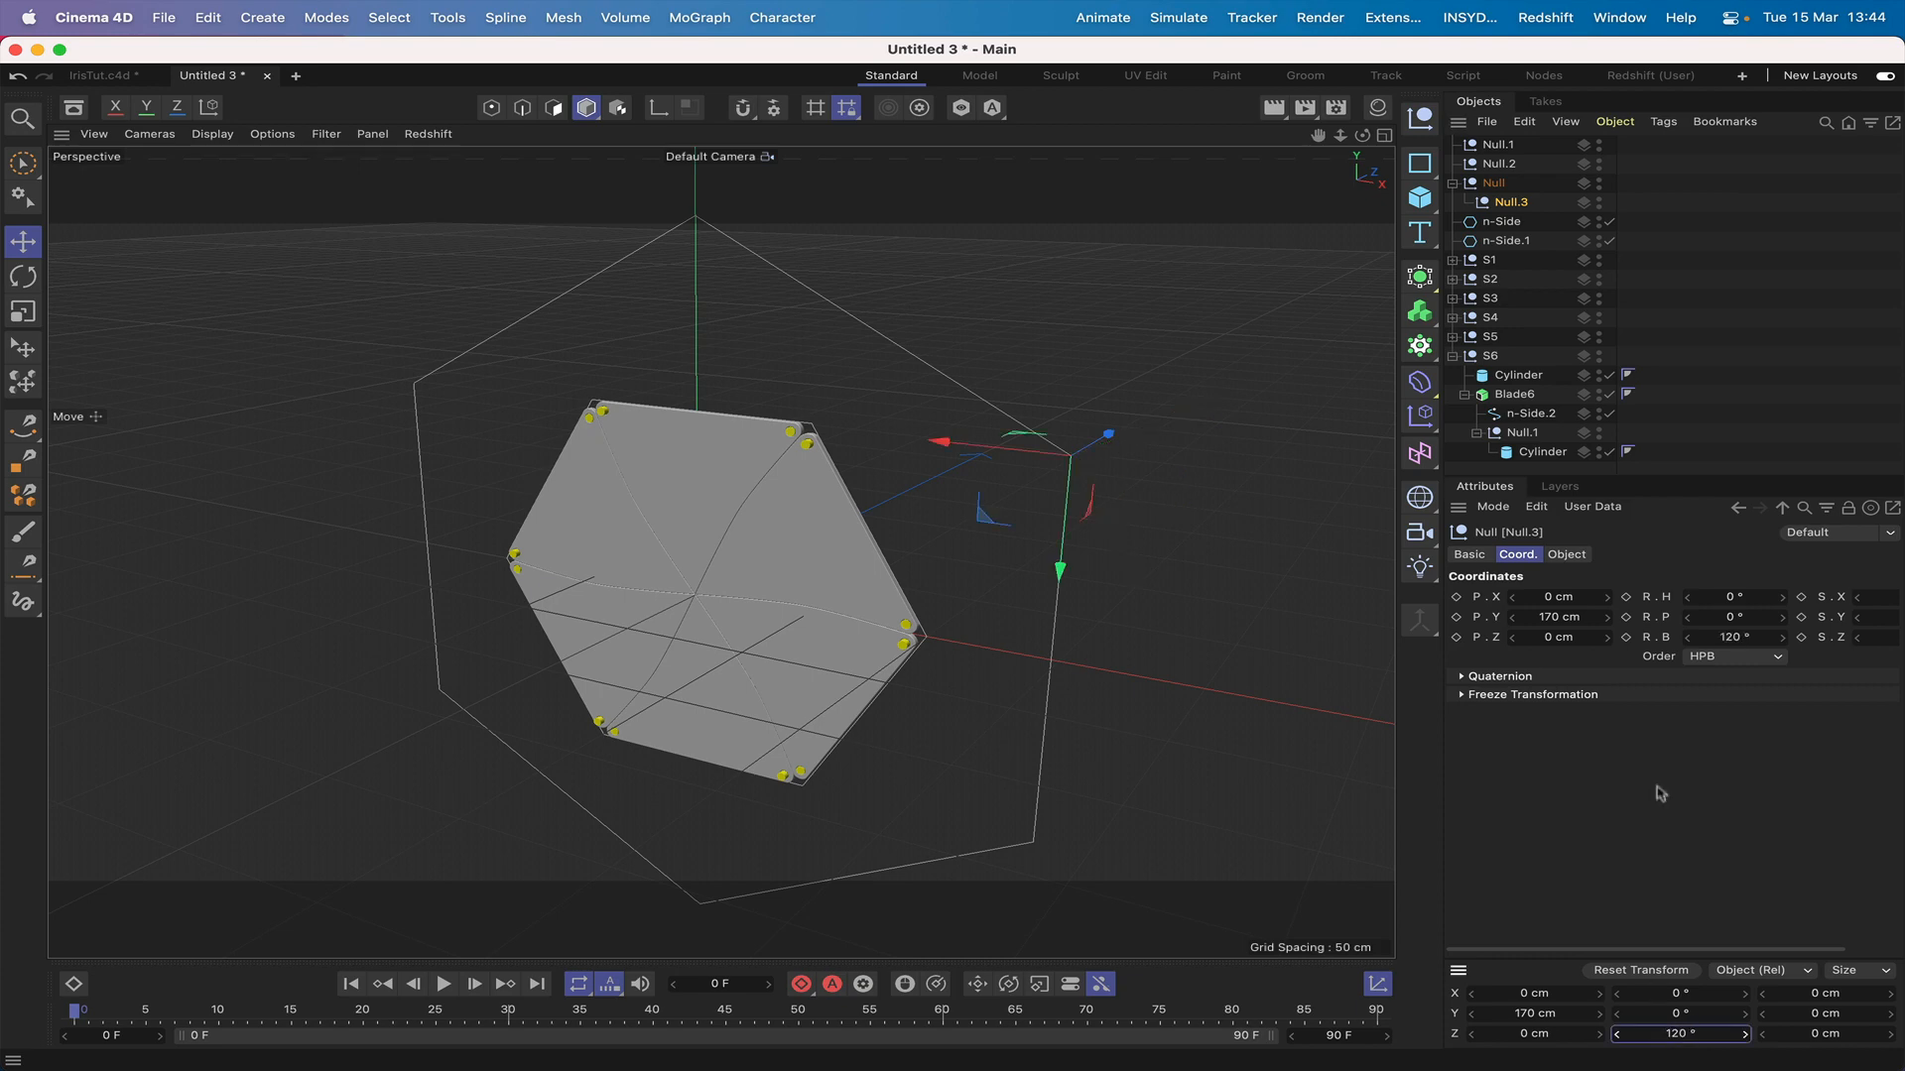
Step: Rotate the parent Null to 120° about Z and move its child Null.3 out of it
{"action": "left_click", "coordinate": [1493, 182]}
{"action": "left_click", "coordinate": [1671, 1035]}
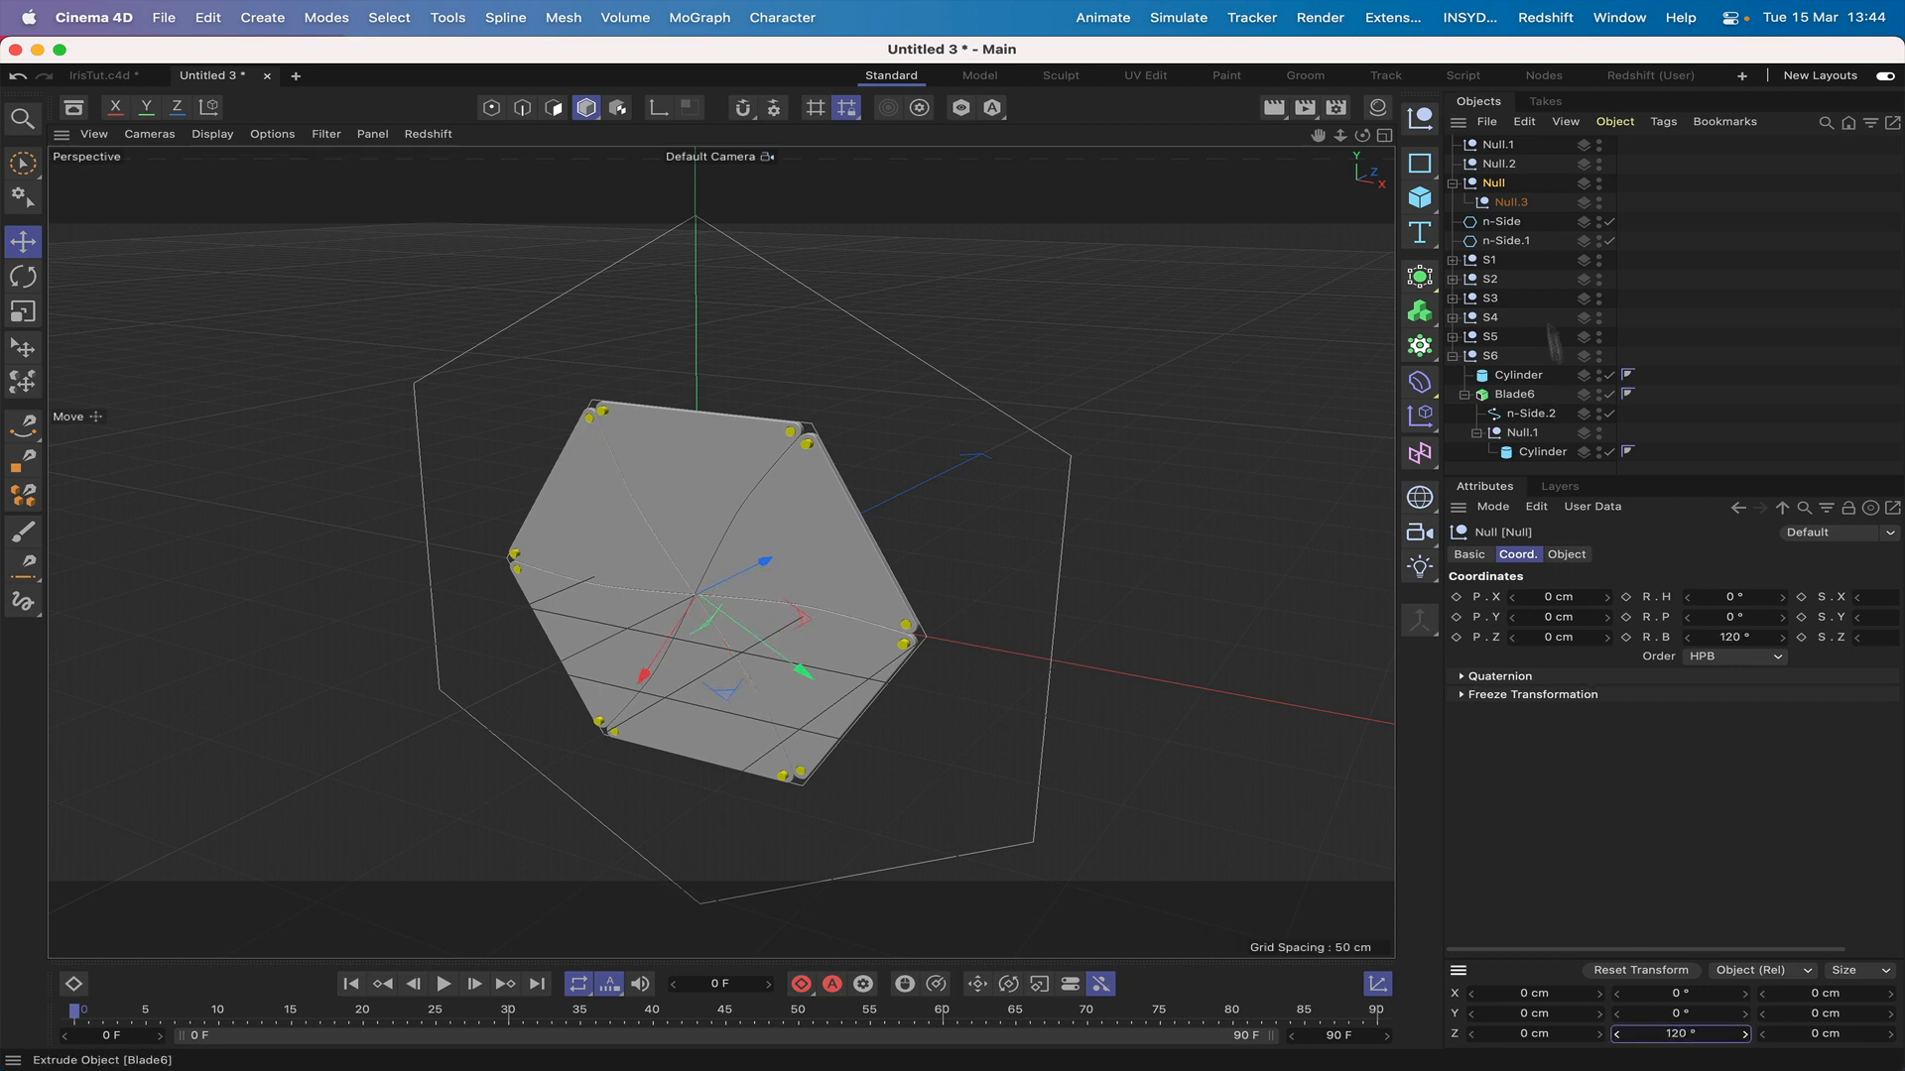
{"action": "left_click", "coordinate": [1509, 207]}
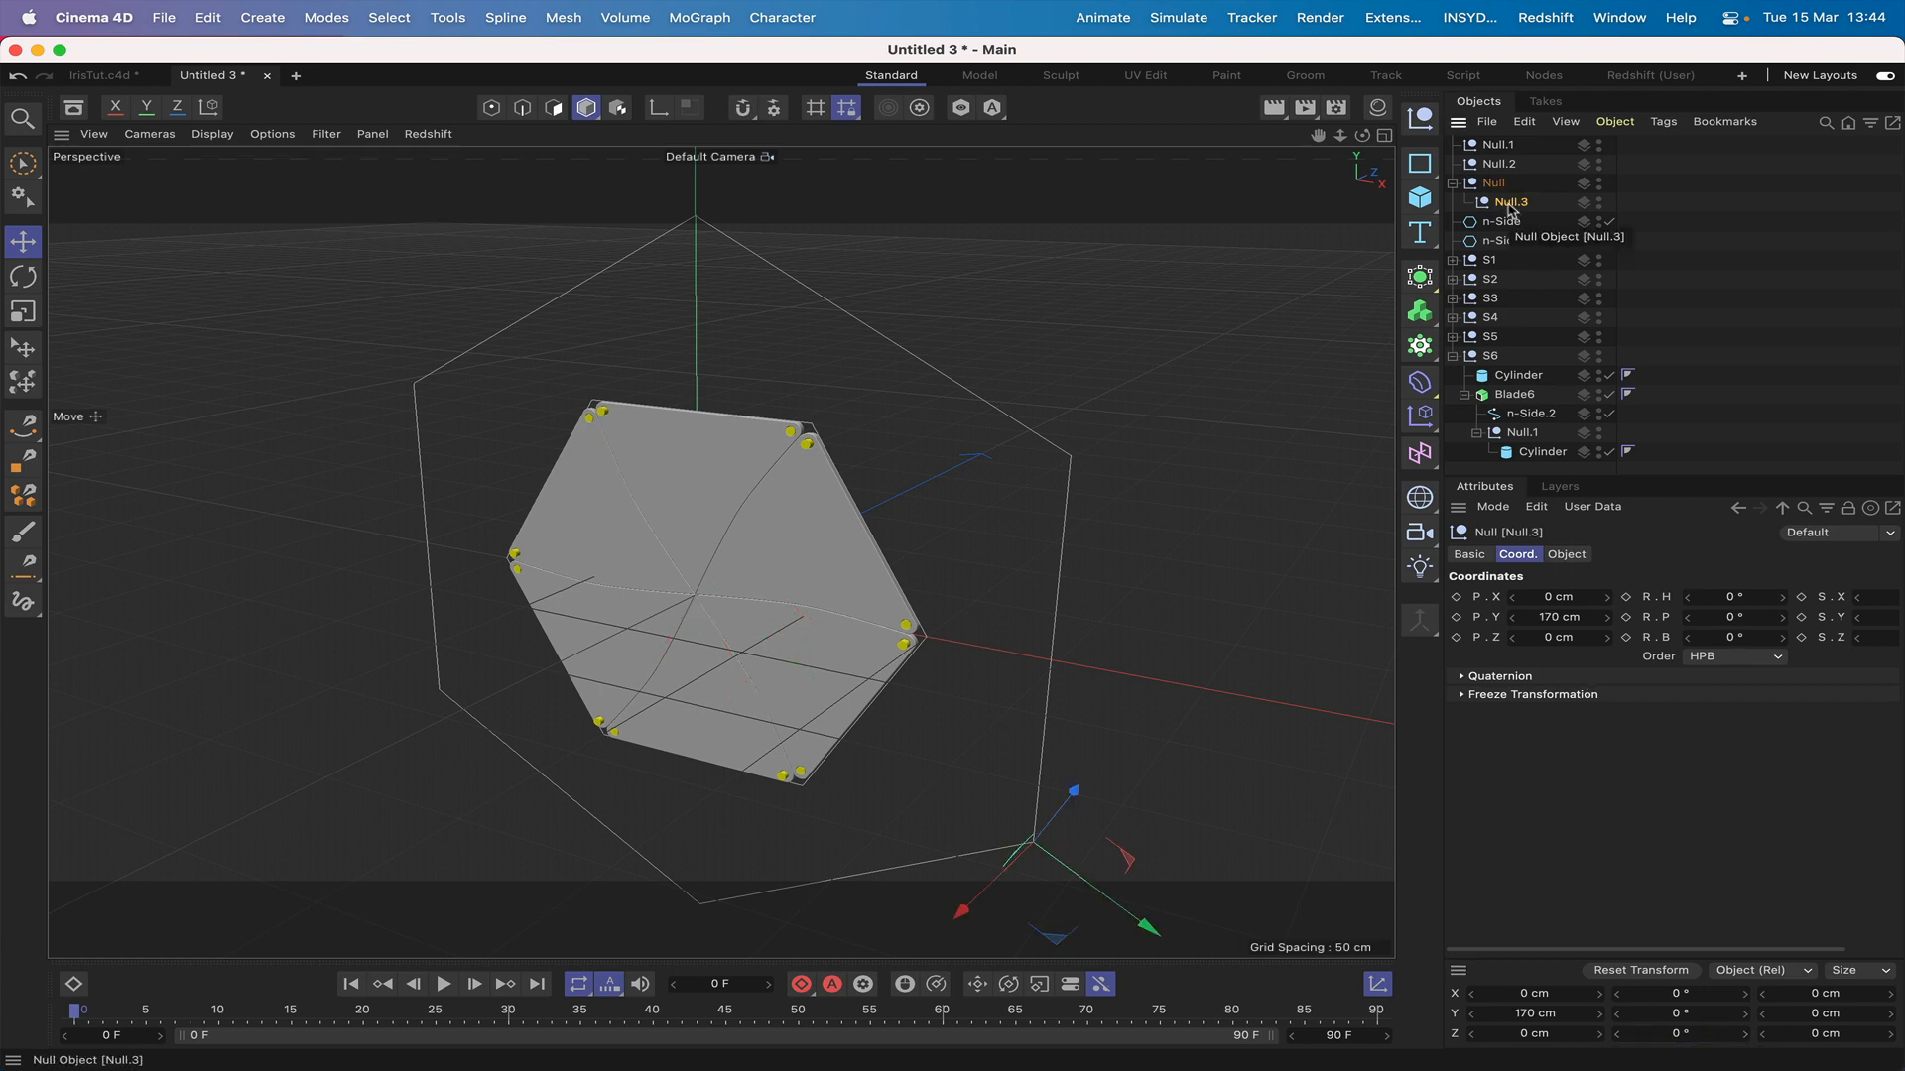
{"action": "left_click_drag", "start_coordinate": [1510, 211], "coordinate": [1498, 181]}
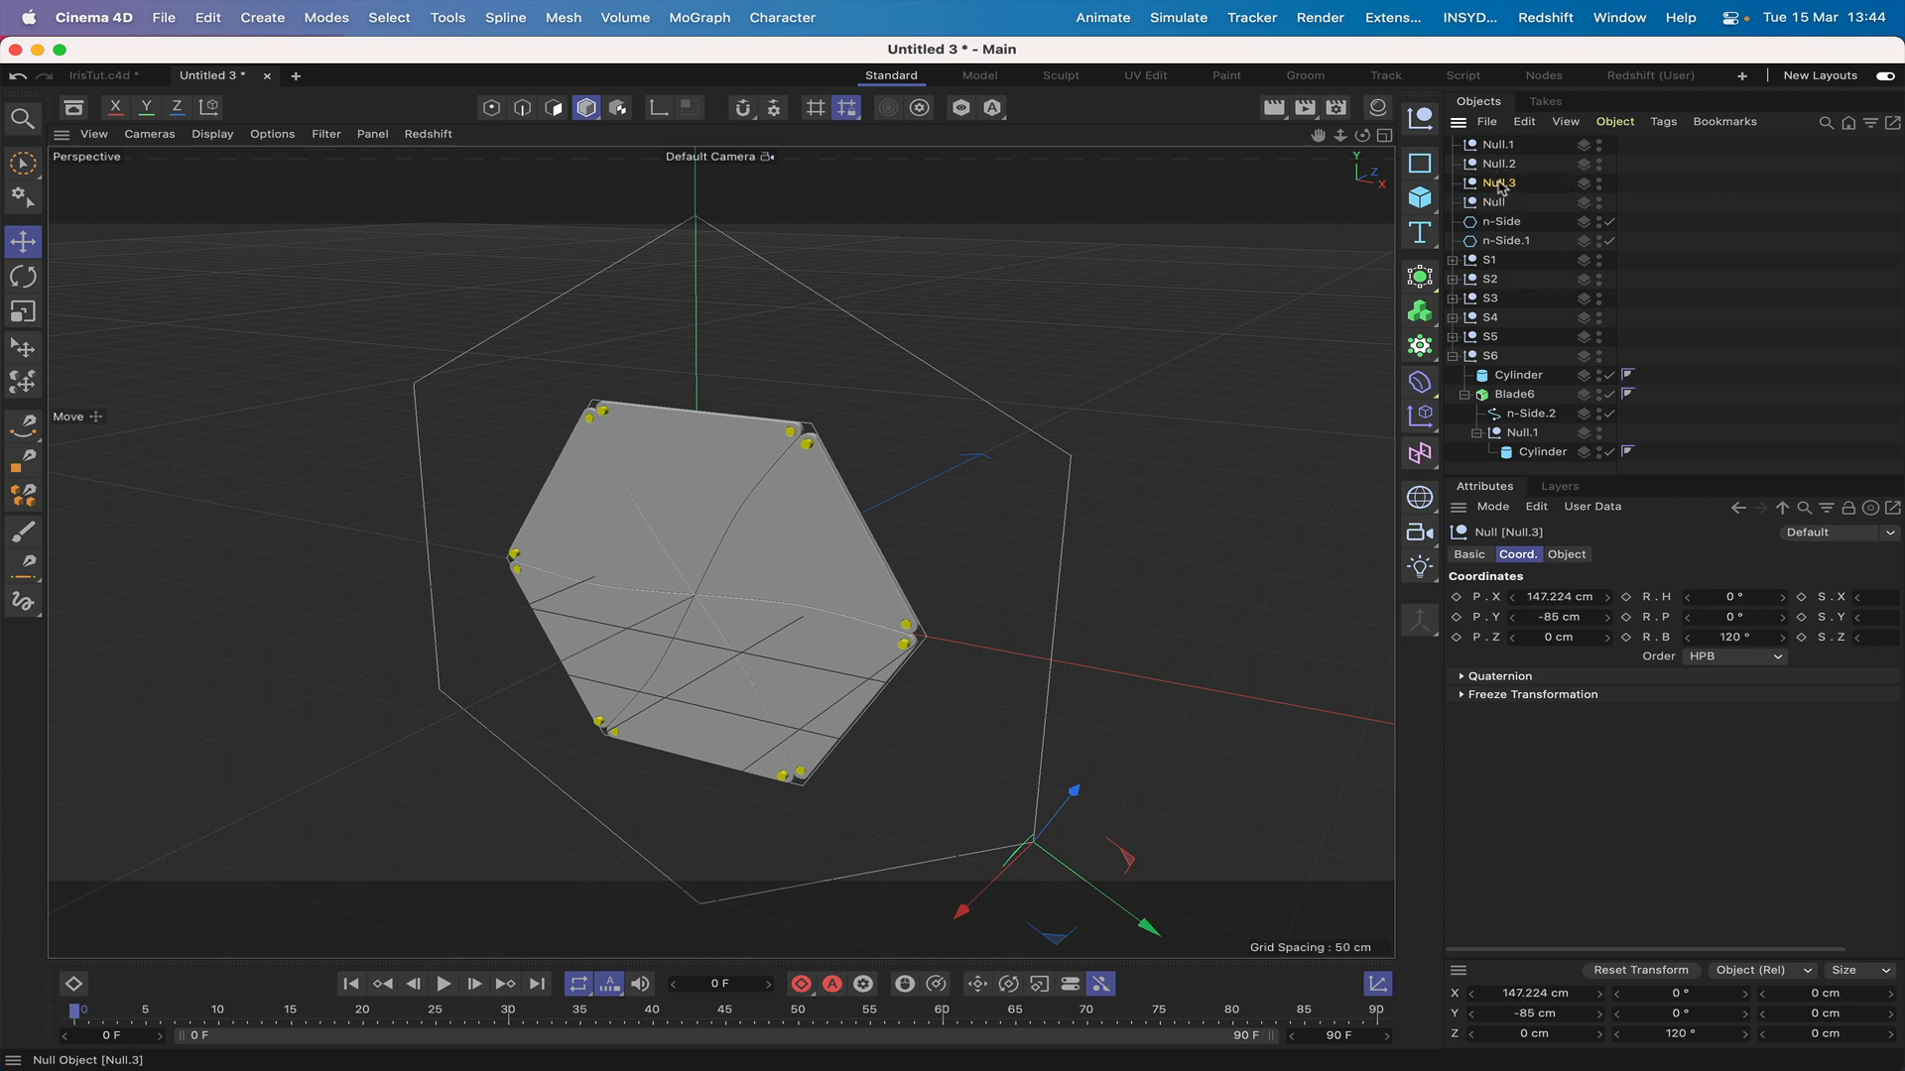
Step: Nest a copy of Null.3 in the parent Null, rotate the parent to 180° about Z and unparent the copy
{"action": "left_click_drag", "start_coordinate": [1501, 187], "coordinate": [1496, 223], "text": "ctrl"}
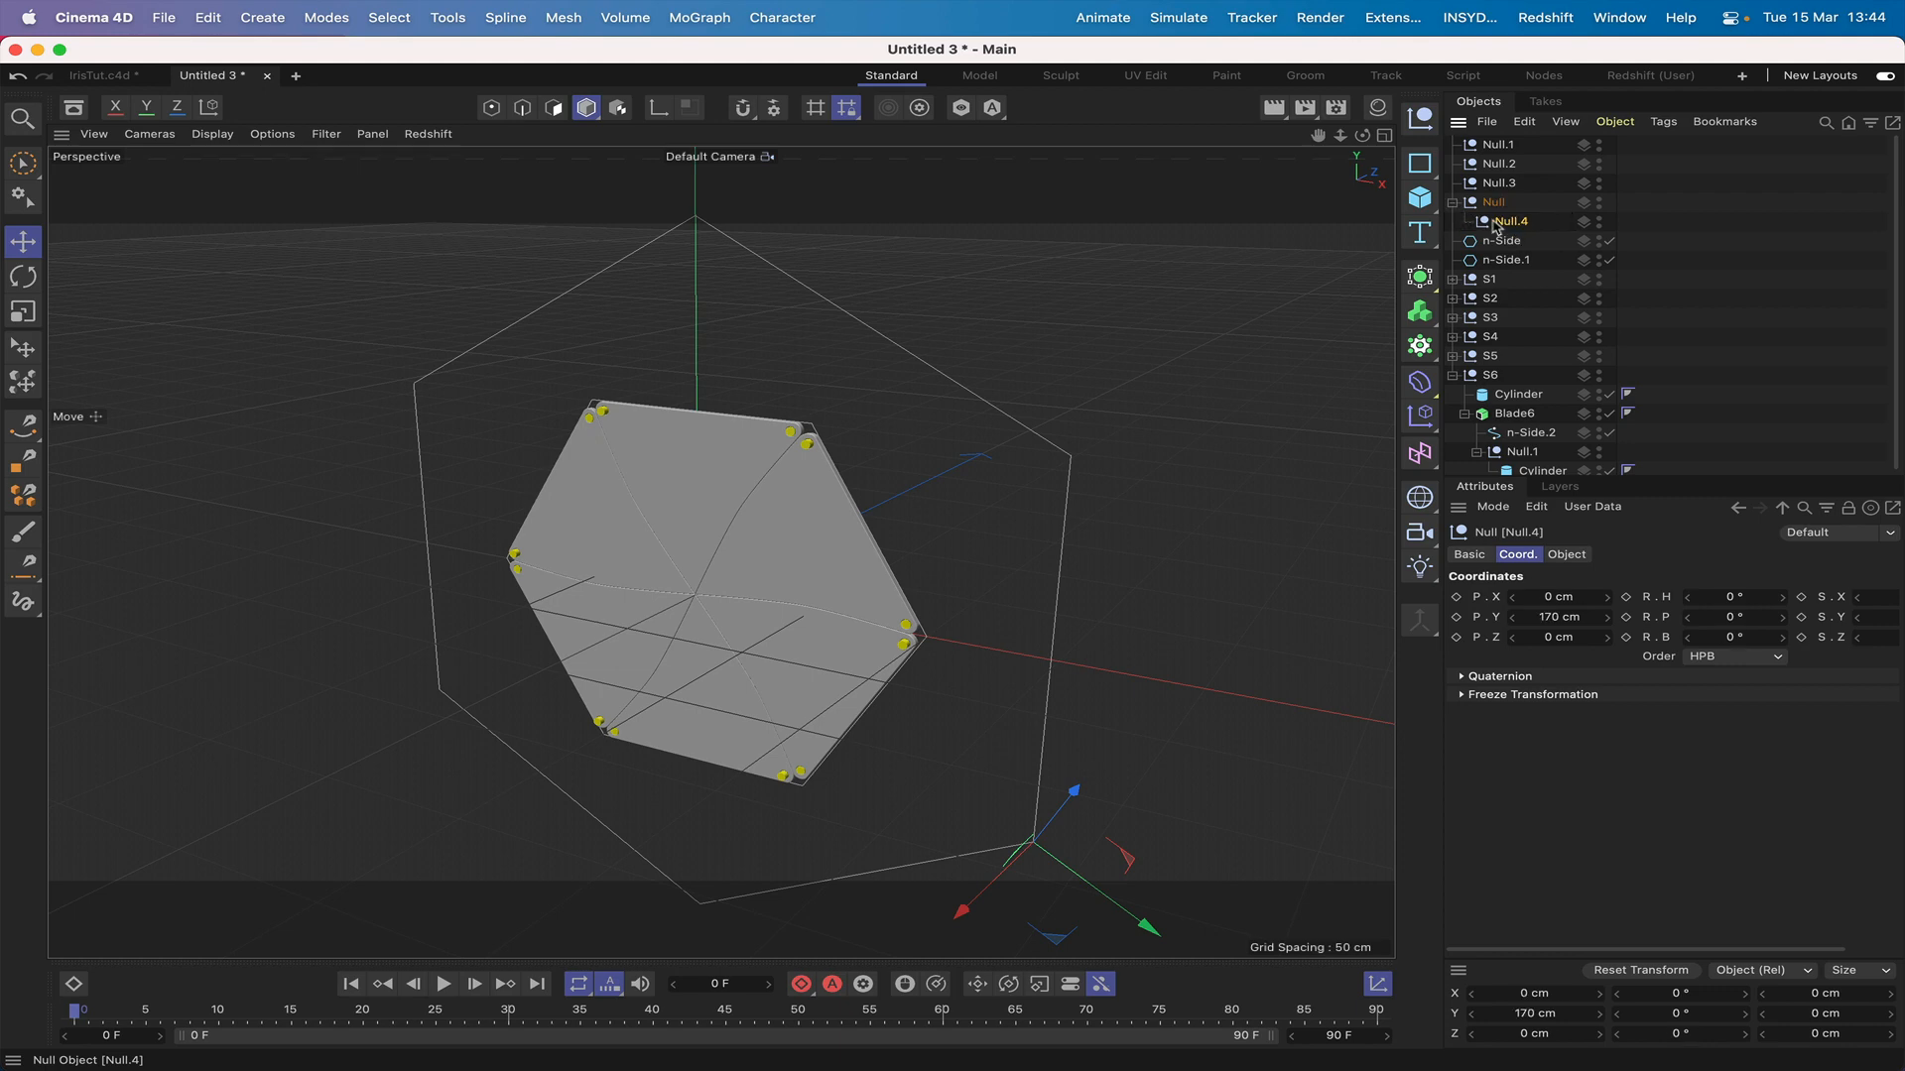
{"action": "left_click", "coordinate": [1493, 202]}
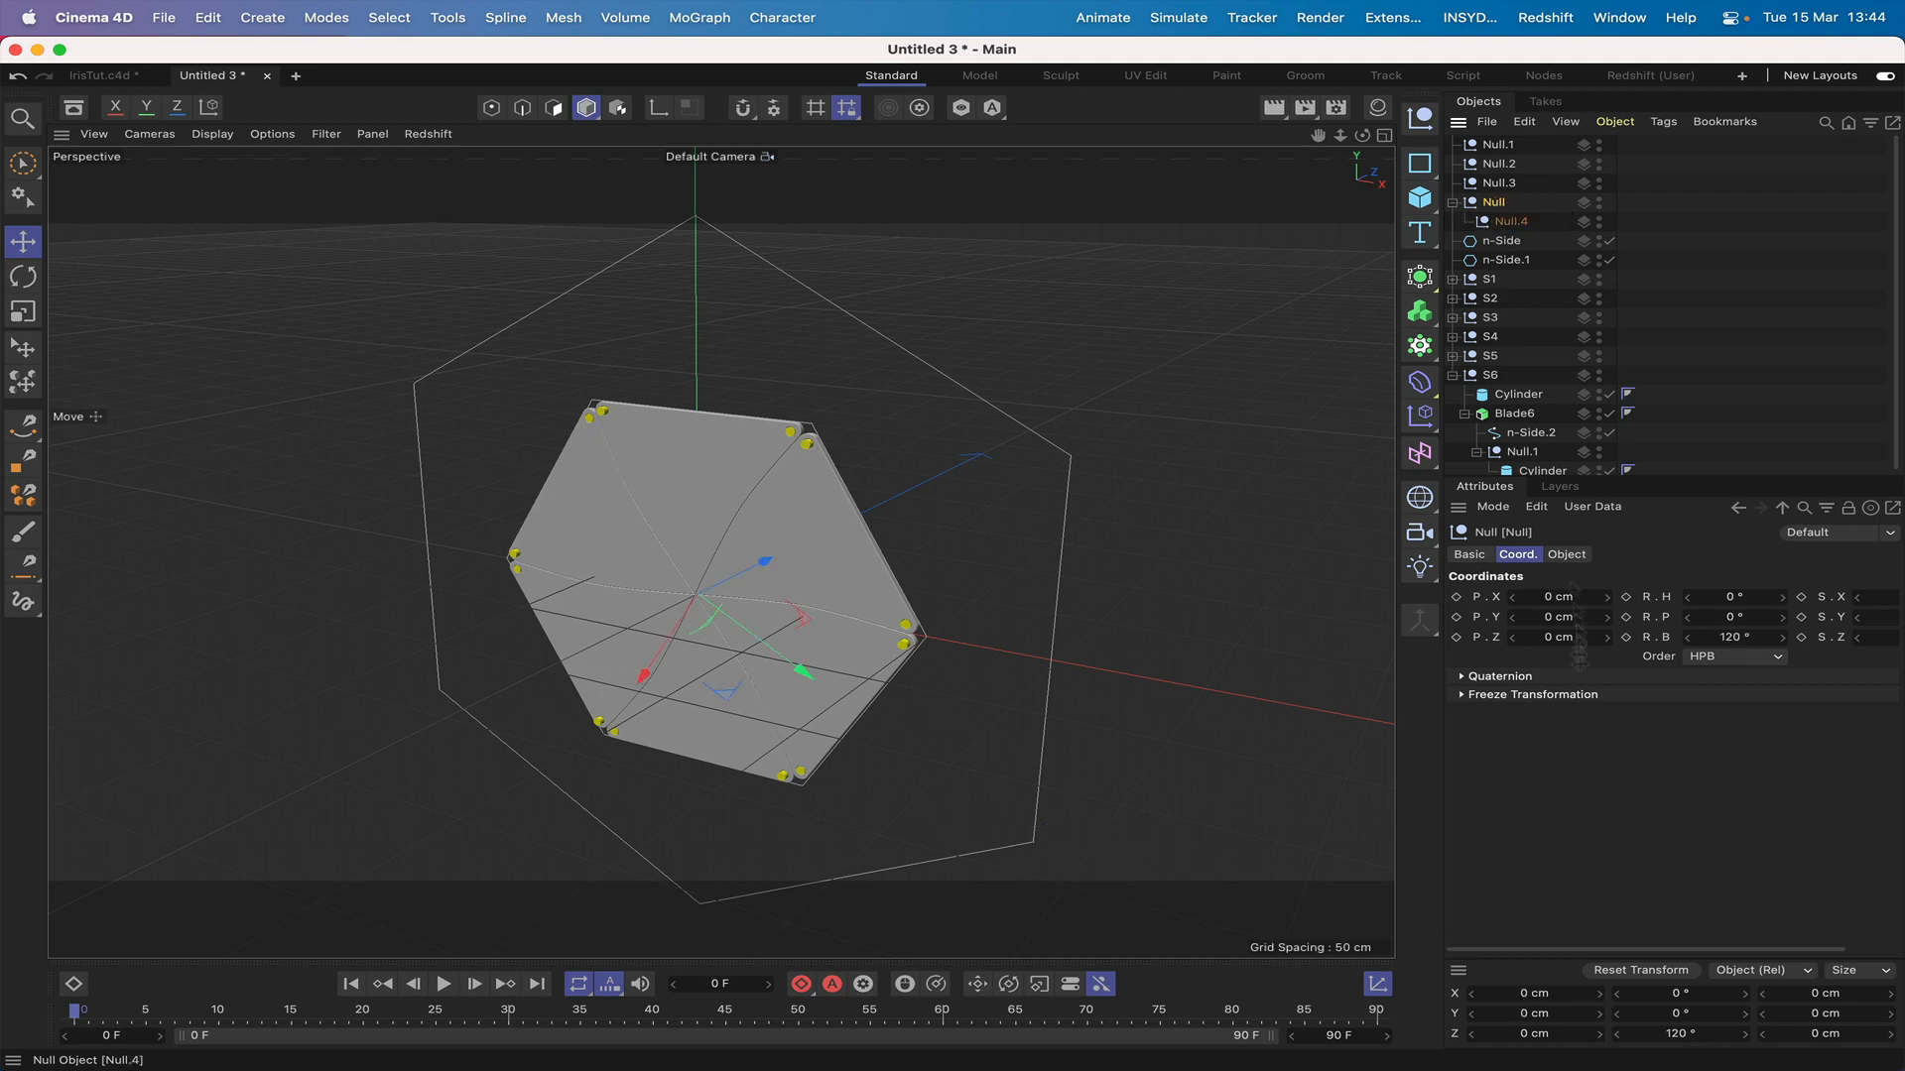
{"action": "left_click", "coordinate": [1664, 1032]}
{"action": "key", "text": "Return"}
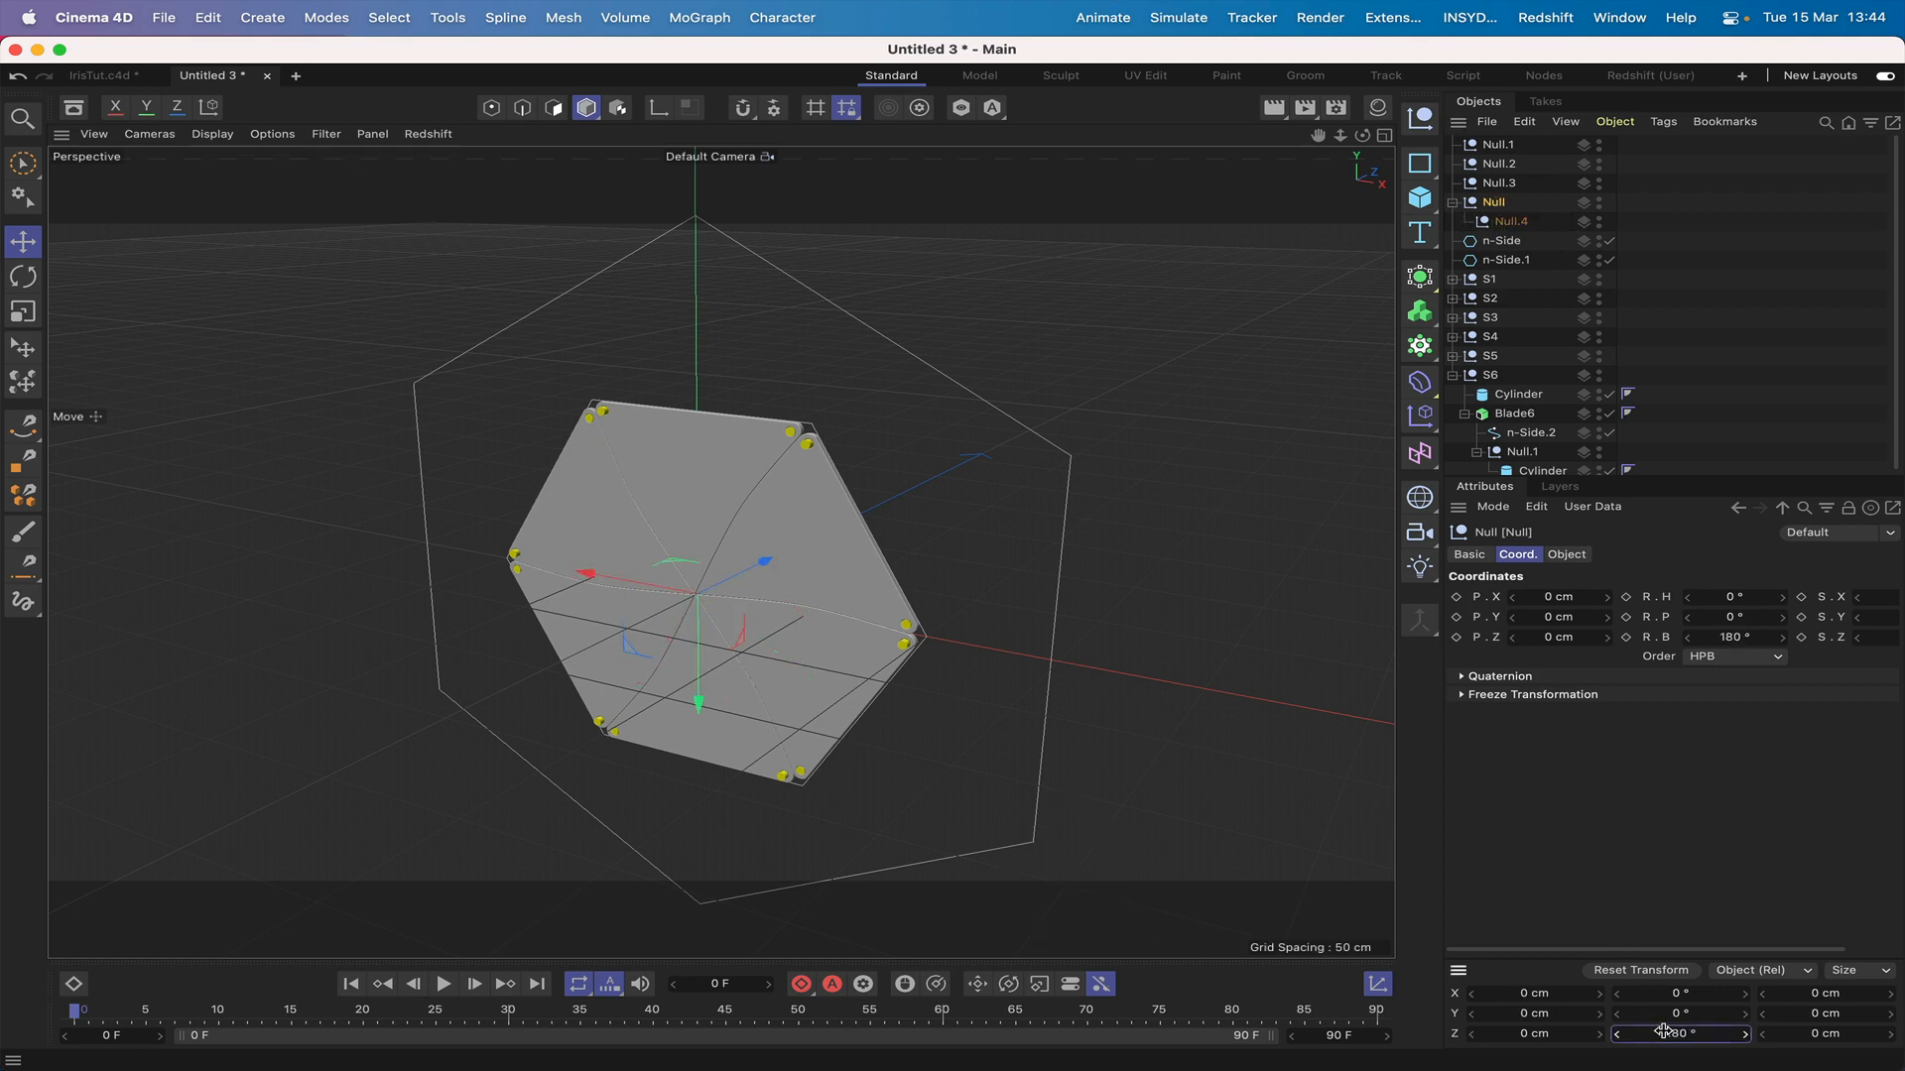
{"action": "left_click_drag", "start_coordinate": [1508, 226], "coordinate": [1500, 195]}
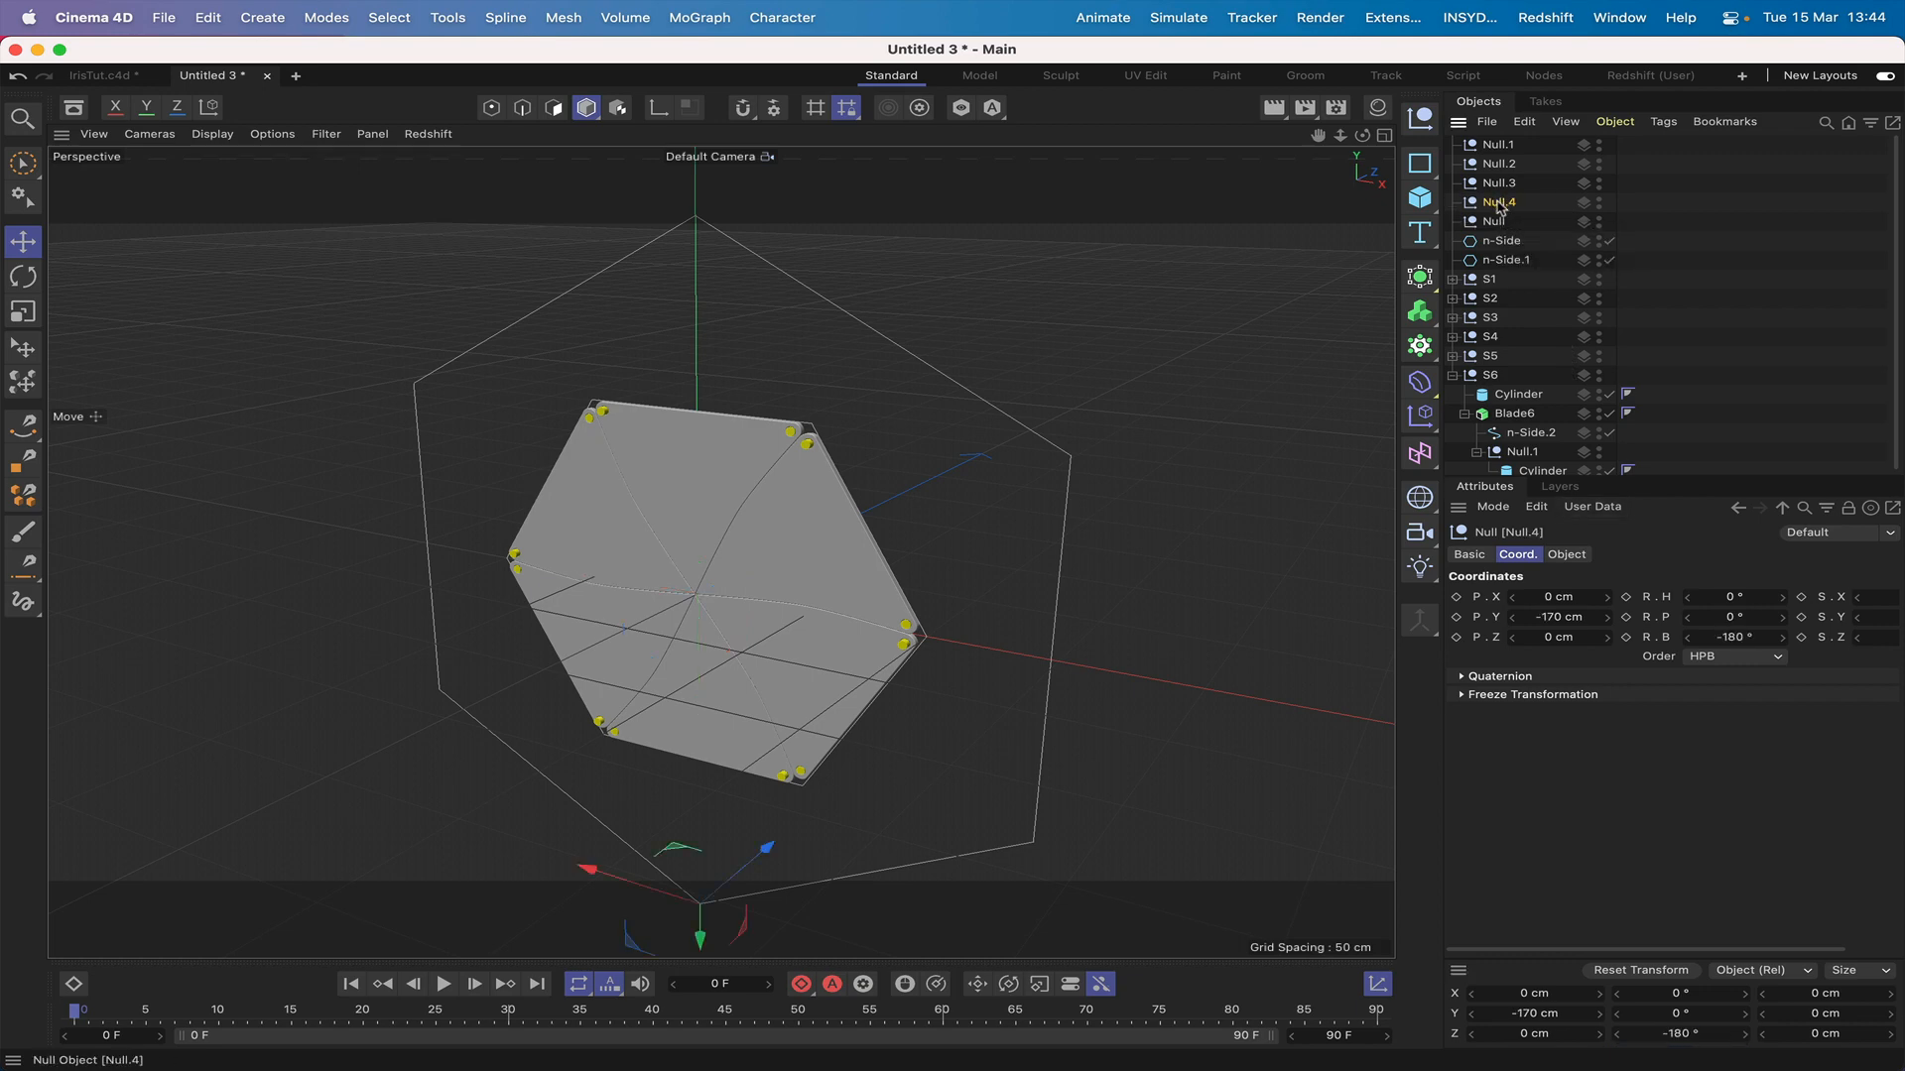
Step: Nest a copy of Null.4 in the parent Null and rotate the parent to 240° about Z
{"action": "left_click_drag", "start_coordinate": [1500, 202], "coordinate": [1498, 244], "text": "ctrl"}
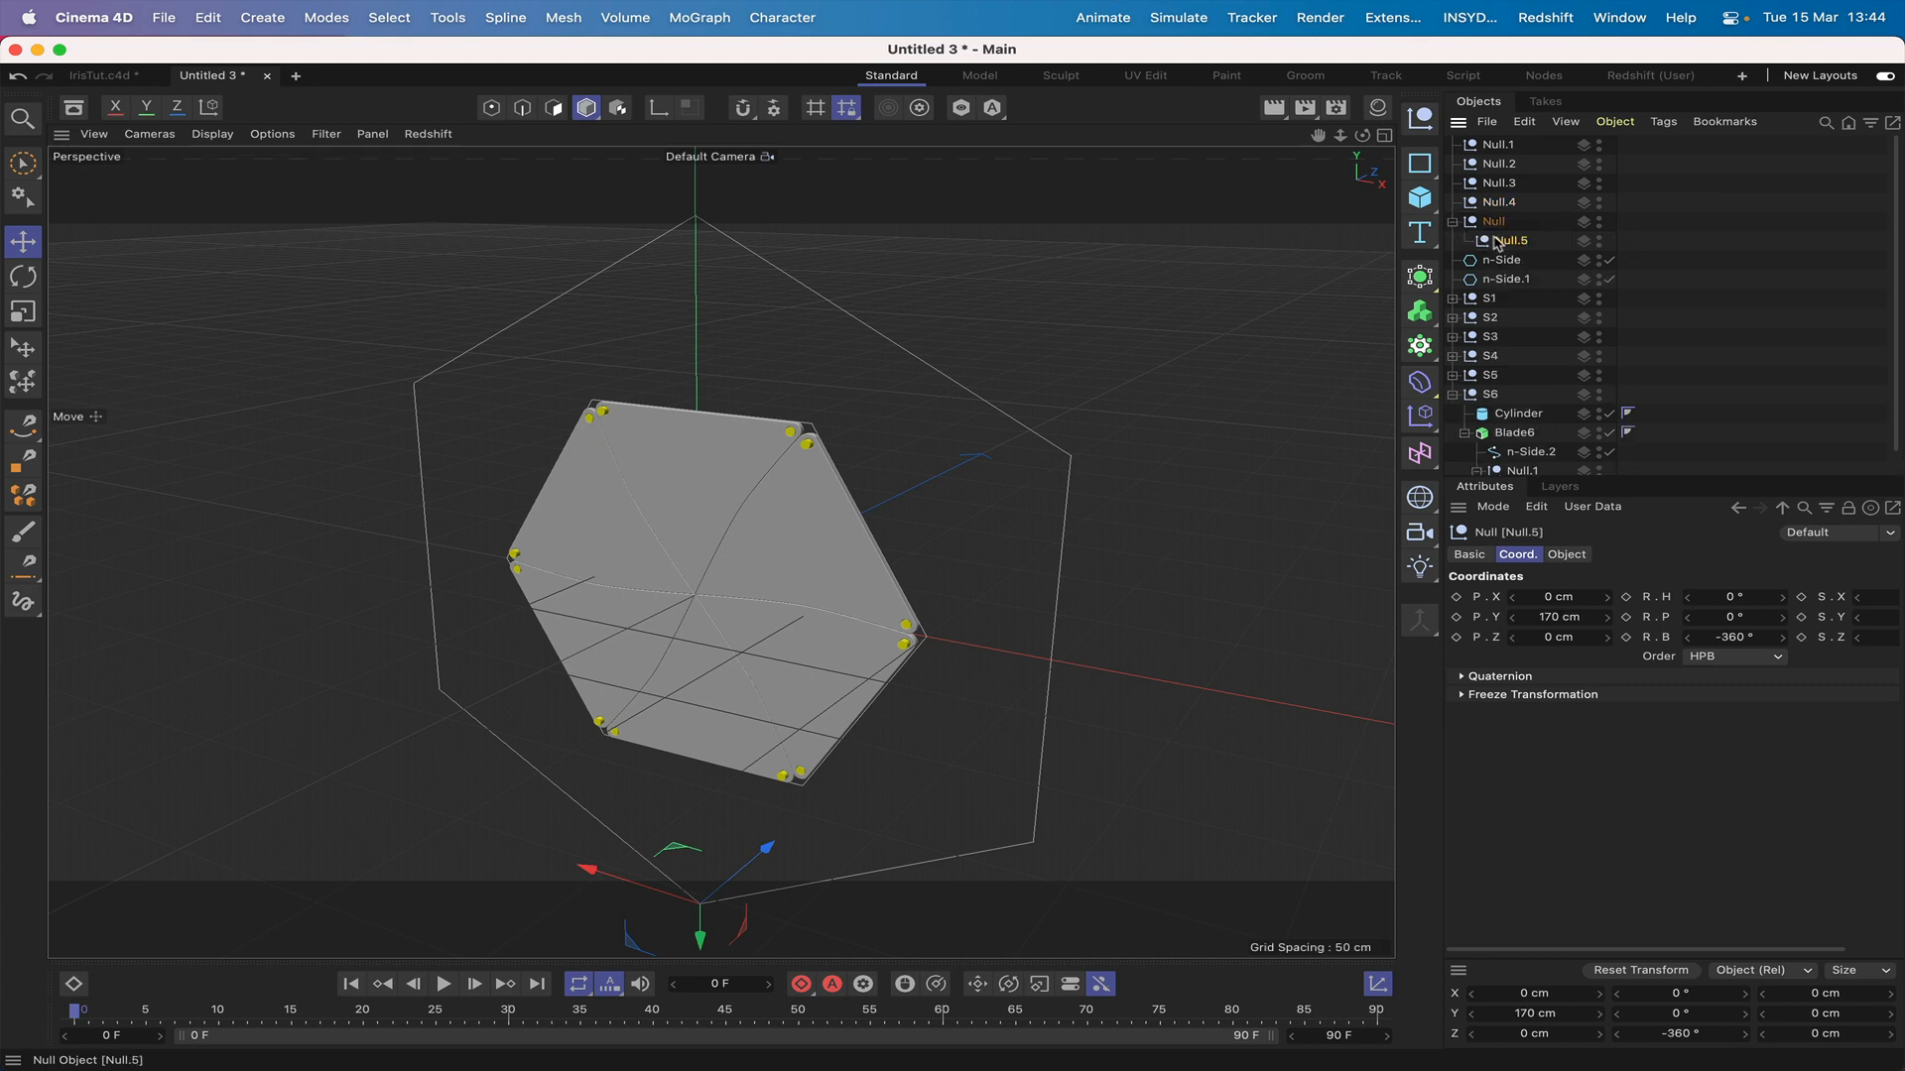
{"action": "left_click", "coordinate": [1496, 223]}
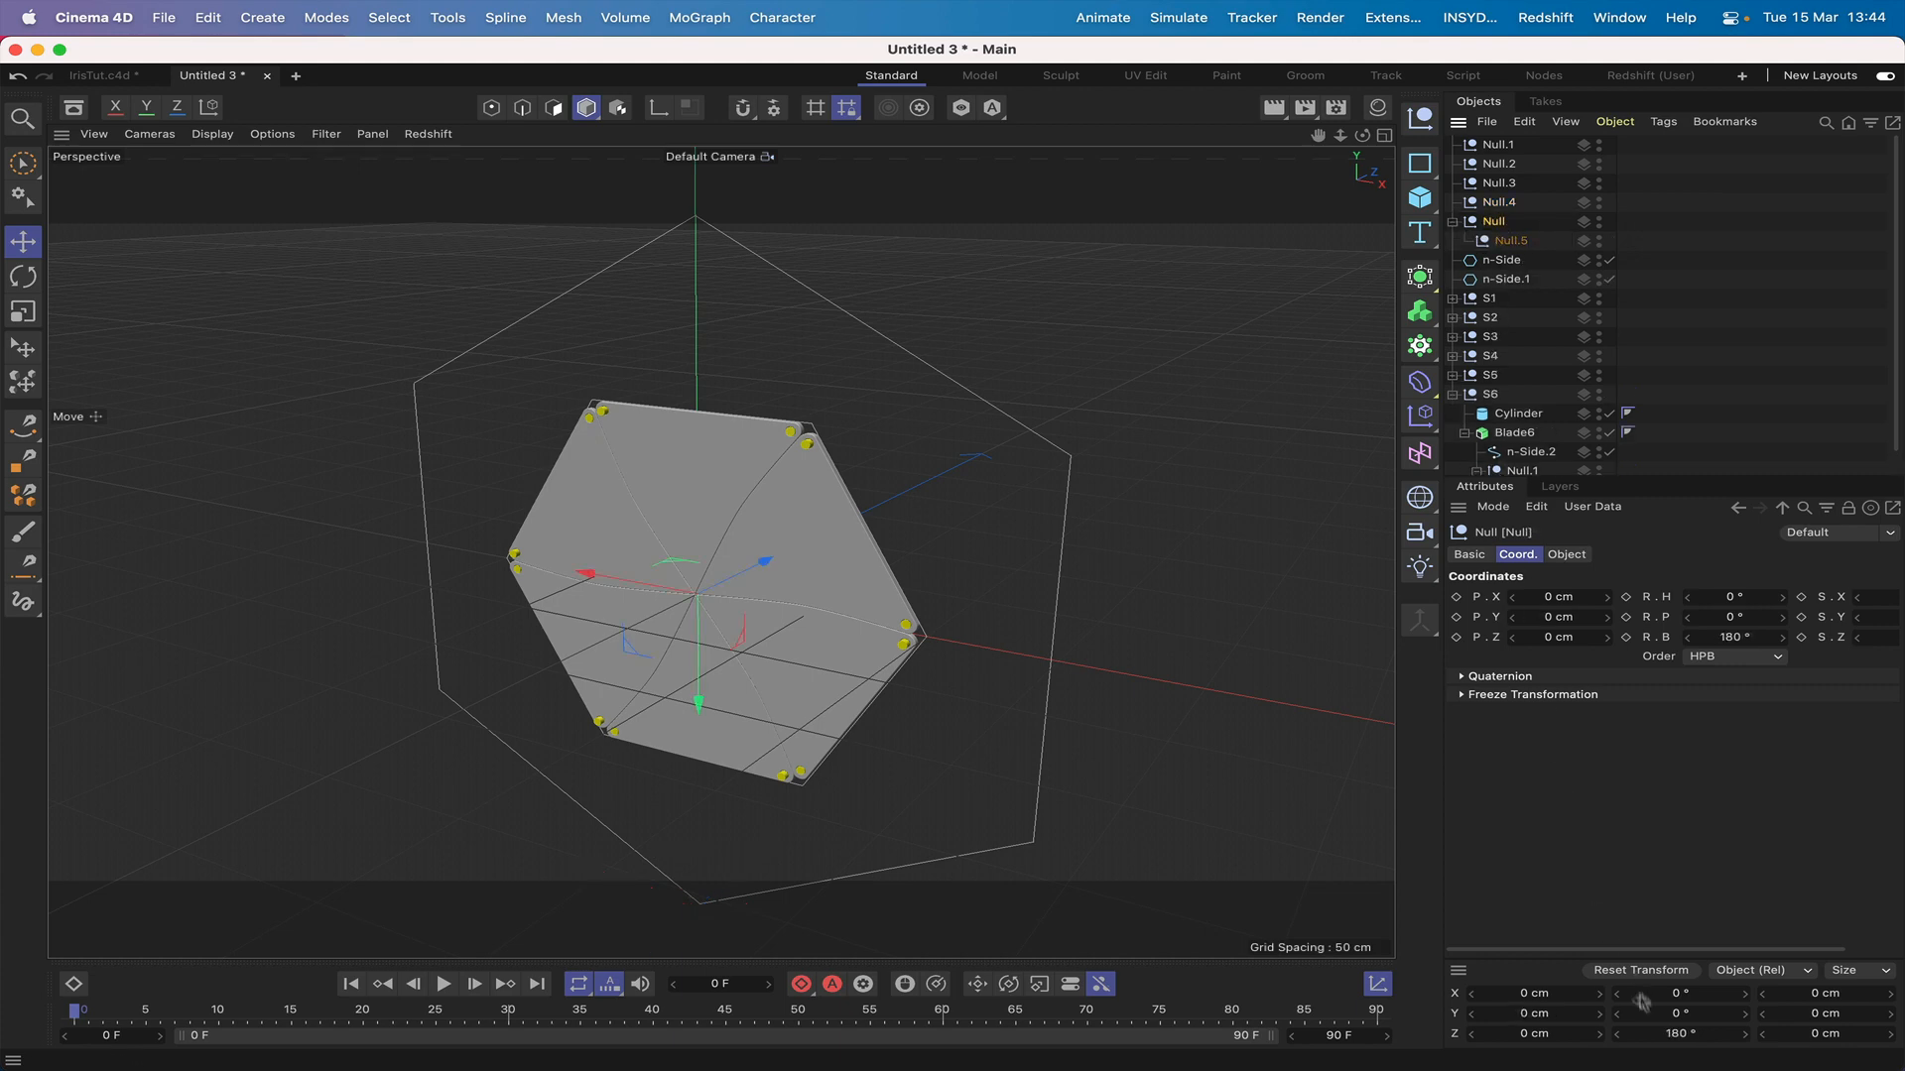
{"action": "left_click", "coordinate": [1656, 1035]}
{"action": "type", "text": "240"}
{"action": "key", "text": "Return"}
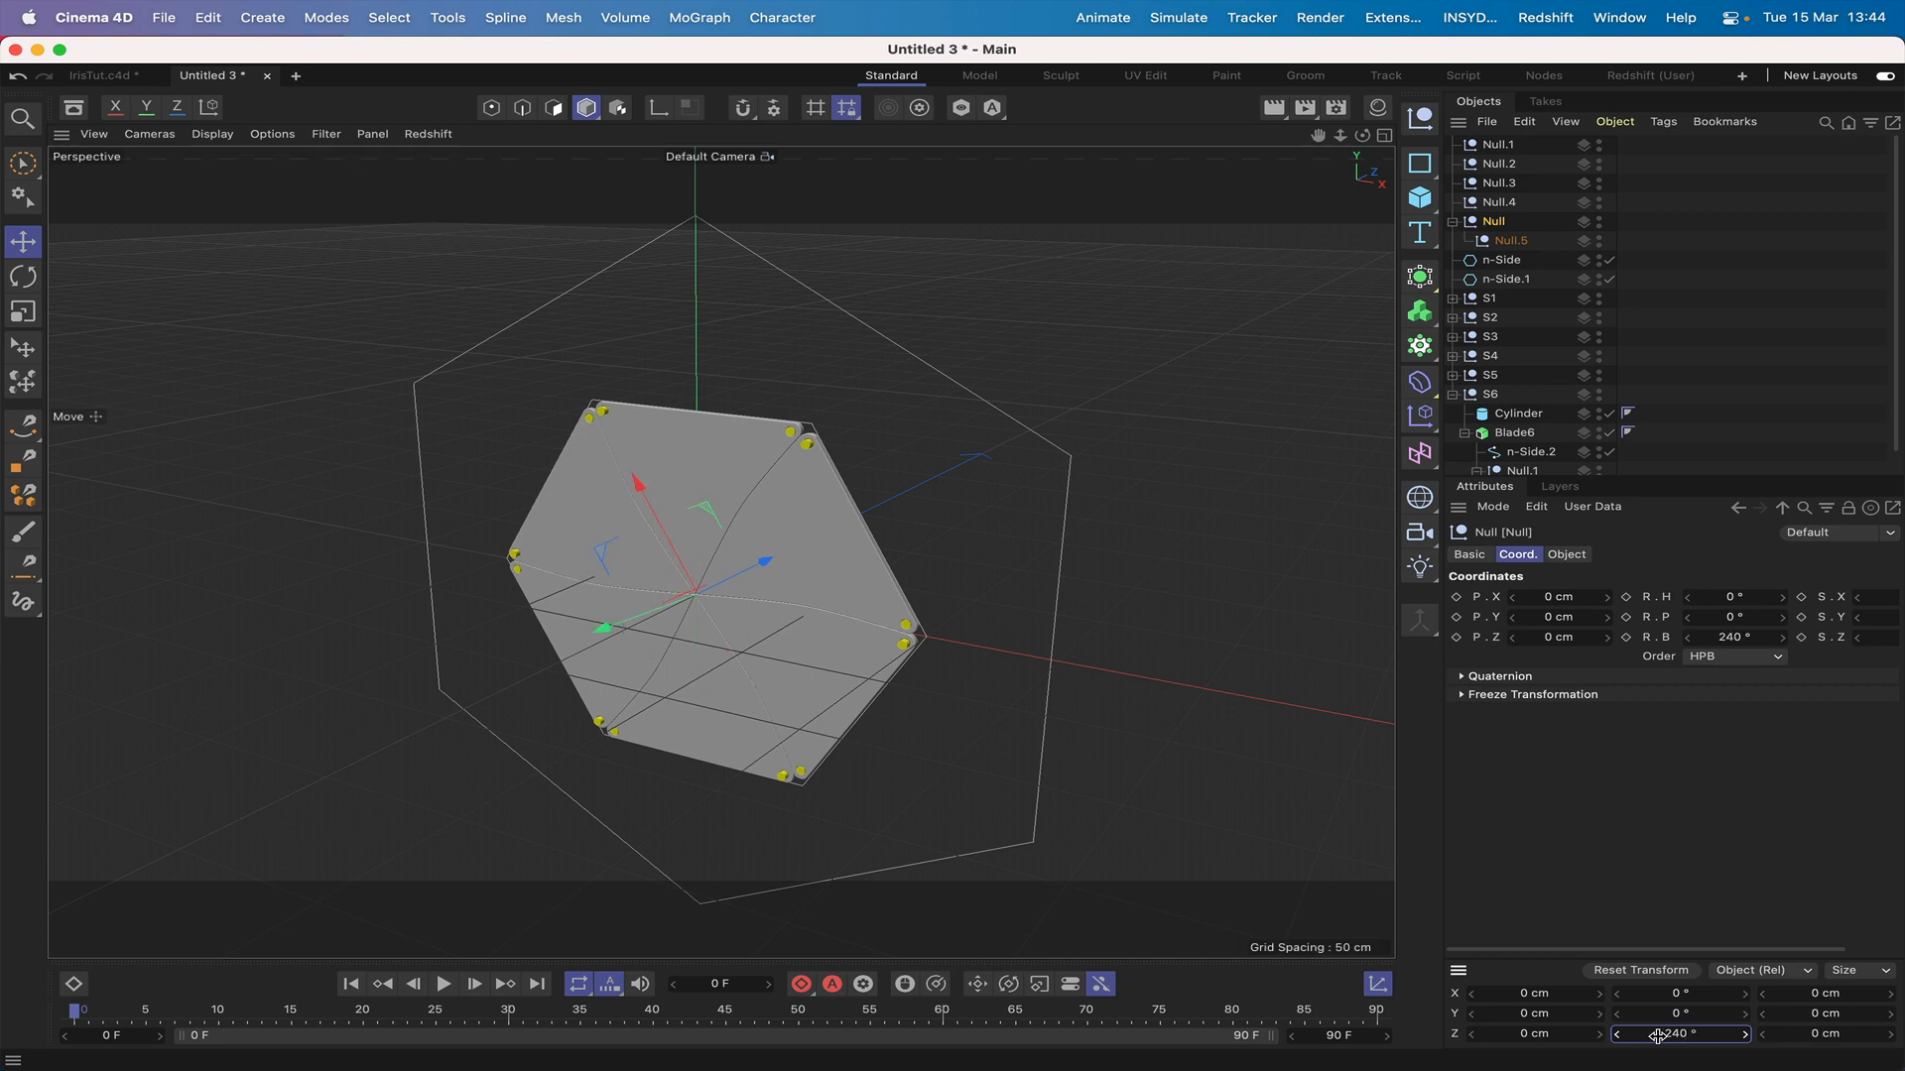
Step: Unparent Null.5, nest a copy of it in the parent Null, and unparent that copy with the parent rotated to 300° about Z
{"action": "left_click", "coordinate": [1509, 244]}
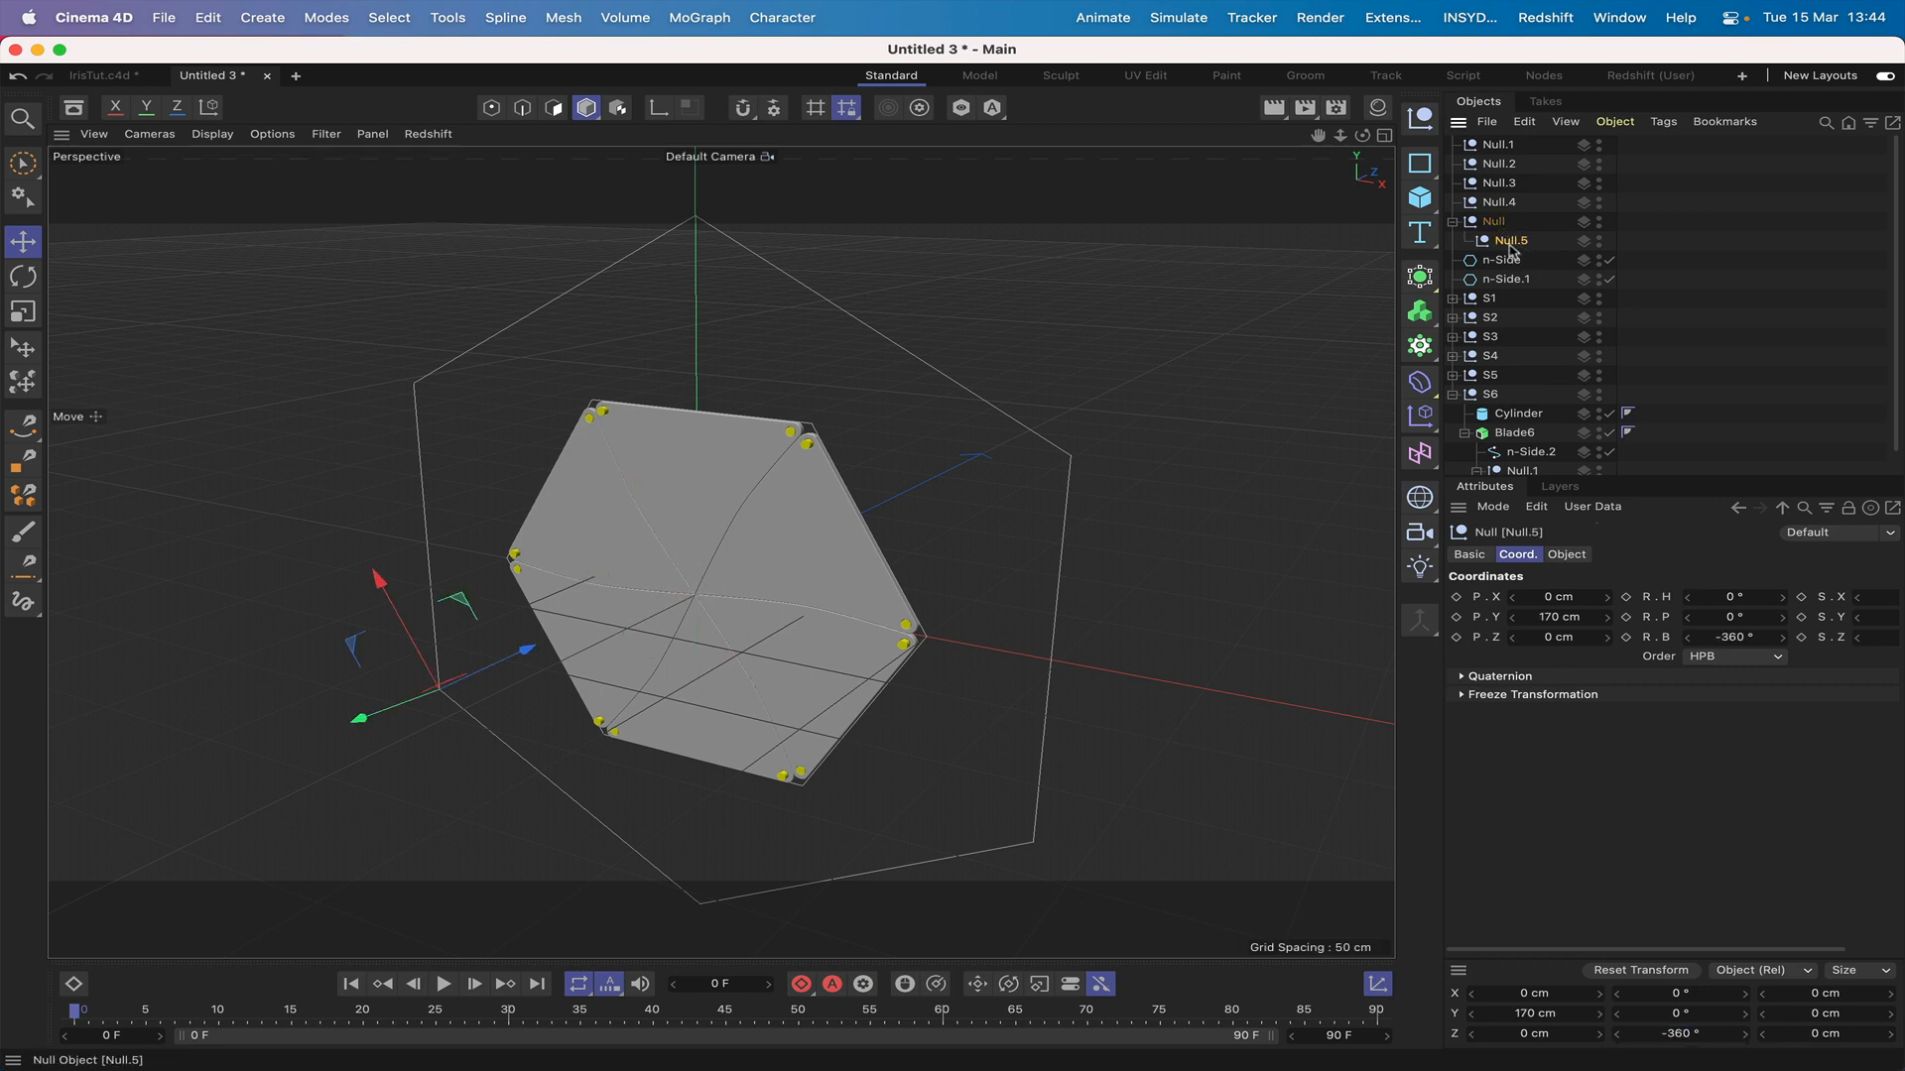
{"action": "mouse_move", "coordinate": [1510, 246]}
{"action": "left_mouse_down"}
{"action": "mouse_move", "coordinate": [1501, 224]}
{"action": "mouse_move", "coordinate": [1501, 260]}
{"action": "left_mouse_up"}
{"action": "left_click", "coordinate": [1494, 242]}
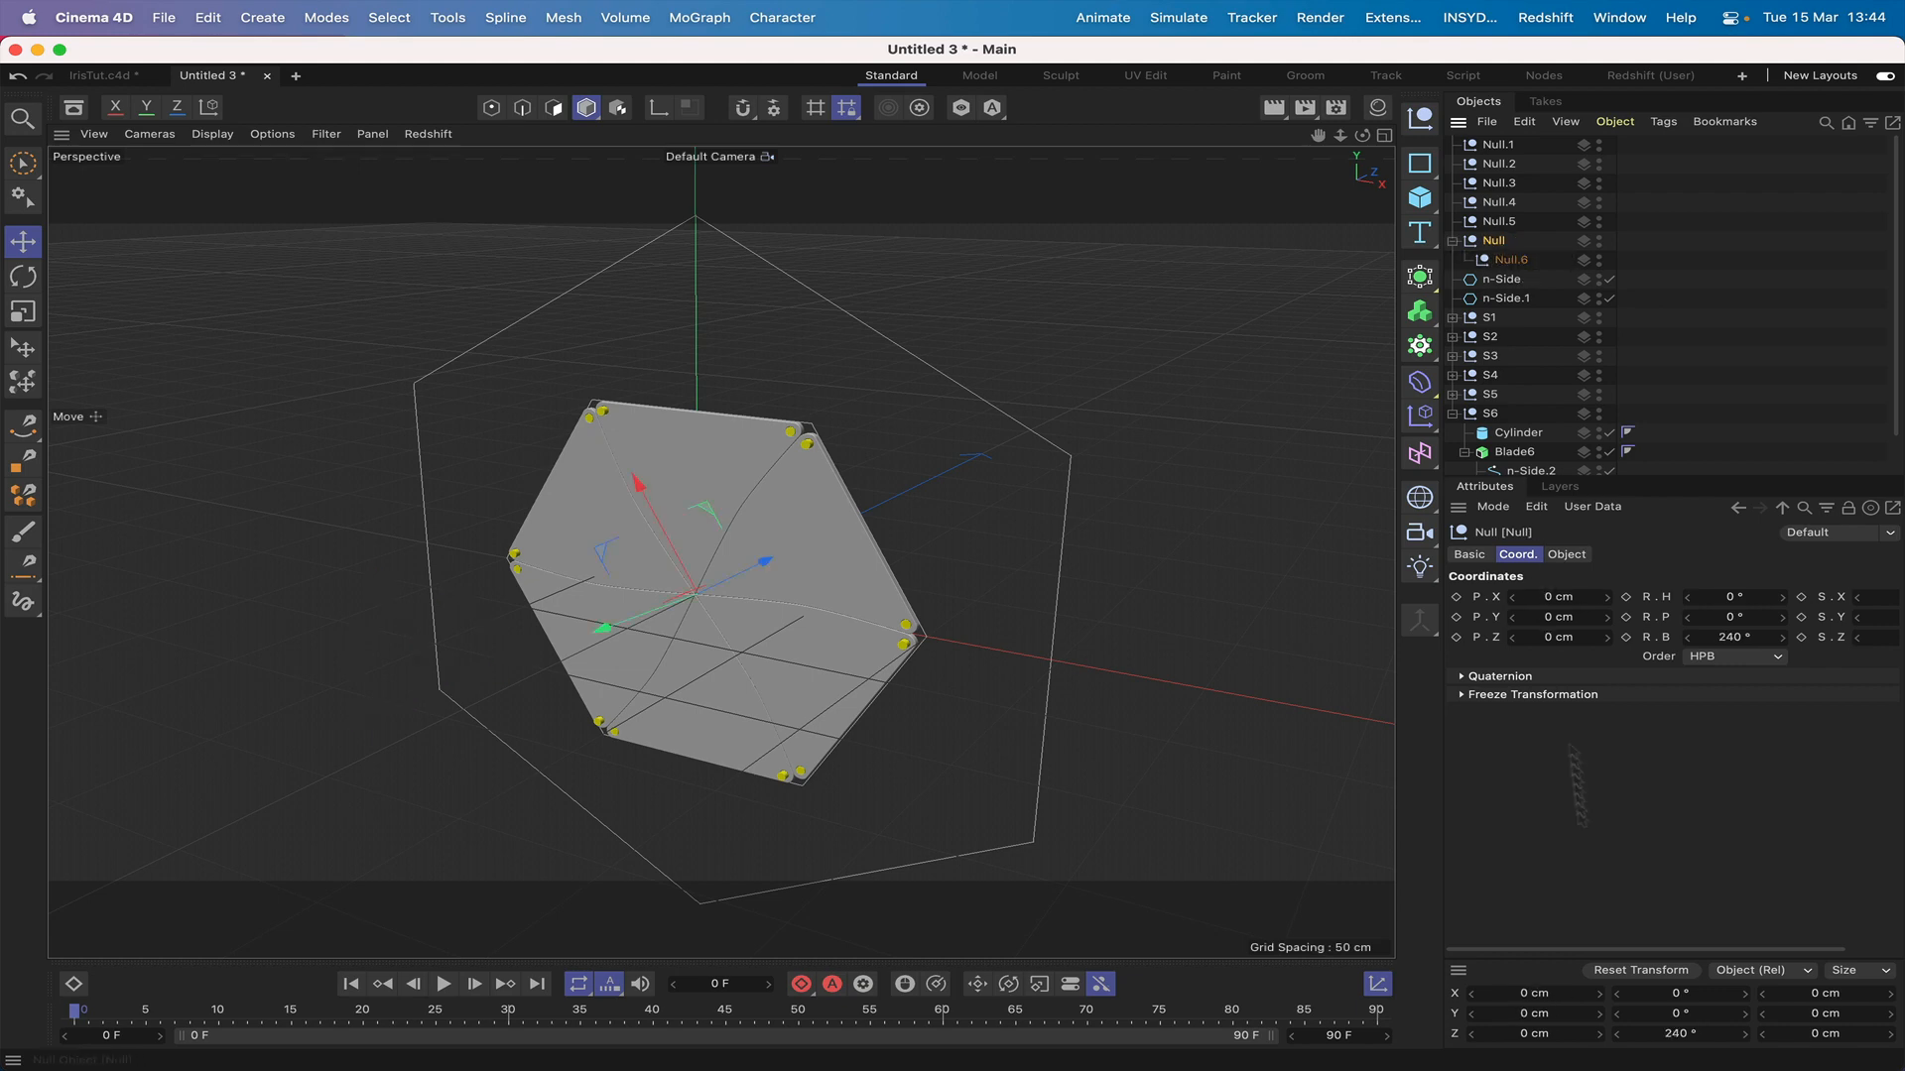
{"action": "double_click", "coordinate": [1663, 1034]}
{"action": "type", "text": "300"}
{"action": "key", "text": "Return"}
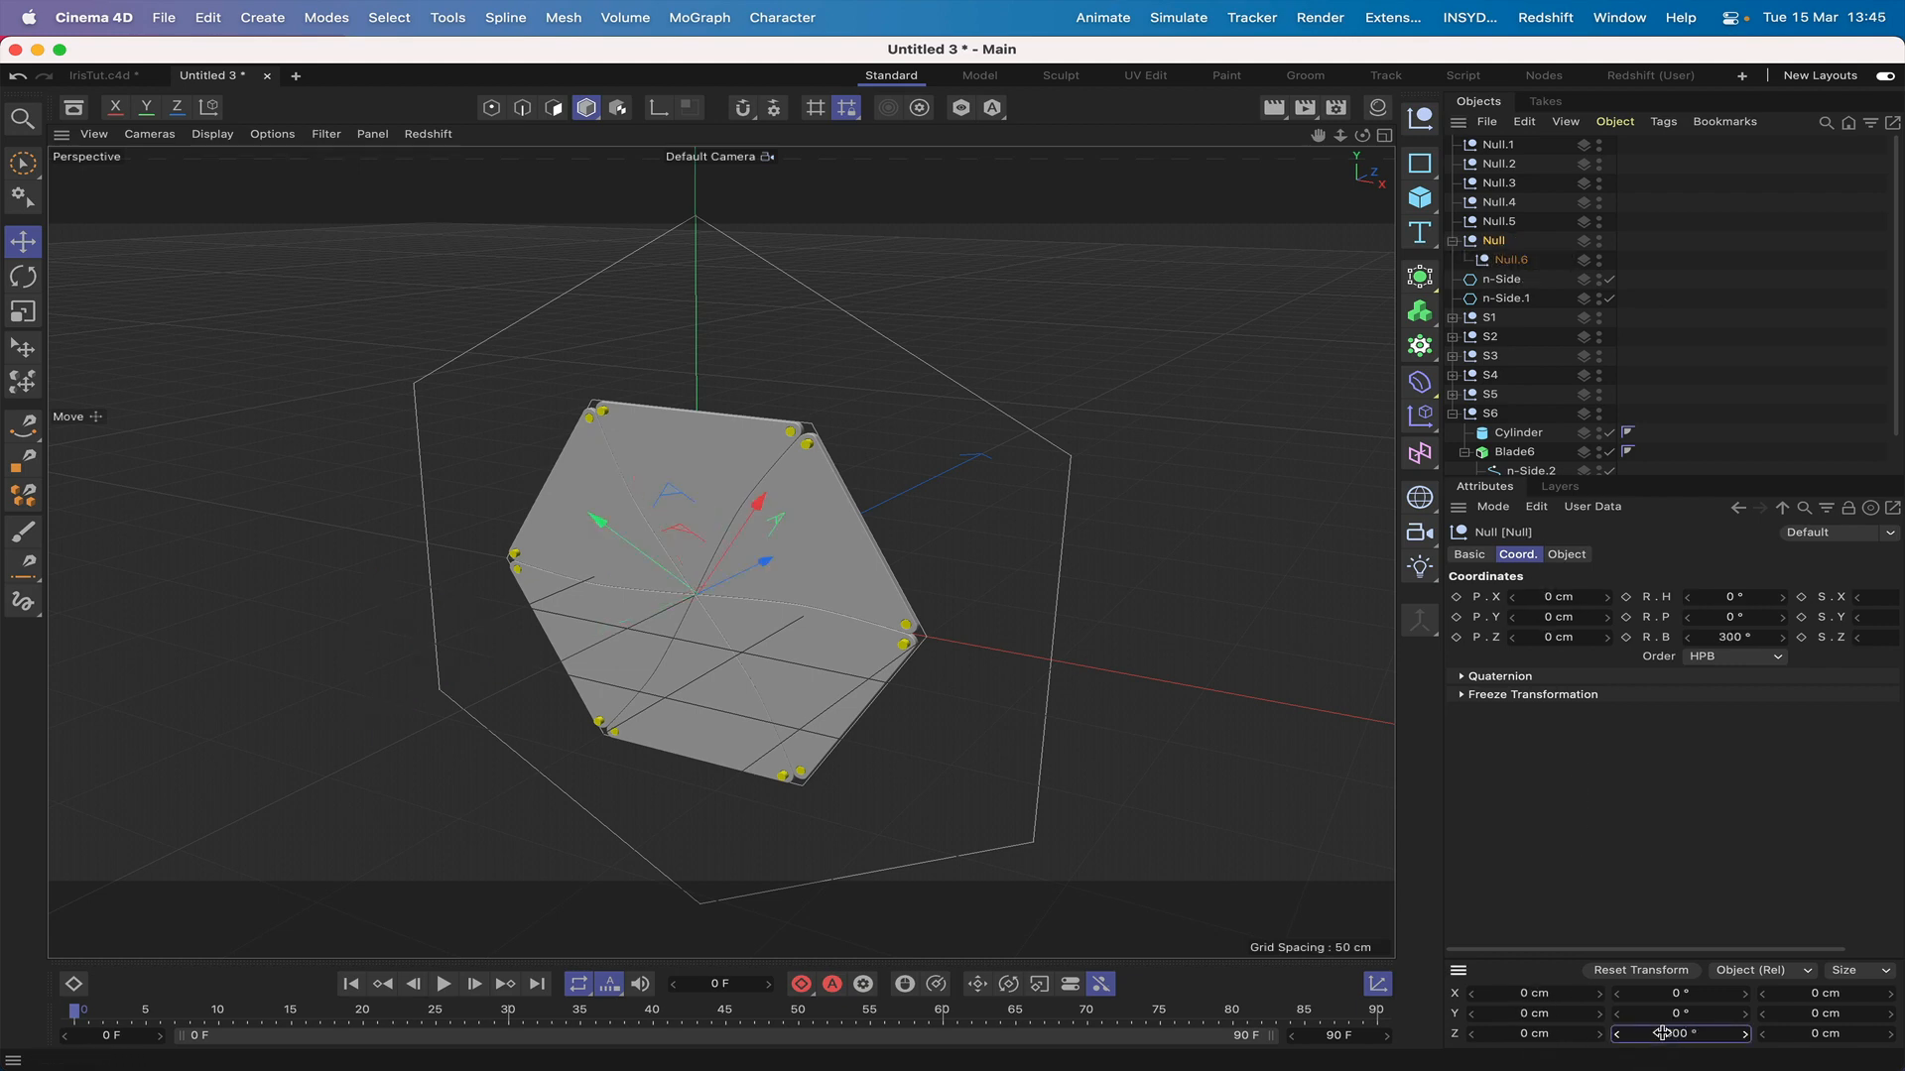
{"action": "left_click", "coordinate": [1507, 264]}
{"action": "left_click_drag", "start_coordinate": [1508, 264], "coordinate": [1503, 250]}
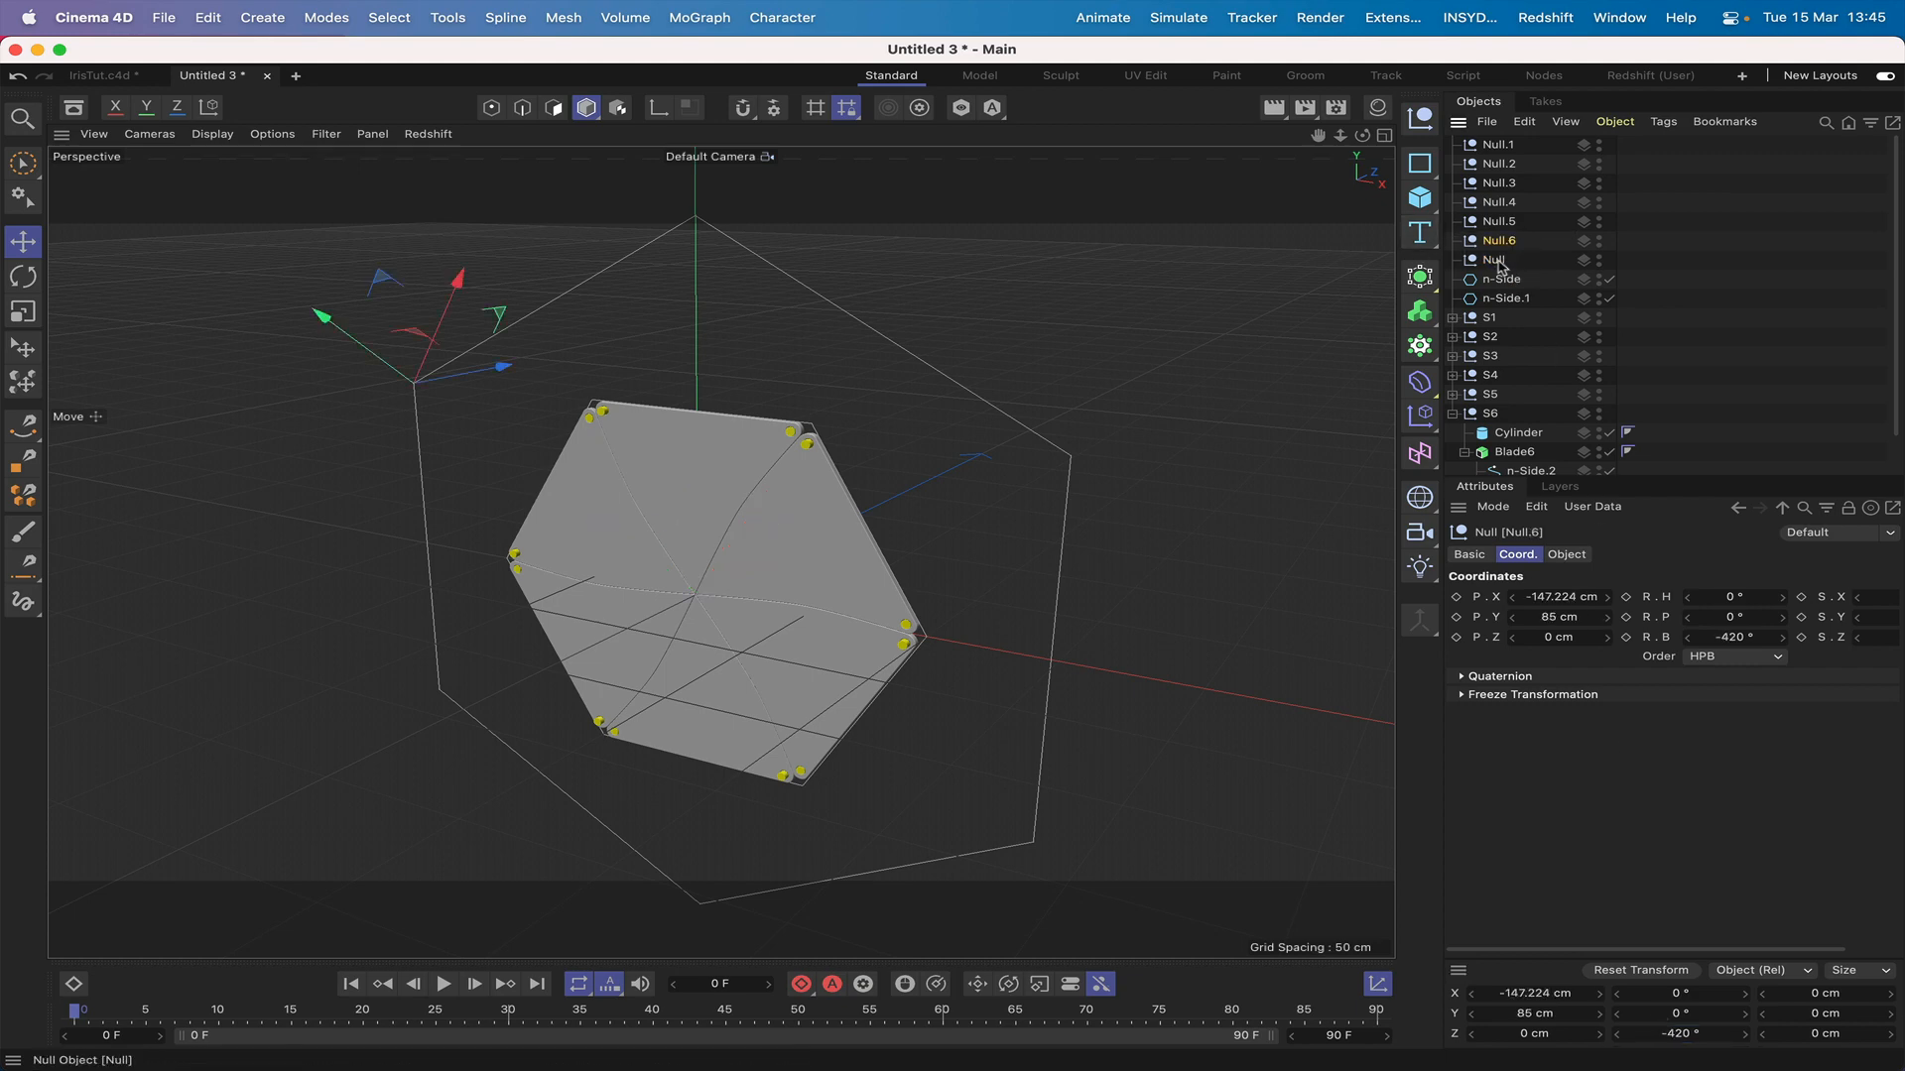
Step: Rename the nulls Null.1 and Null.2 as E1 and E2
{"action": "left_click_drag", "start_coordinate": [1499, 146], "coordinate": [1500, 248]}
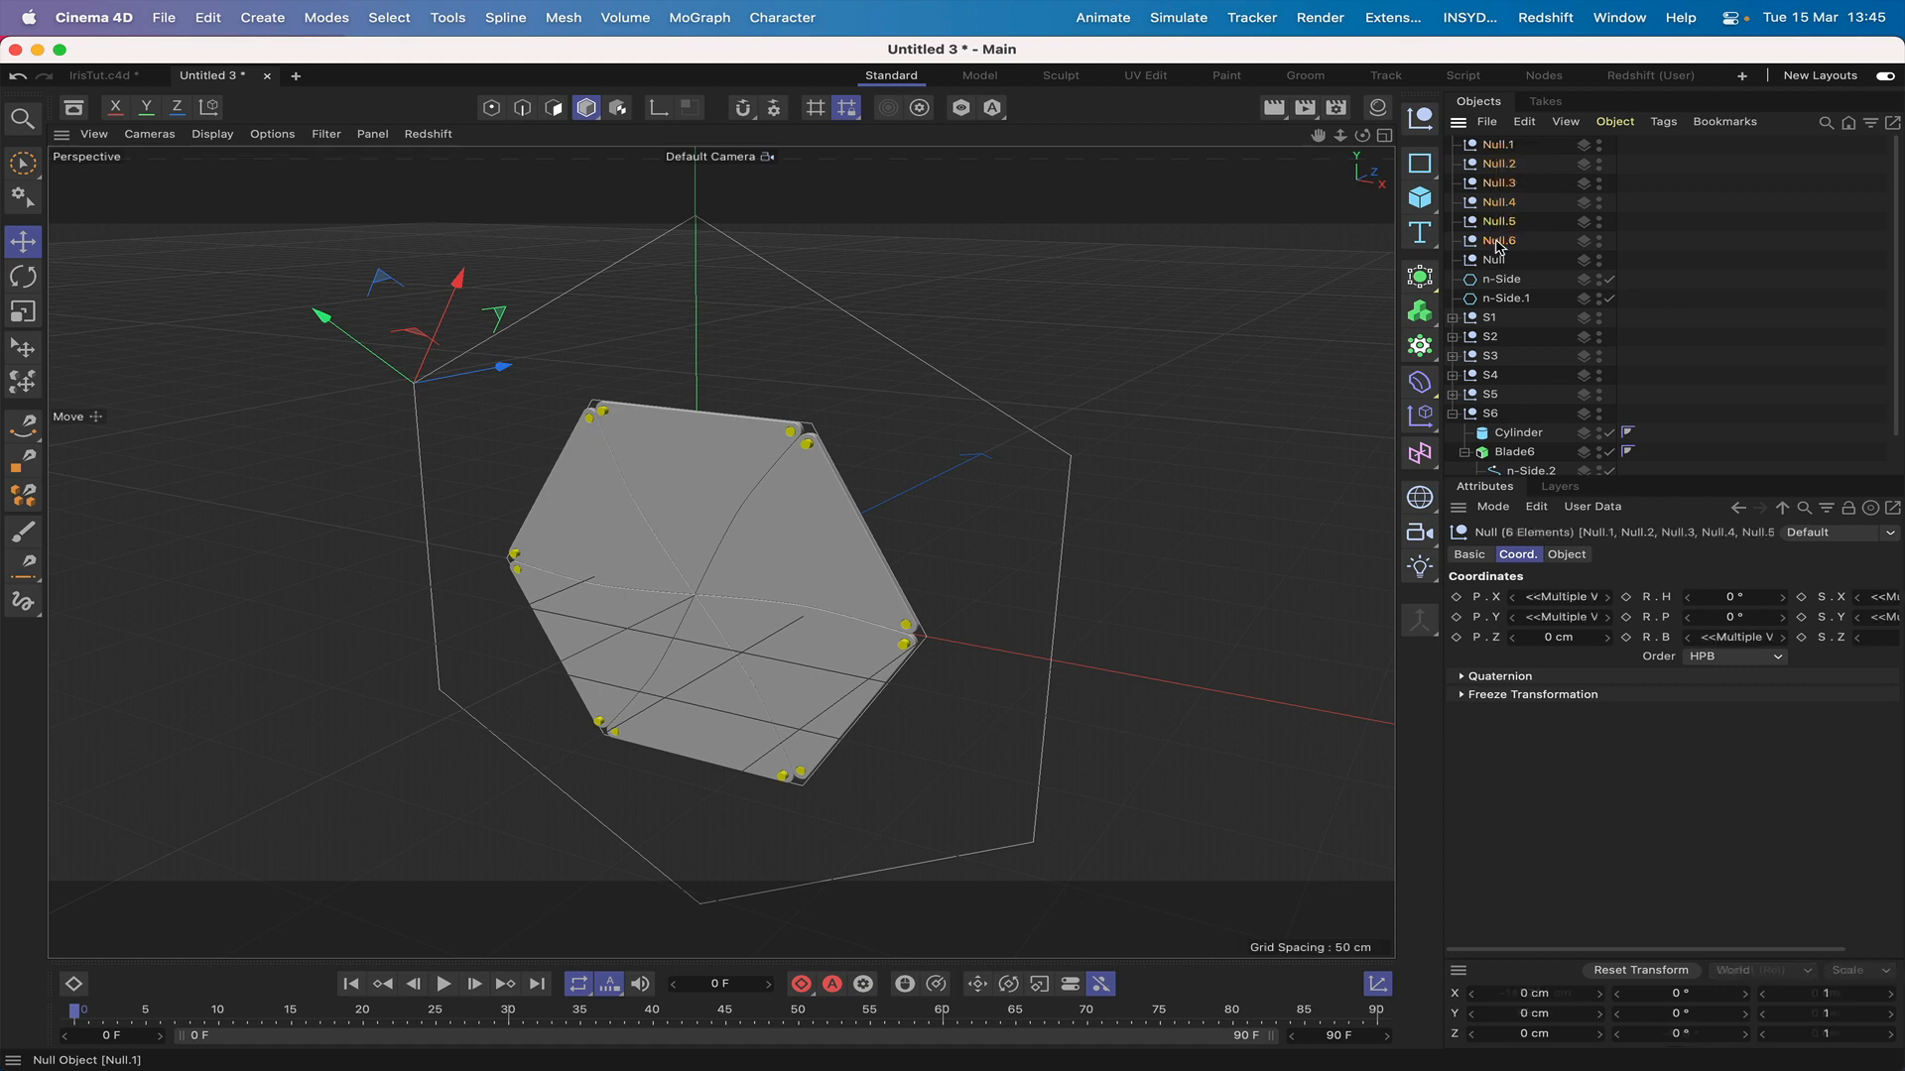
{"action": "double_click", "coordinate": [1503, 146]}
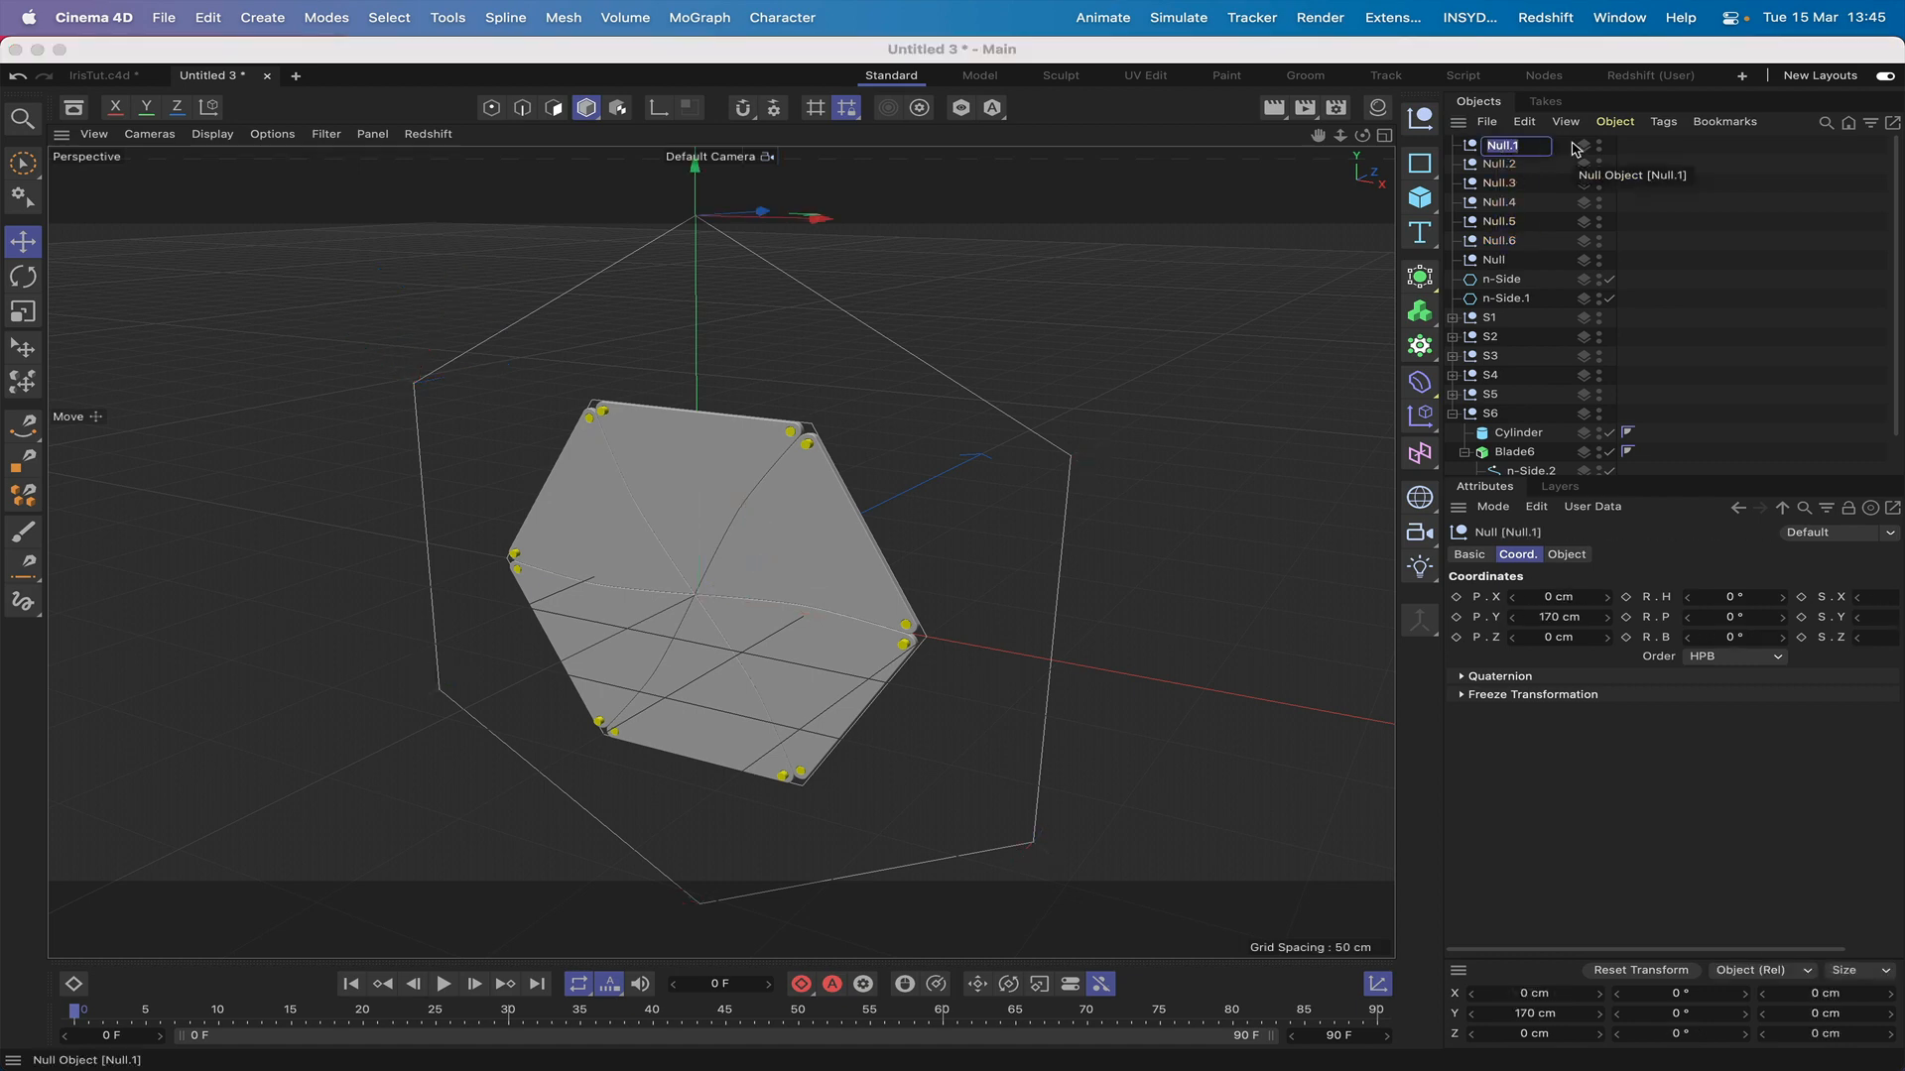
{"action": "type", "text": "E1"}
{"action": "key", "text": "Tab"}
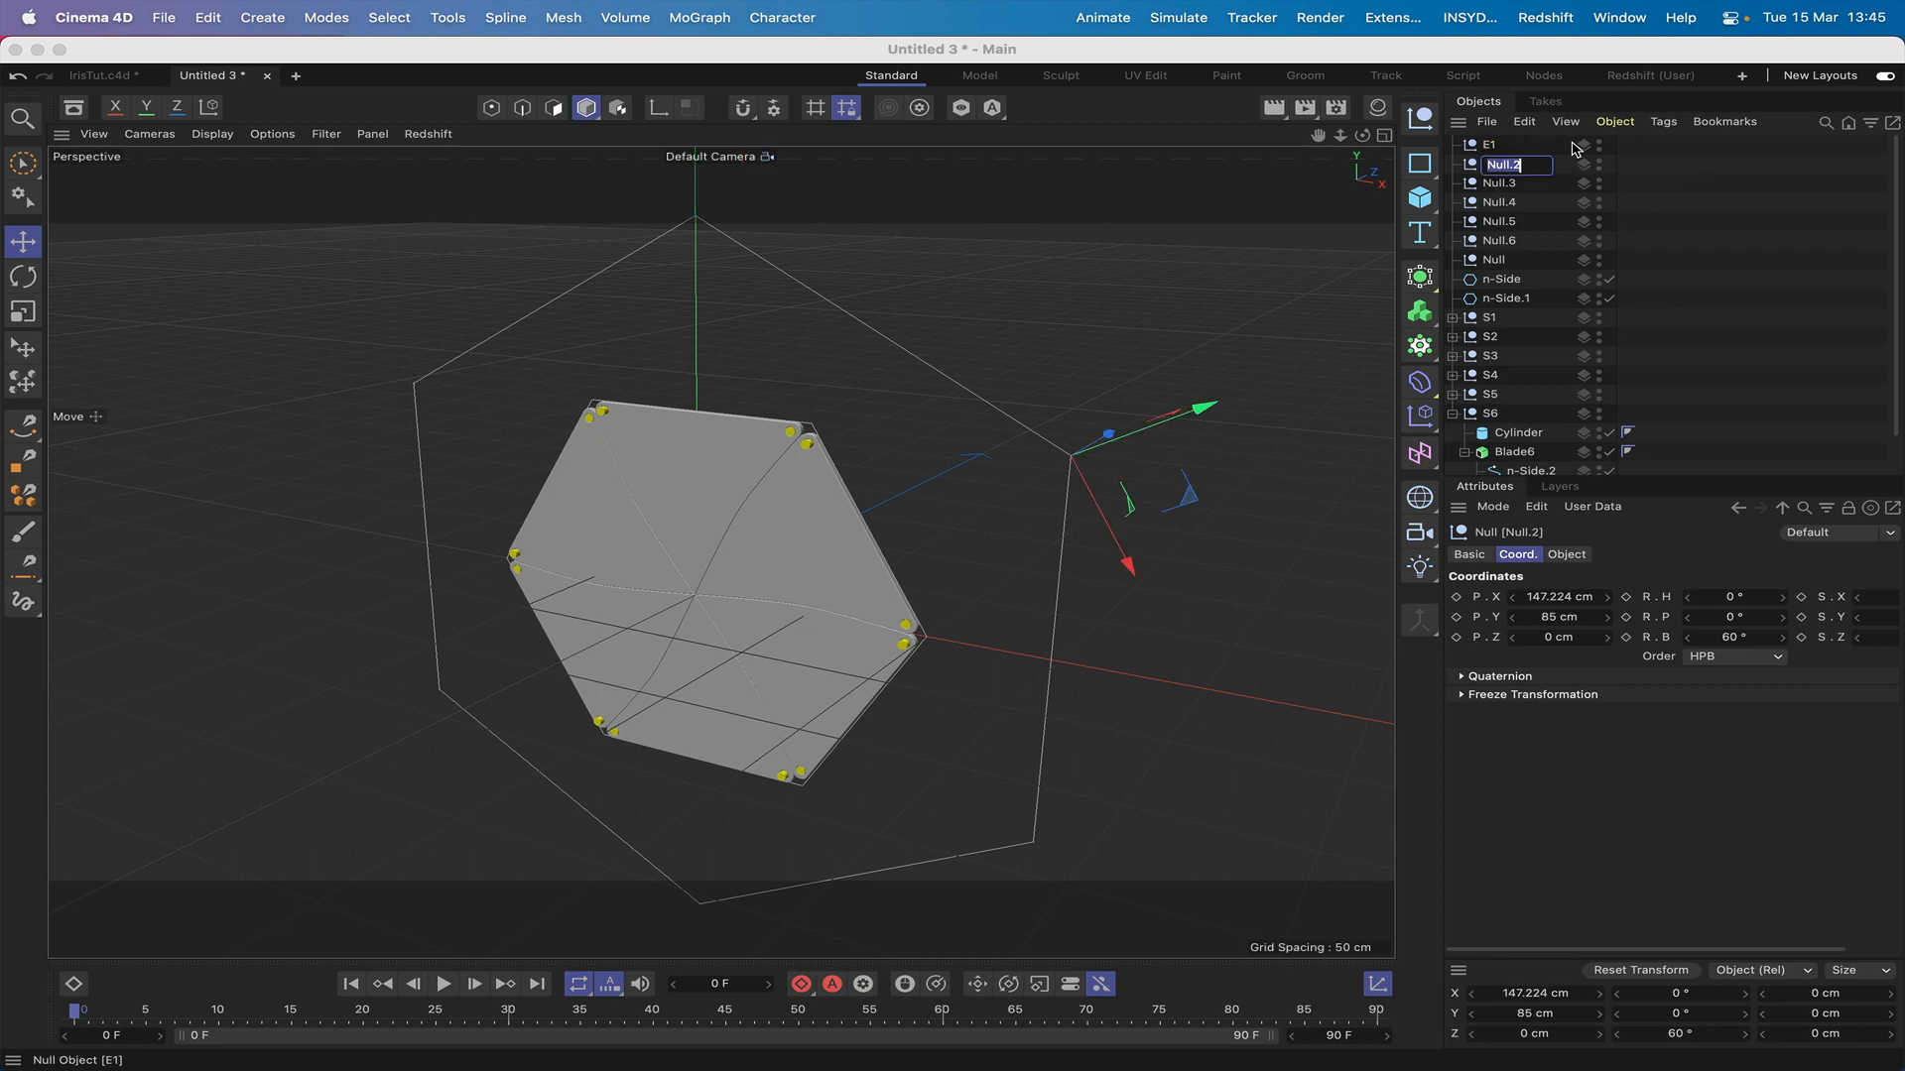
{"action": "type", "text": "E2"}
{"action": "key", "text": "Tab"}
Step: Rename the null Null.3 as E3
{"action": "type", "text": "E3"}
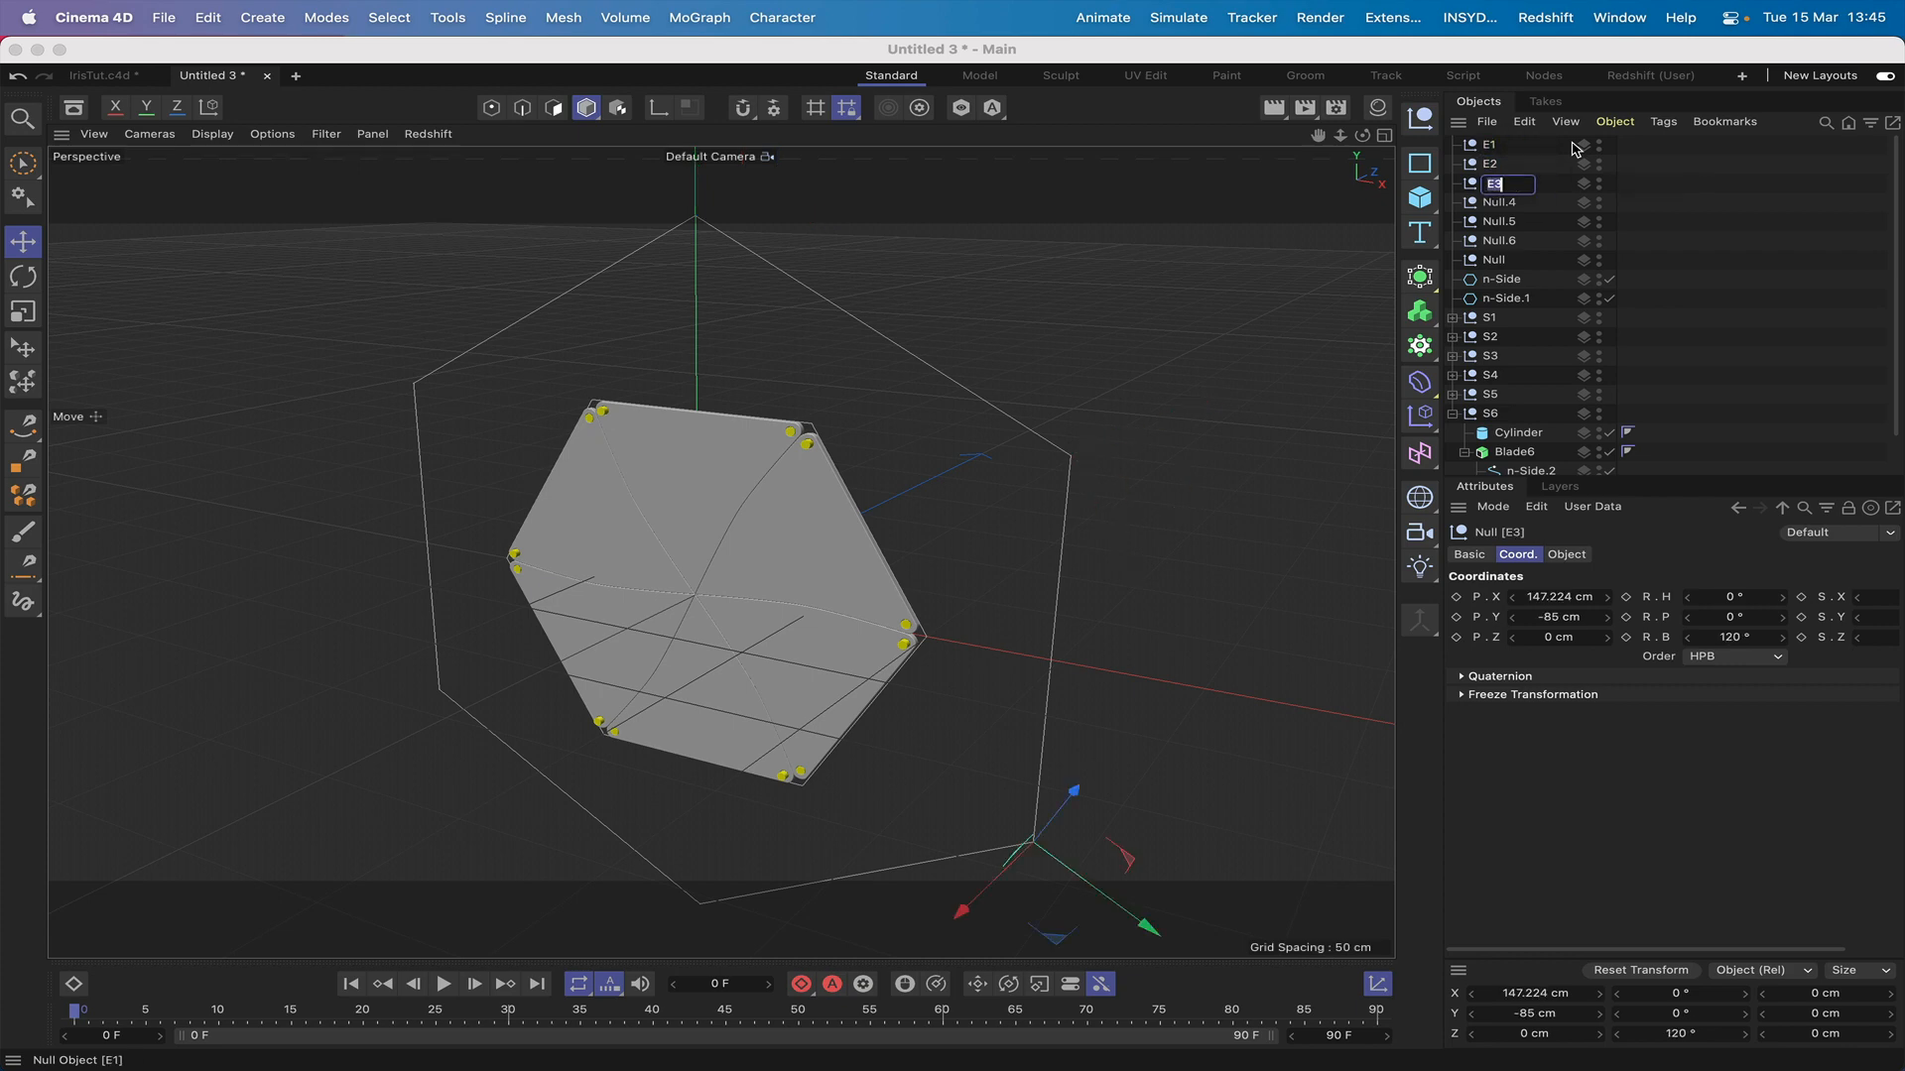
{"action": "type", "text": "S"}
{"action": "key", "text": "BackSpace"}
{"action": "type", "text": "E4"}
{"action": "key", "text": "Tab"}
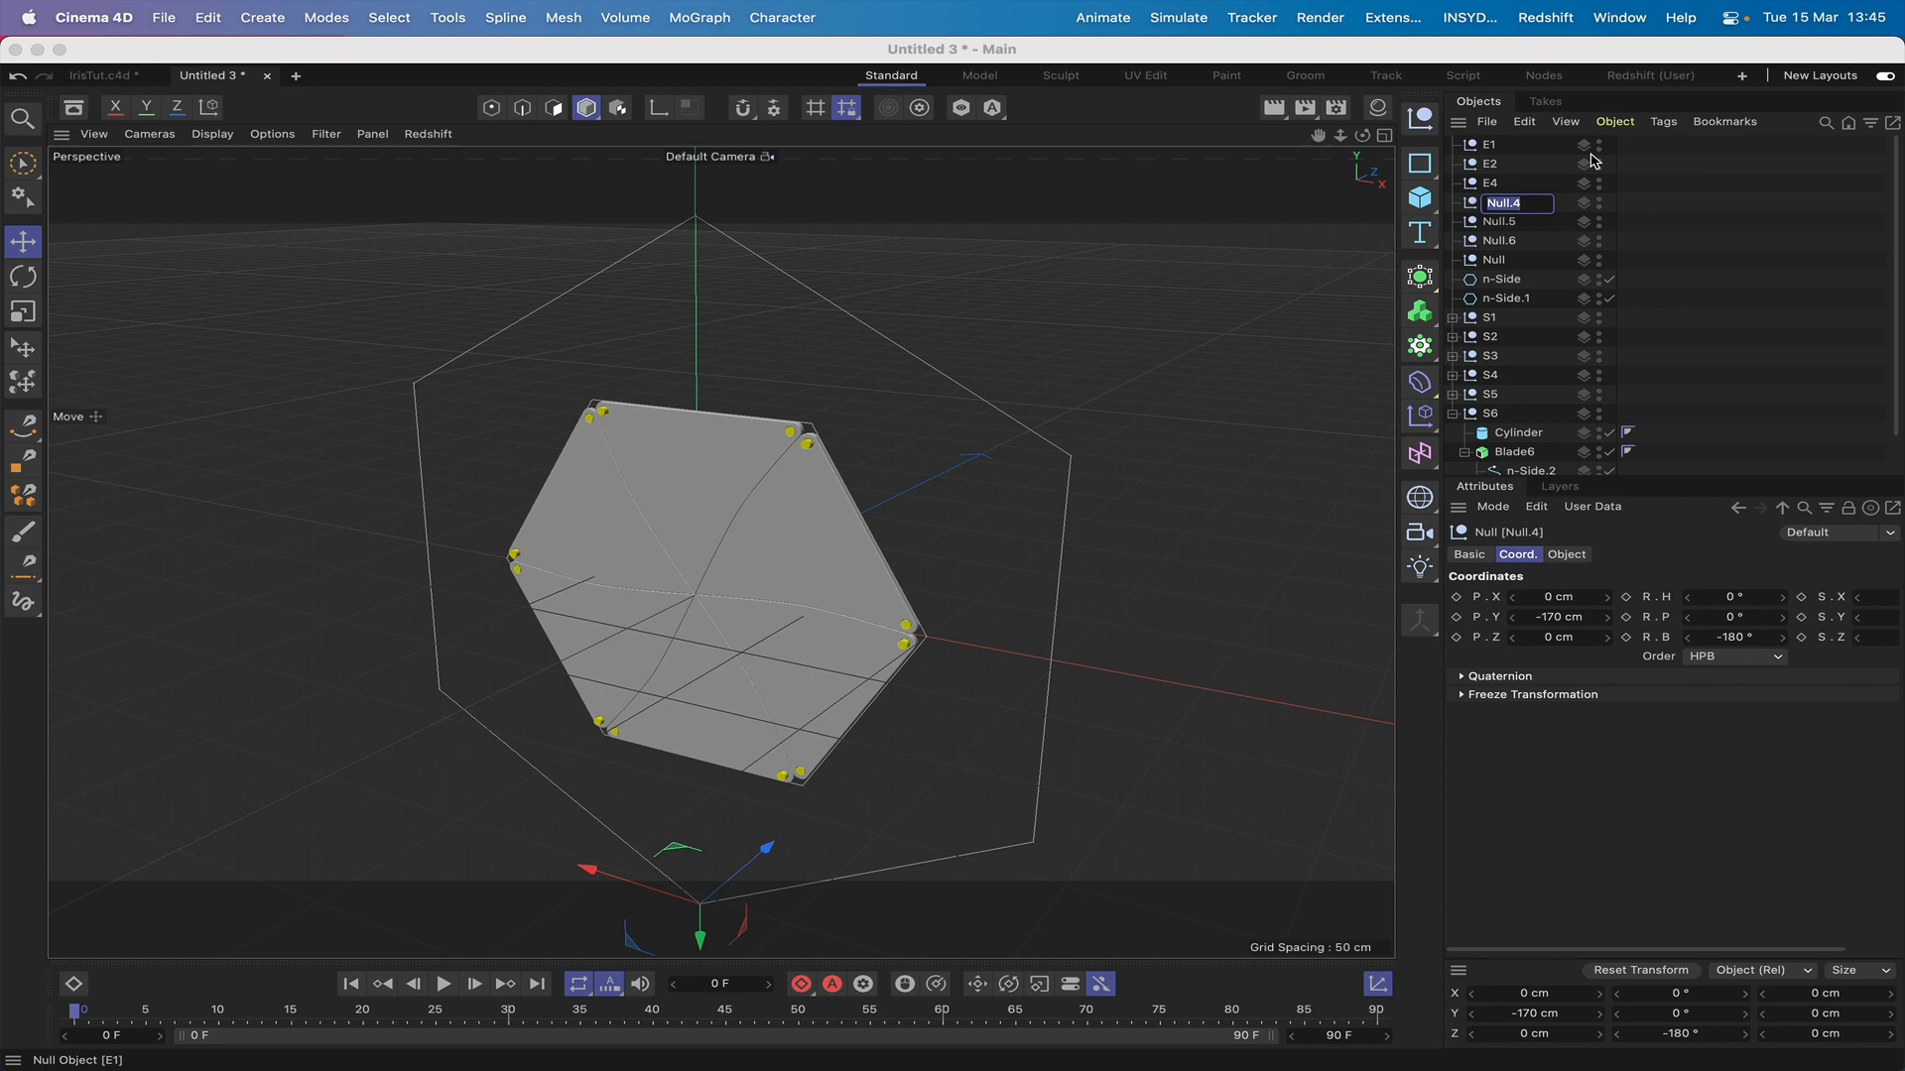
{"action": "left_click", "coordinate": [1503, 185]}
{"action": "double_click", "coordinate": [1496, 187]}
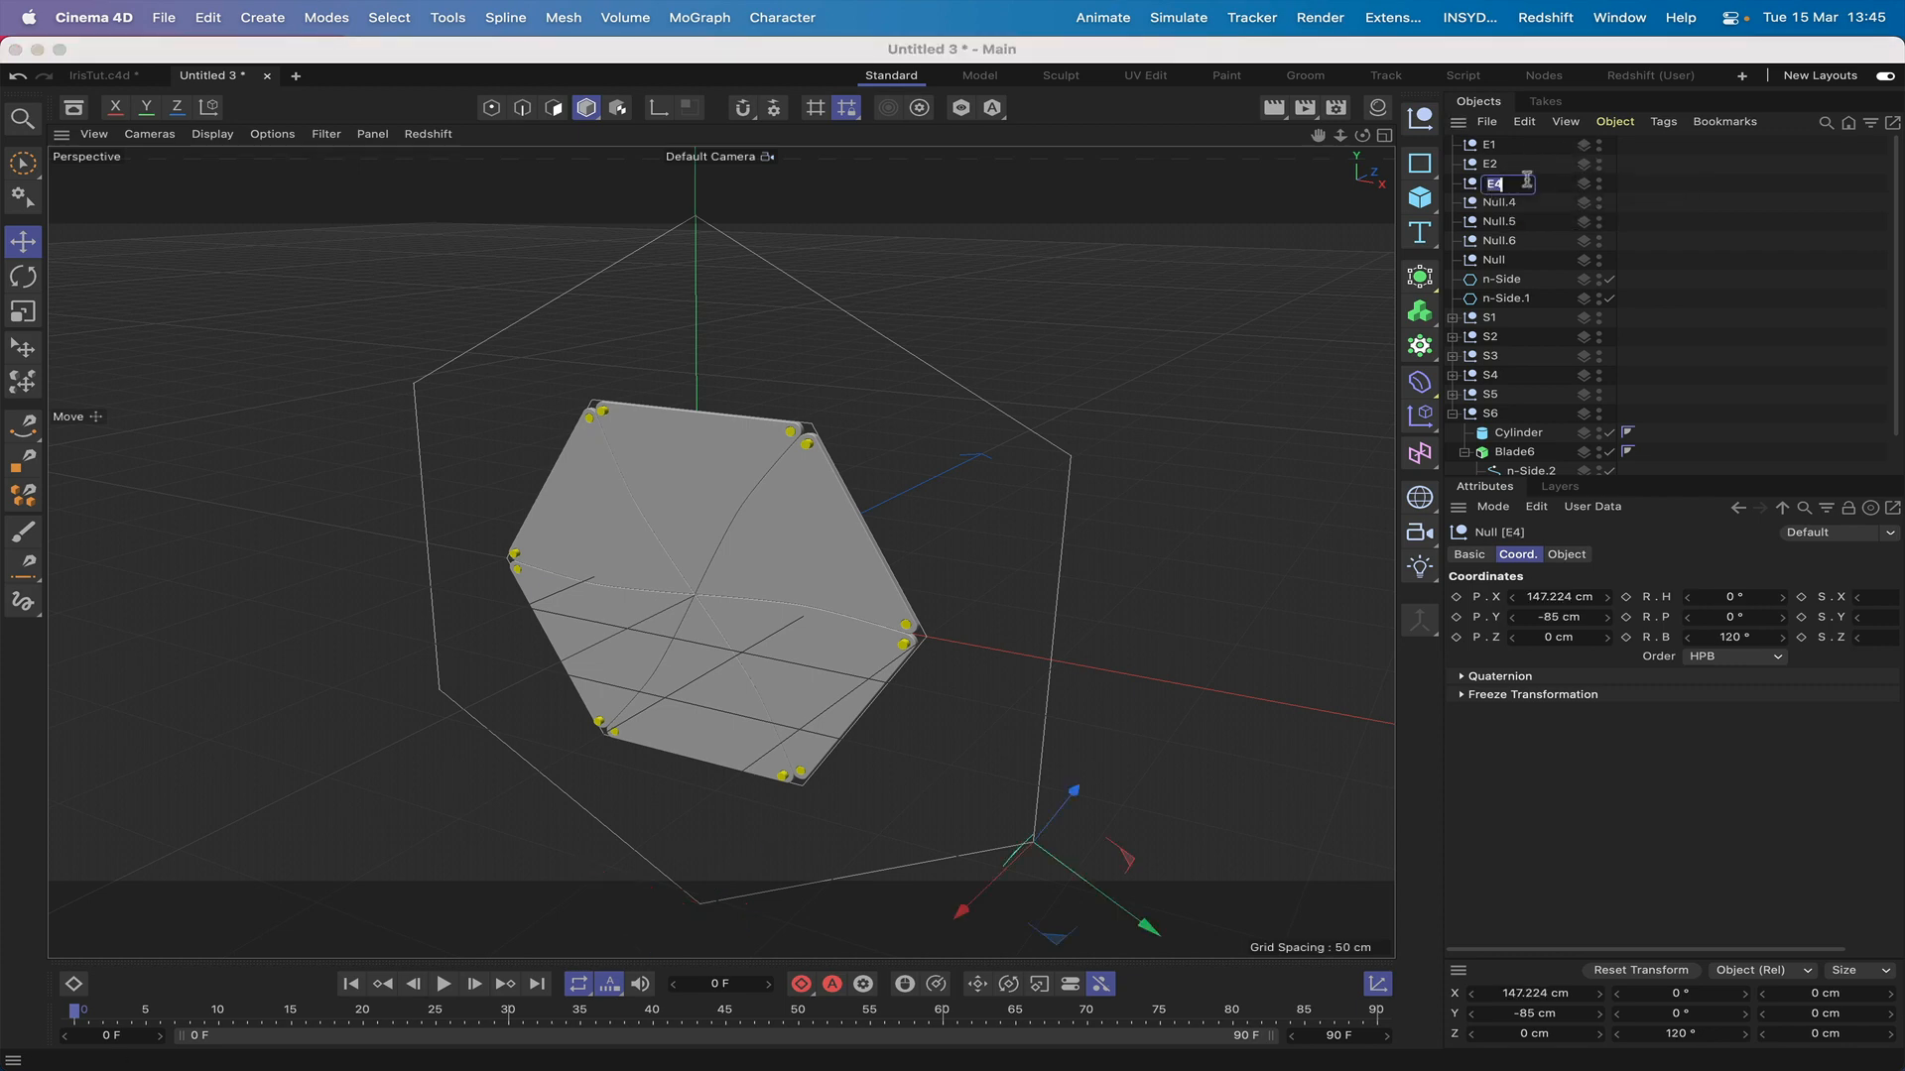
{"action": "key", "text": "Tab"}
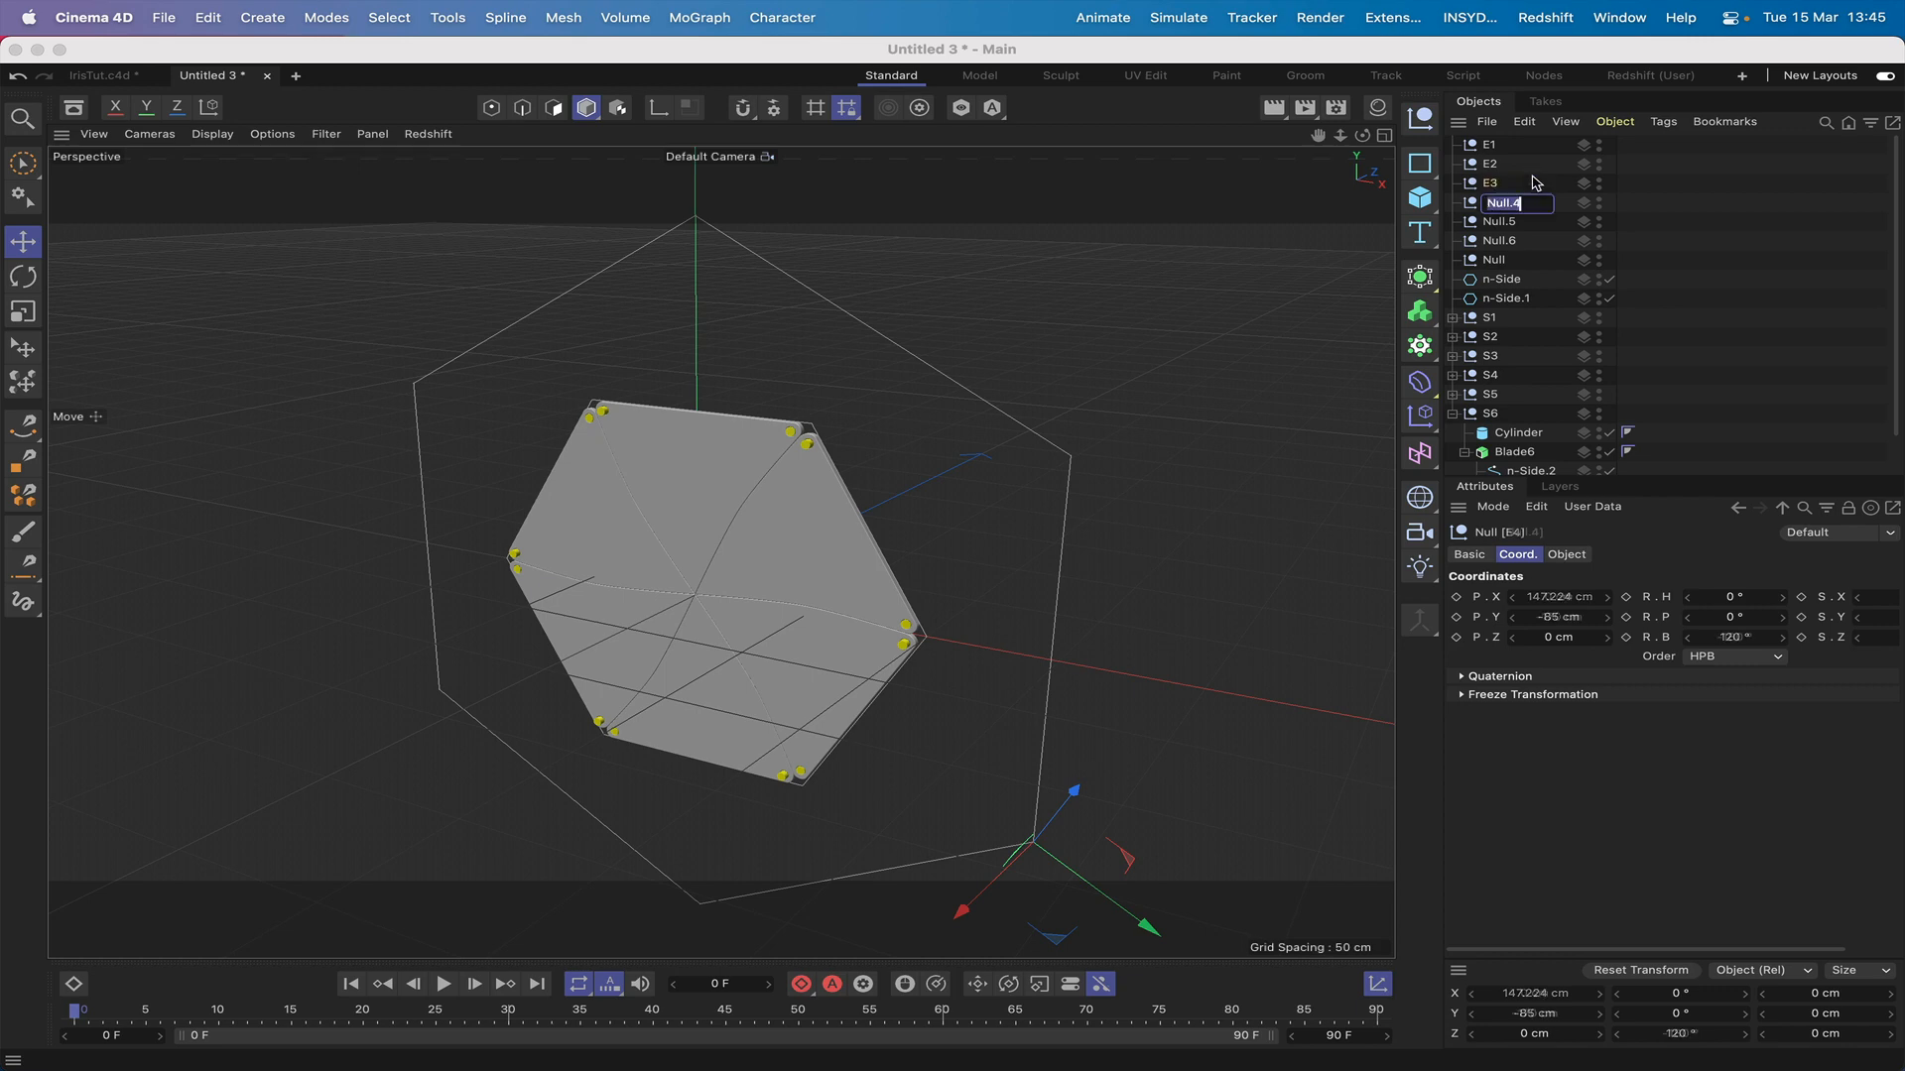
Step: Rename the nulls Null.4, Null.5 and Null.6 as E4, E5 and E6, and clear the selection
{"action": "type", "text": "E4"}
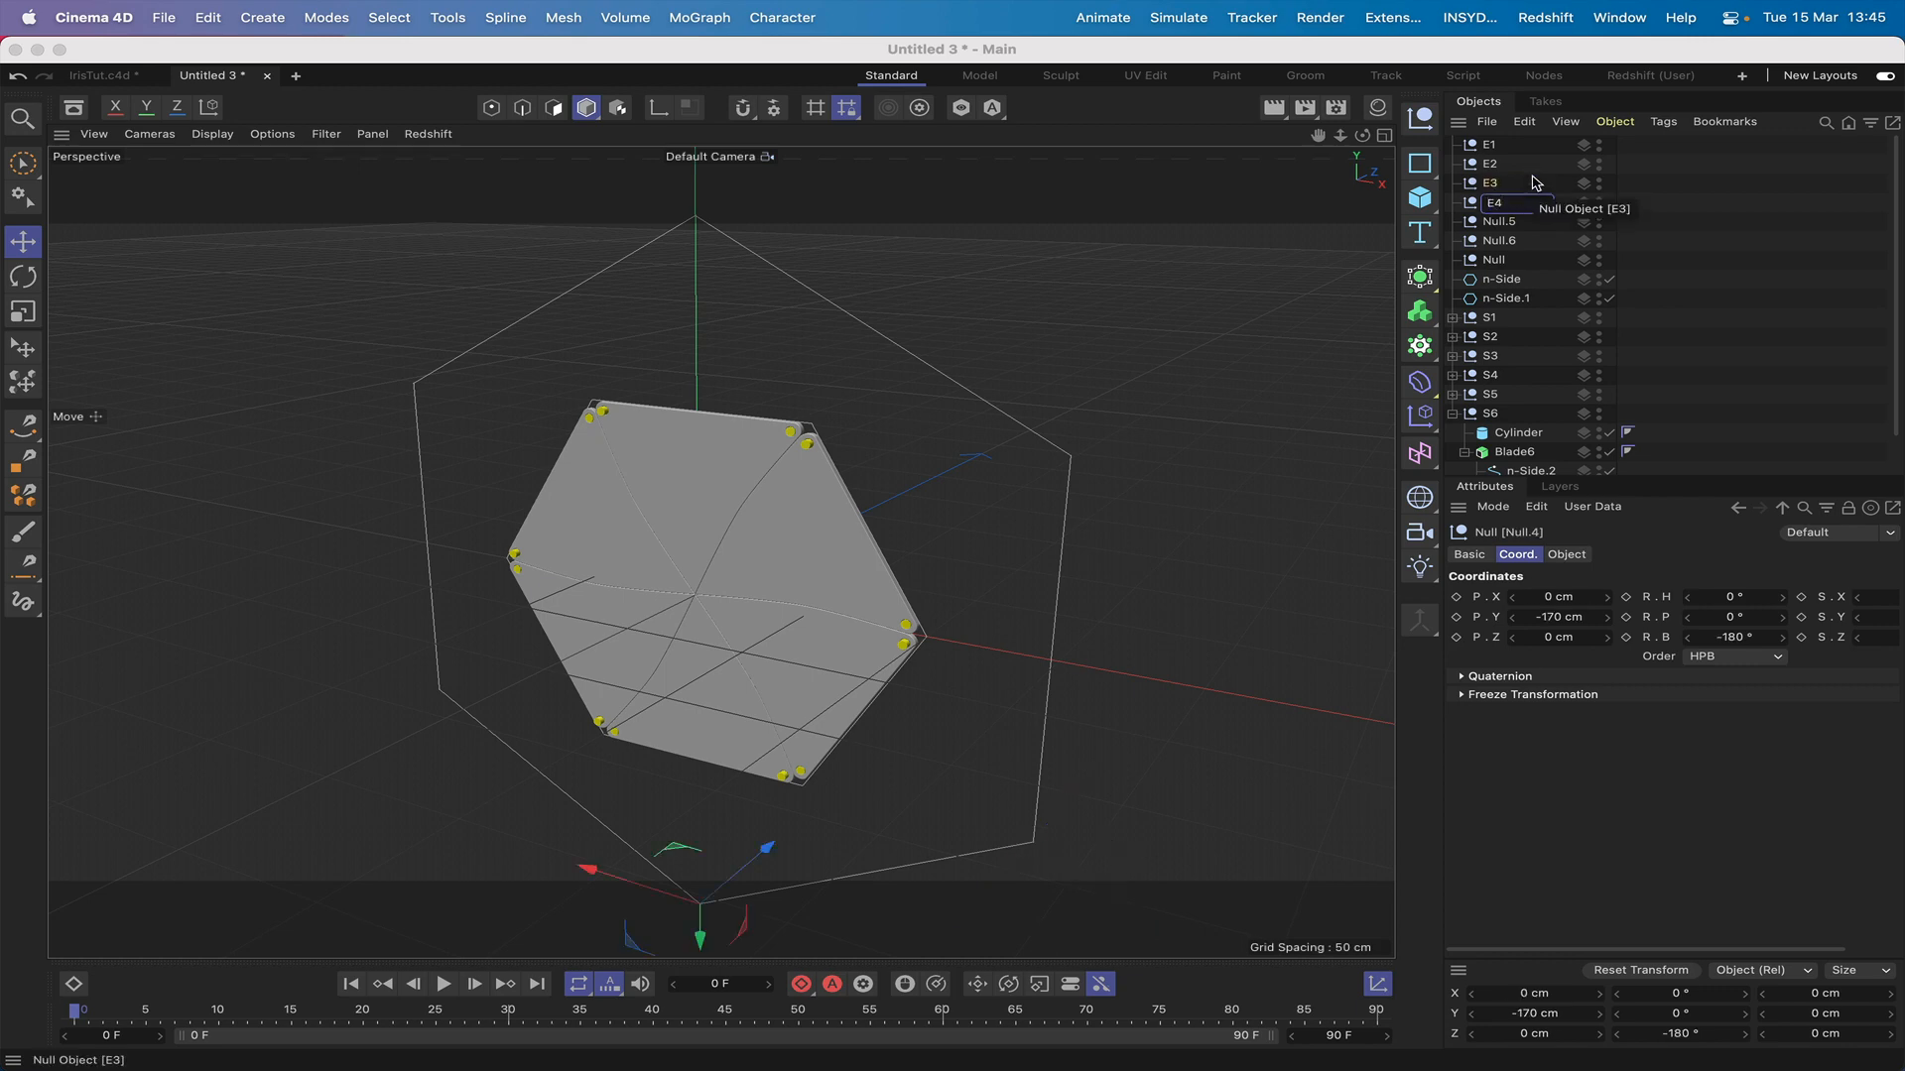
{"action": "key", "text": "Tab"}
{"action": "type", "text": "E"}
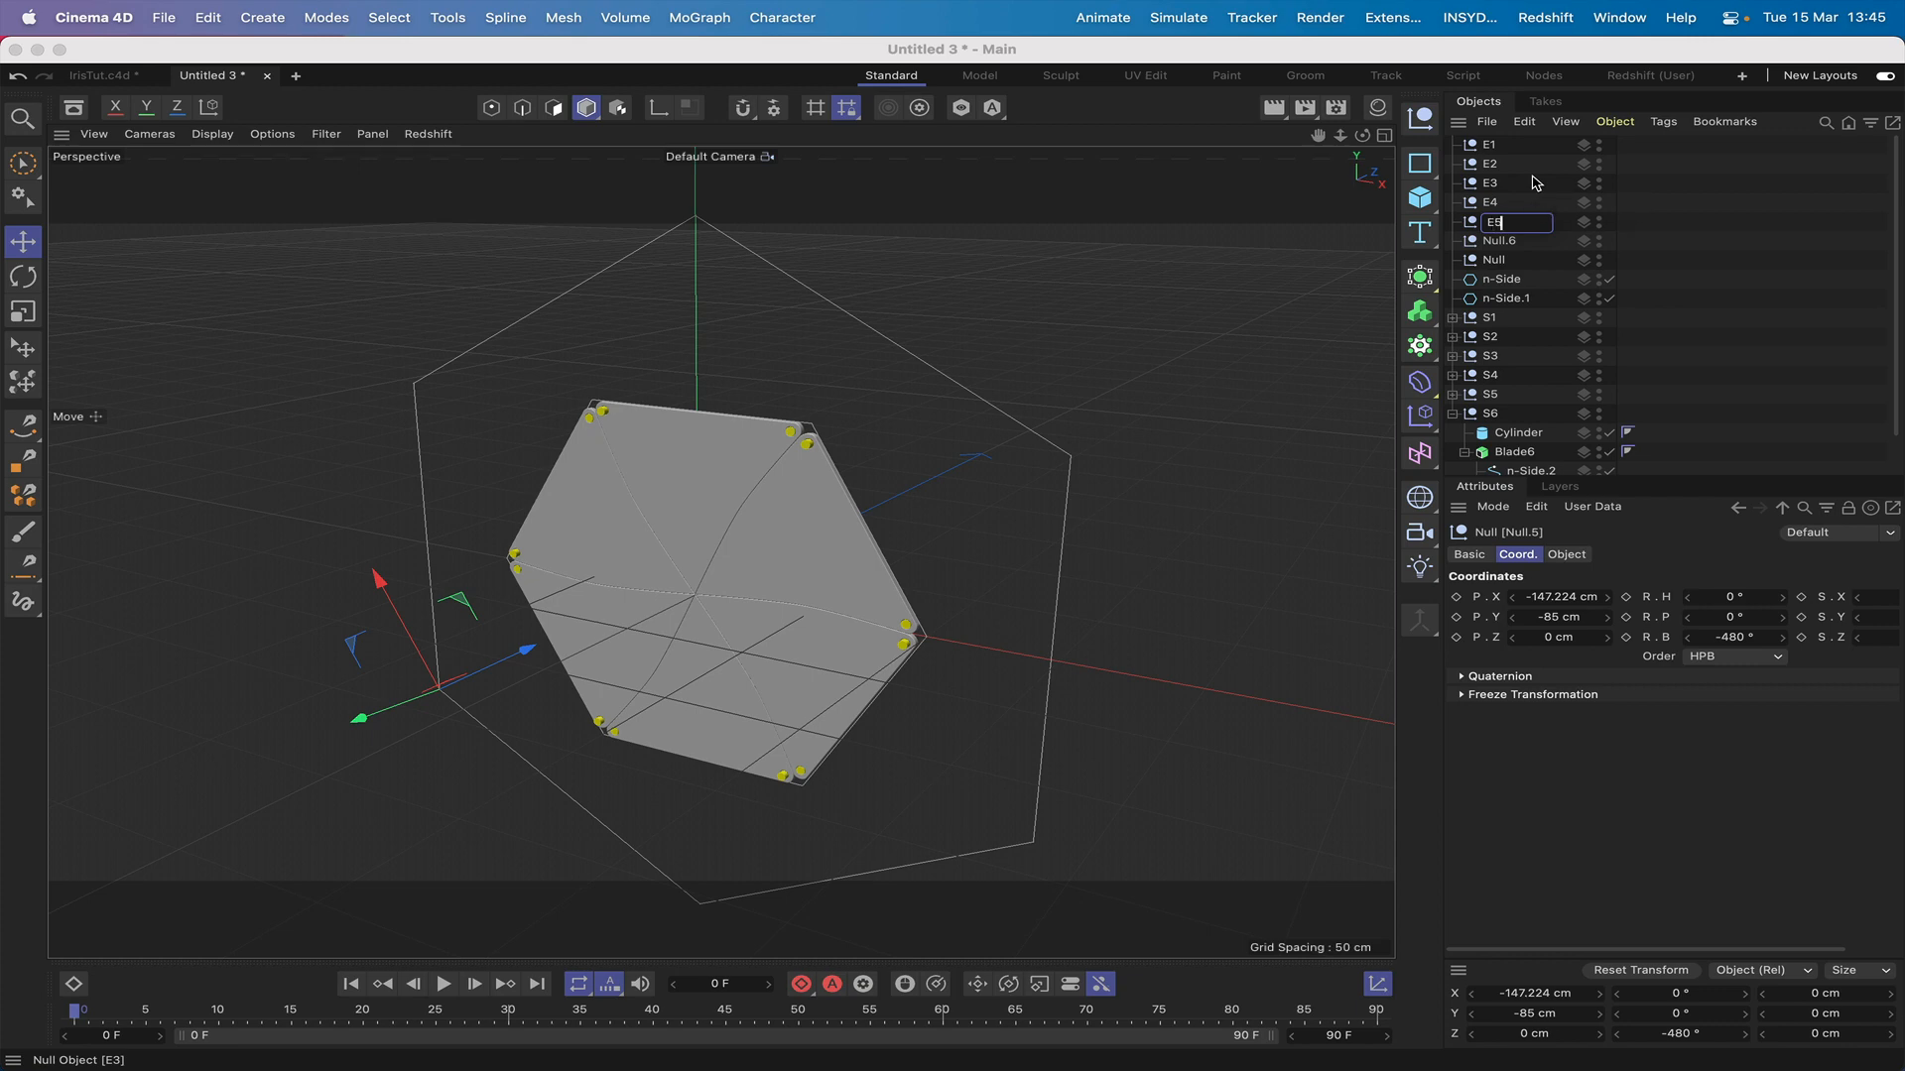
{"action": "type", "text": "5"}
{"action": "key", "text": "Tab"}
{"action": "type", "text": "E"}
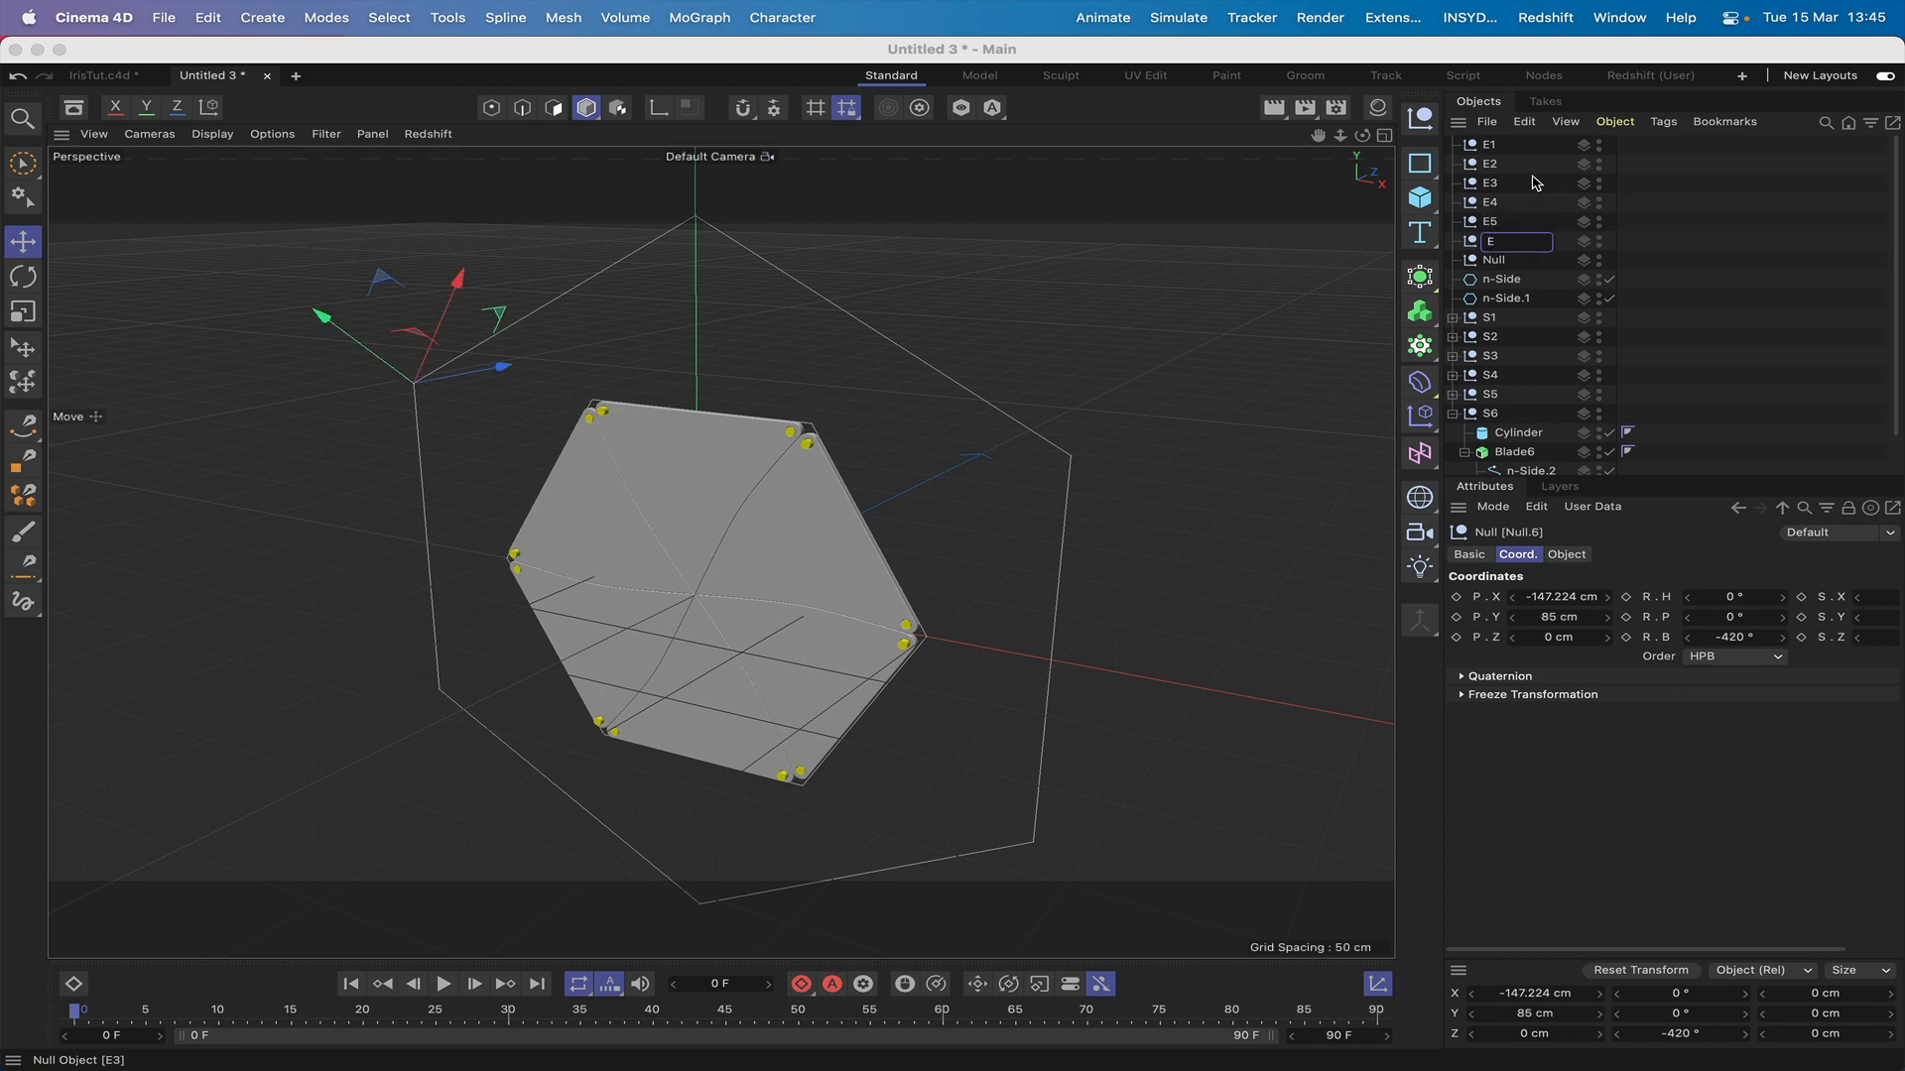
{"action": "type", "text": "6"}
{"action": "key", "text": "Return"}
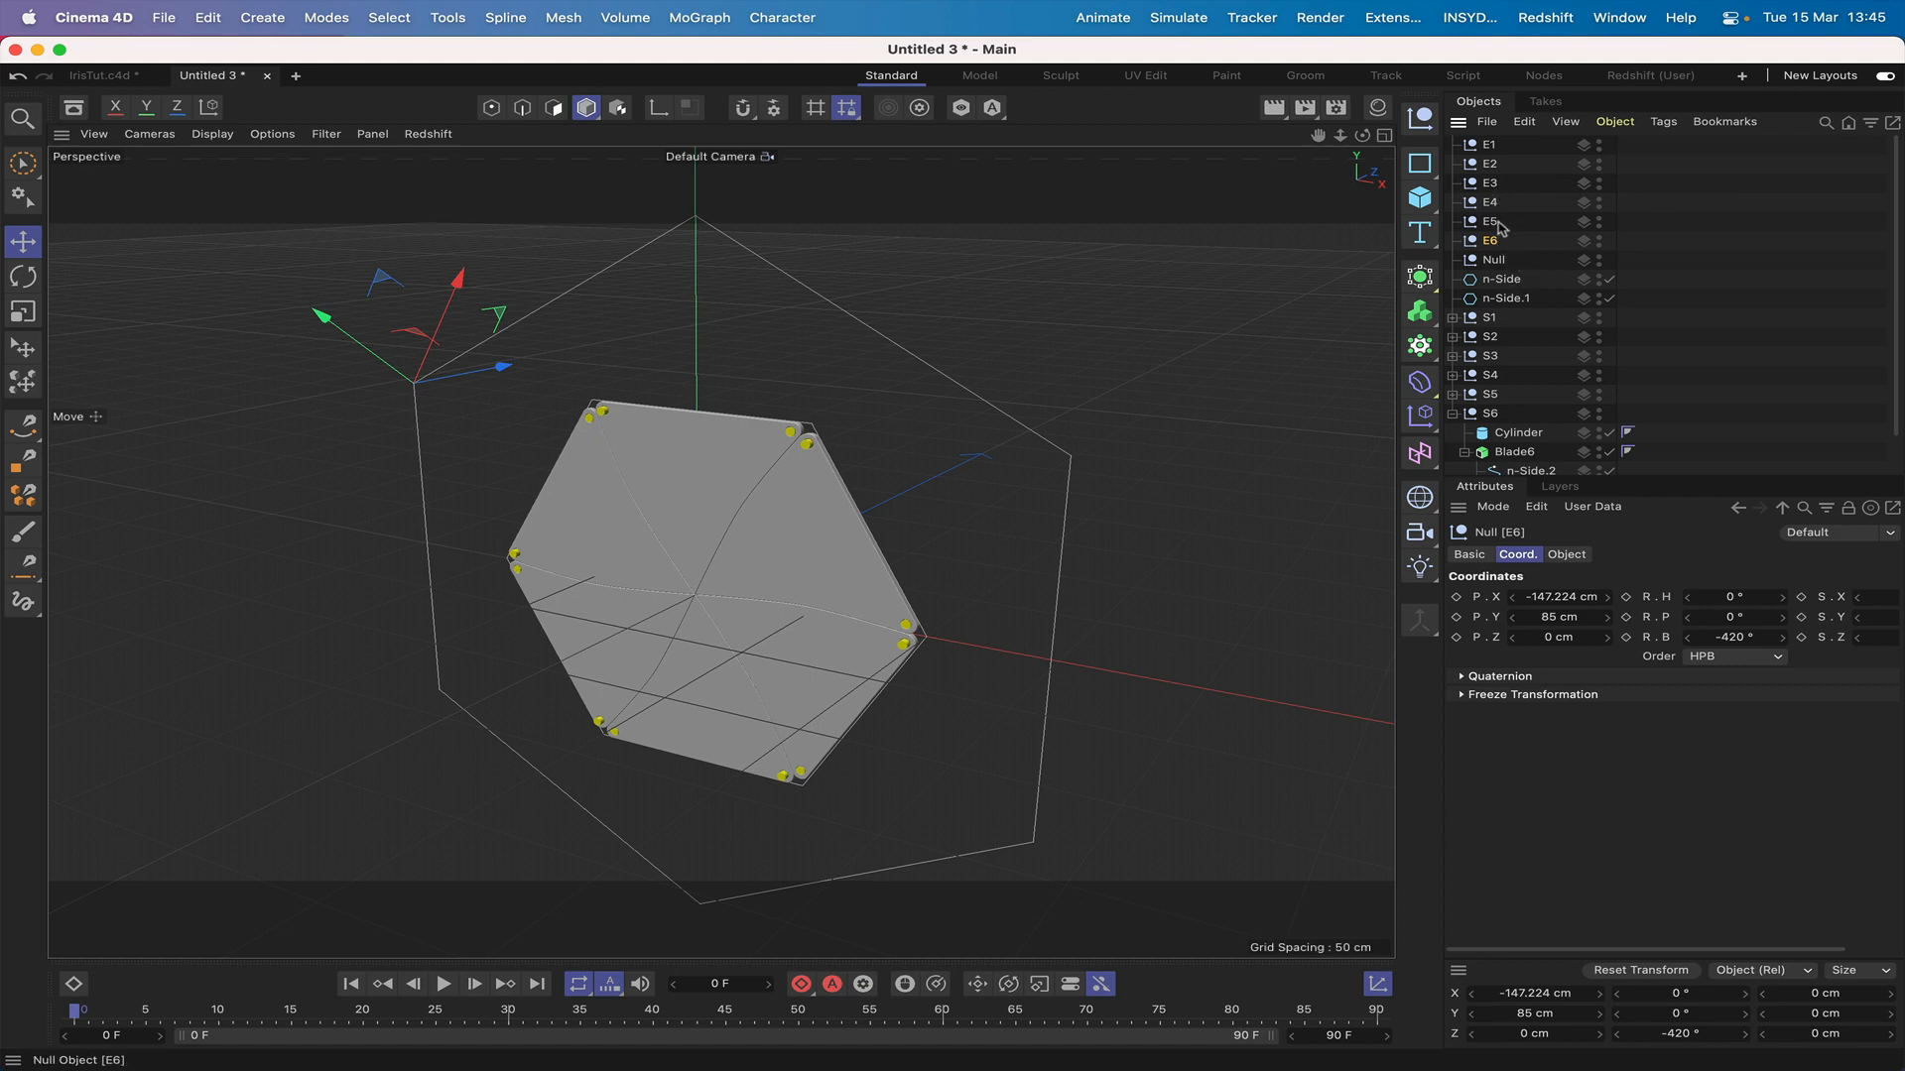
{"action": "key", "text": "super+shift+a"}
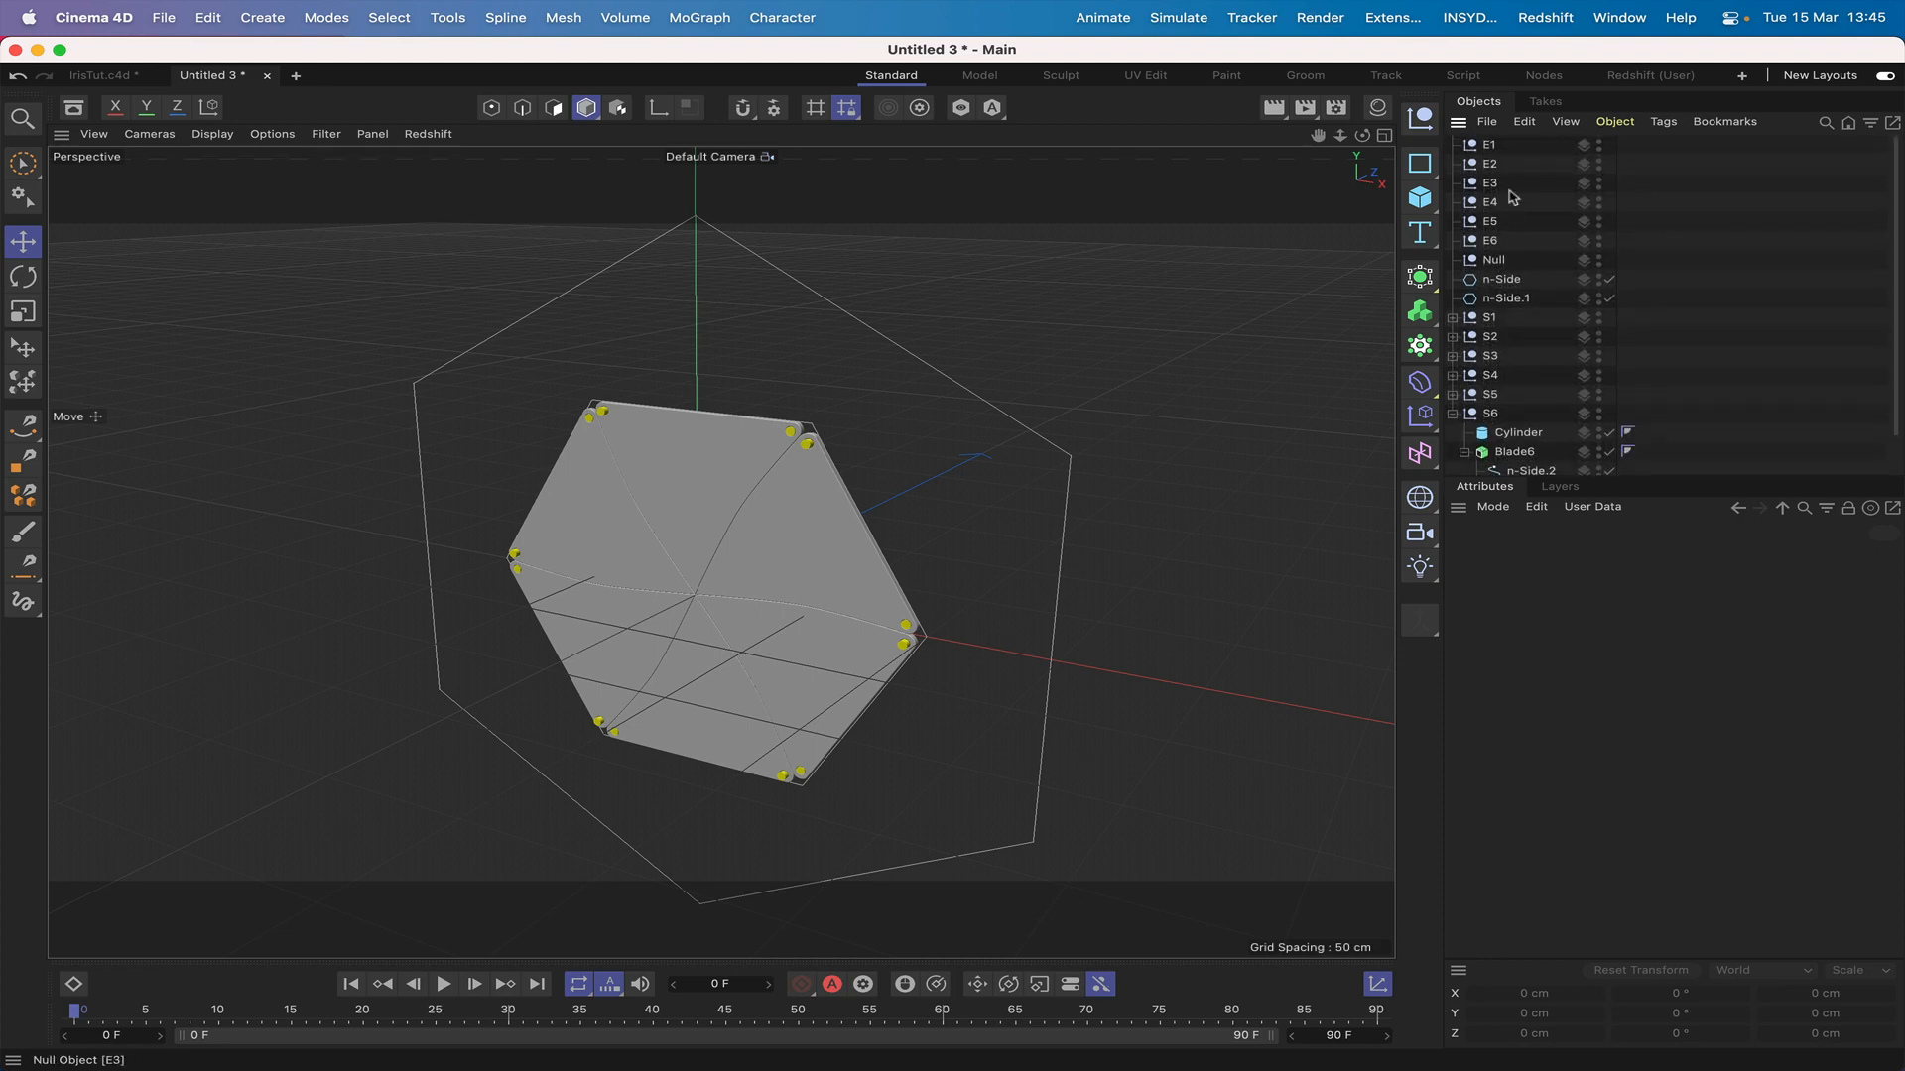
Step: Collapse the S6 hierarchy, expand S1, and examine null E1 and the Null.1 nested inside Blade1
{"action": "left_click", "coordinate": [1491, 145]}
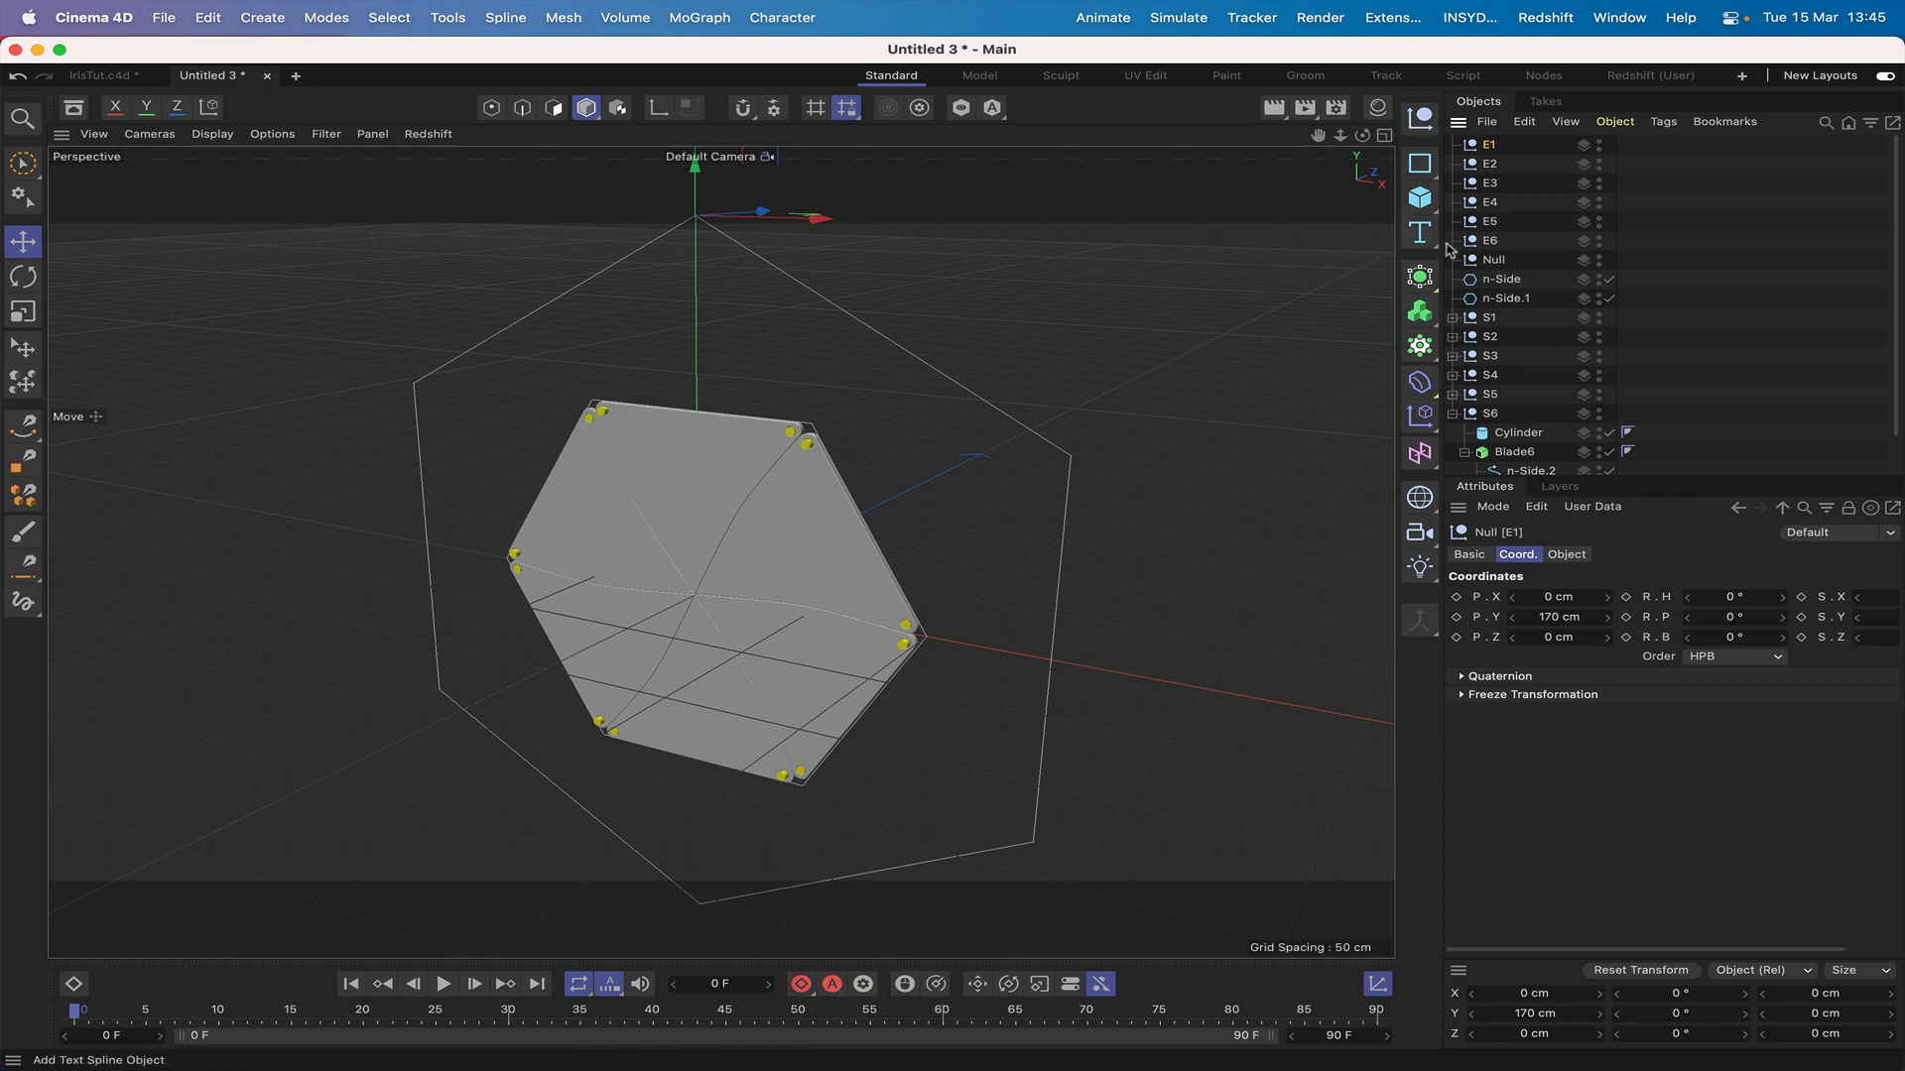
{"action": "scroll", "coordinate": [1564, 266], "scroll_direction": "down", "scroll_amount": 2}
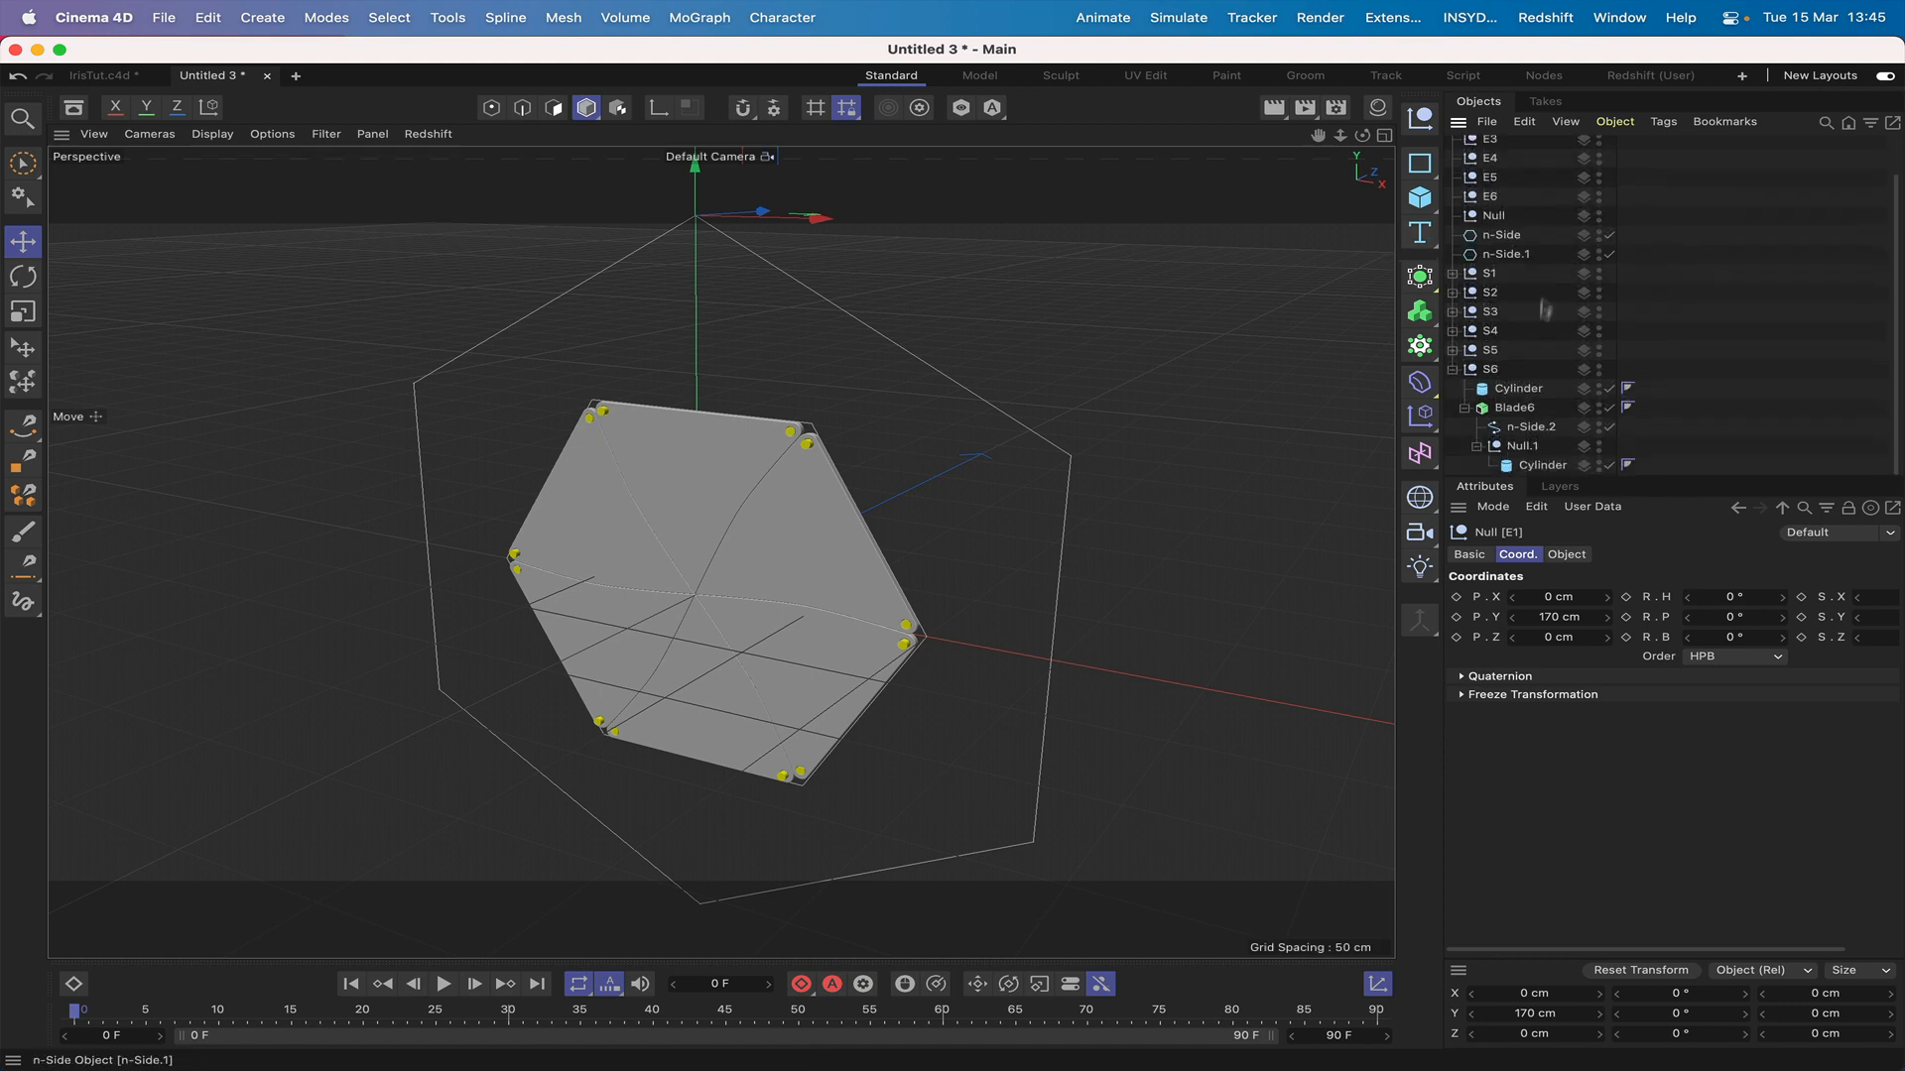
{"action": "left_click", "coordinate": [1454, 369]}
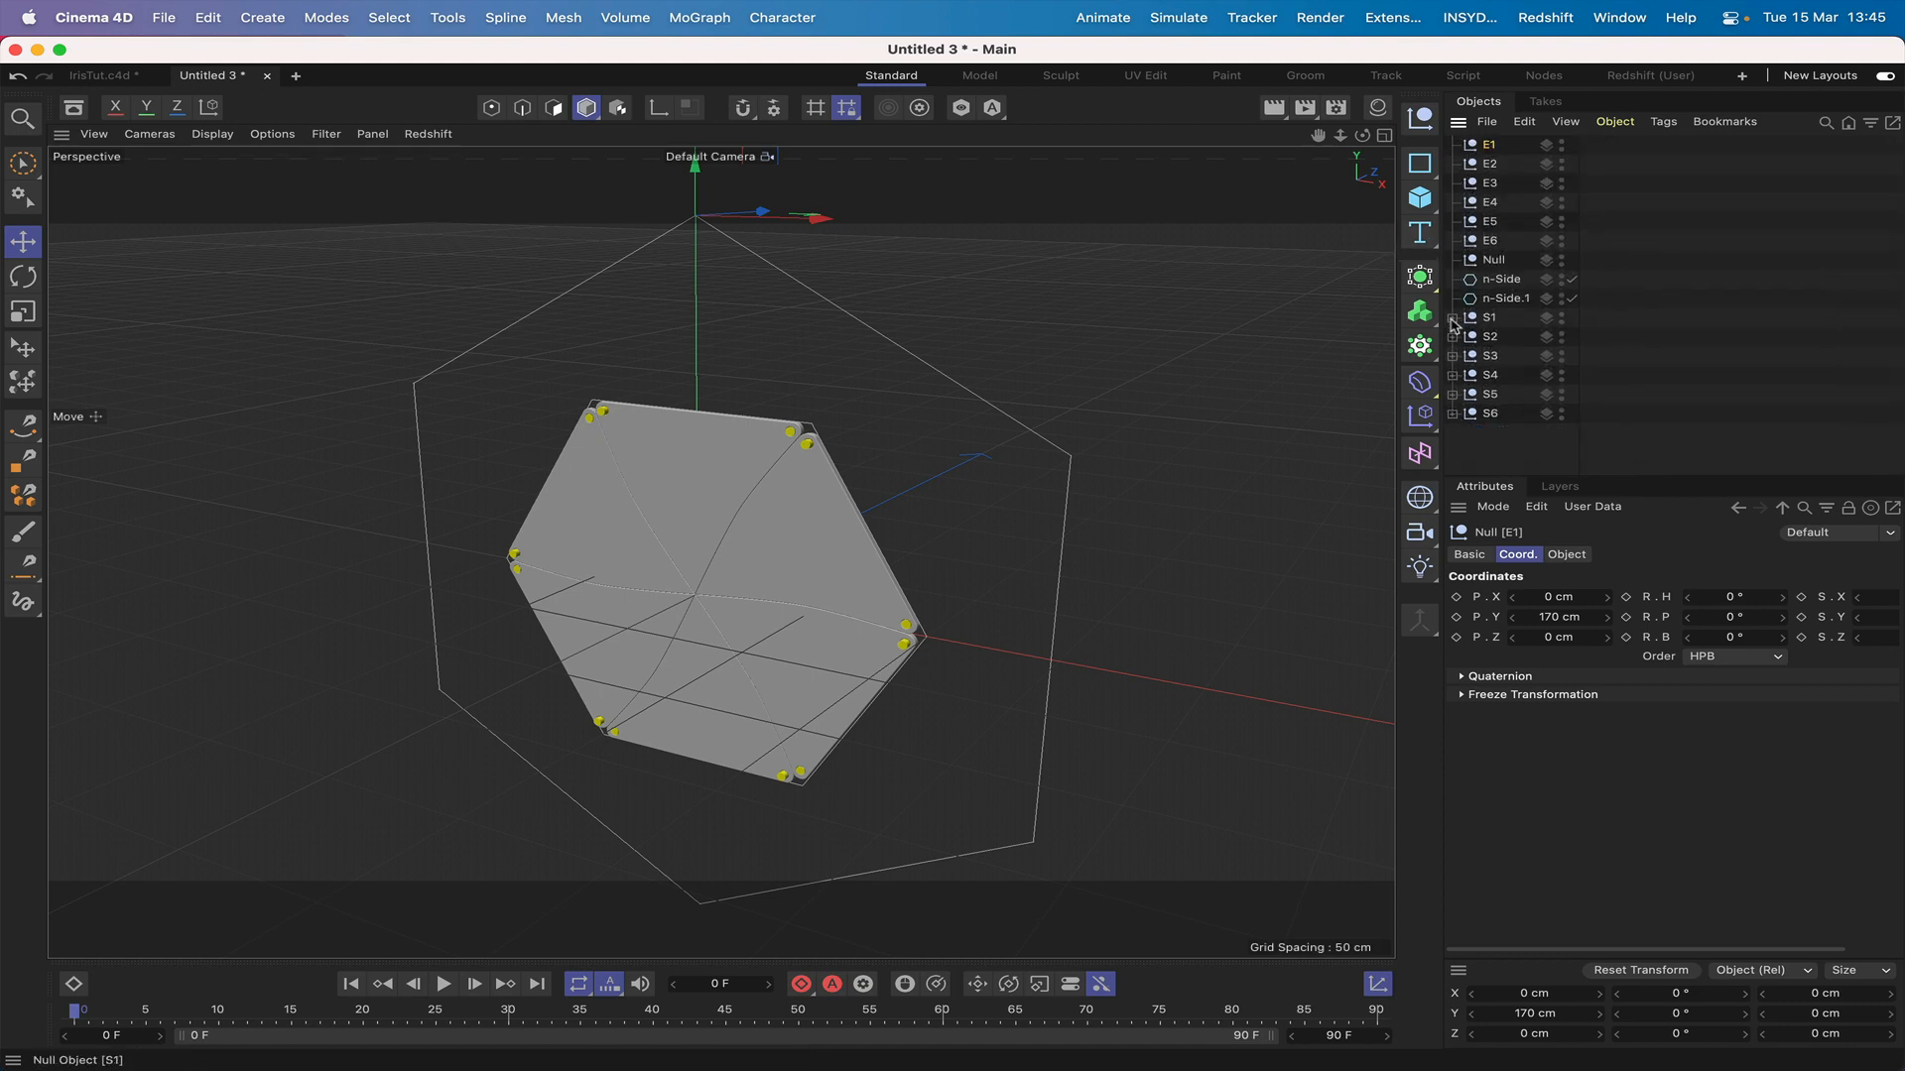
{"action": "left_click", "coordinate": [1452, 317]}
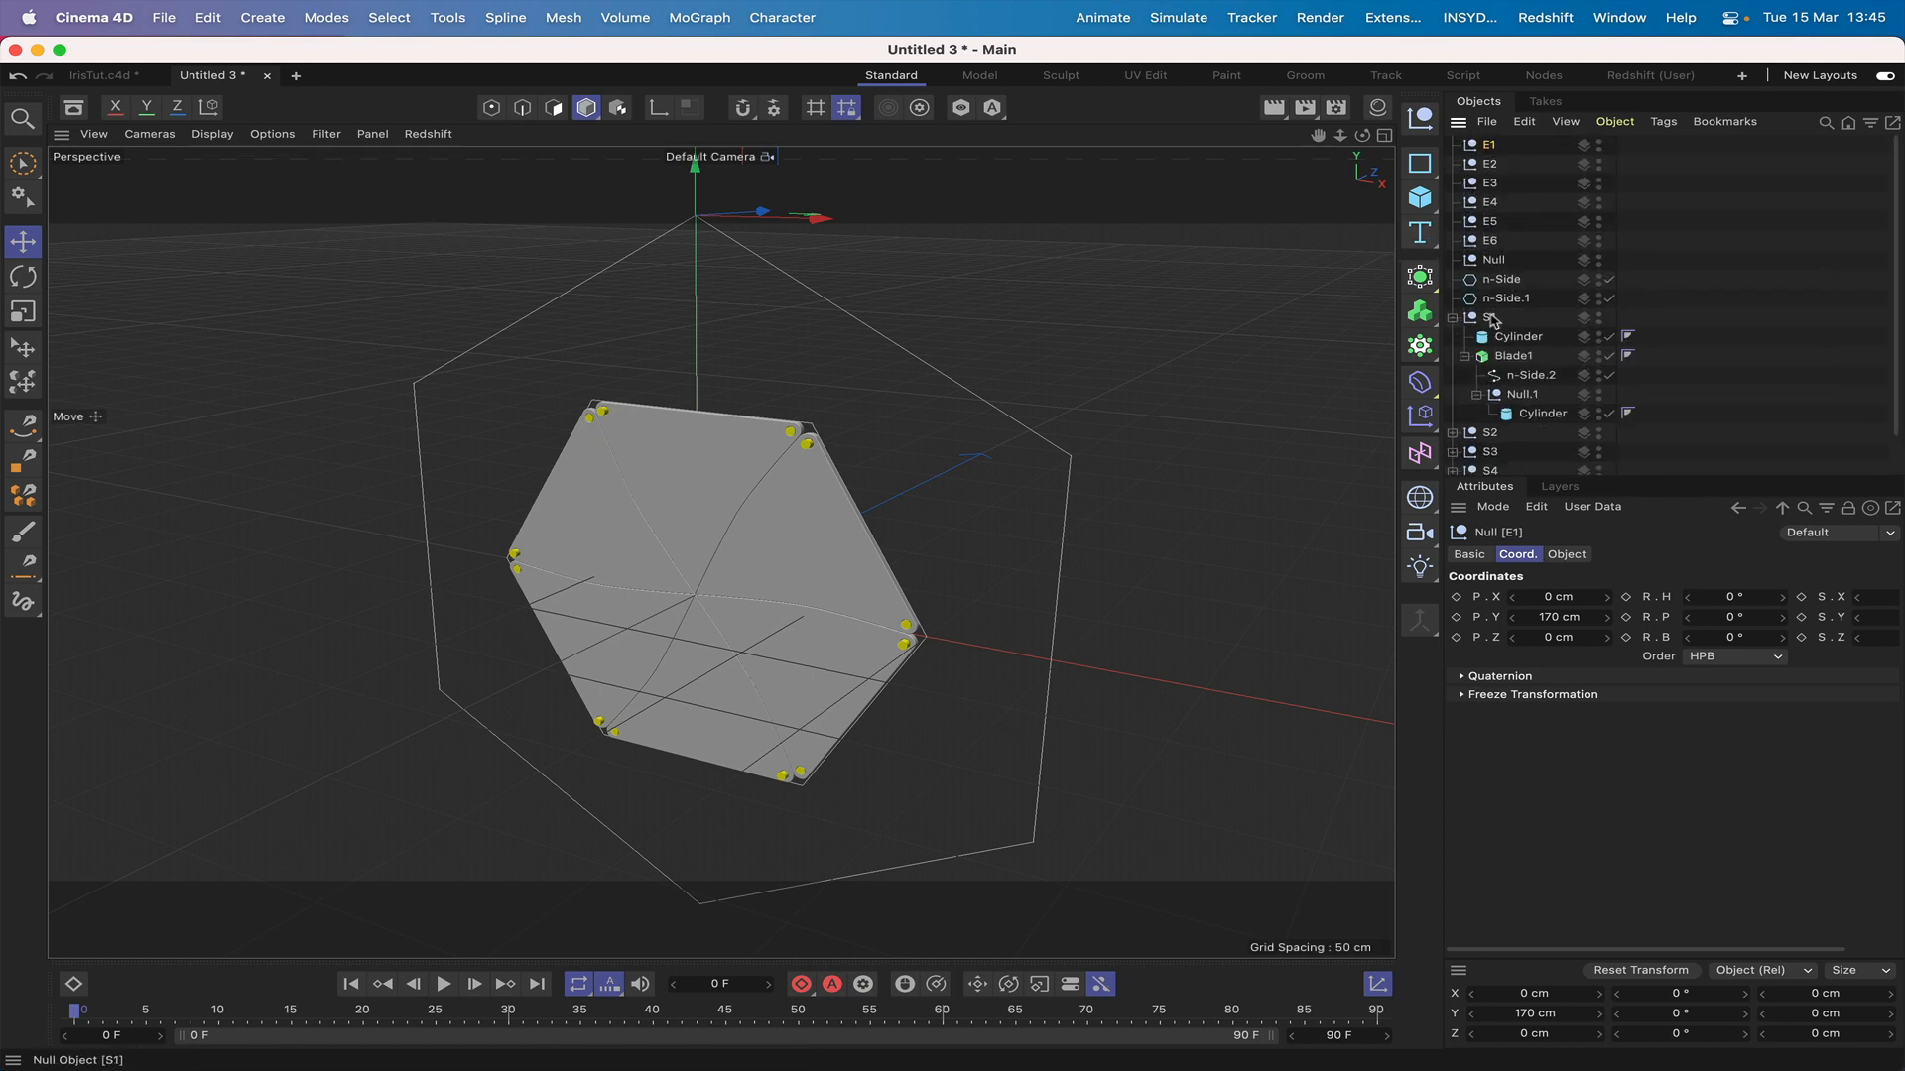
{"action": "left_click", "coordinate": [1523, 395]}
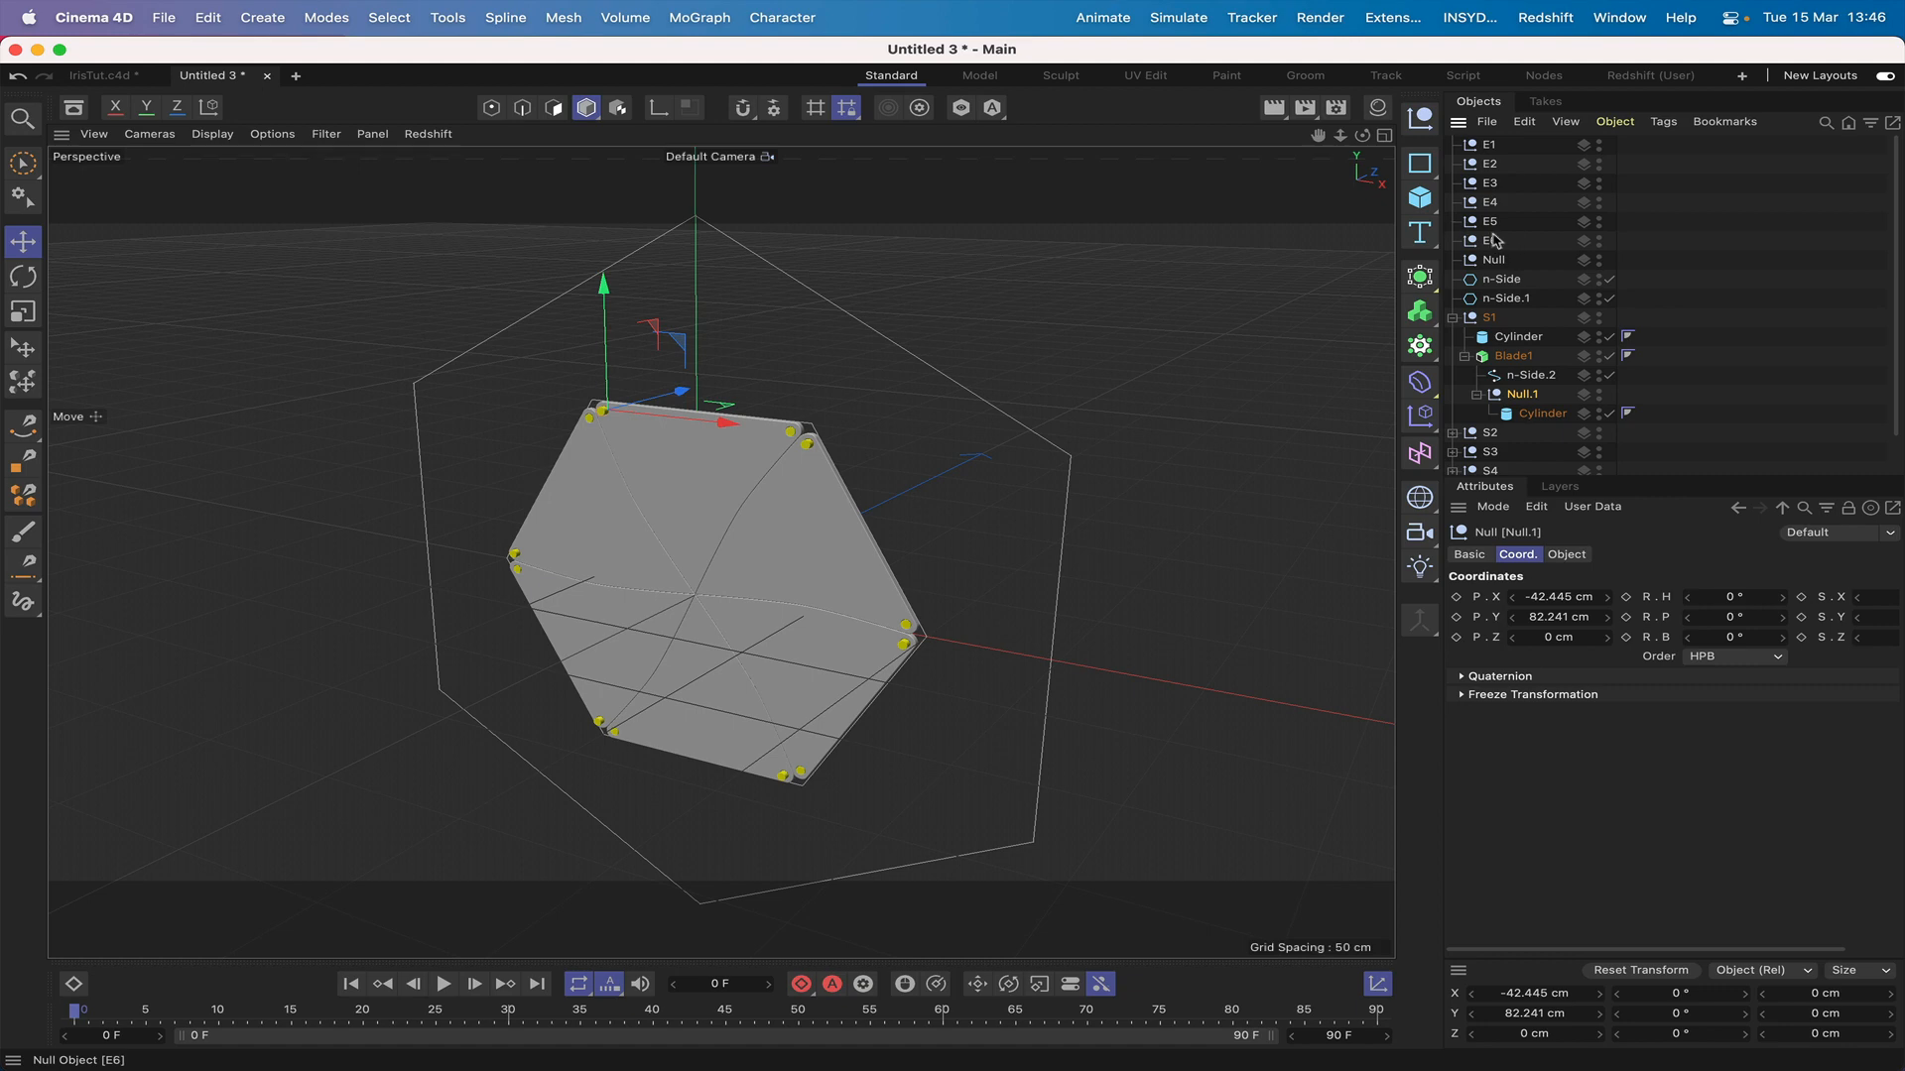
{"action": "left_click", "coordinate": [1489, 145]}
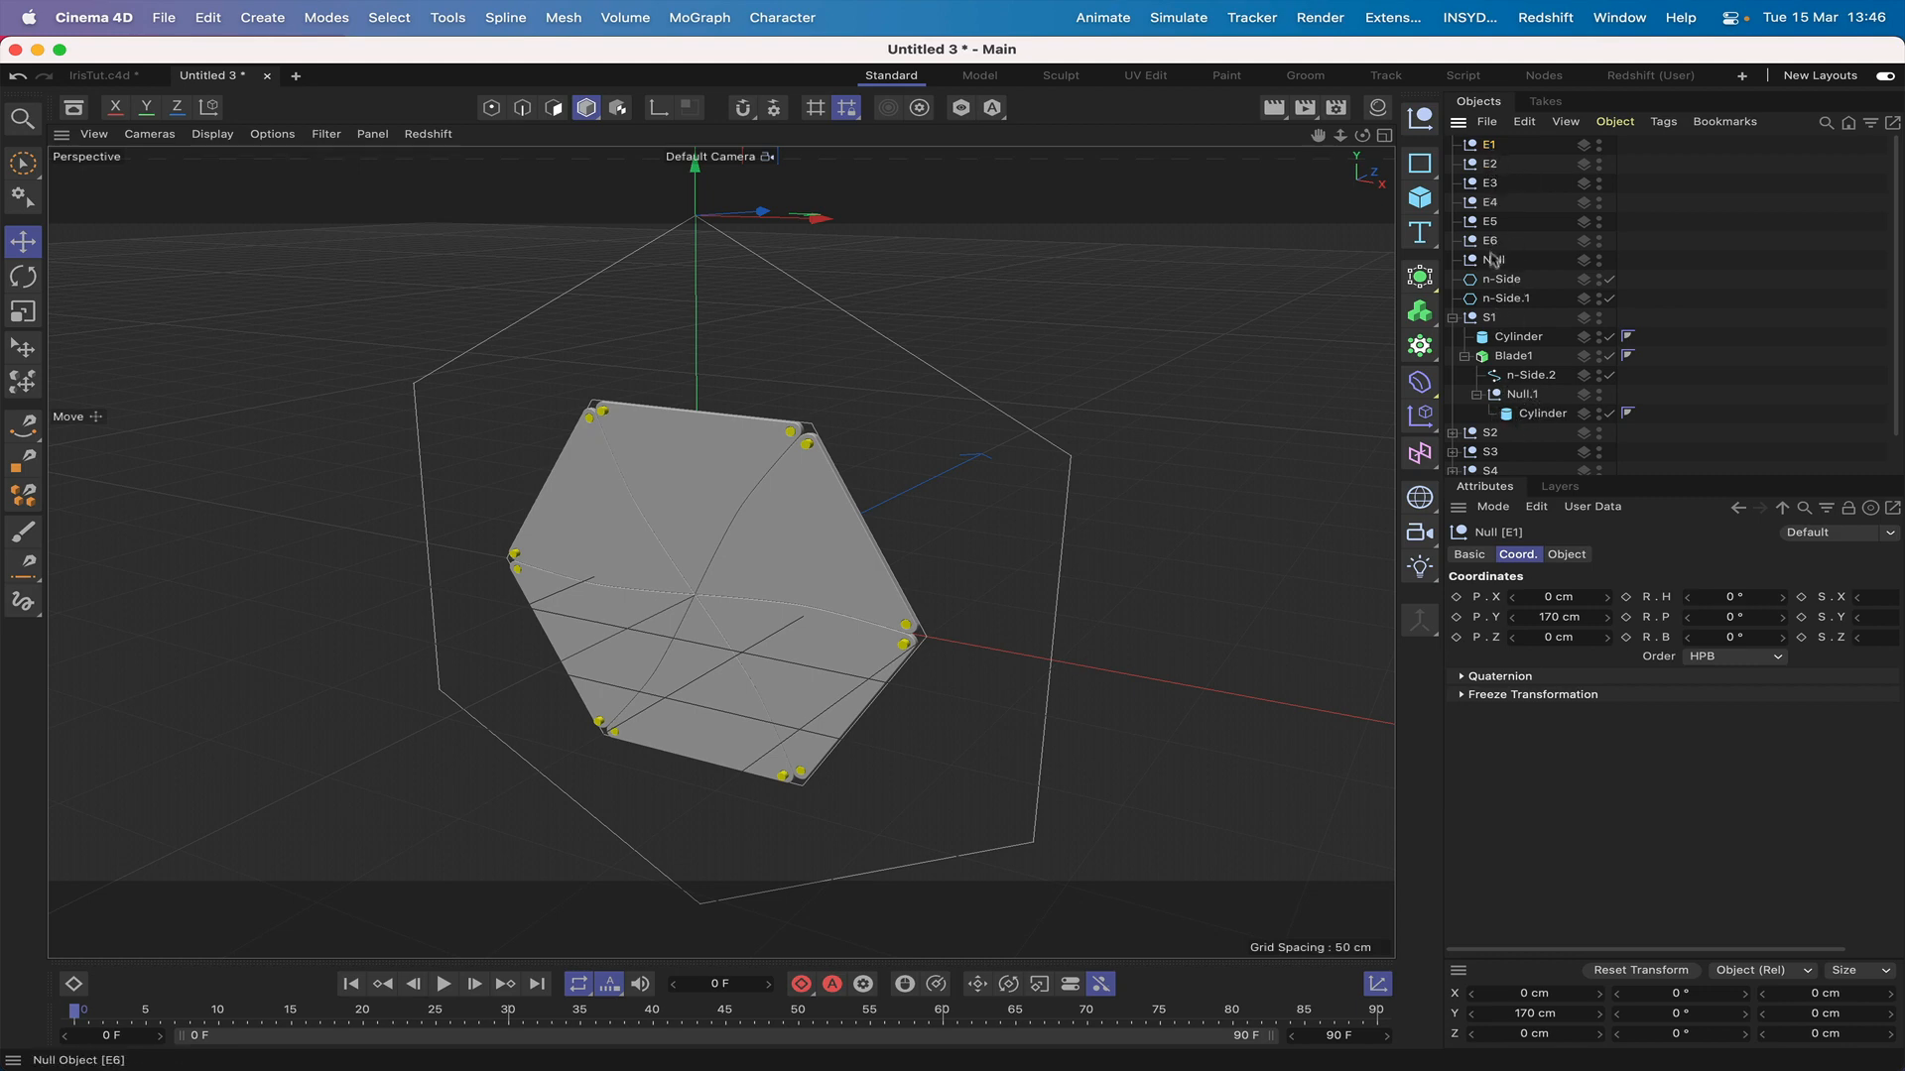
{"action": "scroll", "coordinate": [1533, 443], "scroll_direction": "down", "scroll_amount": 2}
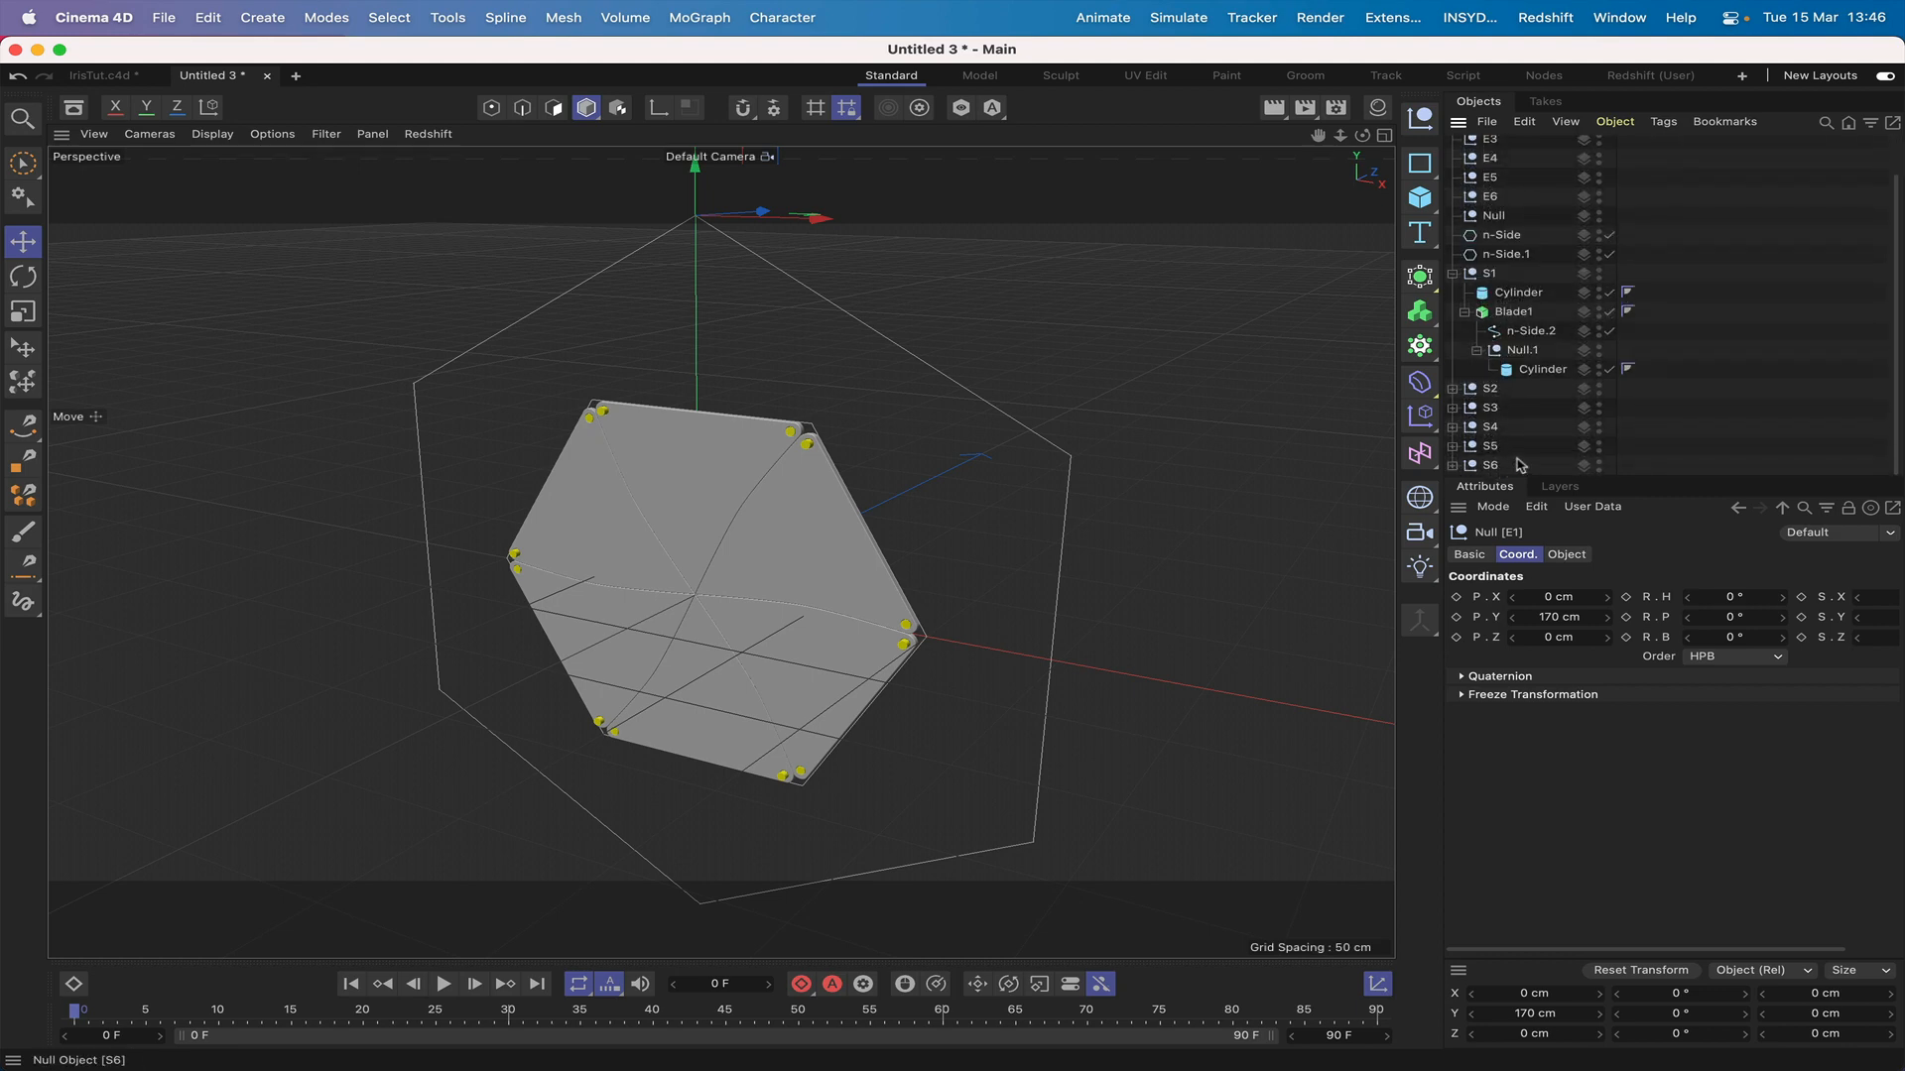
{"action": "scroll", "coordinate": [1520, 465], "scroll_direction": "up", "scroll_amount": 2}
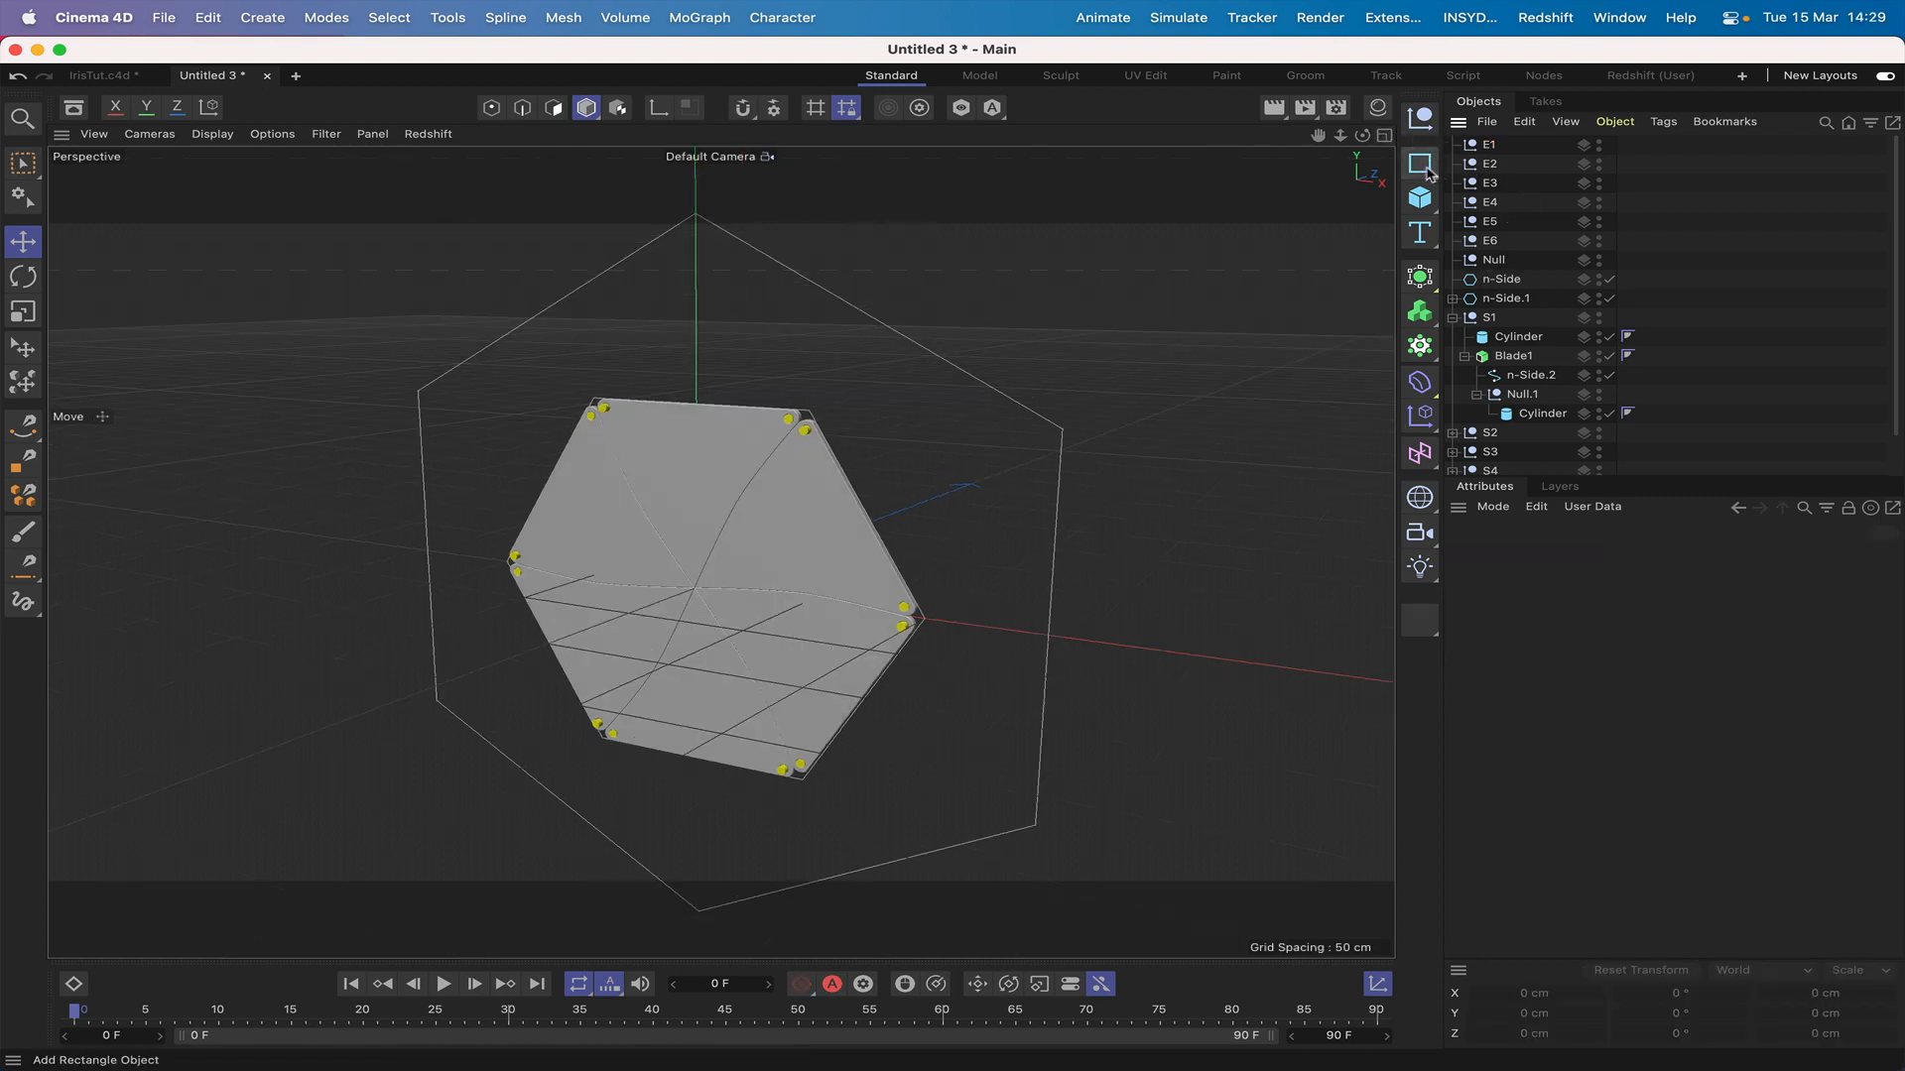
Step: Add a circle spline to the scene and make a duplicate of it
{"action": "left_click", "coordinate": [1427, 169]}
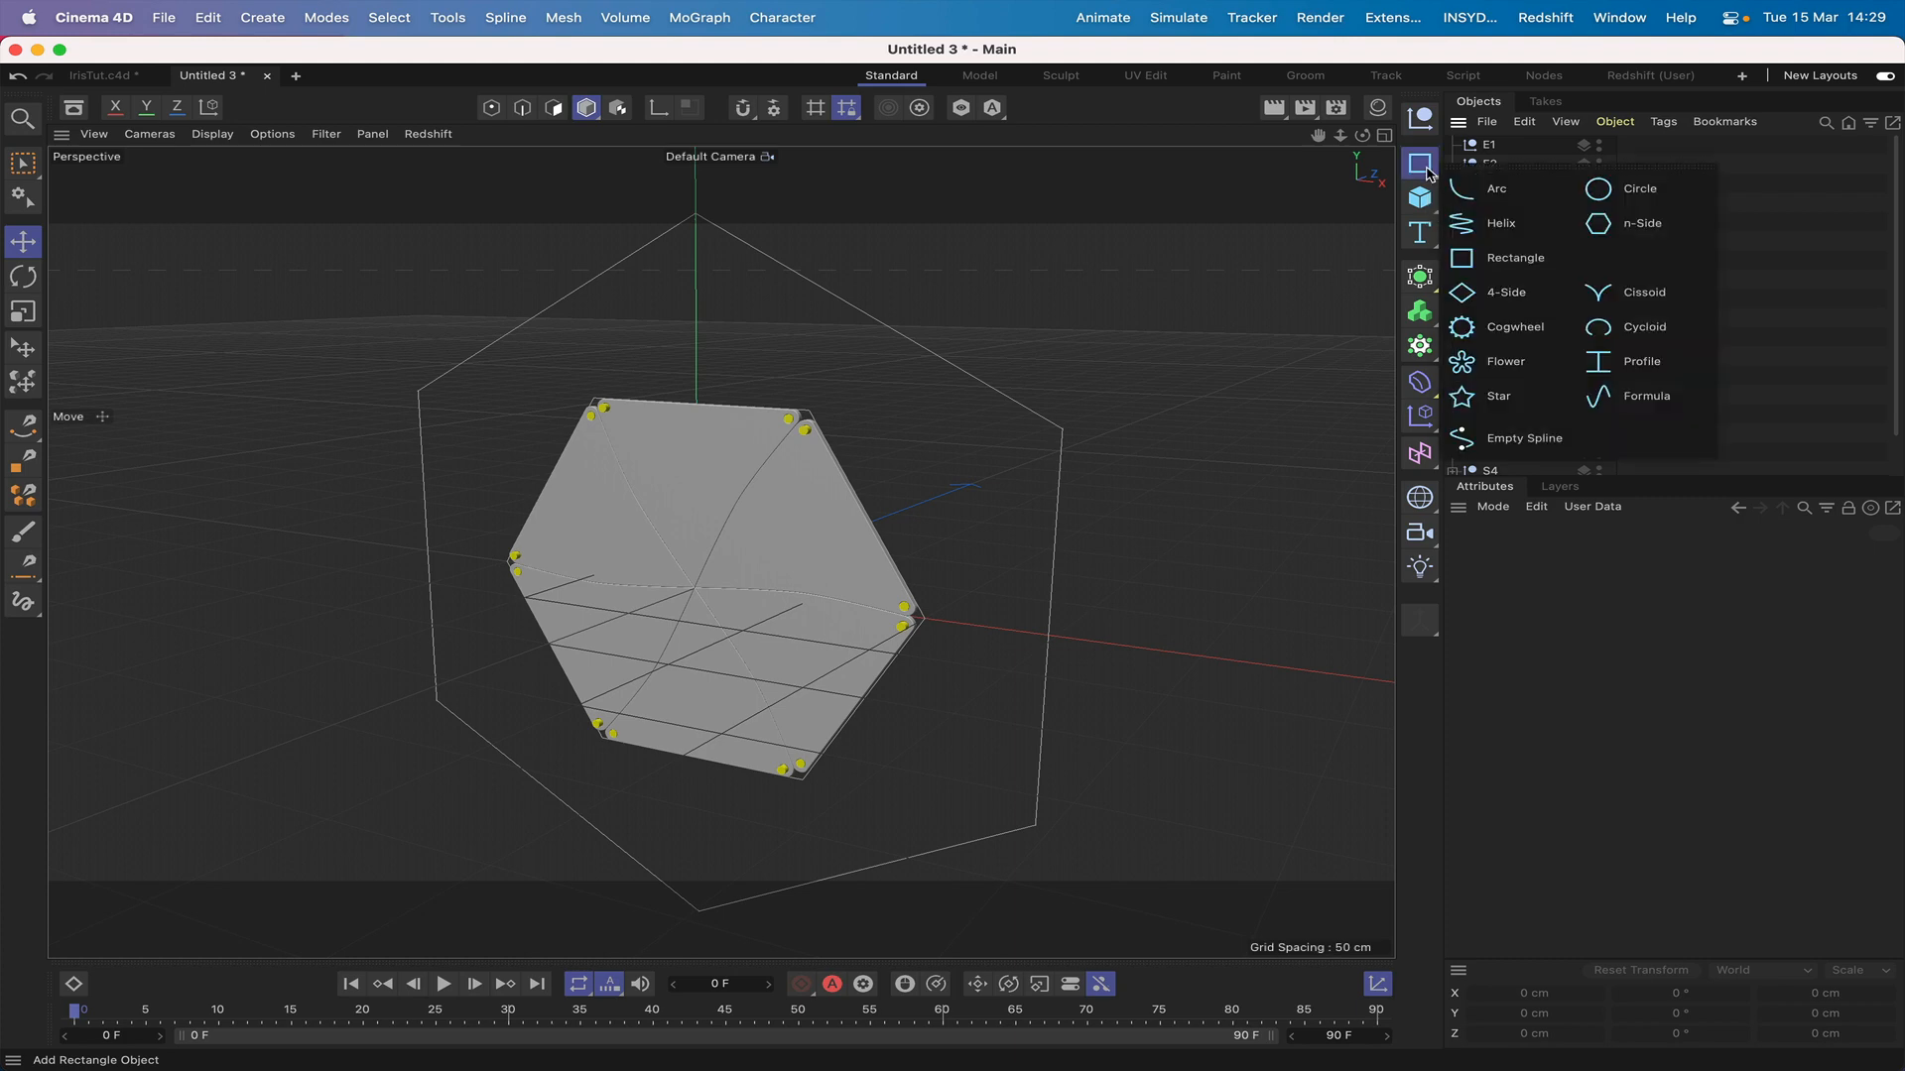
{"action": "left_click", "coordinate": [1599, 188]}
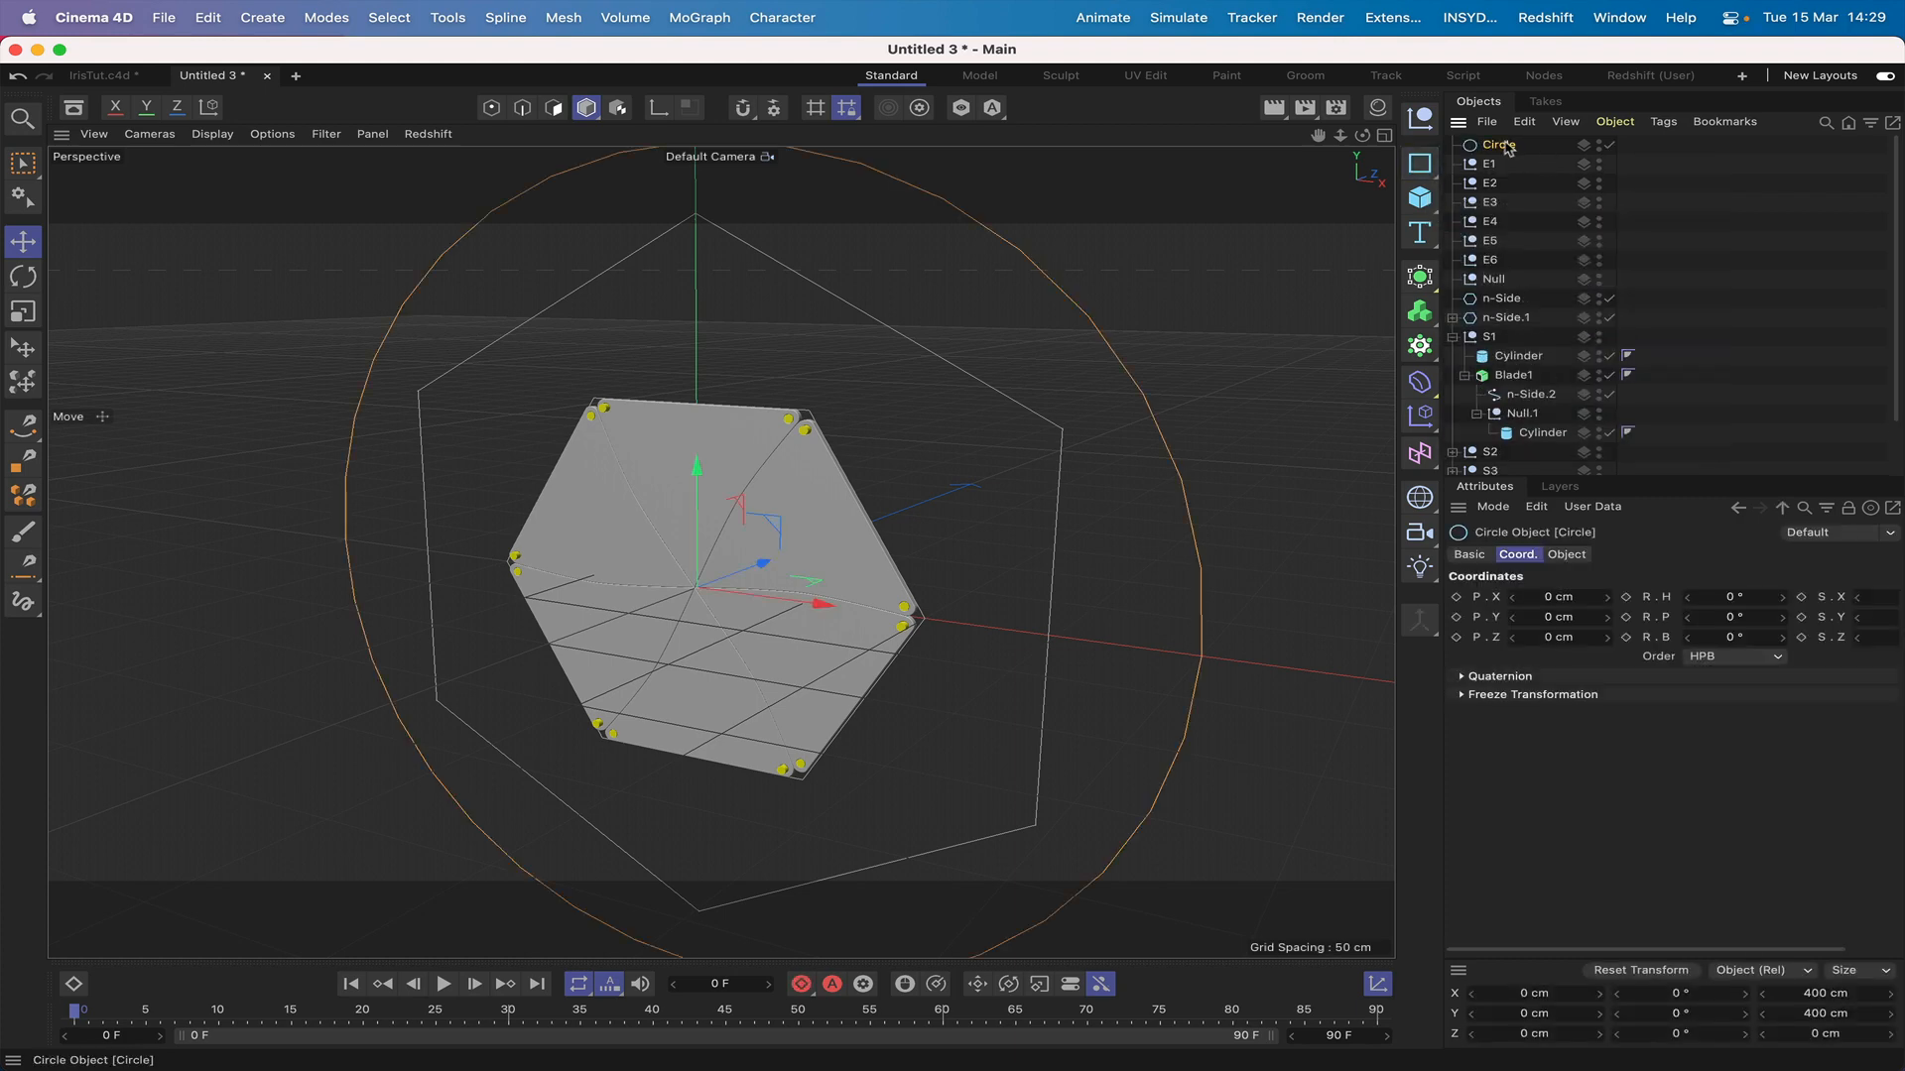
{"action": "left_click_drag", "start_coordinate": [1507, 149], "coordinate": [1507, 157], "text": "ctrl"}
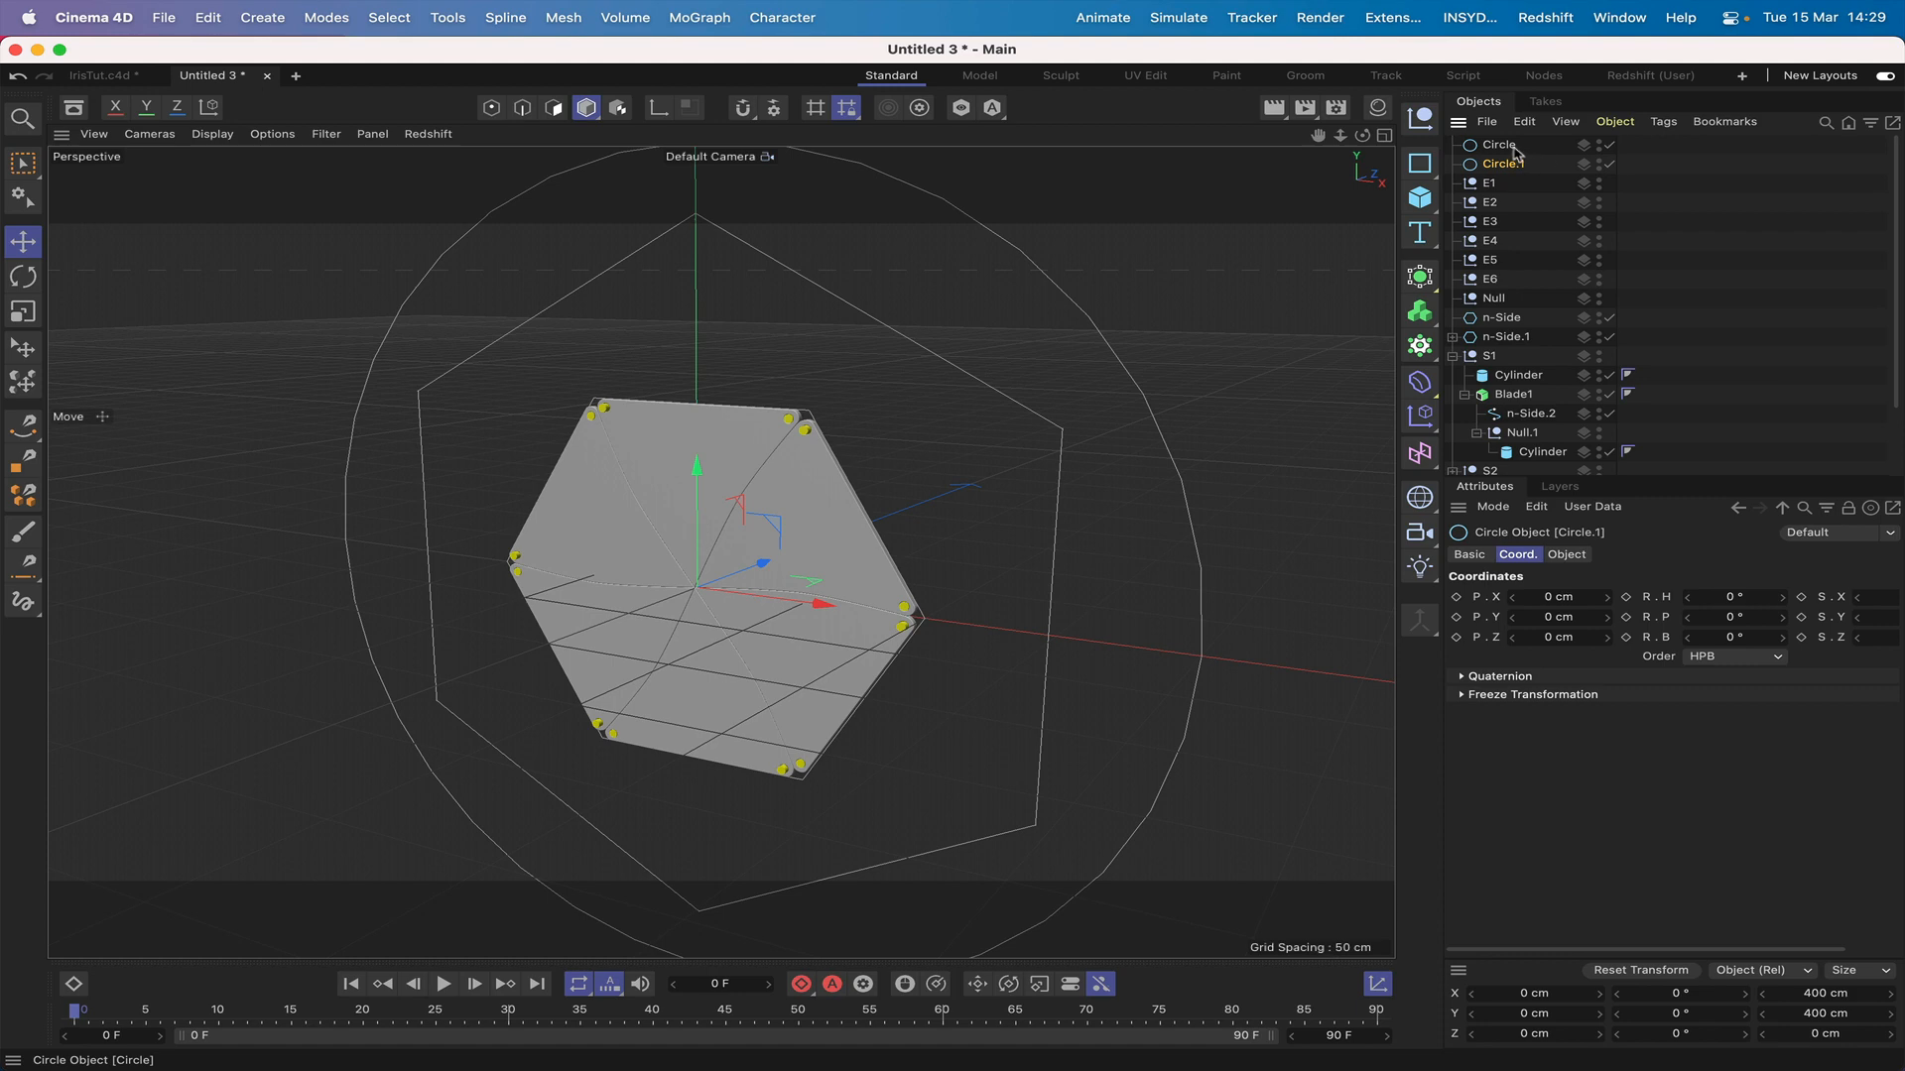
Step: Set the radius of both circle splines to 2 cm and clear the selection
{"action": "left_click", "coordinate": [1513, 145], "text": "shift"}
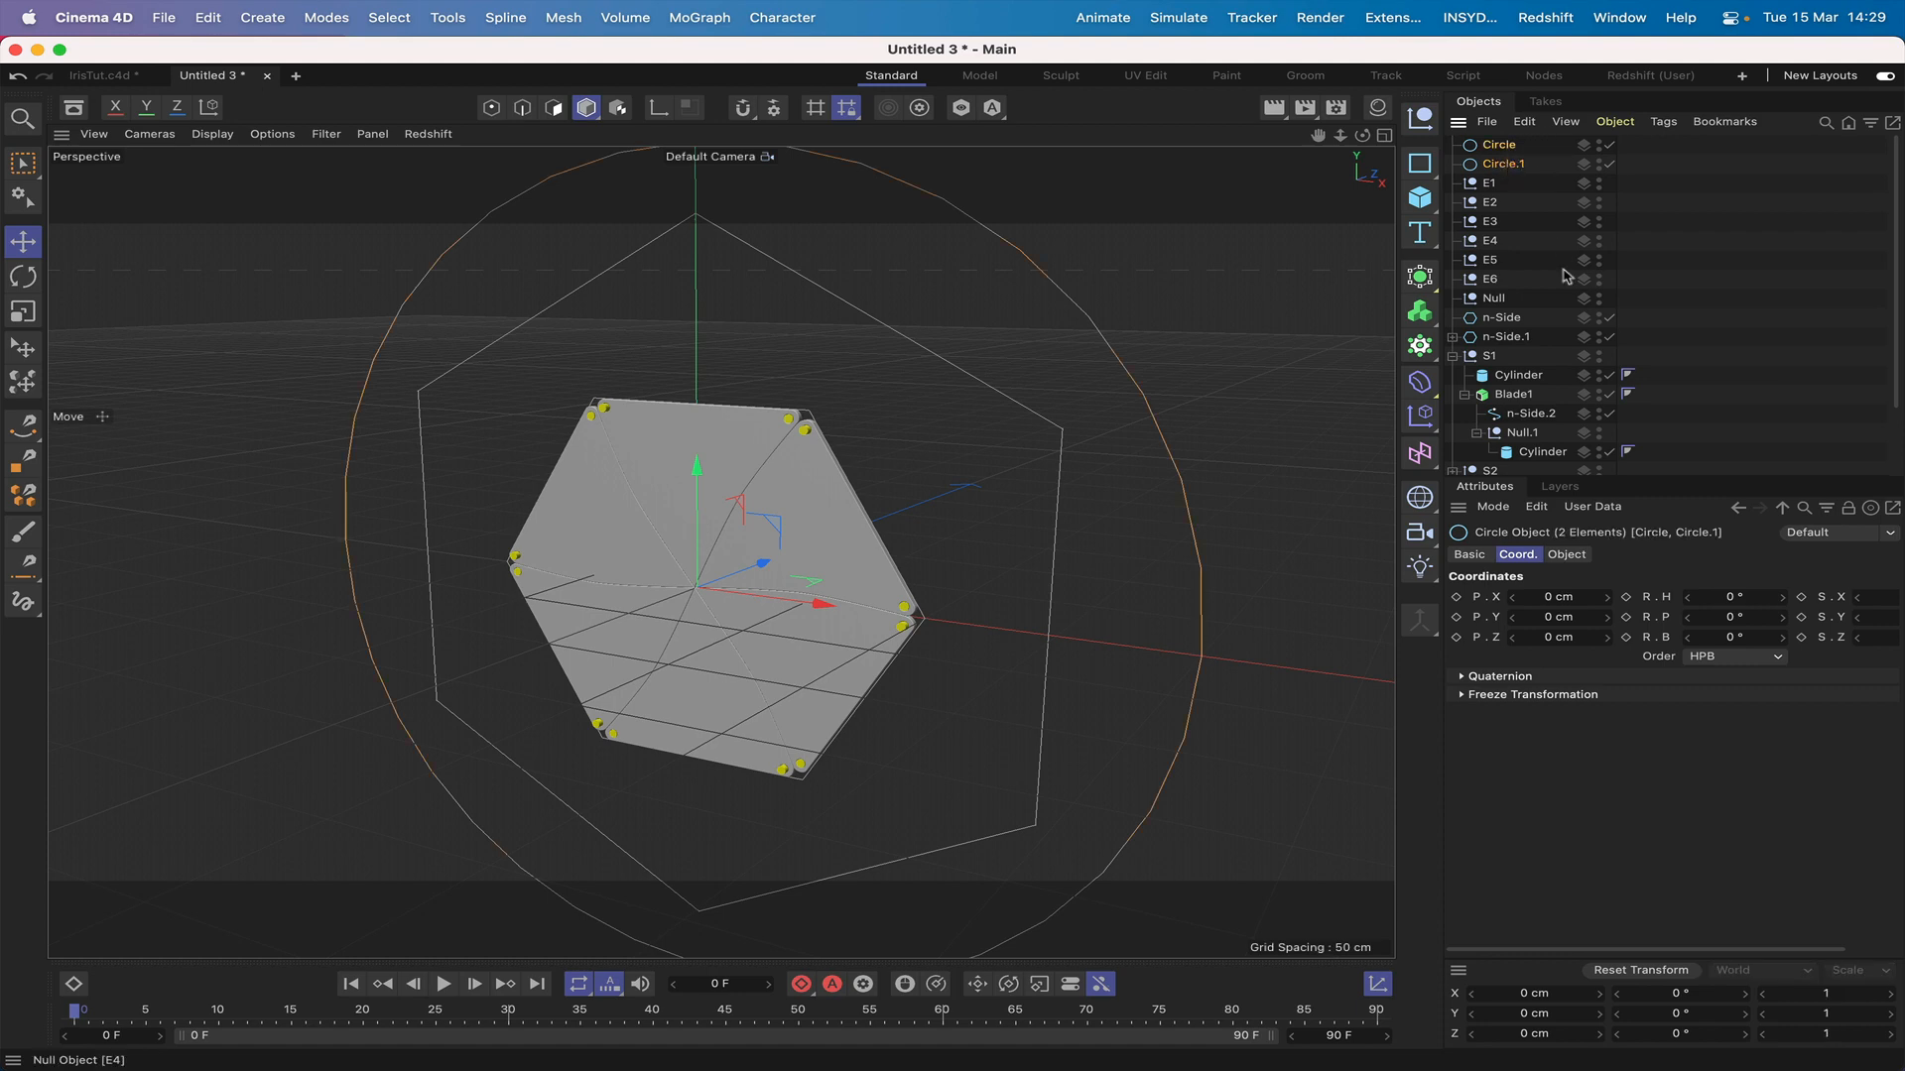
{"action": "left_click", "coordinate": [1570, 555]}
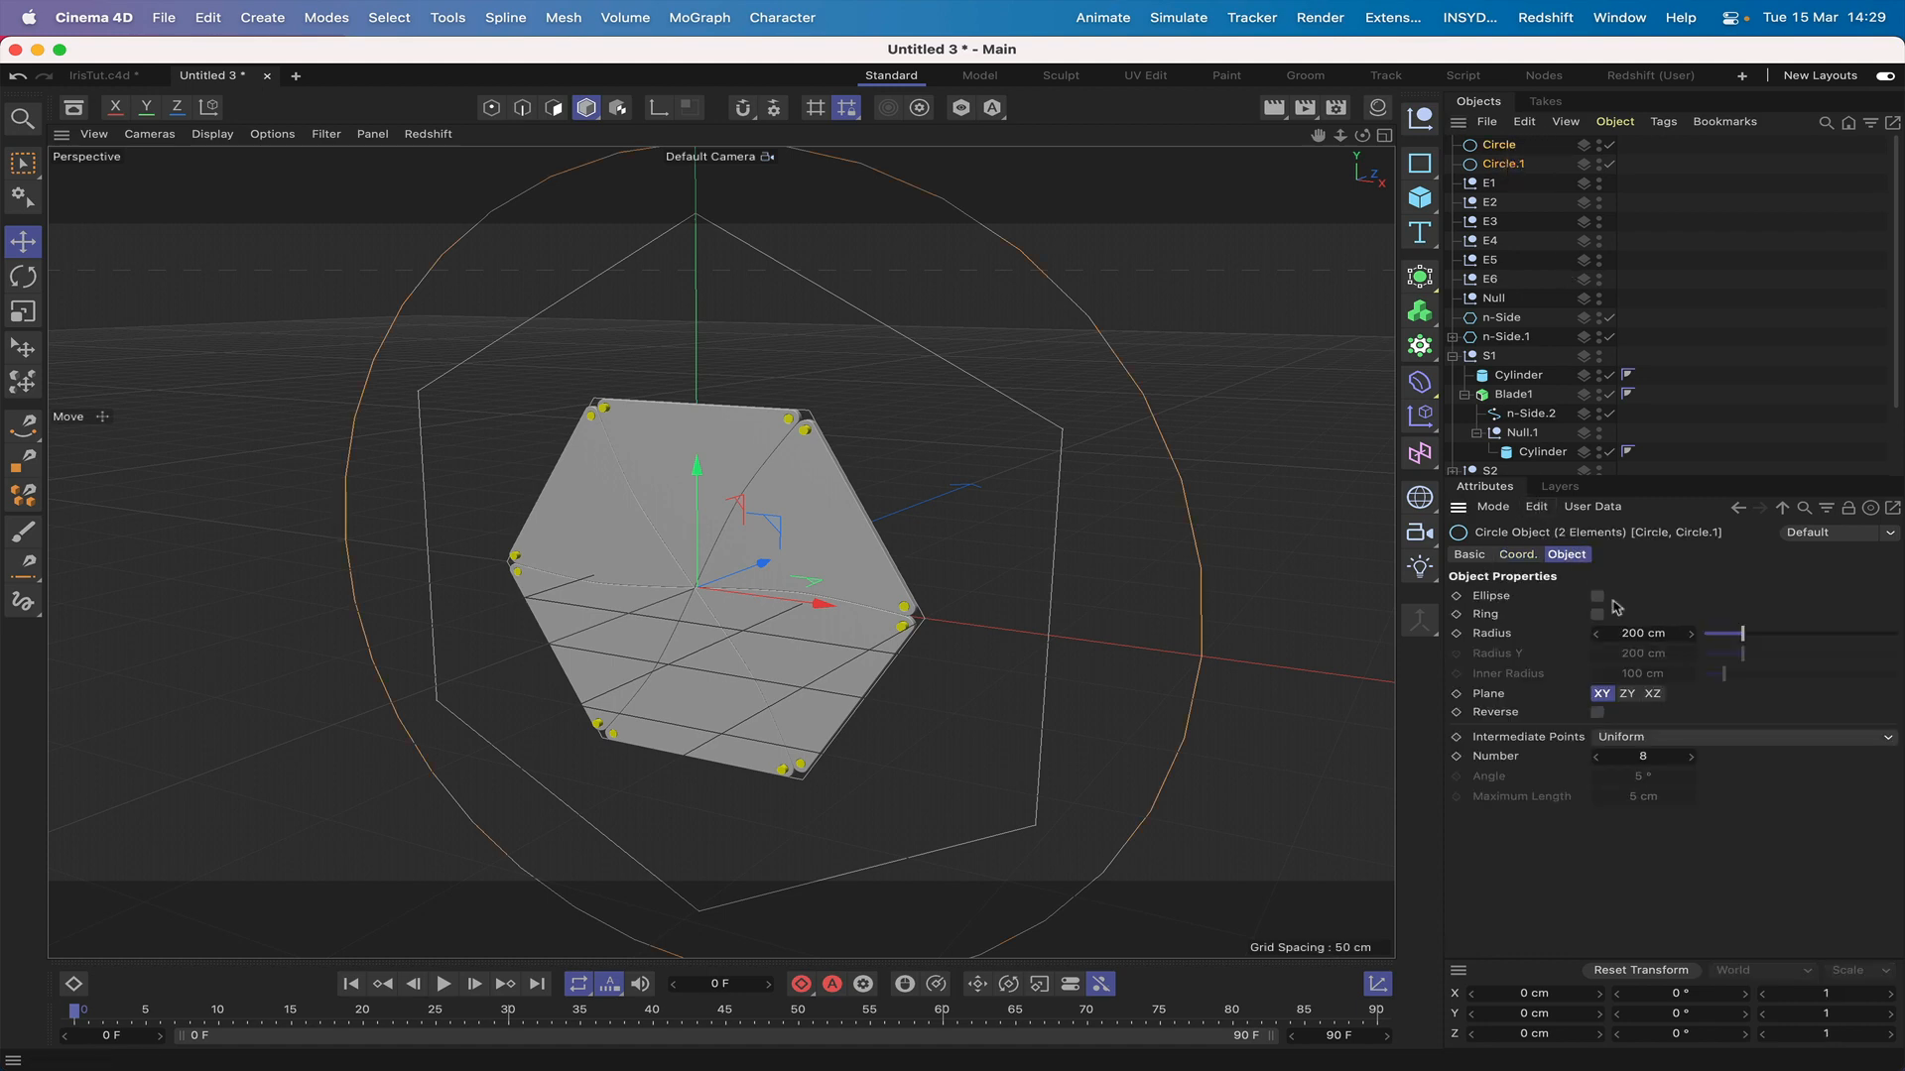
{"action": "left_click", "coordinate": [1632, 632]}
{"action": "key", "text": "Return"}
{"action": "key", "text": "super+shift+a"}
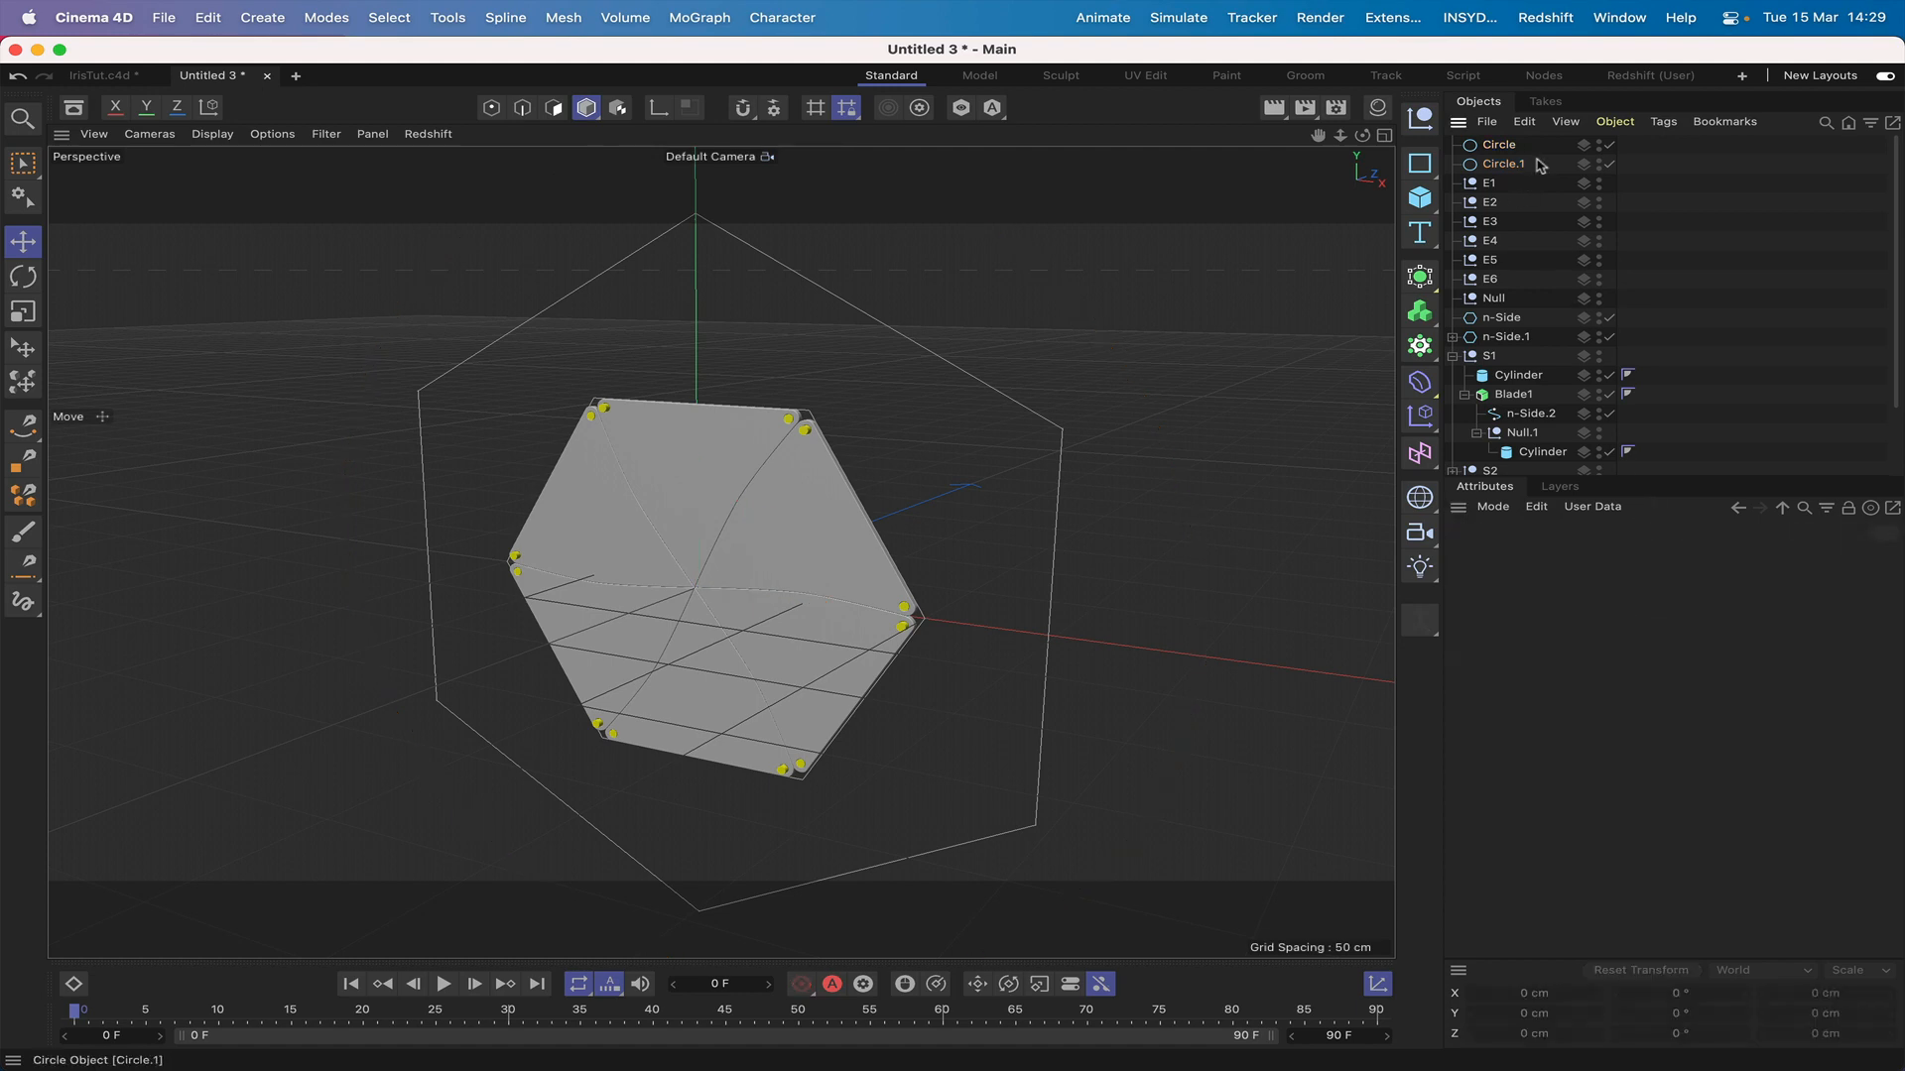
Step: Nest the first circle under null E1 and set its relative Y position to 0 cm
{"action": "left_click_drag", "start_coordinate": [1508, 152], "coordinate": [1504, 184]}
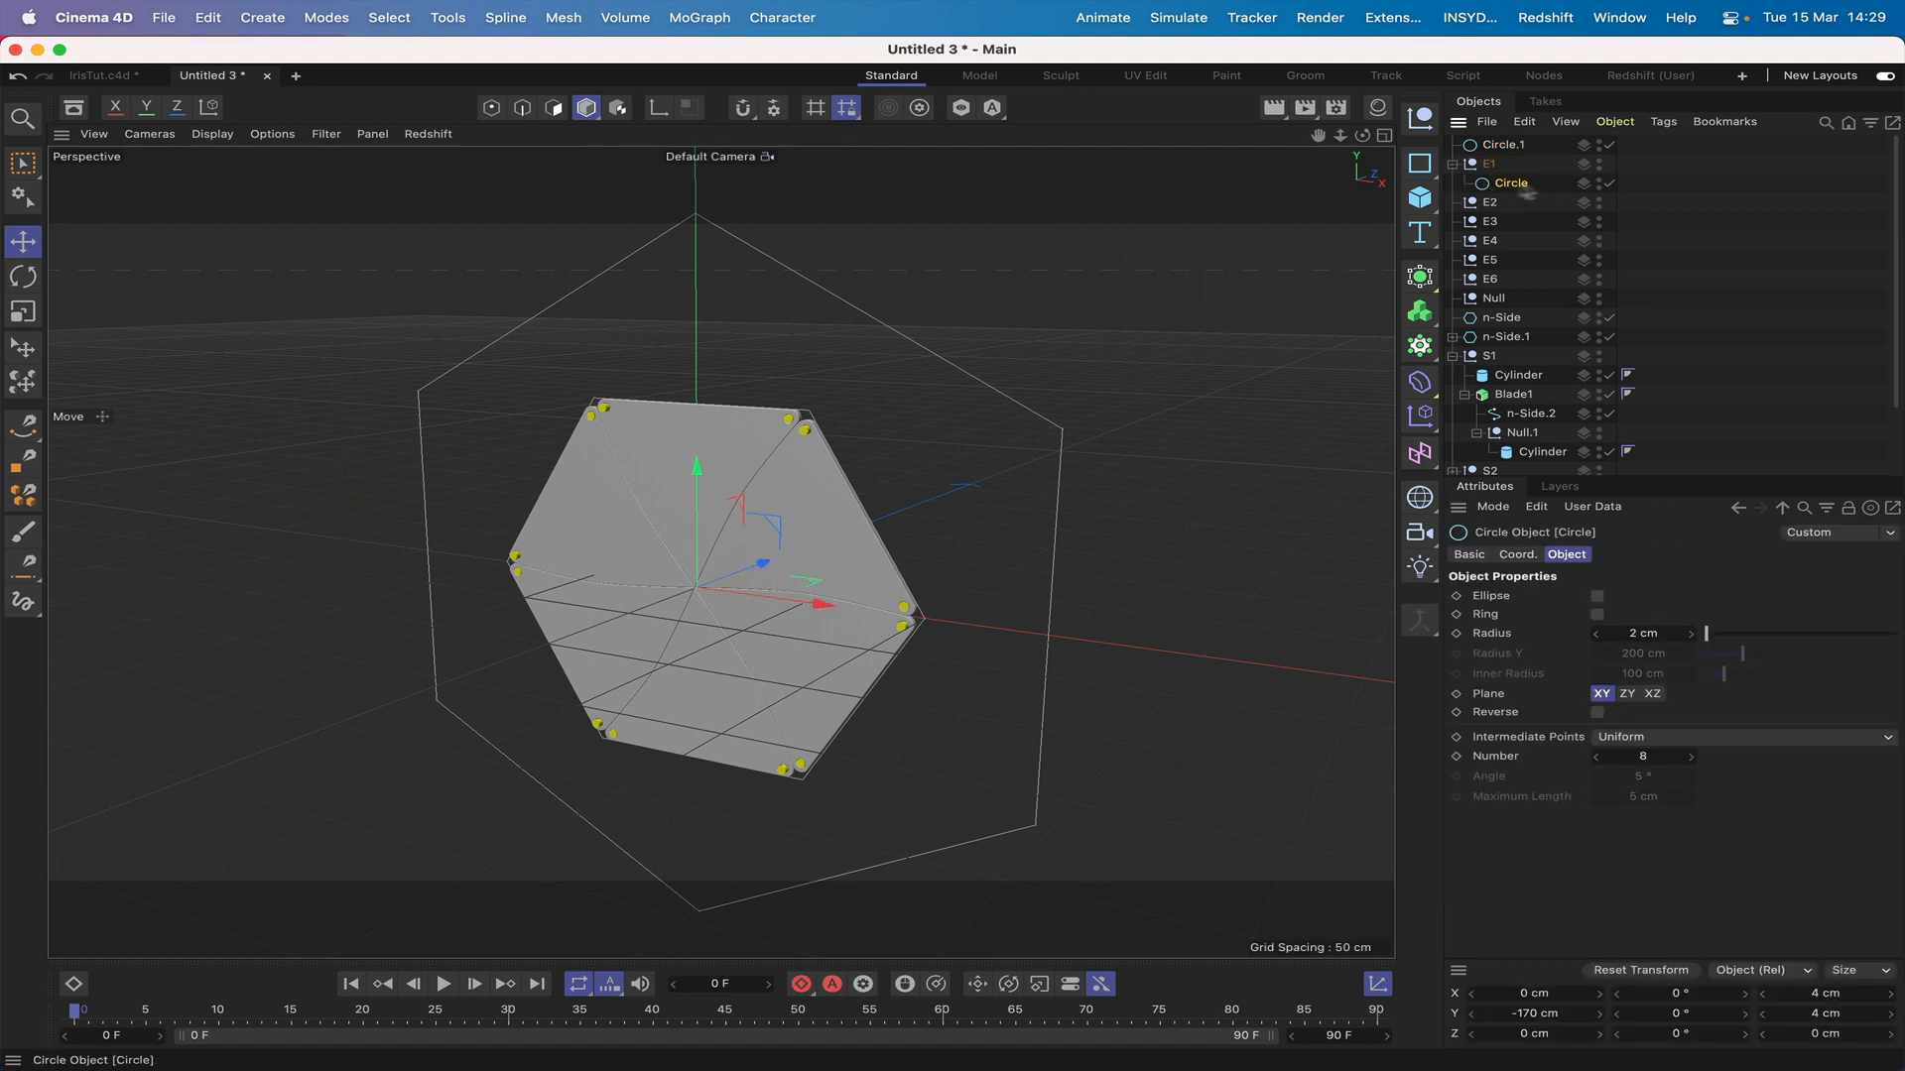
{"action": "left_click", "coordinate": [1518, 554]}
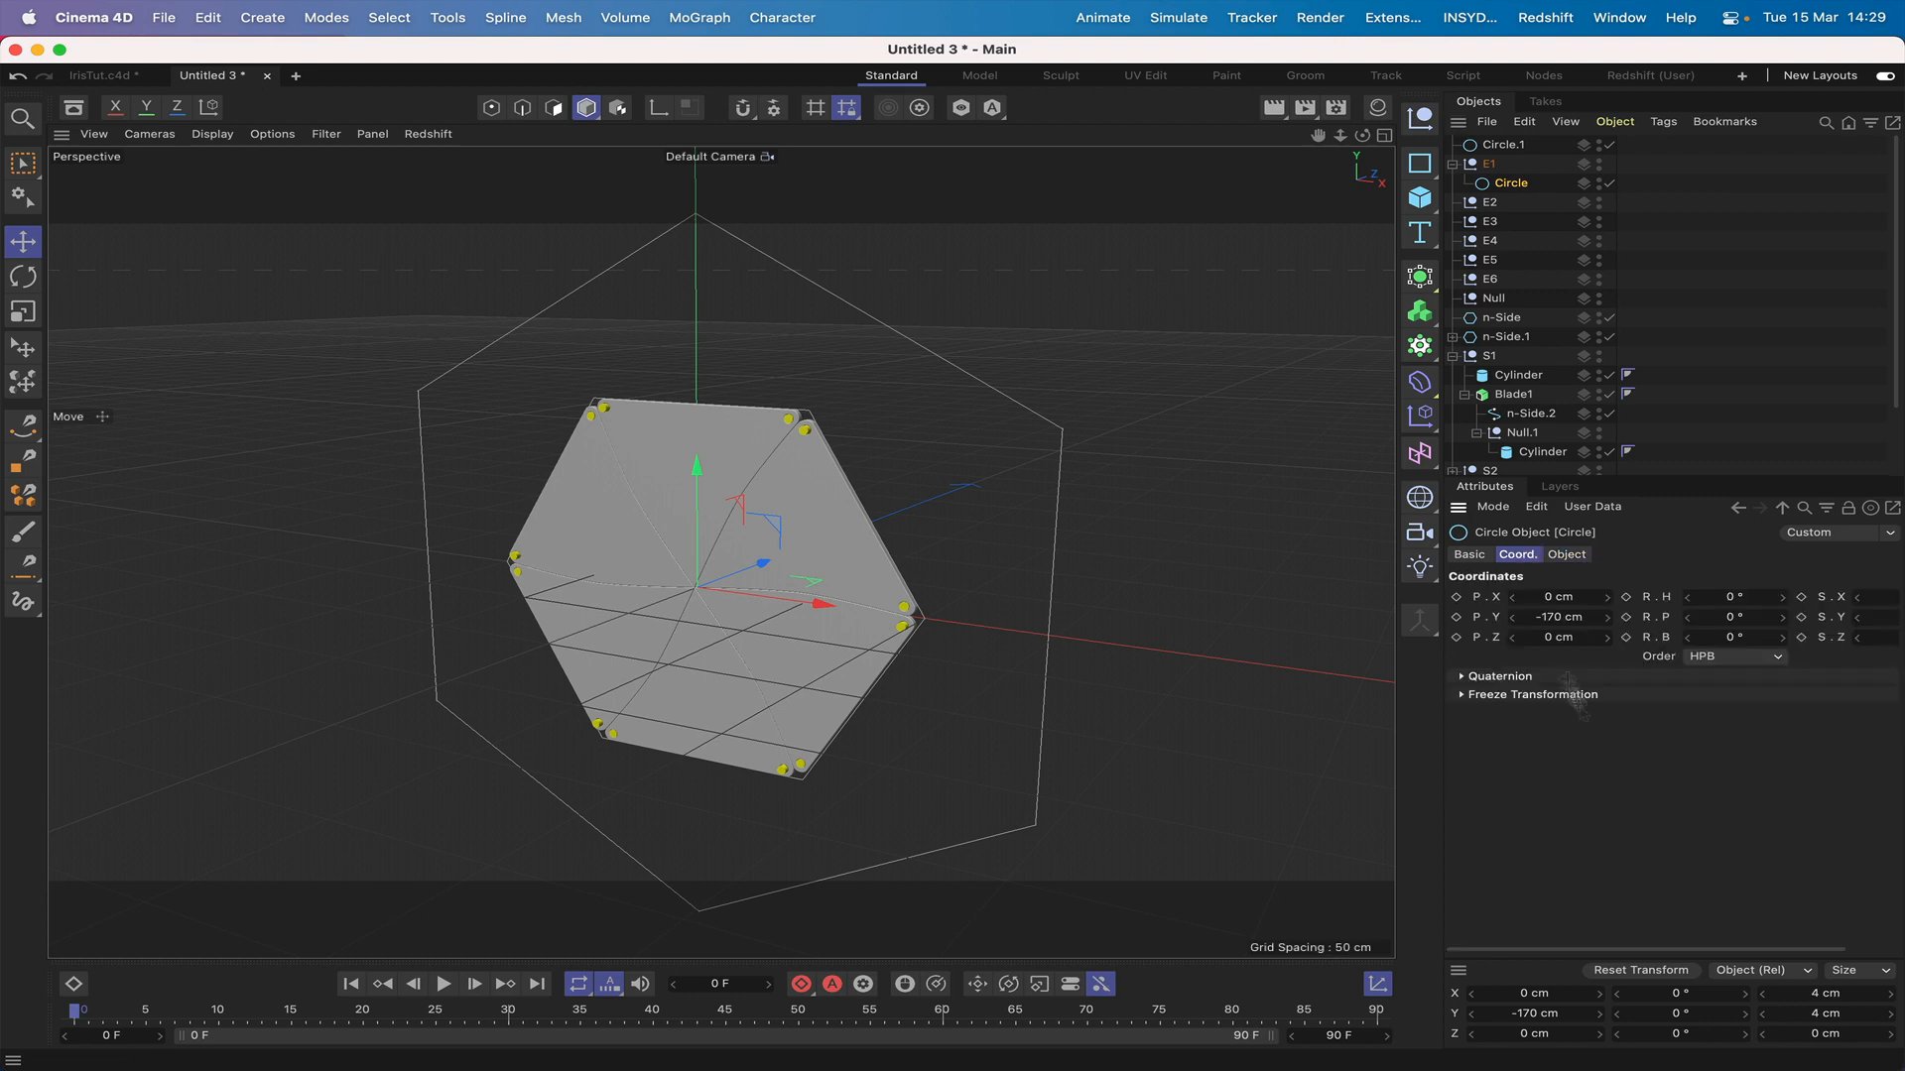
{"action": "double_click", "coordinate": [1563, 618]}
{"action": "type", "text": "0"}
{"action": "key", "text": "Return"}
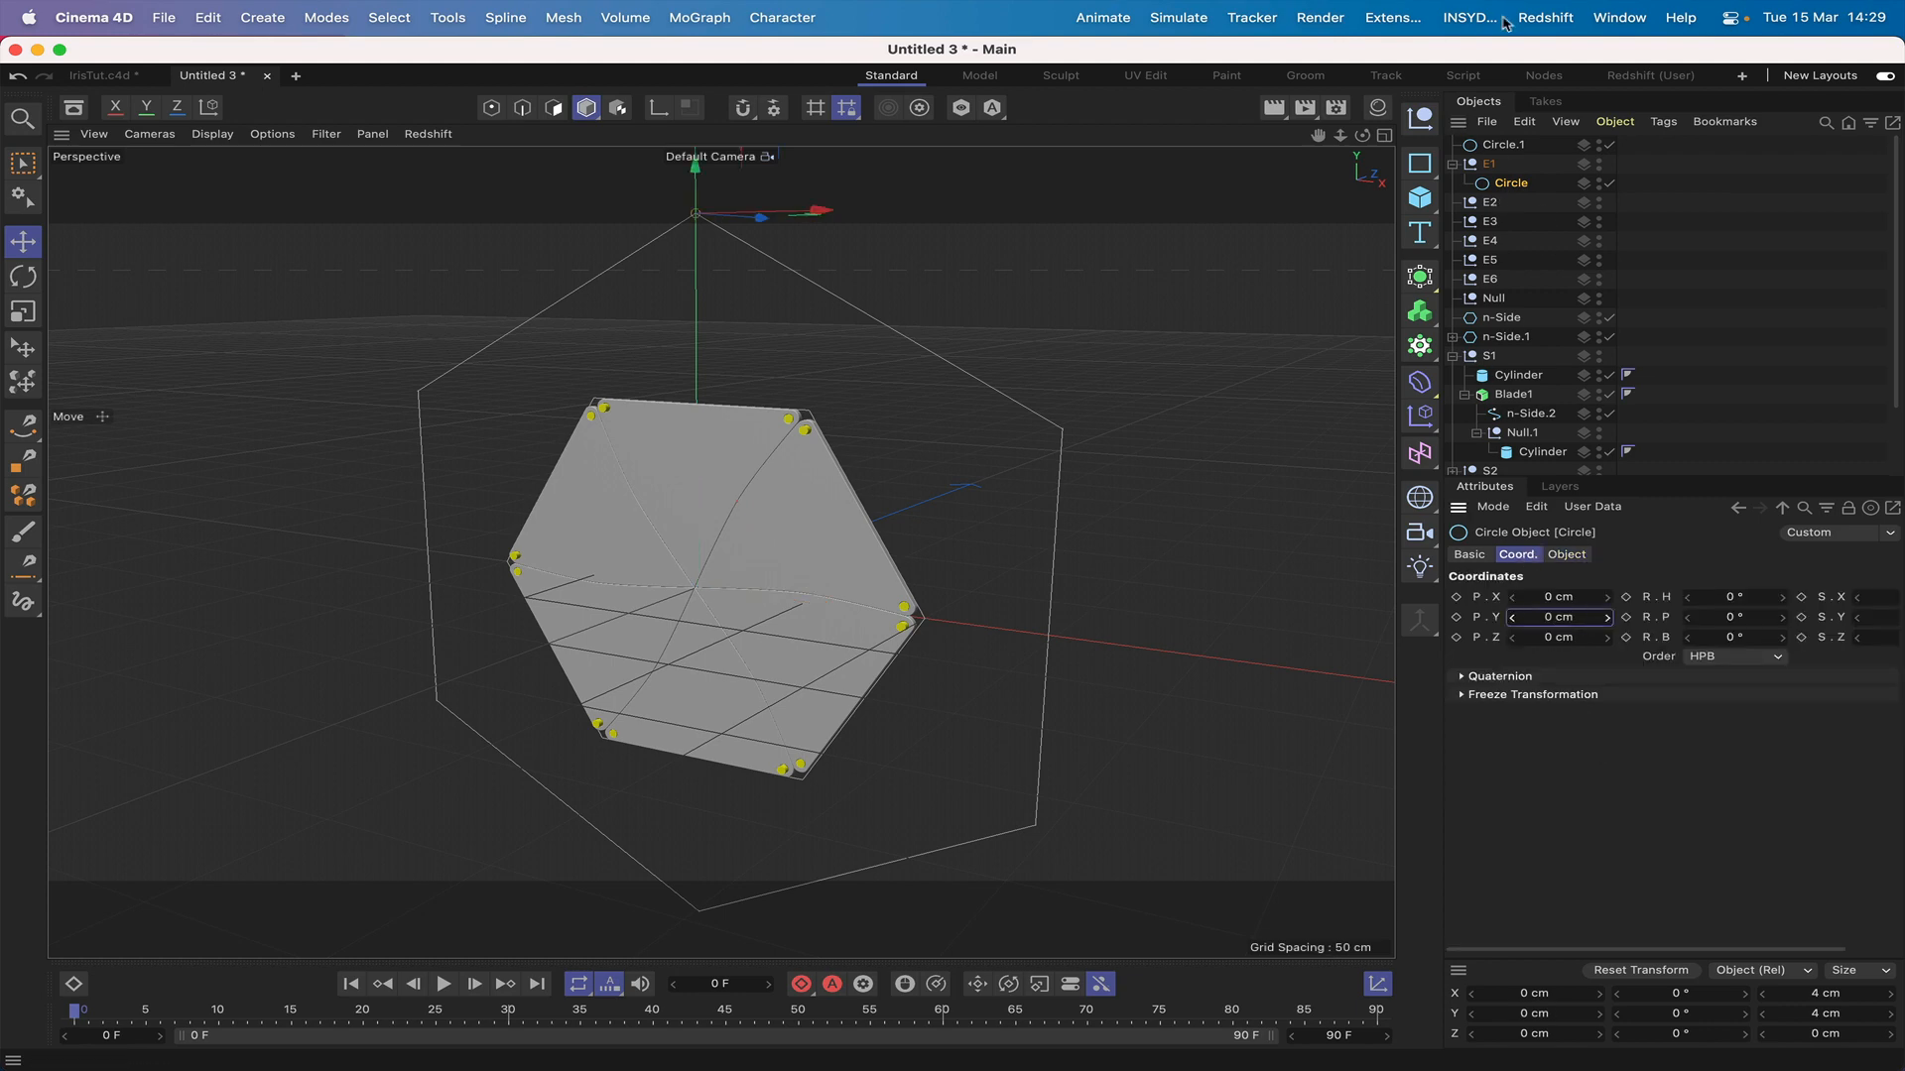
Step: Nest Circle.1 in the Null.1 under Blade1 and rename that null as T1
{"action": "left_click_drag", "start_coordinate": [1503, 149], "coordinate": [1521, 426]}
{"action": "double_click", "coordinate": [1521, 415]}
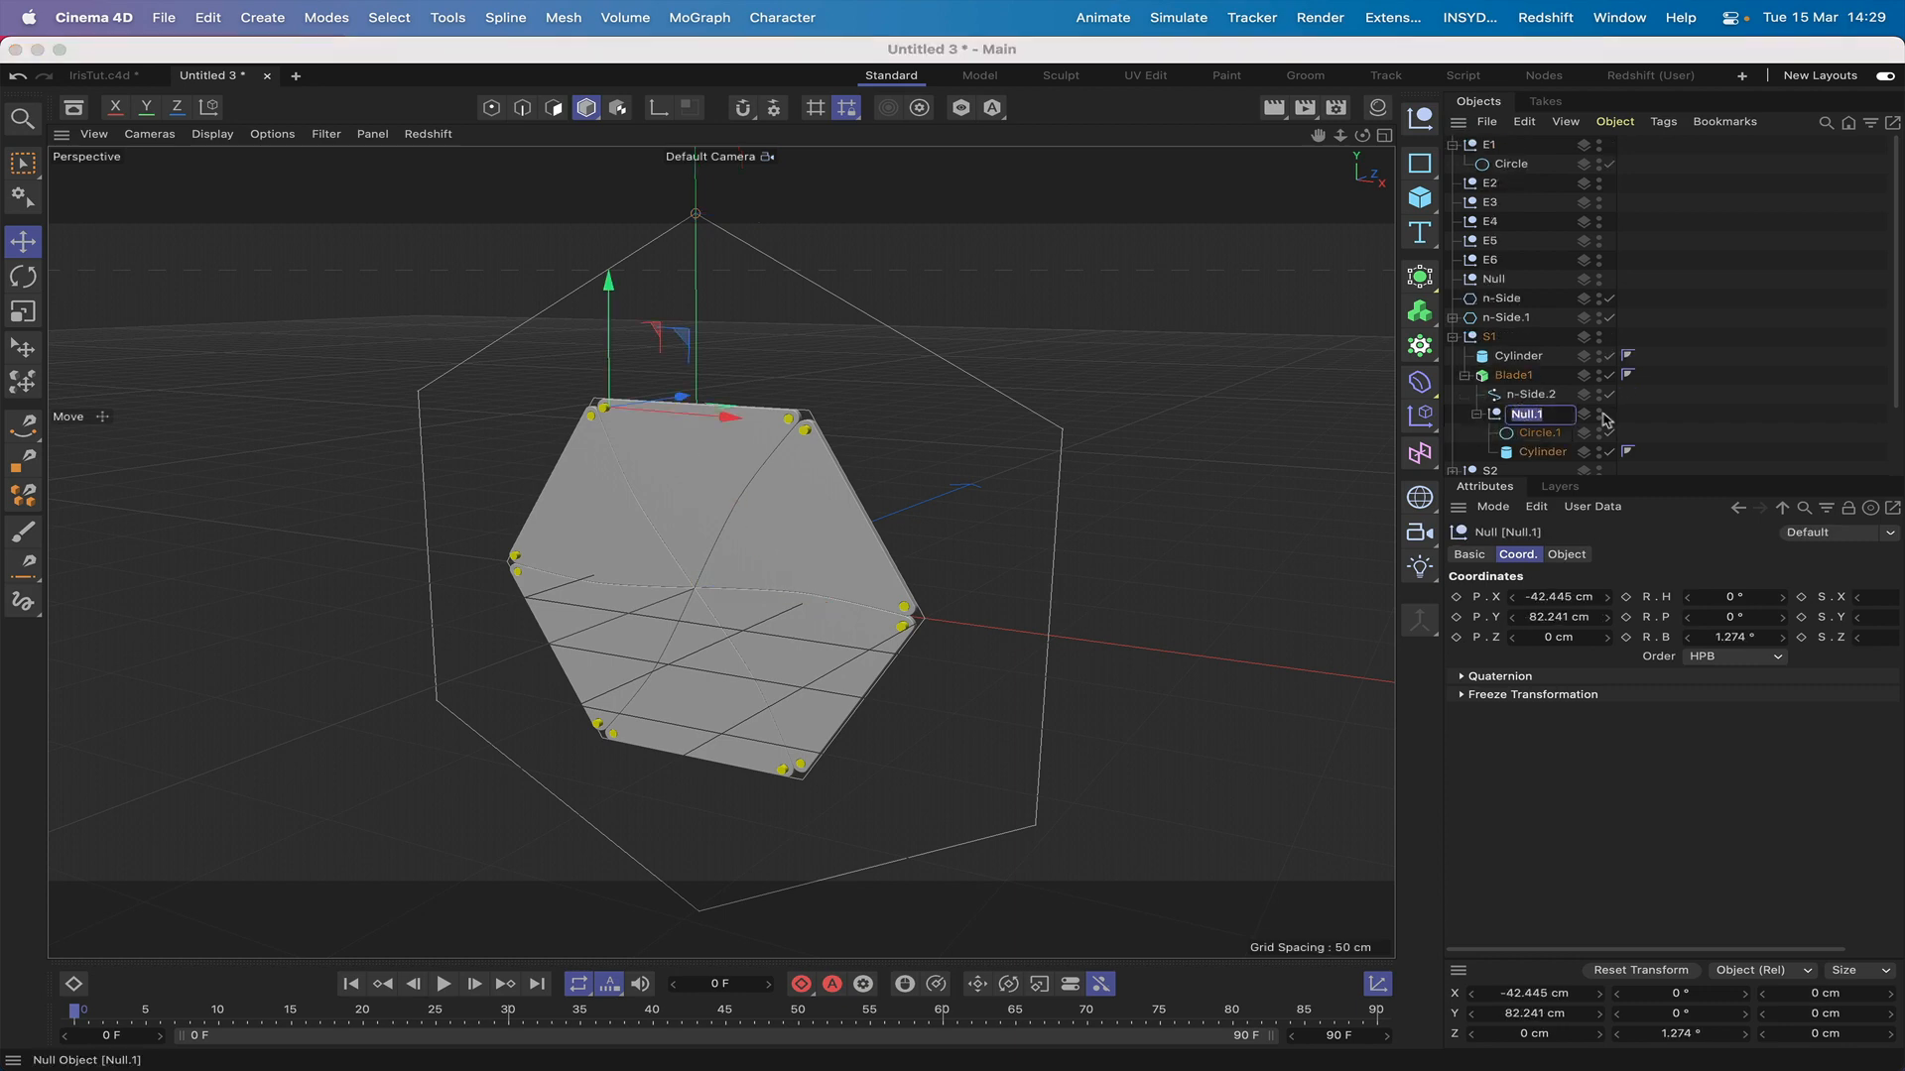
{"action": "key", "text": "Return"}
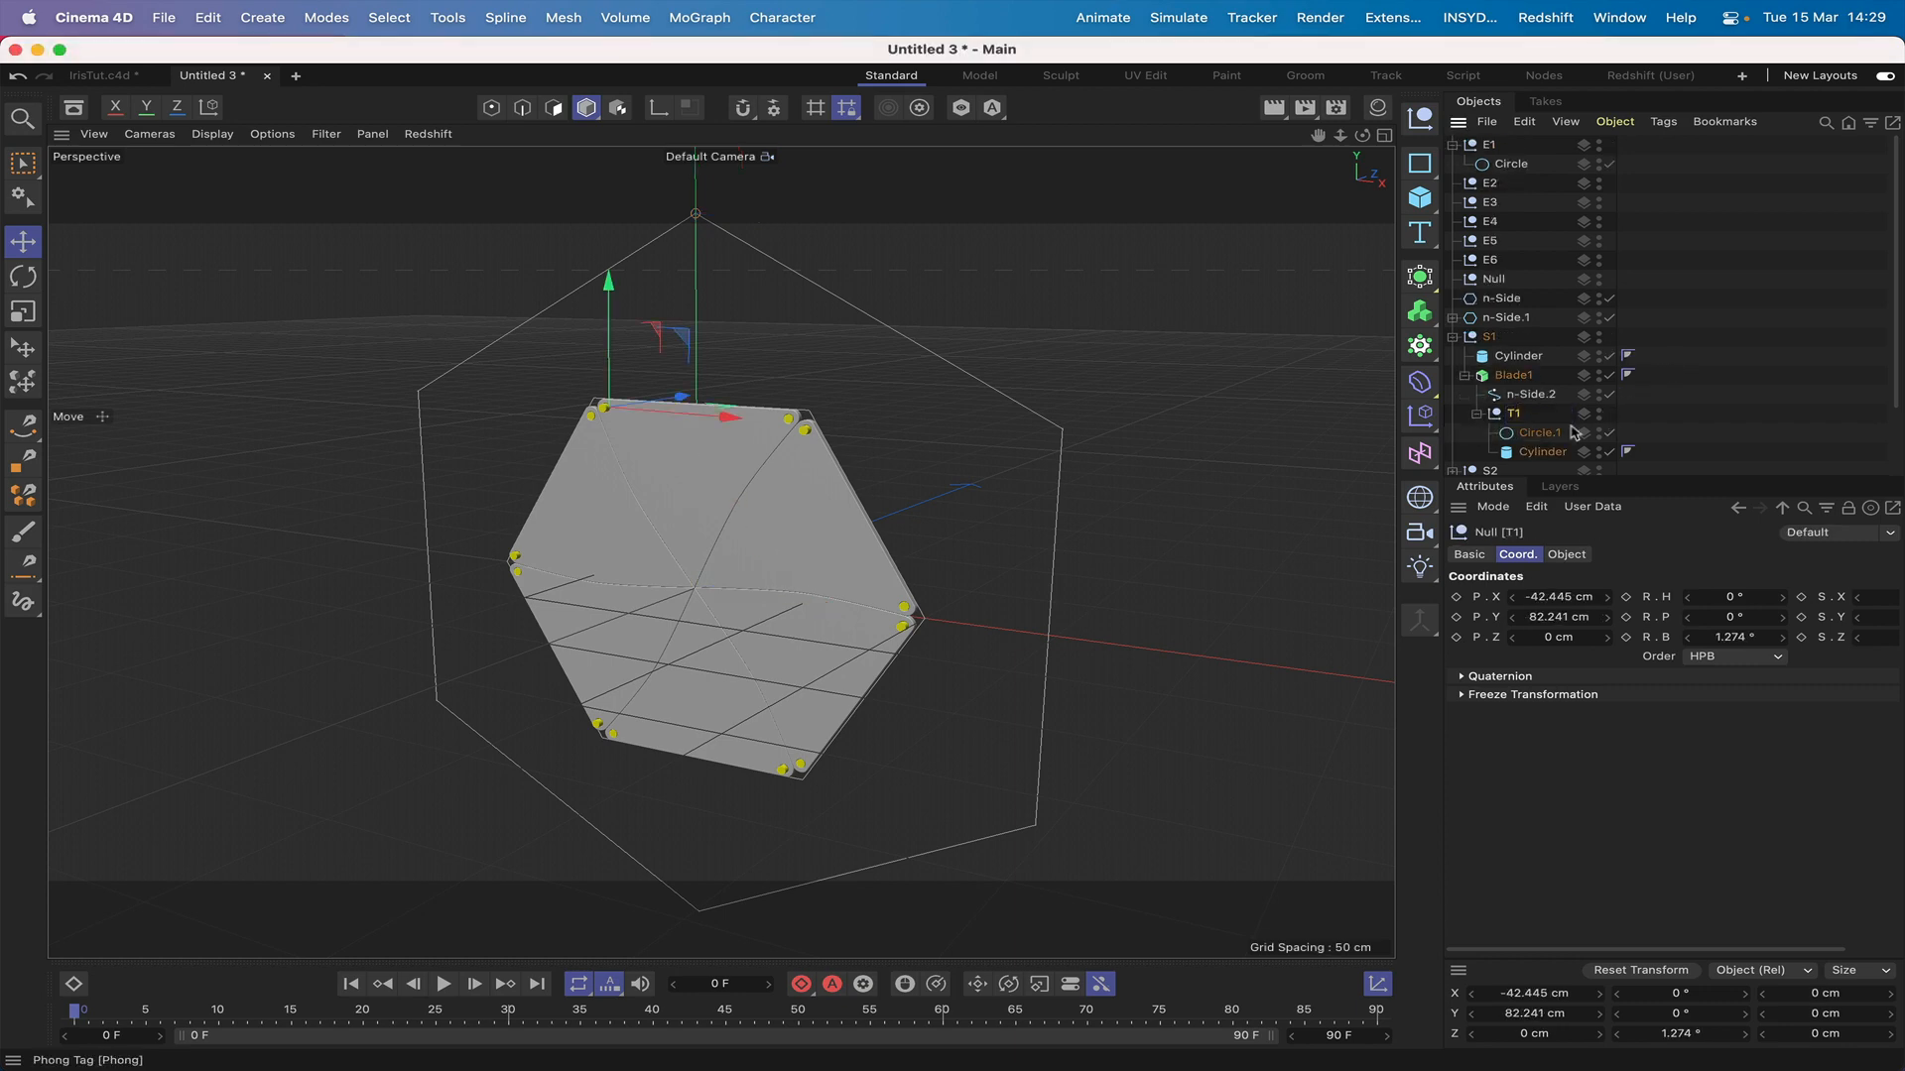
Step: Set the relative X and Y positions of Circle.1 to 0 cm, placing it at null T1
{"action": "left_click", "coordinate": [1536, 437]}
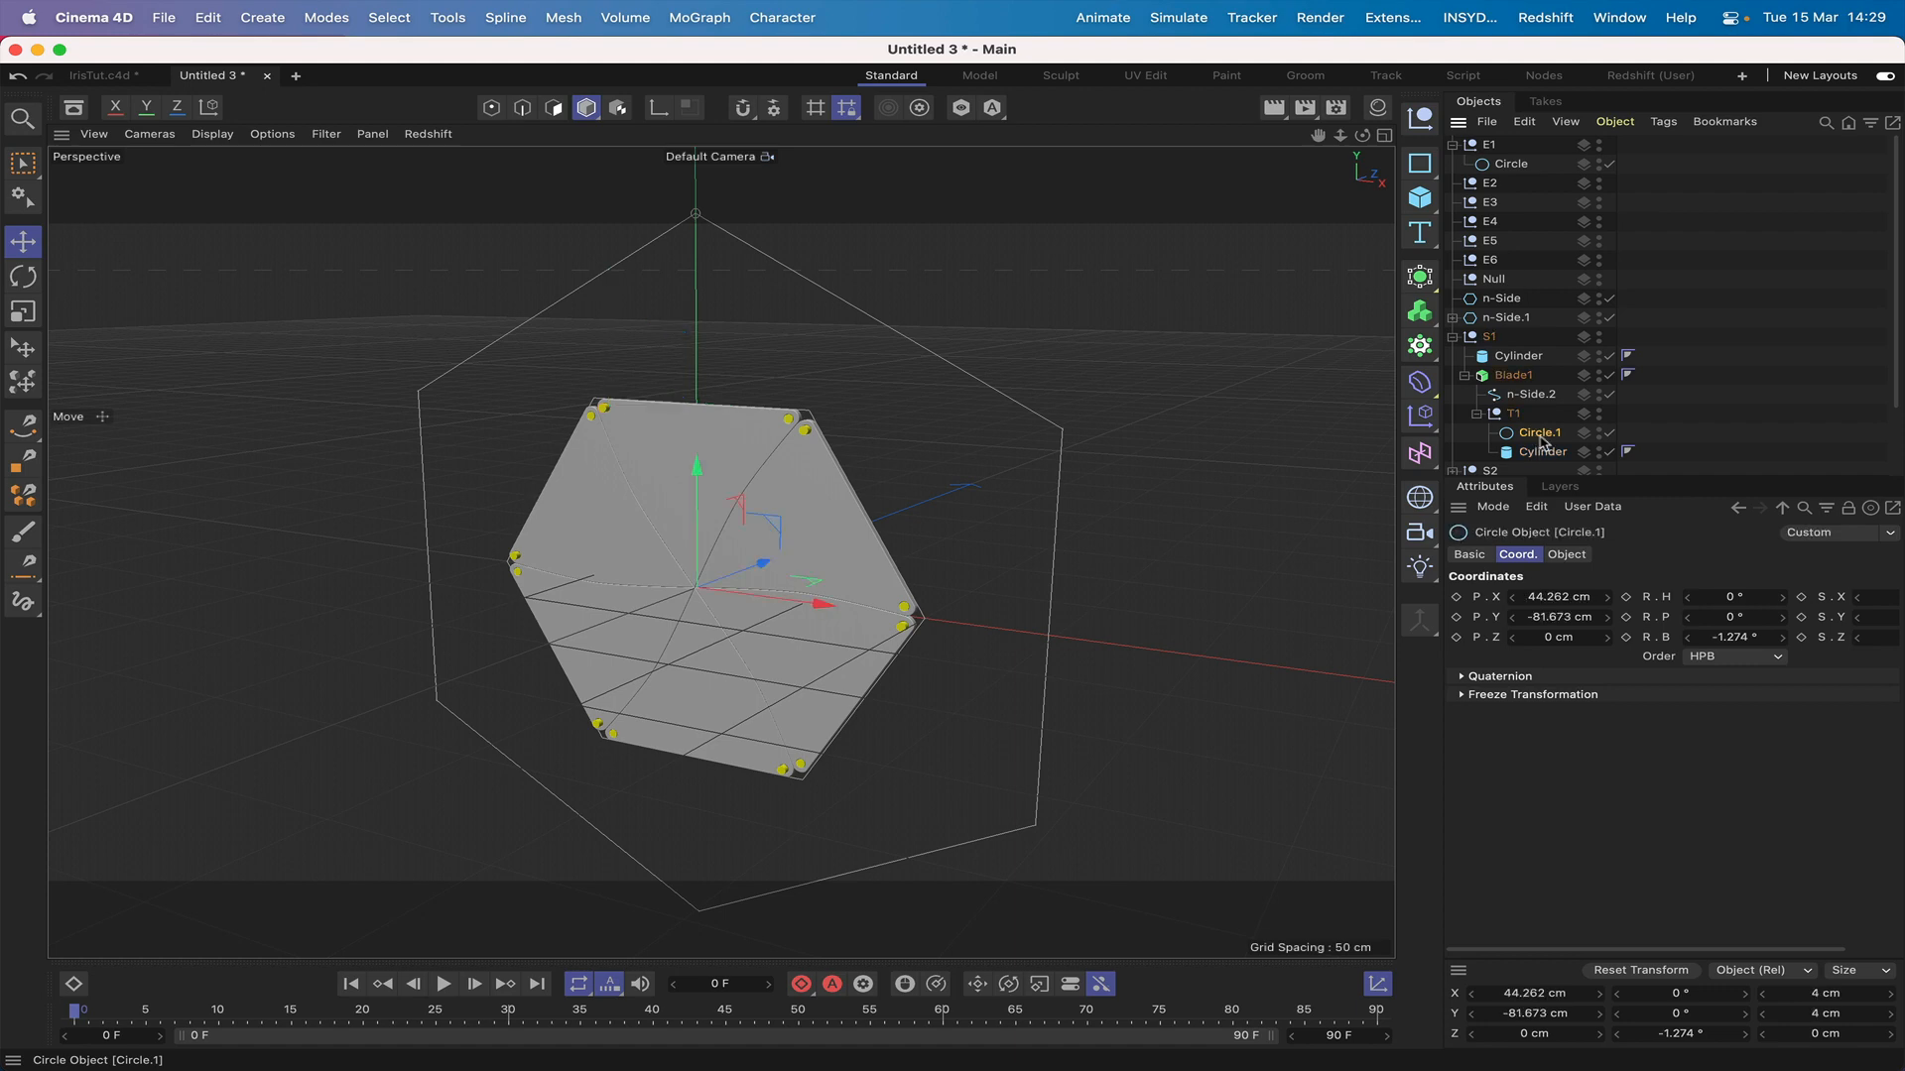
{"action": "double_click", "coordinate": [1553, 599]}
{"action": "type", "text": "0"}
{"action": "key", "text": "Return"}
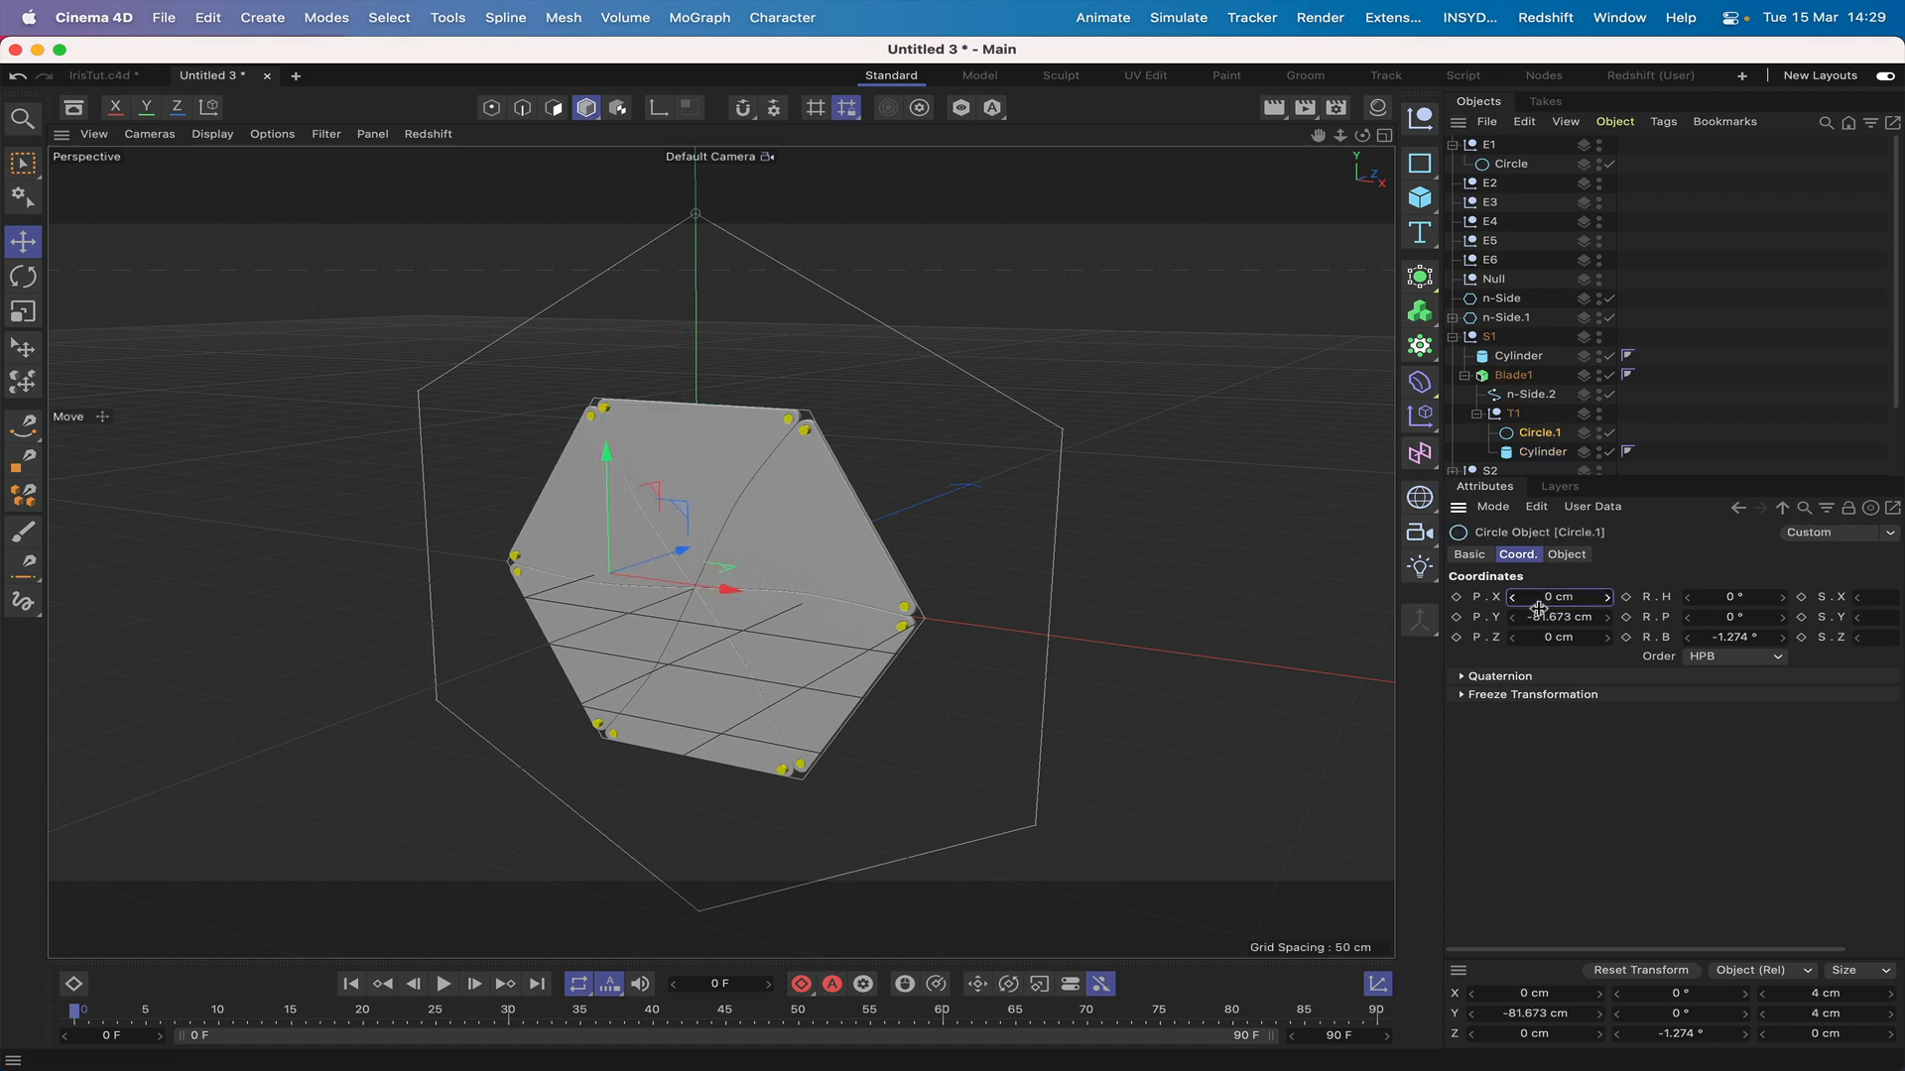
{"action": "double_click", "coordinate": [1558, 618]}
{"action": "type", "text": "0"}
{"action": "key", "text": "Return"}
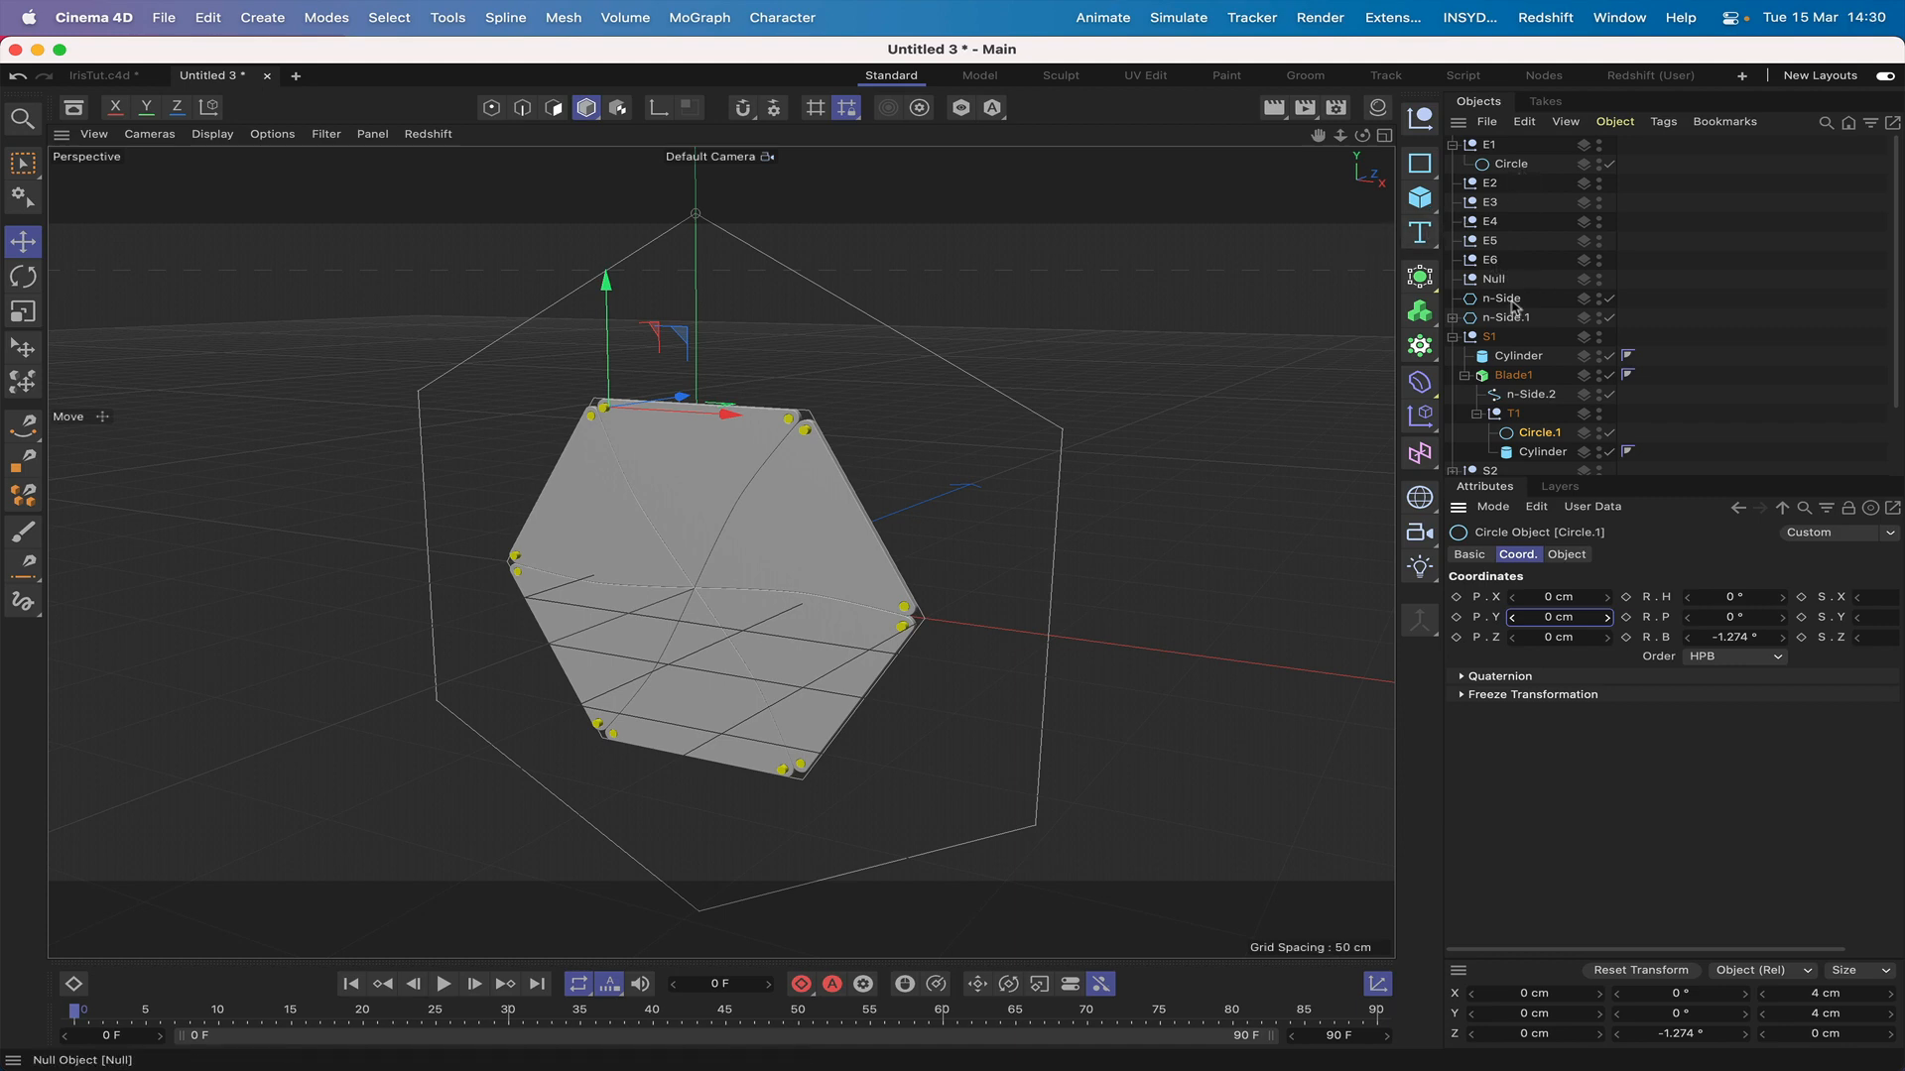
Step: Select both circles and move them together in the Right view to about -2.76 cm along Z
{"action": "left_click", "coordinate": [1511, 164], "text": "shift"}
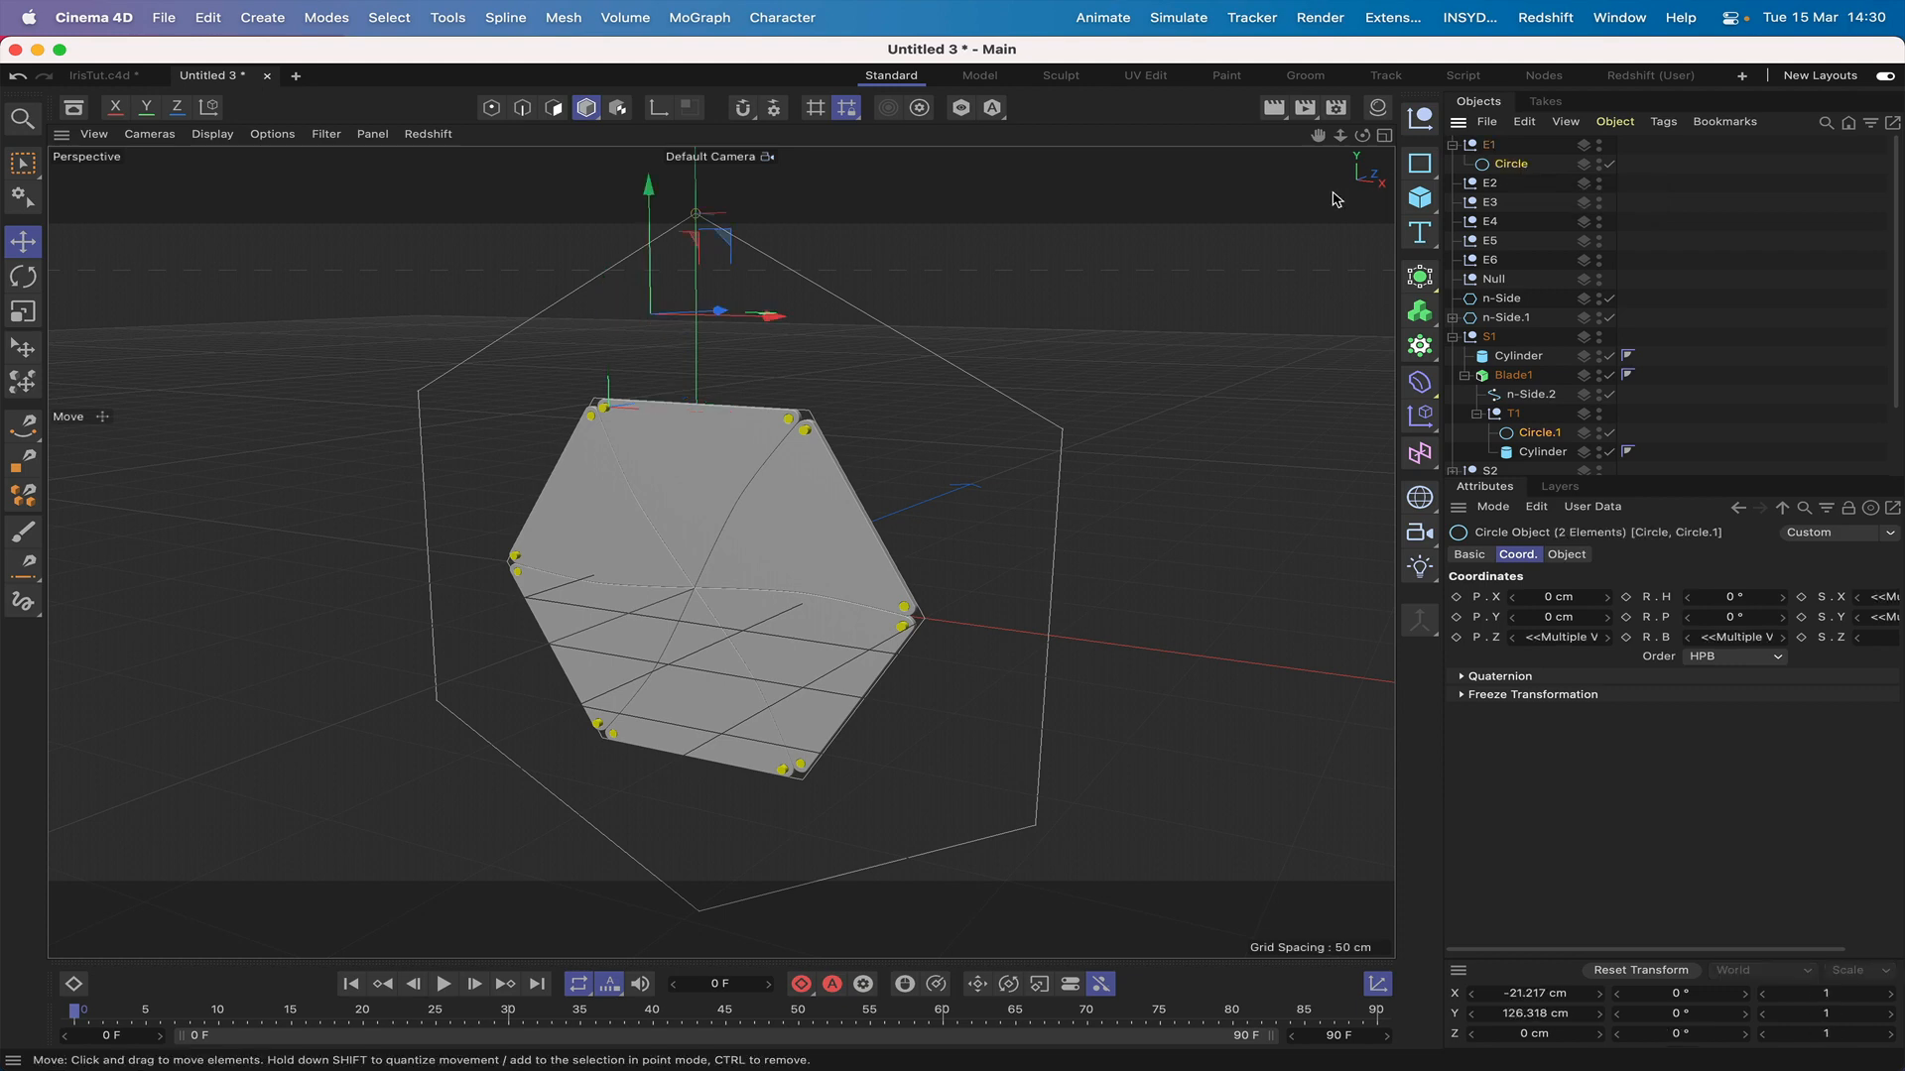
{"action": "key", "text": "F3"}
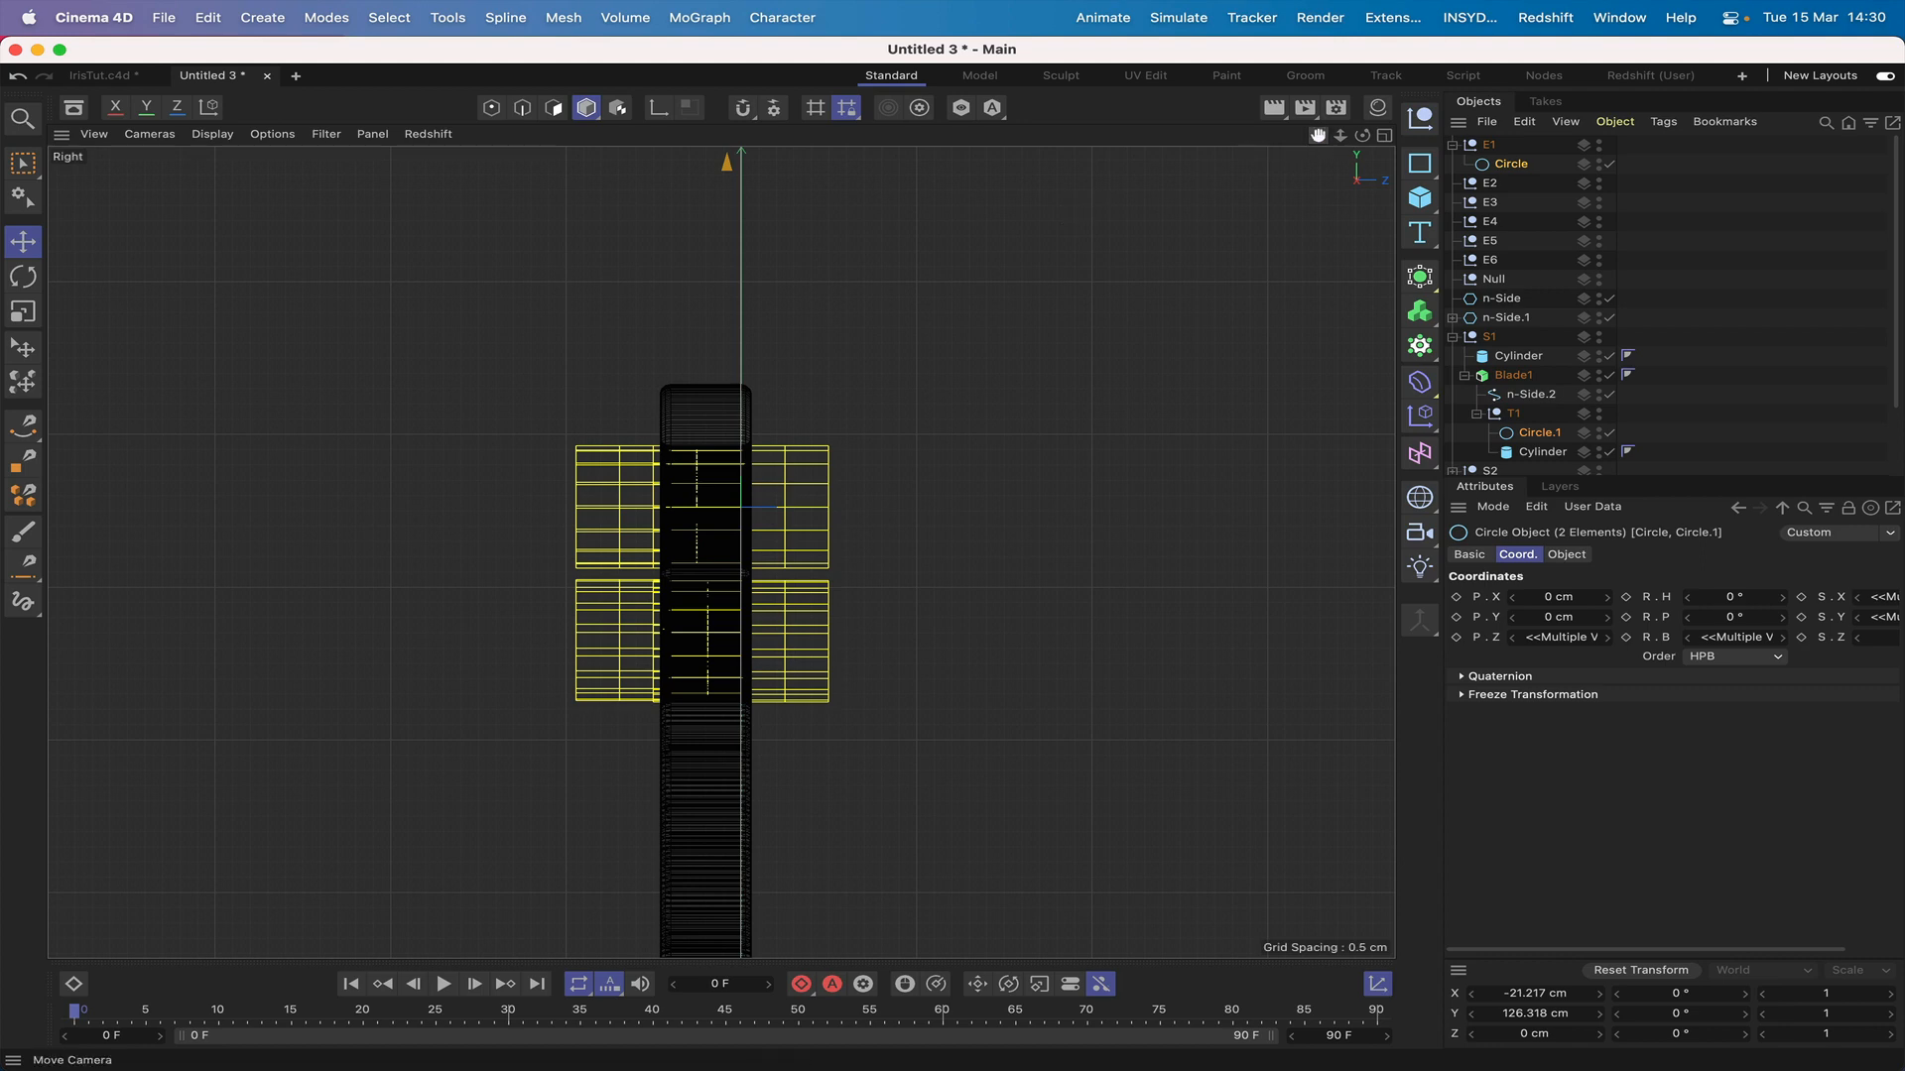
{"action": "scroll", "coordinate": [724, 552], "scroll_direction": "down", "scroll_amount": 4}
{"action": "scroll", "coordinate": [724, 552], "scroll_direction": "up", "scroll_amount": 2}
{"action": "scroll", "coordinate": [720, 551], "scroll_direction": "down", "scroll_amount": 5}
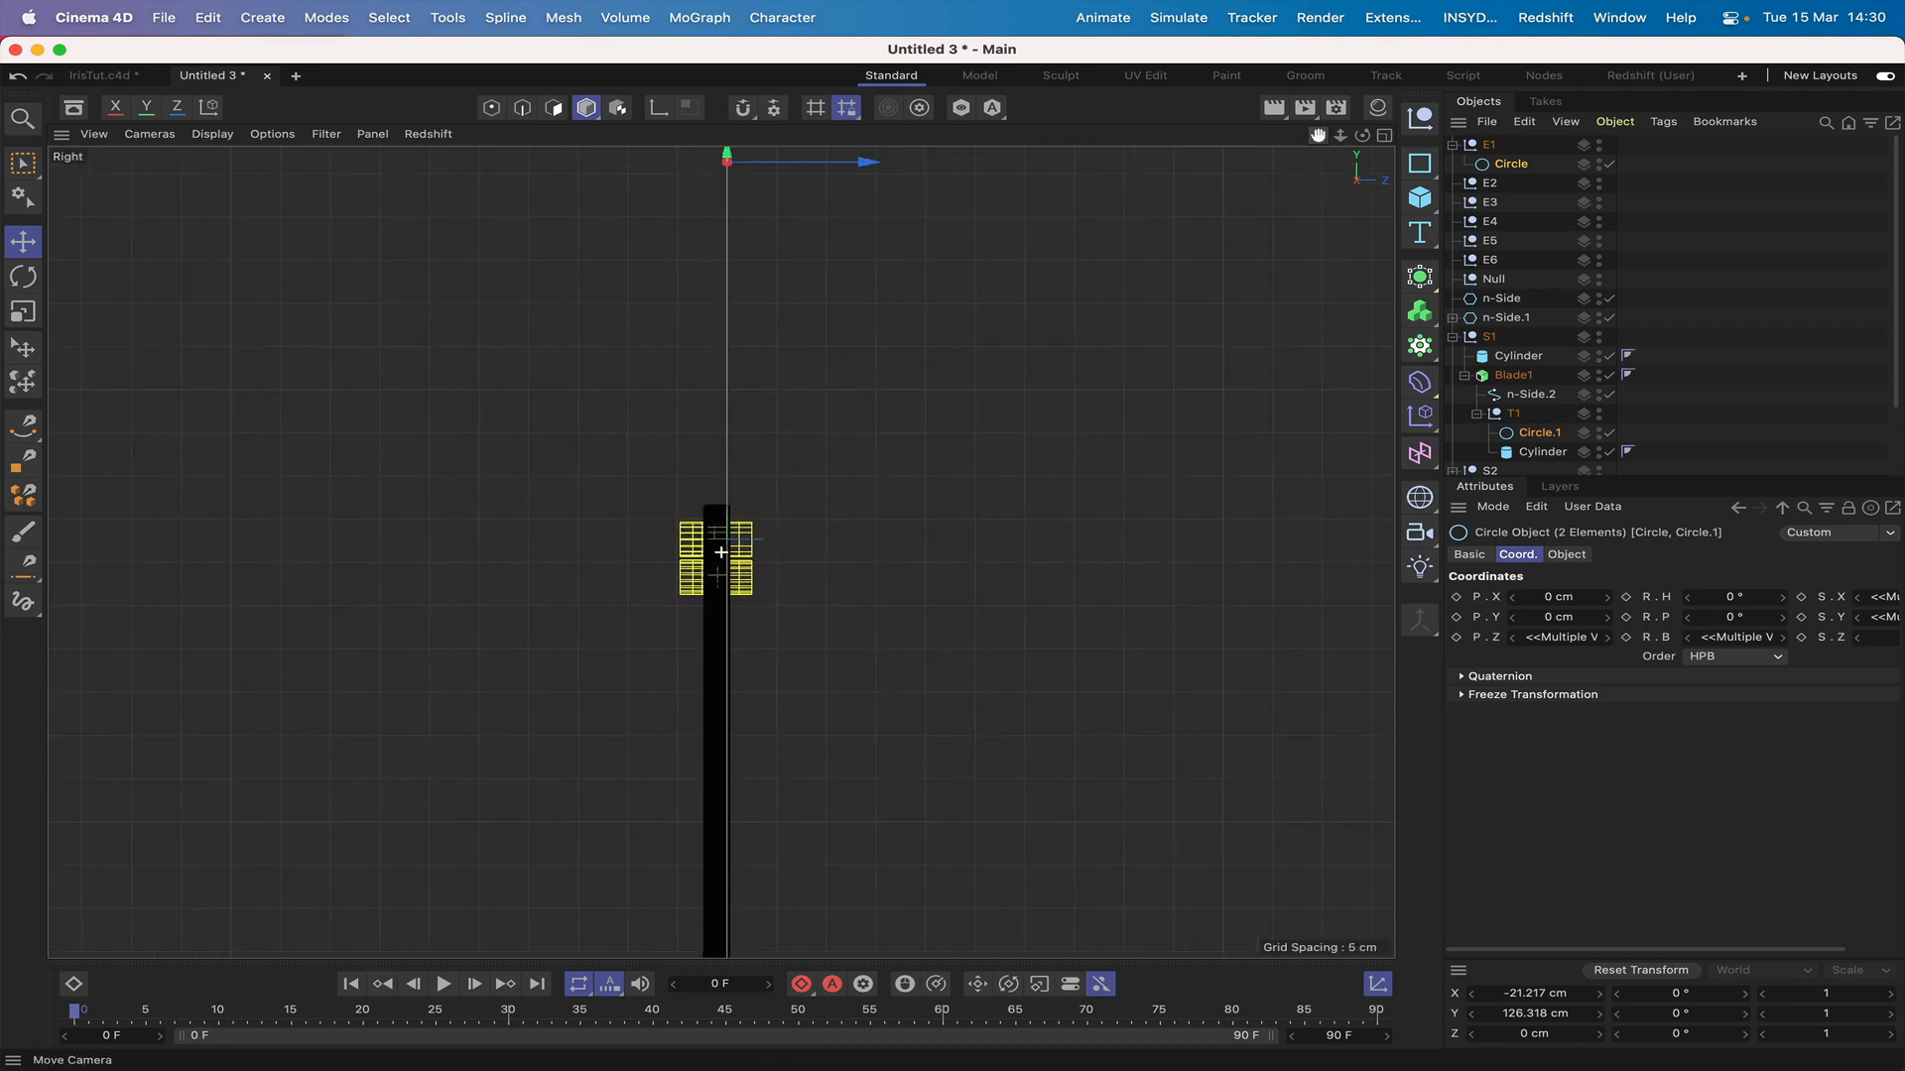
{"action": "left_click_drag", "start_coordinate": [1318, 135], "coordinate": [1327, 218]}
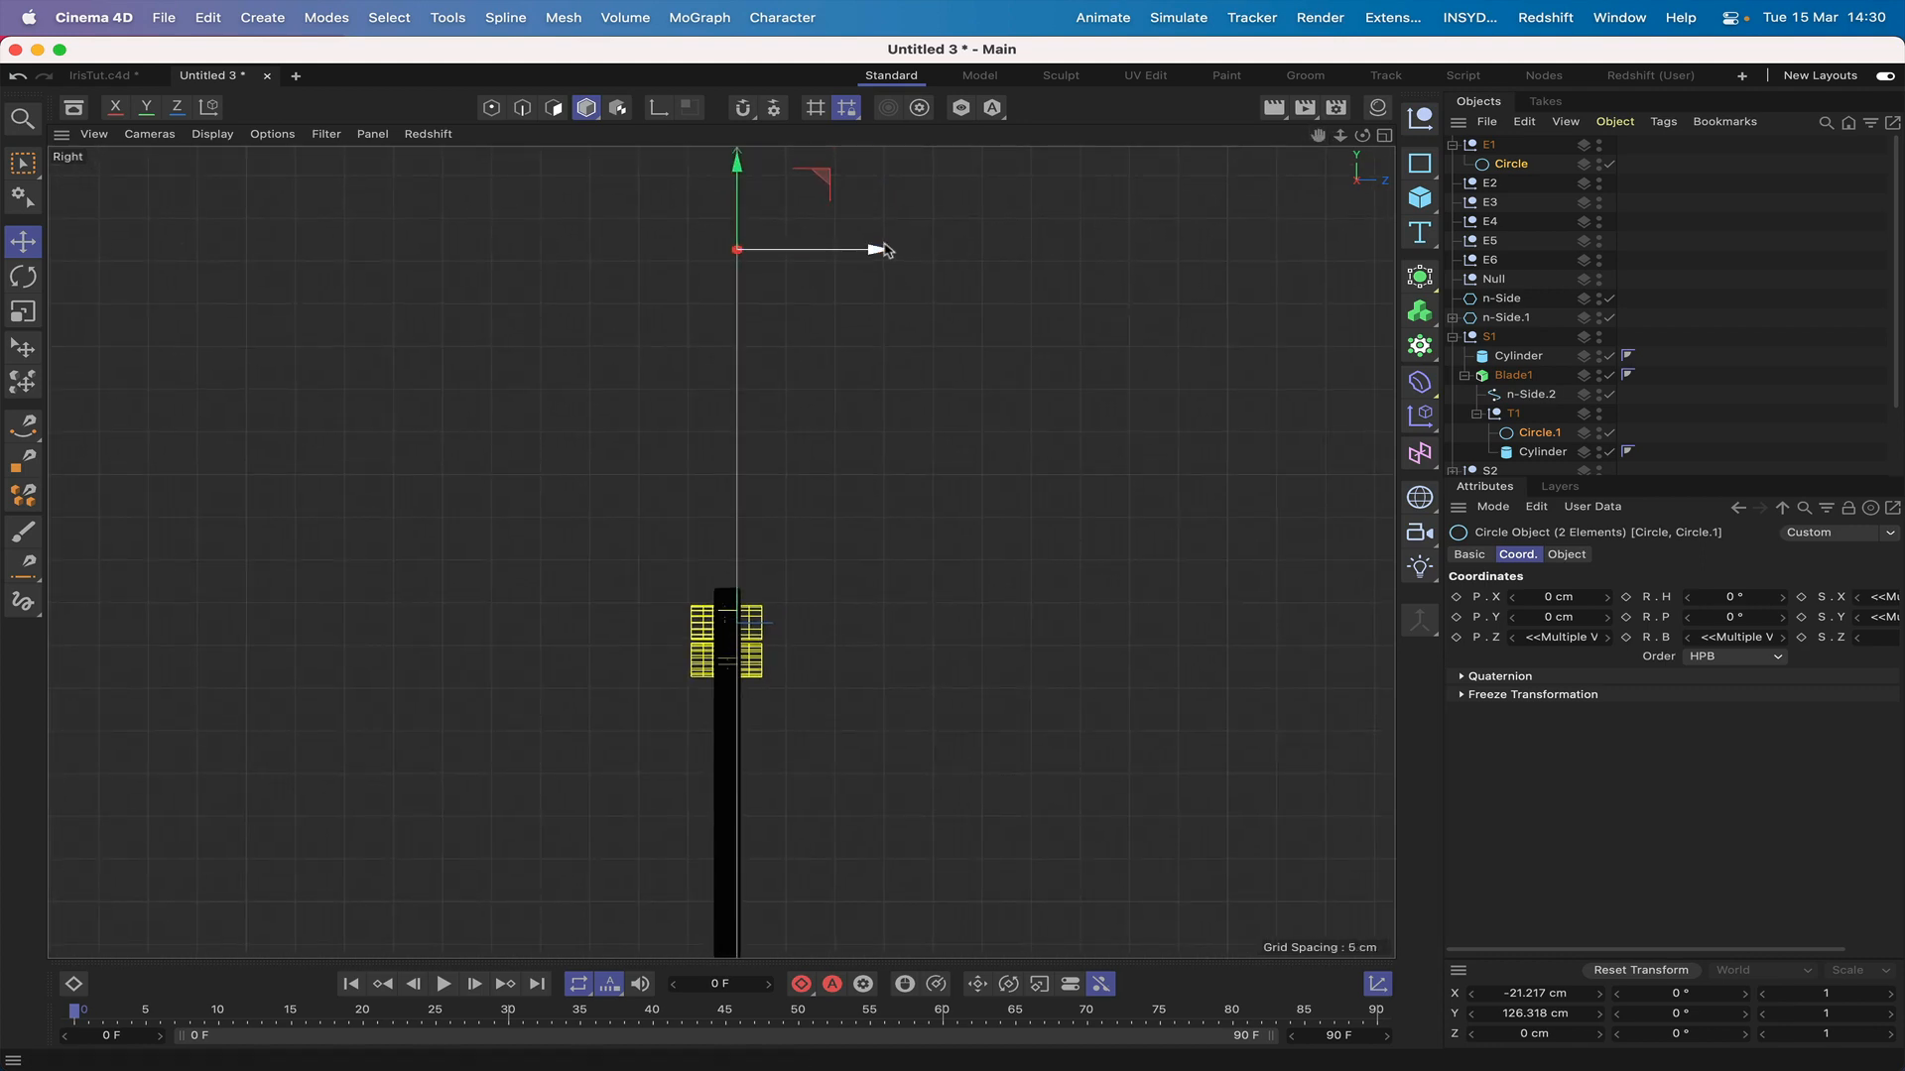
{"action": "left_click_drag", "start_coordinate": [886, 250], "coordinate": [853, 253]}
Step: Fine-tune the depth of both circles against the blade's face, moving them to about -2.54 cm along Z
{"action": "right_click_drag", "start_coordinate": [1318, 136], "coordinate": [1315, 143]}
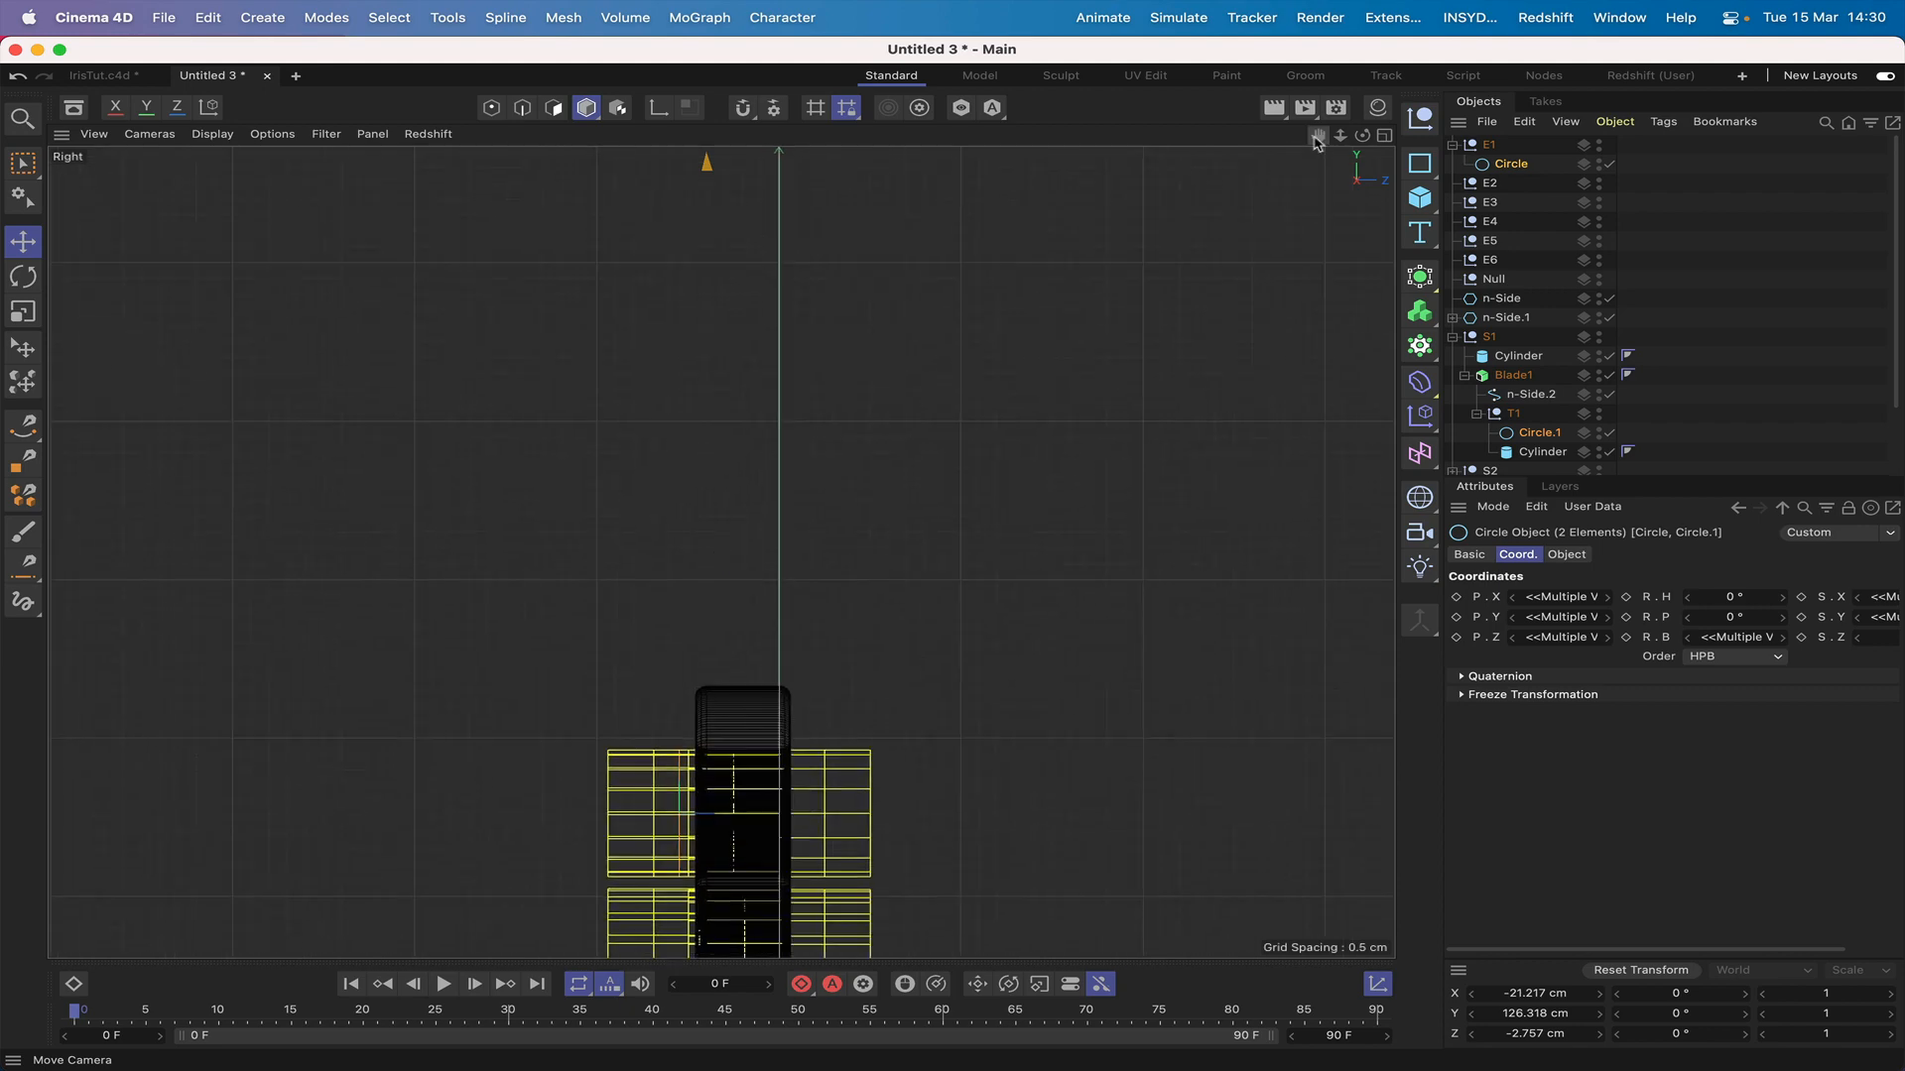
{"action": "left_click_drag", "start_coordinate": [1315, 142], "coordinate": [1369, 109]}
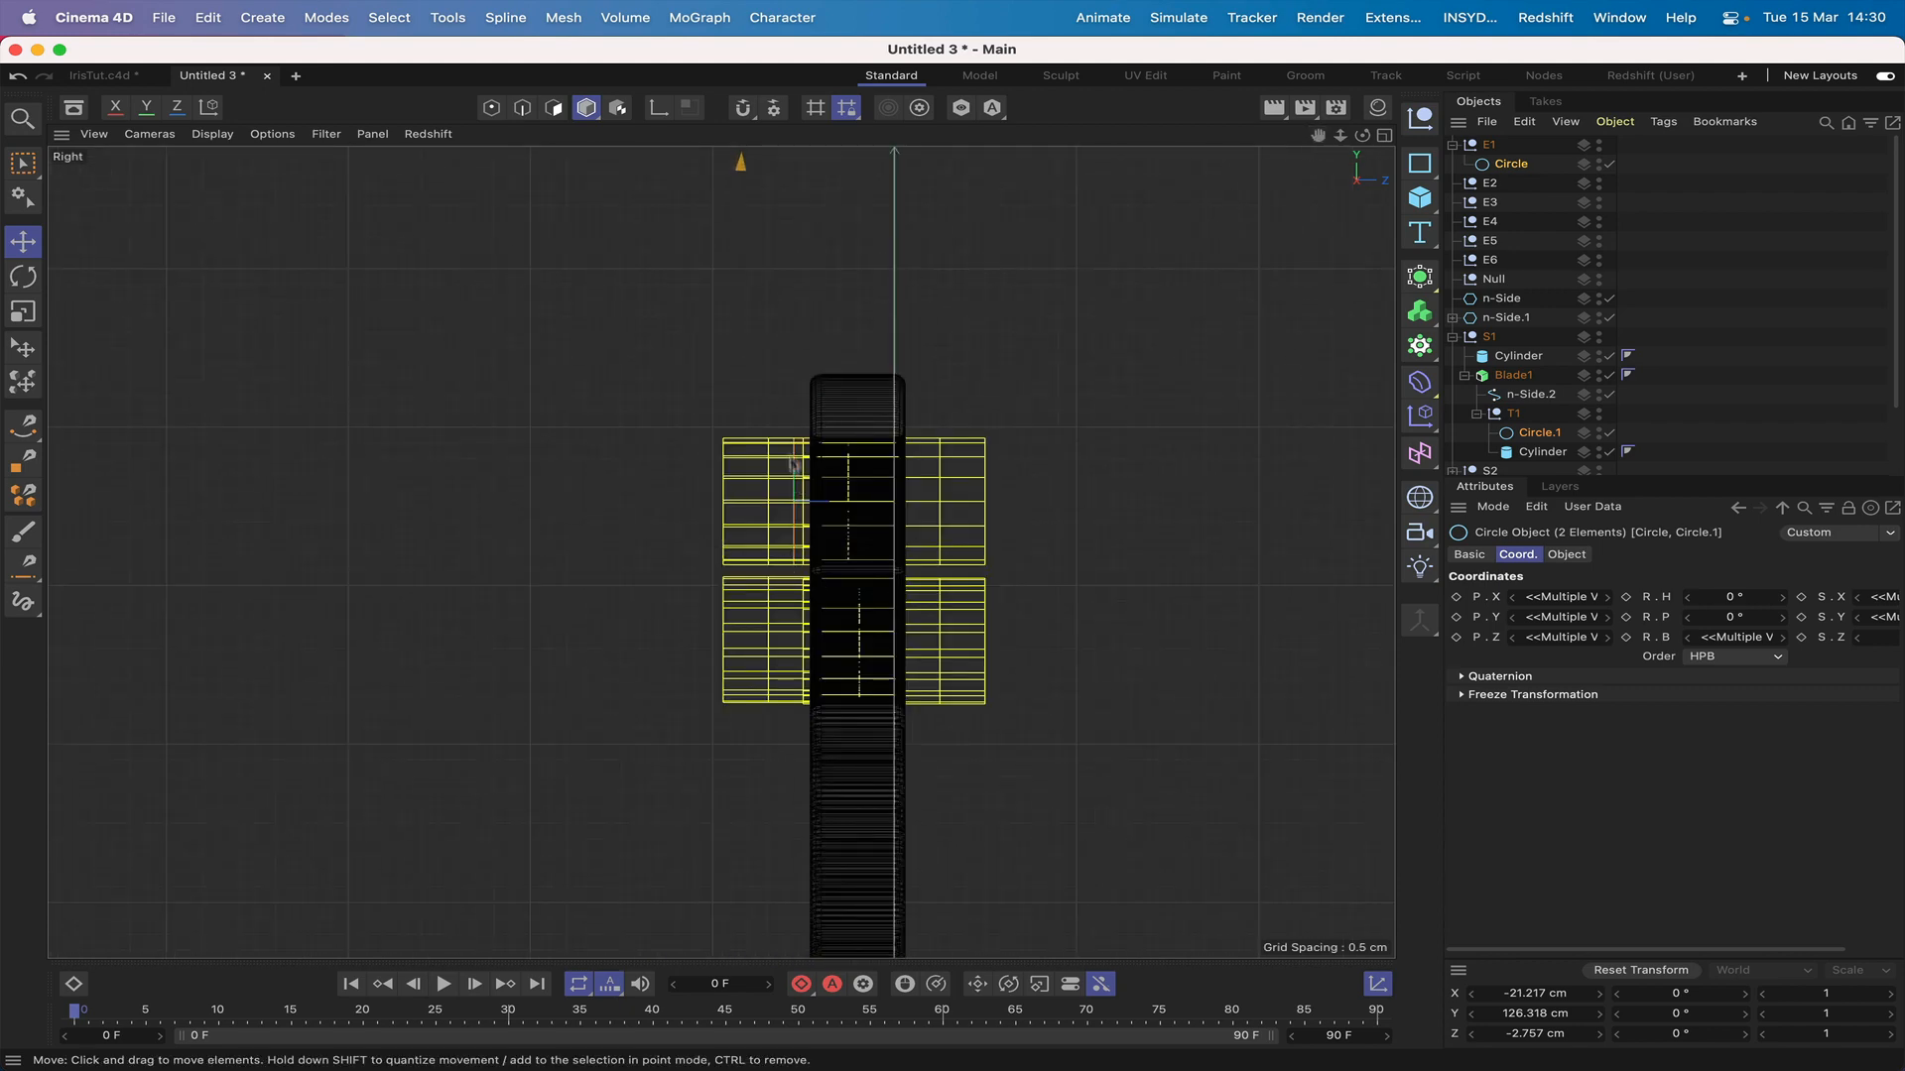
{"action": "scroll", "coordinate": [722, 553], "scroll_direction": "down", "scroll_amount": 5}
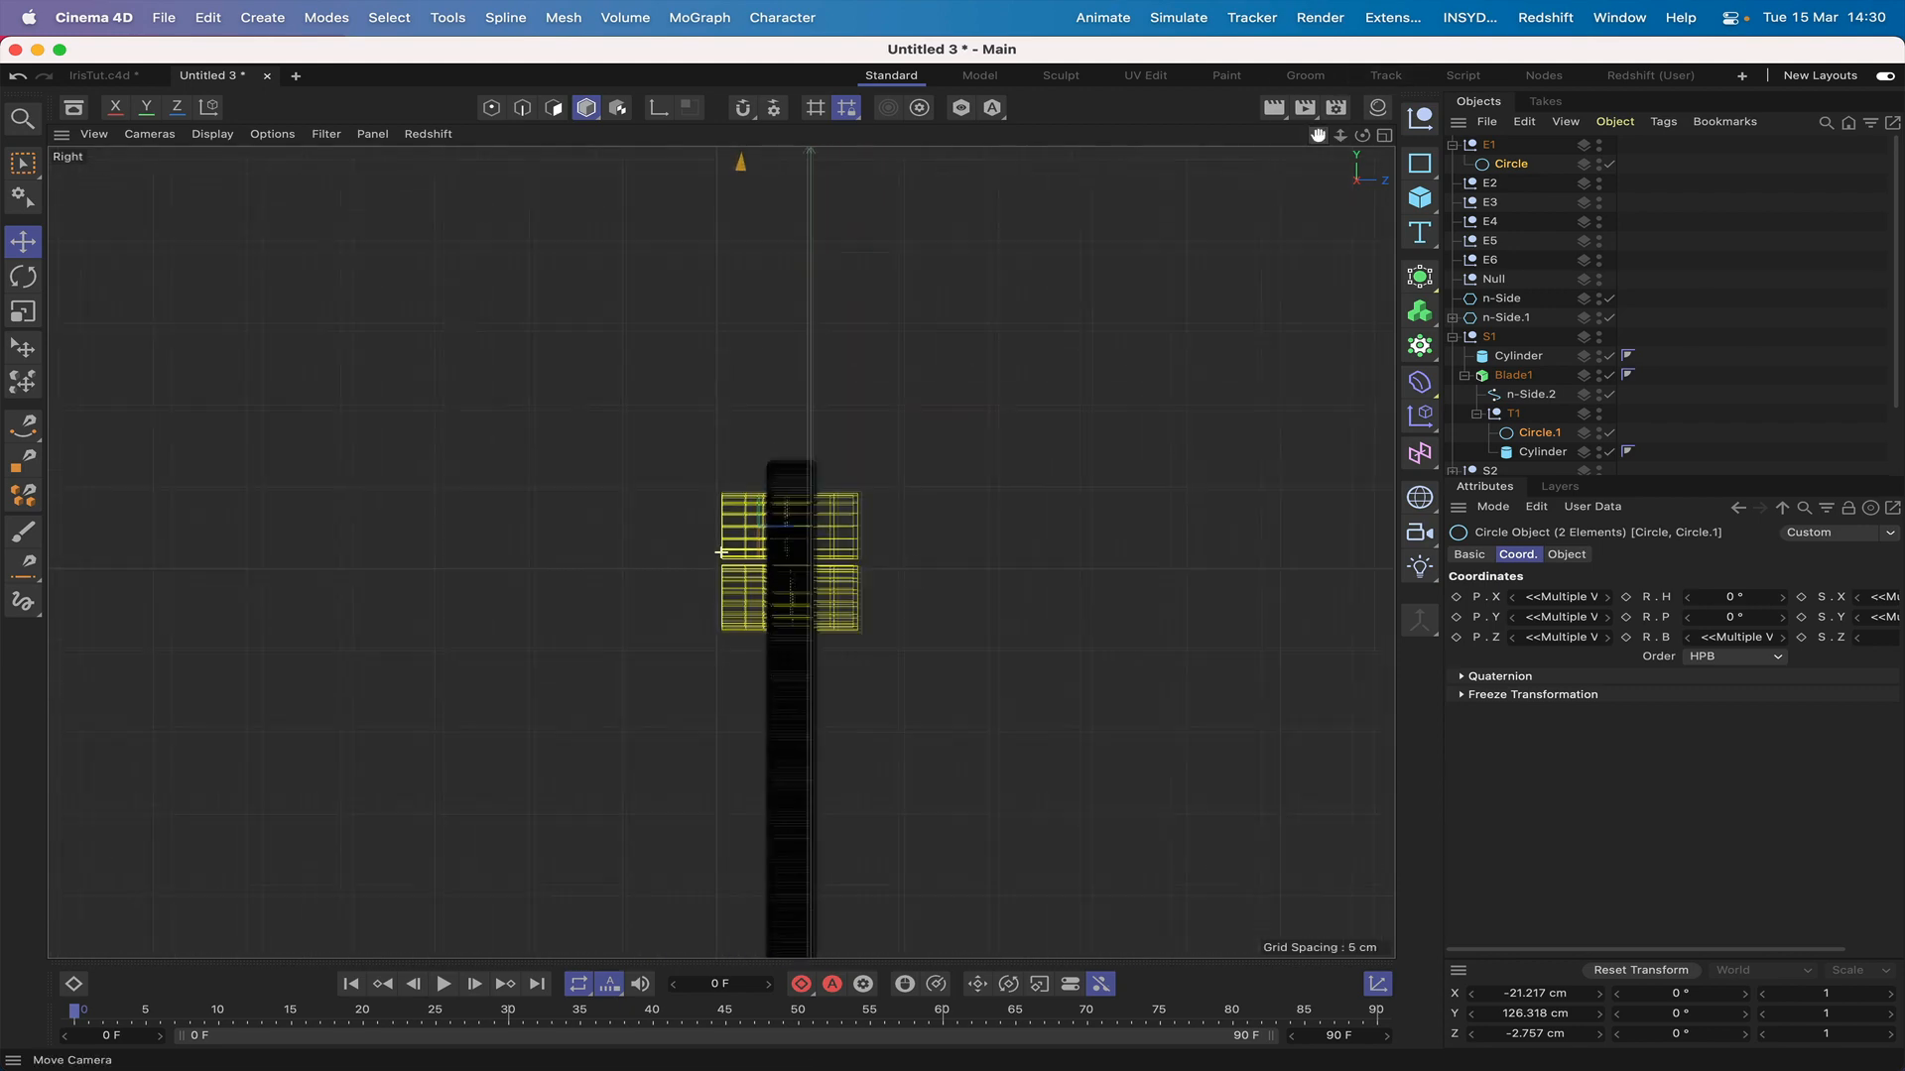
{"action": "scroll", "coordinate": [722, 552], "scroll_direction": "up", "scroll_amount": 3}
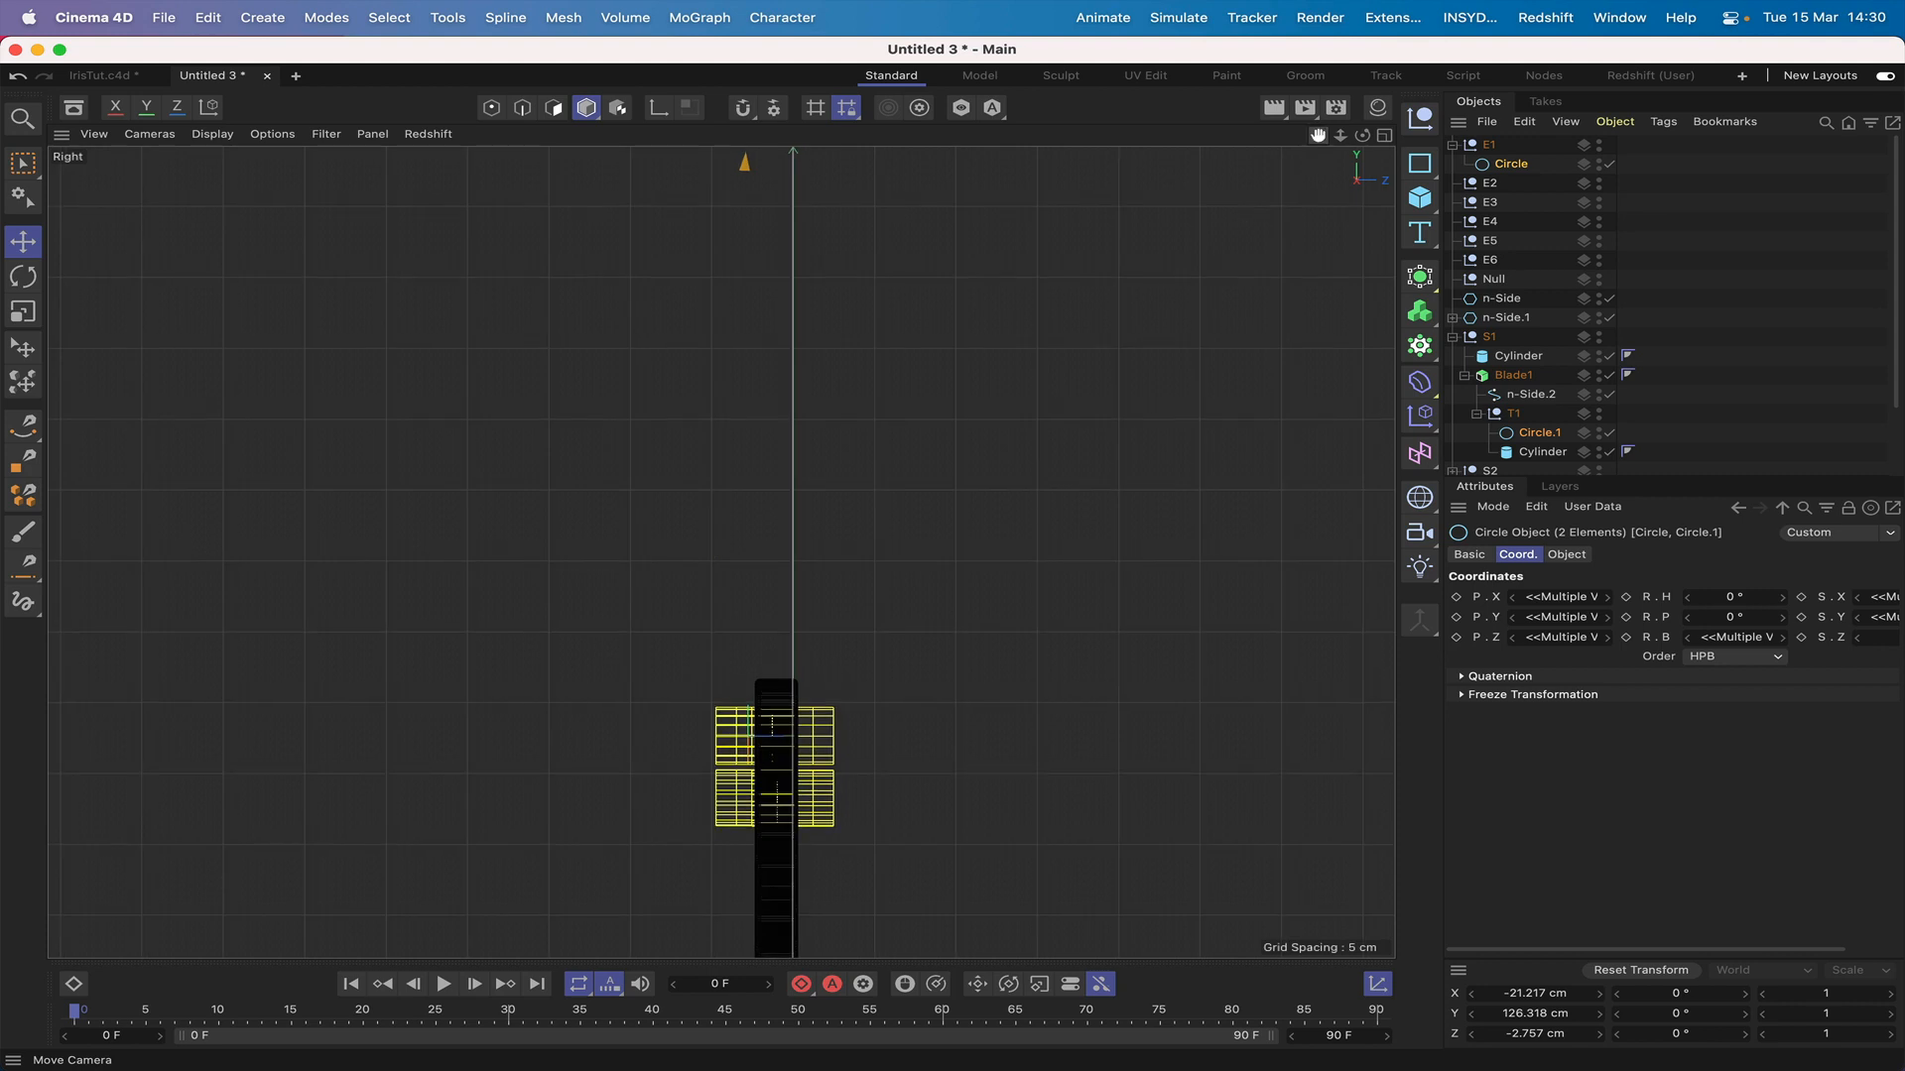
{"action": "scroll", "coordinate": [723, 552], "scroll_direction": "down", "scroll_amount": 3}
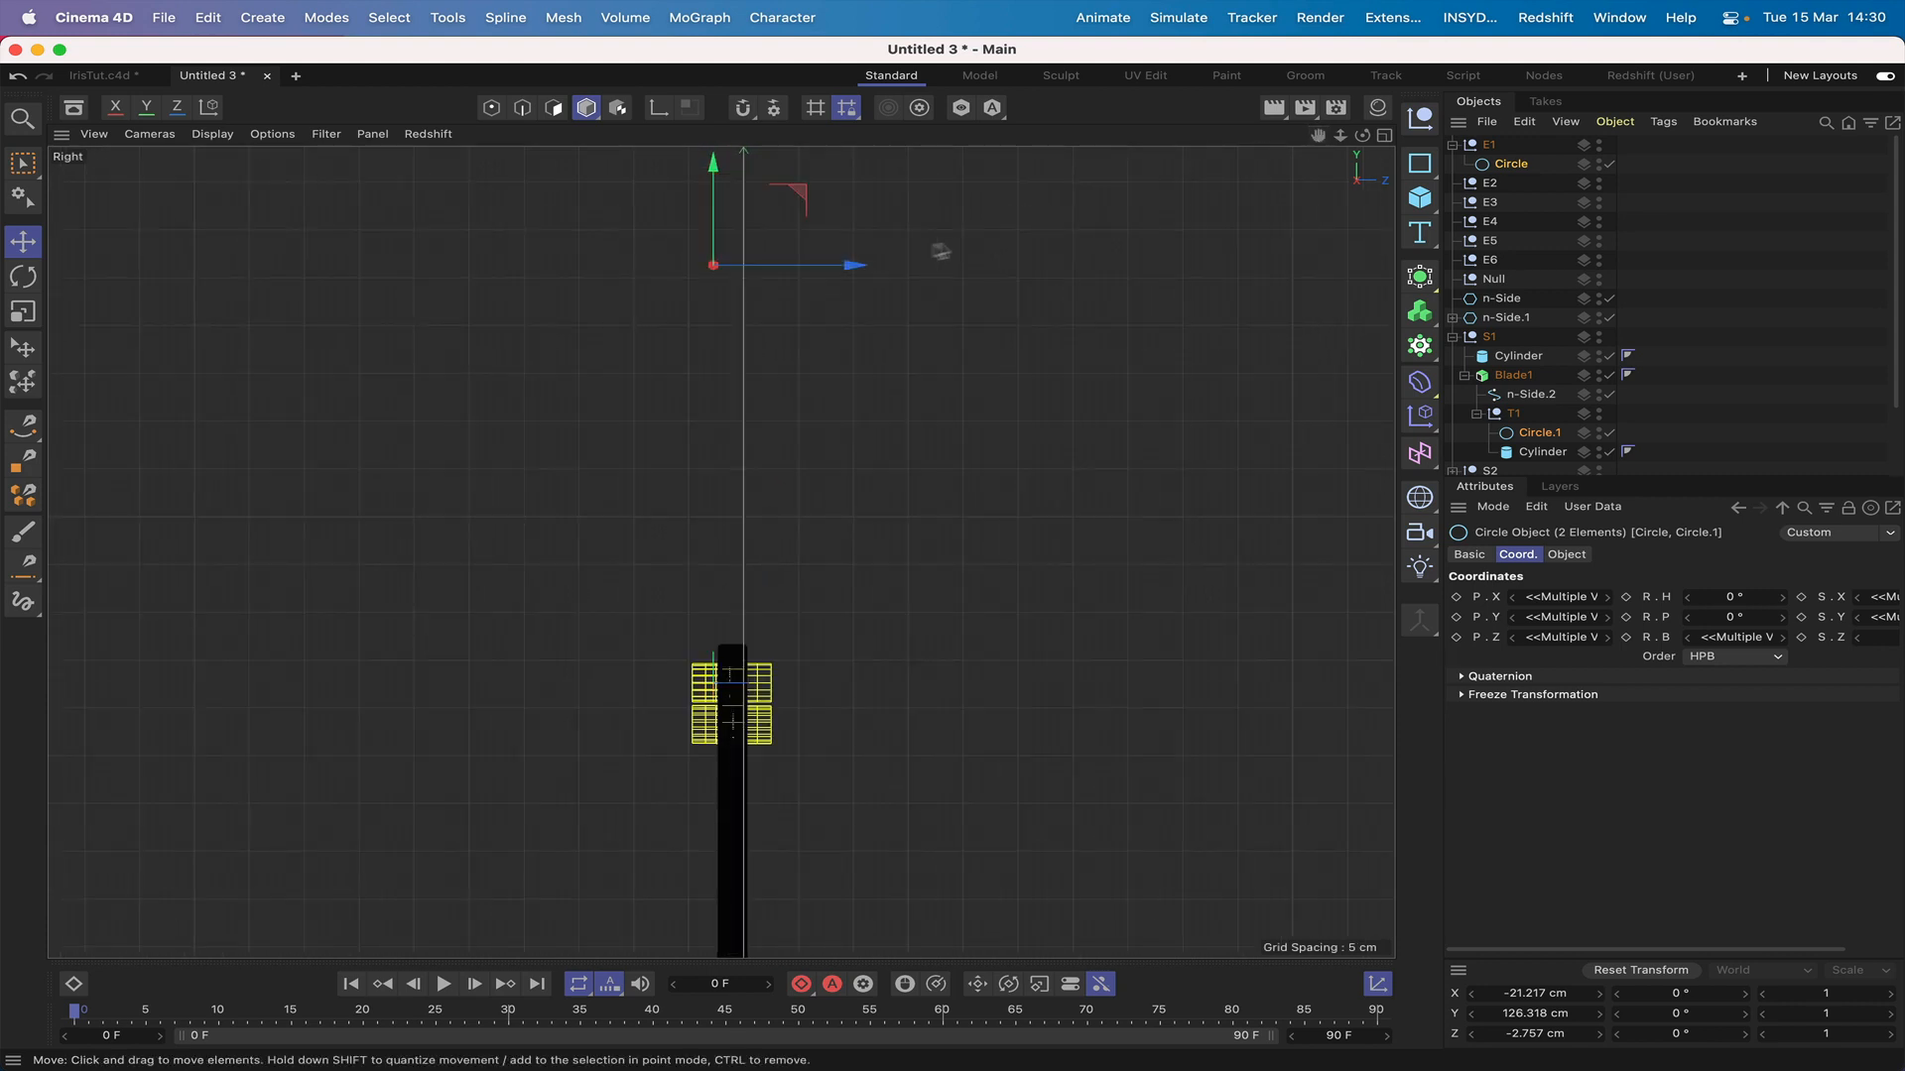
{"action": "left_click_drag", "start_coordinate": [860, 266], "coordinate": [860, 267]}
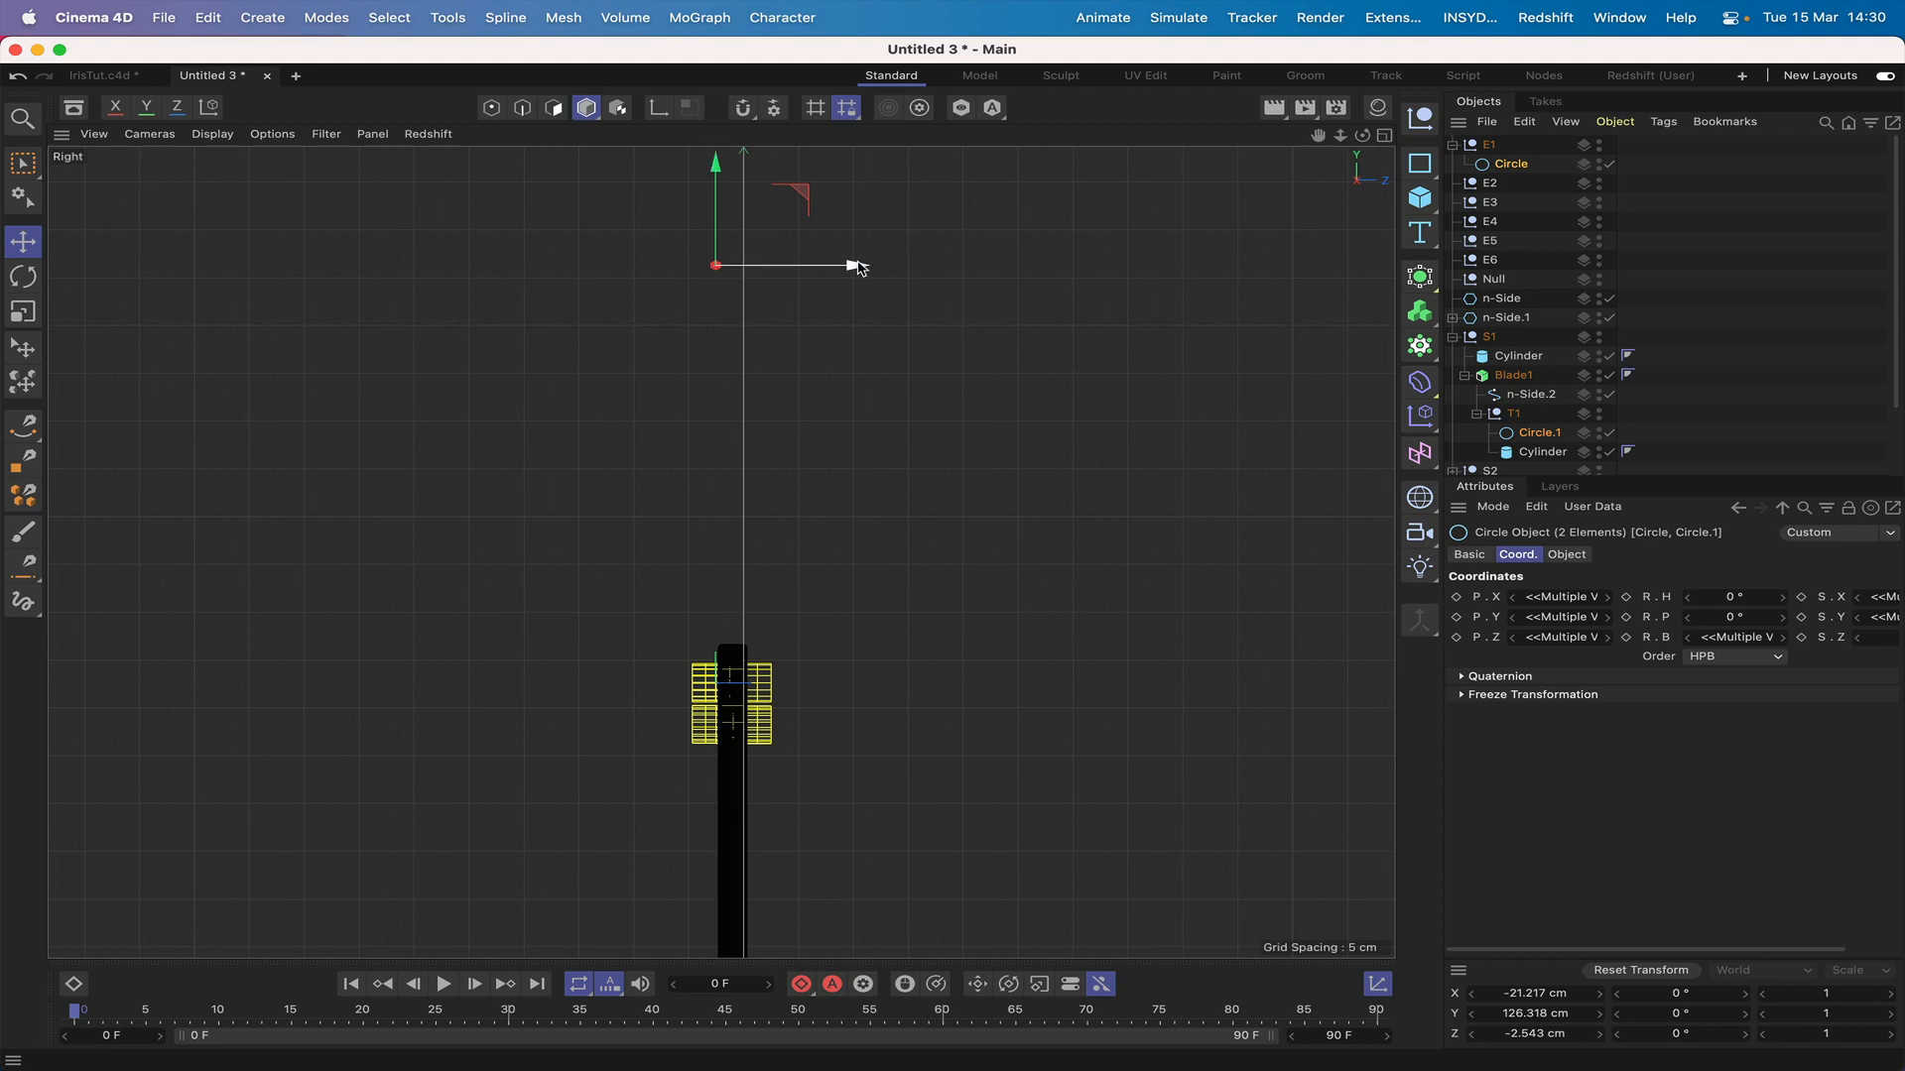
Step: Move Circle and Circle.1 out of nulls E1 and T1 to the top level of the object hierarchy
{"action": "key", "text": "F1"}
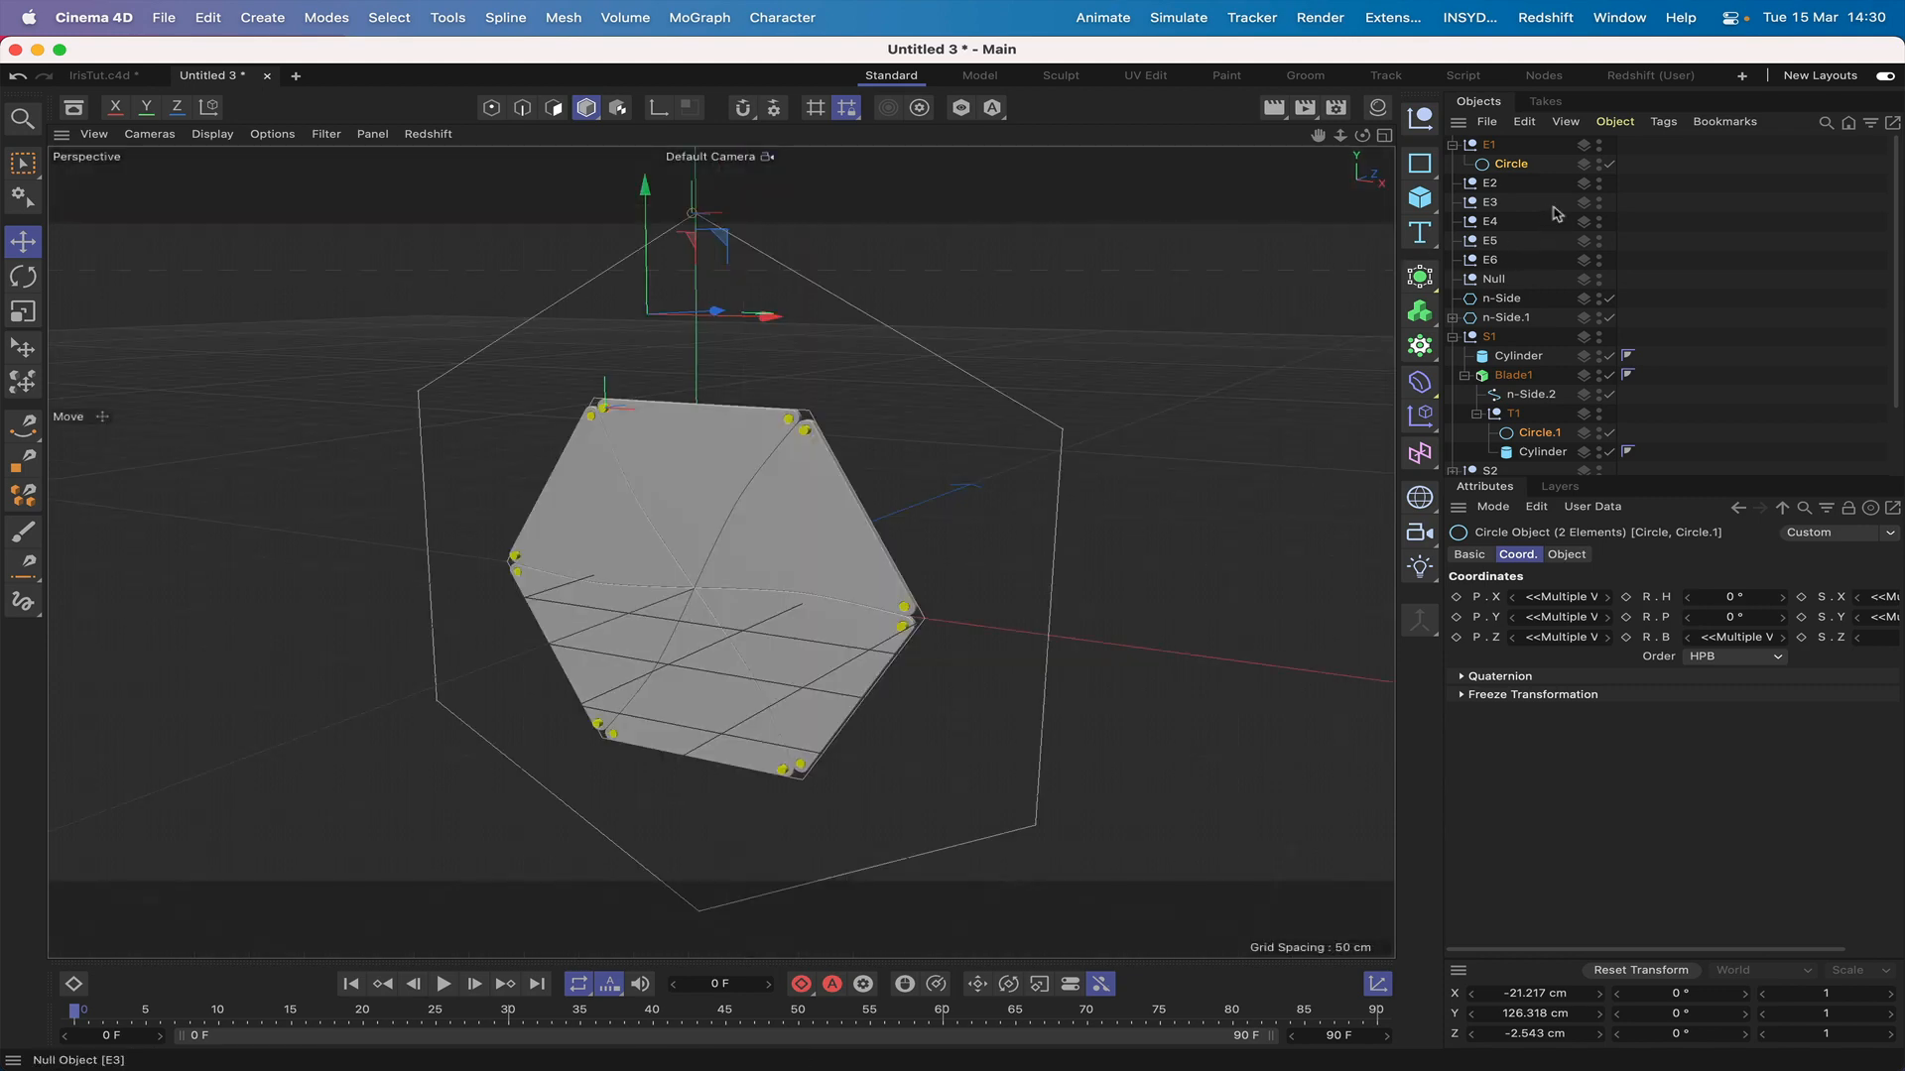
{"action": "key", "text": "super+shift+a"}
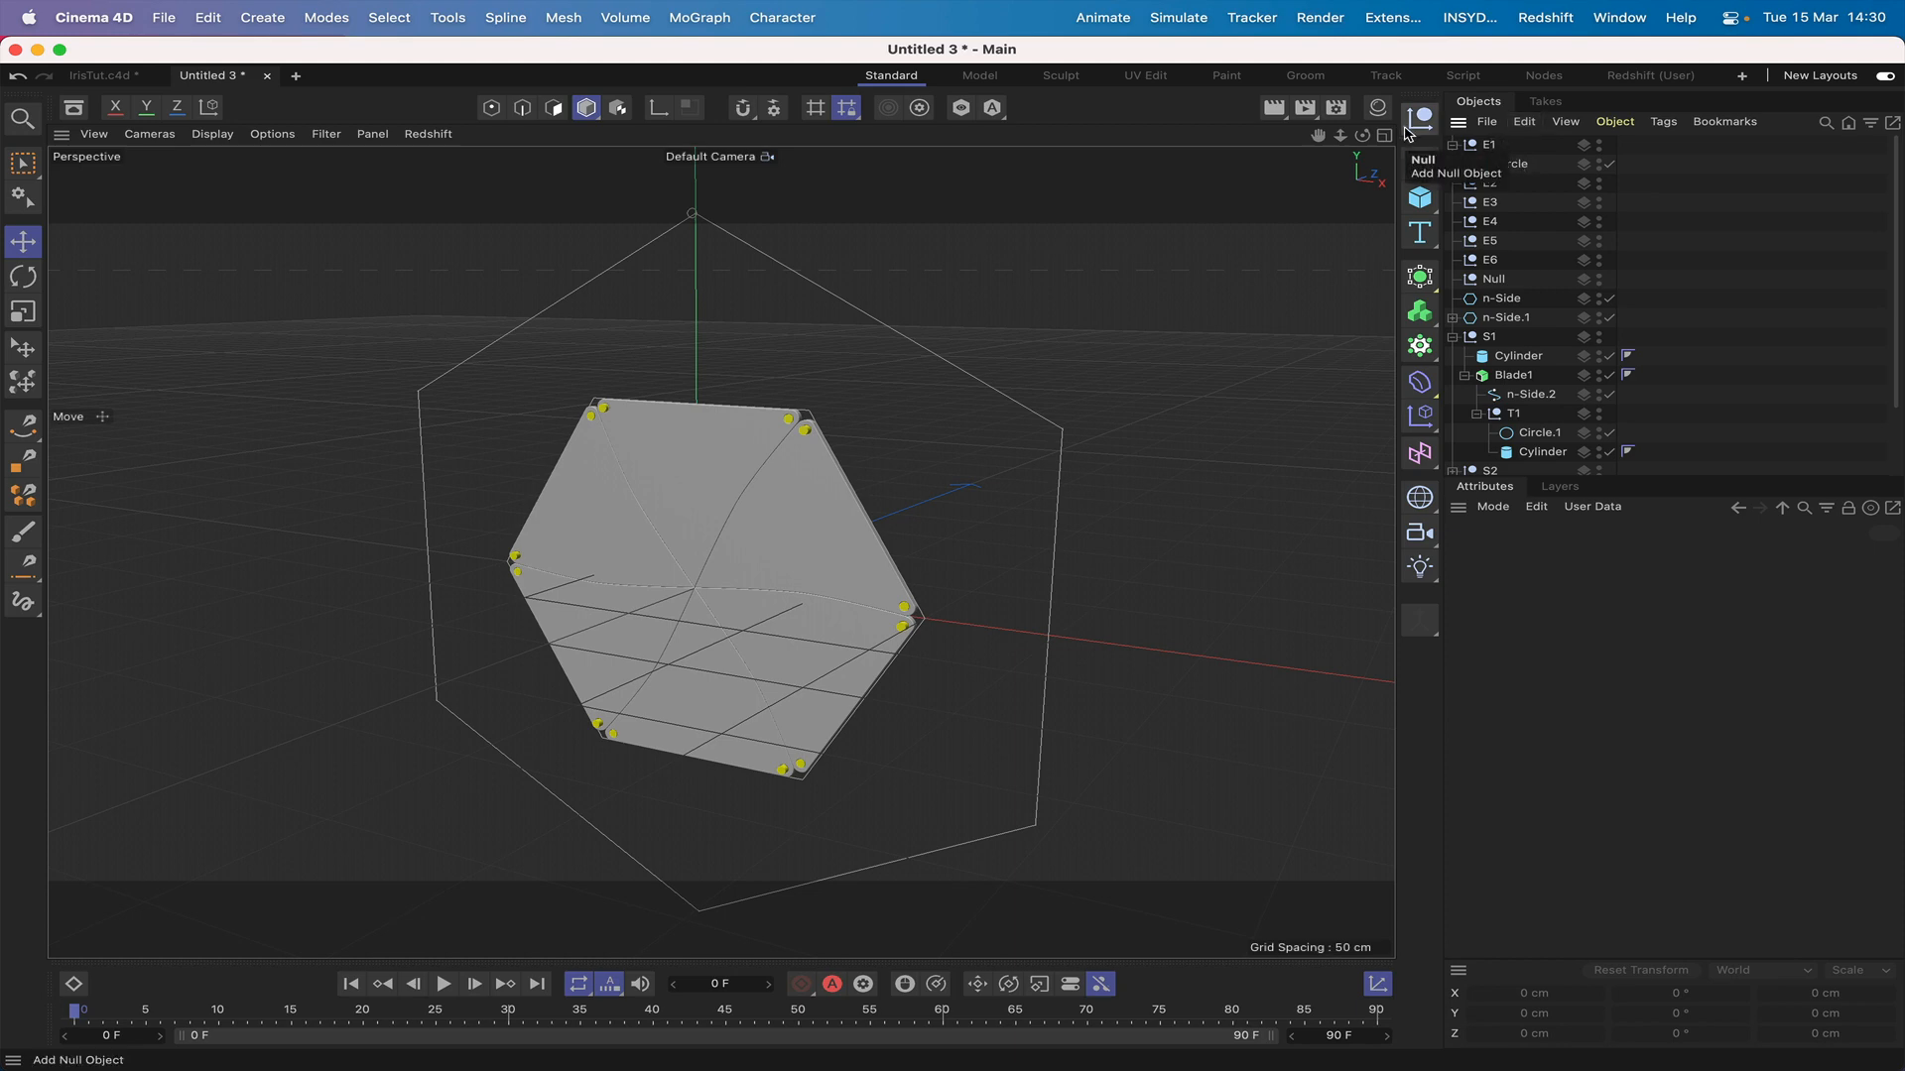
{"action": "key", "text": "F4"}
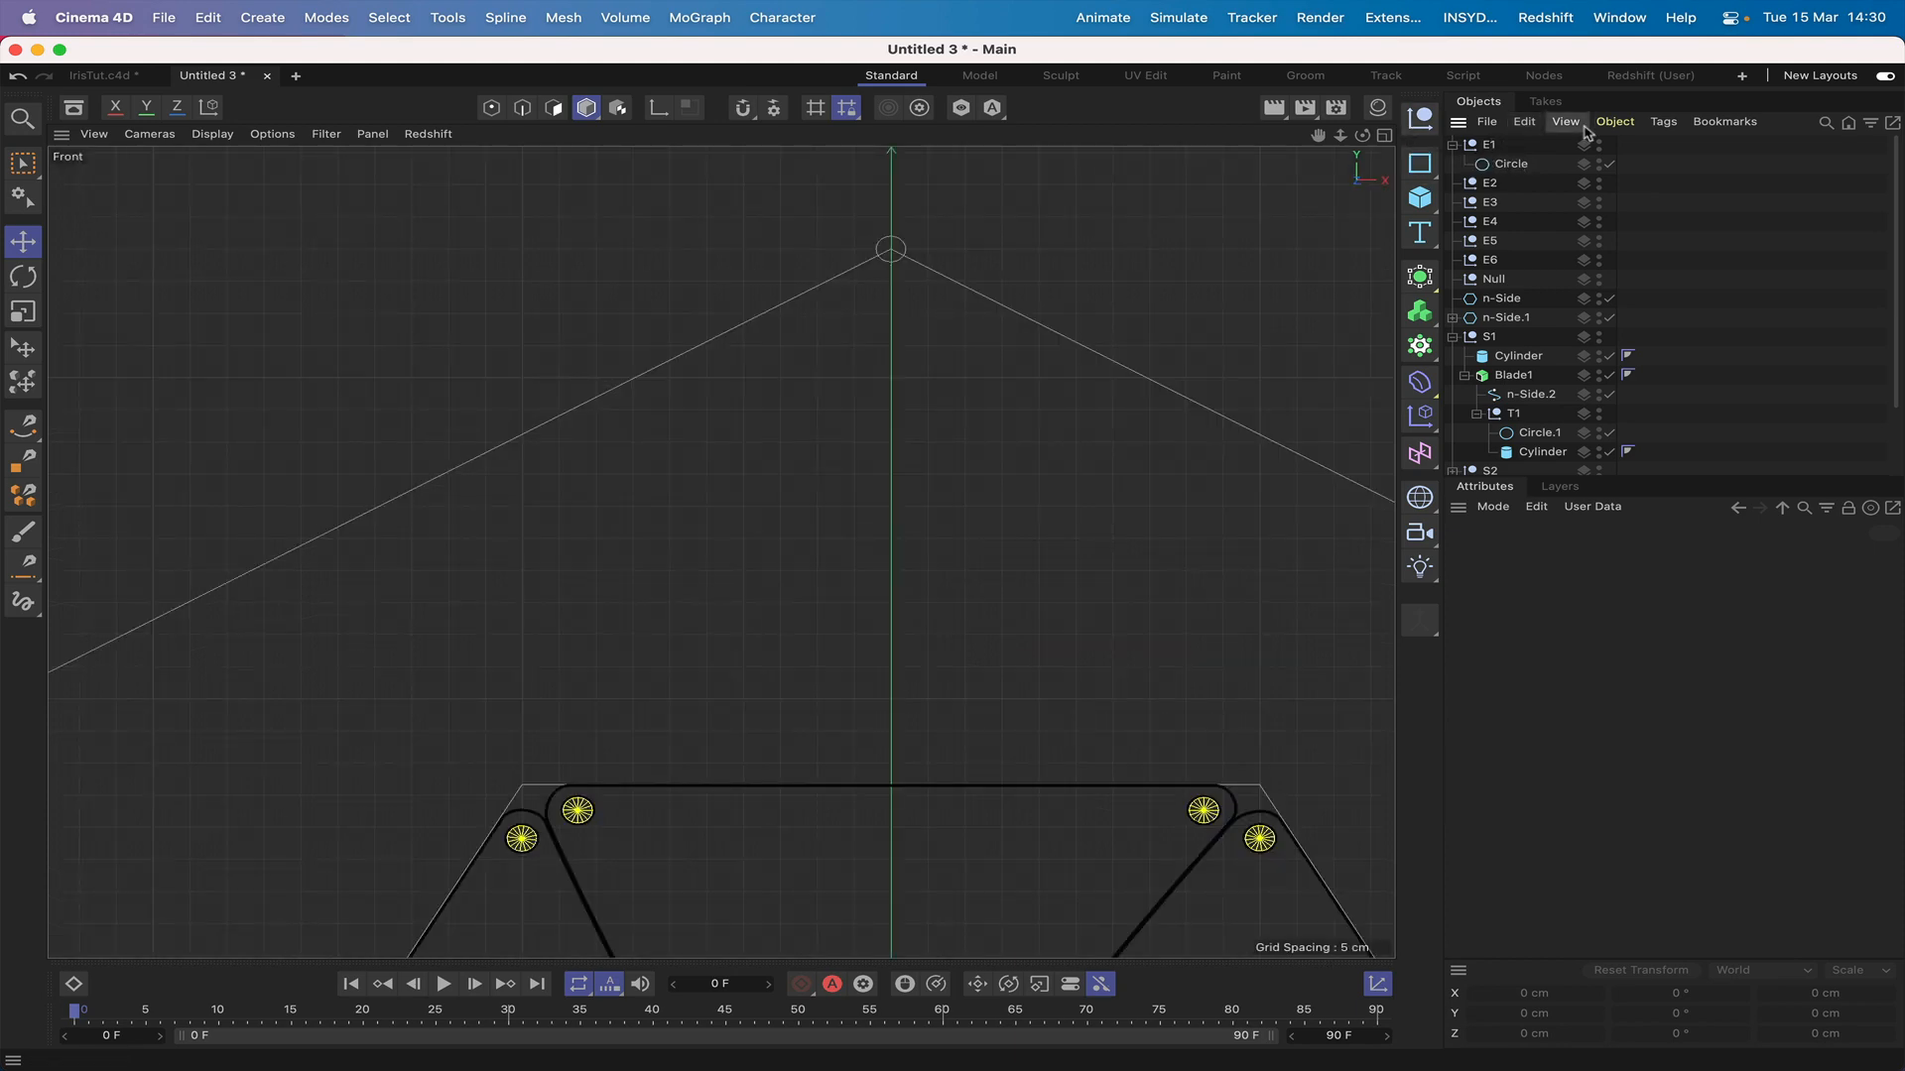
{"action": "middle_click_drag", "start_coordinate": [885, 251], "coordinate": [883, 260], "text": "alt"}
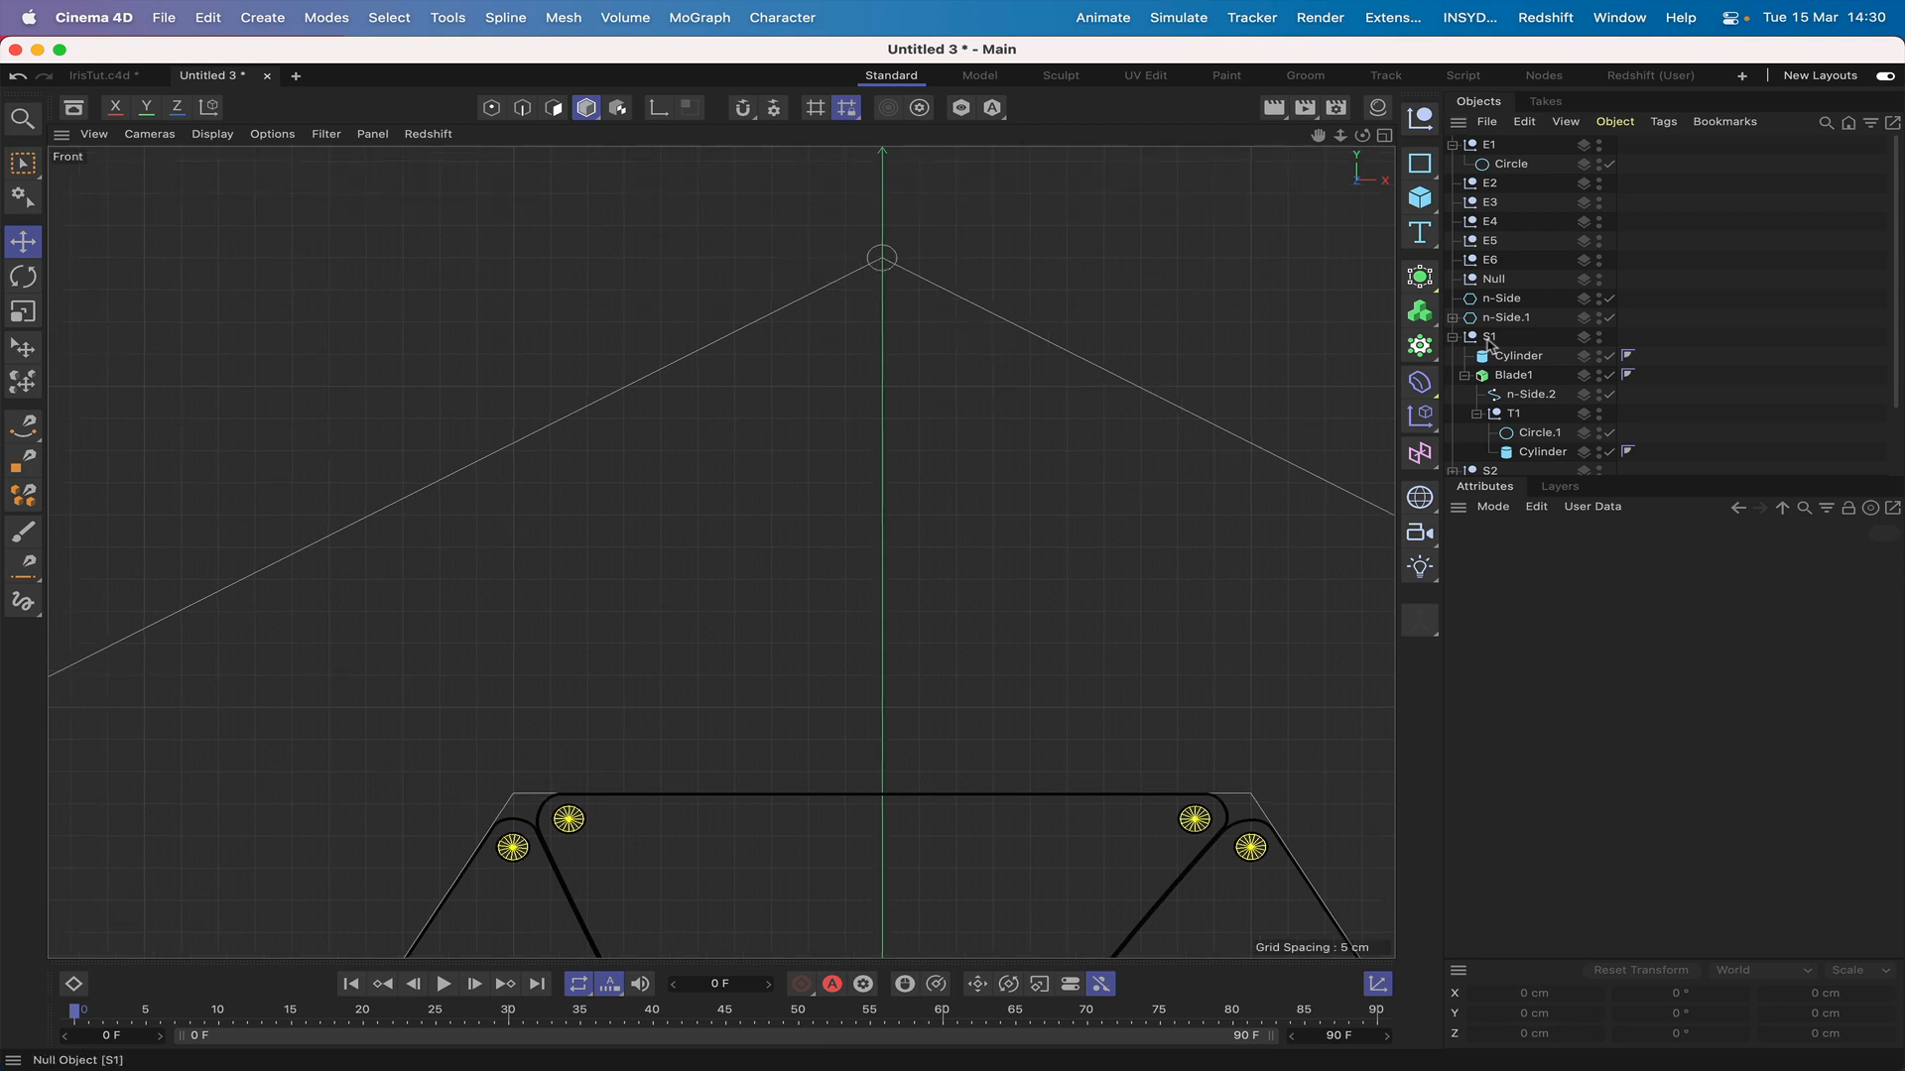
{"action": "left_click", "coordinate": [1539, 432]}
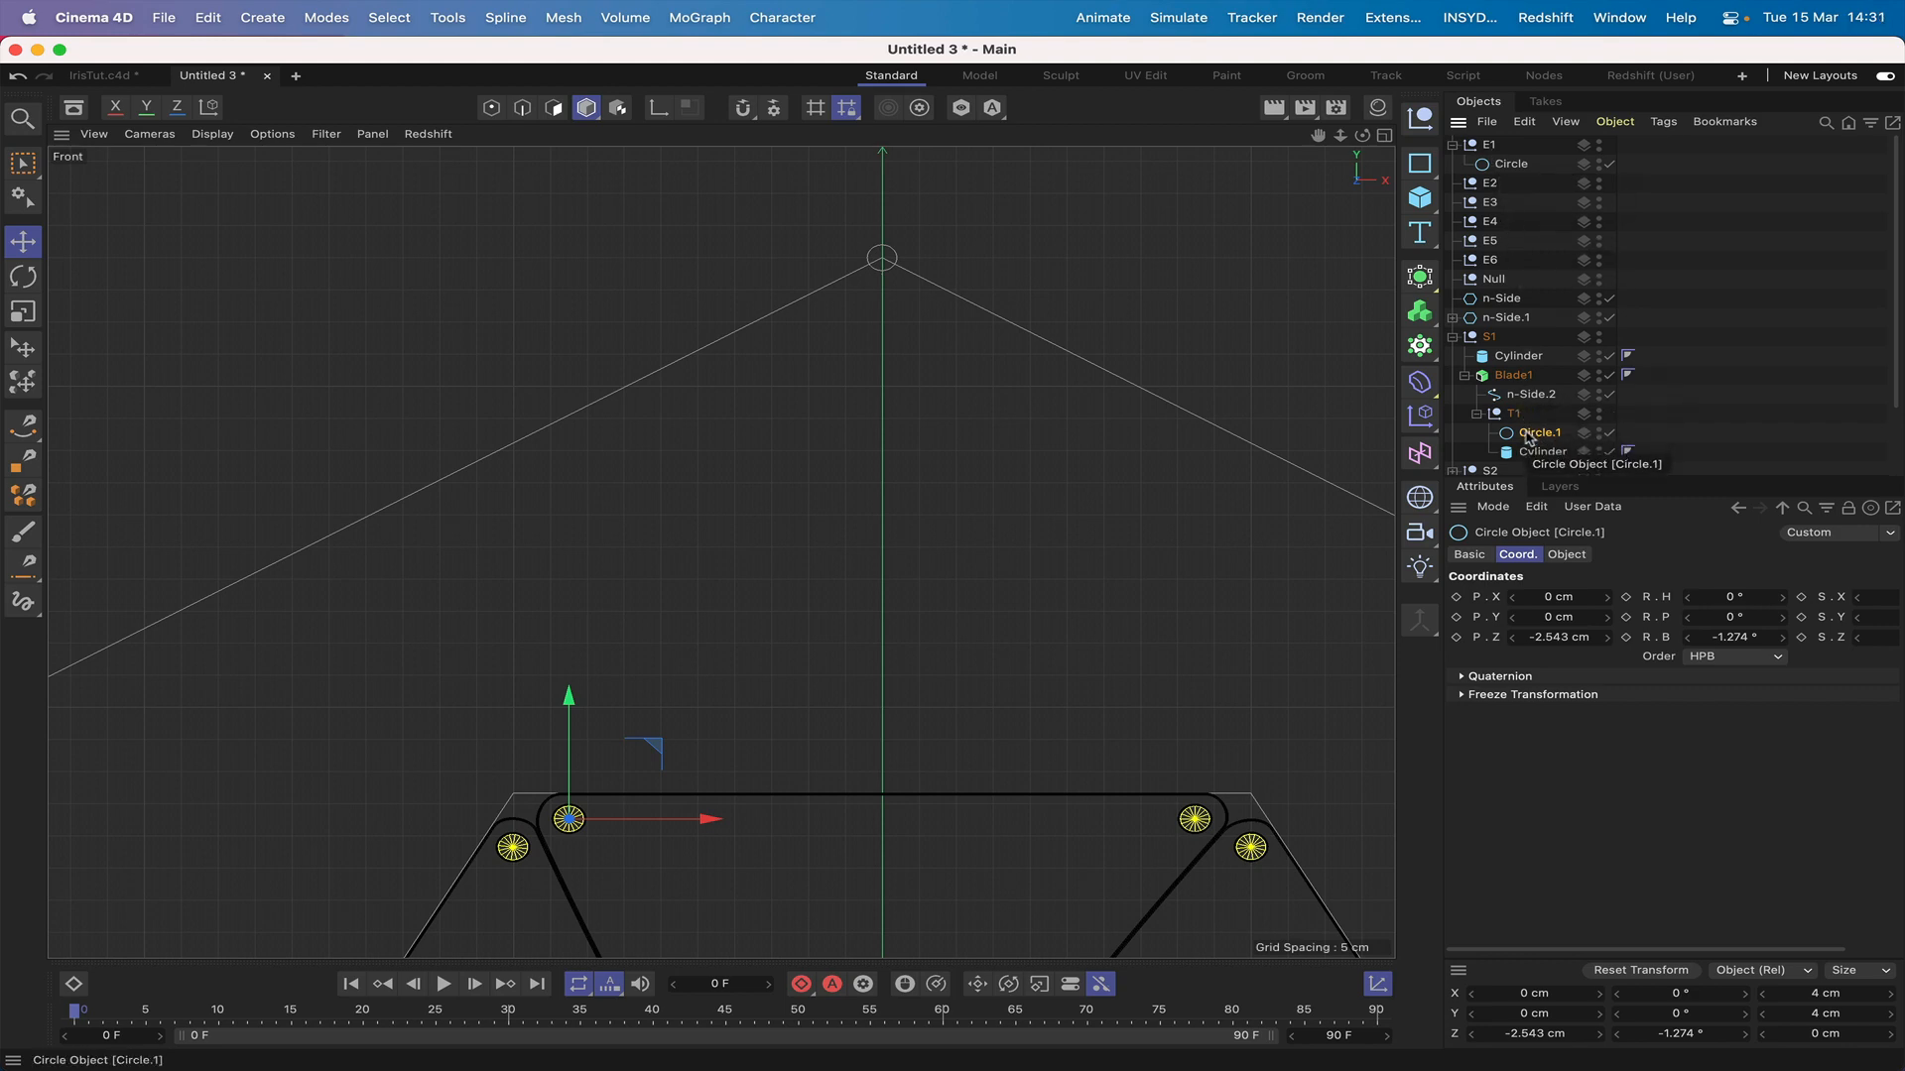
{"action": "left_click_drag", "start_coordinate": [1527, 429], "coordinate": [1503, 139]}
{"action": "left_click", "coordinate": [1515, 165], "text": "ctrl"}
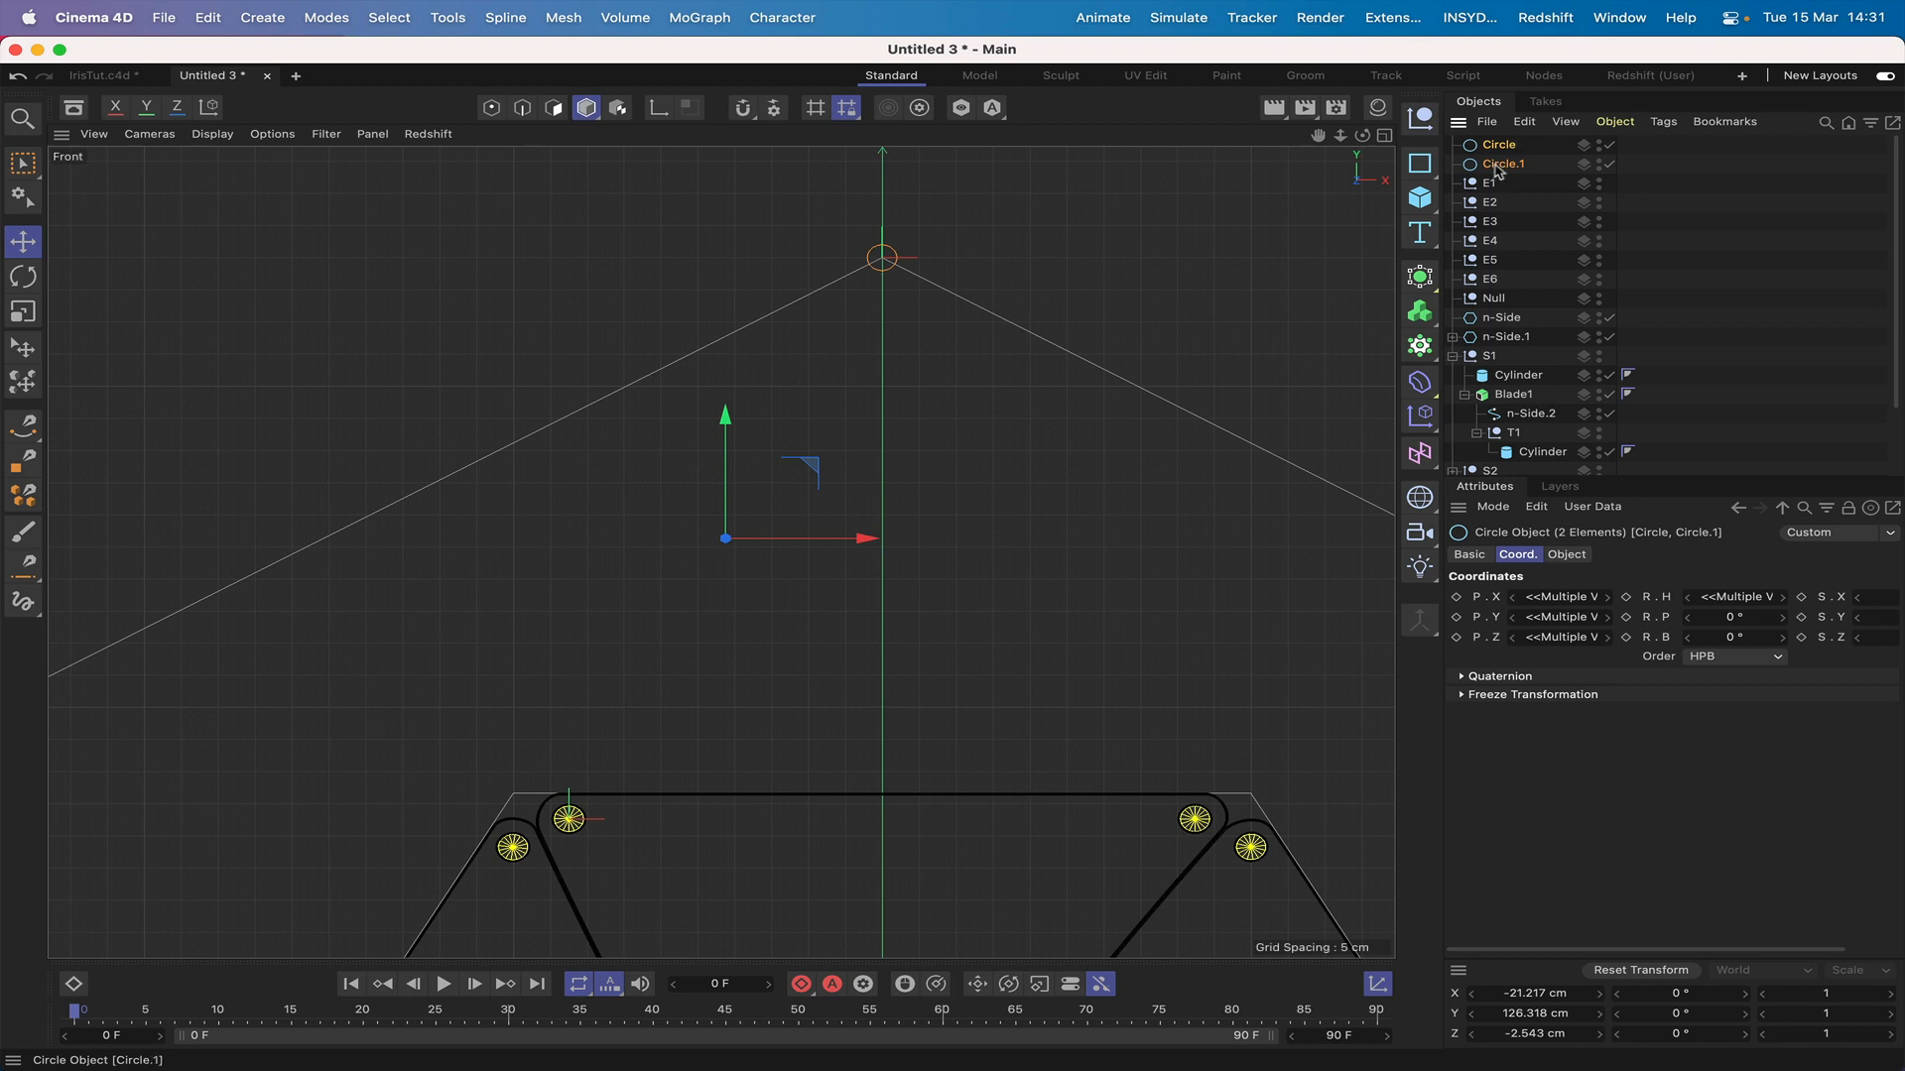
Step: Add a Rectangle spline with a width of 8 cm and a height of 105 cm
{"action": "left_click", "coordinate": [1420, 164]}
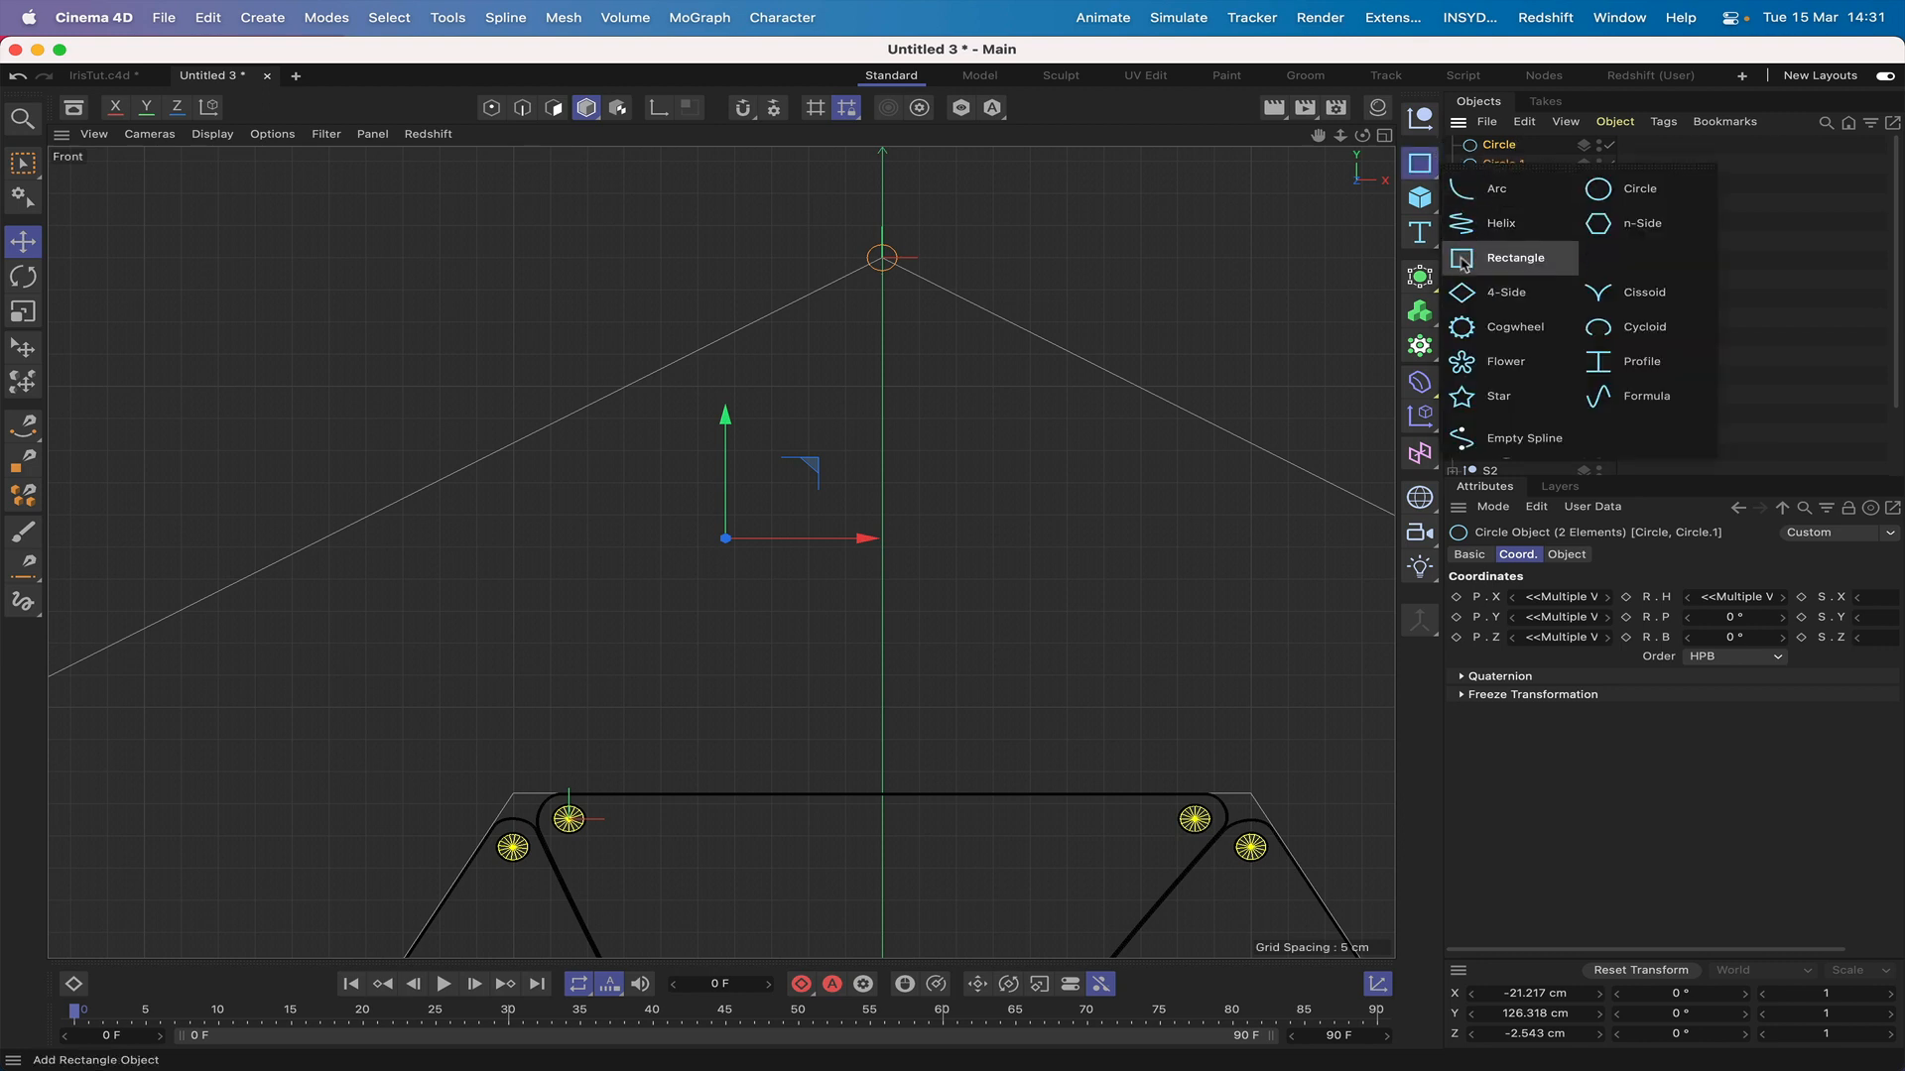
{"action": "left_click", "coordinate": [1503, 258]}
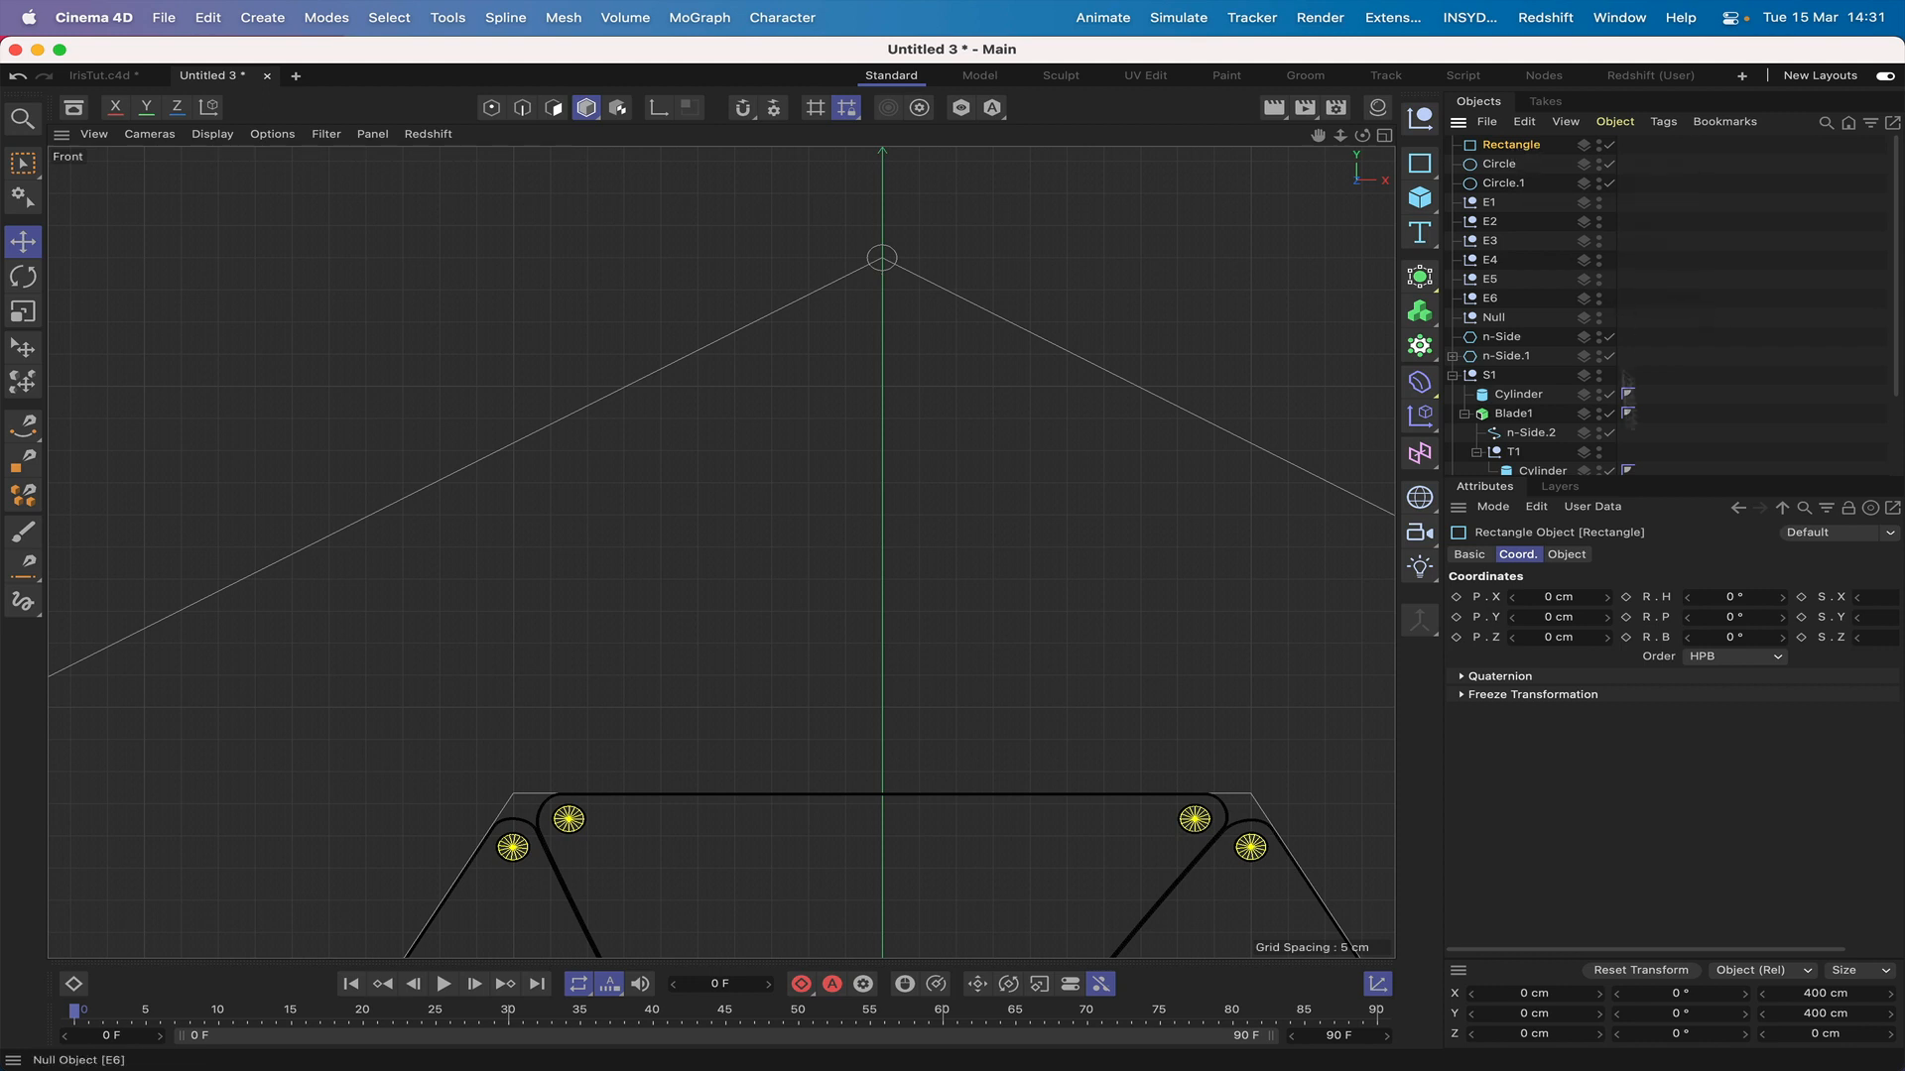
{"action": "left_click", "coordinate": [1559, 557]}
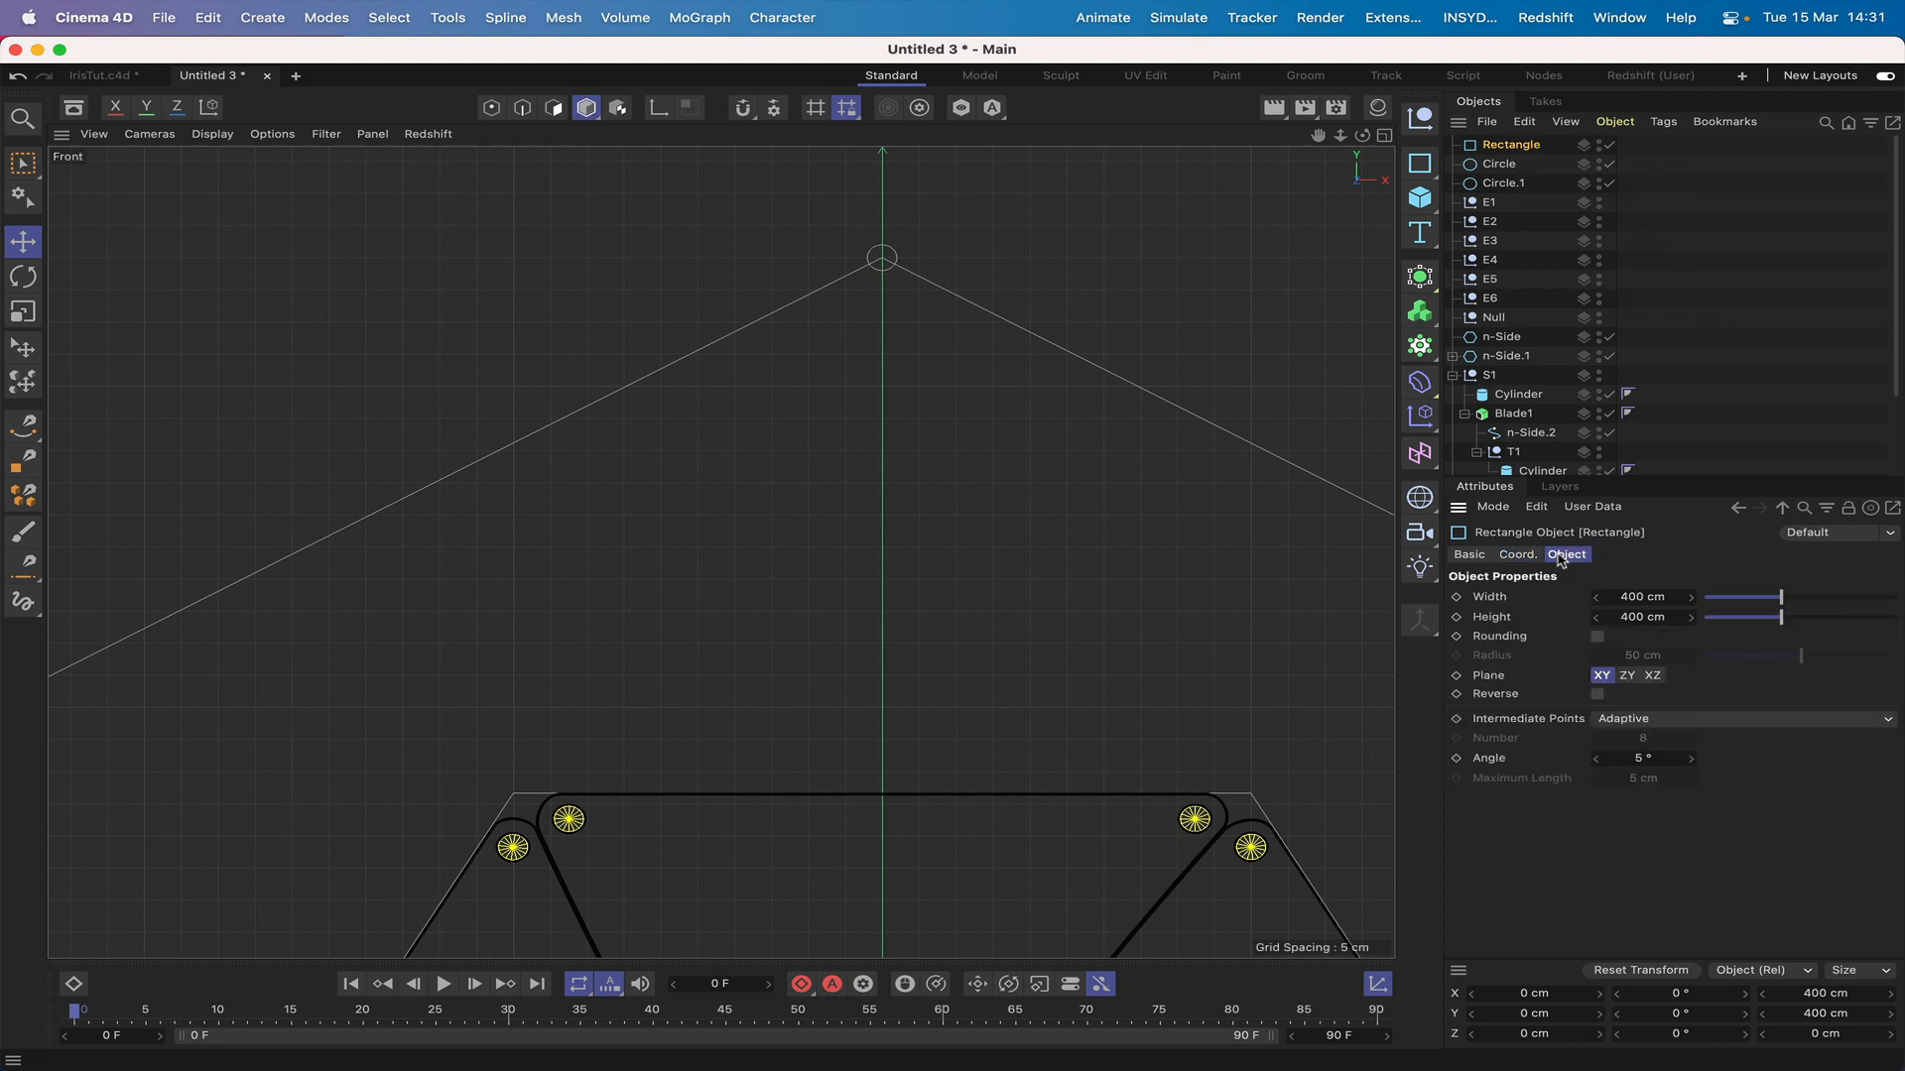
{"action": "double_click", "coordinate": [1645, 596]}
{"action": "type", "text": "8"}
{"action": "key", "text": "Return"}
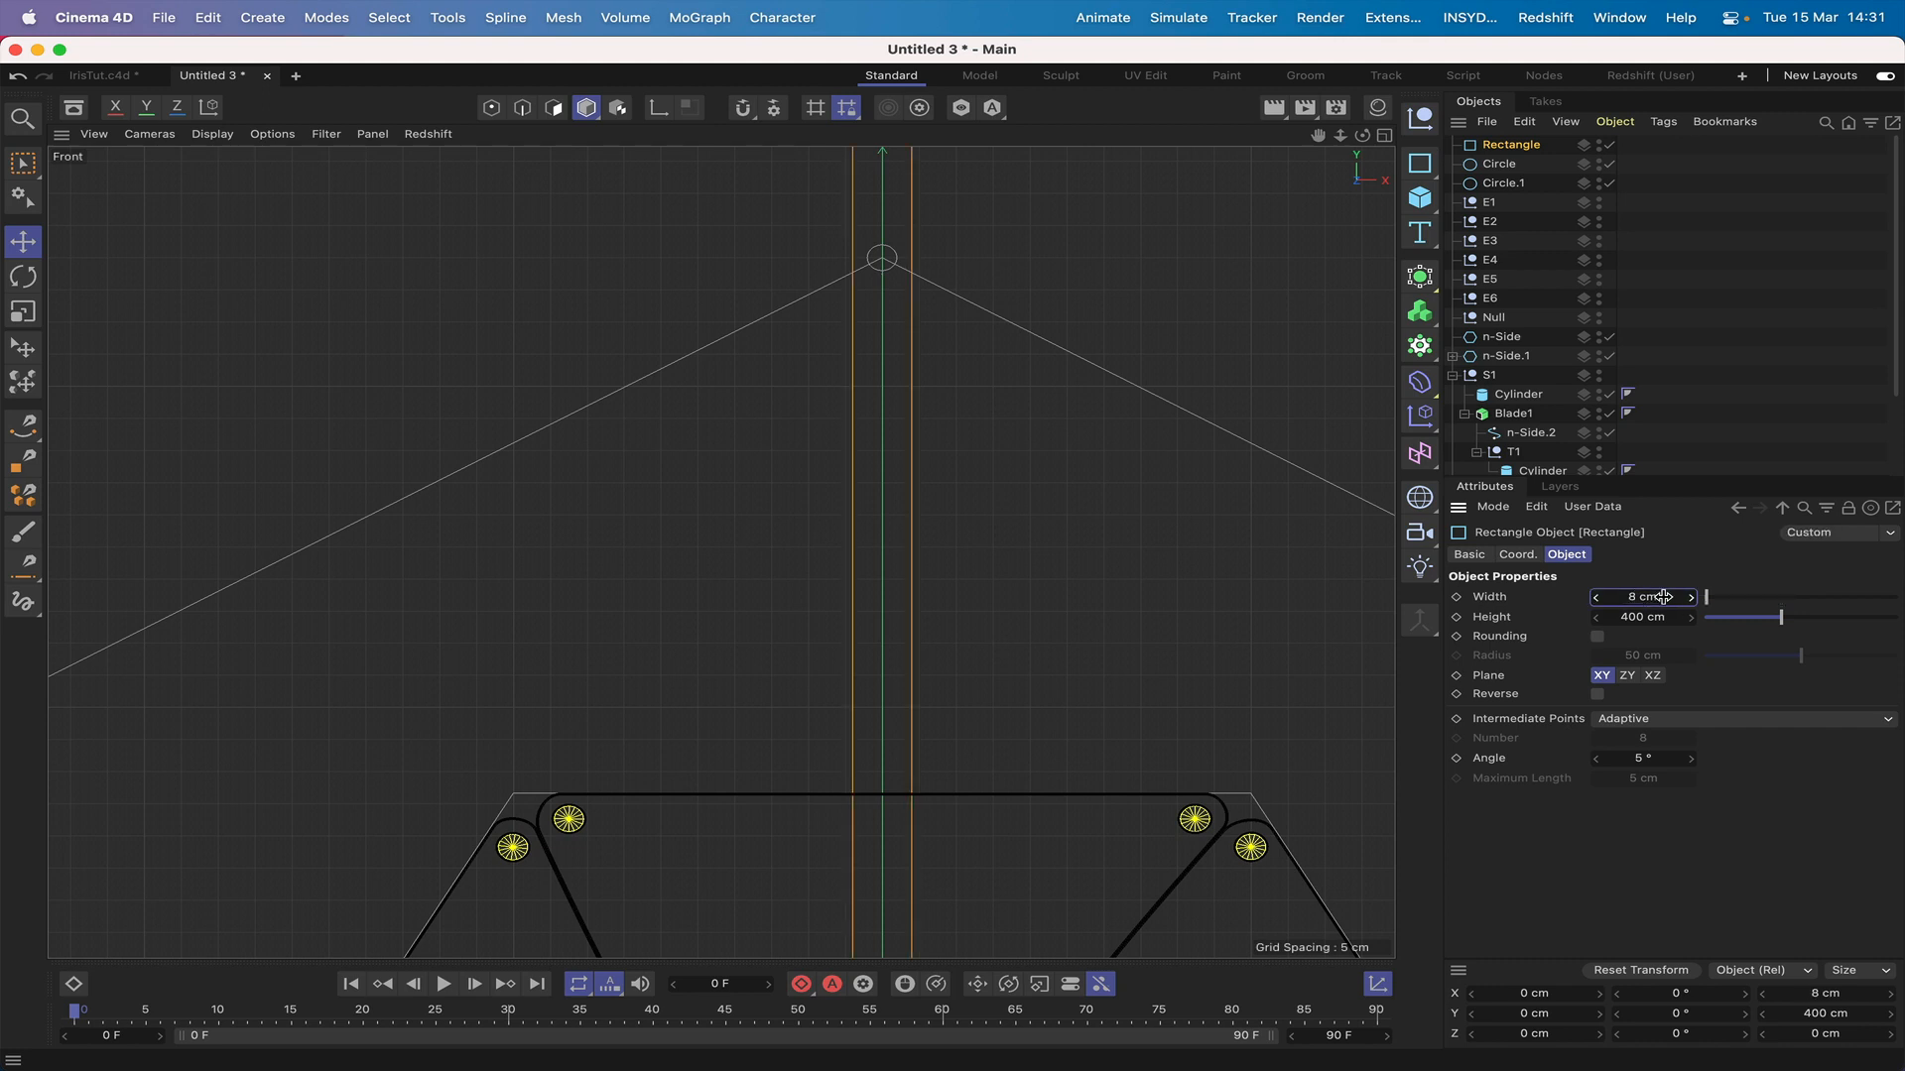
{"action": "double_click", "coordinate": [1636, 618]}
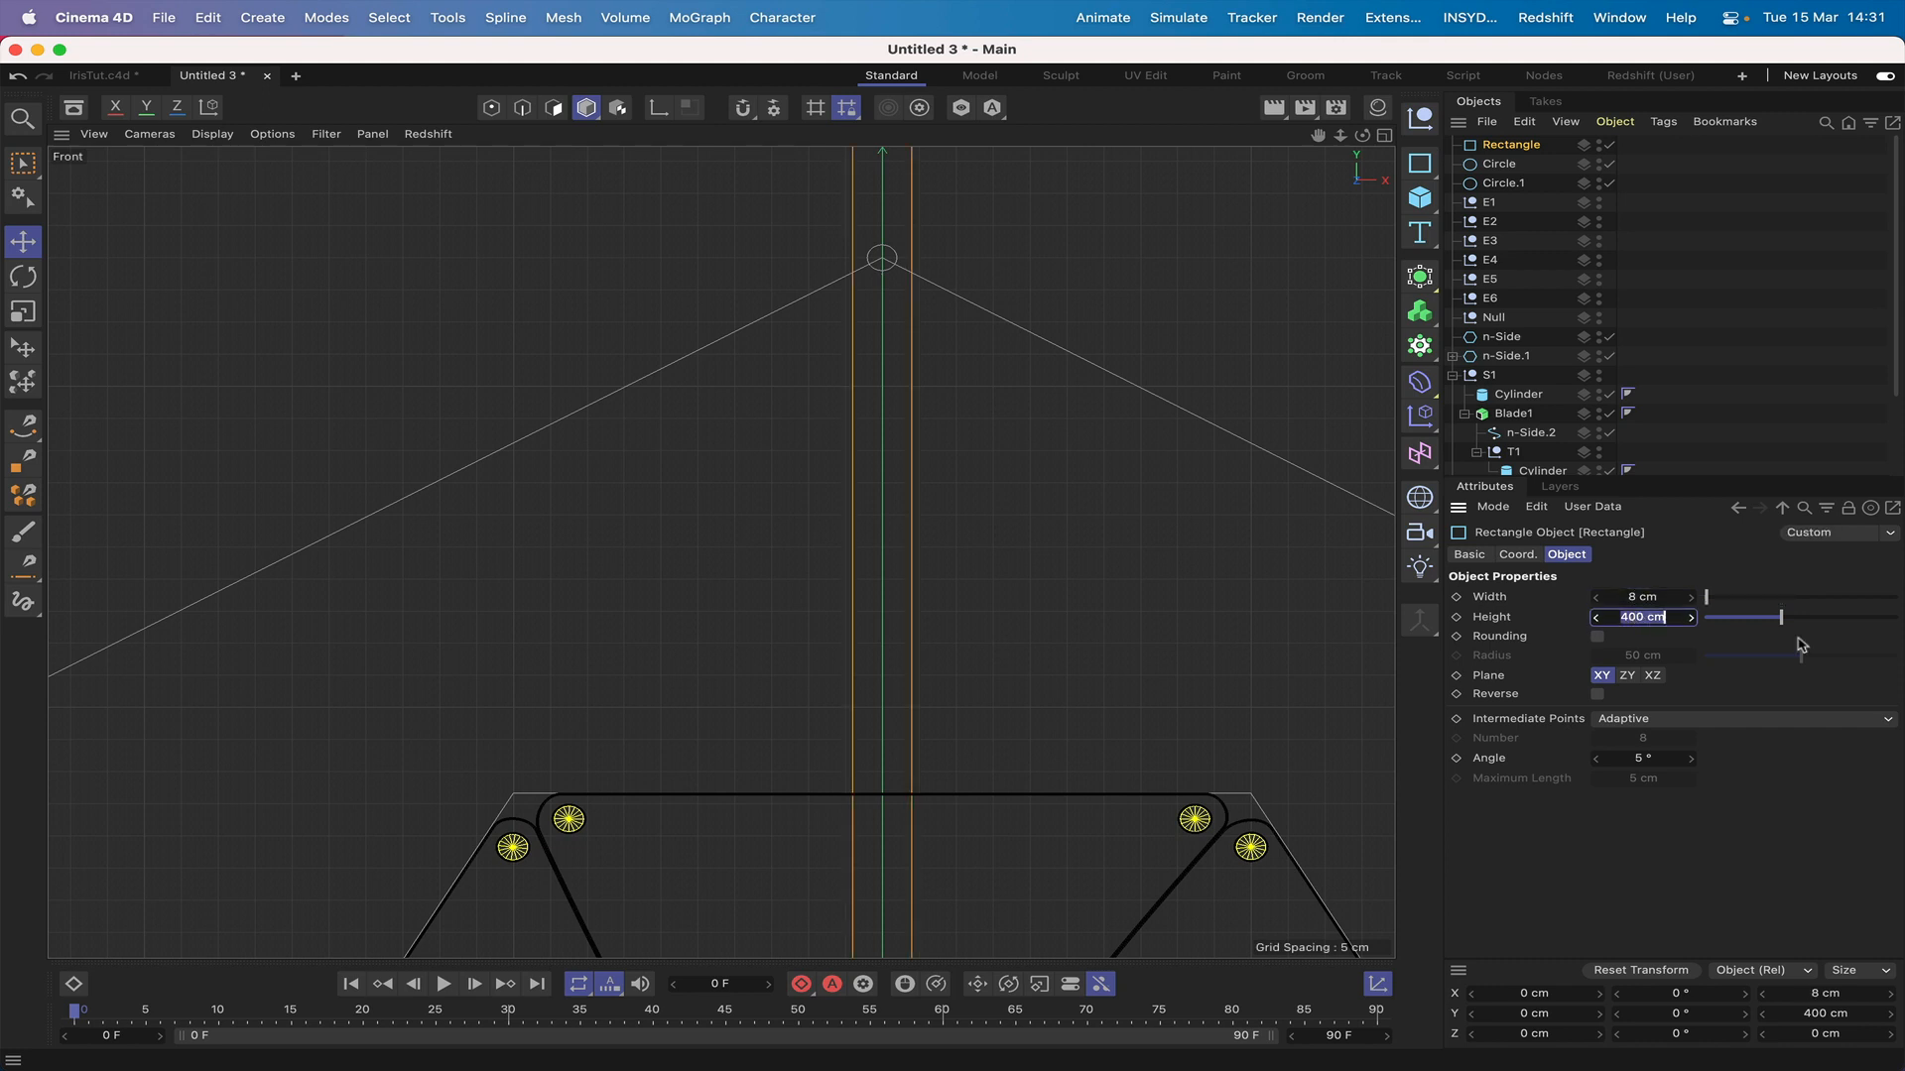
{"action": "type", "text": "105"}
{"action": "key", "text": "Return"}
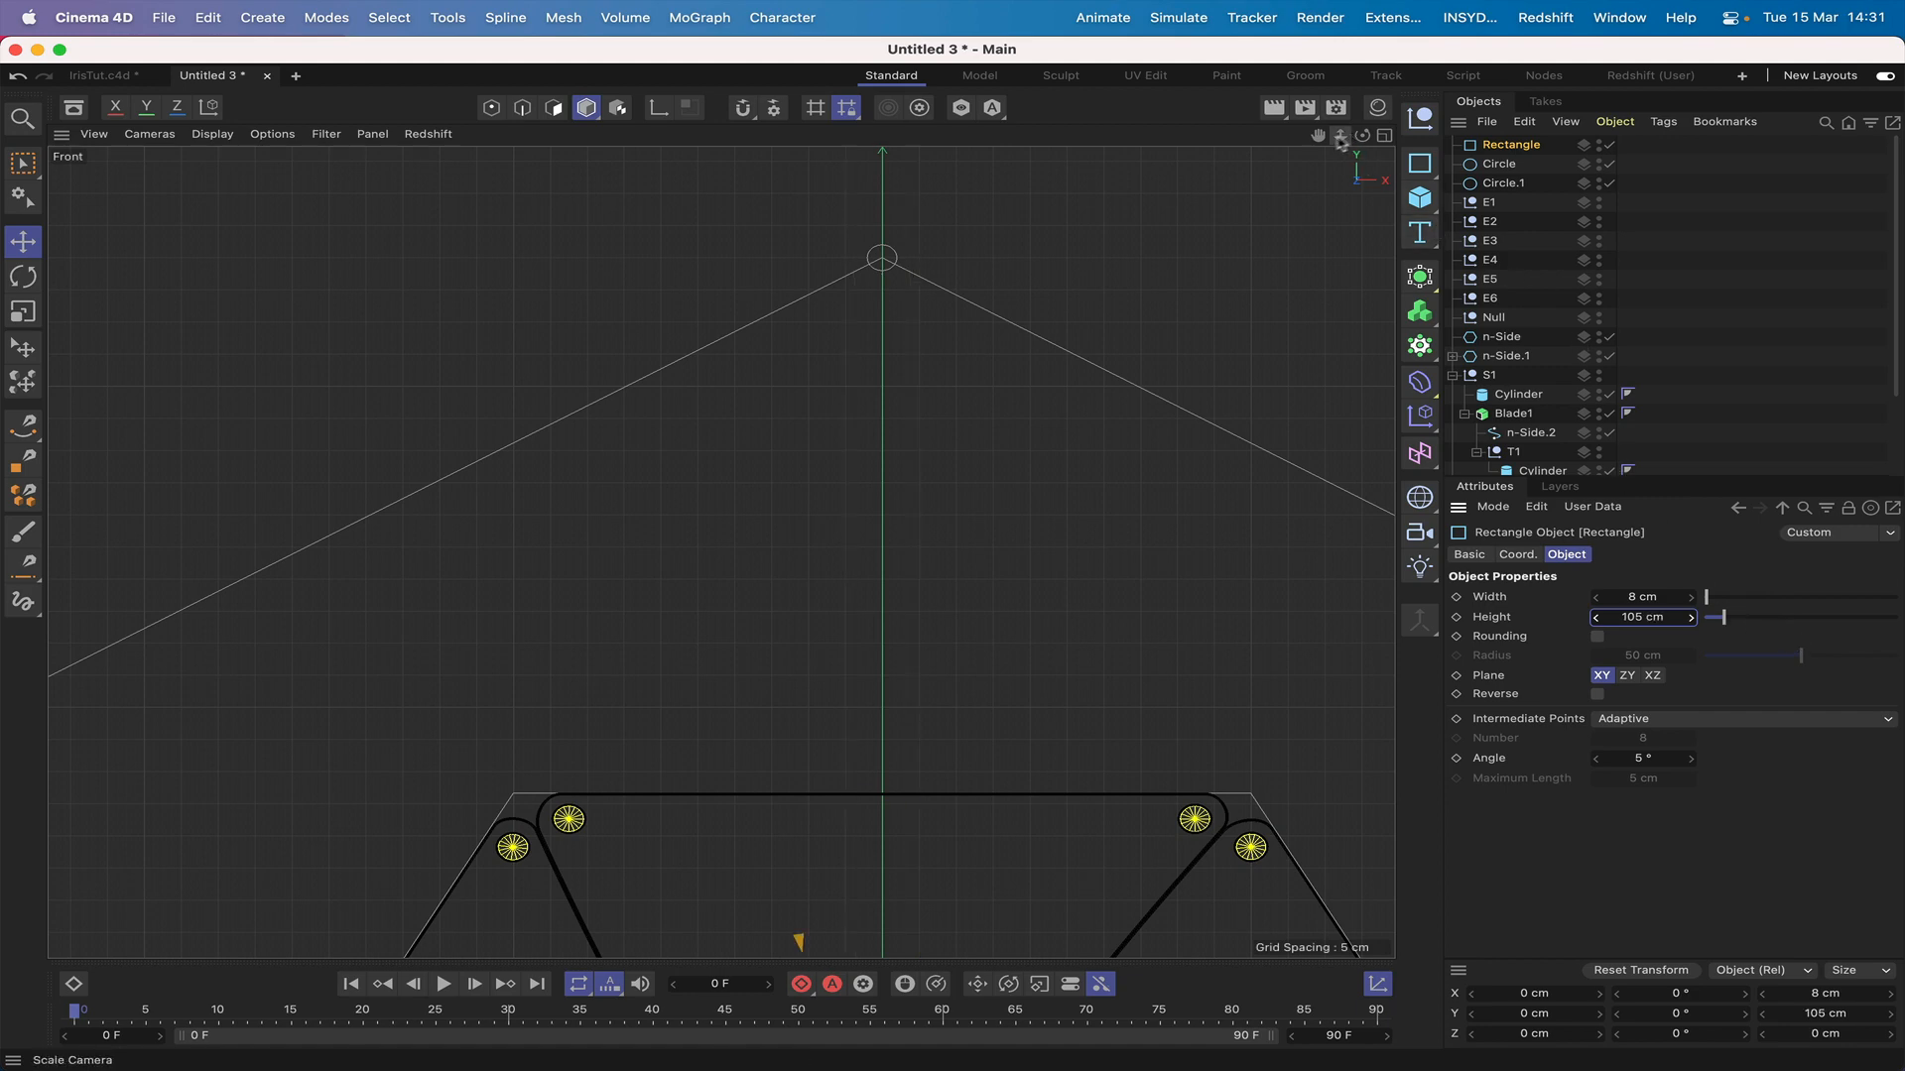
Step: Raise the rectangle to about 123.8 cm along Y so its upper end encloses the outer circle, and enable its corner rounding
{"action": "scroll", "coordinate": [718, 545], "scroll_direction": "down", "scroll_amount": 5}
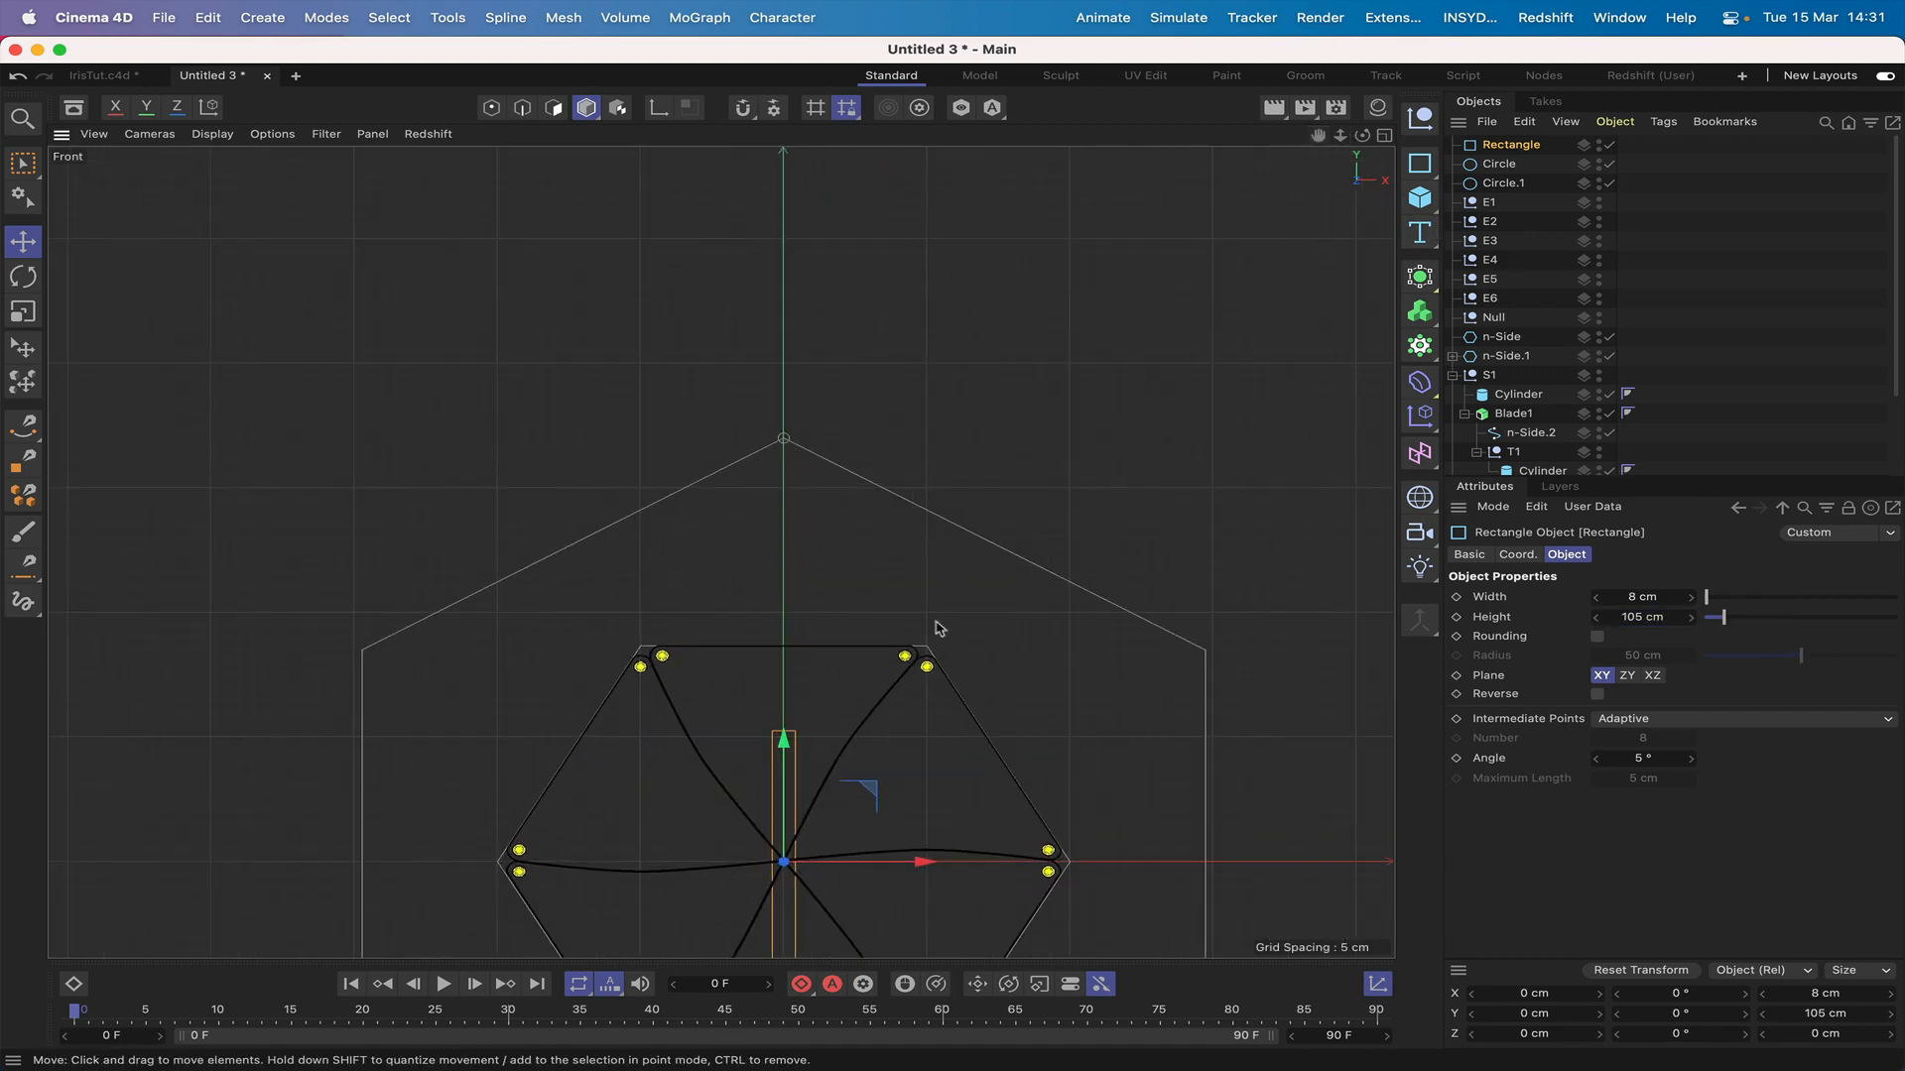
{"action": "left_click_drag", "start_coordinate": [793, 739], "coordinate": [794, 434]}
{"action": "left_click_drag", "start_coordinate": [1318, 135], "coordinate": [1453, 136]}
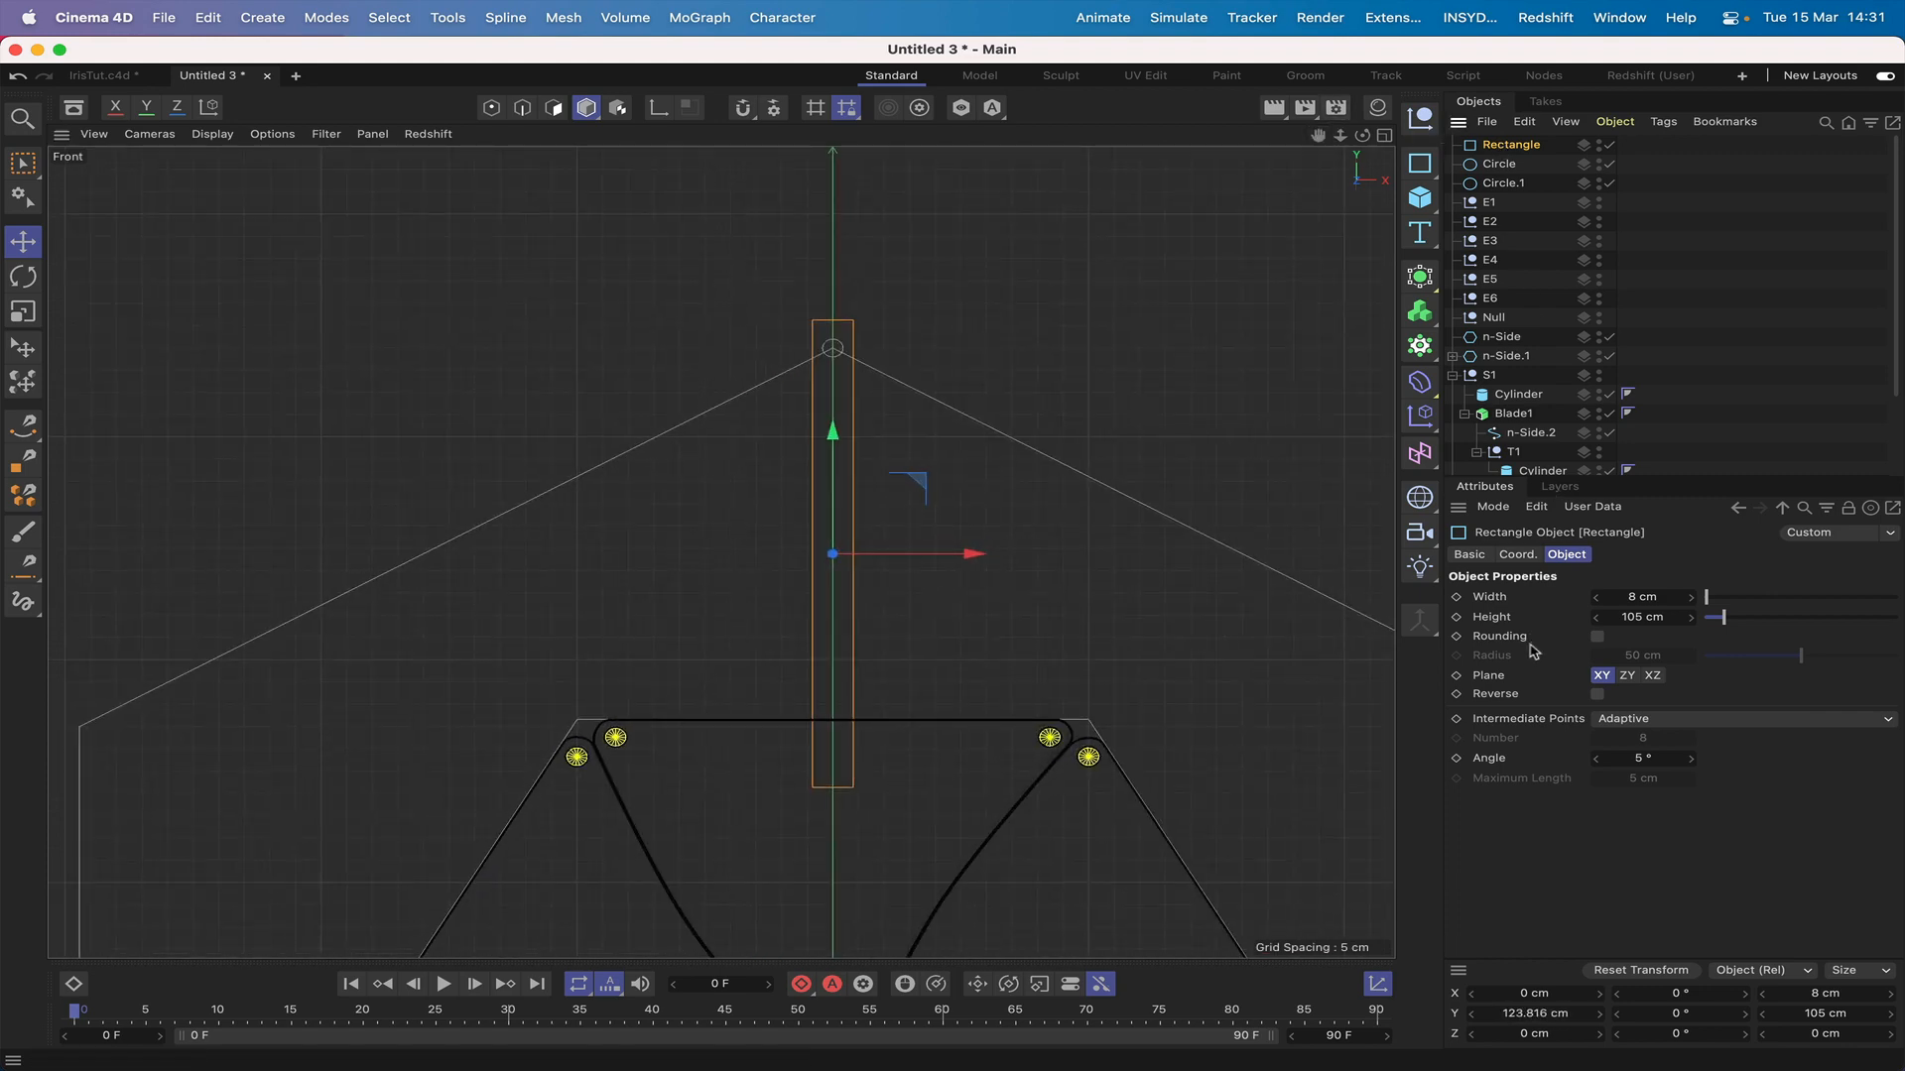
{"action": "left_click", "coordinate": [1597, 637]}
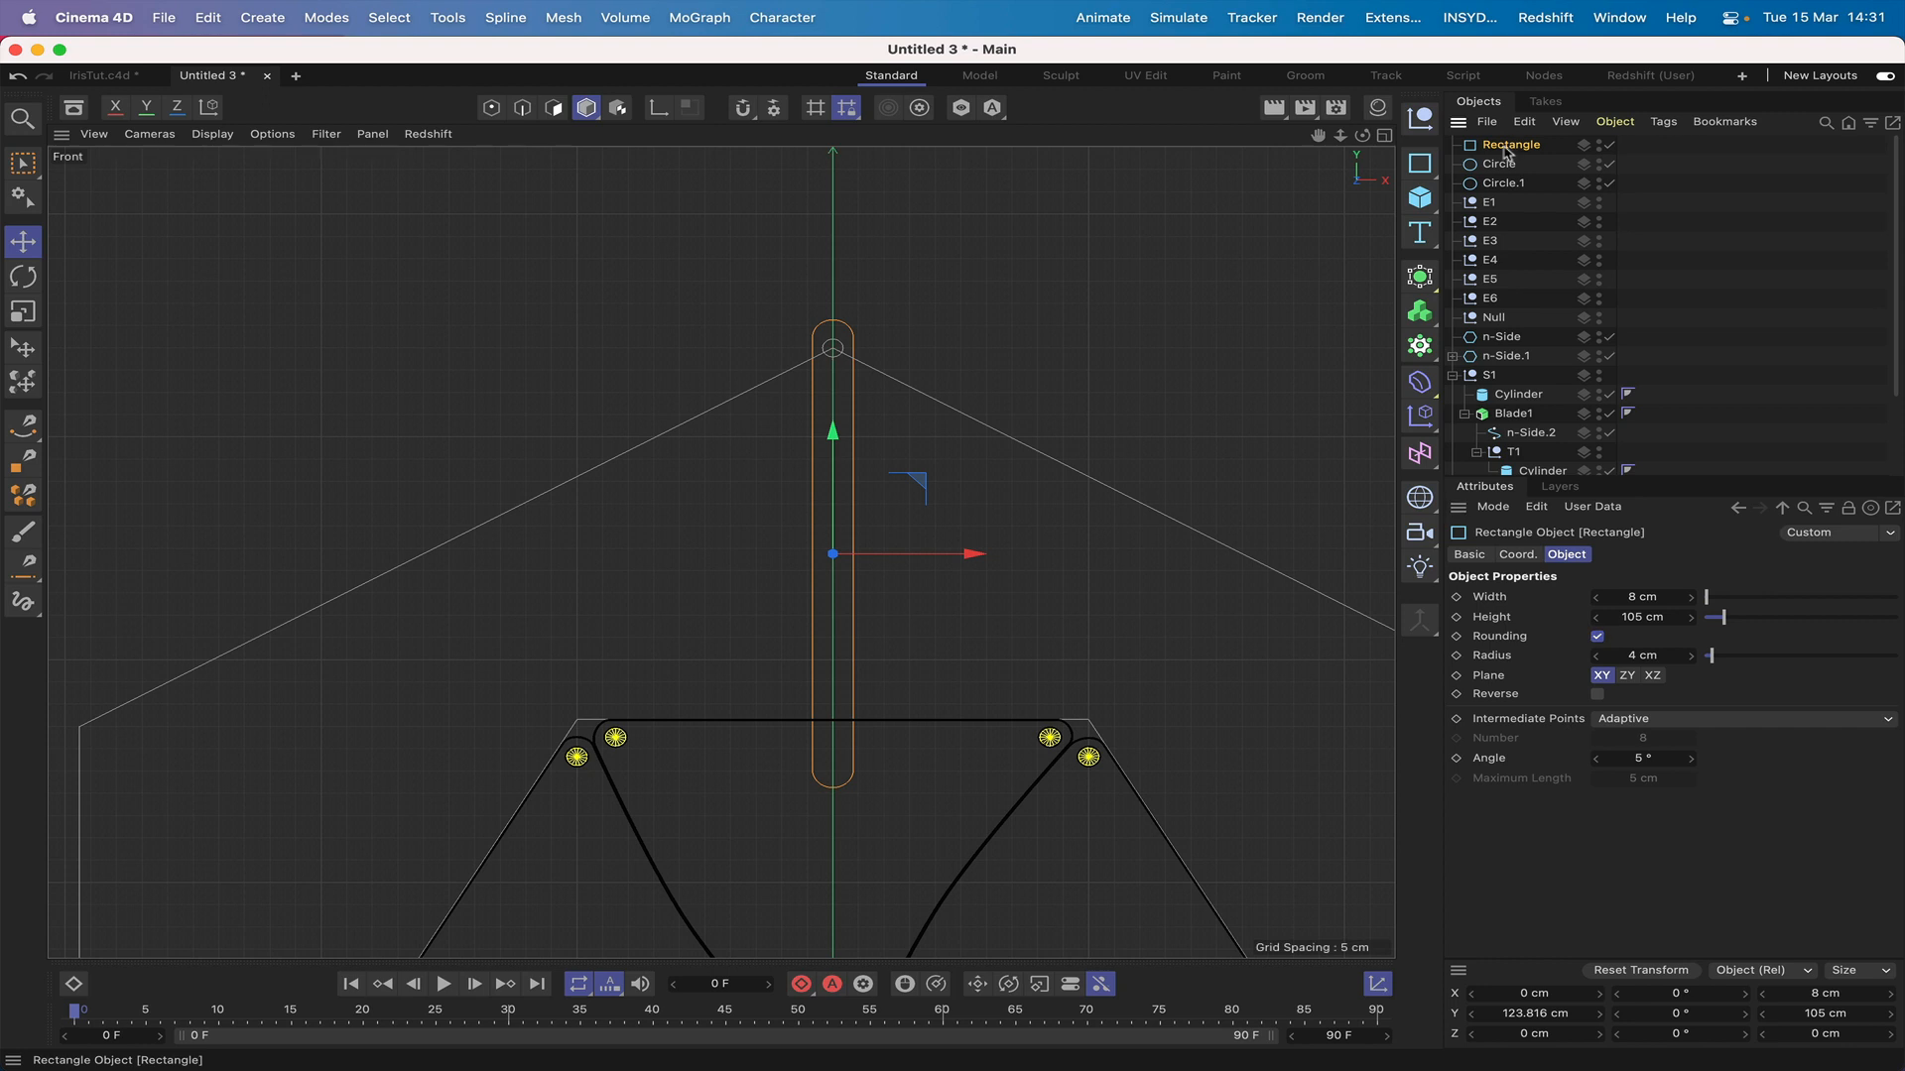
Step: Convert the rectangle to an editable spline and lower it to about 122.1 cm along Y, centring its rounded upper end on the circle
{"action": "key", "text": "c"}
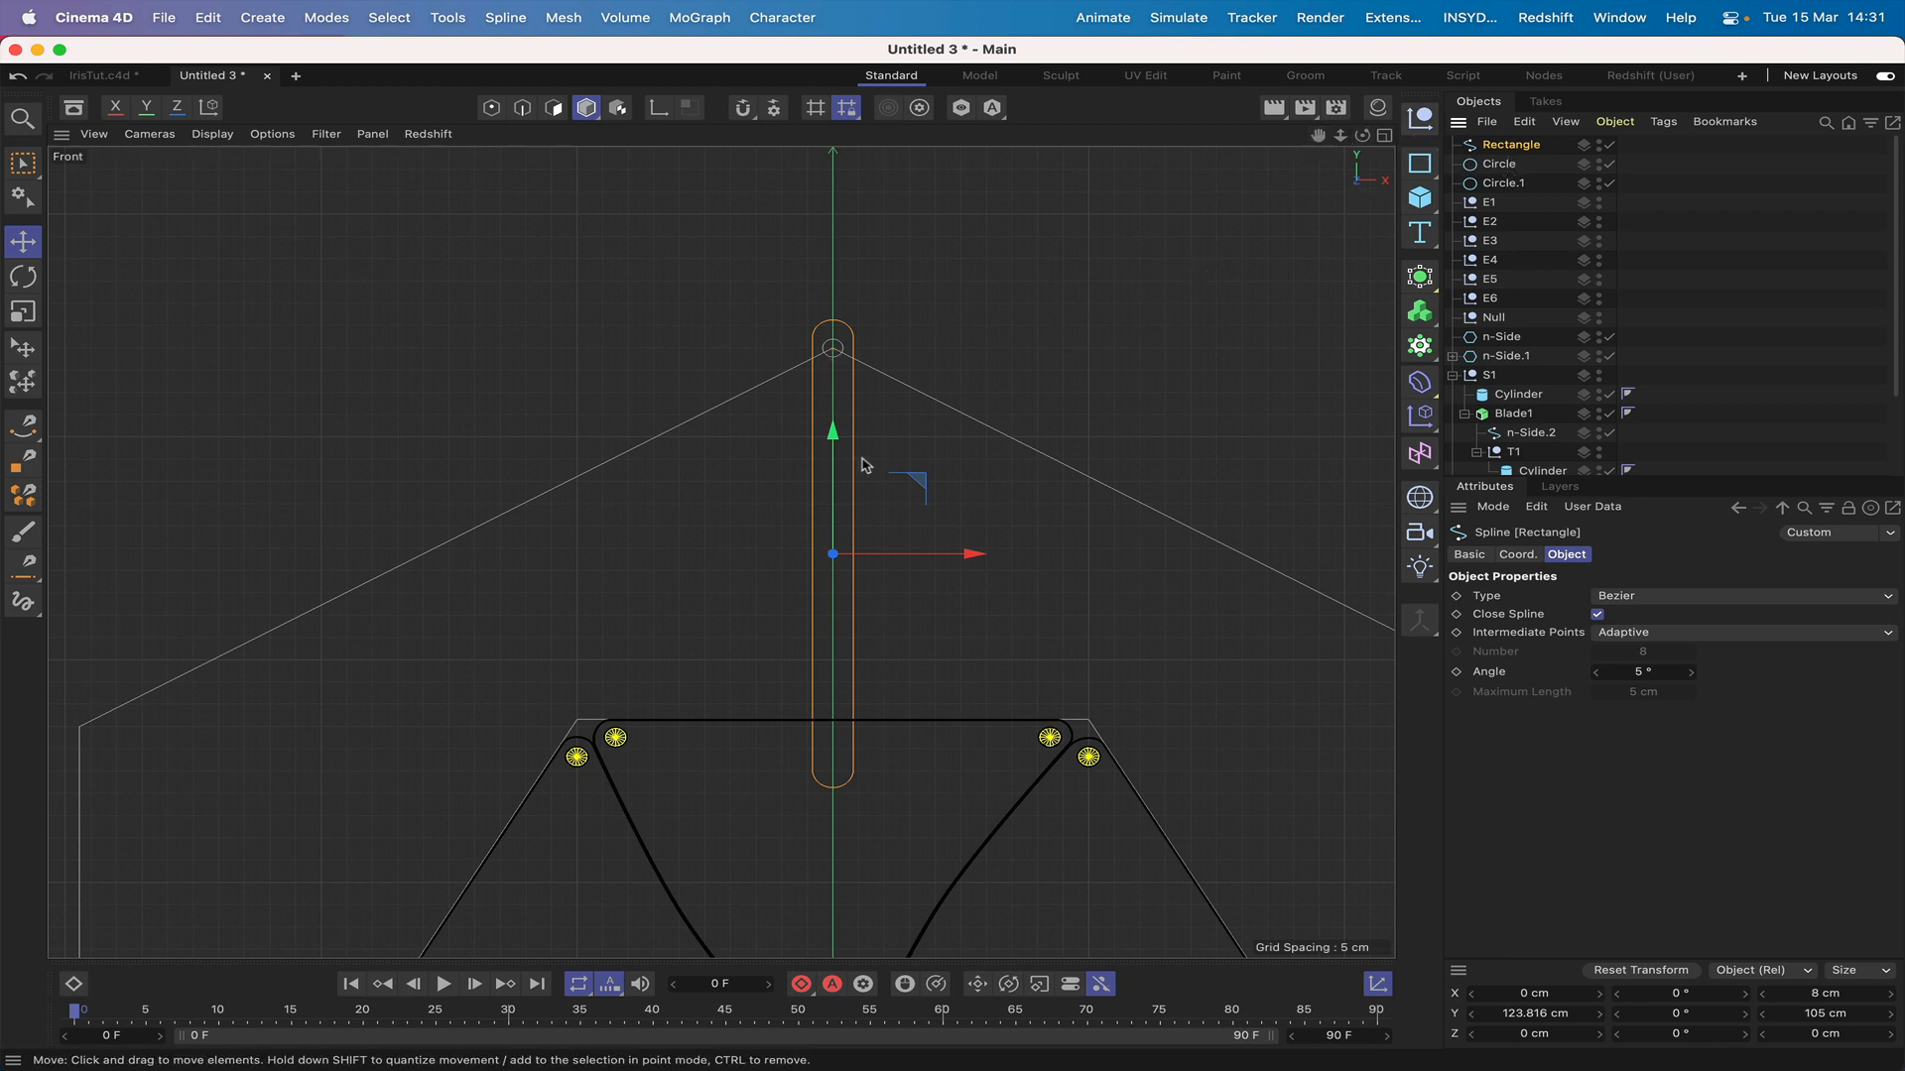
{"action": "left_click_drag", "start_coordinate": [833, 432], "coordinate": [831, 454]}
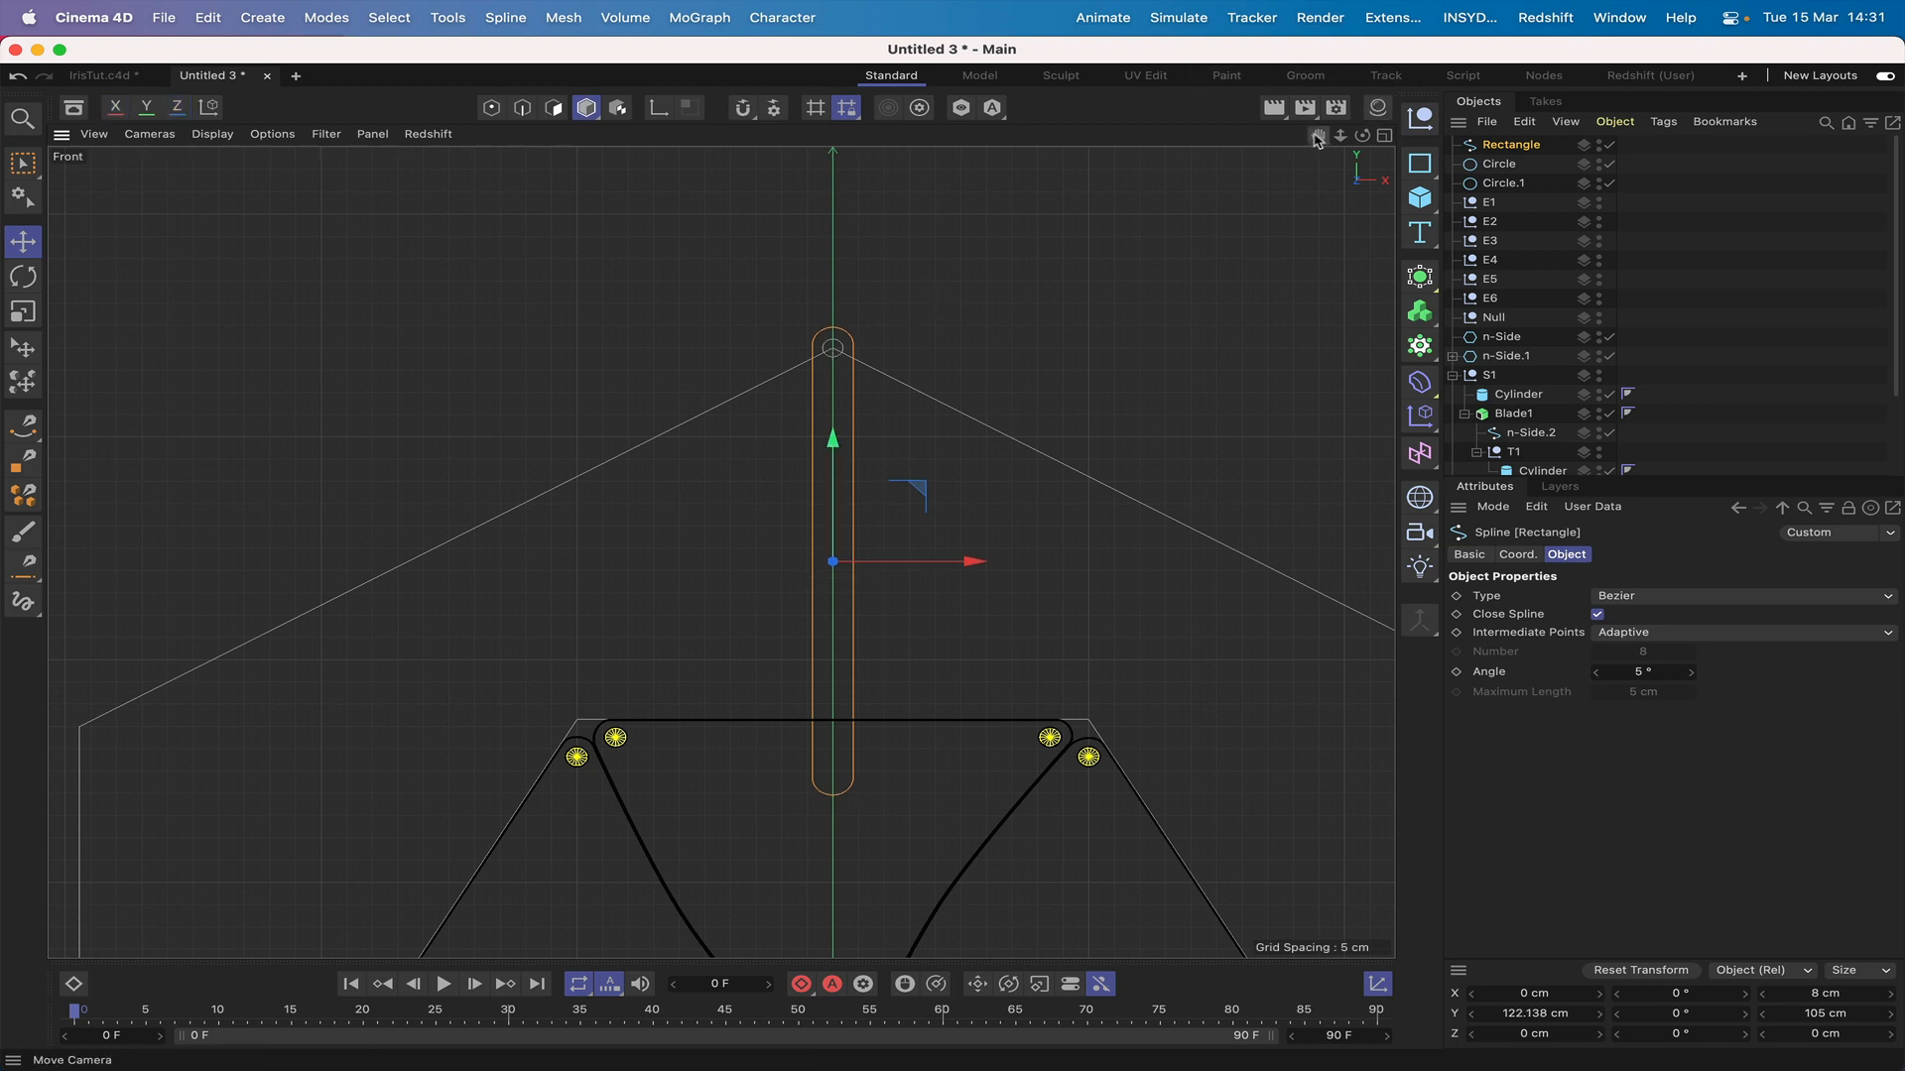
{"action": "left_click_drag", "start_coordinate": [1317, 135], "coordinate": [1251, 264]}
{"action": "right_click_drag", "start_coordinate": [1317, 135], "coordinate": [1488, 135]}
{"action": "left_click_drag", "start_coordinate": [1318, 135], "coordinate": [1317, 101]}
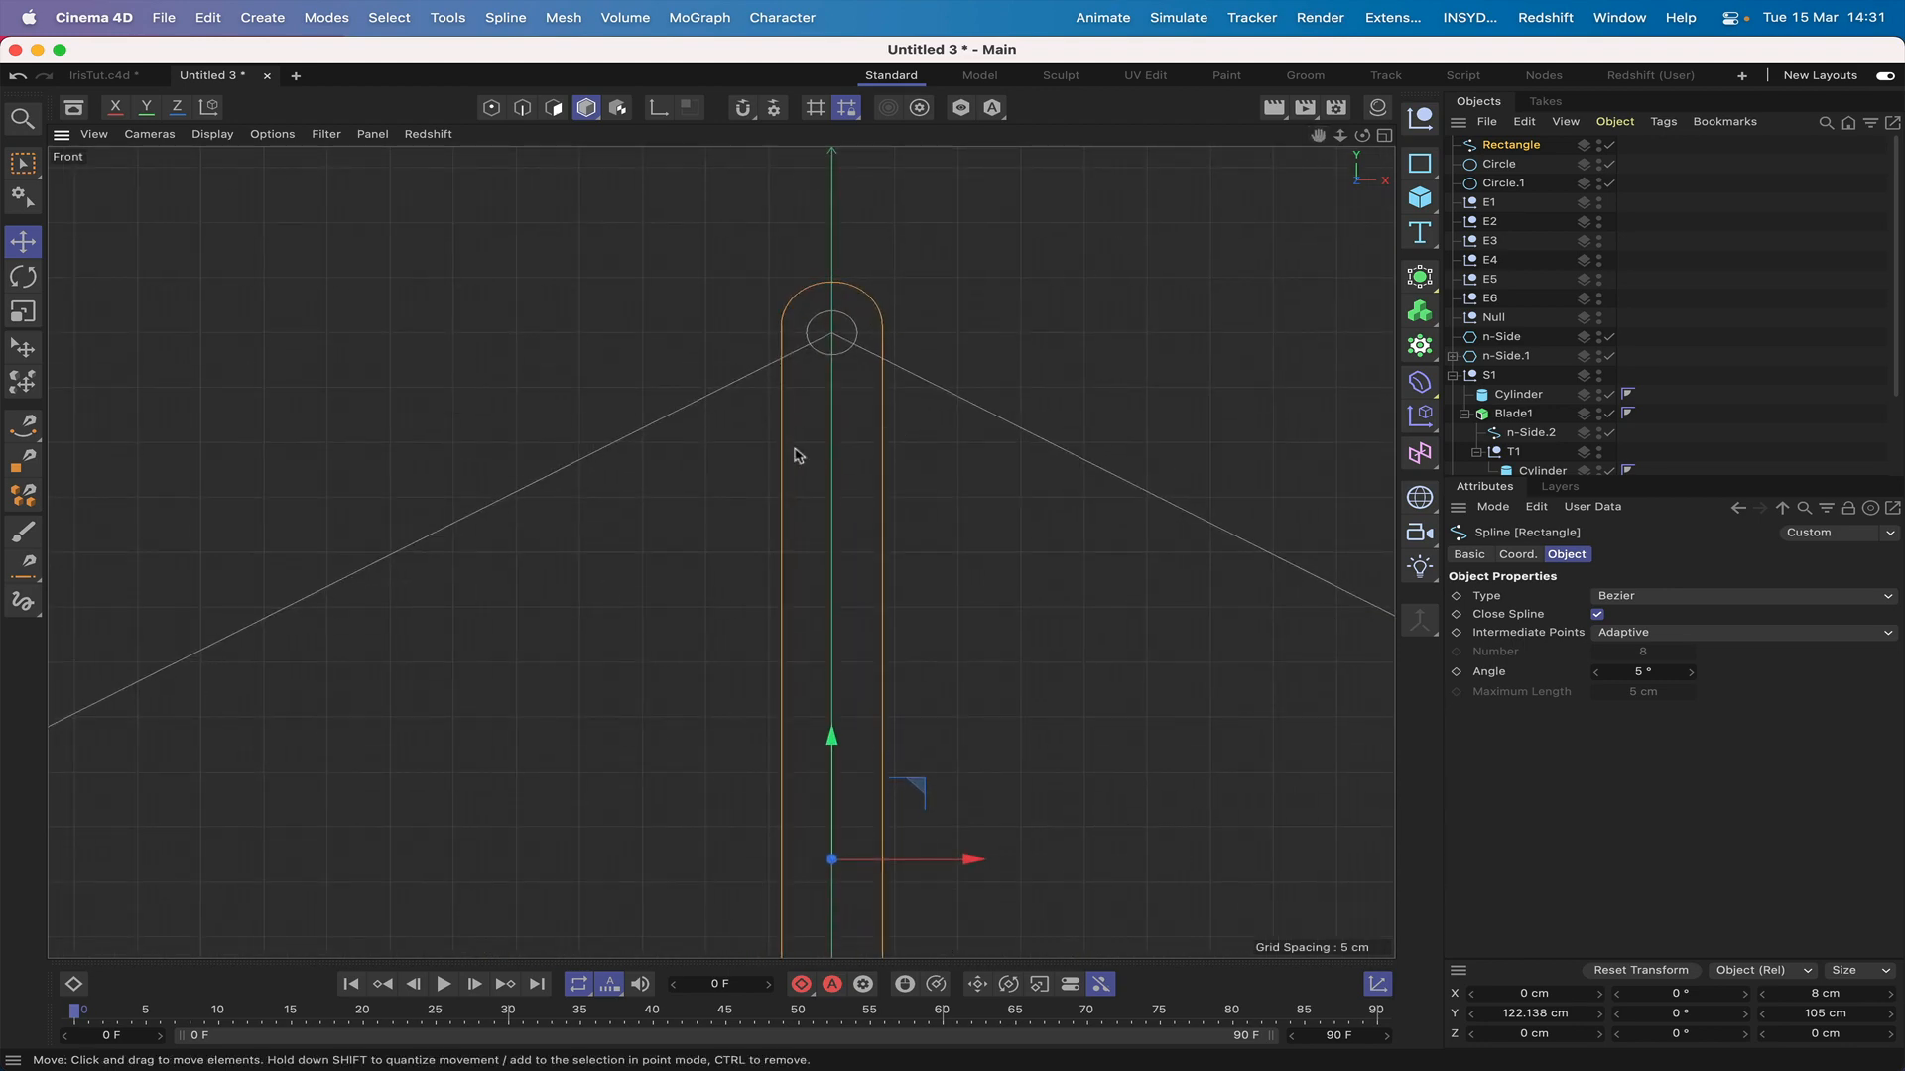
Step: With axis editing and snapping enabled, move the rectangle's axis to the outer circle's centre at Y 170 cm
{"action": "left_click", "coordinate": [658, 107]}
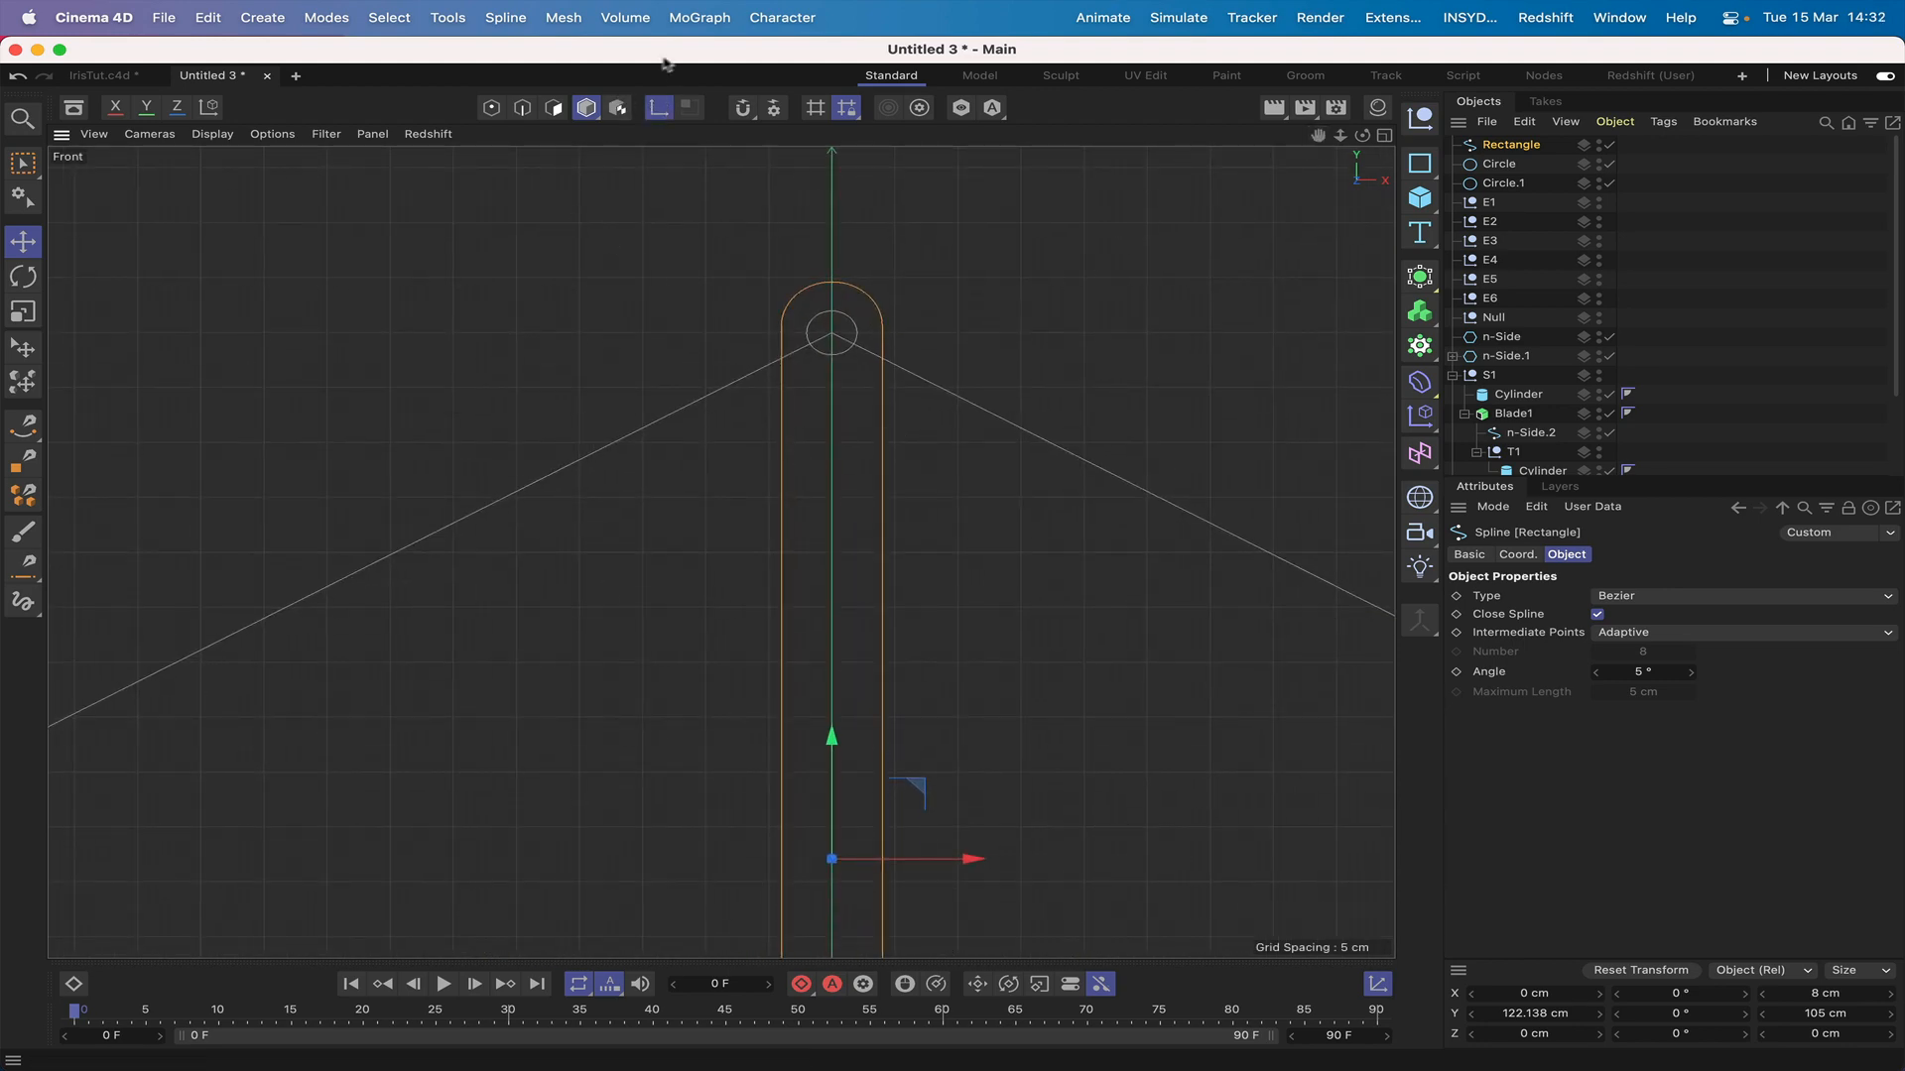
{"action": "left_click", "coordinate": [742, 107]}
{"action": "left_click", "coordinate": [822, 132]}
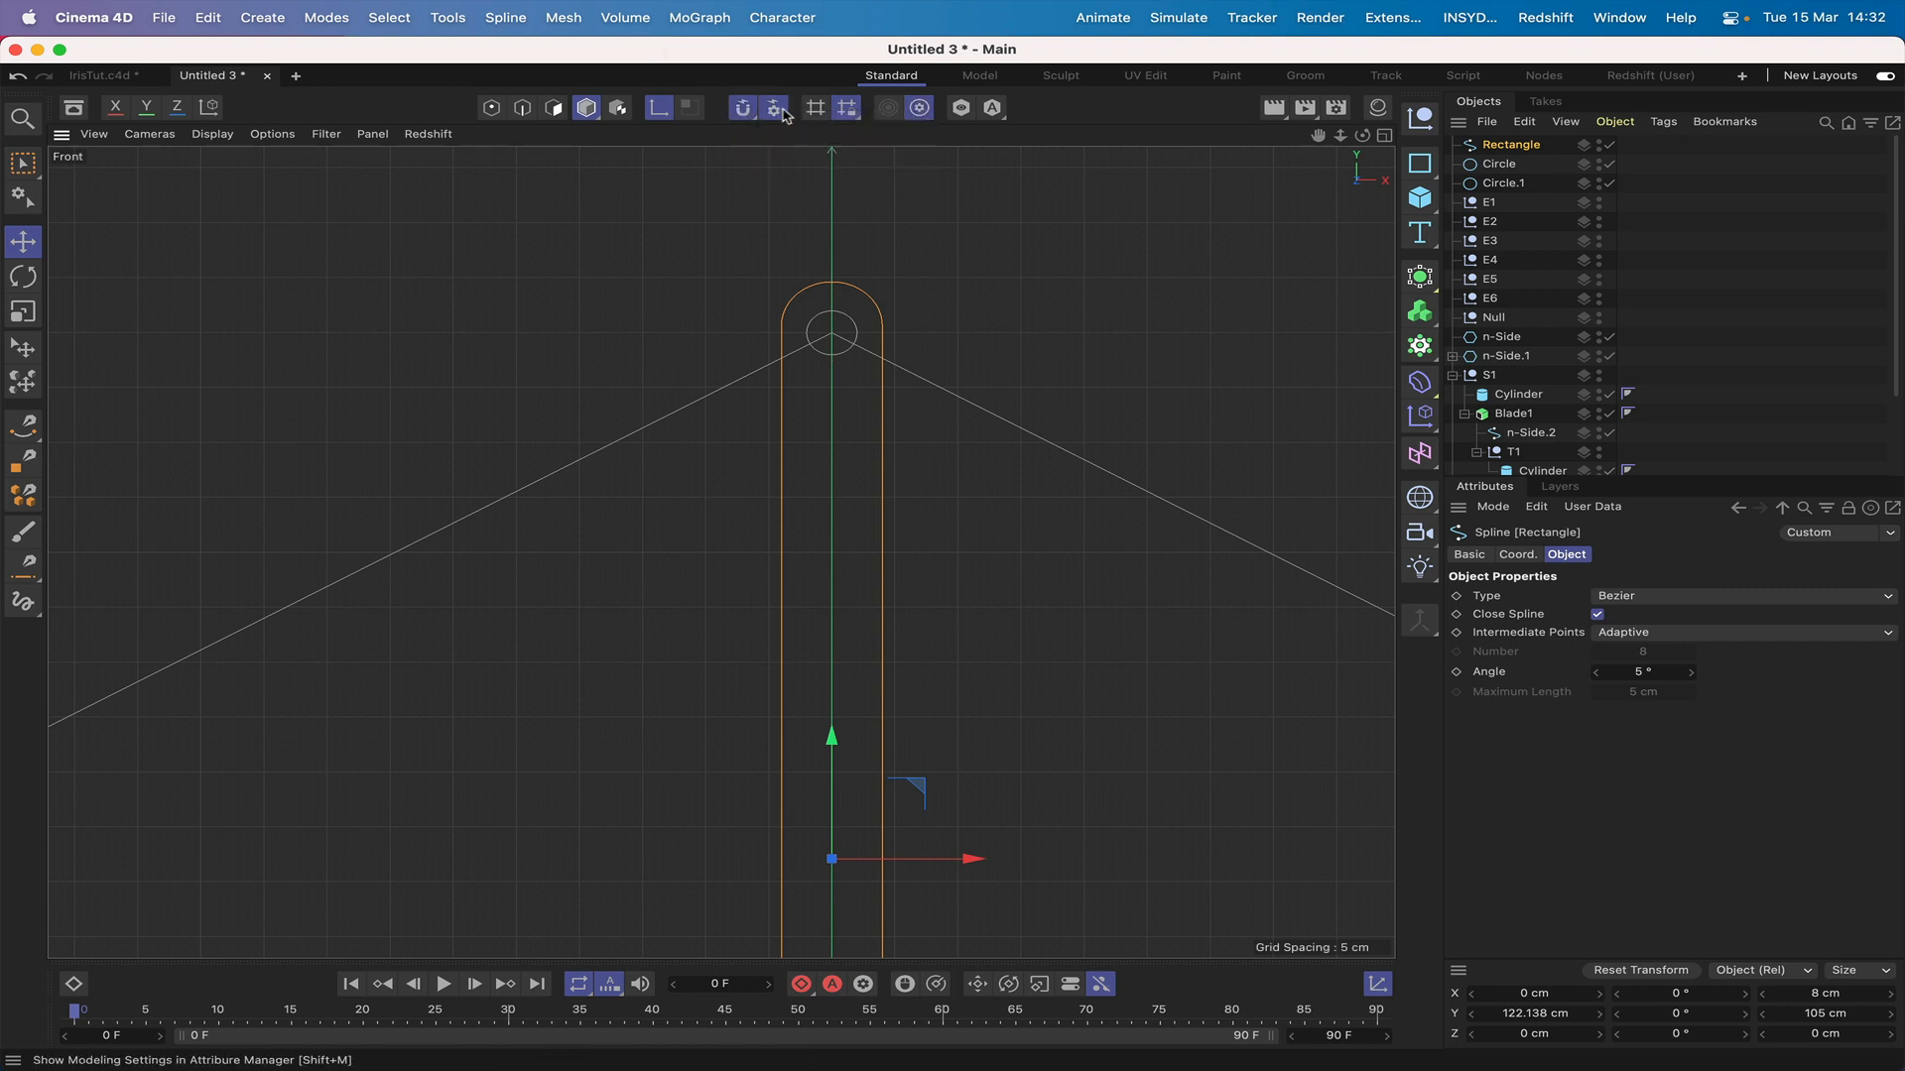
{"action": "left_click", "coordinate": [778, 111]}
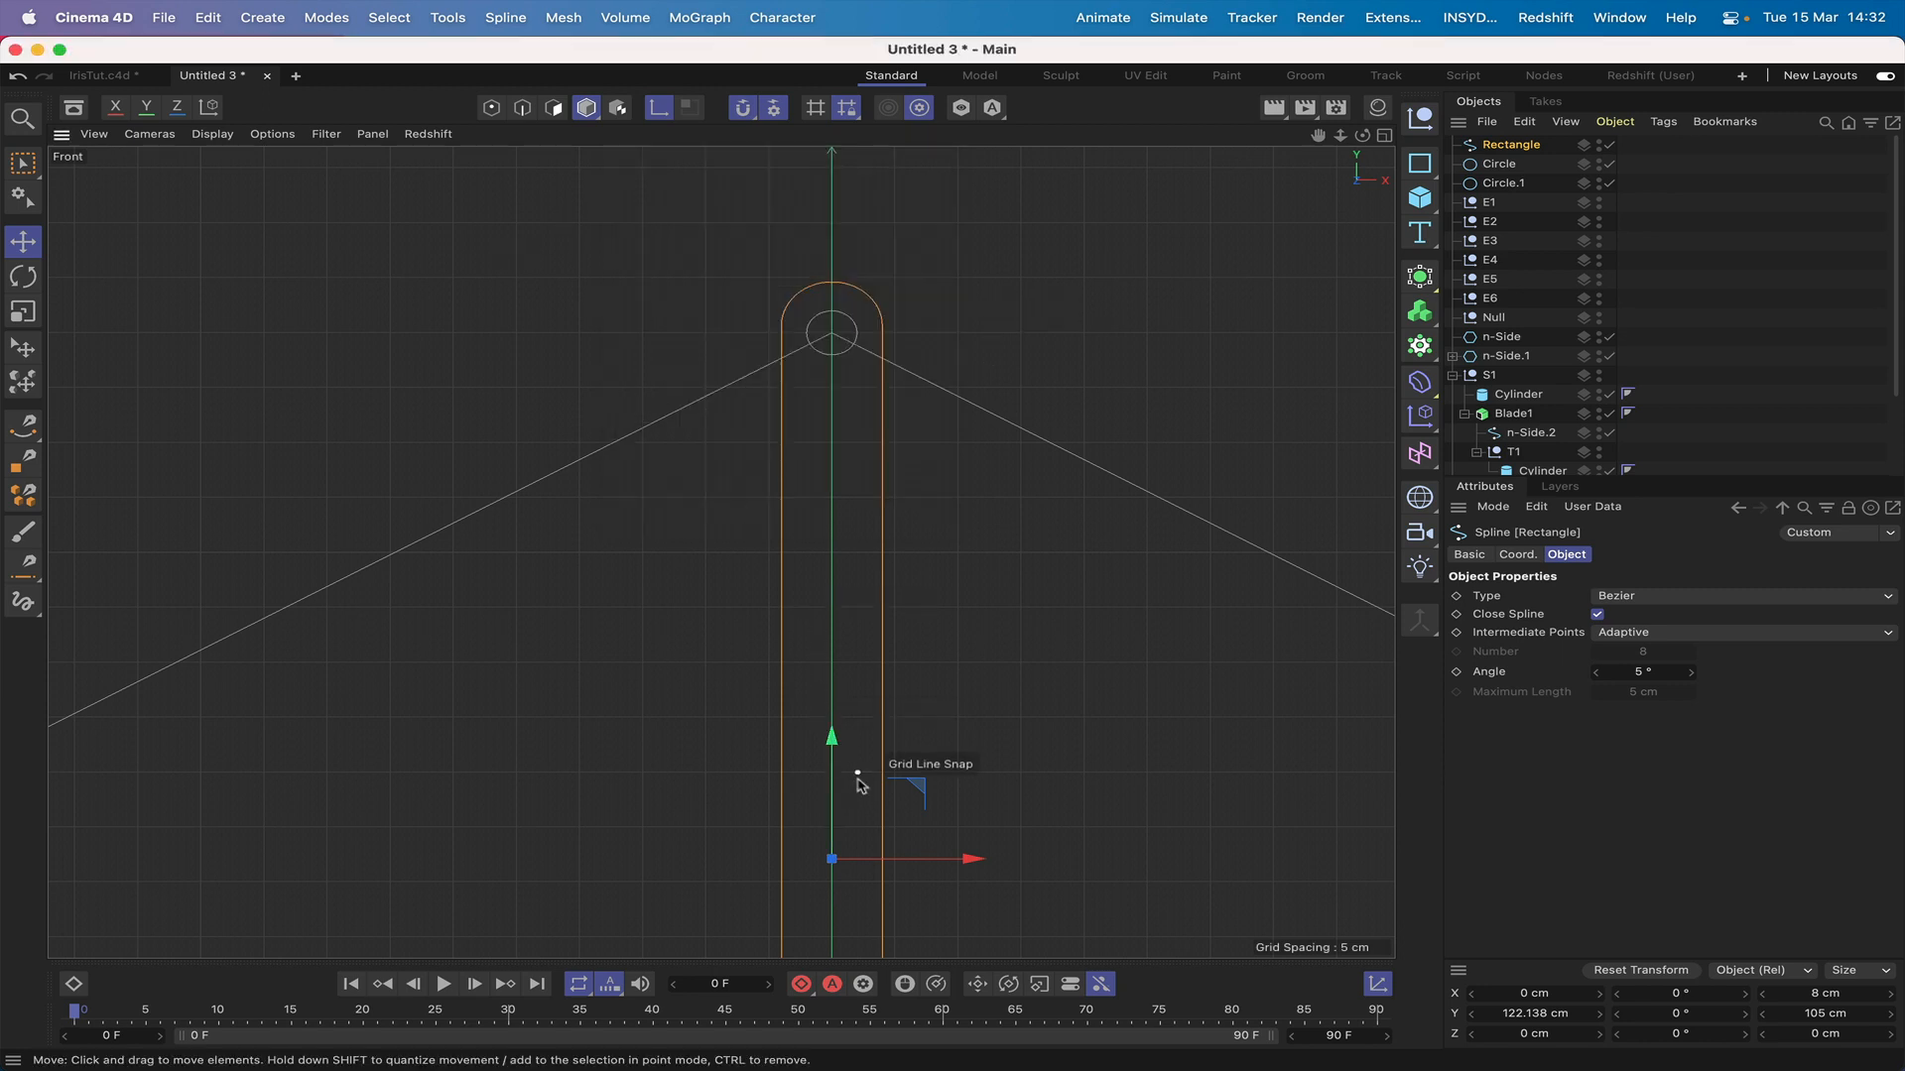
{"action": "left_click_drag", "start_coordinate": [834, 735], "coordinate": [863, 250]}
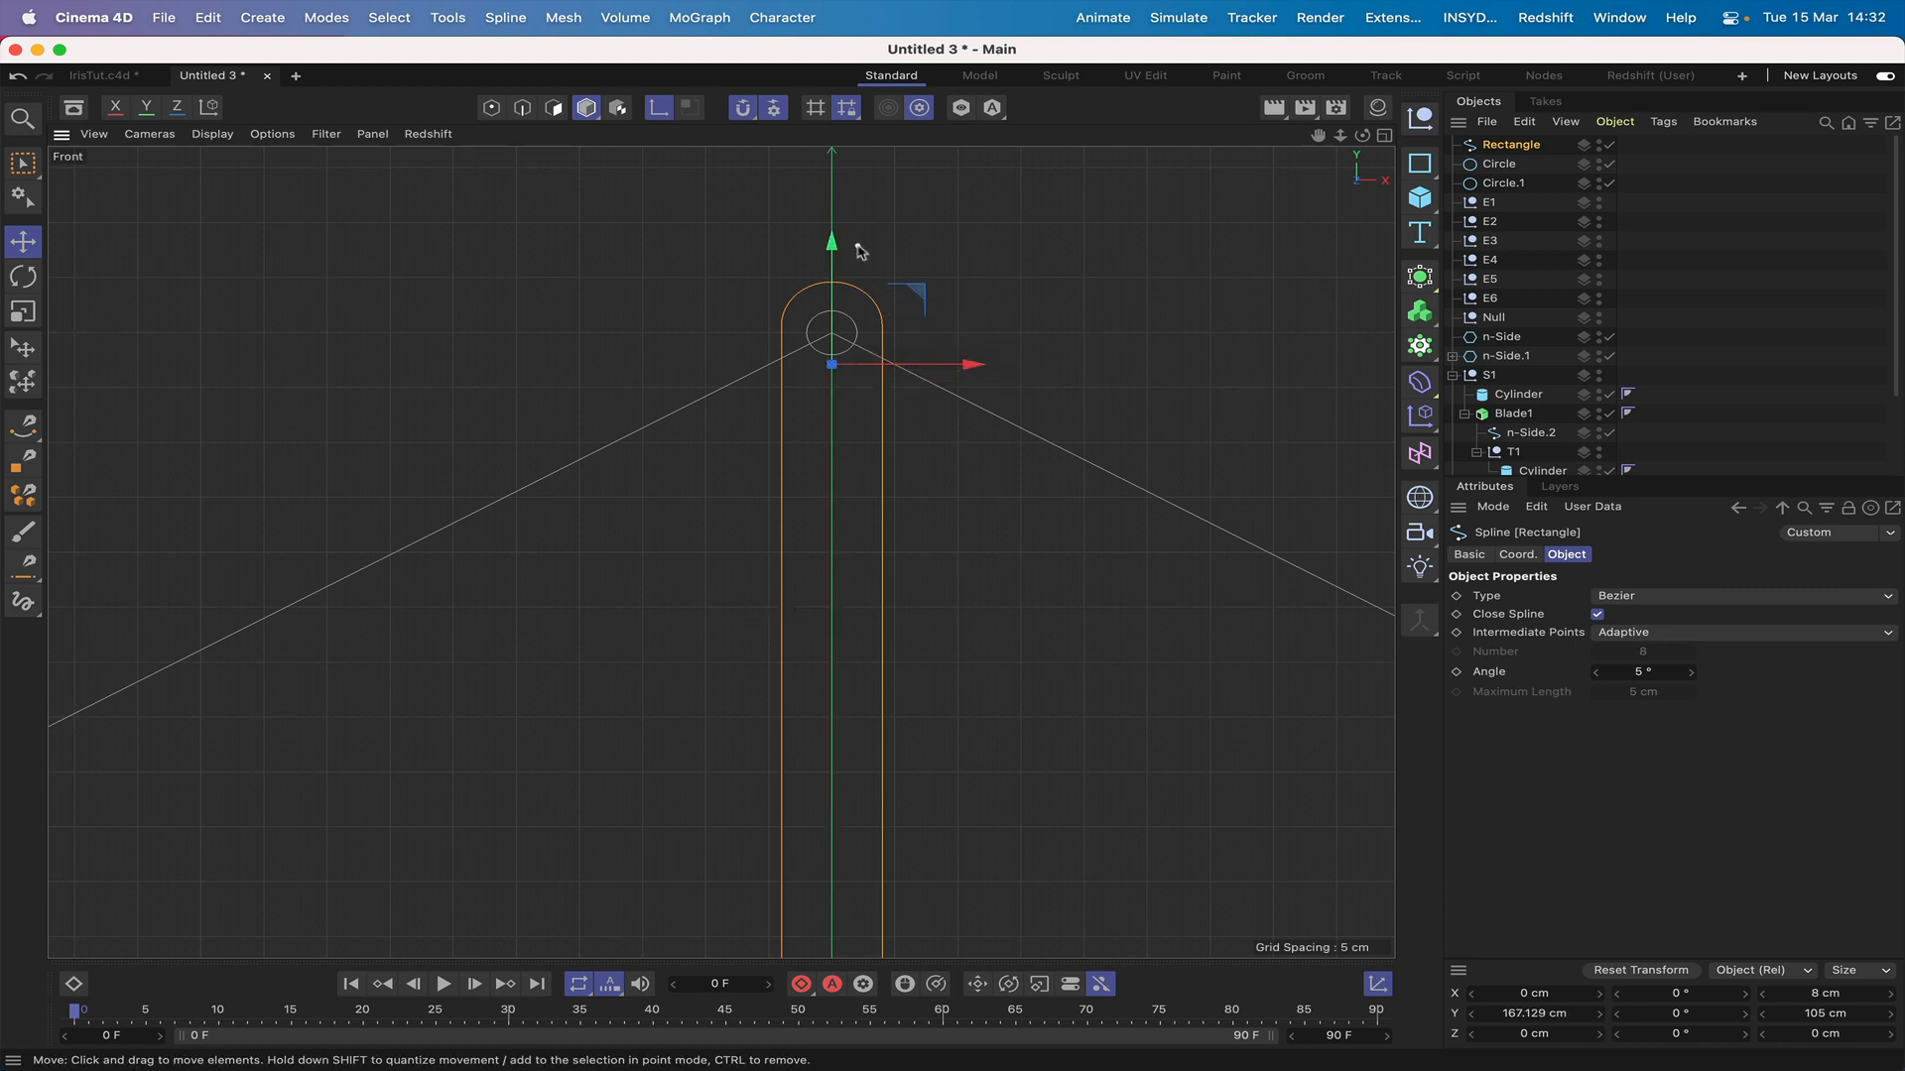
{"action": "mouse_move", "coordinate": [835, 369]}
{"action": "left_mouse_down"}
{"action": "mouse_move", "coordinate": [923, 290]}
{"action": "mouse_move", "coordinate": [833, 342]}
{"action": "left_mouse_up"}
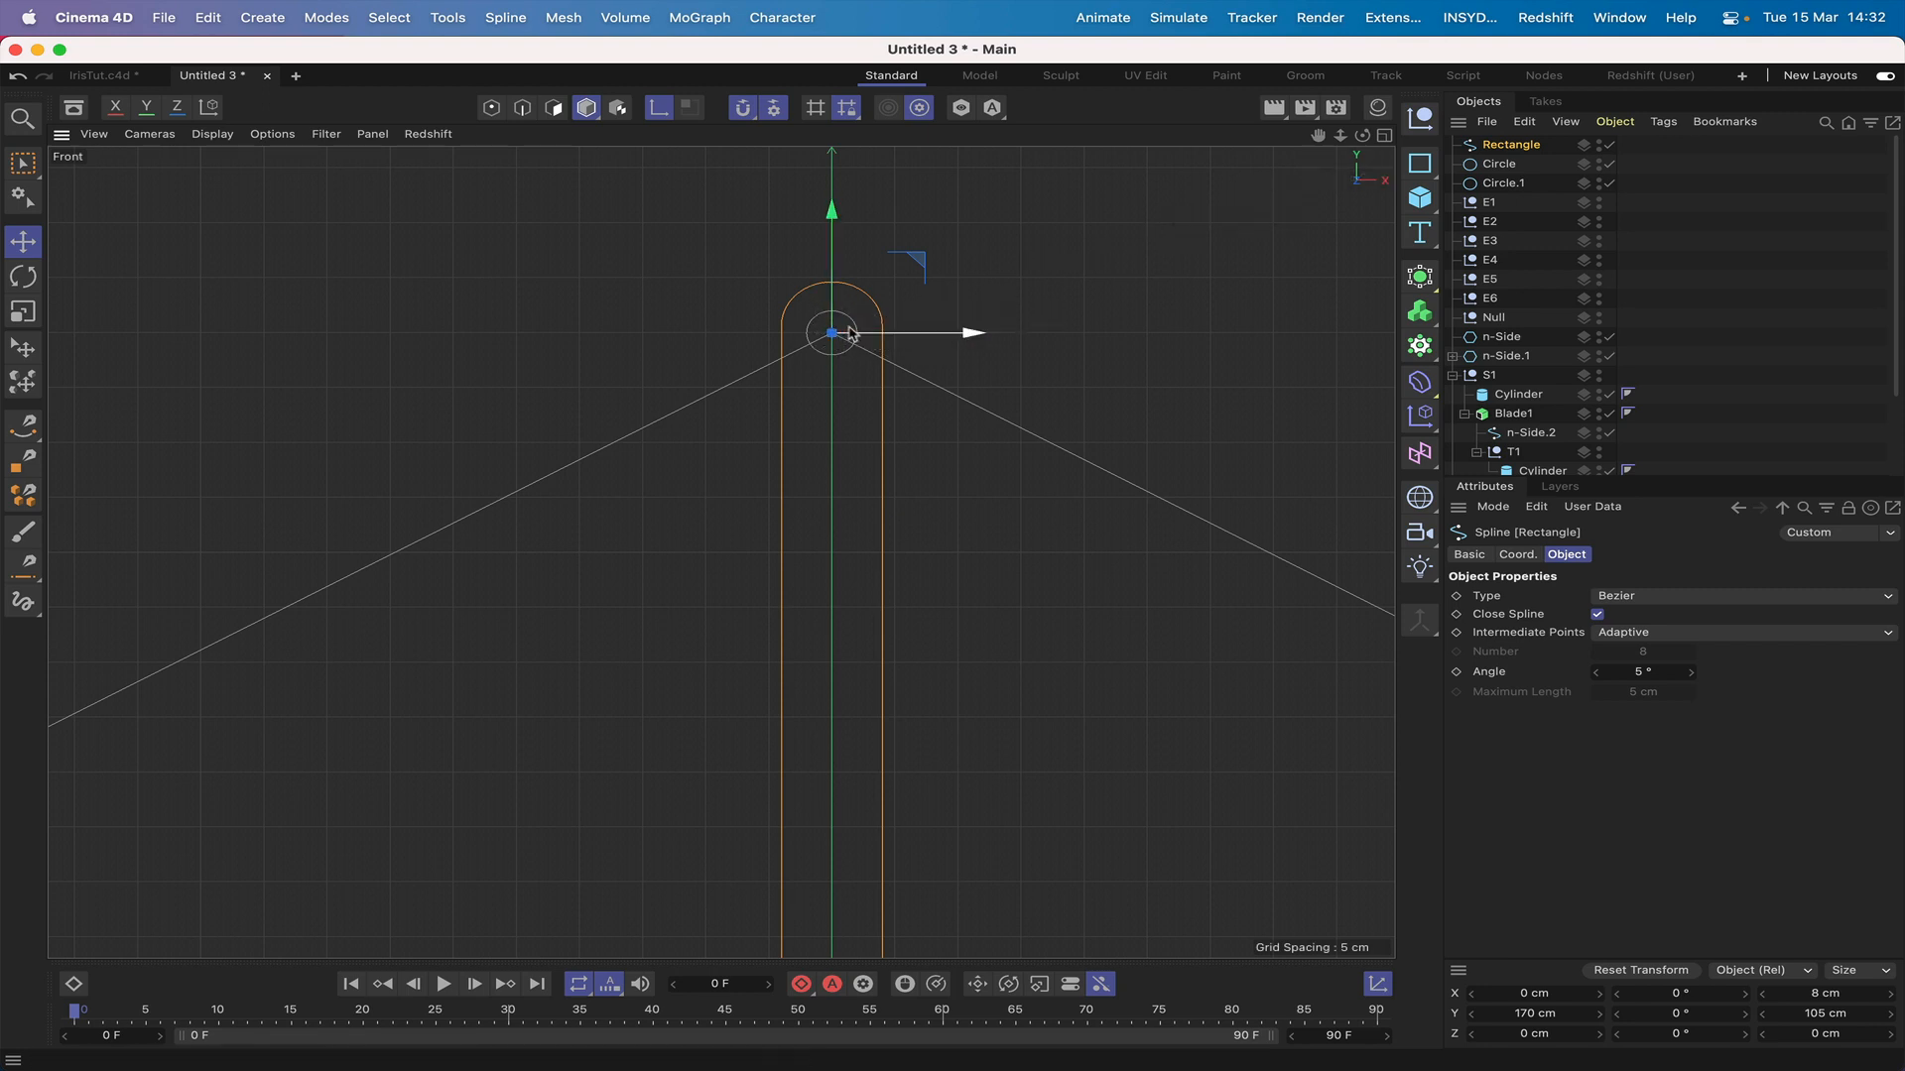
Step: Convert Circle and Circle.1 to editable splines
{"action": "left_click_drag", "start_coordinate": [1545, 163], "coordinate": [1496, 186]}
{"action": "key", "text": "c"}
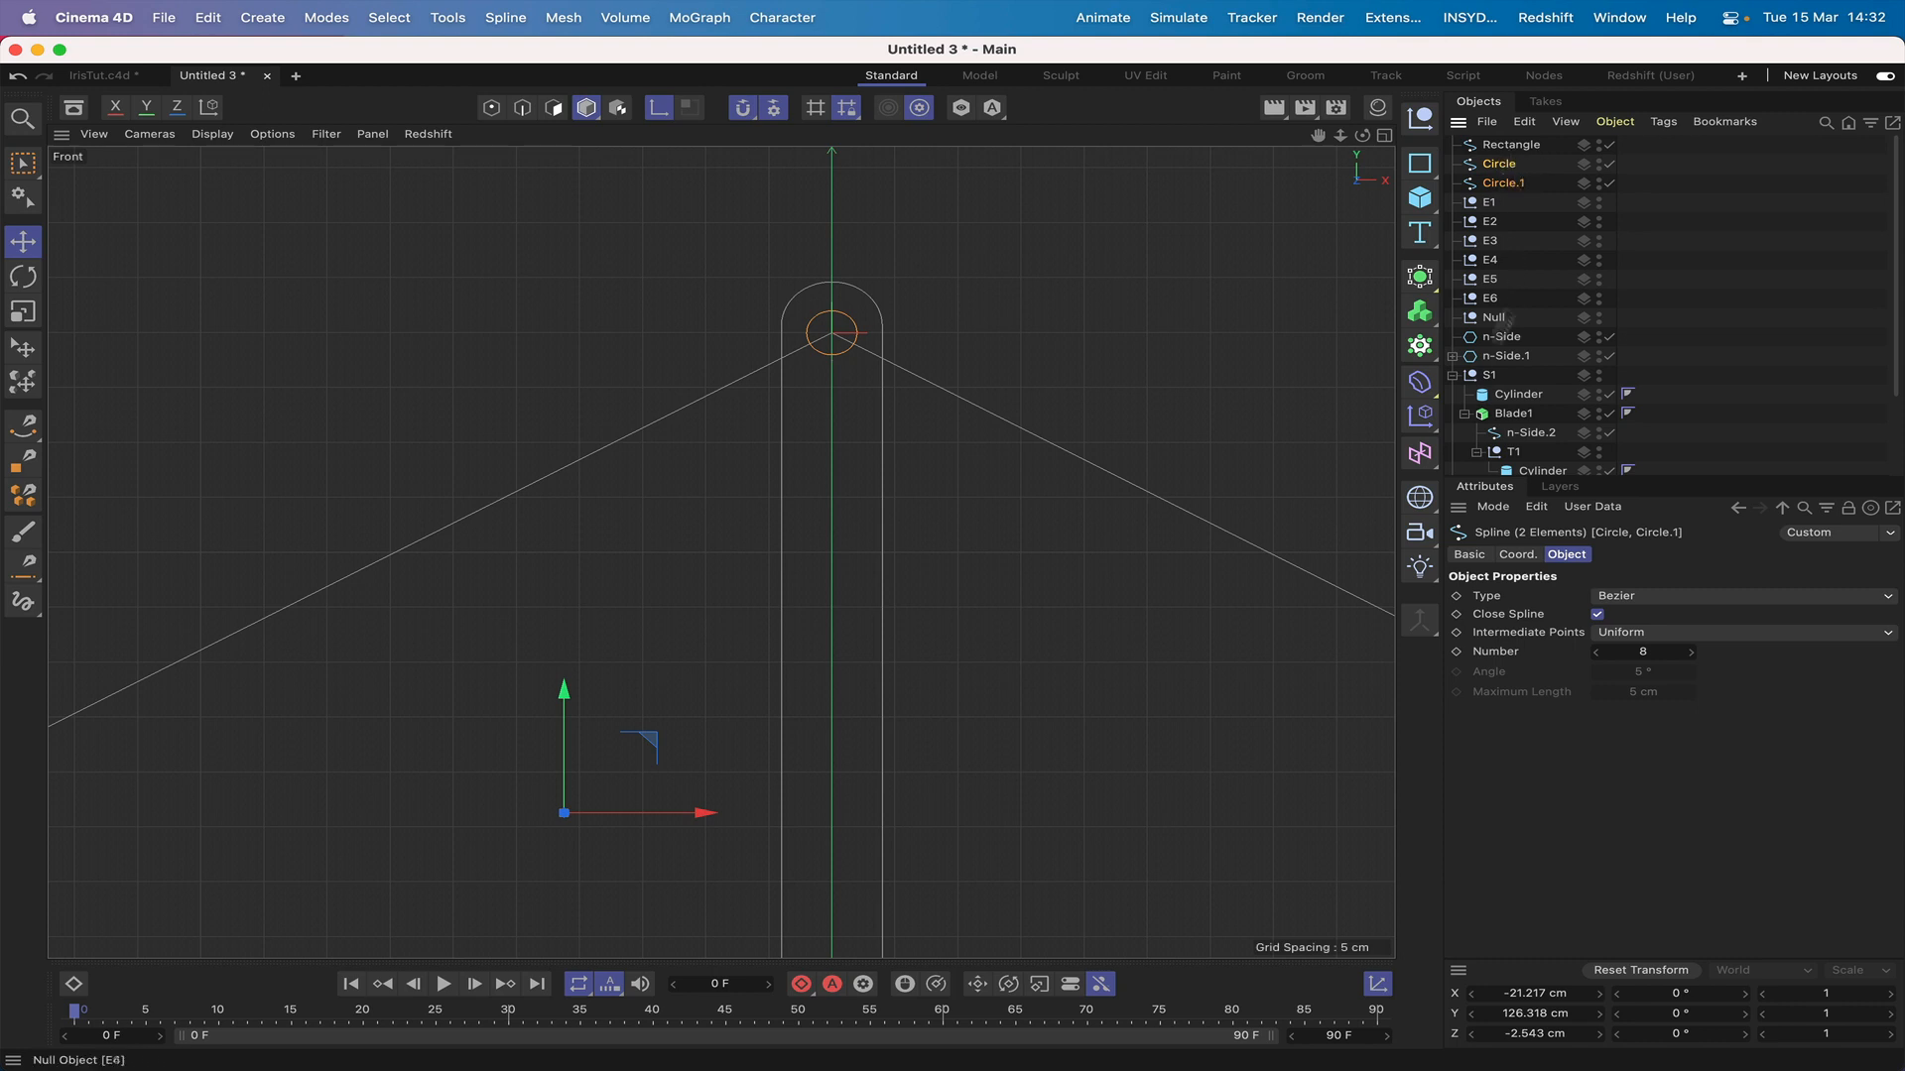
Step: Rotate the rectangle about the outer circle's centre toward the T1 pin, setting its Z rotation to 26°
{"action": "left_click", "coordinate": [1503, 146]}
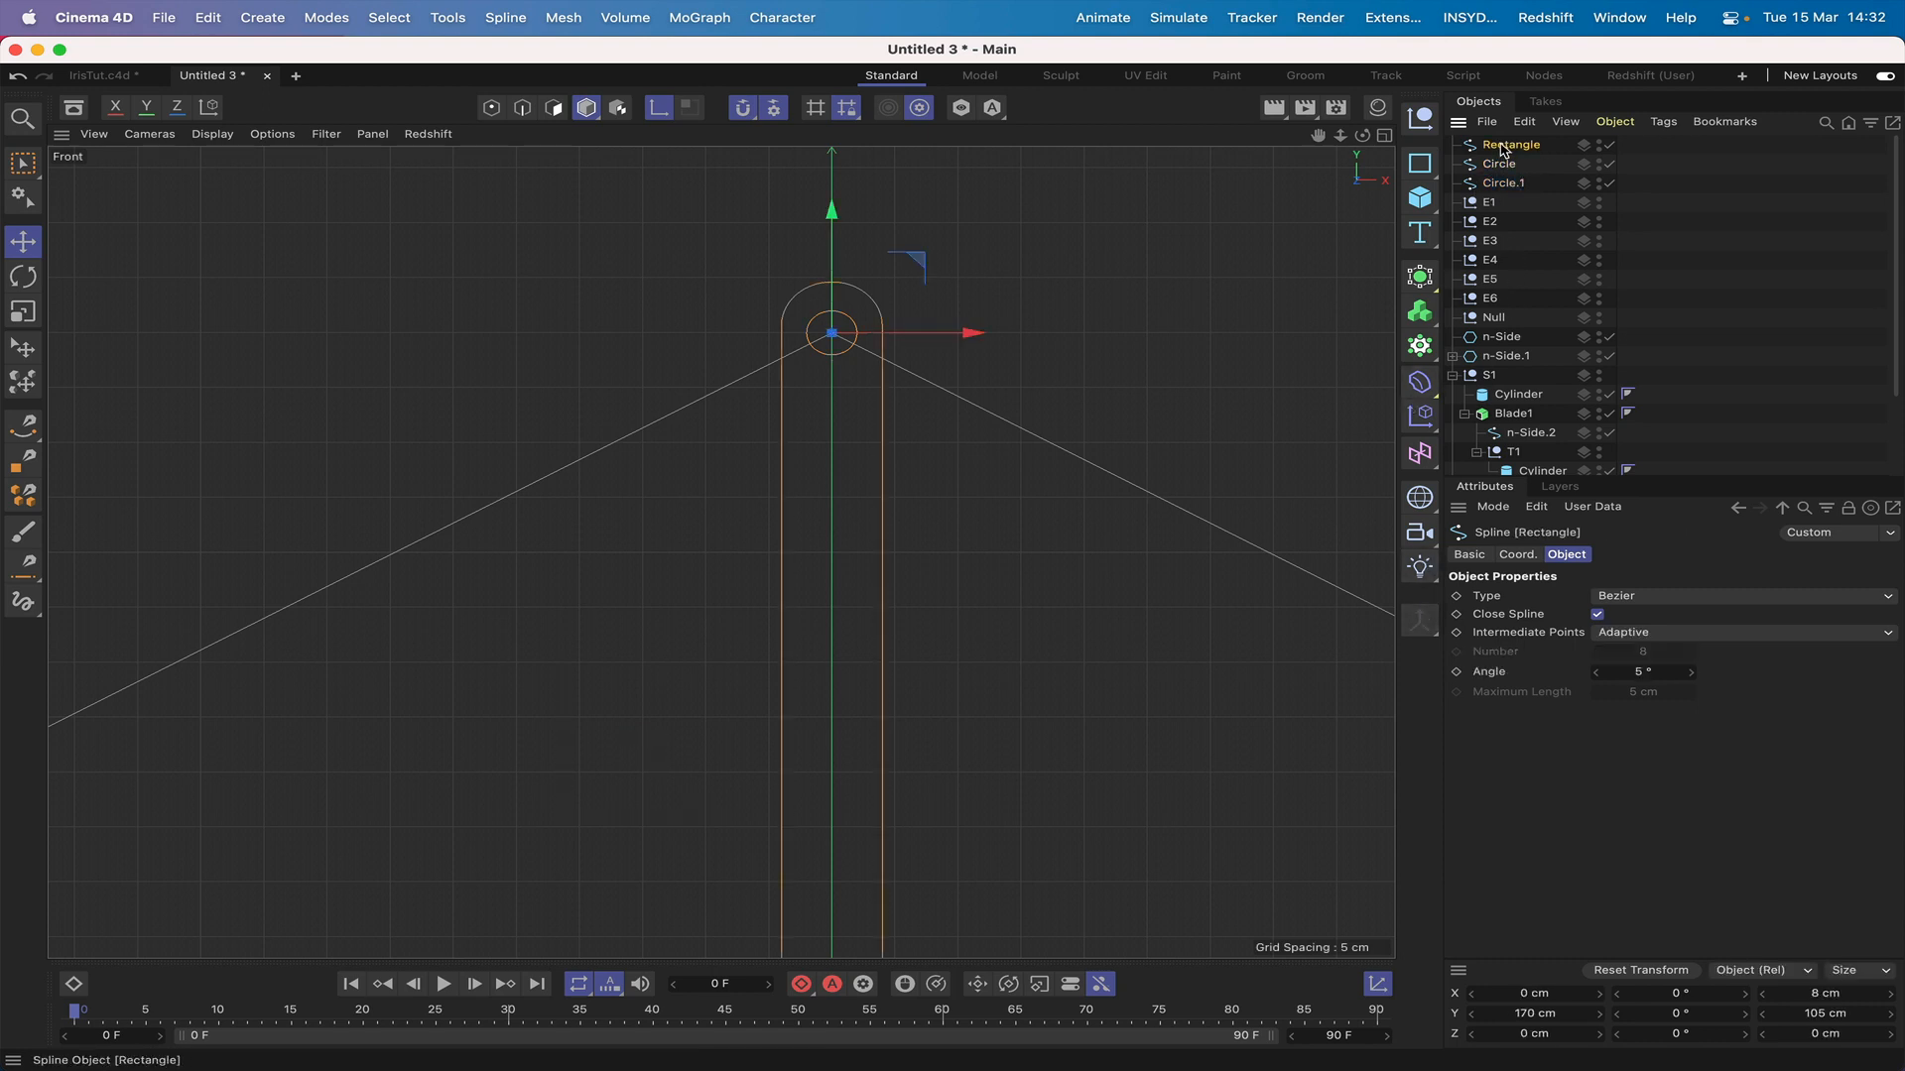
{"action": "left_click", "coordinate": [32, 280]}
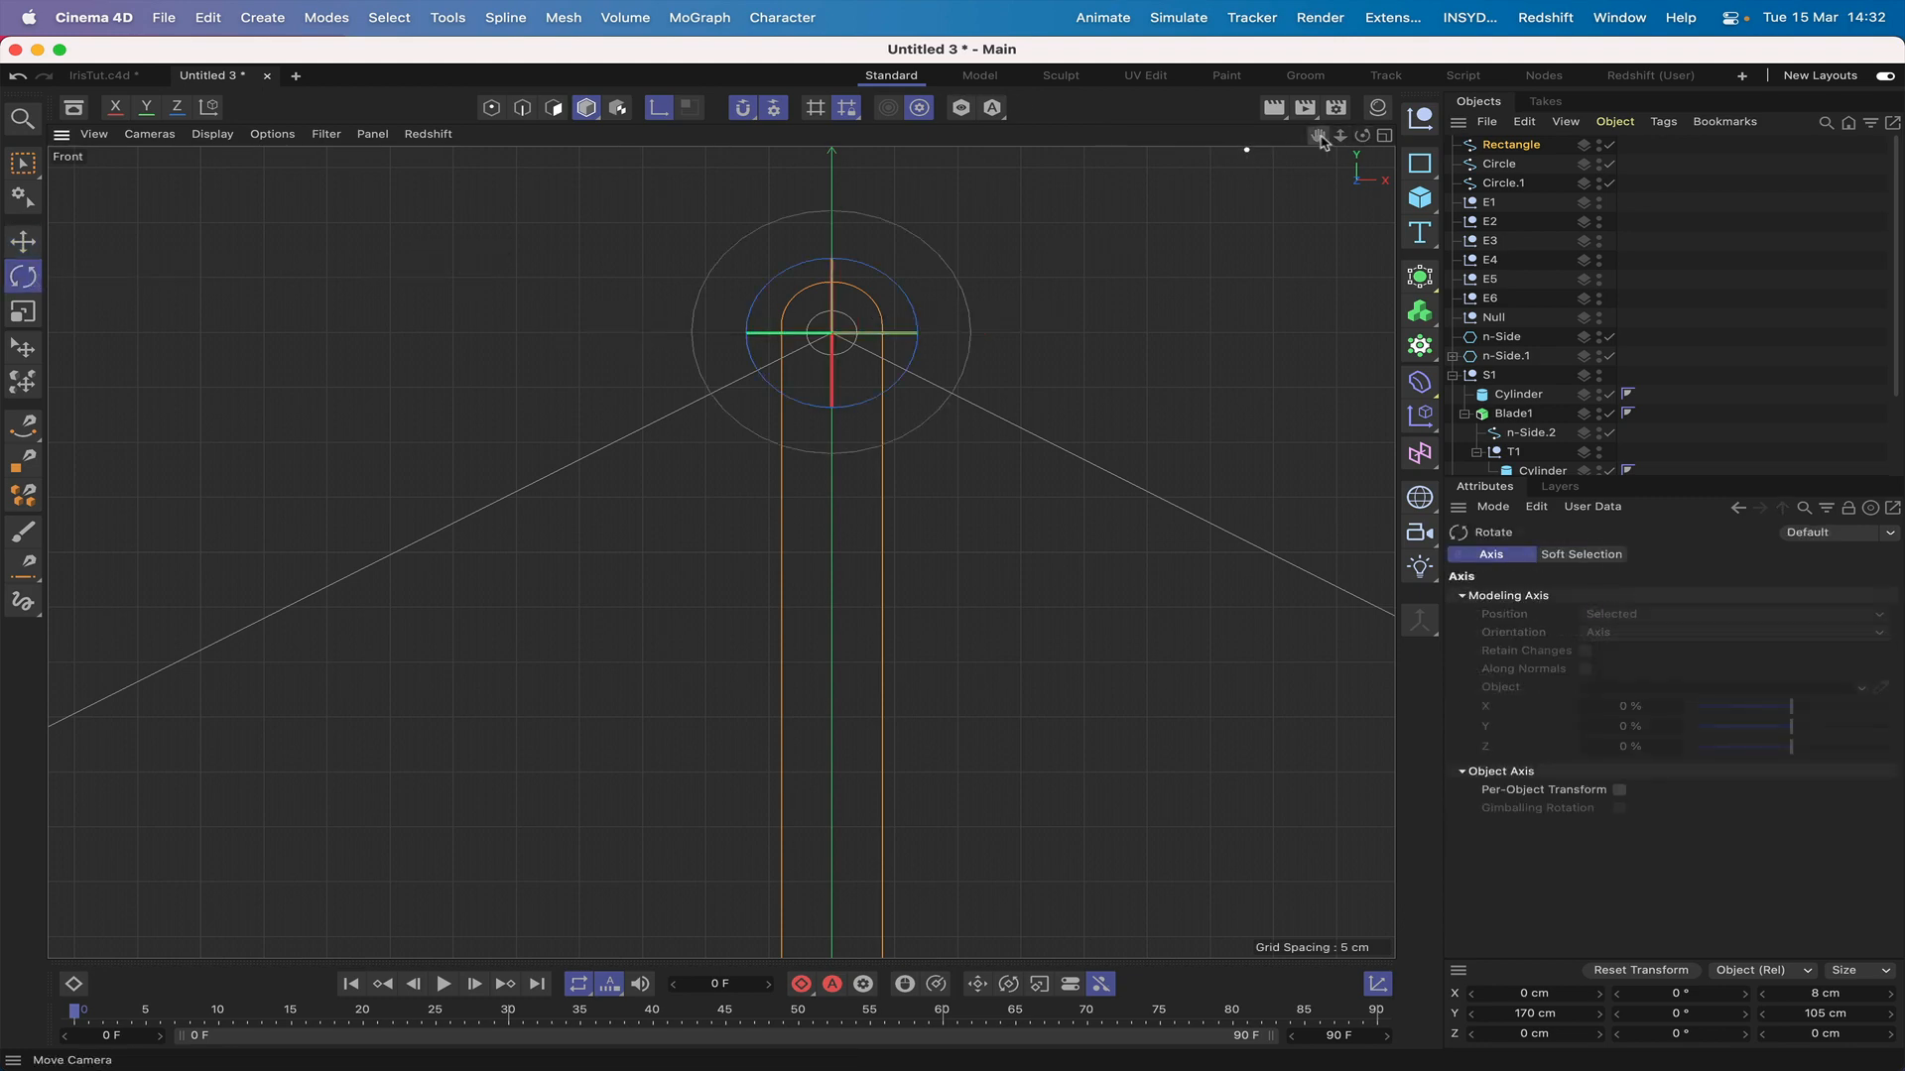
{"action": "left_click_drag", "start_coordinate": [1322, 142], "coordinate": [1325, 71]}
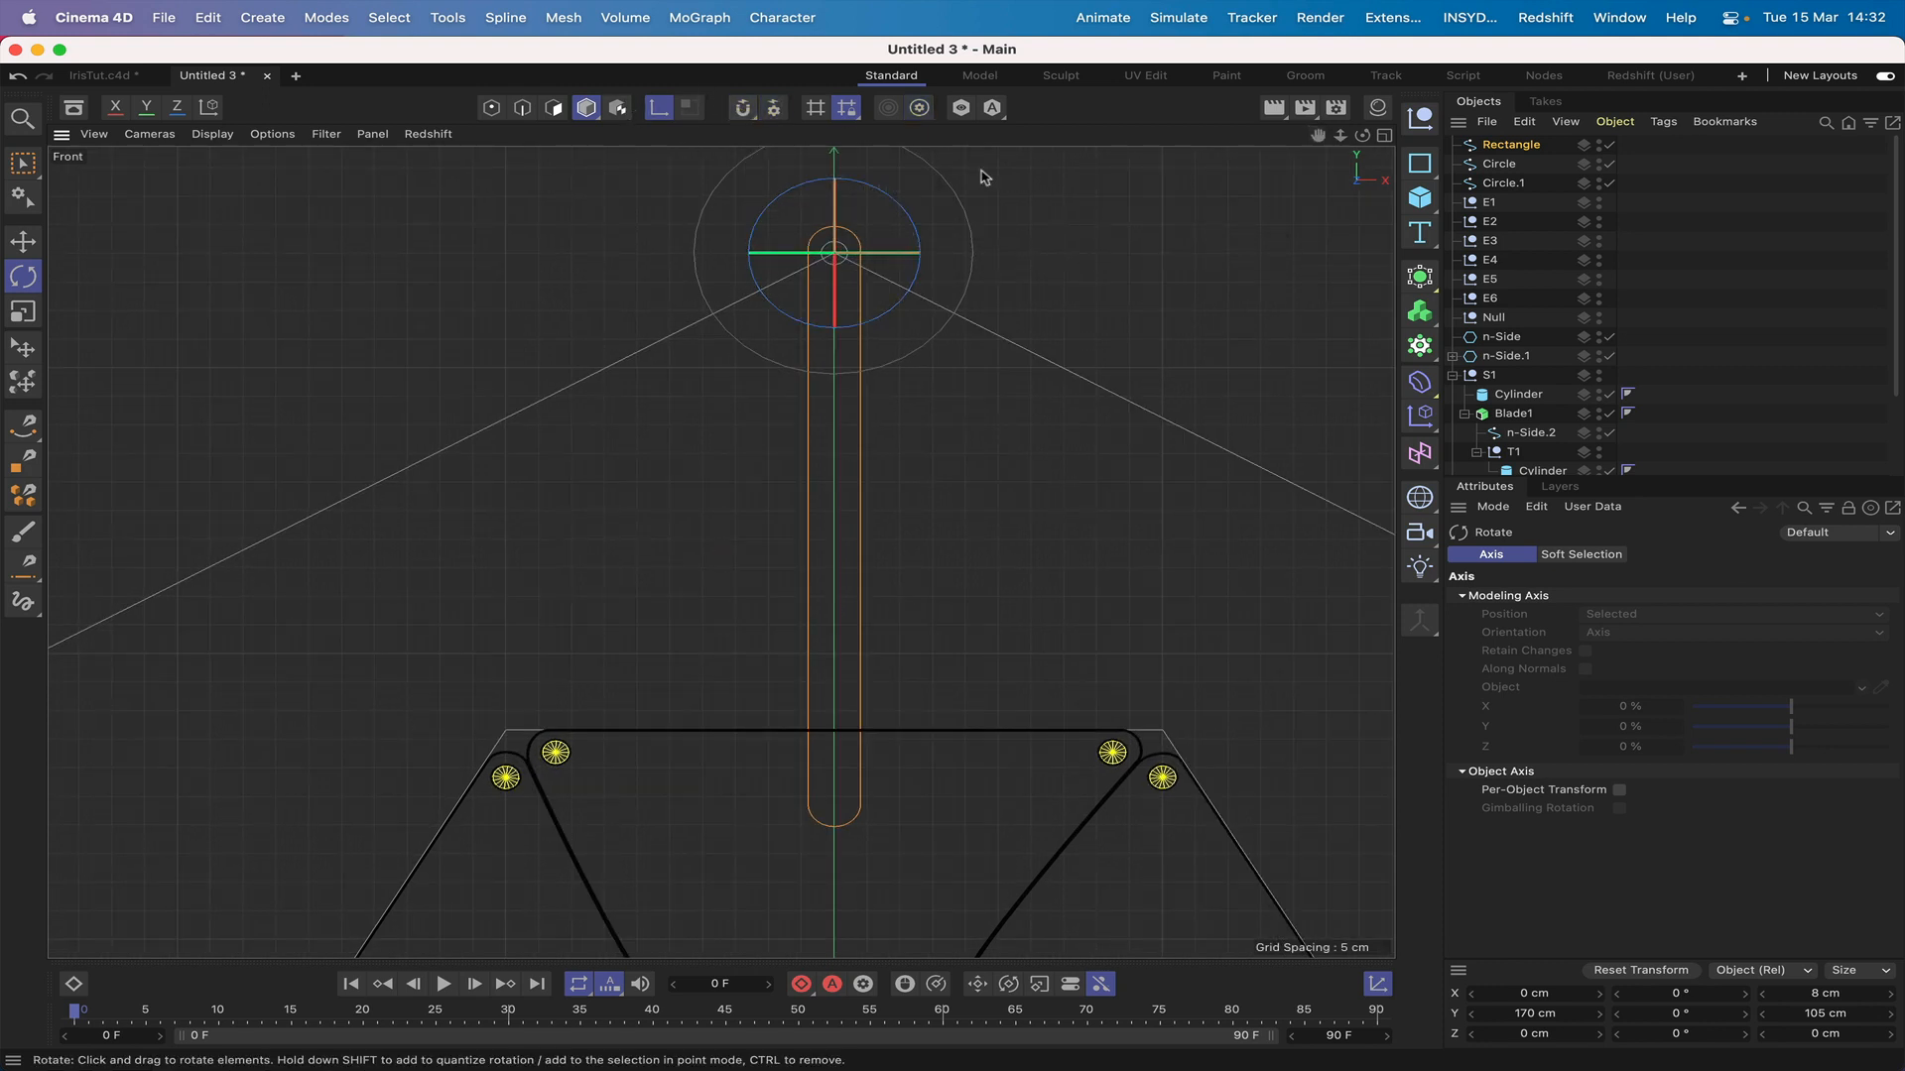
{"action": "left_click_drag", "start_coordinate": [911, 223], "coordinate": [872, 179]}
{"action": "key", "text": "super+z"}
{"action": "left_click", "coordinate": [668, 117]}
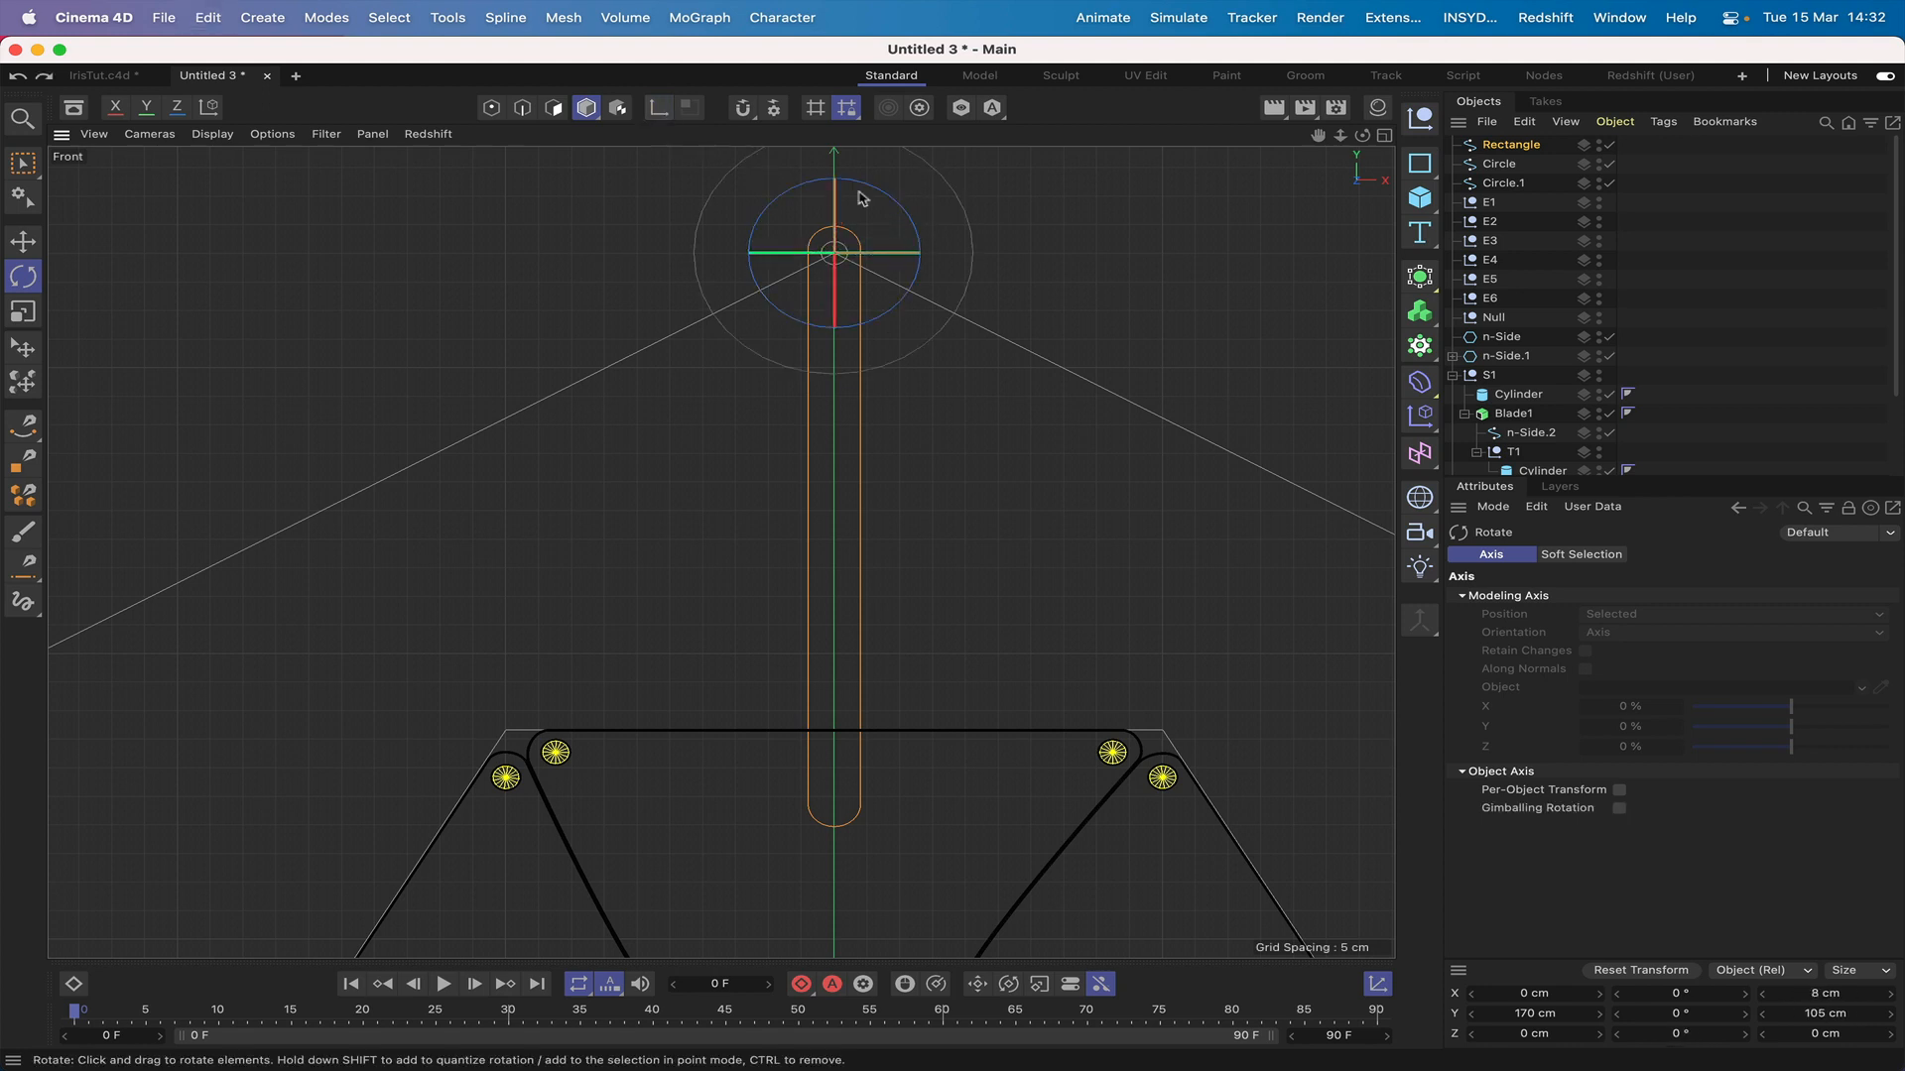
{"action": "left_click_drag", "start_coordinate": [895, 207], "coordinate": [911, 227]}
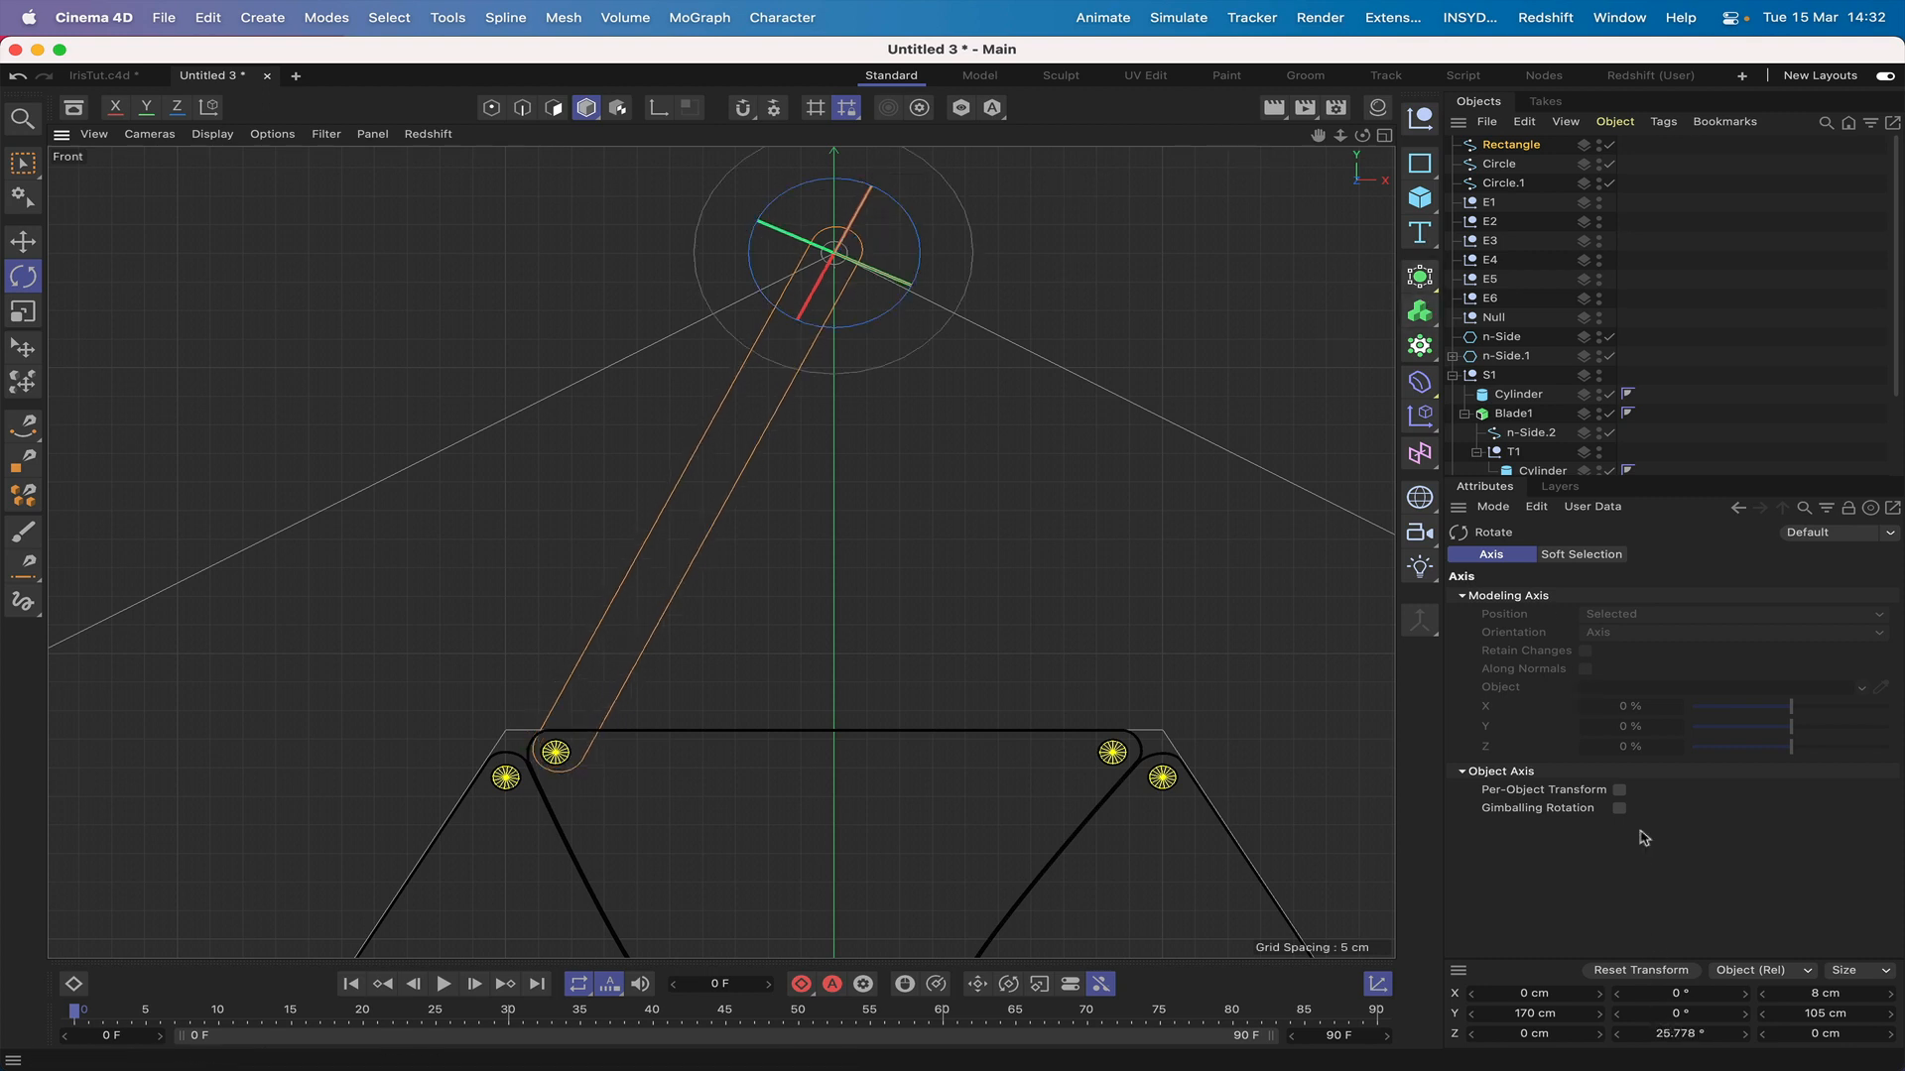
{"action": "left_click_drag", "start_coordinate": [1316, 136], "coordinate": [1316, 138]}
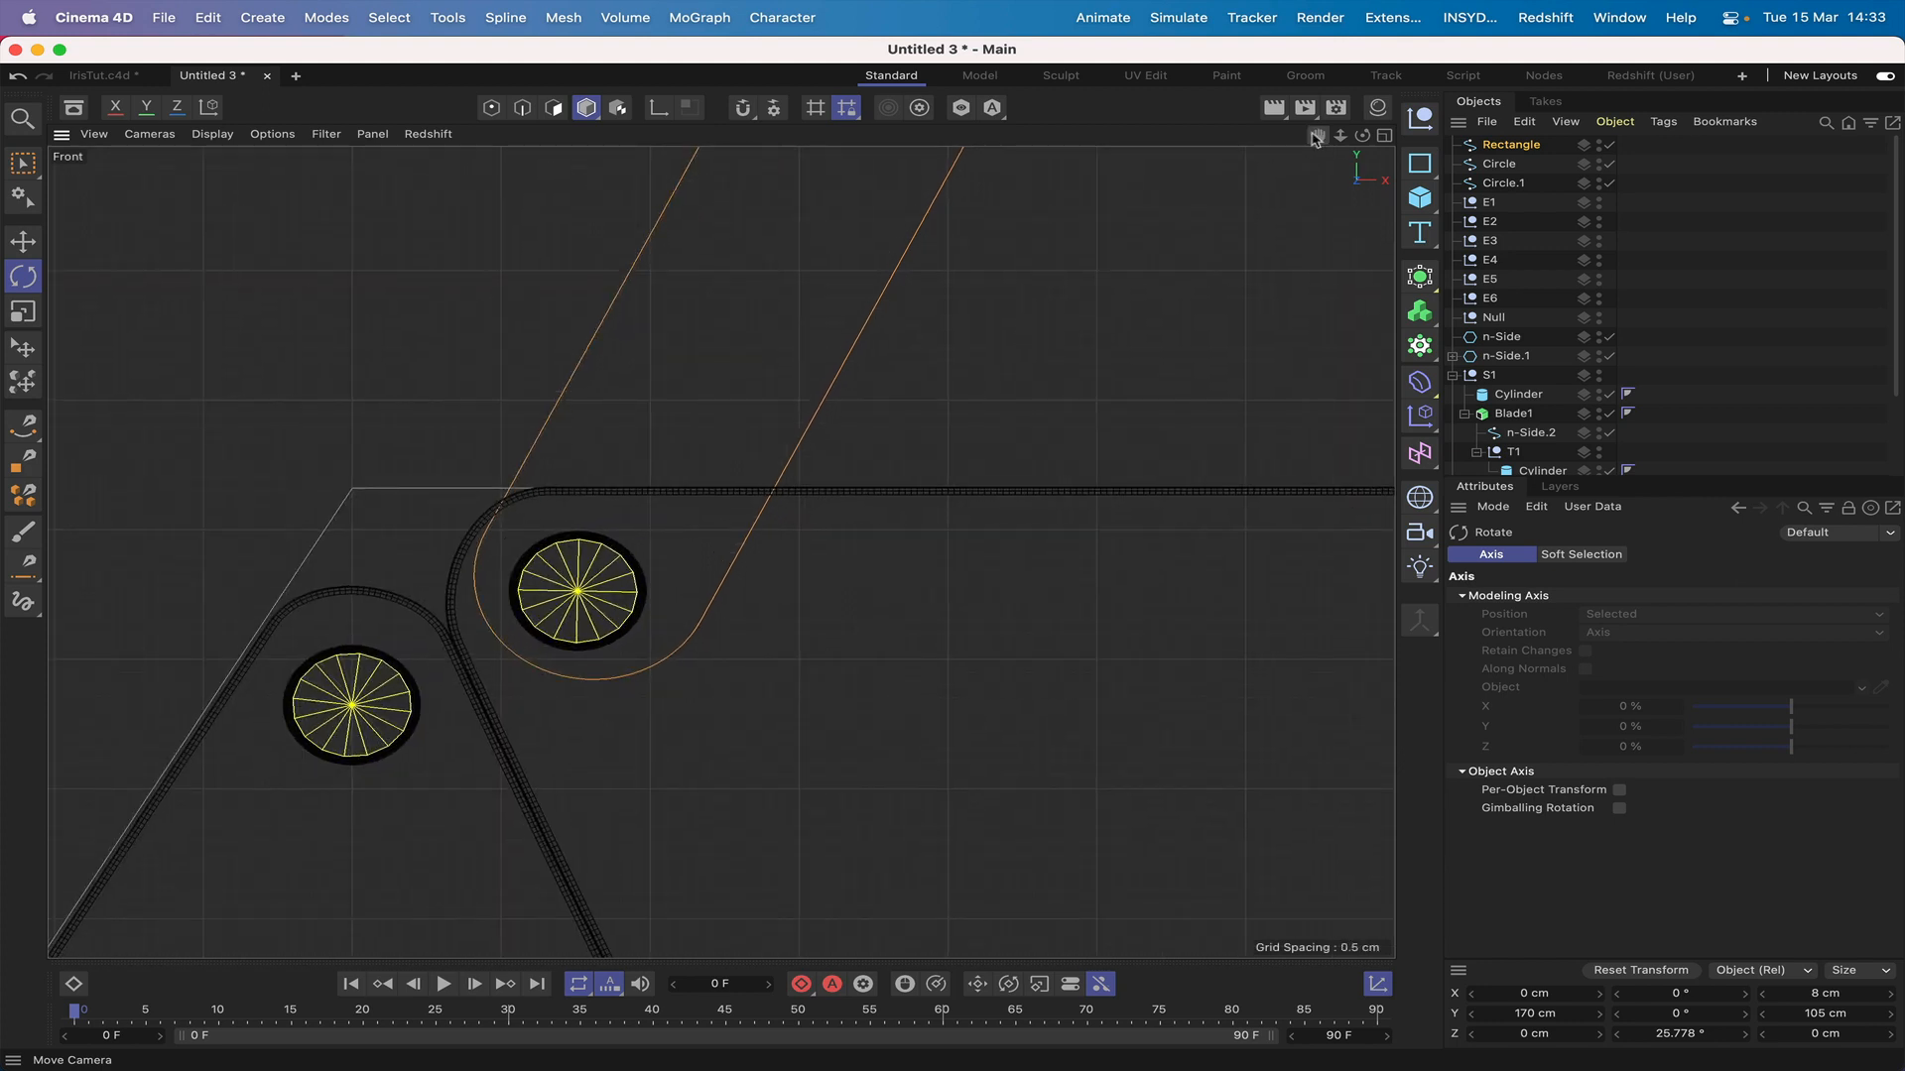
{"action": "left_click", "coordinate": [1667, 1034]}
{"action": "type", "text": "26"}
{"action": "key", "text": "Return"}
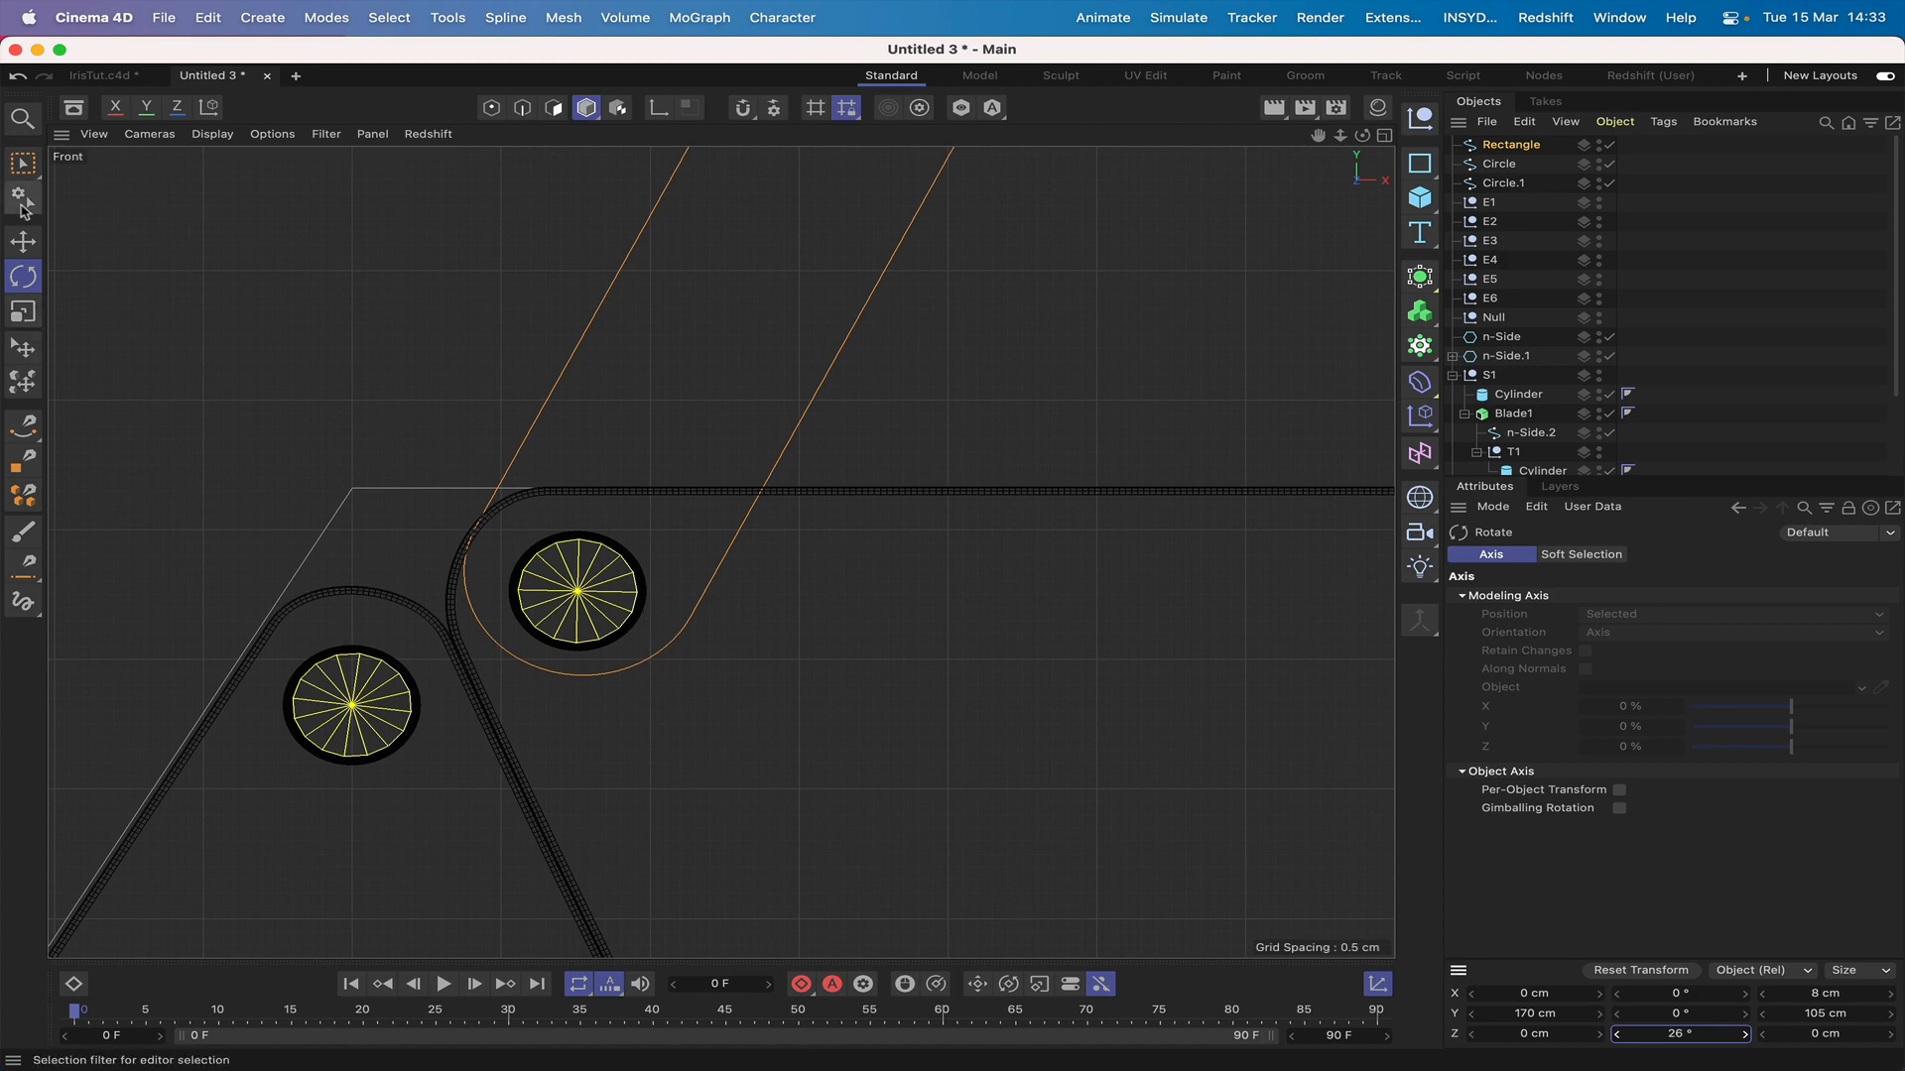
Step: Switch to point editing and try moving the points at the rectangle's lower end along the arm's length
{"action": "left_click", "coordinate": [491, 107]}
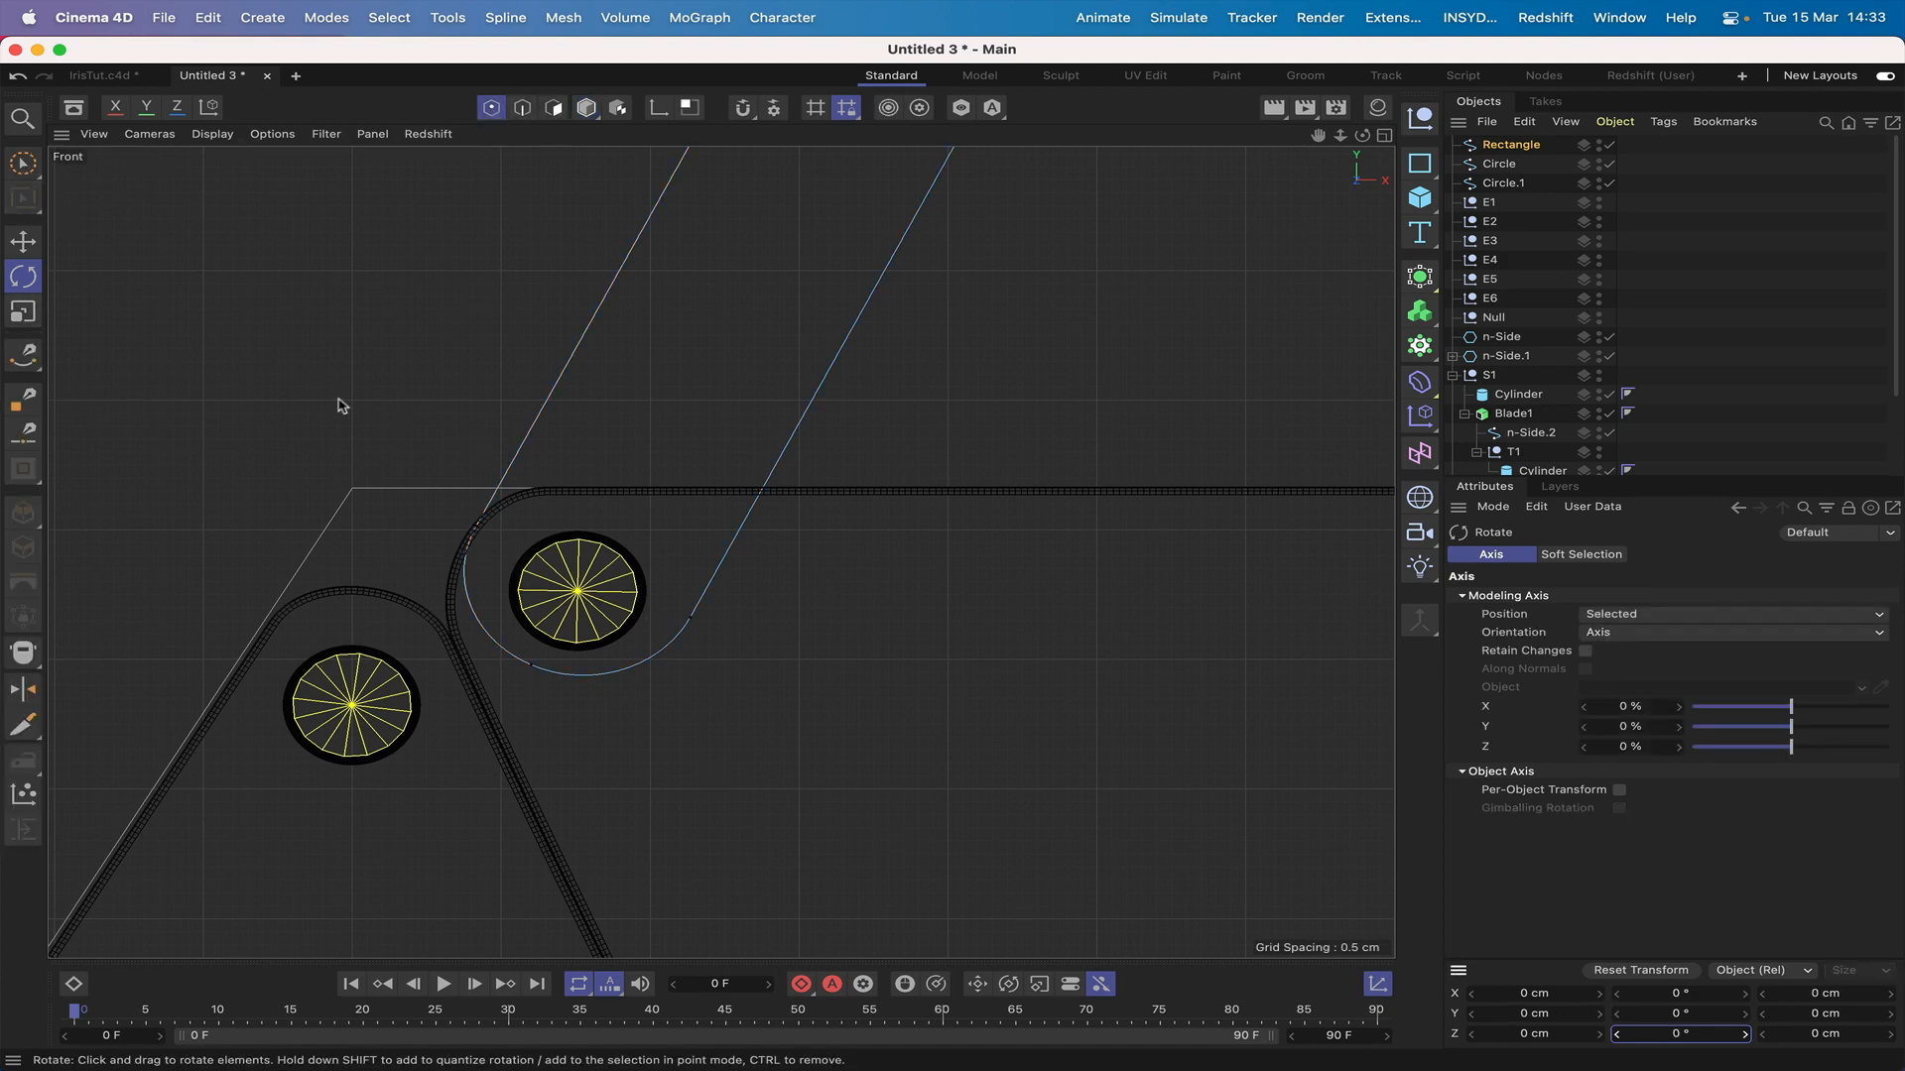
{"action": "key", "text": "9"}
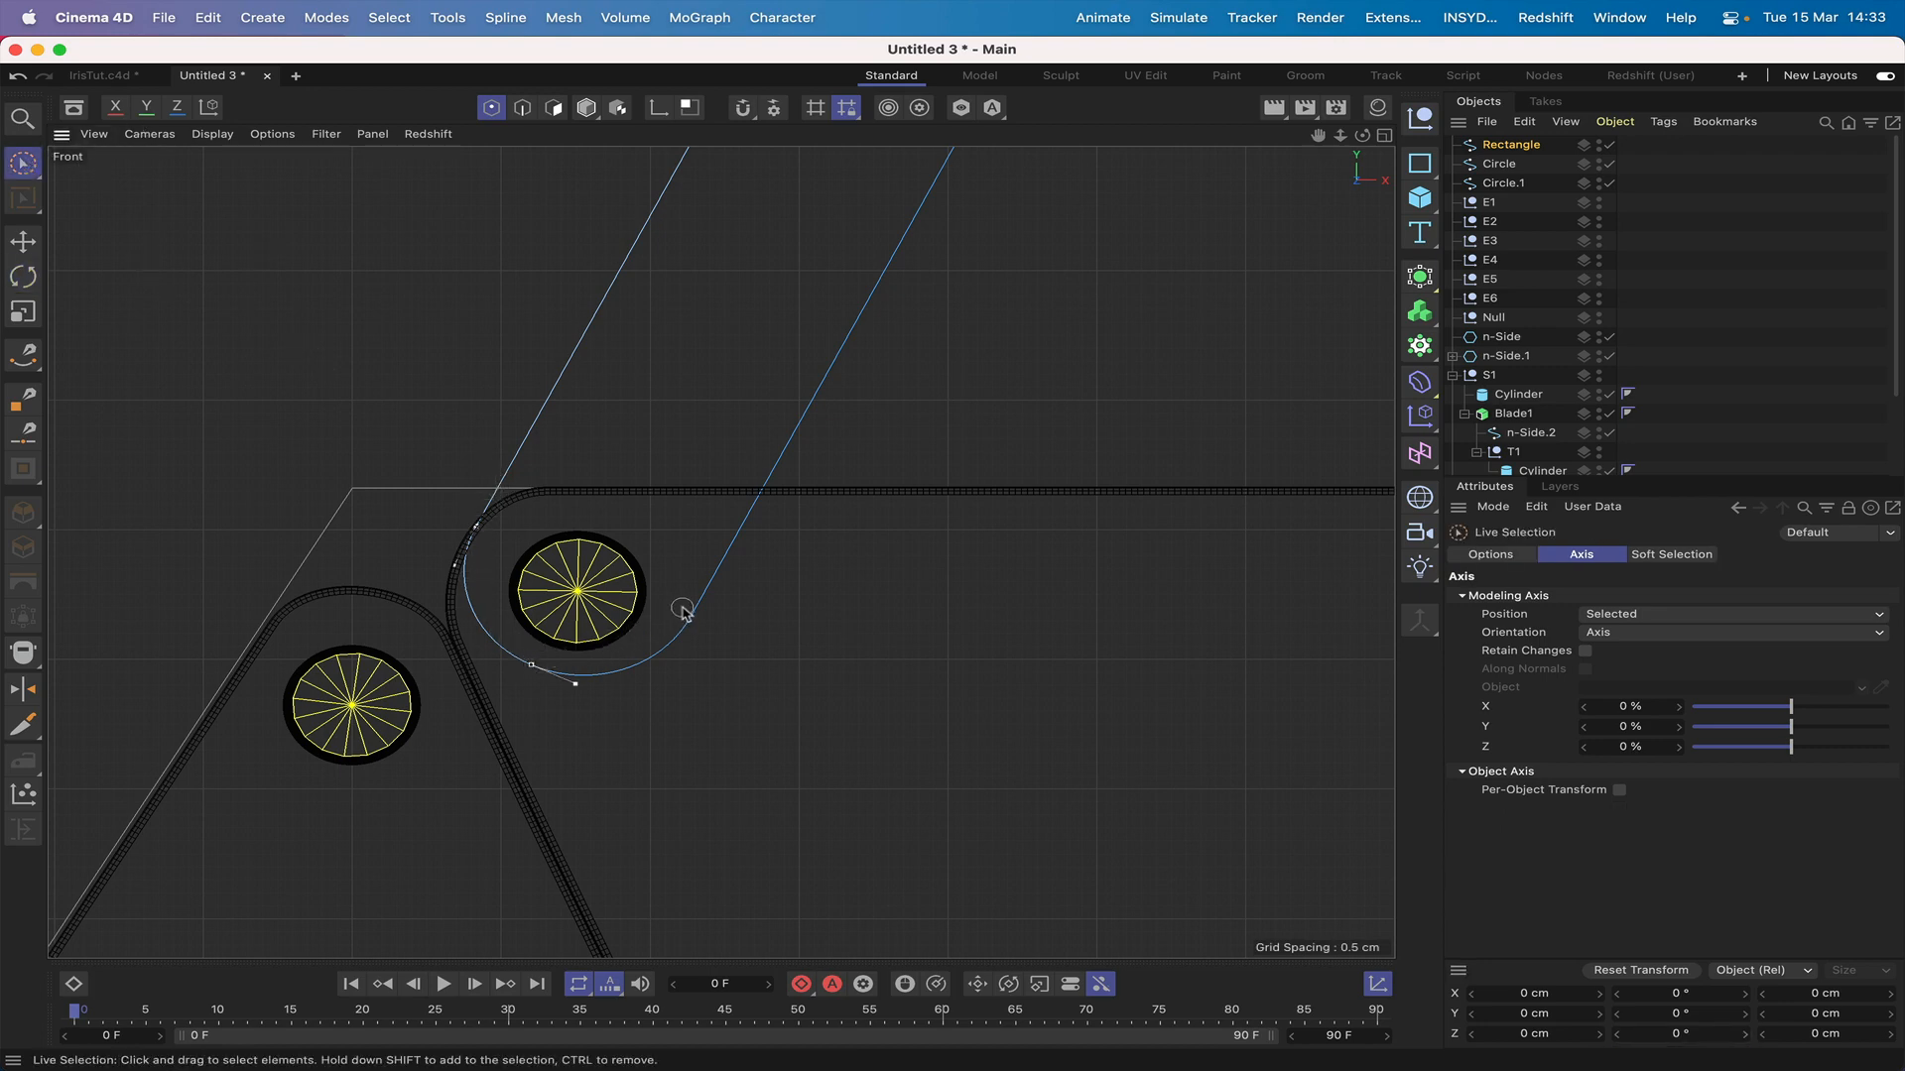
{"action": "left_click_drag", "start_coordinate": [683, 608], "coordinate": [691, 617]}
{"action": "left_click_drag", "start_coordinate": [620, 508], "coordinate": [617, 526]}
{"action": "key", "text": "super+z"}
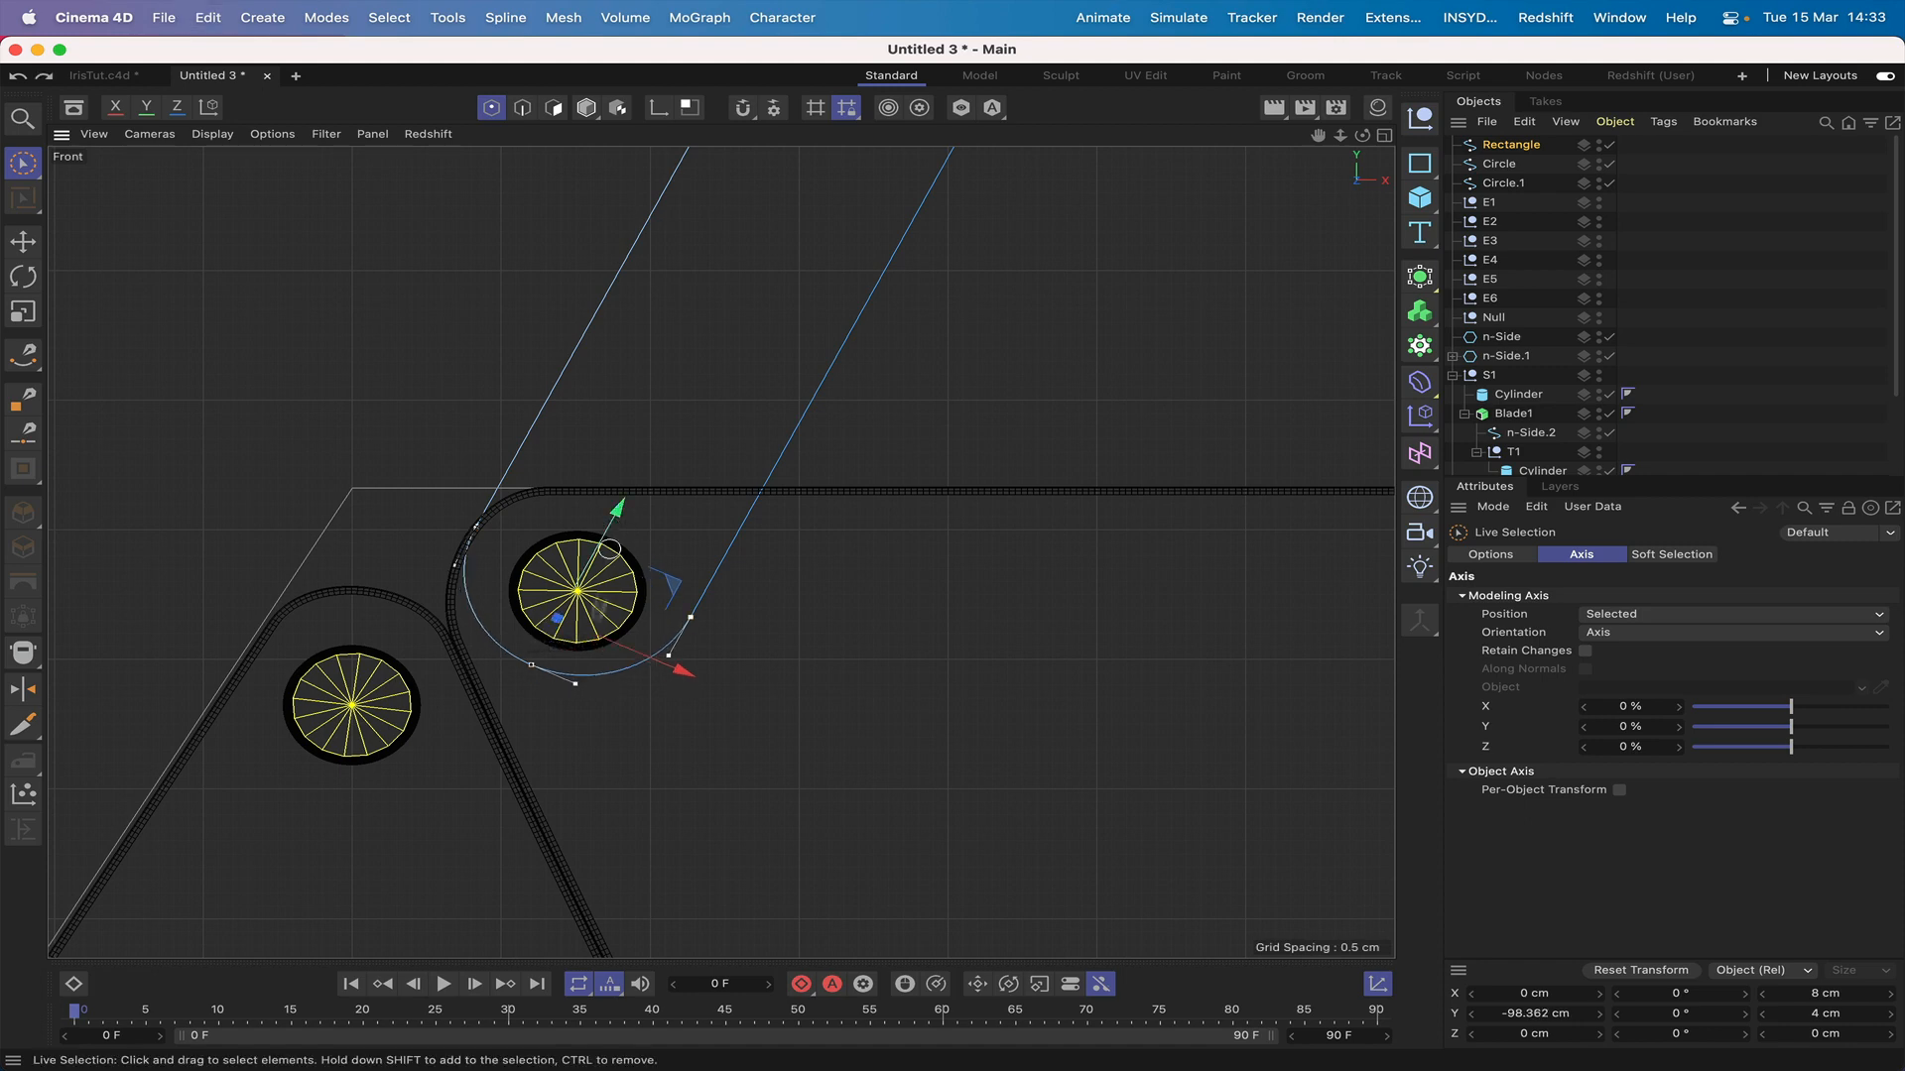
Step: Optimize the rectangle spline's points with none of them selected
{"action": "left_click", "coordinate": [511, 638]}
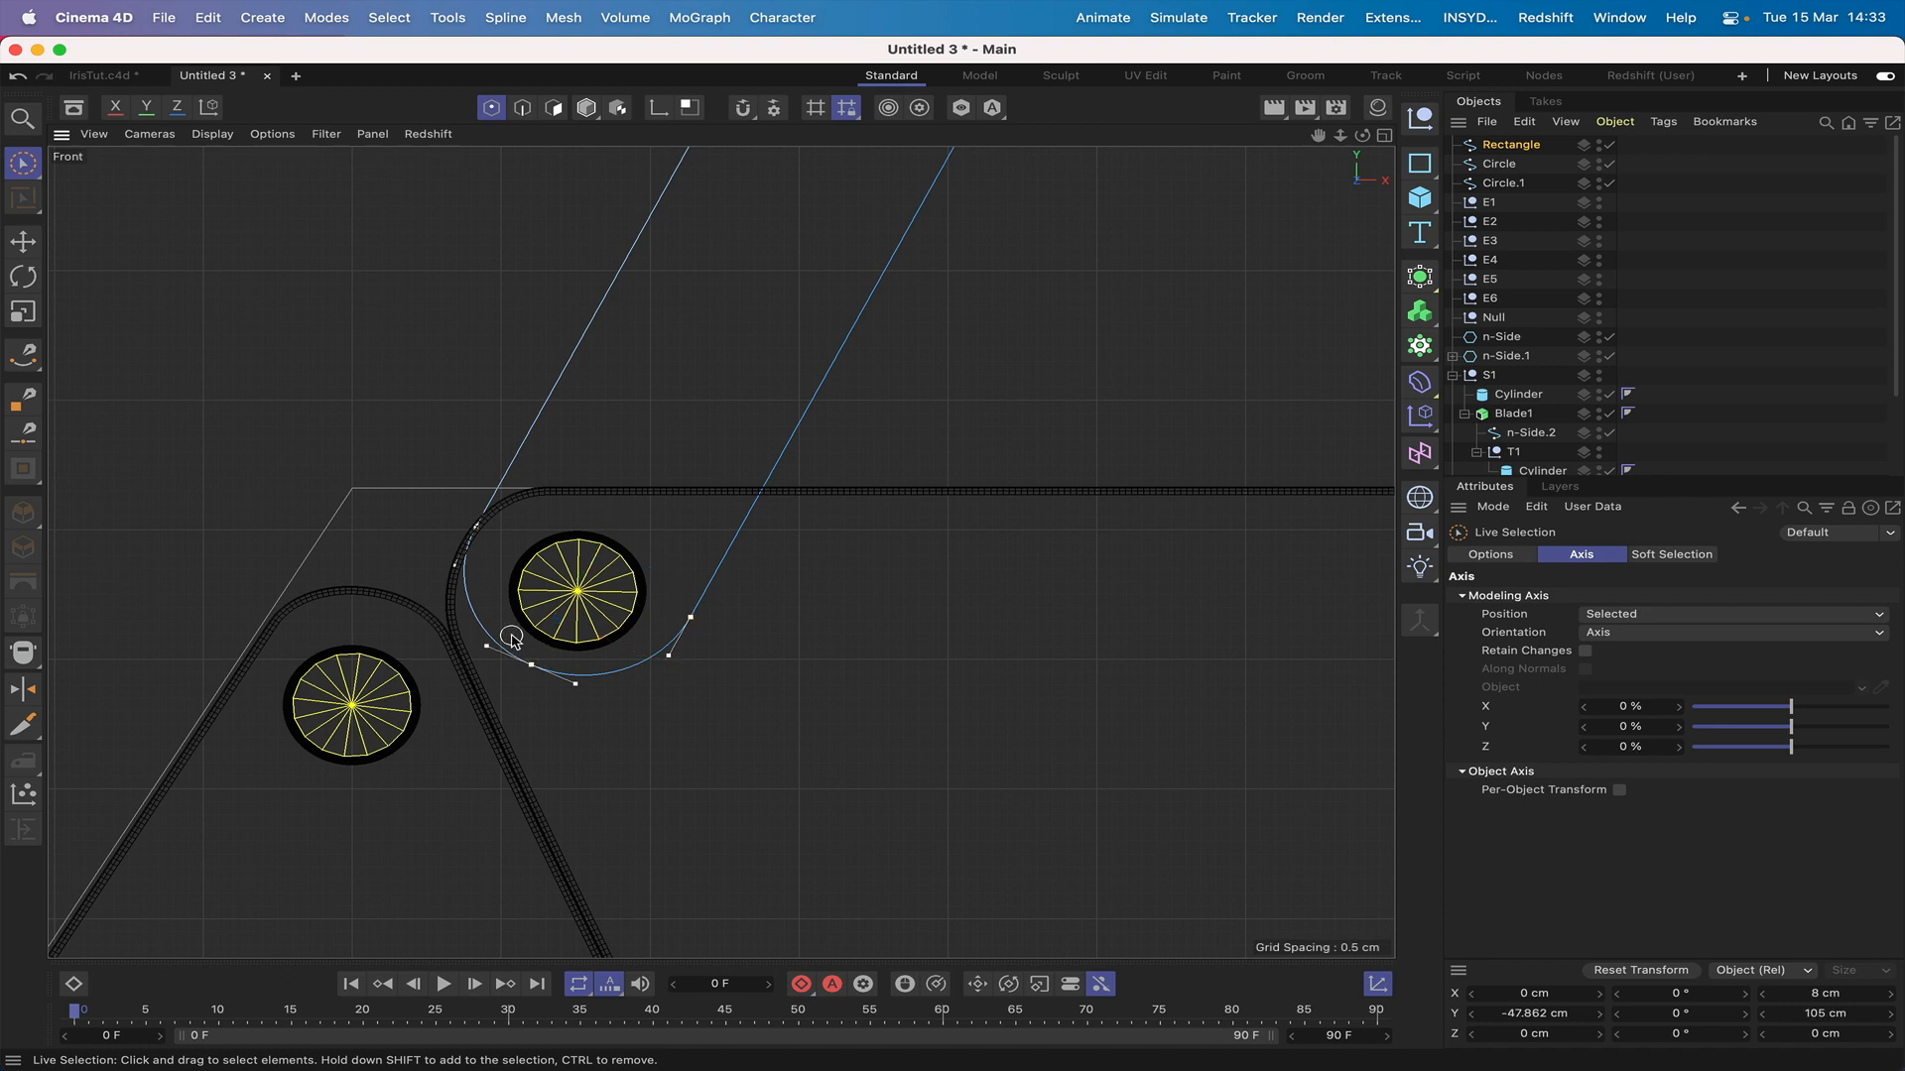
{"action": "right_click", "coordinate": [377, 300]}
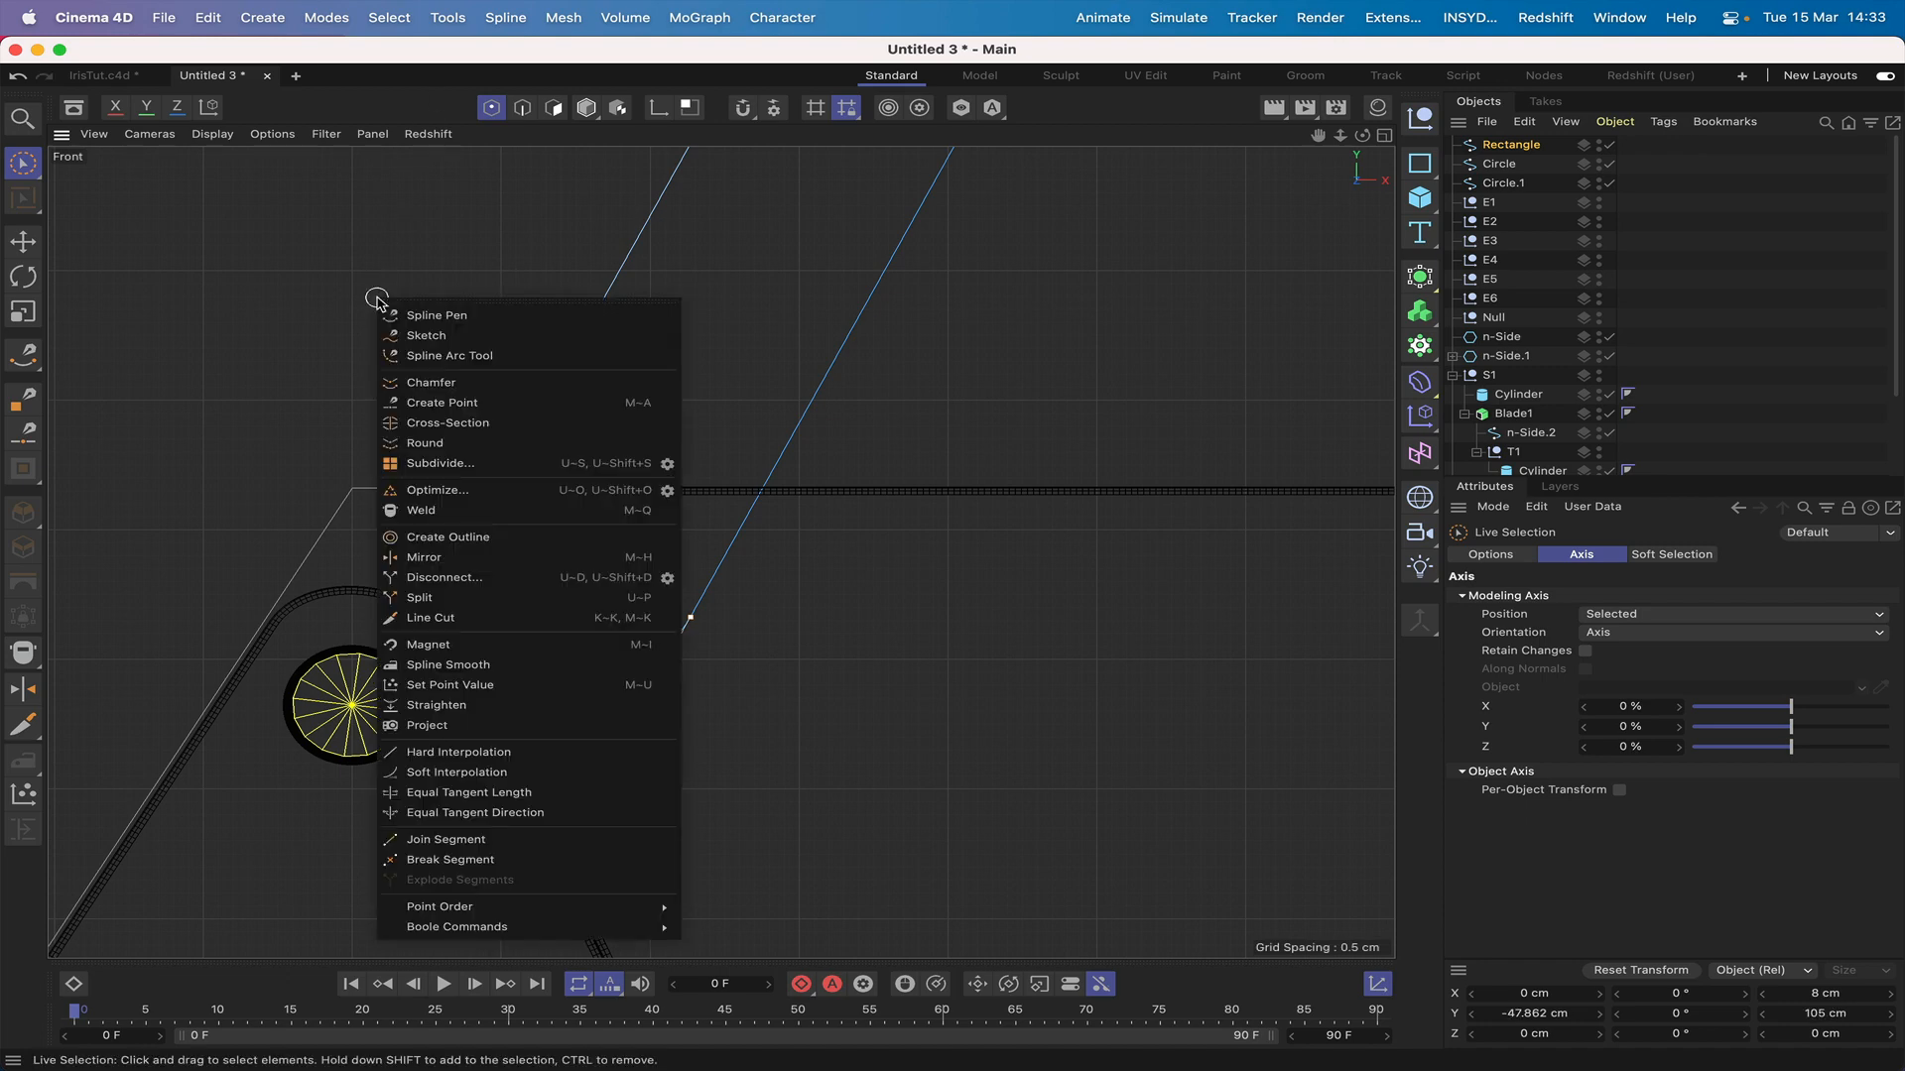
{"action": "left_click", "coordinate": [436, 487]}
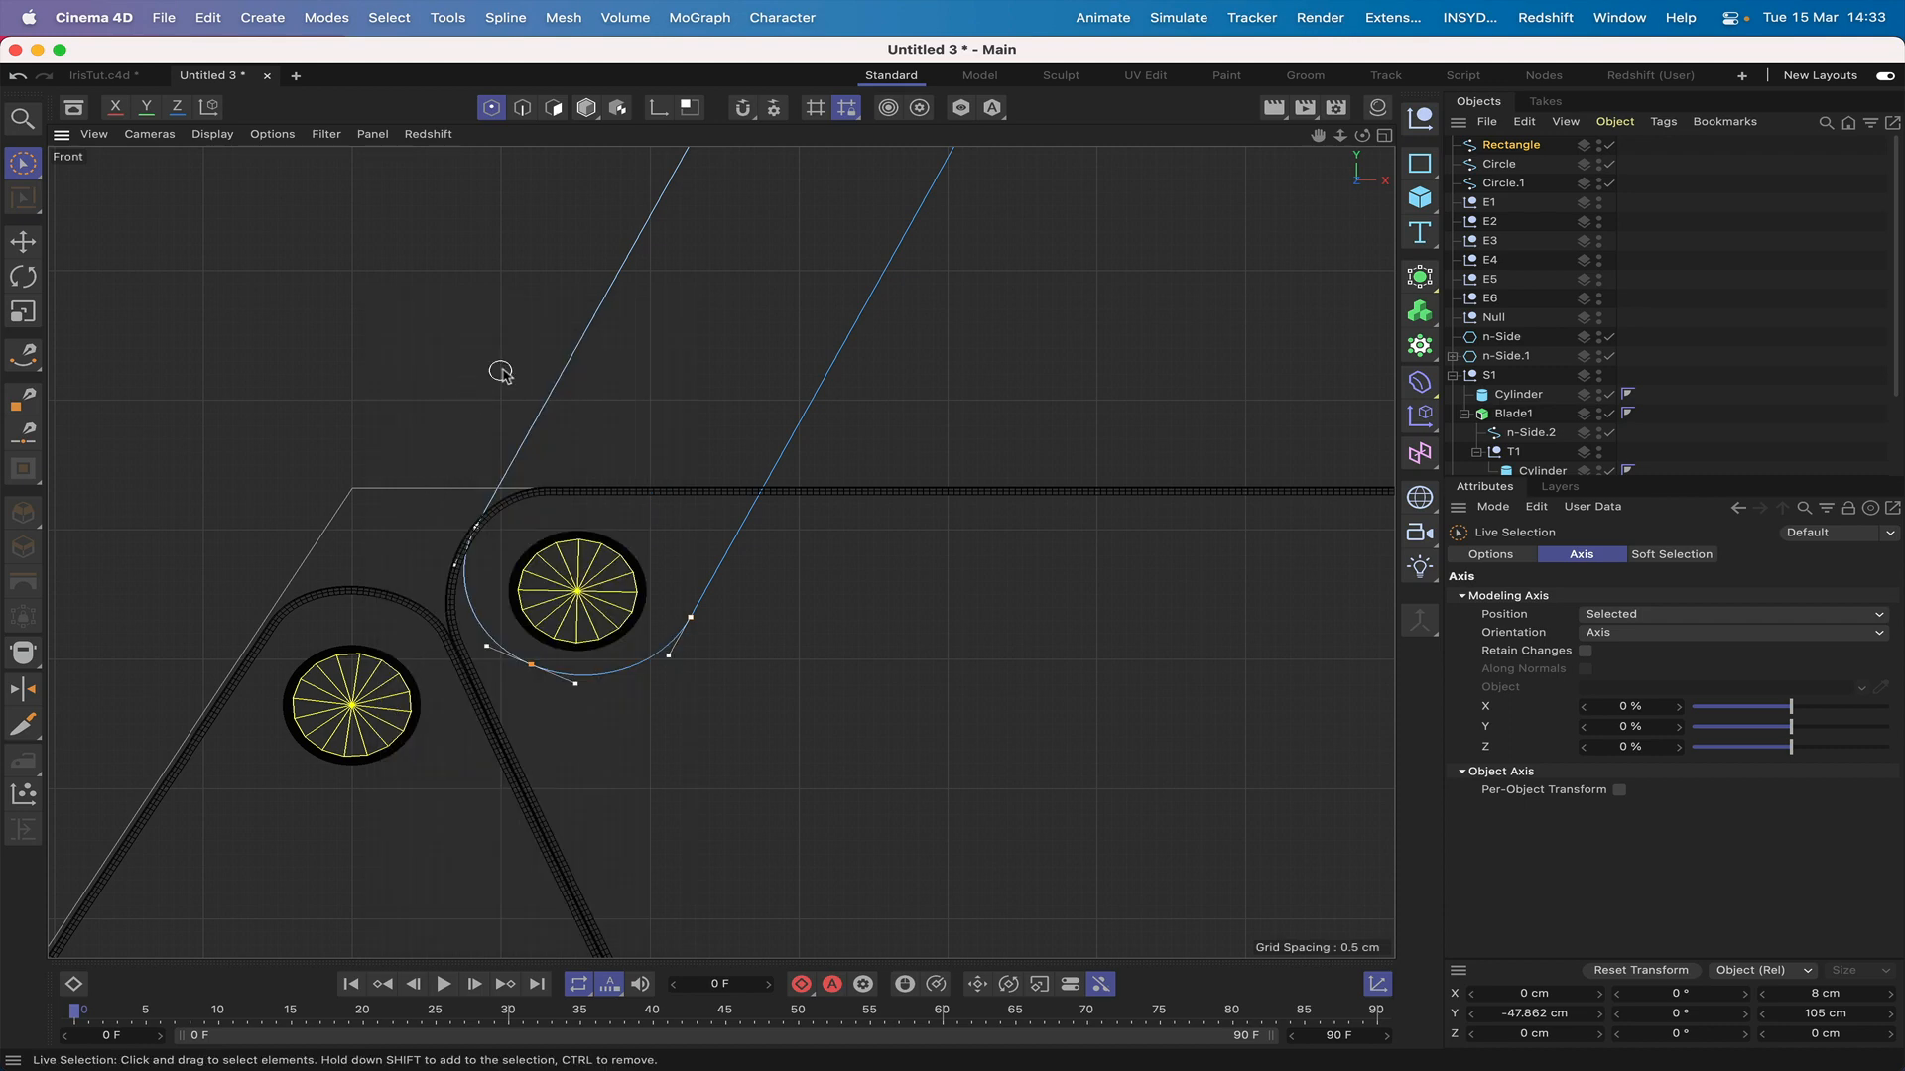
Step: Extend the rectangle's lower rounded end by moving its two end points along the arm to about Y -98.995 cm
{"action": "left_click", "coordinate": [533, 666]}
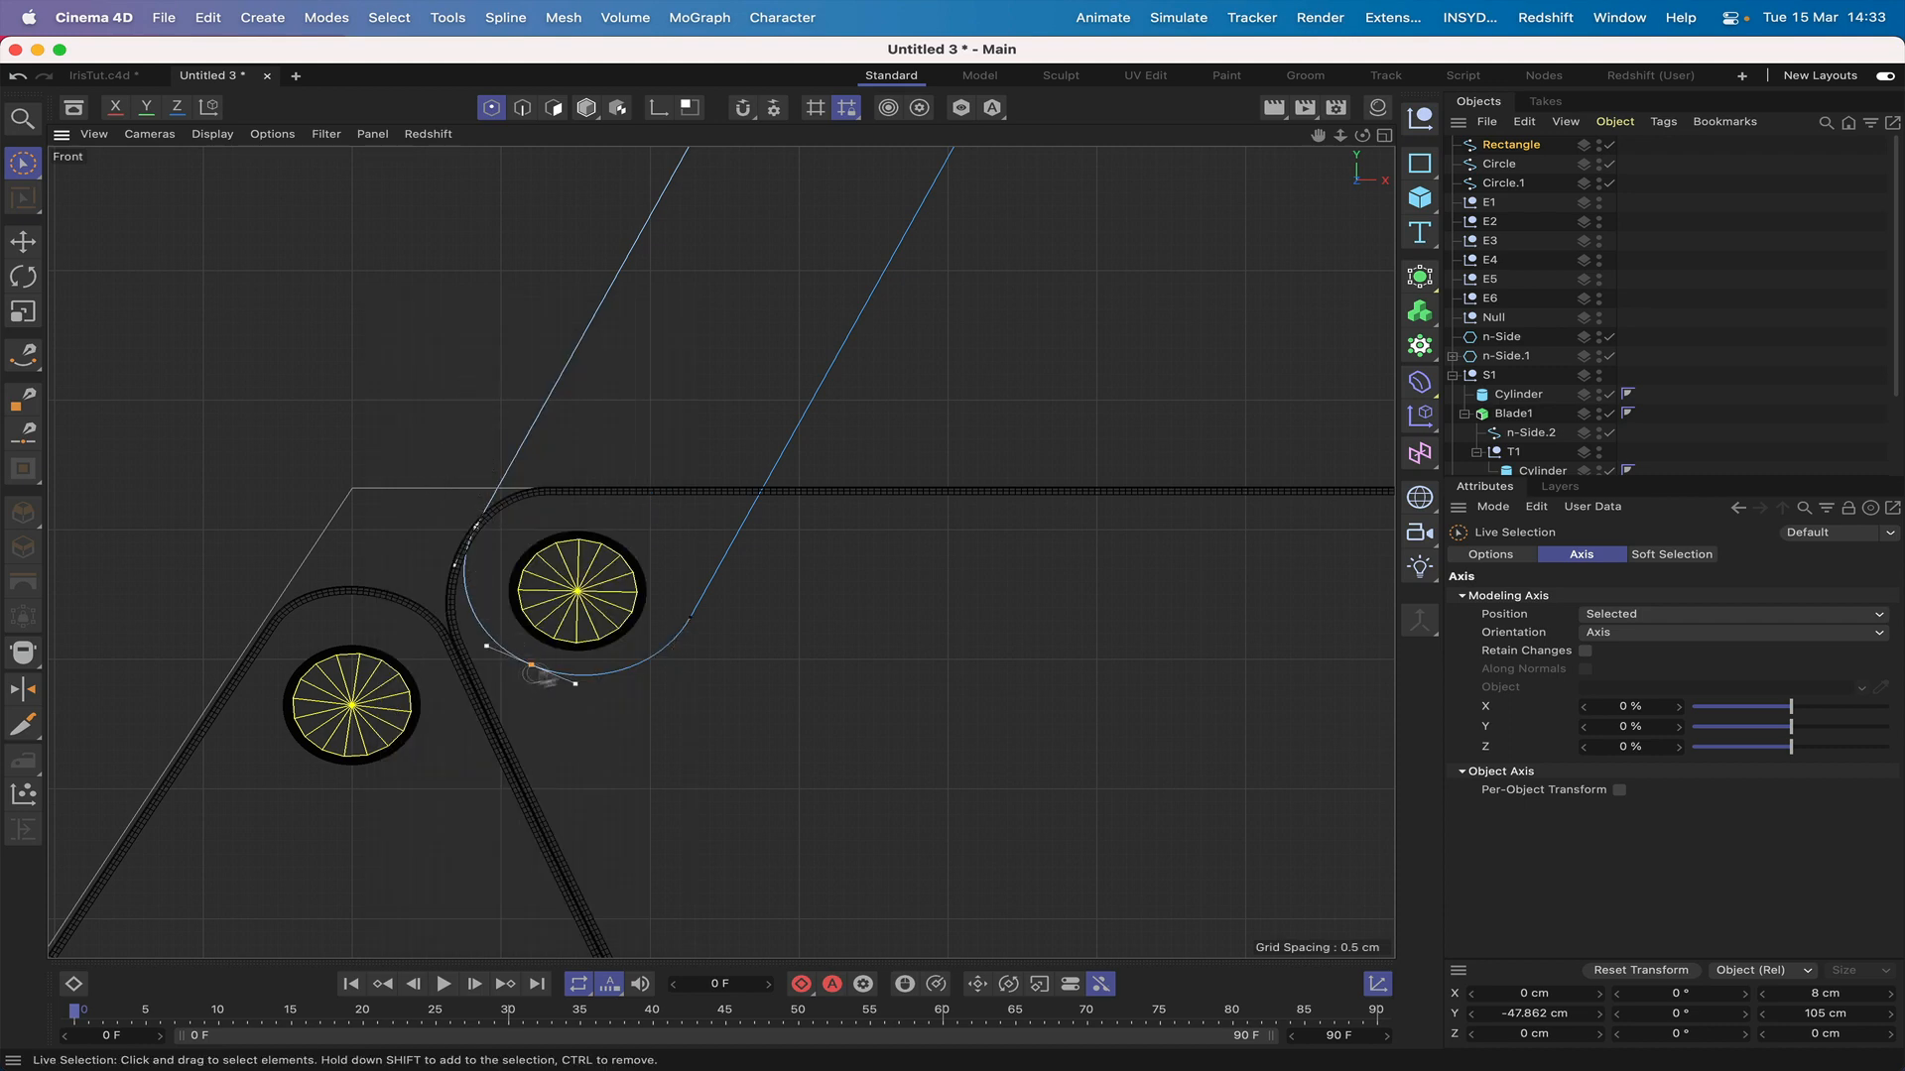
{"action": "left_click", "coordinate": [691, 616]}
{"action": "left_click_drag", "start_coordinate": [621, 532], "coordinate": [619, 535]}
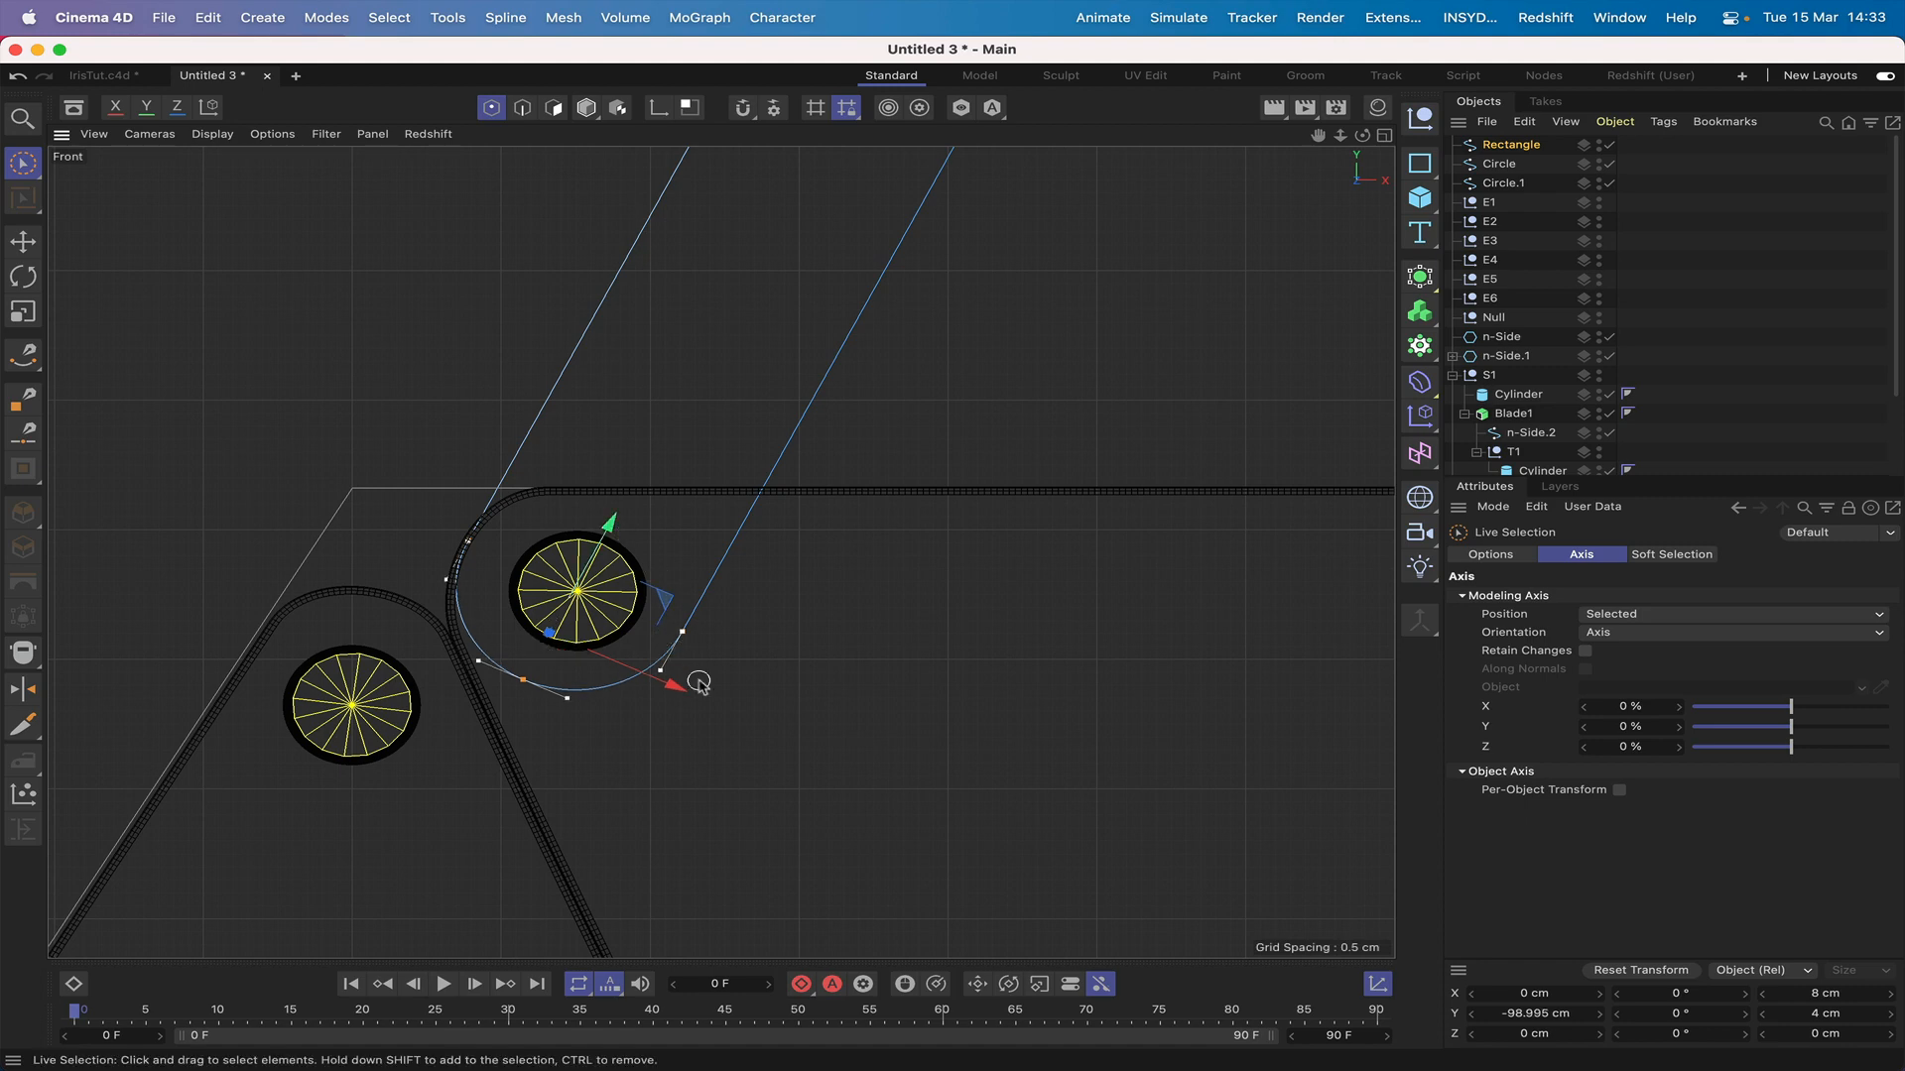
Step: Return to model editing and set the rectangle's Z rotation to 25.9°
{"action": "left_click", "coordinate": [1514, 146]}
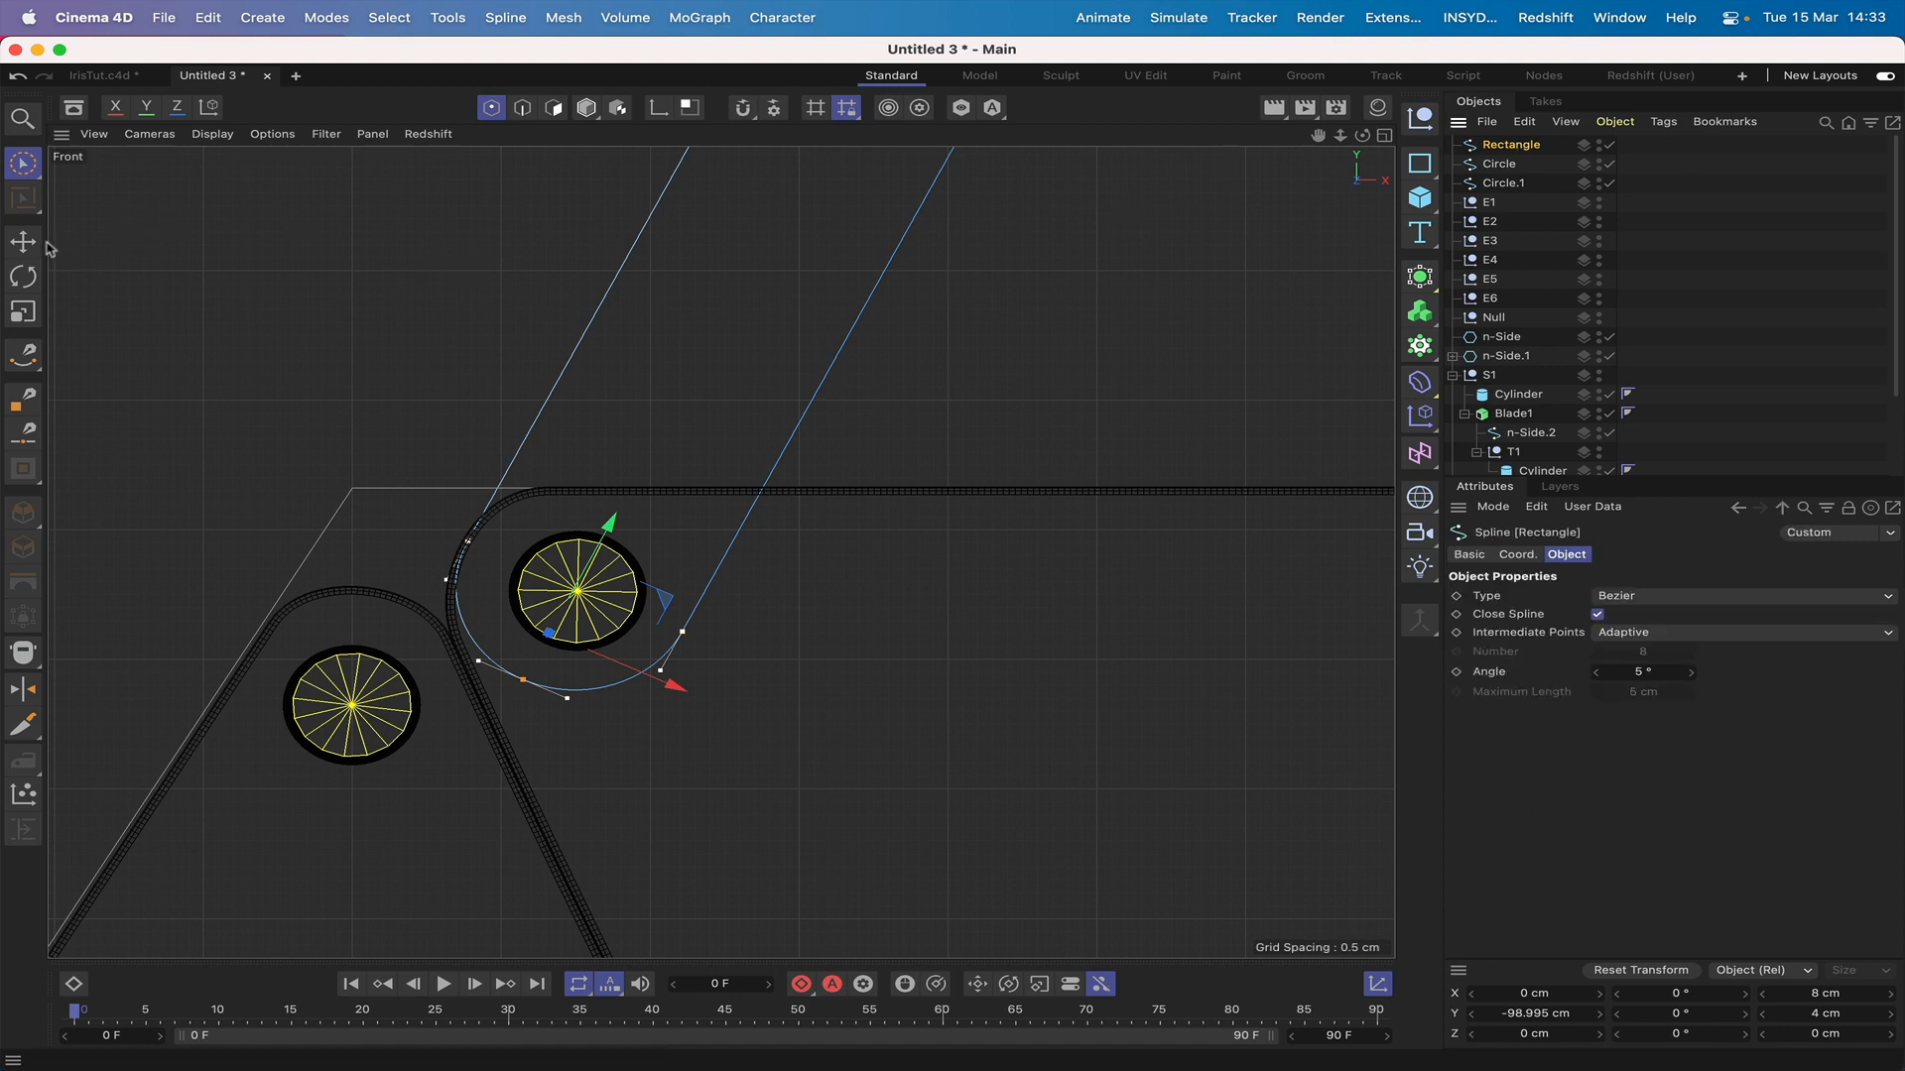
{"action": "left_click", "coordinate": [588, 112]}
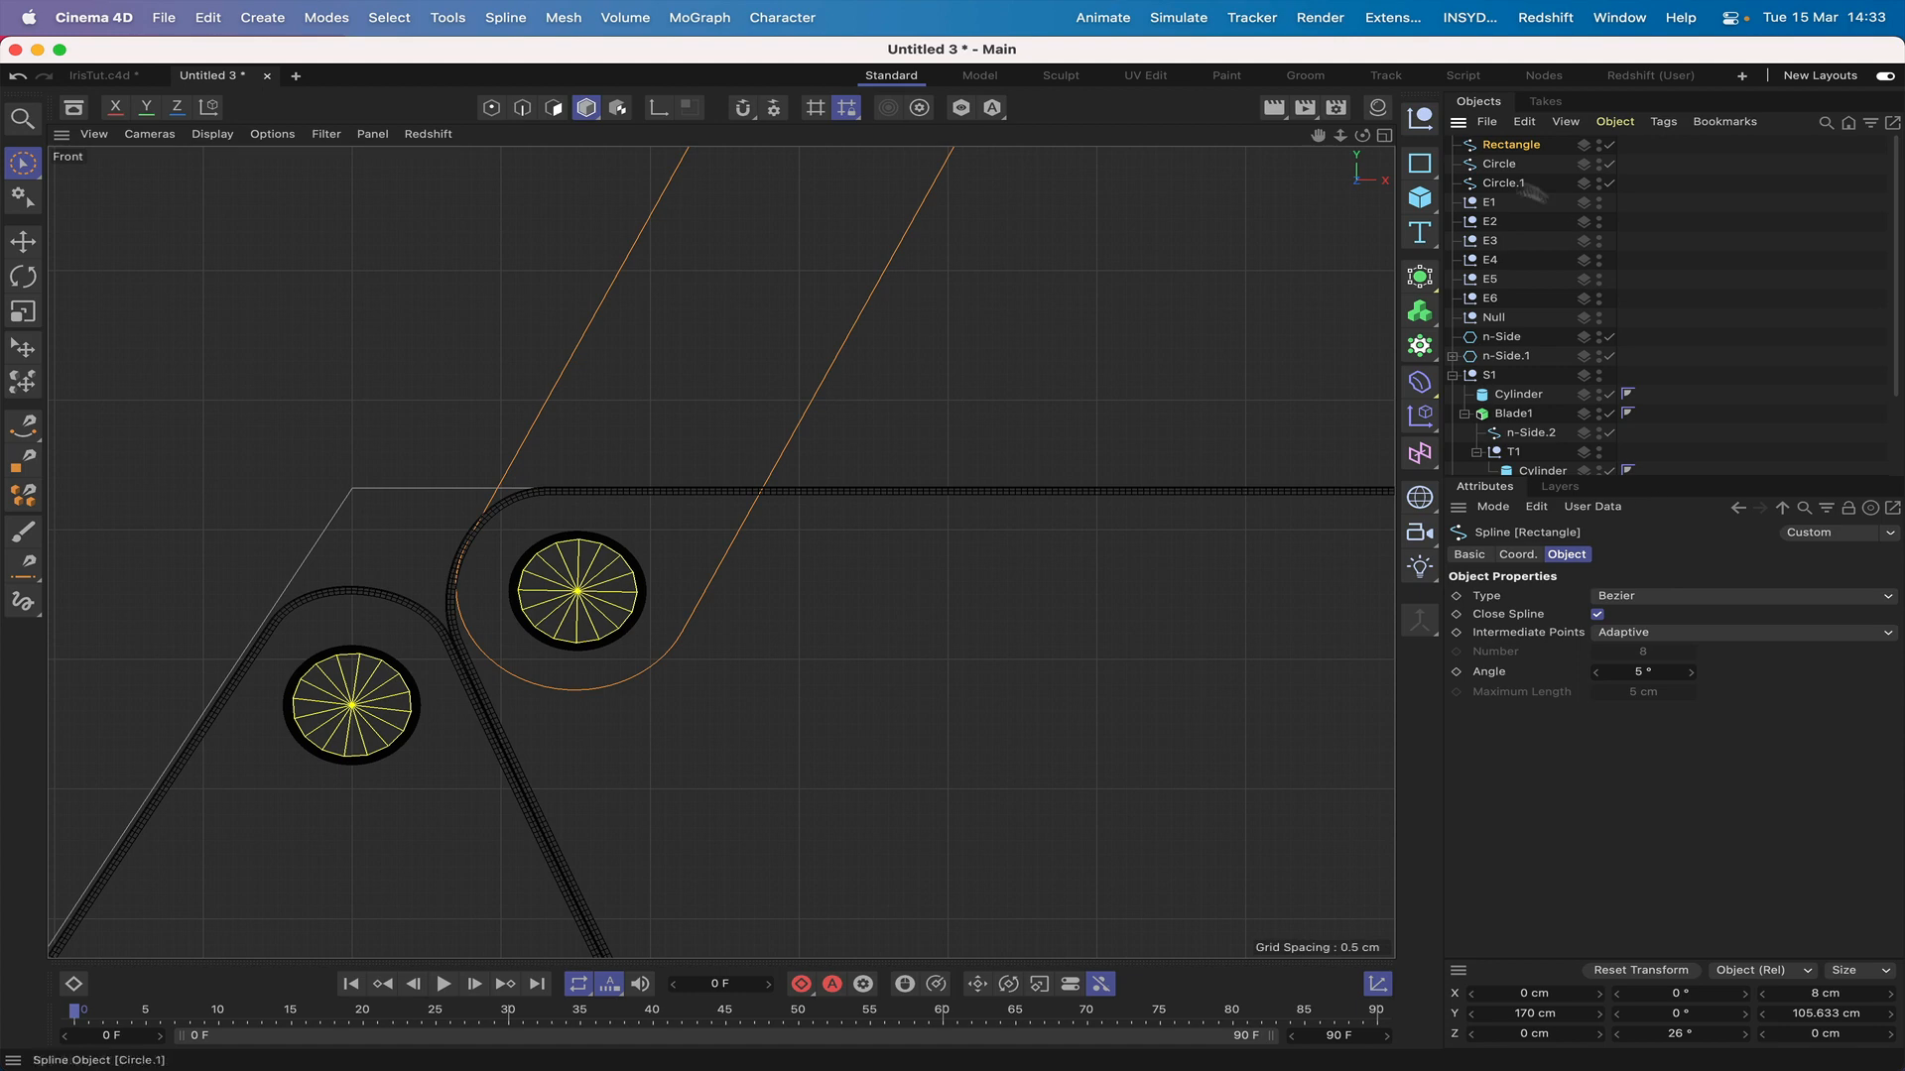
{"action": "left_click", "coordinate": [1518, 556]}
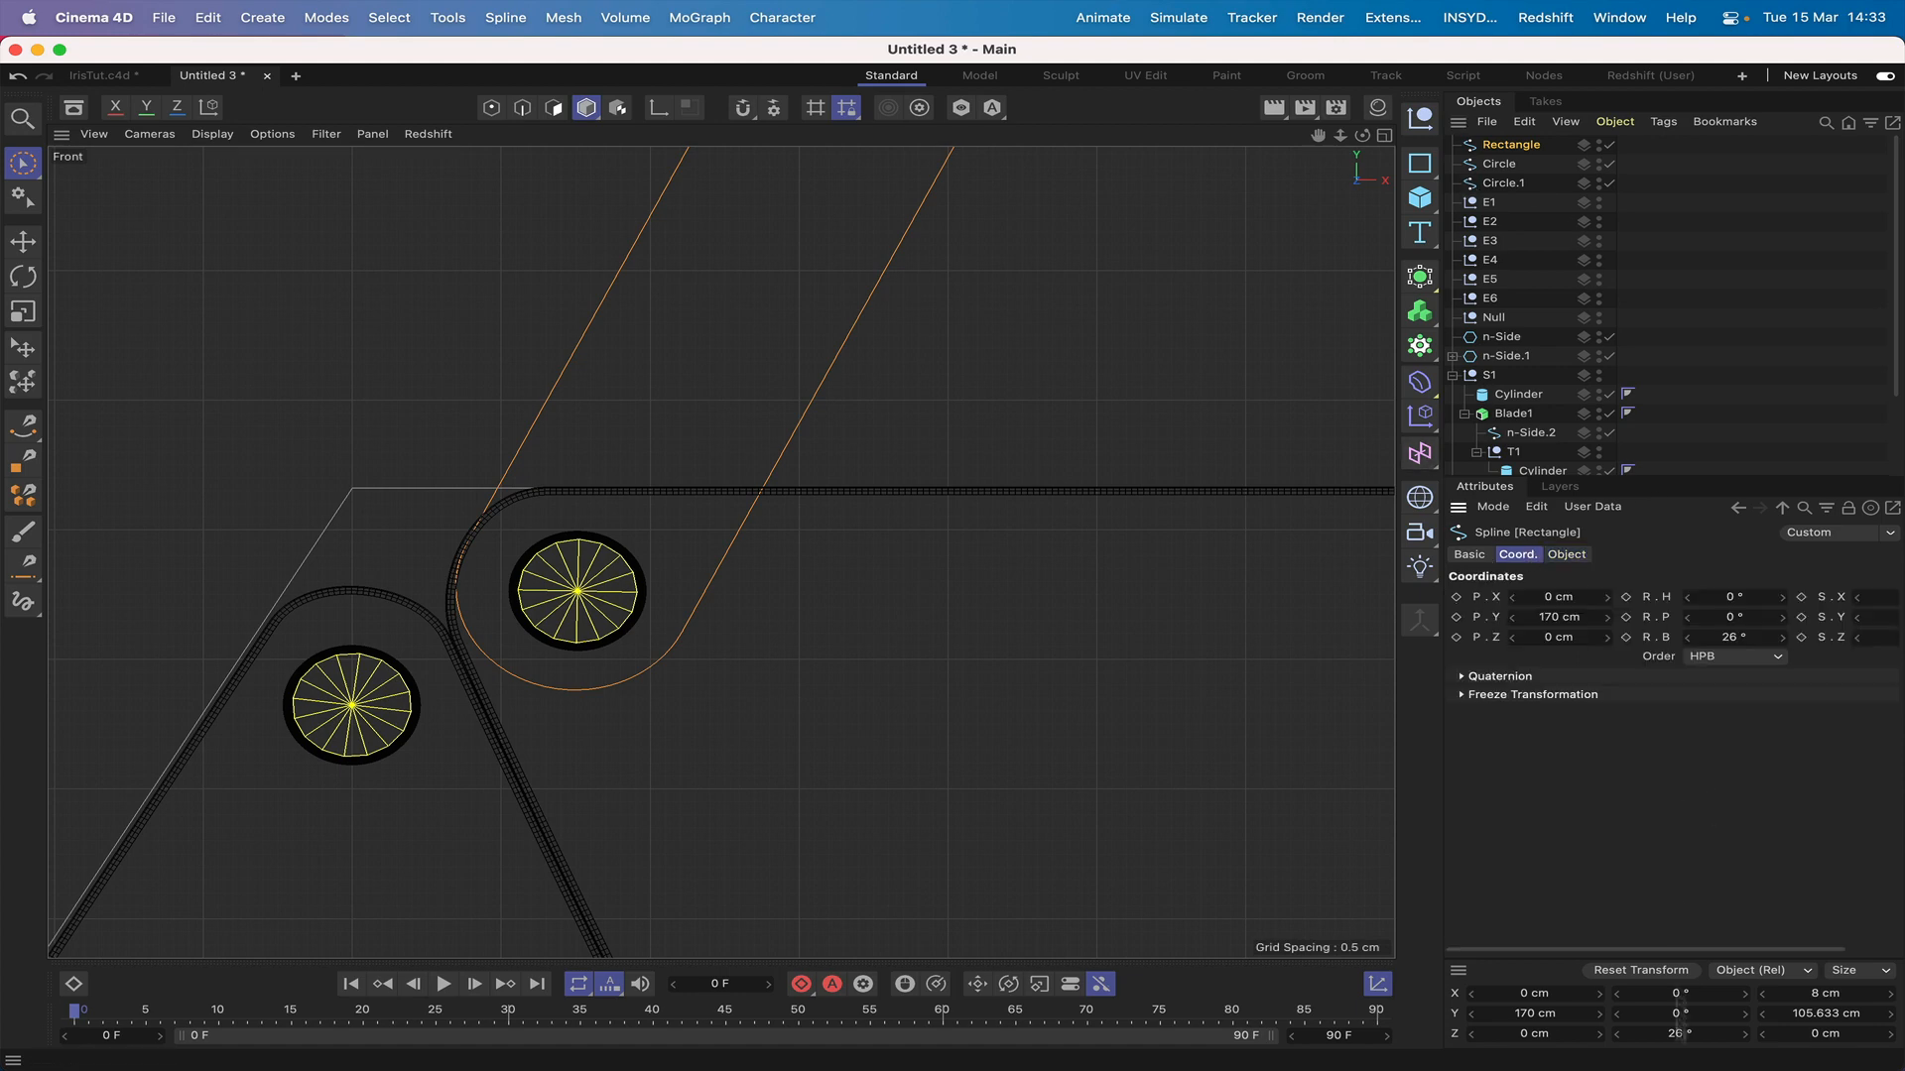
{"action": "left_click", "coordinate": [1676, 1031]}
{"action": "key", "text": "Return"}
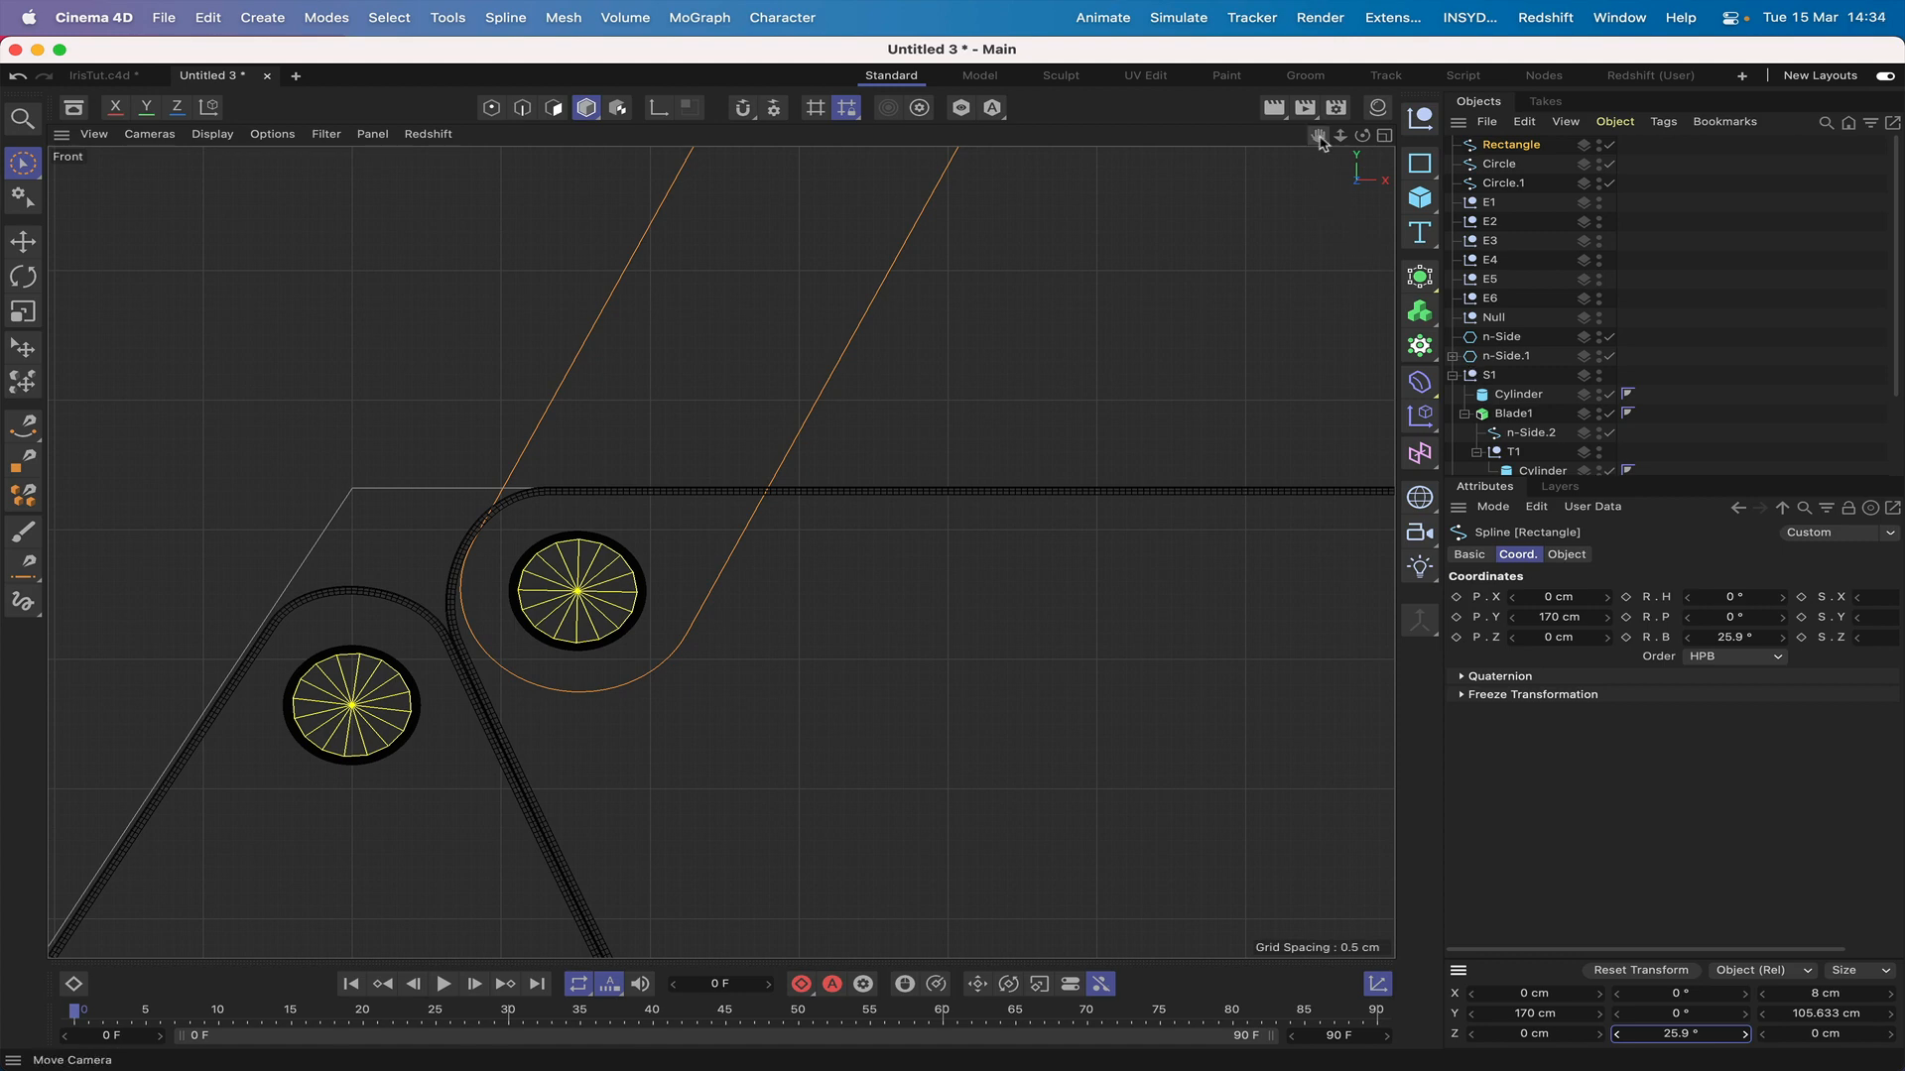
Step: Slide the whole rectangle slightly down along its length to about X -0.113 cm, Y 169.767 cm
{"action": "scroll", "coordinate": [721, 552], "scroll_direction": "down", "scroll_amount": 10}
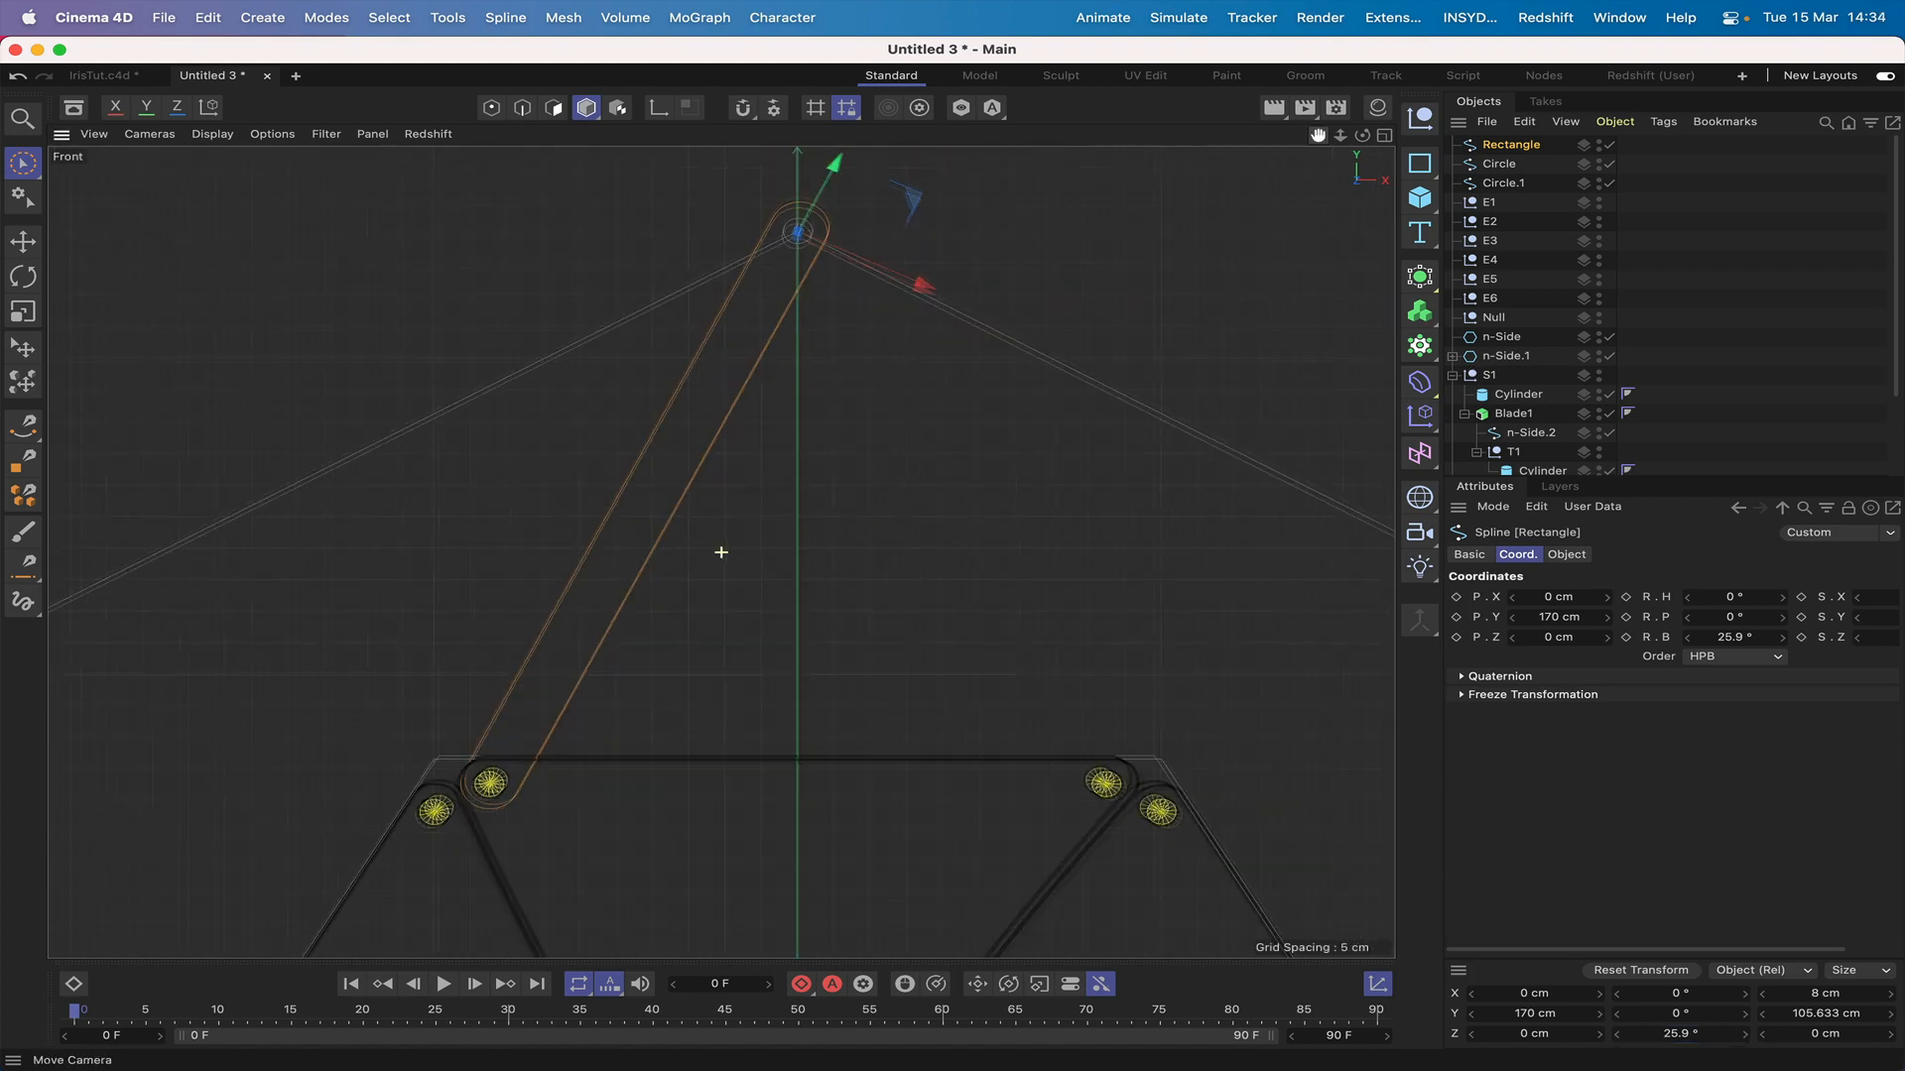
{"action": "scroll", "coordinate": [721, 553], "scroll_direction": "up", "scroll_amount": 2}
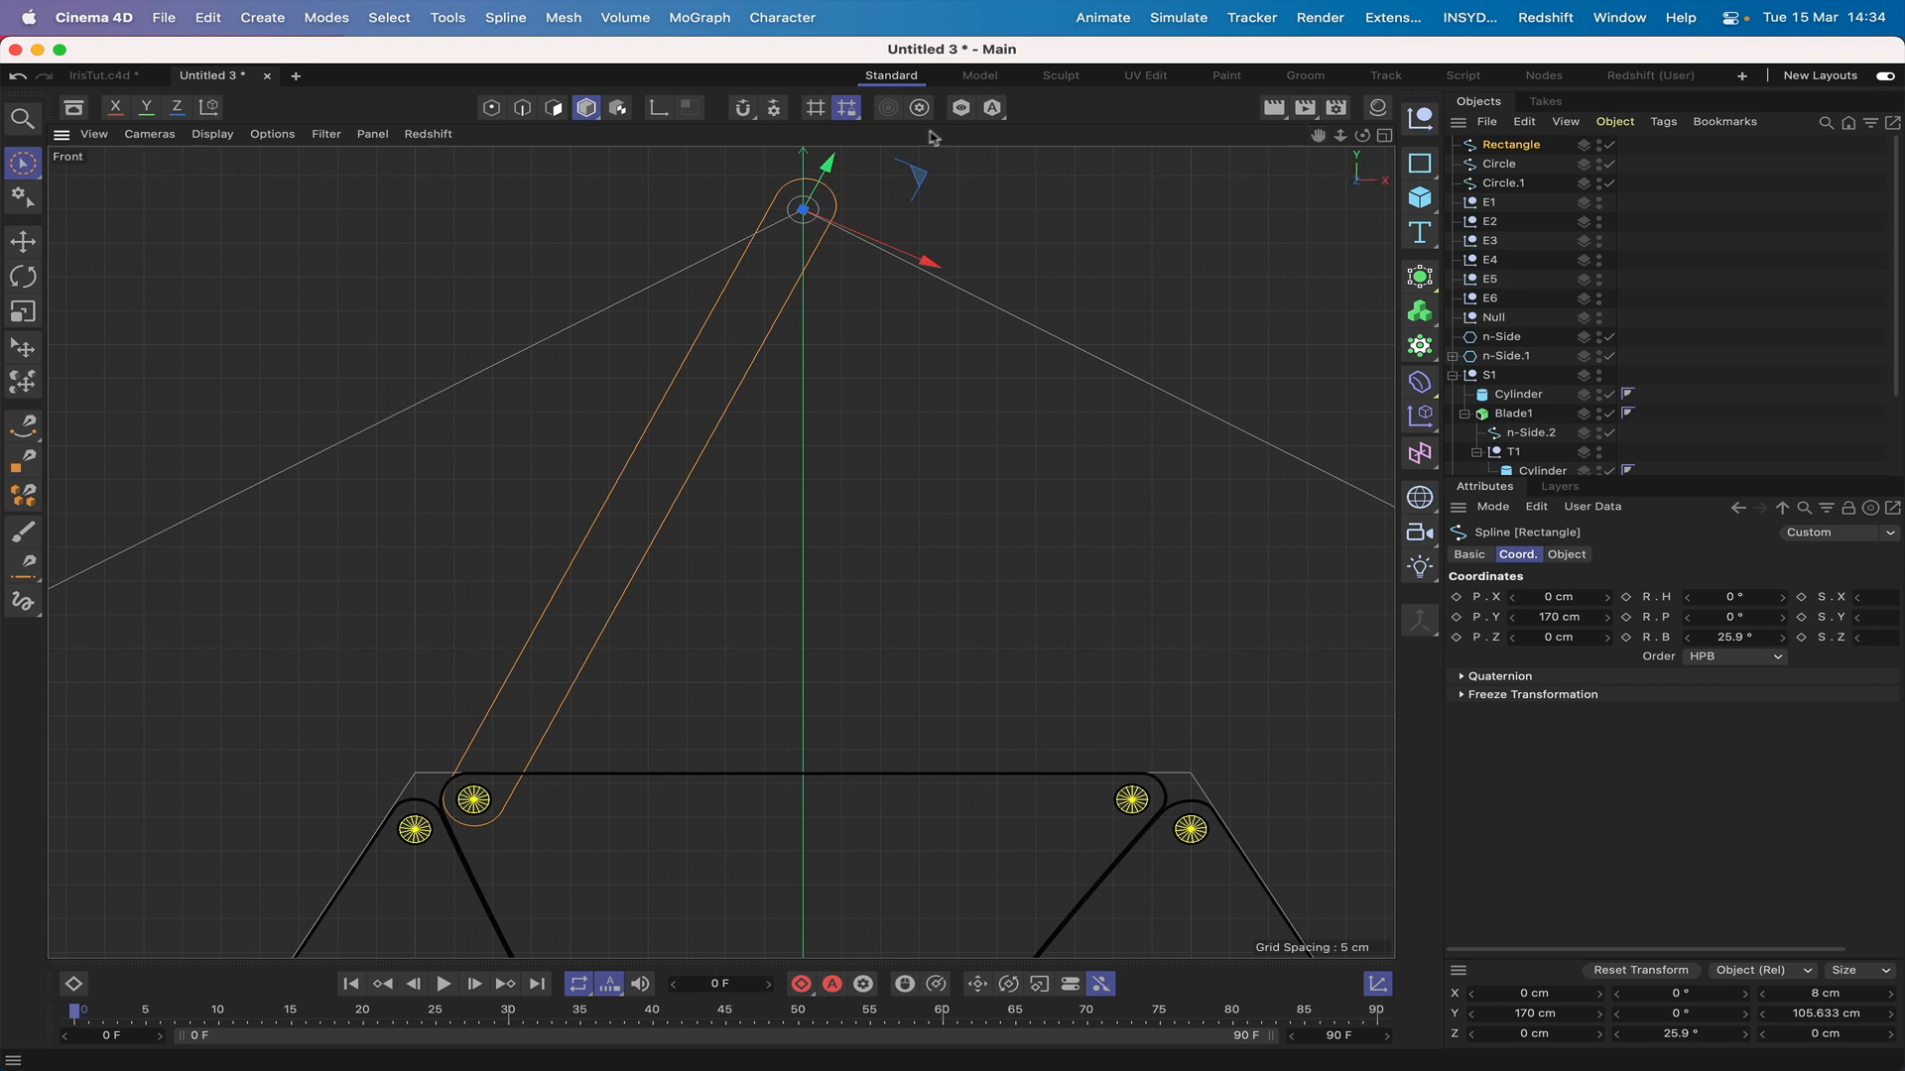
{"action": "left_click_drag", "start_coordinate": [828, 167], "coordinate": [830, 171]}
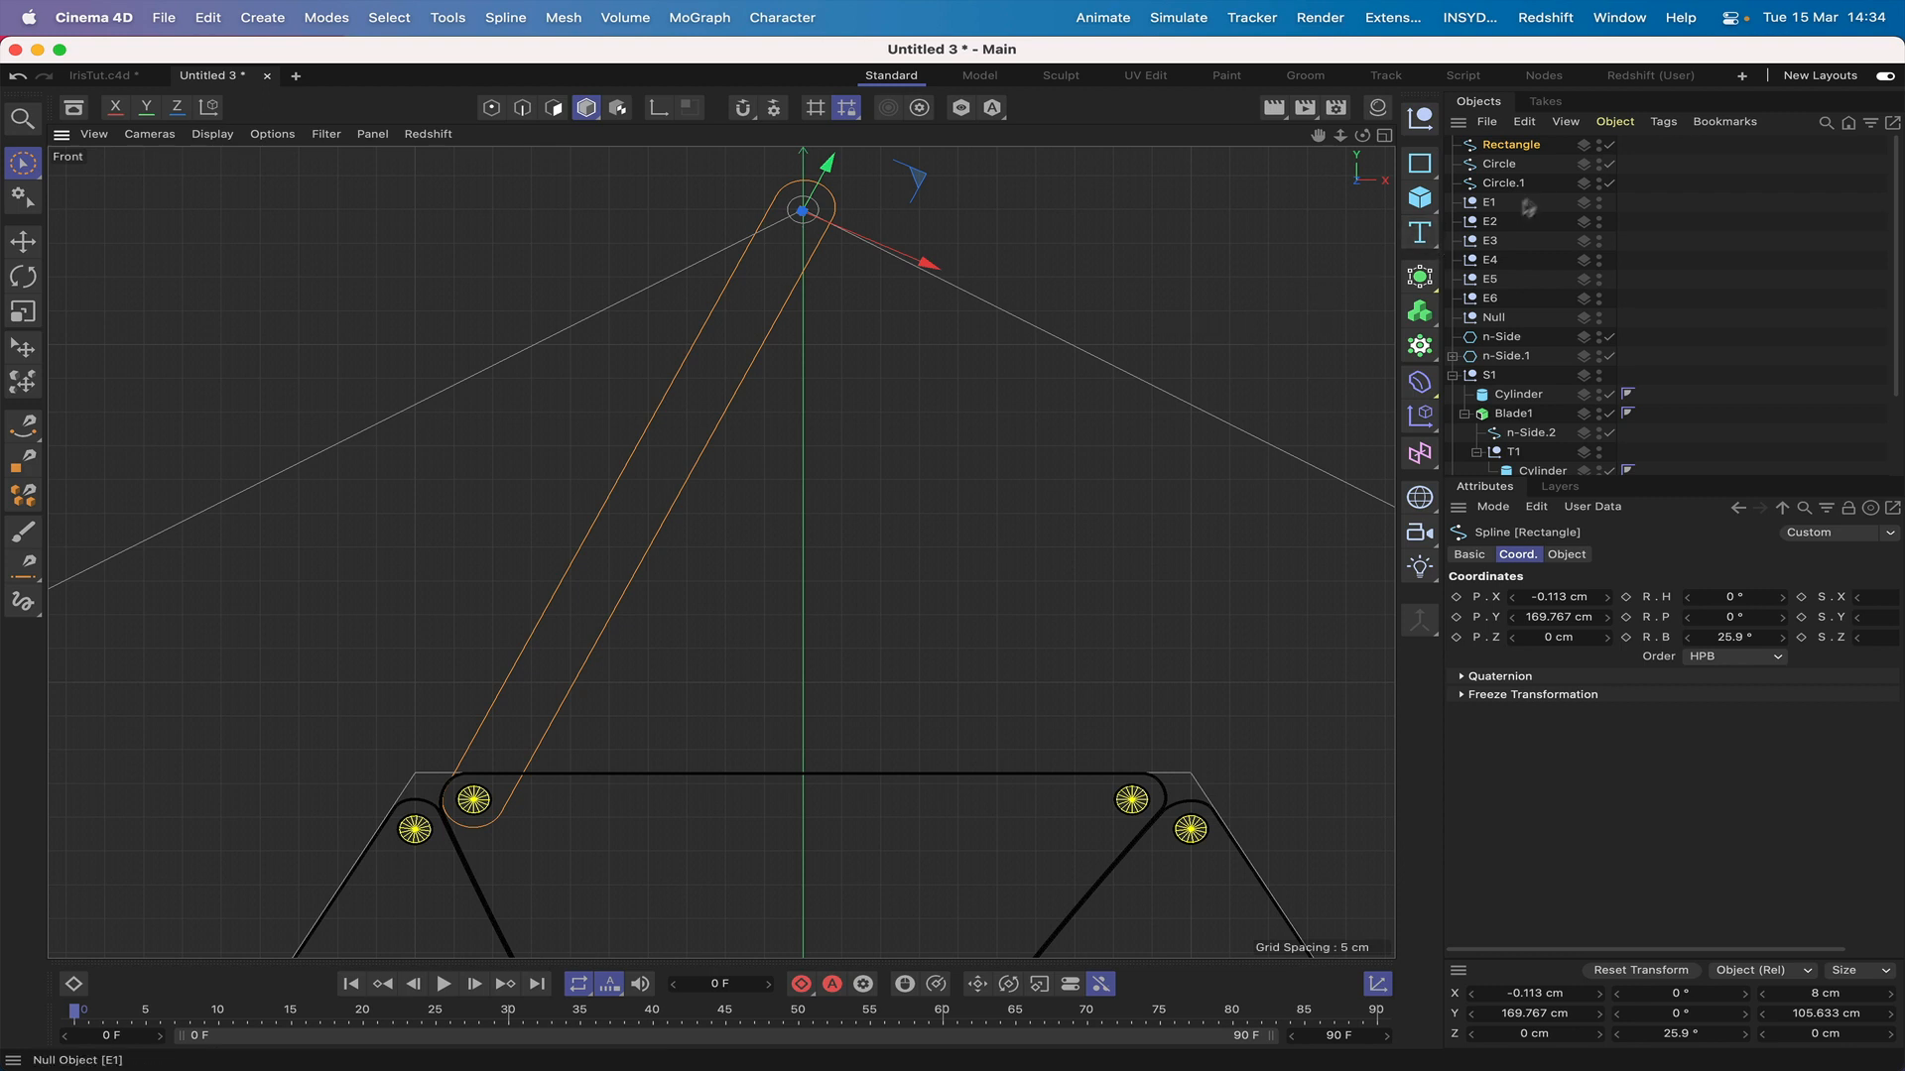
Step: Try to connect Rectangle, Circle and Circle.1 into one spline, deleting the originals, and inspect it in perspective from the side
{"action": "left_click", "coordinate": [1548, 183], "text": "shift"}
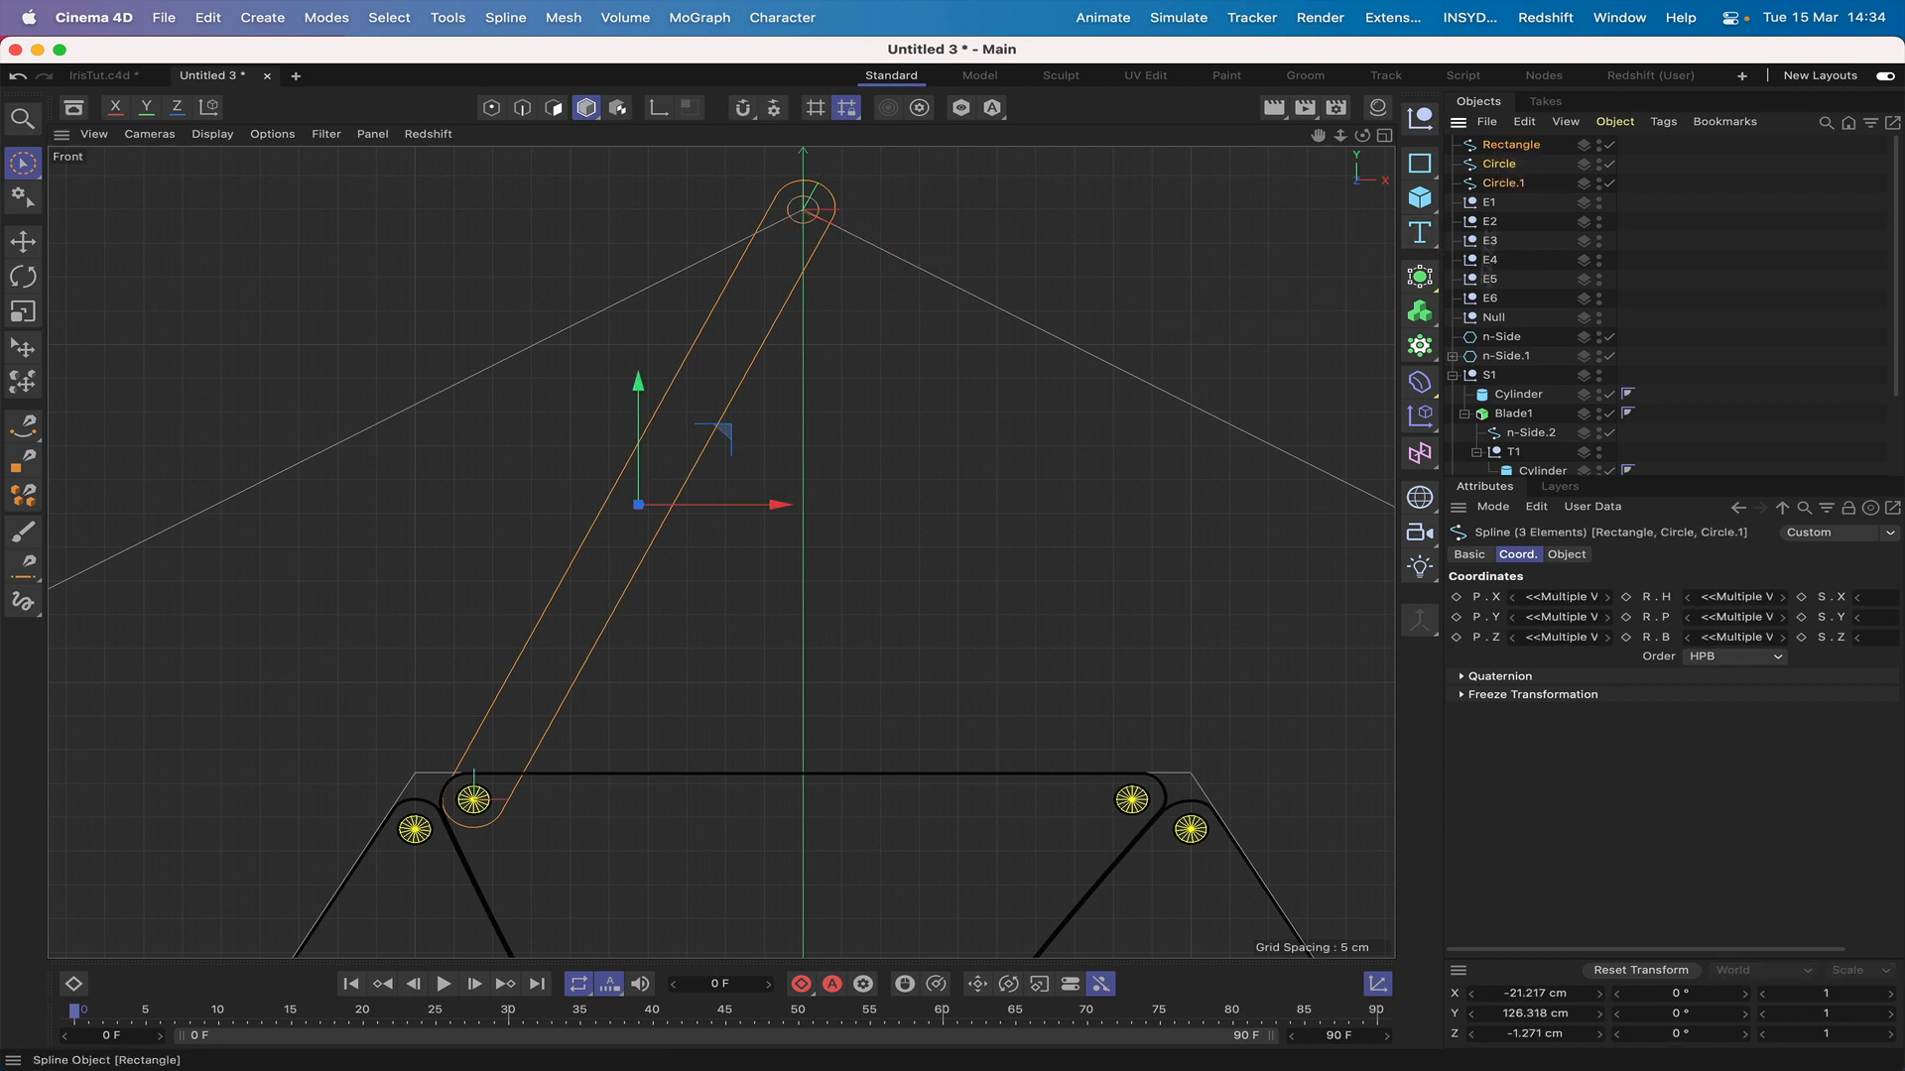
{"action": "left_click_drag", "start_coordinate": [1425, 635], "coordinate": [1509, 759]}
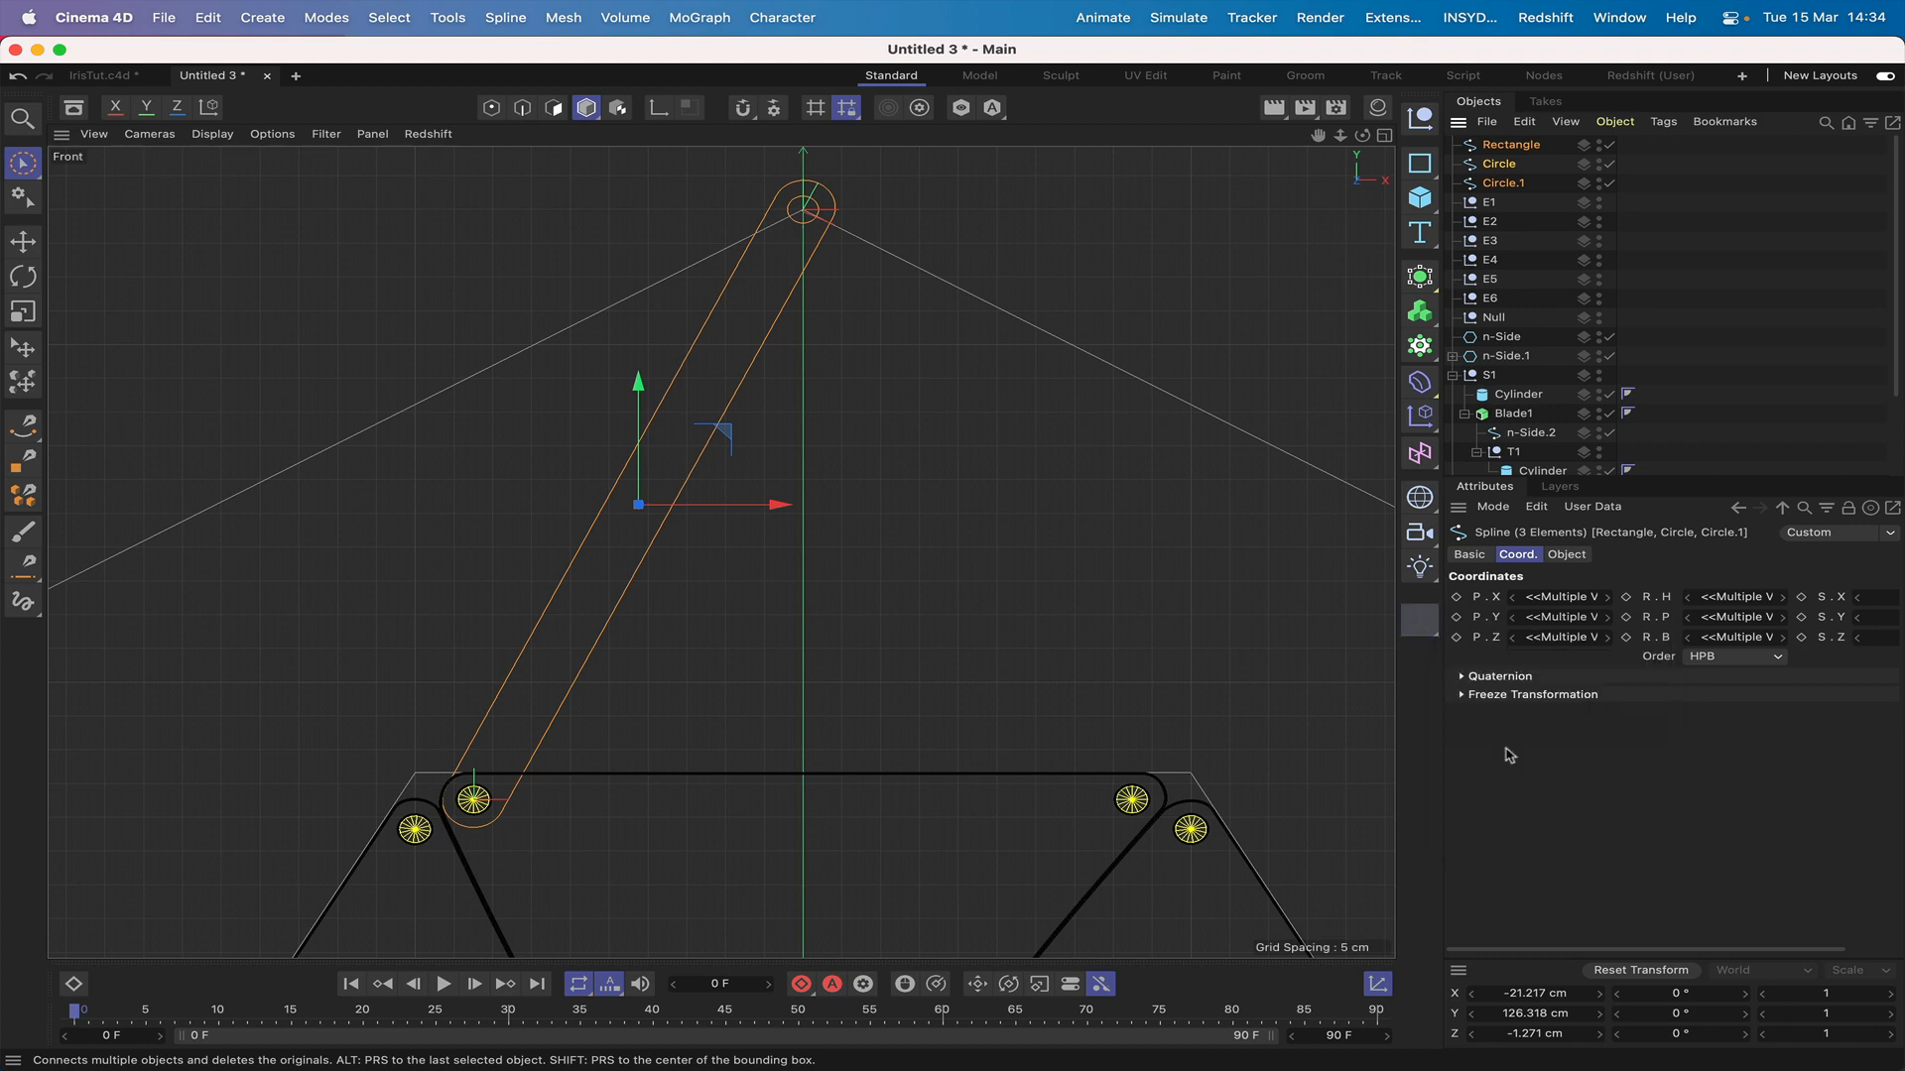
{"action": "key", "text": "F1"}
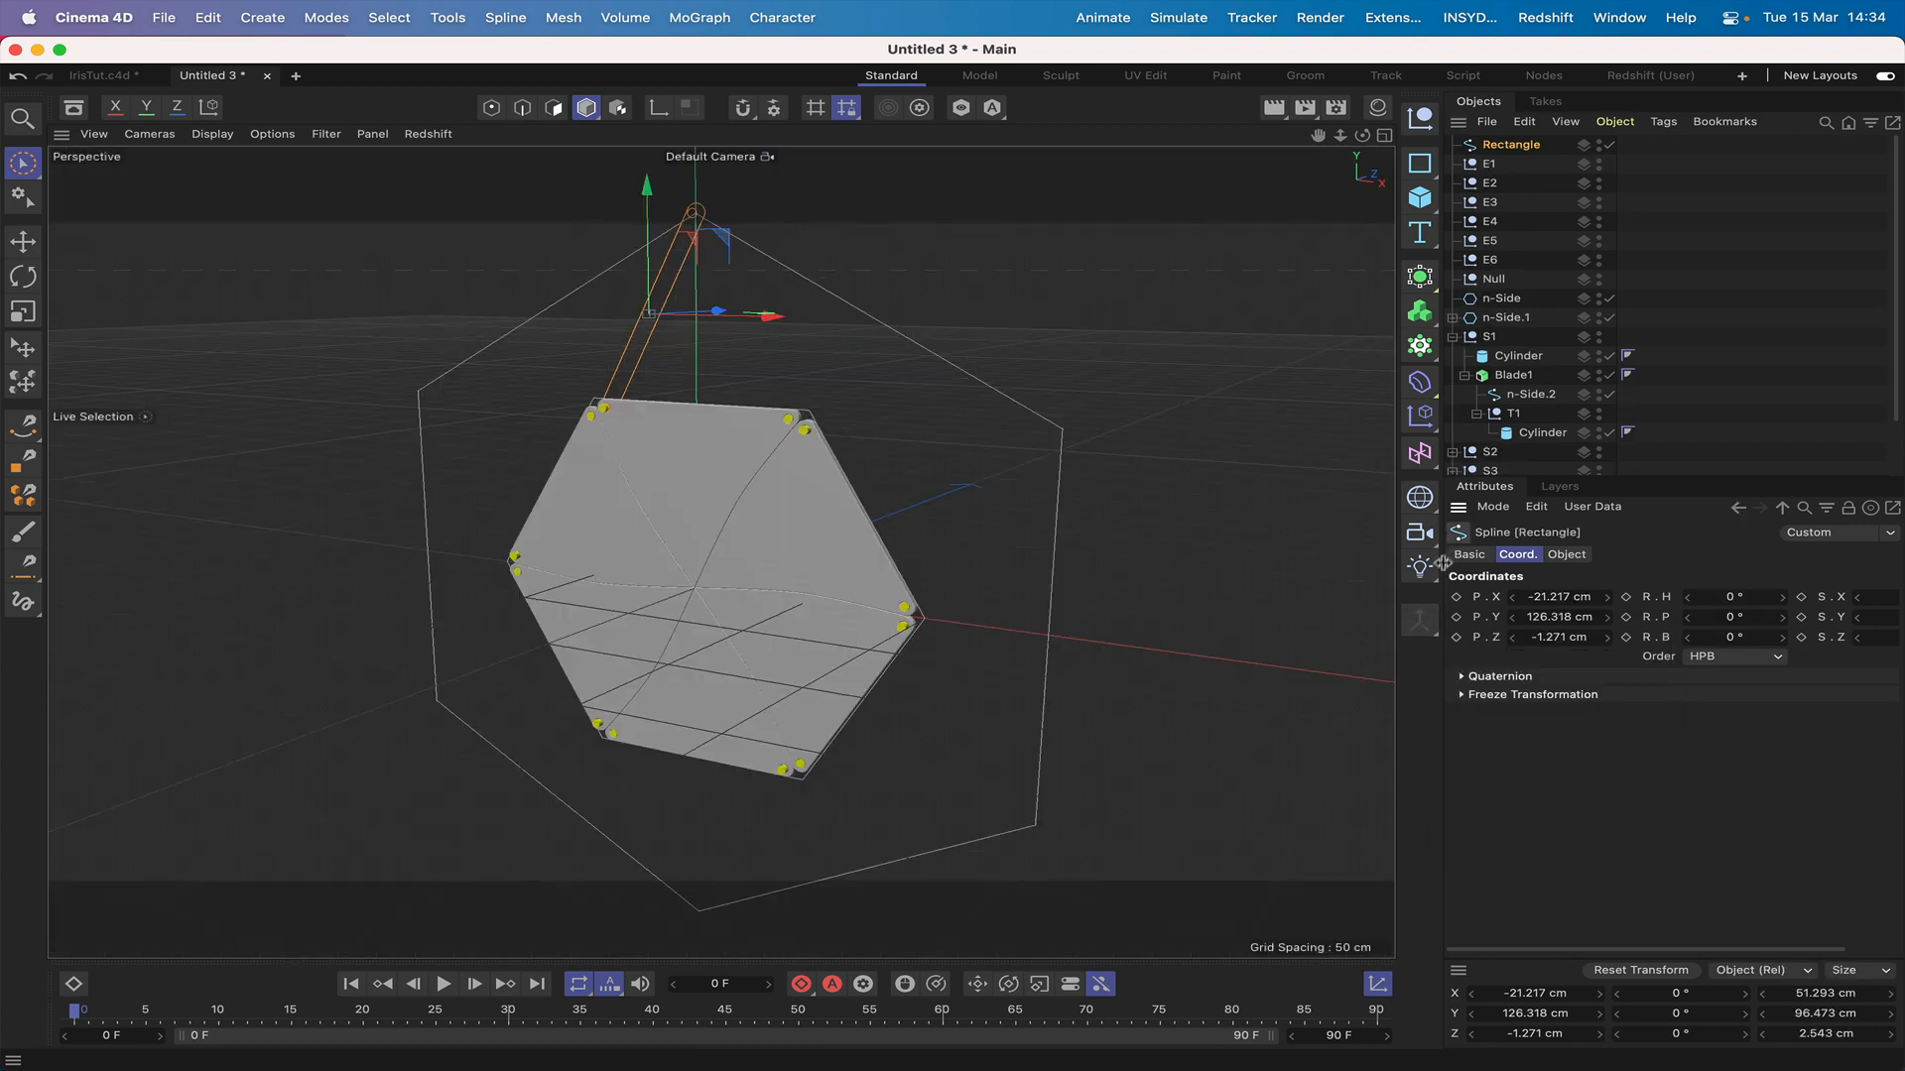
{"action": "left_click_drag", "start_coordinate": [1364, 139], "coordinate": [1205, 154]}
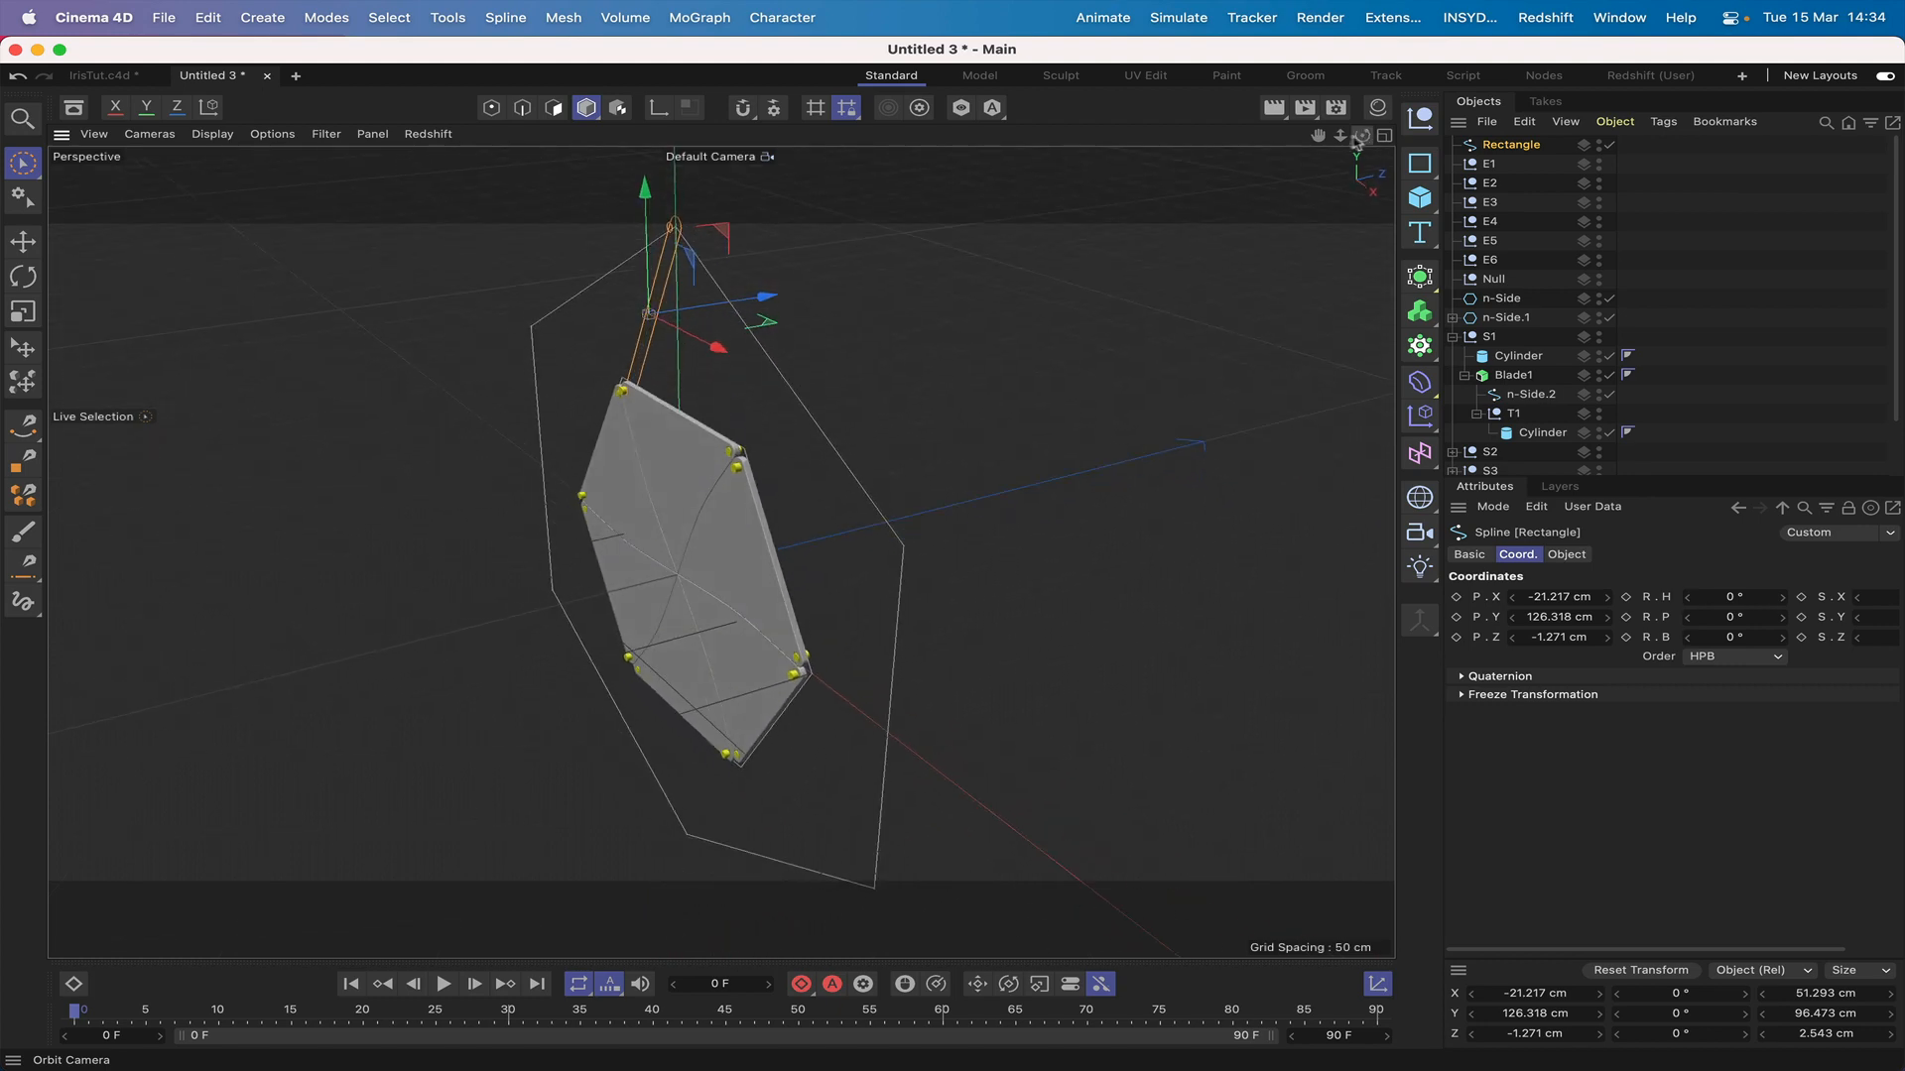
{"action": "left_click_drag", "start_coordinate": [1318, 140], "coordinate": [1364, 142]}
{"action": "key", "text": "super+z"}
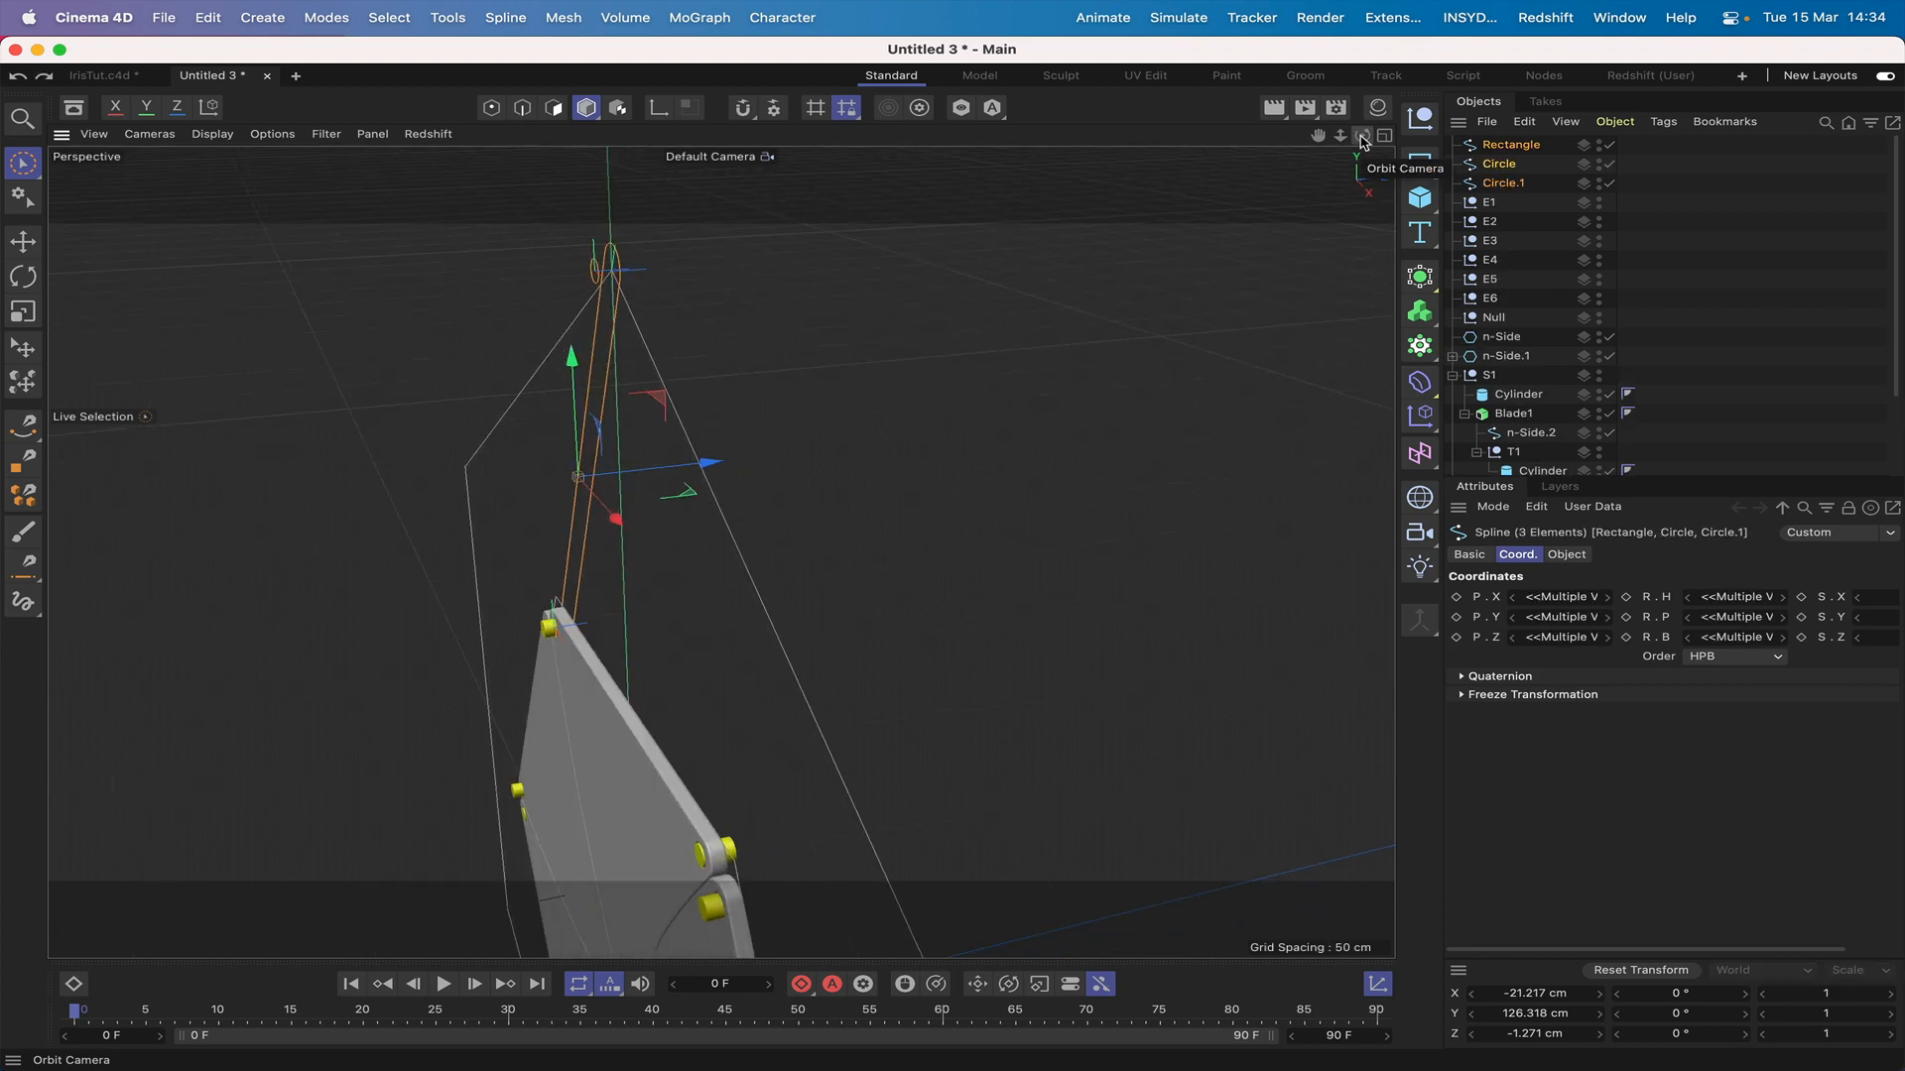
Step: Copy the outer circle's Z position to the rectangle, setting it to -2.543 cm so the splines share one plane
{"action": "left_click", "coordinate": [1500, 165]}
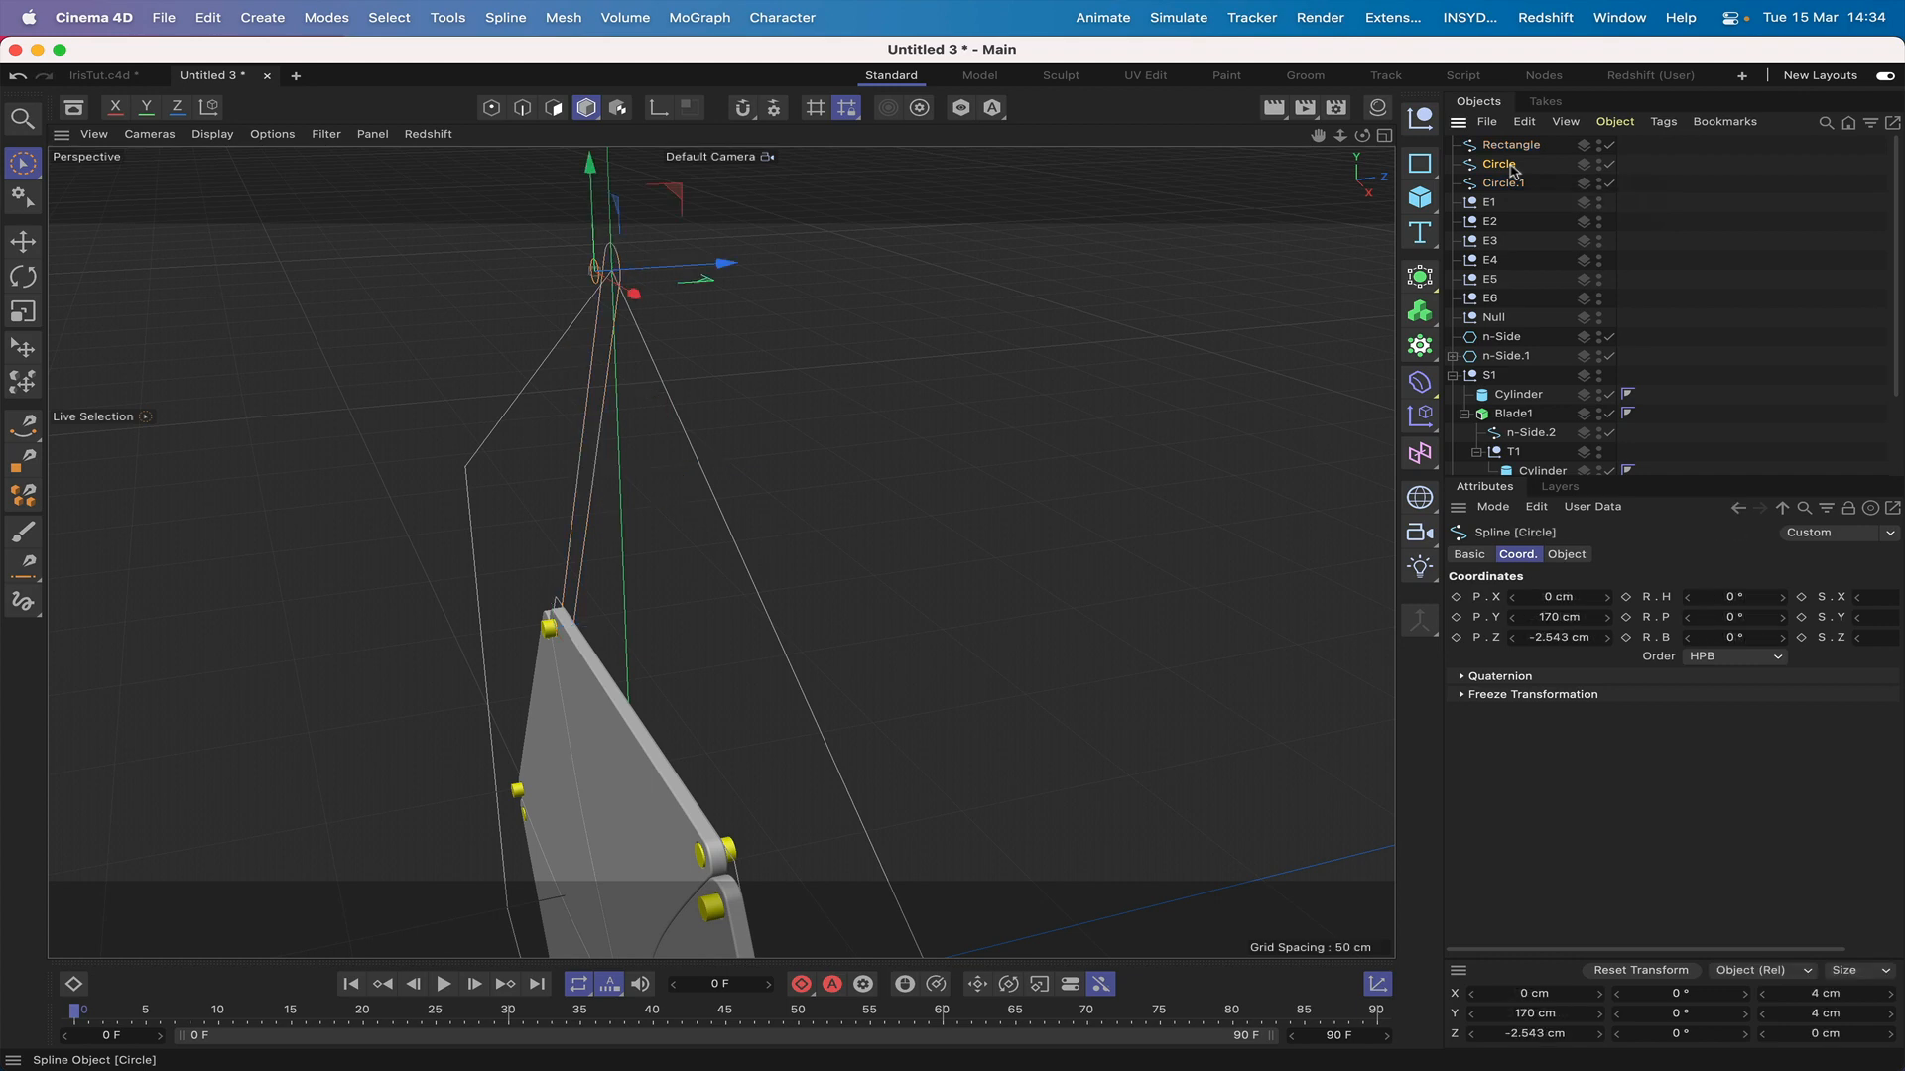
{"action": "left_click", "coordinate": [1550, 637]}
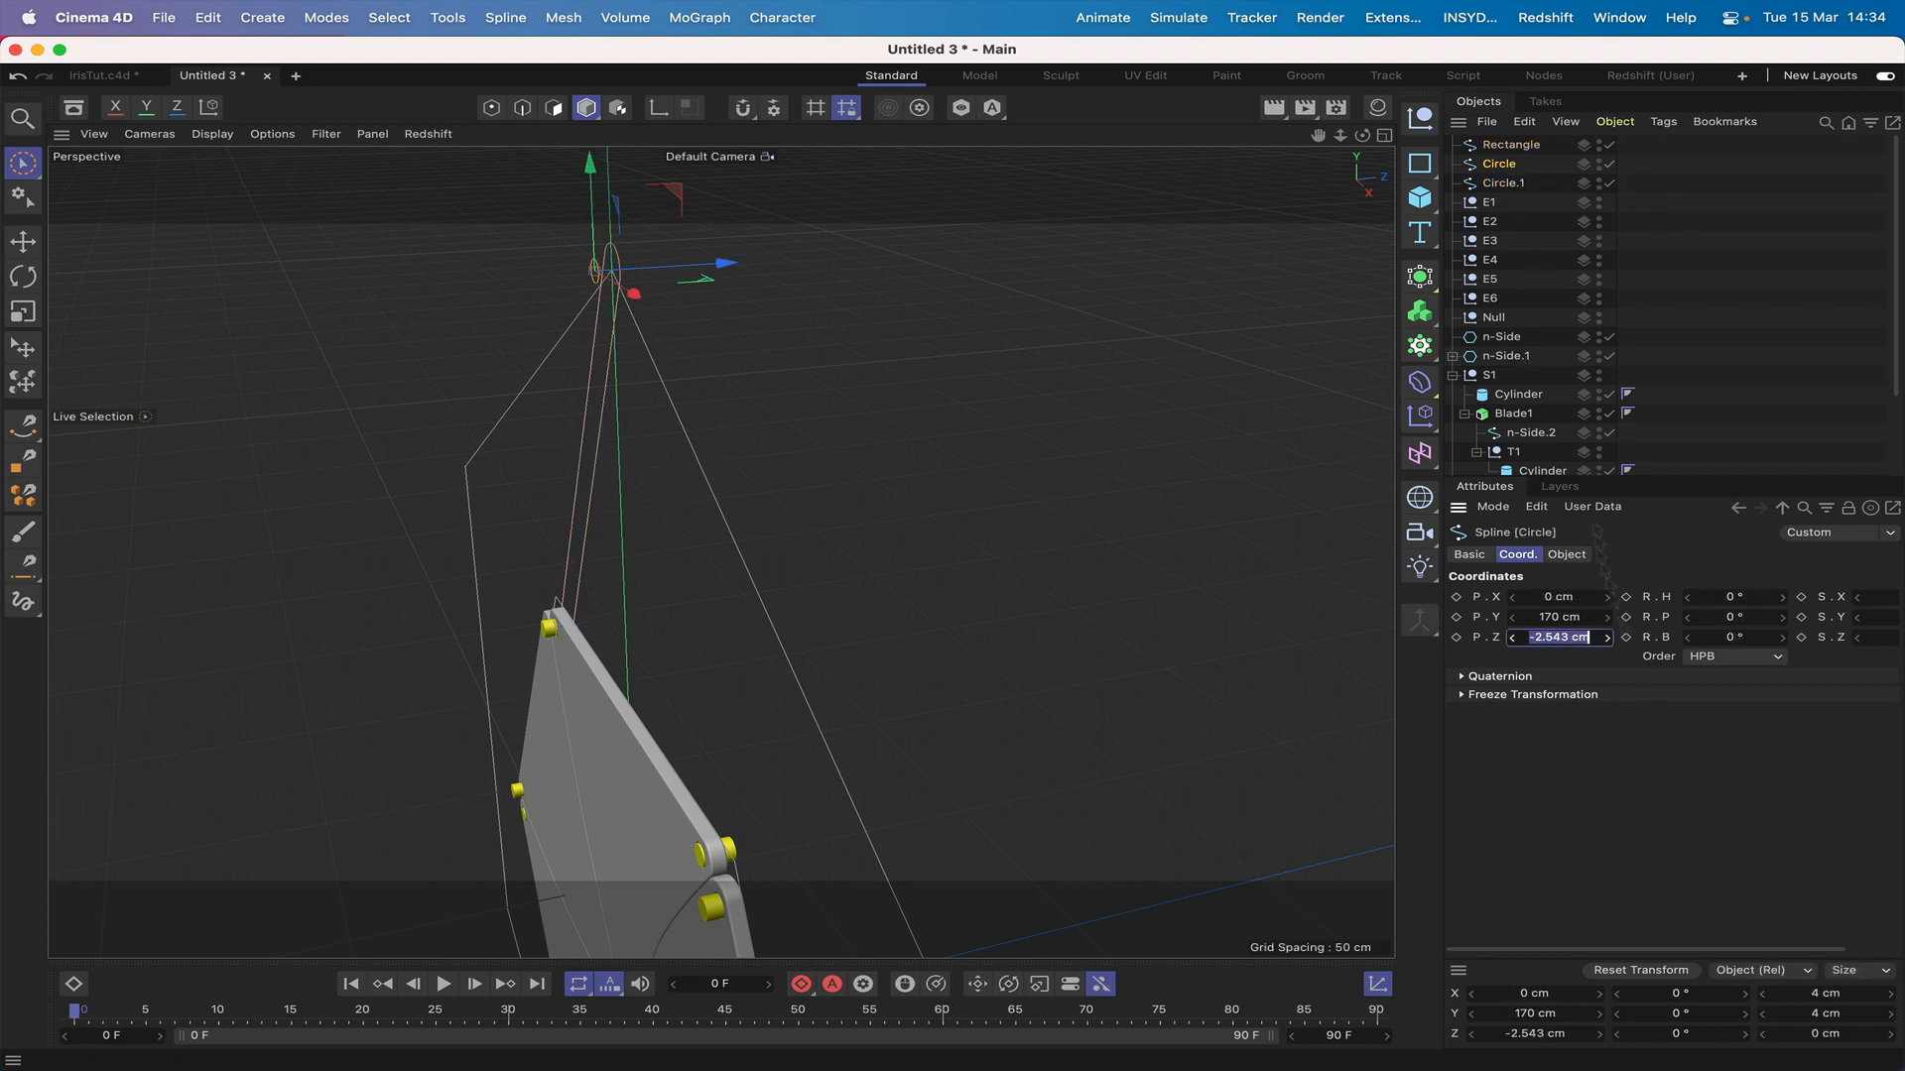
{"action": "left_click", "coordinate": [1511, 144]}
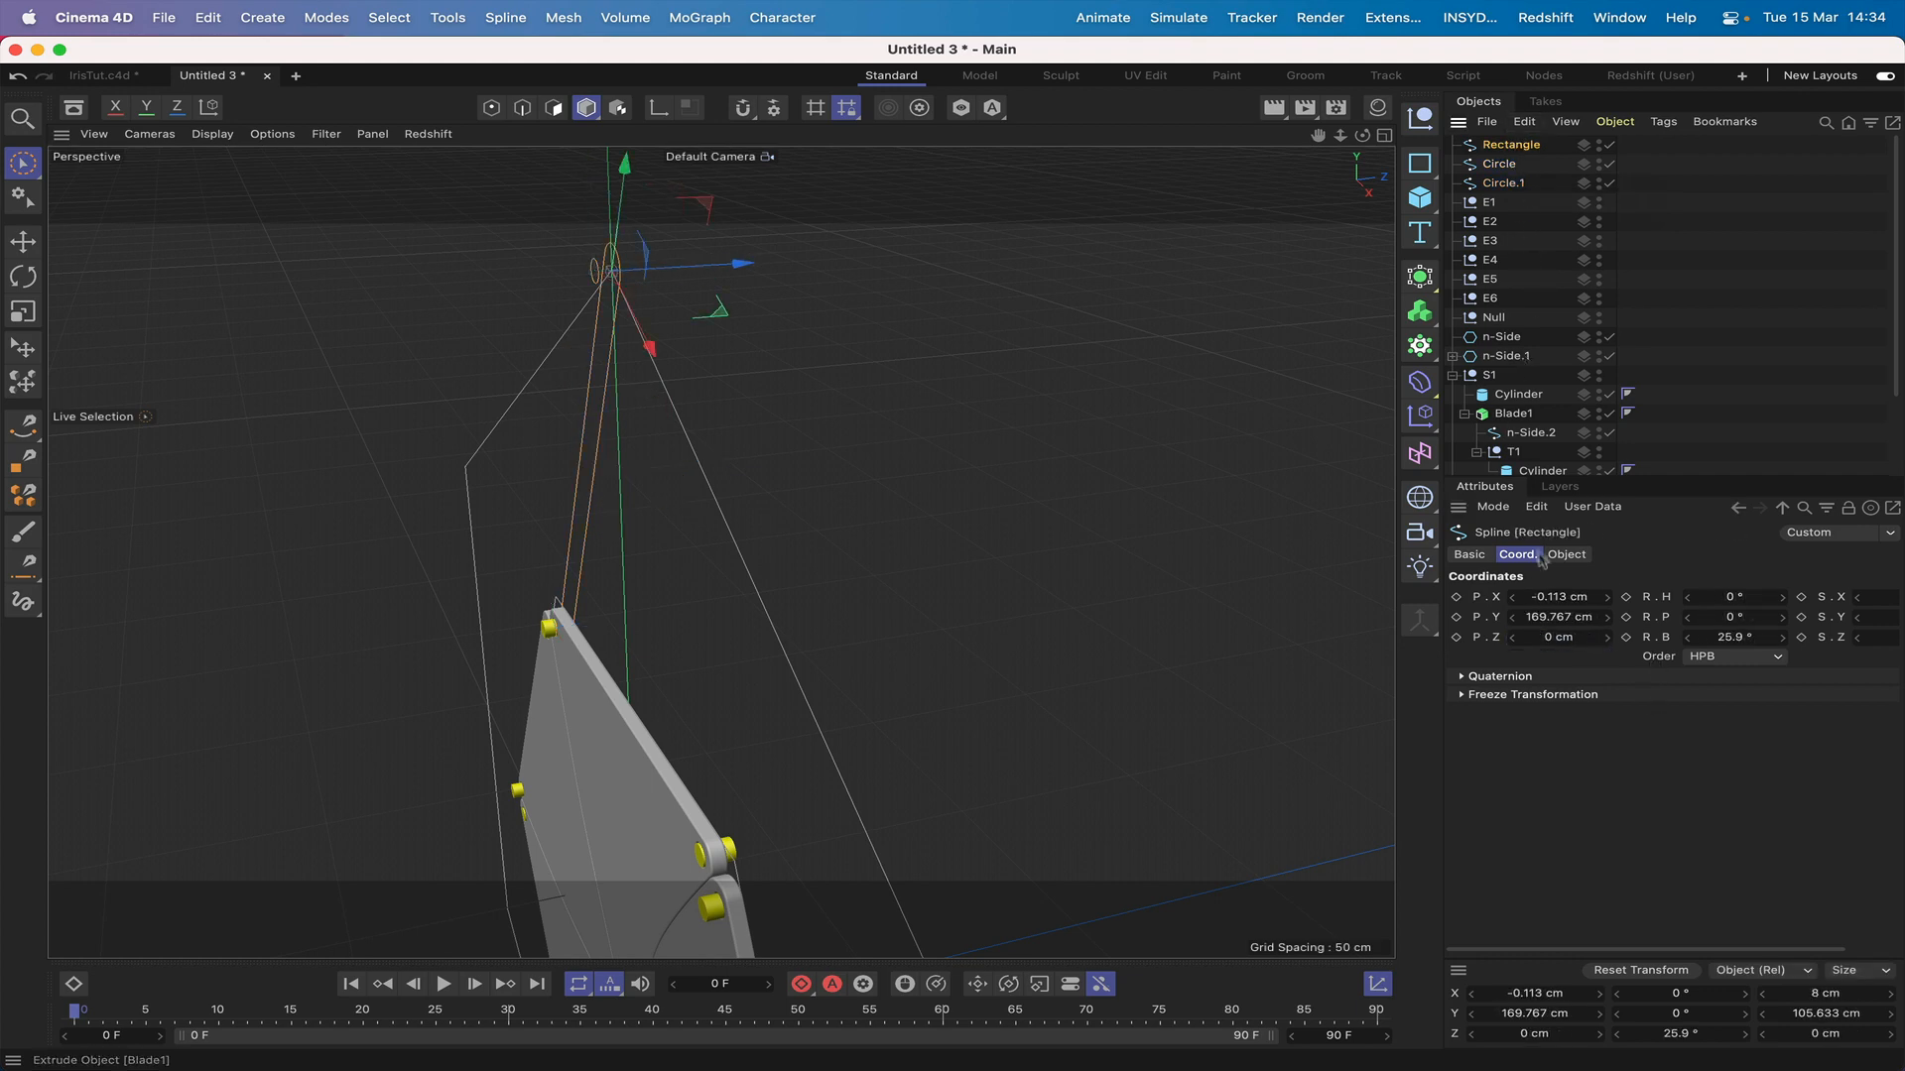
{"action": "left_click", "coordinate": [1545, 638]}
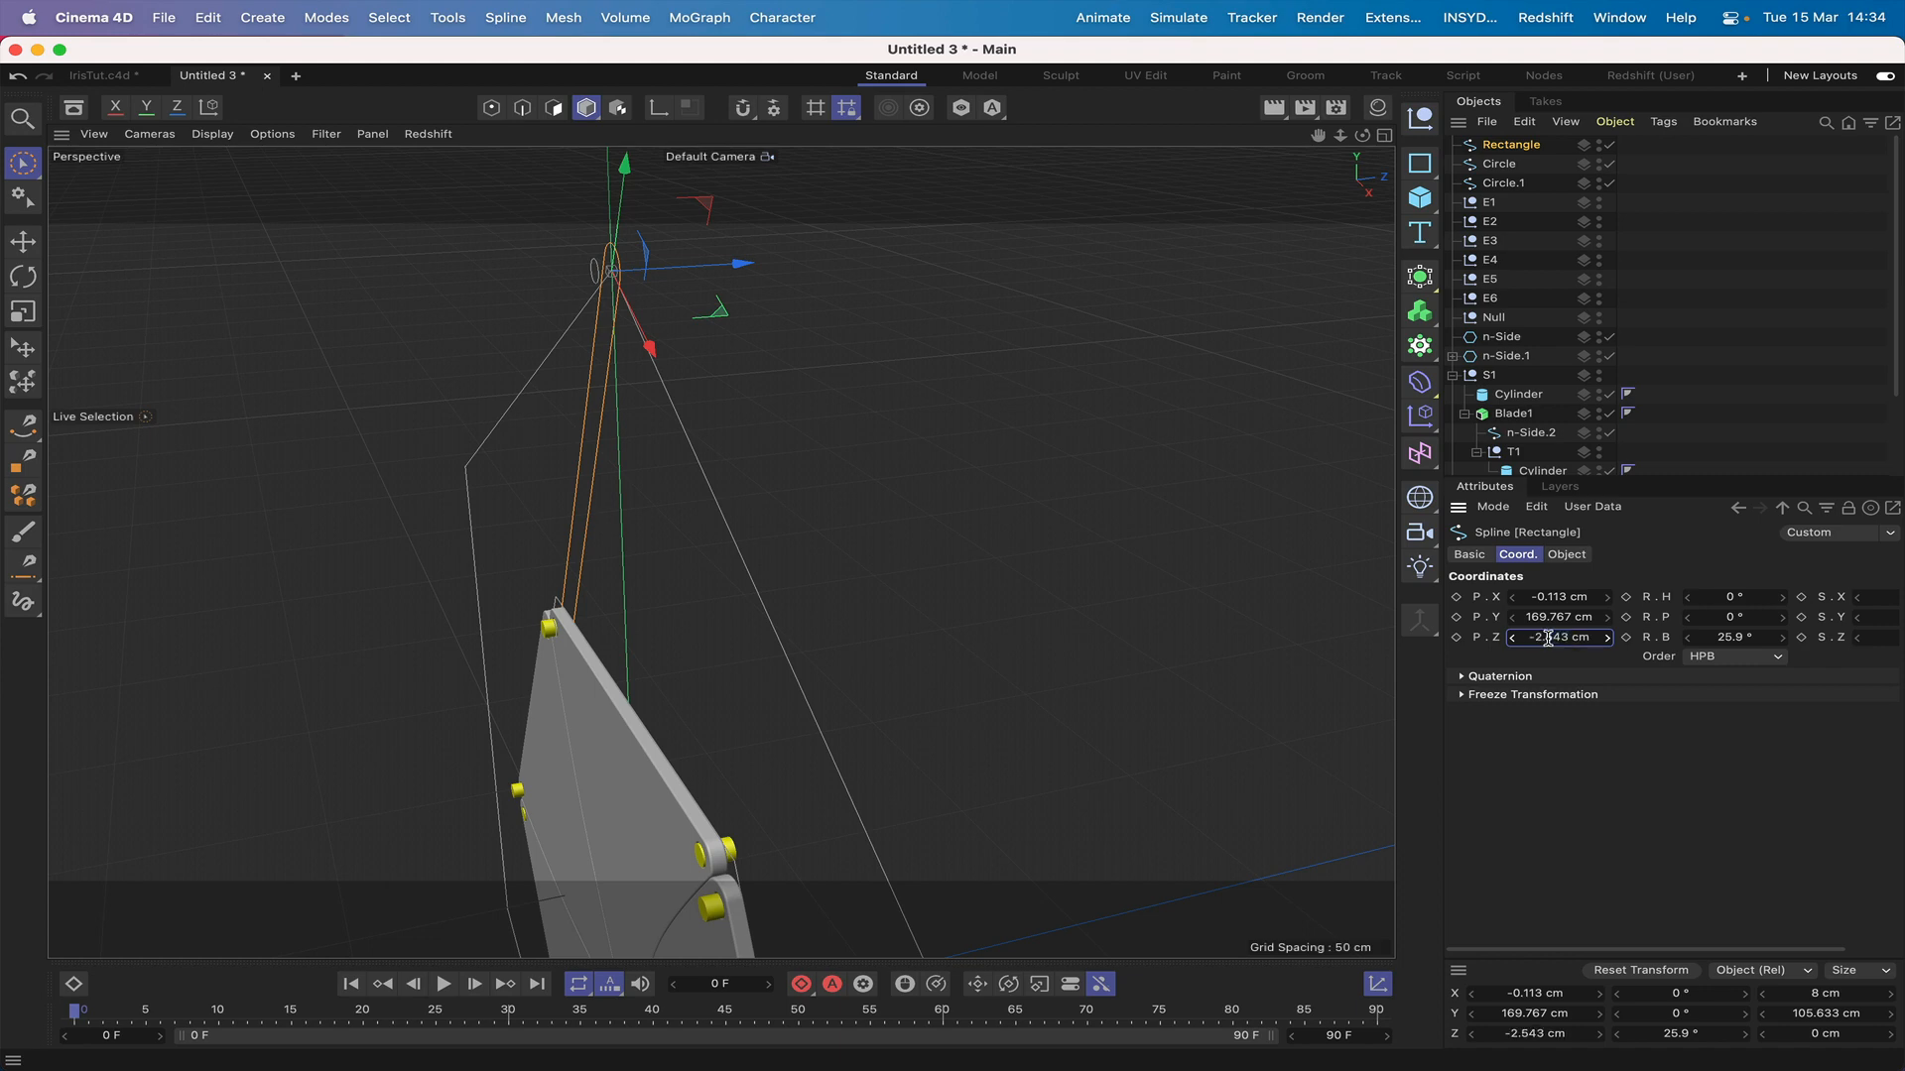
{"action": "key", "text": "Return"}
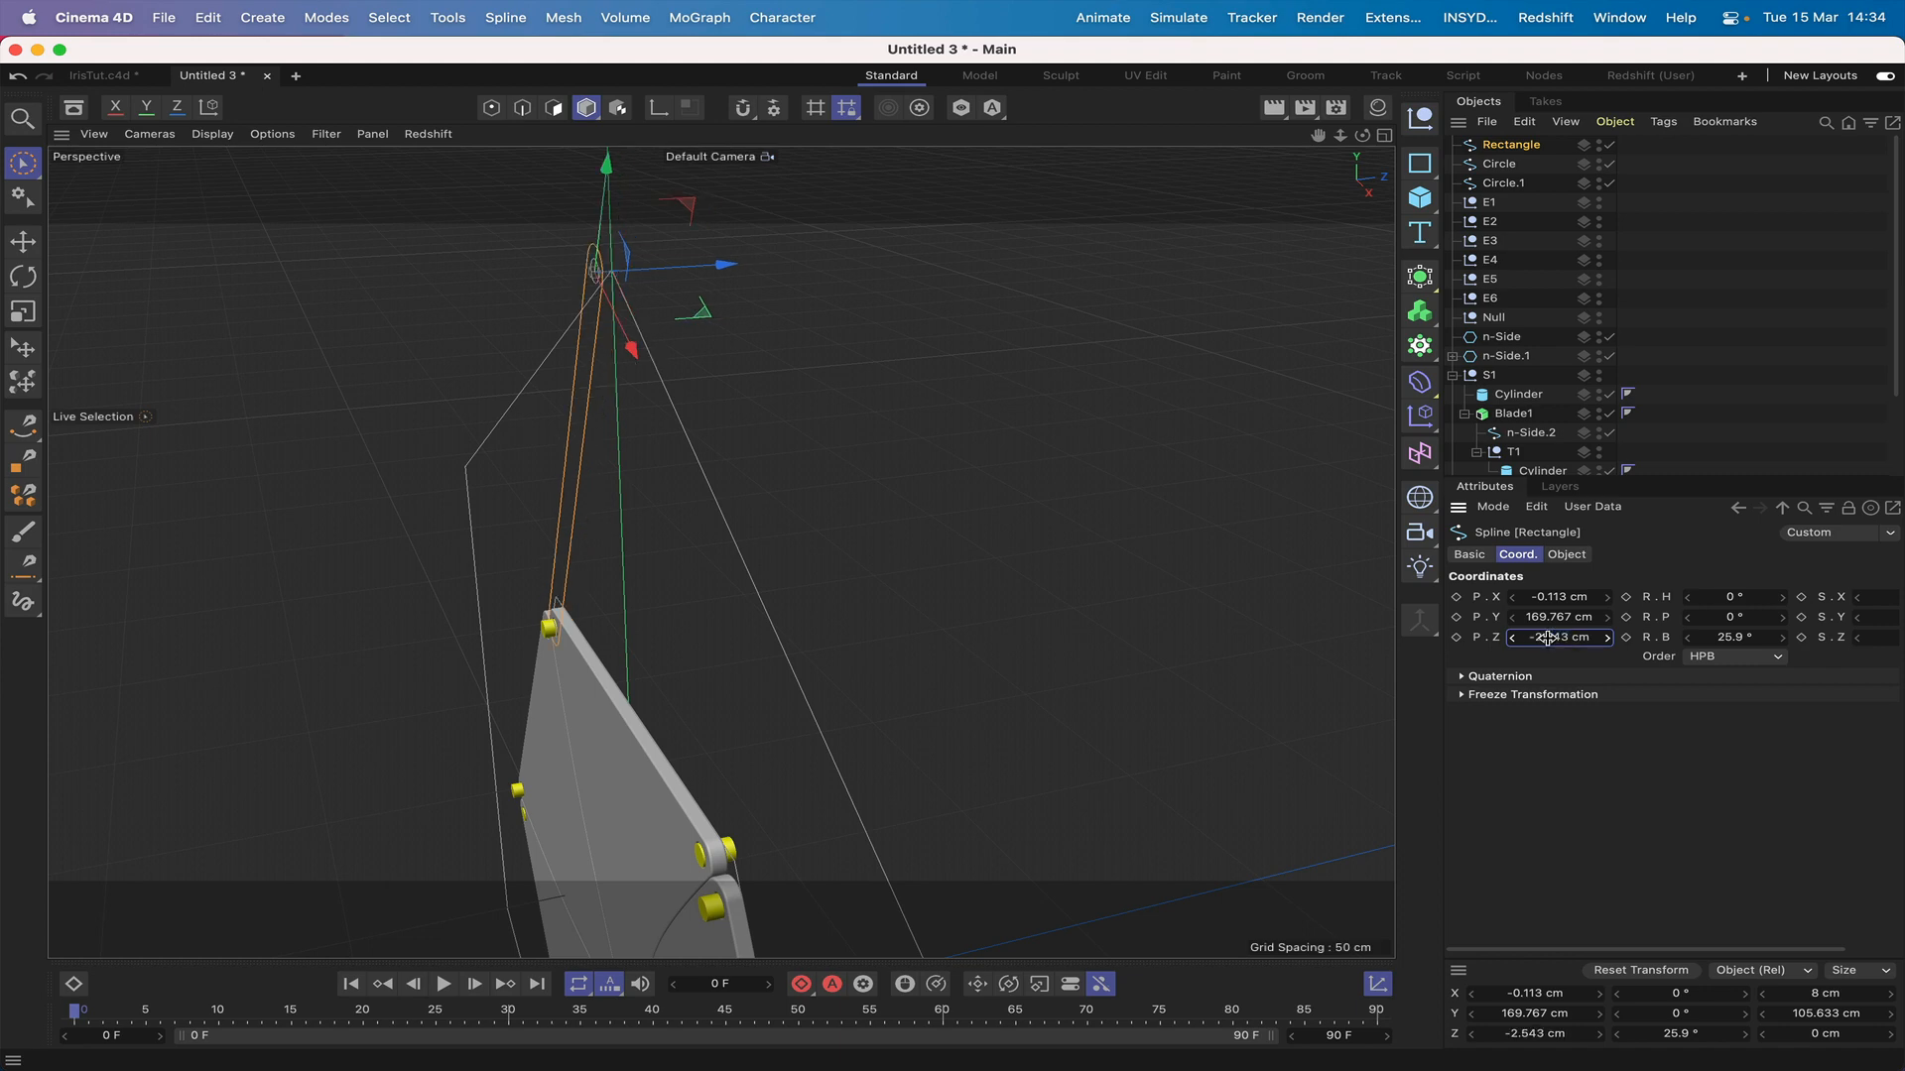
Step: Connect Rectangle, Circle and Circle.1 into a single spline and delete the originals
{"action": "left_click", "coordinate": [1518, 182], "text": "shift"}
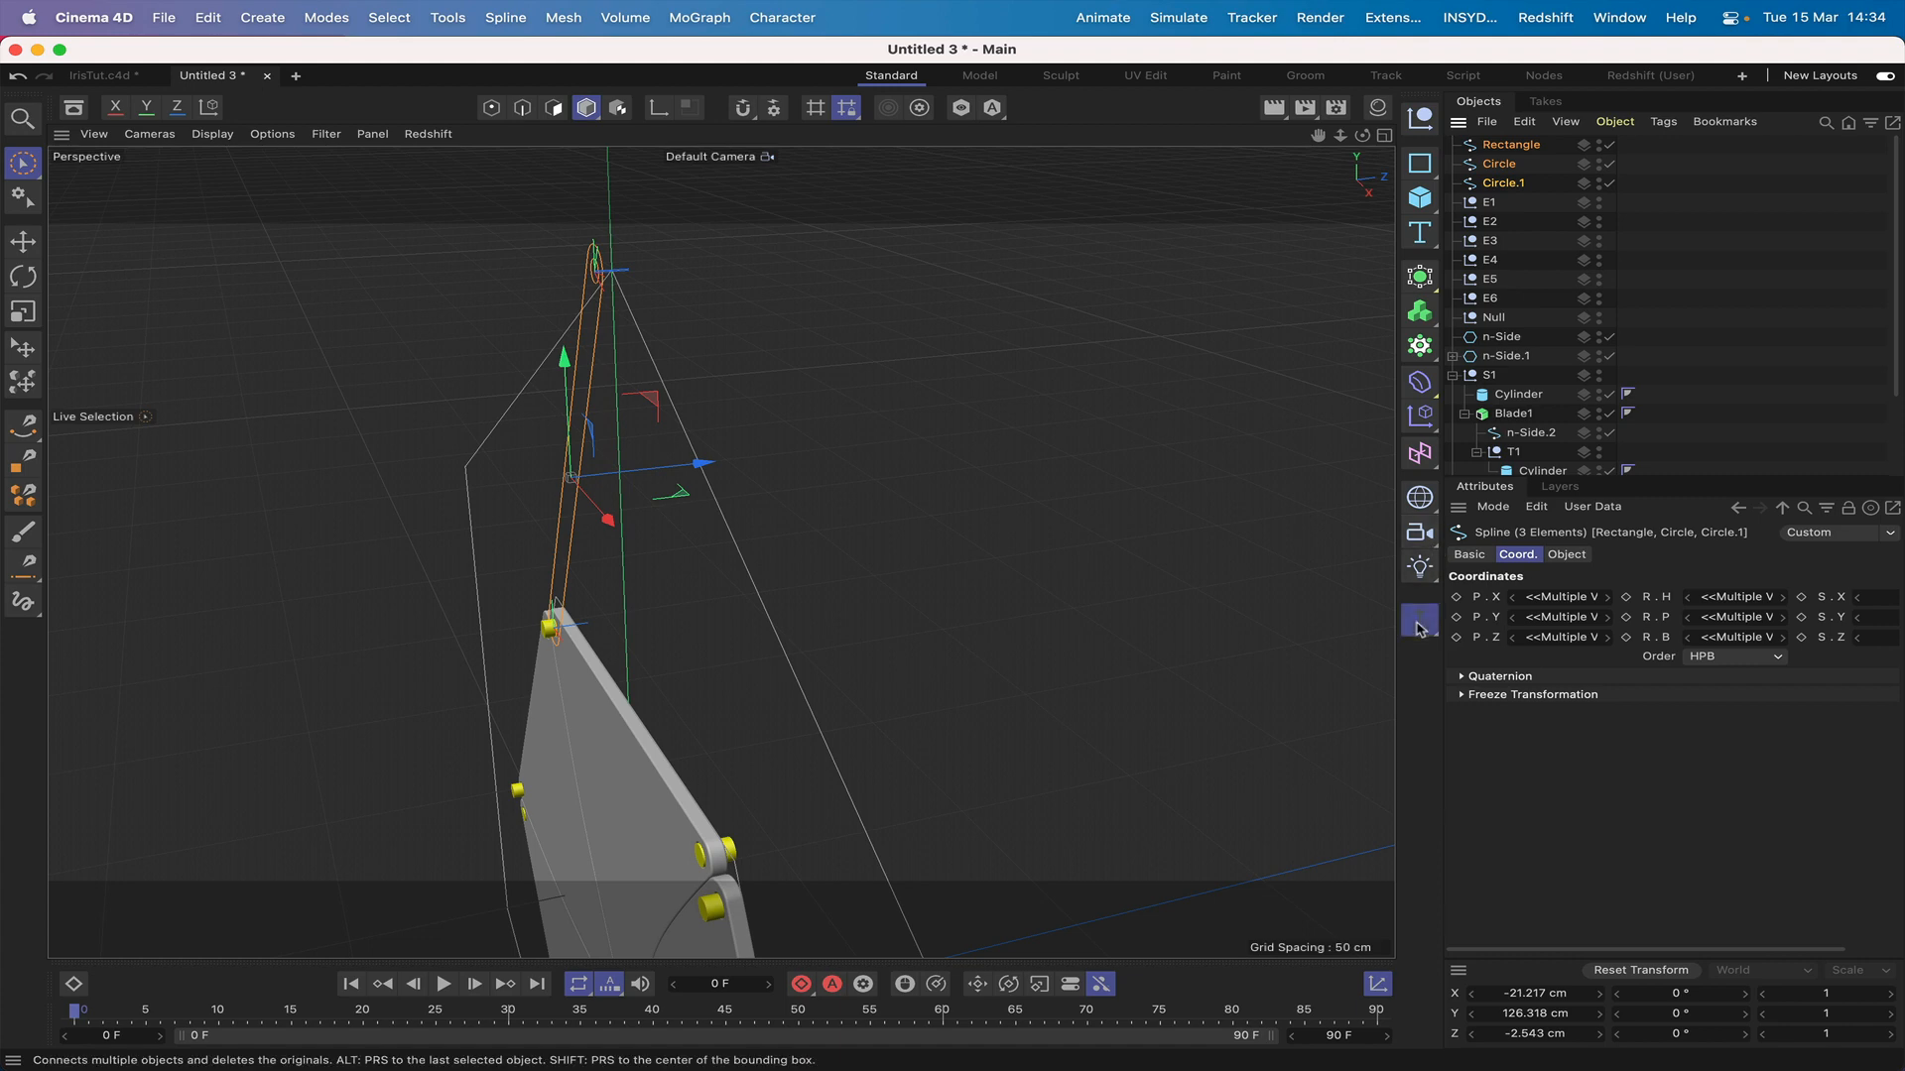
{"action": "left_click_drag", "start_coordinate": [1420, 629], "coordinate": [1488, 759]}
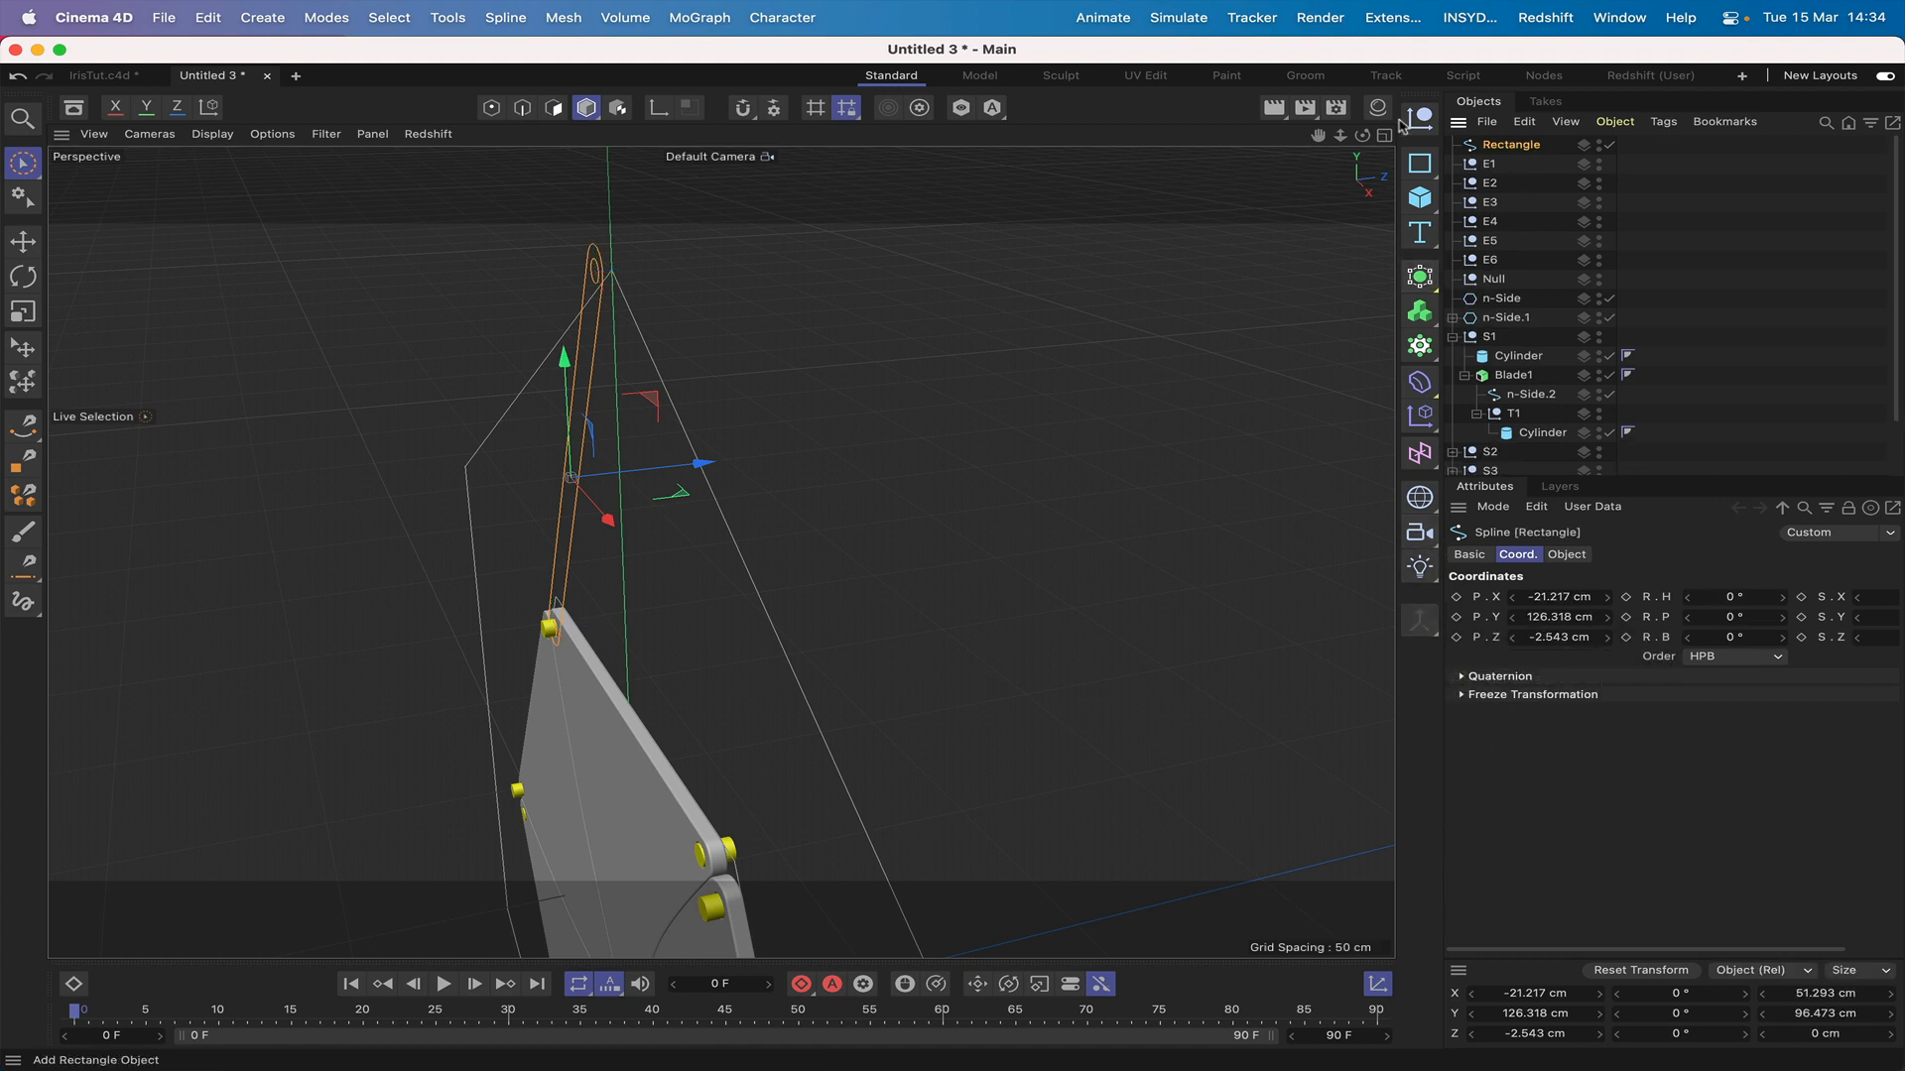
{"action": "left_click_drag", "start_coordinate": [1363, 135], "coordinate": [1245, 151]}
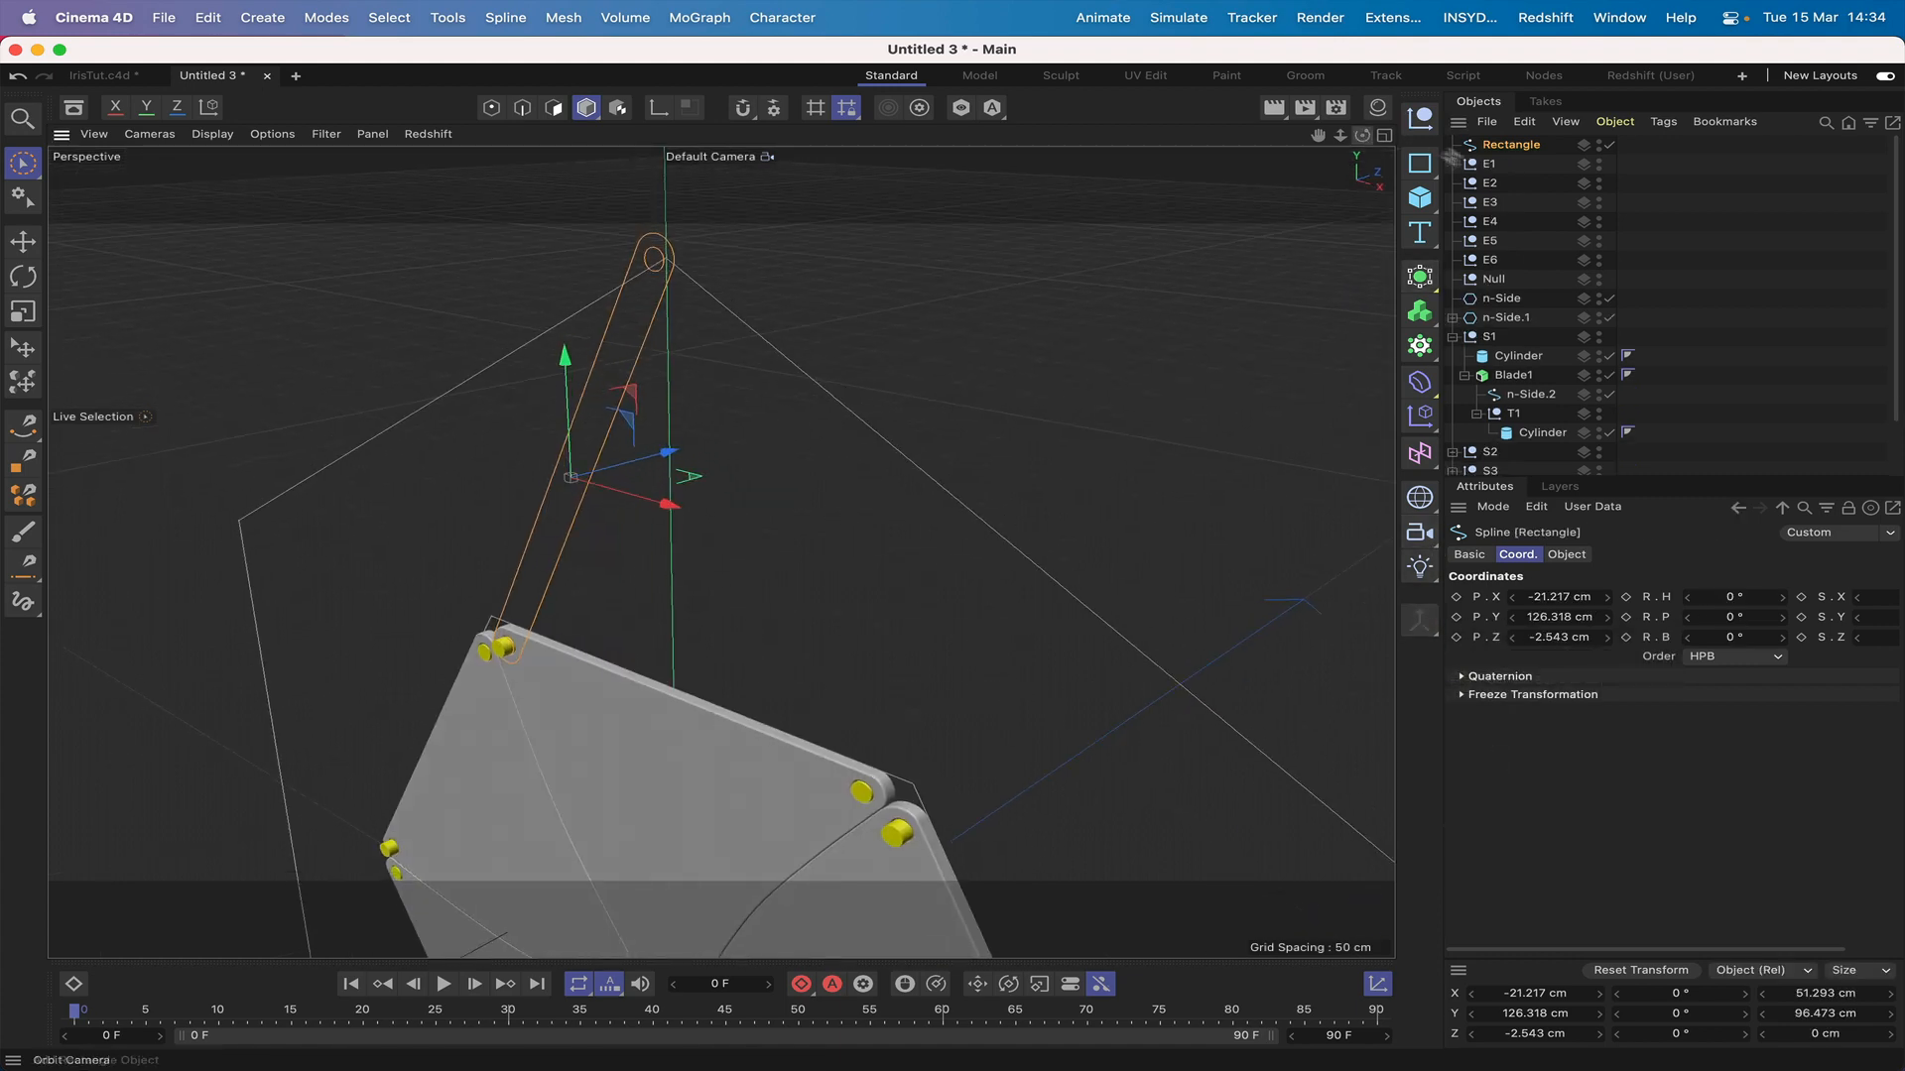
Step: Add an Extrude generator as parent of the combined Rectangle spline and set its offset to -2 cm
{"action": "left_click", "coordinate": [1426, 282]}
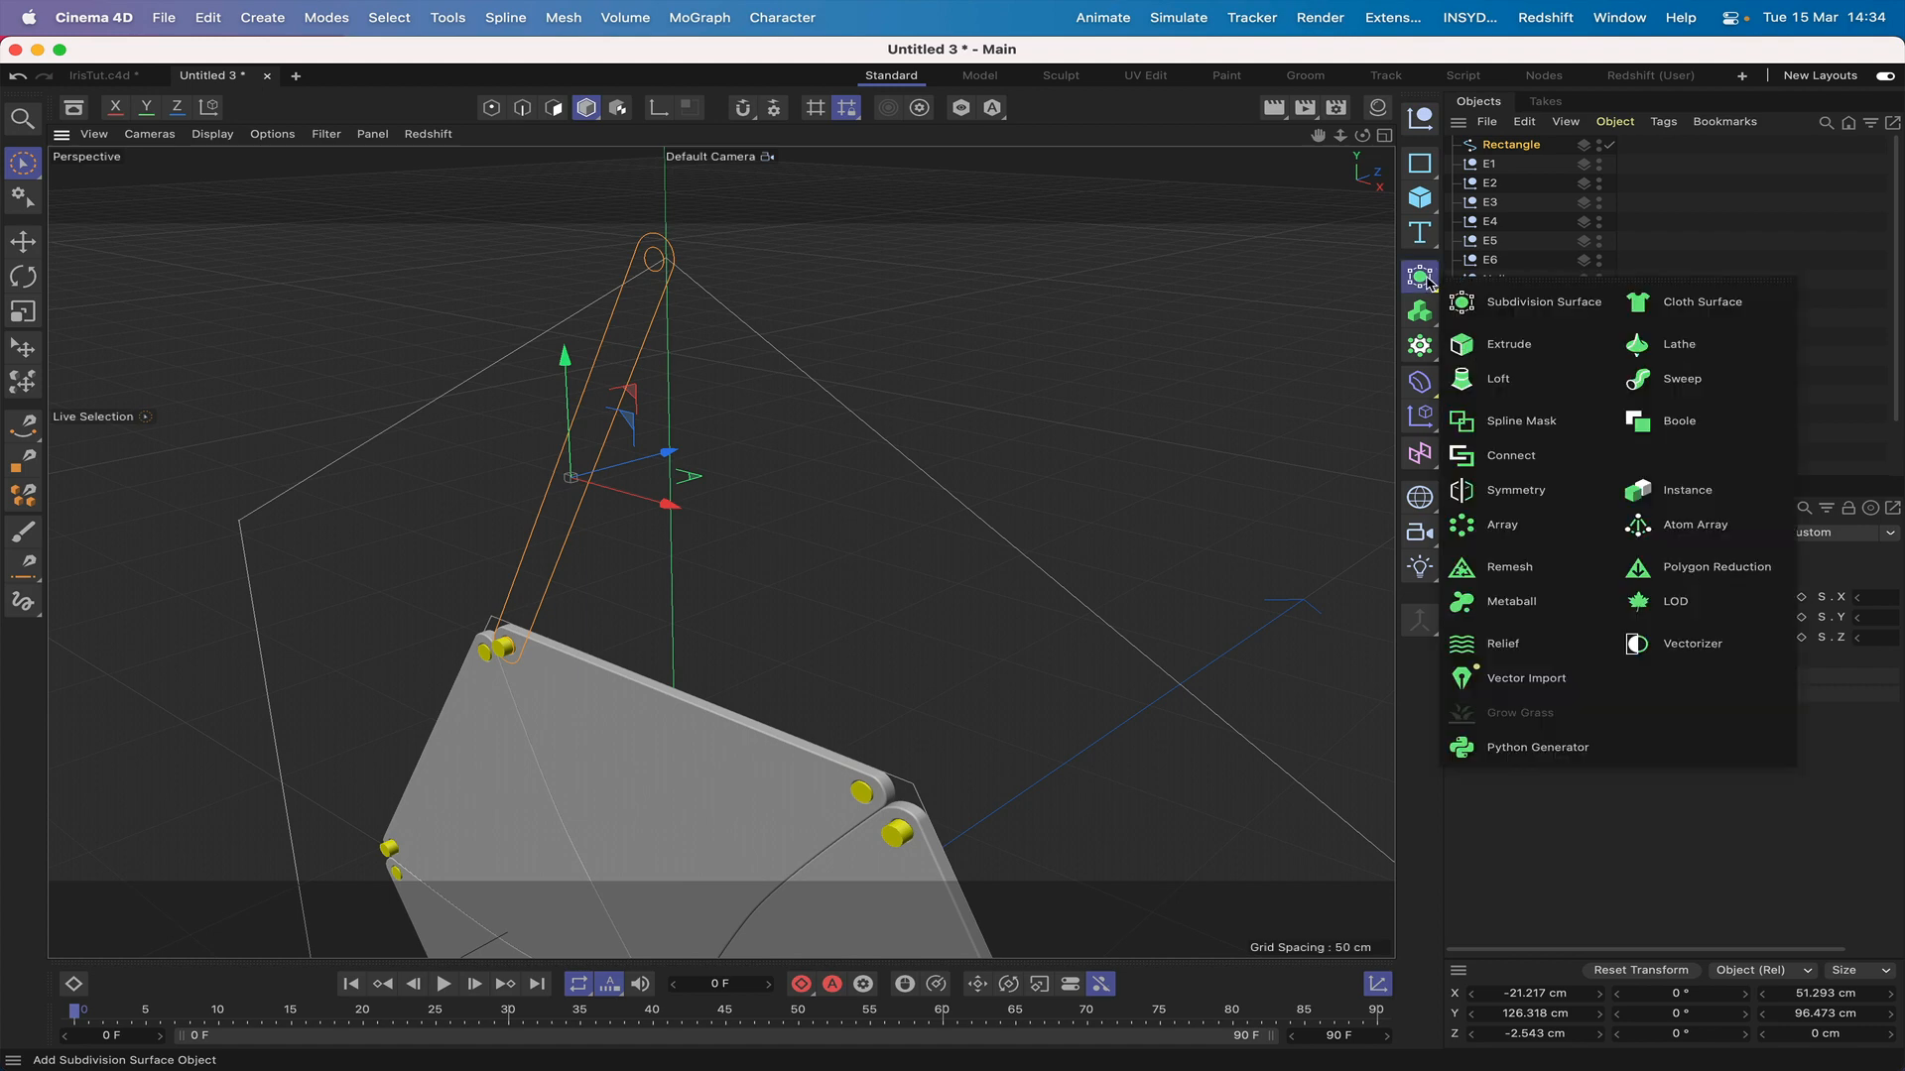
{"action": "left_click", "coordinate": [1515, 360], "text": "alt"}
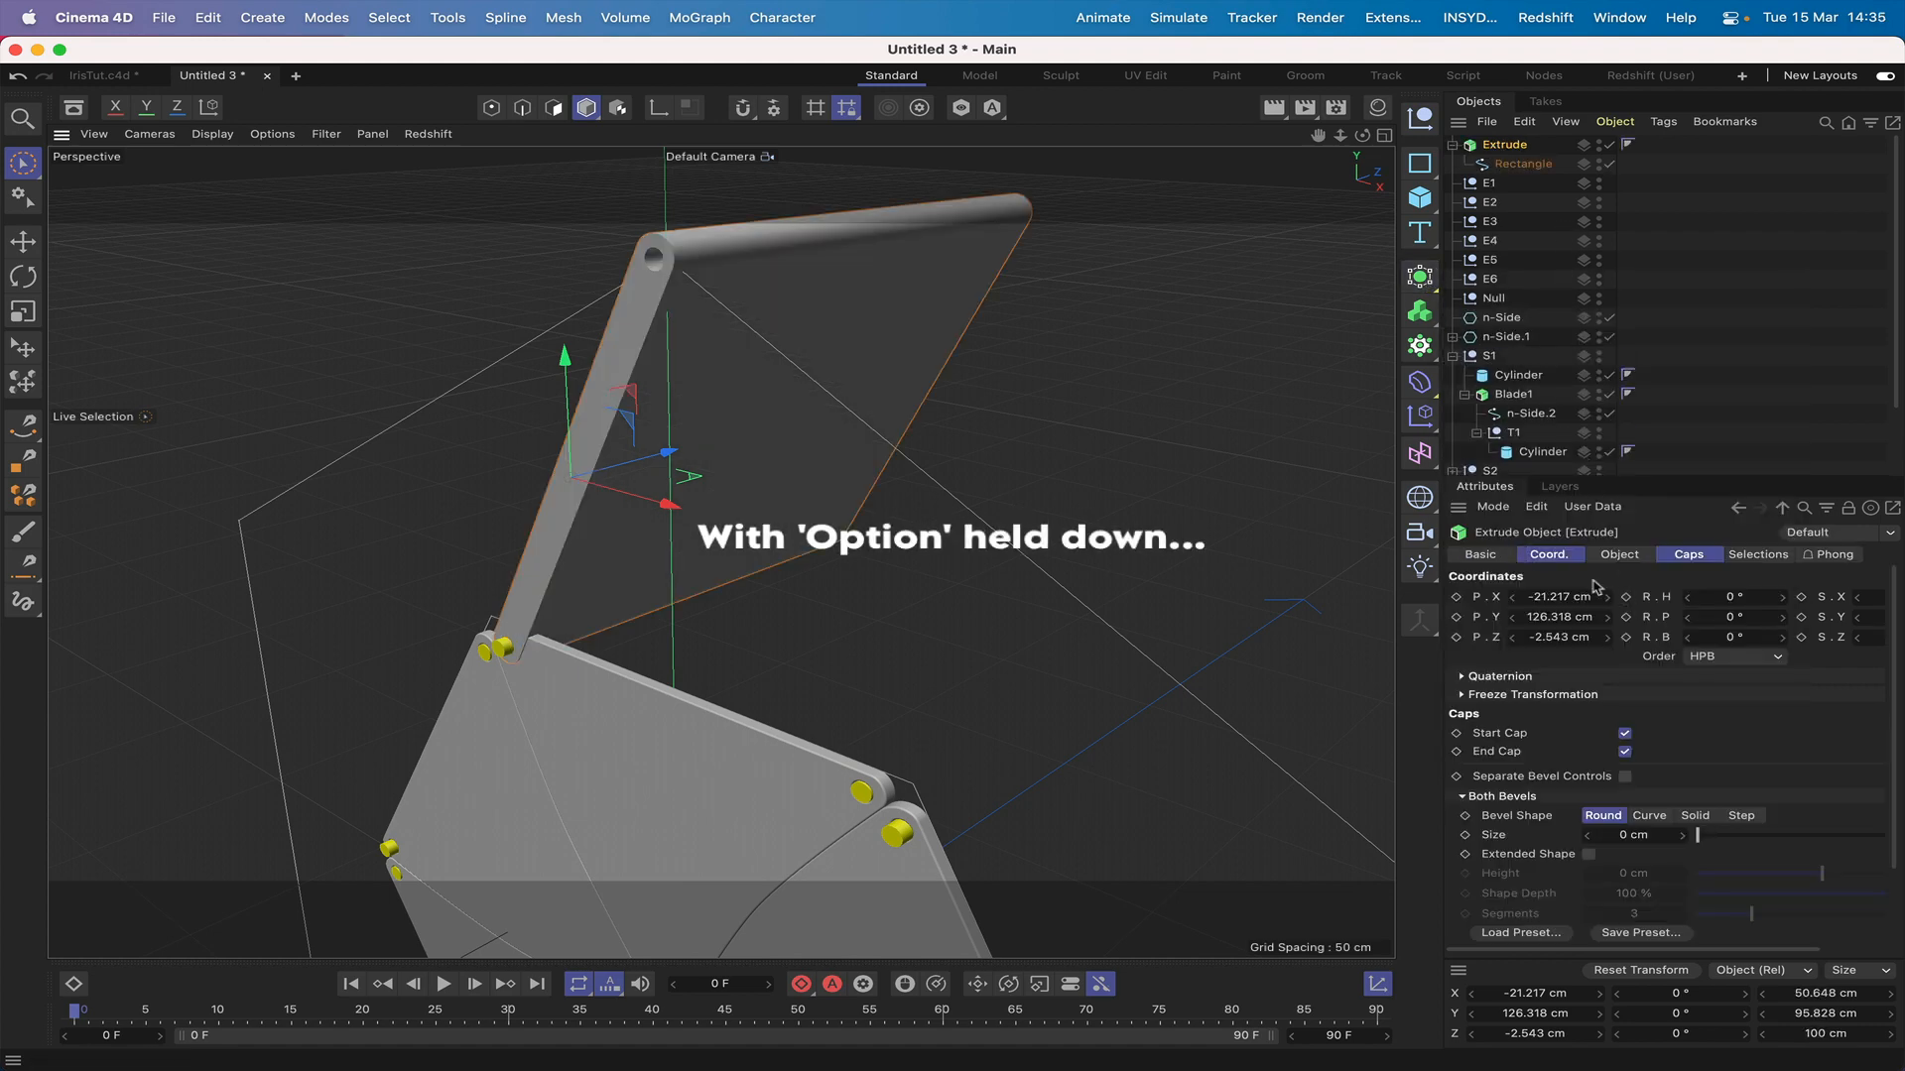
{"action": "left_click", "coordinate": [1627, 555]}
{"action": "double_click", "coordinate": [1640, 615]}
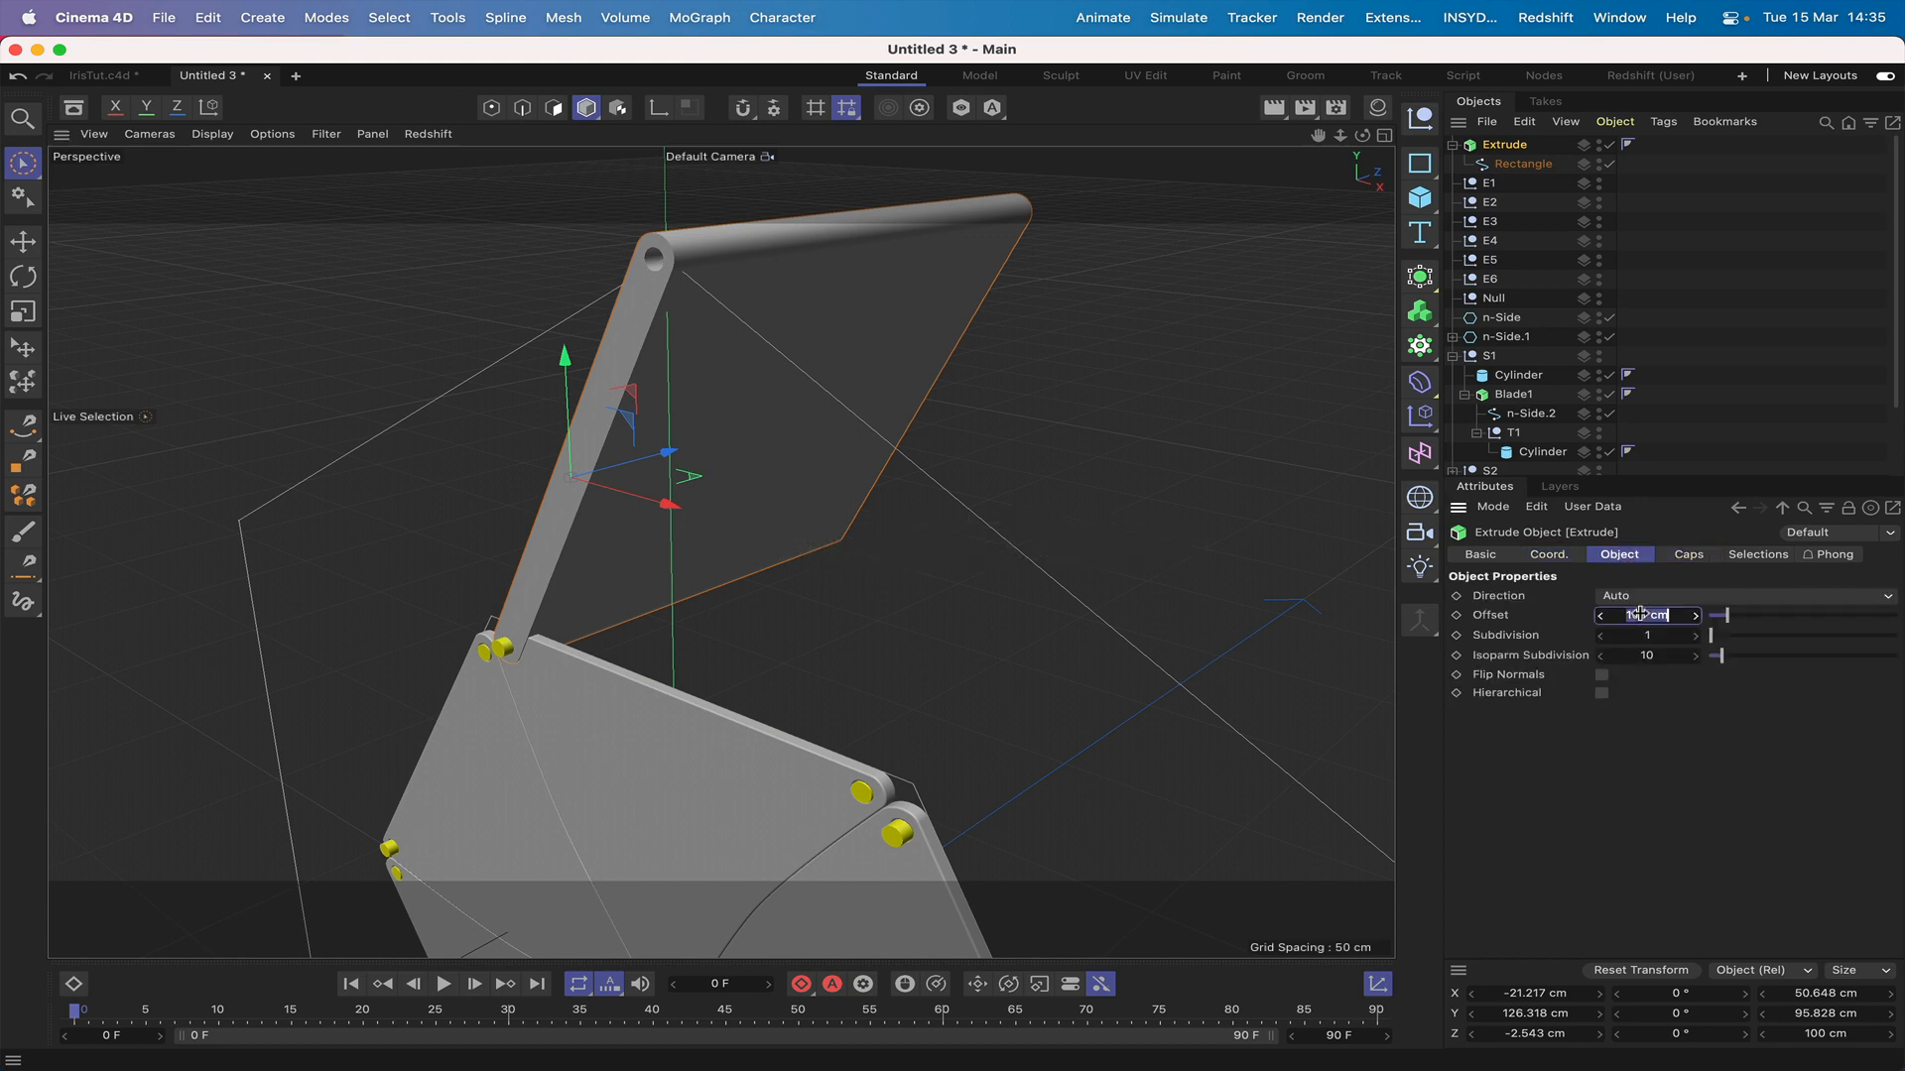
{"action": "type", "text": "2"}
{"action": "key", "text": "Return"}
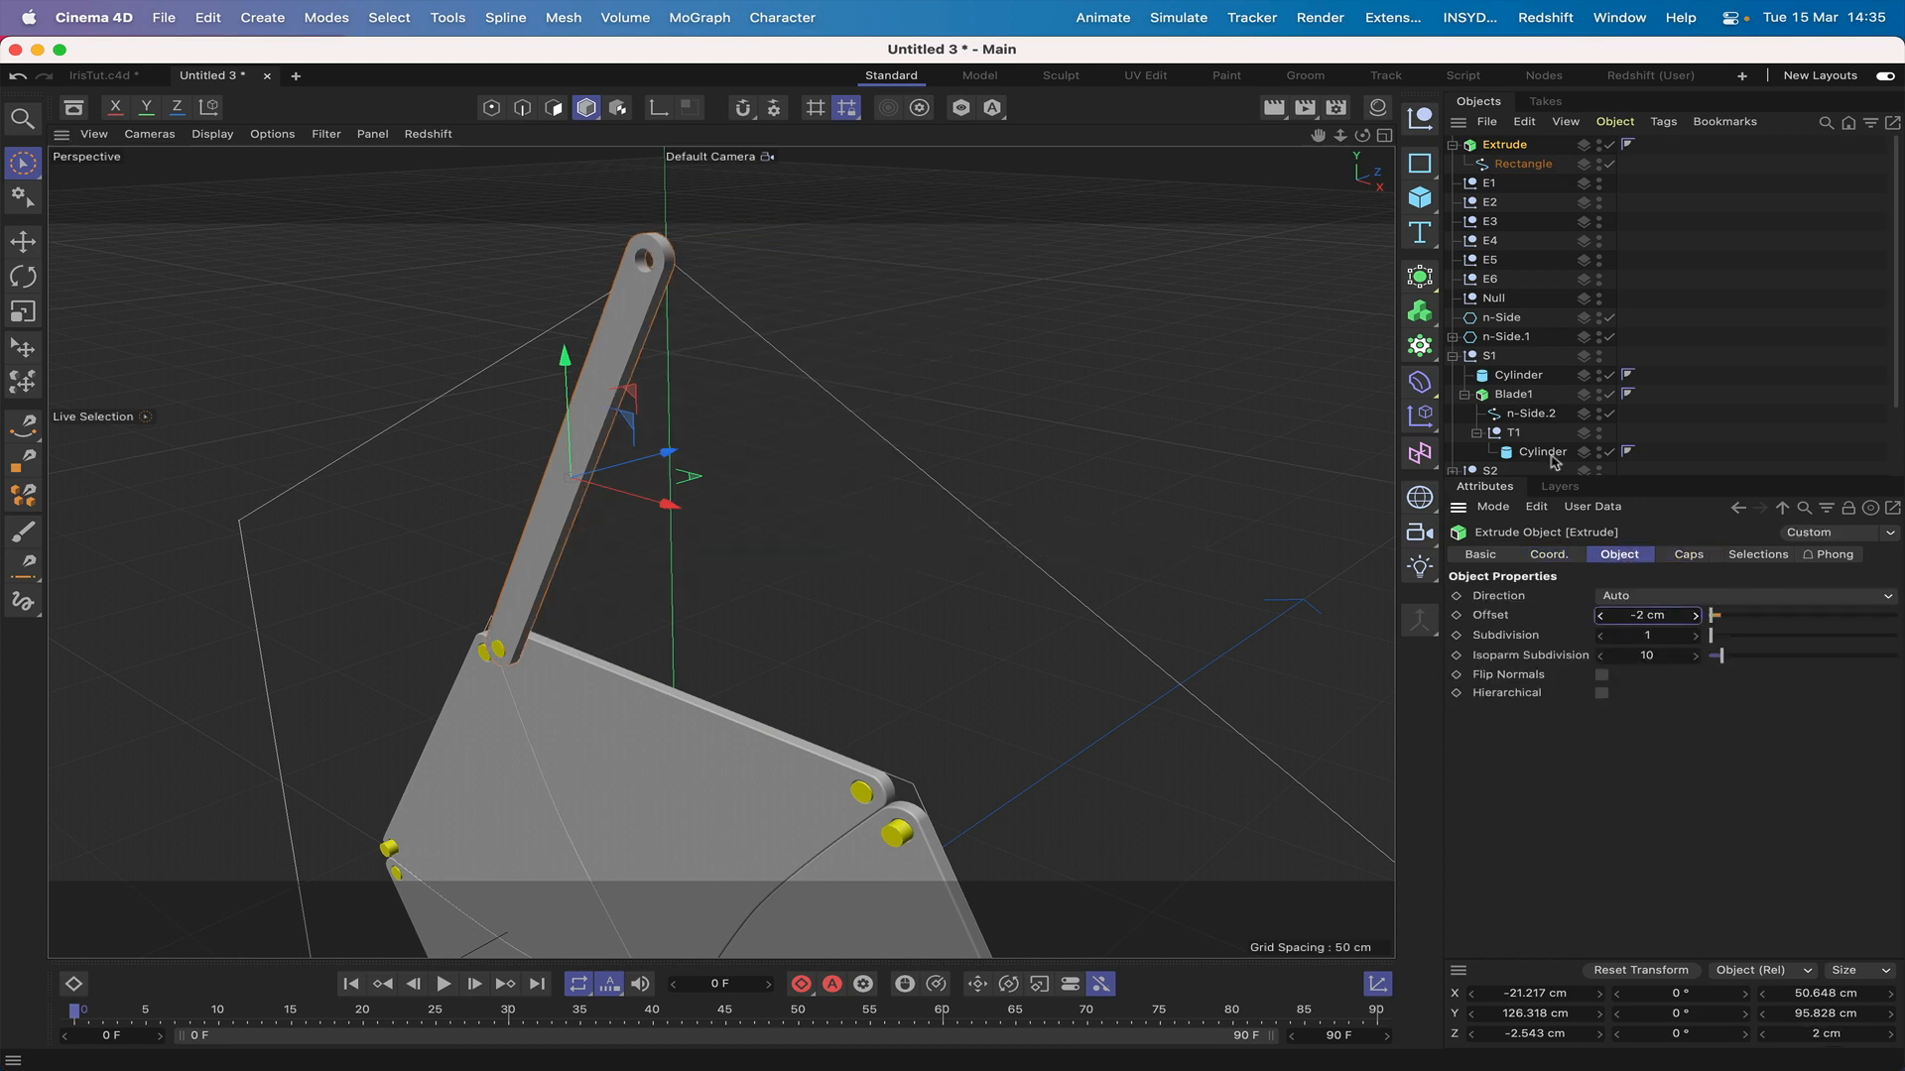
Step: Give the arm's extrusion caps a round bevel with a size of 0.3 cm
{"action": "left_click_drag", "start_coordinate": [1362, 135], "coordinate": [1220, 141]}
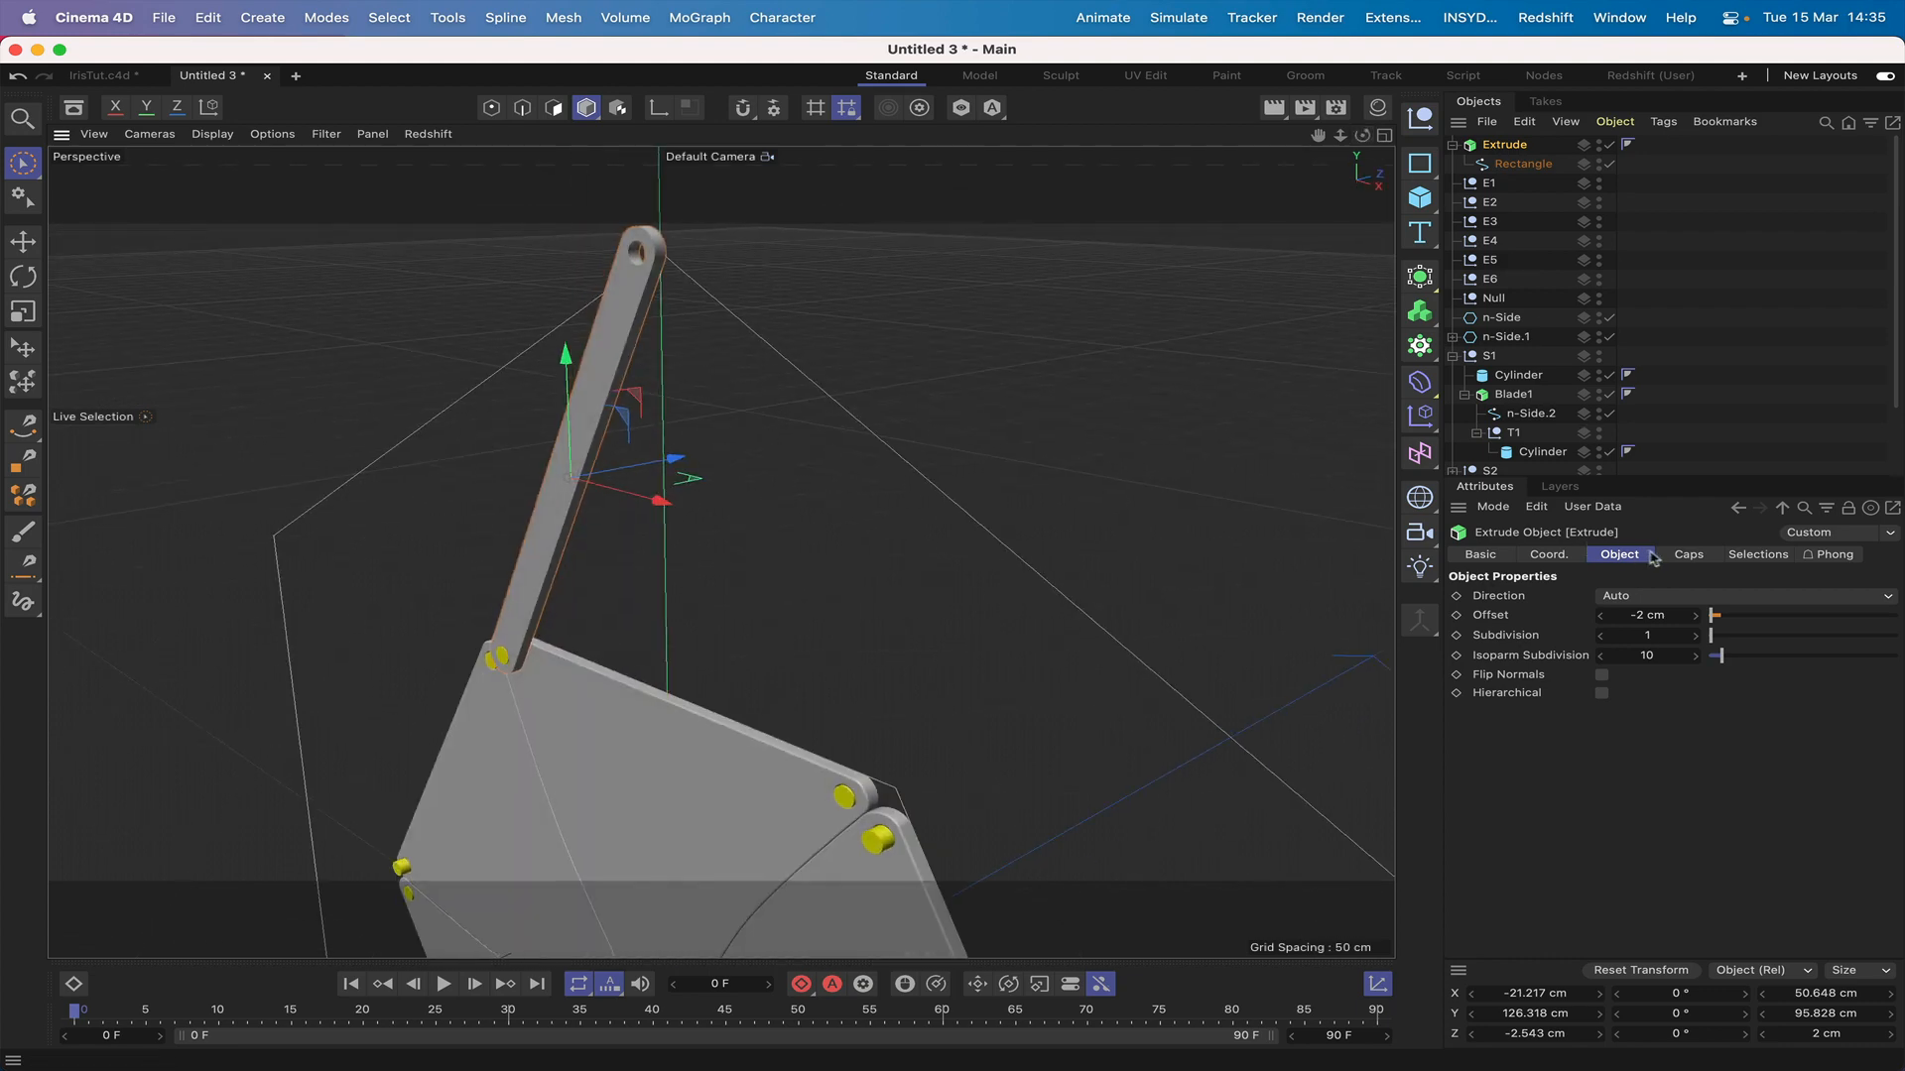
{"action": "left_click", "coordinate": [1690, 556]}
{"action": "left_click", "coordinate": [1634, 694]}
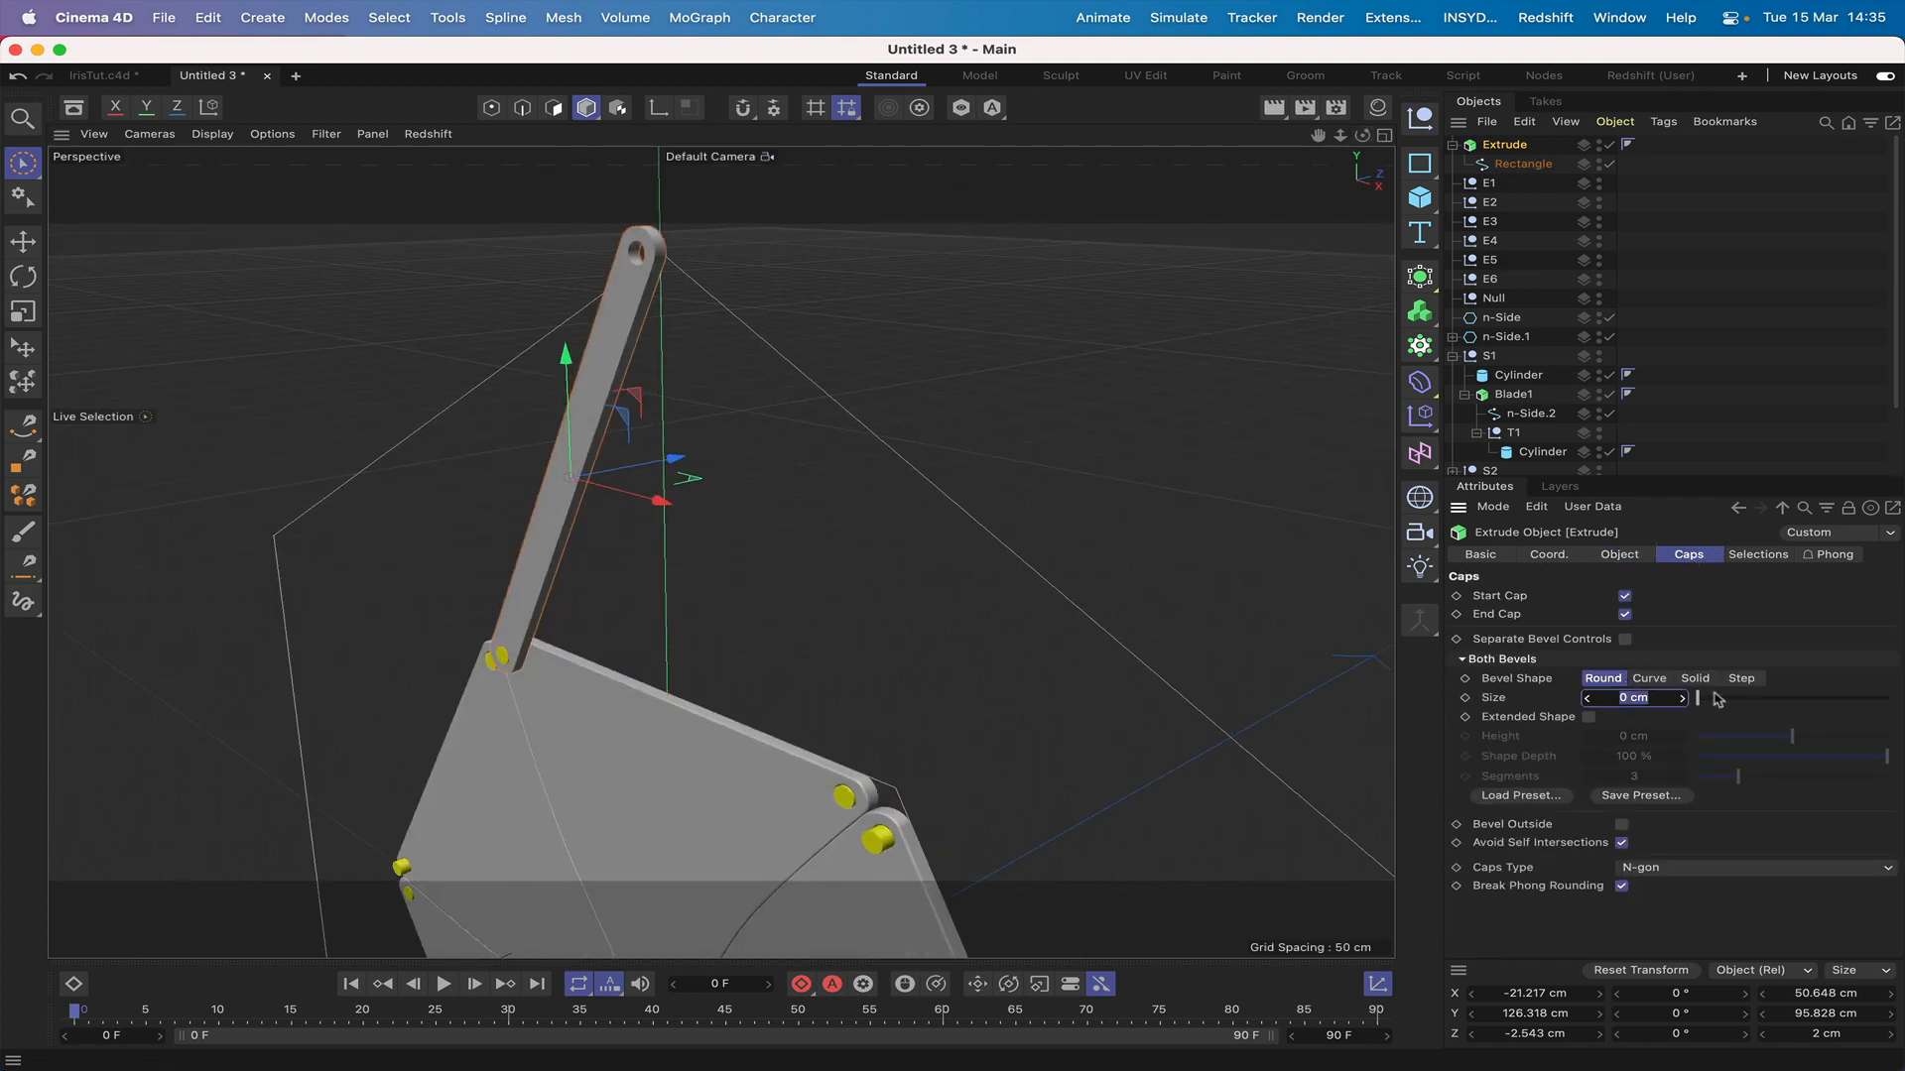
{"action": "type", "text": ".3"}
{"action": "key", "text": "Return"}
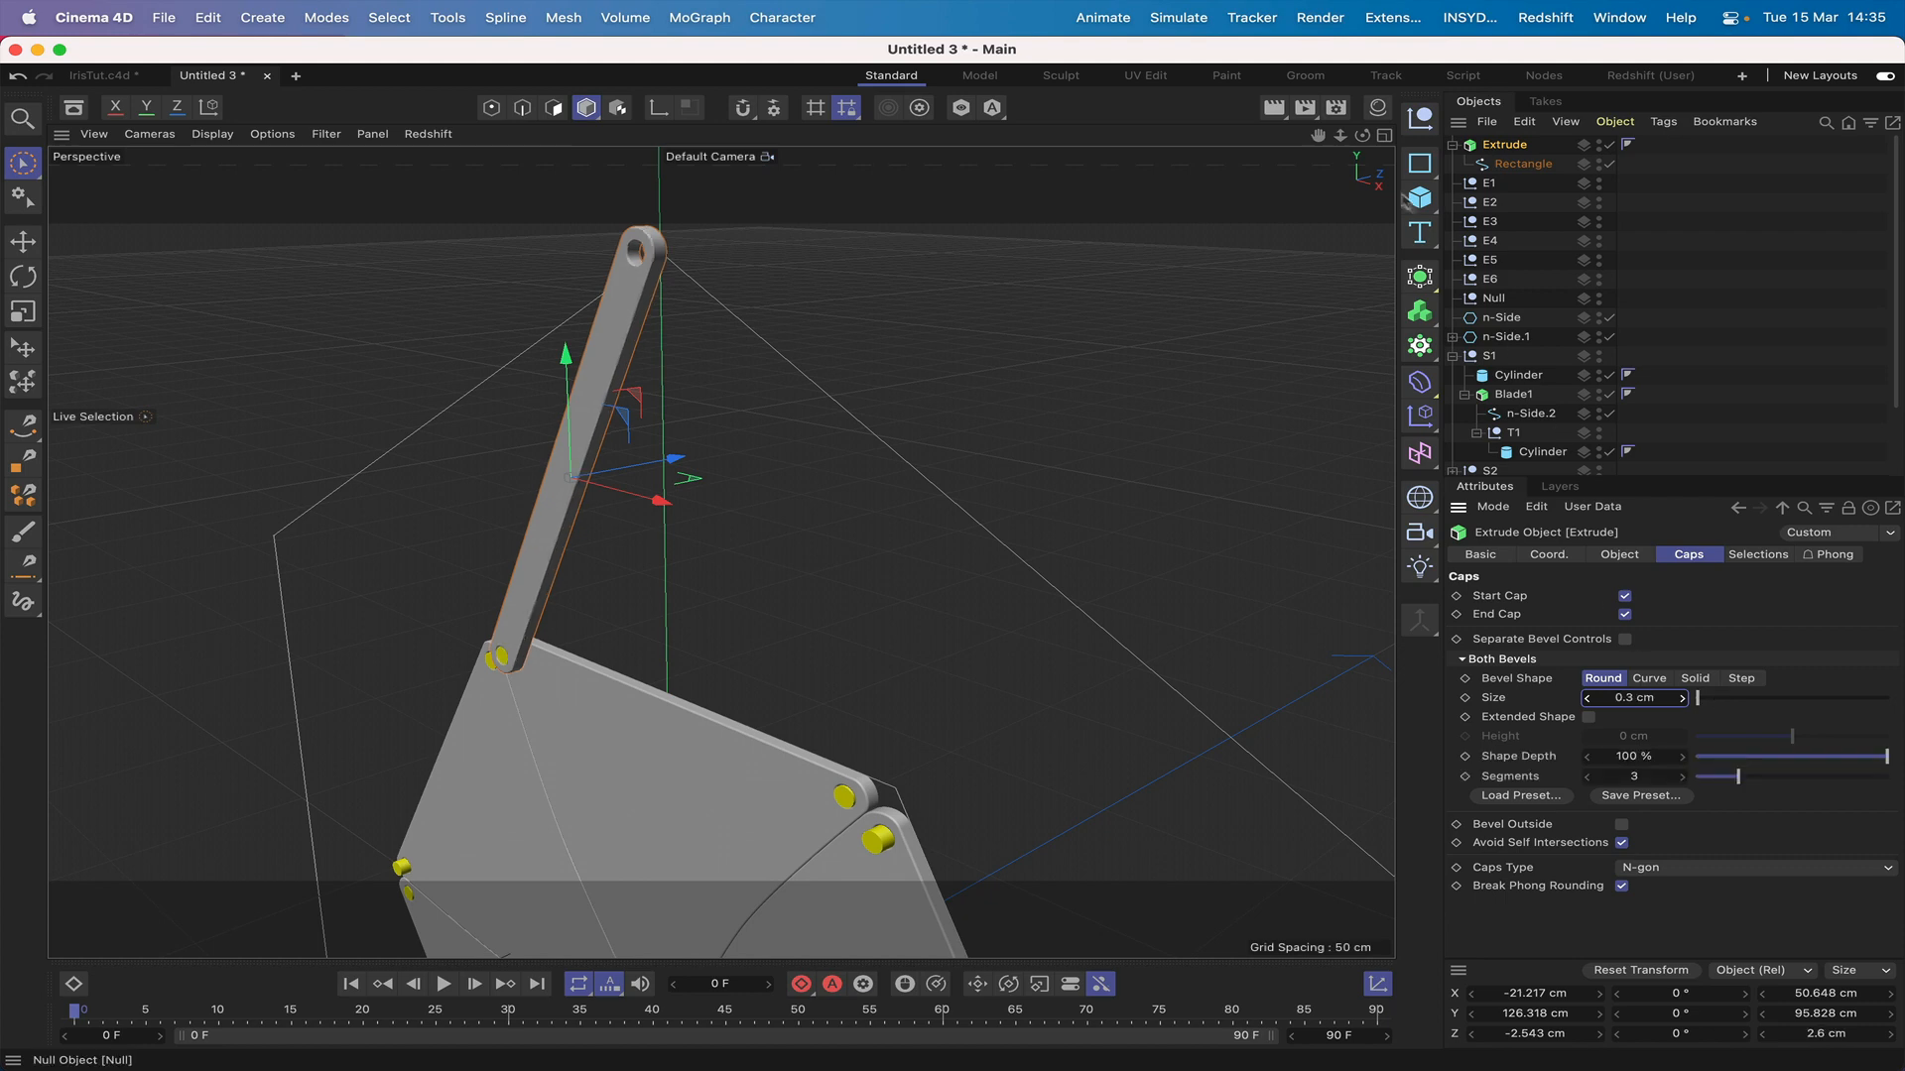
{"action": "left_click_drag", "start_coordinate": [1362, 135], "coordinate": [1400, 146]}
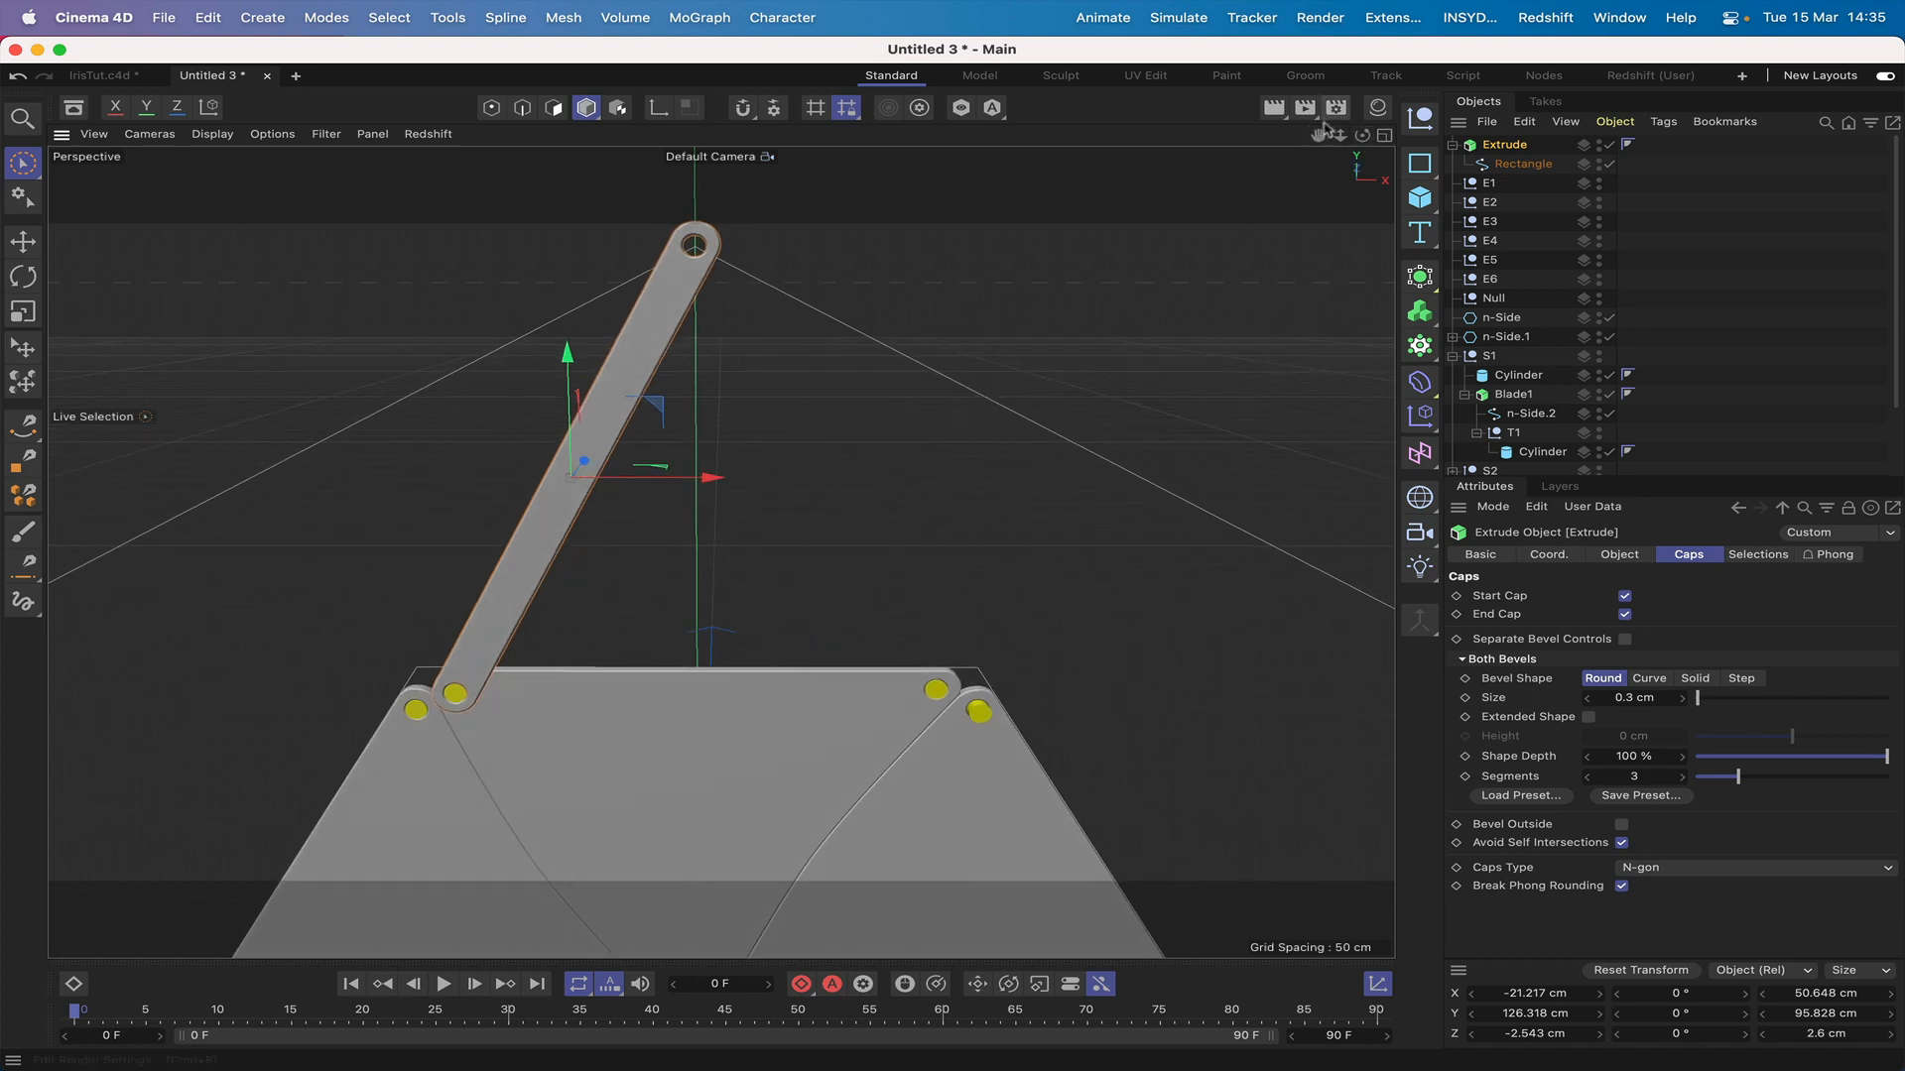
{"action": "mouse_move", "coordinate": [1317, 135]}
{"action": "right_mouse_down"}
{"action": "mouse_move", "coordinate": [1319, 157]}
{"action": "mouse_move", "coordinate": [1322, 137]}
{"action": "right_mouse_up"}
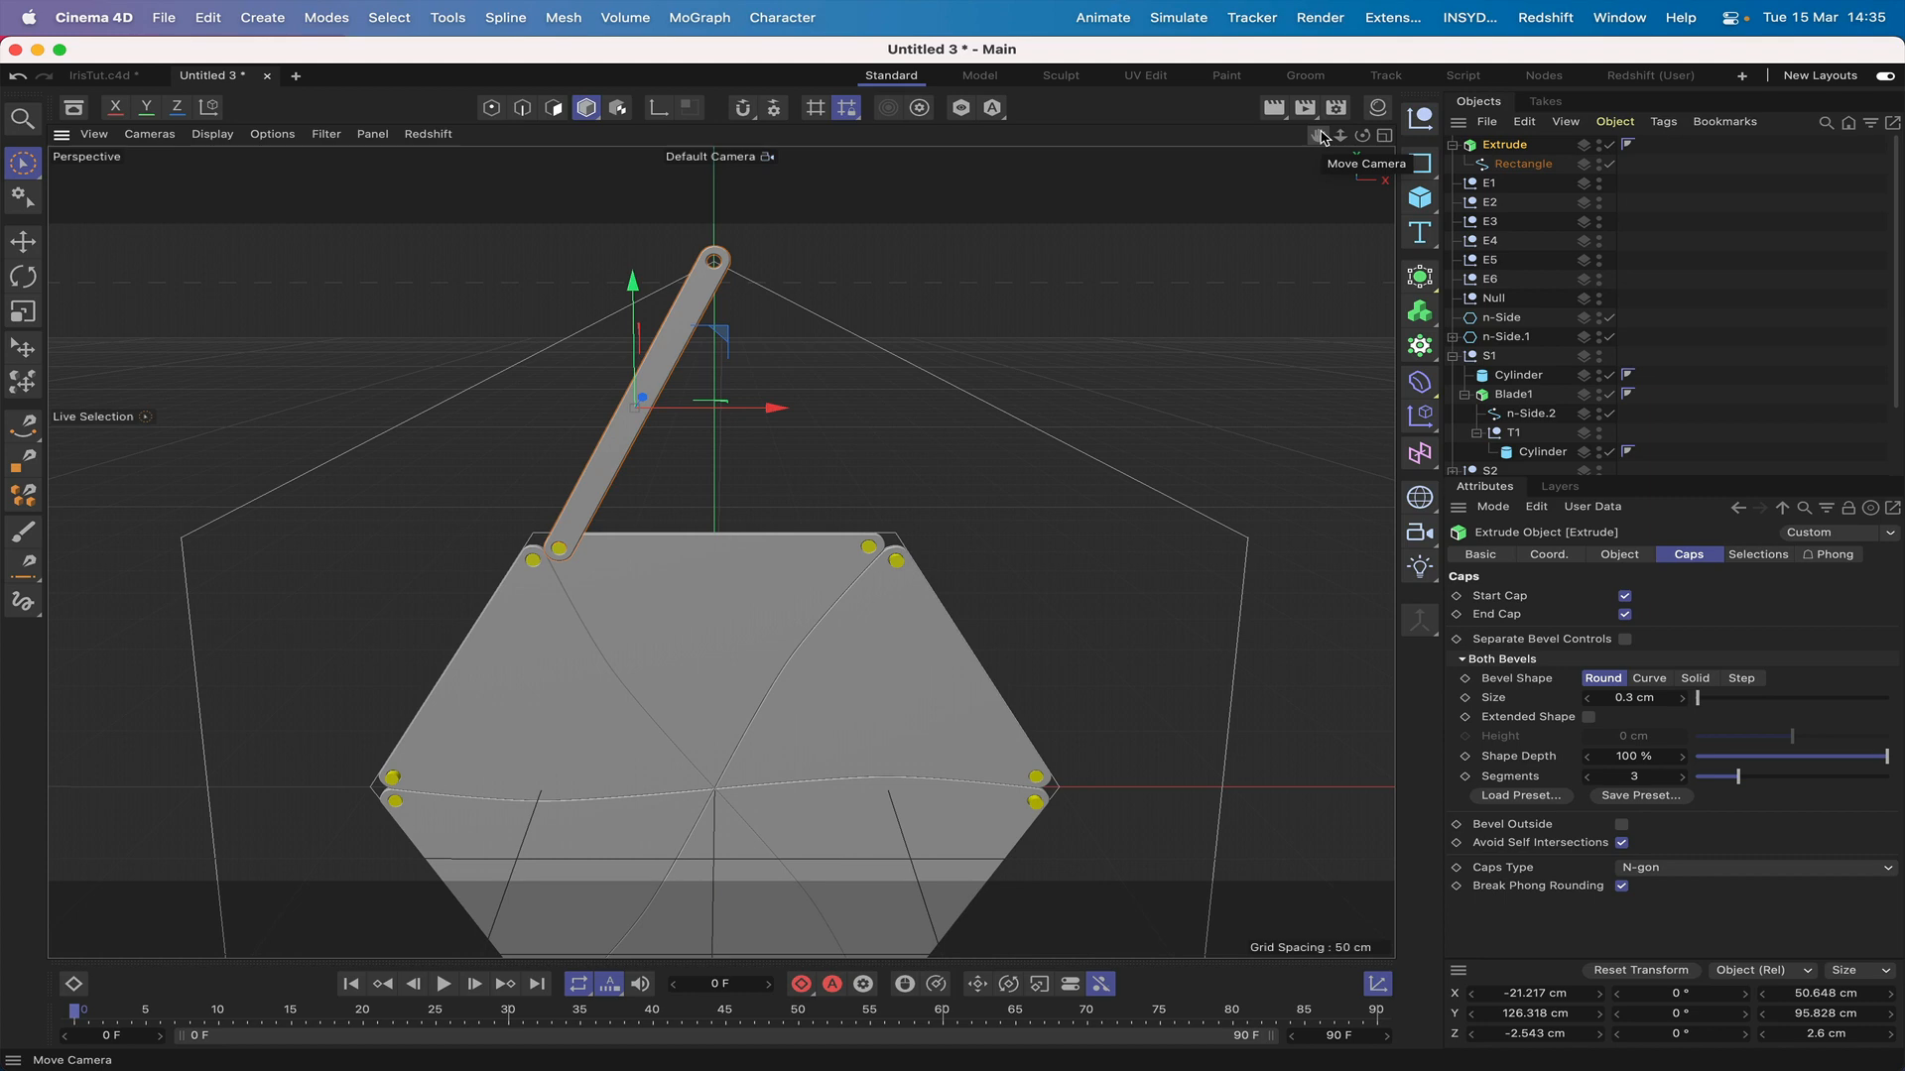
{"action": "left_click_drag", "start_coordinate": [1362, 135], "coordinate": [1394, 147]}
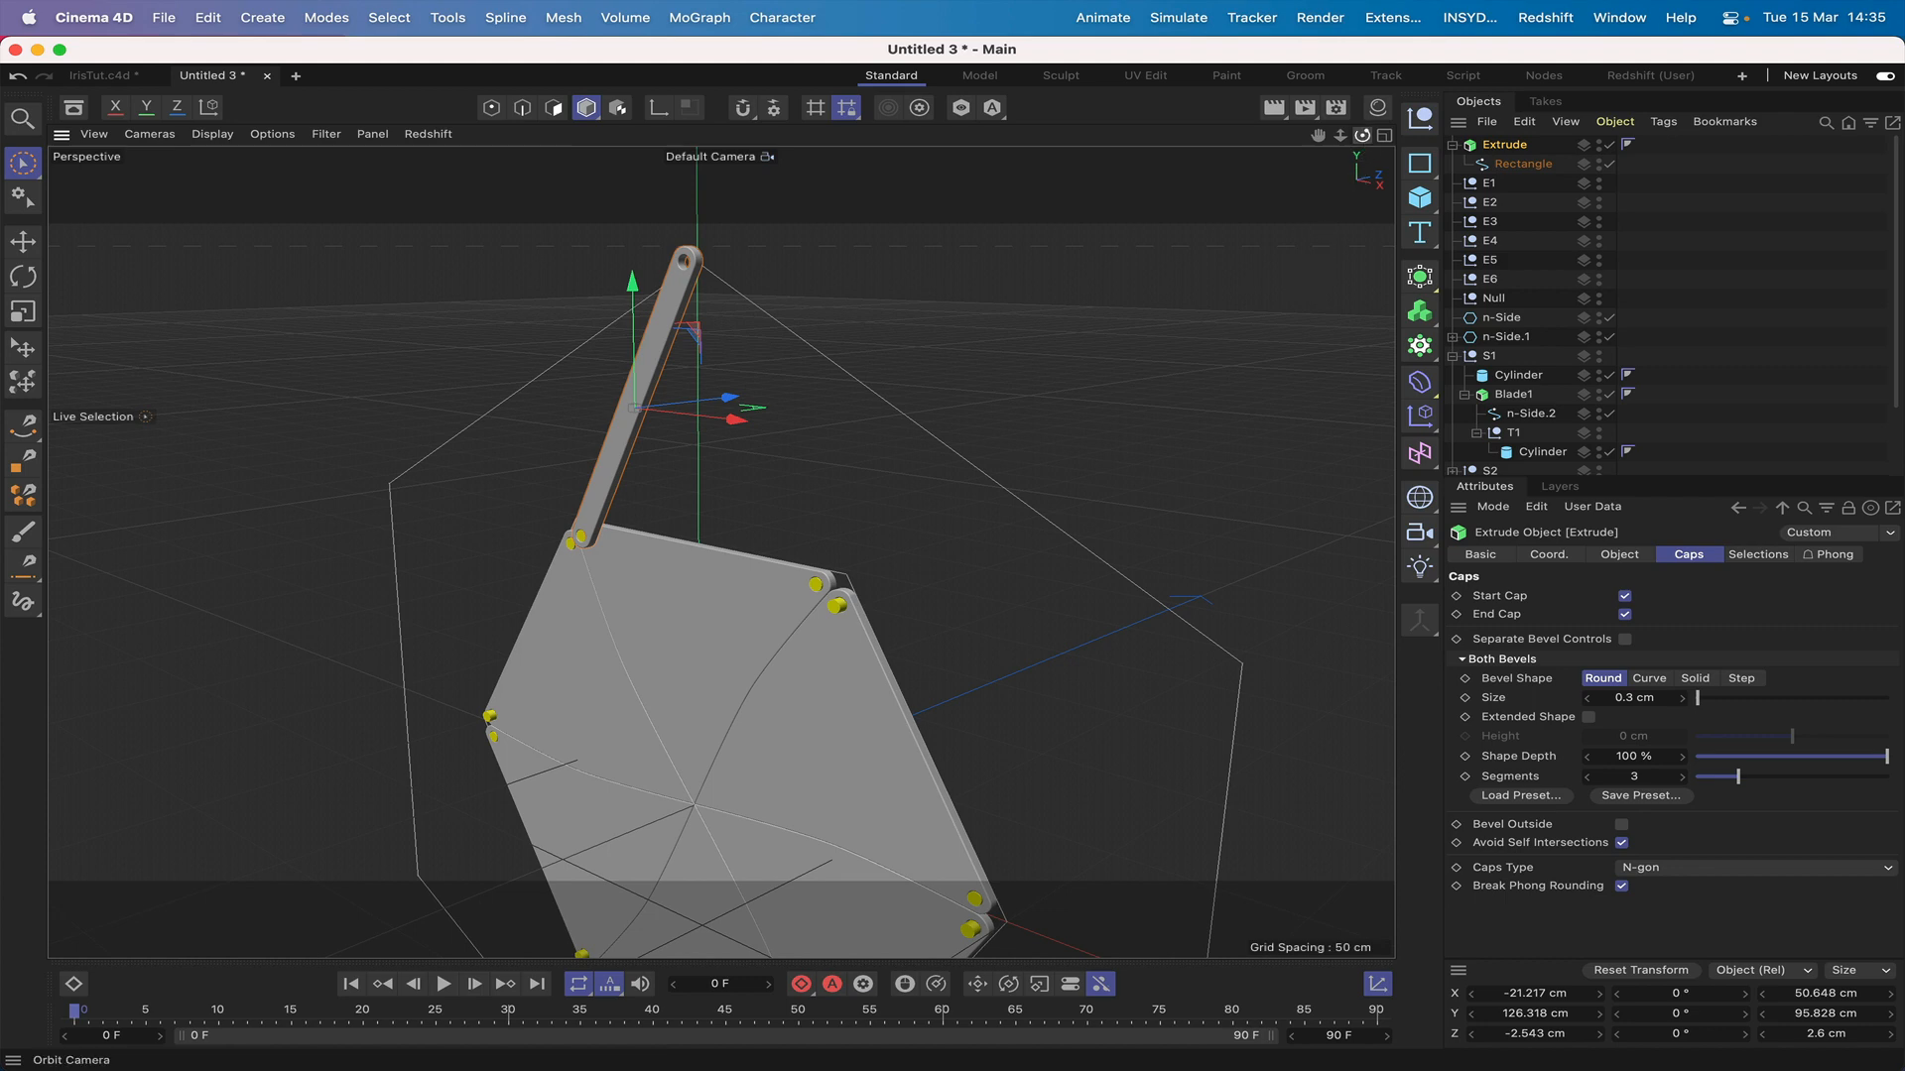
{"action": "left_click_drag", "start_coordinate": [1363, 137], "coordinate": [1327, 127]}
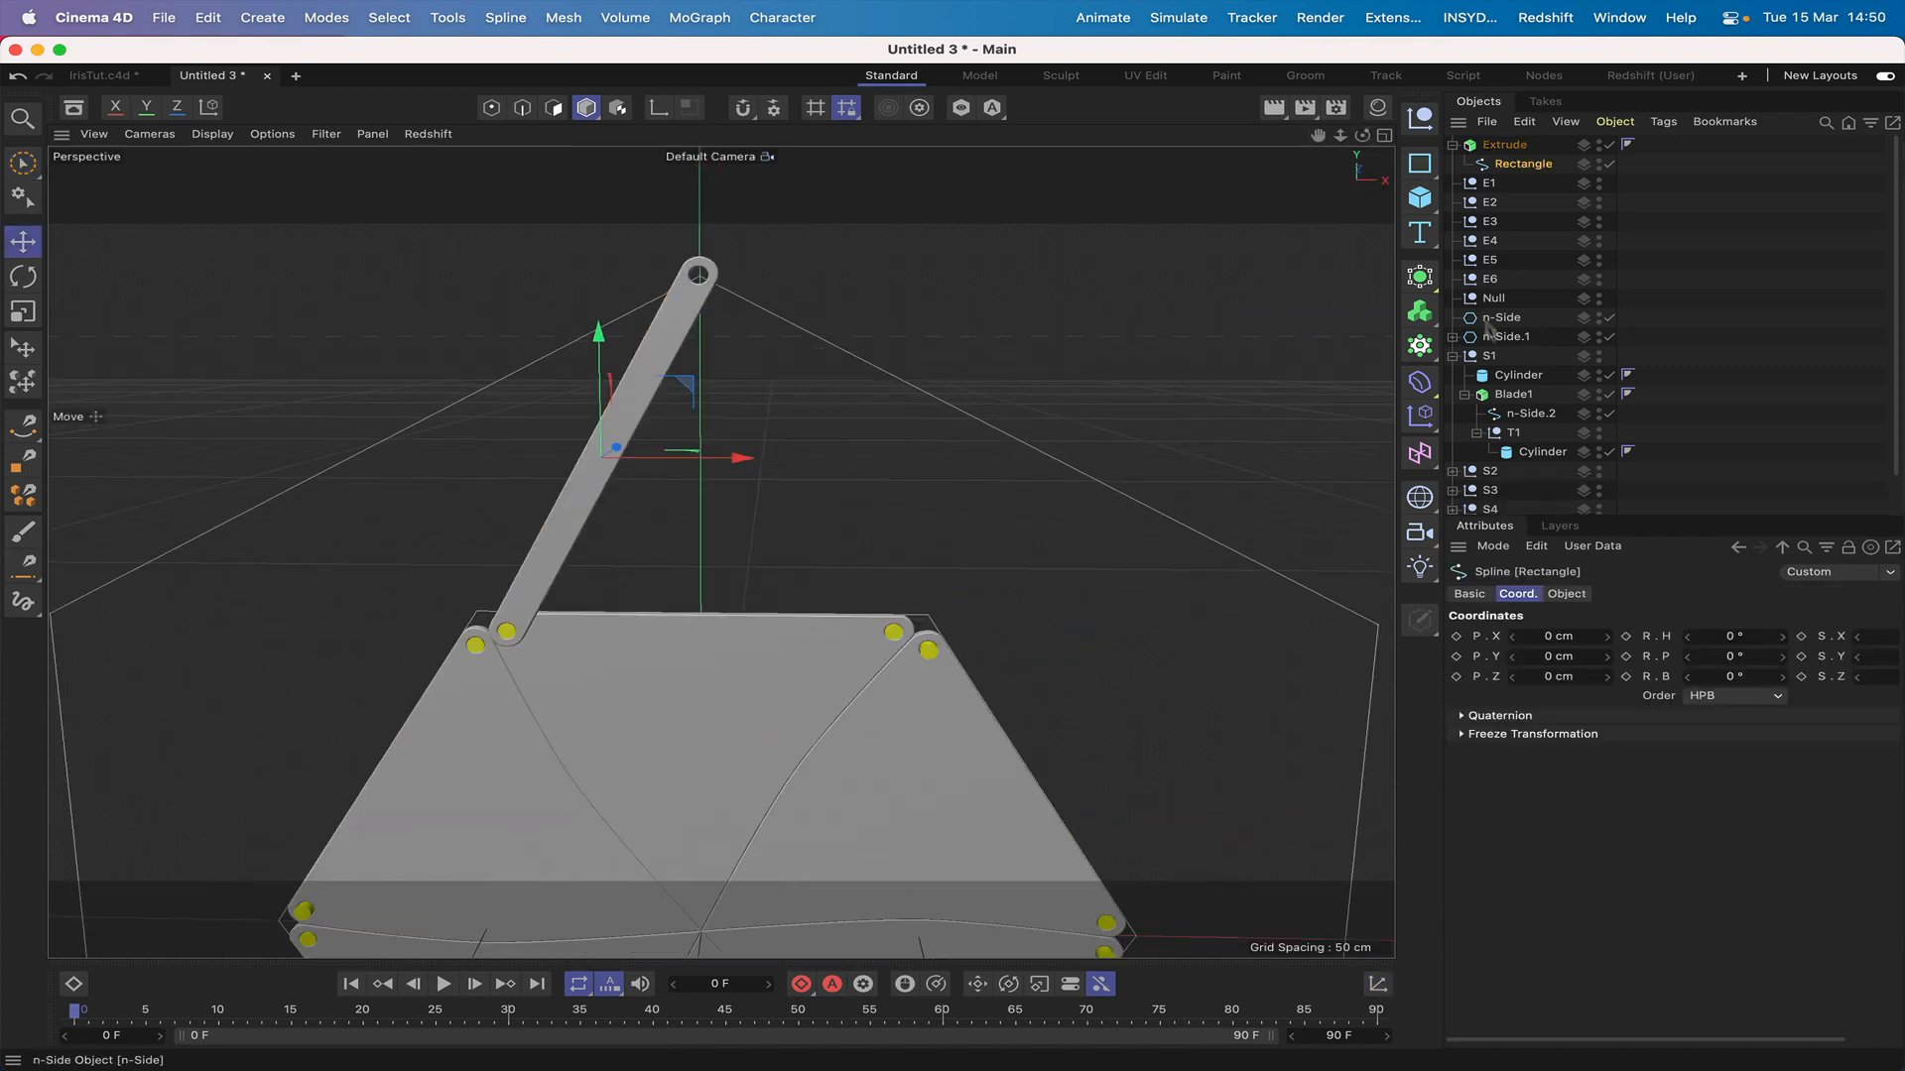
Step: Collapse S1 and try to move nulls S1 to S6 together slightly downward onto the world centre in the front view
{"action": "left_click", "coordinate": [1452, 356]}
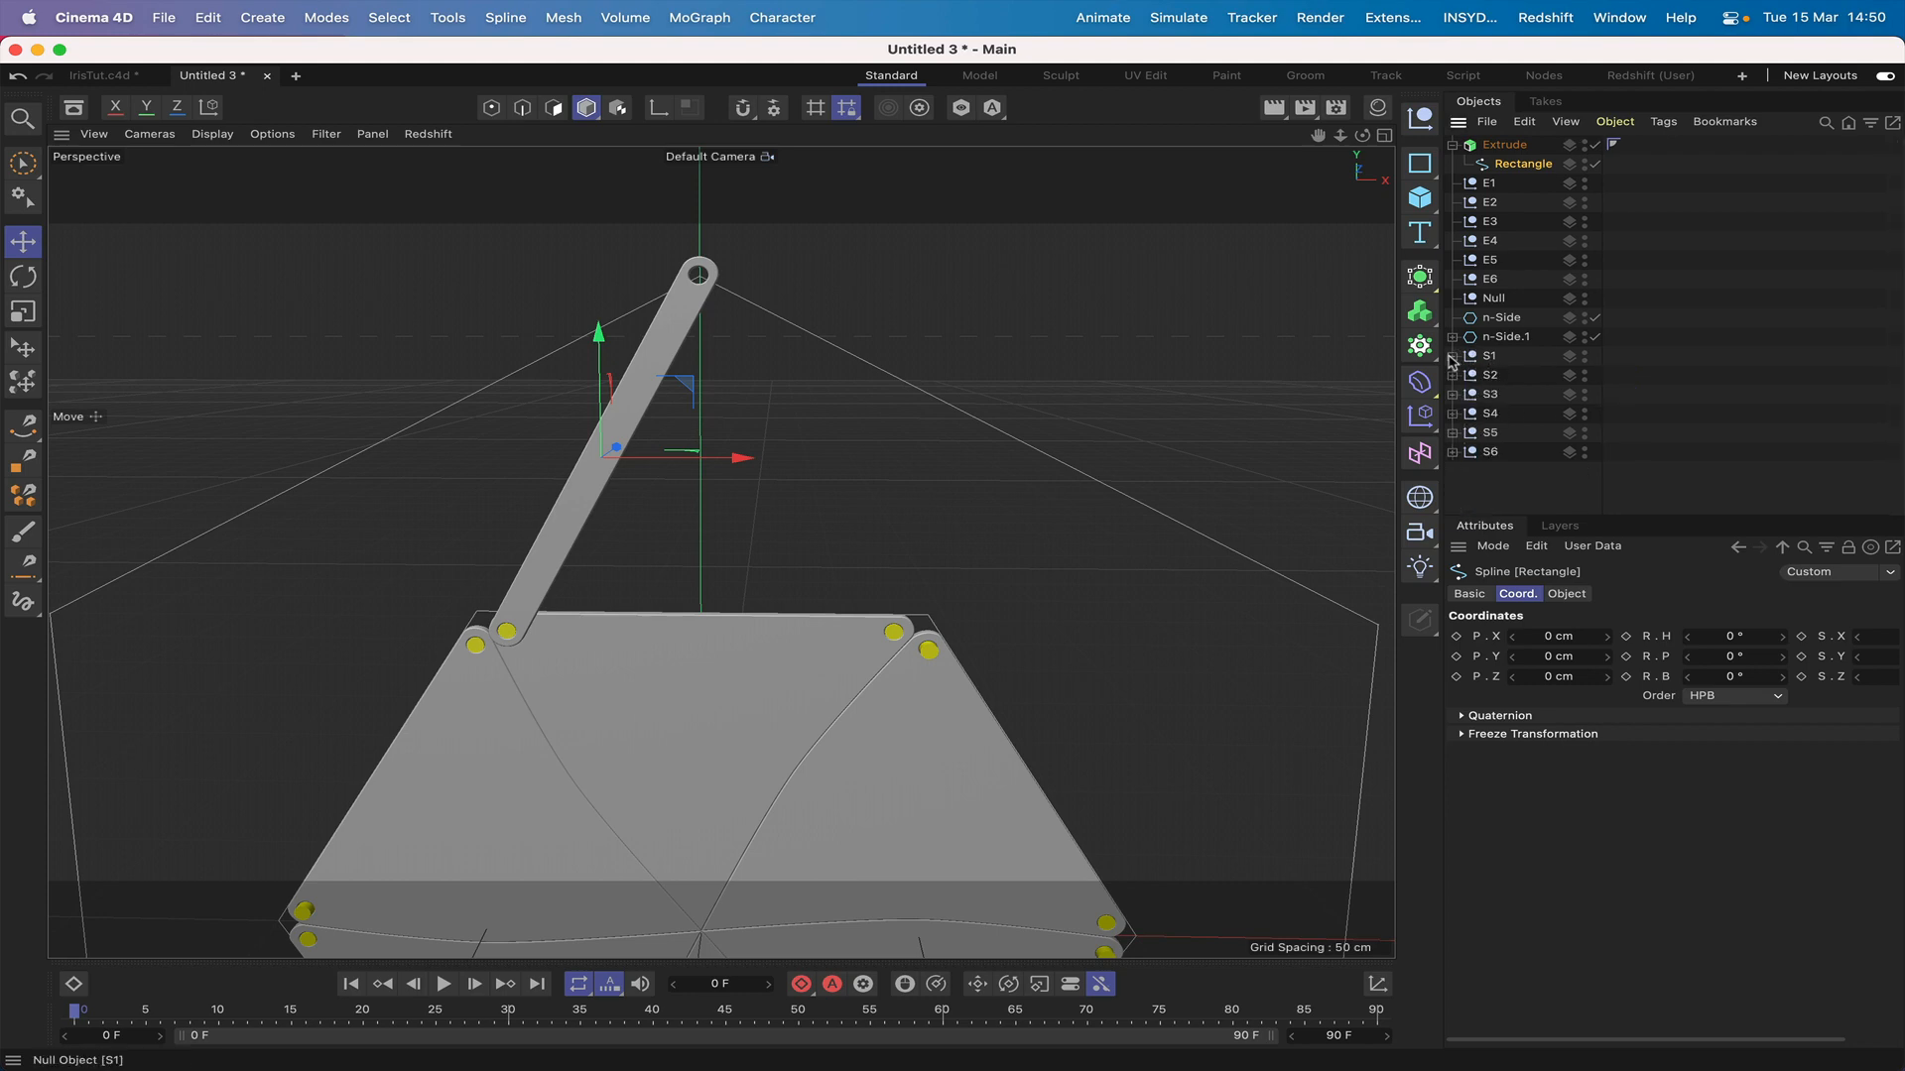
{"action": "left_click_drag", "start_coordinate": [1517, 359], "coordinate": [1500, 471]}
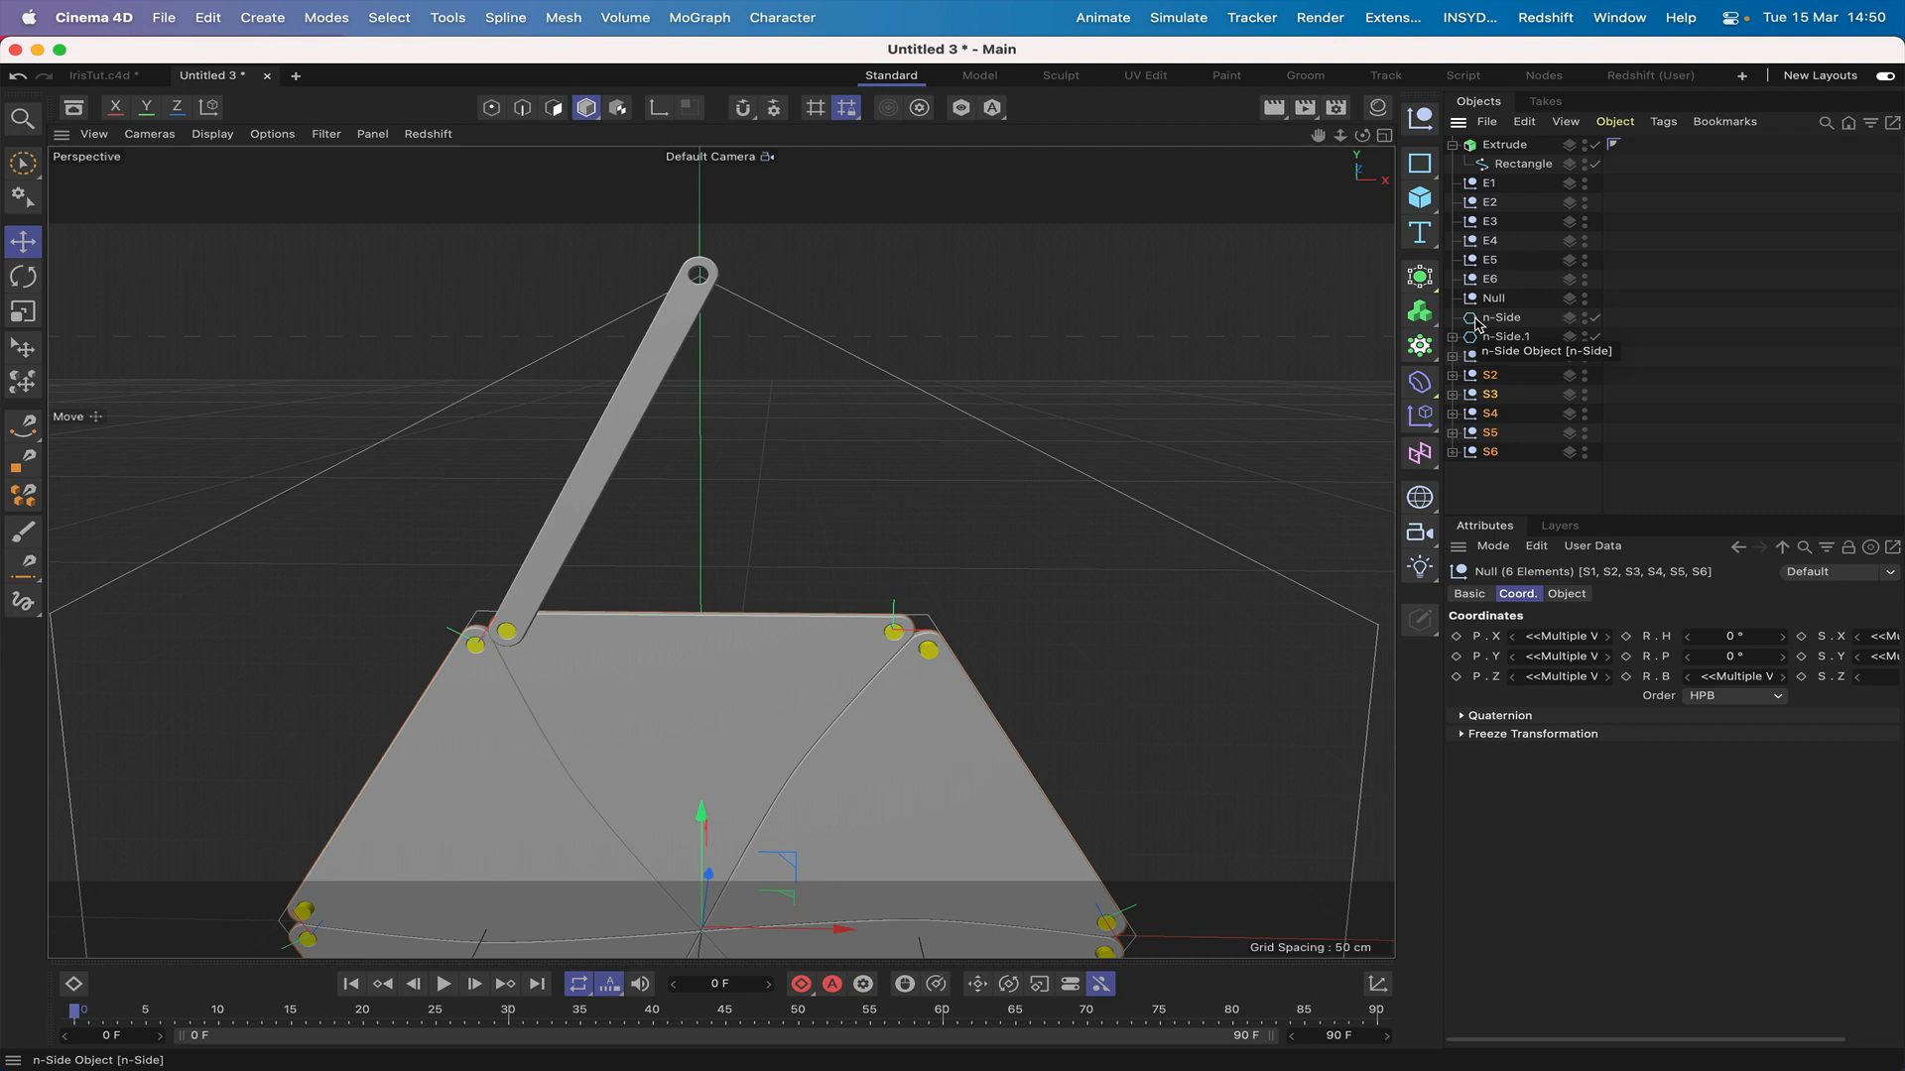
{"action": "key", "text": "F4"}
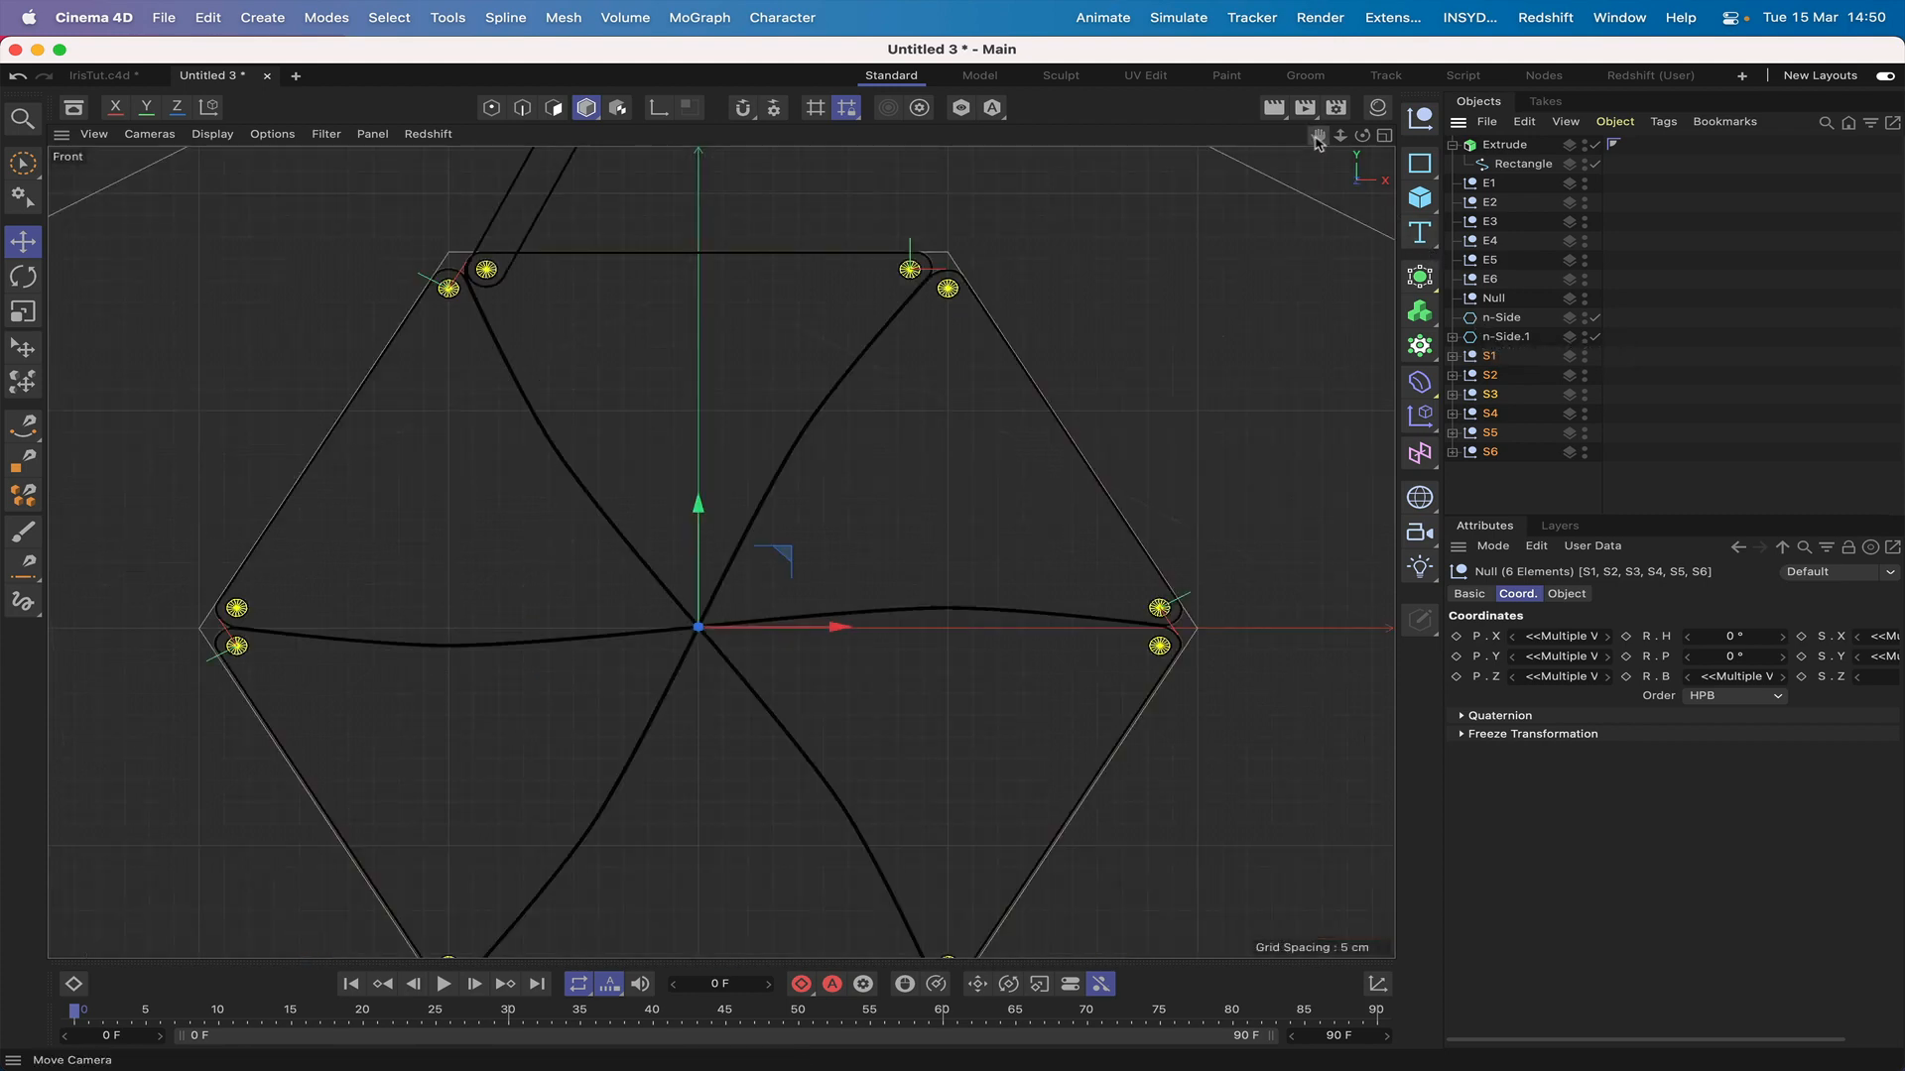
{"action": "left_click_drag", "start_coordinate": [1318, 135], "coordinate": [1418, 129]}
{"action": "right_click_drag", "start_coordinate": [1317, 135], "coordinate": [1496, 135]}
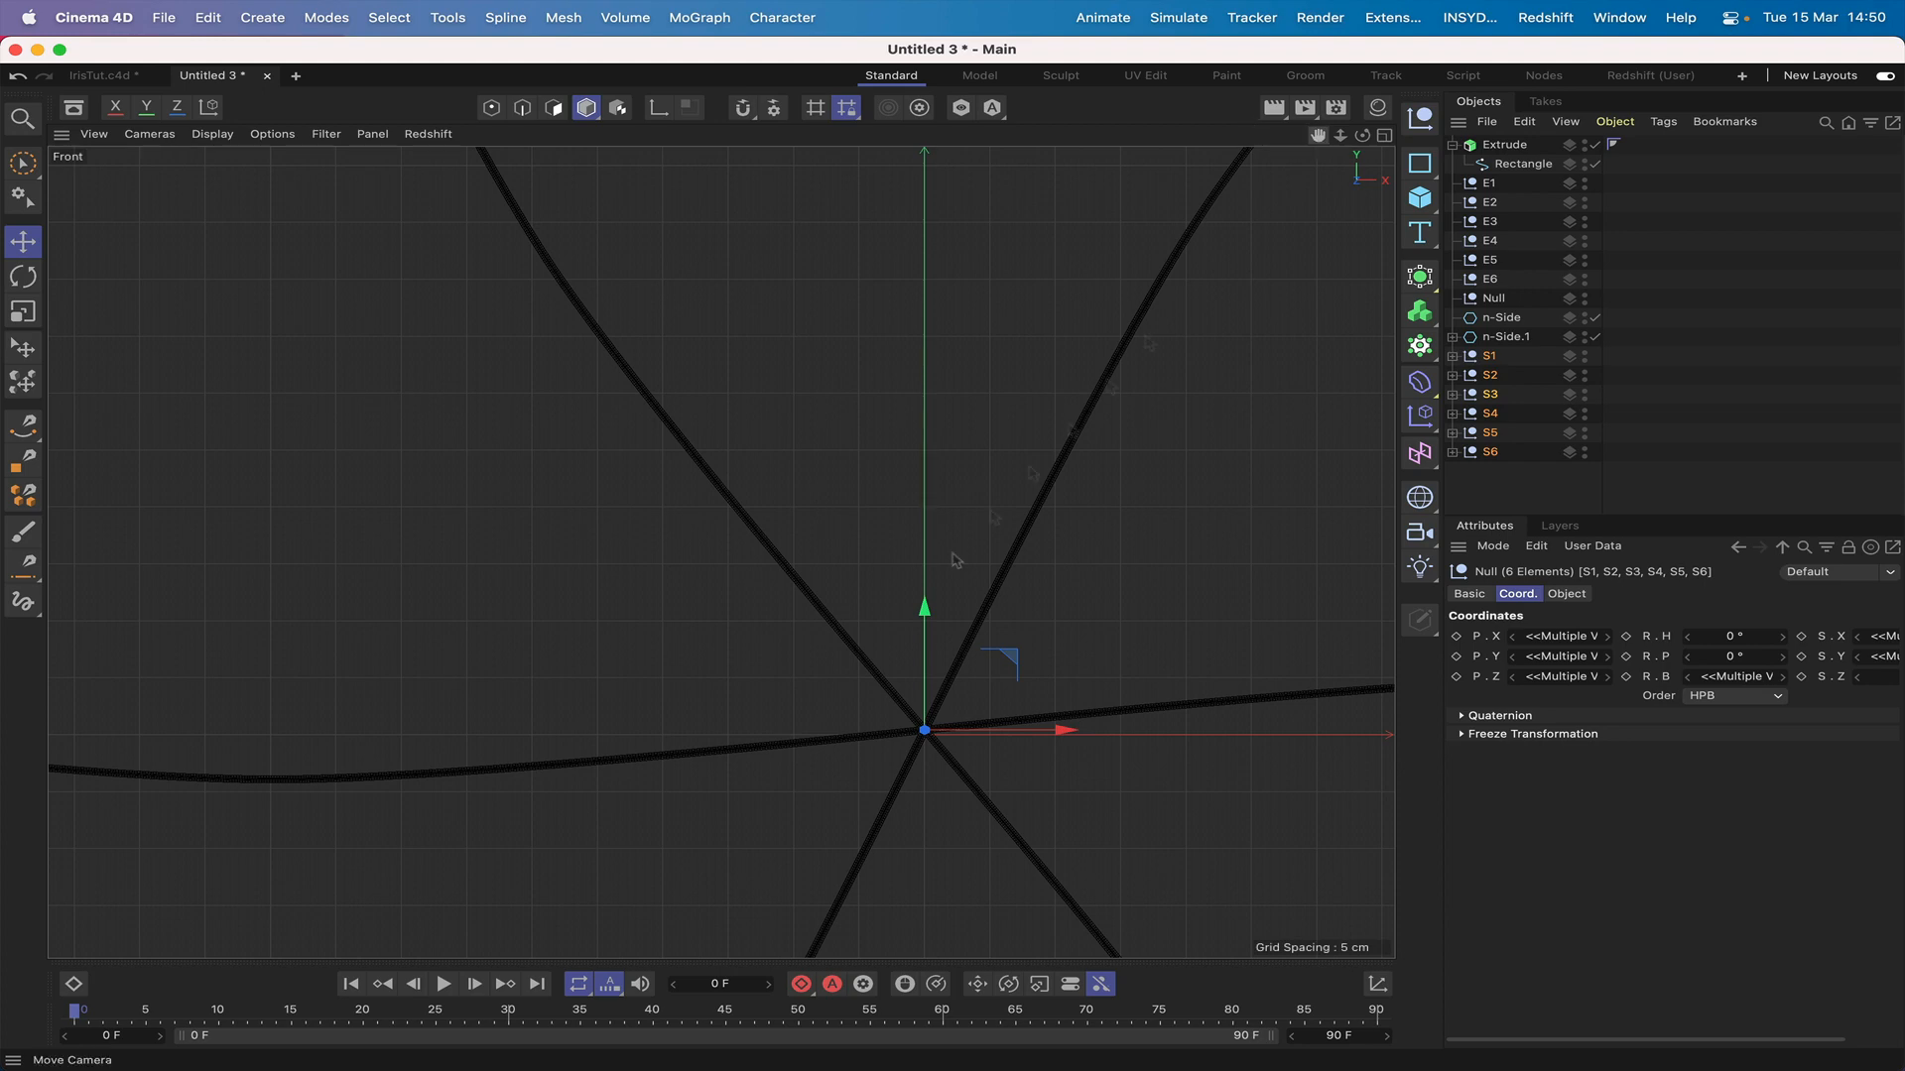
{"action": "middle_click_drag", "start_coordinate": [957, 553], "coordinate": [721, 552], "text": "alt"}
{"action": "left_click_drag", "start_coordinate": [1319, 143], "coordinate": [1457, 0]}
{"action": "left_click_drag", "start_coordinate": [784, 478], "coordinate": [781, 489]}
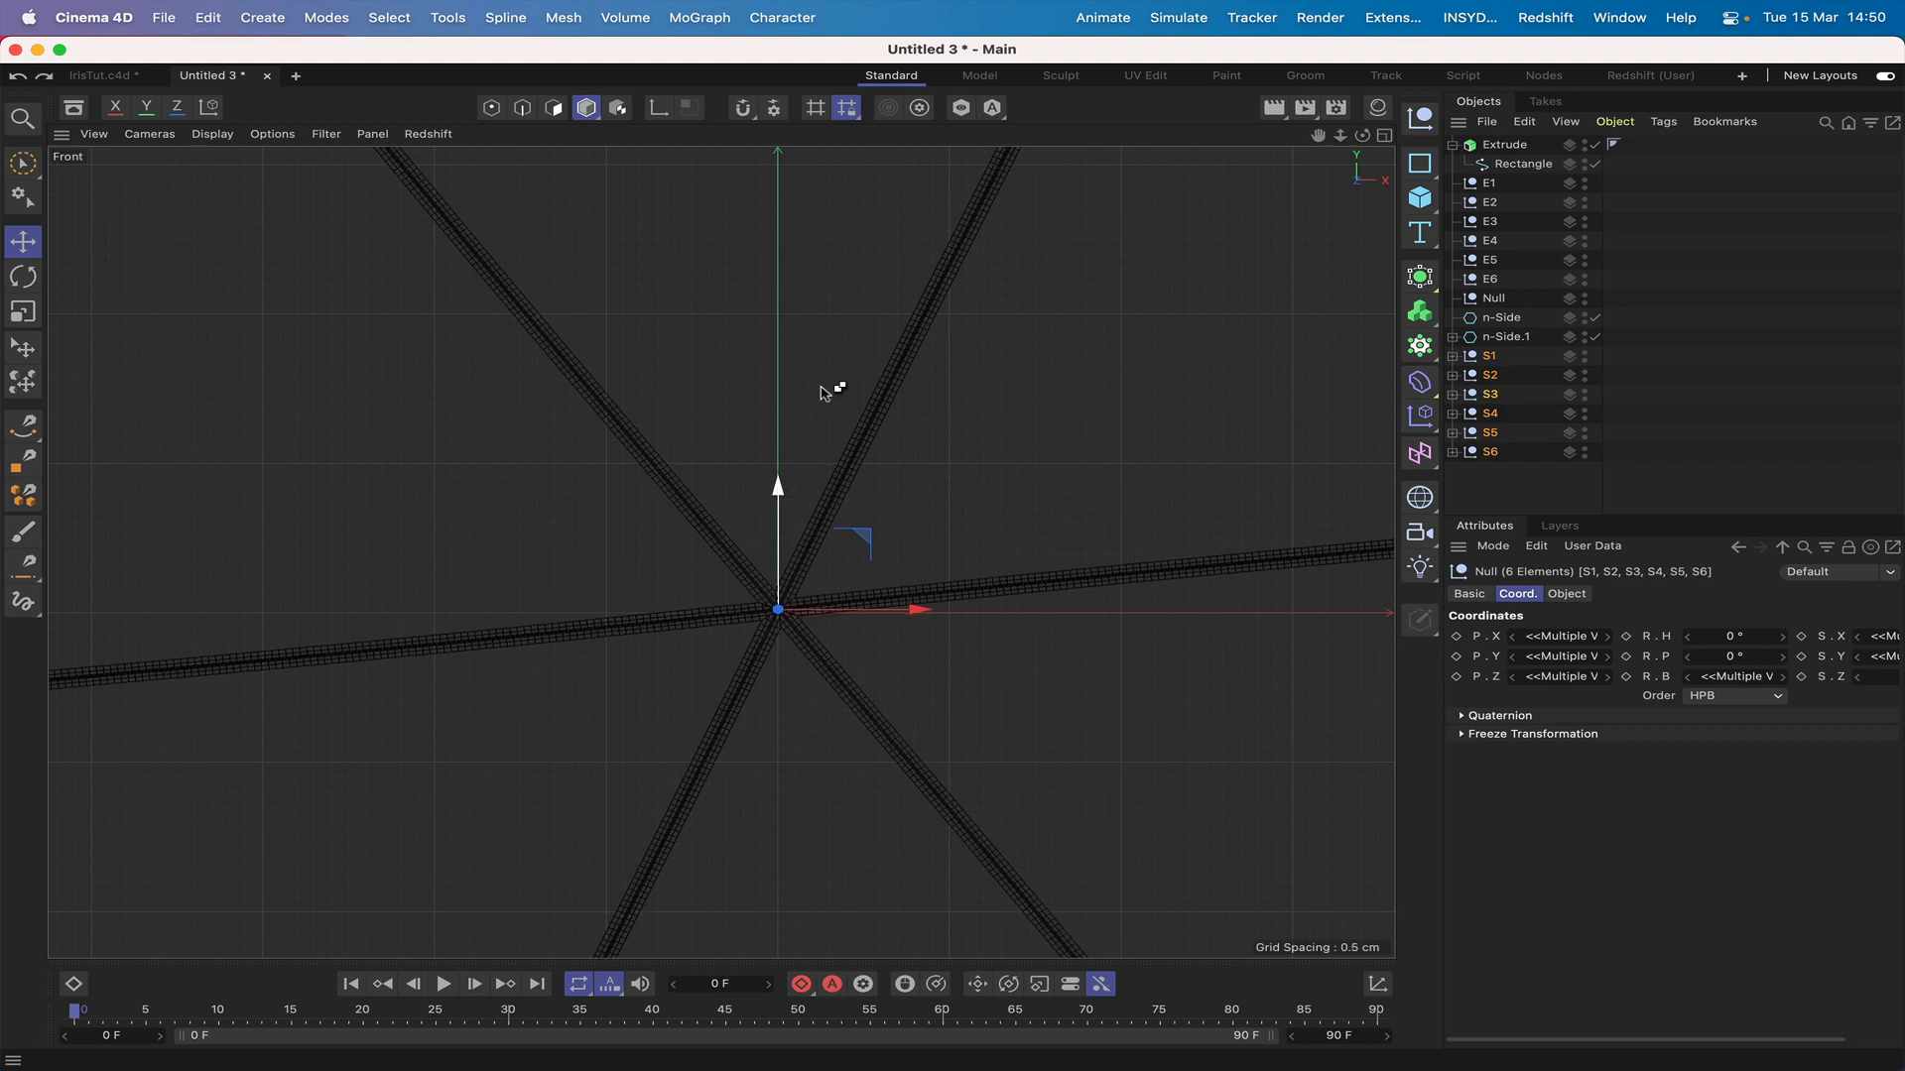
{"action": "key", "text": "super+z"}
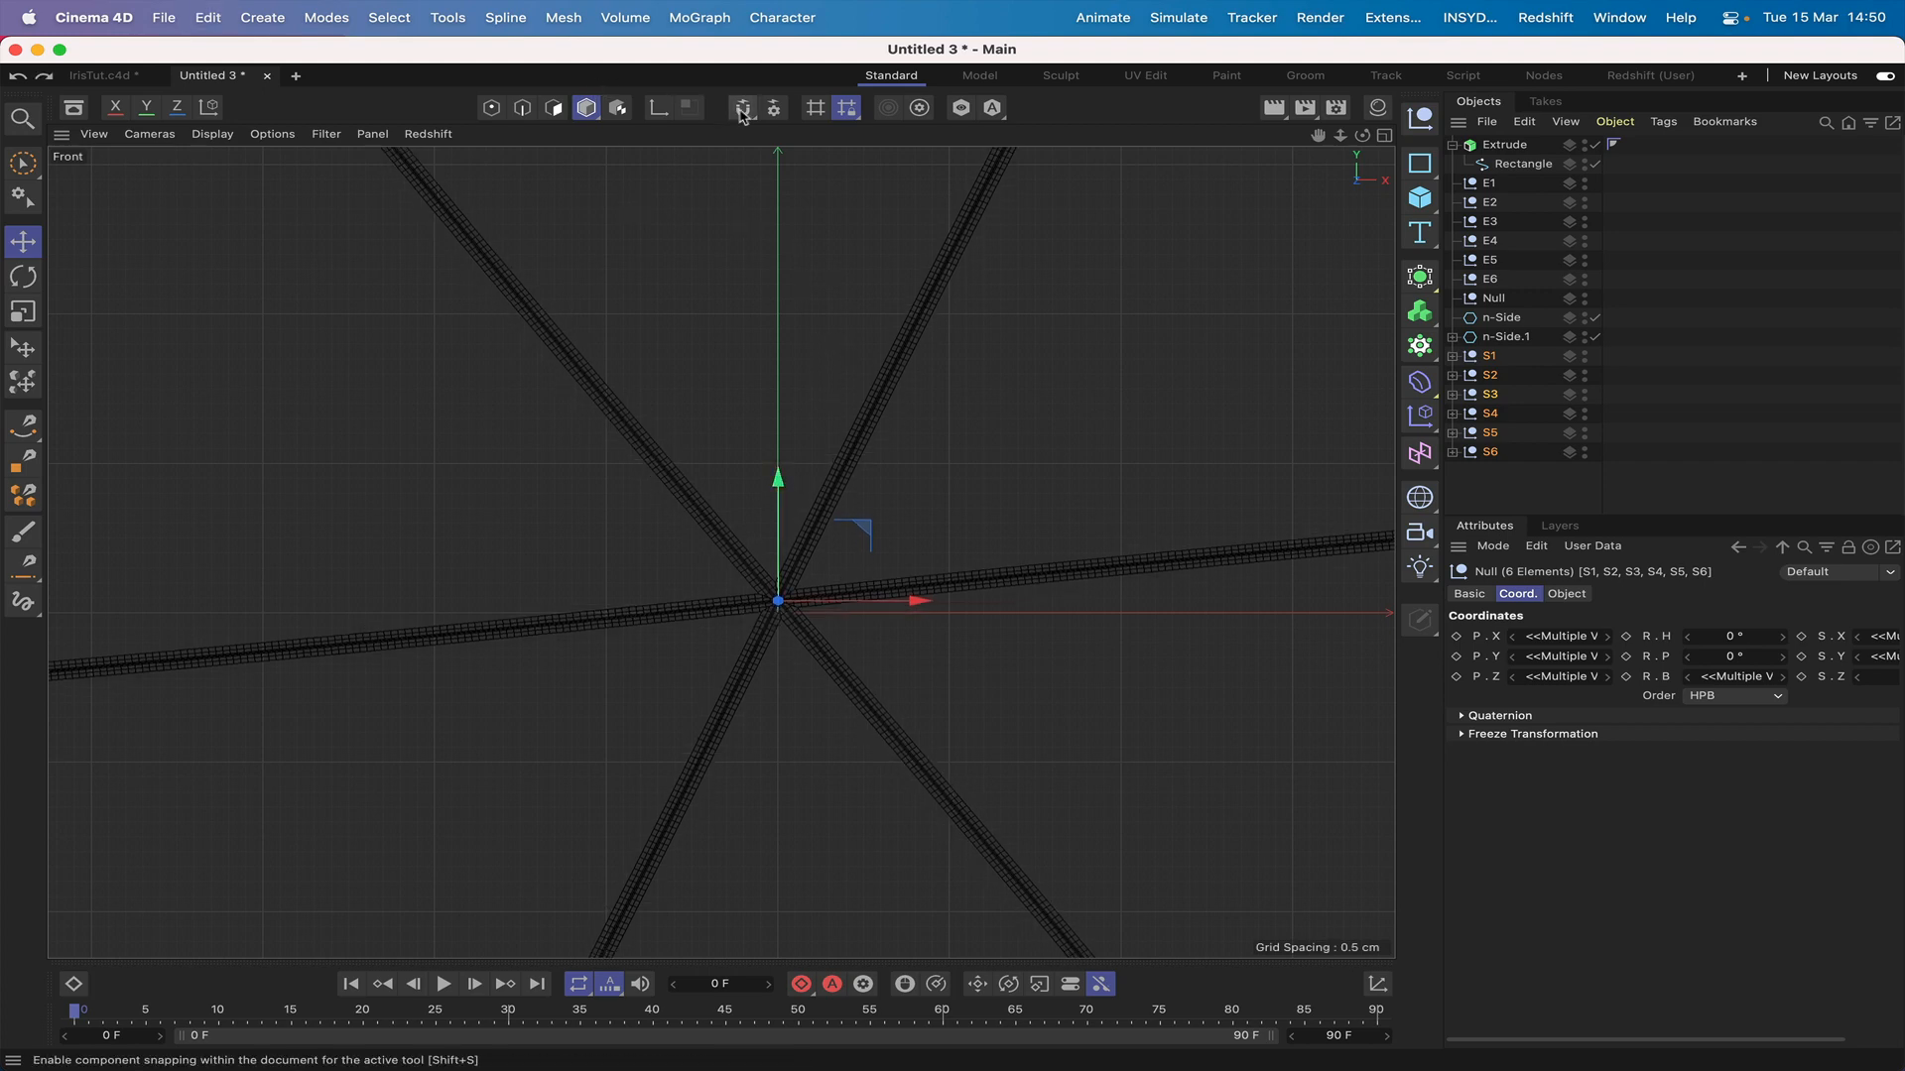
Step: Enable snapping and move nulls S1 to S6 together down until the shared blade centre snaps to the world origin
{"action": "left_click", "coordinate": [746, 111]}
{"action": "left_click", "coordinate": [774, 107]}
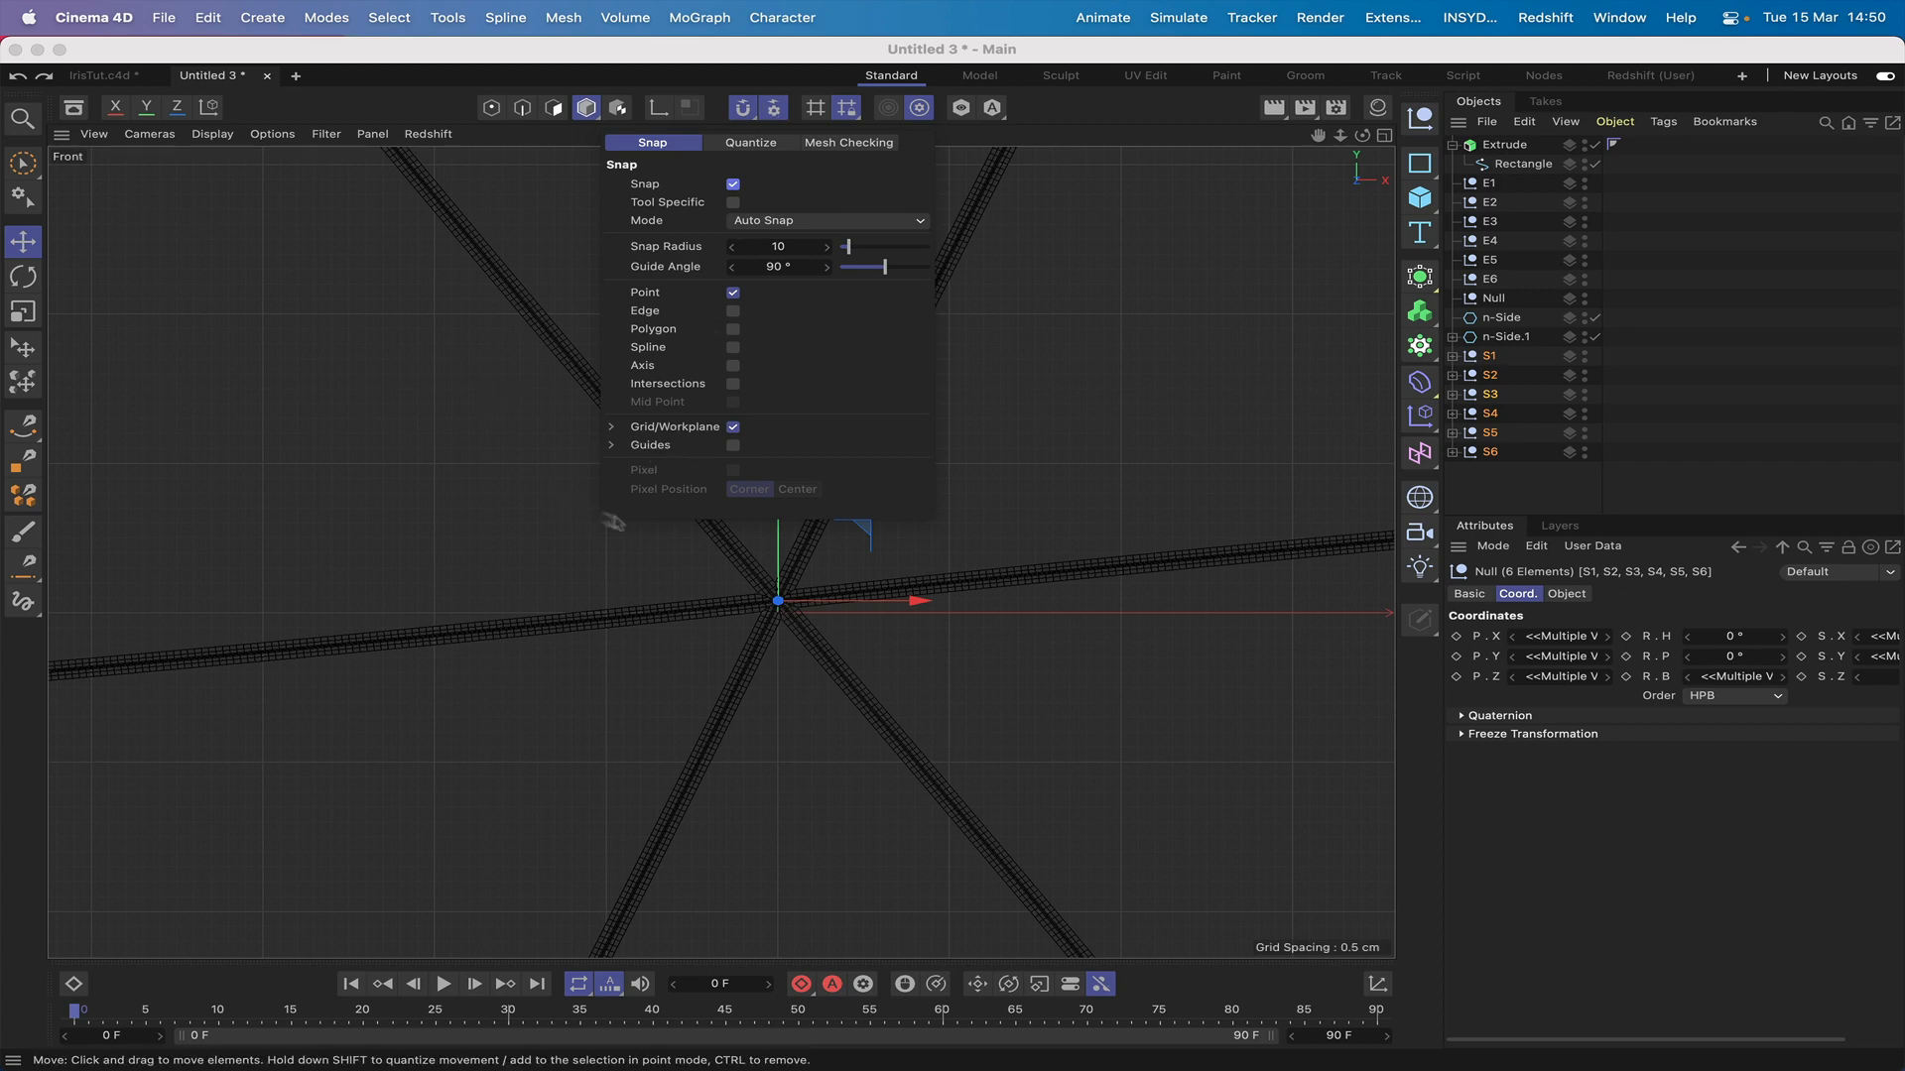
{"action": "left_click", "coordinate": [654, 551]}
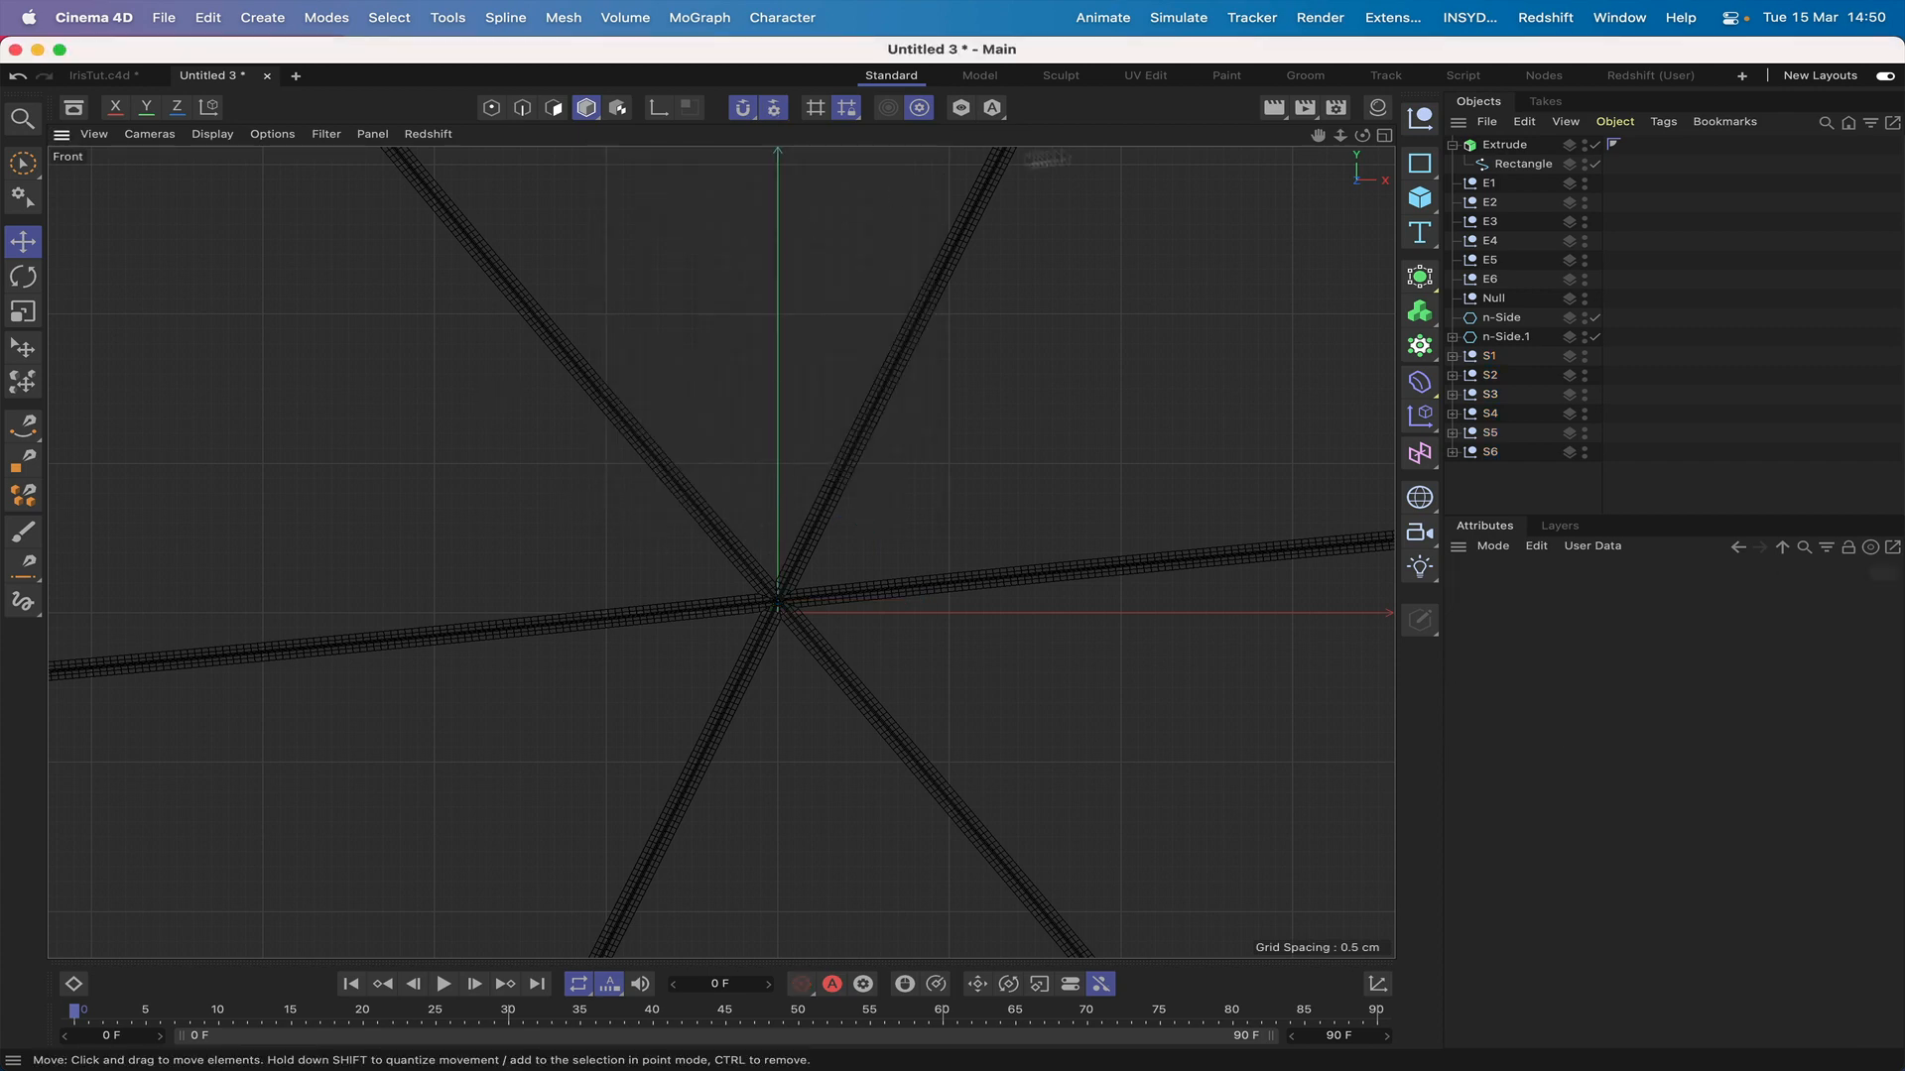
{"action": "left_click_drag", "start_coordinate": [1505, 354], "coordinate": [1500, 461]}
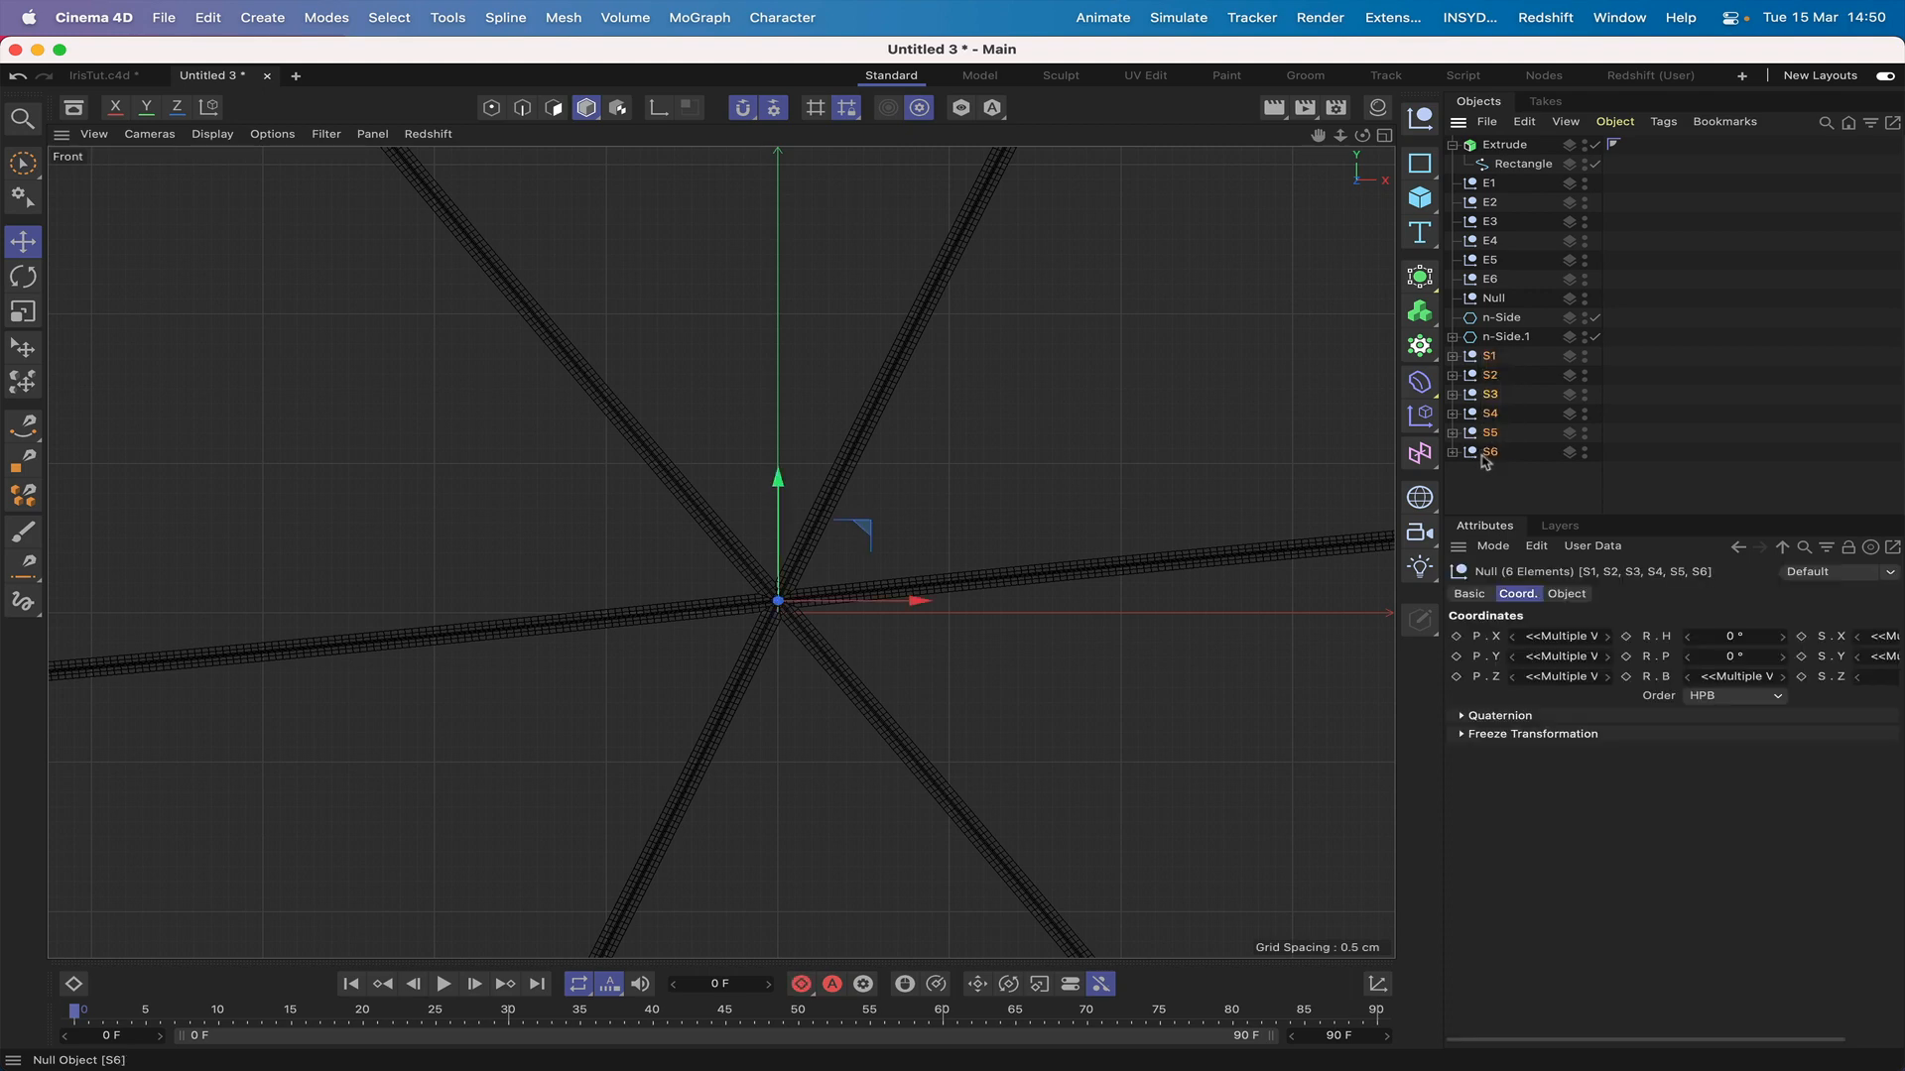
{"action": "left_click_drag", "start_coordinate": [780, 481], "coordinate": [782, 496]}
{"action": "key", "text": "F1"}
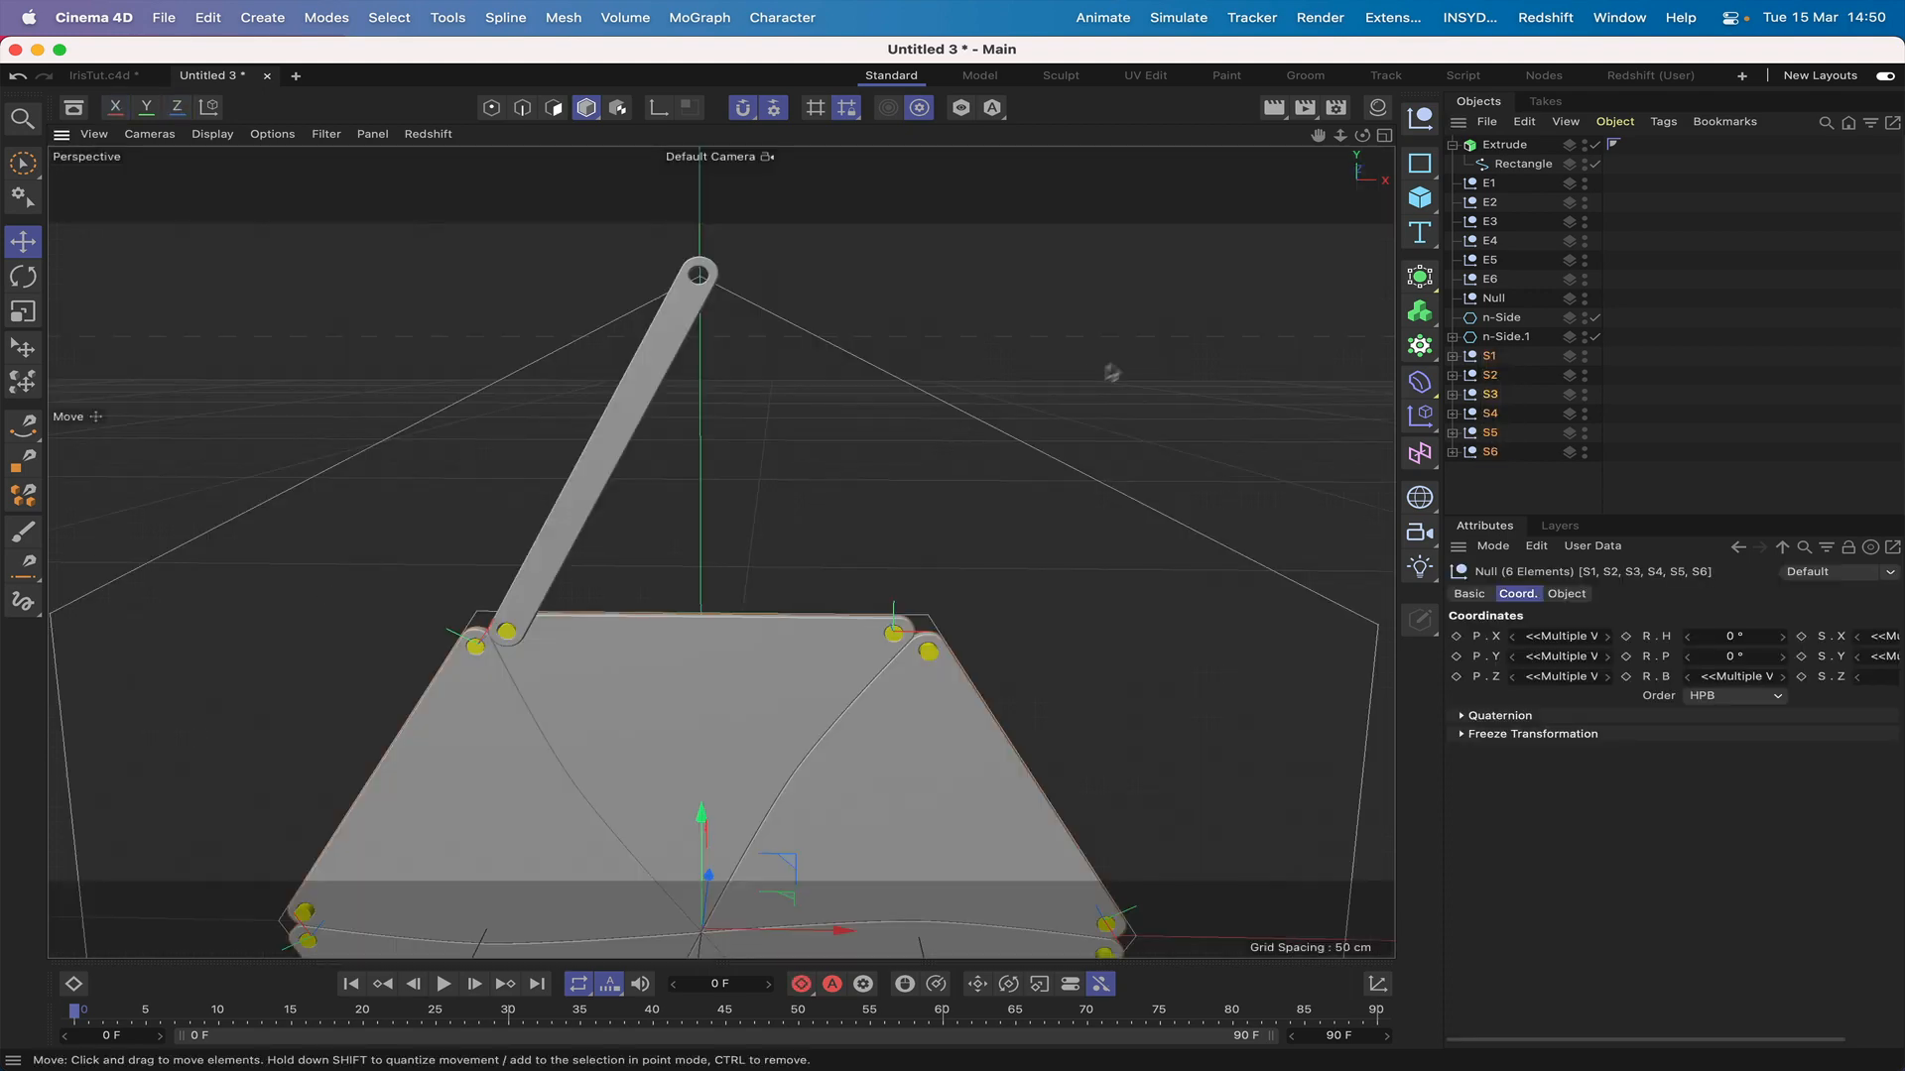
{"action": "key", "text": "F4"}
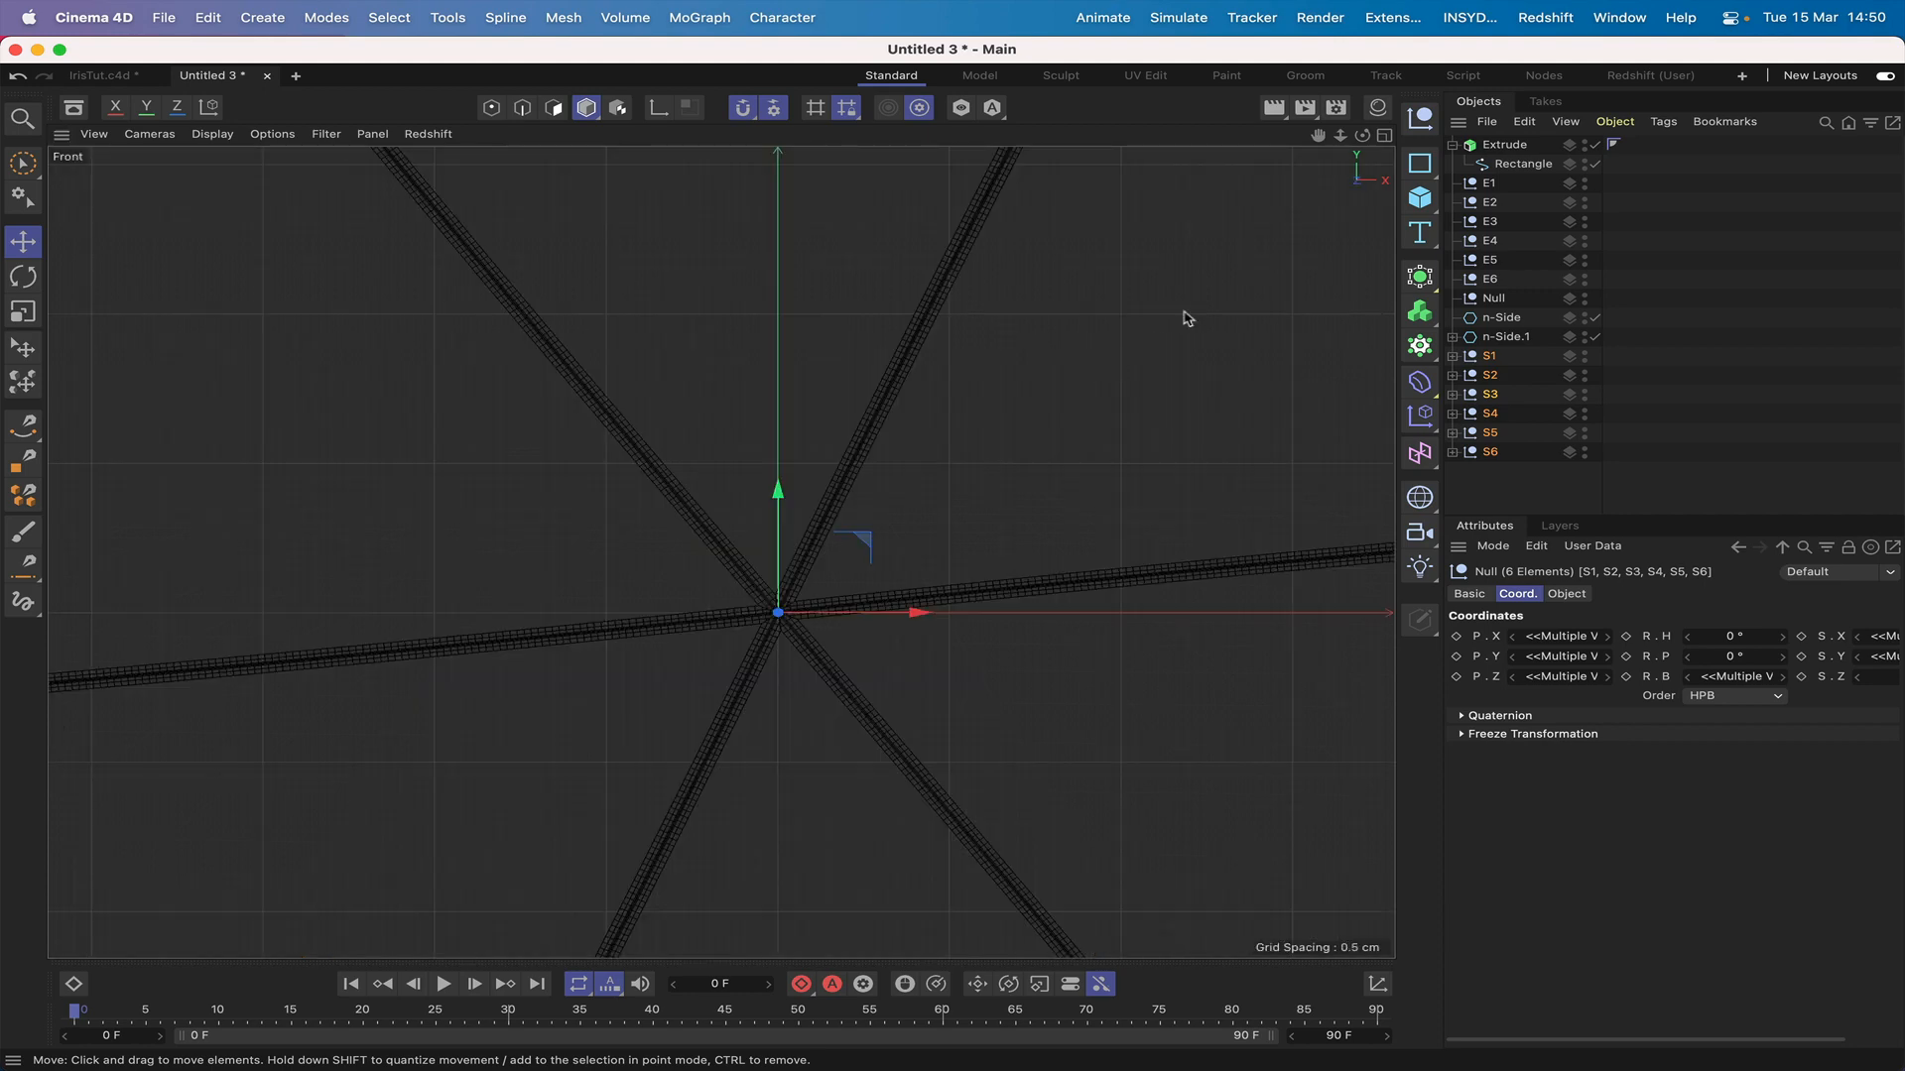
Step: Select the three Rectangle spline points on the rounded outer edge of the arm's lower end, in point mode with Live Selection
{"action": "key", "text": "h"}
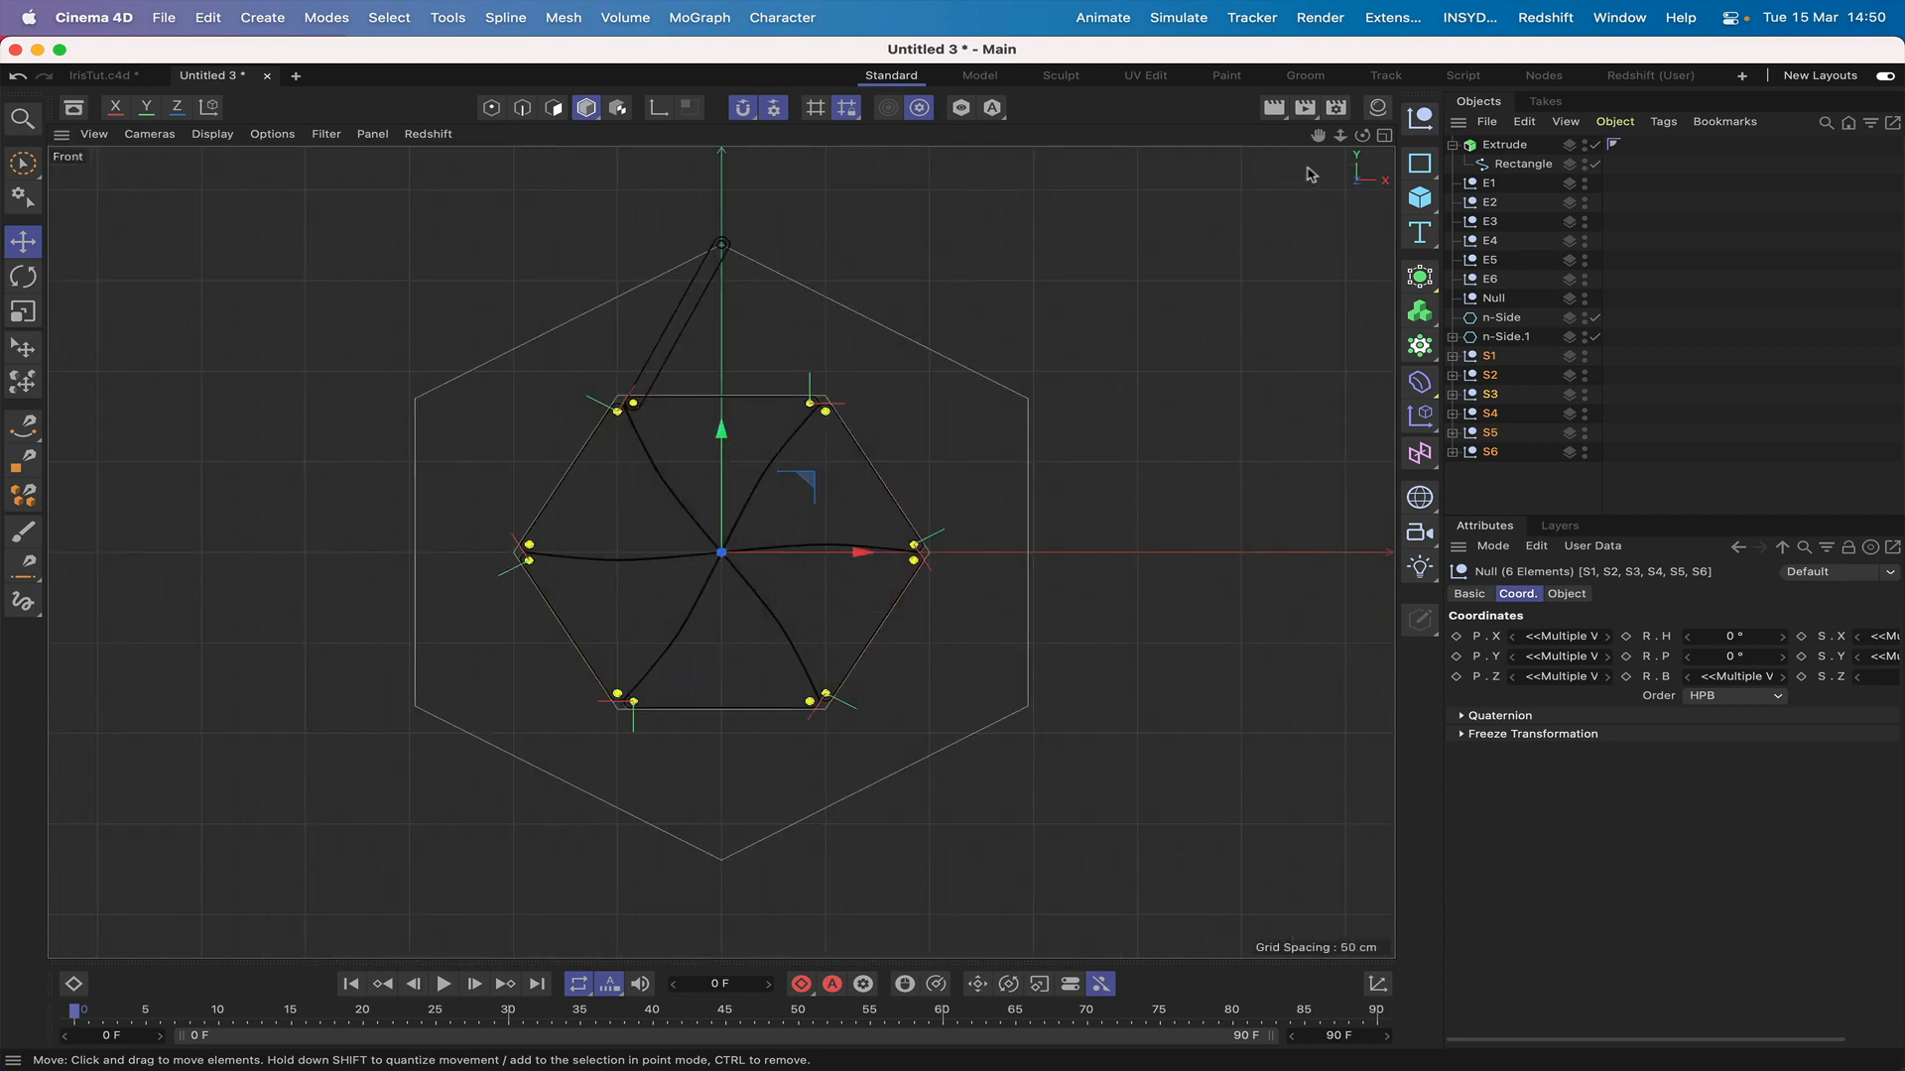
{"action": "left_click_drag", "start_coordinate": [1316, 139], "coordinate": [1360, 131]}
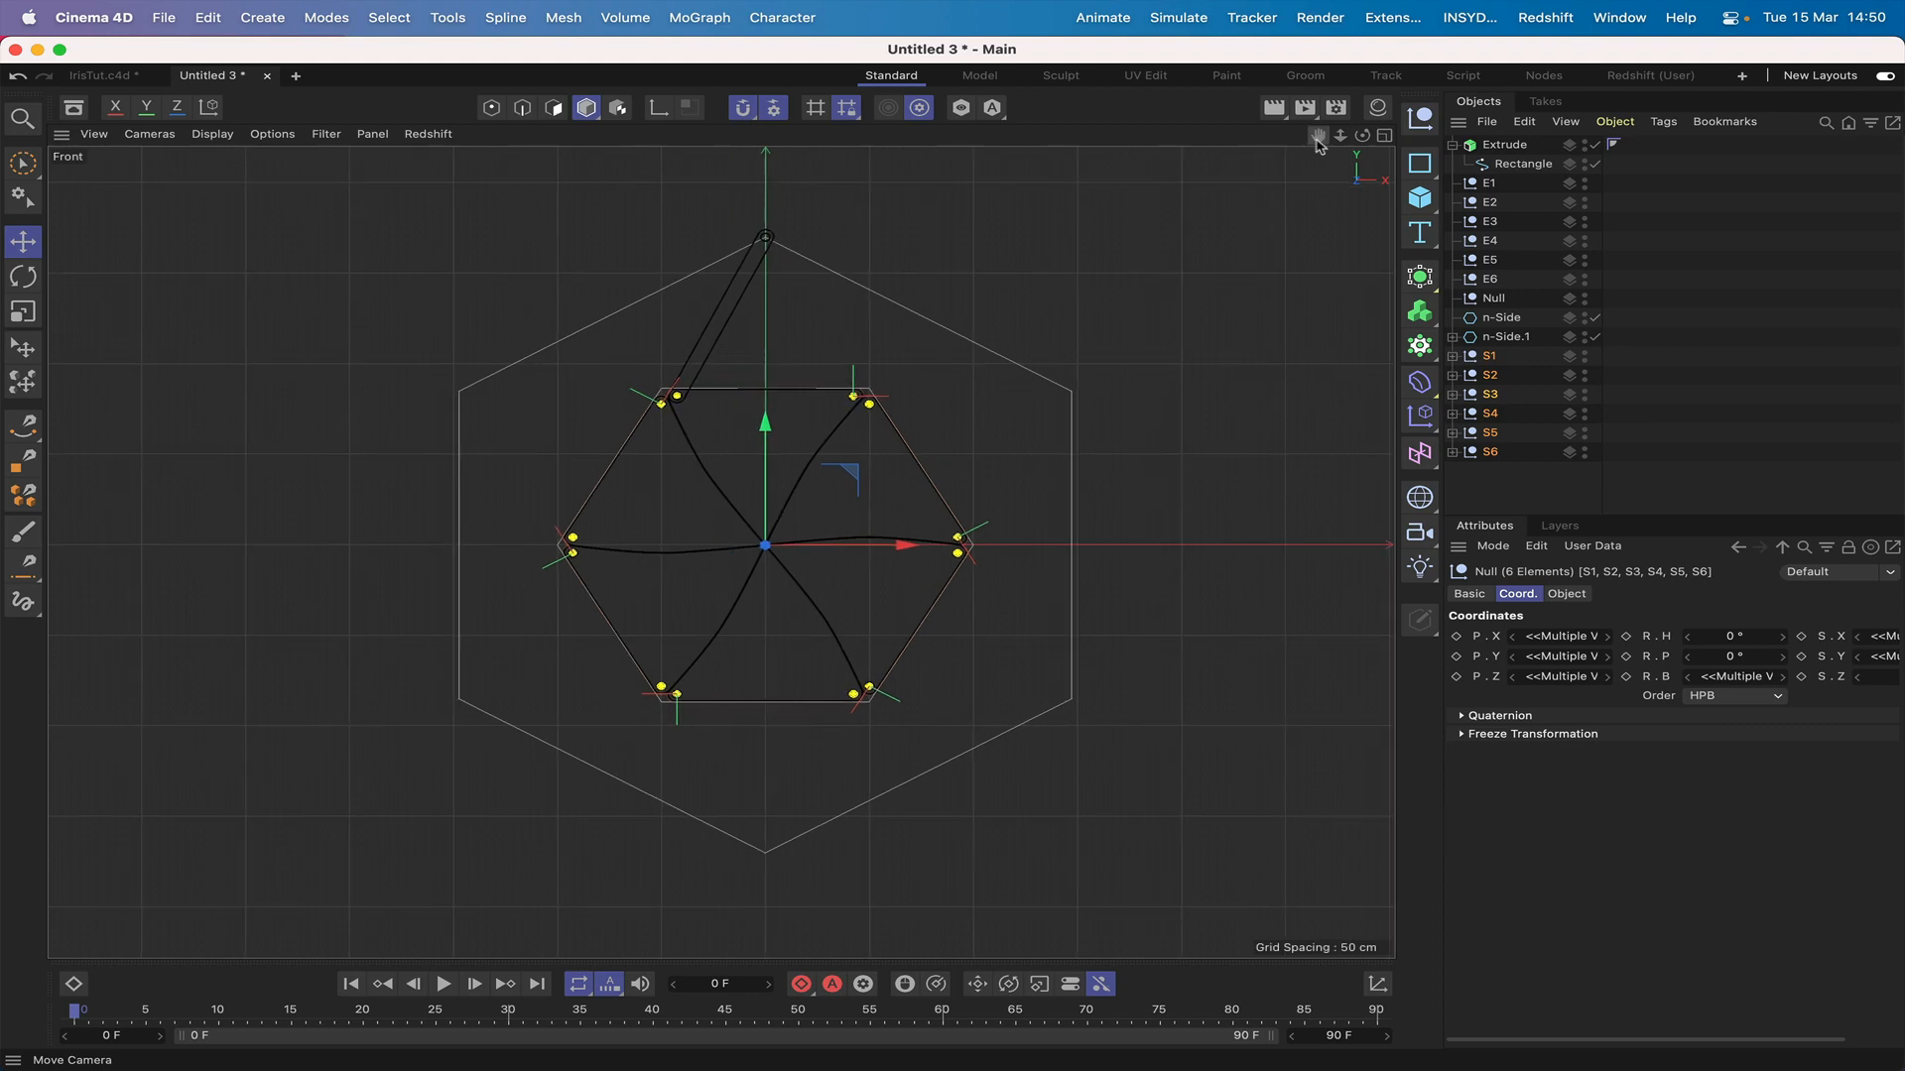
{"action": "right_click_drag", "start_coordinate": [1317, 139], "coordinate": [1466, 139]}
{"action": "left_click_drag", "start_coordinate": [1317, 139], "coordinate": [1248, 546]}
{"action": "right_click_drag", "start_coordinate": [1317, 138], "coordinate": [1516, 139]}
{"action": "left_click_drag", "start_coordinate": [1317, 144], "coordinate": [1428, 50]}
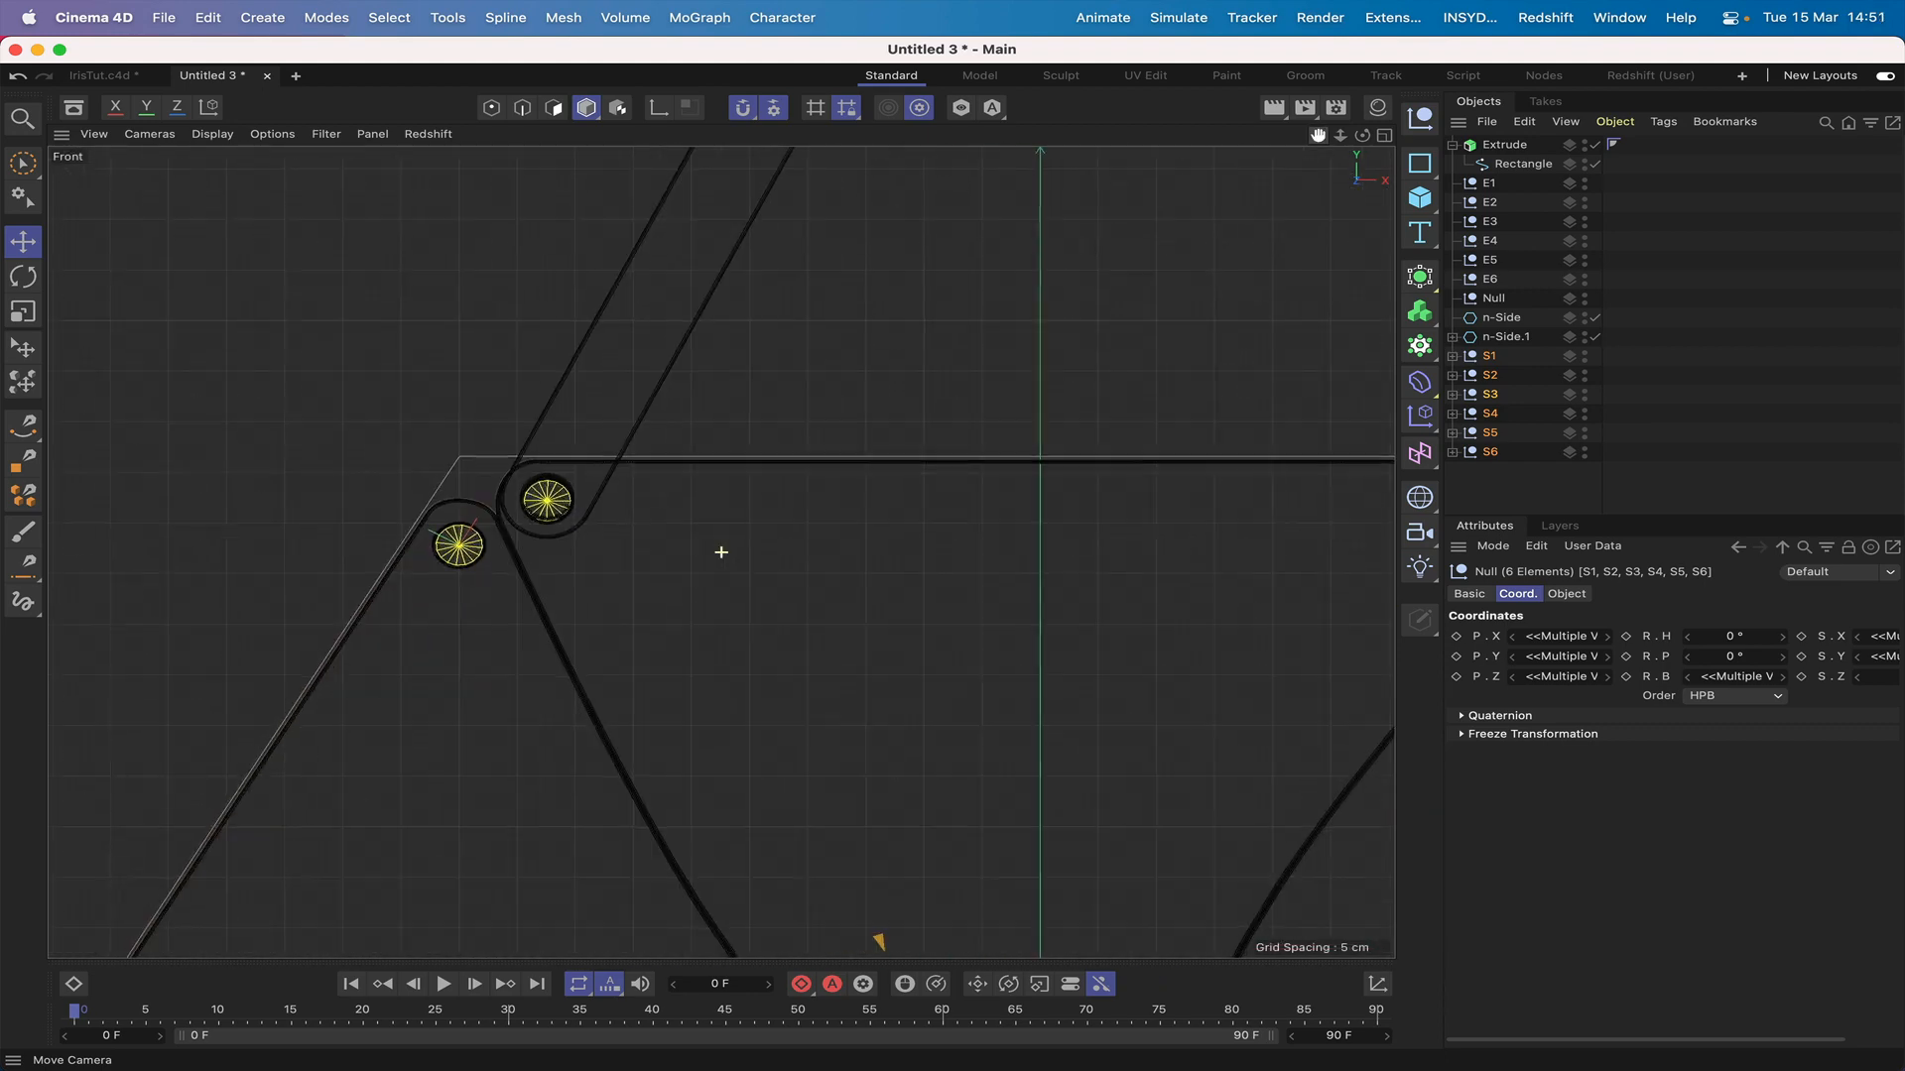
{"action": "right_click_drag", "start_coordinate": [1317, 144], "coordinate": [1516, 144]}
{"action": "left_click_drag", "start_coordinate": [1317, 144], "coordinate": [1583, 189]}
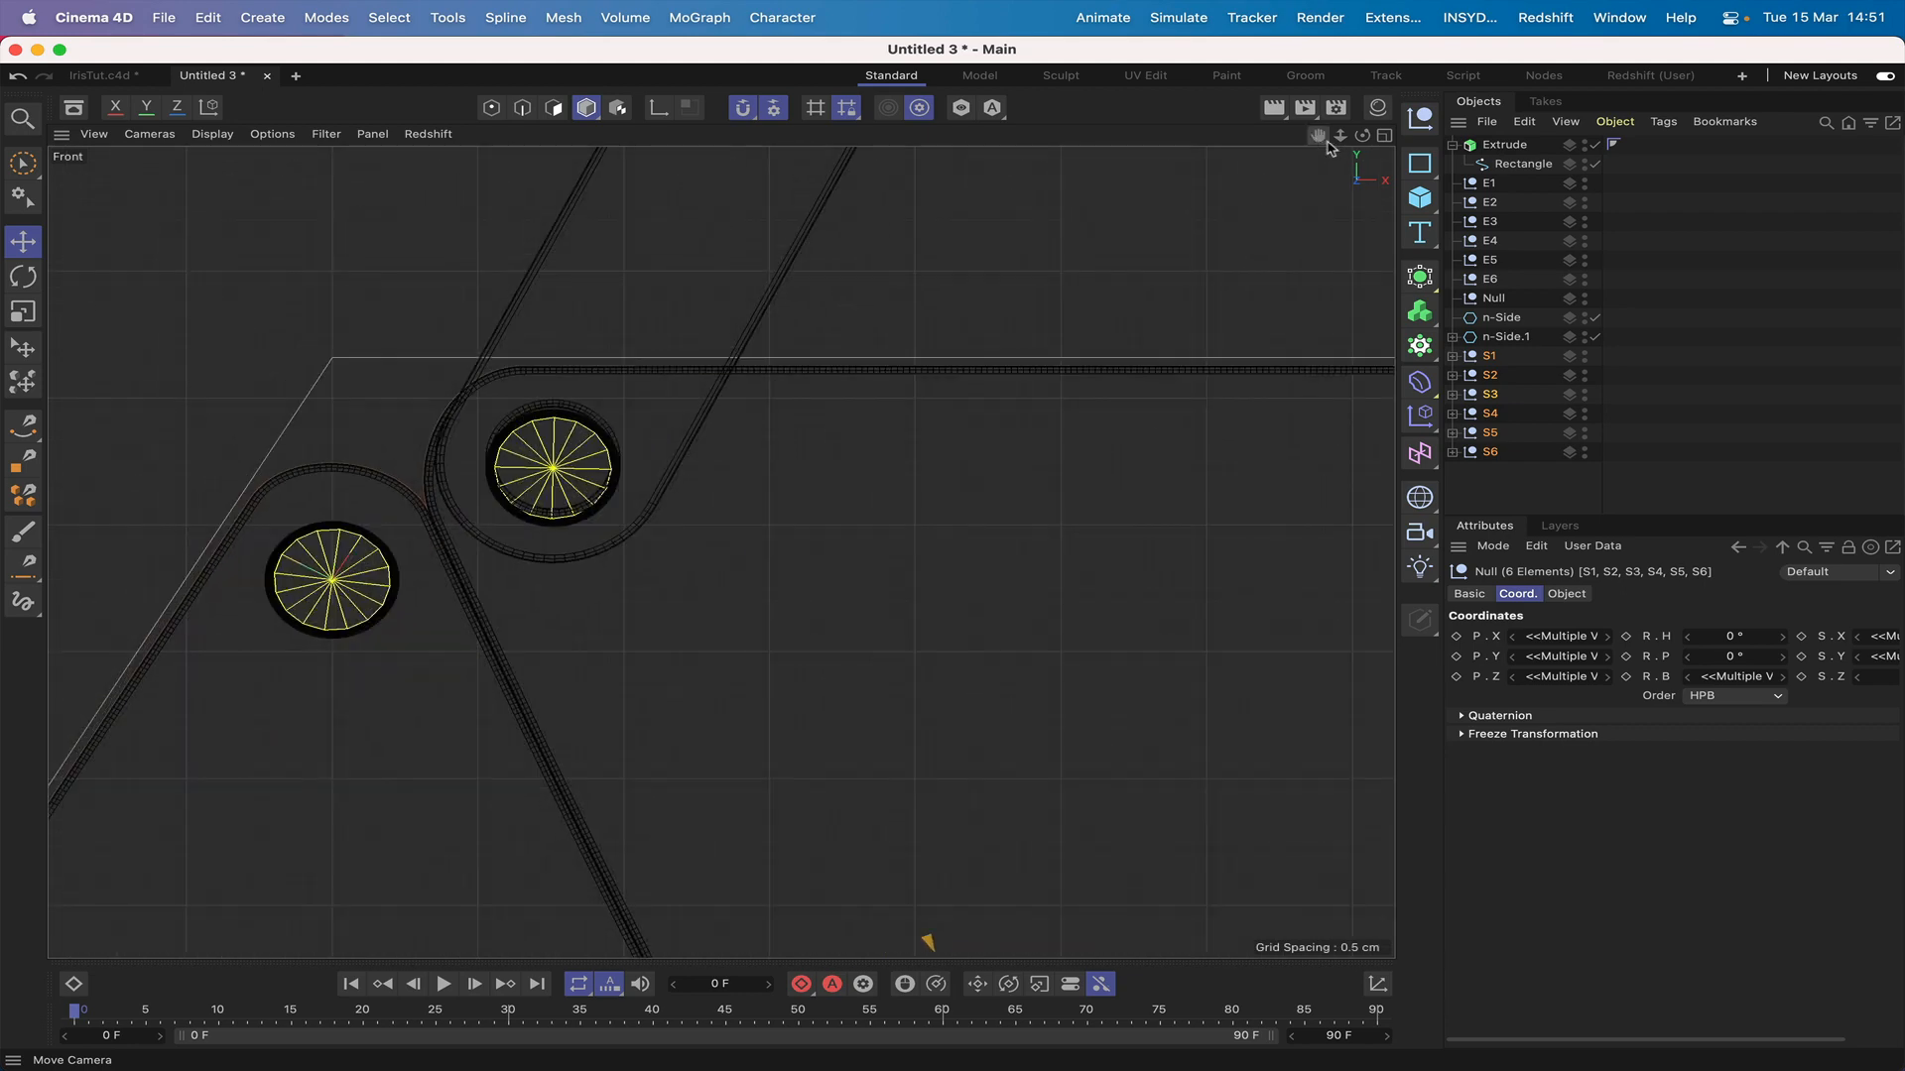
{"action": "right_click_drag", "start_coordinate": [1326, 142], "coordinate": [1525, 142]}
{"action": "left_click_drag", "start_coordinate": [1322, 141], "coordinate": [1652, 283]}
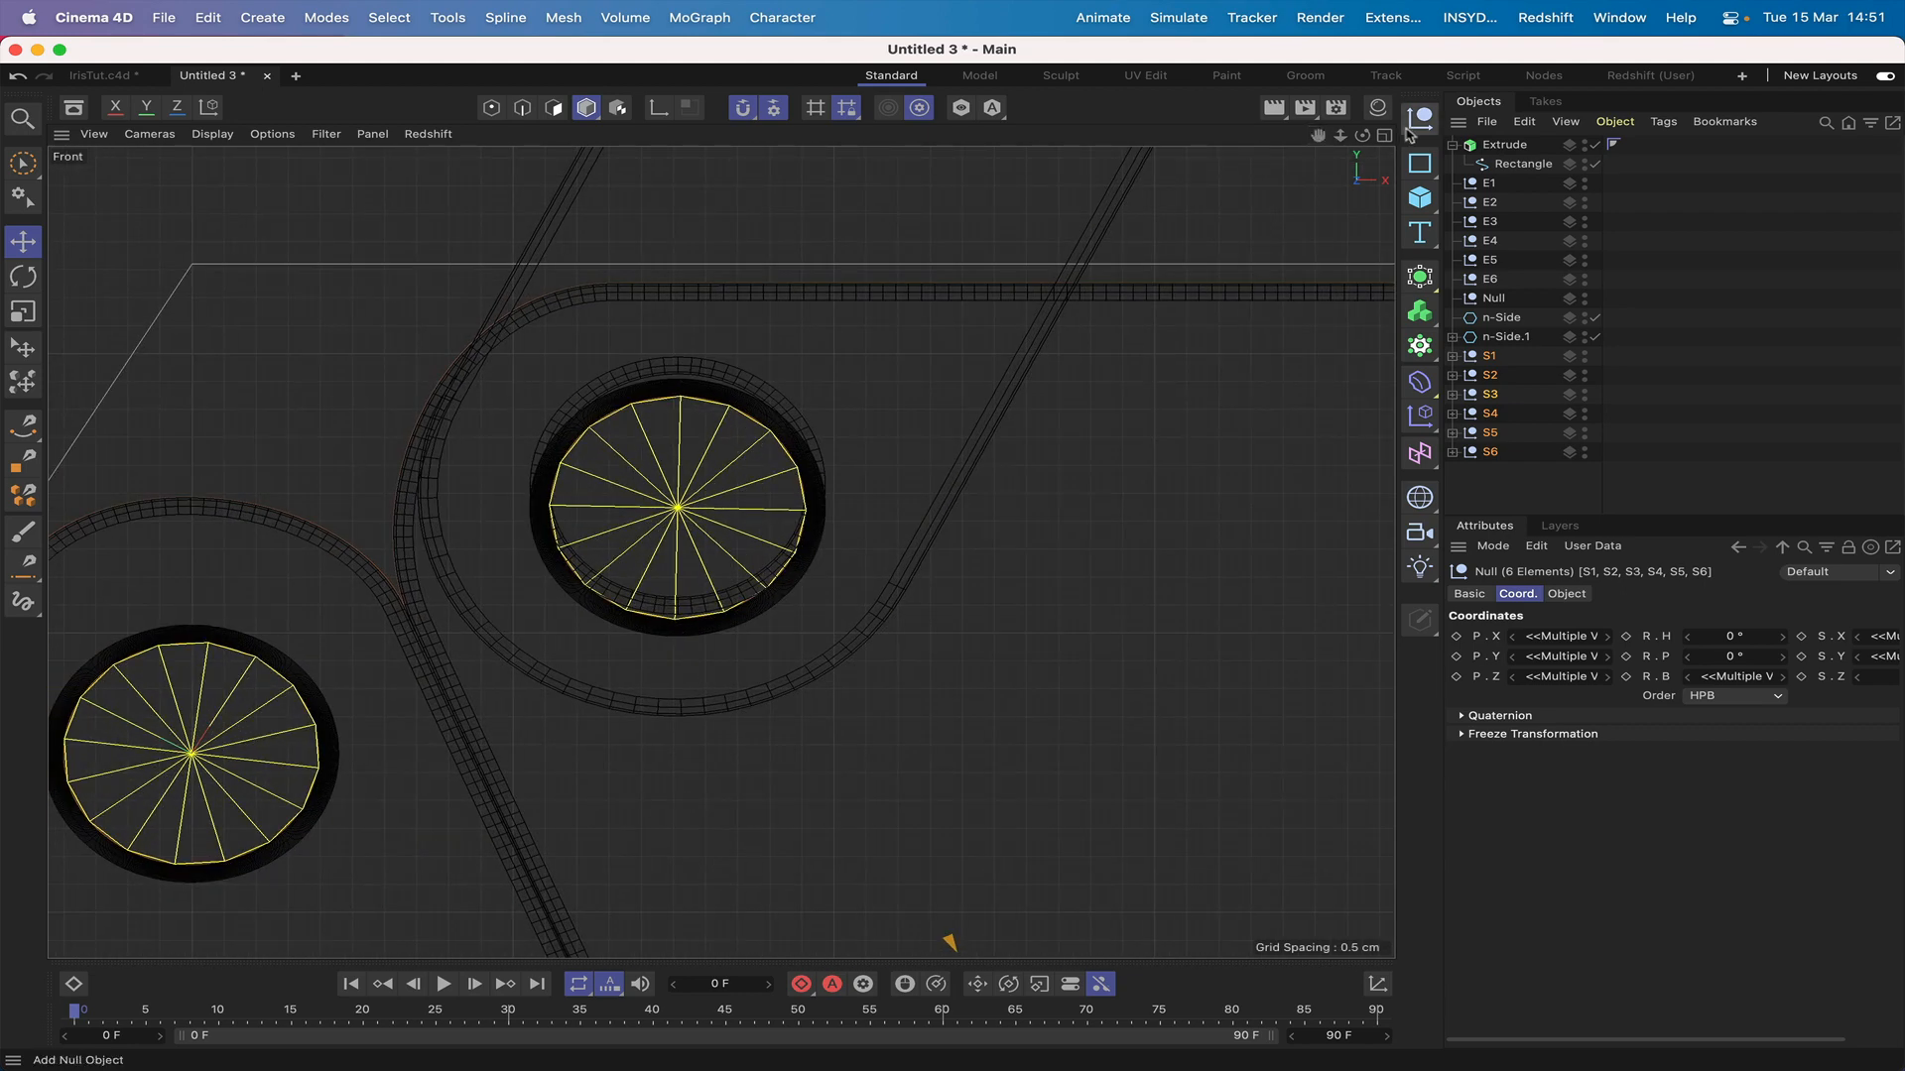
{"action": "left_click", "coordinate": [1508, 164]}
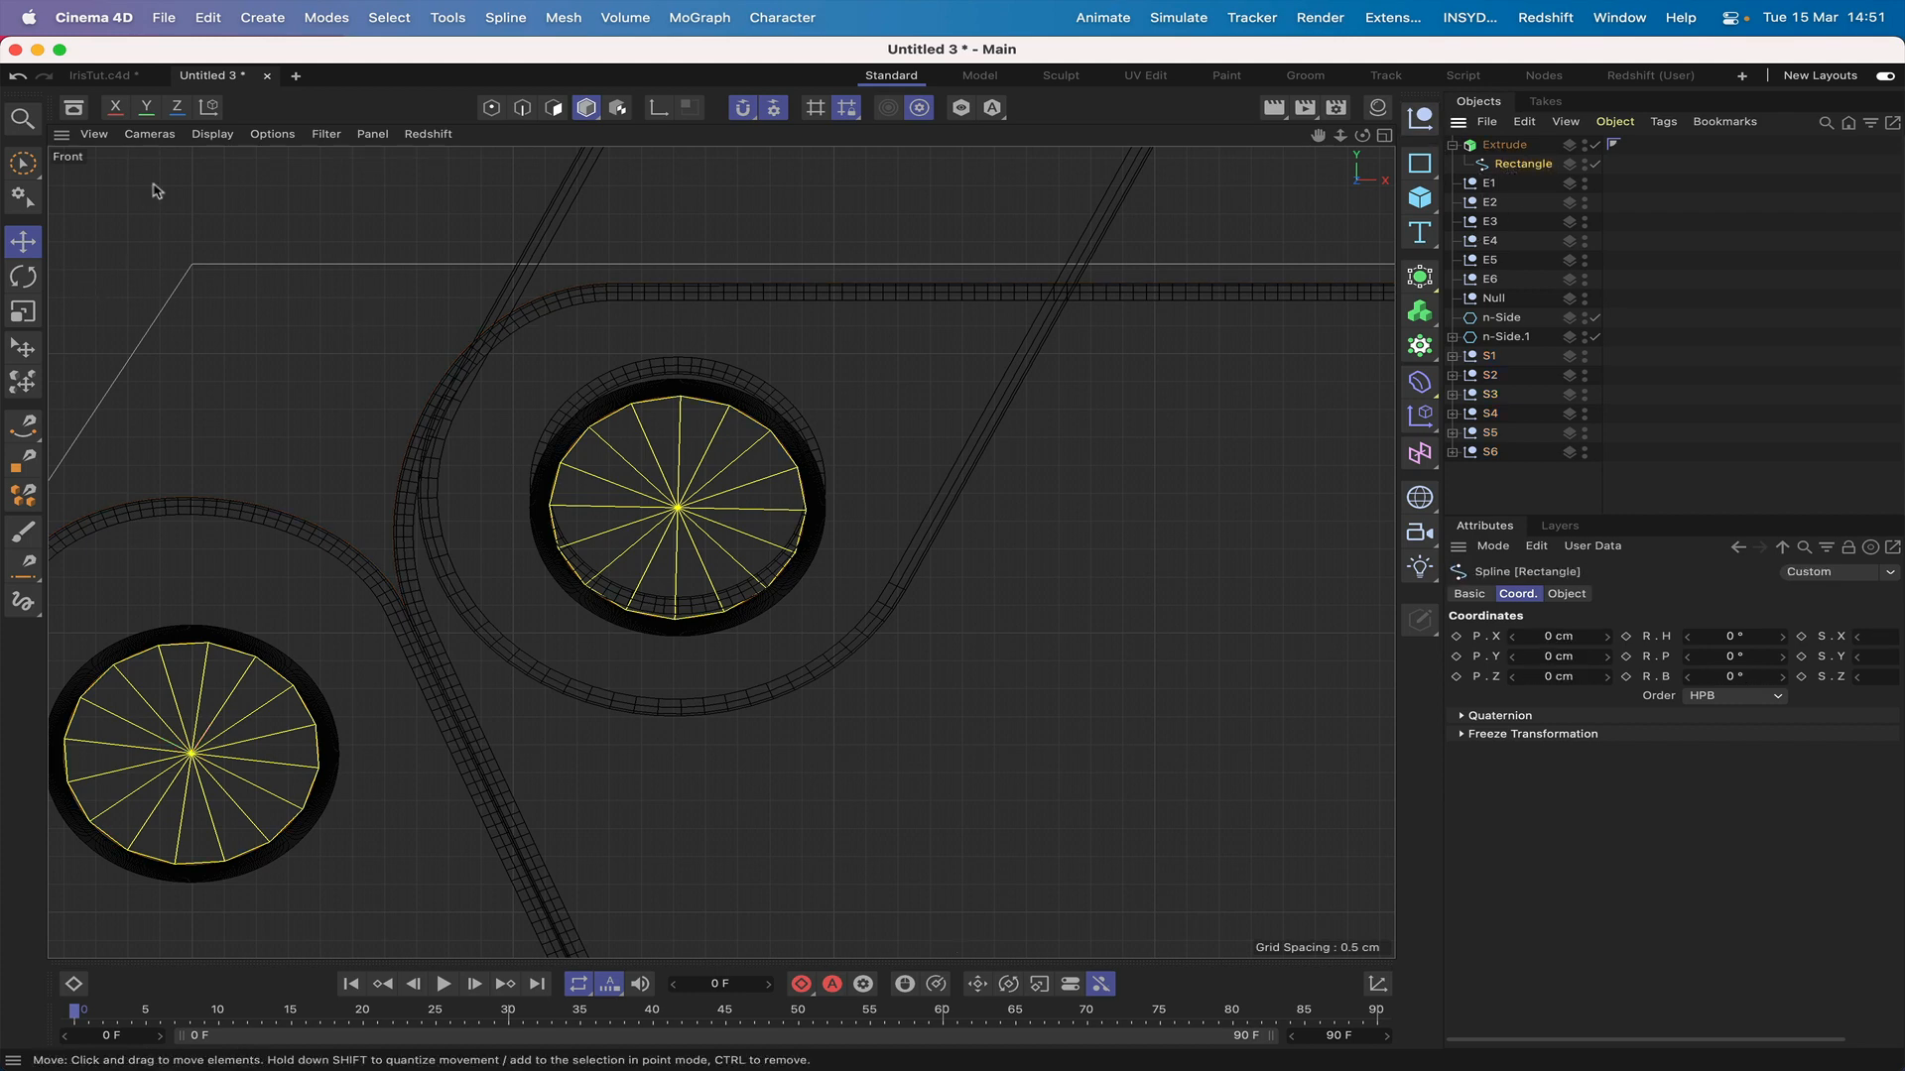
{"action": "left_click", "coordinate": [491, 107]}
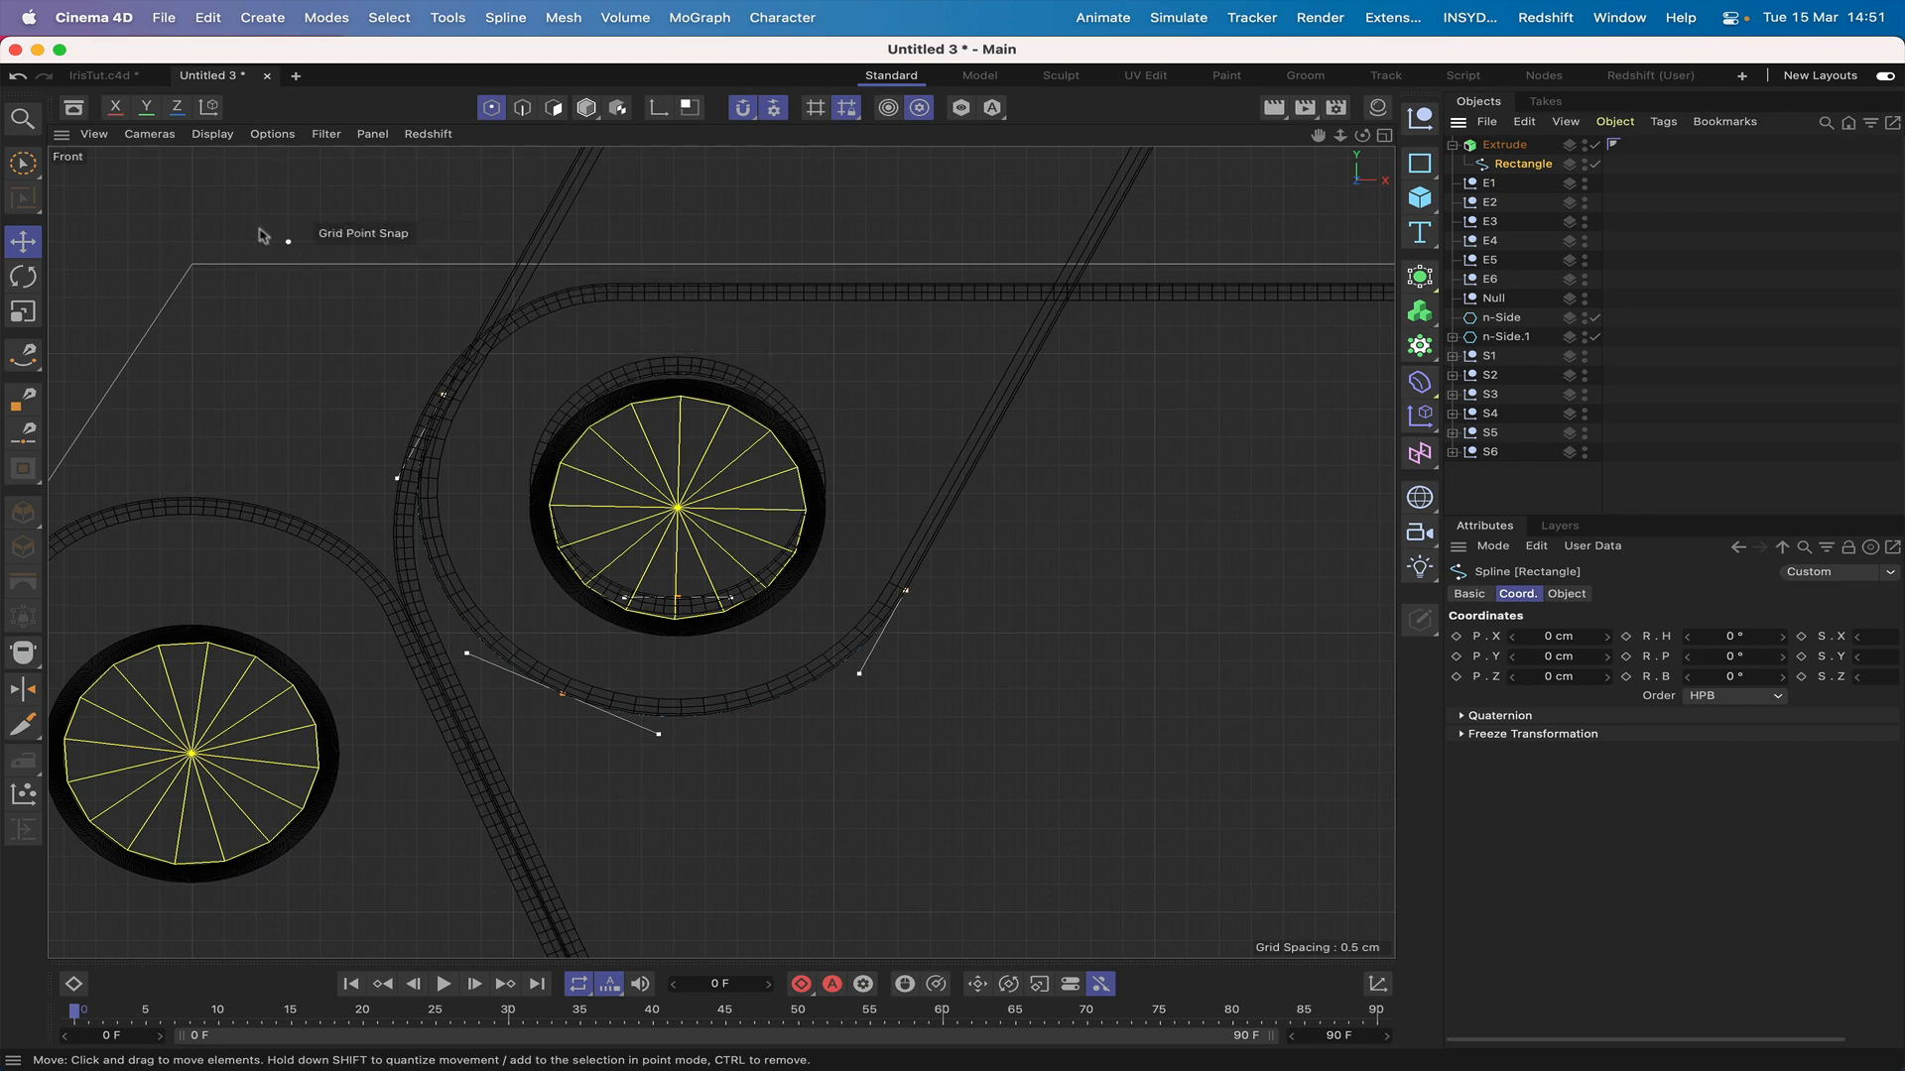
{"action": "left_click", "coordinate": [22, 163]}
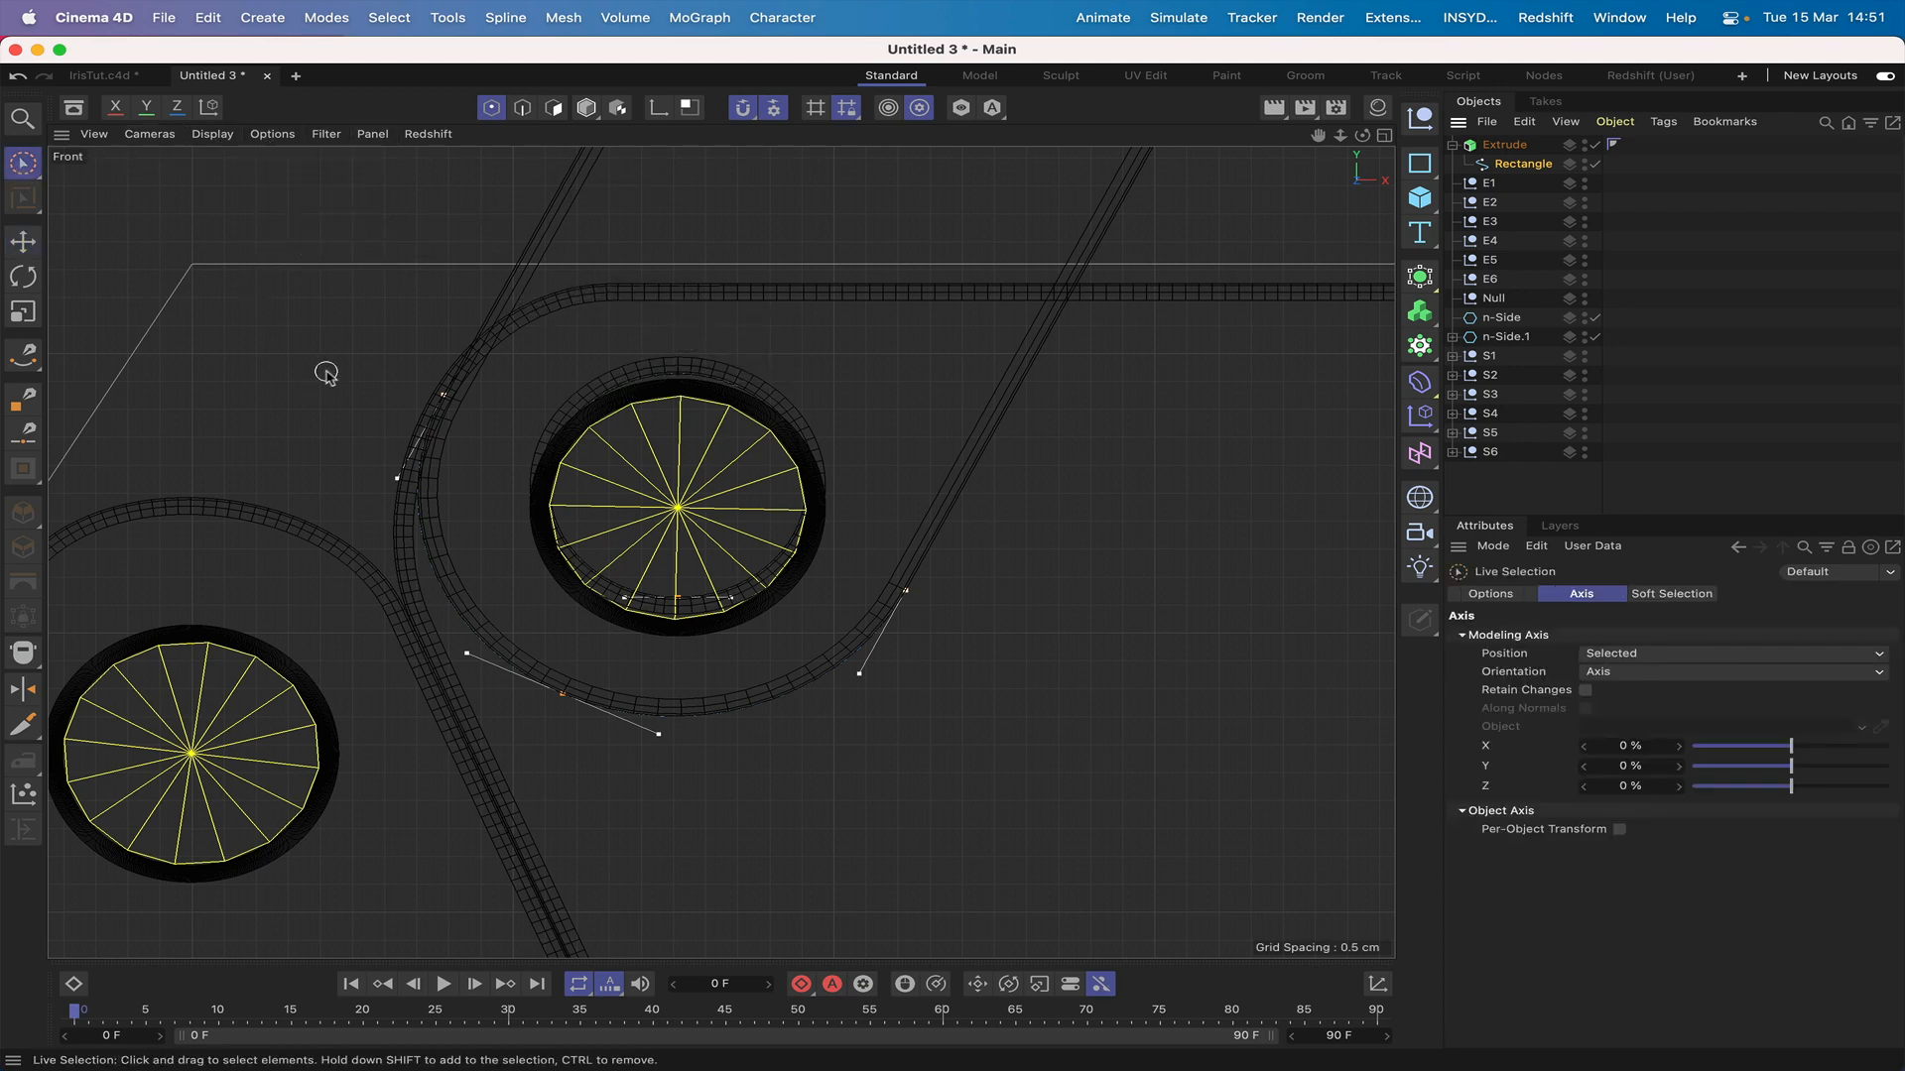
{"action": "left_click", "coordinate": [409, 417]}
{"action": "left_click", "coordinate": [562, 692]}
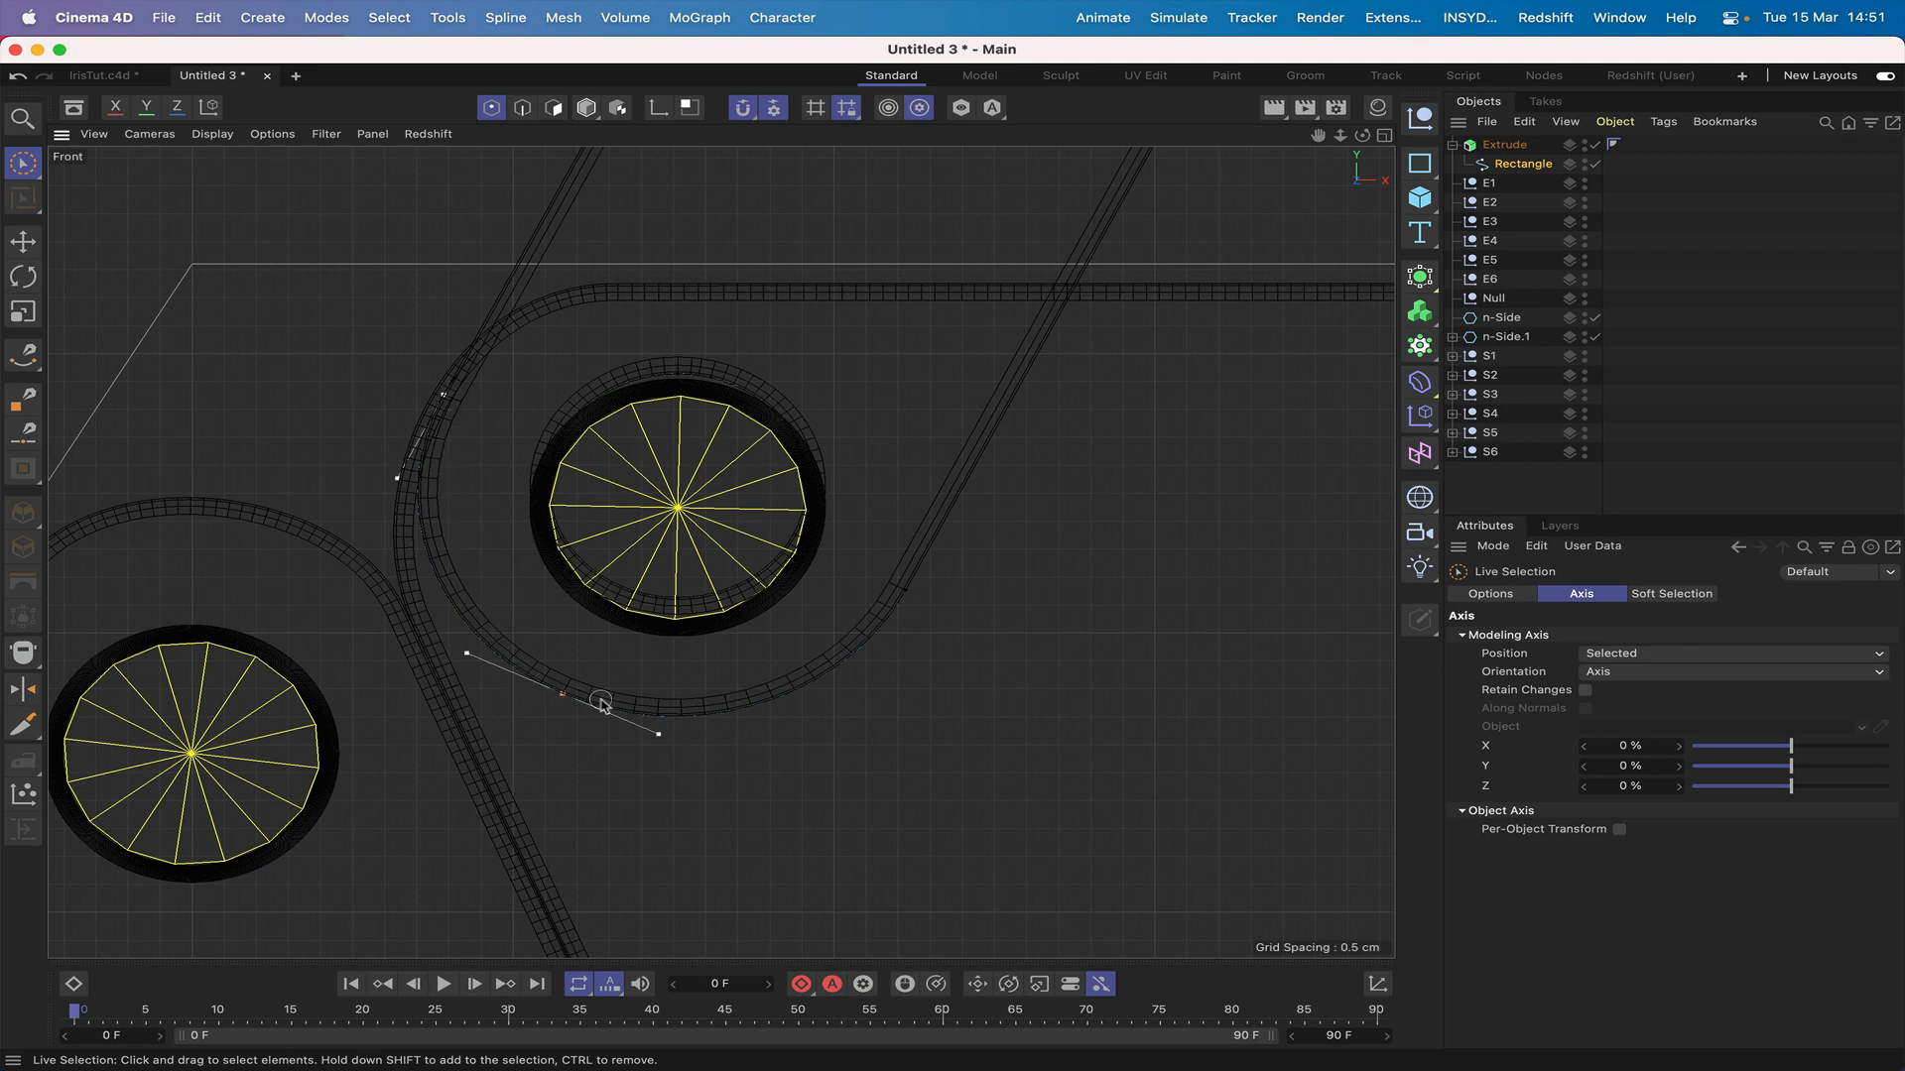
{"action": "left_click", "coordinate": [905, 597]}
Step: Try Object as modeling axis position and Object and Normal as orientation, restoring position Selected and orientation Axis
{"action": "left_click", "coordinate": [1611, 661]}
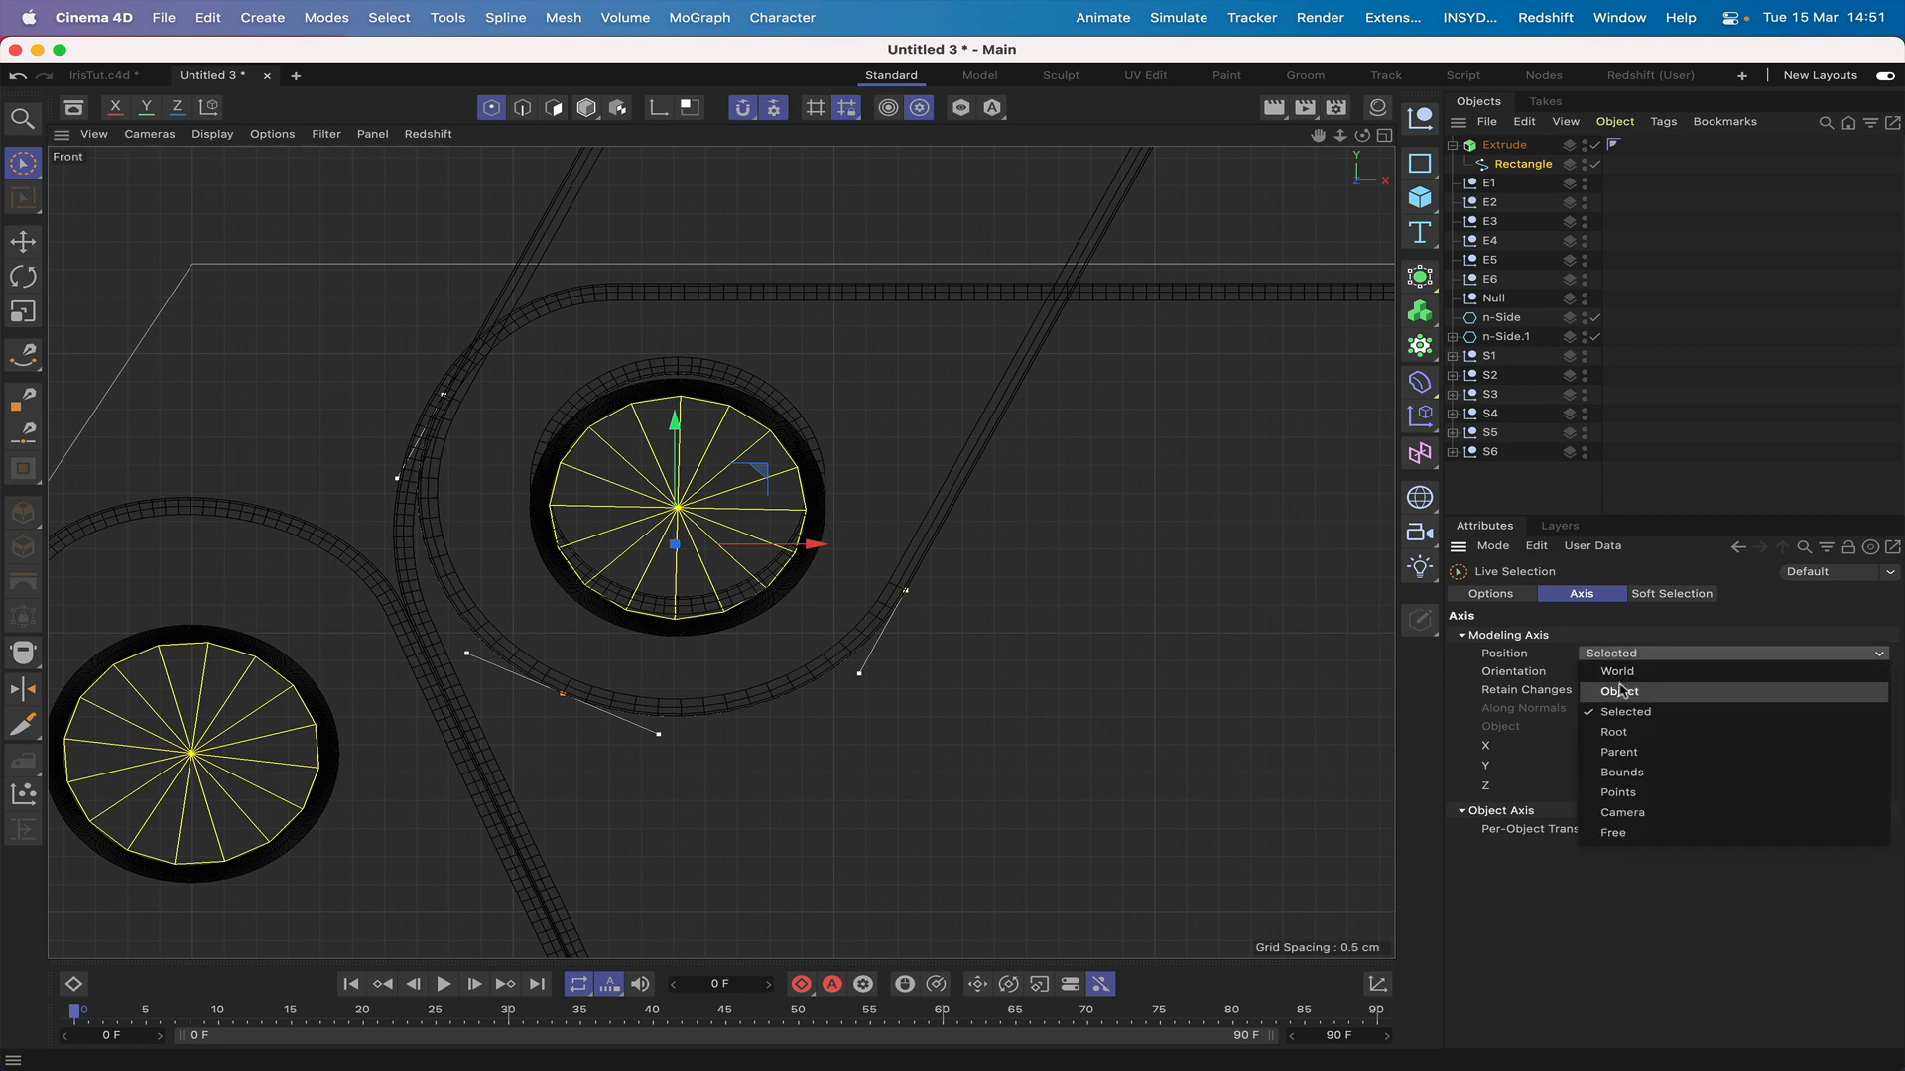
{"action": "left_click", "coordinate": [1622, 692]}
{"action": "left_click", "coordinate": [1622, 655]}
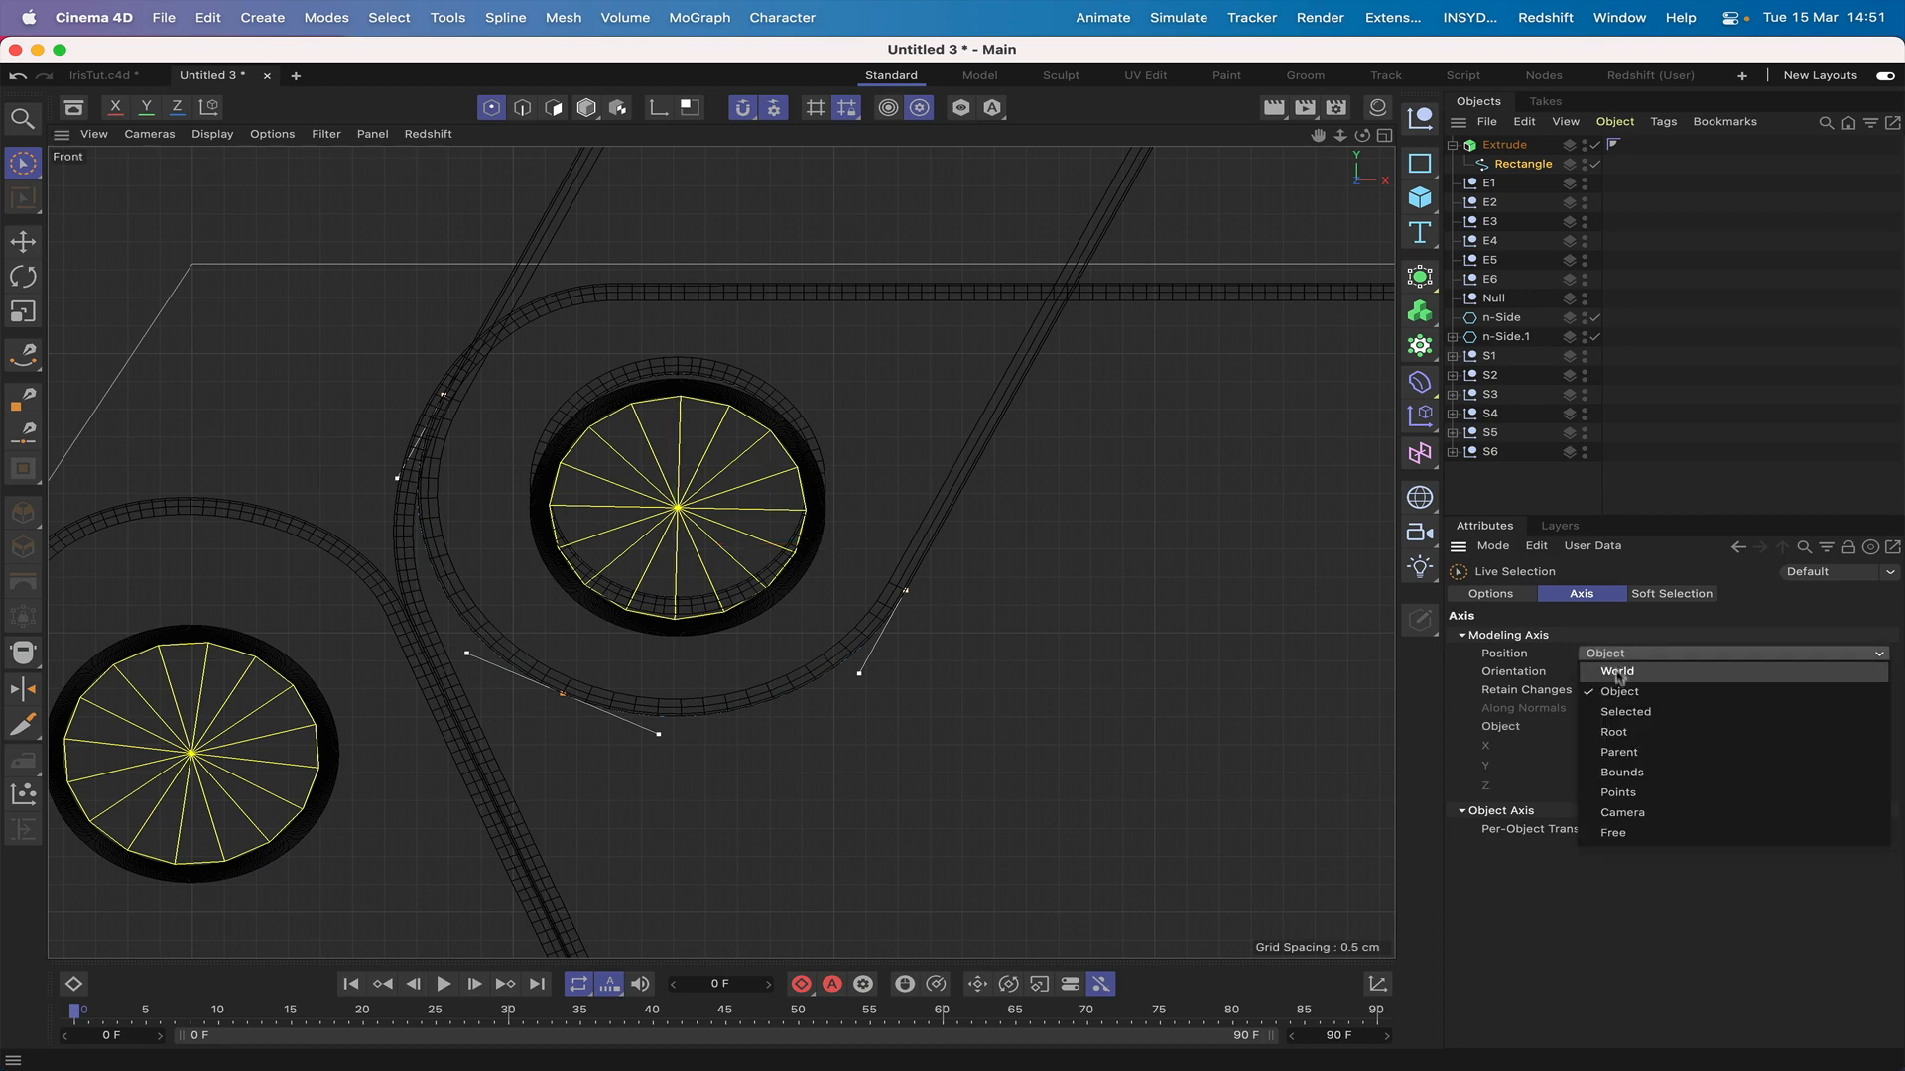
{"action": "left_click", "coordinate": [1622, 713]}
{"action": "left_click", "coordinate": [1620, 677]}
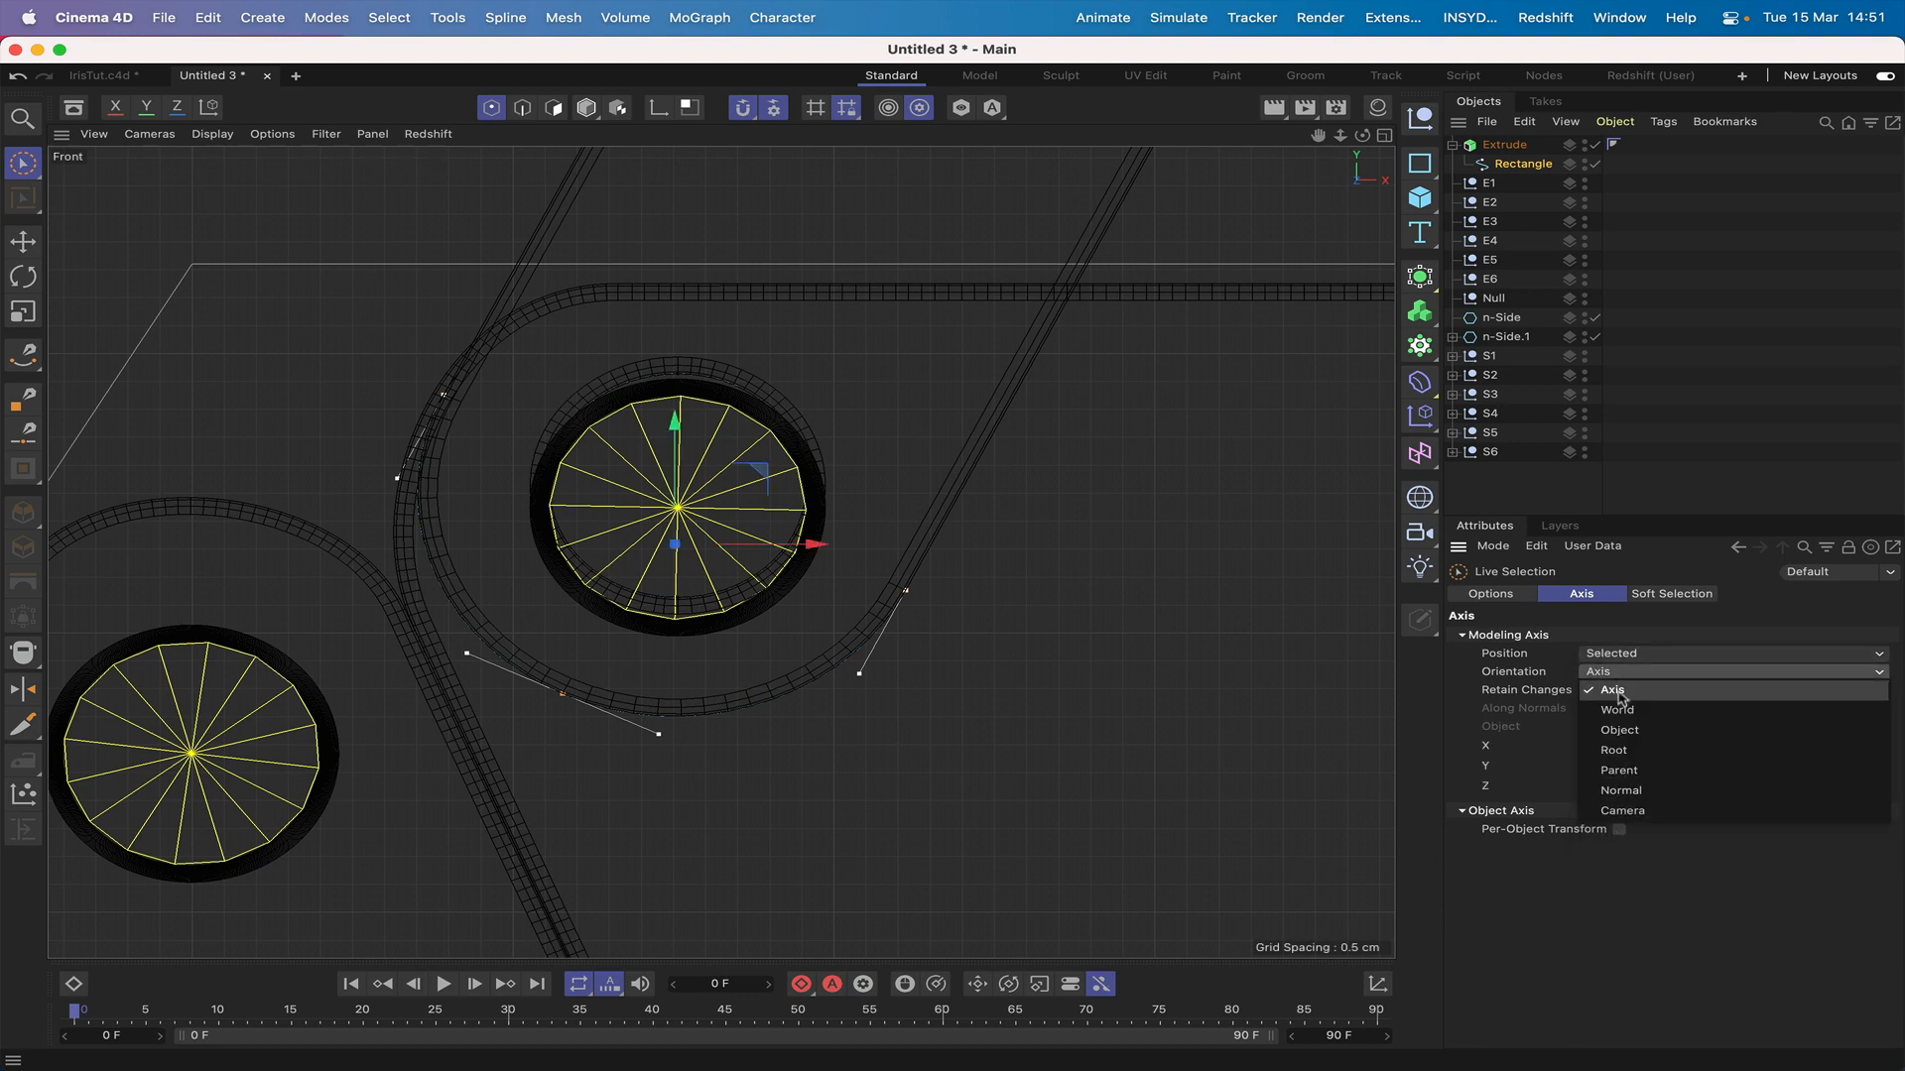
{"action": "left_click", "coordinate": [1620, 727]}
{"action": "left_click", "coordinate": [1623, 674]}
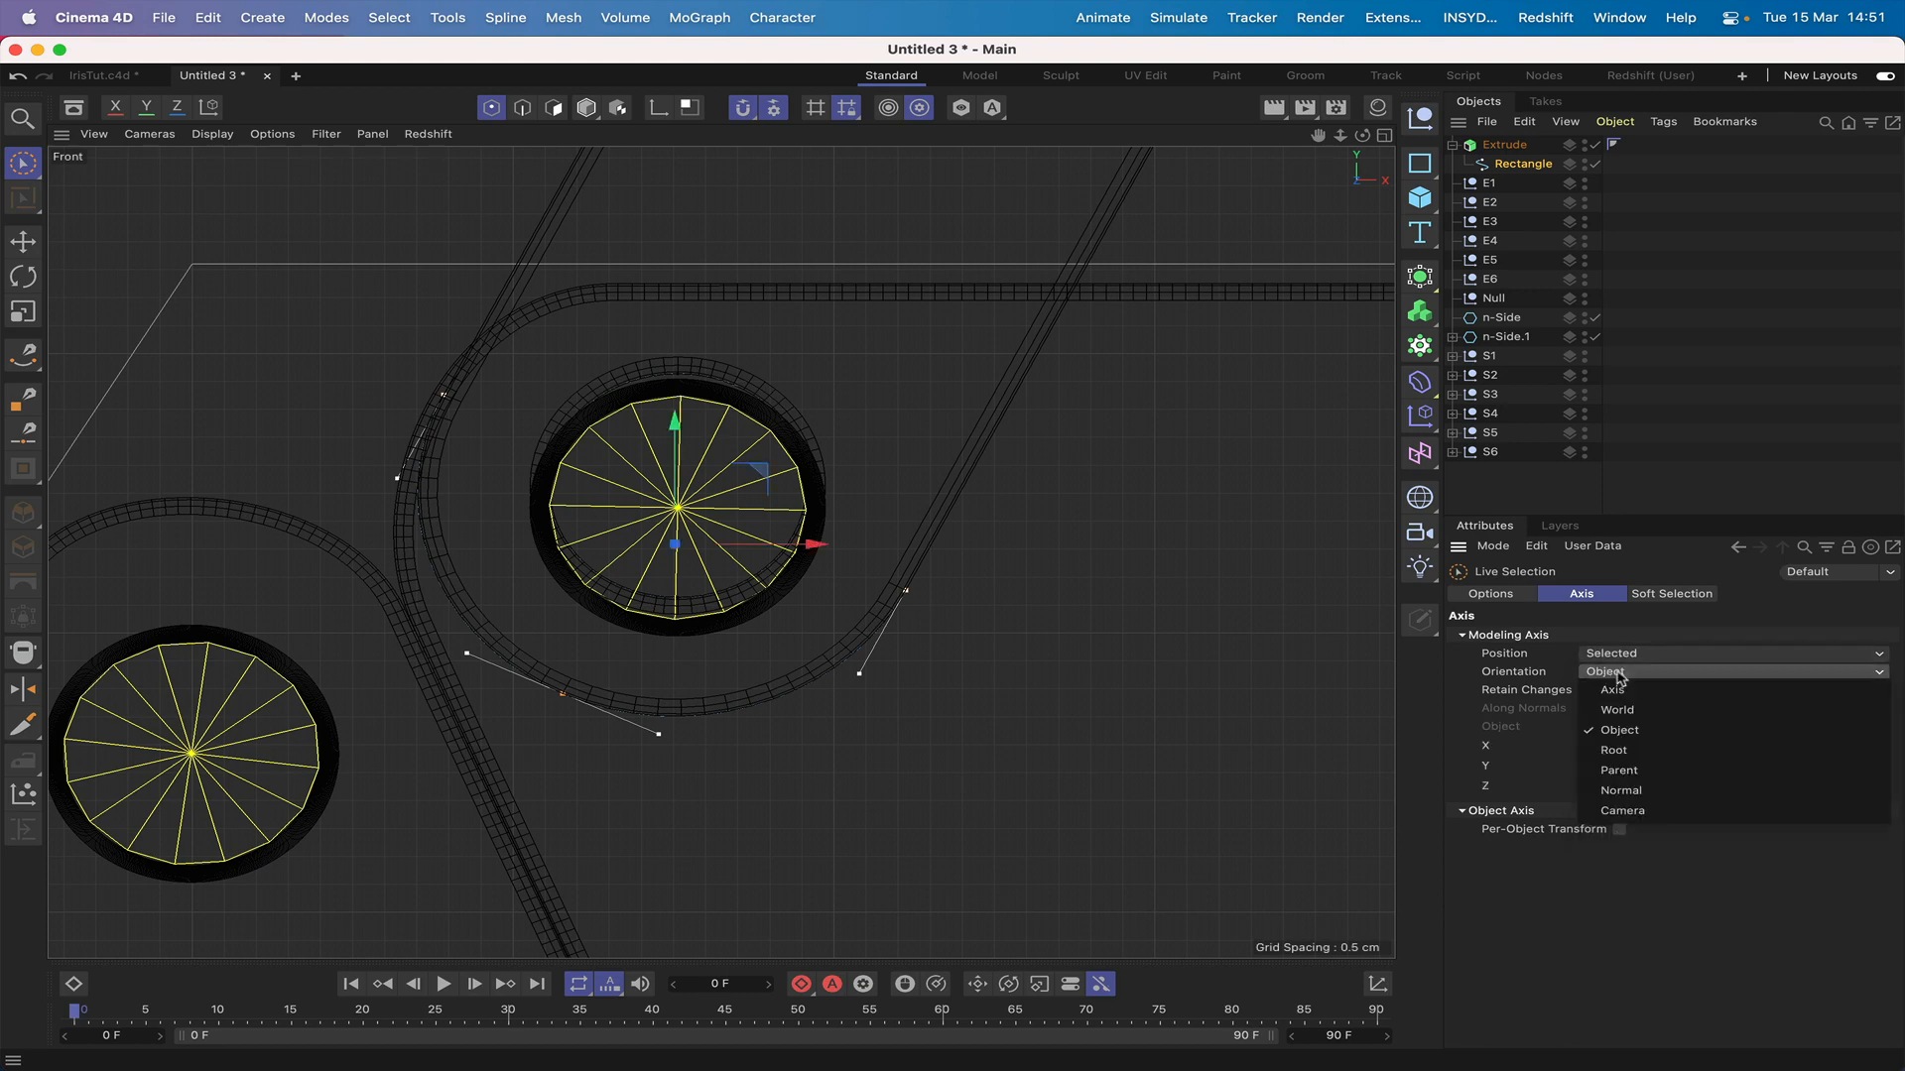
{"action": "left_click", "coordinate": [1608, 791]}
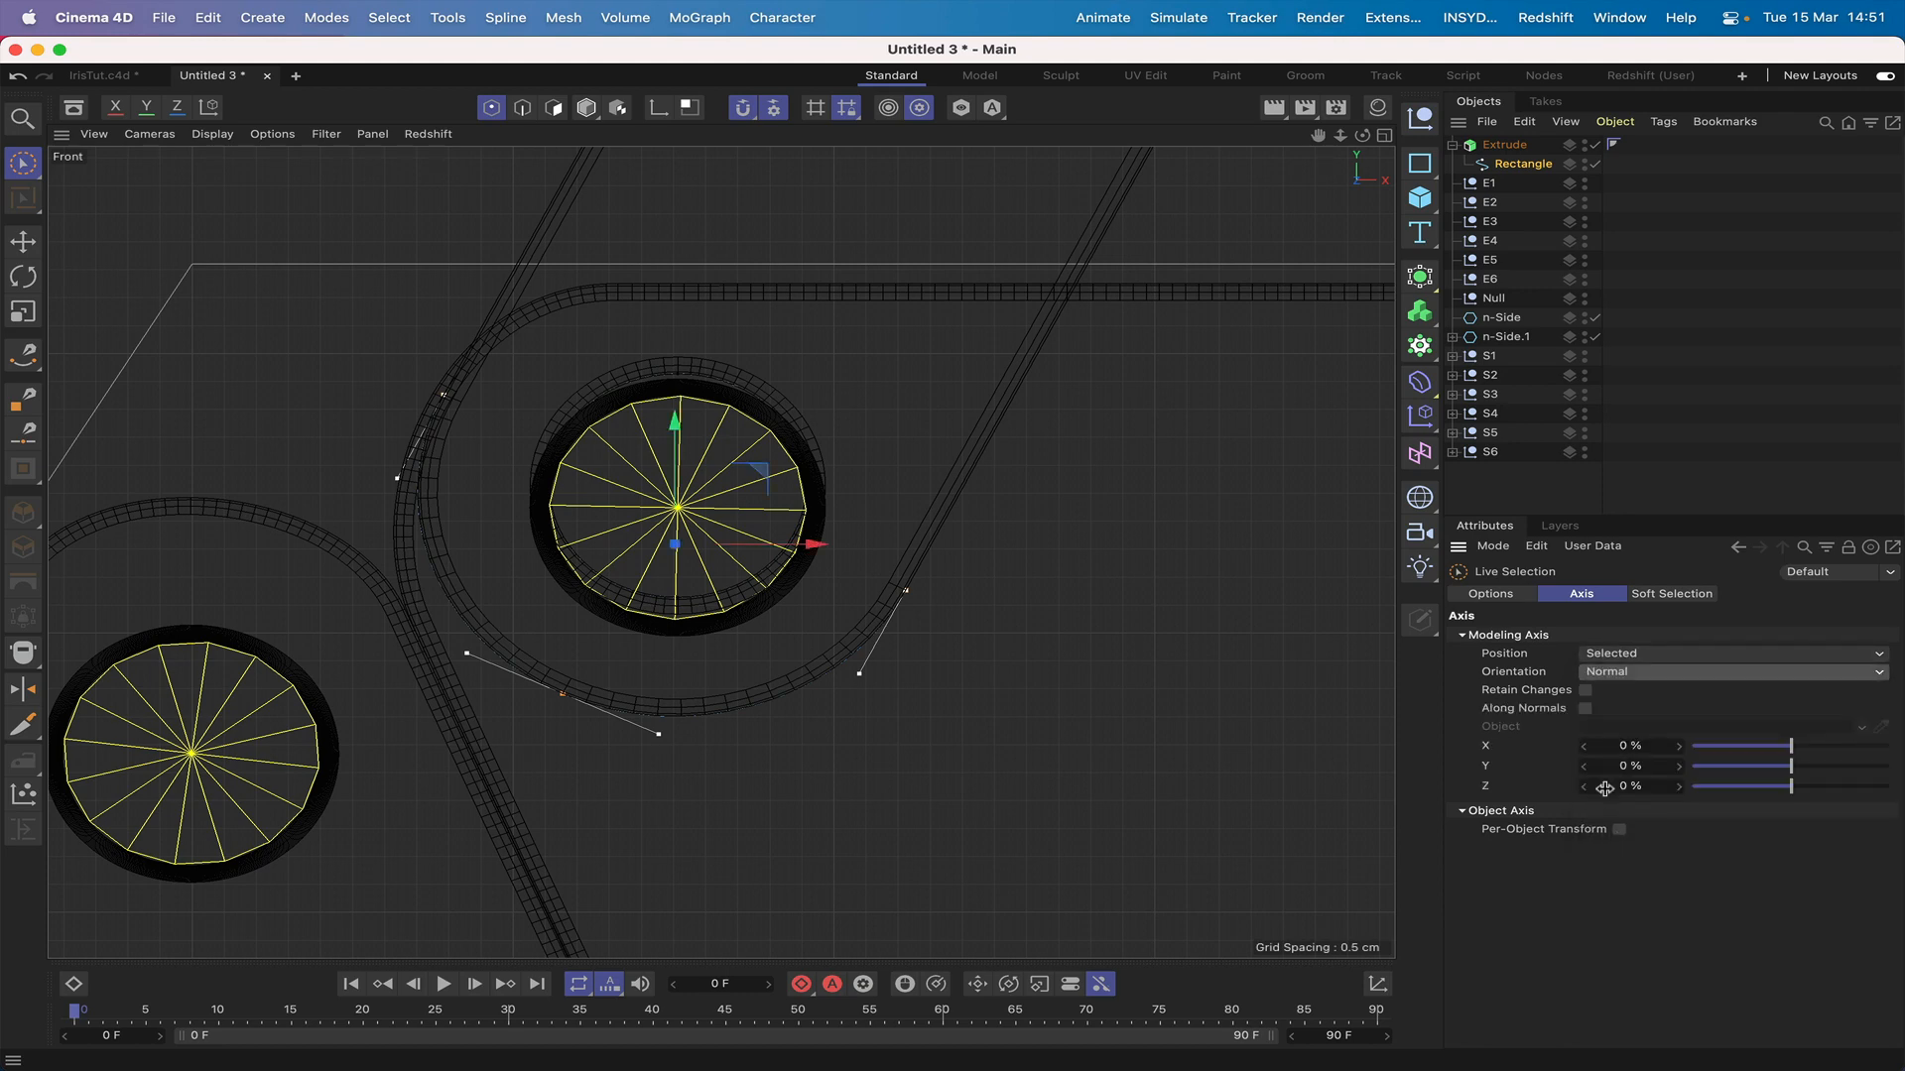
{"action": "left_click", "coordinate": [1625, 676]}
{"action": "left_click", "coordinate": [1624, 685]}
Step: Nudge the three outer end points slightly in the XY plane to centre the arm's end around the blade pin, disabling snapping for fine adjustment
{"action": "left_click_drag", "start_coordinate": [763, 473], "coordinate": [759, 478]}
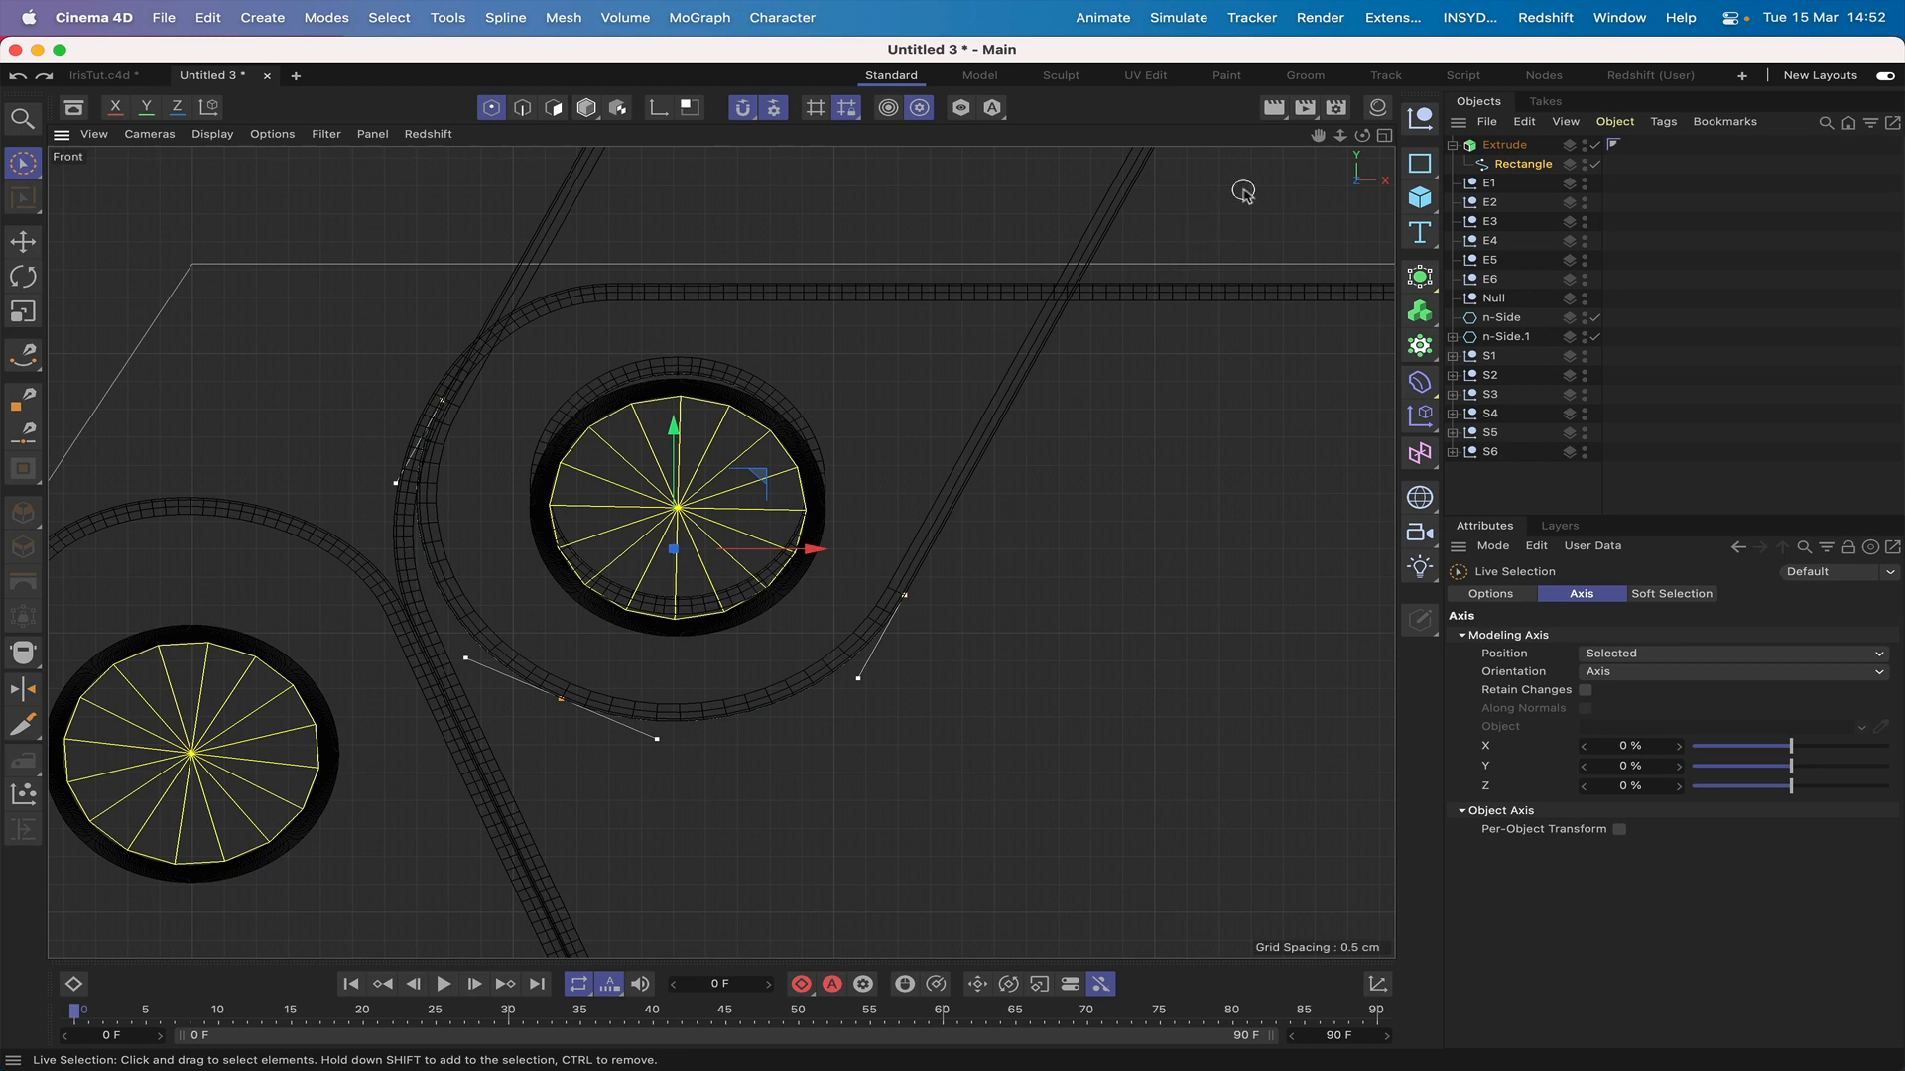
{"action": "key", "text": "F1"}
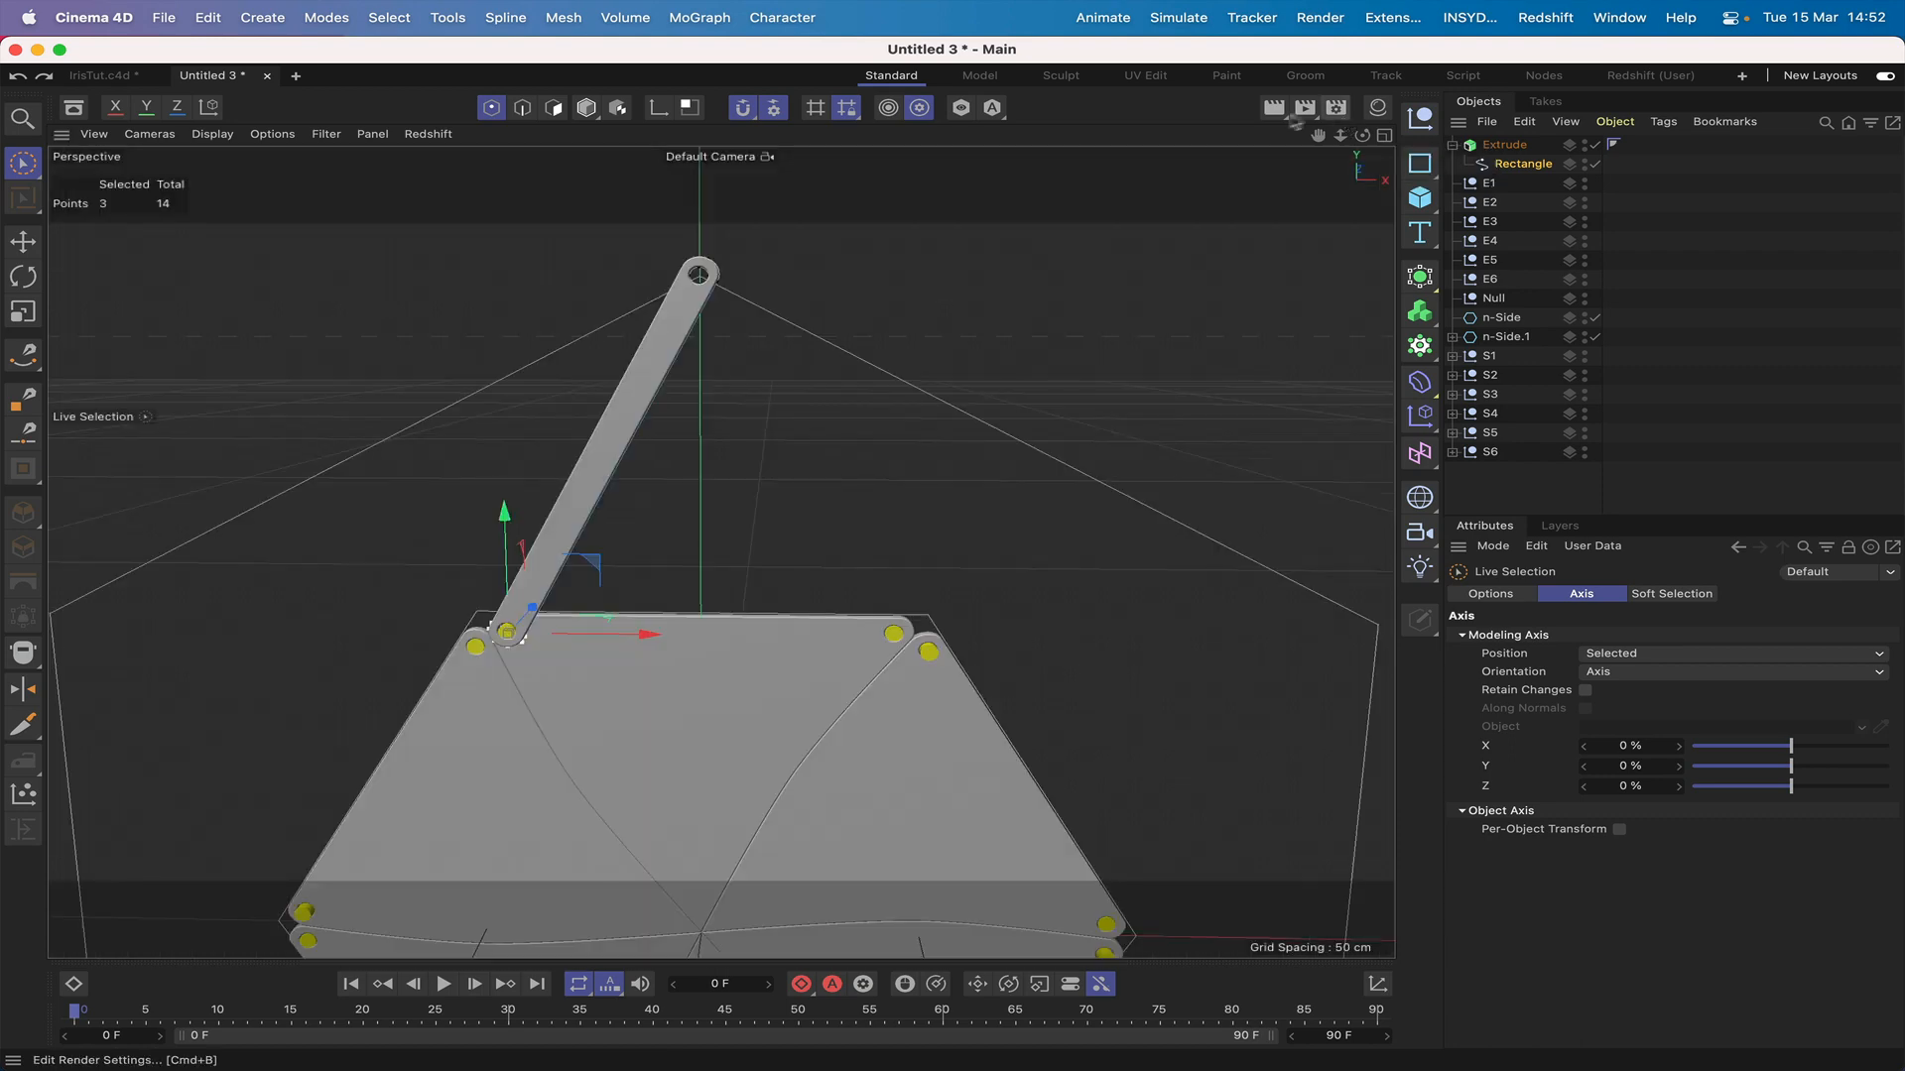
{"action": "left_click_drag", "start_coordinate": [1362, 135], "coordinate": [1279, 145]}
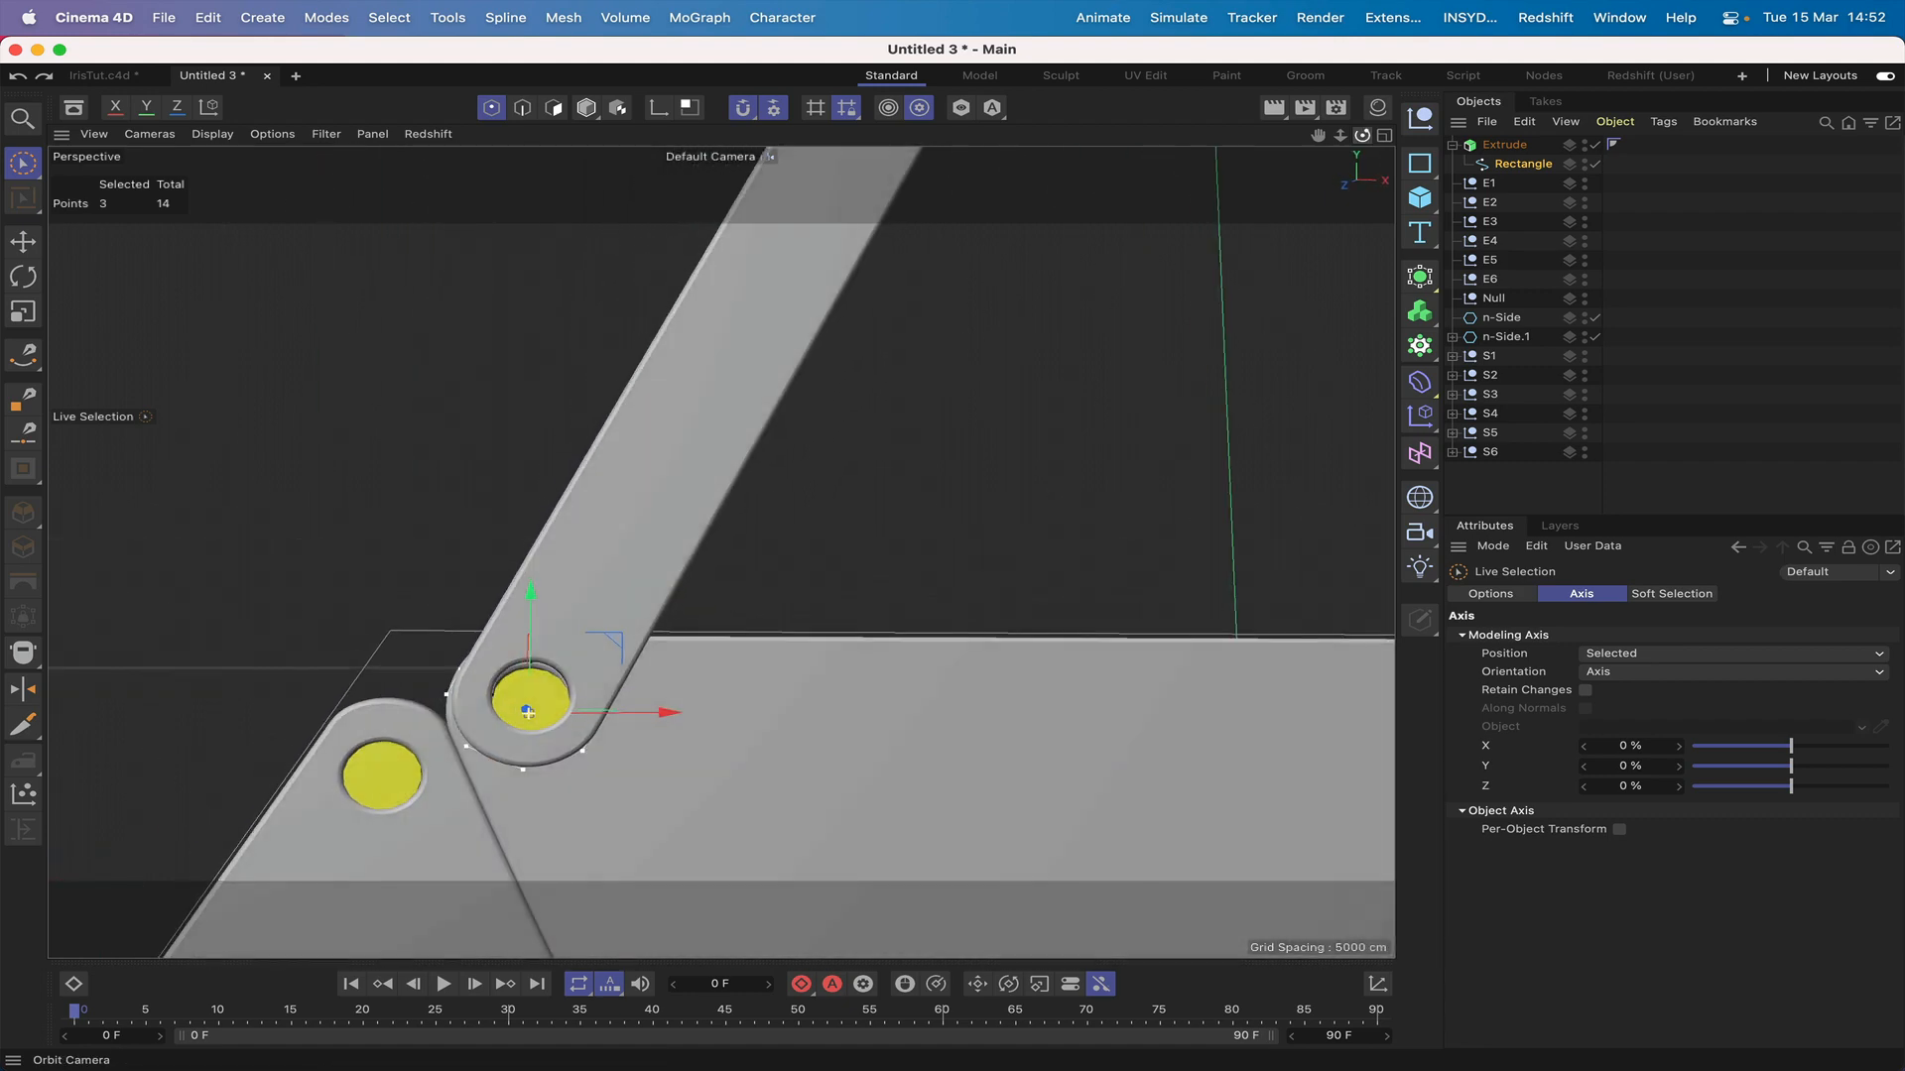
{"action": "key", "text": "F4"}
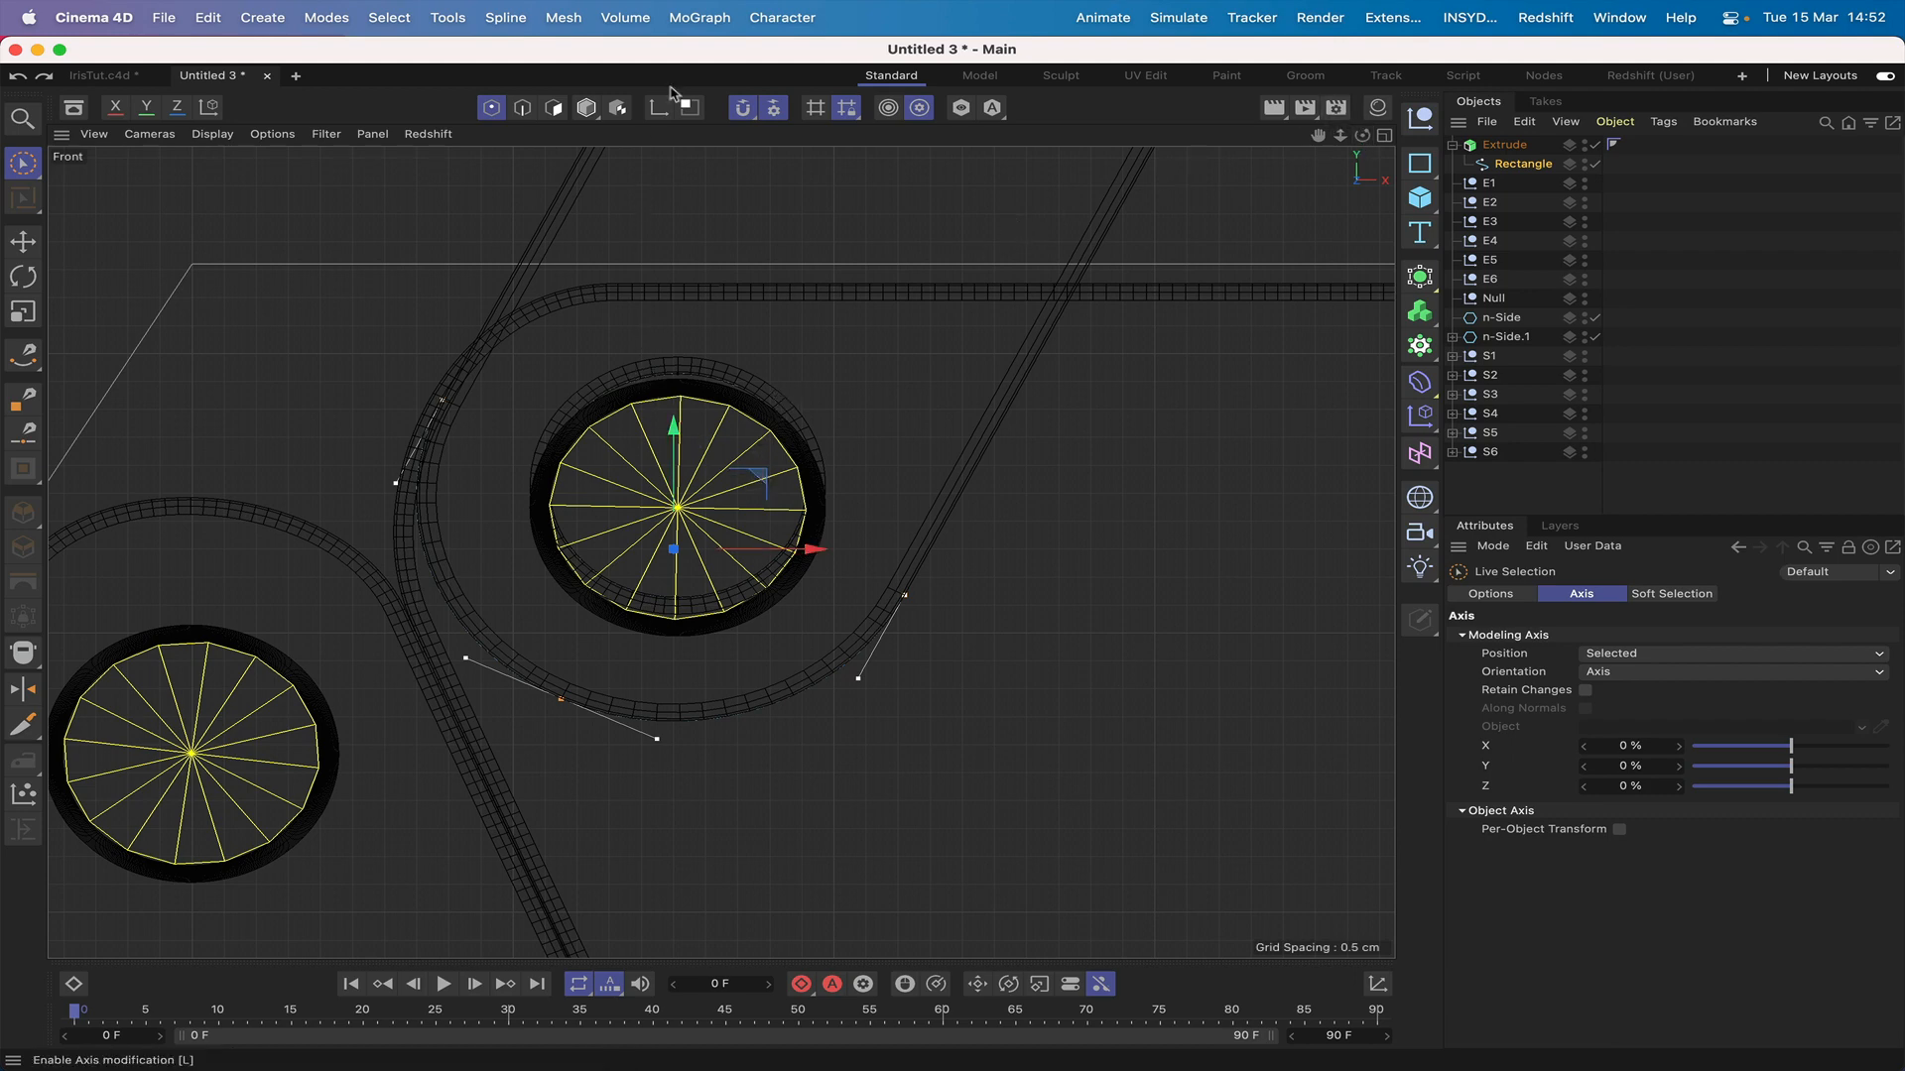
{"action": "left_click", "coordinate": [741, 111]}
{"action": "mouse_move", "coordinate": [761, 491]}
{"action": "left_mouse_down"}
{"action": "mouse_move", "coordinate": [746, 501]}
{"action": "mouse_move", "coordinate": [764, 484]}
{"action": "left_mouse_up"}
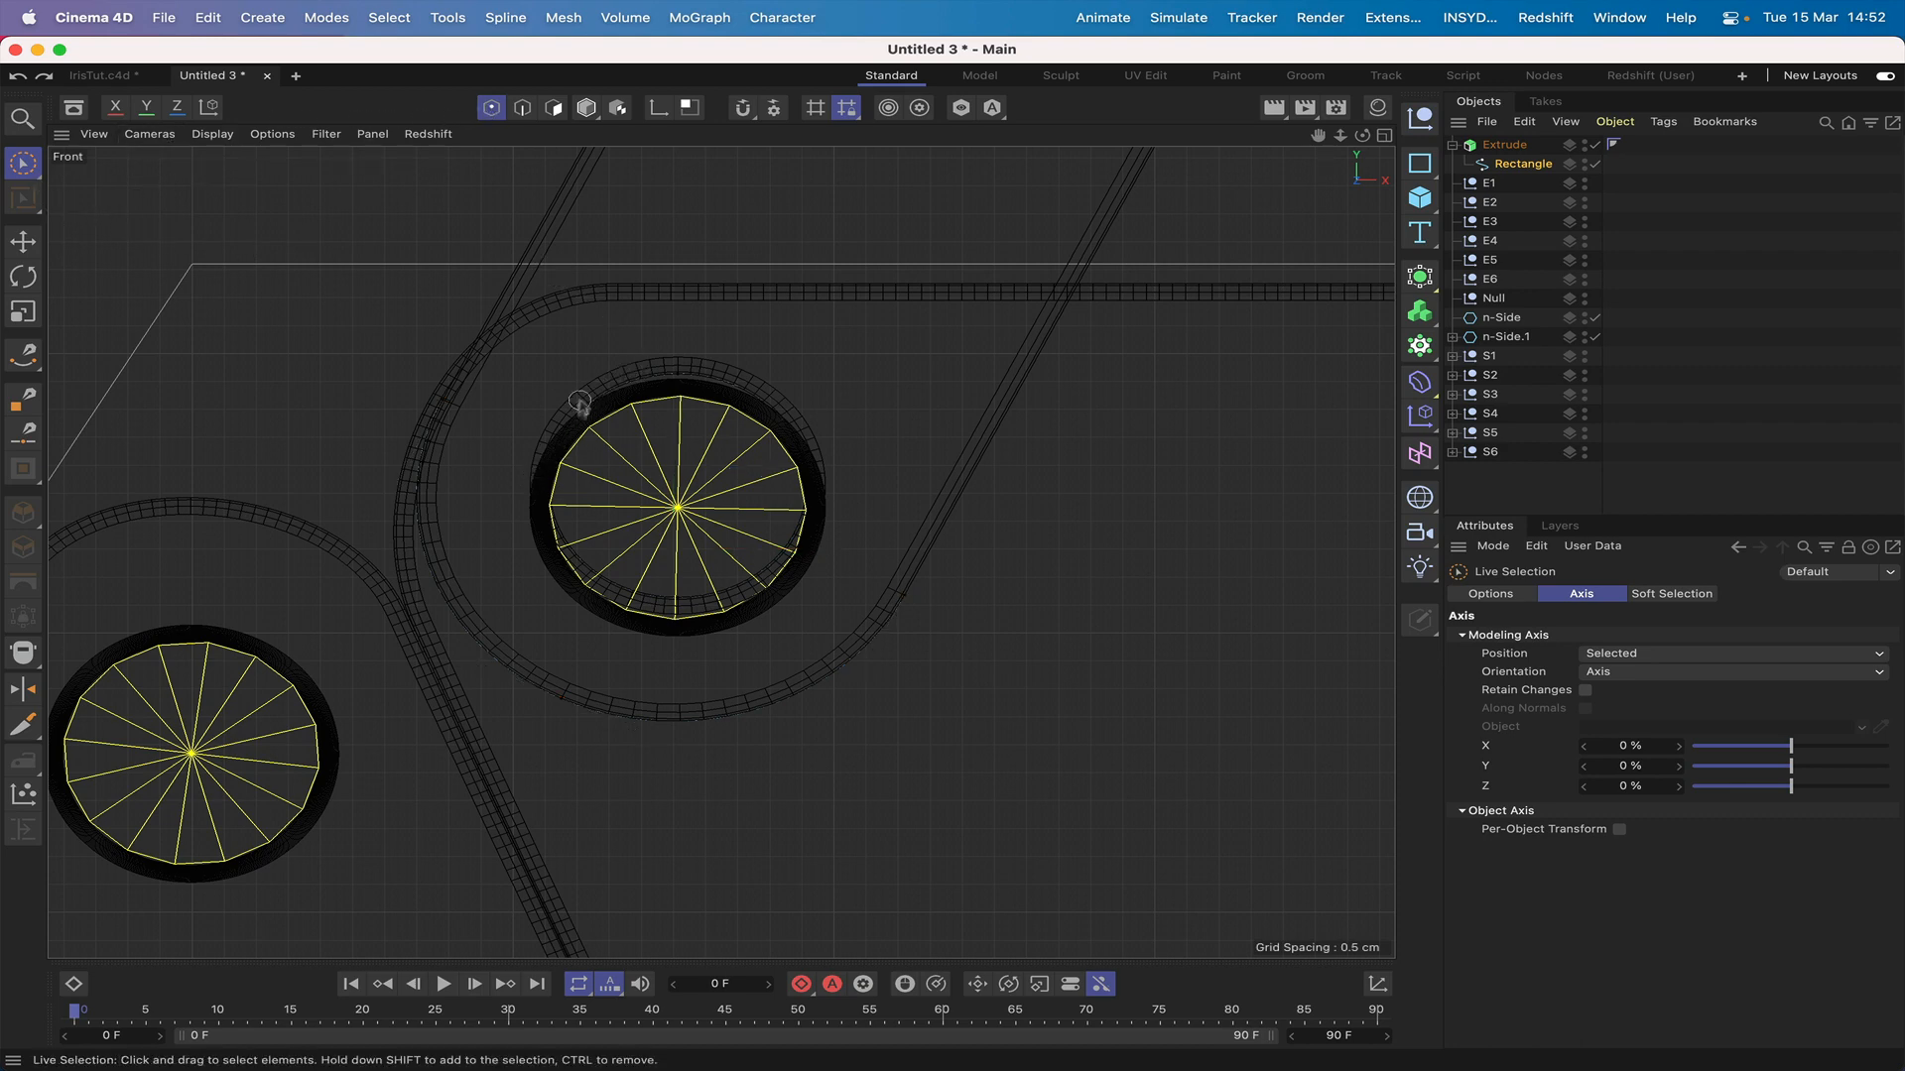
Step: Select the lower hole's points together with the arm's three outer end points and move them slightly down to centre on the blade pin
{"action": "left_click", "coordinate": [685, 601]}
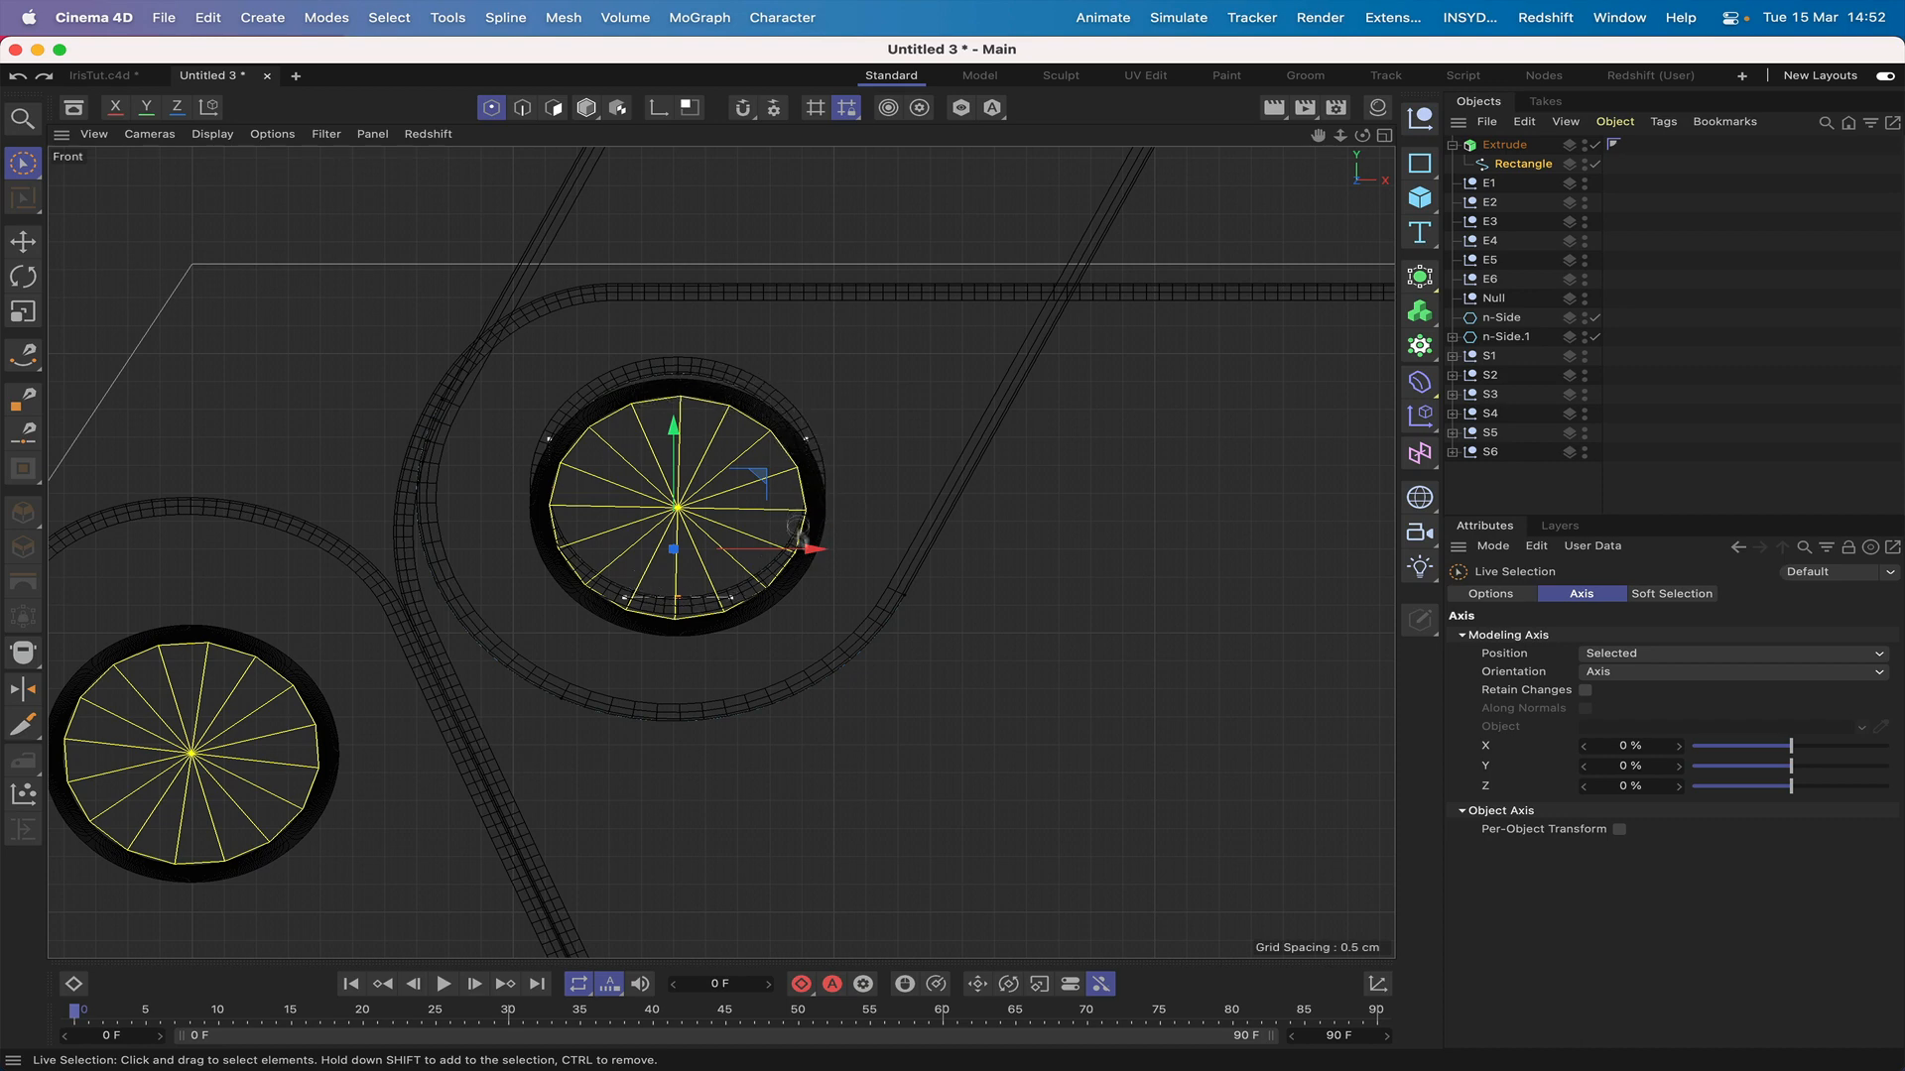
{"action": "left_click", "coordinate": [654, 373], "text": "shift"}
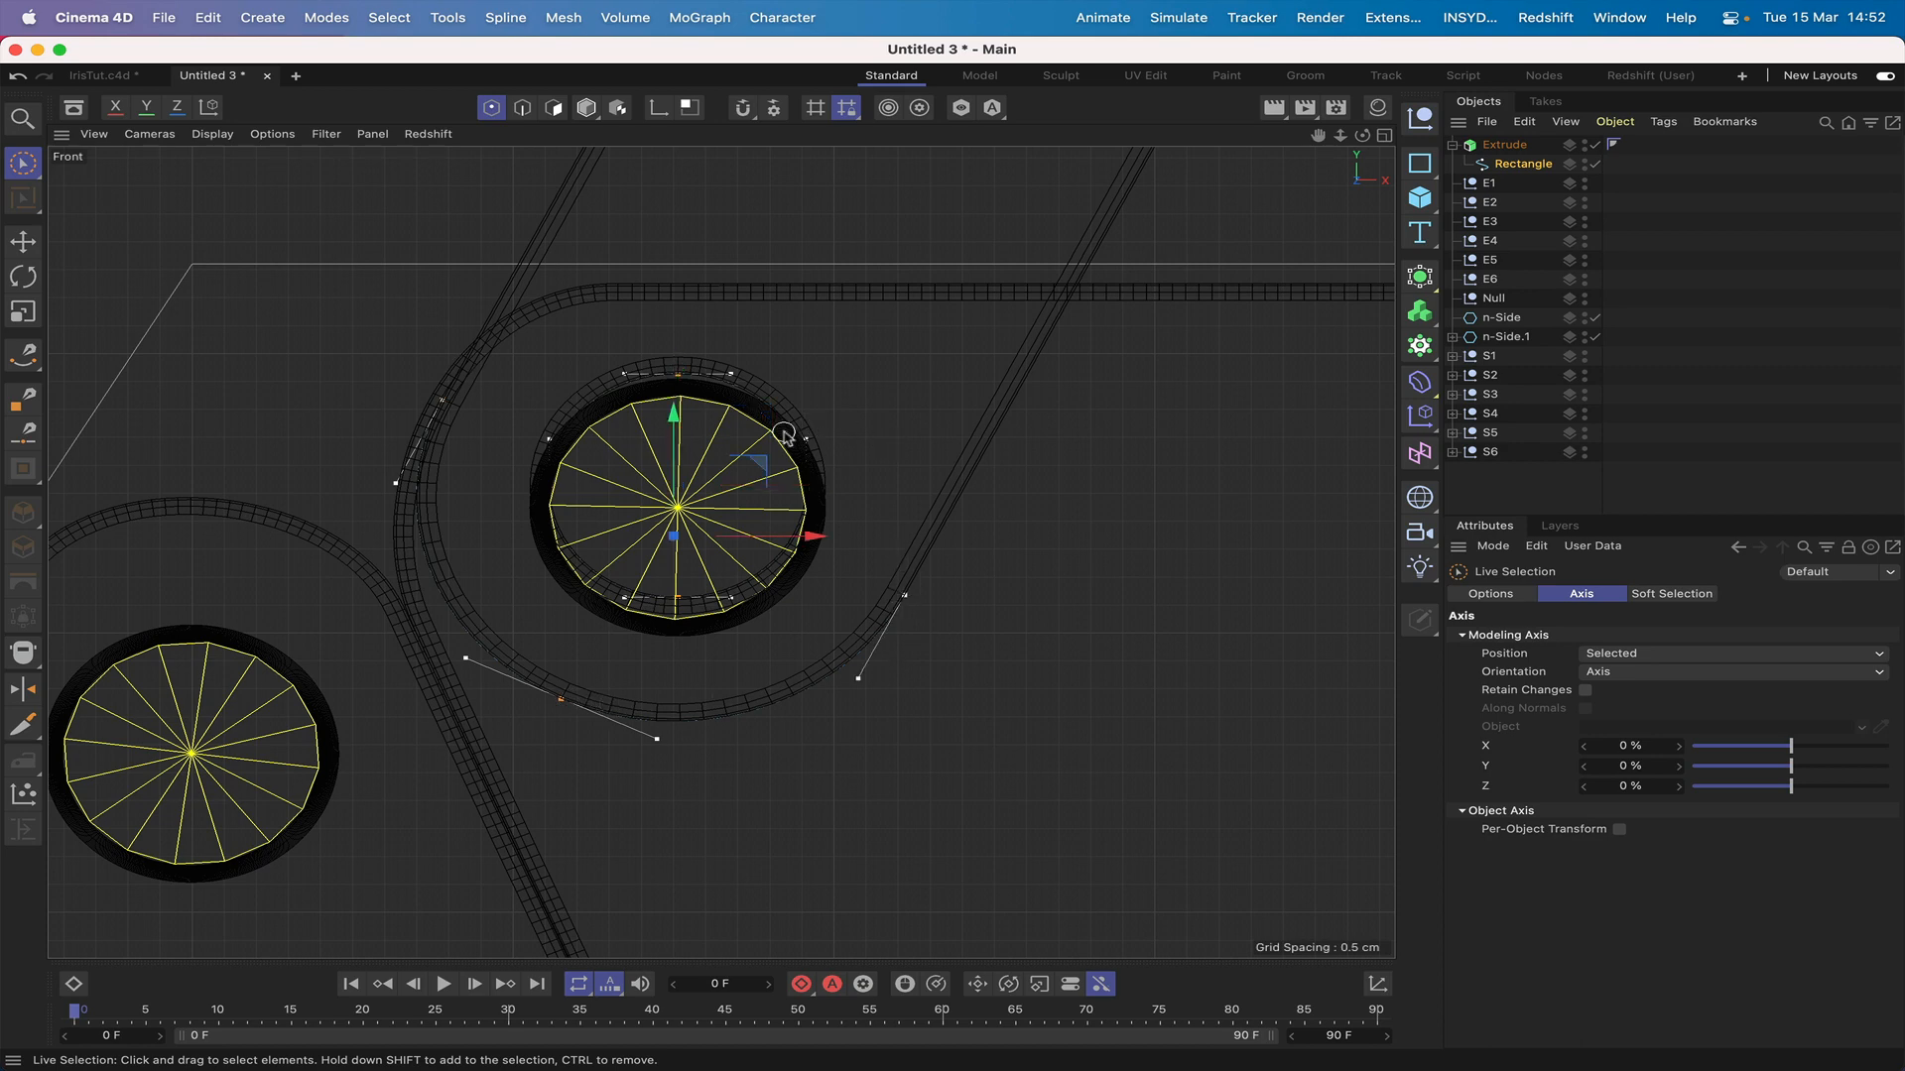
{"action": "left_click_drag", "start_coordinate": [756, 469], "coordinate": [760, 492]}
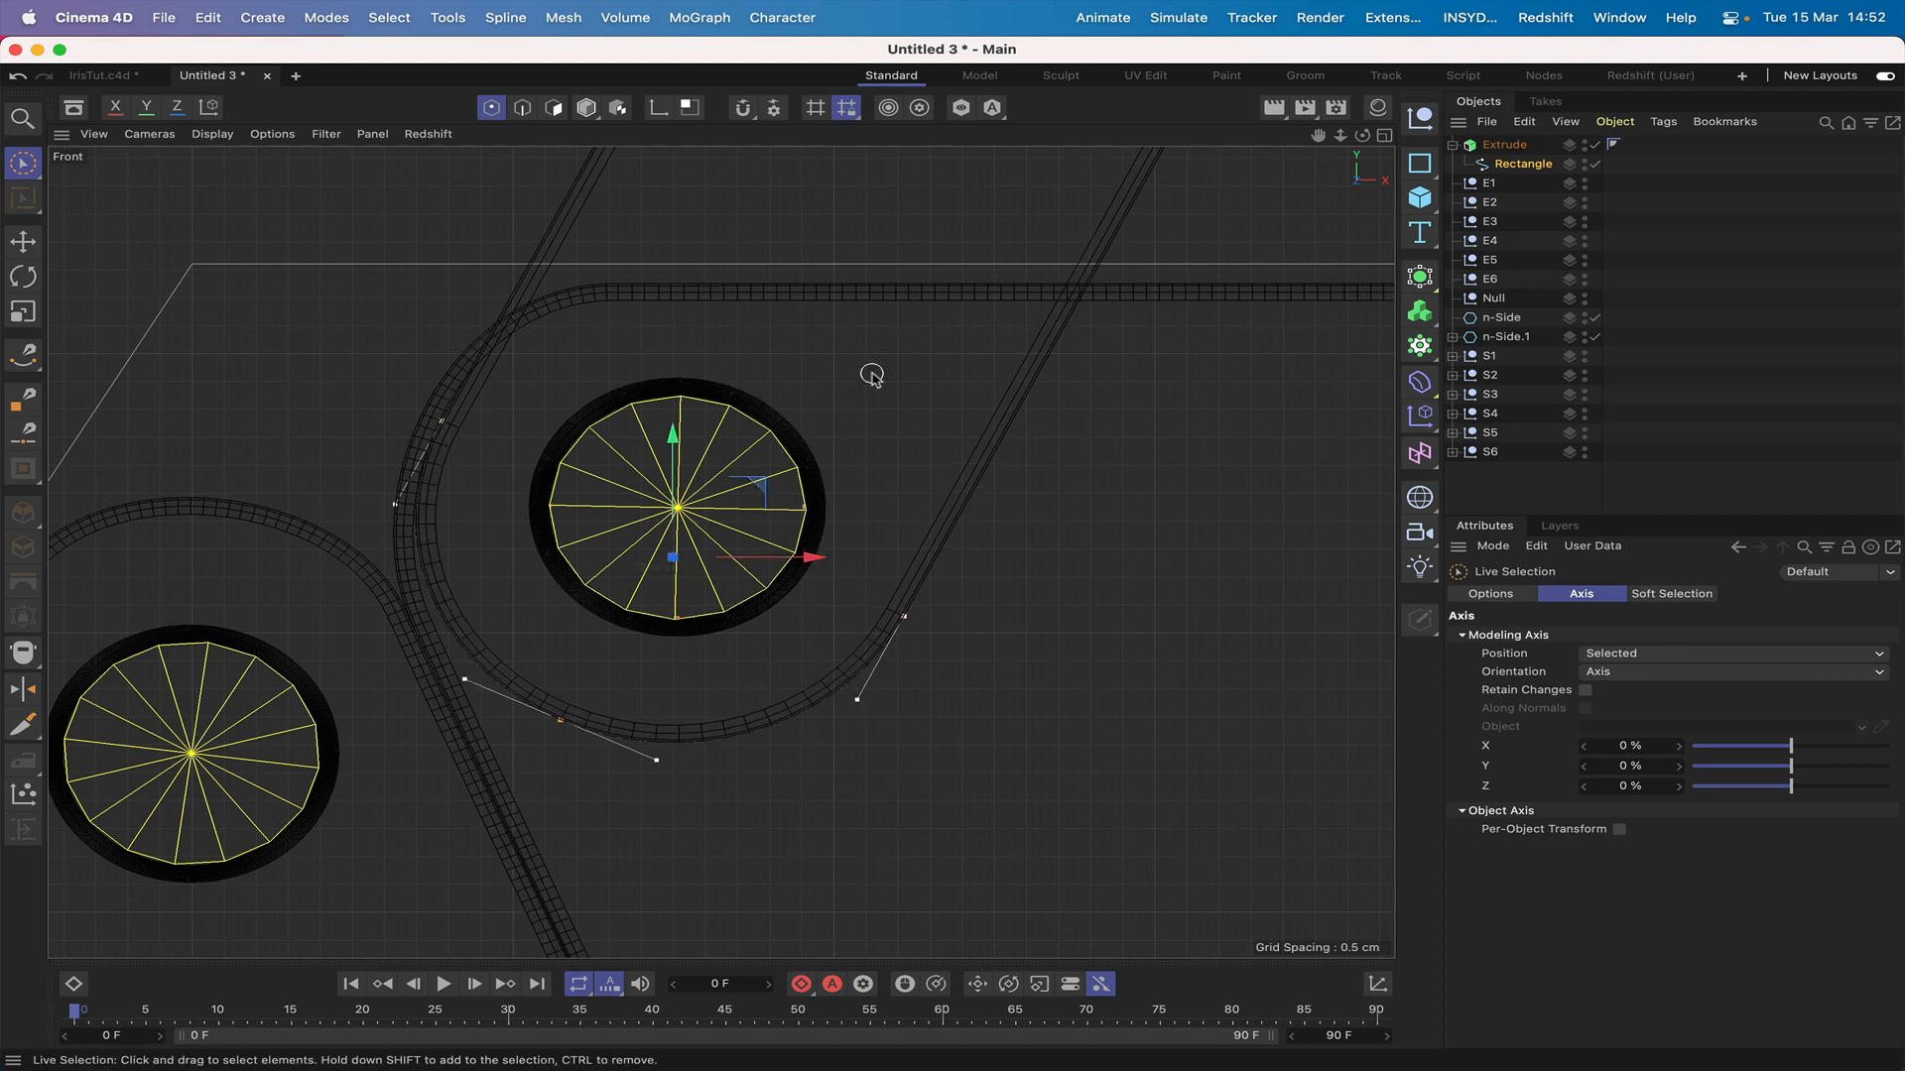
Step: Rename the arm's Extrude object as Arm1, returning to the Perspective view
{"action": "key", "text": "F1"}
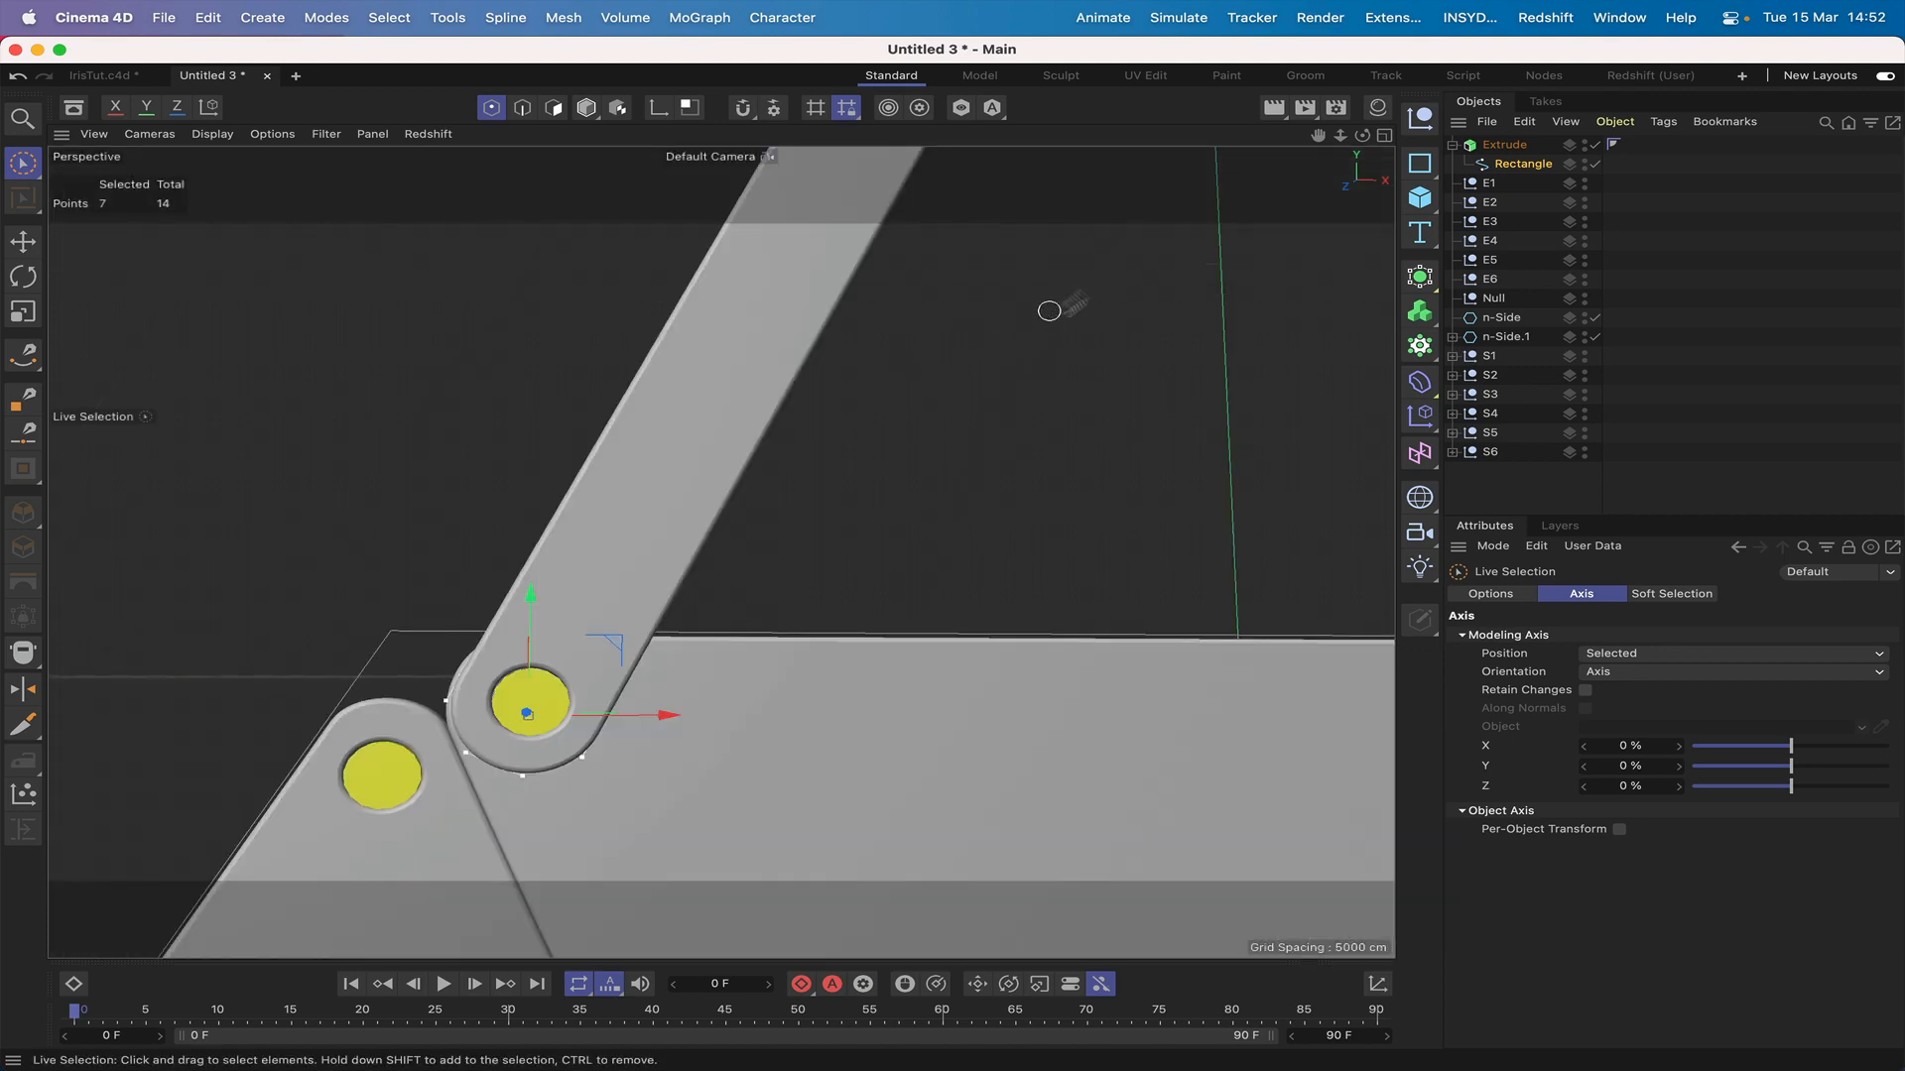
{"action": "left_click_drag", "start_coordinate": [1370, 132], "coordinate": [1329, 164]}
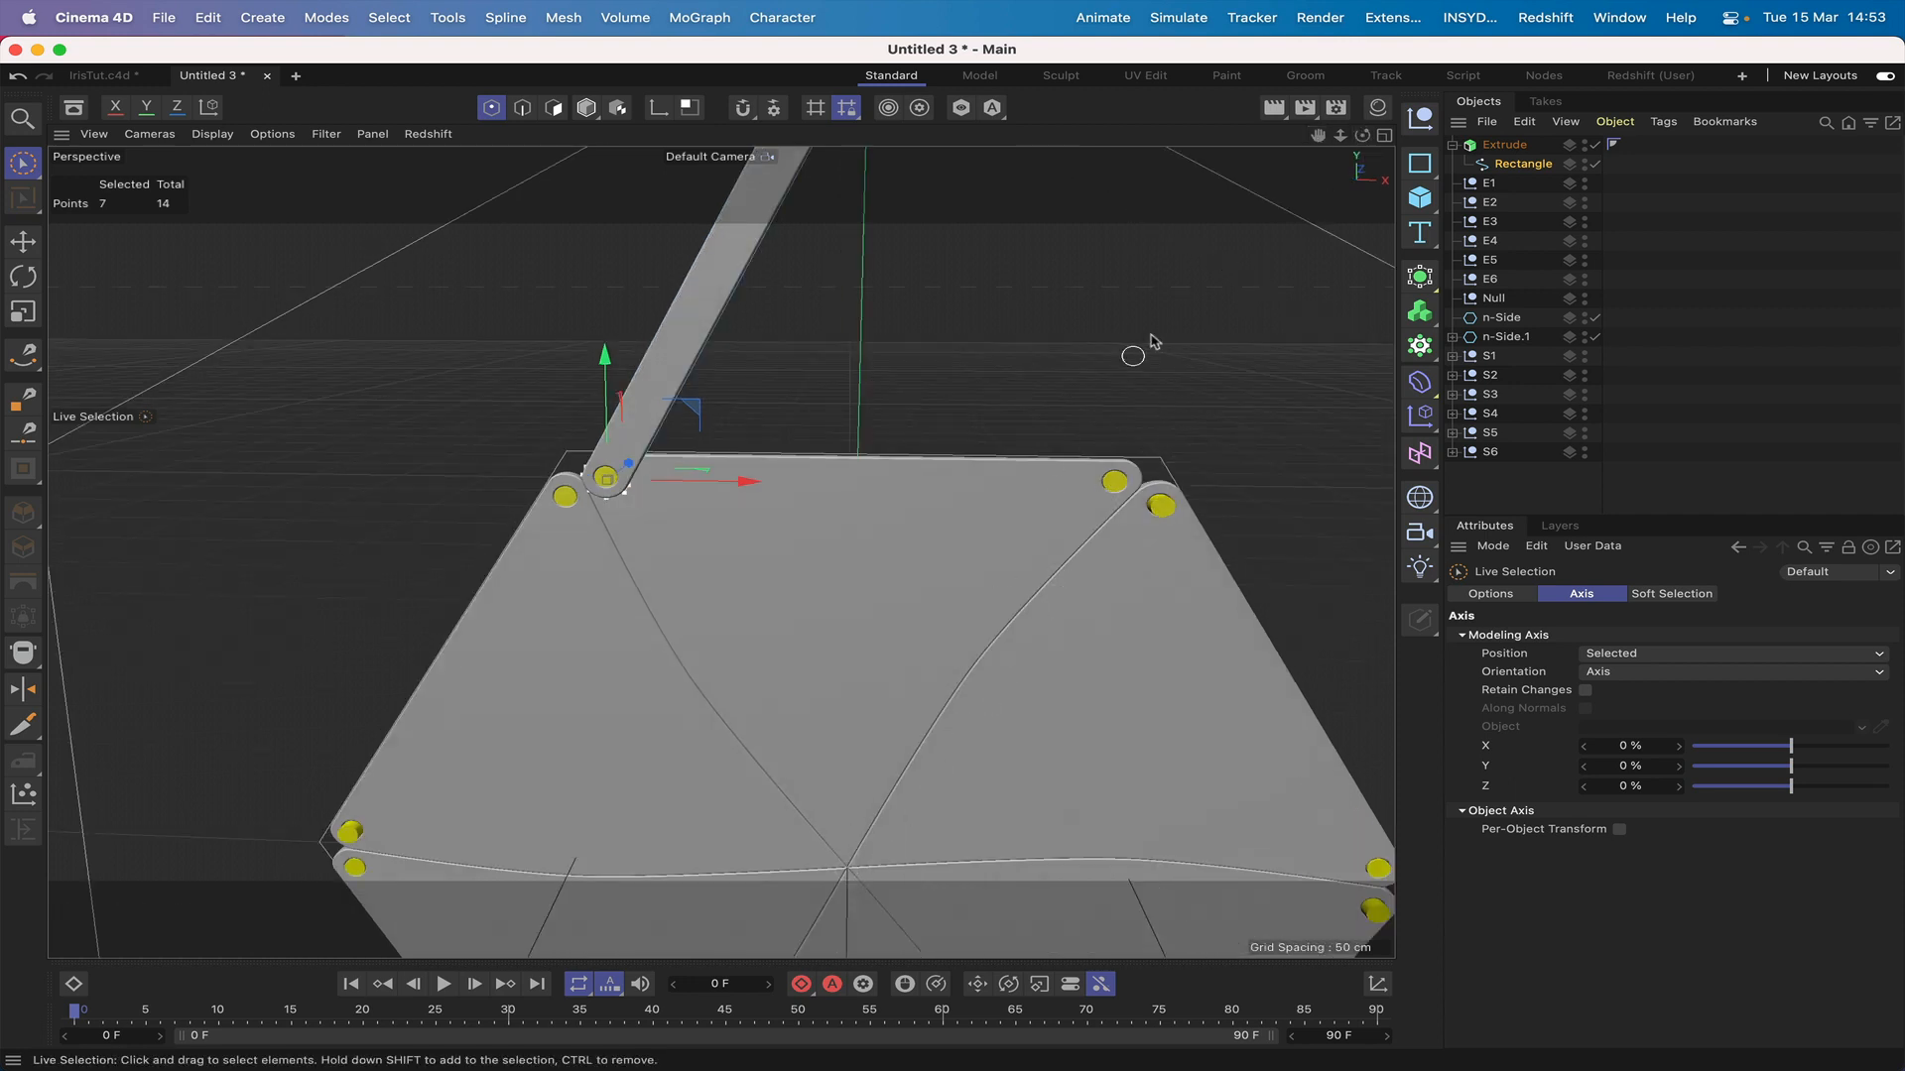
{"action": "left_click_drag", "start_coordinate": [1319, 141], "coordinate": [1363, 136]}
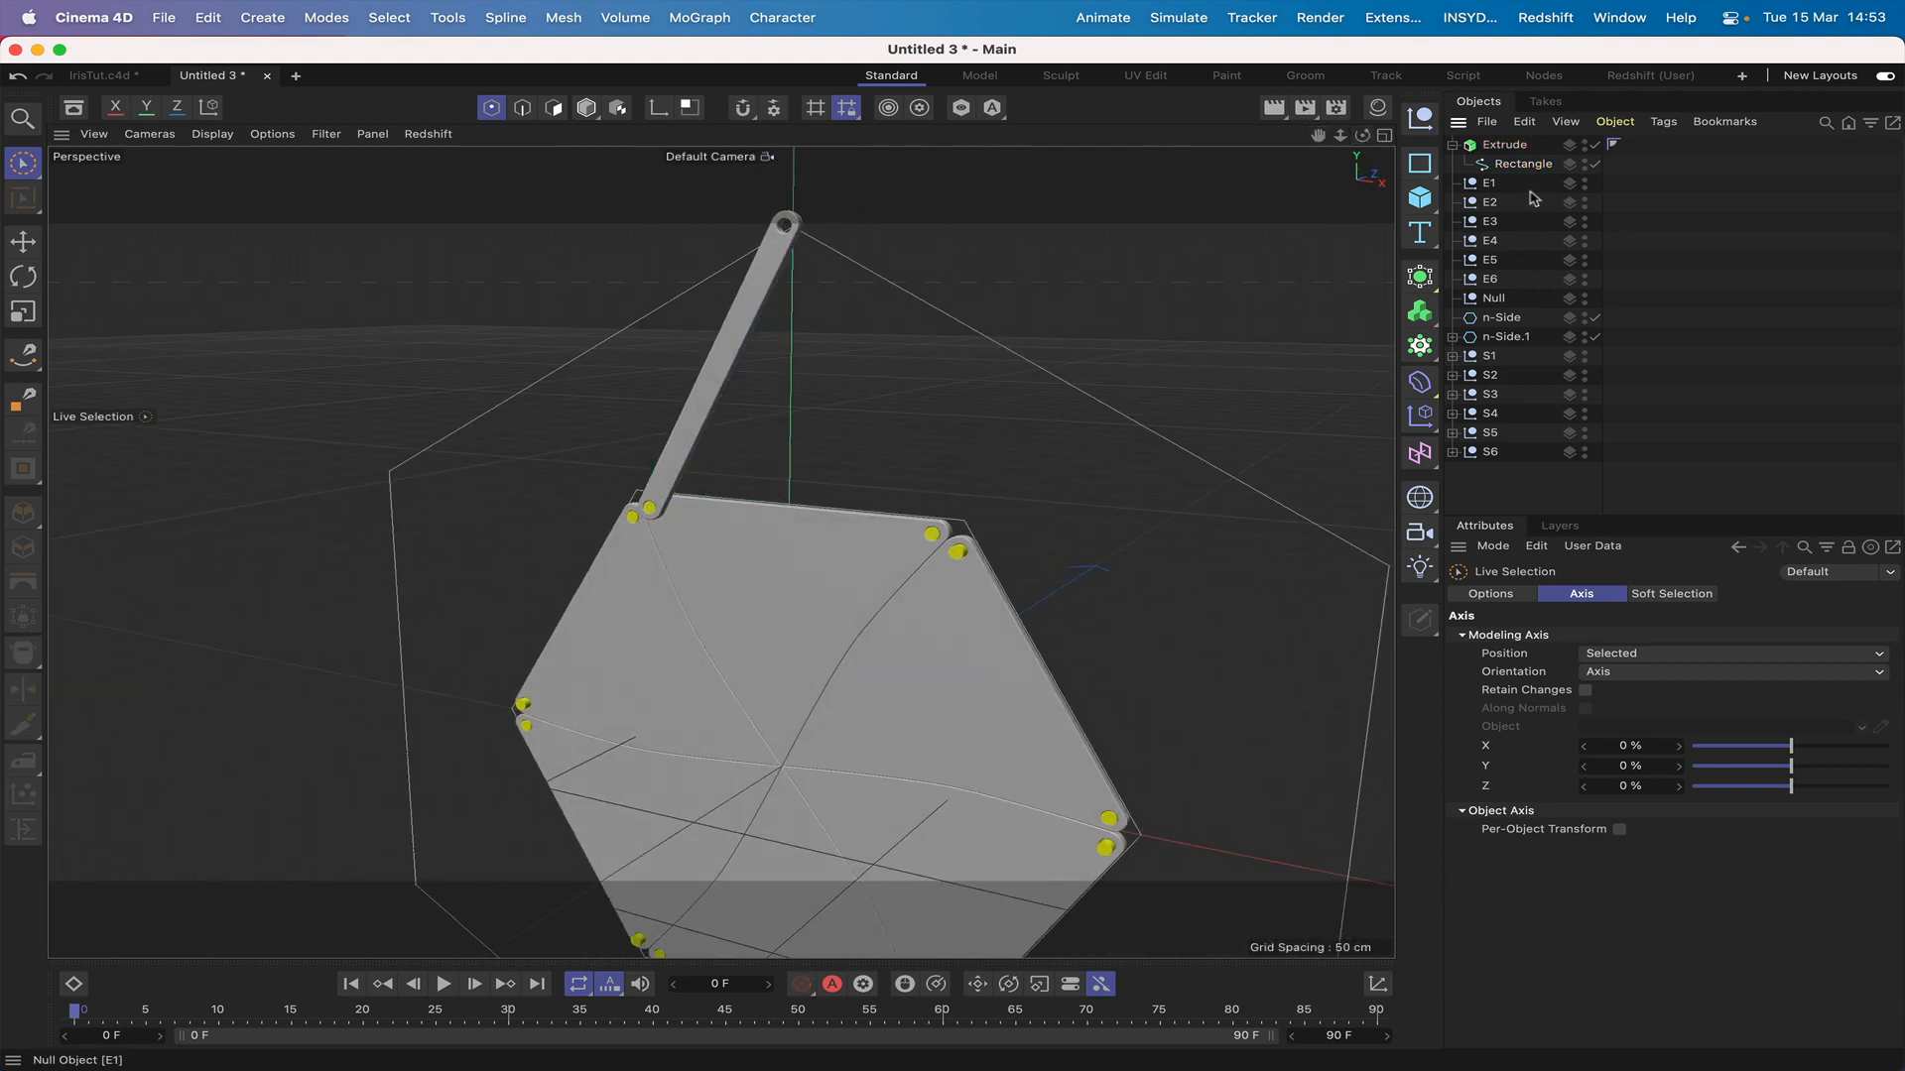
{"action": "double_click", "coordinate": [1508, 145]}
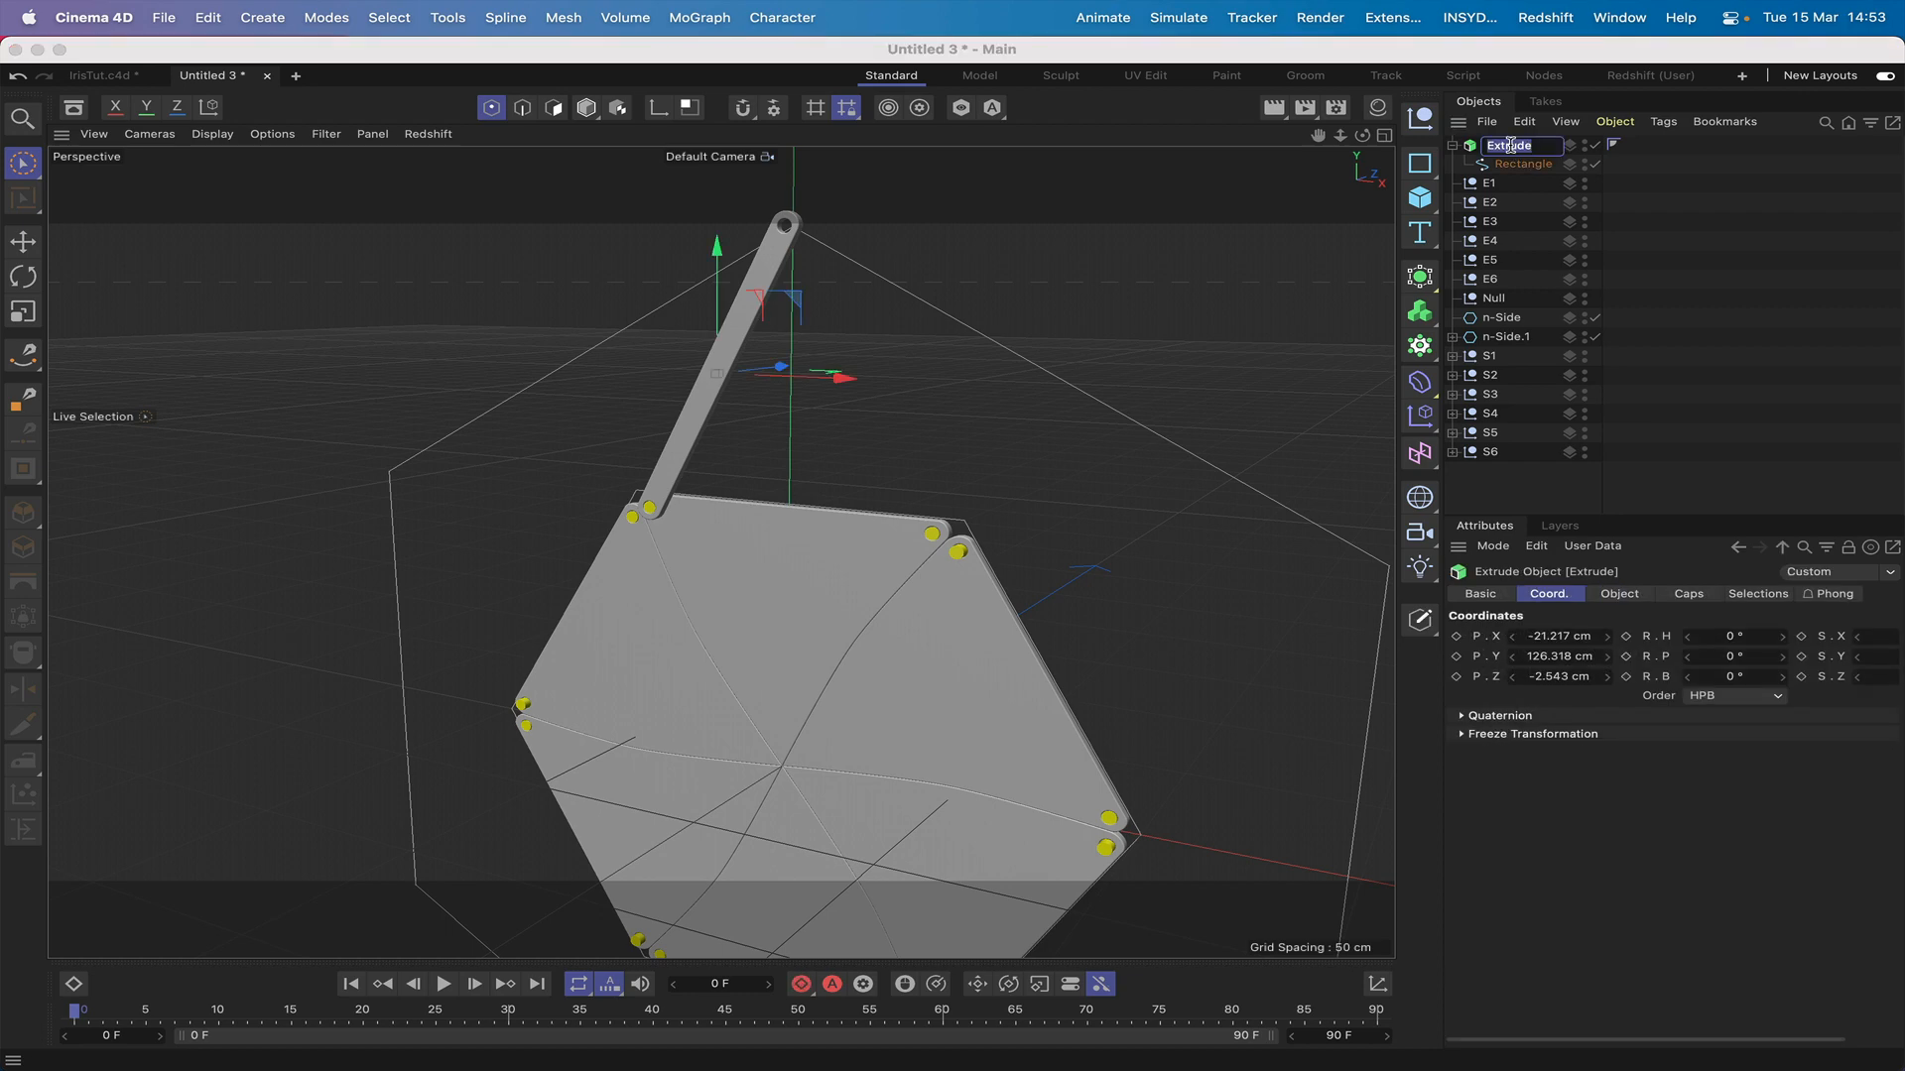
{"action": "type", "text": "Arm1"}
{"action": "key", "text": "Return"}
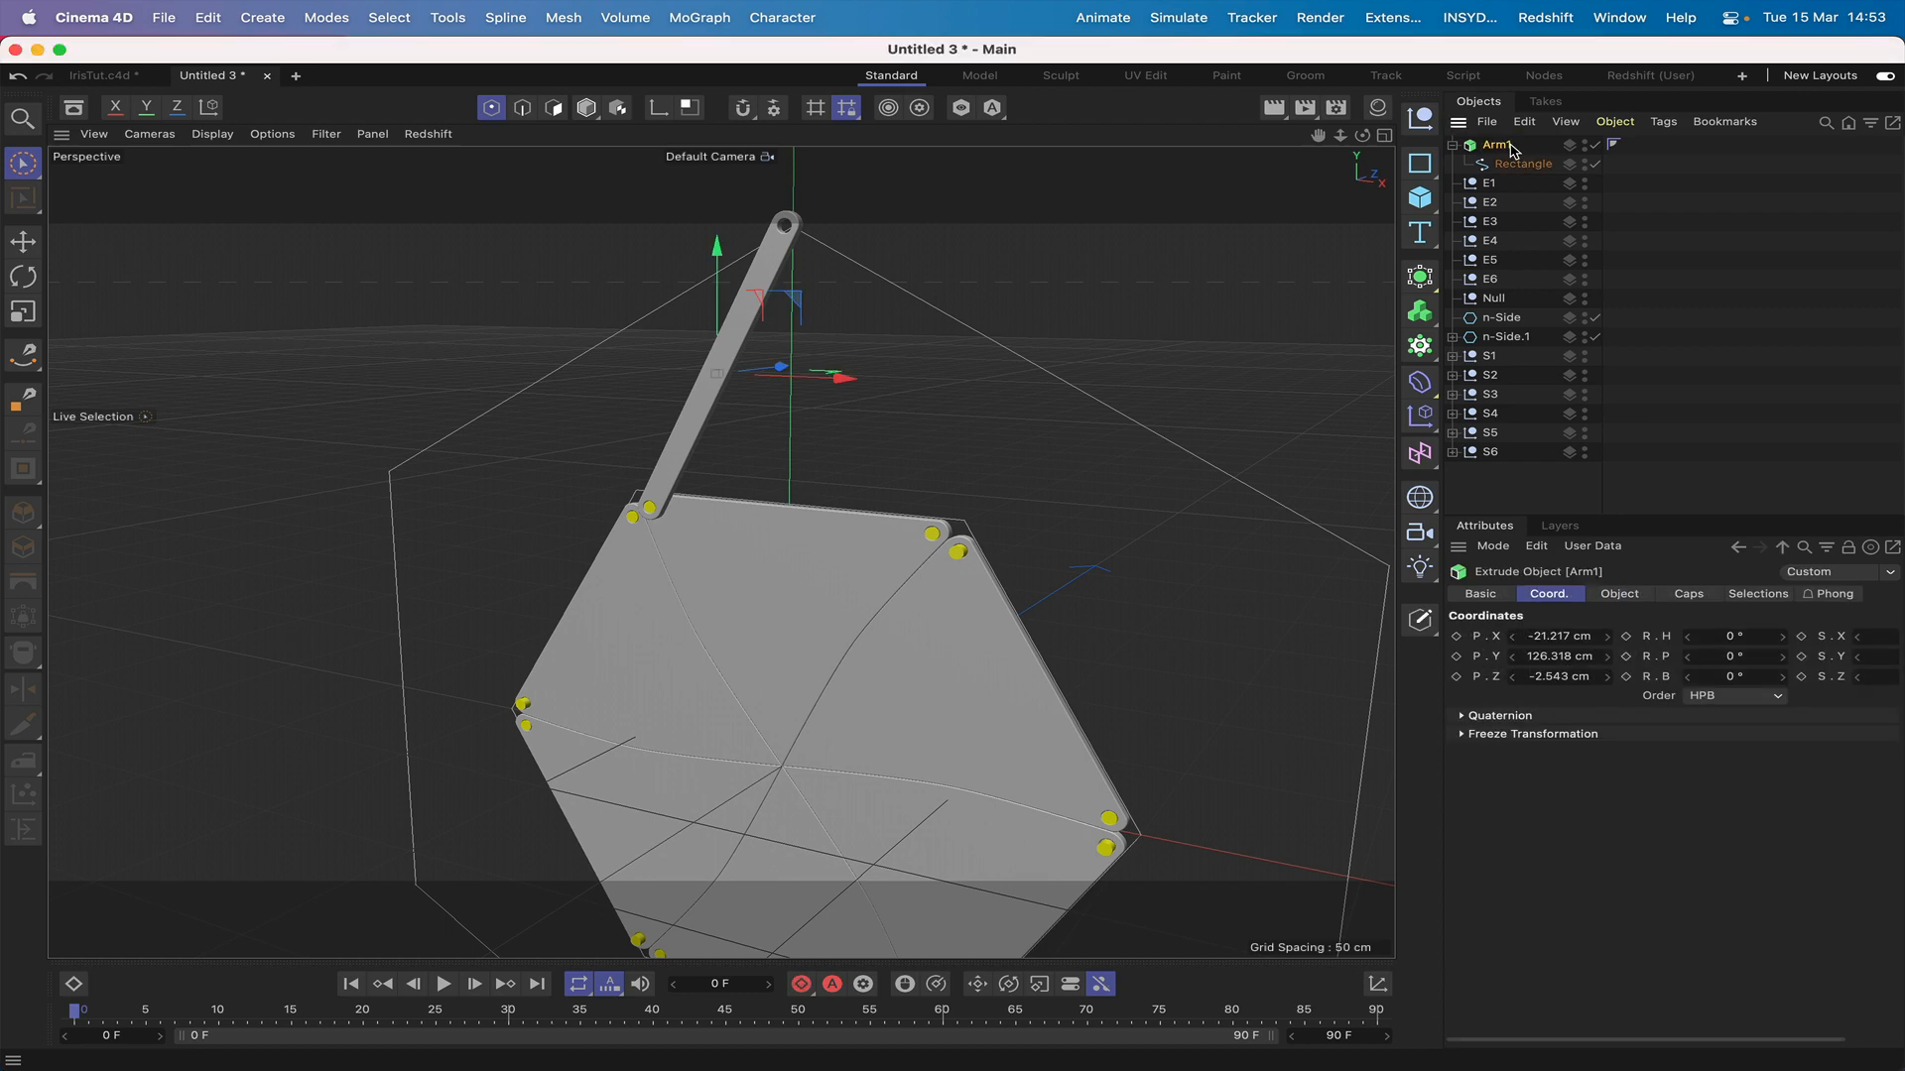
{"action": "left_click", "coordinate": [1453, 145]}
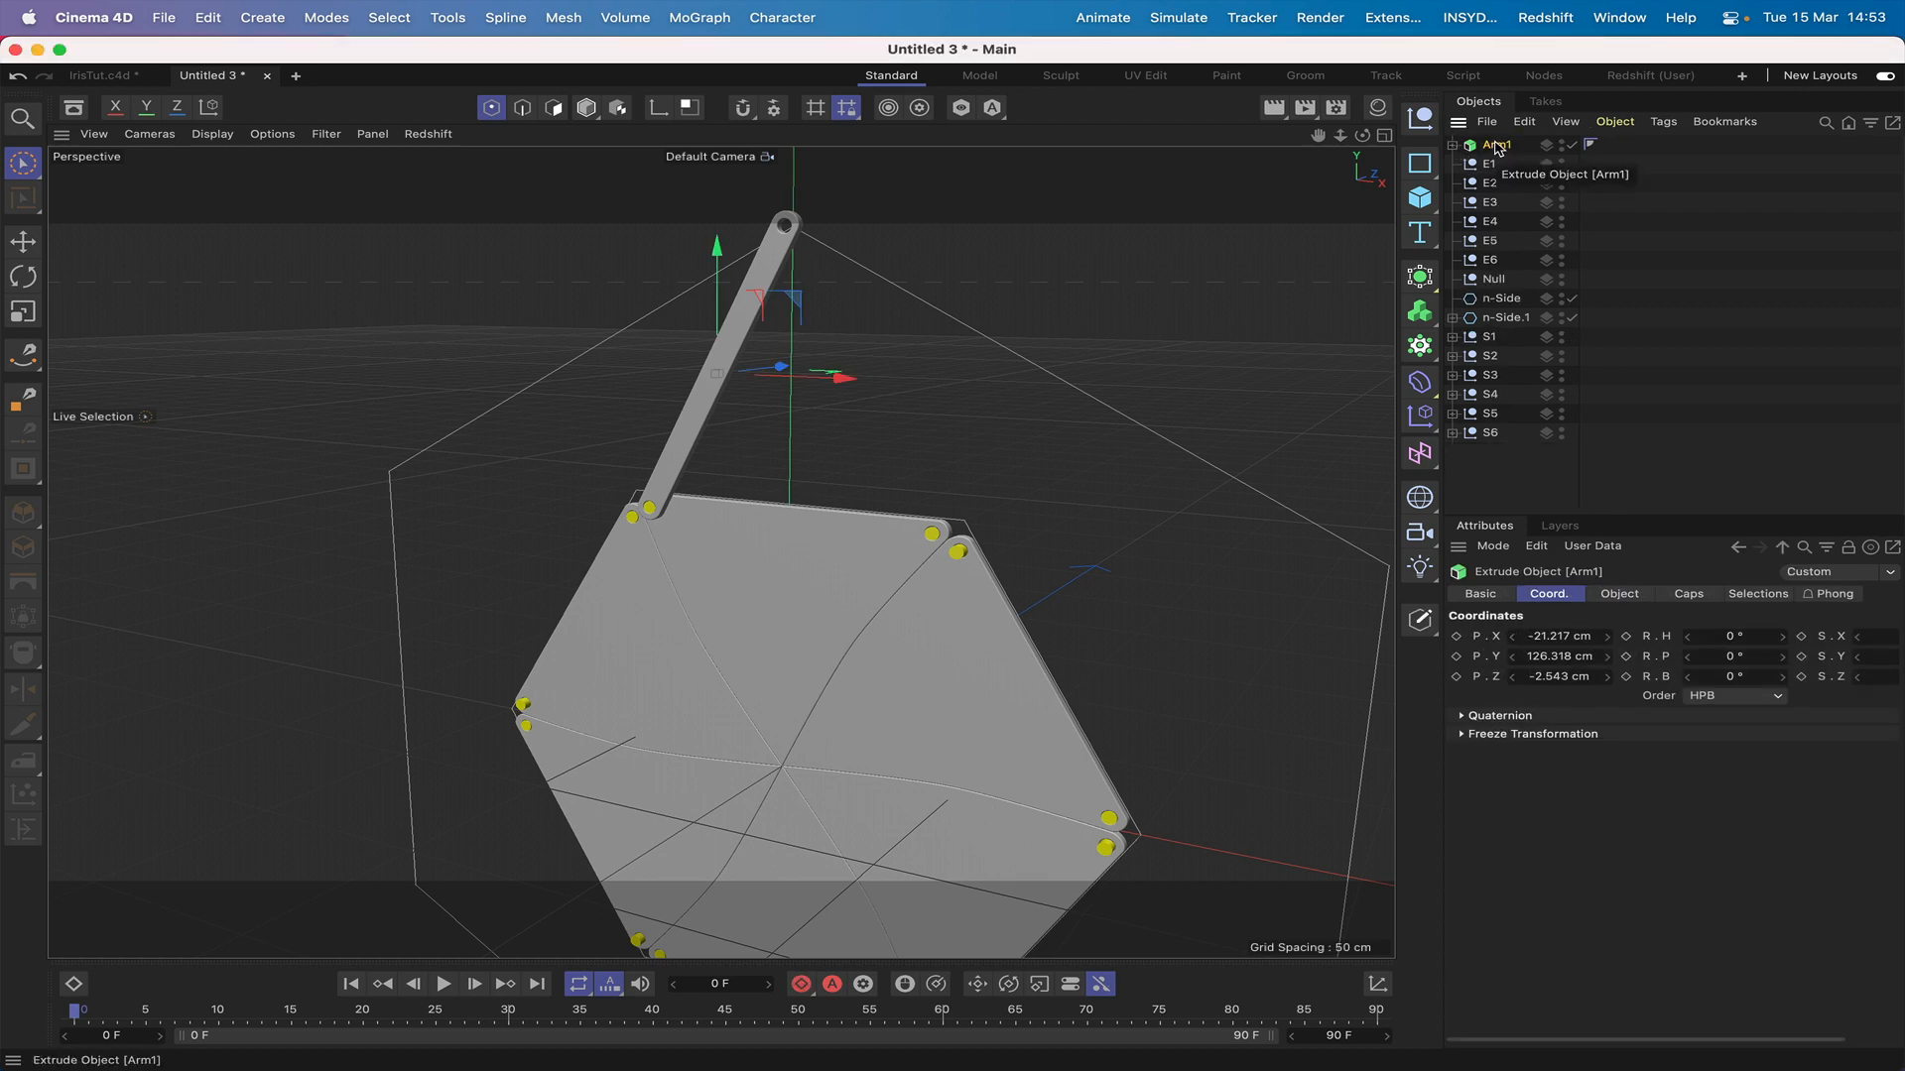
{"action": "left_click_drag", "start_coordinate": [1498, 147], "coordinate": [1495, 155], "text": "ctrl"}
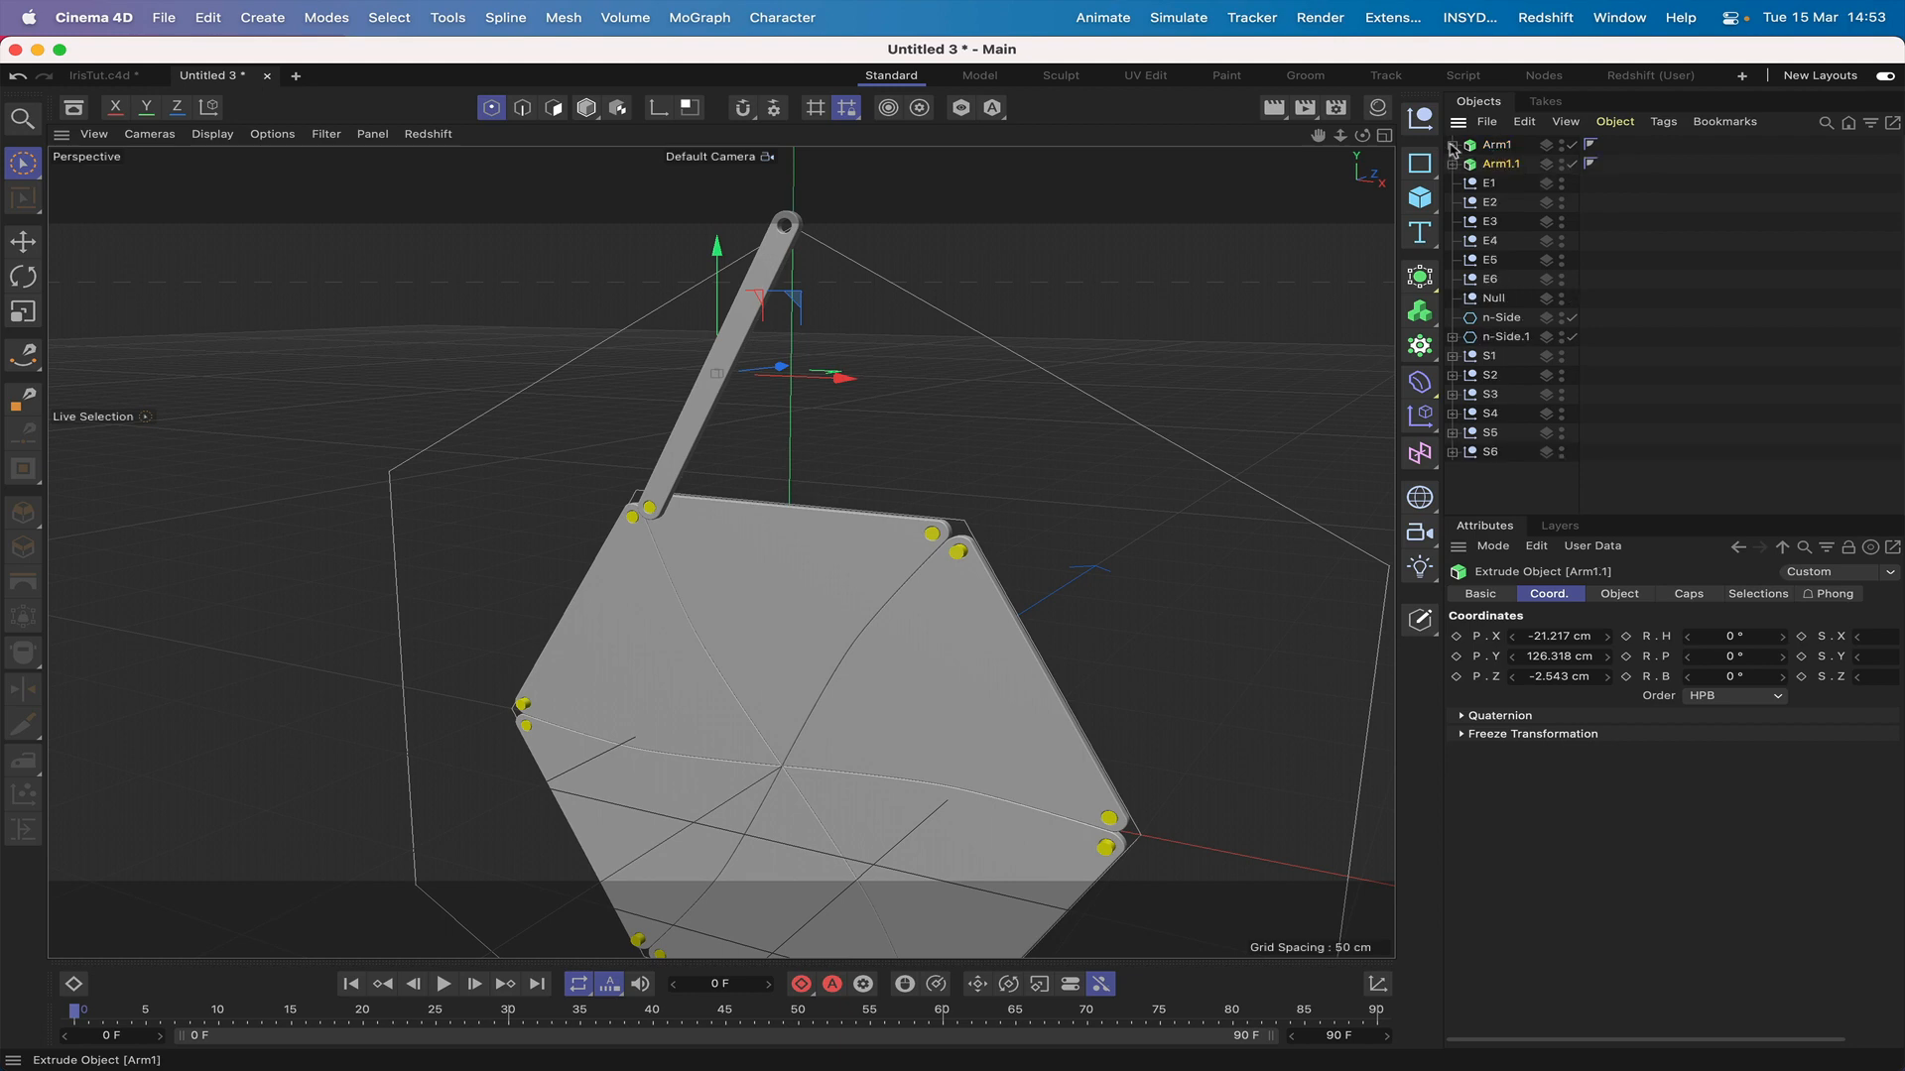
{"action": "left_click", "coordinate": [1452, 146]}
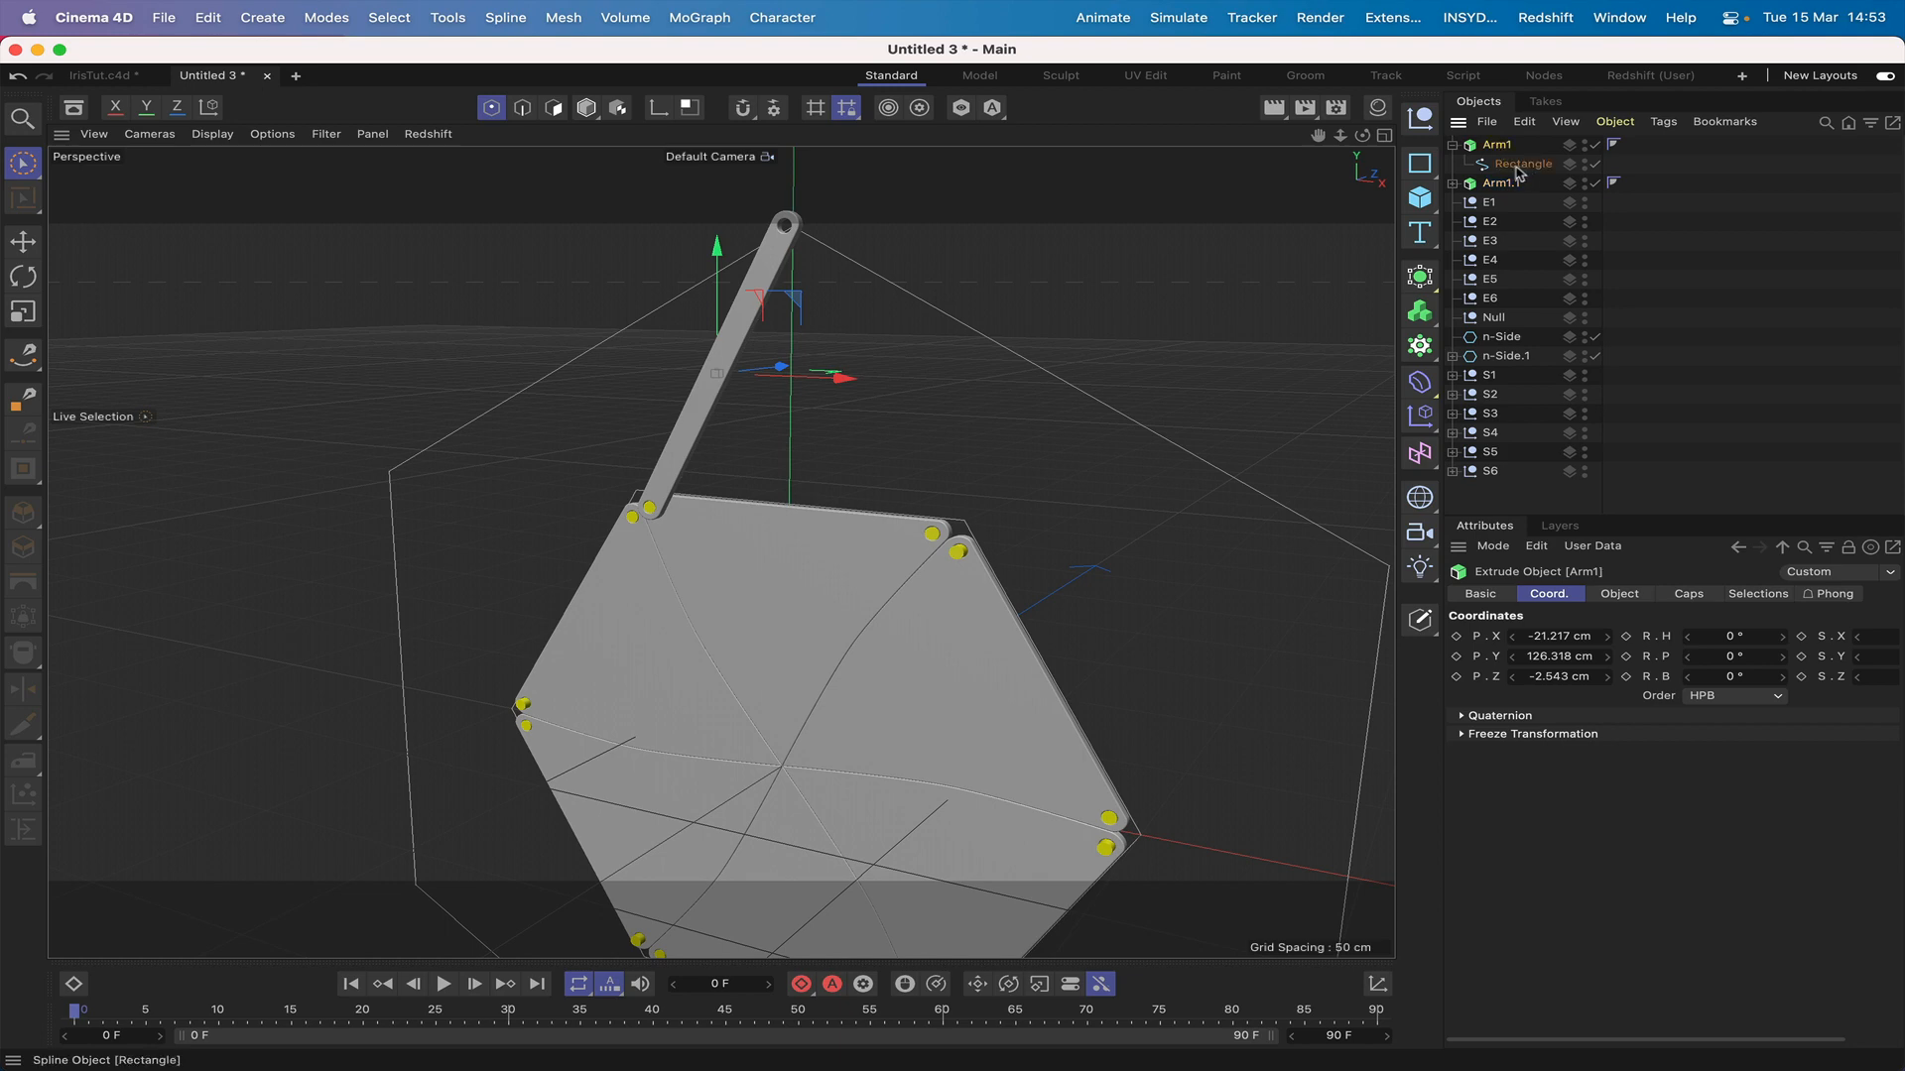
{"action": "key", "text": "Delete"}
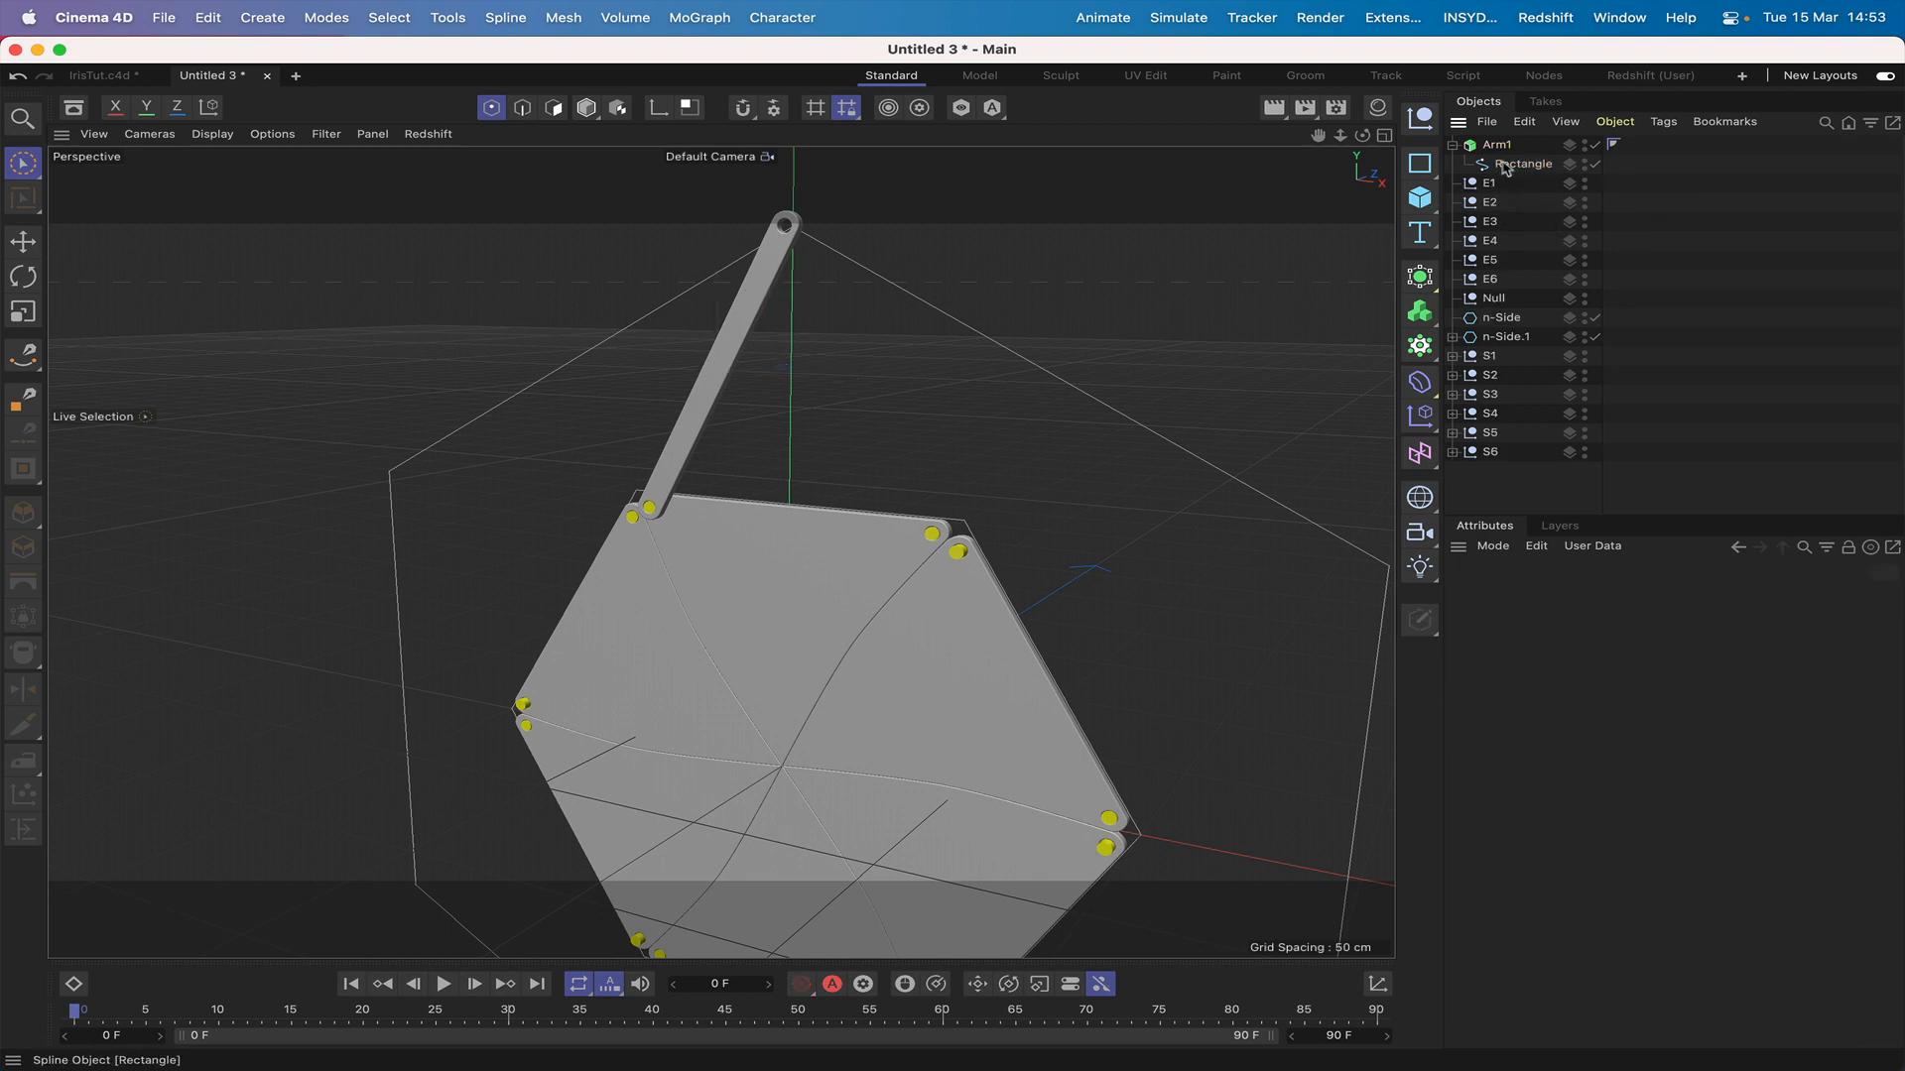
Step: Reverse the arm's hierarchy by making Arm1 a child of the Rectangle spline, and switch the Rectangle to model mode
{"action": "left_click", "coordinate": [1506, 165]}
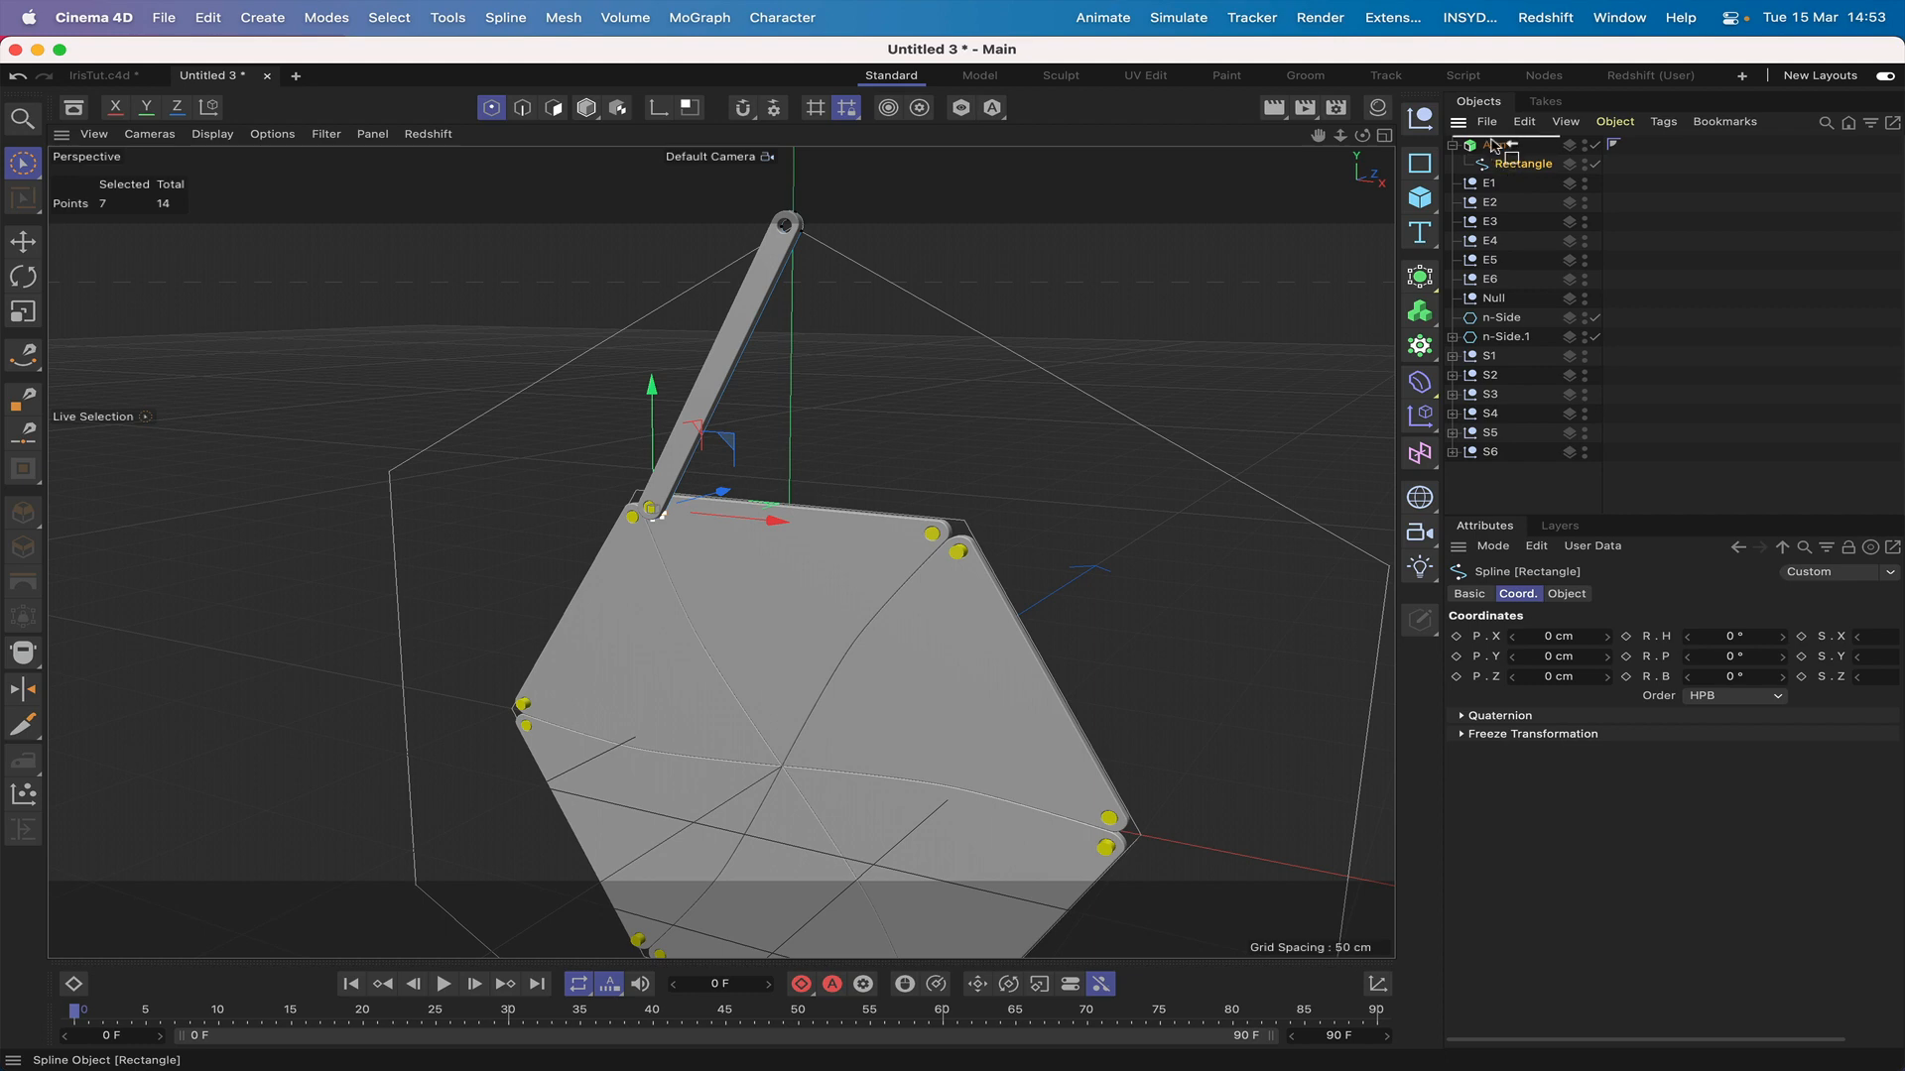
{"action": "left_click_drag", "start_coordinate": [1495, 146], "coordinate": [1507, 149]}
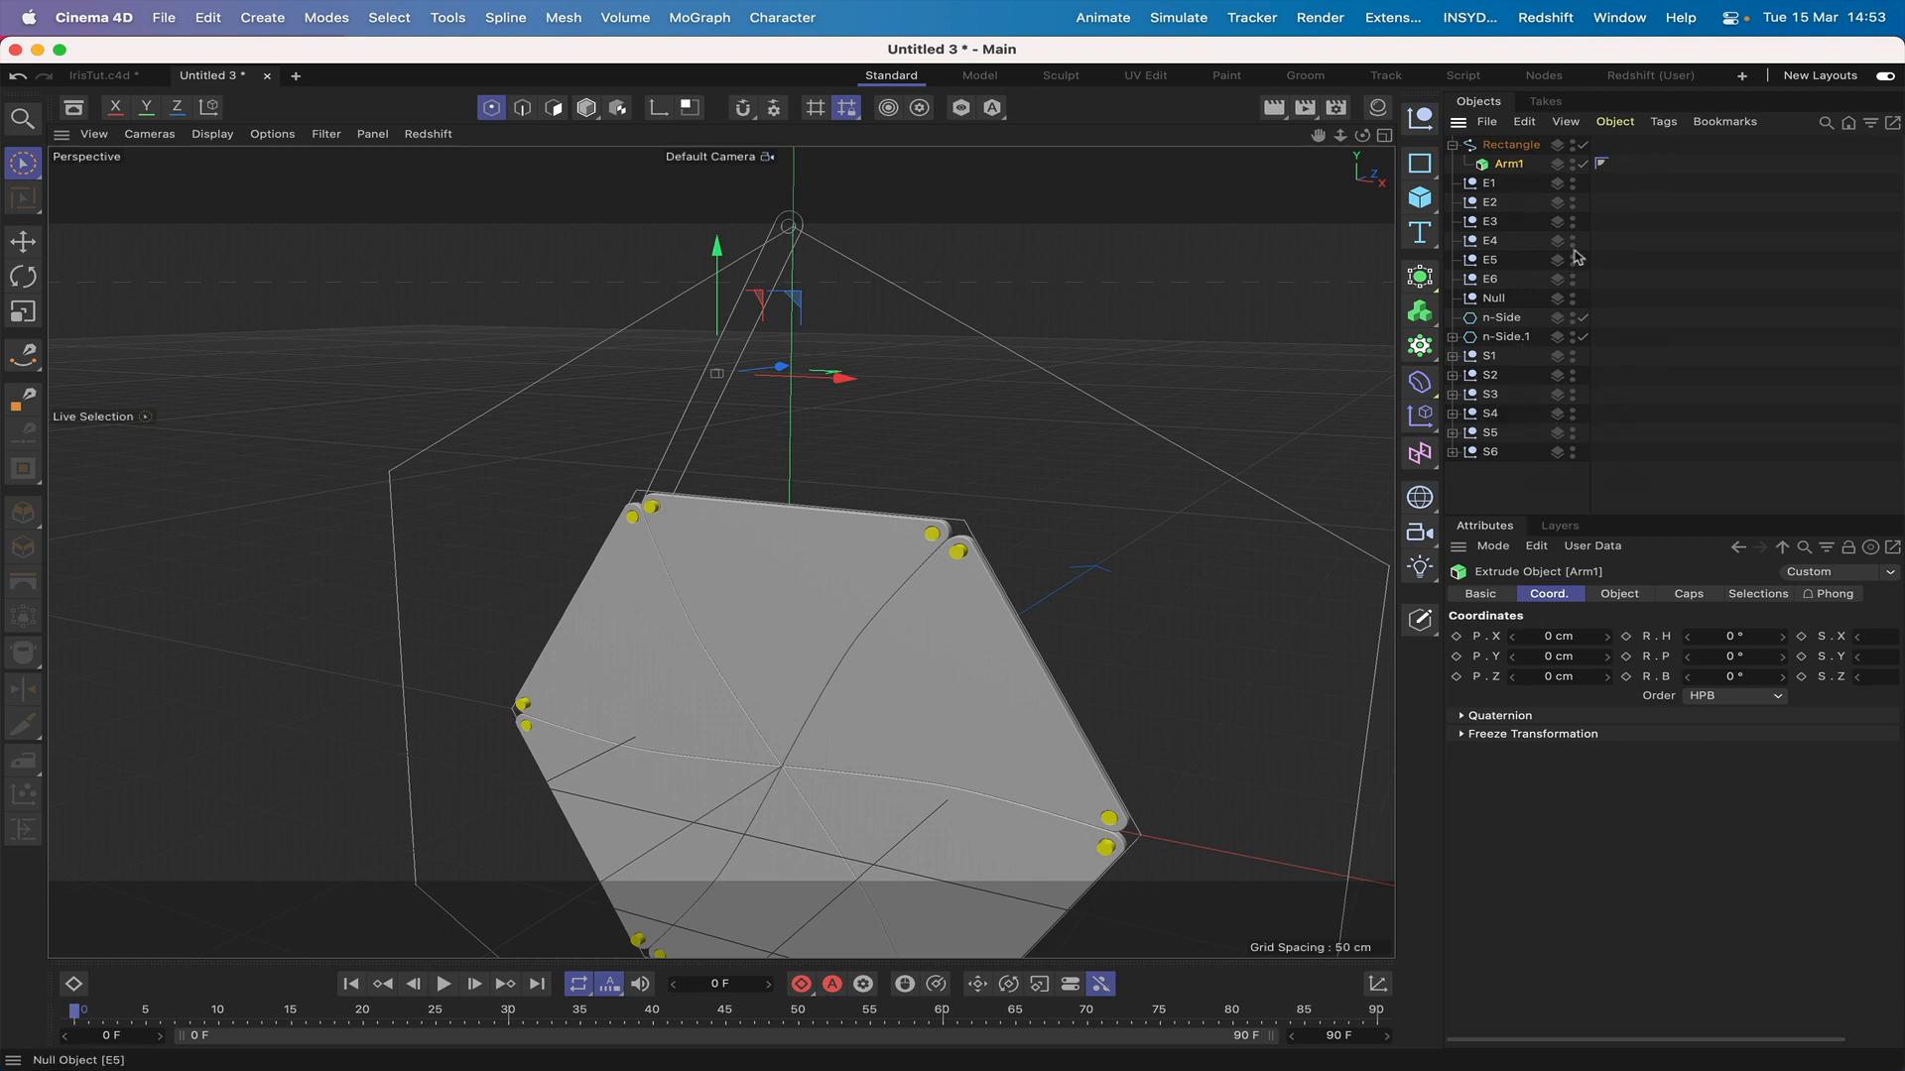
{"action": "left_click", "coordinate": [1529, 149]}
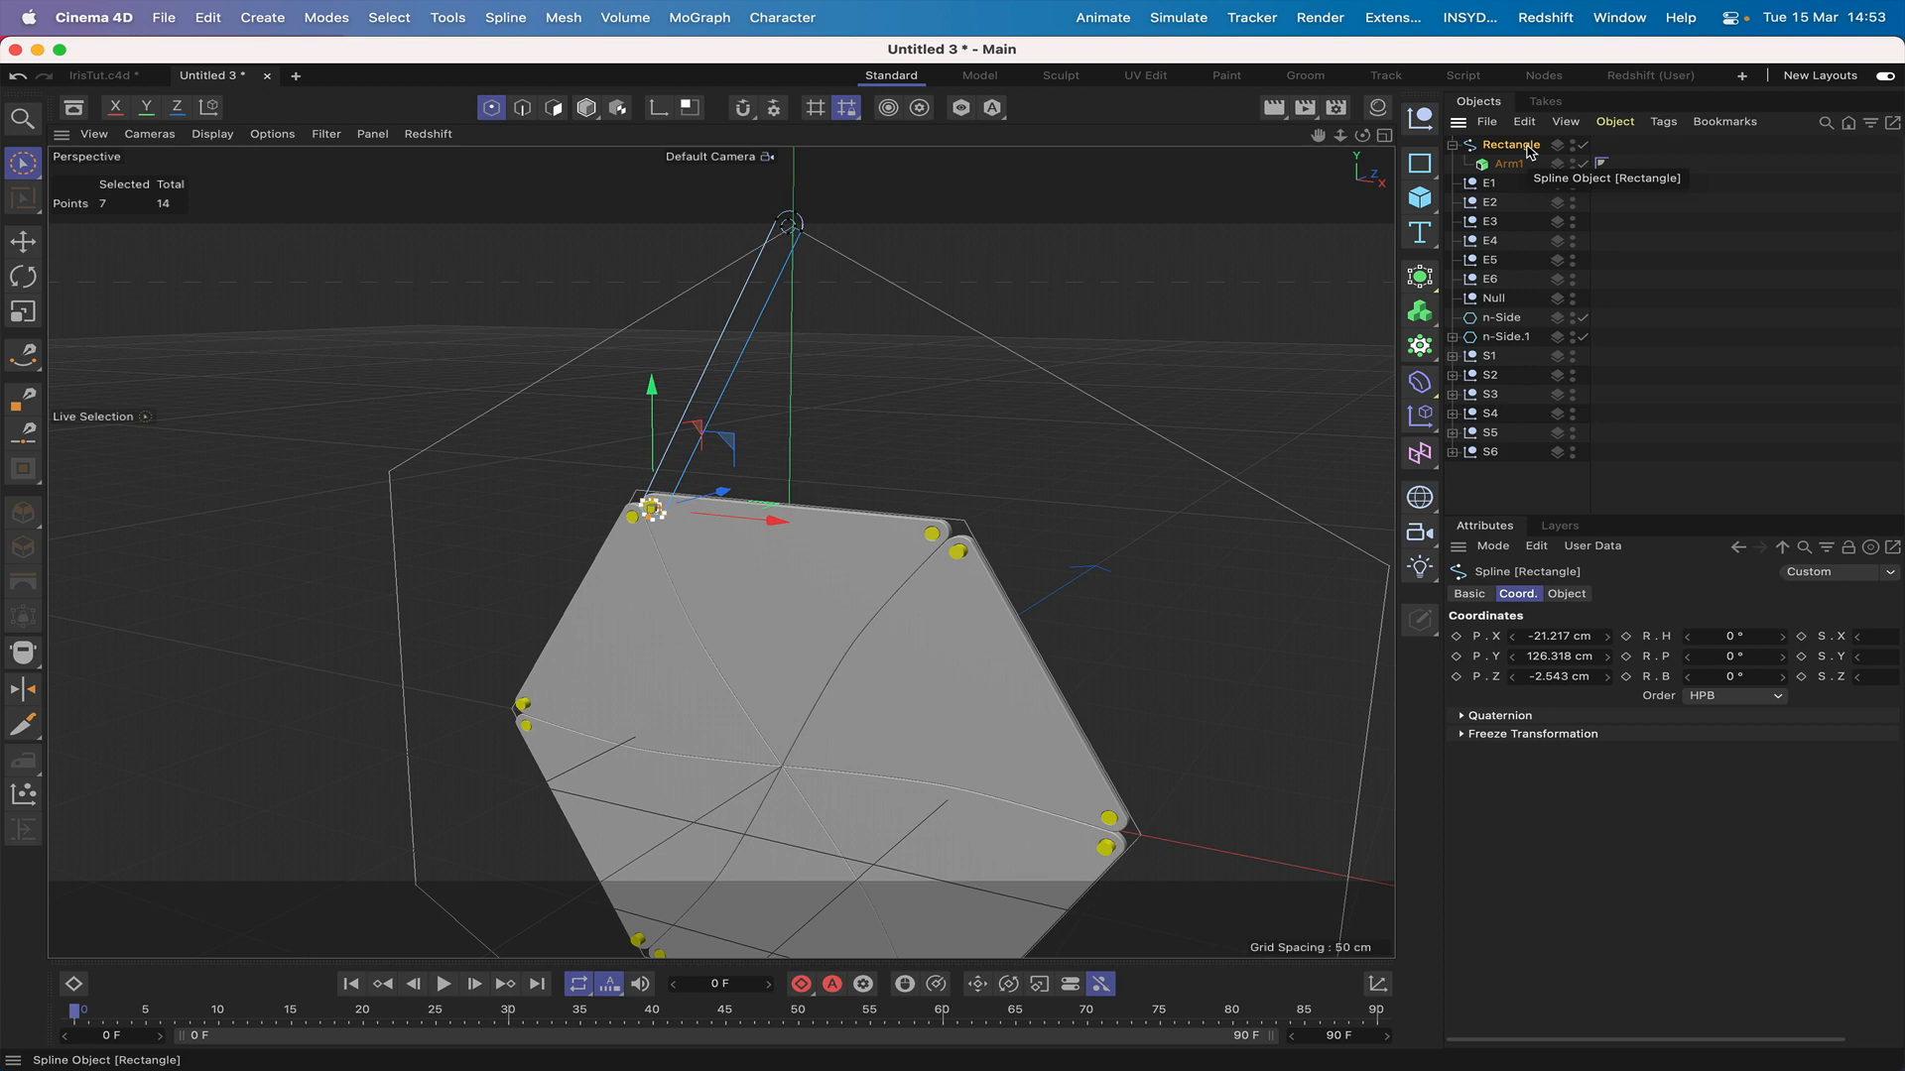
{"action": "left_click", "coordinate": [586, 107]}
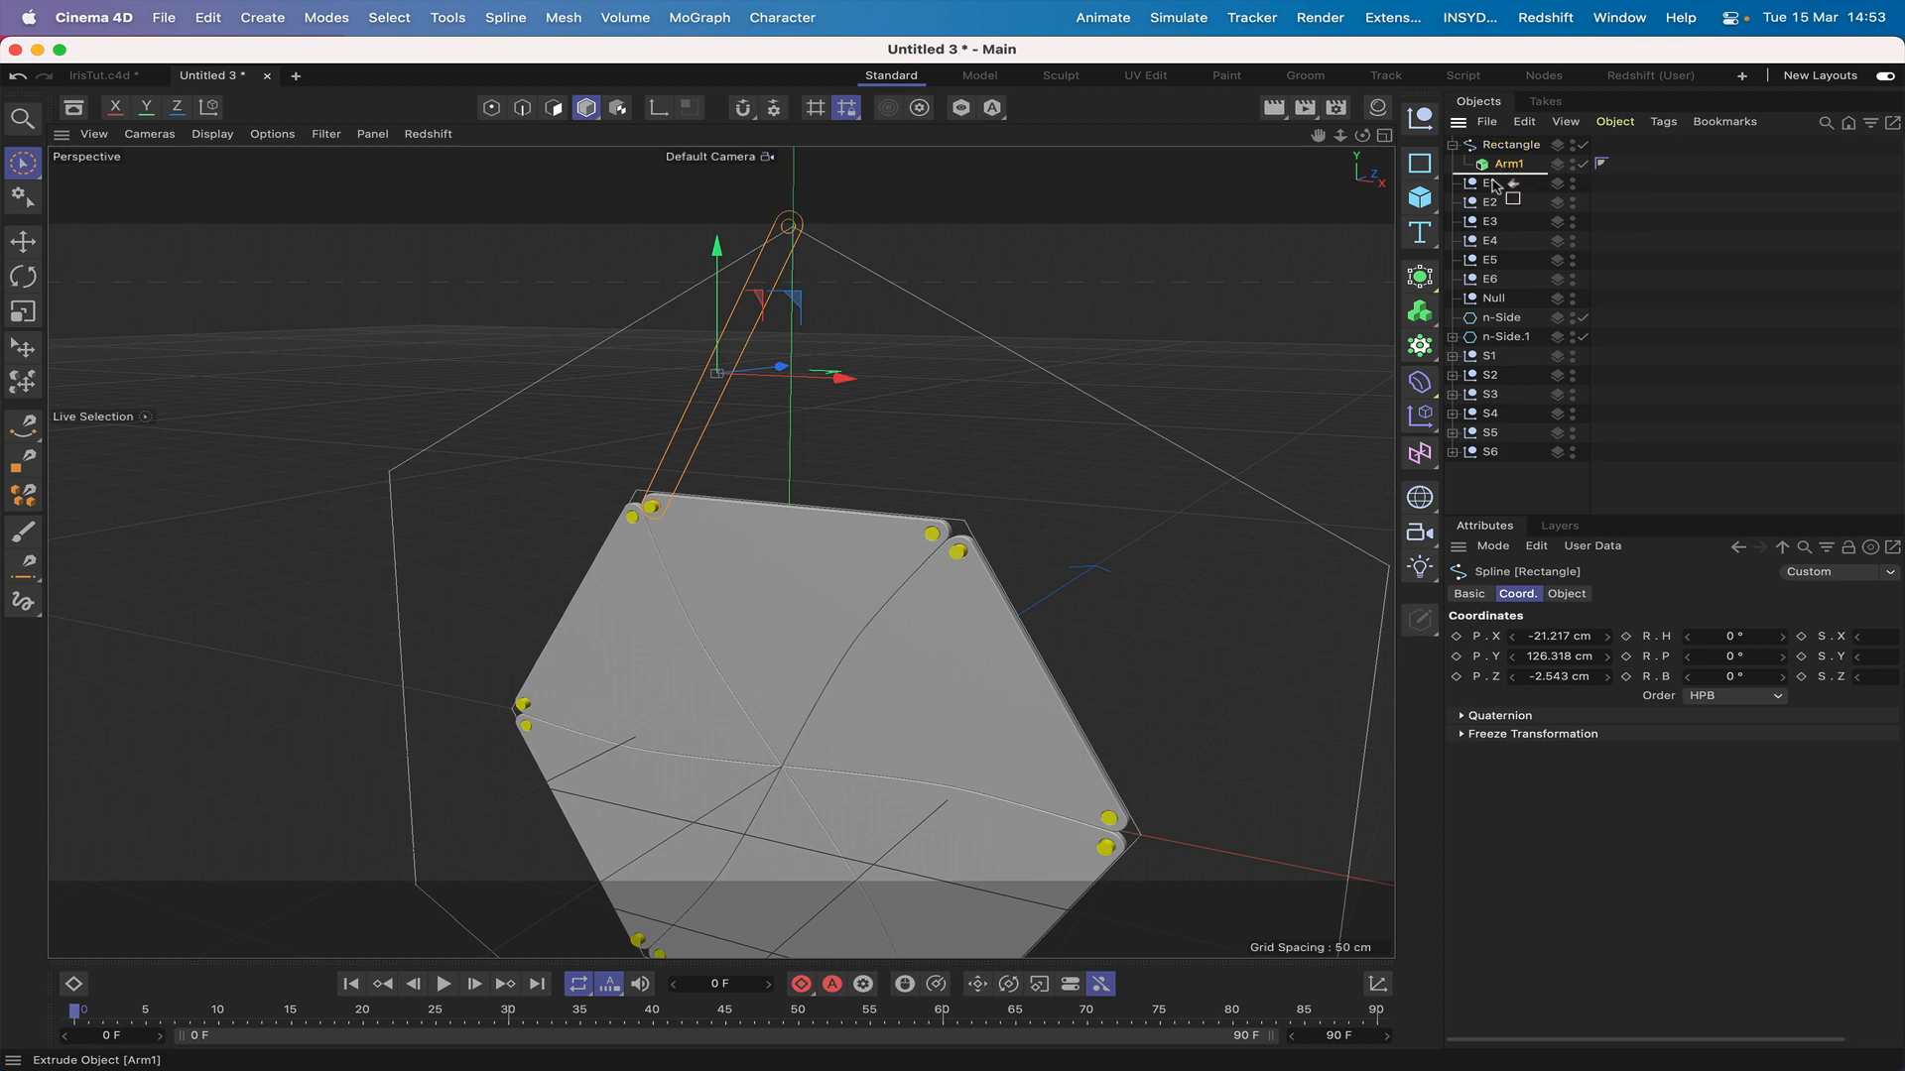
Step: Make Arm1 a child of null E1 and set its X and Y positions to 0 cm
{"action": "left_click_drag", "start_coordinate": [1509, 168], "coordinate": [1520, 185]}
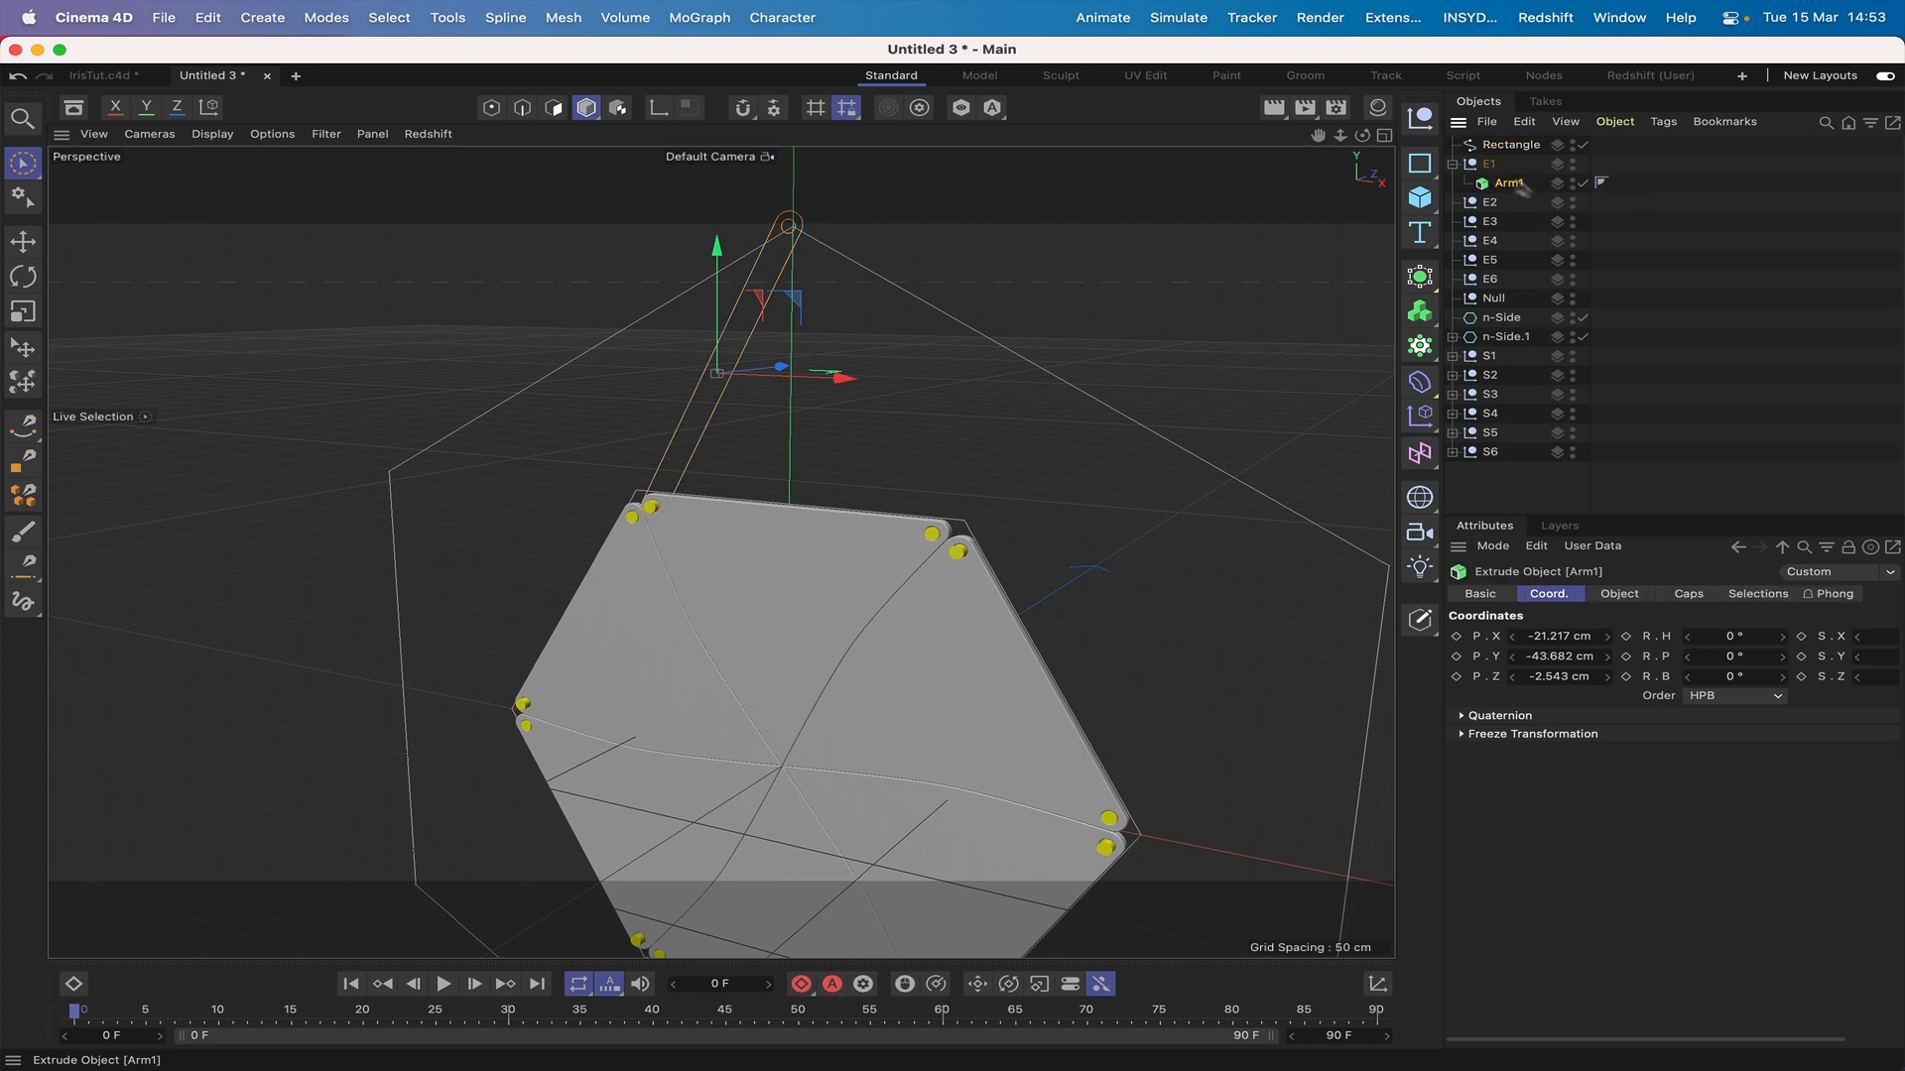
{"action": "left_click", "coordinate": [1544, 631]}
{"action": "type", "text": "0"}
{"action": "key", "text": "Return"}
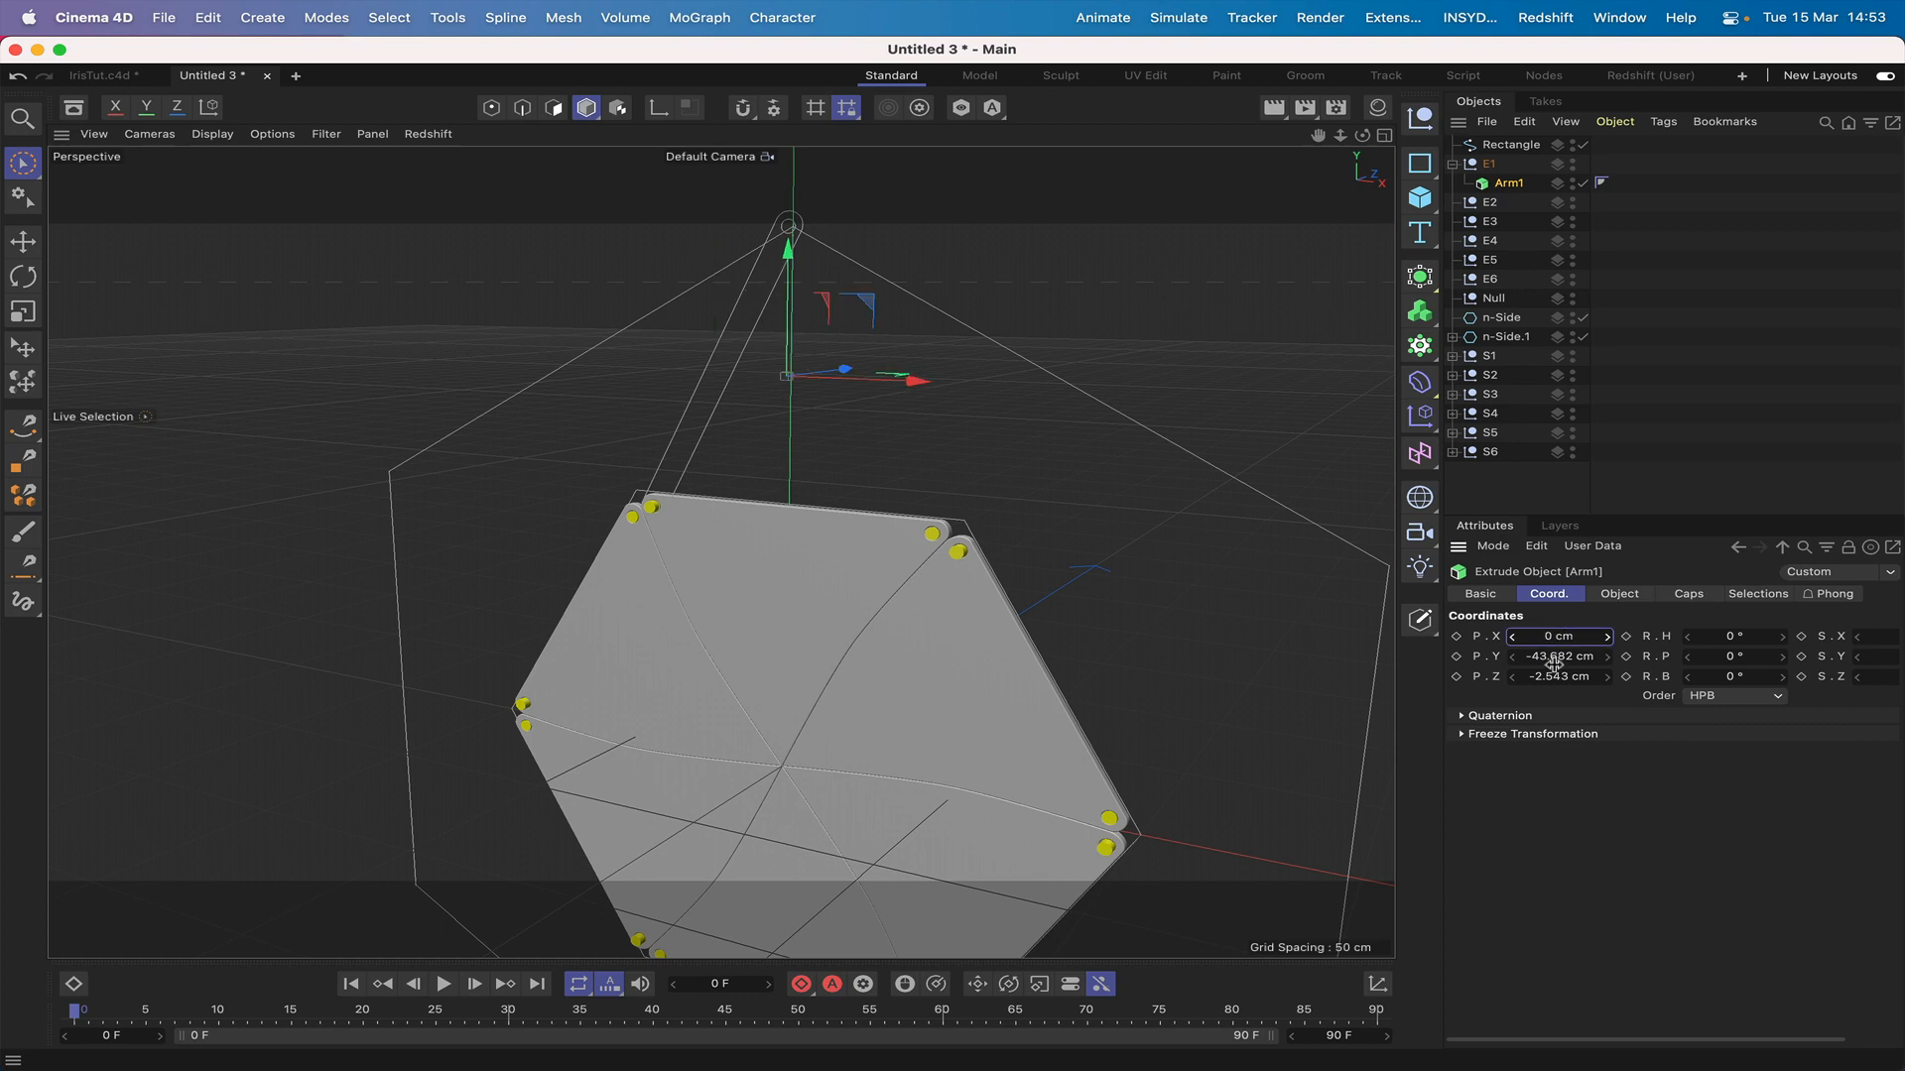
{"action": "left_click", "coordinate": [1555, 658]}
{"action": "type", "text": "0"}
{"action": "key", "text": "Return"}
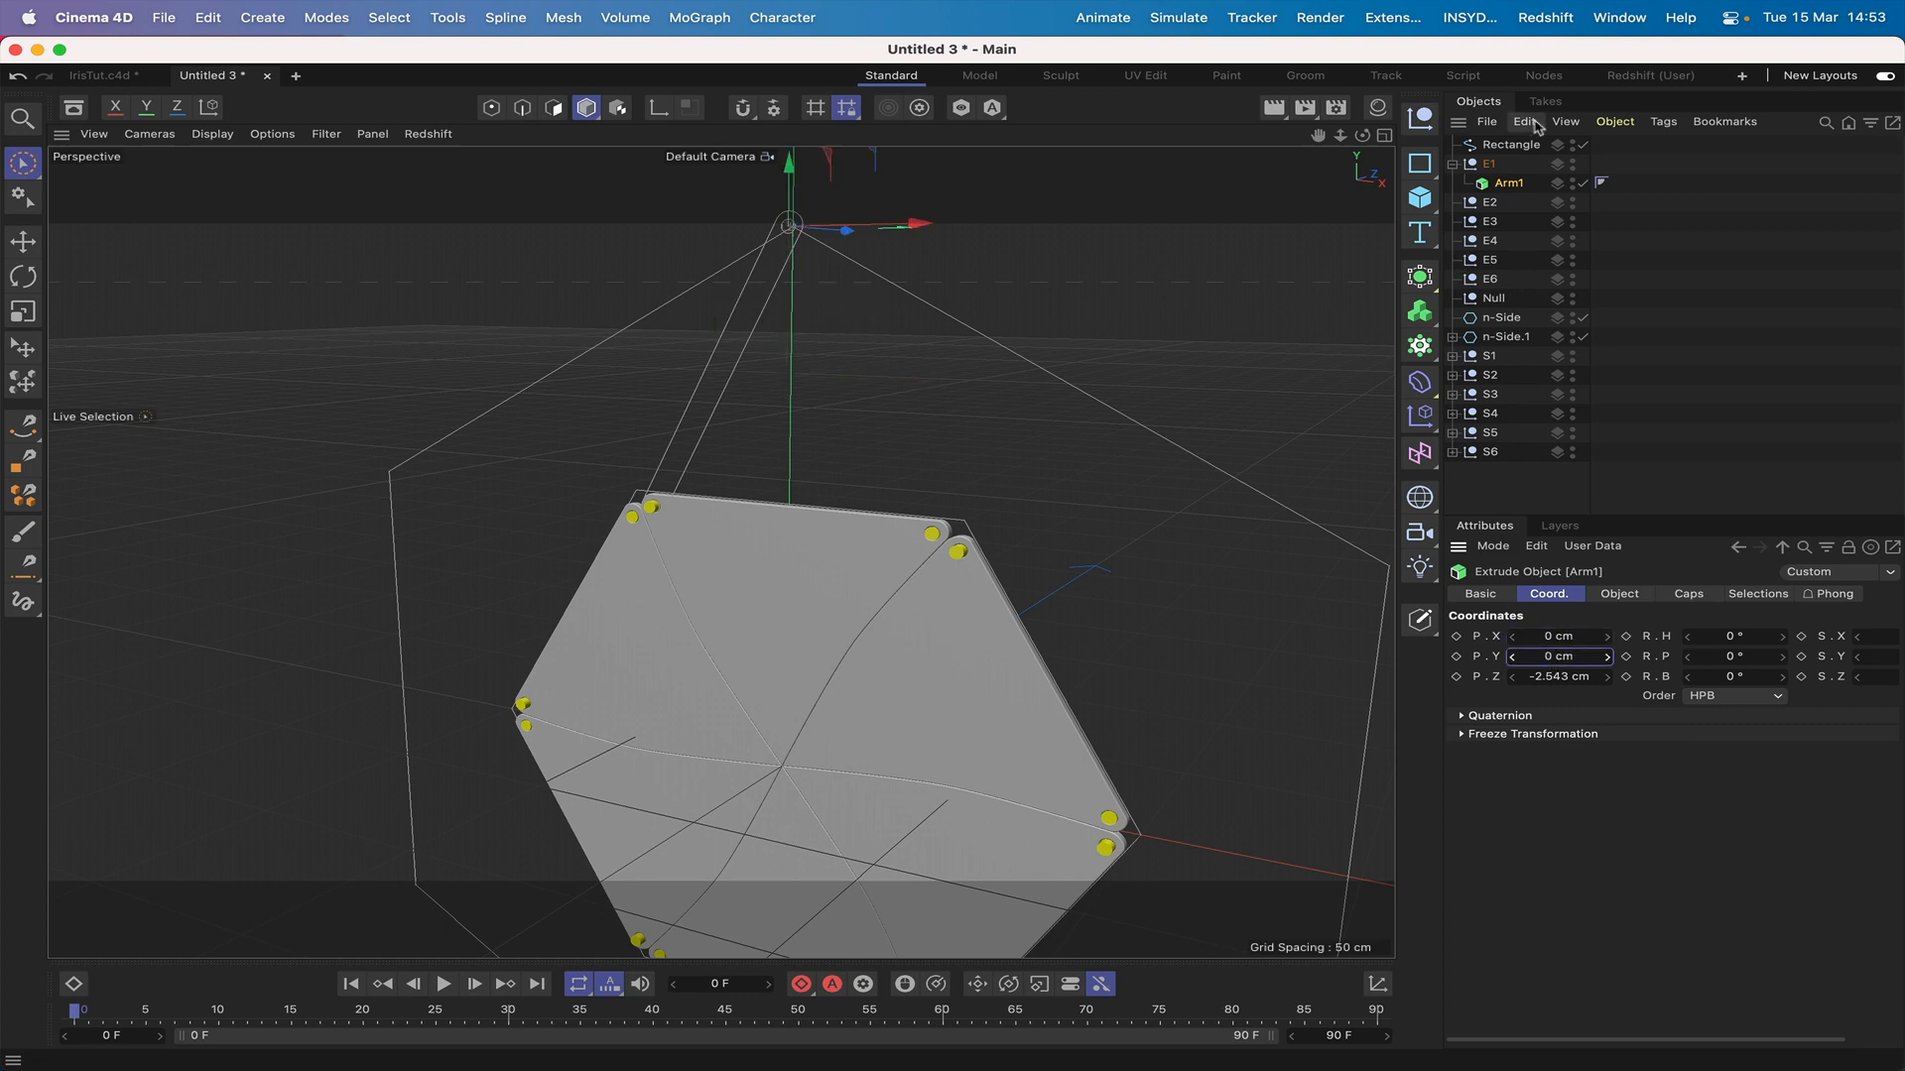
Step: Move Arm1 out of E1 to the top of the hierarchy and nest the Rectangle spline back under it
{"action": "left_click_drag", "start_coordinate": [1503, 184], "coordinate": [1502, 180]}
{"action": "left_click_drag", "start_coordinate": [1504, 145], "coordinate": [1504, 151]}
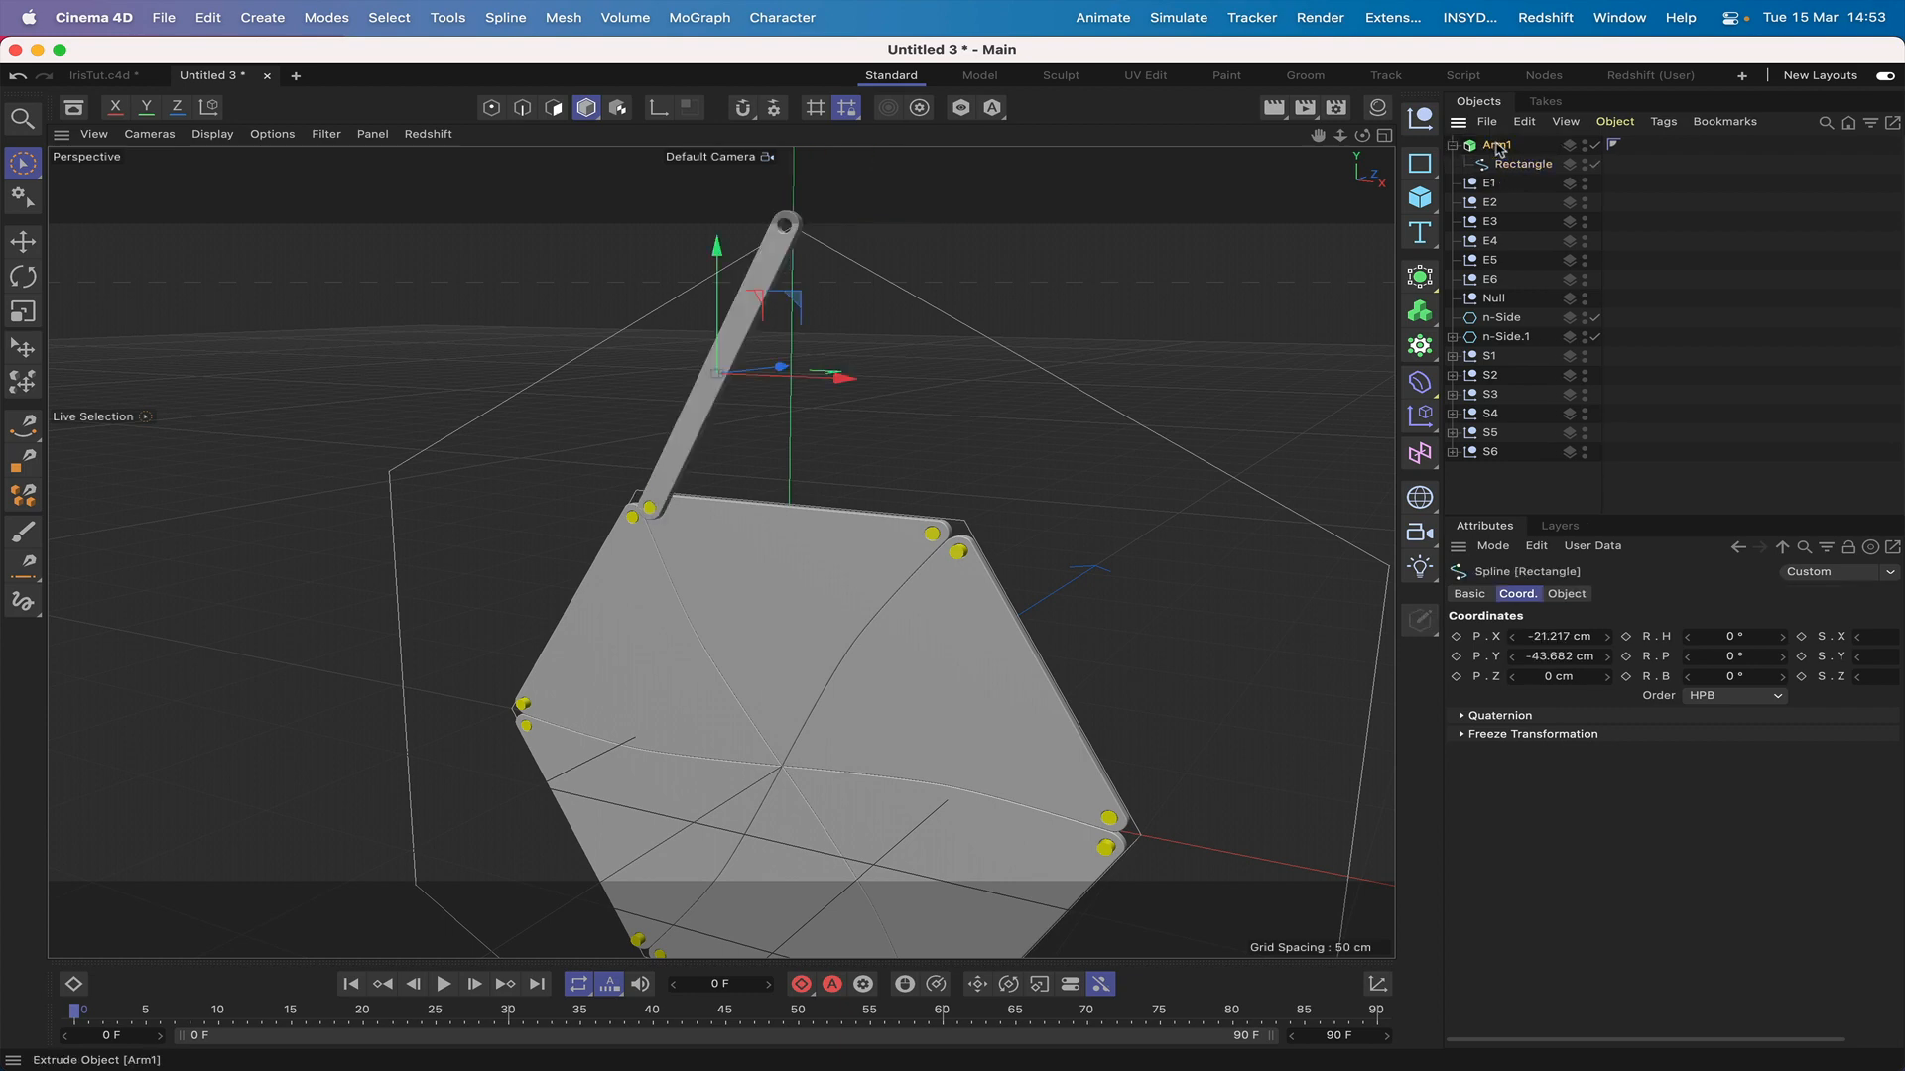
{"action": "left_click", "coordinate": [1498, 146]}
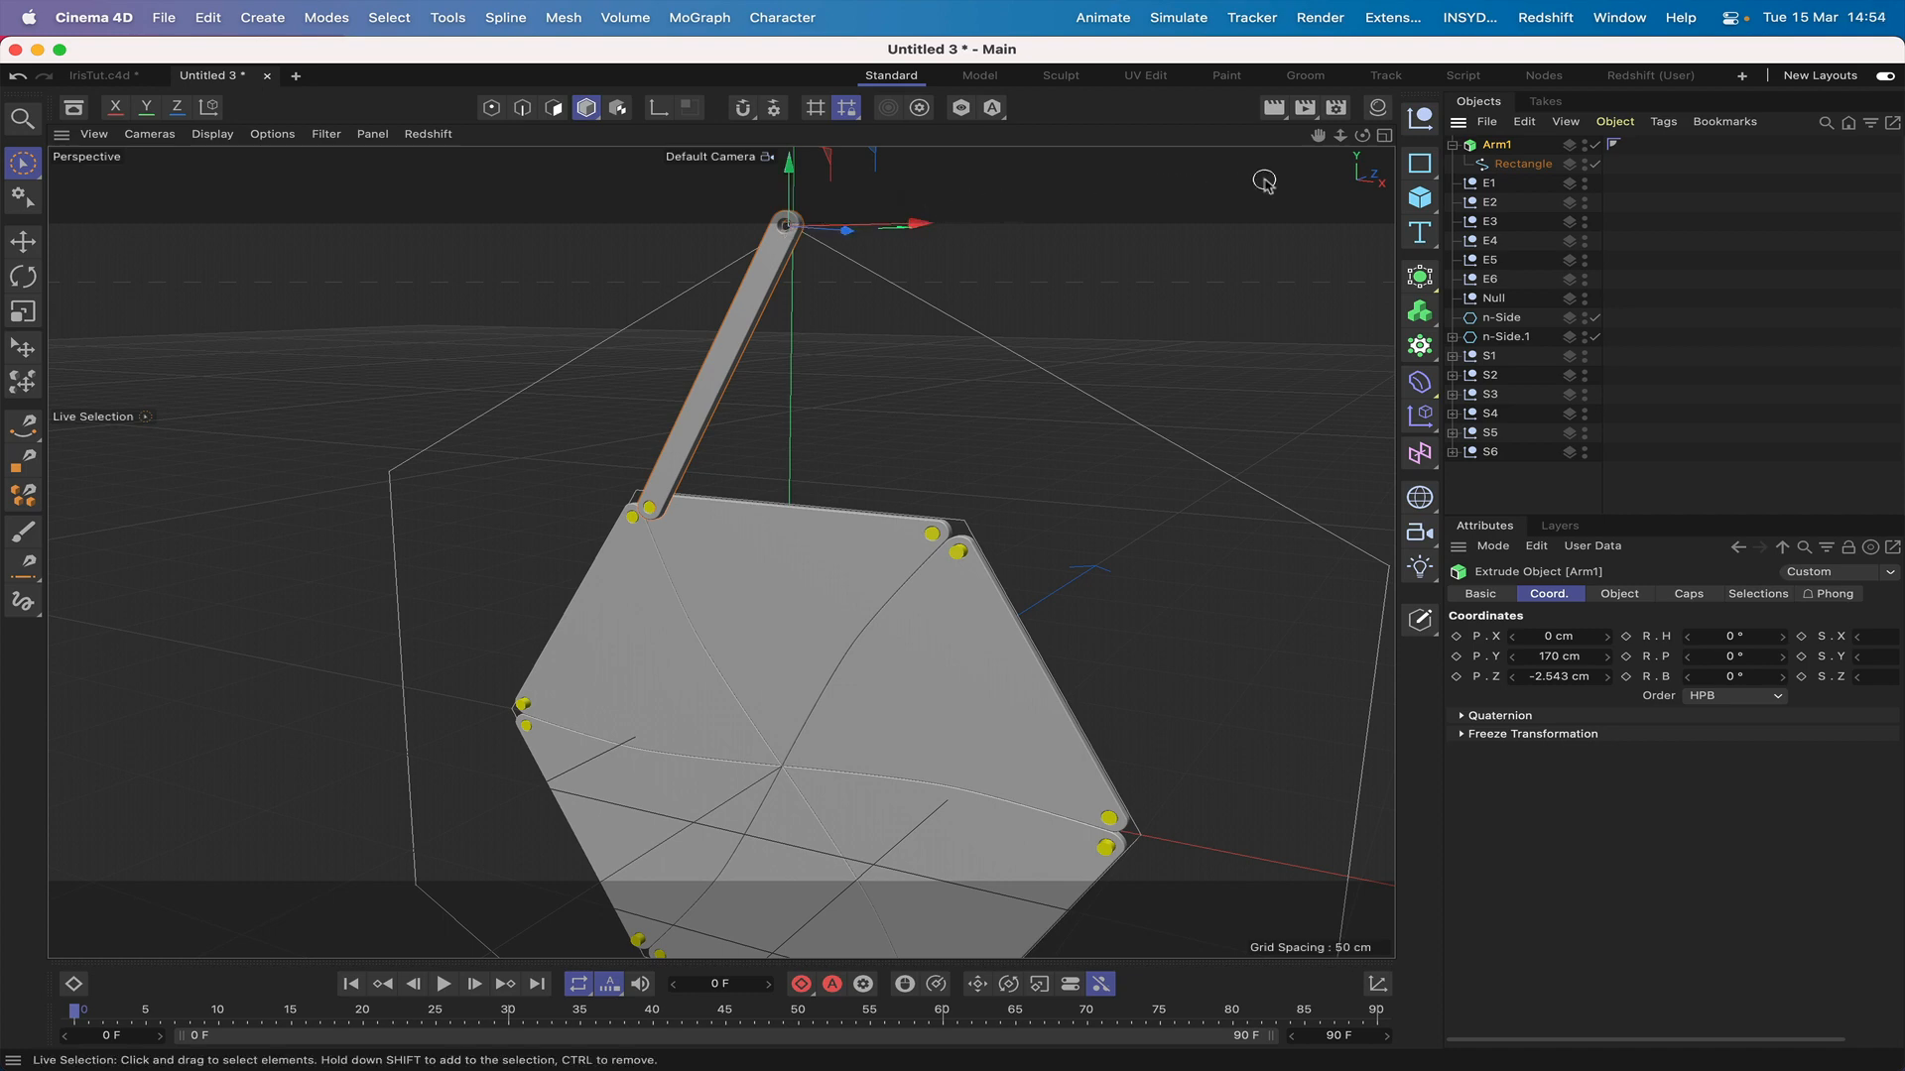
Step: Duplicate Arm1 with its spline directly below the original and rename the copy as Arm2
{"action": "left_click", "coordinate": [1452, 147]}
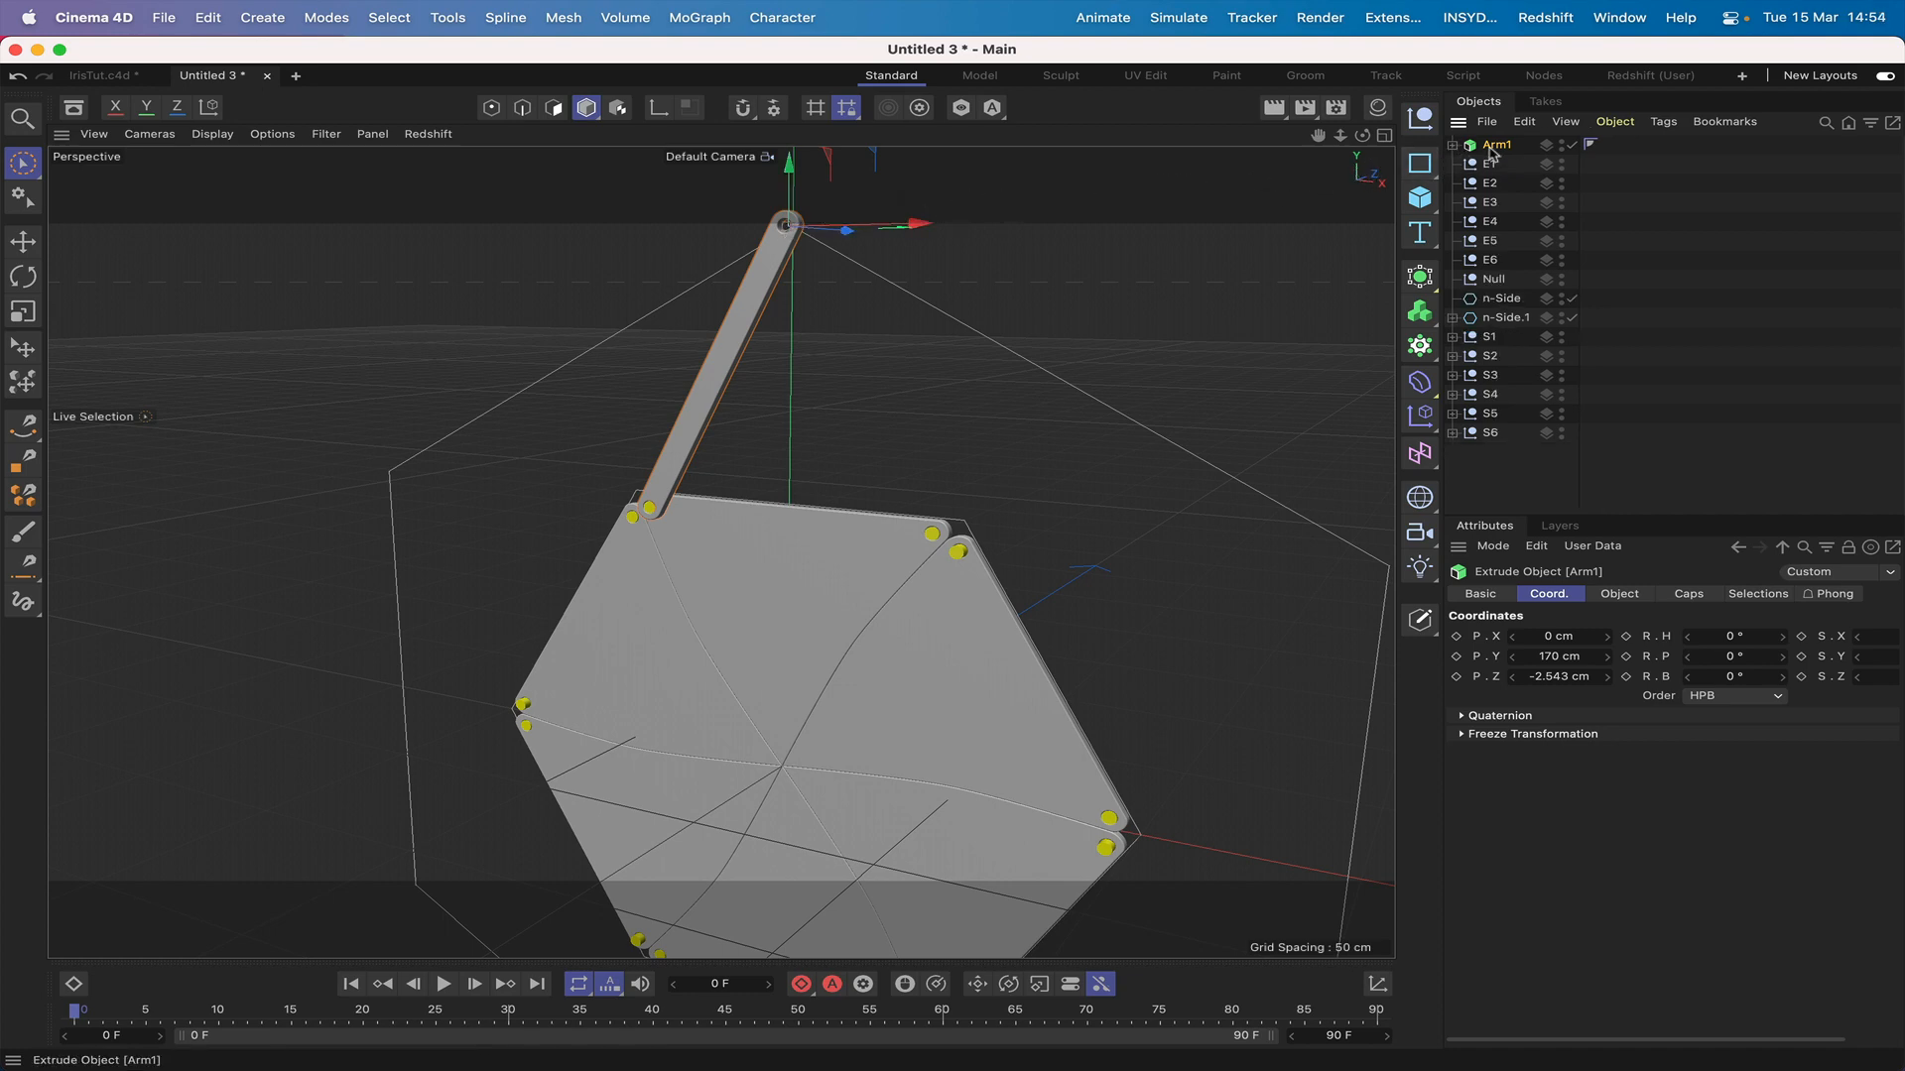
{"action": "left_click", "coordinate": [1486, 121]}
{"action": "left_click", "coordinate": [1488, 136]}
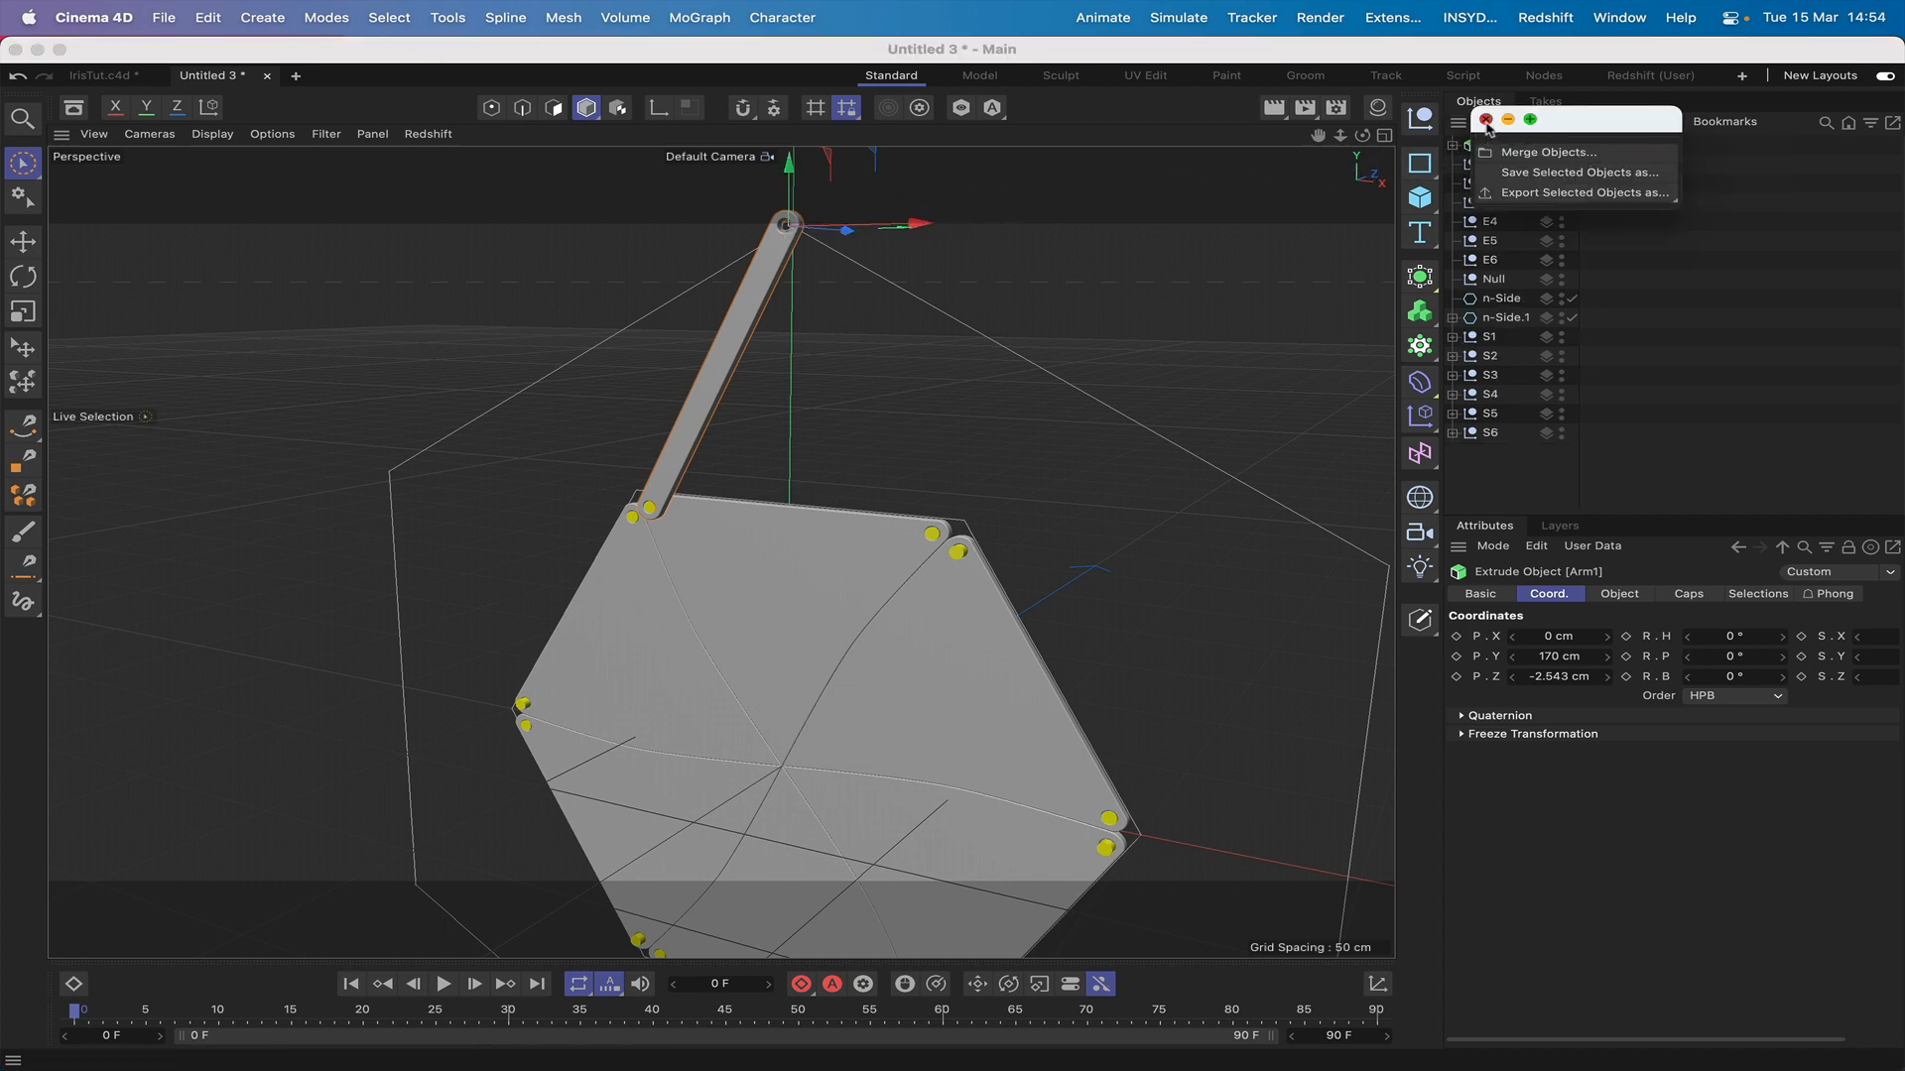
{"action": "left_click", "coordinate": [1486, 119]}
{"action": "left_click_drag", "start_coordinate": [1496, 144], "coordinate": [1503, 170], "text": "ctrl"}
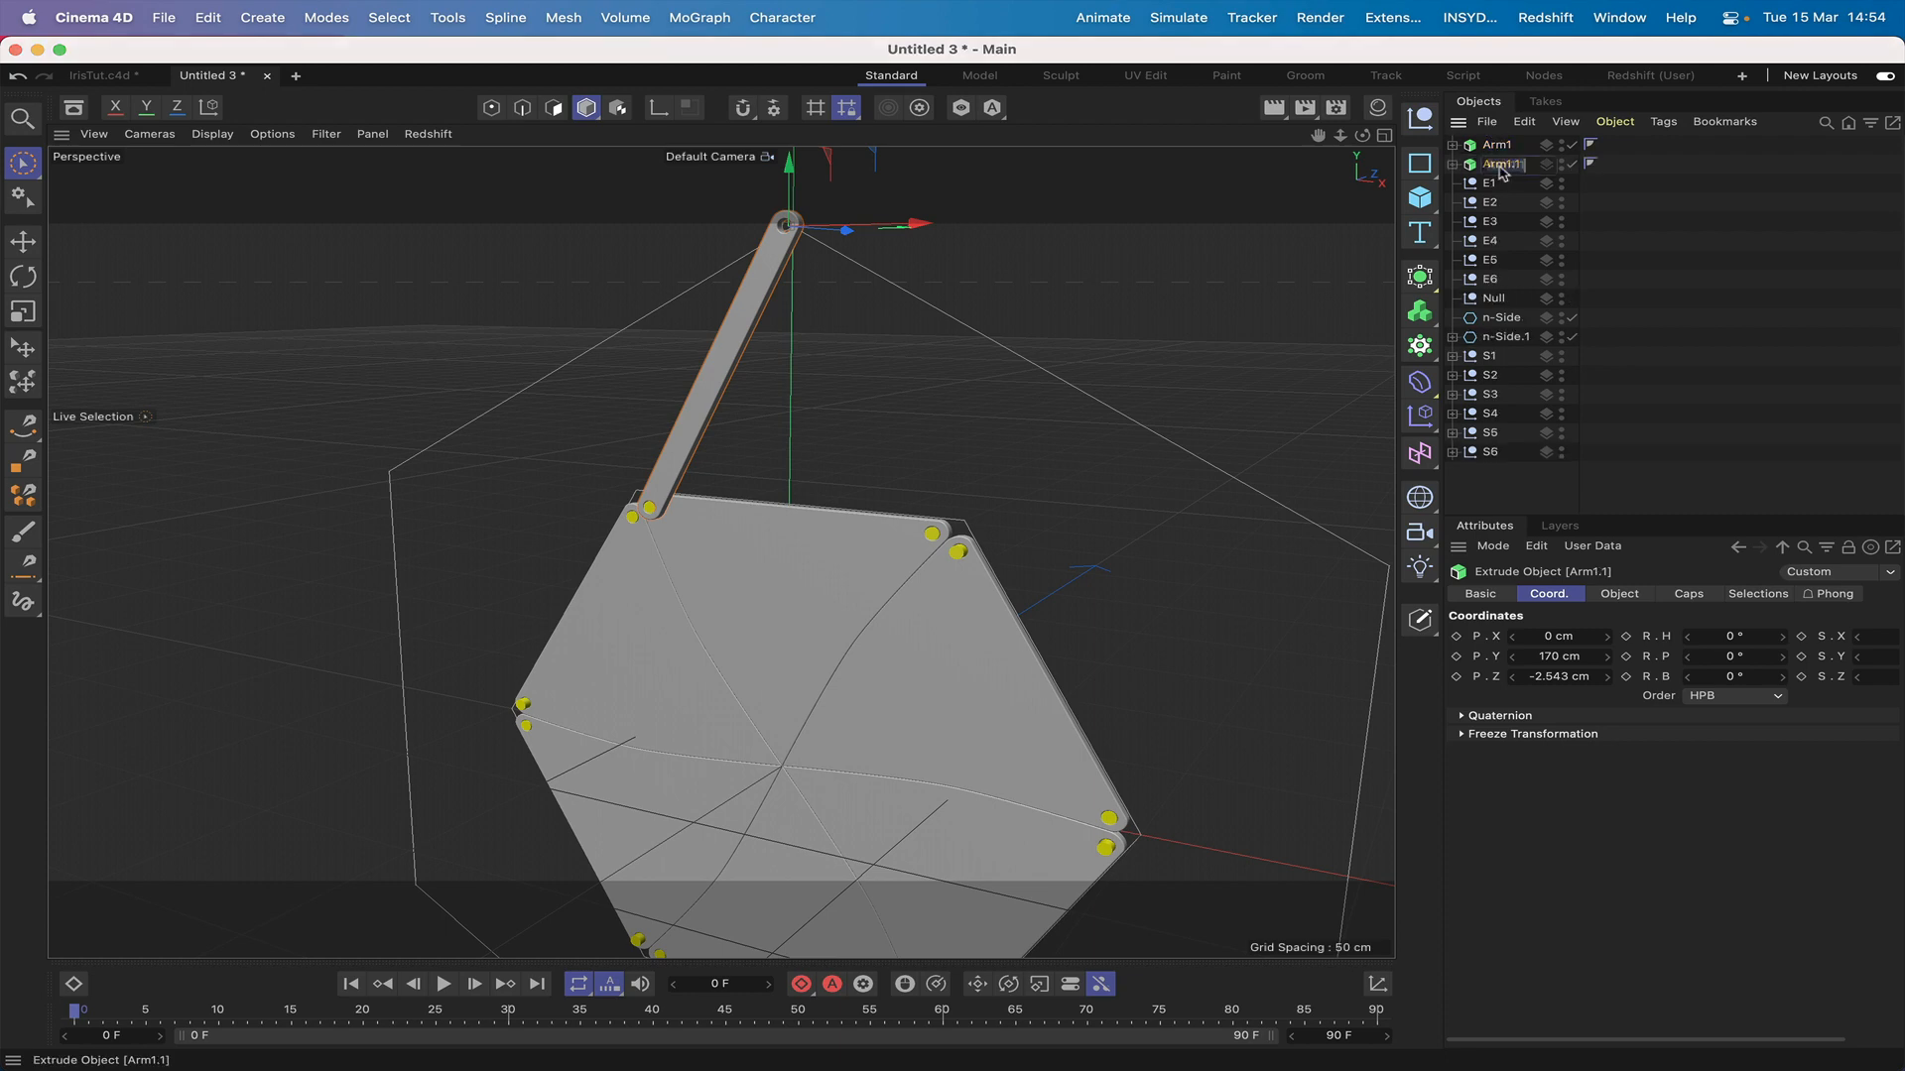
{"action": "double_click", "coordinate": [1503, 164]}
{"action": "left_click", "coordinate": [1551, 163]}
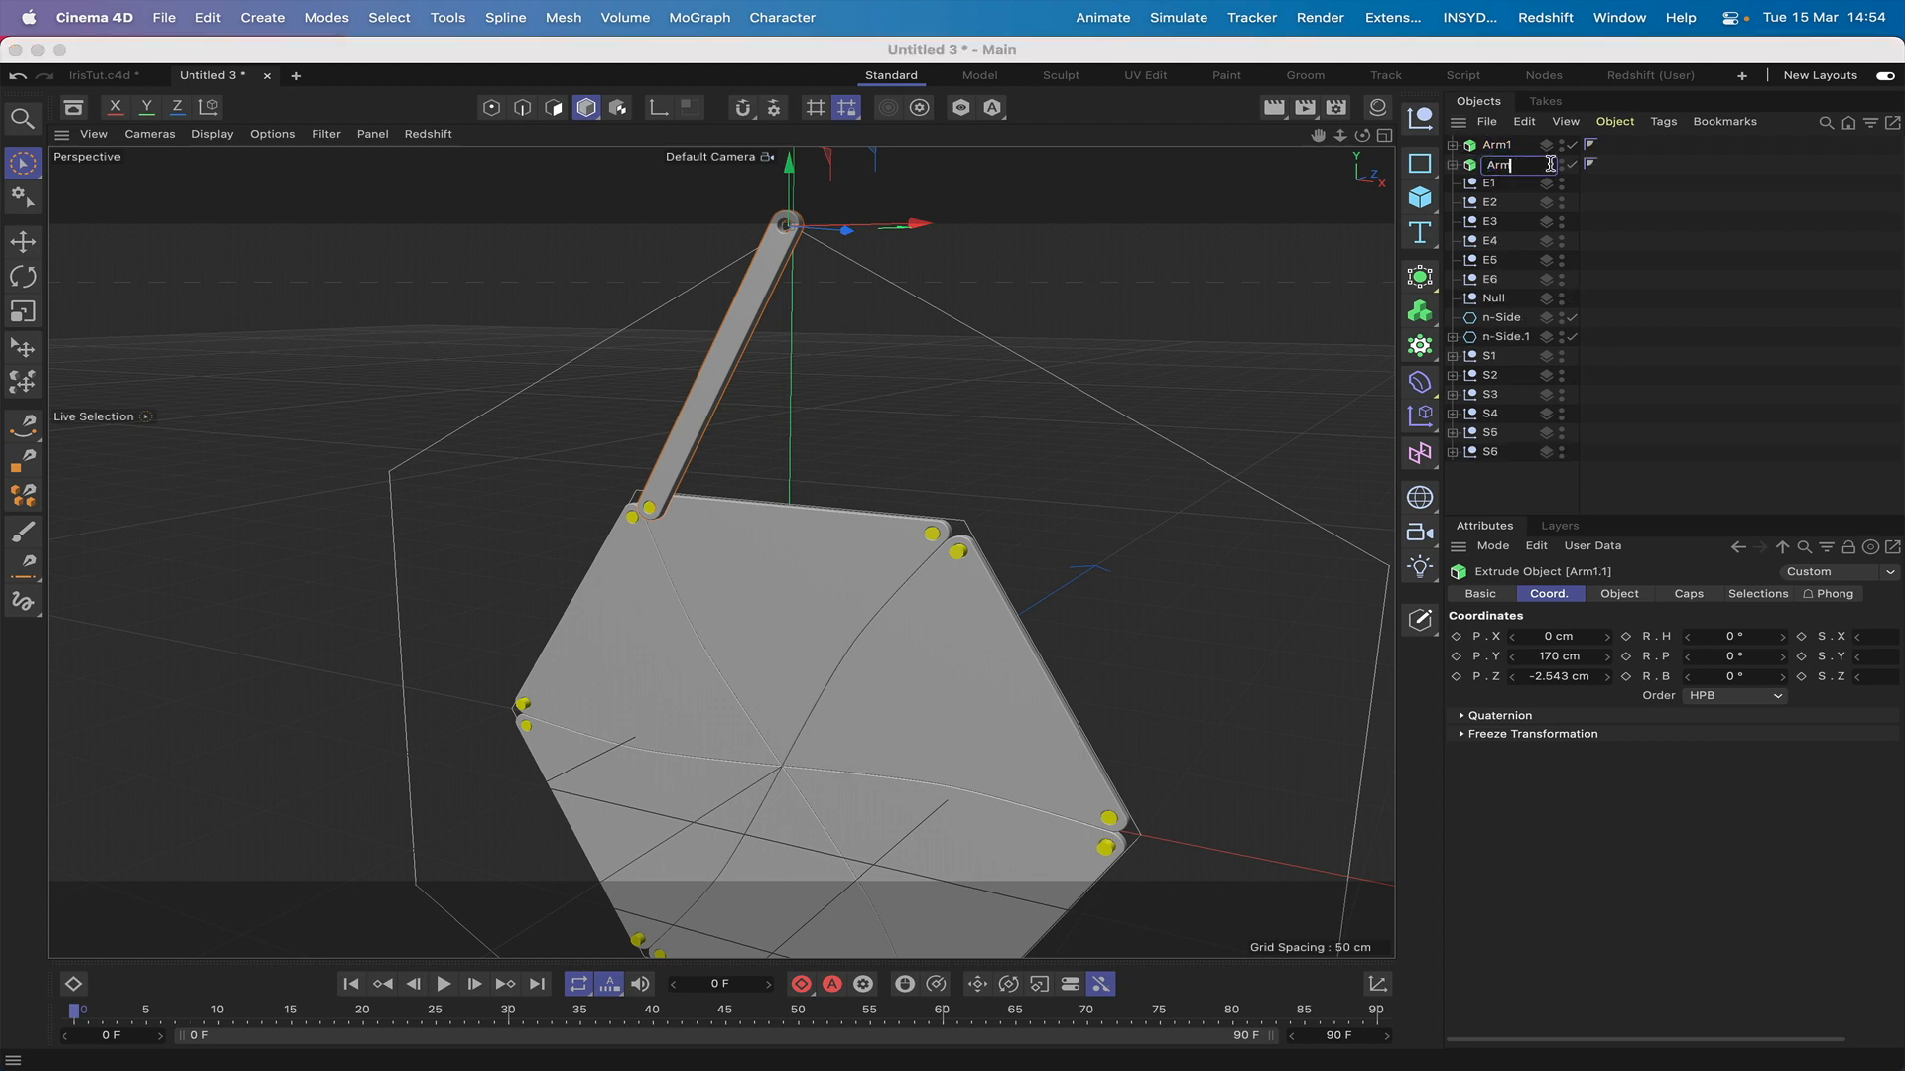
{"action": "type", "text": "2"}
{"action": "key", "text": "Return"}
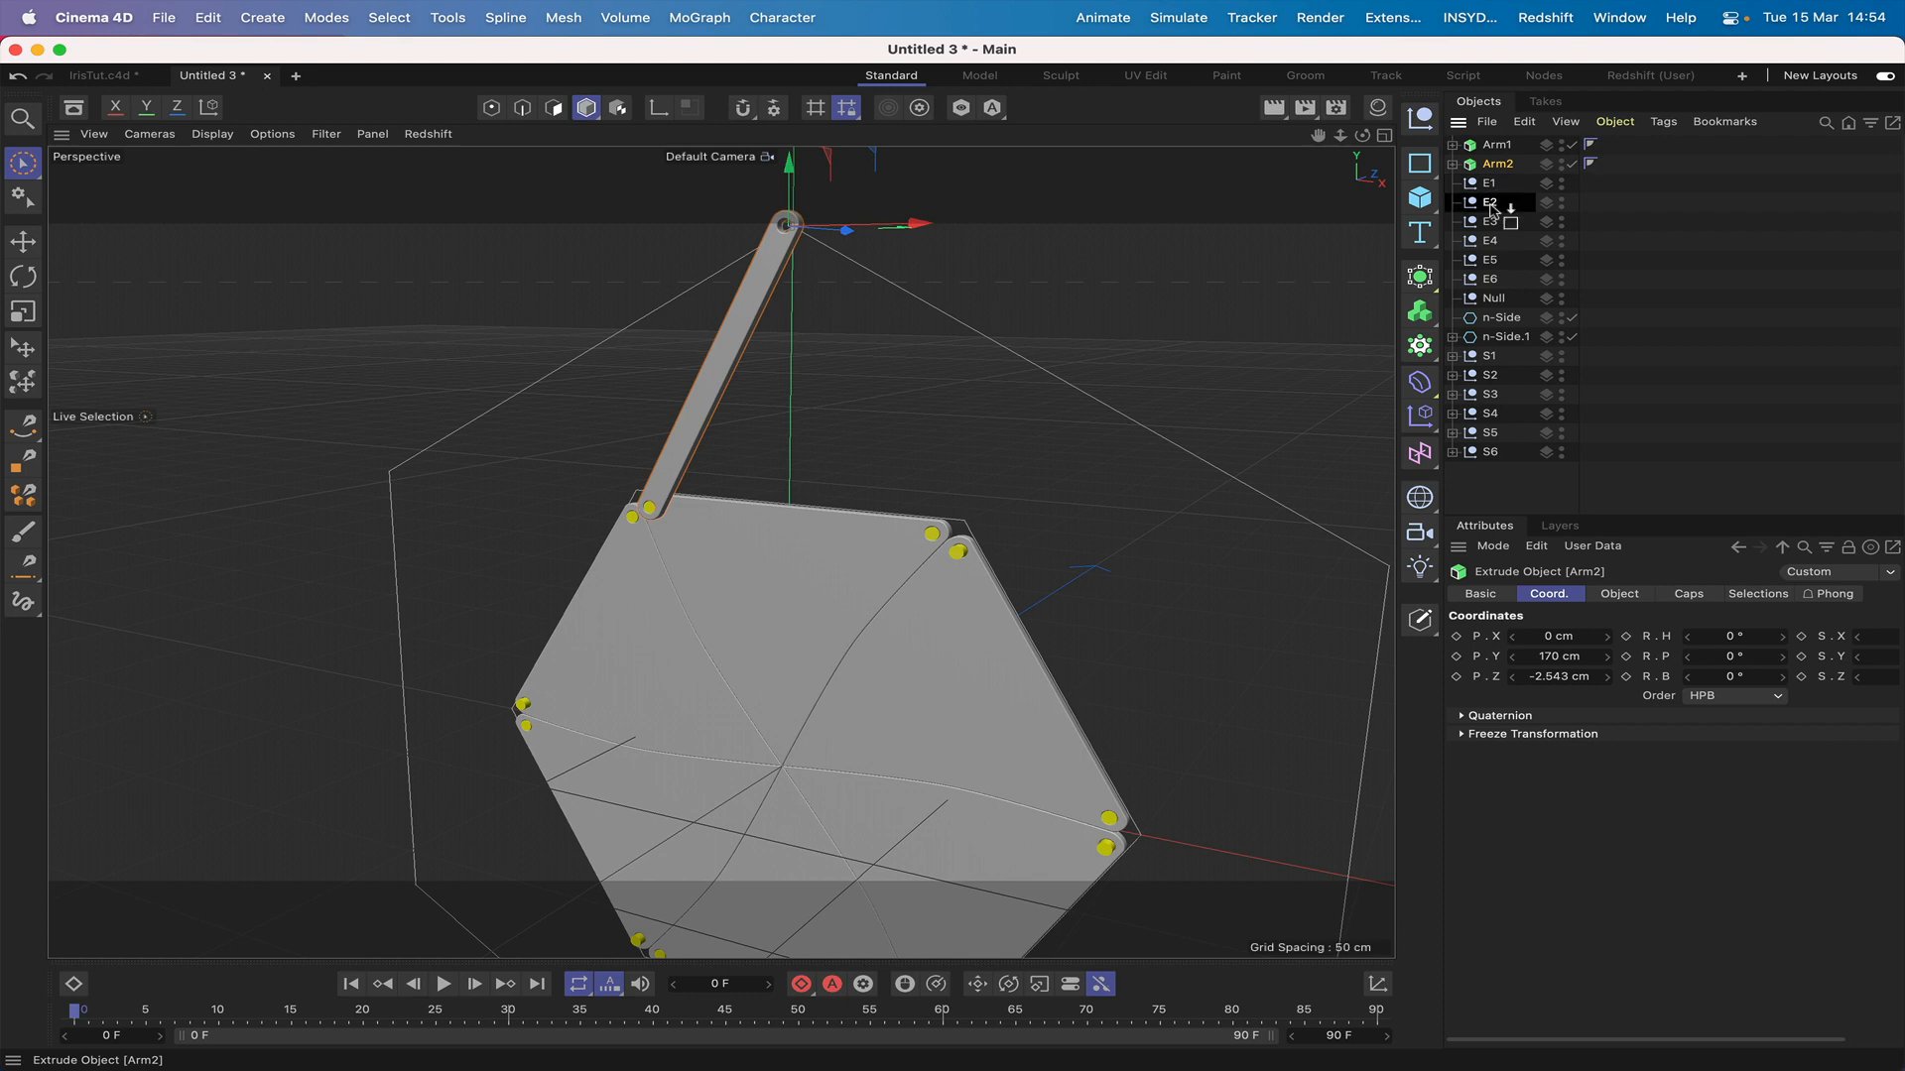
Step: Make Arm2 a child of null E2 and set its X and Y positions to 0 cm
{"action": "left_click_drag", "start_coordinate": [1493, 210], "coordinate": [1493, 206]}
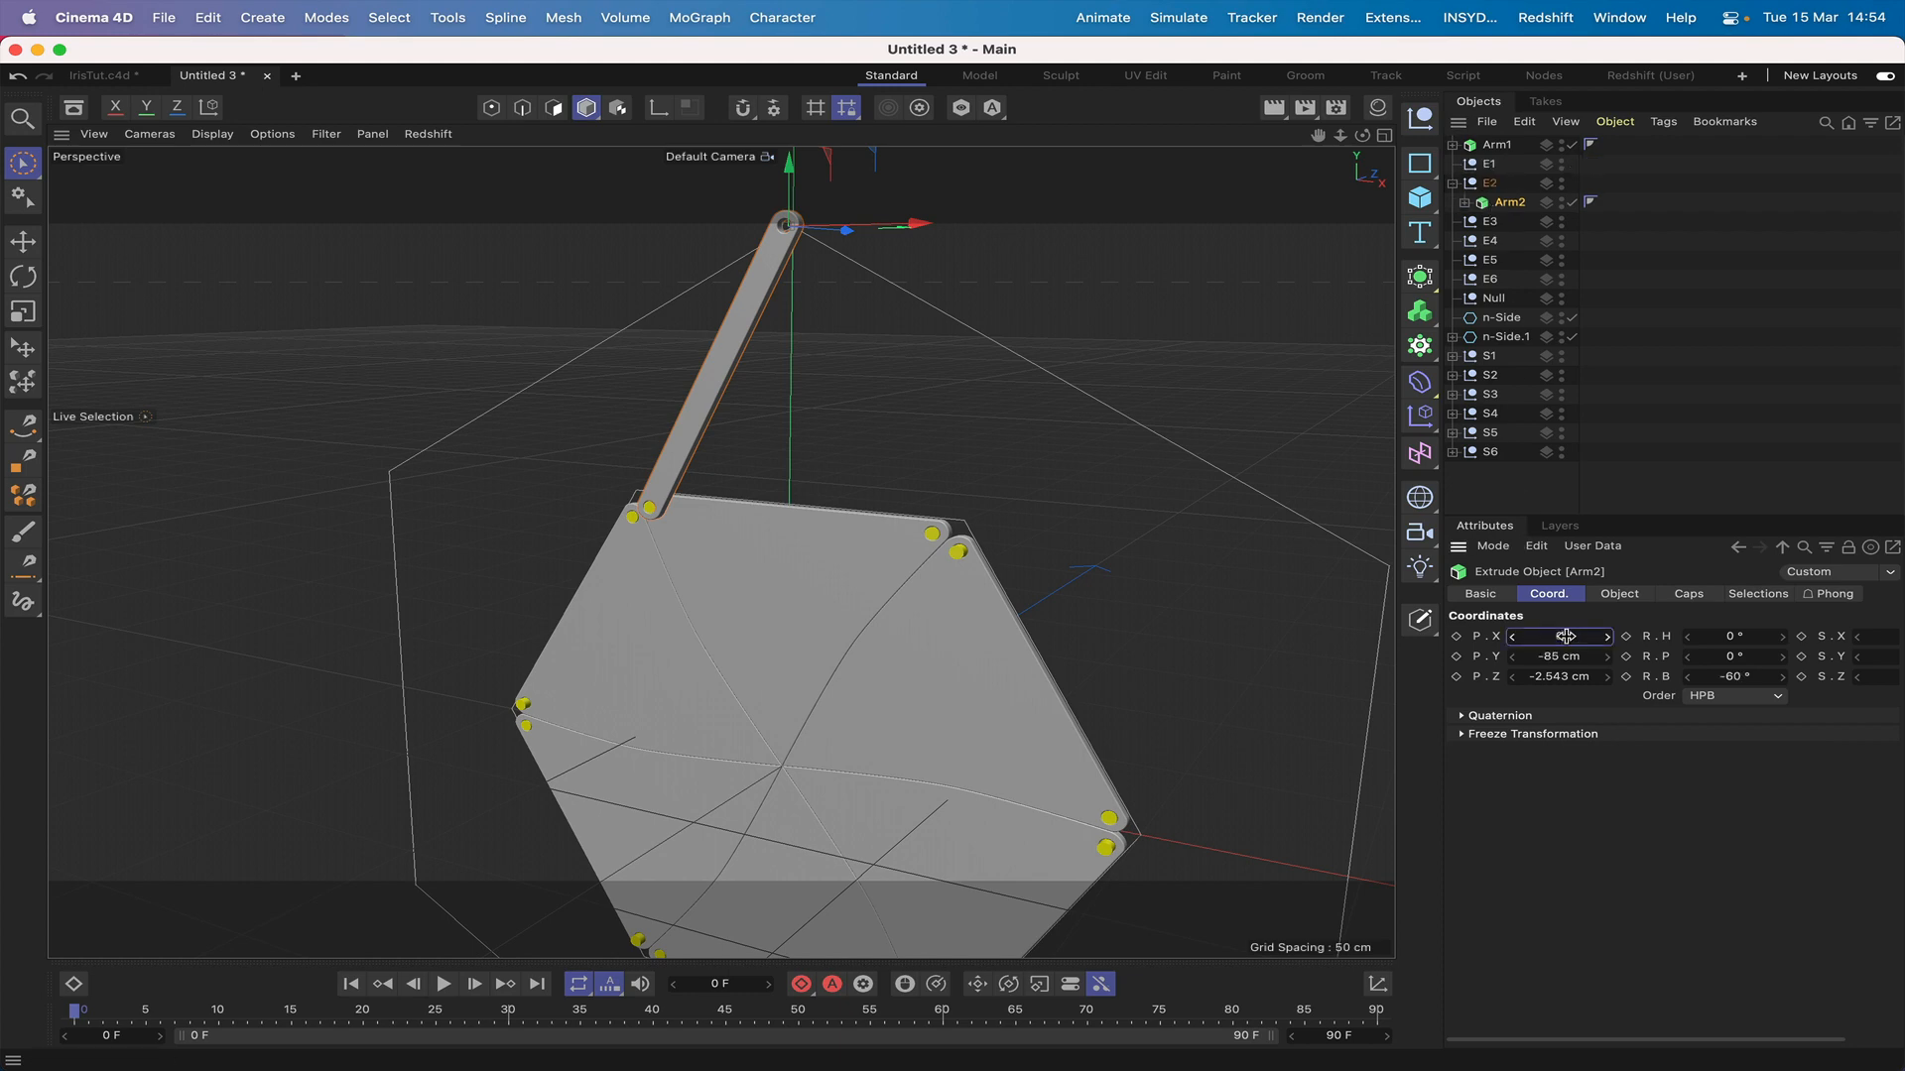
{"action": "type", "text": "0"}
{"action": "left_click", "coordinate": [1540, 658]}
{"action": "type", "text": "0"}
{"action": "key", "text": "Return"}
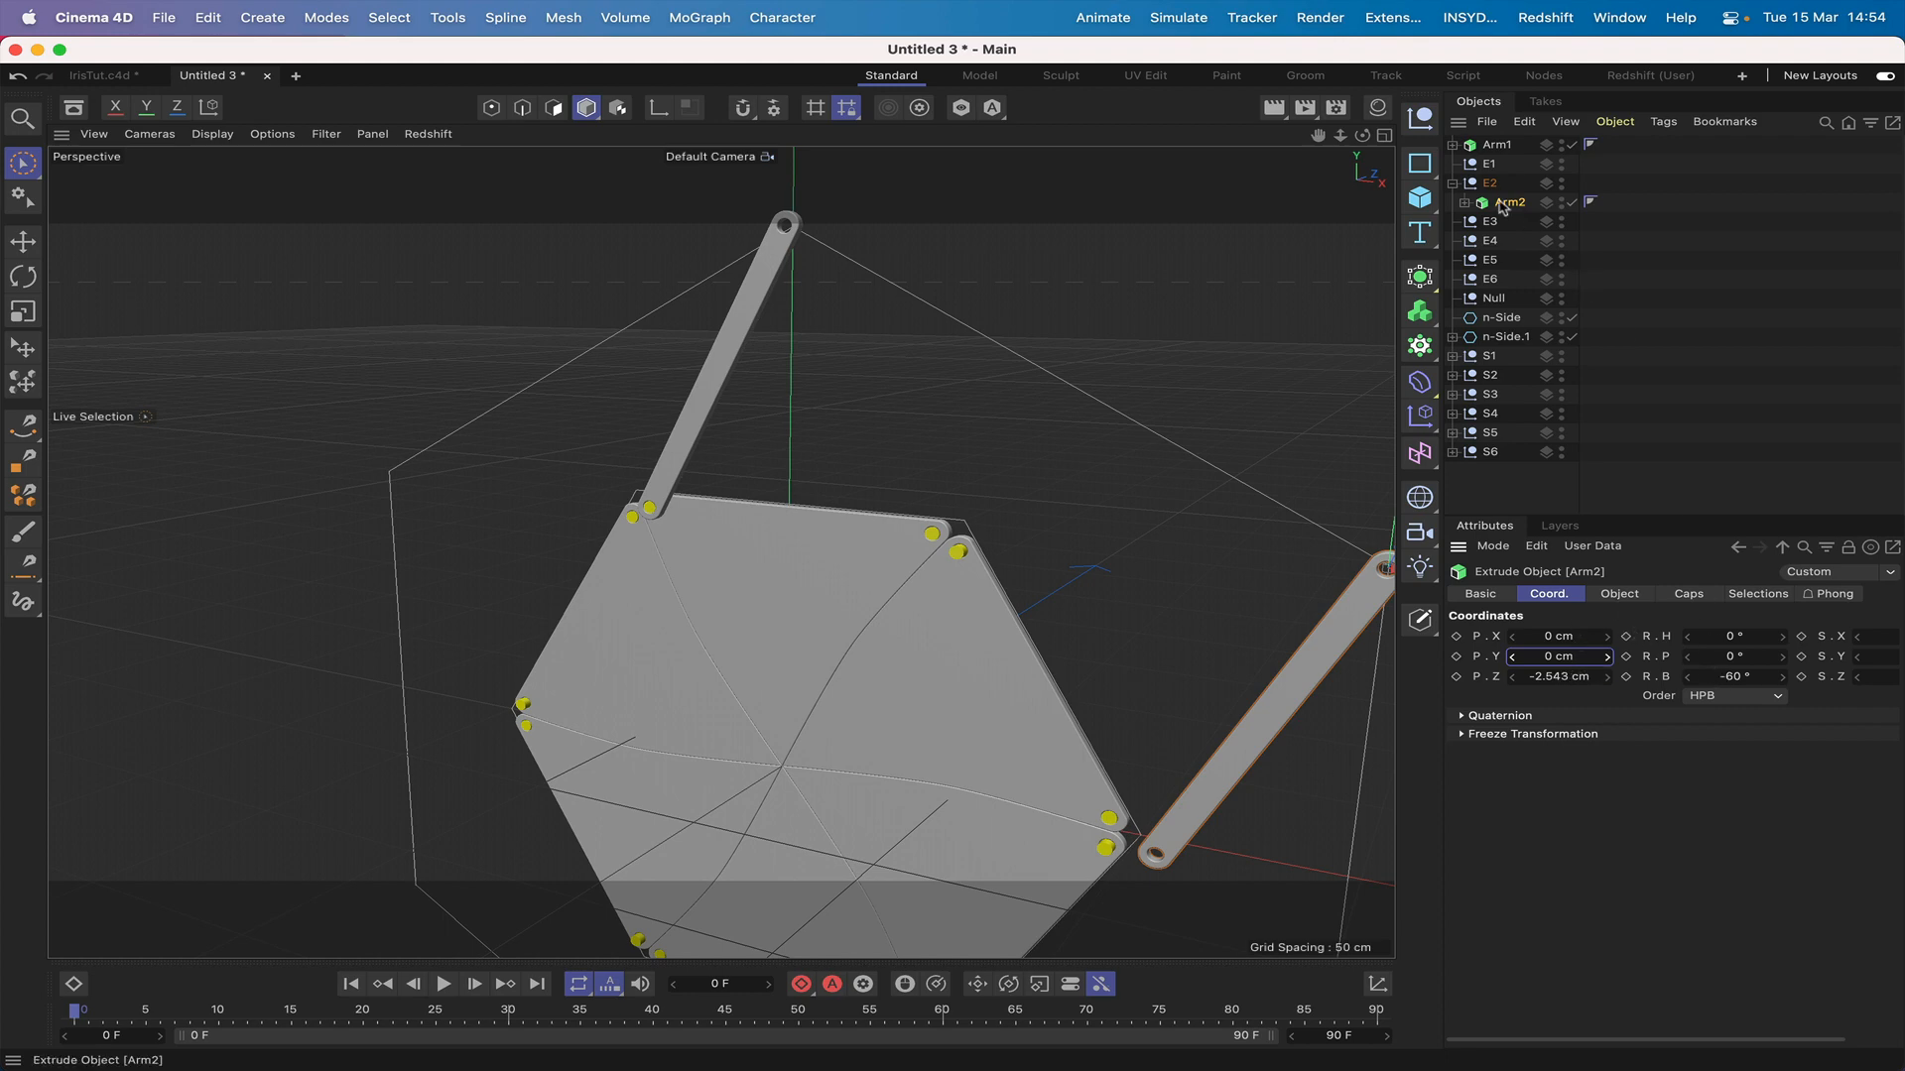
Step: Move Arm2 out of E2 to directly below Arm1 in the hierarchy and set its bank rotation to 60°
{"action": "left_click_drag", "start_coordinate": [1503, 195], "coordinate": [1493, 156]}
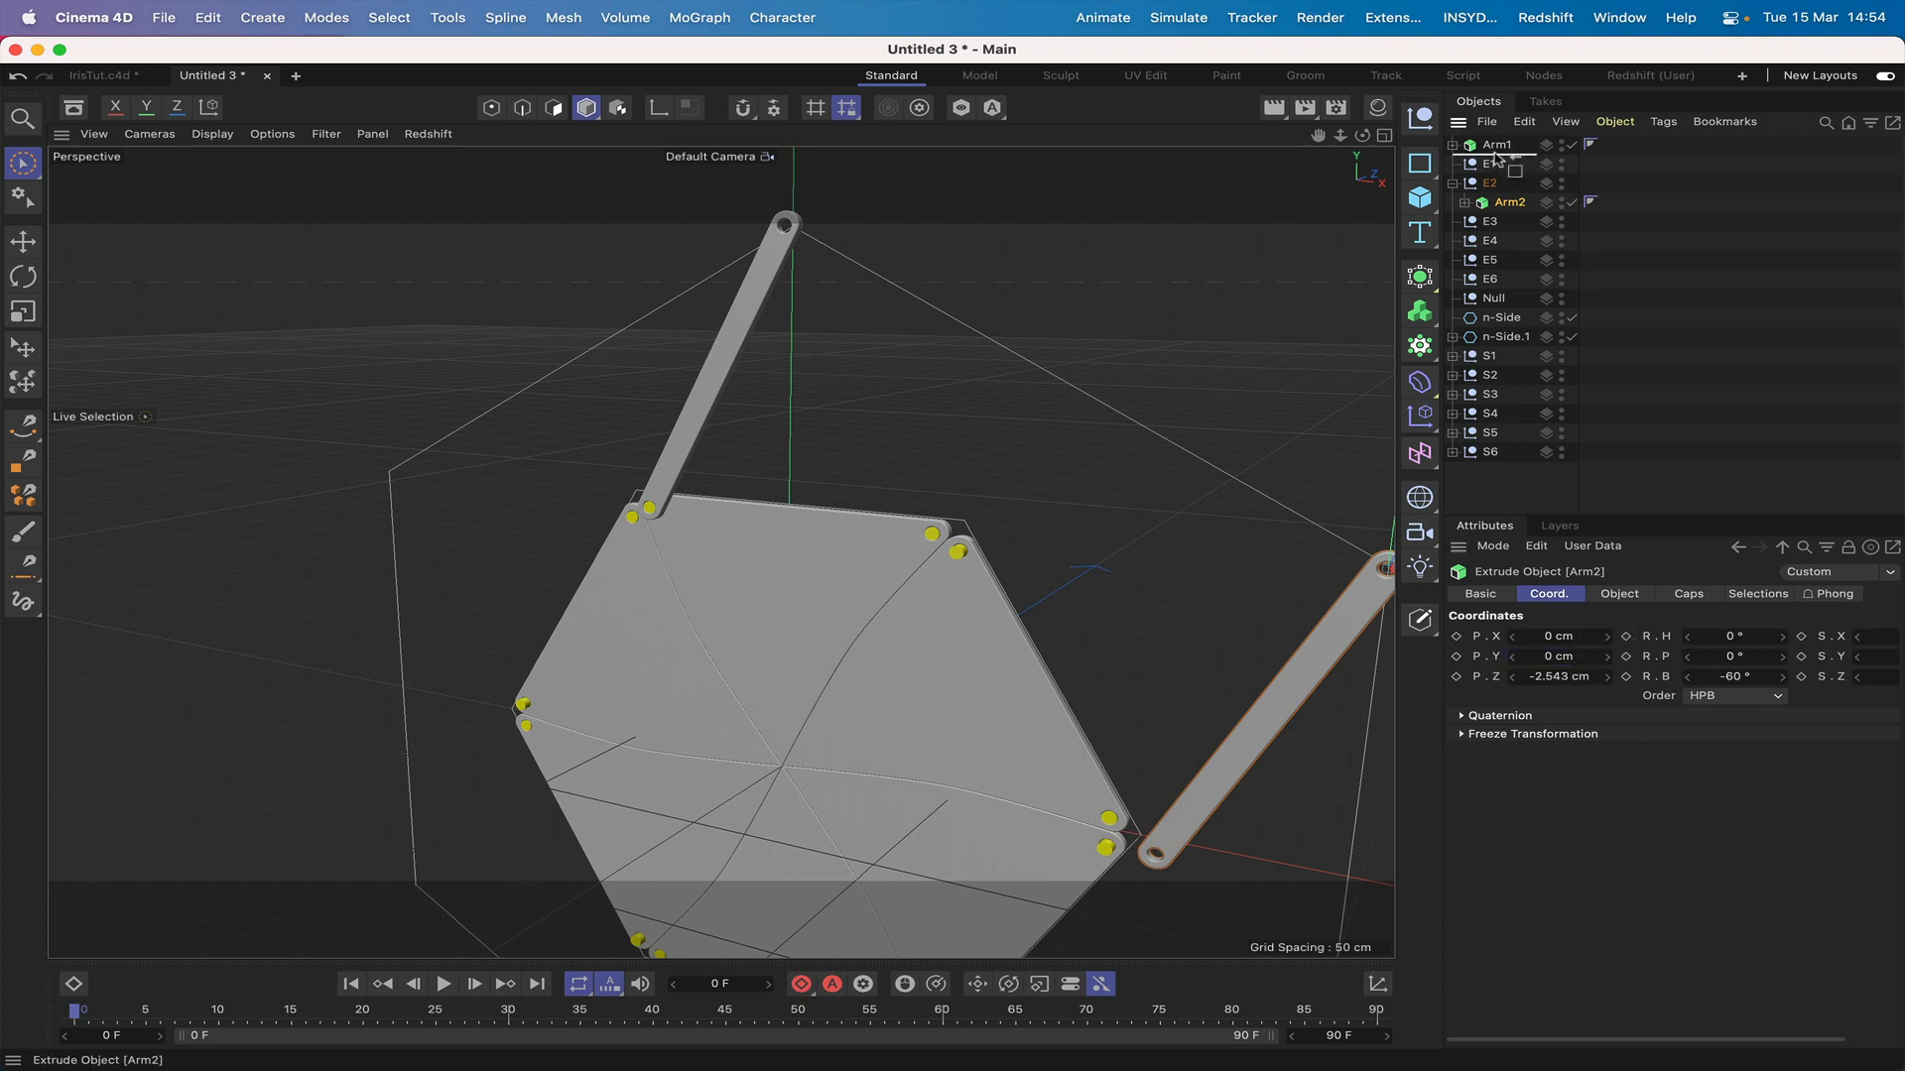
{"action": "left_click", "coordinate": [1732, 678]}
{"action": "type", "text": "60"}
{"action": "key", "text": "Return"}
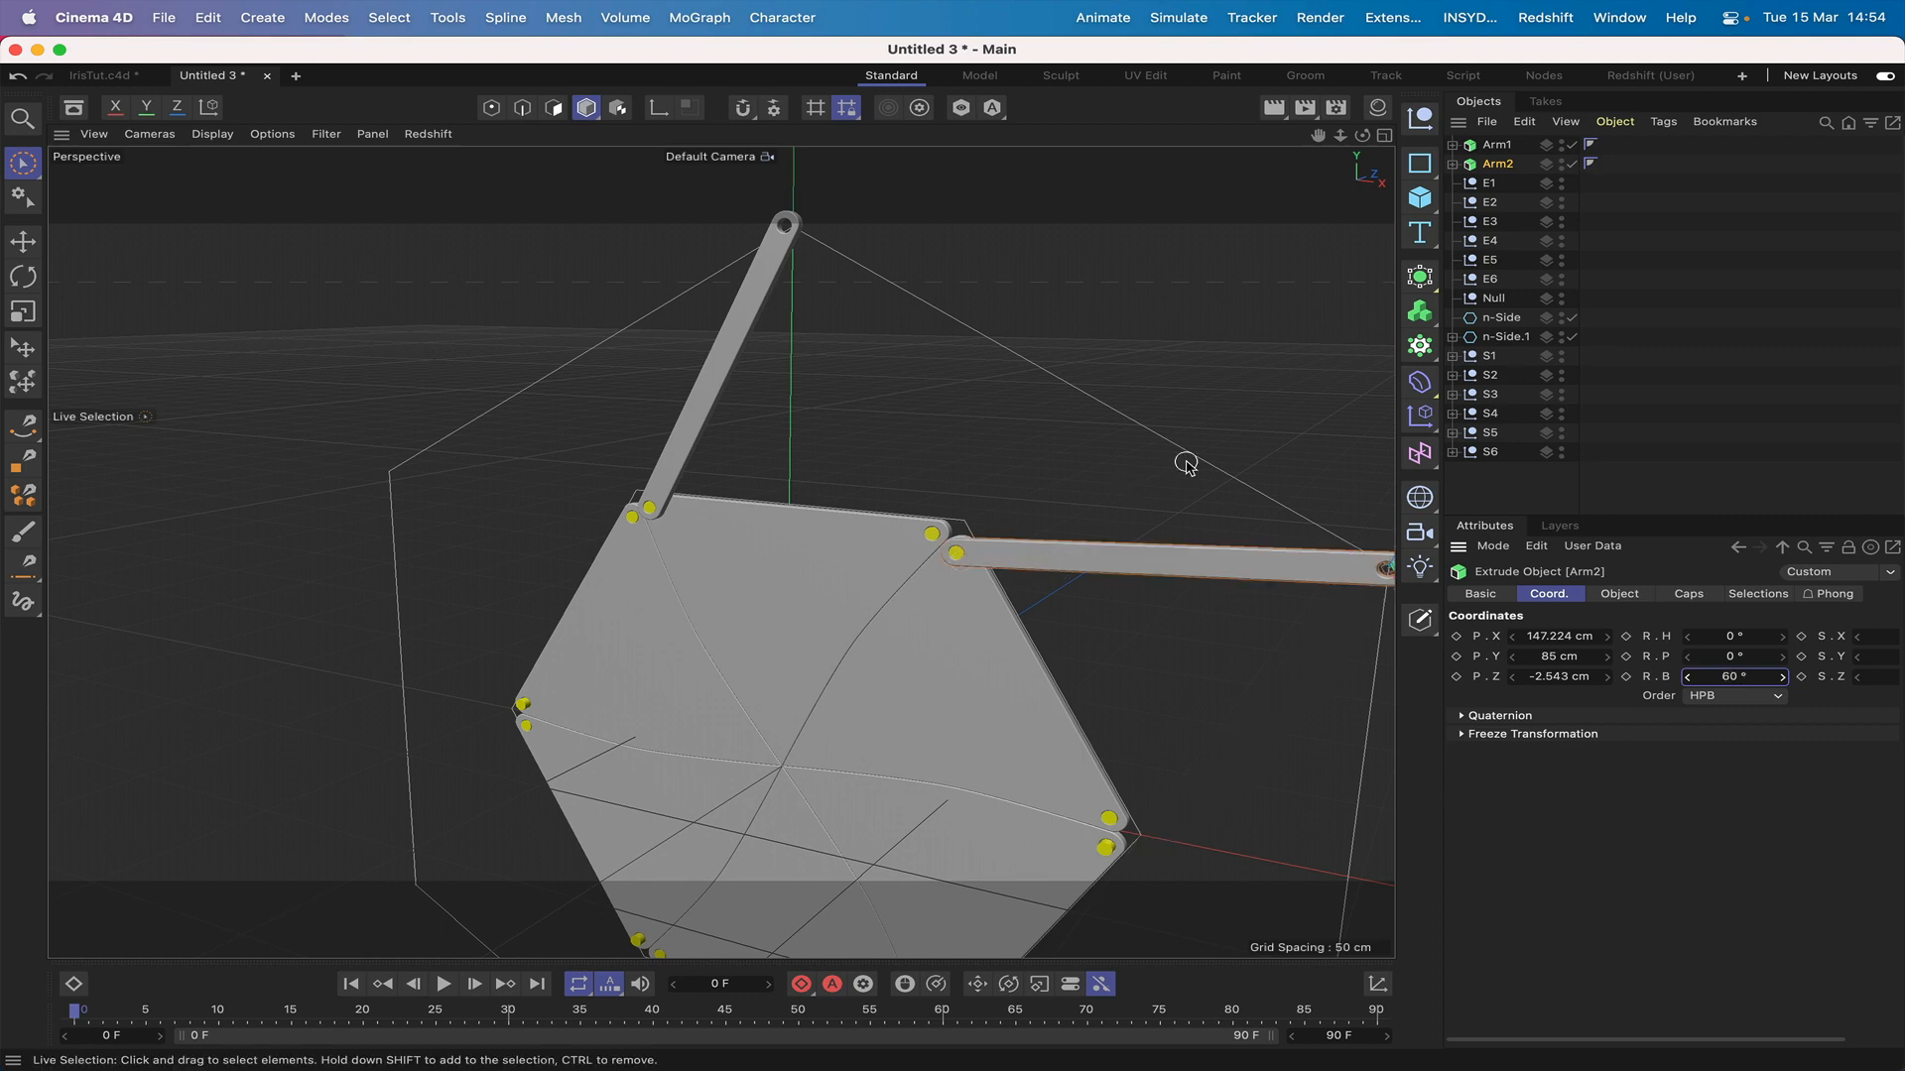
Step: Examine how Arm2's inner end and hole line up with the neighbouring blade pin in the Front view
{"action": "key", "text": "F4"}
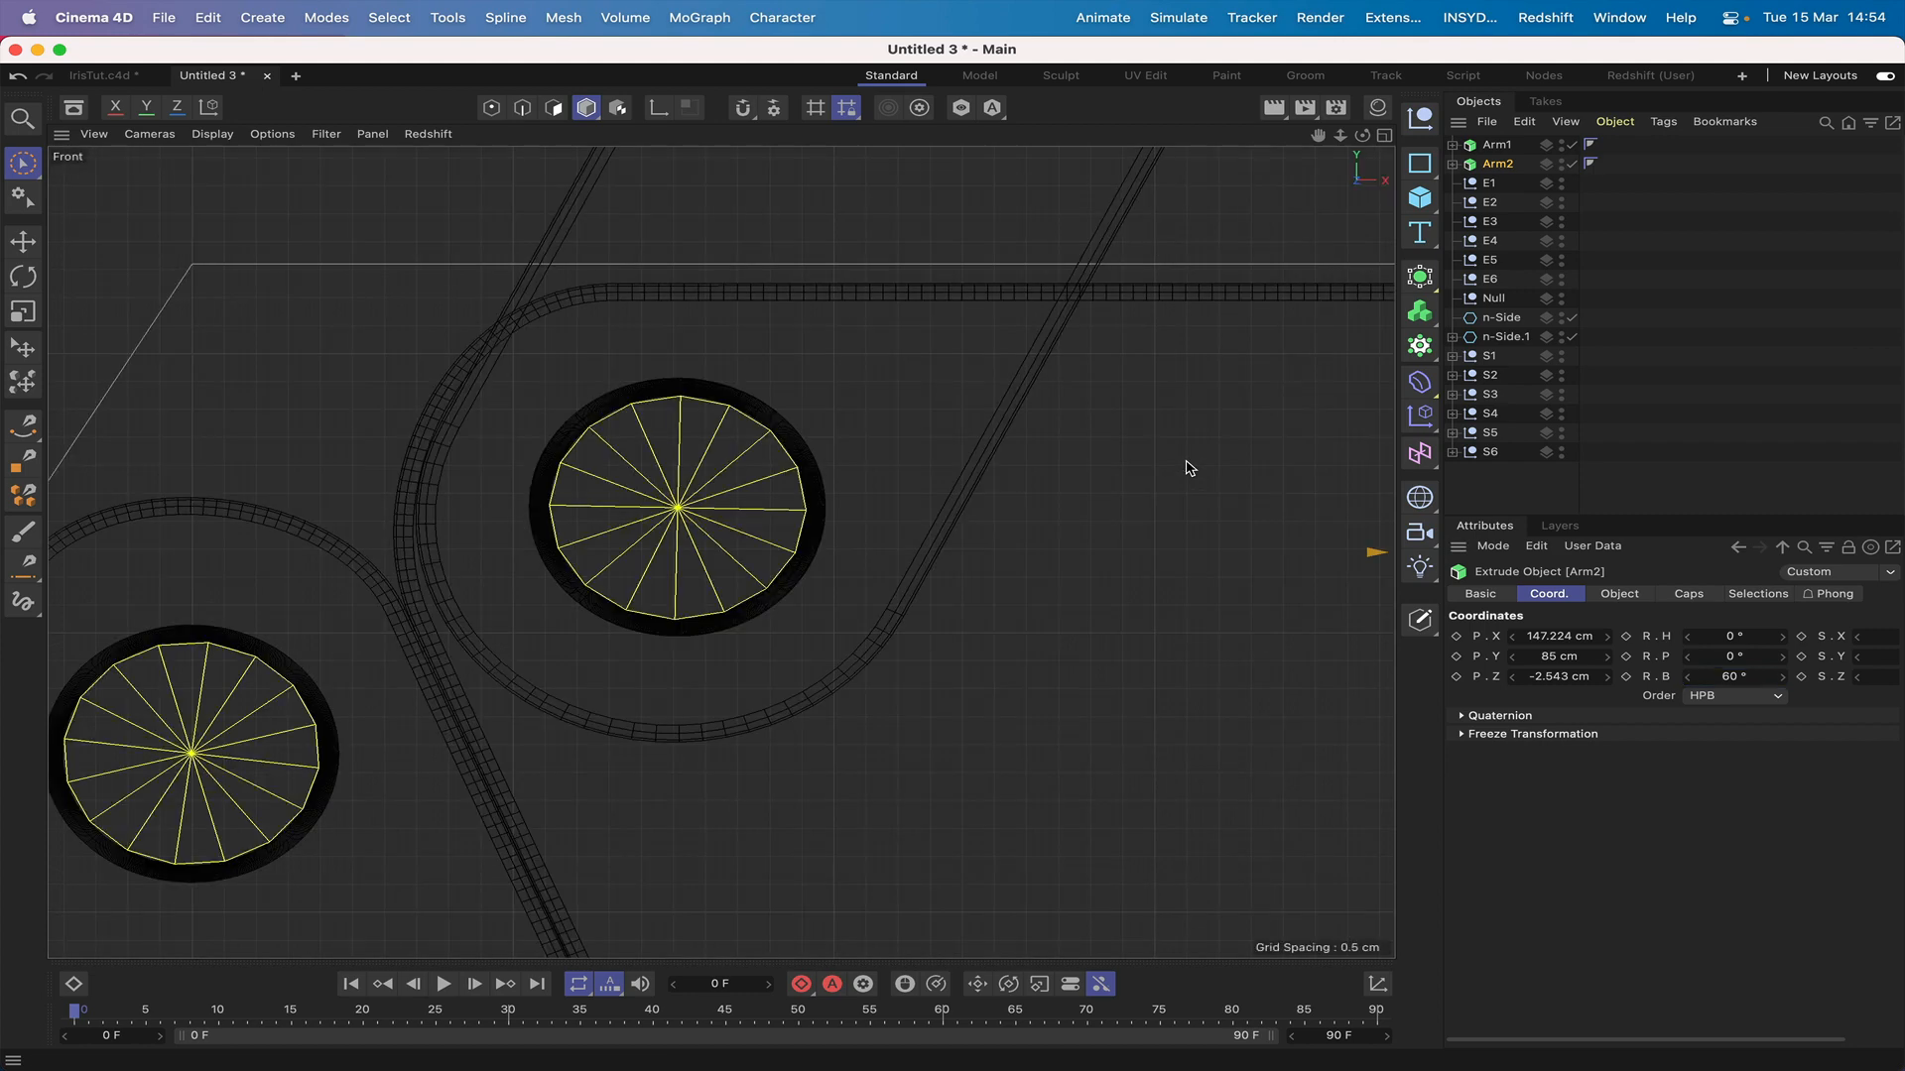
{"action": "scroll", "coordinate": [1284, 261], "scroll_direction": "down", "scroll_amount": 5}
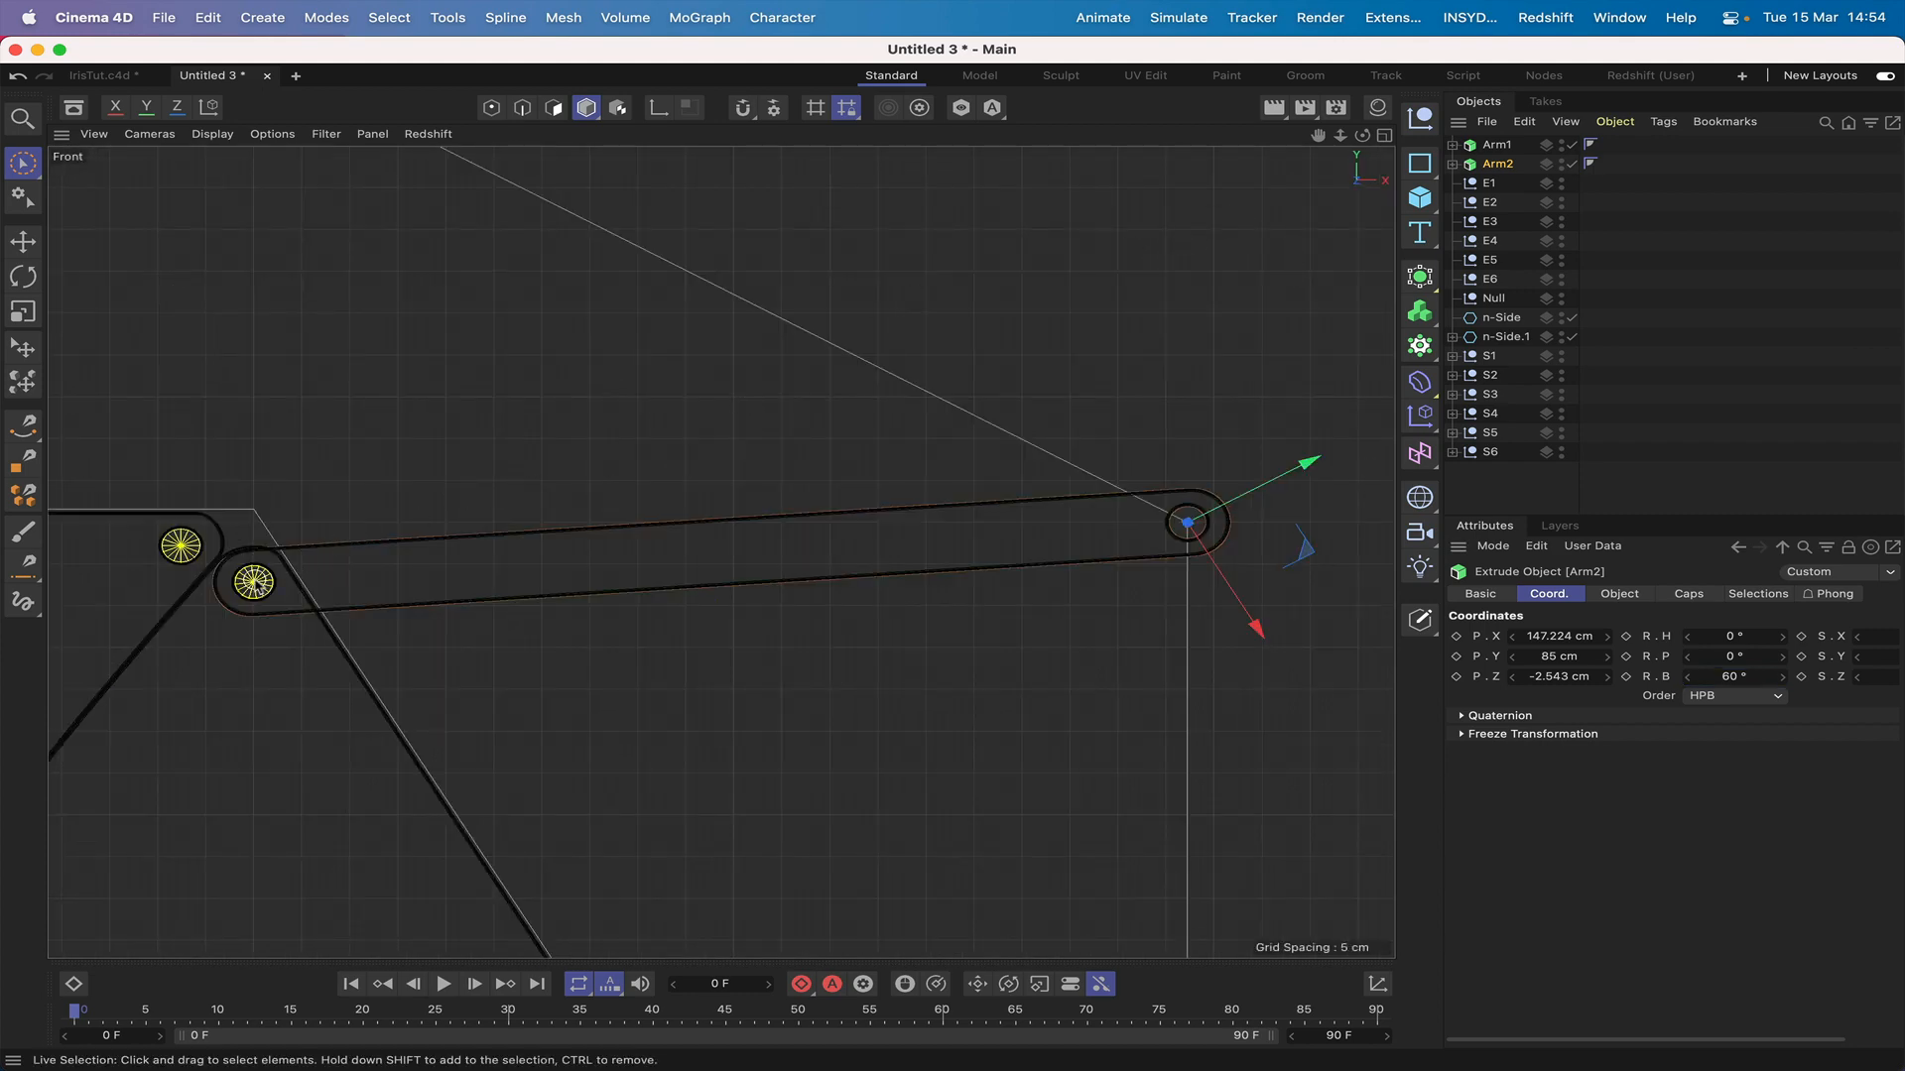
{"action": "left_click_drag", "start_coordinate": [1317, 135], "coordinate": [1322, 145]}
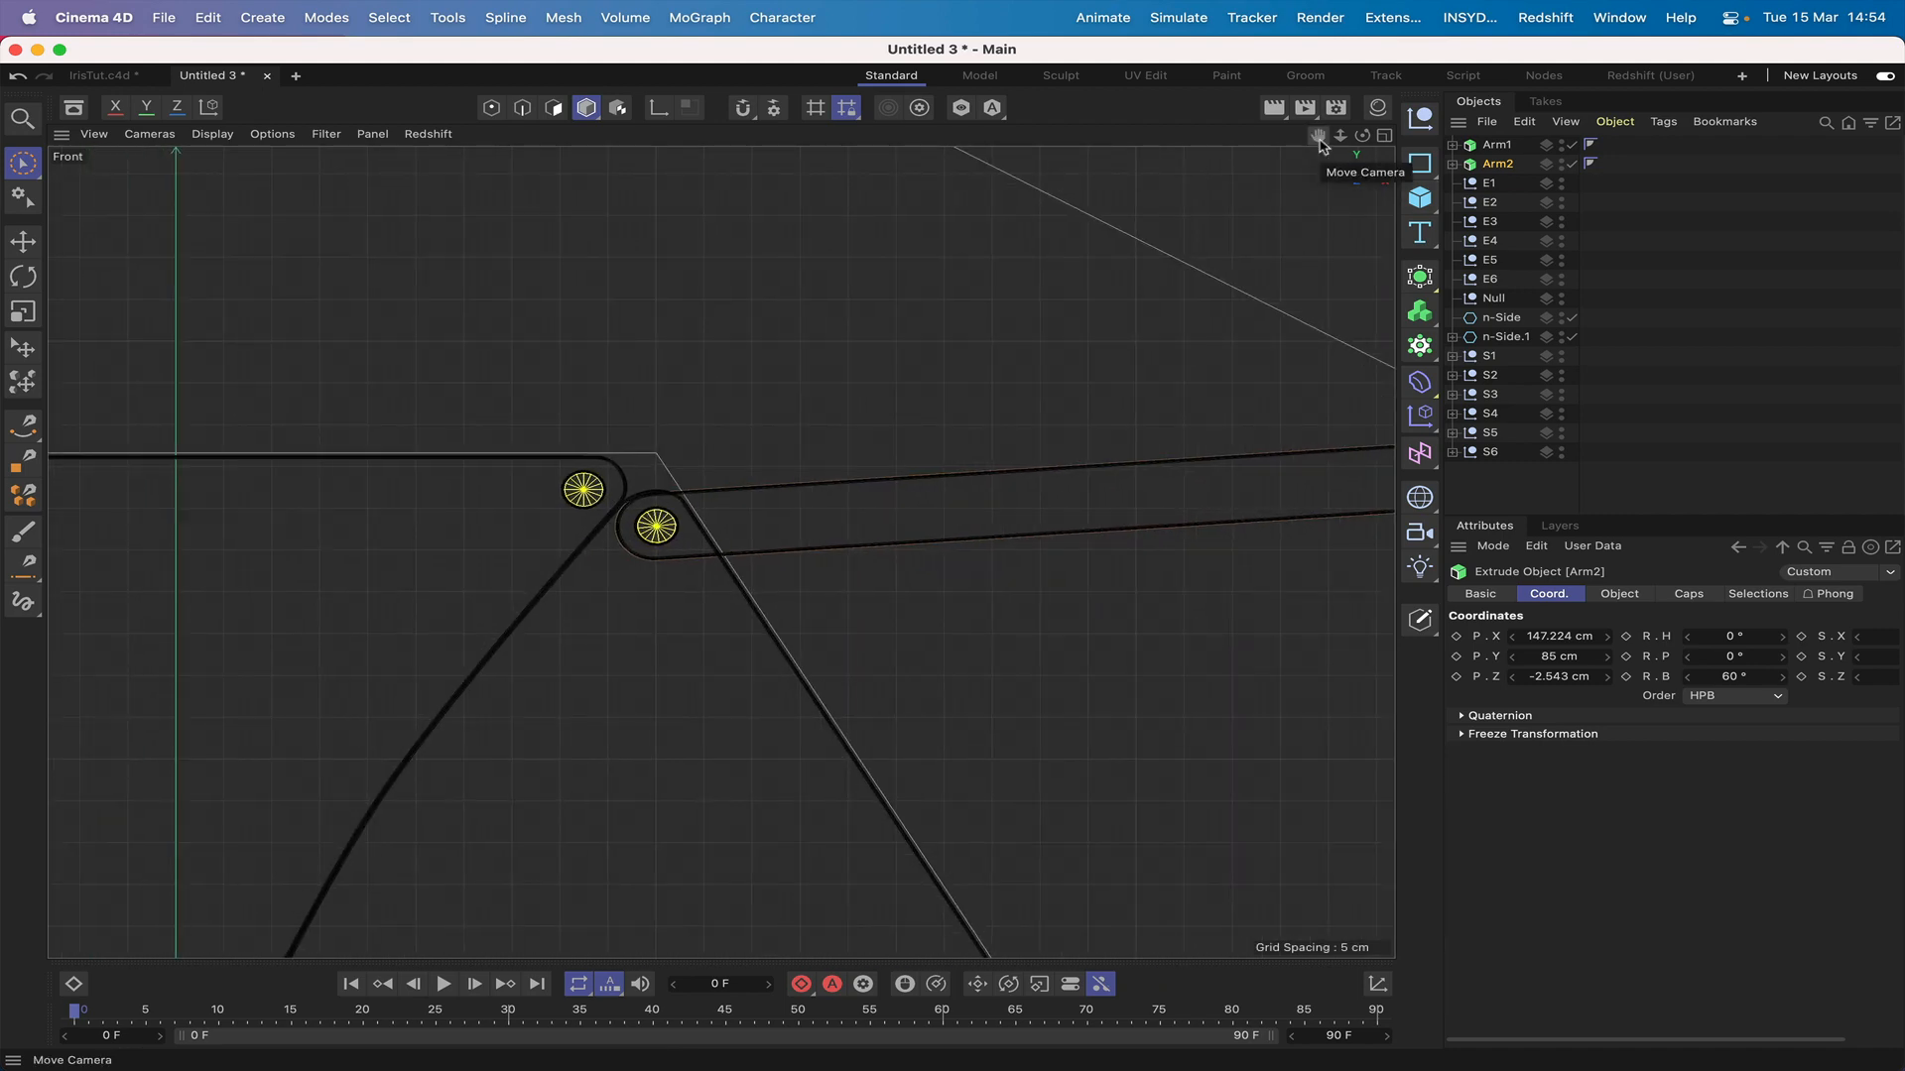
{"action": "scroll", "coordinate": [722, 553], "scroll_direction": "up", "scroll_amount": 5}
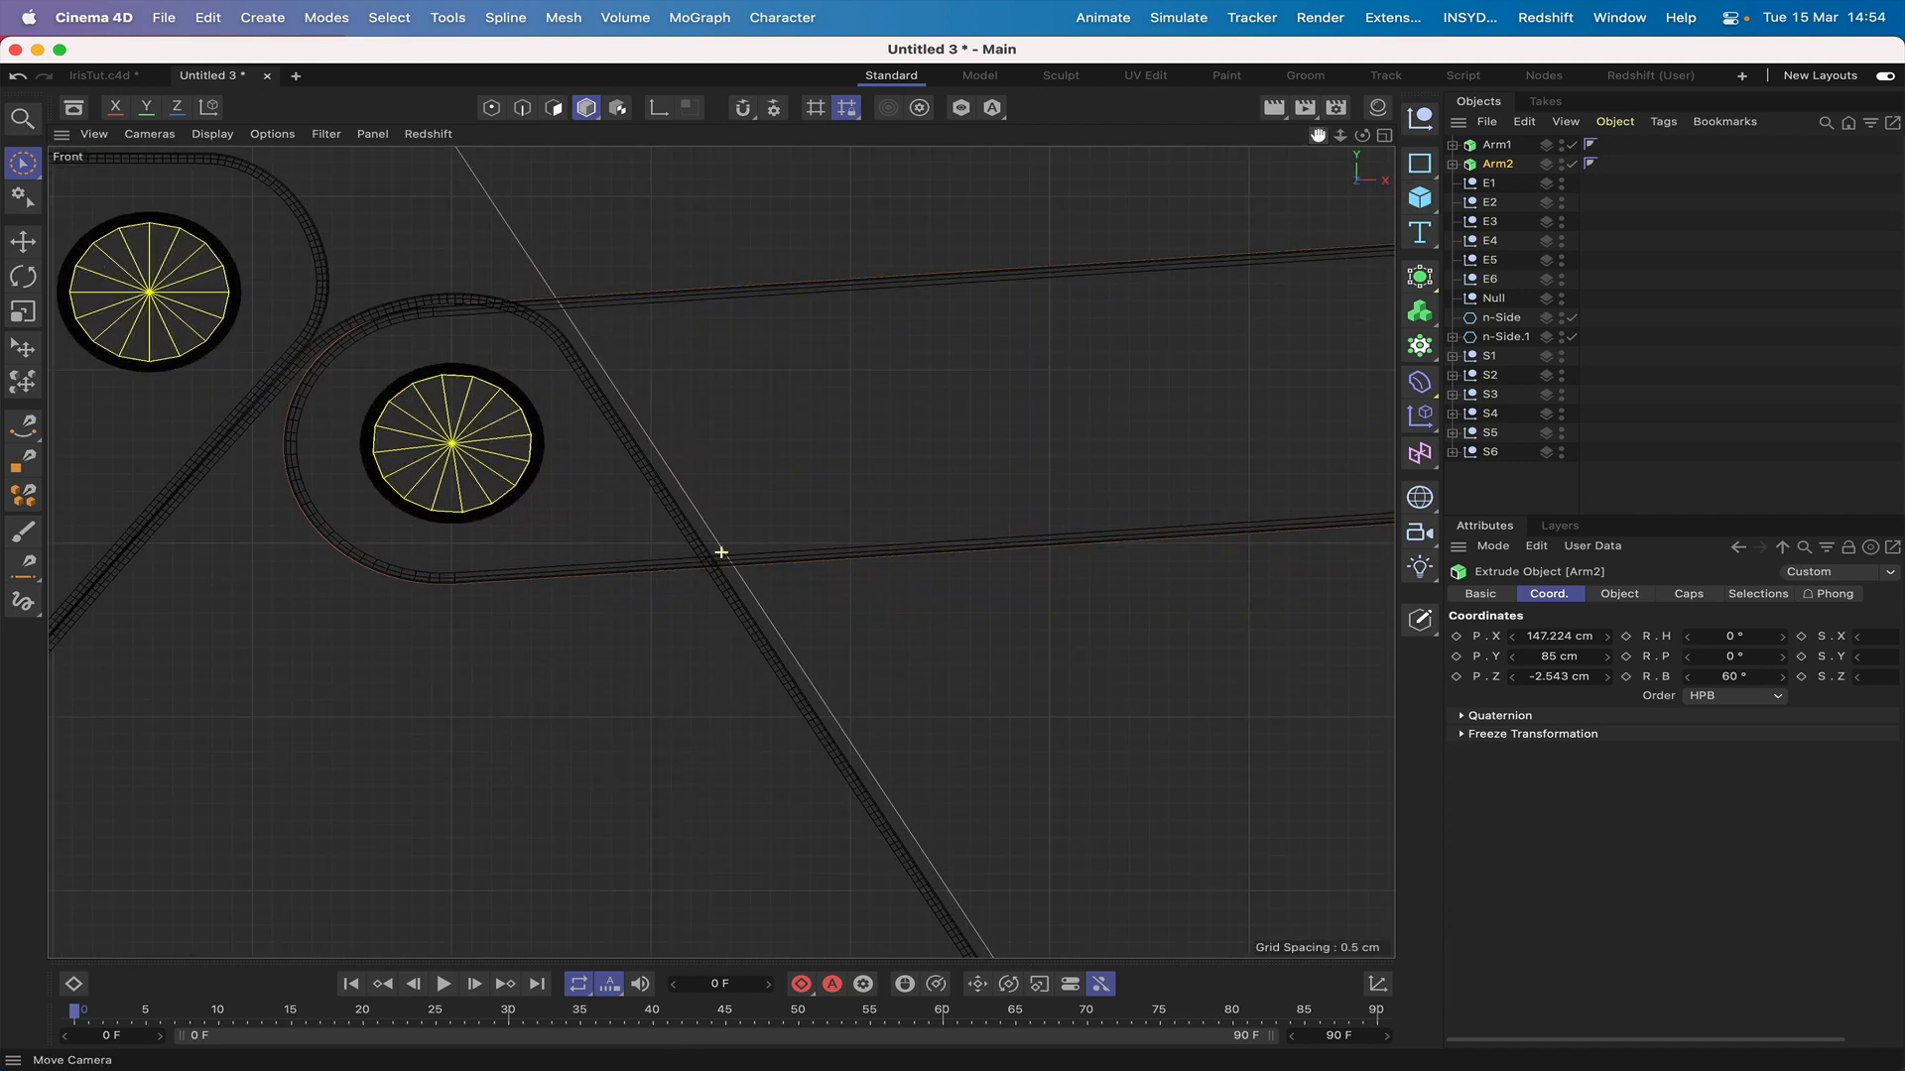
{"action": "scroll", "coordinate": [722, 552], "scroll_direction": "down", "scroll_amount": 5}
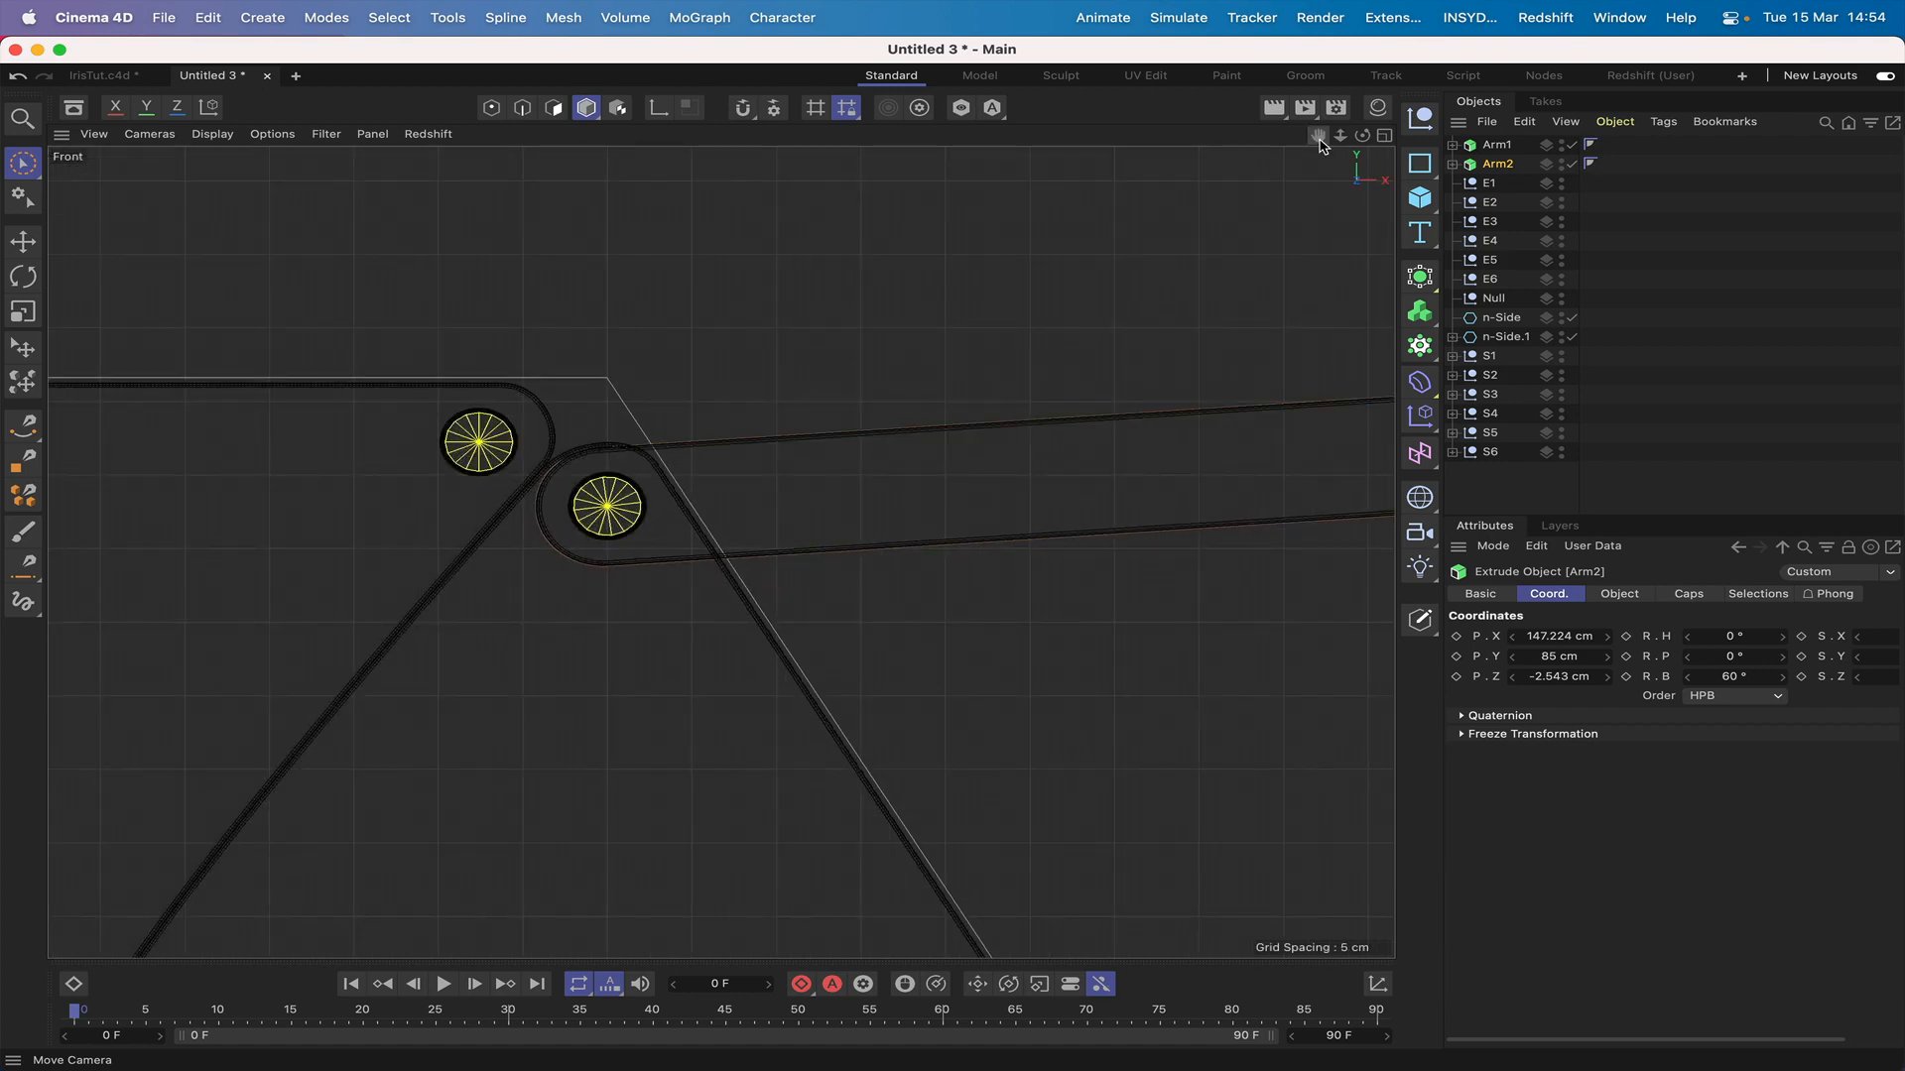
Step: Switch to the Perspective view, duplicate Arm2 directly below the original and rename the copy as Arm3
{"action": "key", "text": "F1"}
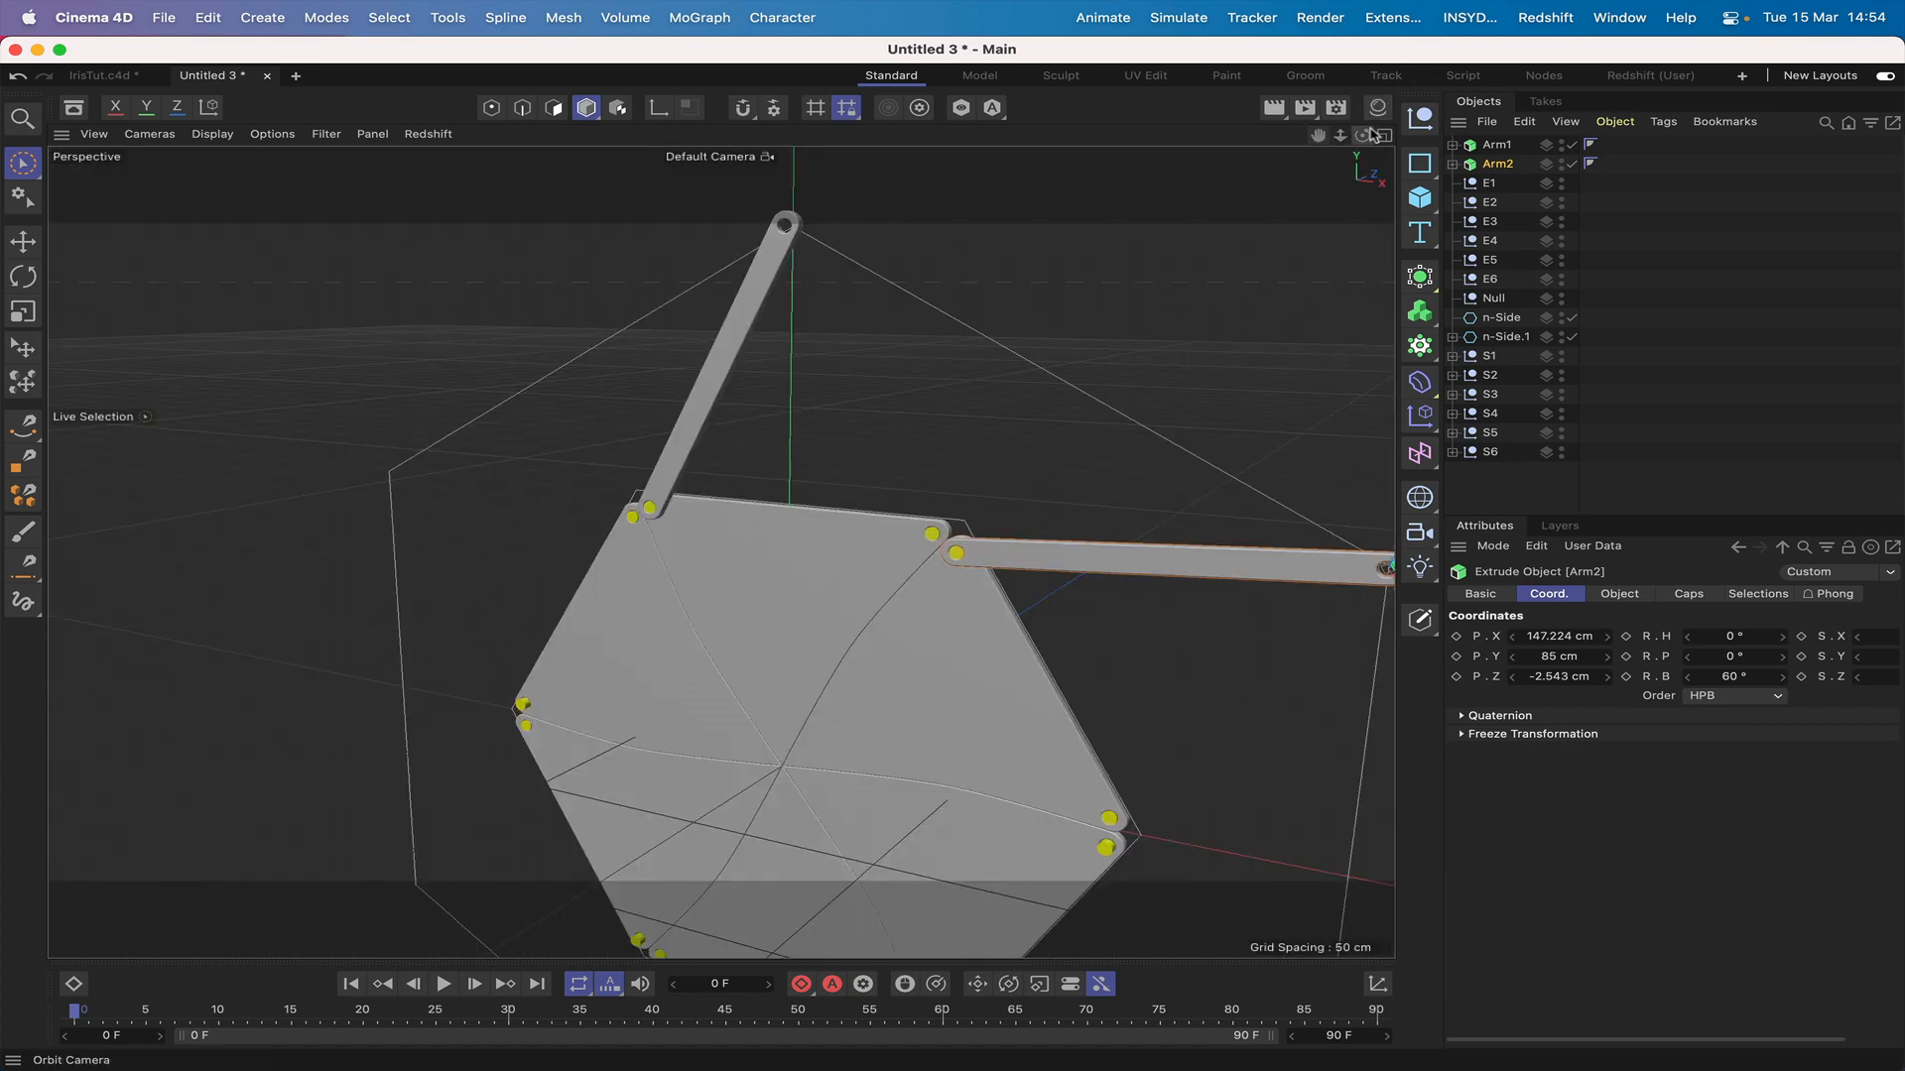
{"action": "left_click_drag", "start_coordinate": [1329, 138], "coordinate": [1280, 163]}
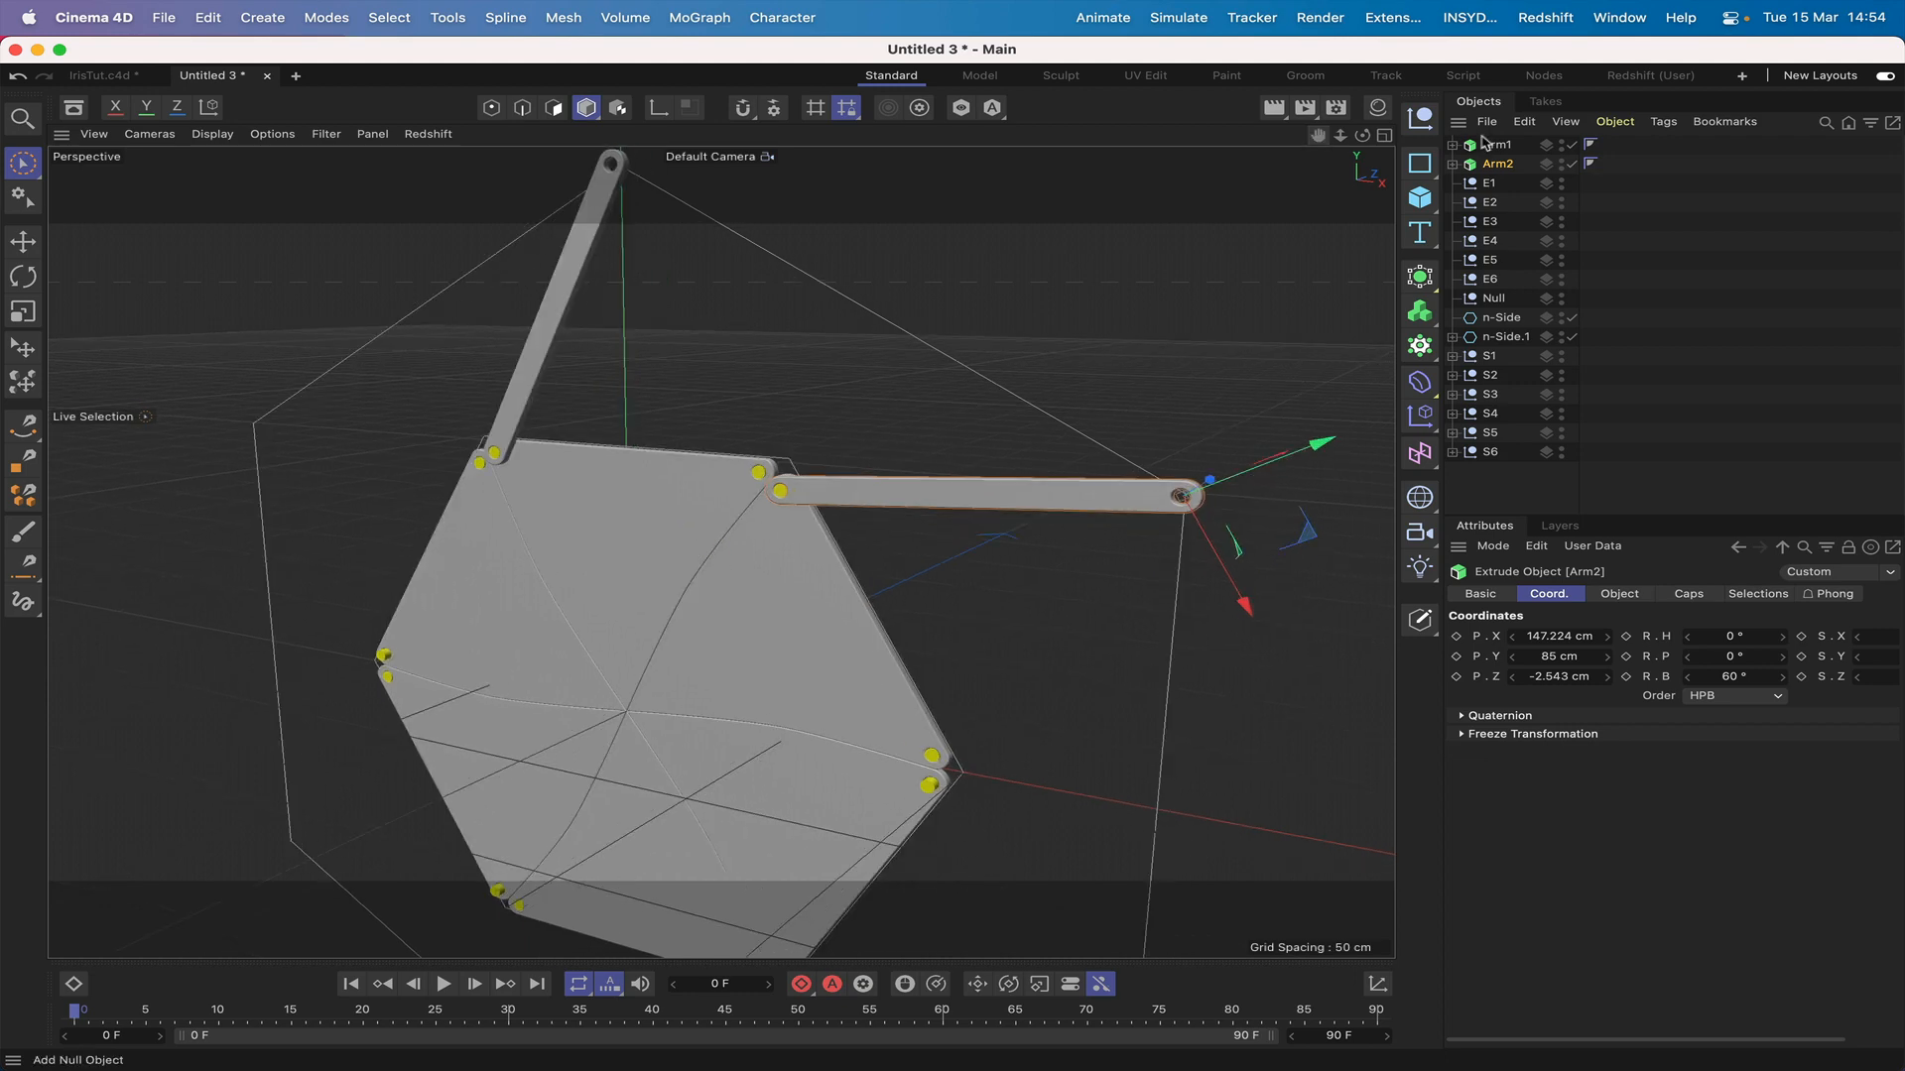
{"action": "left_click_drag", "start_coordinate": [1497, 171], "coordinate": [1495, 179], "text": "ctrl"}
{"action": "double_click", "coordinate": [1496, 184]}
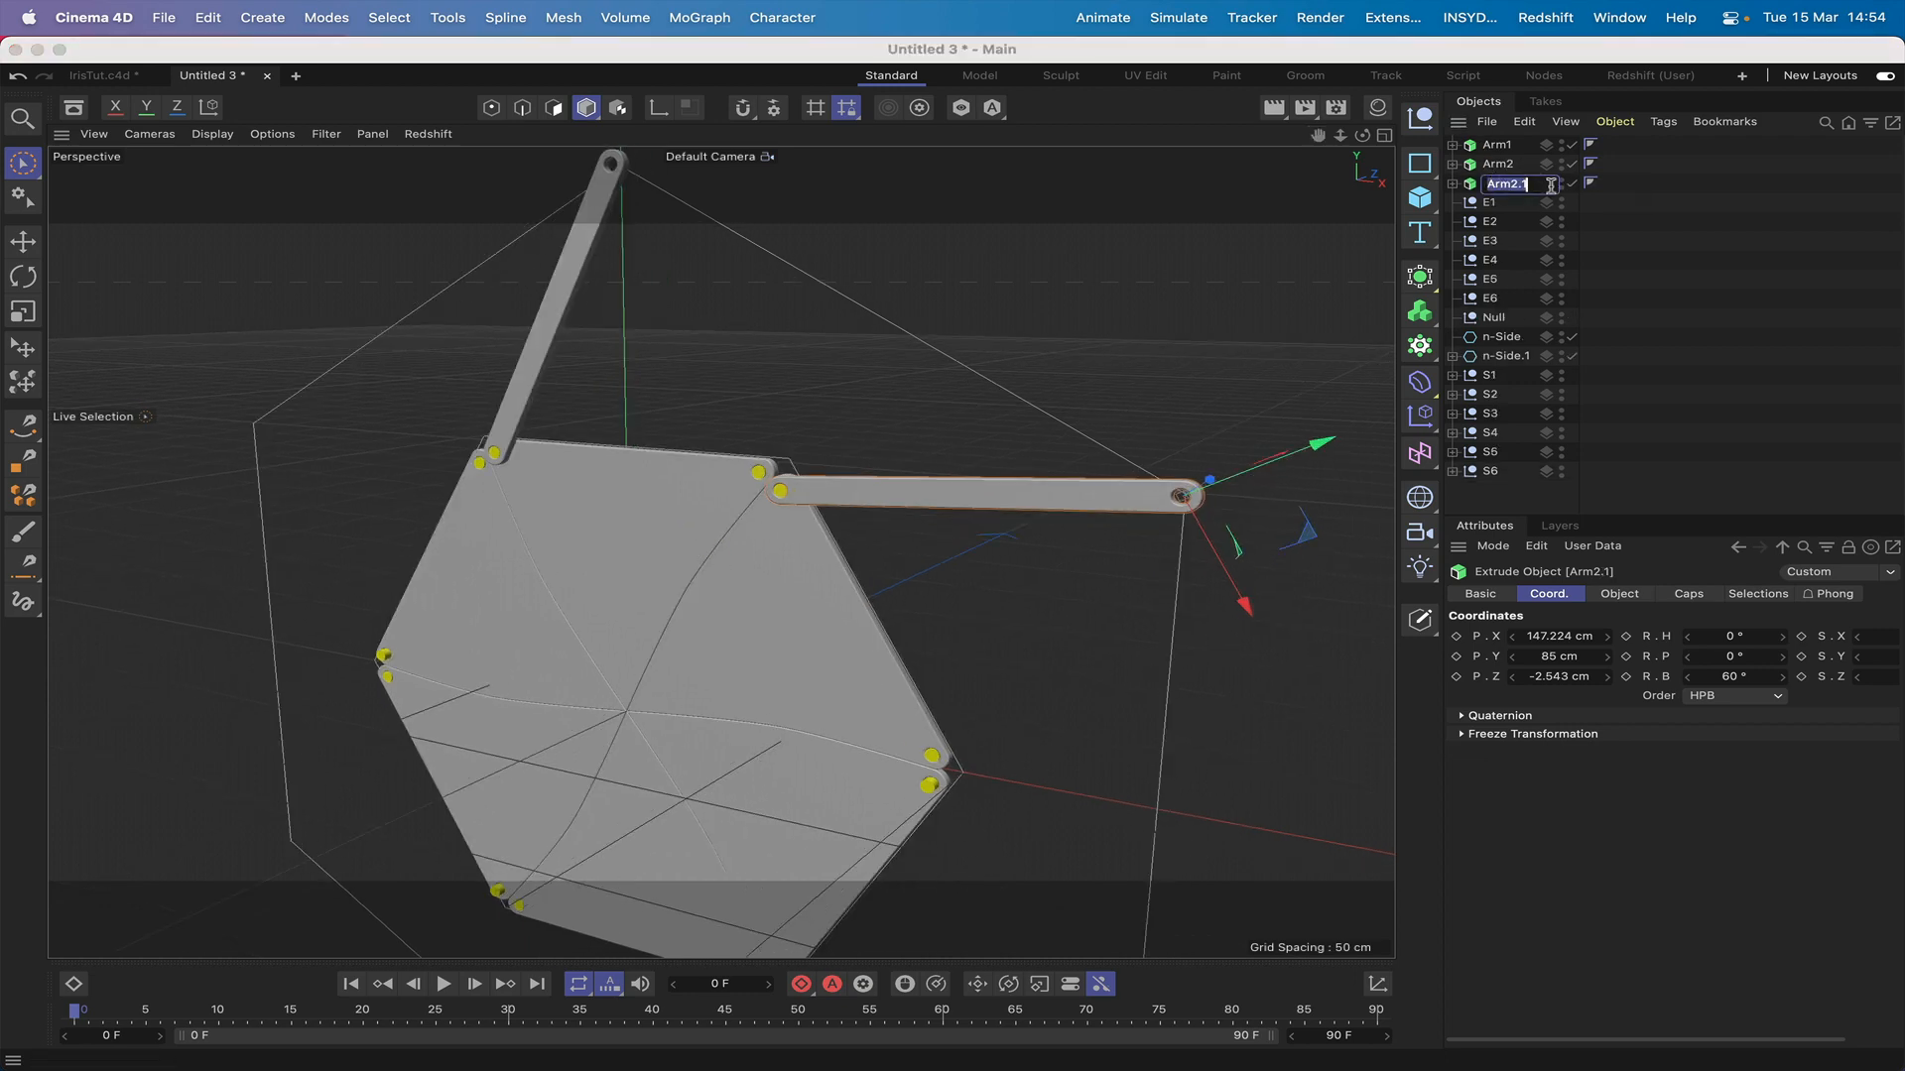
{"action": "type", "text": "Arm3"}
{"action": "key", "text": "Return"}
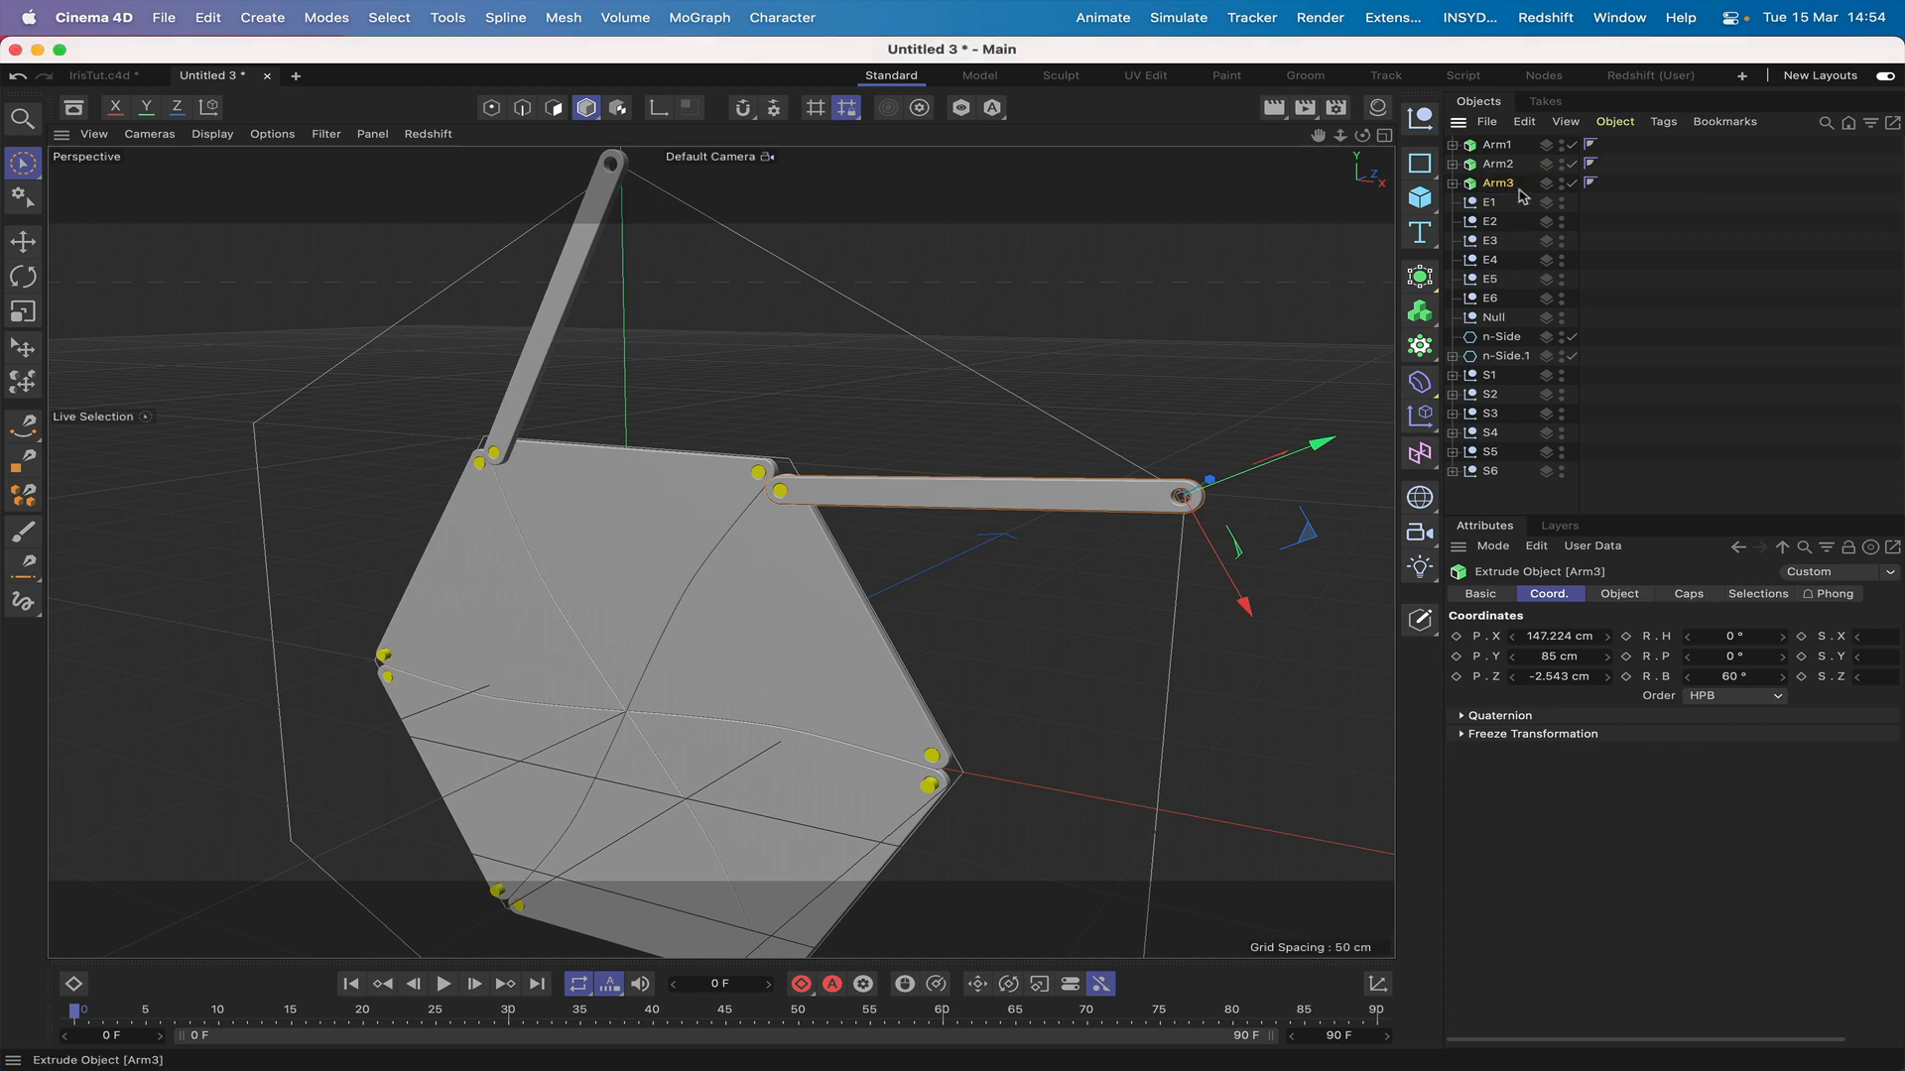
Step: Make Arm3 a child of null E3 and set its X and Y positions to 0 cm
{"action": "left_click_drag", "start_coordinate": [1497, 185], "coordinate": [1491, 241]}
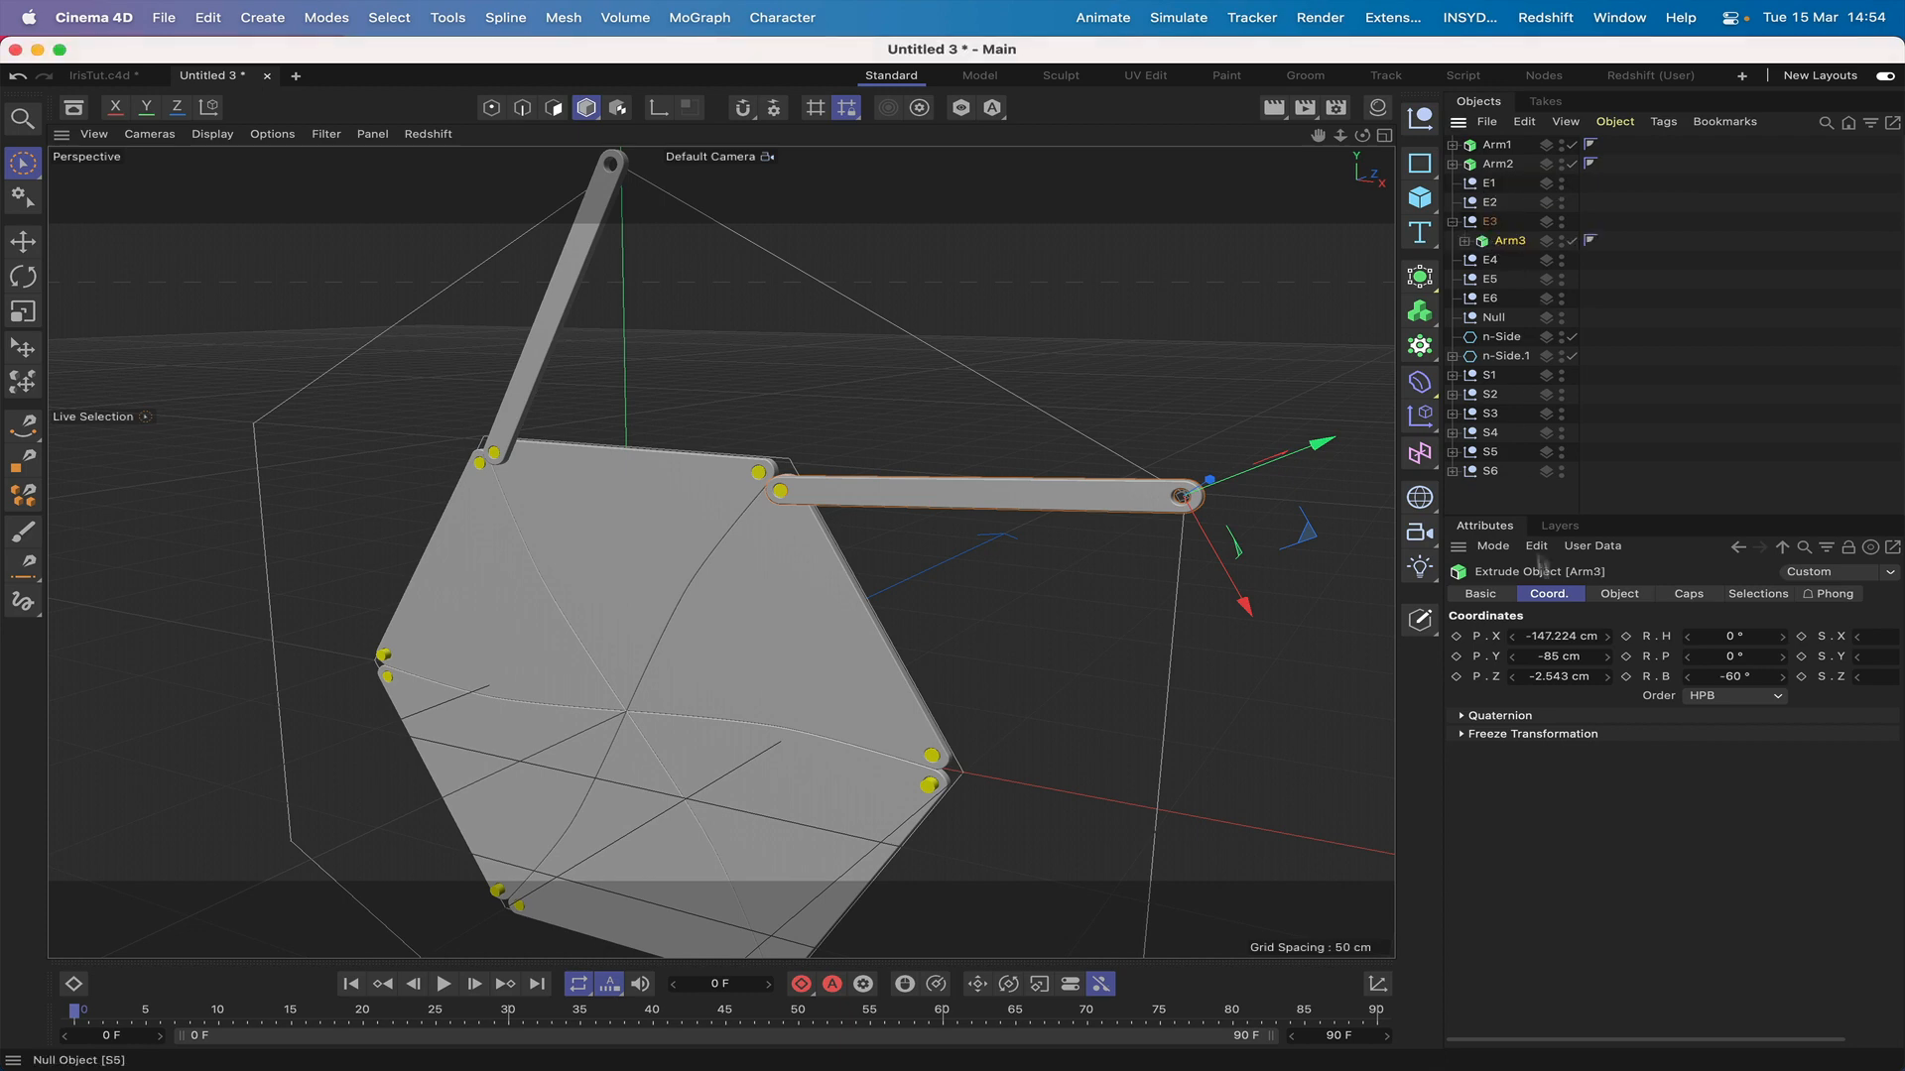
{"action": "double_click", "coordinate": [1554, 635]}
{"action": "type", "text": "0"}
{"action": "key", "text": "Return"}
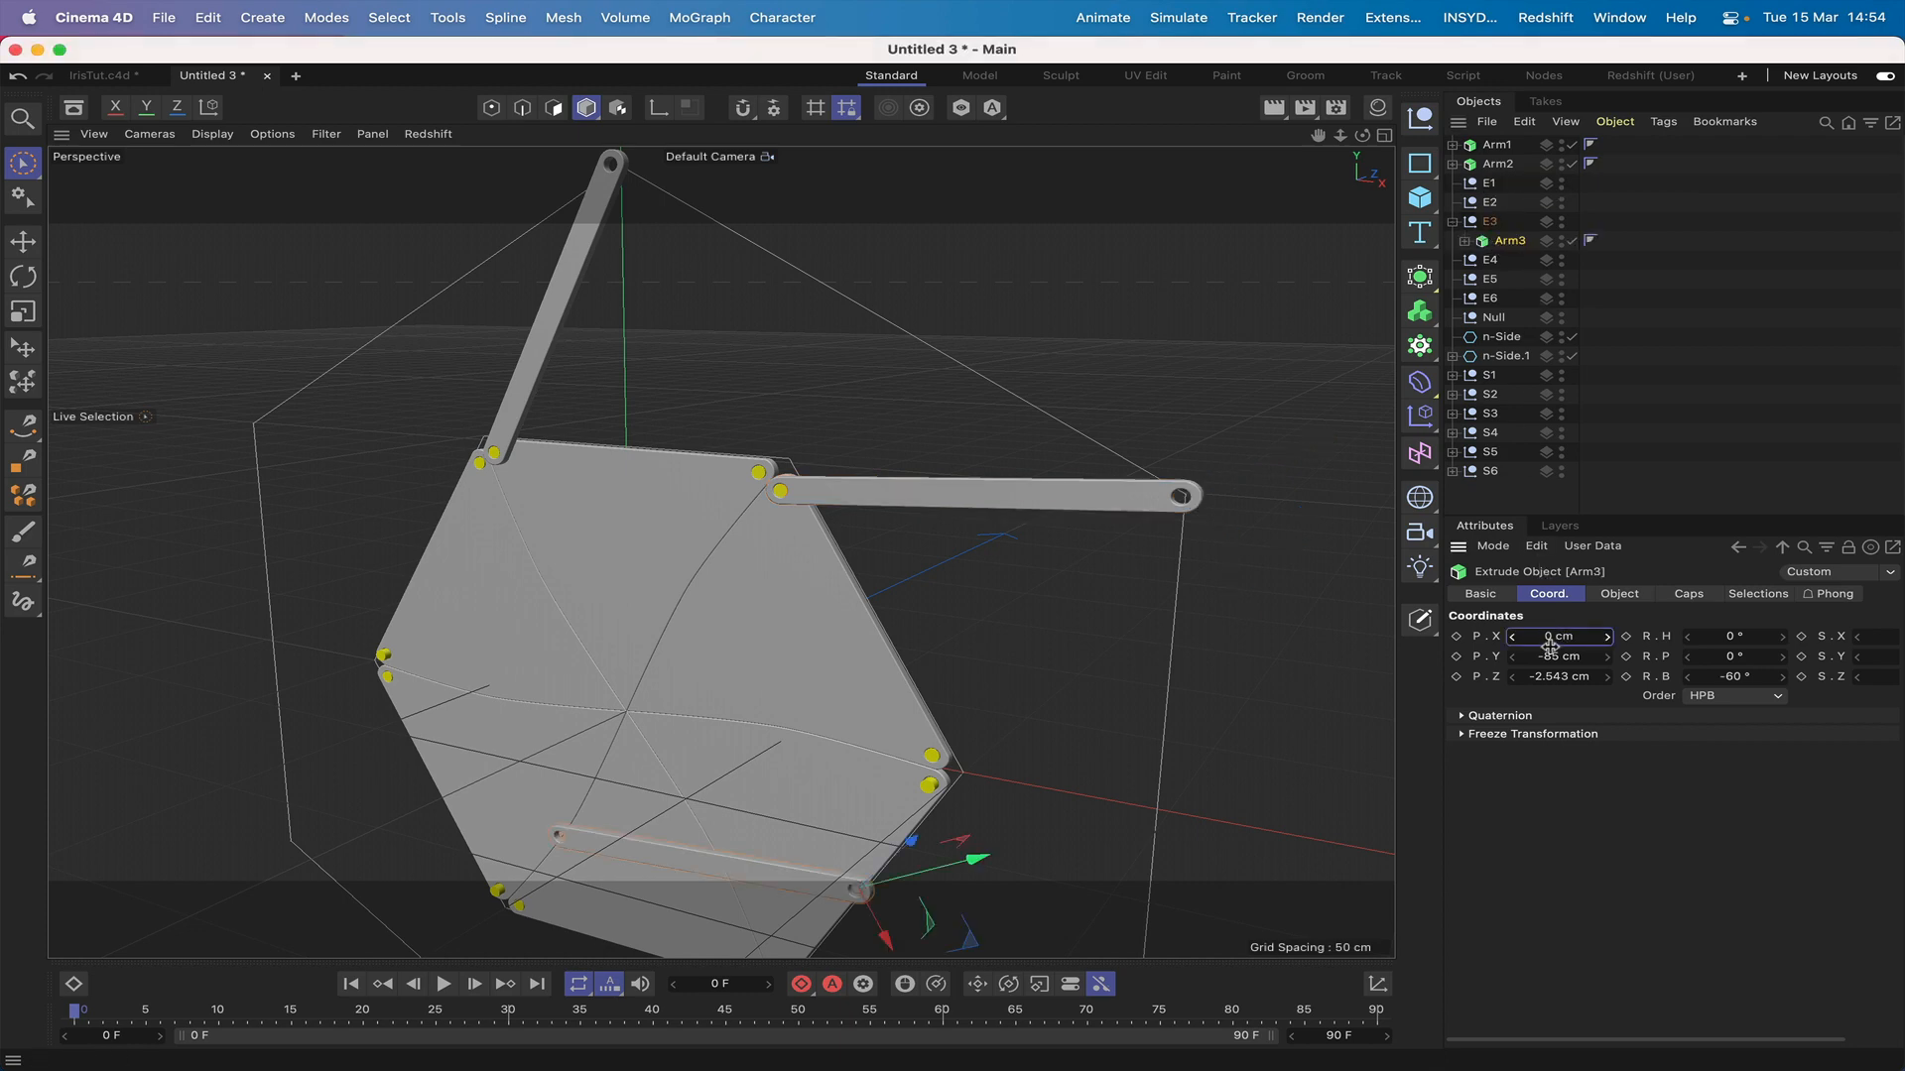
{"action": "double_click", "coordinate": [1552, 655]}
{"action": "type", "text": "0"}
{"action": "key", "text": "Return"}
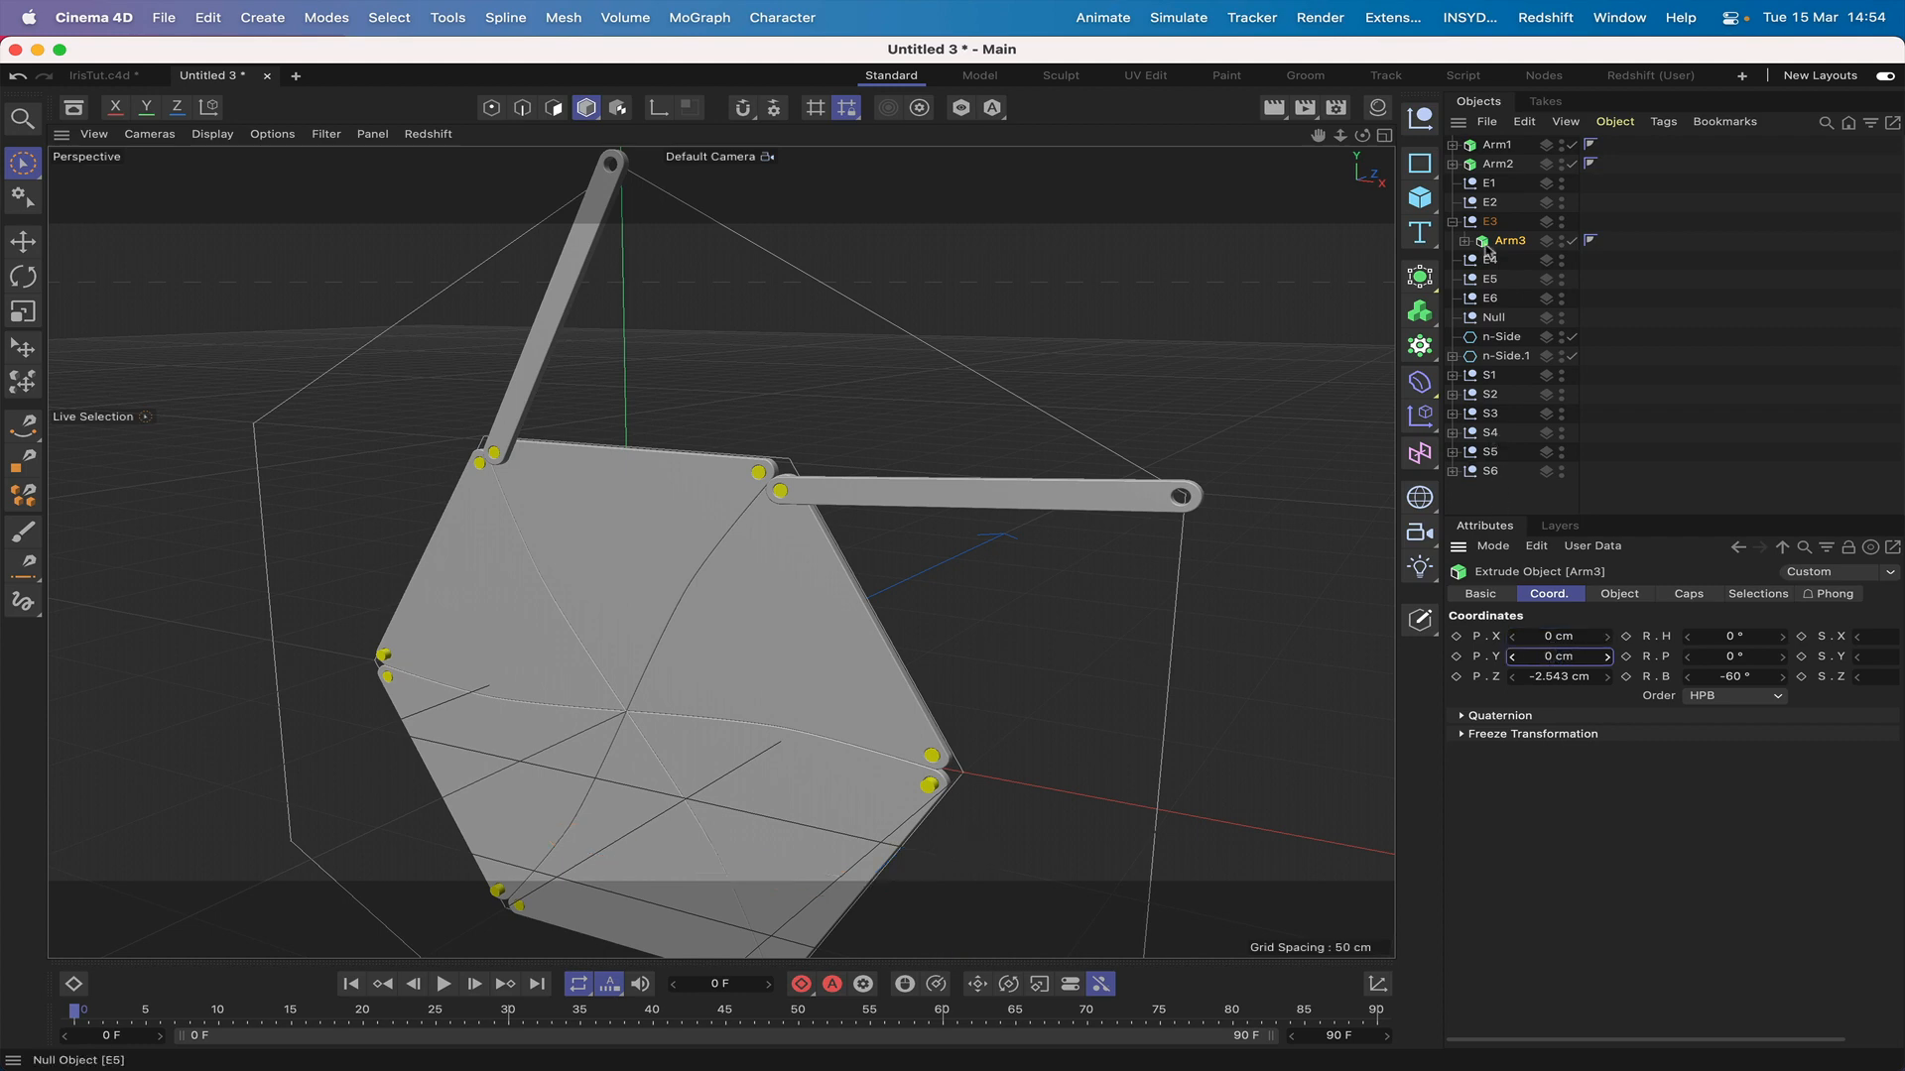
Step: Move Arm3 out of E3 to directly below Arm2 in the hierarchy and set its bank rotation to 120°
{"action": "left_click_drag", "start_coordinate": [1497, 243], "coordinate": [1494, 176]}
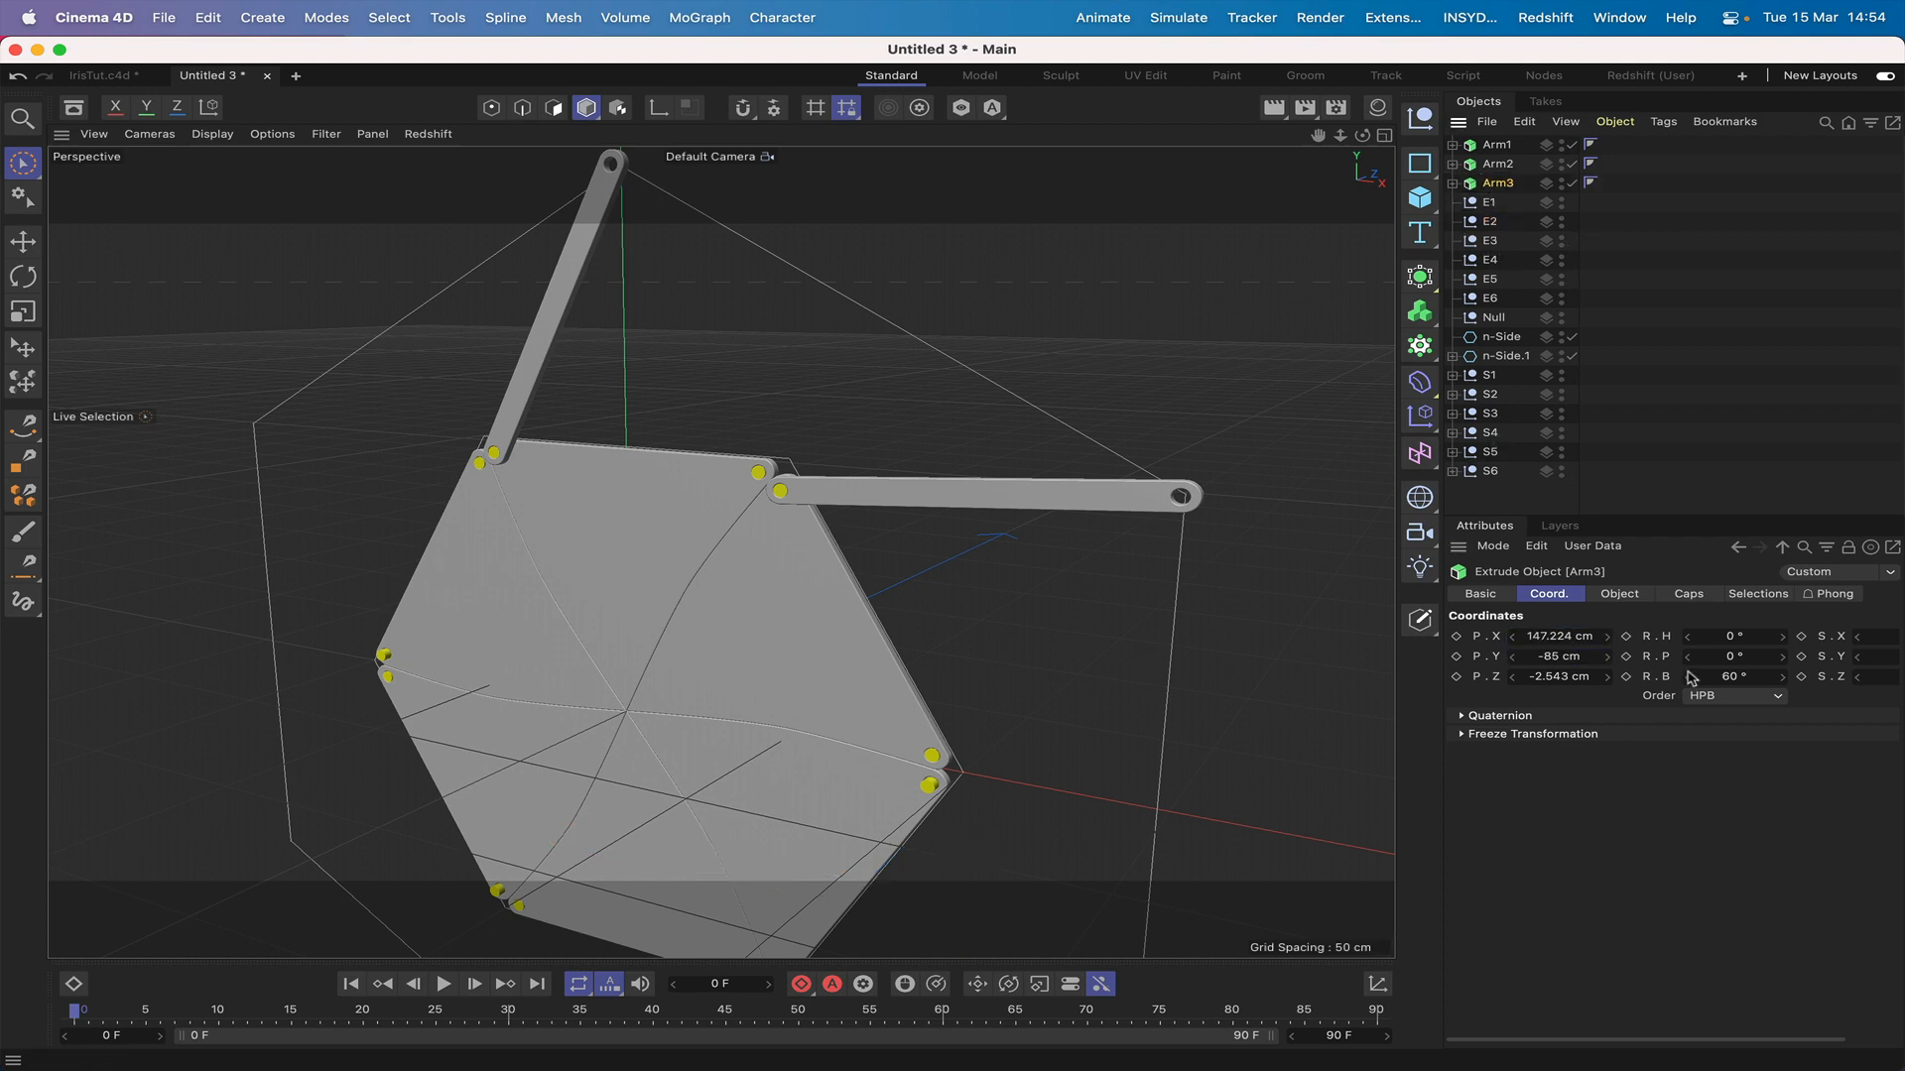
{"action": "double_click", "coordinate": [1730, 676]}
{"action": "type", "text": "120"}
{"action": "key", "text": "Return"}
Step: Duplicate Arm3 directly below the original and rename the copy as Arm4
{"action": "left_click_drag", "start_coordinate": [1317, 134], "coordinate": [1364, 84]}
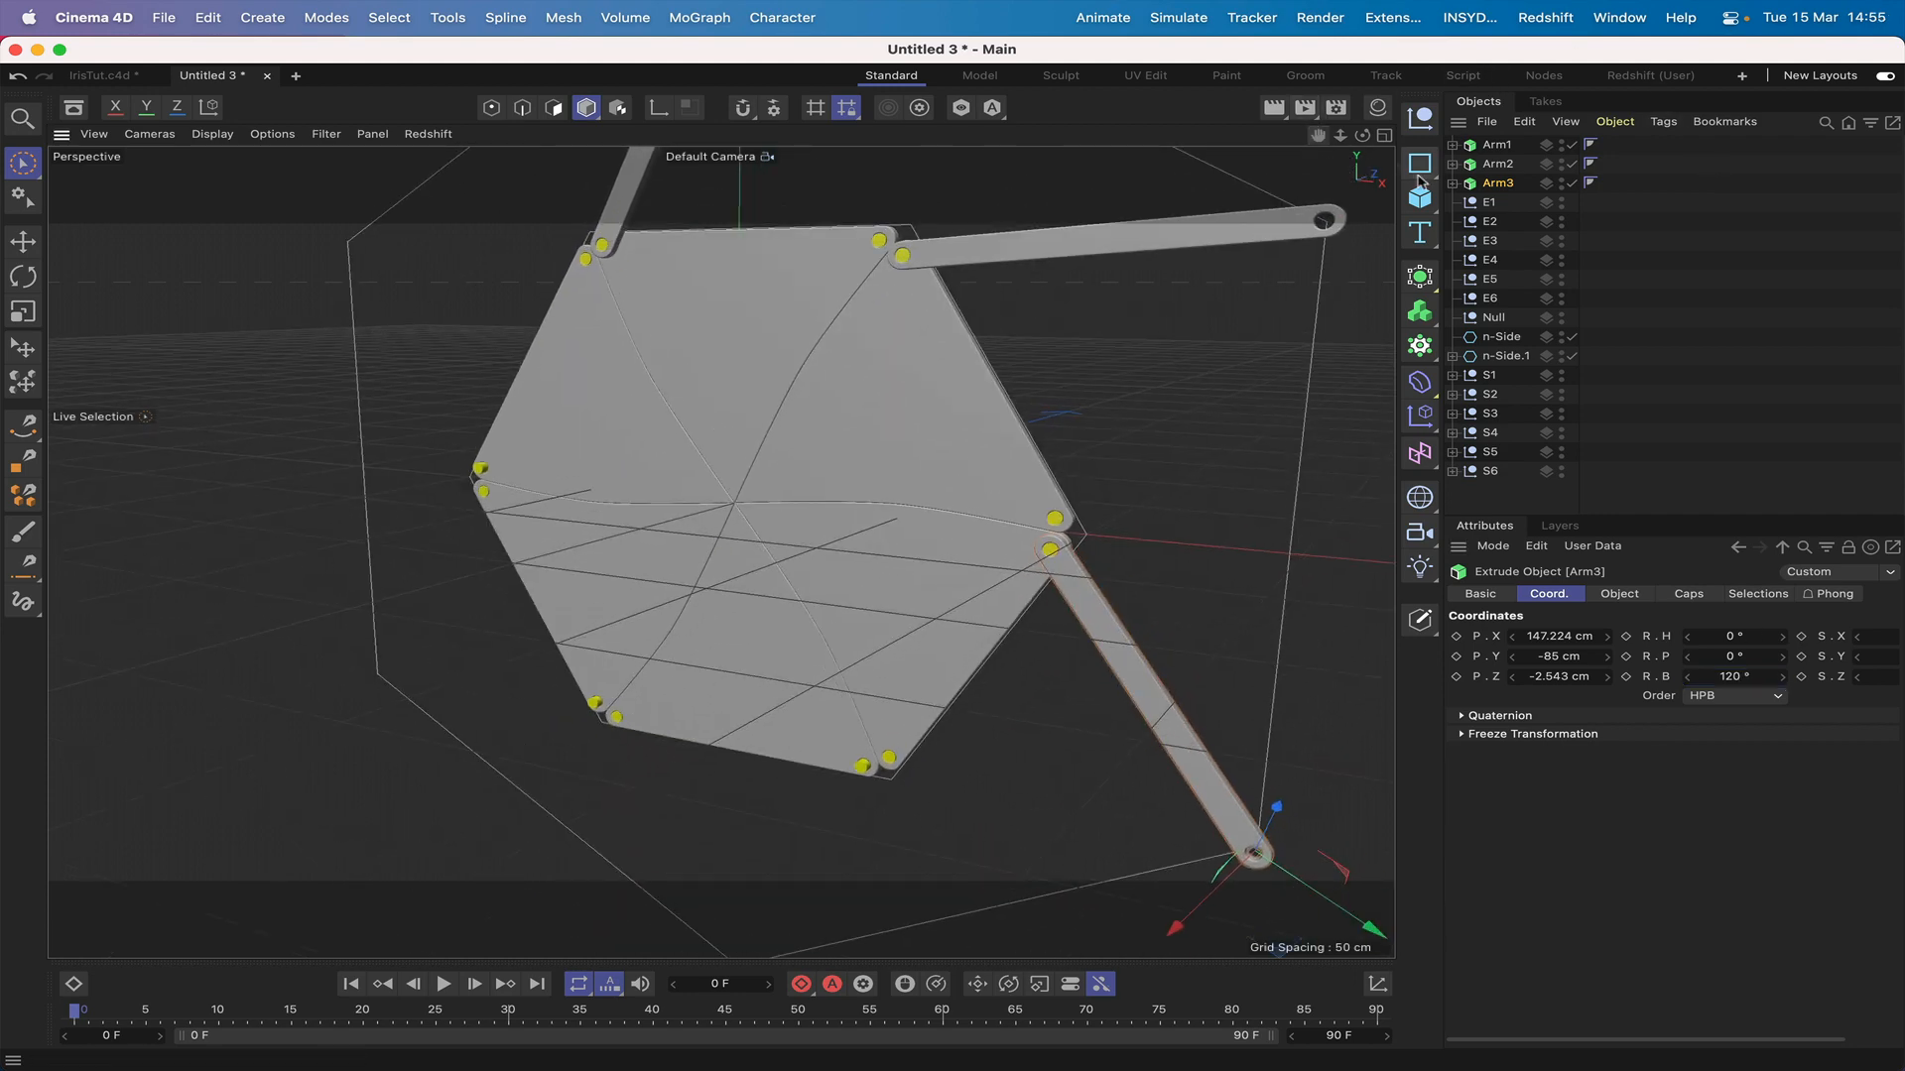
{"action": "left_click_drag", "start_coordinate": [1498, 188], "coordinate": [1491, 198], "text": "ctrl"}
{"action": "double_click", "coordinate": [1498, 201]}
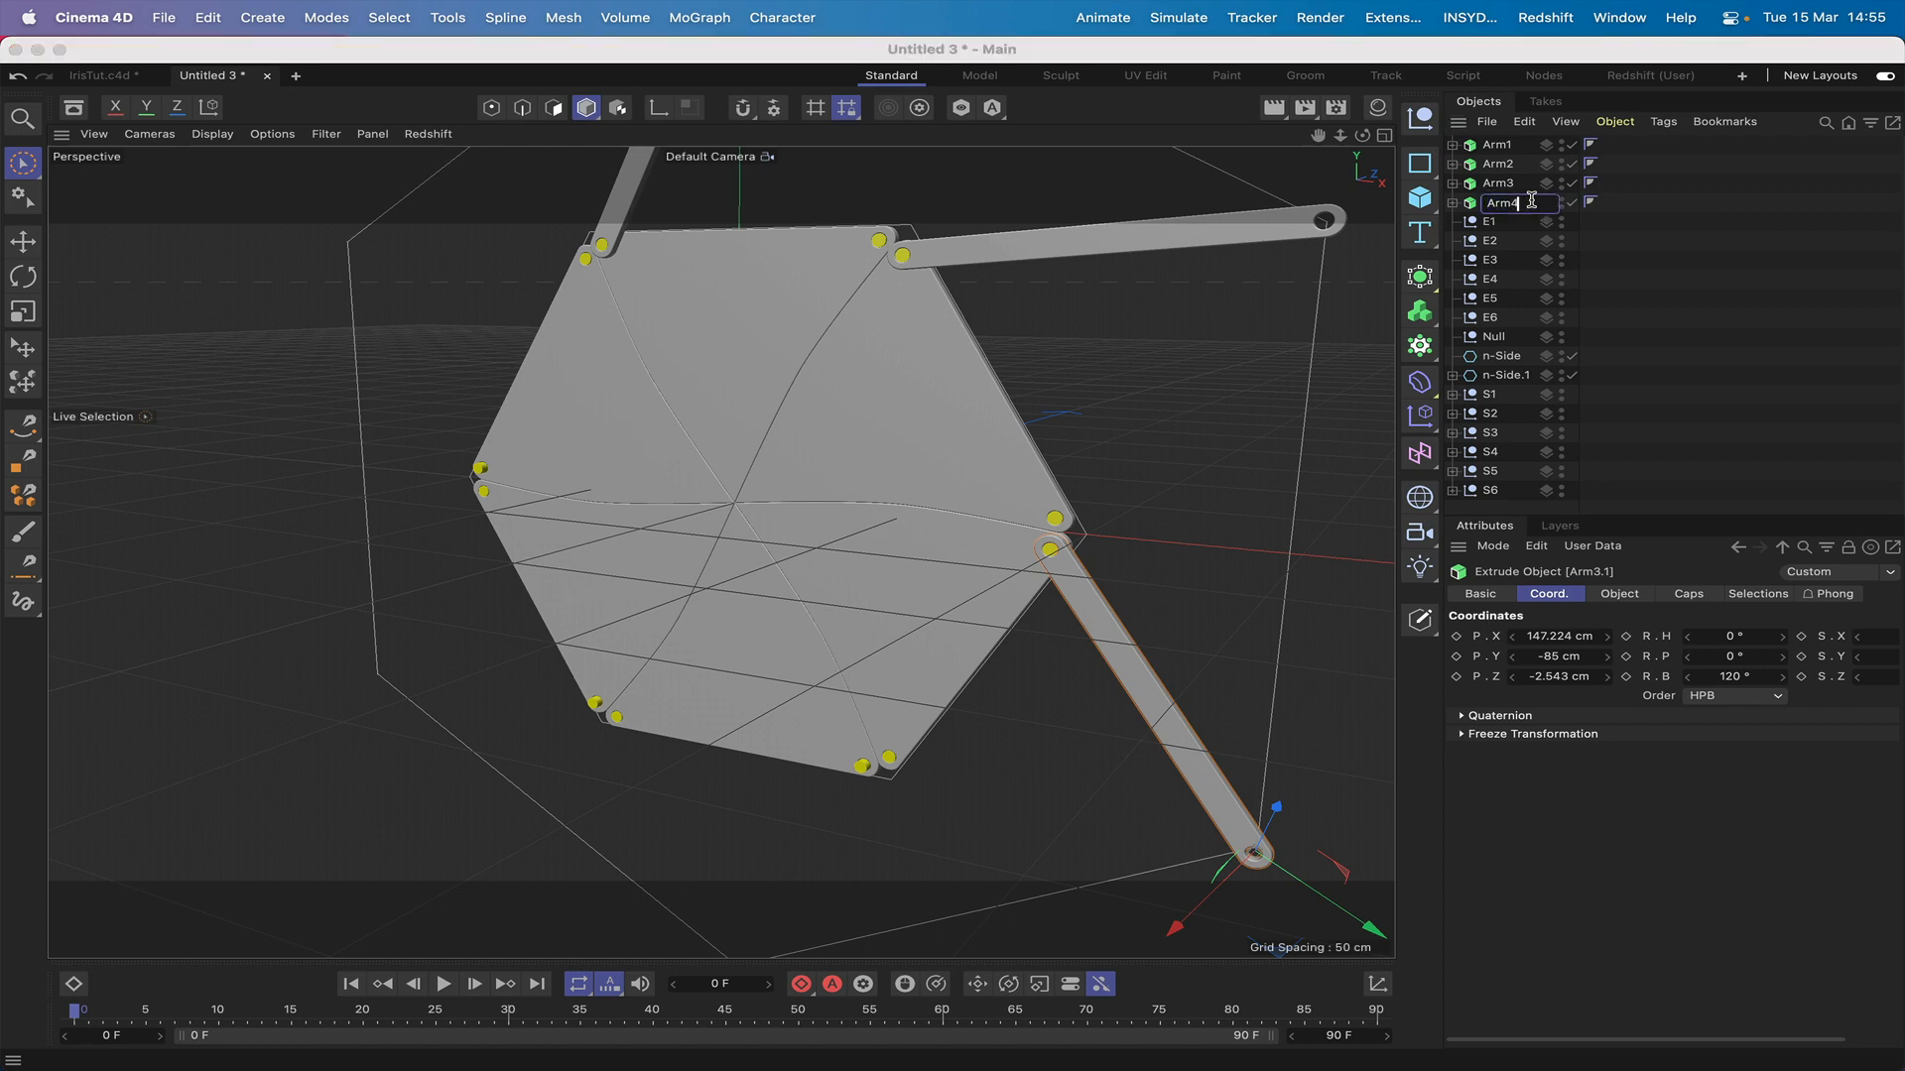
{"action": "key", "text": "Return"}
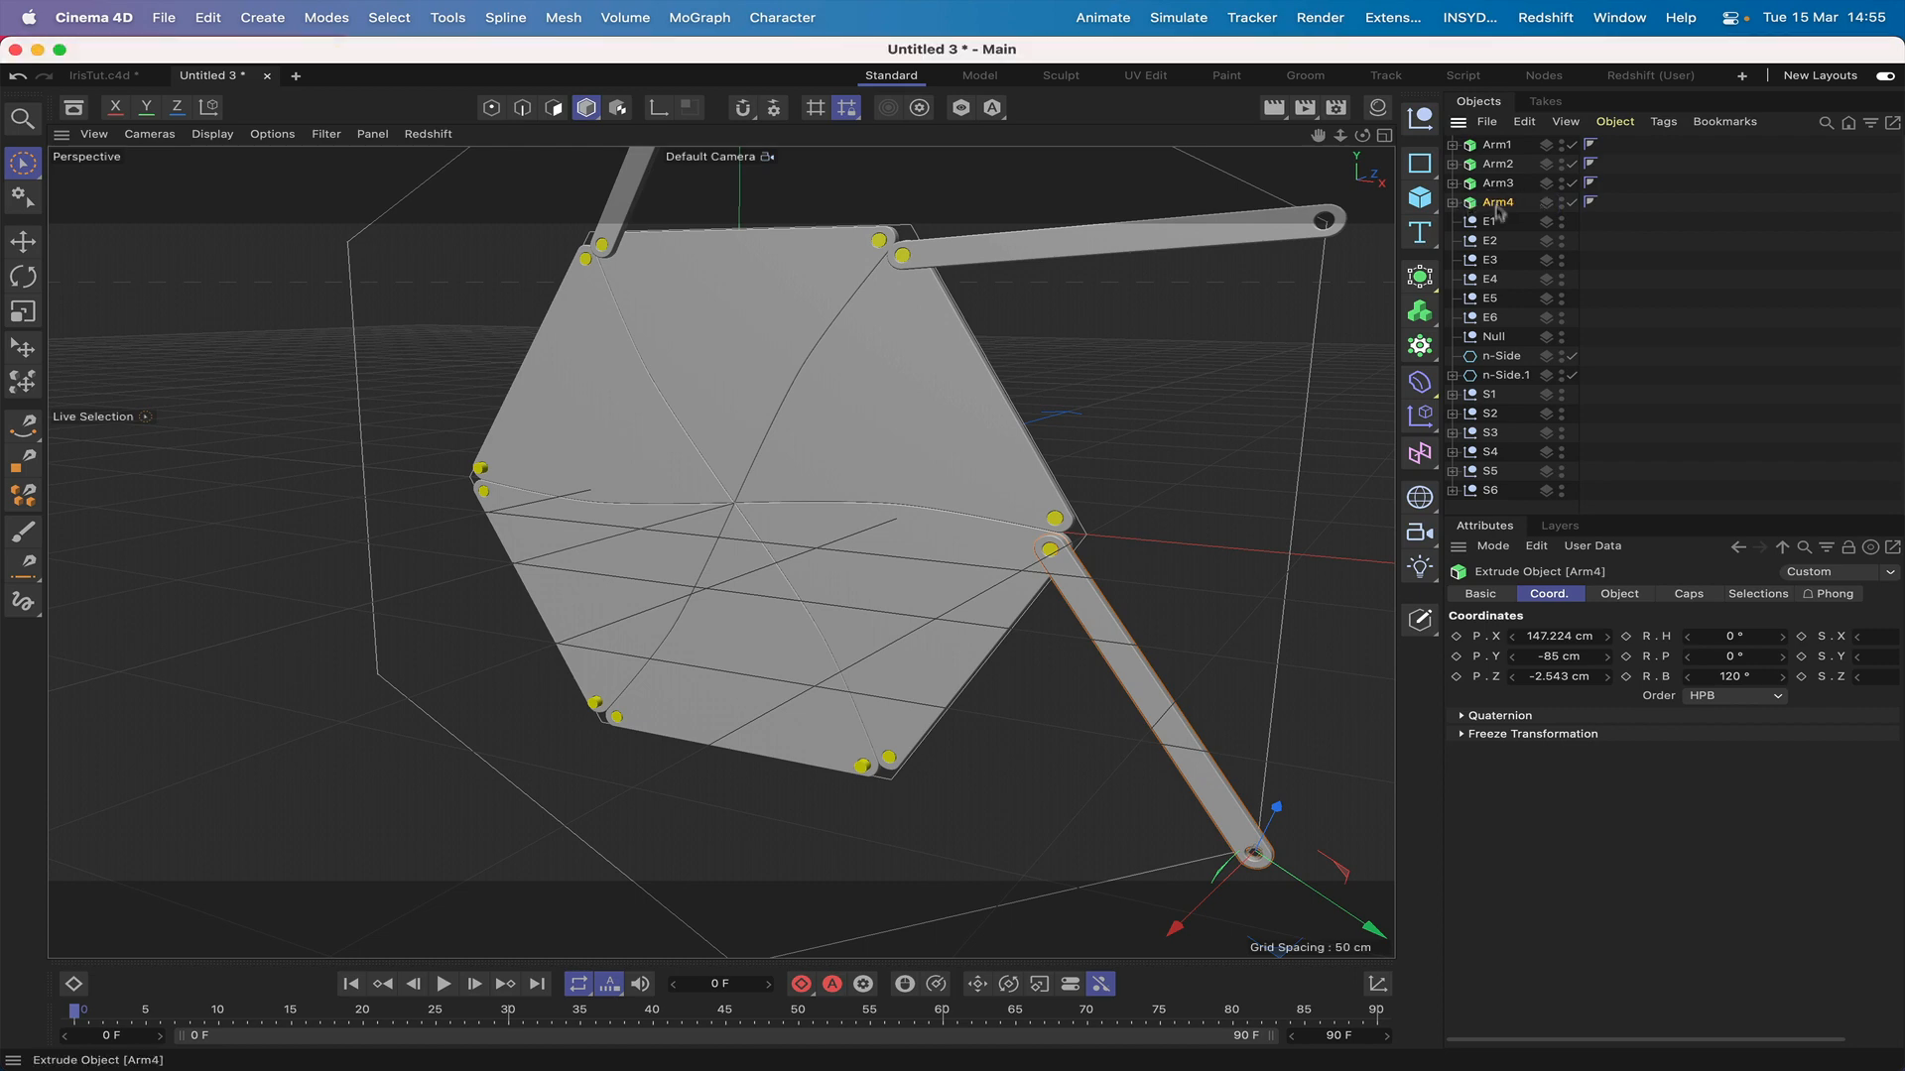
Step: Make Arm4 a child of null E4 and set its X and Y positions to 0 cm
{"action": "left_click_drag", "start_coordinate": [1498, 211], "coordinate": [1491, 279]}
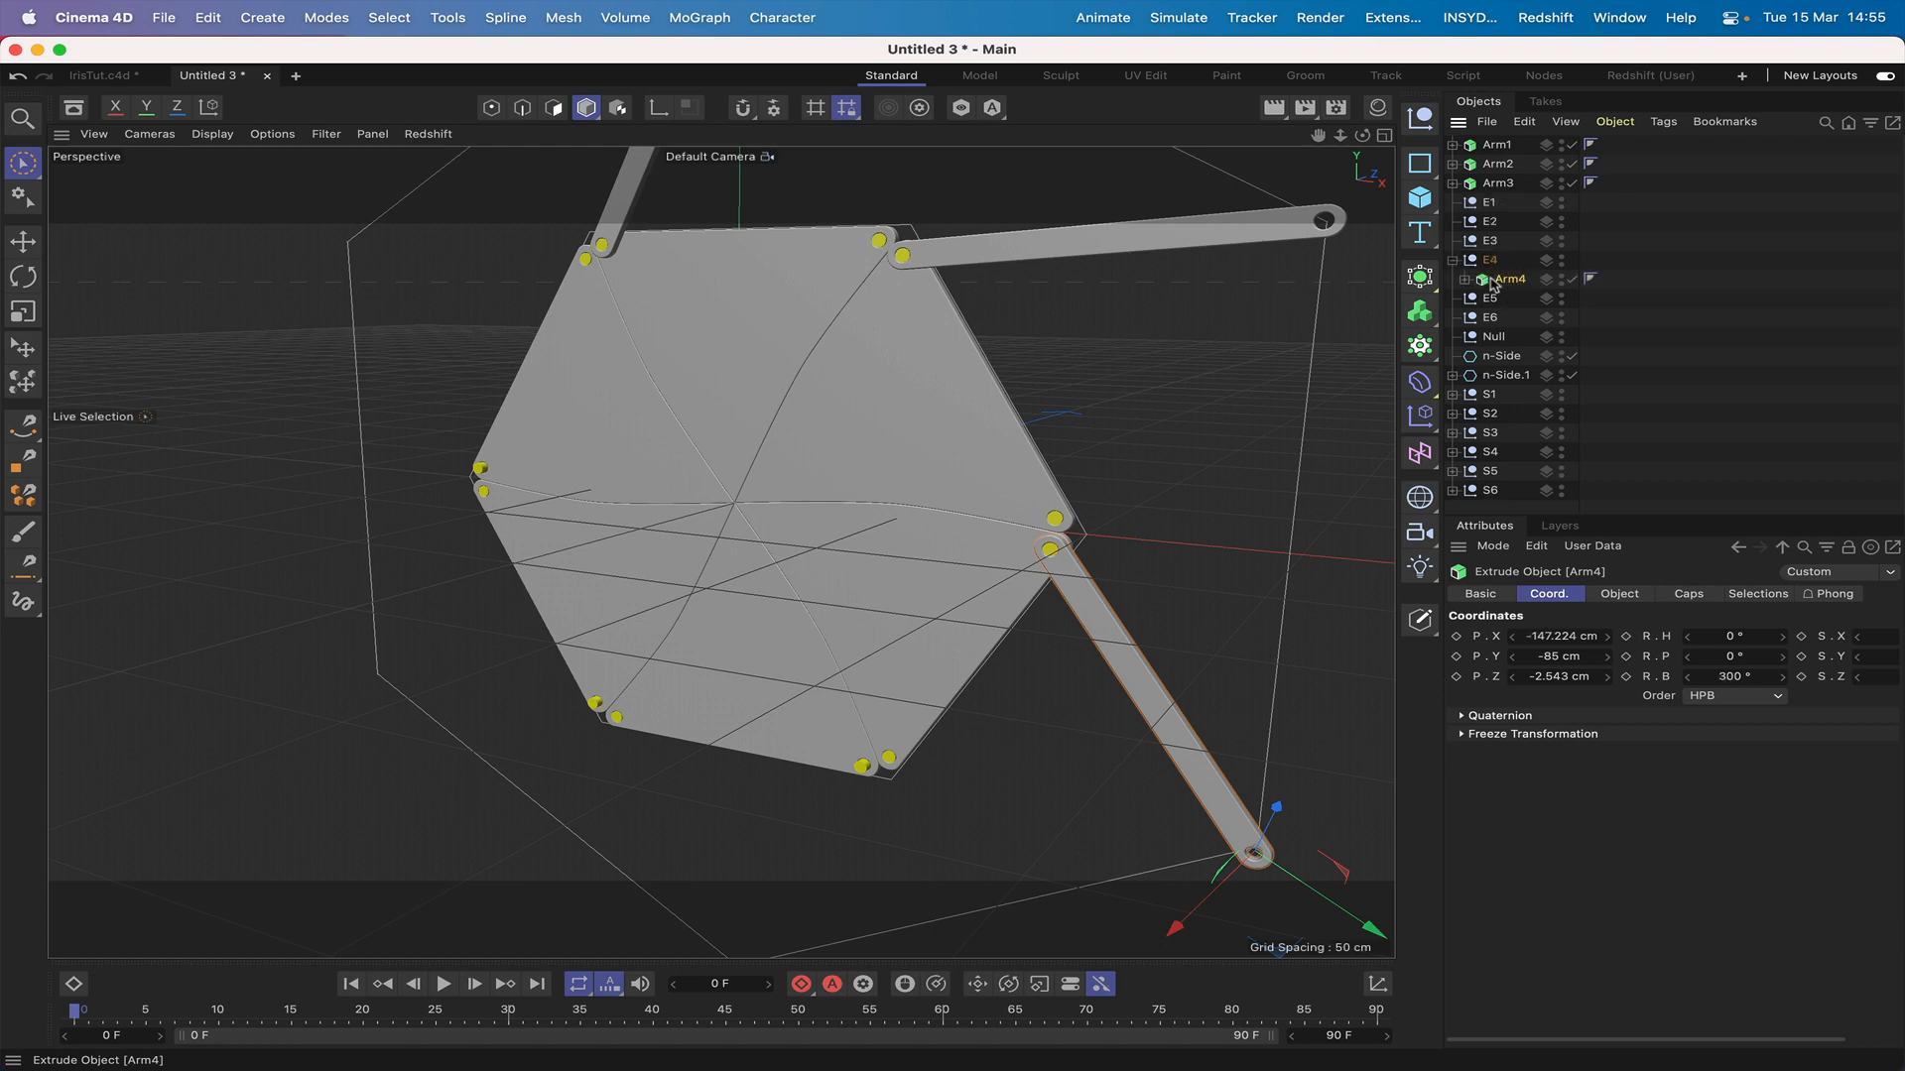
{"action": "left_click", "coordinate": [1729, 676]}
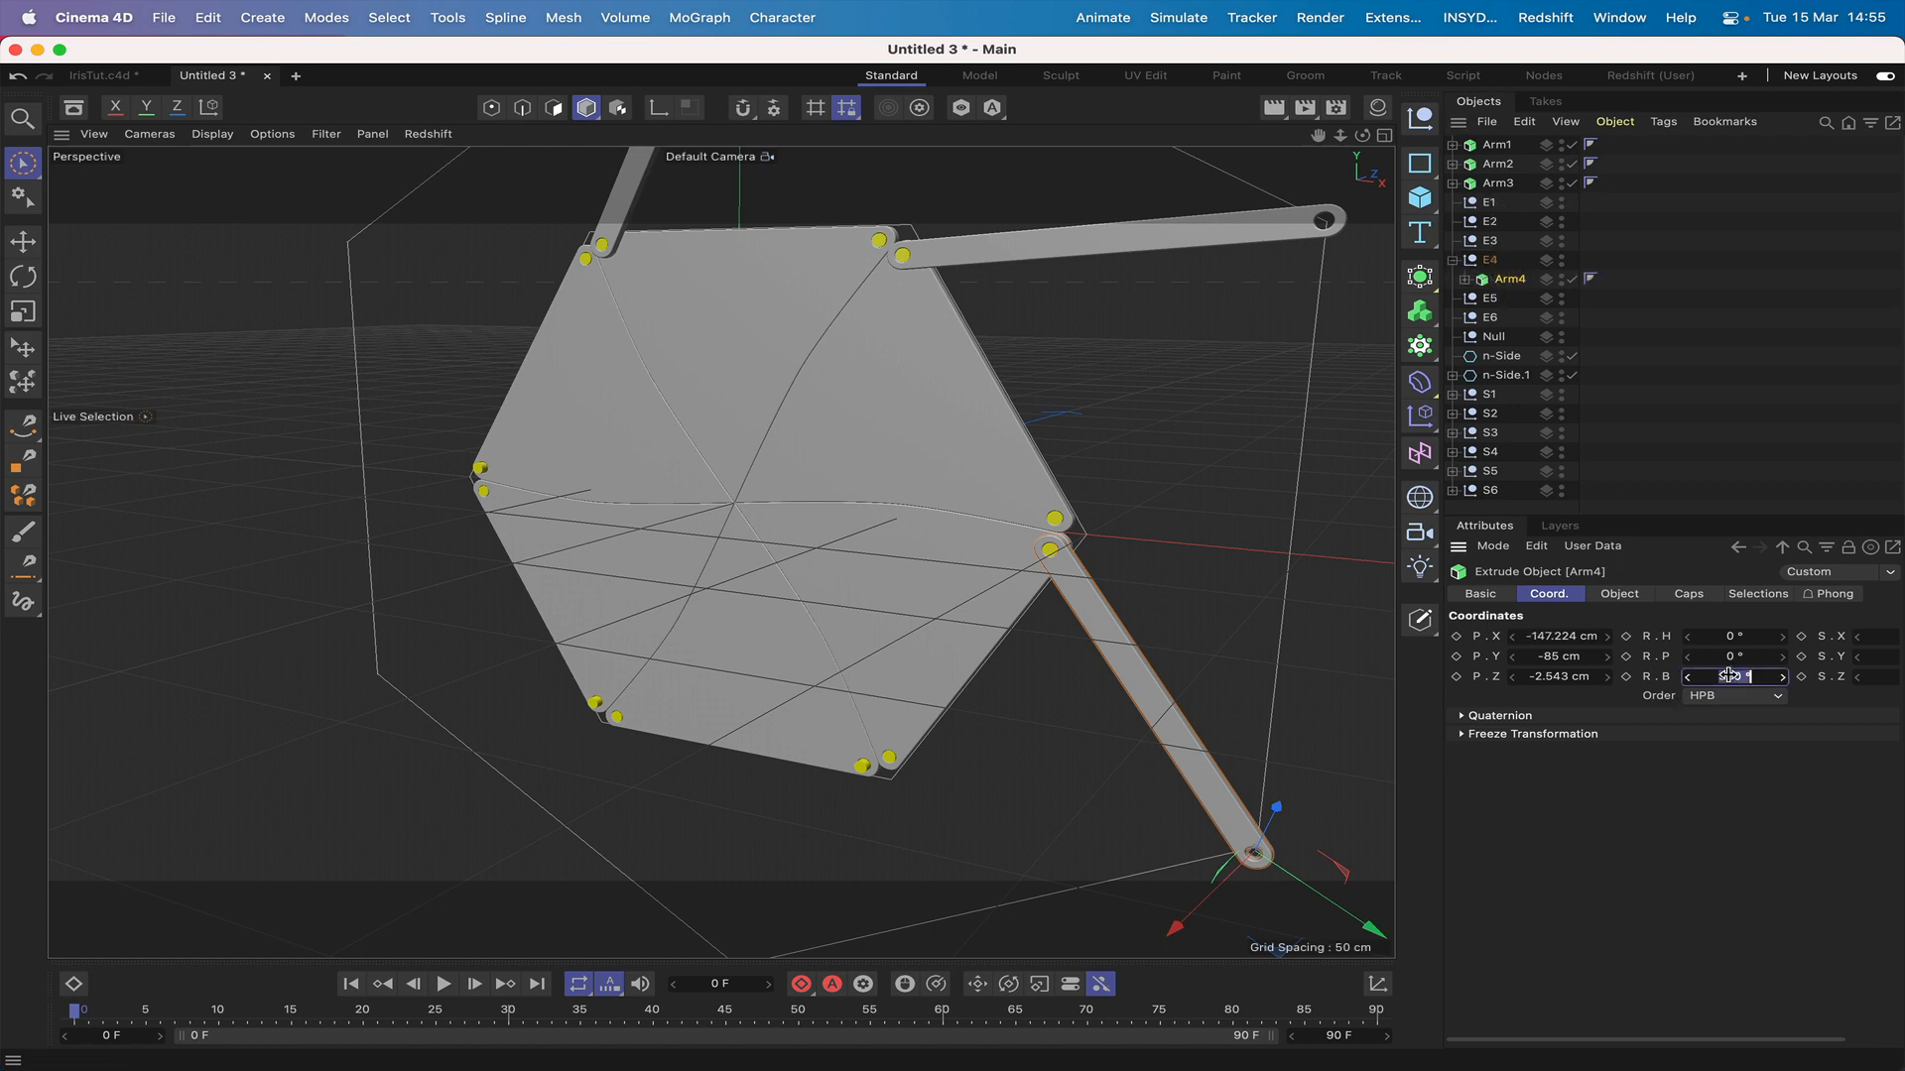
{"action": "left_click", "coordinate": [1573, 637]}
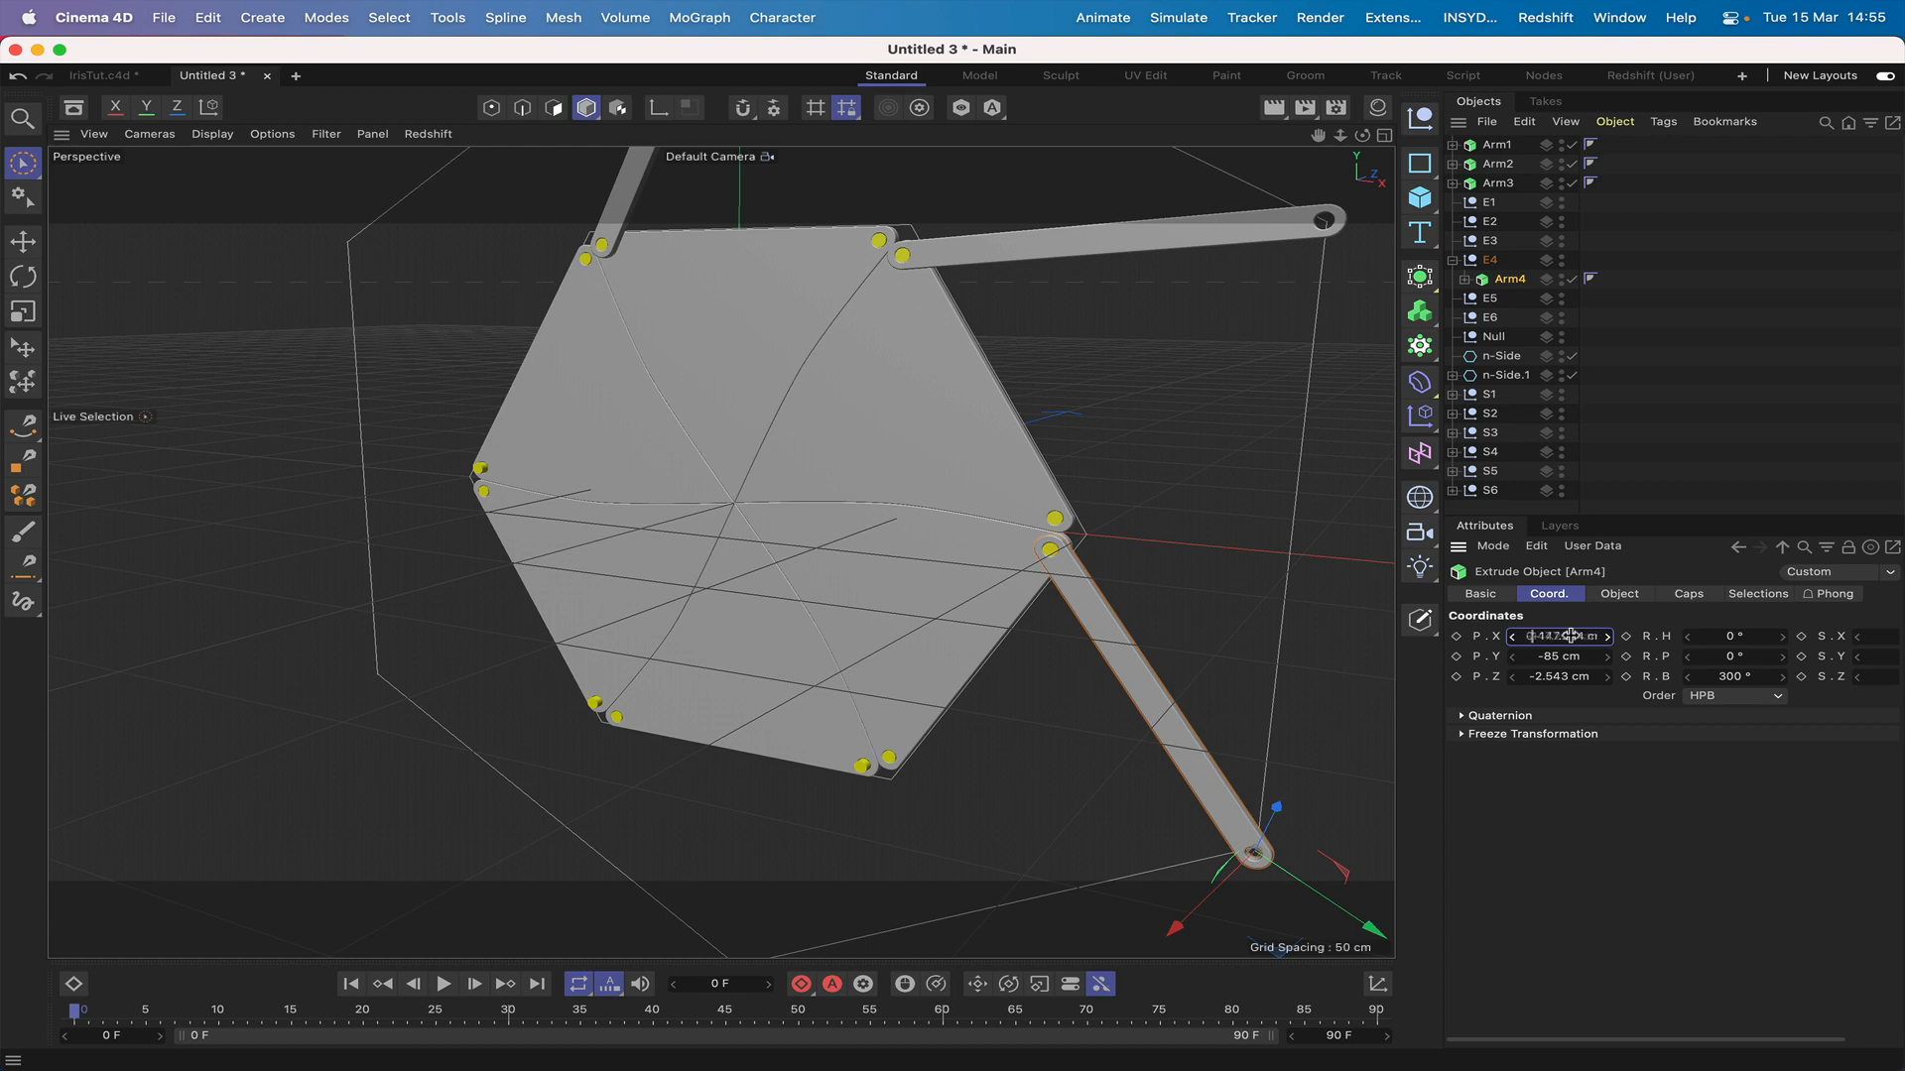
{"action": "left_click", "coordinate": [1560, 652]}
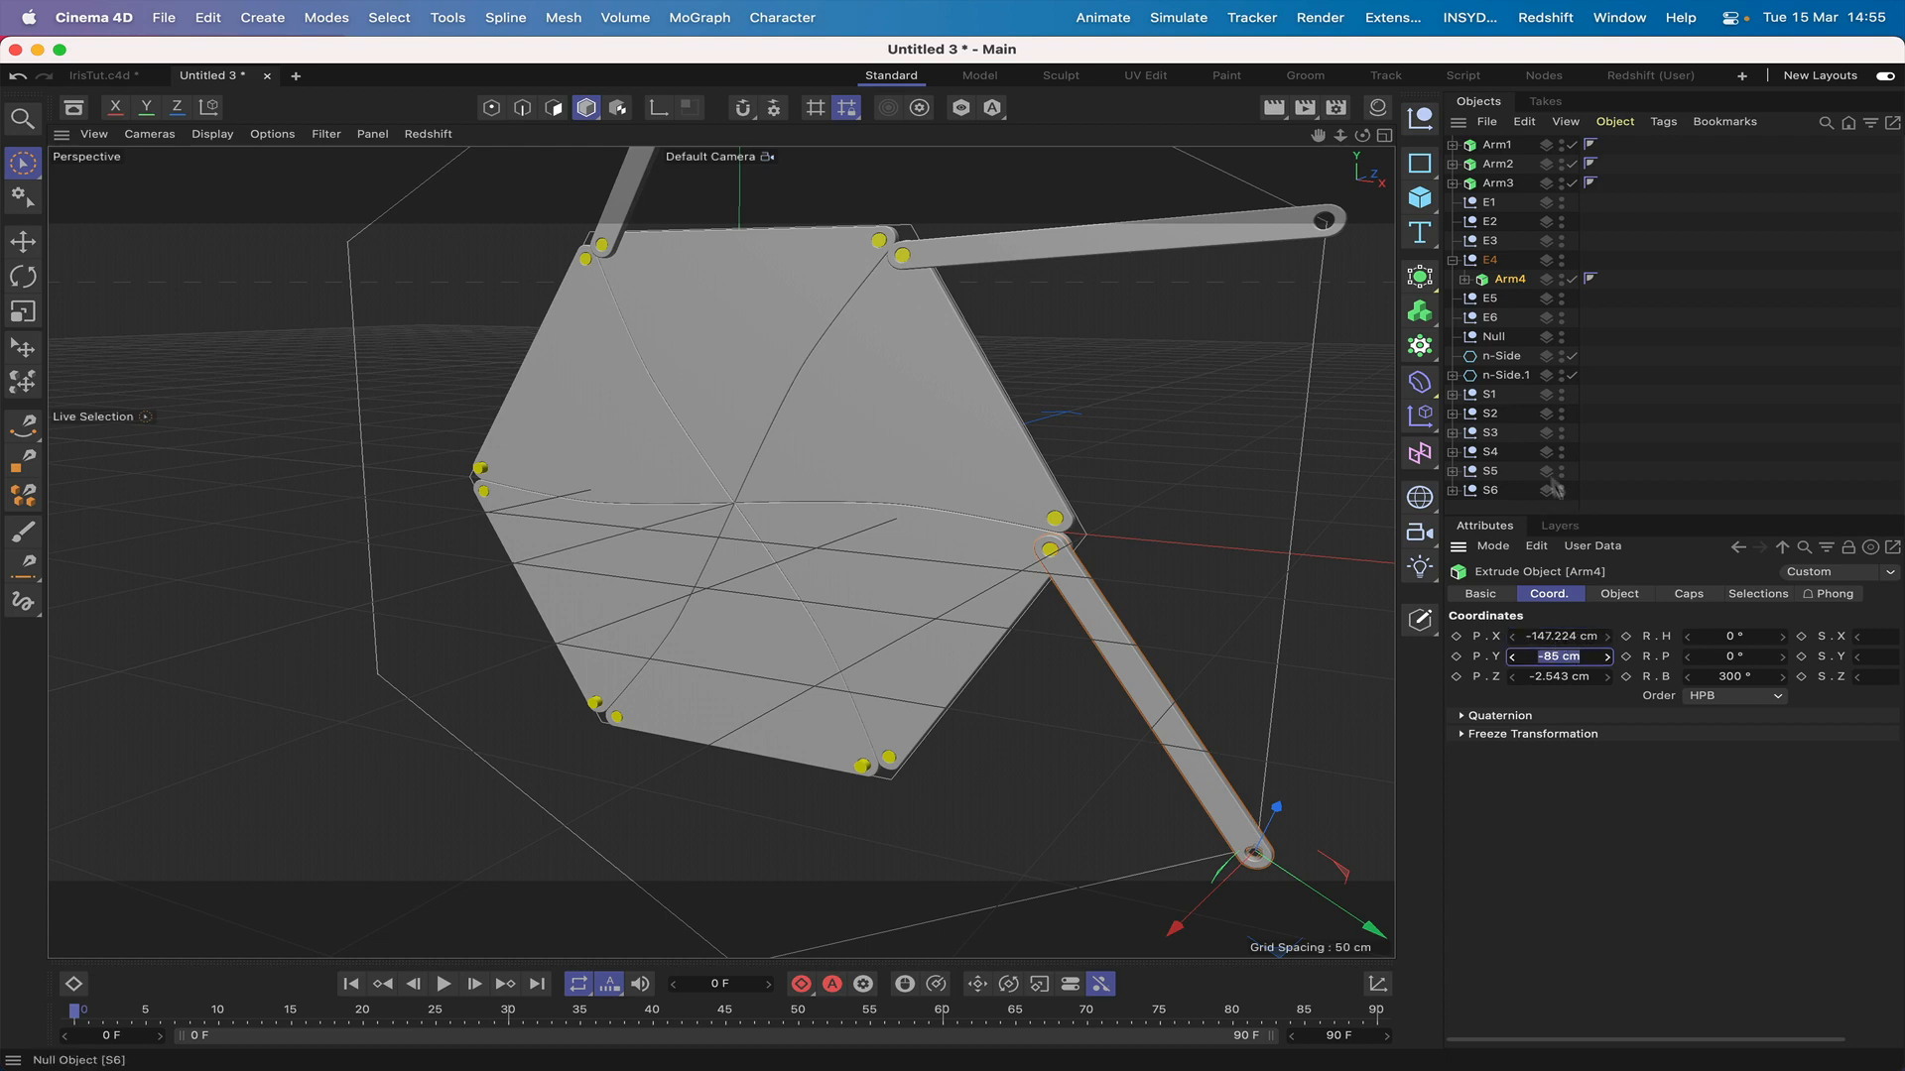
{"action": "type", "text": "0"}
{"action": "key", "text": "Return"}
{"action": "left_click", "coordinate": [1548, 638]}
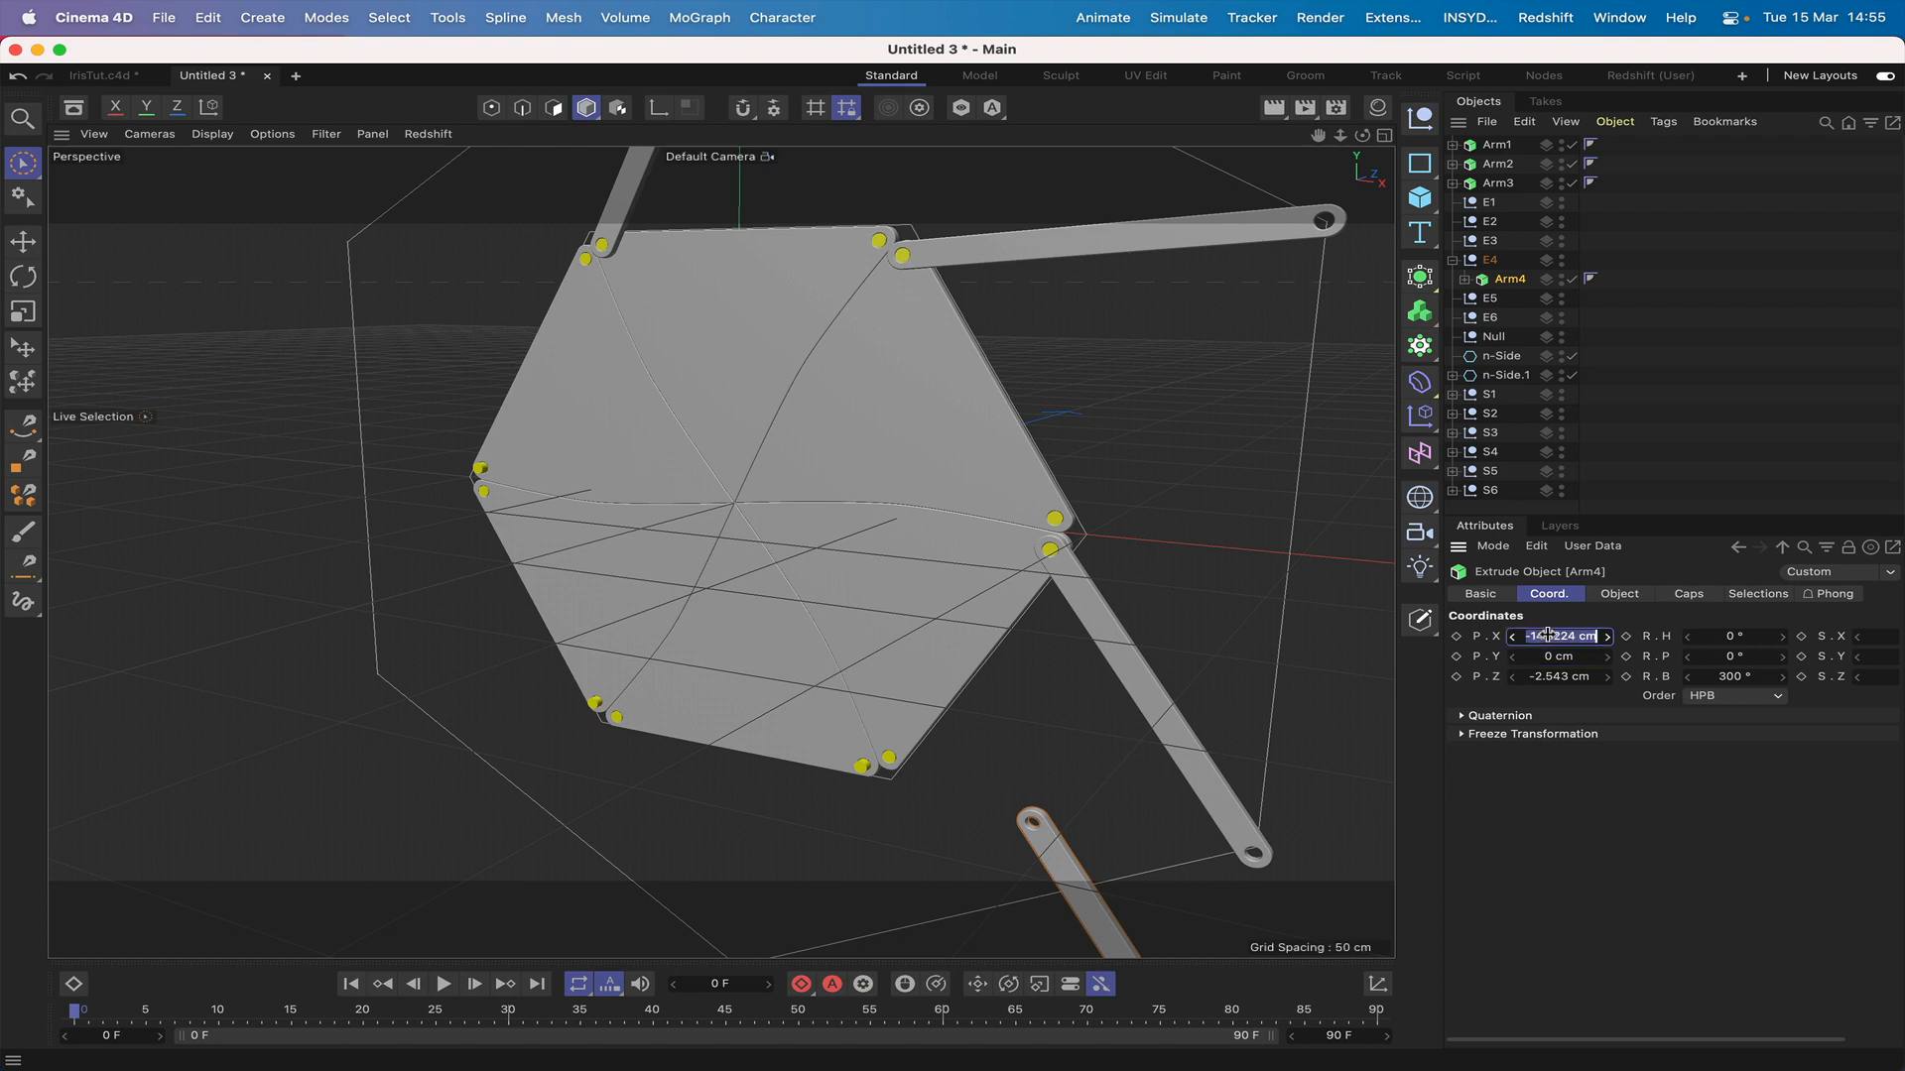
{"action": "type", "text": "0"}
{"action": "key", "text": "Return"}
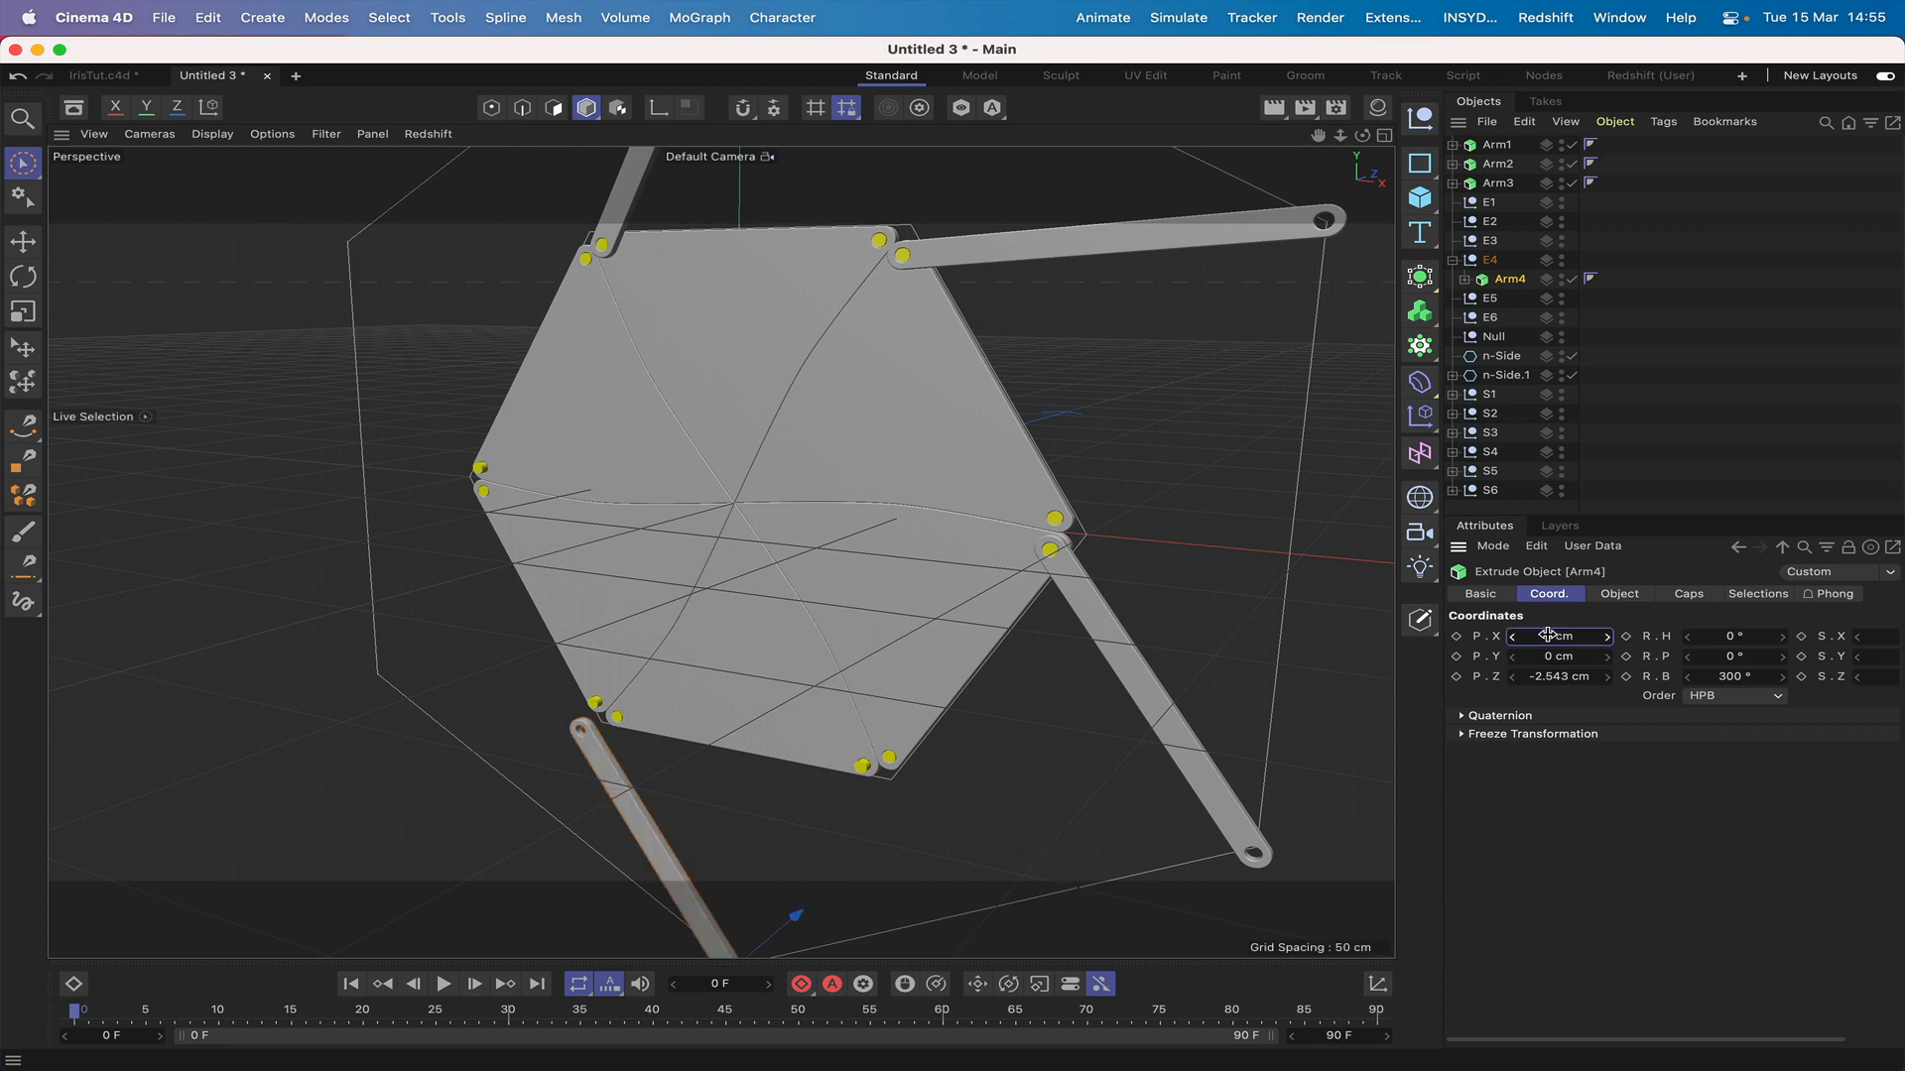
Step: Try bank rotations of 180° and -180° on Arm4 while it is still a child of E4
{"action": "left_click", "coordinate": [1741, 676]}
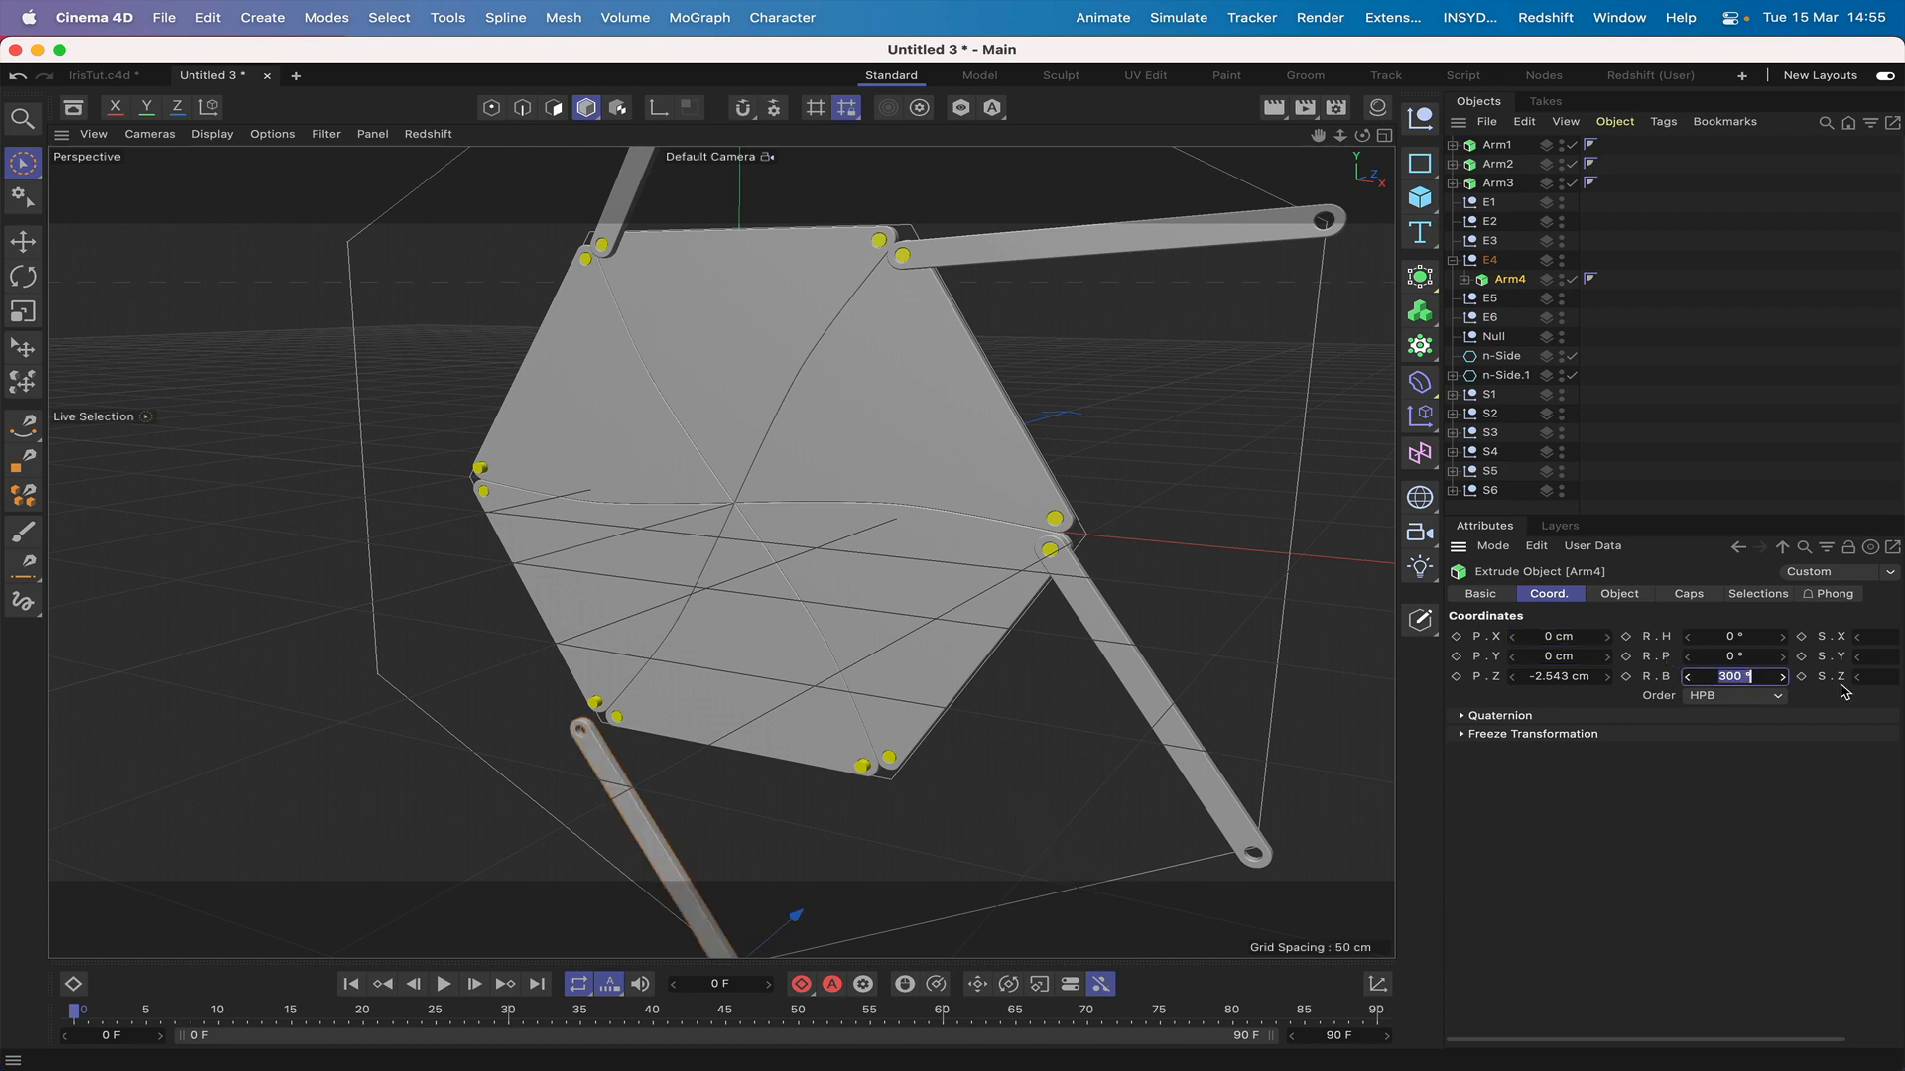
{"action": "key", "text": "Return"}
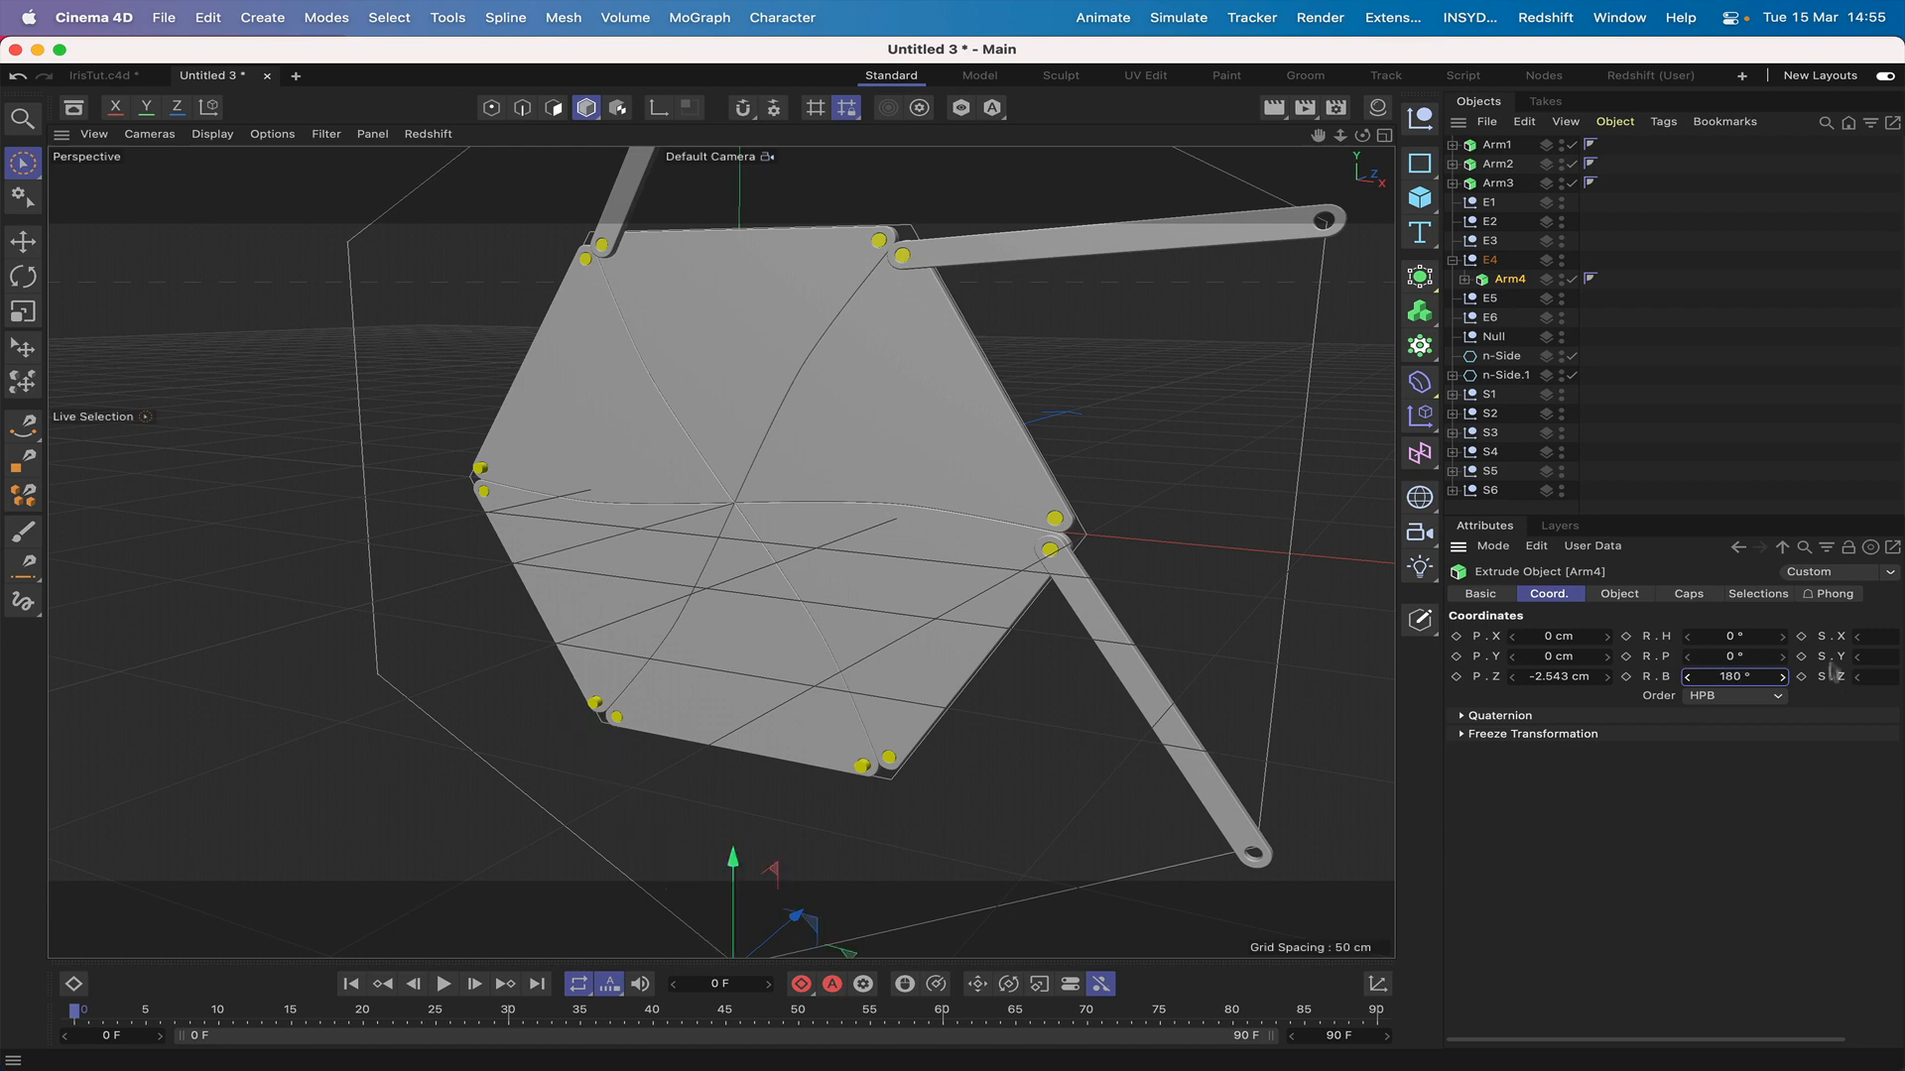
{"action": "left_click", "coordinate": [1729, 675]}
{"action": "type", "text": "-180"}
{"action": "key", "text": "Return"}
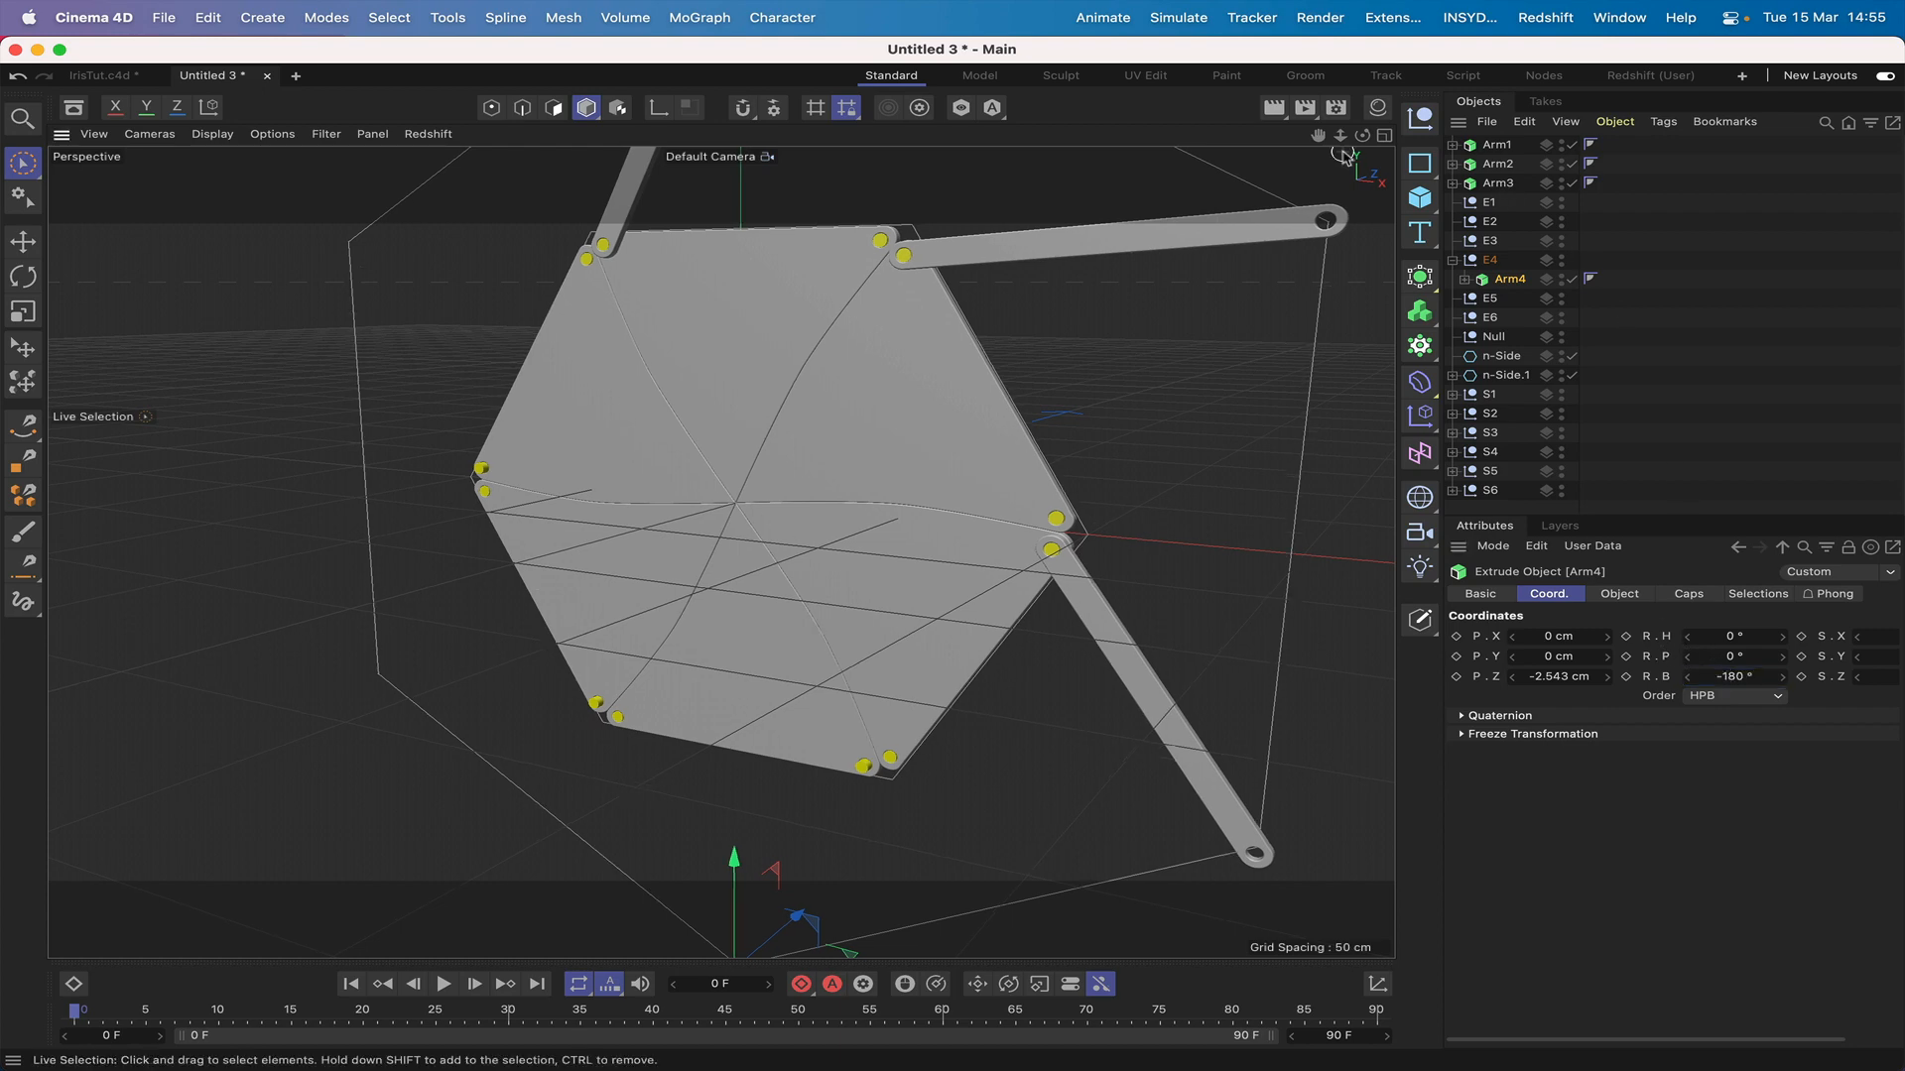
{"action": "left_click_drag", "start_coordinate": [1341, 135], "coordinate": [1340, 193]}
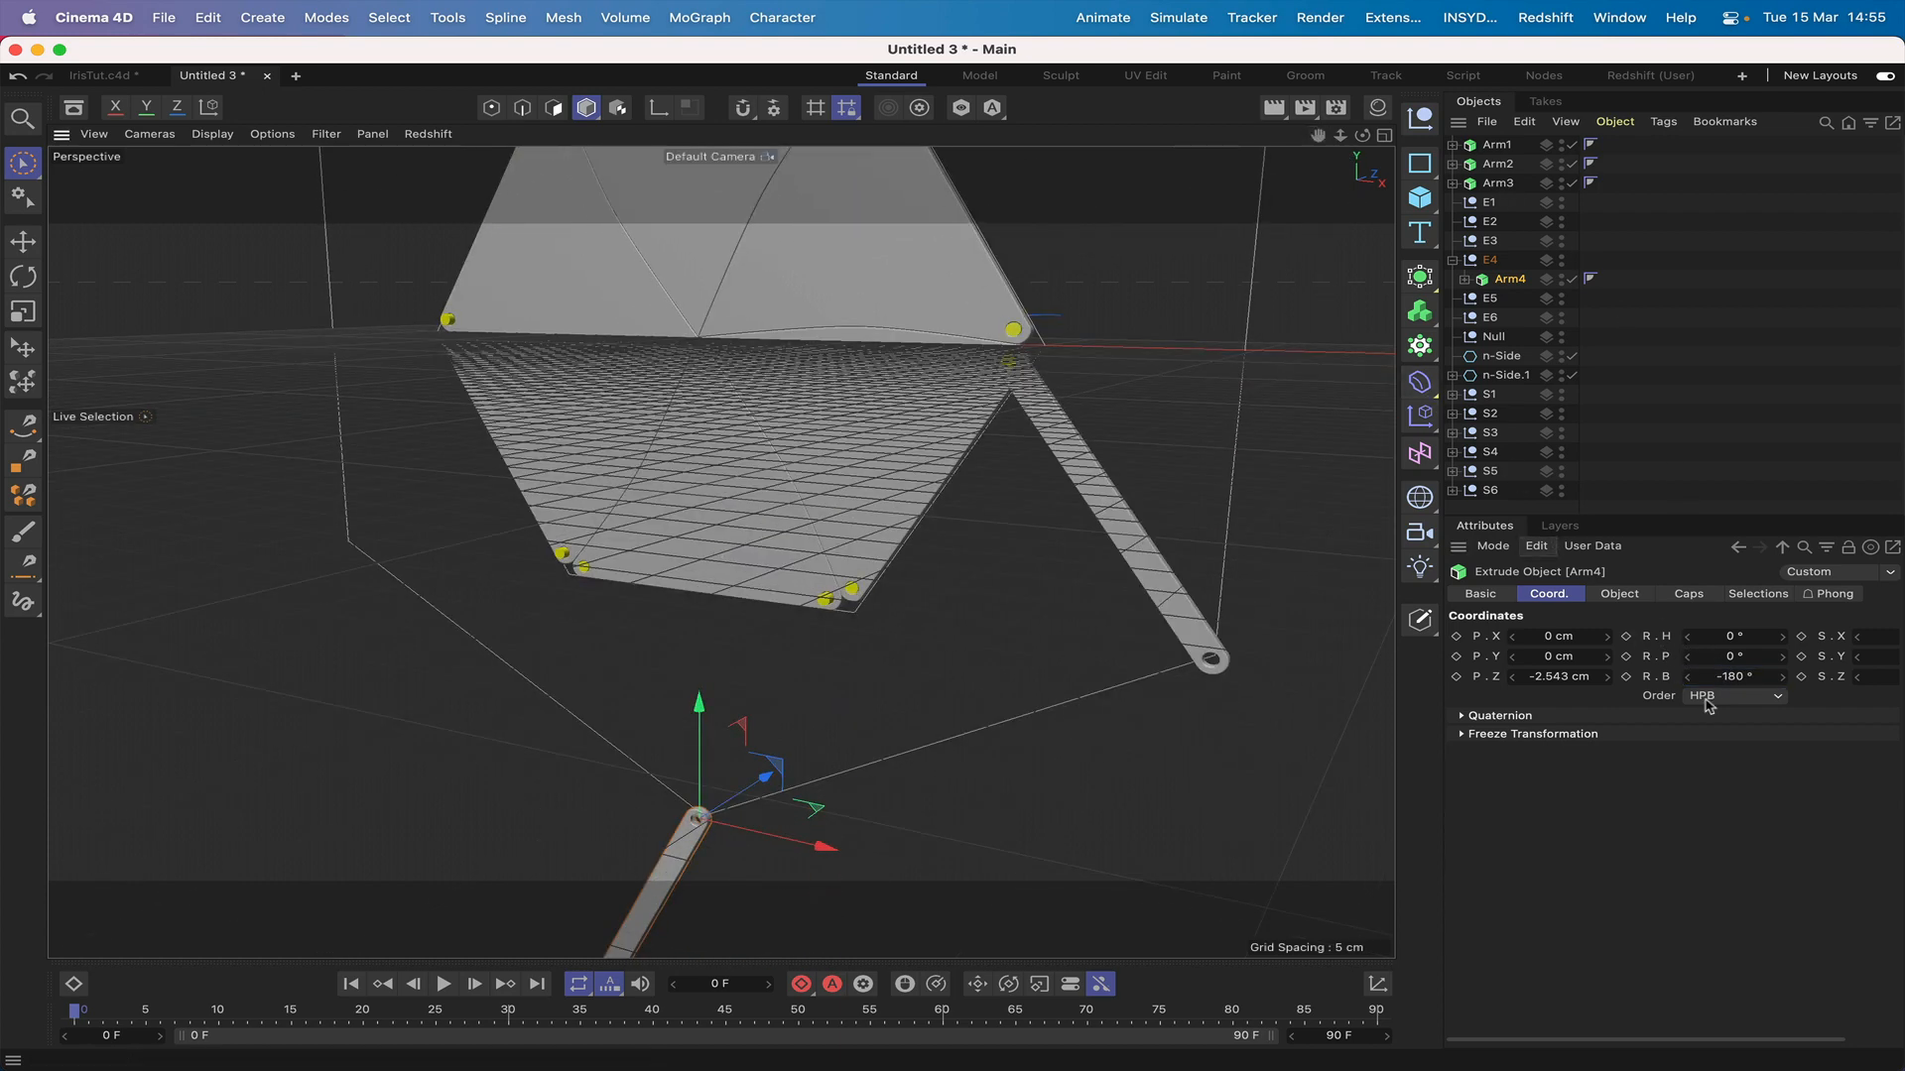
{"action": "left_click", "coordinate": [1735, 676]}
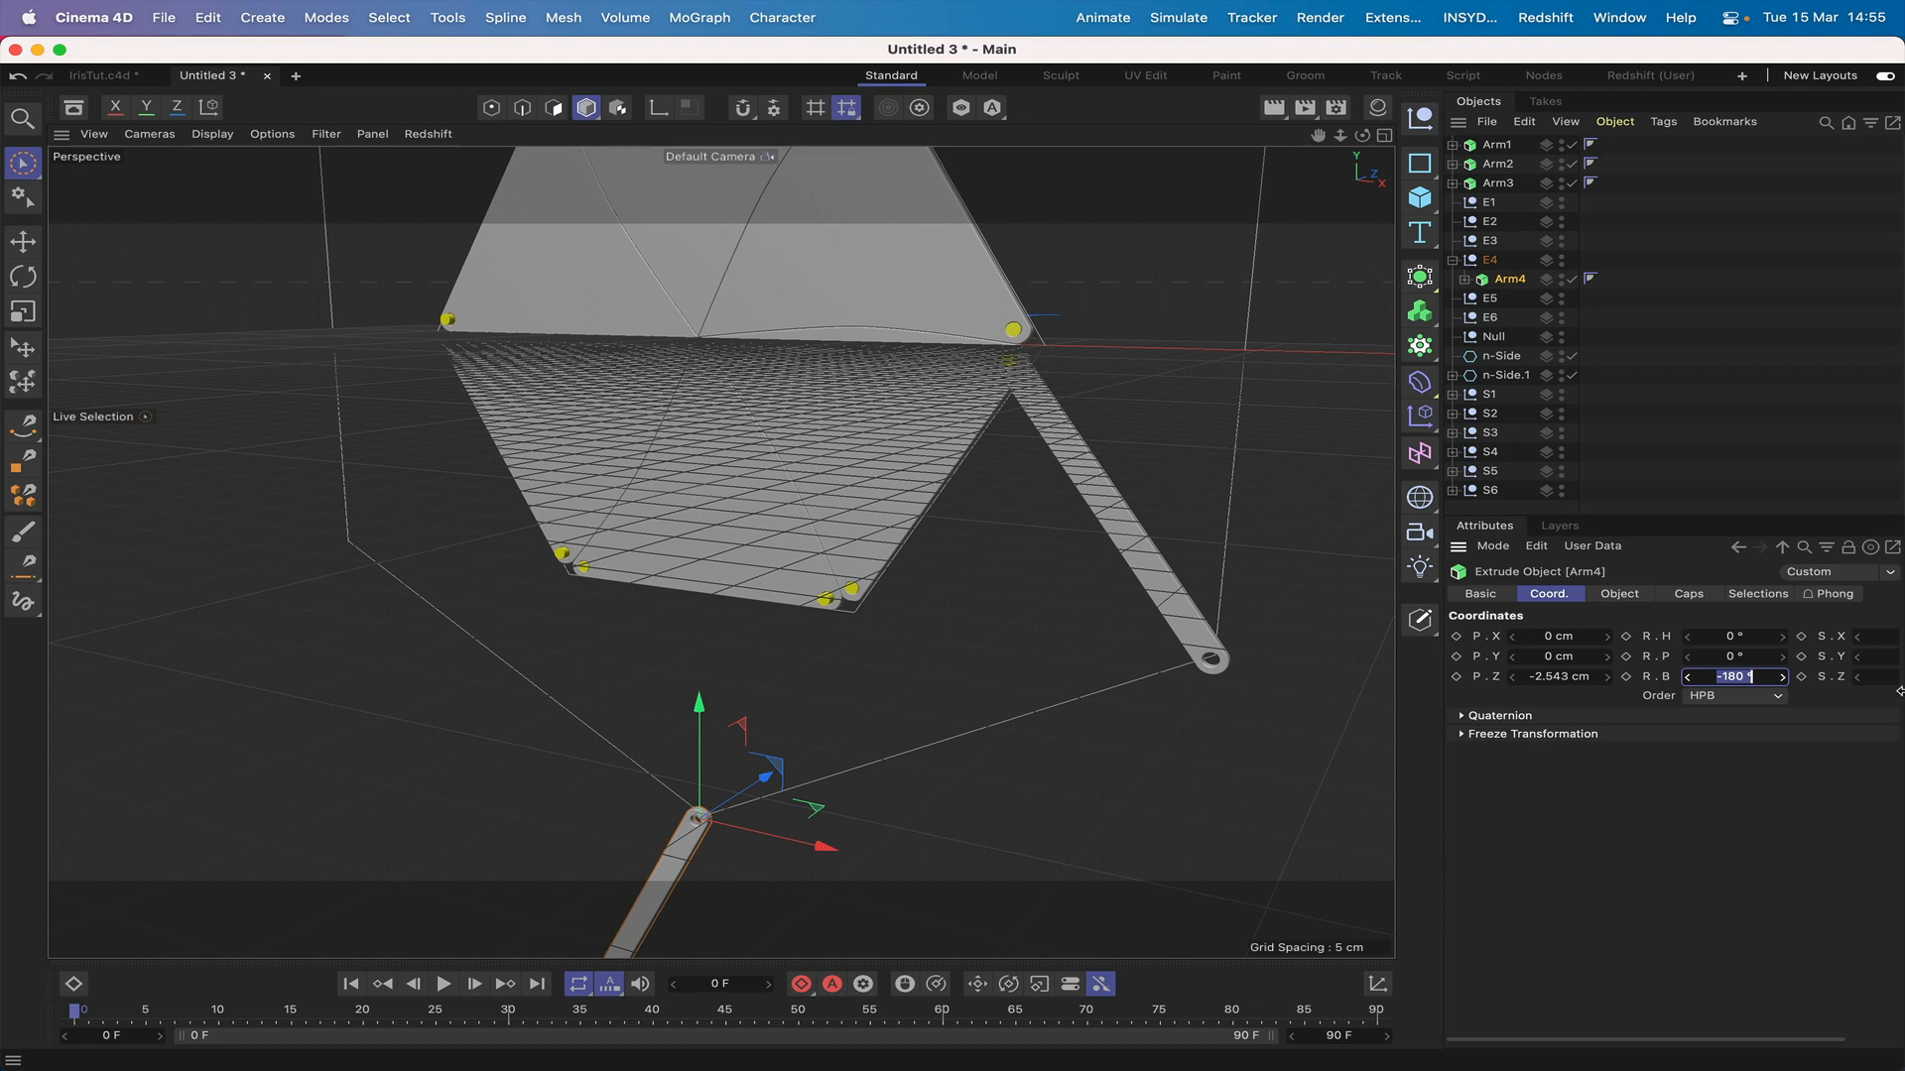
{"action": "type", "text": "24"}
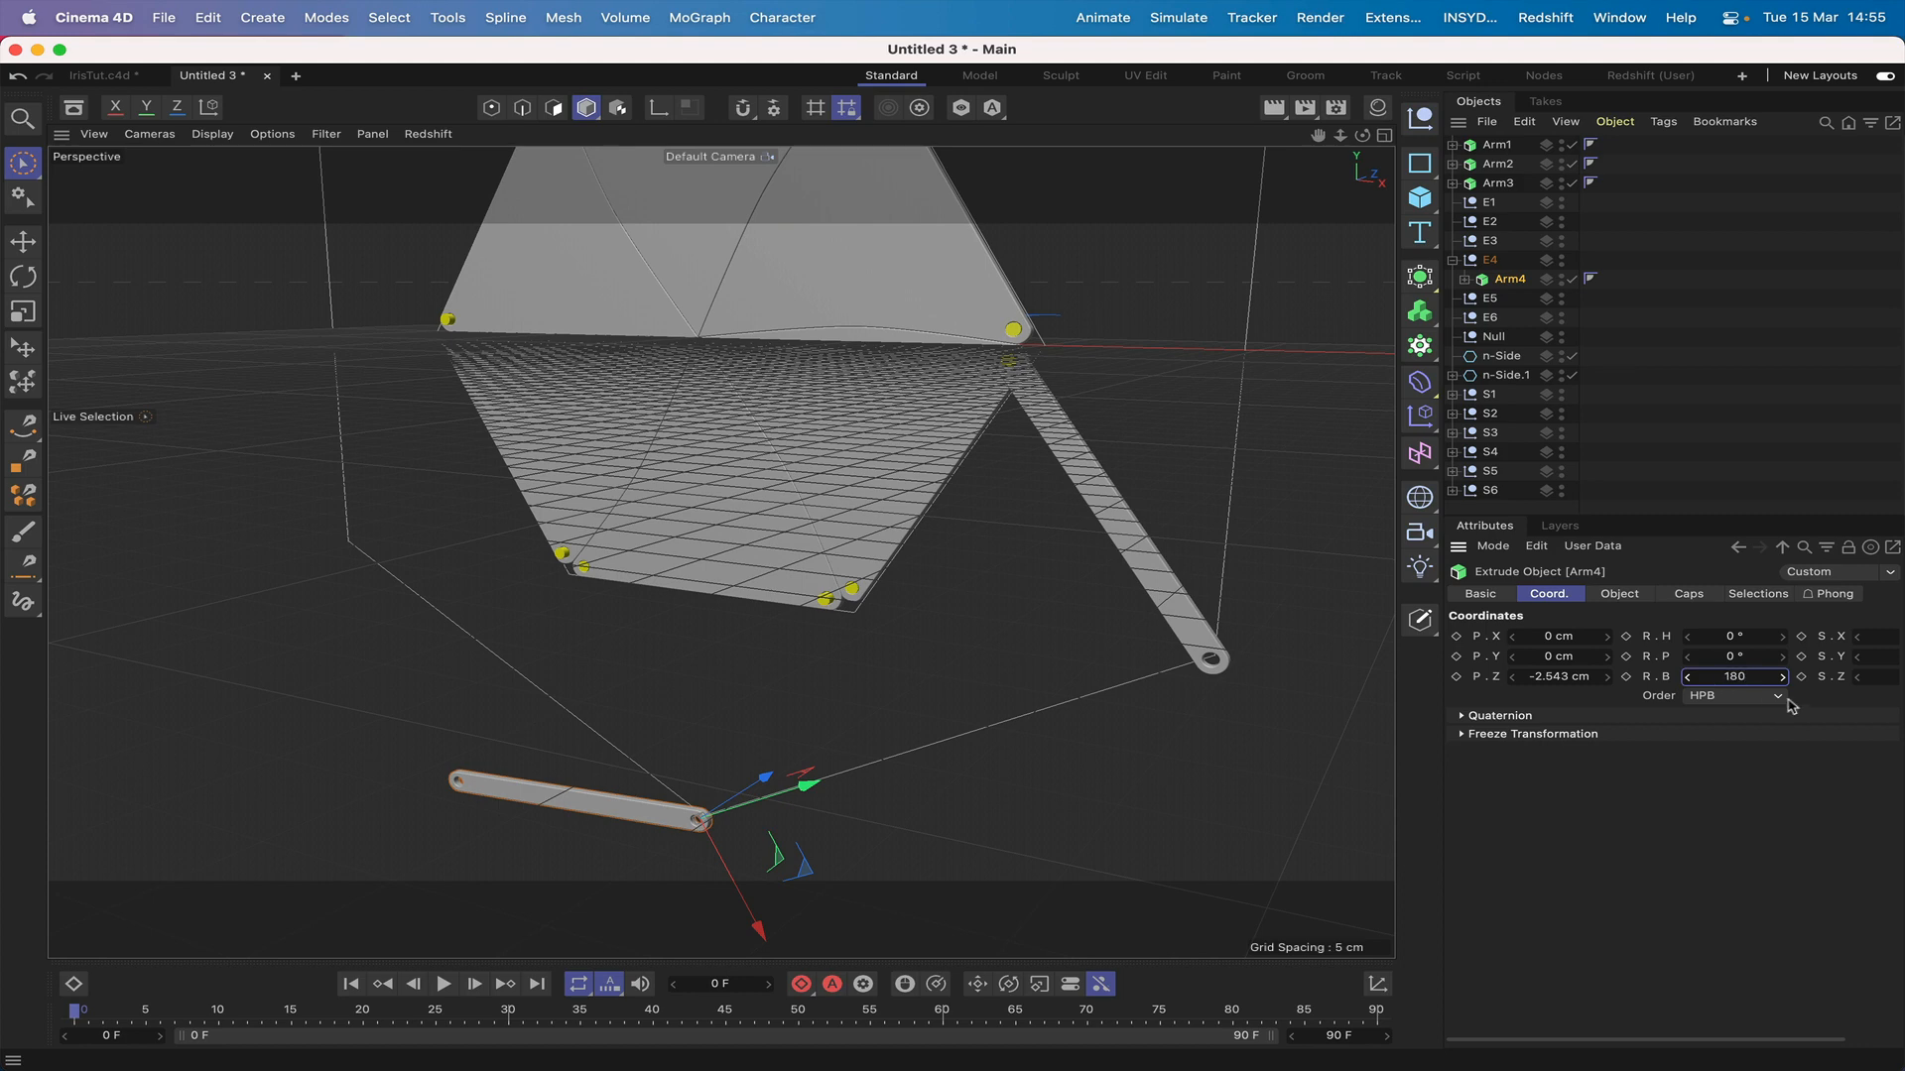
{"action": "key", "text": "Return"}
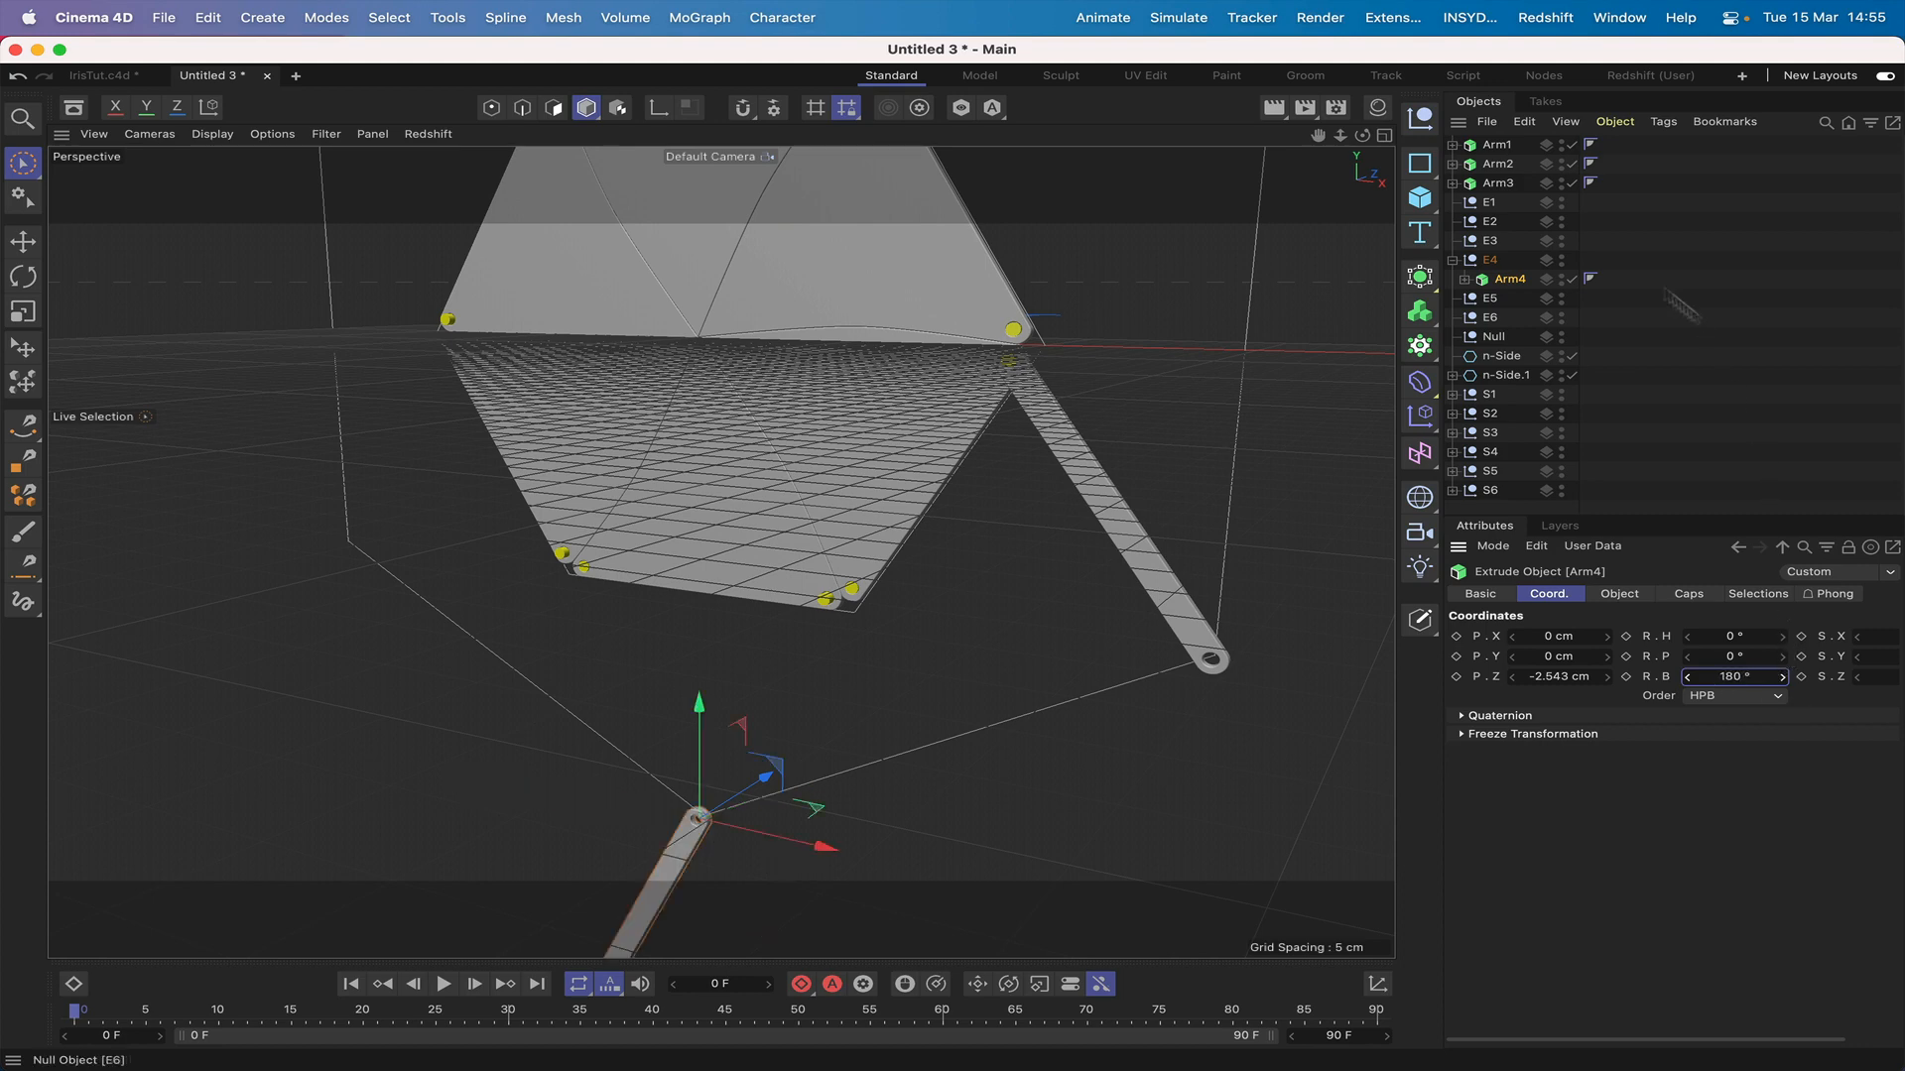
Step: Move Arm4 out of E4 to directly below Arm3 in the hierarchy and set its bank rotation to 180°
{"action": "left_click_drag", "start_coordinate": [1509, 279], "coordinate": [1500, 194]}
{"action": "left_click", "coordinate": [1741, 676]}
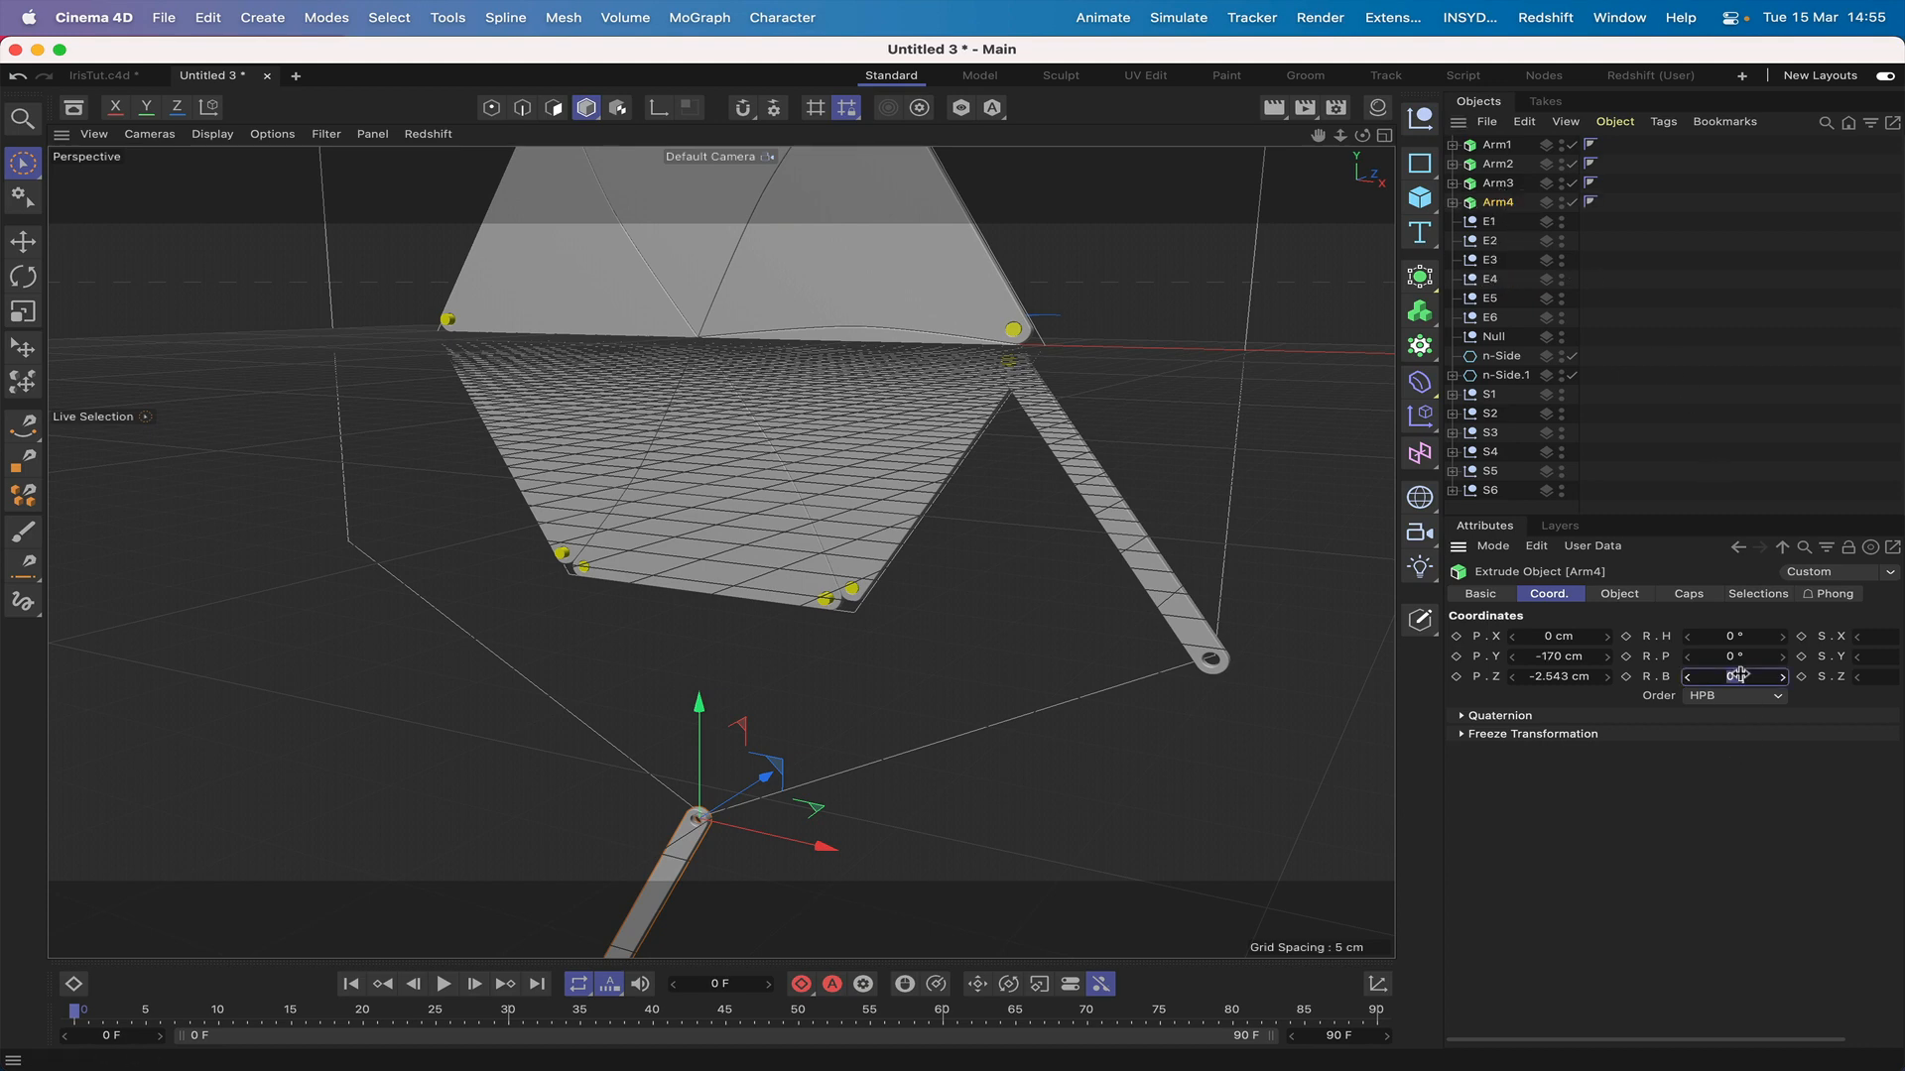
{"action": "type", "text": "180"}
{"action": "key", "text": "Return"}
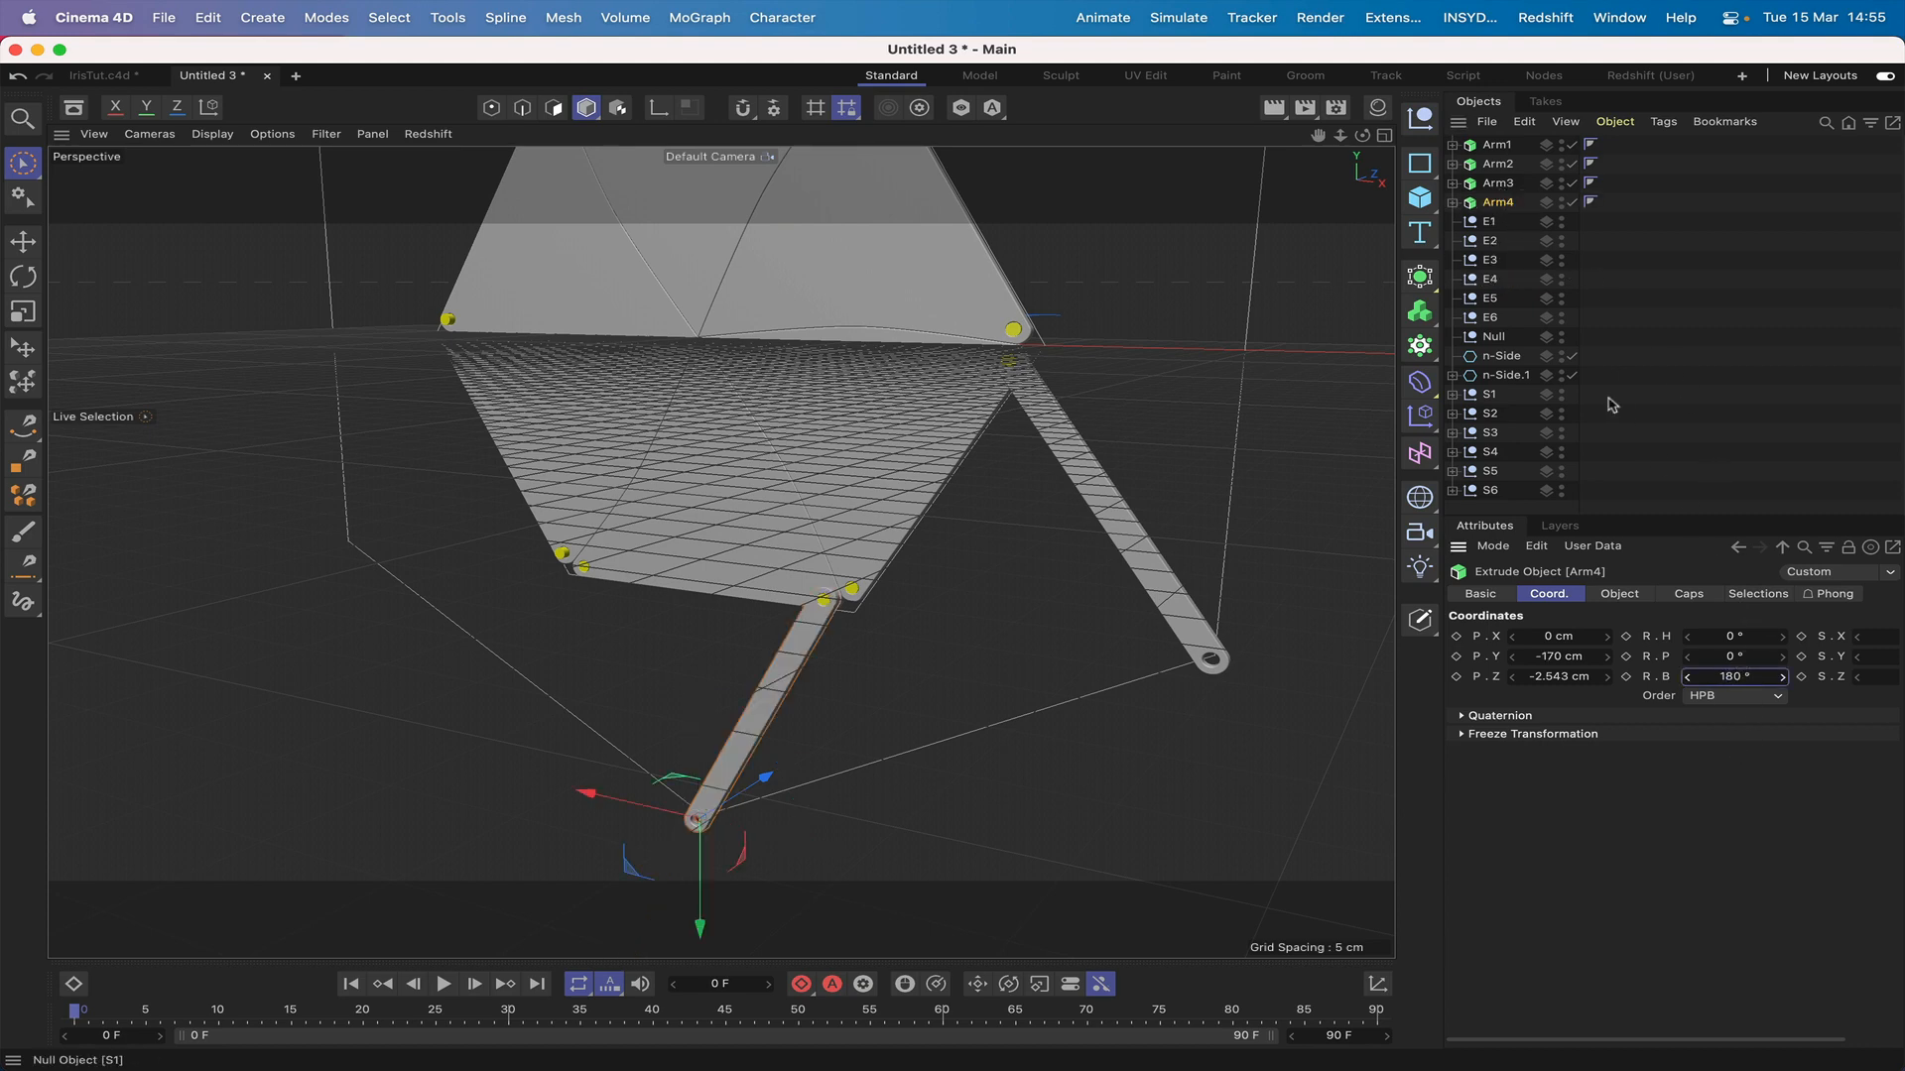
Step: Duplicate Arm4 directly below the original and rename the copy as Arm5
{"action": "left_click_drag", "start_coordinate": [1317, 134], "coordinate": [721, 551]}
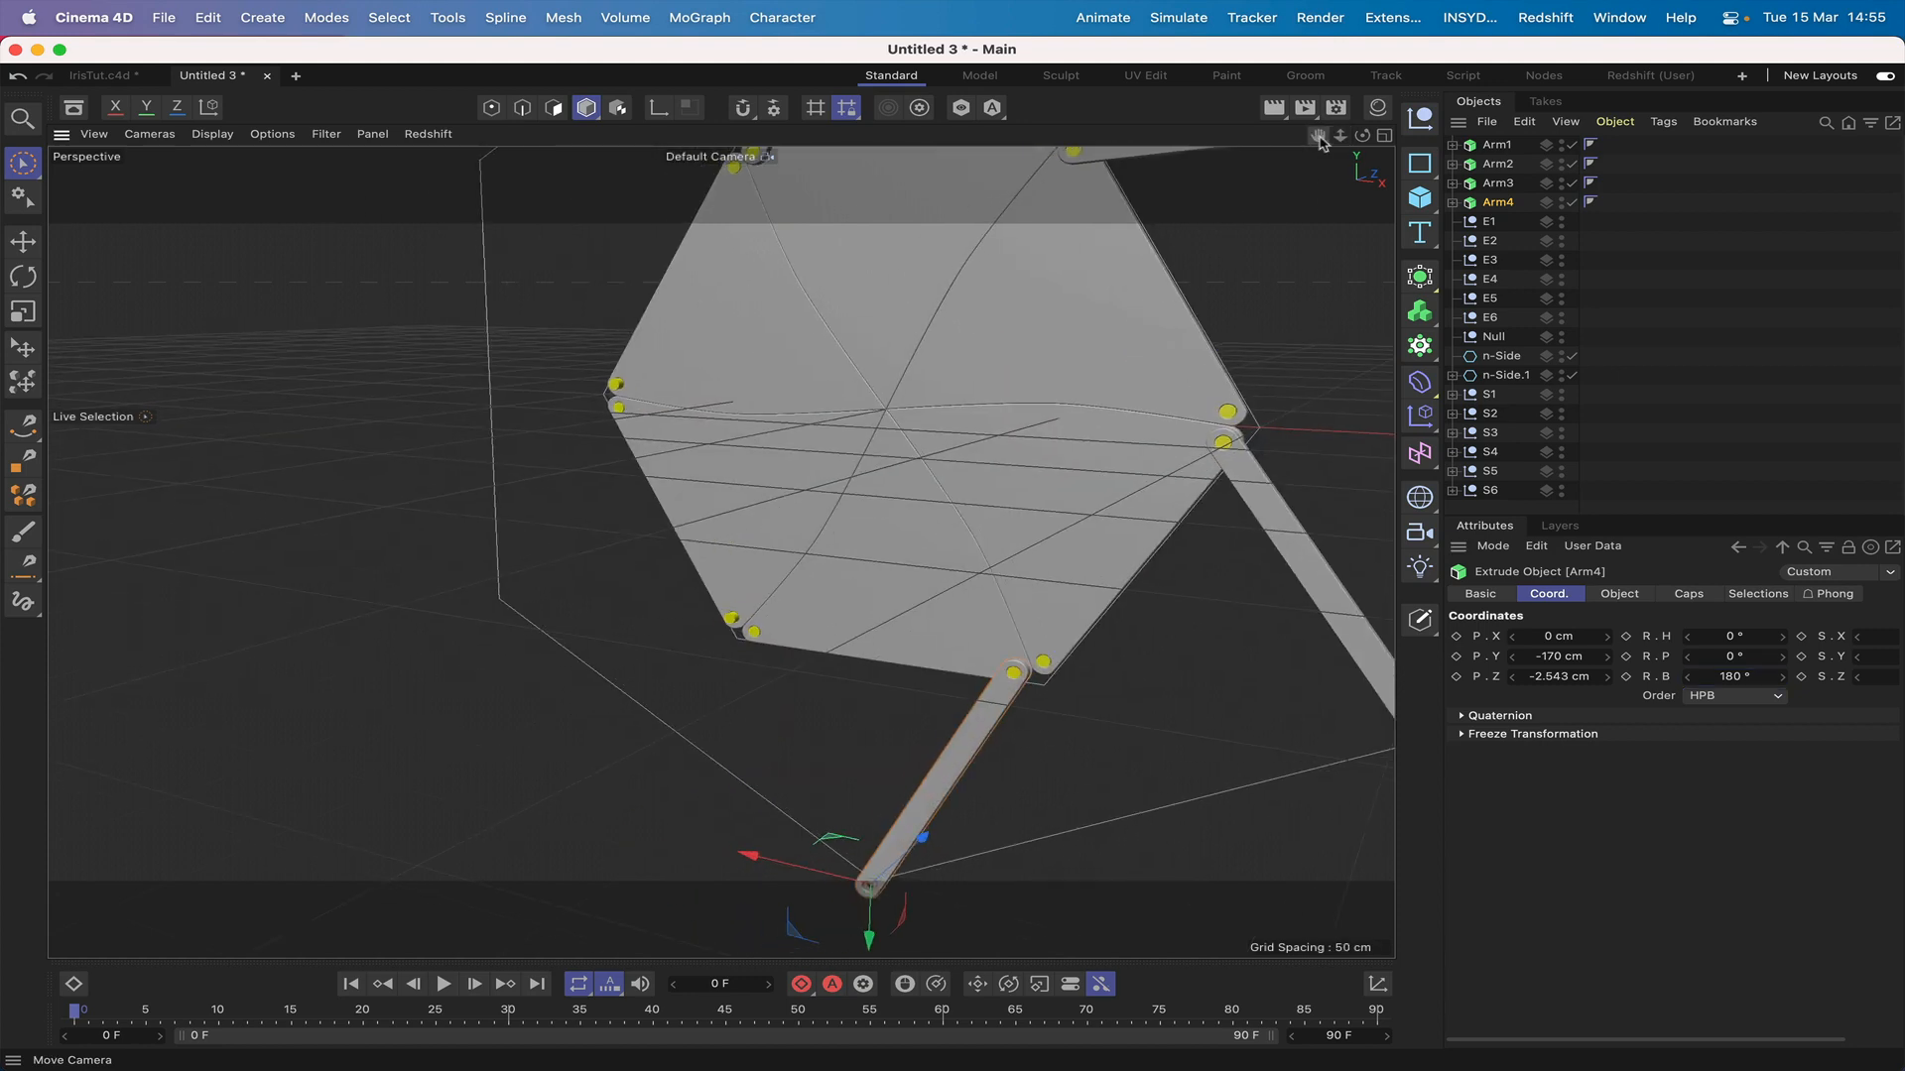
{"action": "left_click_drag", "start_coordinate": [1320, 135], "coordinate": [1326, 144]}
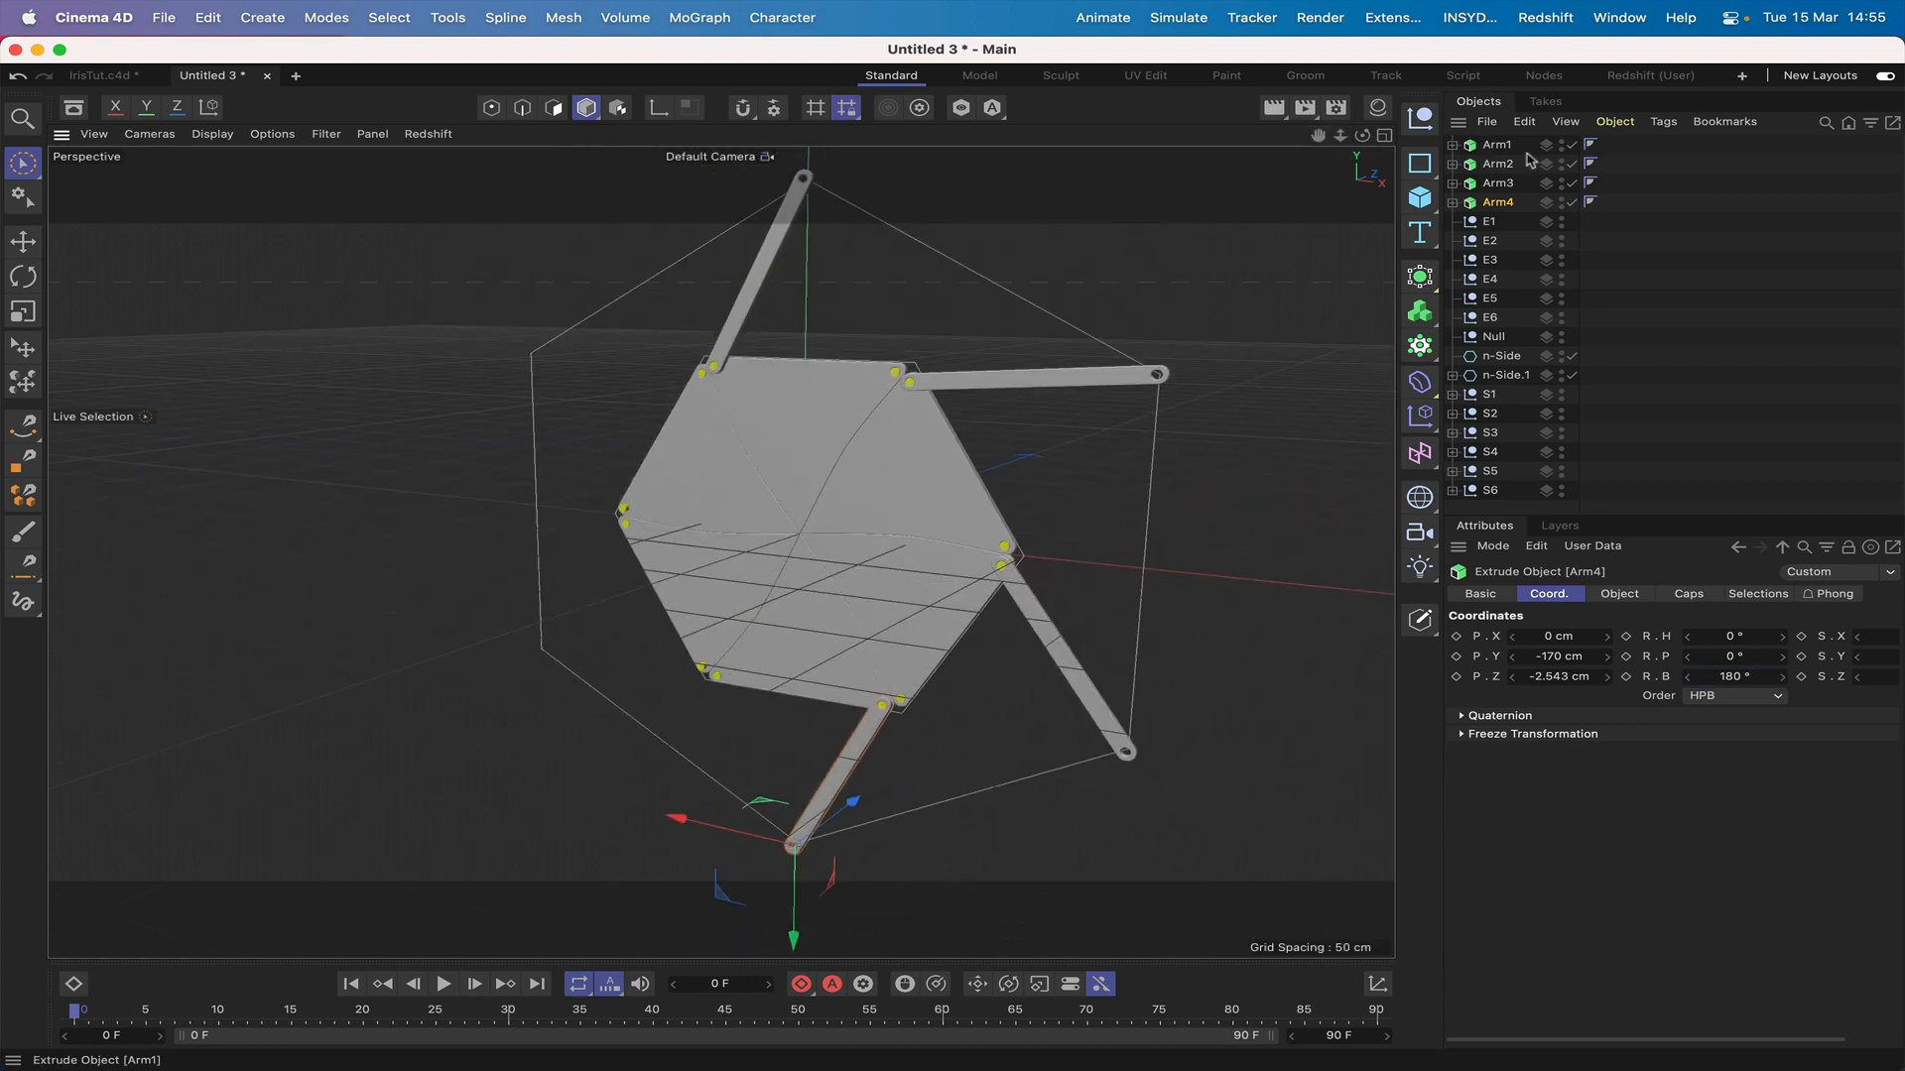
{"action": "left_click_drag", "start_coordinate": [1498, 202], "coordinate": [1502, 212], "text": "ctrl"}
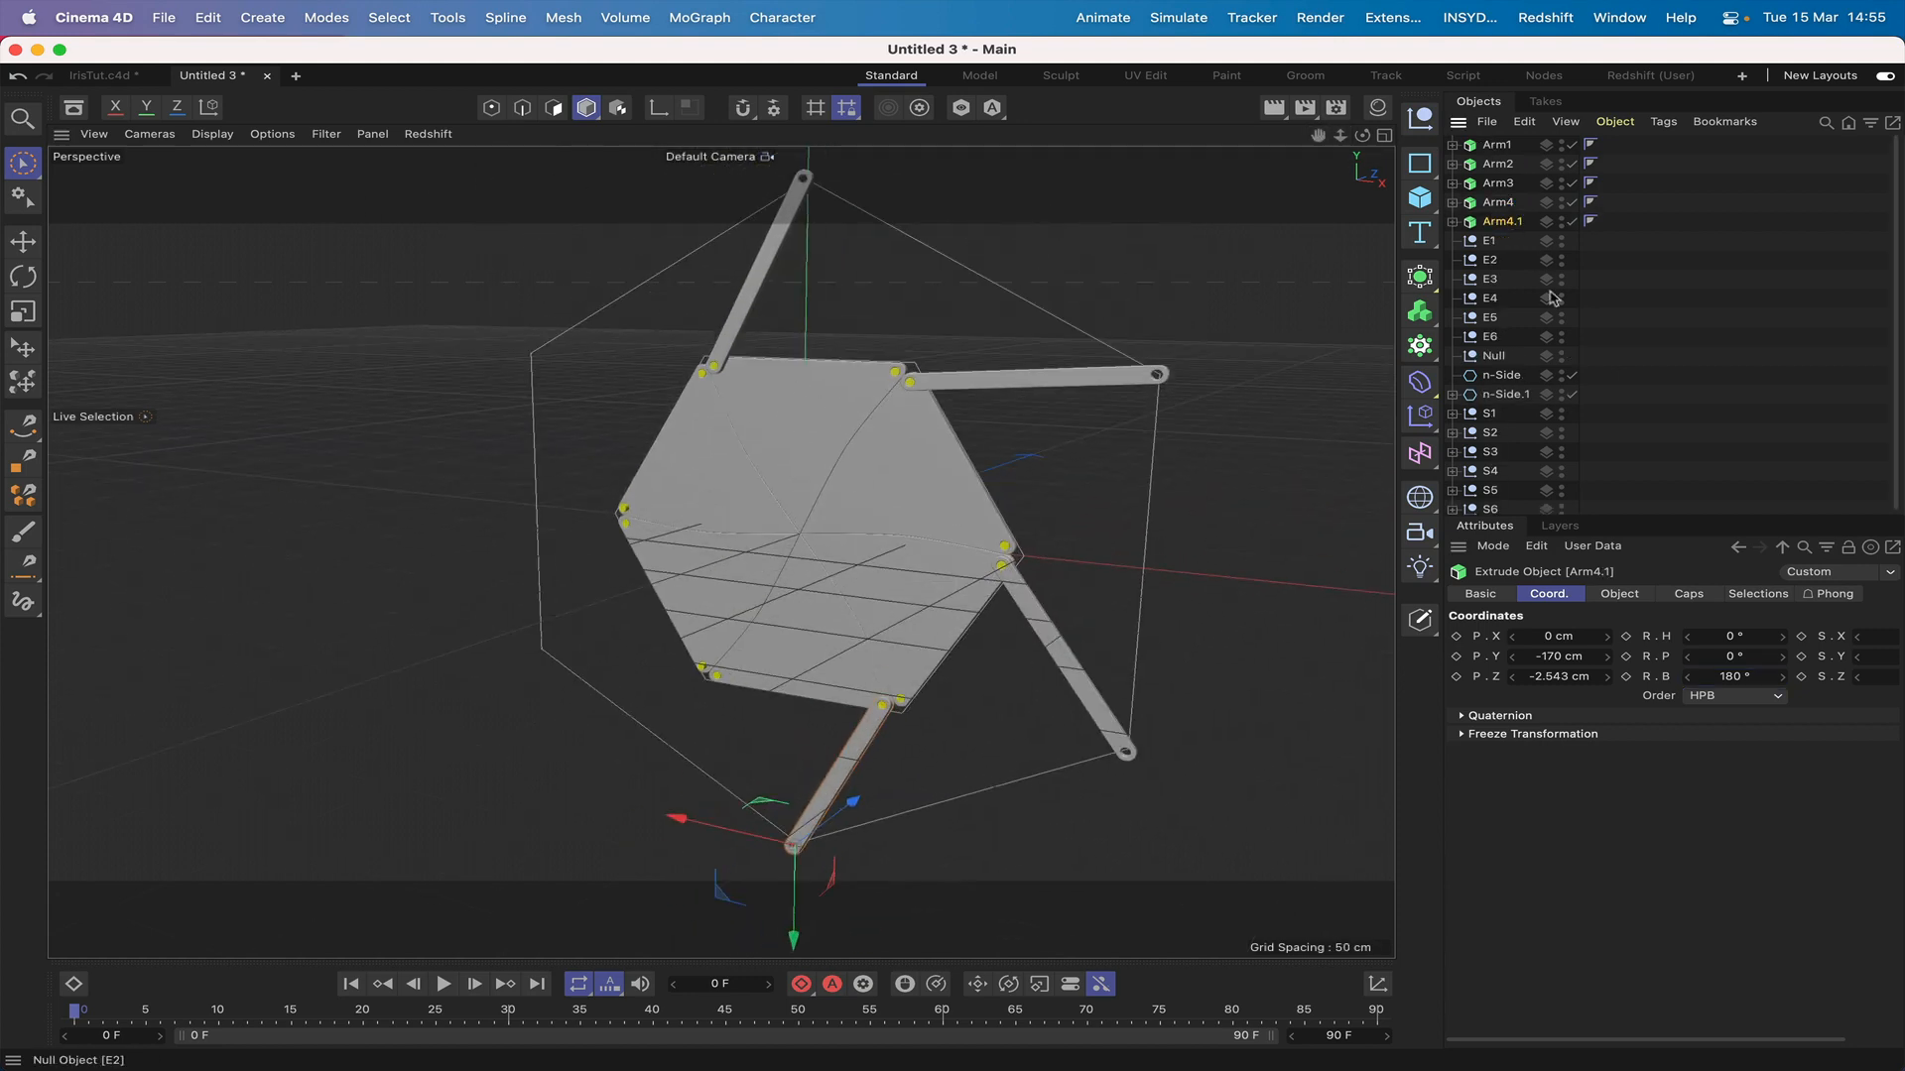
{"action": "double_click", "coordinate": [1523, 222]}
{"action": "left_click", "coordinate": [1541, 220]}
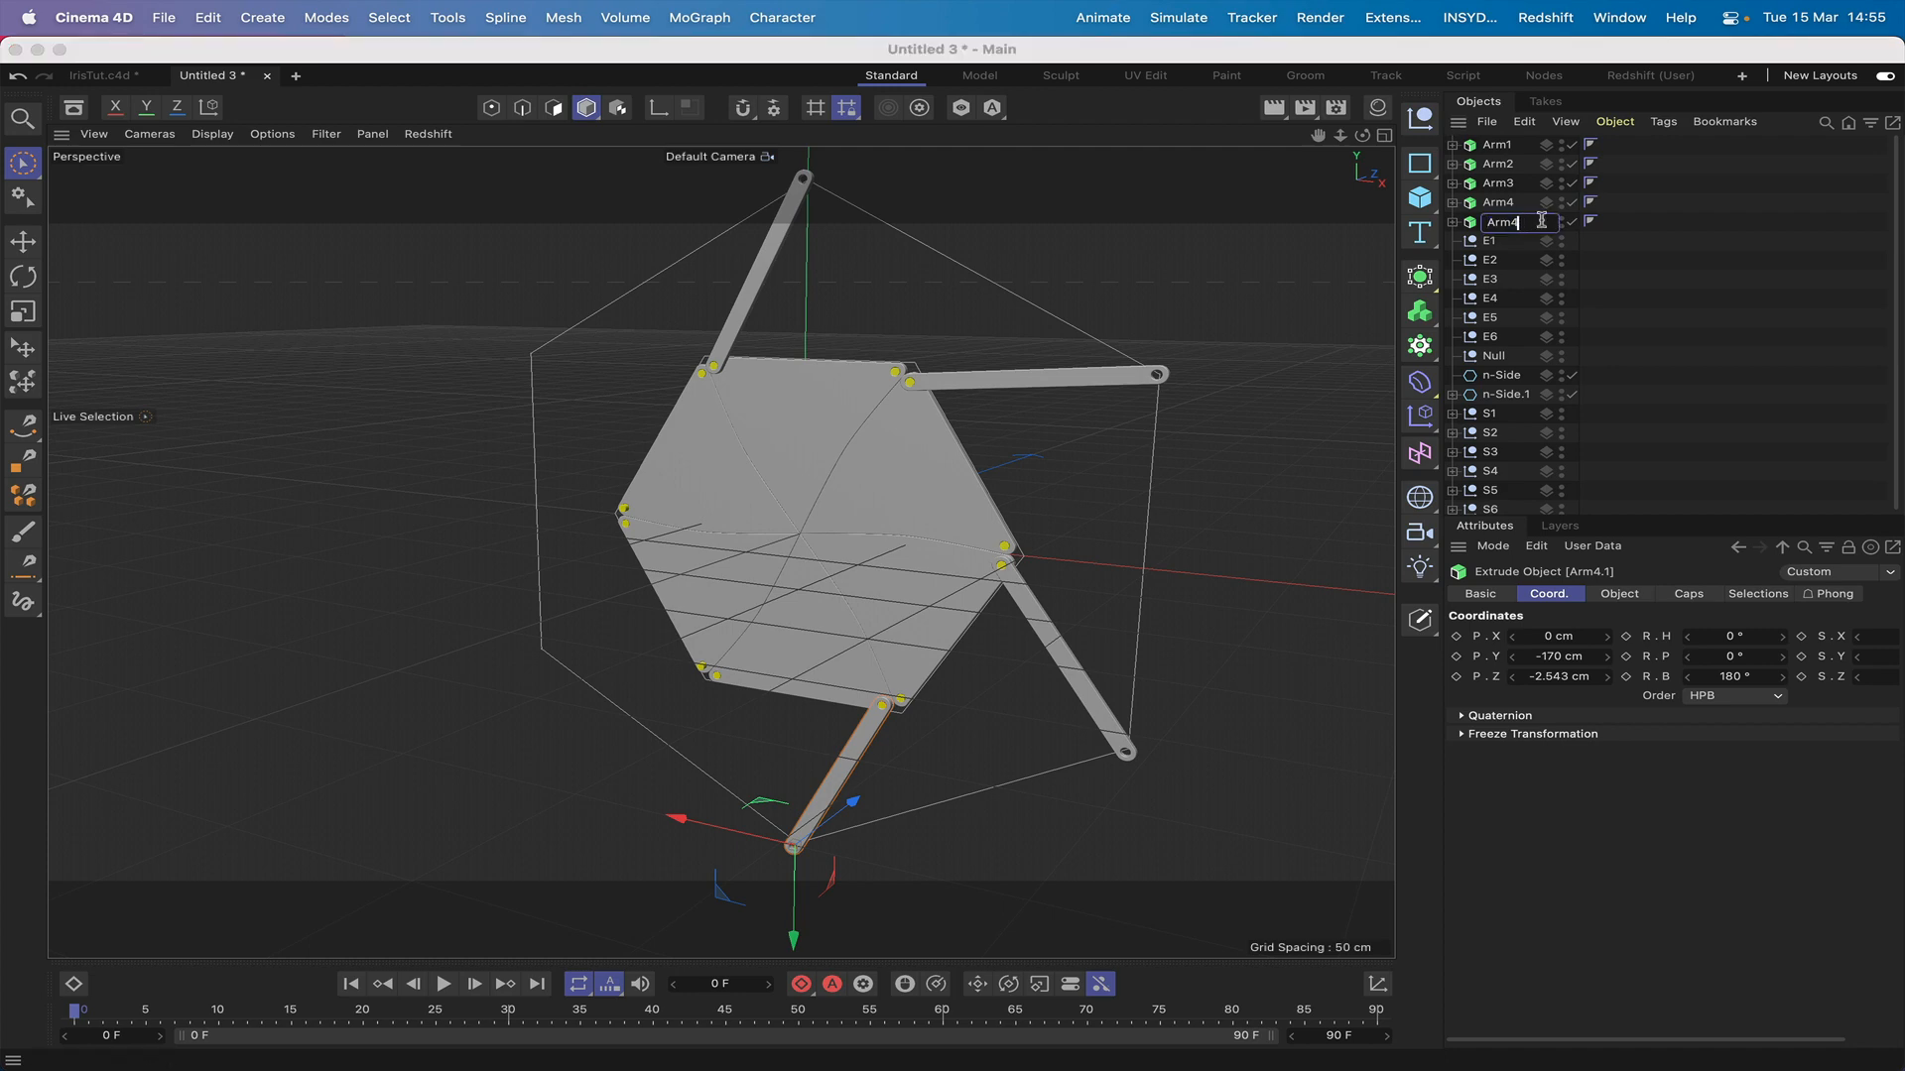
{"action": "type", "text": "5"}
{"action": "key", "text": "Return"}
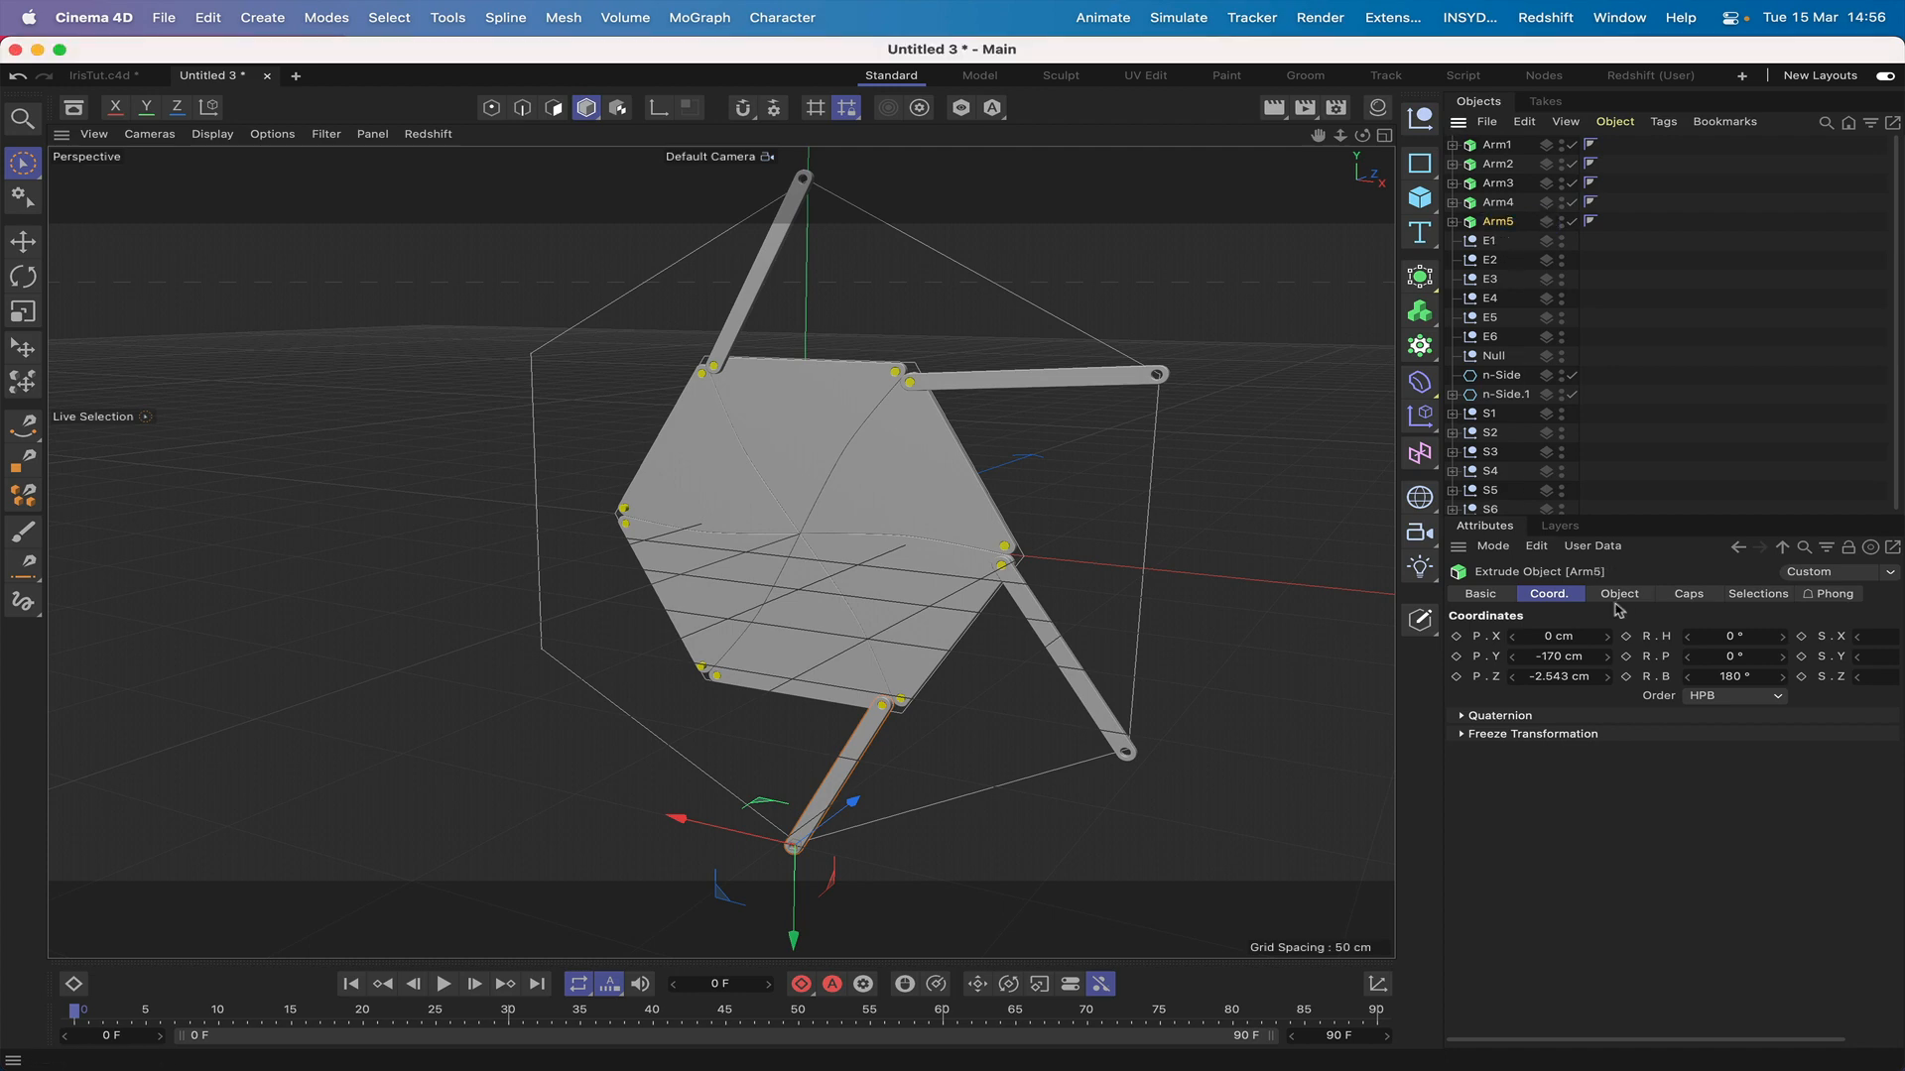
Step: Make Arm5 a child of null E5 and set its X and Y positions to 0 cm
{"action": "left_click_drag", "start_coordinate": [1483, 222], "coordinate": [1492, 298]}
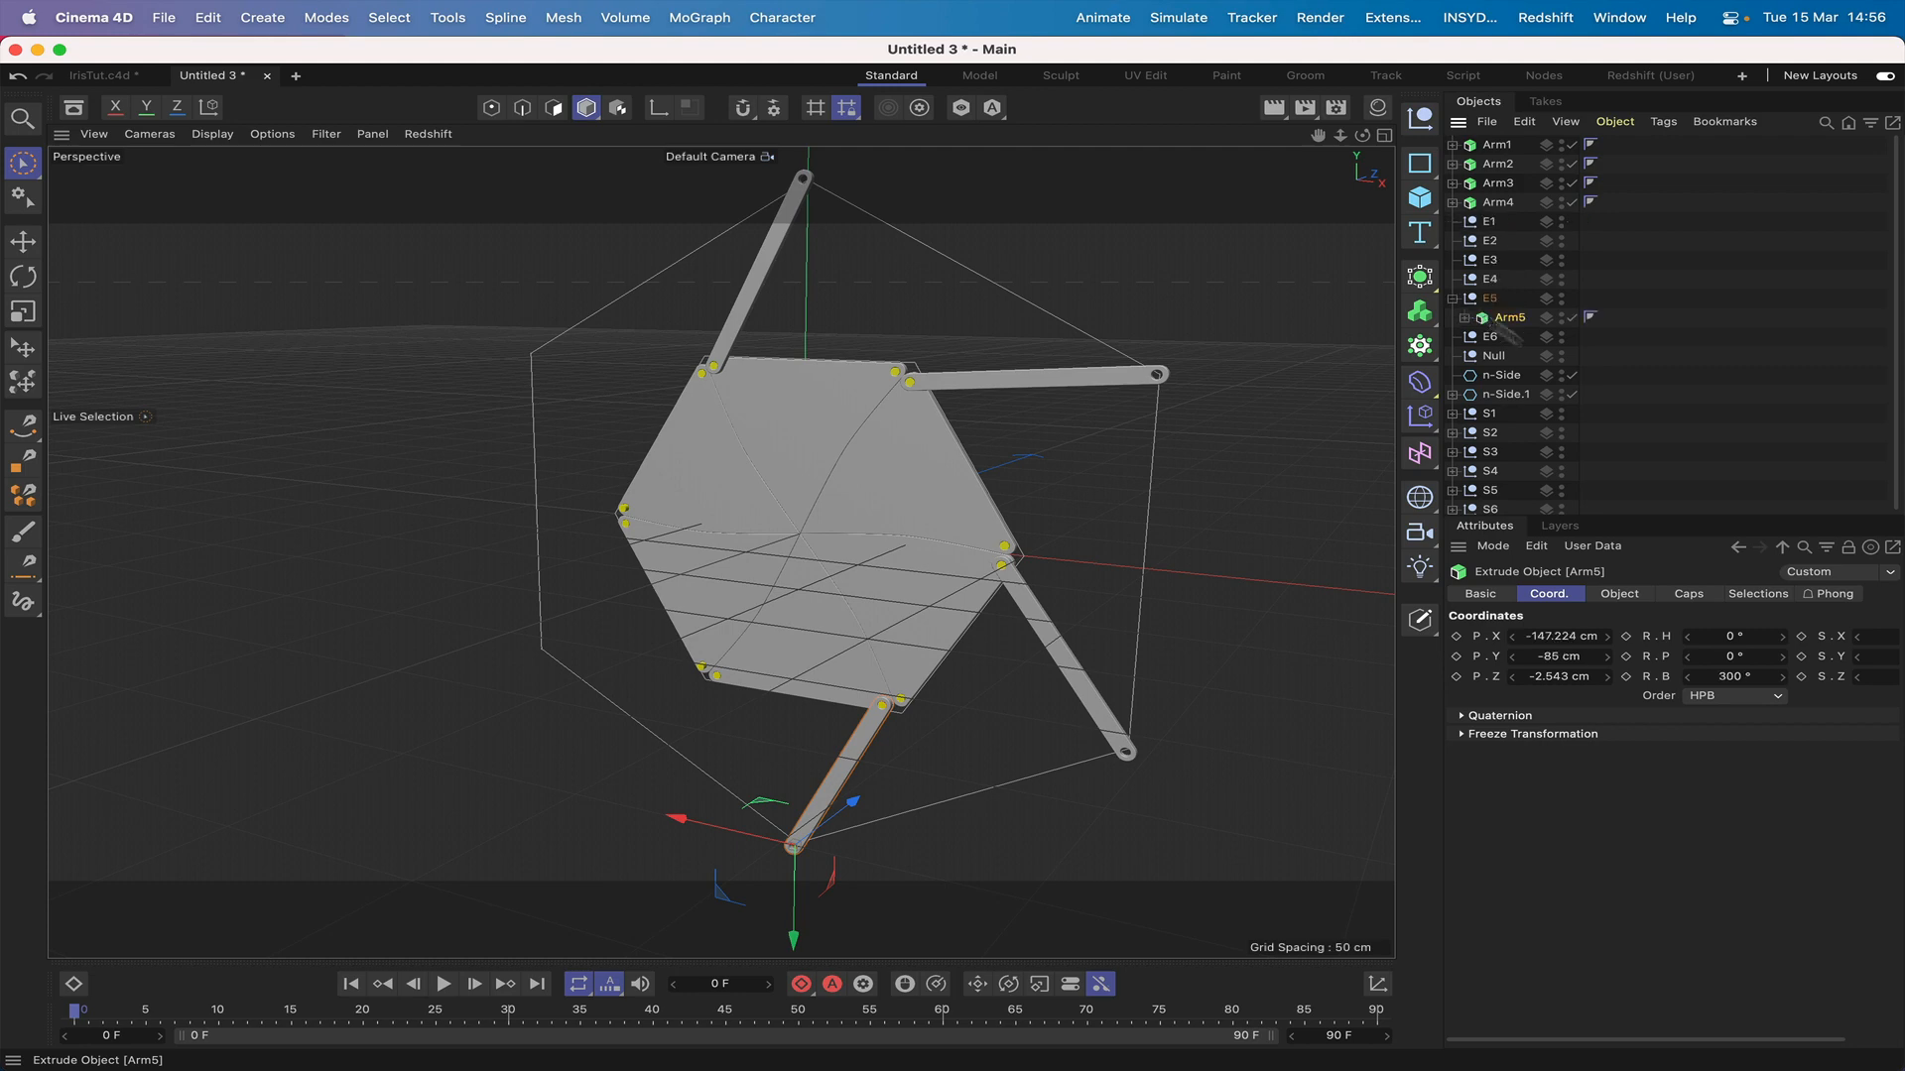
{"action": "double_click", "coordinate": [1558, 636]}
{"action": "type", "text": "0"}
{"action": "key", "text": "Return"}
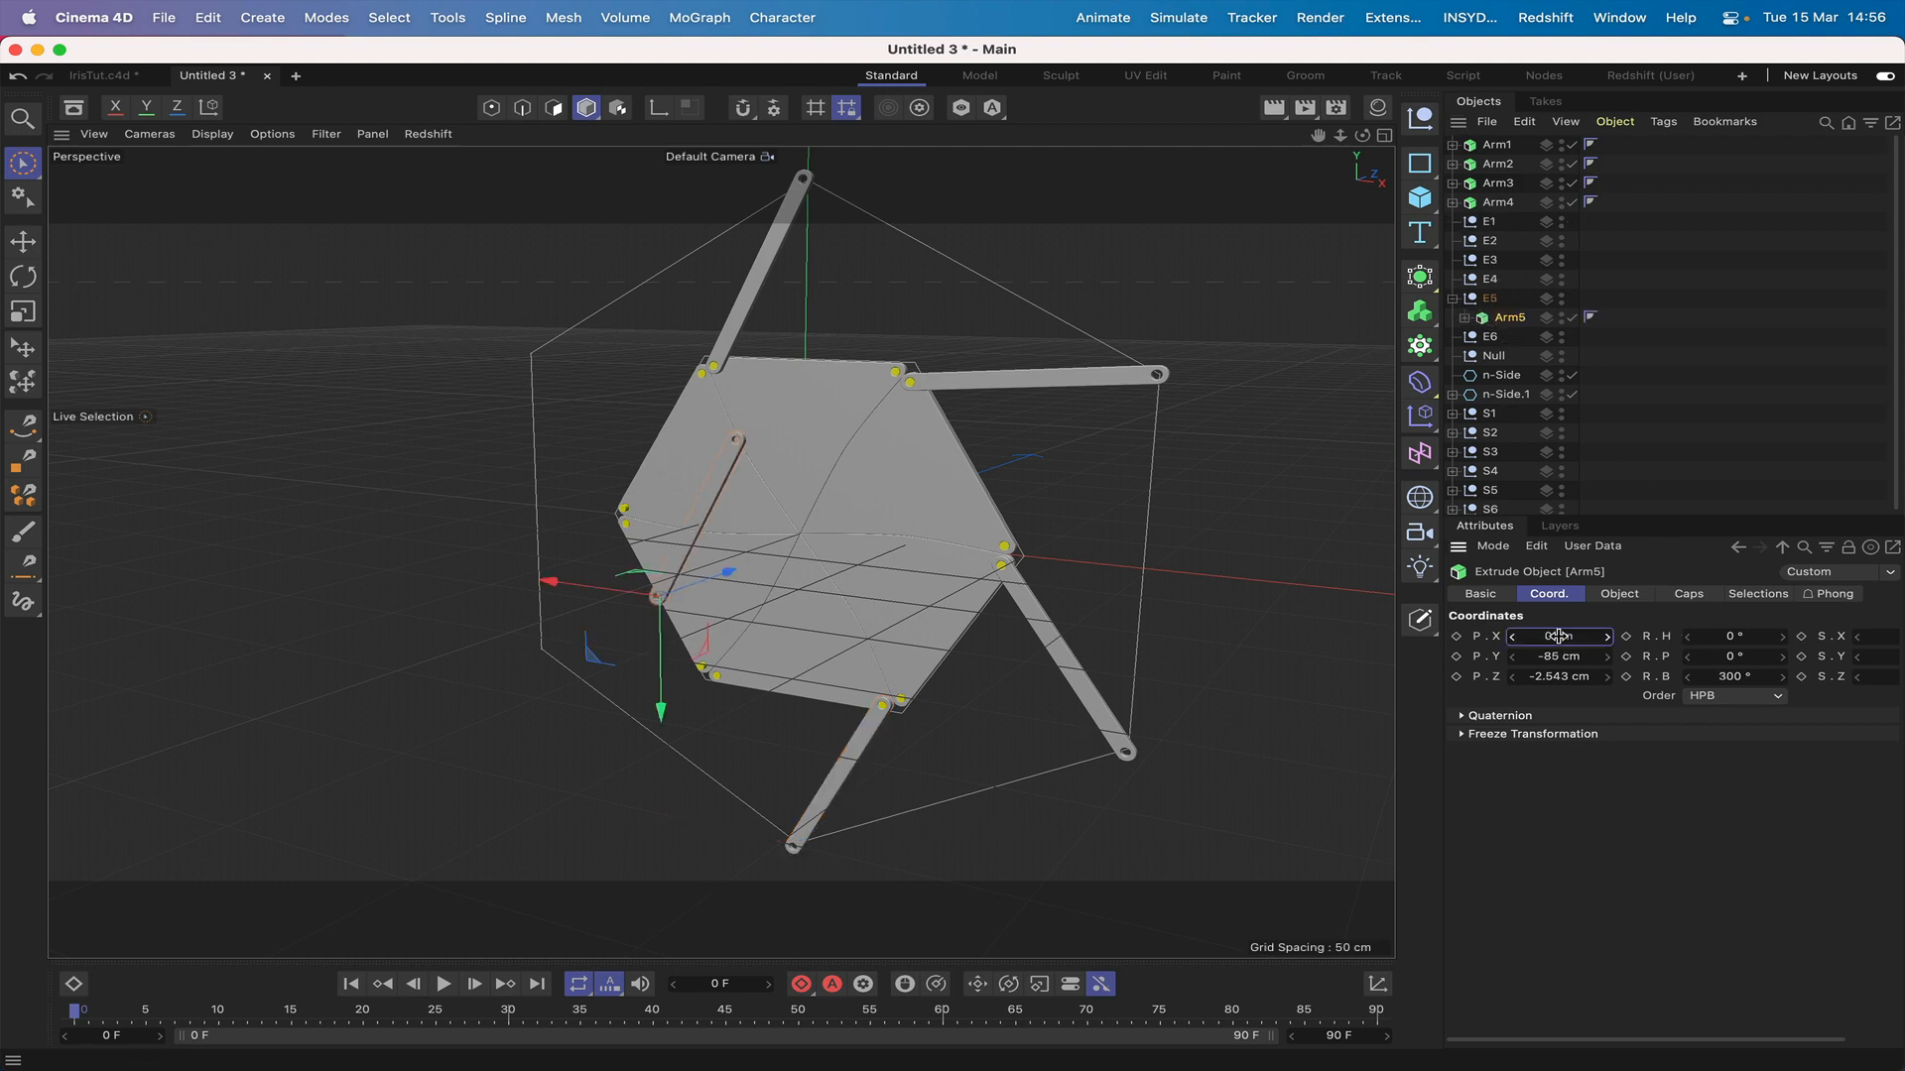
{"action": "double_click", "coordinate": [1549, 655]}
{"action": "type", "text": "0"}
{"action": "key", "text": "Return"}
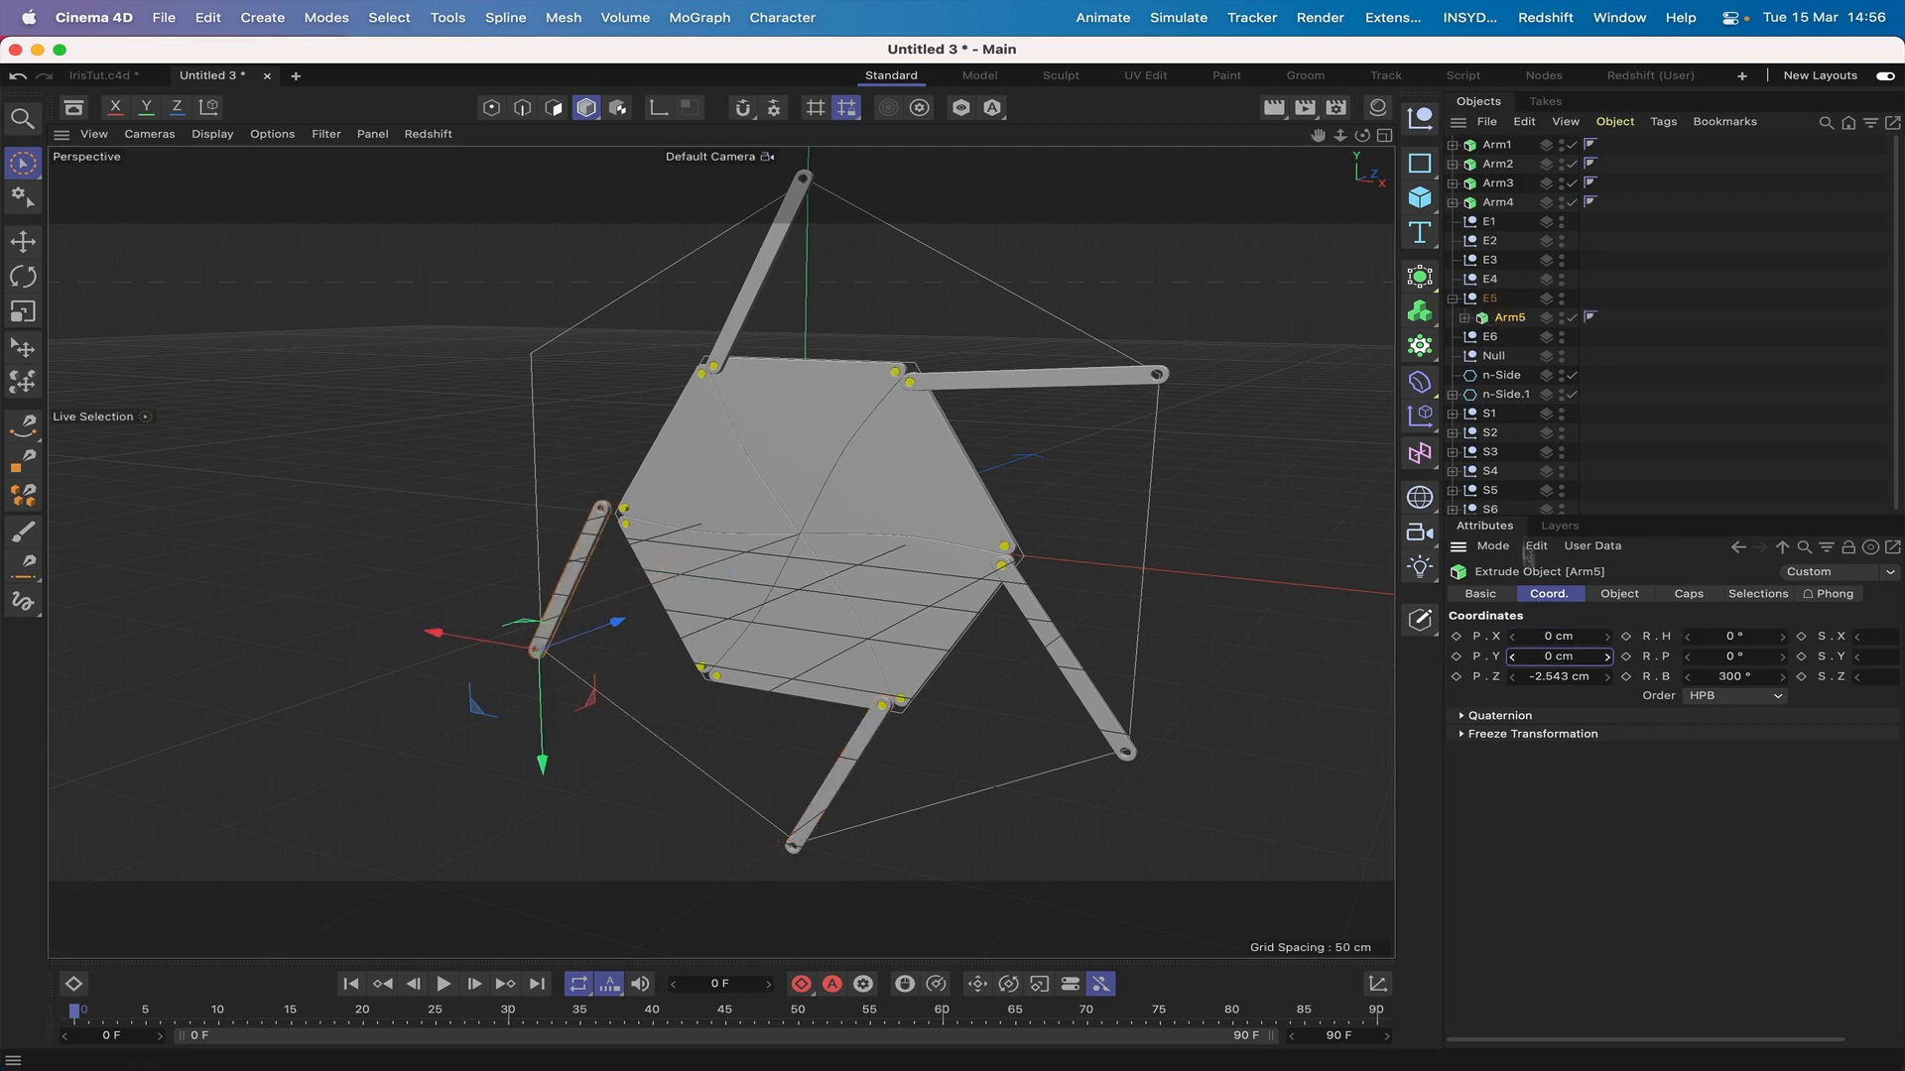
Step: Move Arm5 out of E5 to directly below Arm4 in the hierarchy and set its bank rotation to 240°
{"action": "key", "text": "super+z"}
{"action": "key", "text": "super+z"}
{"action": "key", "text": "super+z"}
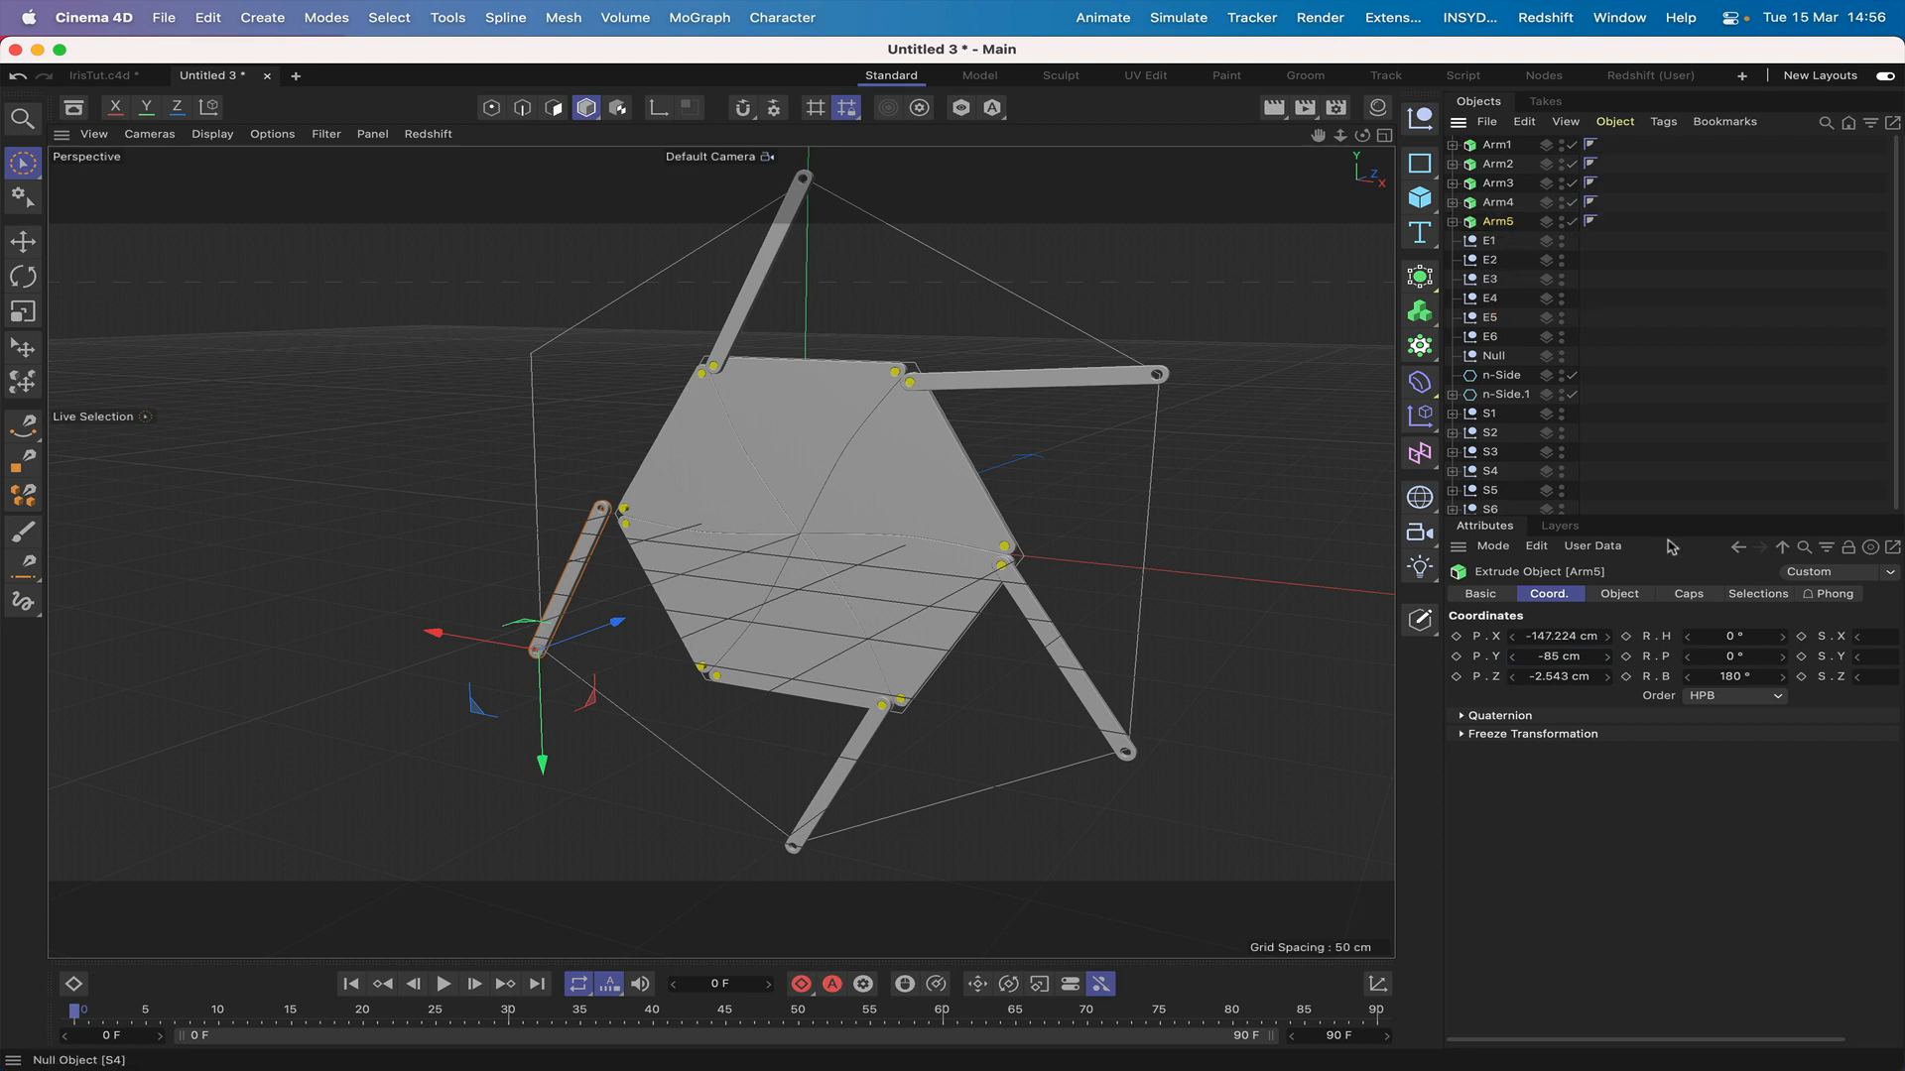
{"action": "double_click", "coordinate": [1739, 675]}
{"action": "type", "text": "24"}
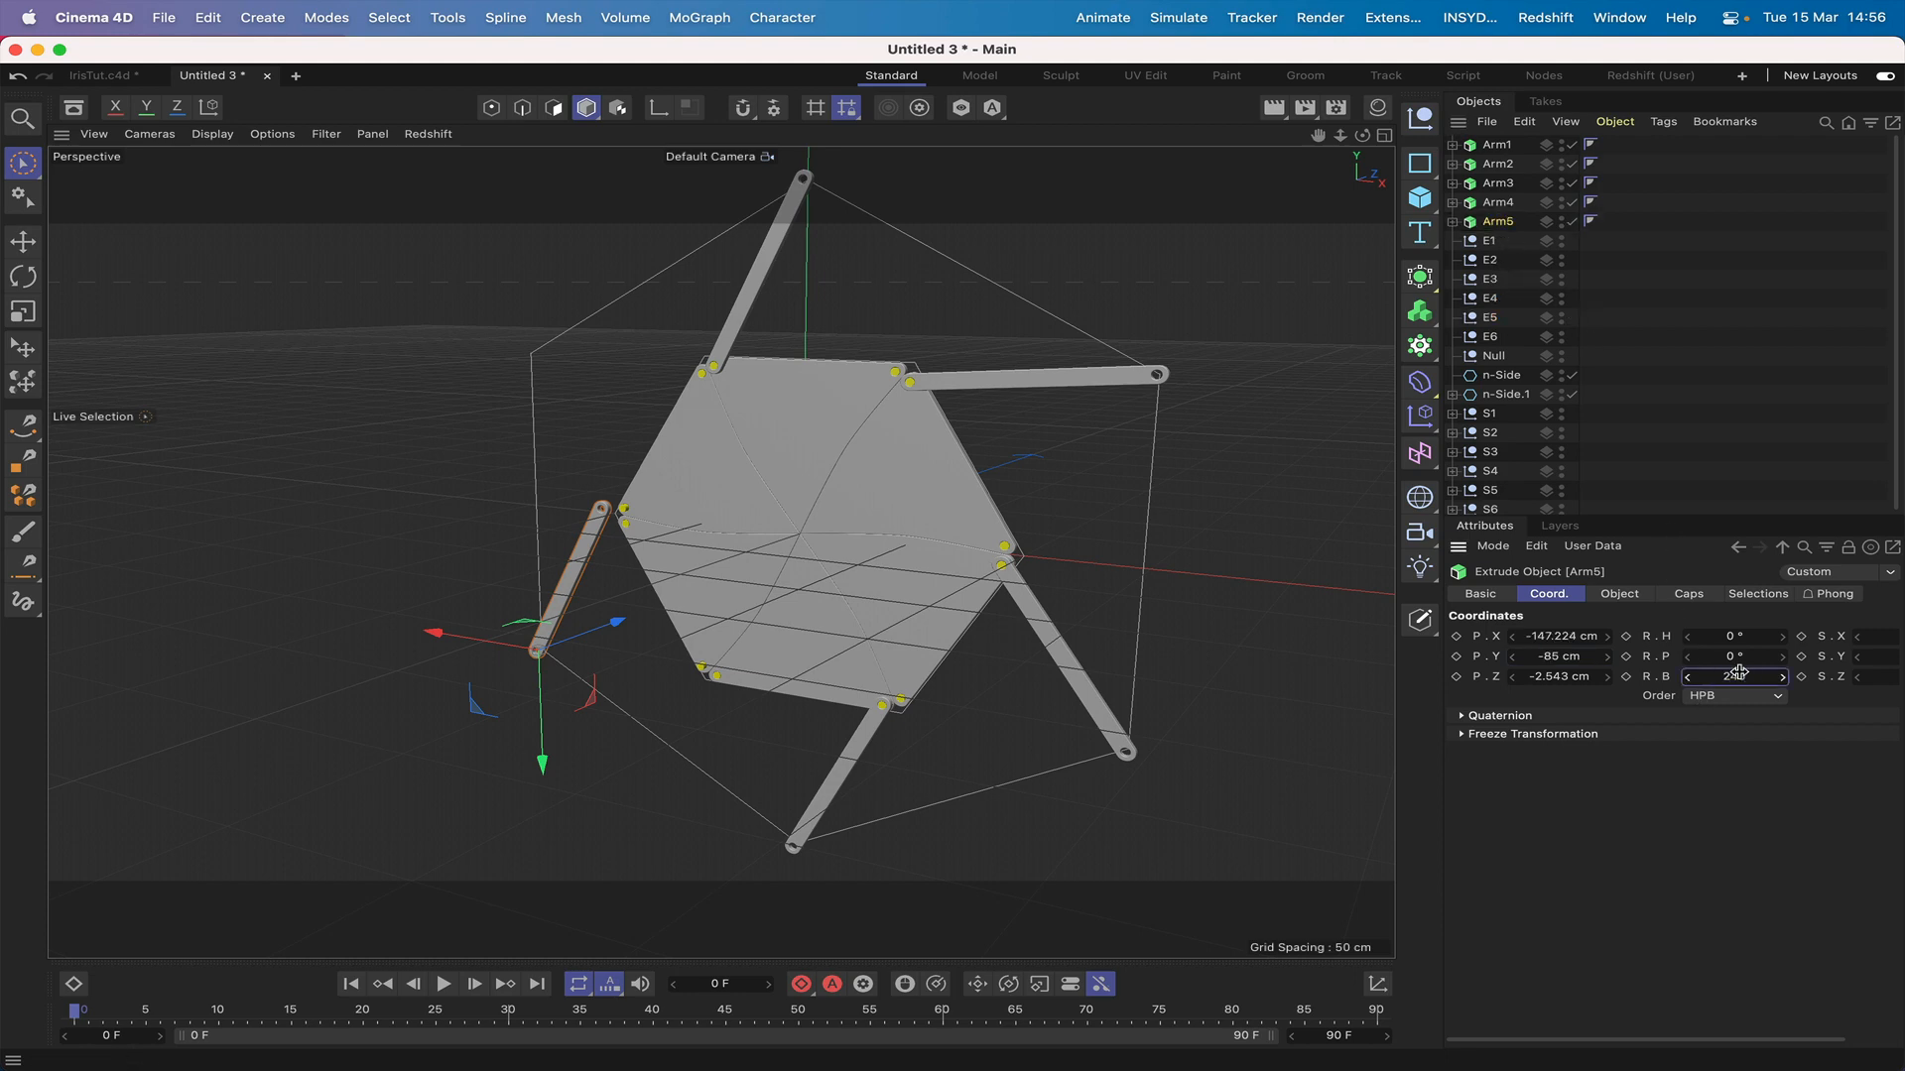
{"action": "type", "text": "0"}
{"action": "key", "text": "Return"}
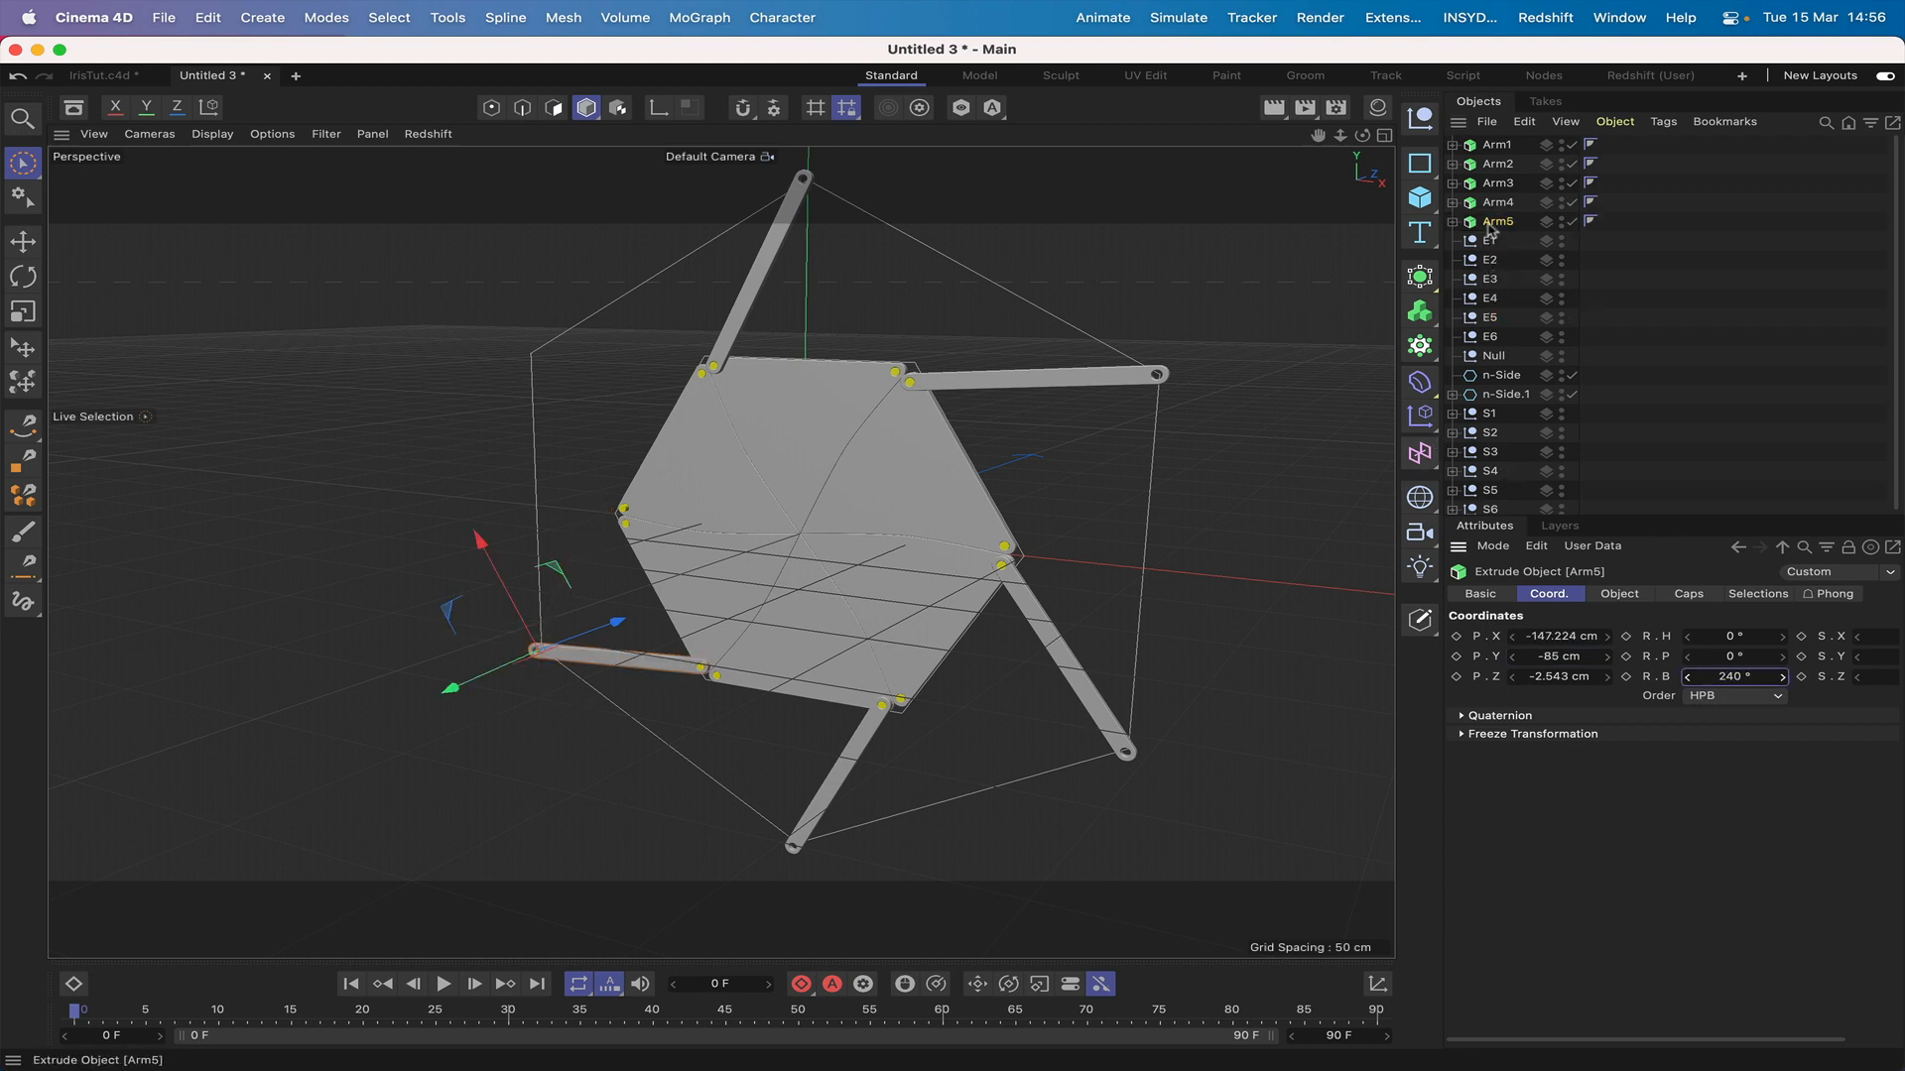
Step: Duplicate Arm5 directly below the original and rename the copy as Arm6
{"action": "left_click_drag", "start_coordinate": [1492, 228], "coordinate": [1492, 234], "text": "super"}
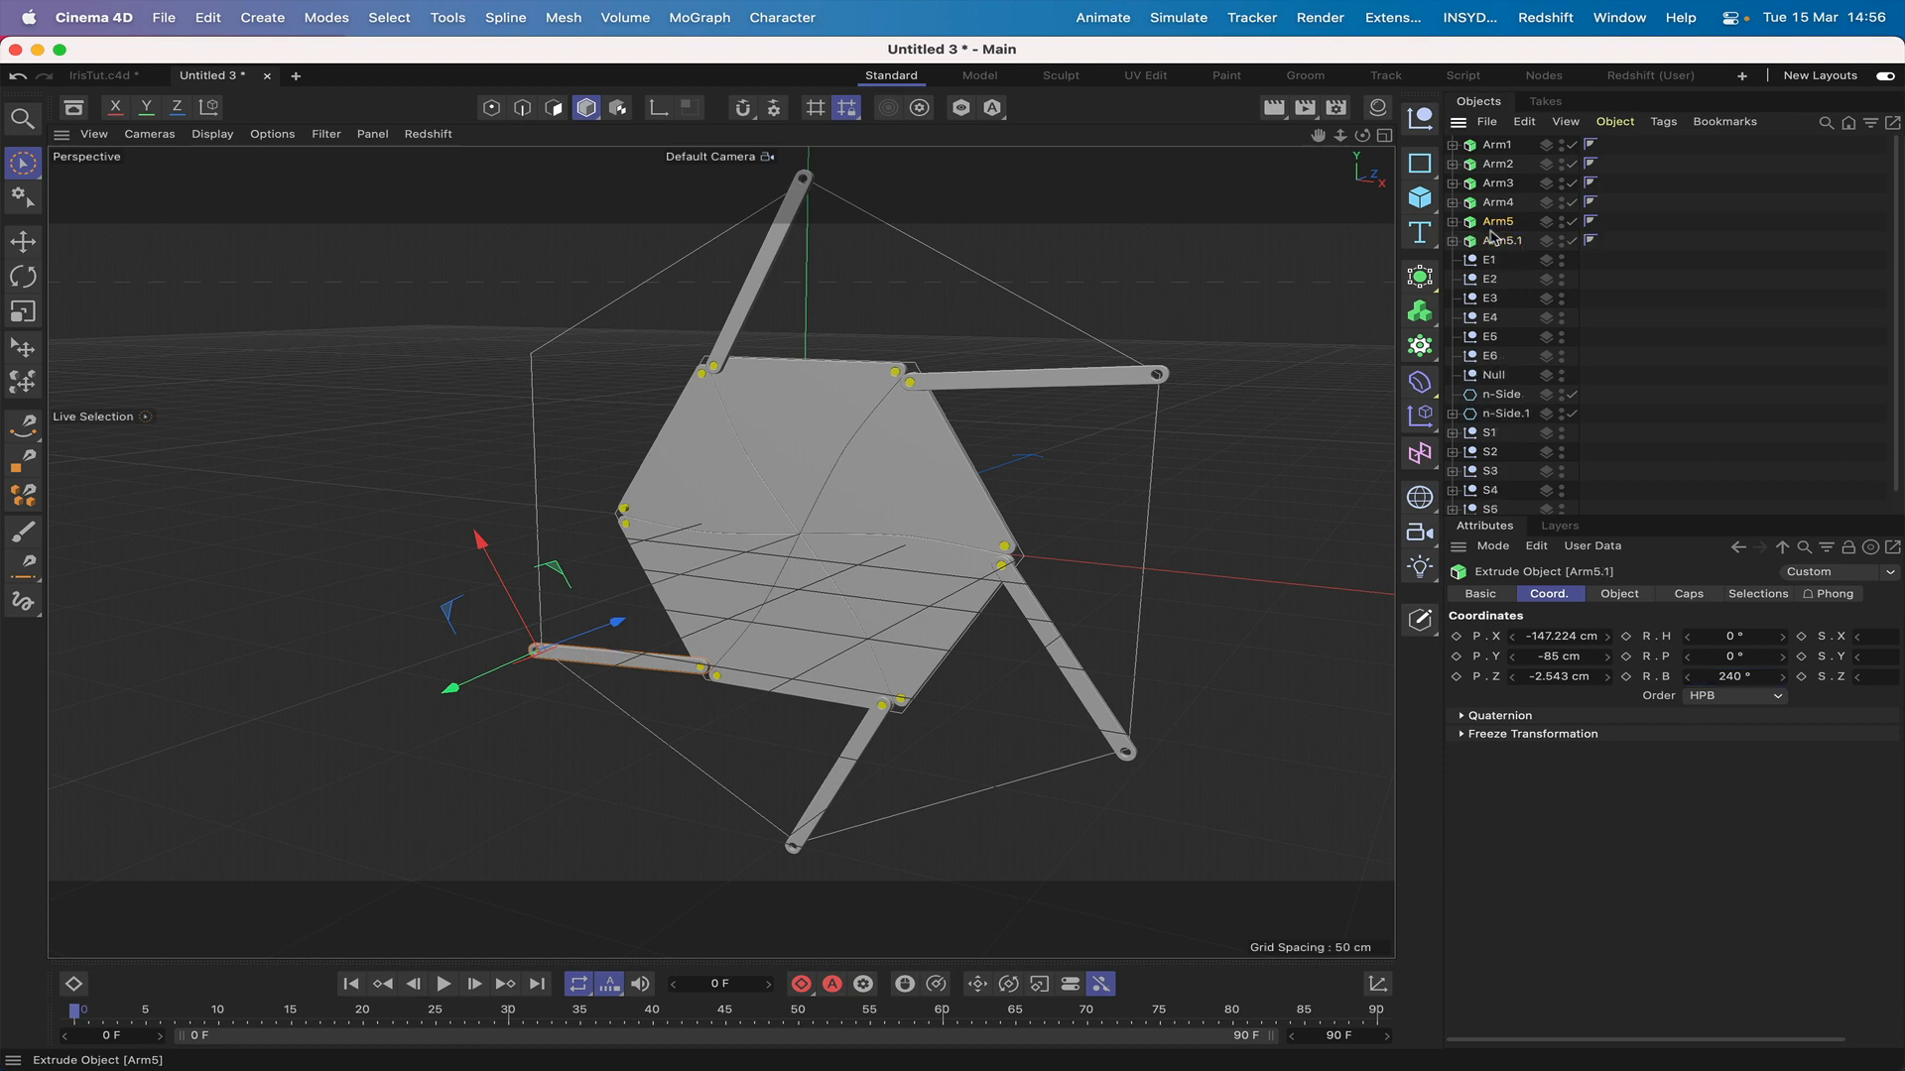
{"action": "double_click", "coordinate": [1496, 241]}
{"action": "type", "text": "Arm5"}
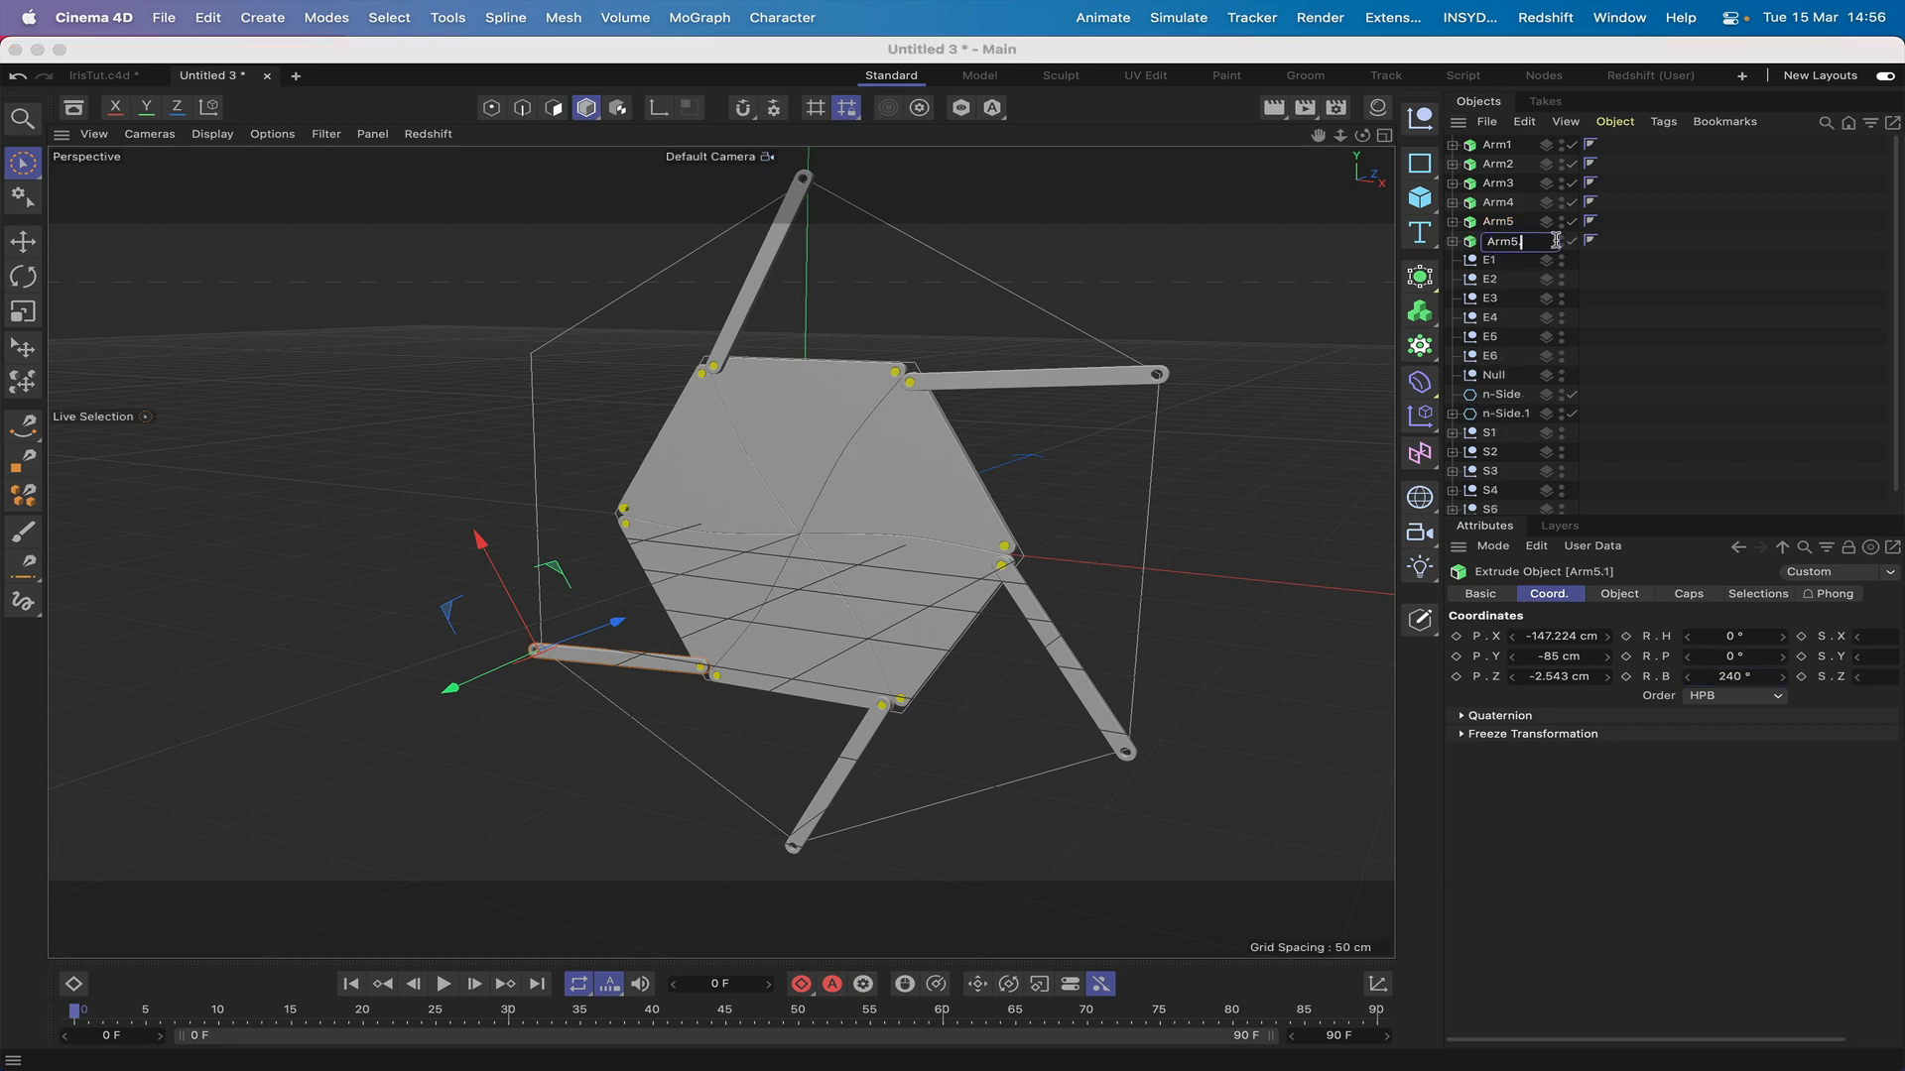
{"action": "key", "text": "Return"}
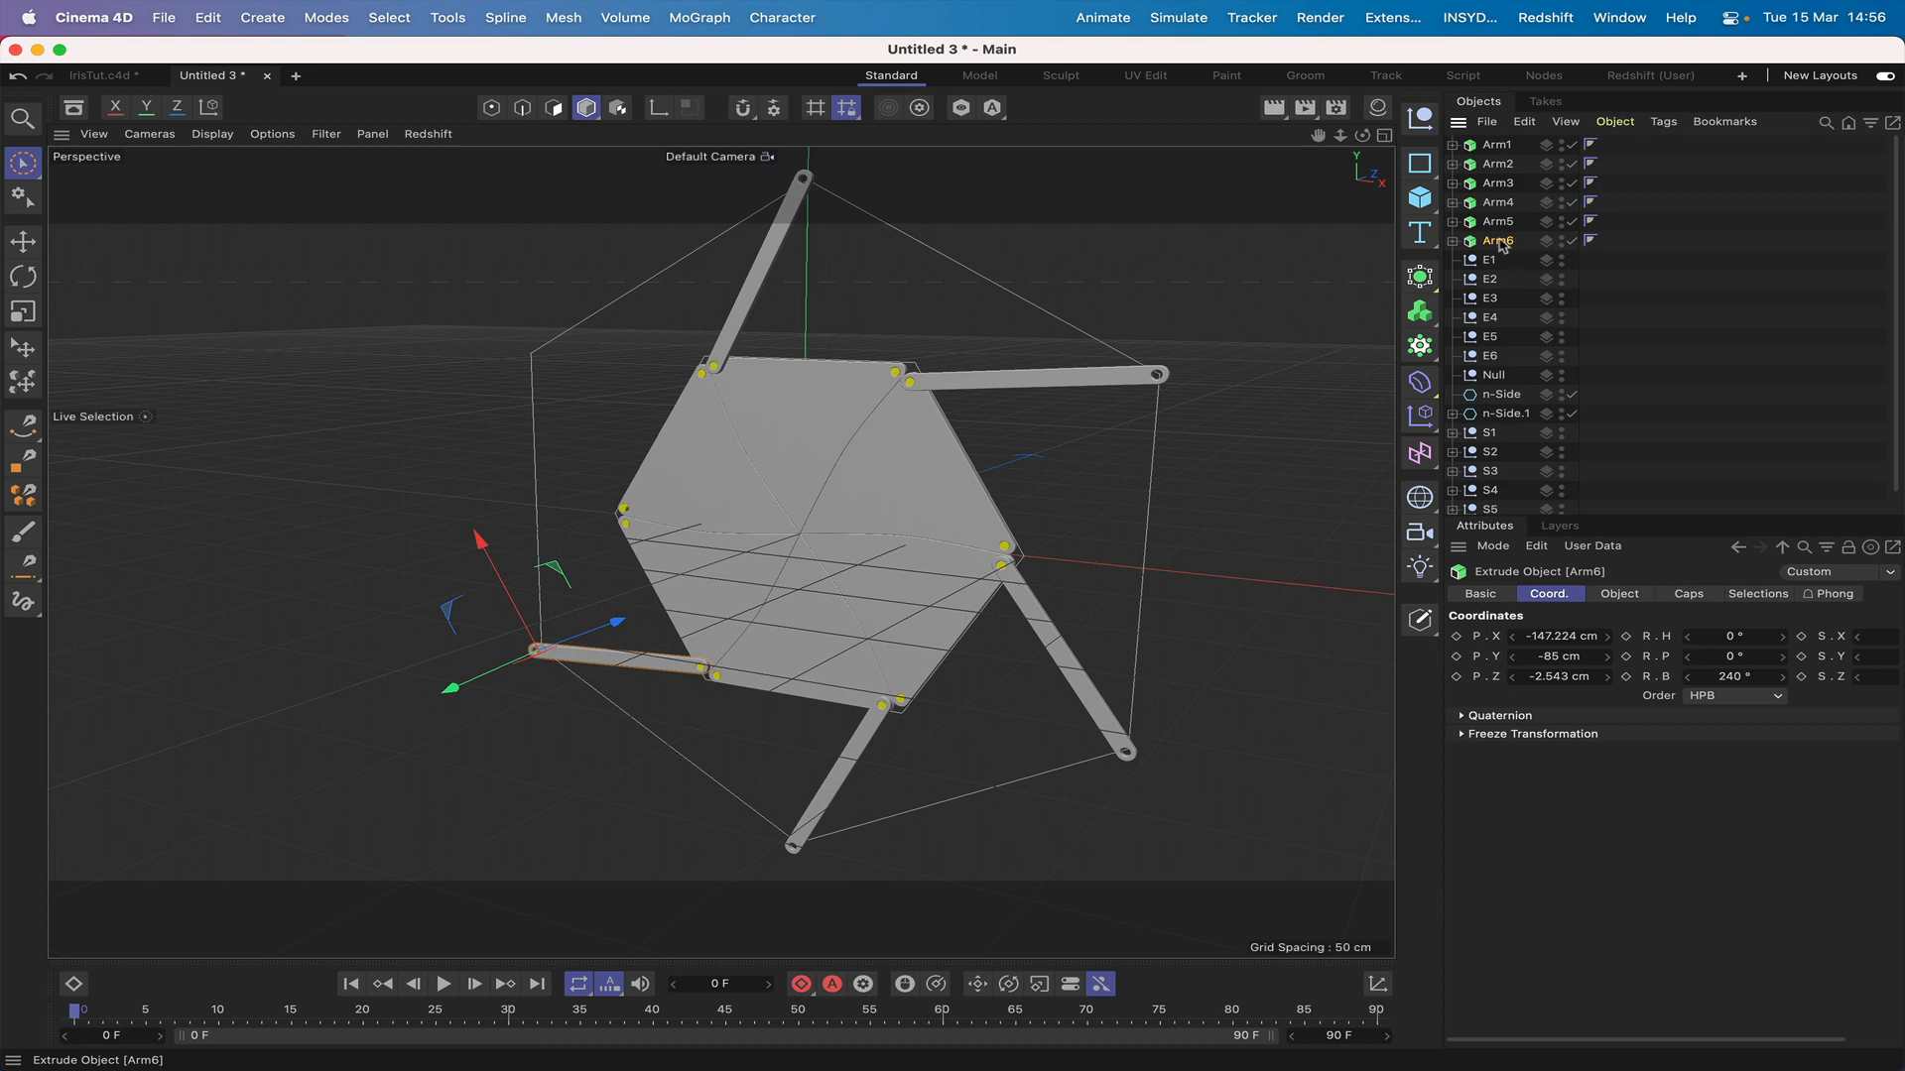
Step: Make Arm6 a child of null E6 and set its X and Y positions to 0 cm
{"action": "left_click_drag", "start_coordinate": [1501, 245], "coordinate": [1493, 355]}
{"action": "left_click_drag", "start_coordinate": [1691, 677], "coordinate": [1703, 682]}
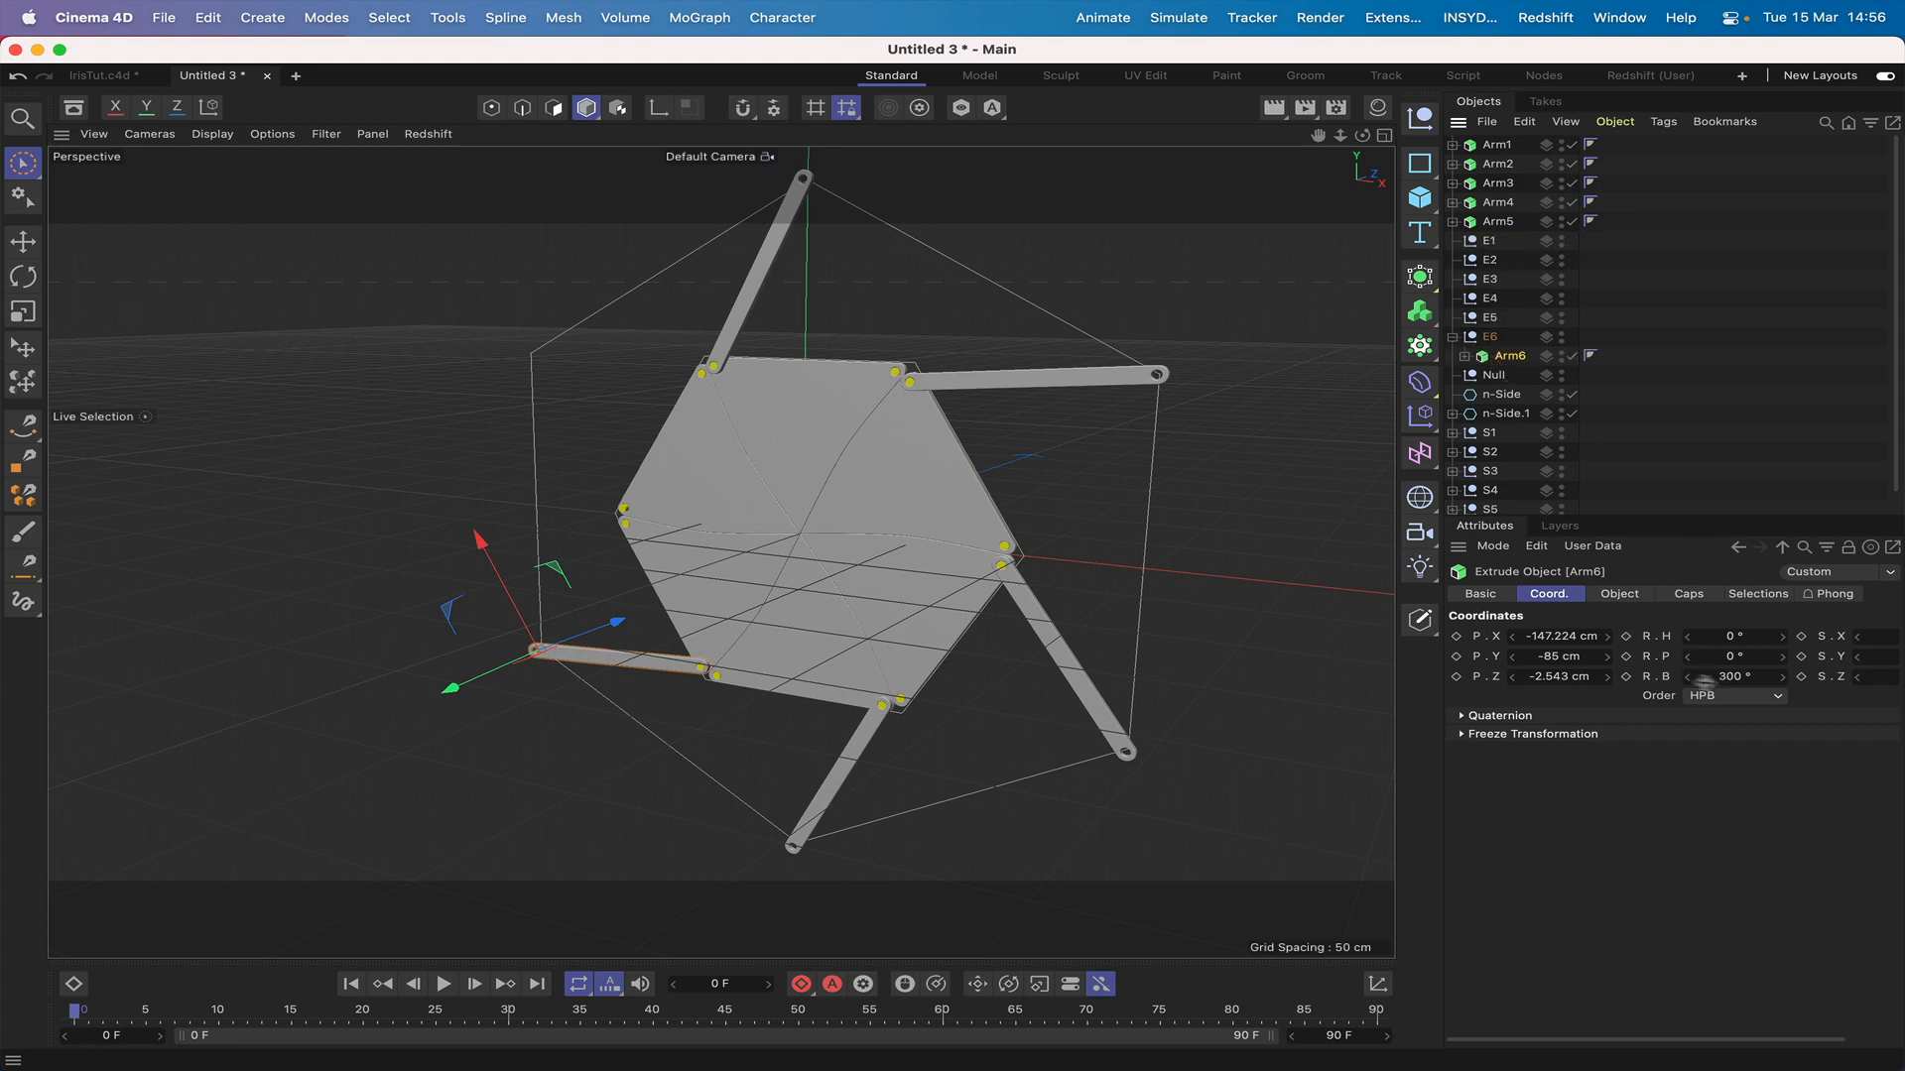
{"action": "double_click", "coordinate": [1572, 636]}
{"action": "type", "text": "0"}
{"action": "key", "text": "Return"}
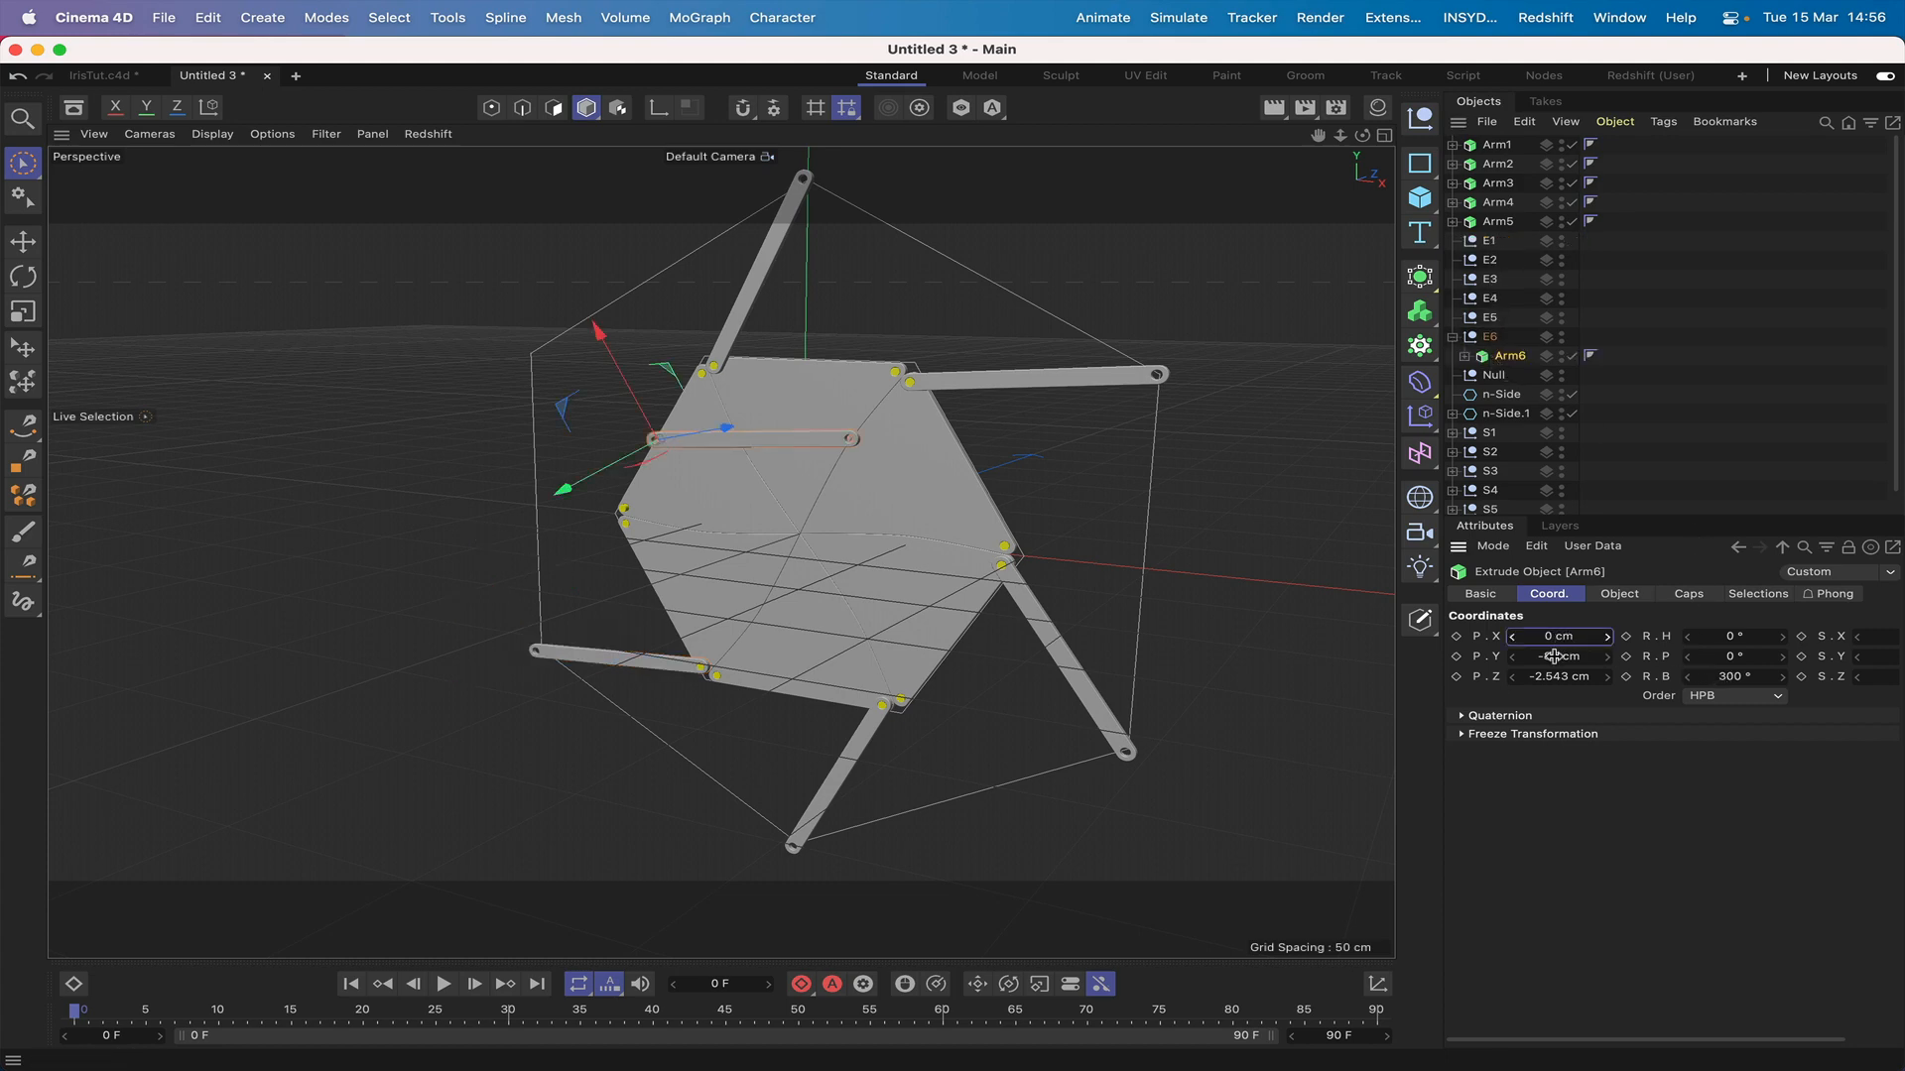
{"action": "double_click", "coordinate": [1554, 656]}
{"action": "type", "text": "0"}
{"action": "key", "text": "Return"}
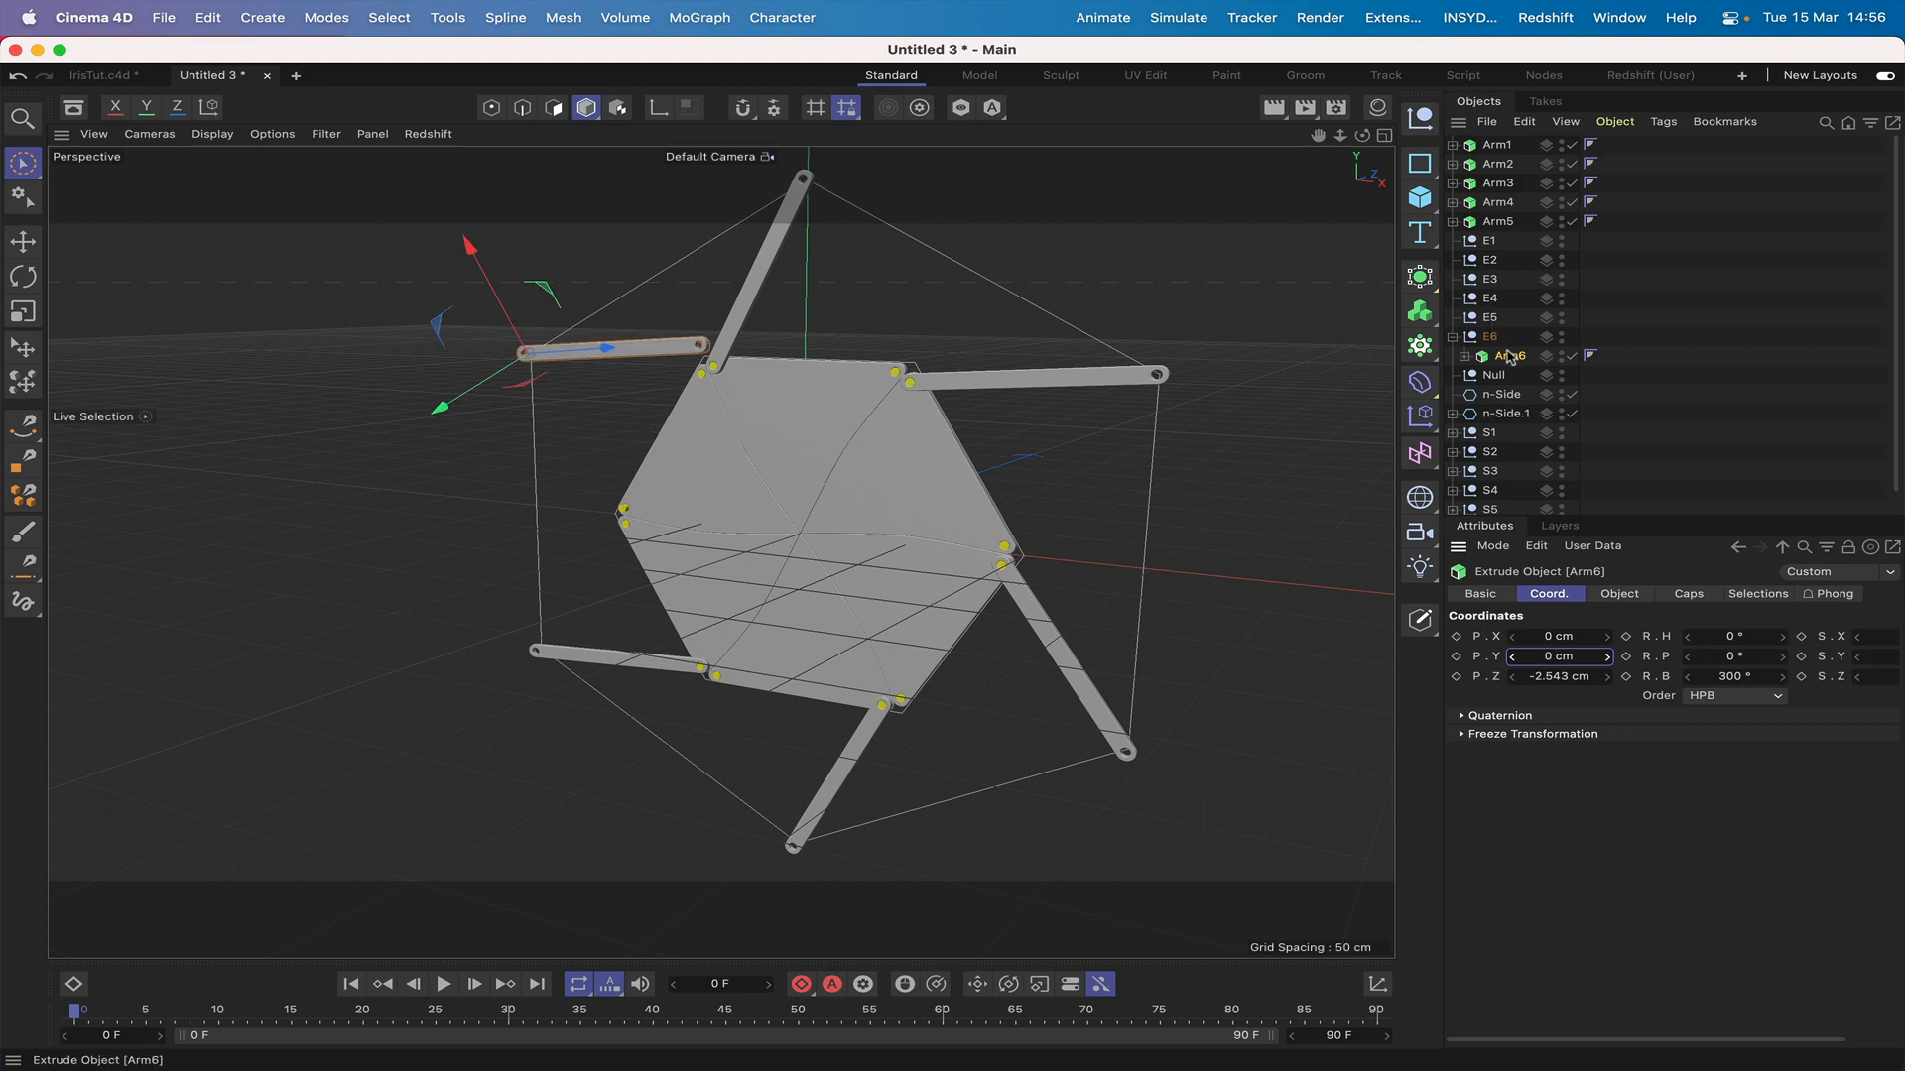
Step: Move Arm6 out of E6 to directly below Arm5 and set its bank rotation so its free end meets the blade pin
{"action": "left_click_drag", "start_coordinate": [1510, 357], "coordinate": [1503, 234]}
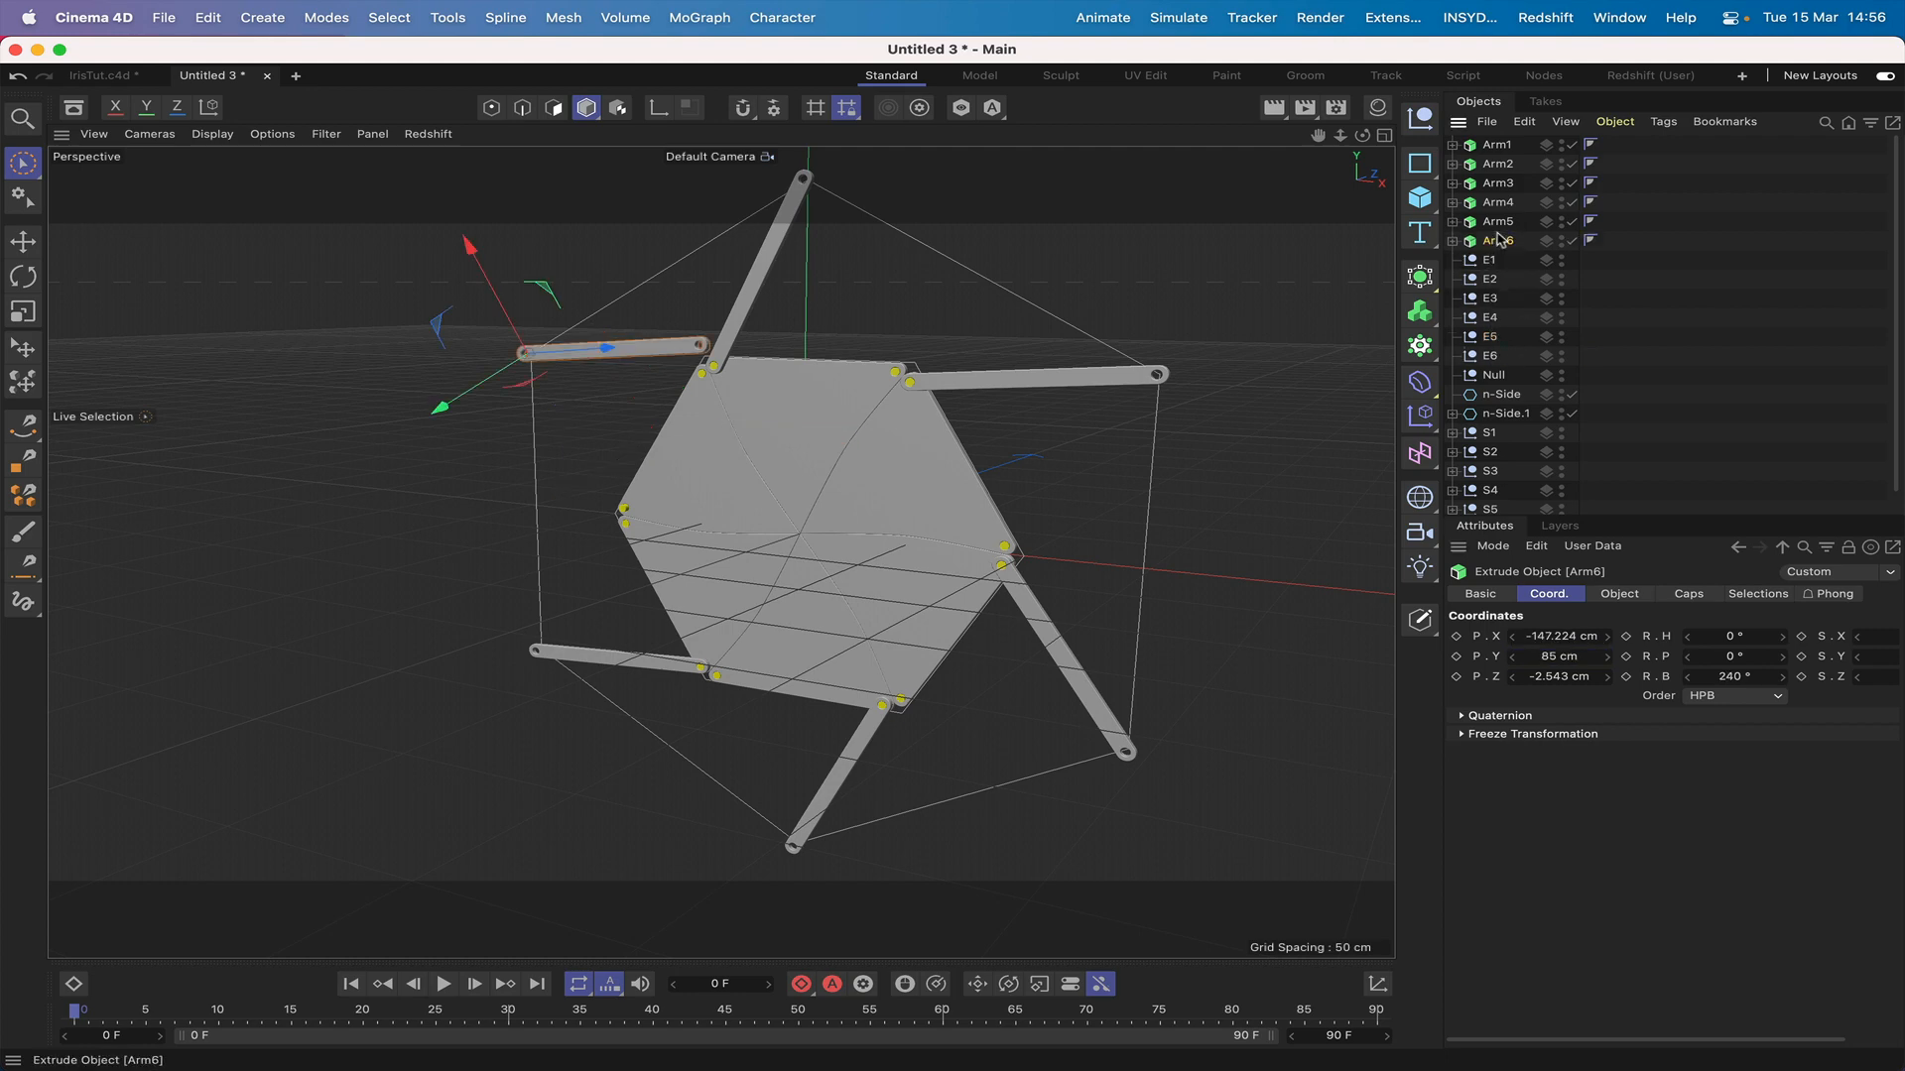
{"action": "double_click", "coordinate": [1728, 677]}
{"action": "key", "text": "Return"}
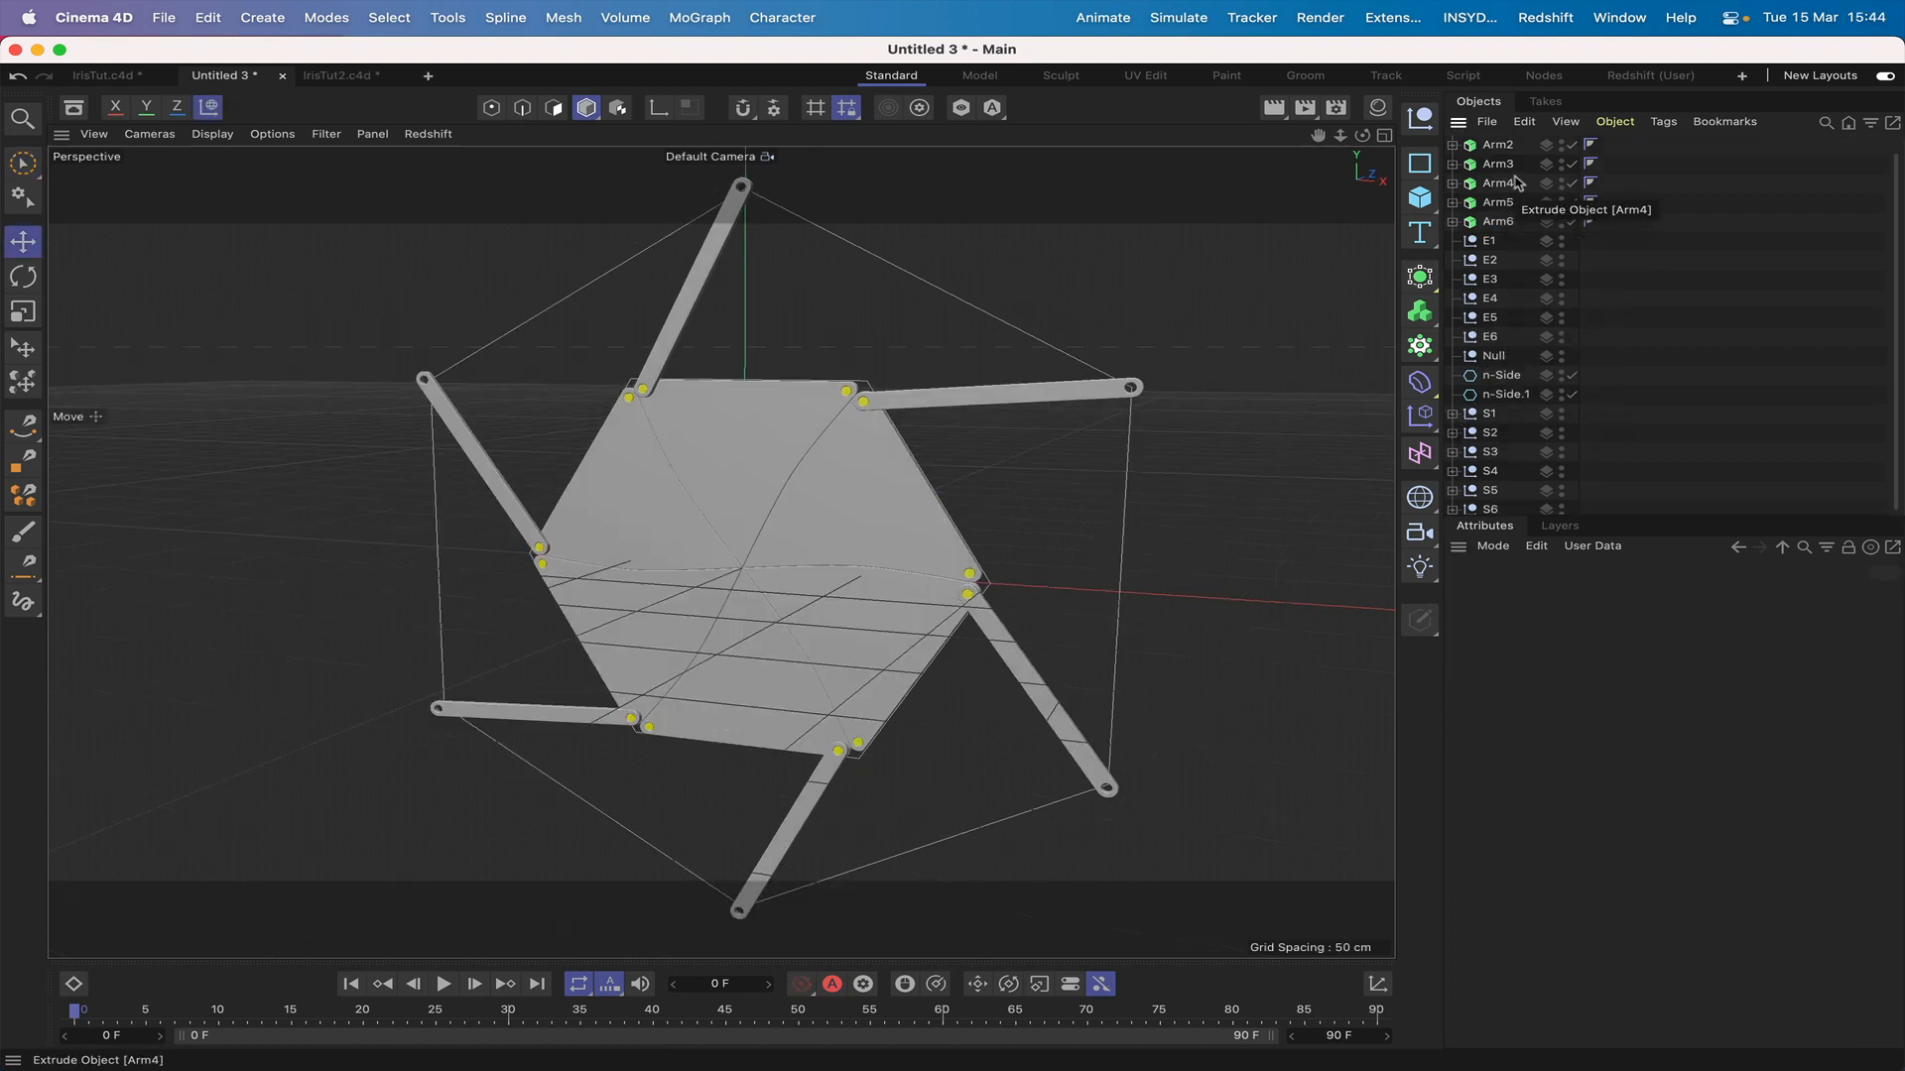
Step: Select Blade1 inside null S1 and frame the blade with its two pins in the front view
{"action": "scroll", "coordinate": [1508, 208], "scroll_direction": "down", "scroll_amount": 1}
{"action": "left_click", "coordinate": [1452, 409]}
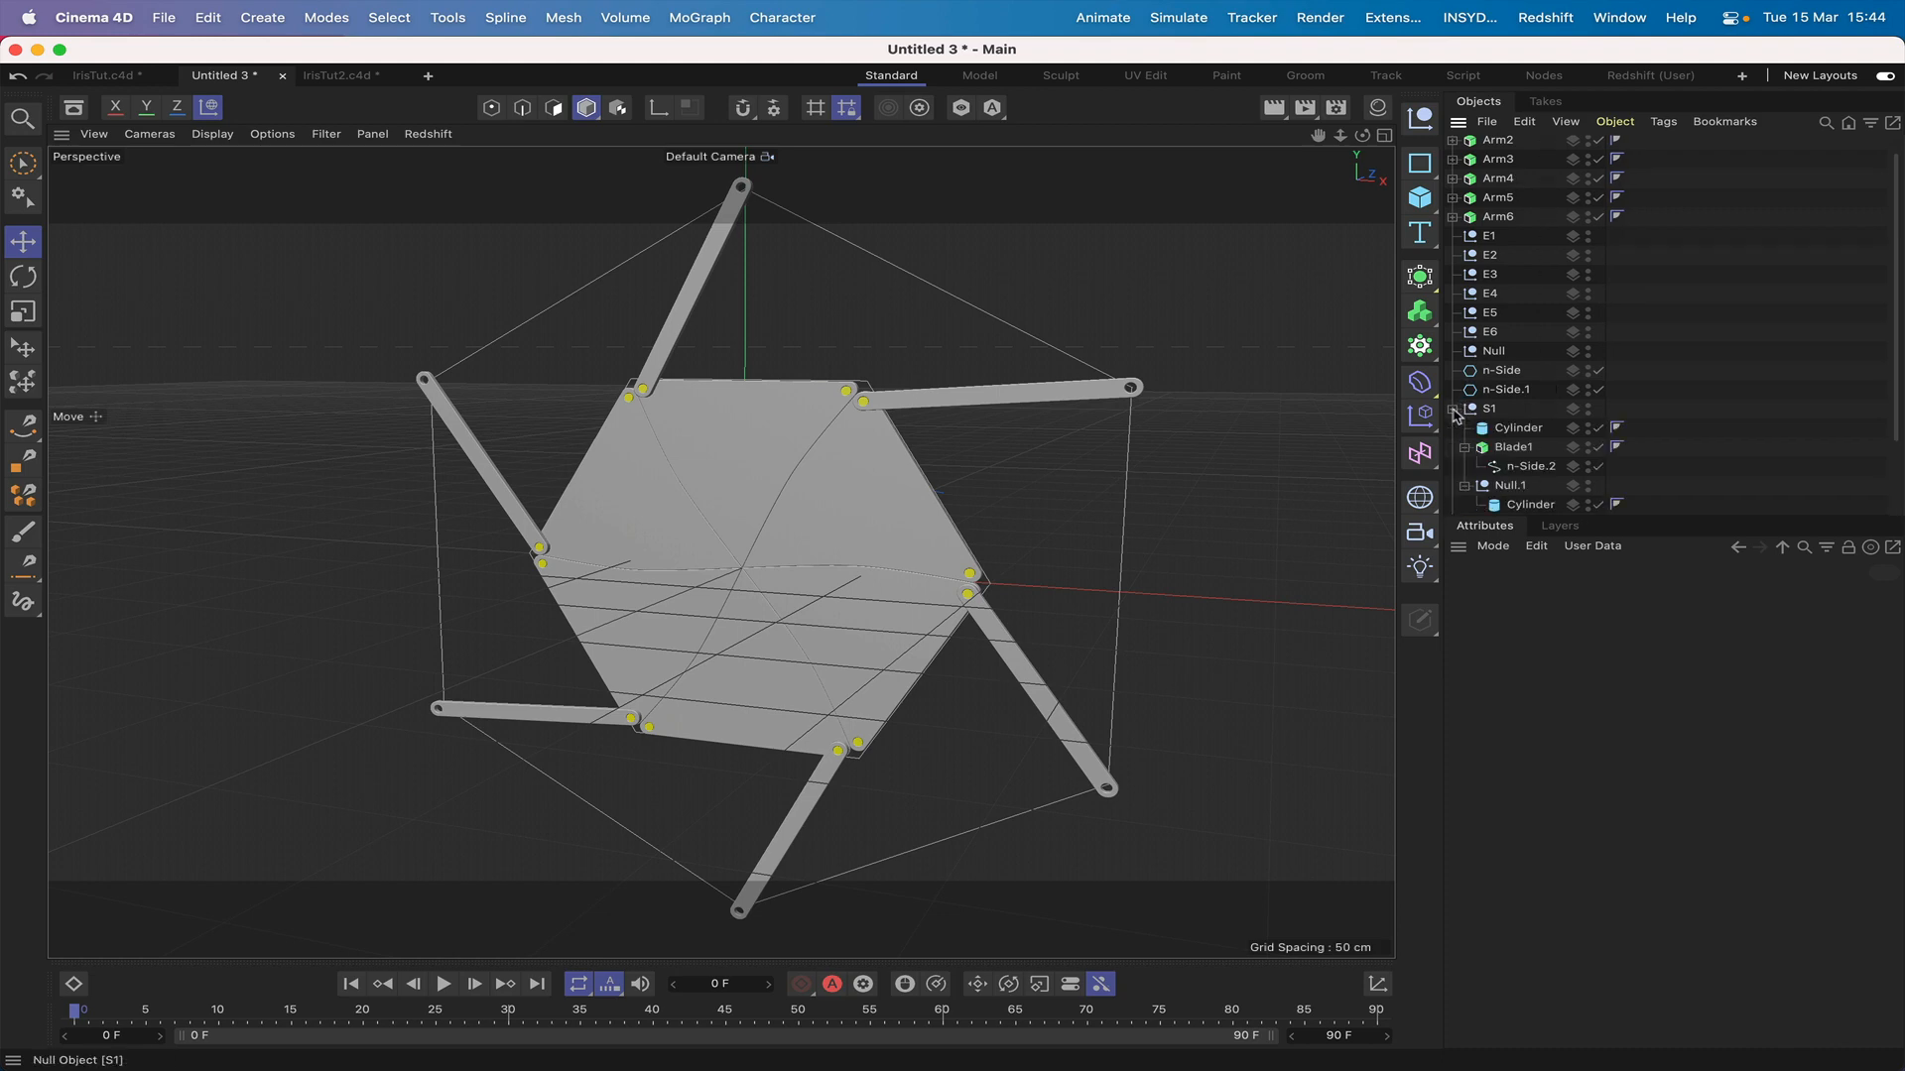
{"action": "scroll", "coordinate": [1488, 397], "scroll_direction": "down", "scroll_amount": 5}
{"action": "left_click", "coordinate": [1513, 351]}
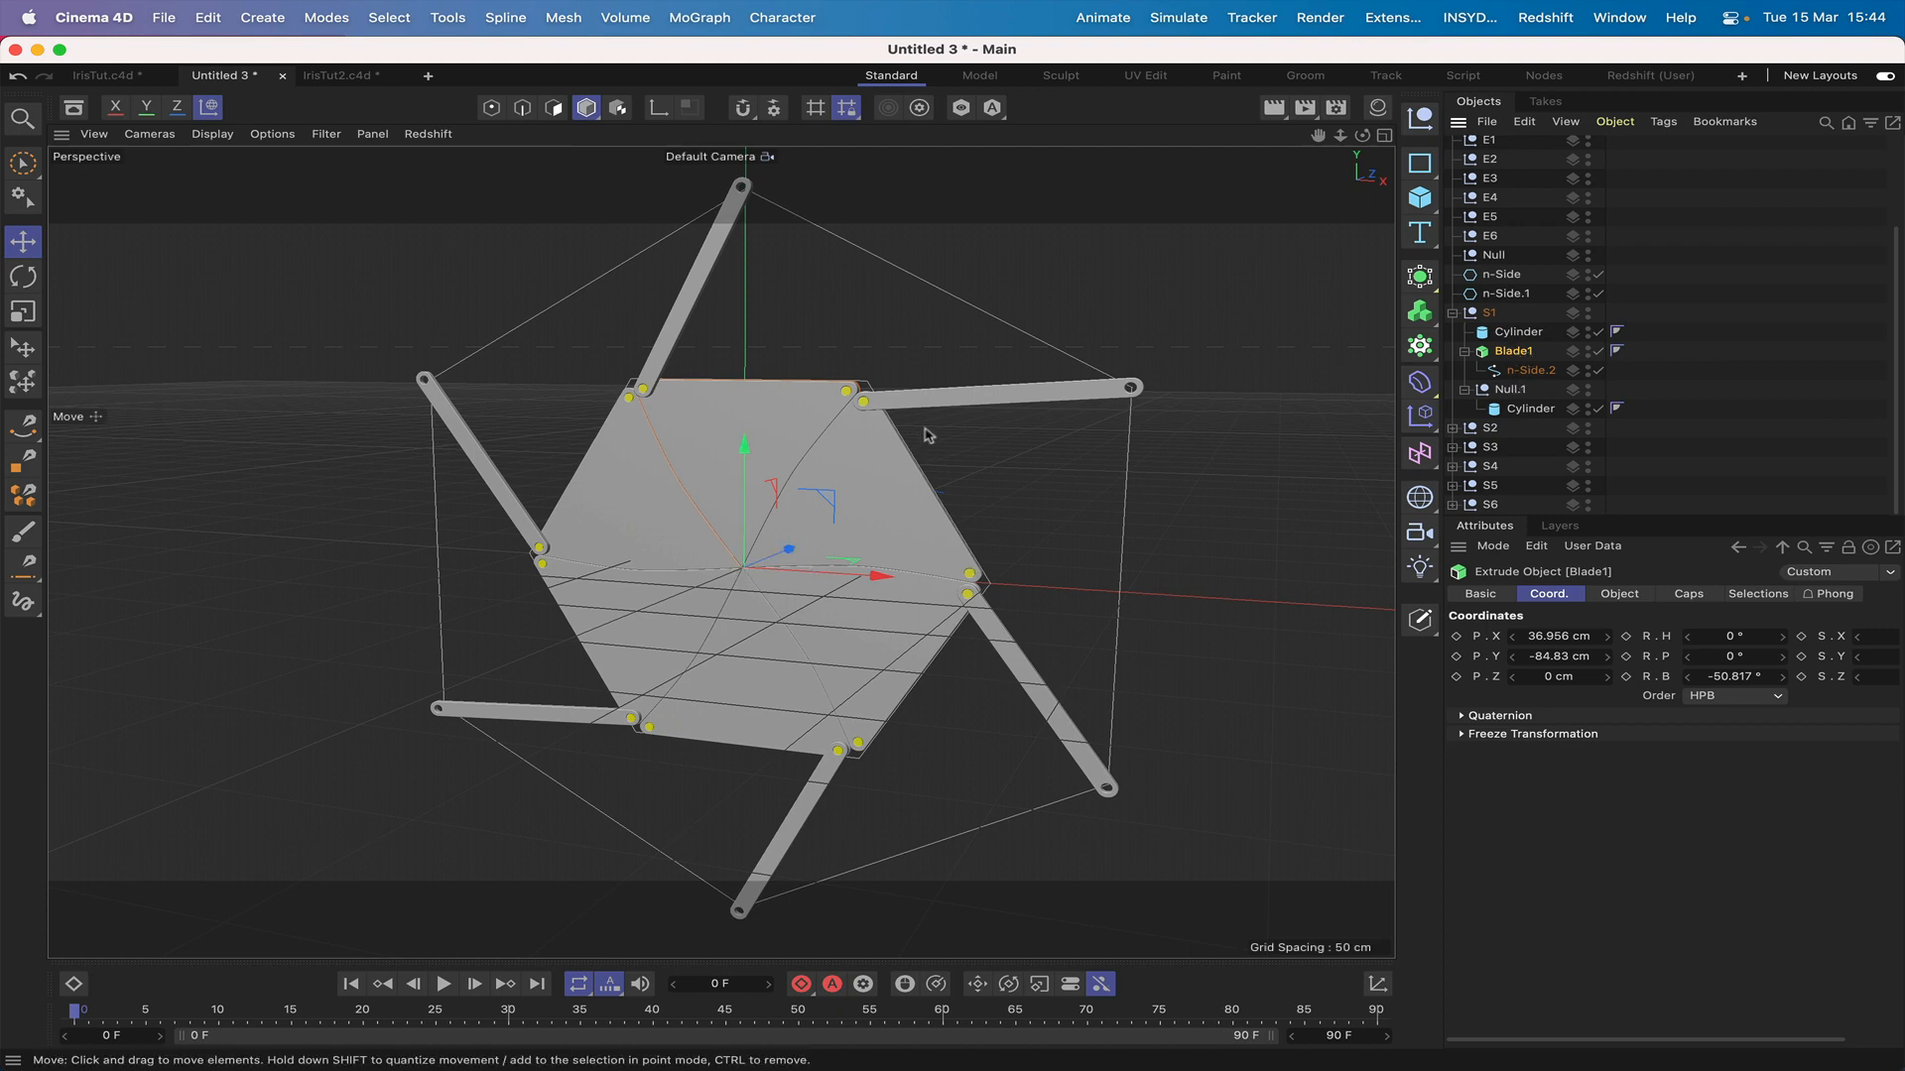
{"action": "key", "text": "F4"}
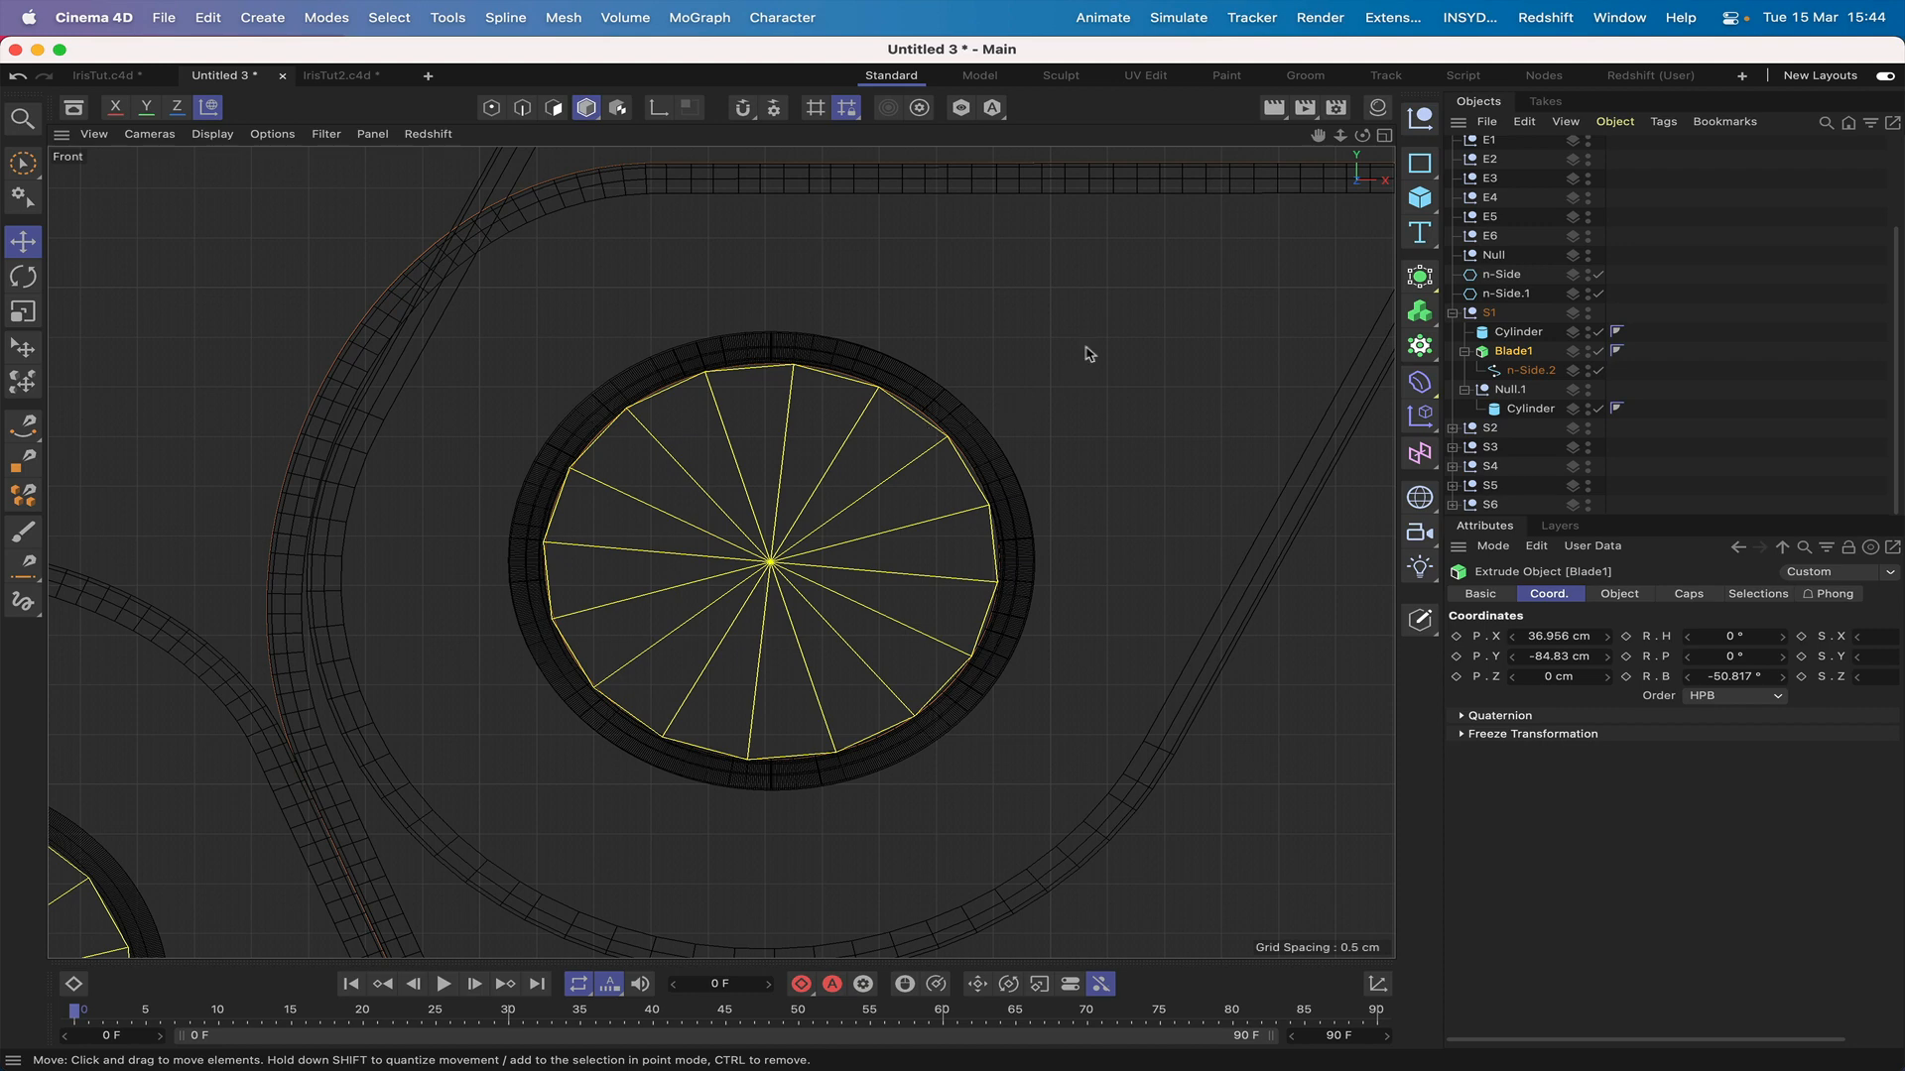
{"action": "right_click_drag", "start_coordinate": [1316, 139], "coordinate": [1121, 139]}
{"action": "left_click_drag", "start_coordinate": [1317, 135], "coordinate": [1181, 158]}
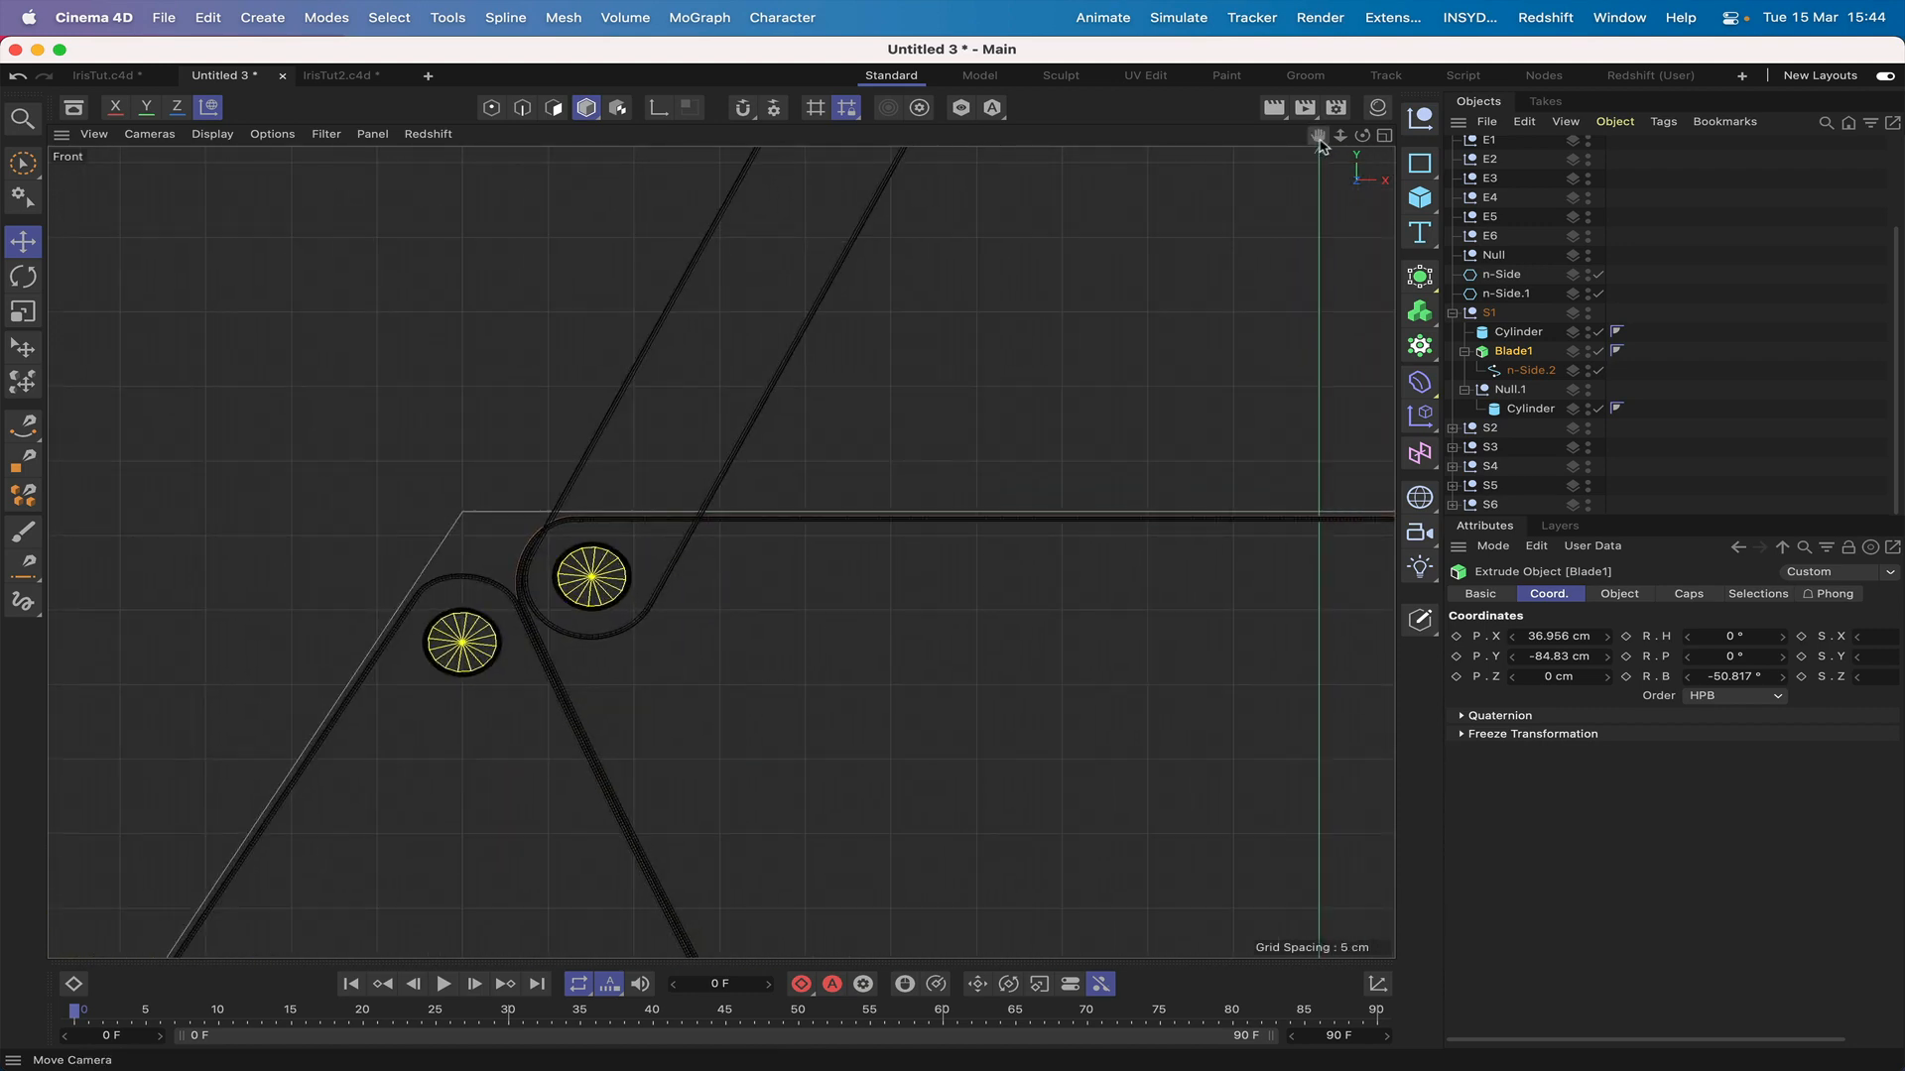
{"action": "right_click_drag", "start_coordinate": [1320, 140], "coordinate": [1123, 140]}
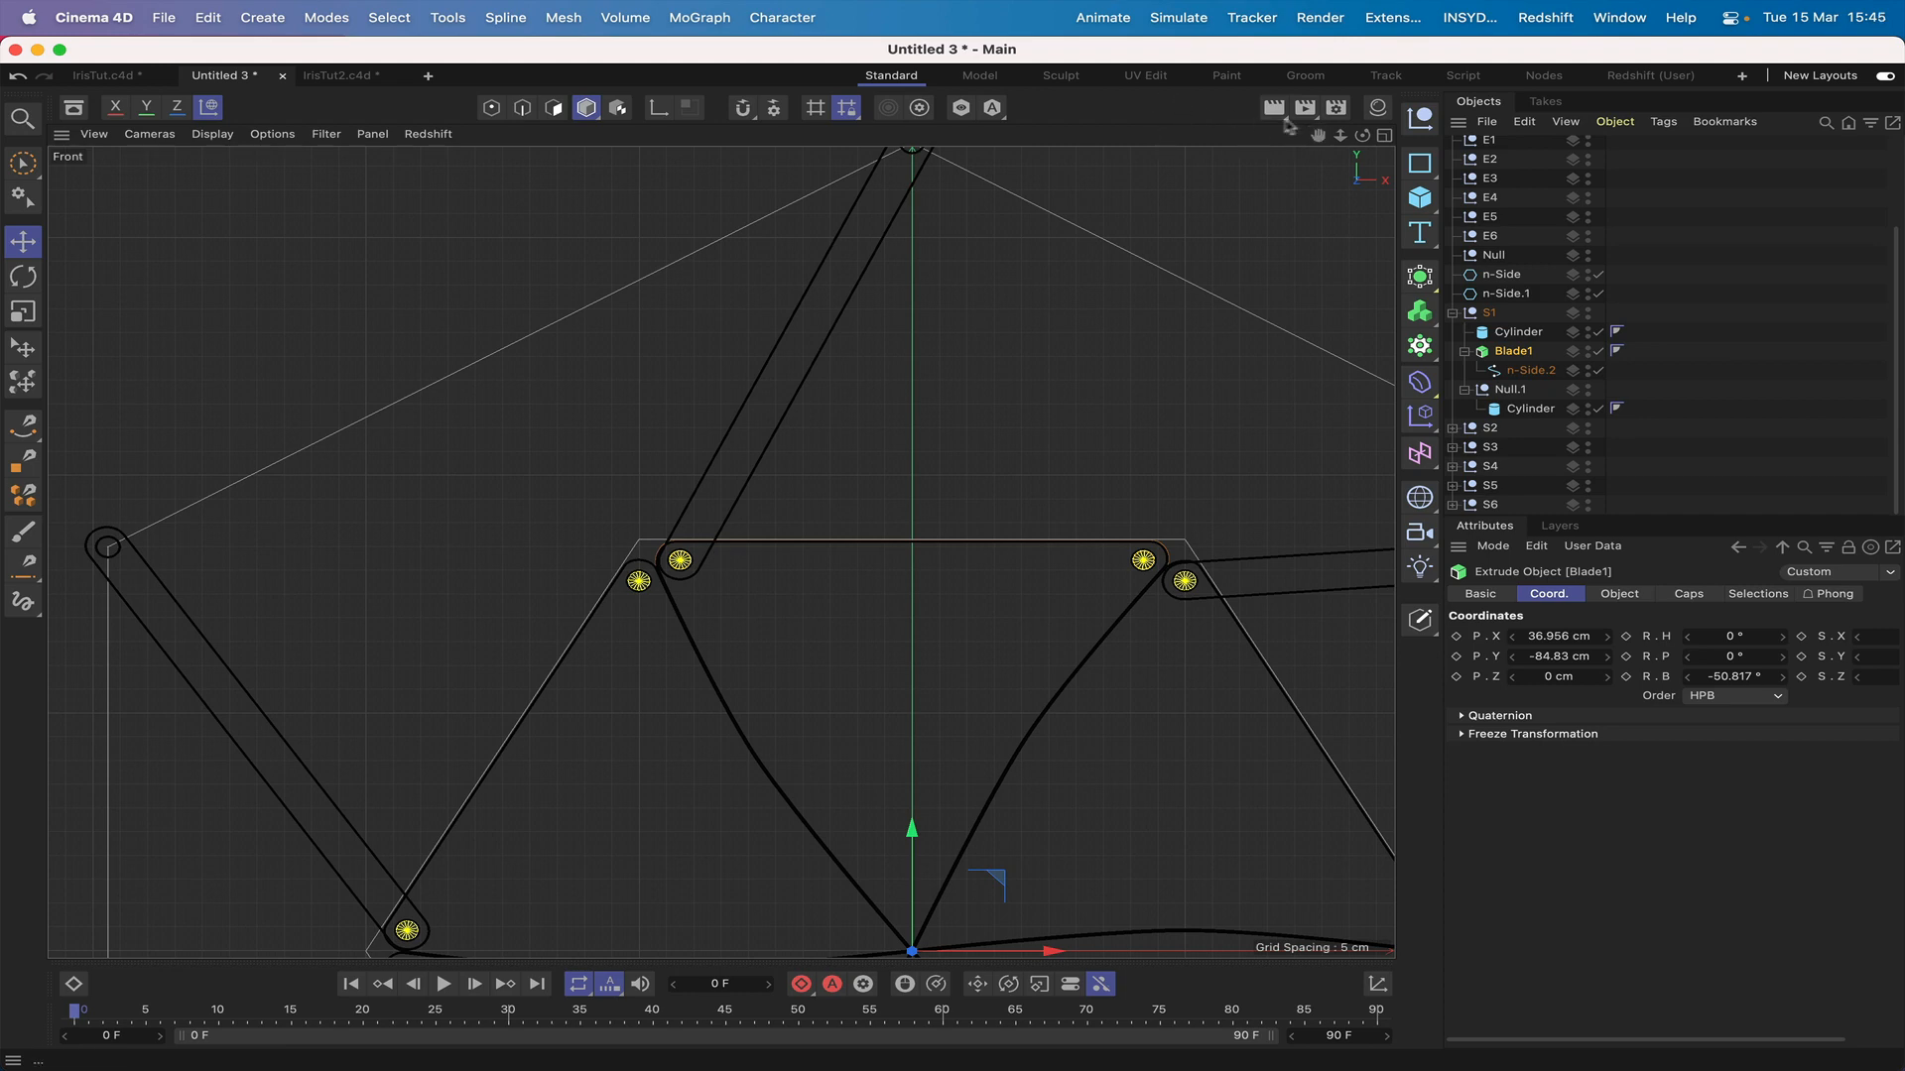
{"action": "left_click_drag", "start_coordinate": [1318, 135], "coordinate": [1158, 95]}
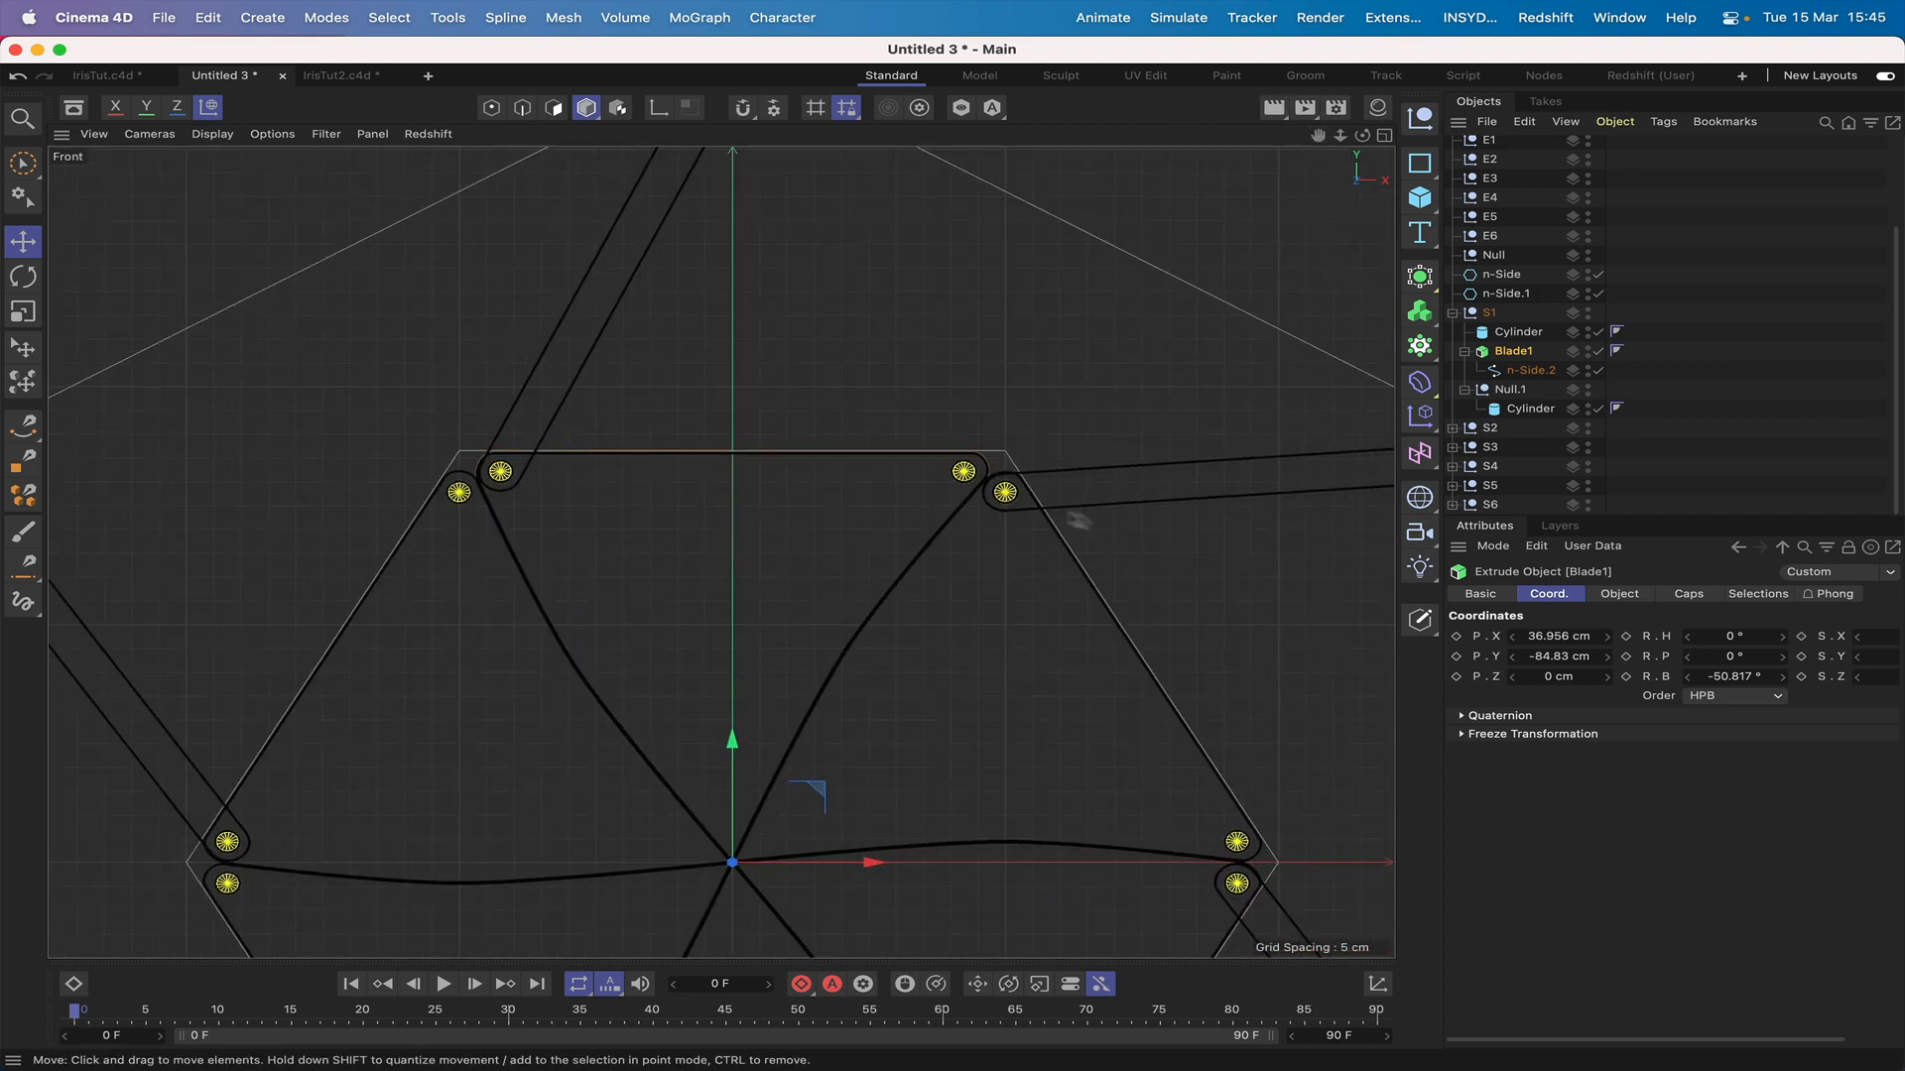
Step: Enable axis editing and move Blade1's axis from the iris centre onto the centre of its S1 pin, at about 0 cm in X and Y
{"action": "left_click_drag", "start_coordinate": [735, 742], "coordinate": [735, 718]}
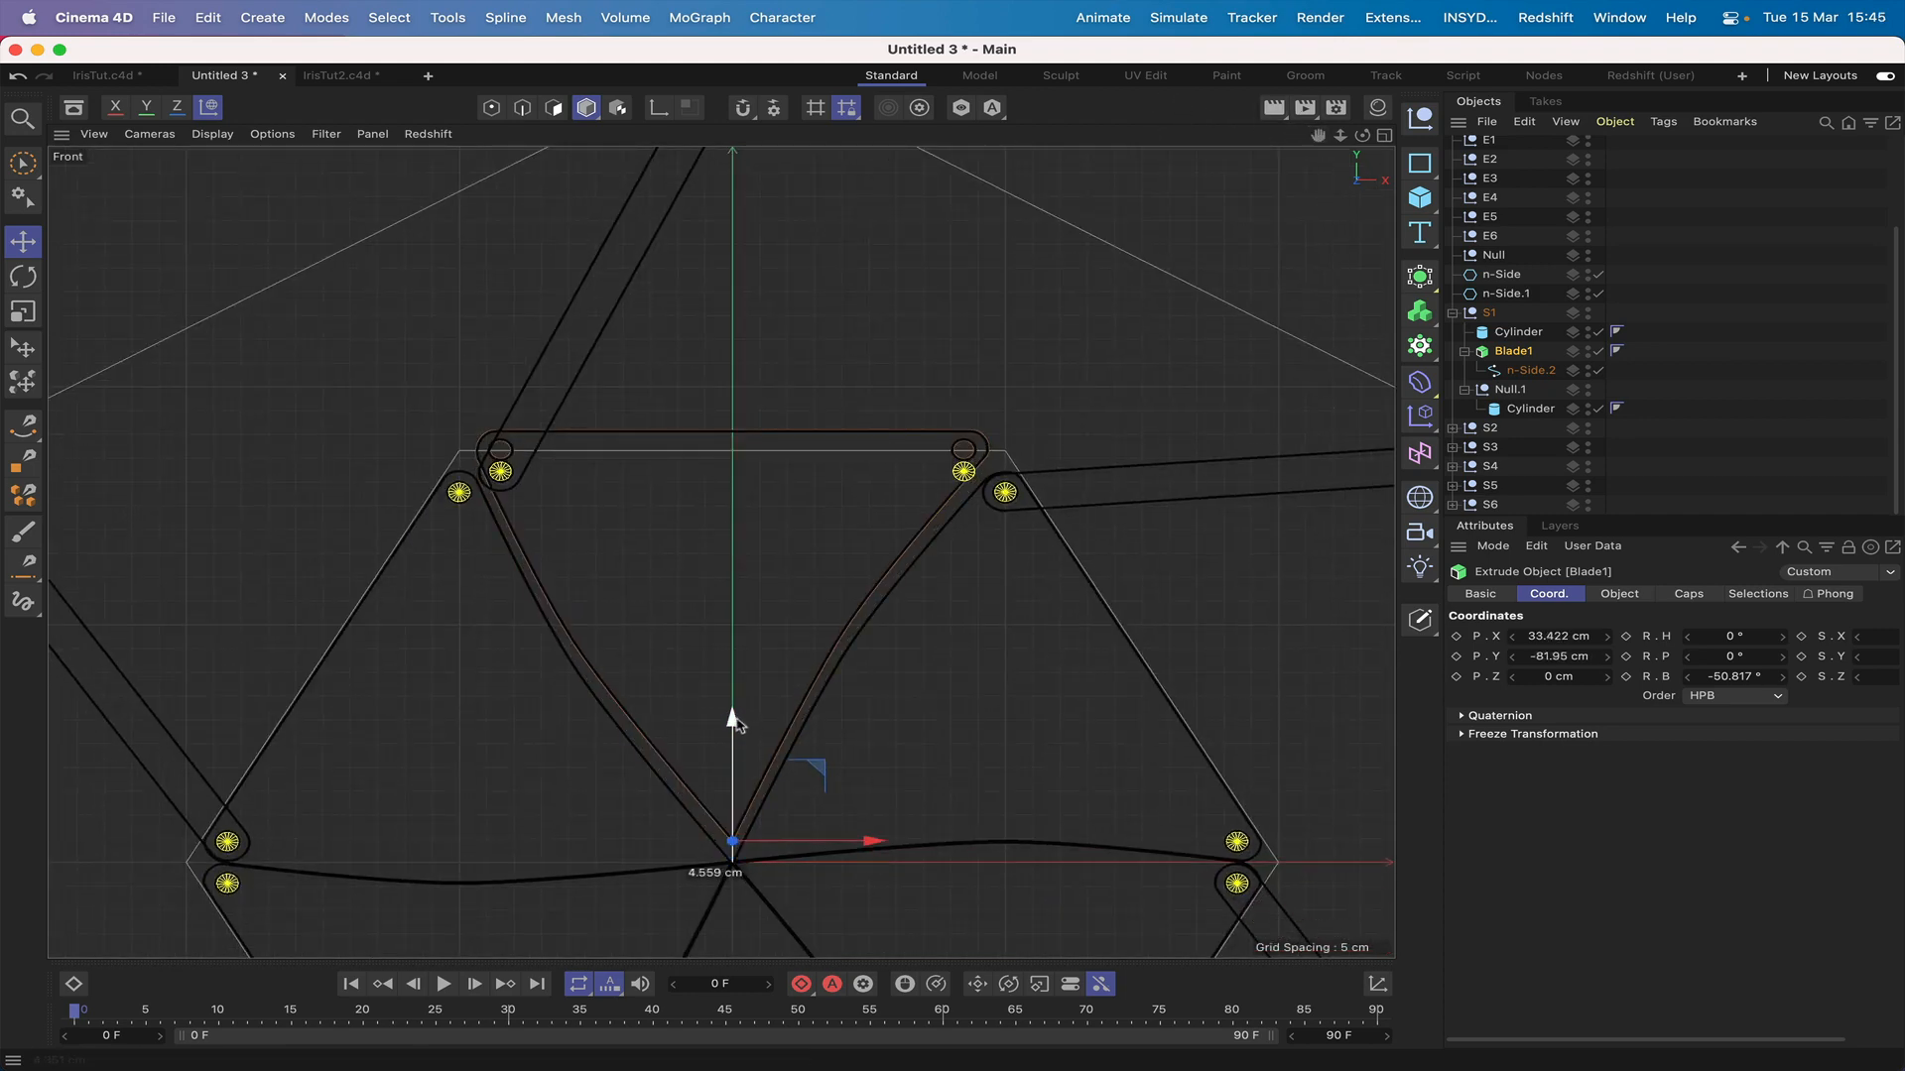
{"action": "key", "text": "super+z"}
{"action": "left_click", "coordinate": [658, 107]}
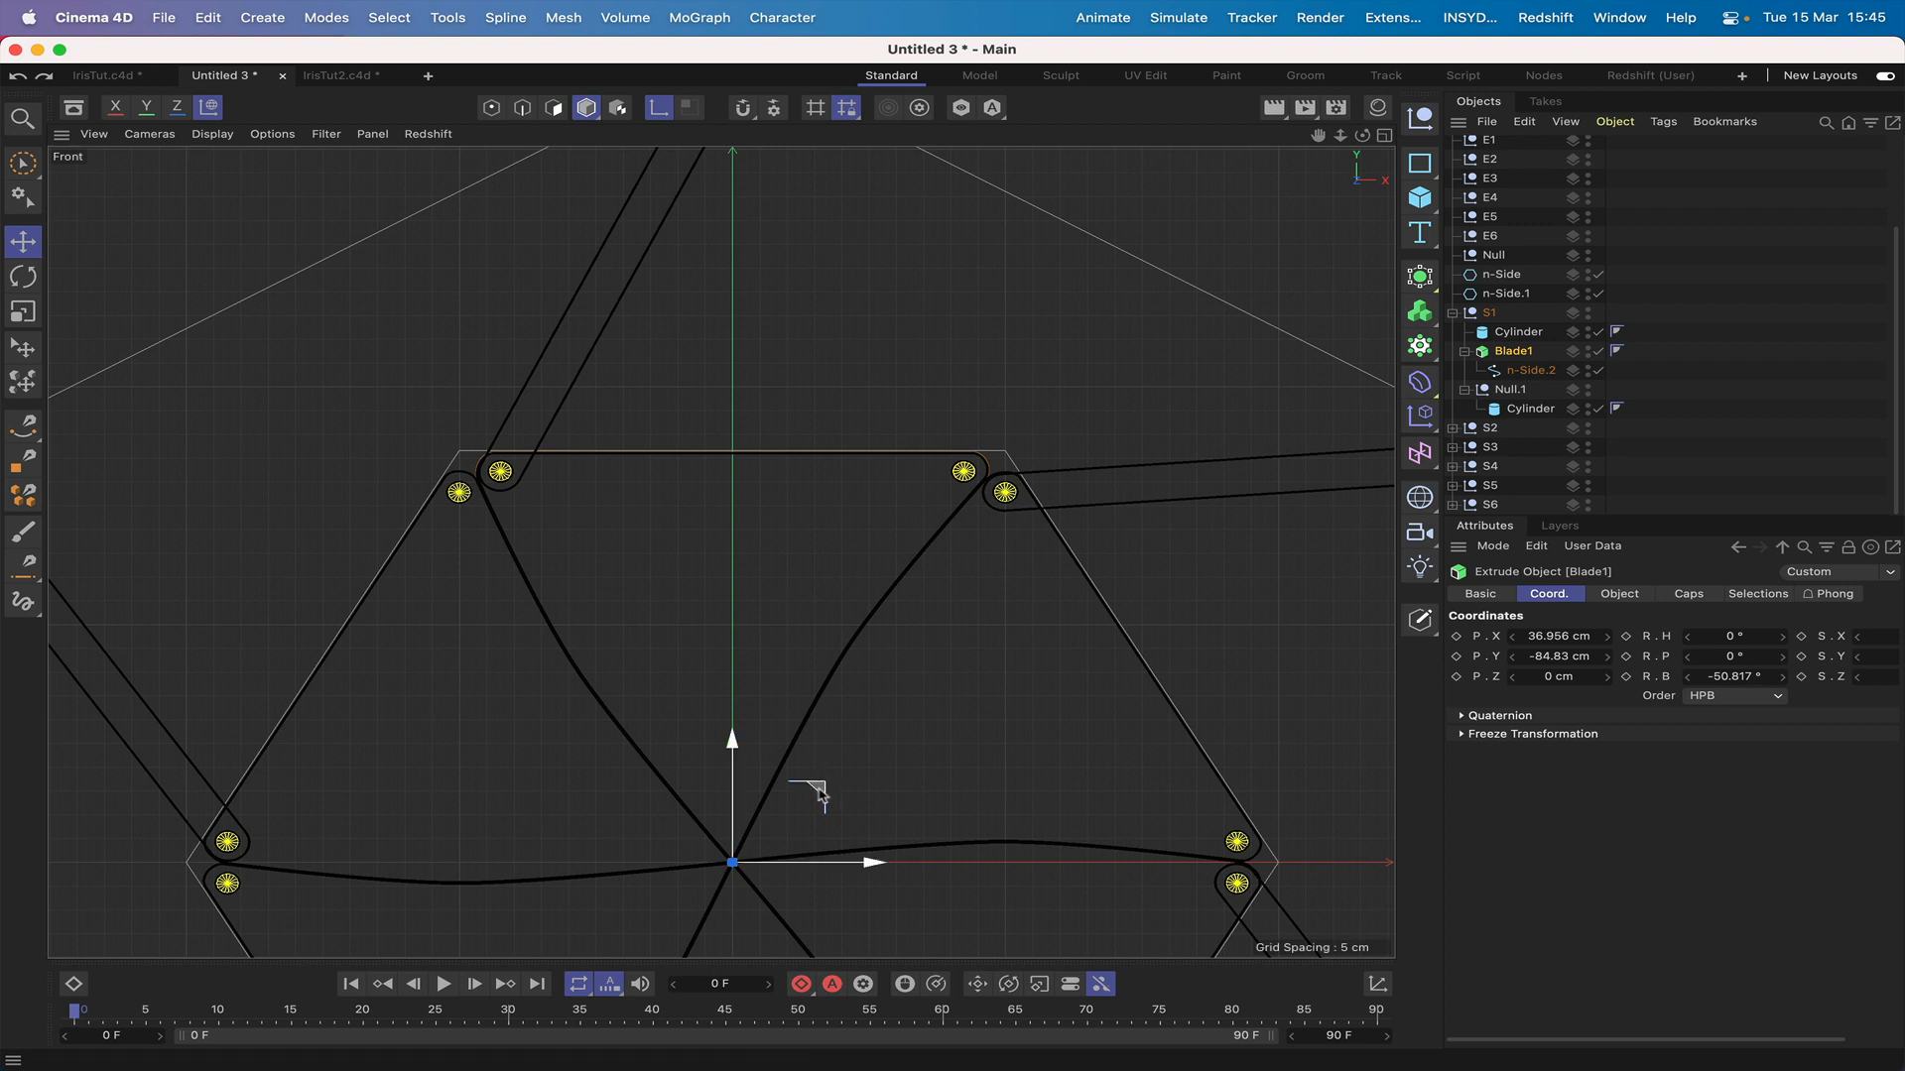
{"action": "left_click_drag", "start_coordinate": [1036, 425], "coordinate": [1049, 399]}
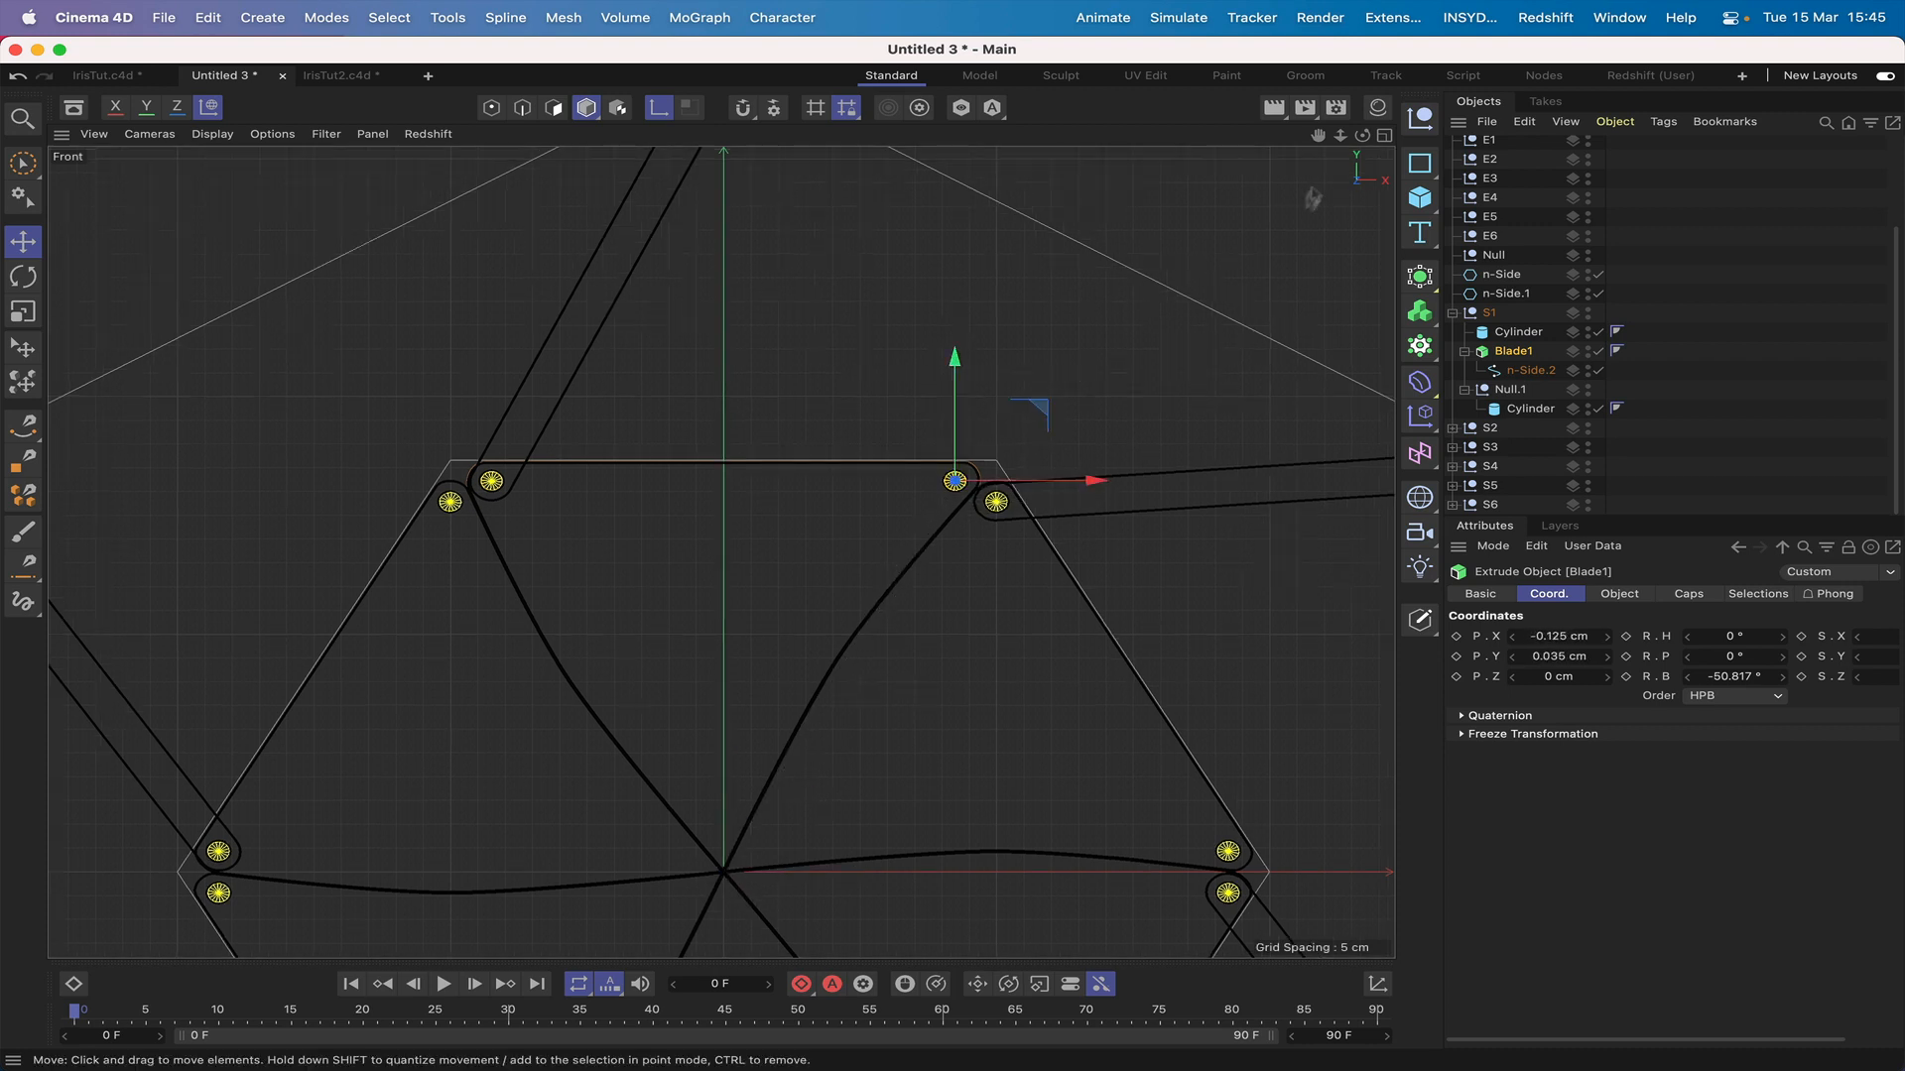
{"action": "scroll", "coordinate": [722, 552], "scroll_direction": "up", "scroll_amount": 12}
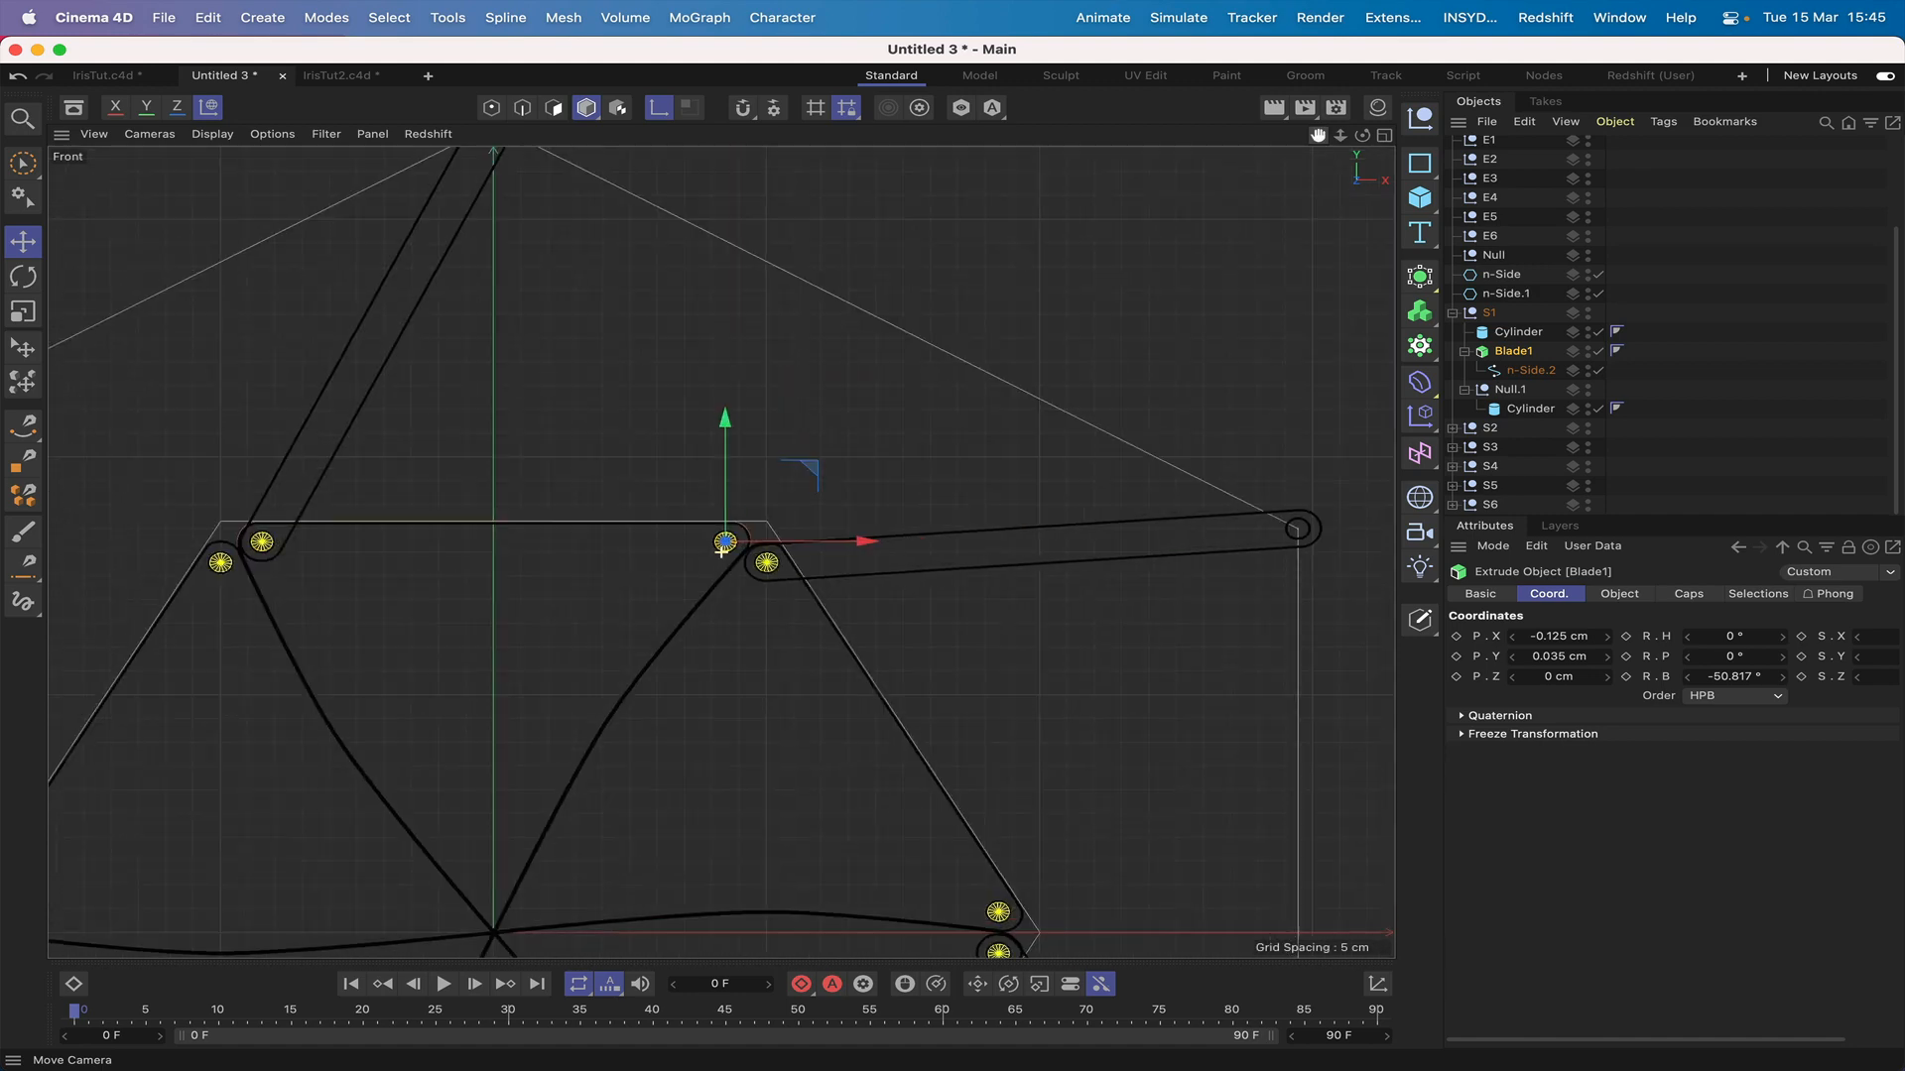
{"action": "scroll", "coordinate": [722, 553], "scroll_direction": "up", "scroll_amount": 6}
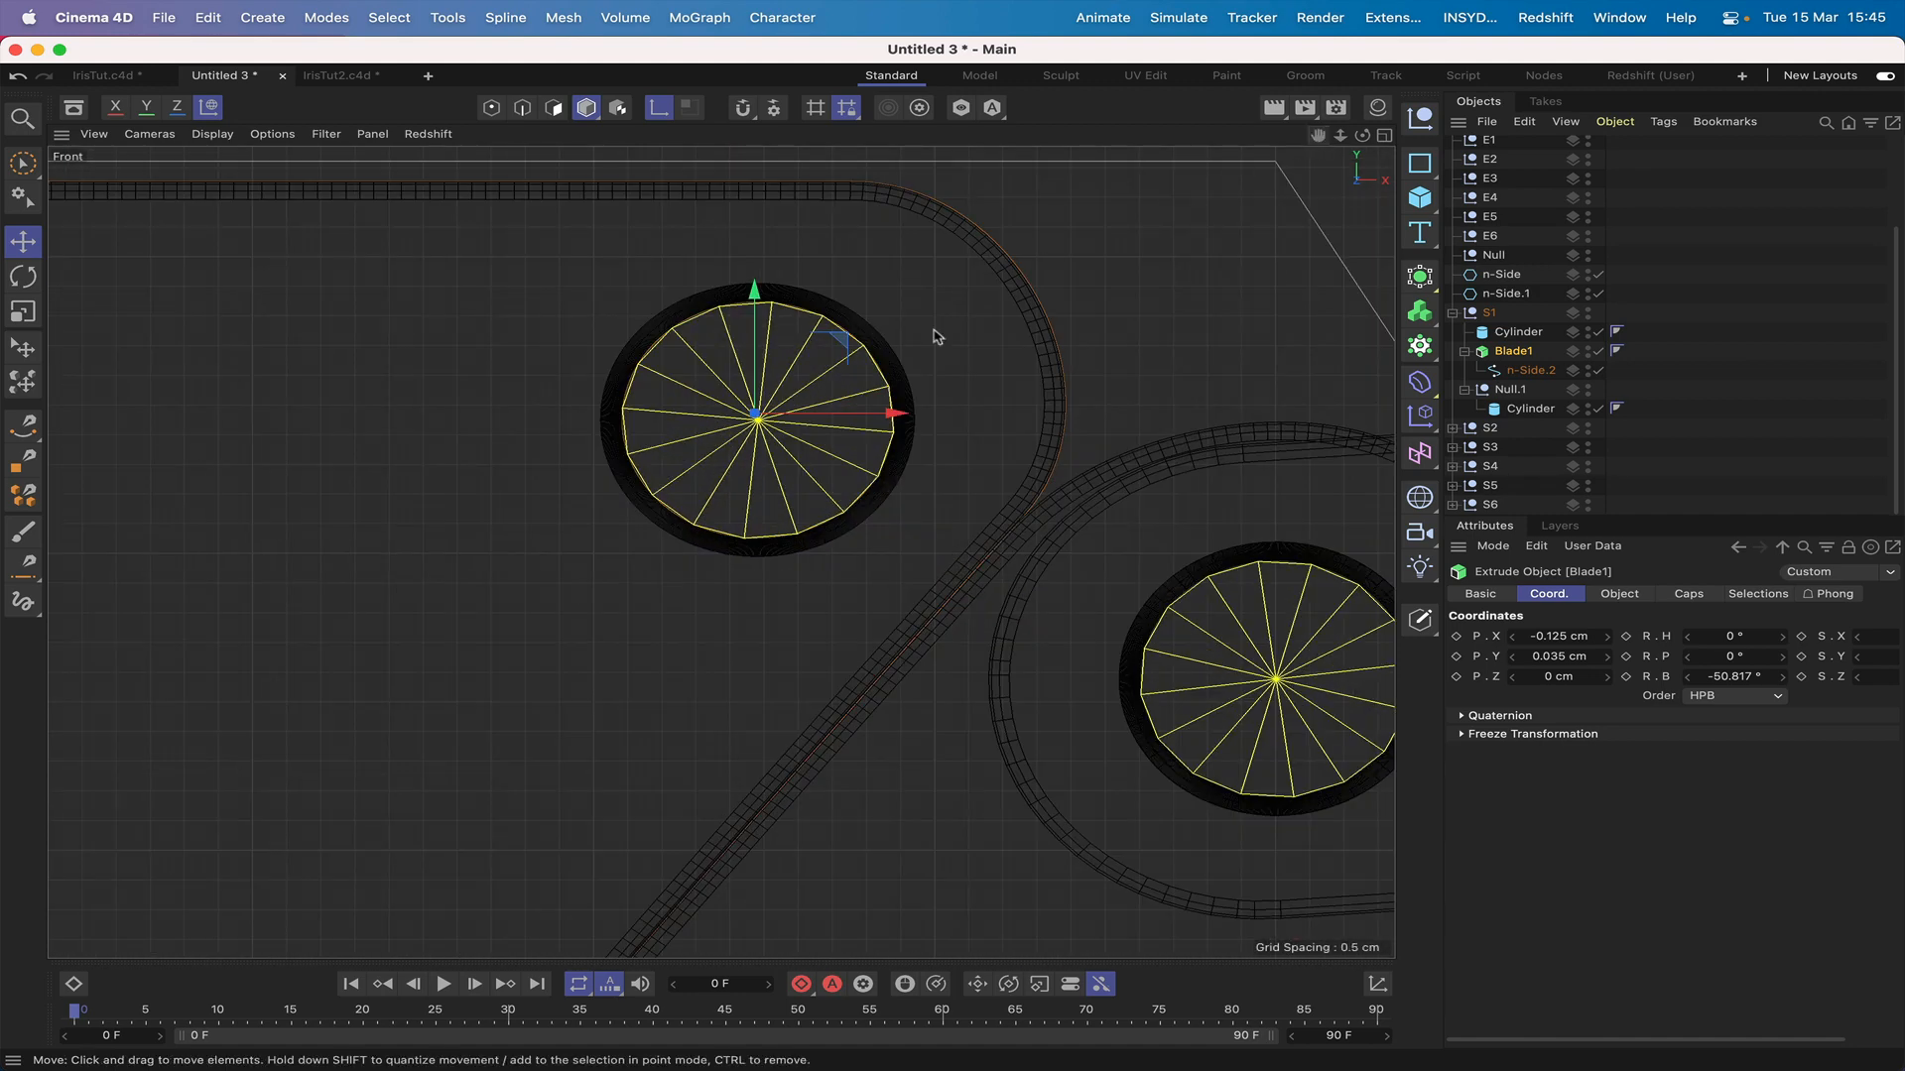
{"action": "left_click_drag", "start_coordinate": [851, 343], "coordinate": [851, 348]}
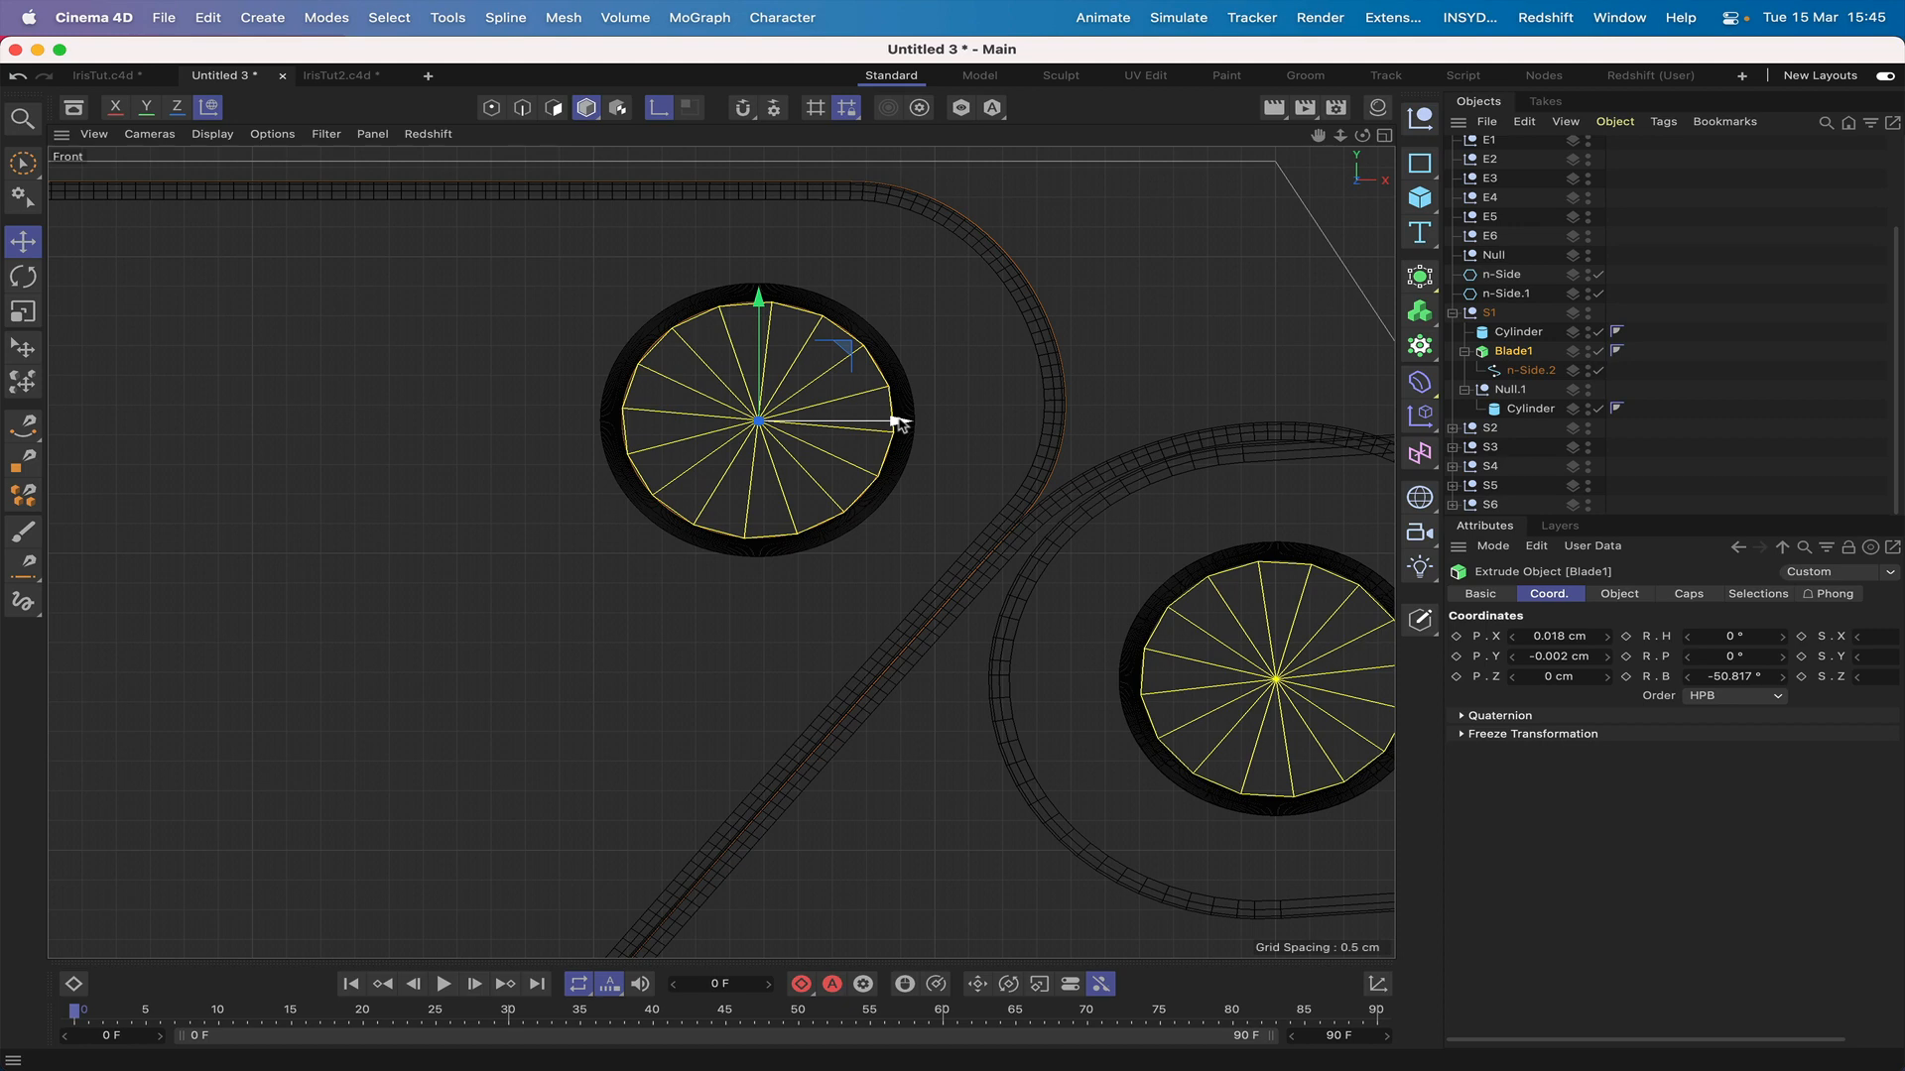
{"action": "left_click_drag", "start_coordinate": [900, 424], "coordinate": [898, 425]}
Step: Compare the coordinates and axis positions of Null.1, S1 and Blade1
{"action": "left_click", "coordinate": [1512, 390]}
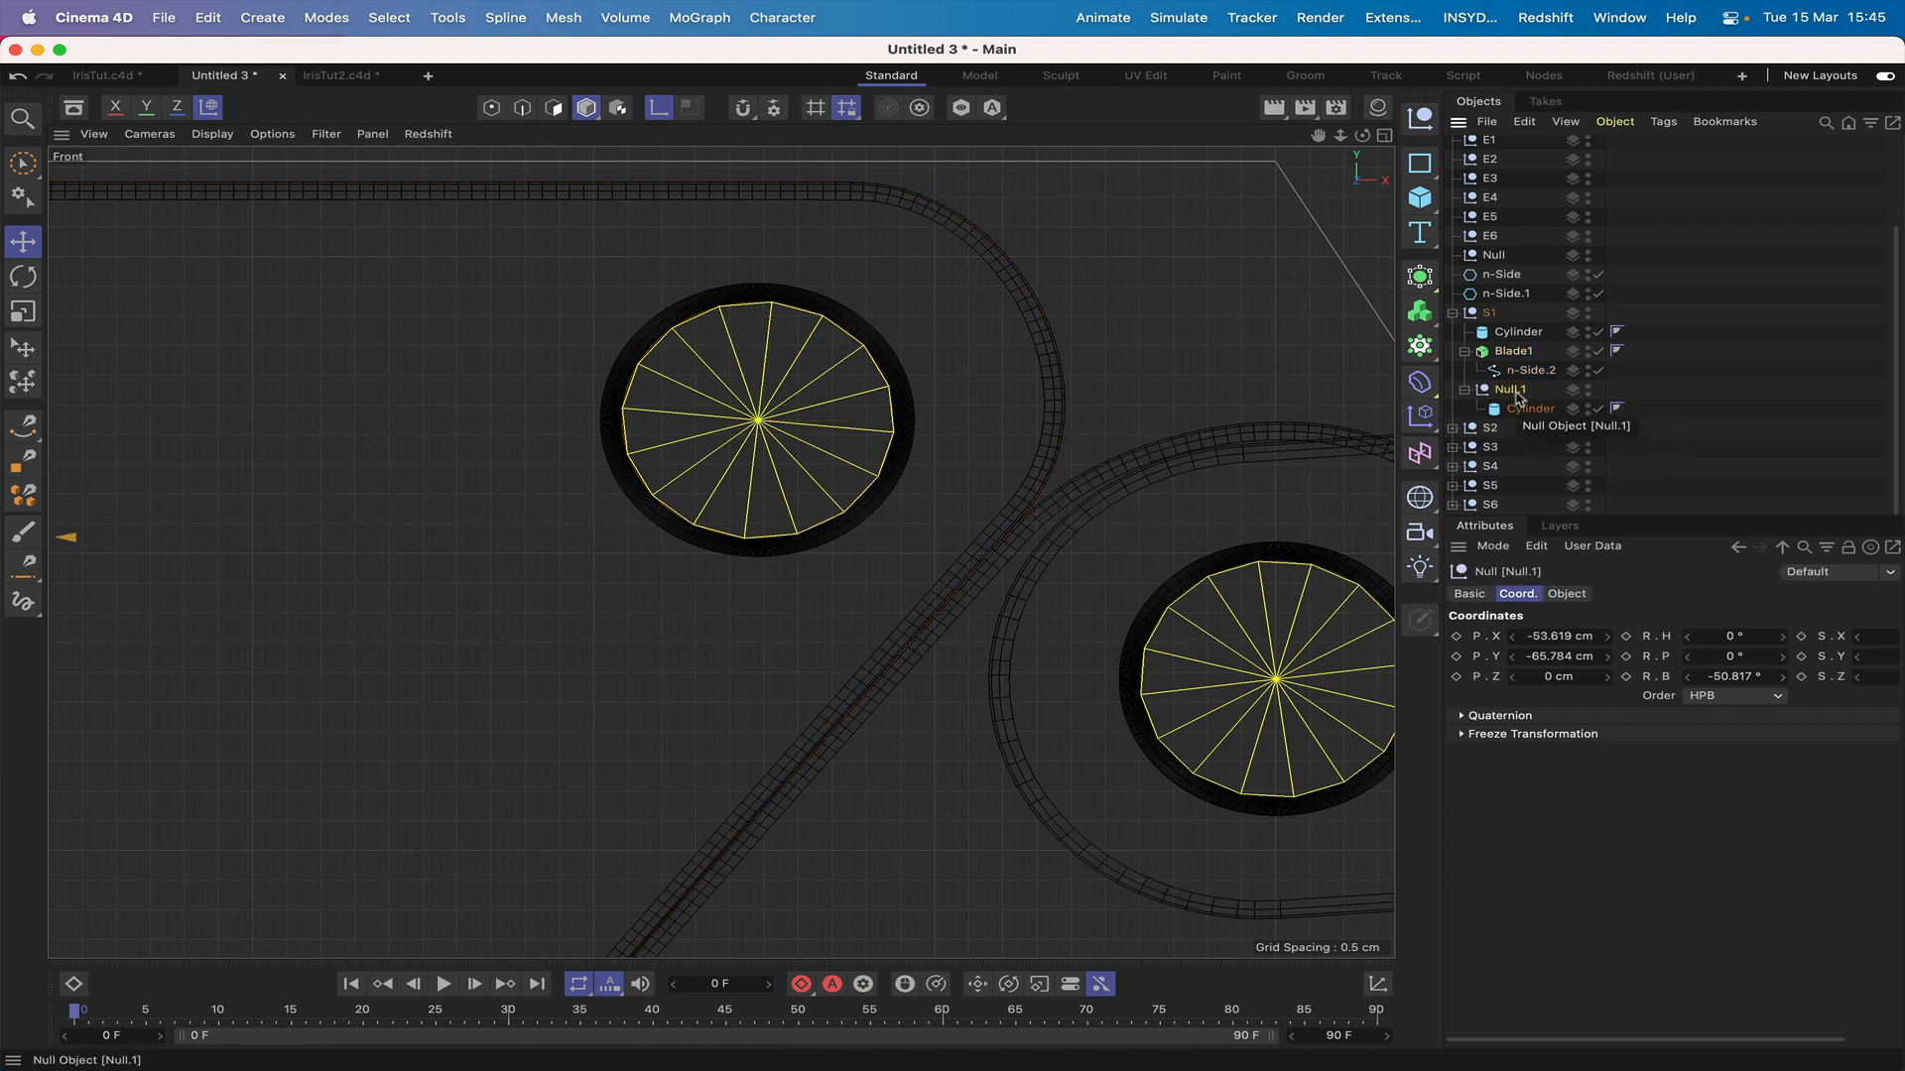
{"action": "left_click", "coordinate": [1507, 313]}
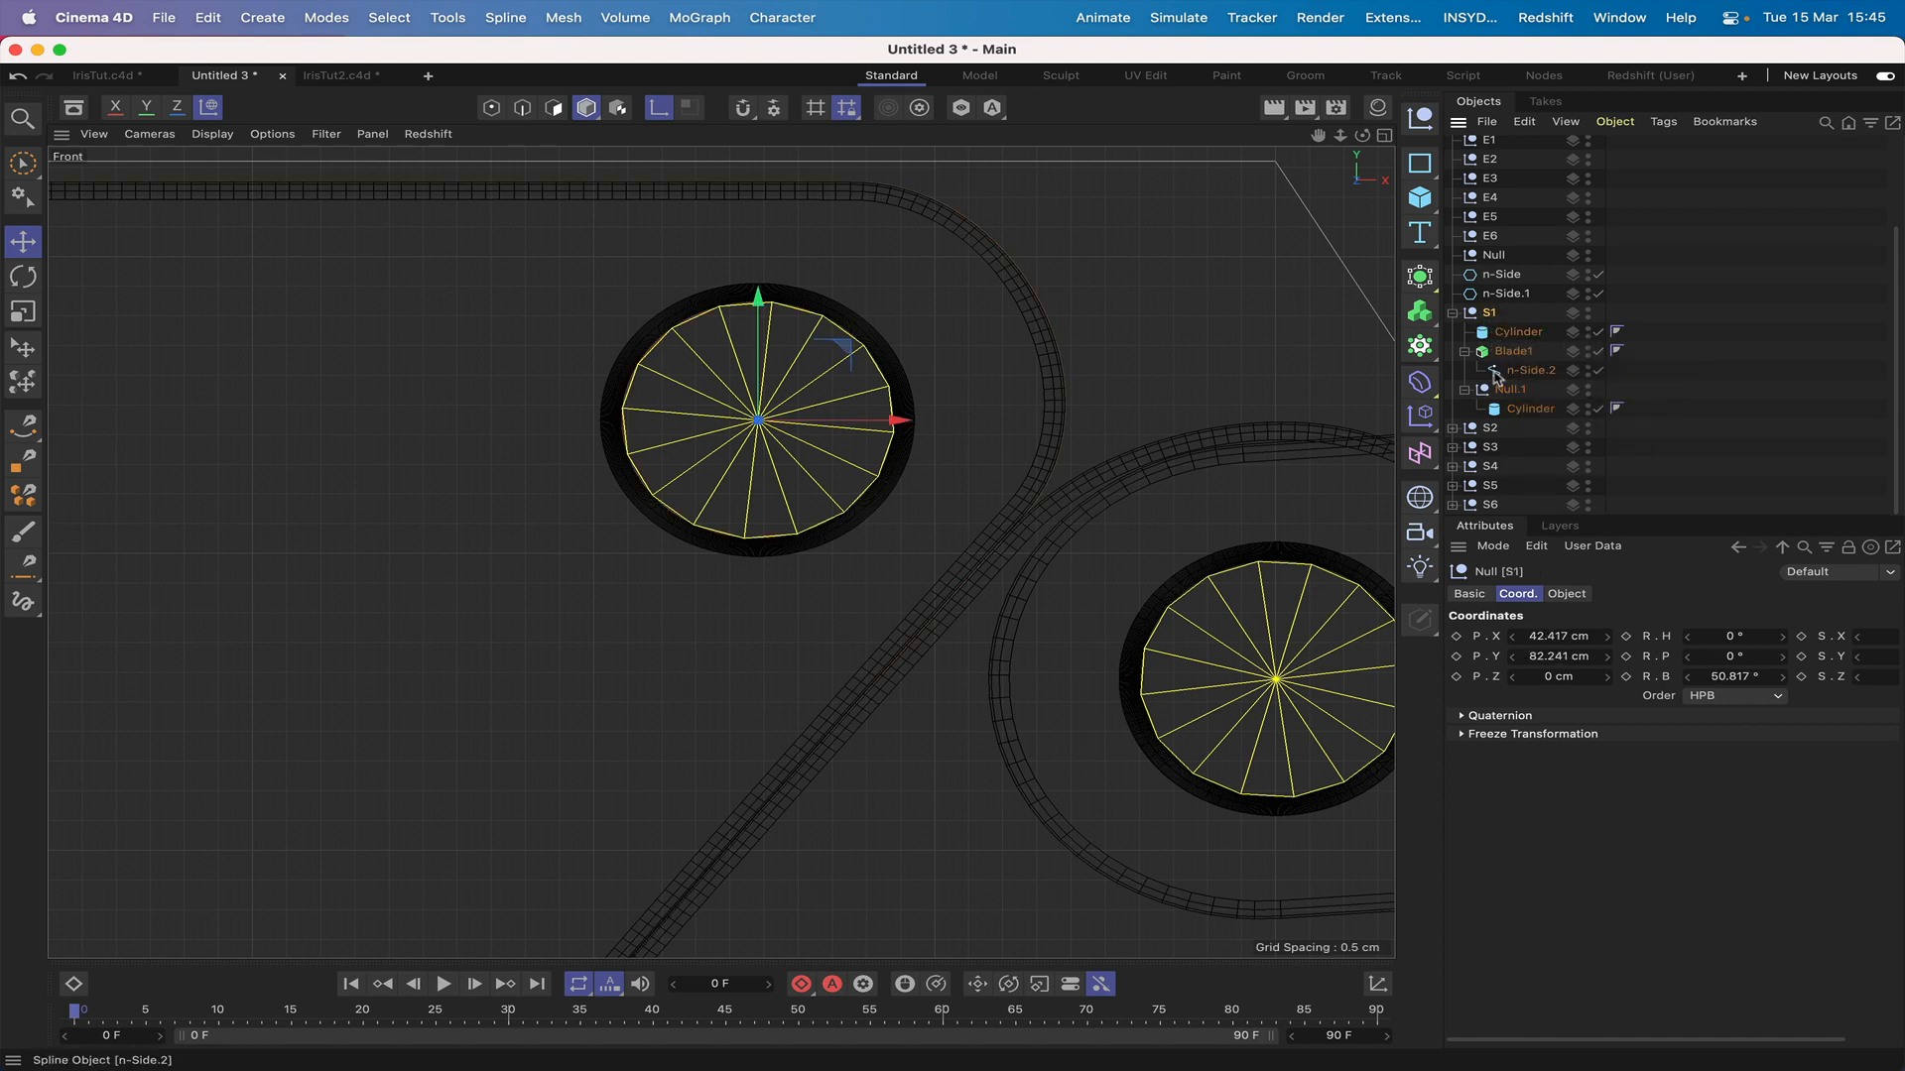
{"action": "left_click", "coordinate": [1507, 353]}
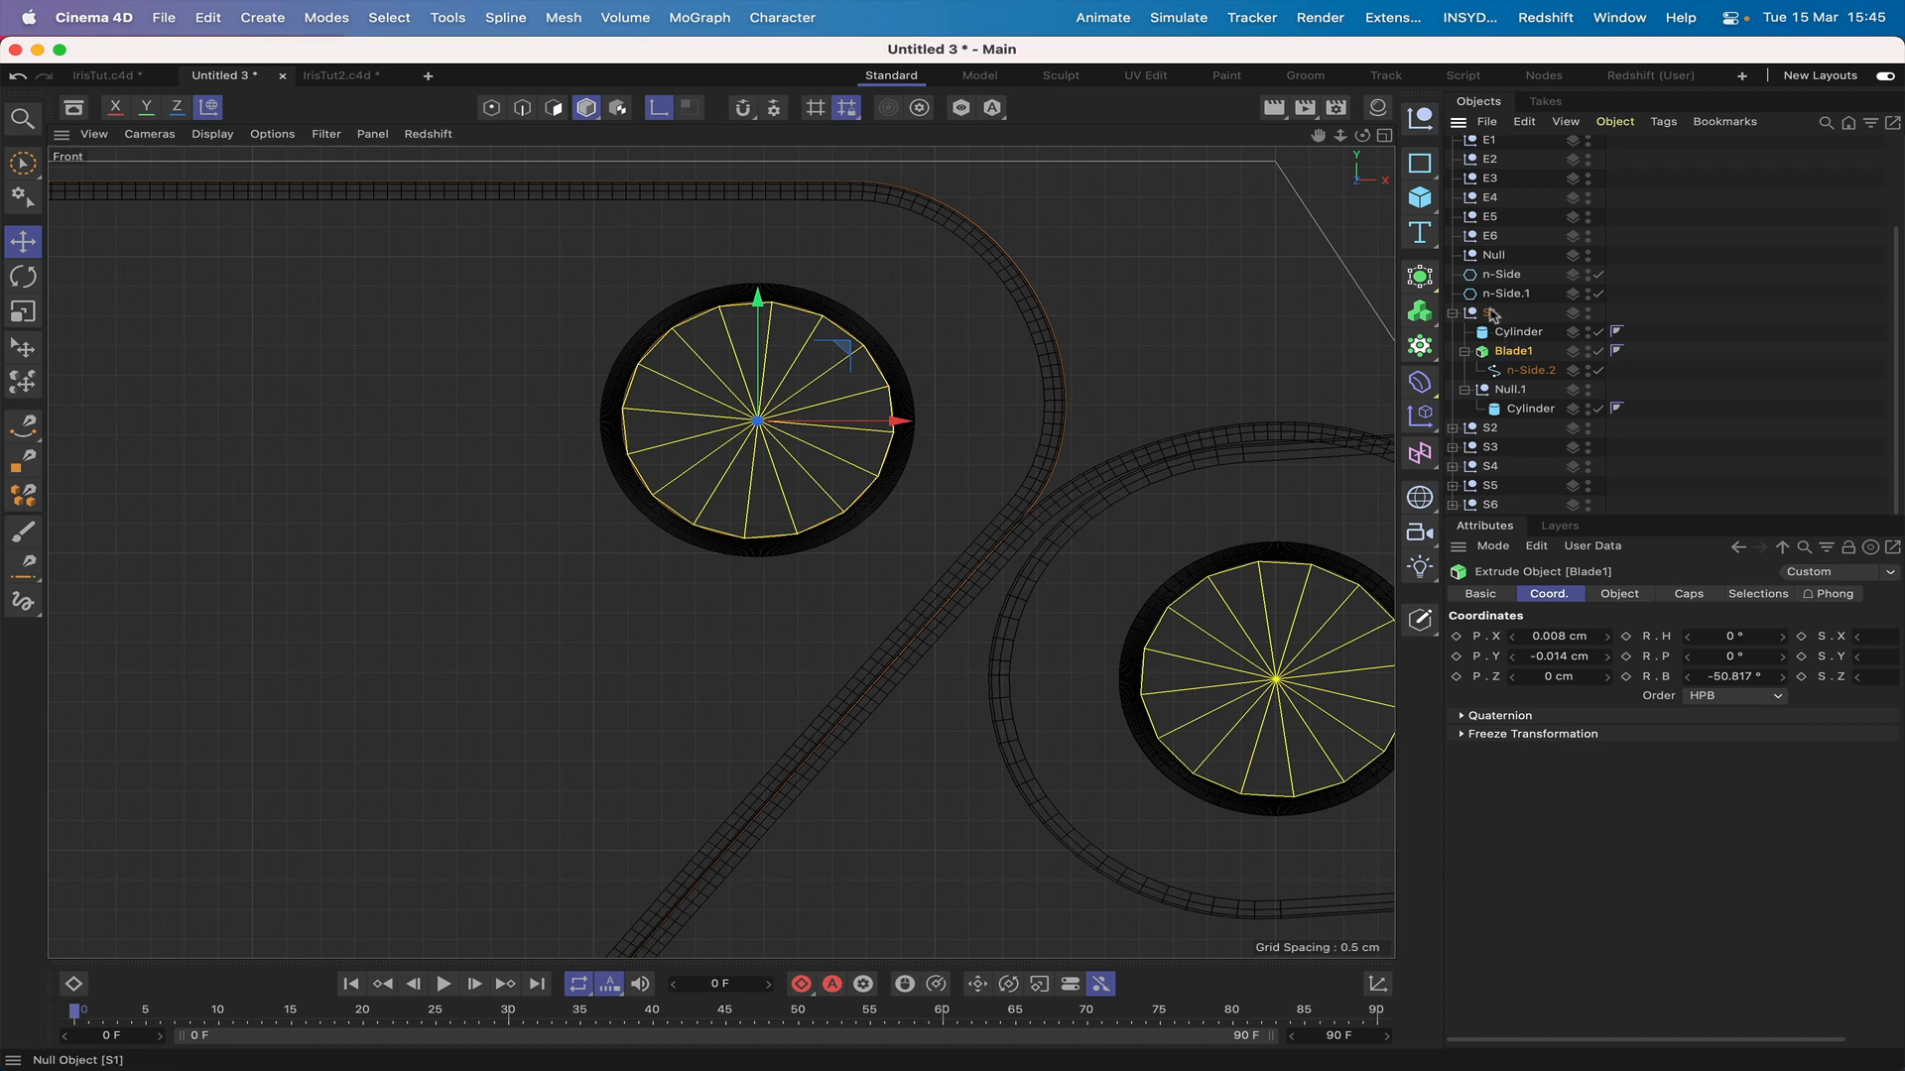
Step: Select Blade2 inside null S2 and move its axis from the iris centre onto the centre of its S2 pin, at about 0 cm in X and Y
{"action": "left_click_drag", "start_coordinate": [1319, 141], "coordinate": [721, 552]}
{"action": "scroll", "coordinate": [722, 552], "scroll_direction": "down", "scroll_amount": 5}
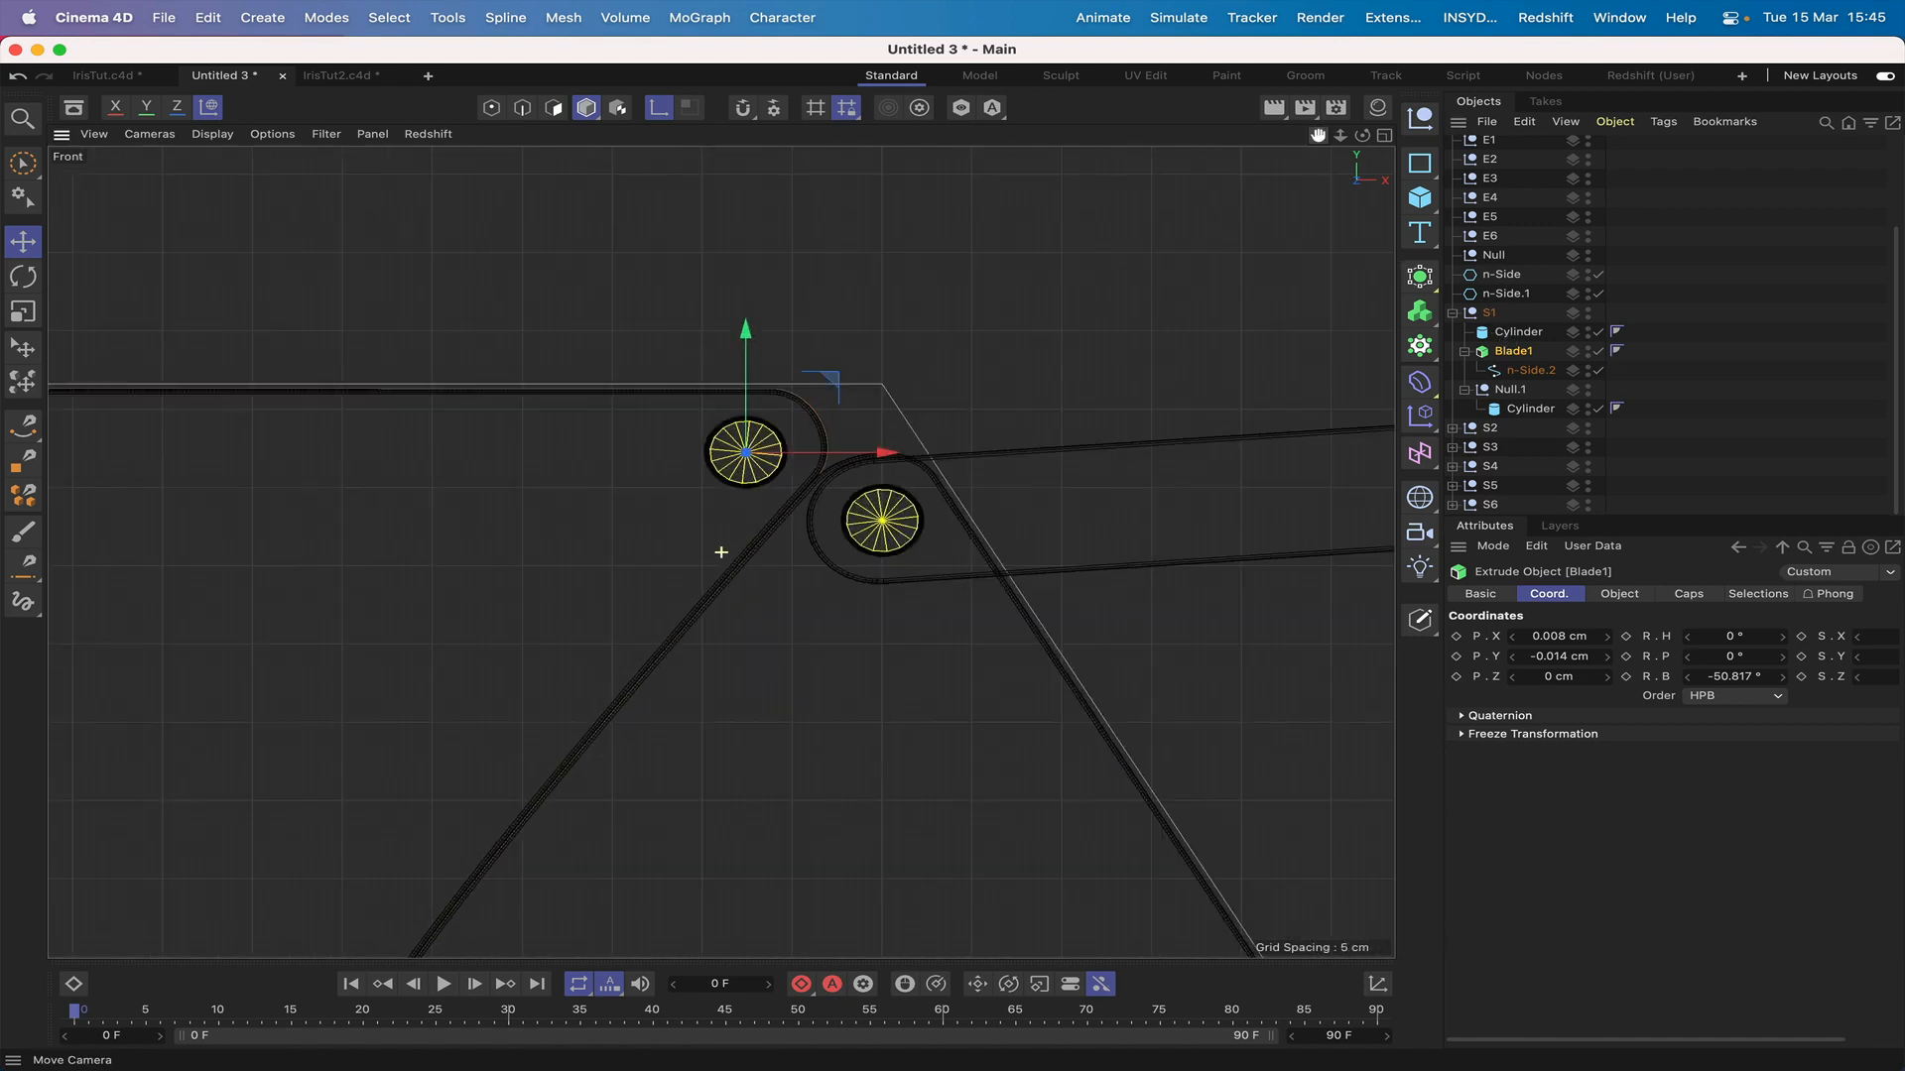
{"action": "left_click_drag", "start_coordinate": [1317, 135], "coordinate": [1330, 200]}
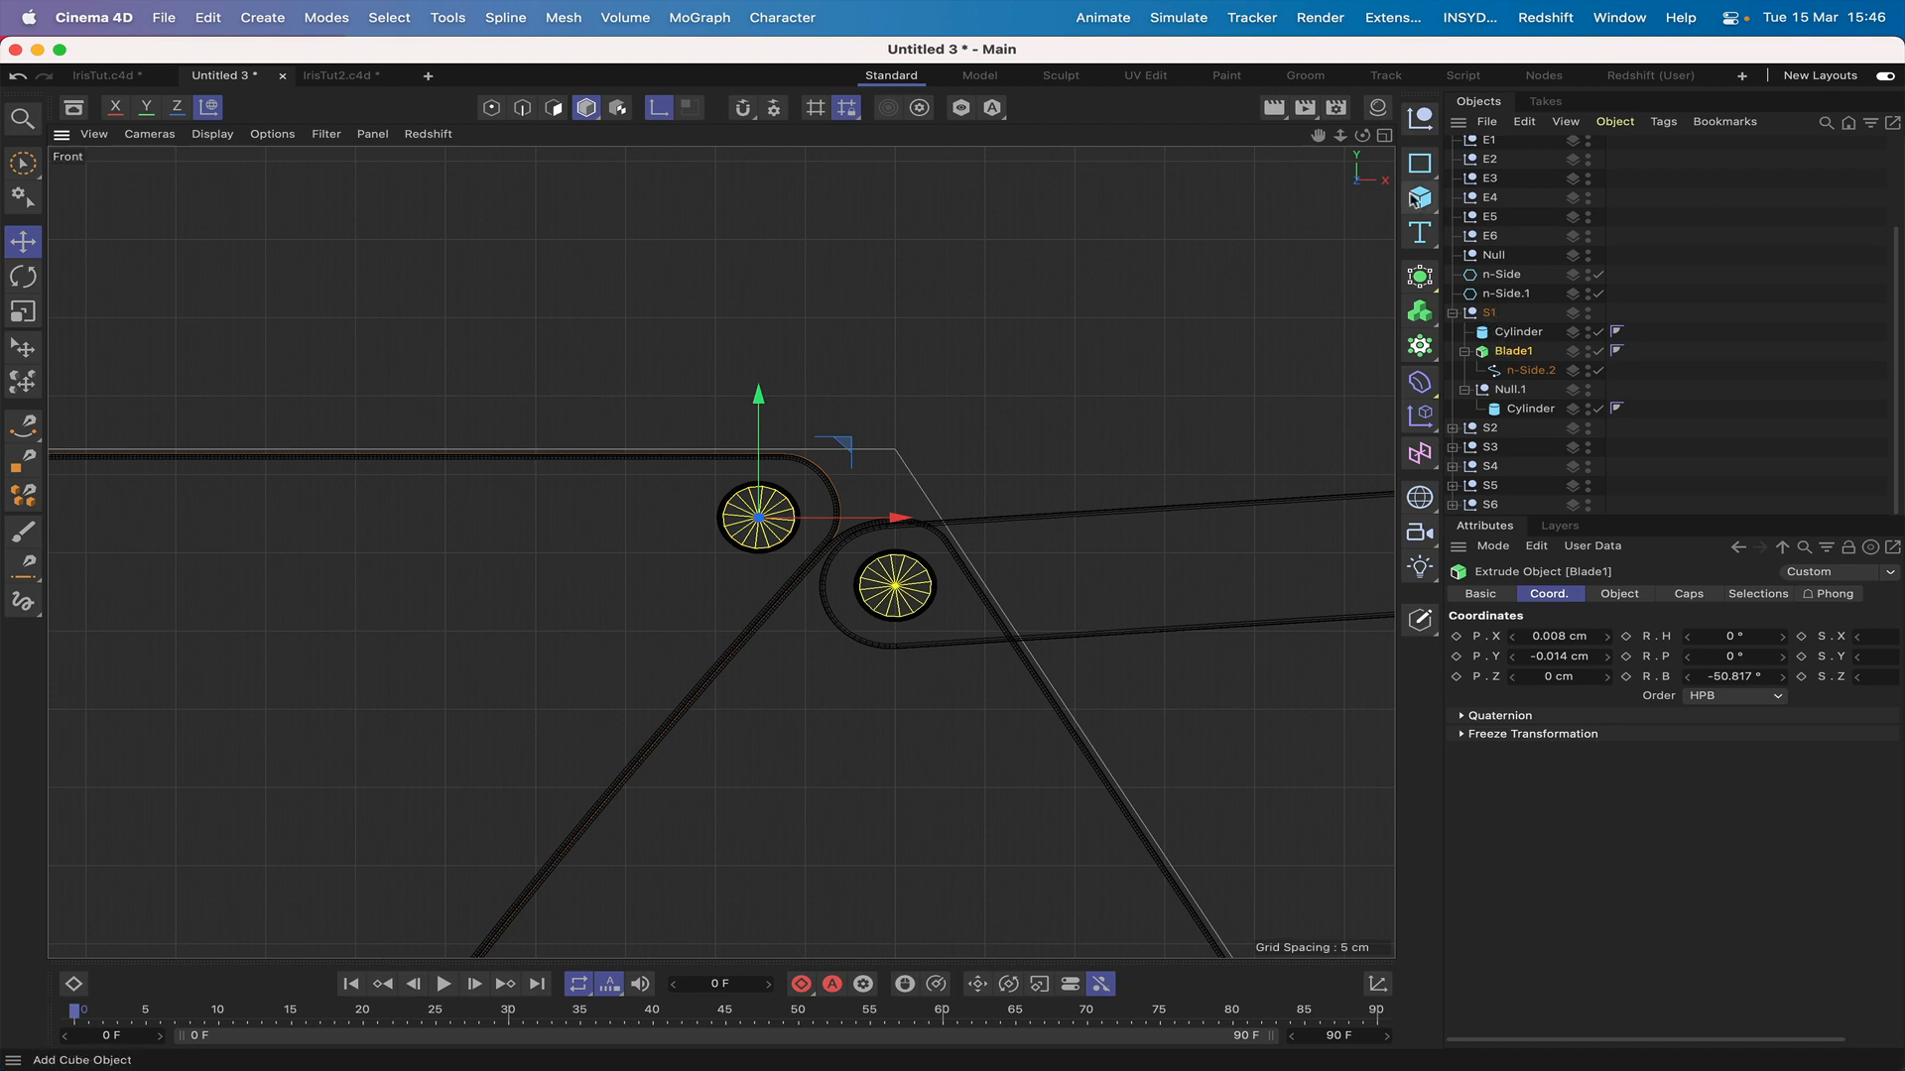
{"action": "left_click_drag", "start_coordinate": [1317, 135], "coordinate": [1454, 337]}
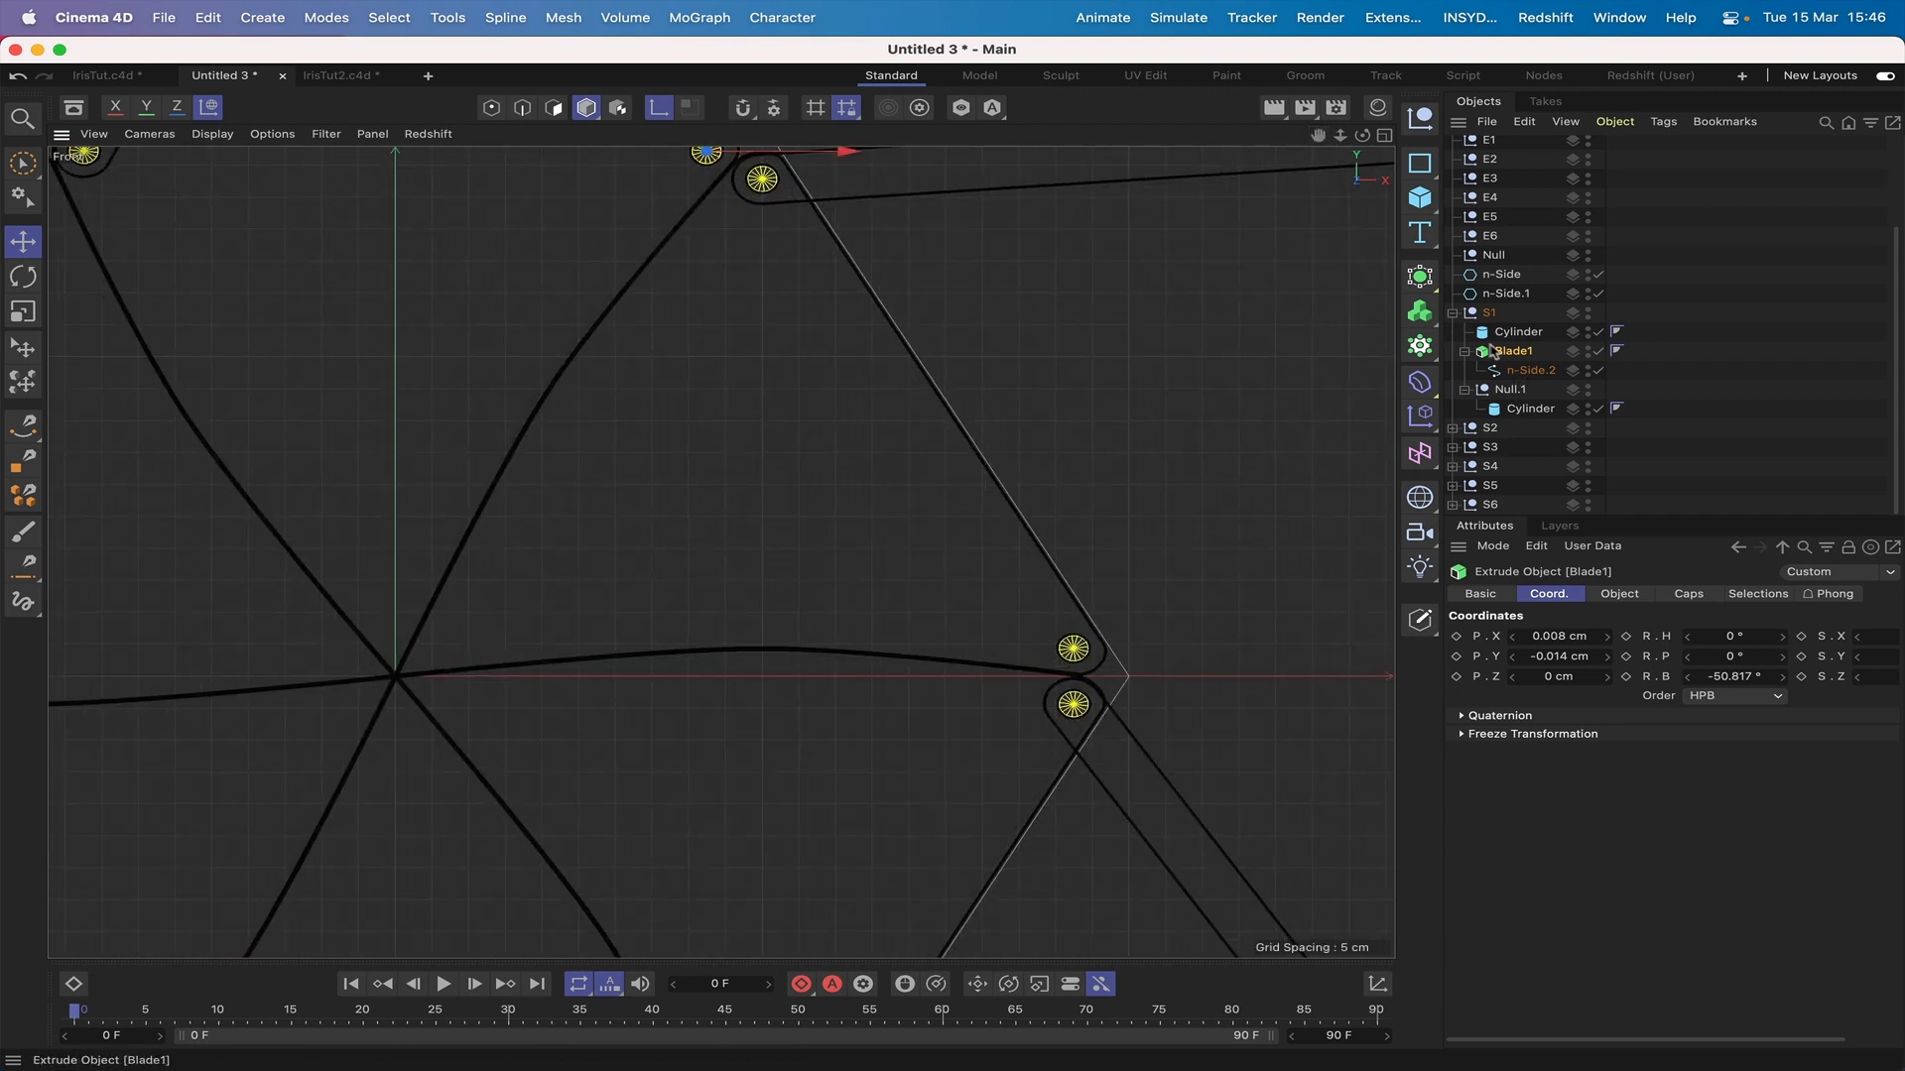
{"action": "left_click", "coordinate": [1453, 427]}
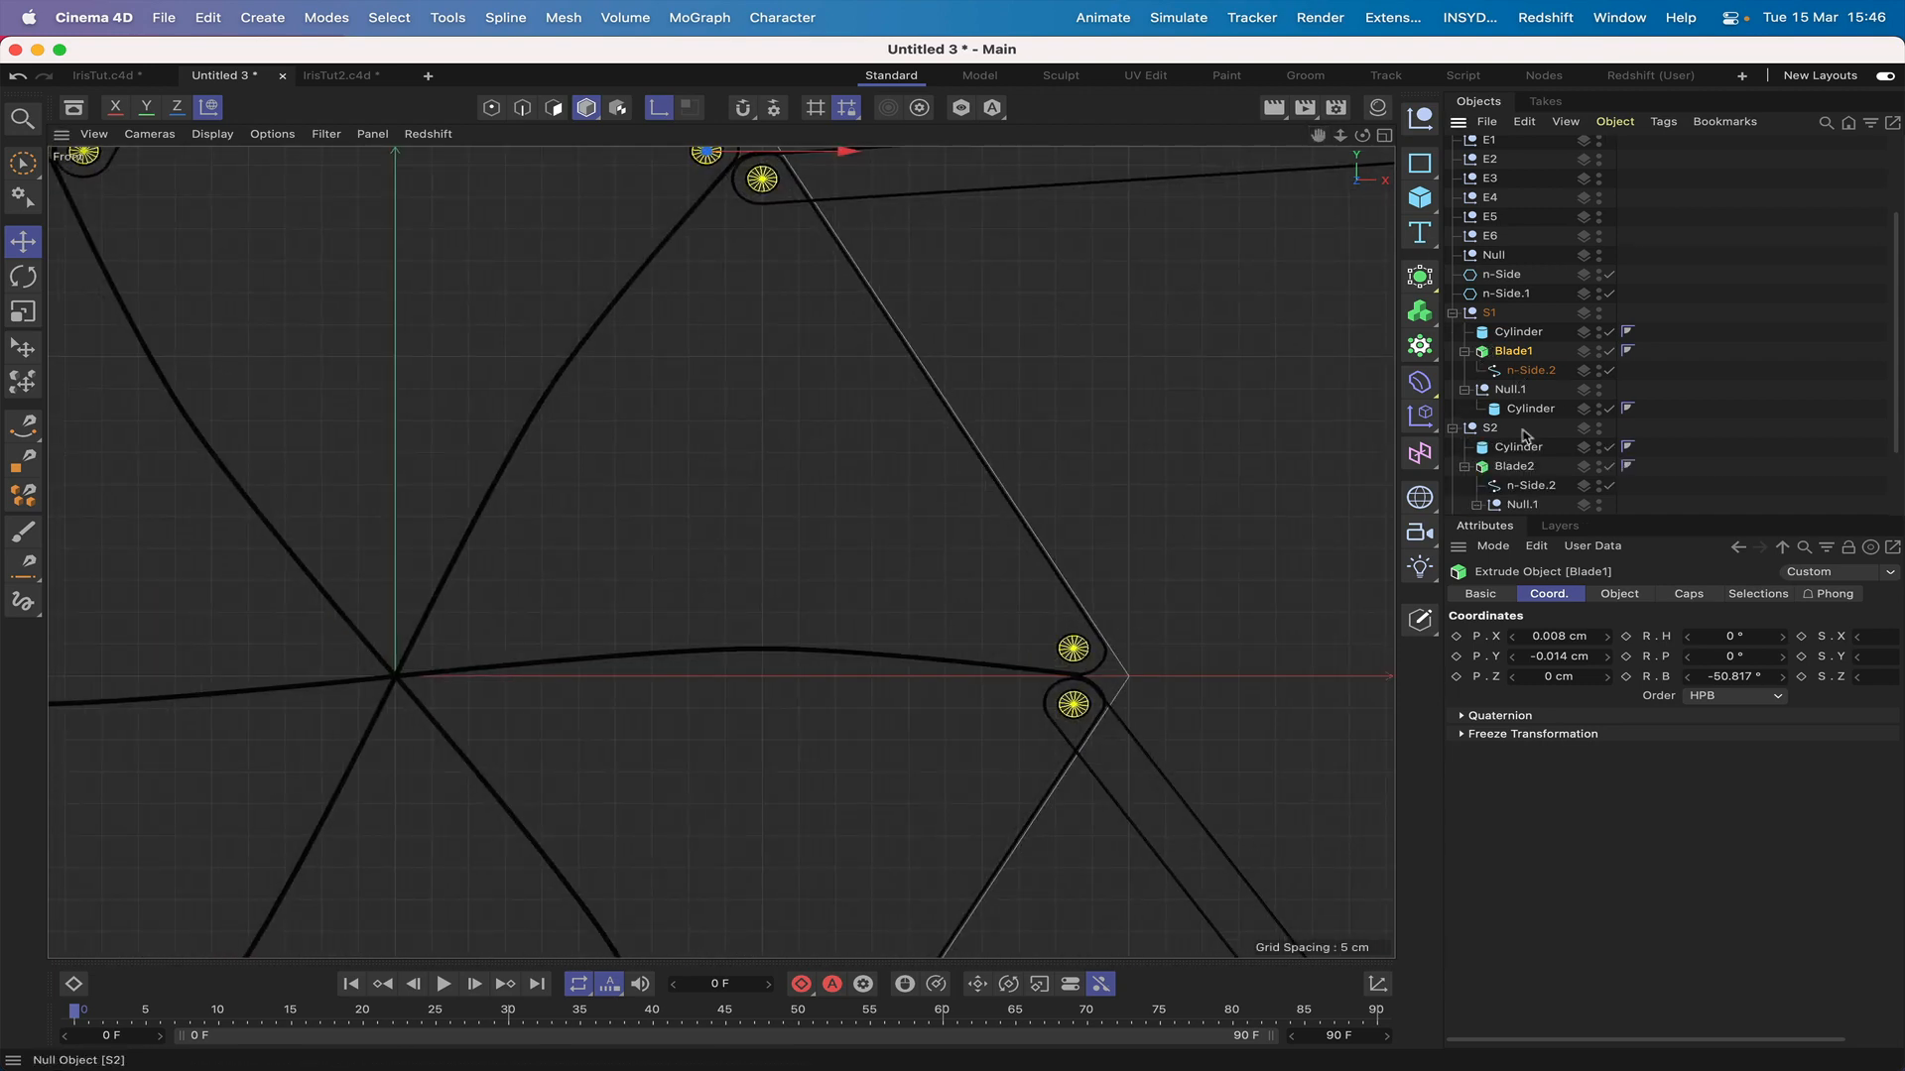
{"action": "scroll", "coordinate": [1517, 429], "scroll_direction": "down", "scroll_amount": 2}
{"action": "left_click", "coordinate": [1523, 426]}
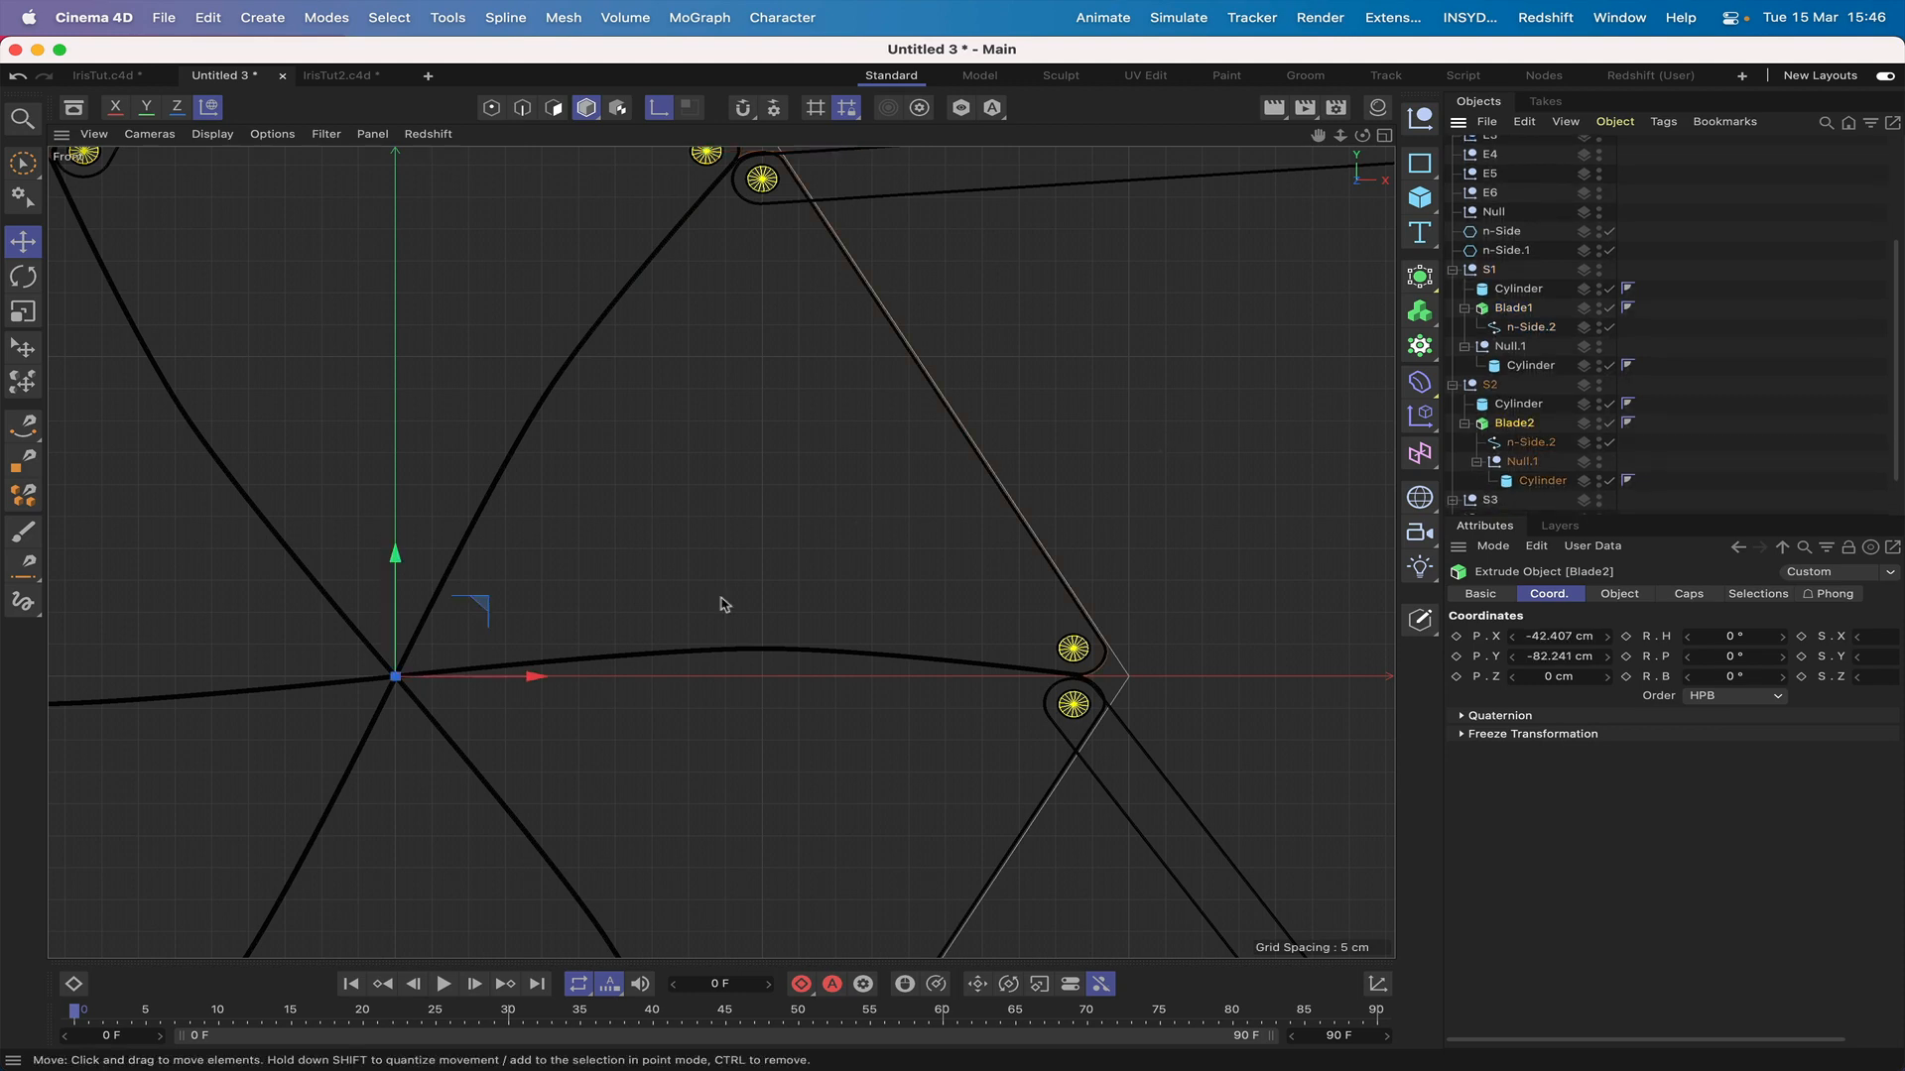
{"action": "left_click_drag", "start_coordinate": [536, 679], "coordinate": [1206, 622]}
{"action": "scroll", "coordinate": [721, 551], "scroll_direction": "up", "scroll_amount": 5}
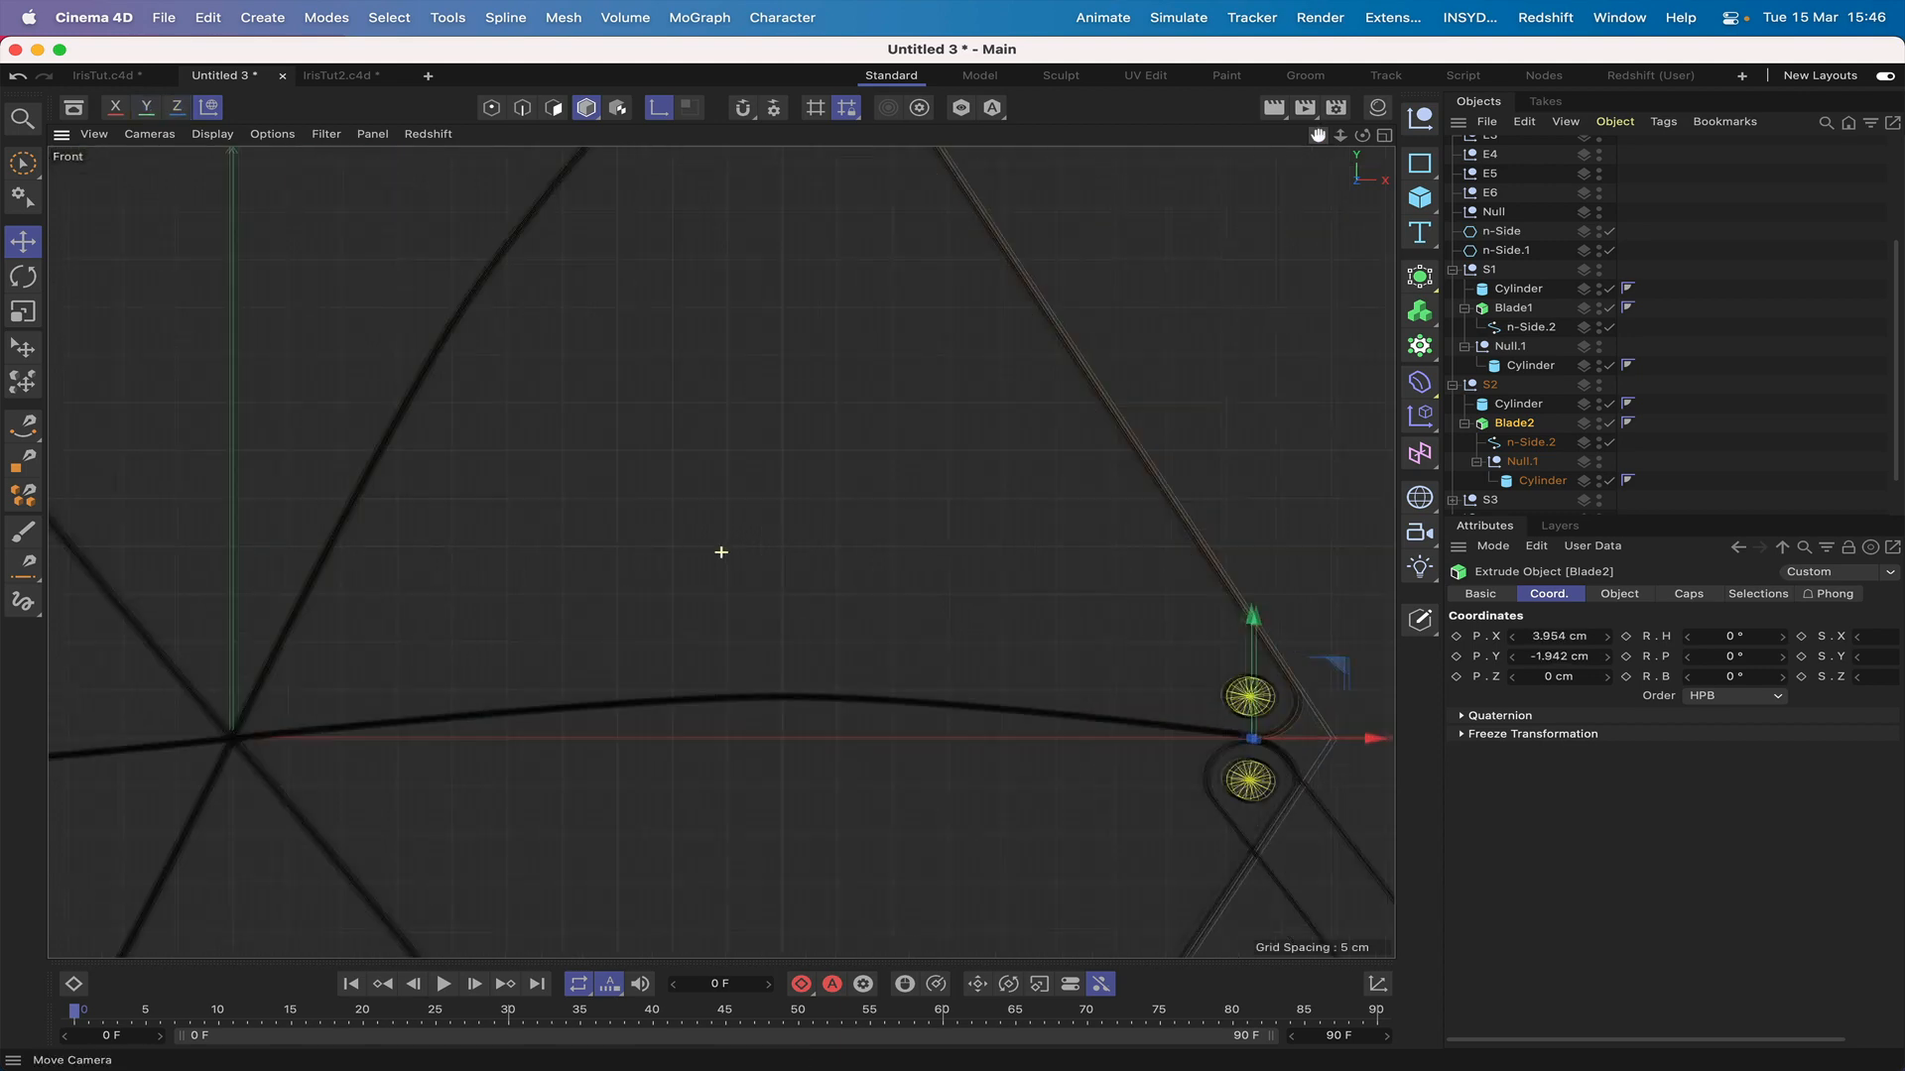
{"action": "scroll", "coordinate": [721, 552], "scroll_direction": "up", "scroll_amount": 5}
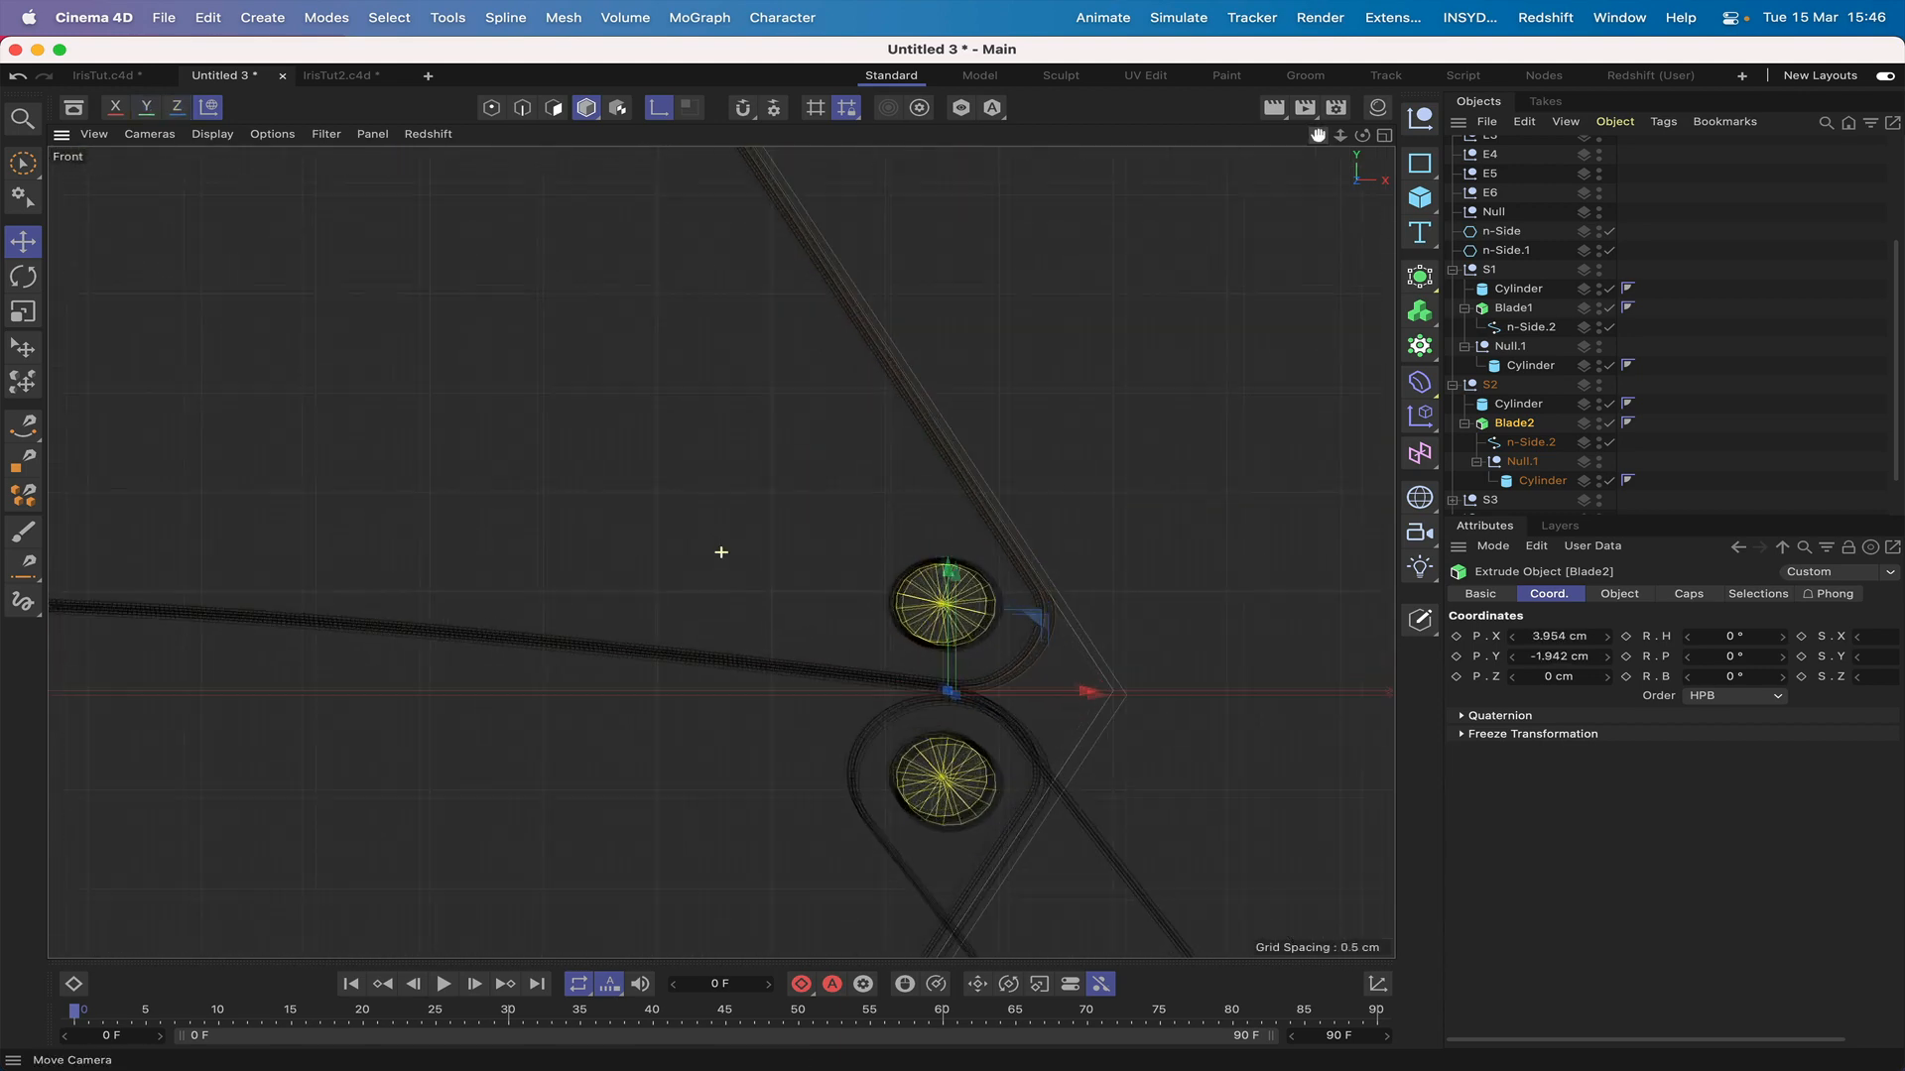
{"action": "middle_click_drag", "start_coordinate": [1099, 553], "coordinate": [936, 504], "text": "alt"}
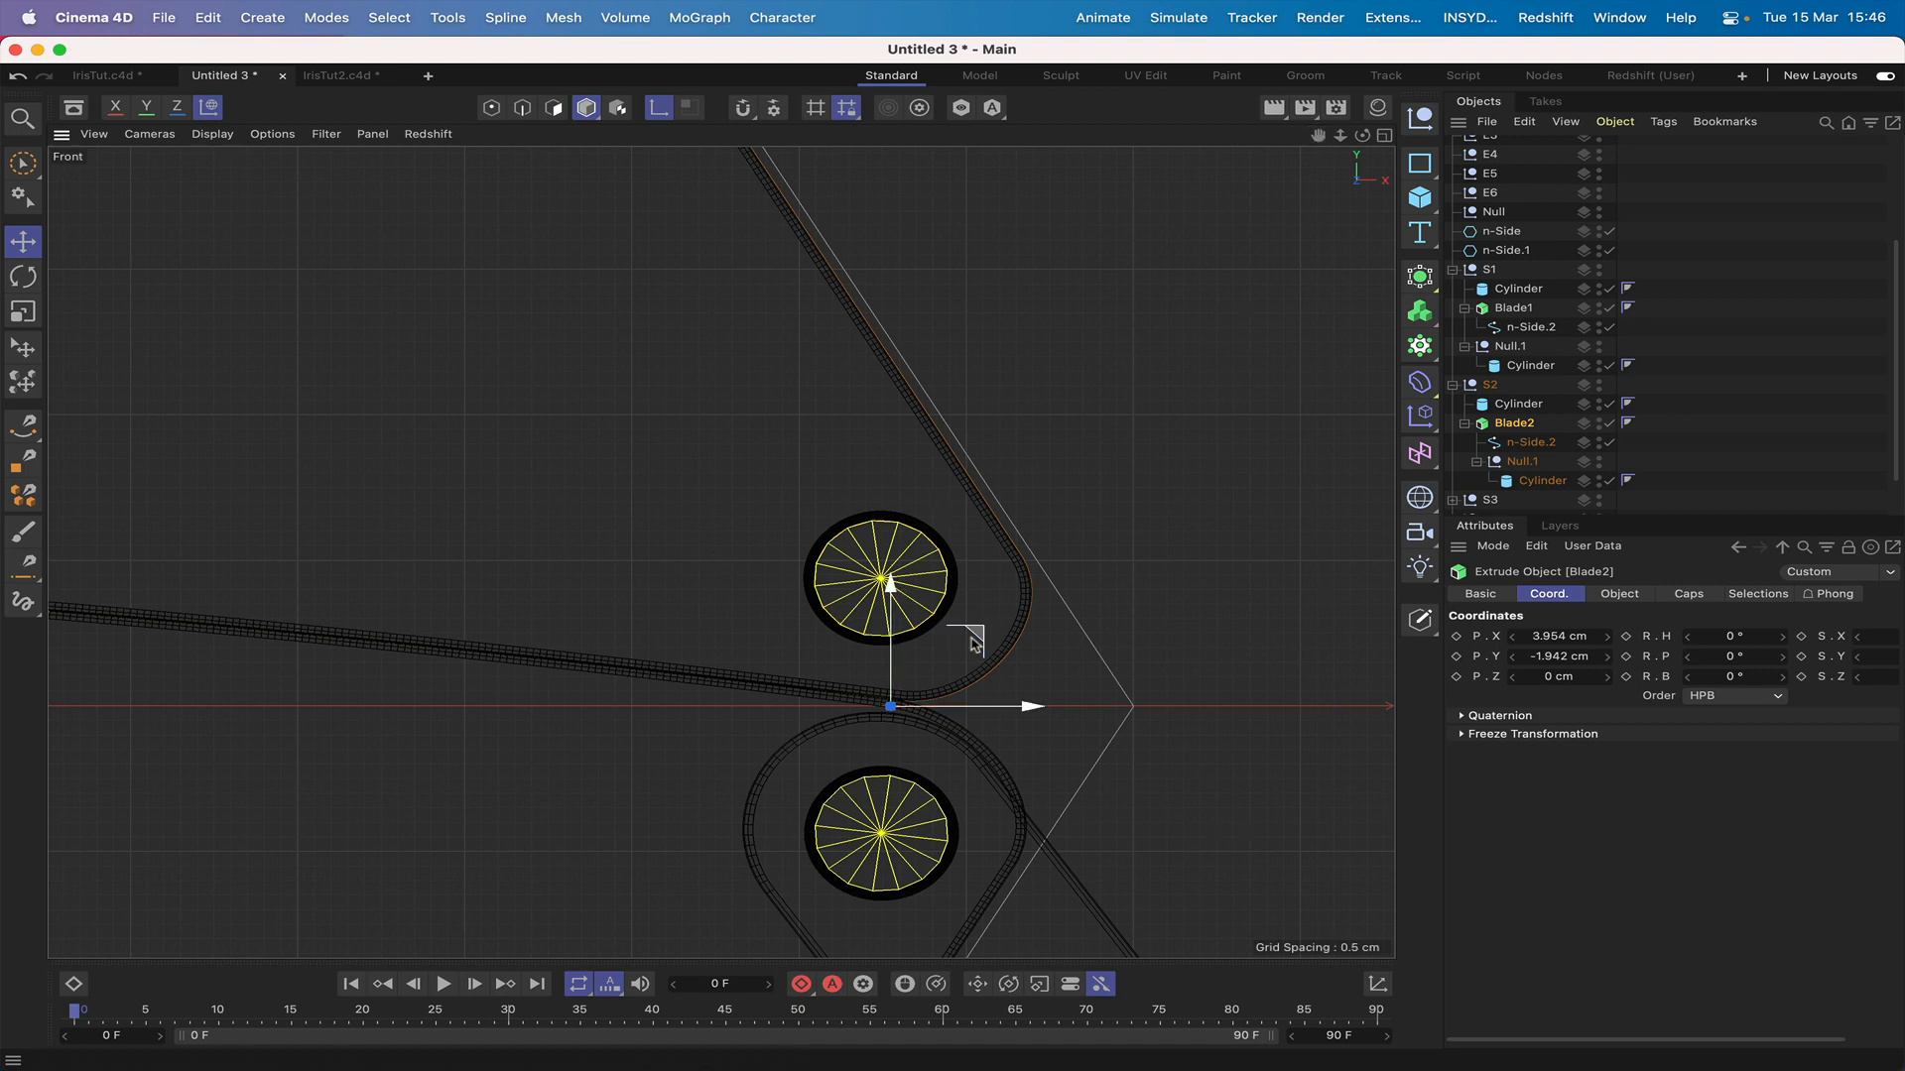
{"action": "left_click_drag", "start_coordinate": [967, 612], "coordinate": [971, 507]}
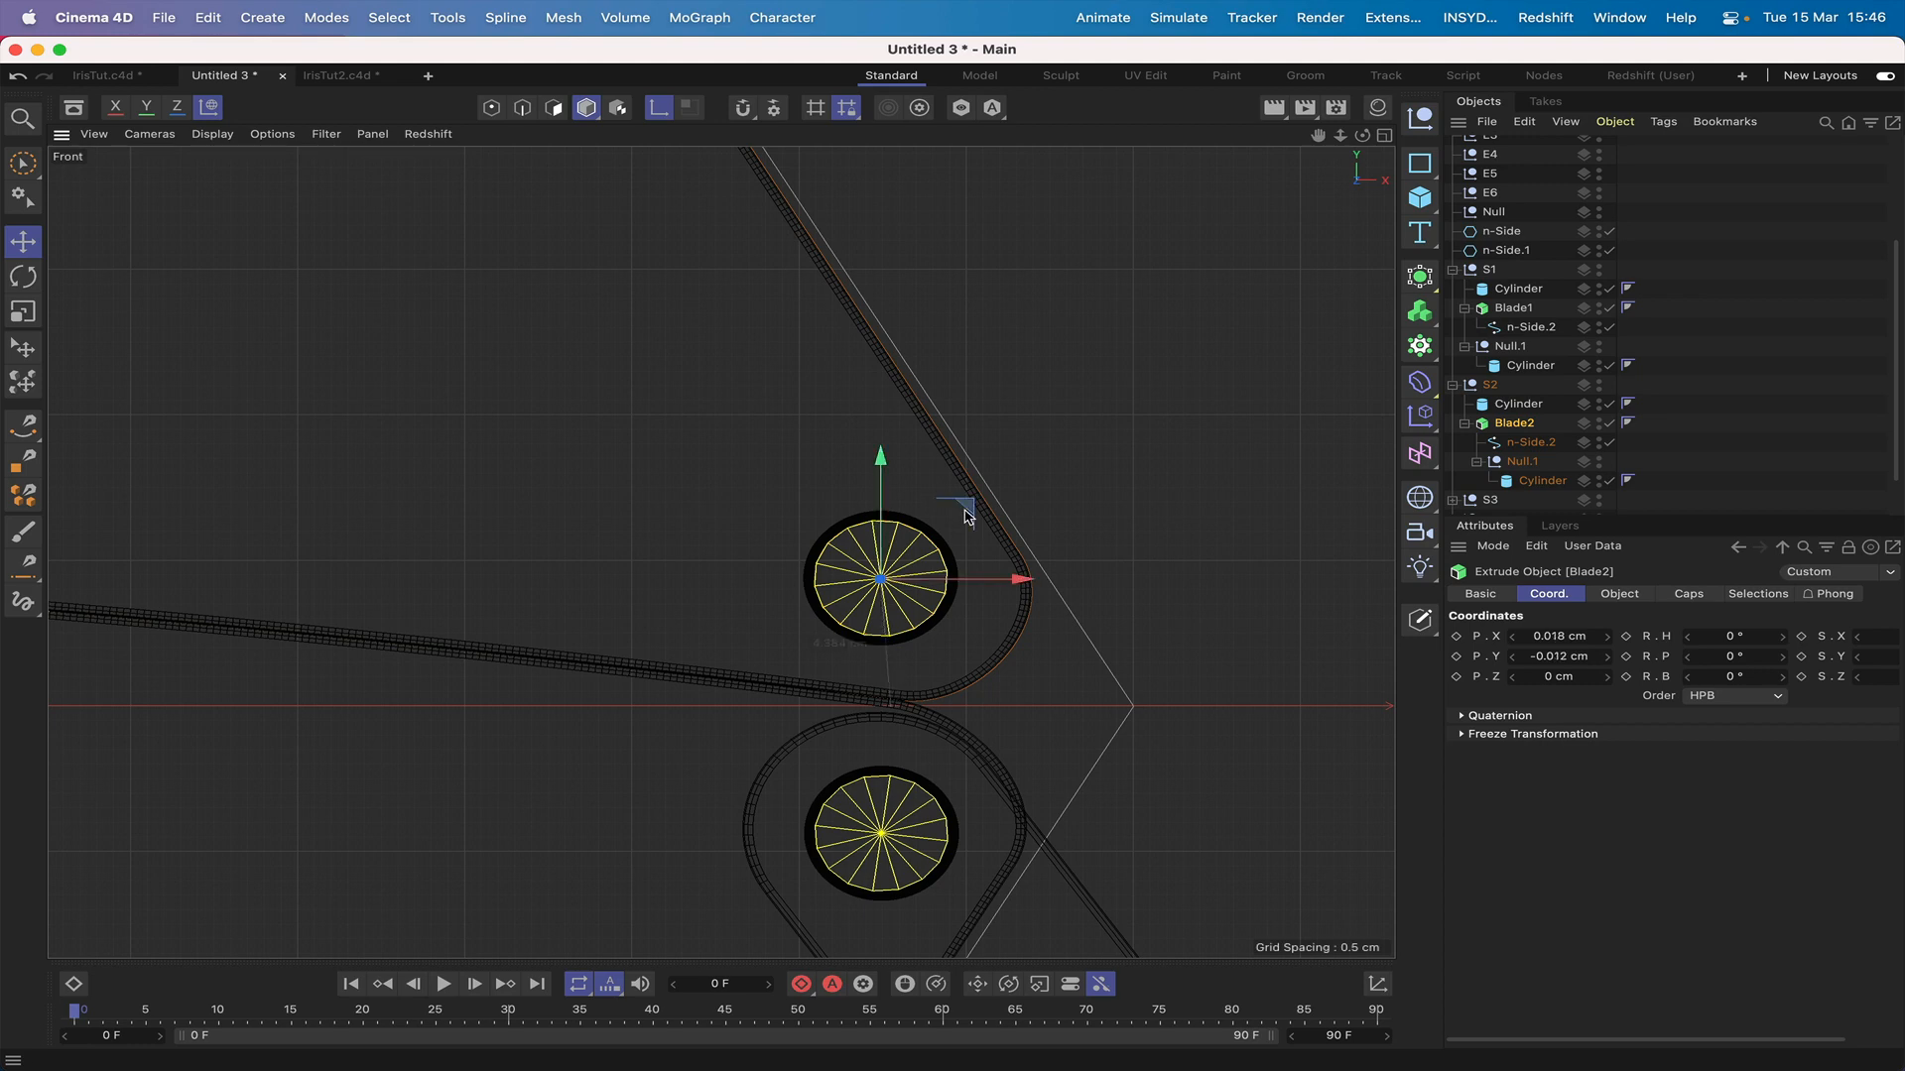
Step: Compare the coordinates and axis positions of null S2 and Blade2
{"action": "left_click", "coordinate": [1494, 385]}
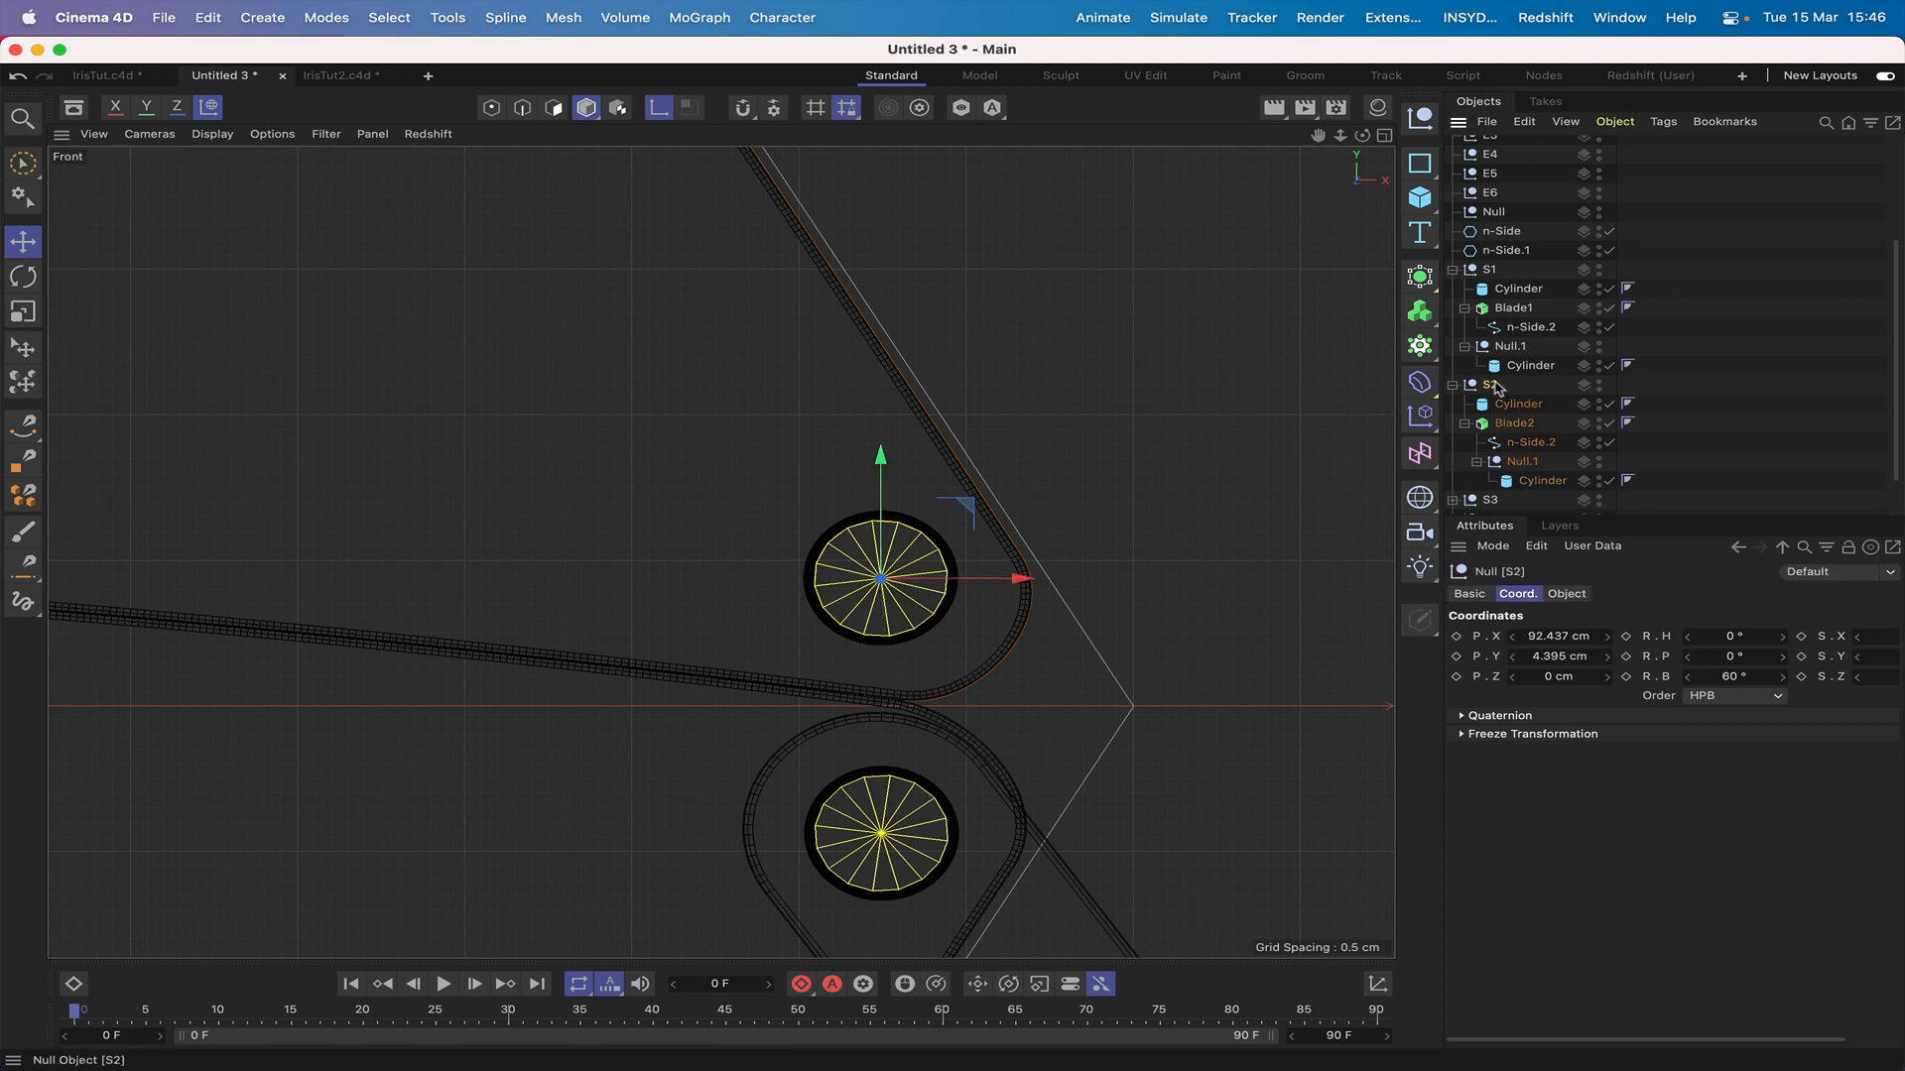
{"action": "left_click", "coordinate": [1514, 424]}
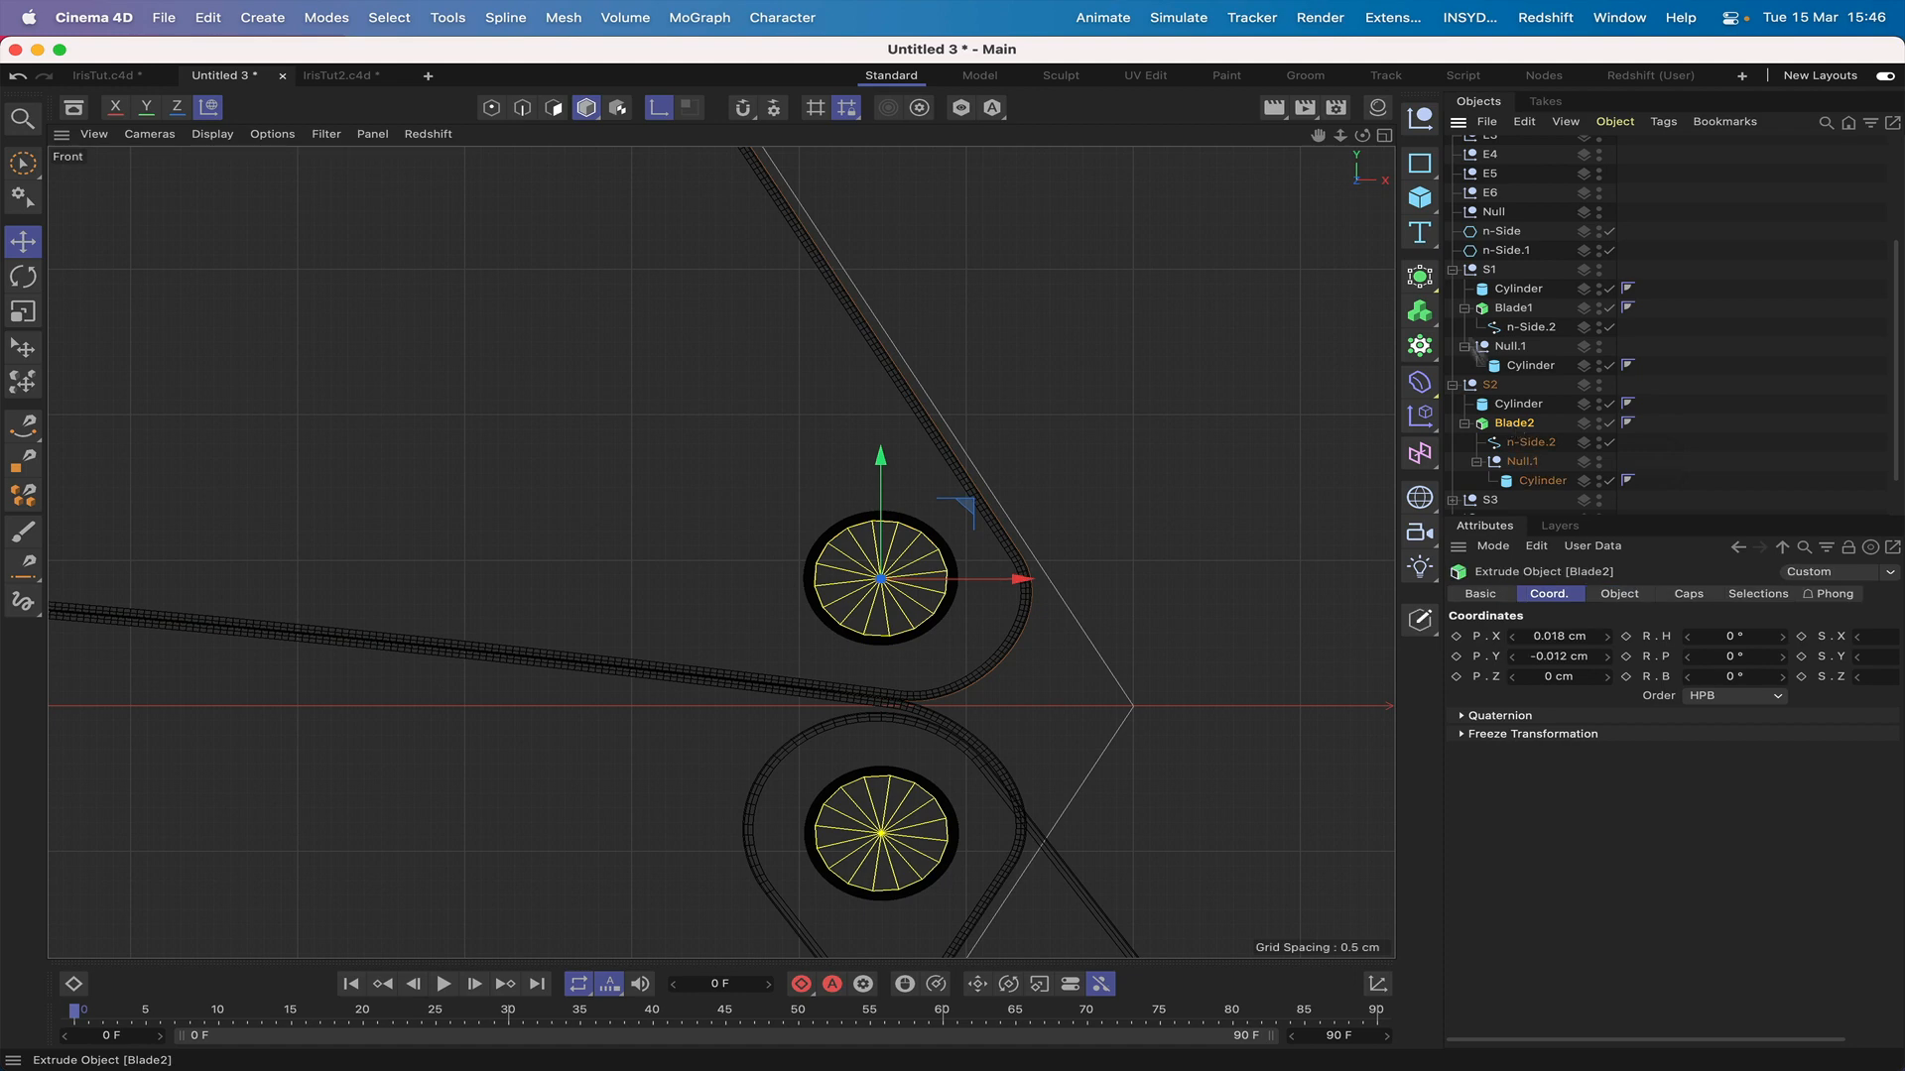
{"action": "right_click_drag", "start_coordinate": [1313, 143], "coordinate": [1220, 143]}
{"action": "left_click_drag", "start_coordinate": [1313, 143], "coordinate": [1329, 18]}
{"action": "right_click_drag", "start_coordinate": [1317, 137], "coordinate": [1208, 137]}
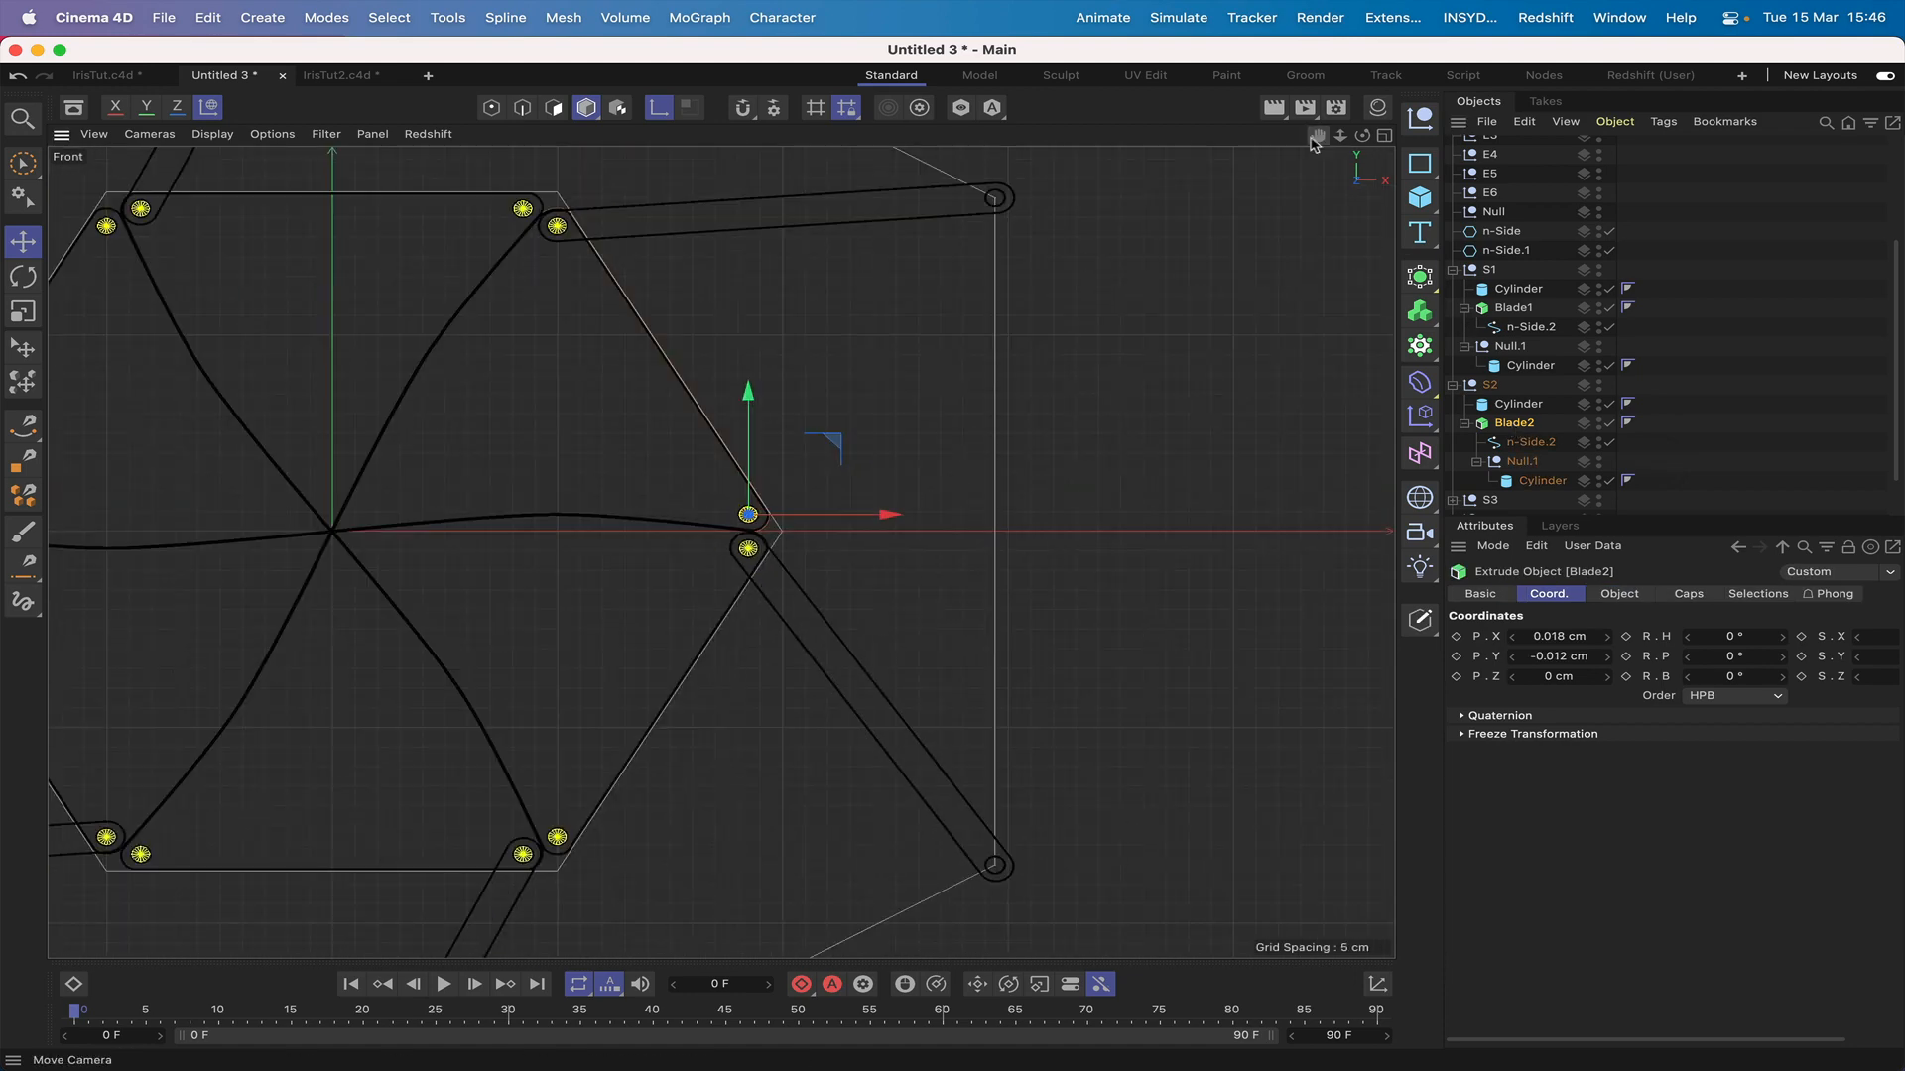
{"action": "left_click_drag", "start_coordinate": [1317, 137], "coordinate": [1501, 14]}
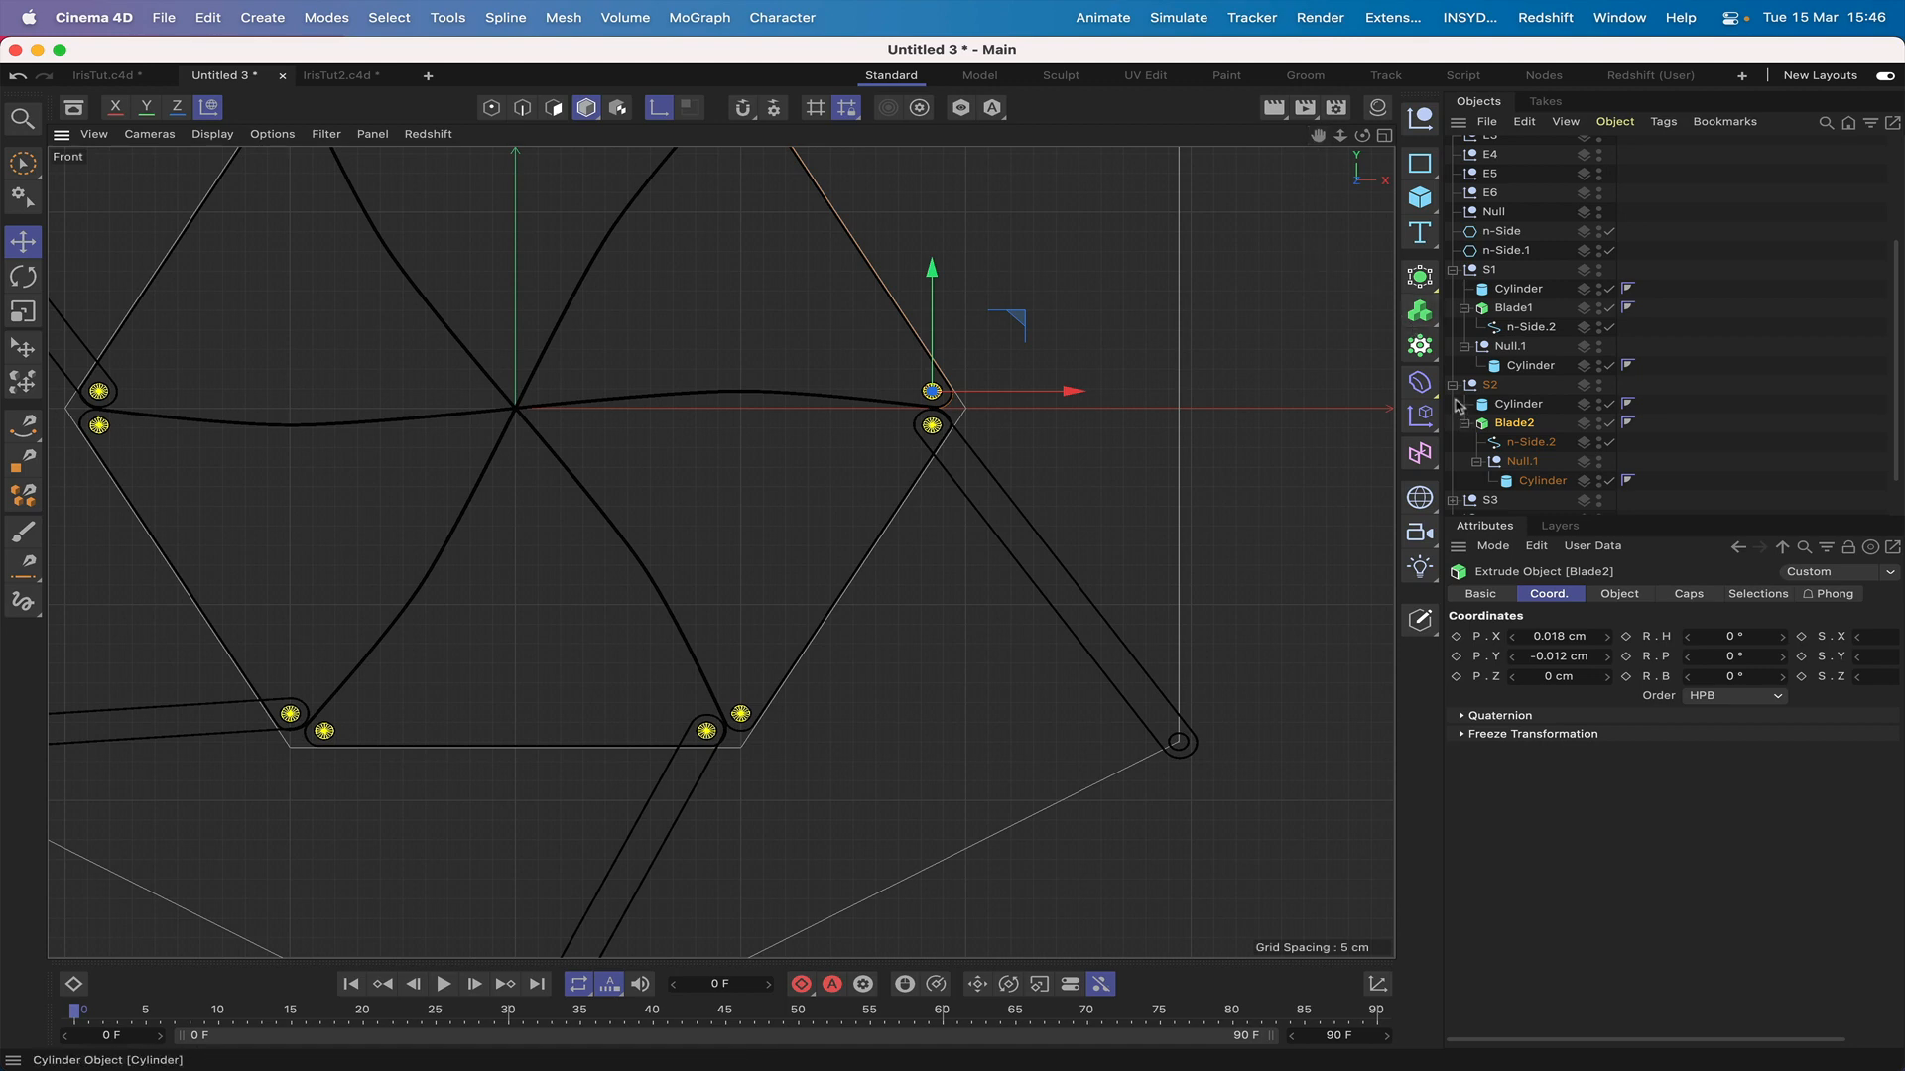
Step: Collapse S1 and S2, select Blade3 inside null S3, and move its axis from the iris centre onto its S3 pin
{"action": "left_click", "coordinate": [1452, 269]}
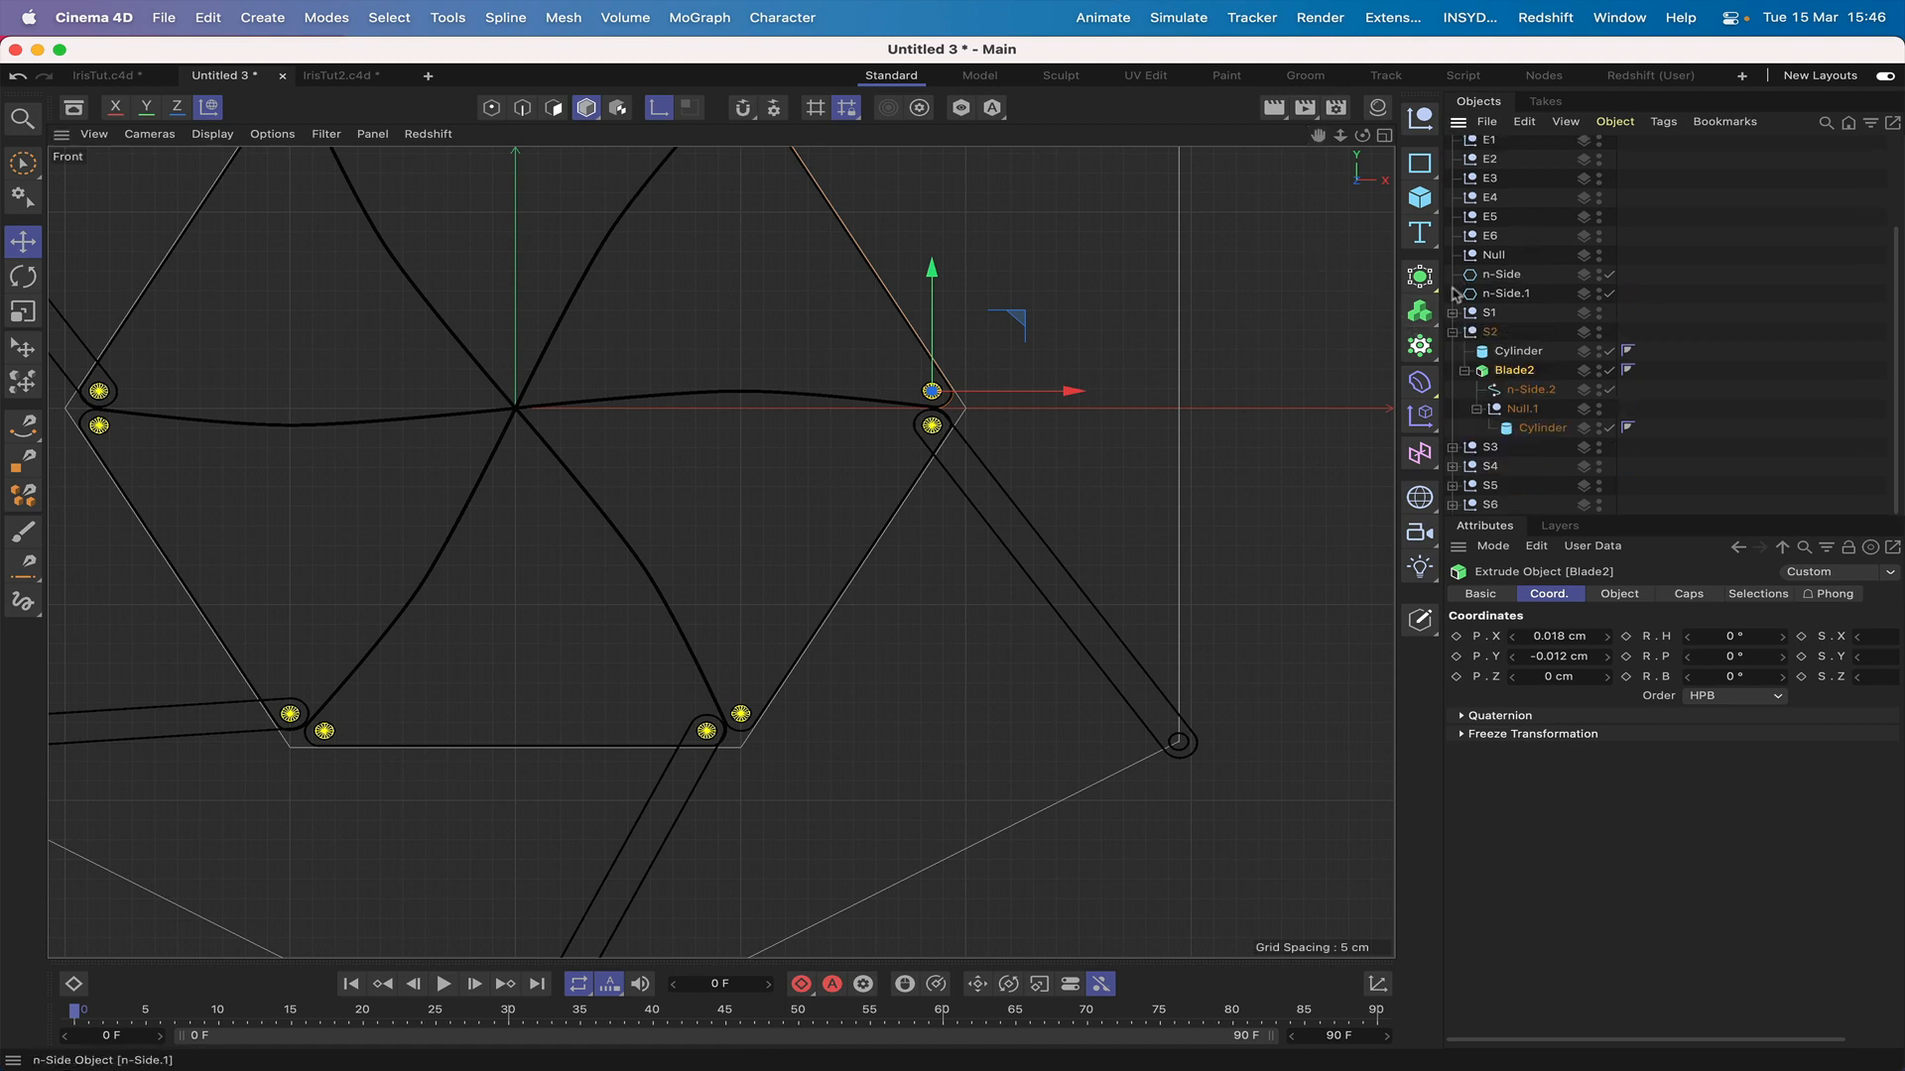
{"action": "left_click", "coordinate": [1452, 332]}
{"action": "left_click", "coordinate": [1454, 447]}
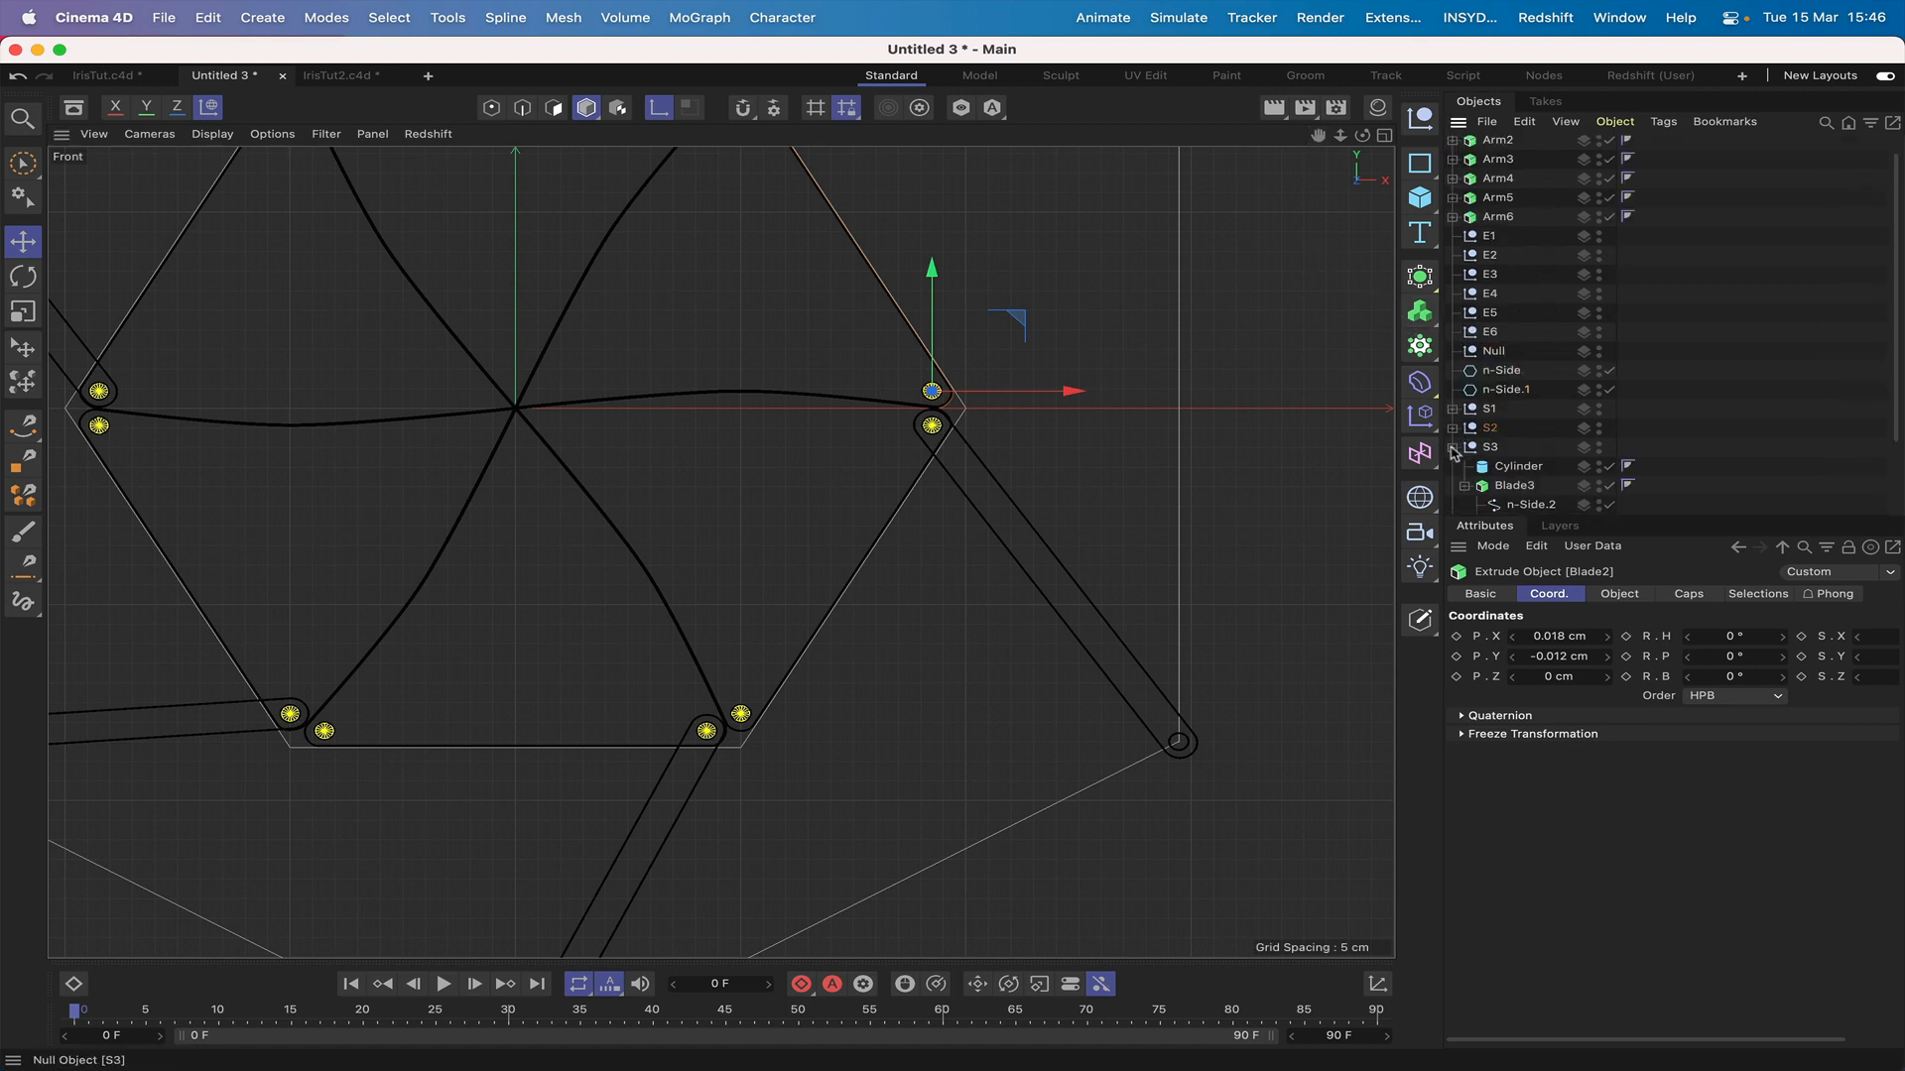
{"action": "scroll", "coordinate": [1512, 446], "scroll_direction": "down", "scroll_amount": 3}
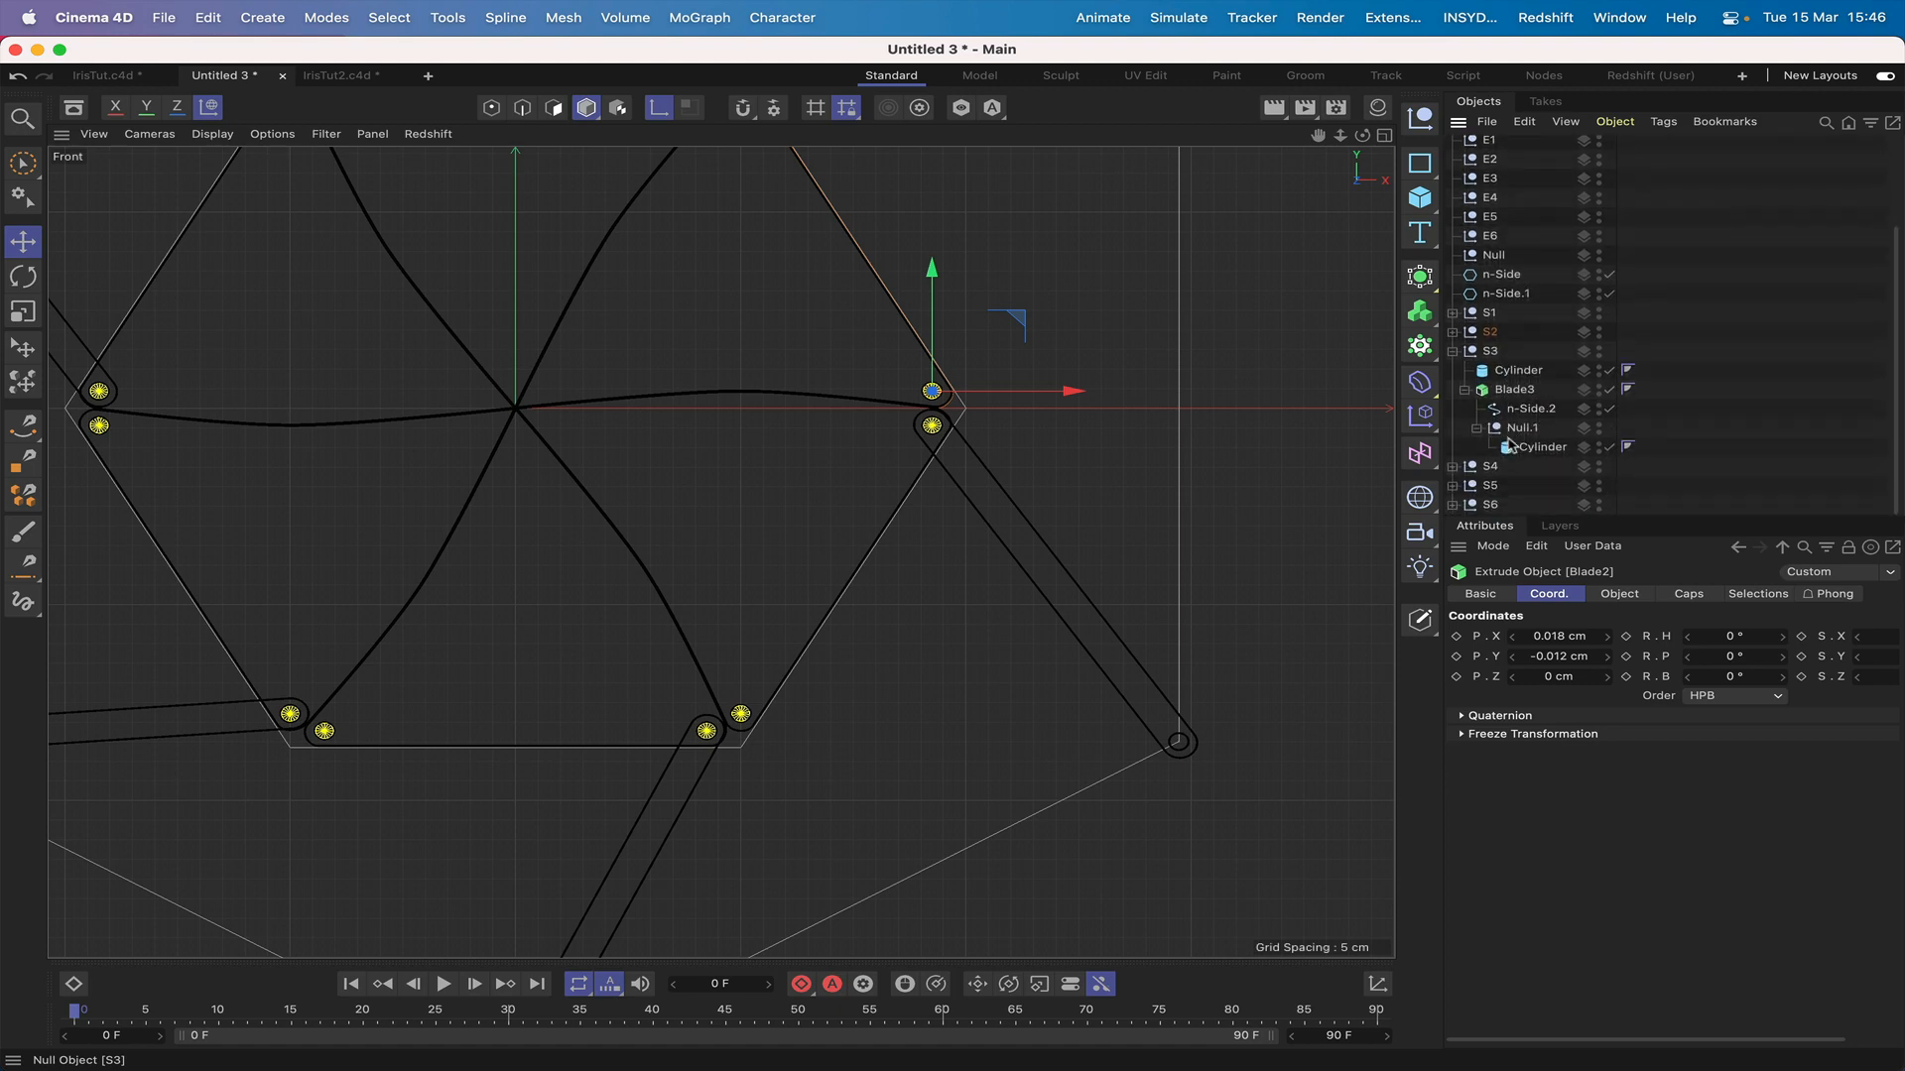
{"action": "left_click", "coordinate": [1515, 390]}
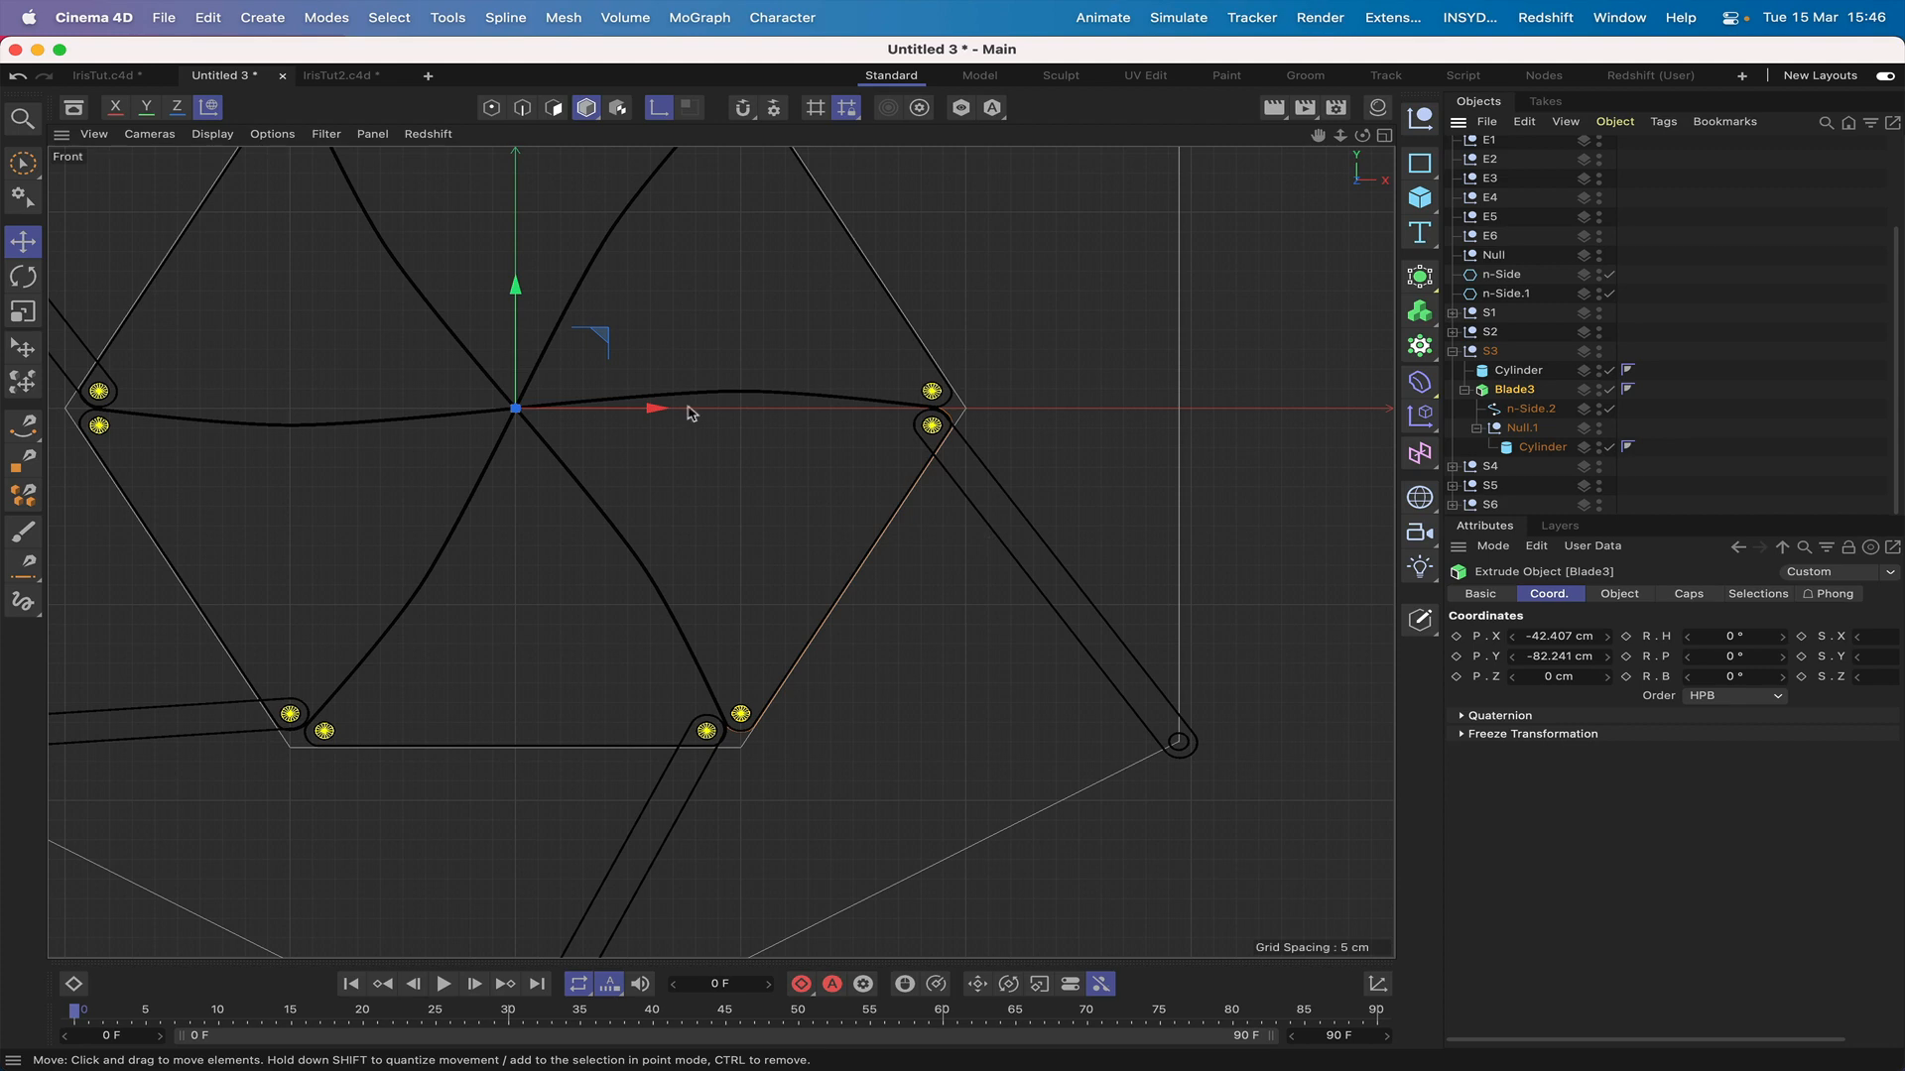
{"action": "left_click_drag", "start_coordinate": [595, 334], "coordinate": [833, 652]}
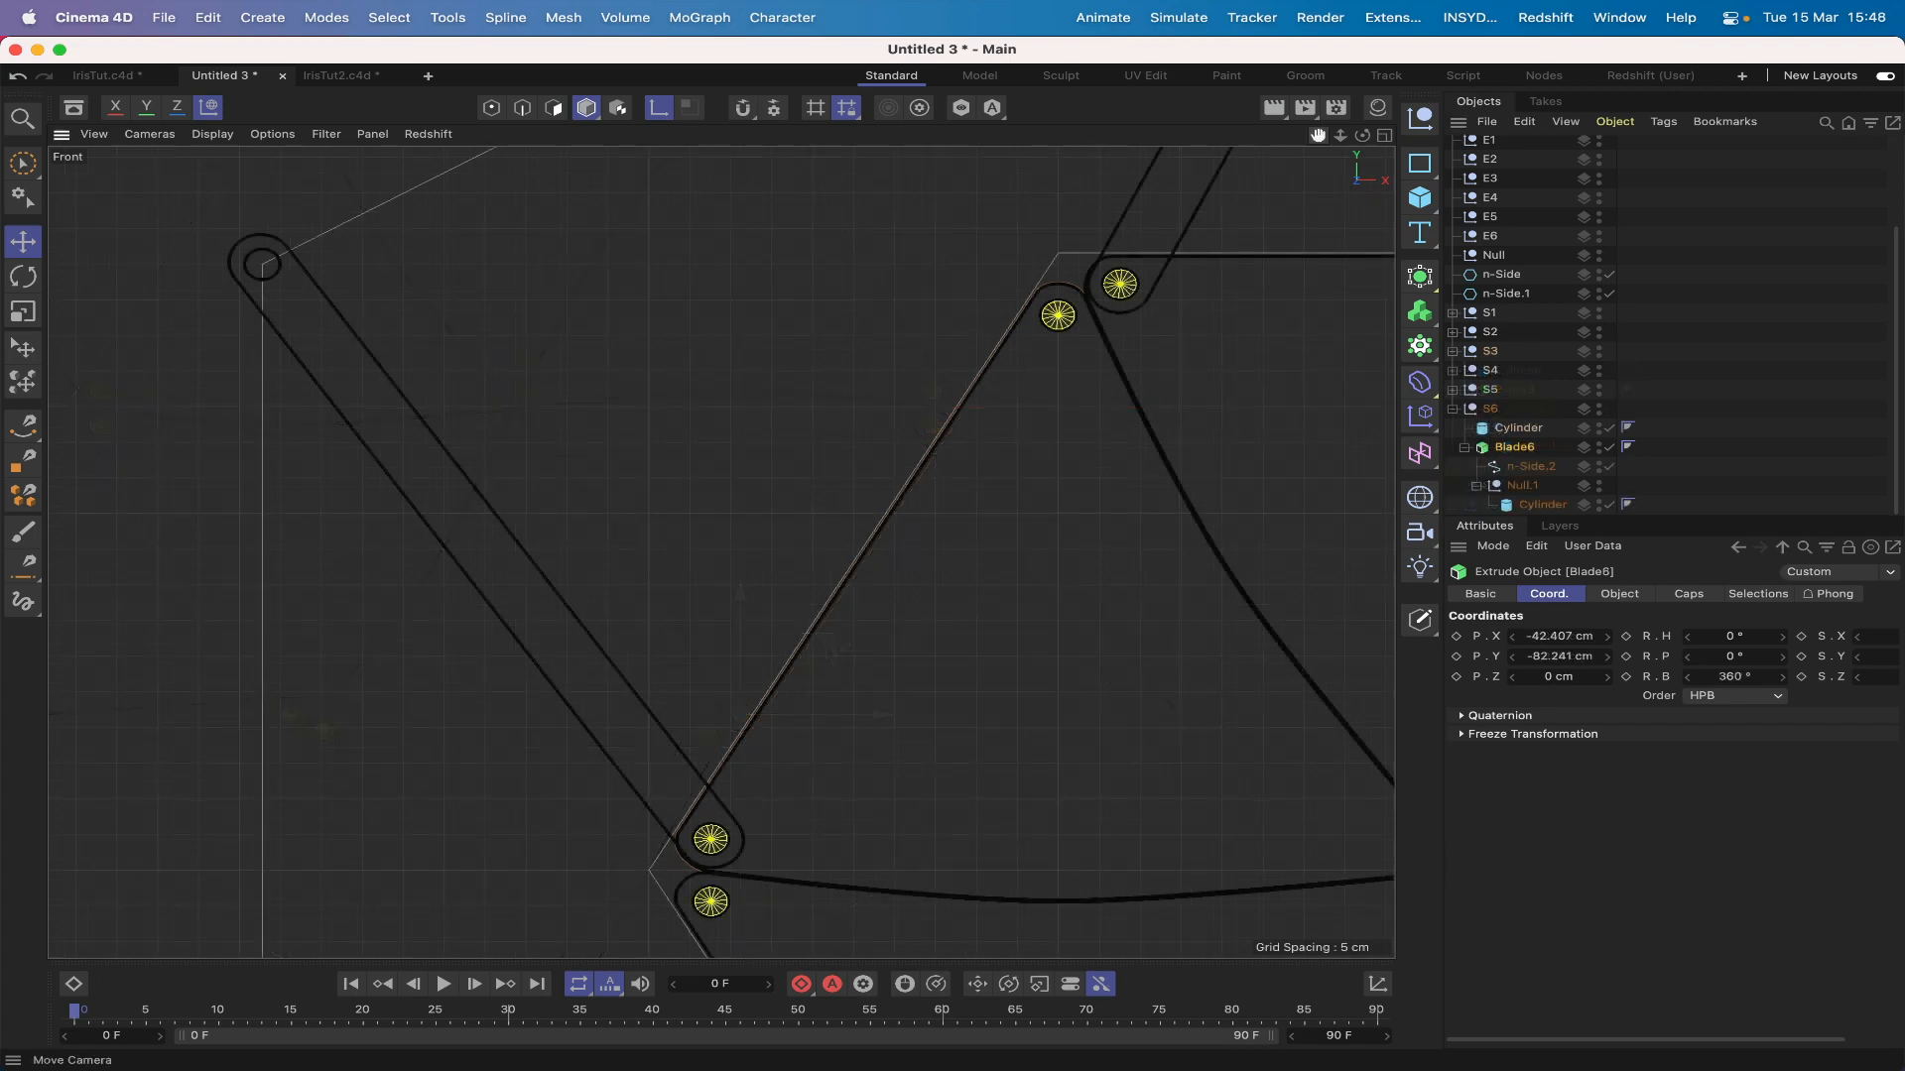
Step: Move Blade6's axis from the iris centre roughly onto its S6 pin at the iris's upper-left corner
{"action": "scroll", "coordinate": [721, 552], "scroll_direction": "up", "scroll_amount": 5}
{"action": "scroll", "coordinate": [721, 552], "scroll_direction": "down", "scroll_amount": 3}
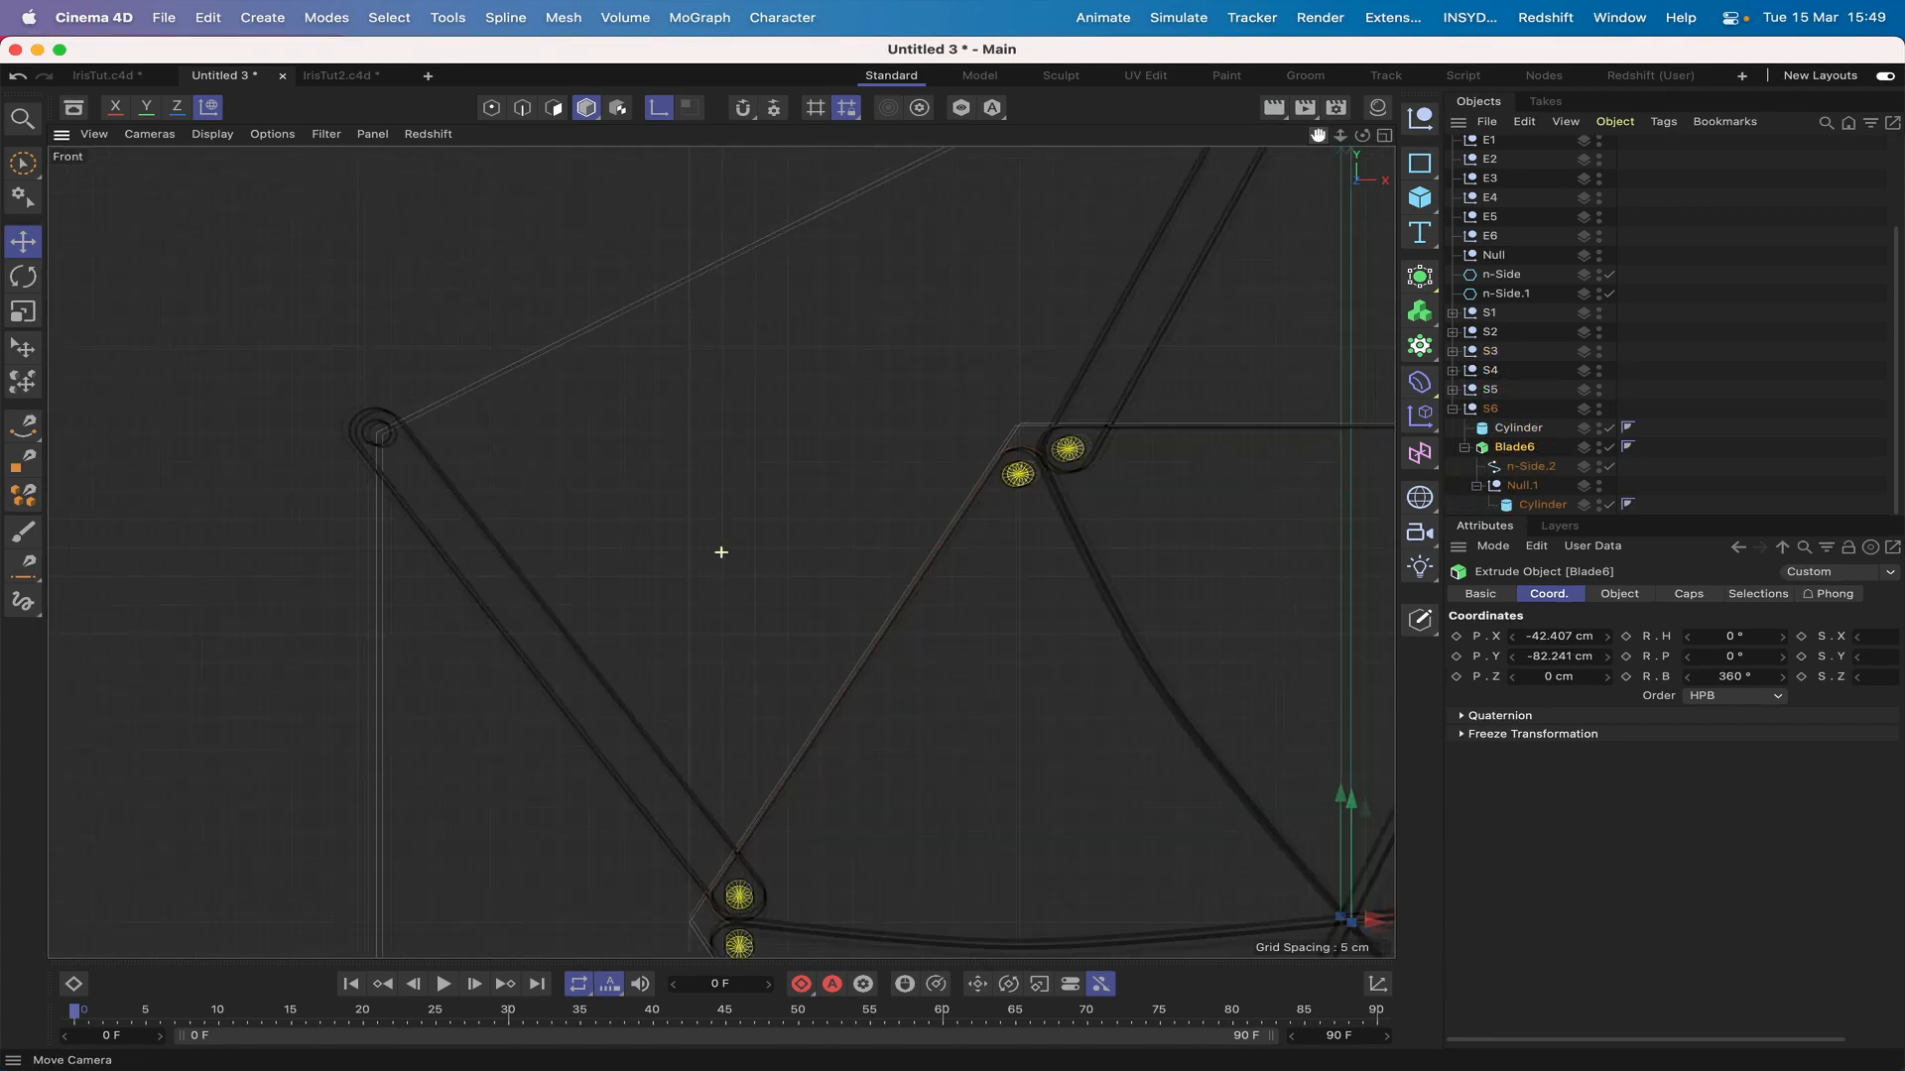
{"action": "scroll", "coordinate": [721, 551], "scroll_direction": "down", "scroll_amount": 3}
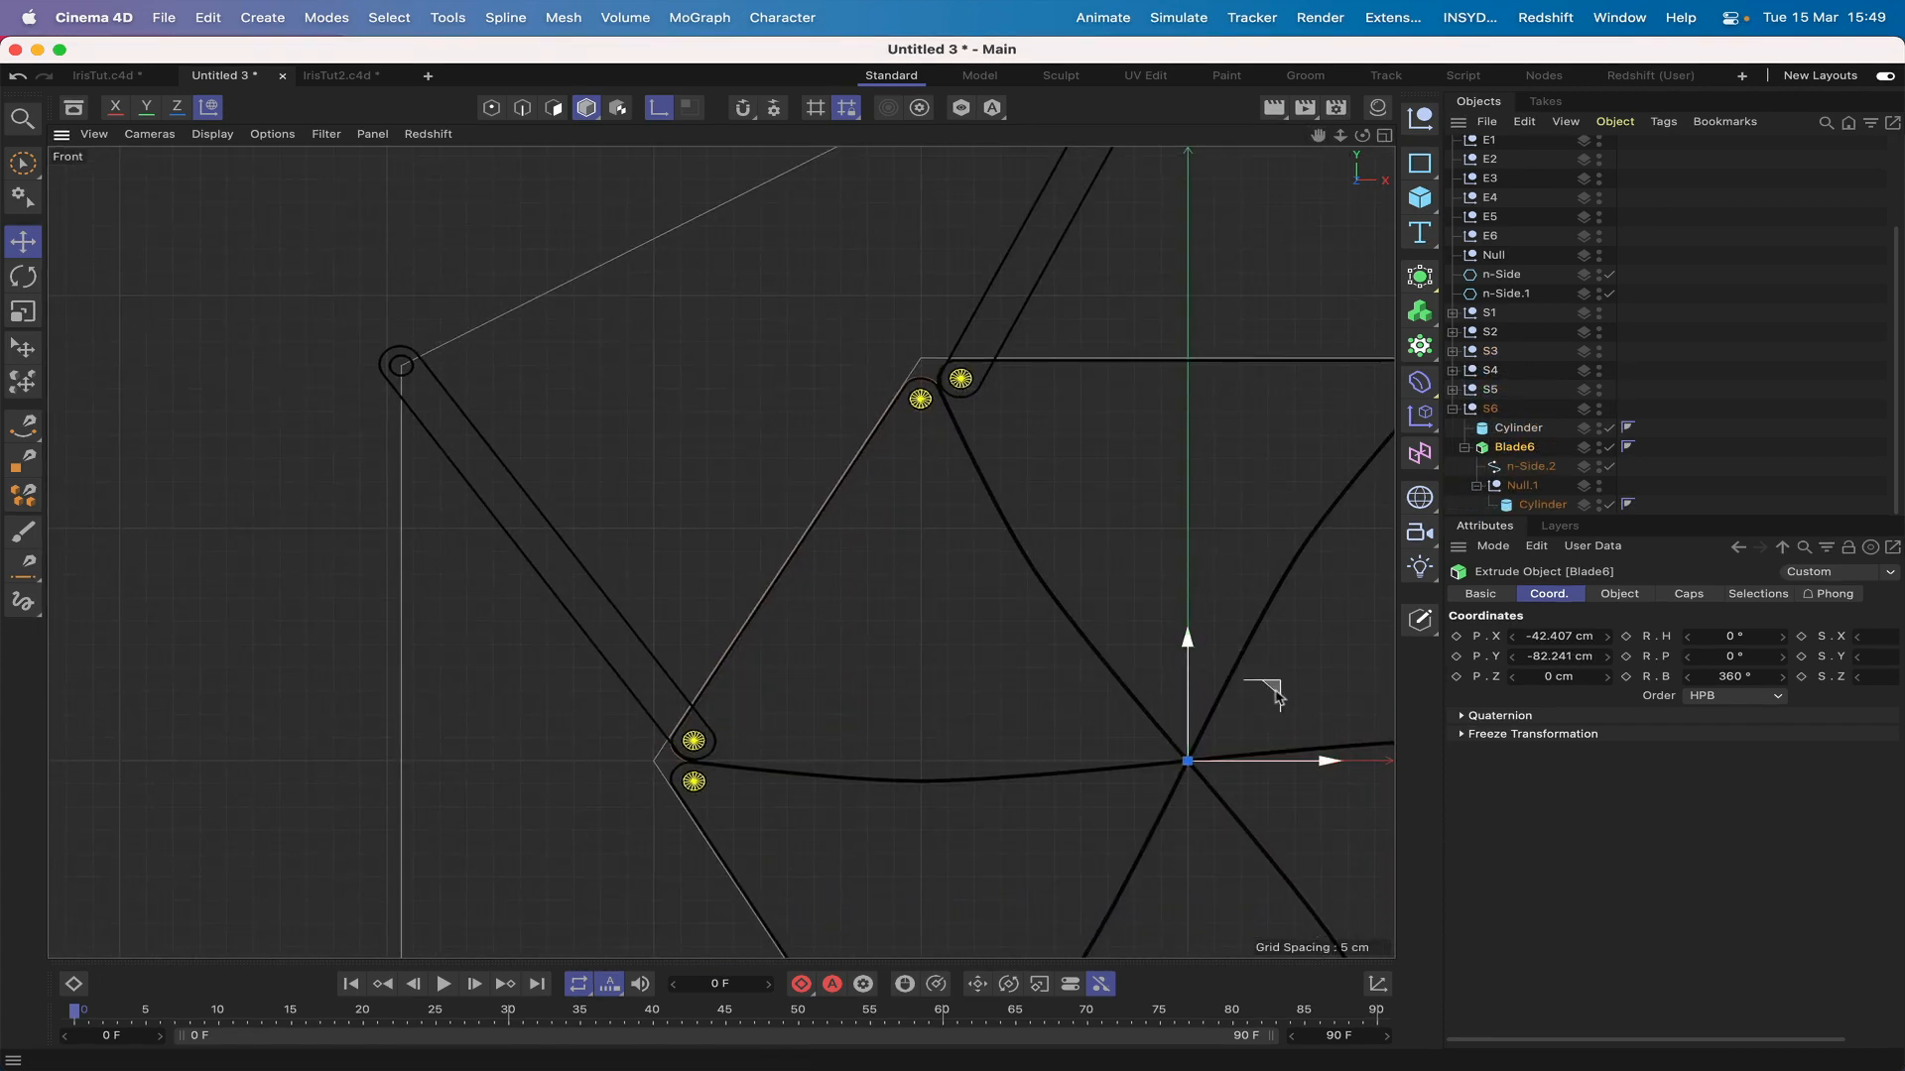
{"action": "left_click_drag", "start_coordinate": [1165, 582], "coordinate": [1020, 328]}
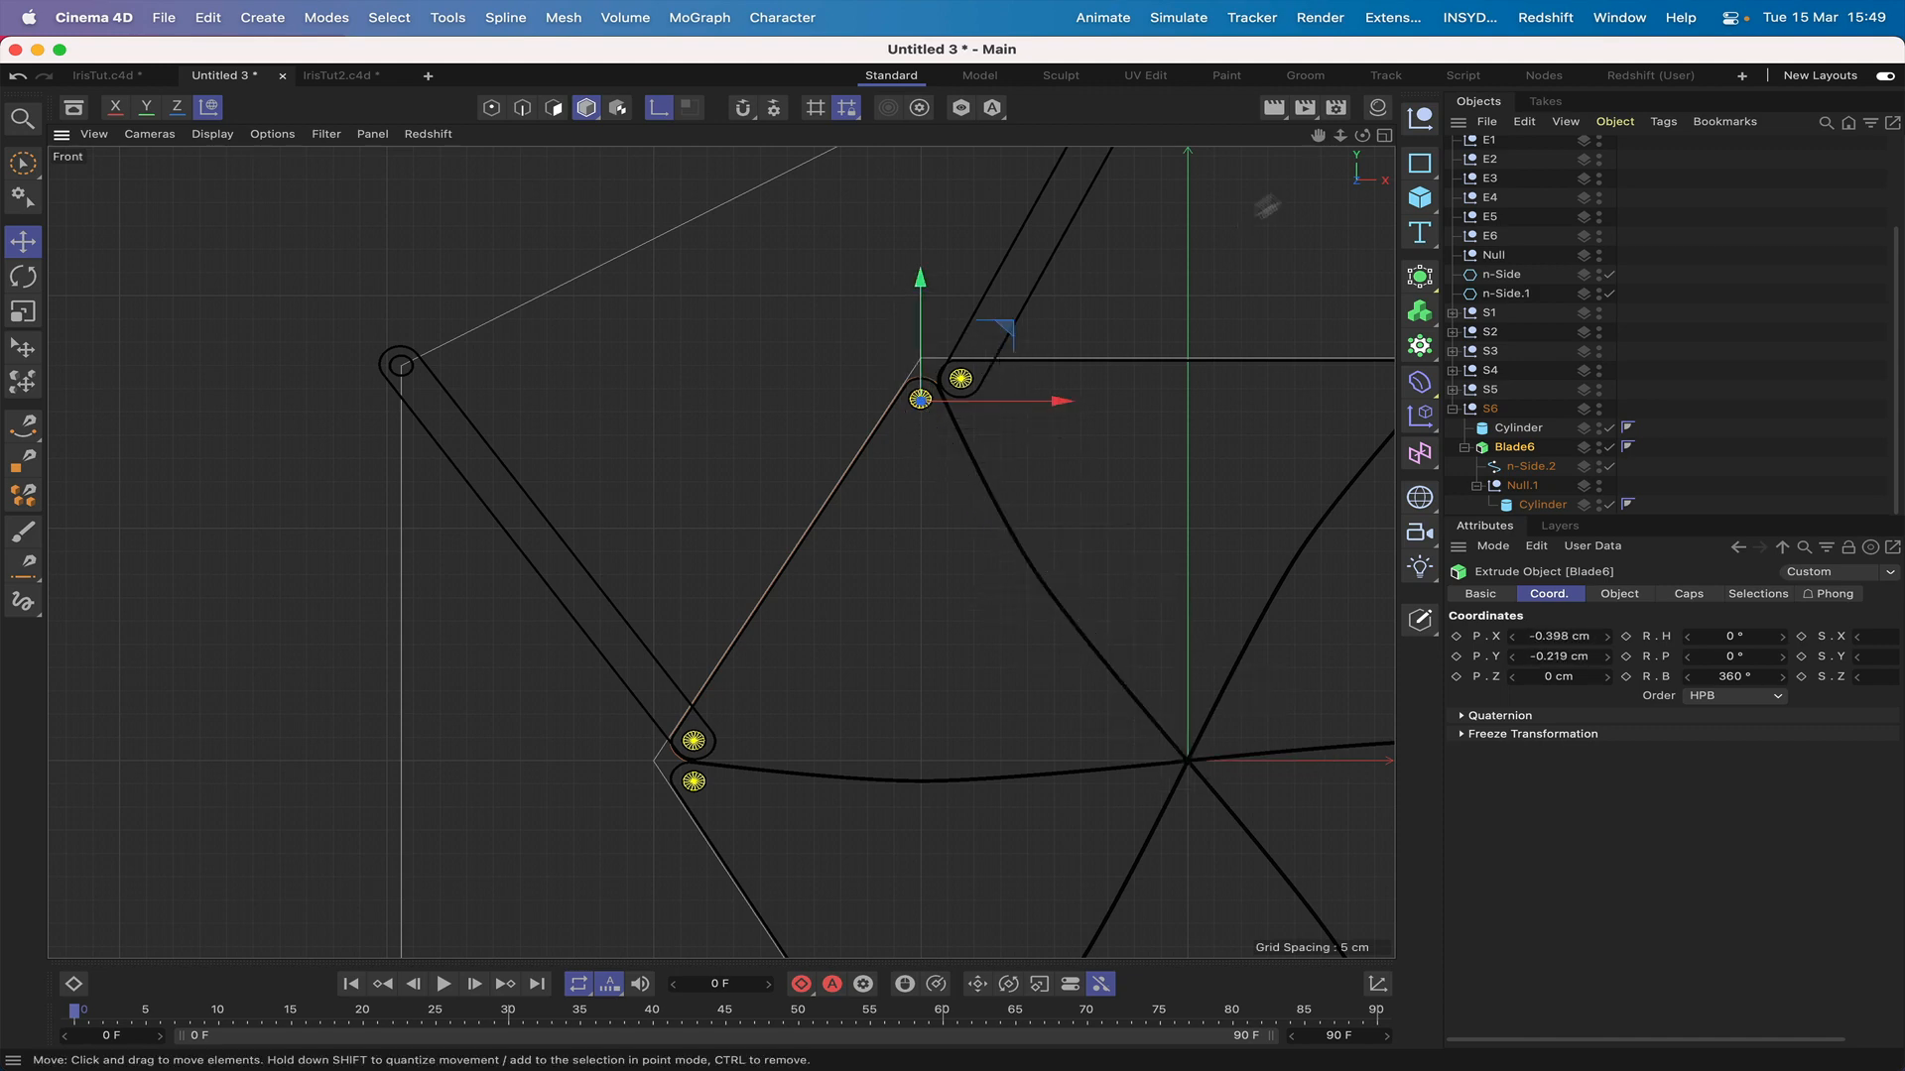
Step: Fine-tune Blade6's axis onto the exact centre of its S6 pin, at about 0 cm in X and Y, and leave axis editing
{"action": "scroll", "coordinate": [721, 552], "scroll_direction": "up", "scroll_amount": 5}
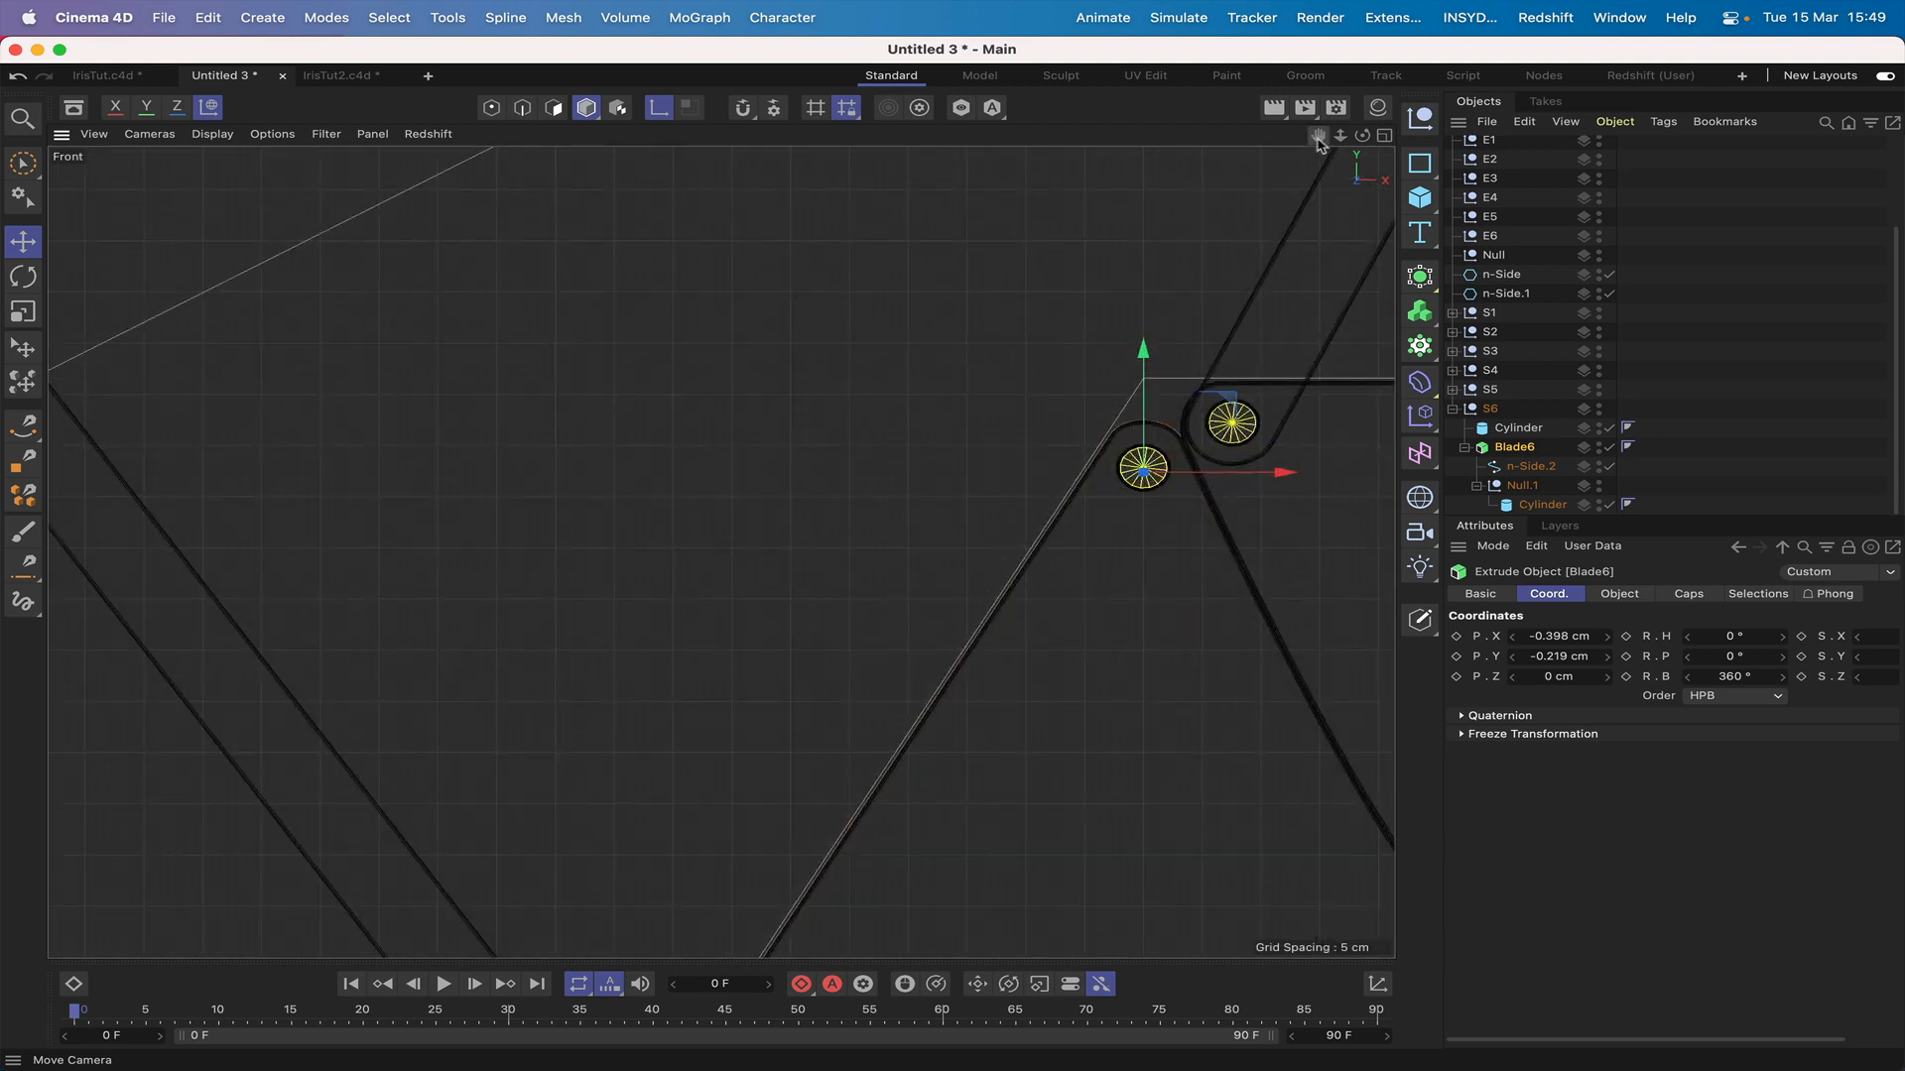
{"action": "scroll", "coordinate": [721, 552], "scroll_direction": "up", "scroll_amount": 8}
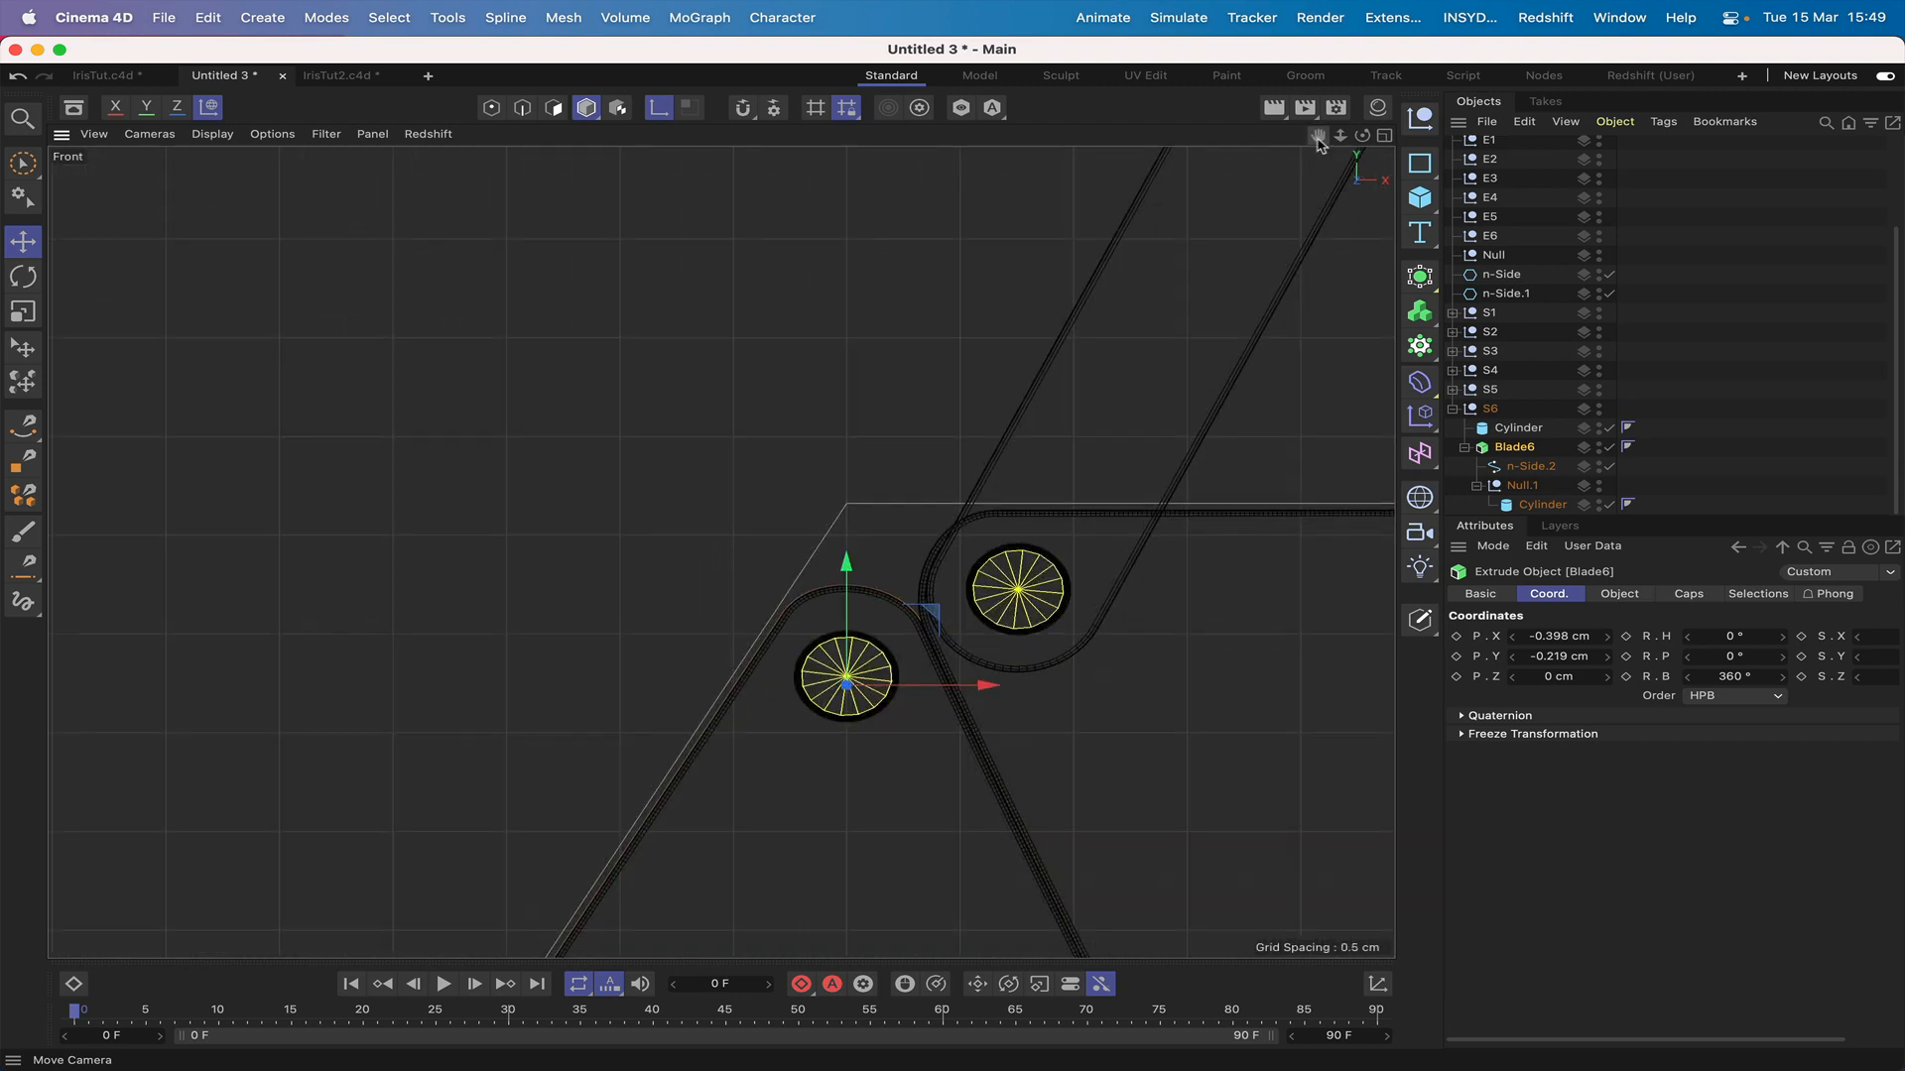
{"action": "scroll", "coordinate": [721, 551], "scroll_direction": "up", "scroll_amount": 3}
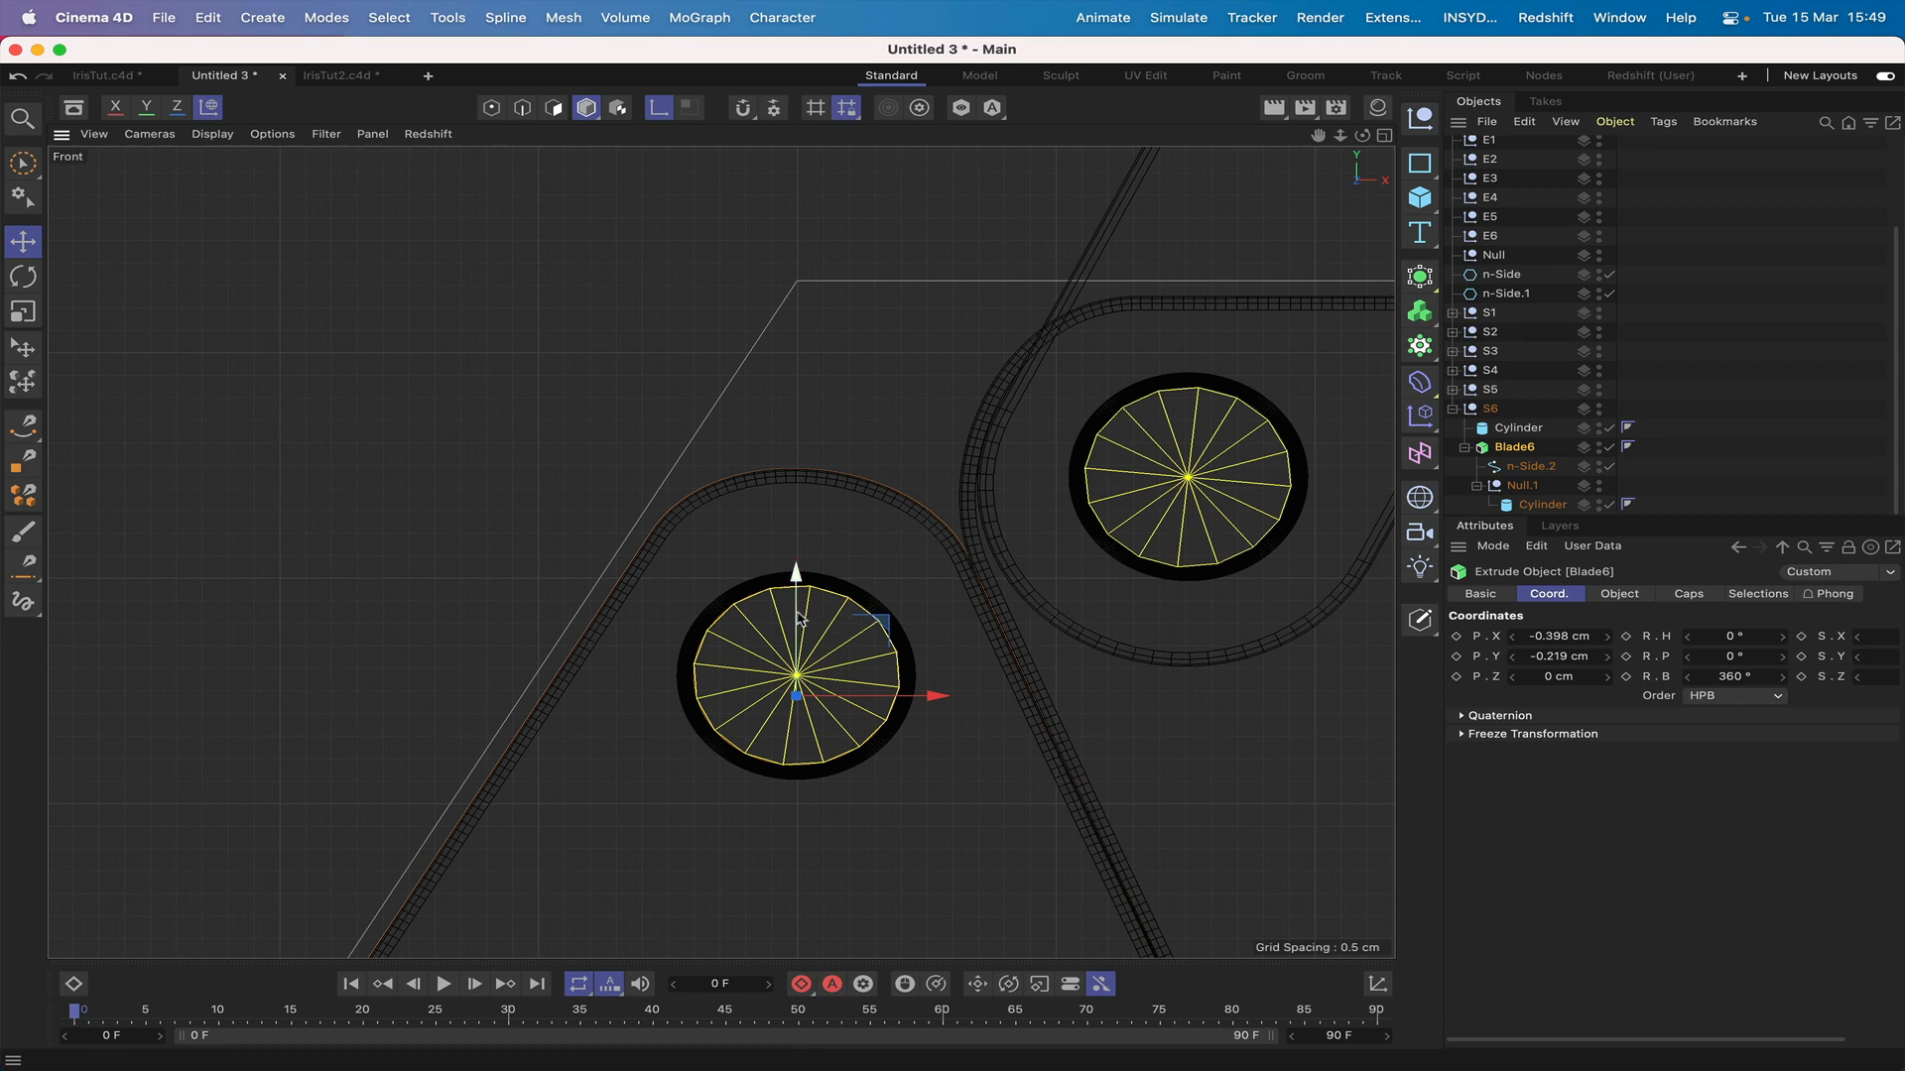
{"action": "left_click_drag", "start_coordinate": [800, 619], "coordinate": [801, 600]}
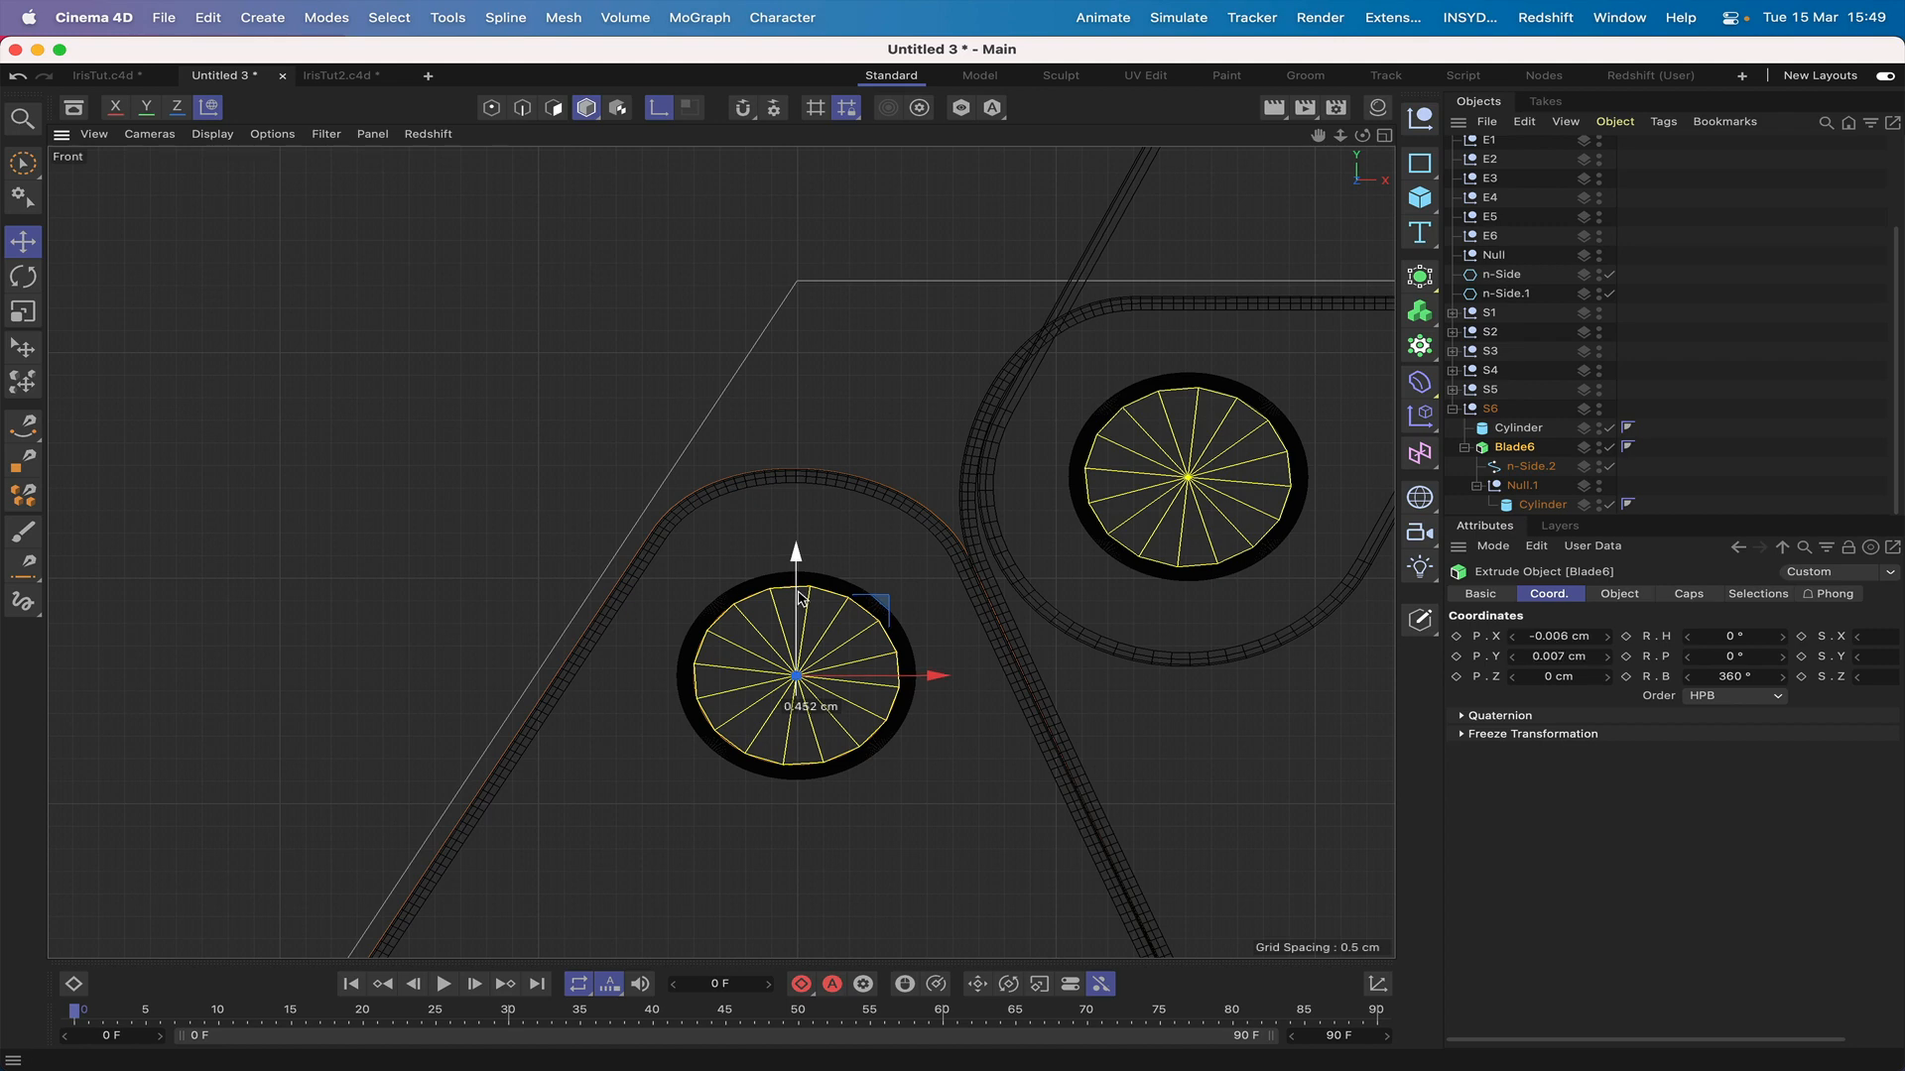
{"action": "left_click_drag", "start_coordinate": [801, 599], "coordinate": [802, 601]}
{"action": "left_click_drag", "start_coordinate": [933, 675], "coordinate": [940, 685]}
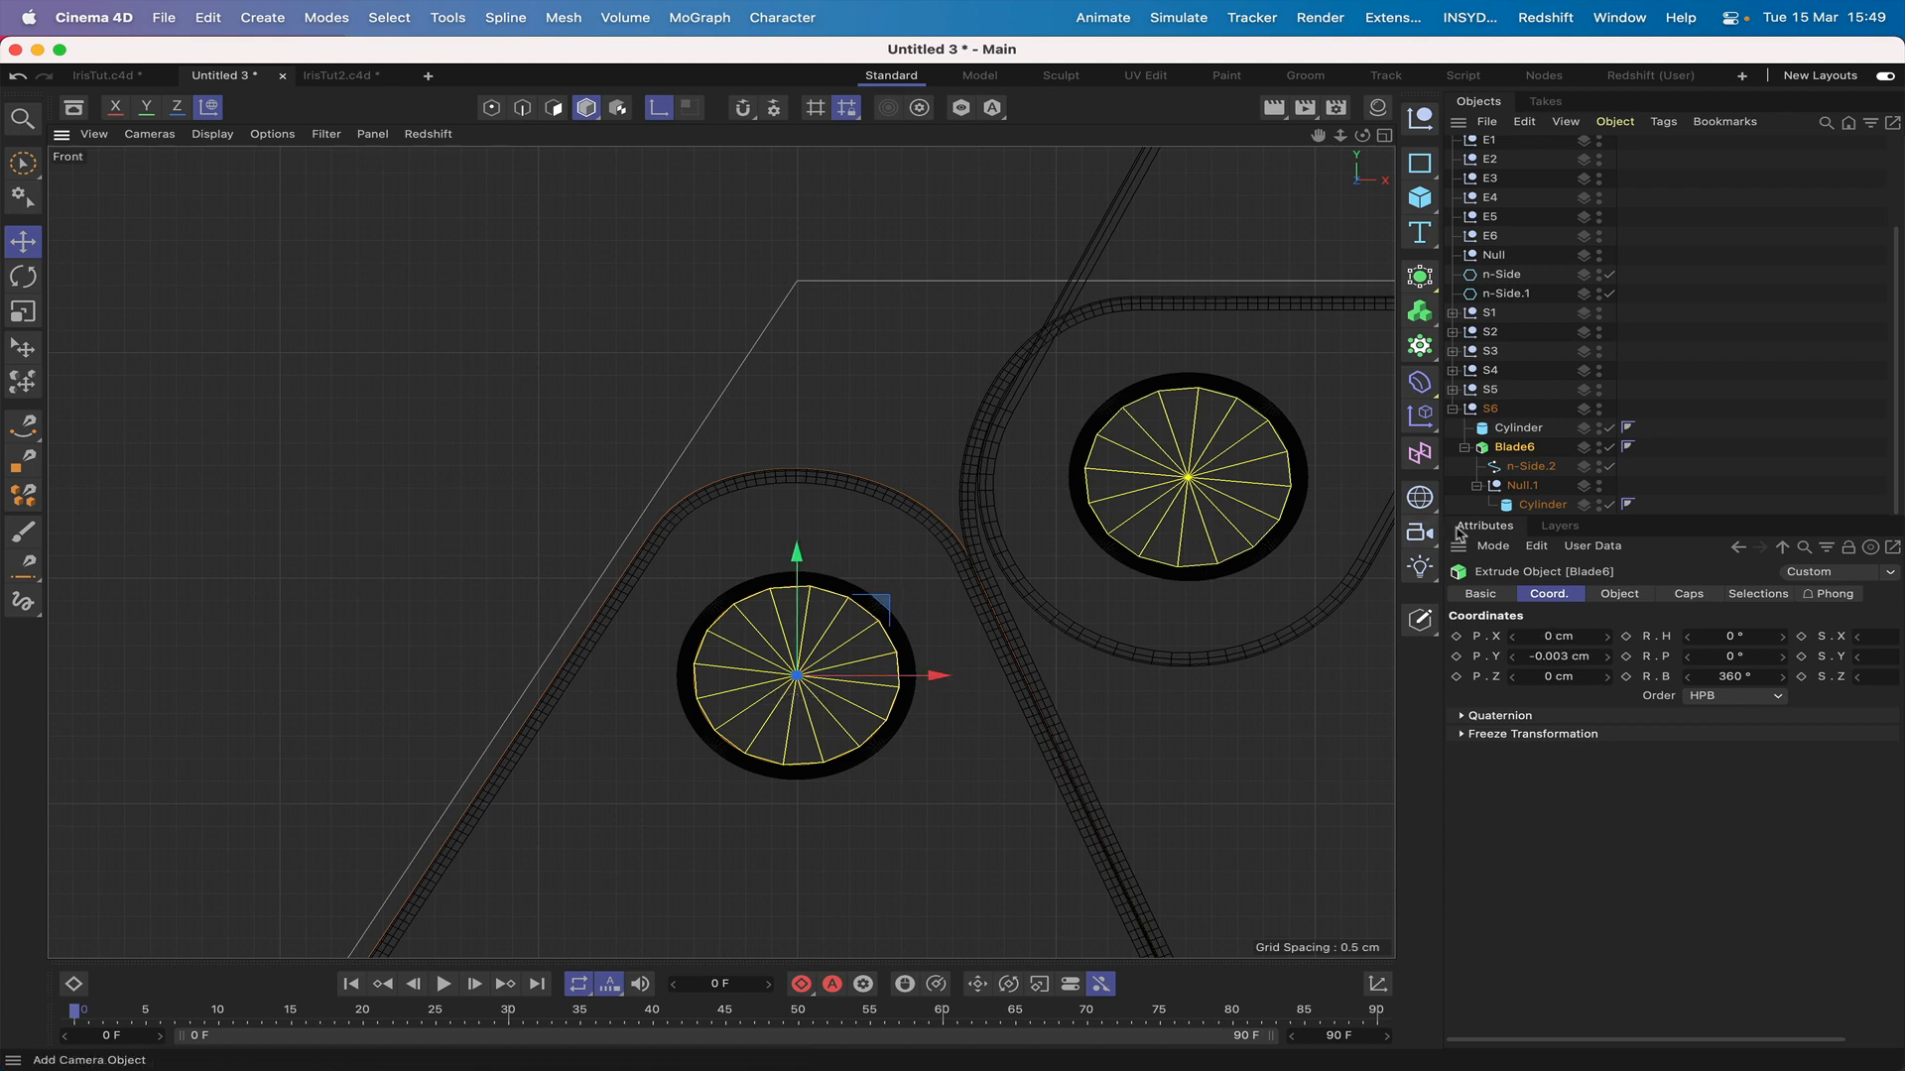
{"action": "left_click", "coordinate": [1487, 410]}
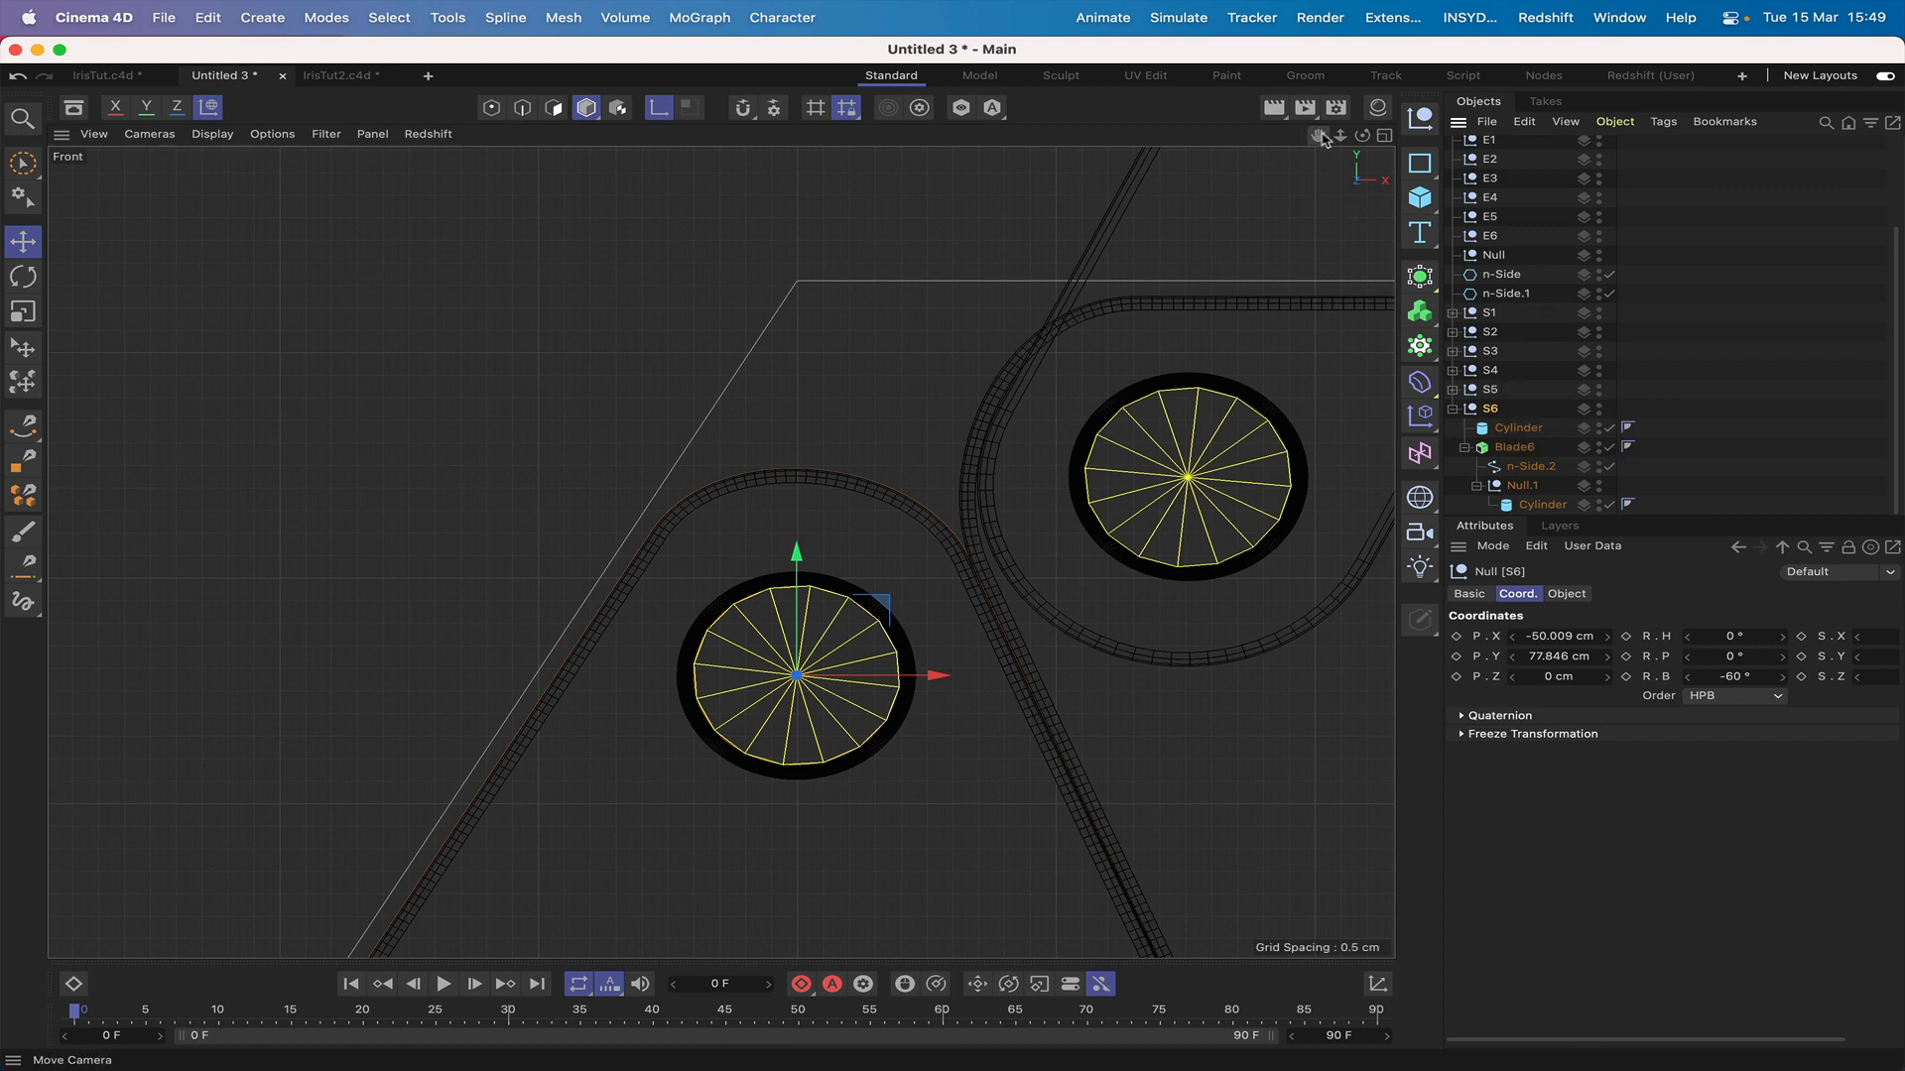
{"action": "left_click", "coordinate": [1452, 409]}
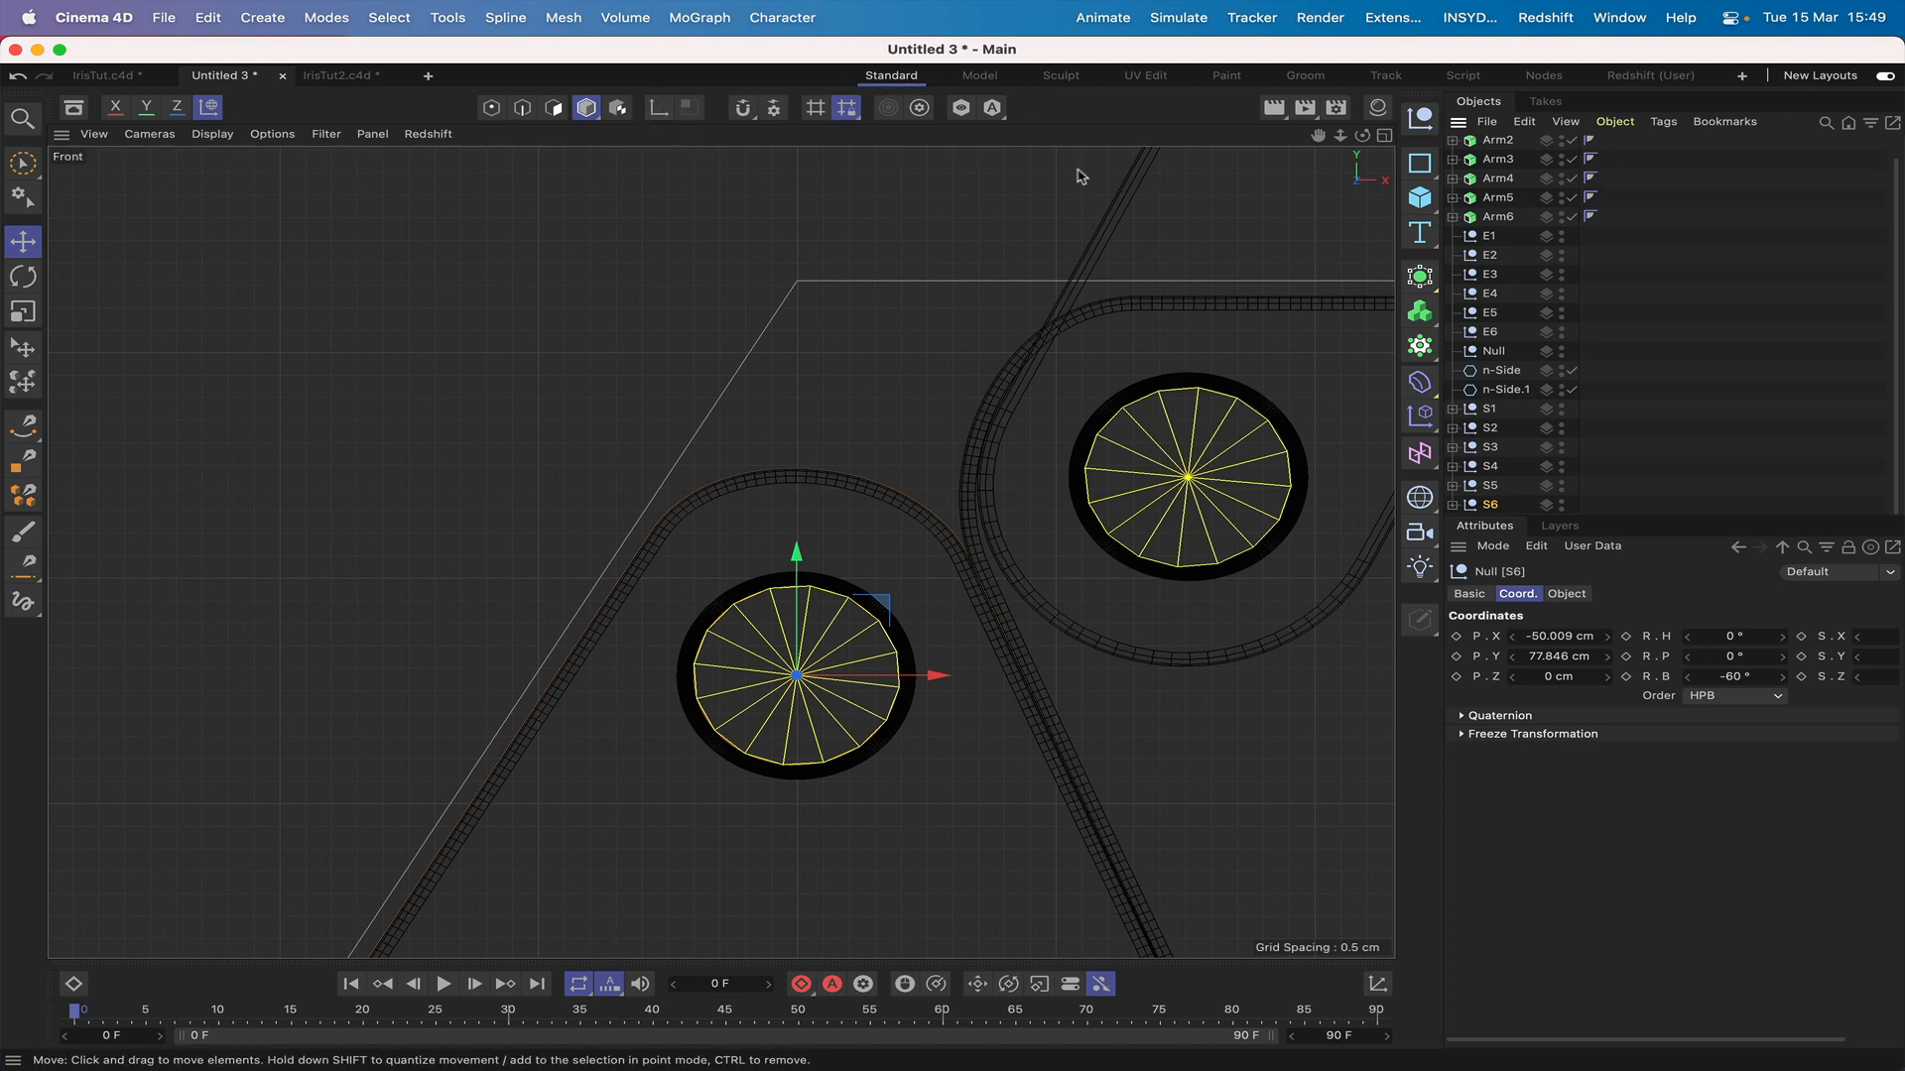
Step: Return to the perspective view and make Arm1 and null E1 children of Null.1 inside S1
{"action": "key", "text": "F1"}
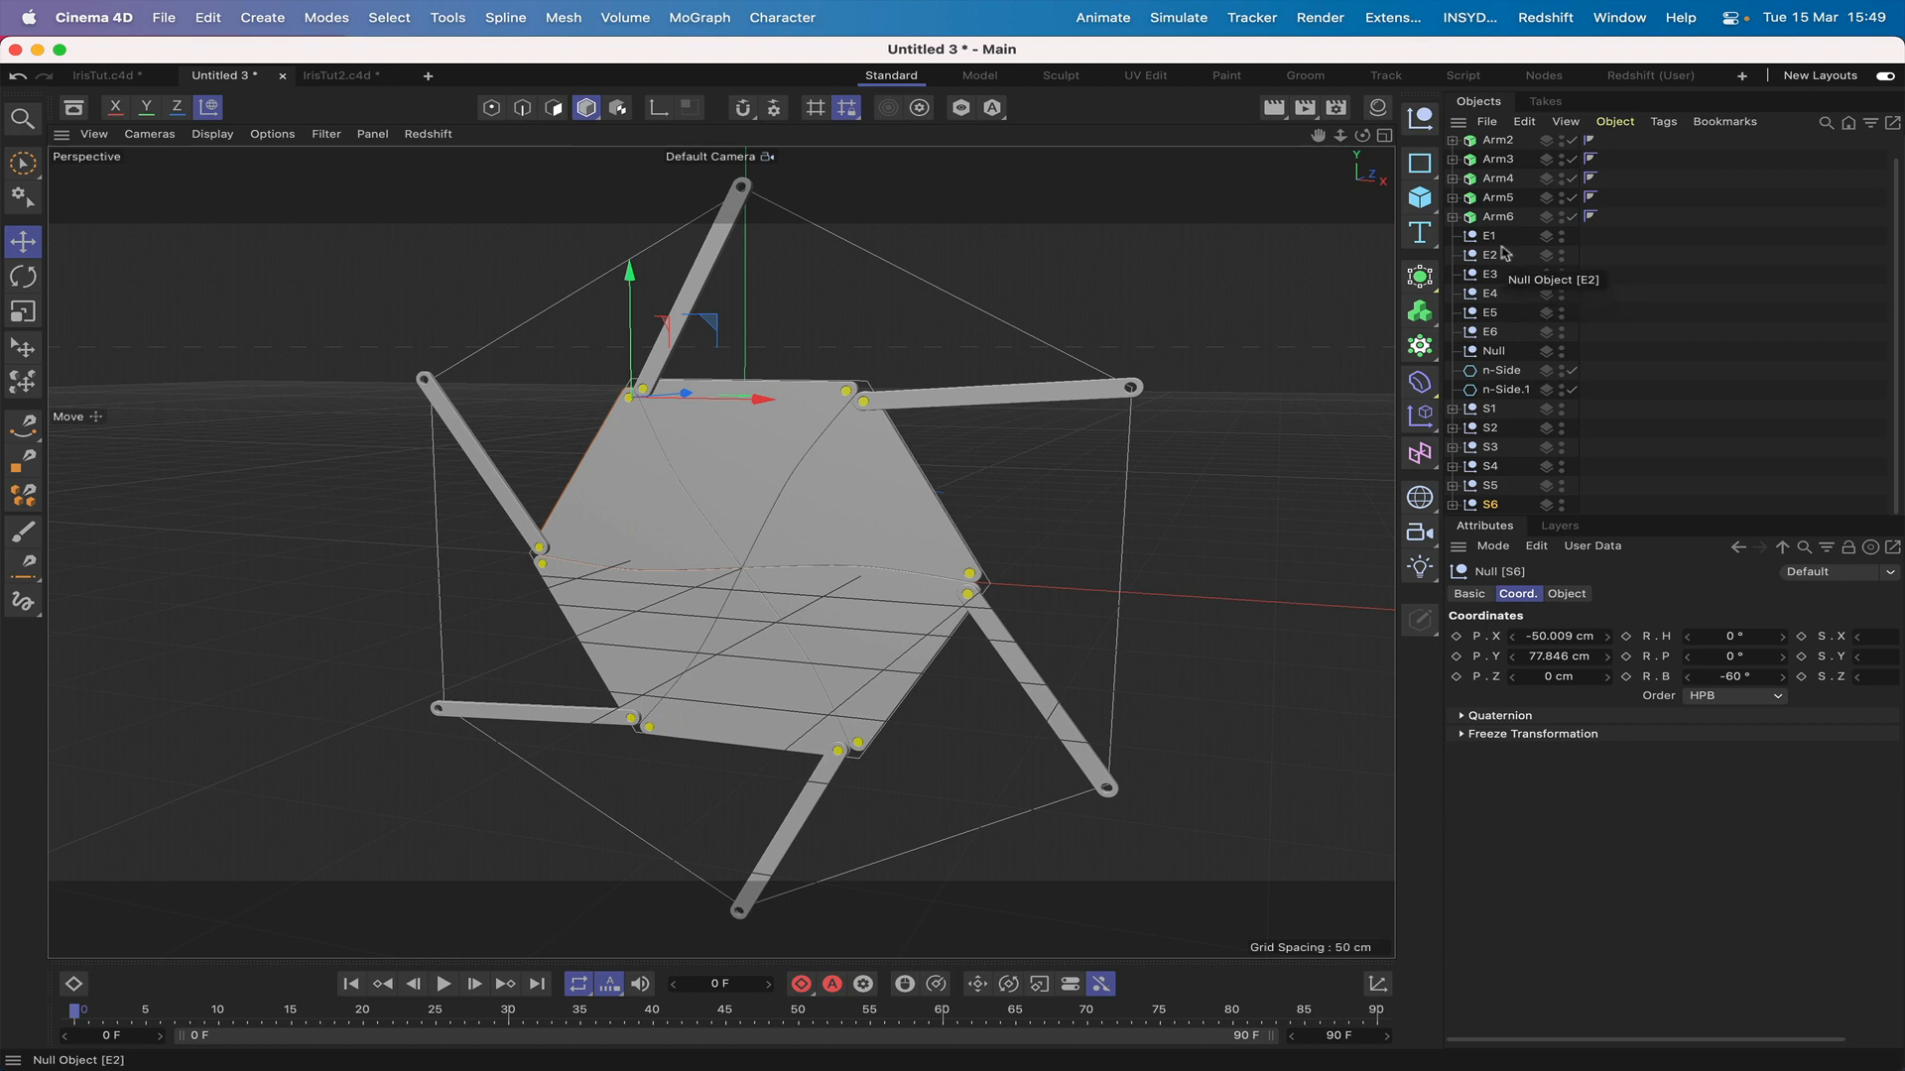
{"action": "scroll", "coordinate": [1505, 253], "scroll_direction": "up", "scroll_amount": 1}
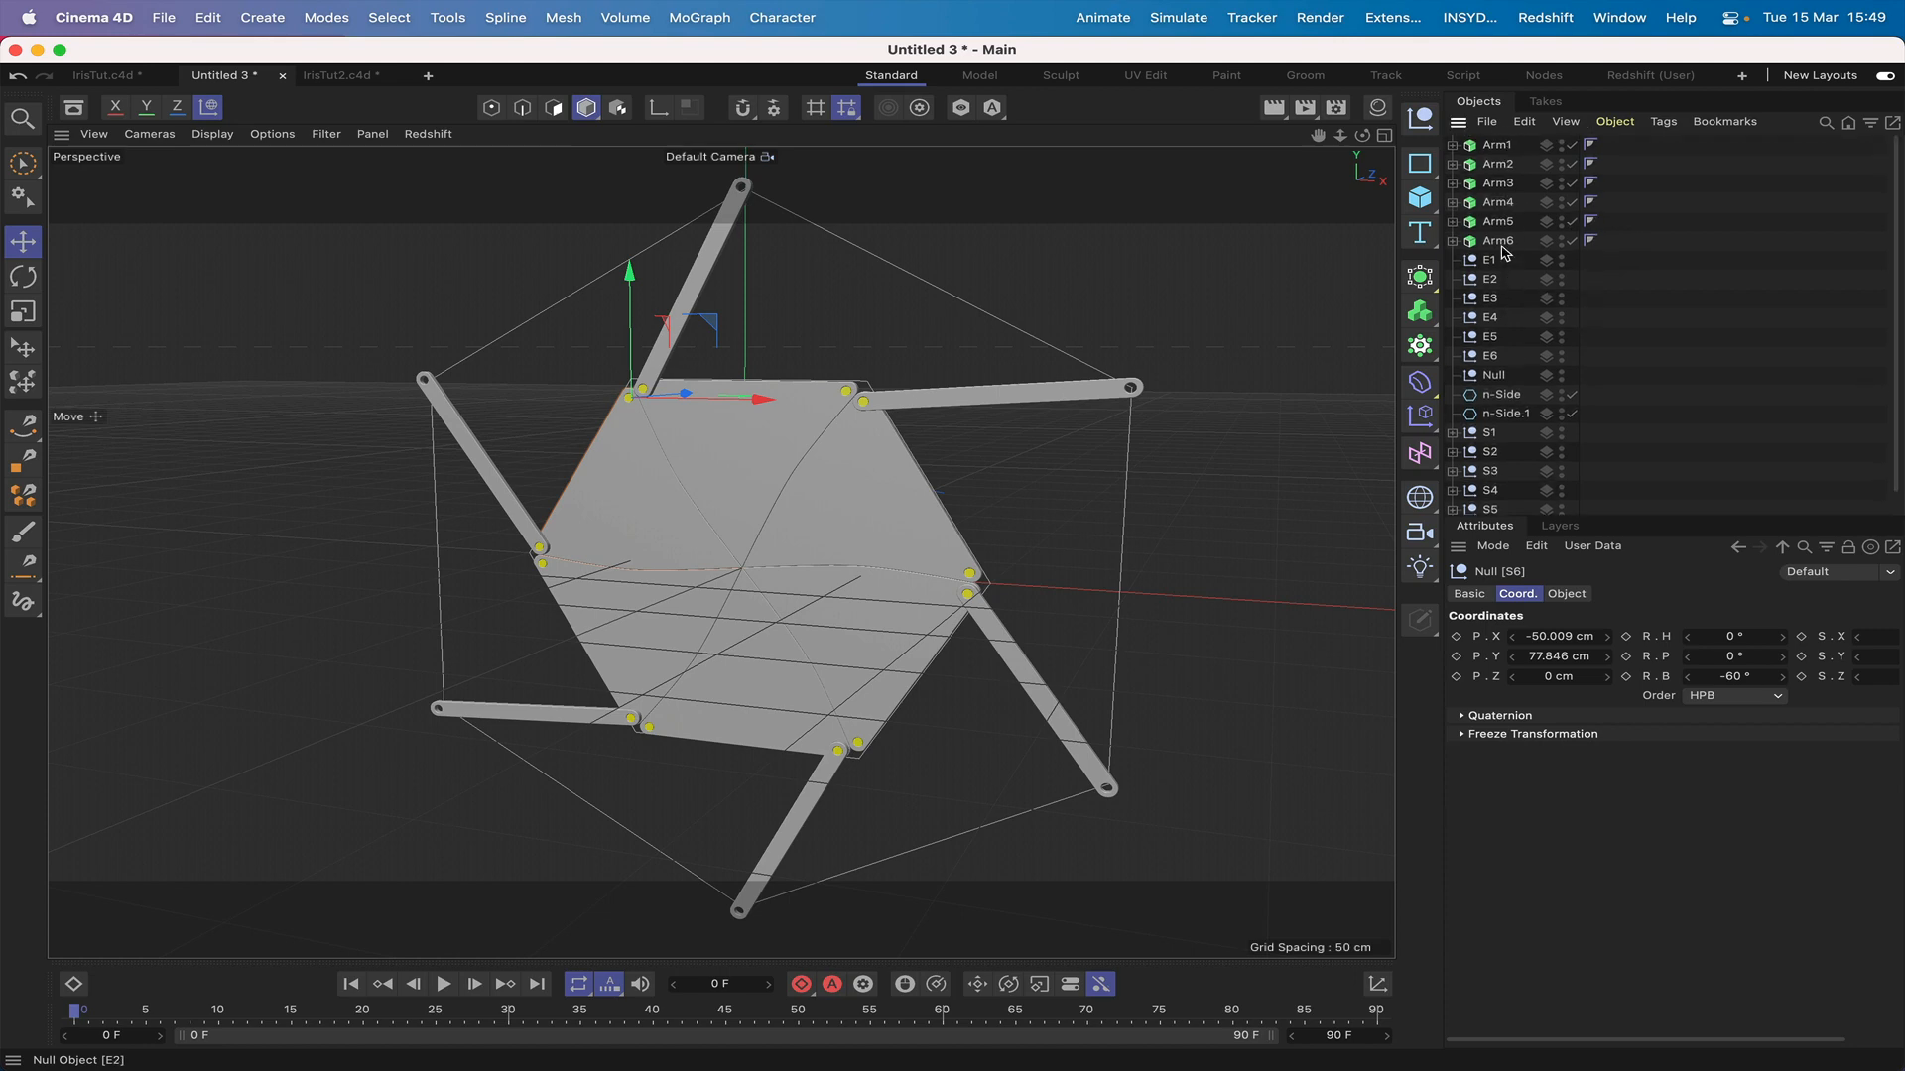
{"action": "left_click", "coordinate": [1452, 431]}
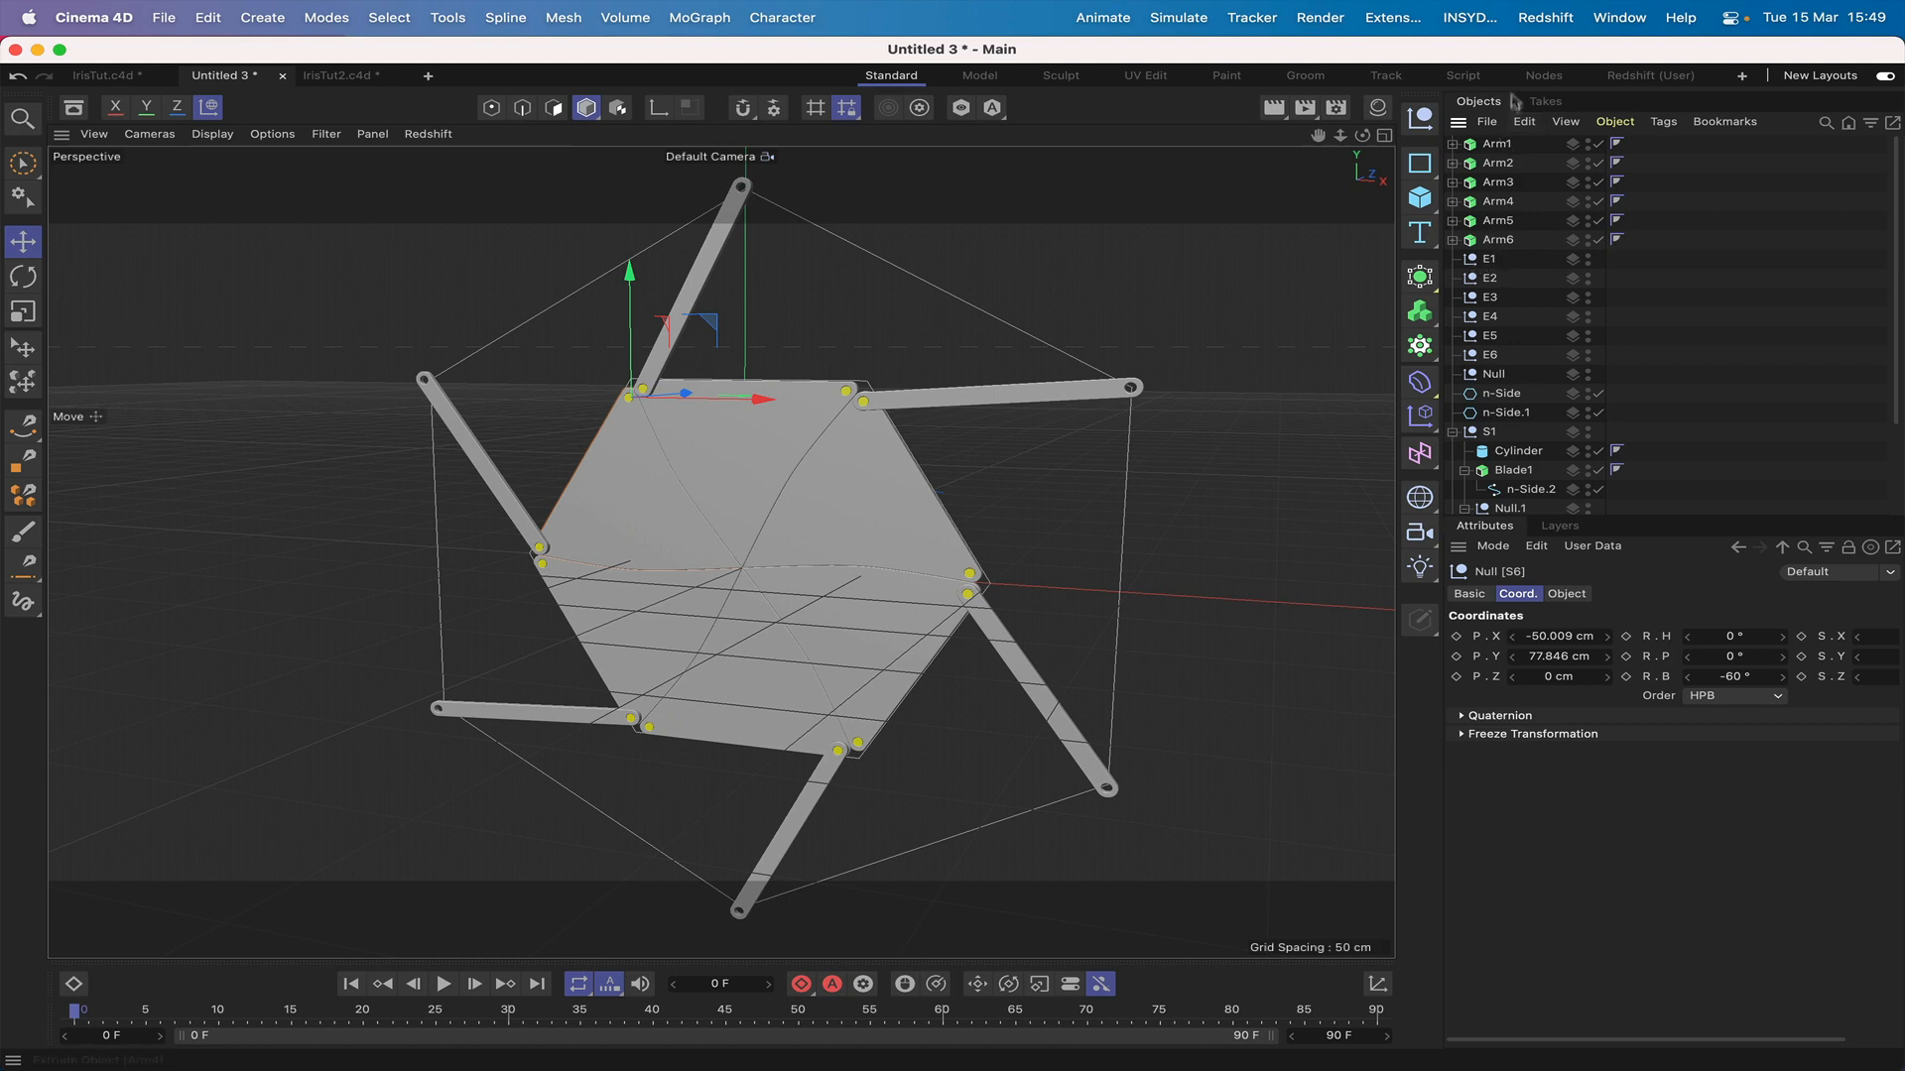
{"action": "mouse_move", "coordinate": [1497, 149]}
{"action": "left_mouse_down"}
{"action": "mouse_move", "coordinate": [1531, 508]}
{"action": "mouse_move", "coordinate": [1535, 424]}
{"action": "left_mouse_up"}
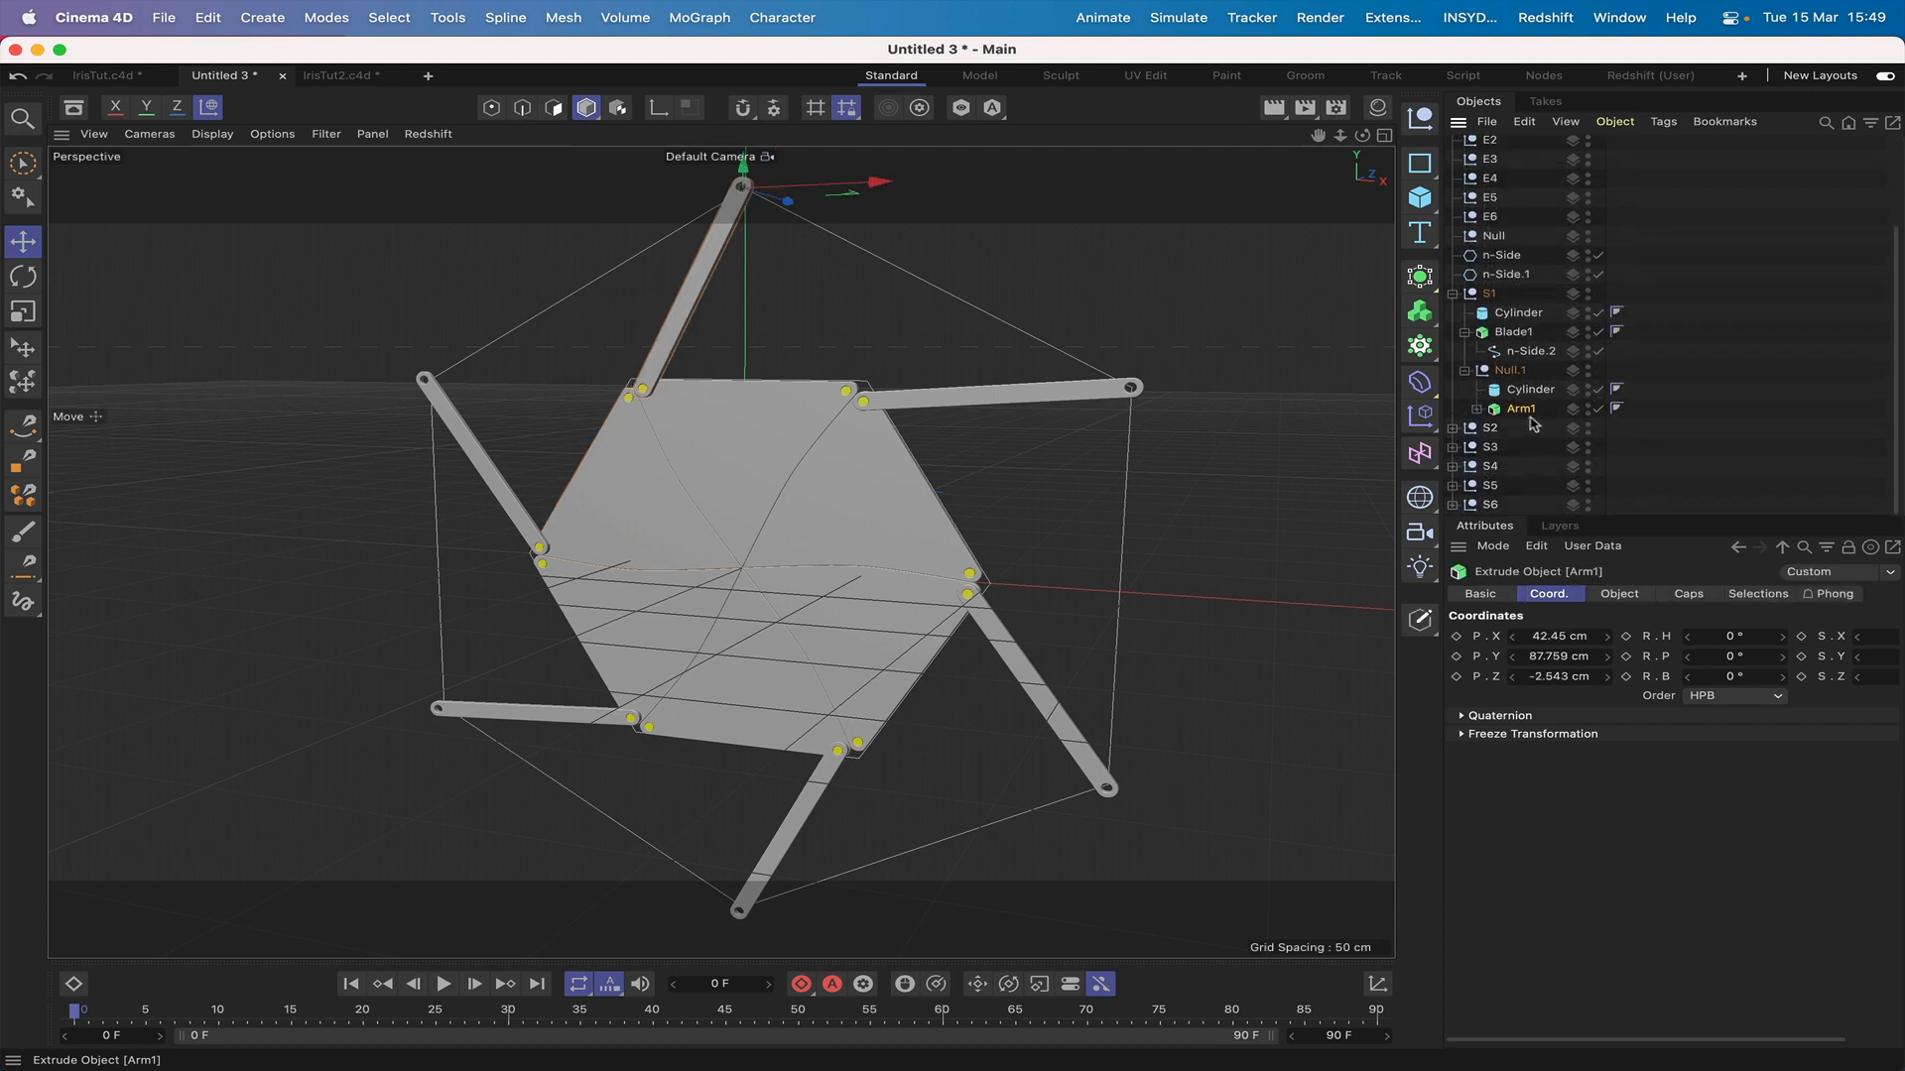
{"action": "mouse_move", "coordinate": [1498, 354]}
{"action": "left_mouse_down"}
{"action": "mouse_move", "coordinate": [1493, 164]}
{"action": "mouse_move", "coordinate": [1538, 456]}
{"action": "left_mouse_up"}
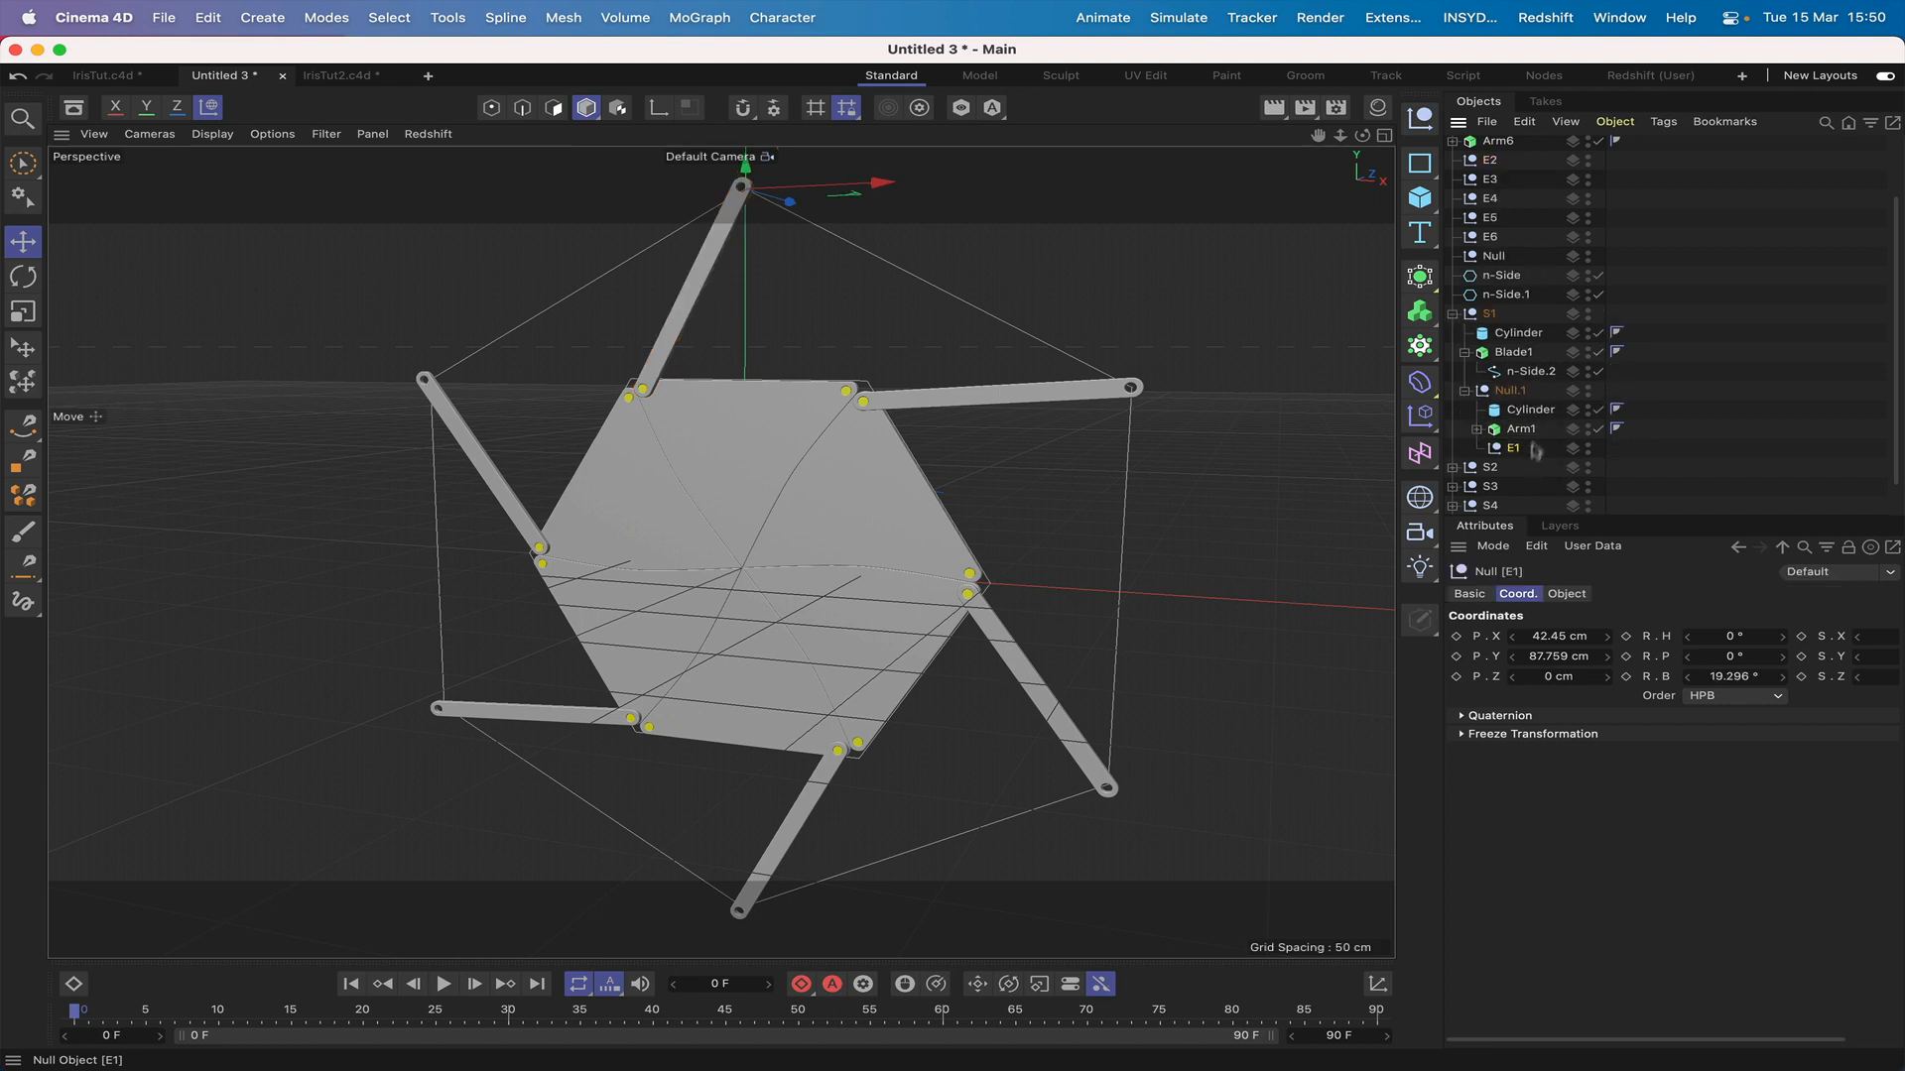
Step: Add an IK tag to null S1, set E1 as its end object, and create a goal for it
{"action": "left_click", "coordinate": [1490, 314]}
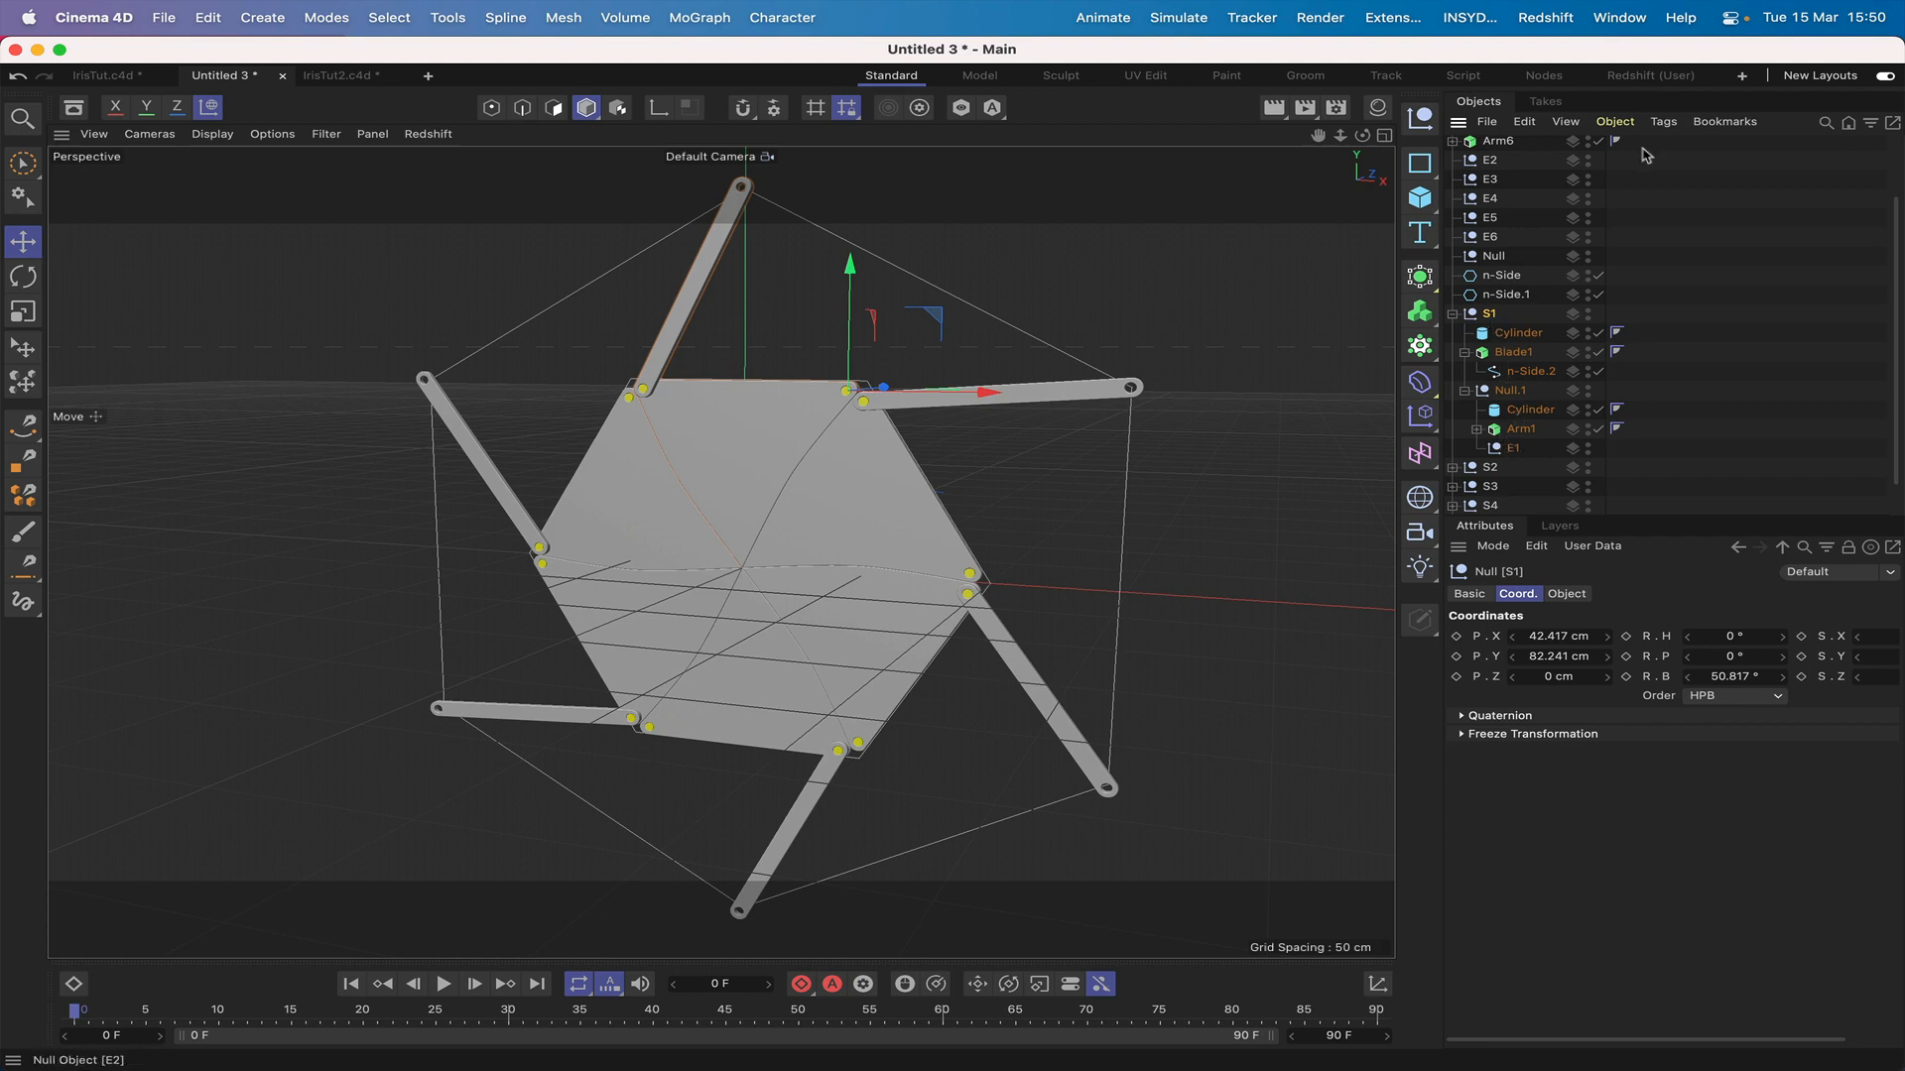
{"action": "left_click", "coordinate": [1664, 122]}
{"action": "mouse_move", "coordinate": [1699, 317]}
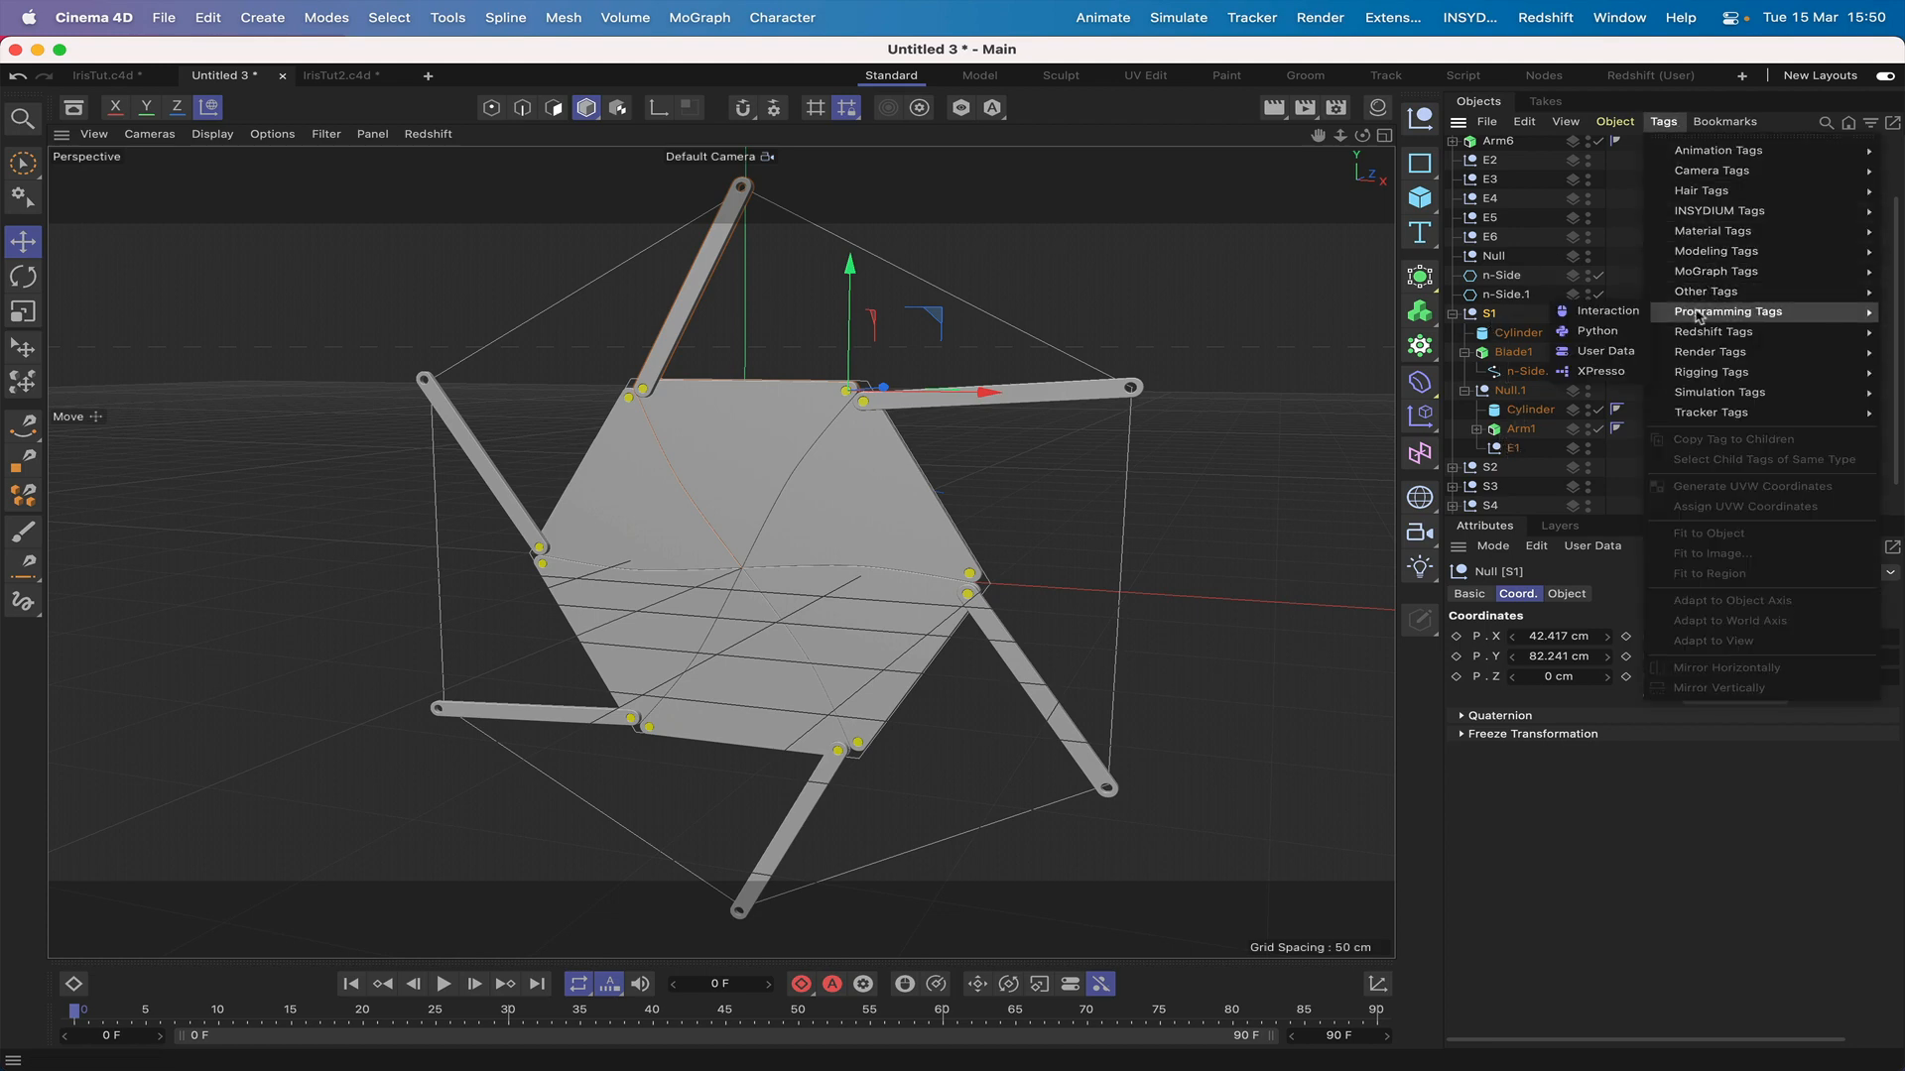
{"action": "mouse_move", "coordinate": [1704, 375]}
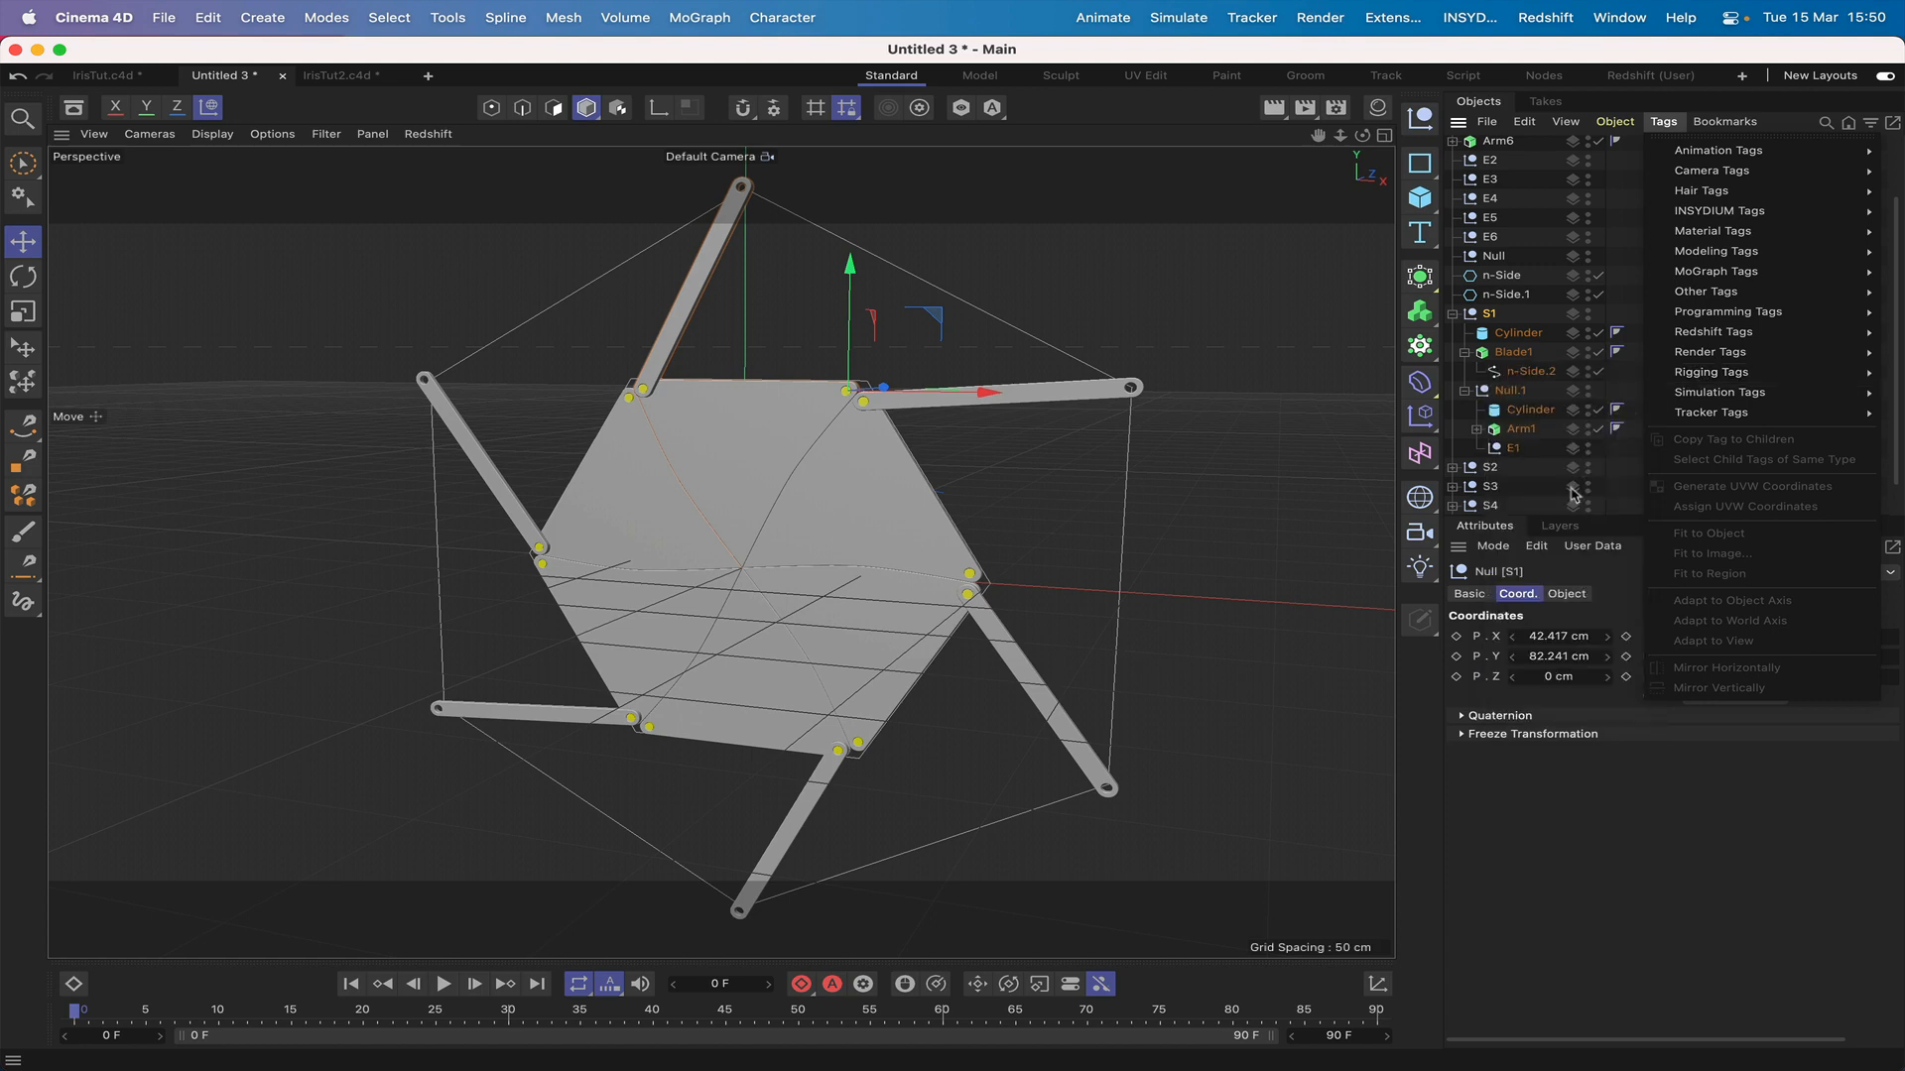
{"action": "left_click", "coordinate": [1560, 519]}
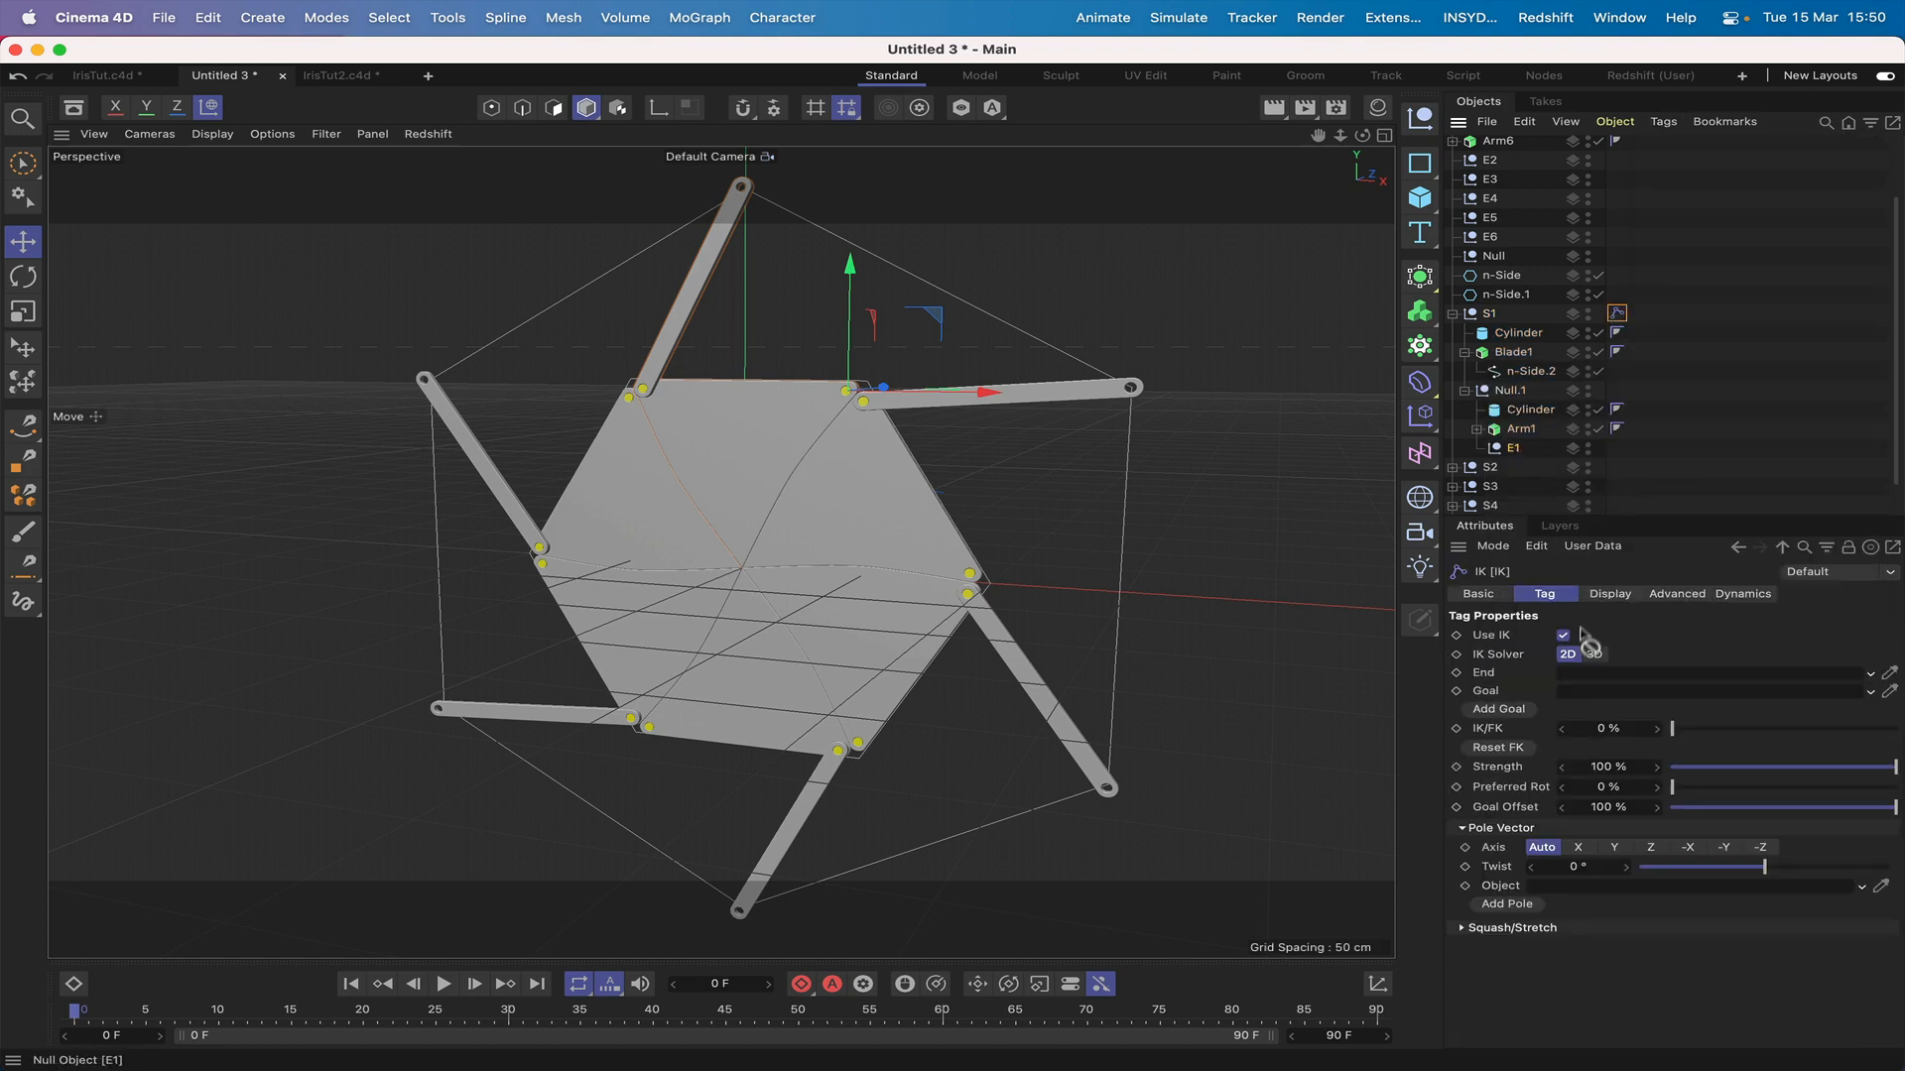
{"action": "left_click_drag", "start_coordinate": [1581, 678], "coordinate": [1579, 677]}
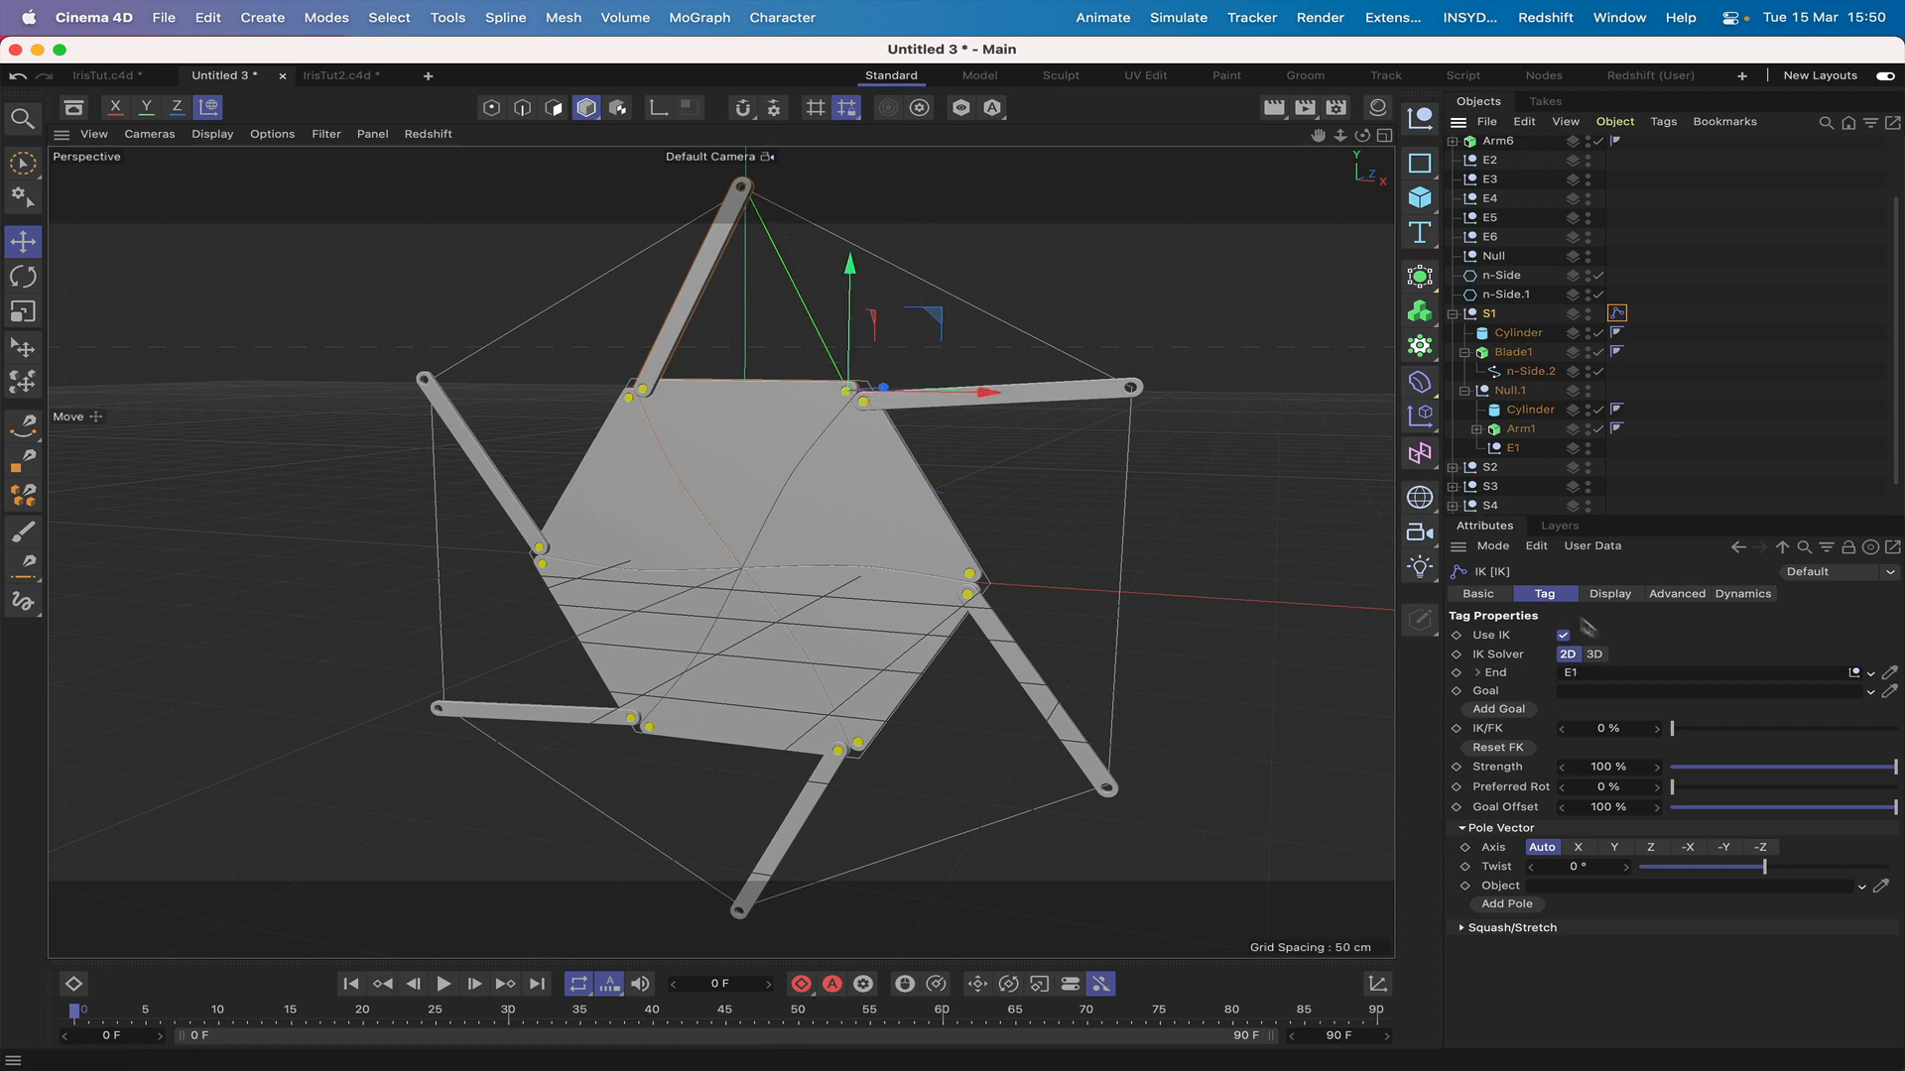
{"action": "left_click", "coordinate": [1498, 711]}
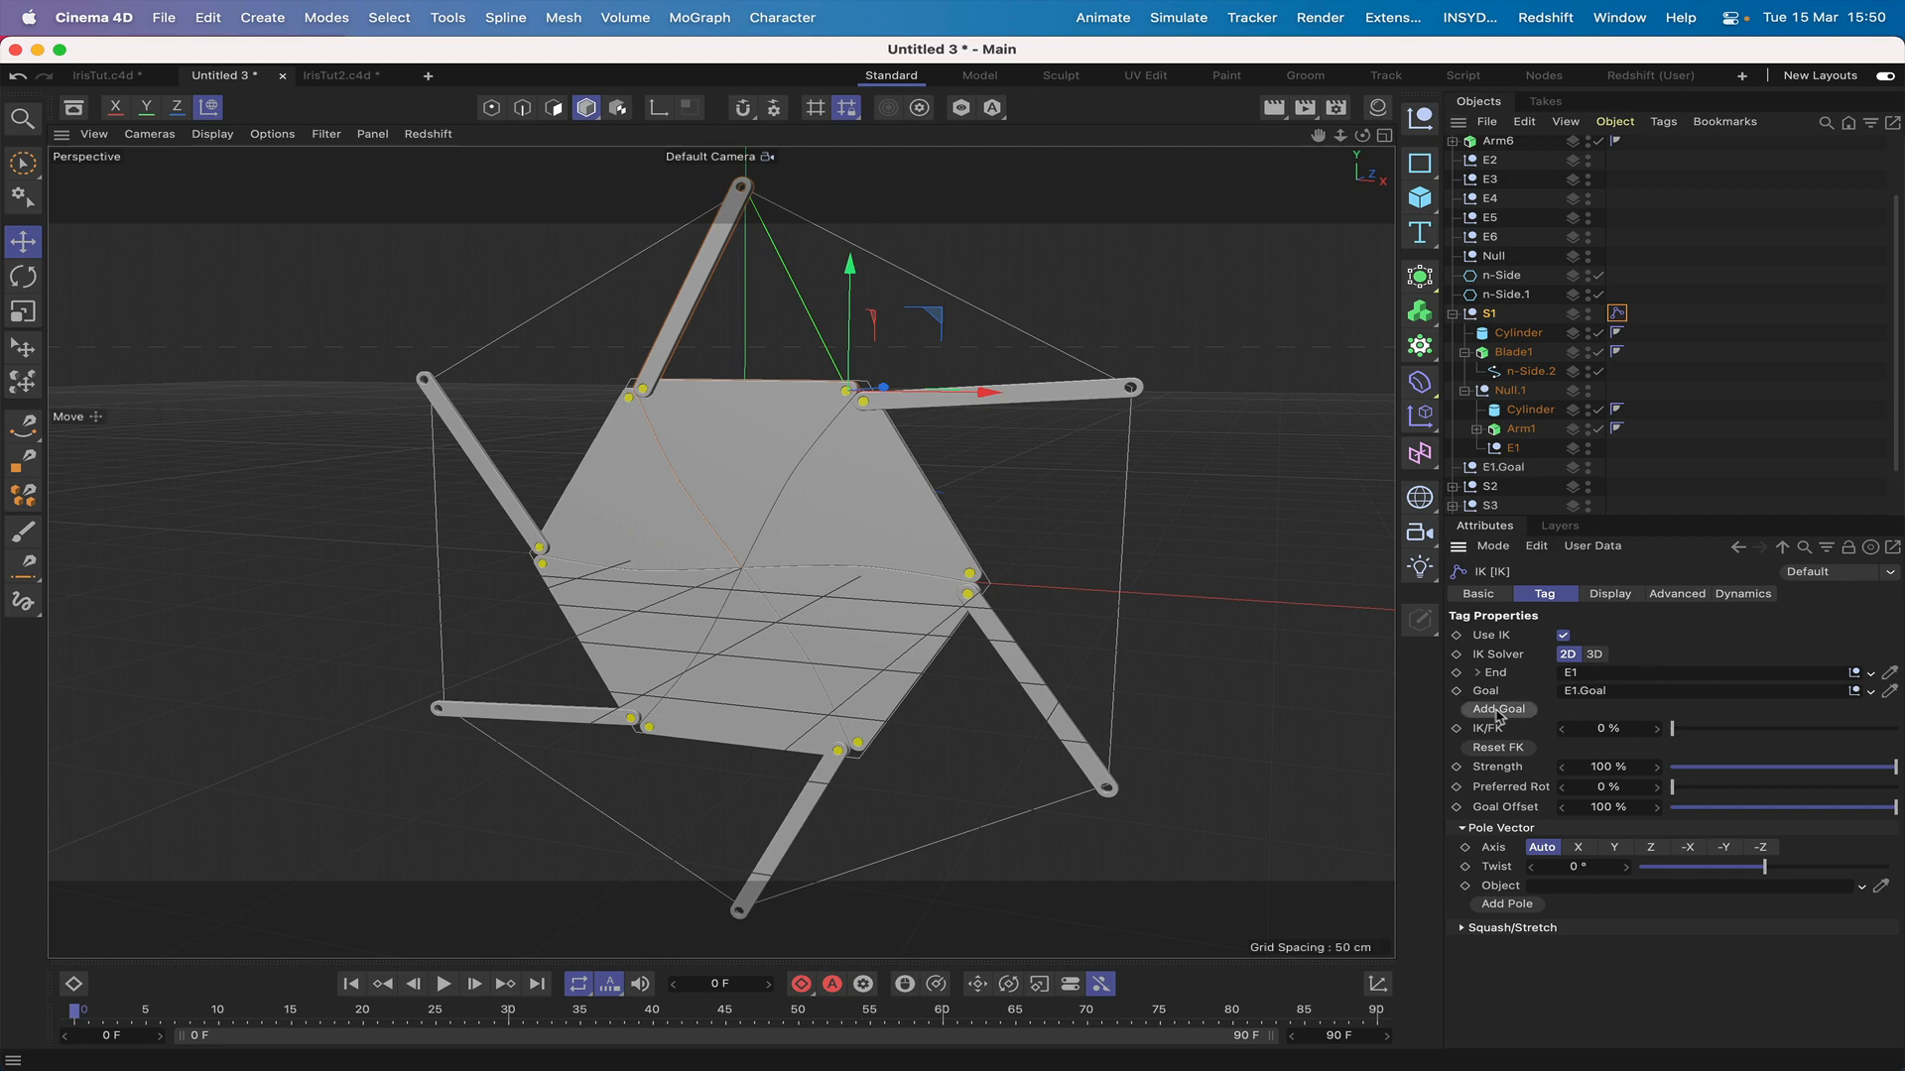
Step: Make E1.Goal a child of n-Side.1, test the blade by rotating n-Side.1's bank, and restore the bank to 30°
{"action": "left_click_drag", "start_coordinate": [1520, 473], "coordinate": [1512, 303]}
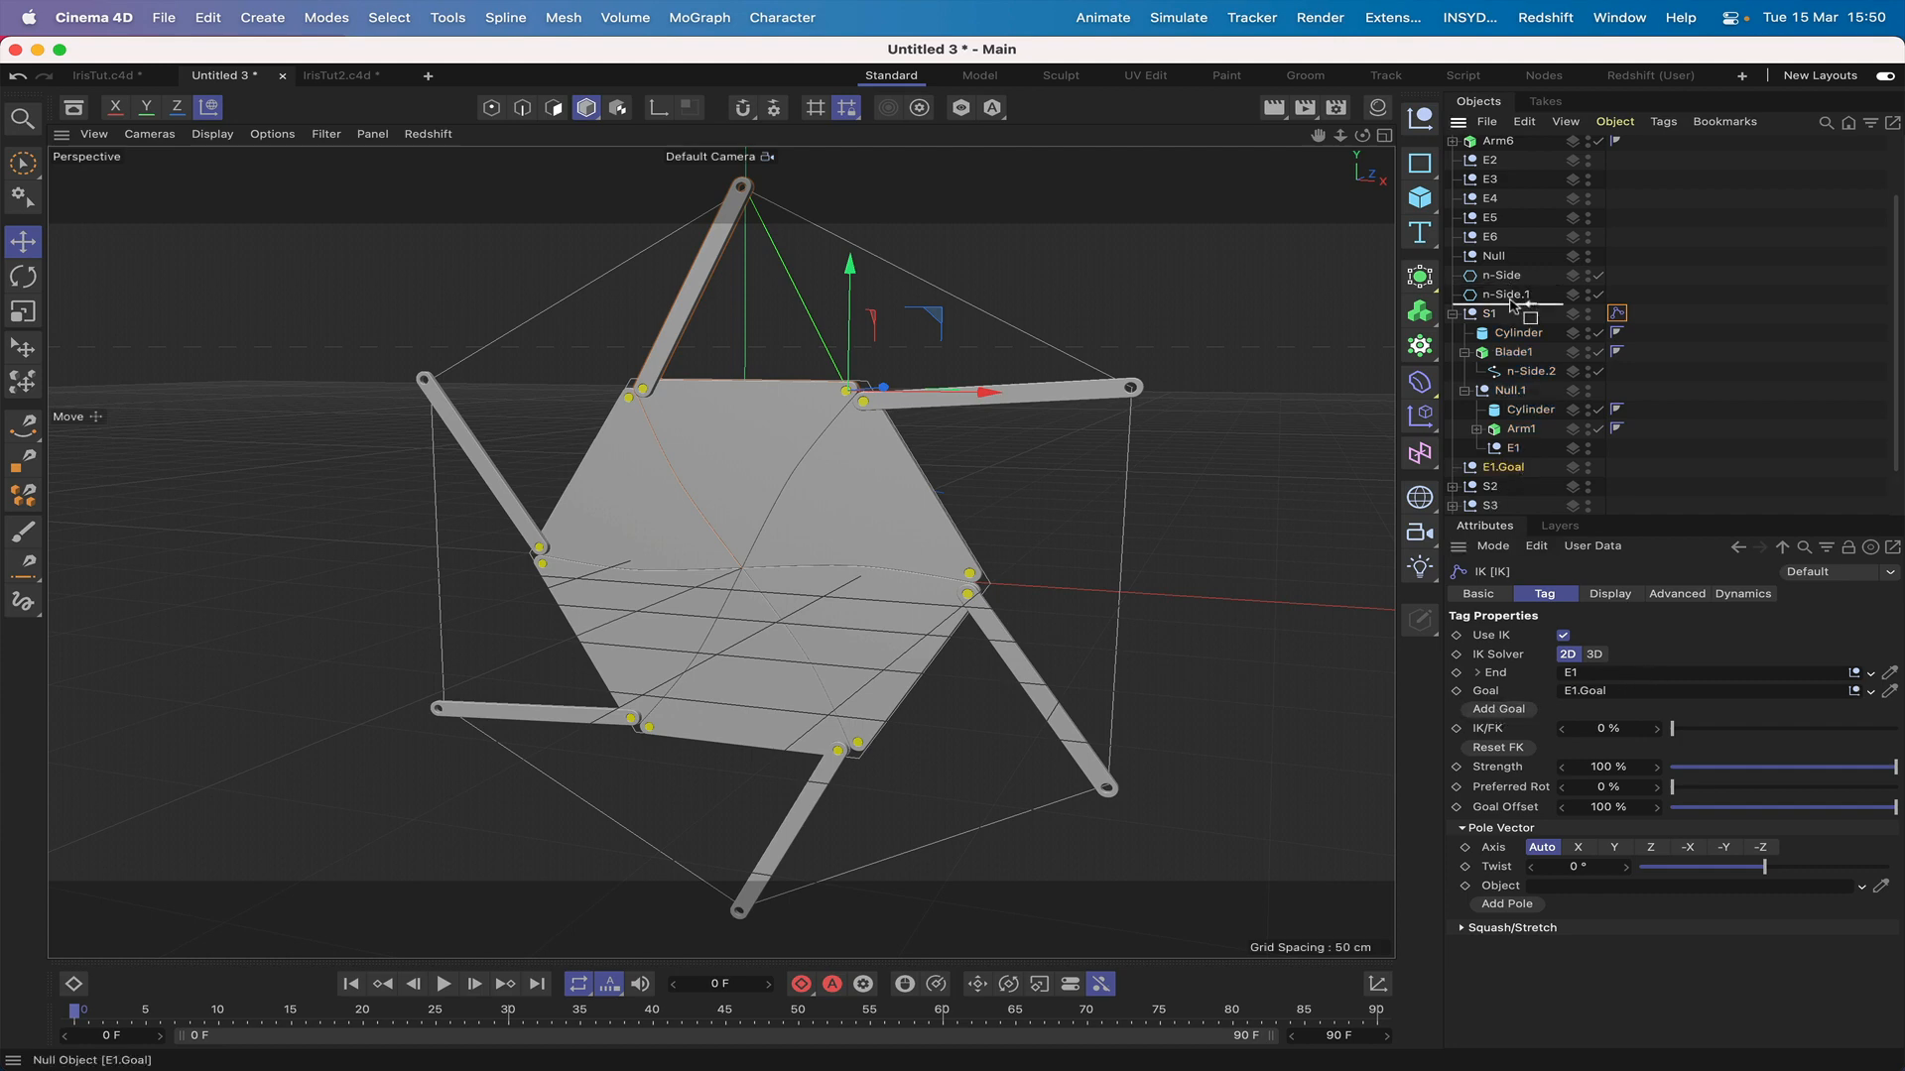
{"action": "left_click", "coordinate": [1511, 295]}
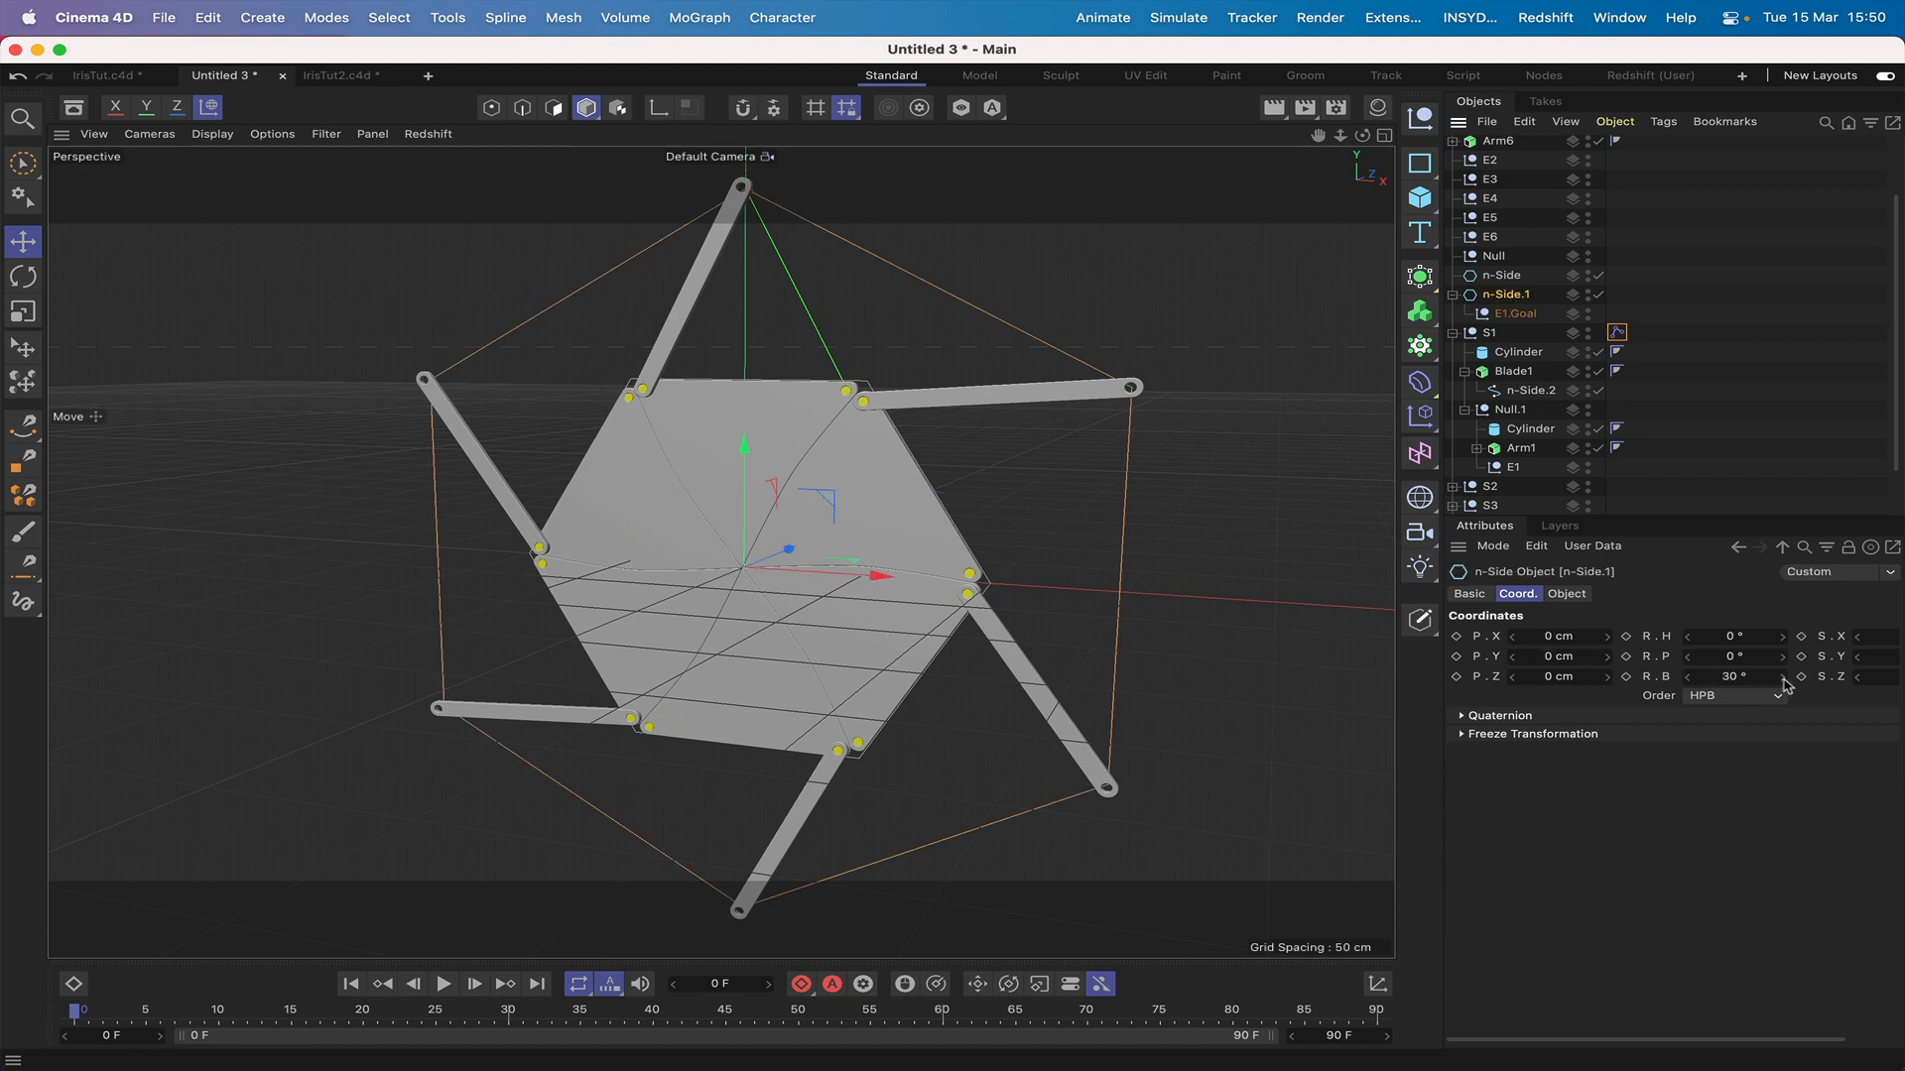
{"action": "left_click_drag", "start_coordinate": [1783, 678], "coordinate": [1689, 679]}
{"action": "left_click", "coordinate": [1689, 679]}
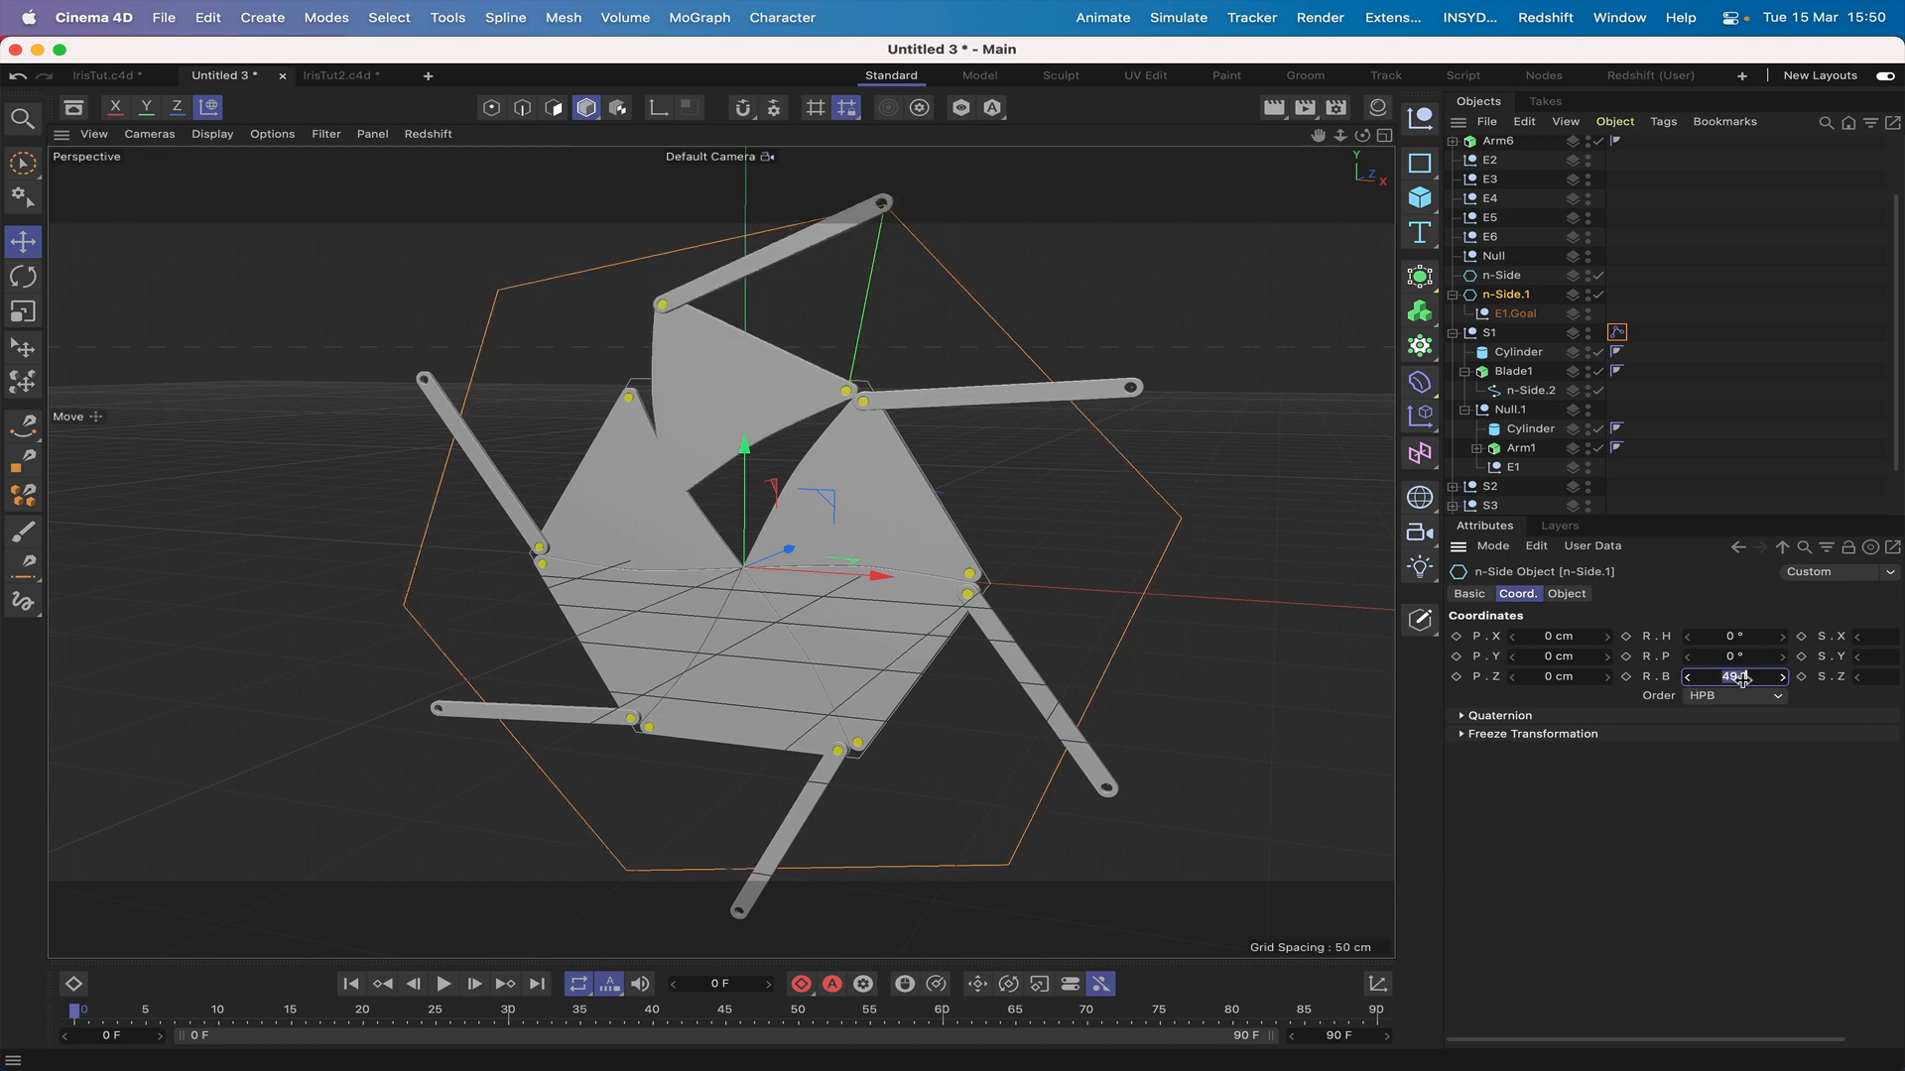
{"action": "key", "text": "Return"}
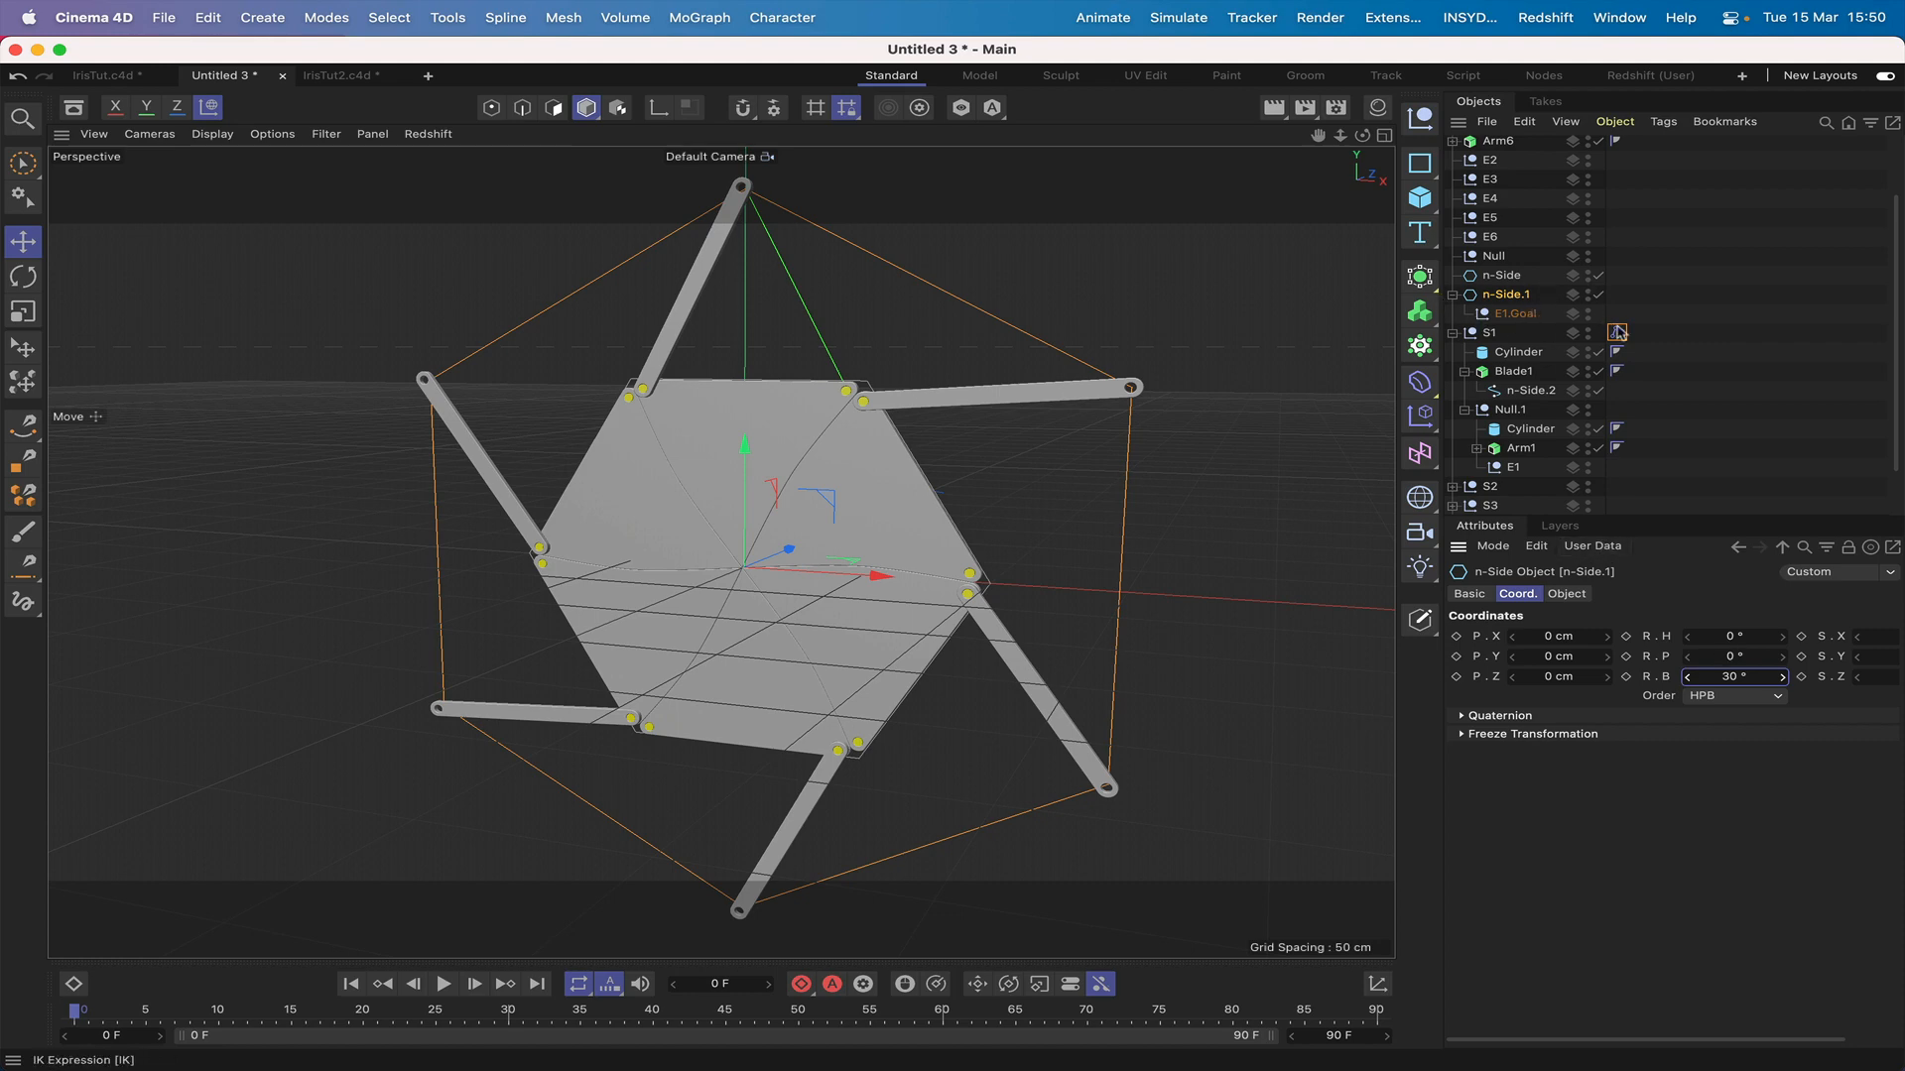
{"action": "left_click", "coordinate": [1452, 333]}
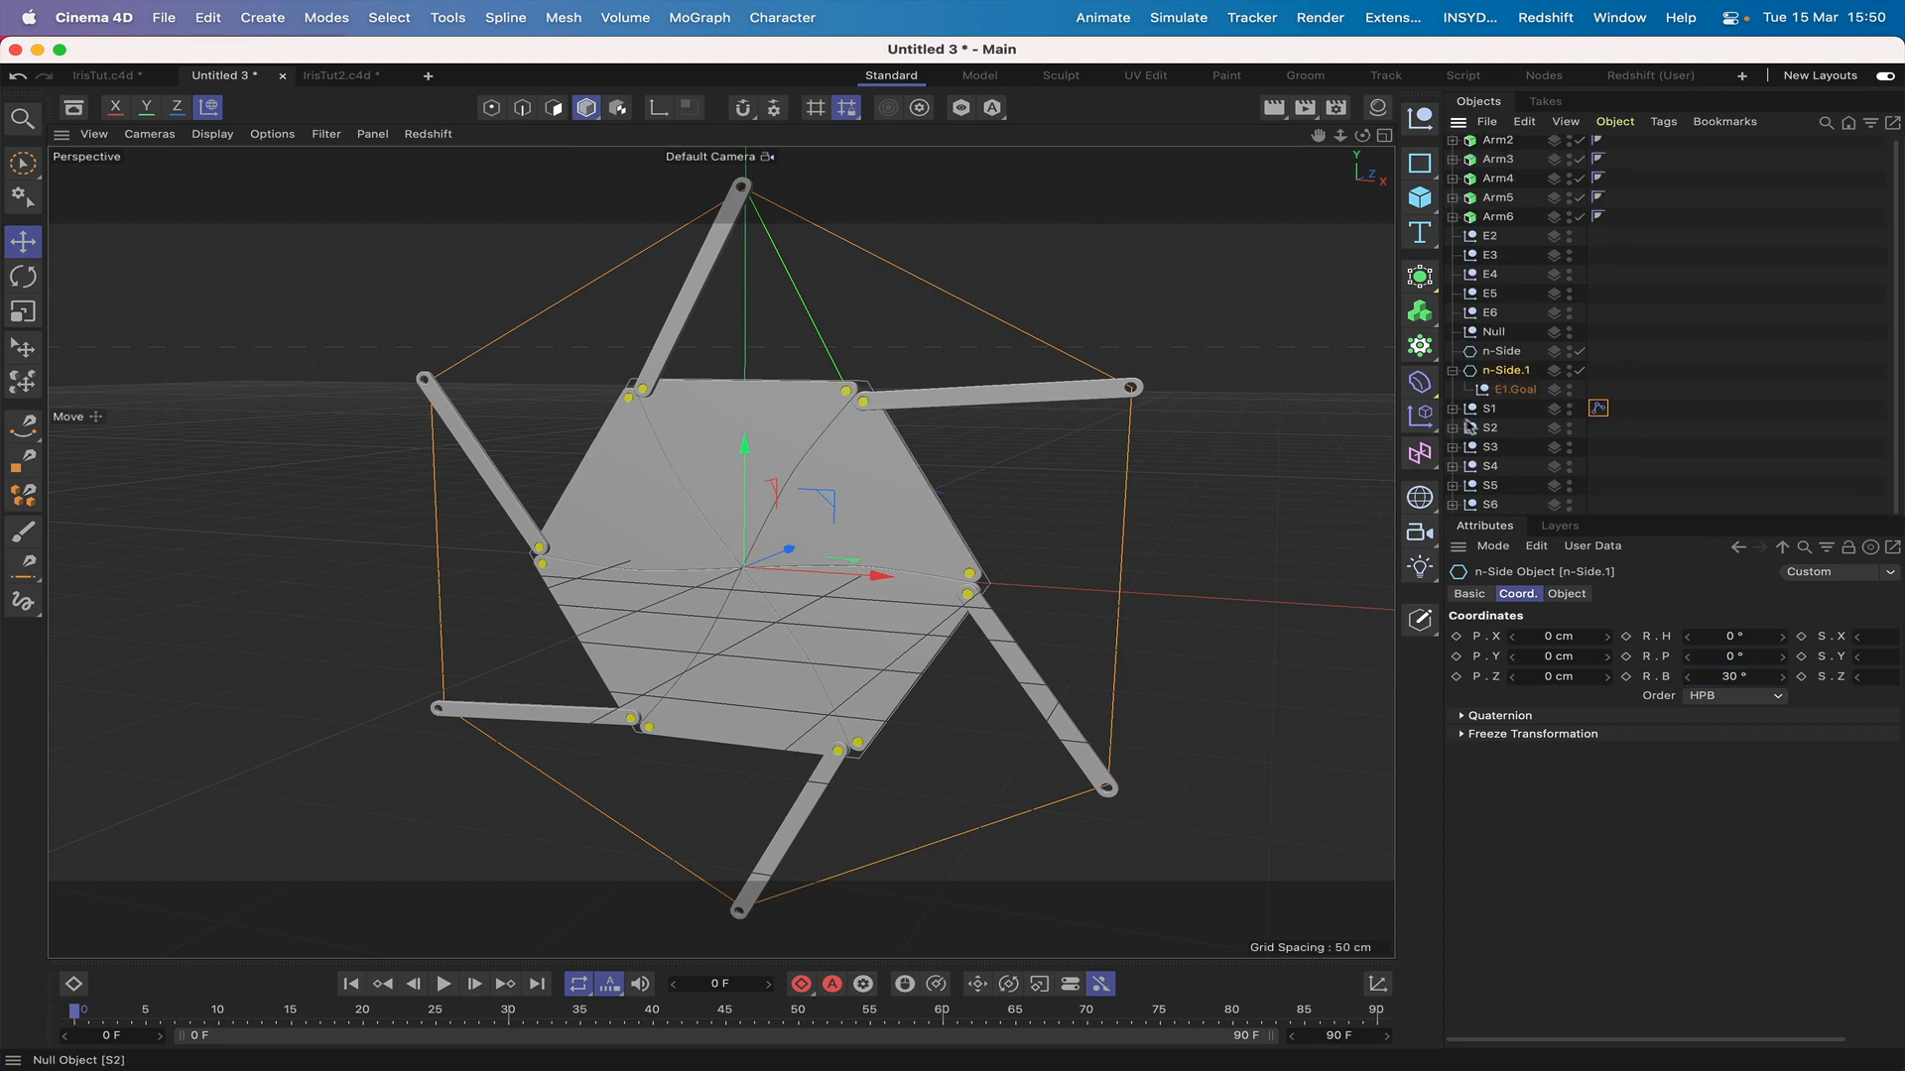
Step: Make Arm2 and null E2 children of Null.1 under Blade2 inside S2
{"action": "left_click", "coordinate": [1452, 433]}
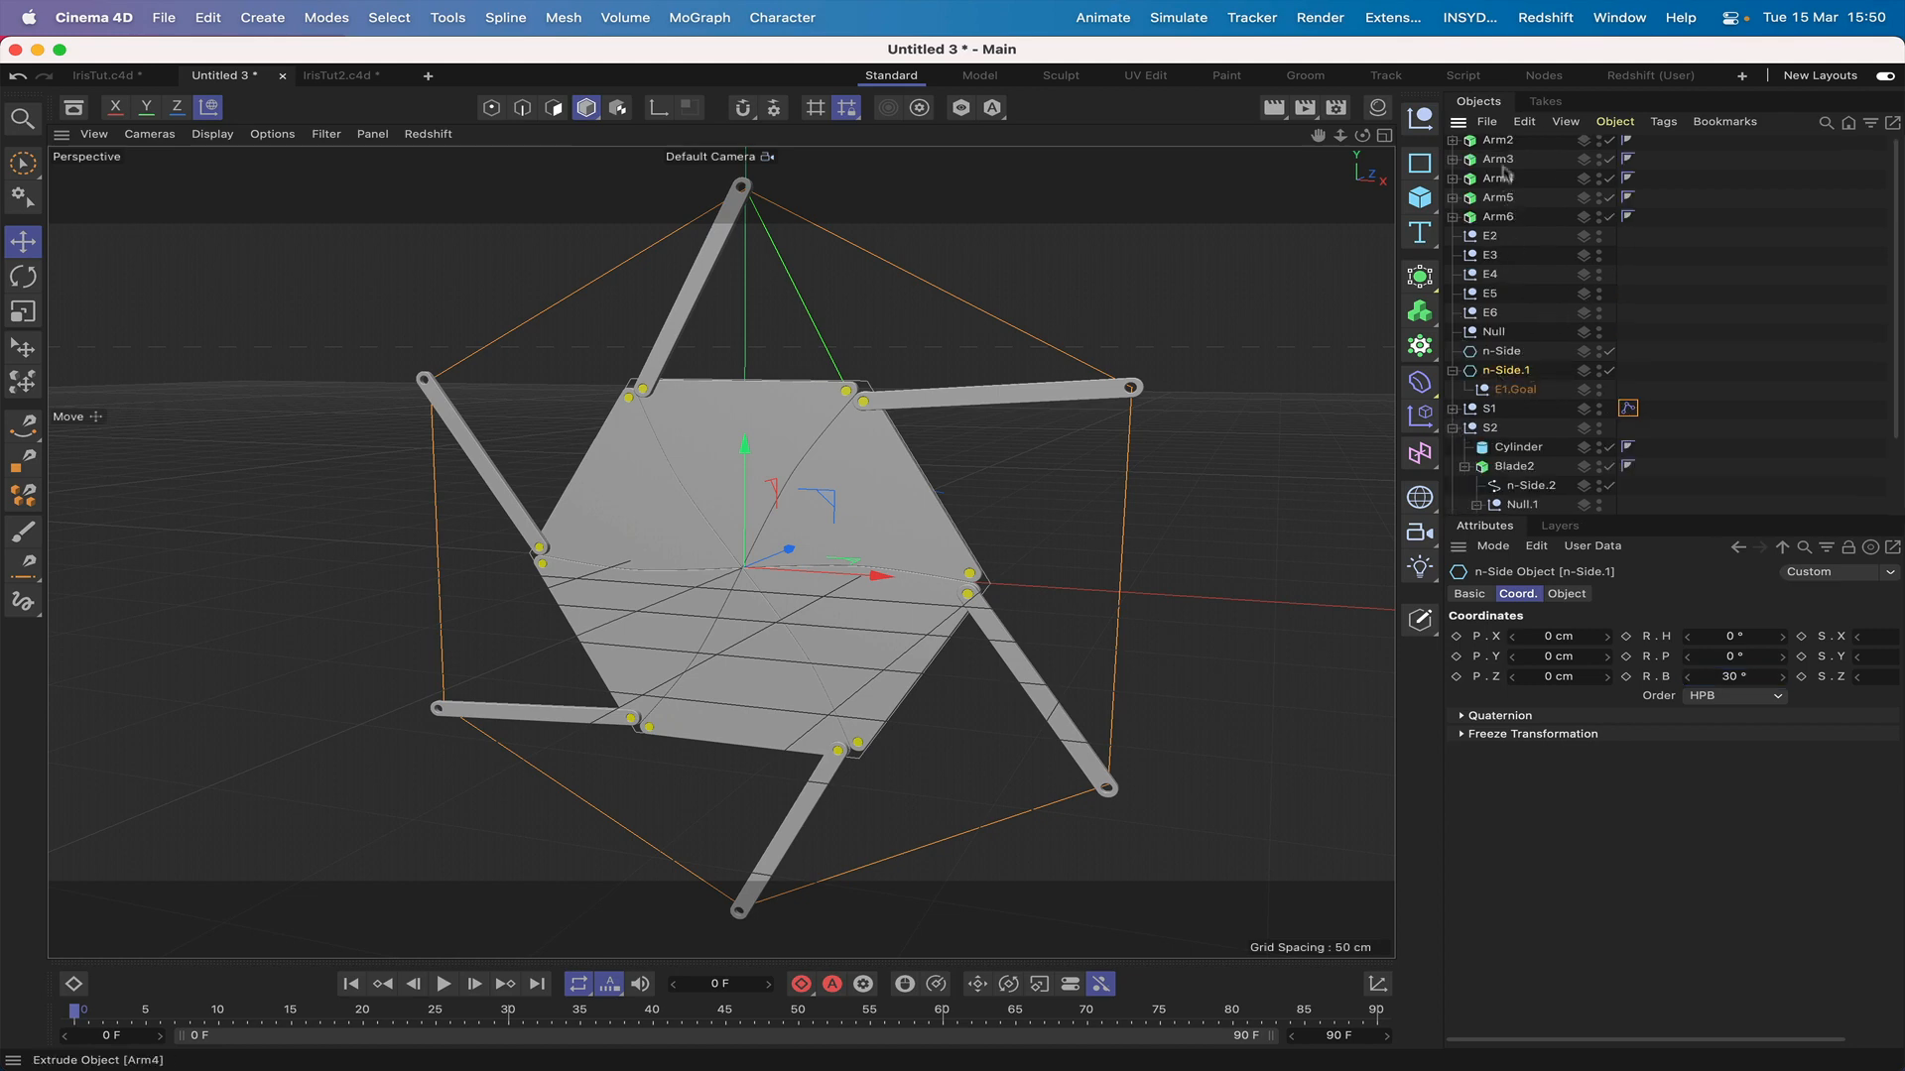
{"action": "left_click_drag", "start_coordinate": [1500, 146], "coordinate": [1537, 438]}
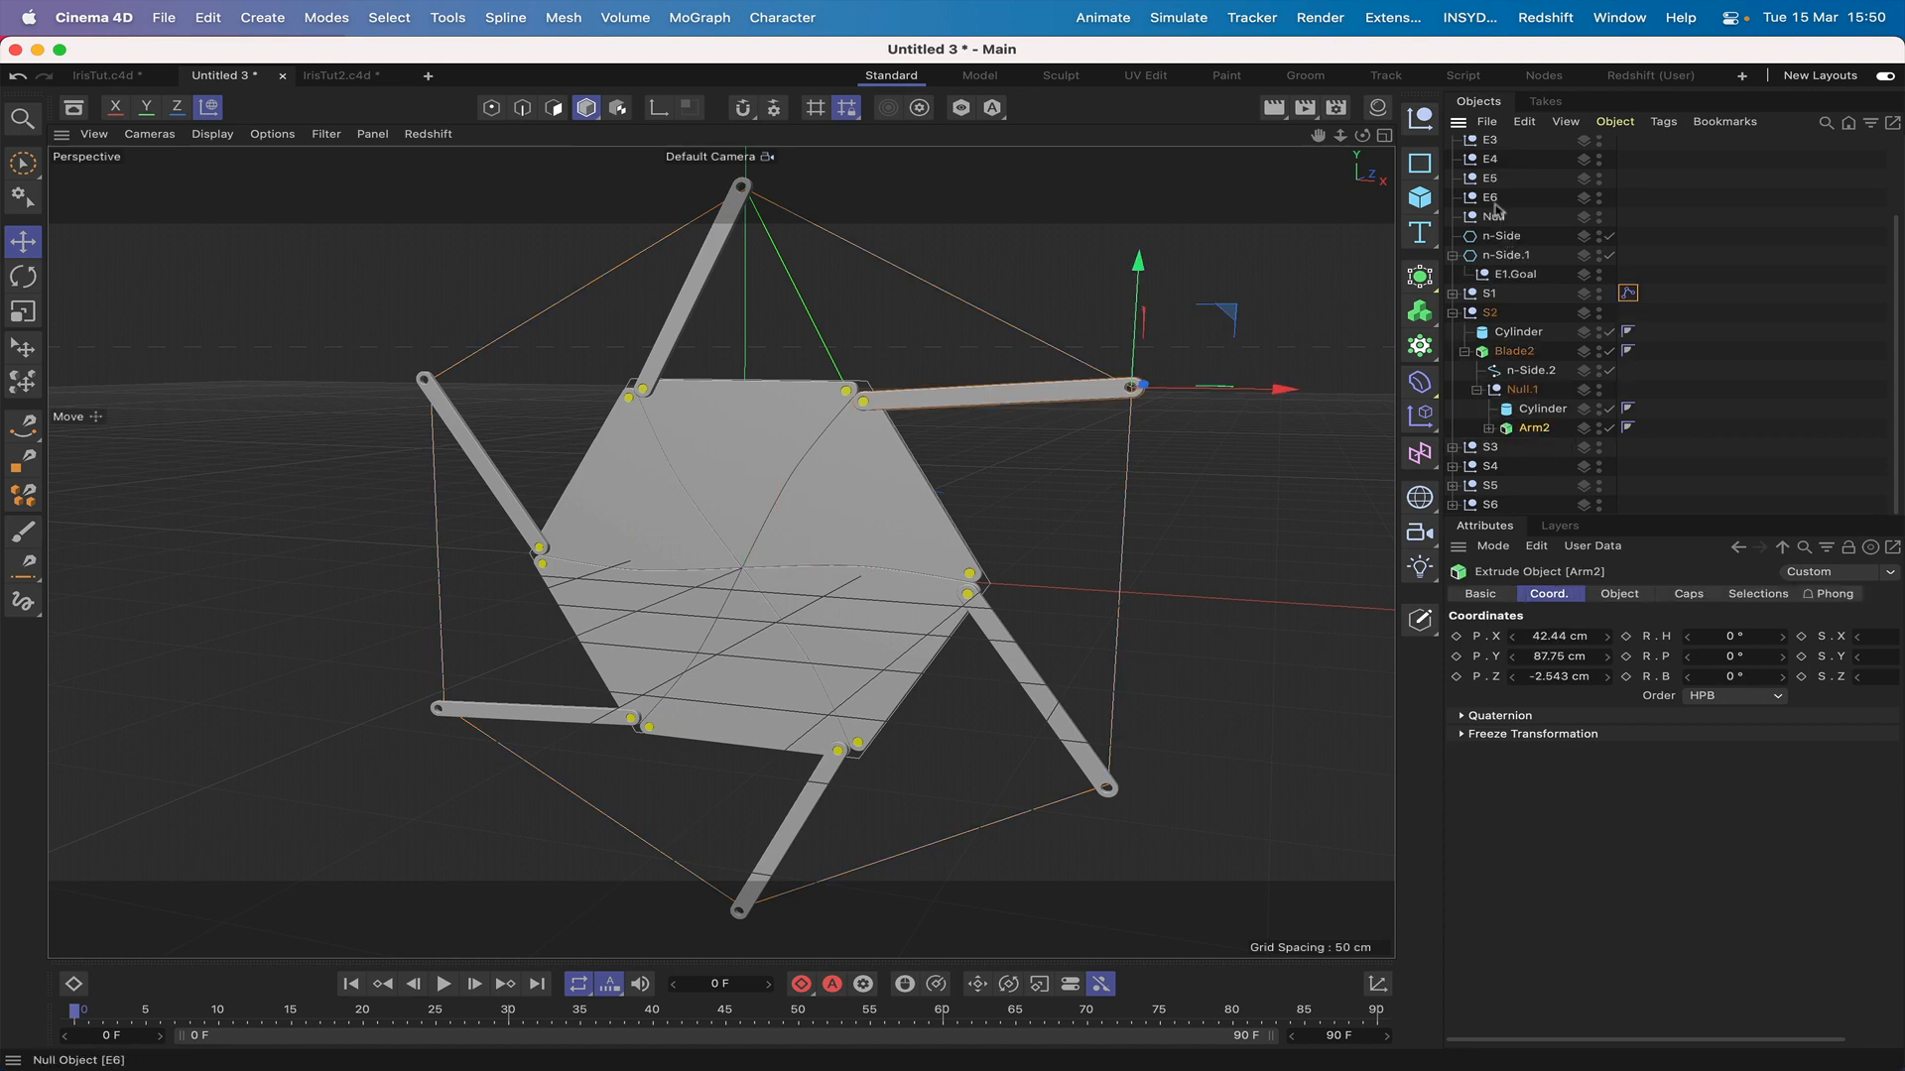
{"action": "scroll", "coordinate": [1520, 146], "scroll_direction": "up", "scroll_amount": 1}
{"action": "left_click_drag", "start_coordinate": [1521, 148], "coordinate": [1534, 466]}
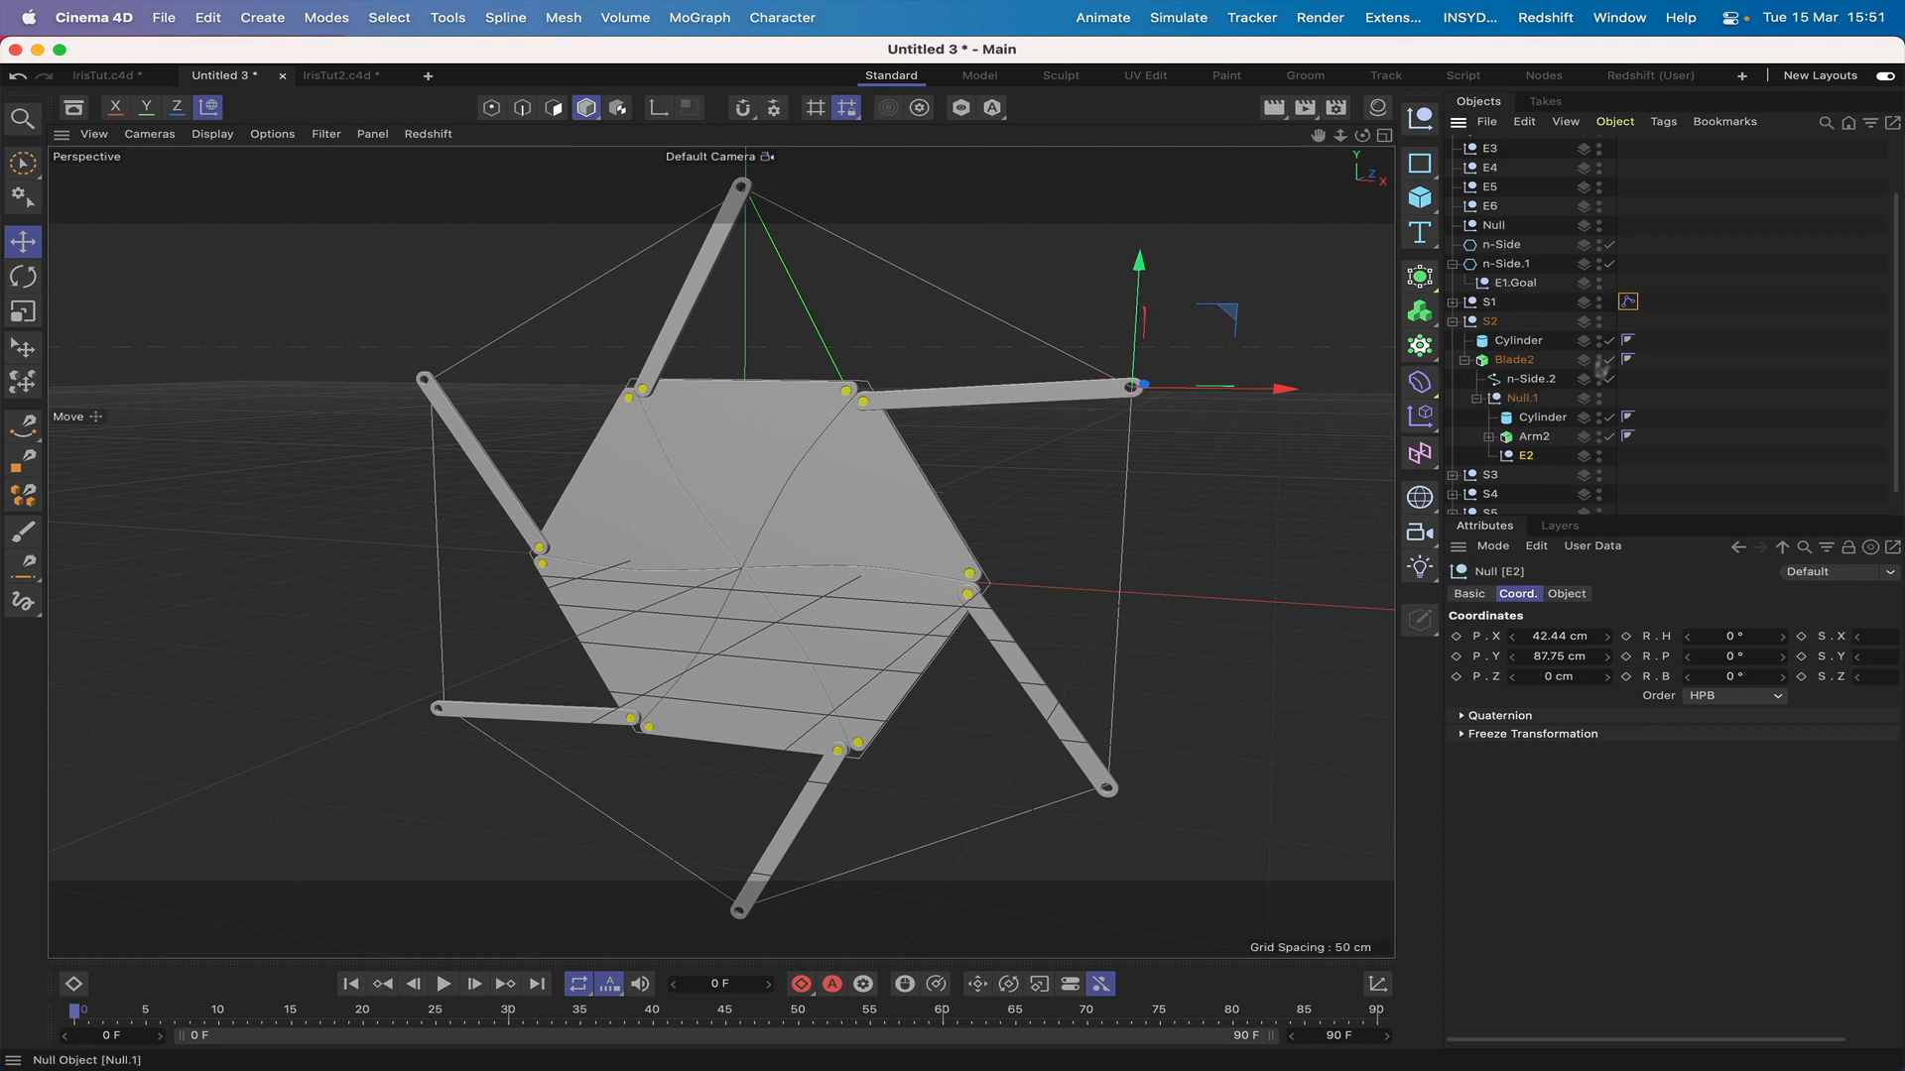
Step: Add an IK tag to null S2 with E2 as its end object, and place its newly created goal under n-Side.1
{"action": "left_click", "coordinate": [1490, 321]}
{"action": "left_click", "coordinate": [1664, 121]}
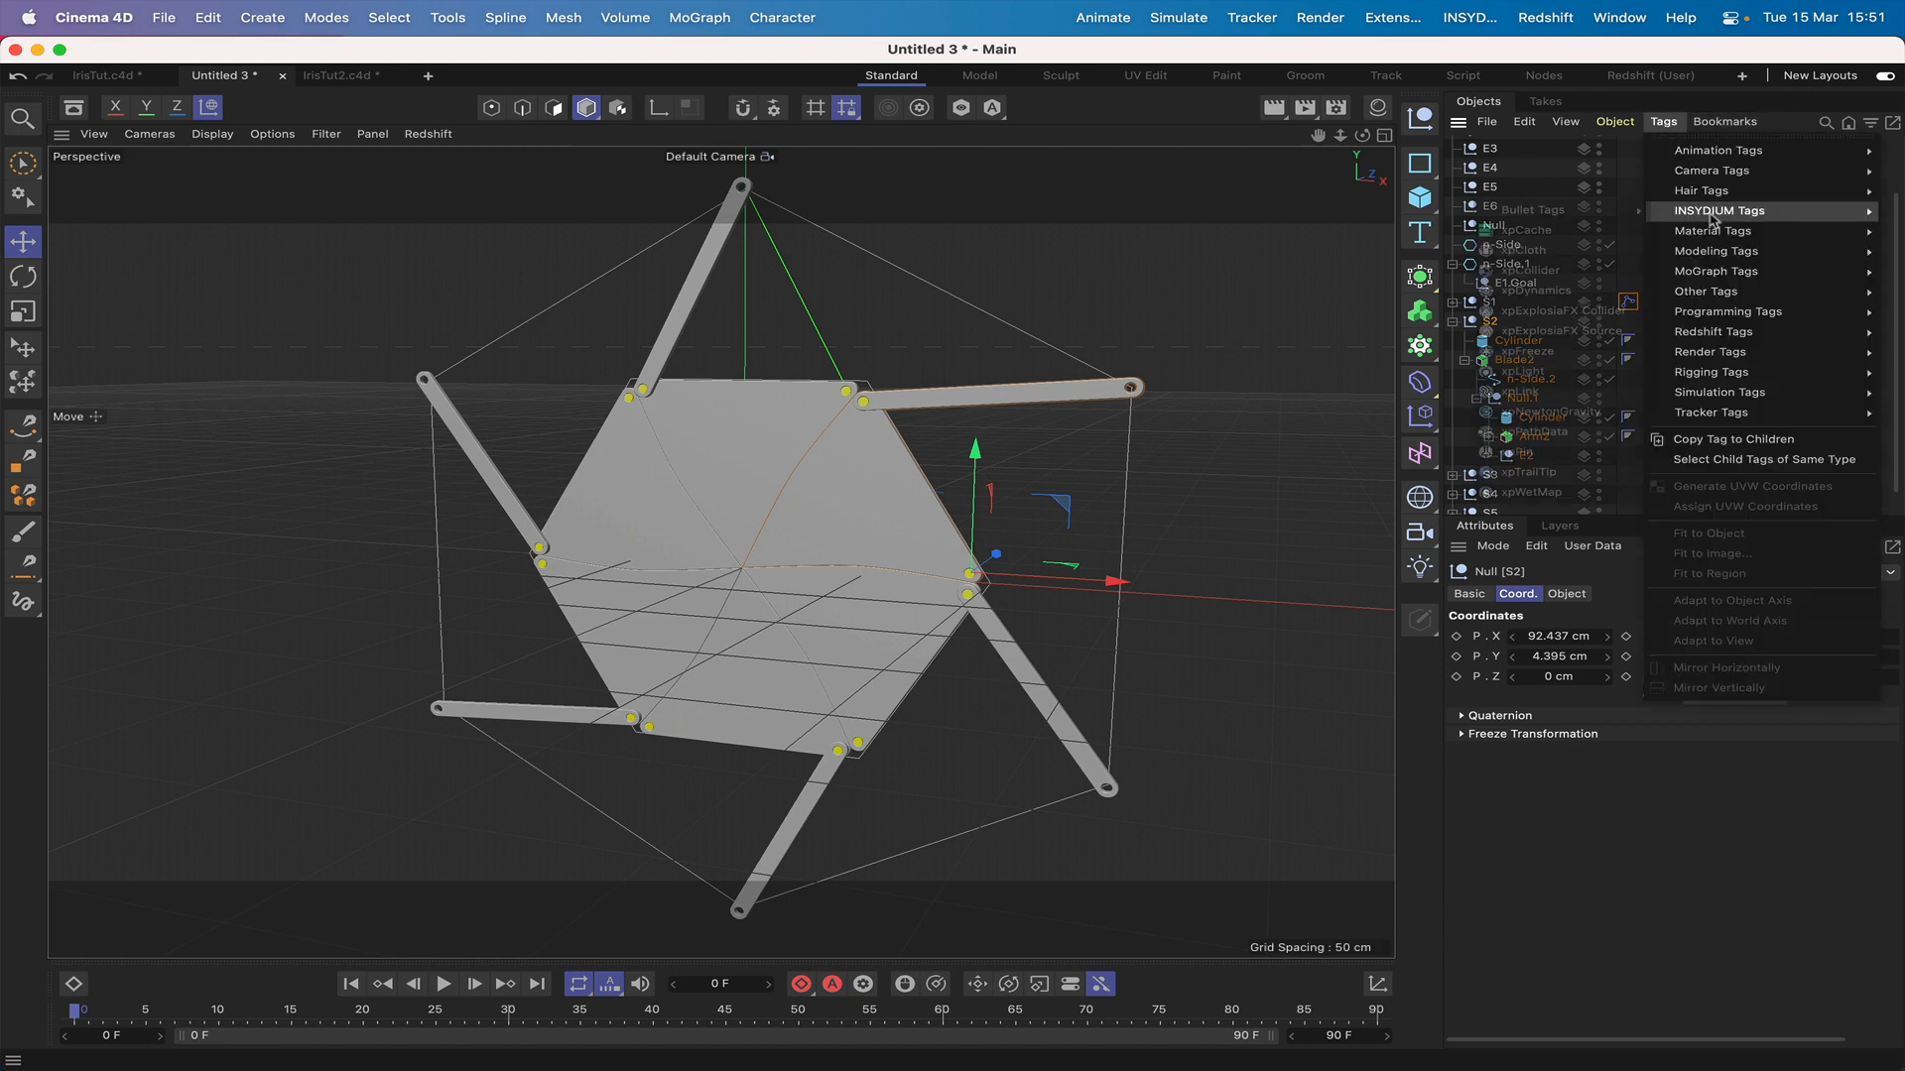
{"action": "mouse_move", "coordinate": [1699, 372]}
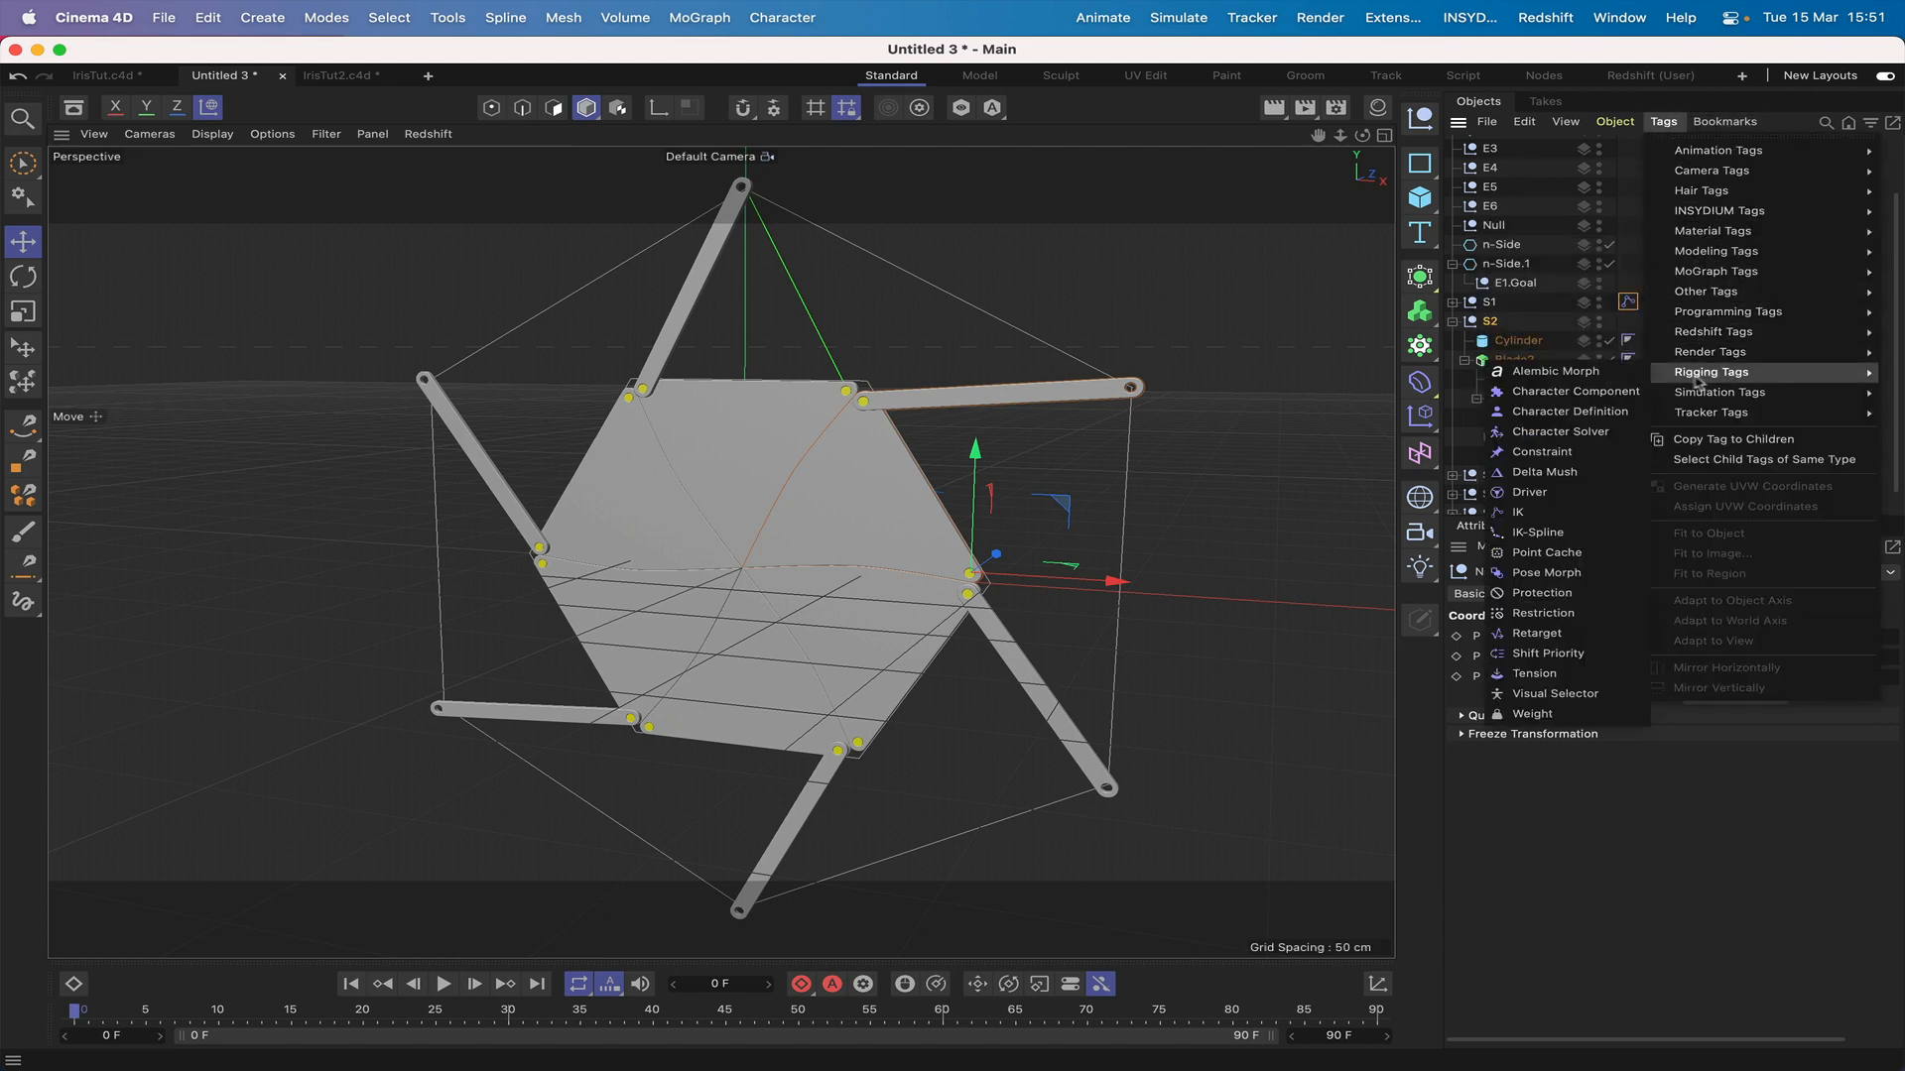
{"action": "left_click", "coordinate": [1558, 514]}
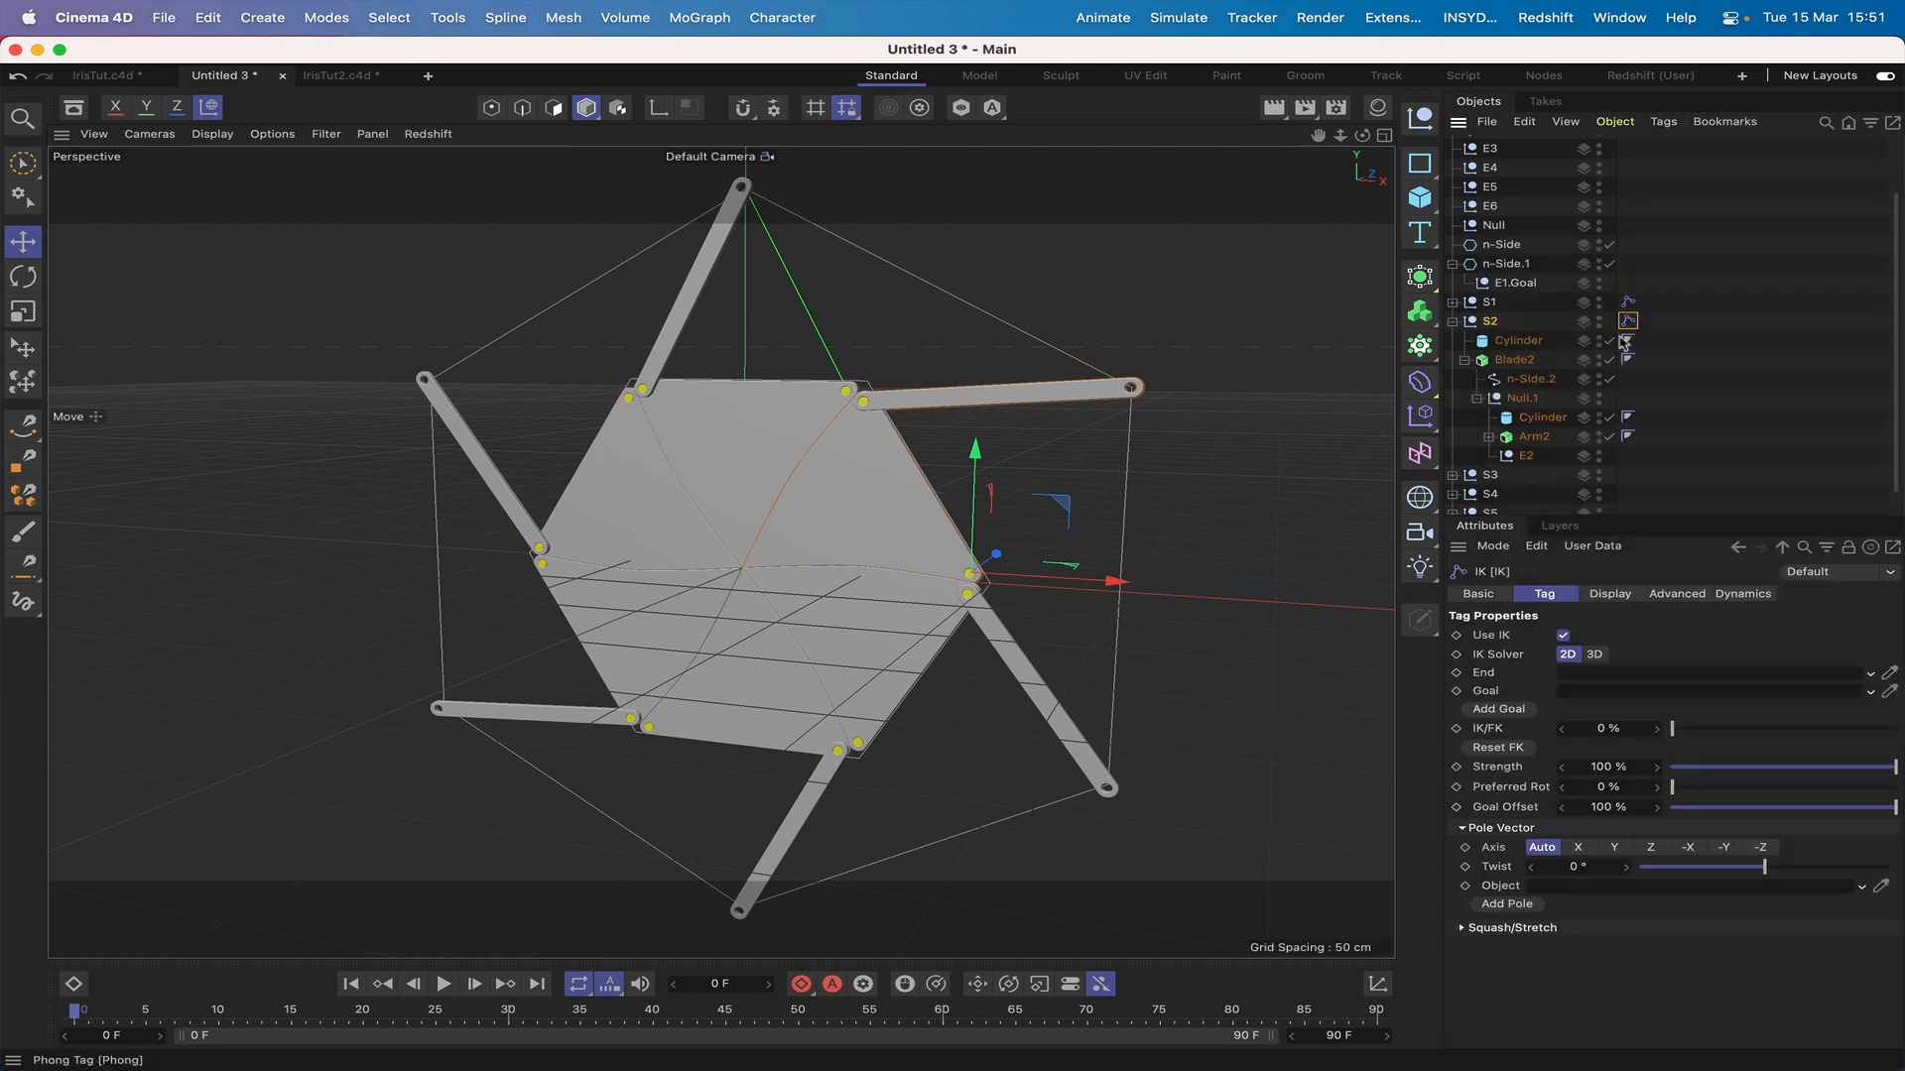
{"action": "left_click_drag", "start_coordinate": [1526, 459], "coordinate": [1587, 674]}
{"action": "left_click", "coordinate": [1506, 710]}
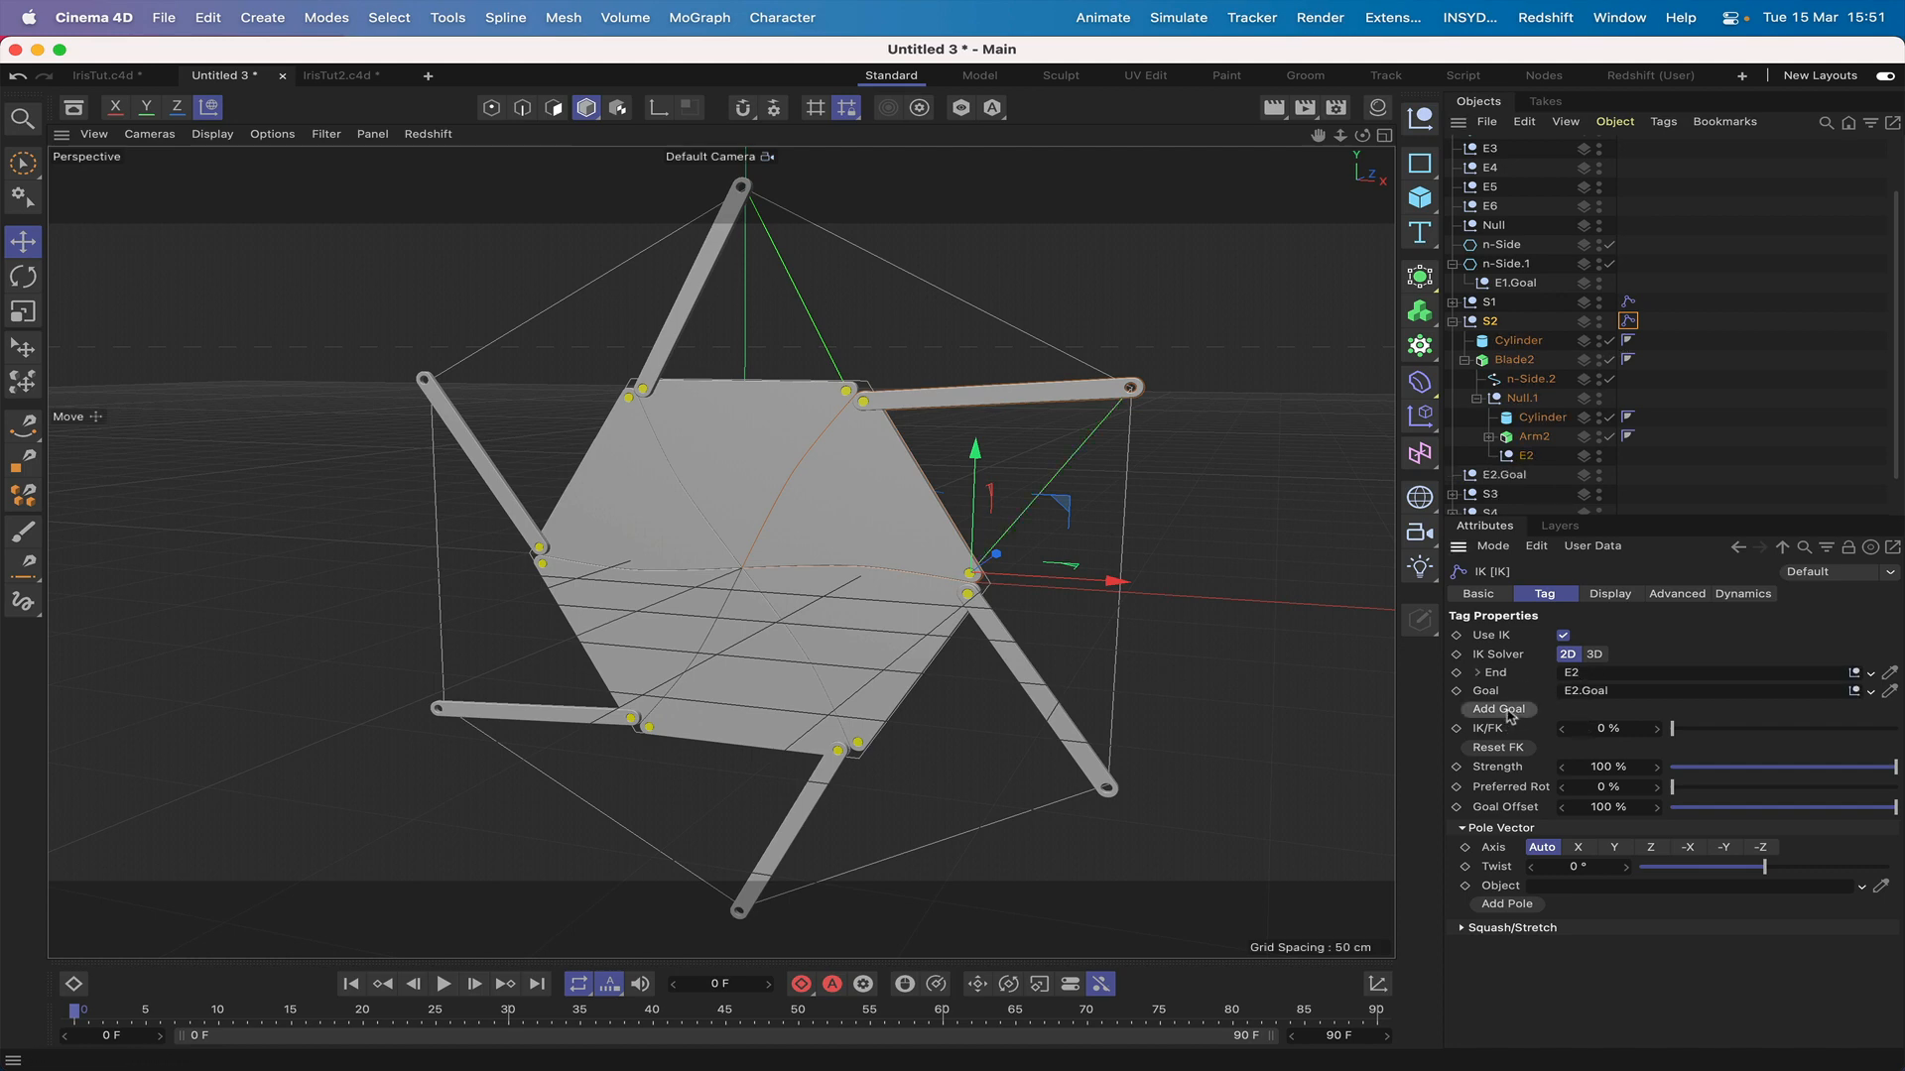
{"action": "left_click_drag", "start_coordinate": [1503, 474], "coordinate": [1510, 295]}
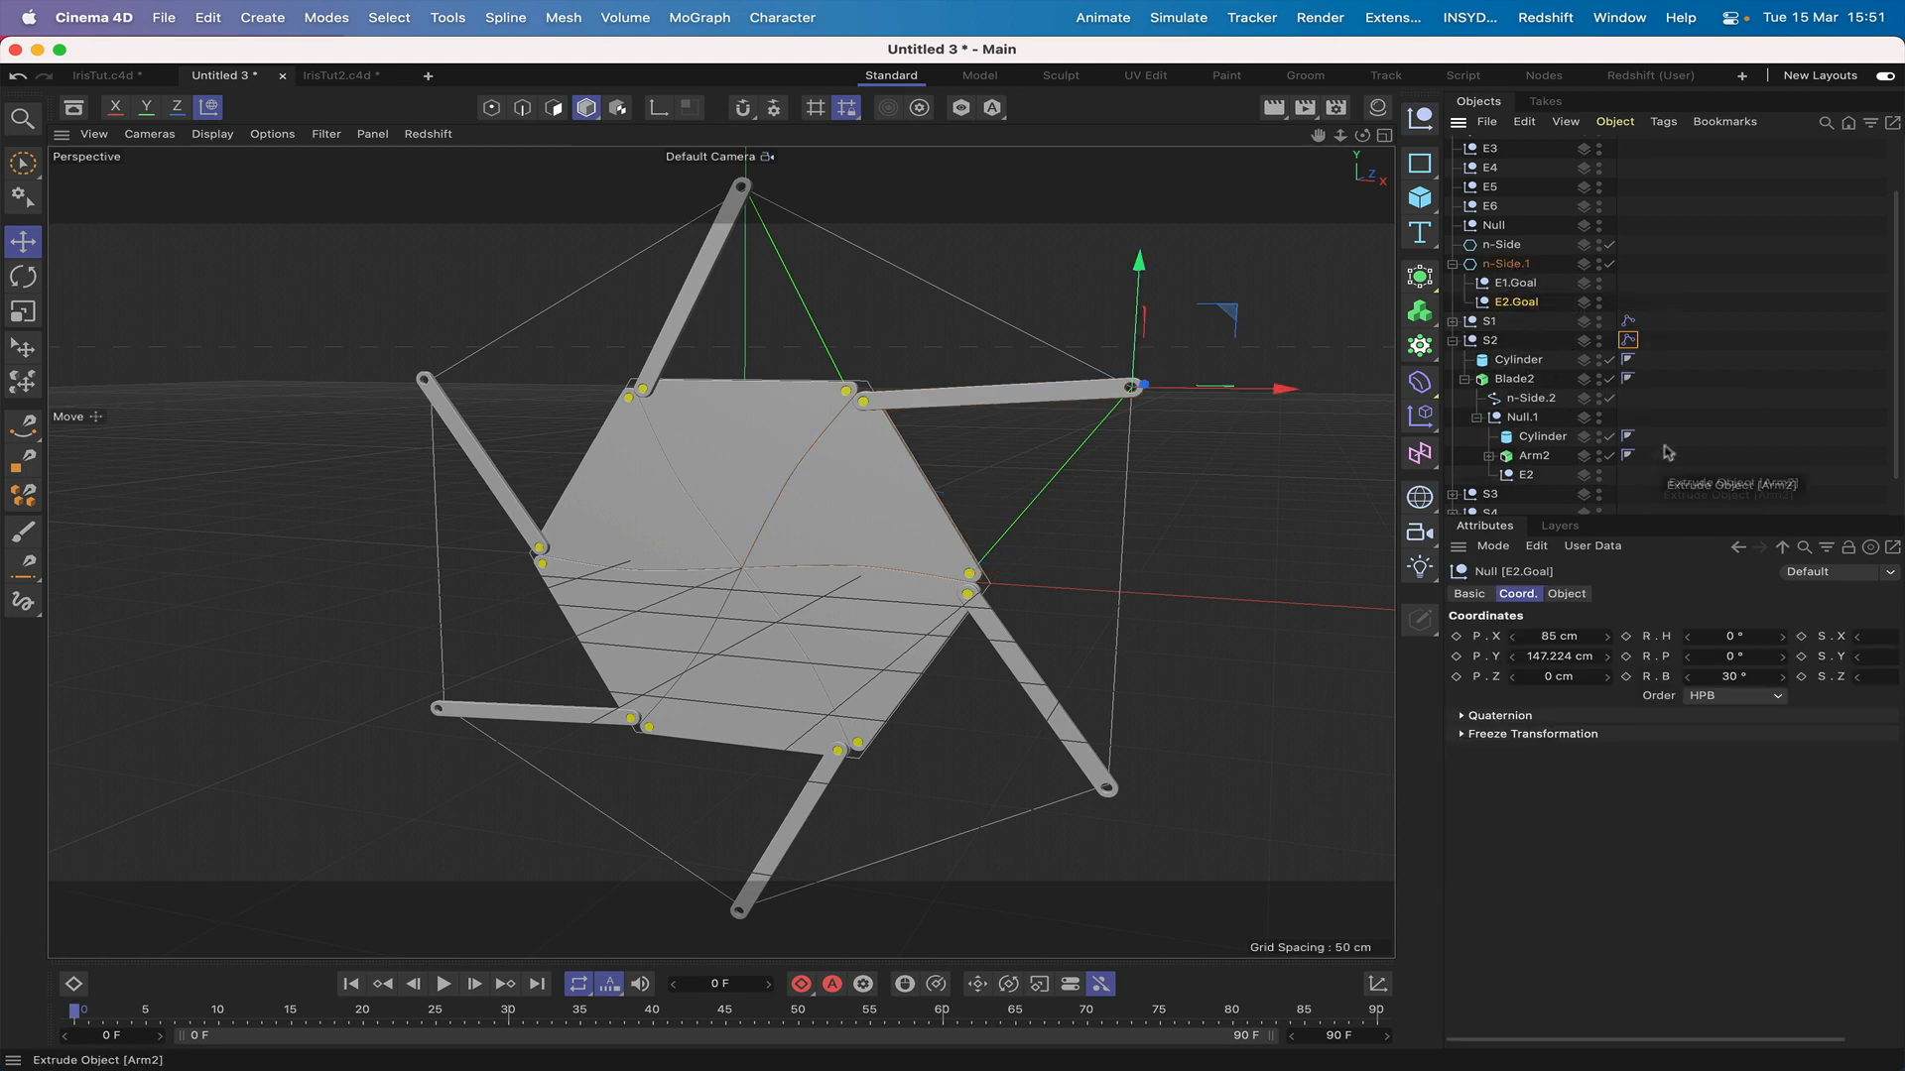
{"action": "left_click", "coordinate": [1452, 340]}
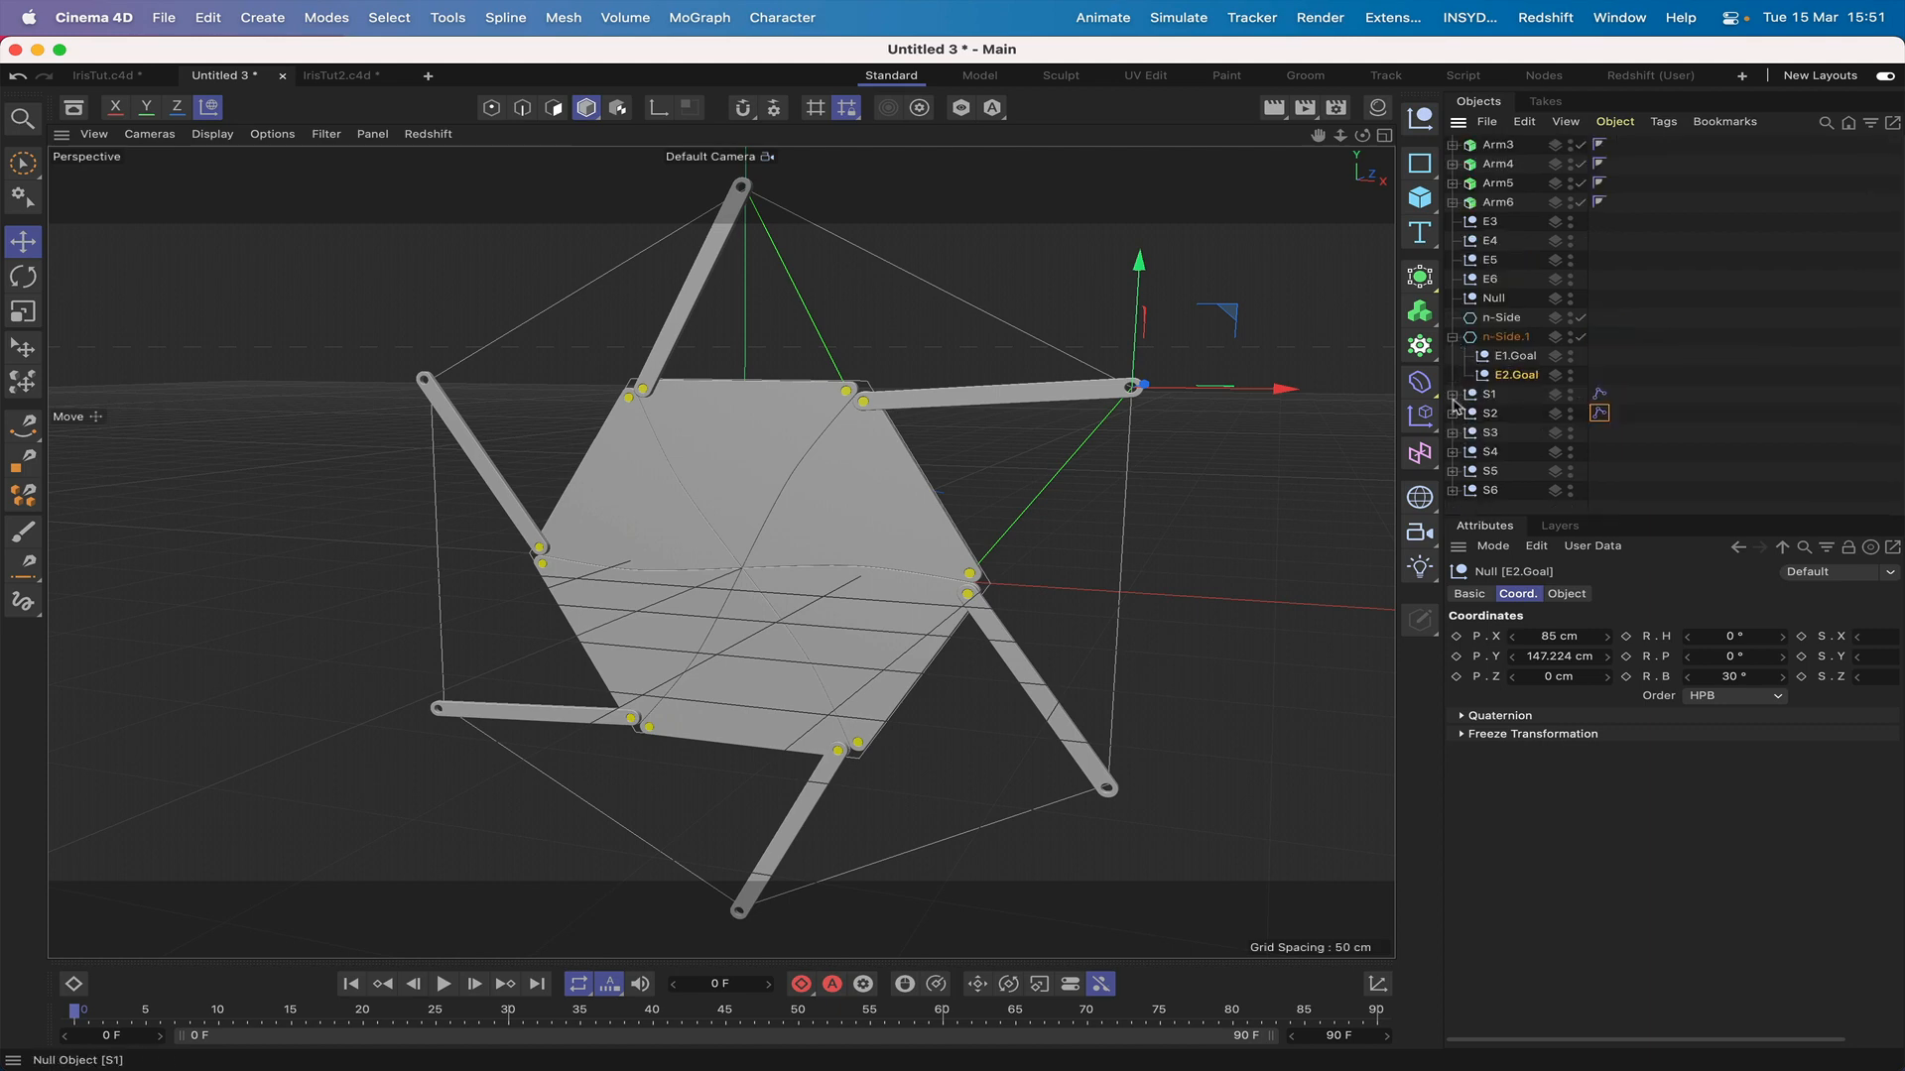
Step: Make Arm6 and null E6 children of Null.1 under Blade6 inside S6
{"action": "left_click", "coordinate": [1453, 433]}
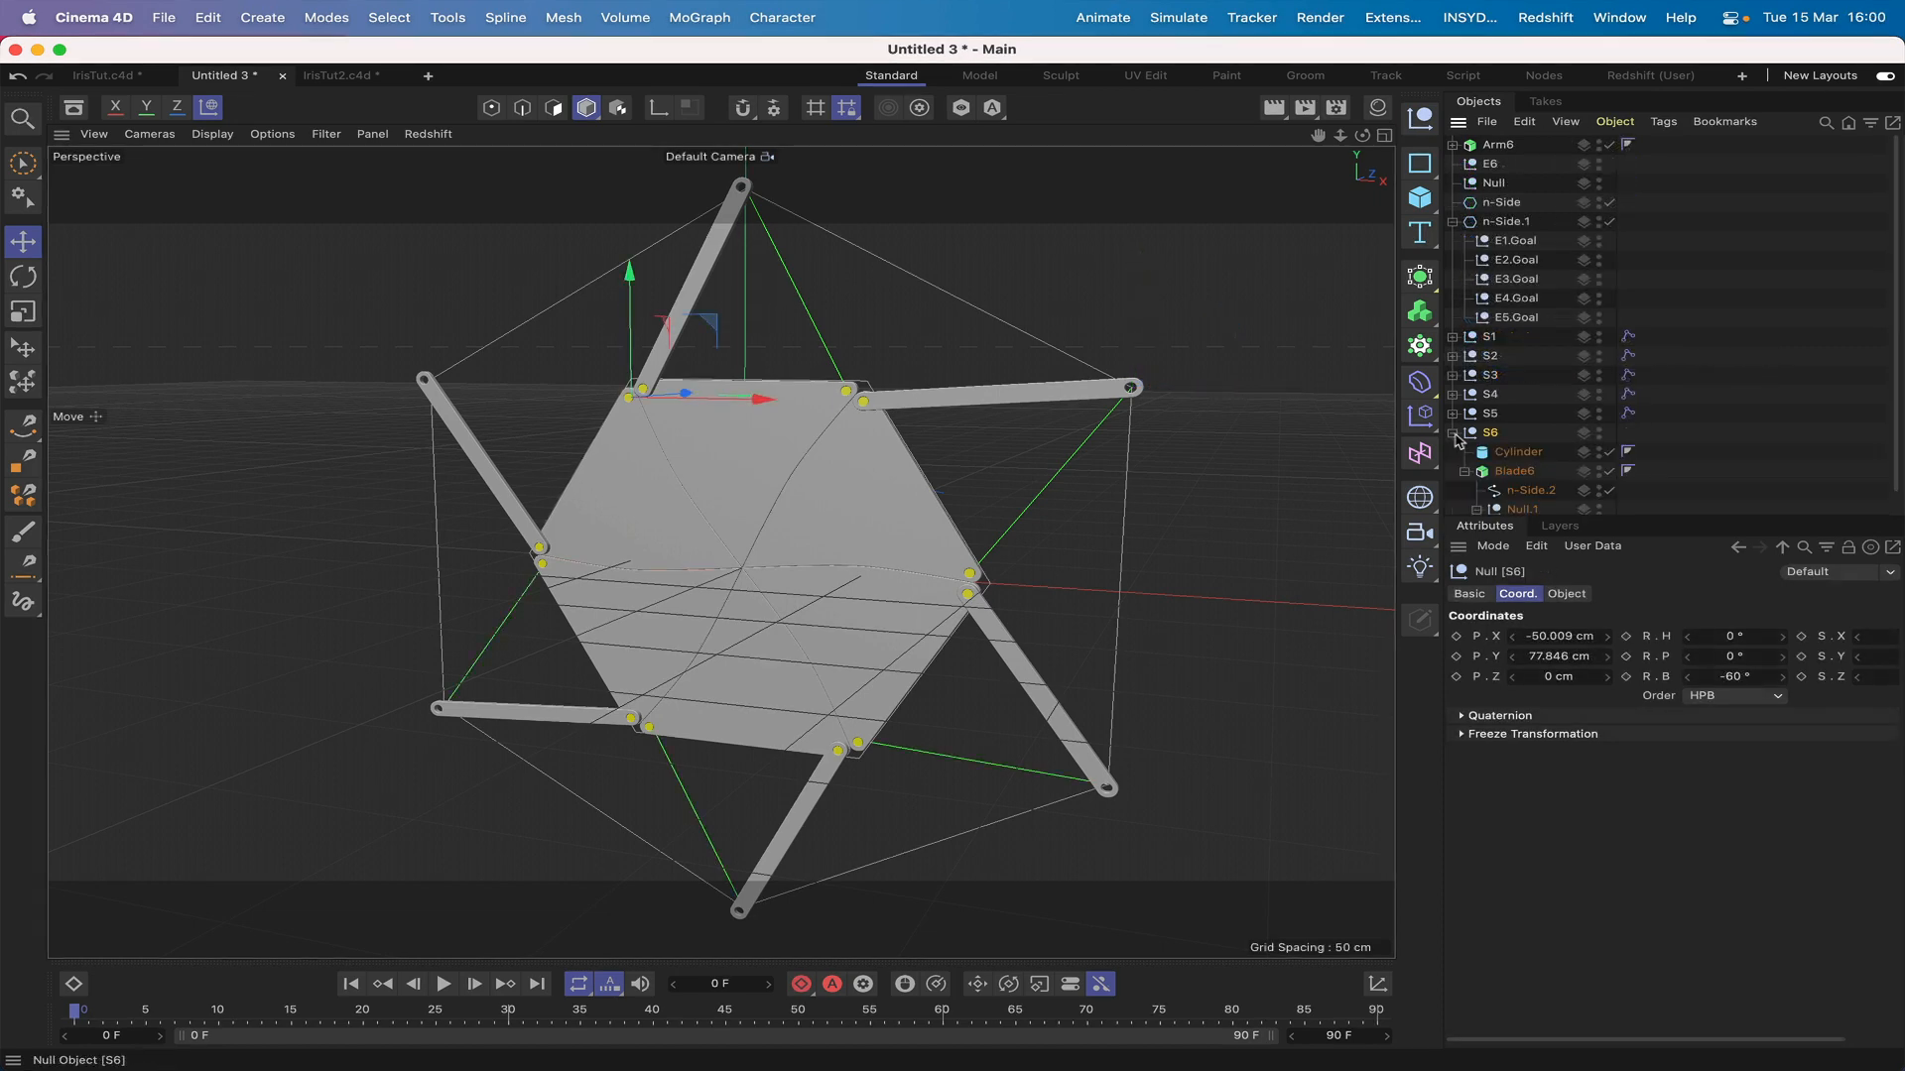
{"action": "left_click", "coordinate": [1499, 147]}
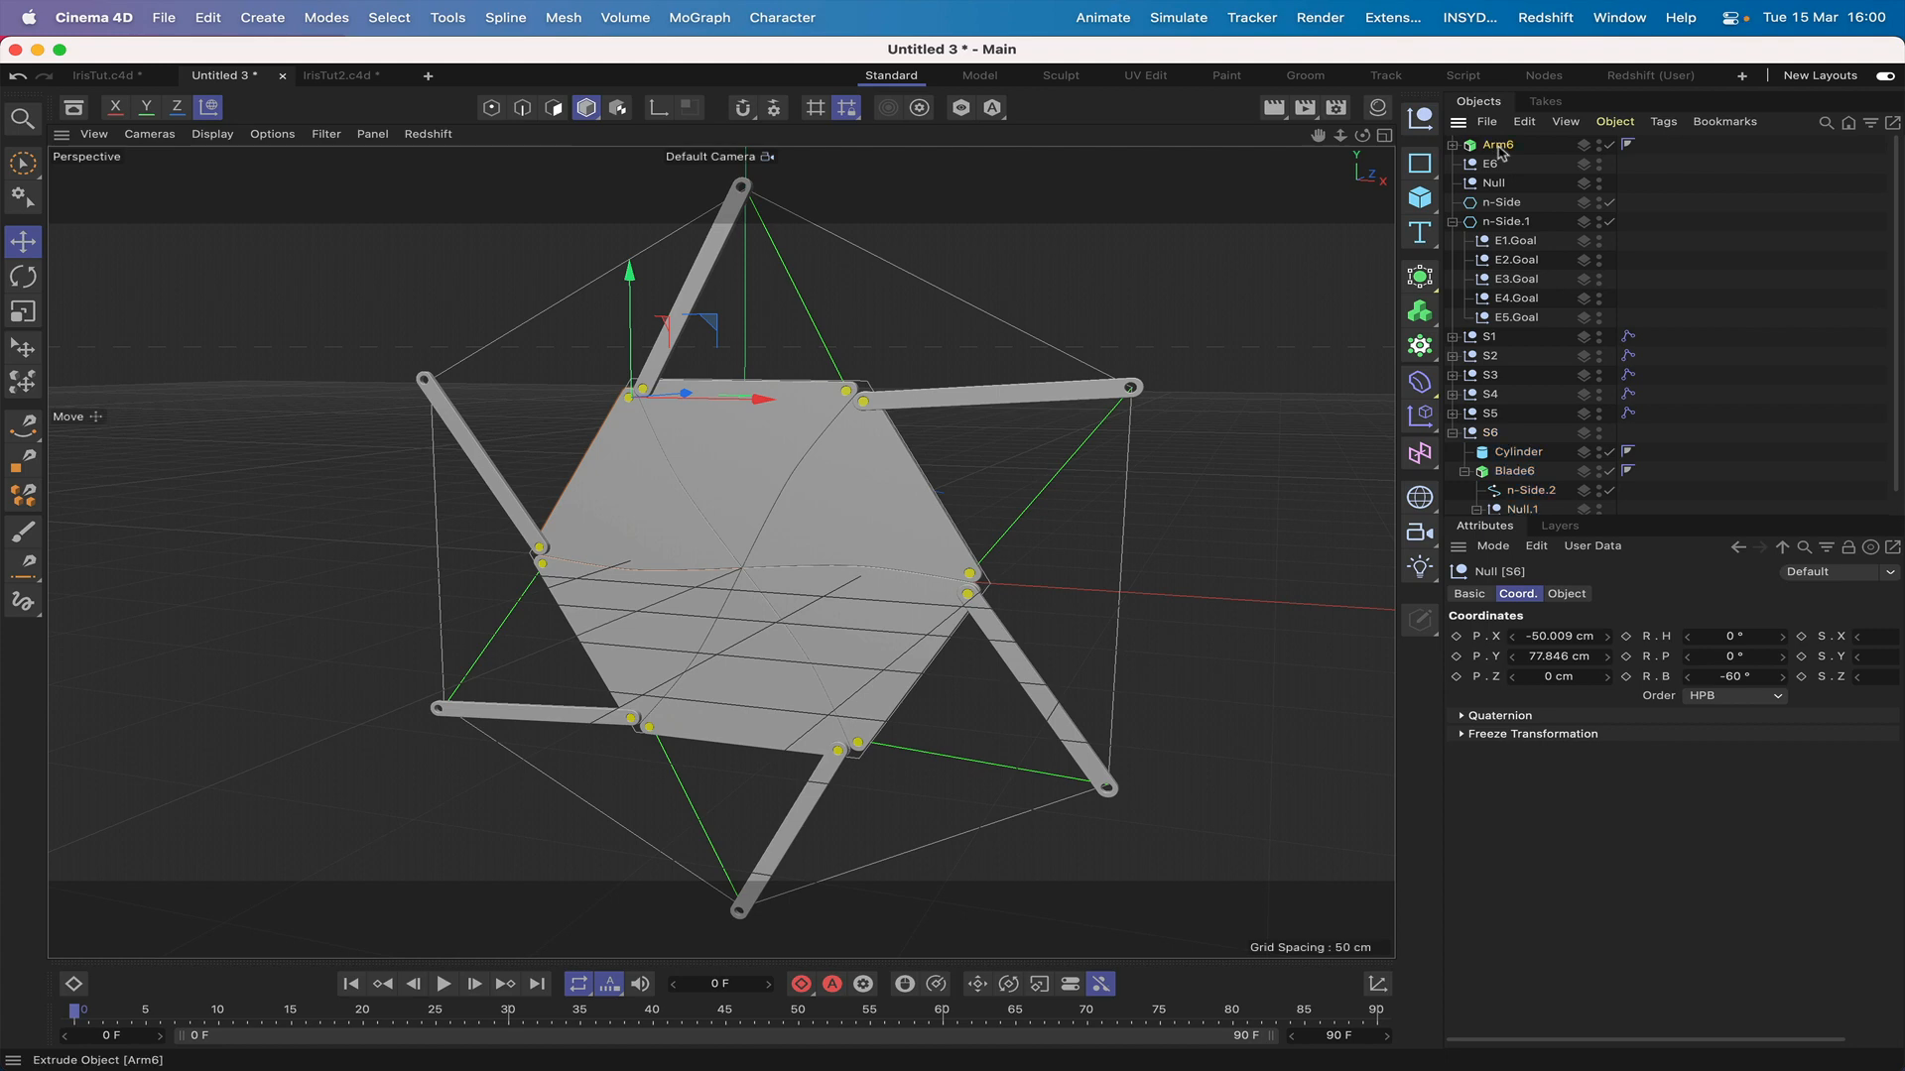
{"action": "left_click_drag", "start_coordinate": [1499, 149], "coordinate": [1526, 511]}
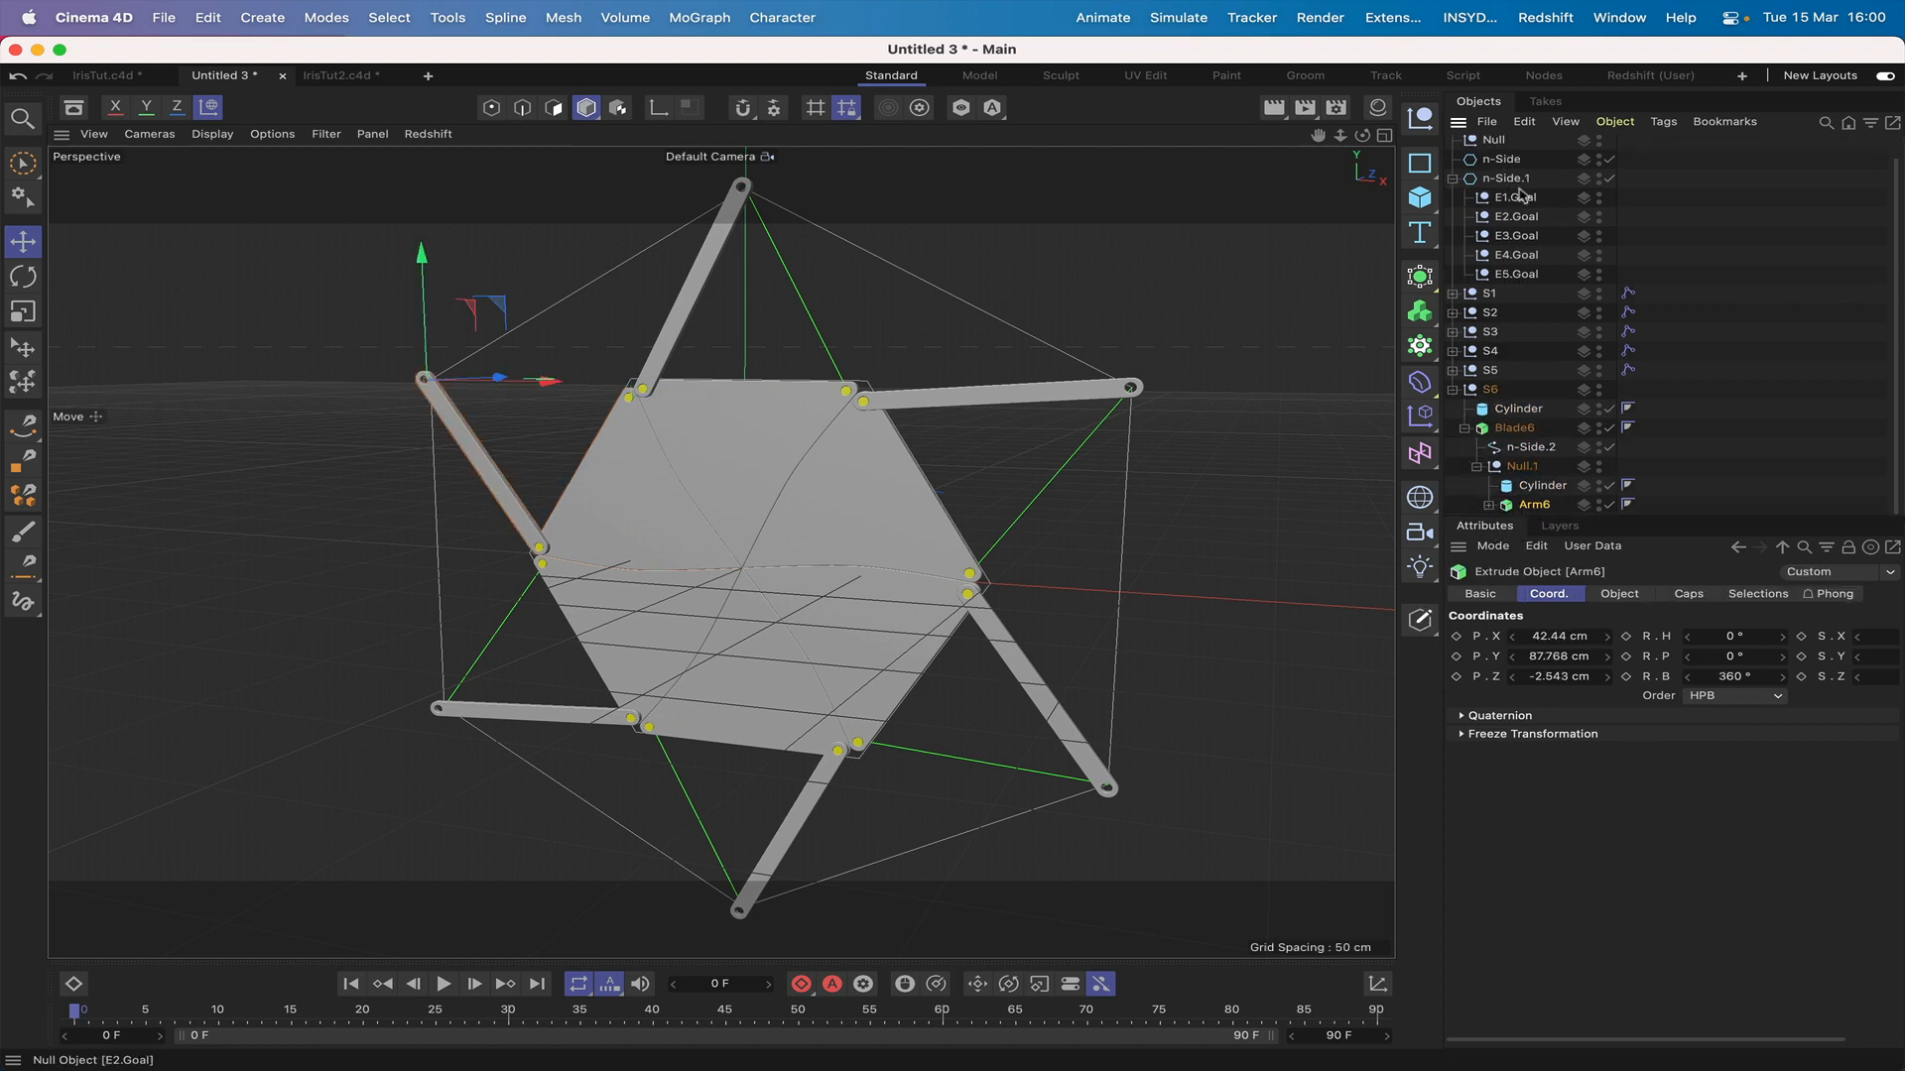
{"action": "scroll", "coordinate": [1508, 174], "scroll_direction": "up", "scroll_amount": 1}
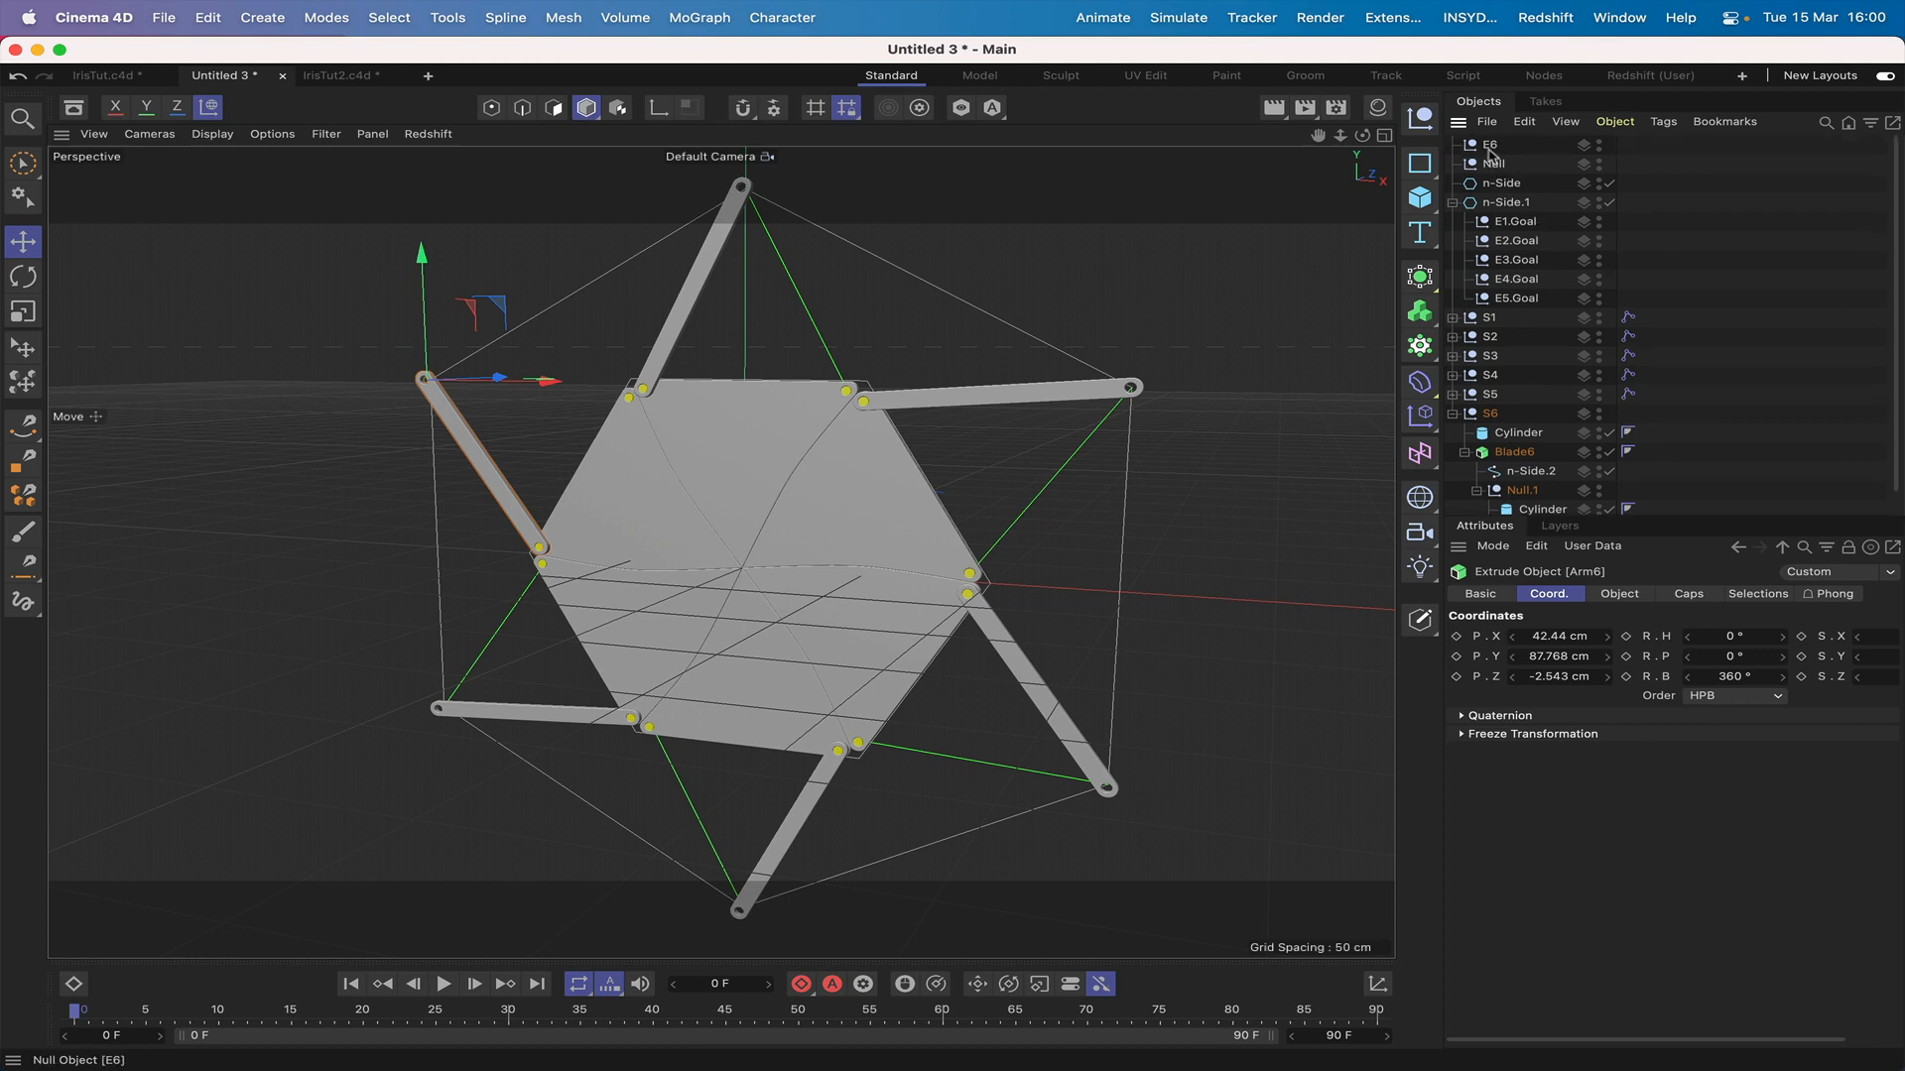
{"action": "left_click_drag", "start_coordinate": [1491, 154], "coordinate": [1527, 512]}
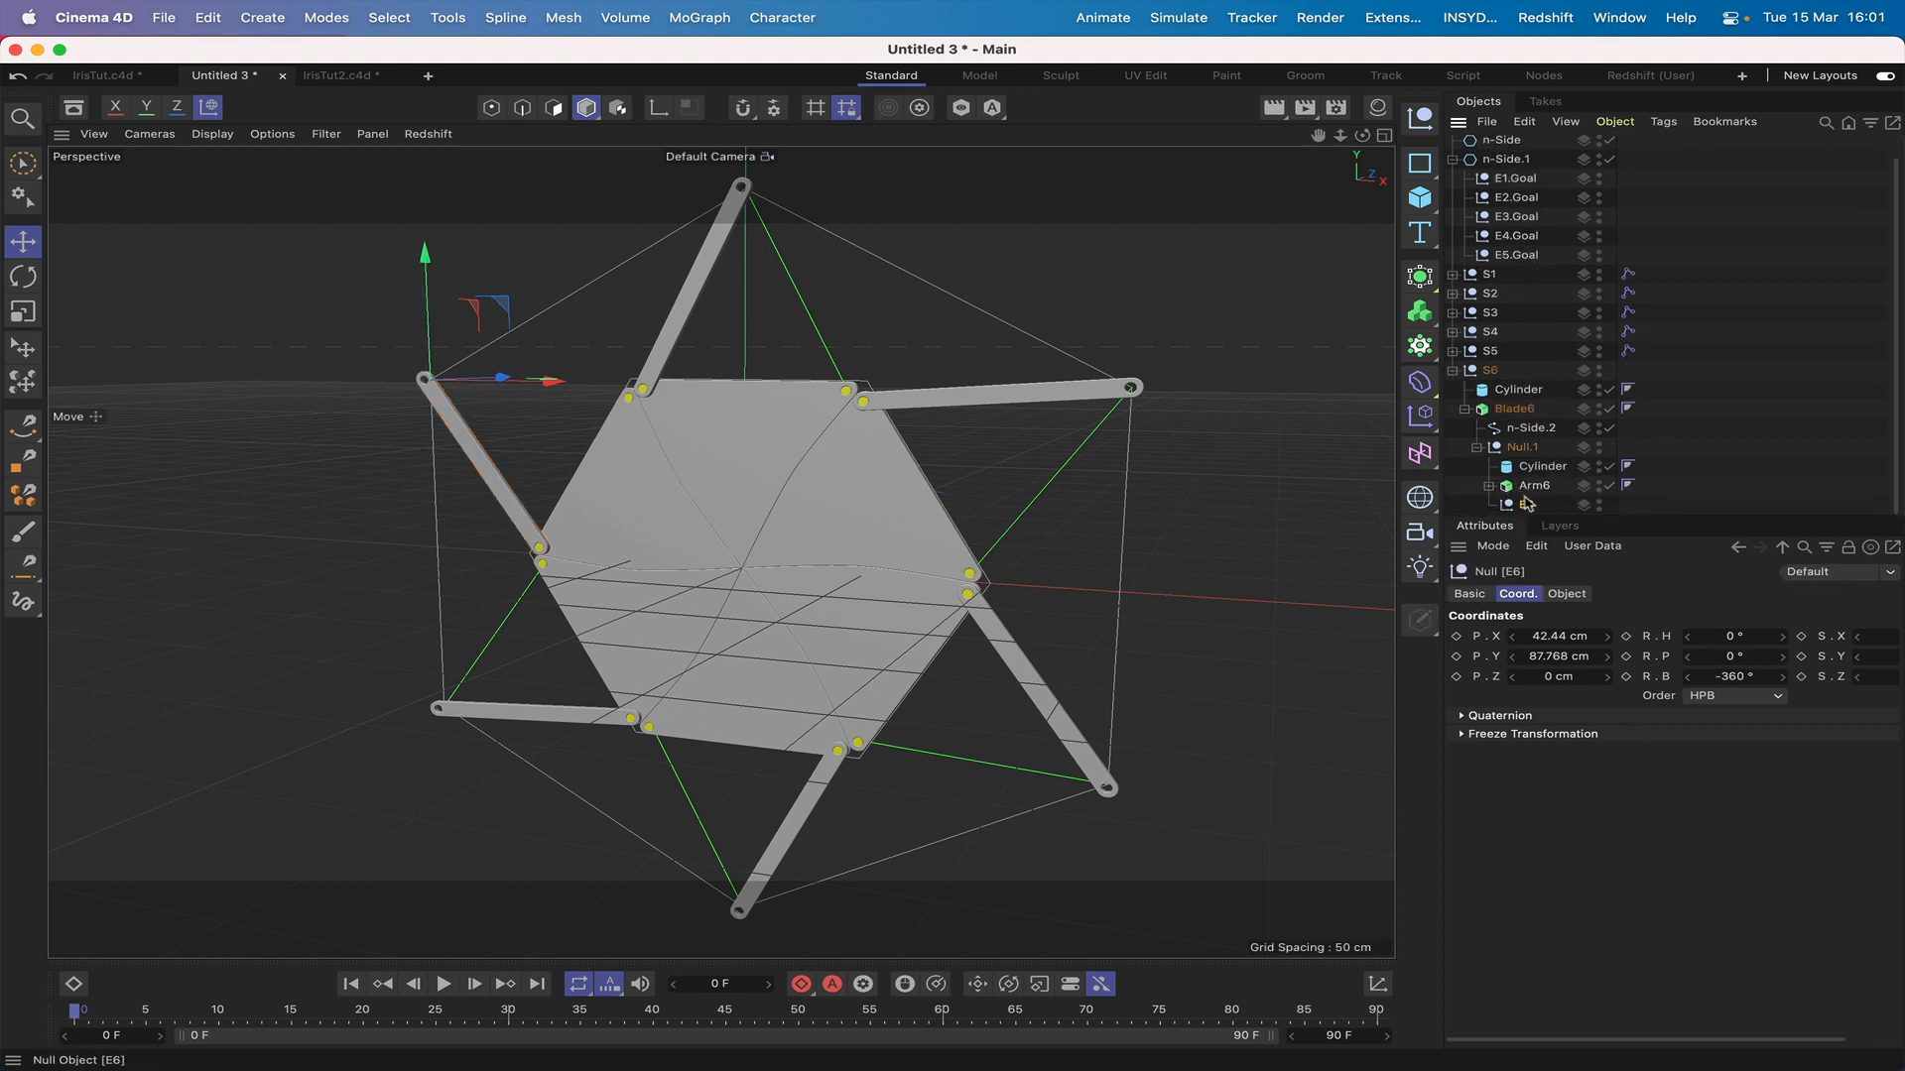
Step: Add an IK tag to null S6 with E6 as its end object, and place its newly created goal under n-Side.1
{"action": "left_click", "coordinate": [1491, 372]}
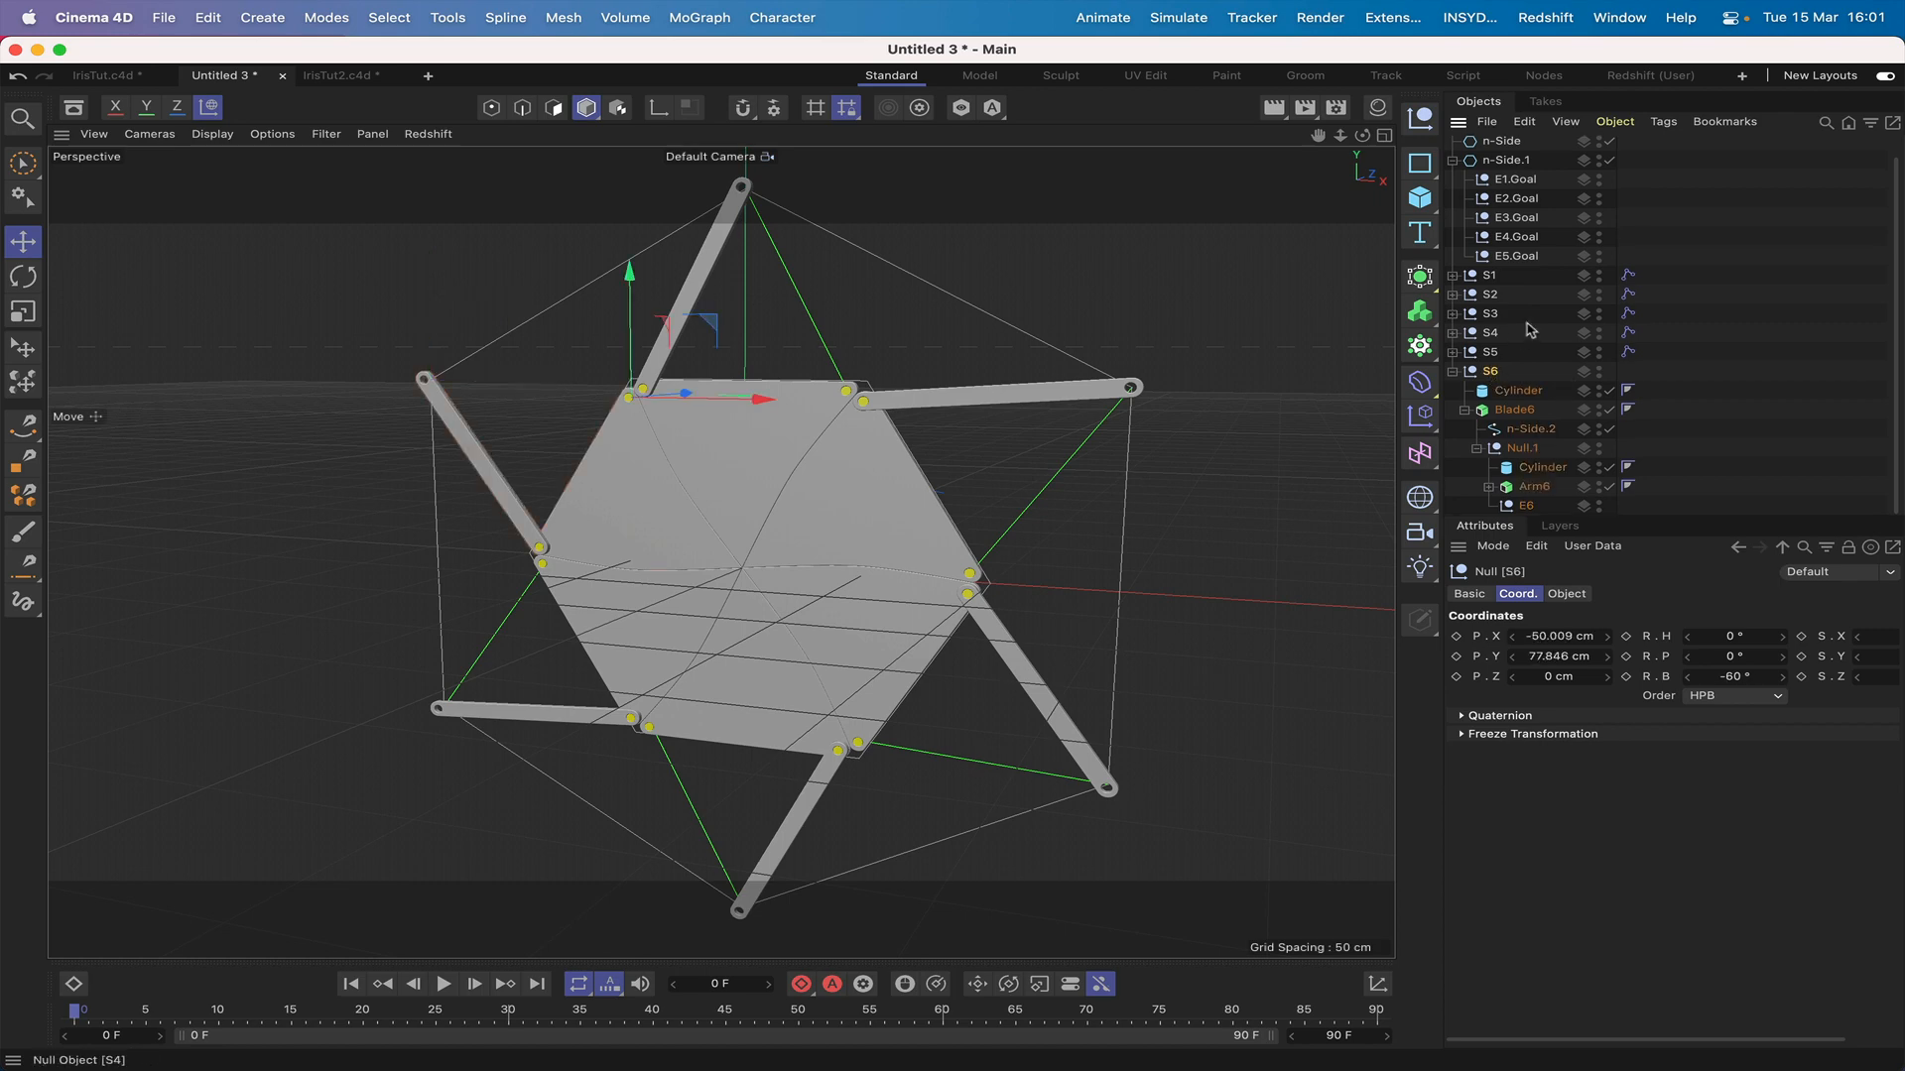
{"action": "left_click", "coordinate": [1663, 122]}
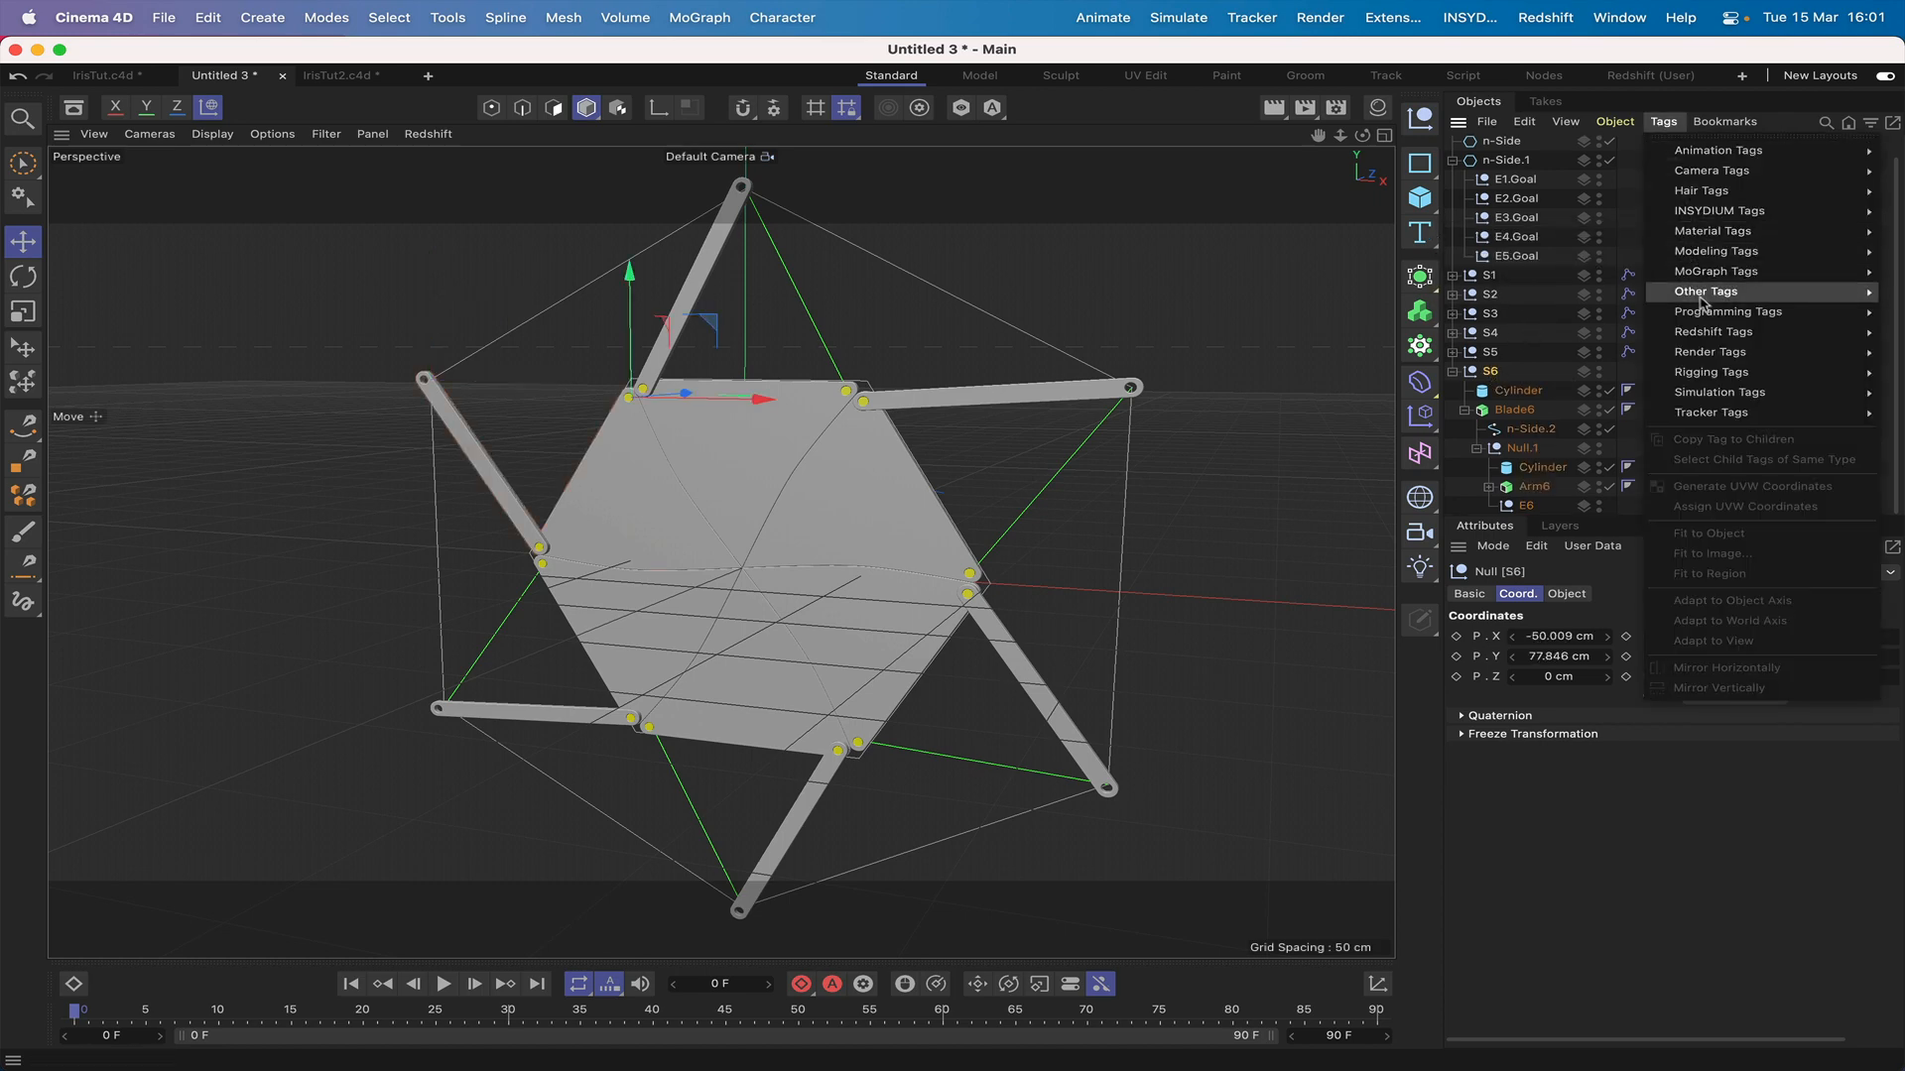
{"action": "mouse_move", "coordinate": [1726, 372]}
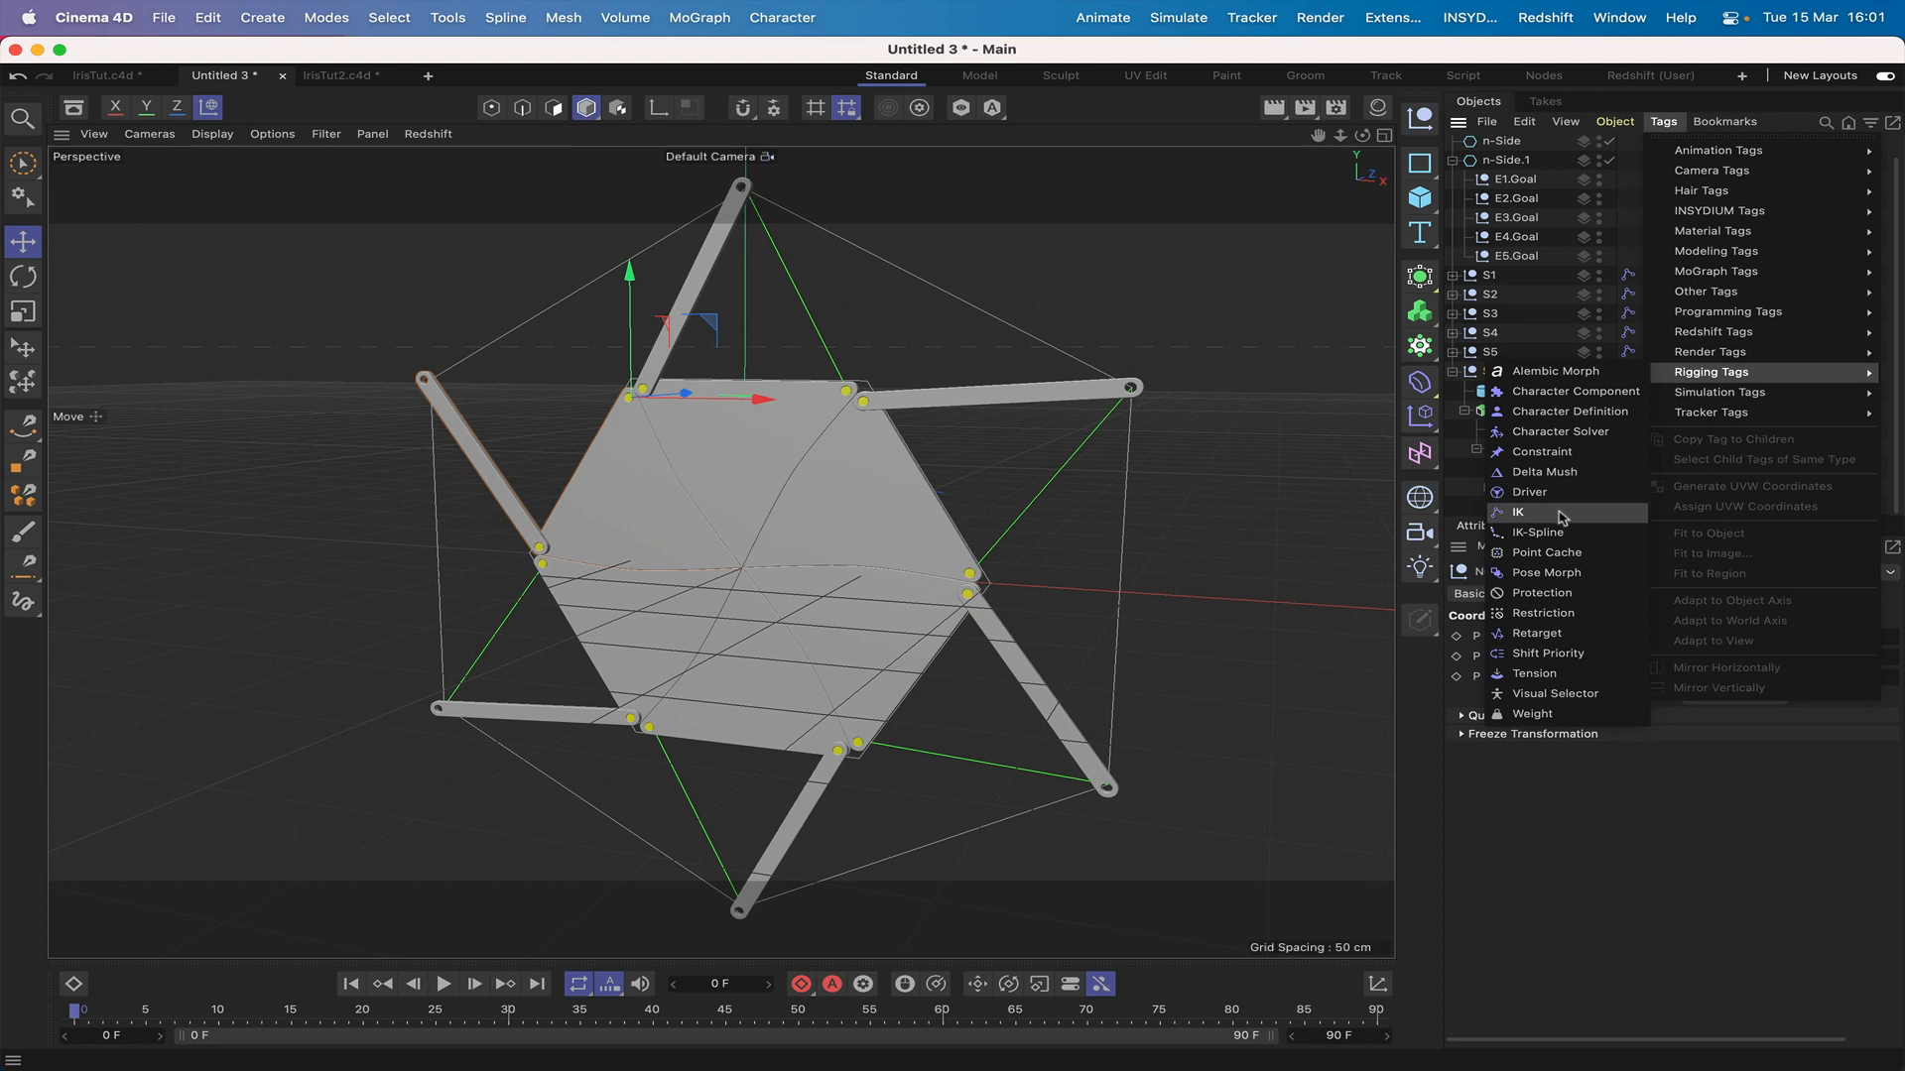
{"action": "left_click", "coordinate": [1559, 512]}
{"action": "left_click_drag", "start_coordinate": [1529, 508], "coordinate": [1599, 677]}
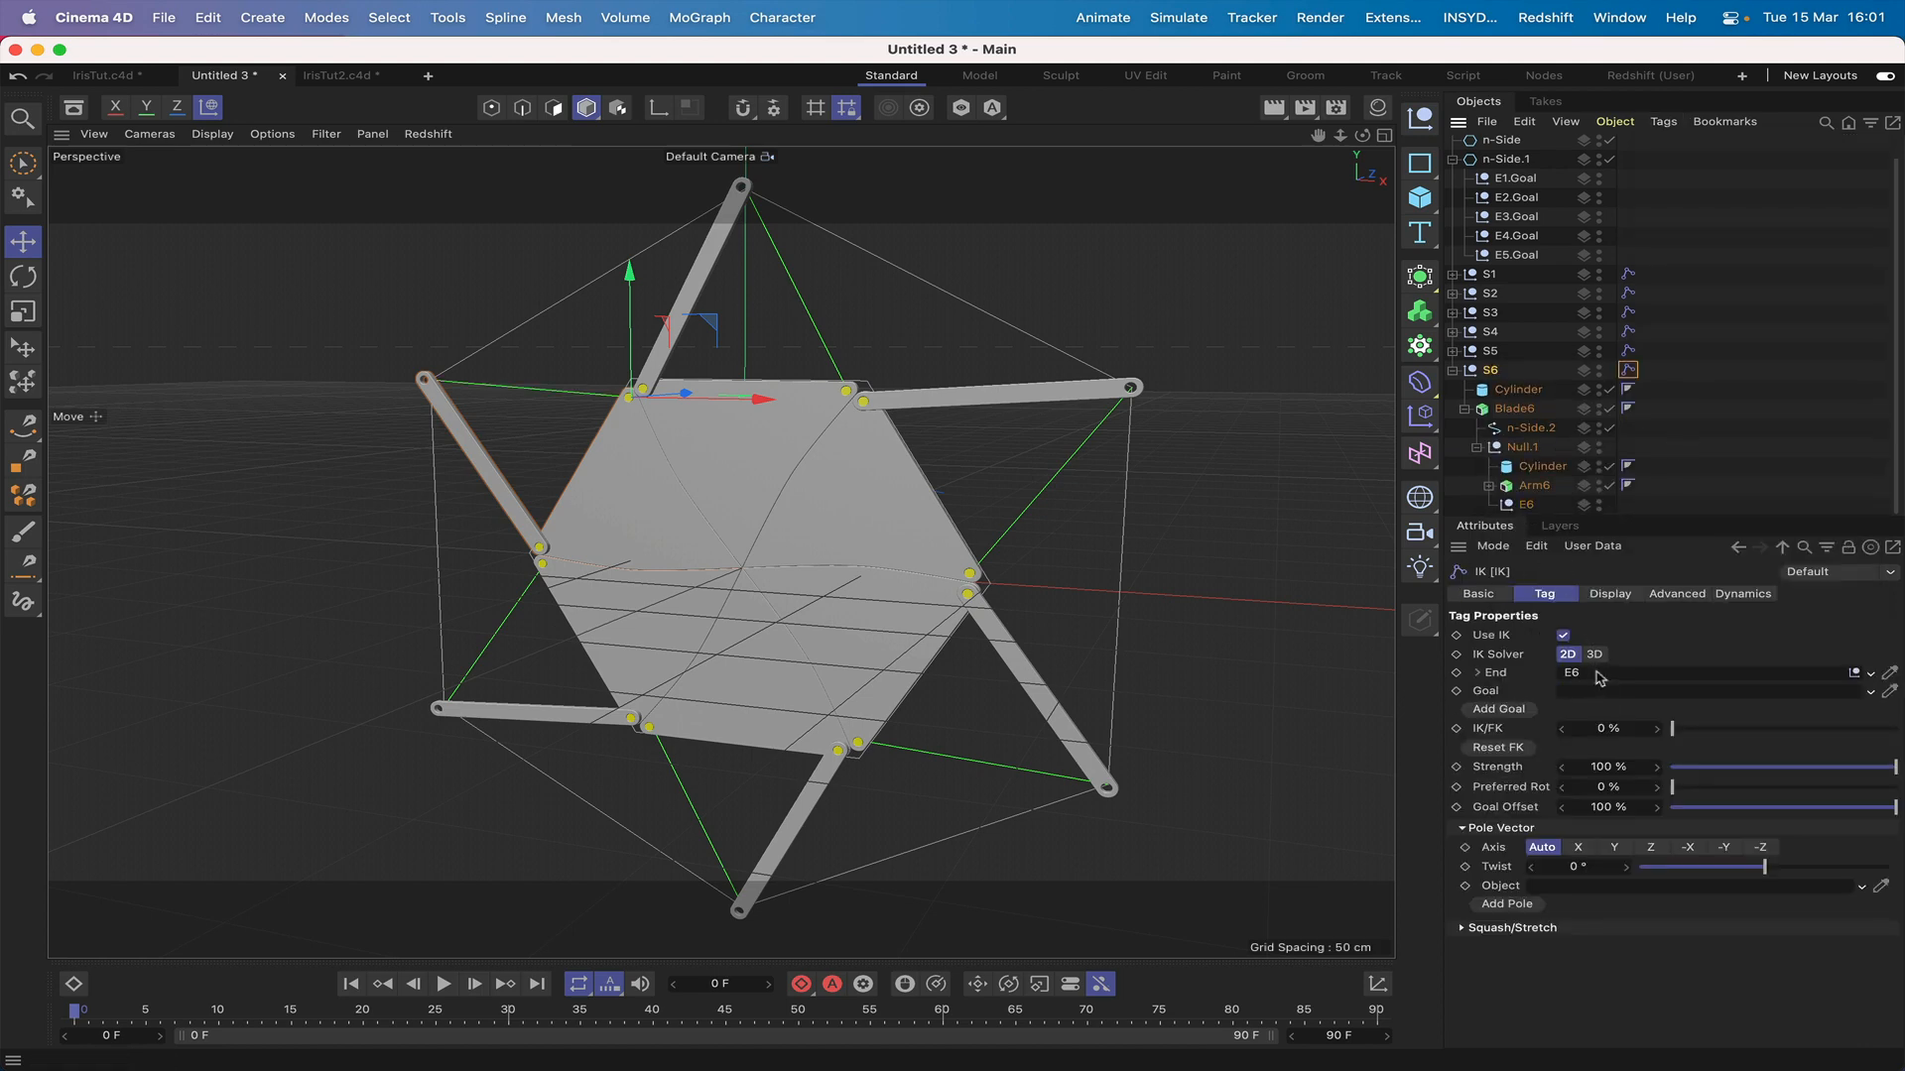
{"action": "left_click", "coordinate": [1535, 716]}
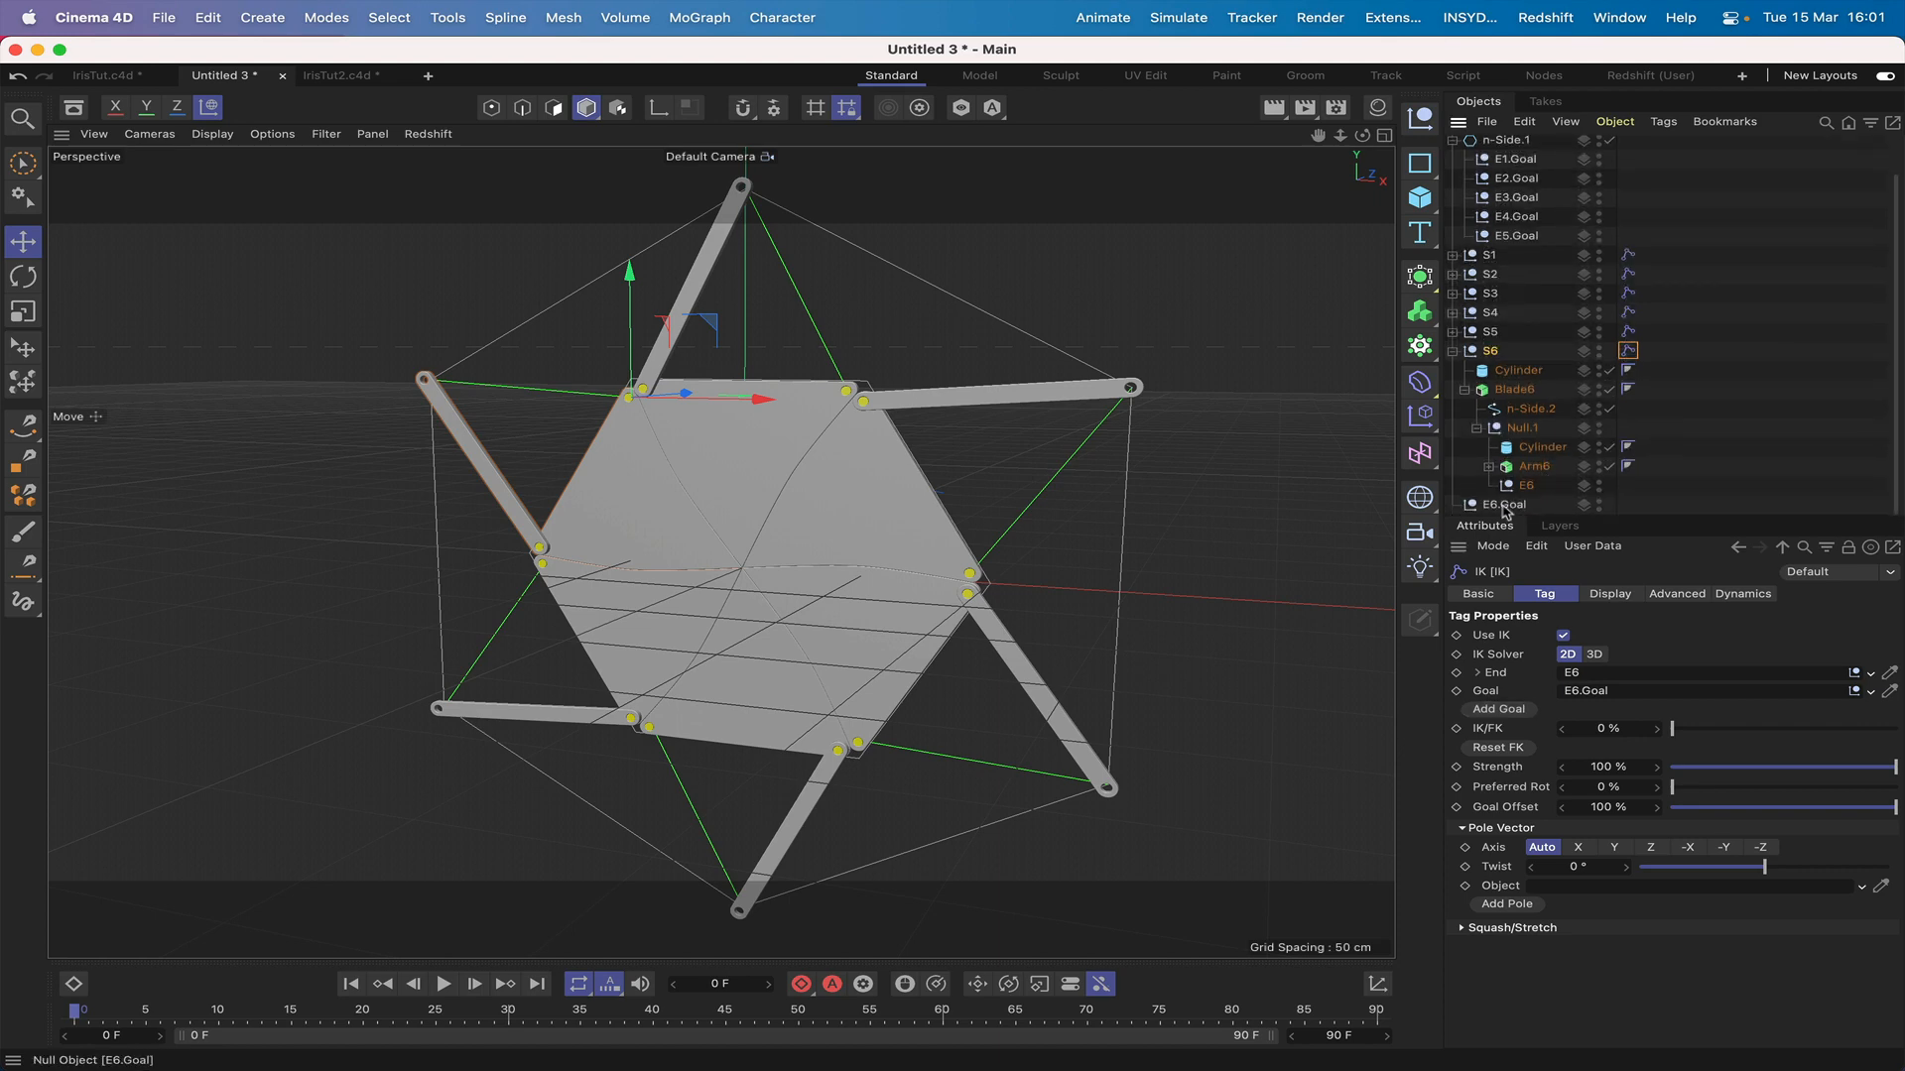
{"action": "left_click_drag", "start_coordinate": [1507, 511], "coordinate": [1543, 248]}
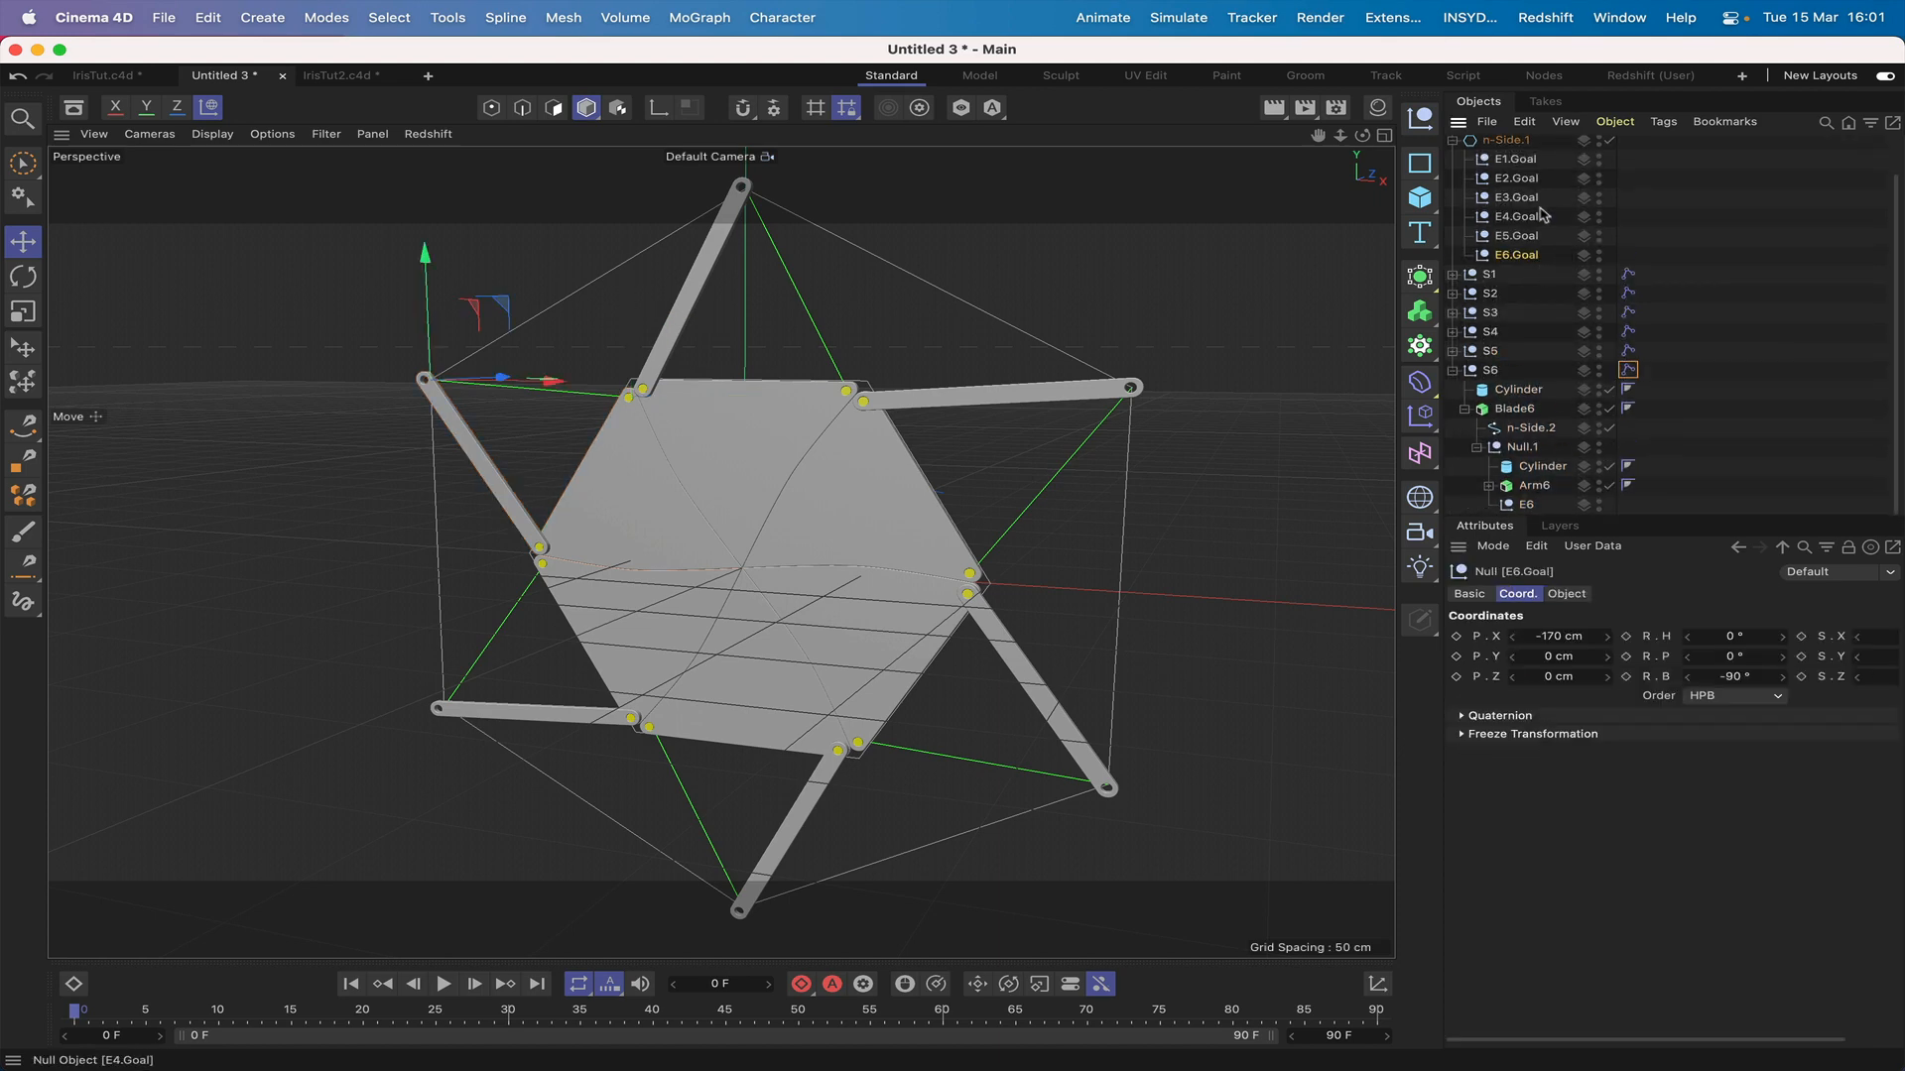
Step: Test the whole iris by raising n-Side.1's bank in 1° increments to about 47°, and restore the bank to 30°
{"action": "scroll", "coordinate": [1539, 217], "scroll_direction": "up", "scroll_amount": 2}
{"action": "left_click", "coordinate": [1502, 185]}
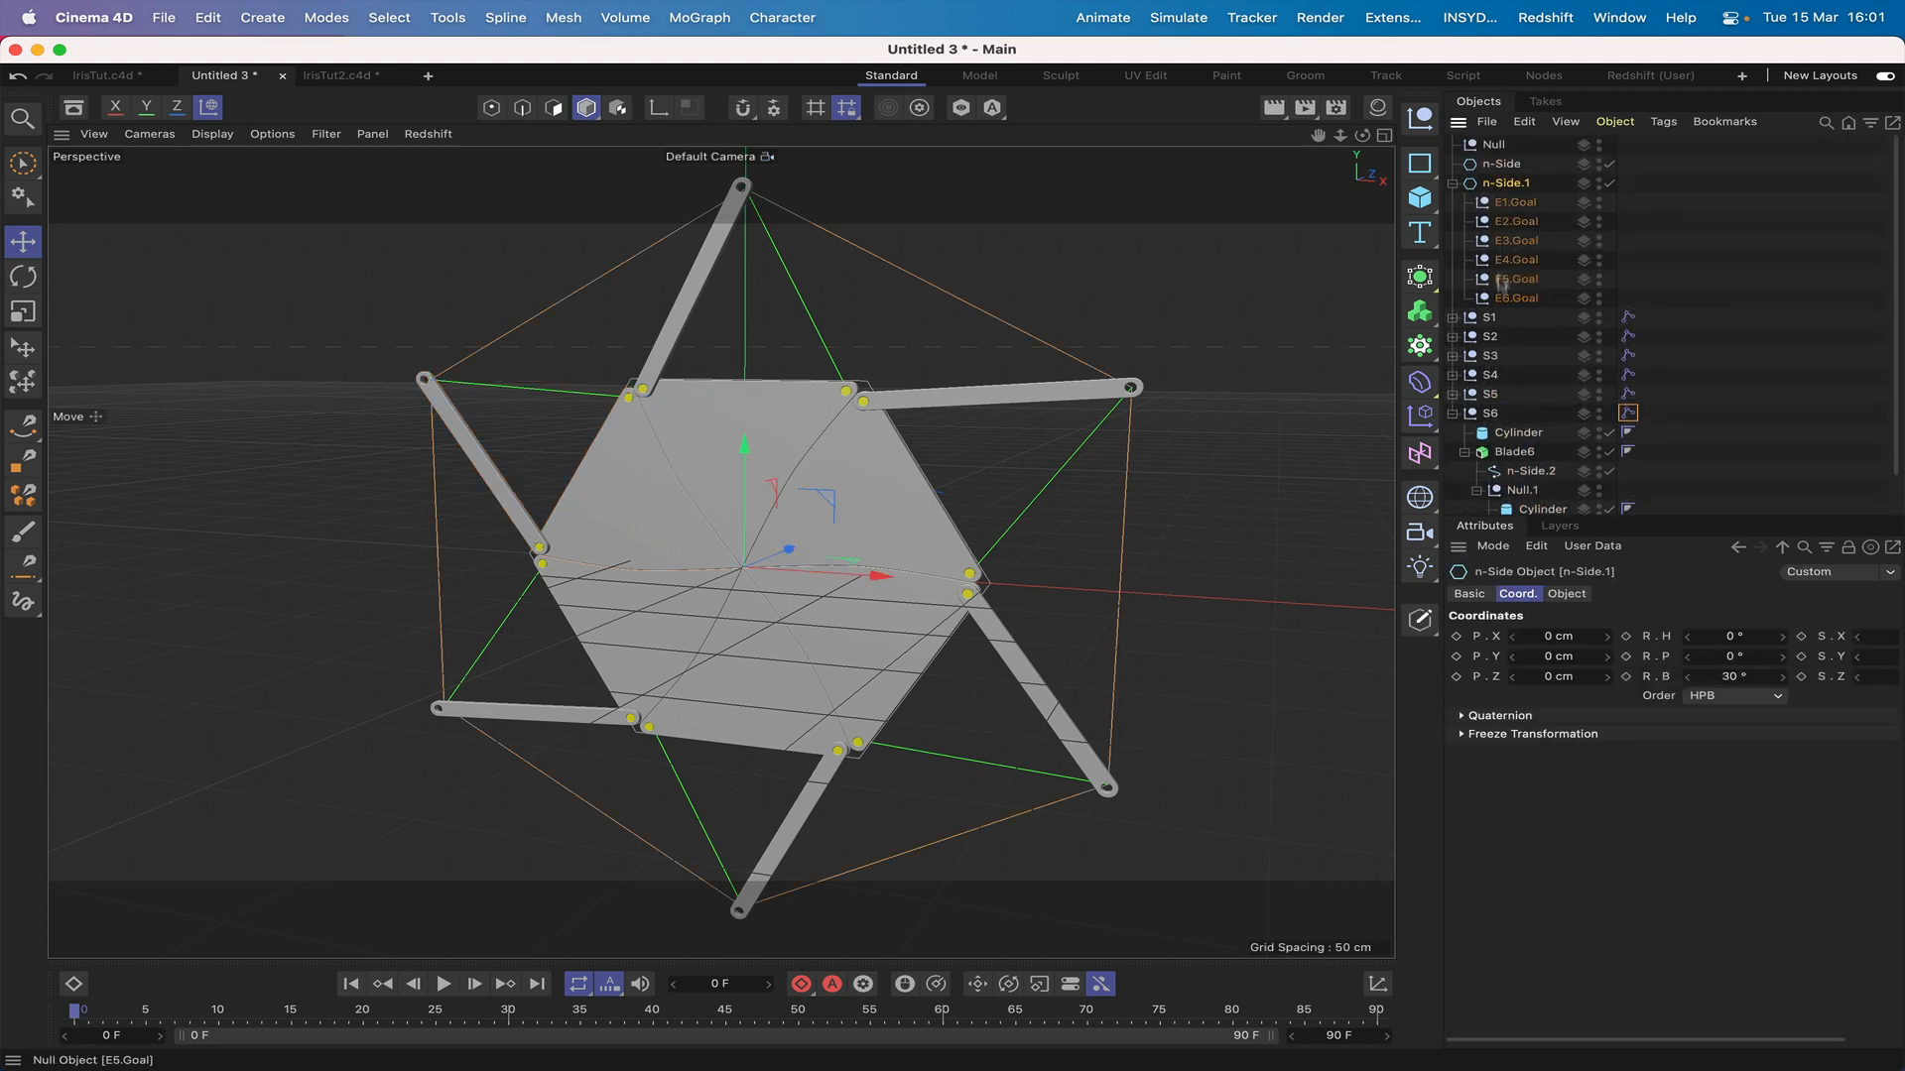
{"action": "left_click", "coordinate": [1783, 676]}
{"action": "left_click", "coordinate": [1784, 677]}
{"action": "left_click", "coordinate": [1784, 676]}
{"action": "left_click", "coordinate": [1784, 676]}
{"action": "left_click", "coordinate": [1783, 677]}
{"action": "left_click", "coordinate": [1783, 677]}
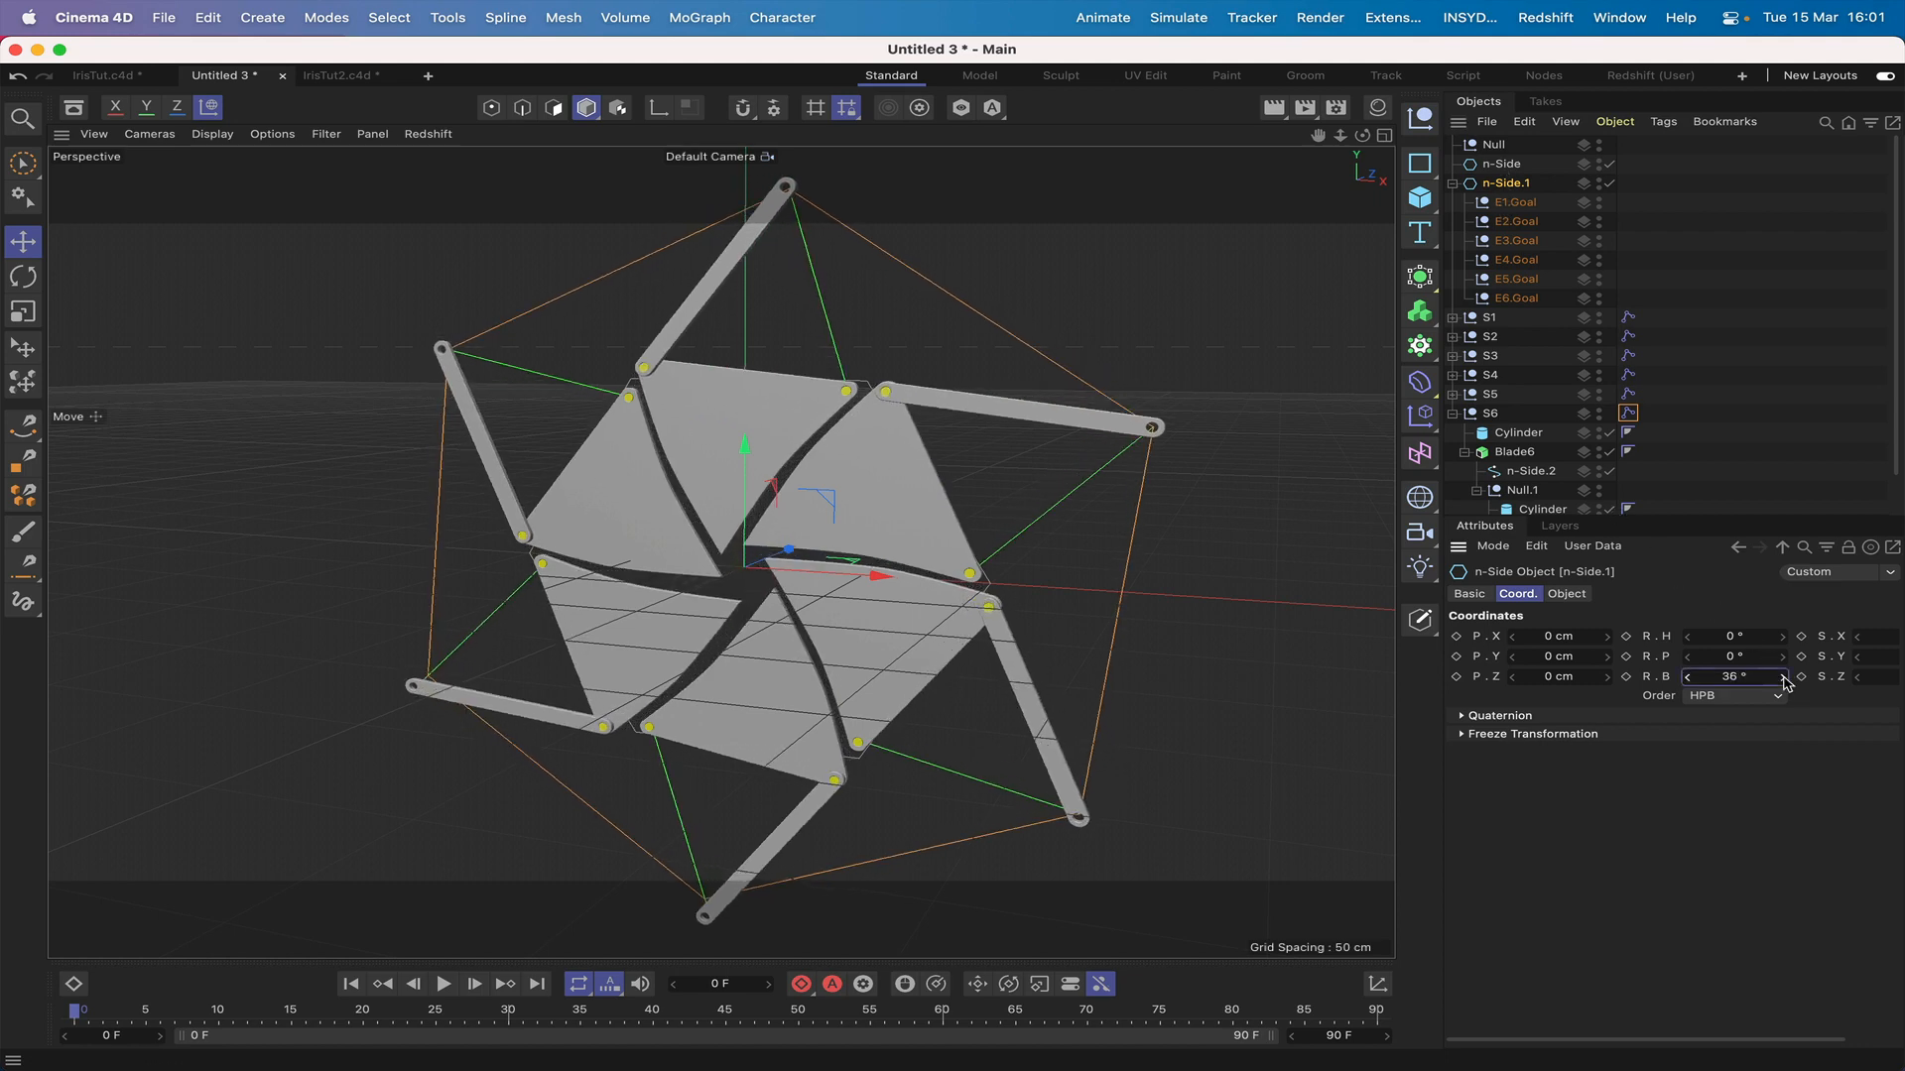
{"action": "left_click", "coordinate": [1783, 676]}
{"action": "left_click", "coordinate": [1784, 677]}
{"action": "left_click", "coordinate": [1784, 677]}
{"action": "left_click", "coordinate": [1783, 676]}
{"action": "left_click", "coordinate": [1784, 677]}
{"action": "left_click", "coordinate": [1784, 677]}
{"action": "left_click", "coordinate": [1784, 676]}
{"action": "left_click", "coordinate": [1784, 677]}
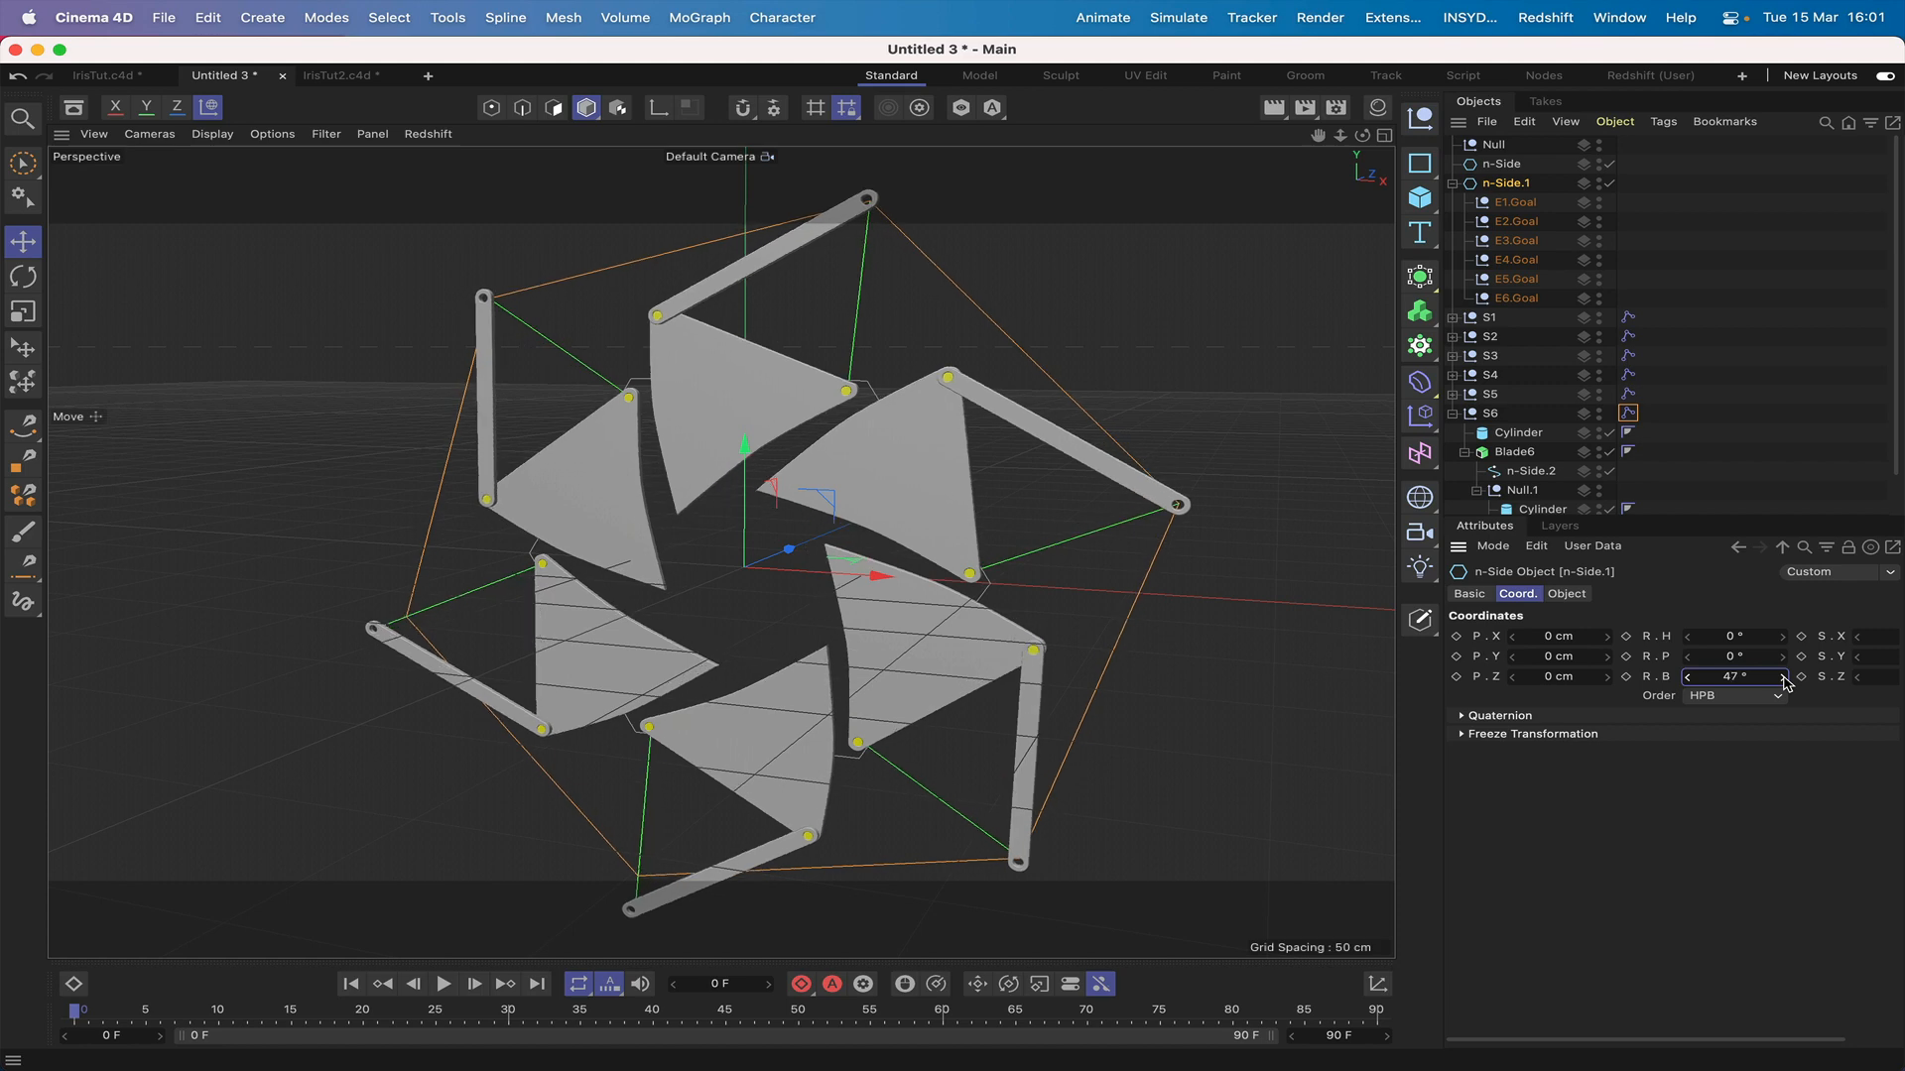
{"action": "left_click", "coordinate": [1783, 677]}
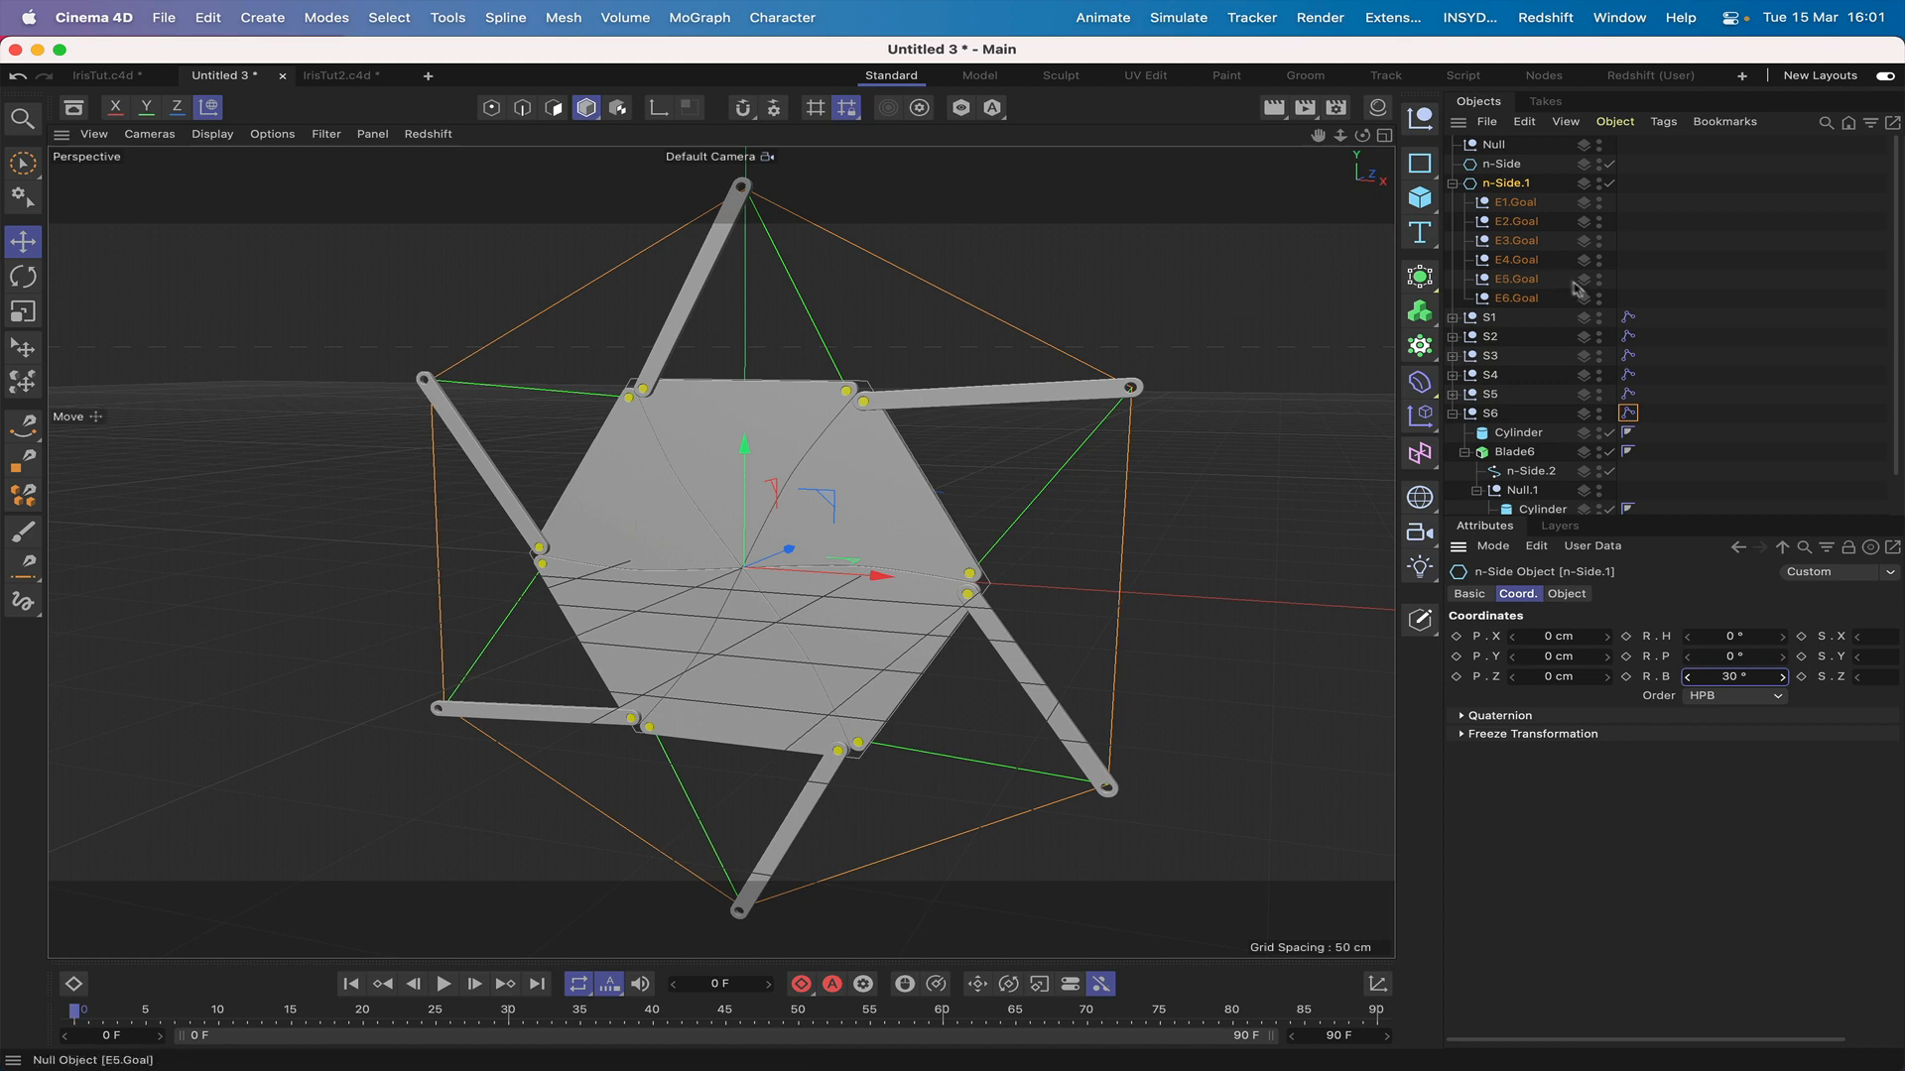
{"action": "left_click", "coordinate": [1676, 213]}
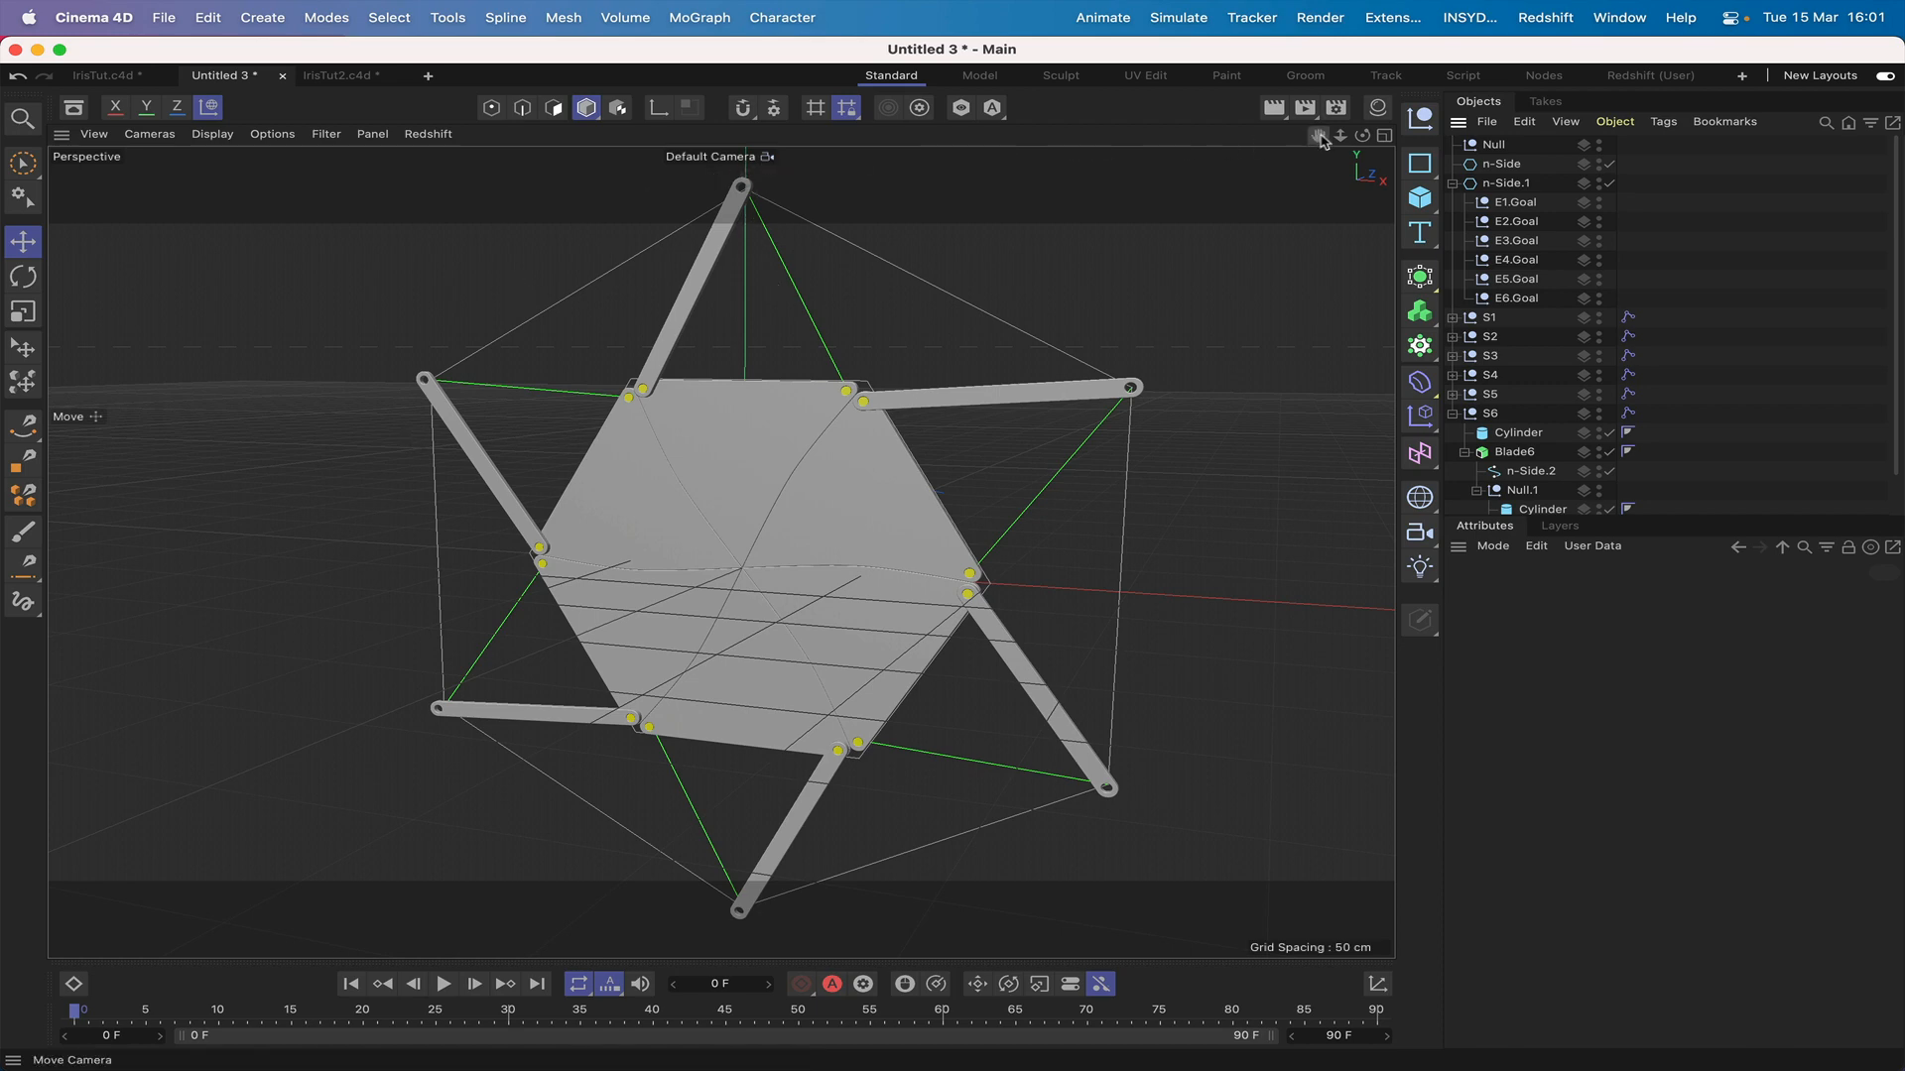
Step: Copy the Cylinder from Null.1 in the S6 hierarchy into E1.Goal and set its X and Y positions to 0 cm
{"action": "right_click_drag", "start_coordinate": [1319, 138], "coordinate": [1300, 159]}
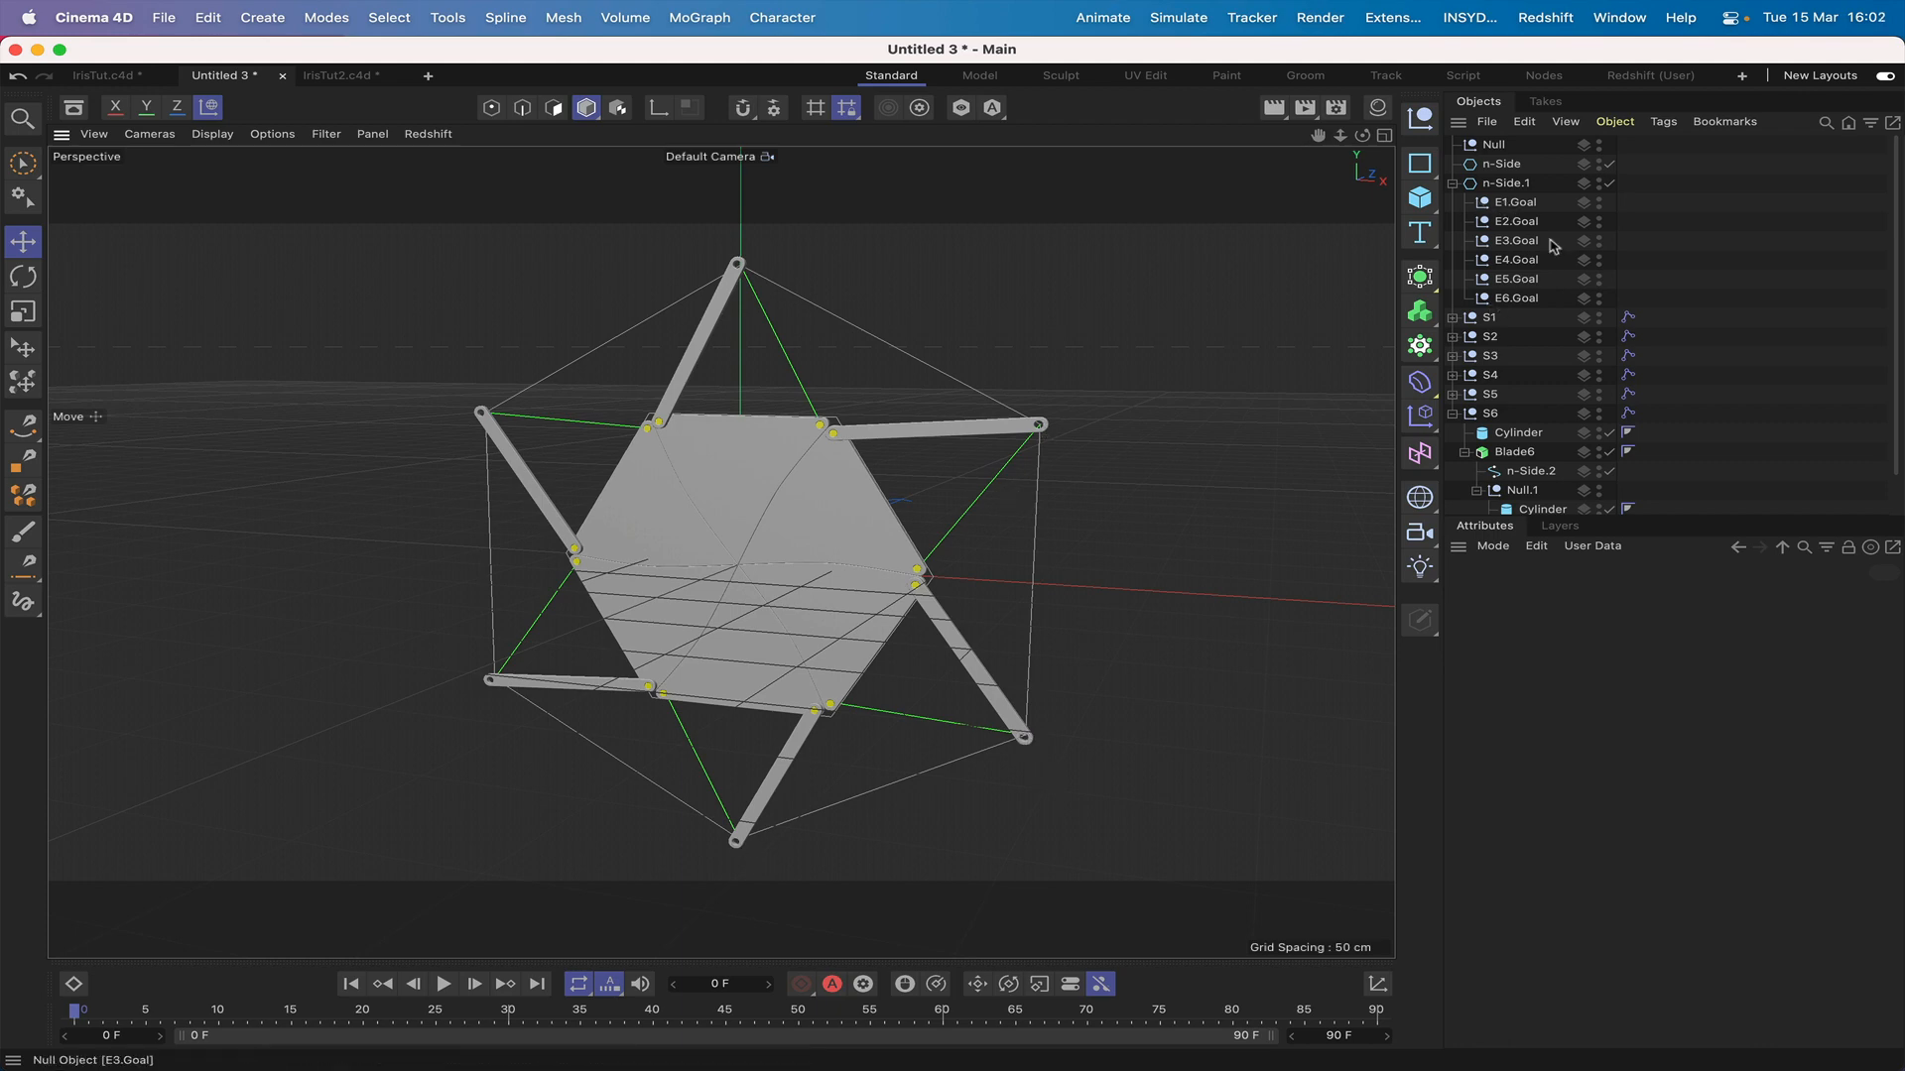
{"action": "scroll", "coordinate": [1554, 246], "scroll_direction": "down", "scroll_amount": 2}
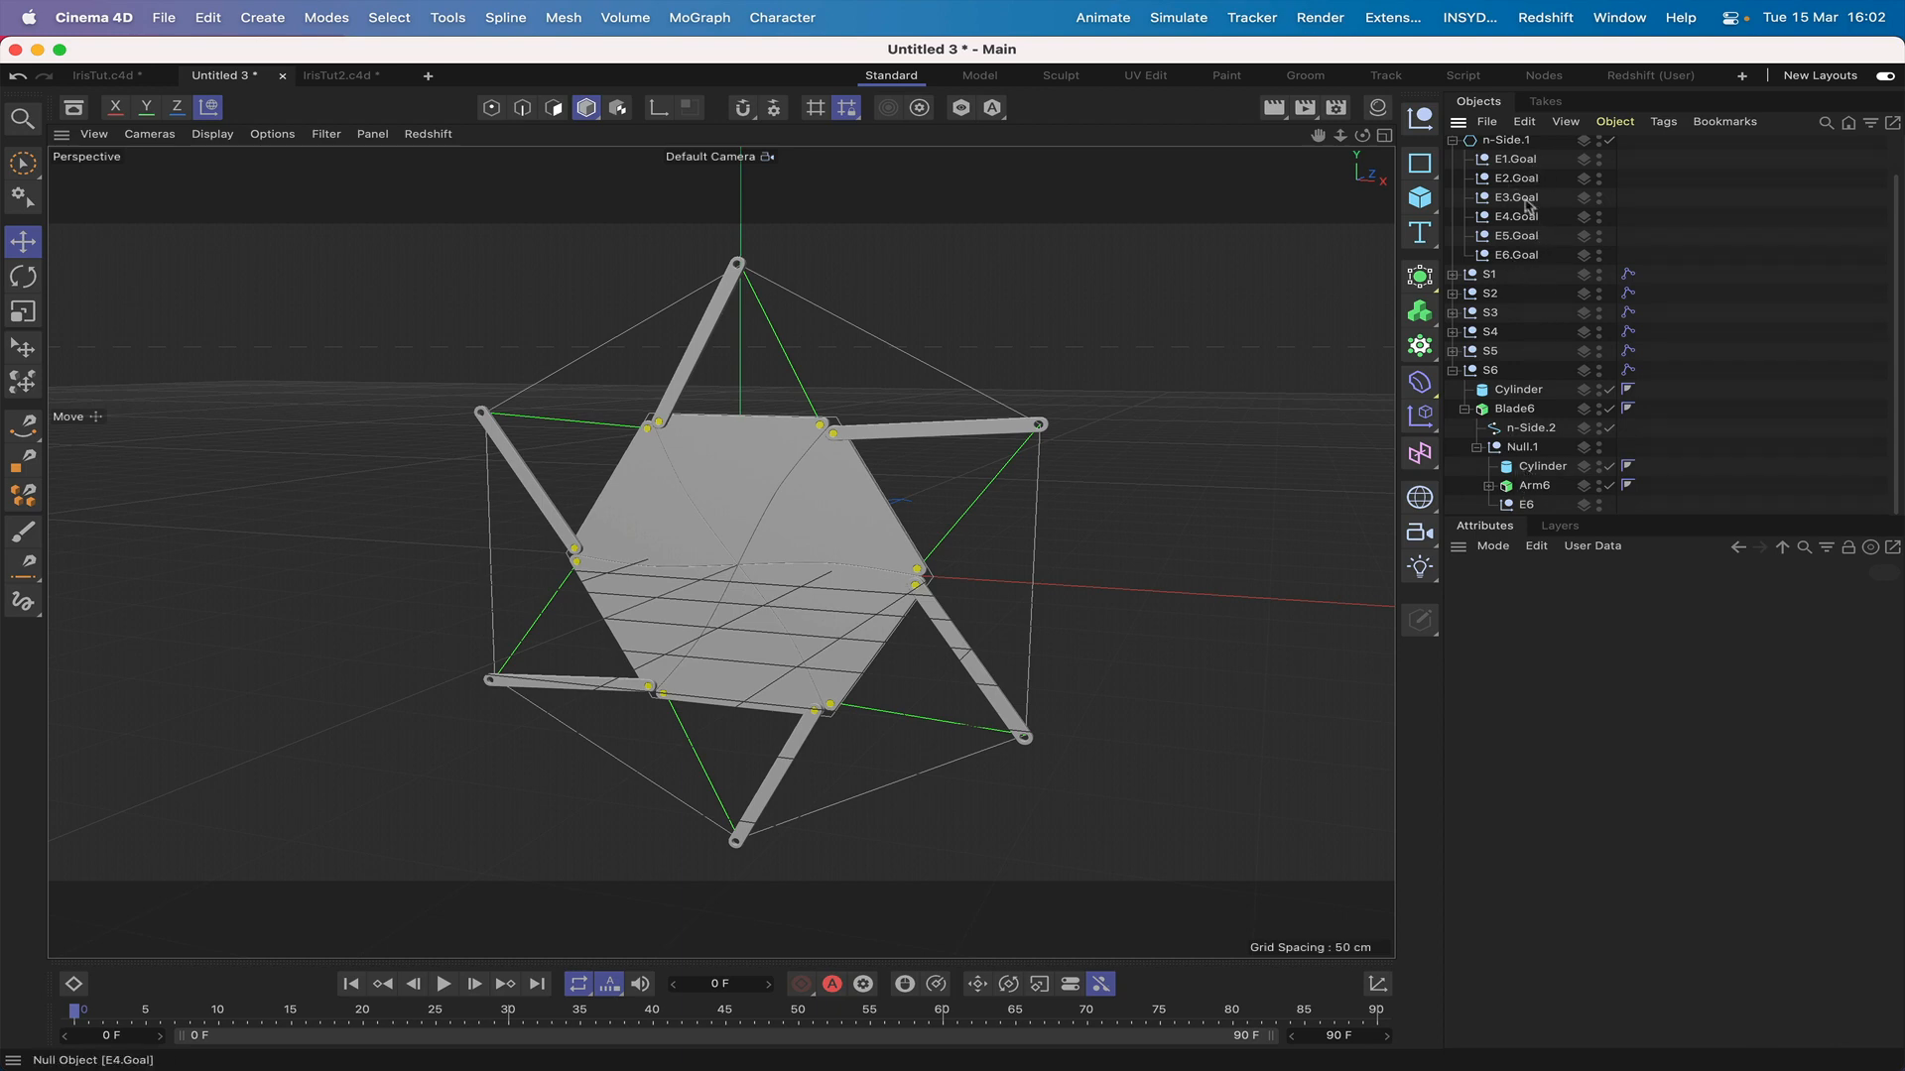
{"action": "scroll", "coordinate": [1543, 162], "scroll_direction": "up", "scroll_amount": 2}
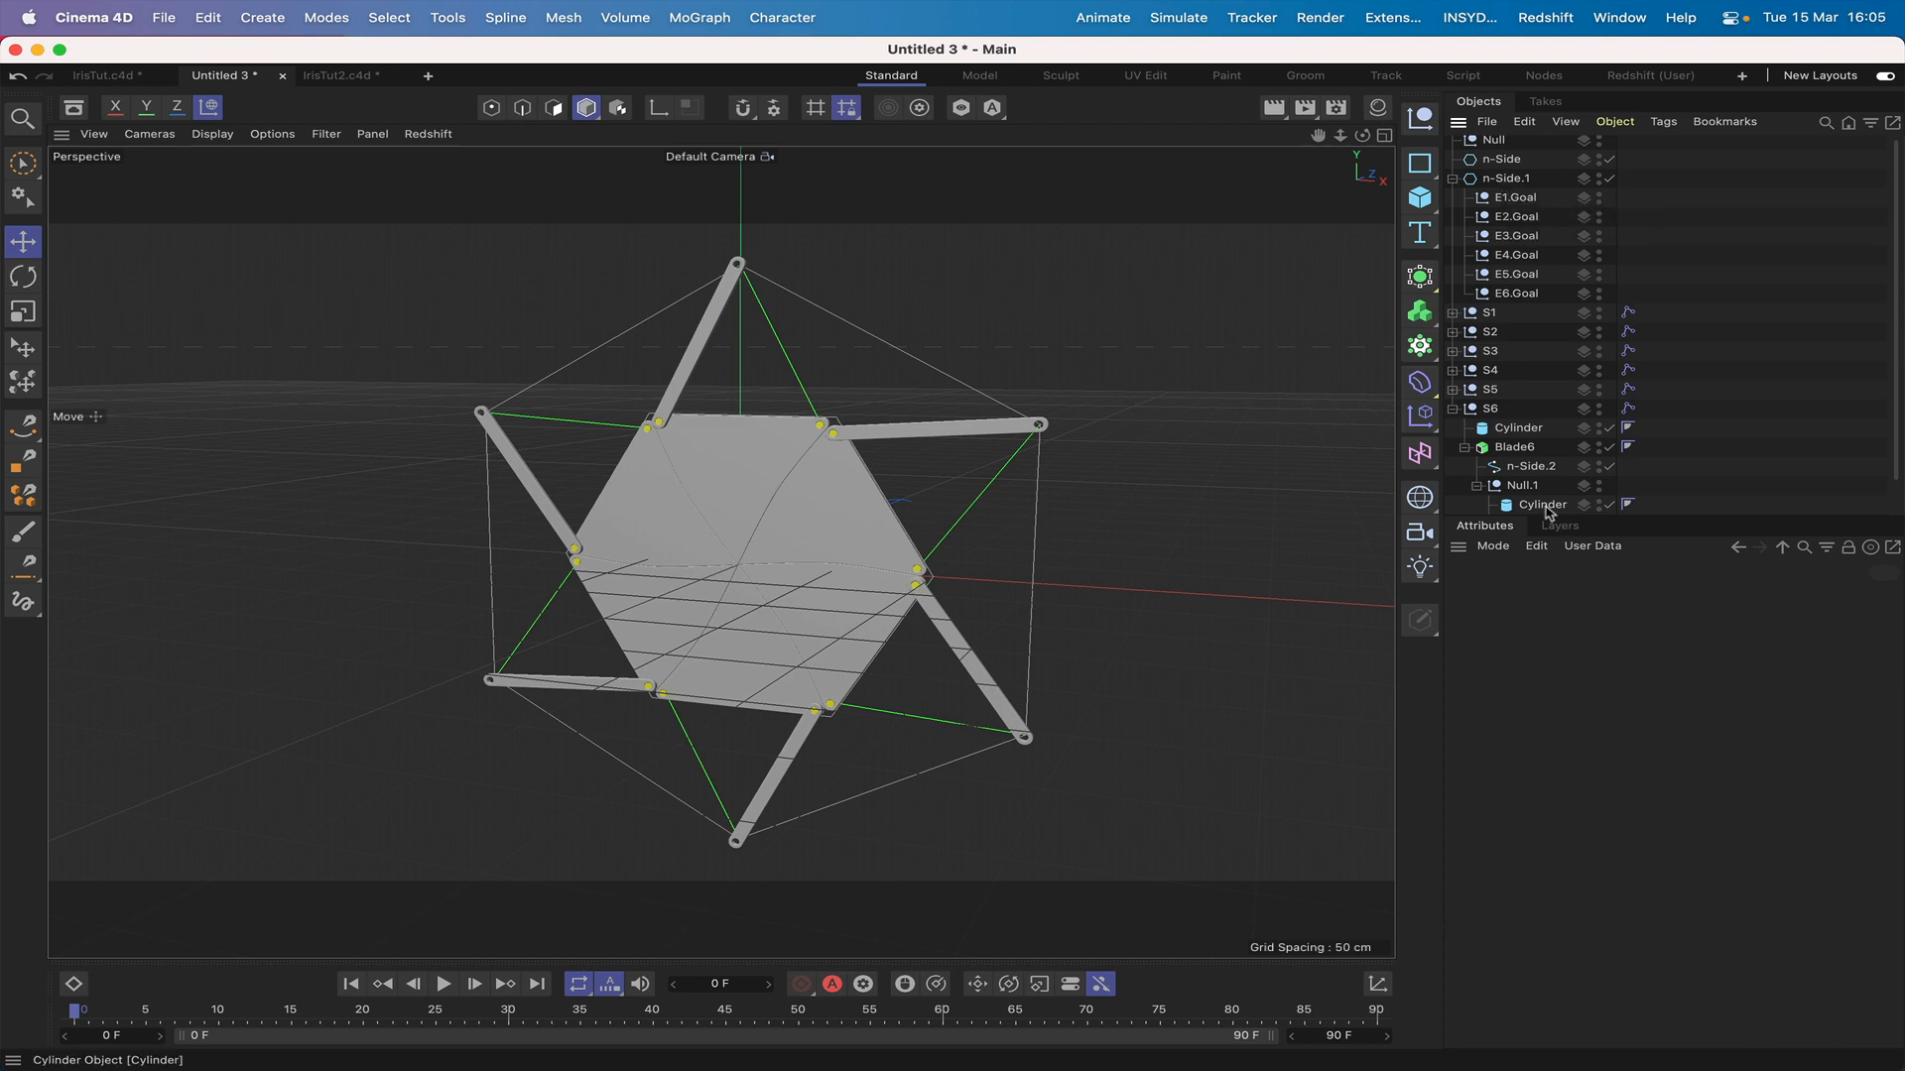
{"action": "left_click_drag", "start_coordinate": [1549, 512], "coordinate": [1524, 205]}
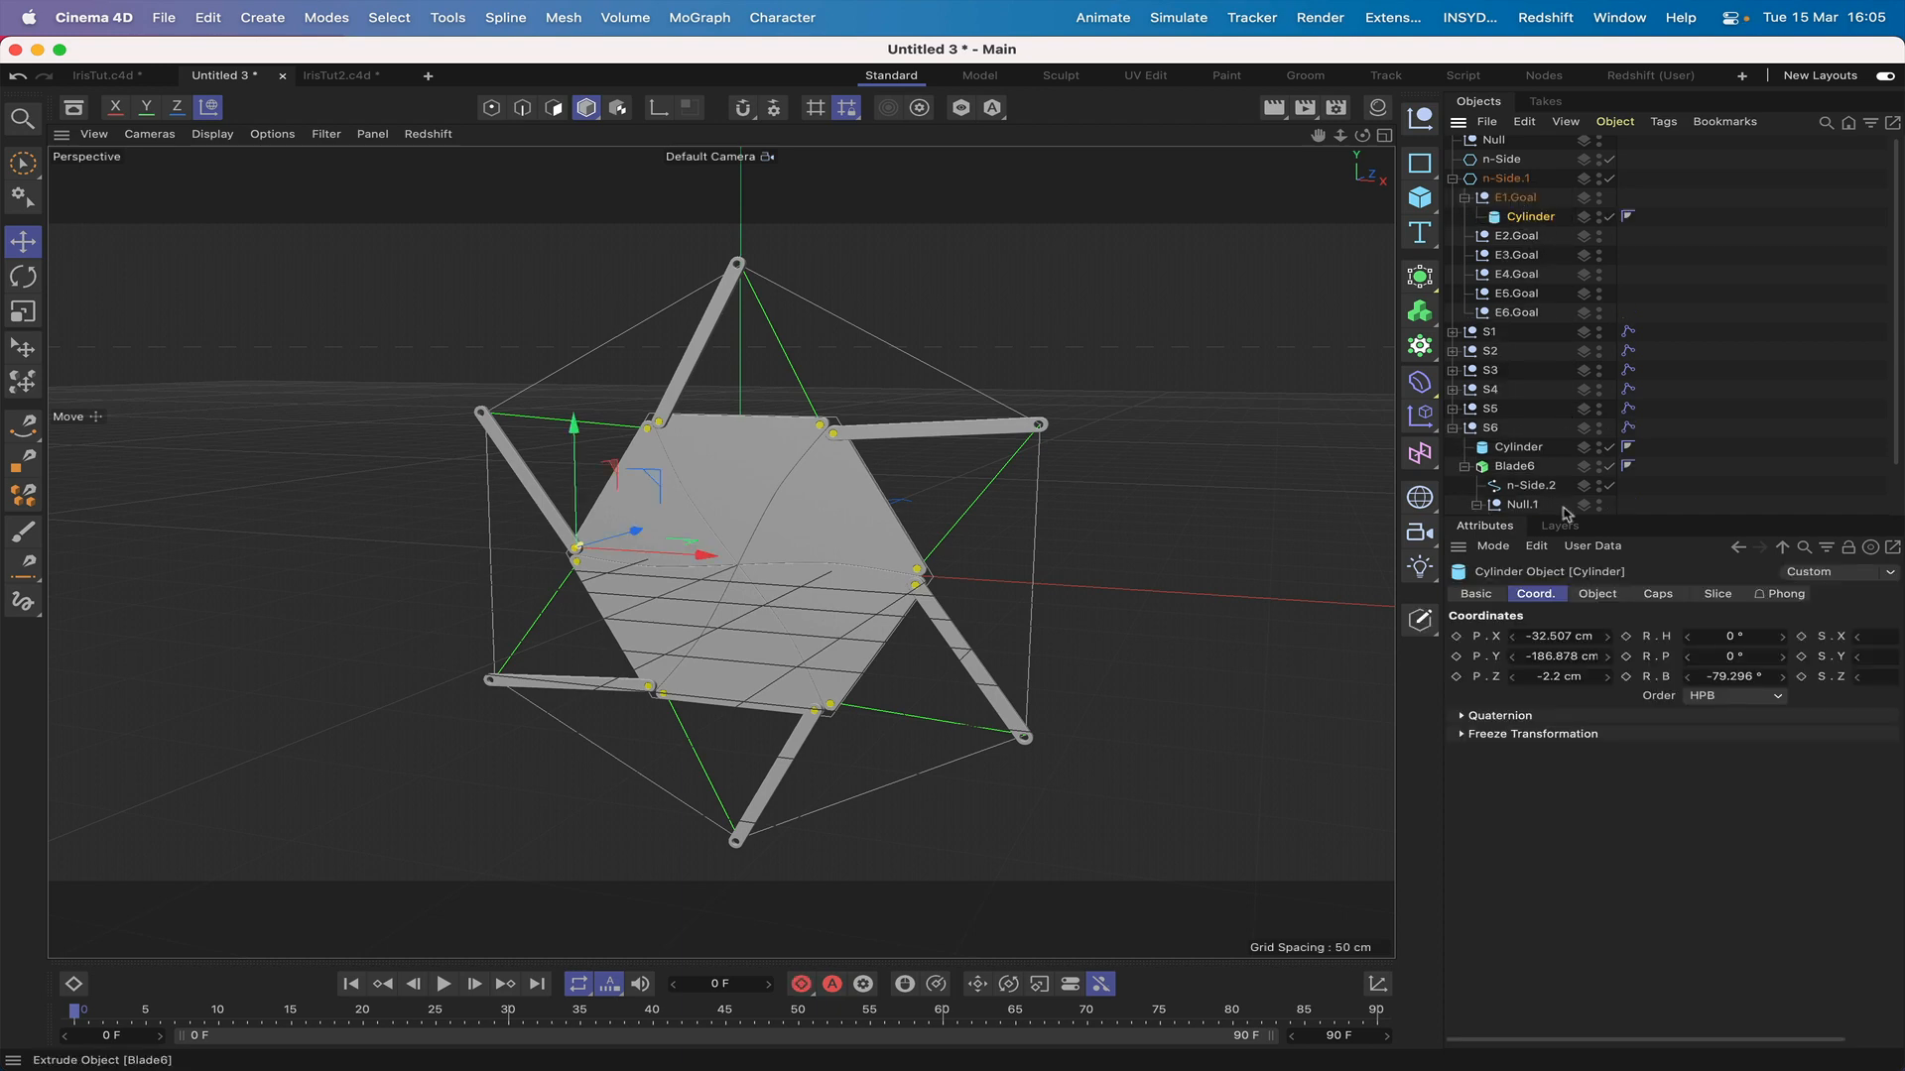
{"action": "left_click", "coordinate": [1552, 636]}
{"action": "type", "text": "0"}
{"action": "key", "text": "Return"}
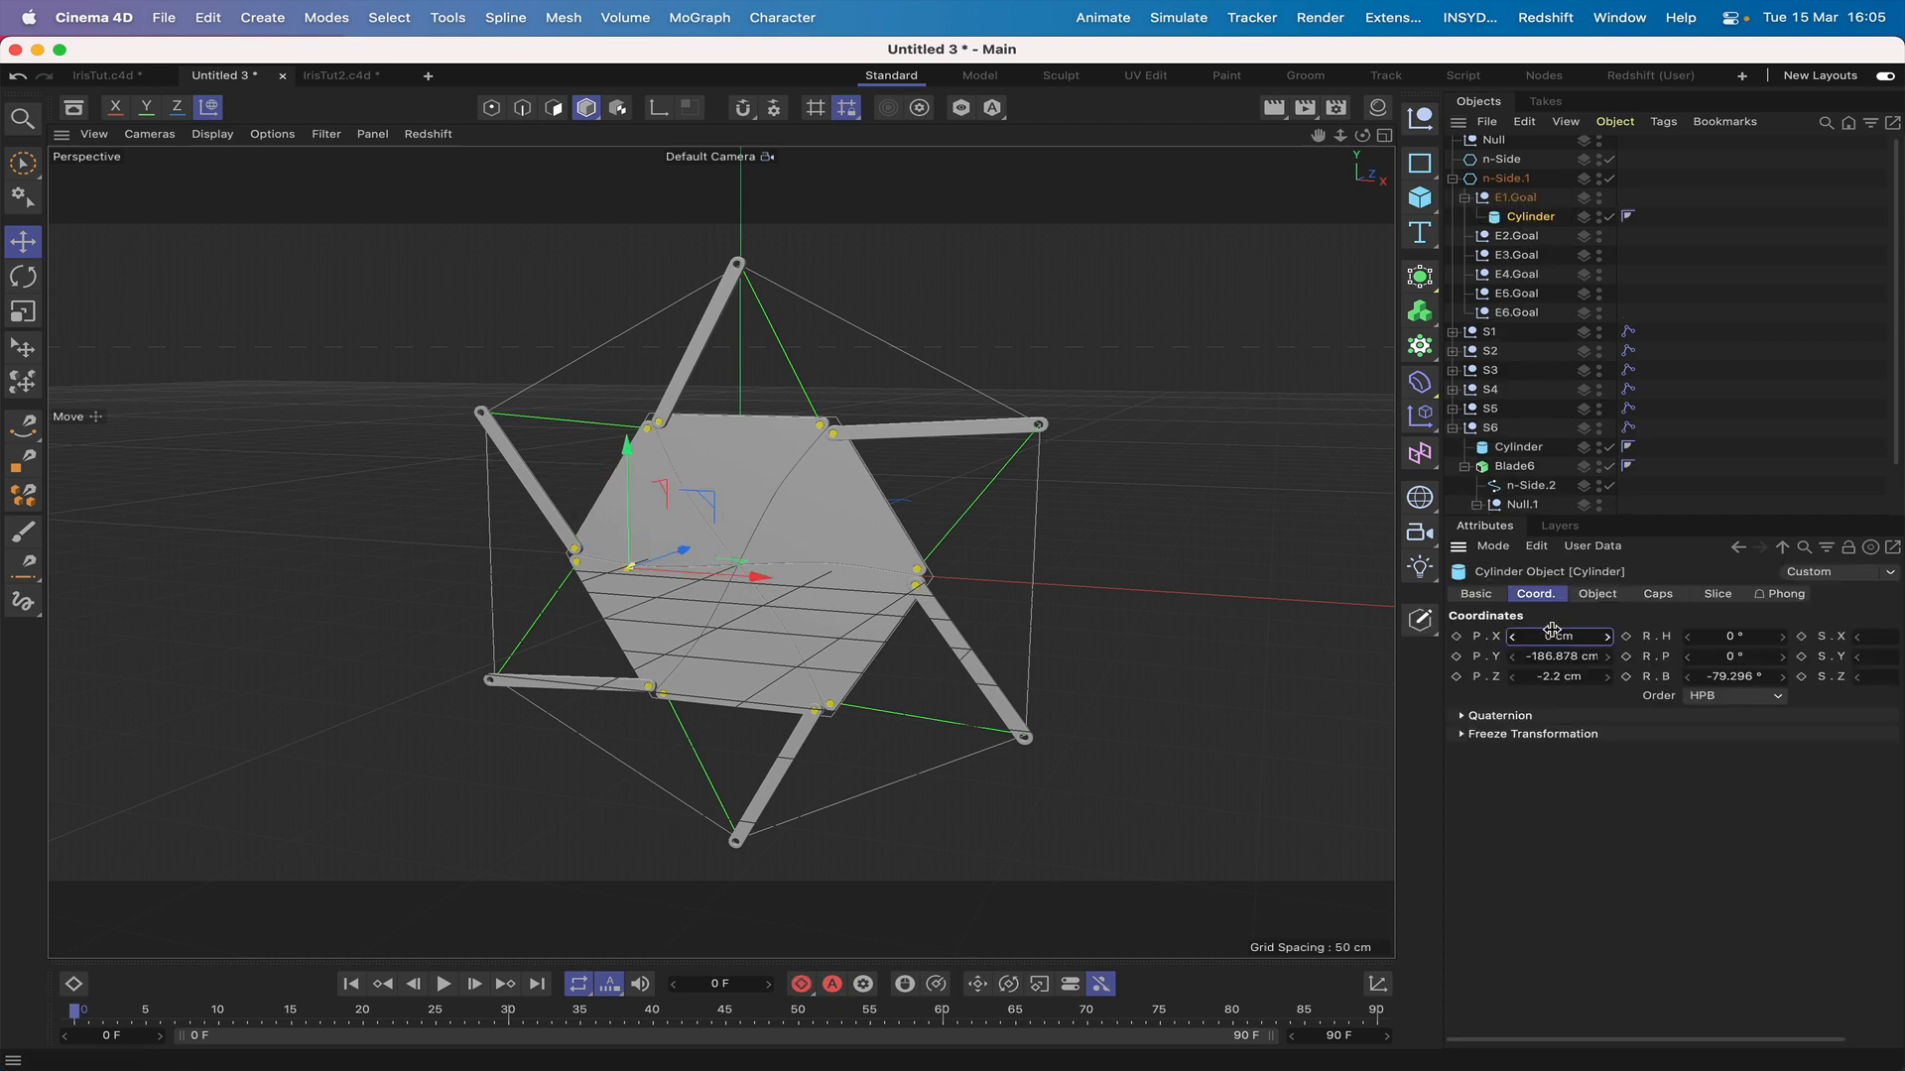
{"action": "left_click", "coordinate": [1560, 656]}
{"action": "type", "text": "0"}
{"action": "key", "text": "Return"}
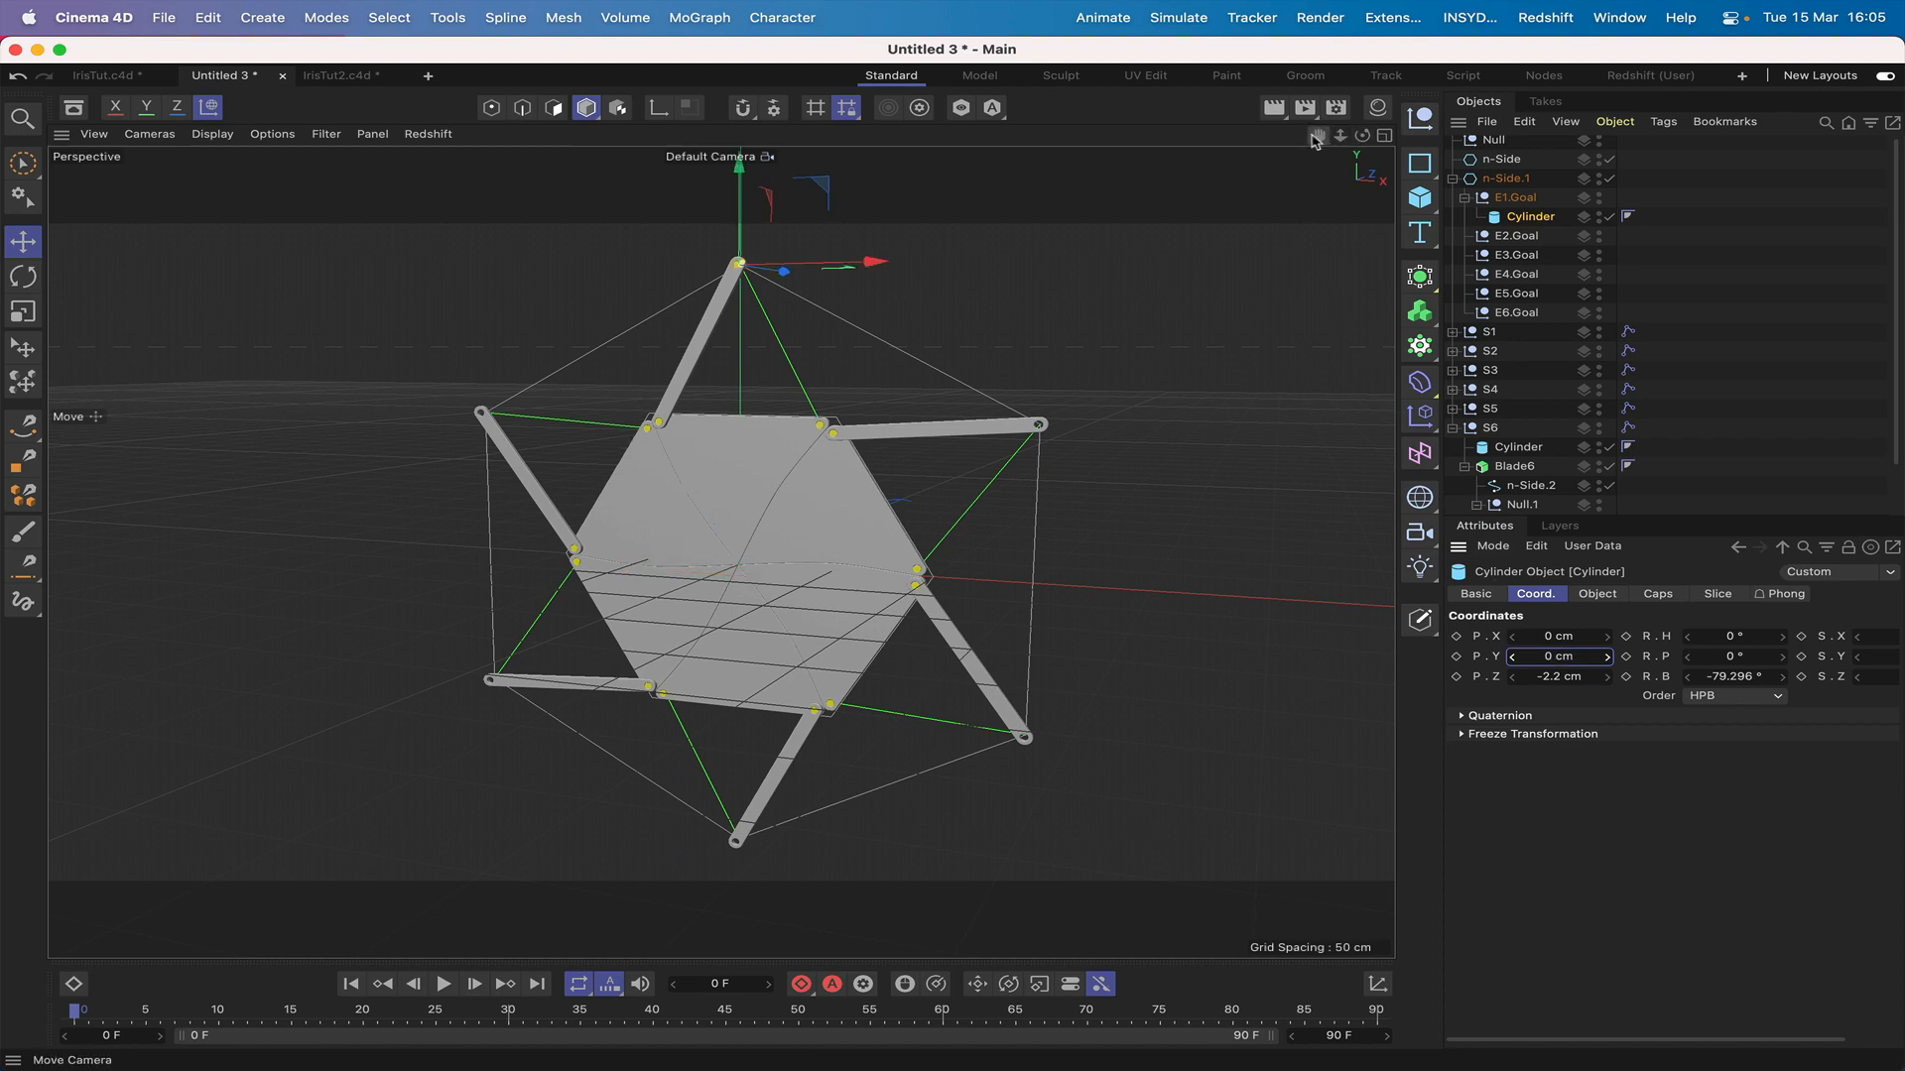
Step: Copy the E1.Goal cylinder into E2.Goal and set the copy's X and Y positions to 0 cm
{"action": "key", "text": "0"}
{"action": "key", "text": "o"}
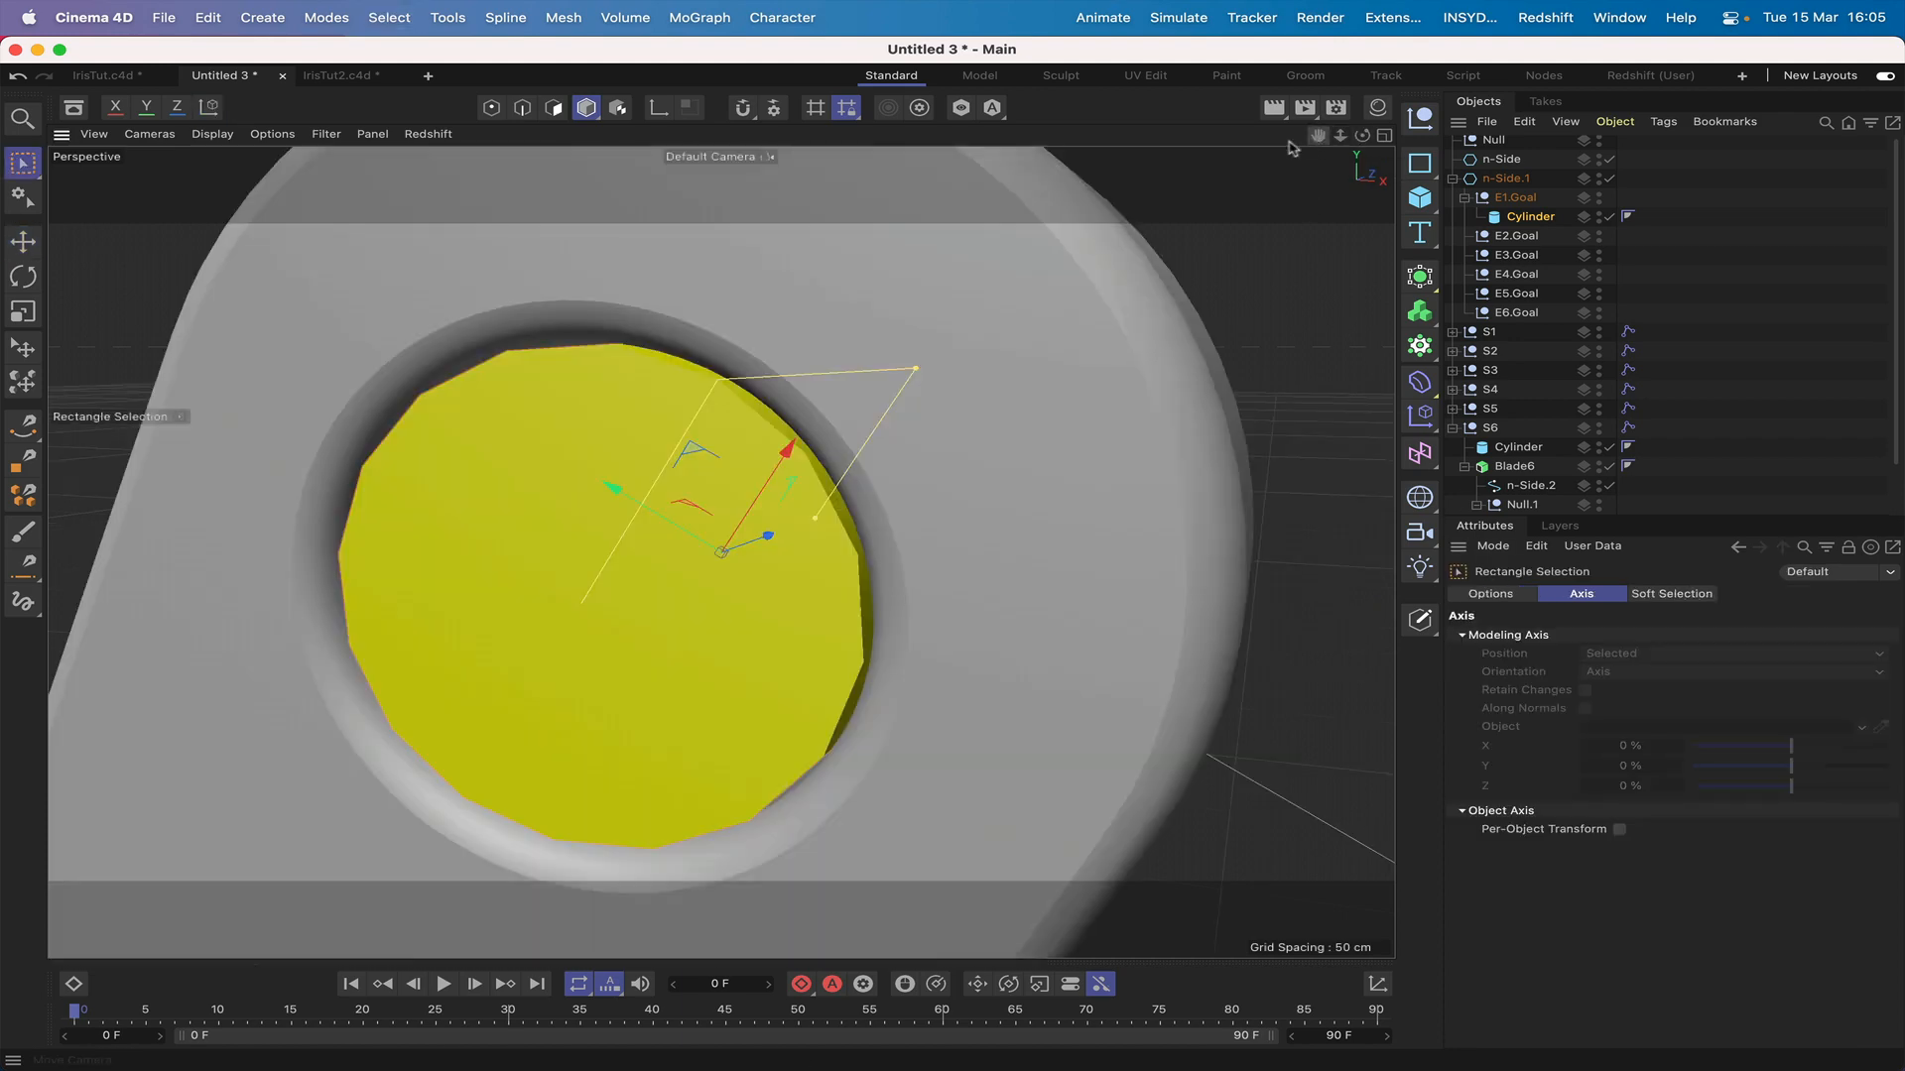
{"action": "left_click_drag", "start_coordinate": [1362, 135], "coordinate": [1318, 141]}
{"action": "scroll", "coordinate": [721, 552], "scroll_direction": "down", "scroll_amount": 10}
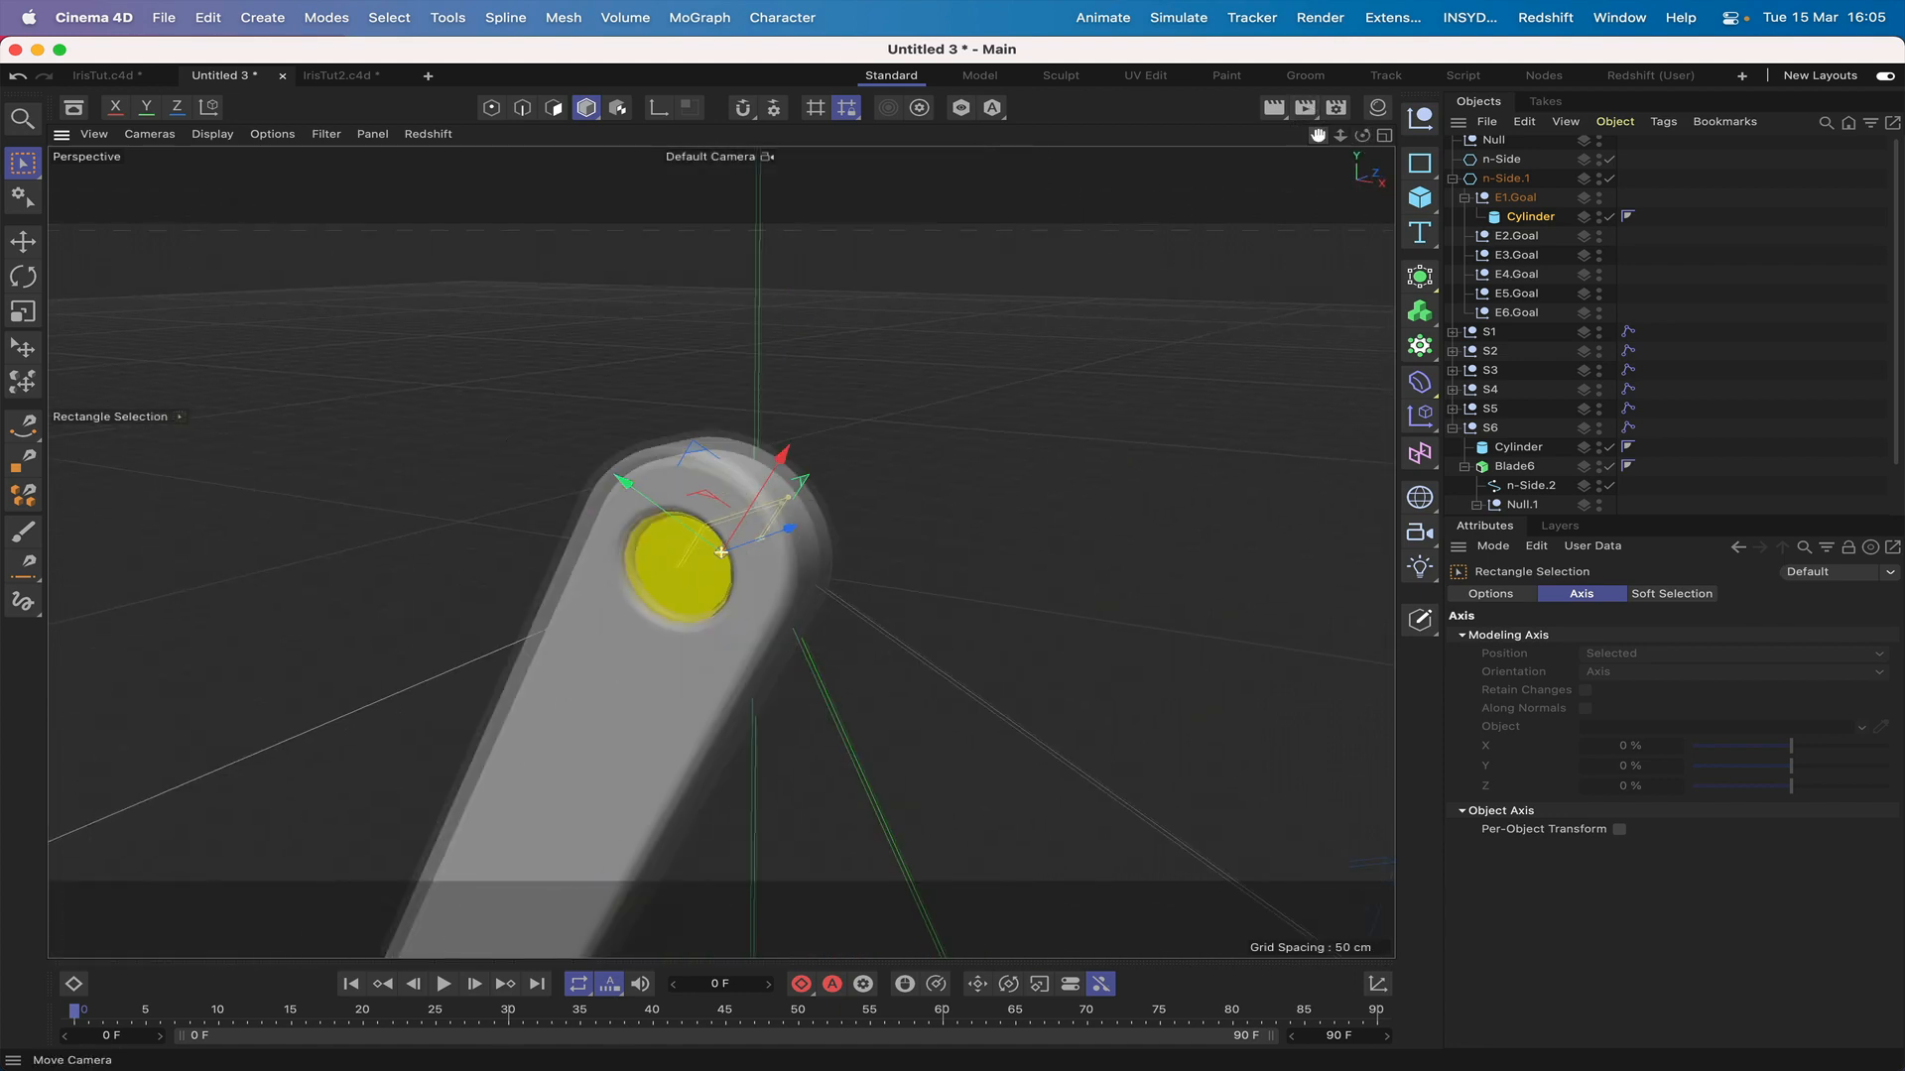
{"action": "scroll", "coordinate": [721, 551], "scroll_direction": "down", "scroll_amount": 6}
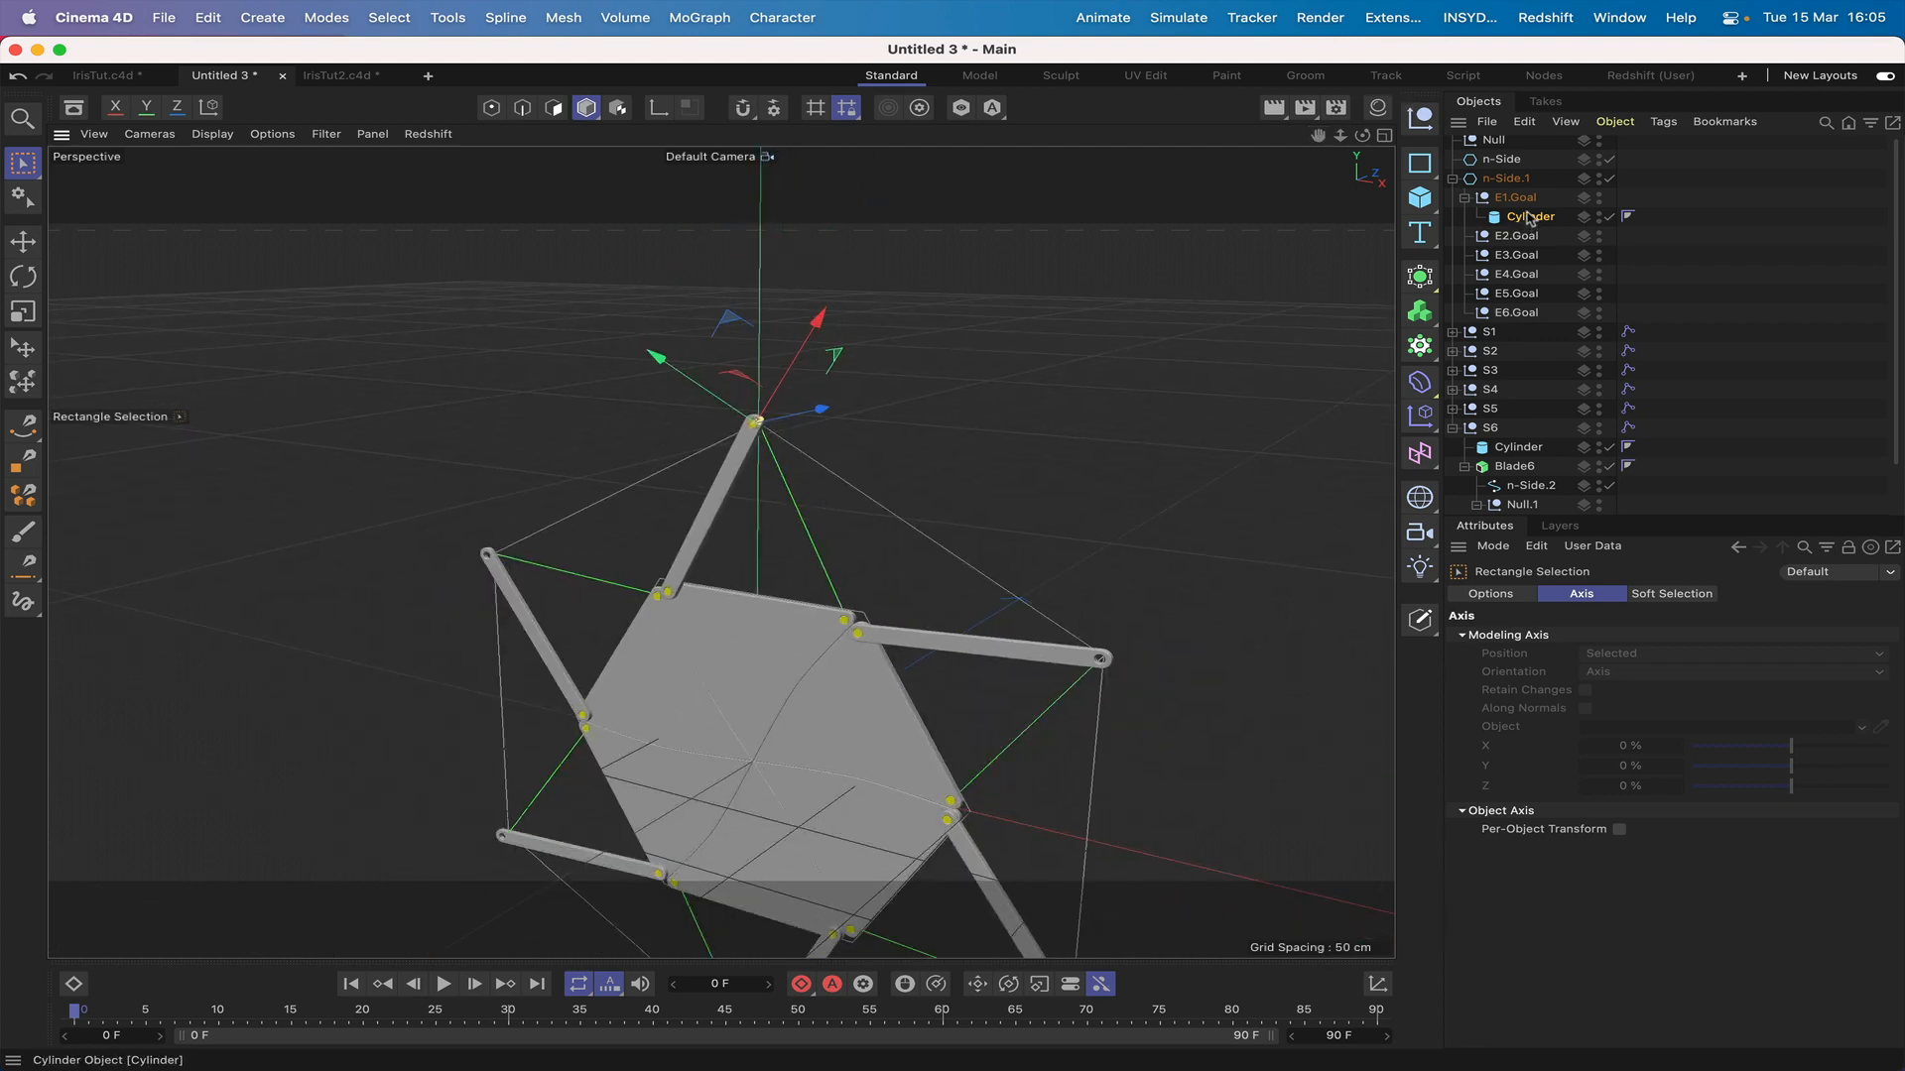
{"action": "left_click_drag", "start_coordinate": [1529, 219], "coordinate": [1533, 243], "text": "super"}
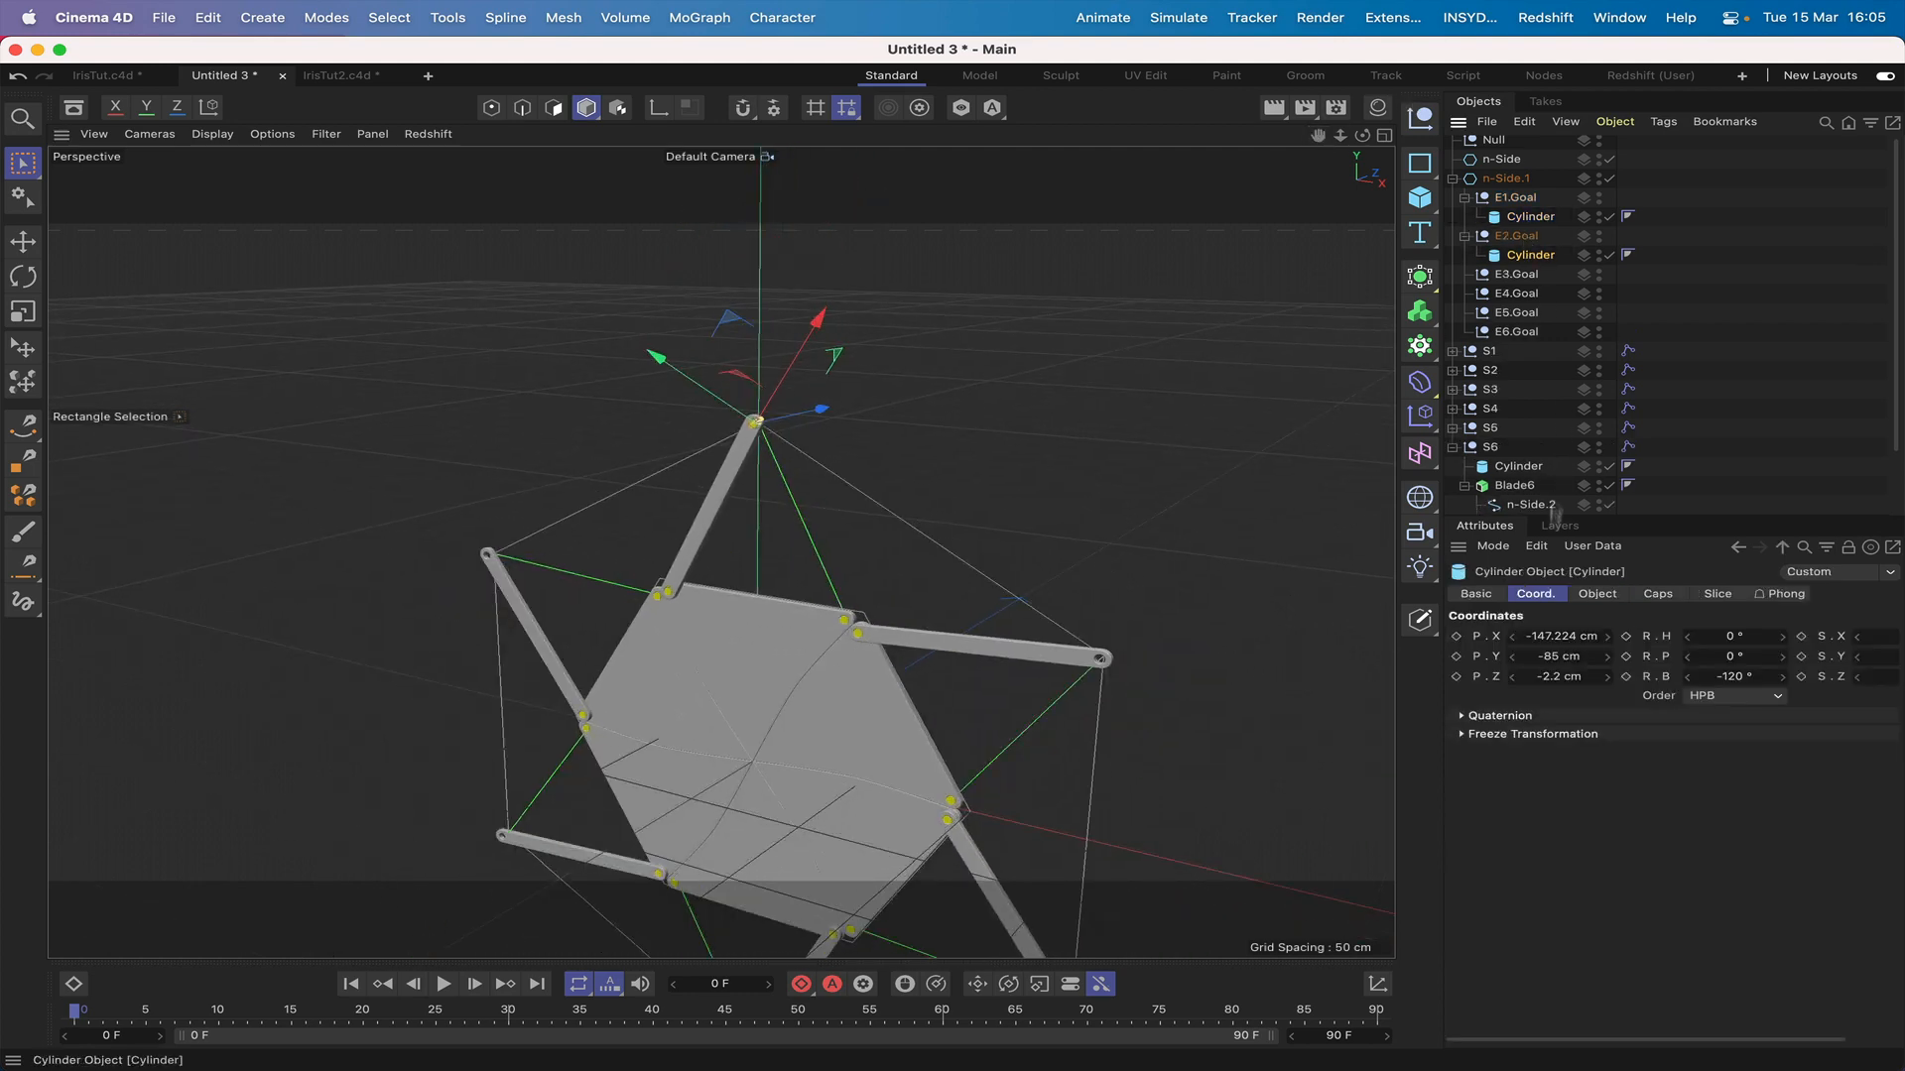
{"action": "double_click", "coordinate": [1556, 638]}
{"action": "type", "text": "0"}
{"action": "key", "text": "Return"}
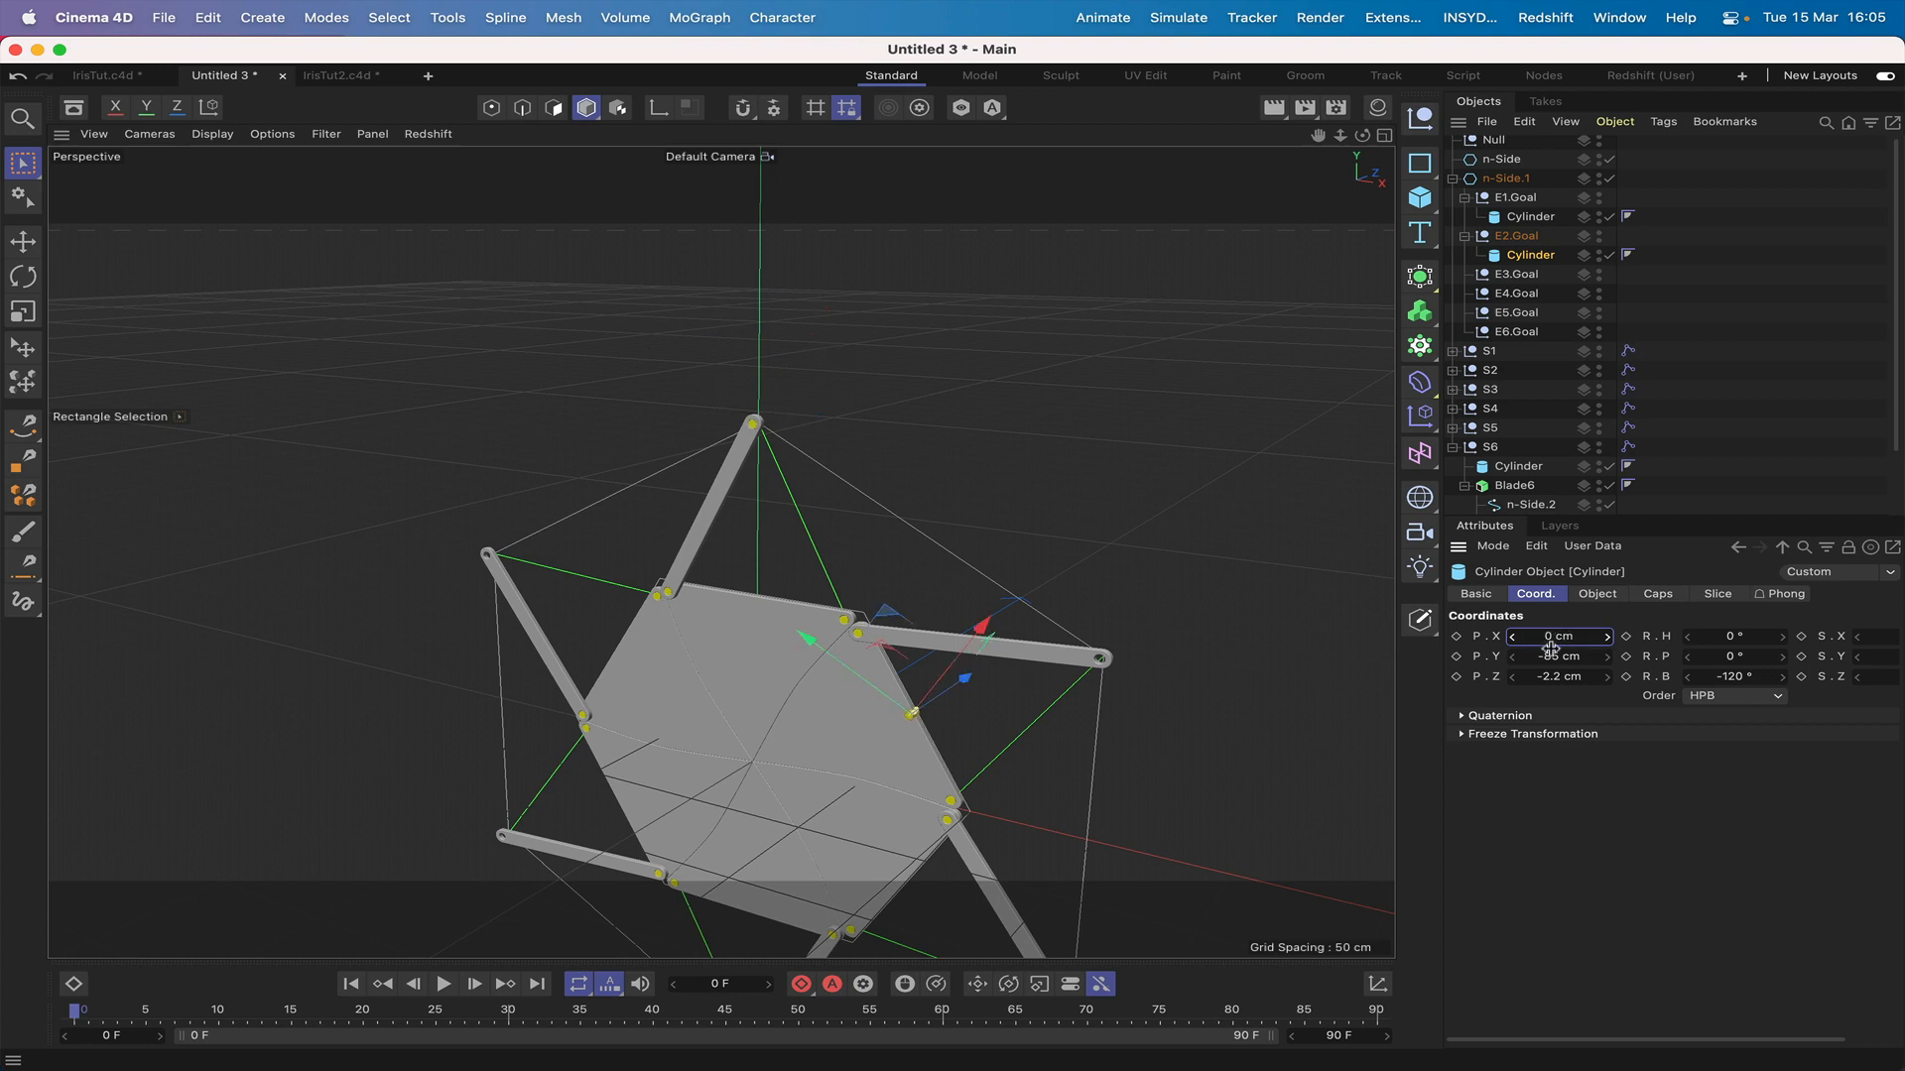
{"action": "double_click", "coordinate": [1550, 656]}
{"action": "type", "text": "0"}
{"action": "key", "text": "Return"}
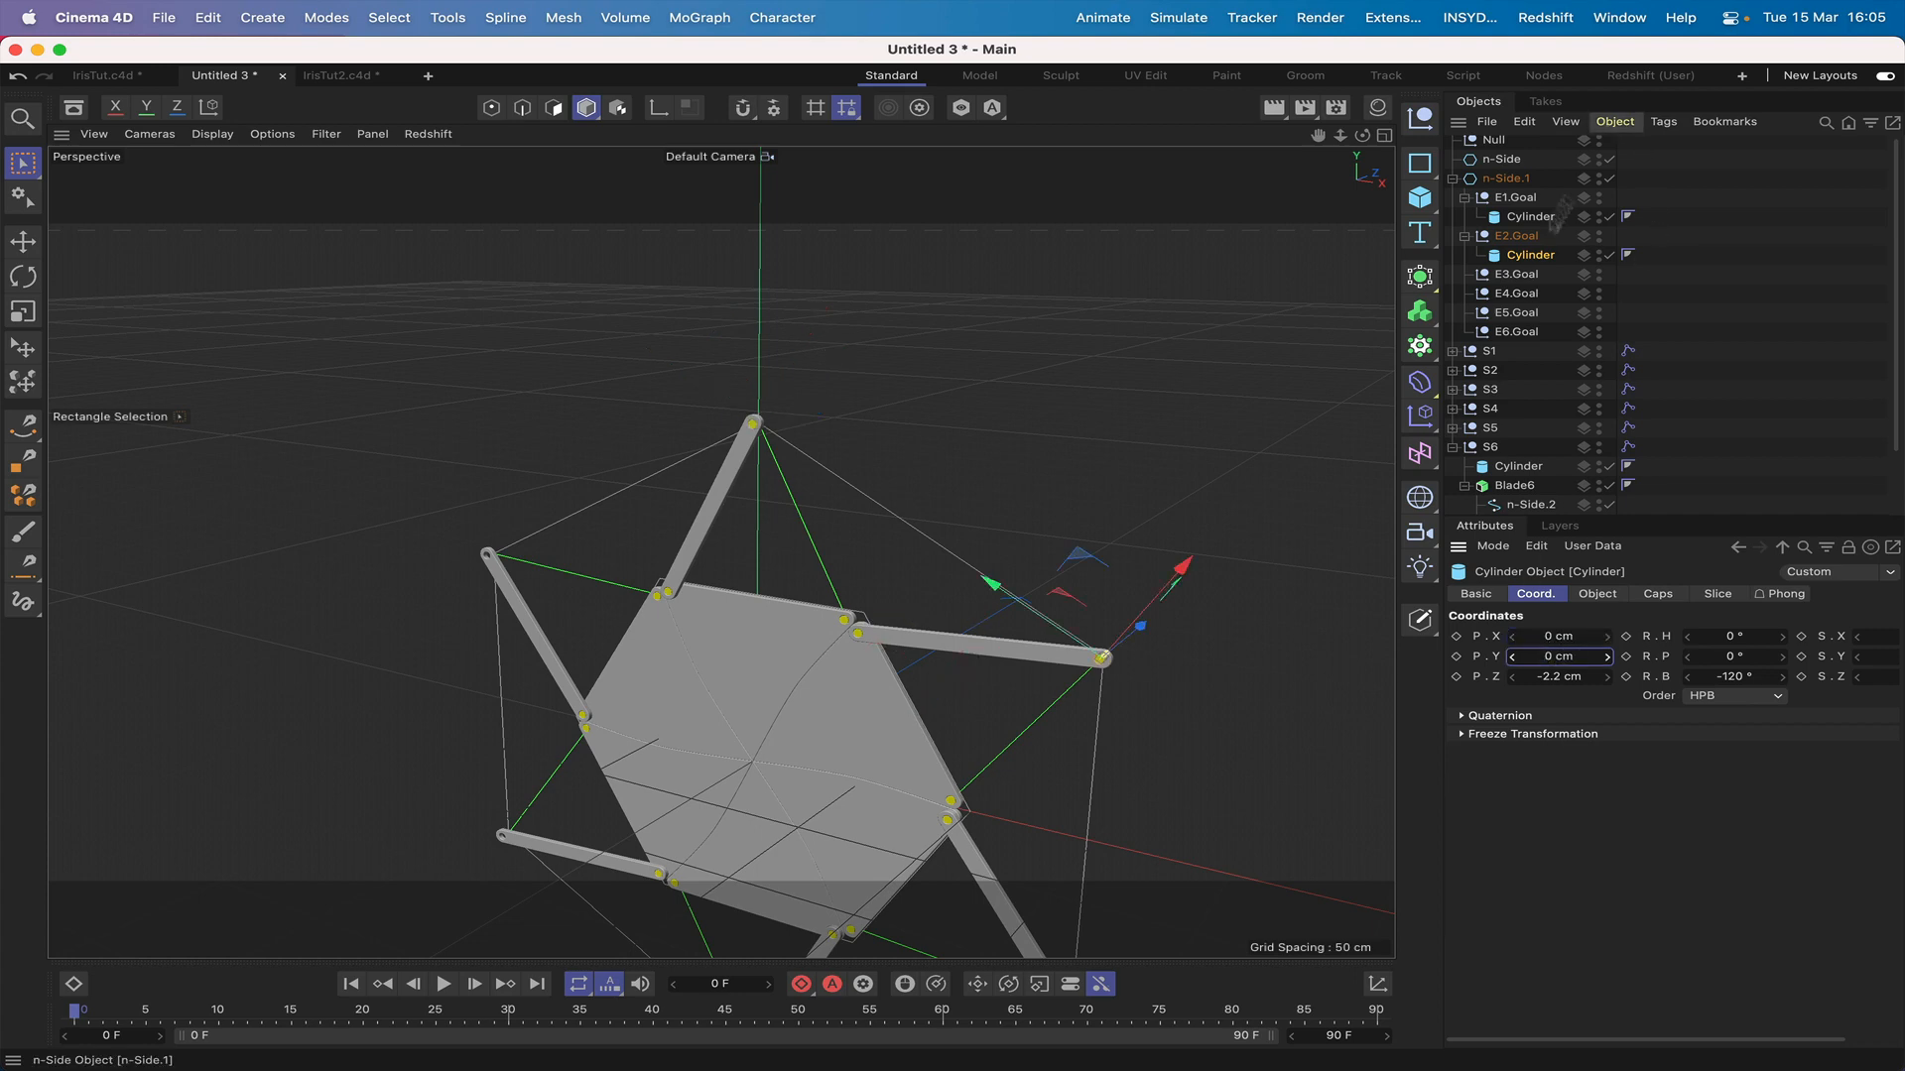
Step: Copy the E2.Goal cylinder into E3.Goal and set the copy's X and Y positions to 0 cm
{"action": "left_click_drag", "start_coordinate": [1531, 256], "coordinate": [1538, 288], "text": "super"}
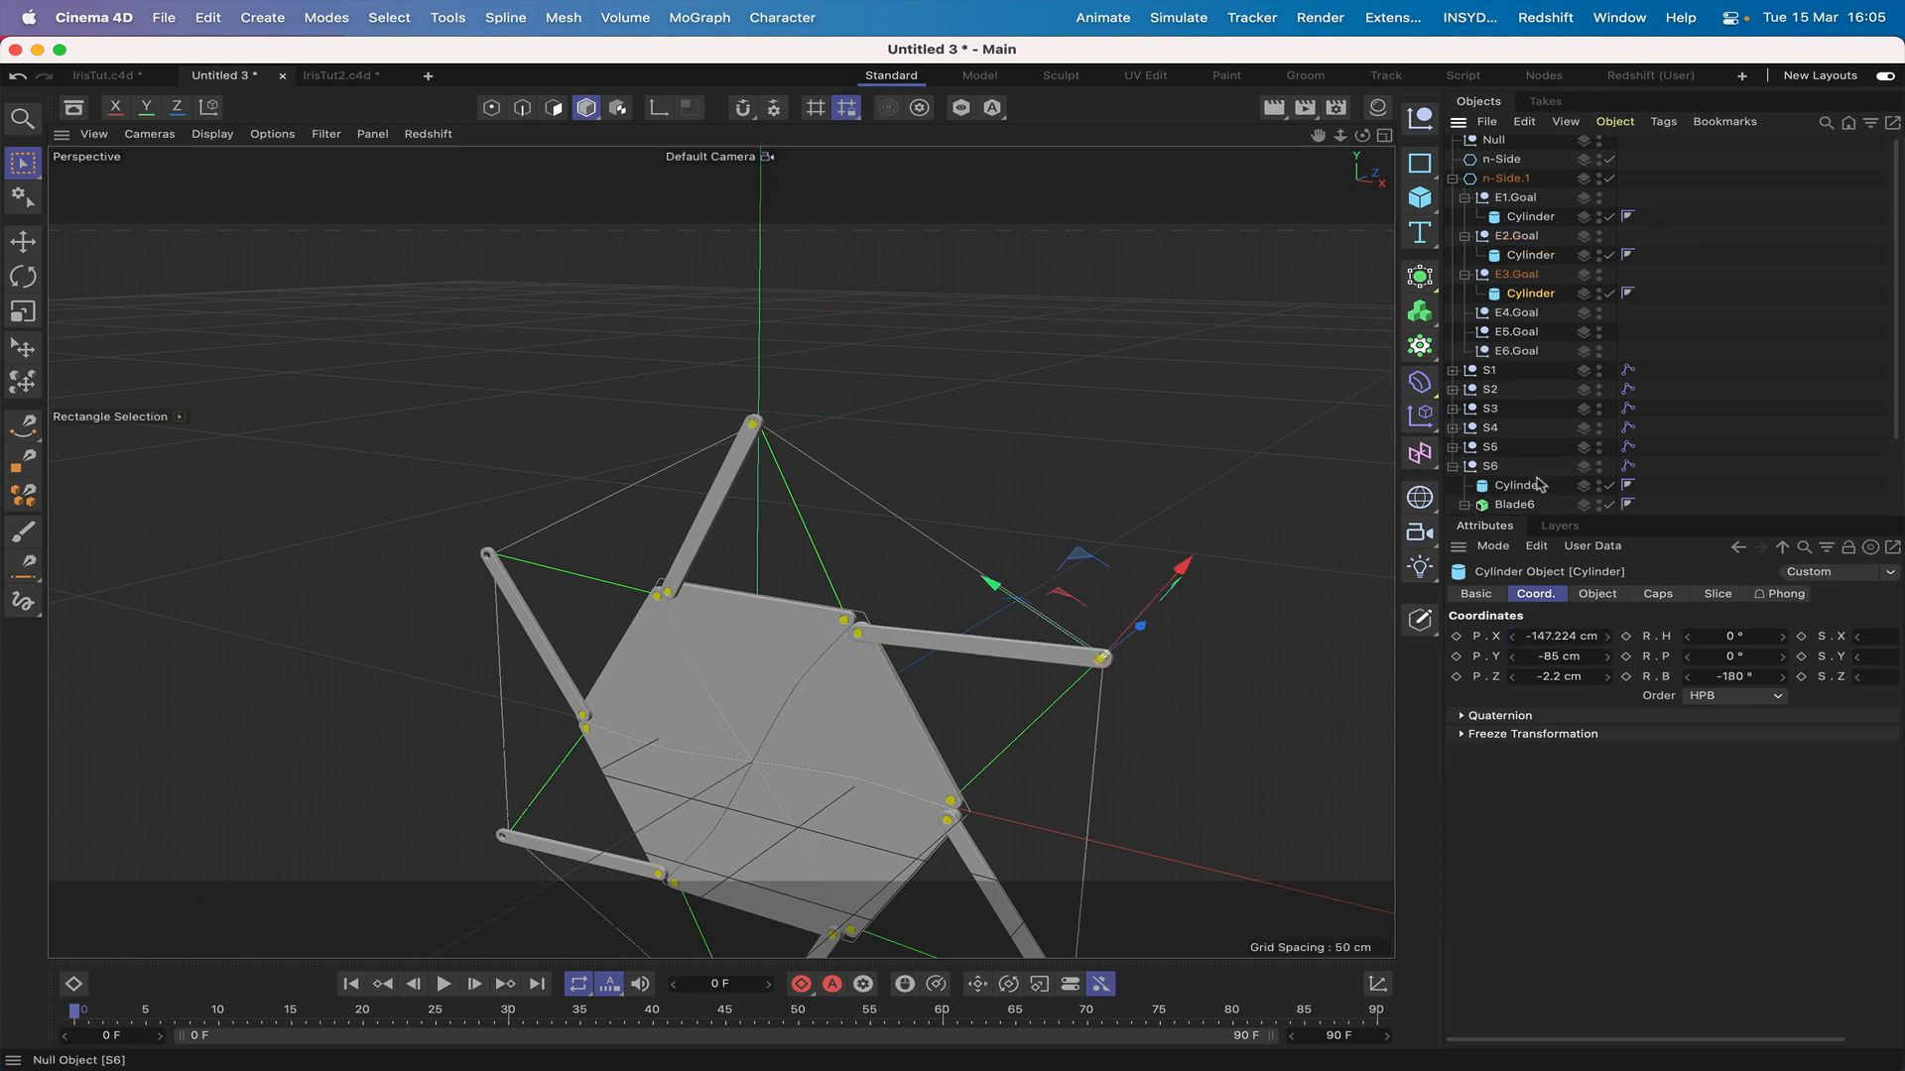
{"action": "double_click", "coordinate": [1558, 637]}
{"action": "type", "text": "0"}
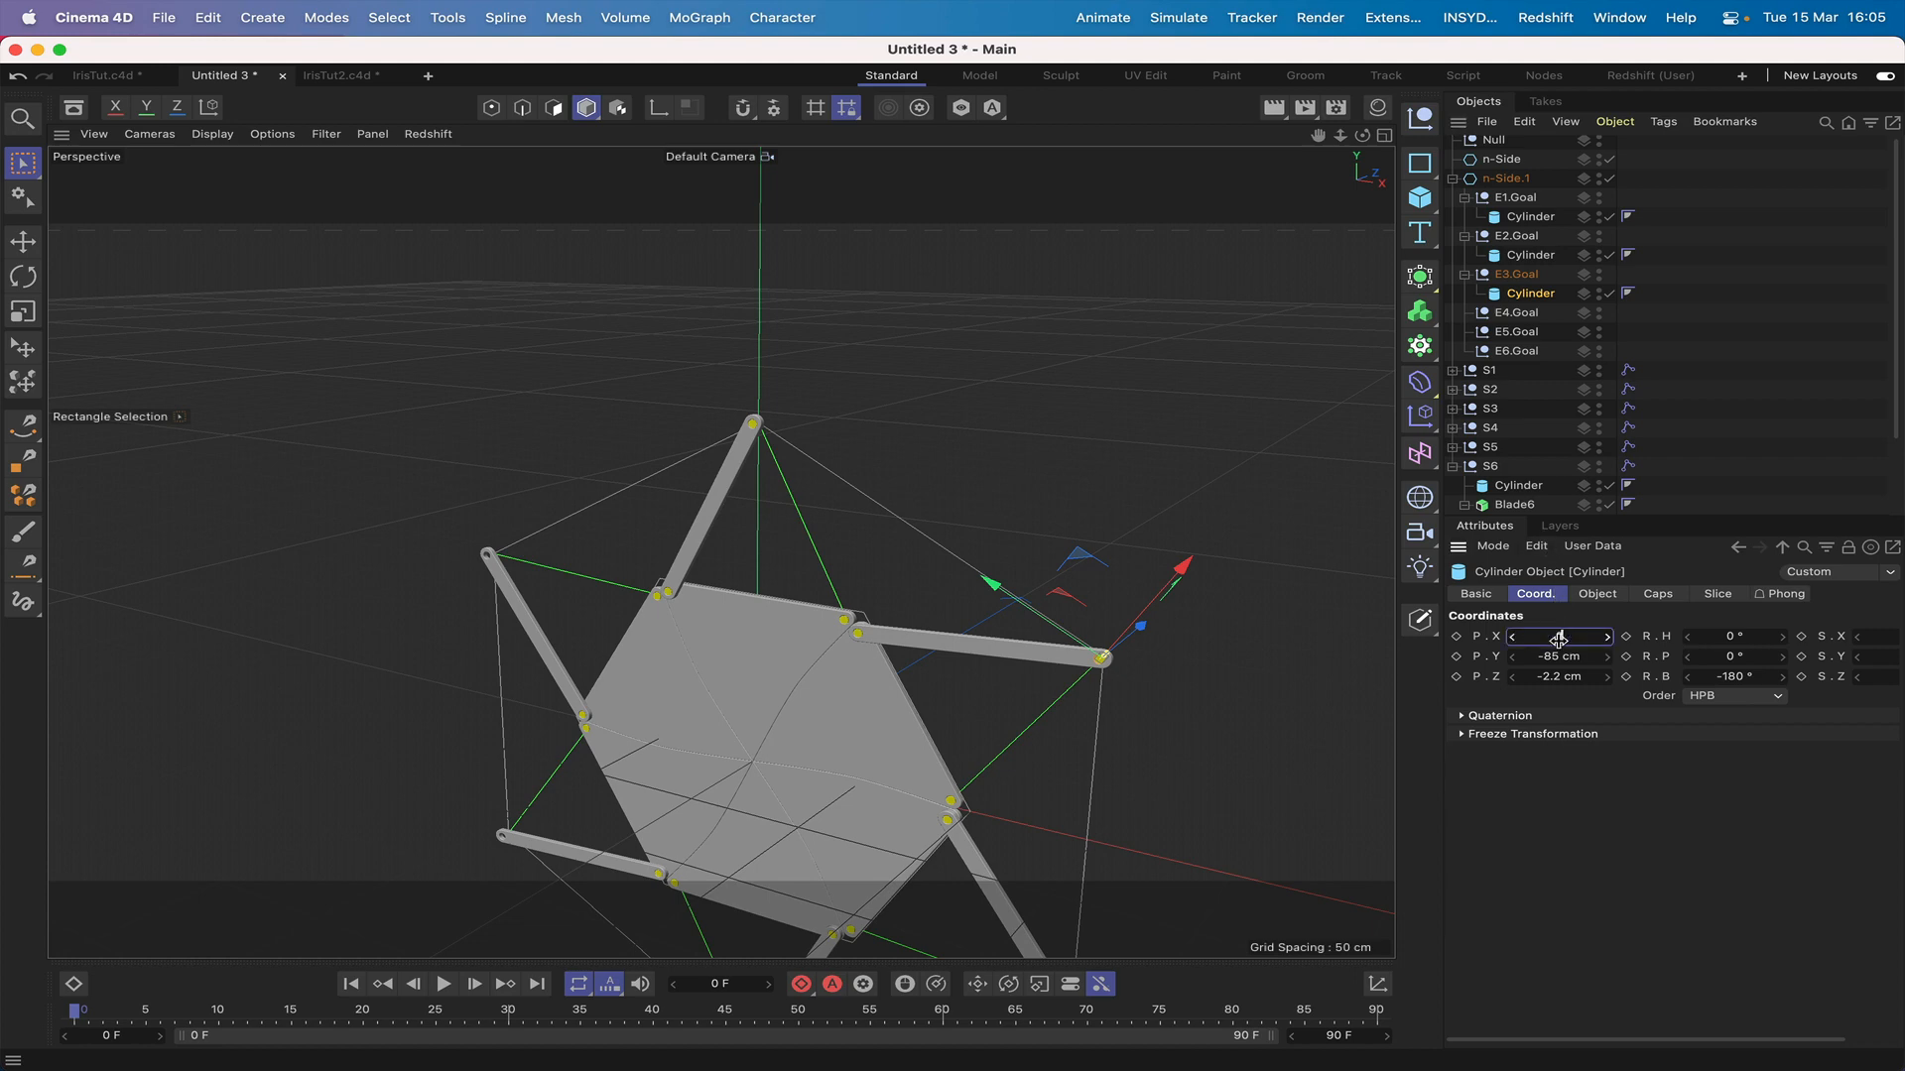
{"action": "key", "text": "Return"}
{"action": "double_click", "coordinate": [1548, 657]}
{"action": "type", "text": "0"}
{"action": "key", "text": "Return"}
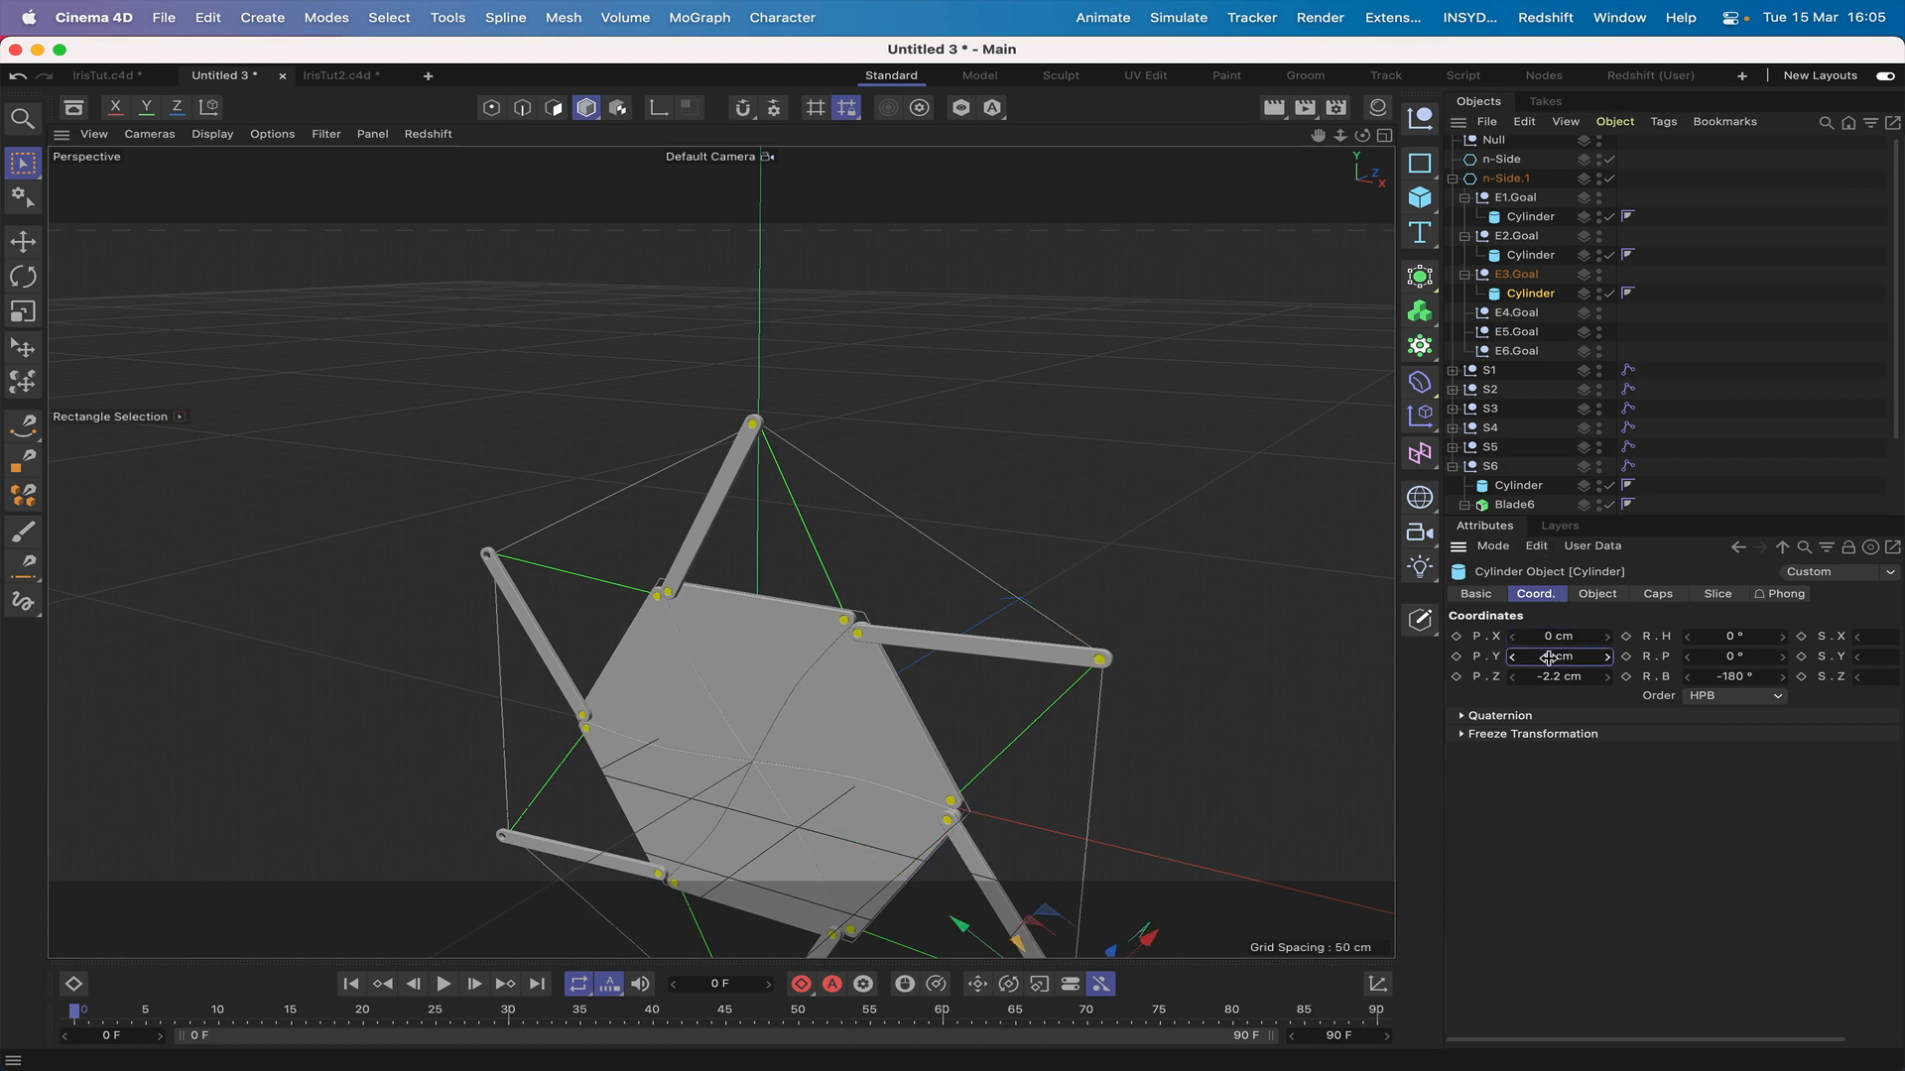
Step: Copy the E3.Goal cylinder into E4.Goal and set the copy's X and Y positions to 0 cm
{"action": "left_click_drag", "start_coordinate": [1523, 298], "coordinate": [1518, 313], "text": "super"}
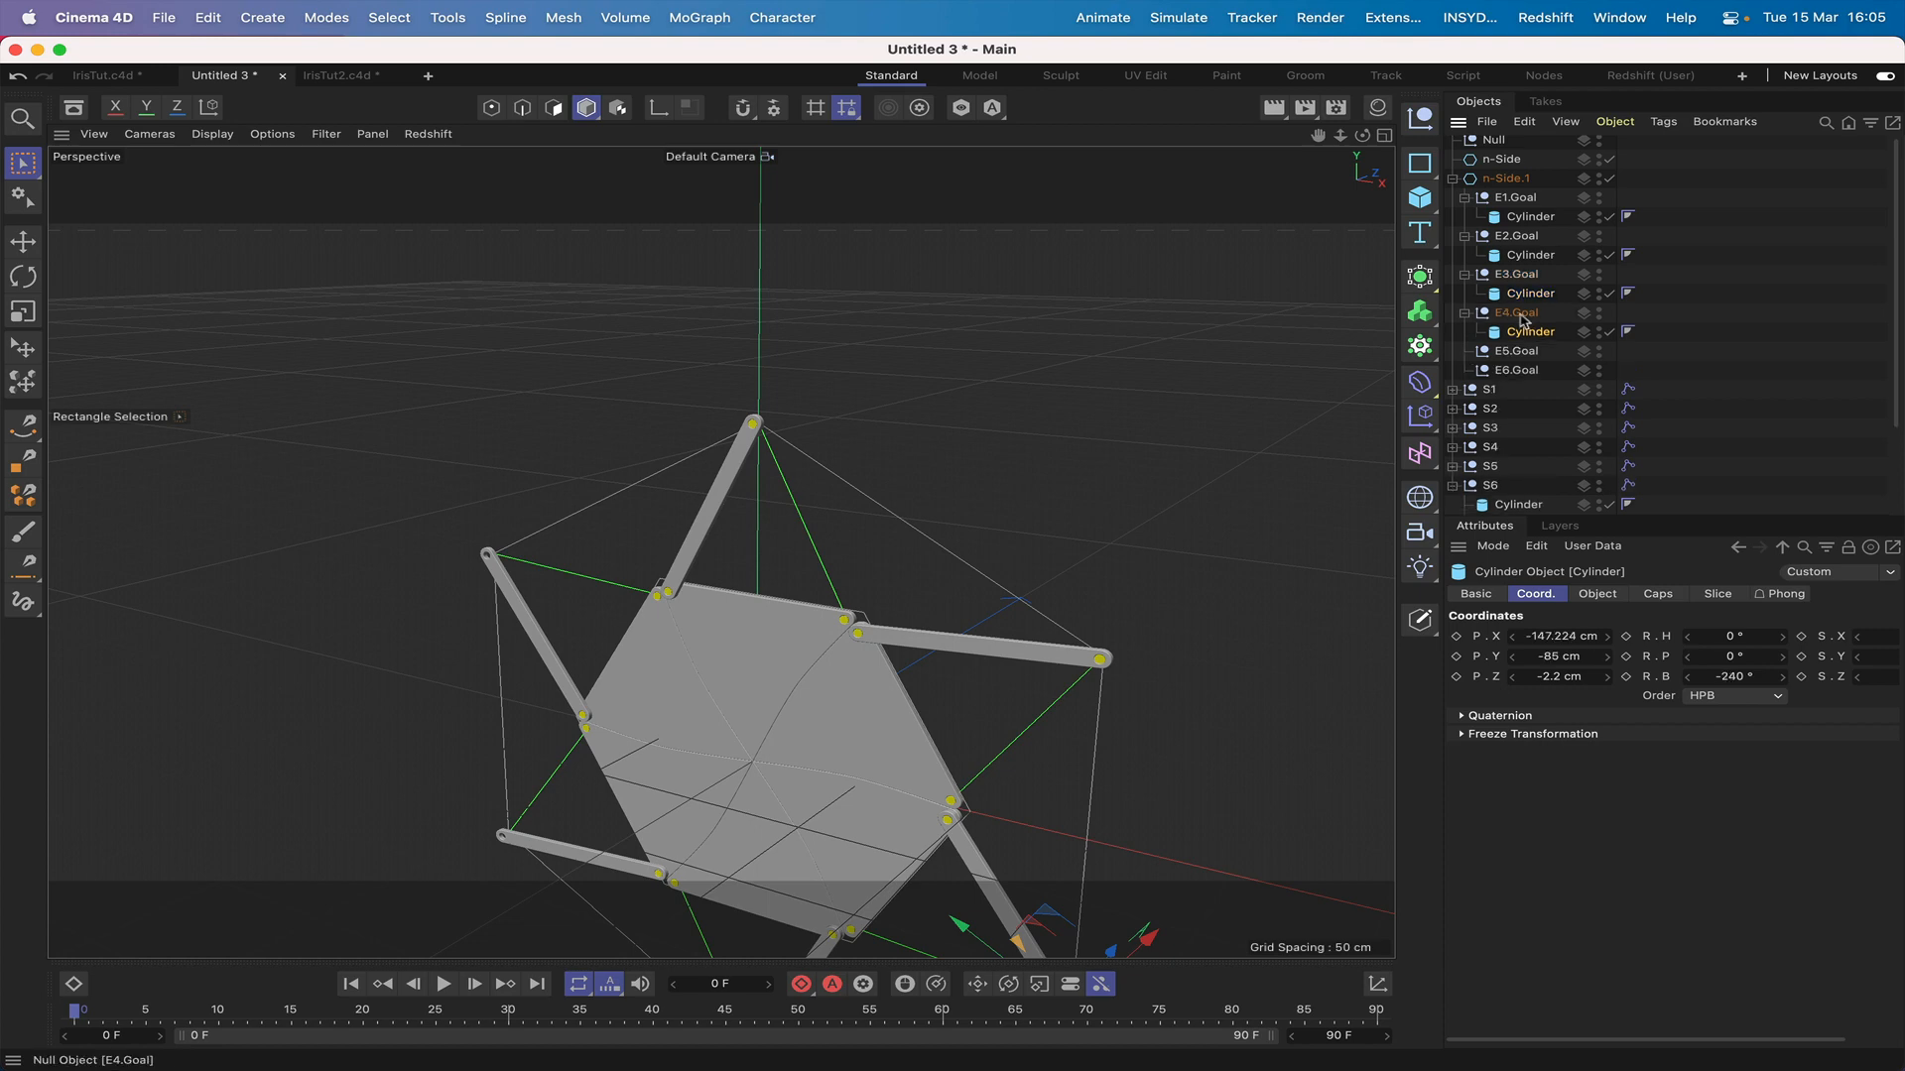
{"action": "type", "text": "0"}
{"action": "key", "text": "Return"}
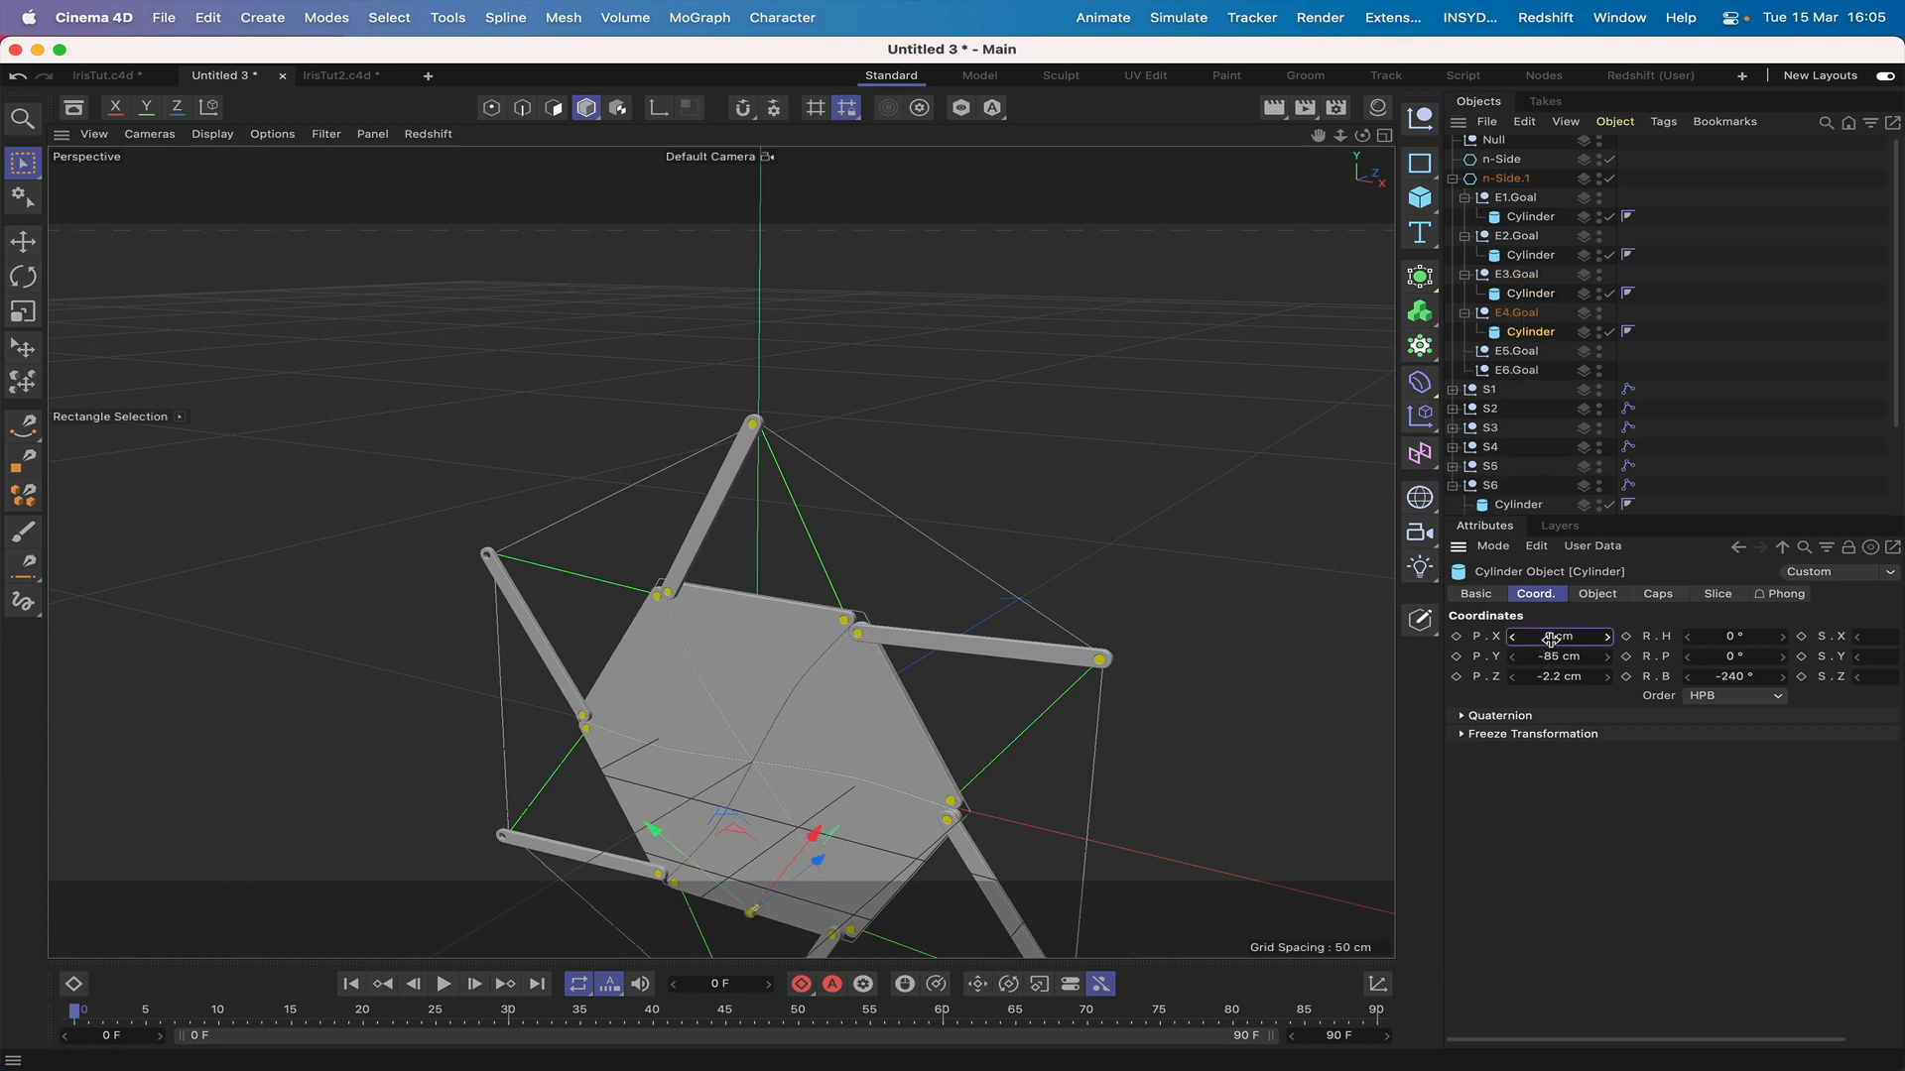
{"action": "left_click", "coordinate": [1547, 654]}
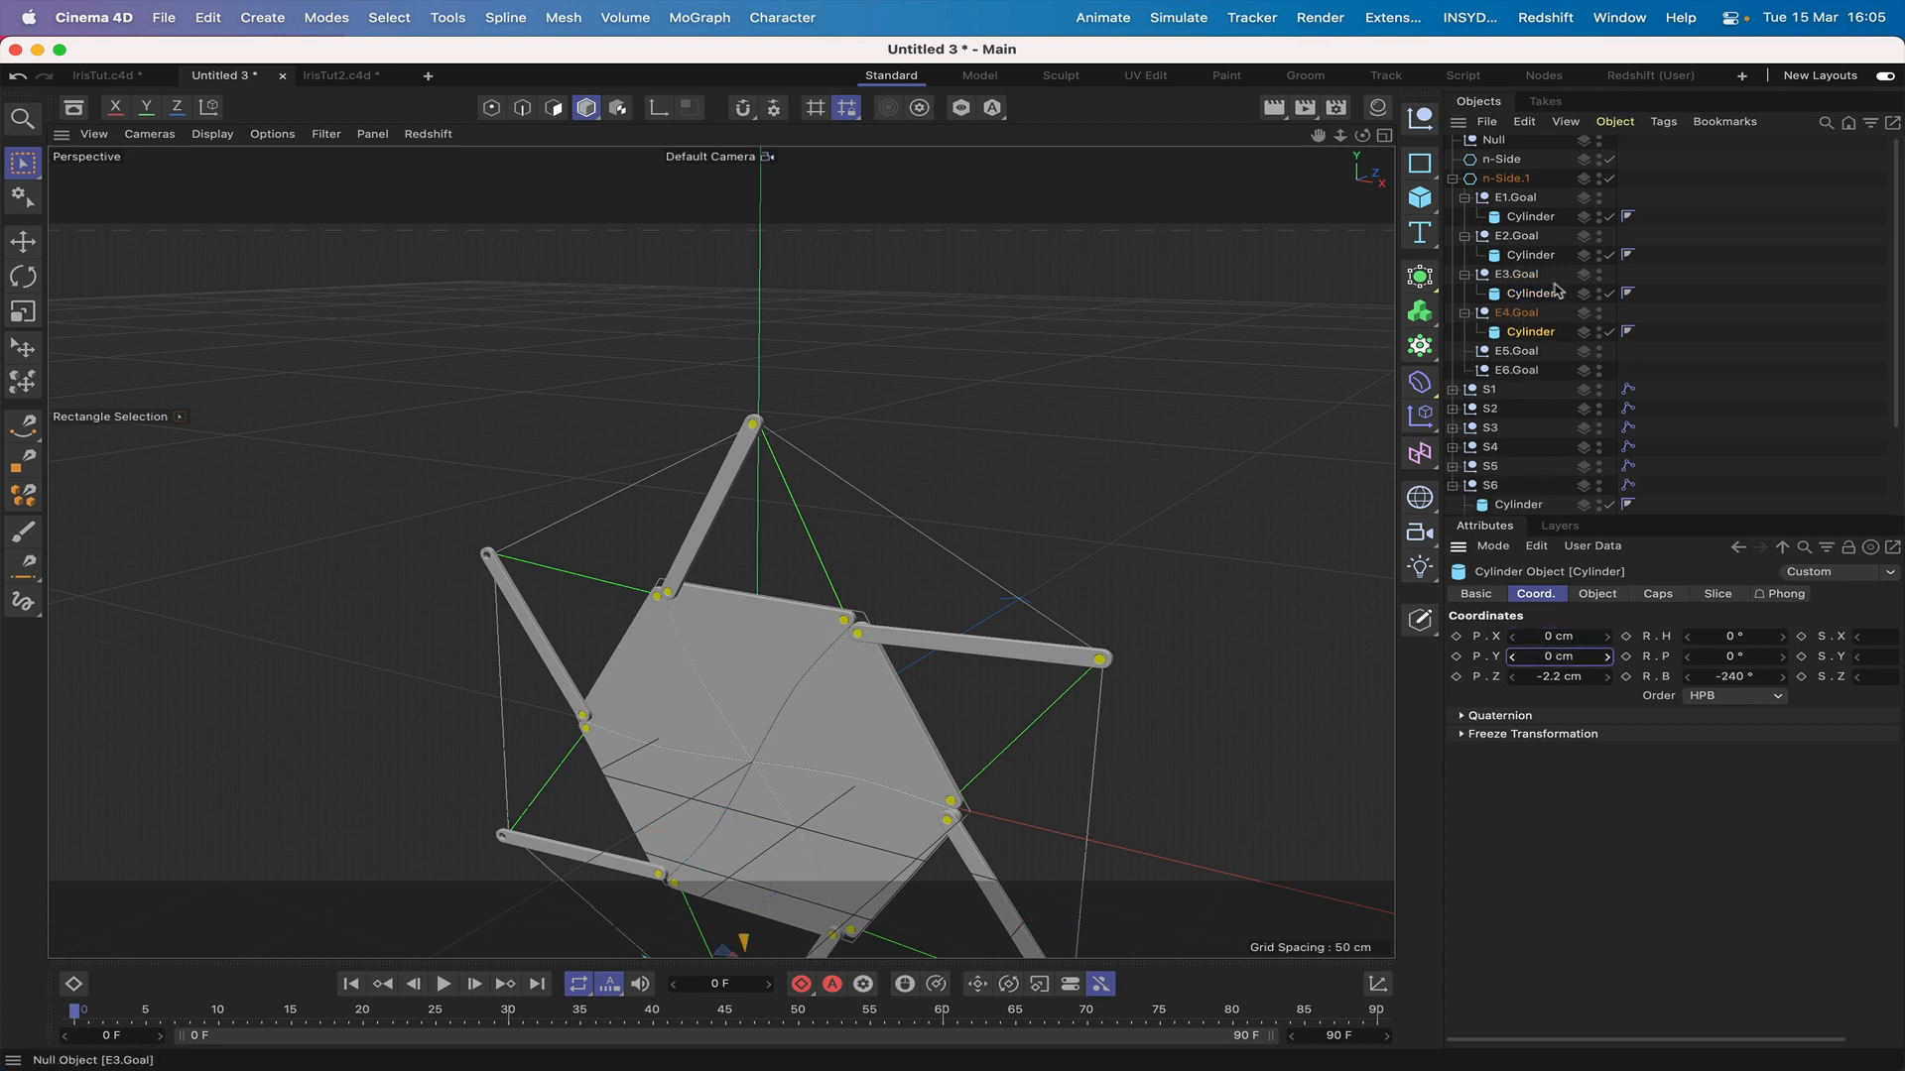
Step: Copy the E4.Goal cylinder into E5.Goal and set the copy's X and Y positions to 0 cm
{"action": "left_click_drag", "start_coordinate": [1531, 332], "coordinate": [1514, 352], "text": "super"}
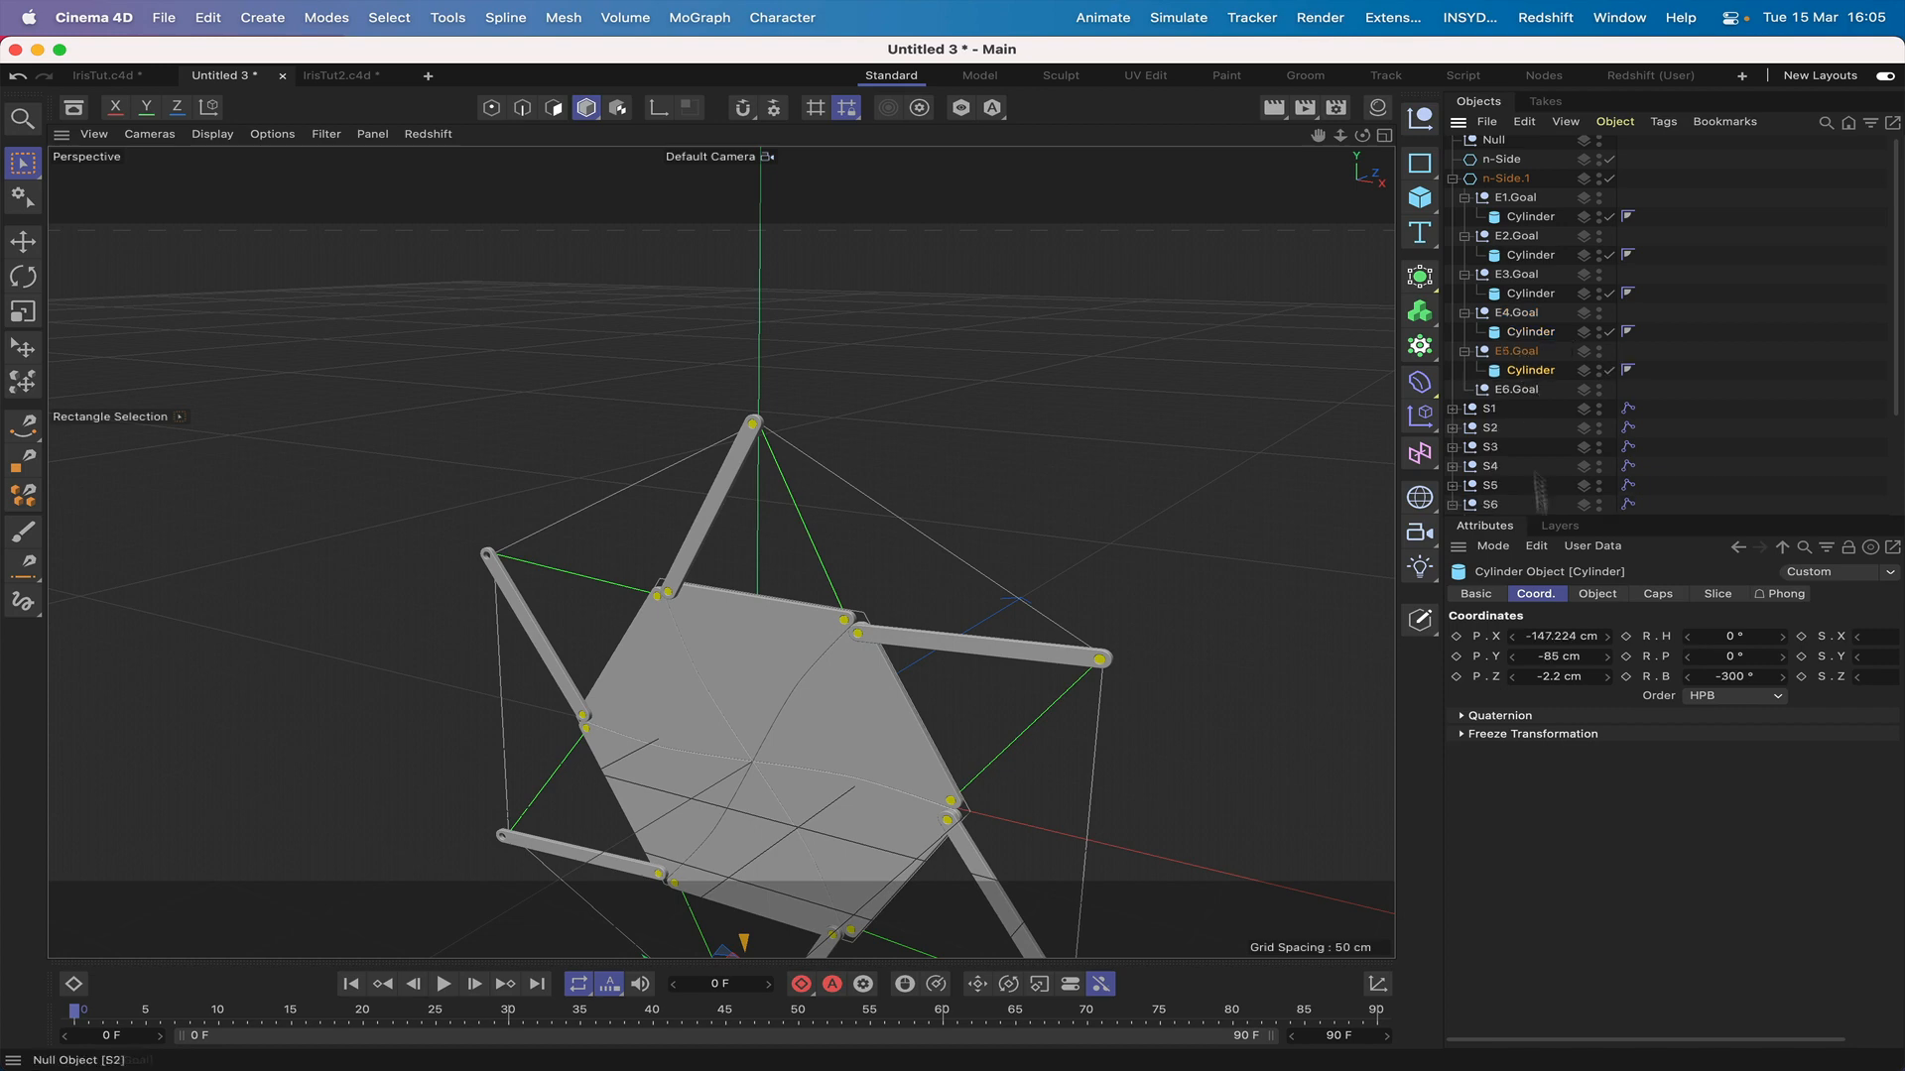
{"action": "left_click", "coordinate": [1558, 636]}
{"action": "type", "text": "0"}
{"action": "key", "text": "Return"}
{"action": "left_click", "coordinate": [1552, 655]}
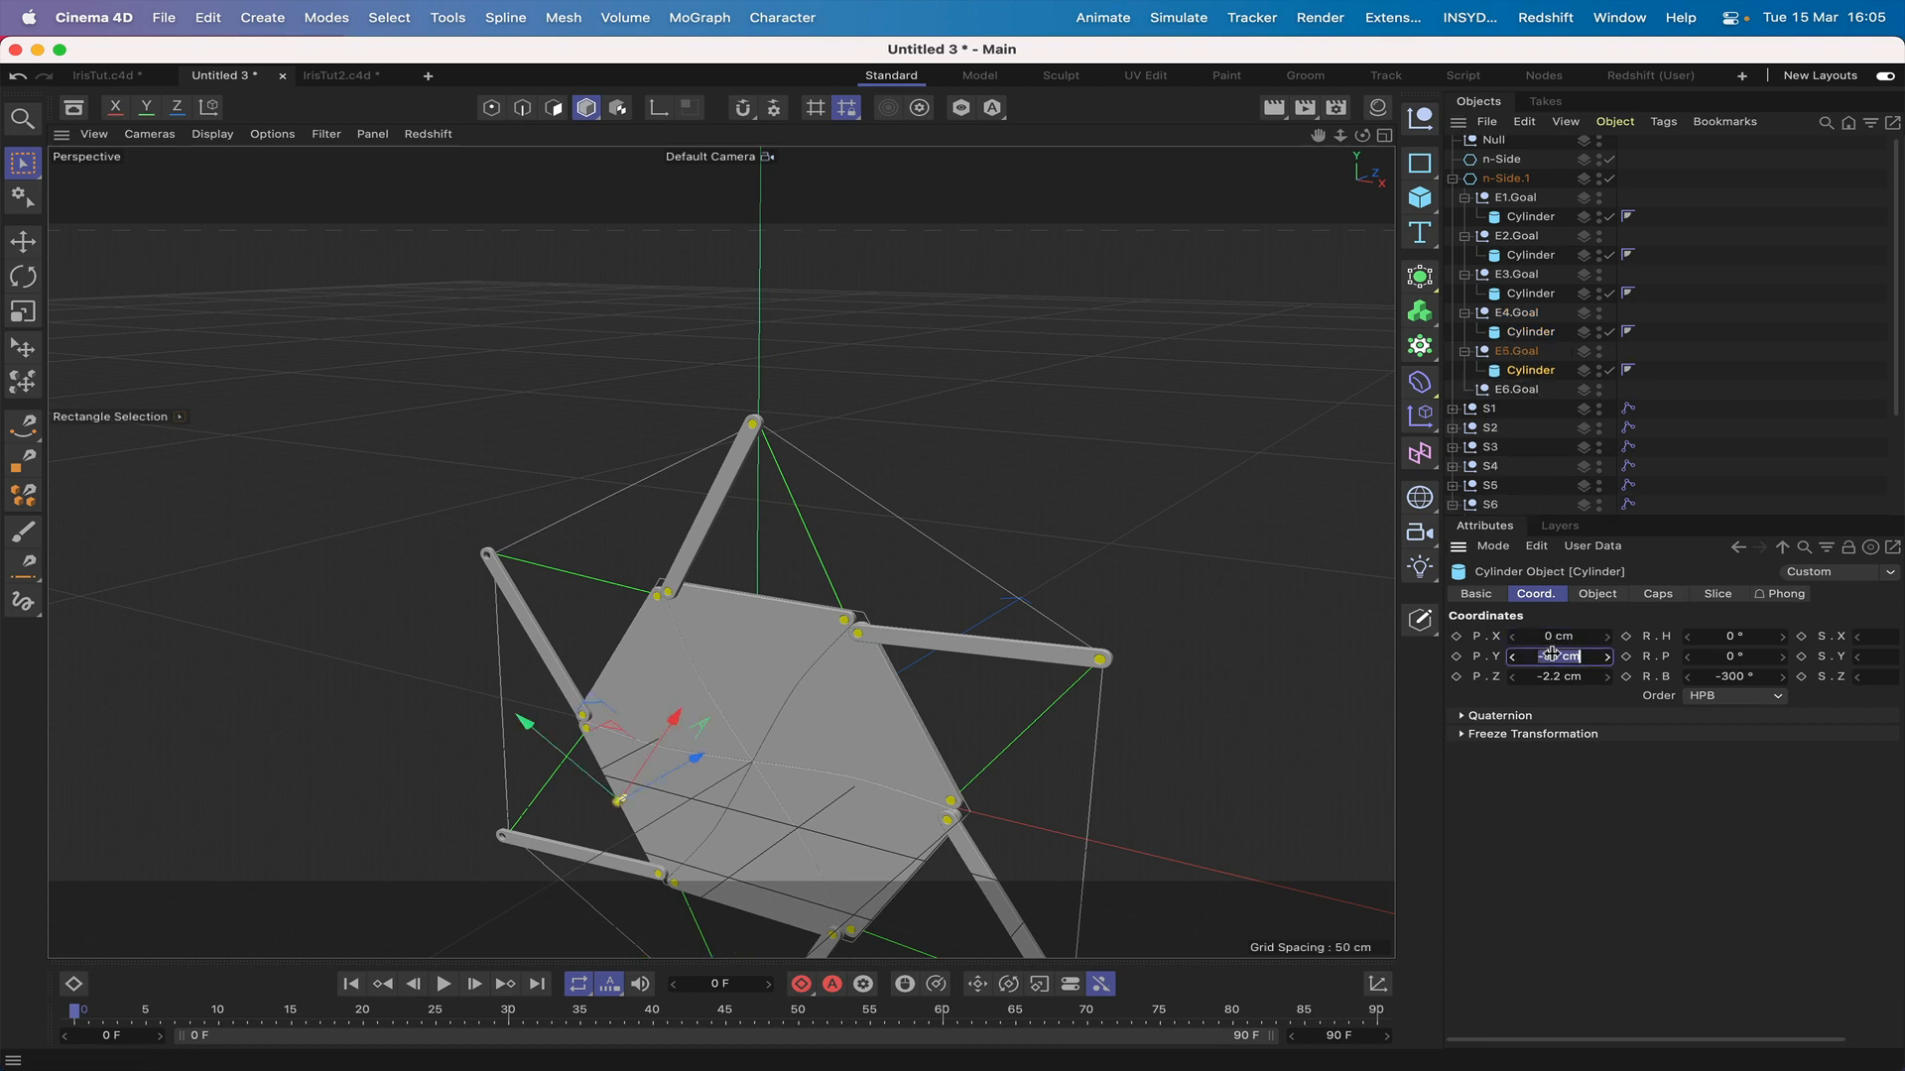
{"action": "type", "text": "0"}
{"action": "key", "text": "Return"}
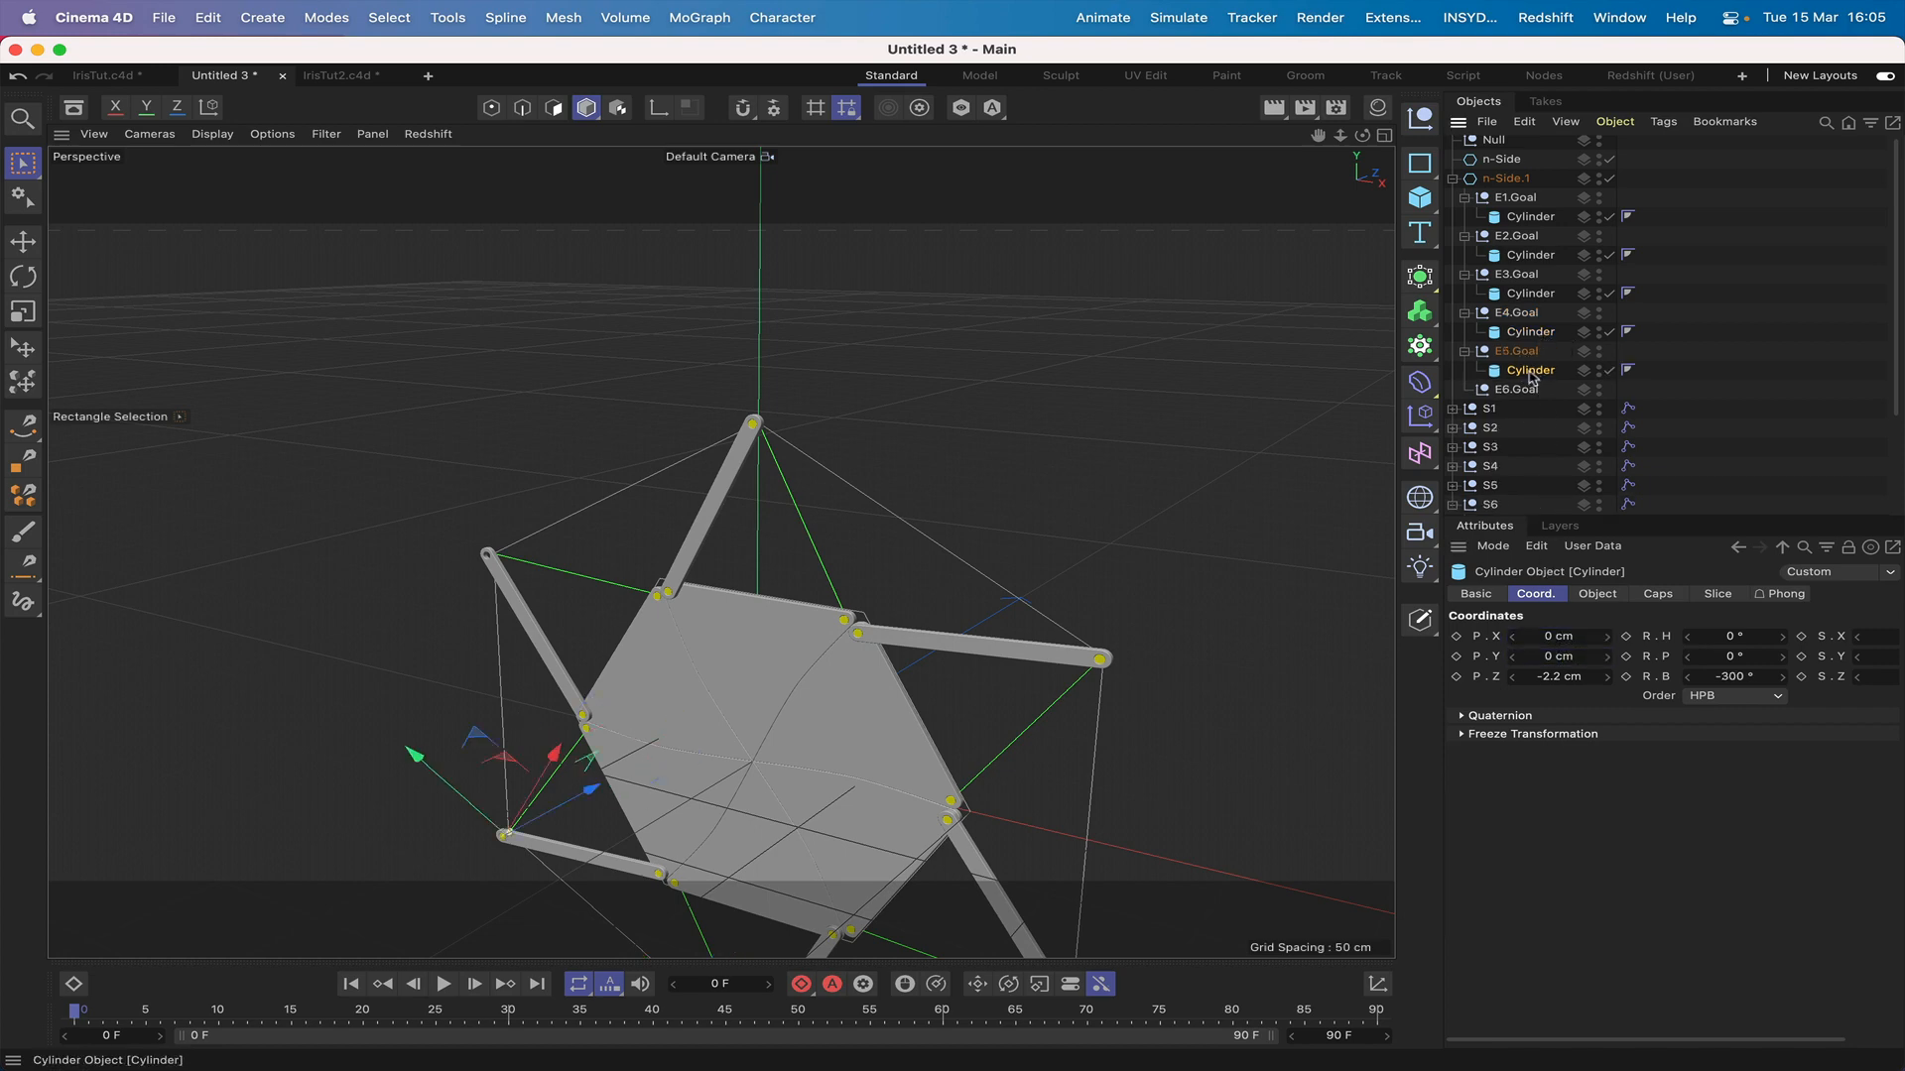
Step: Copy the E5.Goal cylinder into E6.Goal and set the copy's X and Y positions to 0 cm
{"action": "left_click_drag", "start_coordinate": [1533, 373], "coordinate": [1525, 400], "text": "super"}
{"action": "left_click", "coordinate": [1561, 638]}
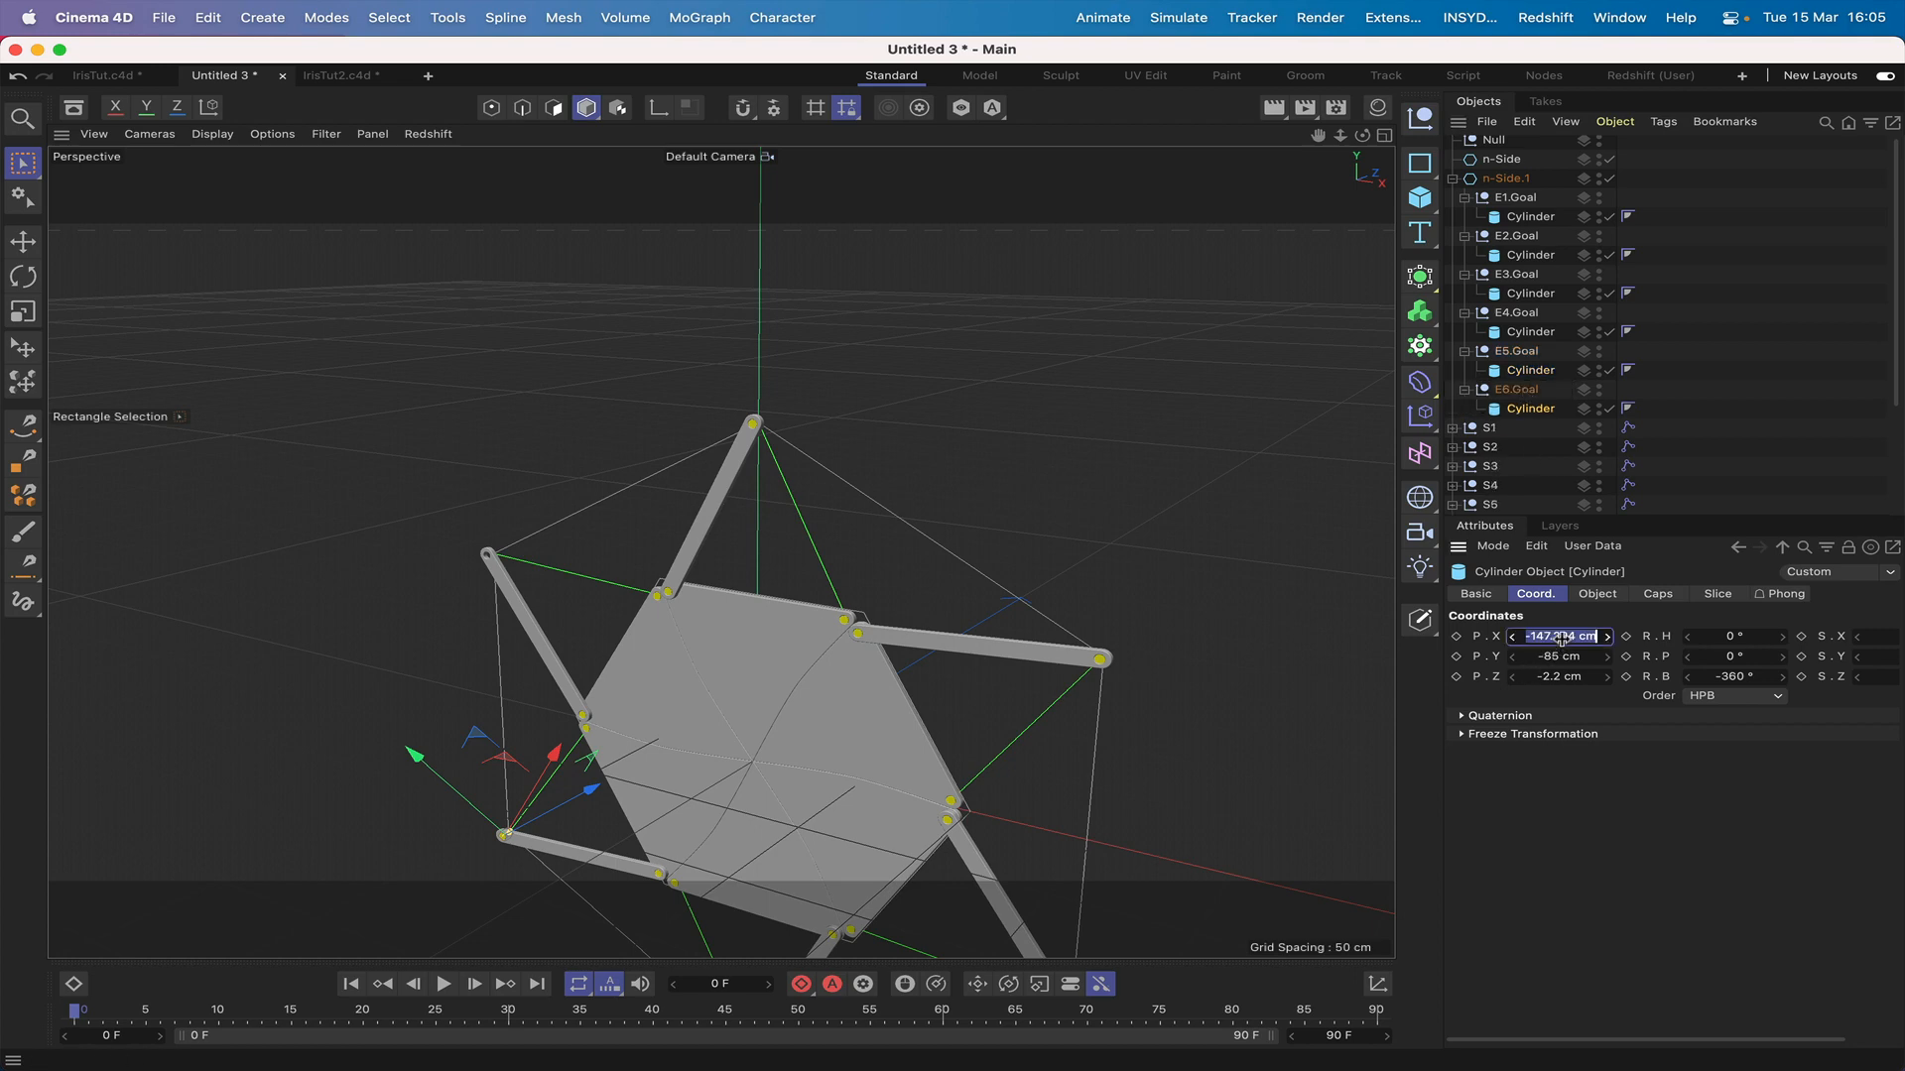
{"action": "key", "text": "BackSpace"}
{"action": "type", "text": "0"}
{"action": "key", "text": "Return"}
{"action": "left_click", "coordinate": [1555, 657]}
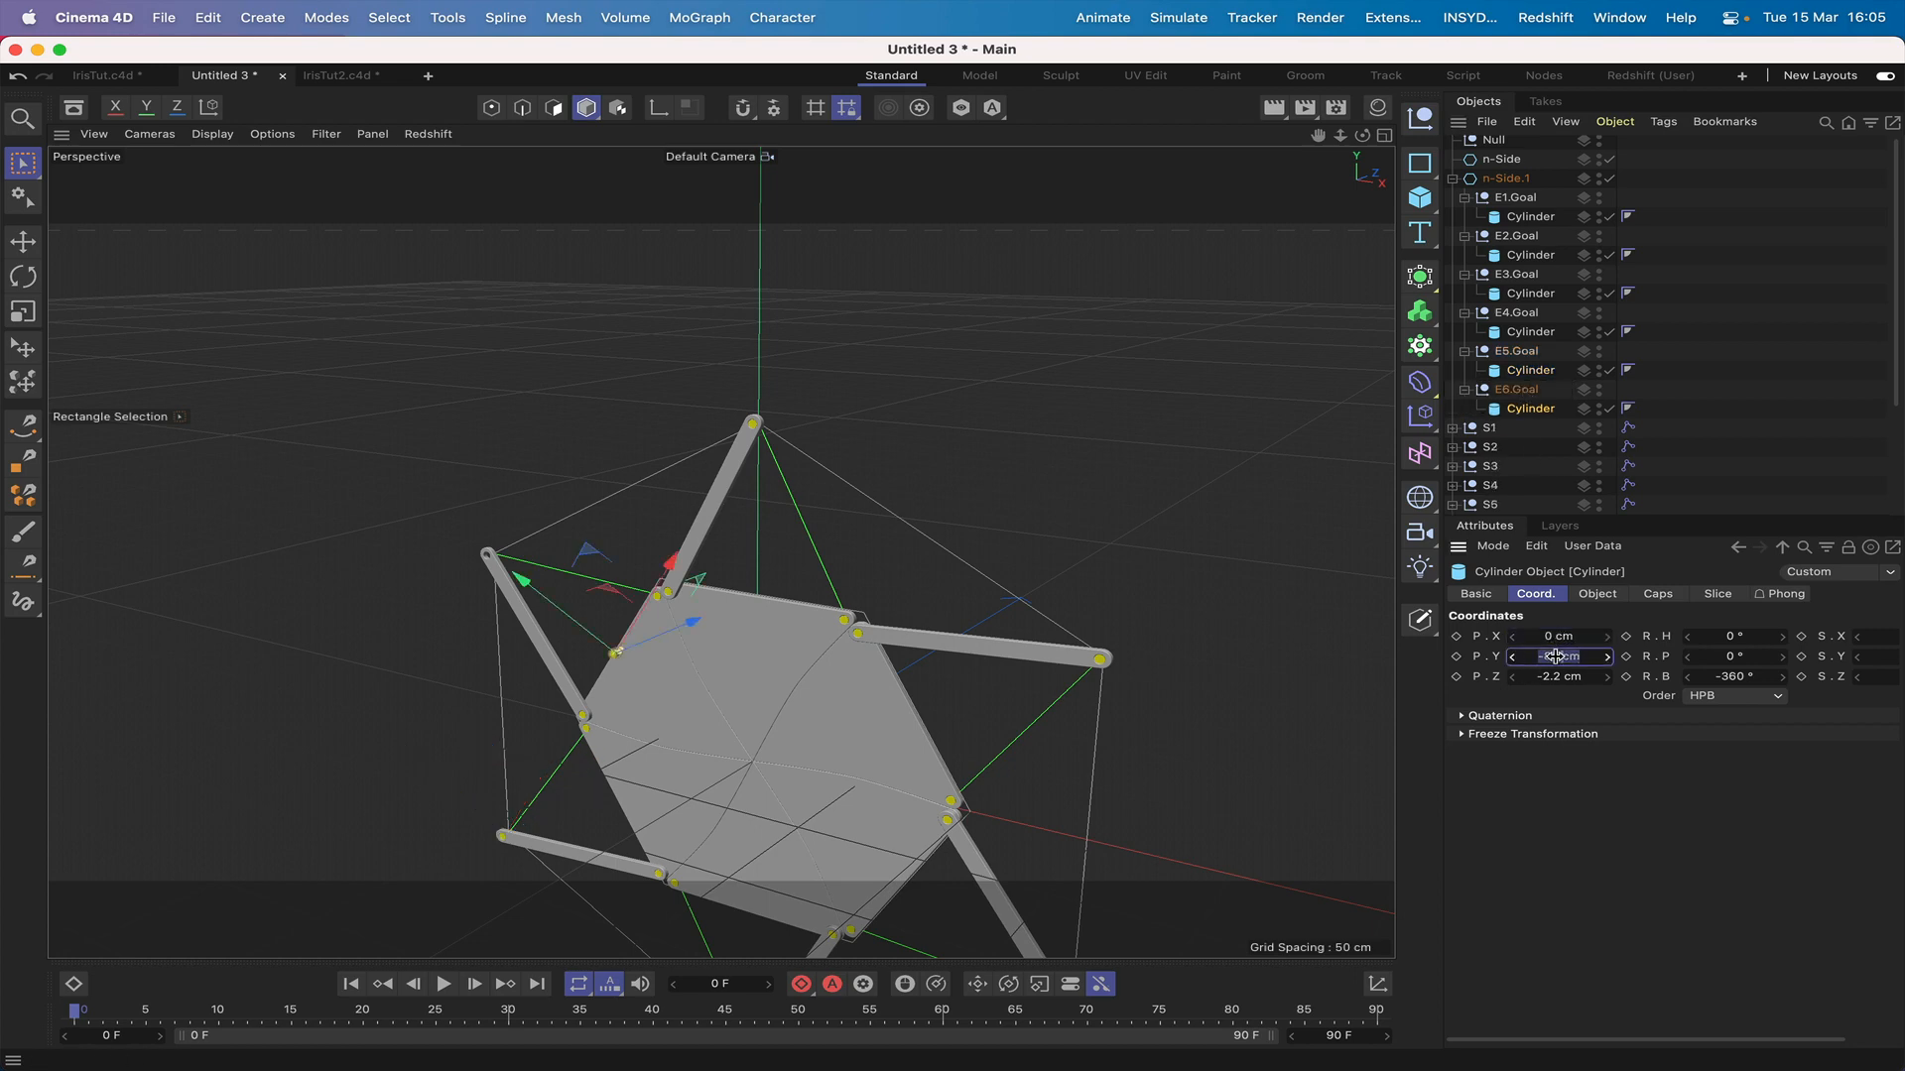
{"action": "type", "text": "0"}
{"action": "key", "text": "Return"}
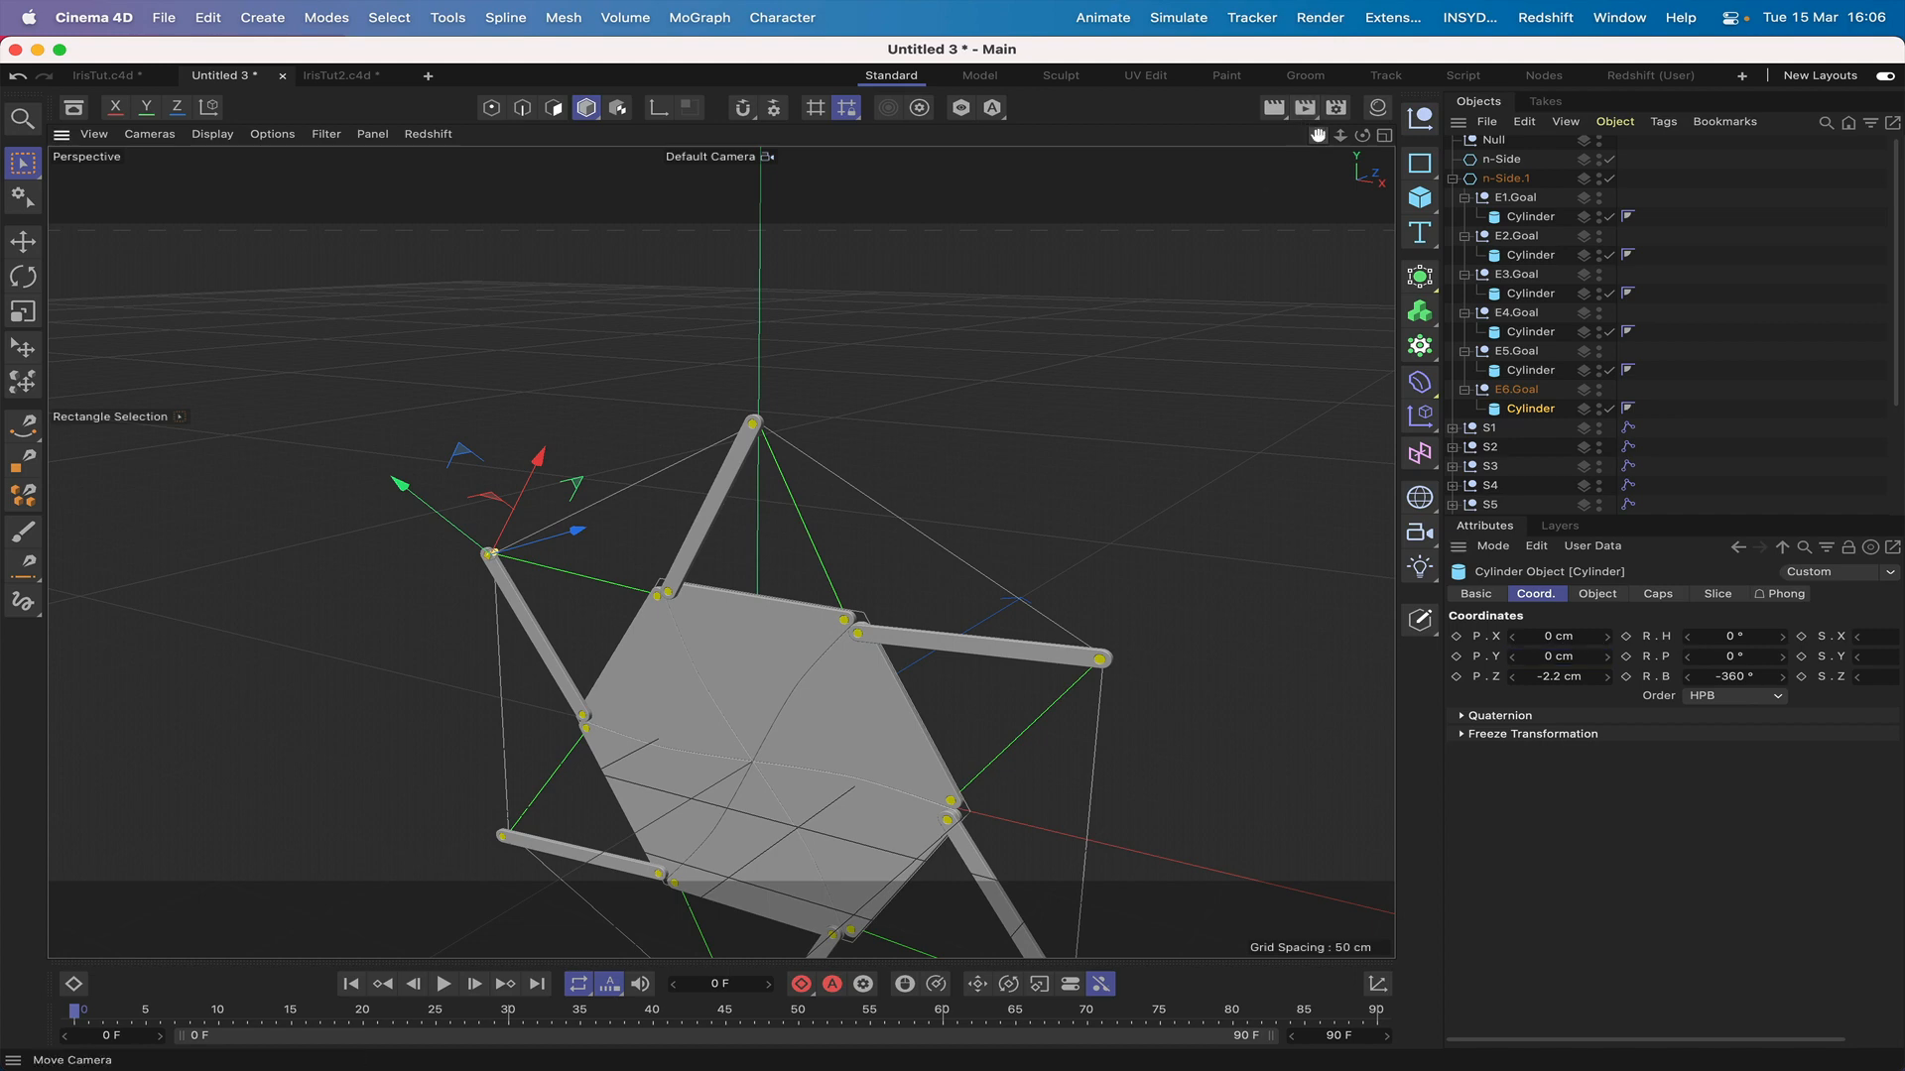
Step: Add a Tube primitive to the scene and set its orientation to +Z
{"action": "left_click_drag", "start_coordinate": [1317, 135], "coordinate": [1198, 4]}
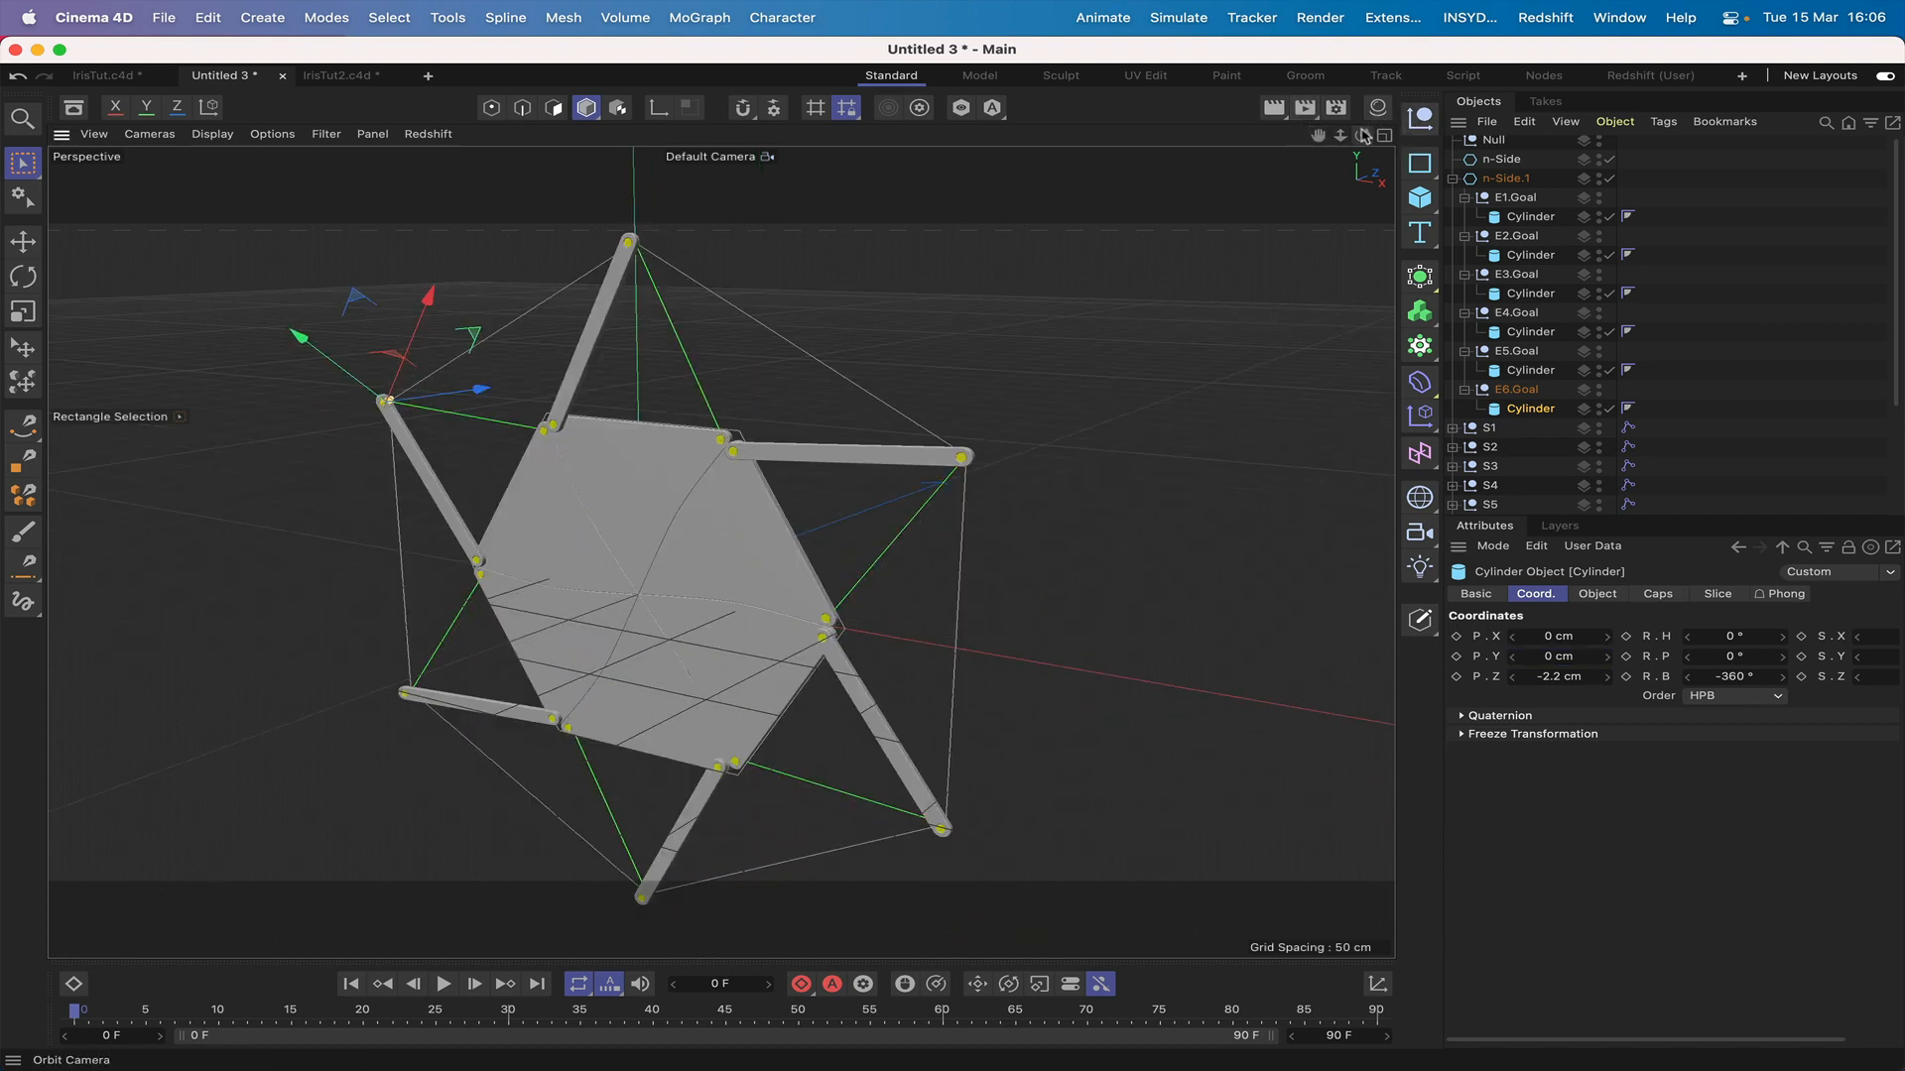
{"action": "mouse_move", "coordinate": [1364, 135]}
{"action": "left_mouse_down"}
{"action": "mouse_move", "coordinate": [1284, 139]}
{"action": "mouse_move", "coordinate": [1365, 137]}
{"action": "left_mouse_up"}
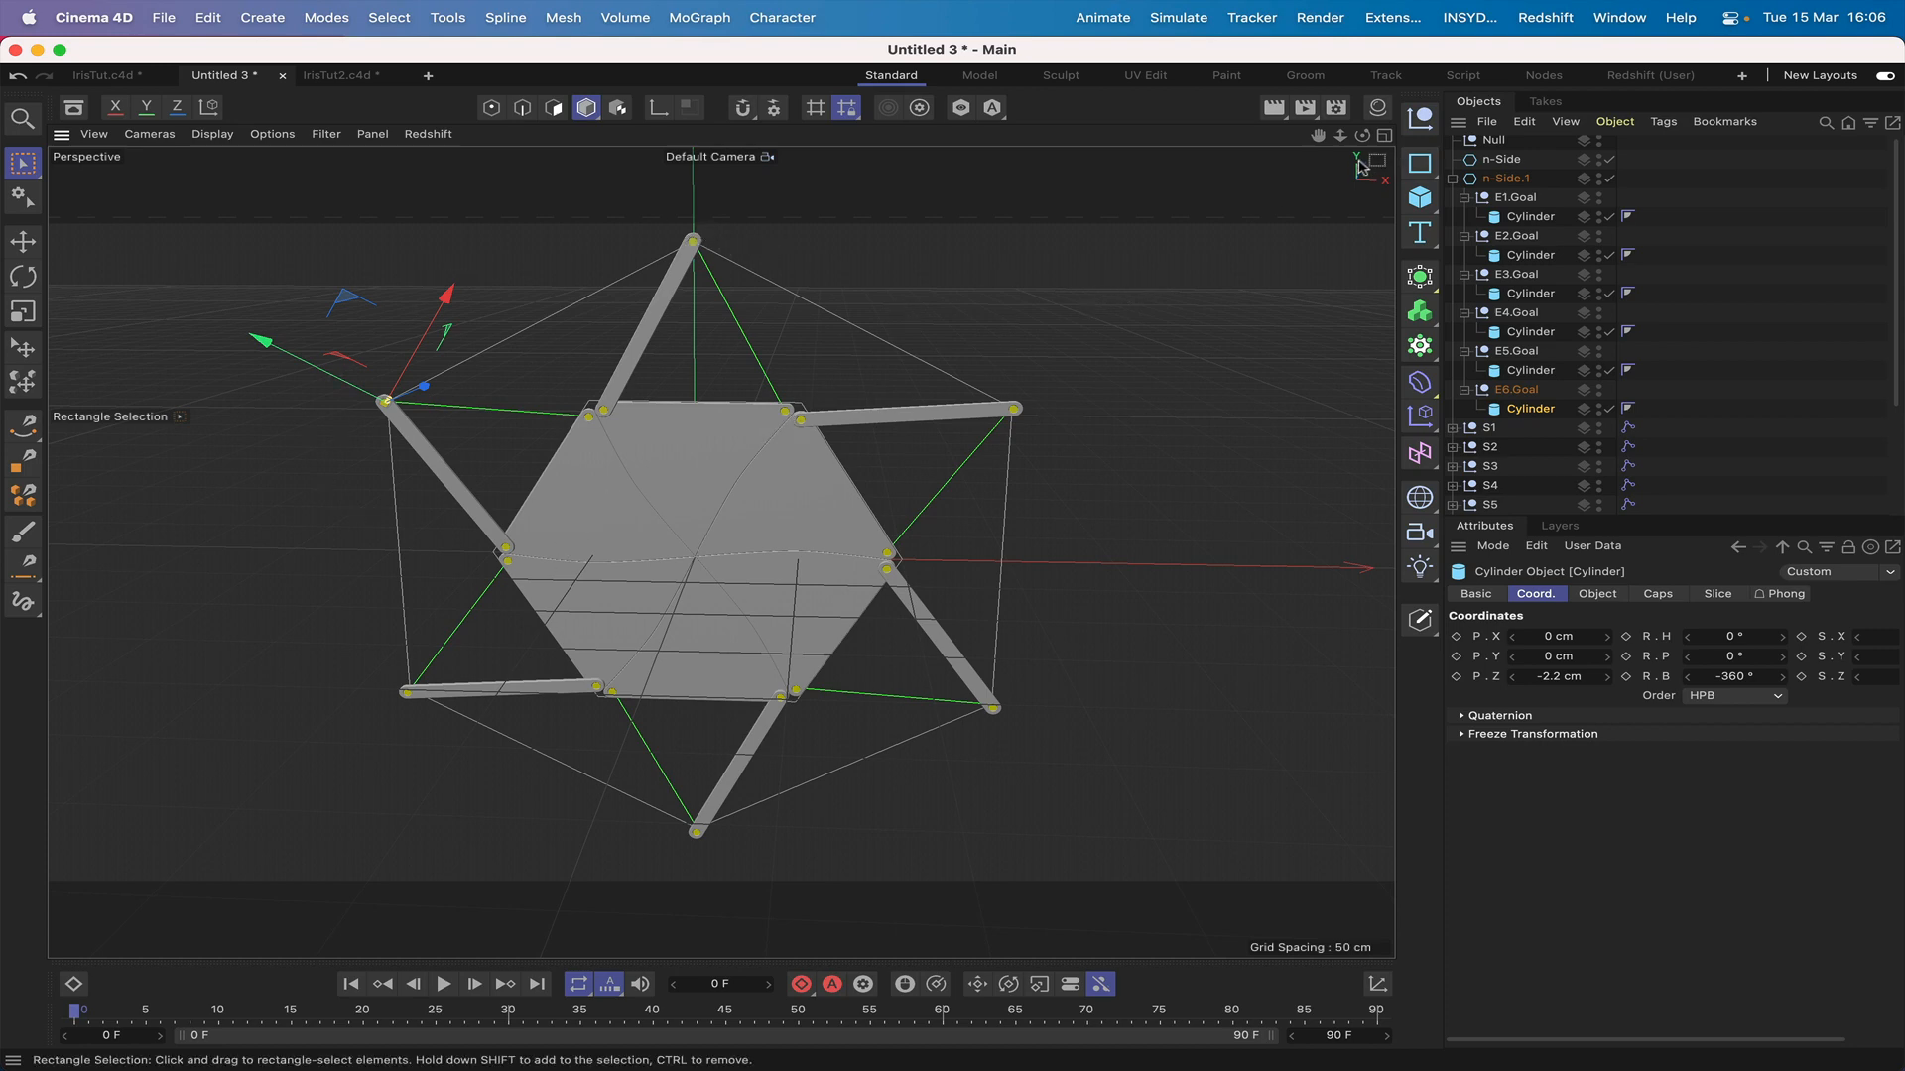
{"action": "mouse_move", "coordinate": [1362, 136]}
{"action": "left_mouse_down"}
{"action": "mouse_move", "coordinate": [1321, 144]}
{"action": "mouse_move", "coordinate": [1363, 143]}
{"action": "left_mouse_up"}
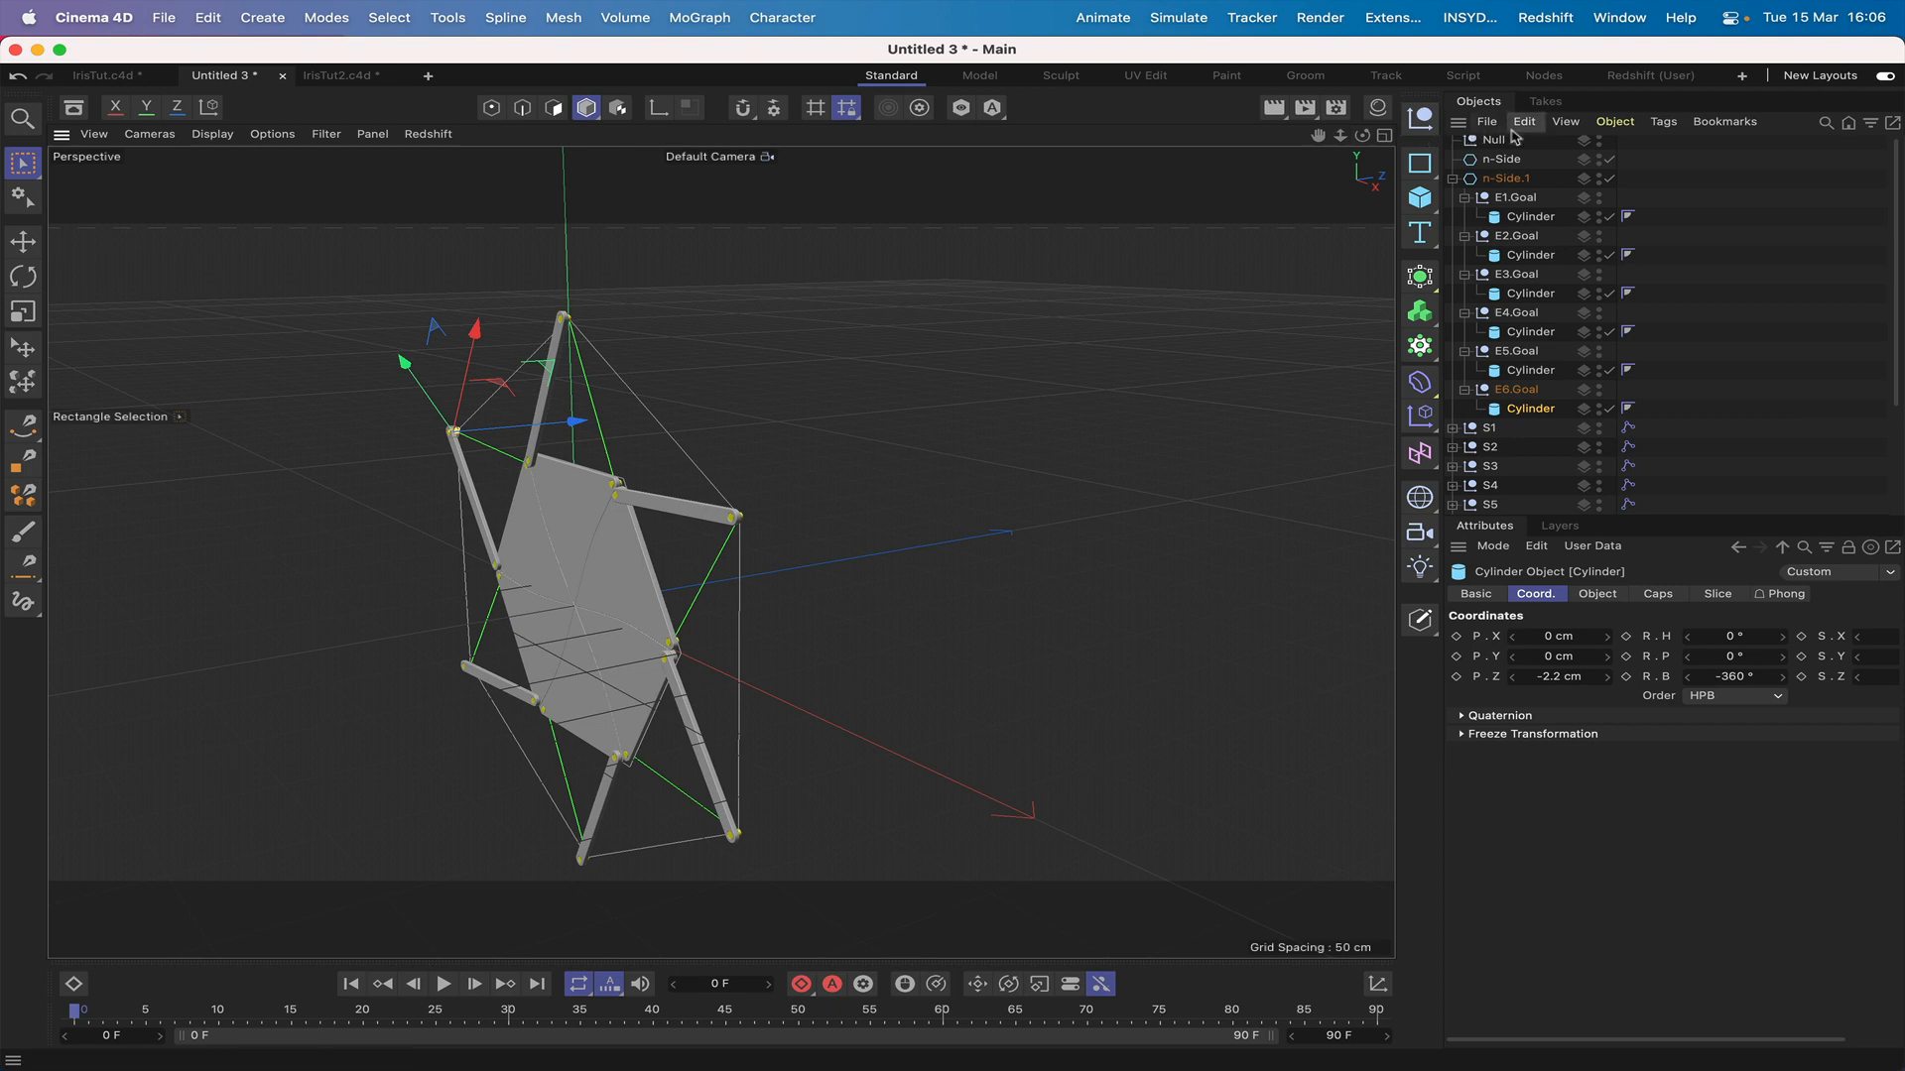
{"action": "left_click", "coordinate": [1419, 198]}
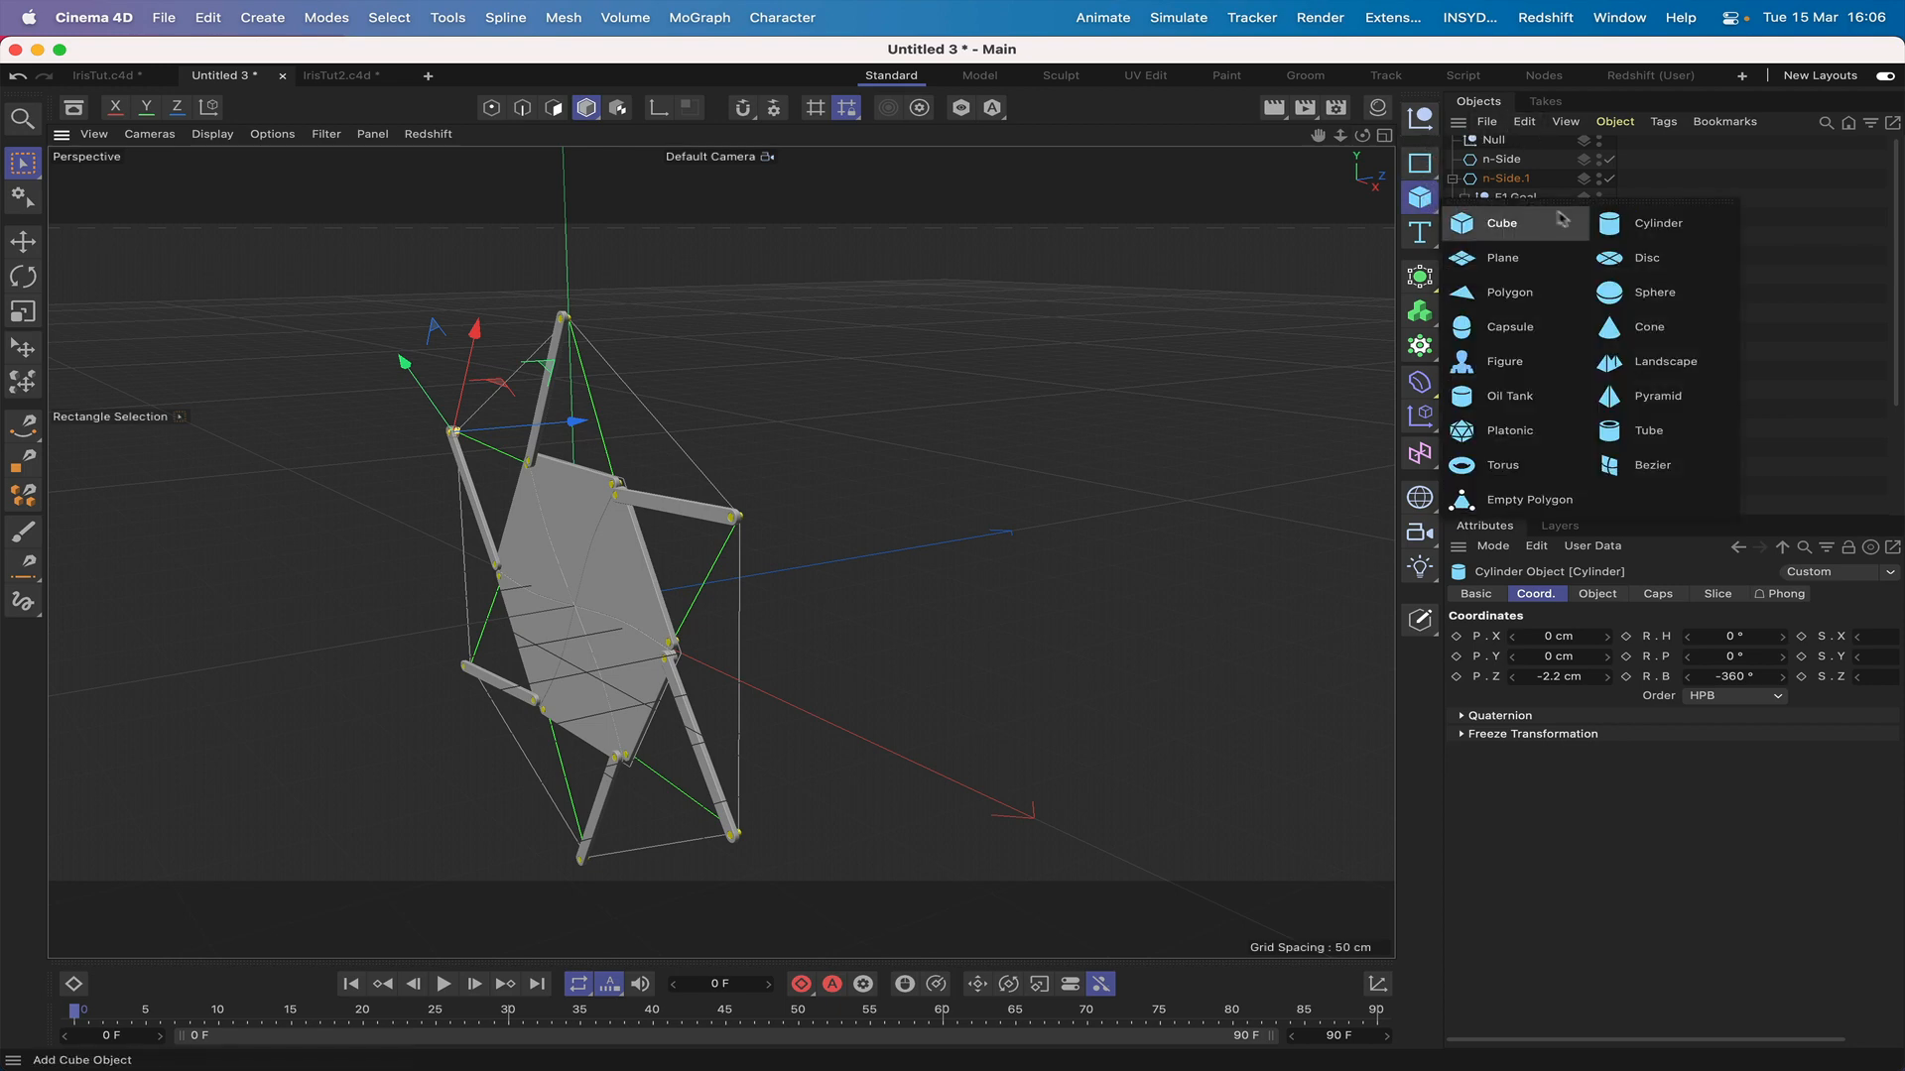
{"action": "left_click", "coordinate": [1642, 431]}
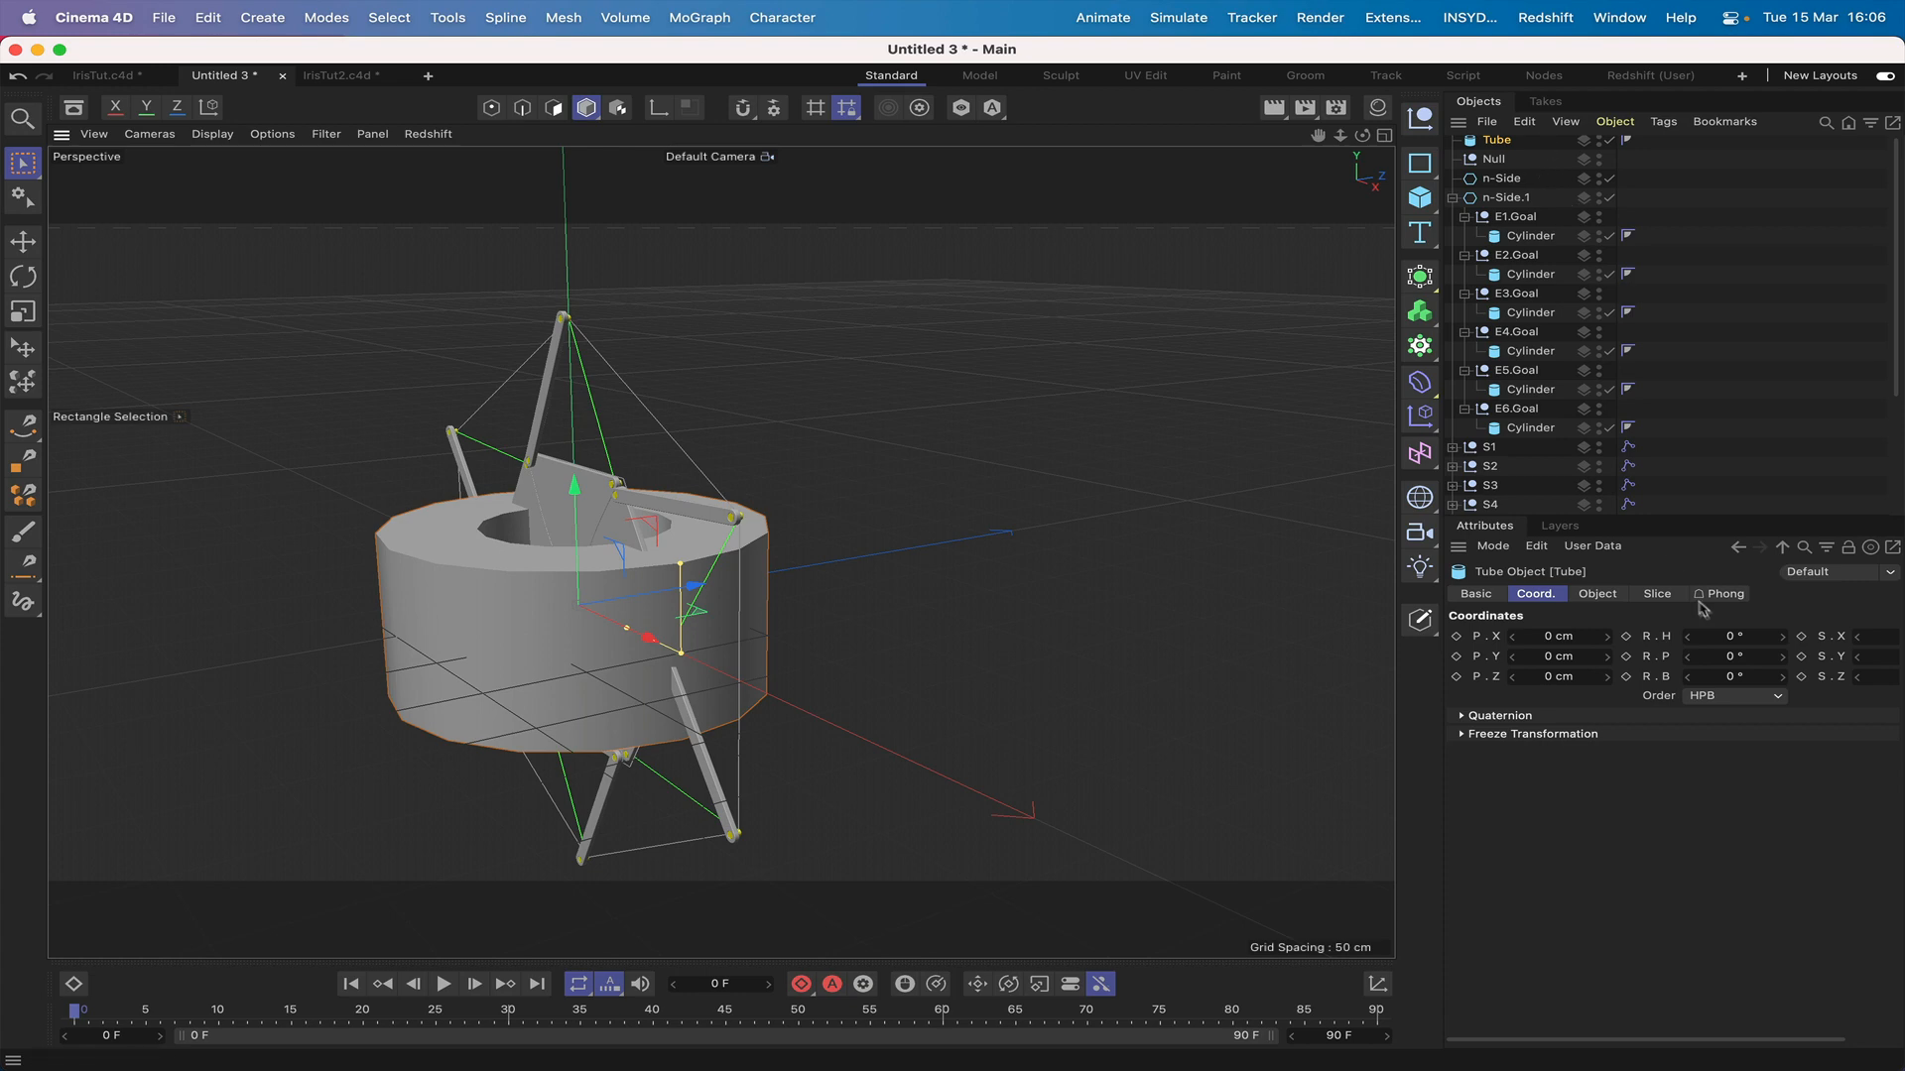
{"action": "left_click", "coordinate": [1598, 593]}
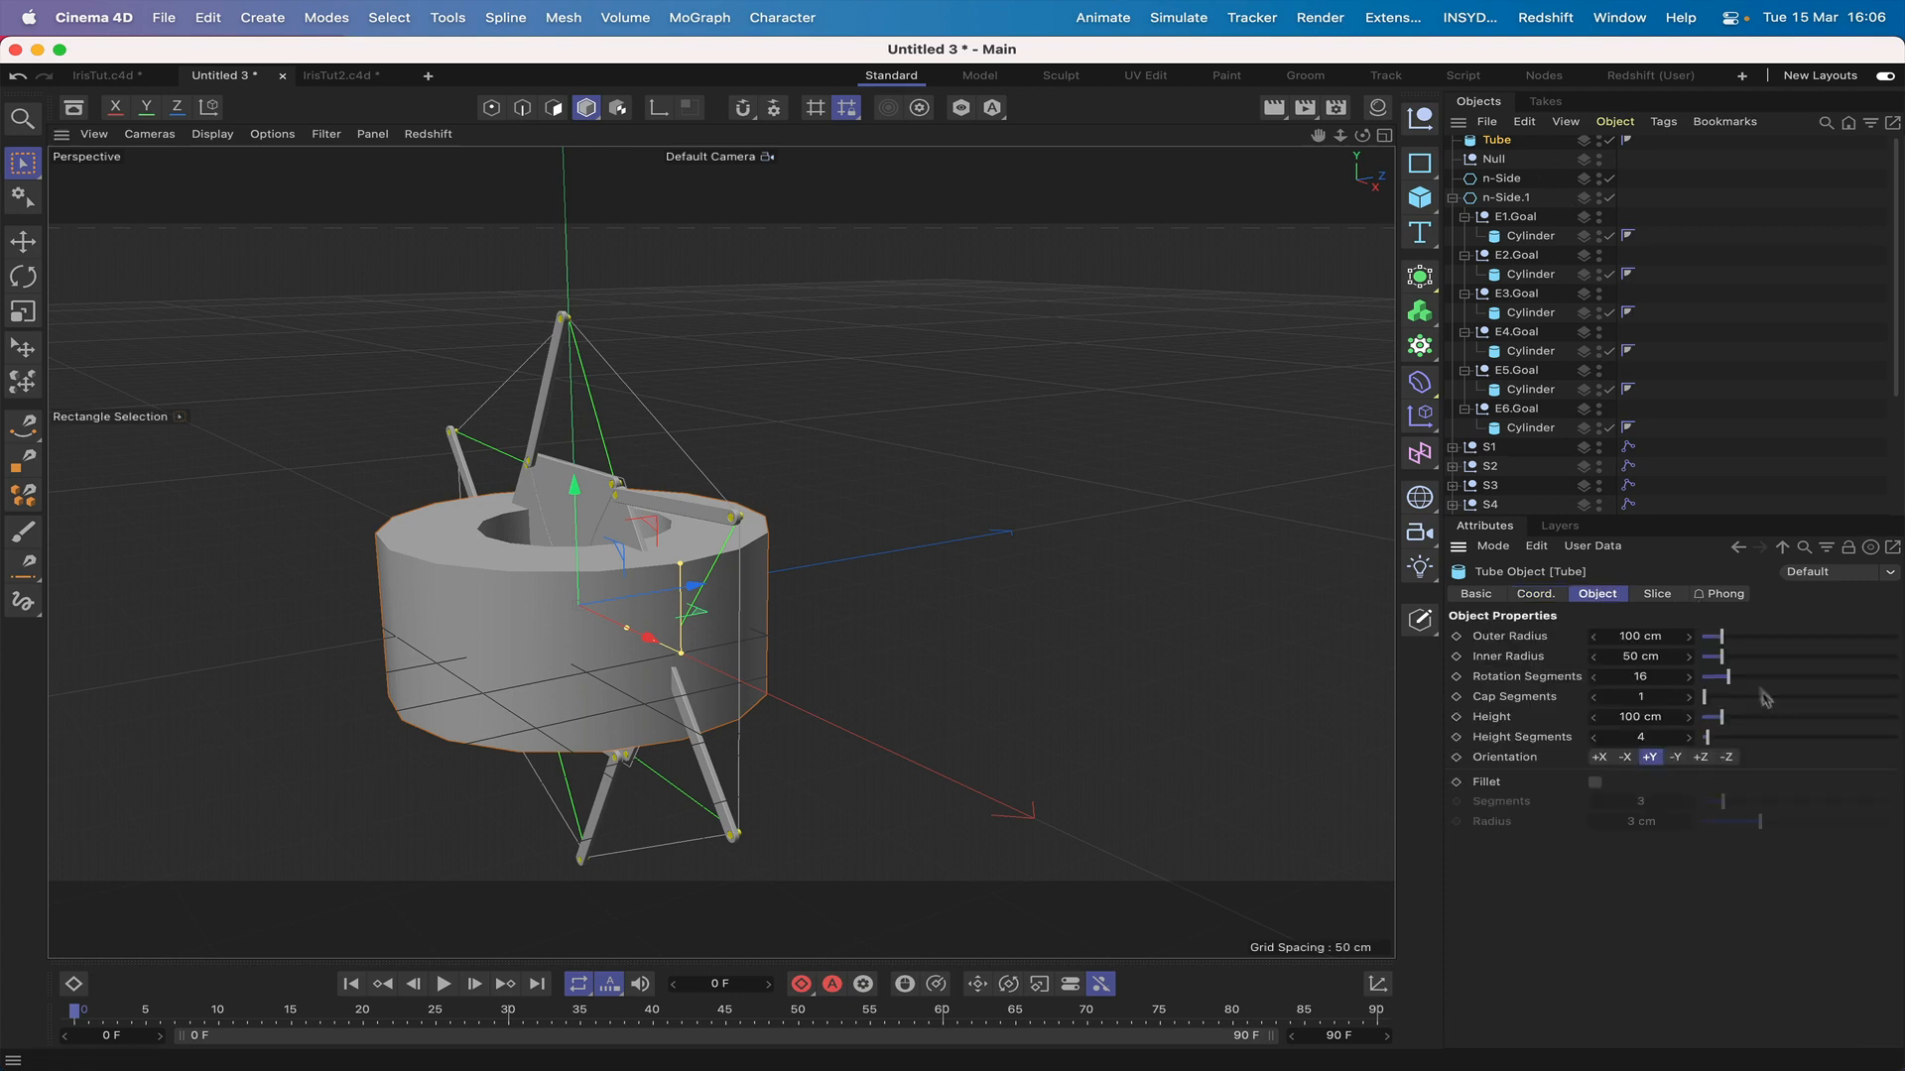
{"action": "left_click", "coordinate": [1700, 758]}
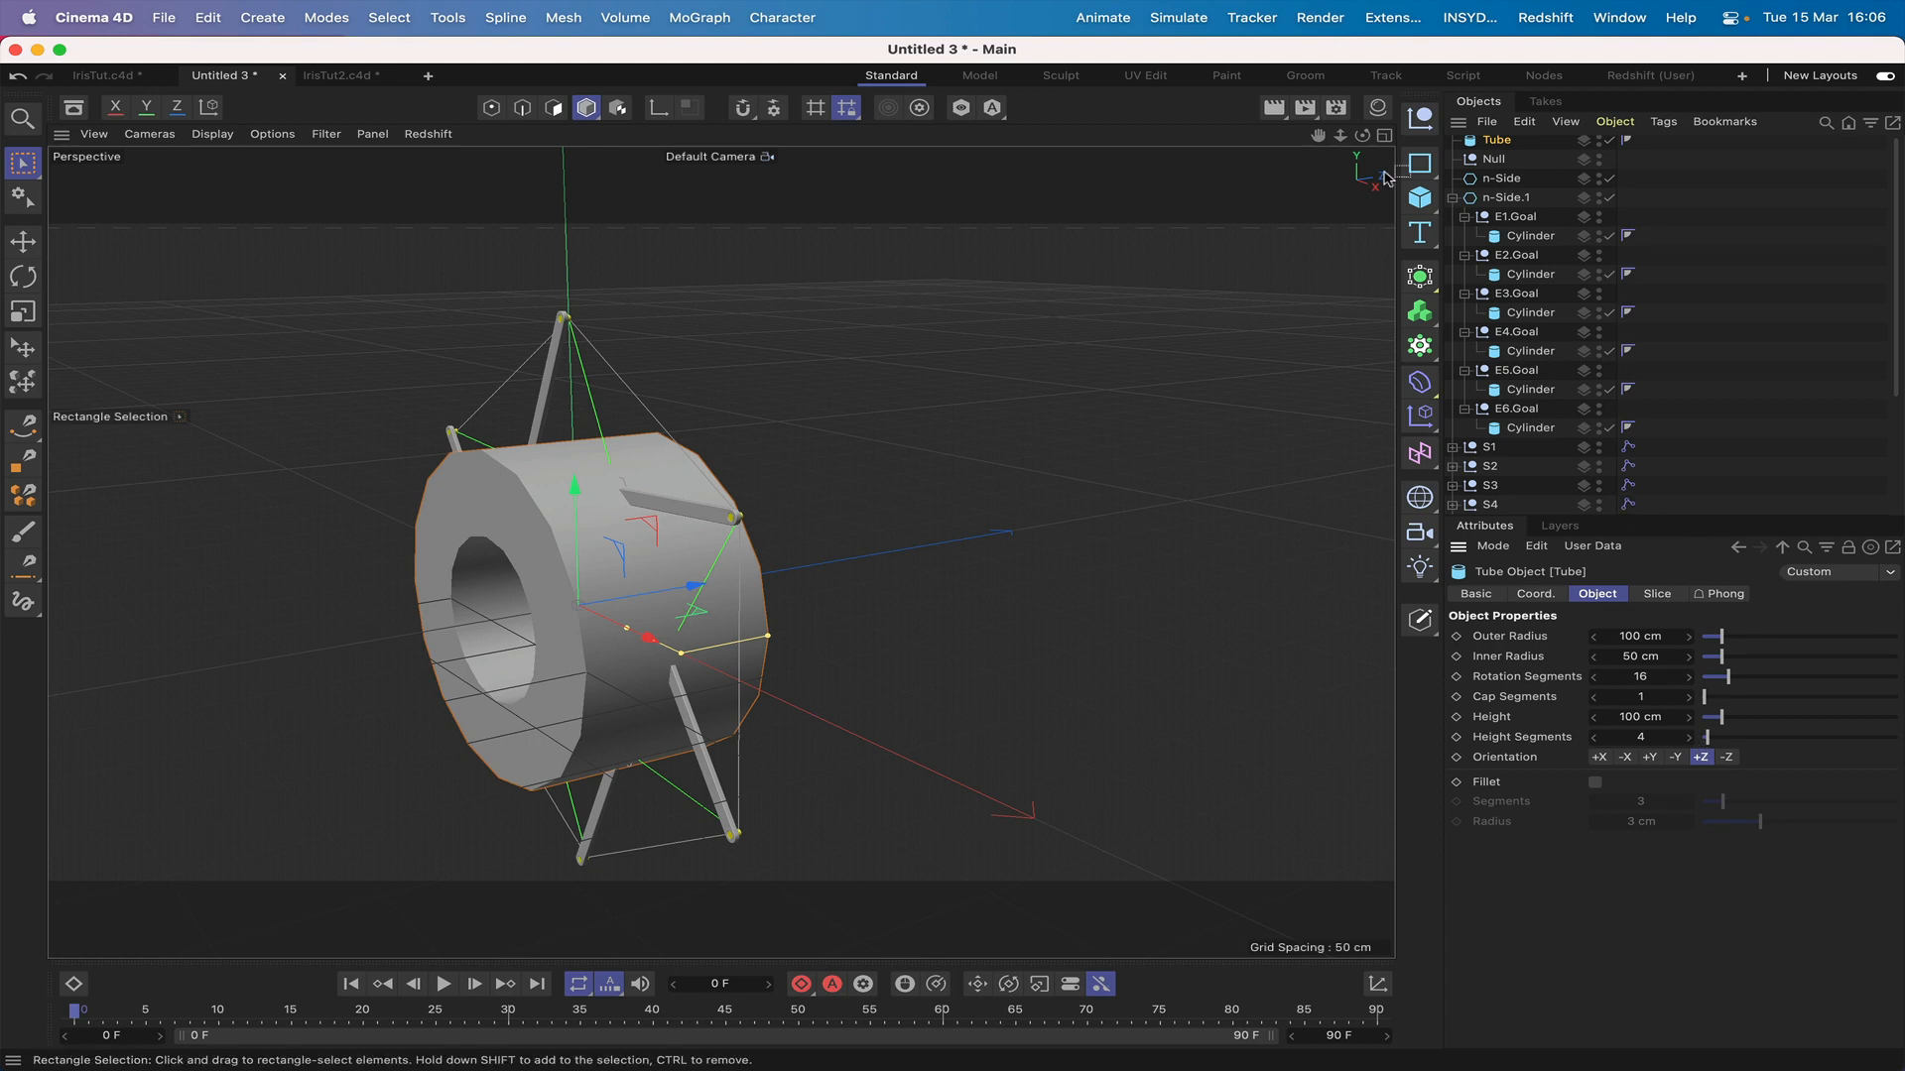
Step: Flatten the tube into a thin ring by setting its height to 2 cm
{"action": "left_click_drag", "start_coordinate": [1362, 135], "coordinate": [1311, 137]}
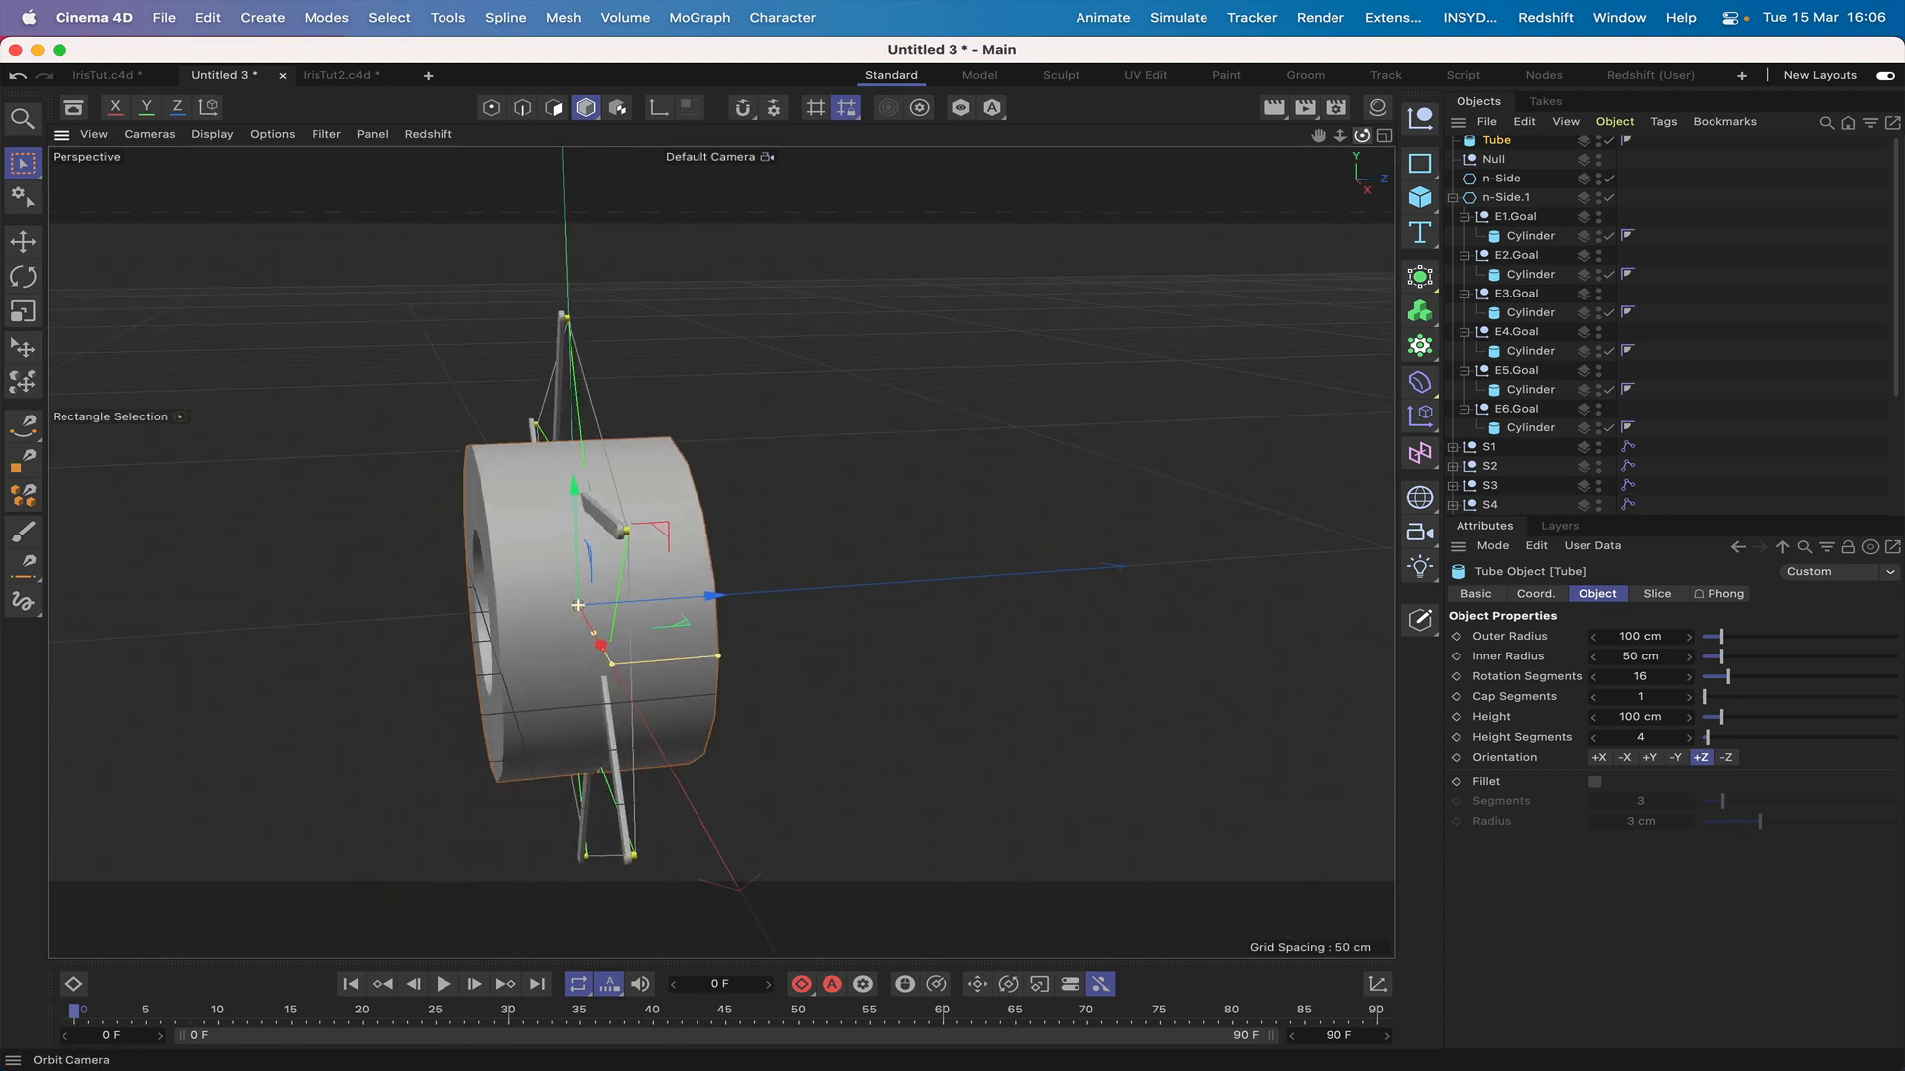
{"action": "left_click", "coordinate": [1632, 717]}
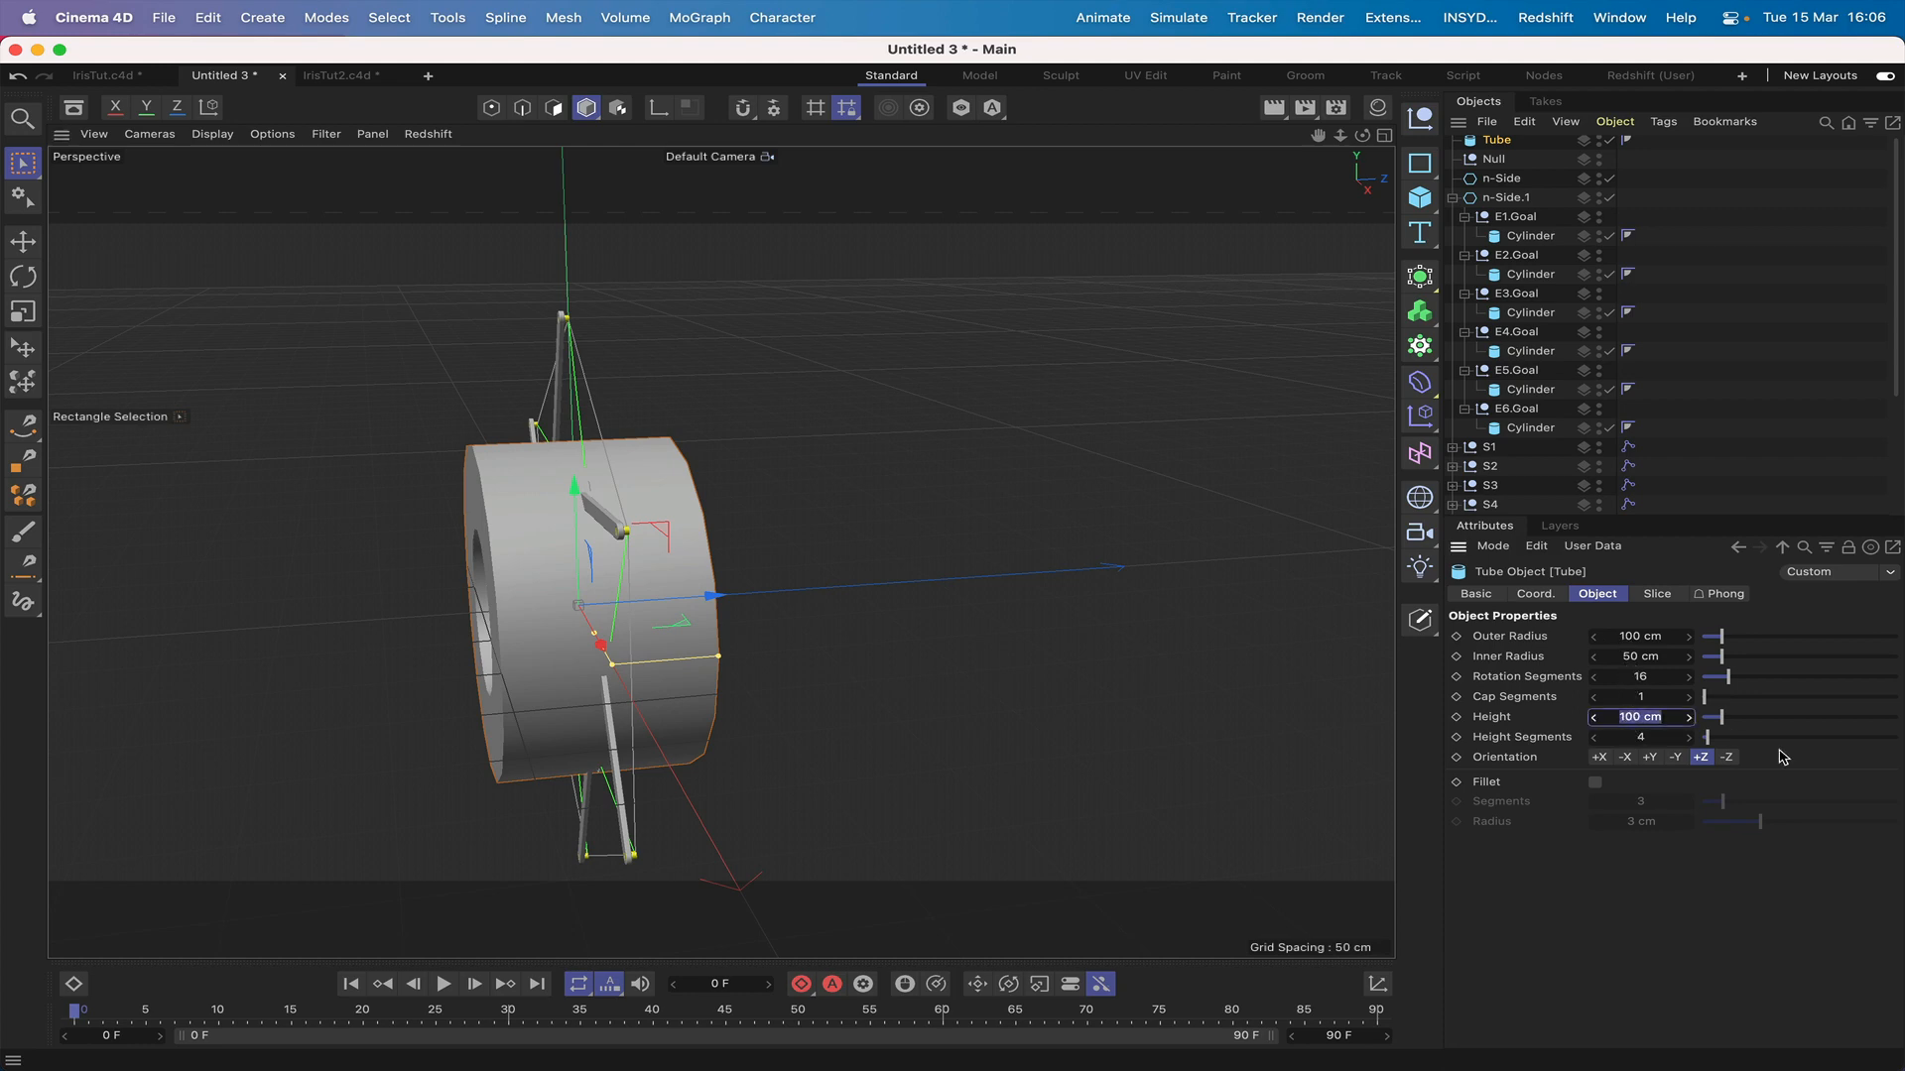
{"action": "type", "text": "5"}
{"action": "key", "text": "Return"}
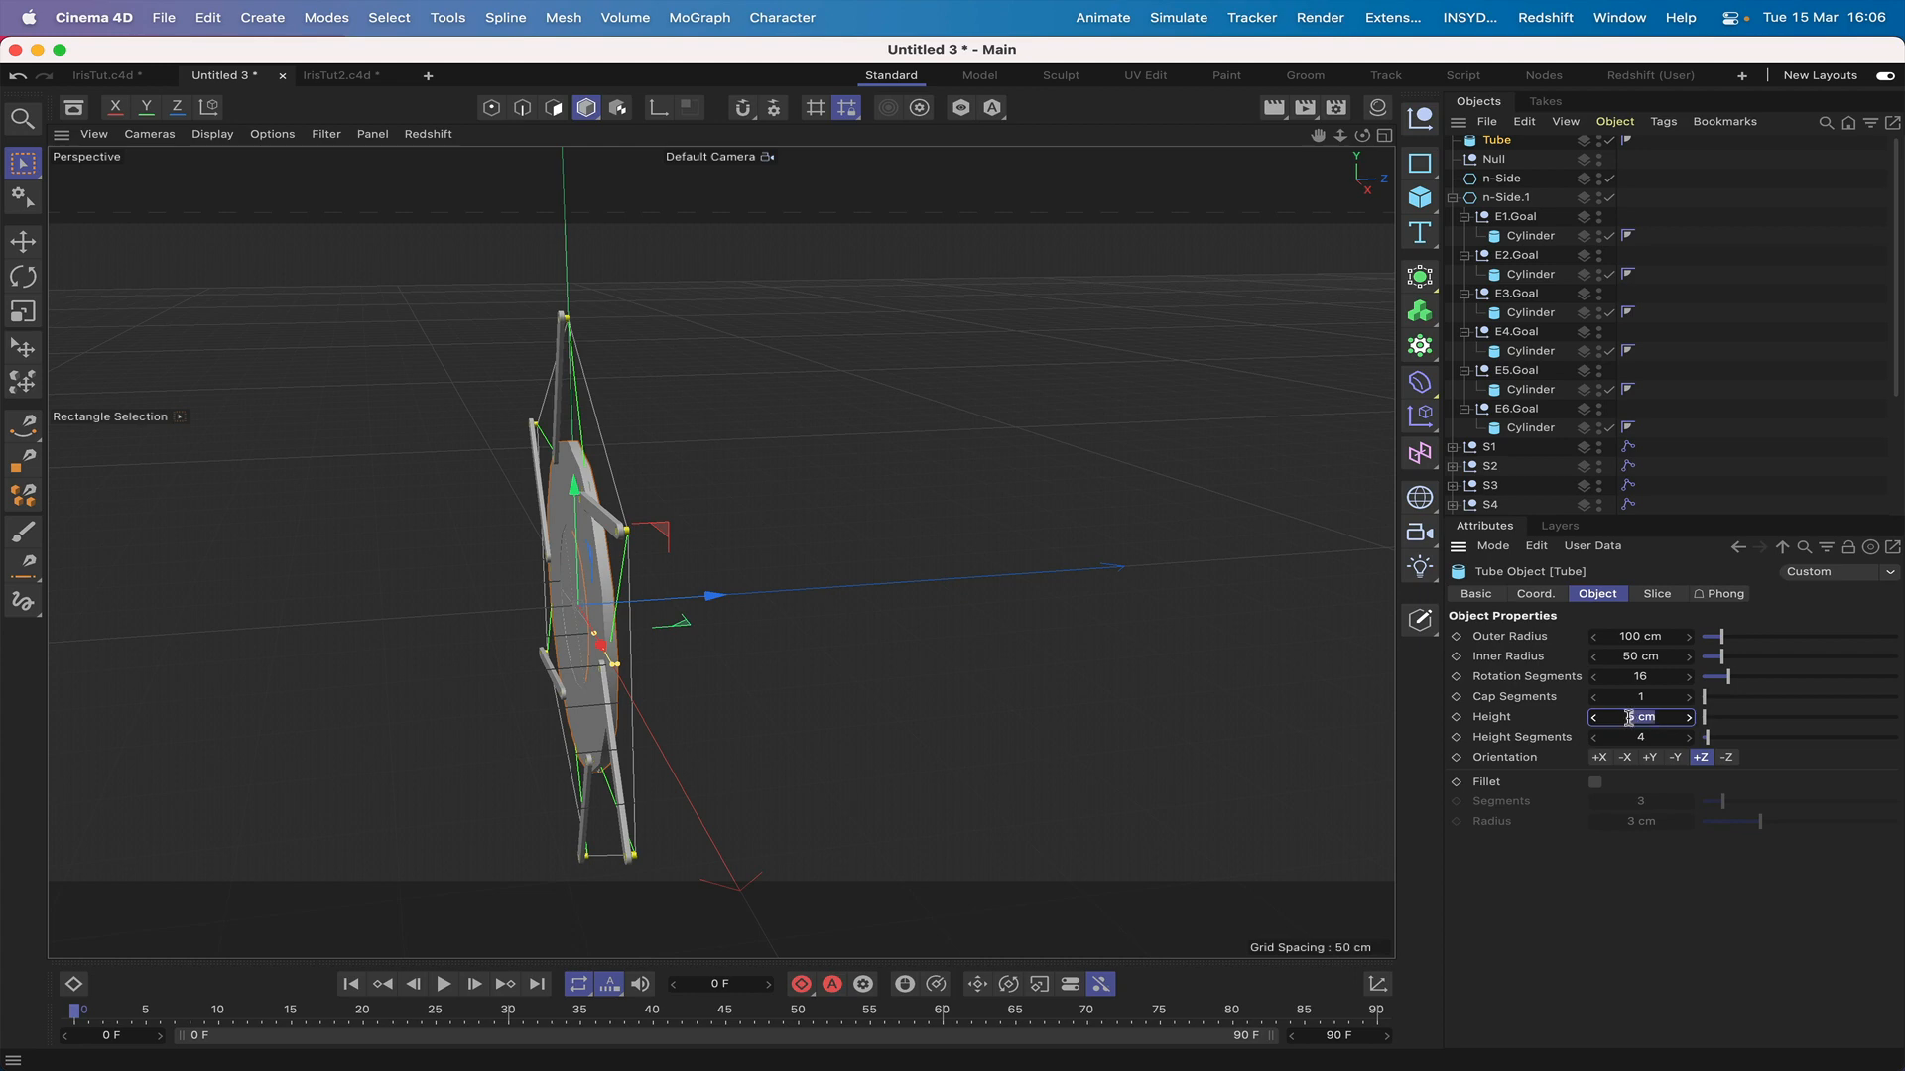
{"action": "type", "text": "2"}
{"action": "key", "text": "Return"}
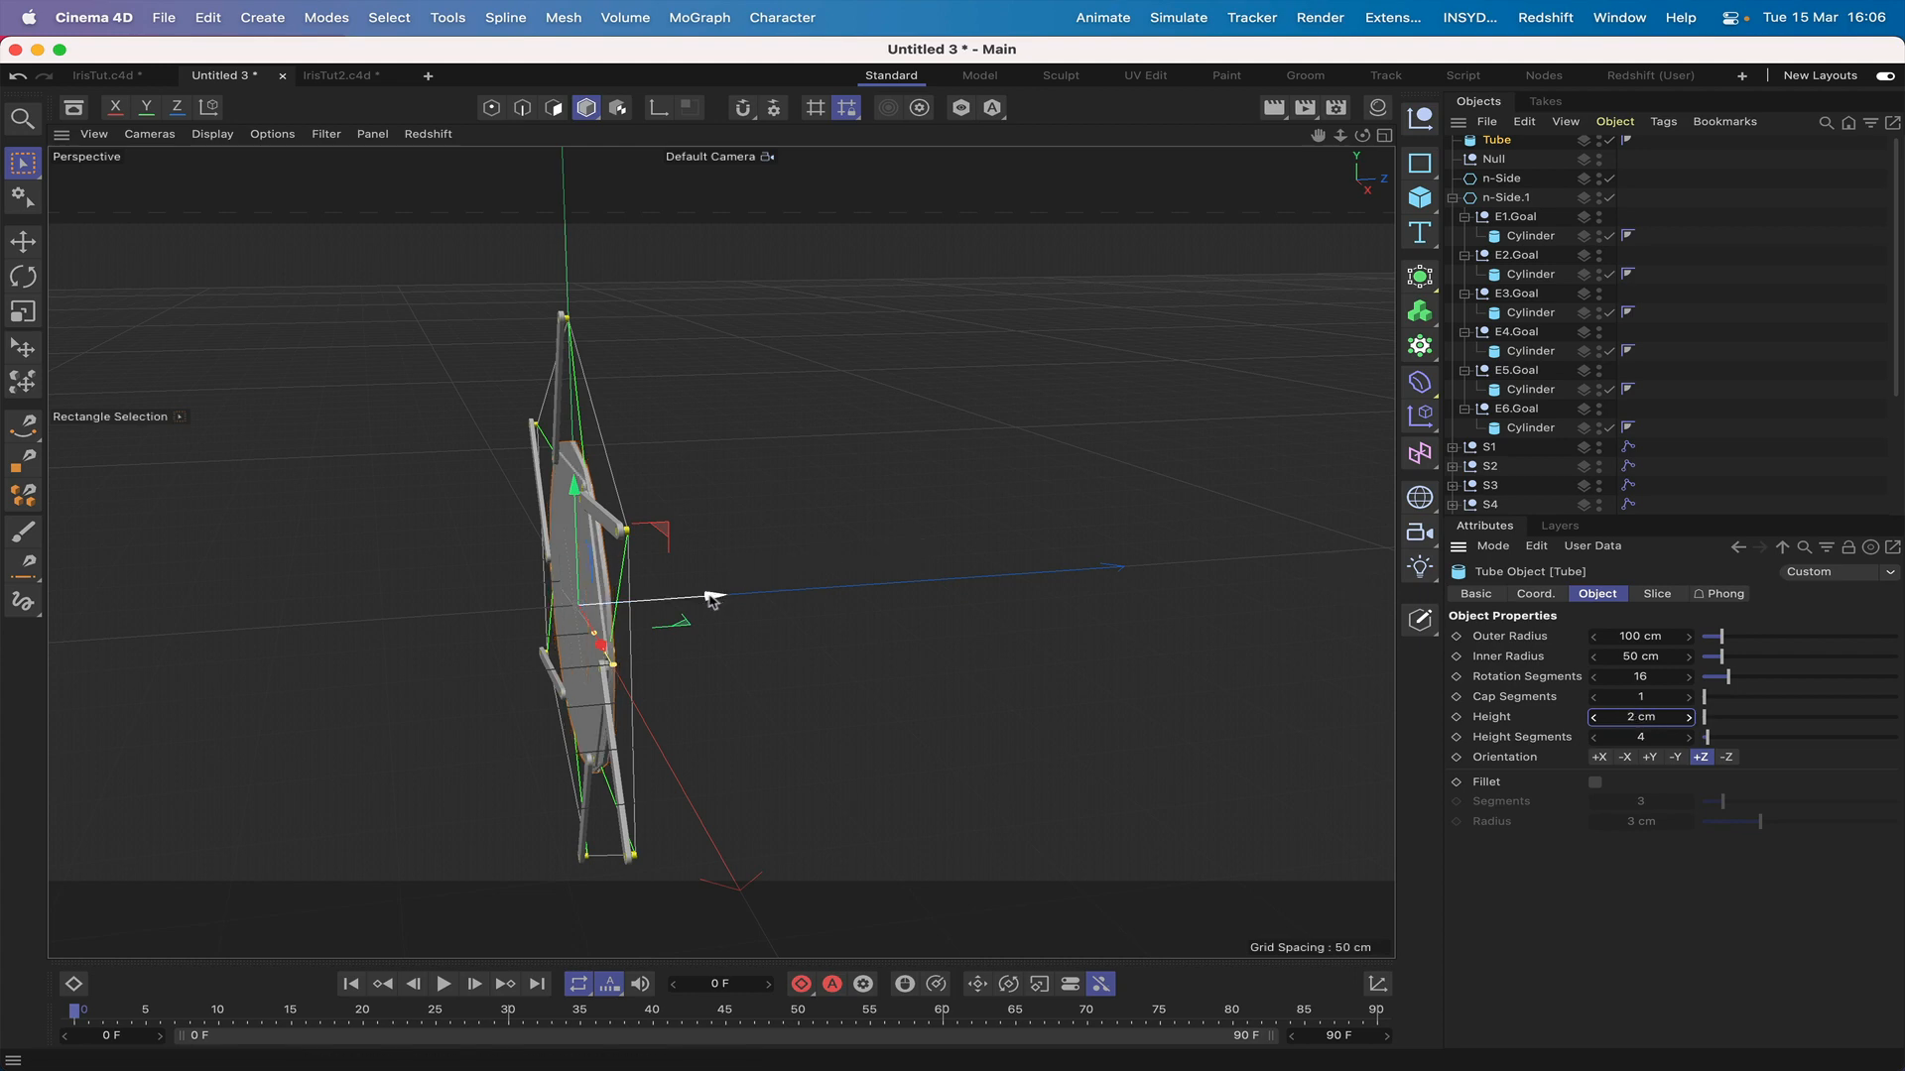
Step: Move the tube along Z to about 4.35 cm so it sits just clear of the pin cylinders
{"action": "left_click_drag", "start_coordinate": [712, 600], "coordinate": [731, 595]}
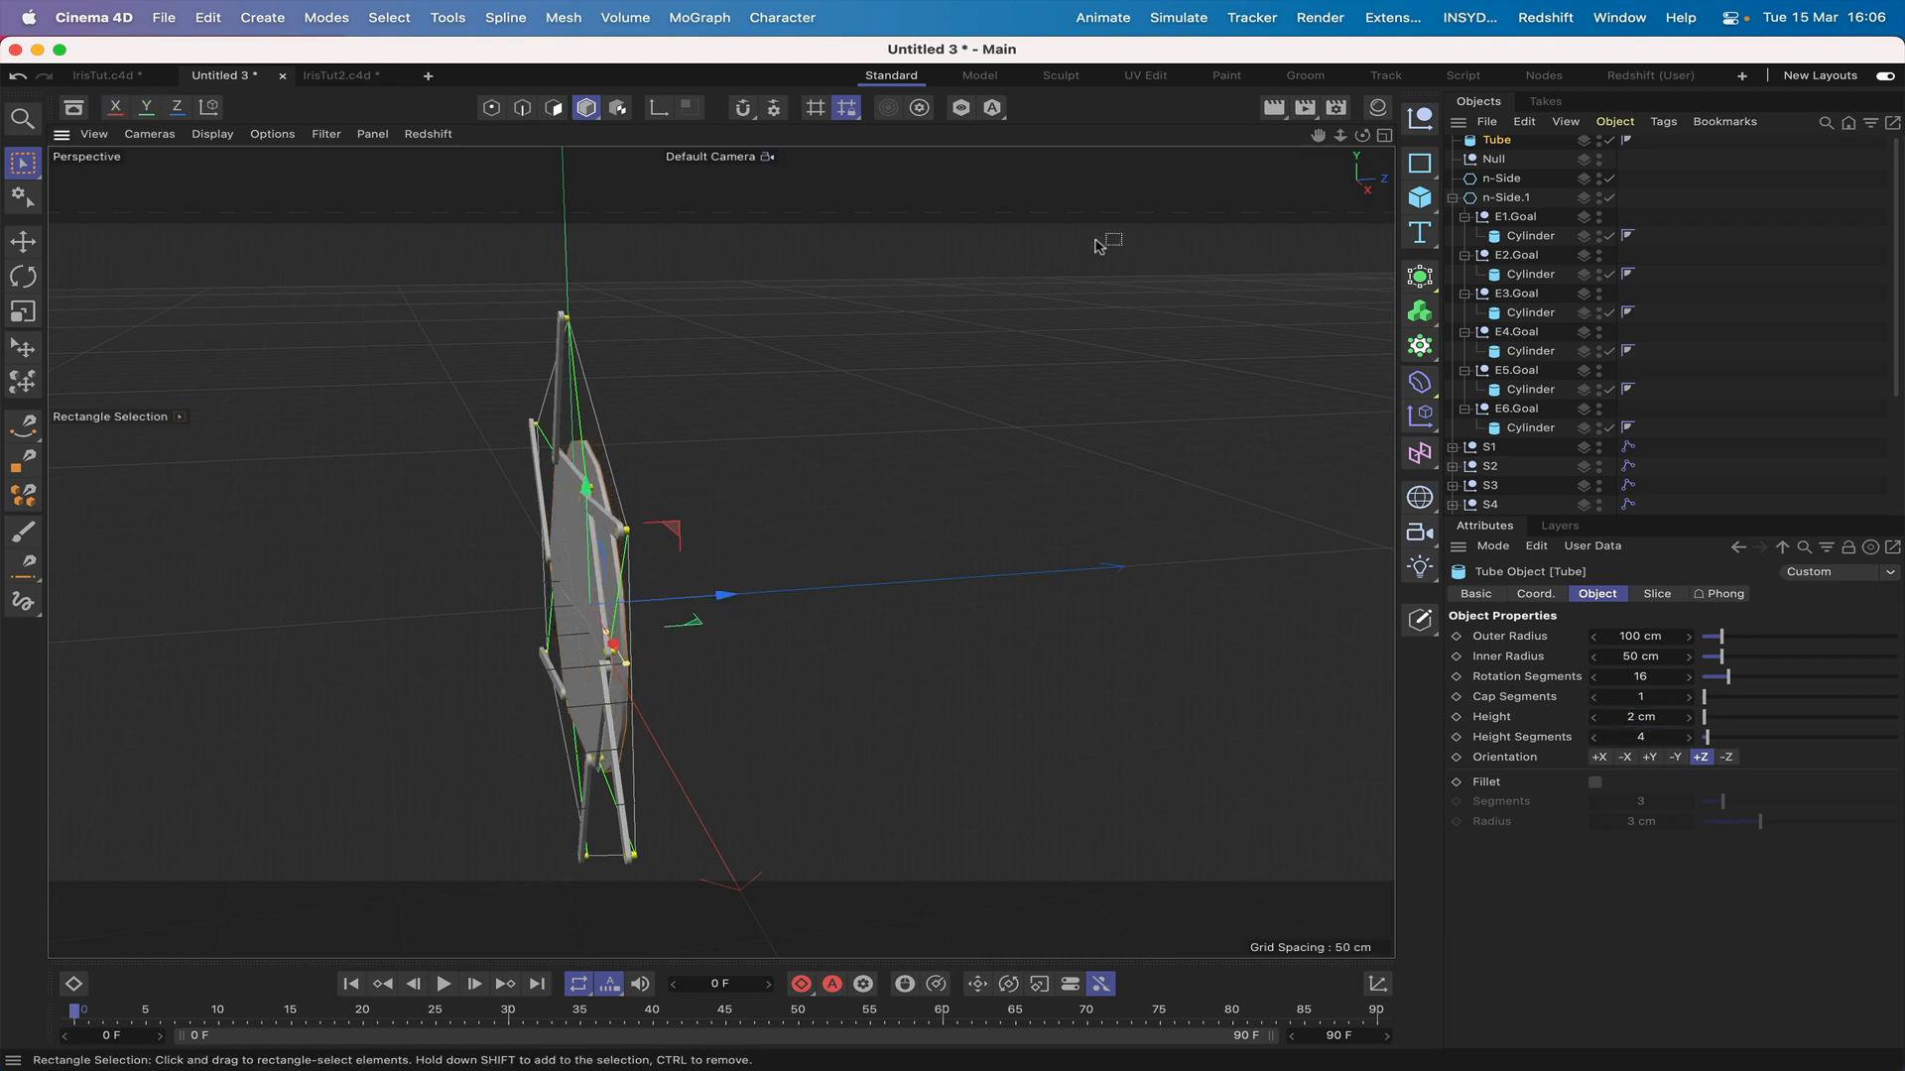
{"action": "key", "text": "F3"}
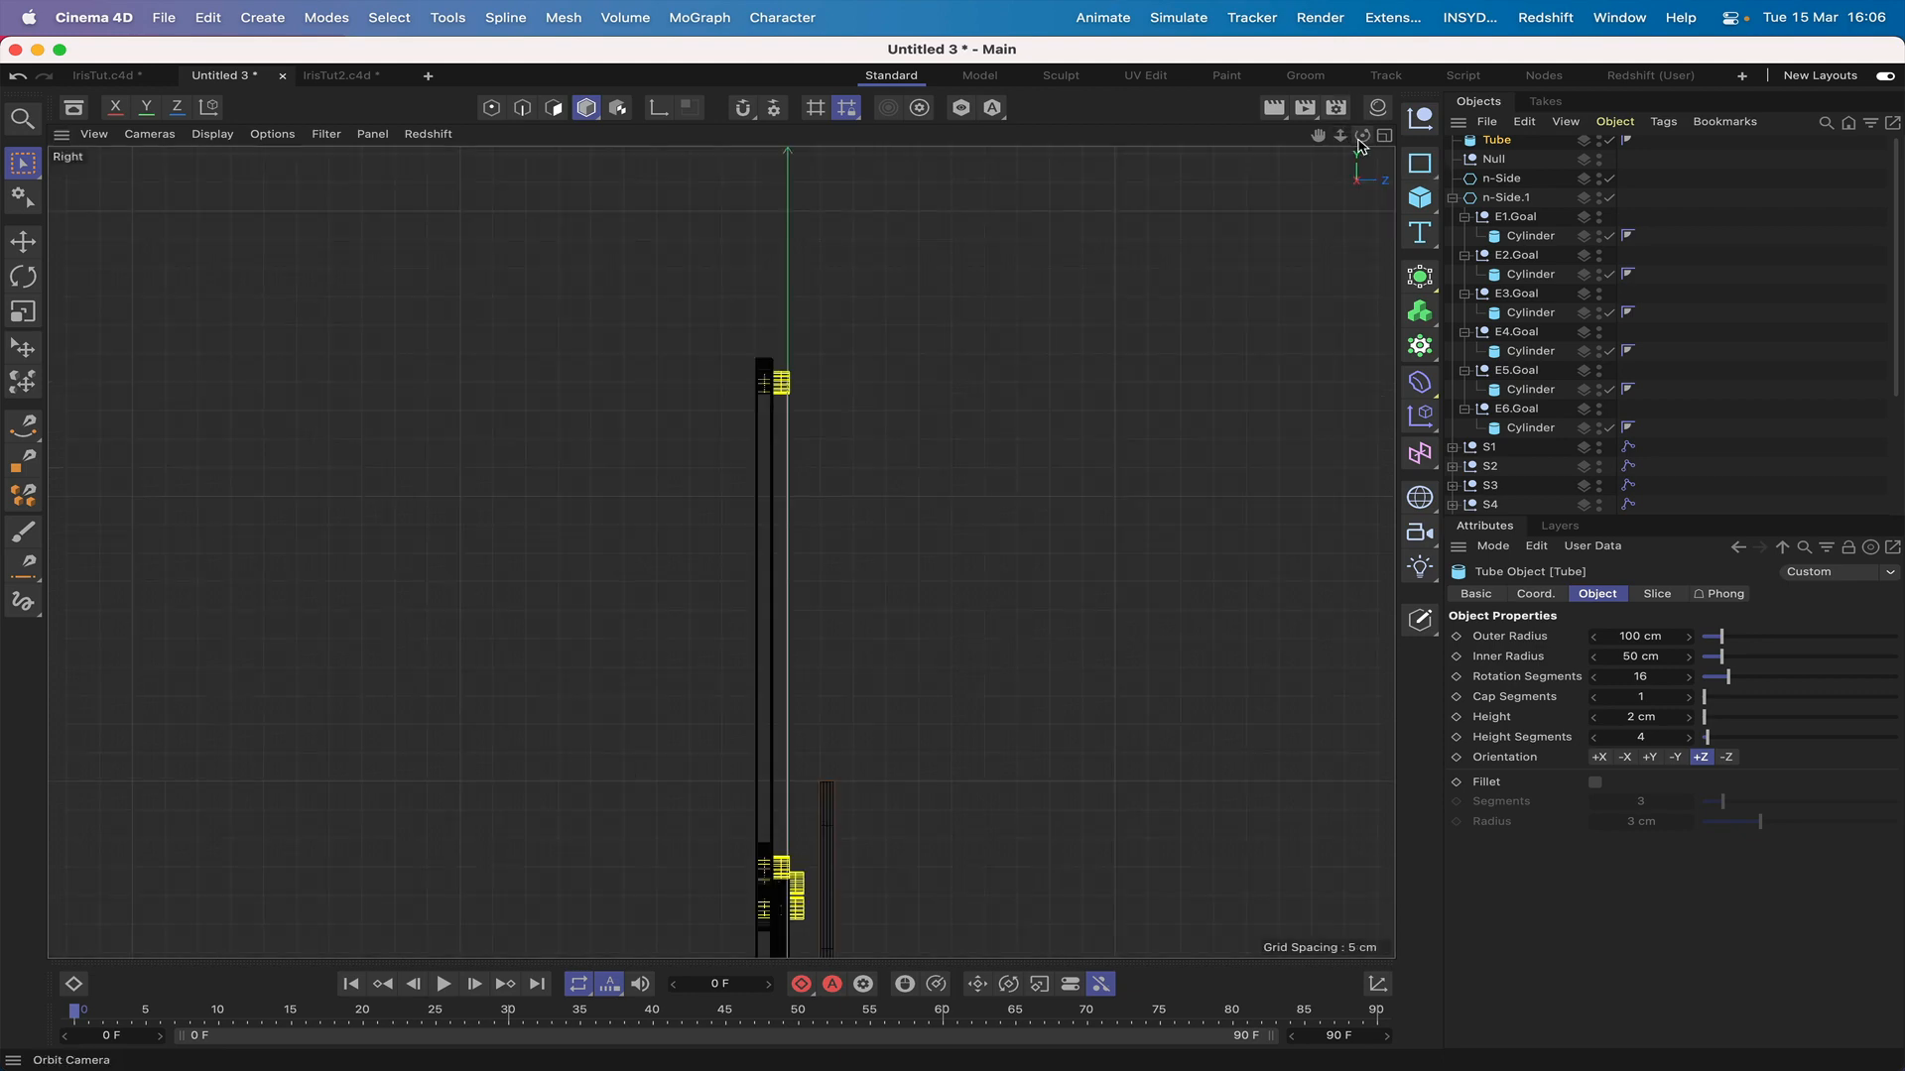
{"action": "left_click_drag", "start_coordinate": [1319, 135], "coordinate": [1134, 523]}
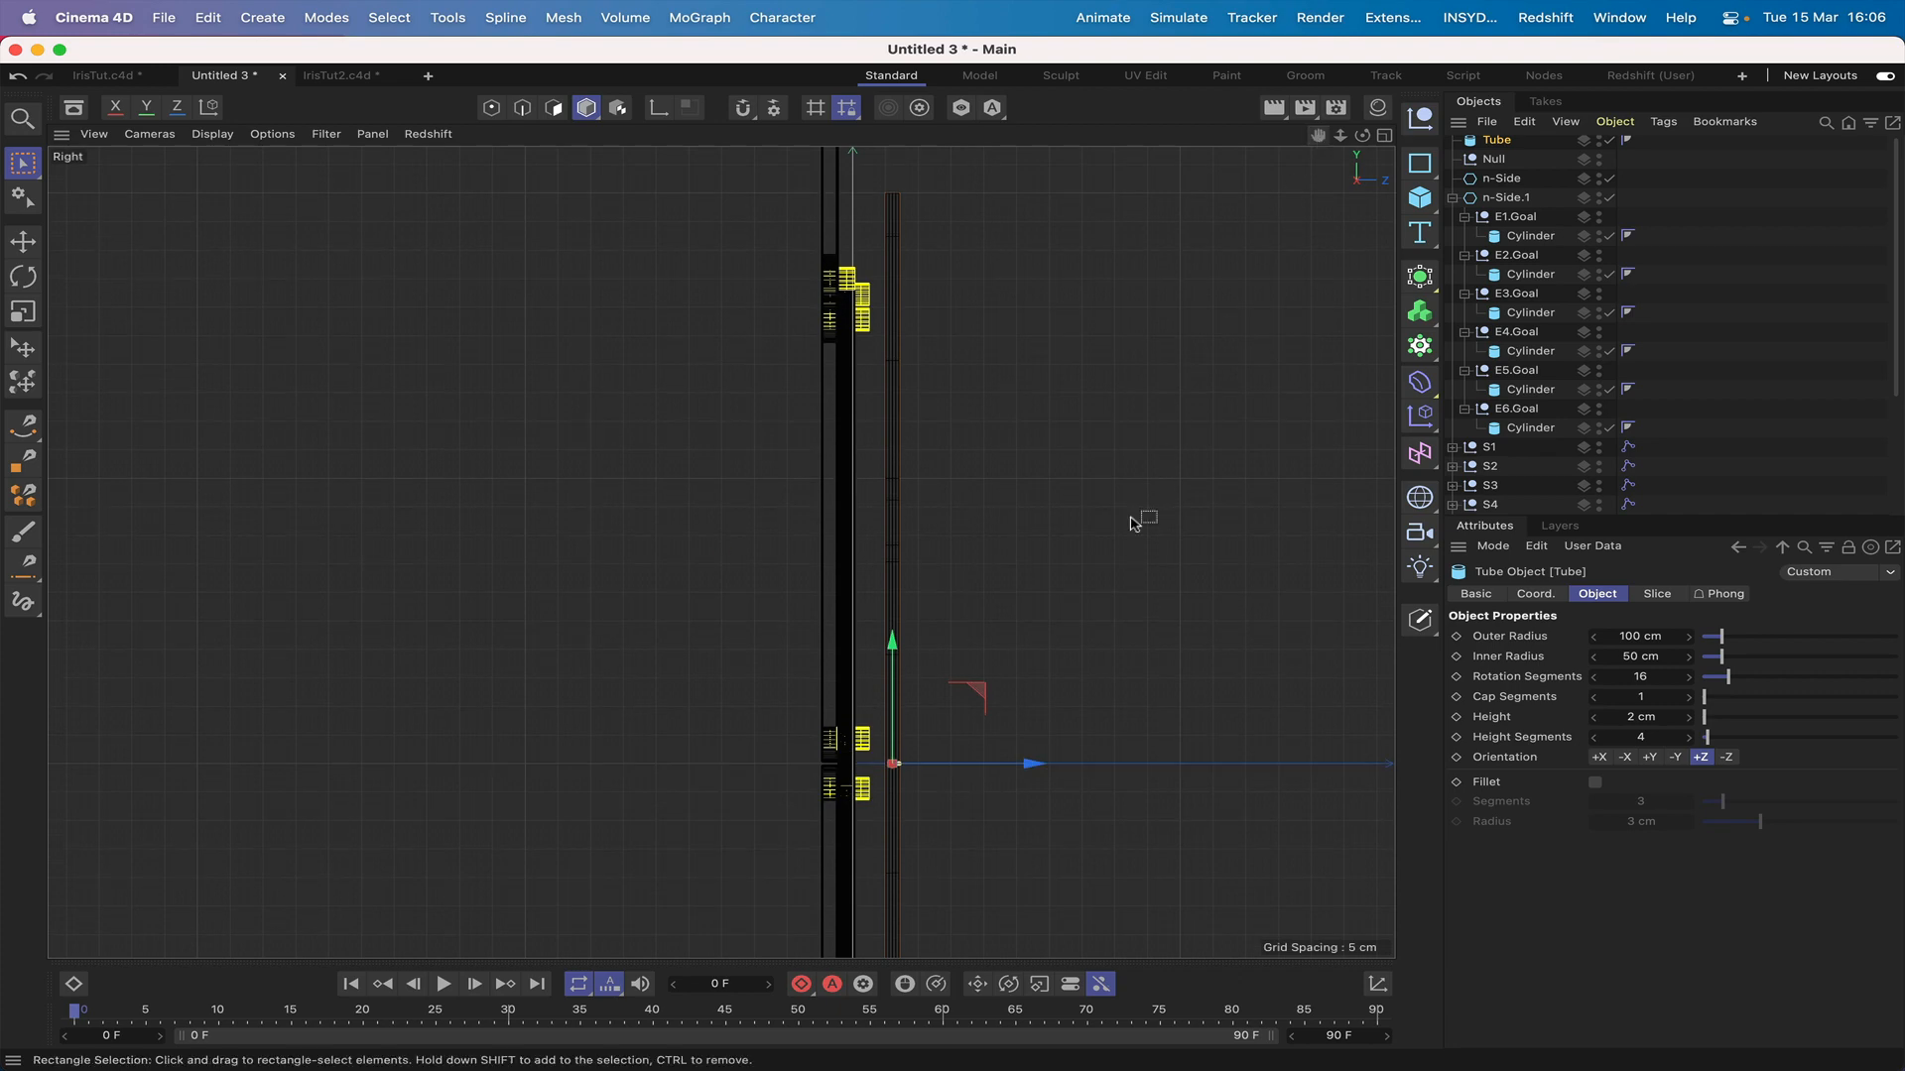
{"action": "left_click_drag", "start_coordinate": [1027, 769], "coordinate": [1021, 767]}
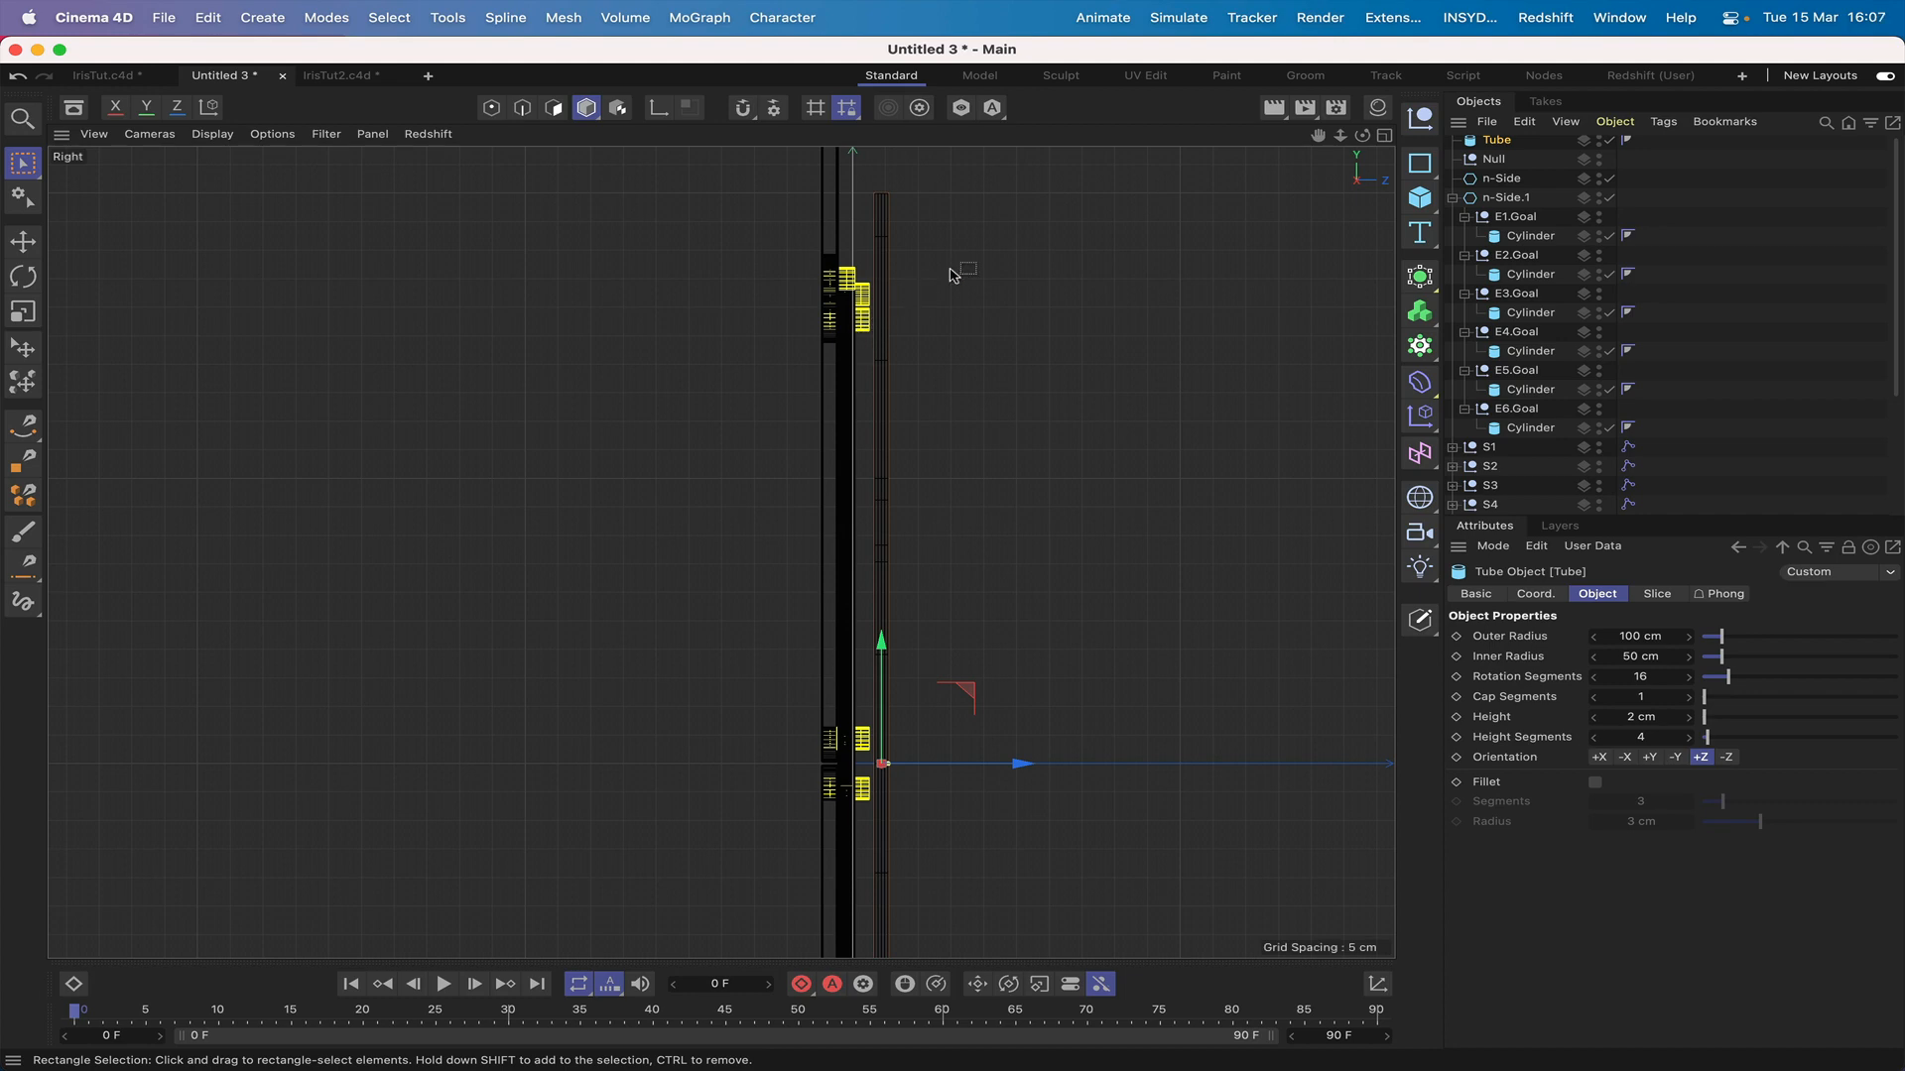
{"action": "key", "text": "F1"}
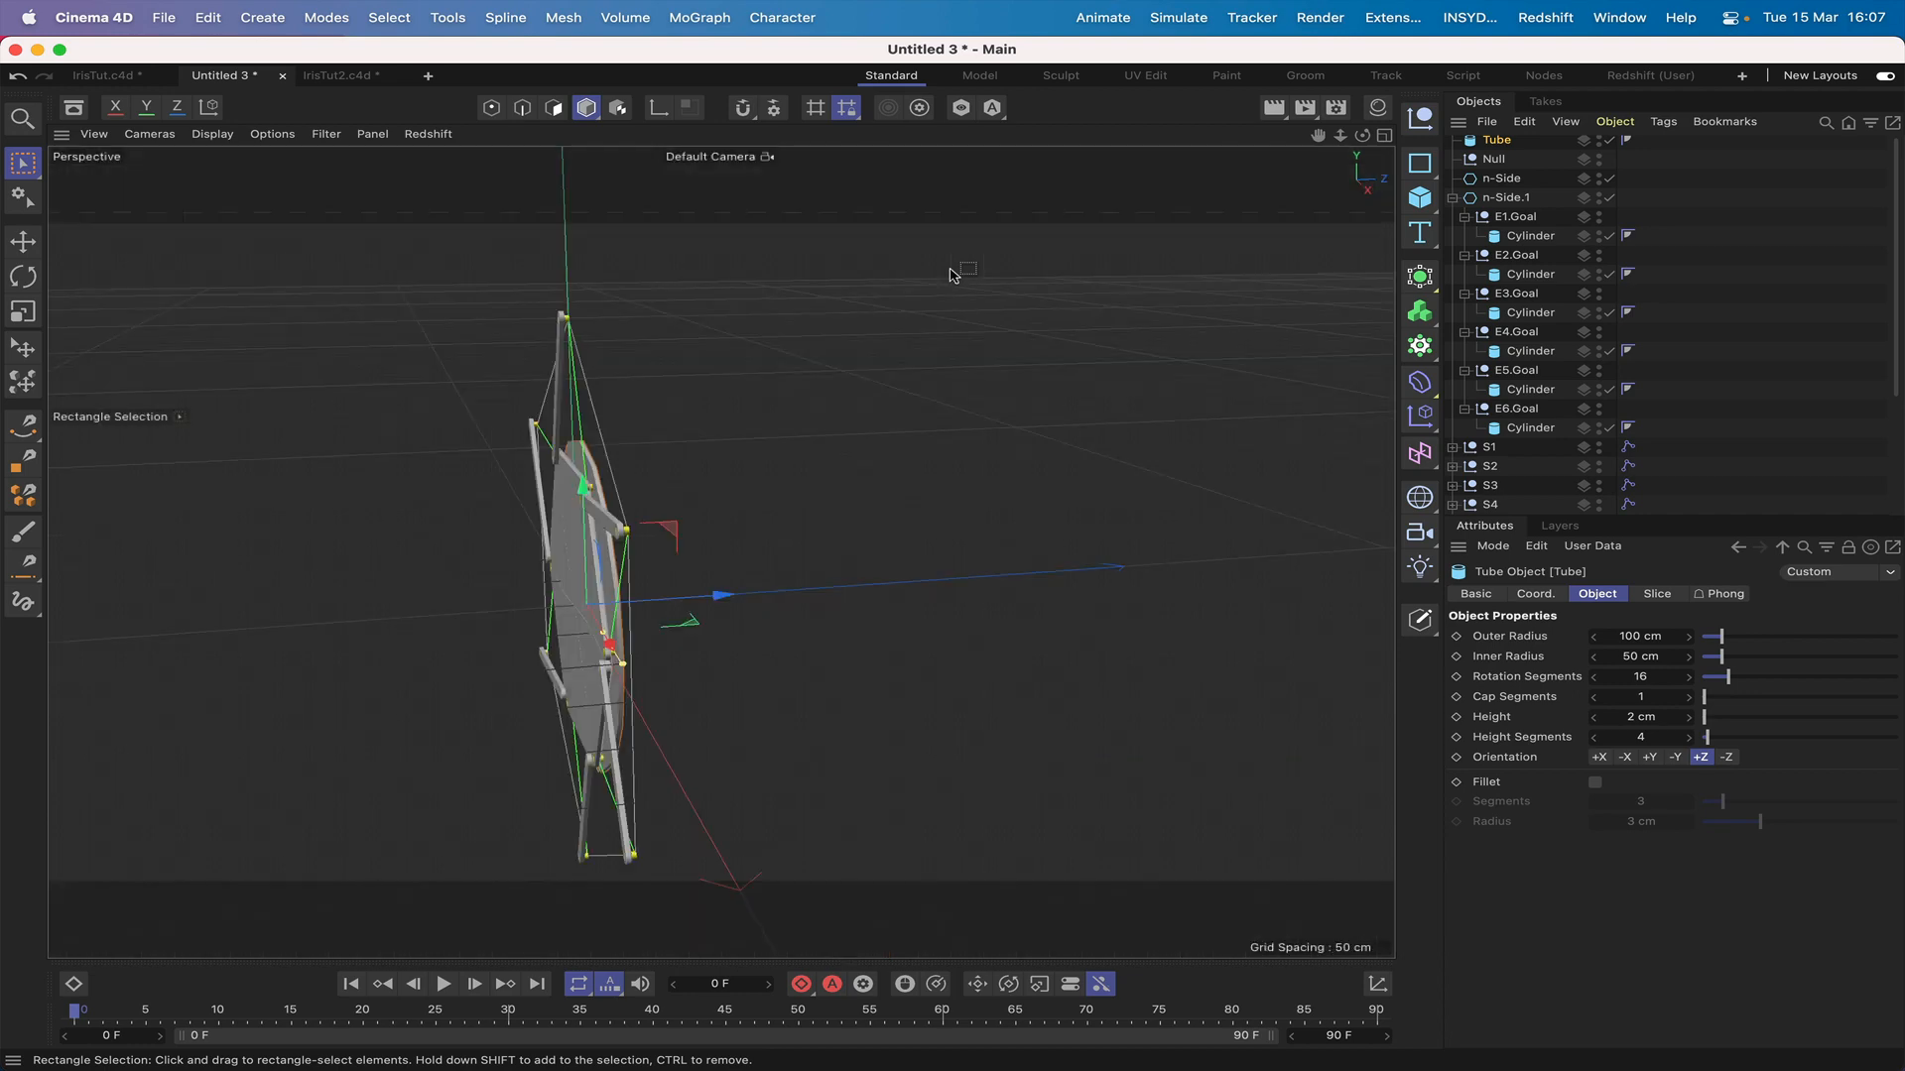
Step: Set the bank rotation of n-Side.1 to 60° to swing the iris blades open
{"action": "left_click_drag", "start_coordinate": [1362, 135], "coordinate": [1577, 141]}
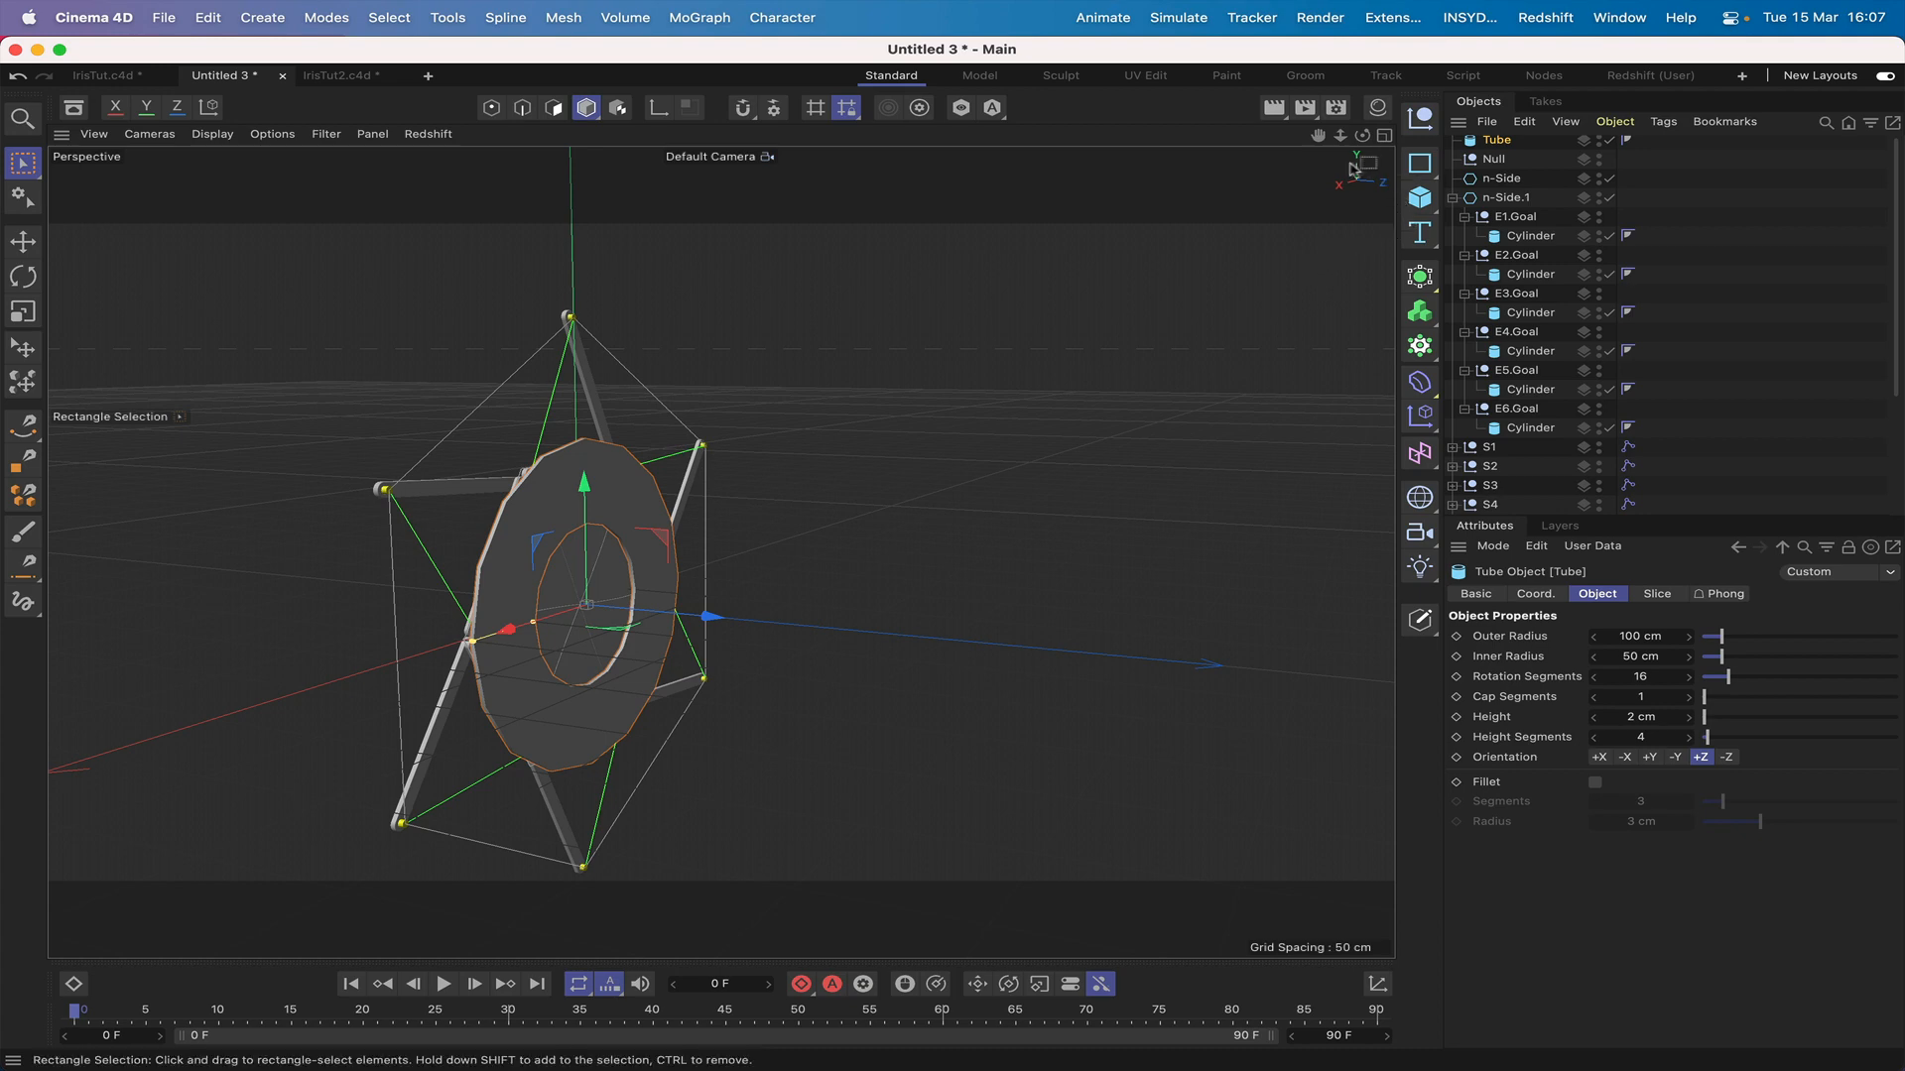
{"action": "left_click_drag", "start_coordinate": [1317, 135], "coordinate": [1362, 135]}
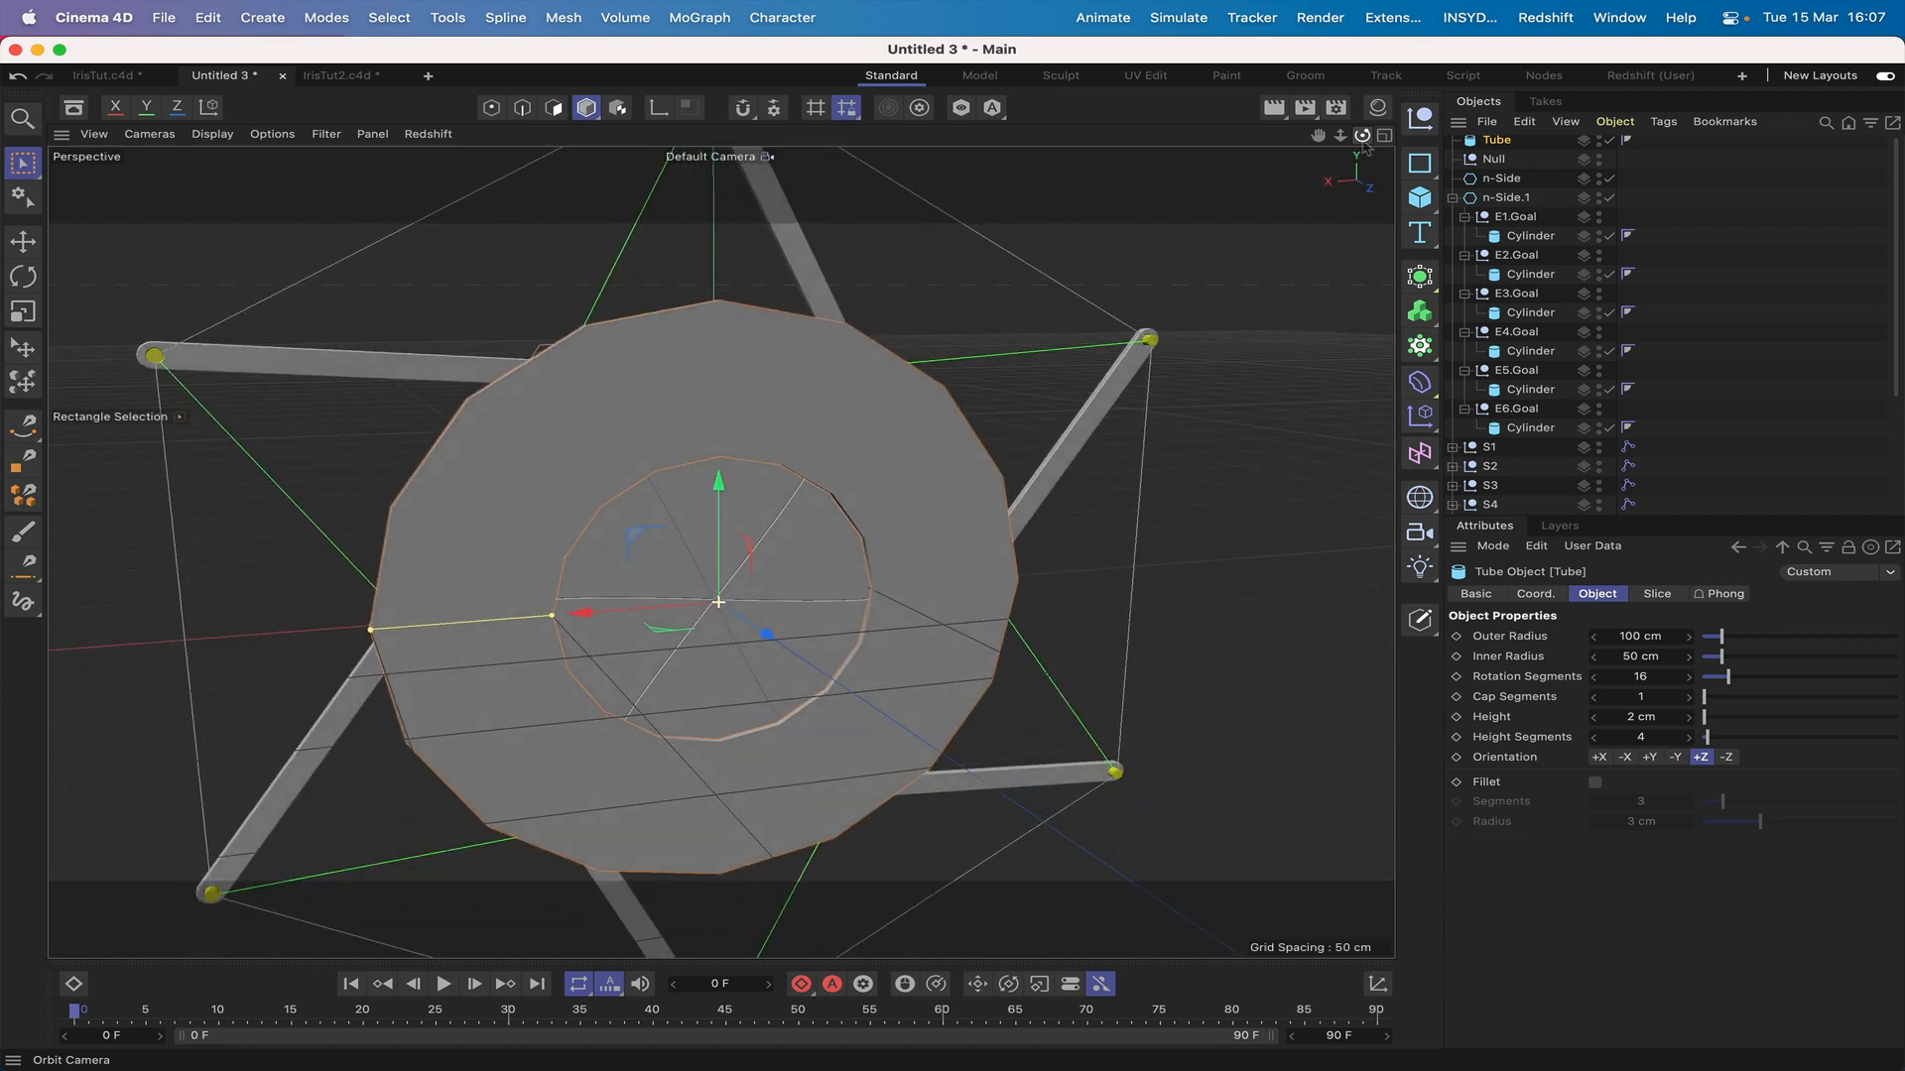
{"action": "left_click", "coordinate": [1506, 197]}
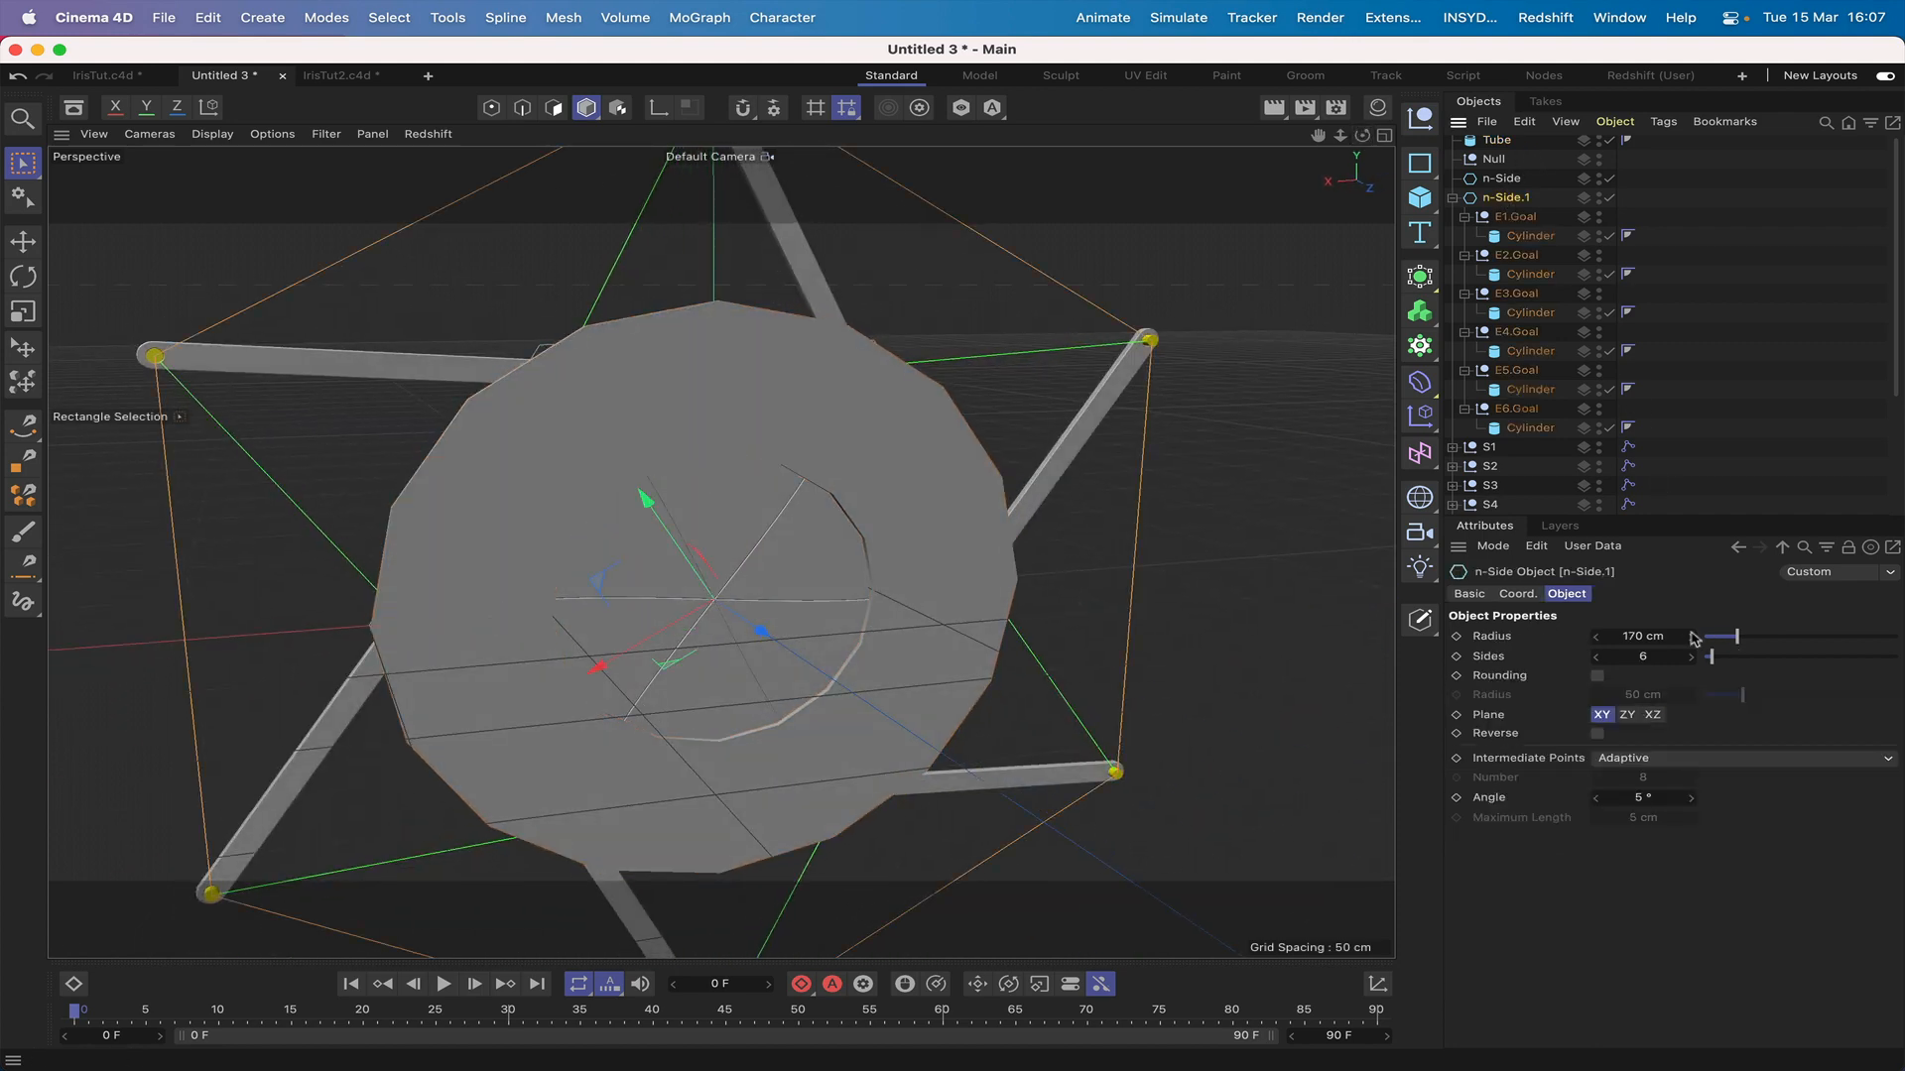
{"action": "left_click", "coordinate": [1517, 593]}
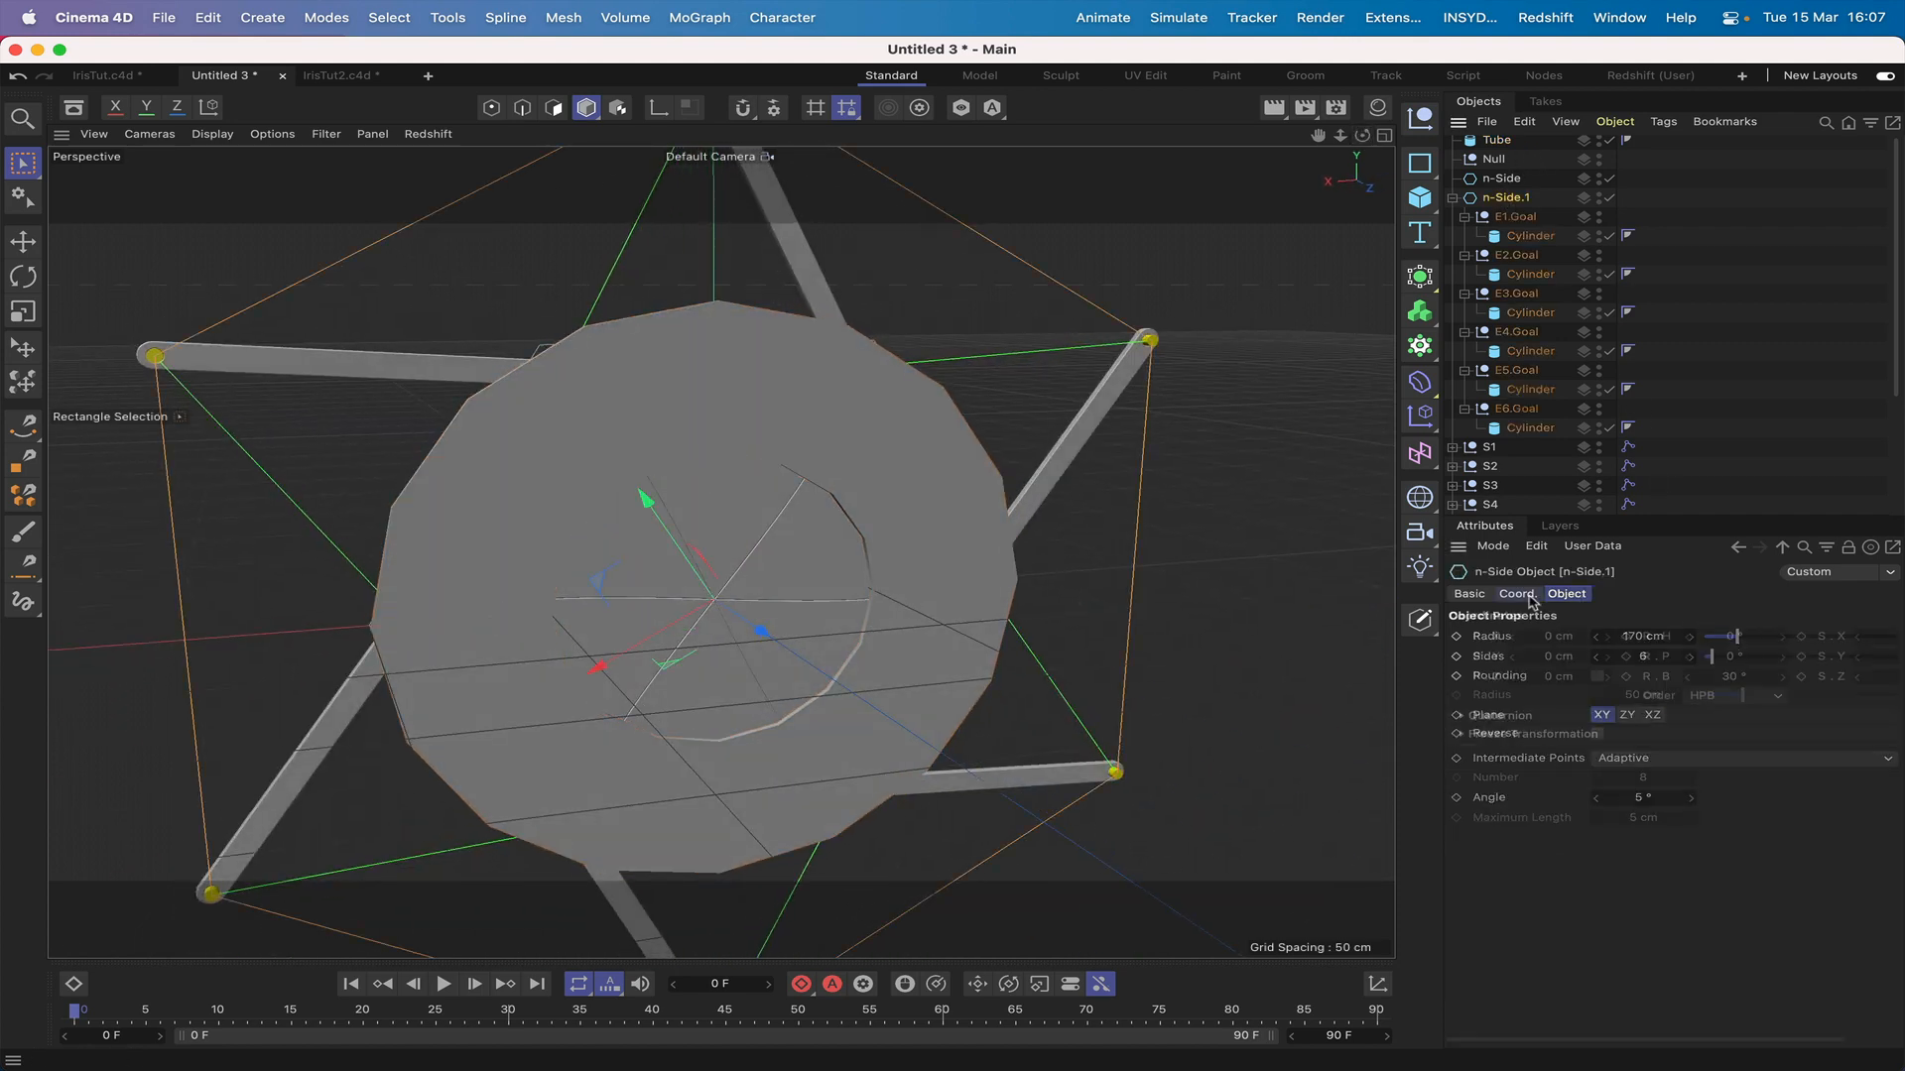
{"action": "left_click", "coordinate": [1741, 677]}
{"action": "type", "text": "60"}
{"action": "key", "text": "Return"}
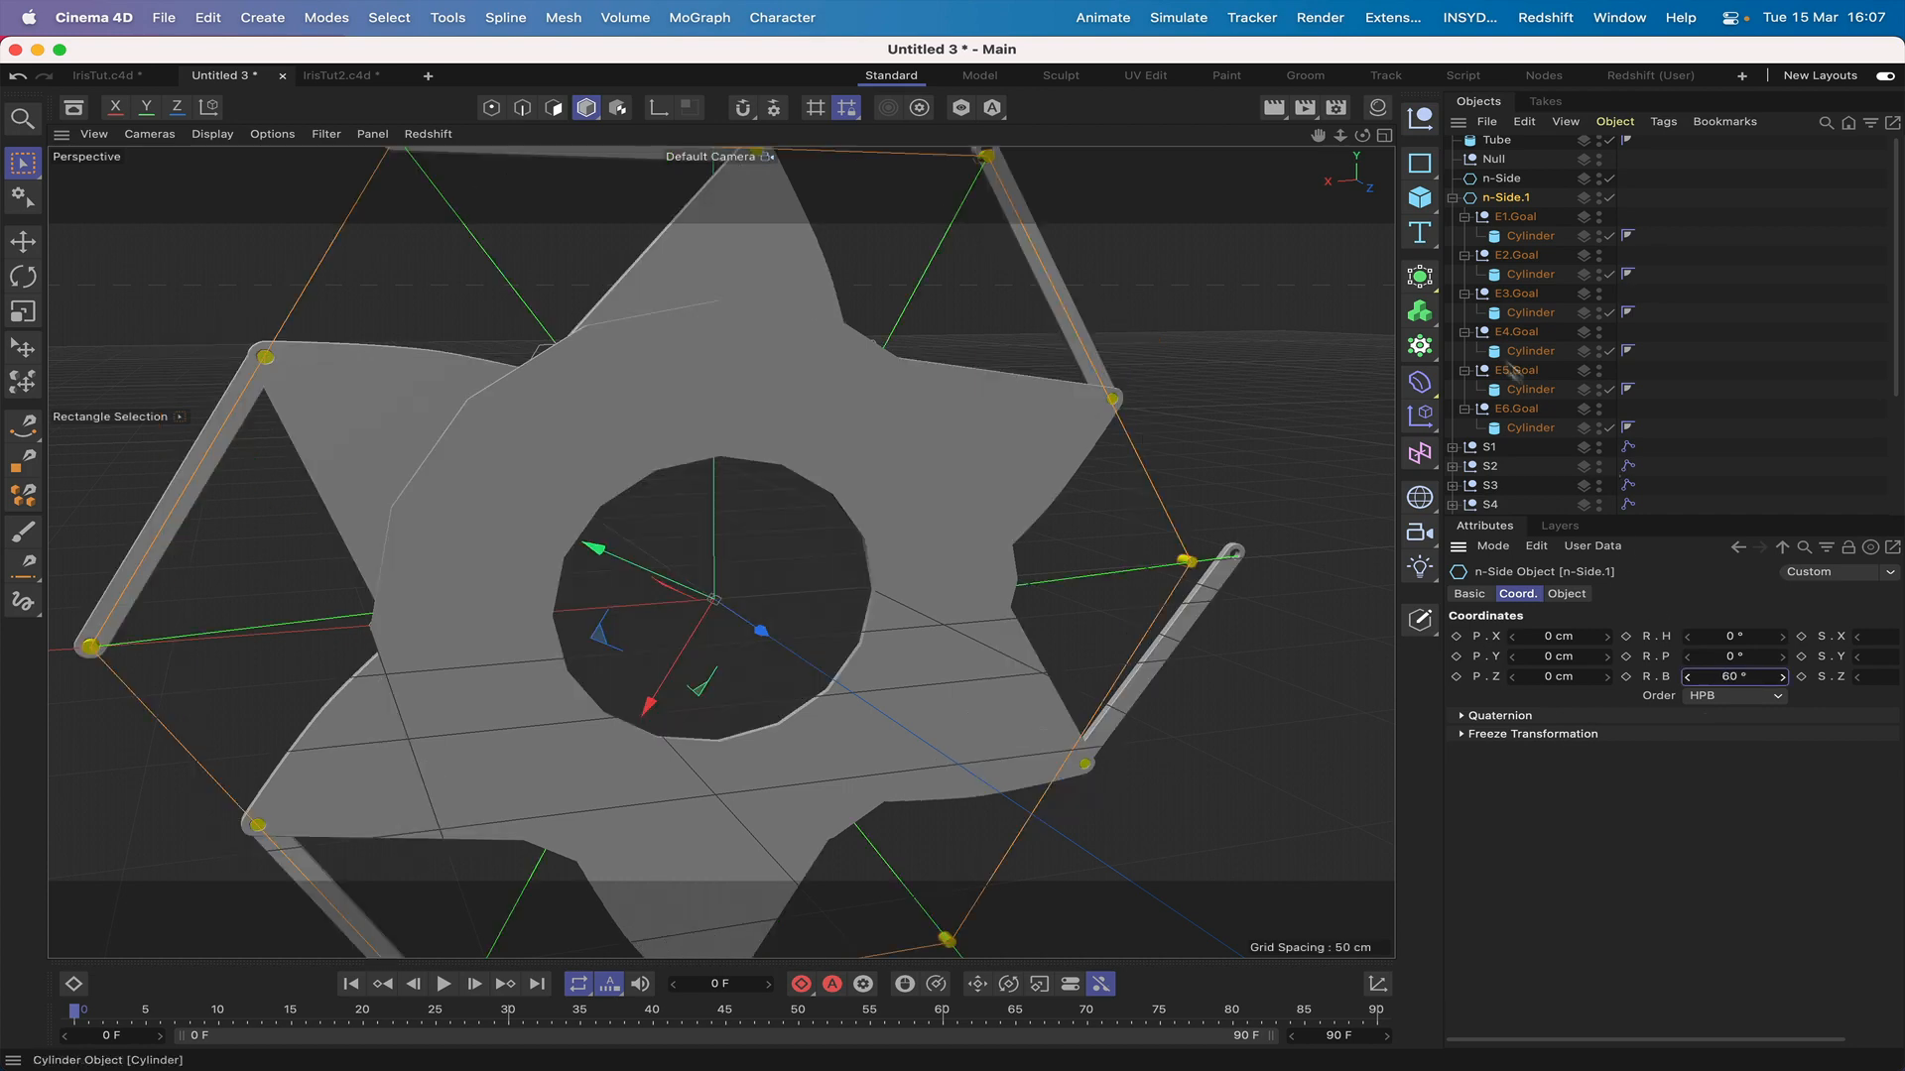
Step: Enlarge the tube's inner radius to 73 cm to match the opening between the blades
{"action": "left_click_drag", "start_coordinate": [714, 598], "coordinate": [715, 598], "text": "alt"}
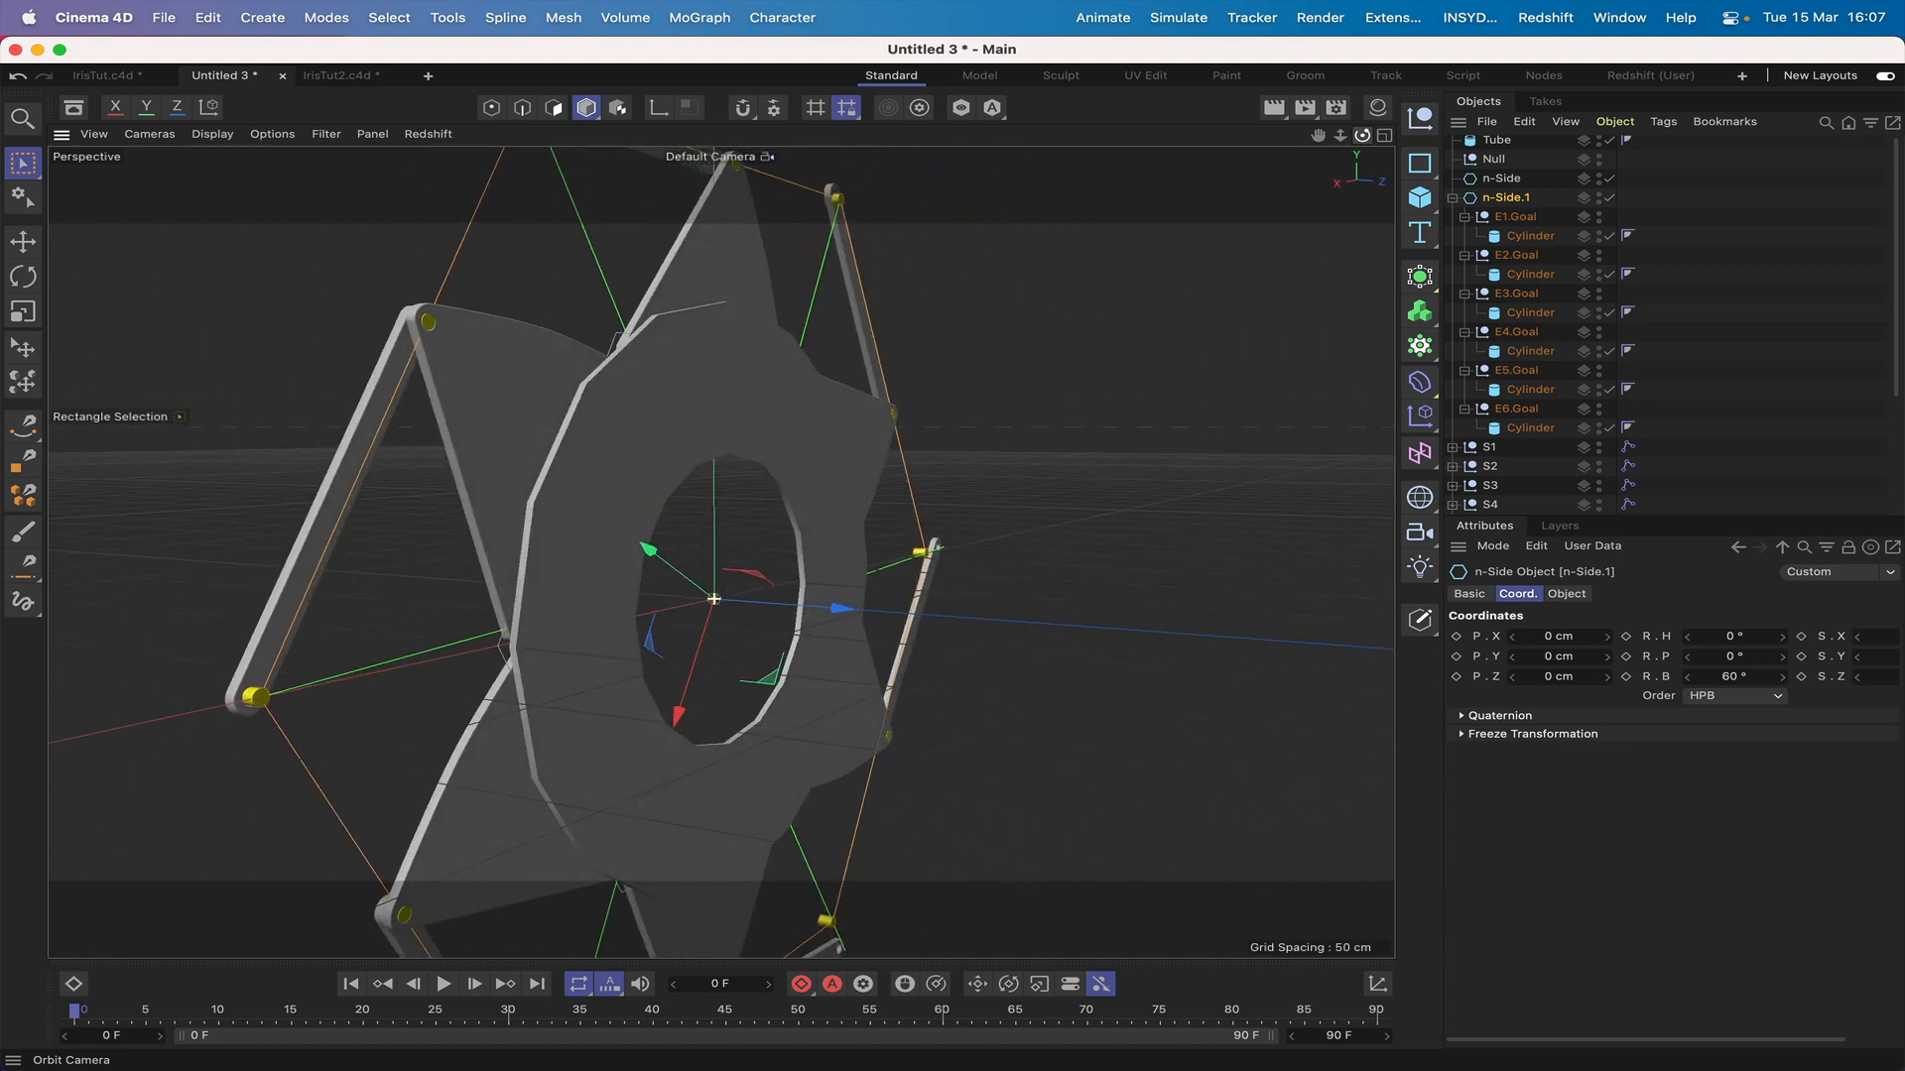
{"action": "left_click", "coordinate": [1495, 141]}
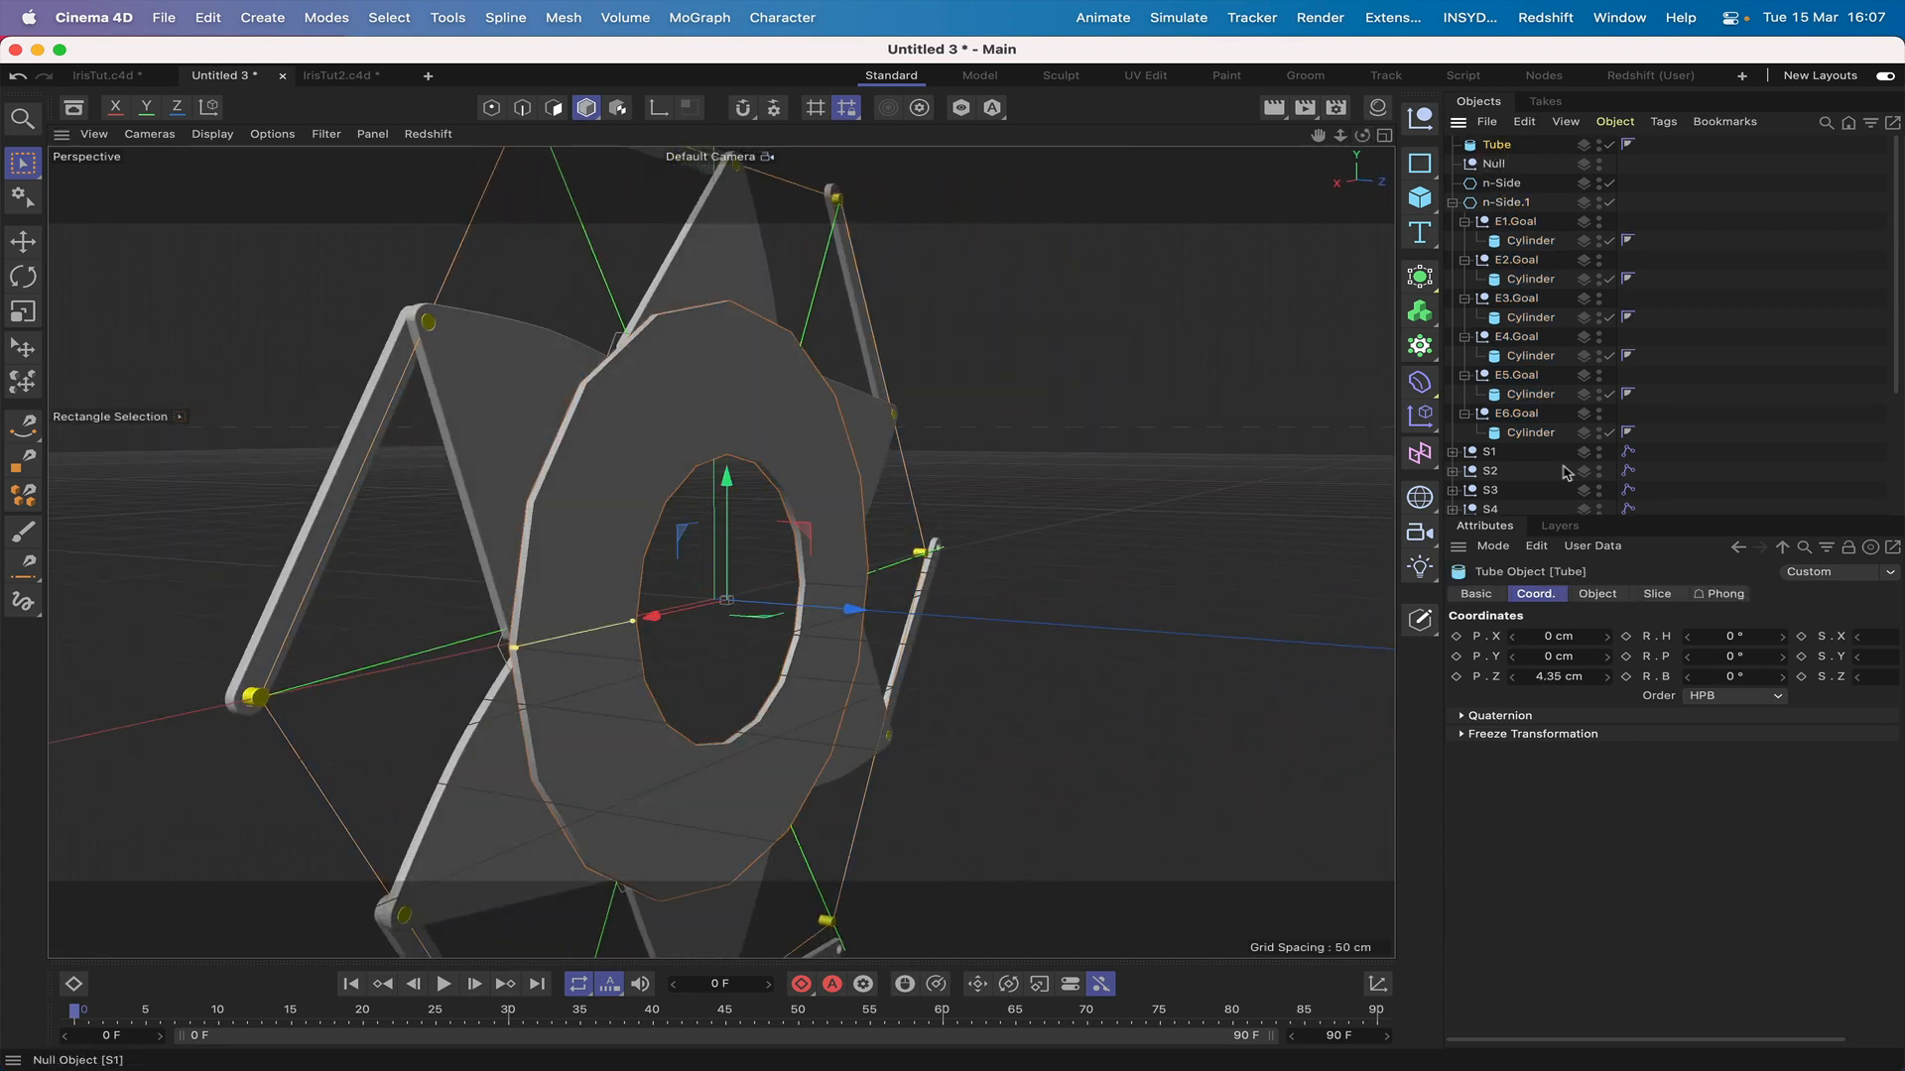
{"action": "left_click", "coordinate": [1598, 593]}
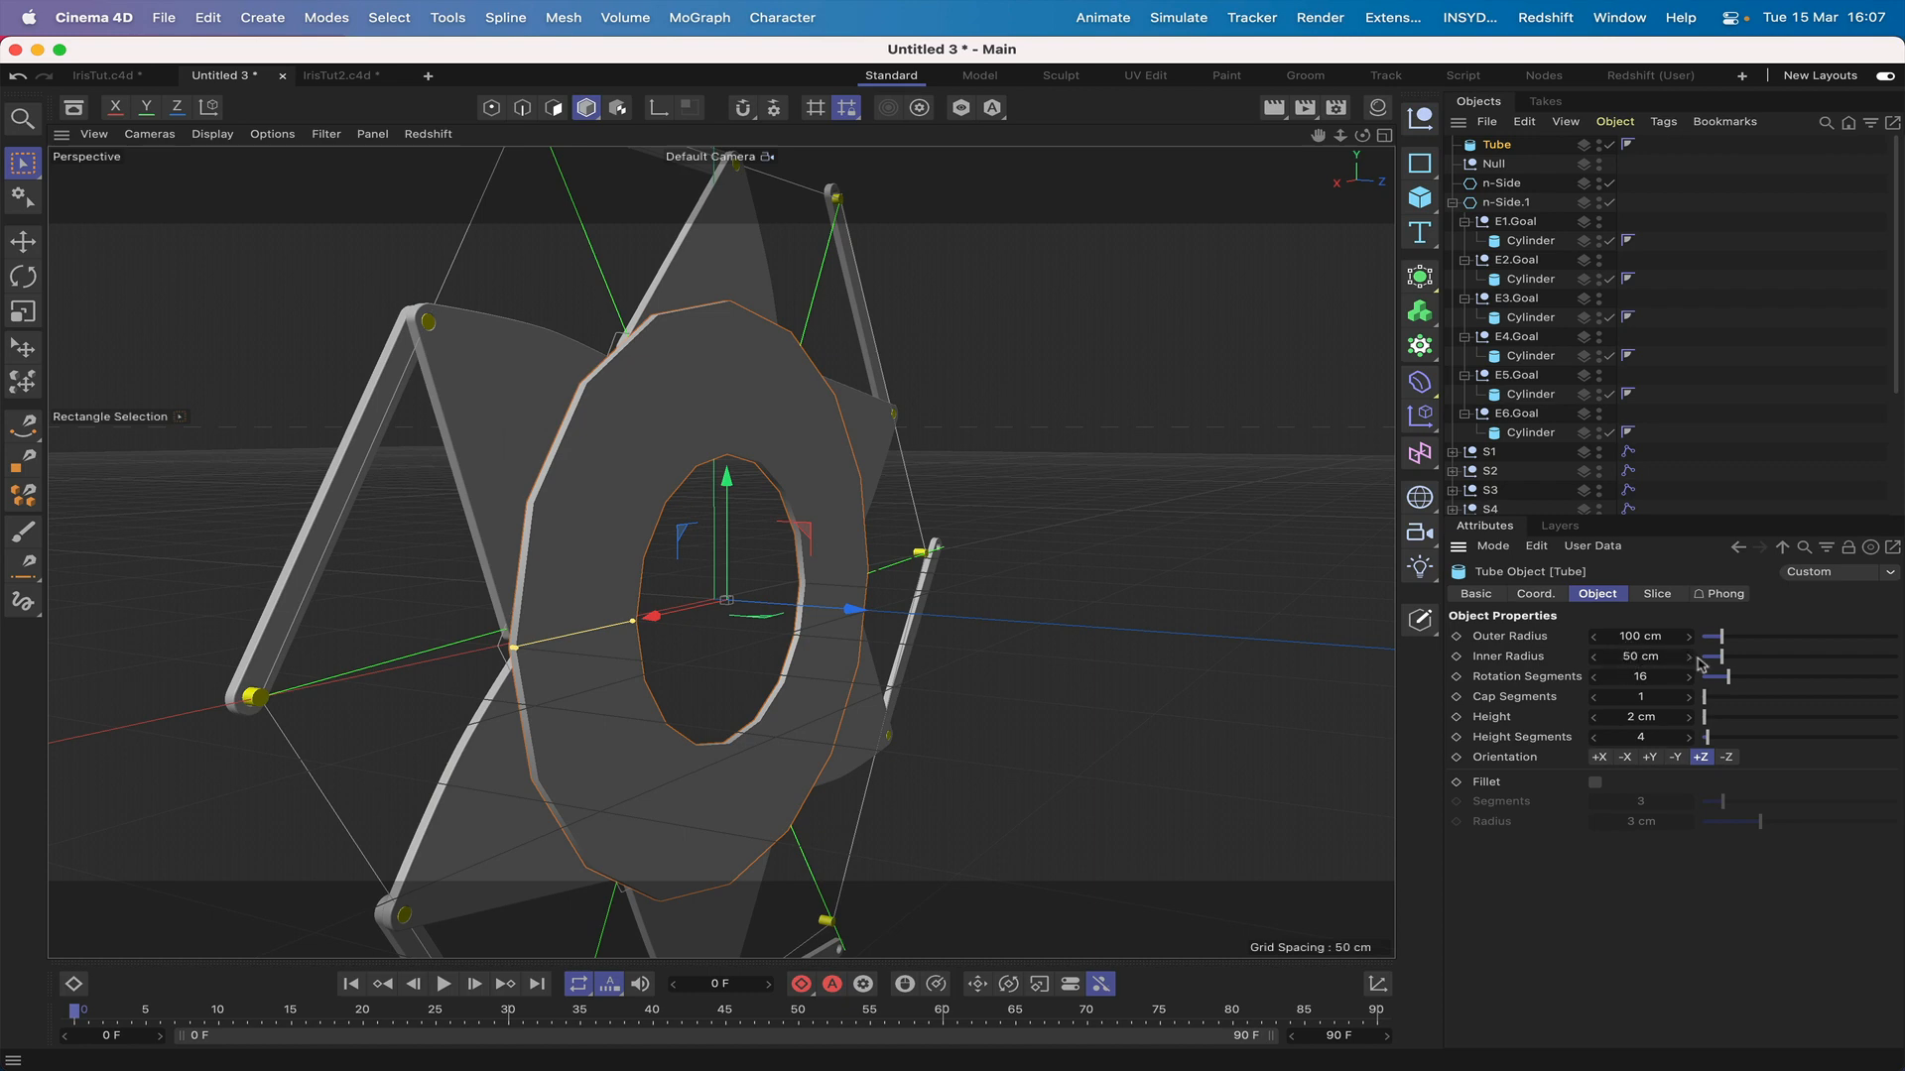
{"action": "left_click", "coordinate": [1623, 657]}
{"action": "key", "text": "Return"}
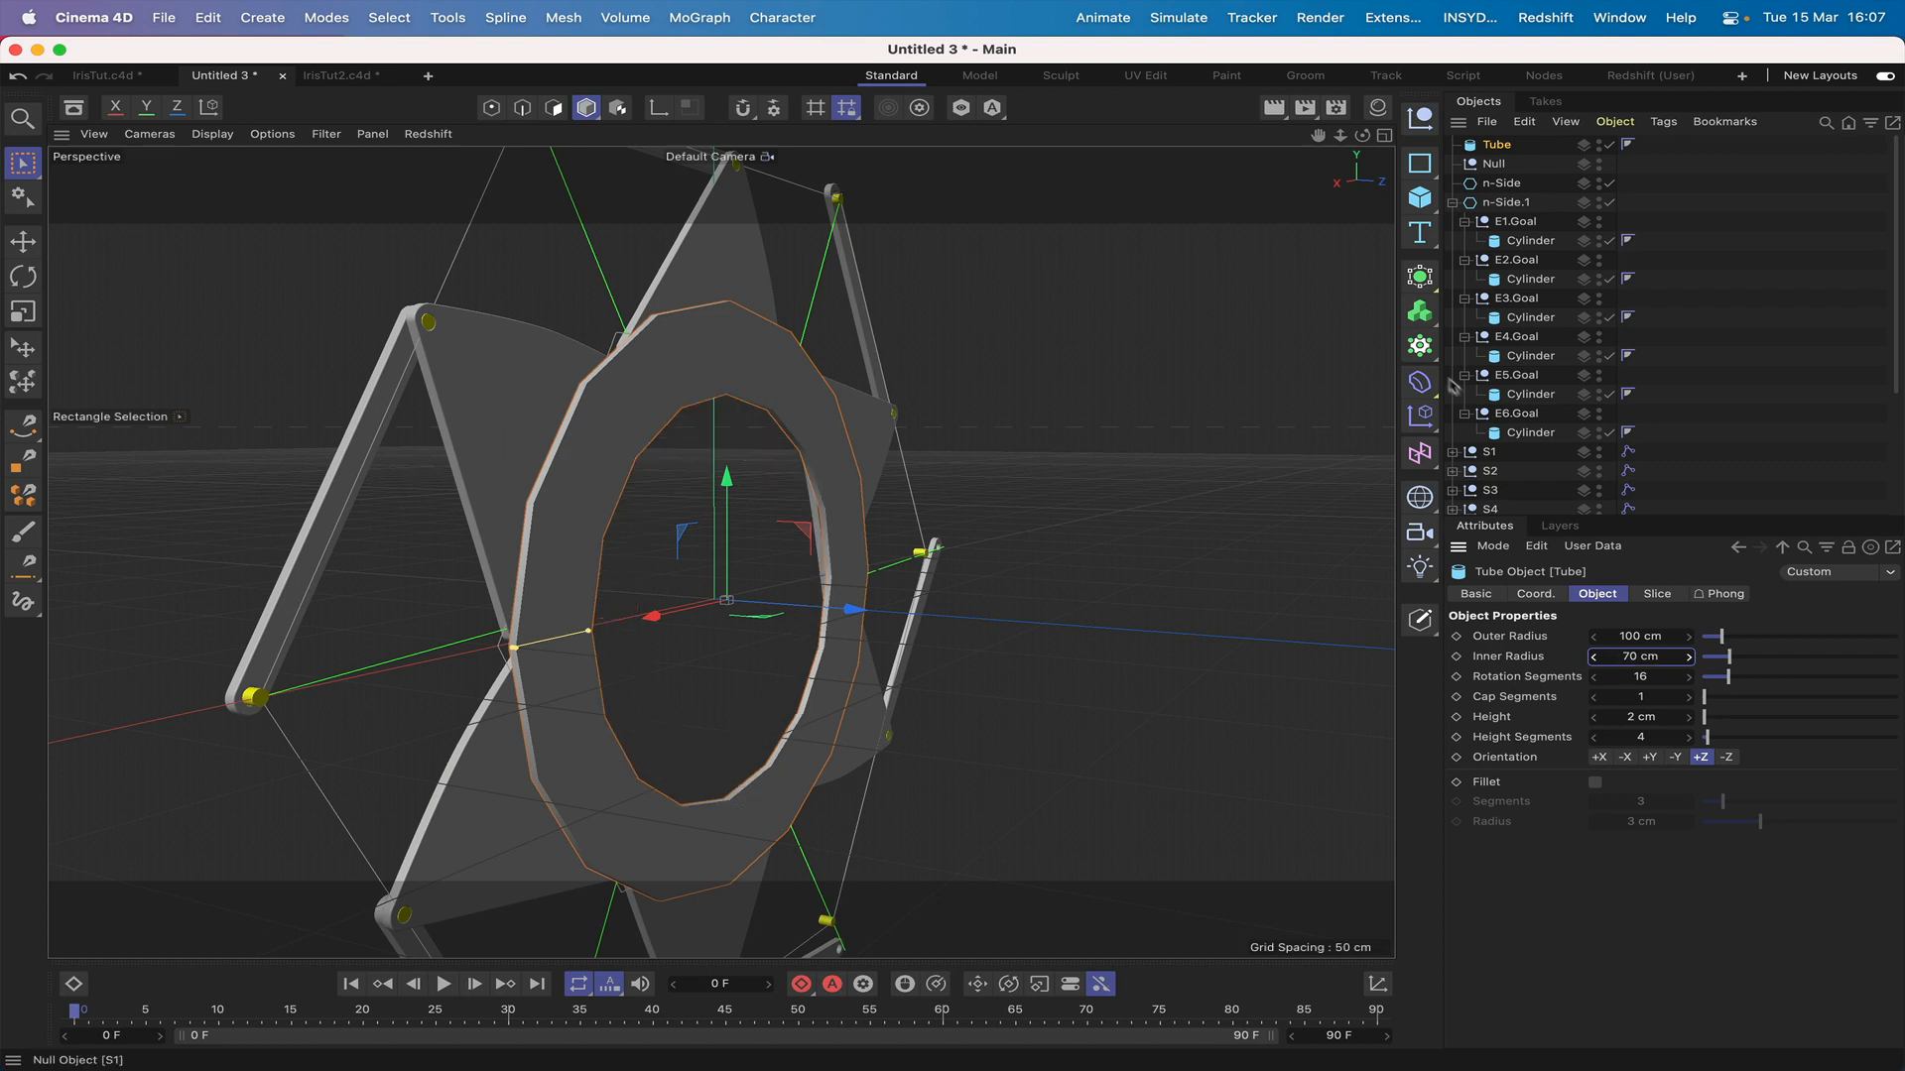
{"action": "left_click_drag", "start_coordinate": [1364, 137], "coordinate": [1234, 144]}
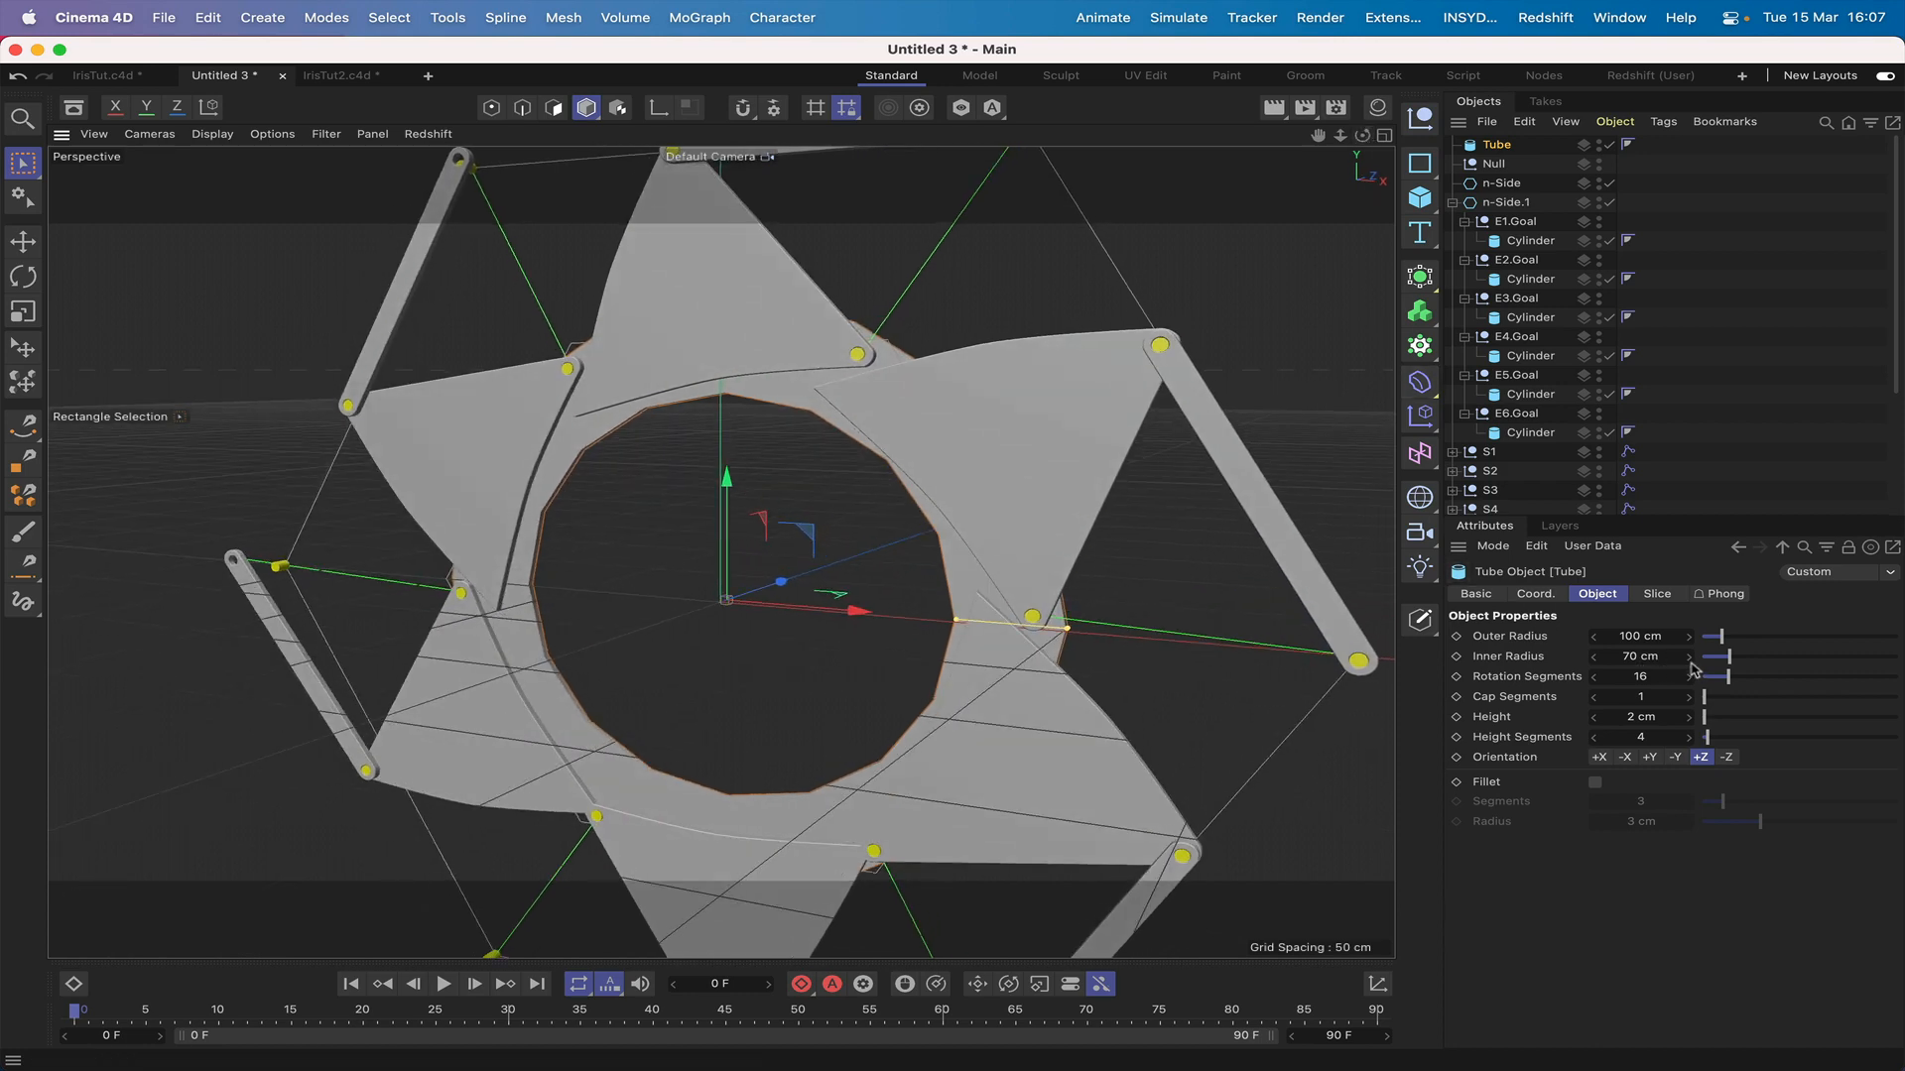
{"action": "left_click_drag", "start_coordinate": [1688, 663], "coordinate": [1691, 667]}
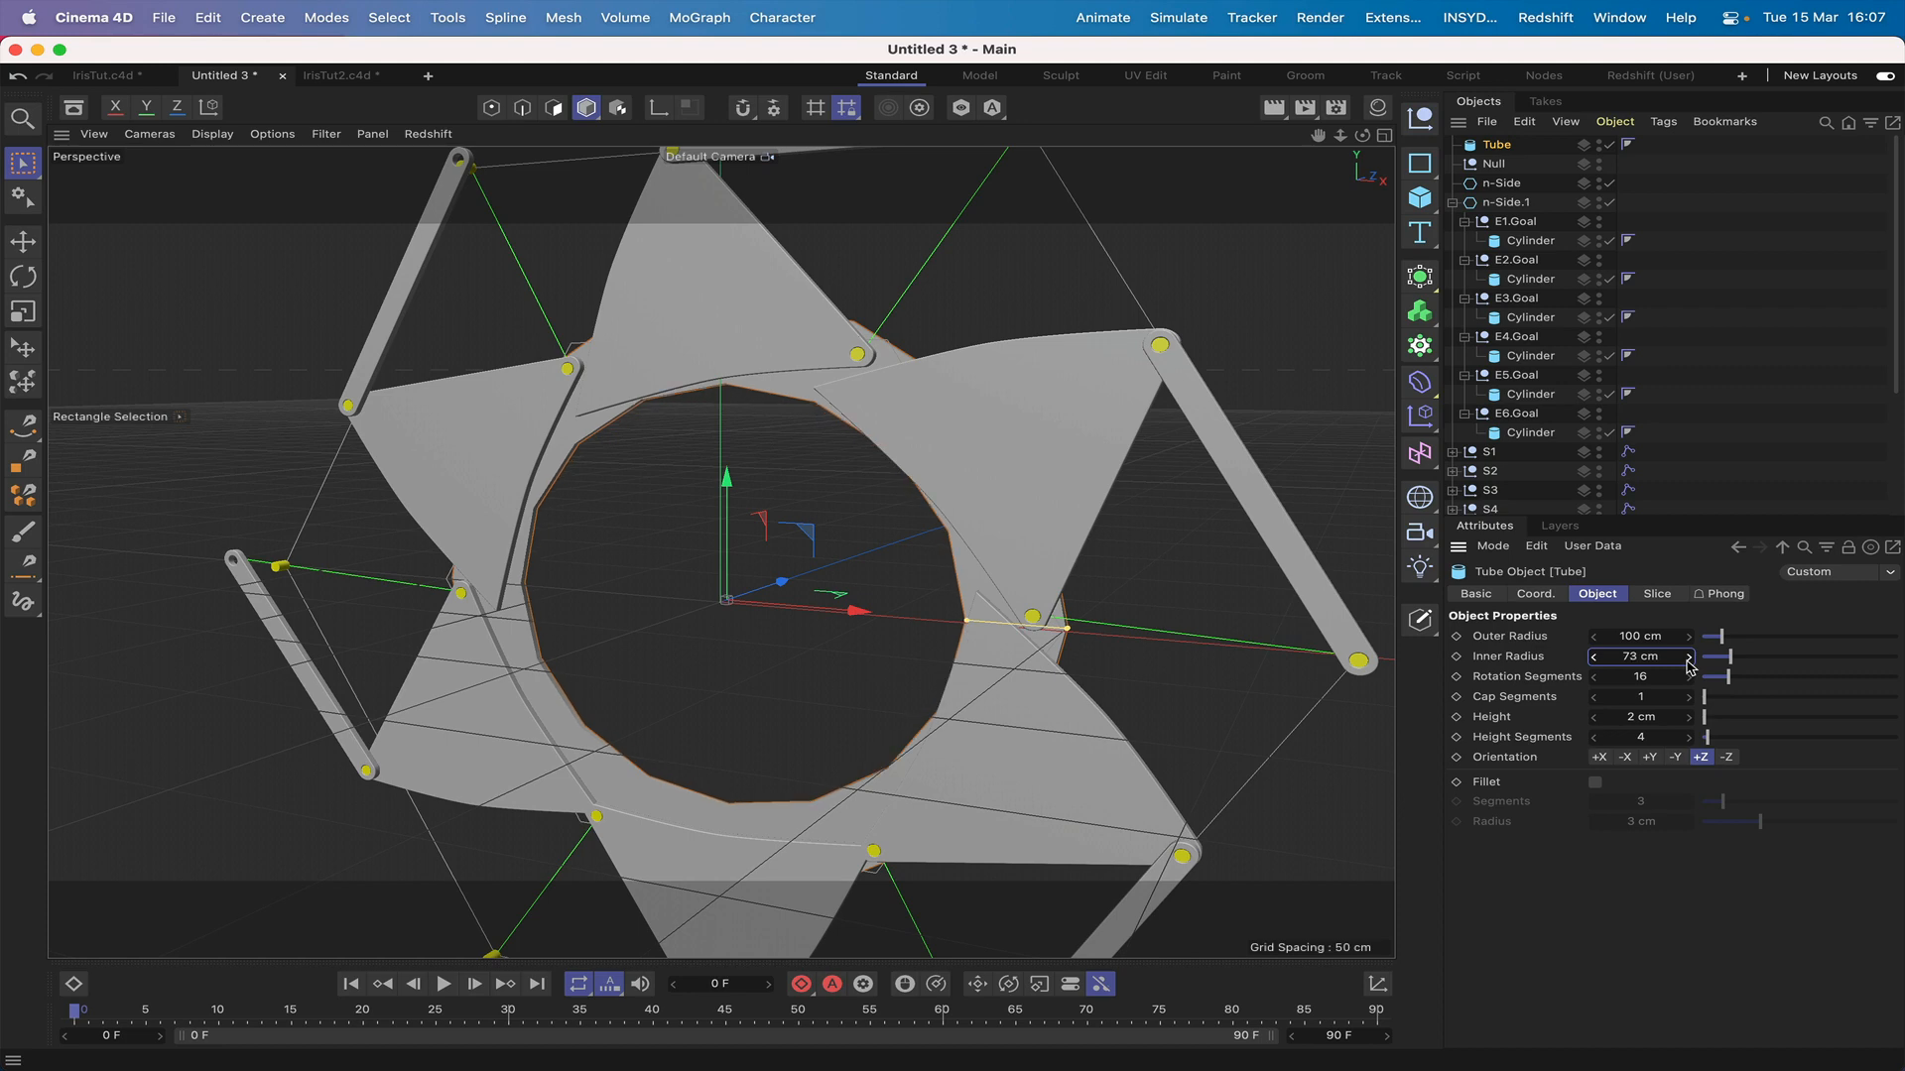
{"action": "left_click", "coordinate": [1689, 664]}
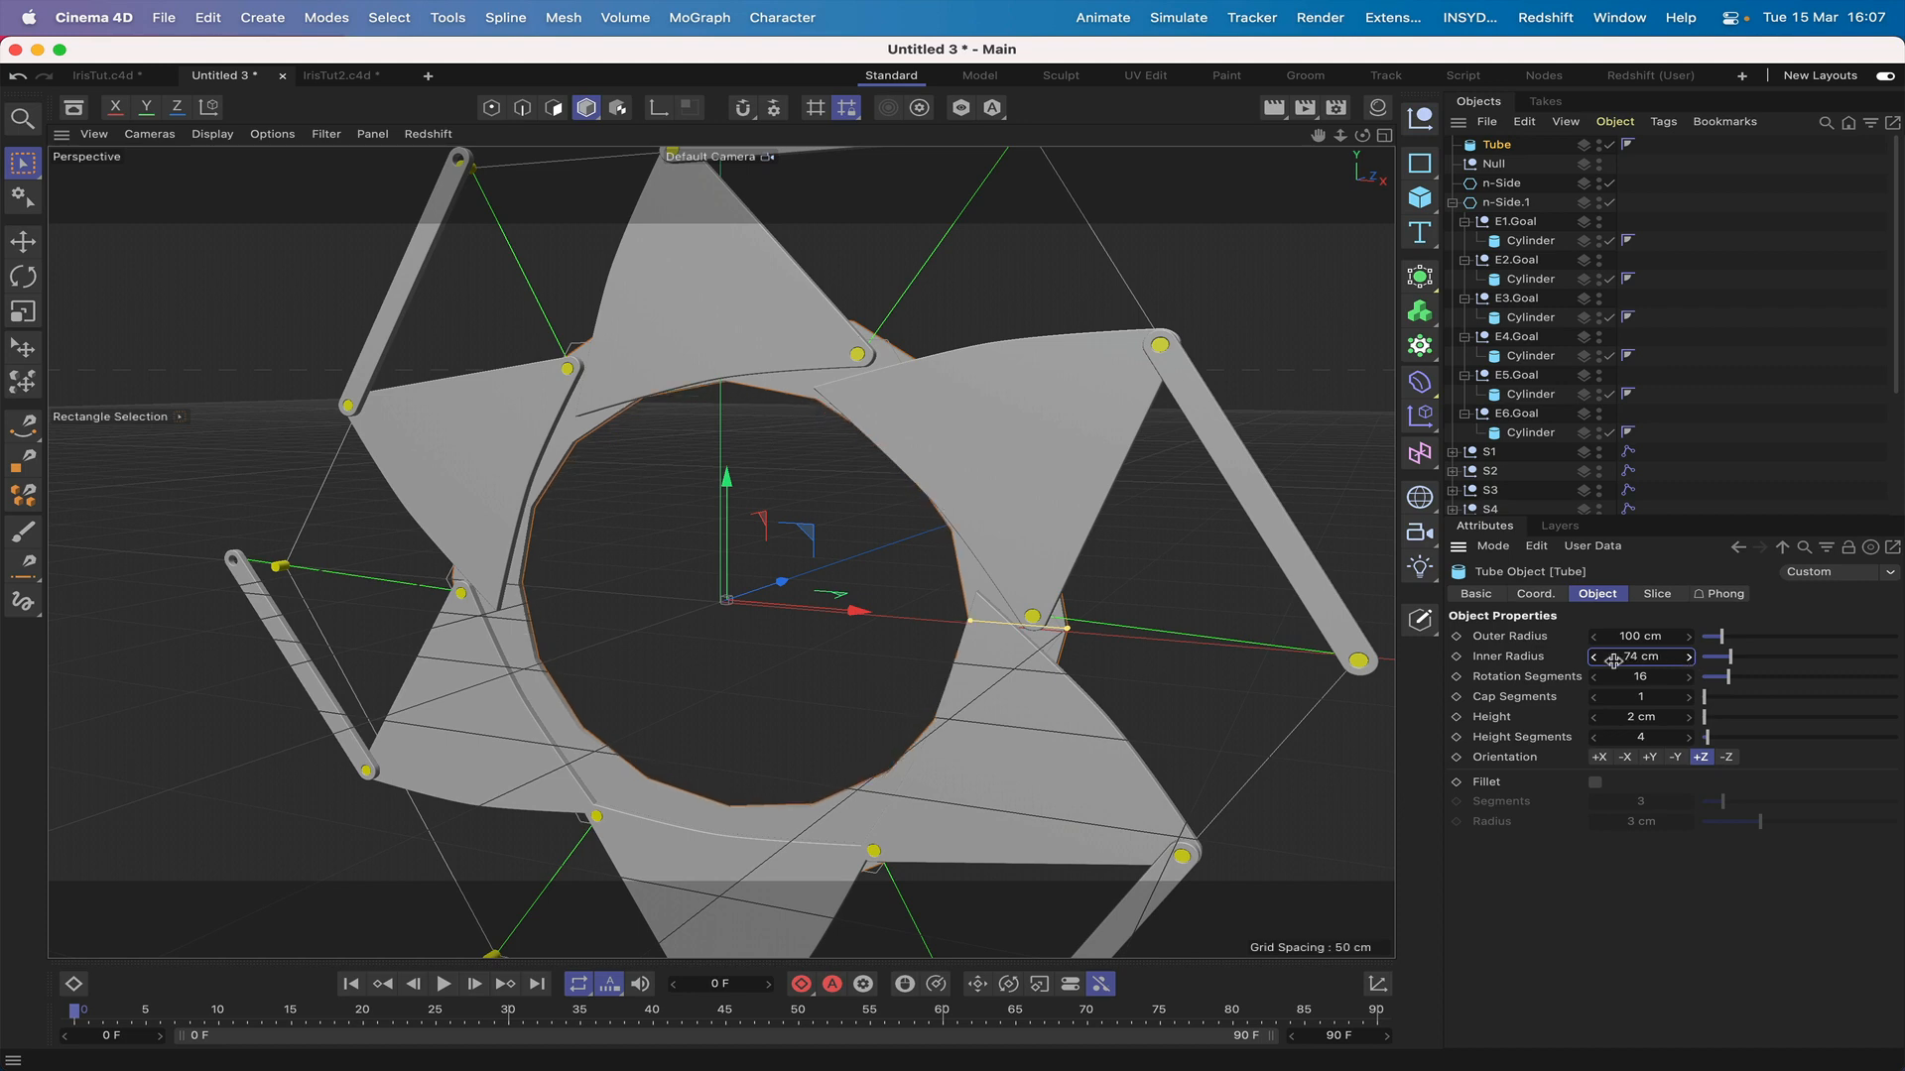
{"action": "left_click_drag", "start_coordinate": [1613, 661], "coordinate": [1605, 662]}
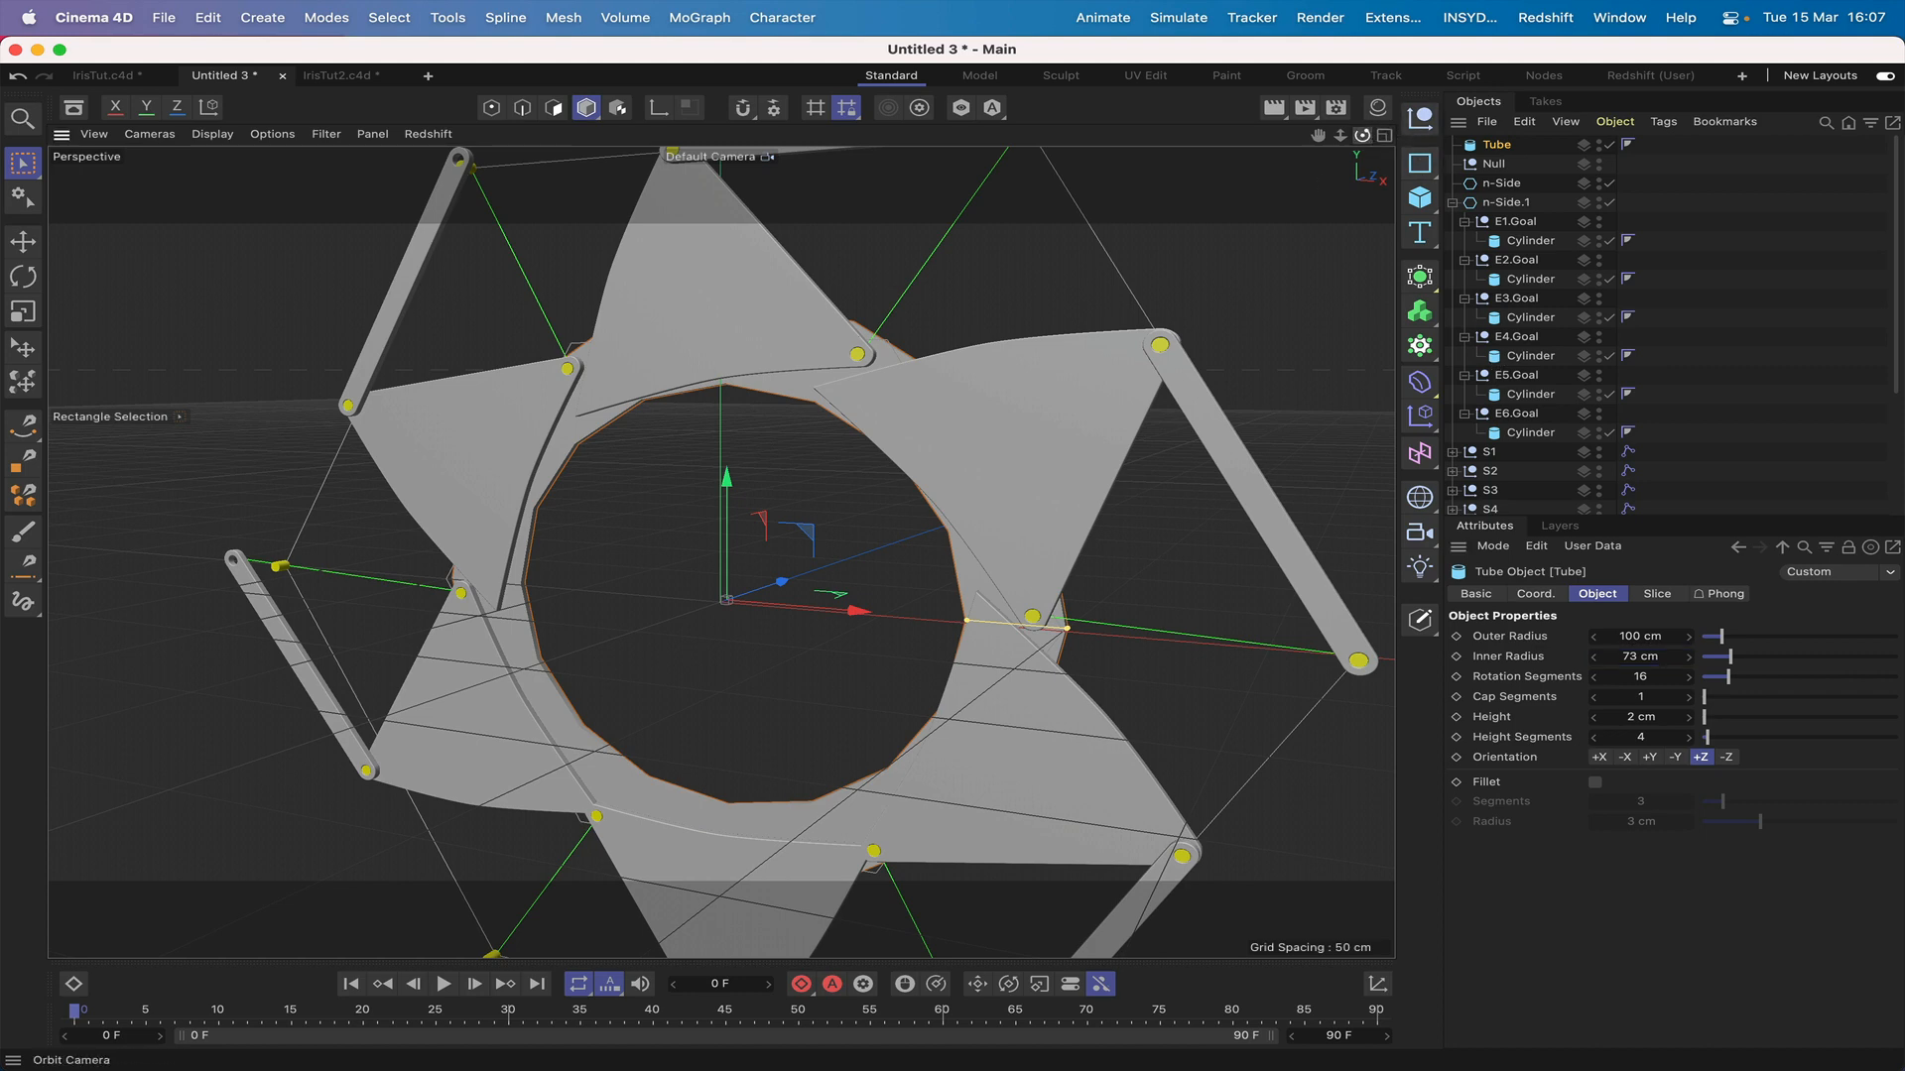
Step: Smooth the tube's outline by setting its rotation segments to 60
{"action": "left_click_drag", "start_coordinate": [1362, 135], "coordinate": [1230, 141]}
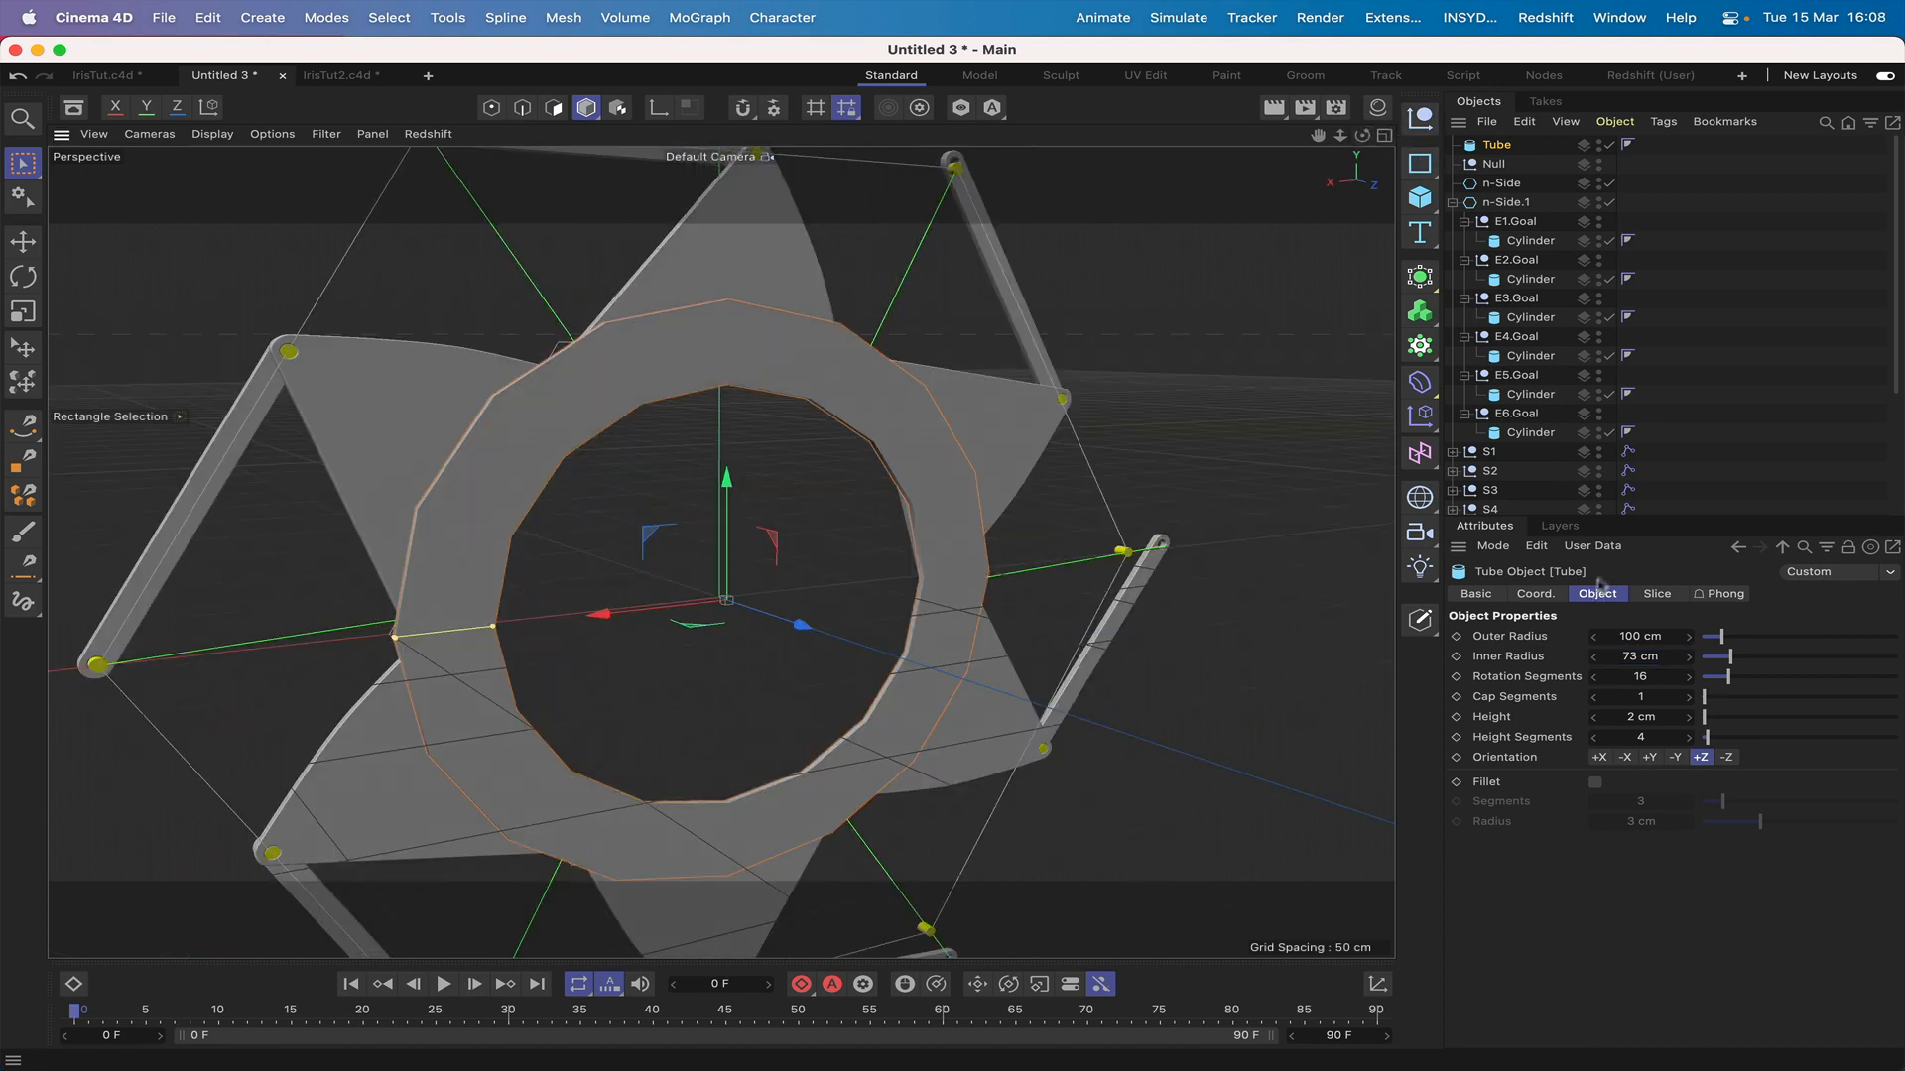
{"action": "double_click", "coordinate": [1647, 676]}
{"action": "type", "text": "60"}
{"action": "key", "text": "Return"}
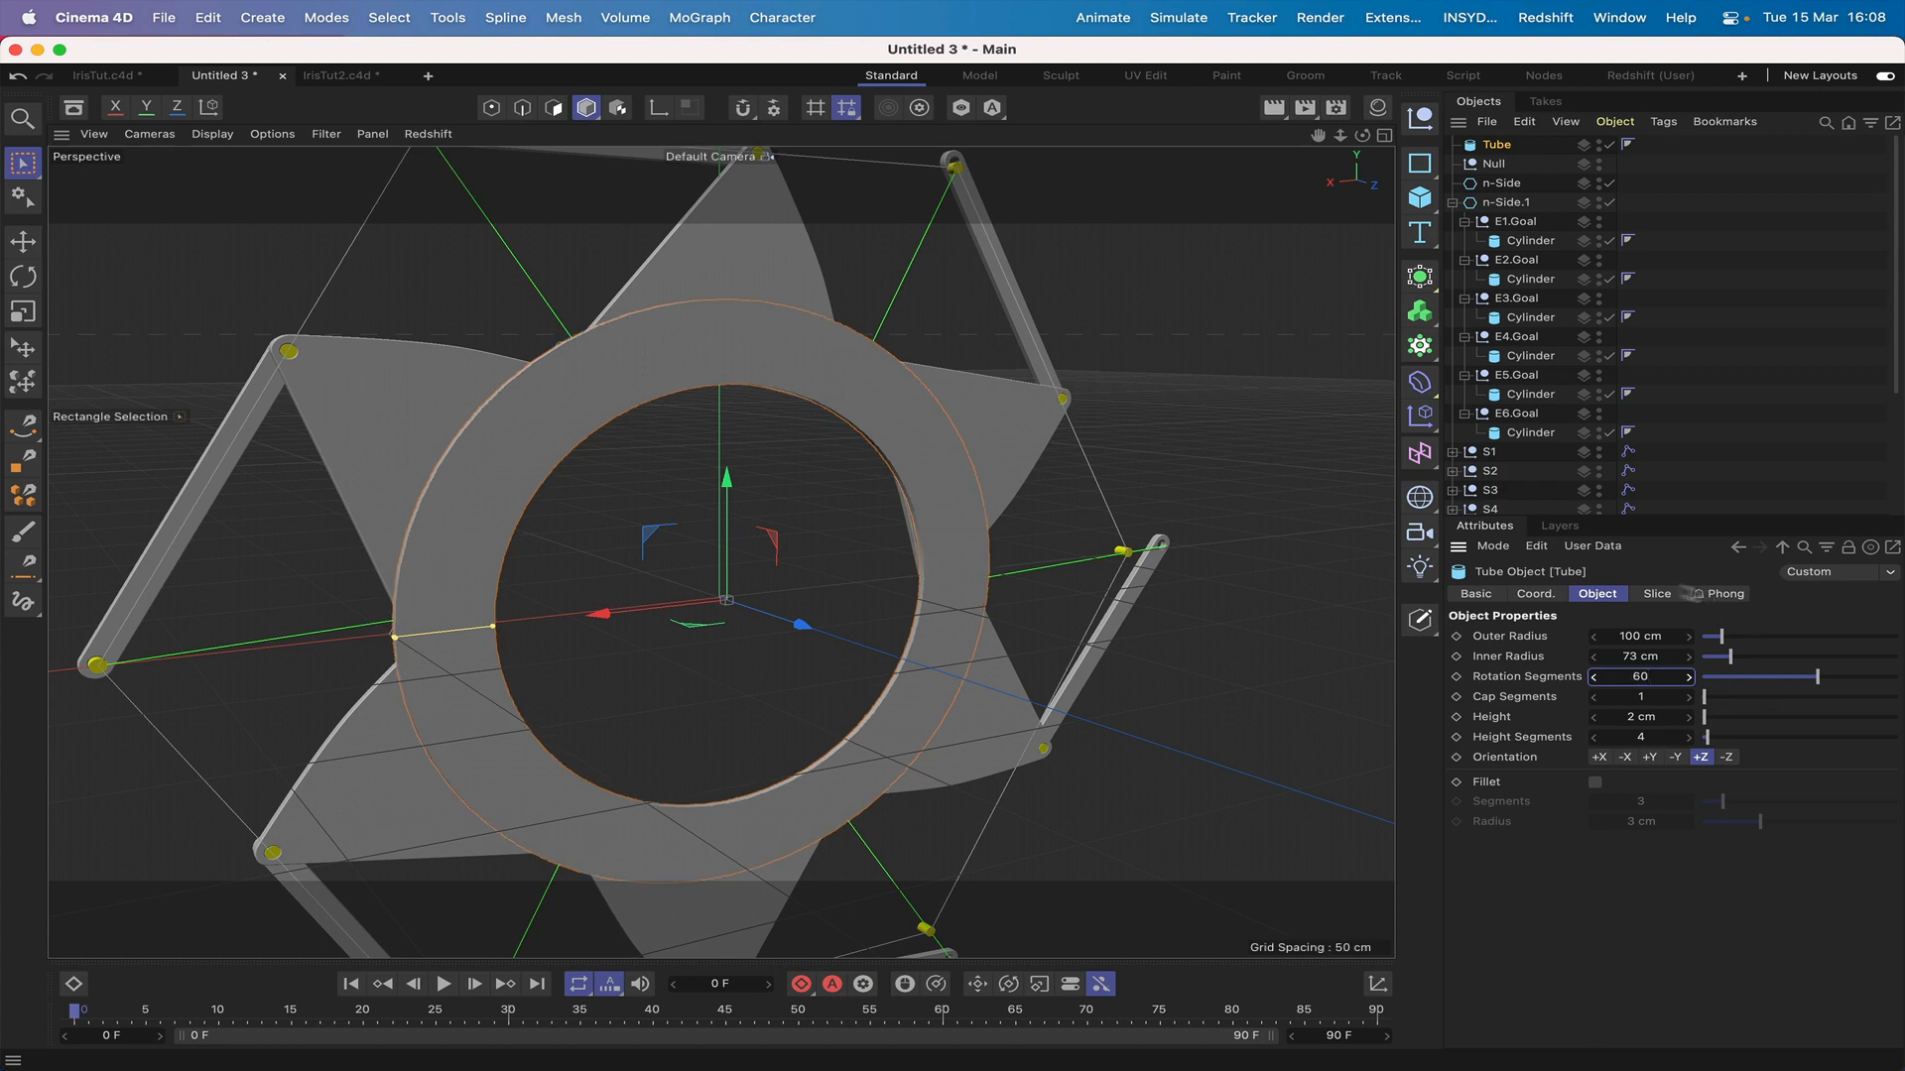
Step: Enlarge the tube's outer radius to 220 cm so the ring extends behind all the arms and pins
{"action": "left_click_drag", "start_coordinate": [1362, 134], "coordinate": [1424, 168]}
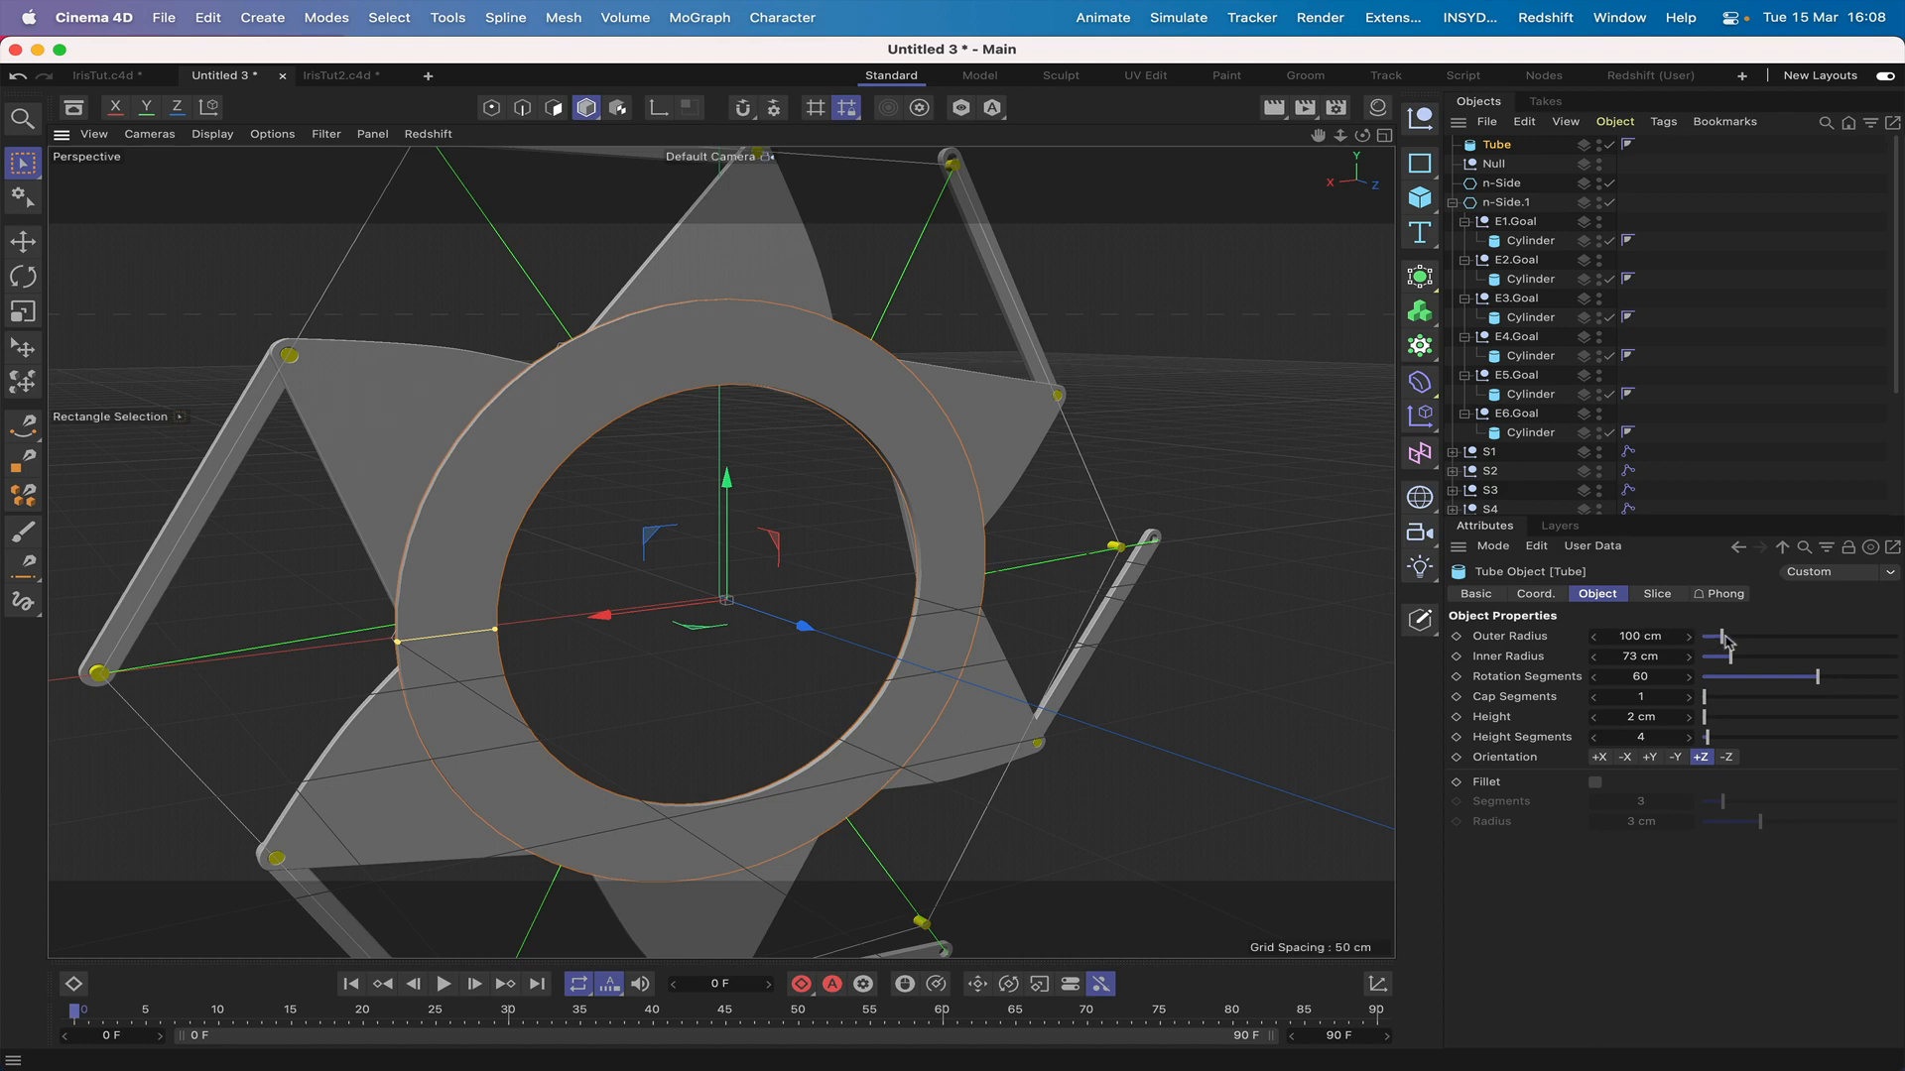
{"action": "left_click_drag", "start_coordinate": [1726, 640], "coordinate": [1740, 641]}
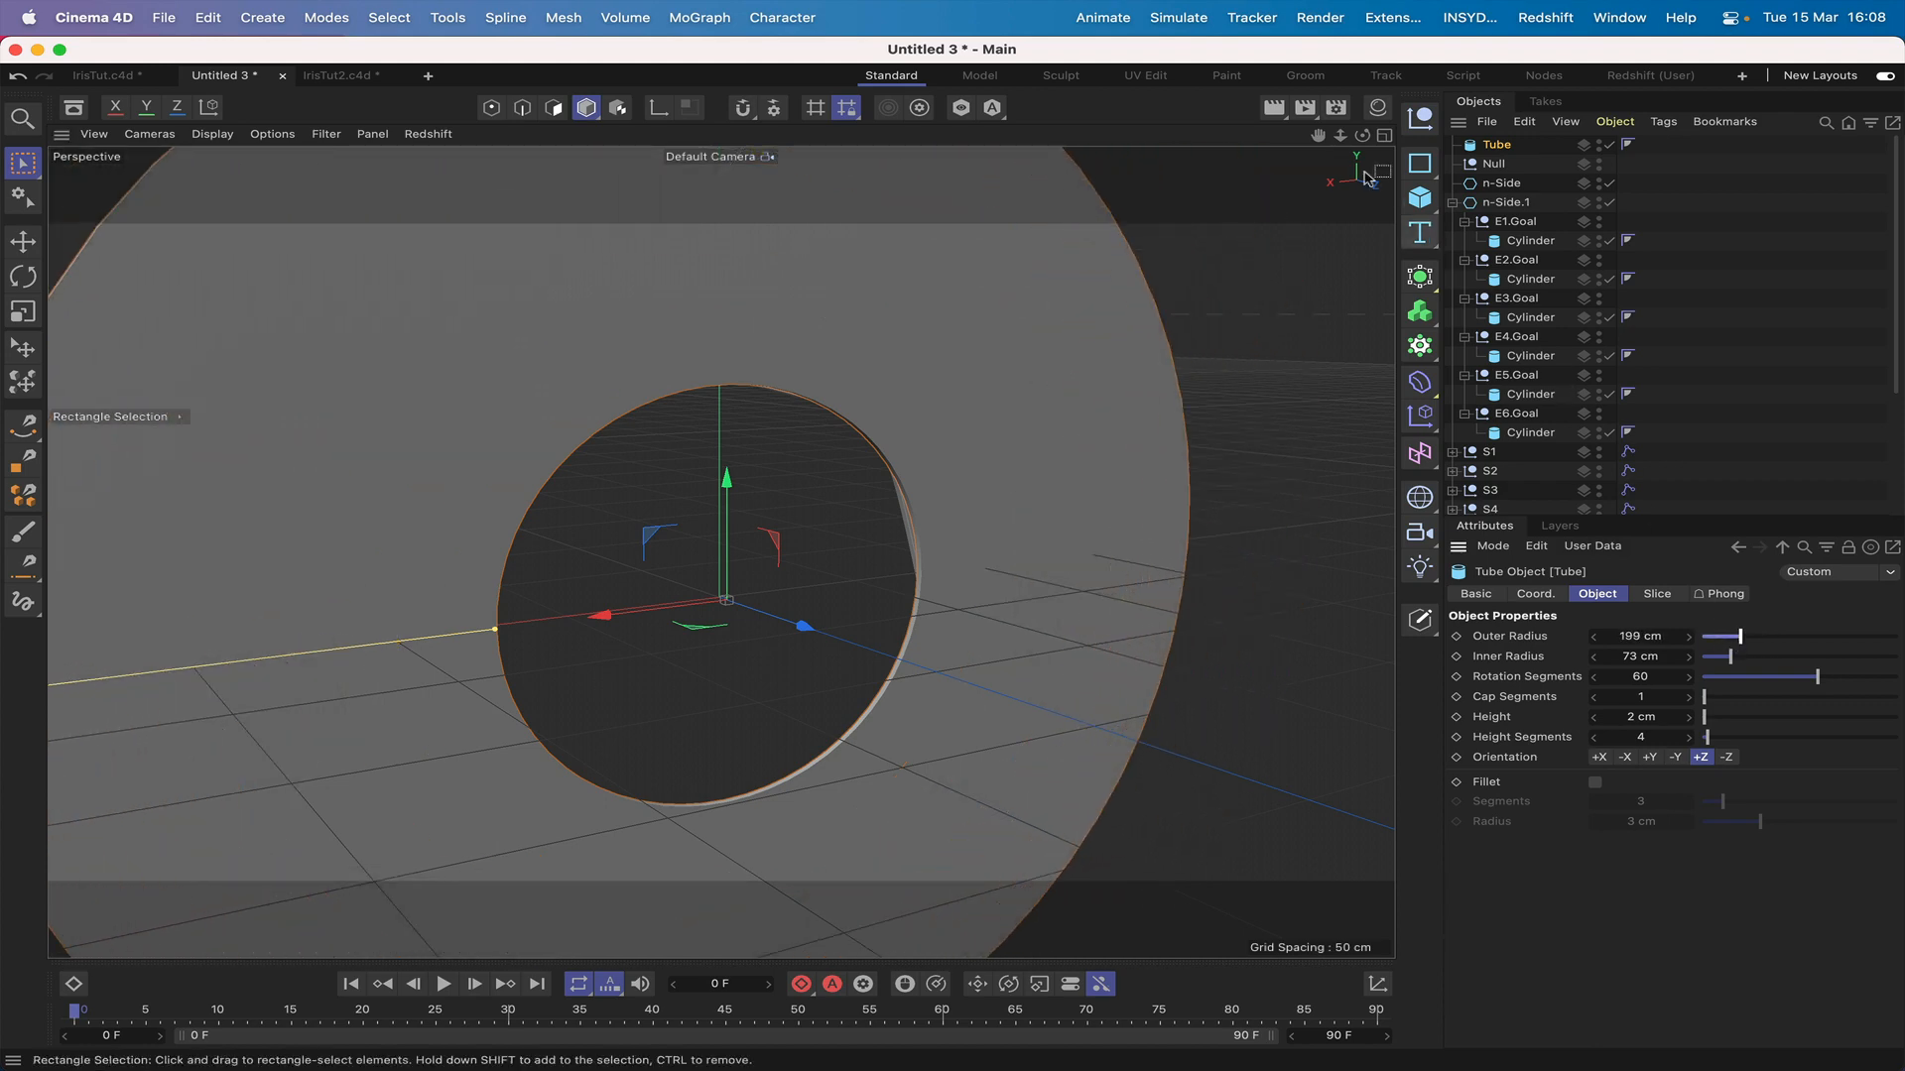
{"action": "left_click_drag", "start_coordinate": [1318, 141], "coordinate": [1279, 139]}
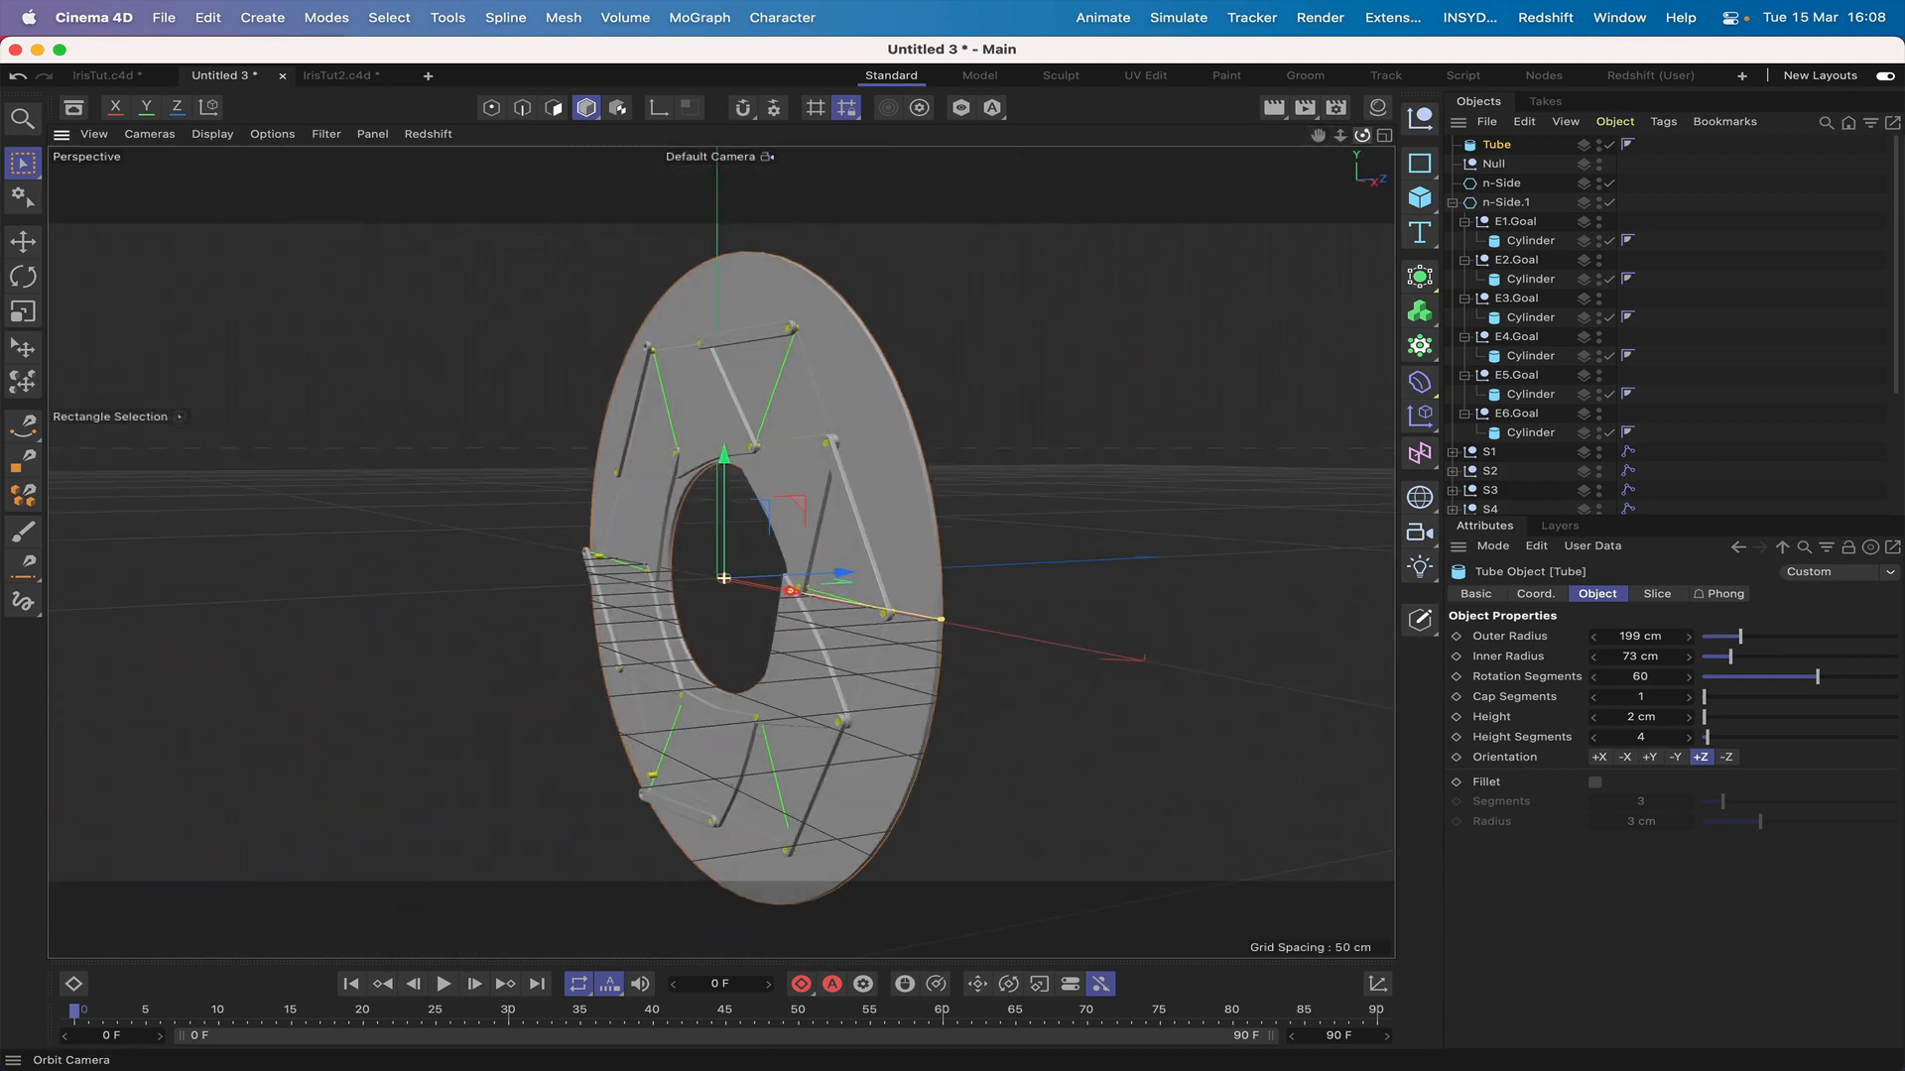
{"action": "left_click", "coordinate": [1688, 636]}
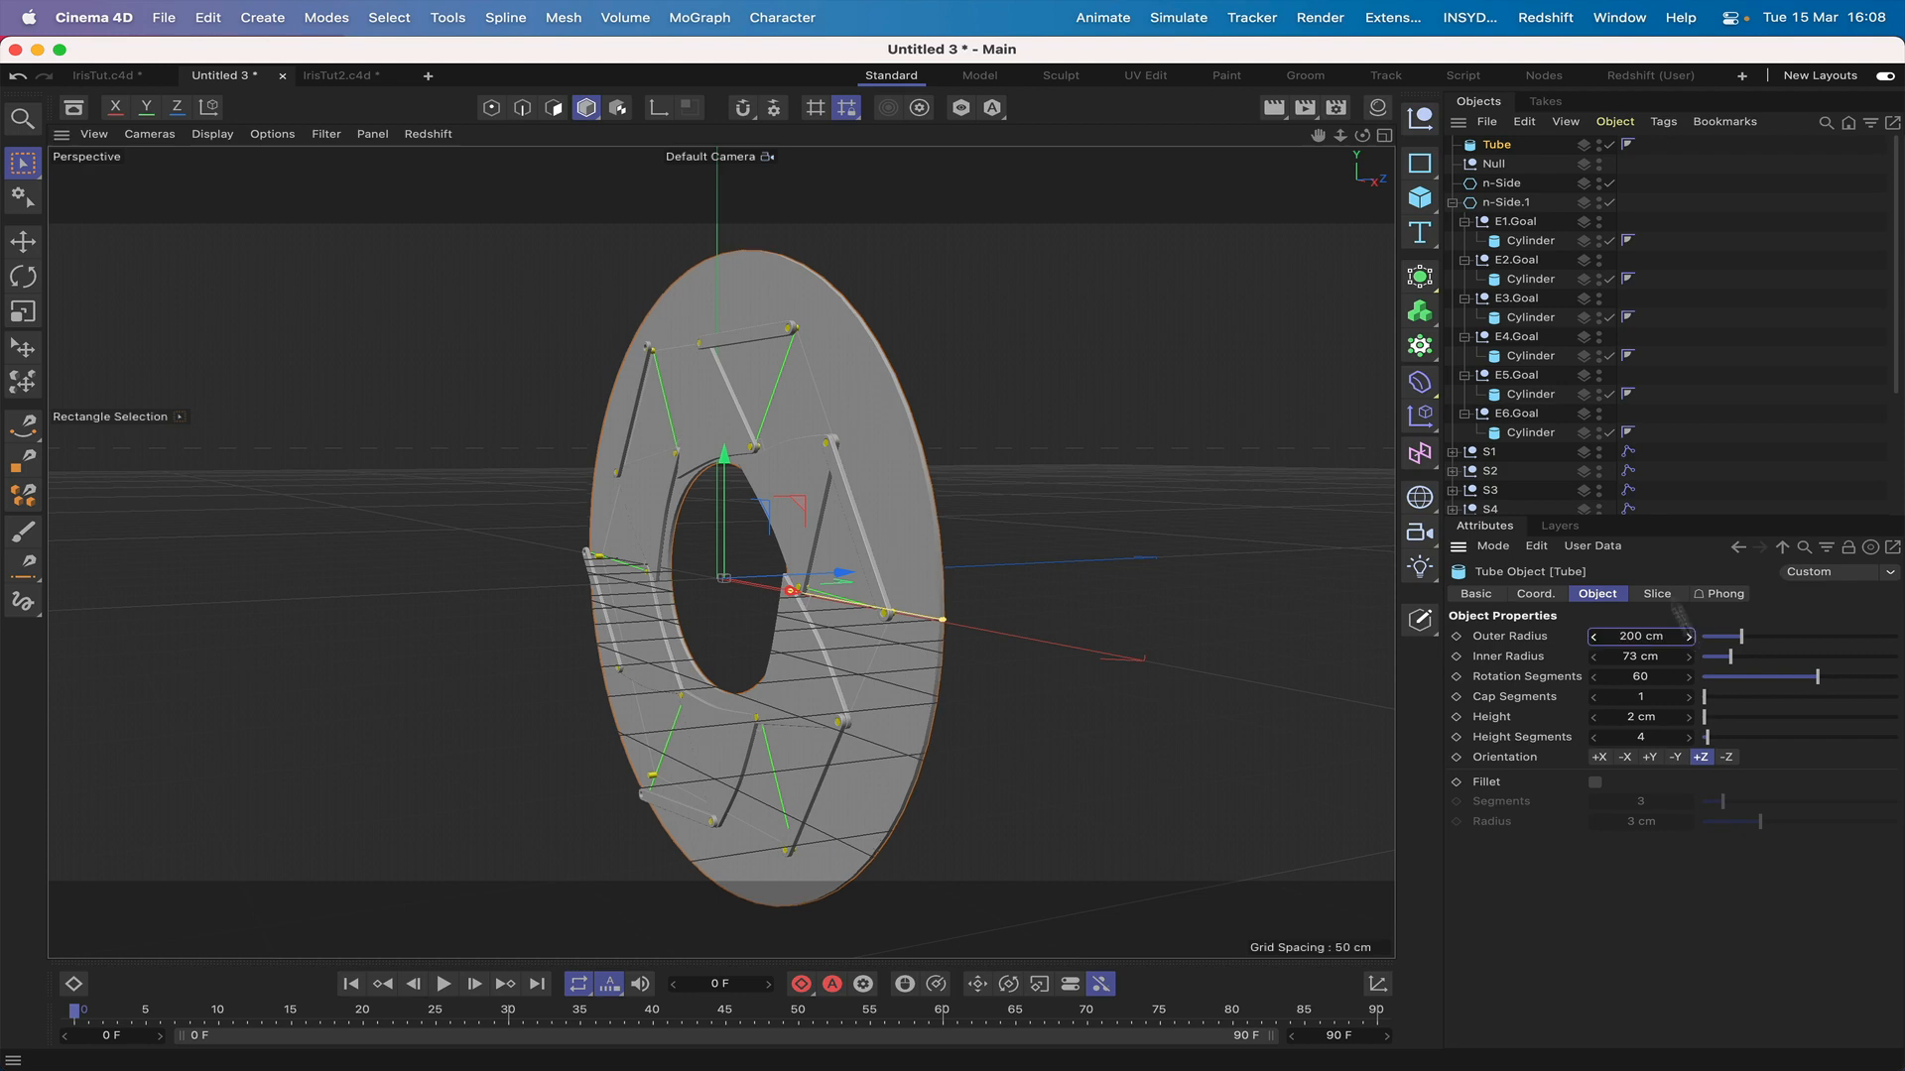
{"action": "mouse_move", "coordinate": [1362, 135]}
{"action": "left_mouse_down"}
{"action": "mouse_move", "coordinate": [1329, 139]}
{"action": "mouse_move", "coordinate": [1373, 142]}
{"action": "mouse_move", "coordinate": [1345, 144]}
{"action": "left_mouse_up"}
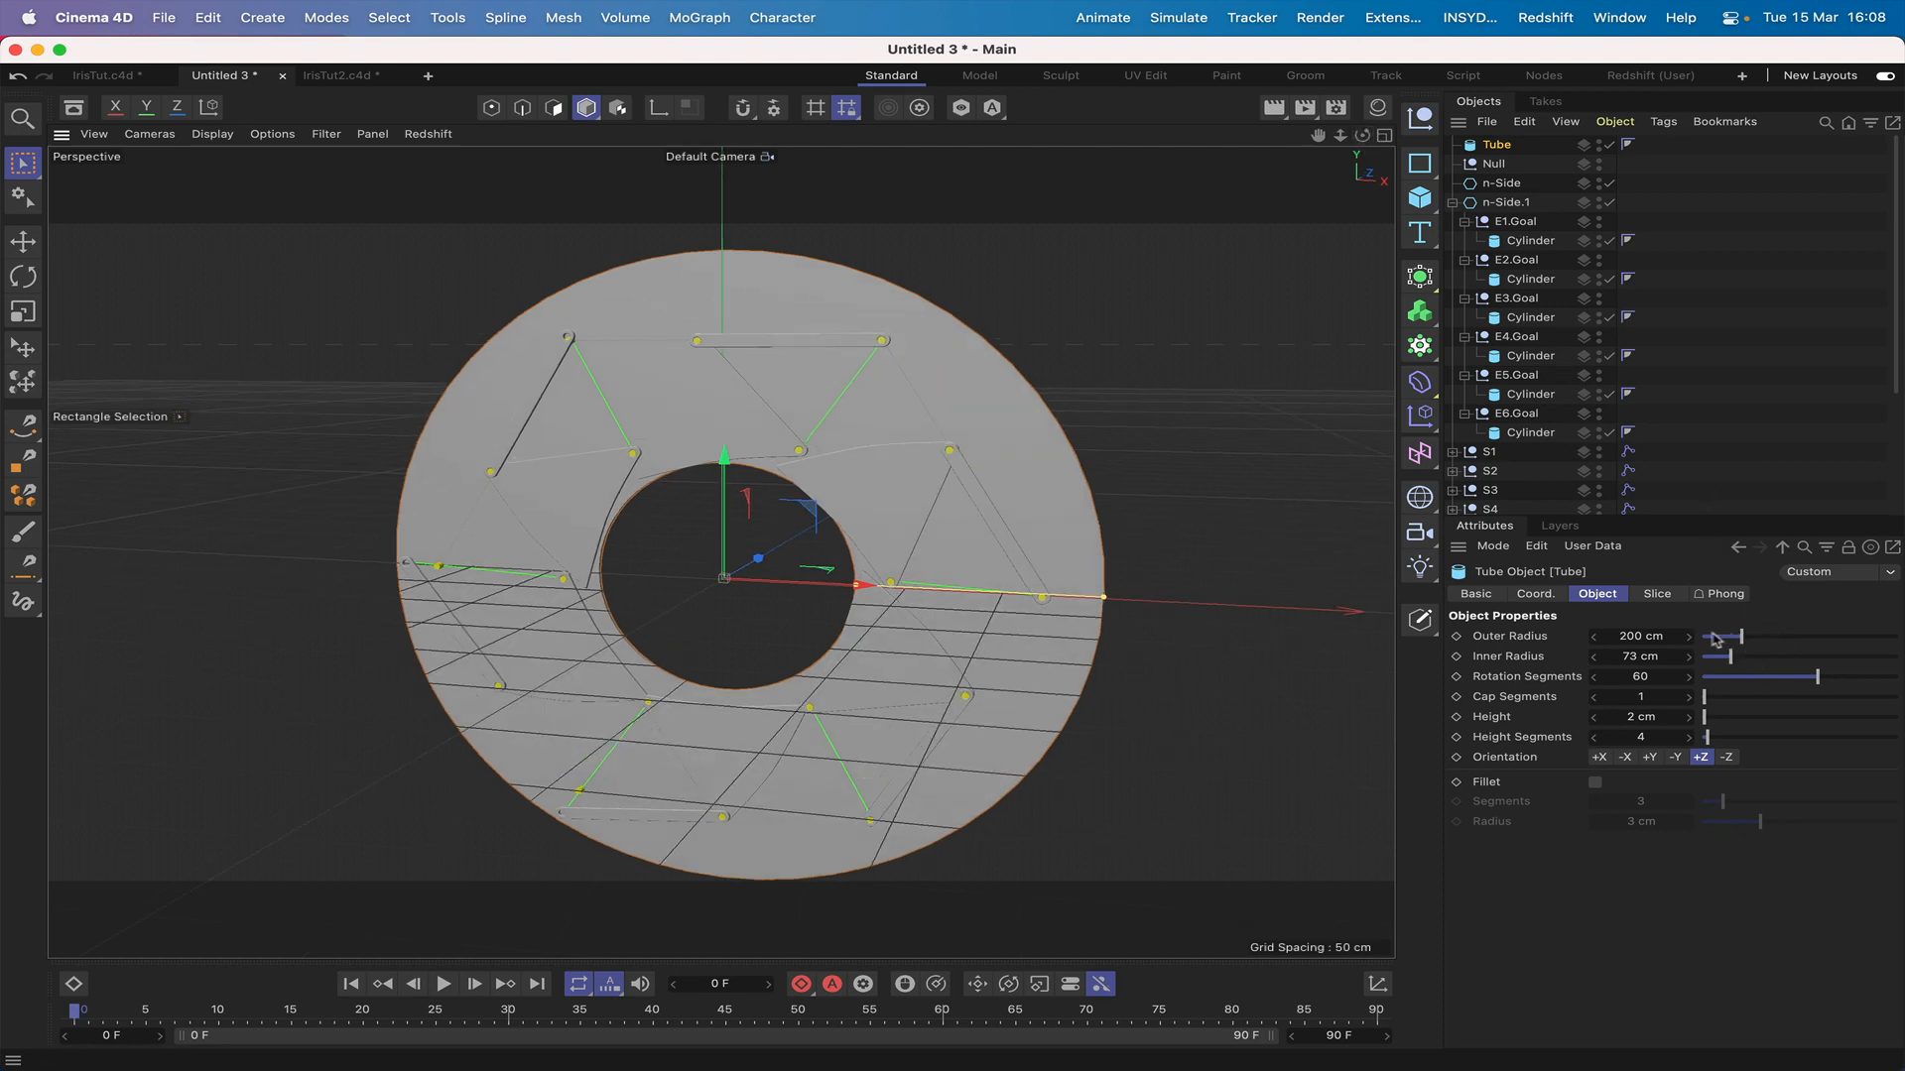
{"action": "left_click", "coordinate": [1633, 635]}
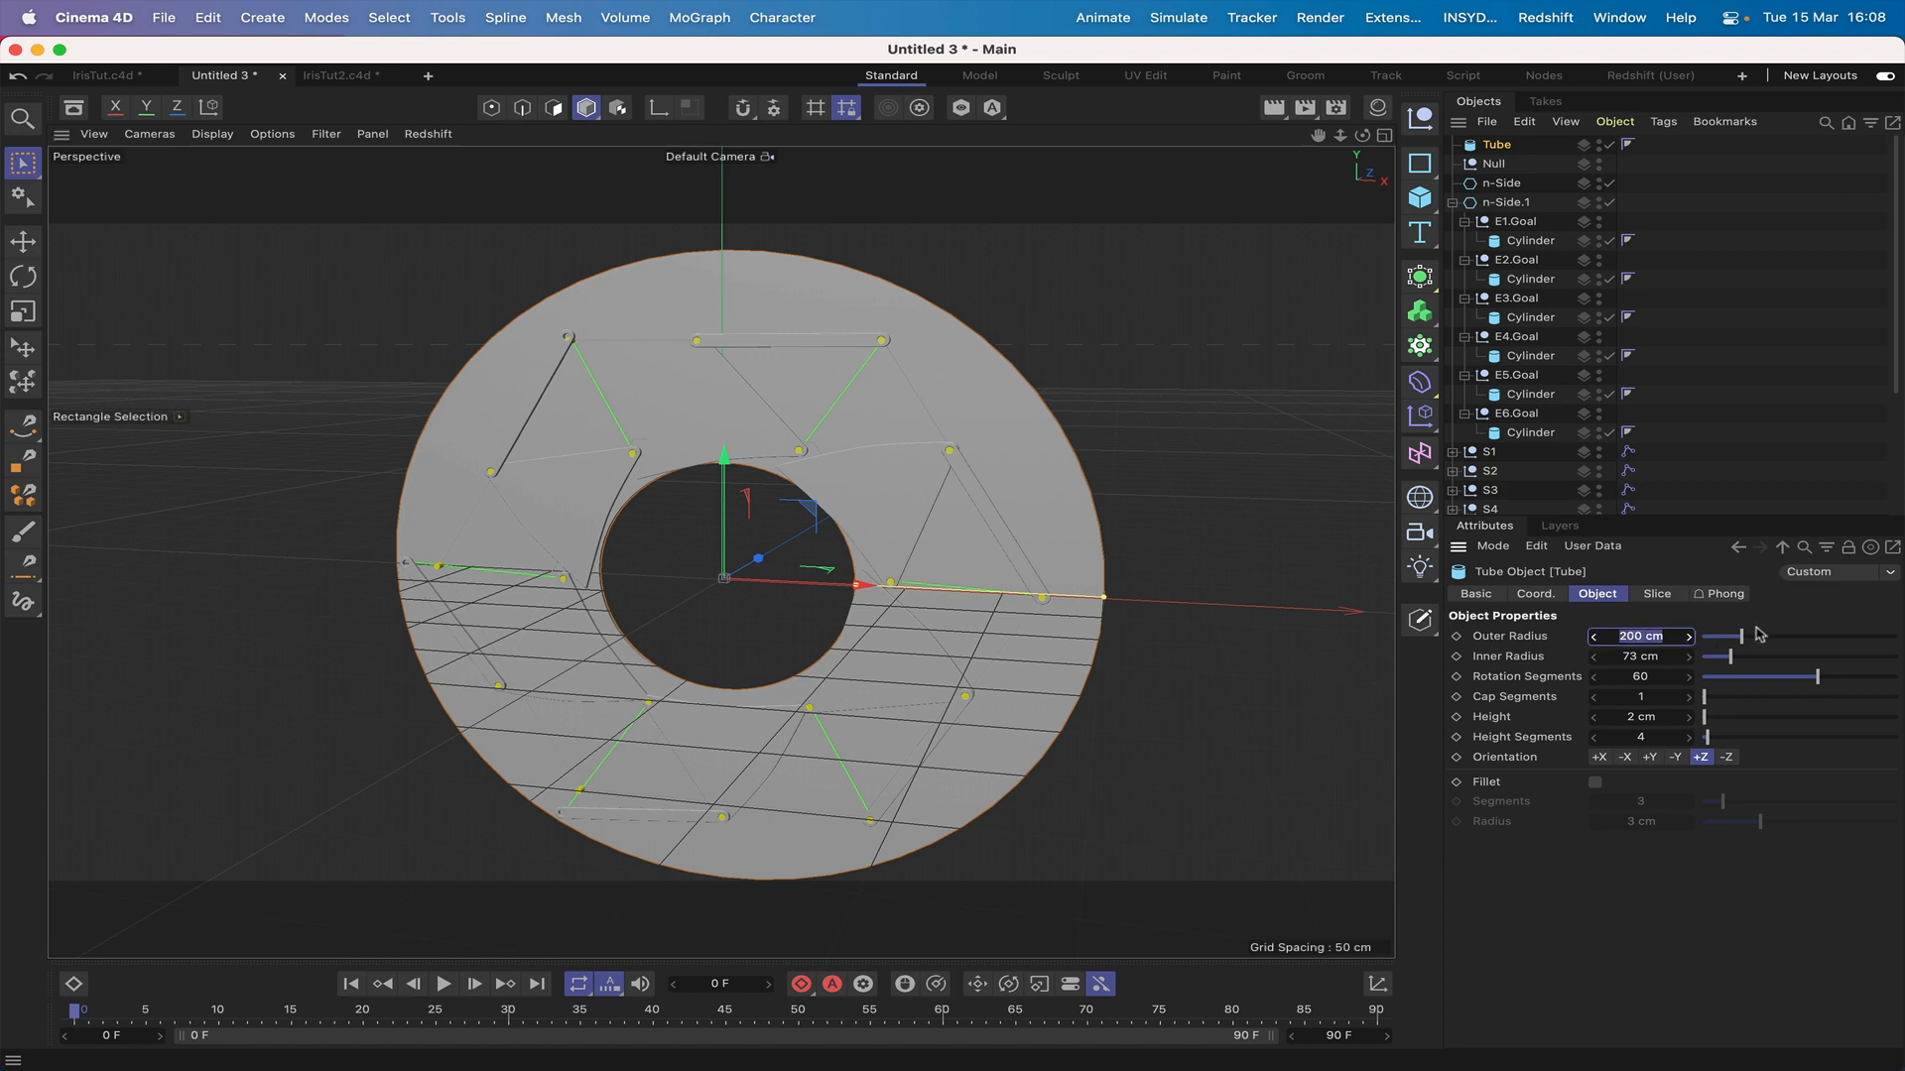
{"action": "key", "text": "Return"}
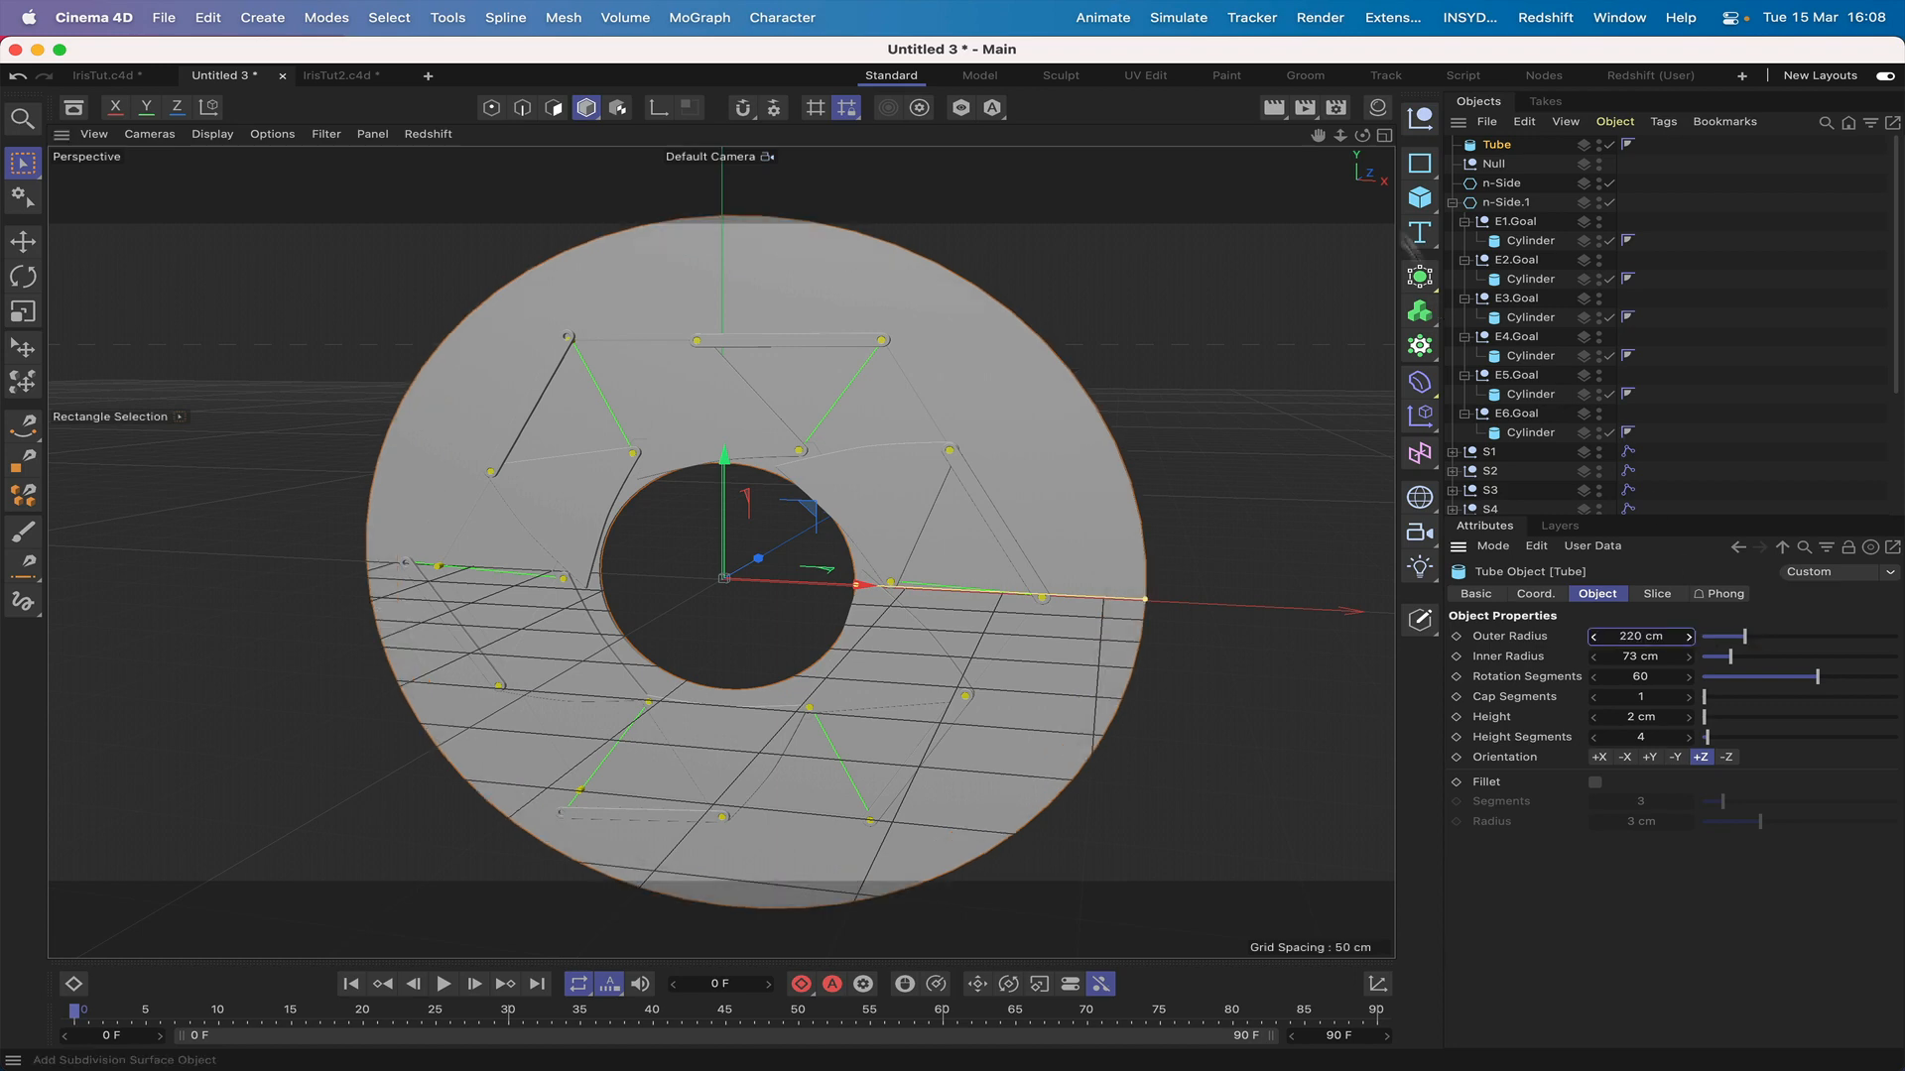
Step: Switch the perspective view's display mode to Gouraud Shading (Lines) to distinguish the blades and arms from the ring
{"action": "left_click_drag", "start_coordinate": [1362, 135], "coordinate": [1314, 136]}
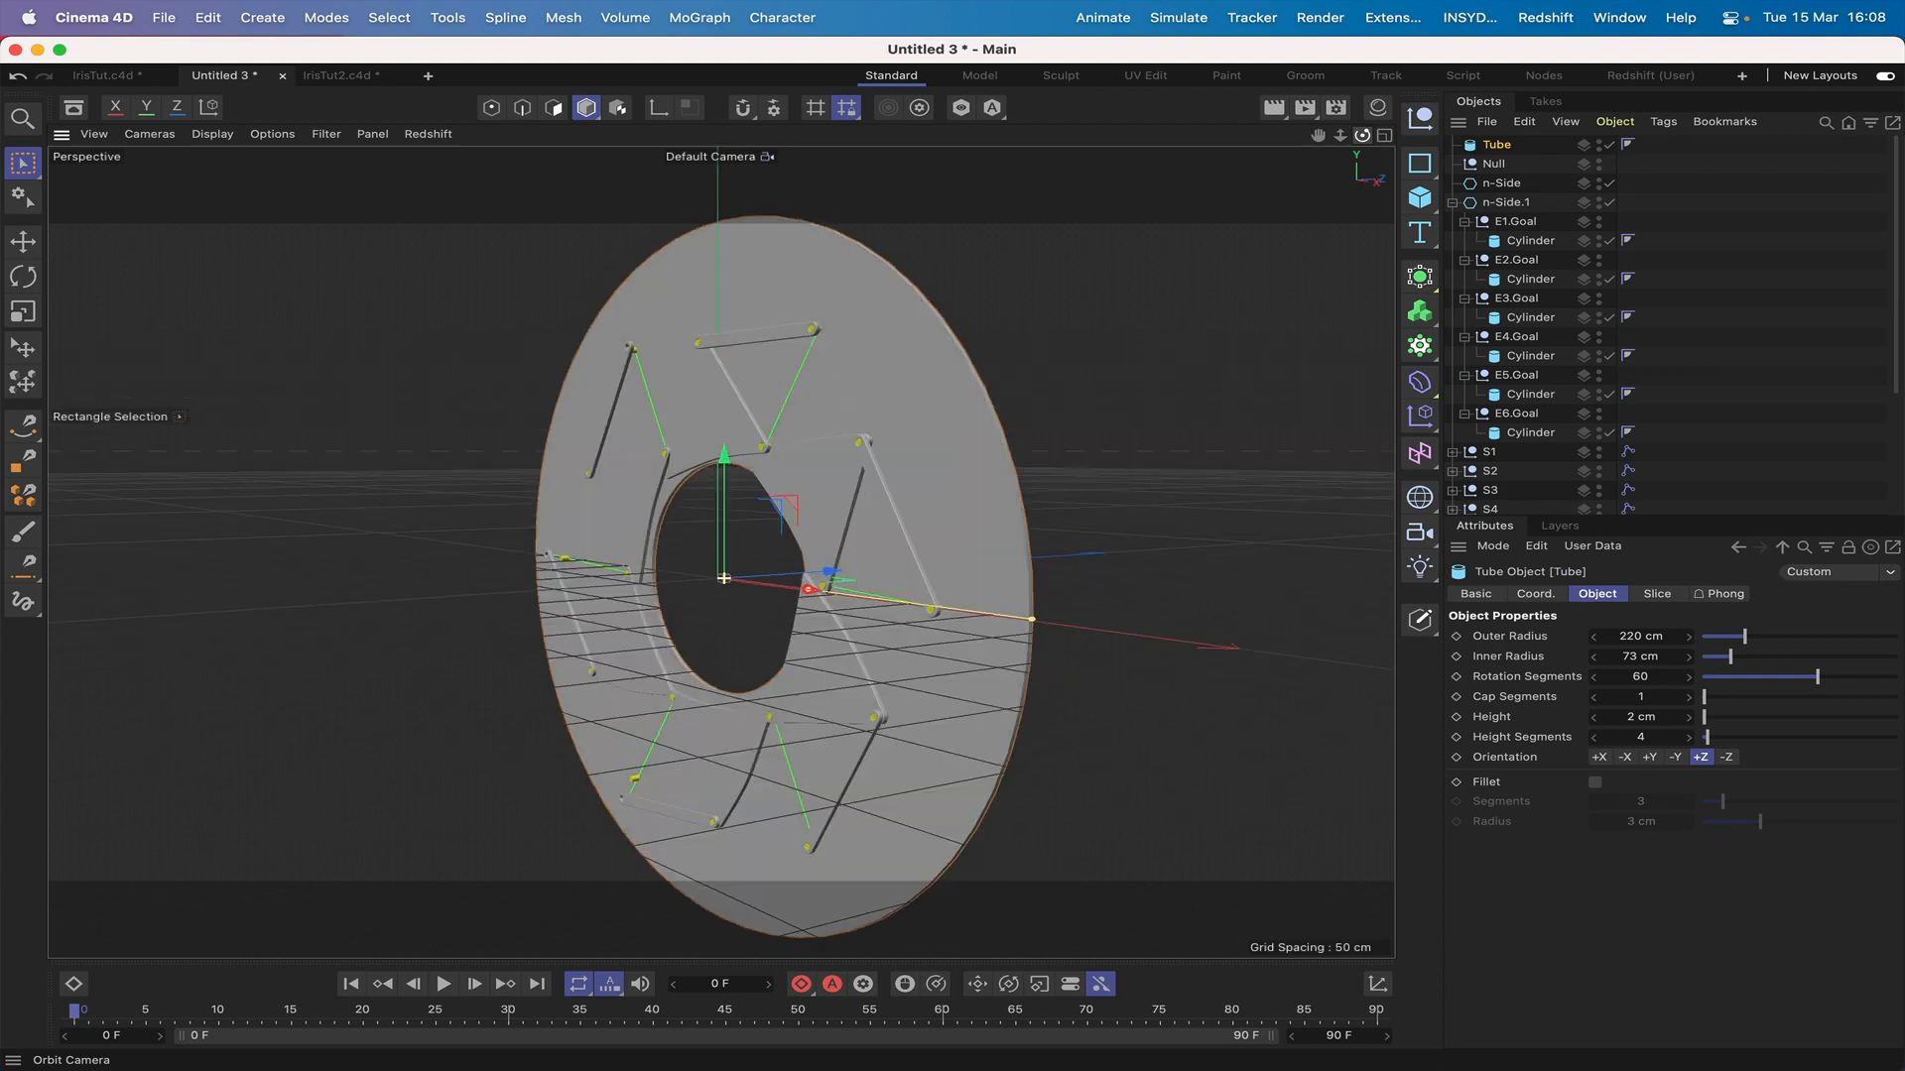
{"action": "left_click", "coordinate": [212, 134]}
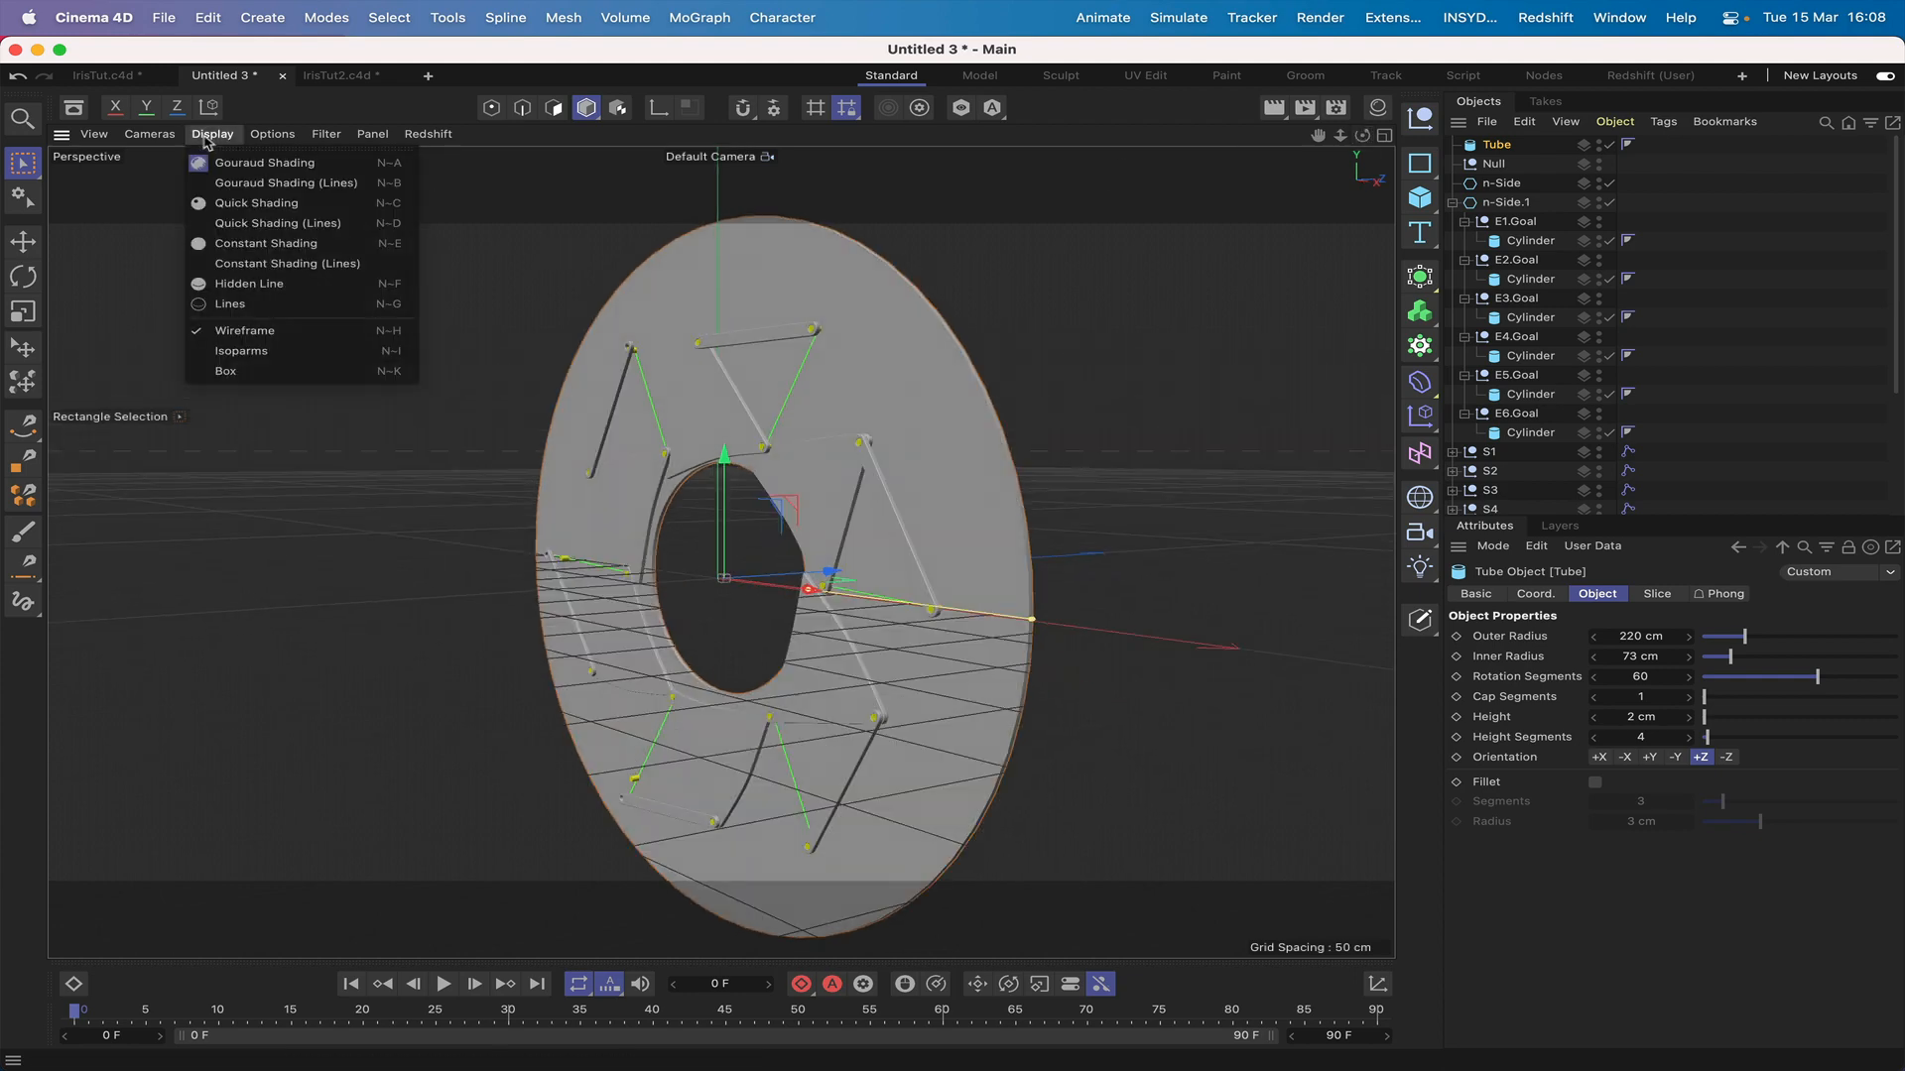
{"action": "left_click", "coordinate": [230, 181]}
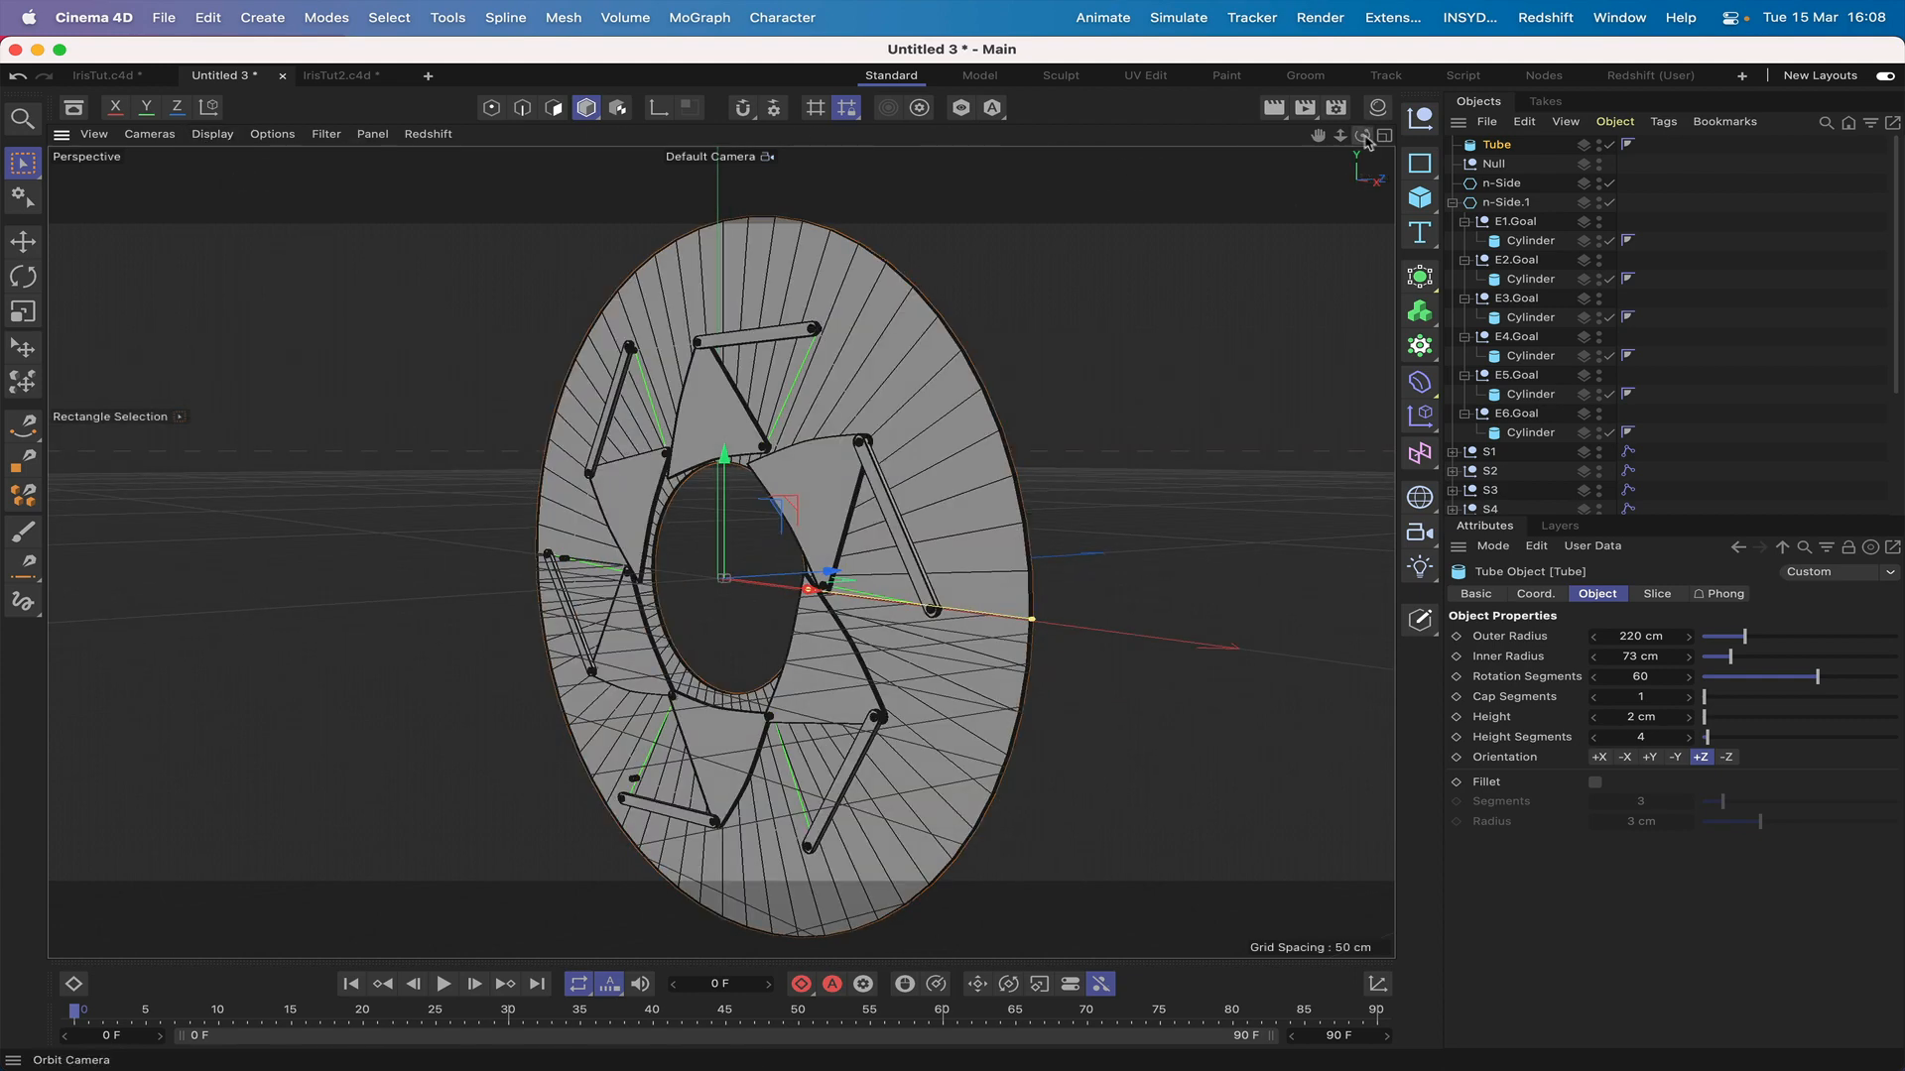
{"action": "mouse_move", "coordinate": [1362, 135]}
{"action": "left_mouse_down"}
{"action": "mouse_move", "coordinate": [1404, 136]}
{"action": "mouse_move", "coordinate": [1385, 138]}
{"action": "left_mouse_up"}
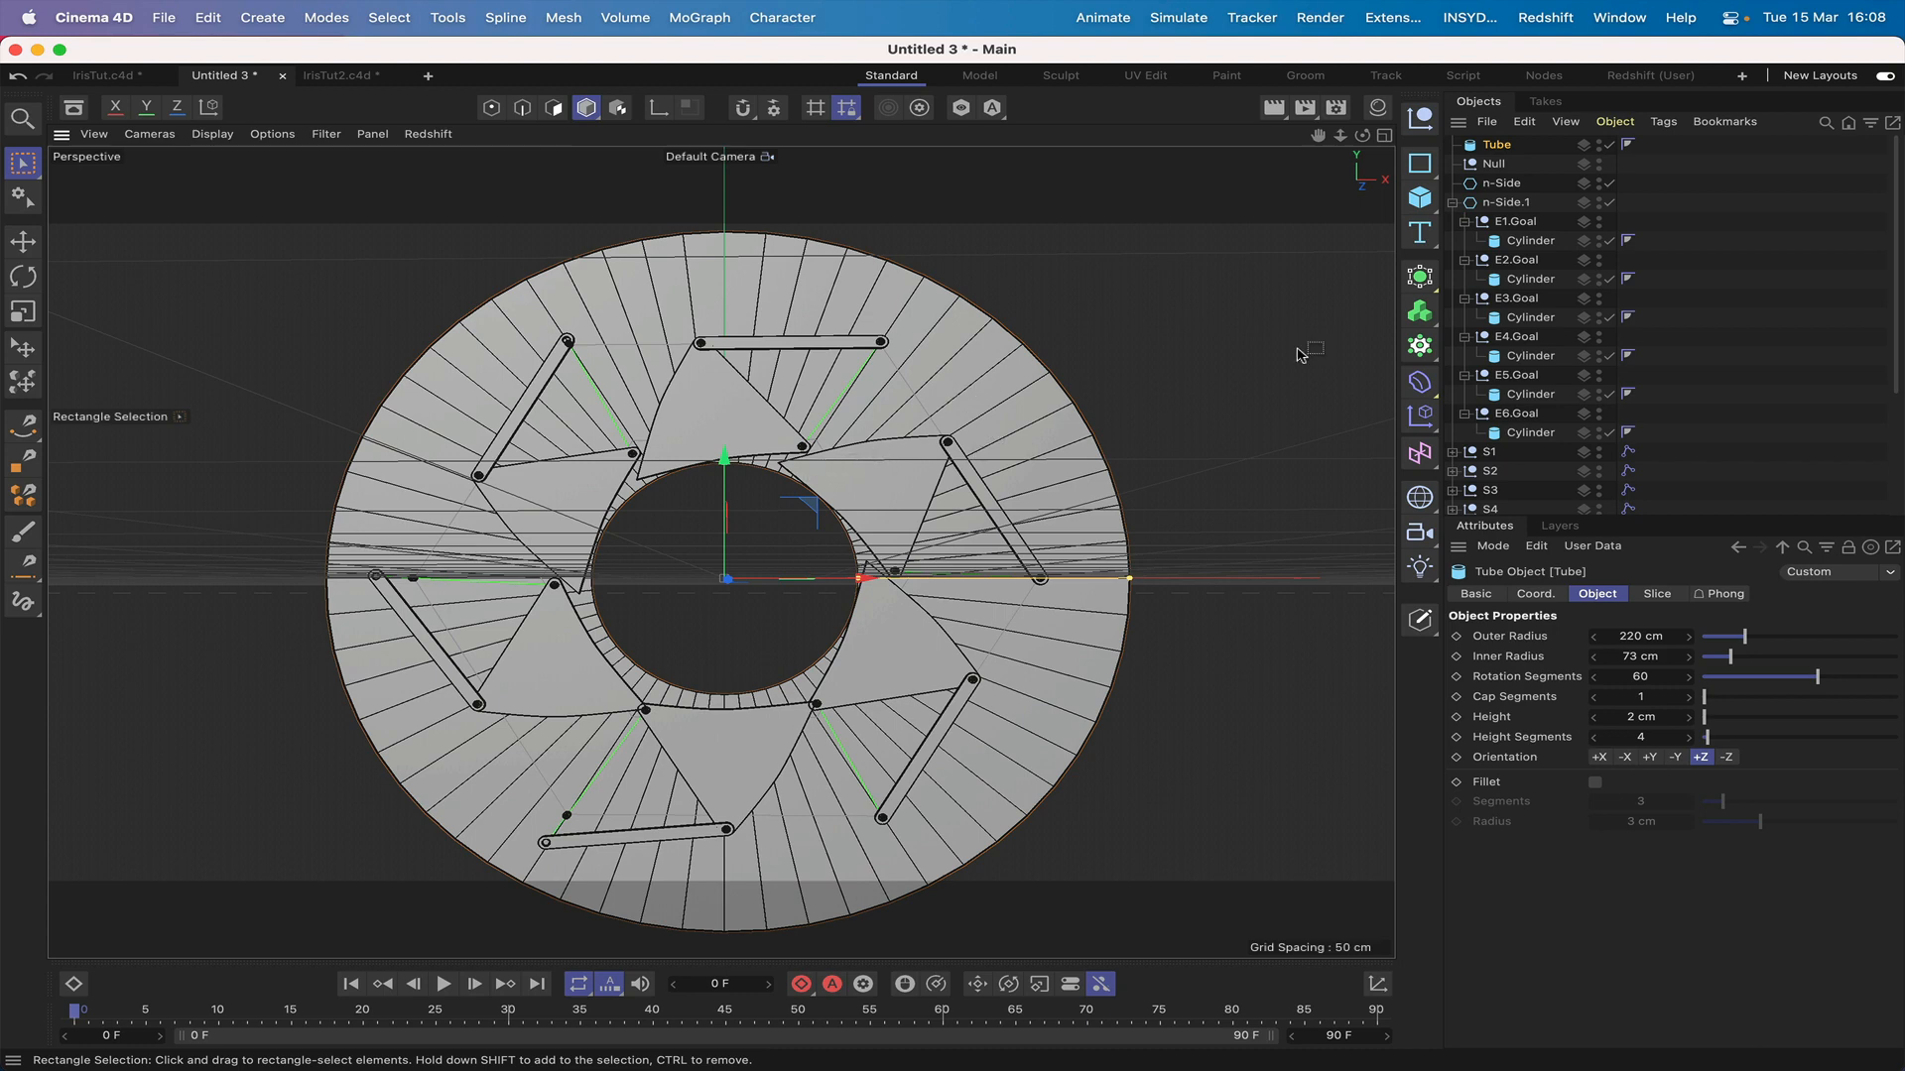
Step: Nudge the tube about 4.6 cm down and 1.9 cm to the negative X side in the front view to fit the blade opening
{"action": "key", "text": "F4"}
{"action": "key", "text": "F5"}
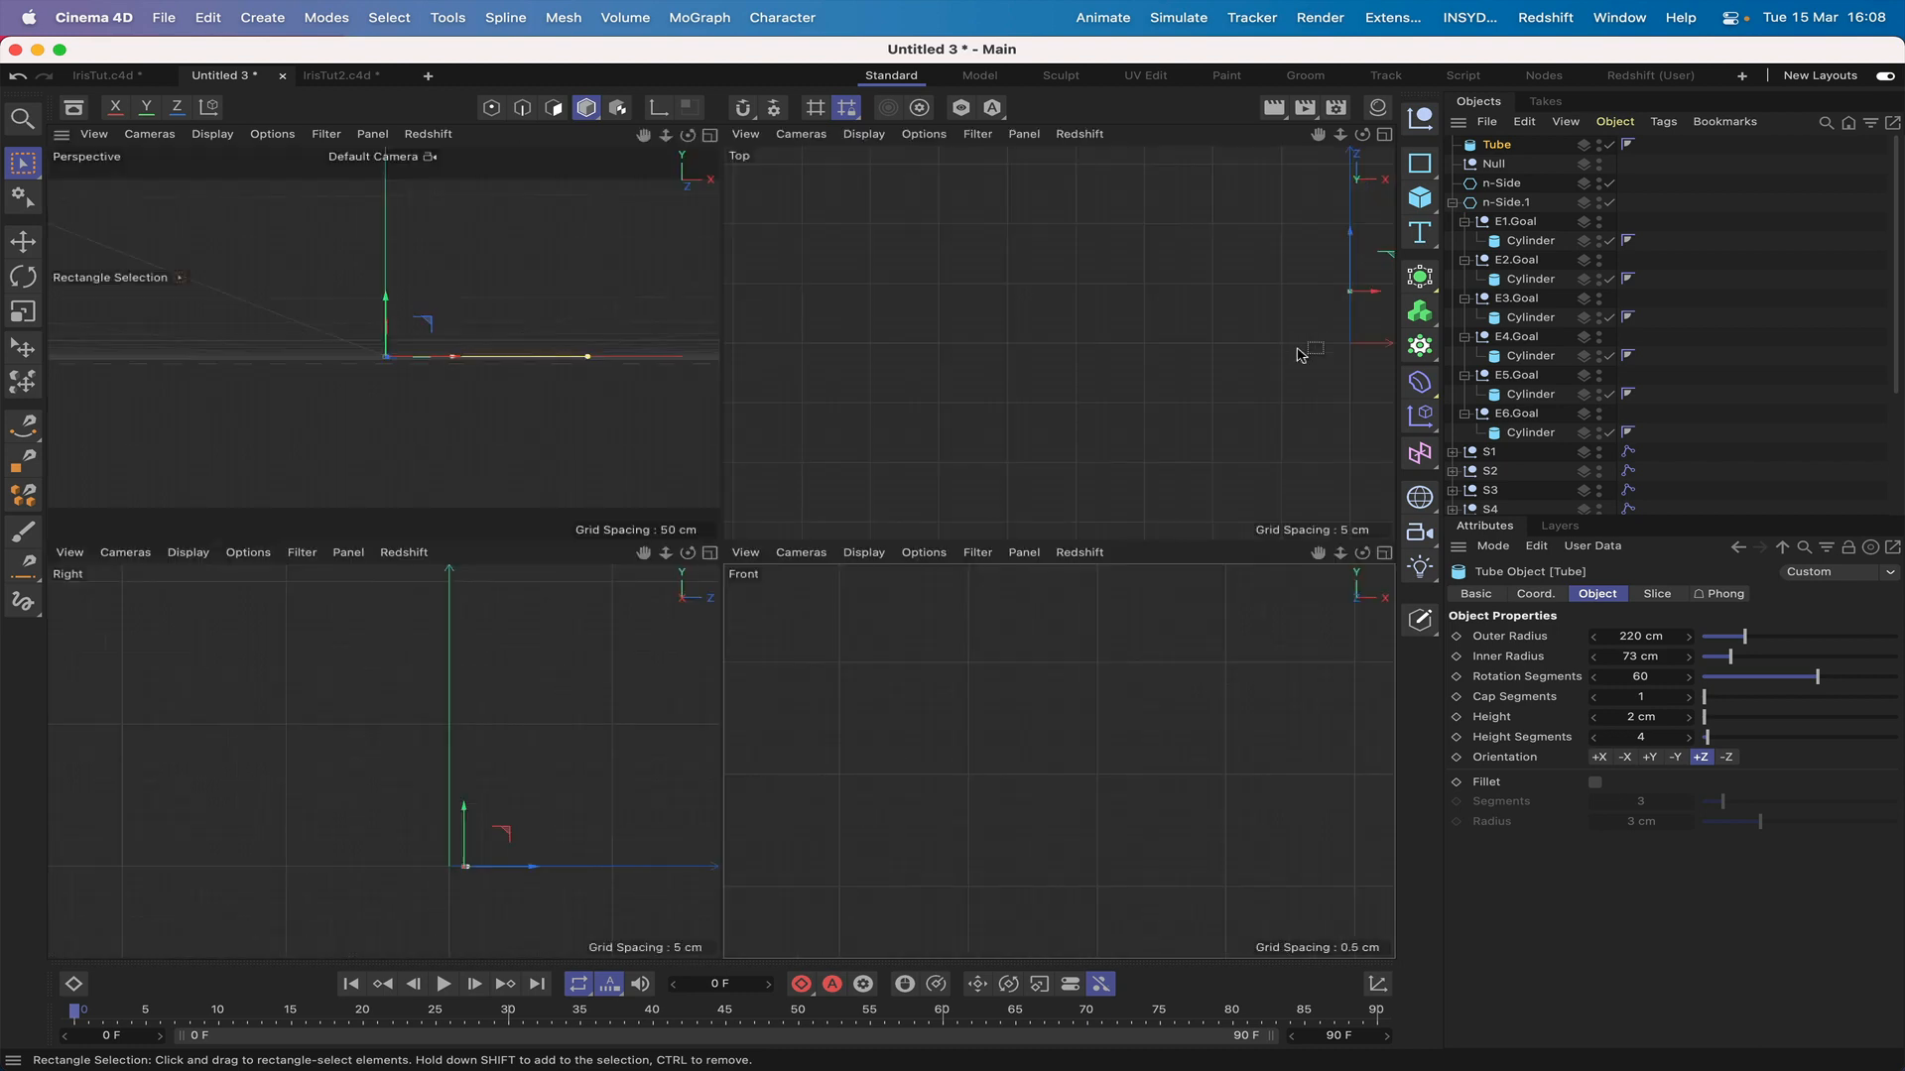
{"action": "key", "text": "F4"}
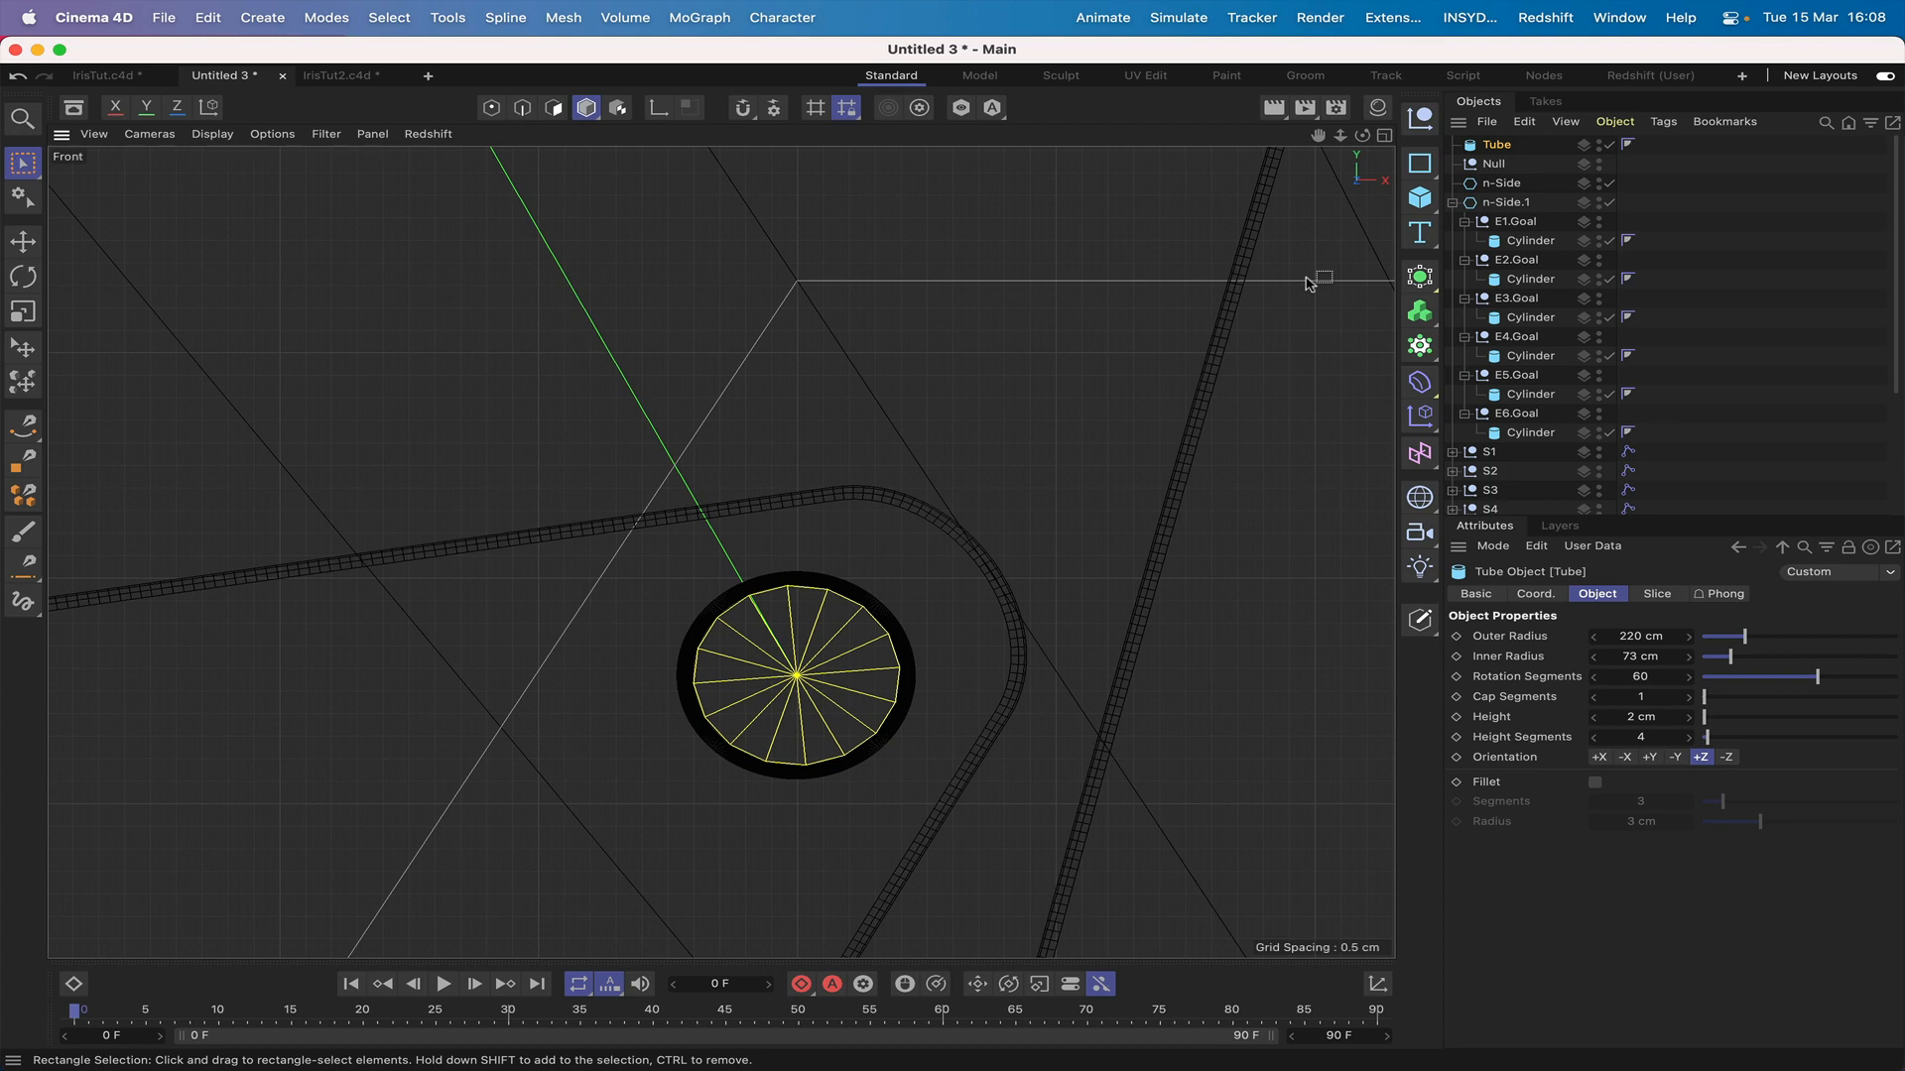
{"action": "key", "text": "o"}
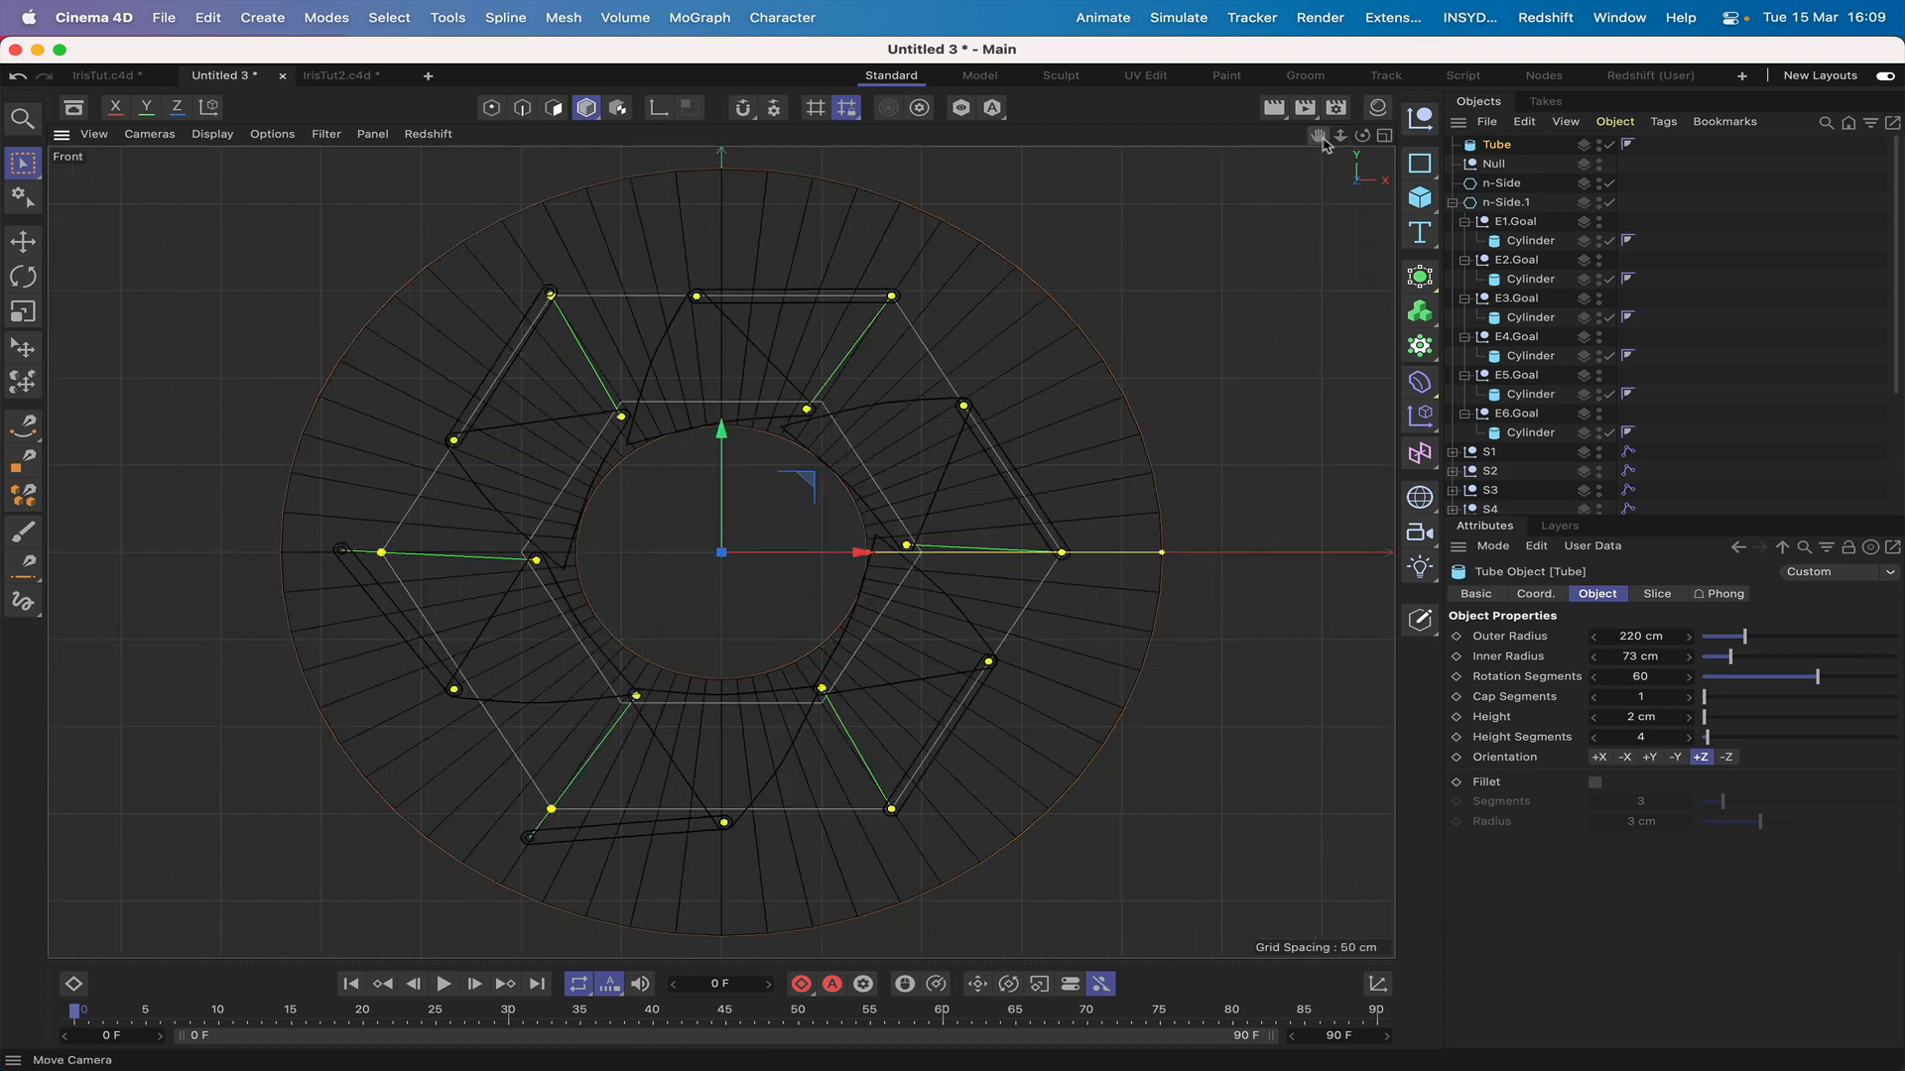
{"action": "left_click_drag", "start_coordinate": [1317, 135], "coordinate": [721, 552]}
{"action": "scroll", "coordinate": [721, 552], "scroll_direction": "up", "scroll_amount": 3}
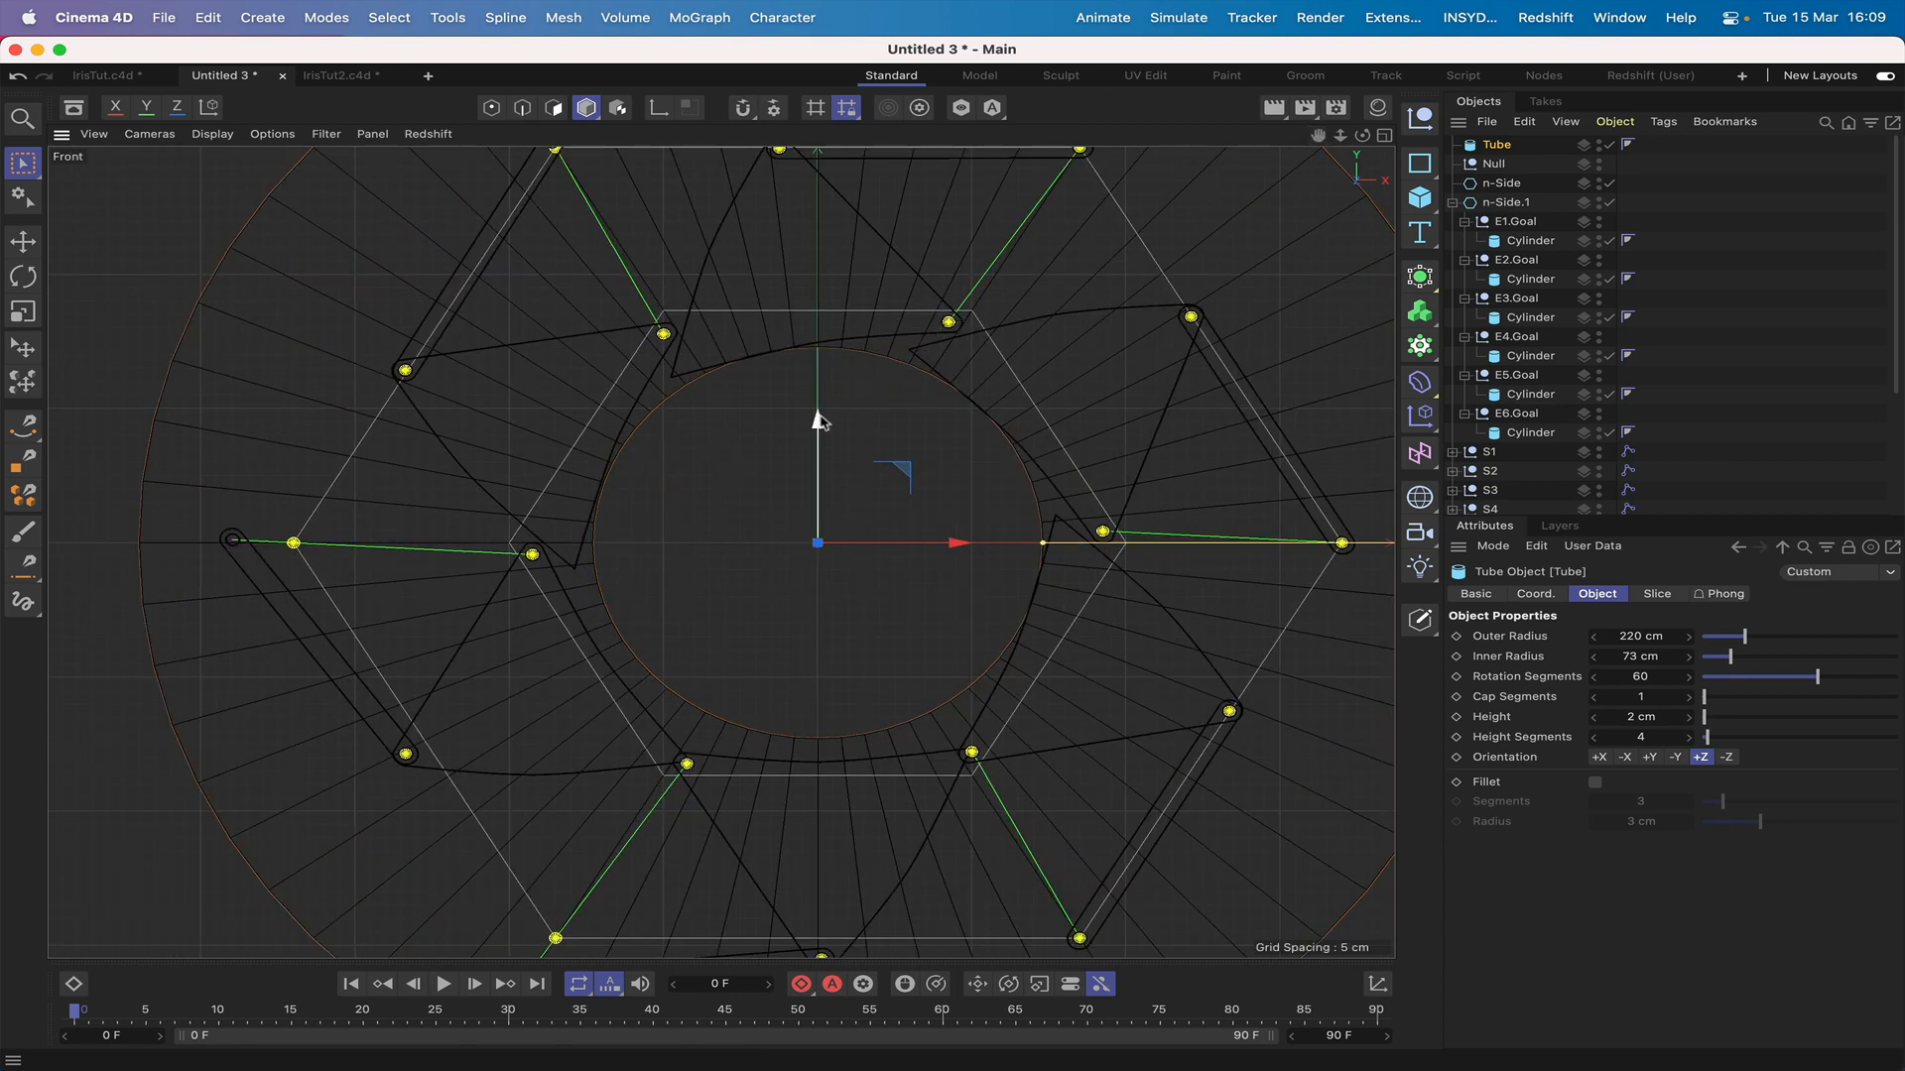
{"action": "left_click_drag", "start_coordinate": [818, 424], "coordinate": [823, 437]}
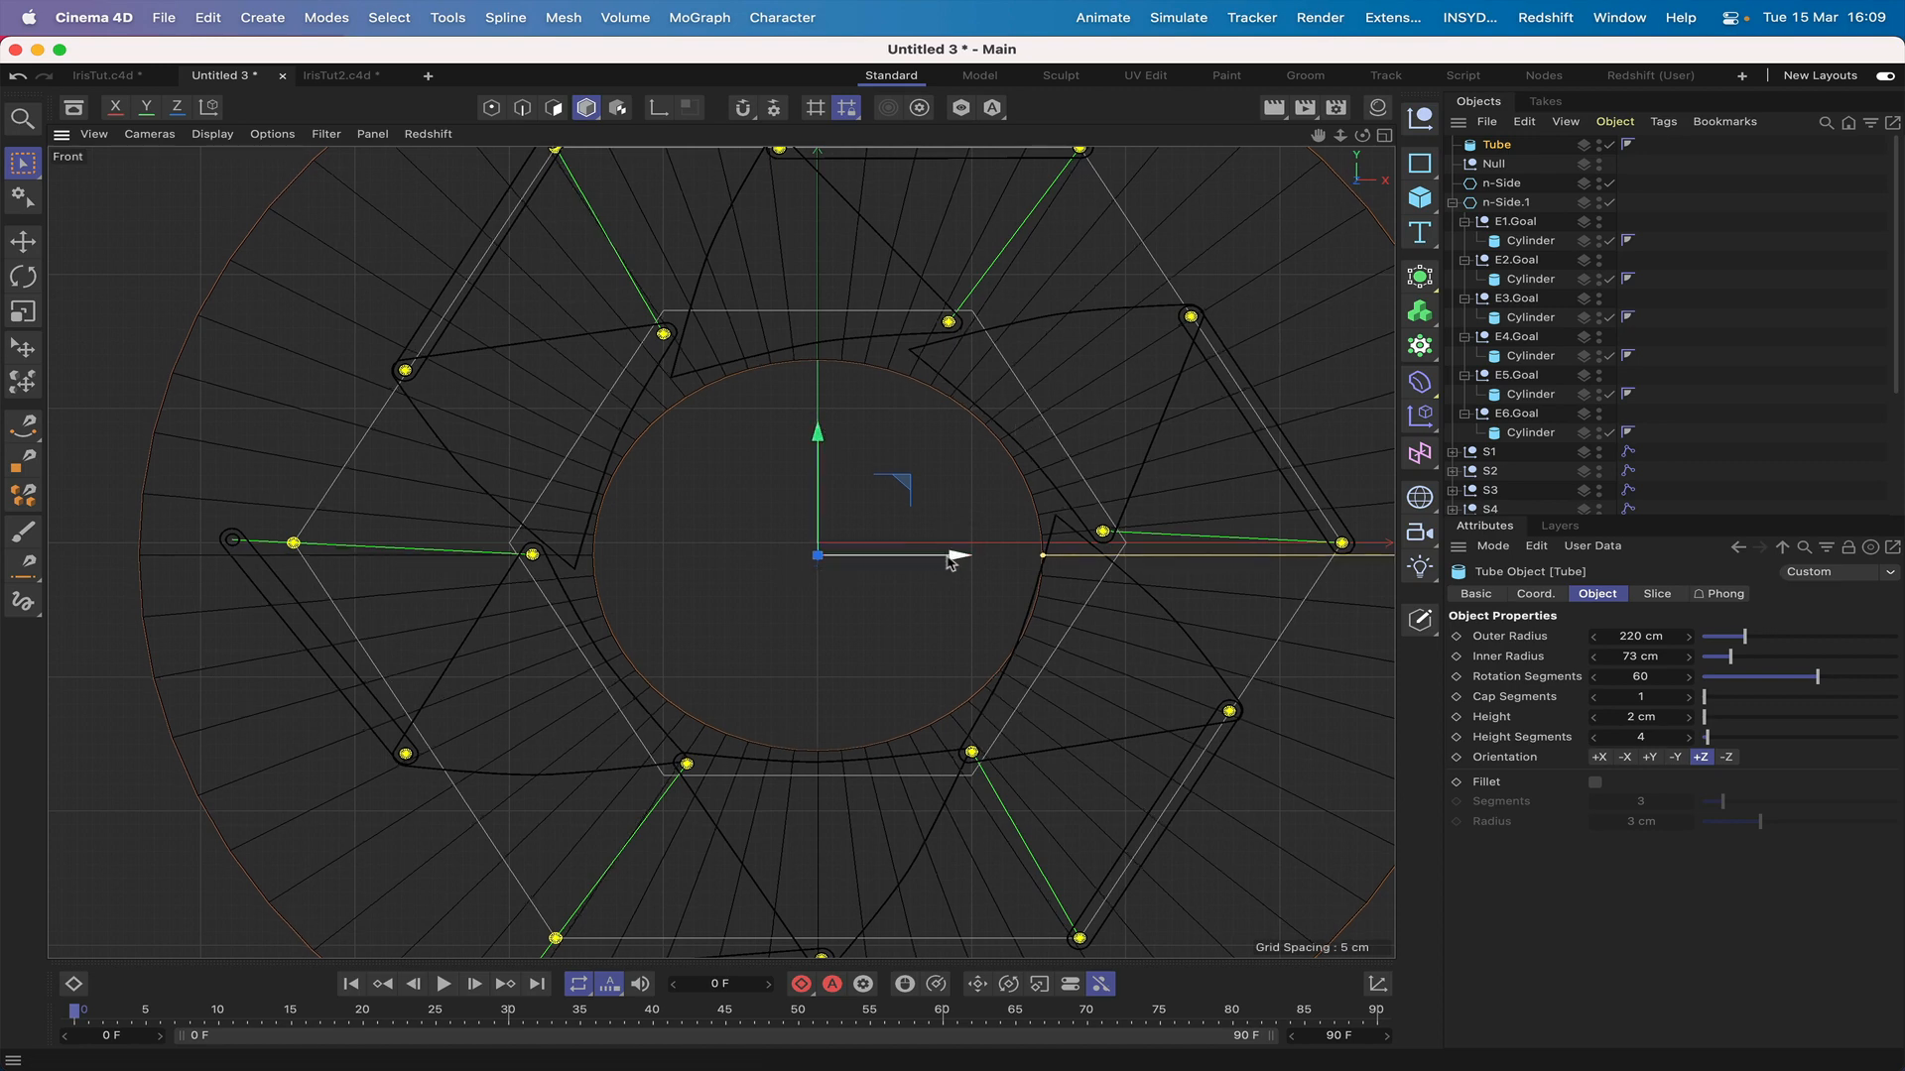
{"action": "left_click_drag", "start_coordinate": [956, 553], "coordinate": [946, 562]}
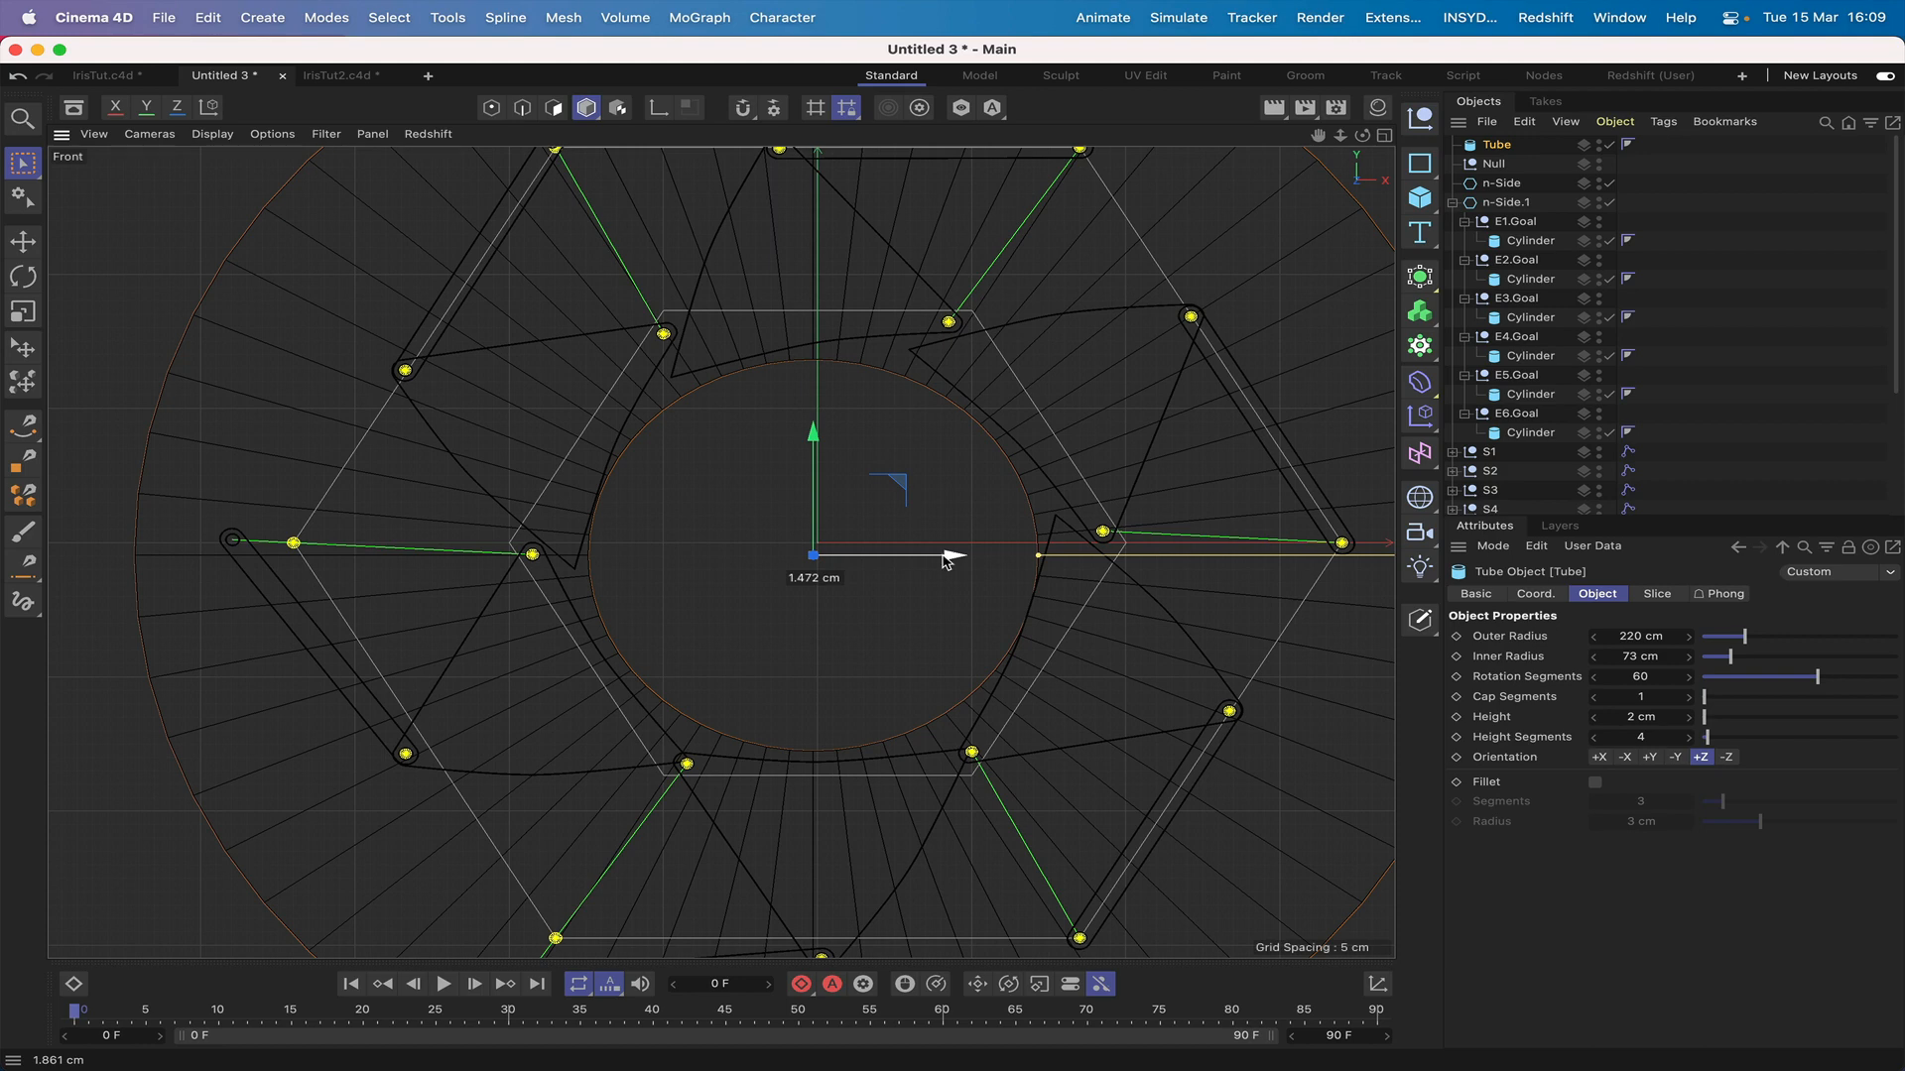
{"action": "left_click_drag", "start_coordinate": [946, 562], "coordinate": [945, 561]}
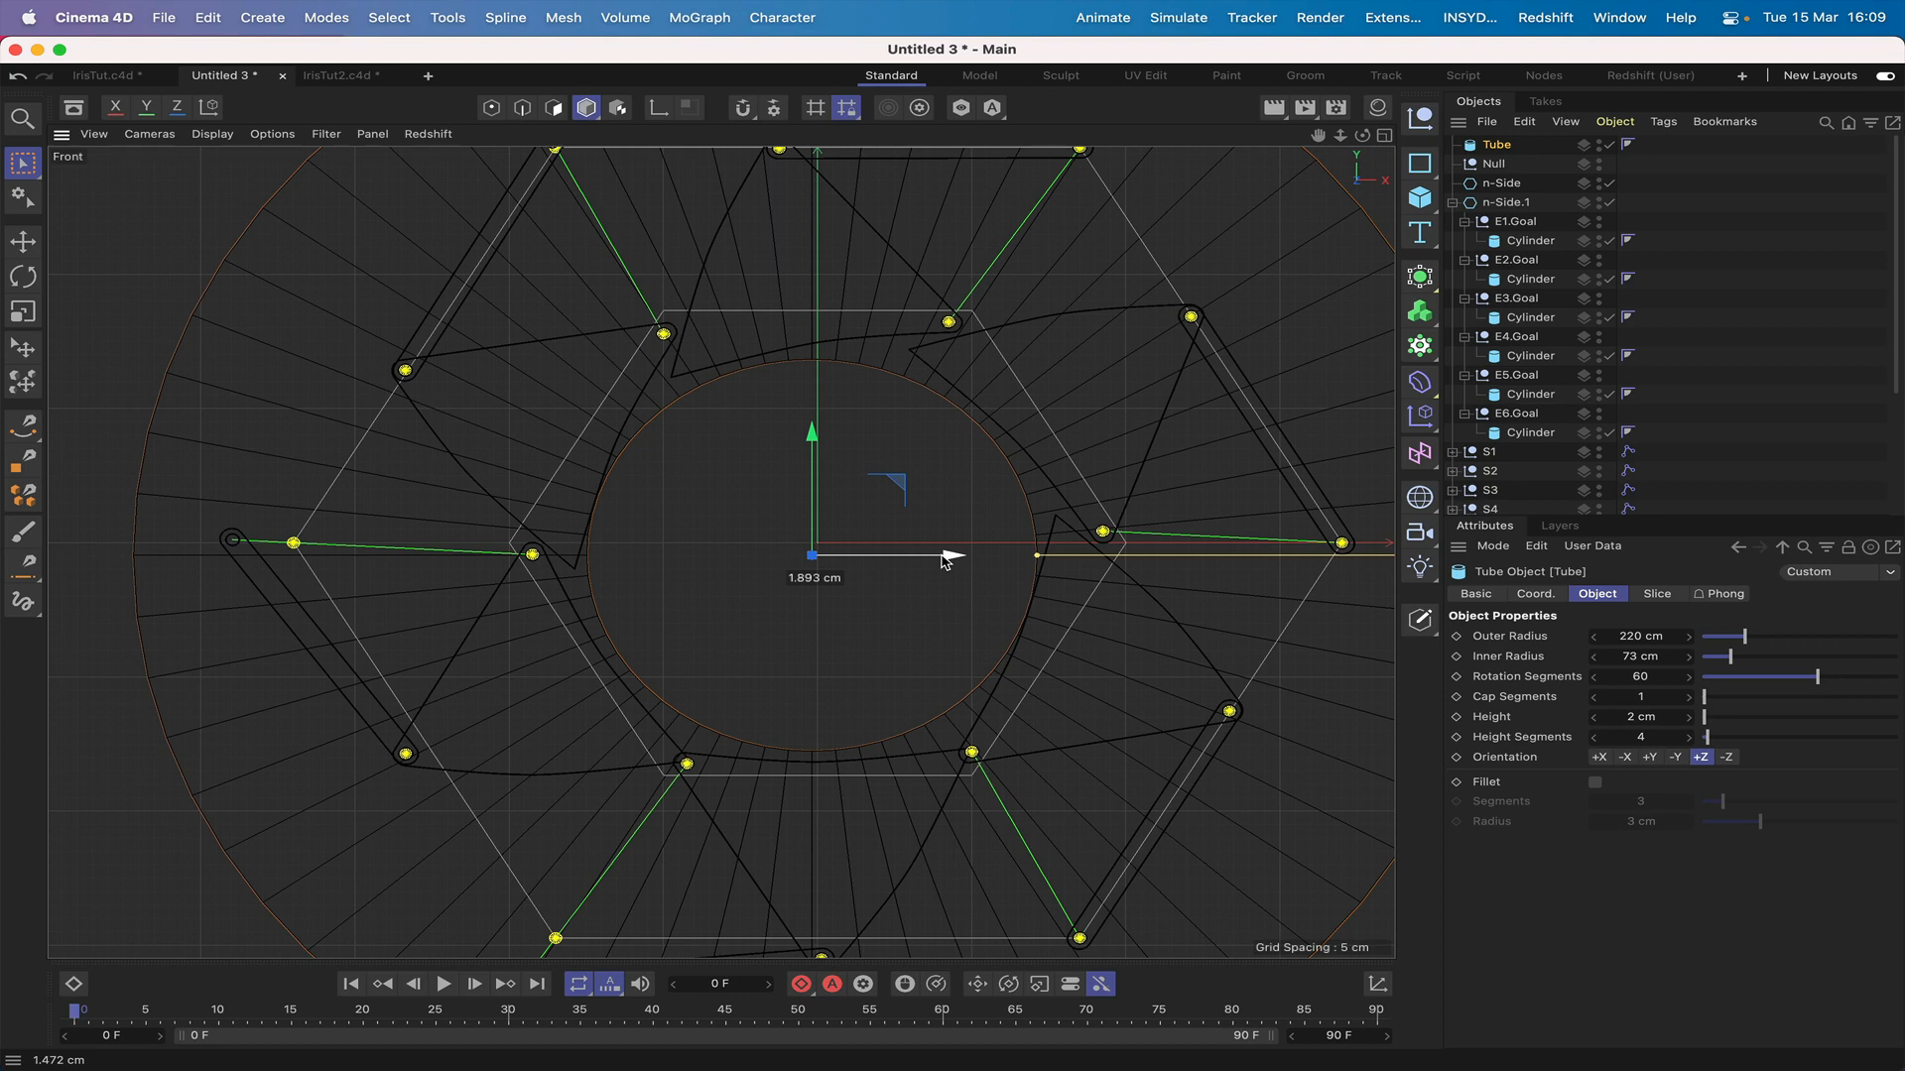
{"action": "left_click_drag", "start_coordinate": [945, 561], "coordinate": [944, 562]}
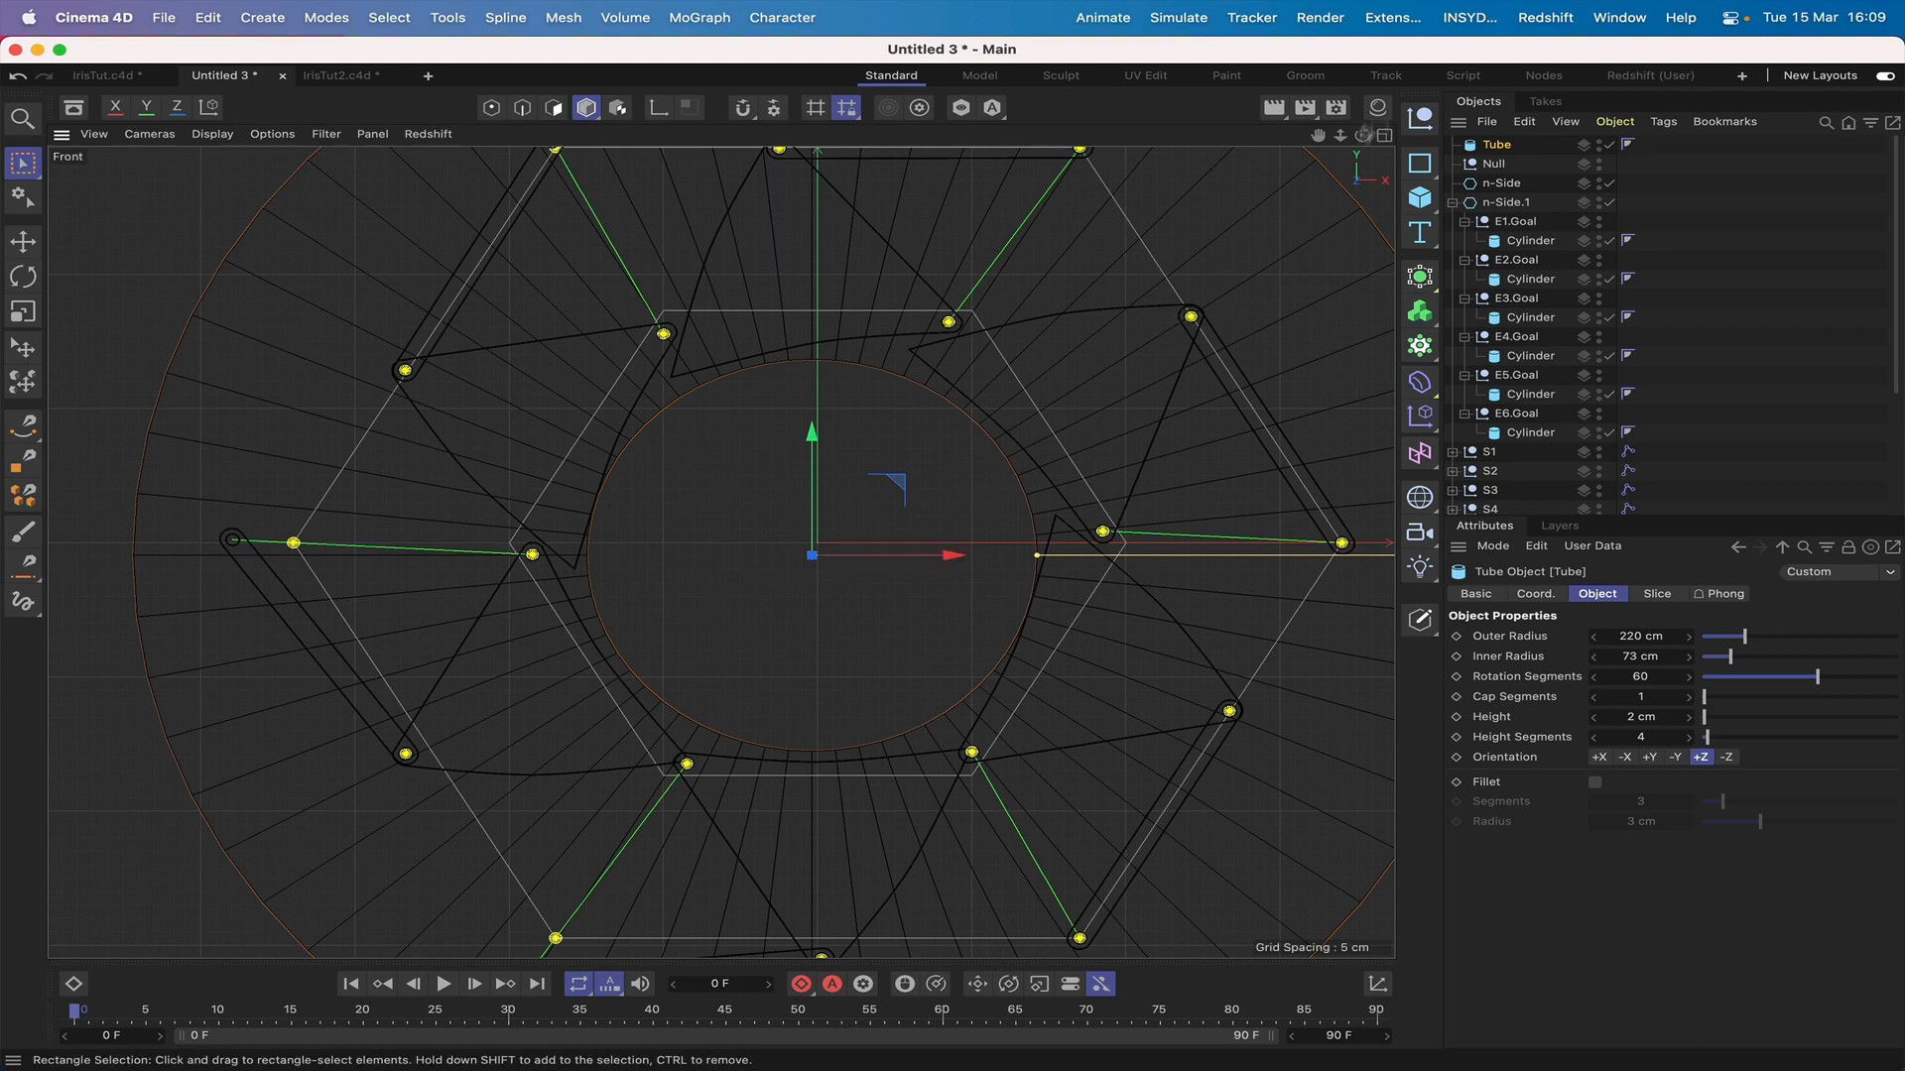
{"action": "left_click_drag", "start_coordinate": [1366, 137], "coordinate": [1393, 147]}
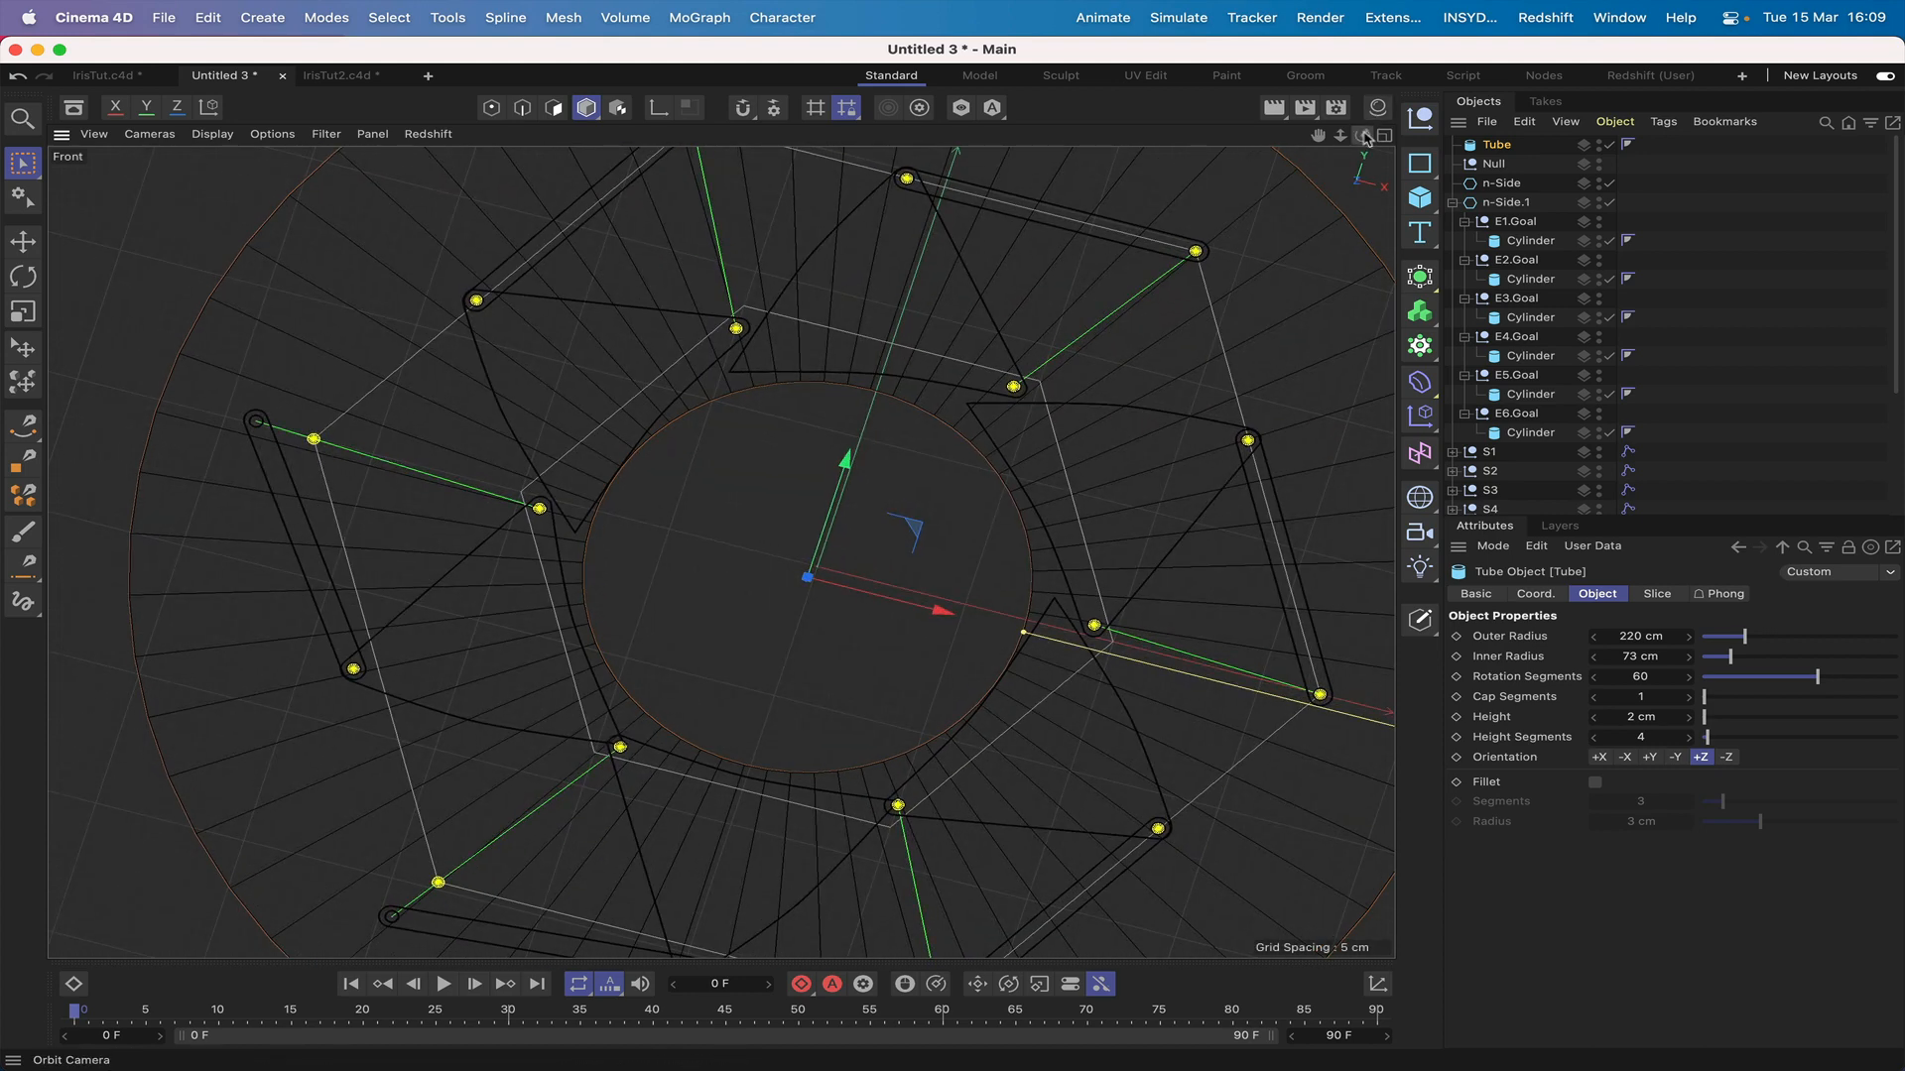
{"action": "key", "text": "super+shift+z"}
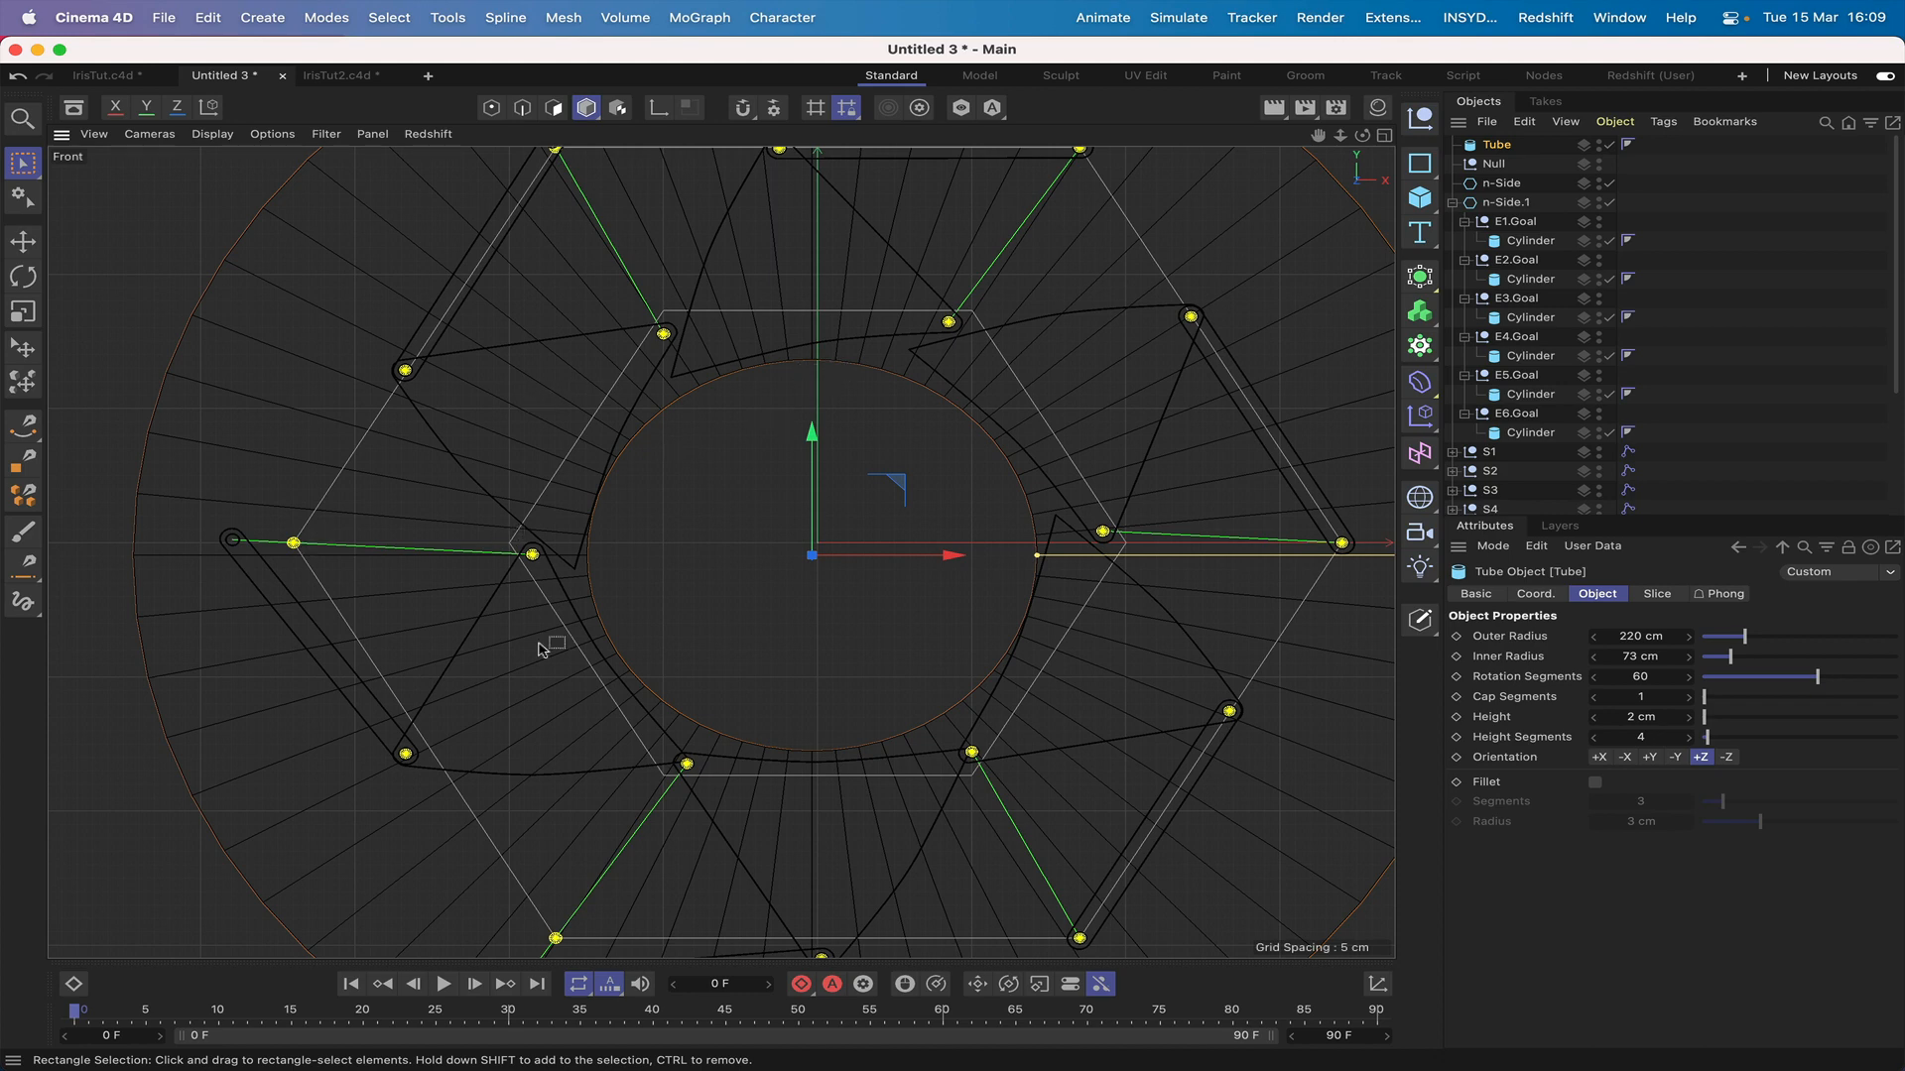
{"action": "key", "text": "F1"}
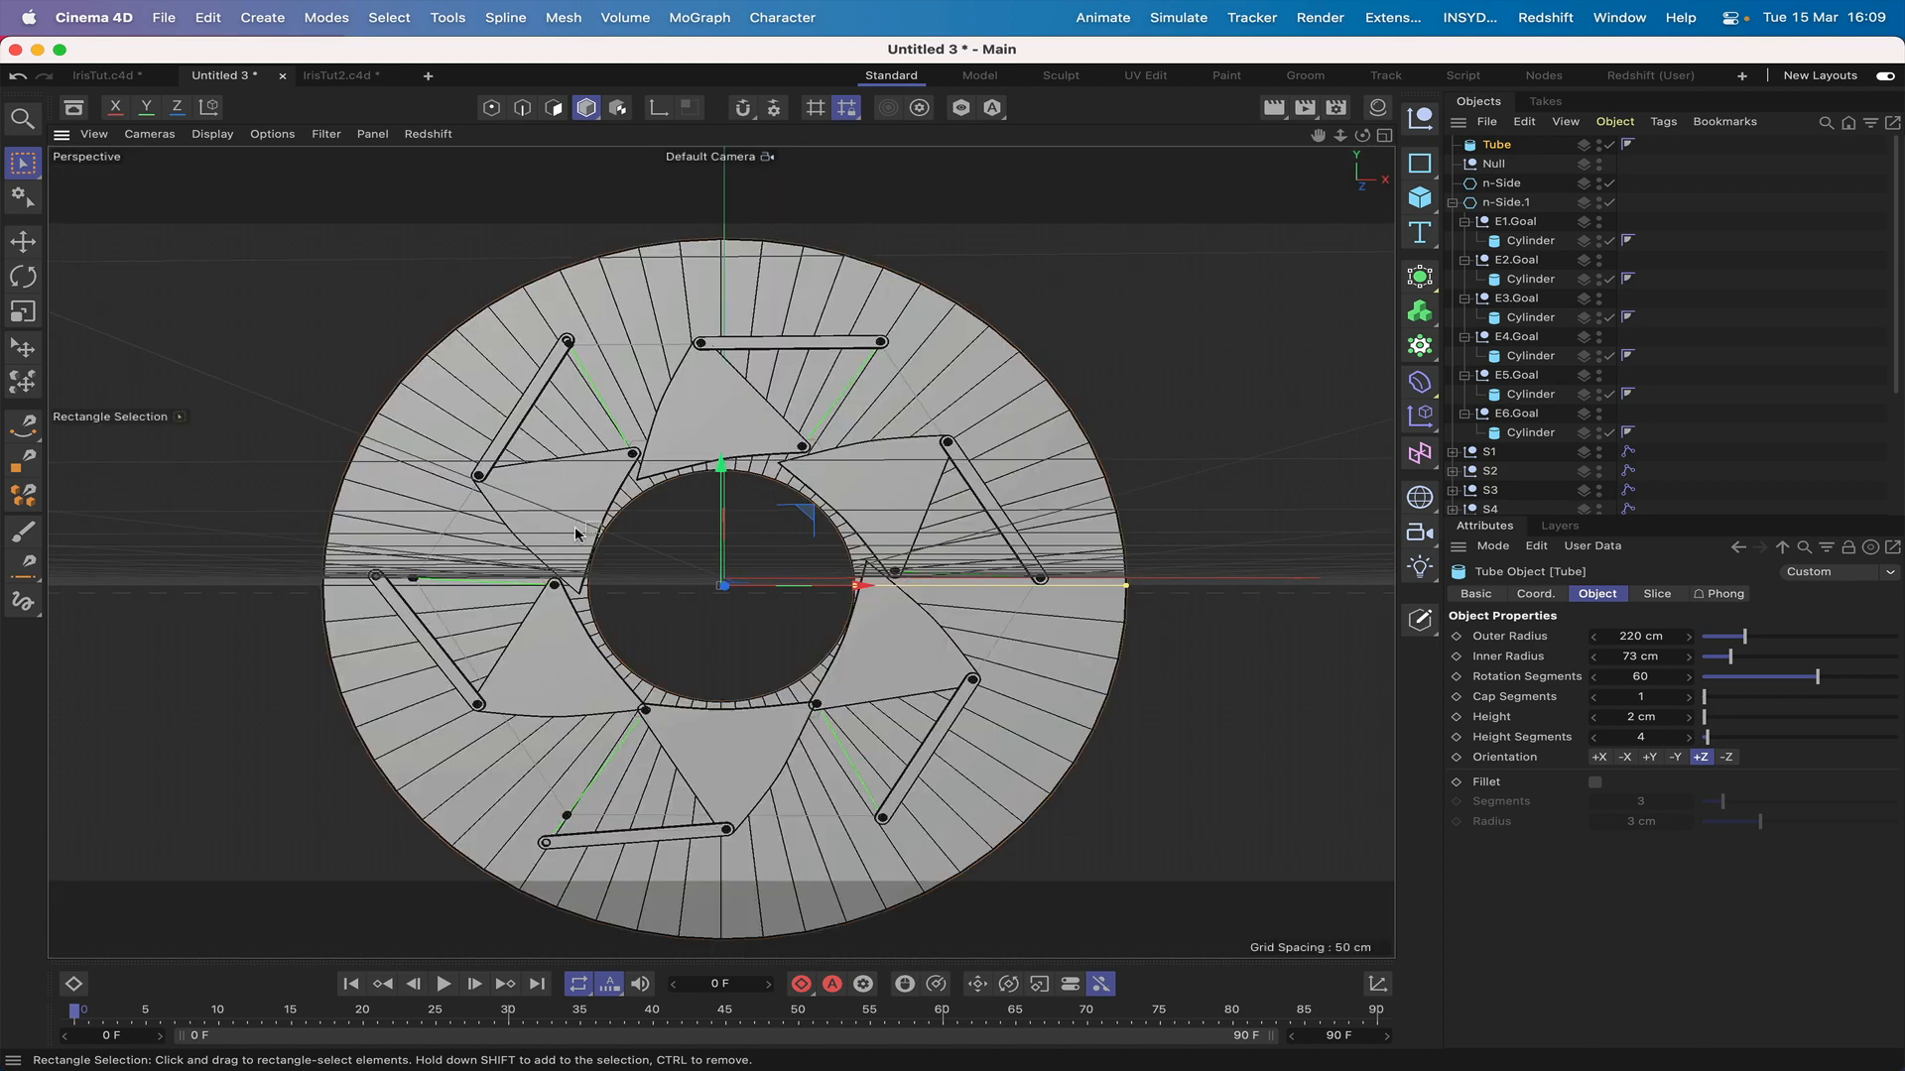
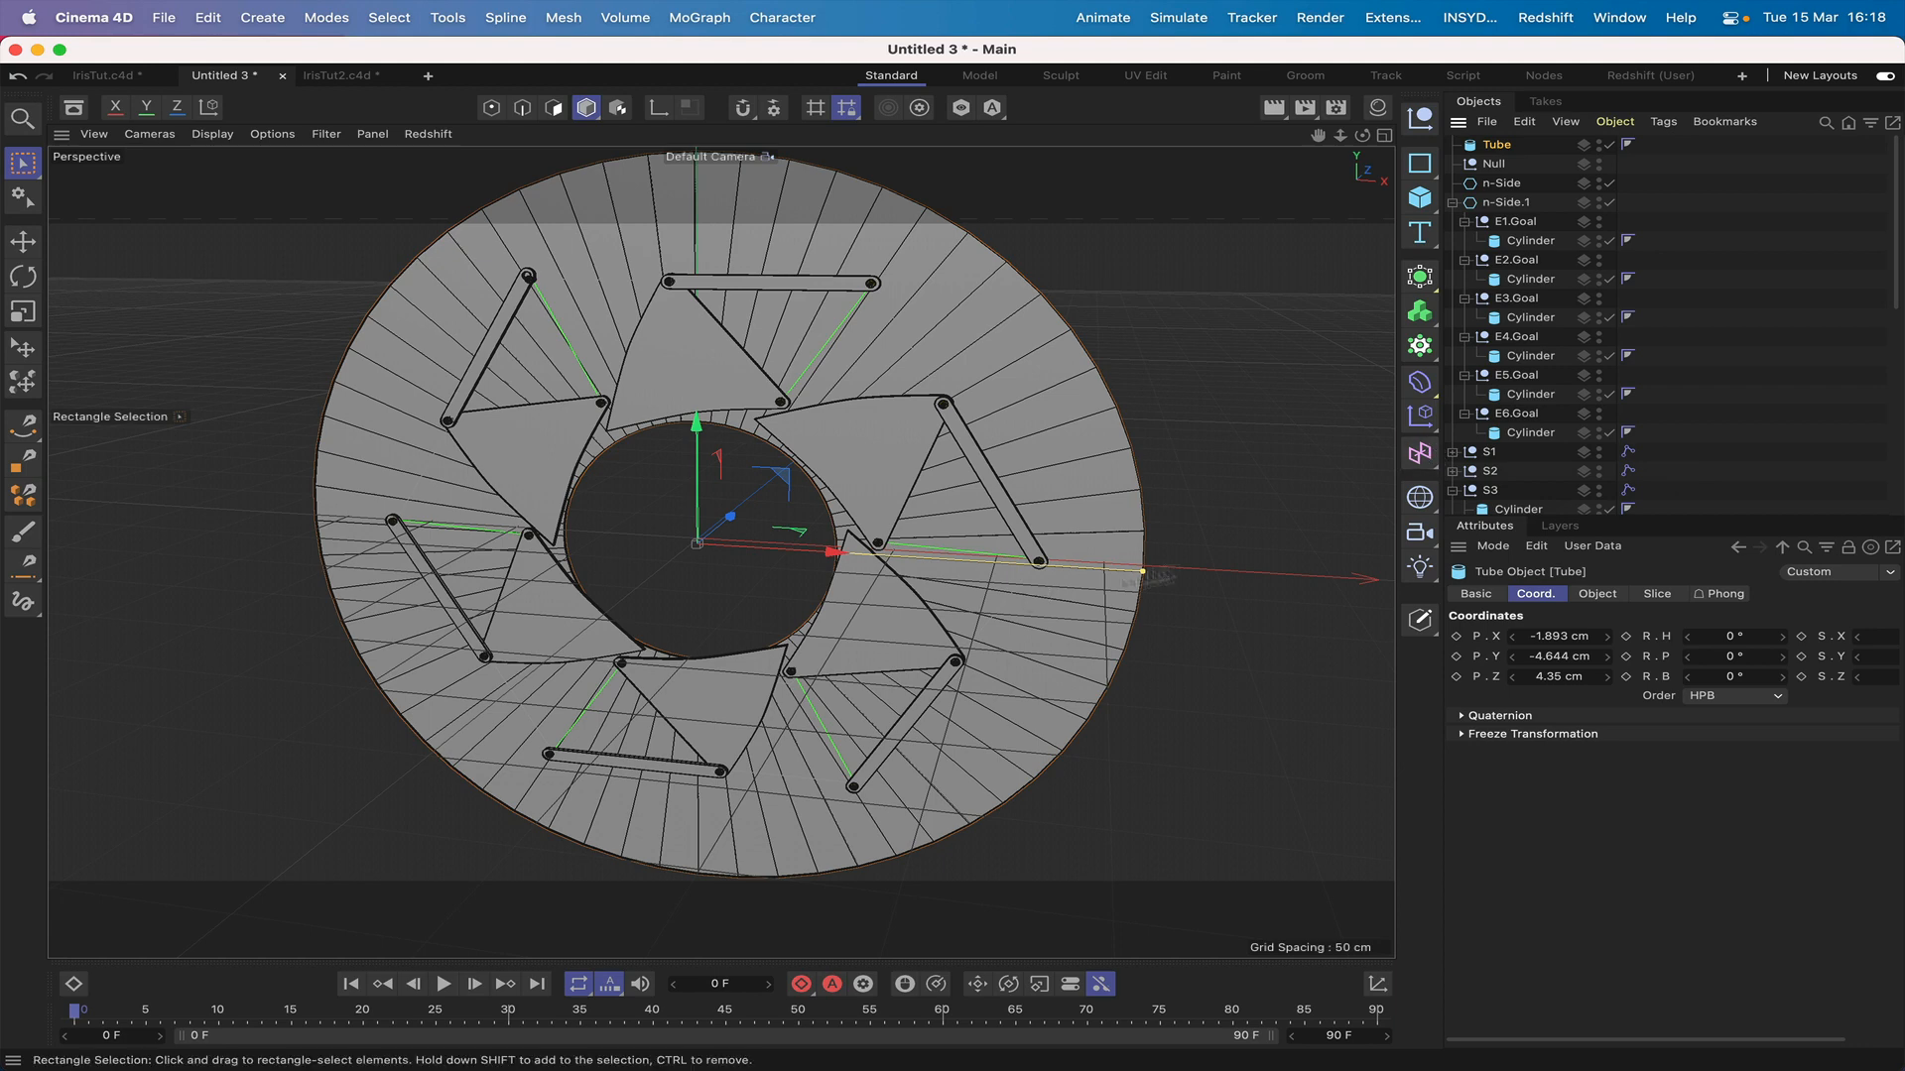
{"action": "scroll", "coordinate": [1556, 448], "scroll_direction": "down", "scroll_amount": 10}
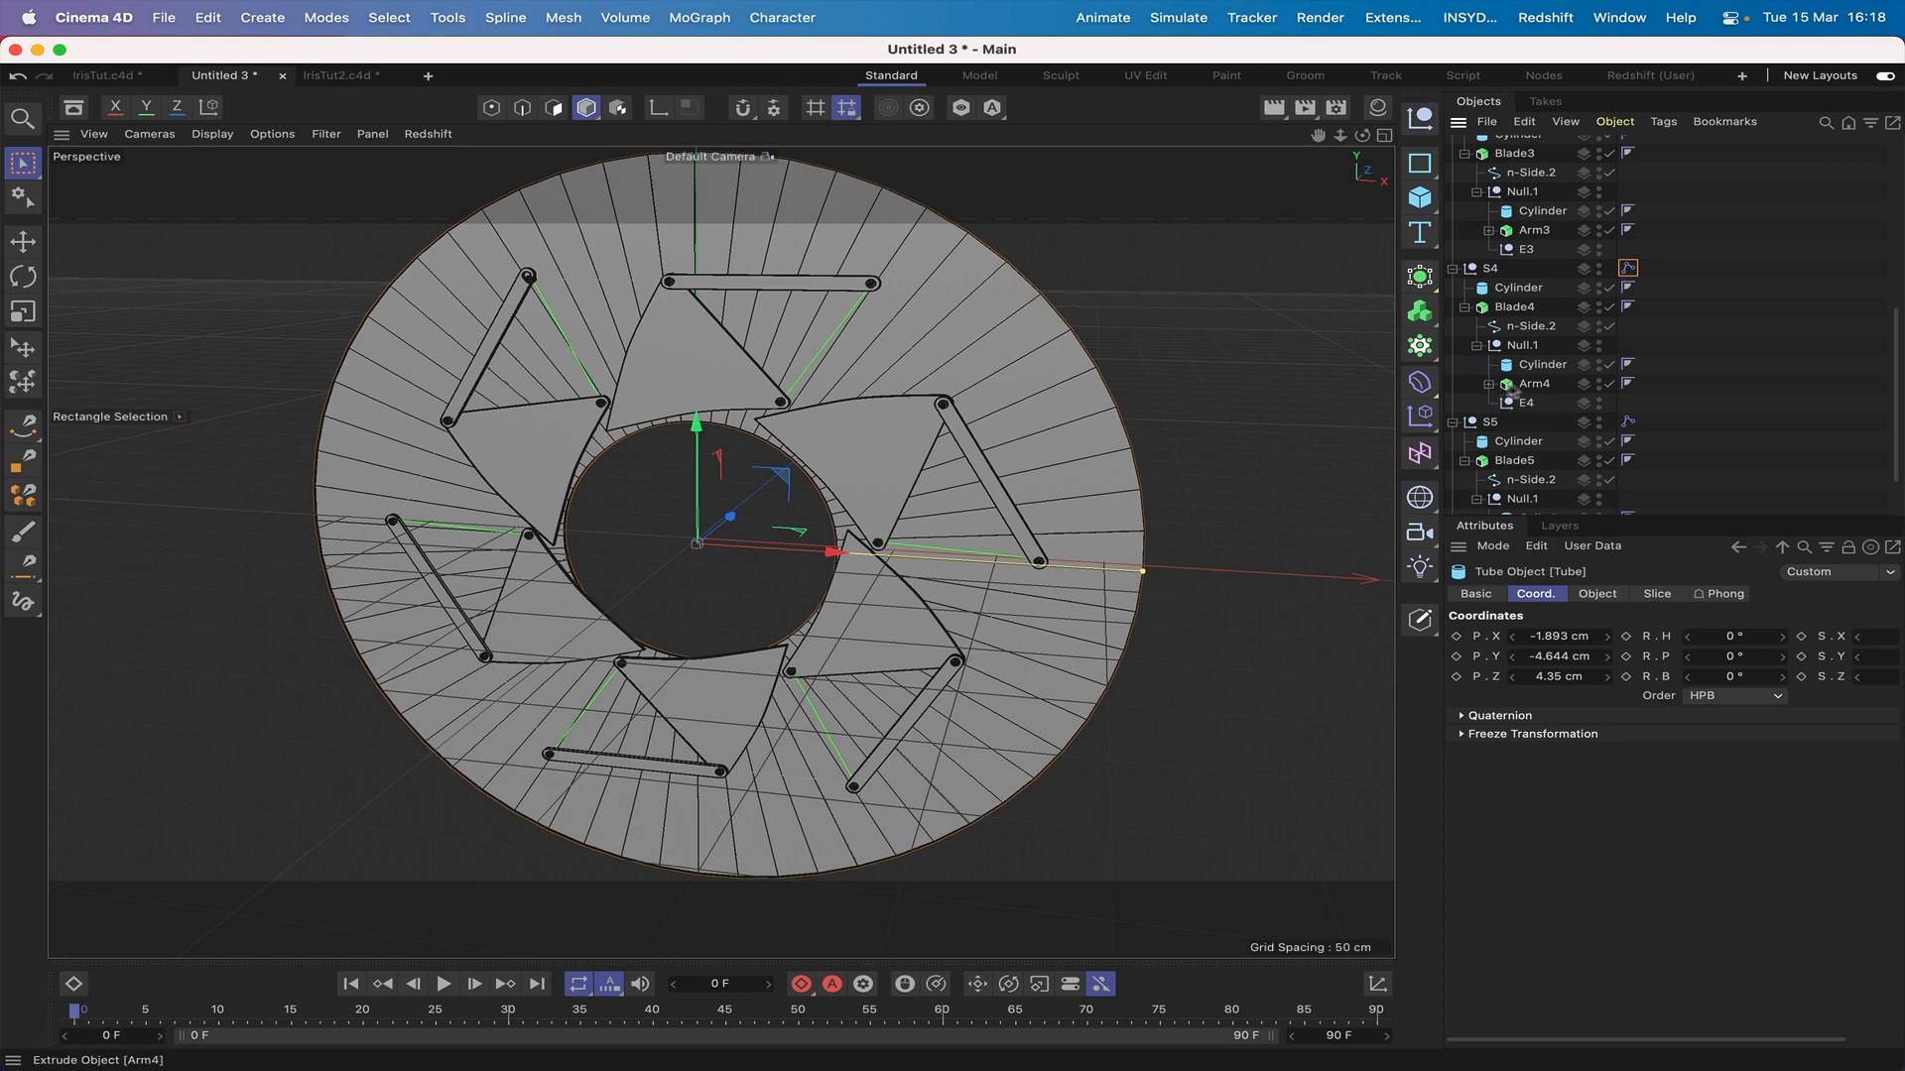
{"action": "mouse_move", "coordinate": [1529, 402]}
{"action": "left_mouse_down"}
{"action": "mouse_move", "coordinate": [1491, 405]}
{"action": "mouse_move", "coordinate": [1533, 407]}
{"action": "left_mouse_up"}
{"action": "scroll", "coordinate": [1563, 369], "scroll_direction": "down", "scroll_amount": 3}
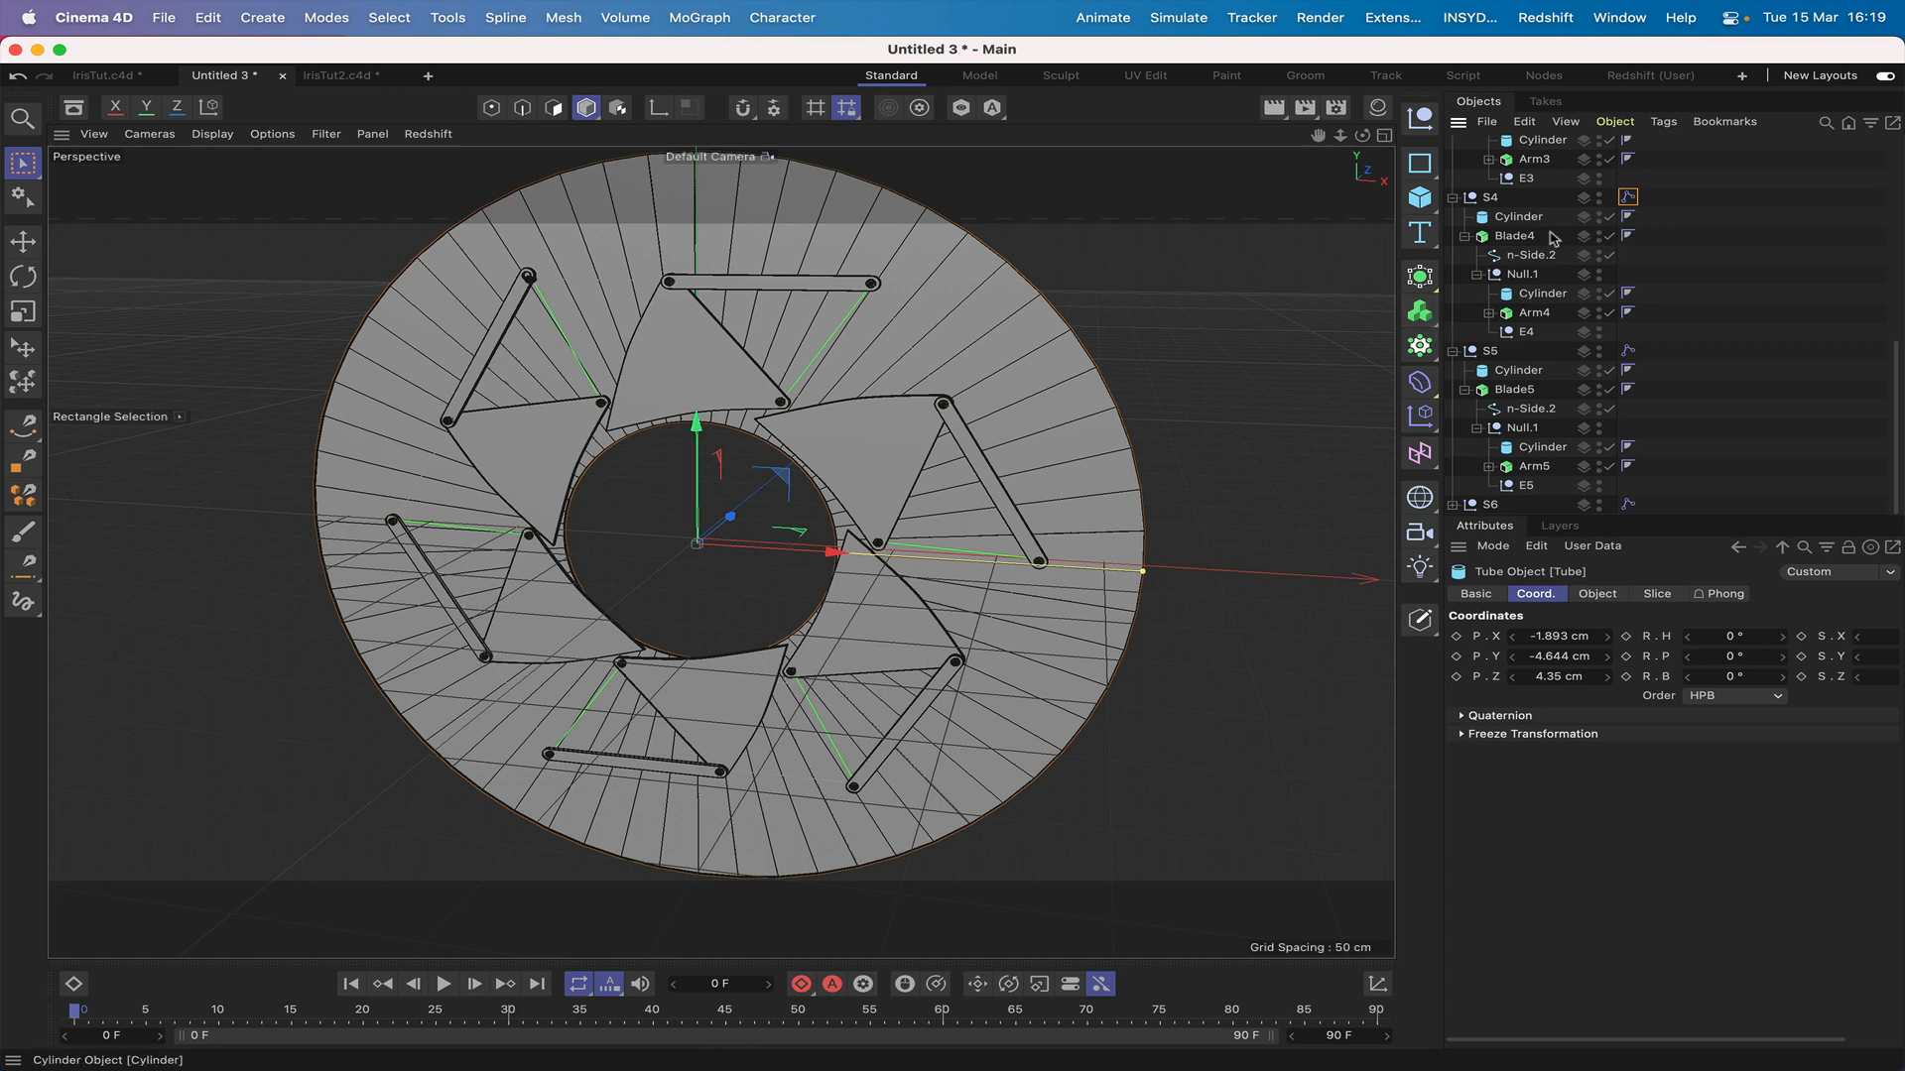
{"action": "scroll", "coordinate": [1547, 238], "scroll_direction": "up", "scroll_amount": 10}
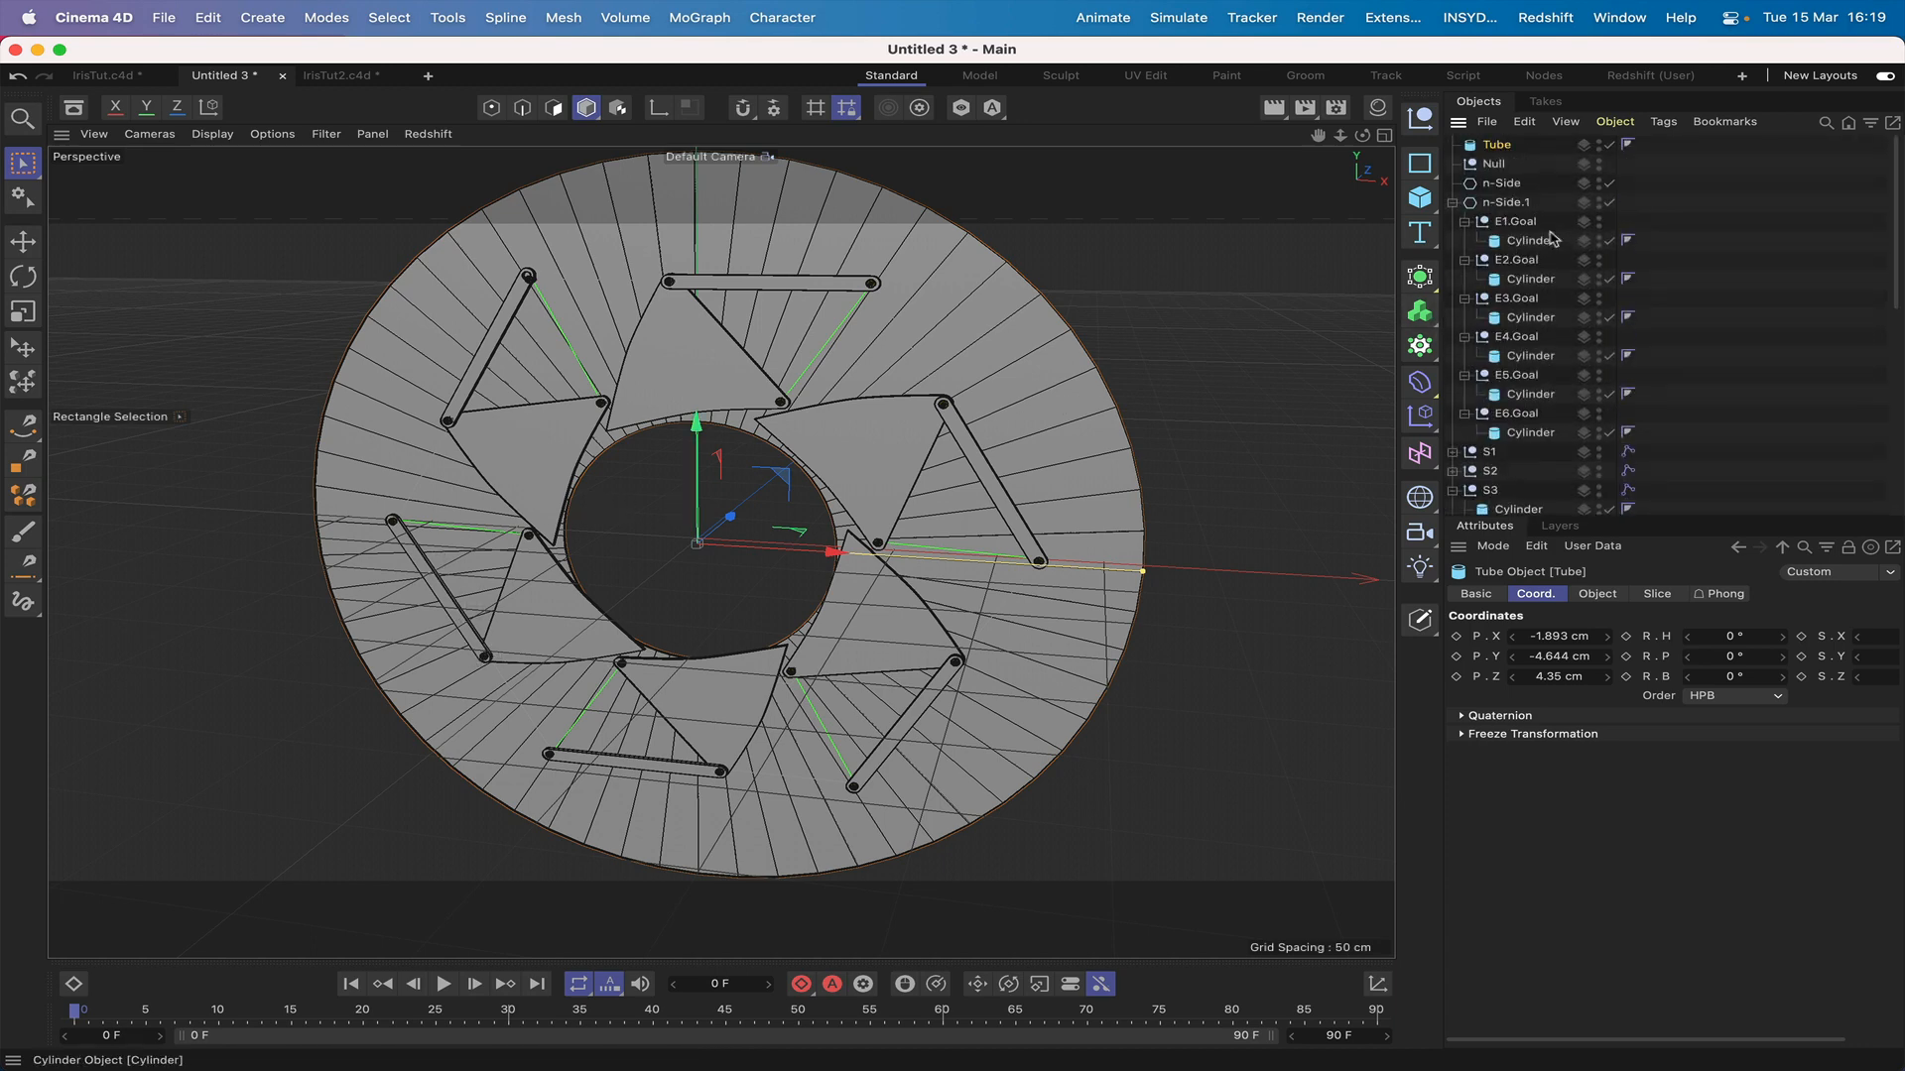
Step: Centre the tube on the rig by setting its Y and X positions to 0 cm
{"action": "left_click", "coordinate": [1559, 657]}
{"action": "type", "text": "0"}
{"action": "key", "text": "Return"}
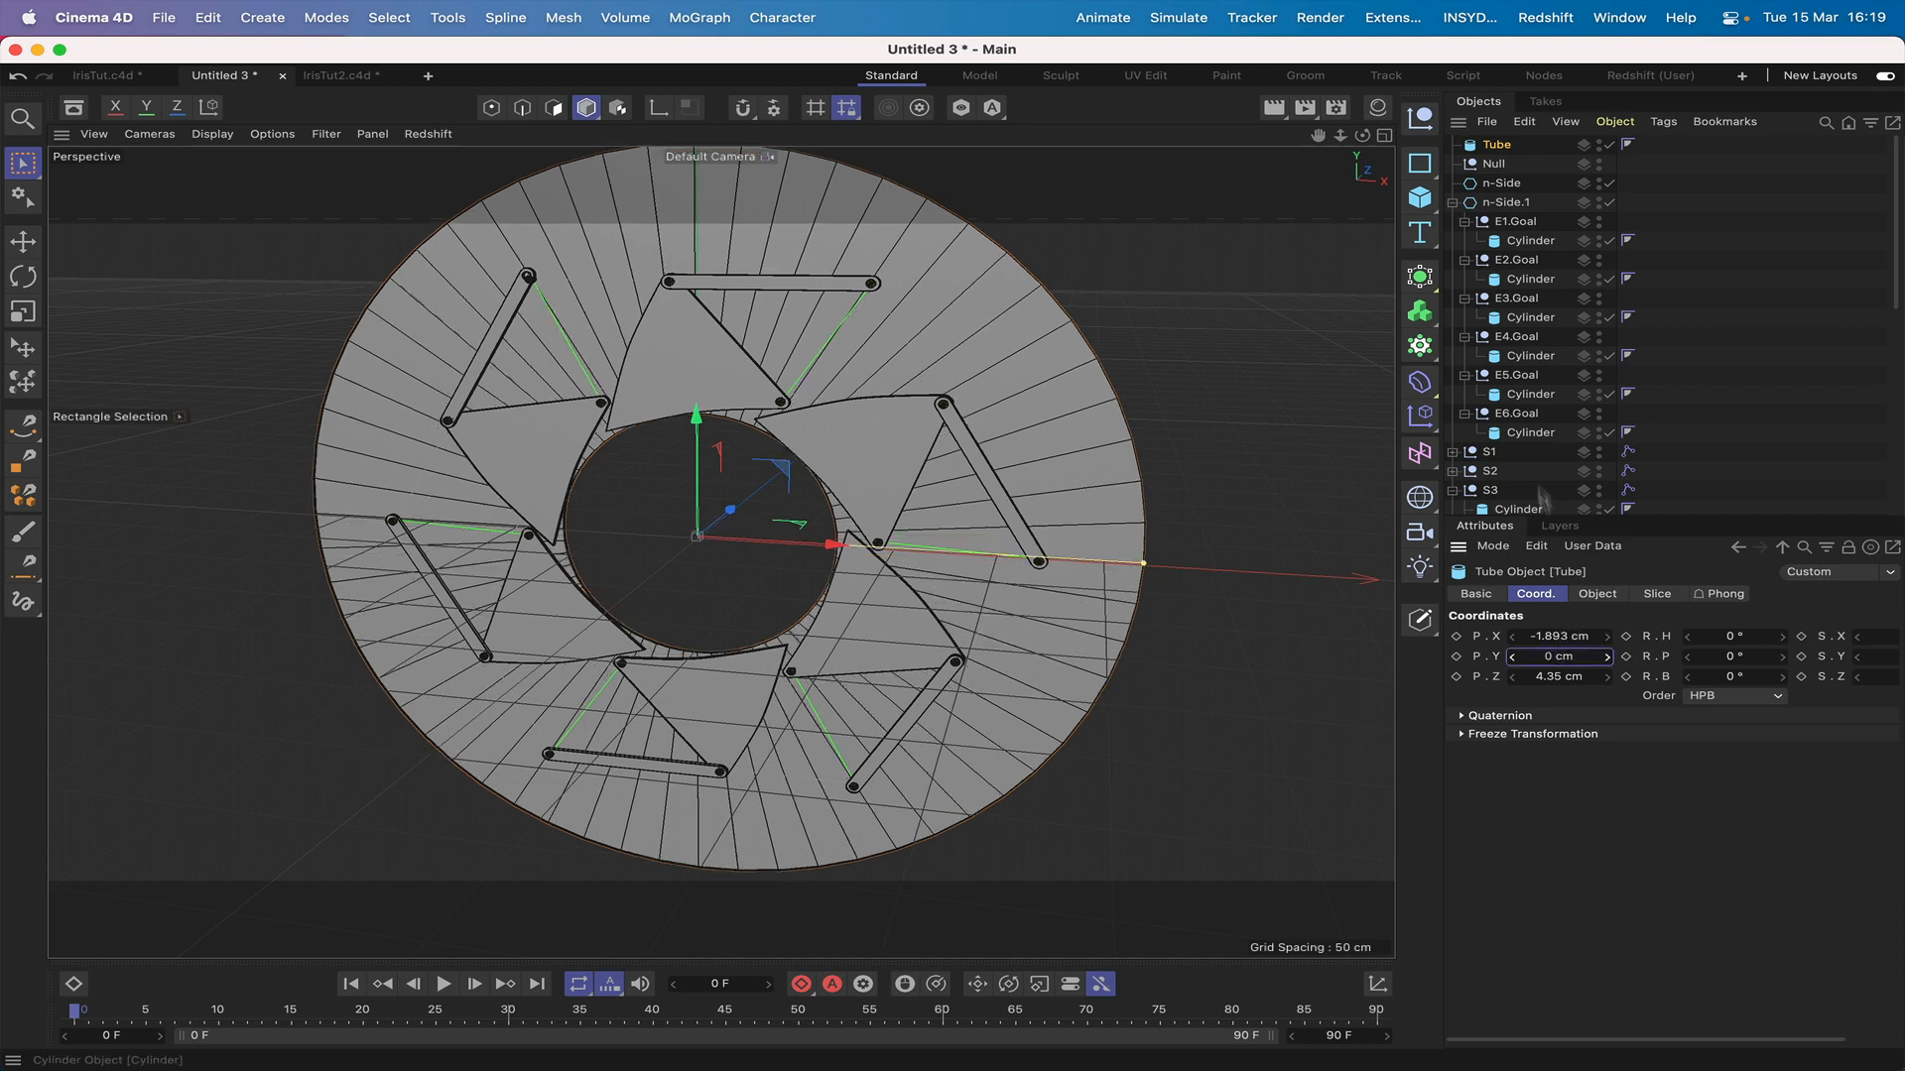
{"action": "key", "text": "F4"}
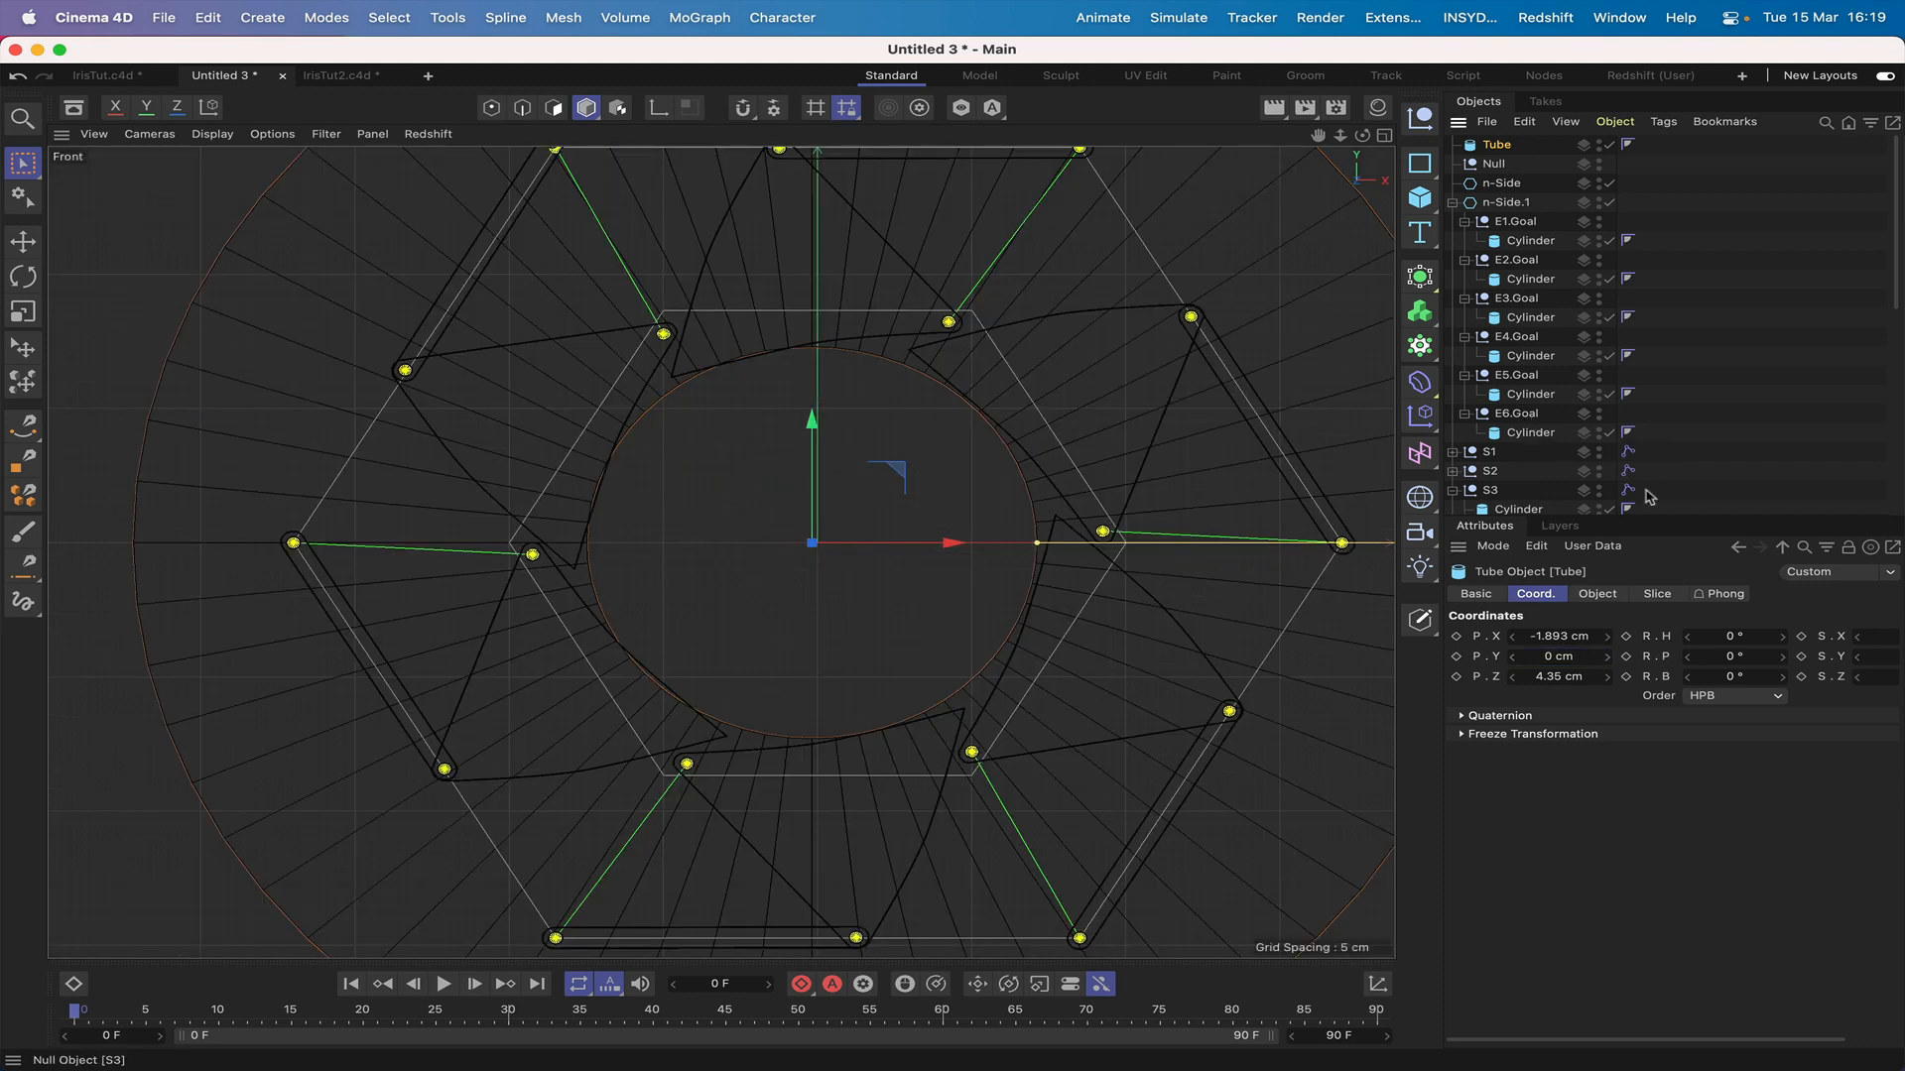
{"action": "left_click", "coordinate": [1559, 636]}
{"action": "type", "text": "0"}
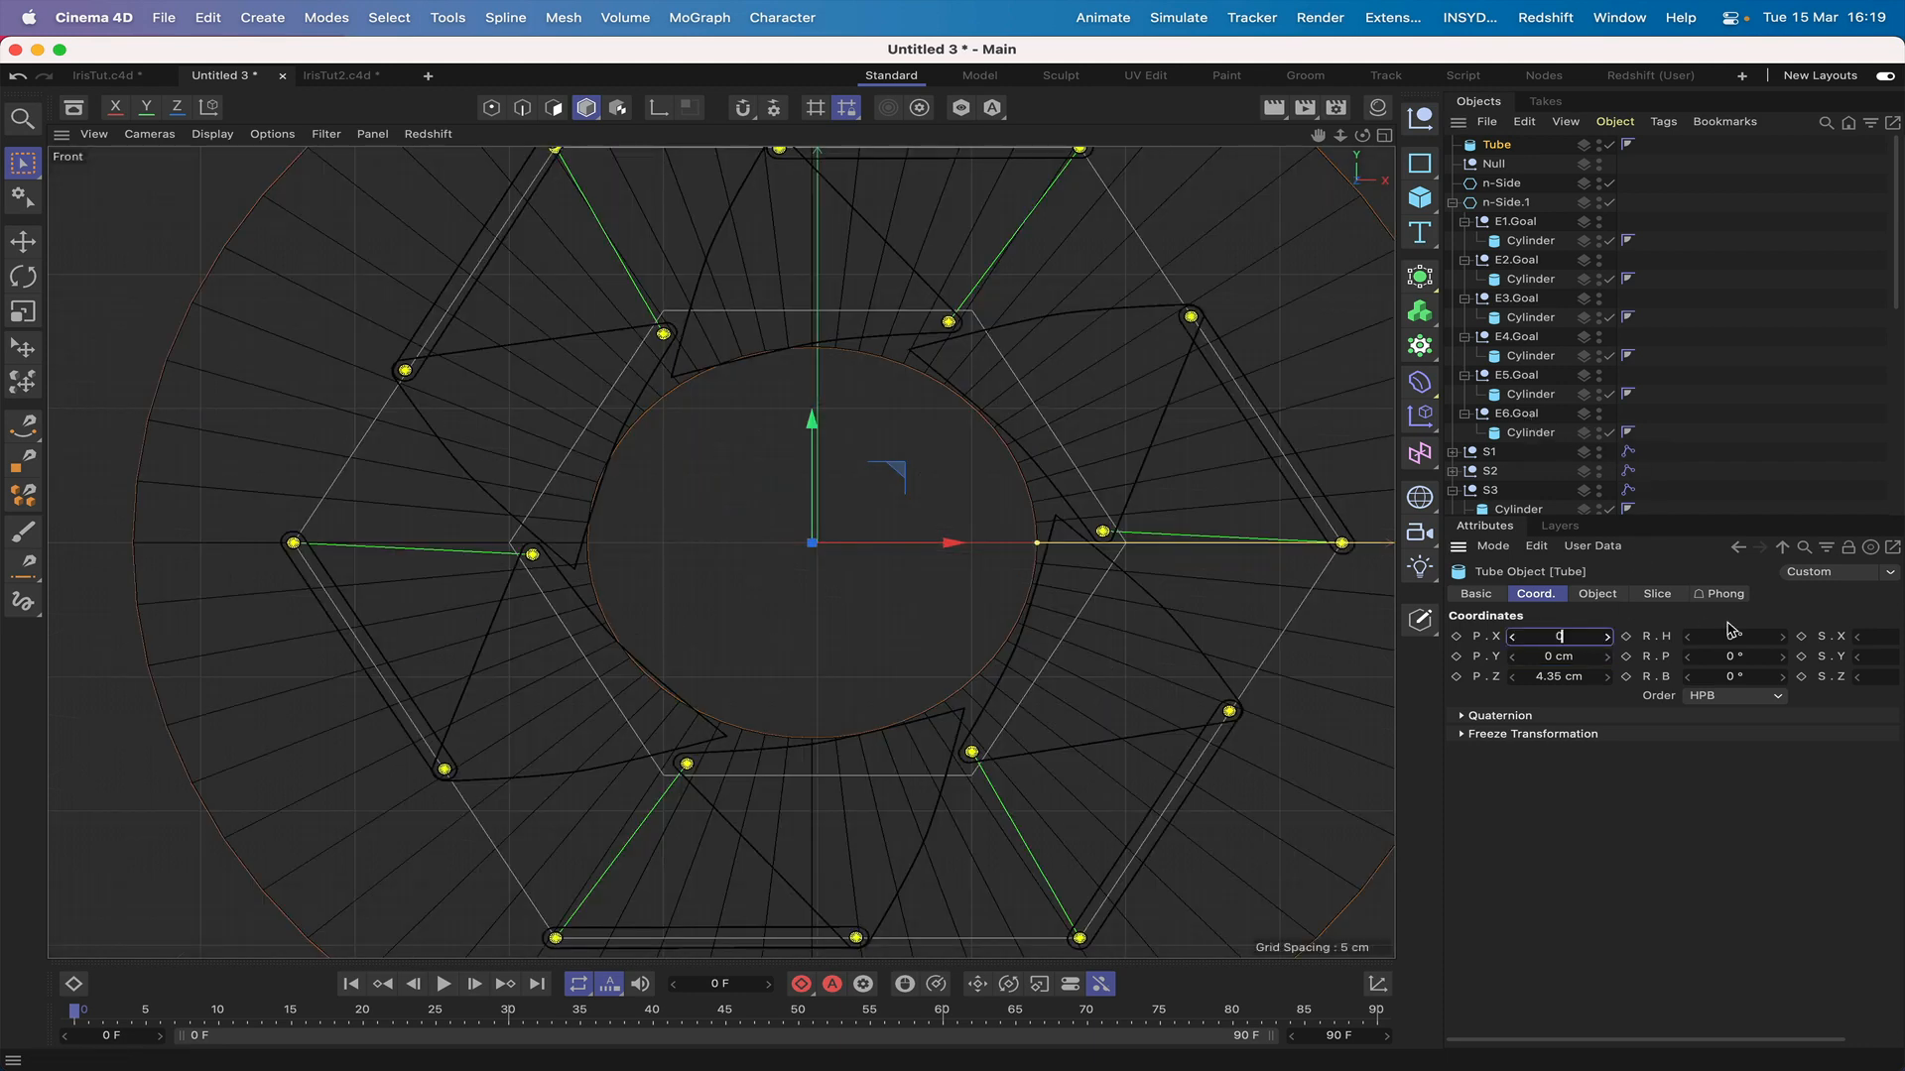
{"action": "key", "text": "Return"}
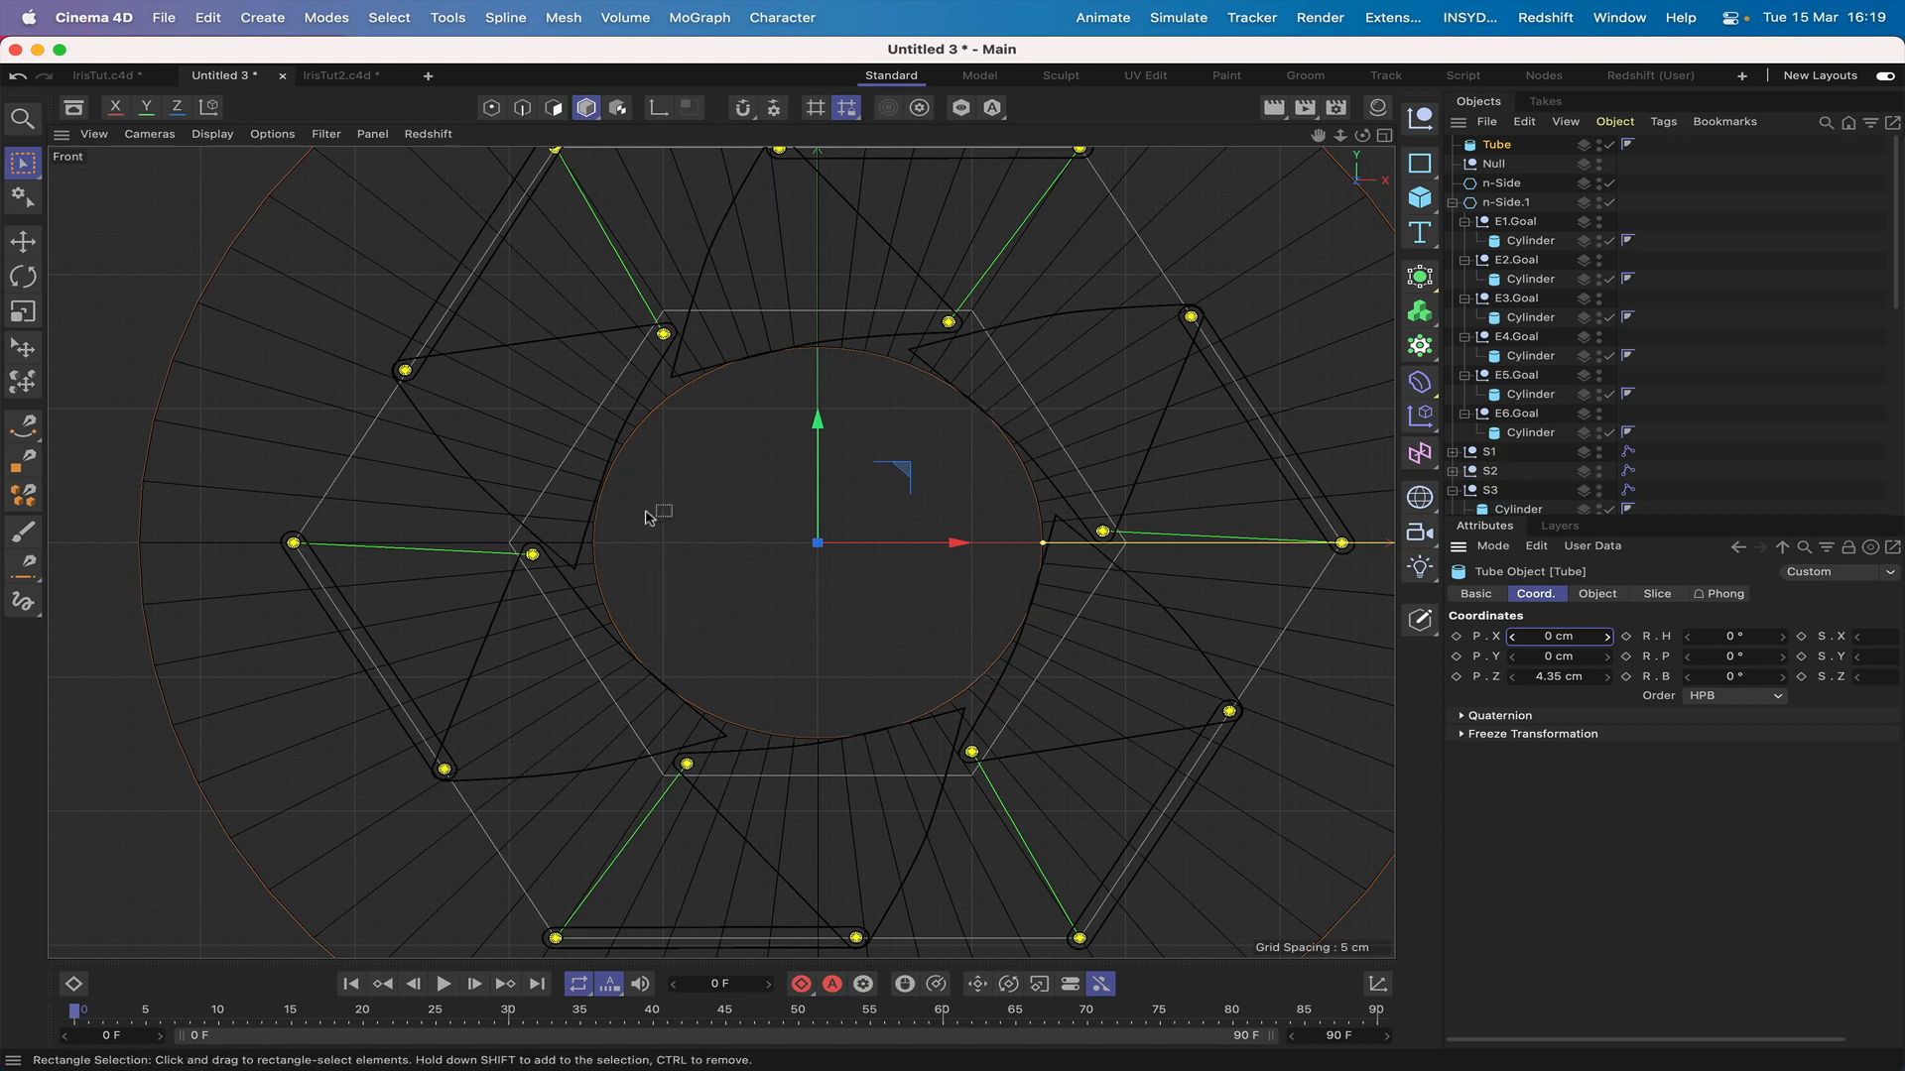
Step: Add a Cogwheel spline to the scene and set its number of teeth to 50
{"action": "key", "text": "F1"}
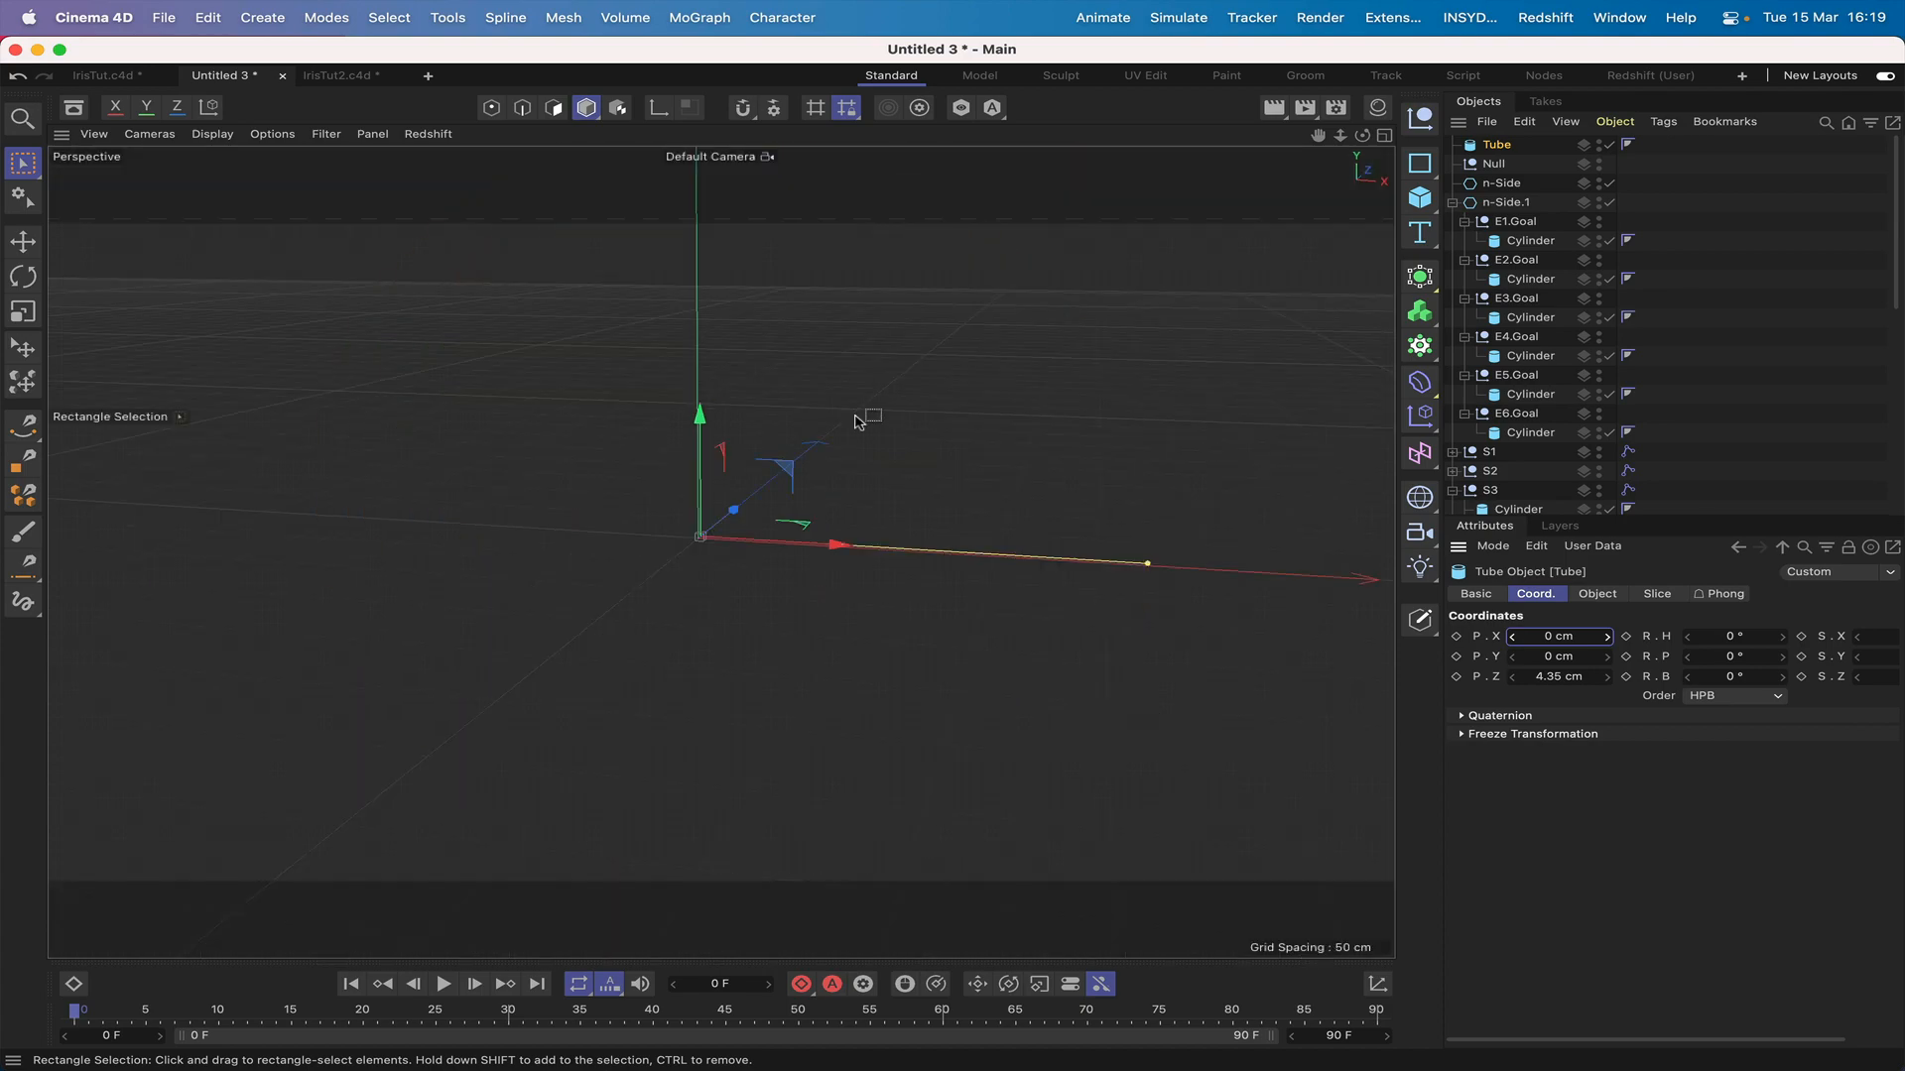
{"action": "left_click_drag", "start_coordinate": [685, 525], "coordinate": [700, 536], "text": "alt"}
{"action": "left_click_drag", "start_coordinate": [1363, 135], "coordinate": [1367, 141]}
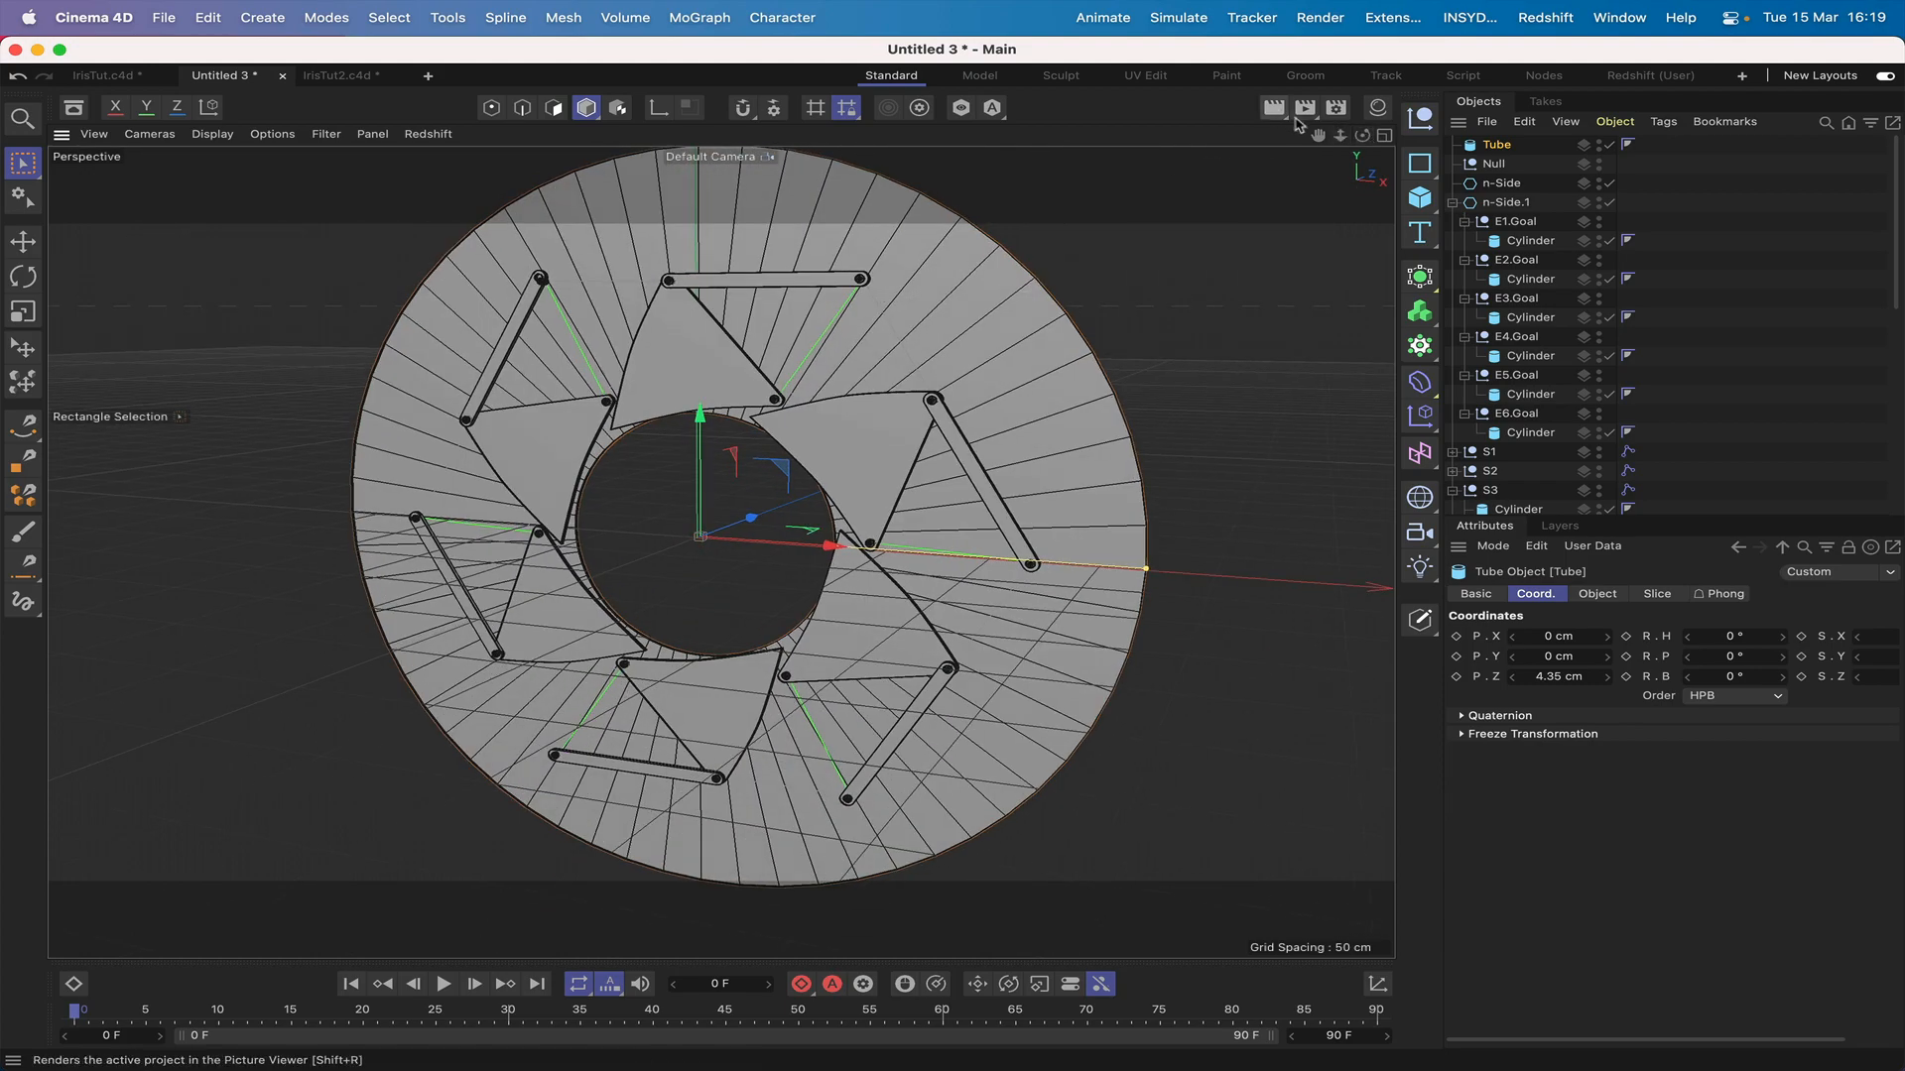
{"action": "left_click_drag", "start_coordinate": [1317, 135], "coordinate": [1384, 147]}
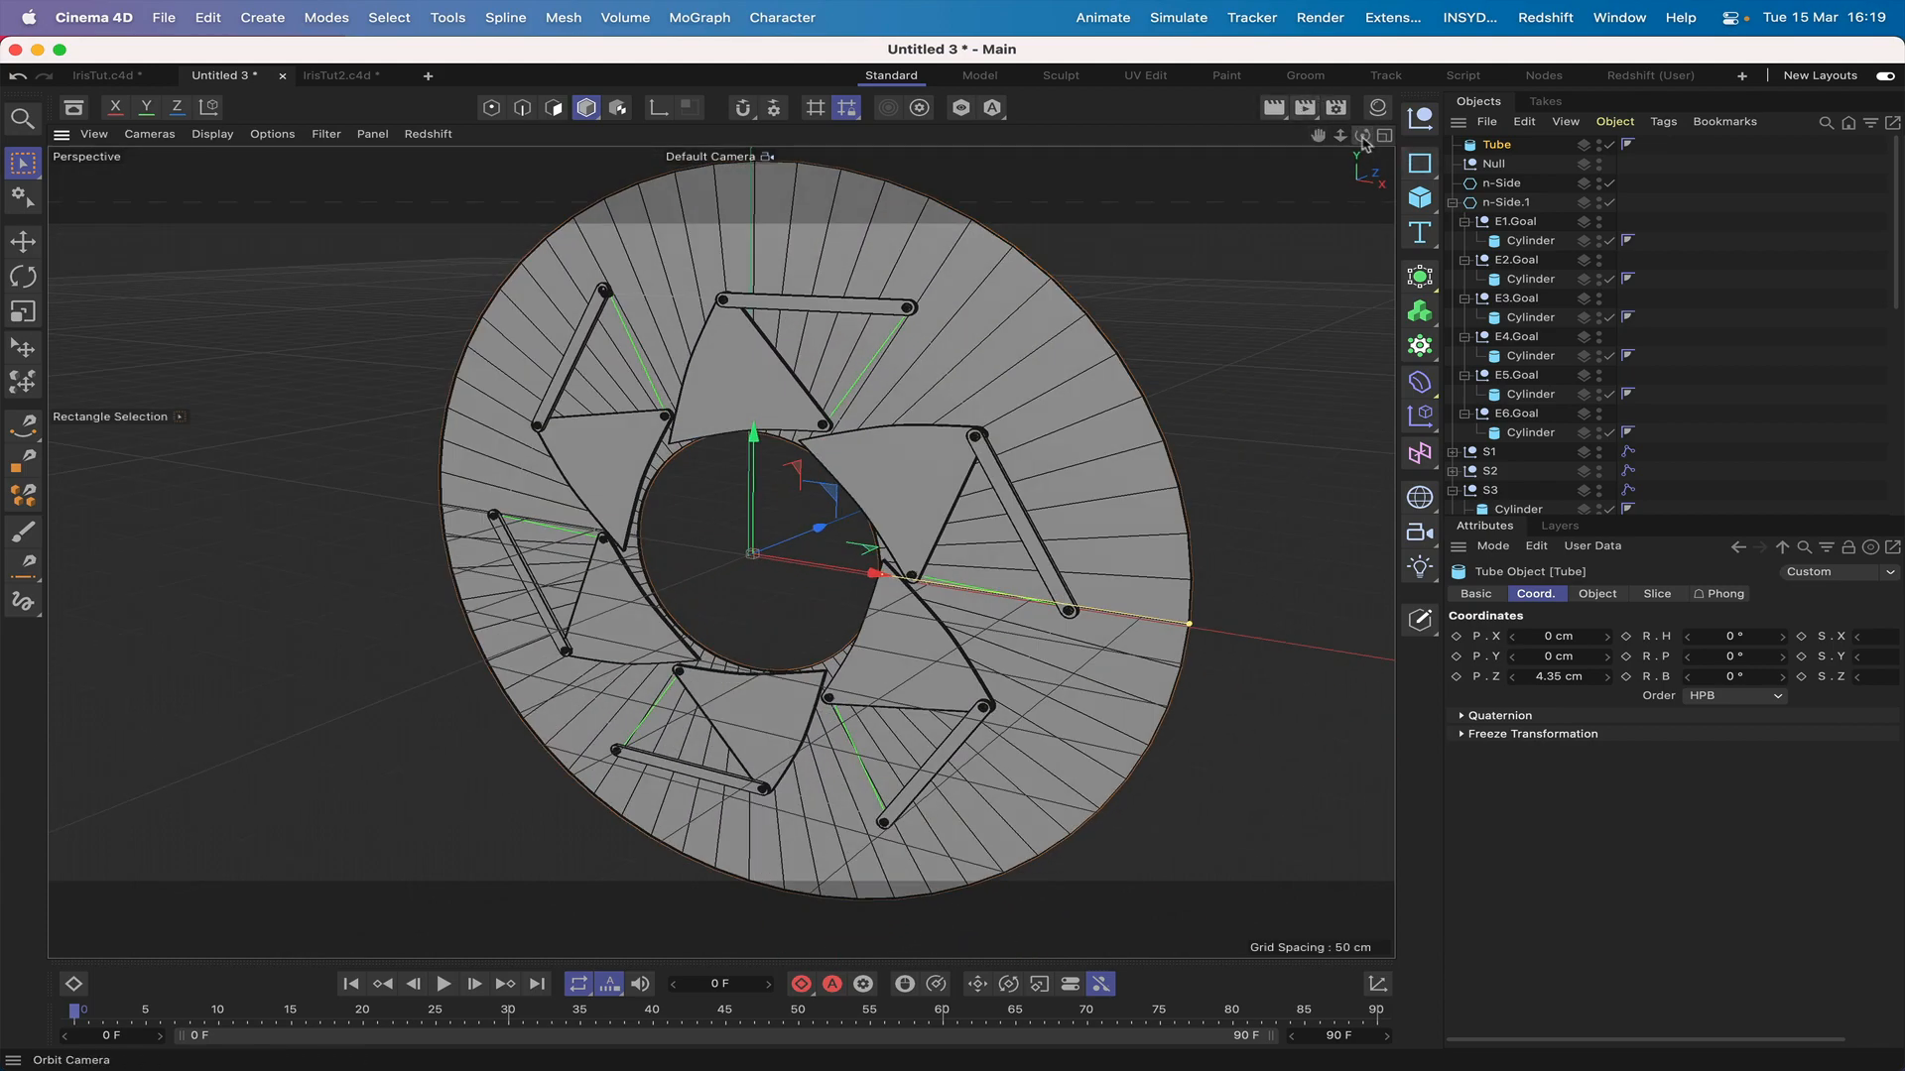
{"action": "left_click", "coordinate": [1420, 163]}
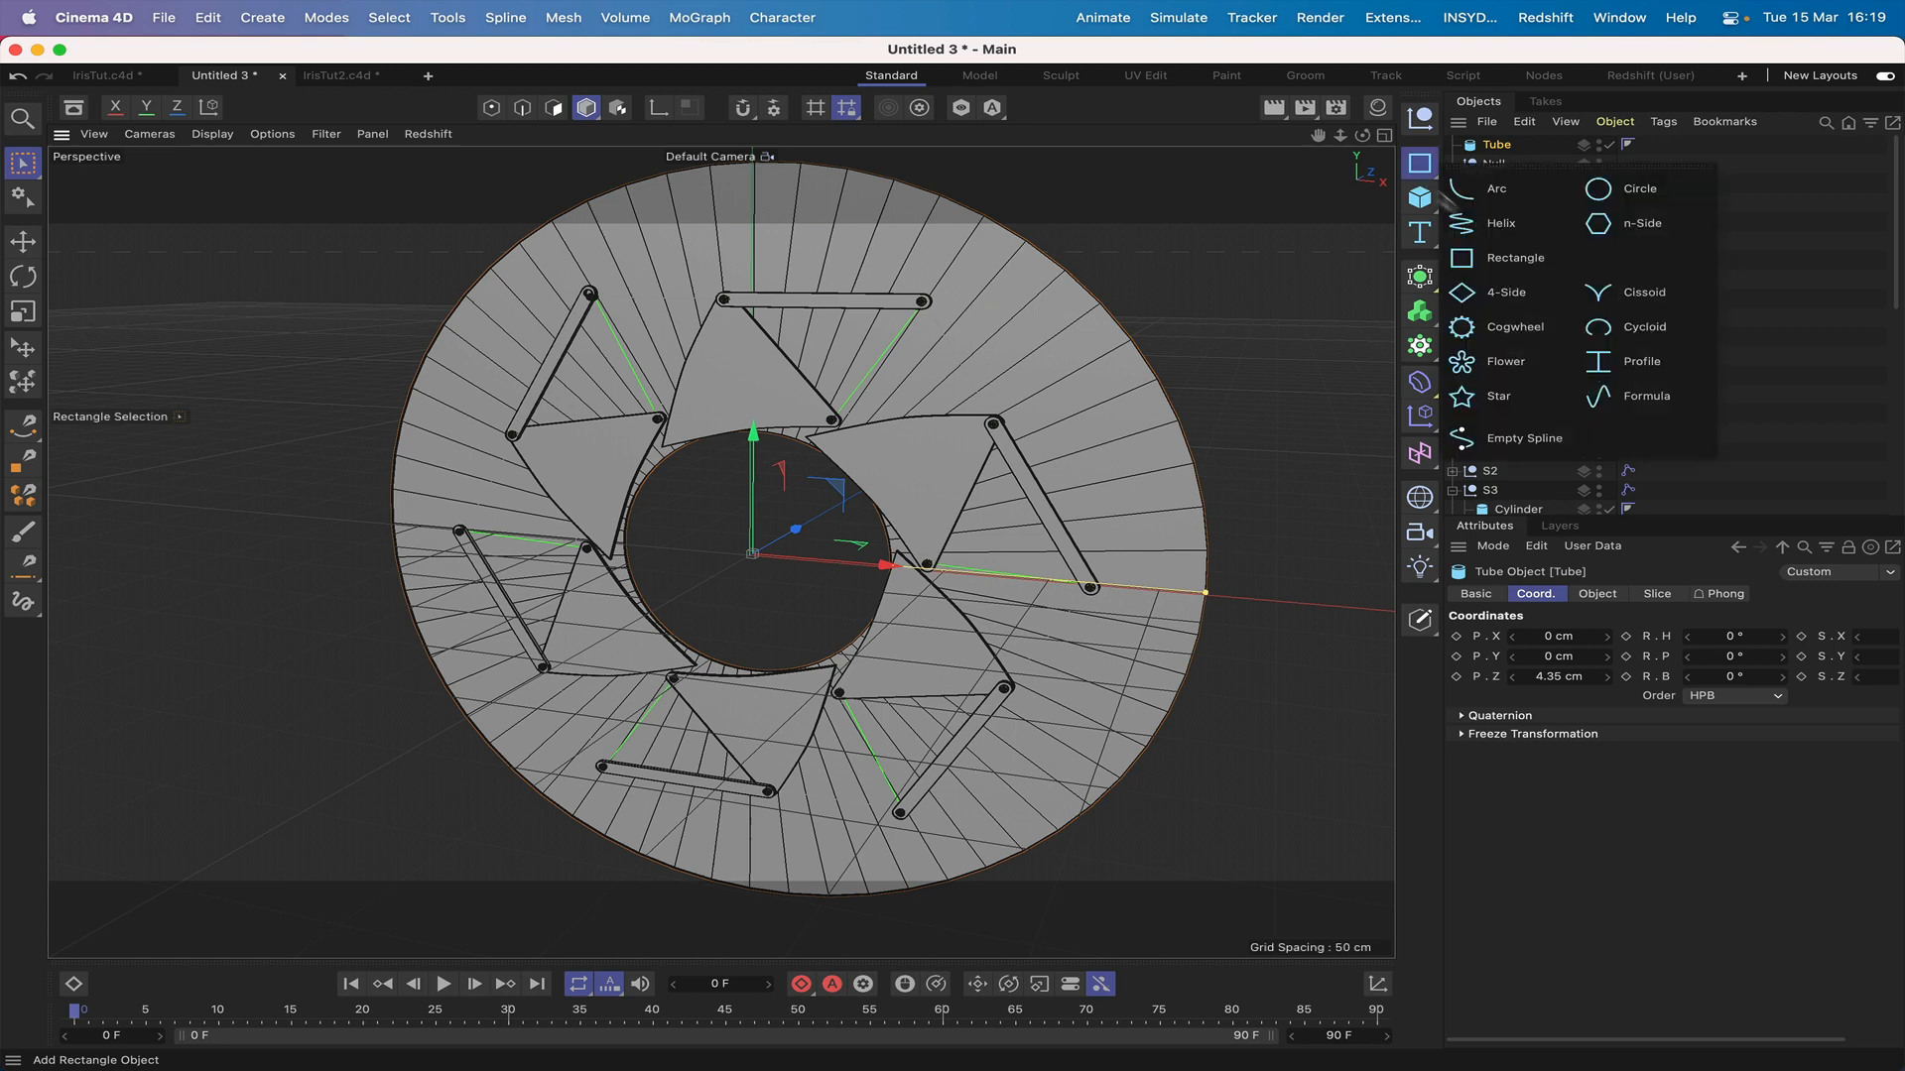
{"action": "left_click", "coordinate": [1491, 342]}
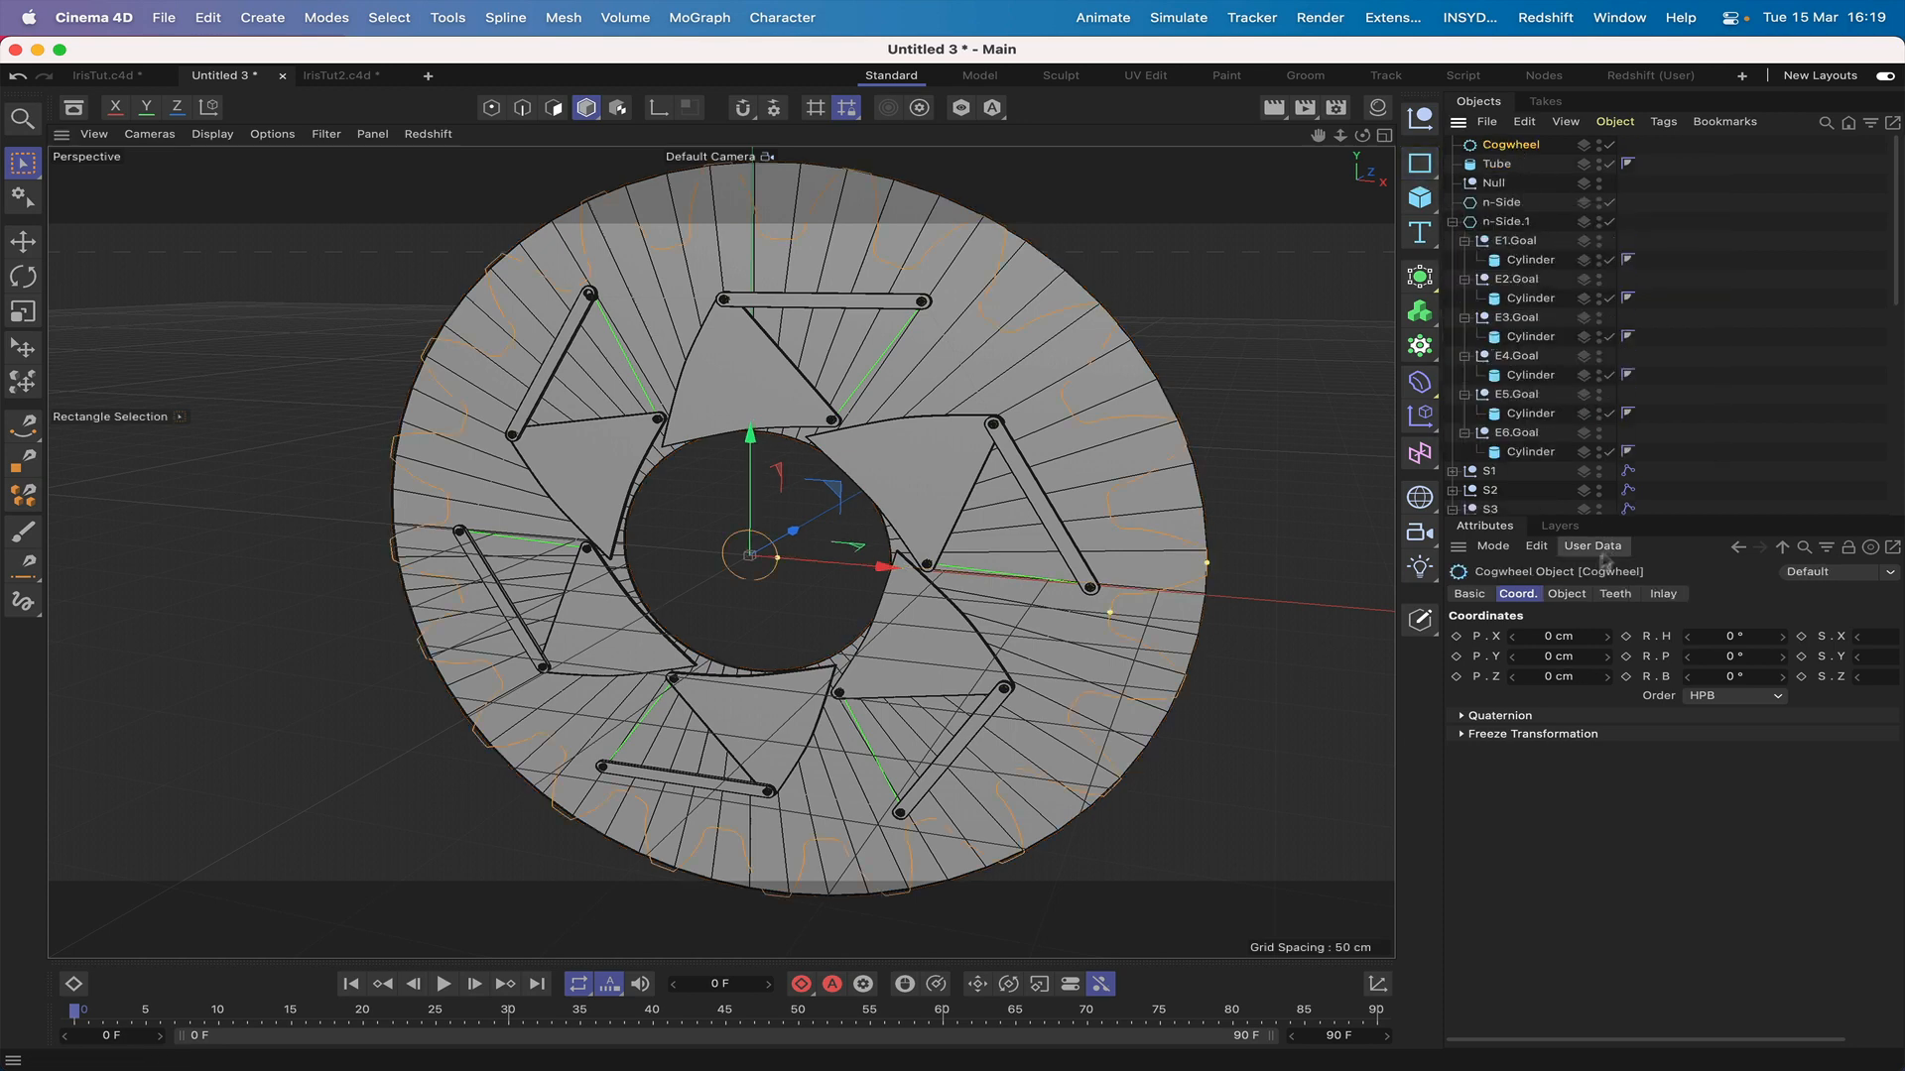
{"action": "left_click", "coordinate": [1568, 594]}
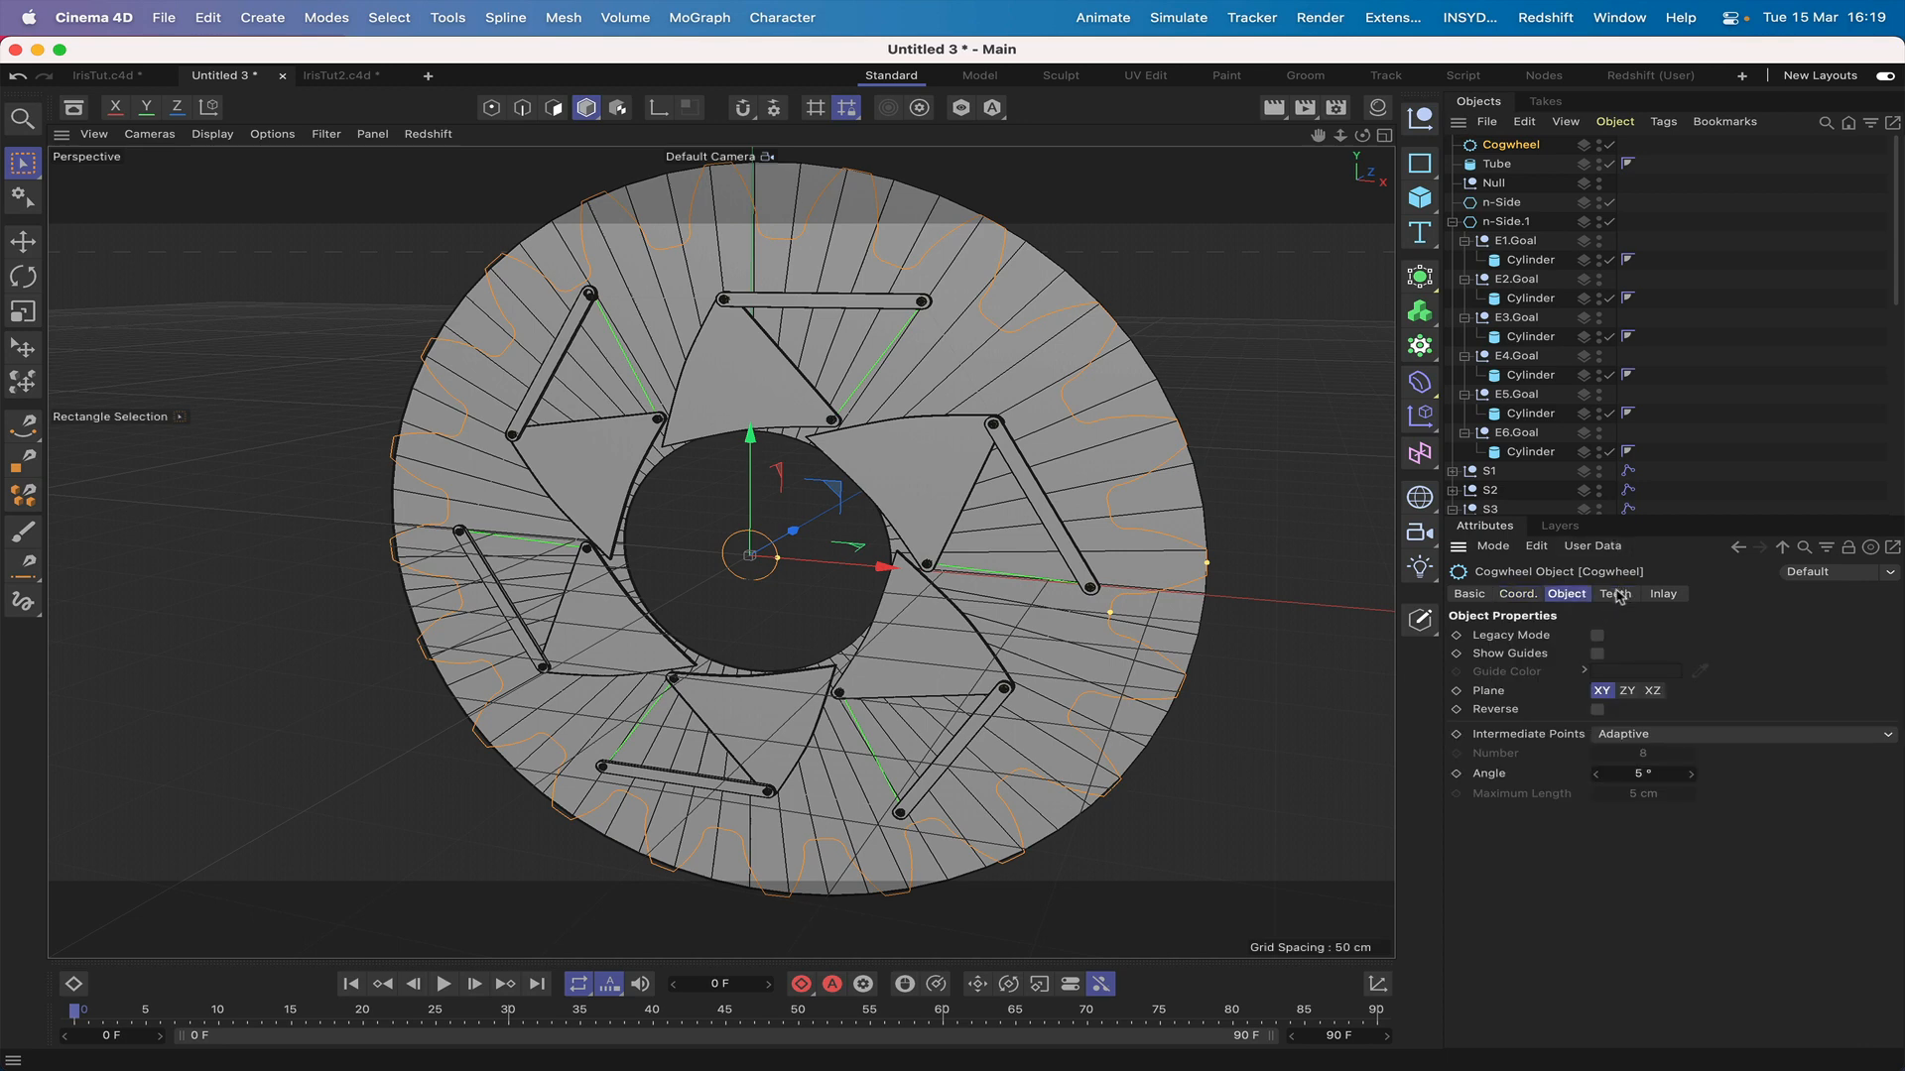
{"action": "left_click", "coordinate": [1617, 594]}
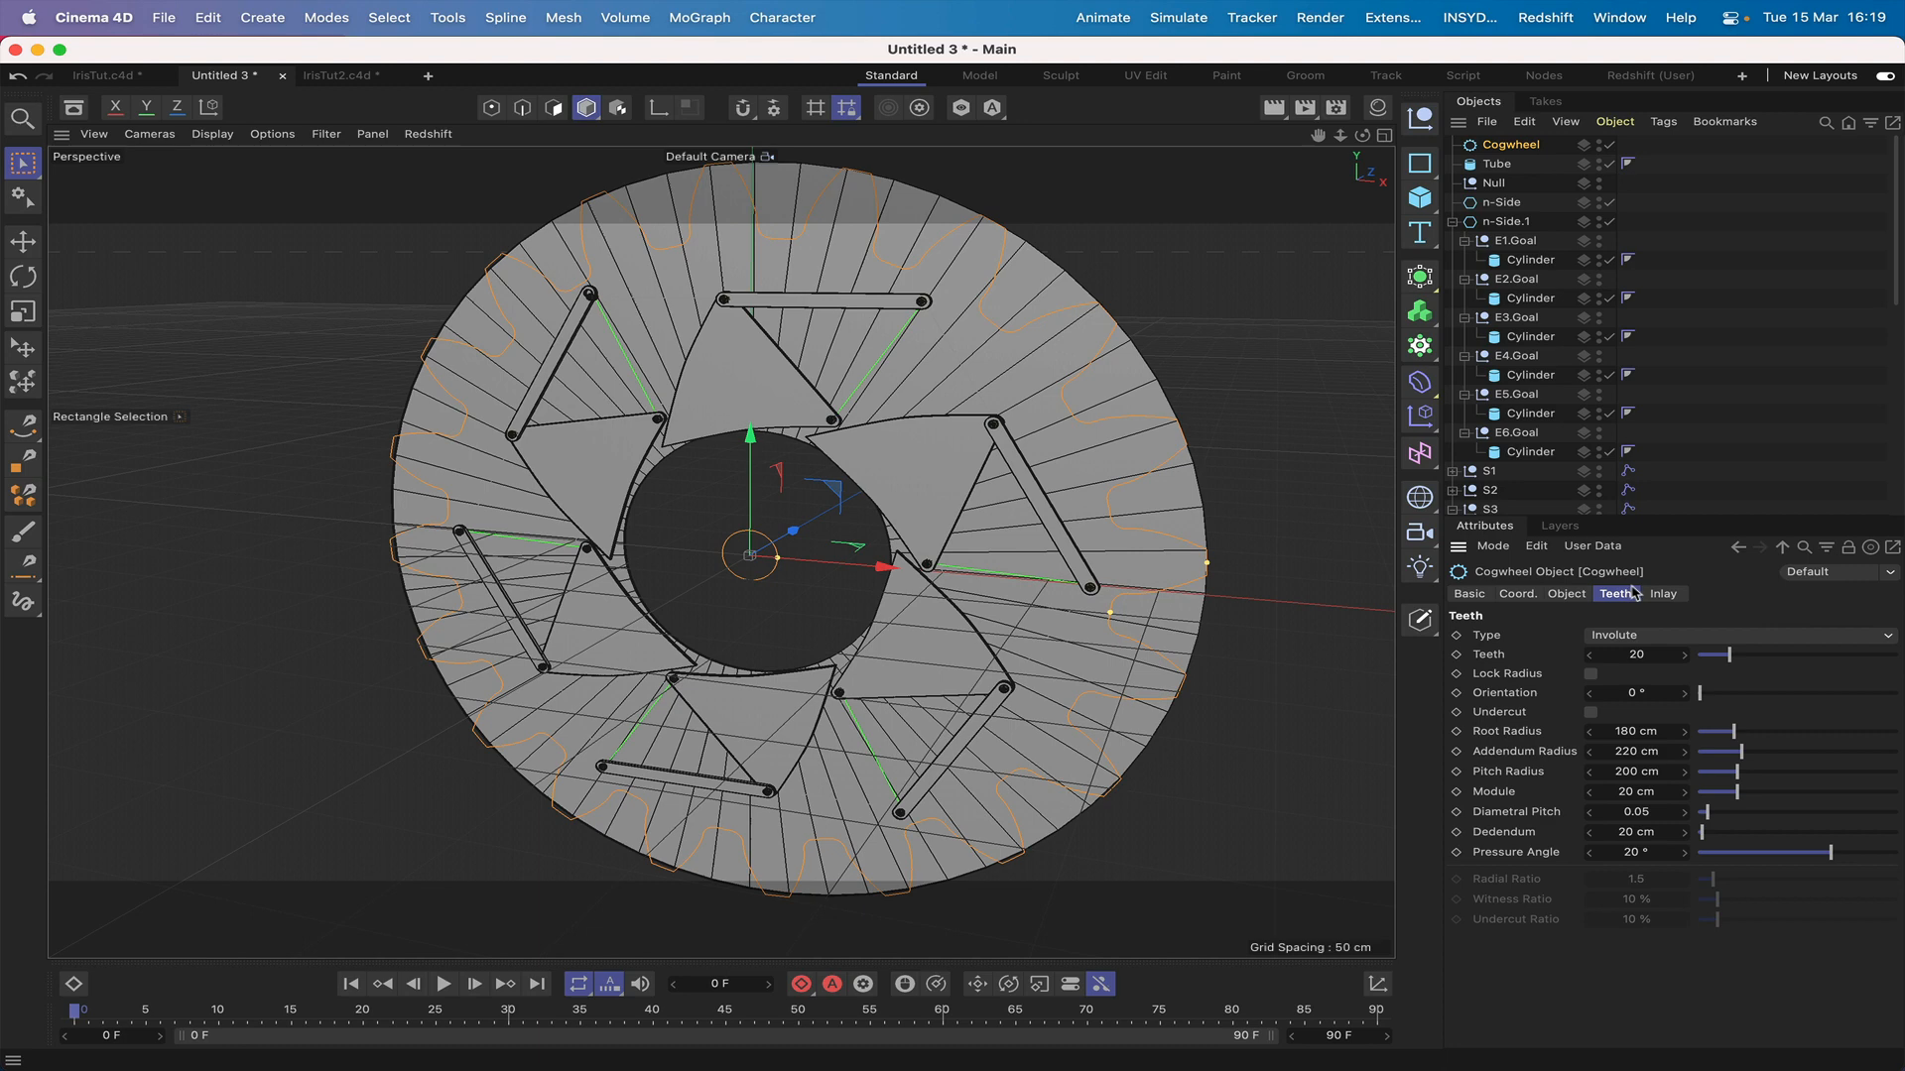
{"action": "left_click", "coordinate": [1642, 656]}
{"action": "type", "text": "50"}
{"action": "key", "text": "Return"}
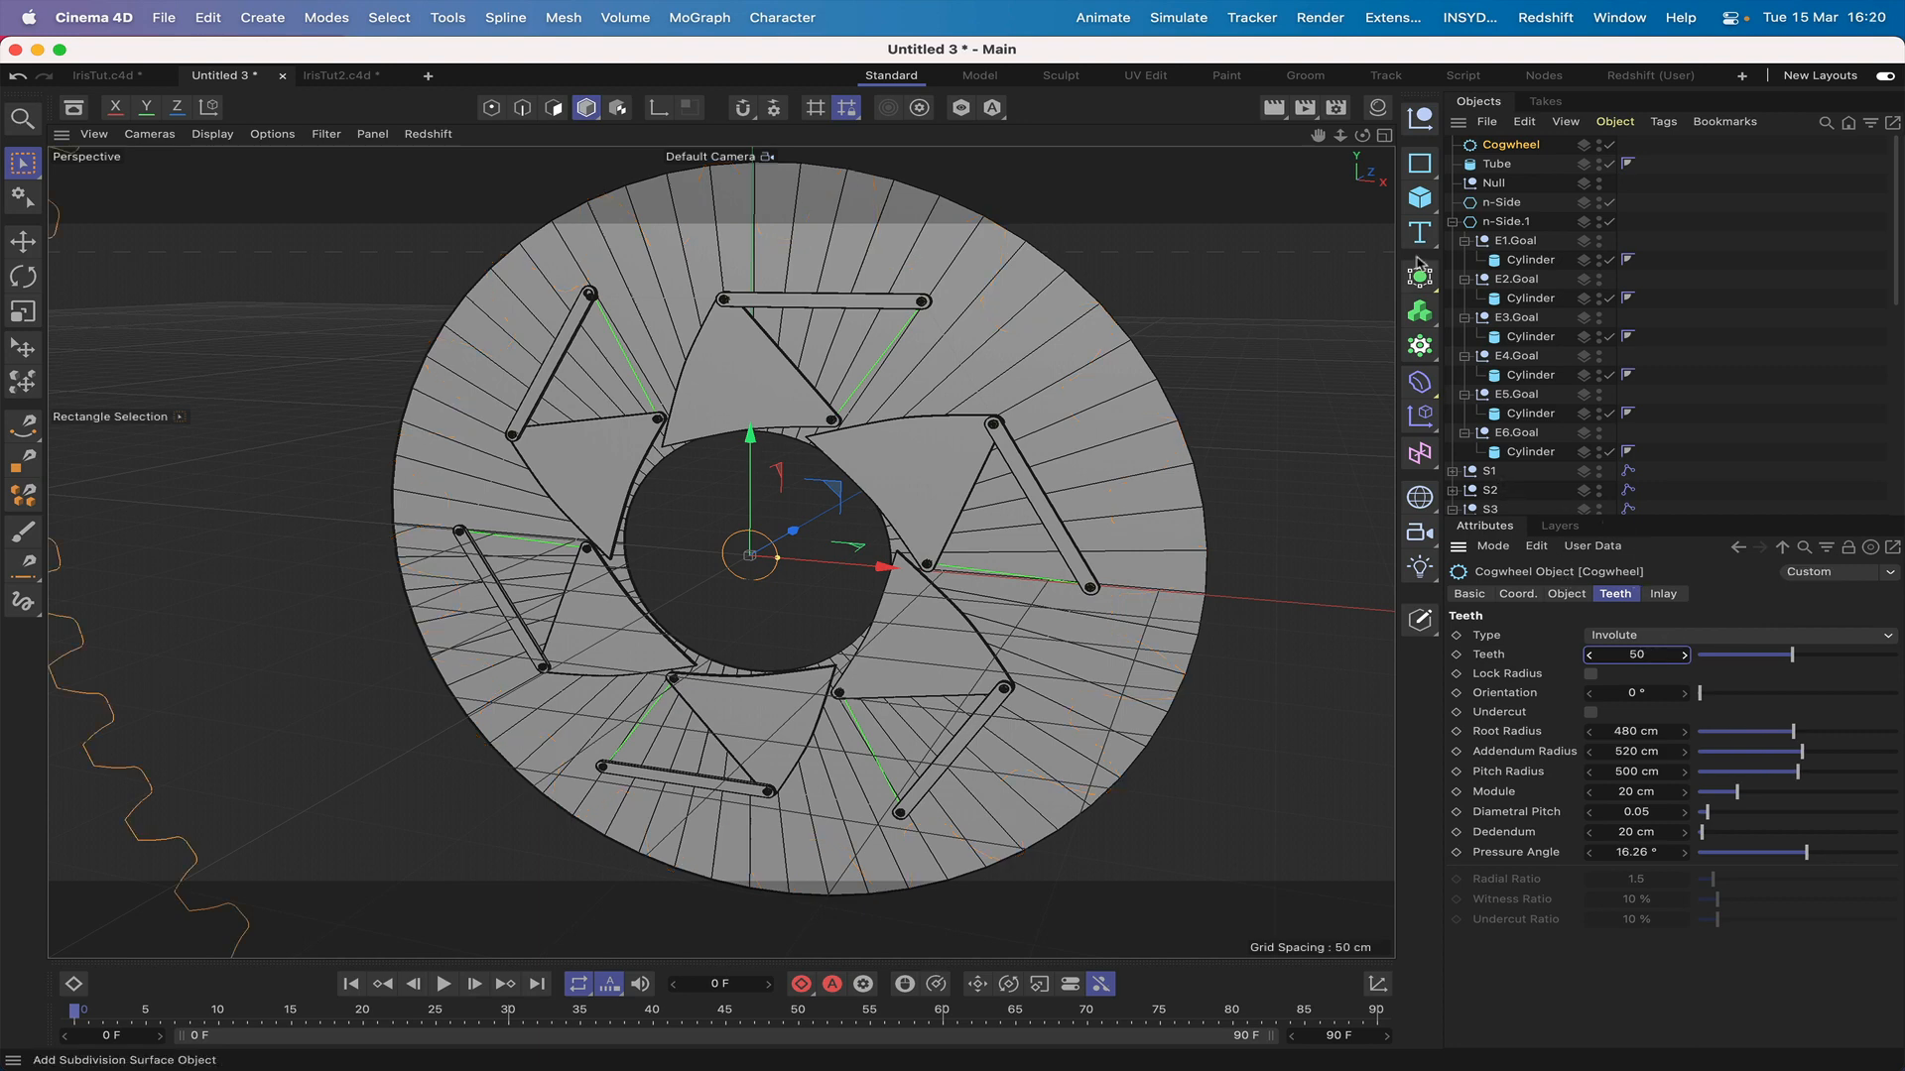
Step: Fit the cogwheel within the ring by setting its root radius to 178 cm and its addendum radius to 188 cm
{"action": "right_click_drag", "start_coordinate": [1318, 135], "coordinate": [1295, 164]}
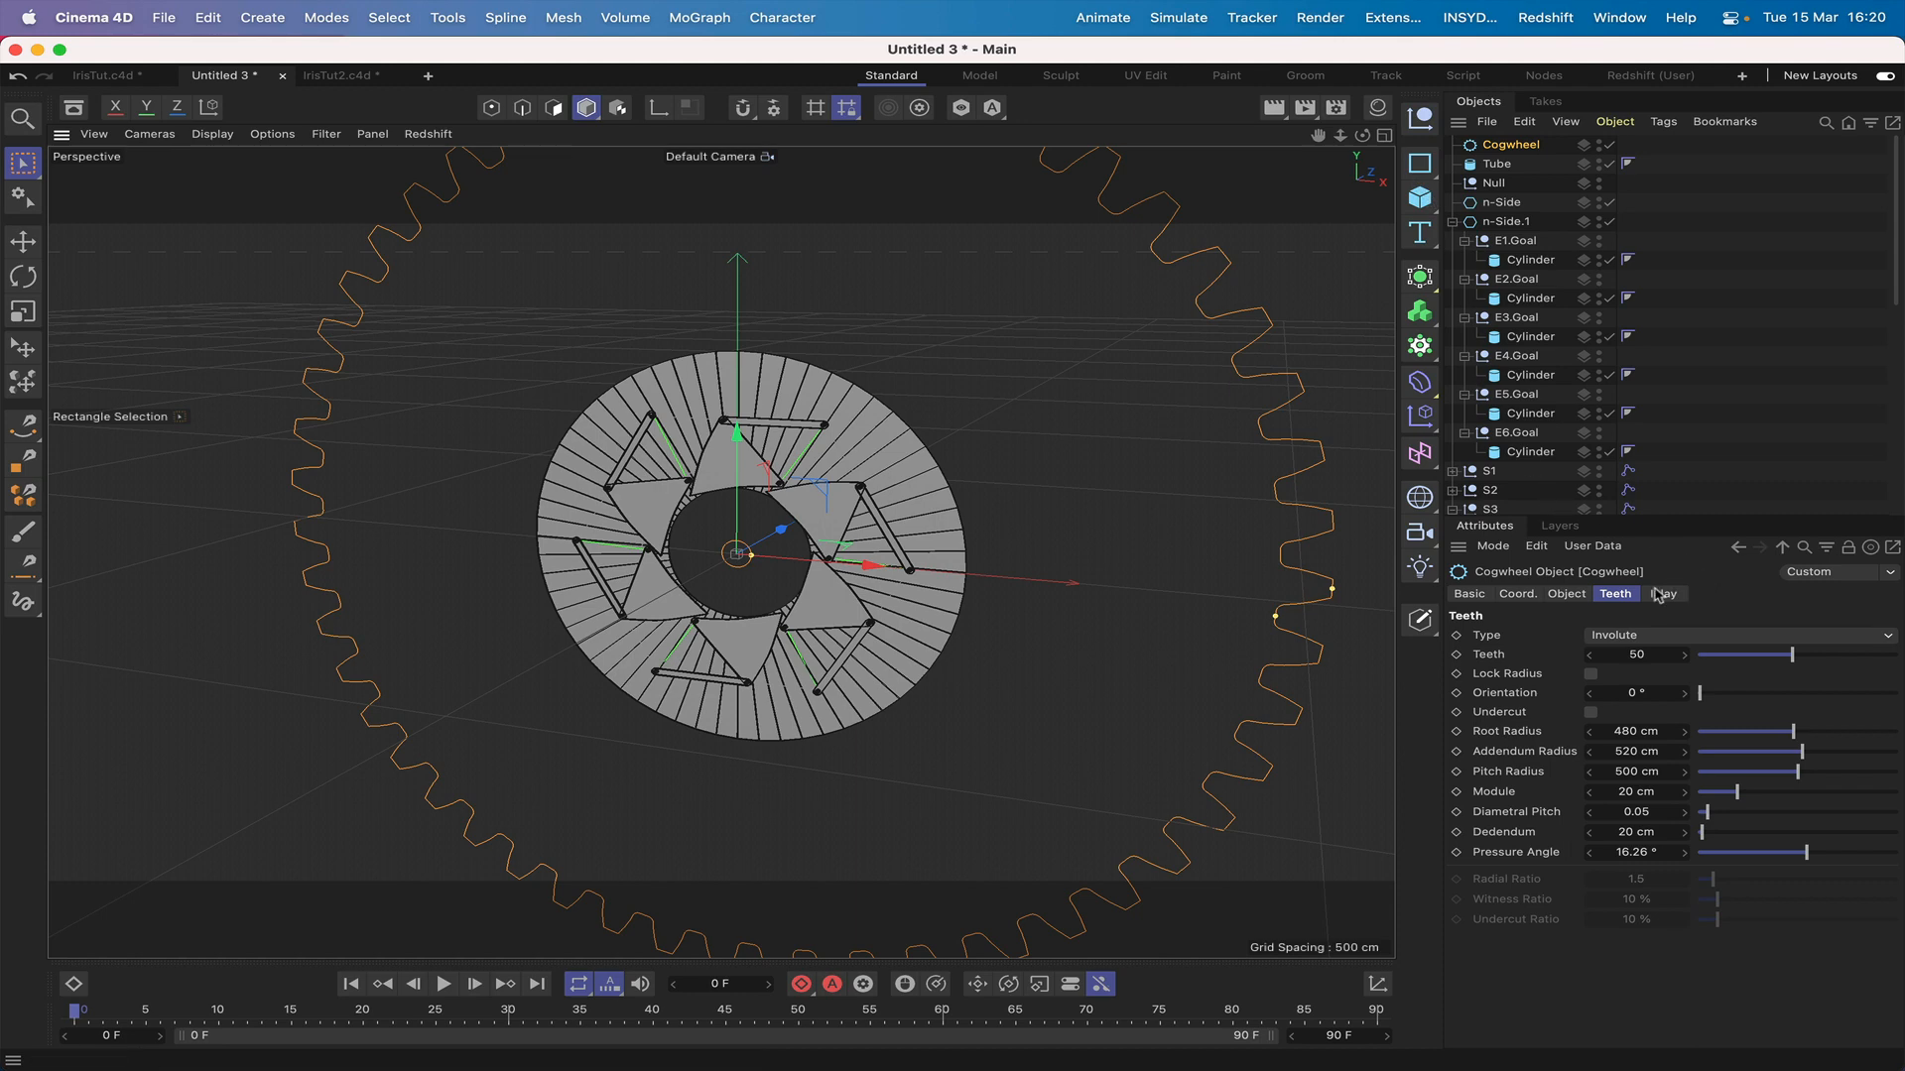
{"action": "left_click", "coordinate": [1612, 732]}
{"action": "type", "text": "178"}
{"action": "key", "text": "Return"}
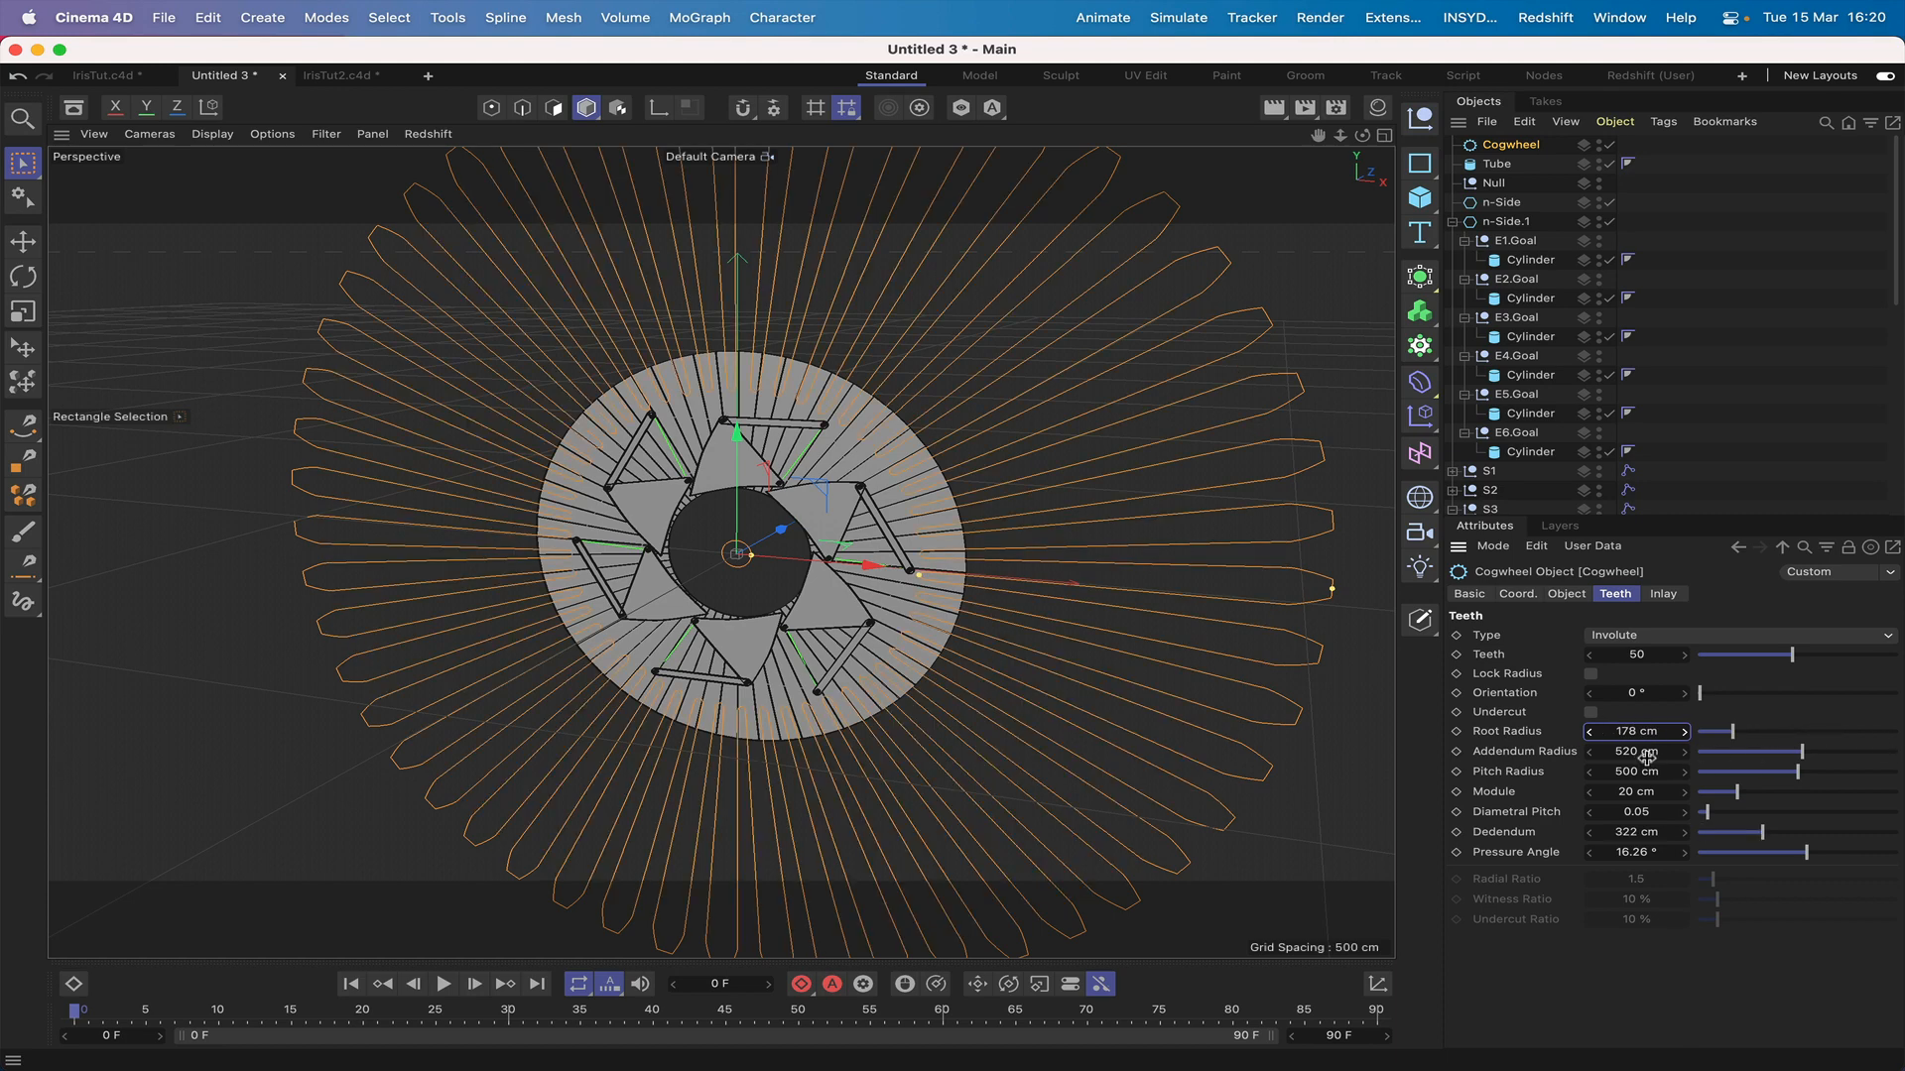
{"action": "left_click", "coordinate": [1637, 753]}
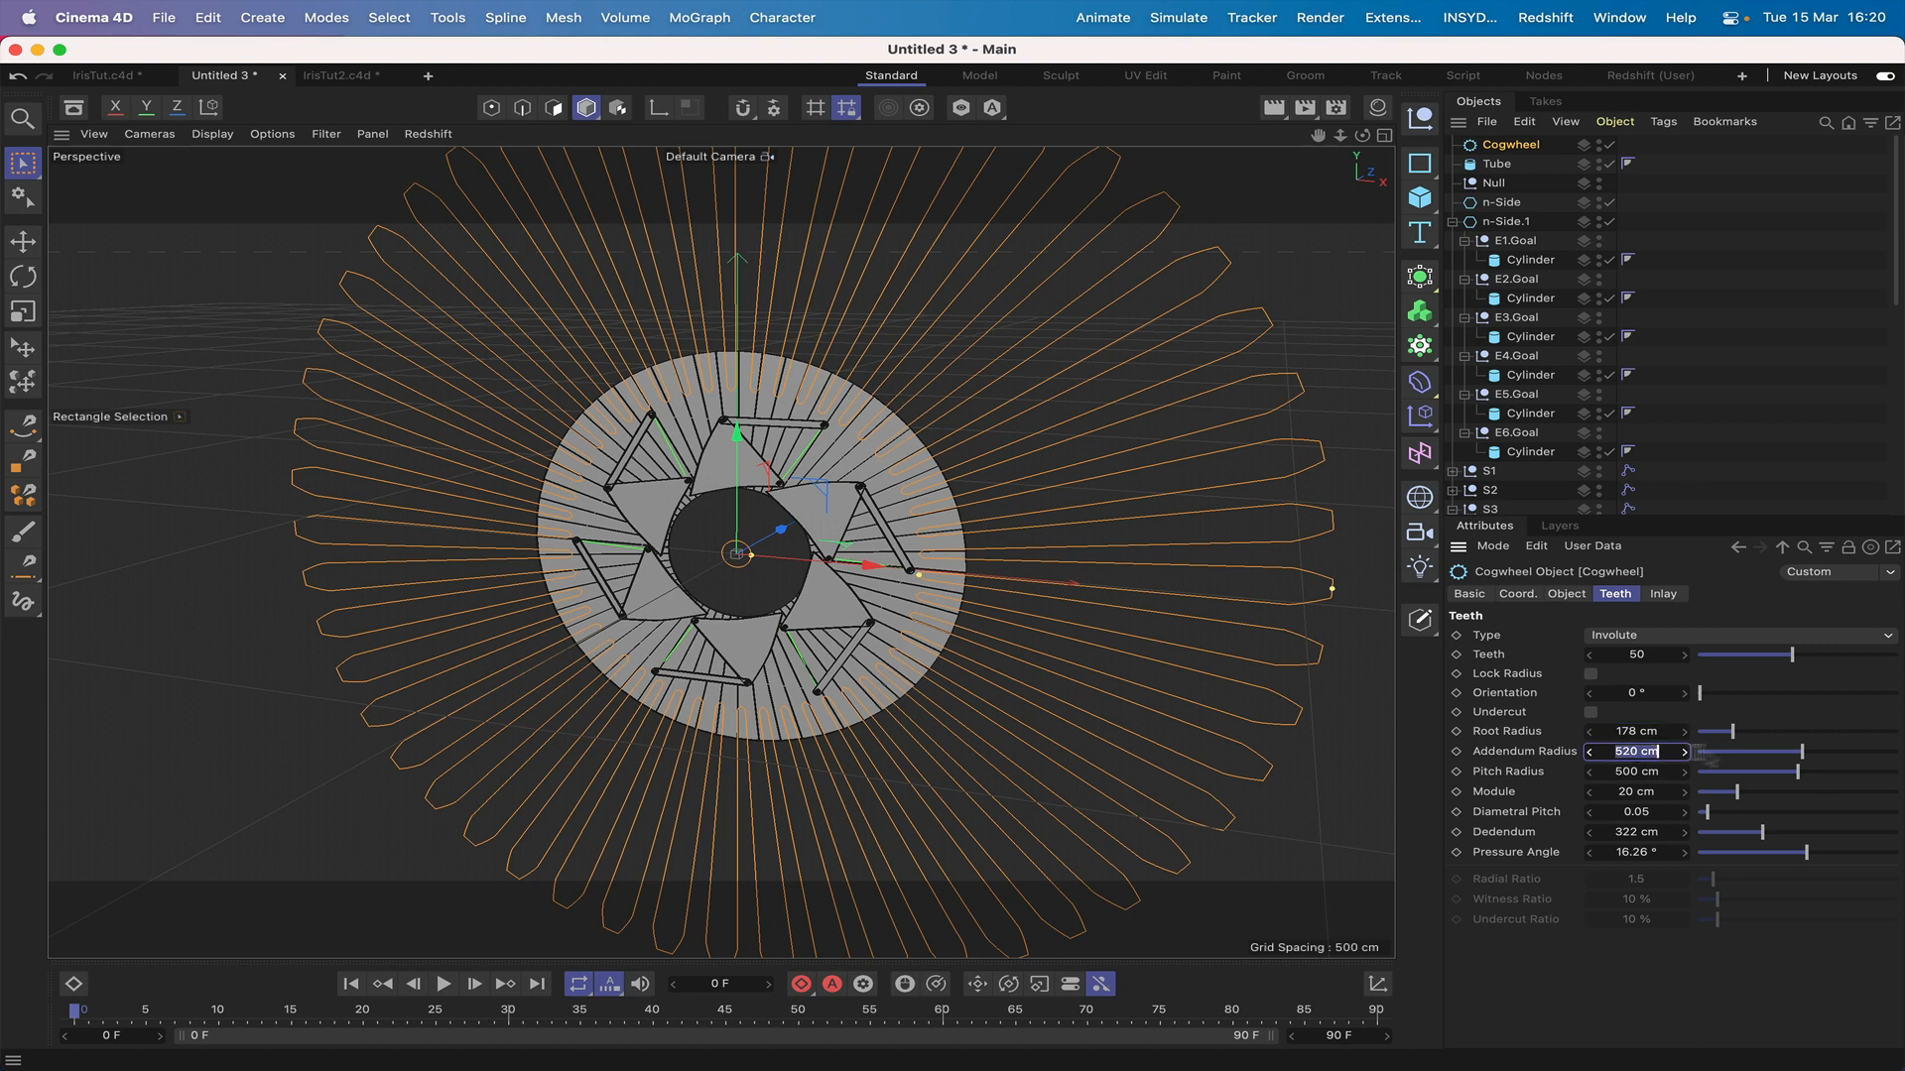
{"action": "type", "text": "188"}
{"action": "key", "text": "Return"}
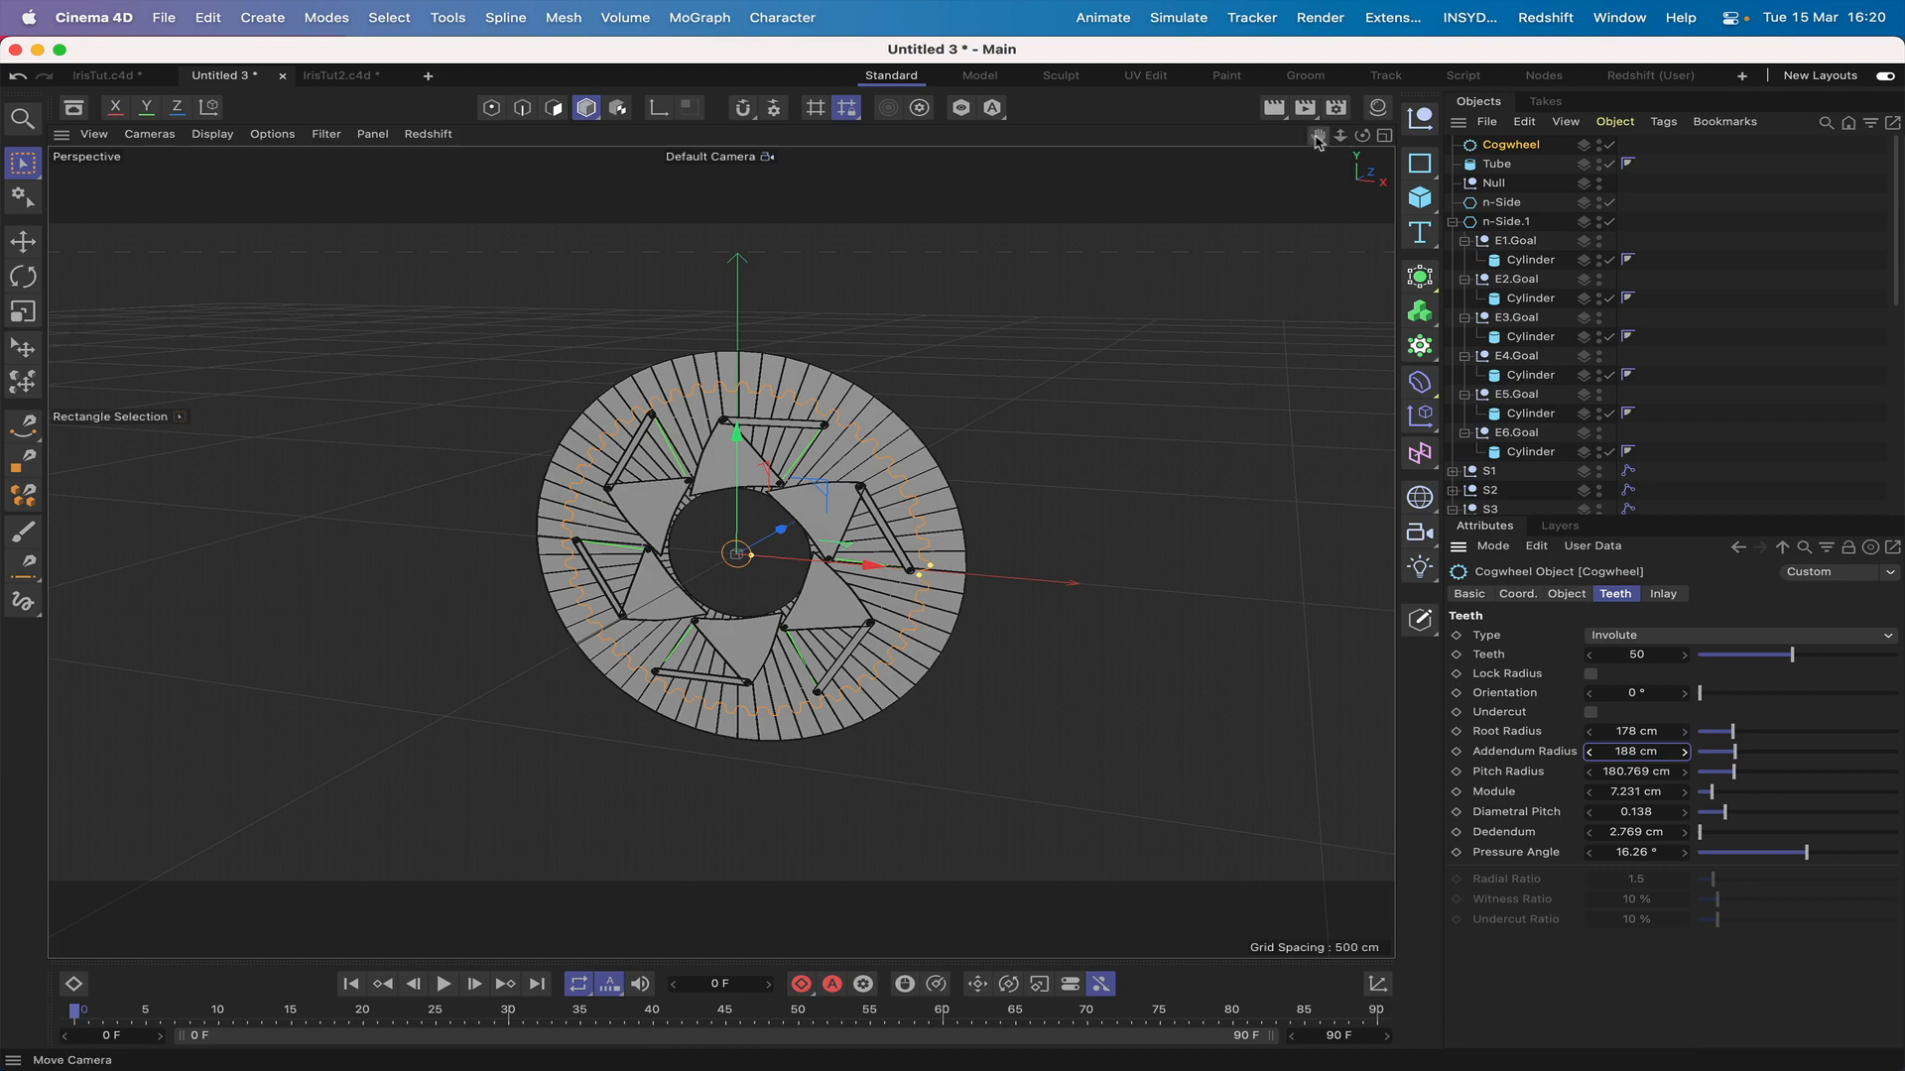
Step: Examine up close how the cogwheel outline lies around the outer arm ends and their pins
{"action": "left_click_drag", "start_coordinate": [1317, 136], "coordinate": [1303, 212]}
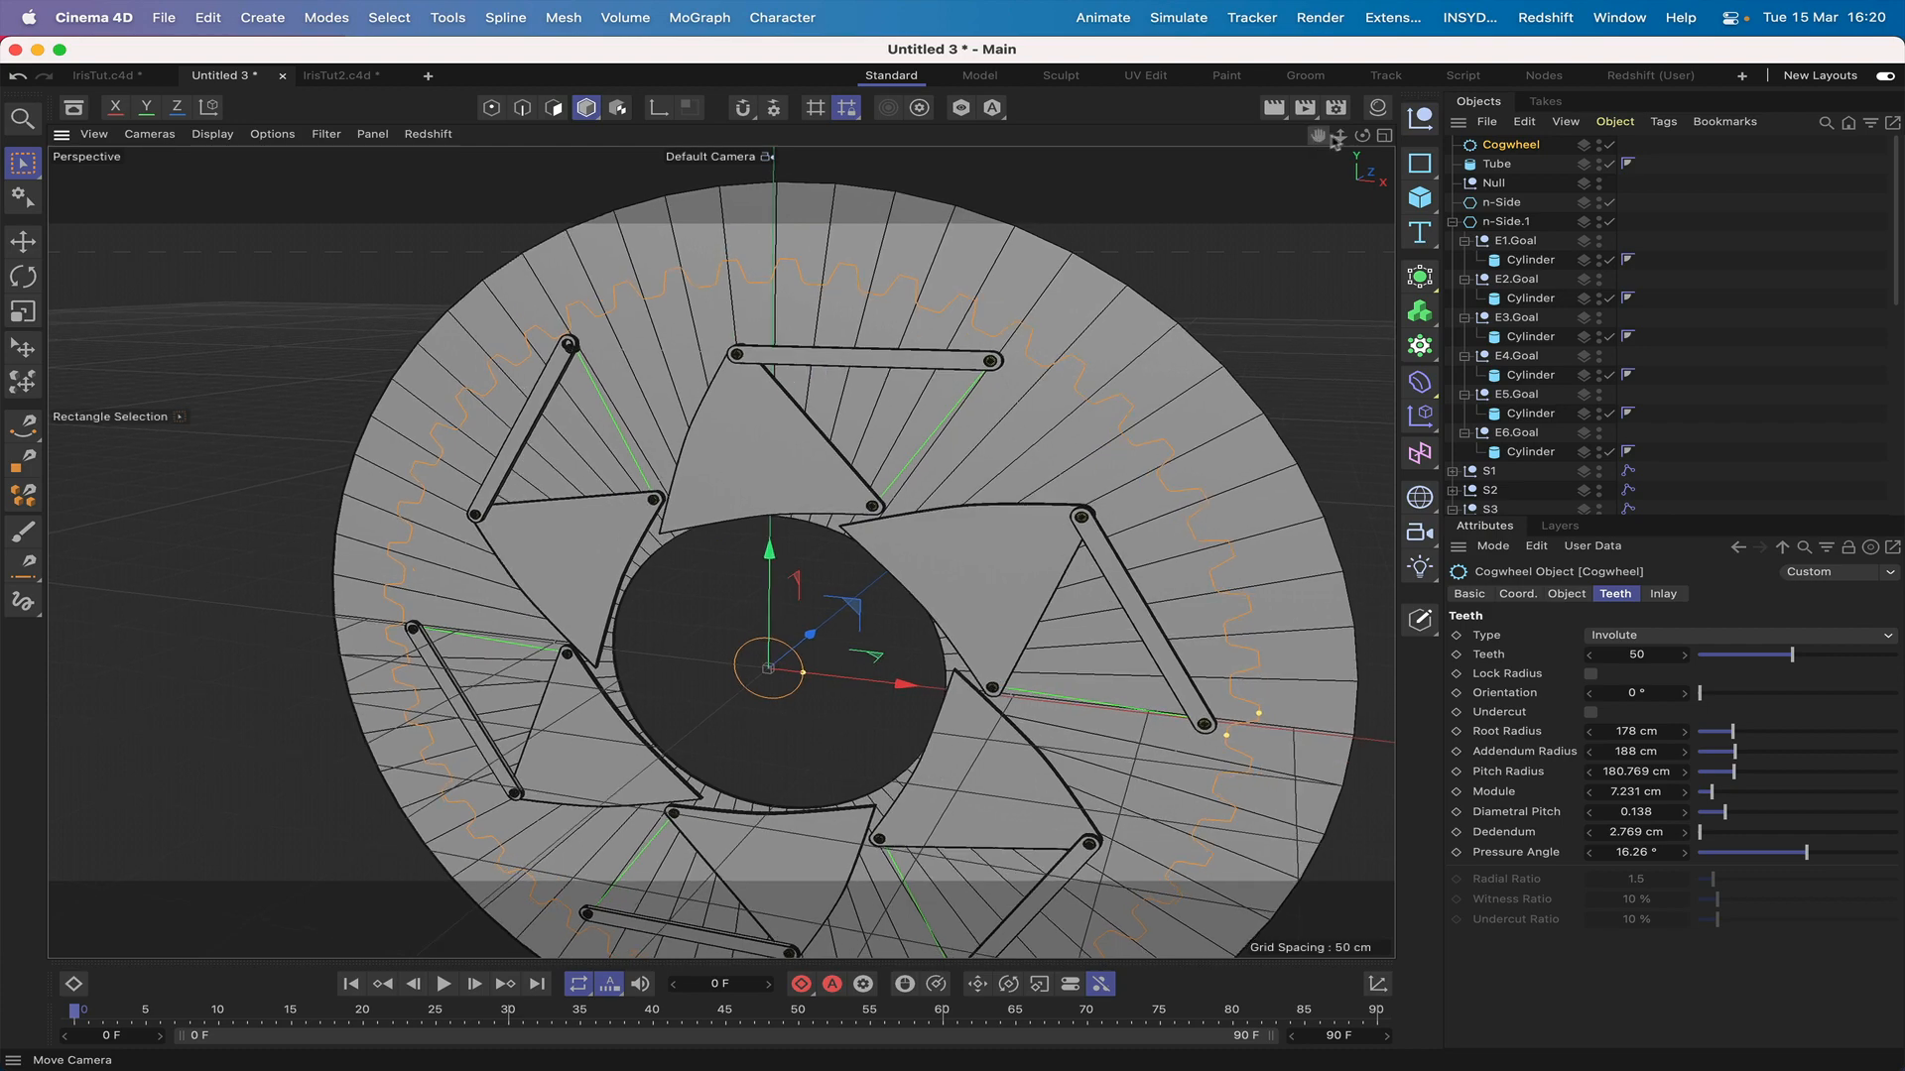
{"action": "mouse_move", "coordinate": [1362, 134]}
{"action": "left_mouse_down"}
{"action": "mouse_move", "coordinate": [1379, 125]}
{"action": "mouse_move", "coordinate": [1375, 151]}
{"action": "mouse_move", "coordinate": [1364, 137]}
{"action": "left_mouse_up"}
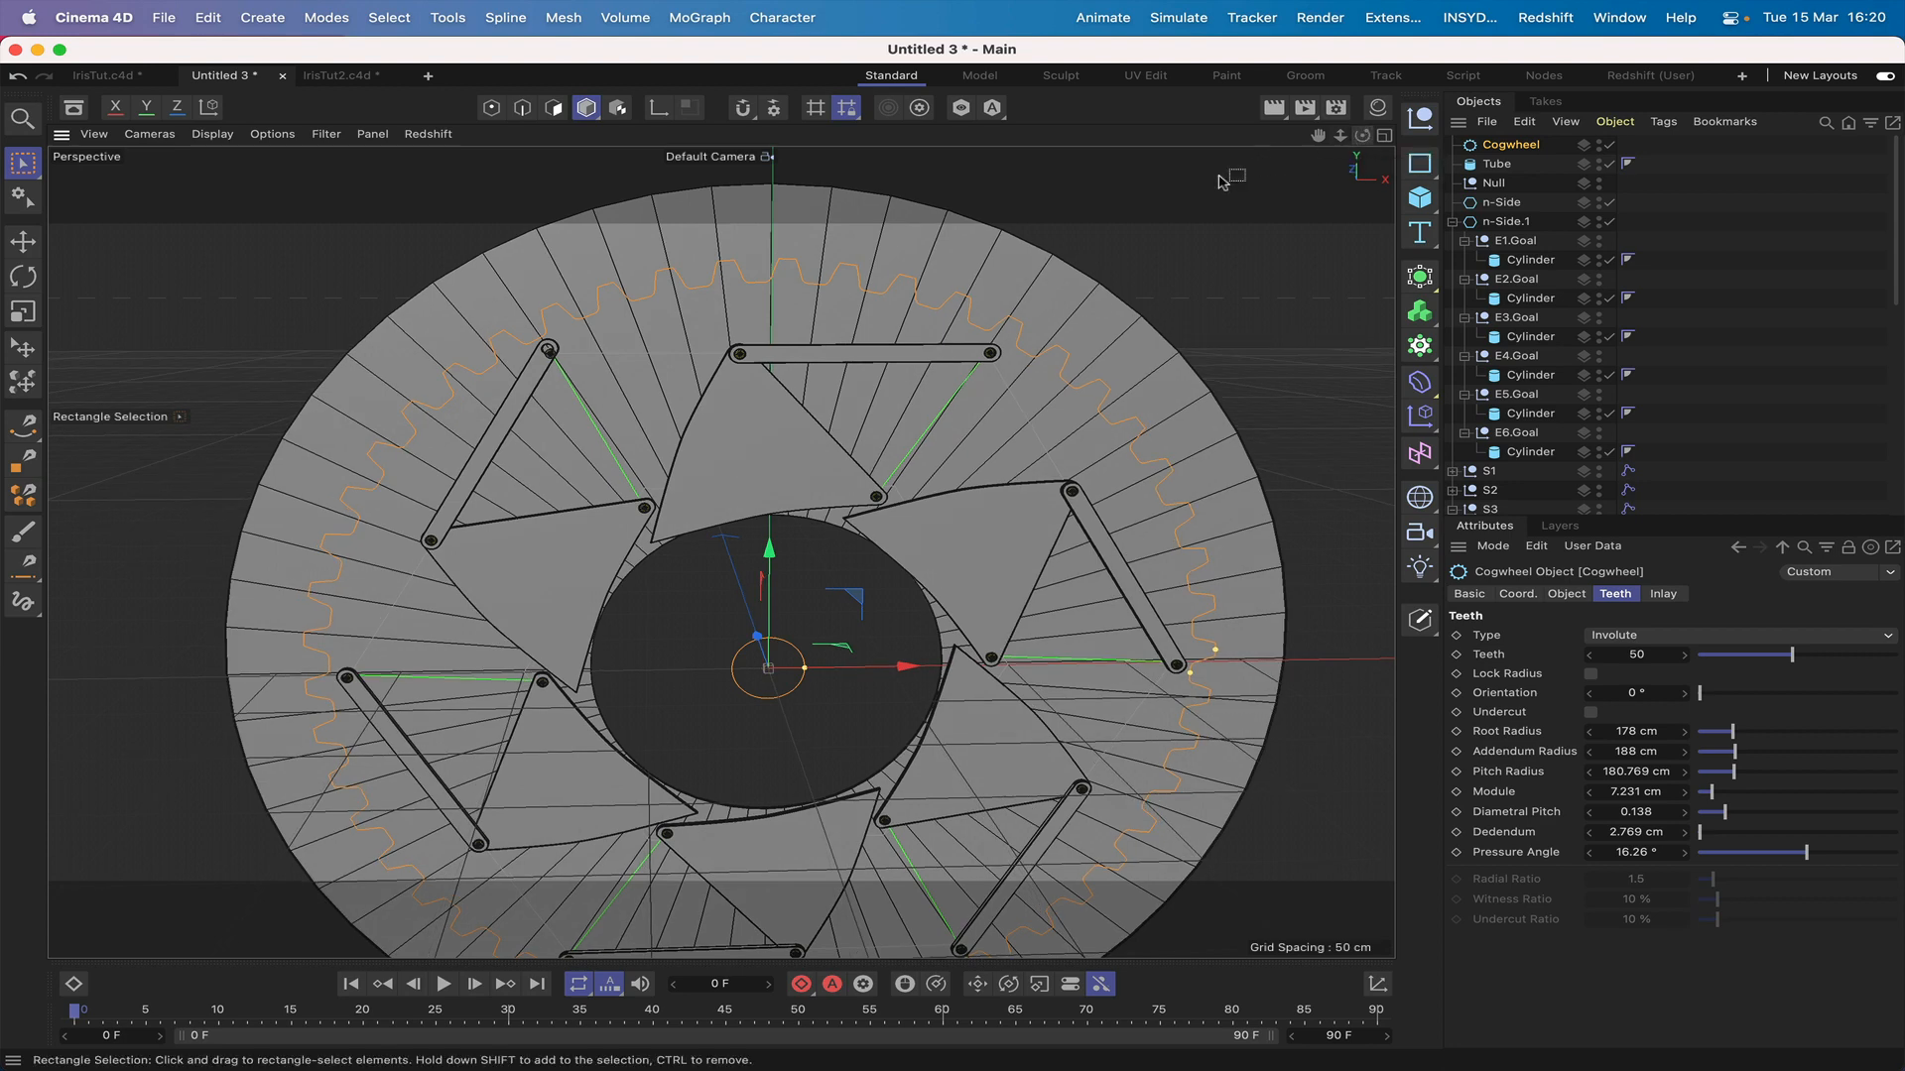
{"action": "left_click_drag", "start_coordinate": [1318, 136], "coordinate": [1374, 262]}
{"action": "left_click_drag", "start_coordinate": [721, 552], "coordinate": [725, 556]}
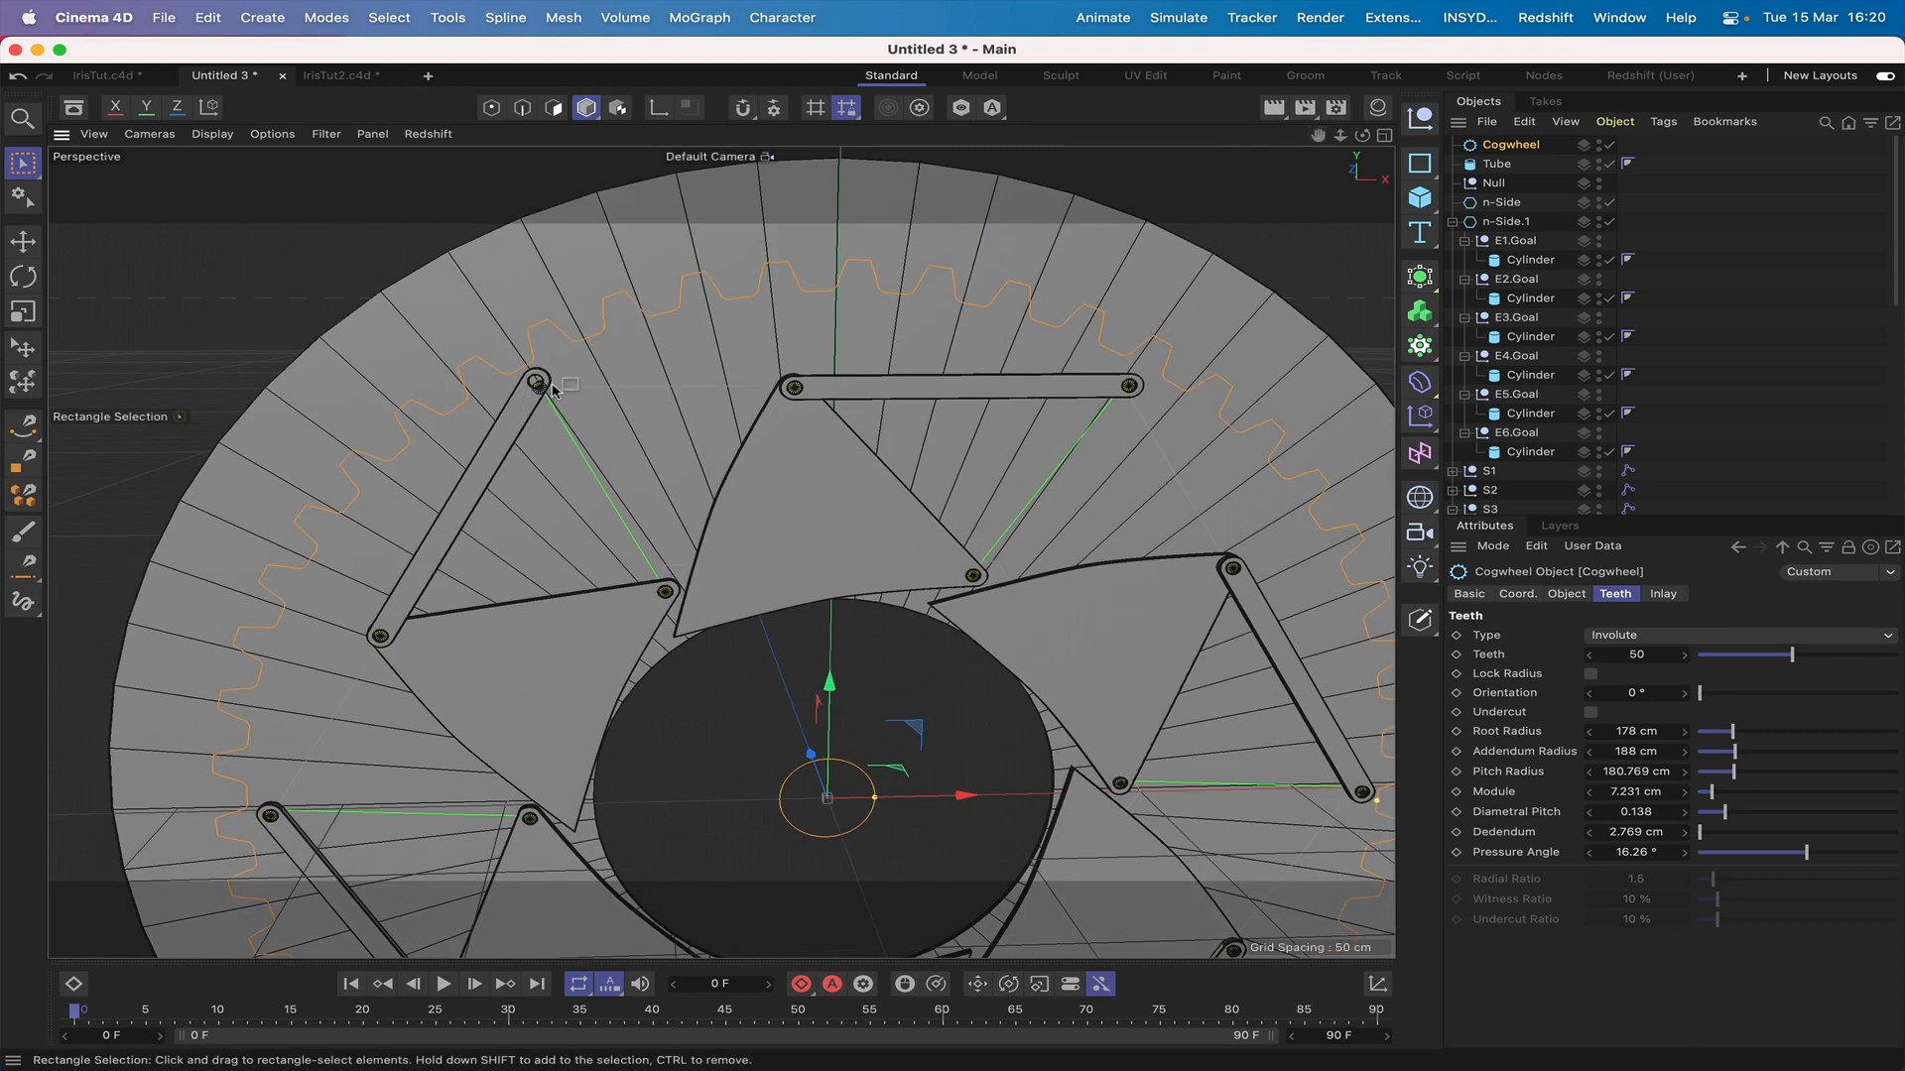
{"action": "left_click_drag", "start_coordinate": [1317, 136], "coordinate": [1240, 137]}
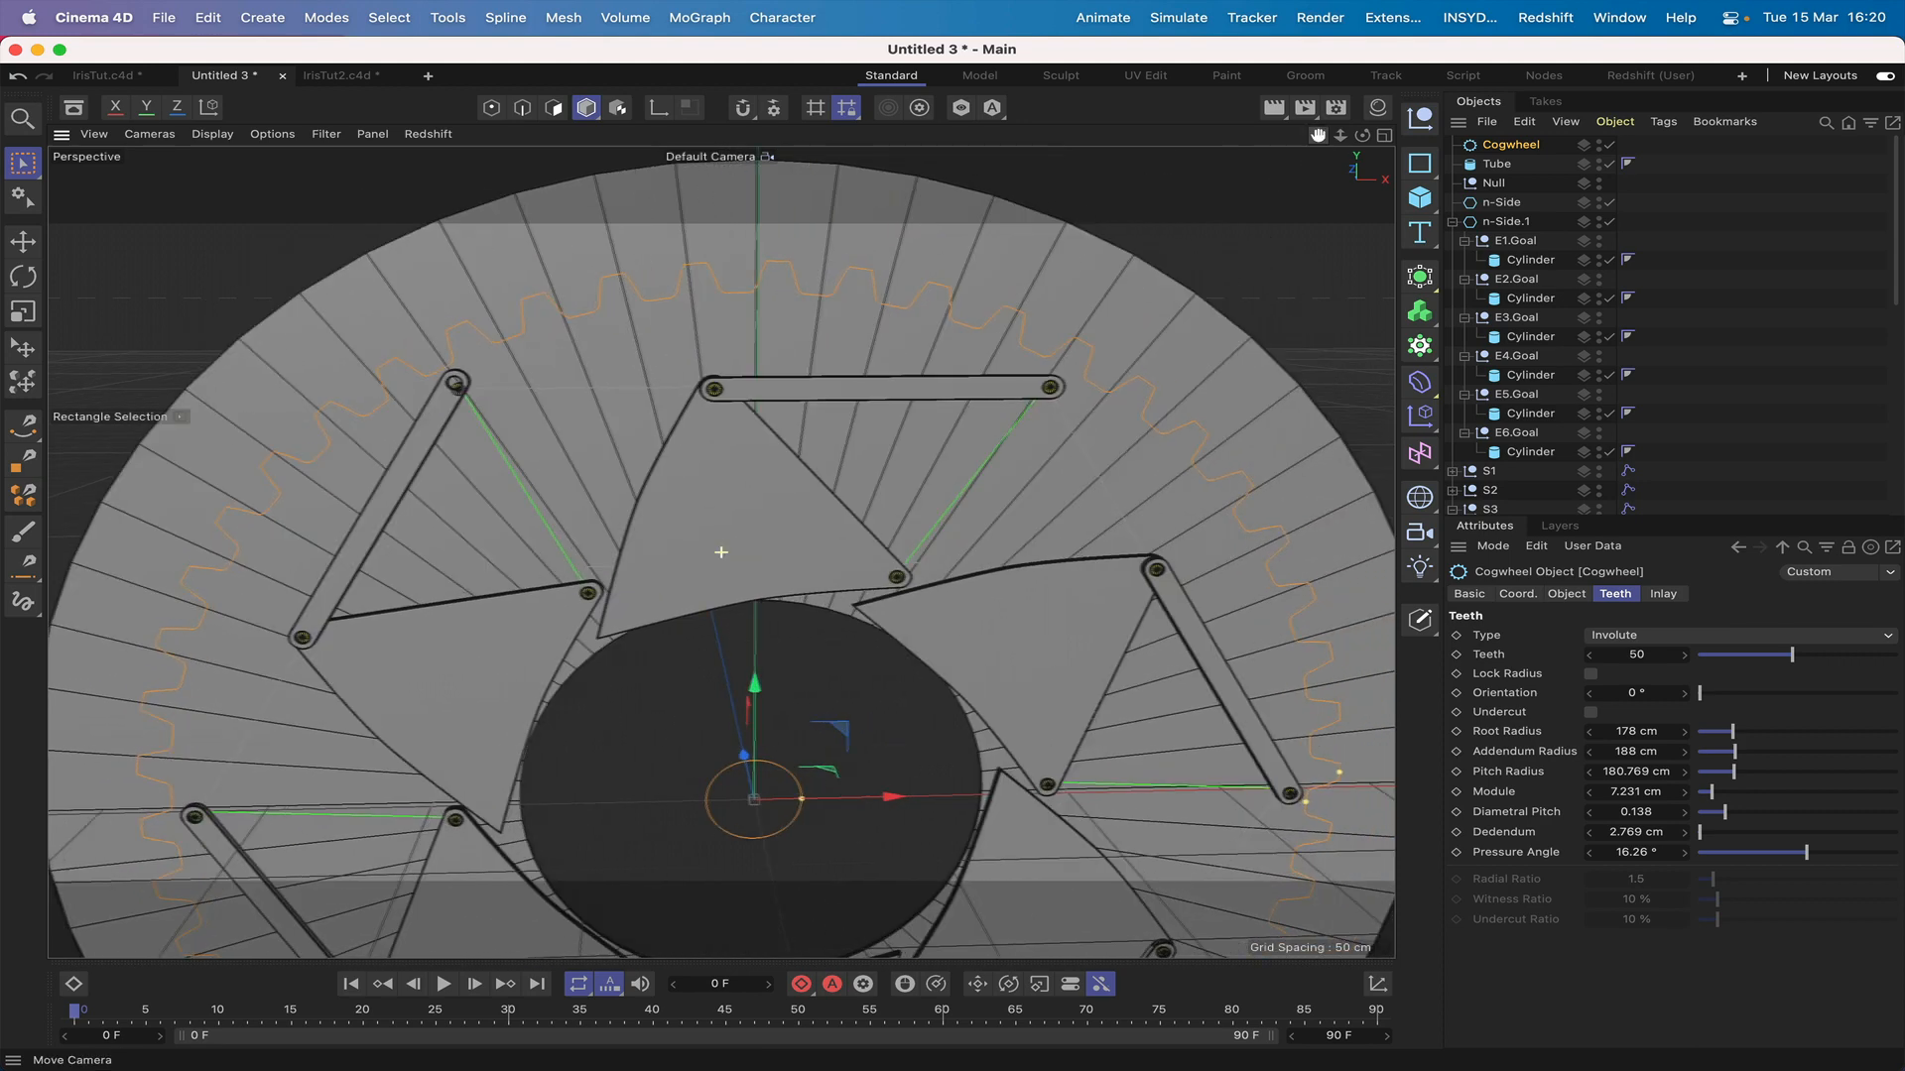
Step: Widen the cogwheel's center hole to a radius of 163 cm
{"action": "scroll", "coordinate": [721, 551], "scroll_direction": "down", "scroll_amount": 5}
{"action": "left_click_drag", "start_coordinate": [1322, 189], "coordinate": [1323, 142]}
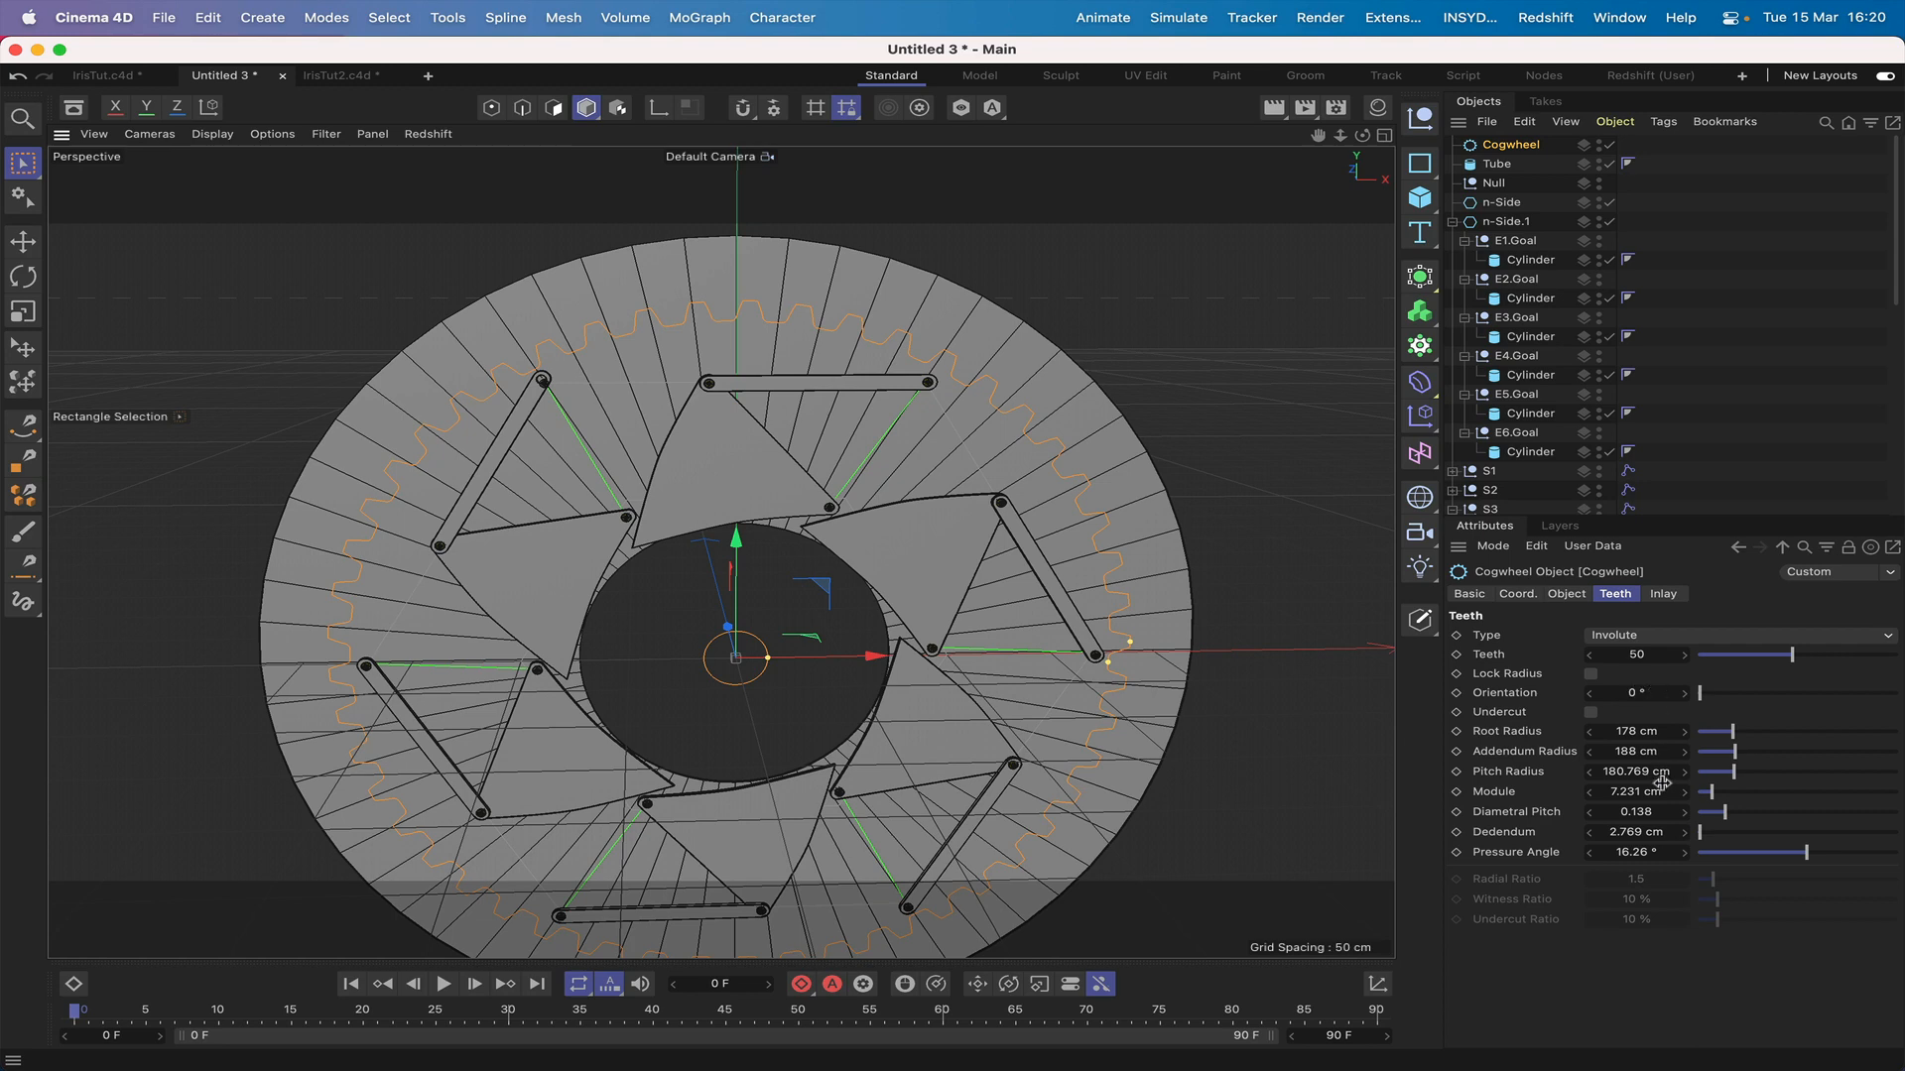
{"action": "left_click", "coordinate": [1664, 595]}
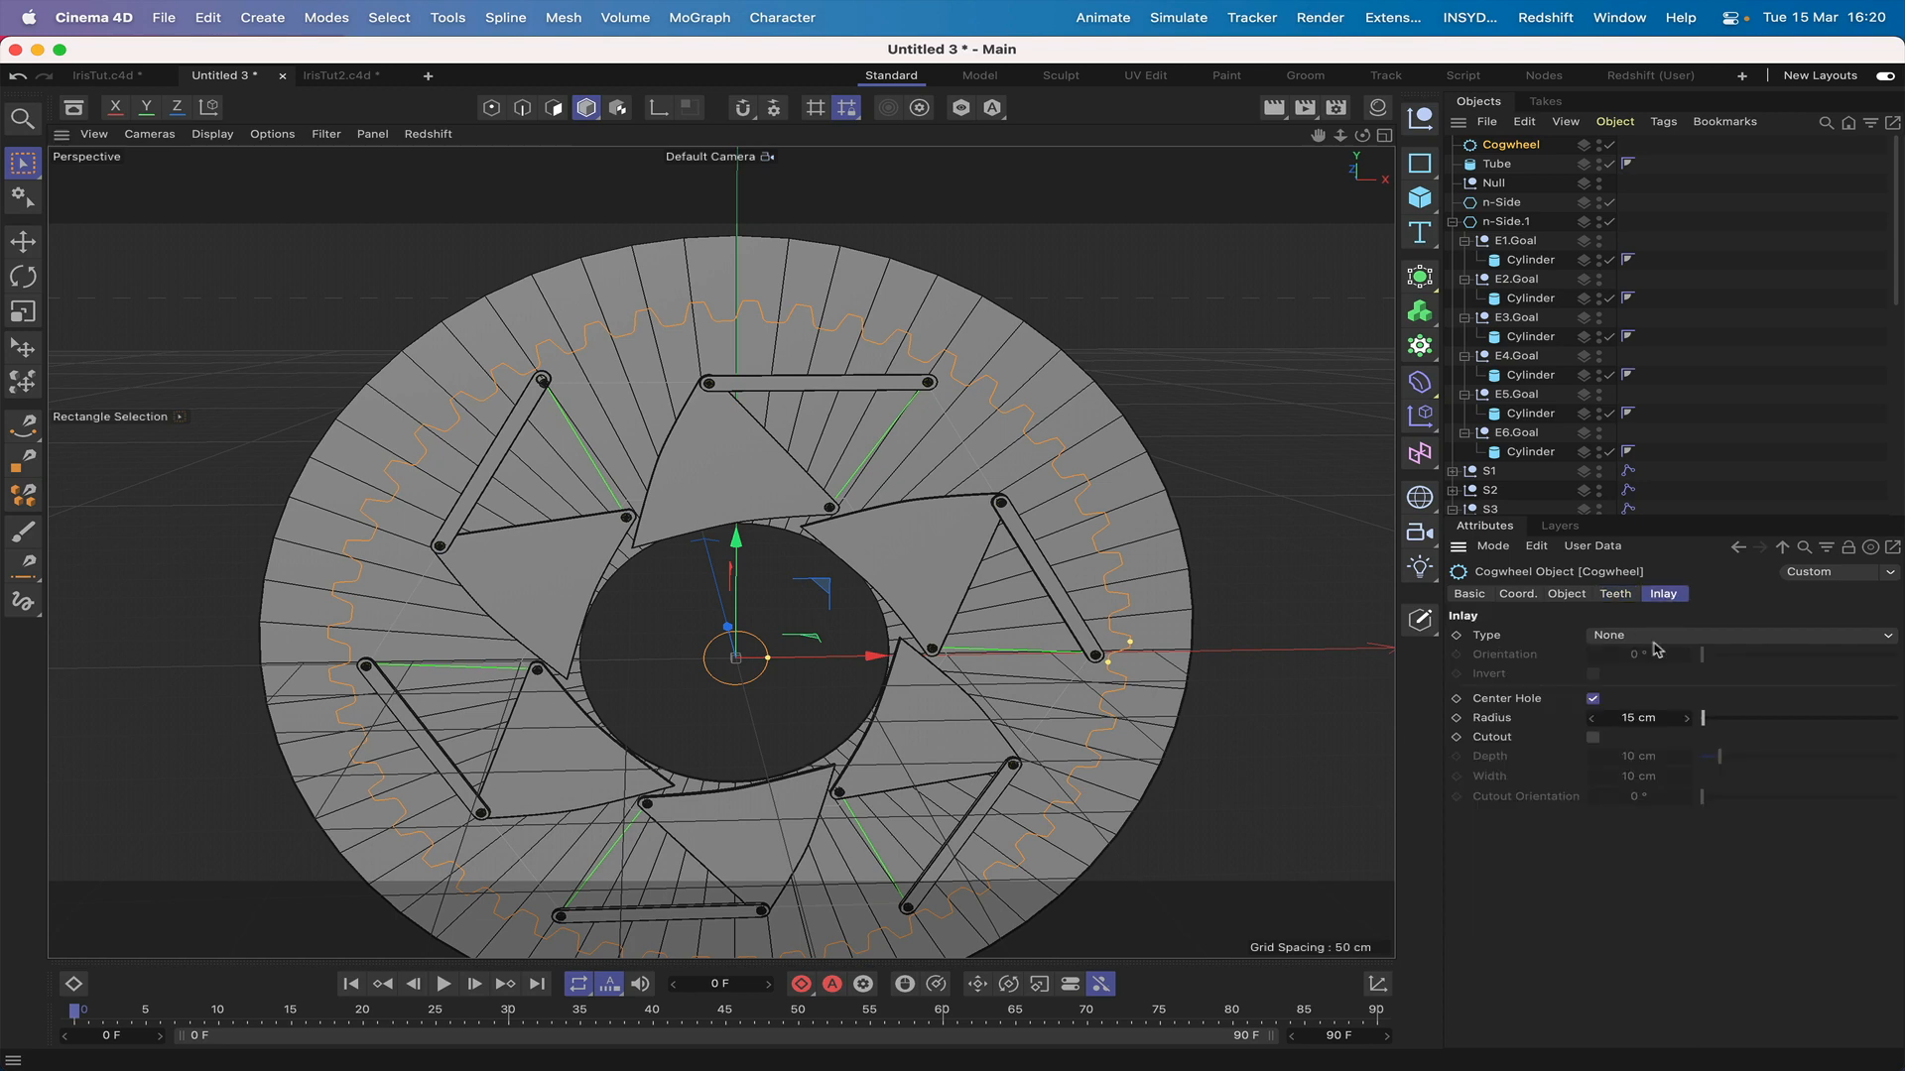
{"action": "left_click", "coordinate": [1633, 718]}
{"action": "type", "text": "163"}
{"action": "key", "text": "Return"}
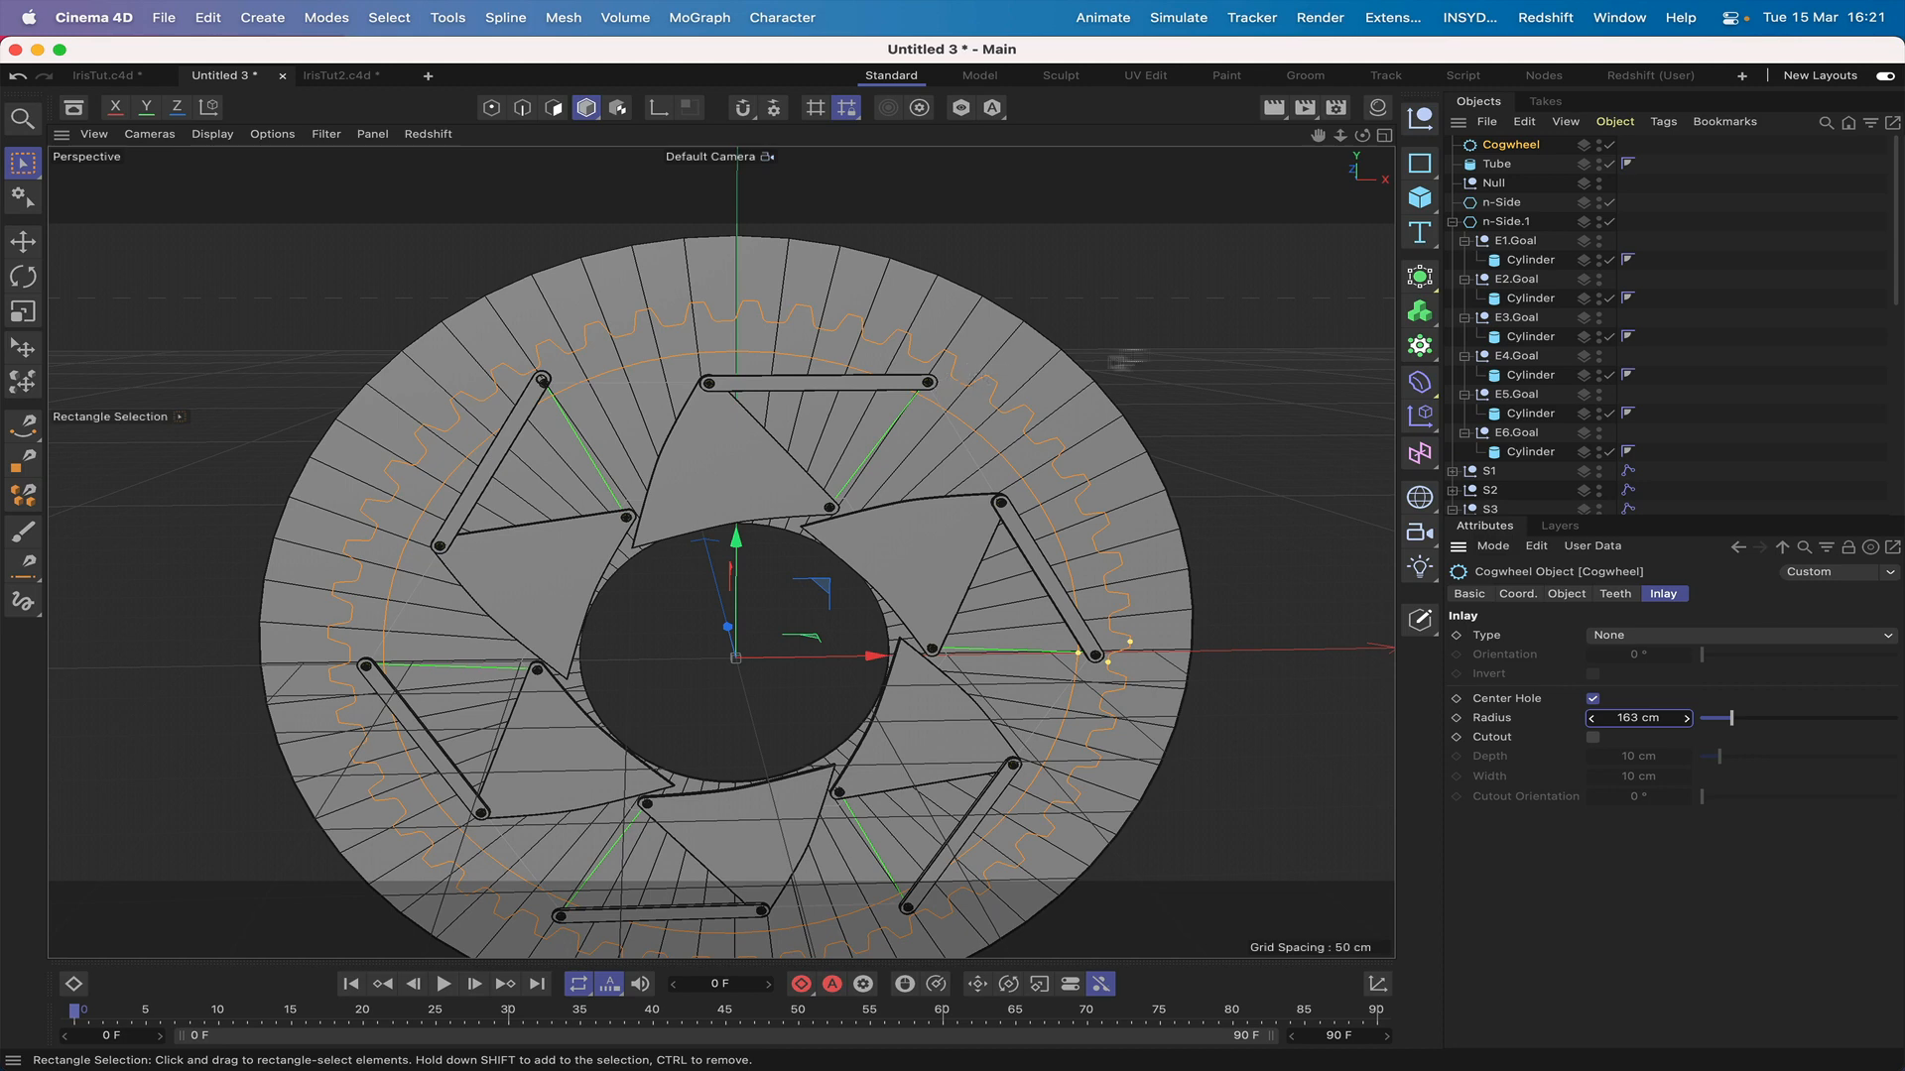
Step: Set the module of the cogwheel's teeth to 7.33 cm
{"action": "left_click", "coordinate": [1617, 594]}
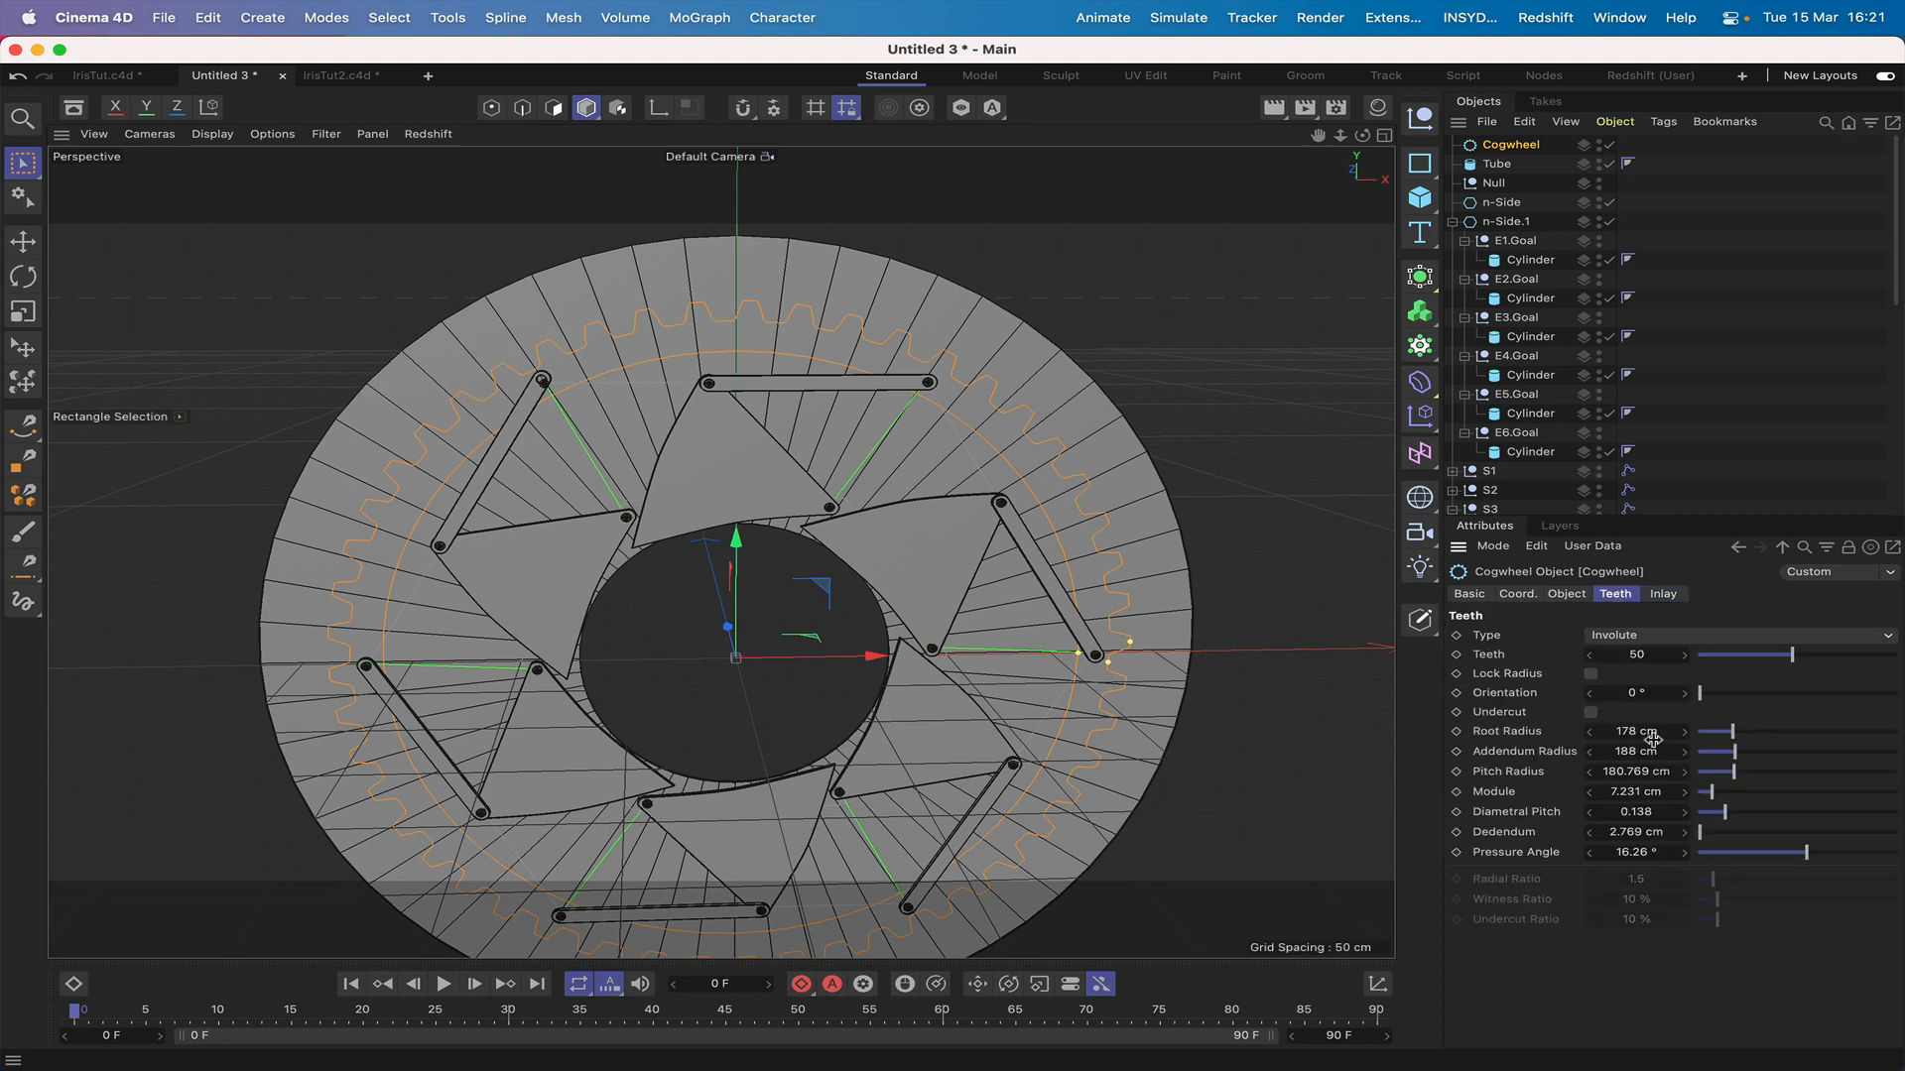
{"action": "left_click", "coordinate": [1627, 792]}
{"action": "type", "text": "7.33"}
{"action": "key", "text": "Return"}
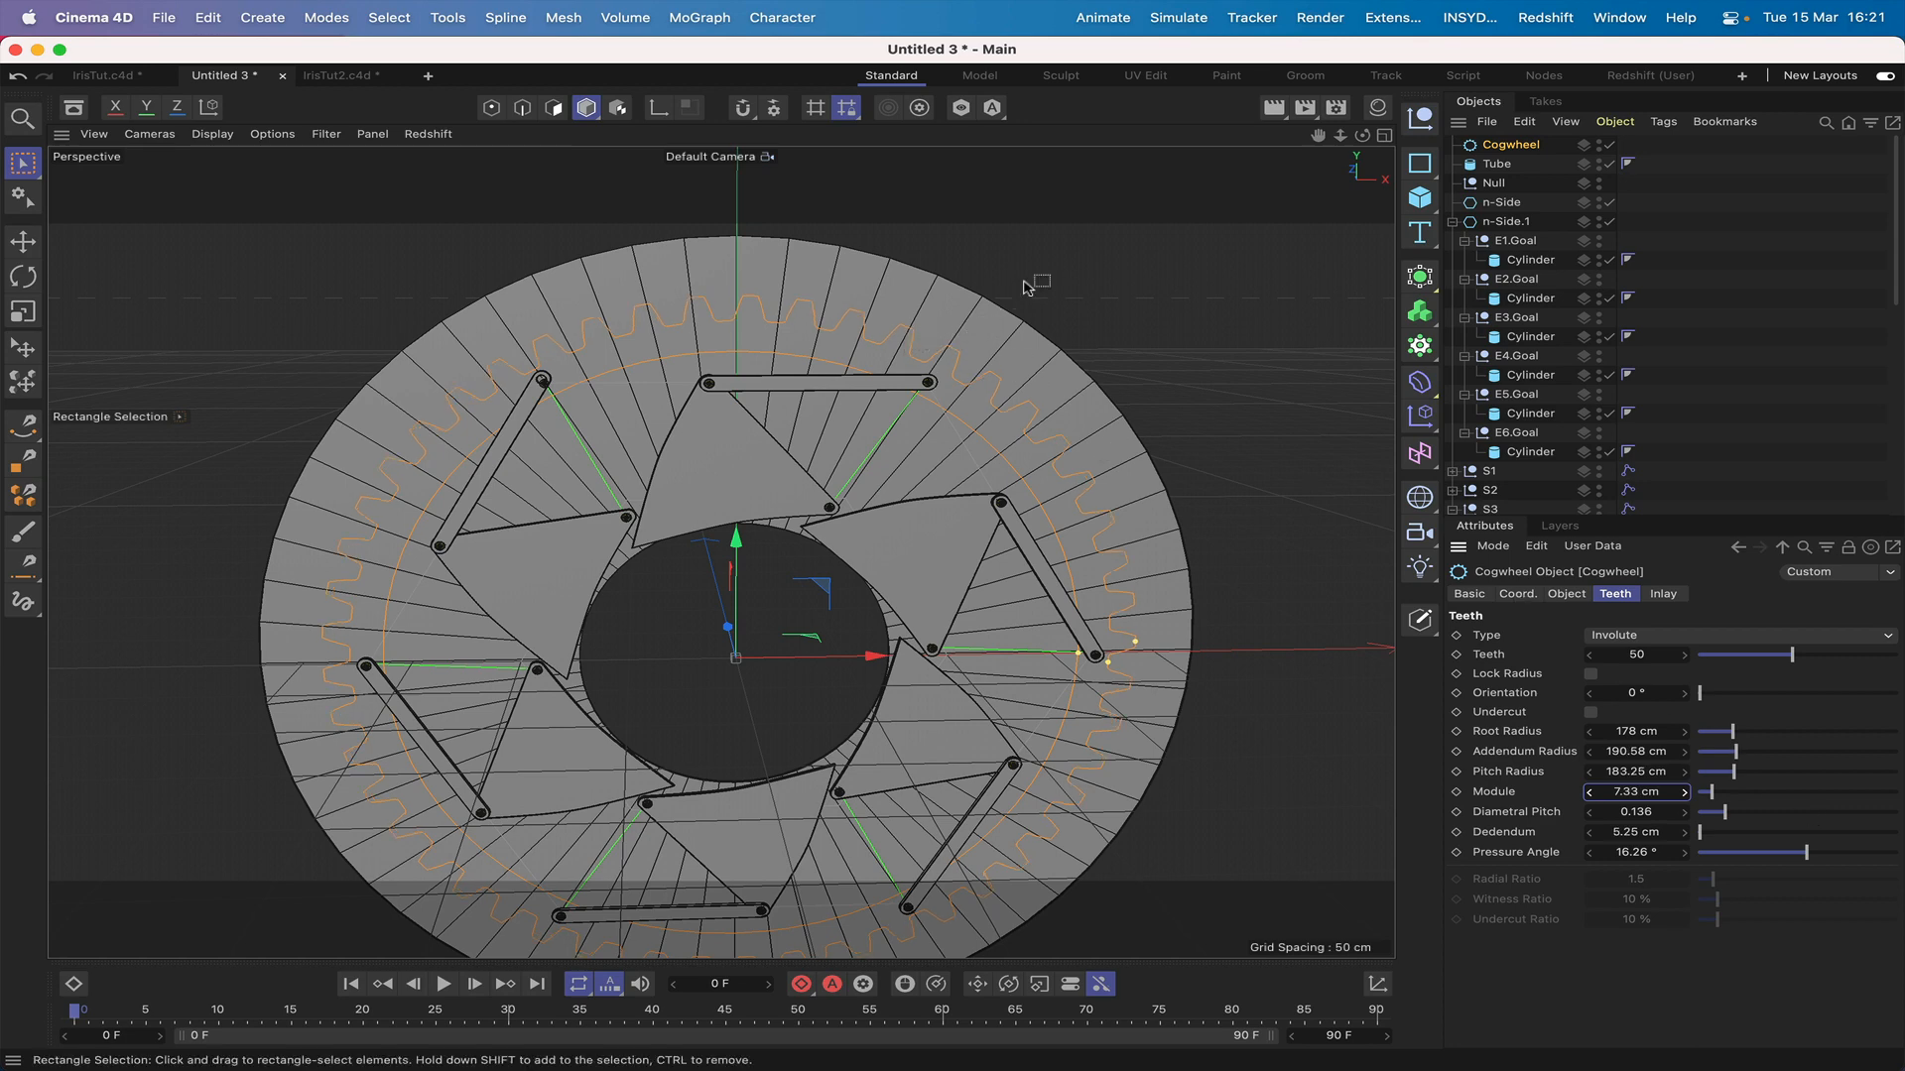
Step: Place the cogwheel spline inside an Extrude generator and set the extrusion offset to 2.5 cm
{"action": "left_click_drag", "start_coordinate": [1362, 144], "coordinate": [1121, 149]}
{"action": "mouse_move", "coordinate": [735, 657]}
{"action": "left_mouse_down", "text": "alt"}
{"action": "mouse_move", "coordinate": [754, 658]}
{"action": "mouse_move", "coordinate": [735, 658]}
{"action": "left_mouse_up", "text": "alt"}
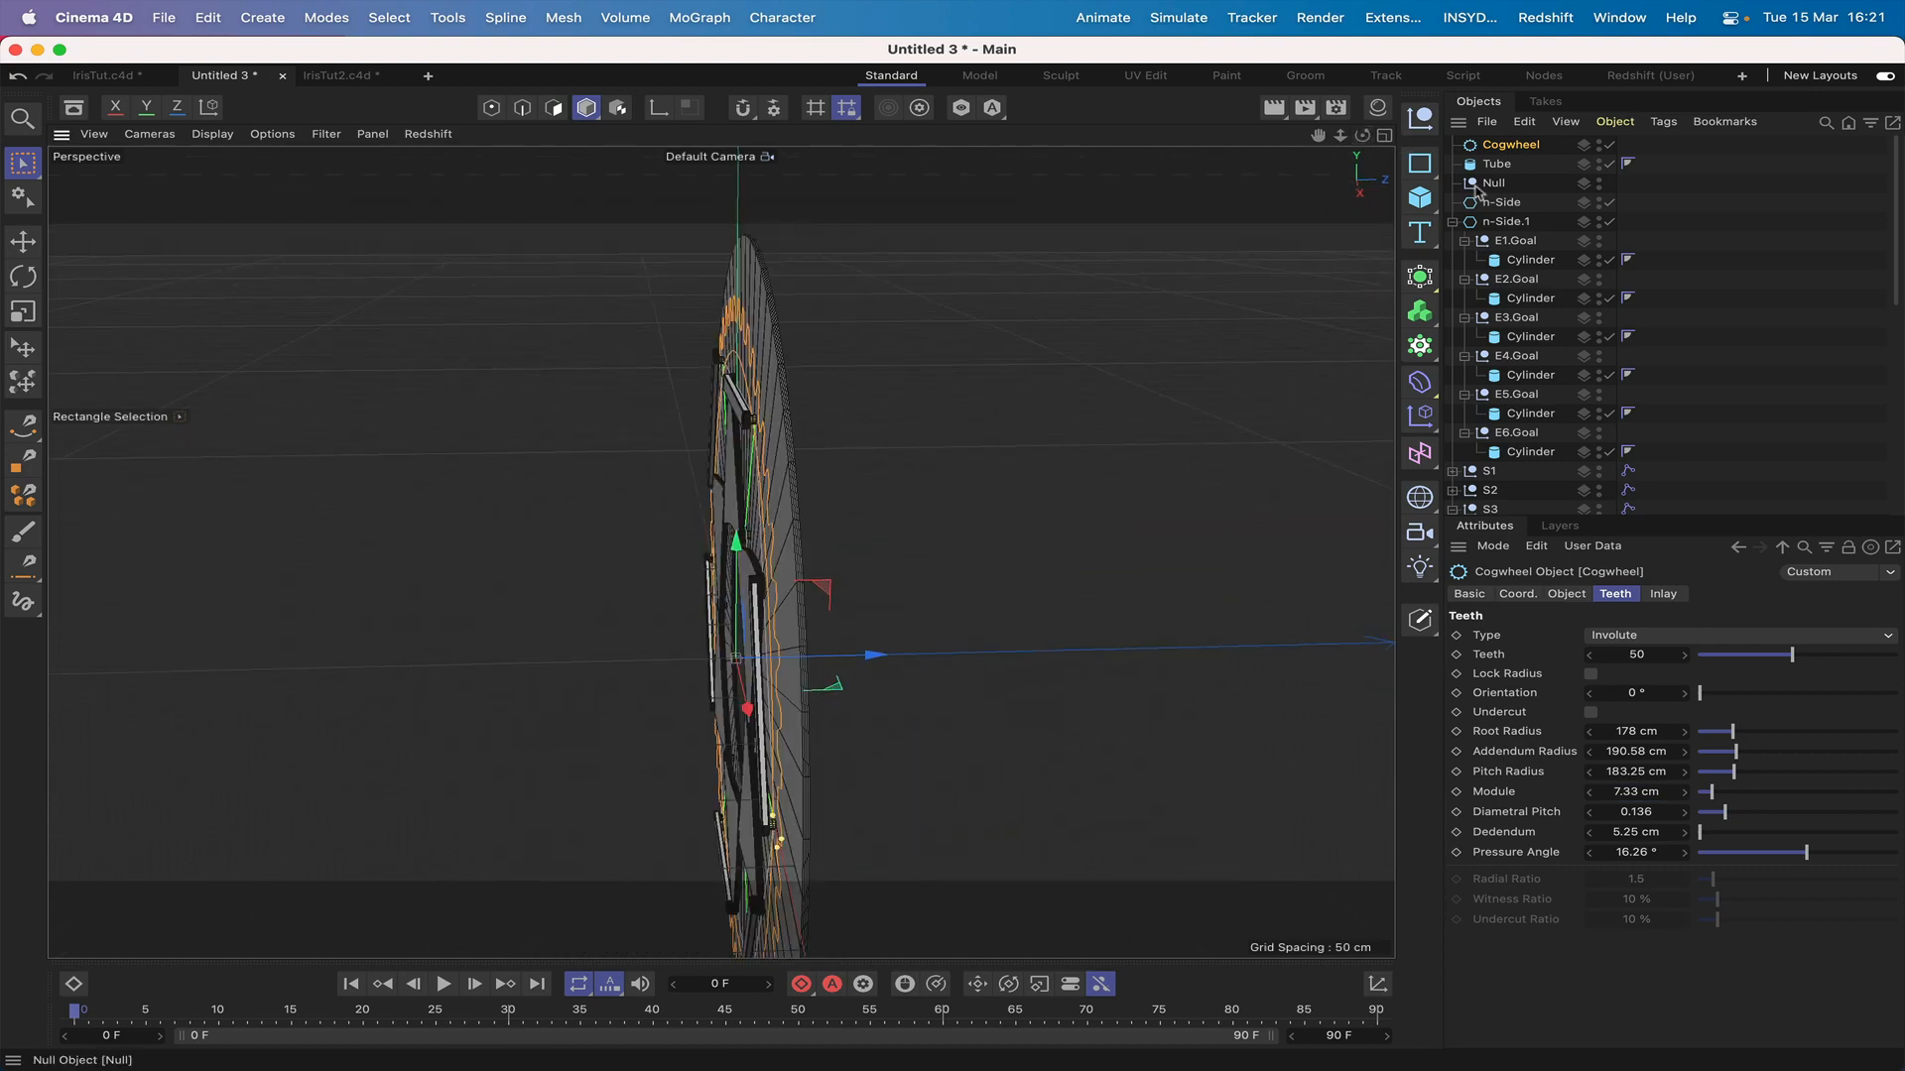
{"action": "key", "text": "F3"}
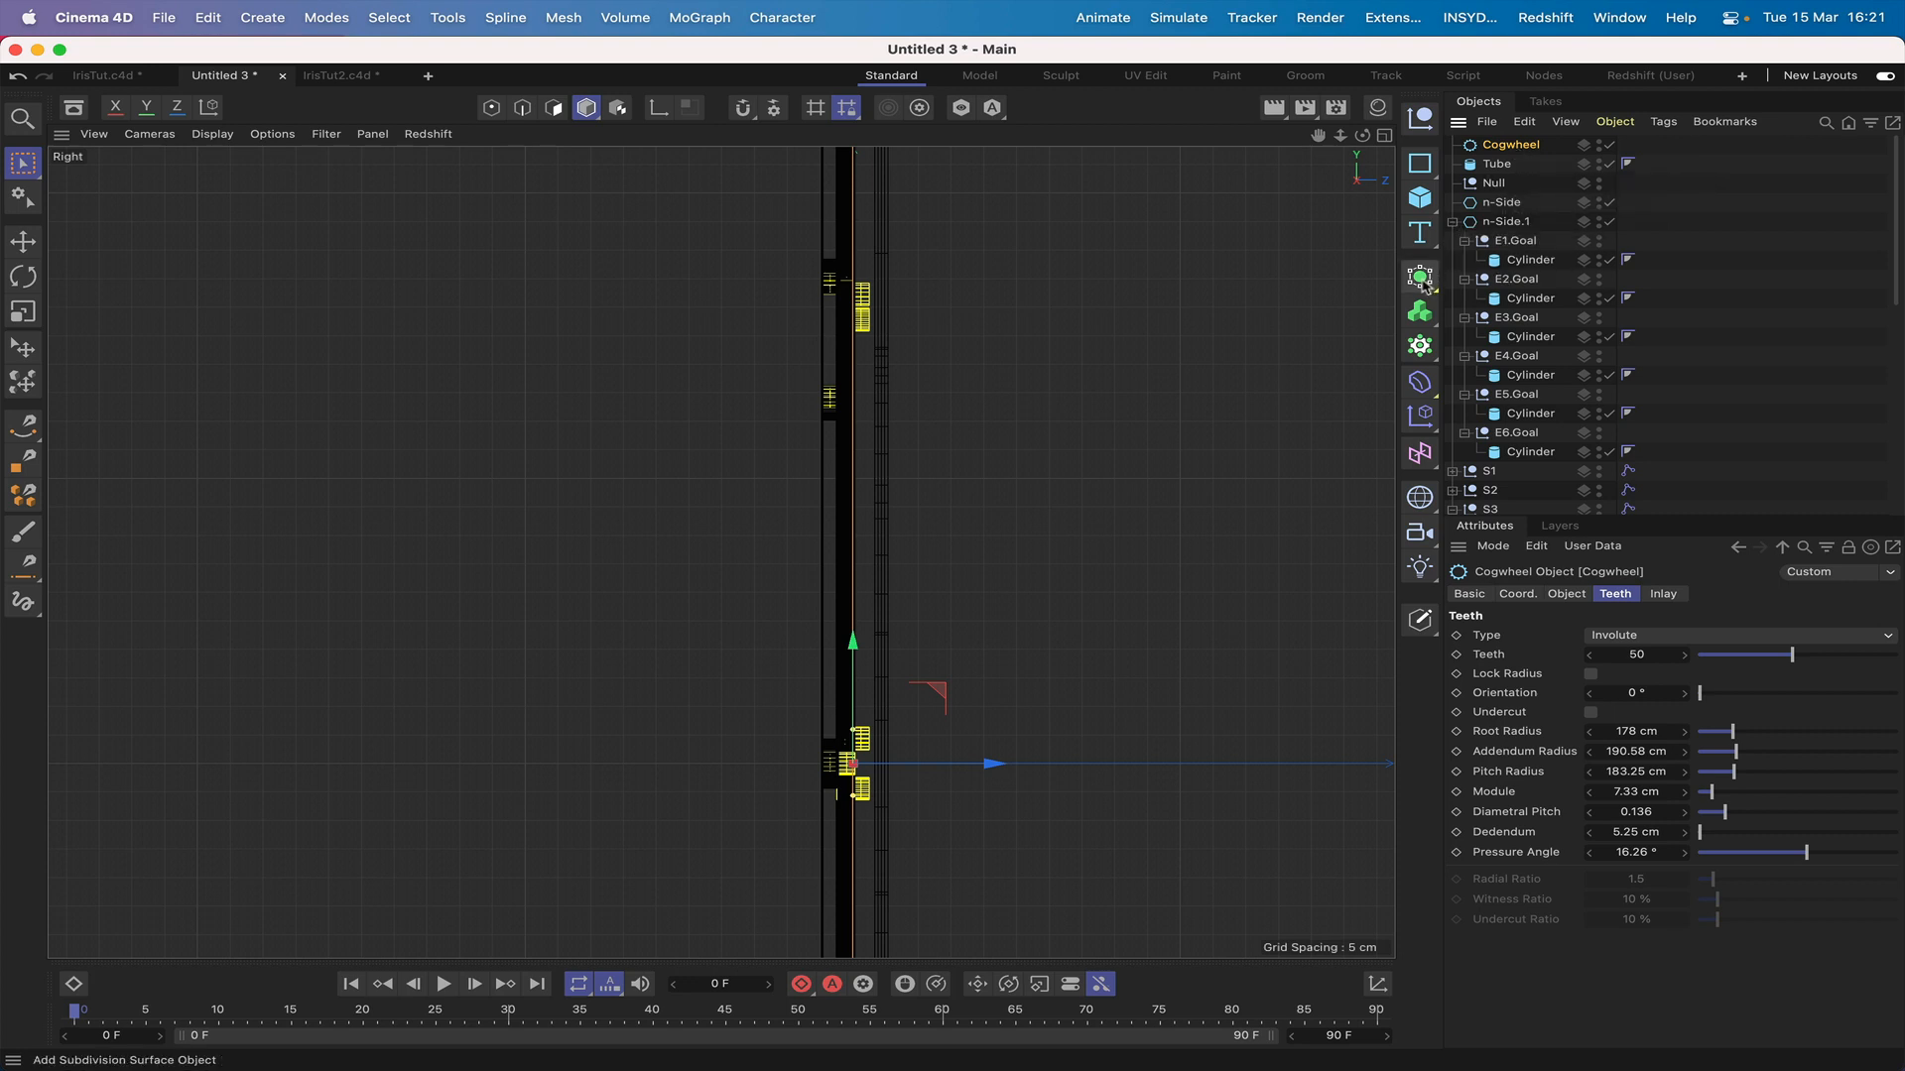
{"action": "left_click_drag", "start_coordinate": [1423, 288], "coordinate": [1535, 347]}
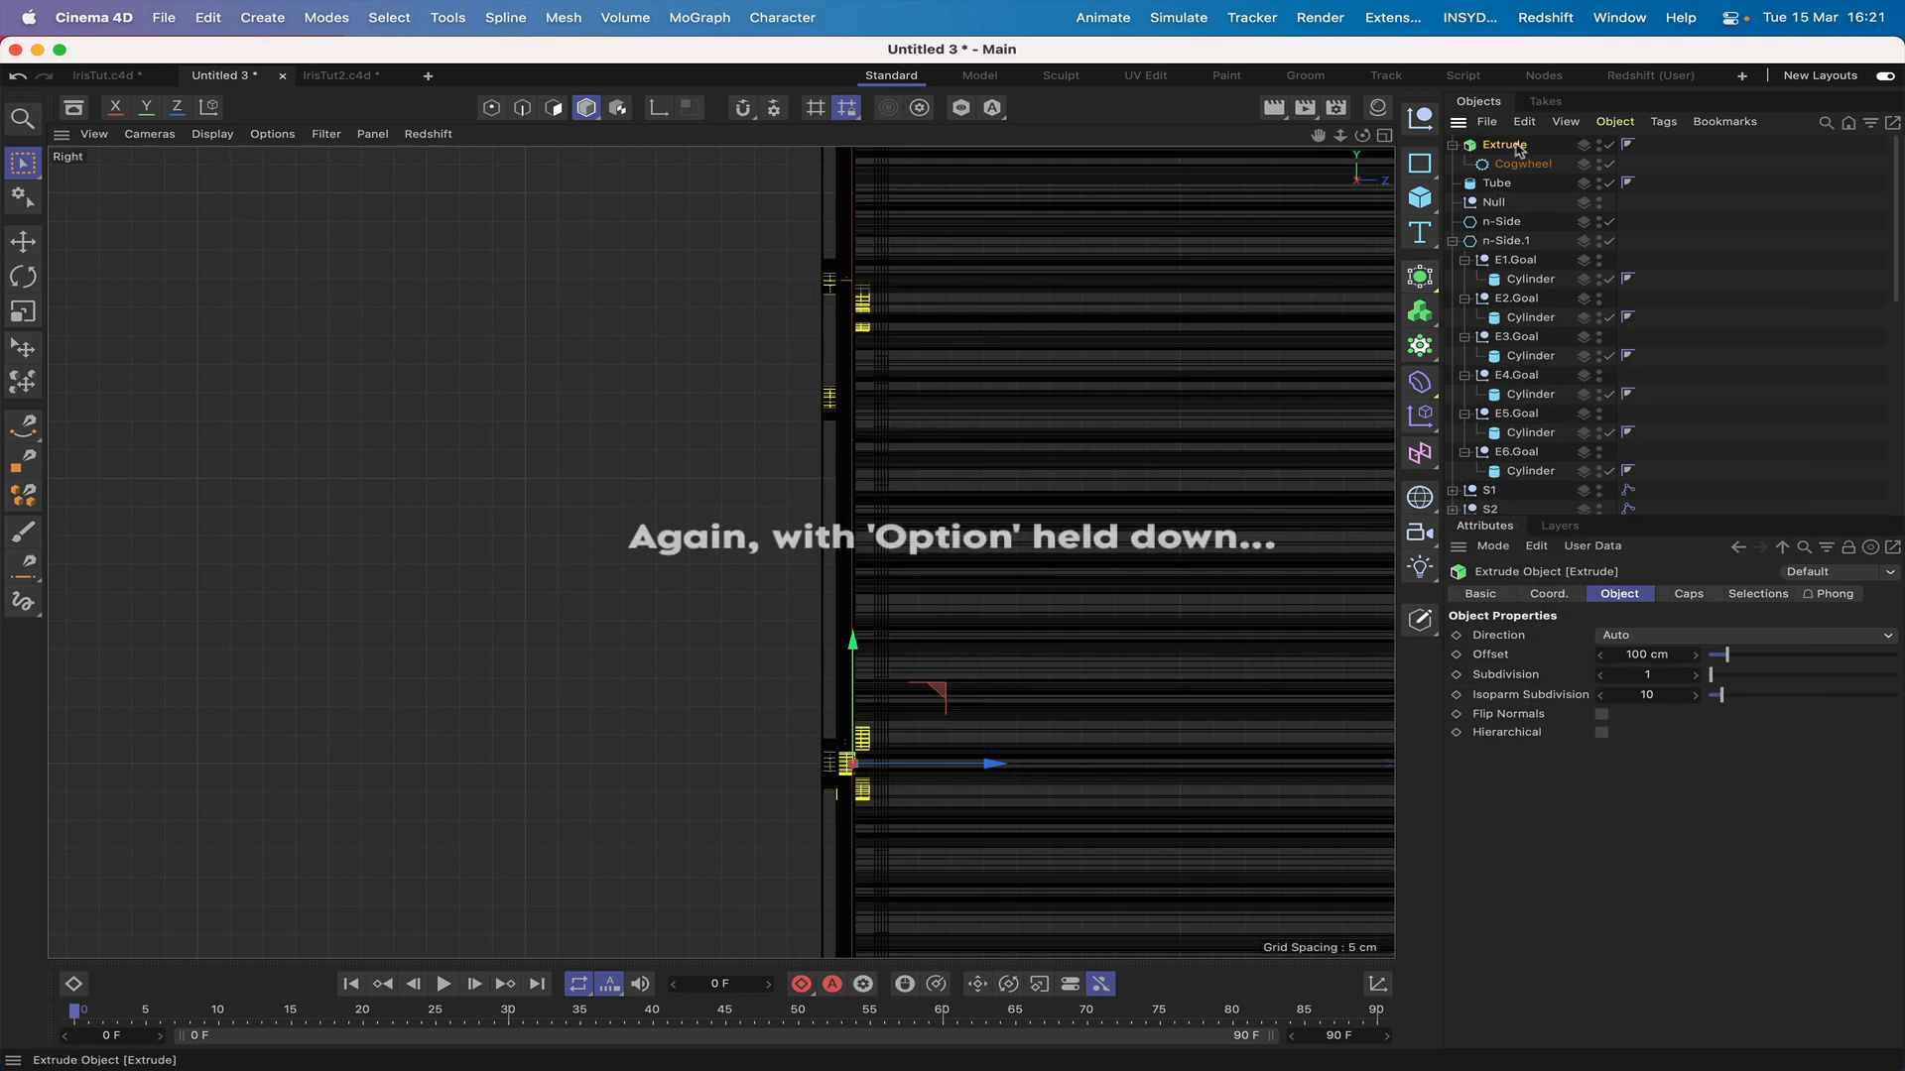
{"action": "left_click", "coordinate": [1639, 650]}
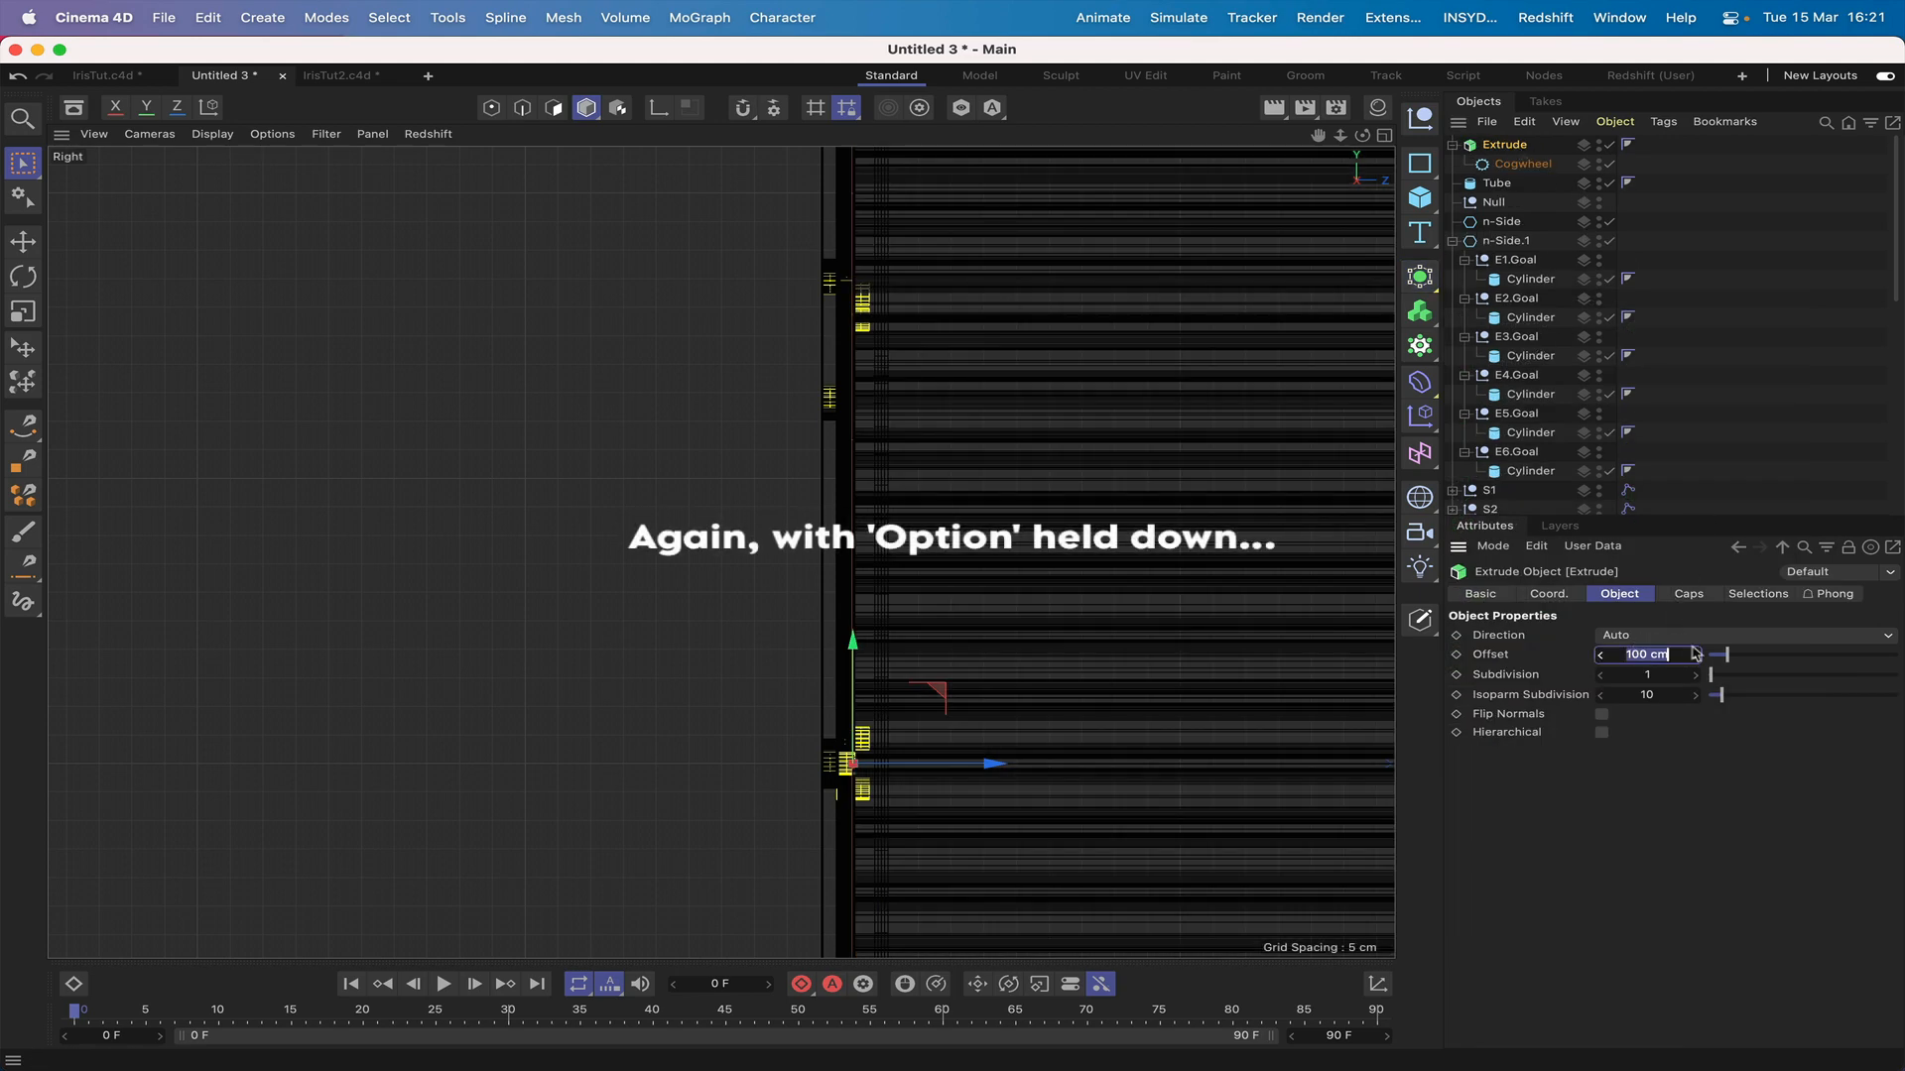
{"action": "type", "text": "2"}
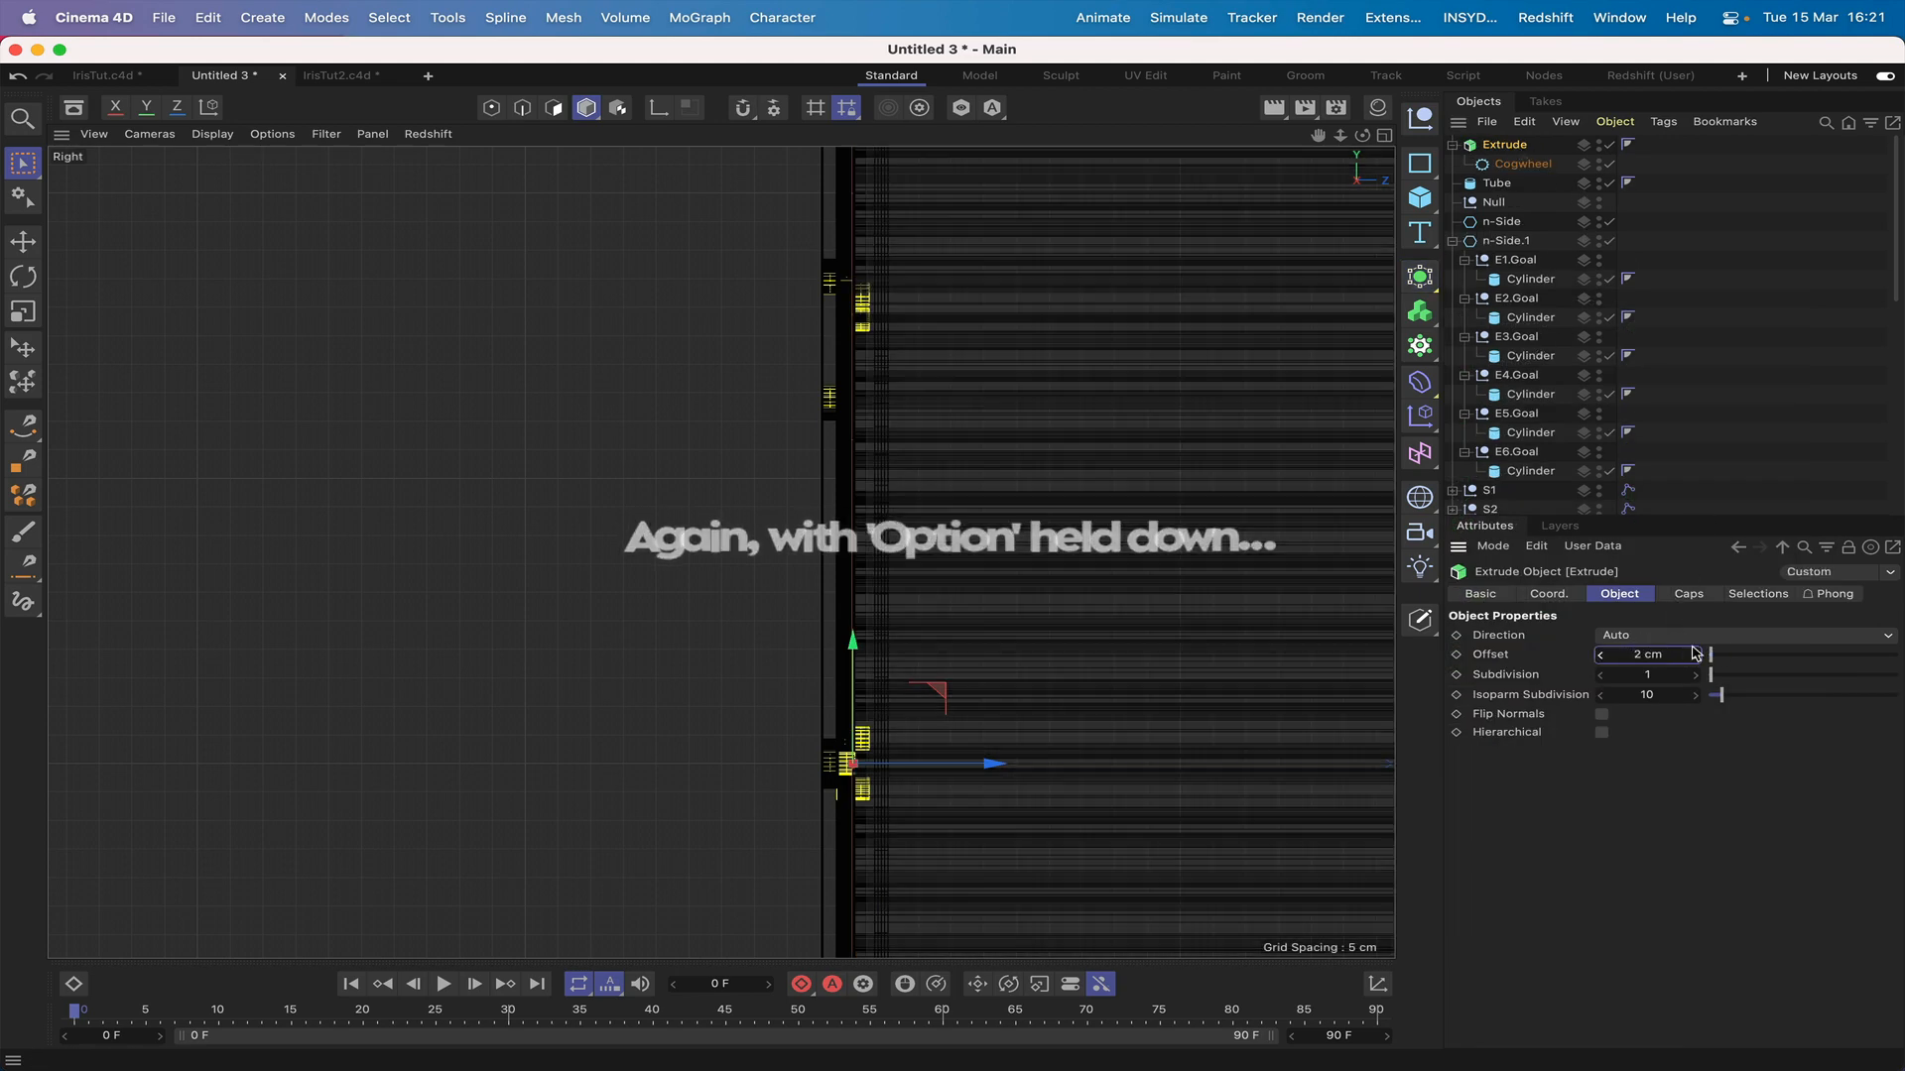
{"action": "key", "text": "Return"}
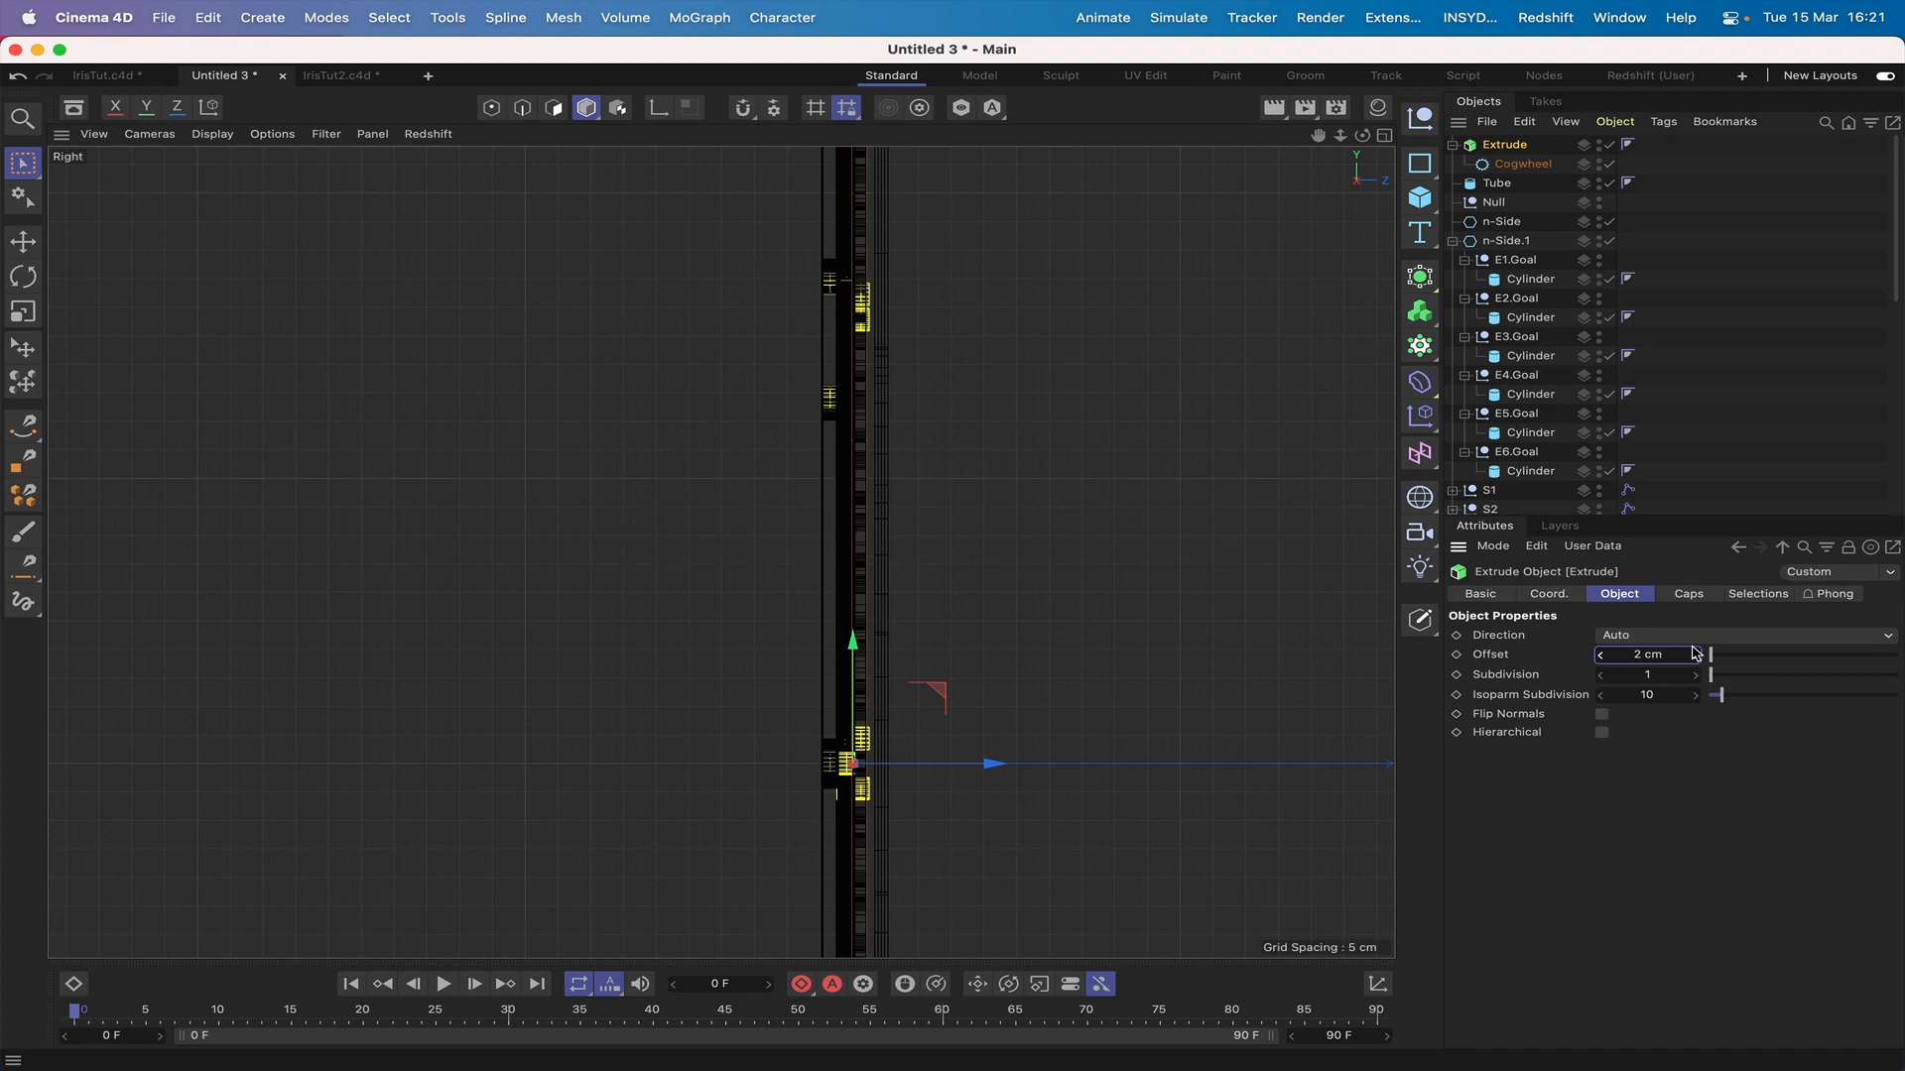
{"action": "left_click", "coordinate": [1639, 654]}
{"action": "key", "text": "Return"}
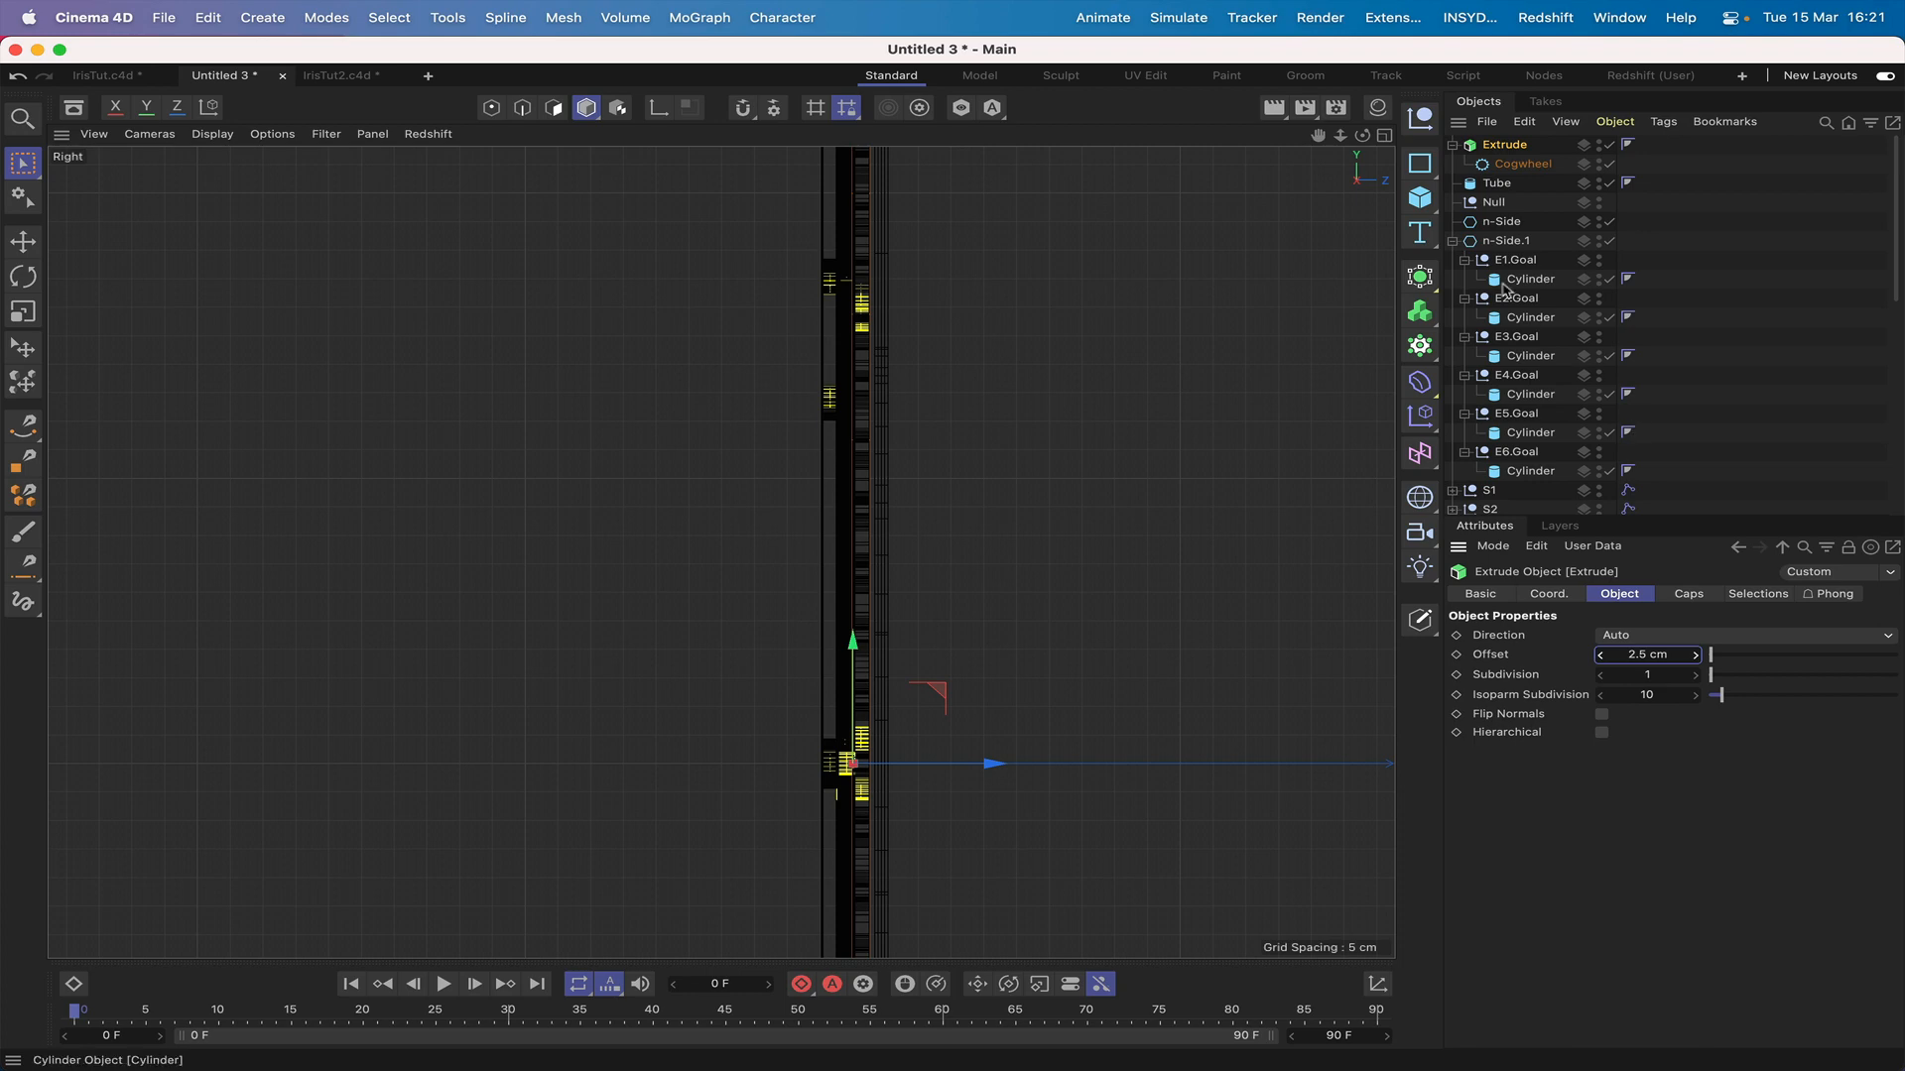
Step: Locate Arm6 in the S6 hierarchy and make it a child of the E6 null
{"action": "key", "text": "F1"}
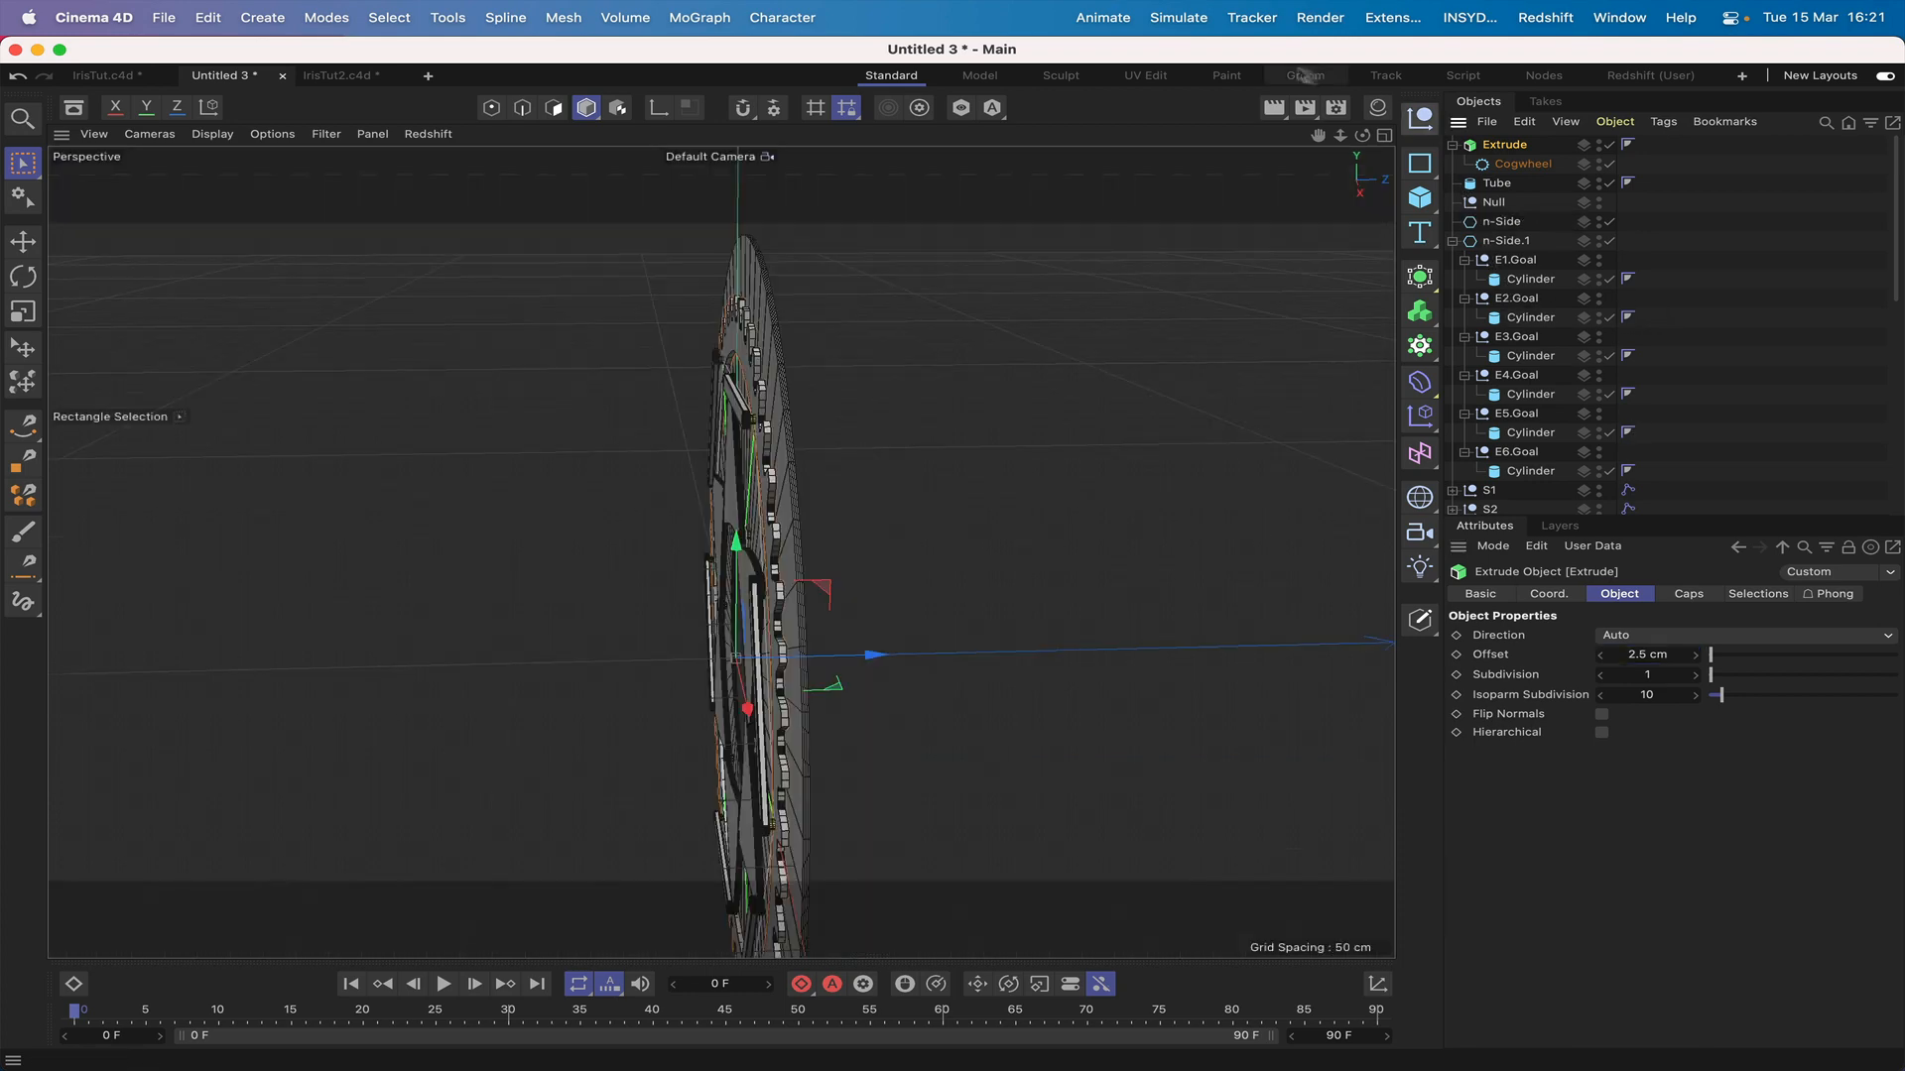
{"action": "left_click_drag", "start_coordinate": [1362, 135], "coordinate": [1317, 146]}
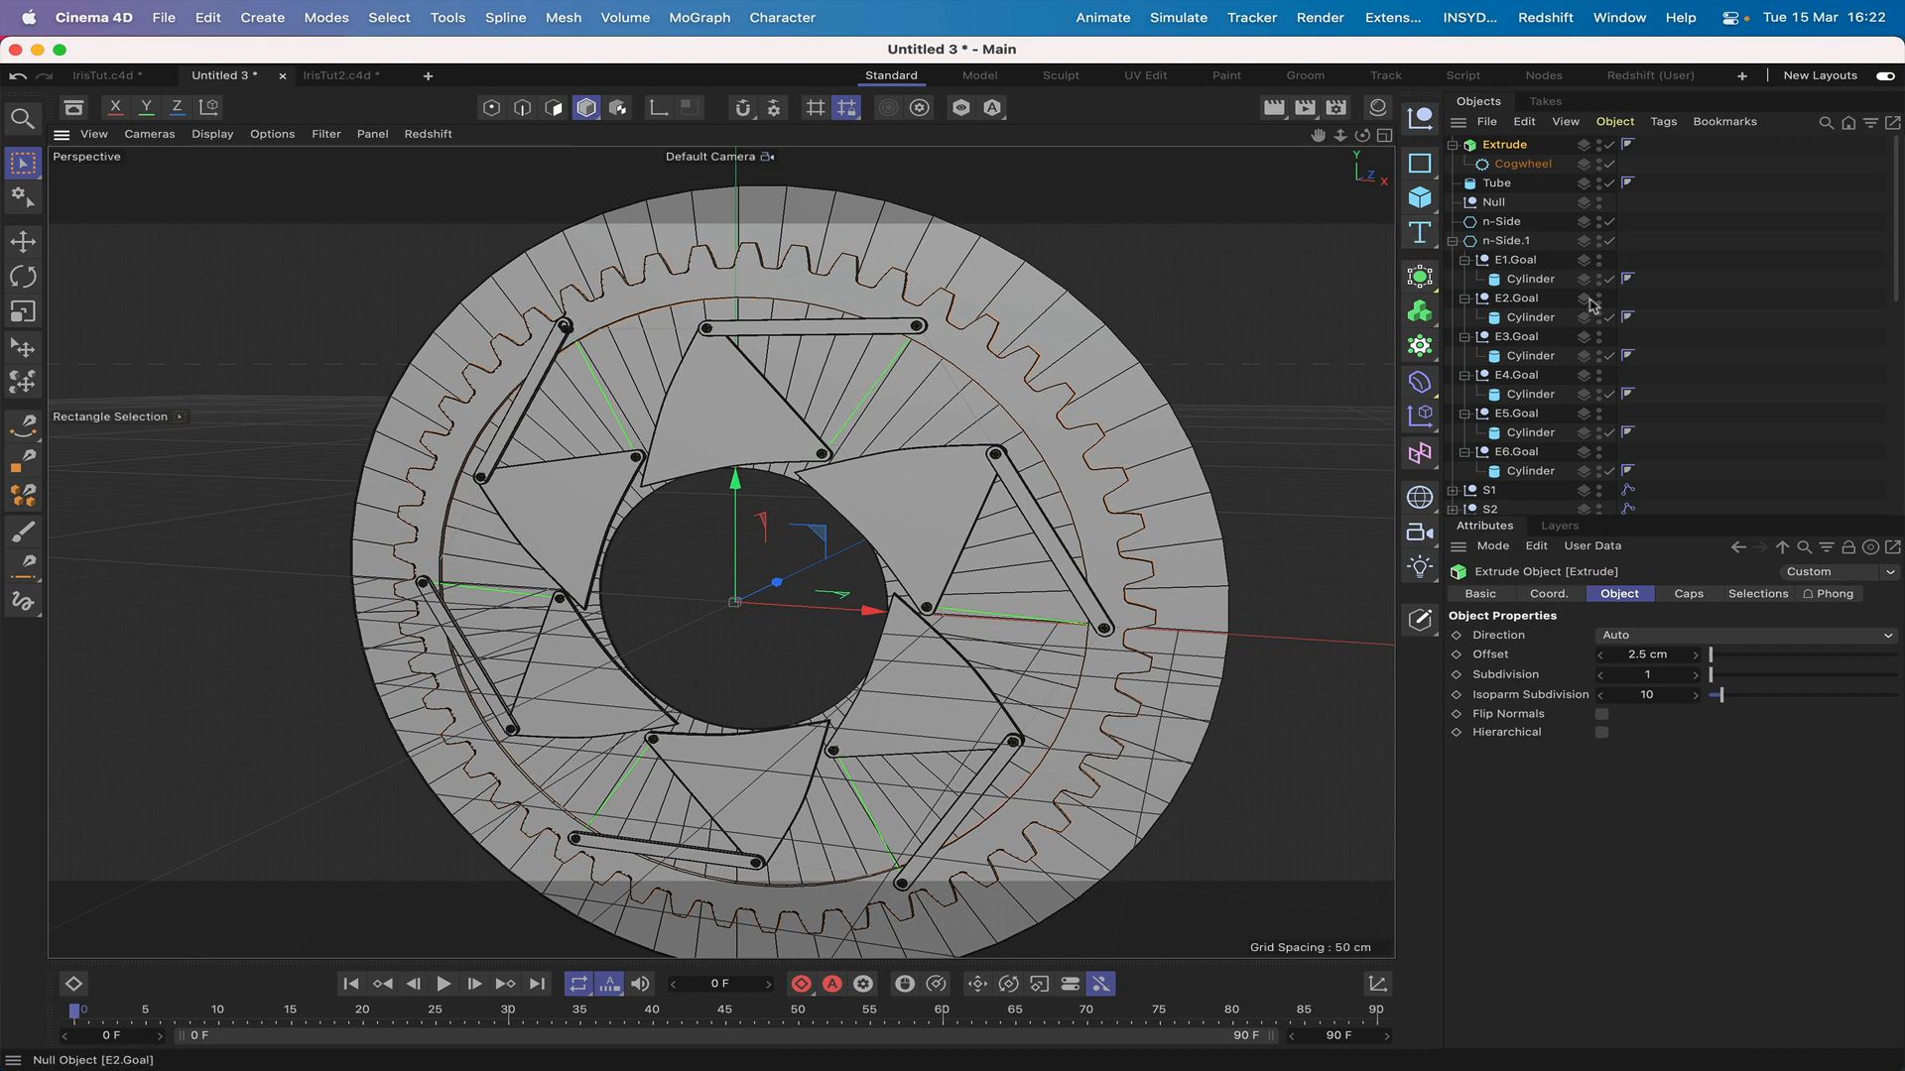
{"action": "scroll", "coordinate": [1501, 387], "scroll_direction": "down", "scroll_amount": 10}
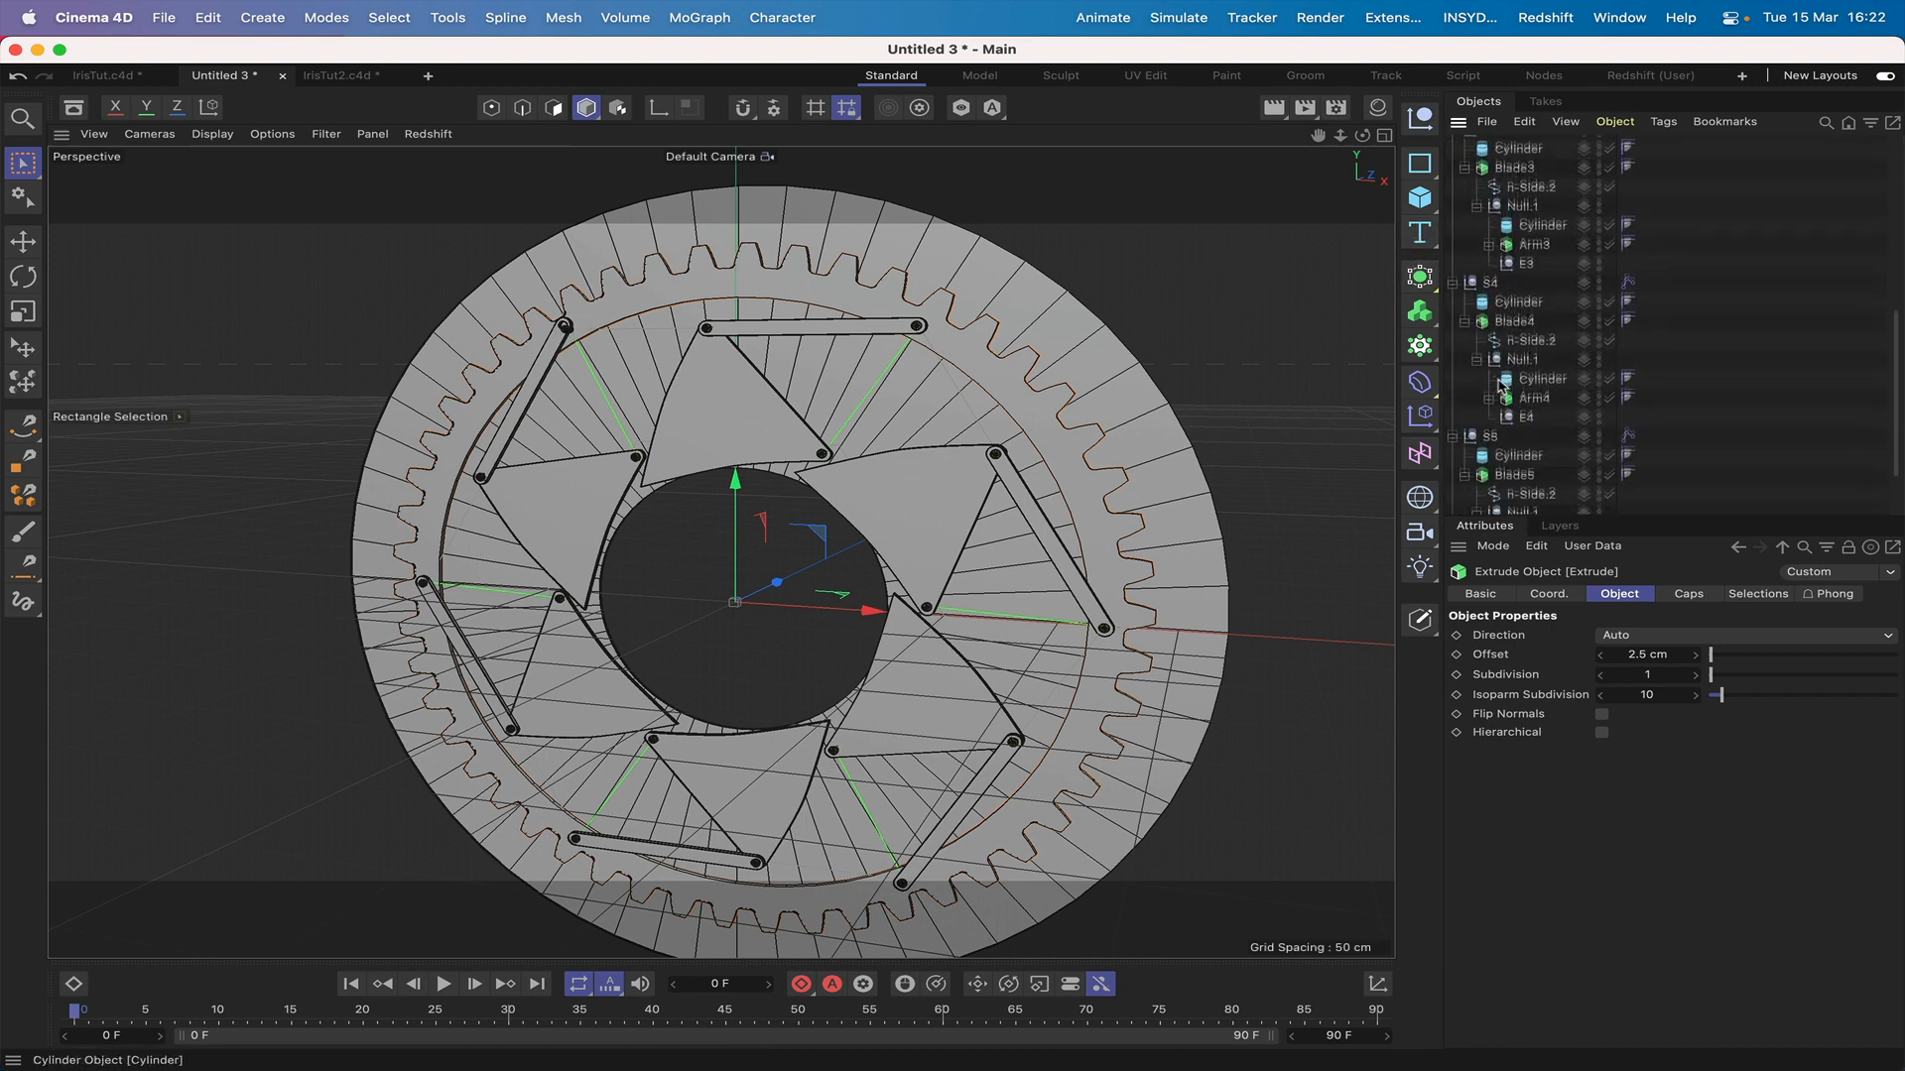
{"action": "scroll", "coordinate": [1501, 387], "scroll_direction": "down", "scroll_amount": 2}
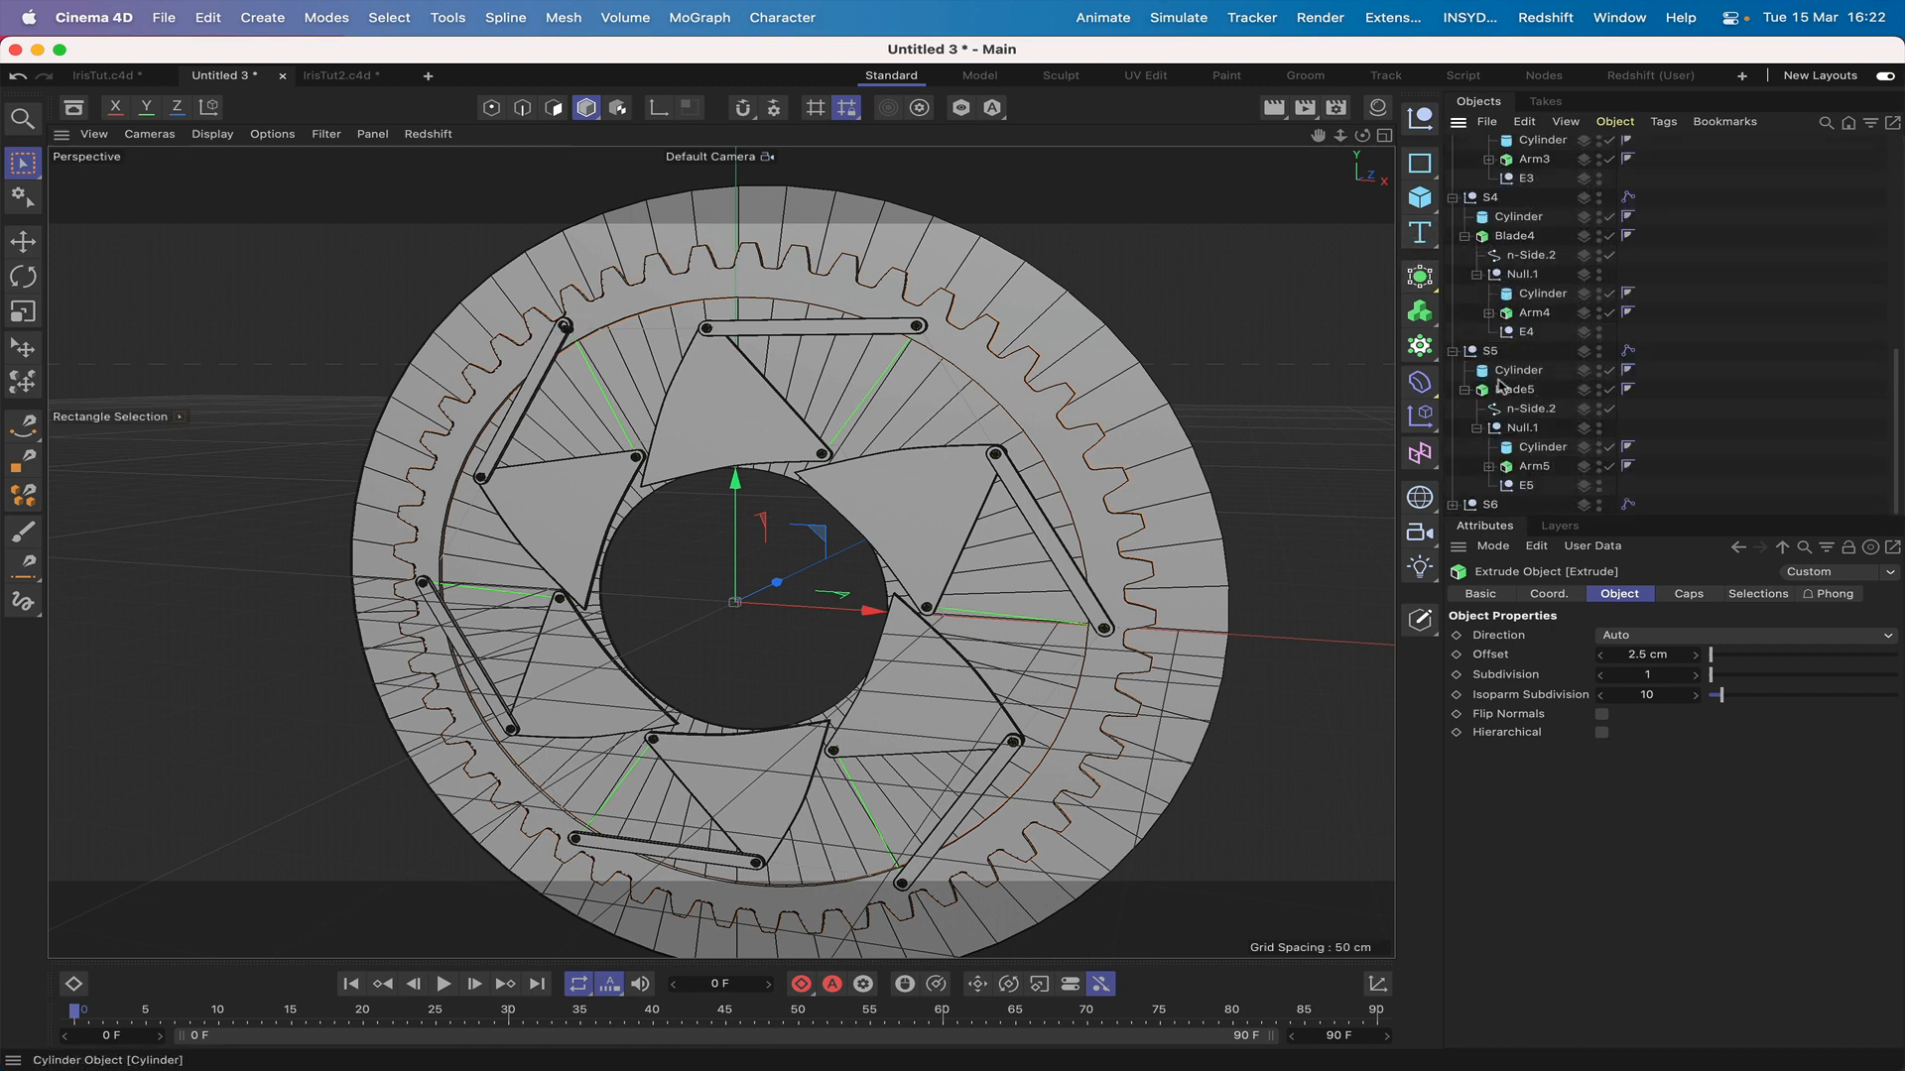
{"action": "left_click", "coordinate": [1453, 505]}
{"action": "scroll", "coordinate": [1548, 484], "scroll_direction": "down", "scroll_amount": 3}
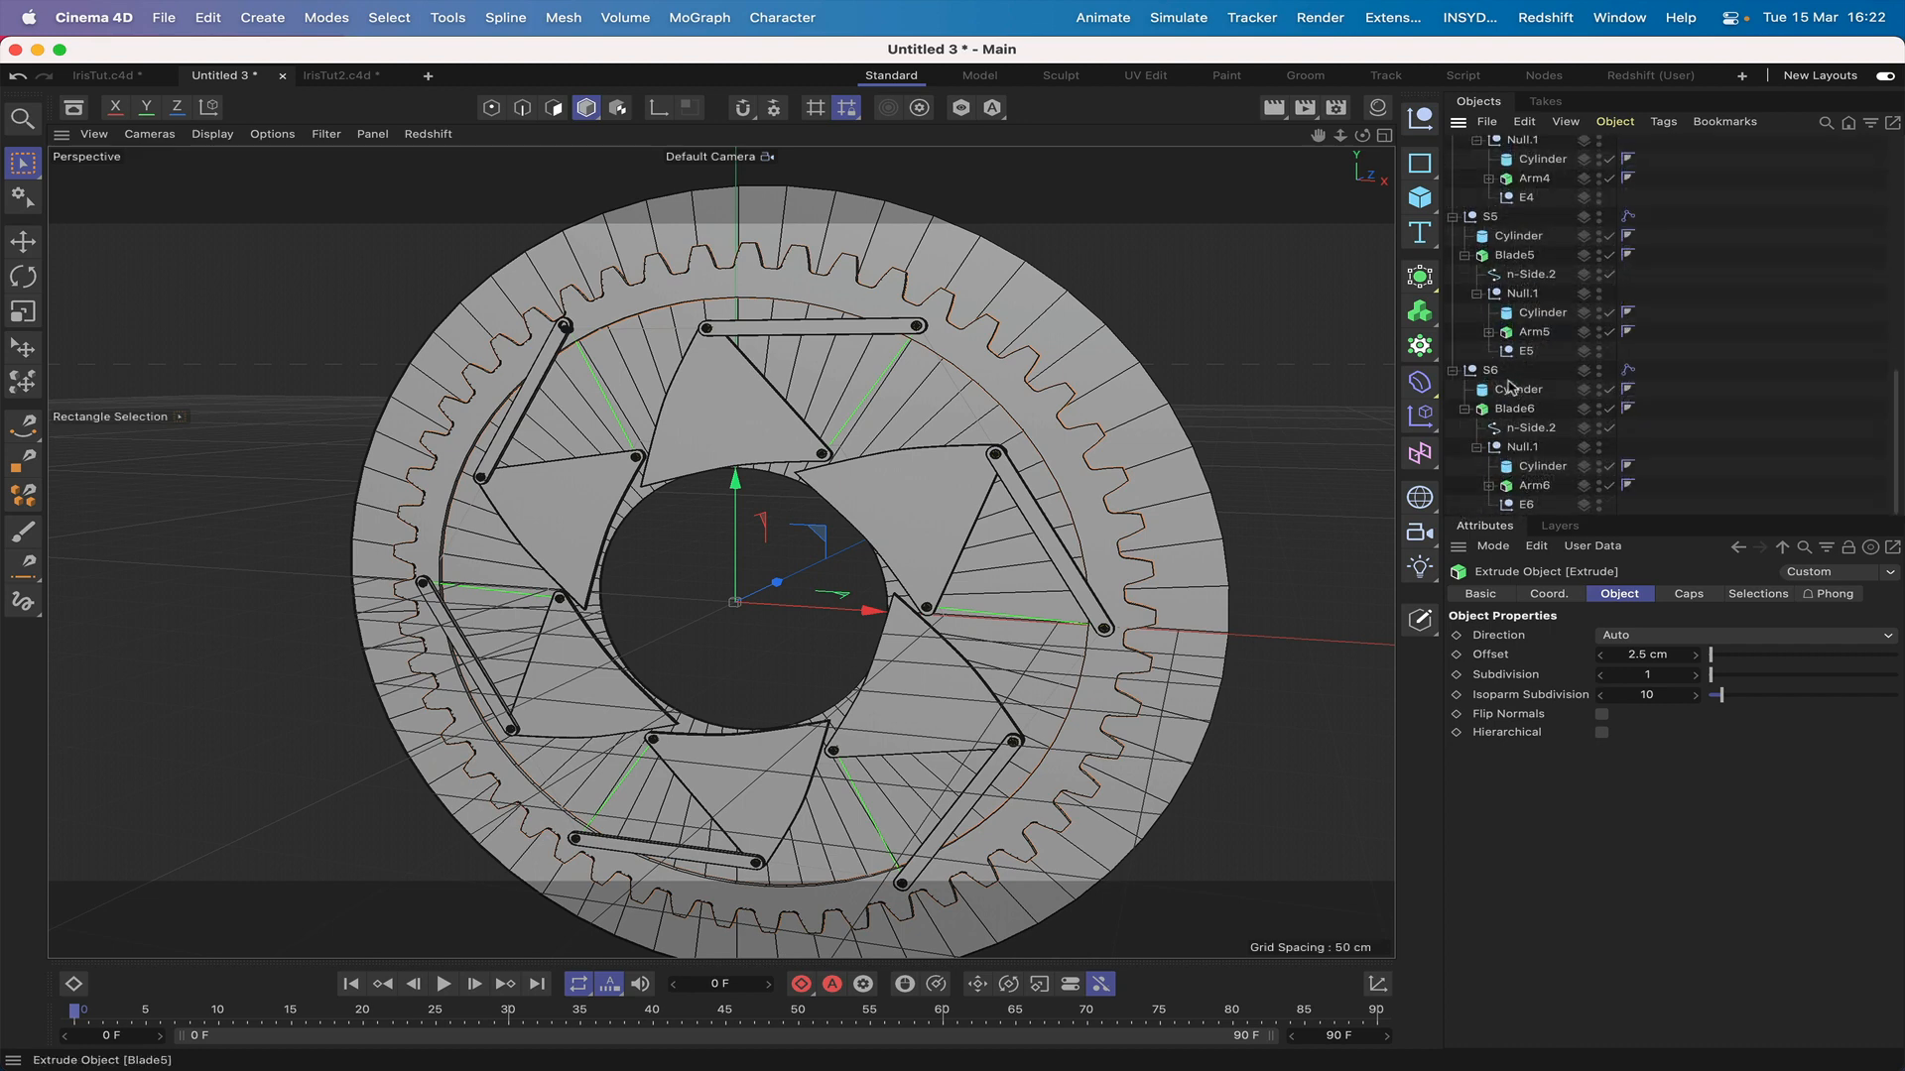
{"action": "left_click", "coordinate": [1534, 486]}
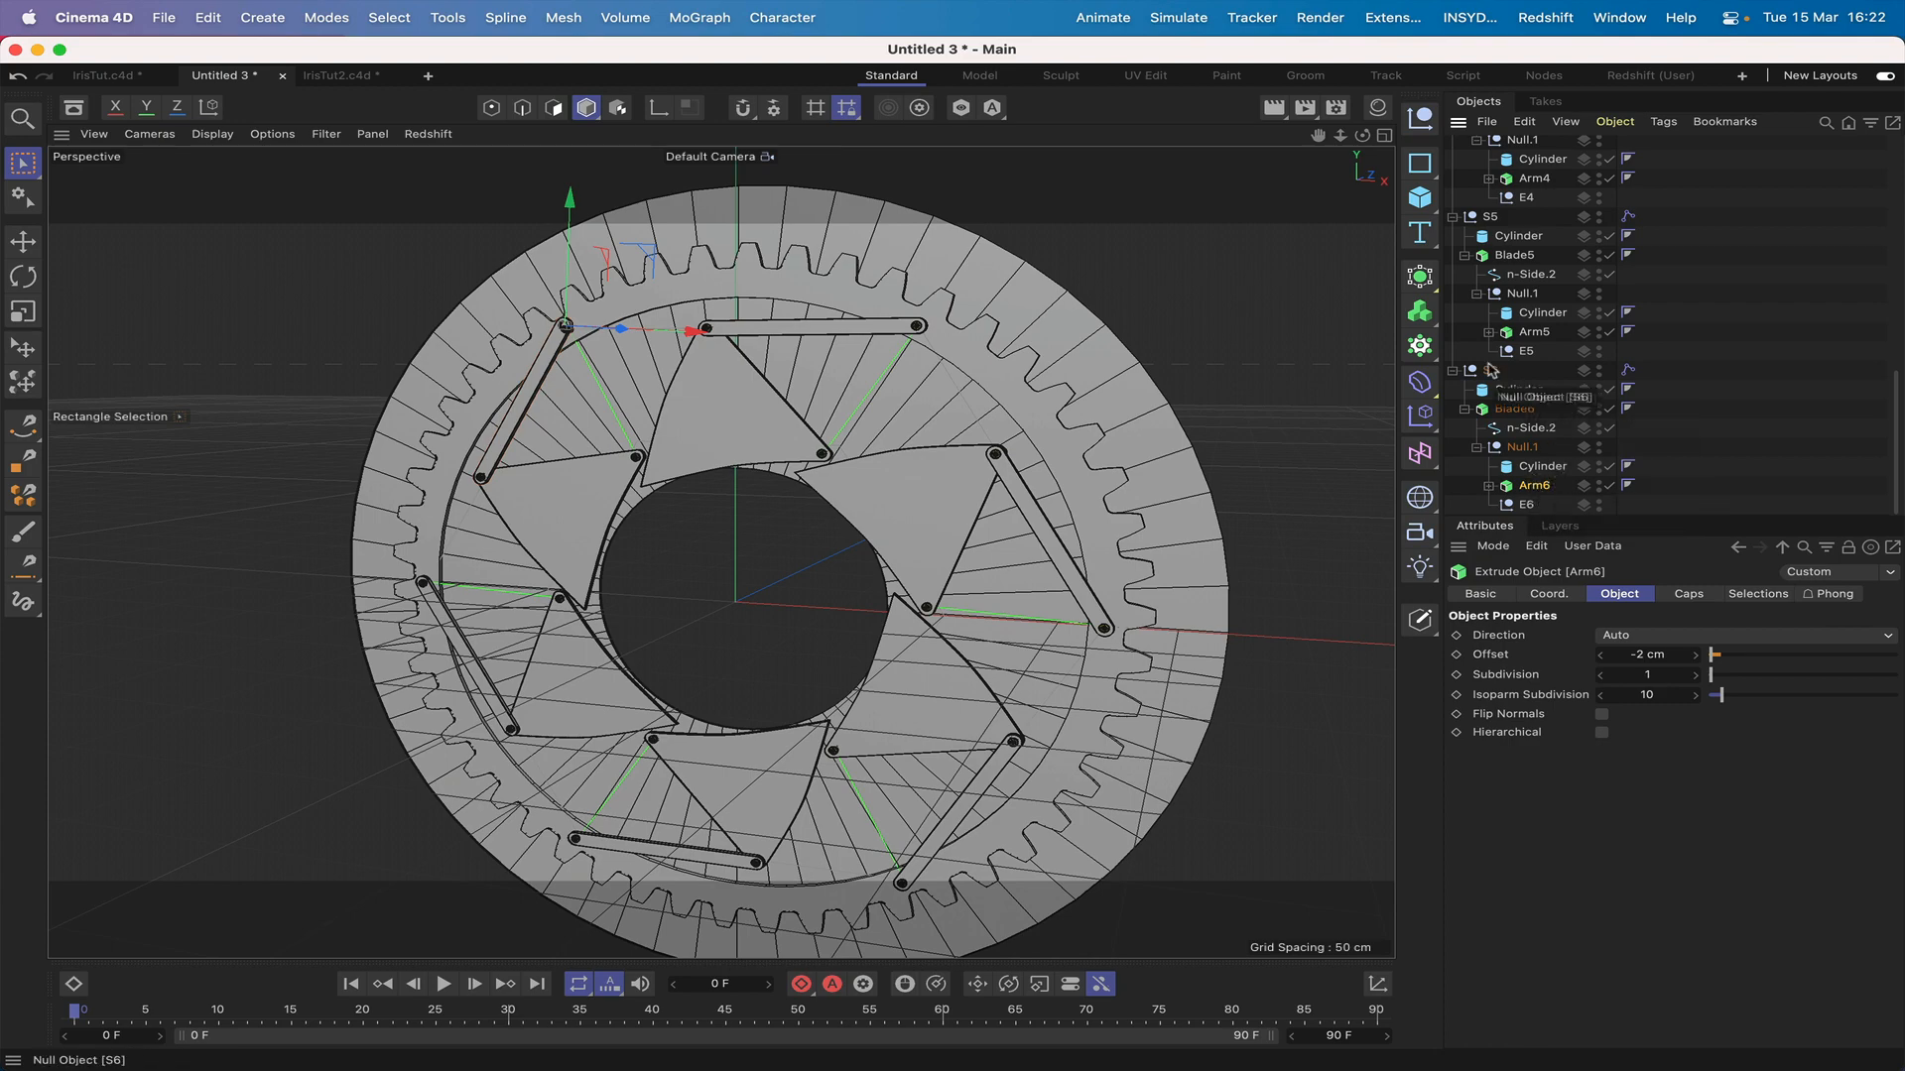
{"action": "left_click_drag", "start_coordinate": [1362, 135], "coordinate": [1449, 138]}
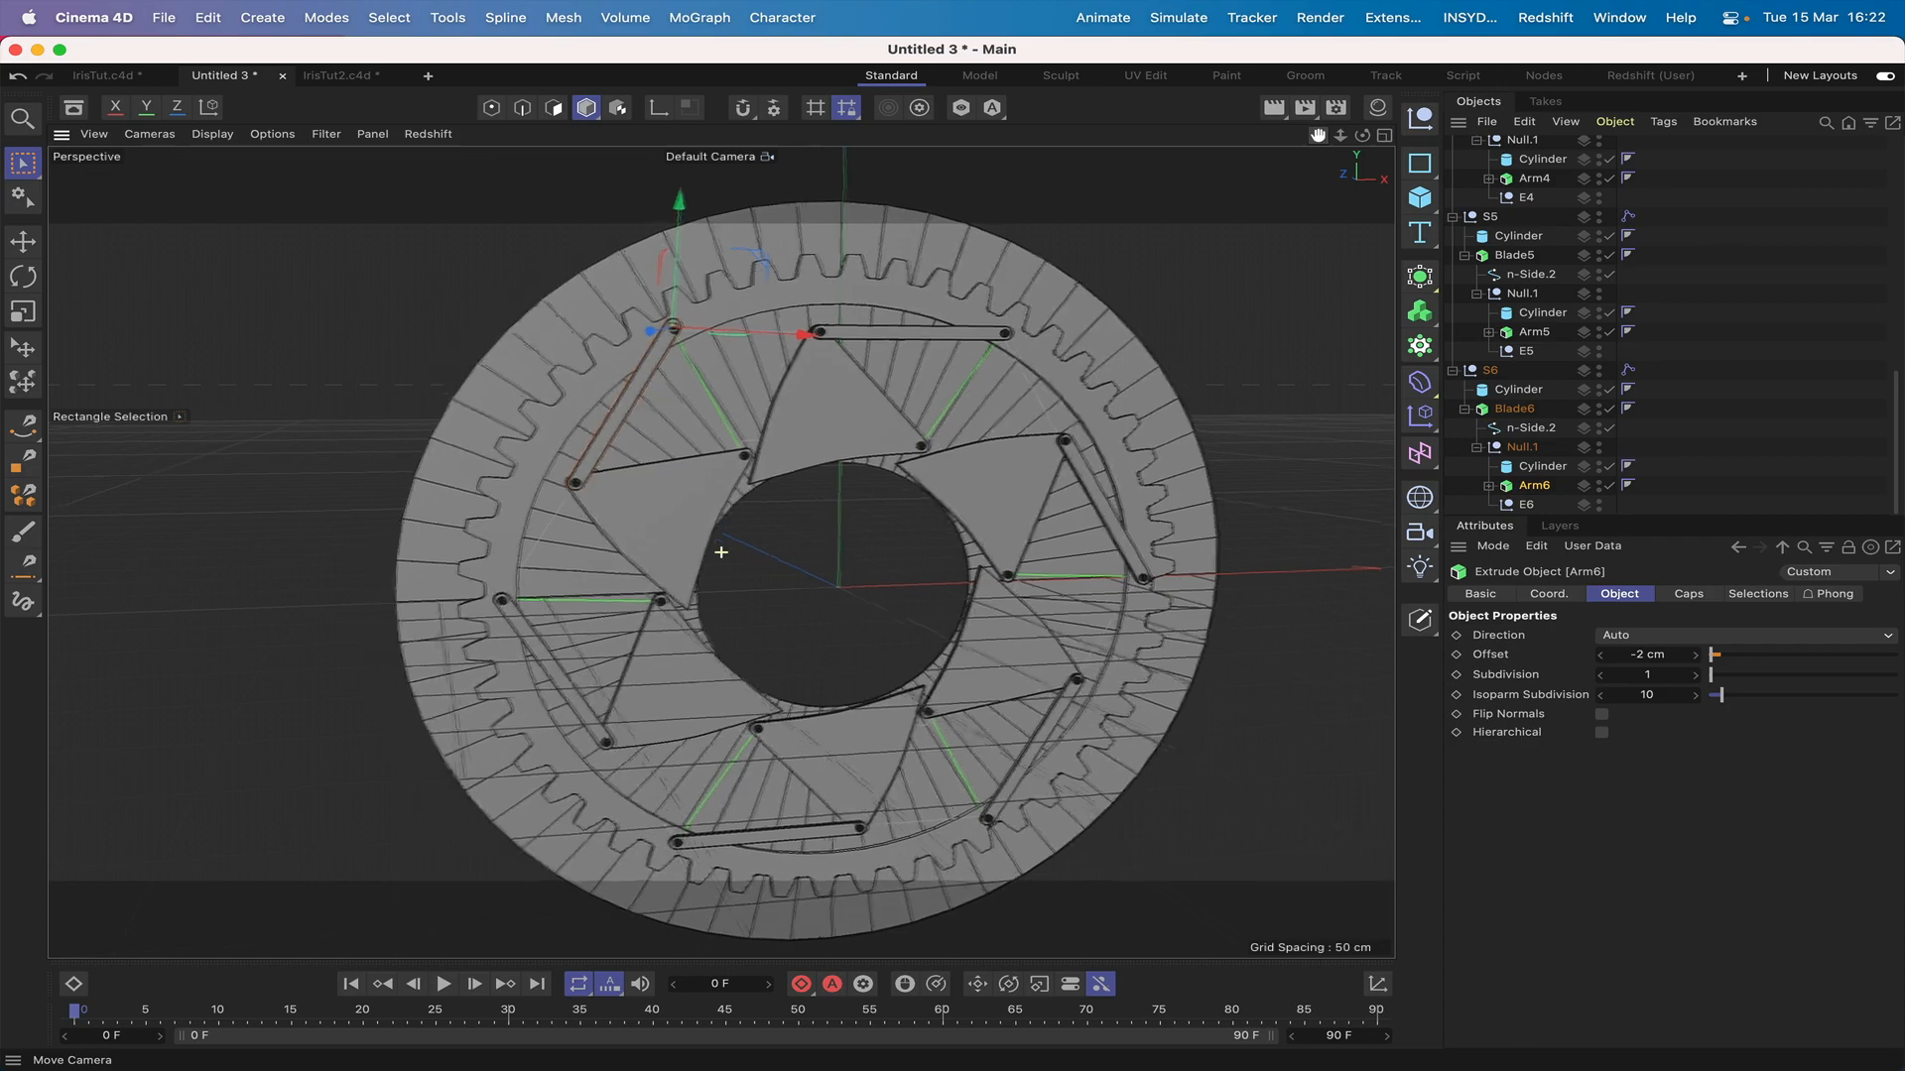
{"action": "right_click_drag", "start_coordinate": [1319, 140], "coordinate": [1318, 144]}
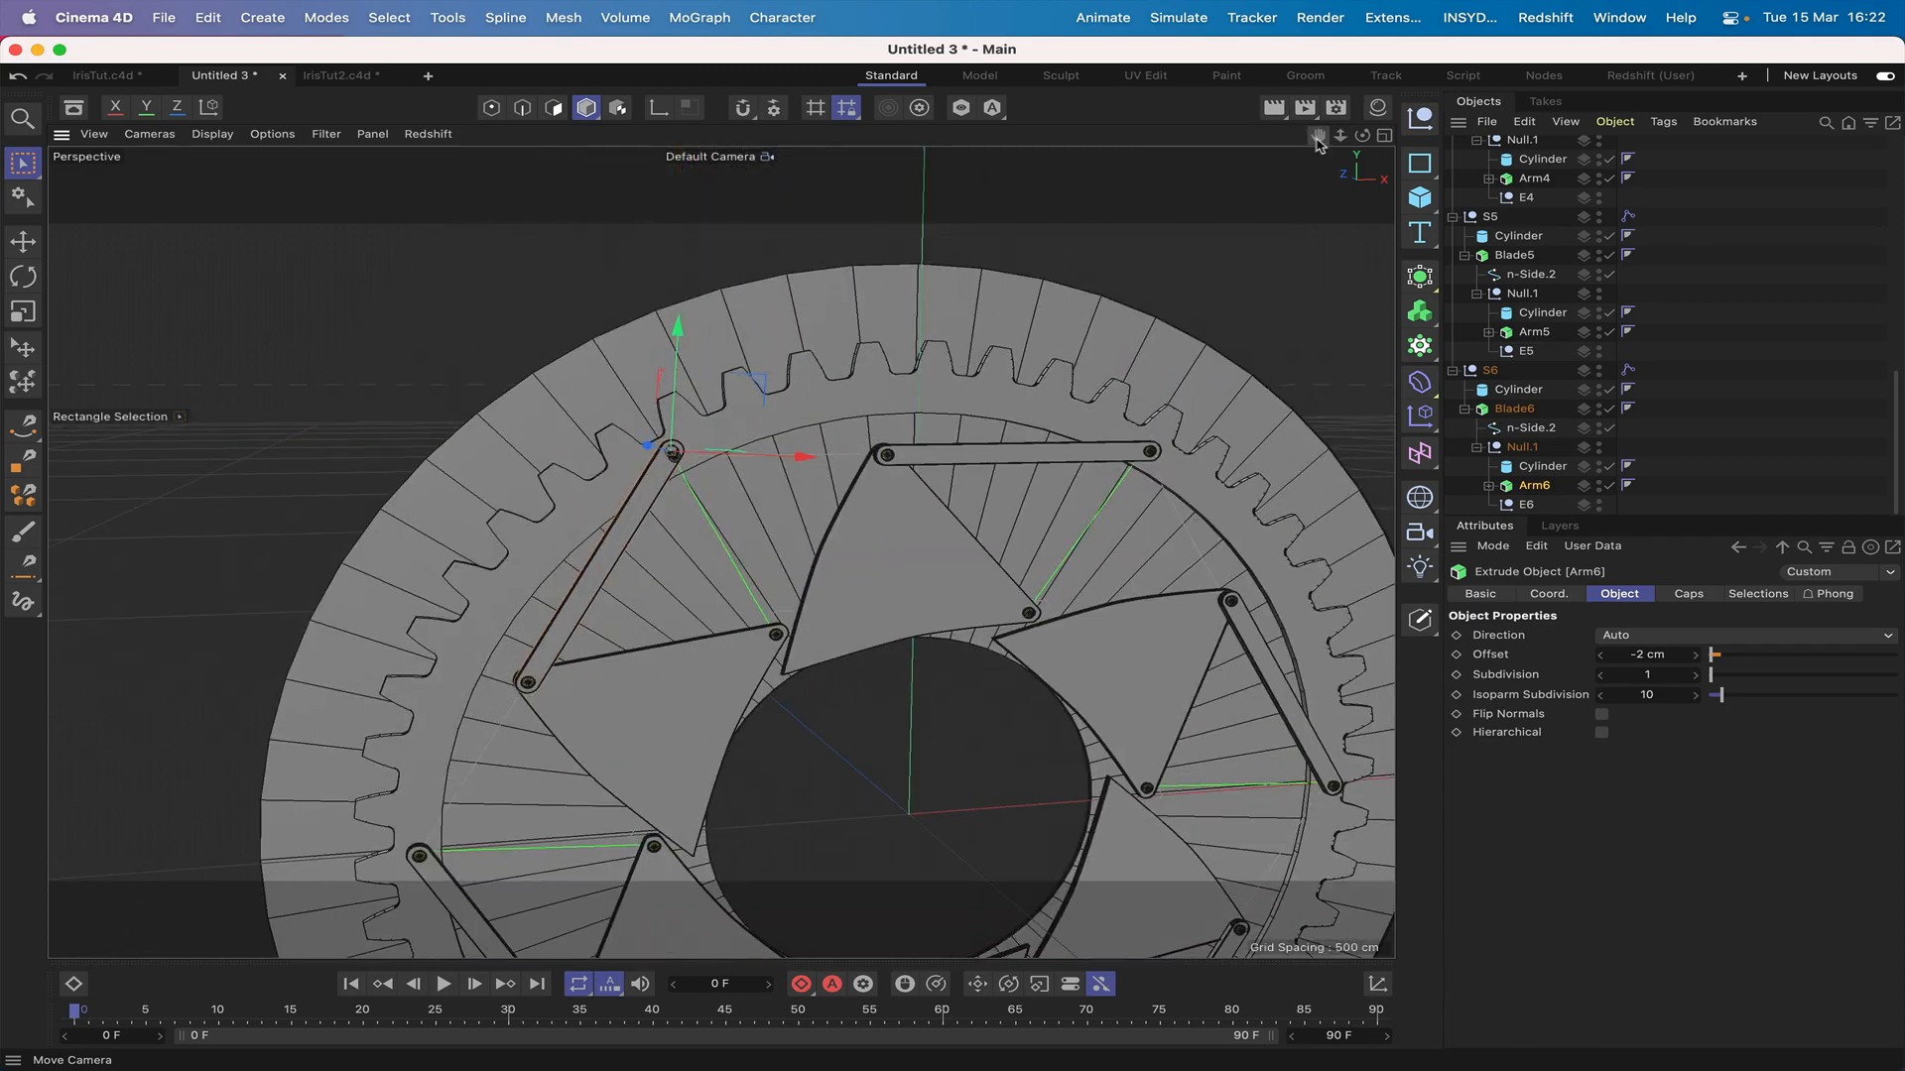
{"action": "left_click_drag", "start_coordinate": [1319, 144], "coordinate": [1203, 281]}
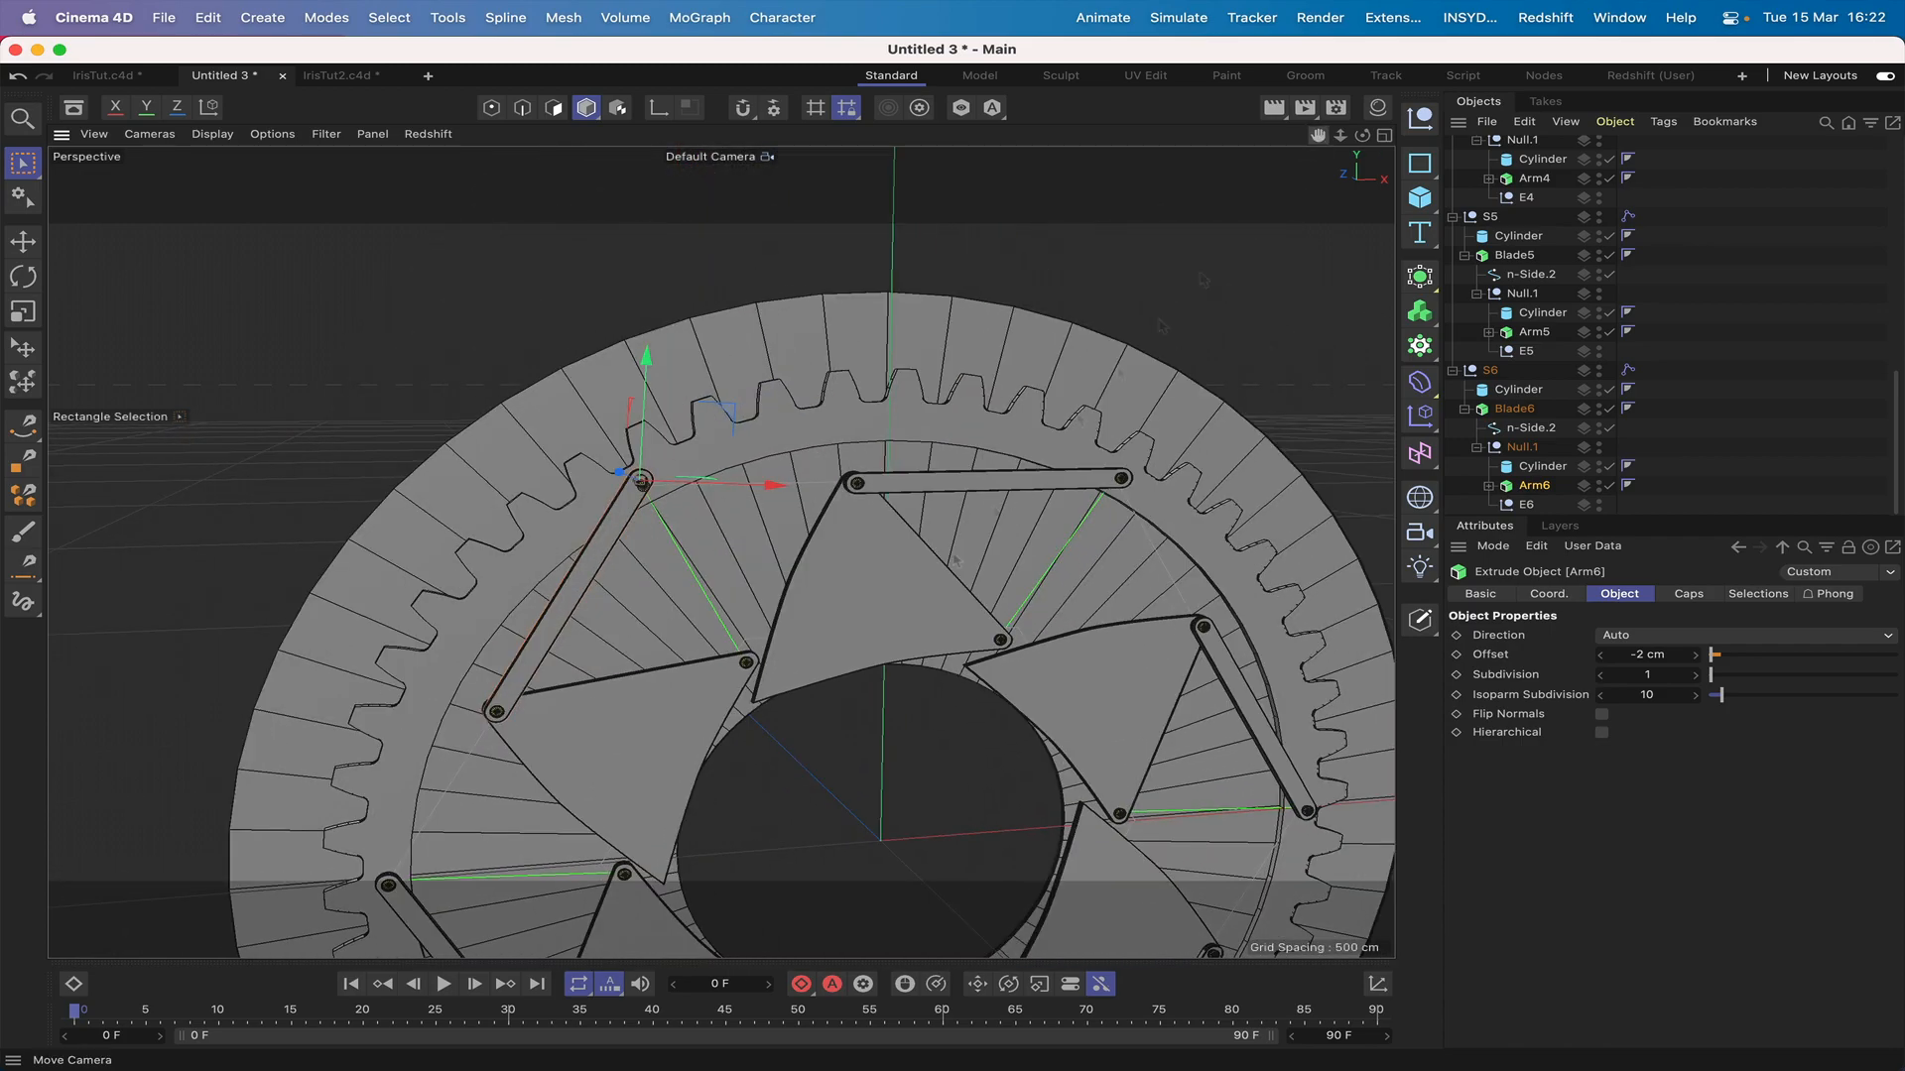
{"action": "scroll", "coordinate": [714, 545], "scroll_direction": "up", "scroll_amount": 6}
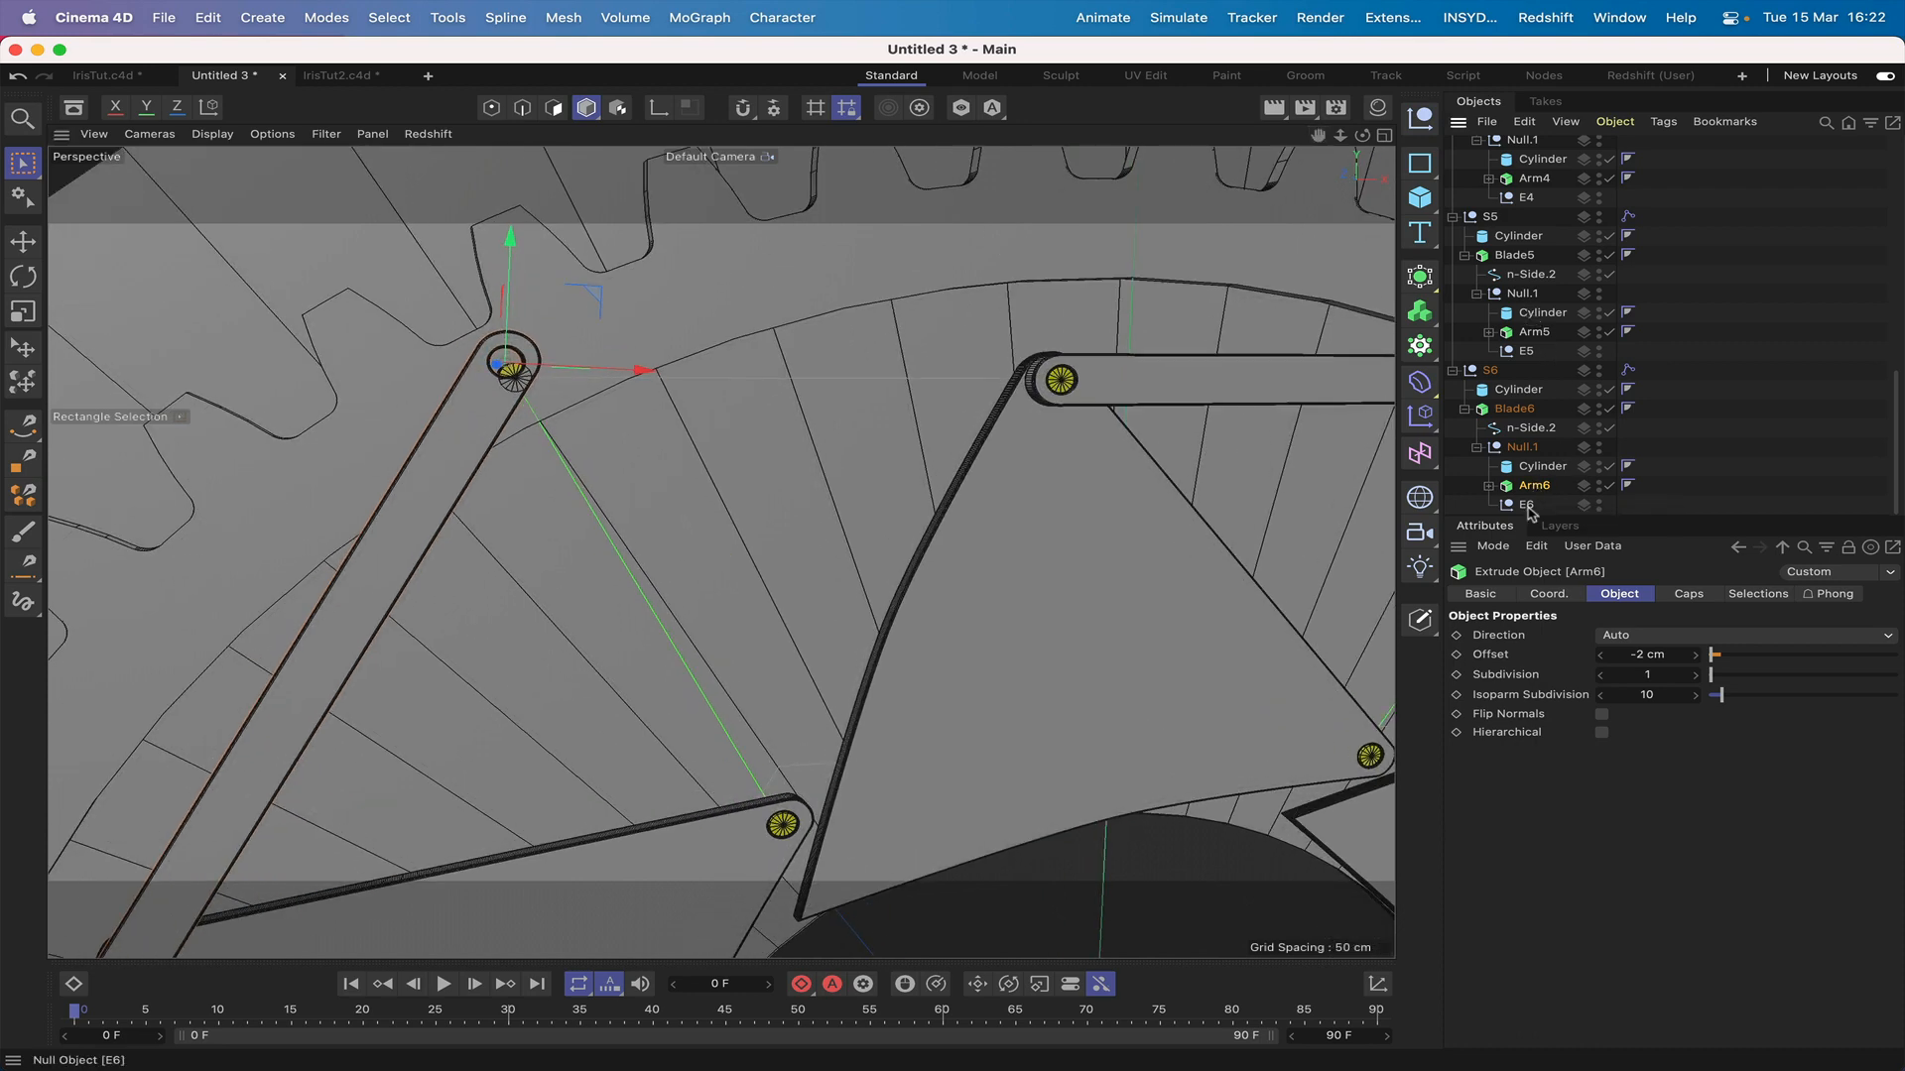
{"action": "left_click_drag", "start_coordinate": [1526, 504], "coordinate": [1533, 486]}
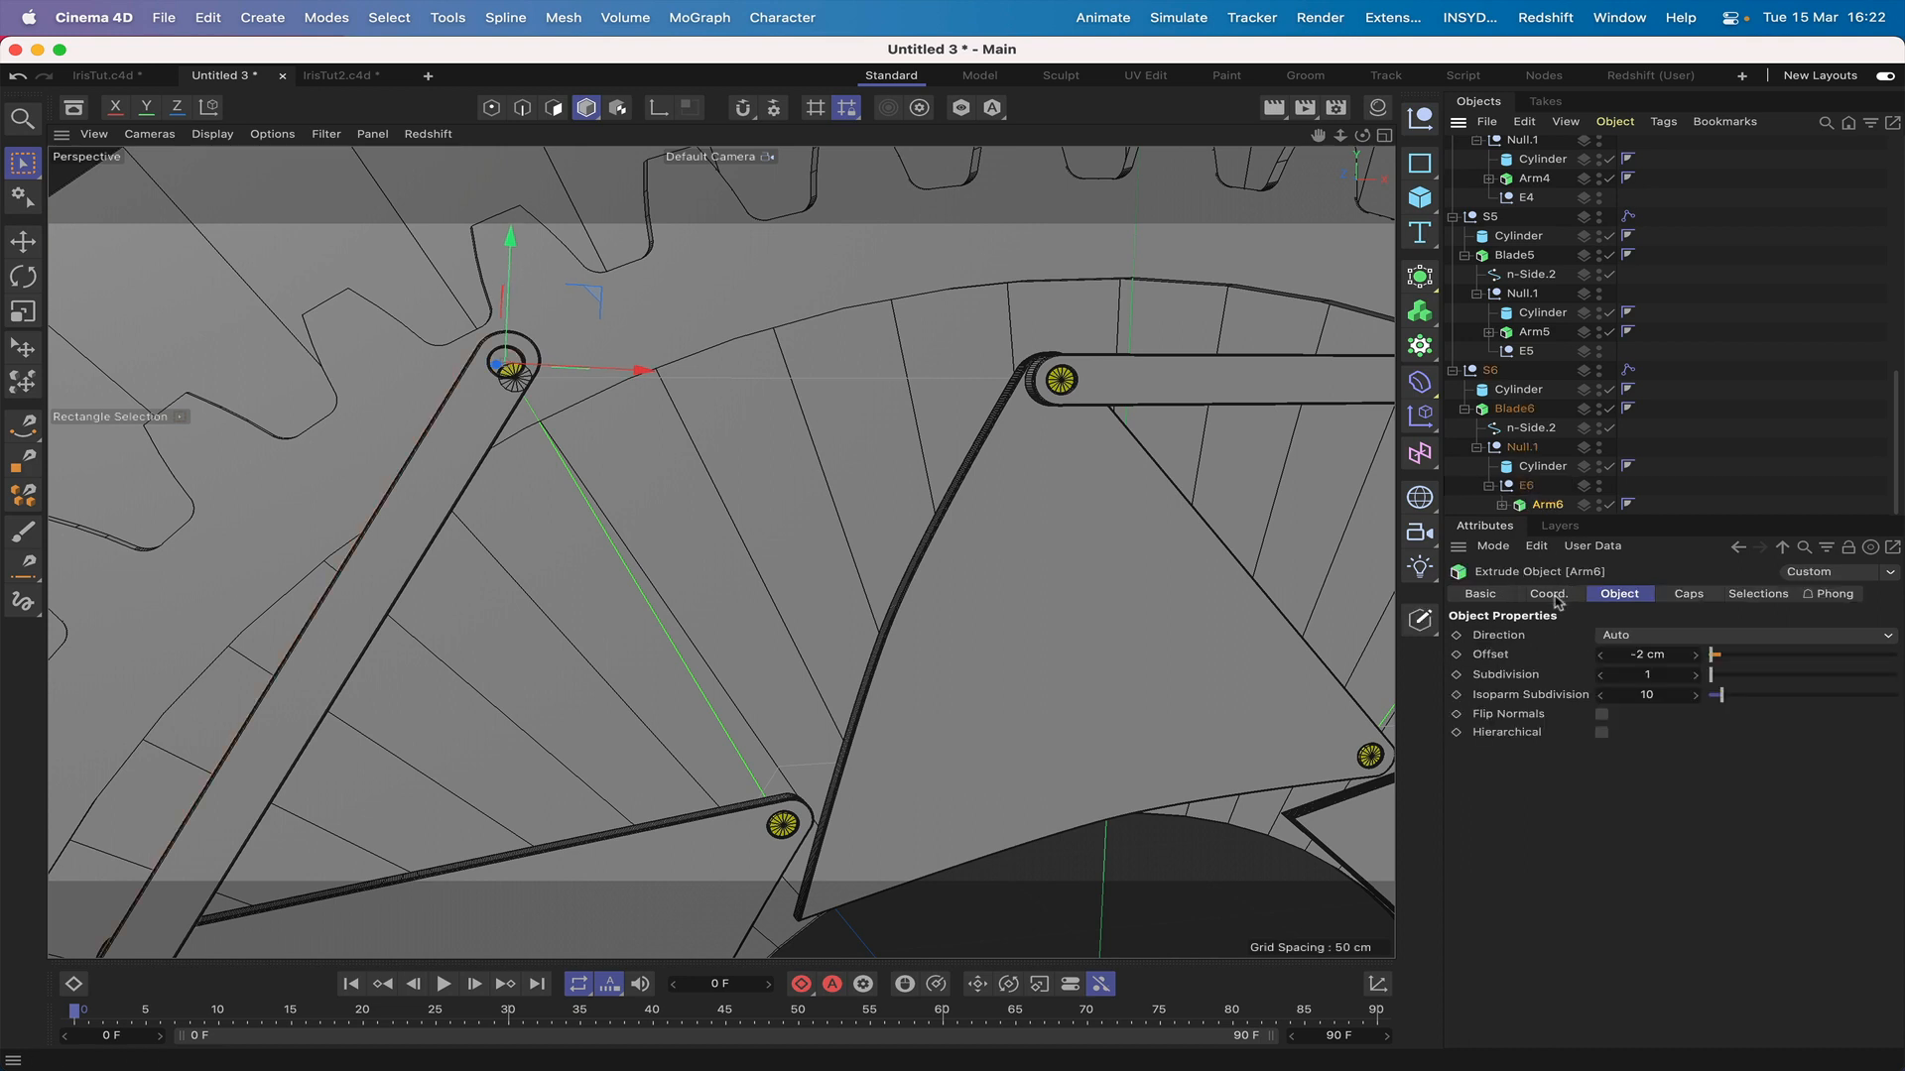
Step: Move Arm6 onto its outer pin, to about 1.197 cm in X and -2.118 cm in Y
{"action": "left_click", "coordinate": [1550, 595]}
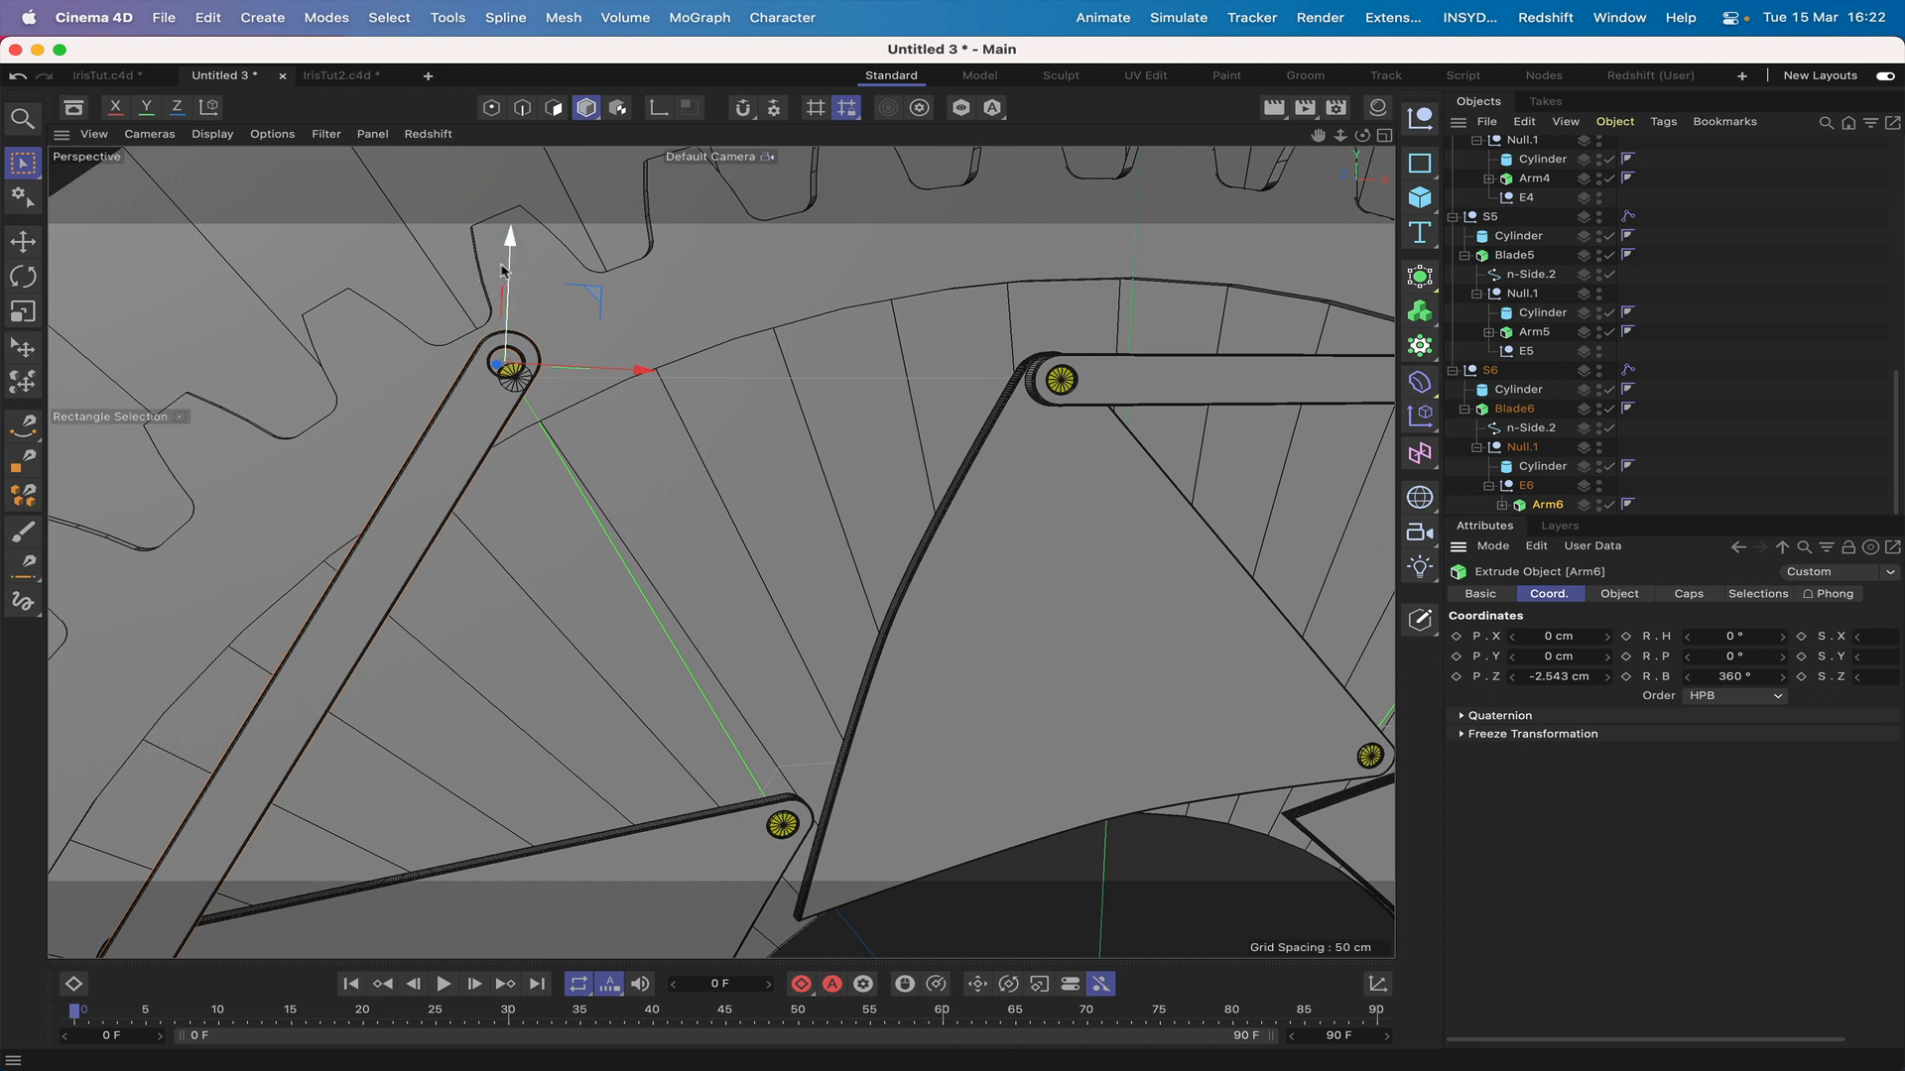
{"action": "left_click_drag", "start_coordinate": [511, 254], "coordinate": [516, 271]}
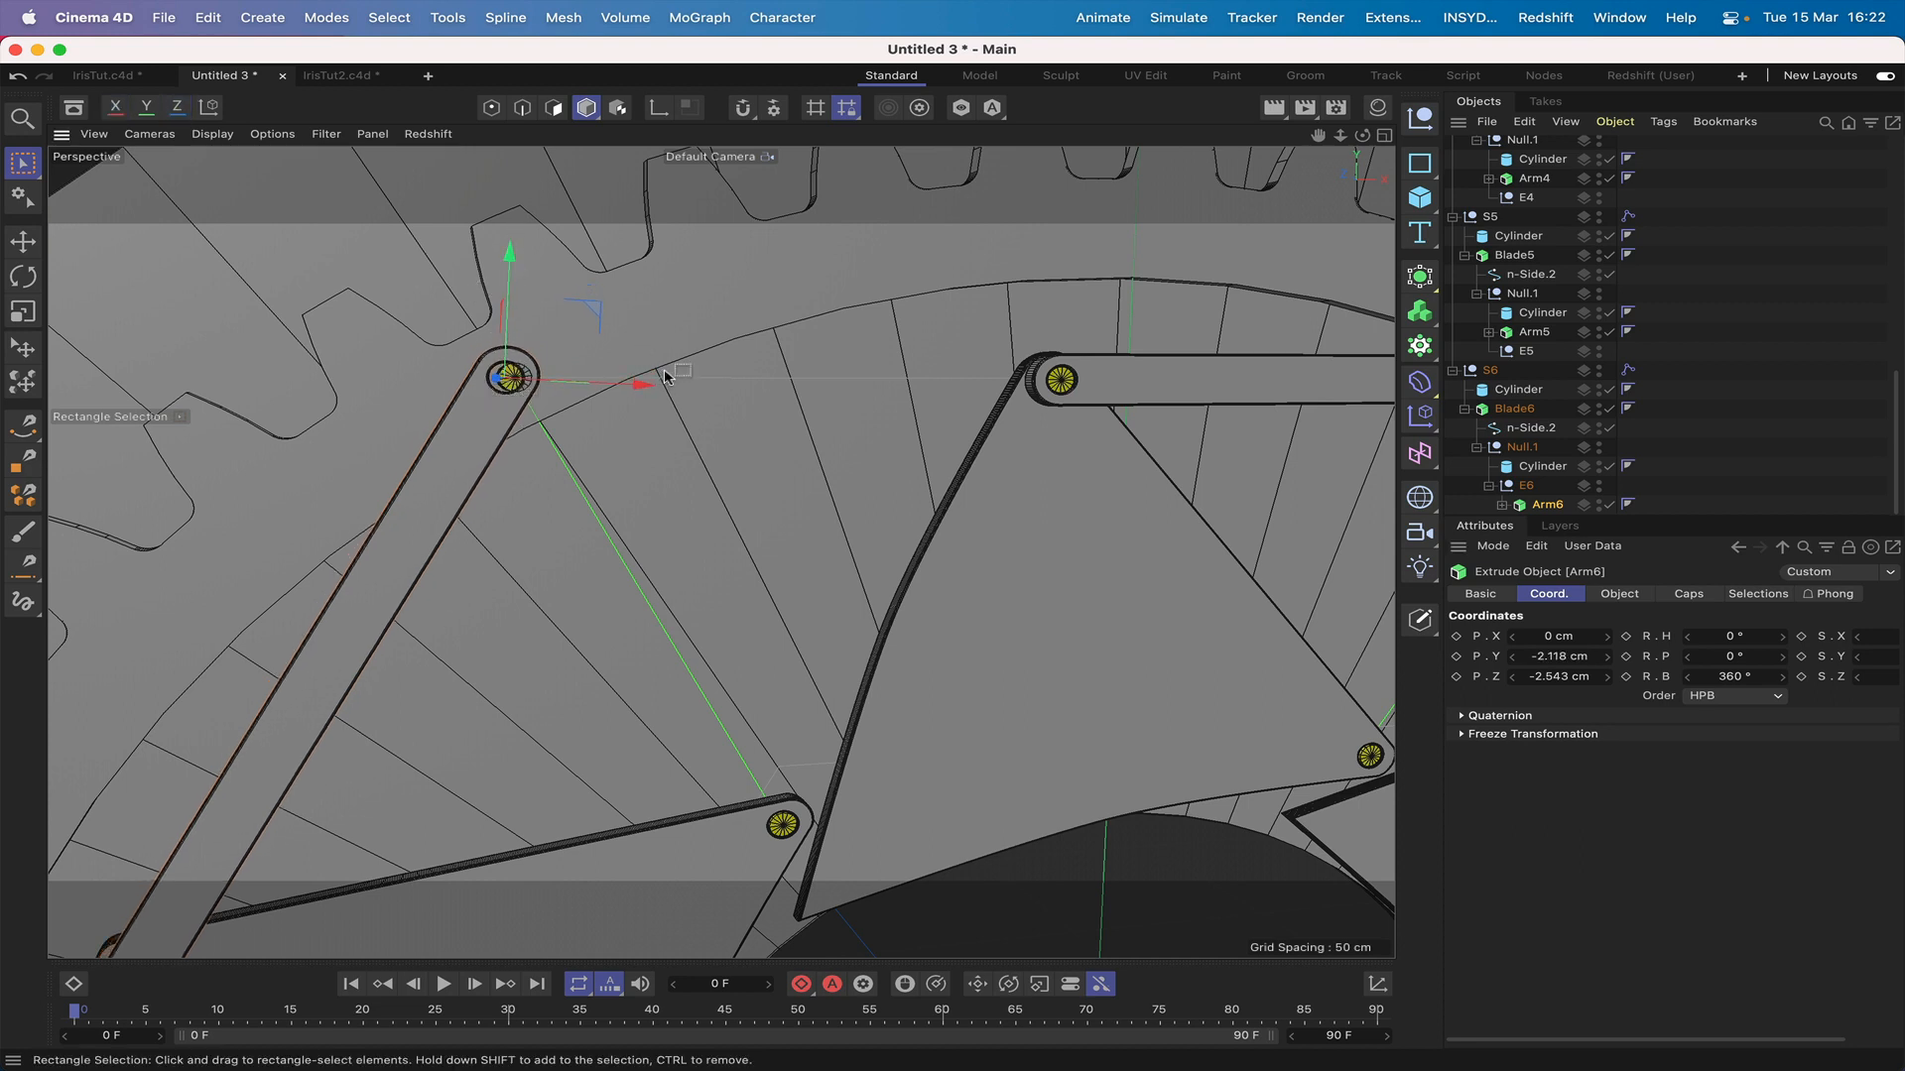
{"action": "left_click_drag", "start_coordinate": [639, 383], "coordinate": [643, 387]}
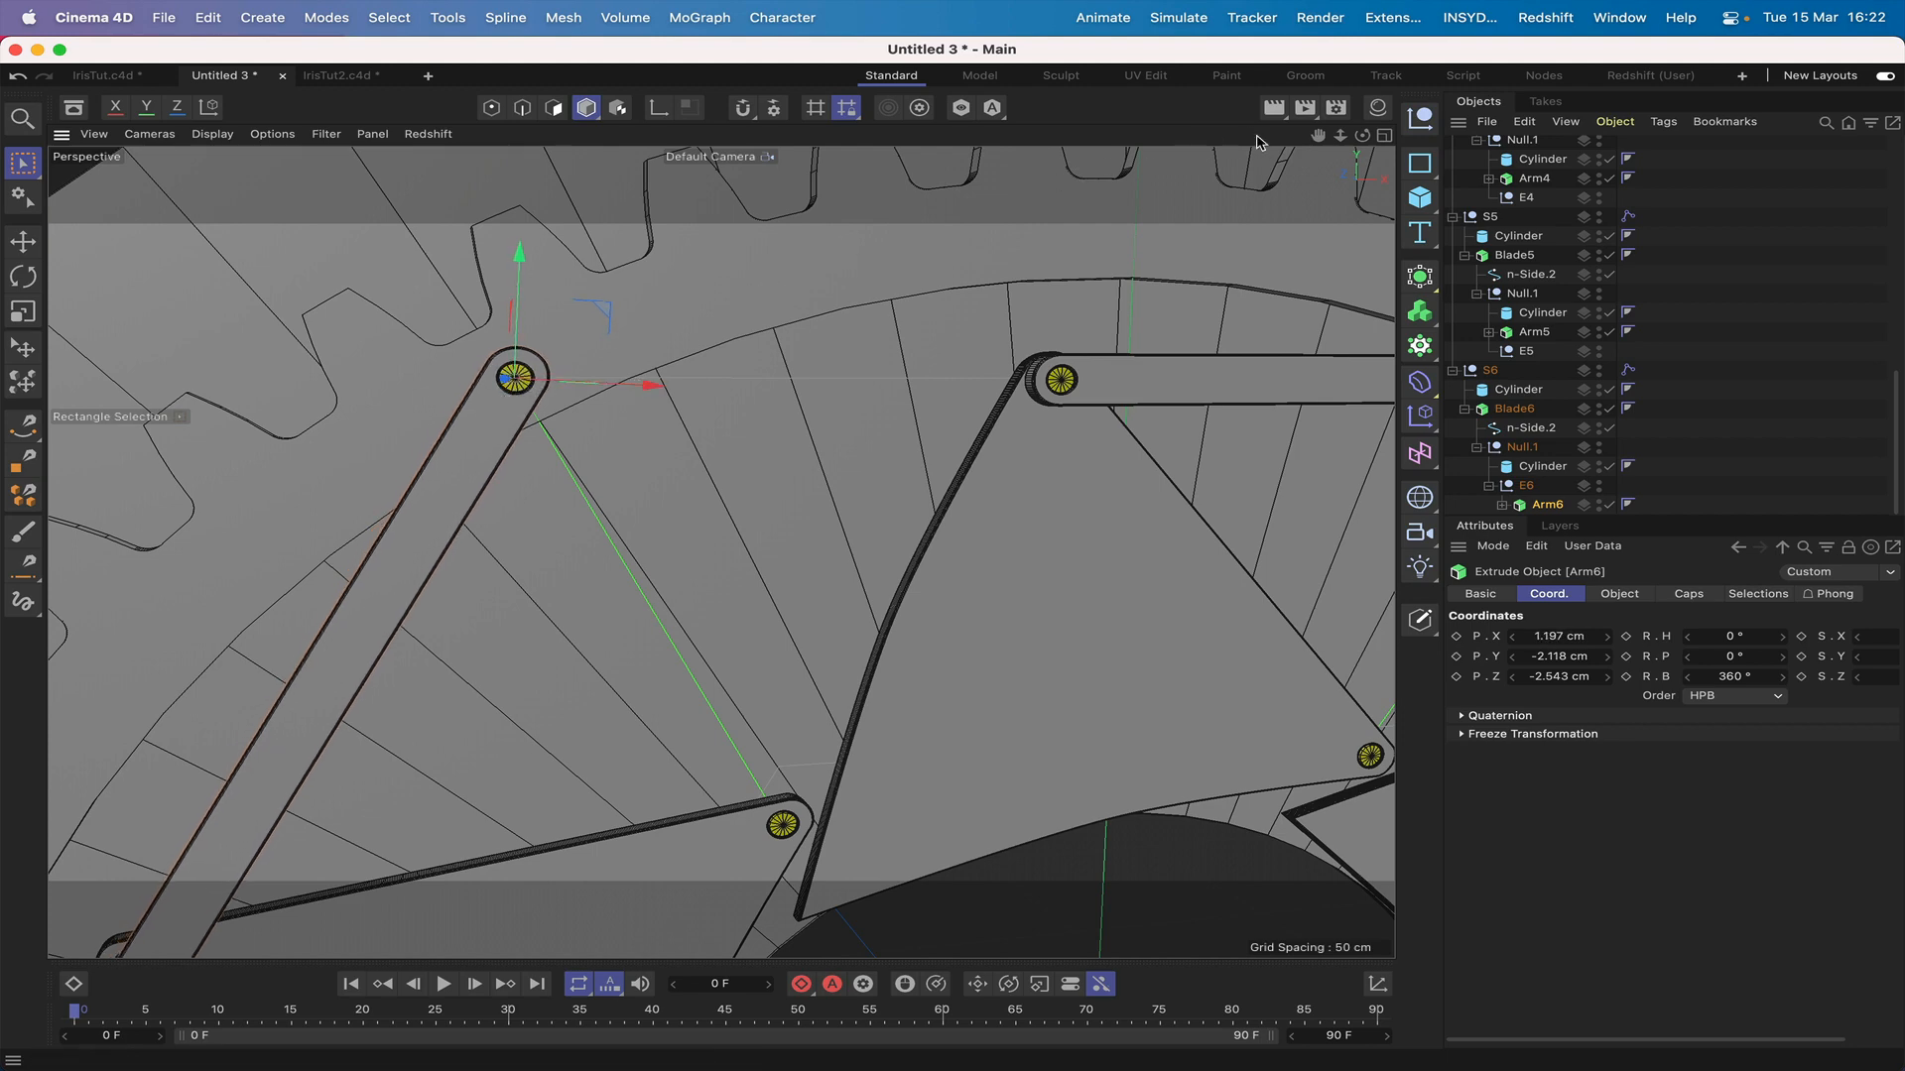
Step: Fine-tune Arm6 in the front view so its hole centres on the outer pin, at about X 1.174 cm and Y -2.022 cm
{"action": "key", "text": "F4"}
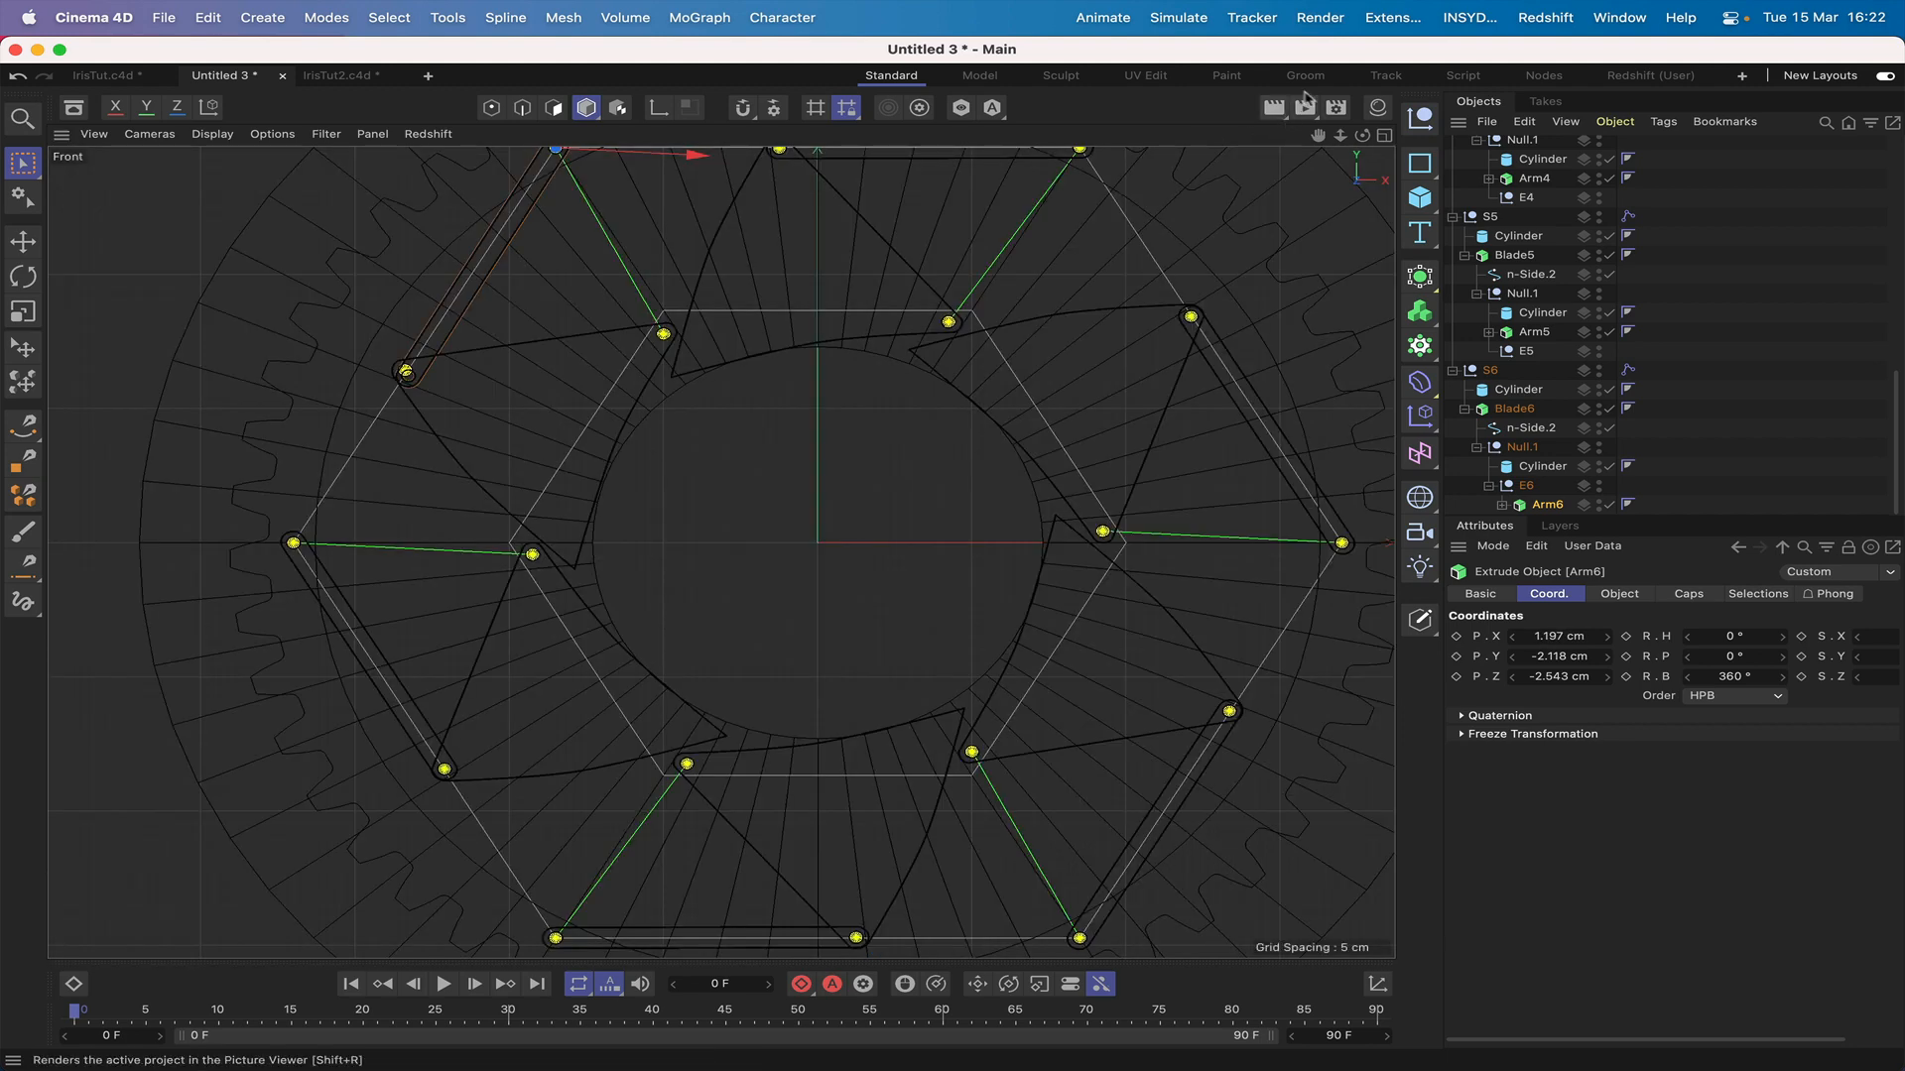
{"action": "left_click_drag", "start_coordinate": [1317, 135], "coordinate": [1406, 461]}
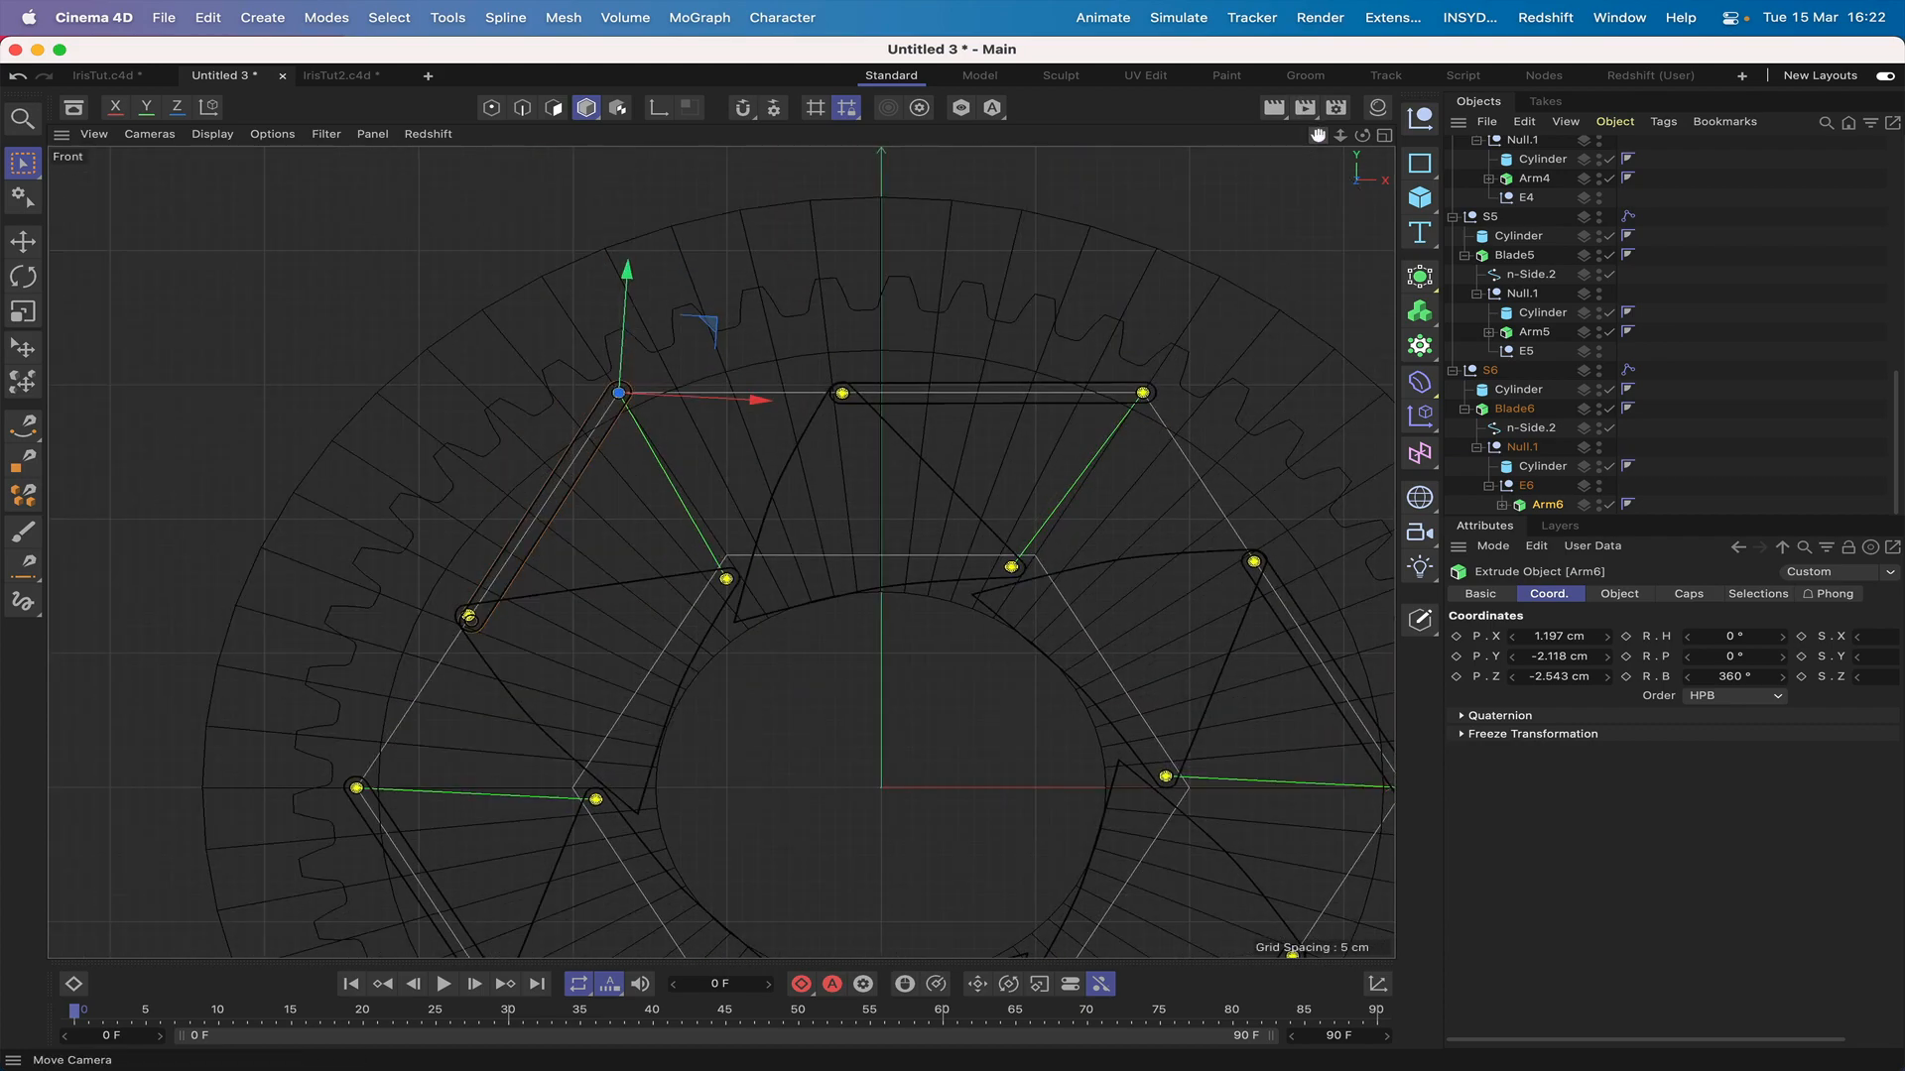
{"action": "scroll", "coordinate": [721, 551], "scroll_direction": "up", "scroll_amount": 5}
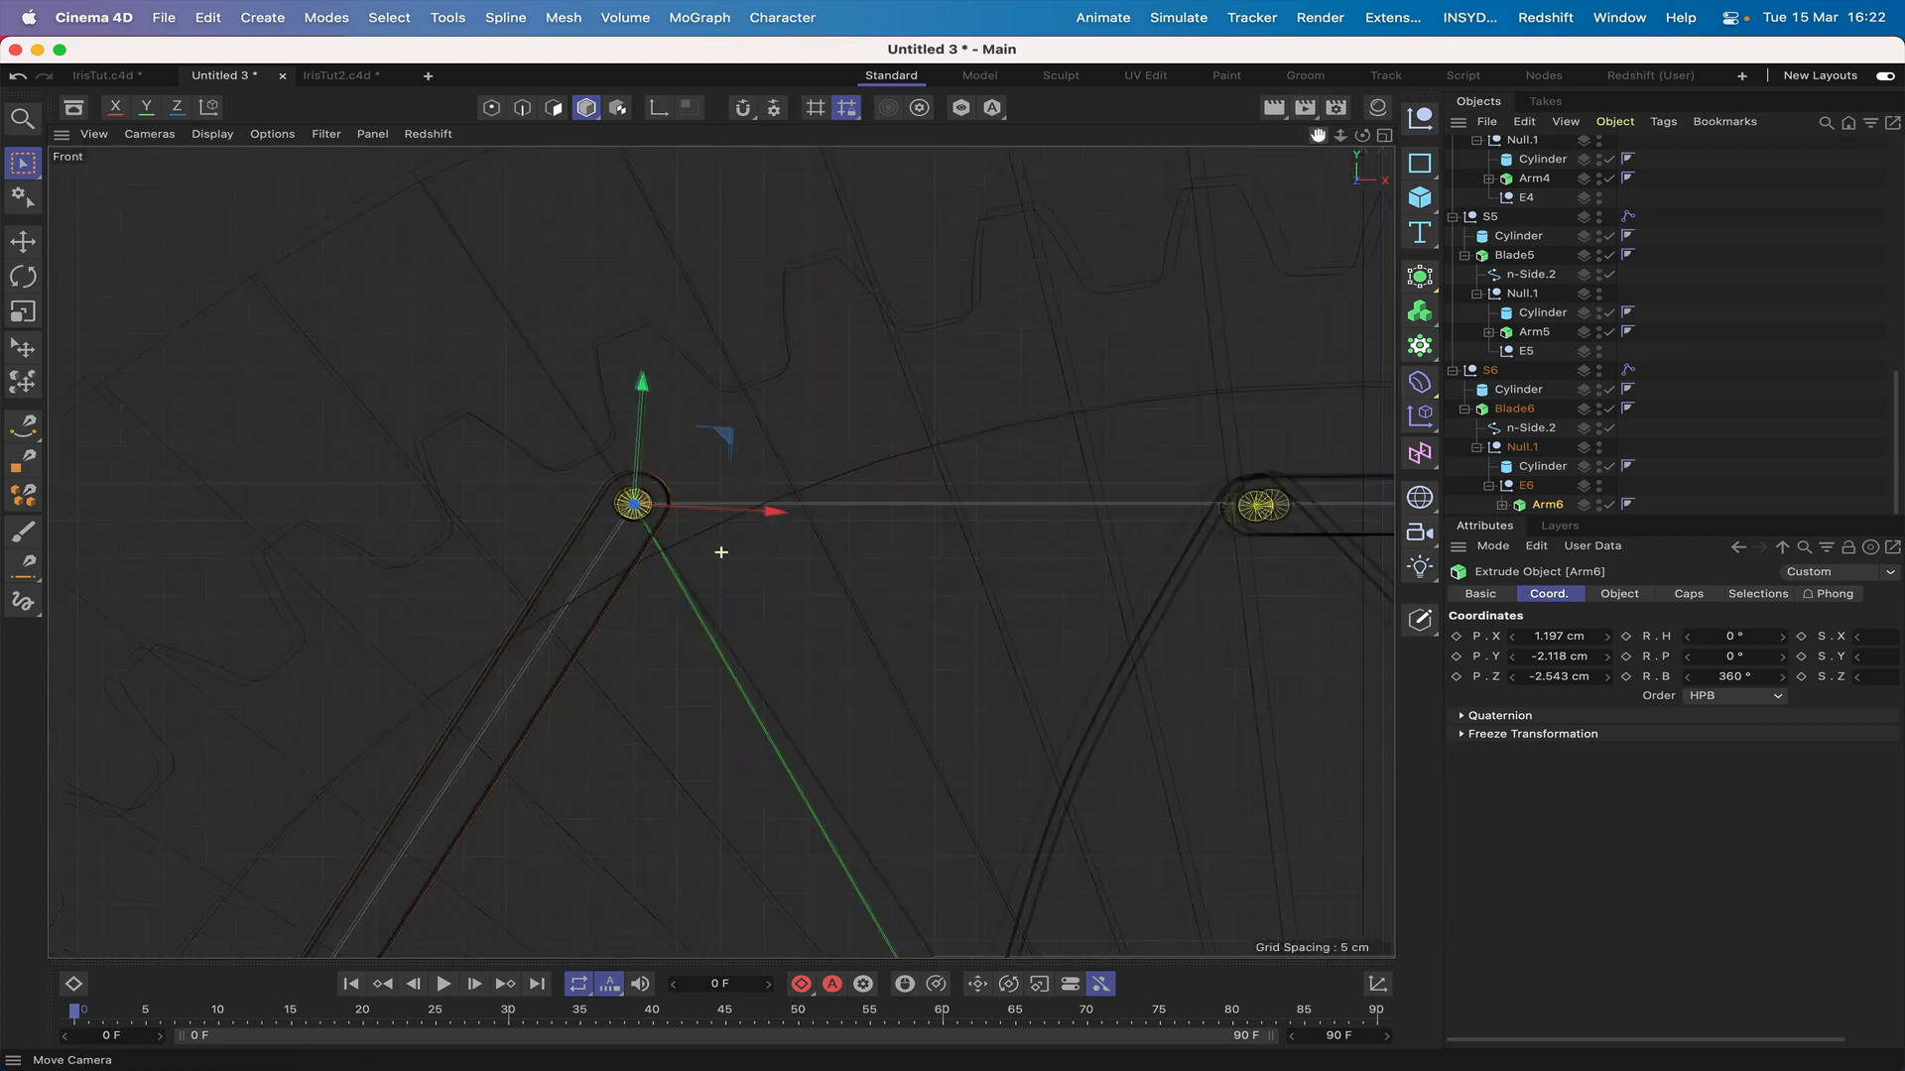
{"action": "scroll", "coordinate": [721, 551], "scroll_direction": "up", "scroll_amount": 5}
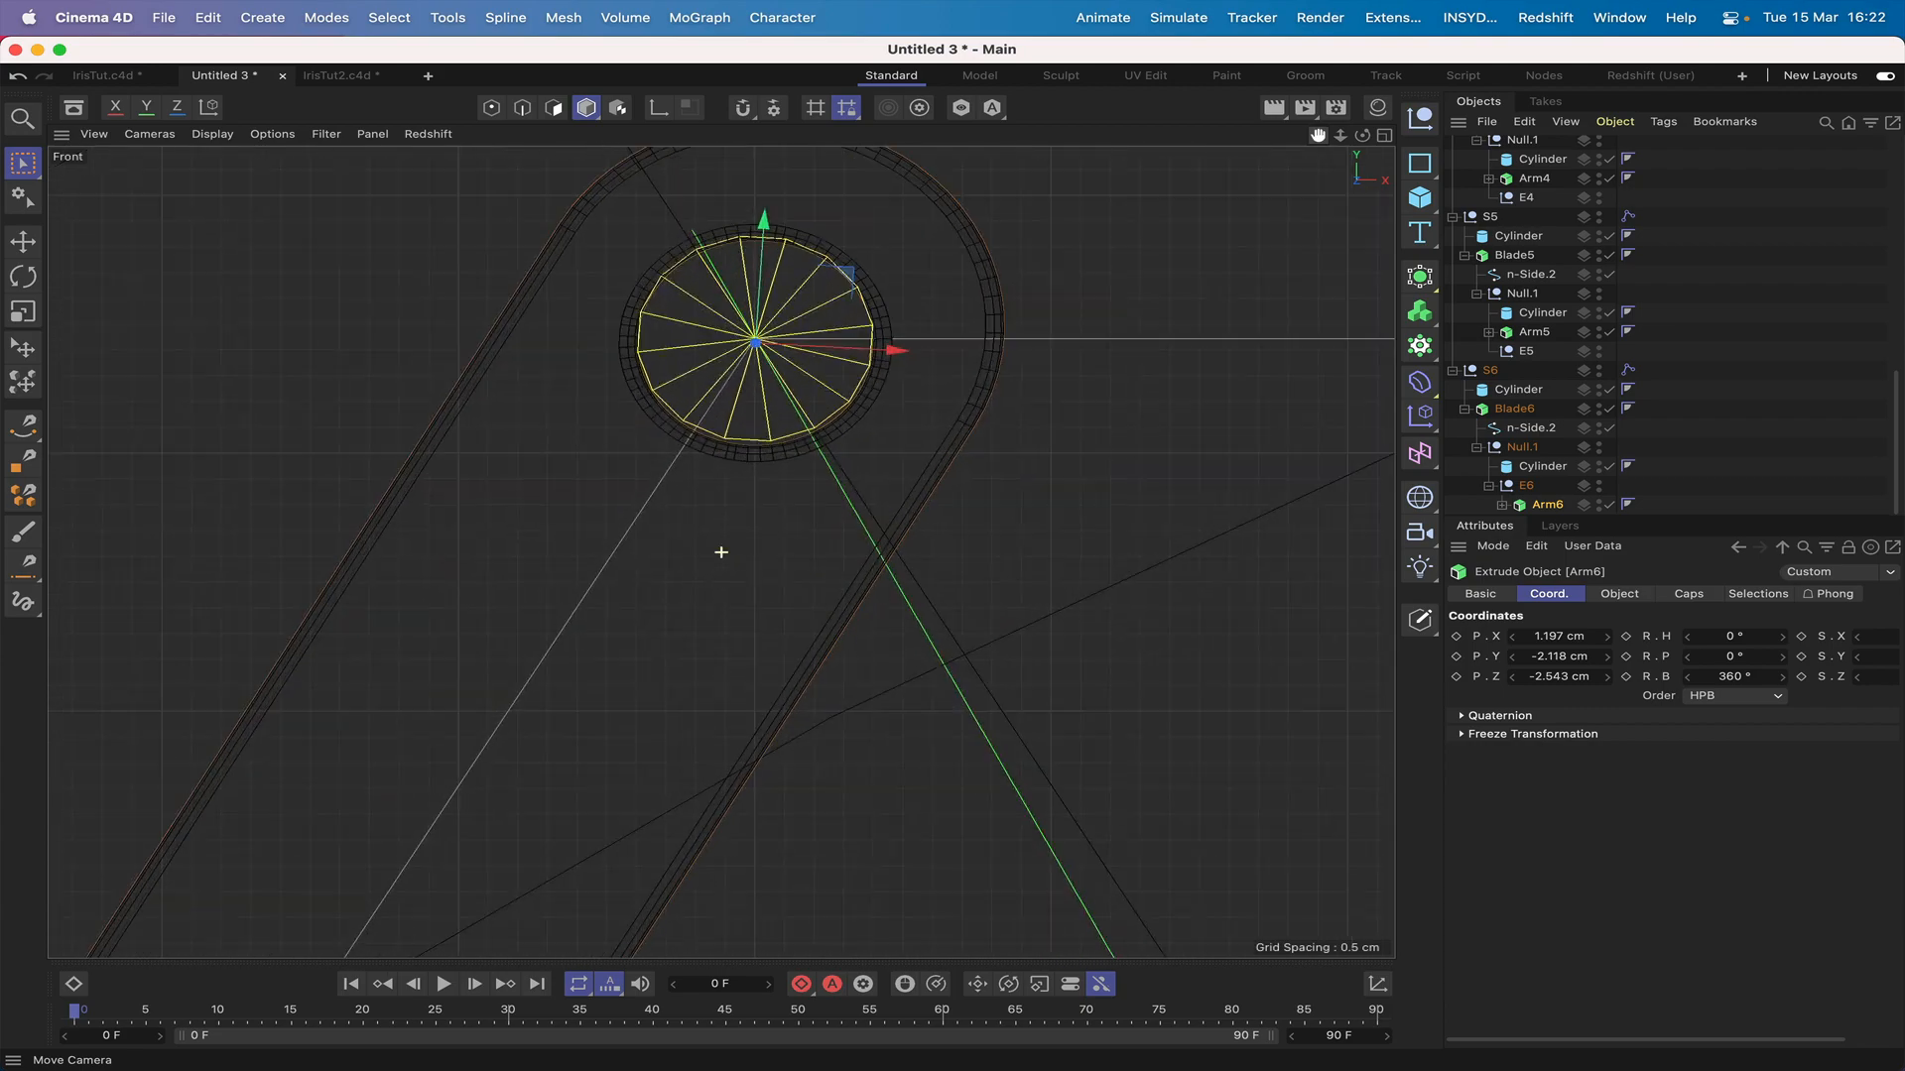
{"action": "scroll", "coordinate": [722, 552], "scroll_direction": "up", "scroll_amount": 5}
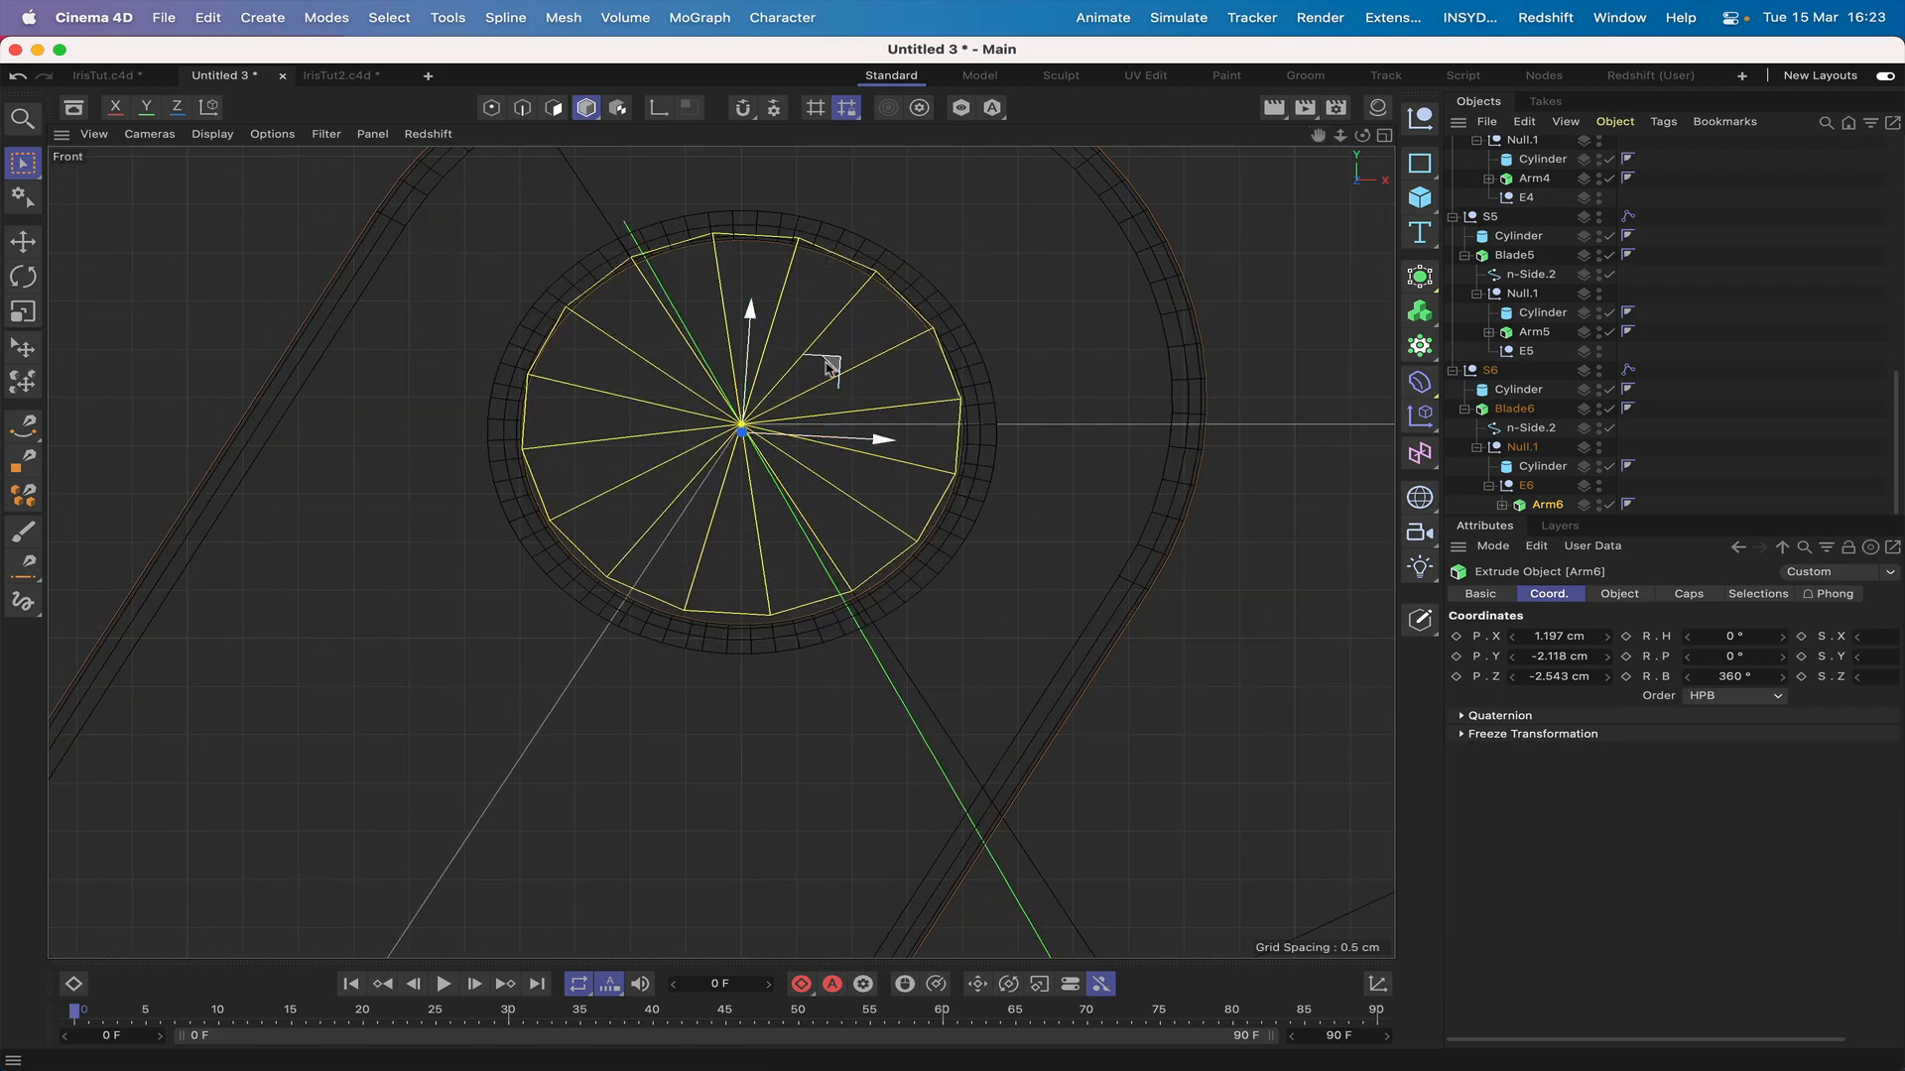
{"action": "left_click_drag", "start_coordinate": [831, 369], "coordinate": [829, 359]}
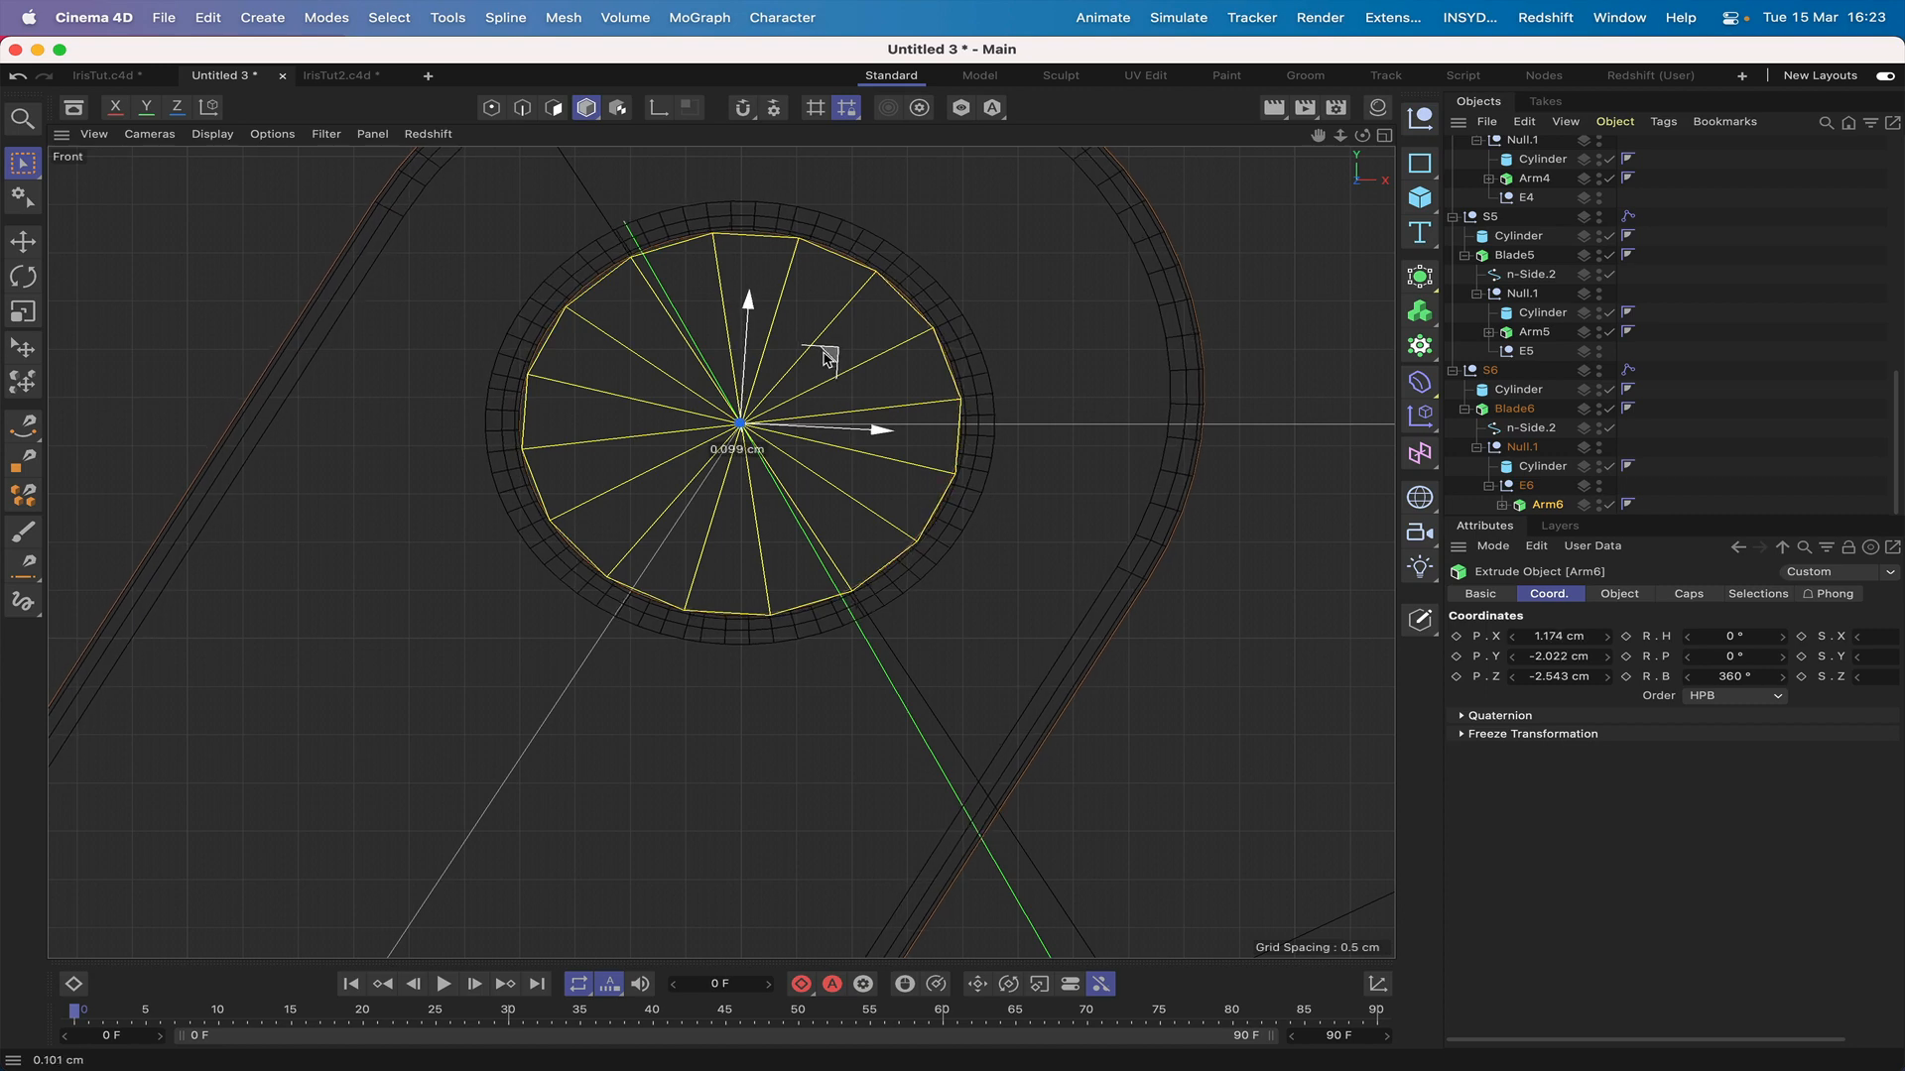
{"action": "left_click_drag", "start_coordinate": [829, 359], "coordinate": [829, 359]}
{"action": "key", "text": "F1"}
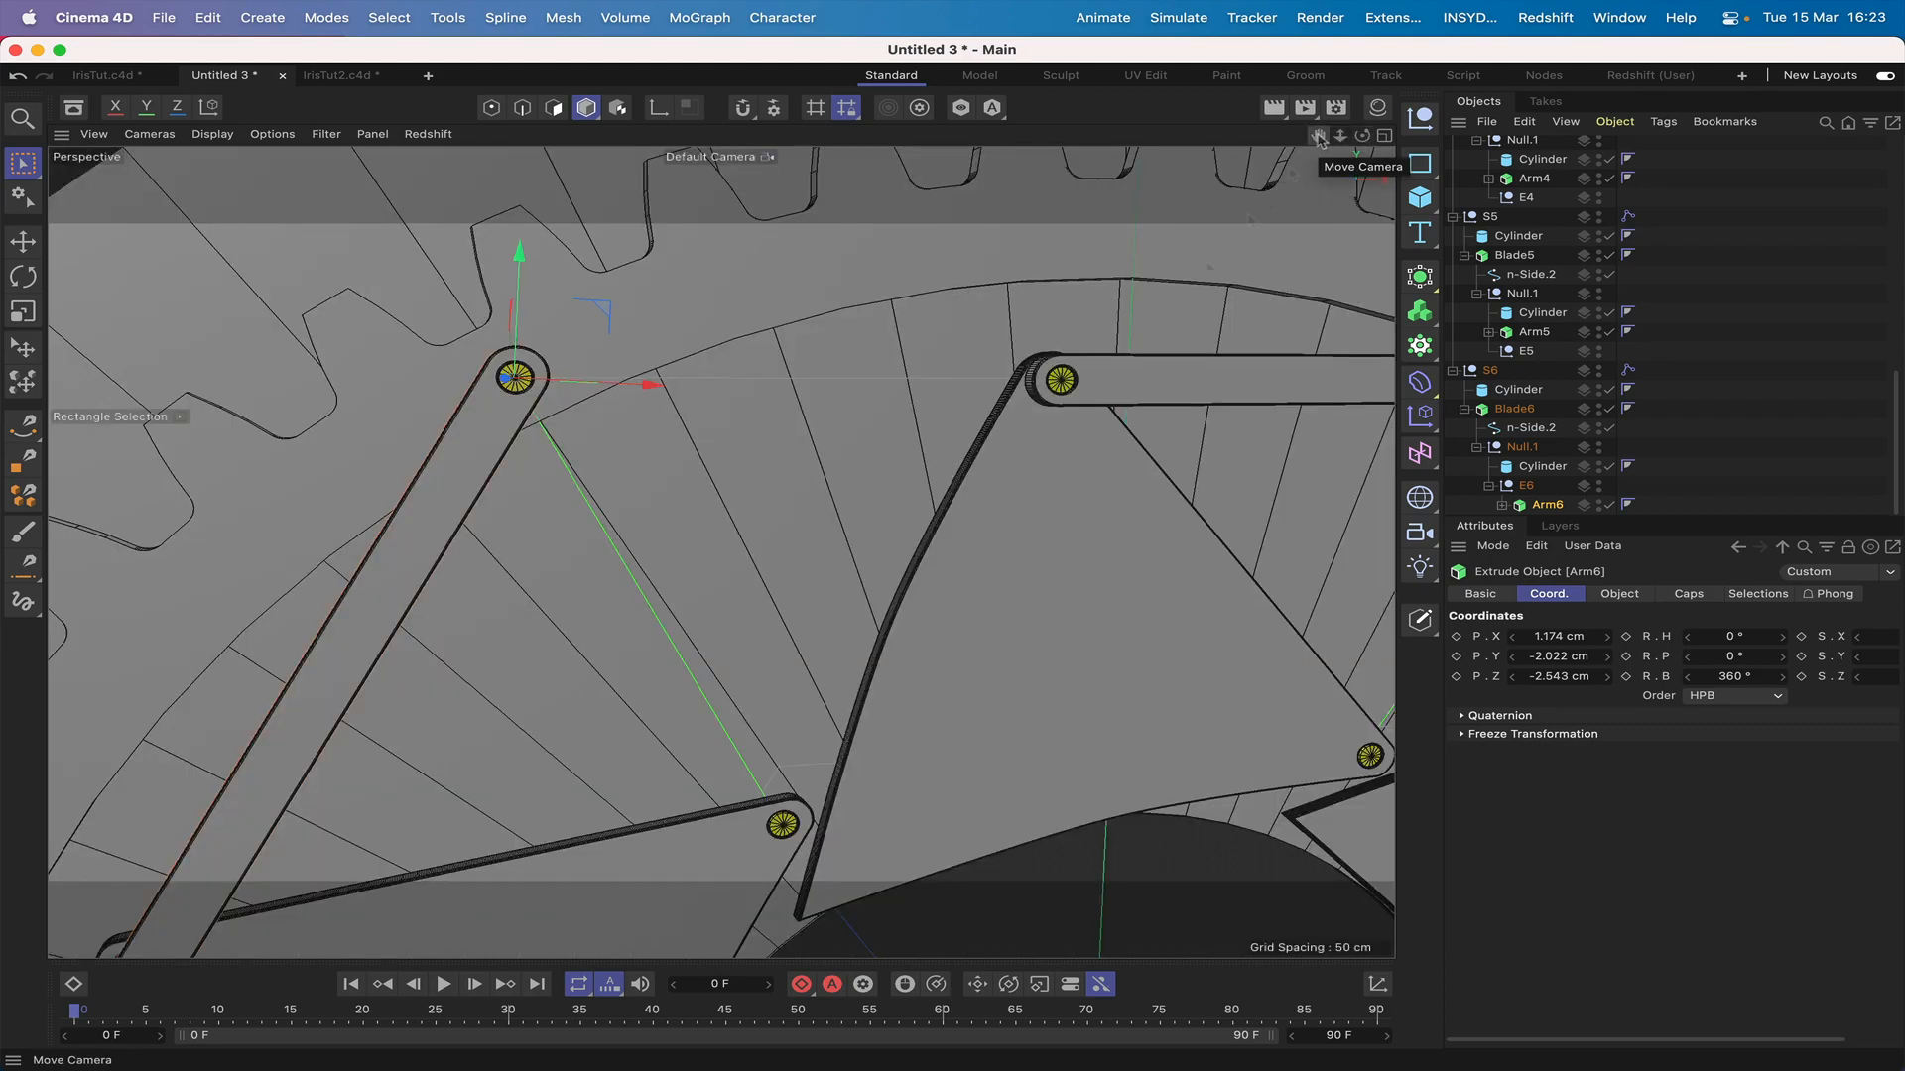
Step: Set Arm6's bank rotation to 361° and move it out of the E6 null to sit directly under Null.1
{"action": "right_click_drag", "start_coordinate": [1318, 136], "coordinate": [1321, 141]}
{"action": "left_click_drag", "start_coordinate": [1320, 141], "coordinate": [1488, 15]}
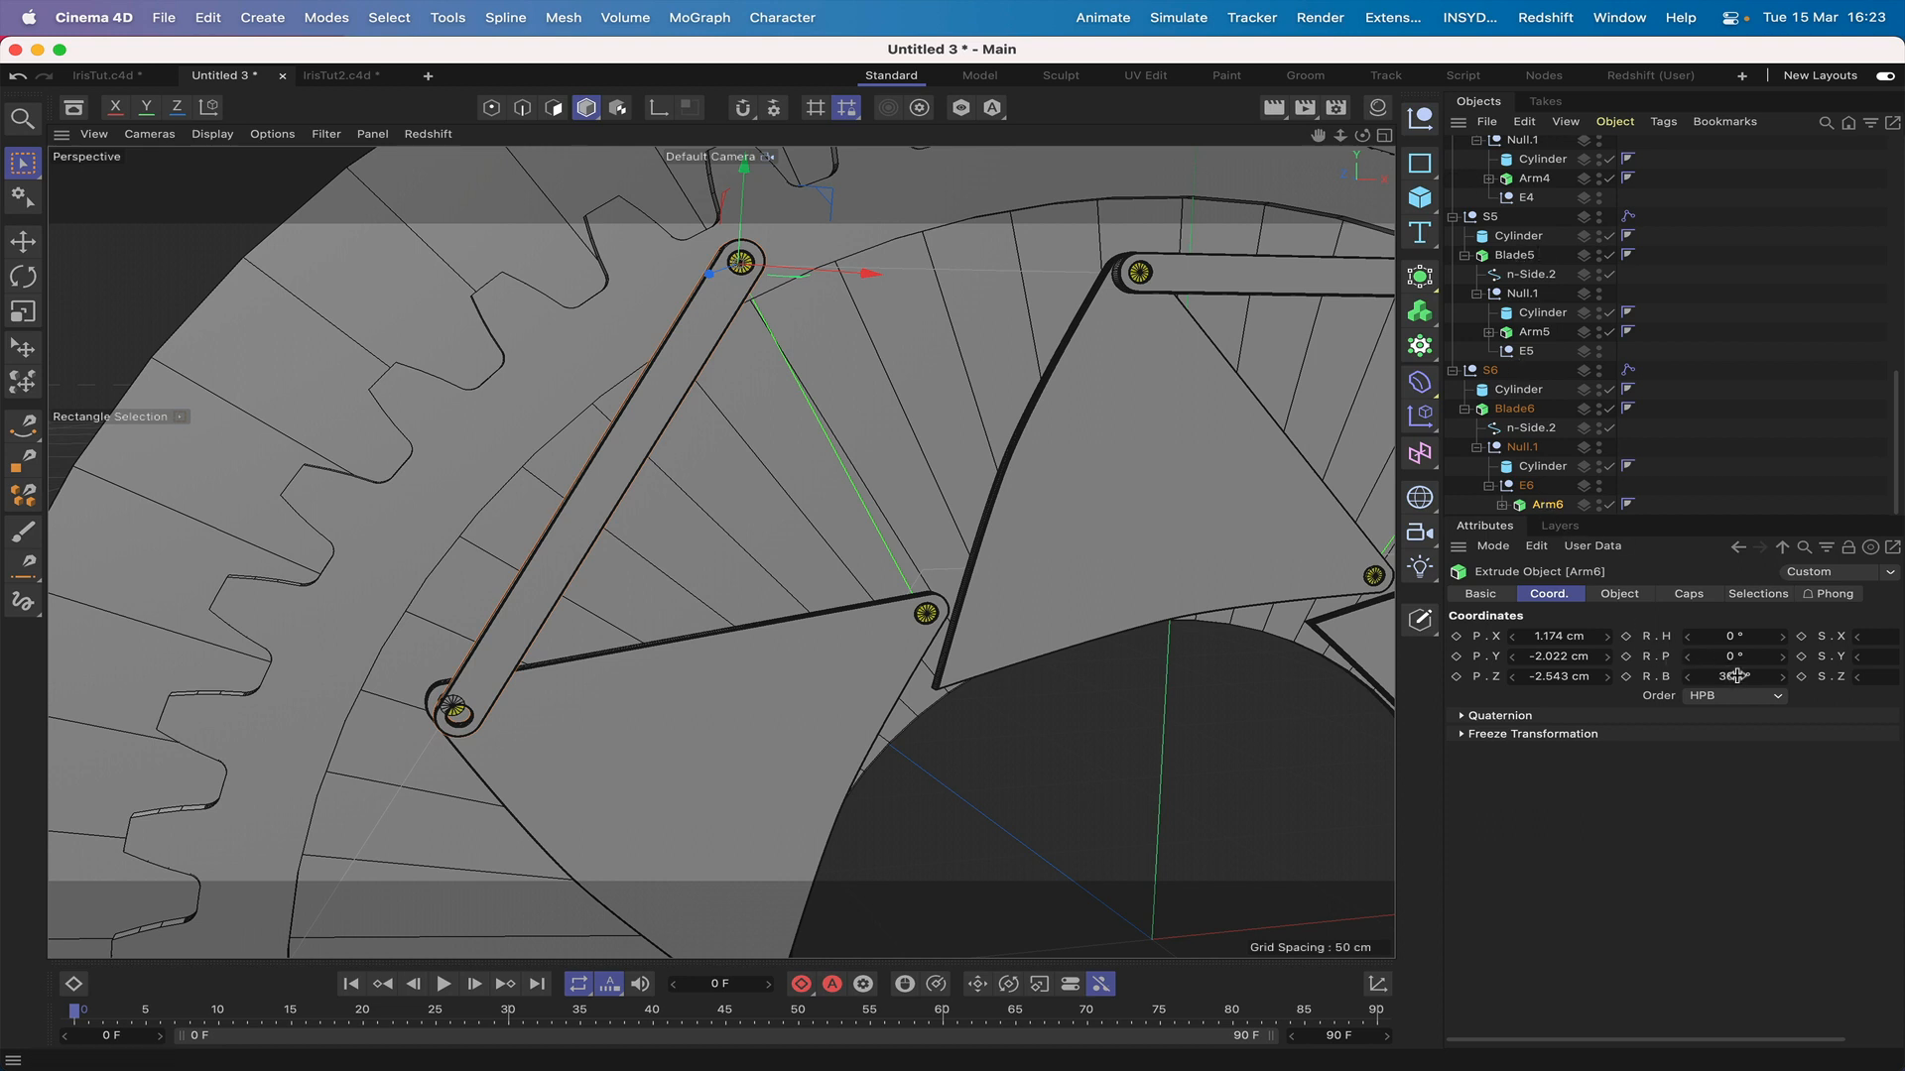
{"action": "left_click", "coordinate": [1782, 679]}
{"action": "left_click", "coordinate": [1783, 679]}
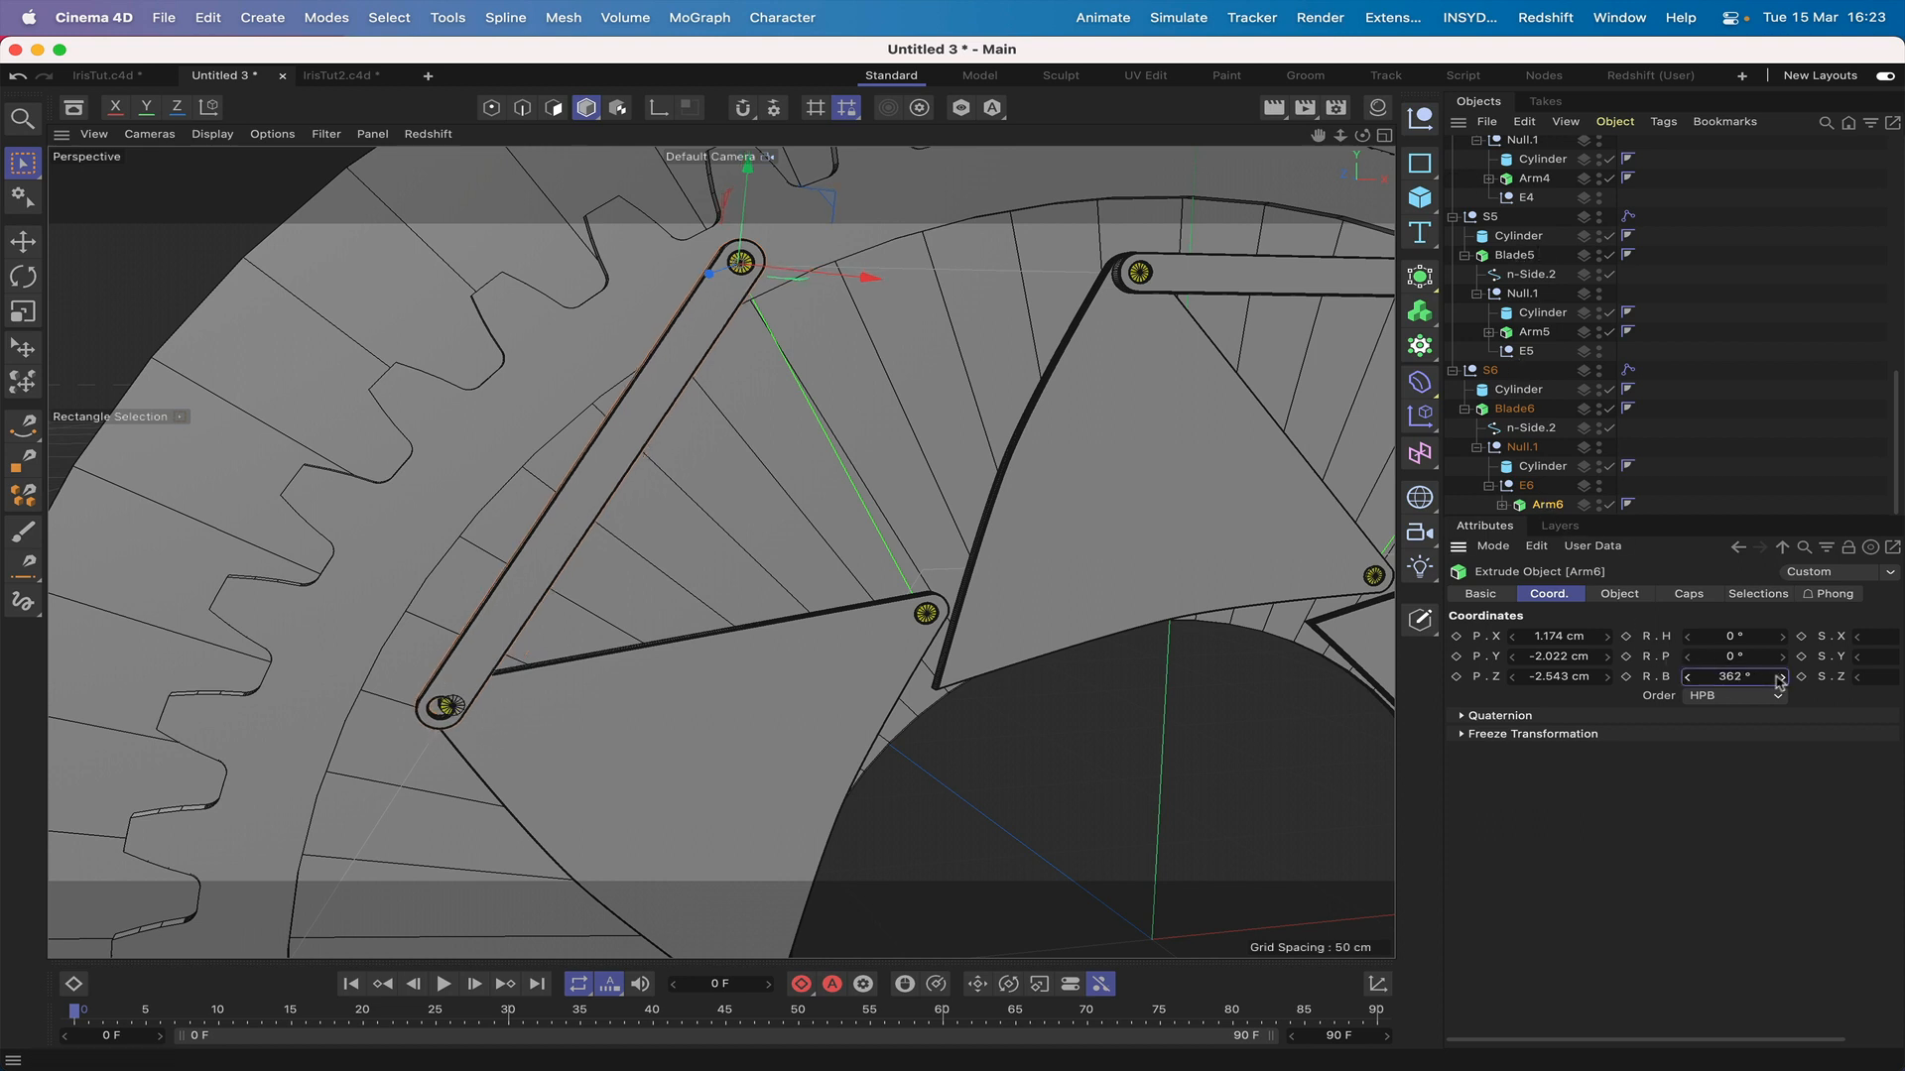
{"action": "left_click", "coordinate": [1690, 679]}
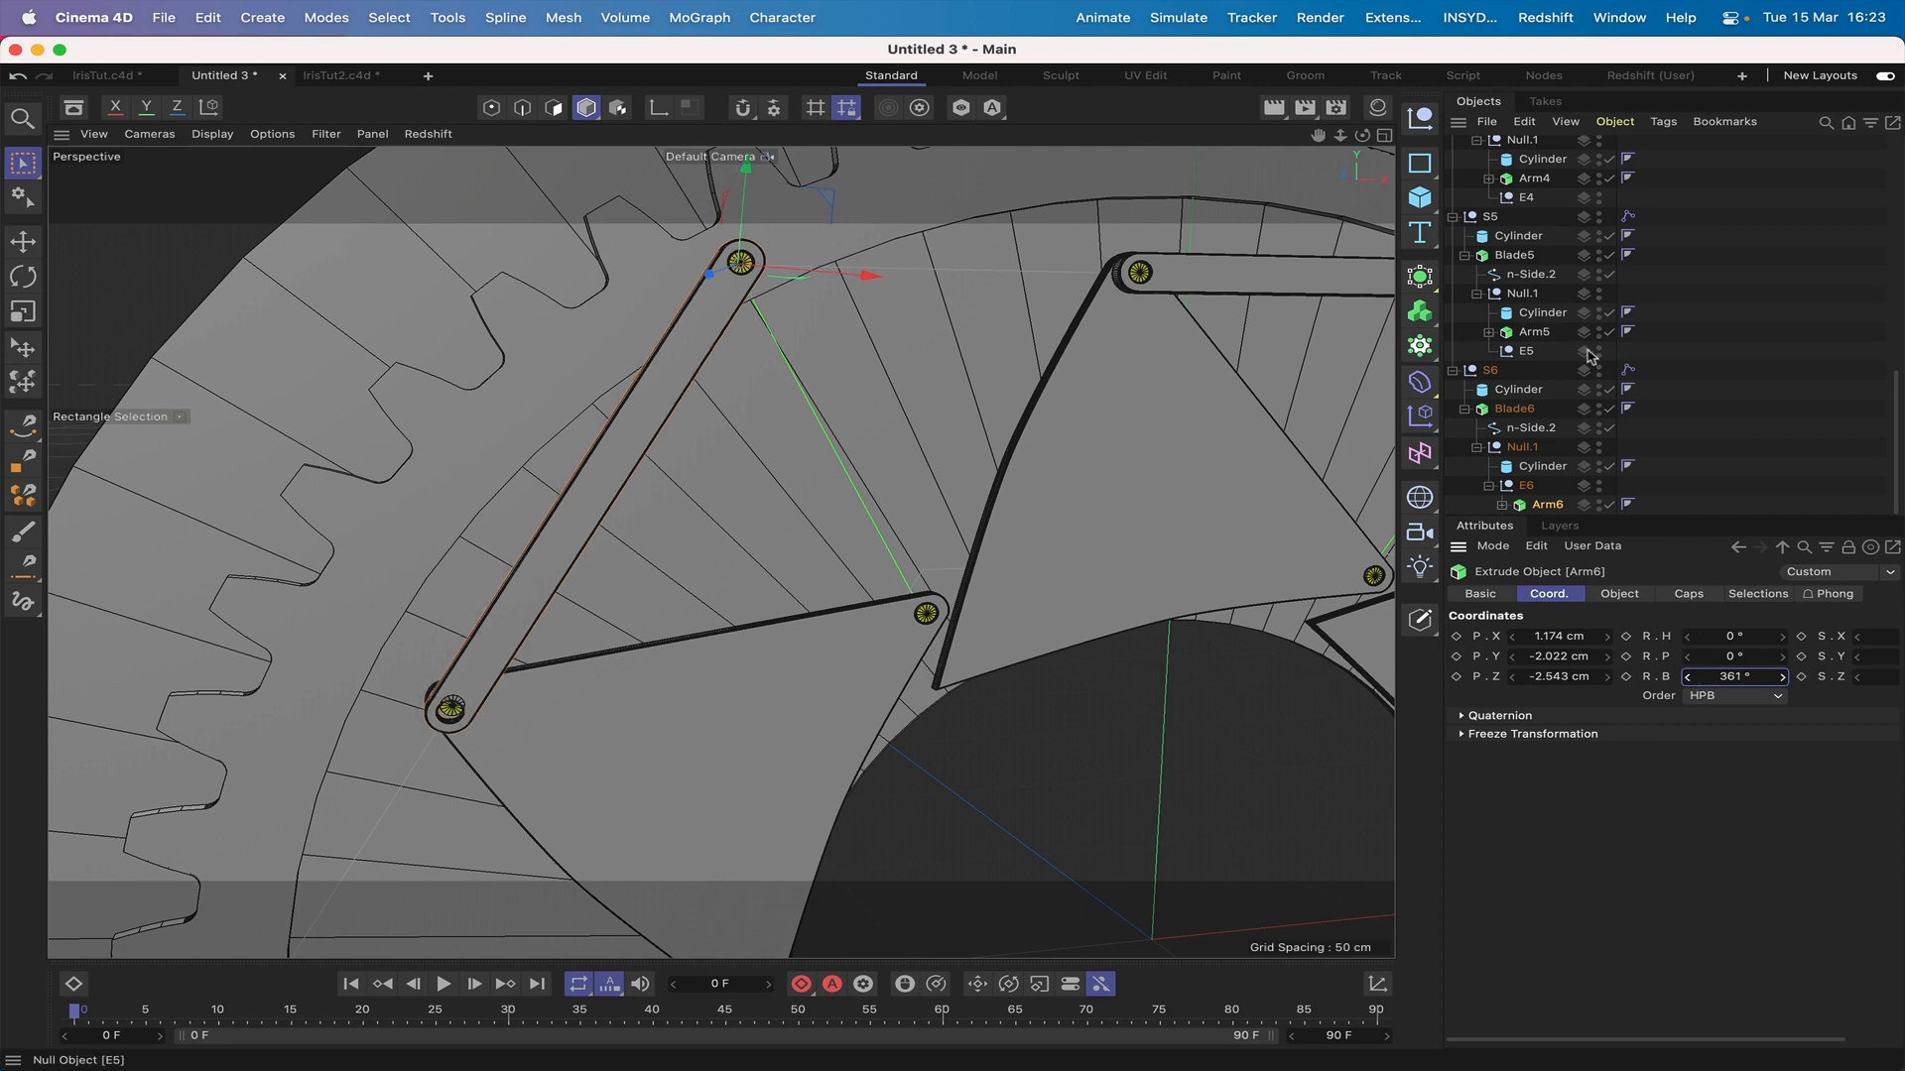
{"action": "mouse_move", "coordinate": [1313, 139]}
{"action": "left_mouse_down"}
{"action": "mouse_move", "coordinate": [1272, 182]}
{"action": "mouse_move", "coordinate": [1329, 141]}
{"action": "left_mouse_up"}
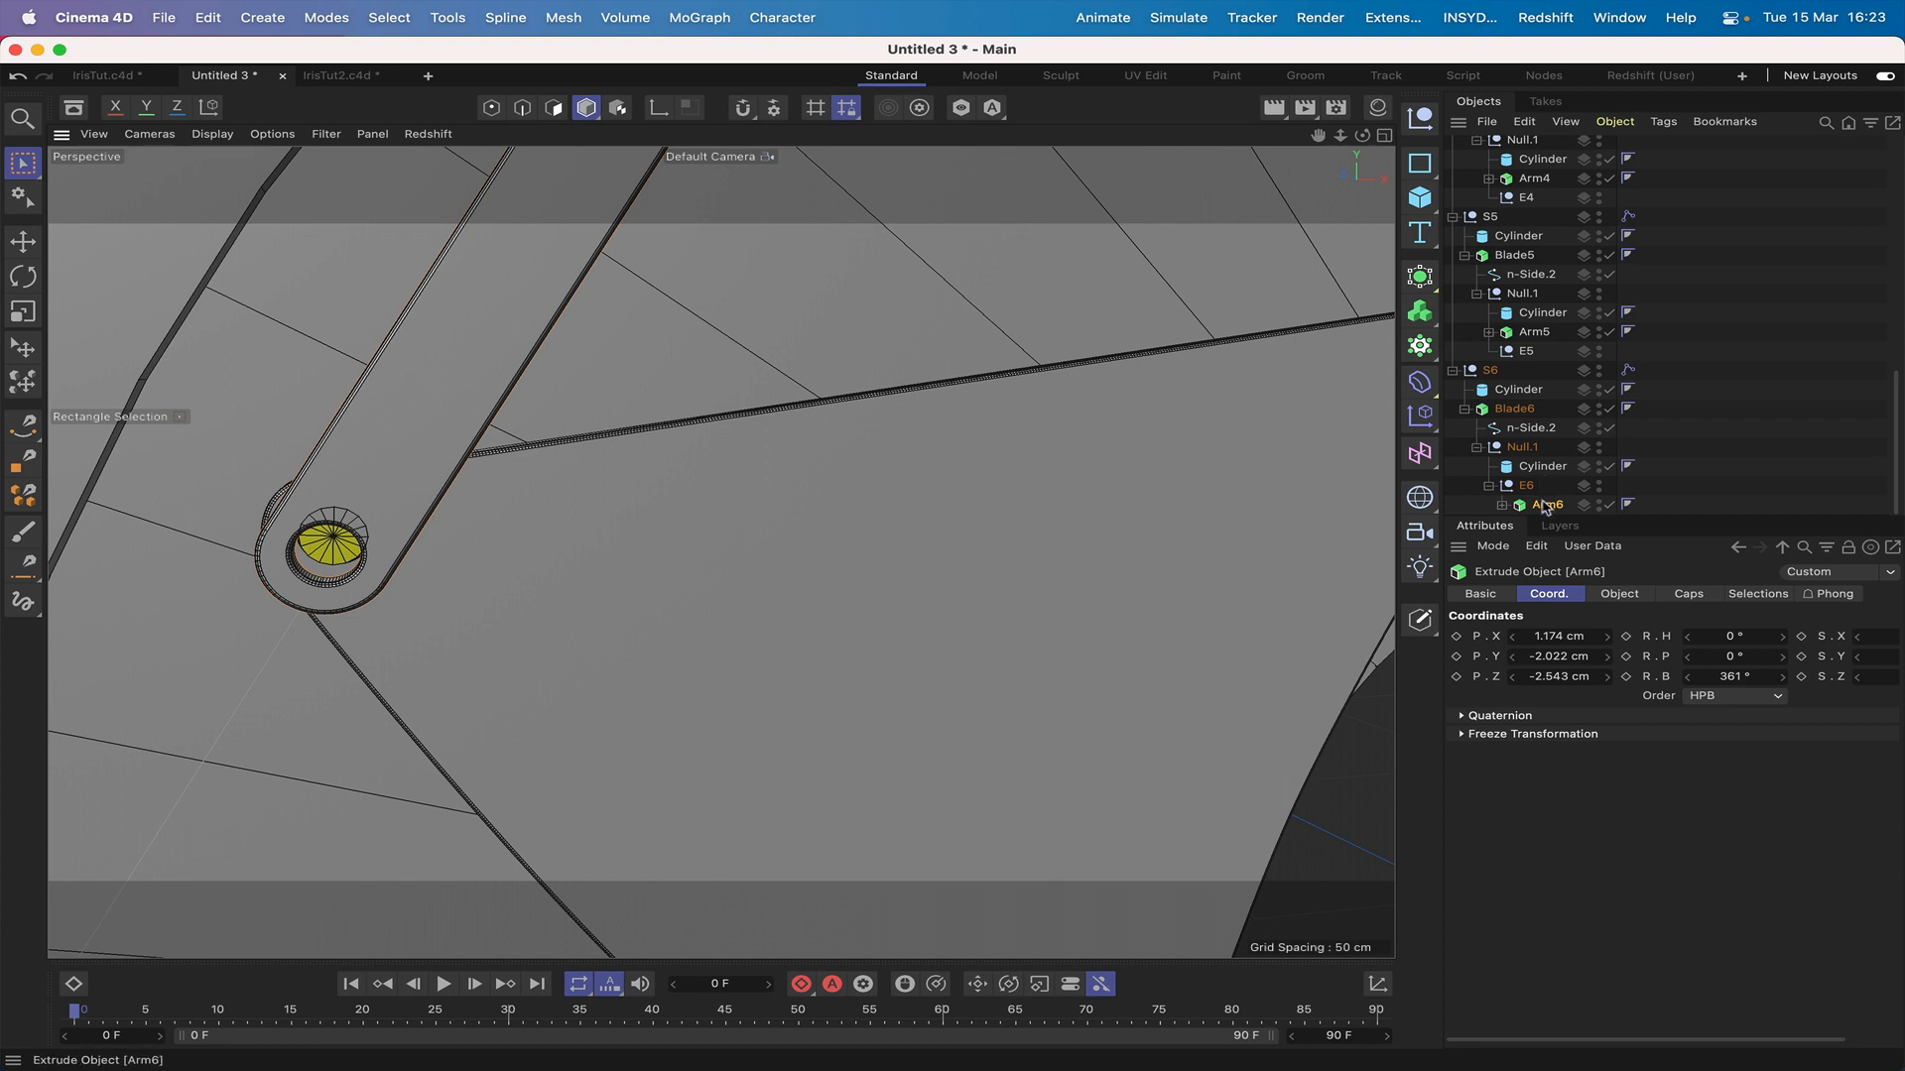
{"action": "left_click_drag", "start_coordinate": [1546, 503], "coordinate": [1536, 476]}
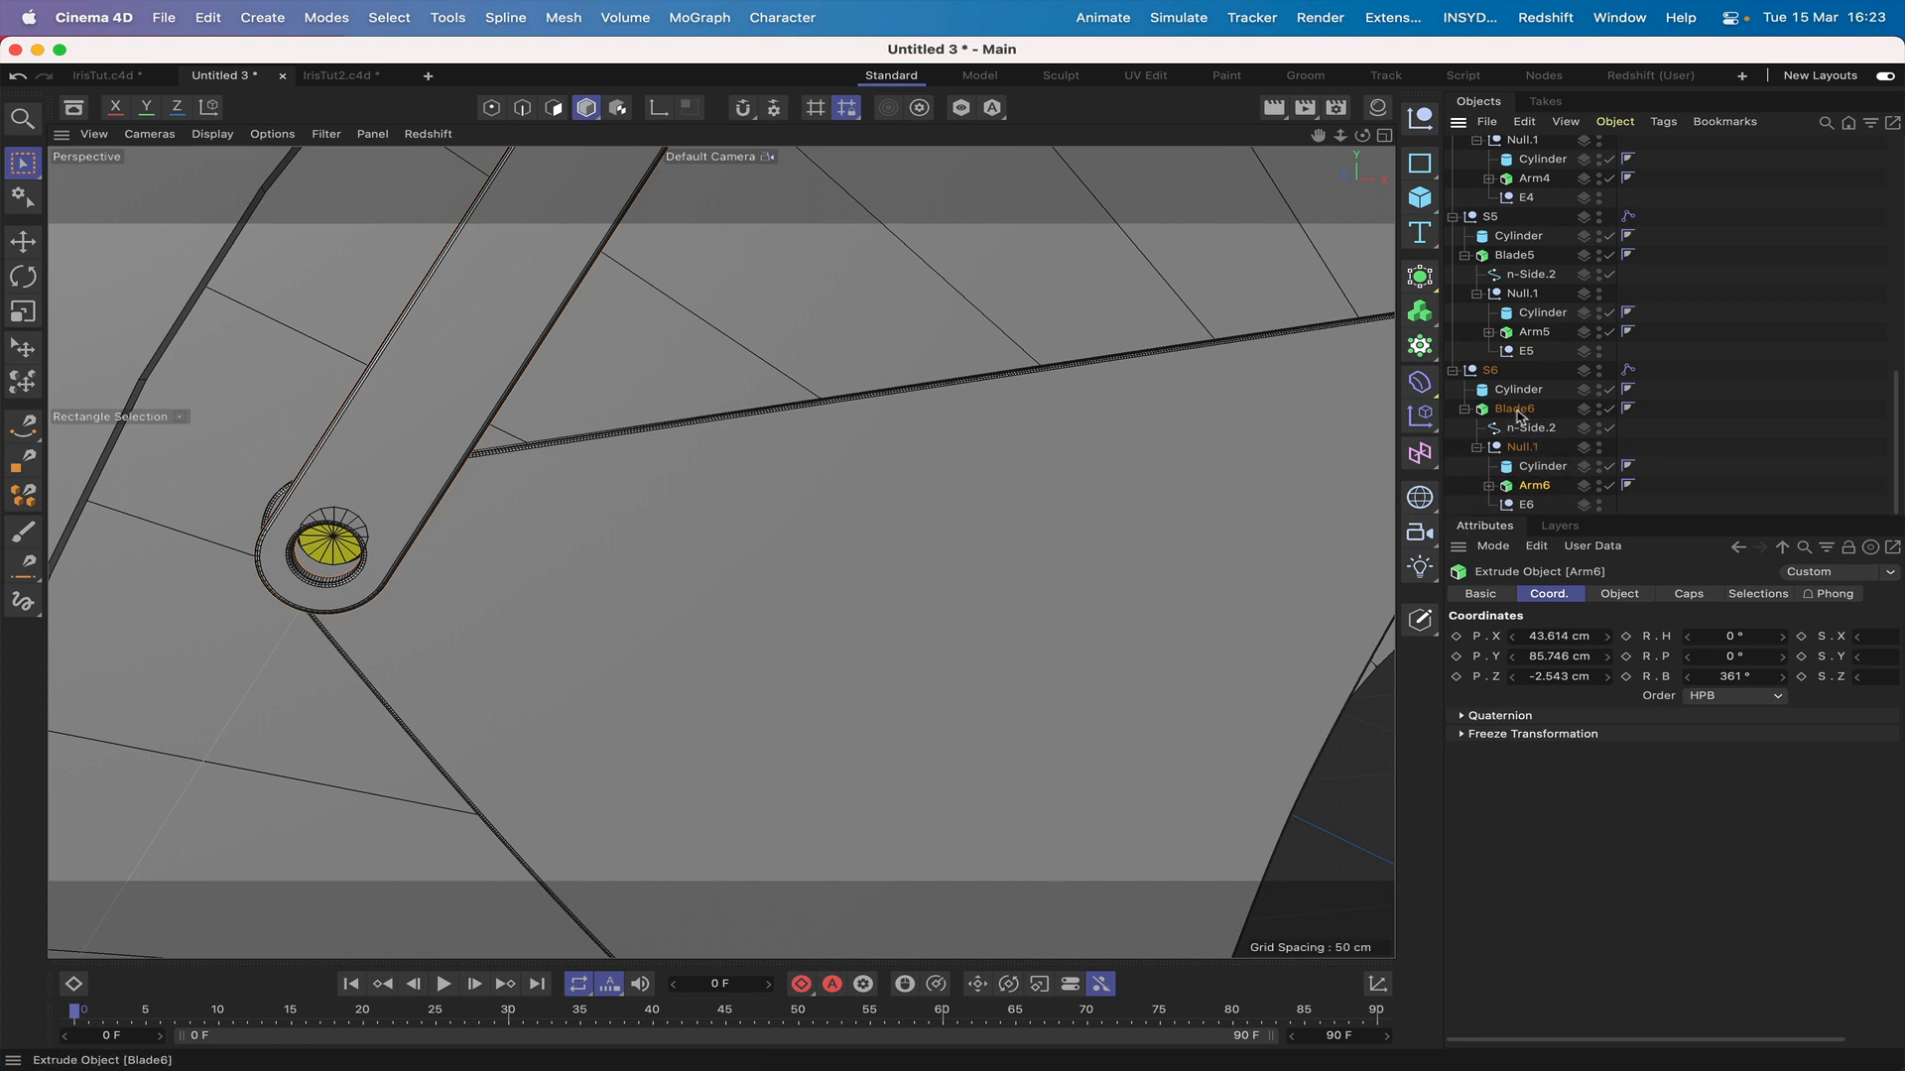
Step: Try moving the S6 chain's Null.1 slightly upward to test the arm linkage, and undo the move
{"action": "left_click", "coordinate": [1523, 448]}
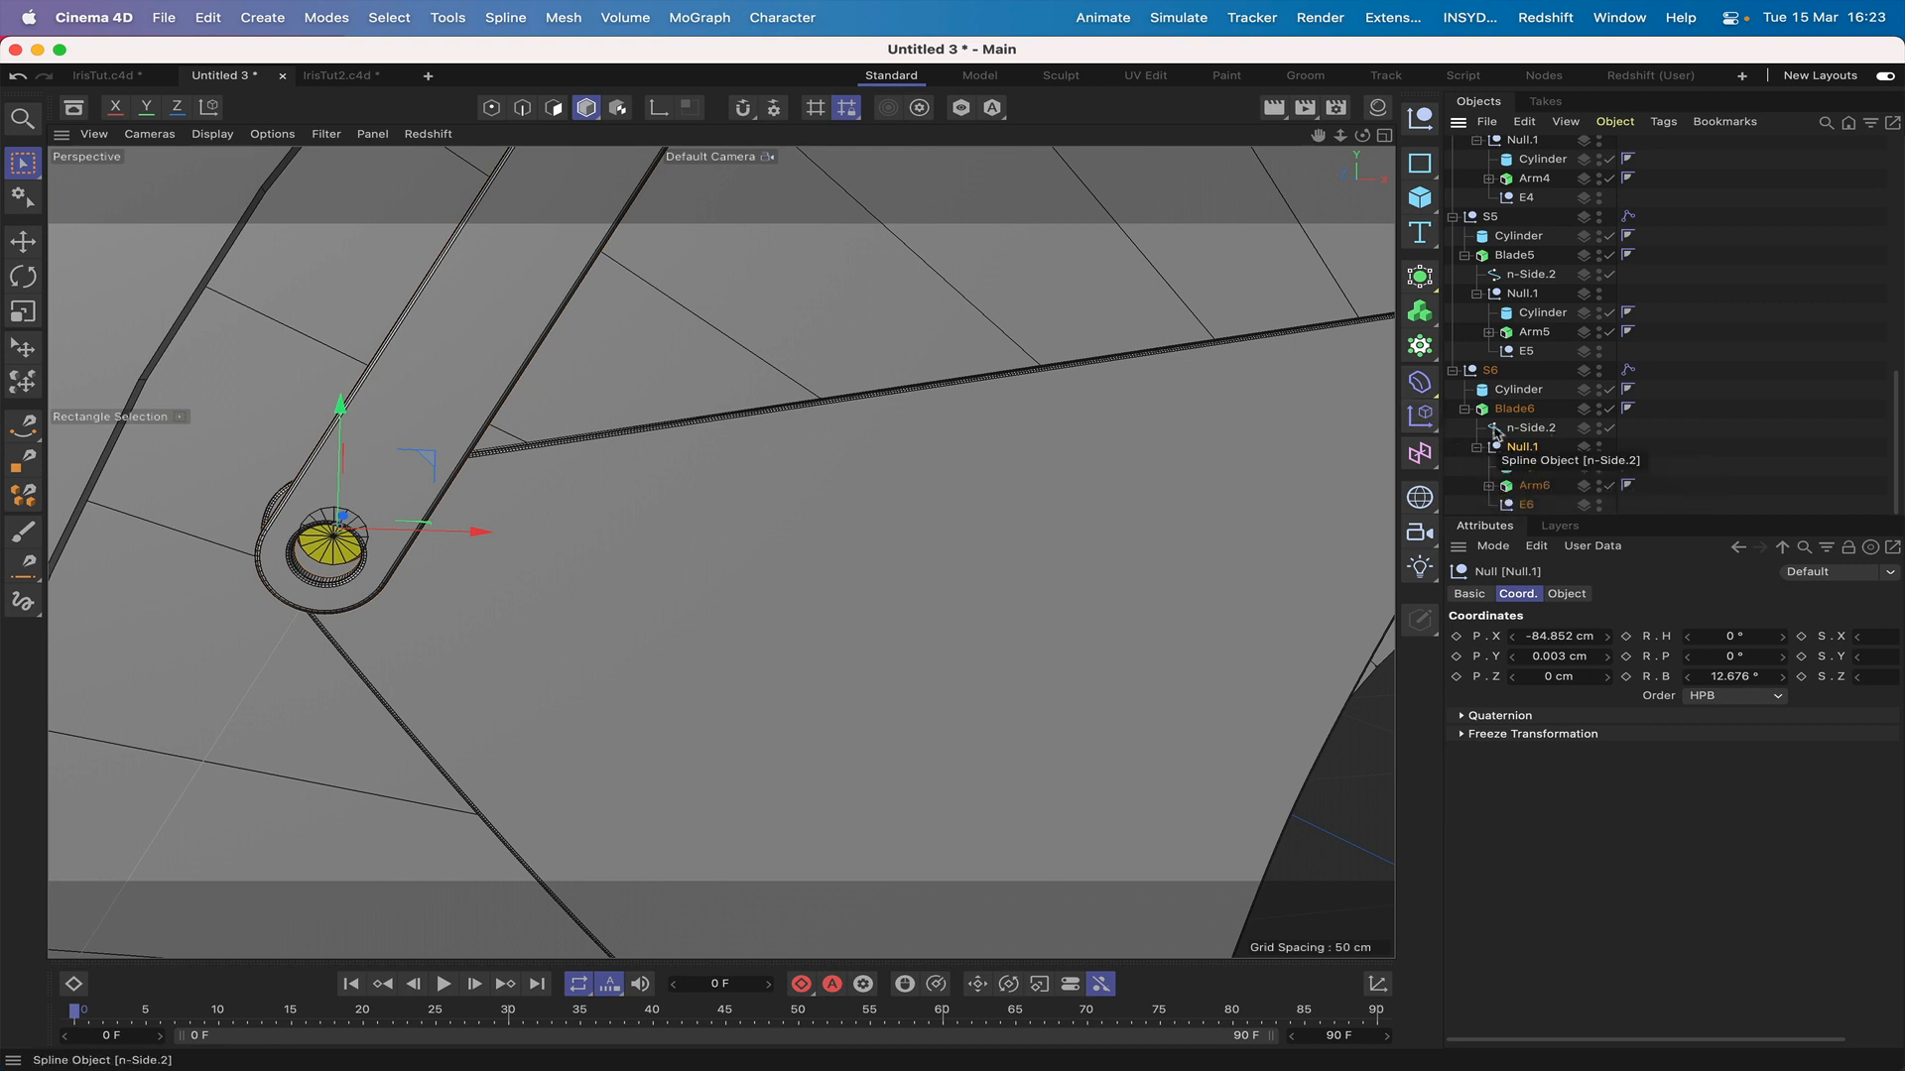
{"action": "mouse_move", "coordinate": [1317, 135]}
{"action": "left_mouse_down"}
{"action": "mouse_move", "coordinate": [1450, 135]}
{"action": "mouse_move", "coordinate": [1498, 89]}
{"action": "mouse_move", "coordinate": [1515, 99]}
{"action": "mouse_move", "coordinate": [1508, 71]}
{"action": "mouse_move", "coordinate": [1528, 150]}
{"action": "mouse_move", "coordinate": [1319, 138]}
{"action": "left_mouse_up"}
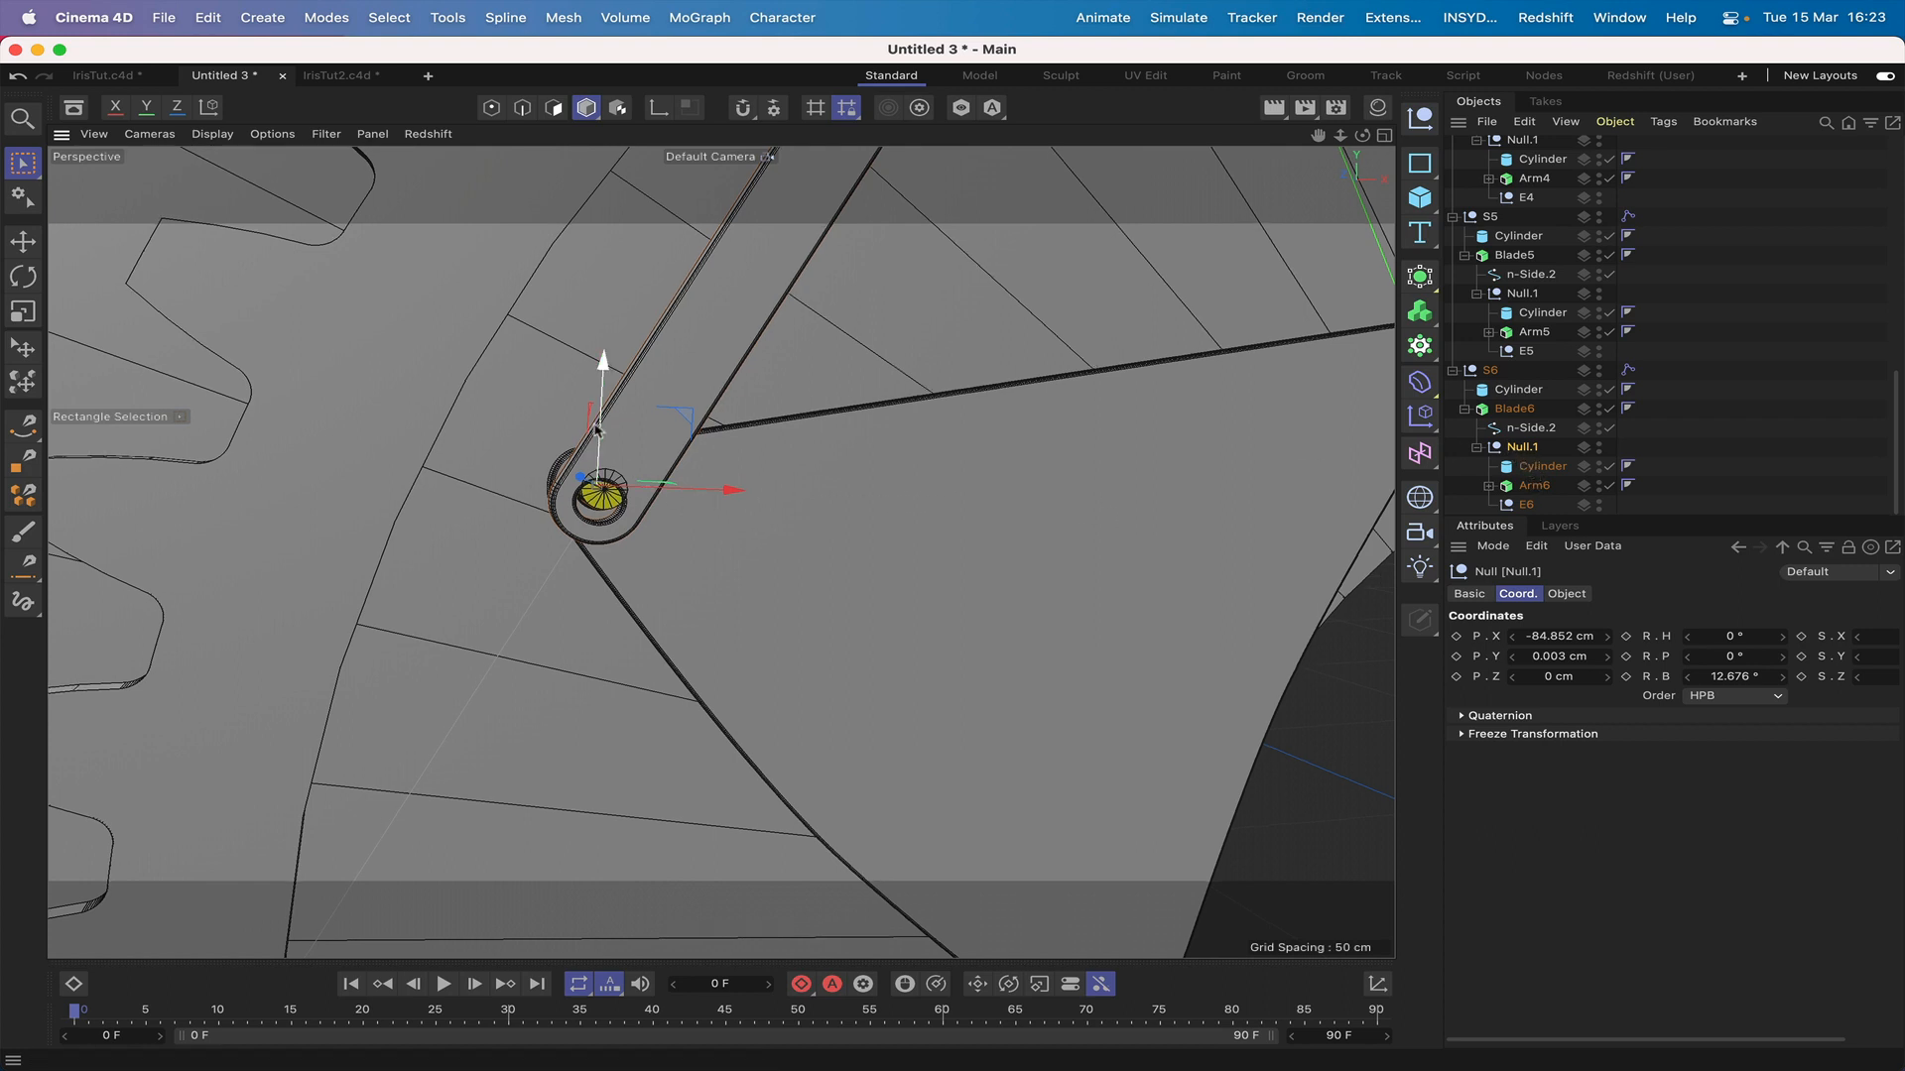
{"action": "left_click_drag", "start_coordinate": [597, 426], "coordinate": [597, 411]}
{"action": "key", "text": "super+z"}
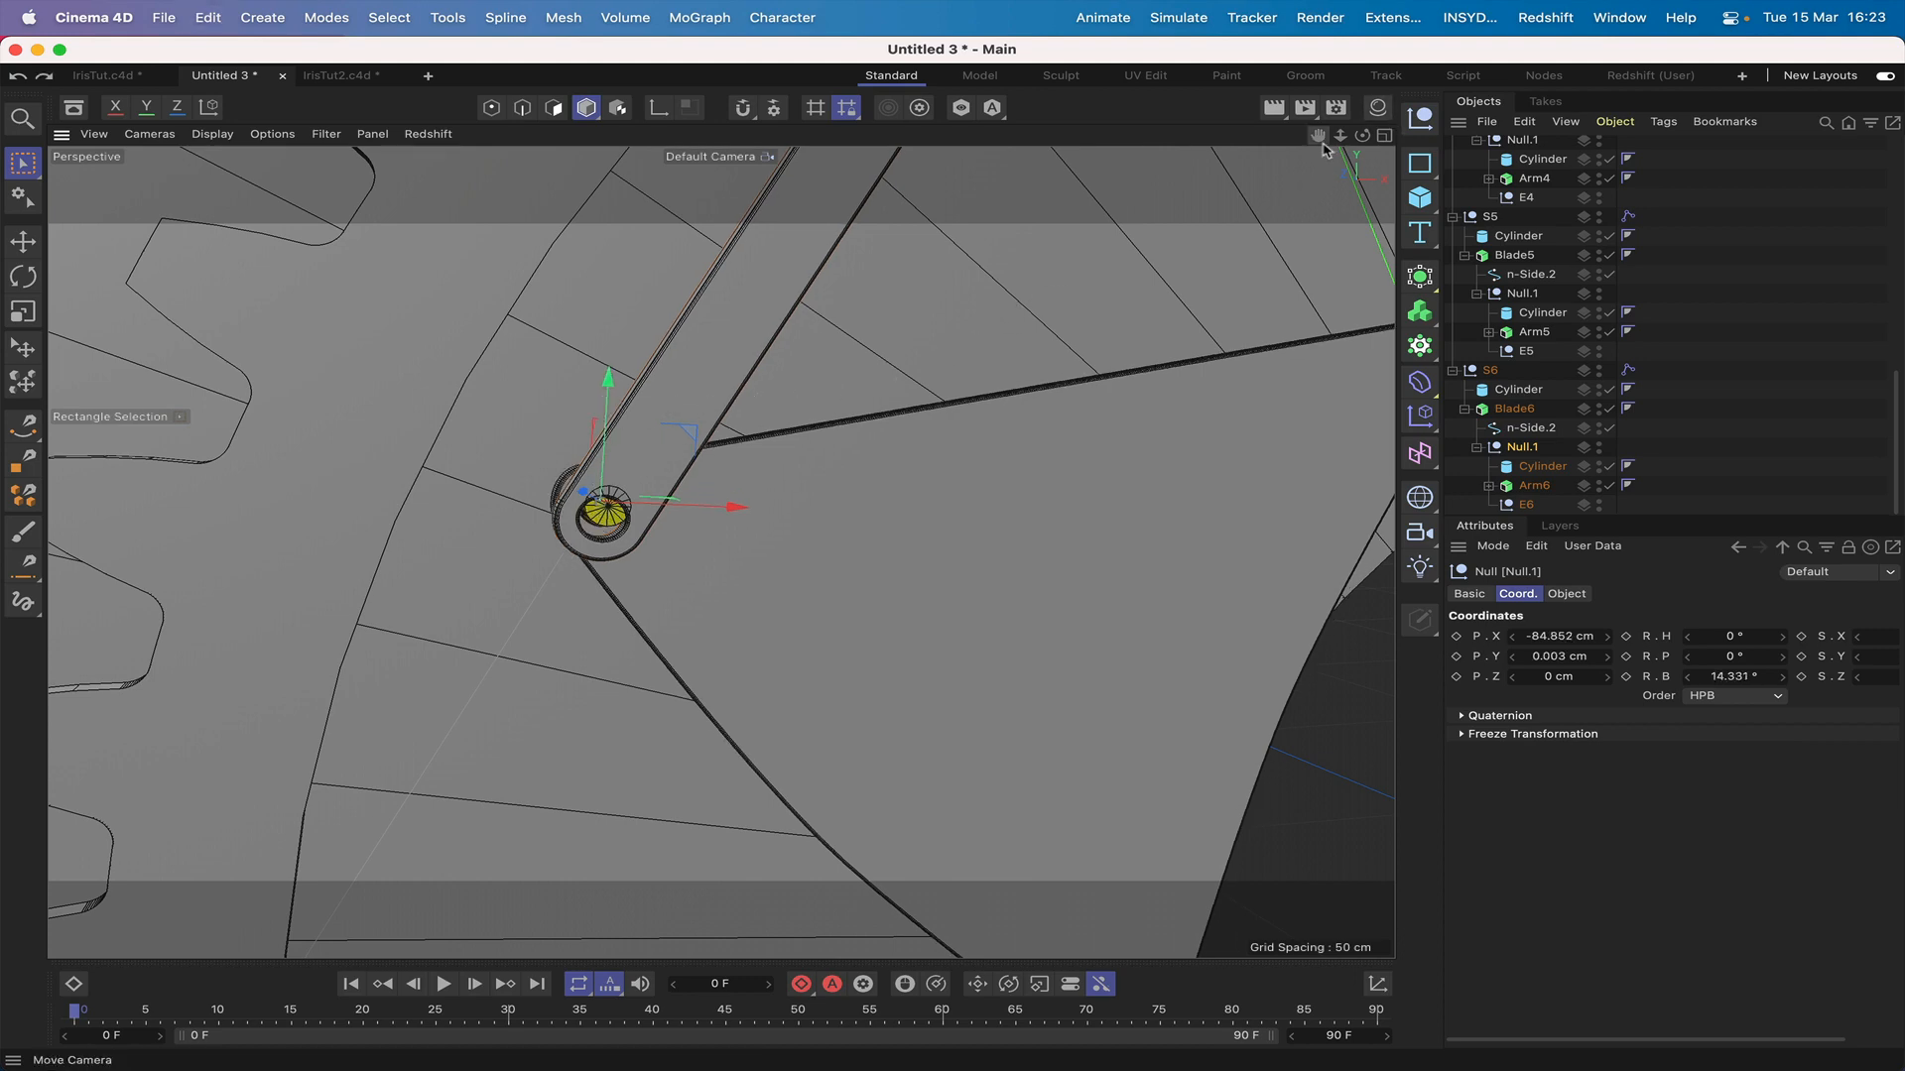
{"action": "left_click_drag", "start_coordinate": [1318, 134], "coordinate": [692, 537]}
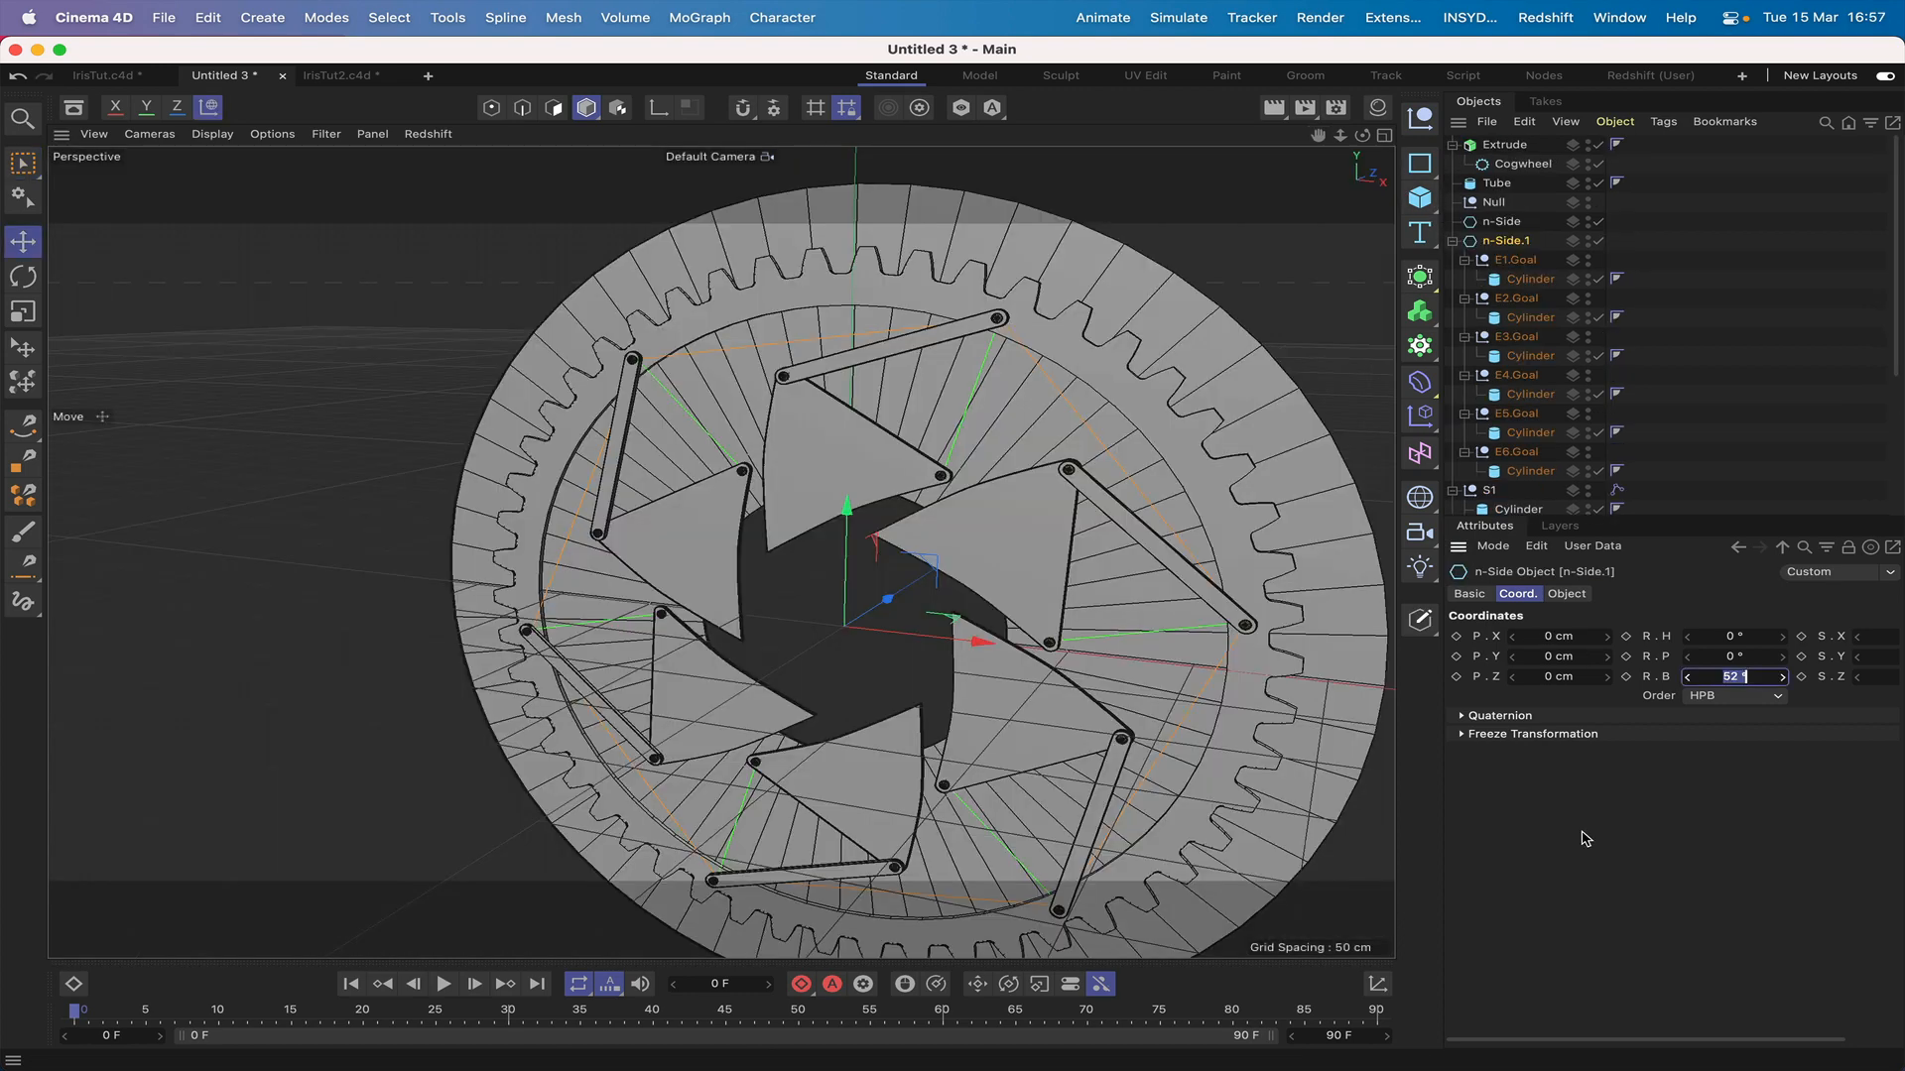
Step: Test the iris by stepping n-Side.1's bank rotation up to 62° and back down, and set it to 30°
{"action": "scroll", "coordinate": [1564, 456], "scroll_direction": "down", "scroll_amount": 5}
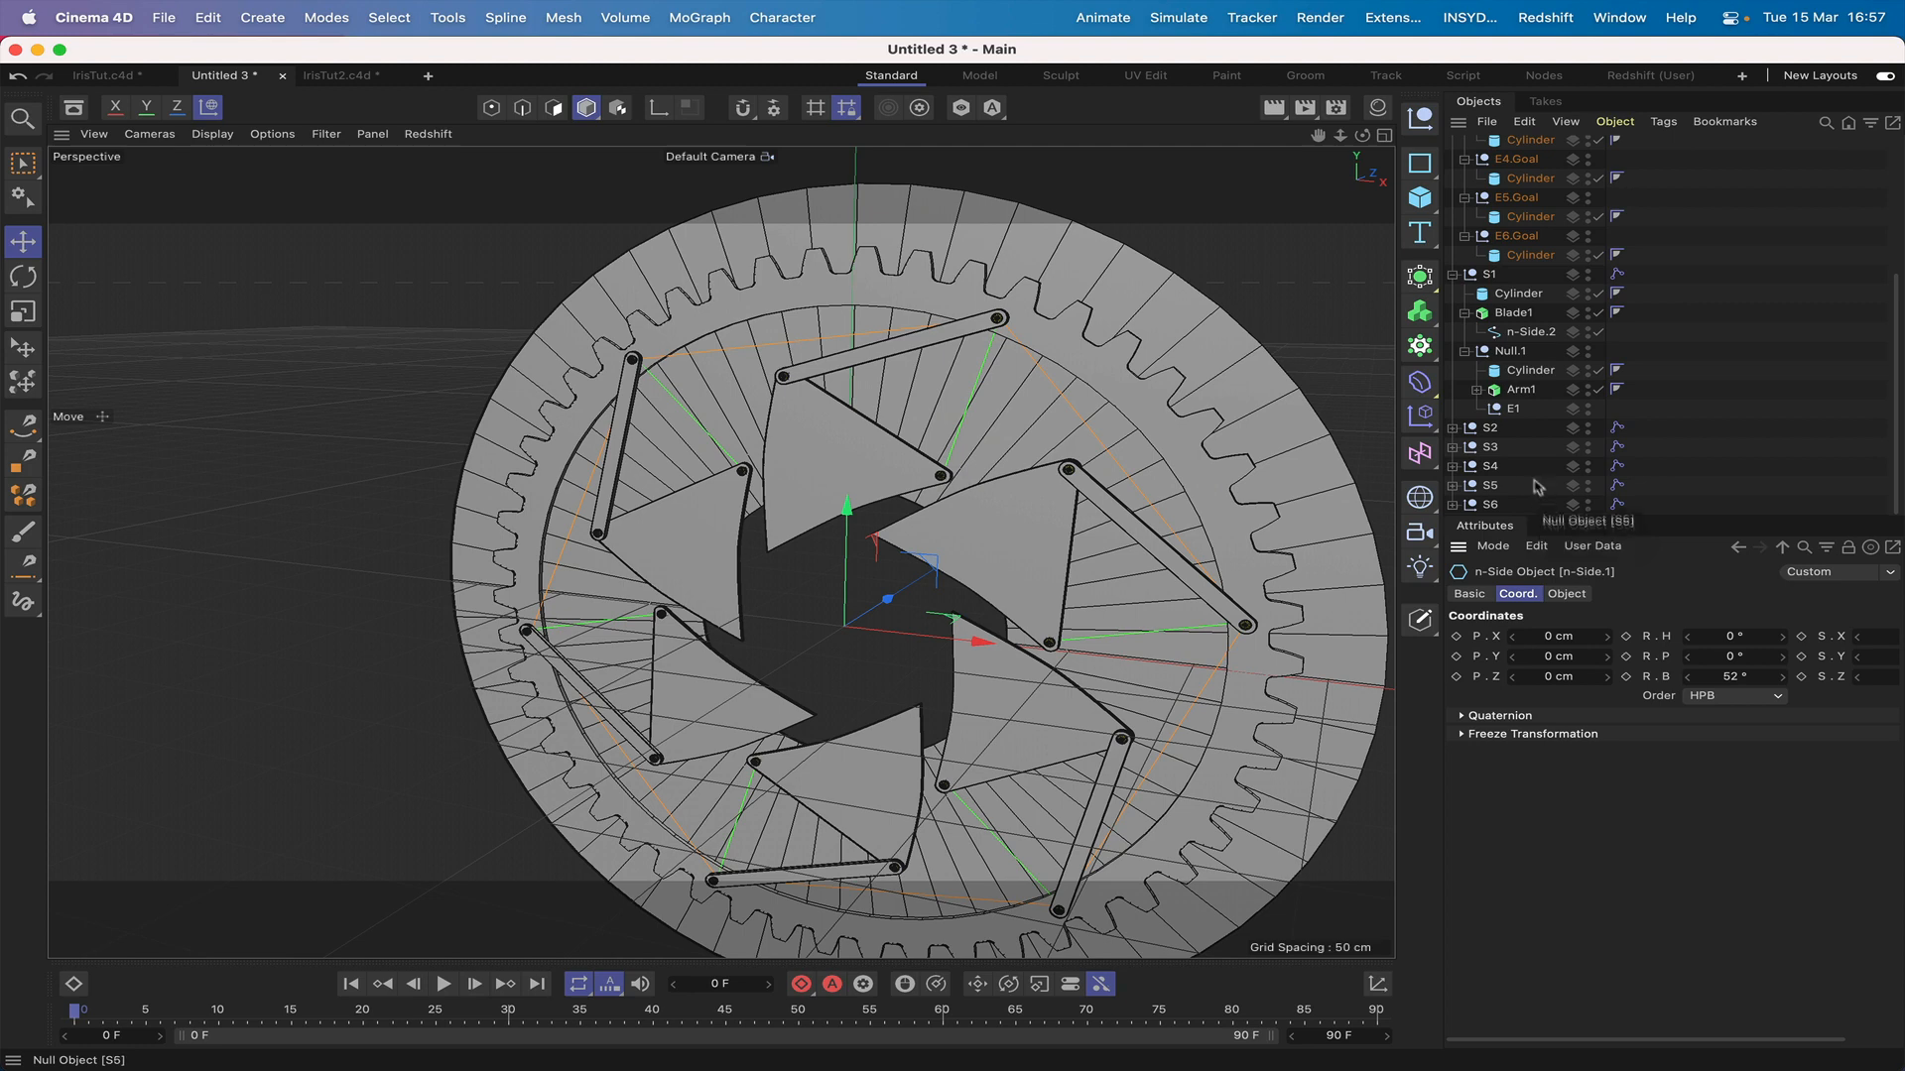
{"action": "scroll", "coordinate": [1525, 359], "scroll_direction": "up", "scroll_amount": 5}
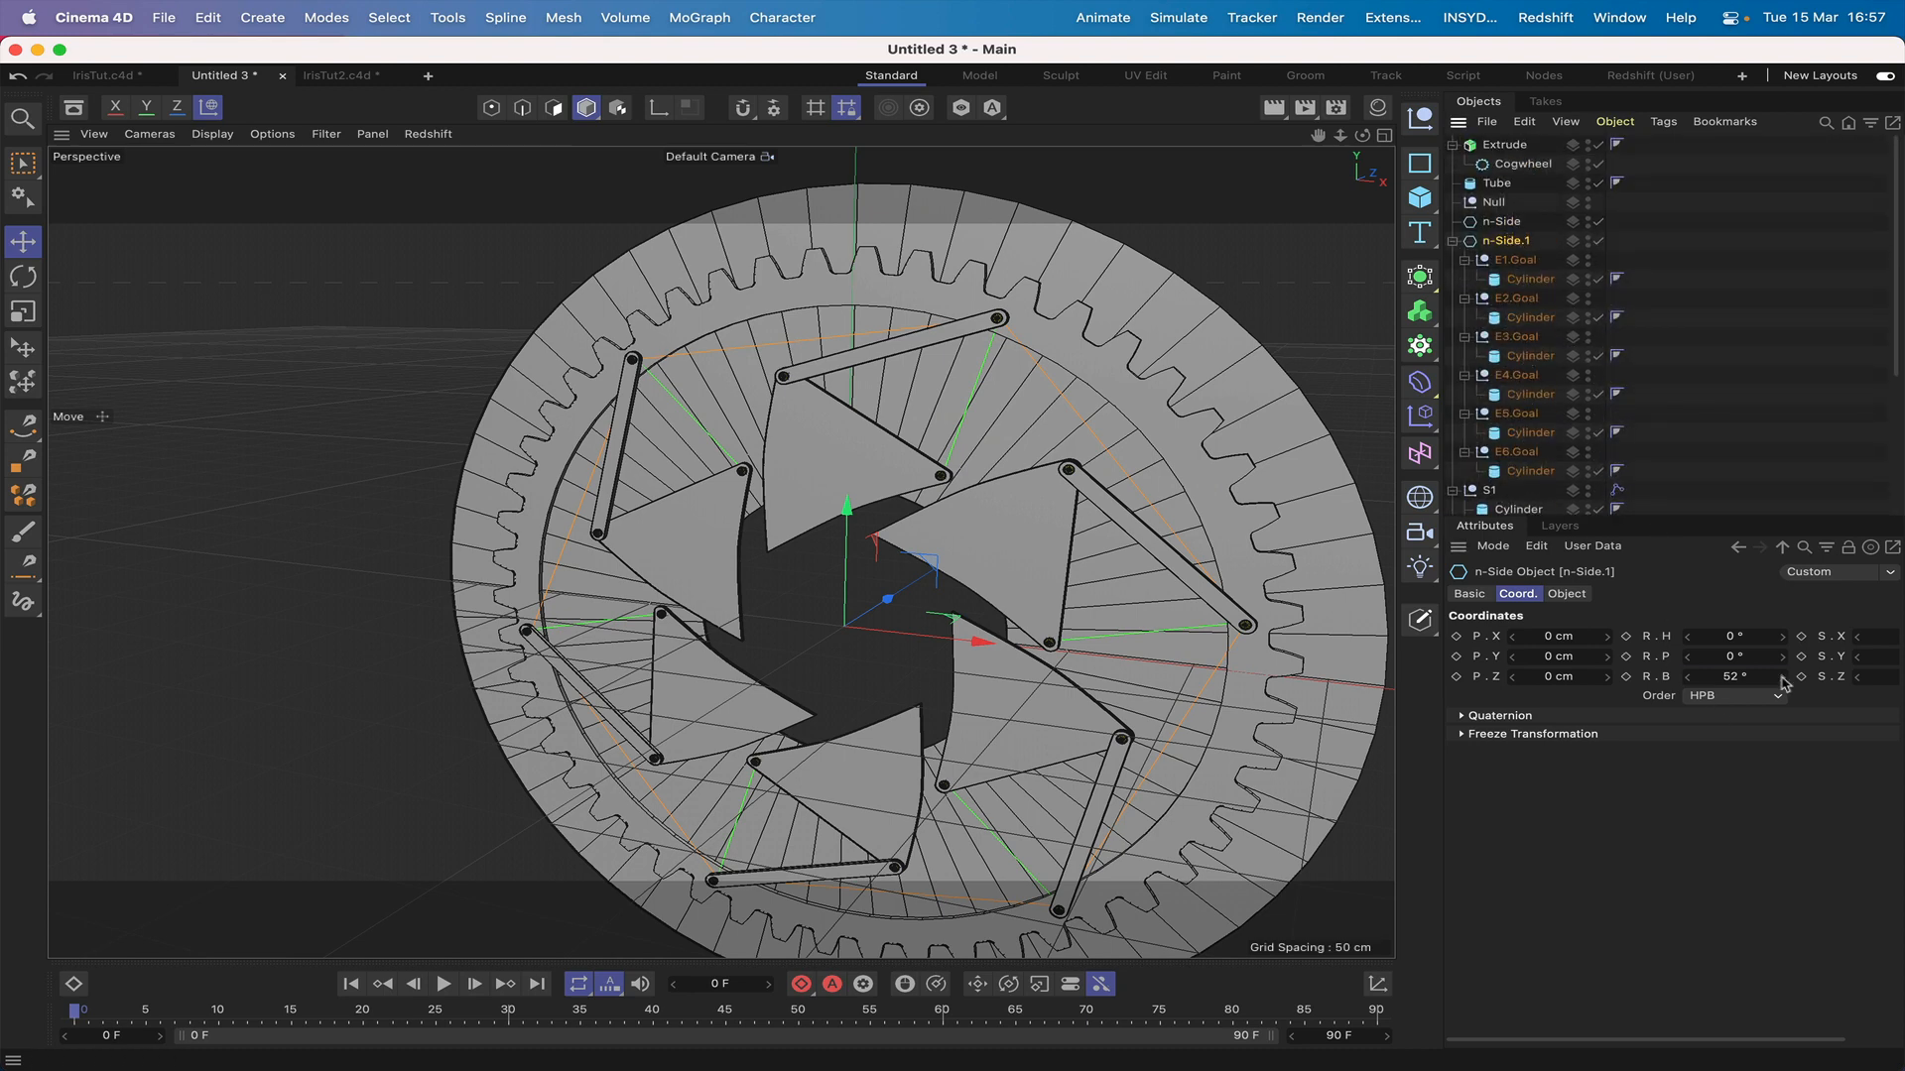
{"action": "left_click_drag", "start_coordinate": [1783, 679], "coordinate": [1782, 679]}
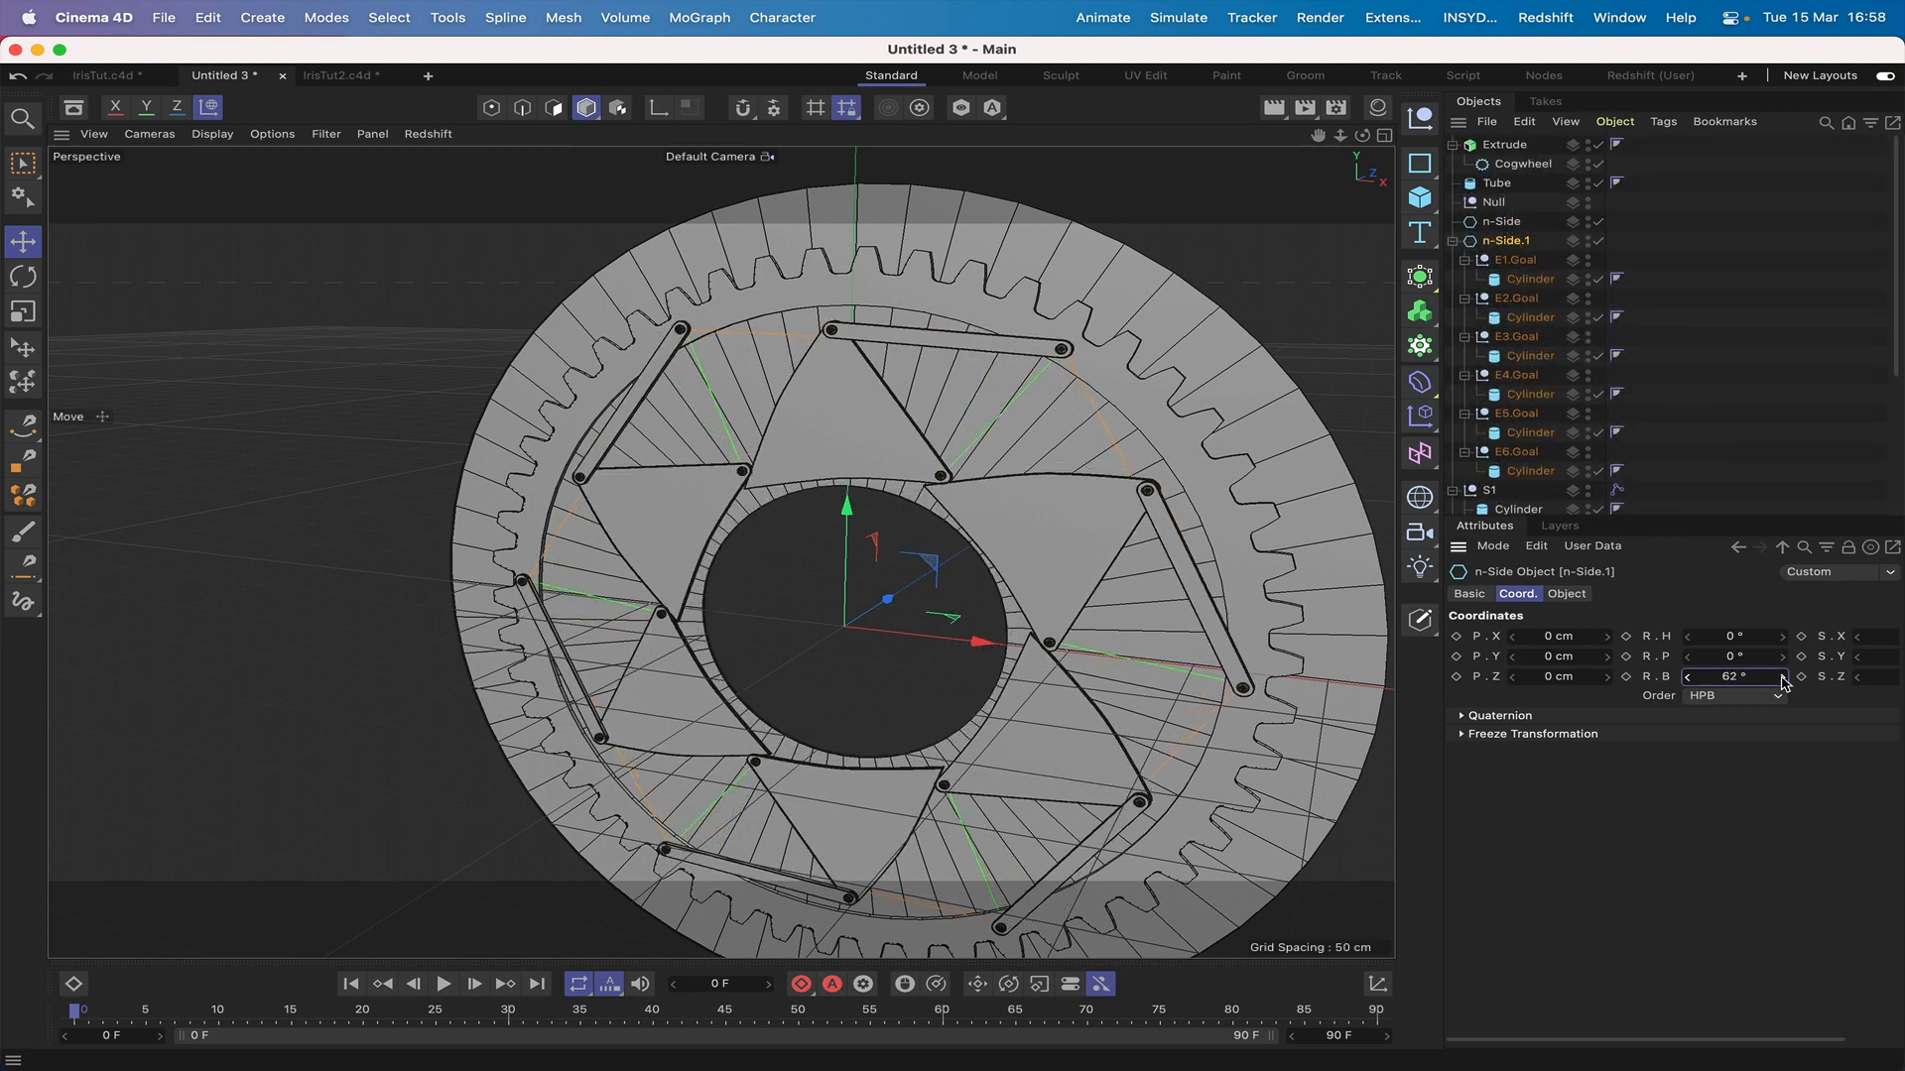
{"action": "left_click", "coordinate": [1689, 678]}
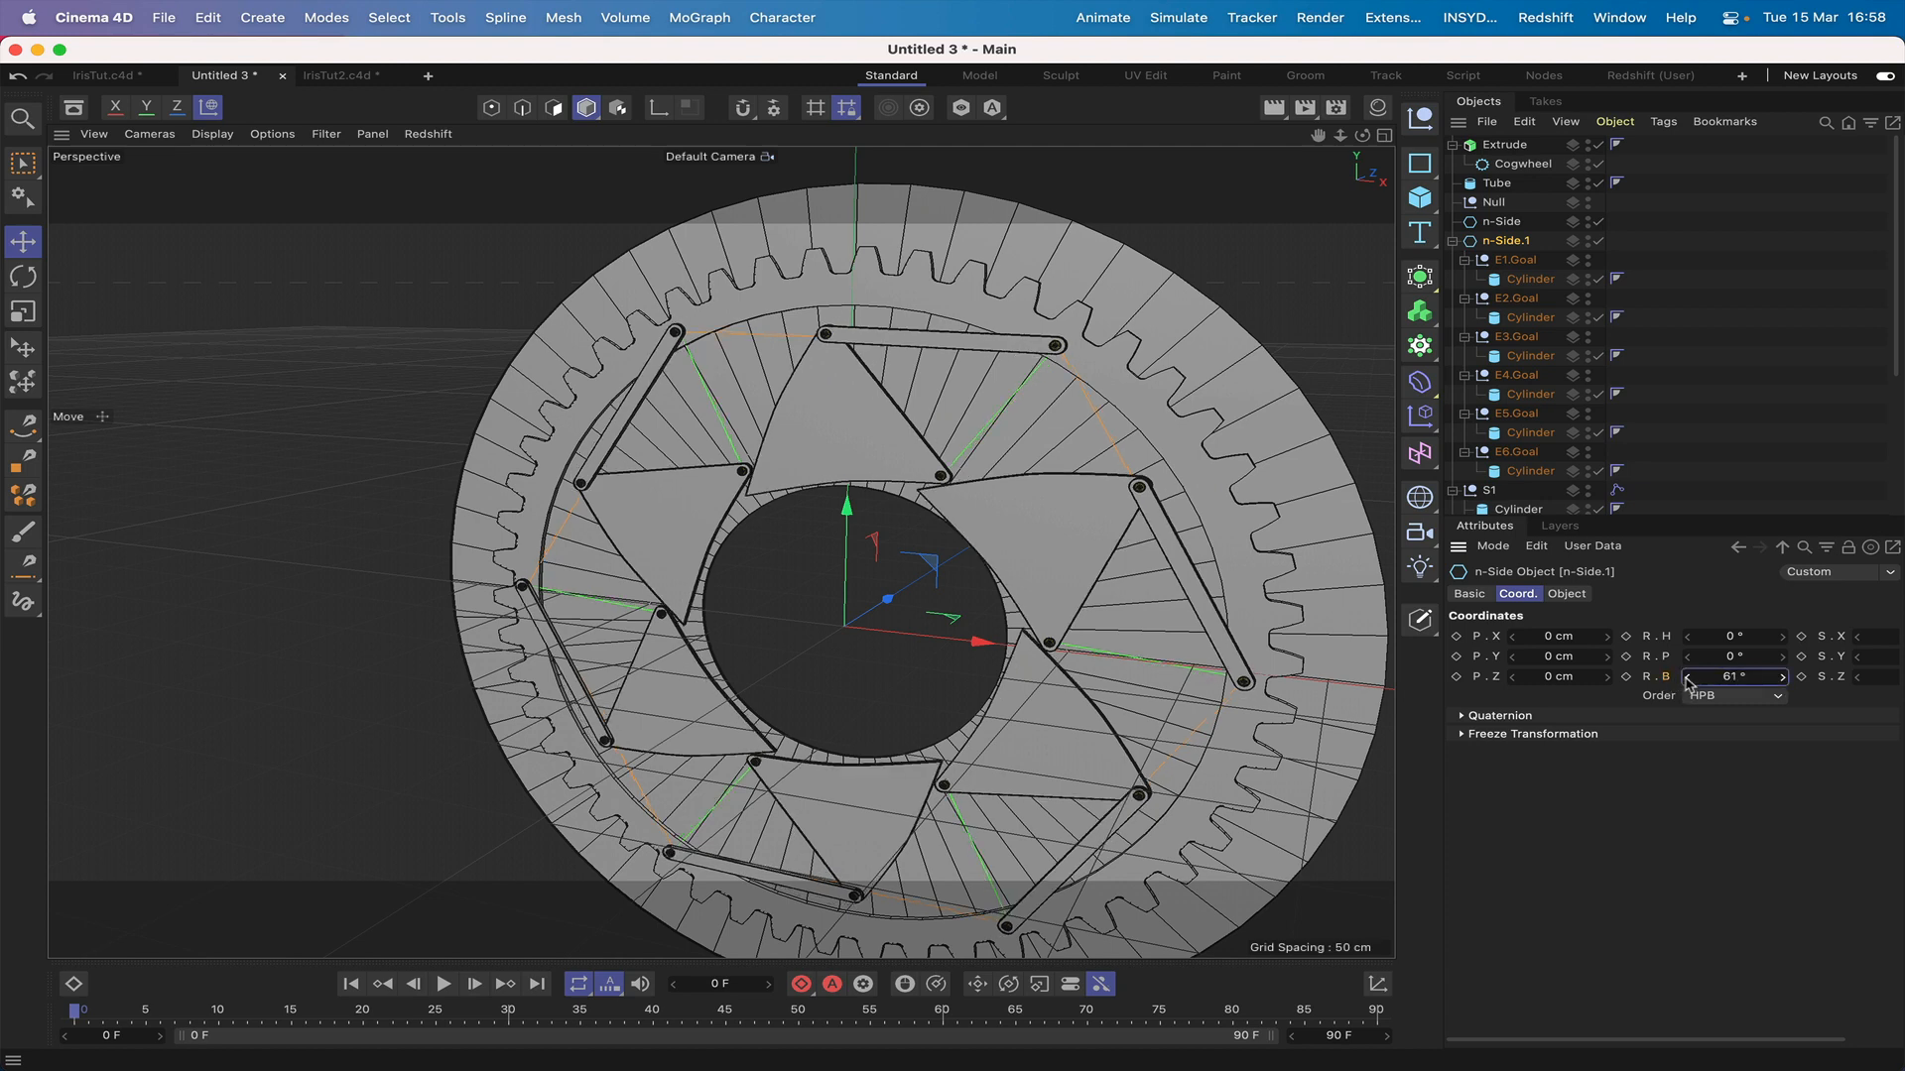
{"action": "left_click", "coordinate": [1688, 679]}
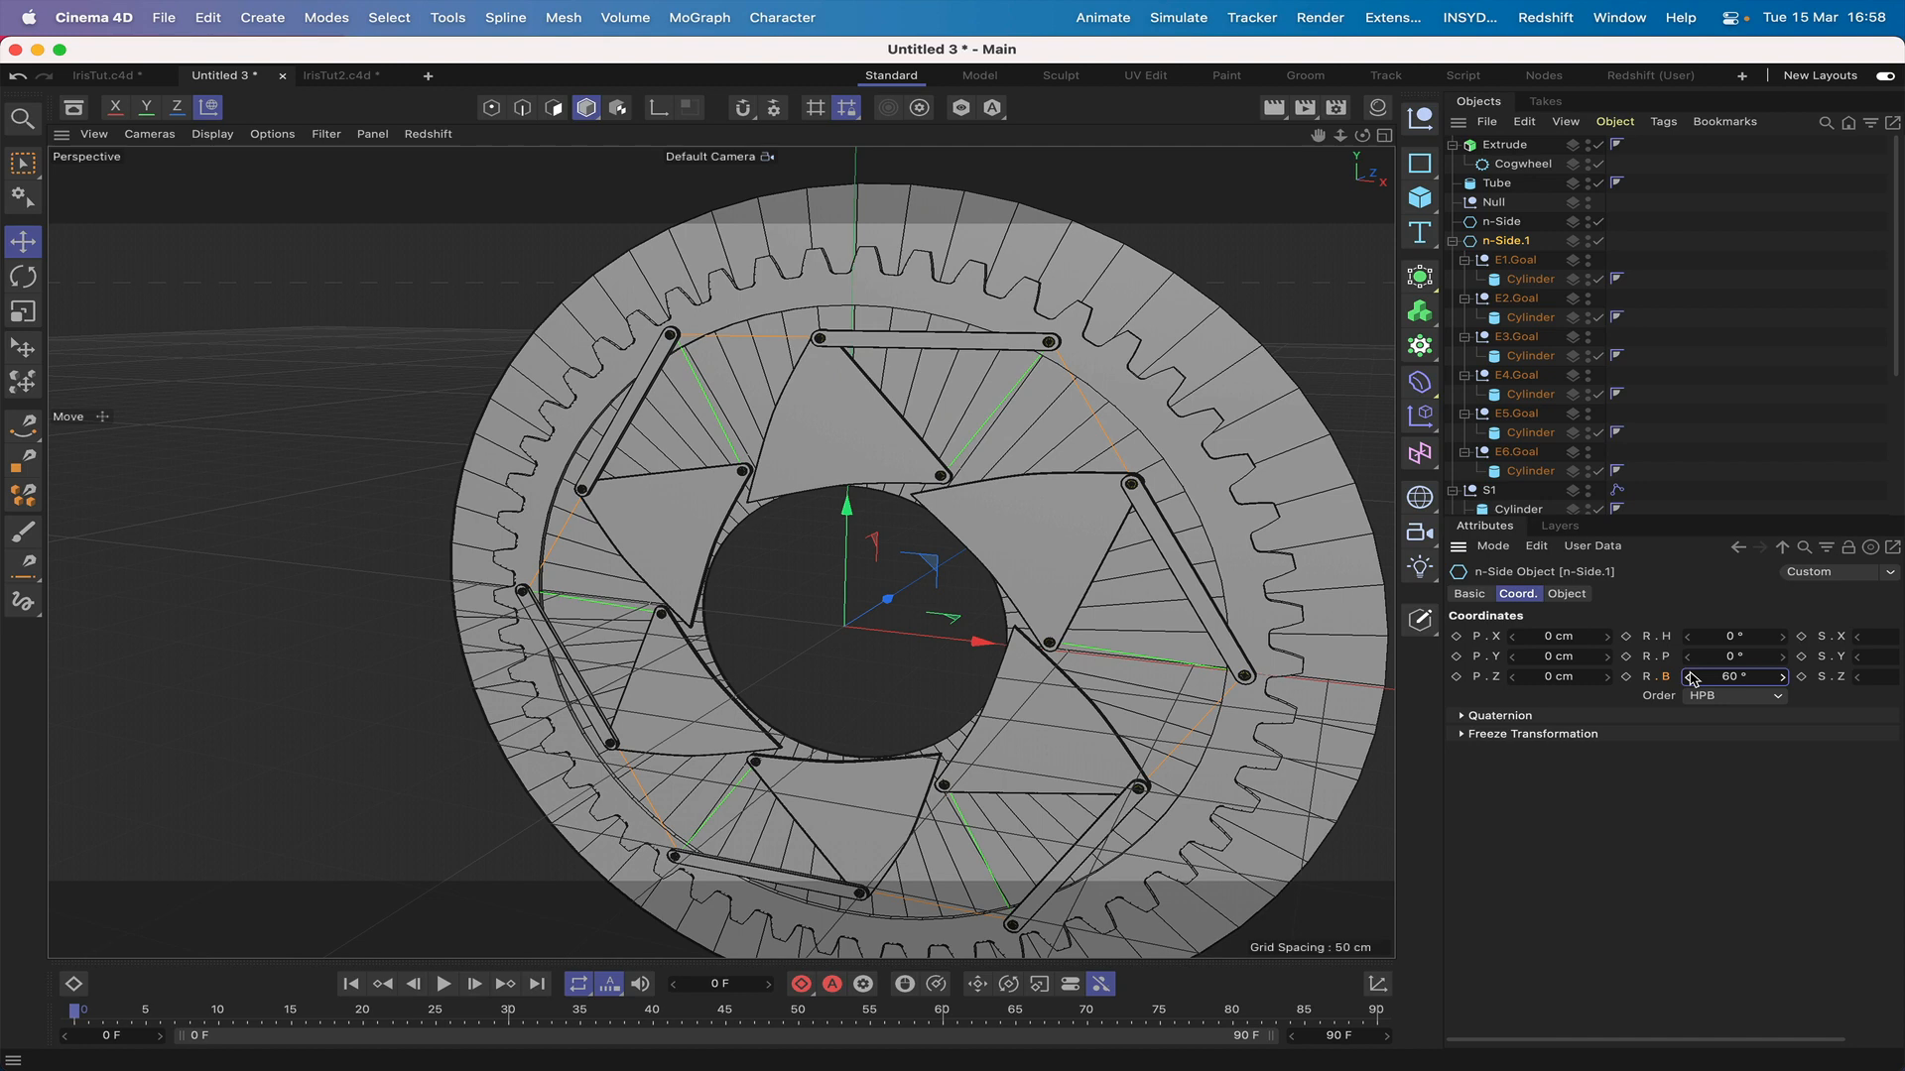
{"action": "left_click_drag", "start_coordinate": [1688, 678], "coordinate": [1688, 681]}
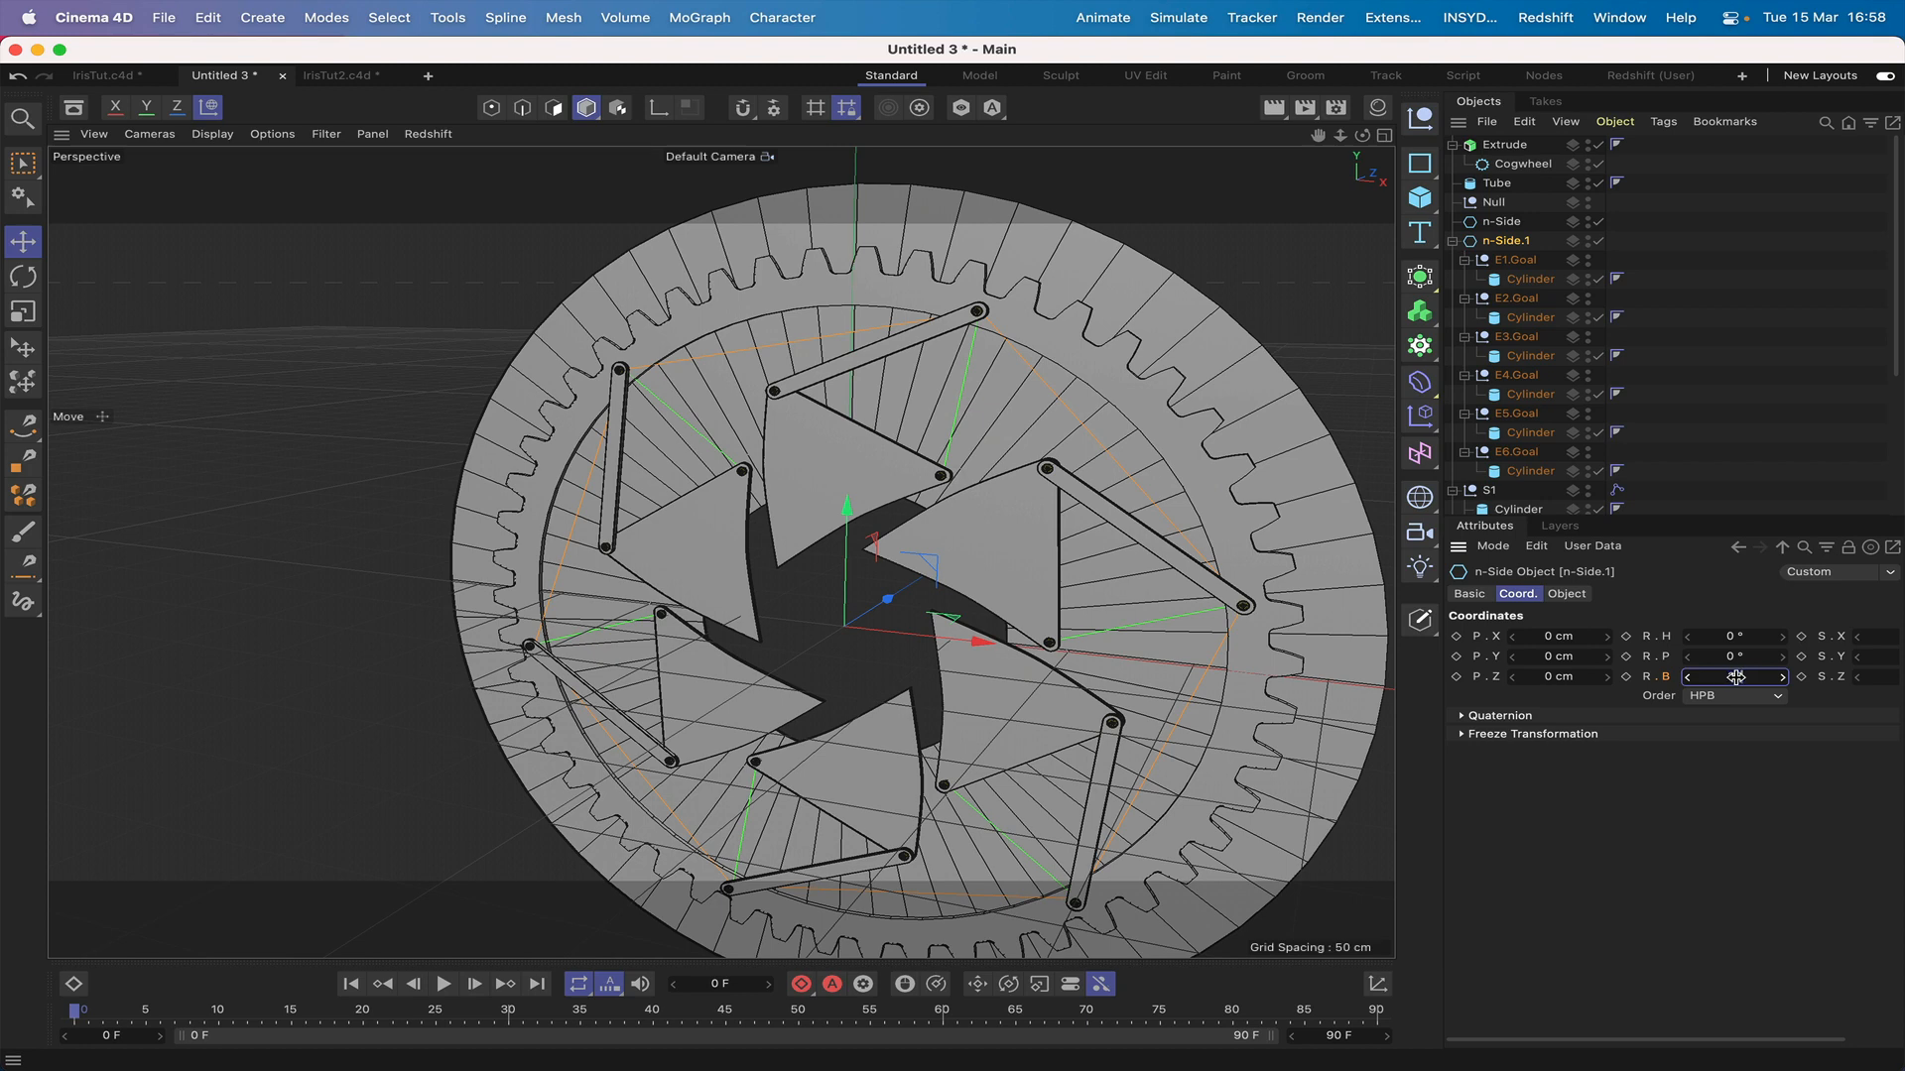
{"action": "type", "text": "30"}
{"action": "key", "text": "Return"}
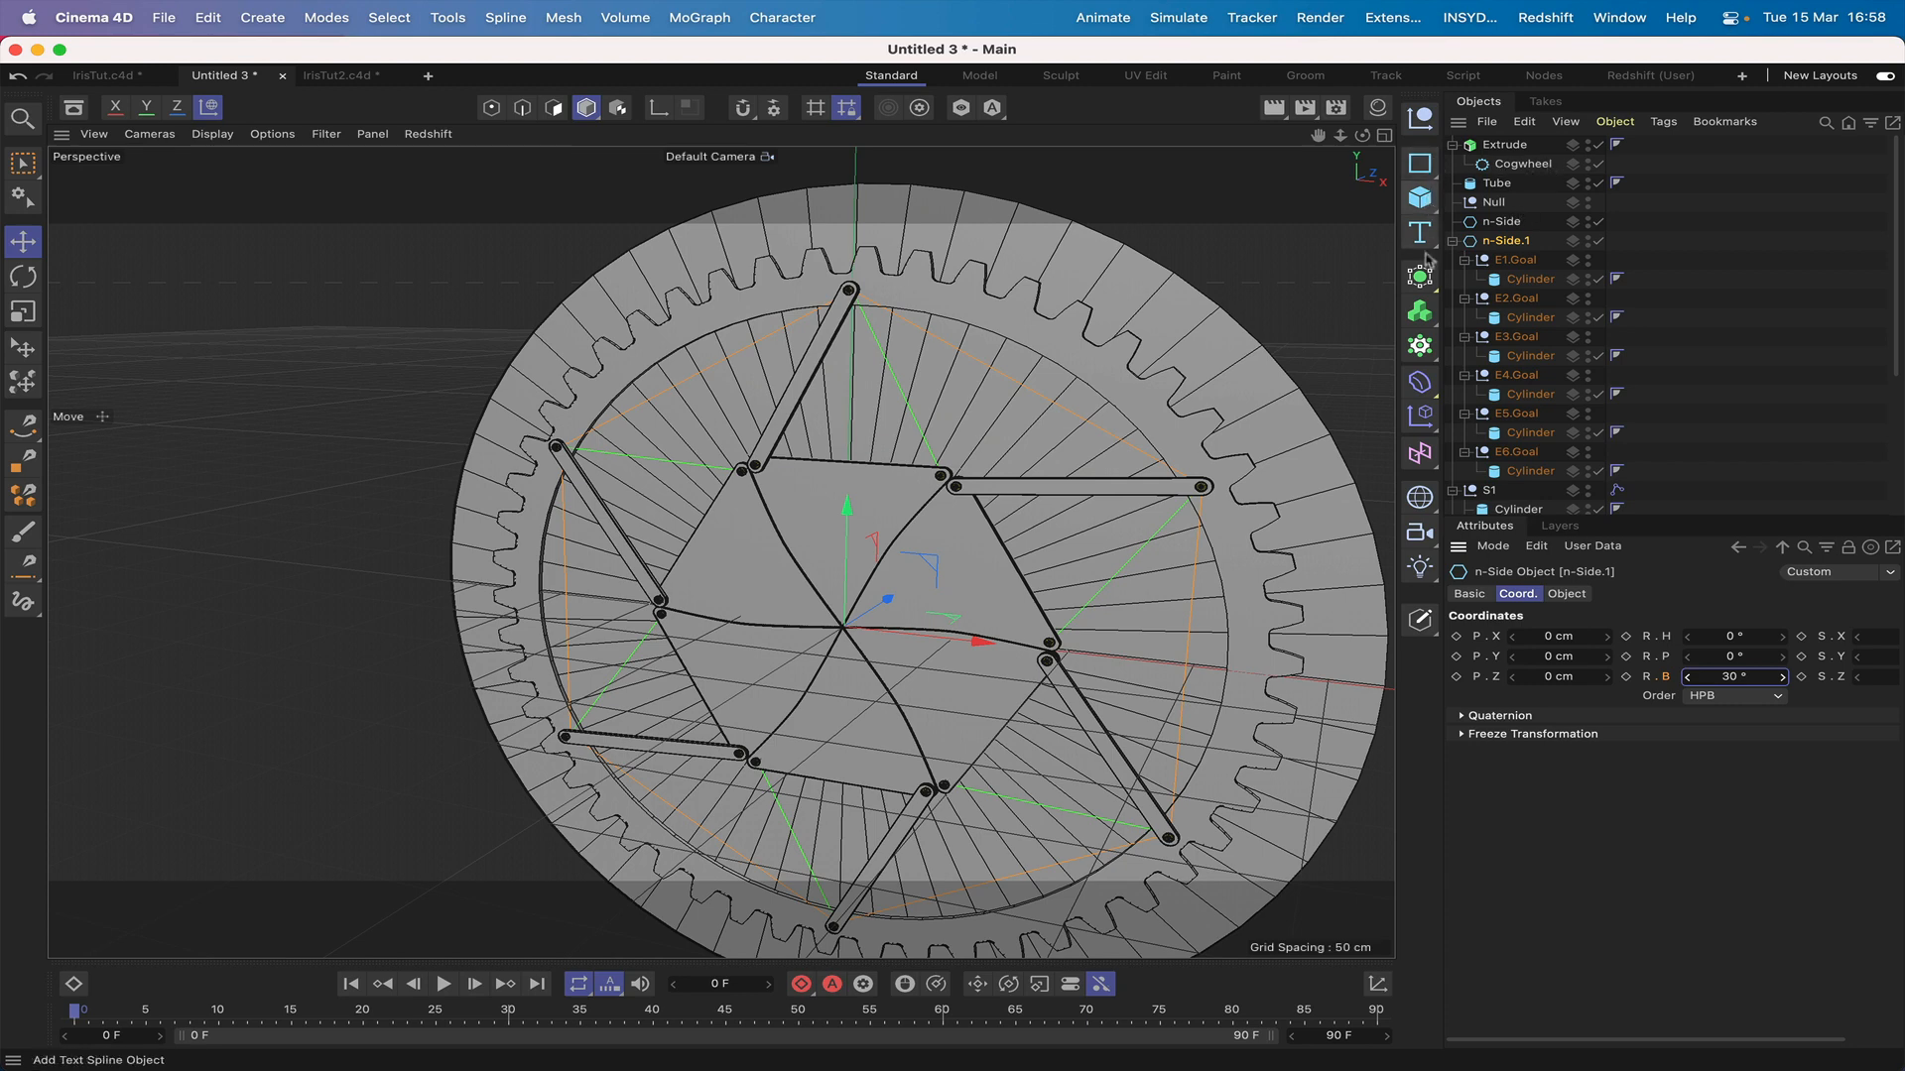
Step: Add a second Cogwheel spline and set its number of teeth to 5
{"action": "left_click_drag", "start_coordinate": [1421, 163], "coordinate": [1478, 362]}
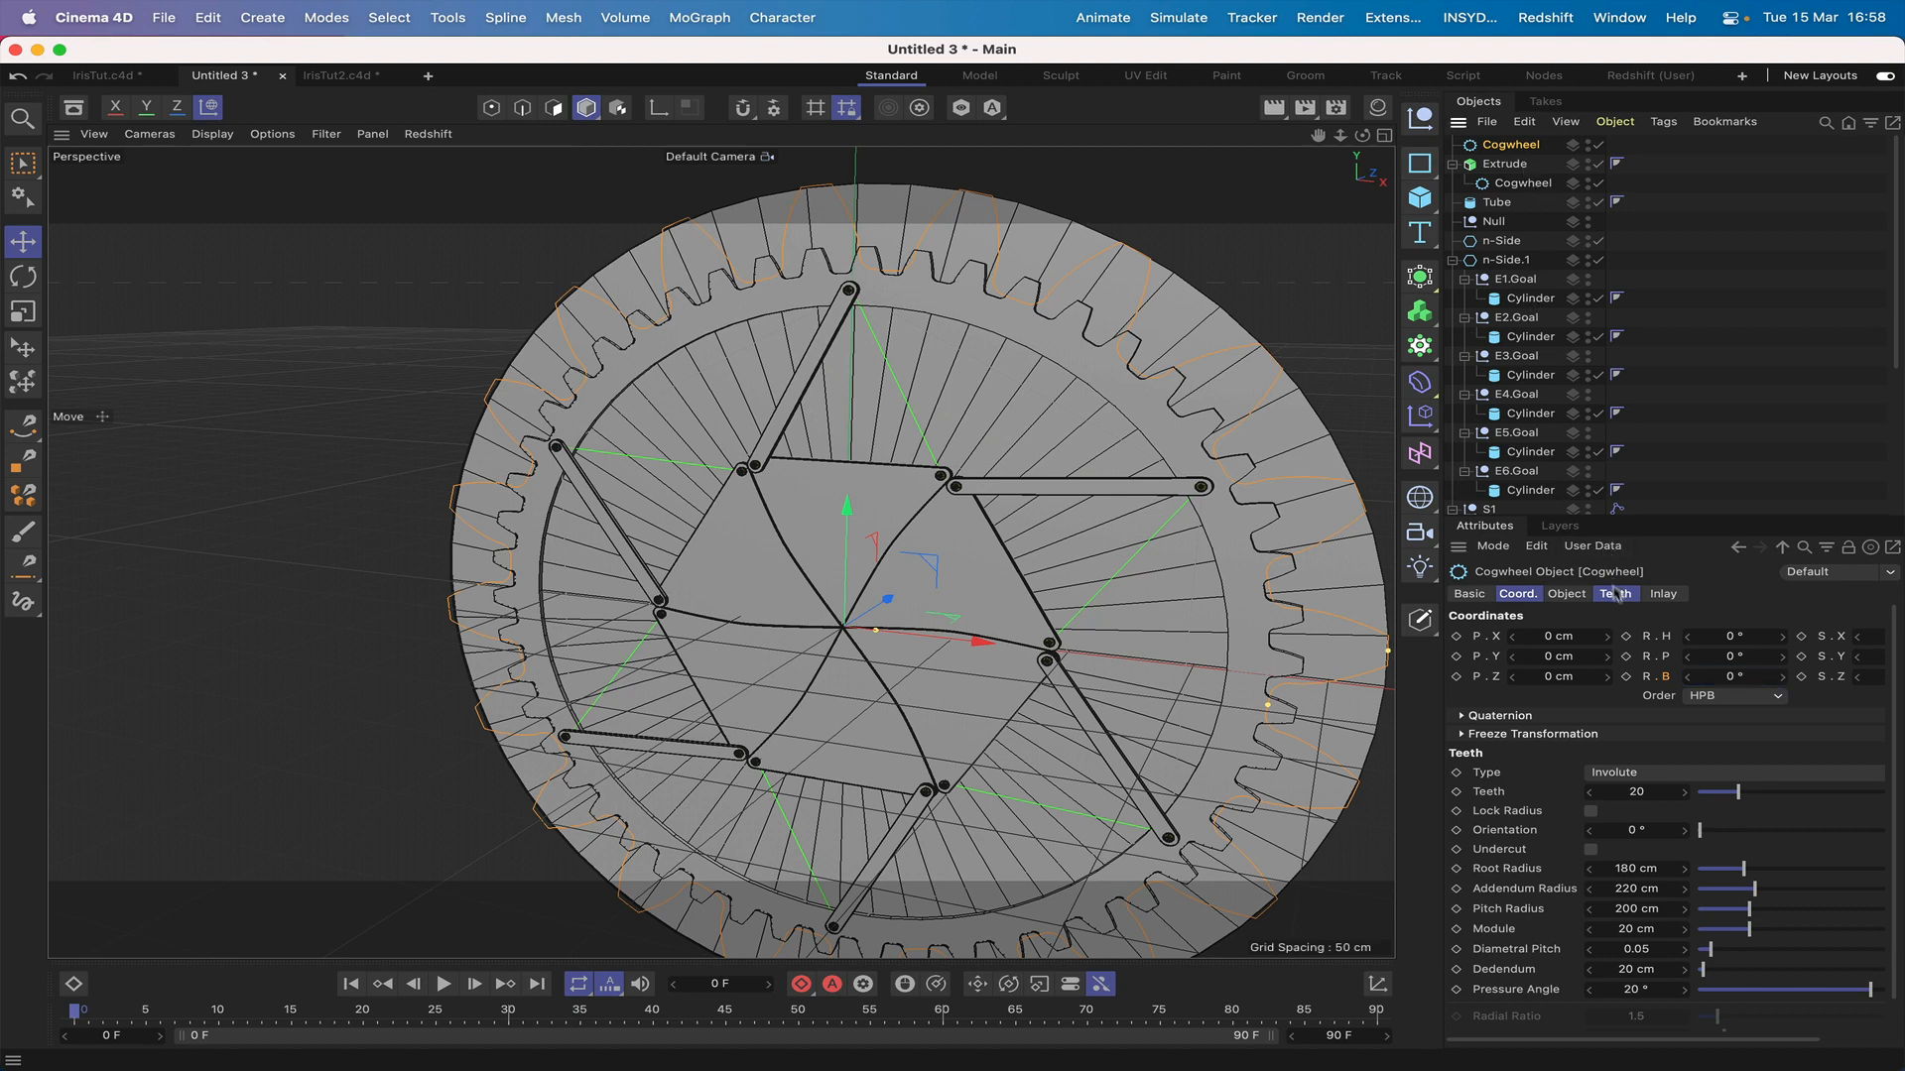
{"action": "double_click", "coordinate": [1655, 793]}
{"action": "type", "text": "5"}
{"action": "key", "text": "Return"}
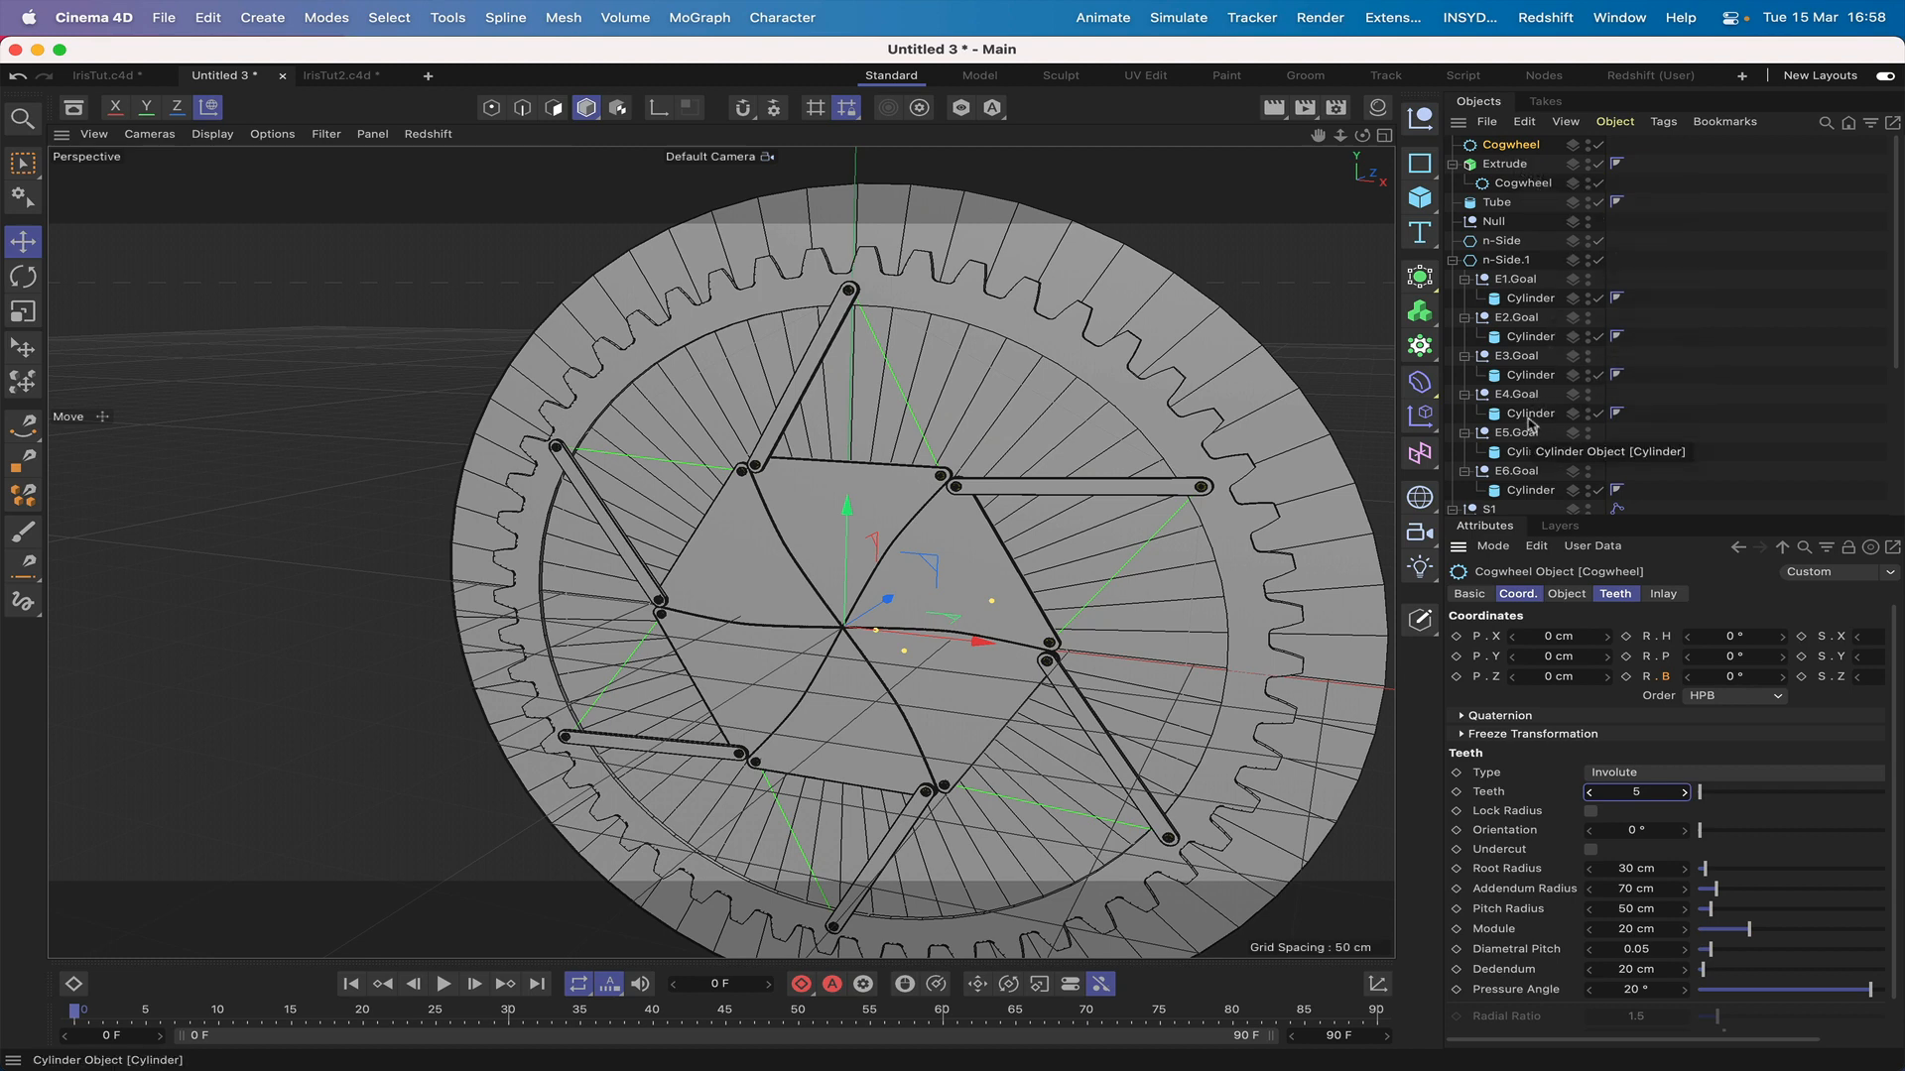
Step: Set the new cogwheel's root radius to 14.767 cm and its addendum radius to 29.104 cm
{"action": "left_click", "coordinate": [1632, 869]}
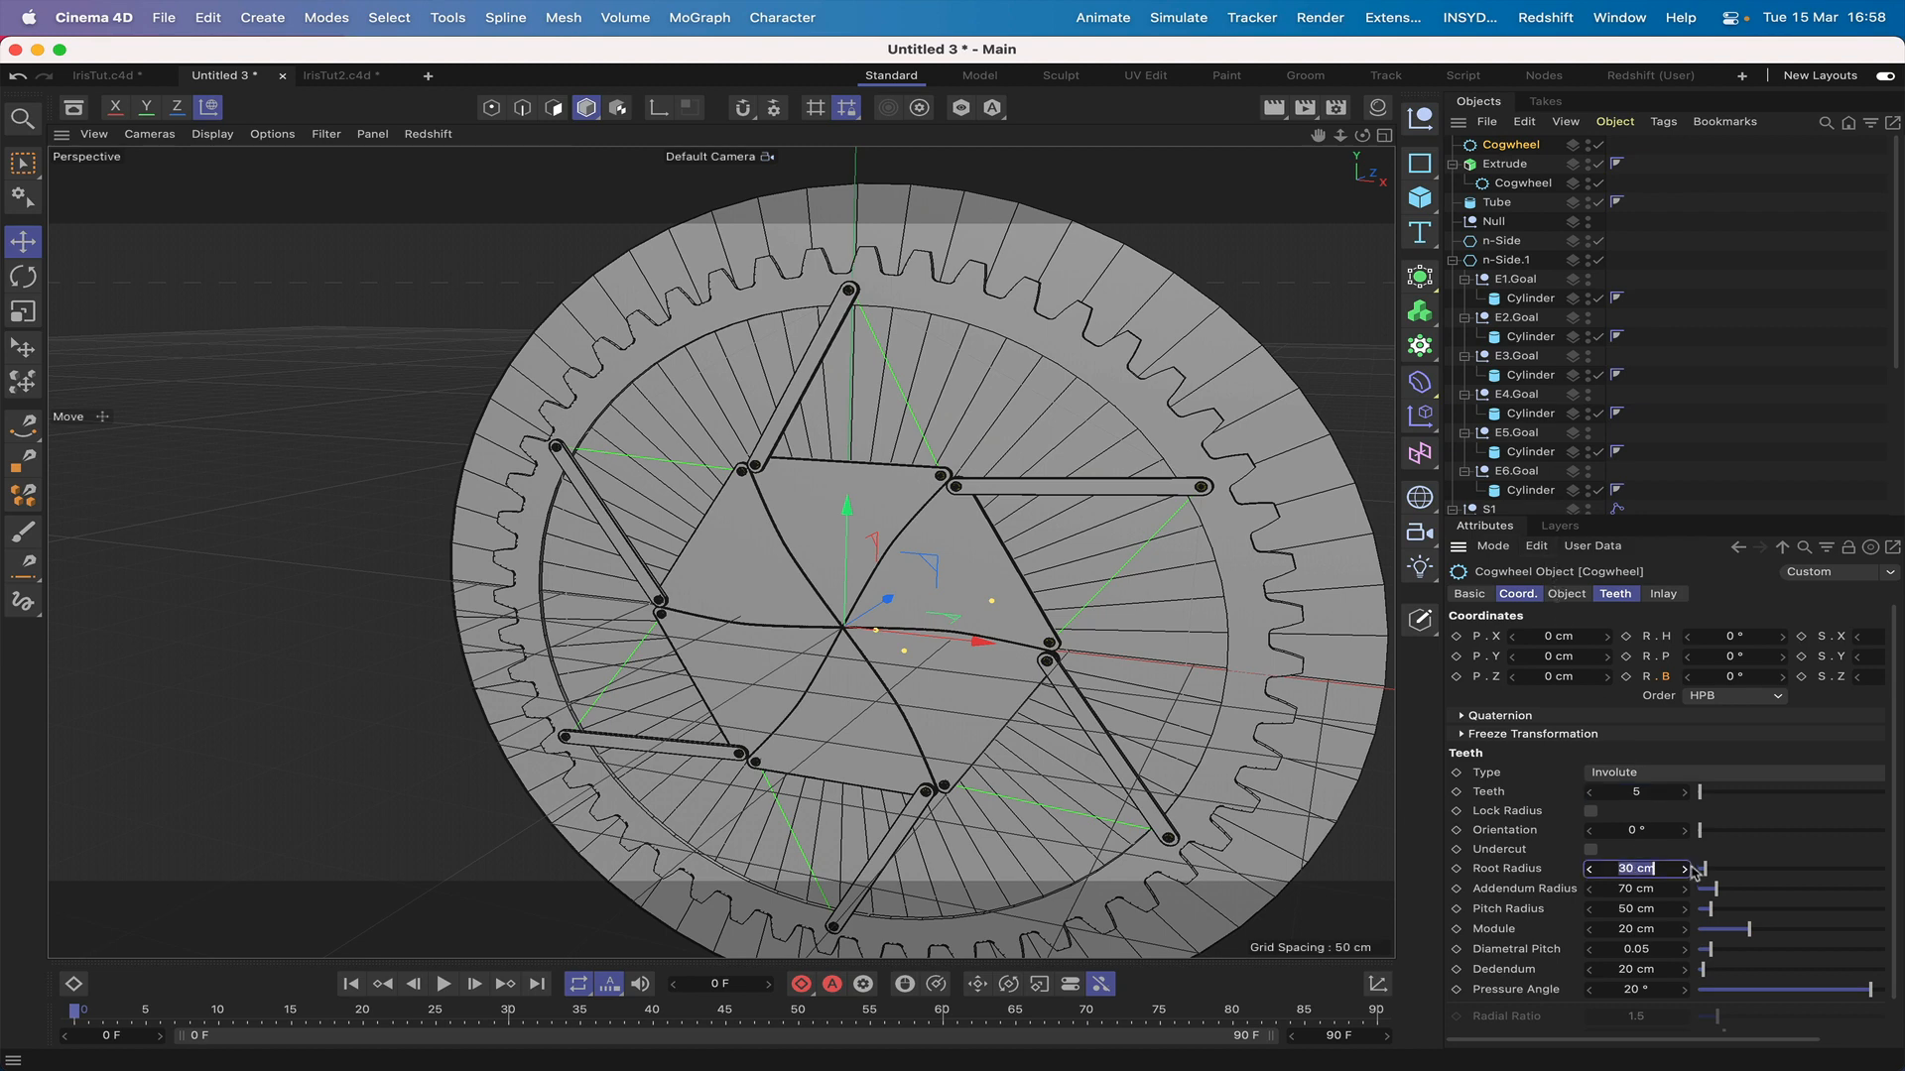
{"action": "type", "text": "14.767"}
{"action": "key", "text": "Return"}
{"action": "left_click", "coordinate": [1629, 890]}
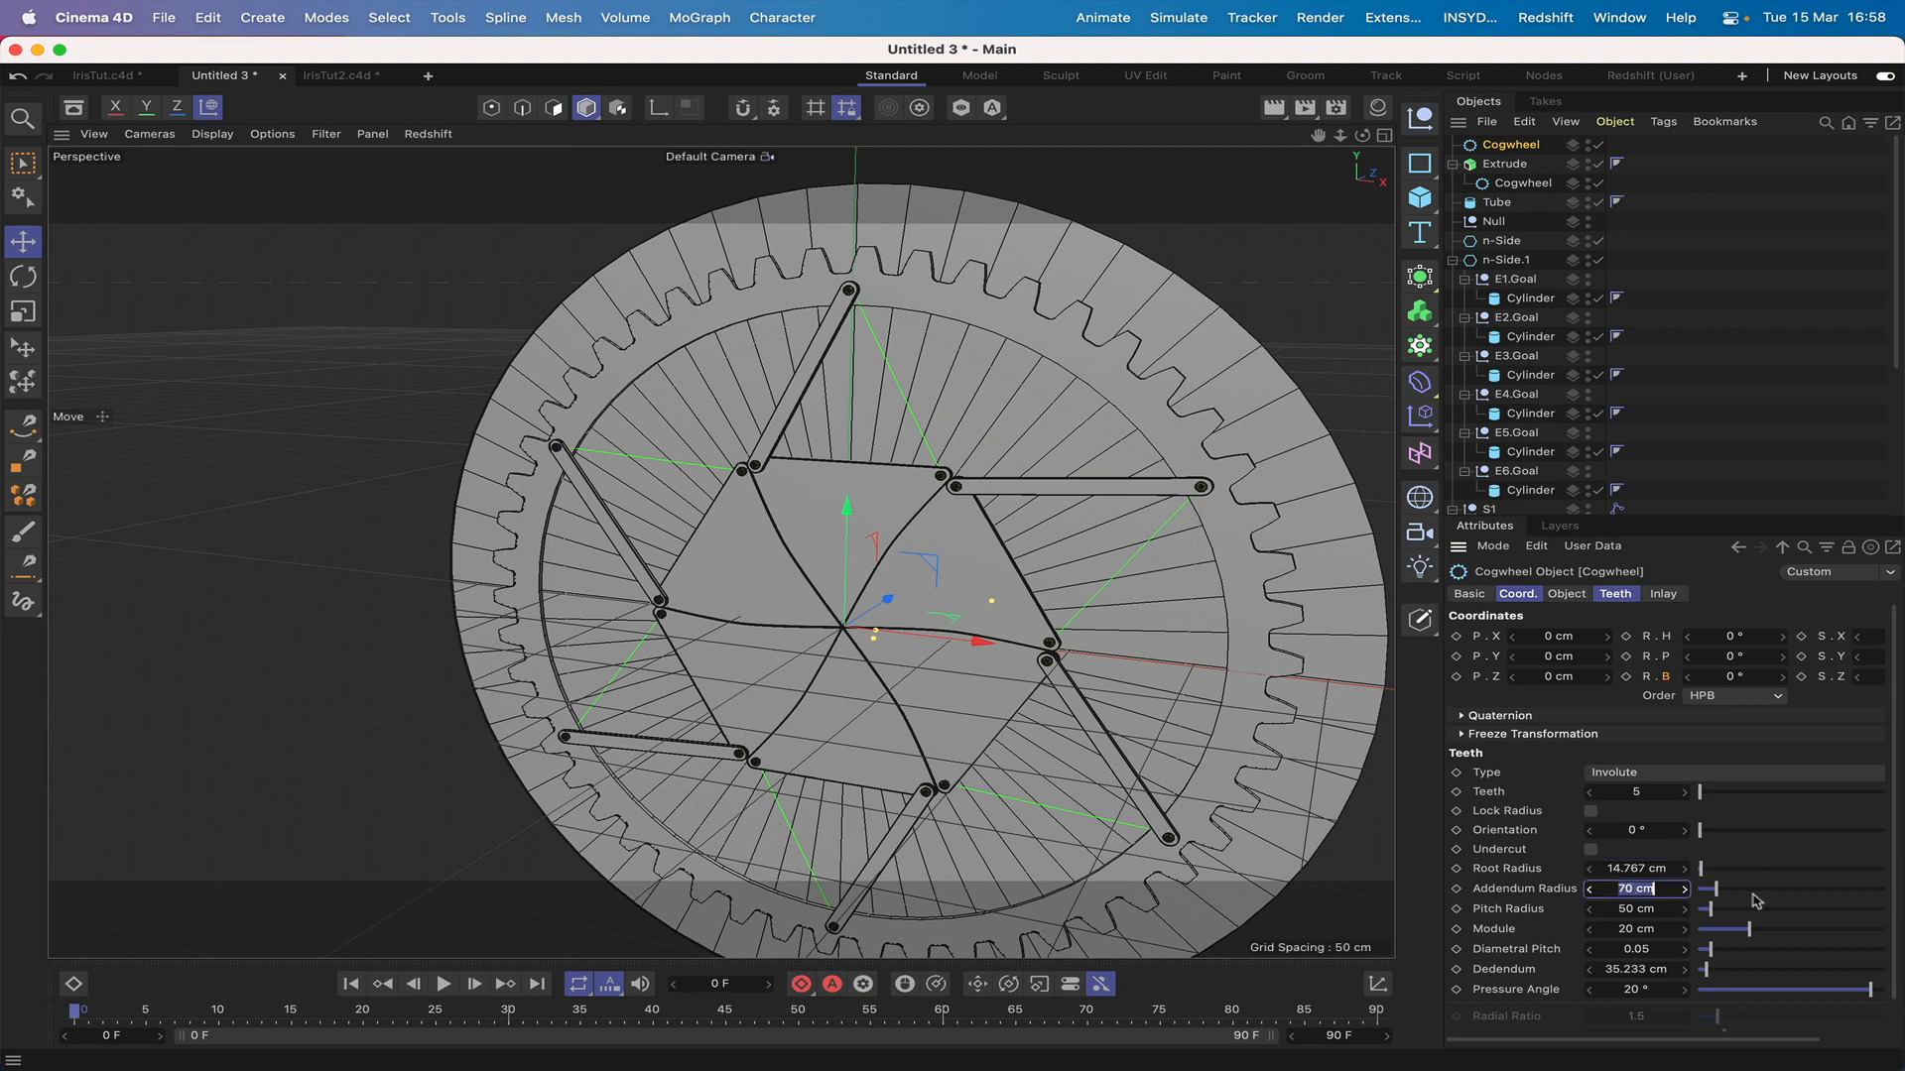
{"action": "type", "text": "29.104"}
{"action": "key", "text": "Return"}
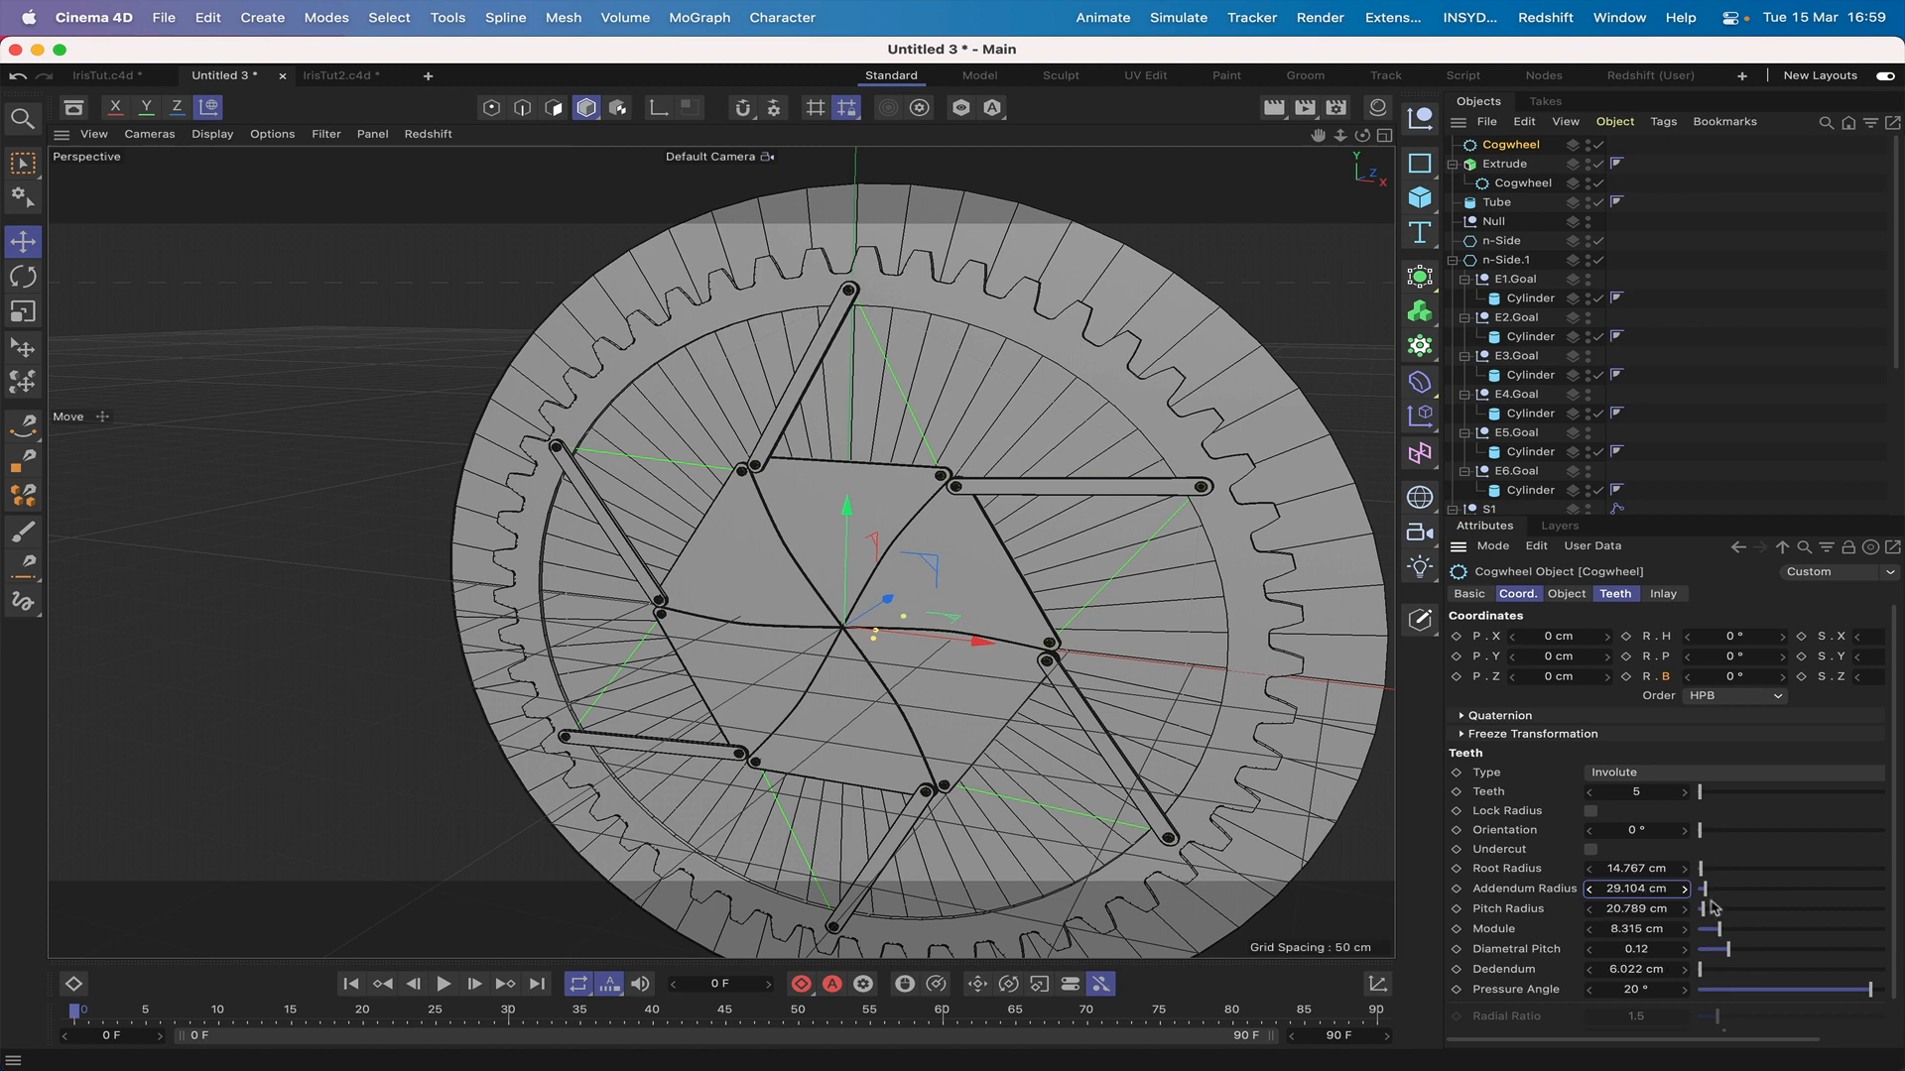
Step: Set the radius of the new cogwheel's center hole to 6.3 cm
{"action": "left_click", "coordinate": [1655, 596]}
{"action": "double_click", "coordinate": [1632, 718]}
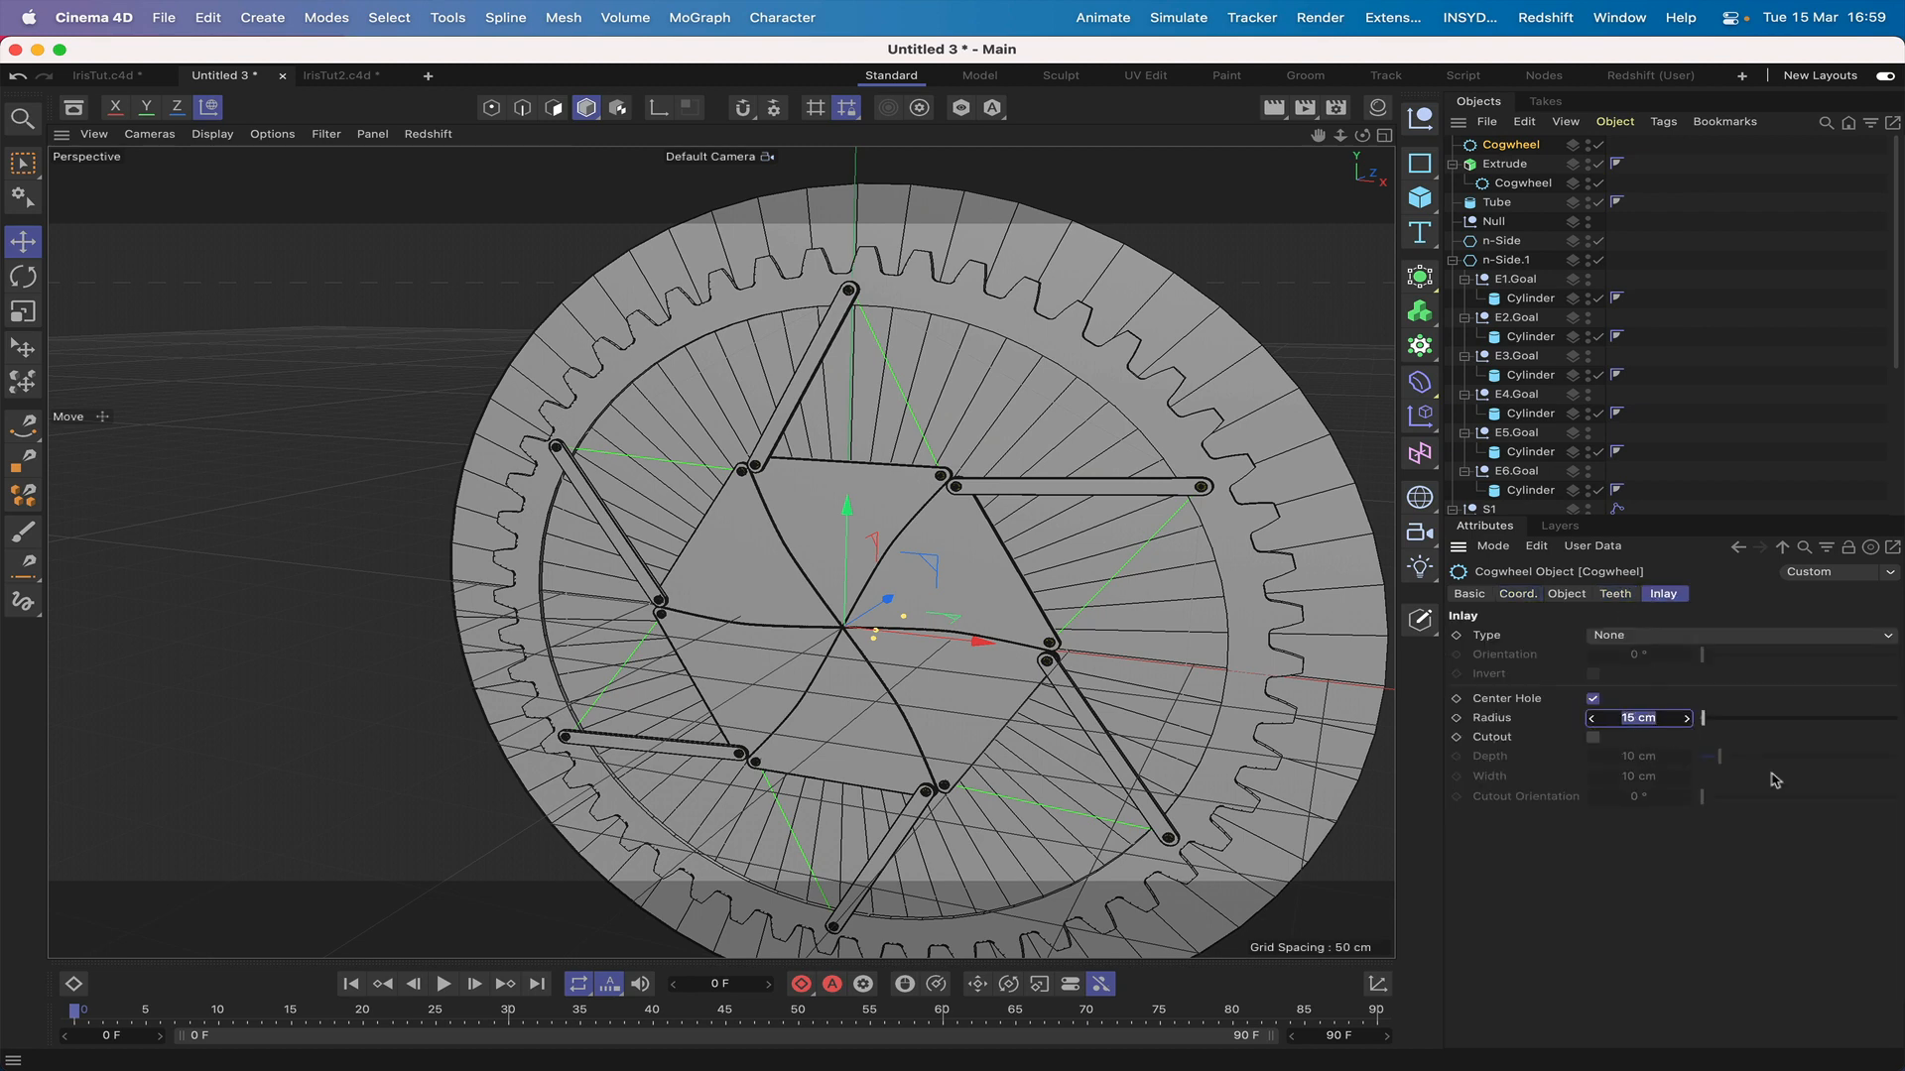
{"action": "type", "text": "6.3"}
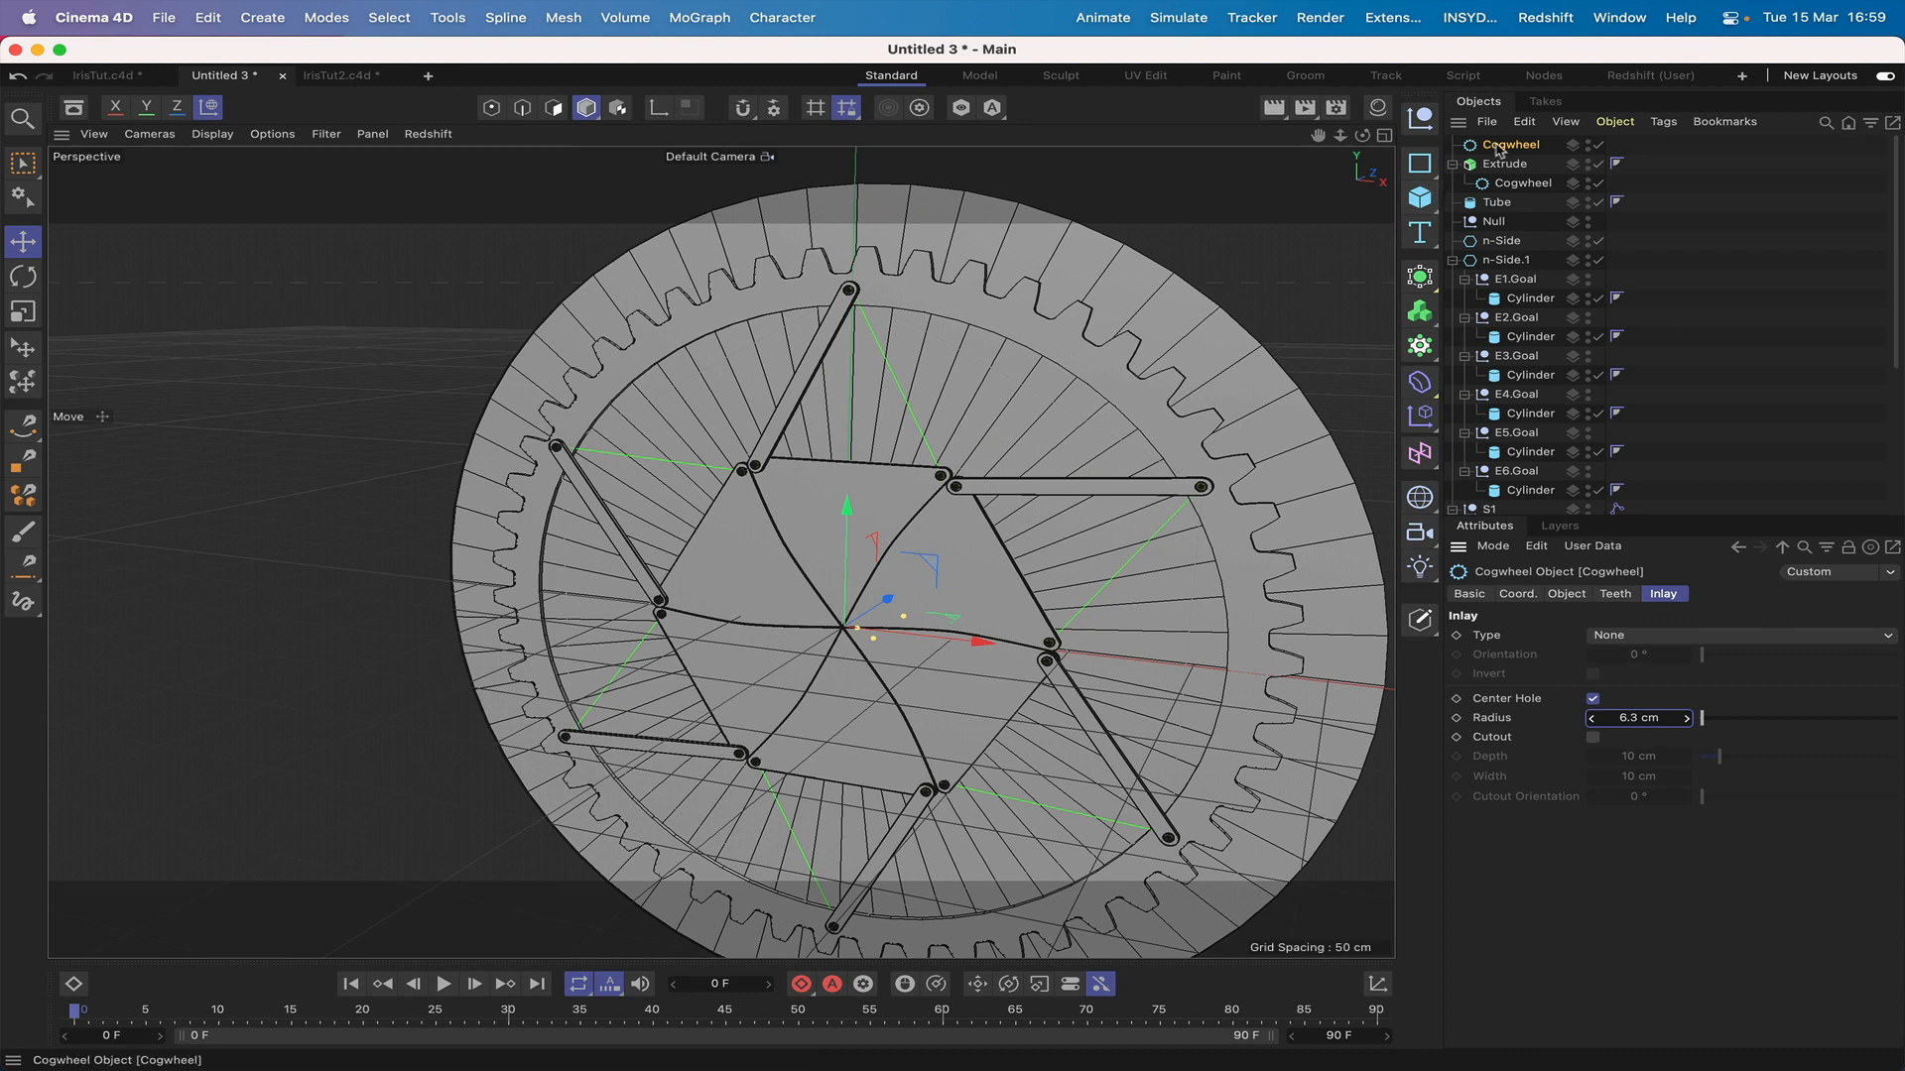
Step: Move the five-tooth cogwheel to the top of the ring and align its lower teeth with the large cogwheel's teeth in the front view
{"action": "left_click_drag", "start_coordinate": [838, 560], "coordinate": [855, 121]}
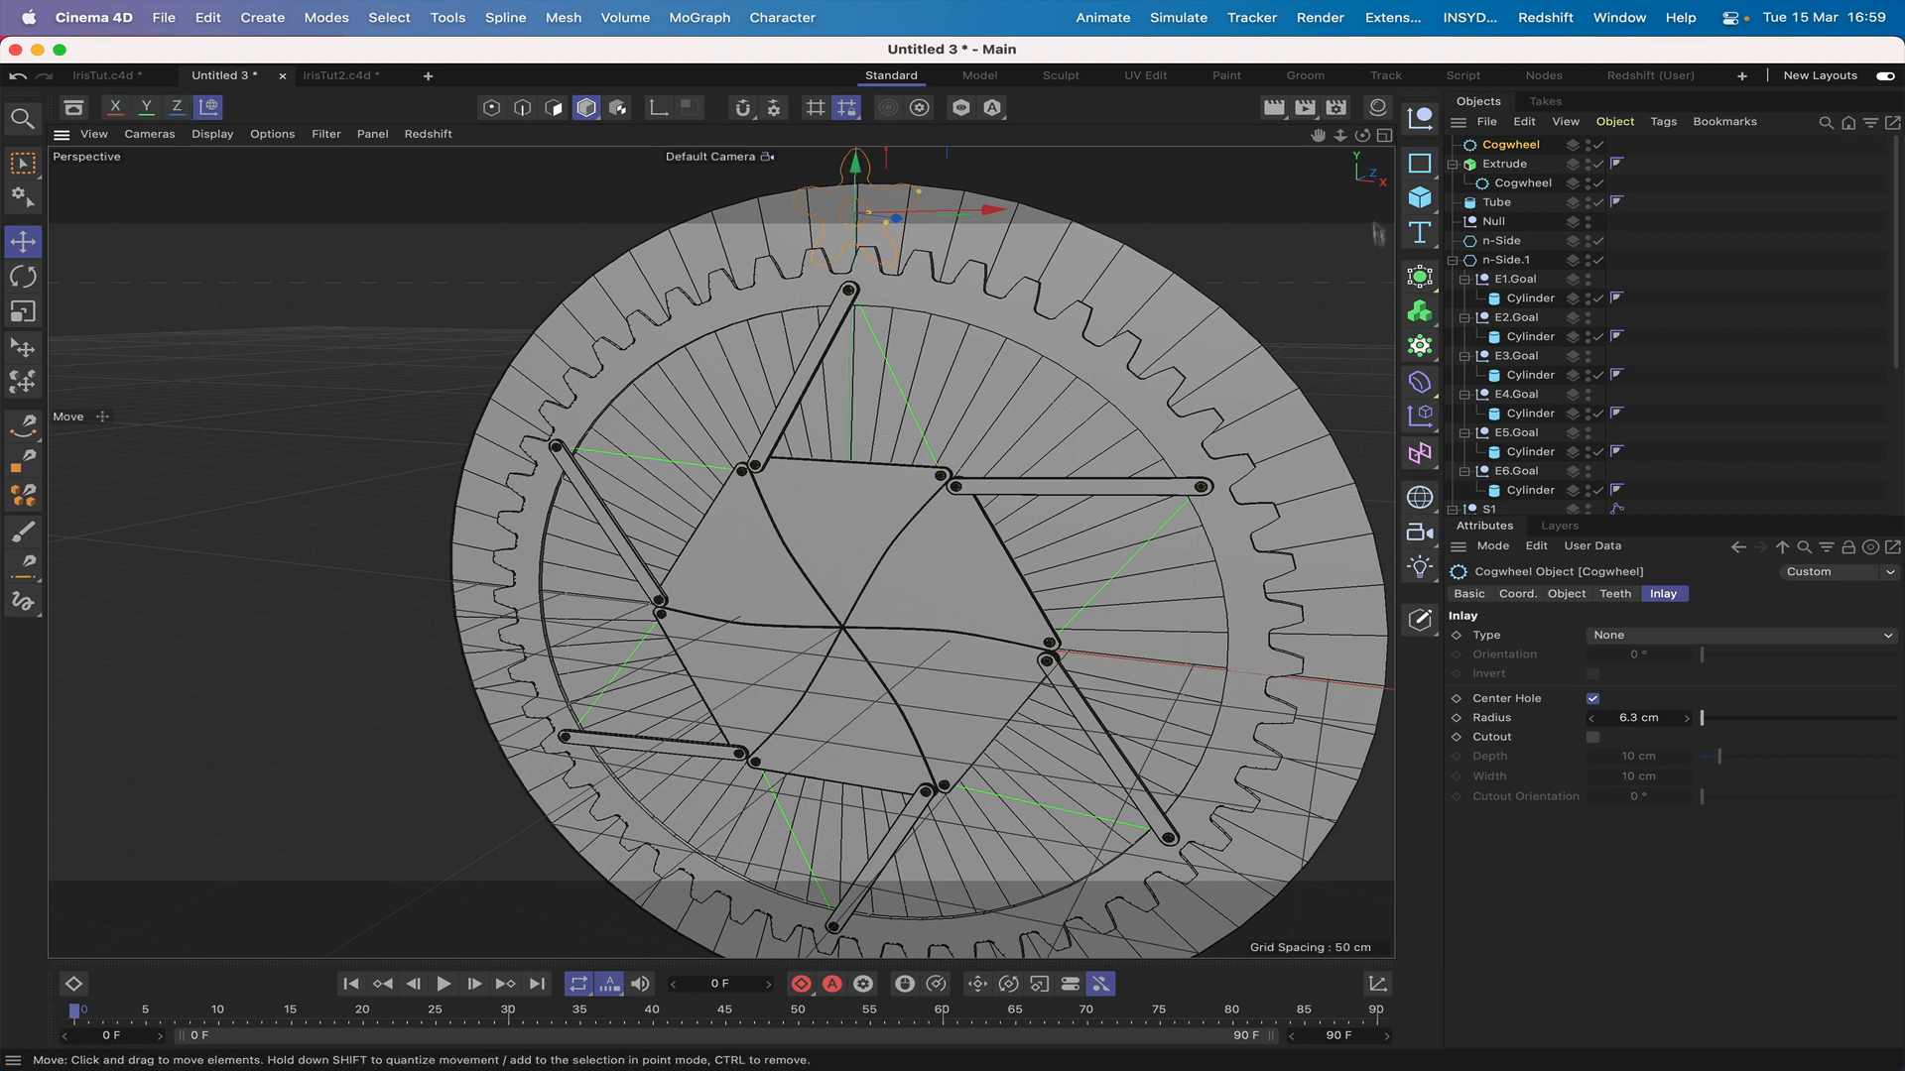
{"action": "key", "text": "F4"}
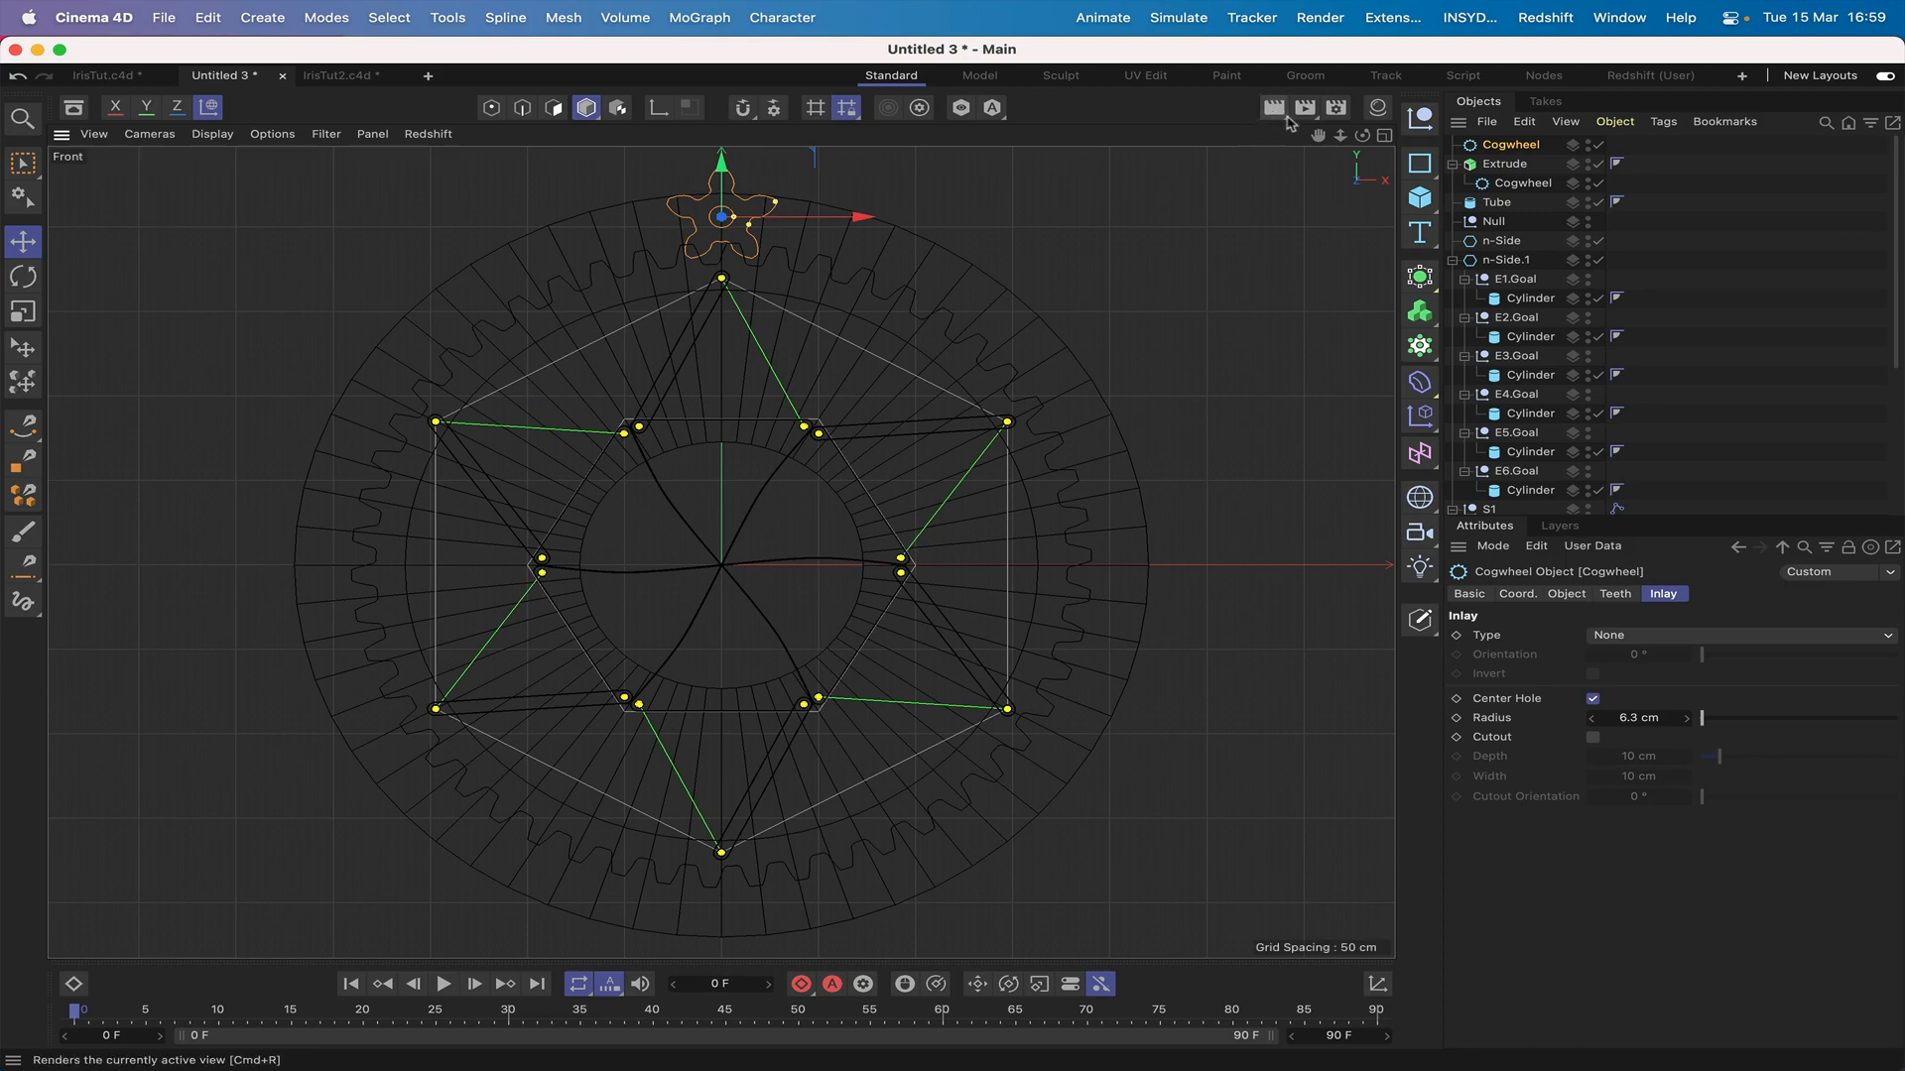
{"action": "left_click_drag", "start_coordinate": [1318, 140], "coordinate": [1318, 140]}
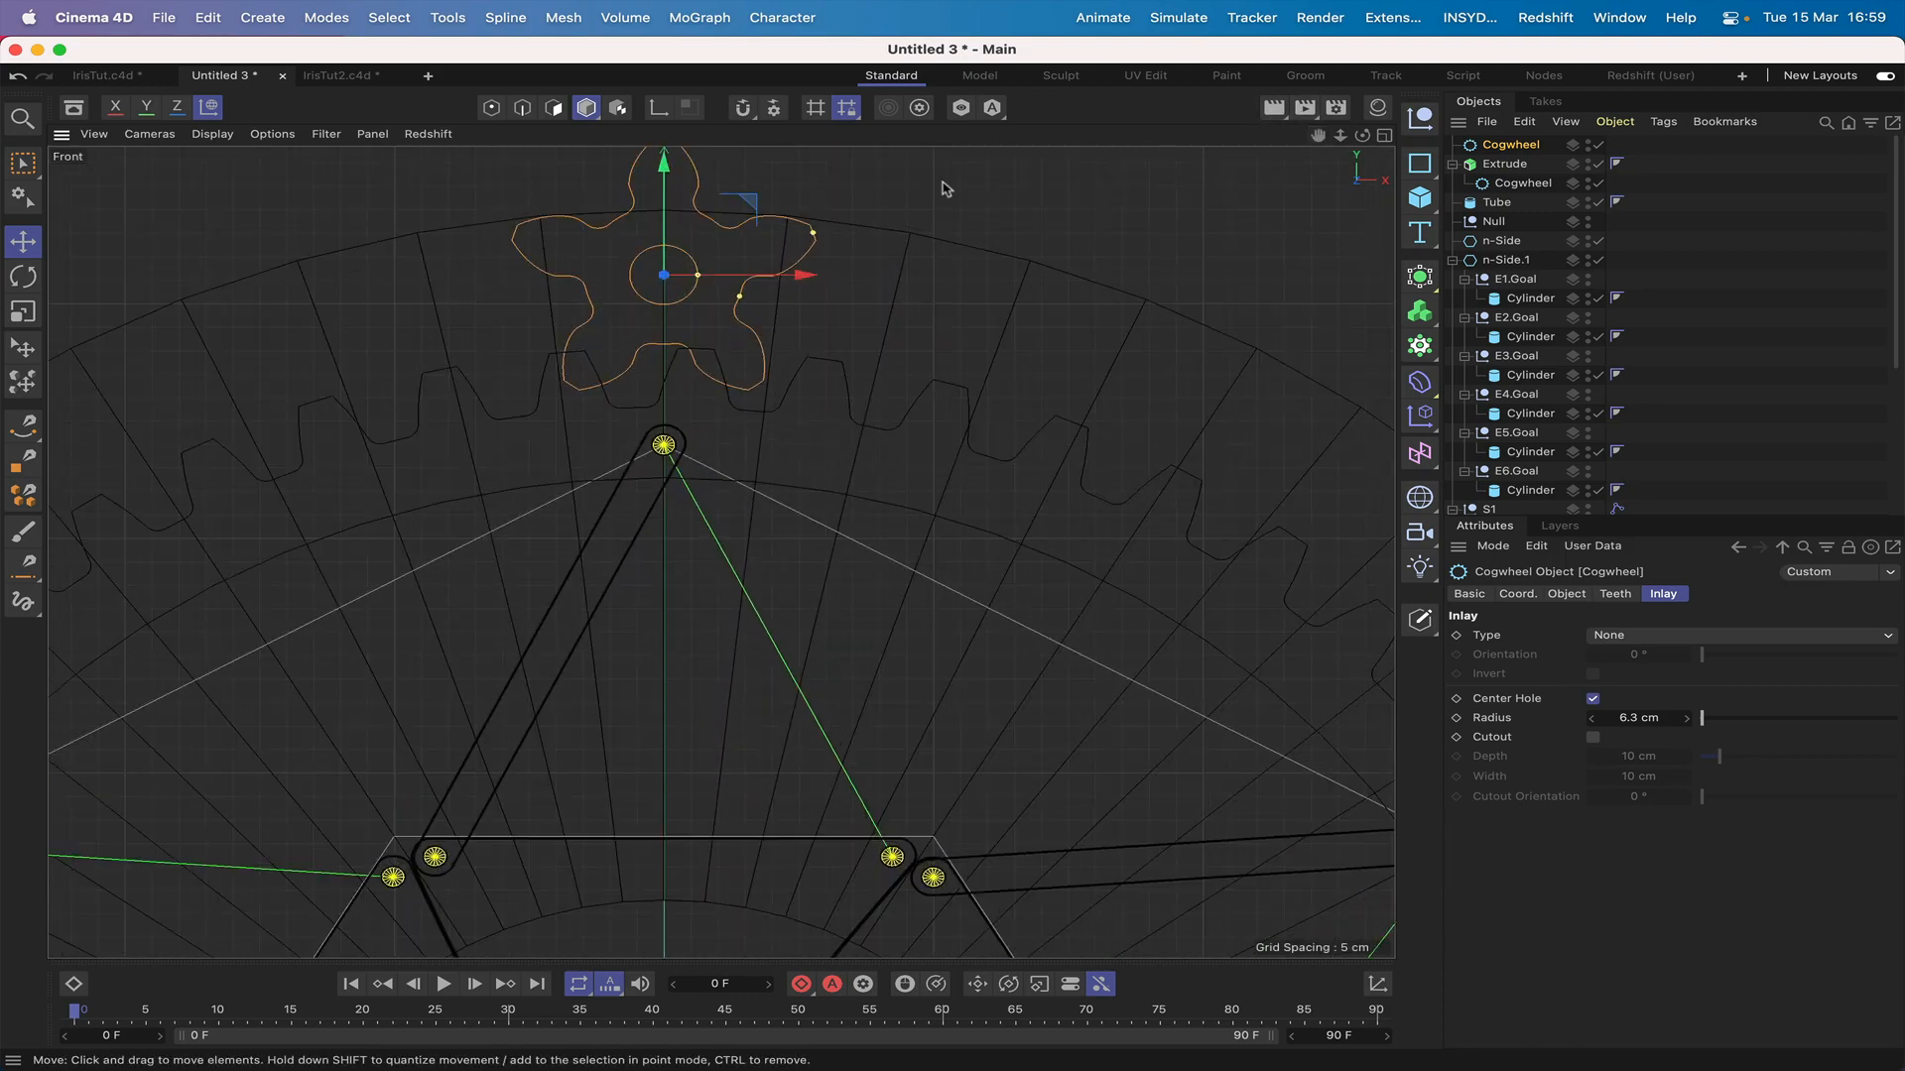
{"action": "left_click_drag", "start_coordinate": [784, 276], "coordinate": [818, 283]}
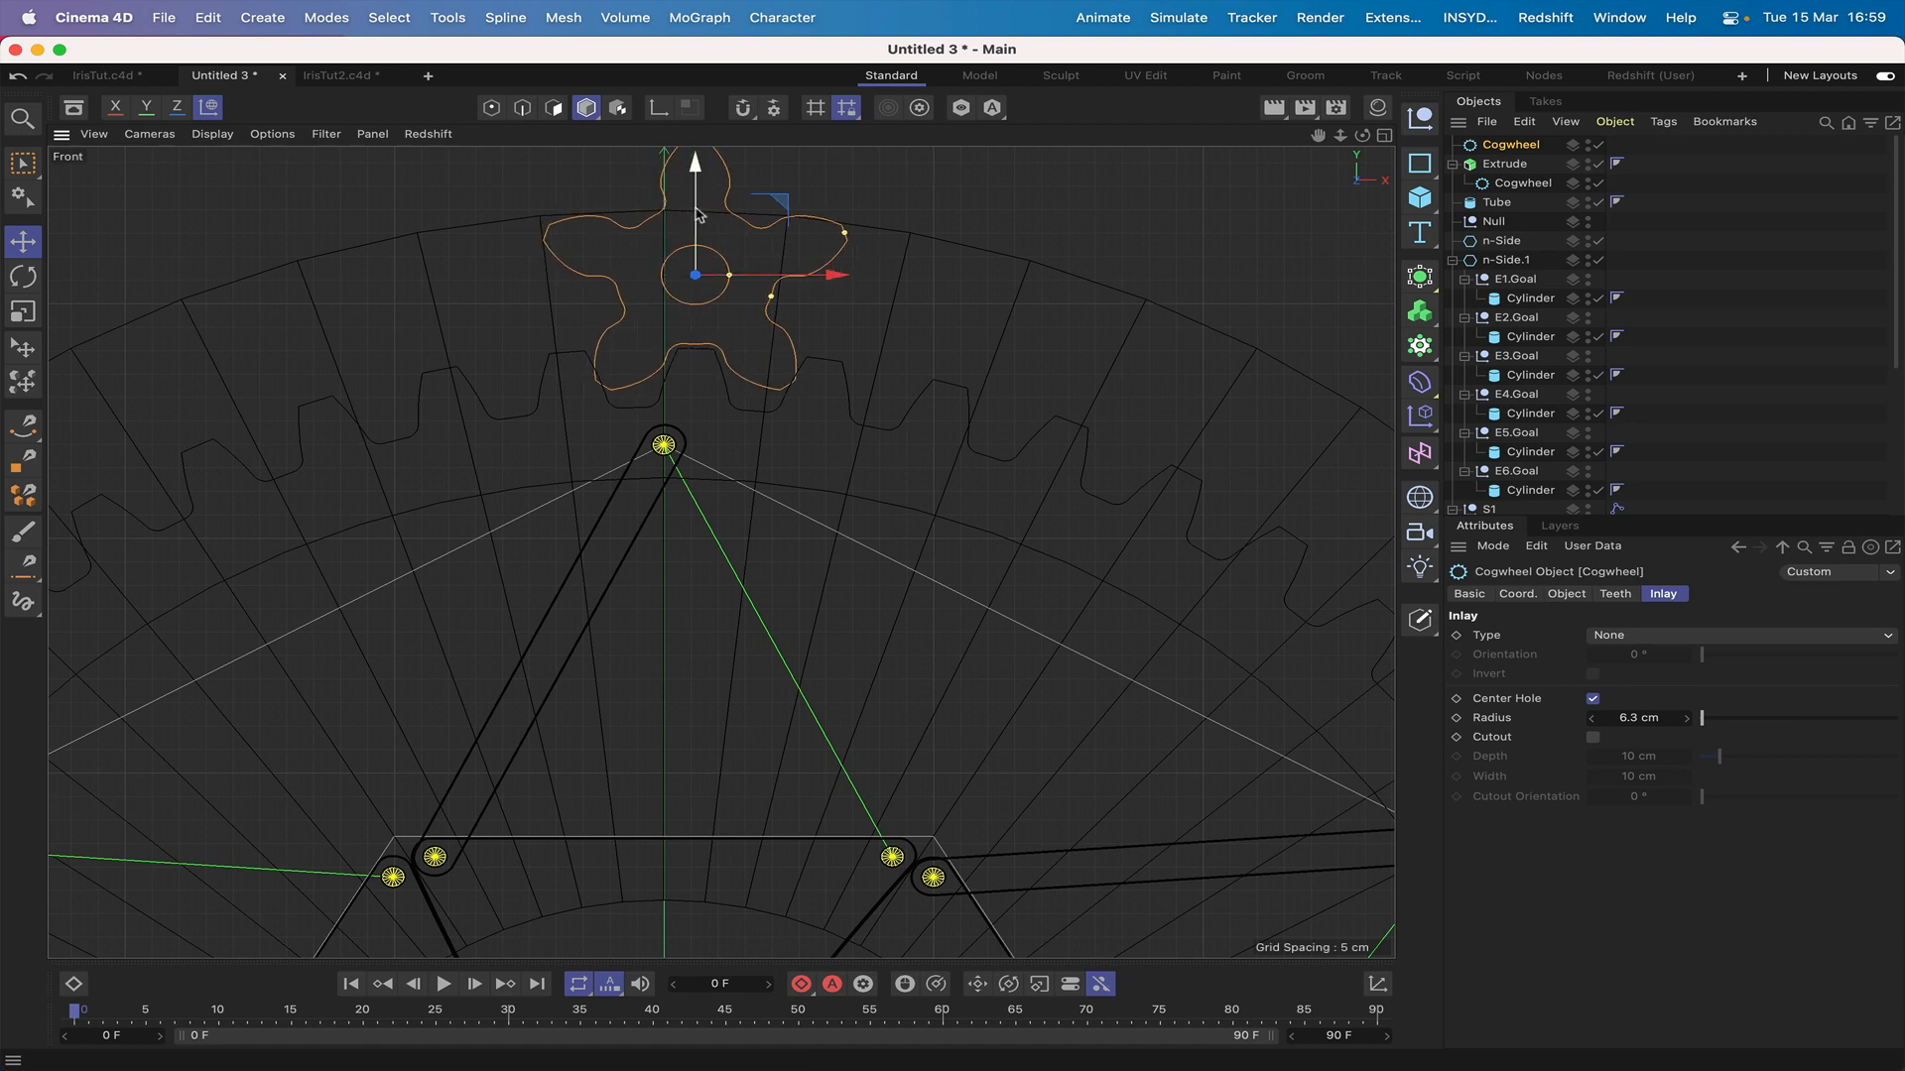
{"action": "left_click_drag", "start_coordinate": [700, 216], "coordinate": [700, 201]}
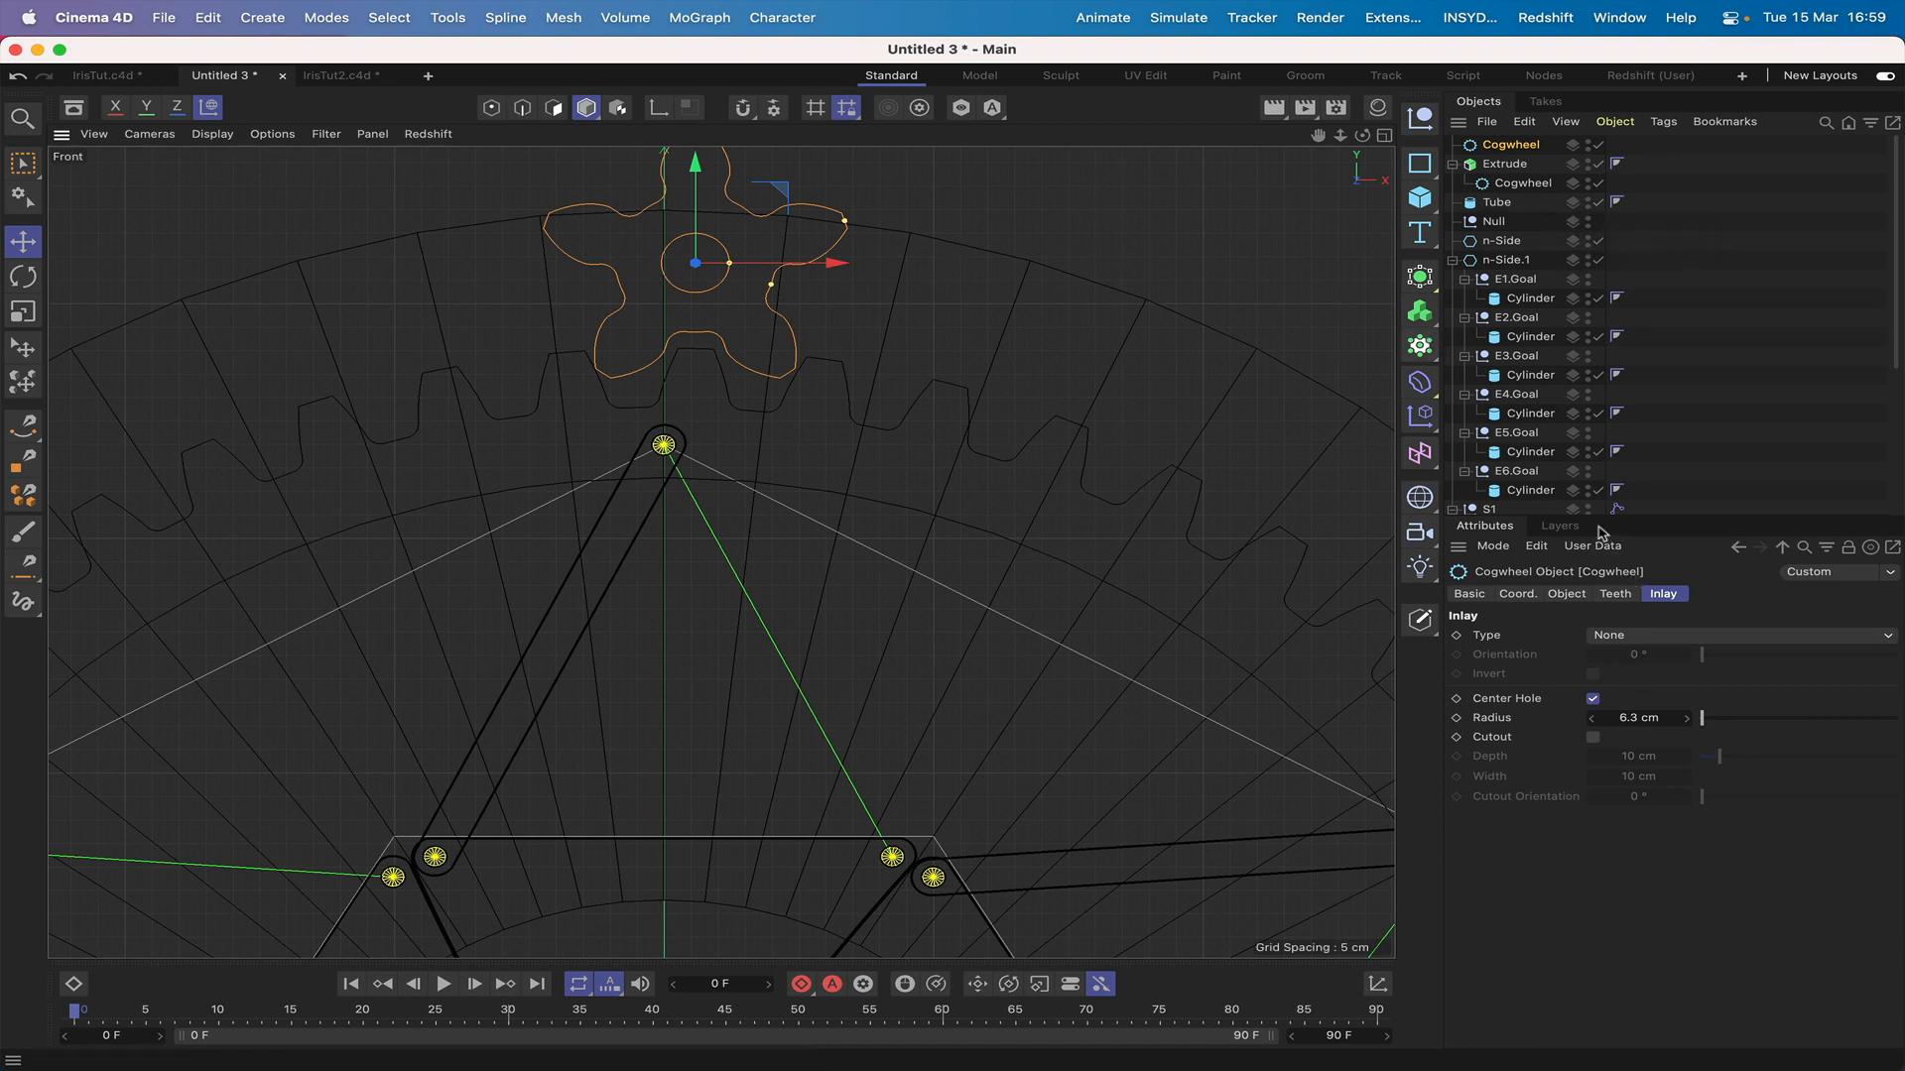
Step: Try adjusting the five-tooth cogwheel's teeth orientation and return it to 0°
{"action": "left_click", "coordinate": [1612, 594]}
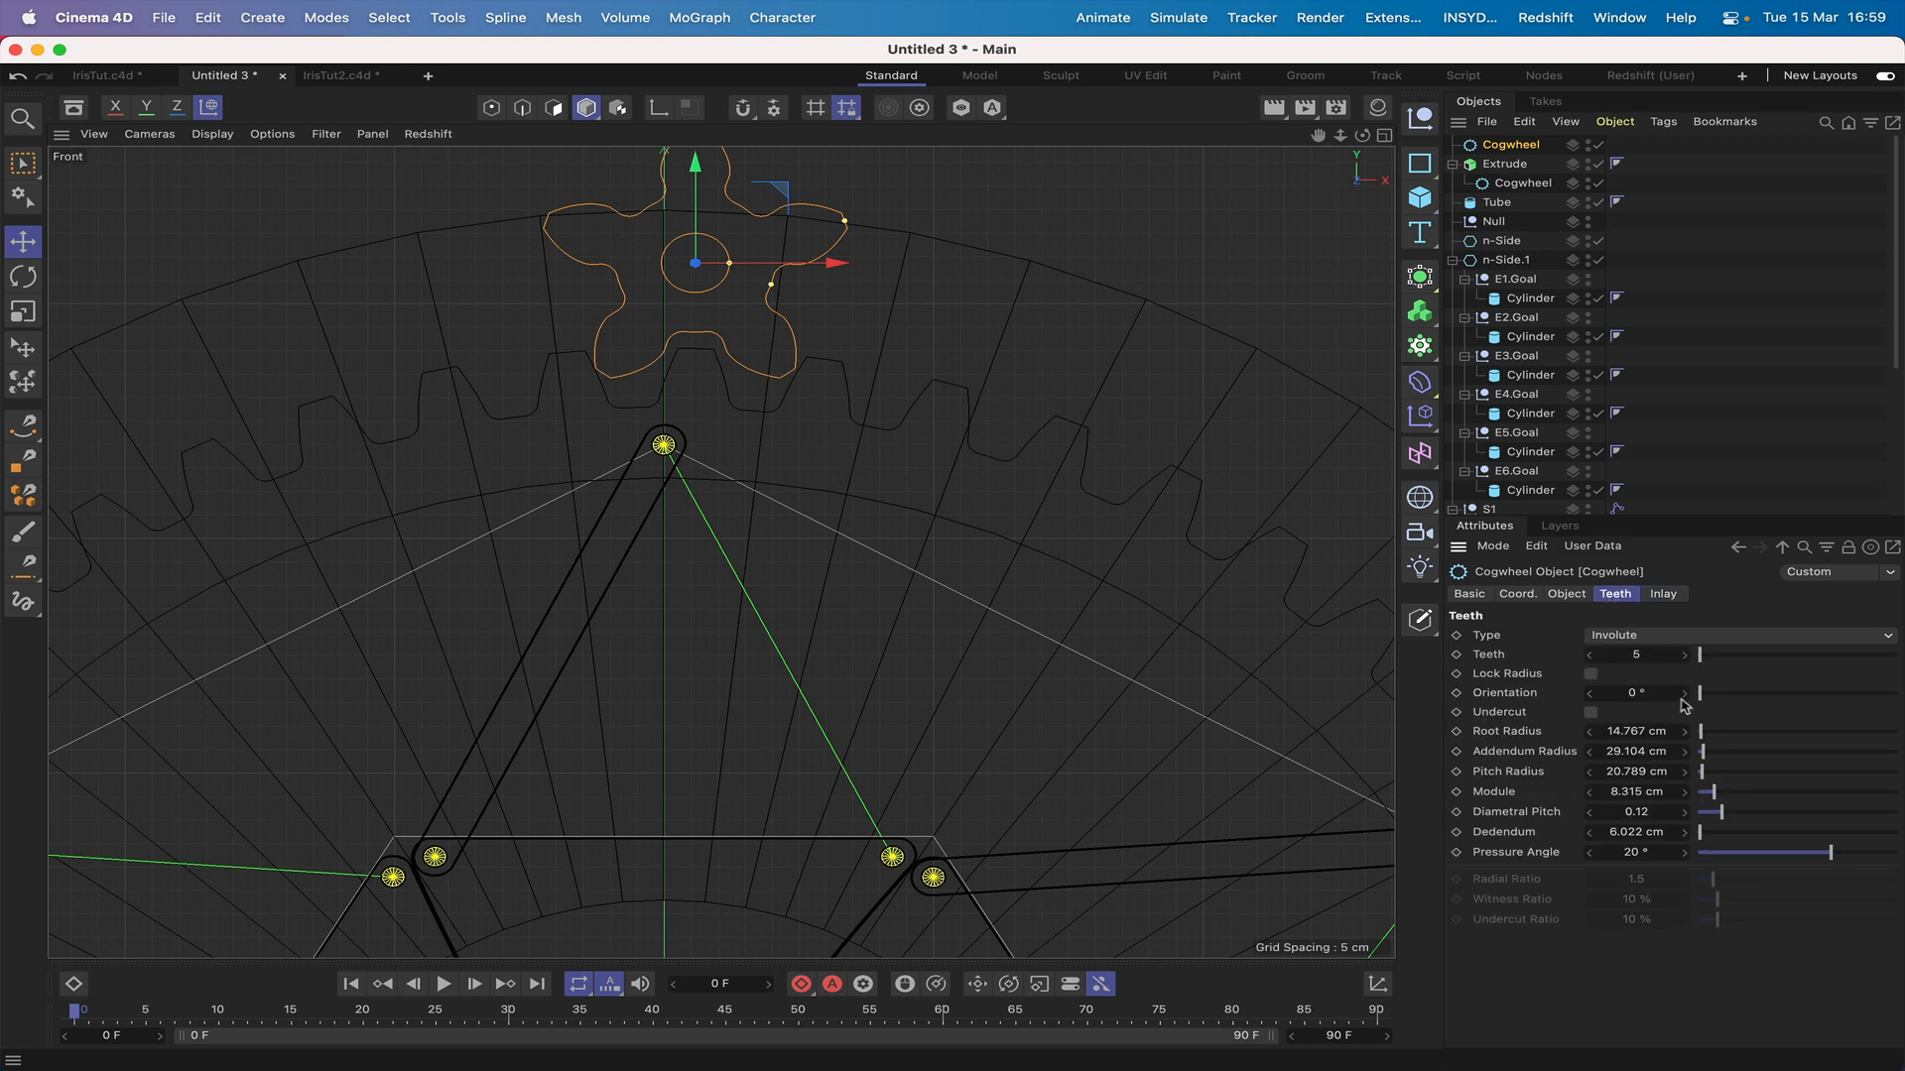
{"action": "left_click_drag", "start_coordinate": [1684, 700], "coordinate": [1588, 698]}
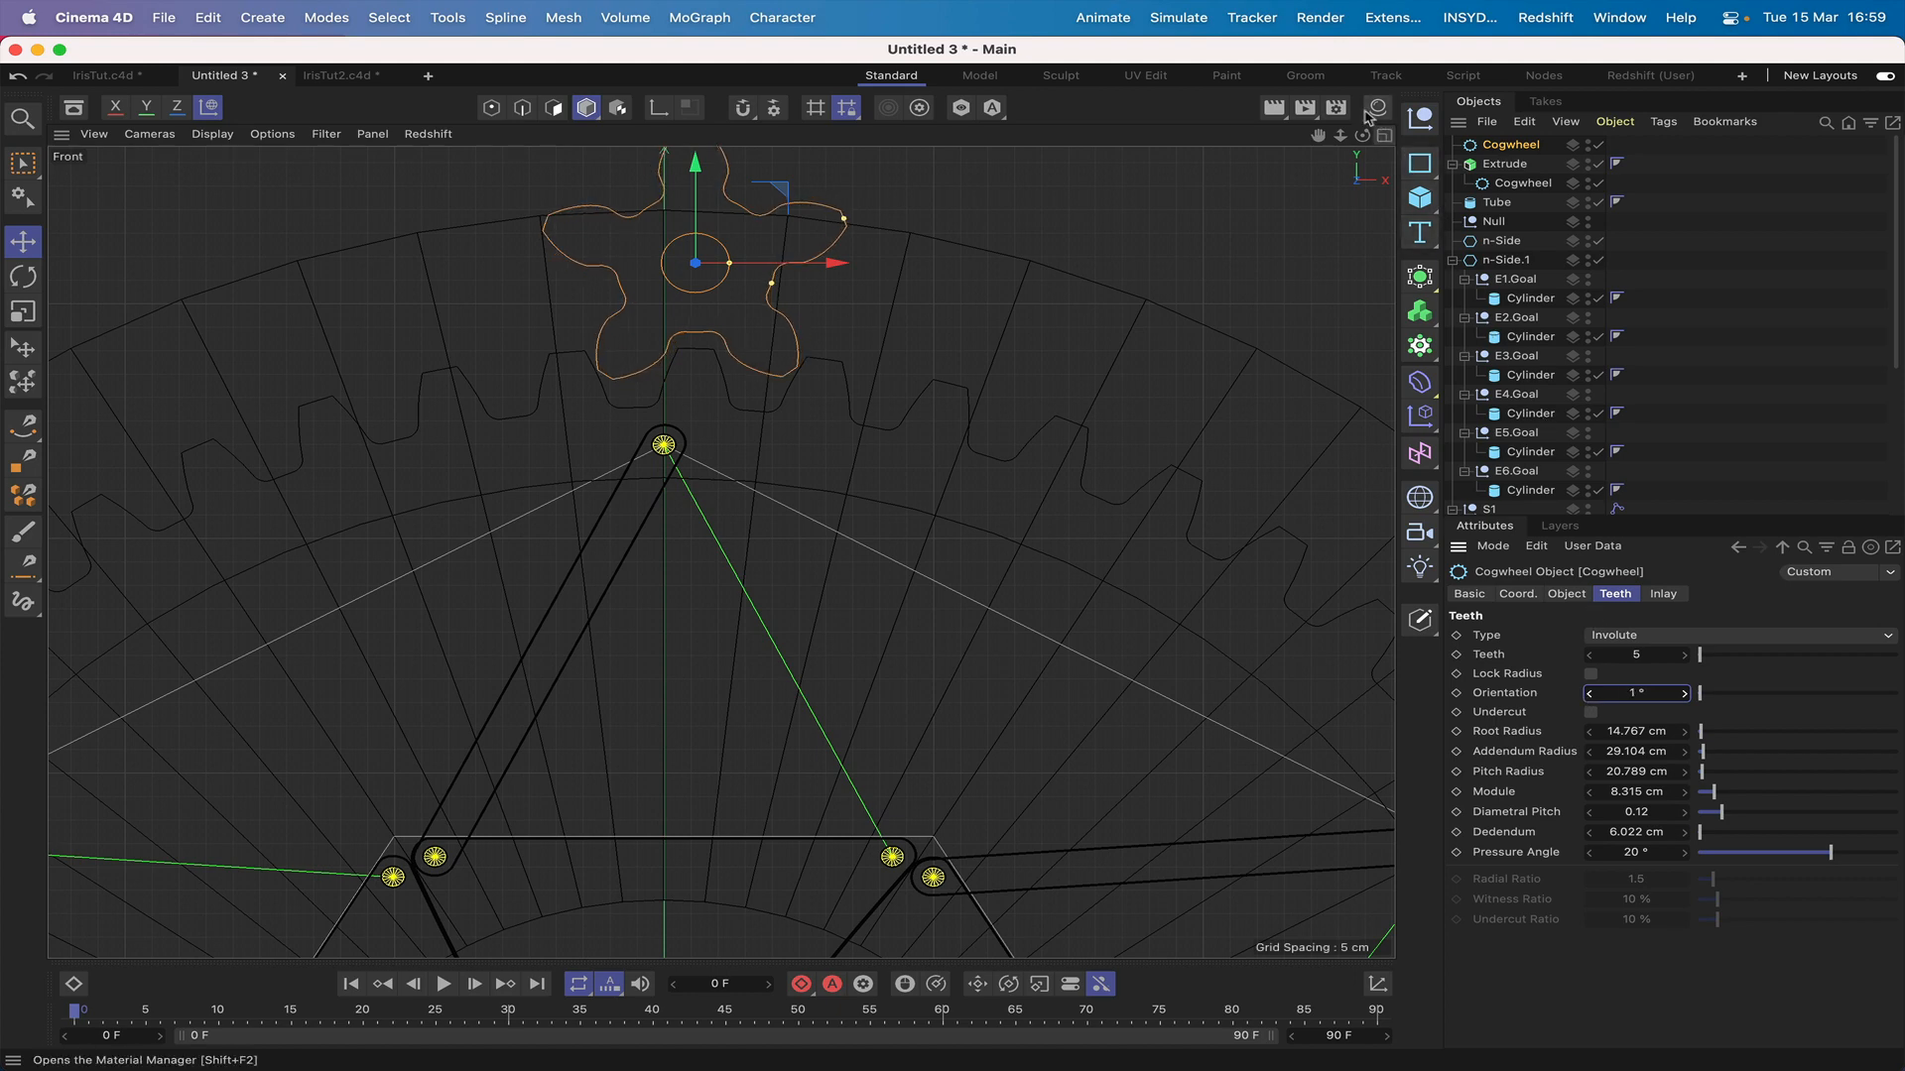
{"action": "left_click", "coordinate": [1589, 694]}
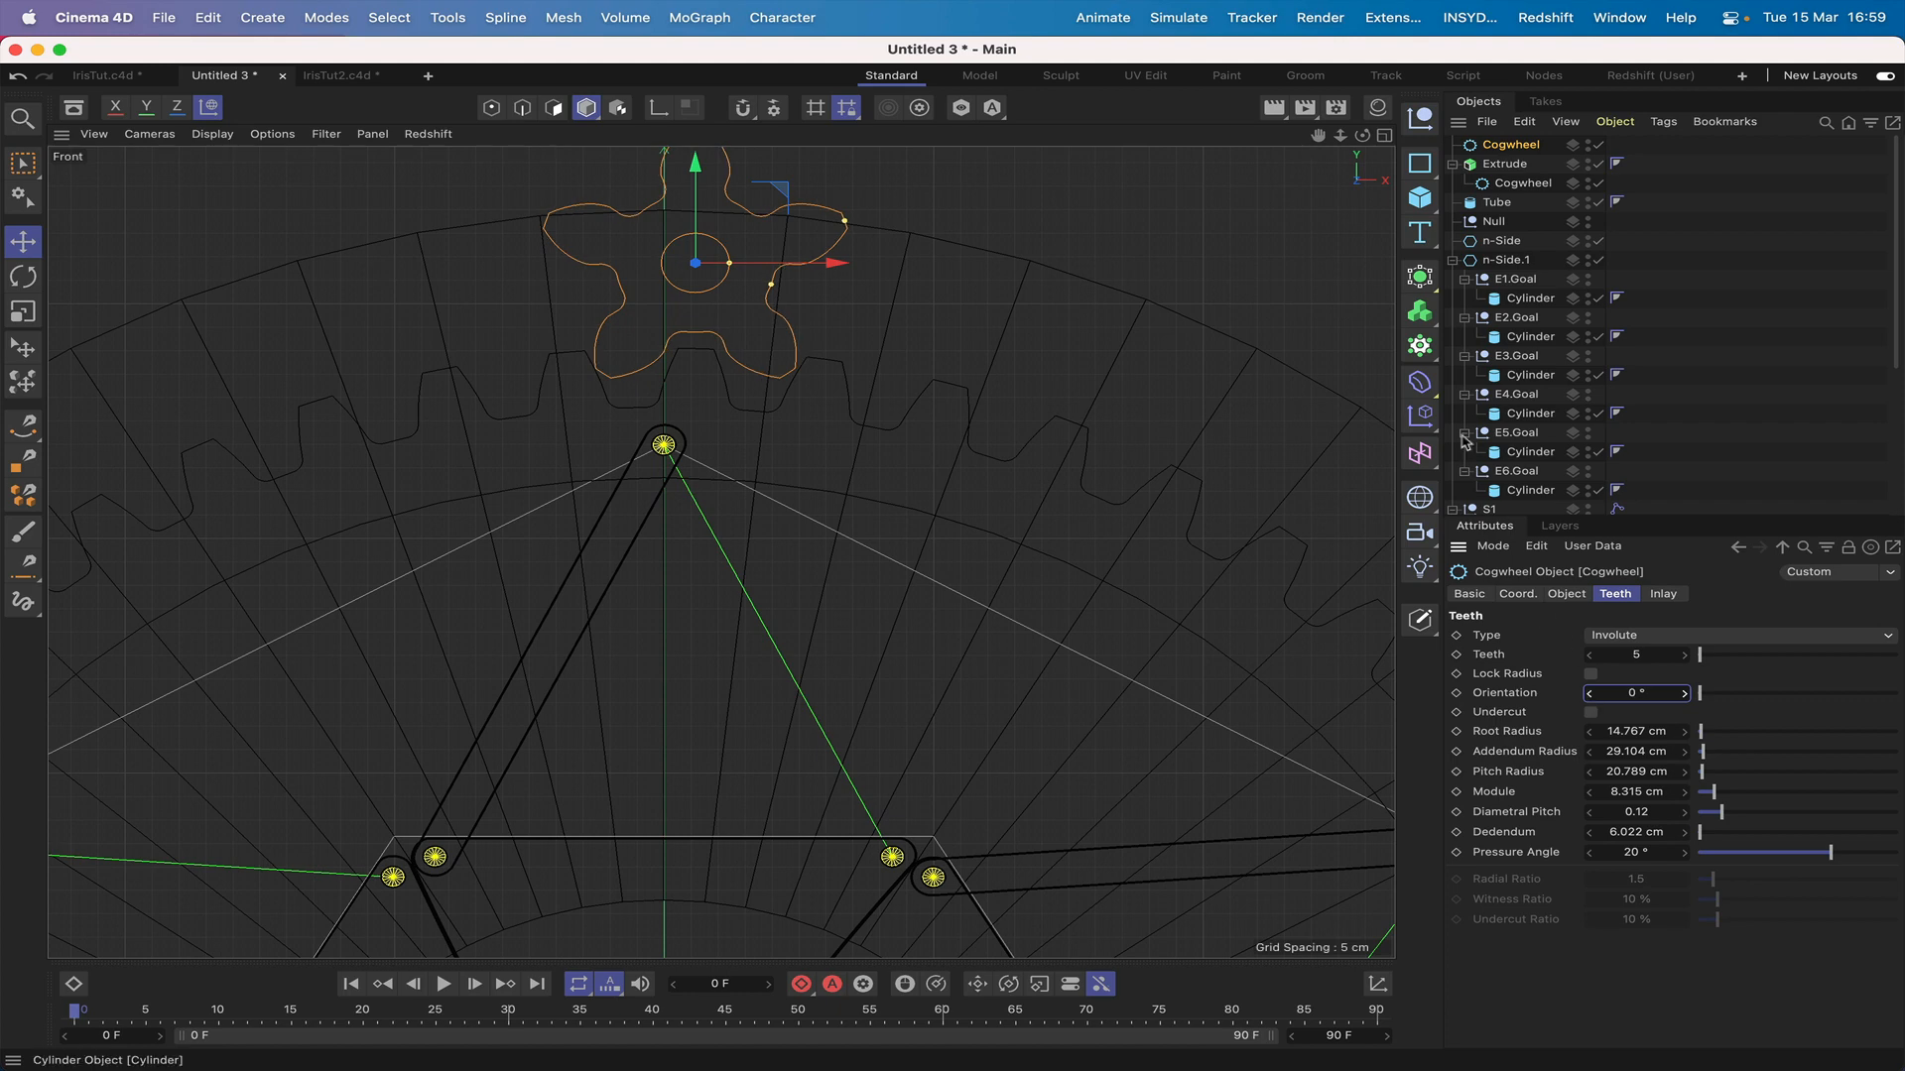
Step: Increase the backing Tube's outer radius to 246 cm and return to the perspective view
{"action": "right_click_drag", "start_coordinate": [1320, 141], "coordinate": [1319, 142]}
{"action": "left_click_drag", "start_coordinate": [1319, 142], "coordinate": [1345, 147]}
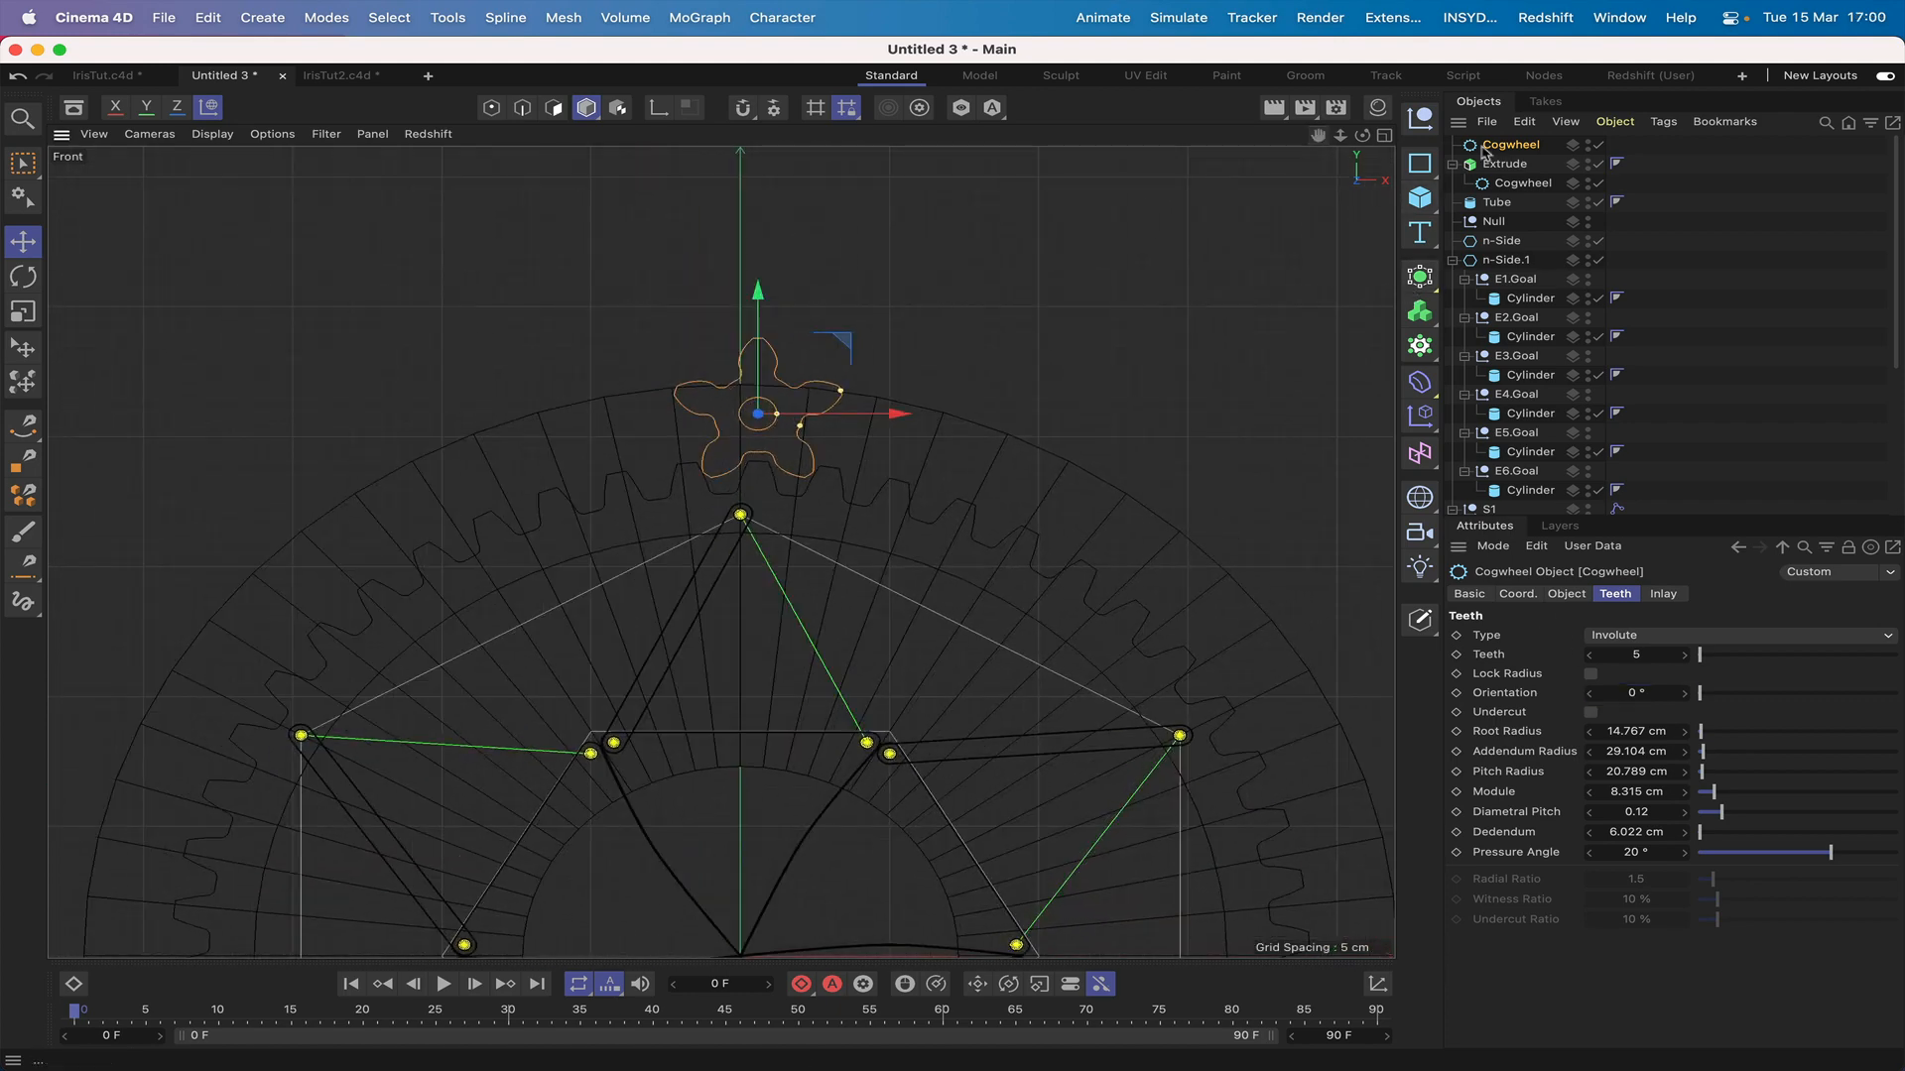
{"action": "left_click", "coordinate": [1498, 204]}
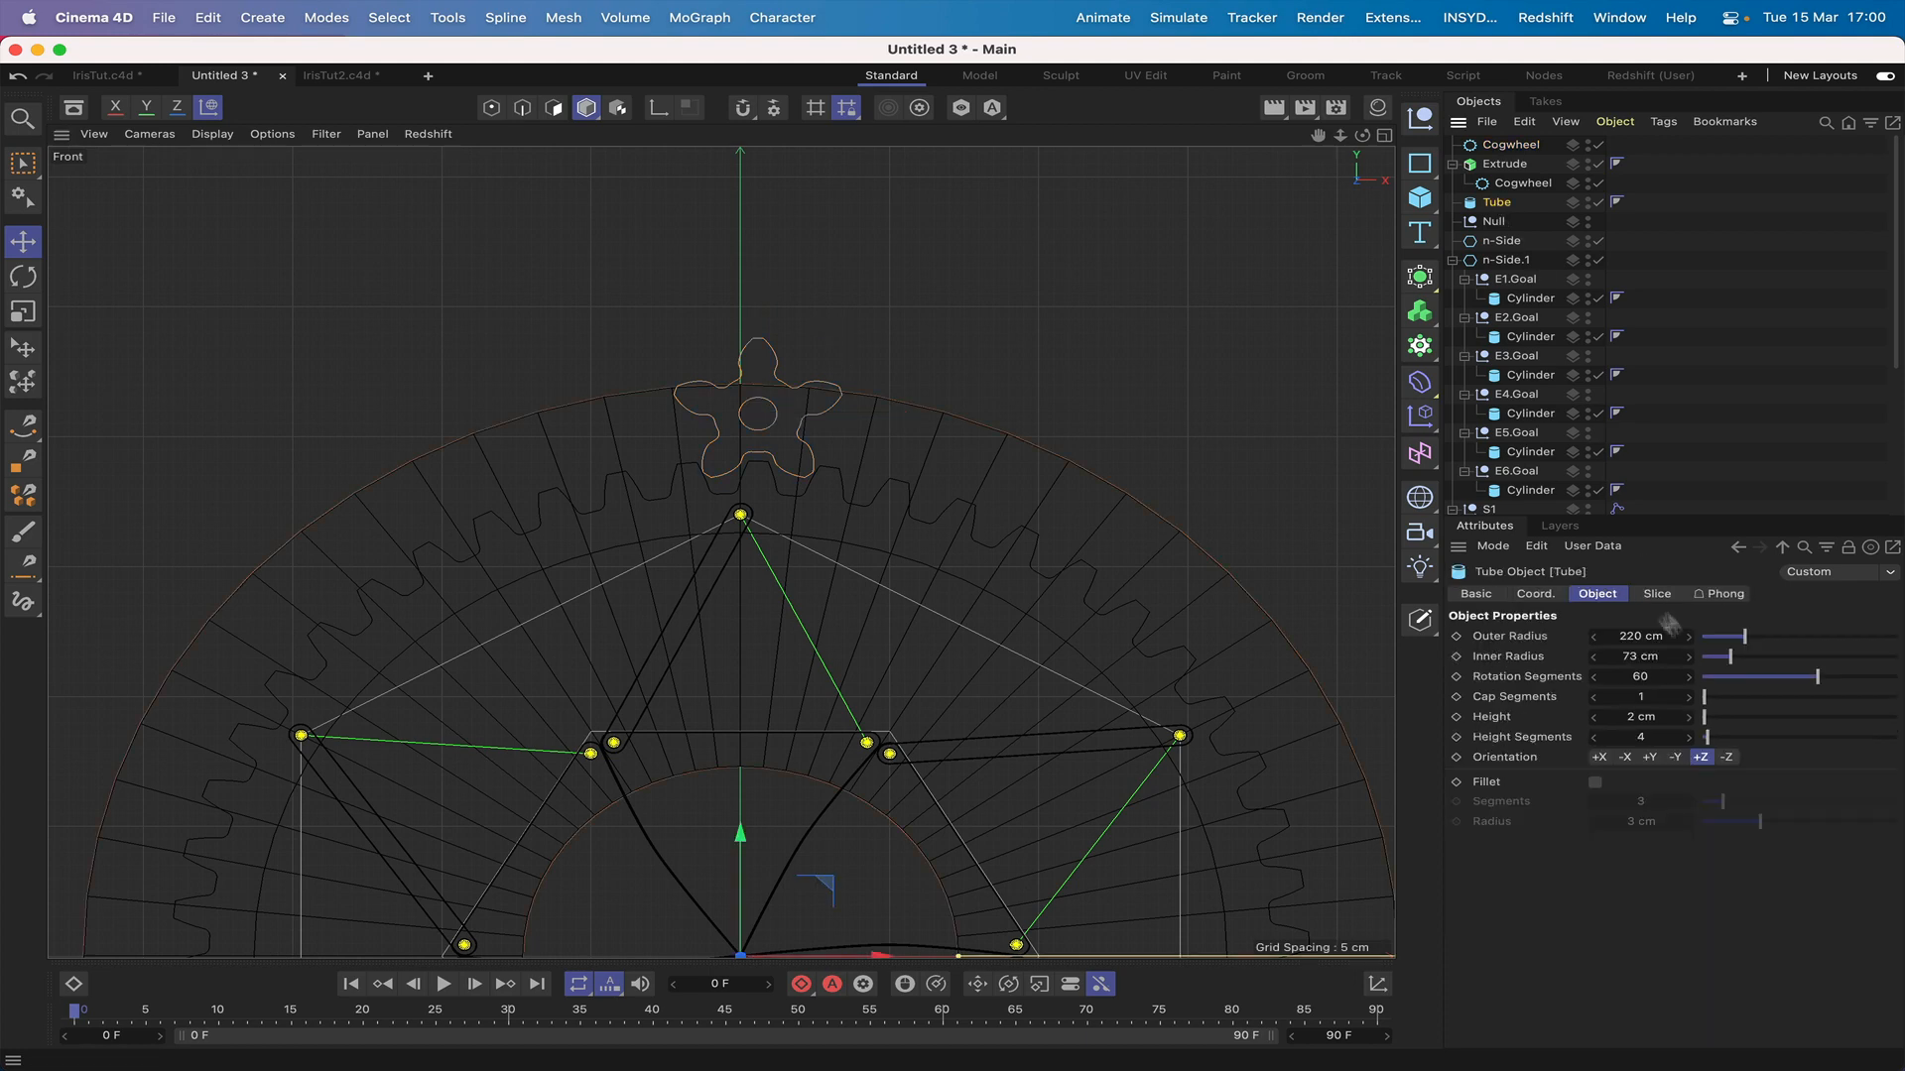
{"action": "left_click", "coordinate": [1690, 637]}
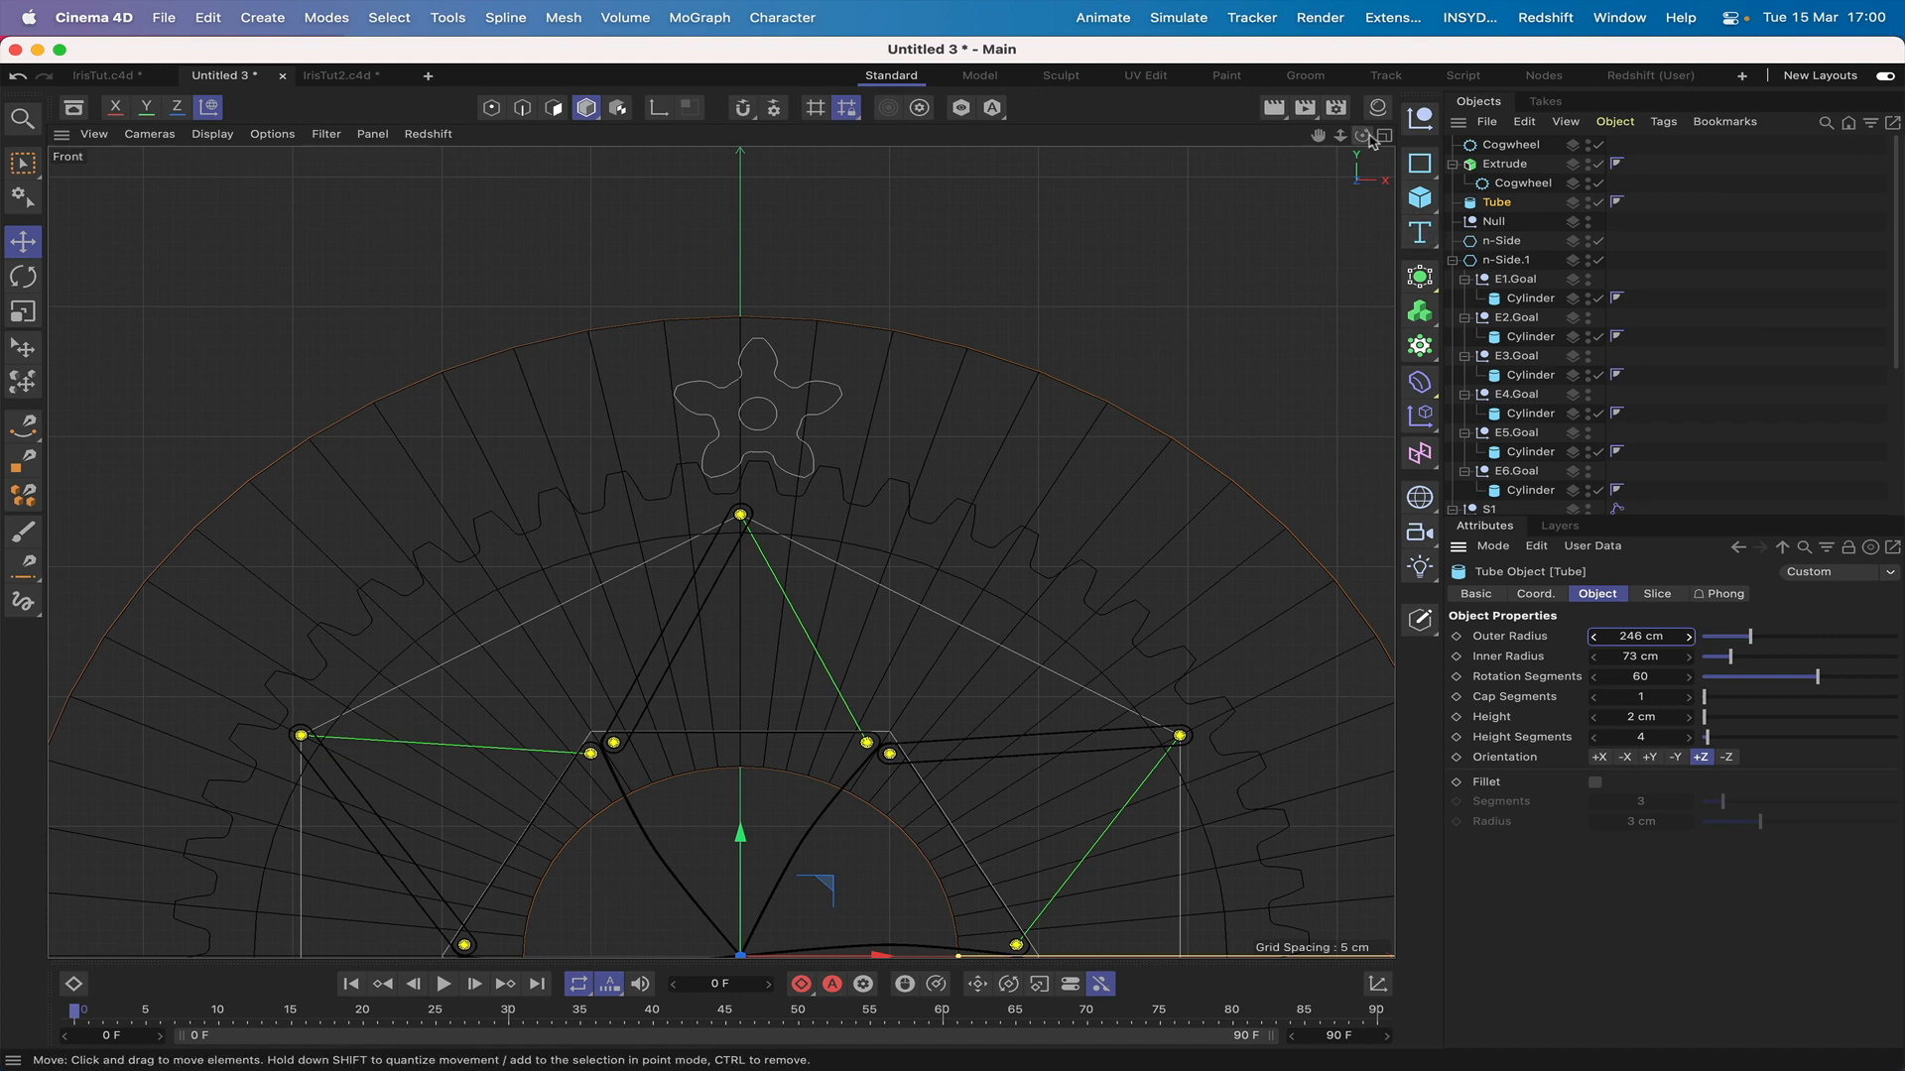
{"action": "key", "text": "F1"}
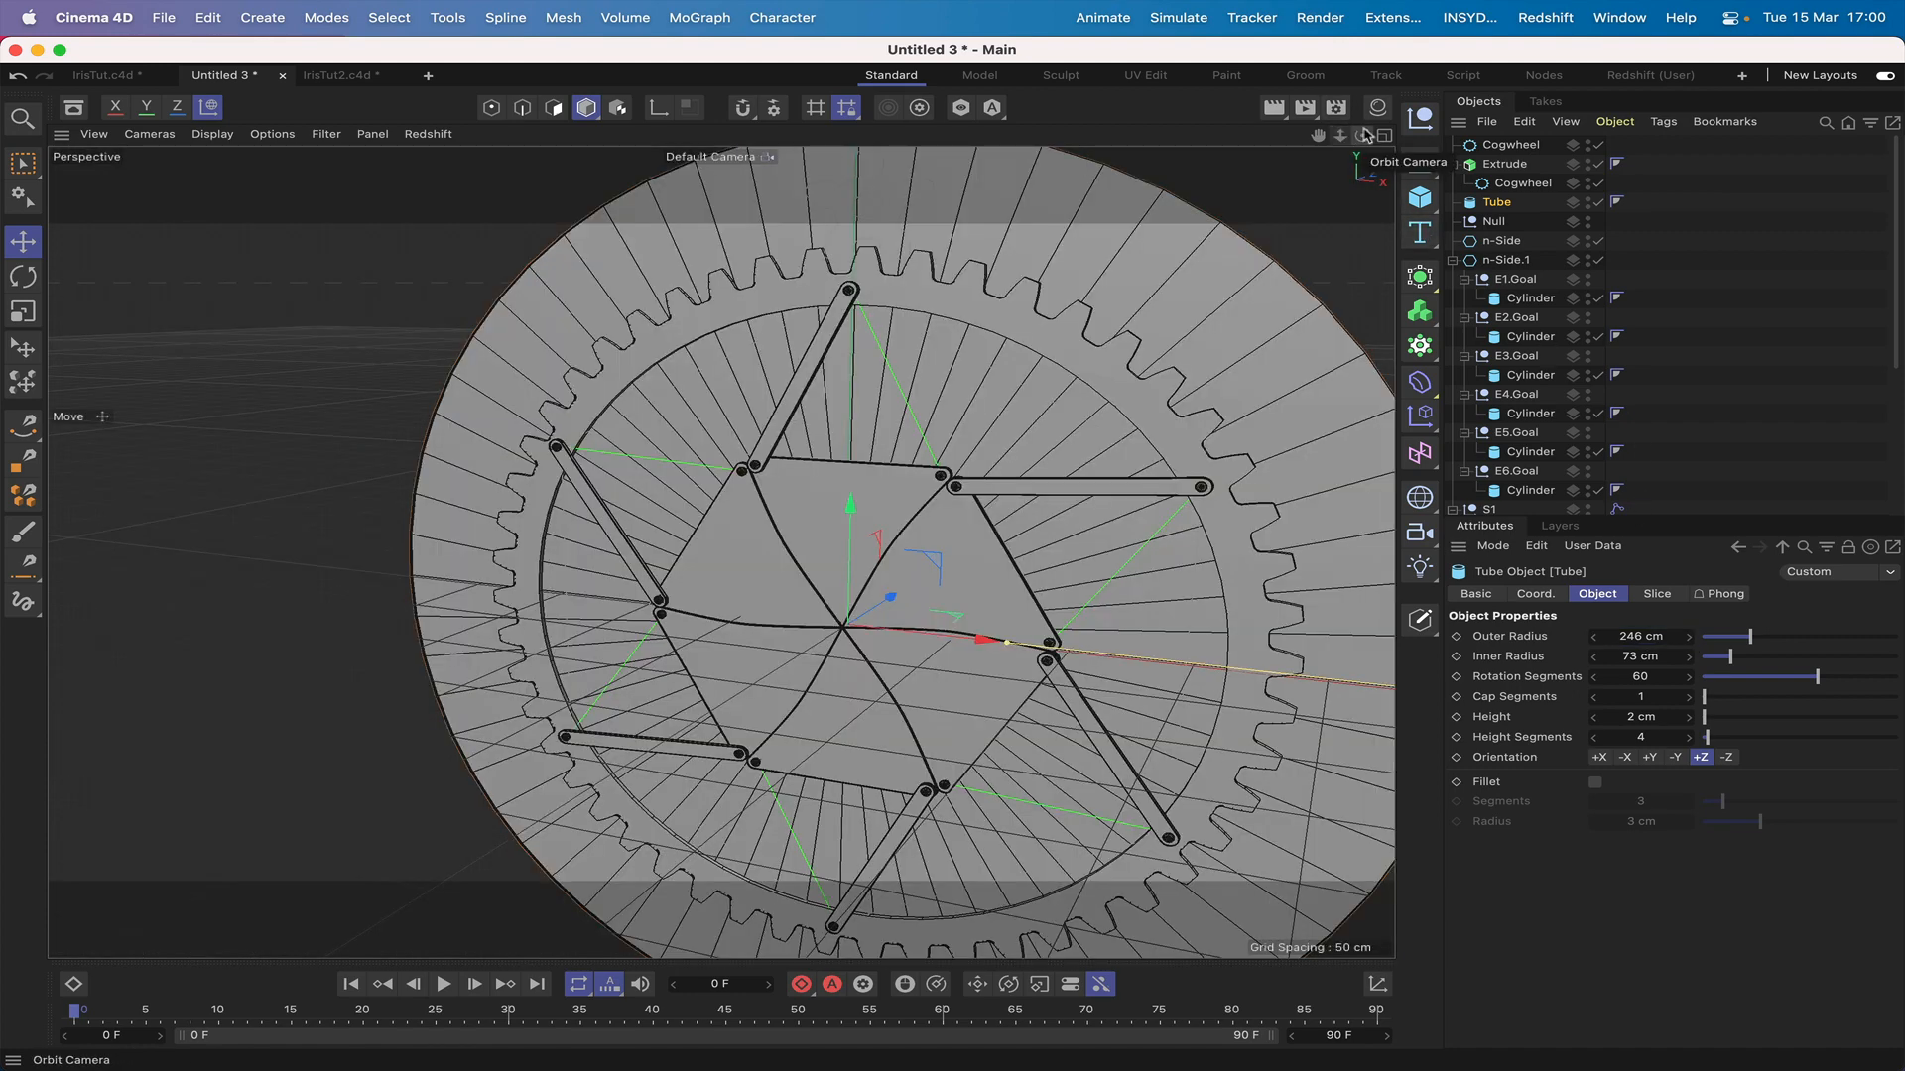
Step: Put the five-tooth cogwheel spline in an Extrude object and set its offset to 2 cm
{"action": "left_click_drag", "start_coordinate": [1318, 139], "coordinate": [1330, 199]}
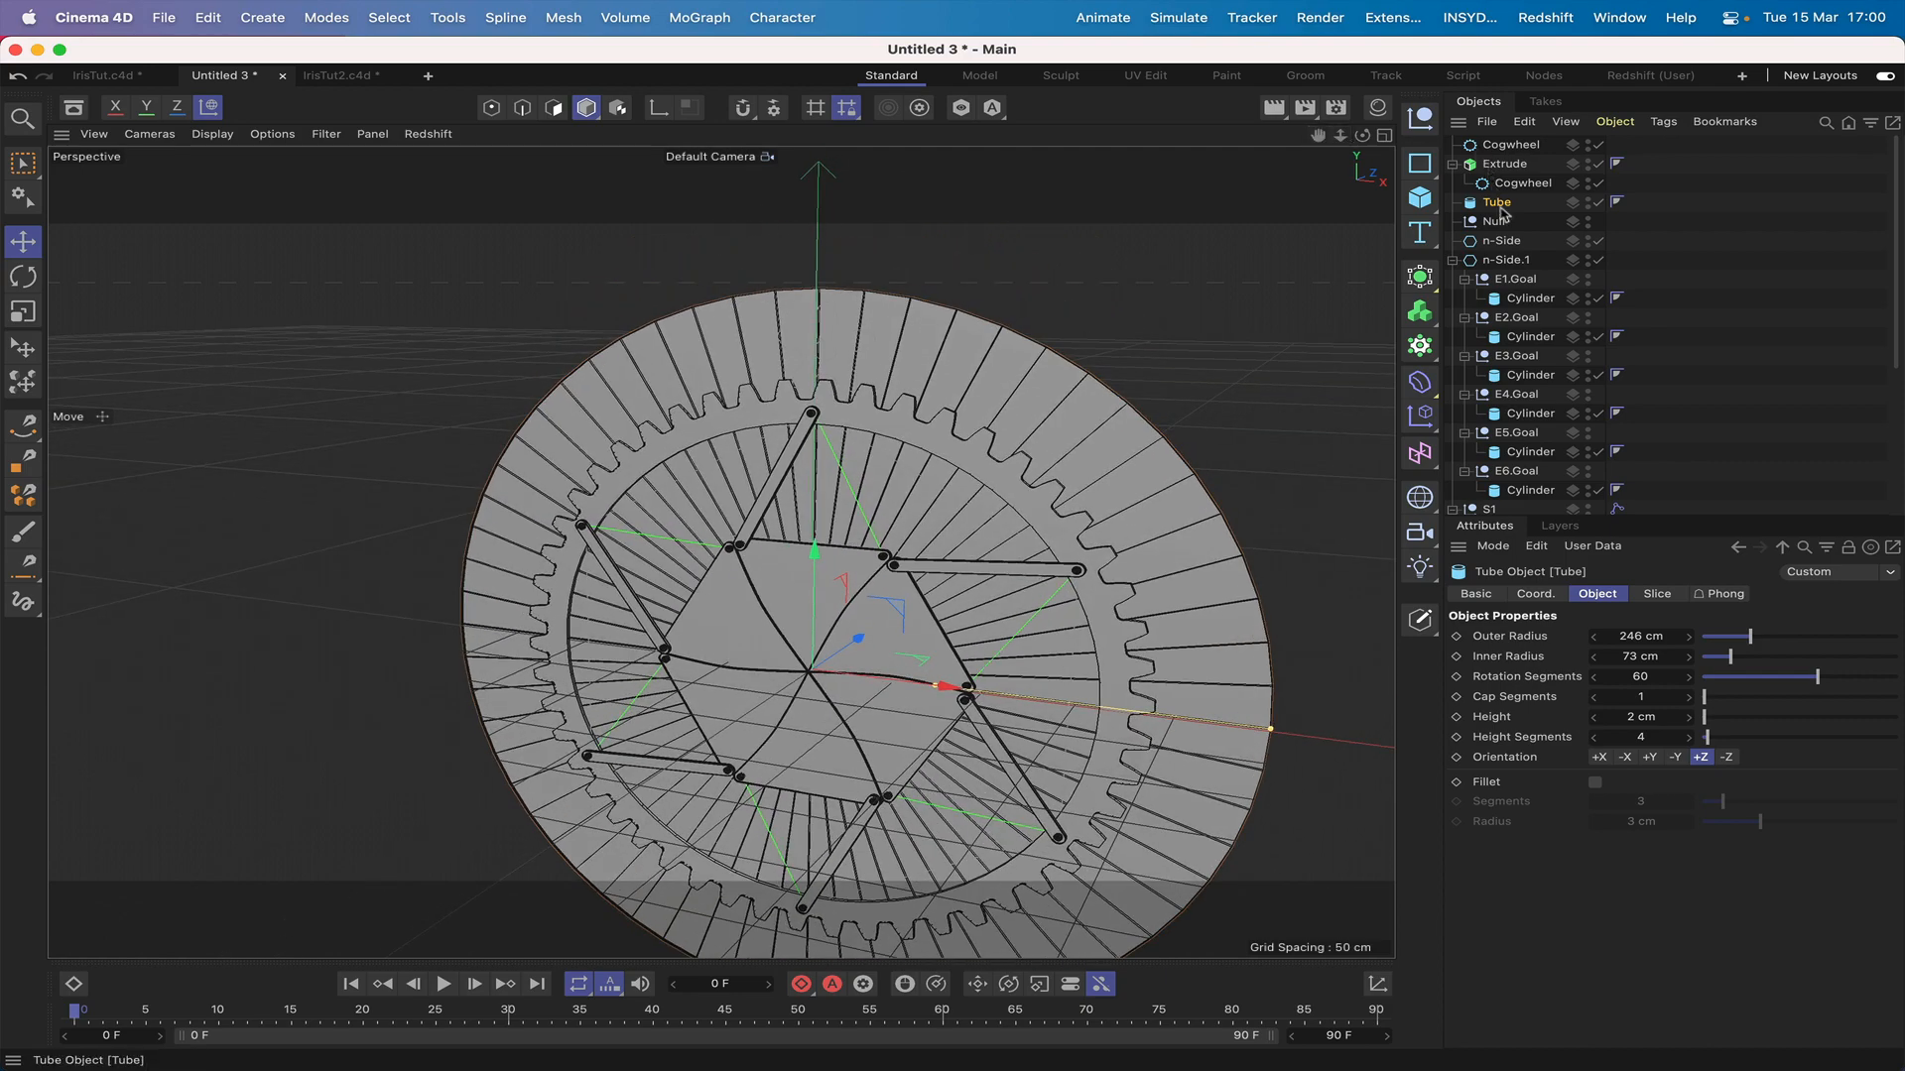
{"action": "left_click", "coordinate": [1506, 147]}
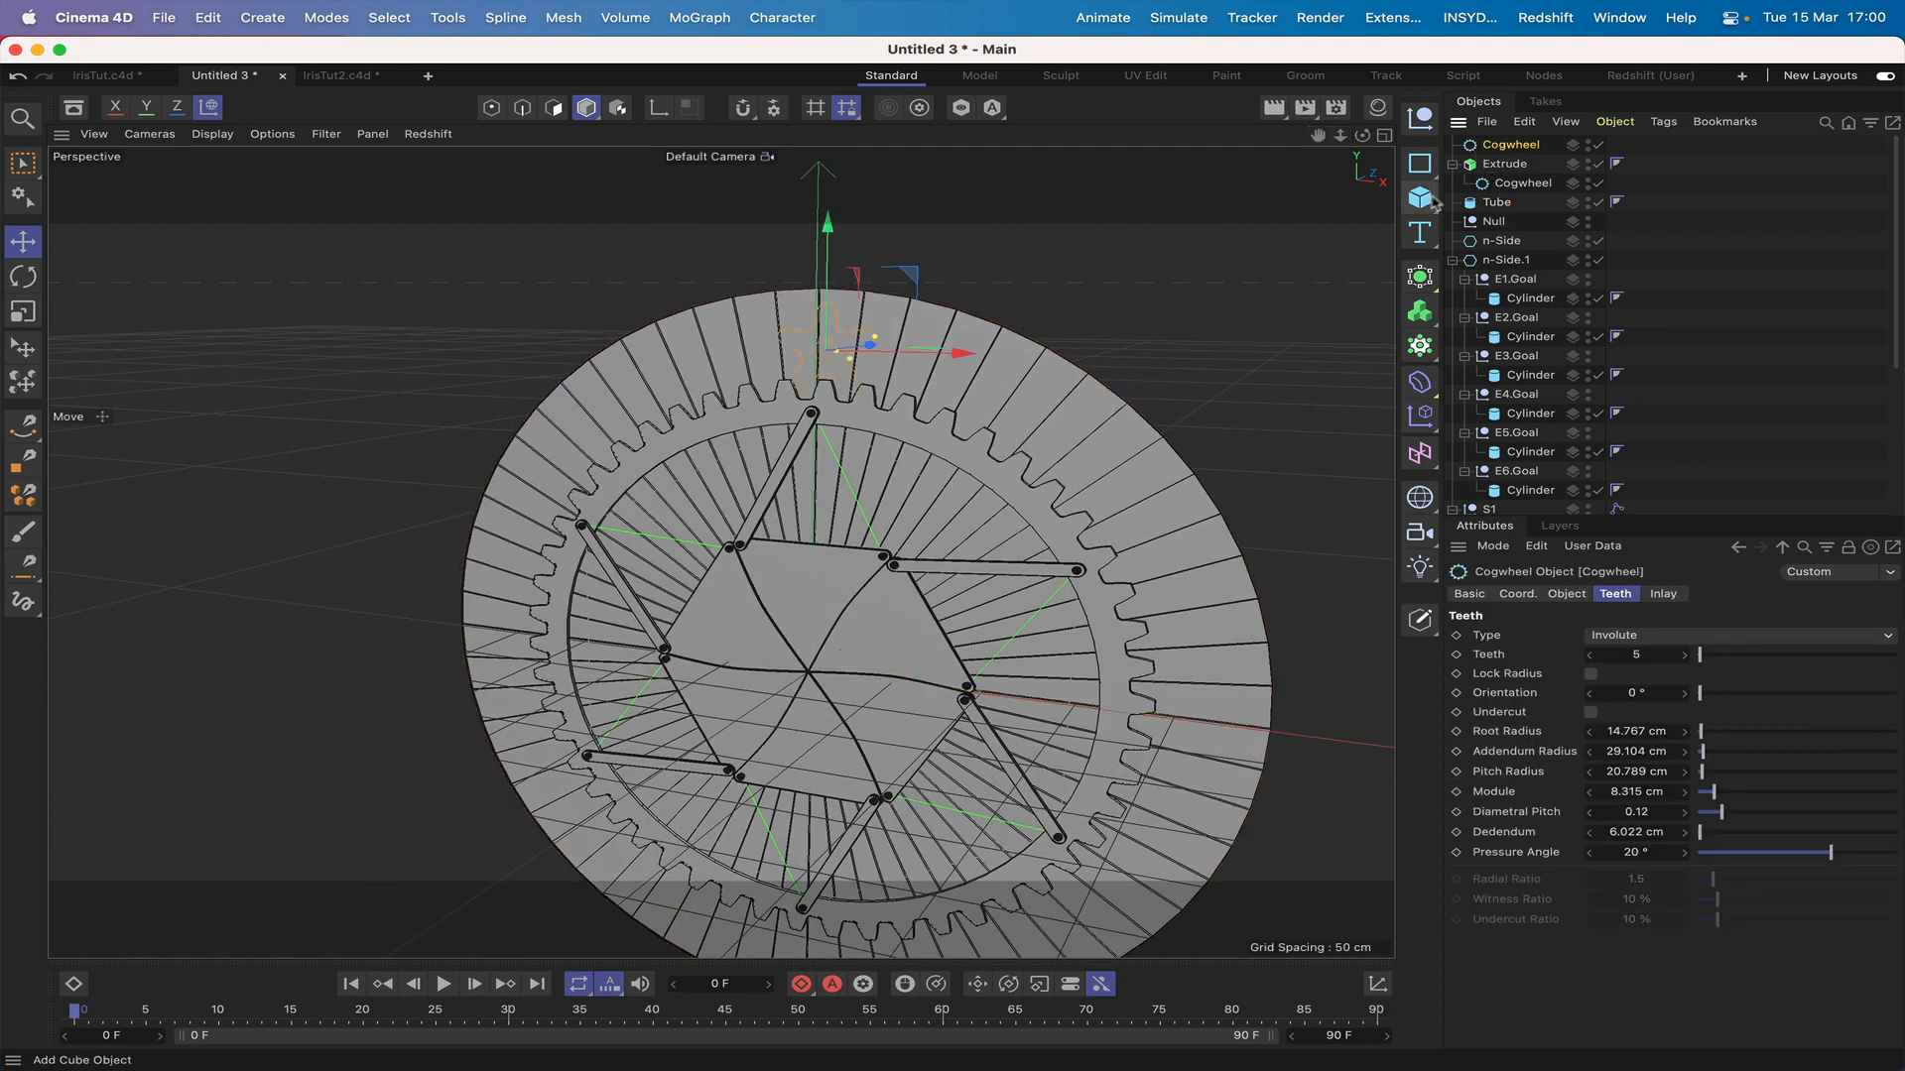
{"action": "left_click", "coordinate": [1421, 279]}
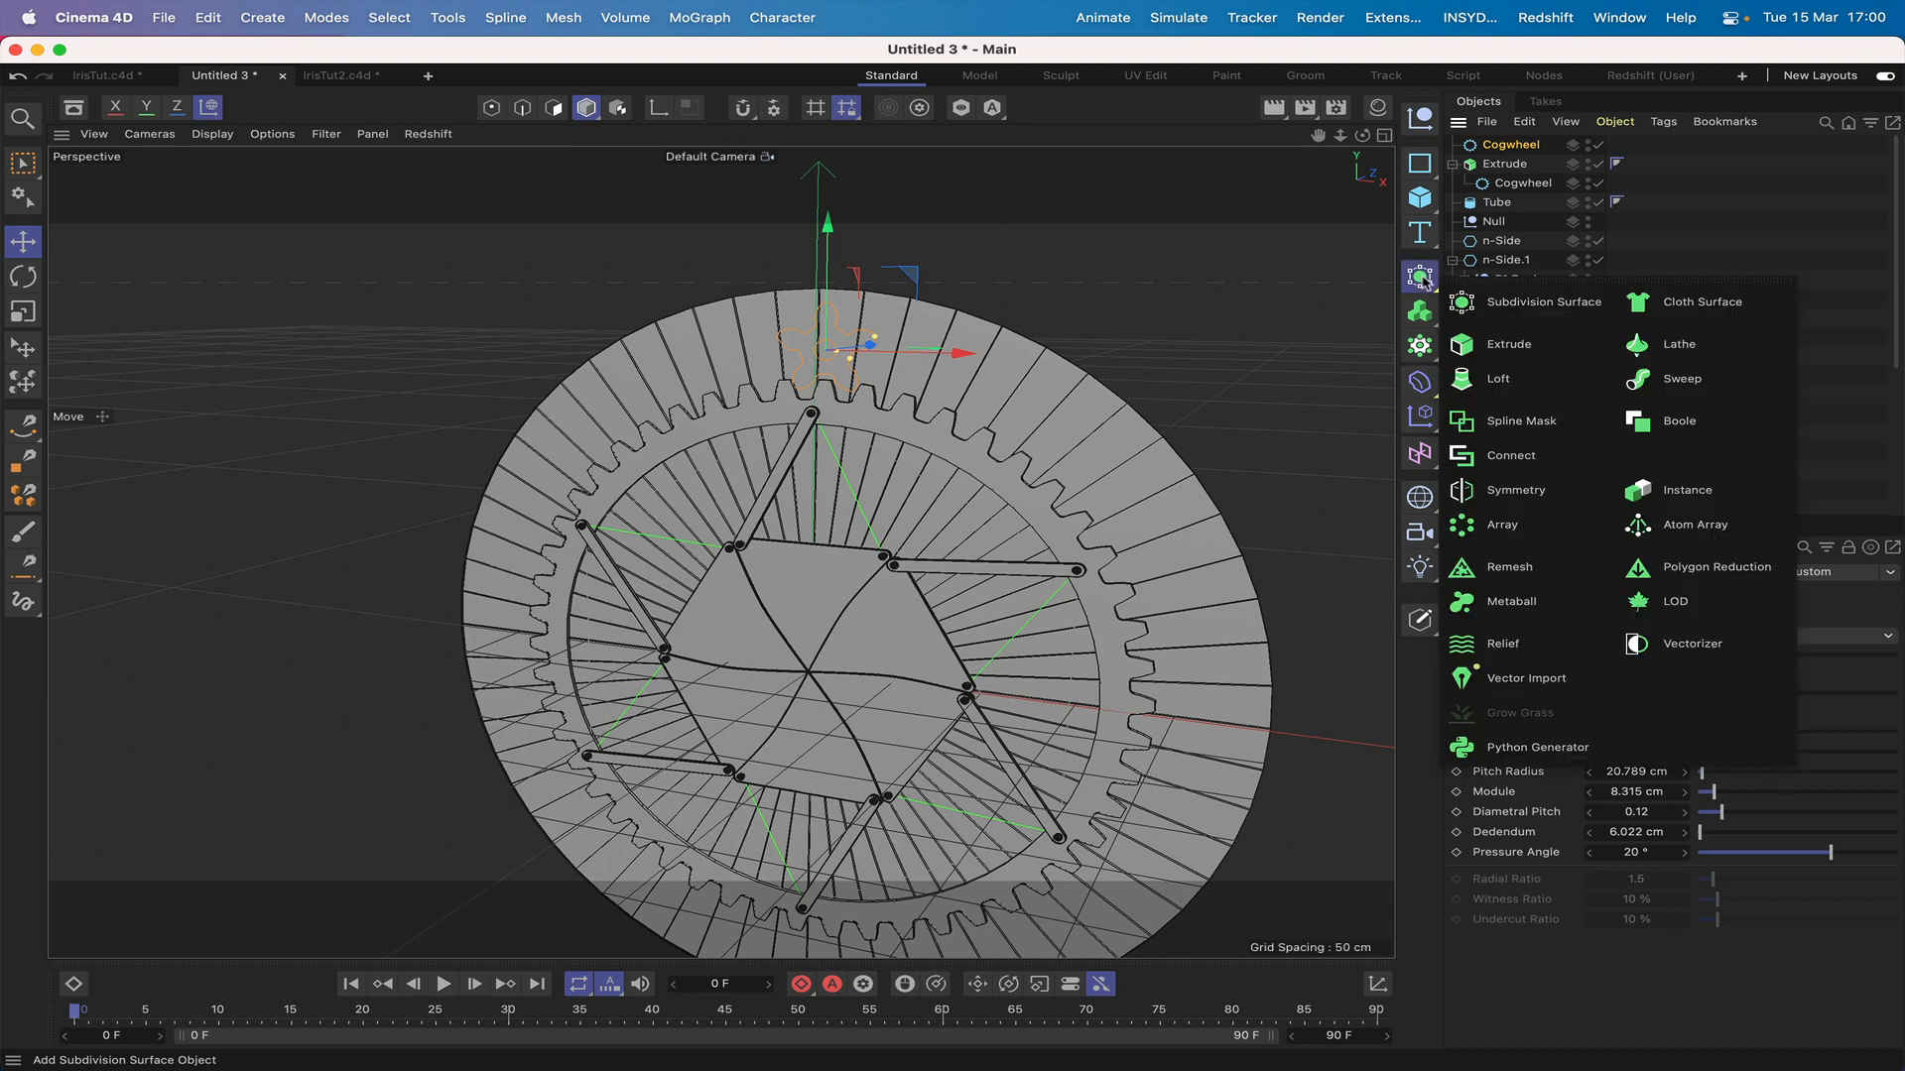
{"action": "left_click", "coordinate": [1508, 343]}
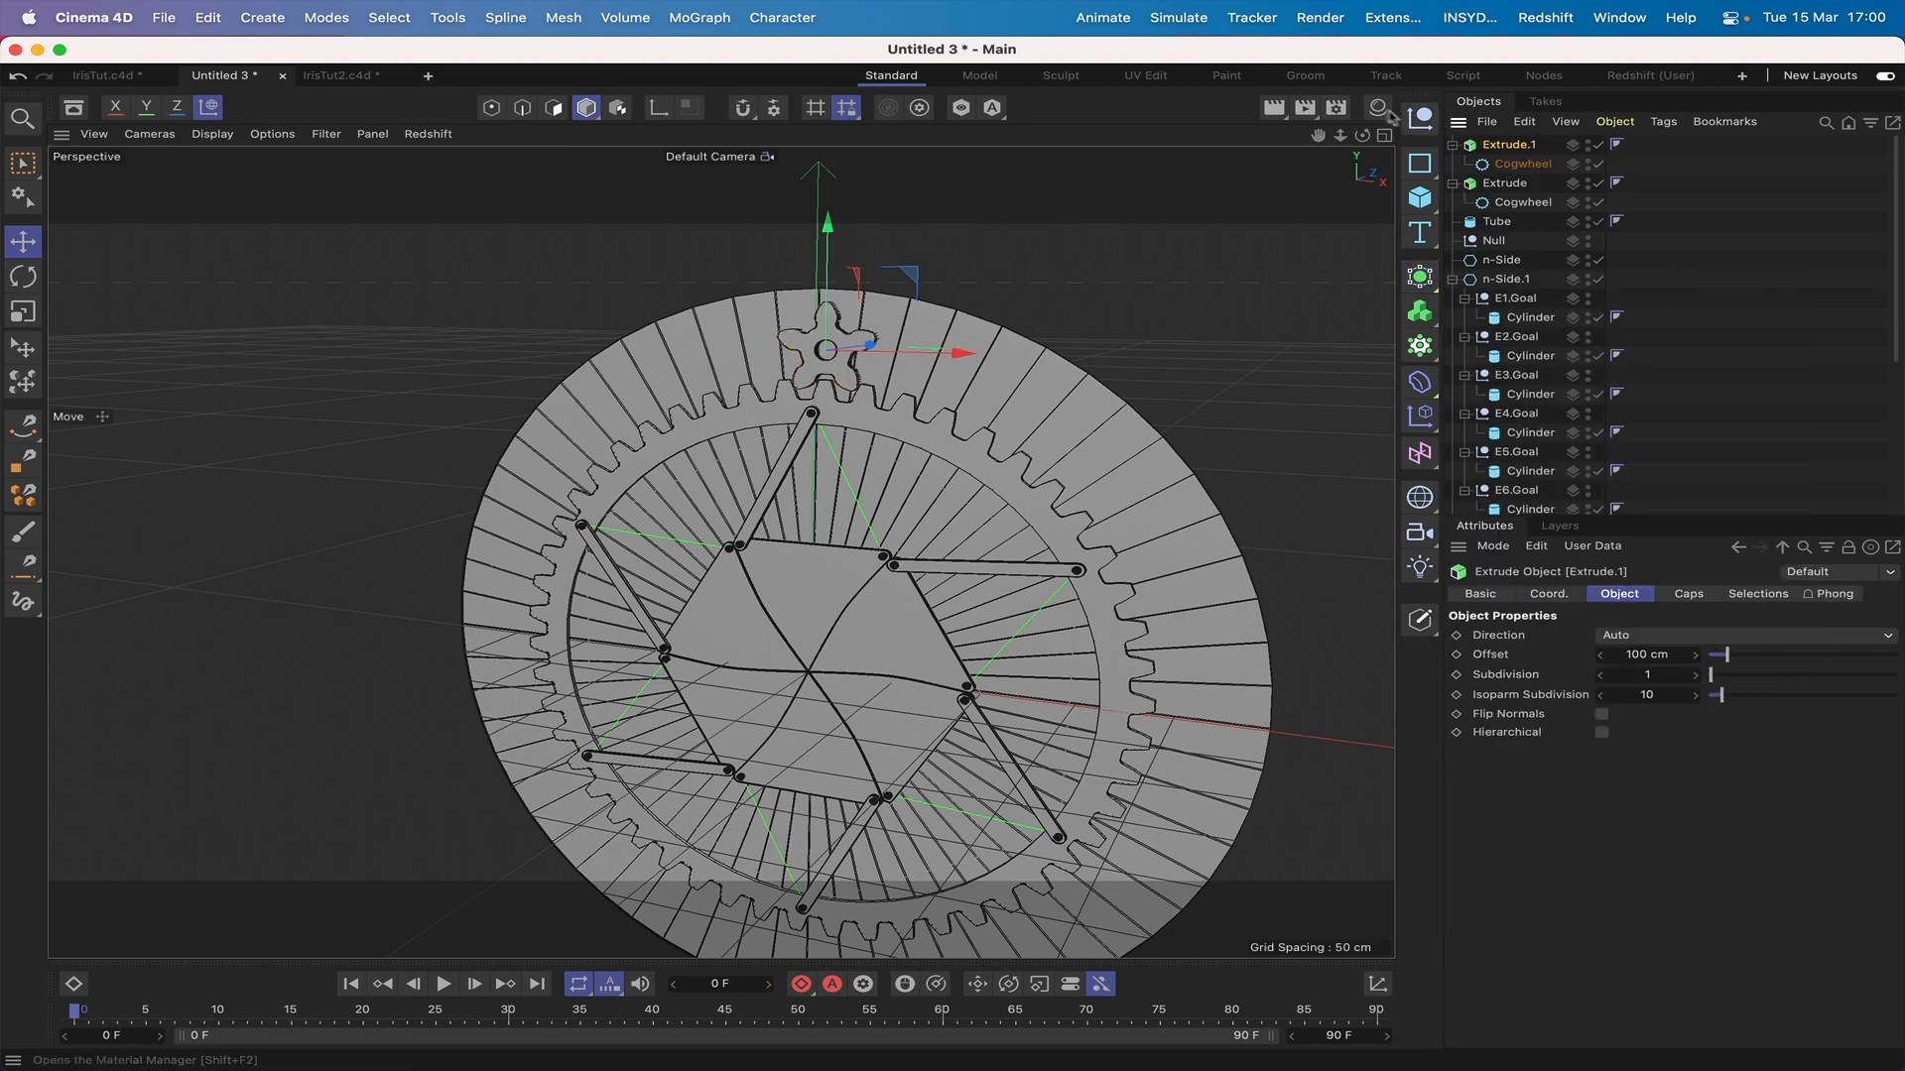
{"action": "left_click_drag", "start_coordinate": [1362, 135], "coordinate": [1260, 136]}
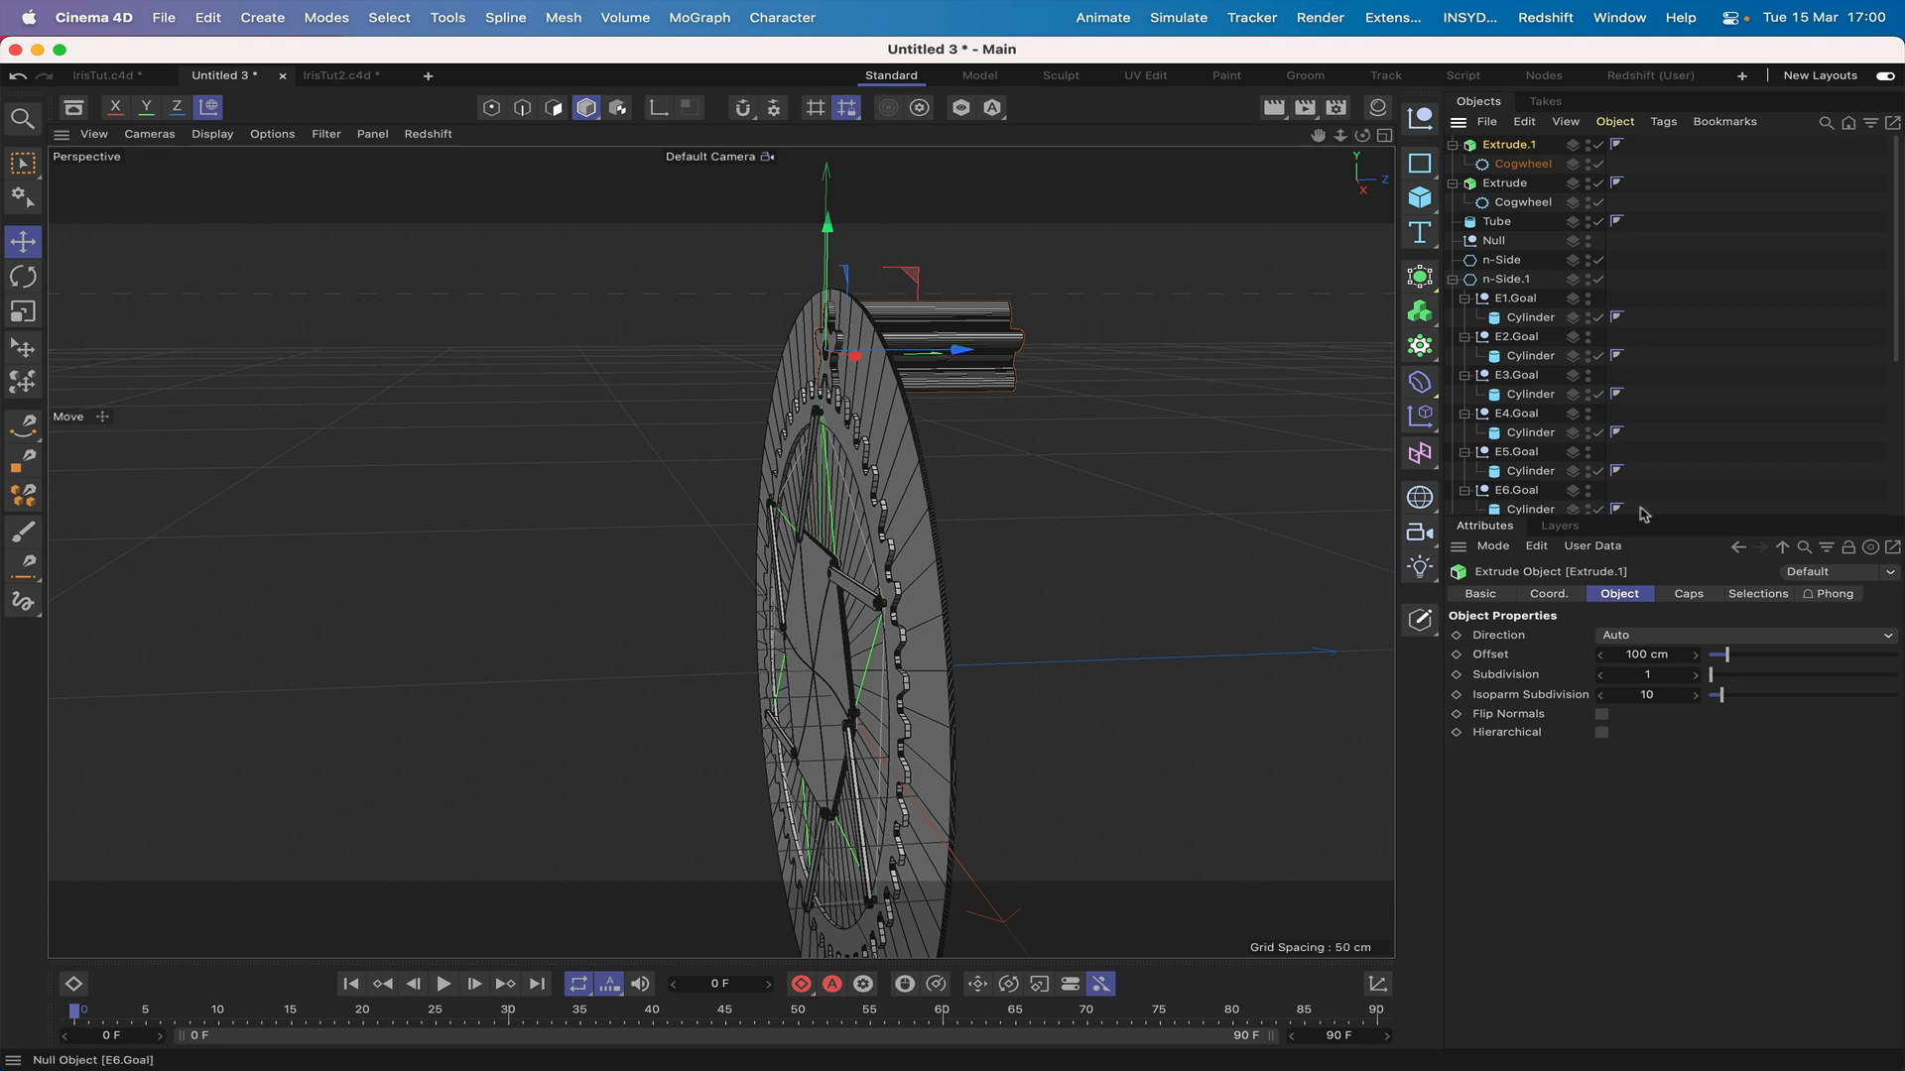
{"action": "double_click", "coordinate": [1634, 654]}
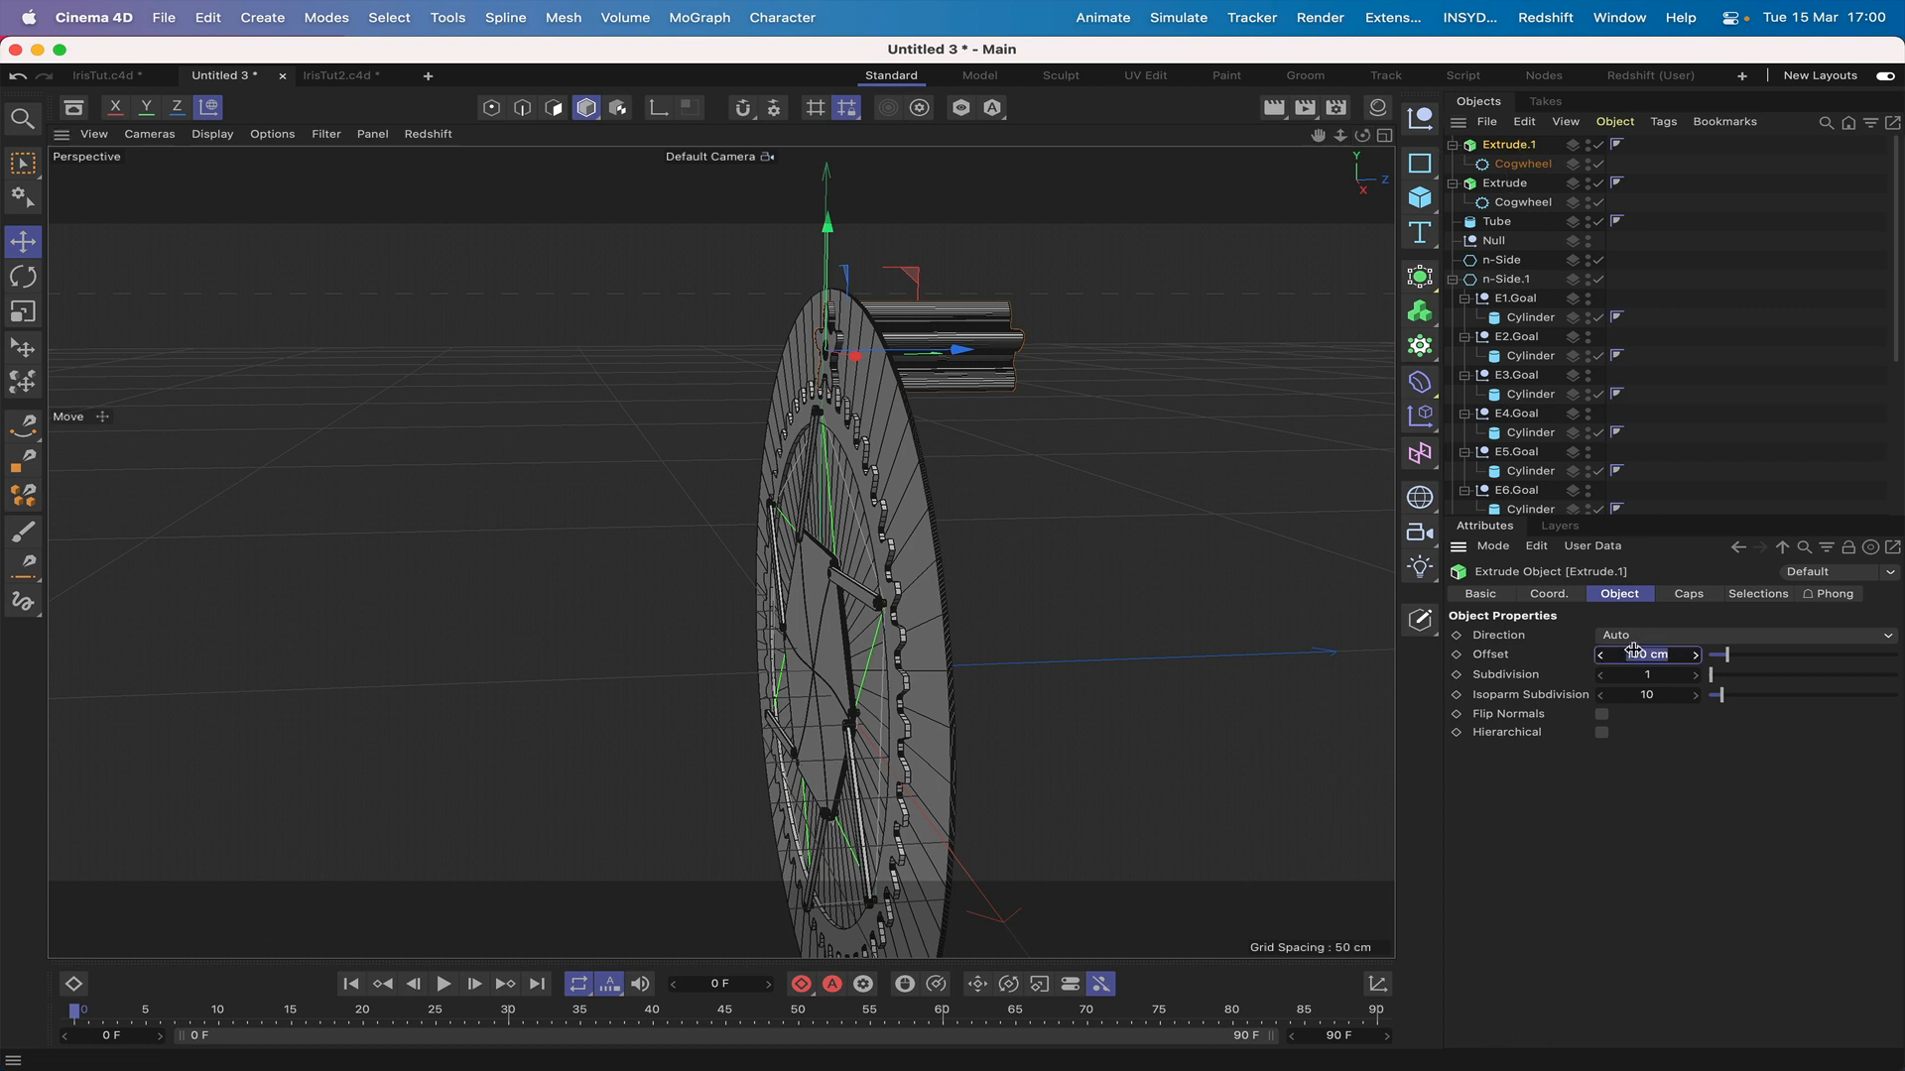
{"action": "type", "text": "2"}
{"action": "key", "text": "Return"}
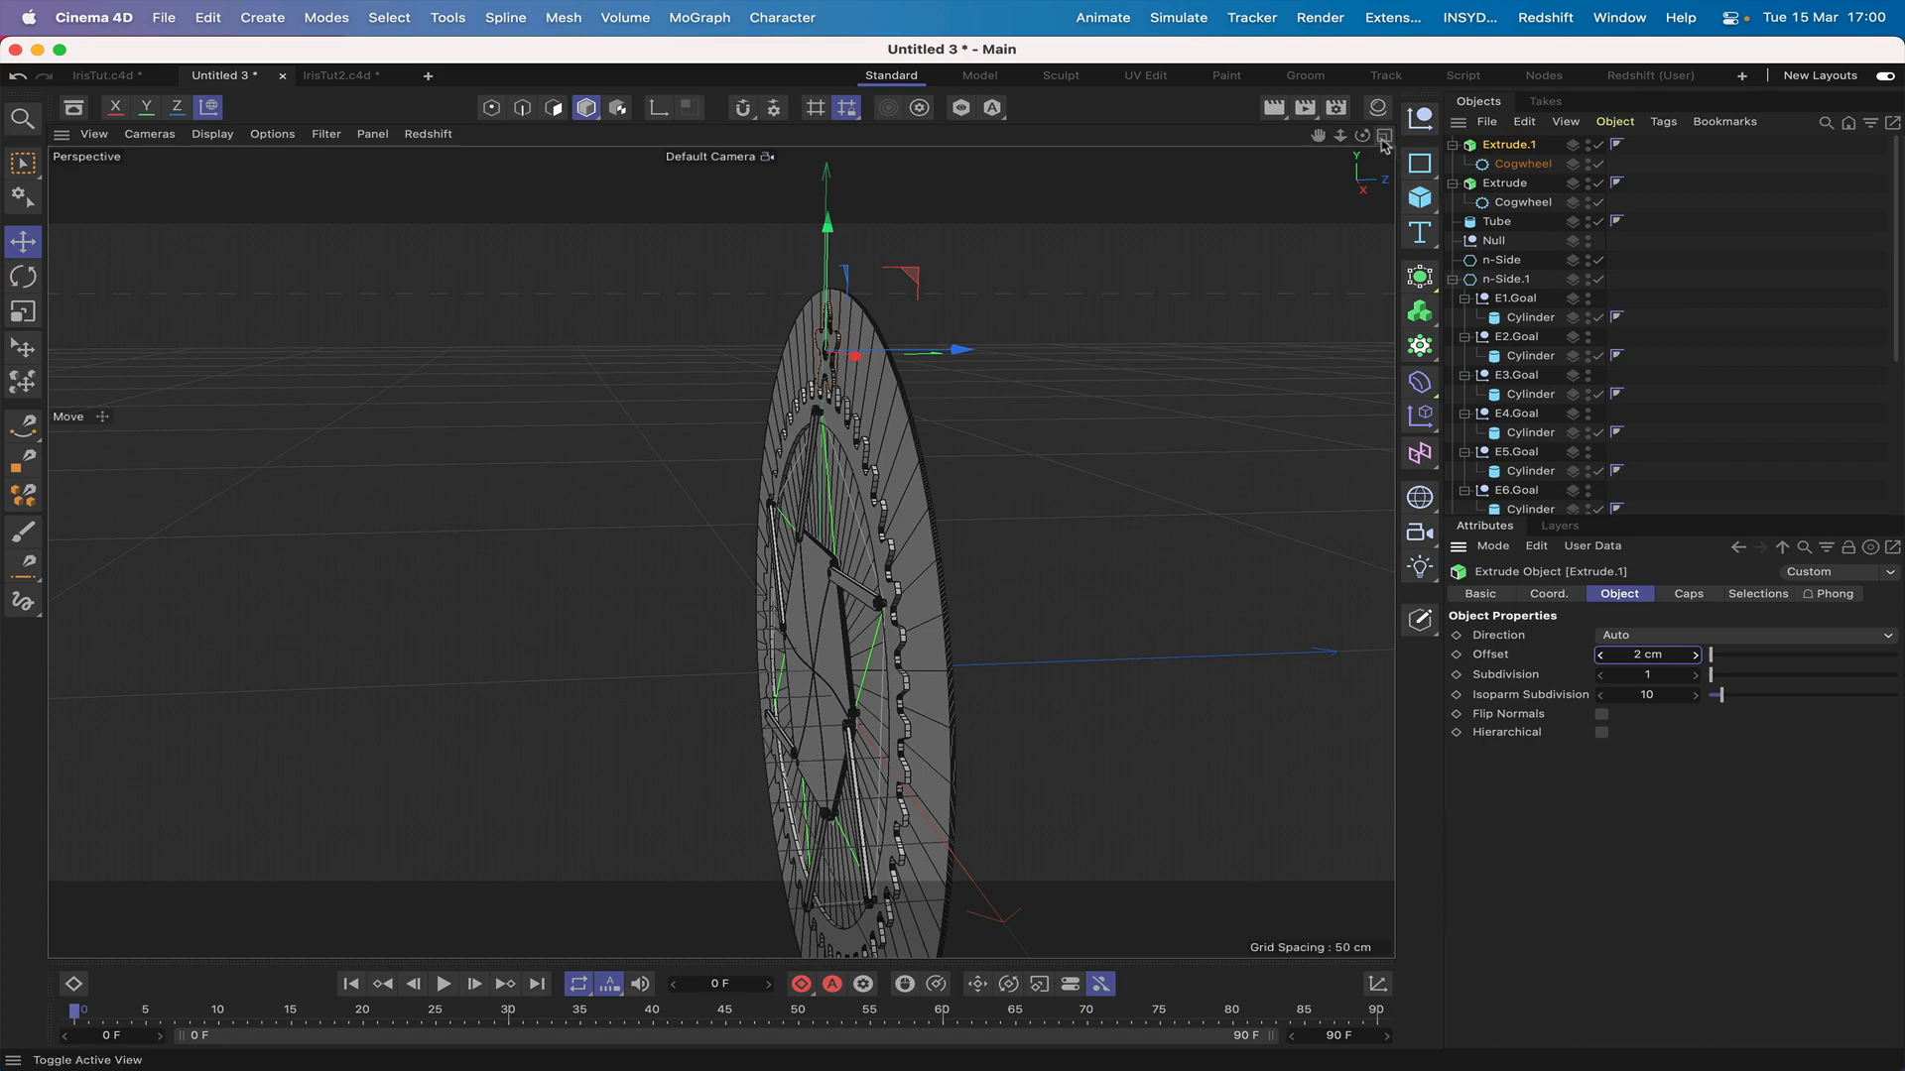
Step: Add a Cylinder primitive and make it a child of the five-tooth Cogwheel
{"action": "mouse_move", "coordinate": [1362, 135]}
{"action": "left_mouse_down"}
{"action": "mouse_move", "coordinate": [1275, 136]}
{"action": "mouse_move", "coordinate": [1387, 137]}
{"action": "mouse_move", "coordinate": [1355, 137]}
{"action": "mouse_move", "coordinate": [1379, 117]}
{"action": "left_mouse_up"}
{"action": "right_click_drag", "start_coordinate": [1319, 136], "coordinate": [1379, 136]}
{"action": "left_click_drag", "start_coordinate": [1319, 136], "coordinate": [1167, 196]}
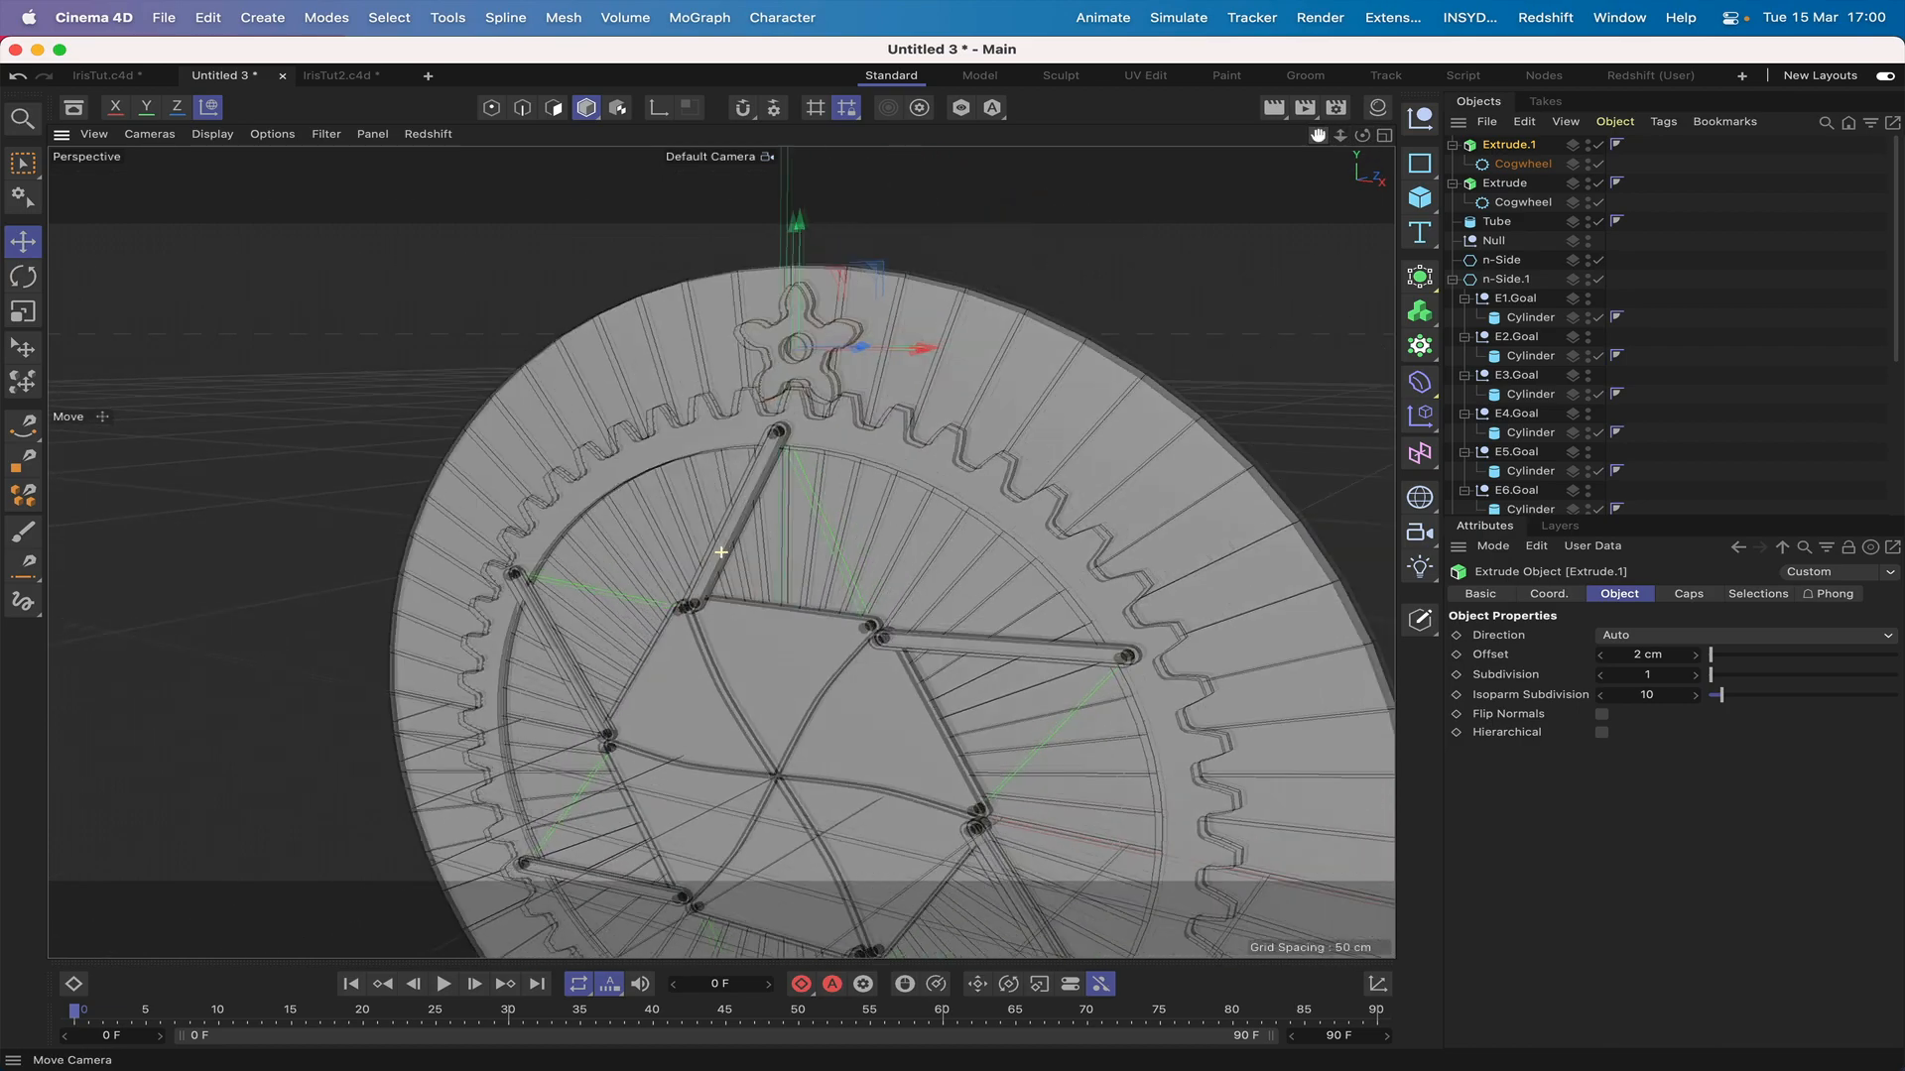
{"action": "left_click_drag", "start_coordinate": [721, 552], "coordinate": [1016, 338]}
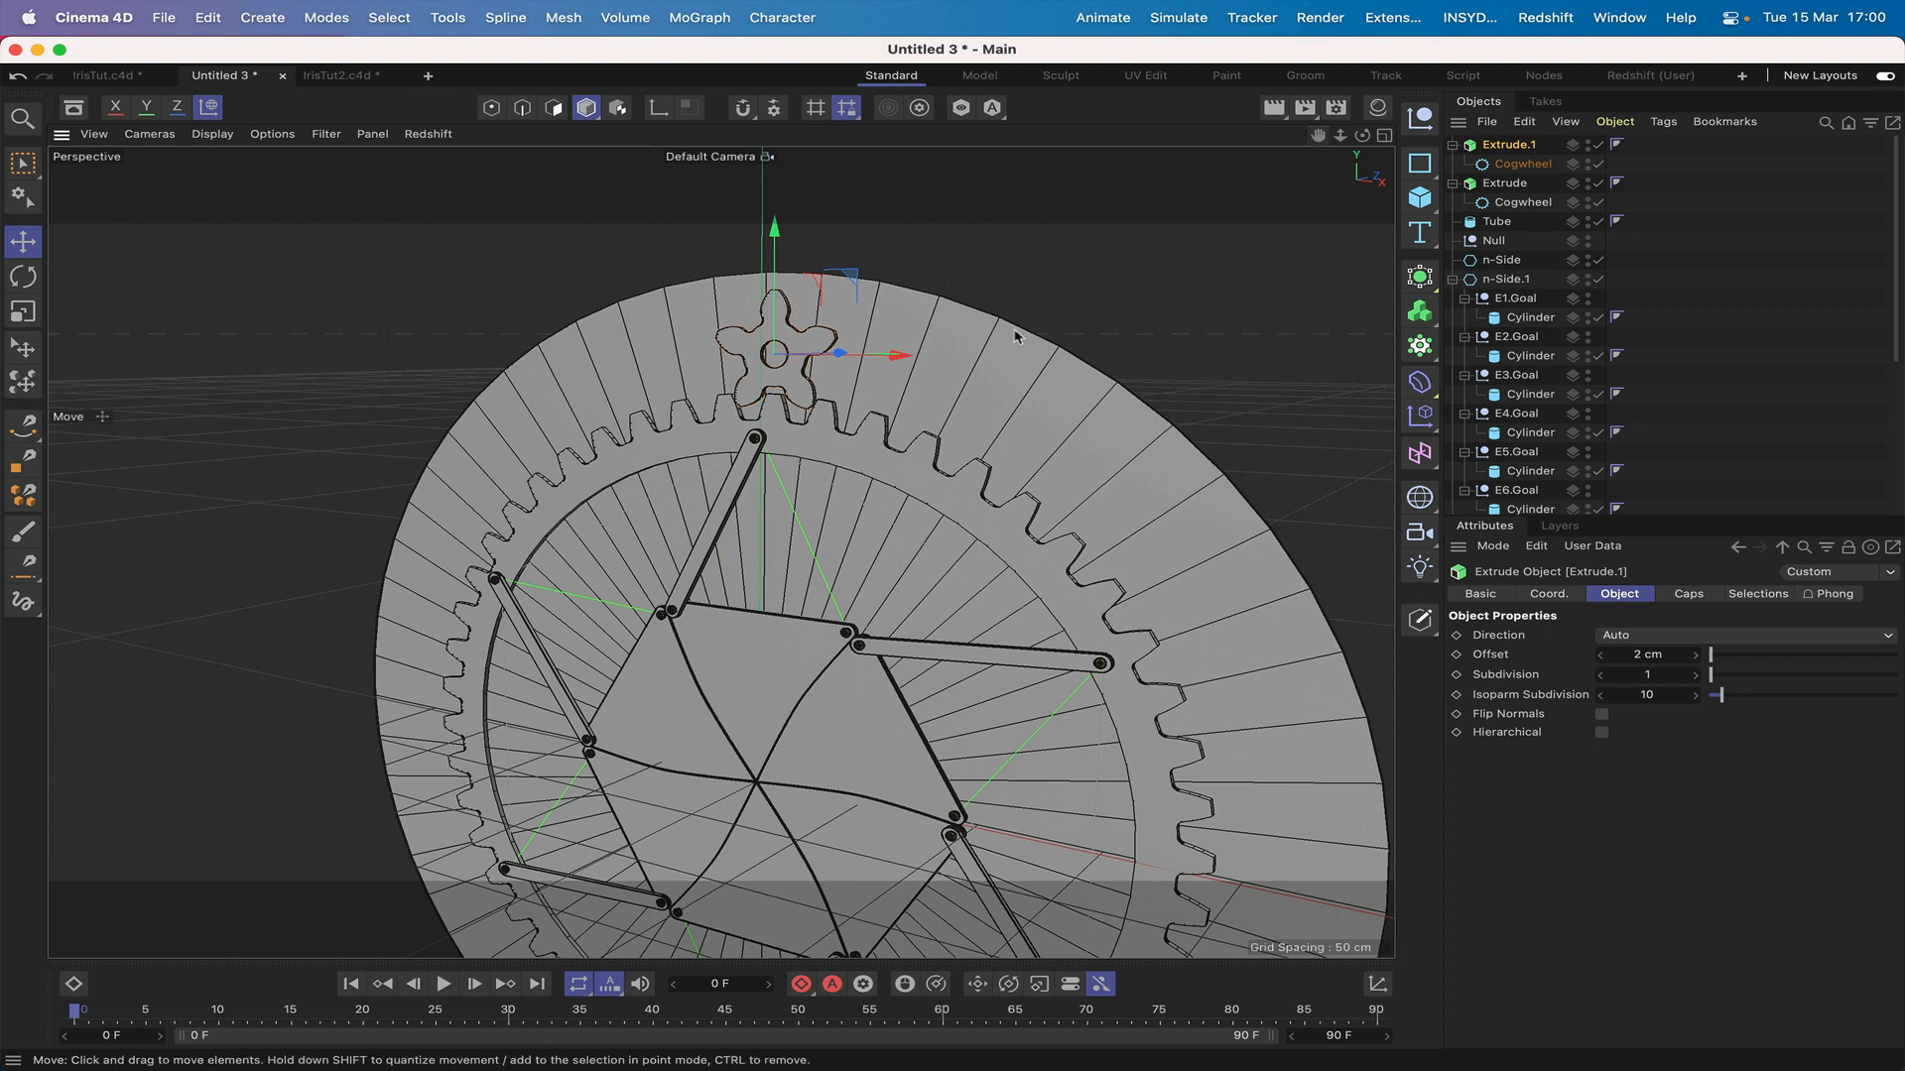
{"action": "left_click", "coordinate": [1421, 198]}
{"action": "left_click", "coordinate": [1609, 224]}
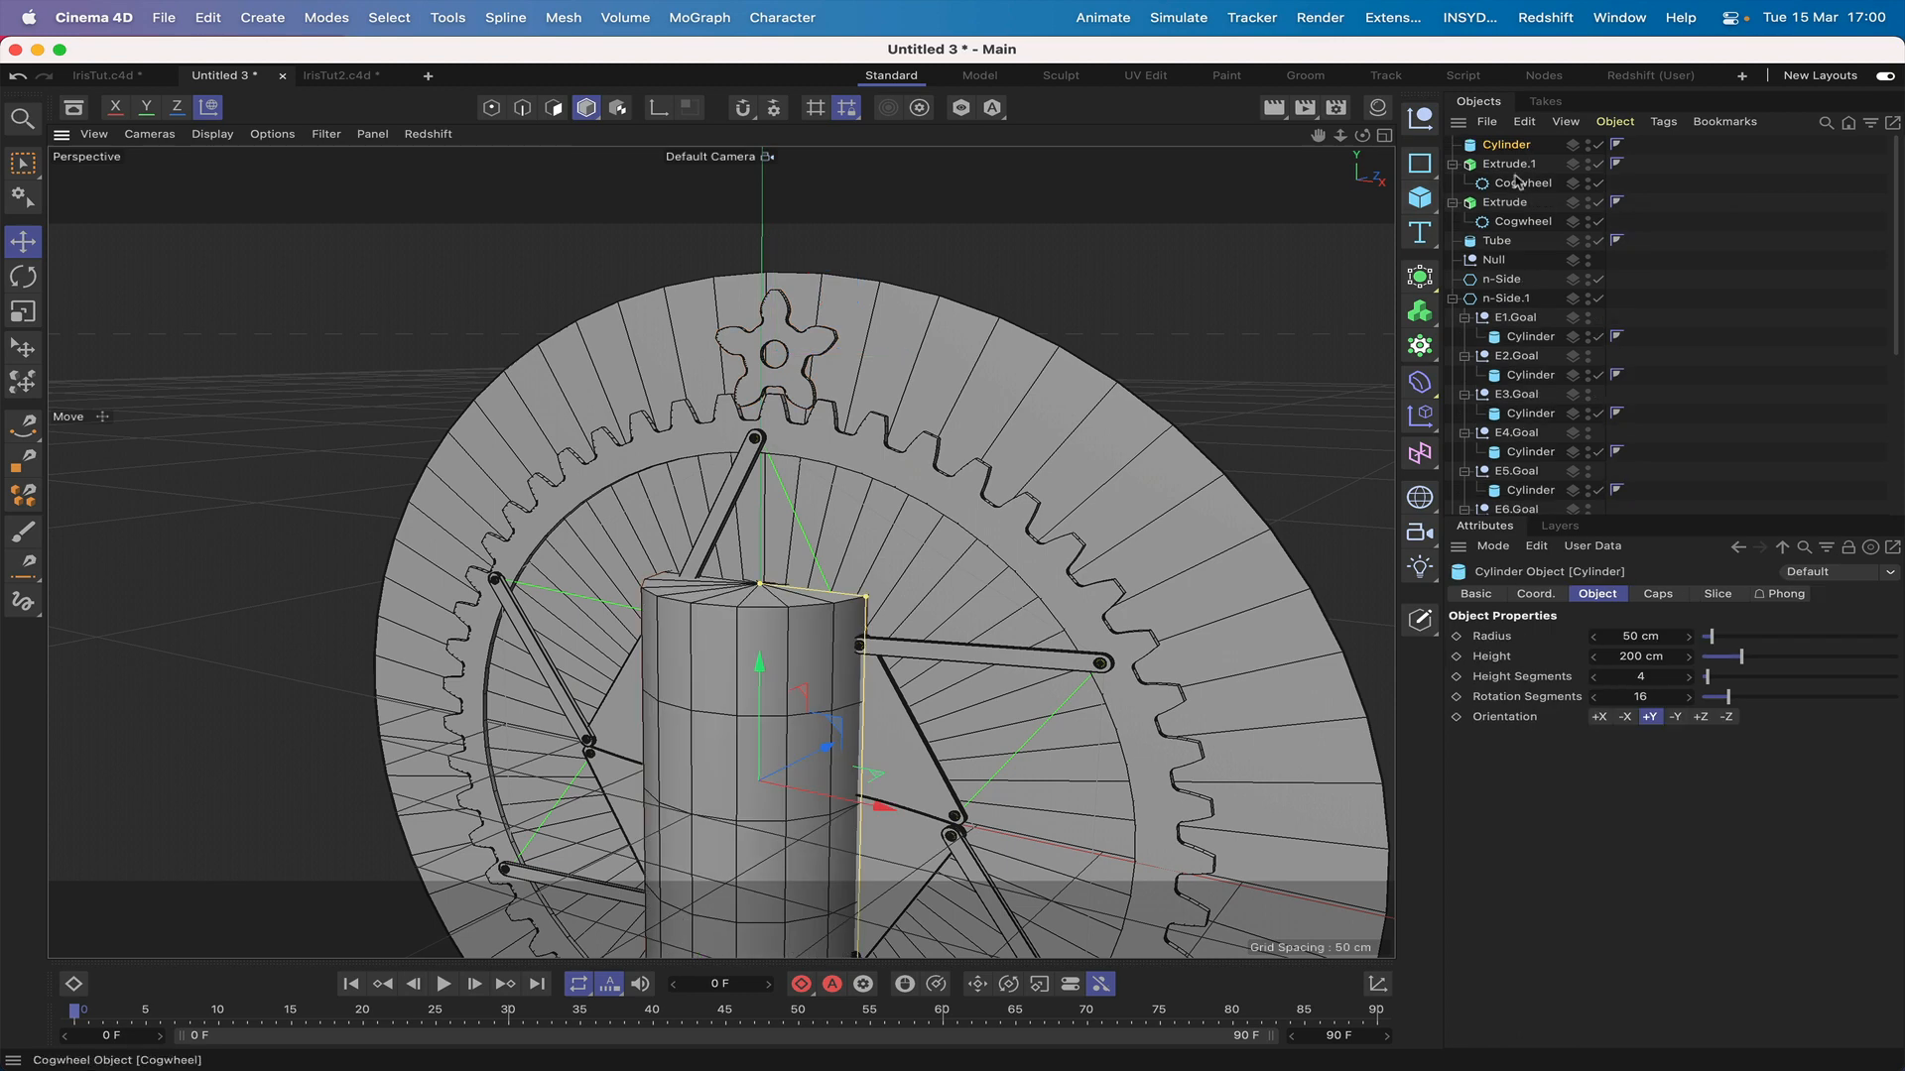
{"action": "left_click_drag", "start_coordinate": [1508, 145], "coordinate": [1523, 183]}
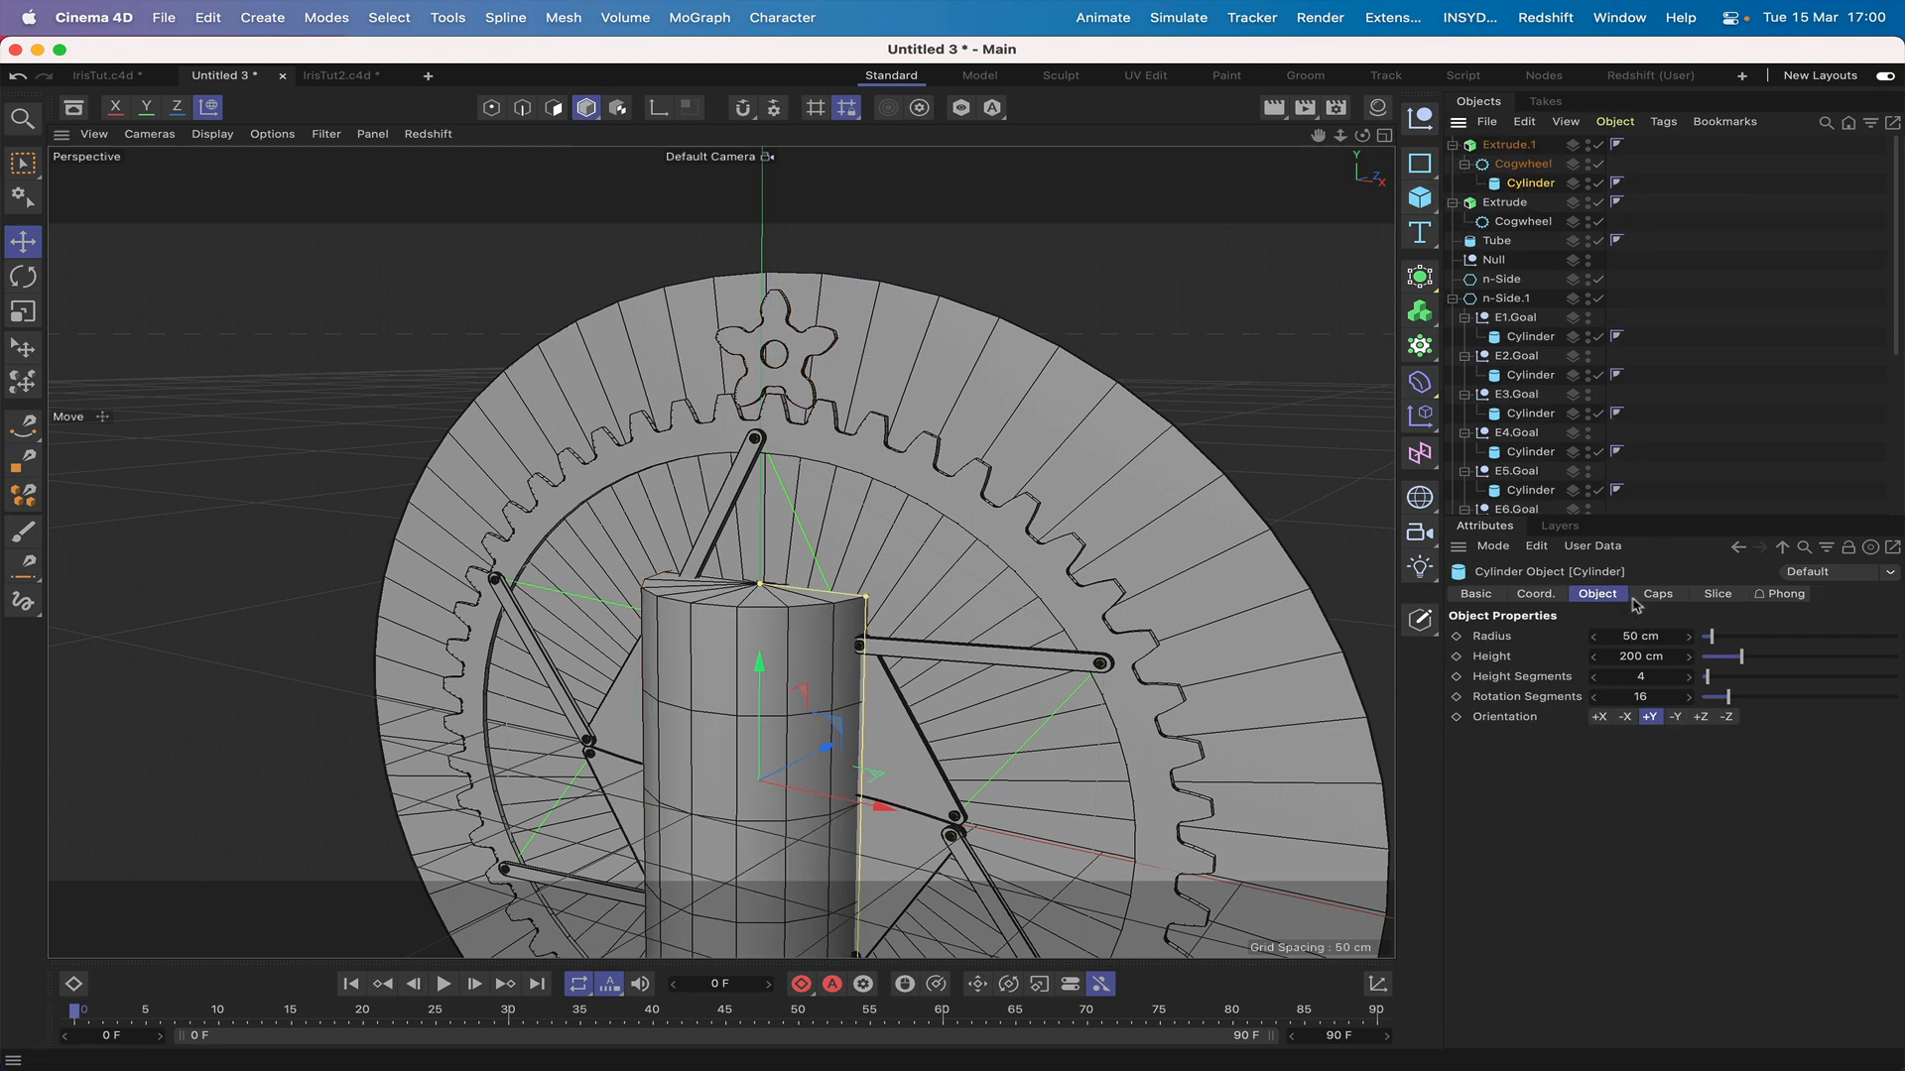
Step: Center the new Cylinder on the five-tooth cogwheel by setting its X and Y position to 0 cm
{"action": "left_click", "coordinate": [1550, 594]}
{"action": "double_click", "coordinate": [1558, 638]}
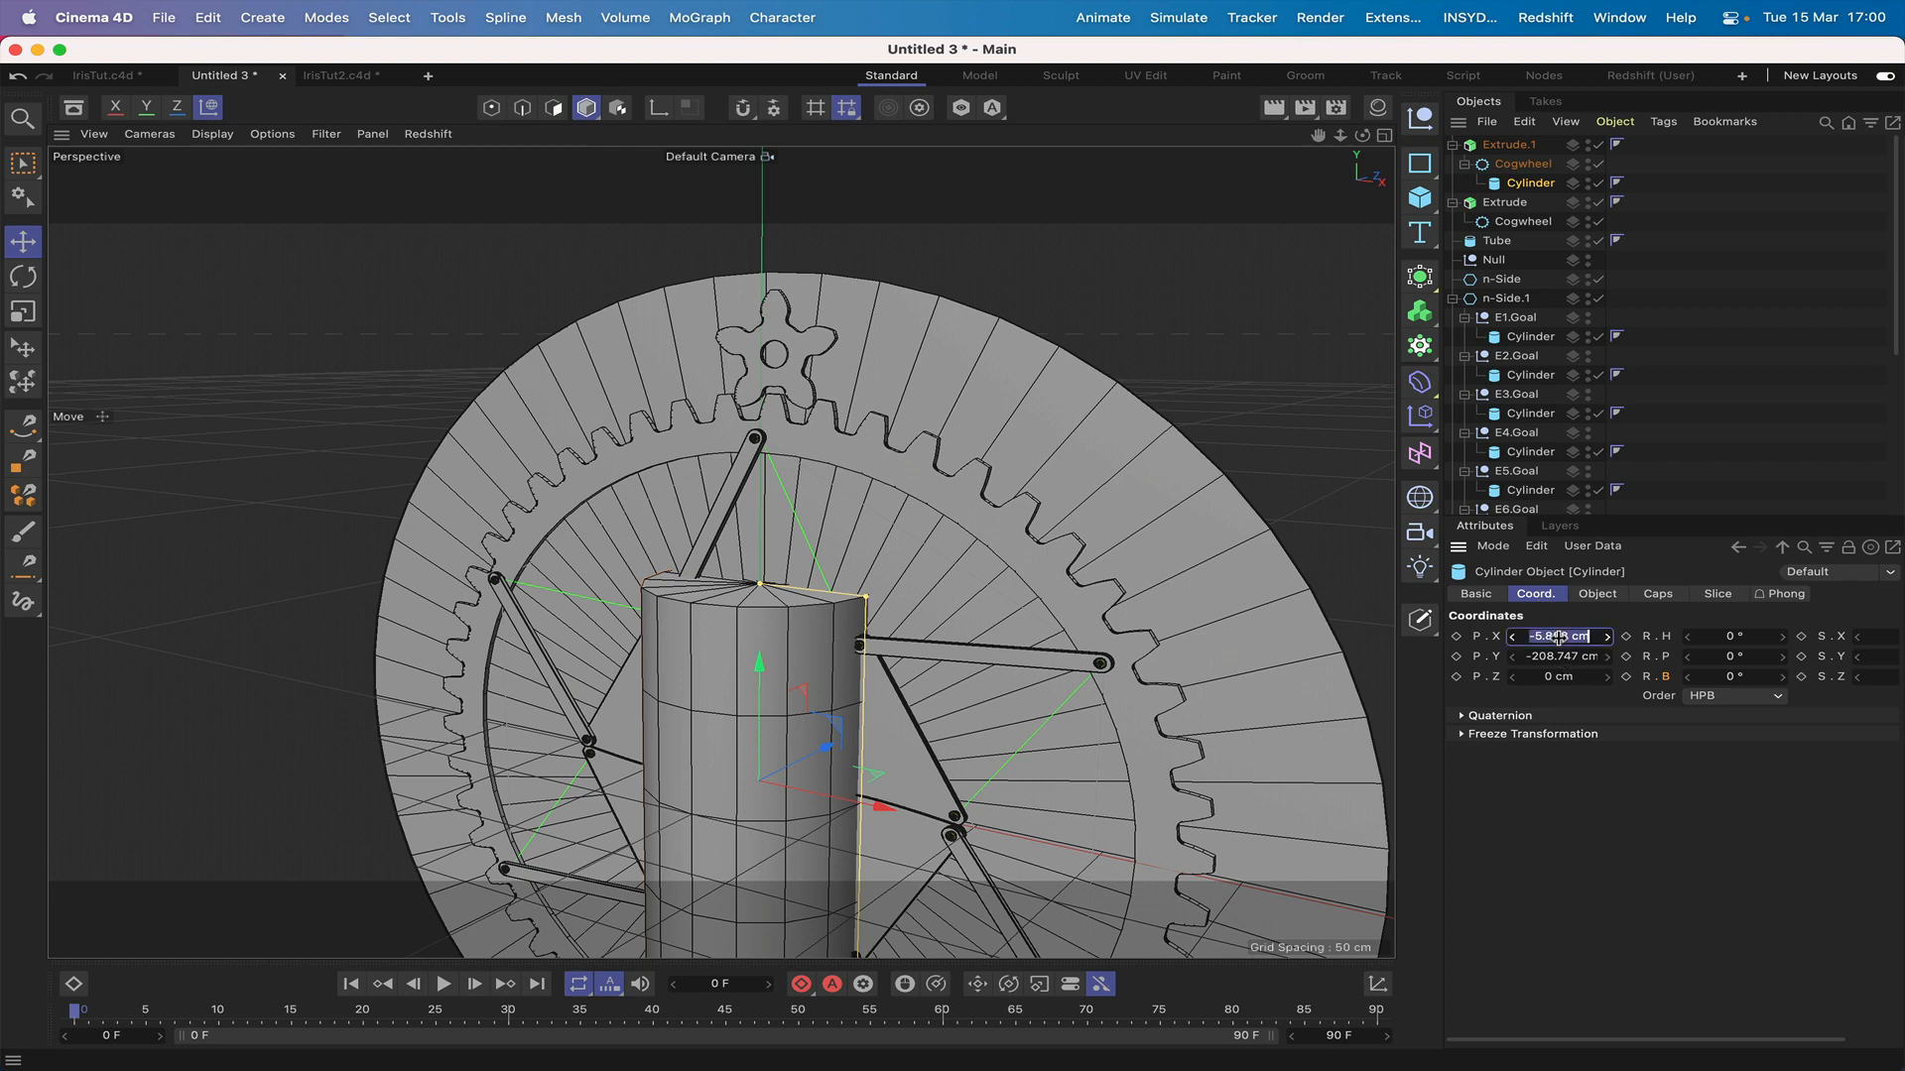
{"action": "key", "text": "BackSpace"}
{"action": "type", "text": "0"}
{"action": "key", "text": "Return"}
{"action": "double_click", "coordinate": [1551, 657]}
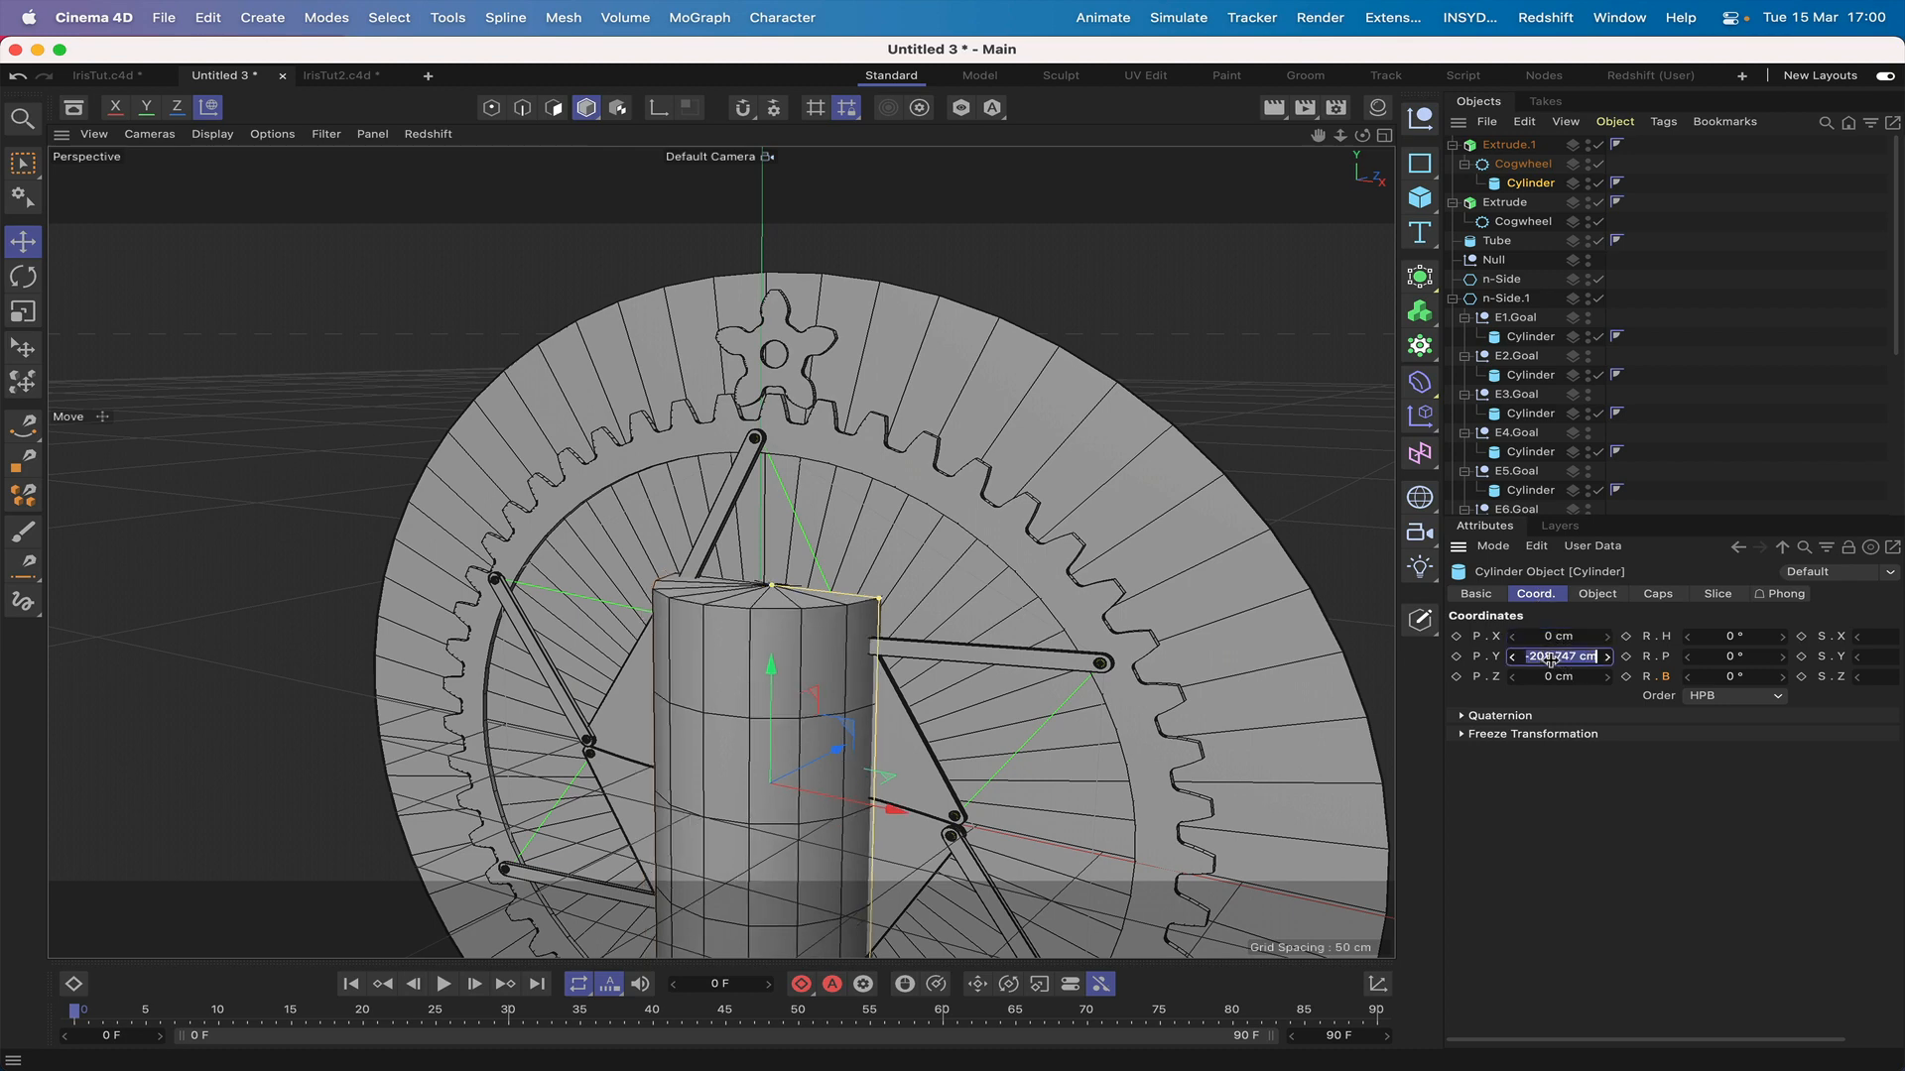
{"action": "key", "text": "BackSpace"}
{"action": "type", "text": "0"}
{"action": "key", "text": "Return"}
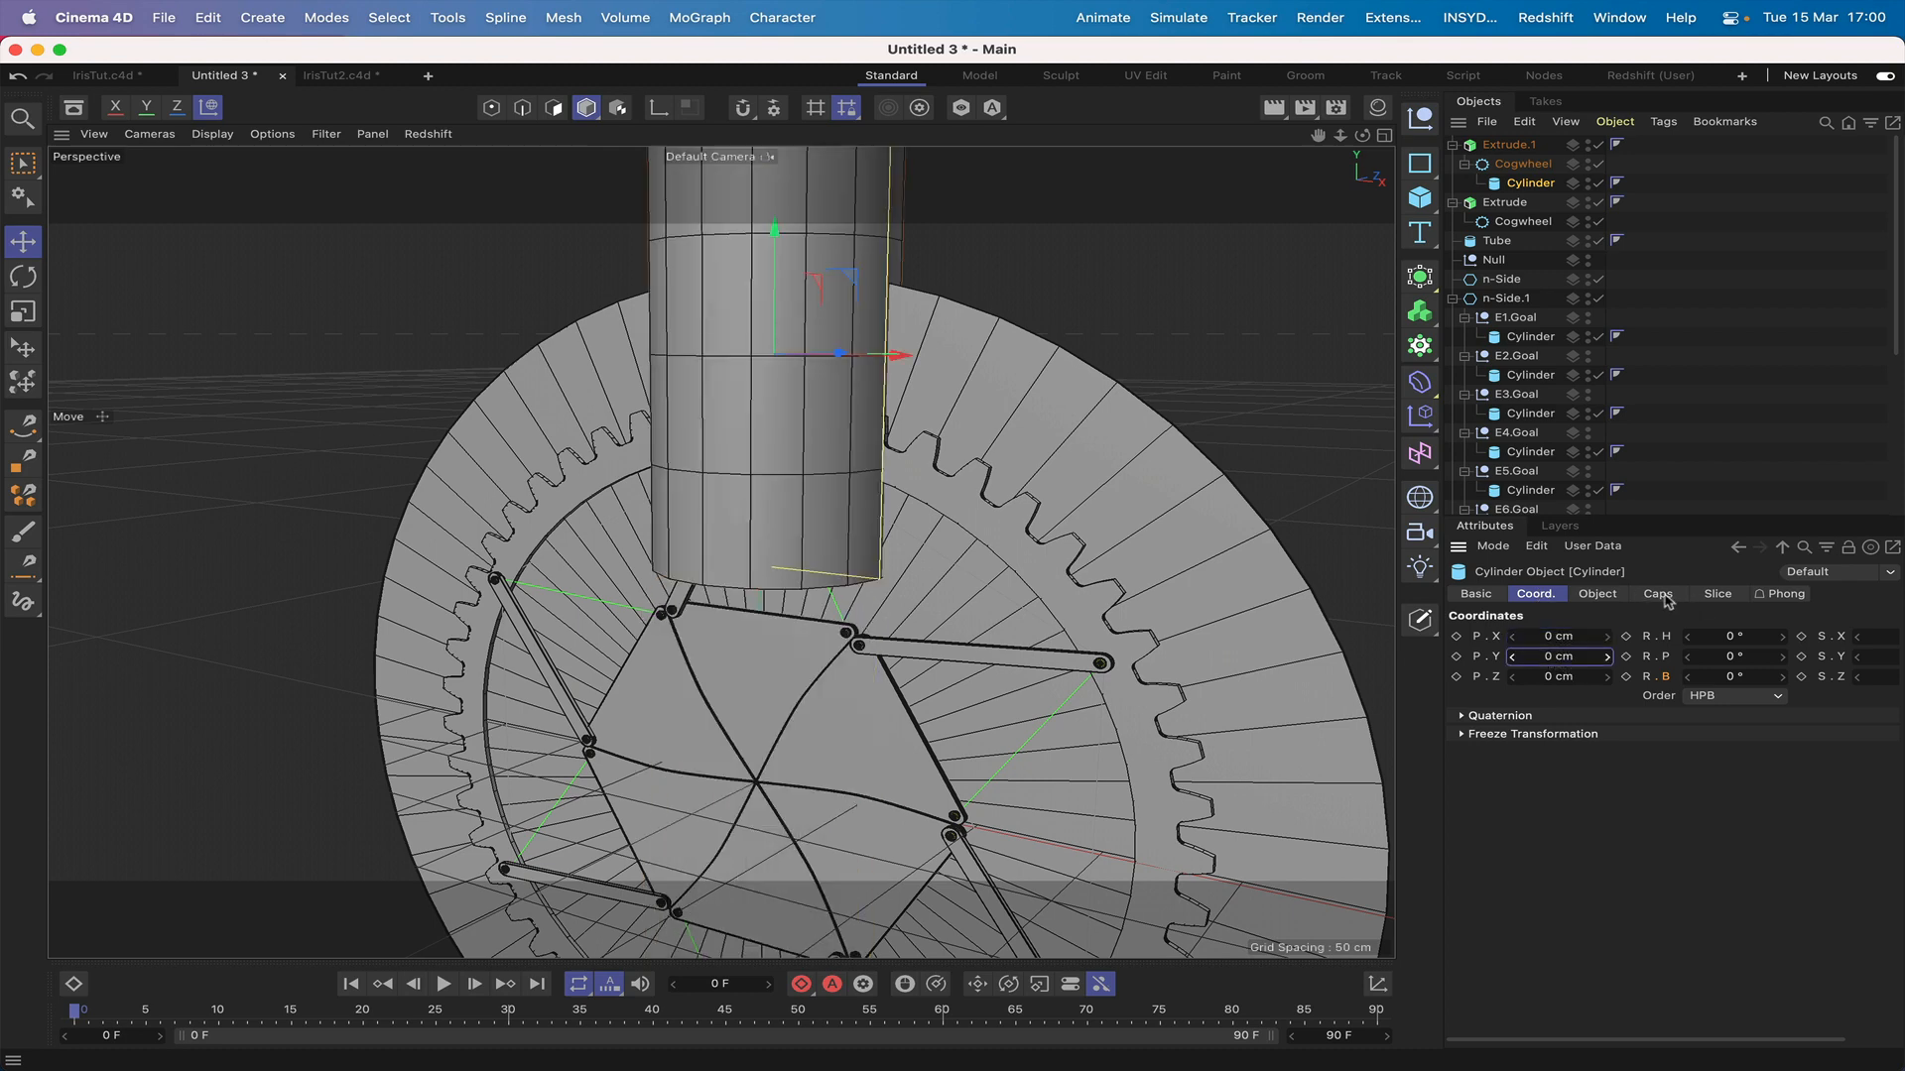
Step: Orient the Cylinder along +Z and set its radius to 6.25 cm and height to 2.5 cm
{"action": "left_click", "coordinate": [1611, 596]}
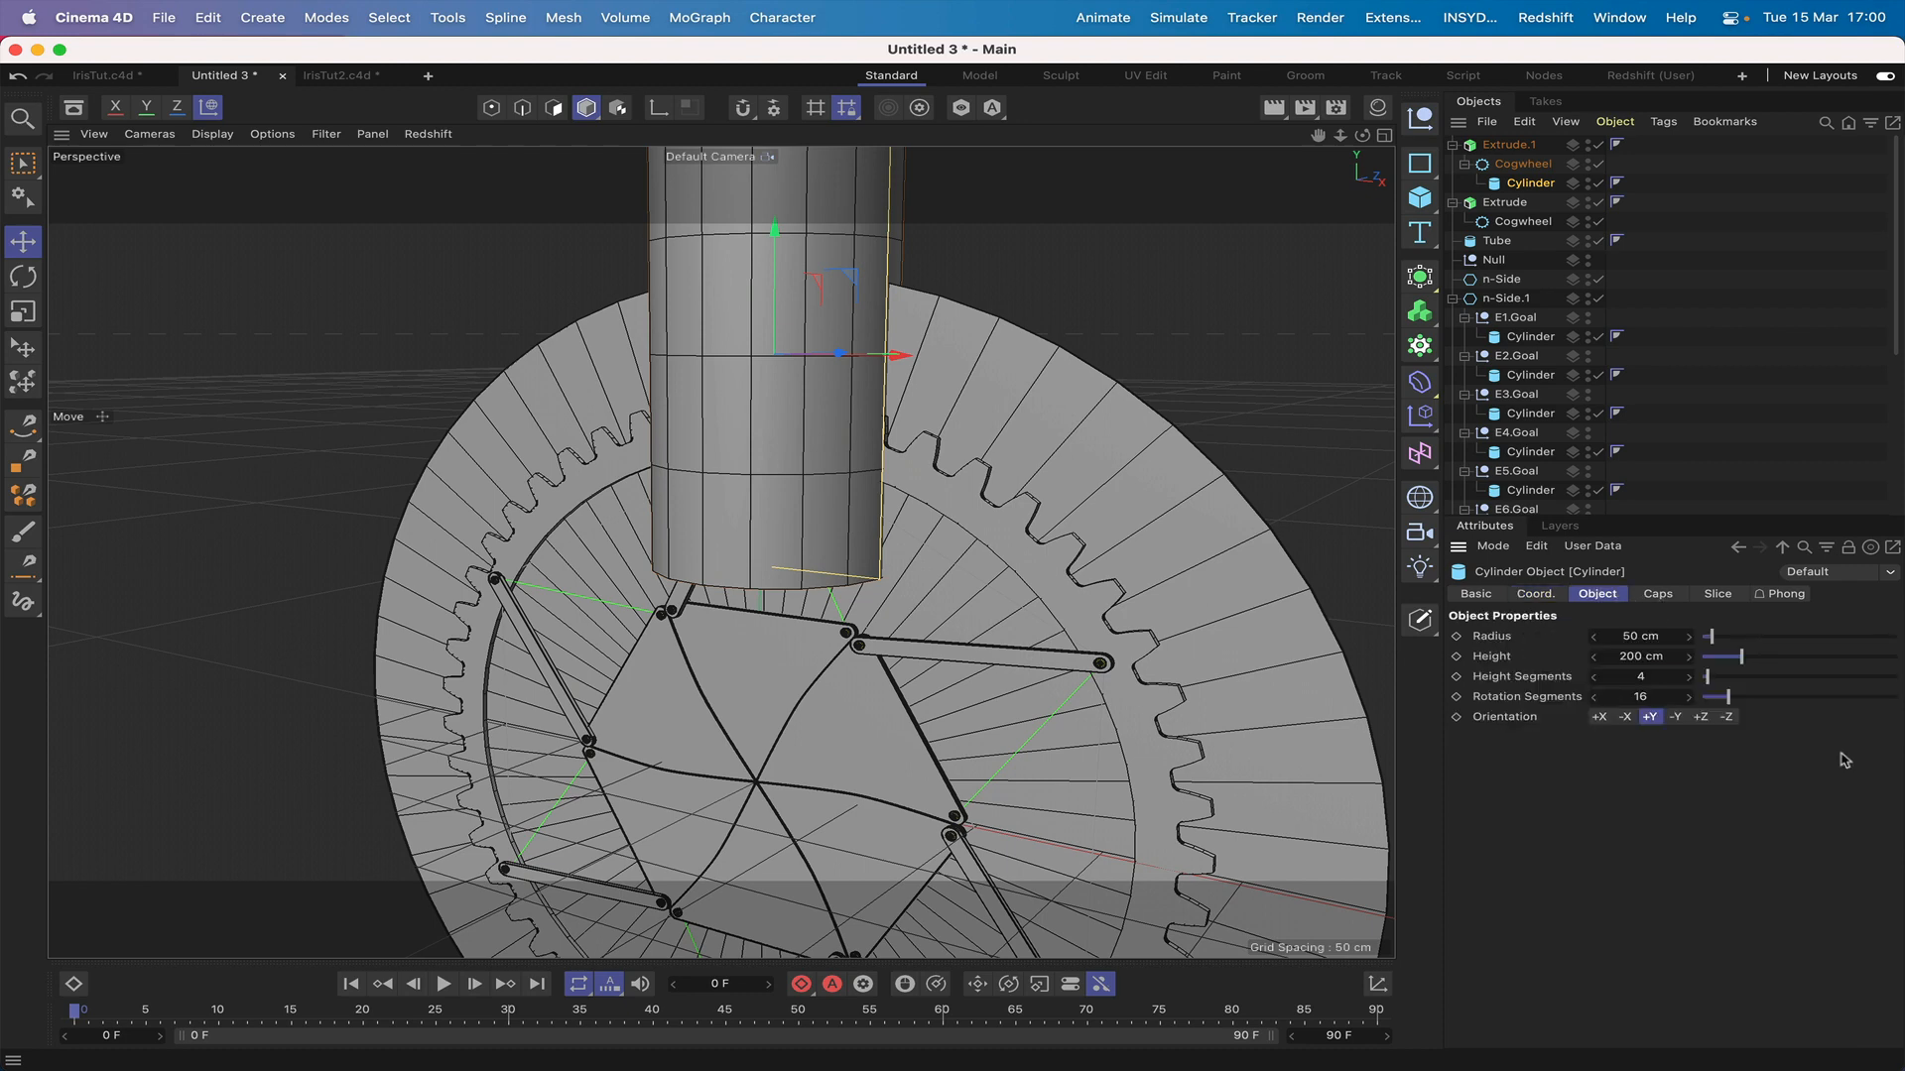
{"action": "left_click", "coordinate": [1702, 718]}
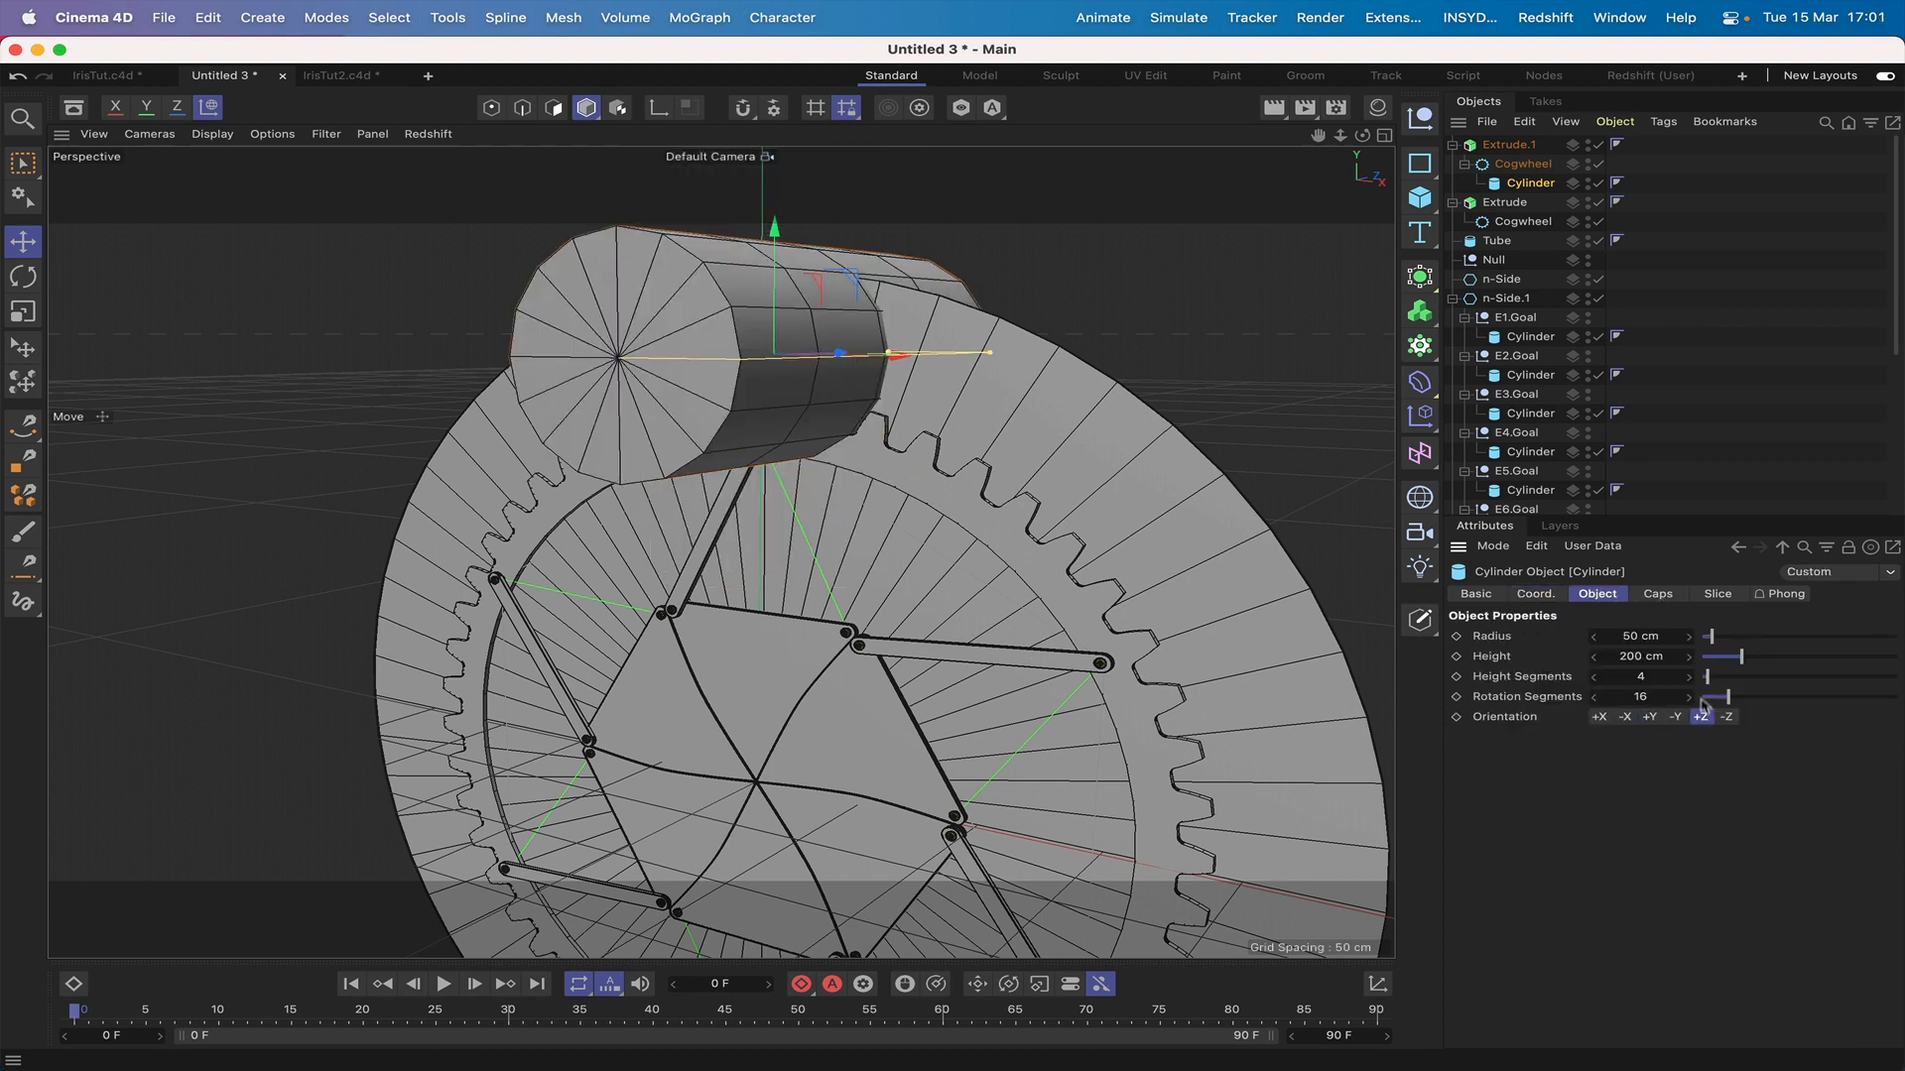
{"action": "left_click", "coordinate": [1629, 638]}
{"action": "type", "text": "6.25"}
{"action": "key", "text": "Return"}
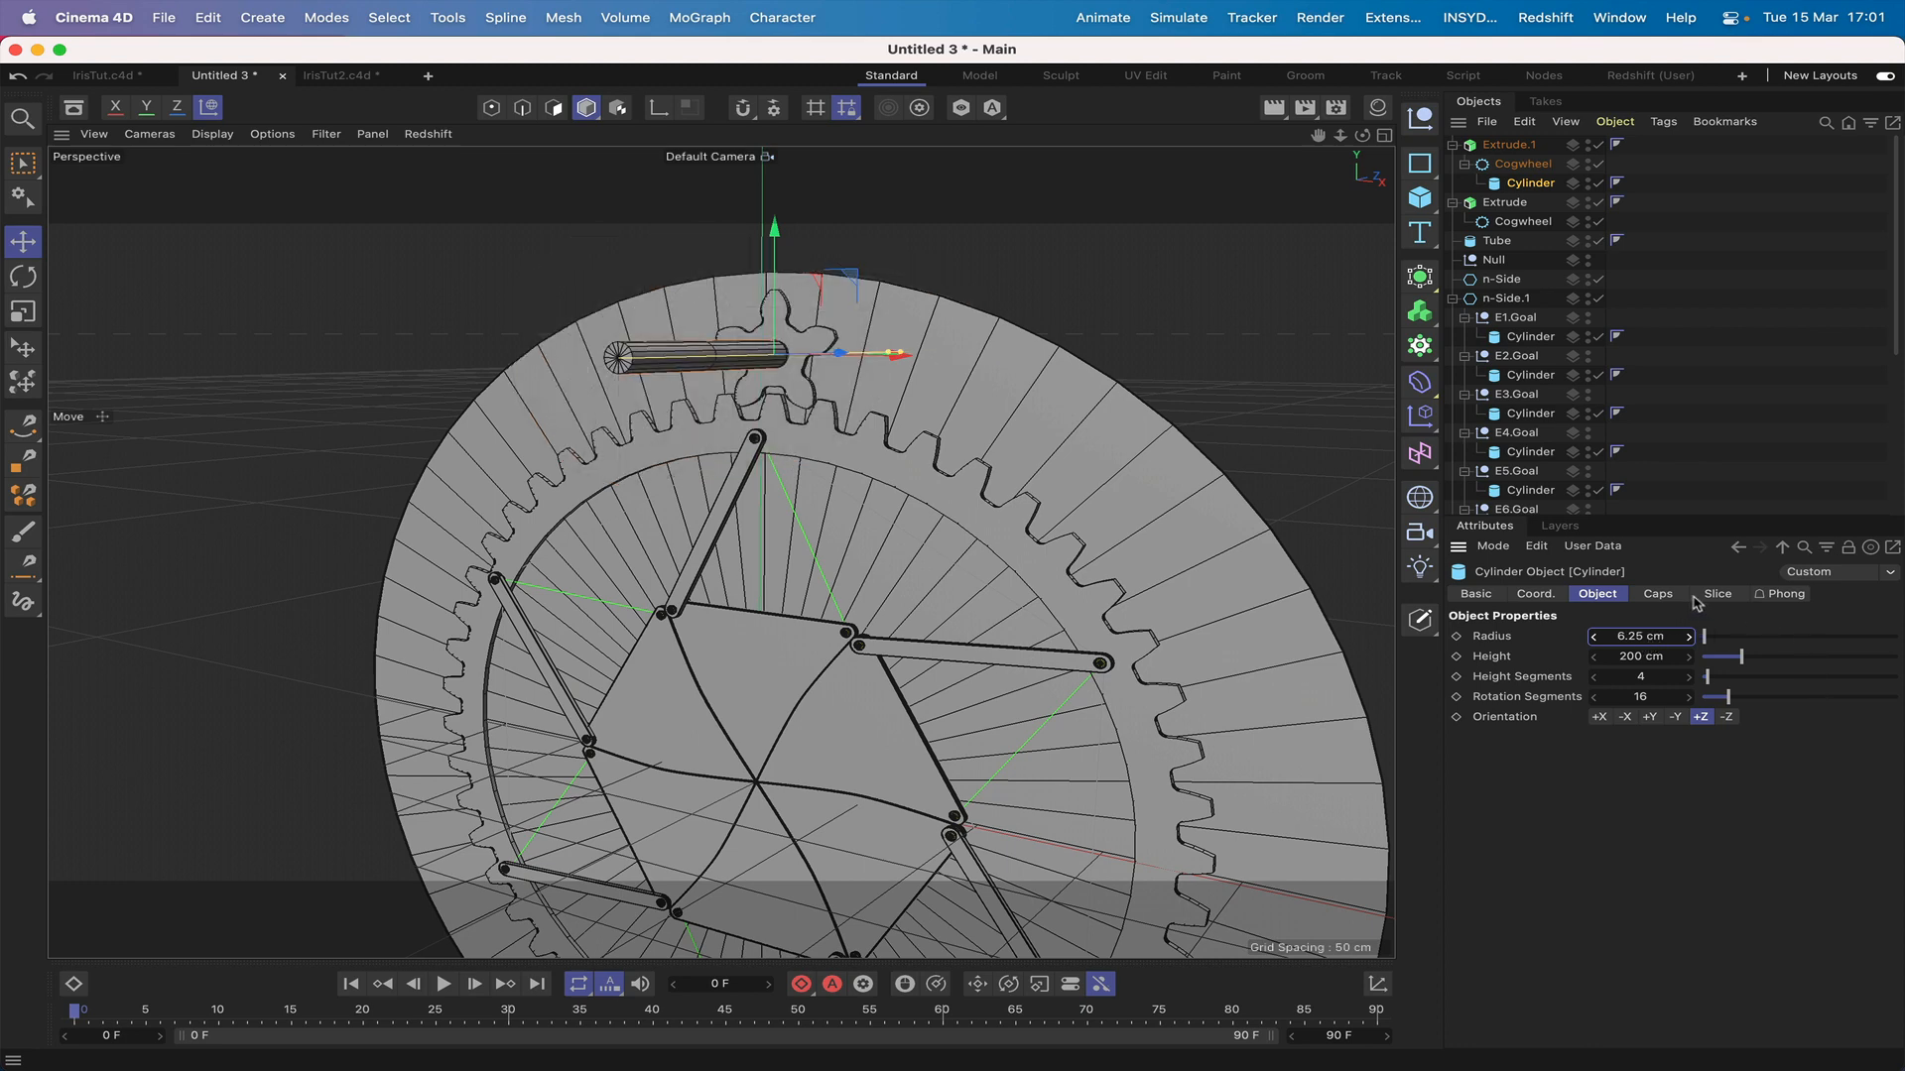
{"action": "left_click", "coordinate": [1640, 677]}
{"action": "key", "text": "shift+Tab"}
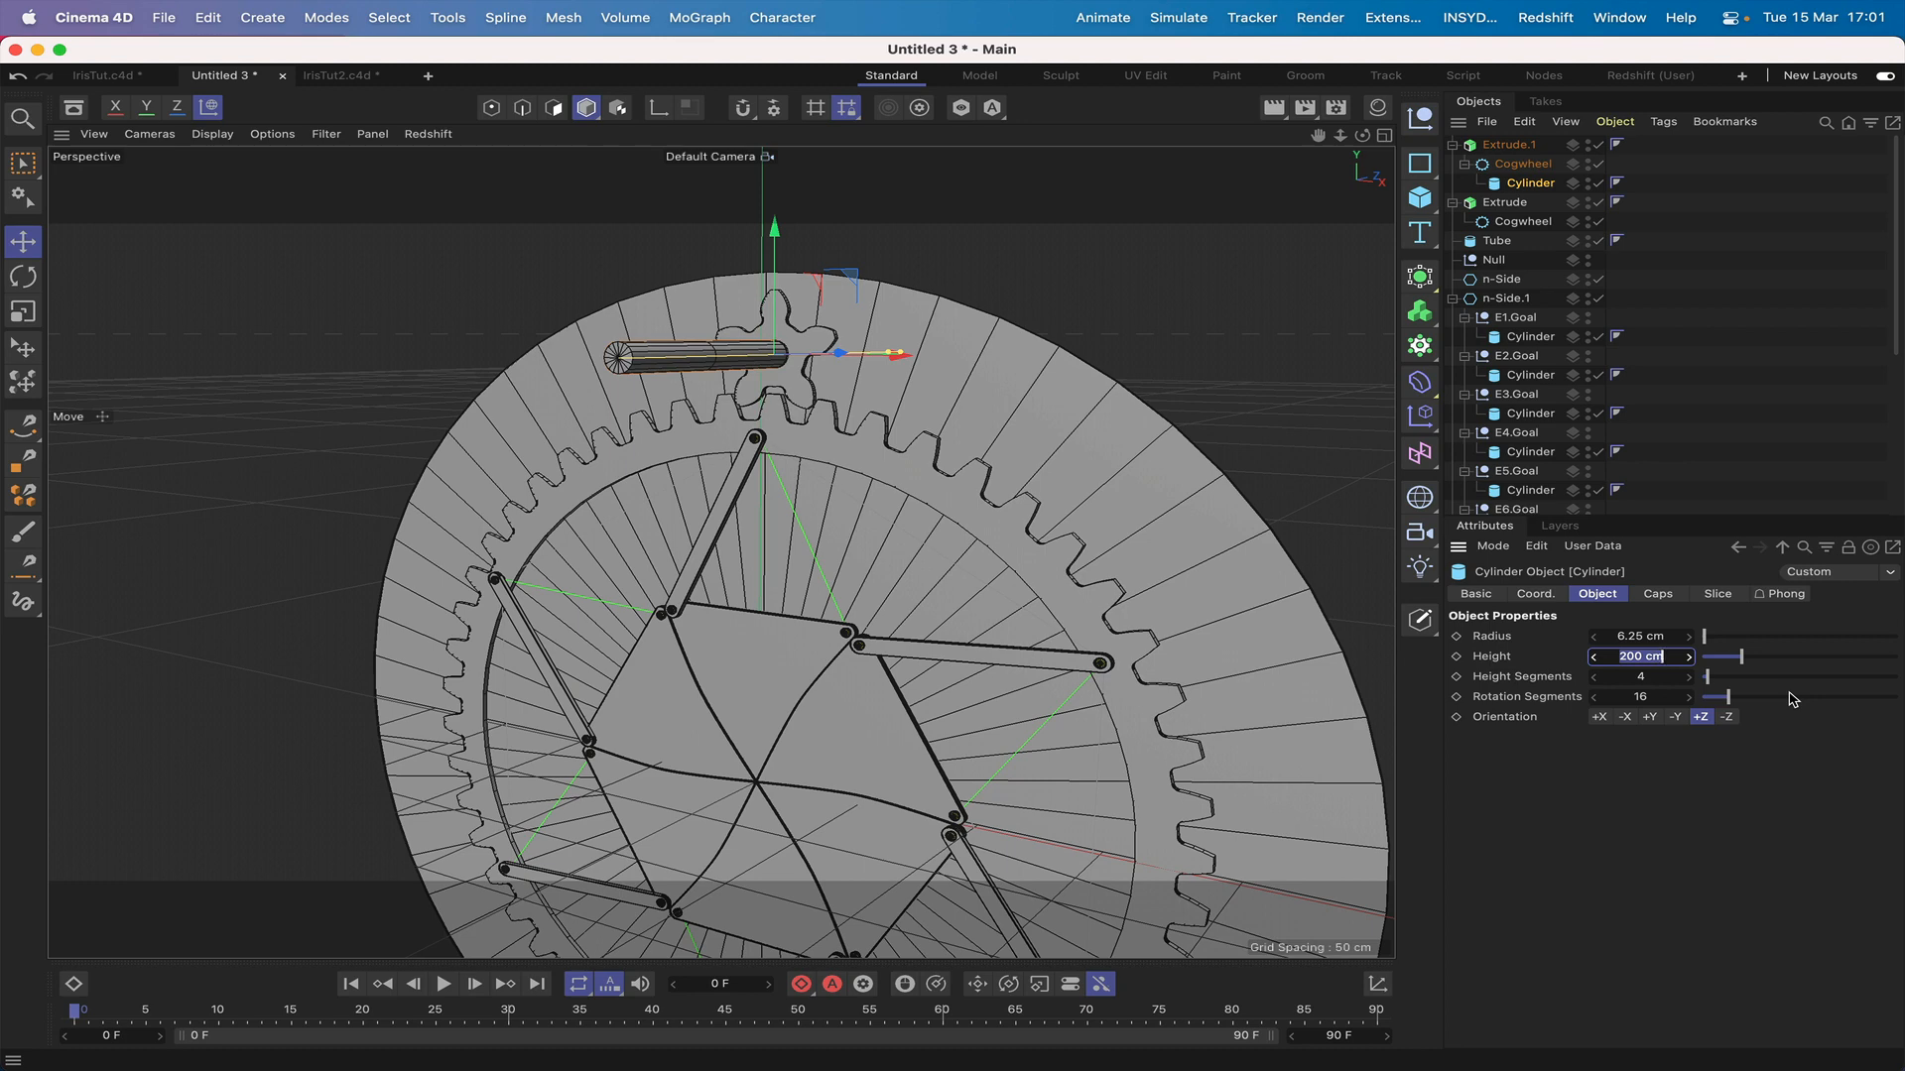
{"action": "type", "text": "2.5"}
{"action": "key", "text": "Return"}
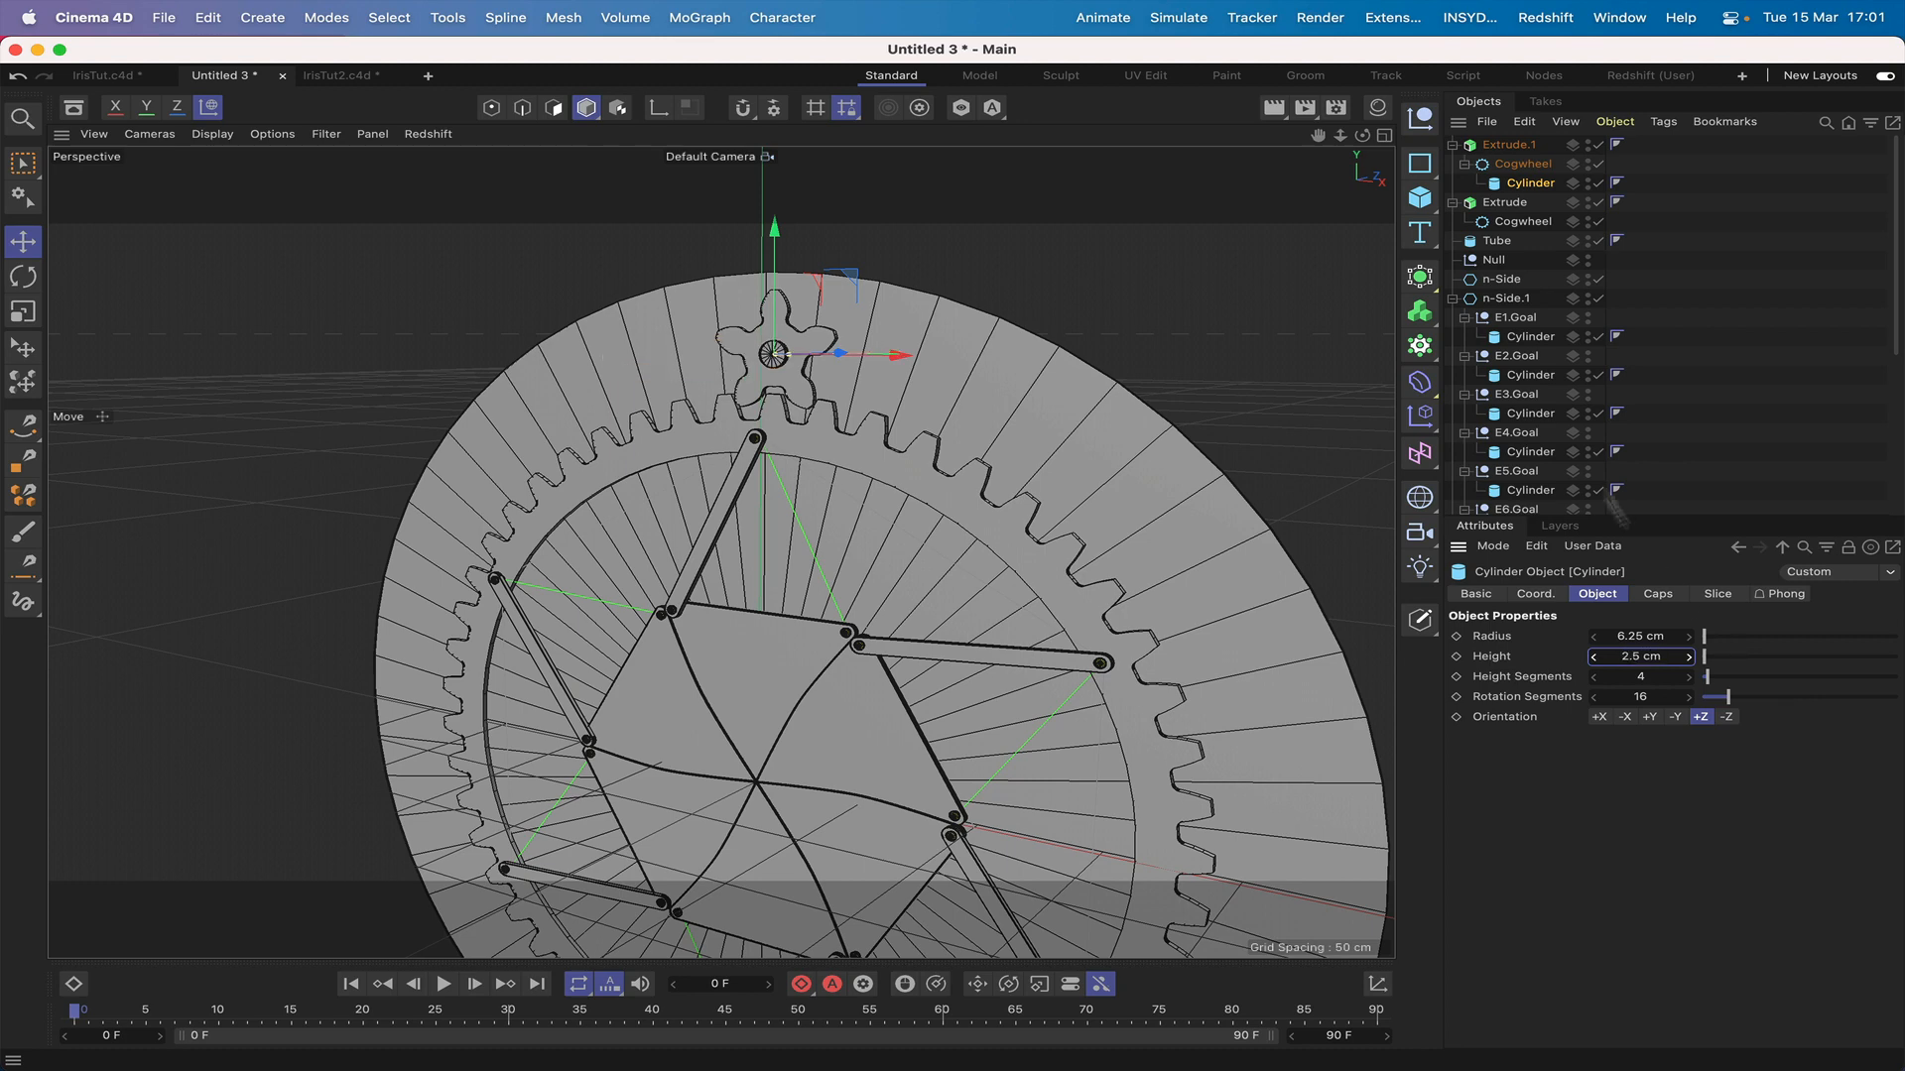
Step: Collapse the five-tooth cogwheel's Extrude hierarchy and rename the Extrude object Drive
{"action": "mouse_move", "coordinate": [1362, 135]}
{"action": "left_mouse_down"}
{"action": "mouse_move", "coordinate": [1190, 135]}
{"action": "mouse_move", "coordinate": [1367, 145]}
{"action": "left_mouse_up"}
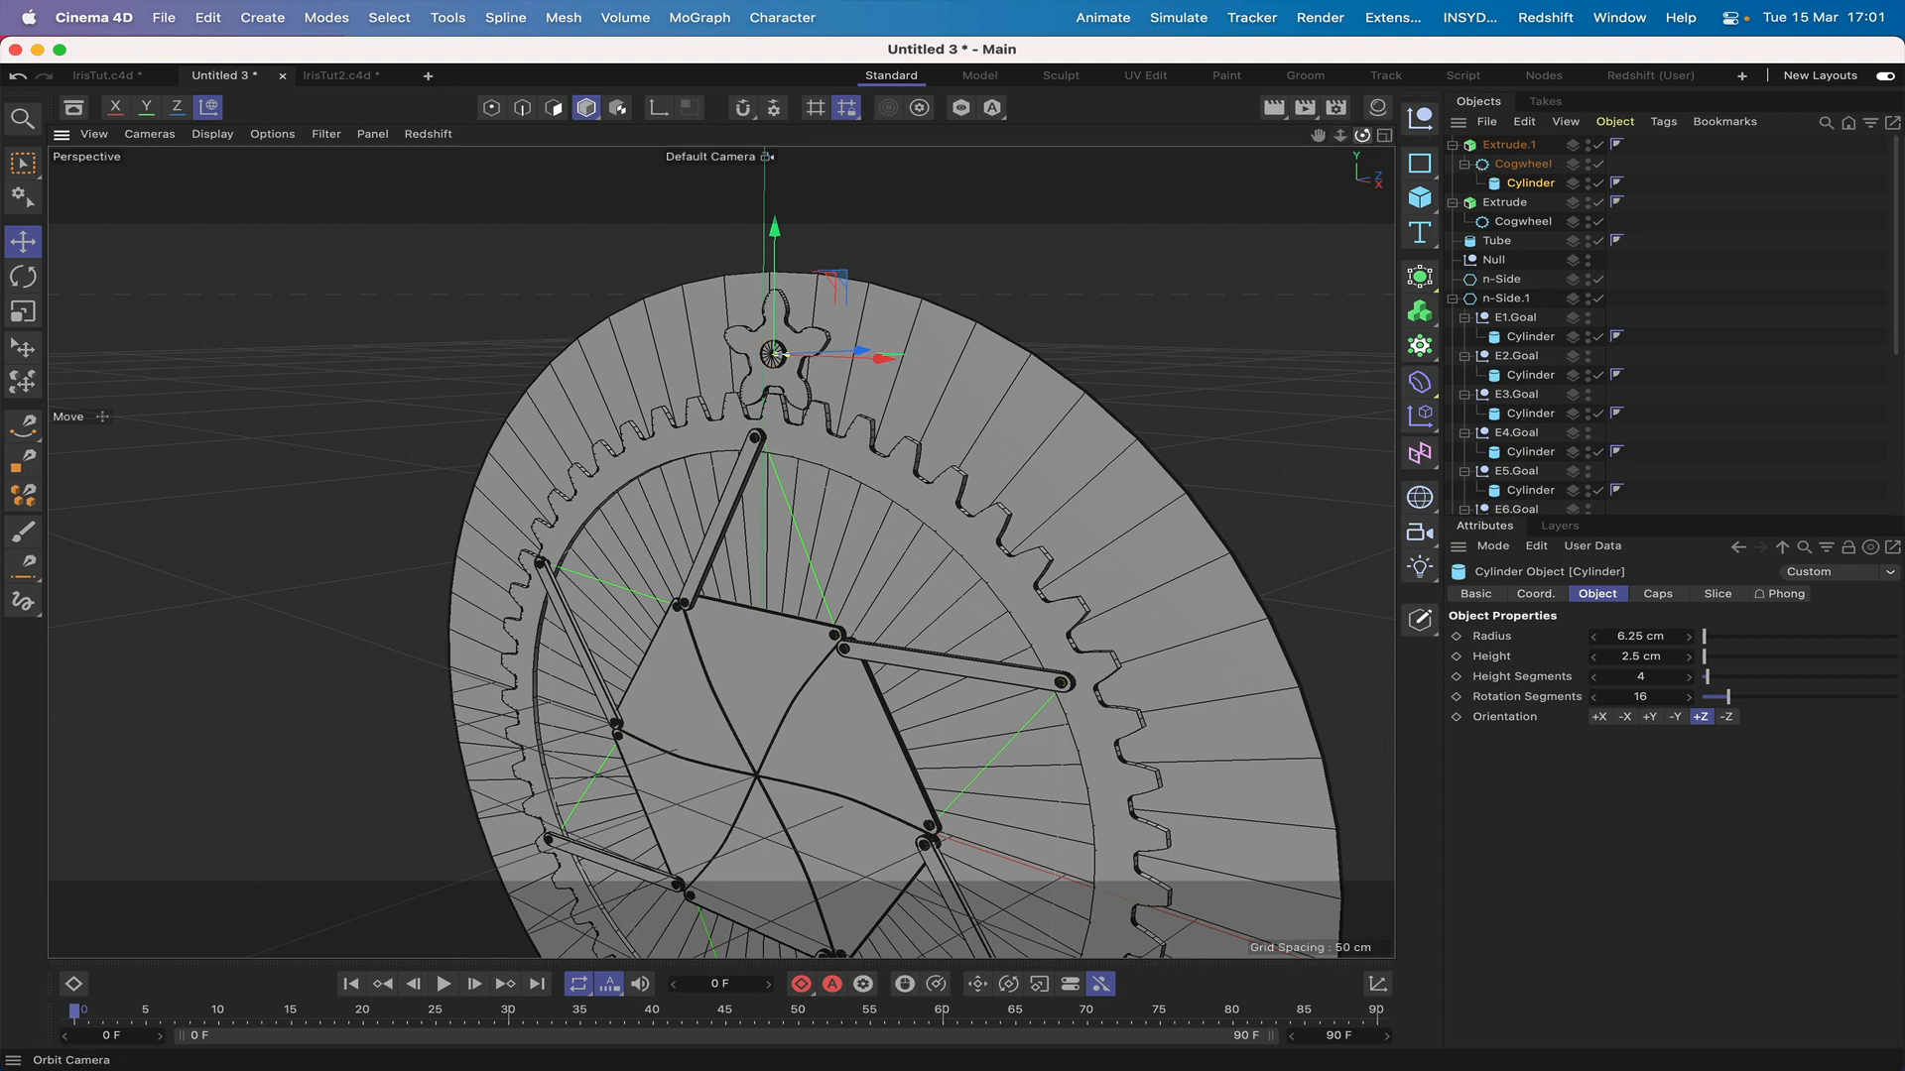
{"action": "left_click_drag", "start_coordinate": [1362, 135], "coordinate": [1362, 164]}
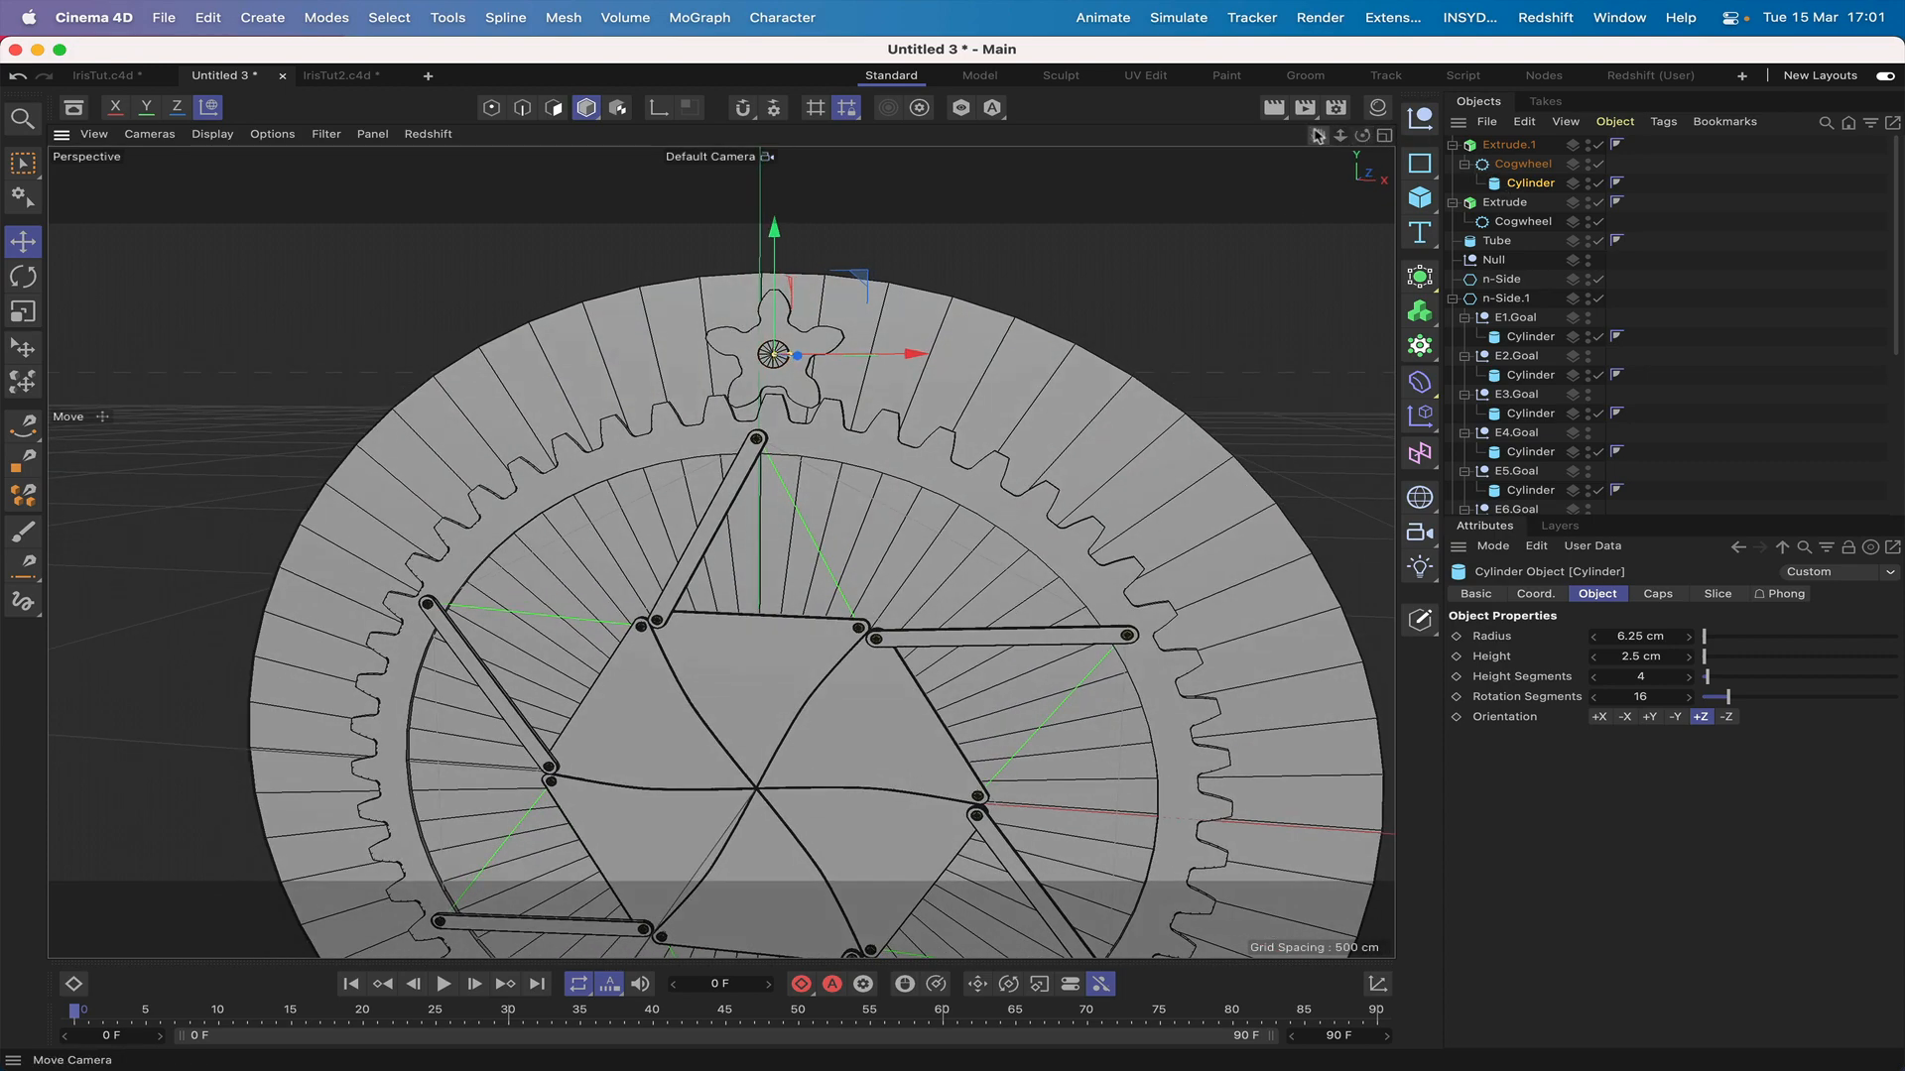
{"action": "middle_click_drag", "start_coordinate": [835, 646], "coordinate": [721, 551], "text": "alt"}
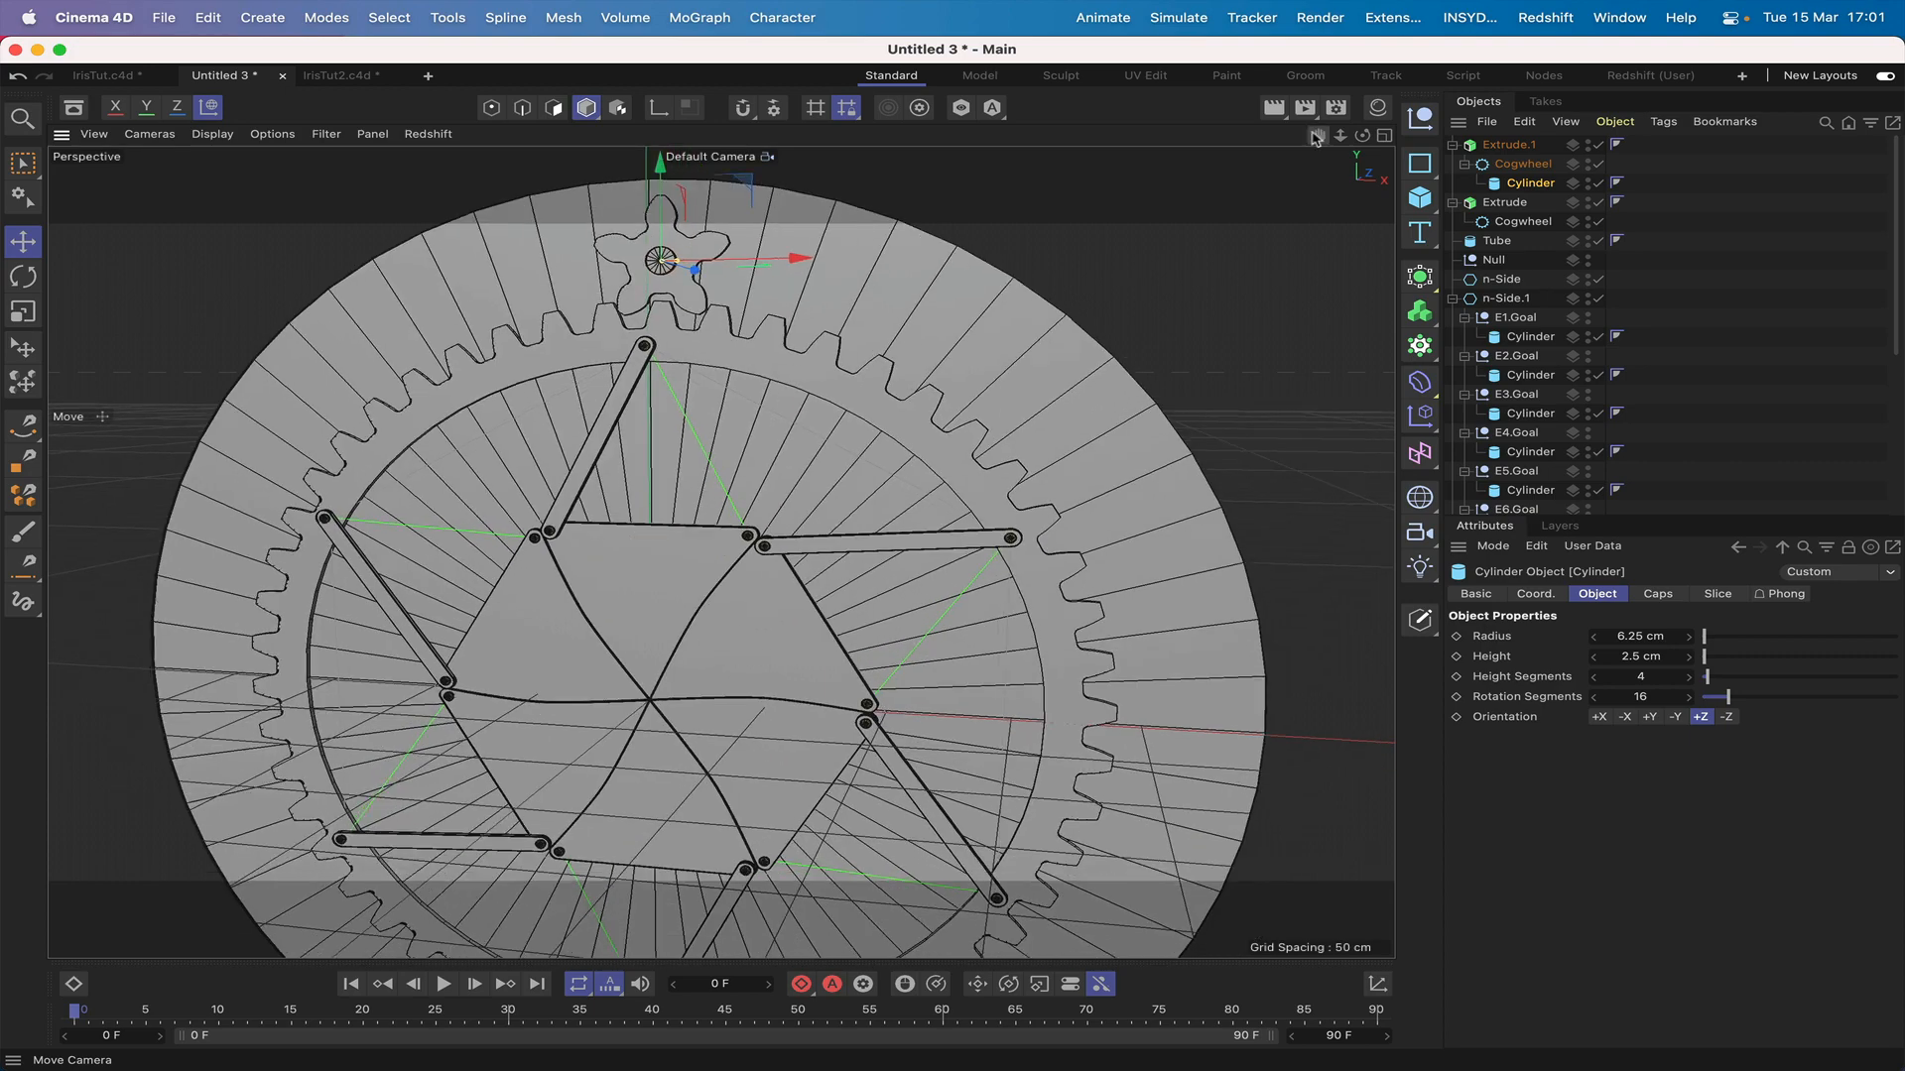
{"action": "left_click_drag", "start_coordinate": [1320, 136], "coordinate": [1302, 131]}
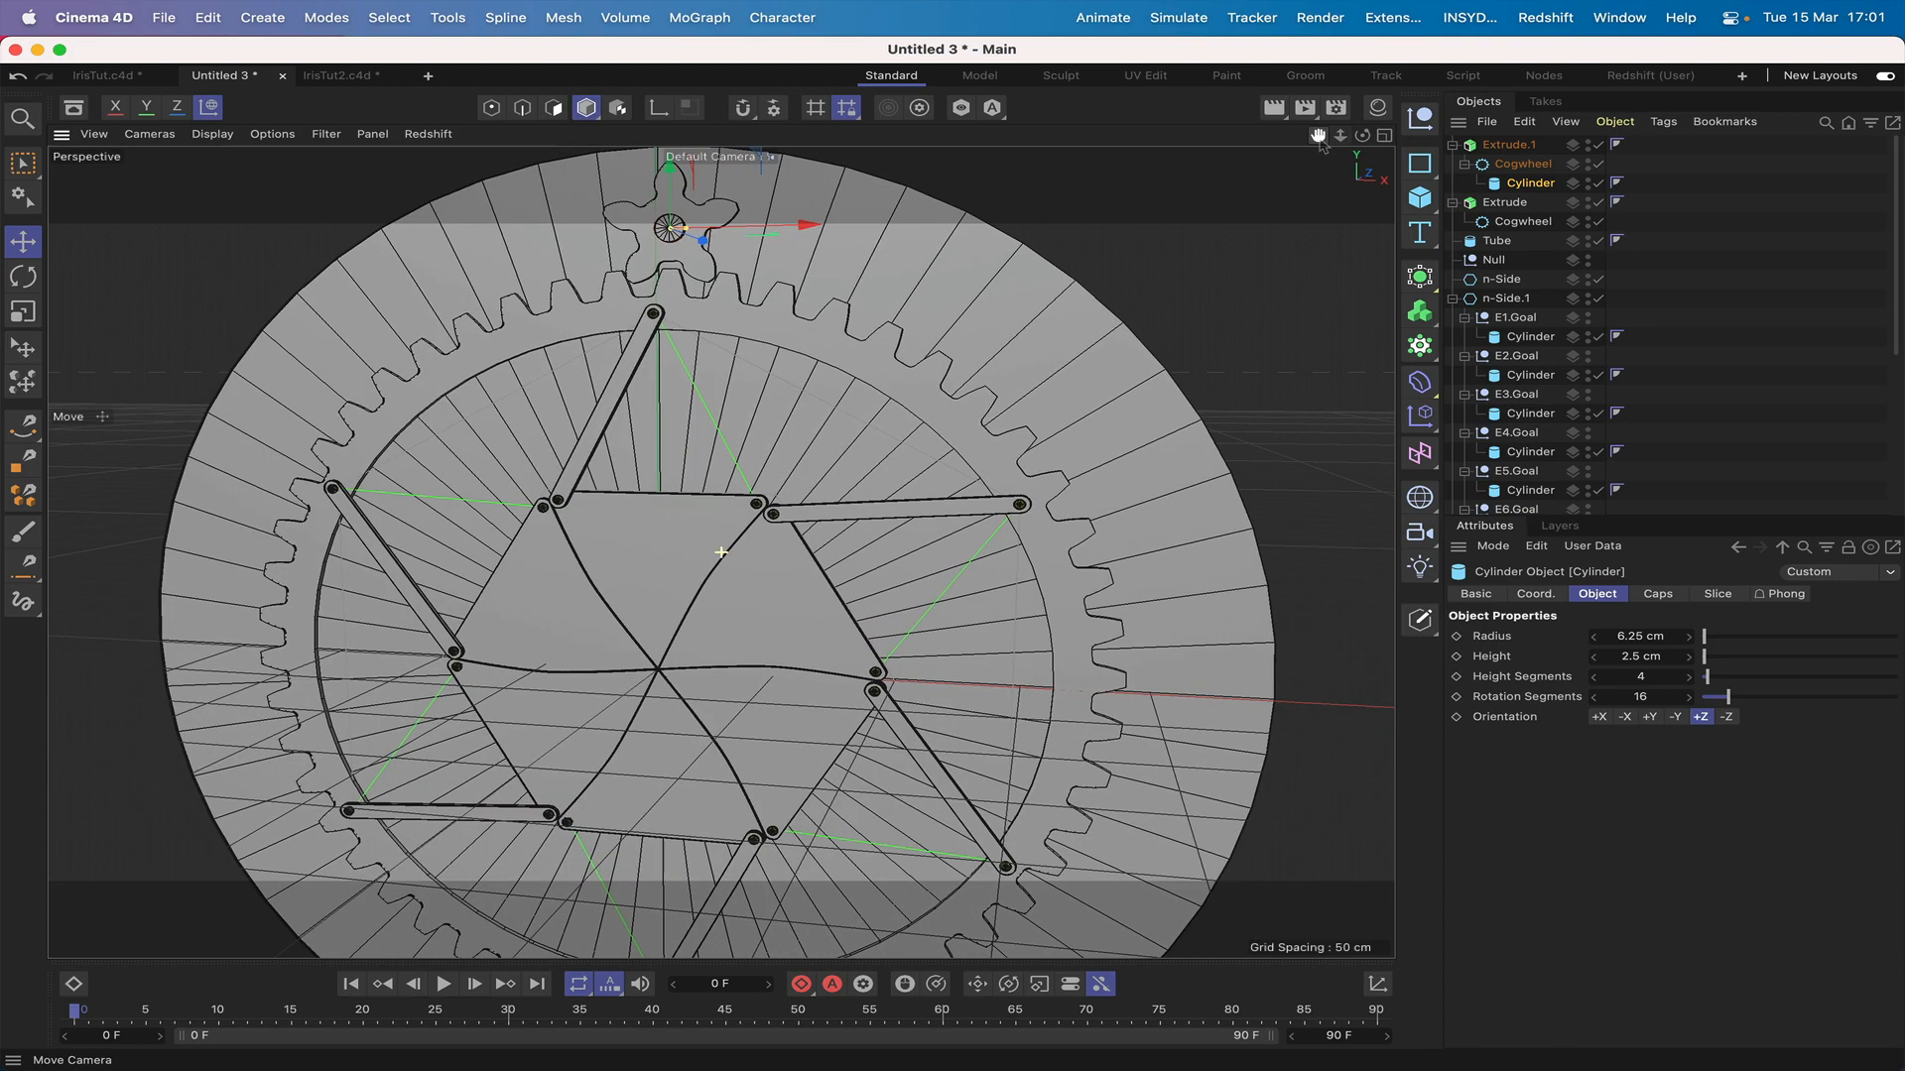
{"action": "left_click_drag", "start_coordinate": [1318, 136], "coordinate": [1365, 182]}
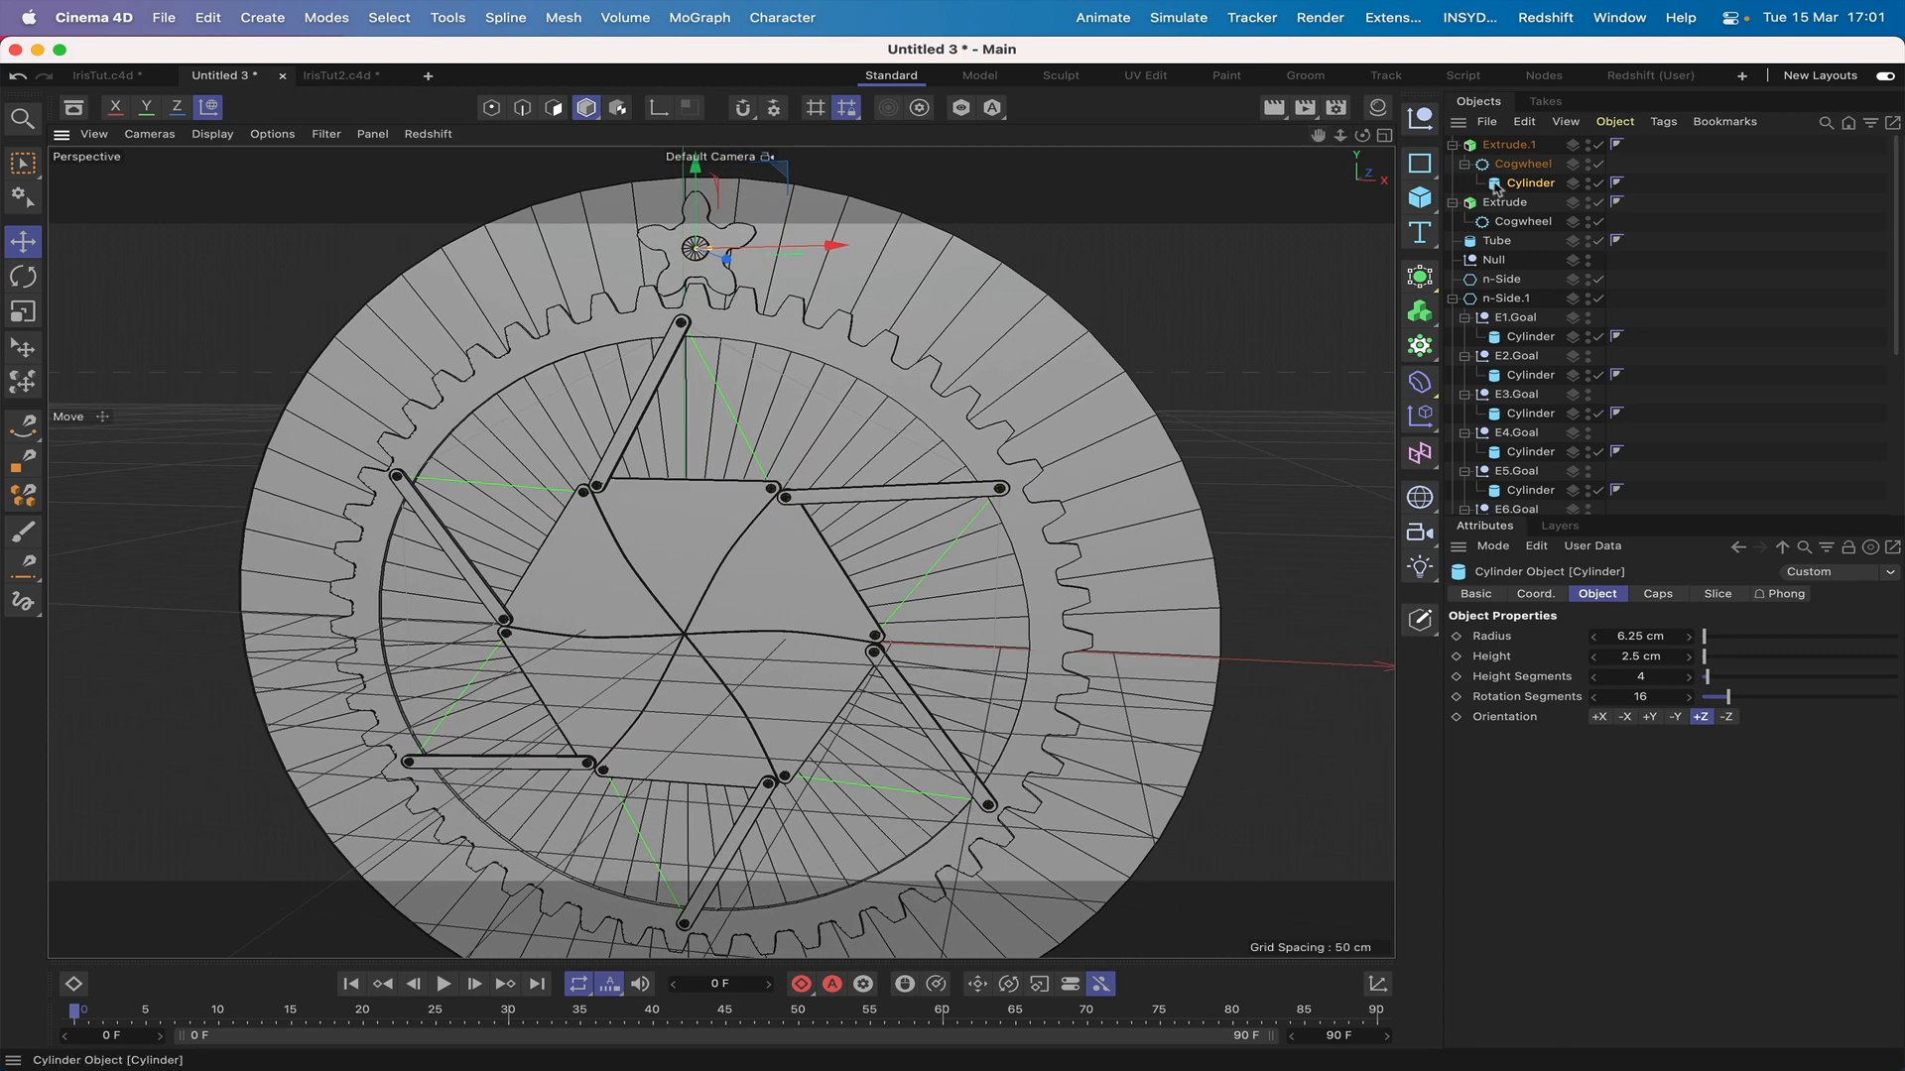
{"action": "left_click", "coordinate": [1452, 144]}
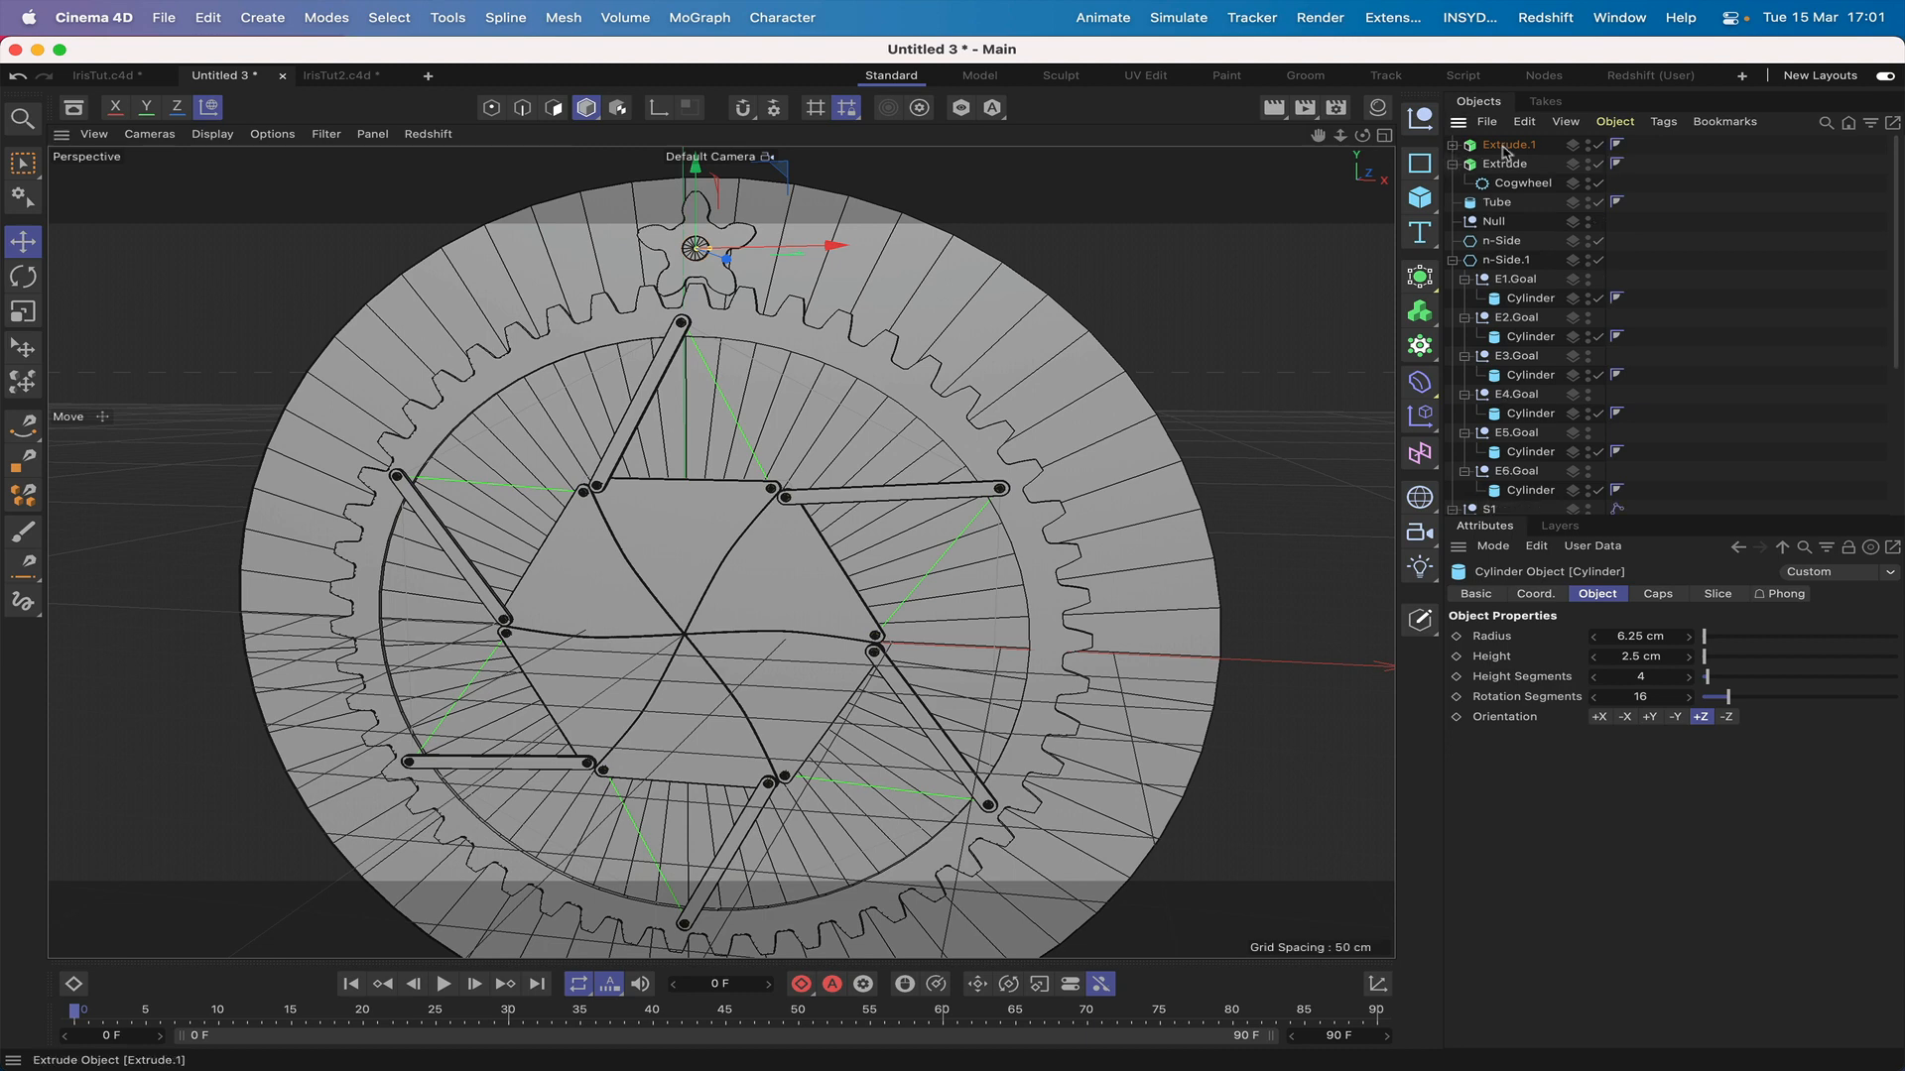
{"action": "double_click", "coordinate": [1509, 144]}
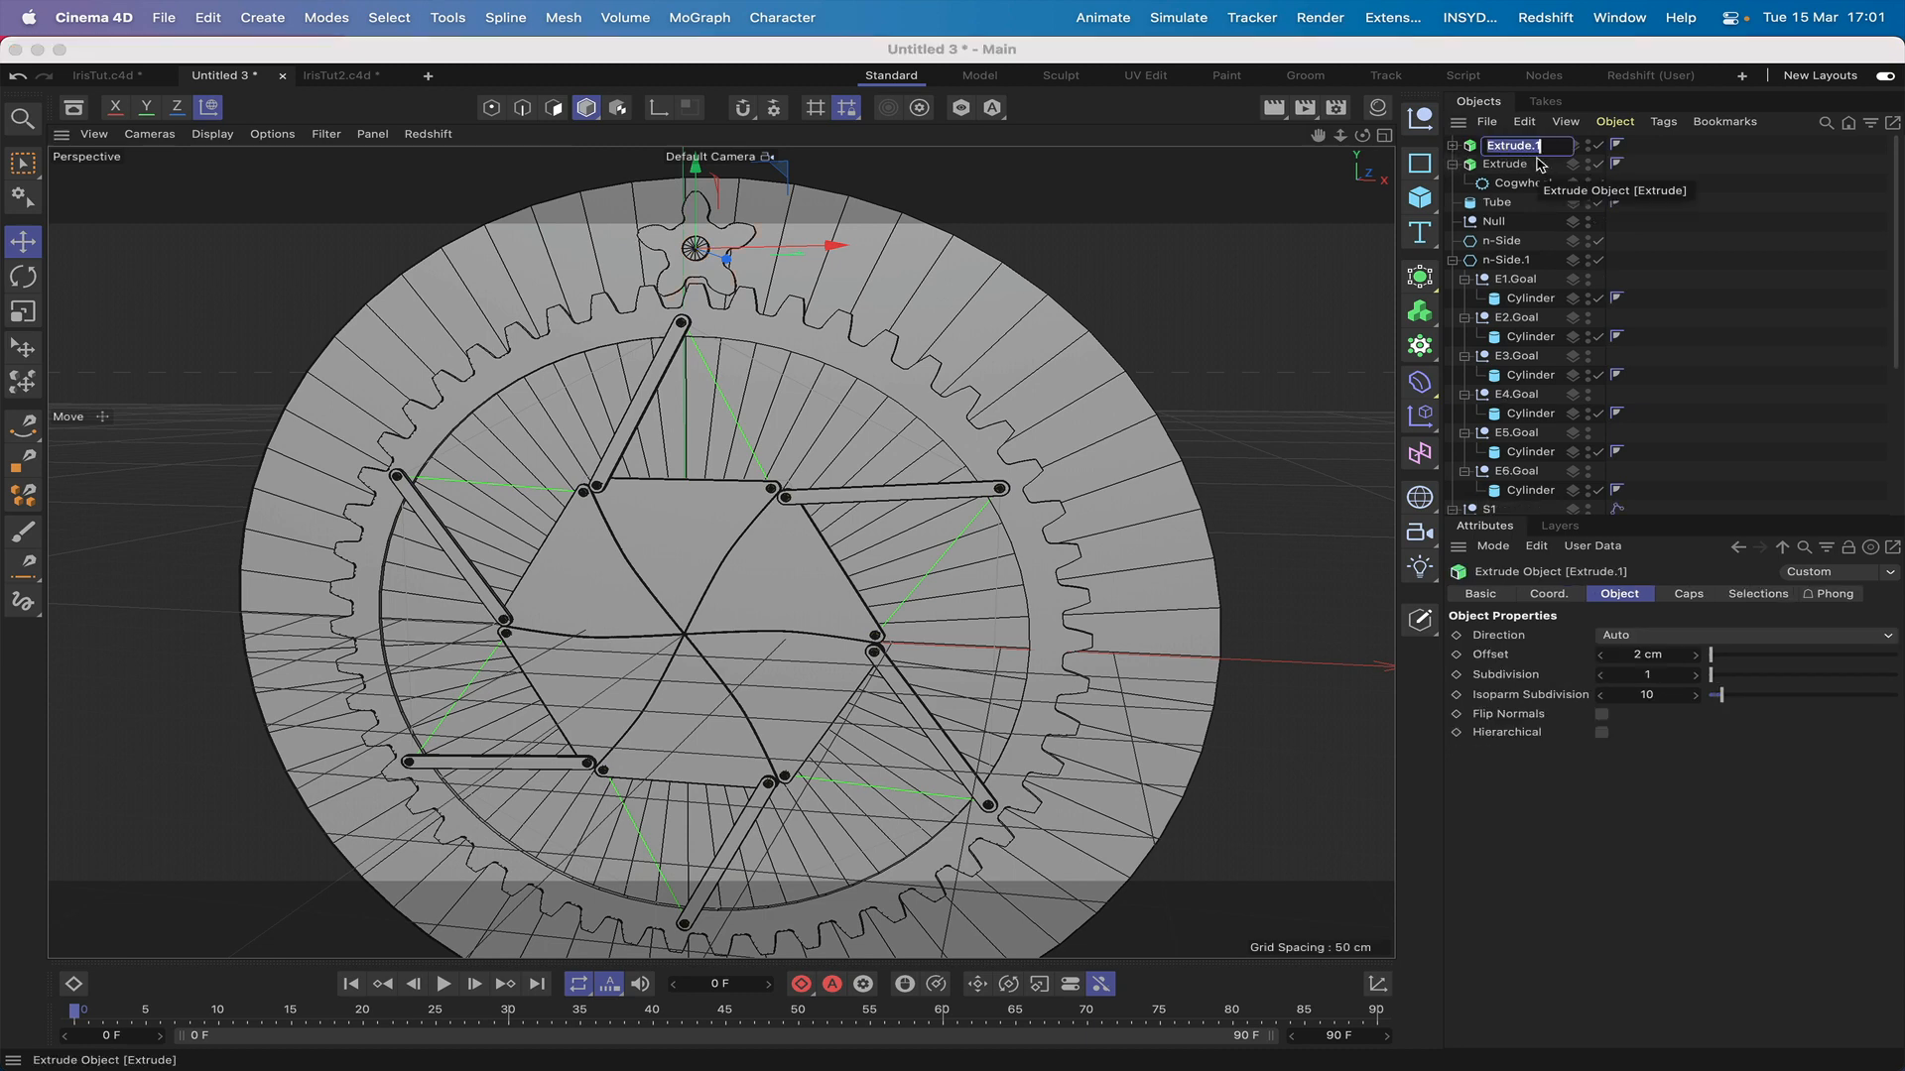
{"action": "type", "text": "Drive"}
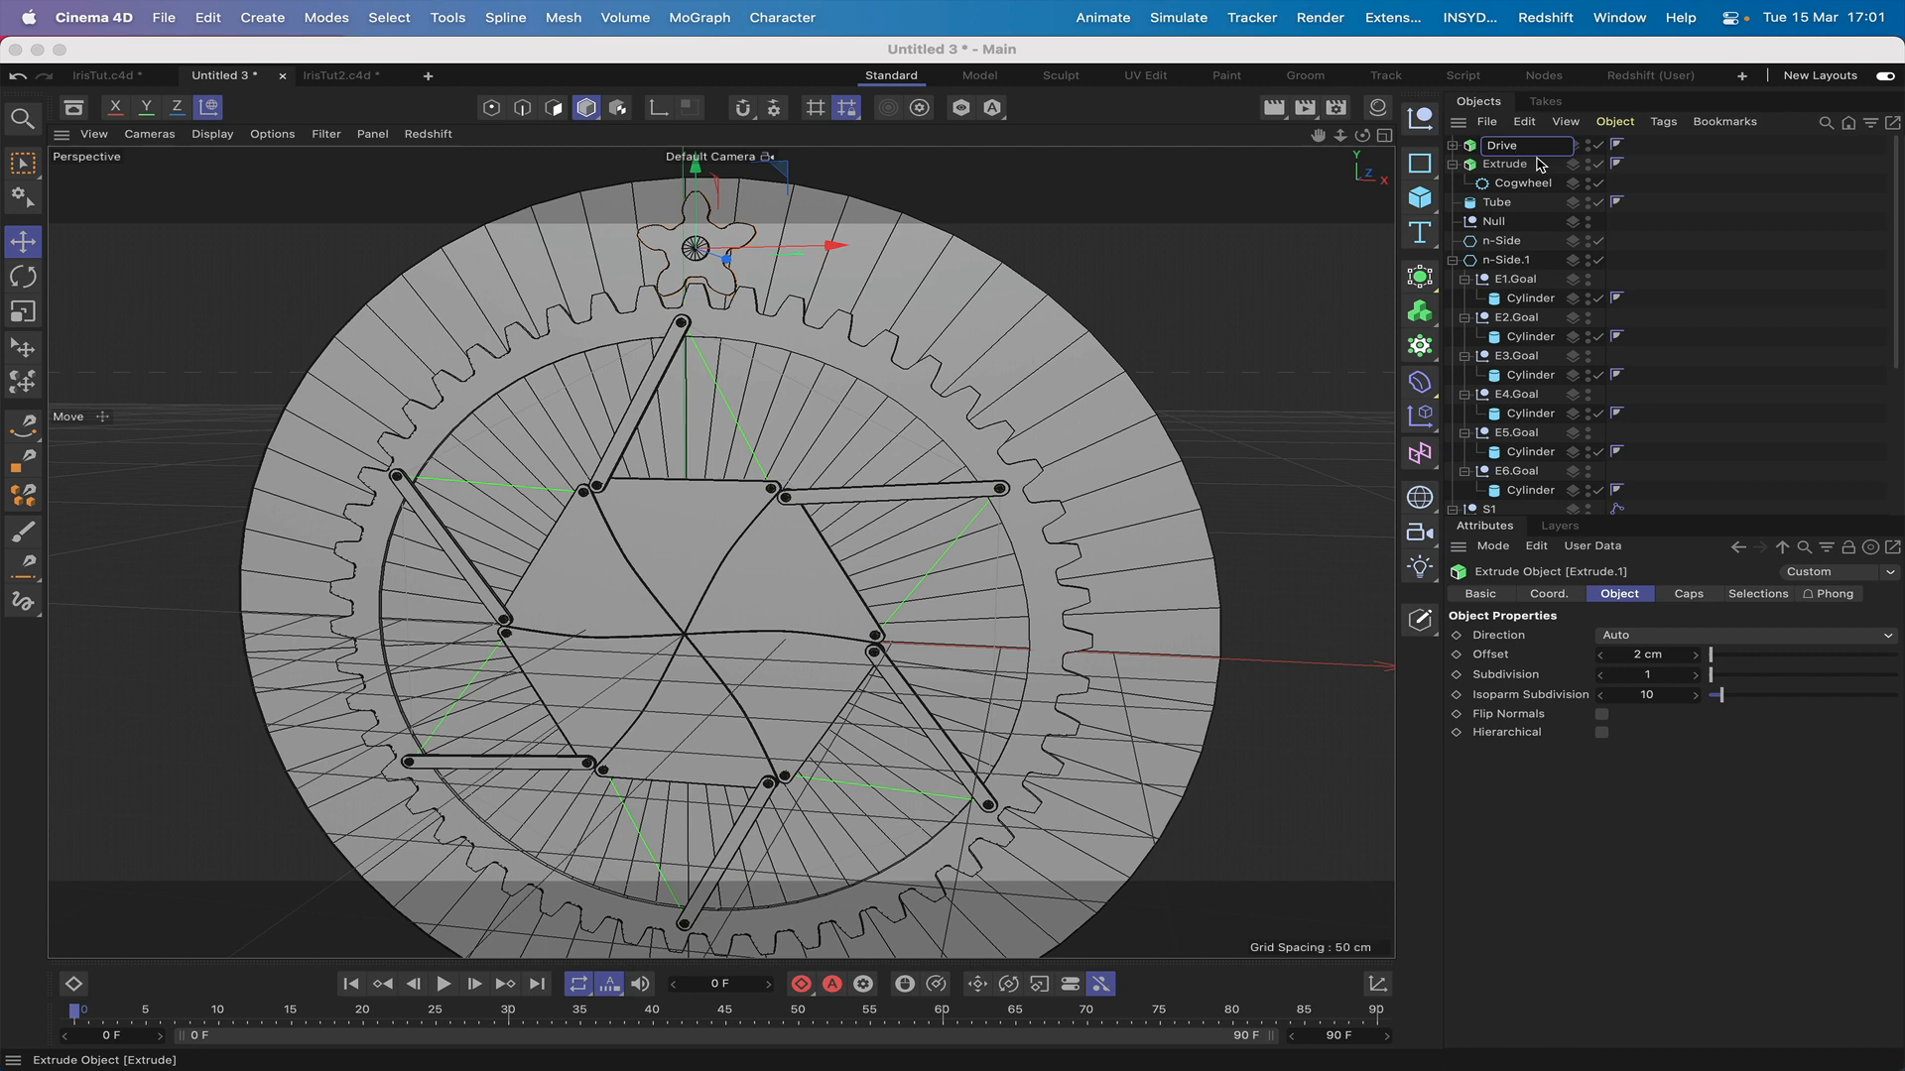
{"action": "key", "text": "Return"}
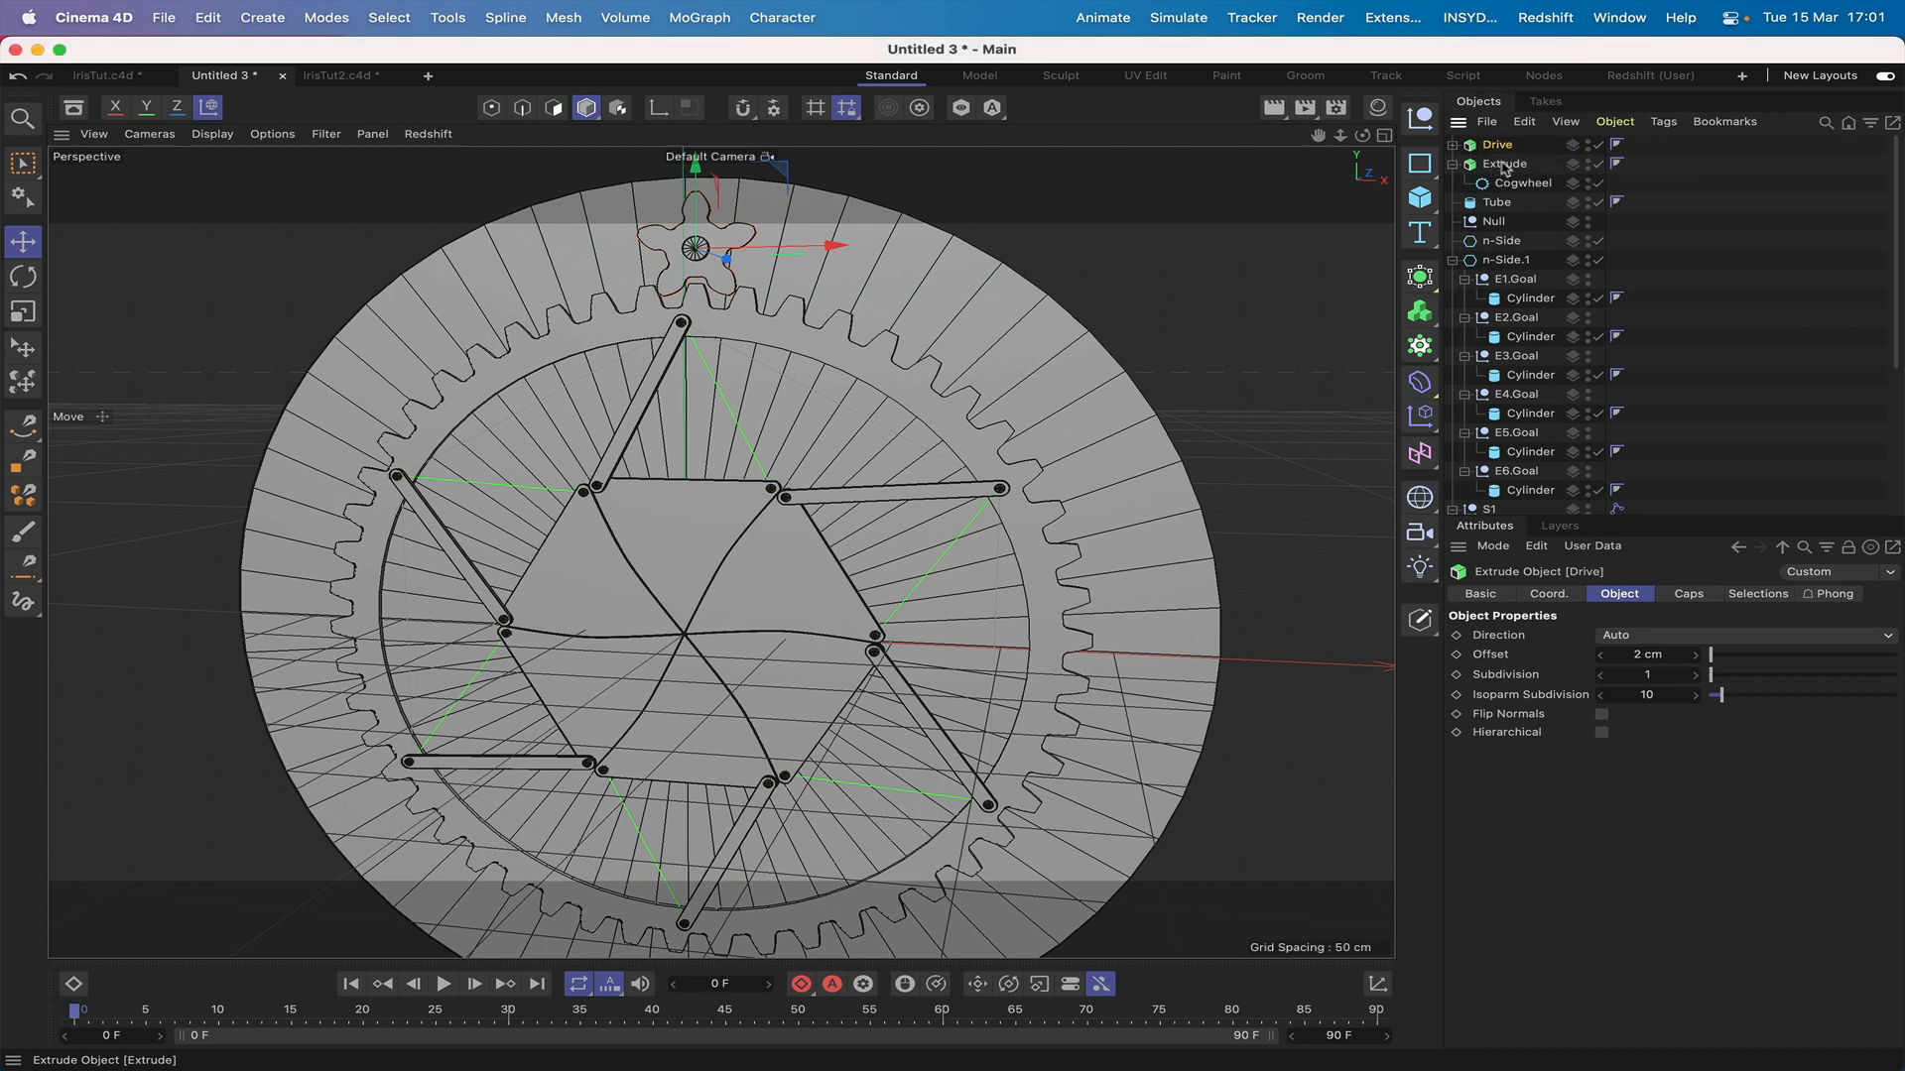
Step: Rename the large cogwheel's Extrude object RingGear
{"action": "left_click", "coordinate": [1505, 165]}
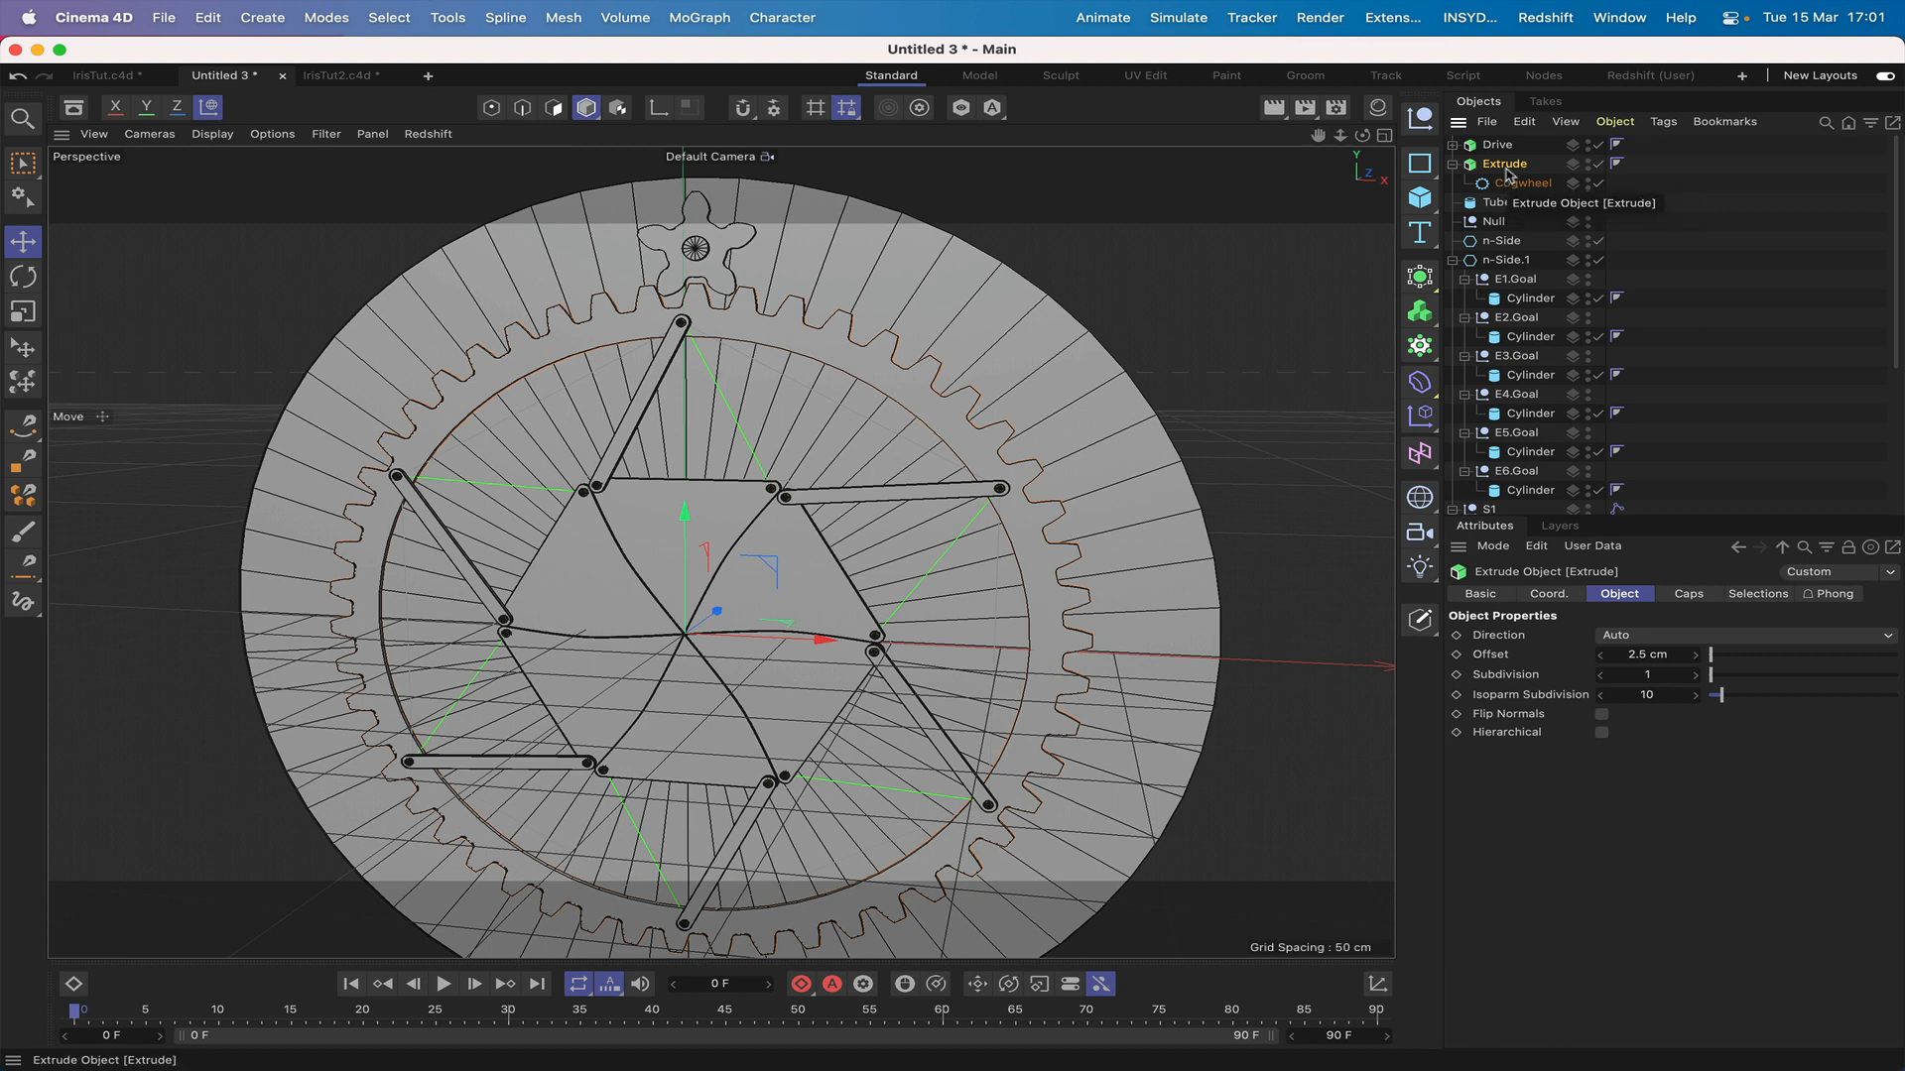
{"action": "double_click", "coordinate": [1507, 165]}
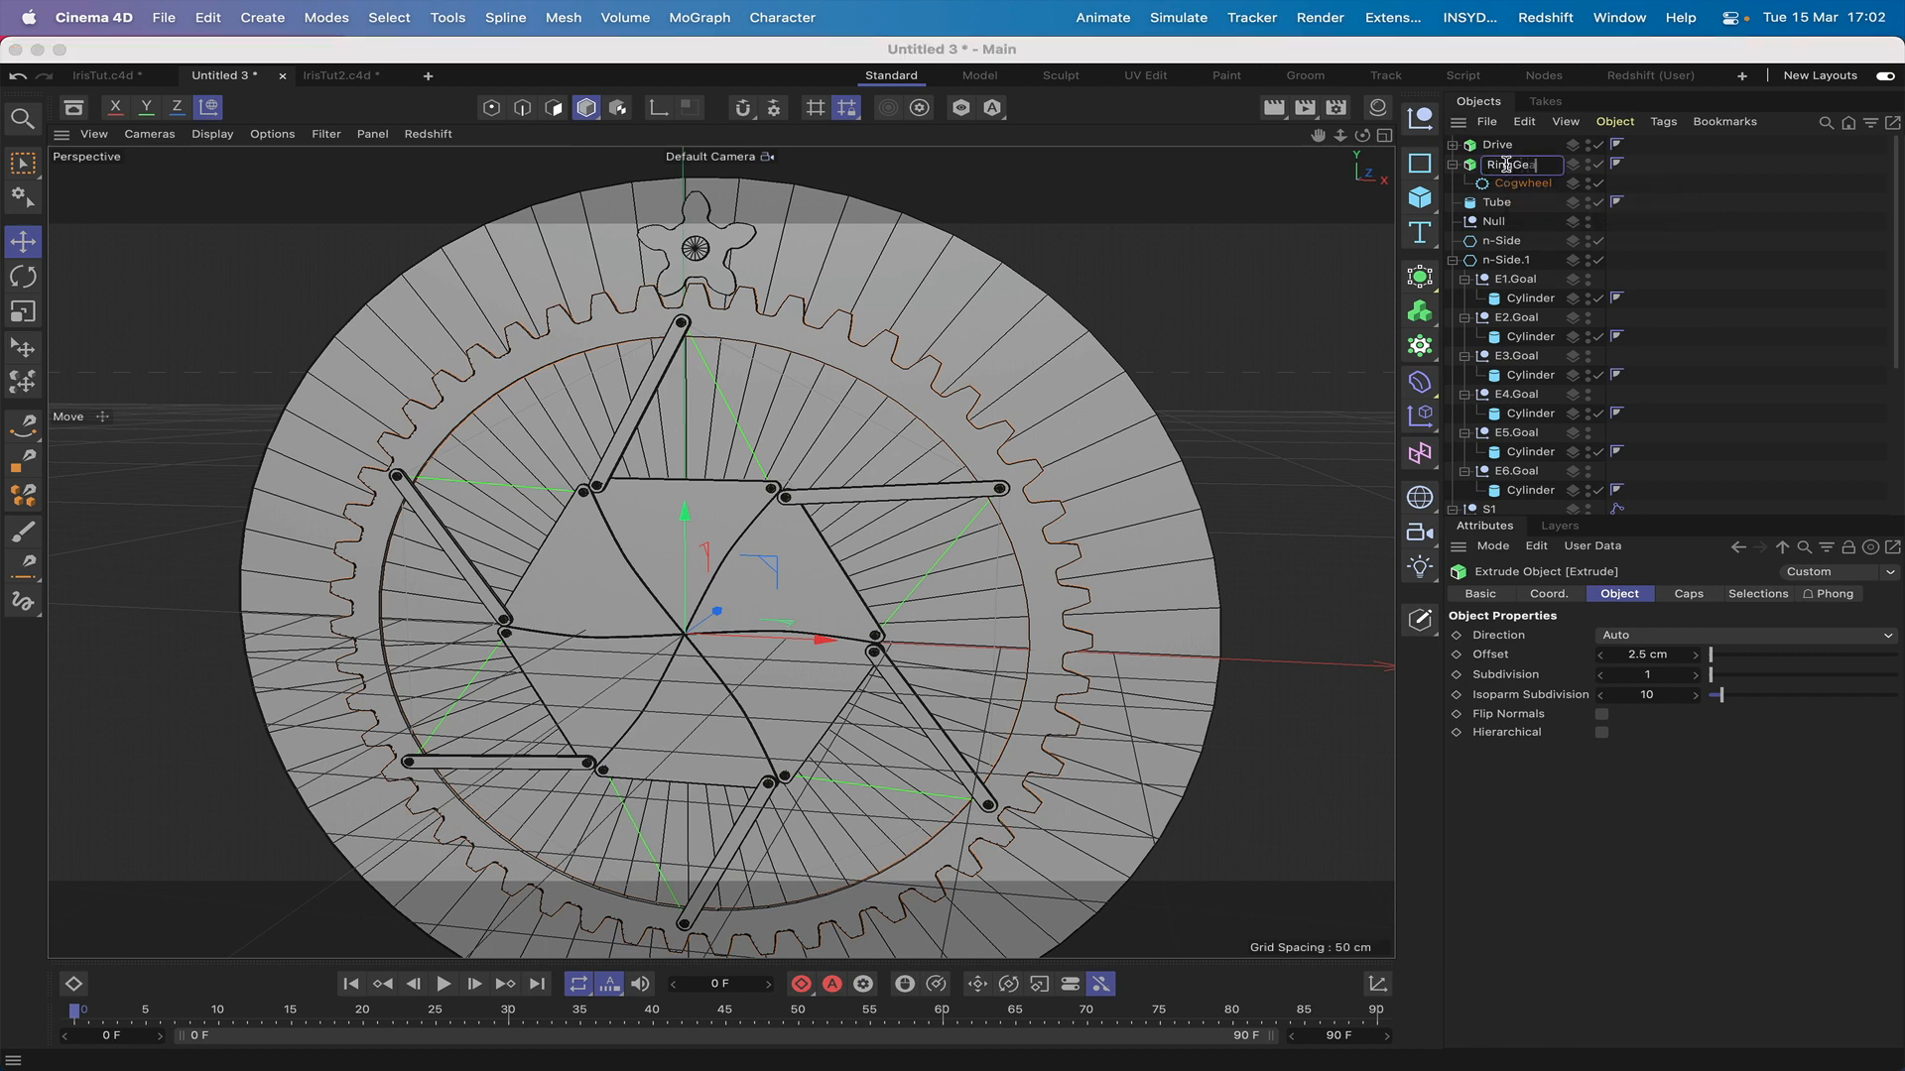
{"action": "key", "text": "Return"}
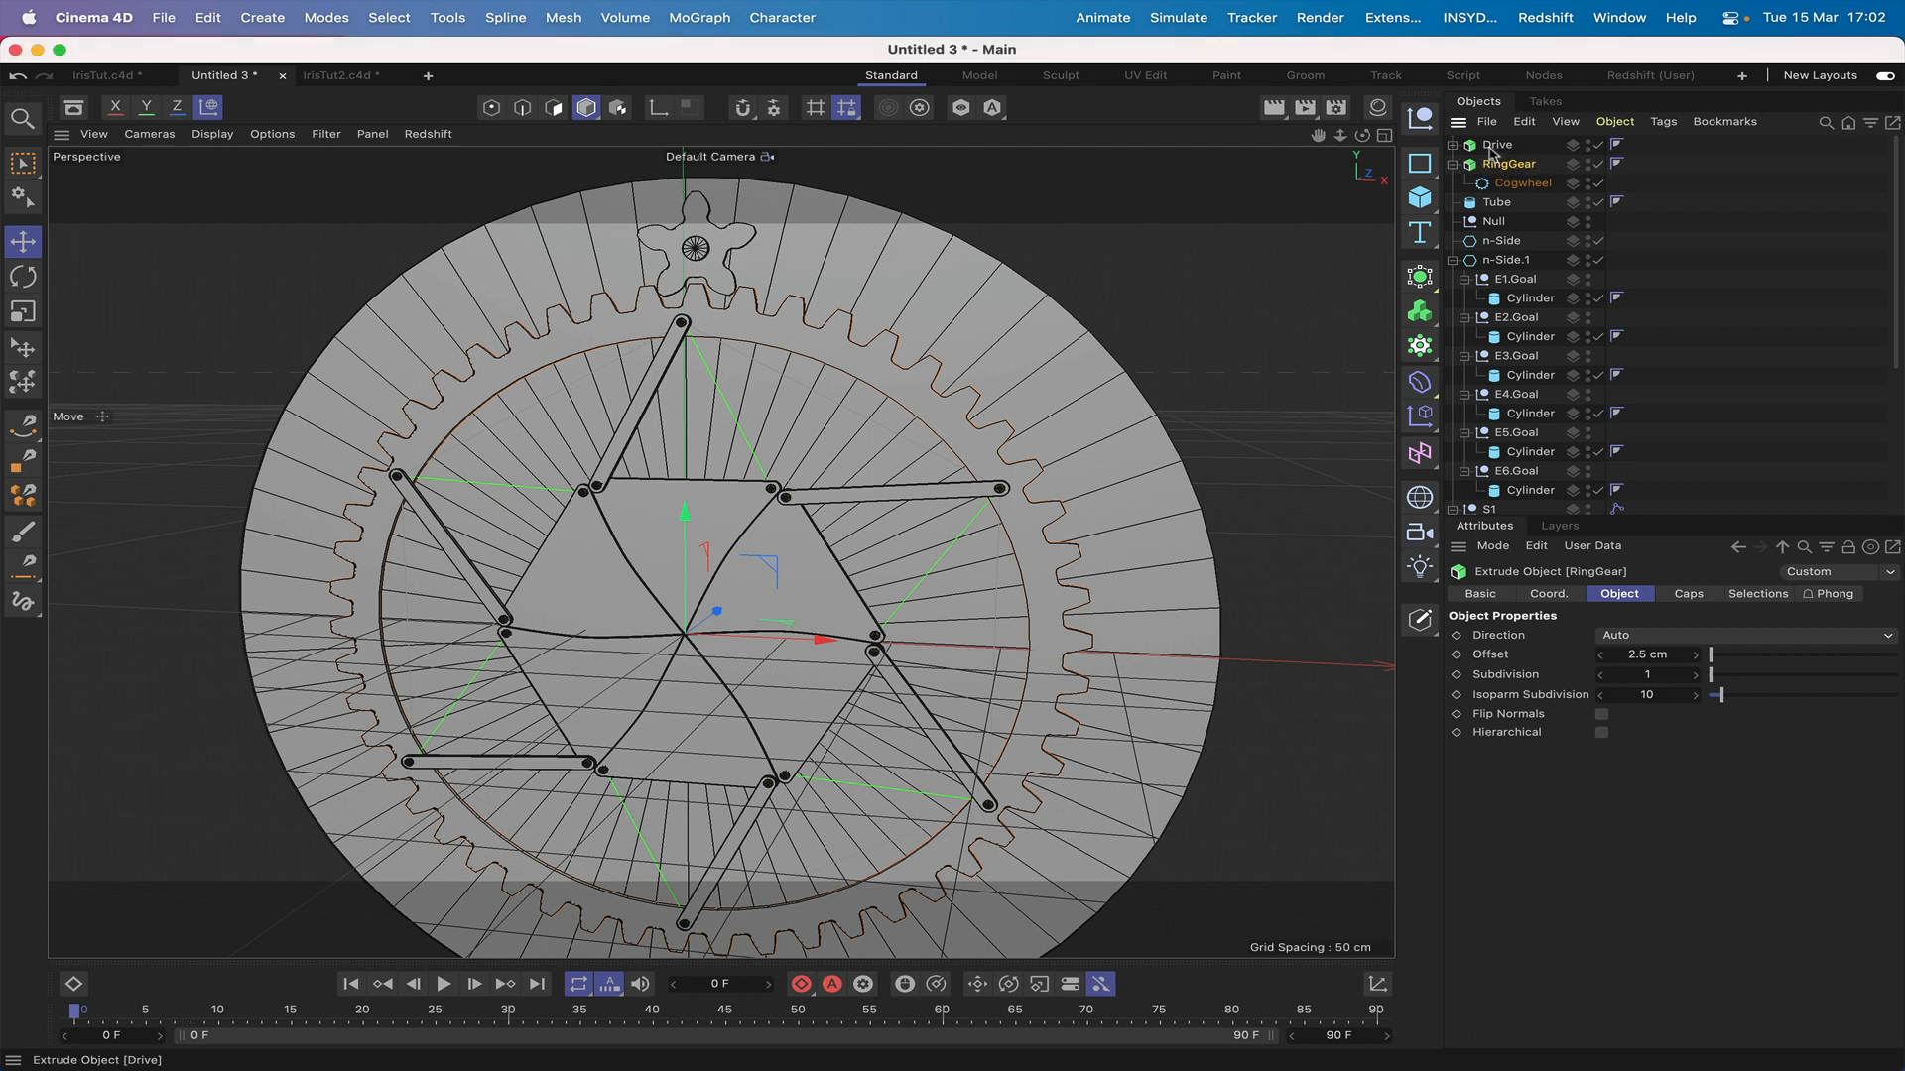
Step: Duplicate the Drive cog twice and rename the copies Support1 and Support2
{"action": "left_click", "coordinate": [1495, 146]}
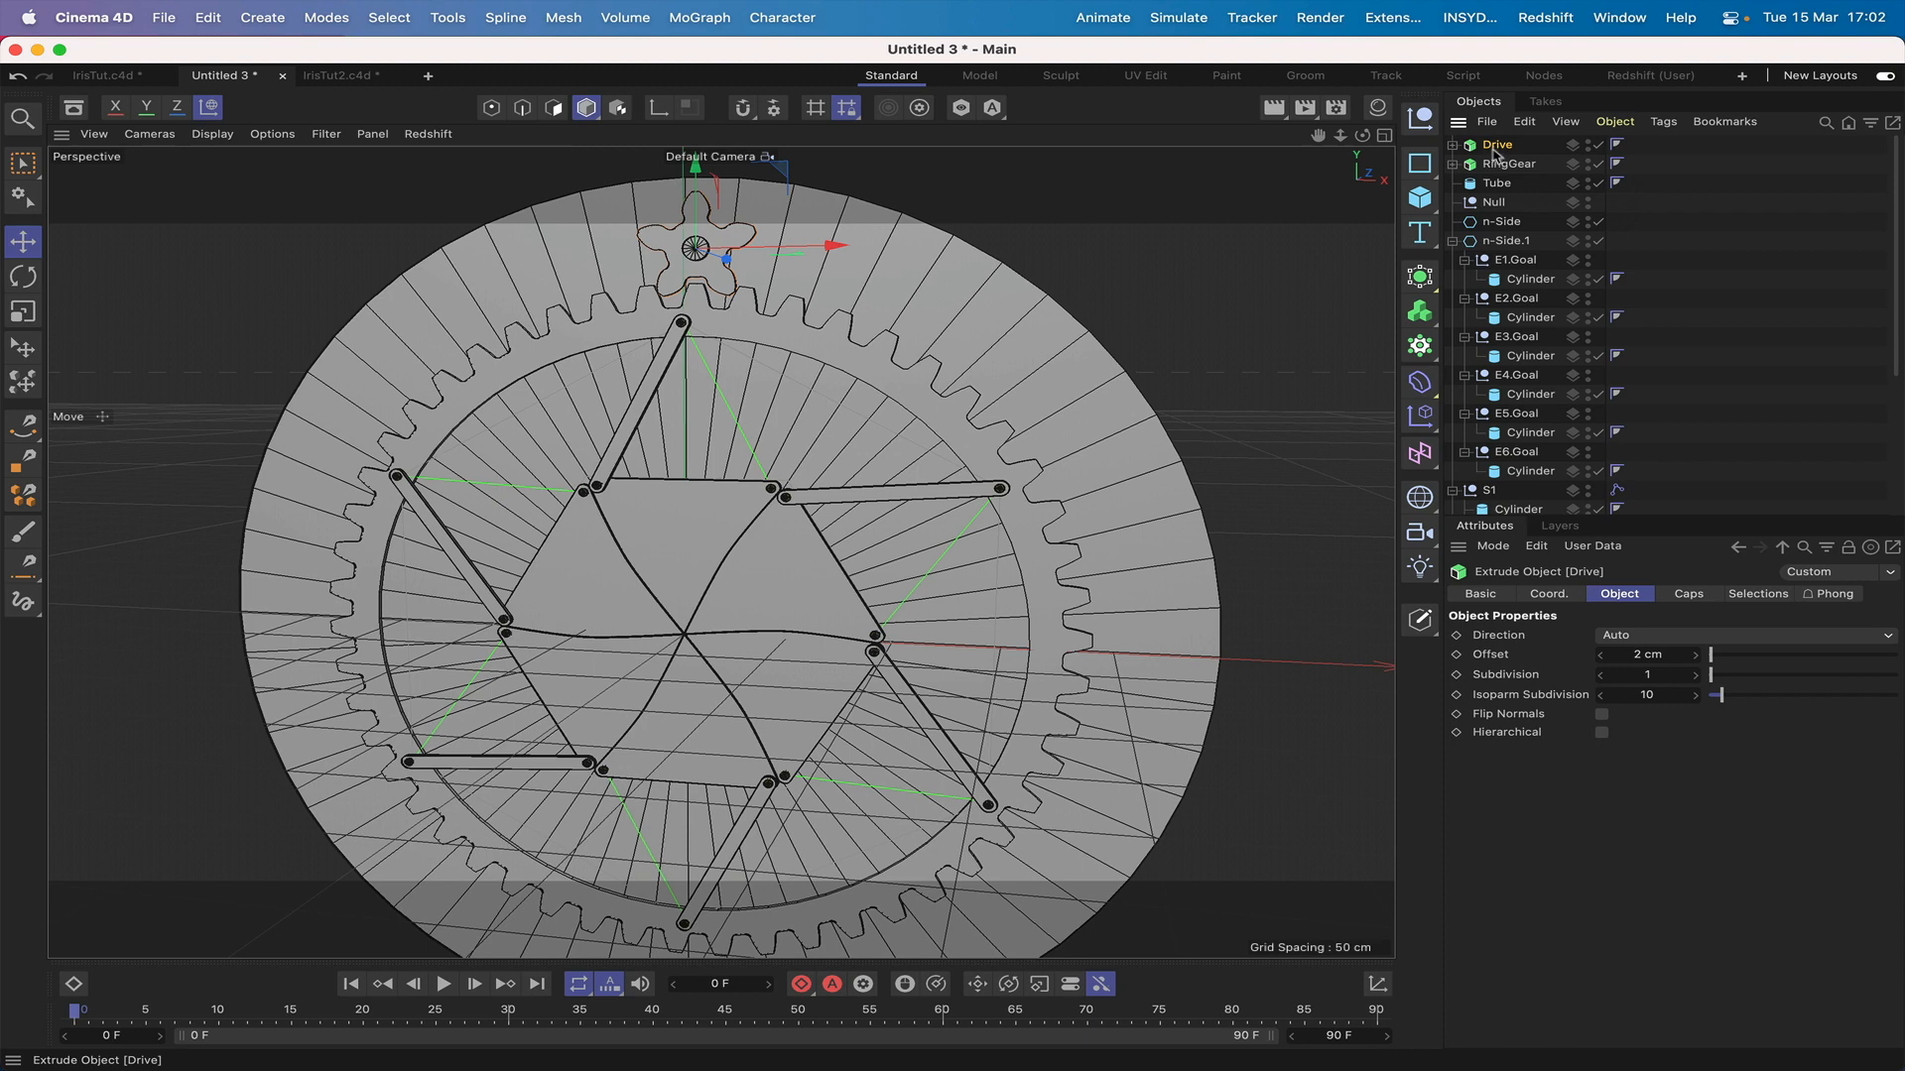
{"action": "left_click_drag", "start_coordinate": [1496, 149], "coordinate": [1514, 175], "text": "ctrl"}
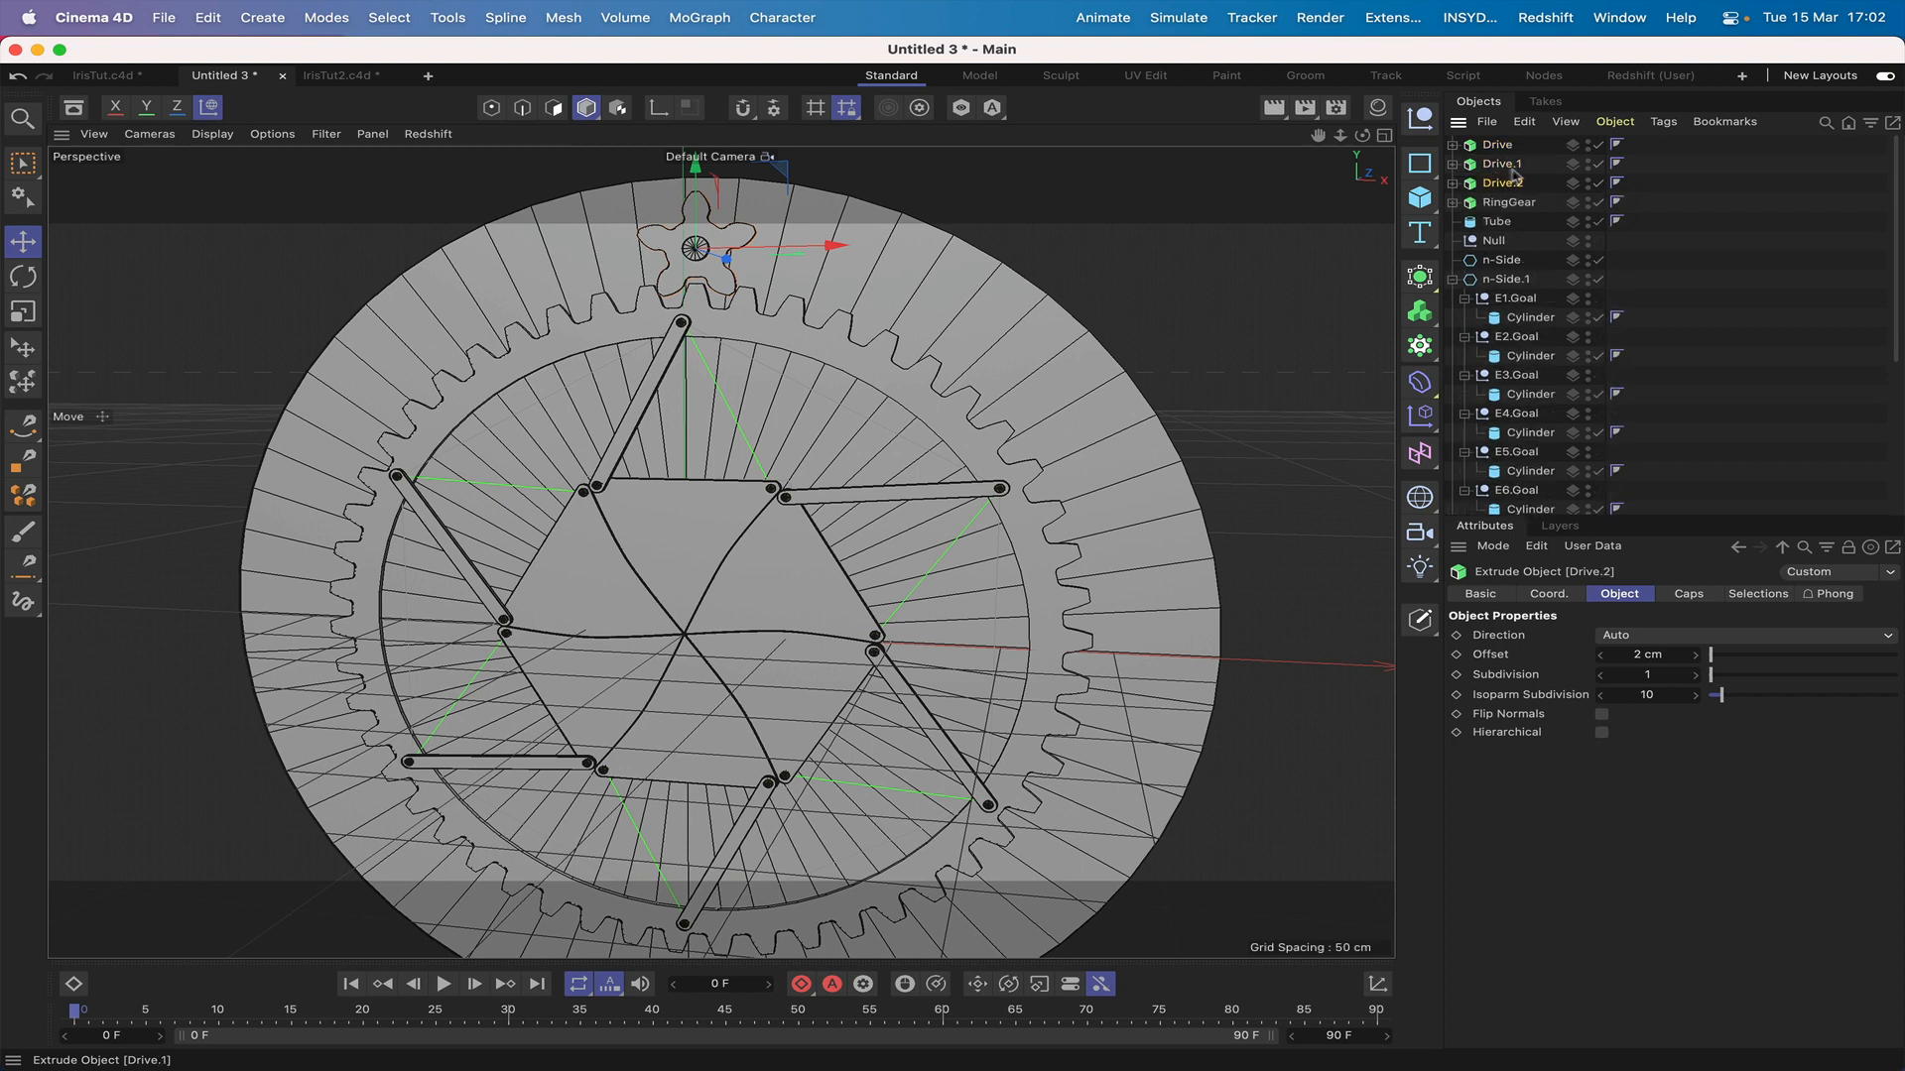
{"action": "double_click", "coordinate": [1500, 165]}
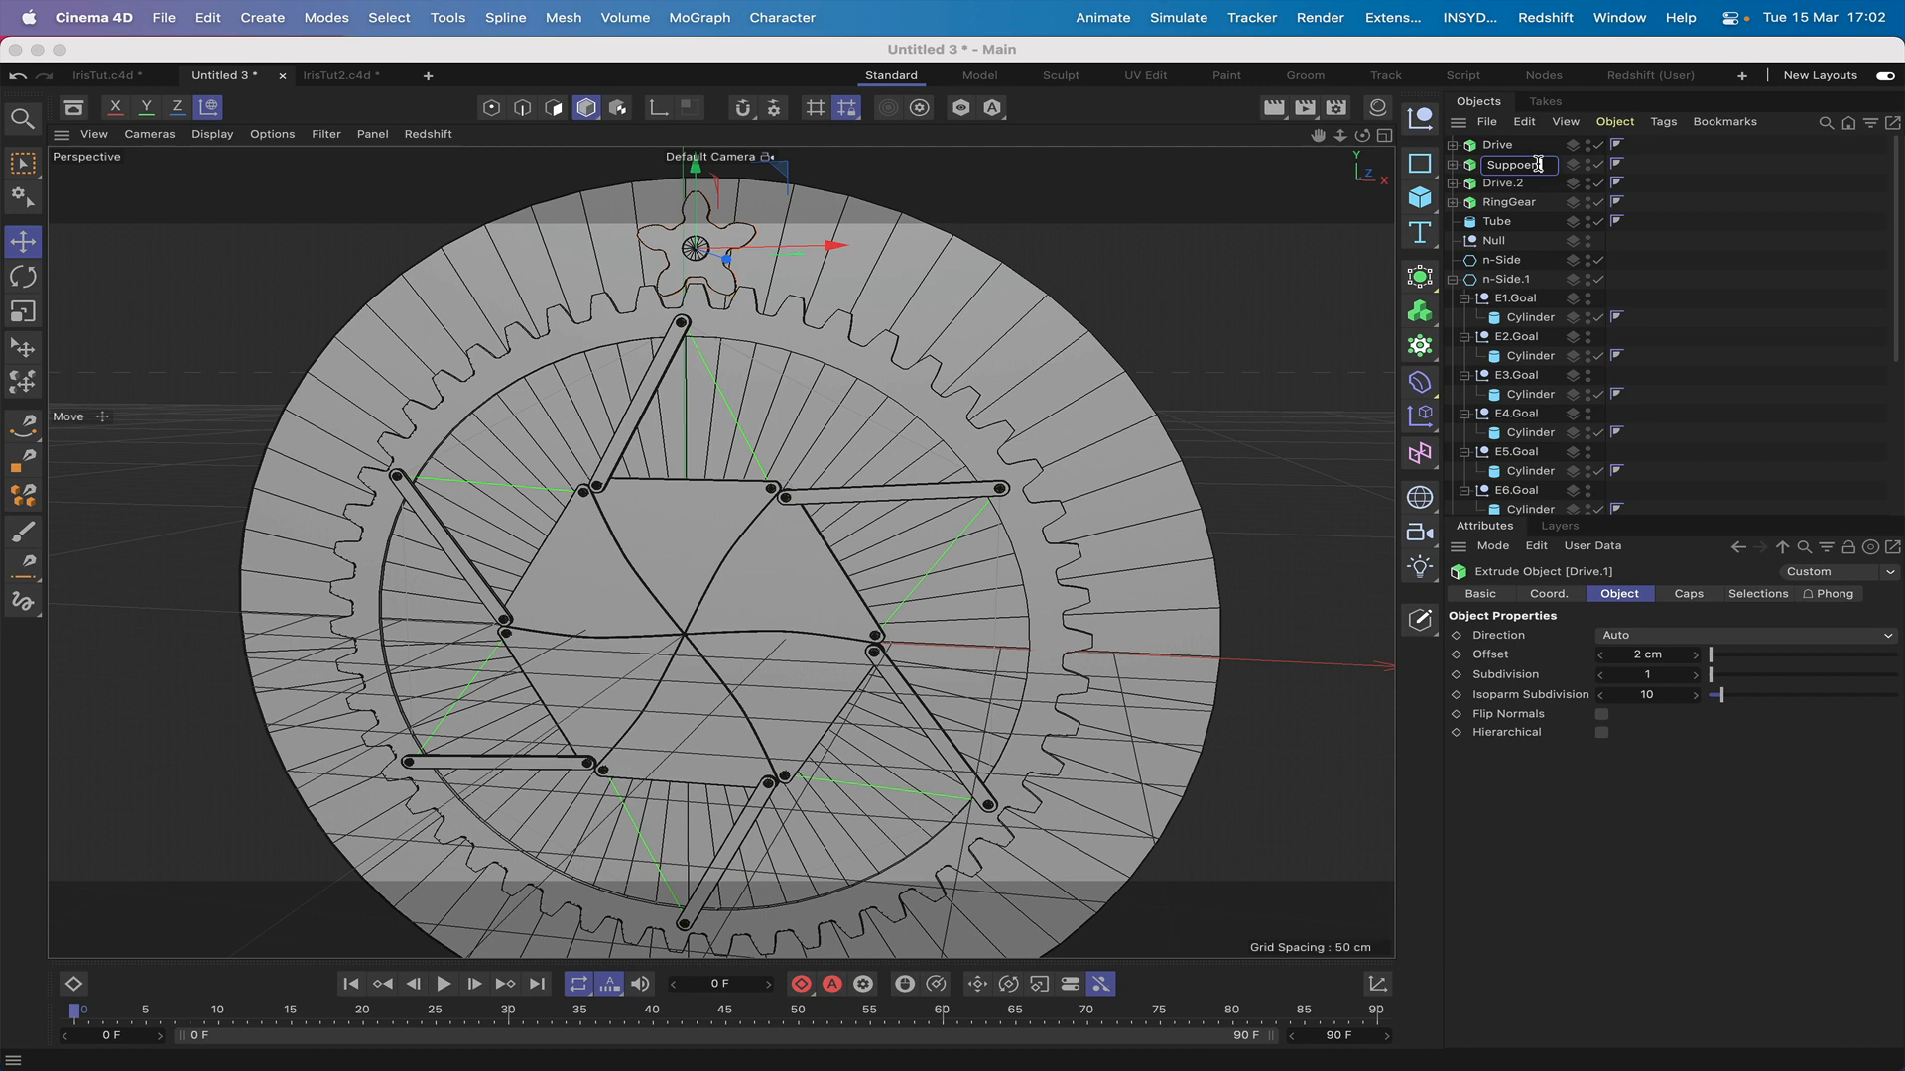
{"action": "type", "text": "Suppe"}
{"action": "key", "text": "BackSpace"}
{"action": "type", "text": "ort1"}
{"action": "key", "text": "Return"}
{"action": "double_click", "coordinate": [1522, 184]}
{"action": "type", "text": "Support2"}
{"action": "key", "text": "Return"}
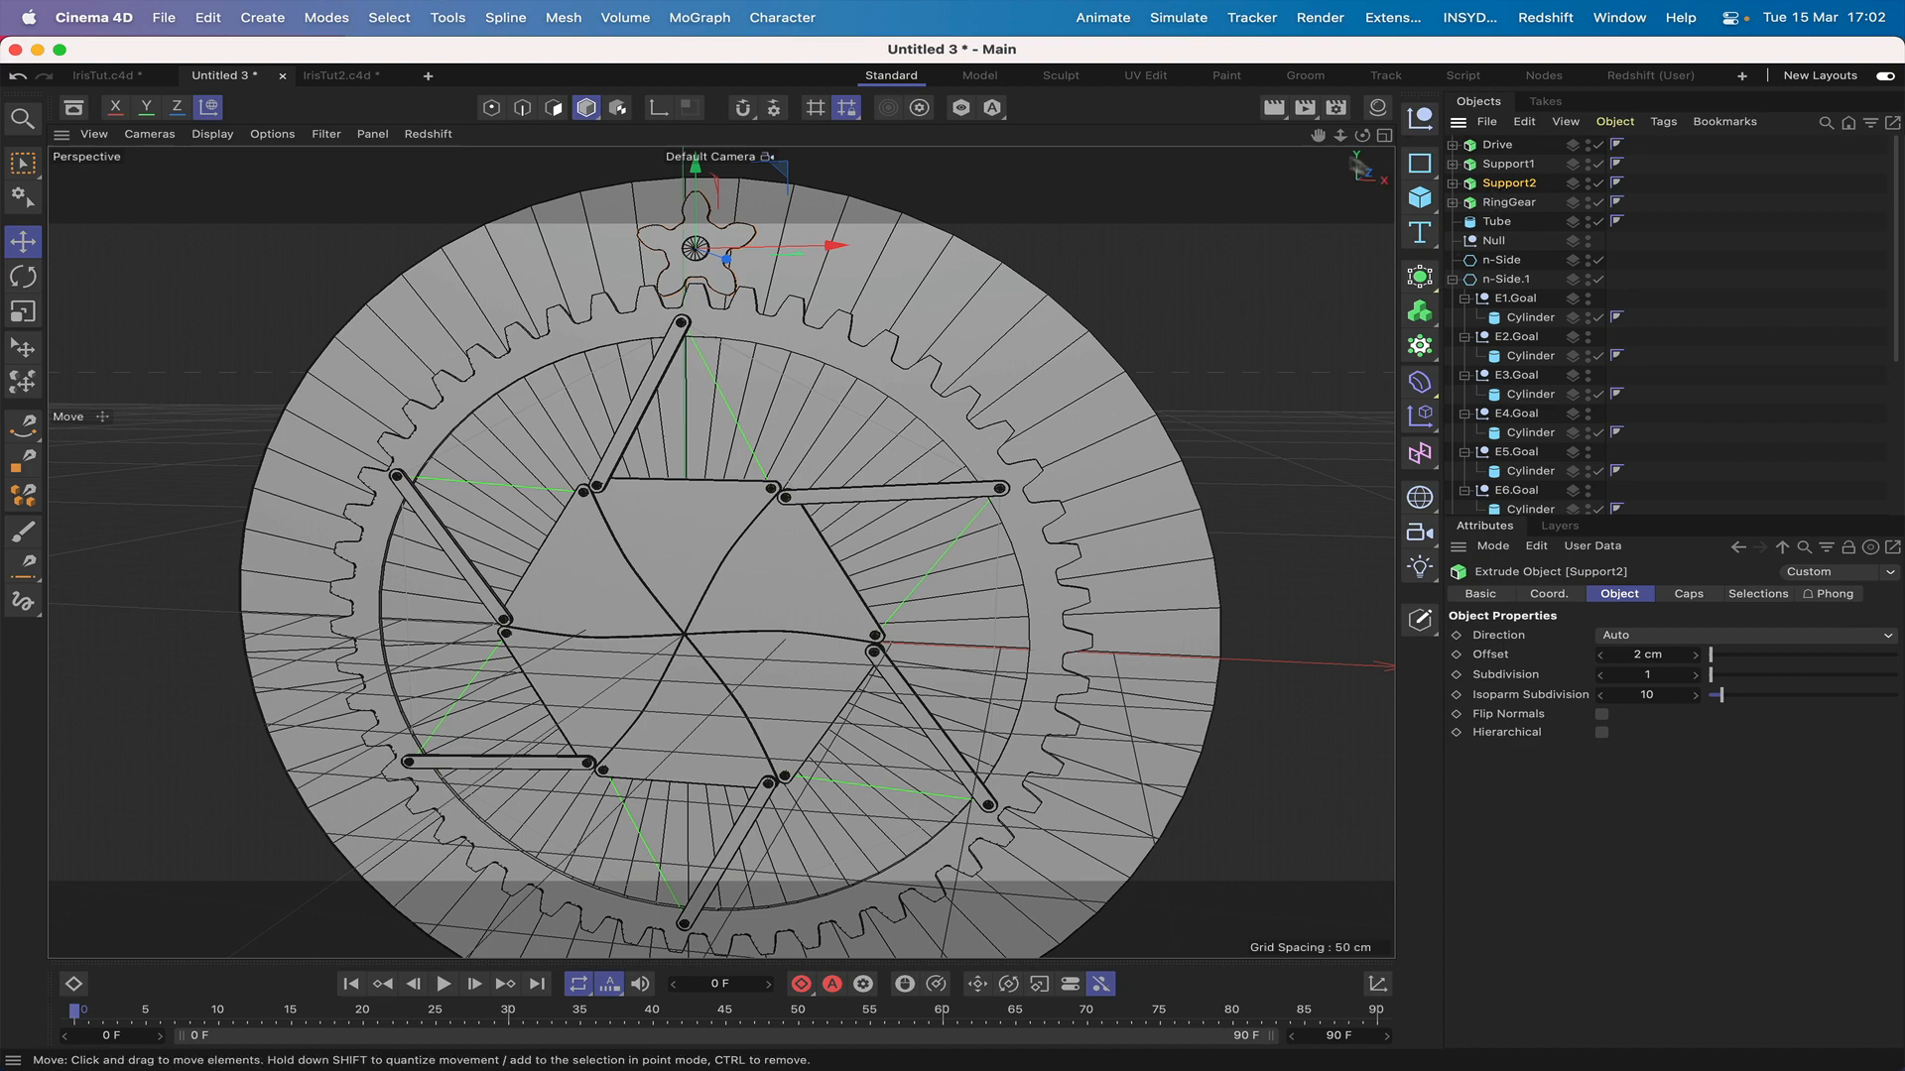
Step: Position Support1 at E3.Goal by nesting it there with X and Y position set to 0 cm, and return it to the top level
{"action": "left_click_drag", "start_coordinate": [1317, 136], "coordinate": [1318, 146]}
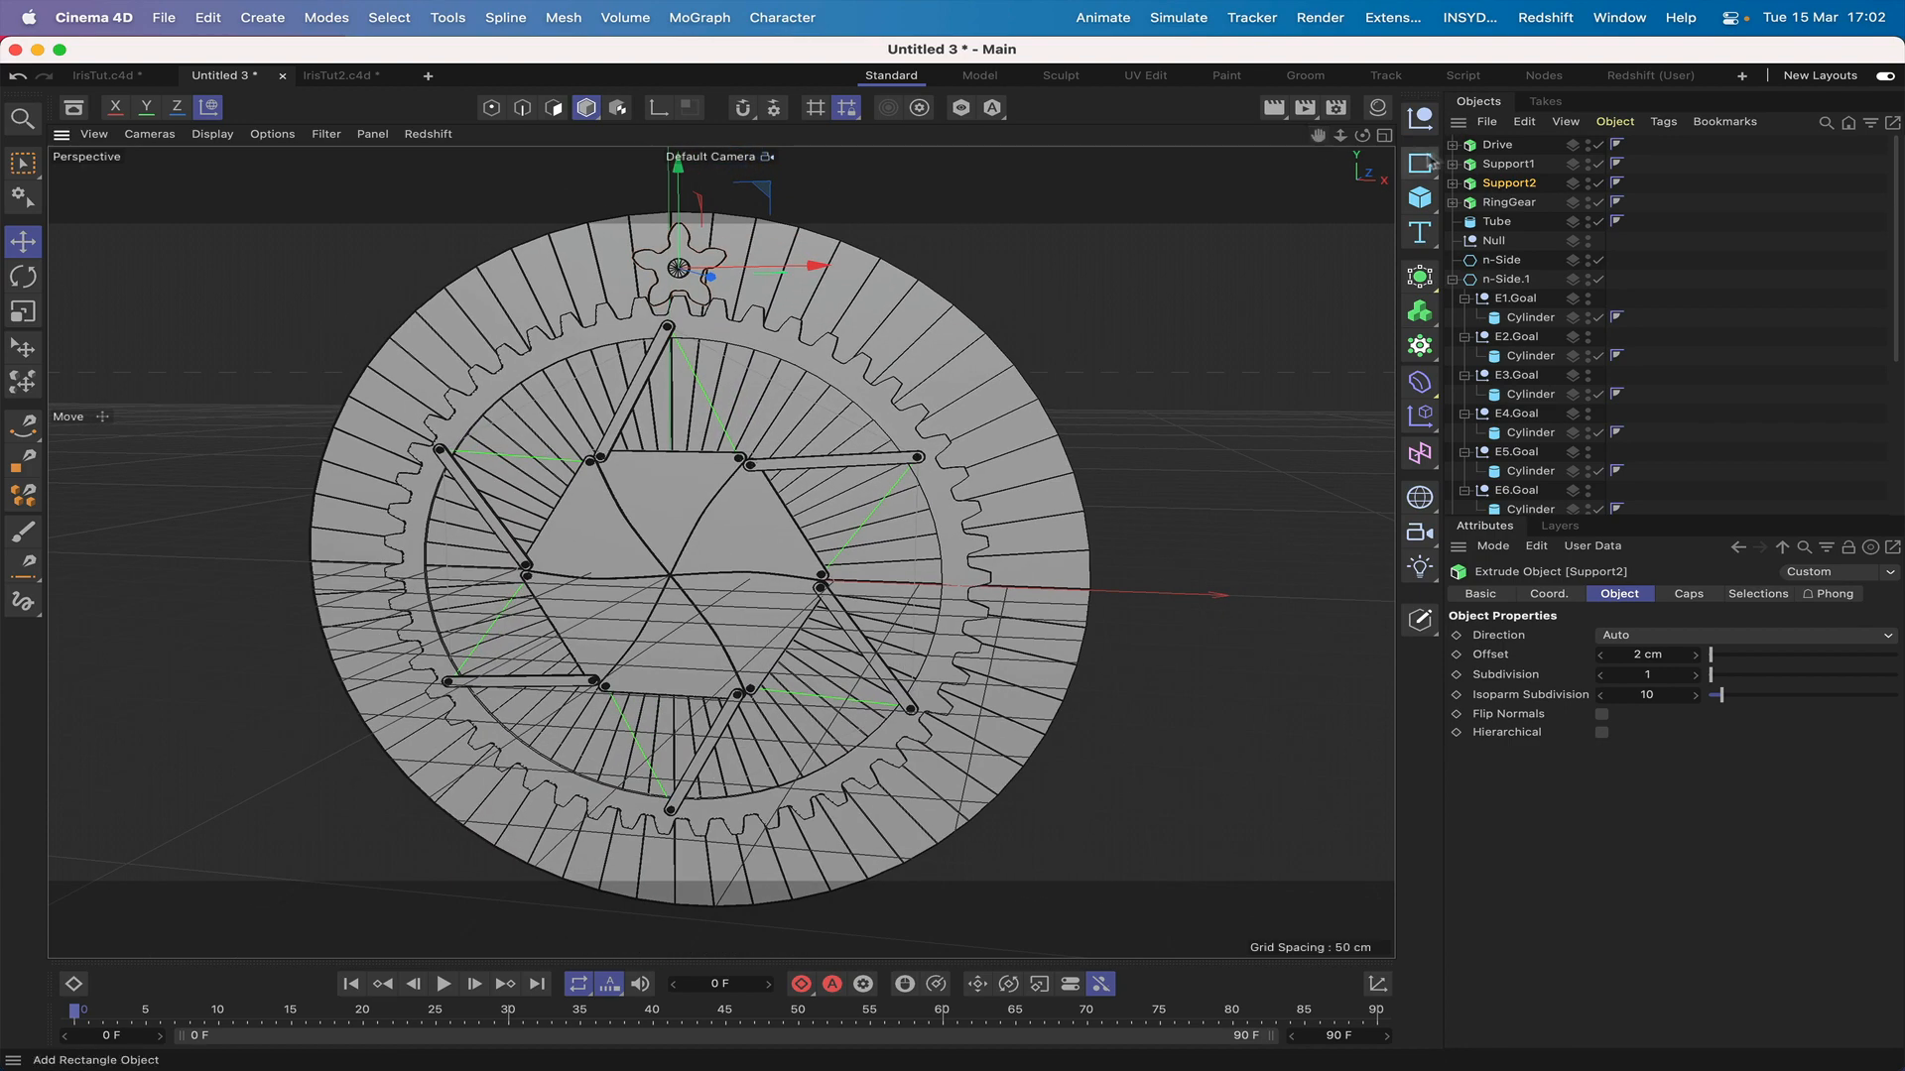
{"action": "left_click", "coordinate": [1512, 378]}
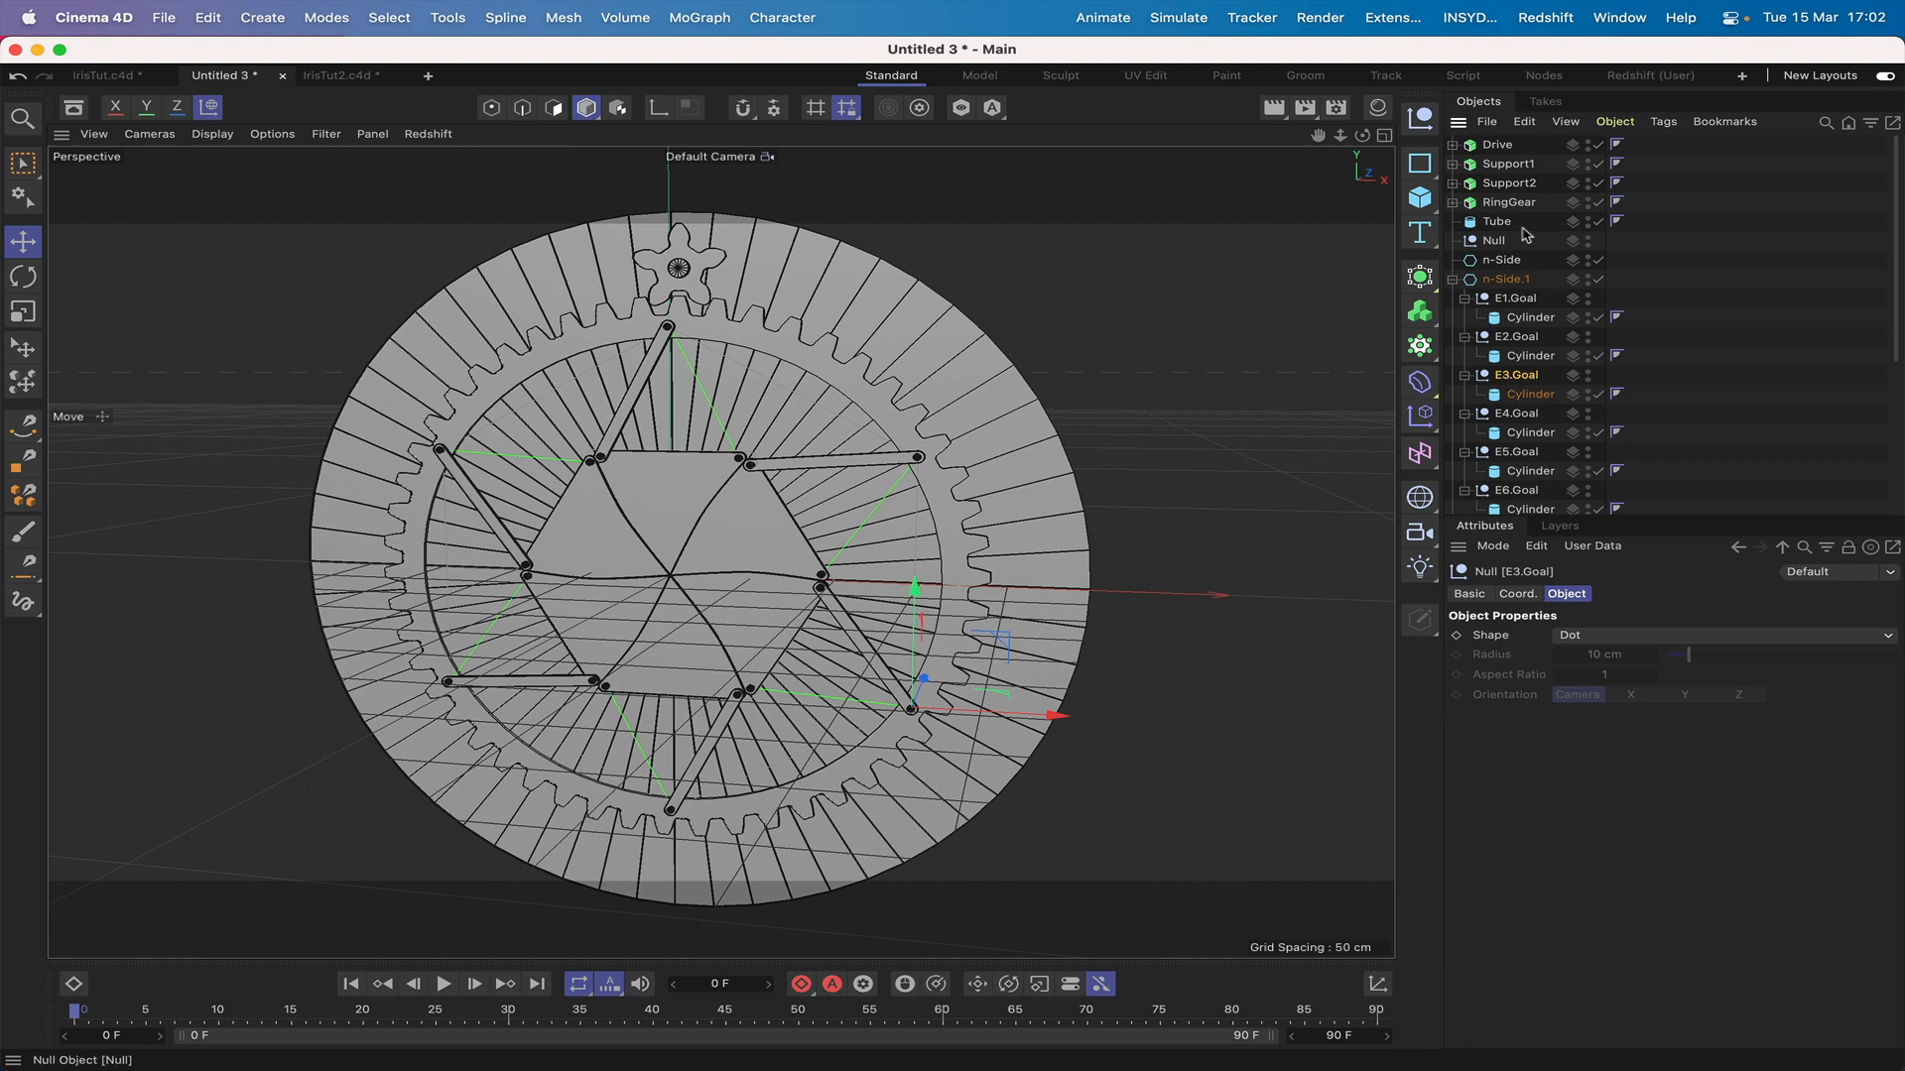
{"action": "left_click_drag", "start_coordinate": [1504, 163], "coordinate": [1518, 381]}
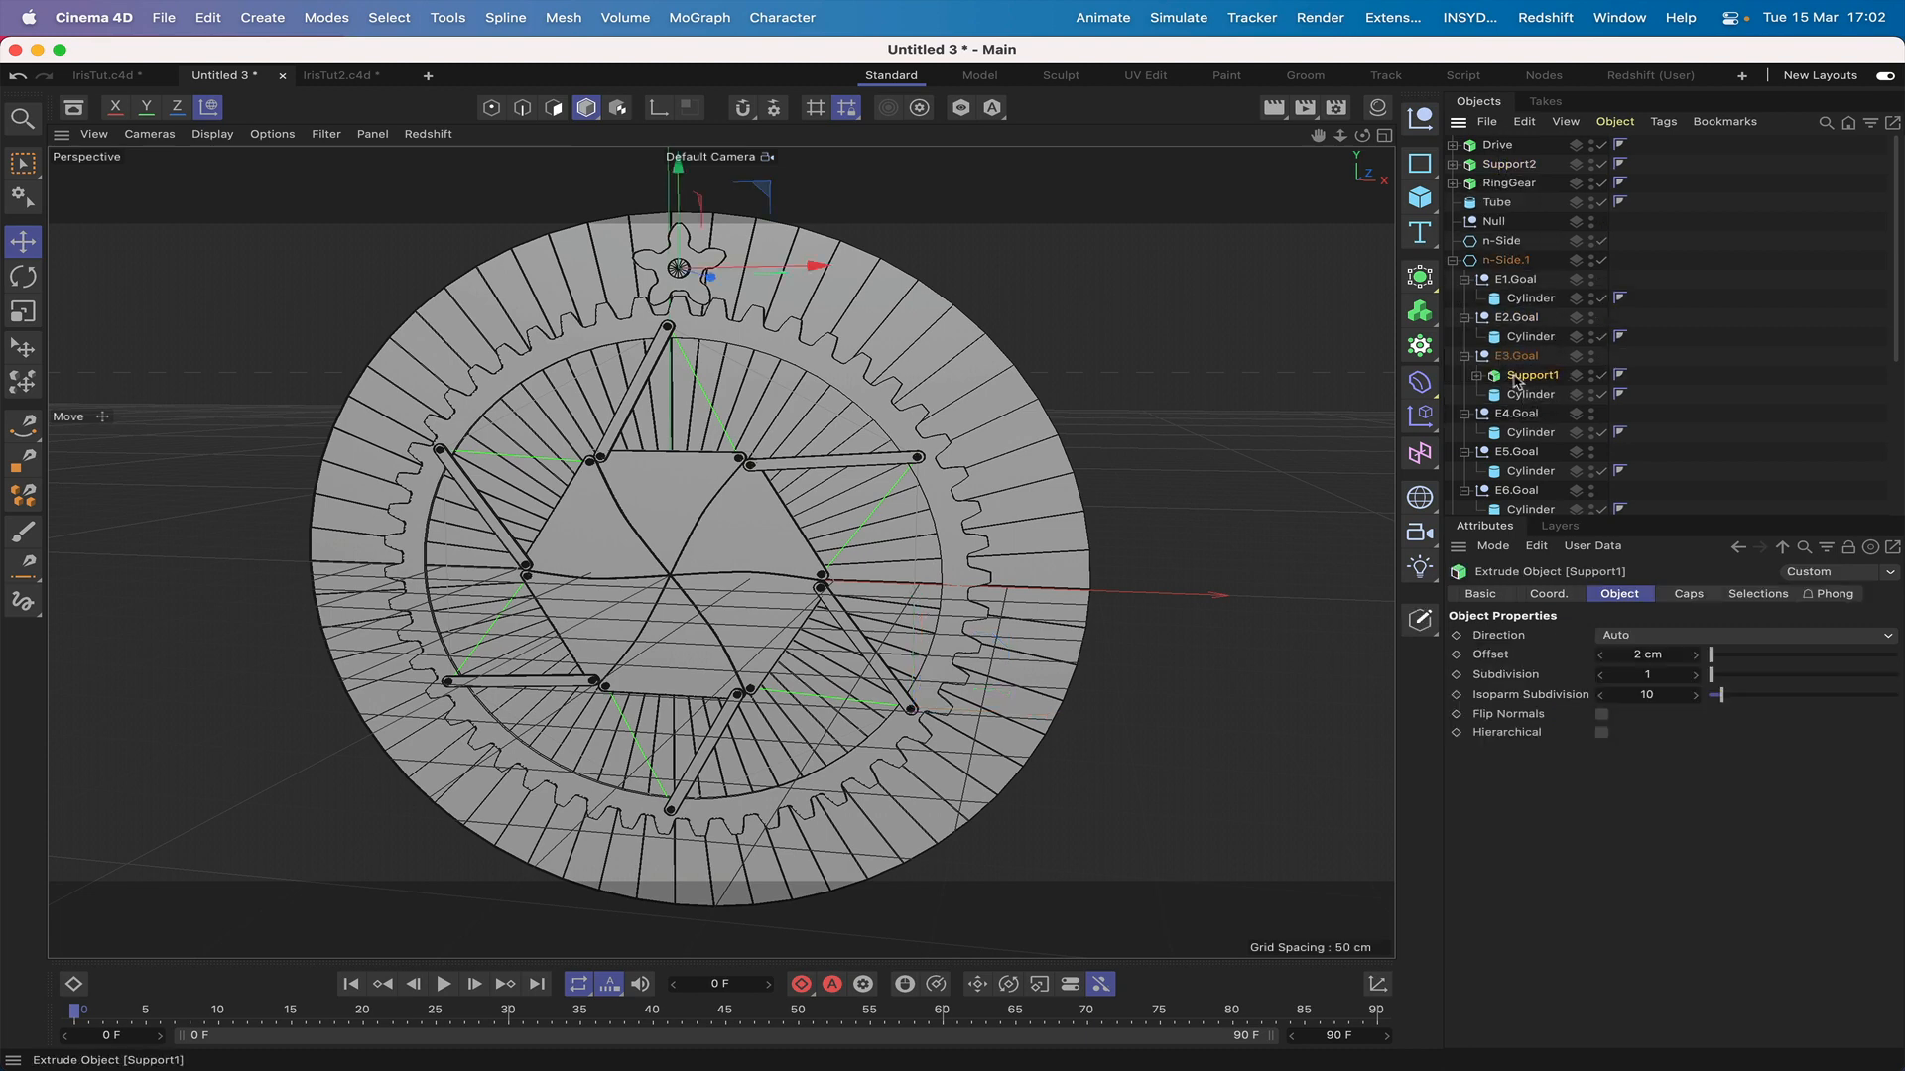
{"action": "left_click", "coordinate": [1558, 594]}
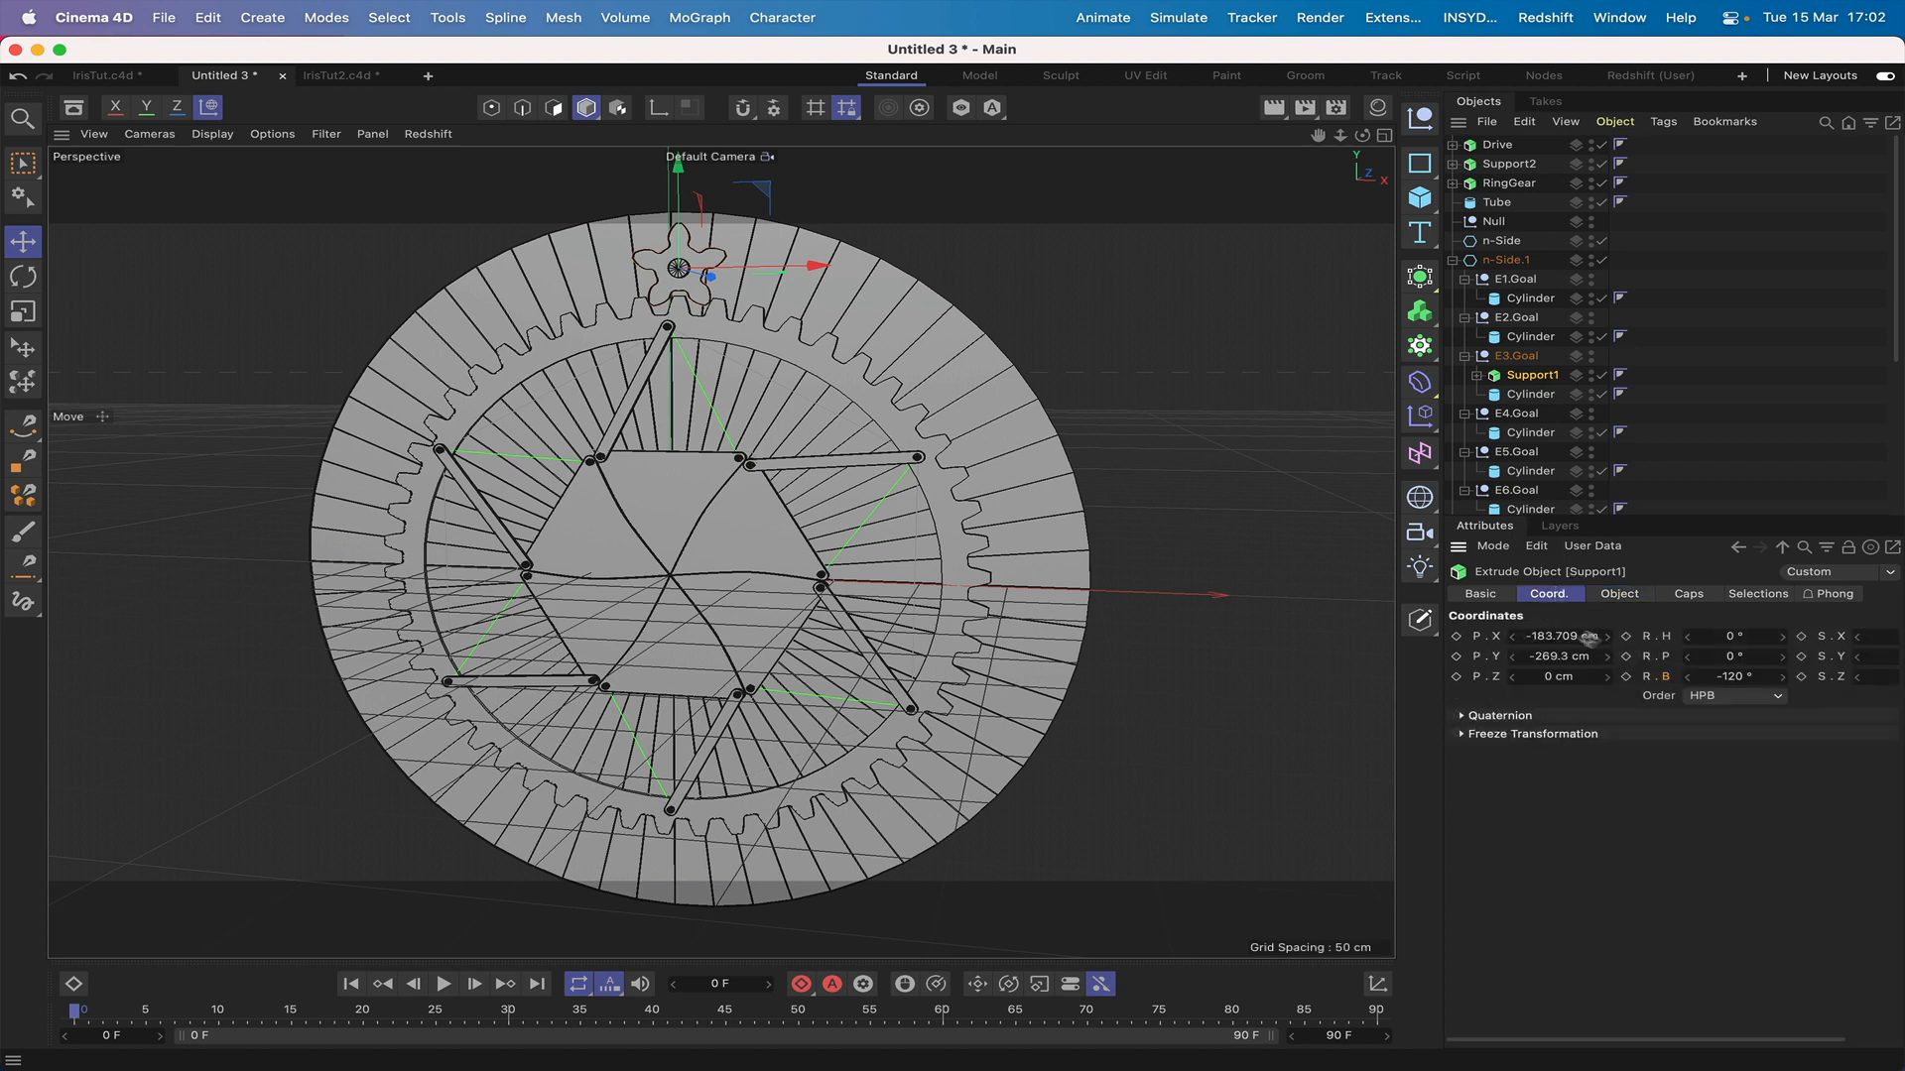
{"action": "left_click", "coordinate": [1565, 636]}
{"action": "type", "text": "0"}
{"action": "key", "text": "Return"}
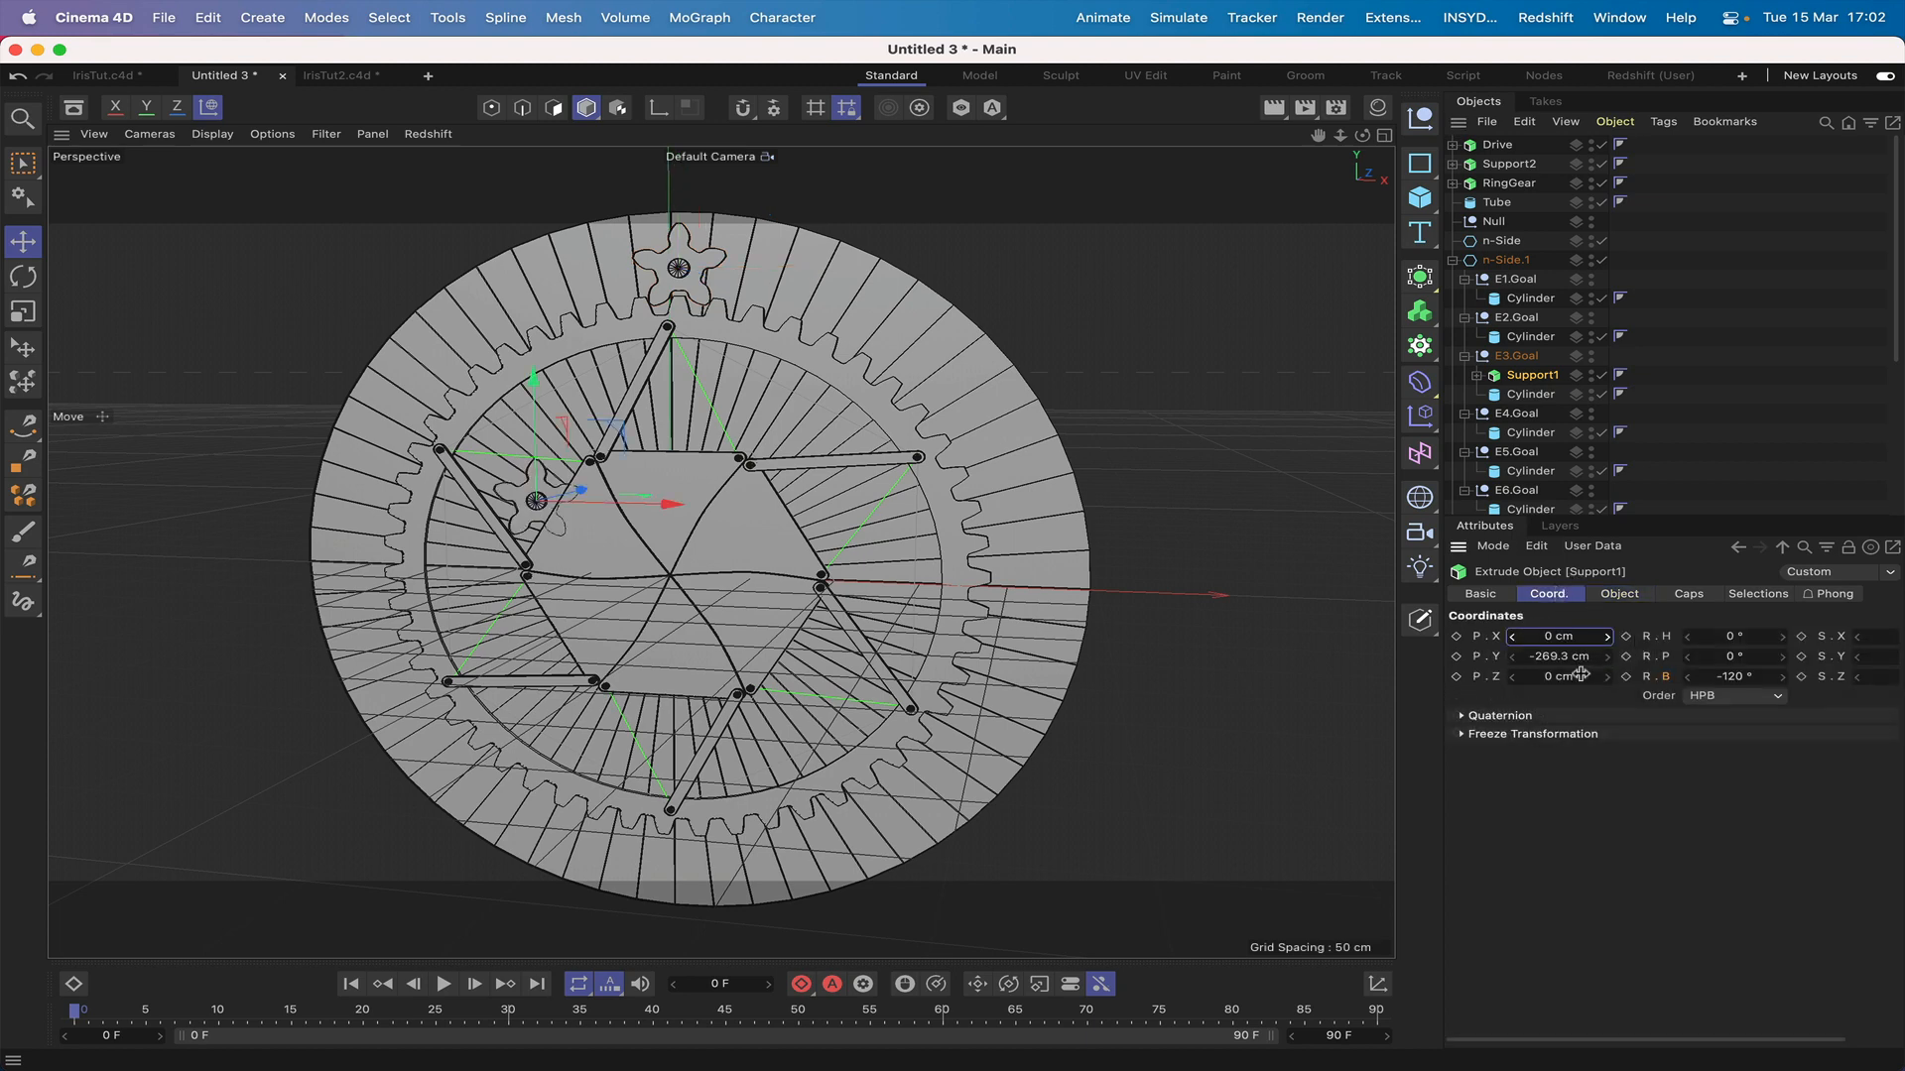
{"action": "left_click", "coordinate": [1556, 657]}
{"action": "type", "text": "0"}
{"action": "key", "text": "Return"}
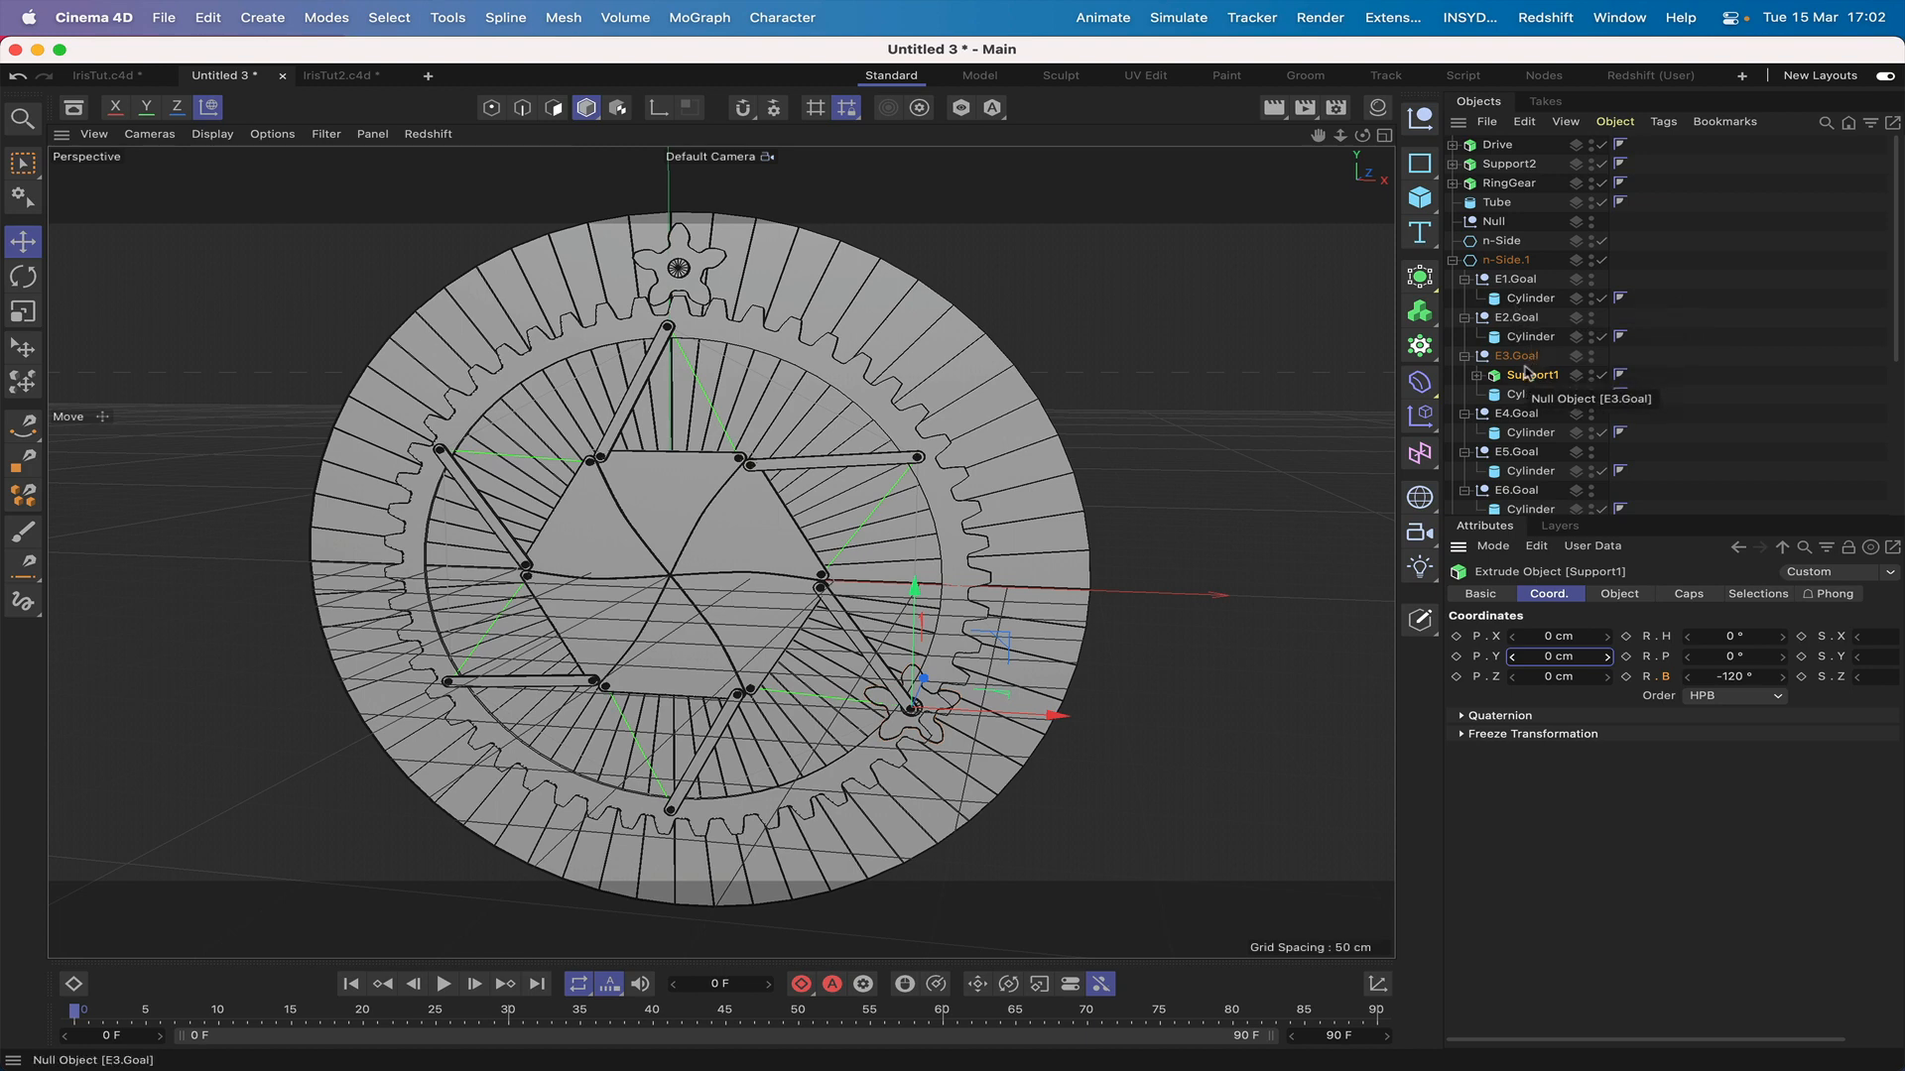
{"action": "left_click_drag", "start_coordinate": [1525, 374], "coordinate": [1511, 157]}
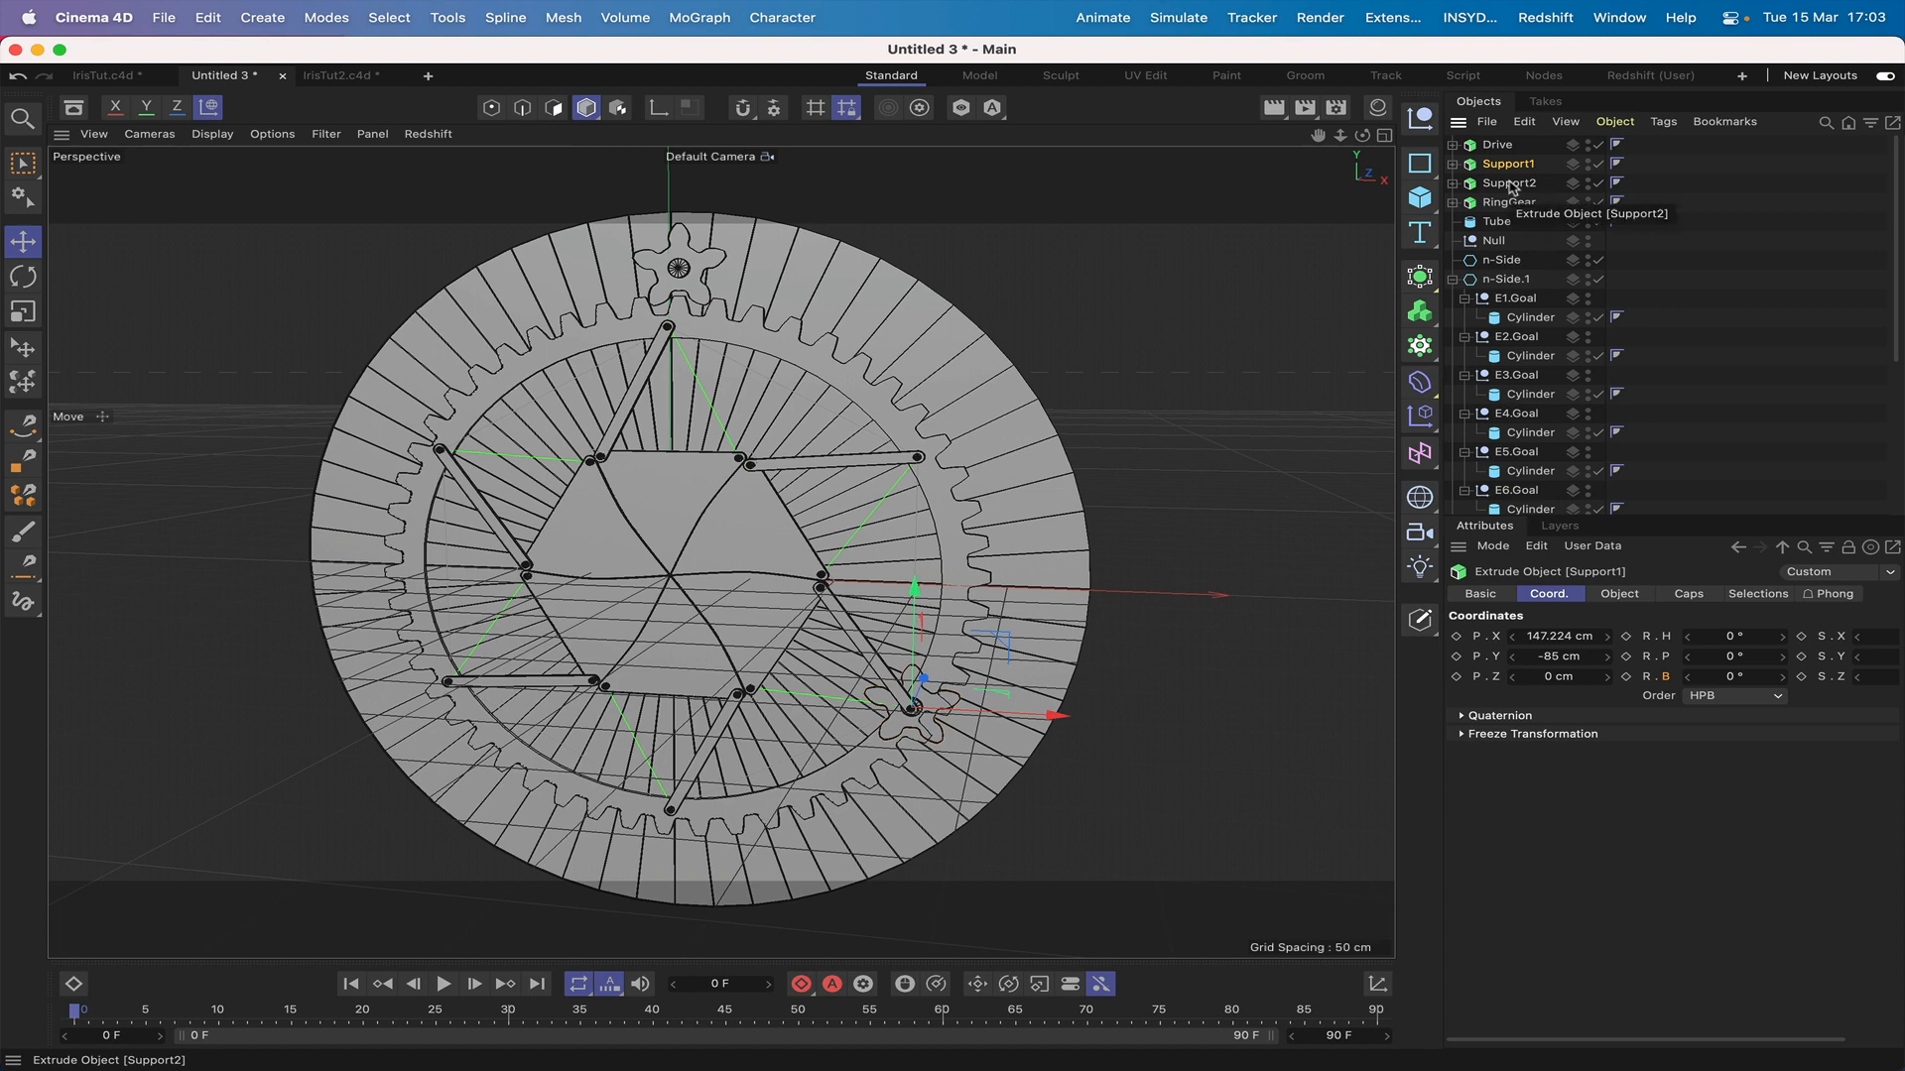
Step: Nest Support2 under E5.Goal and set its X and Y position to 0 cm
{"action": "left_click_drag", "start_coordinate": [1512, 189], "coordinate": [1515, 457]}
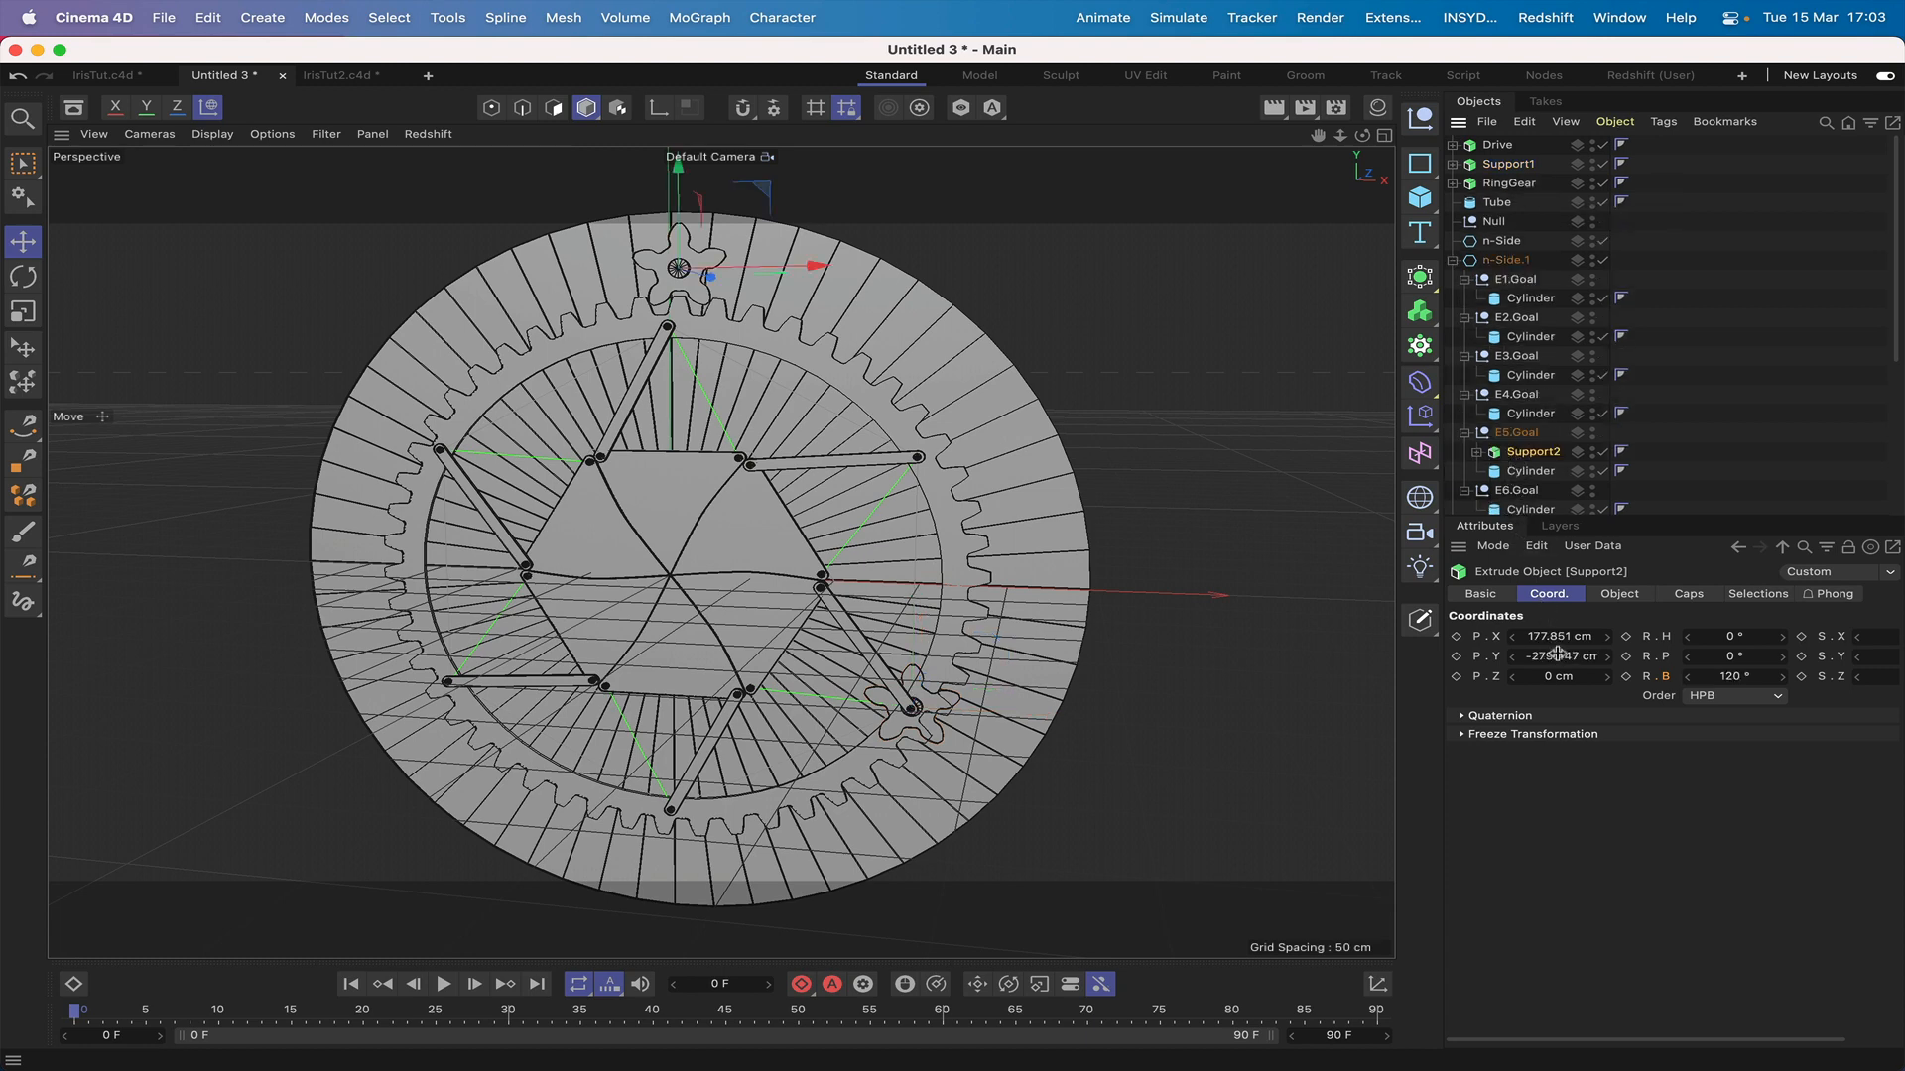
{"action": "left_click", "coordinate": [1554, 636]}
{"action": "type", "text": "0"}
{"action": "key", "text": "Return"}
{"action": "left_click", "coordinate": [1535, 656]}
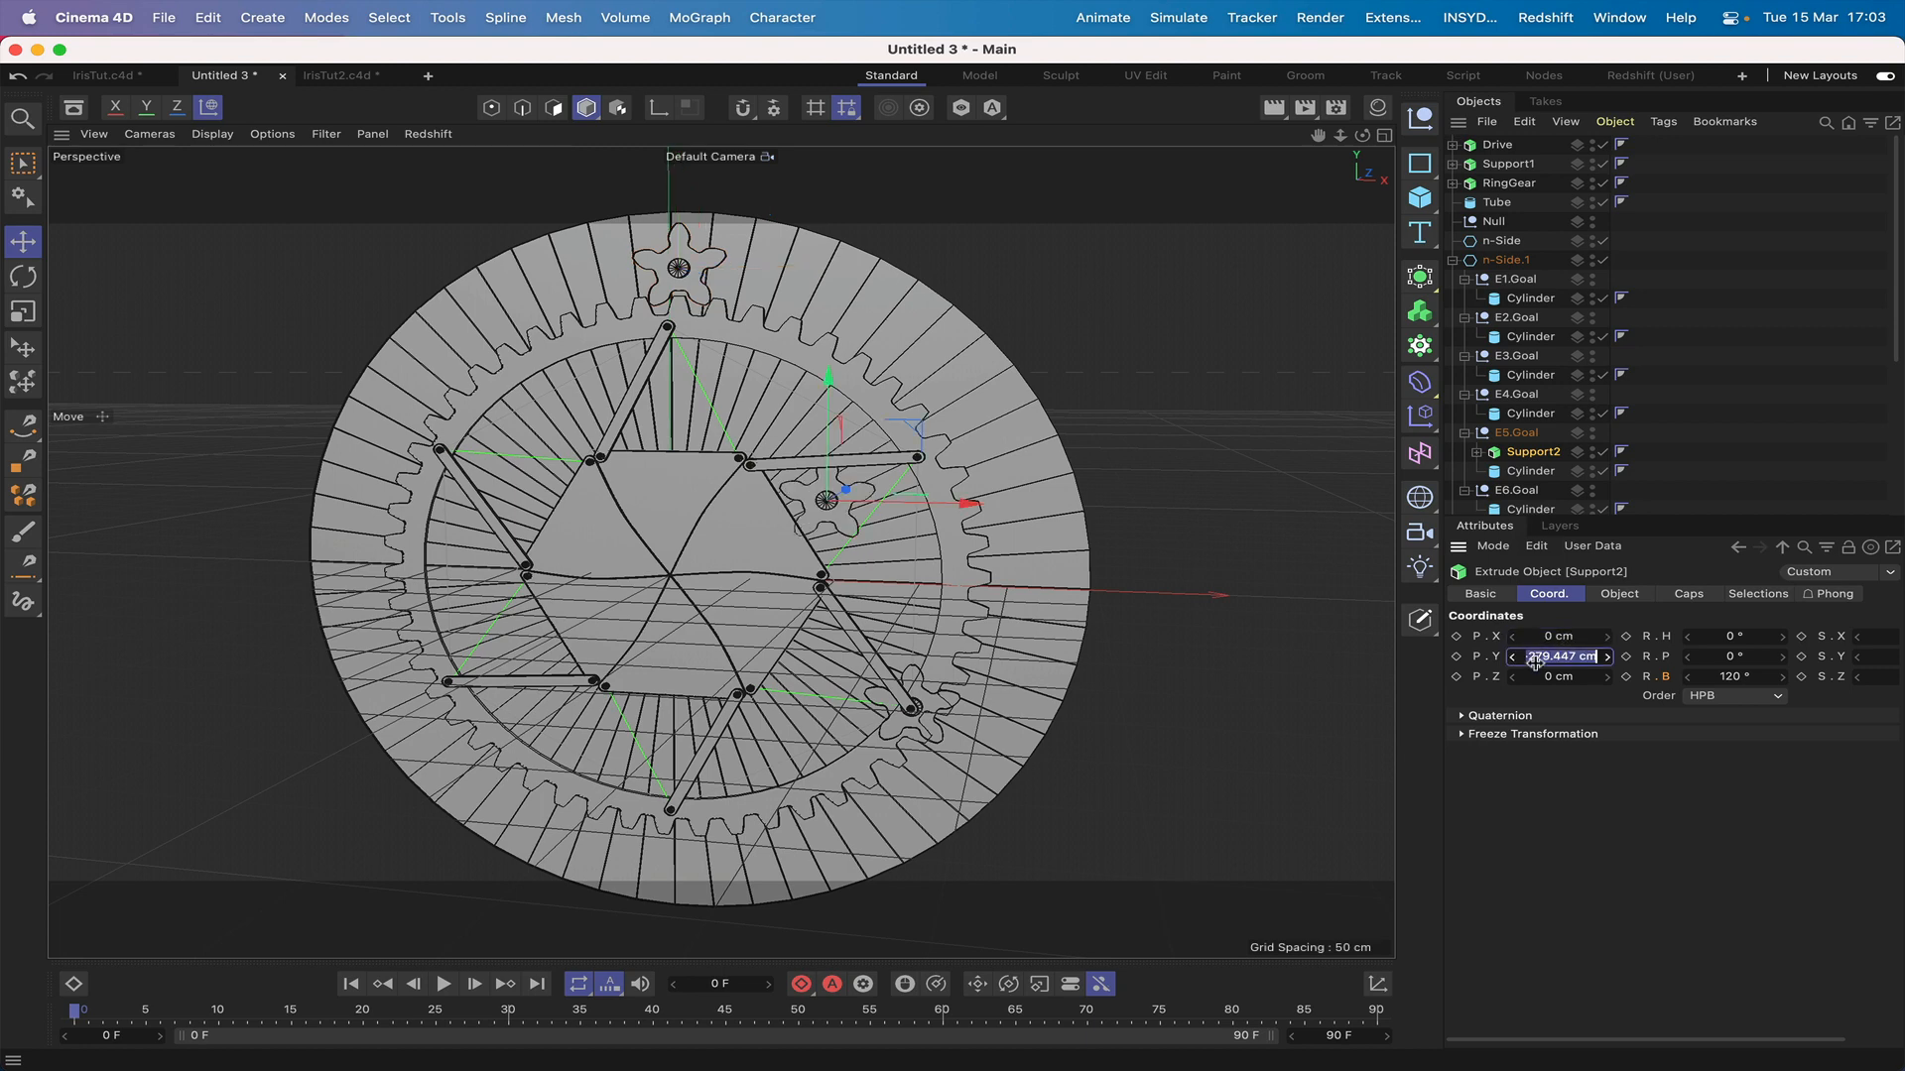
{"action": "type", "text": "0"}
{"action": "key", "text": "Return"}
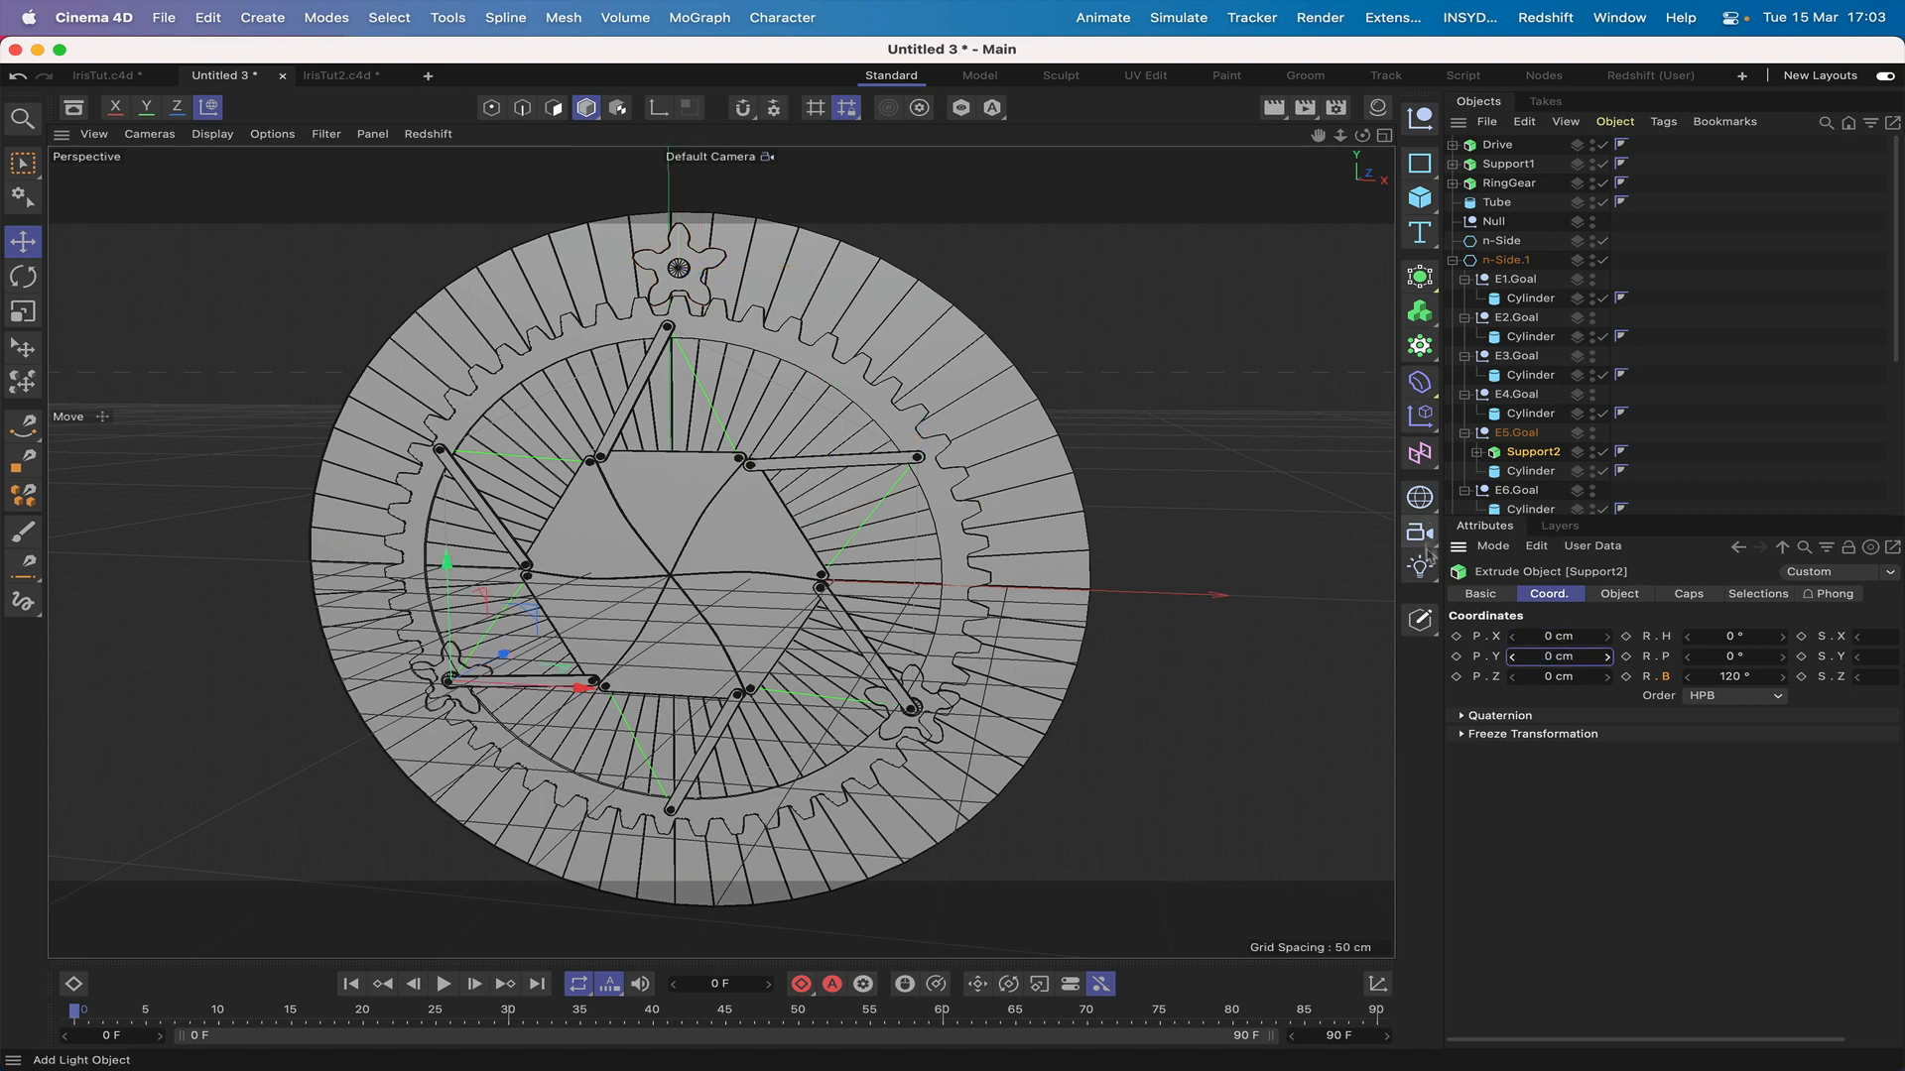
Step: Rotate Support1 in the Front view so its X axis points away from the ring gear's centre
{"action": "left_click", "coordinate": [1525, 167]}
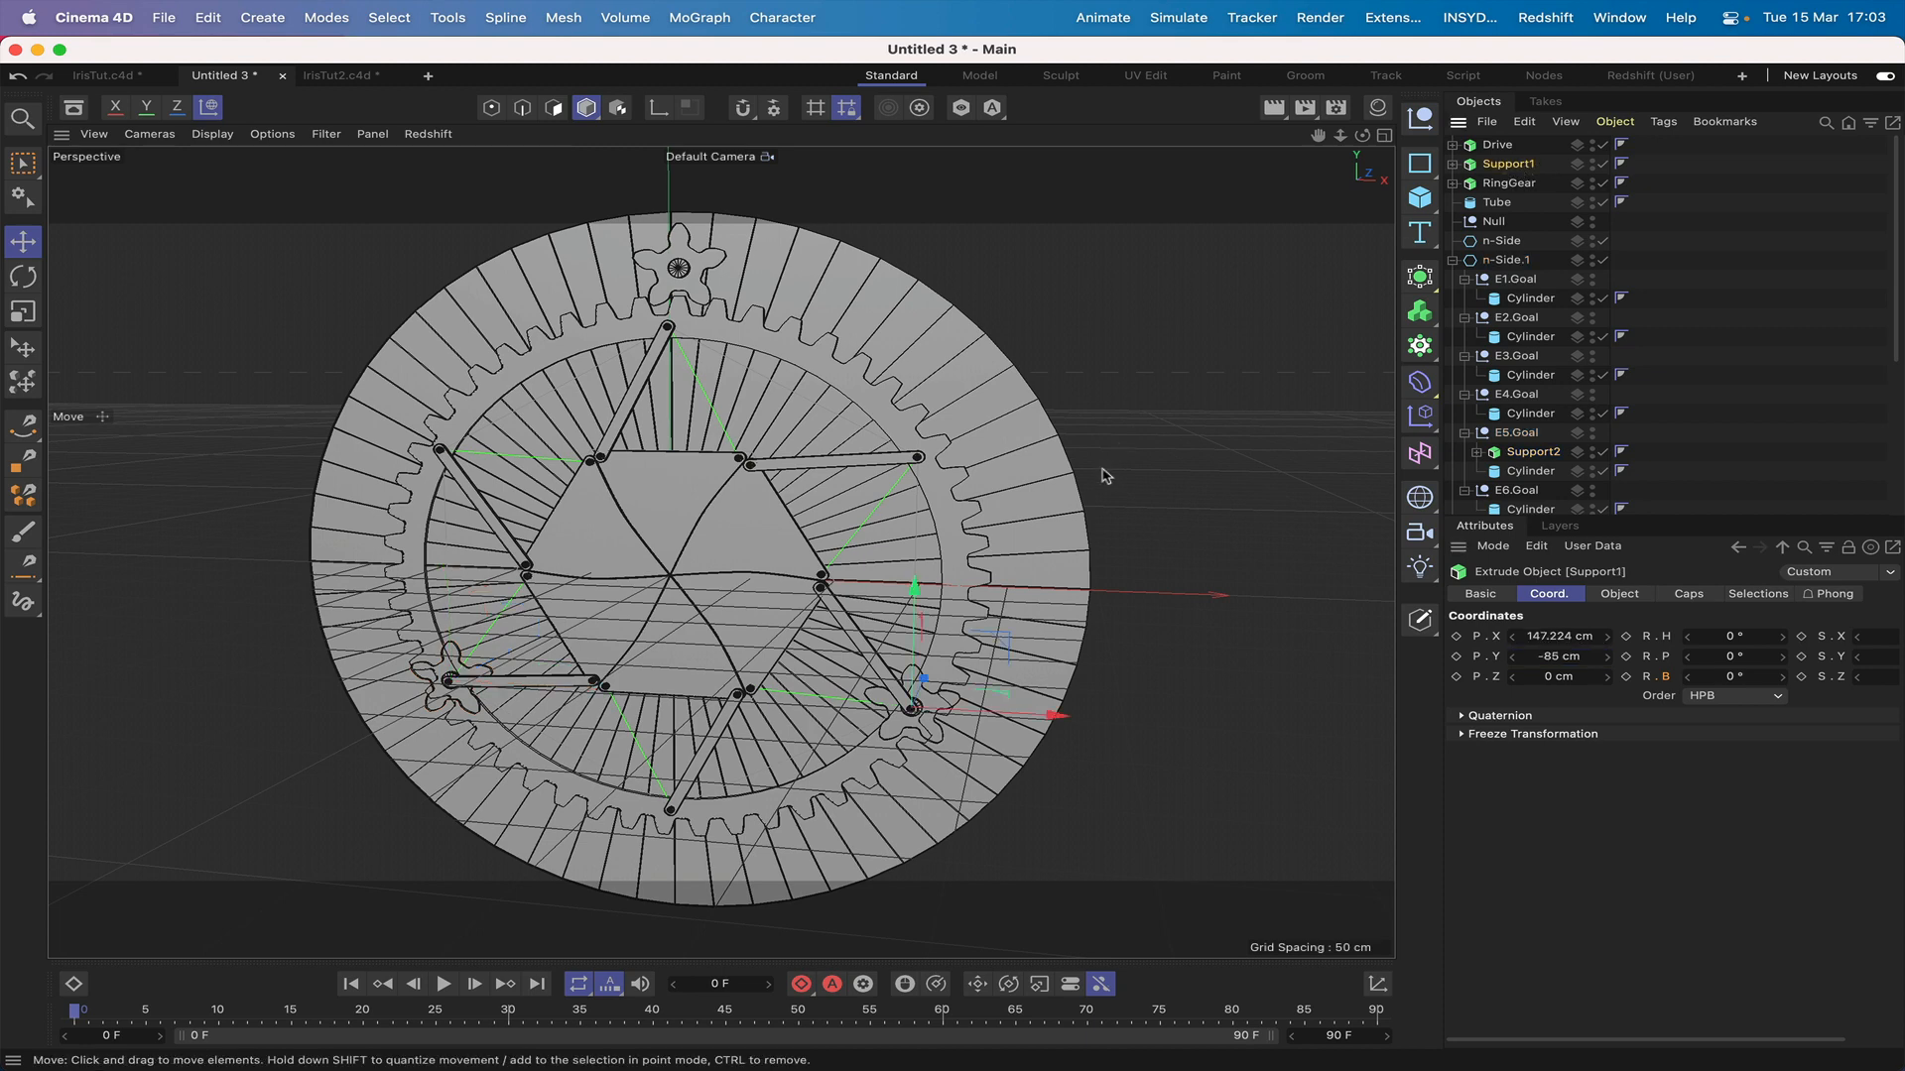
{"action": "key", "text": "F3"}
{"action": "key", "text": "F4"}
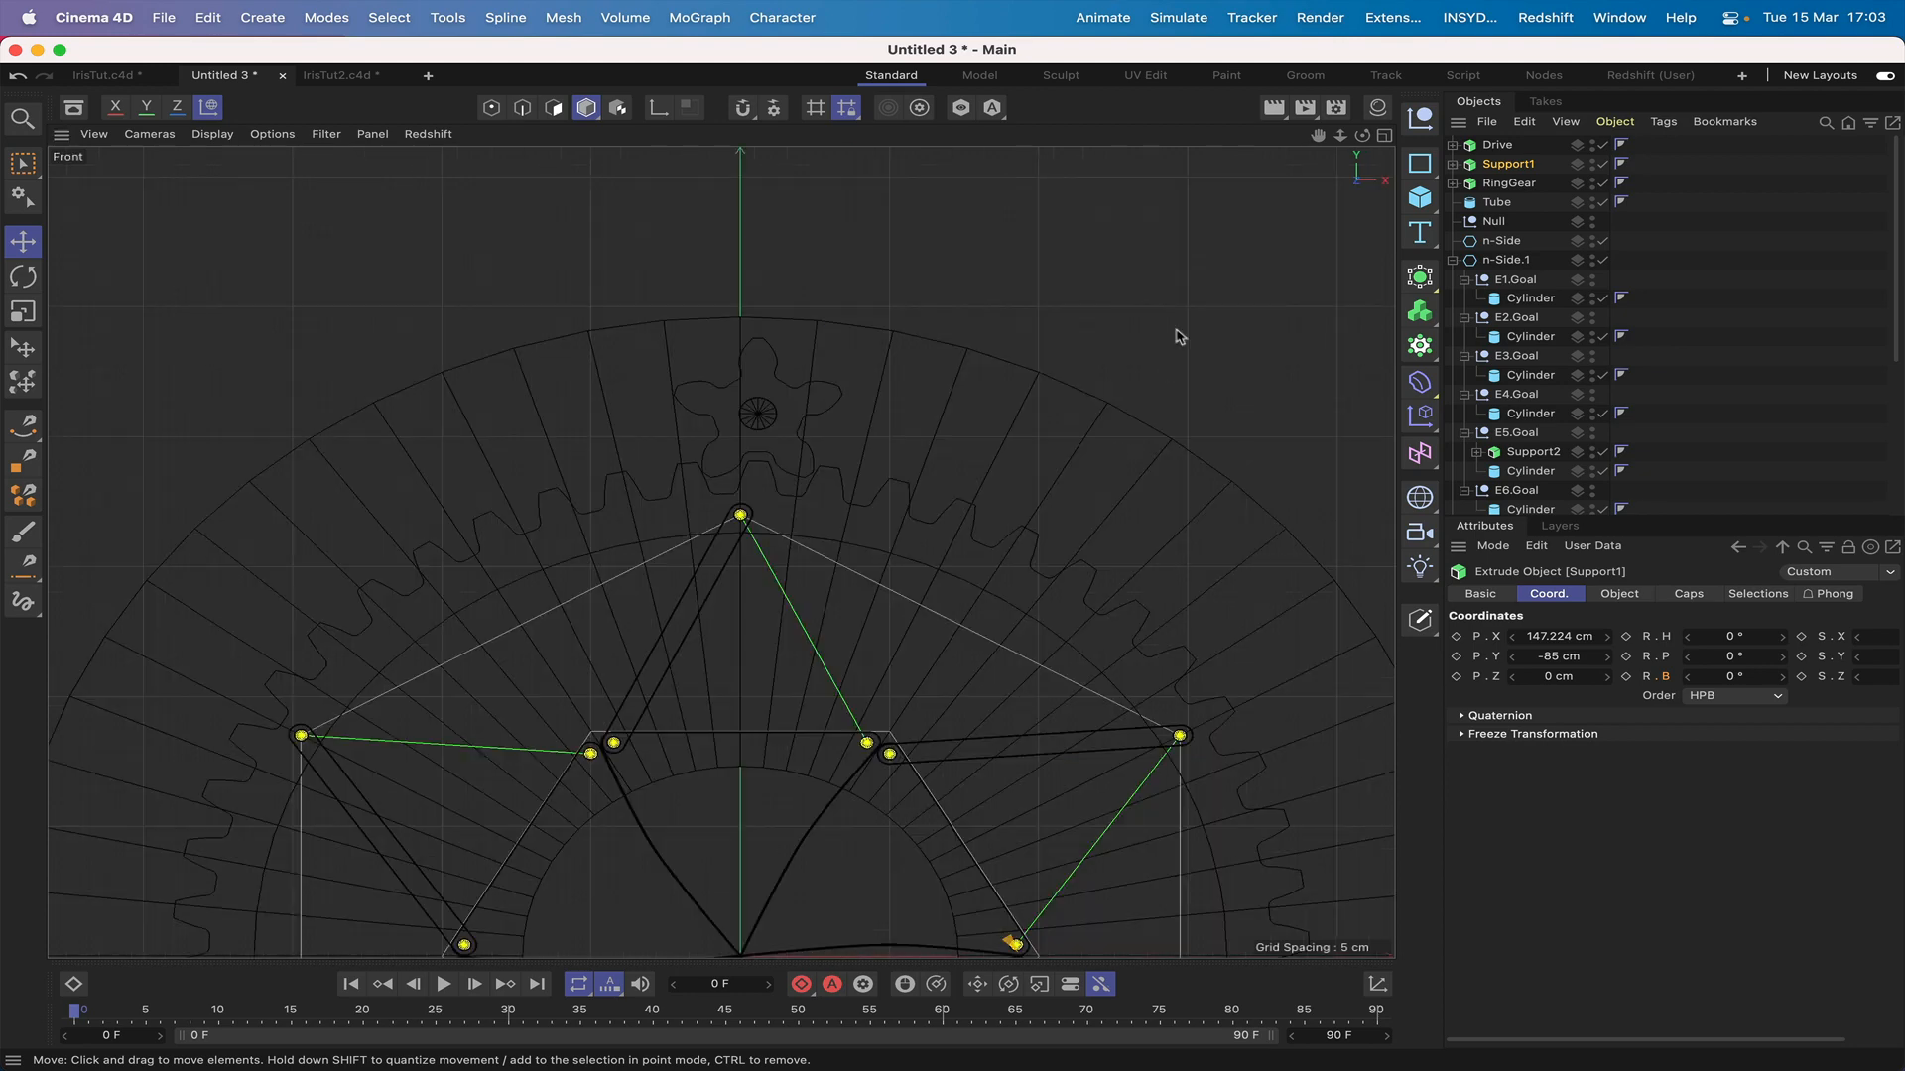
{"action": "key", "text": "h"}
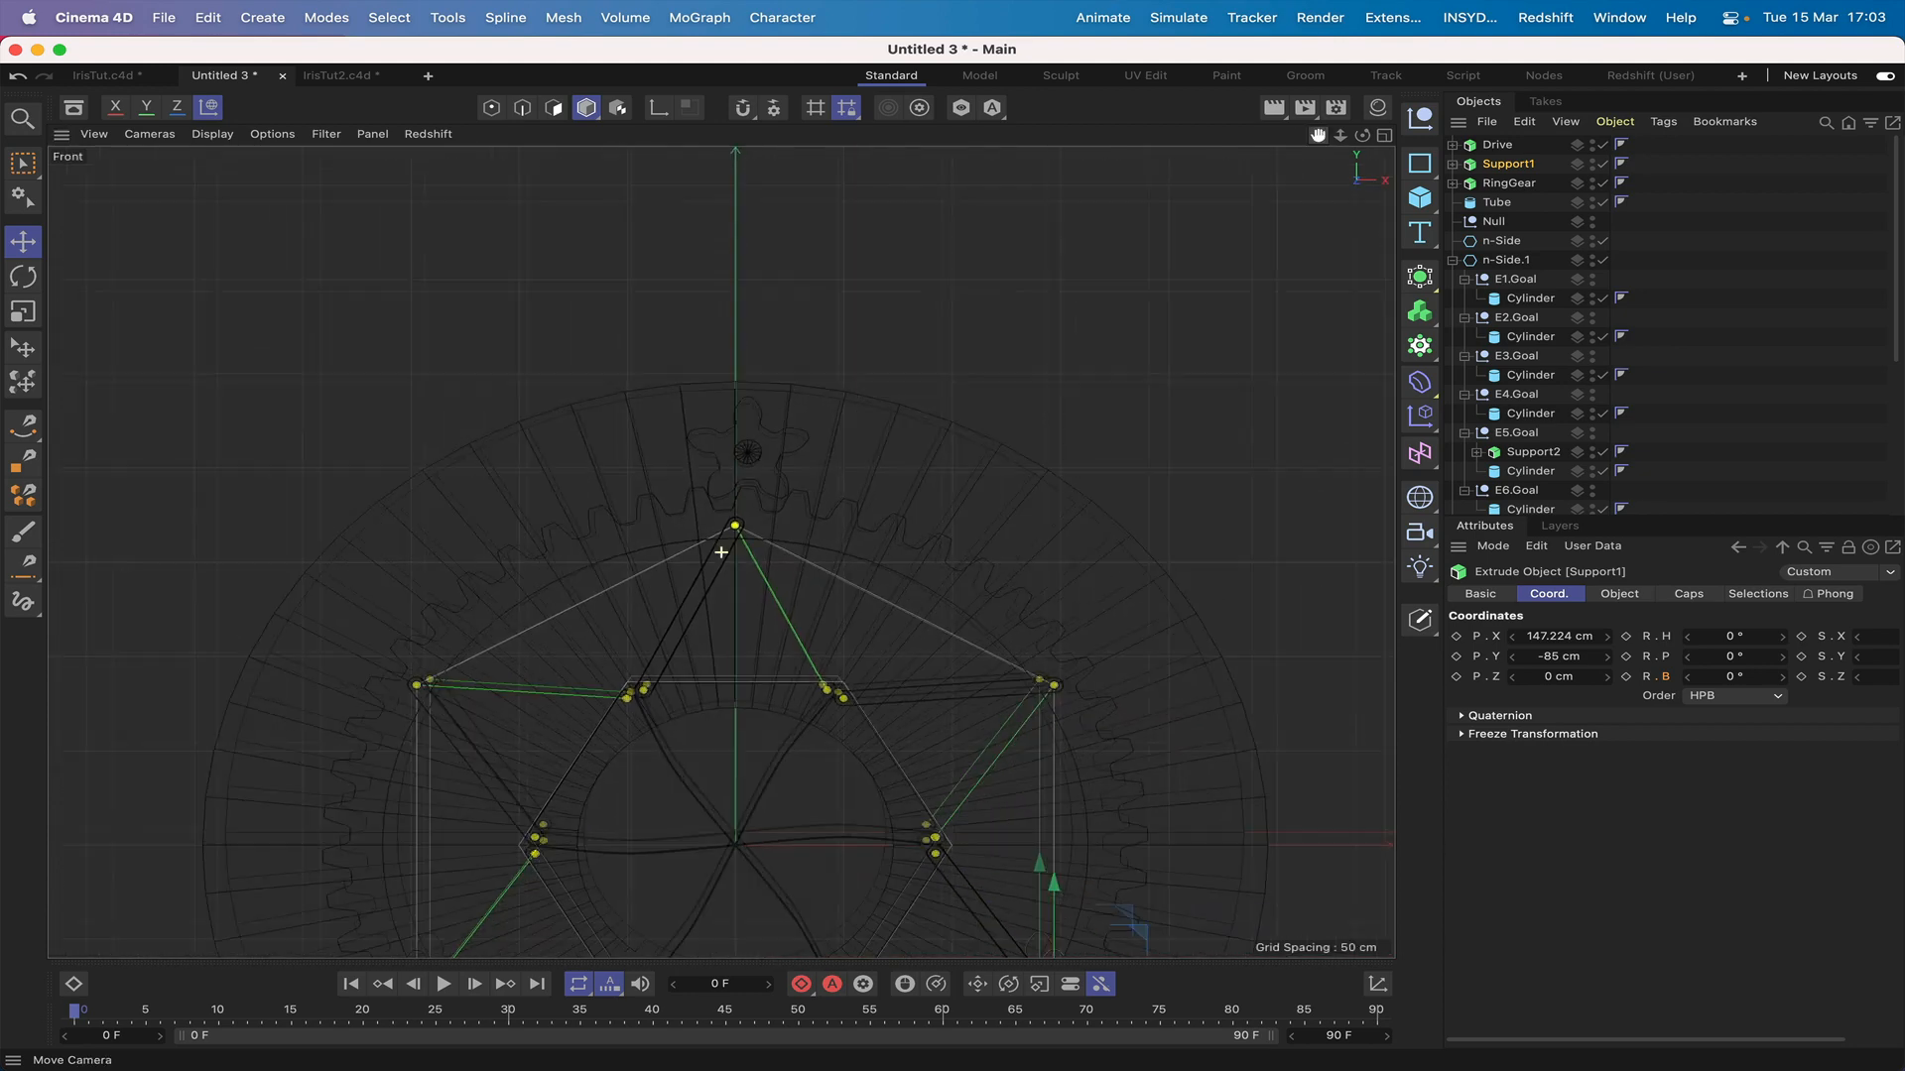
{"action": "left_click_drag", "start_coordinate": [1317, 140], "coordinate": [1315, 19]}
{"action": "scroll", "coordinate": [1316, 139], "scroll_direction": "up", "scroll_amount": 10}
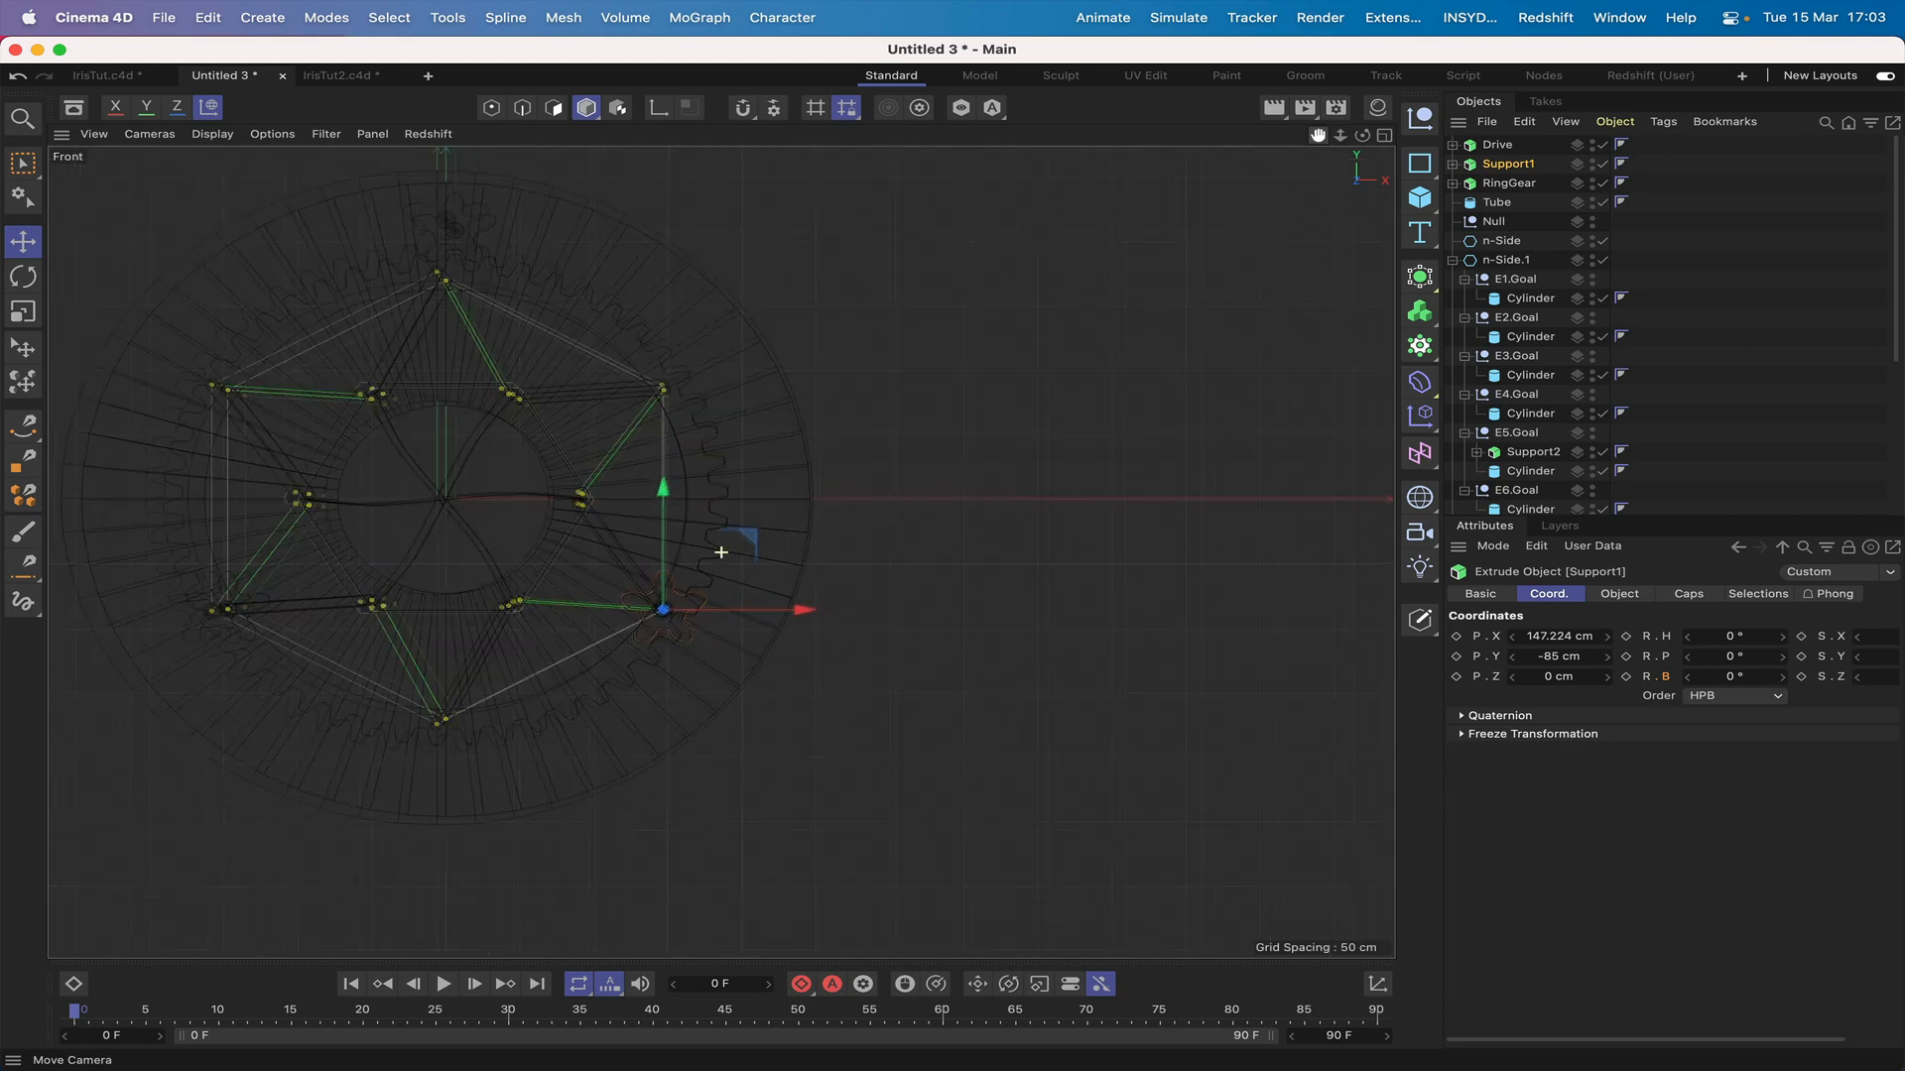
{"action": "middle_click_drag", "start_coordinate": [524, 673], "coordinate": [727, 549], "text": "alt"}
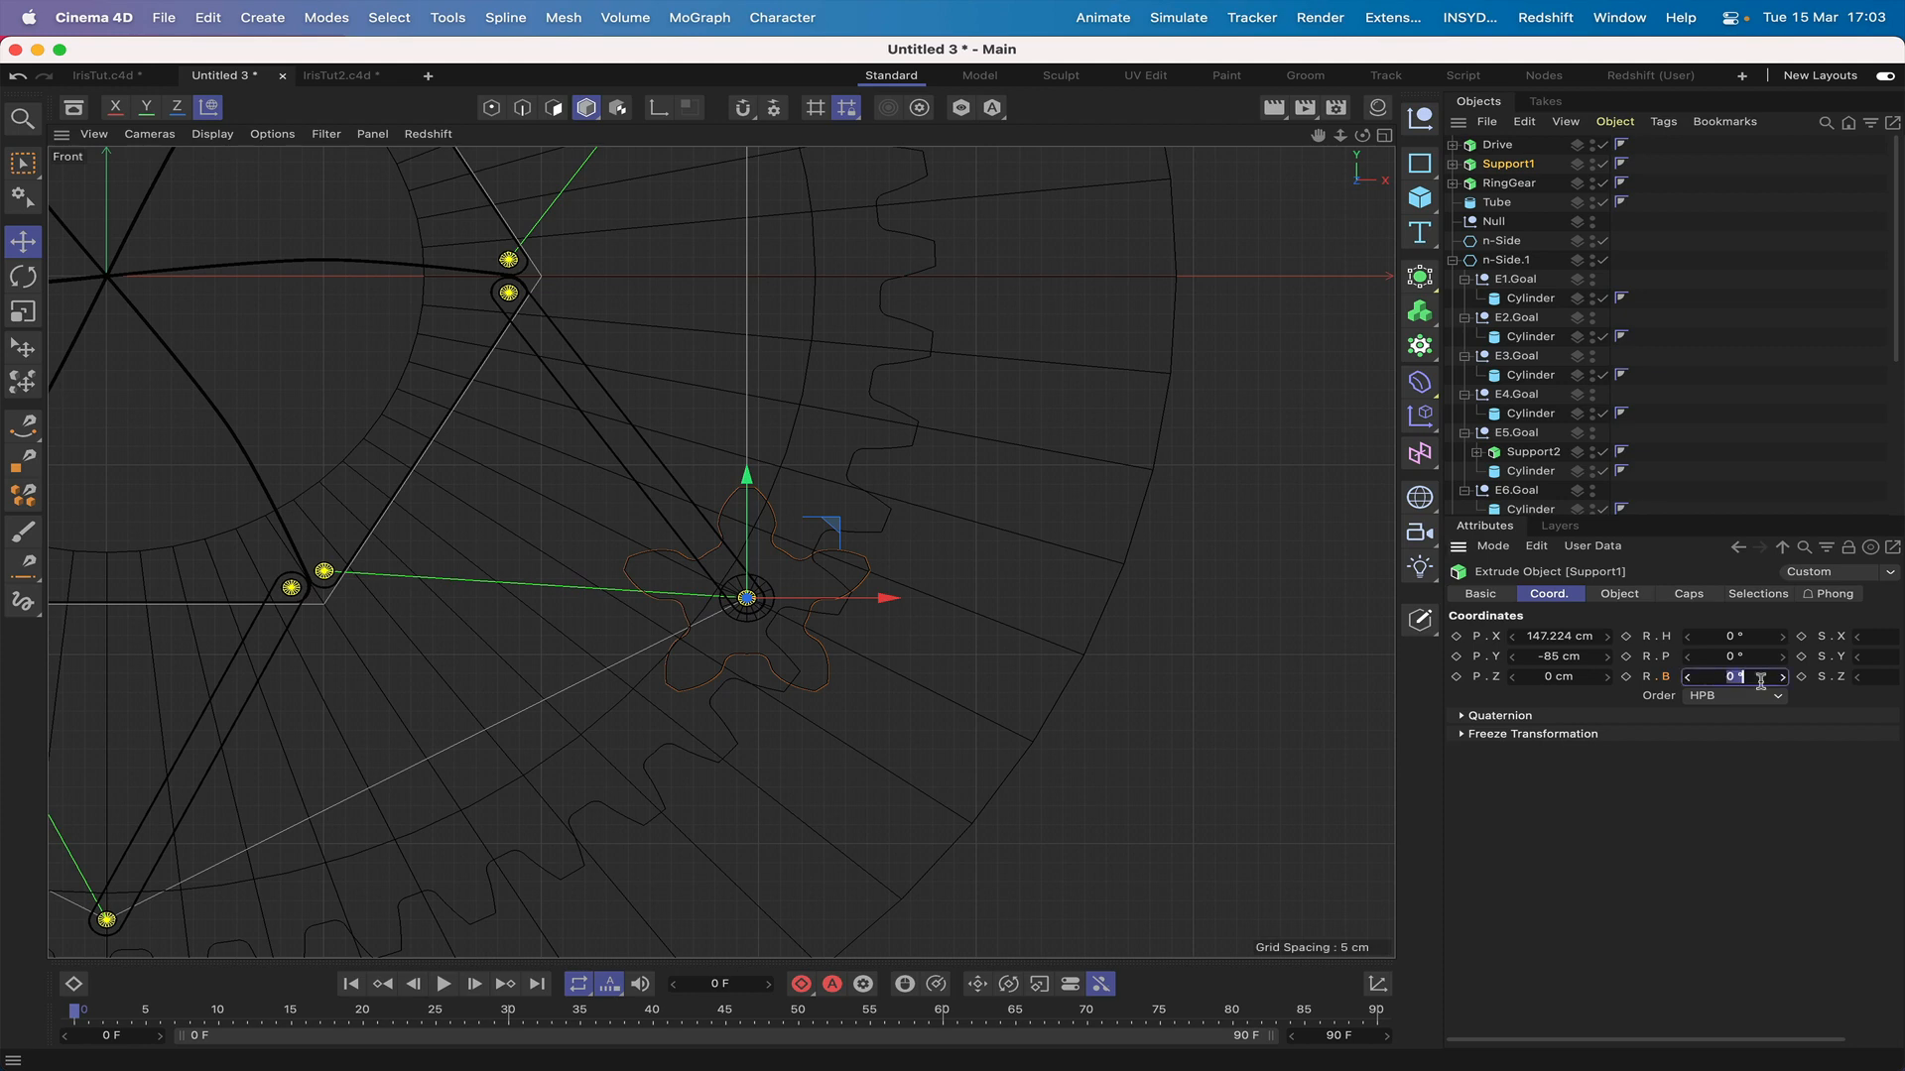
{"action": "key", "text": "Return"}
{"action": "key", "text": "super+z"}
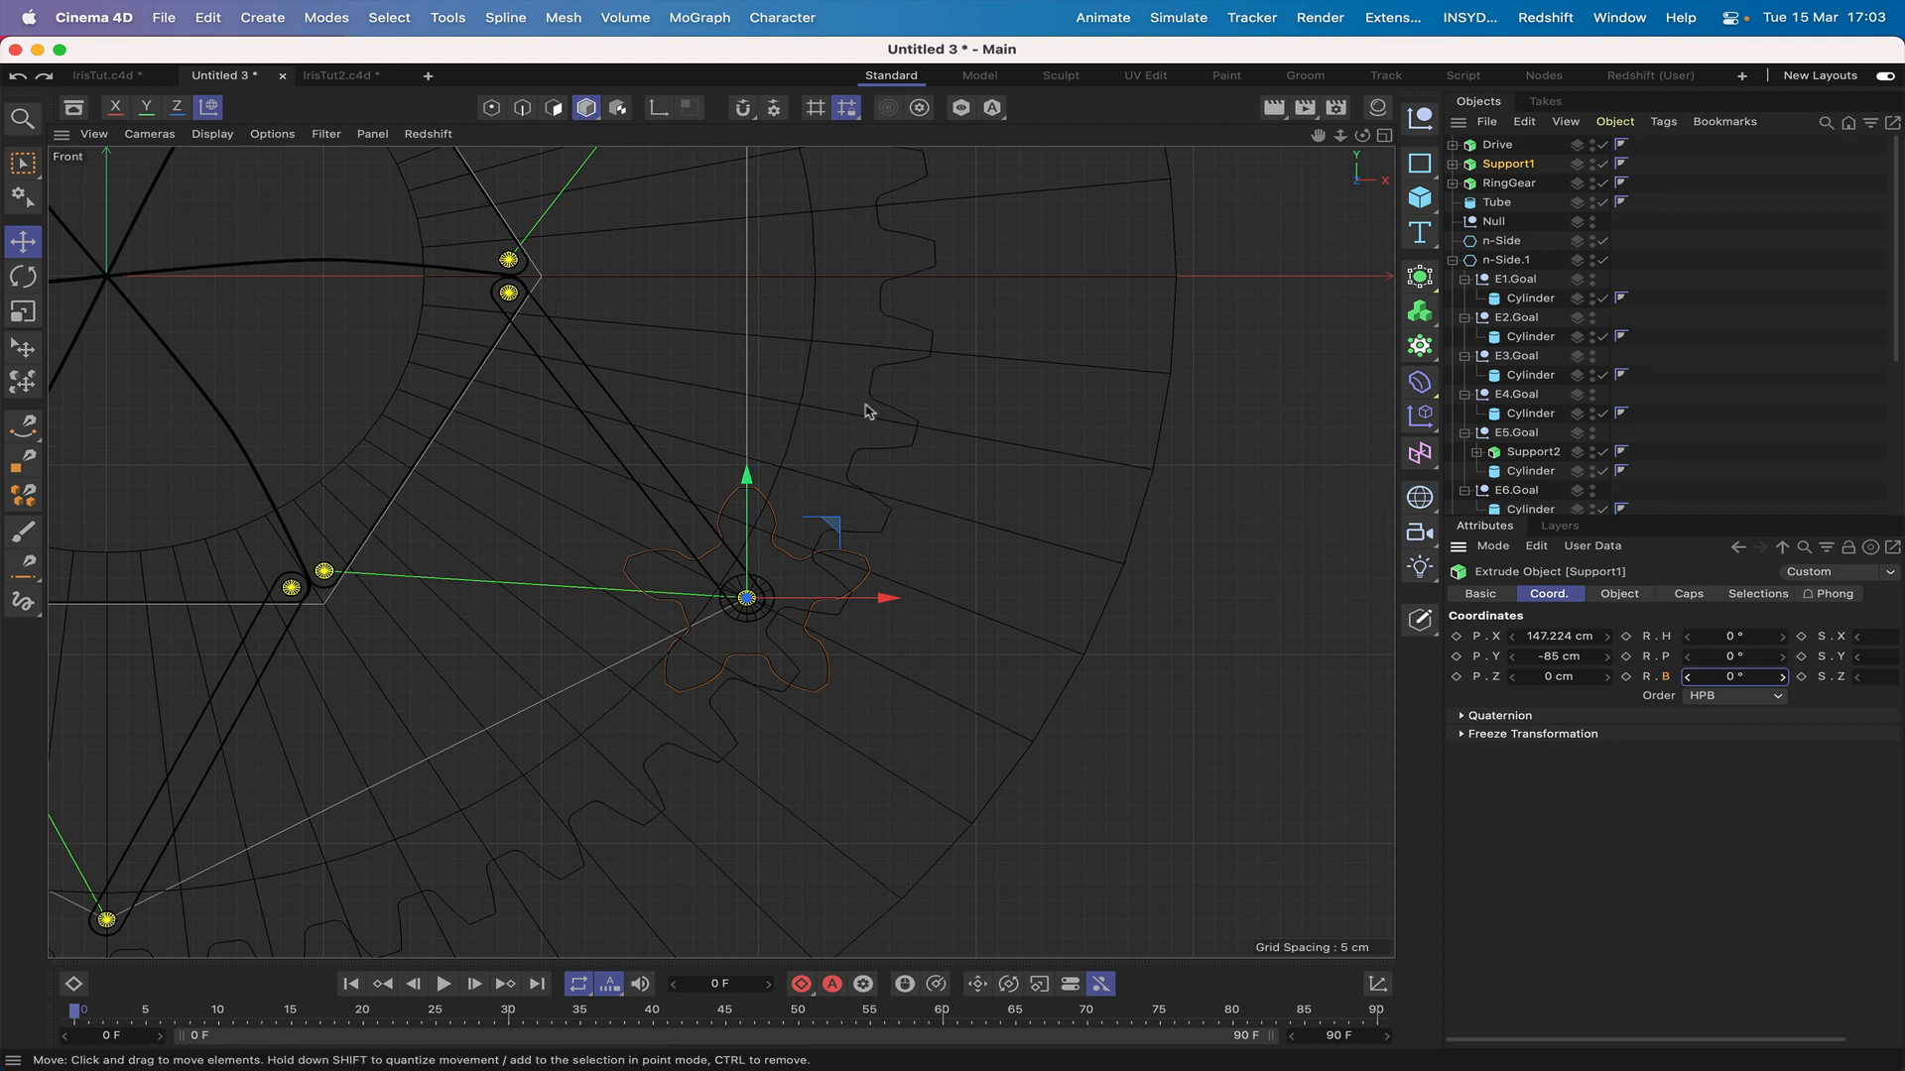
{"action": "left_click", "coordinate": [23, 277]}
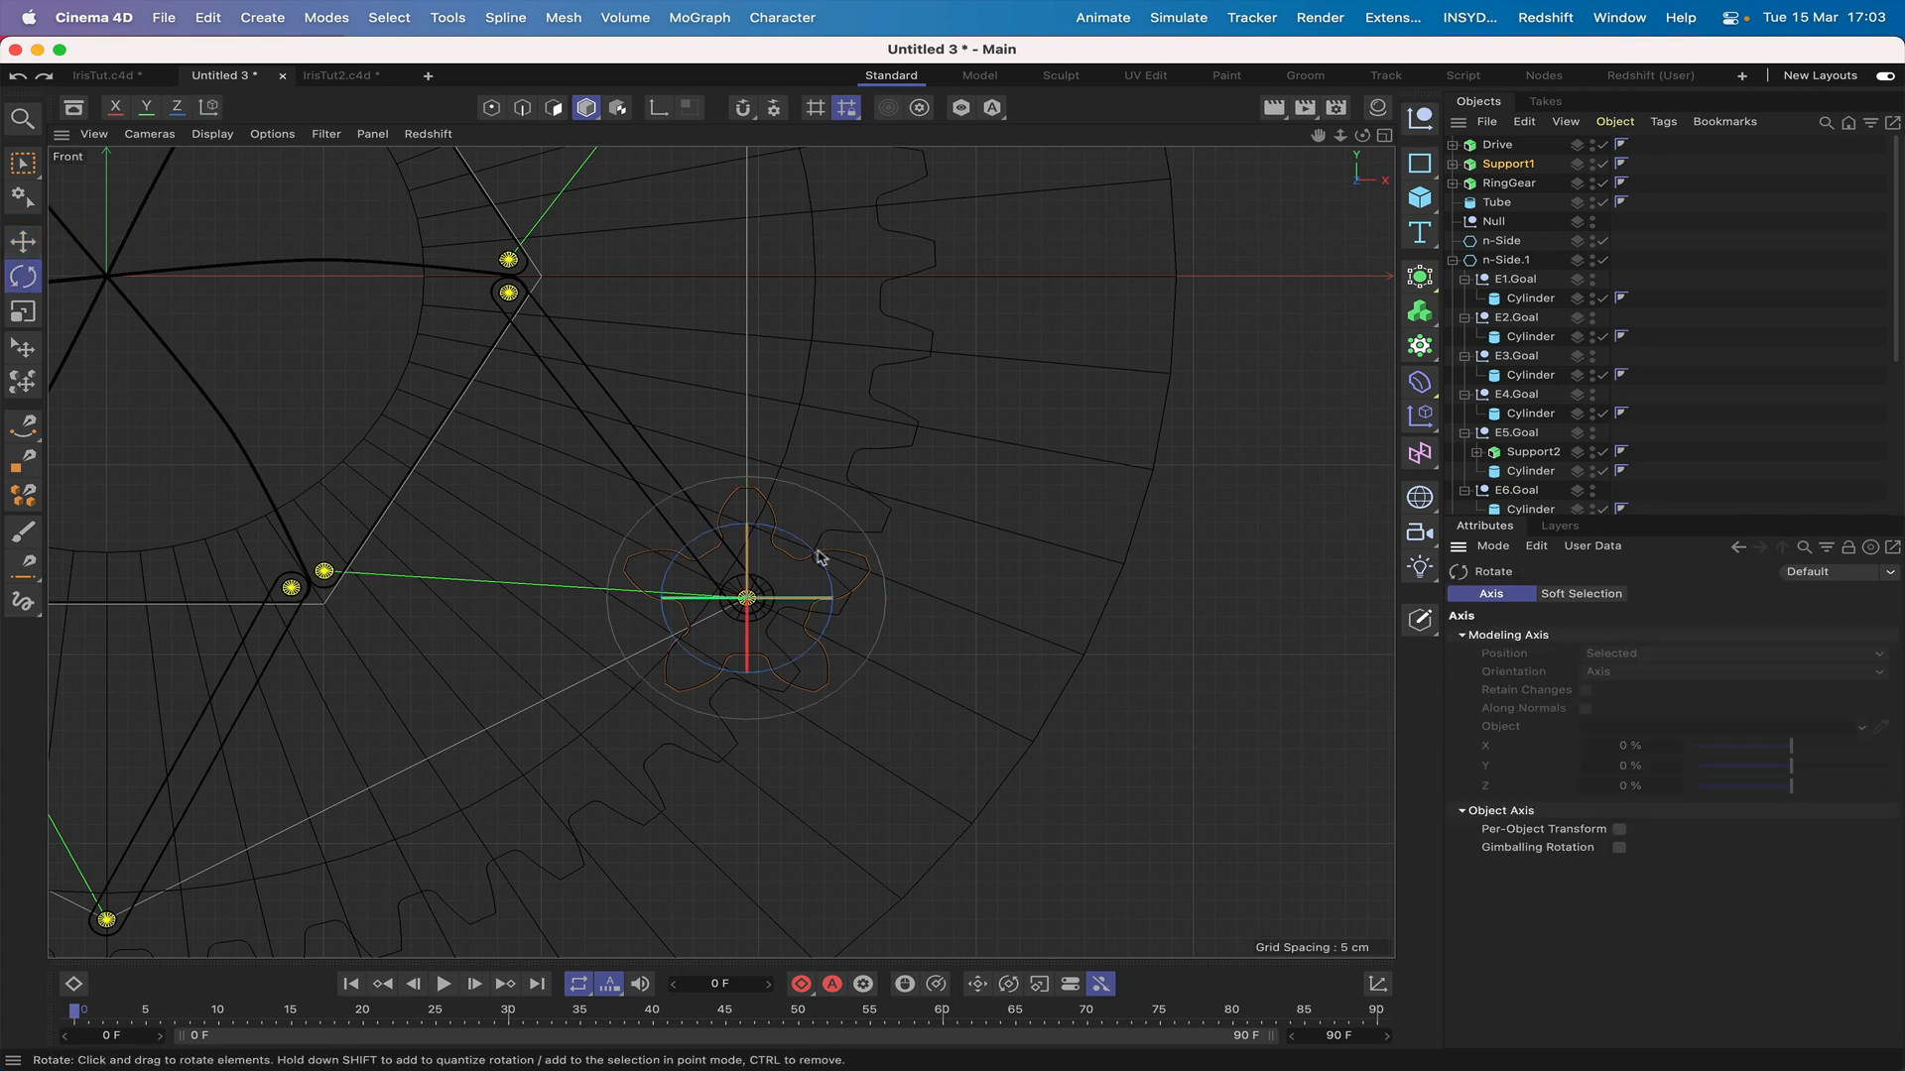
{"action": "left_click_drag", "start_coordinate": [818, 552], "coordinate": [821, 596]}
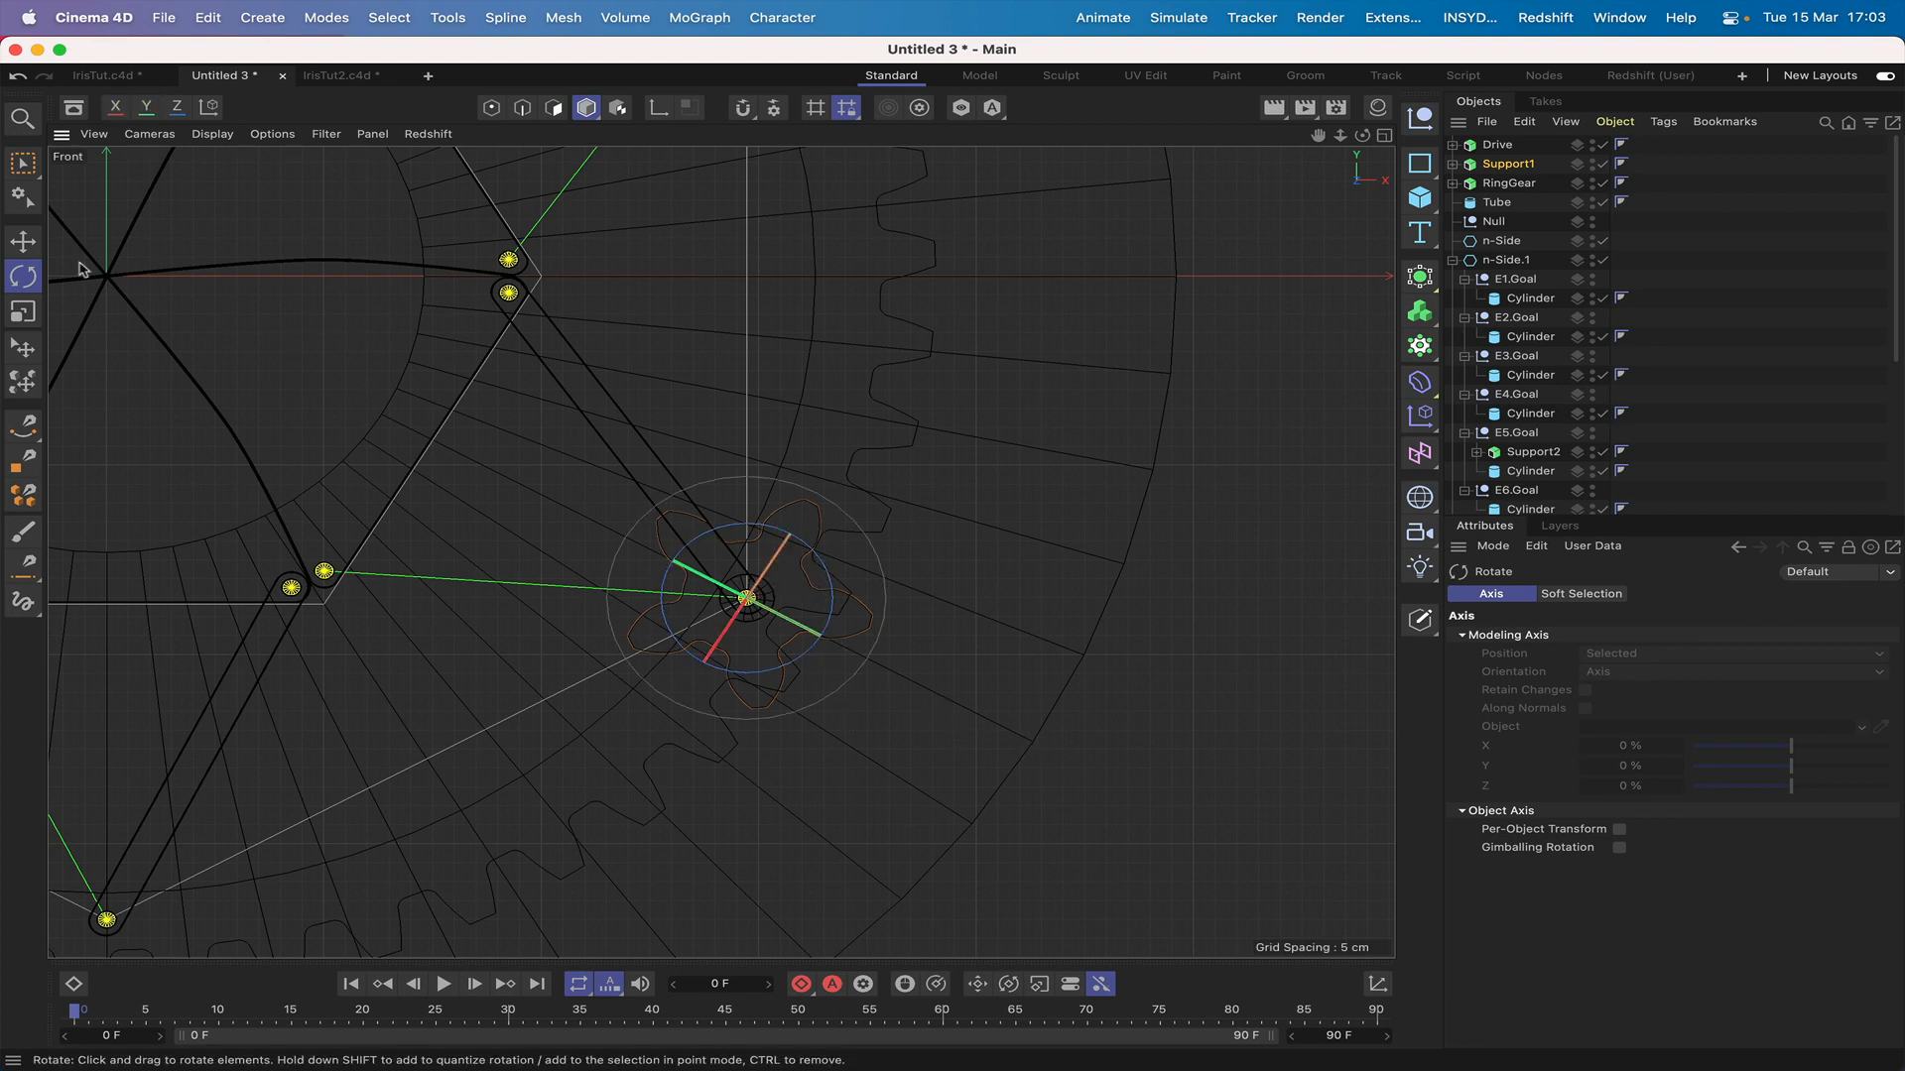
Step: Move Support1 outward along its local X axis to the outer teeth of the ring gear
{"action": "key", "text": "e"}
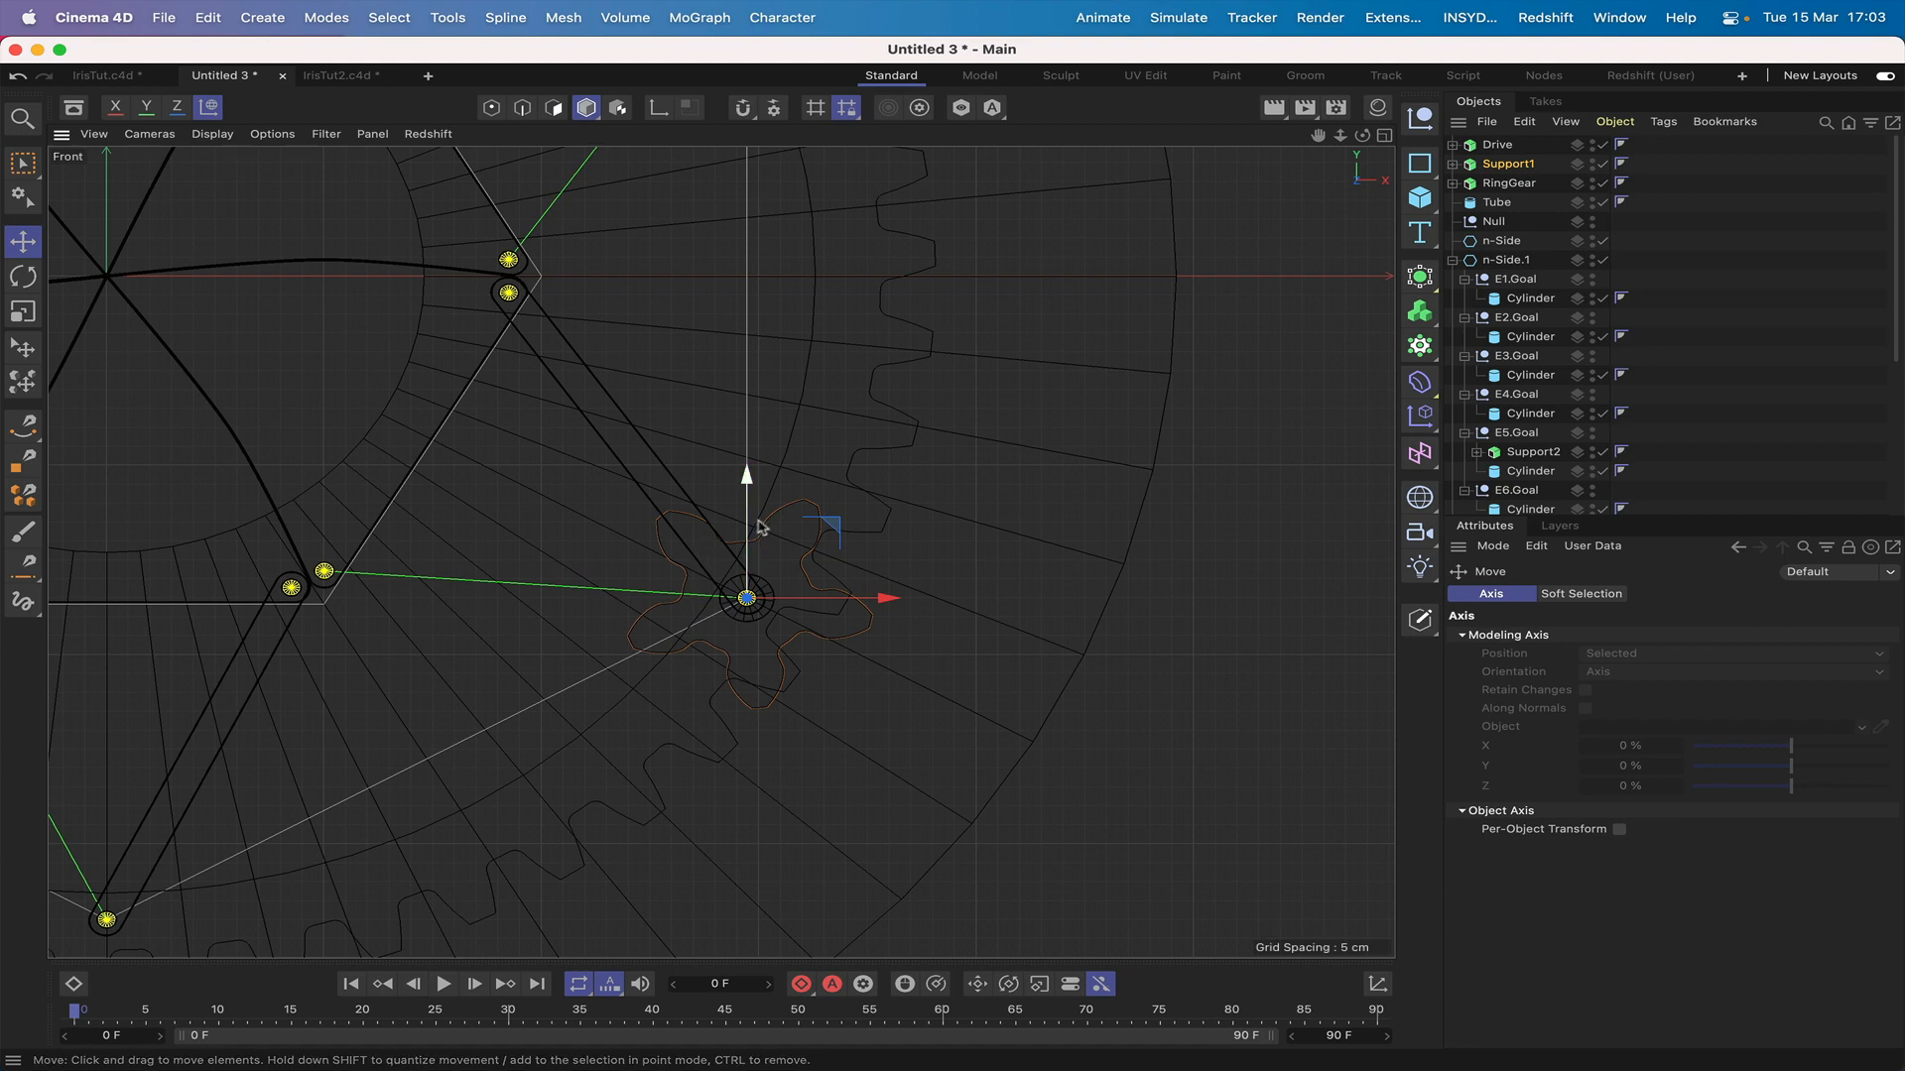
{"action": "key", "text": "w"}
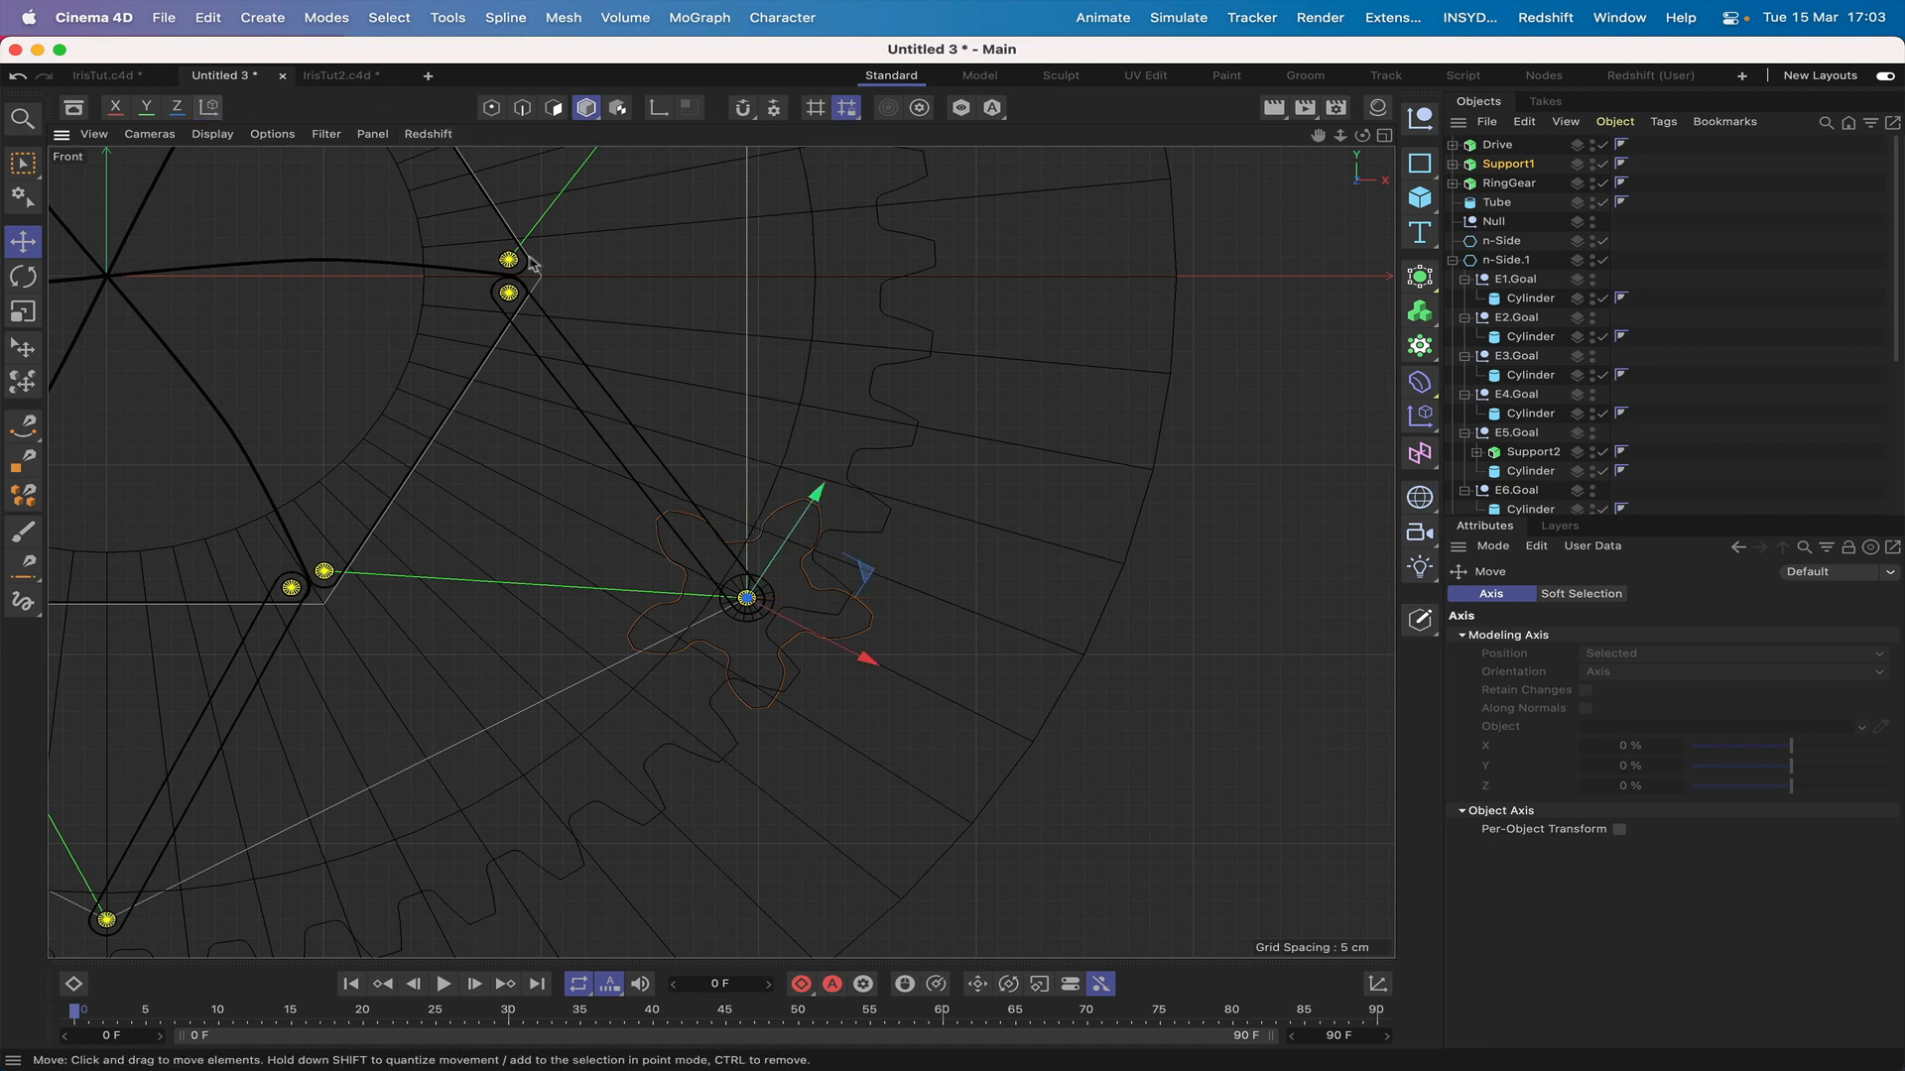
{"action": "left_click_drag", "start_coordinate": [867, 658], "coordinate": [1028, 719]}
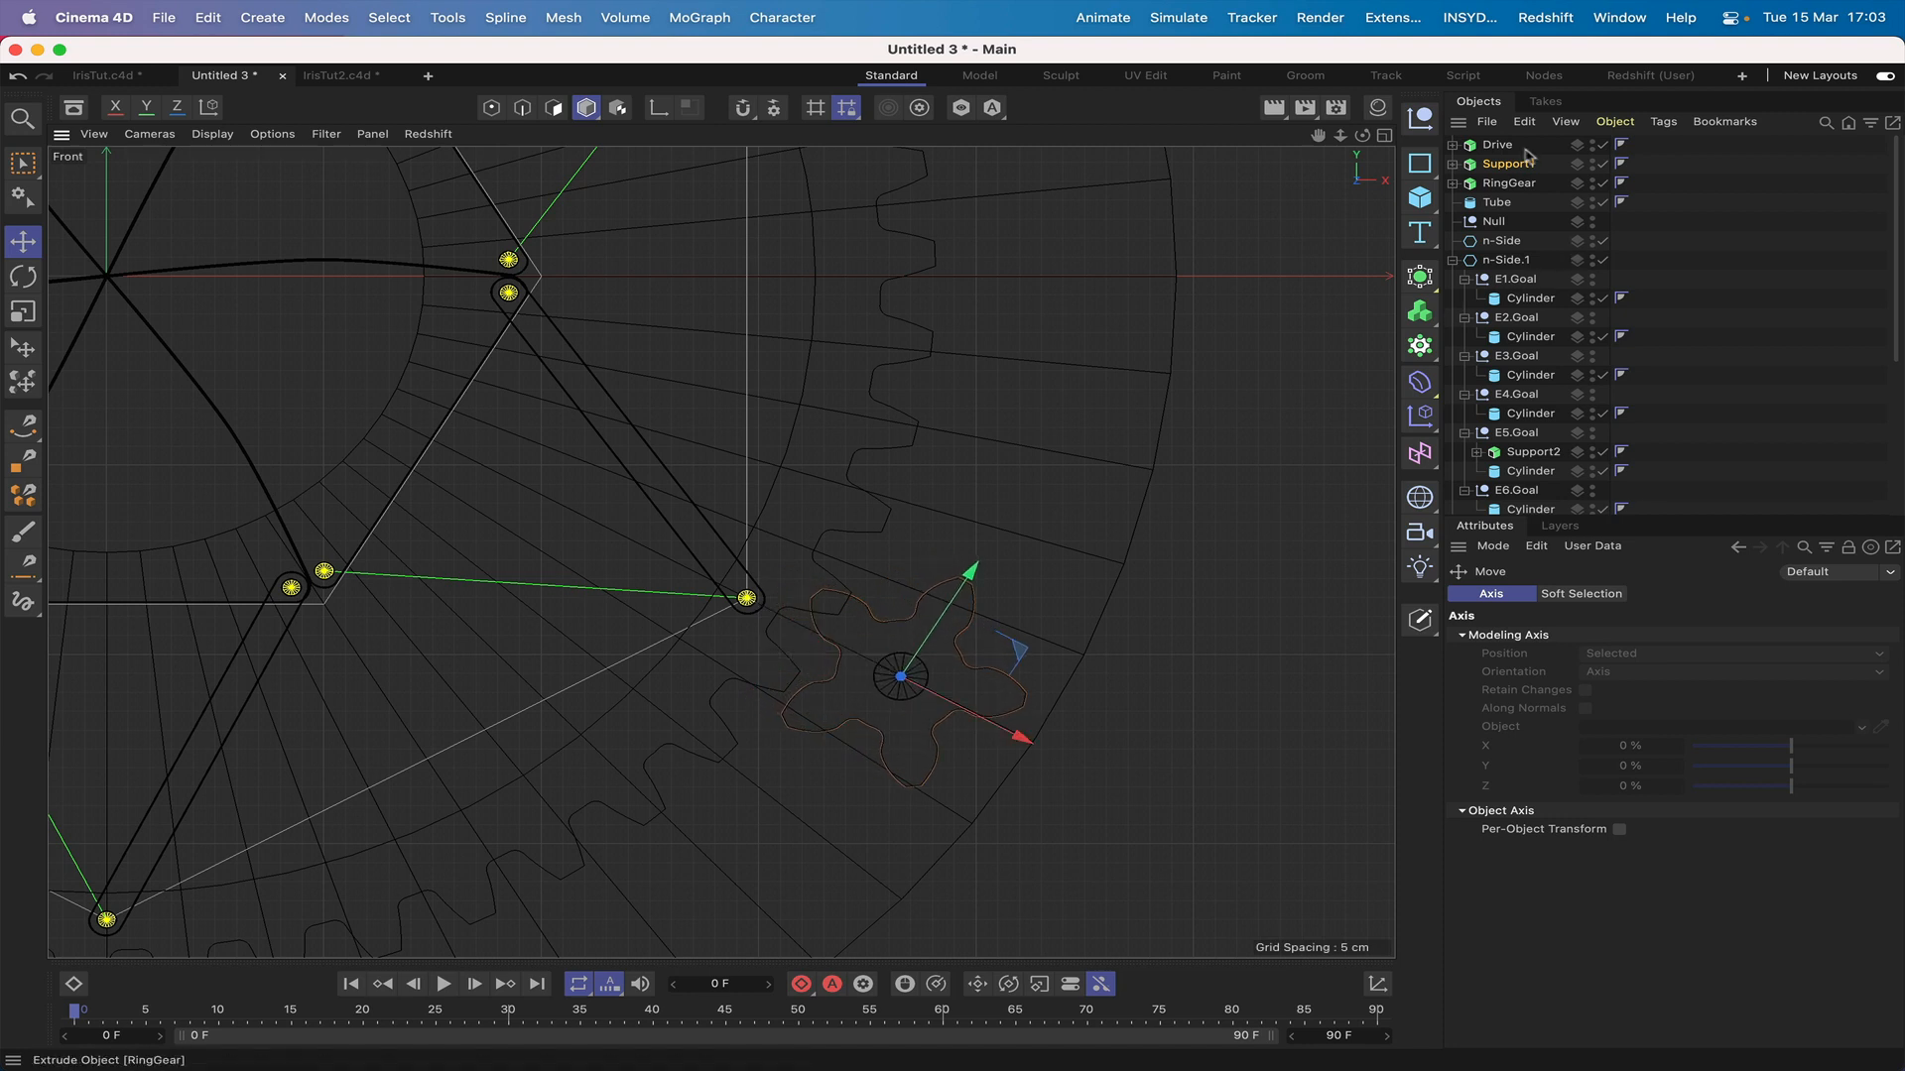
Step: Set the teeth orientation of Support1's Cogwheel to 23° and collapse the Support1 hierarchy
{"action": "left_click", "coordinate": [1454, 165]}
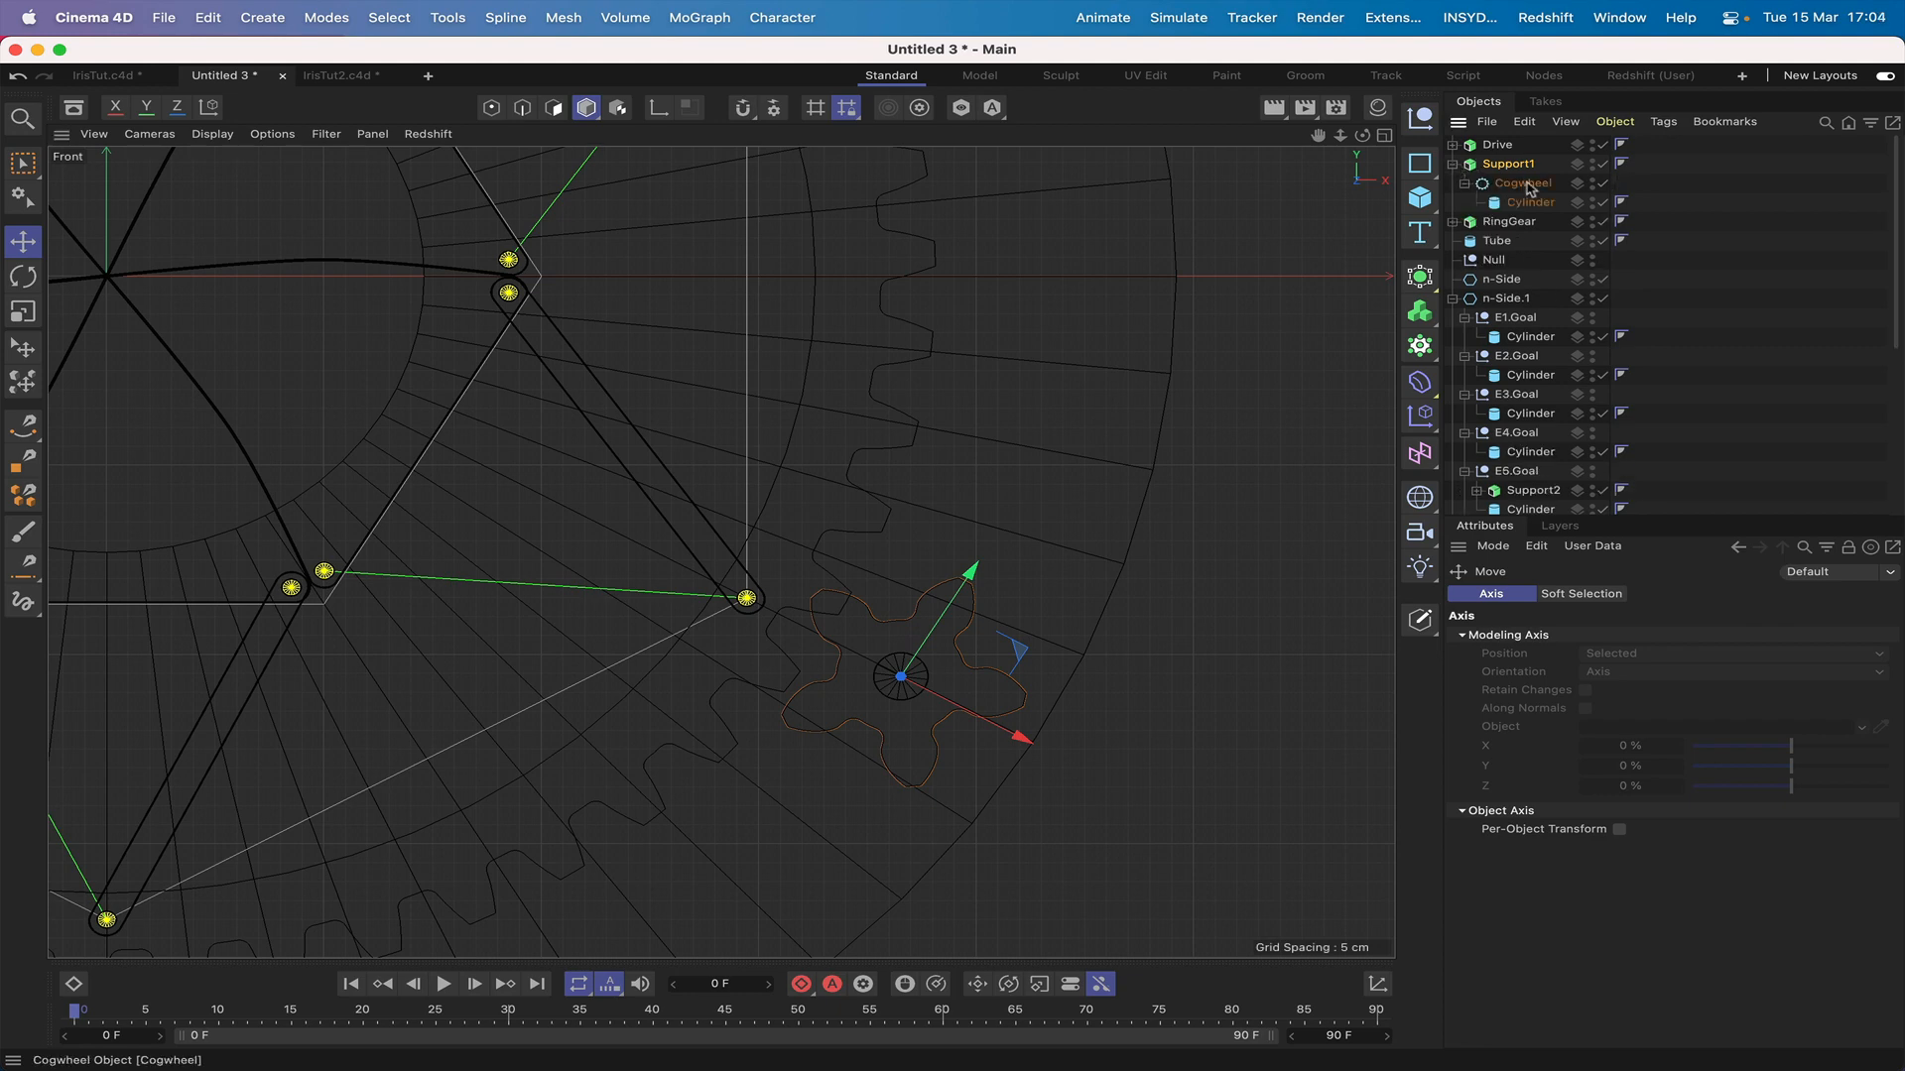
{"action": "left_click", "coordinate": [1524, 184]}
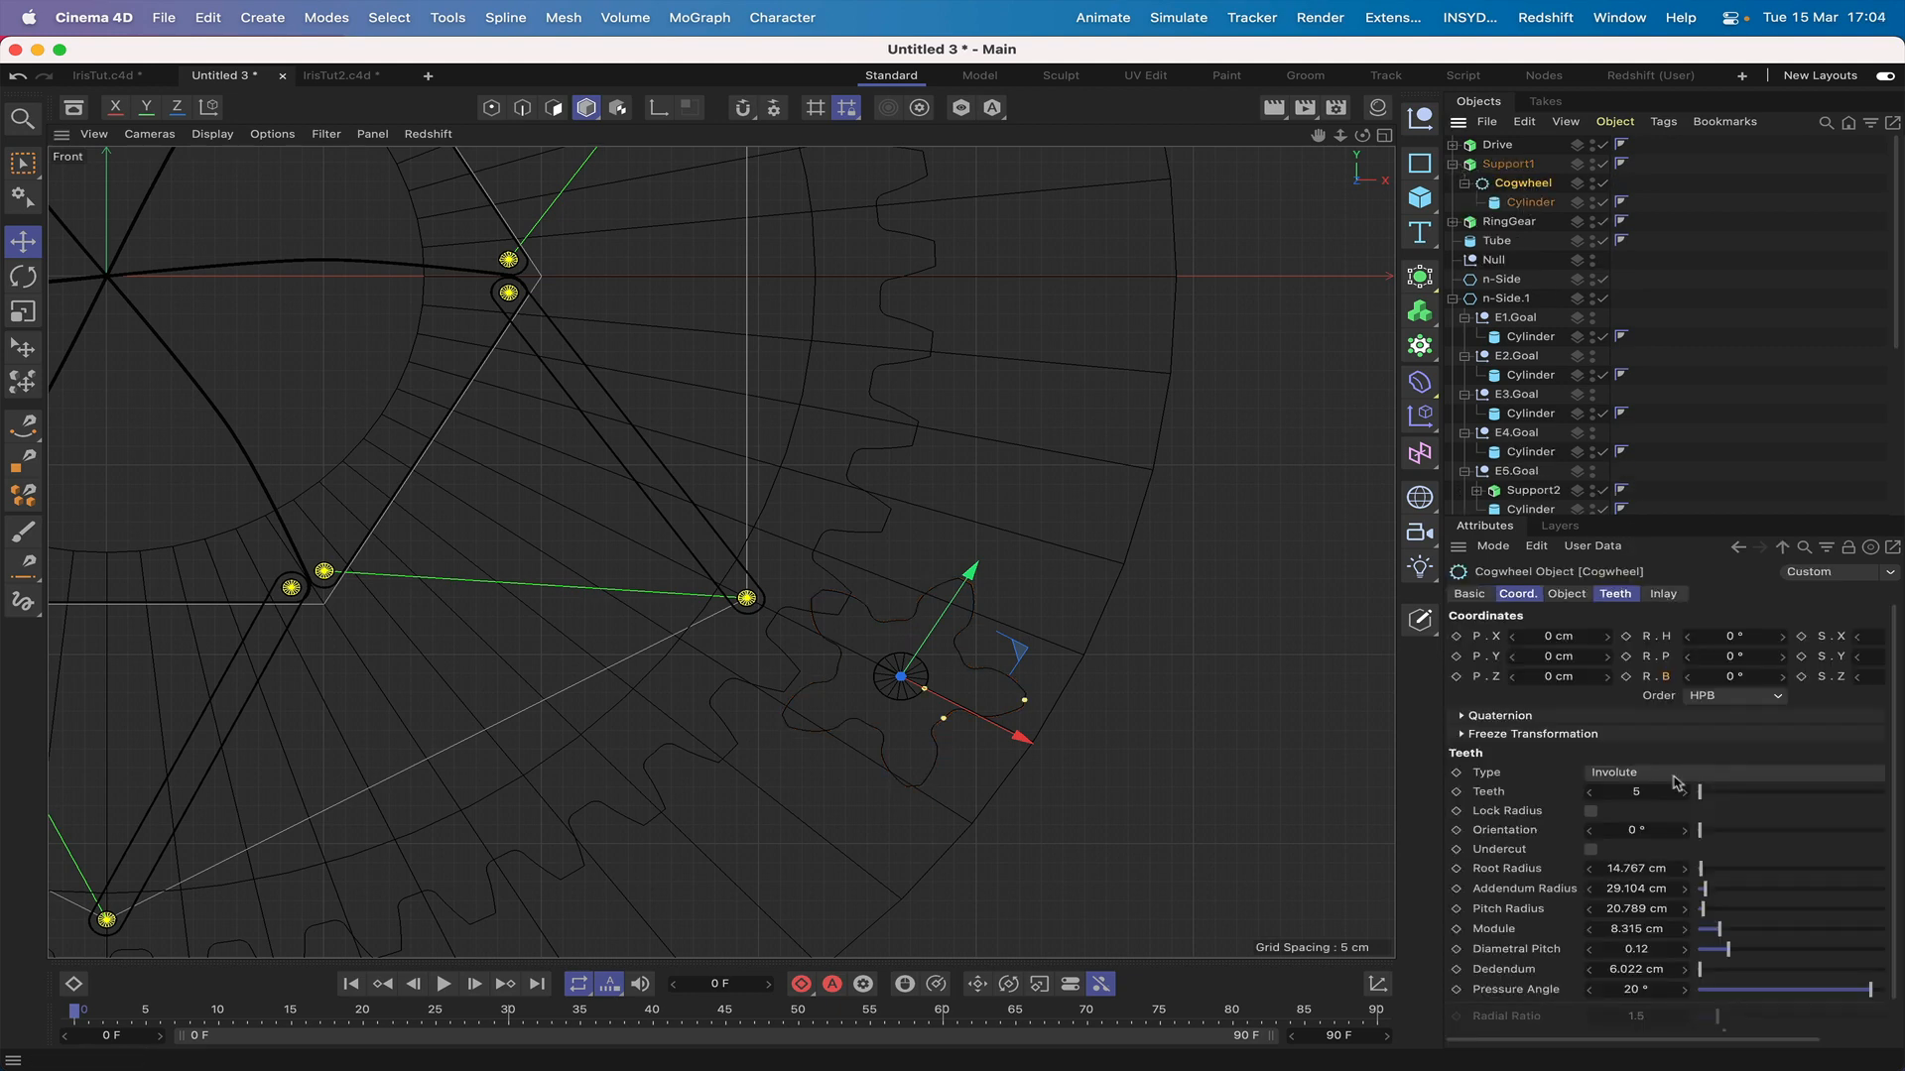
{"action": "left_click", "coordinate": [1683, 833]}
{"action": "left_click", "coordinate": [1683, 833]}
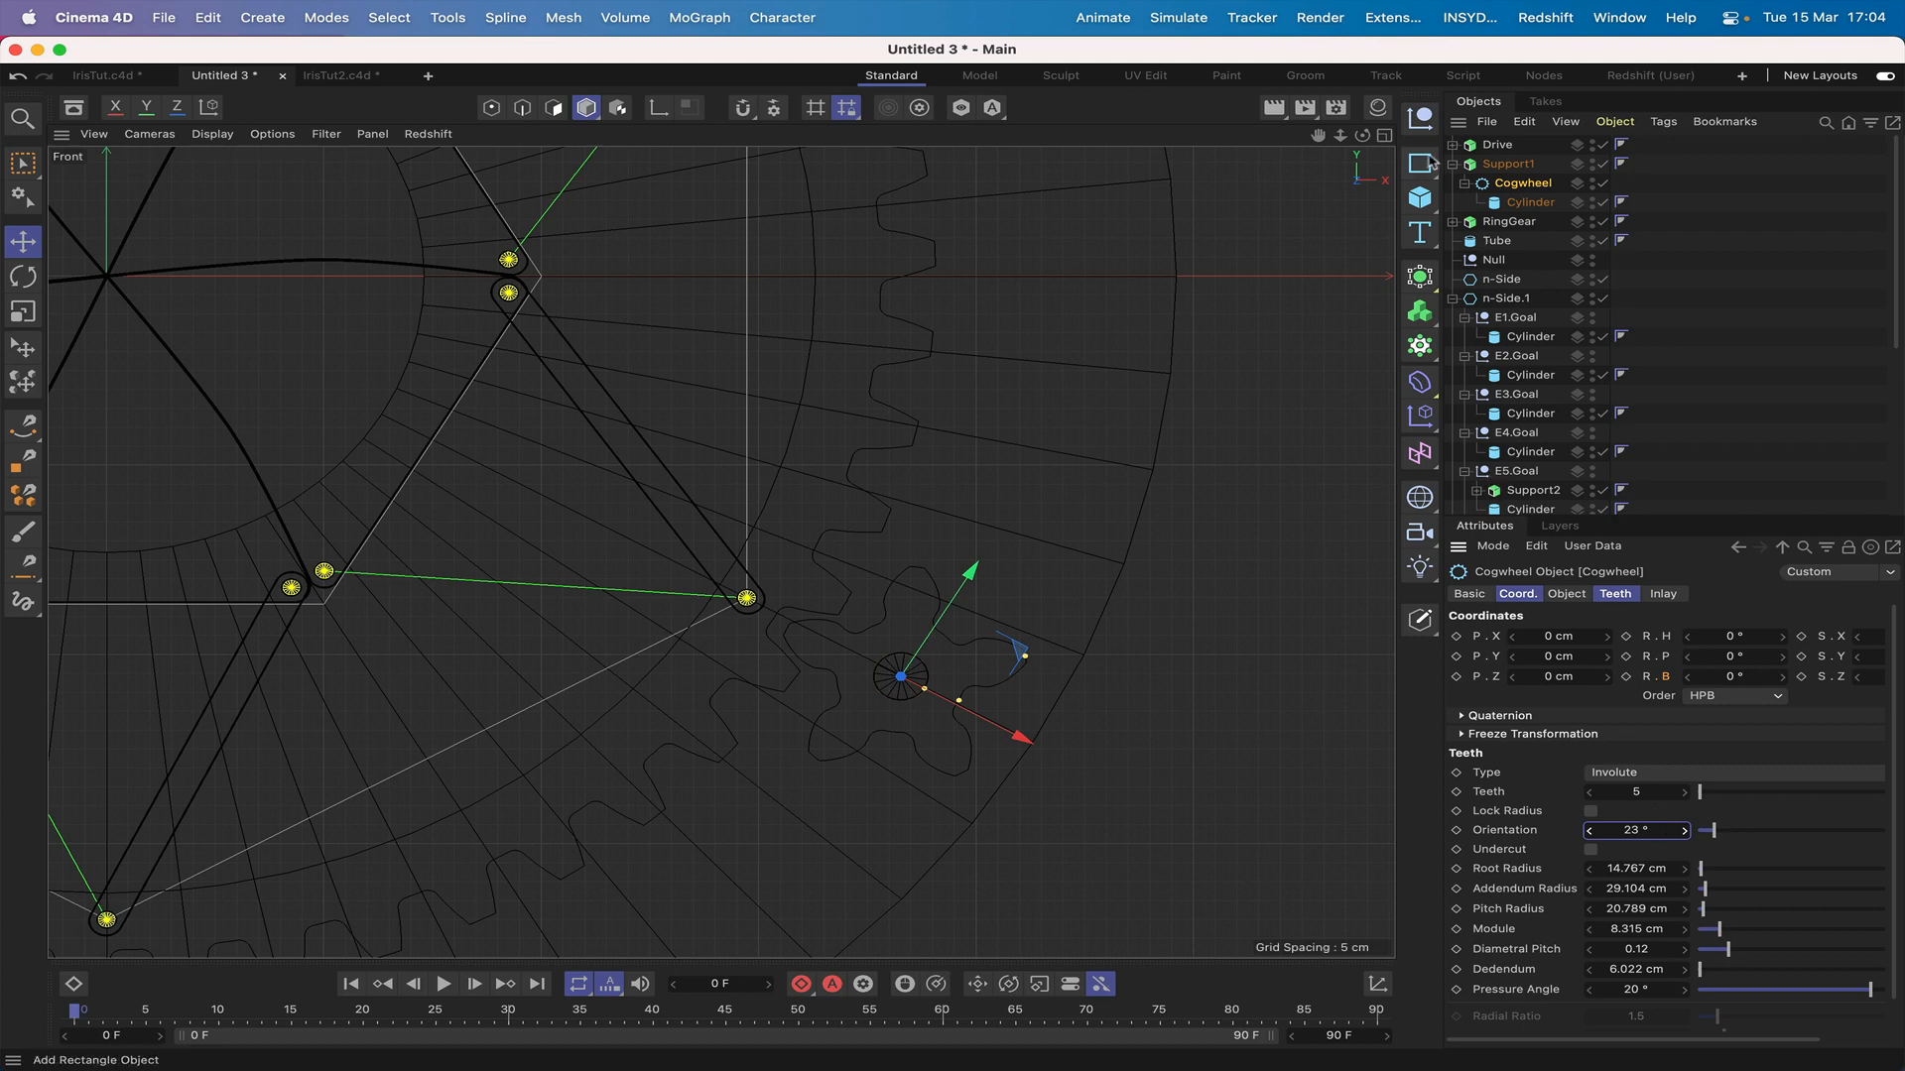
{"action": "key", "text": "h"}
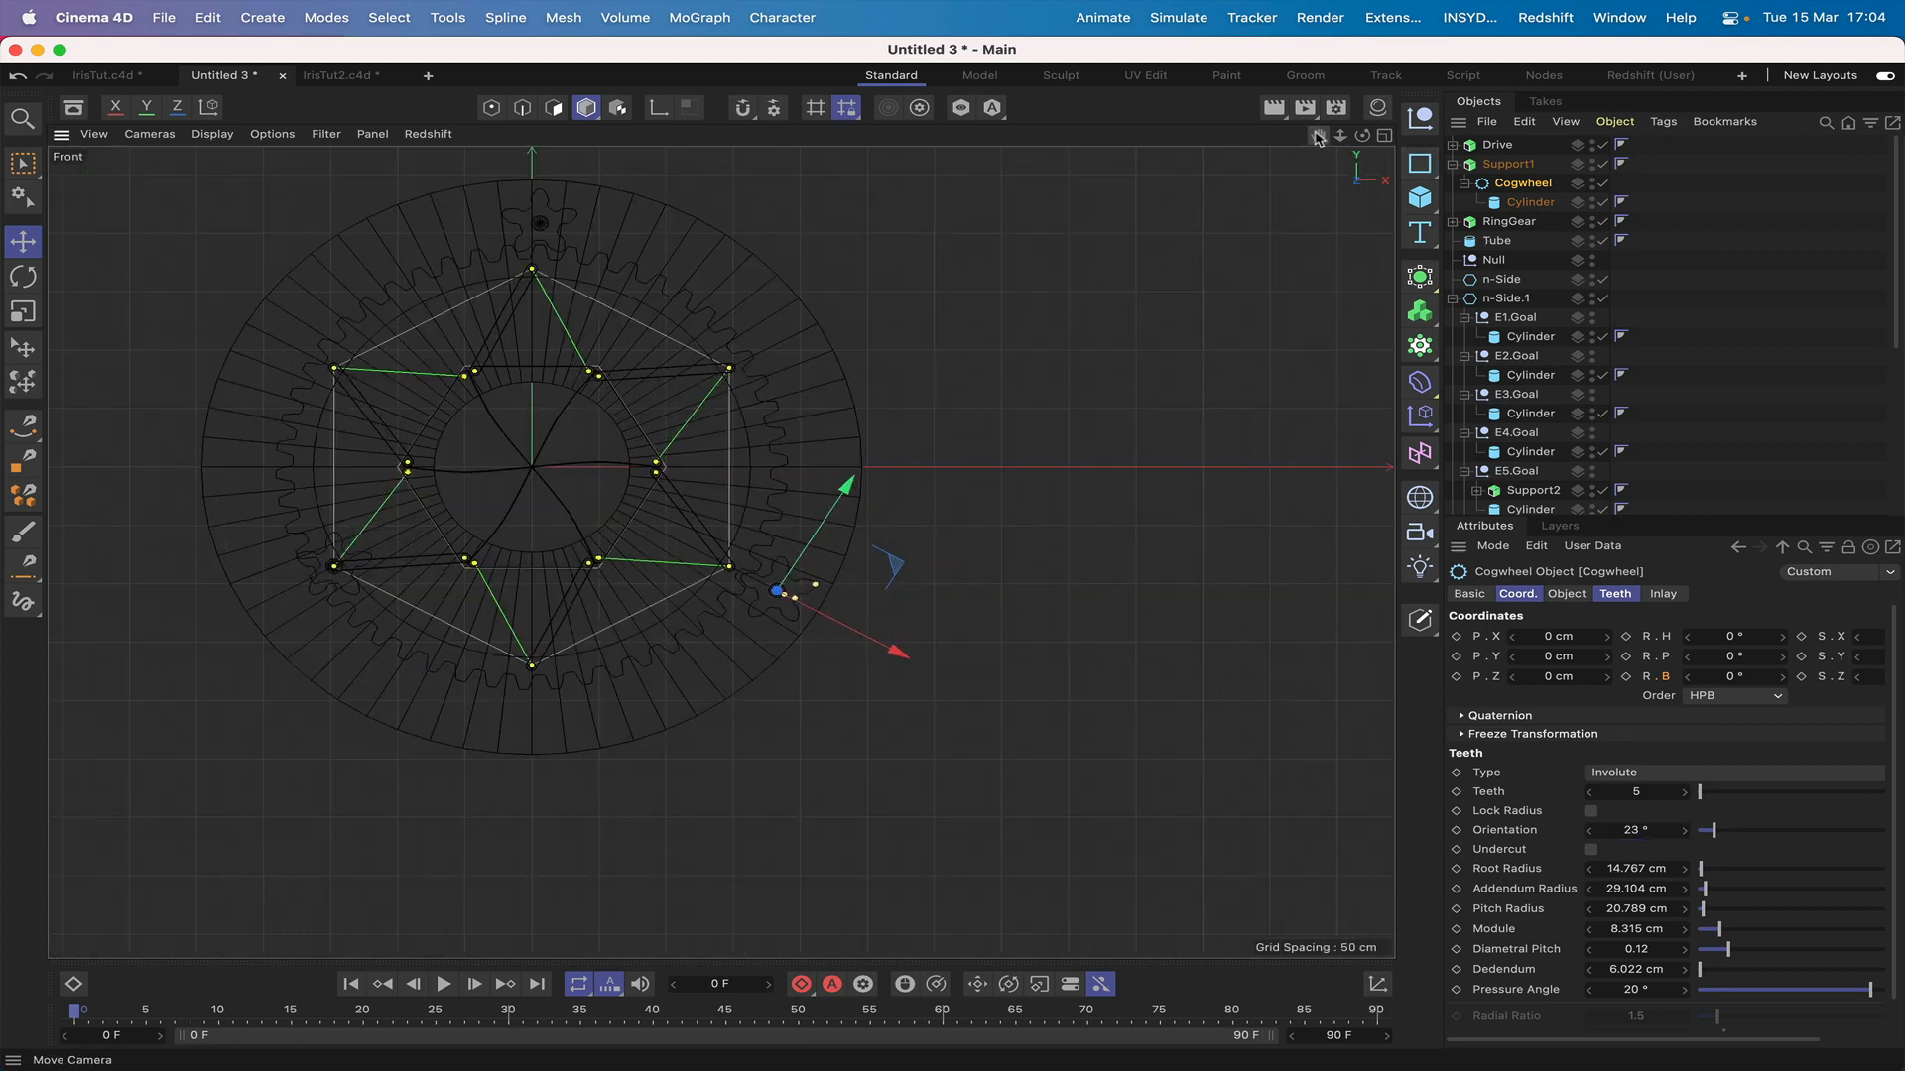
{"action": "left_click", "coordinate": [1454, 165]}
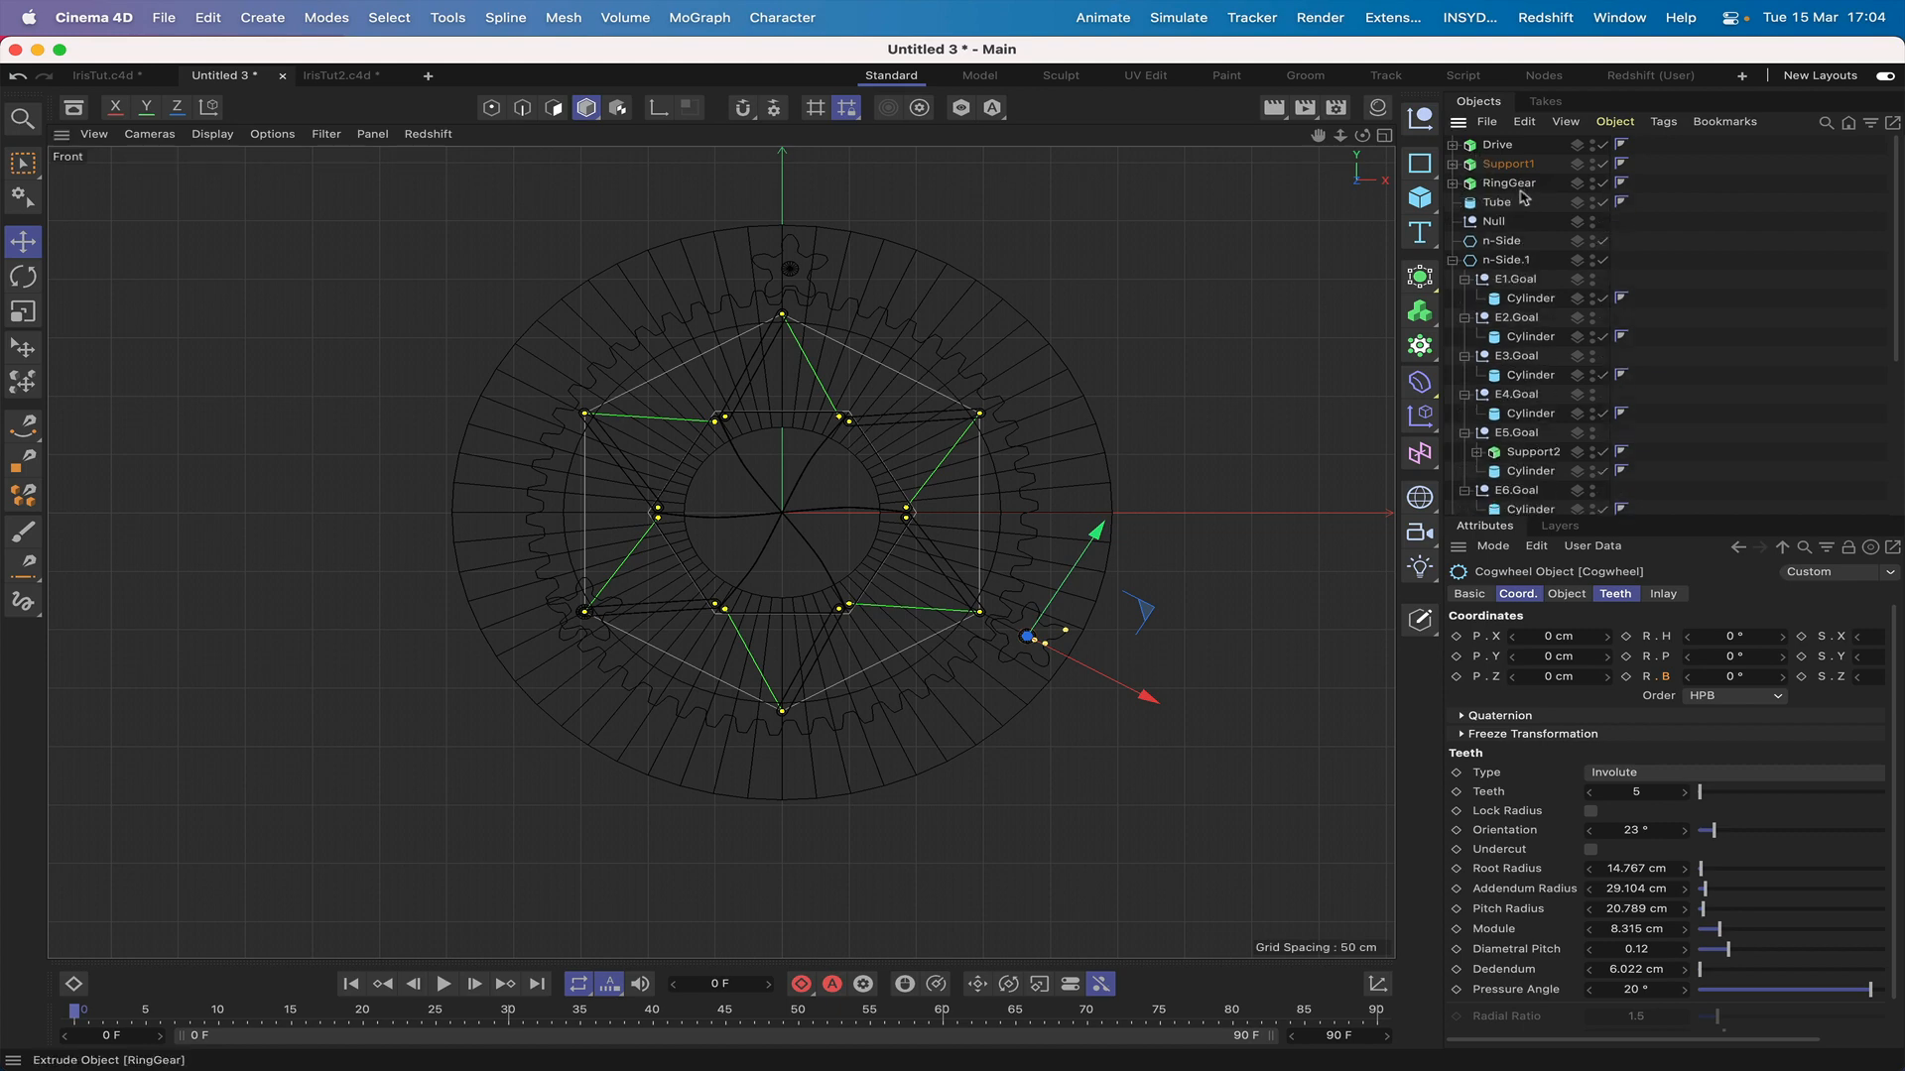
Step: Return Support2 to the top level below Support1 and rotate it to a bank of about -30° in the Front view
{"action": "left_click_drag", "start_coordinate": [1522, 449], "coordinate": [1509, 178]}
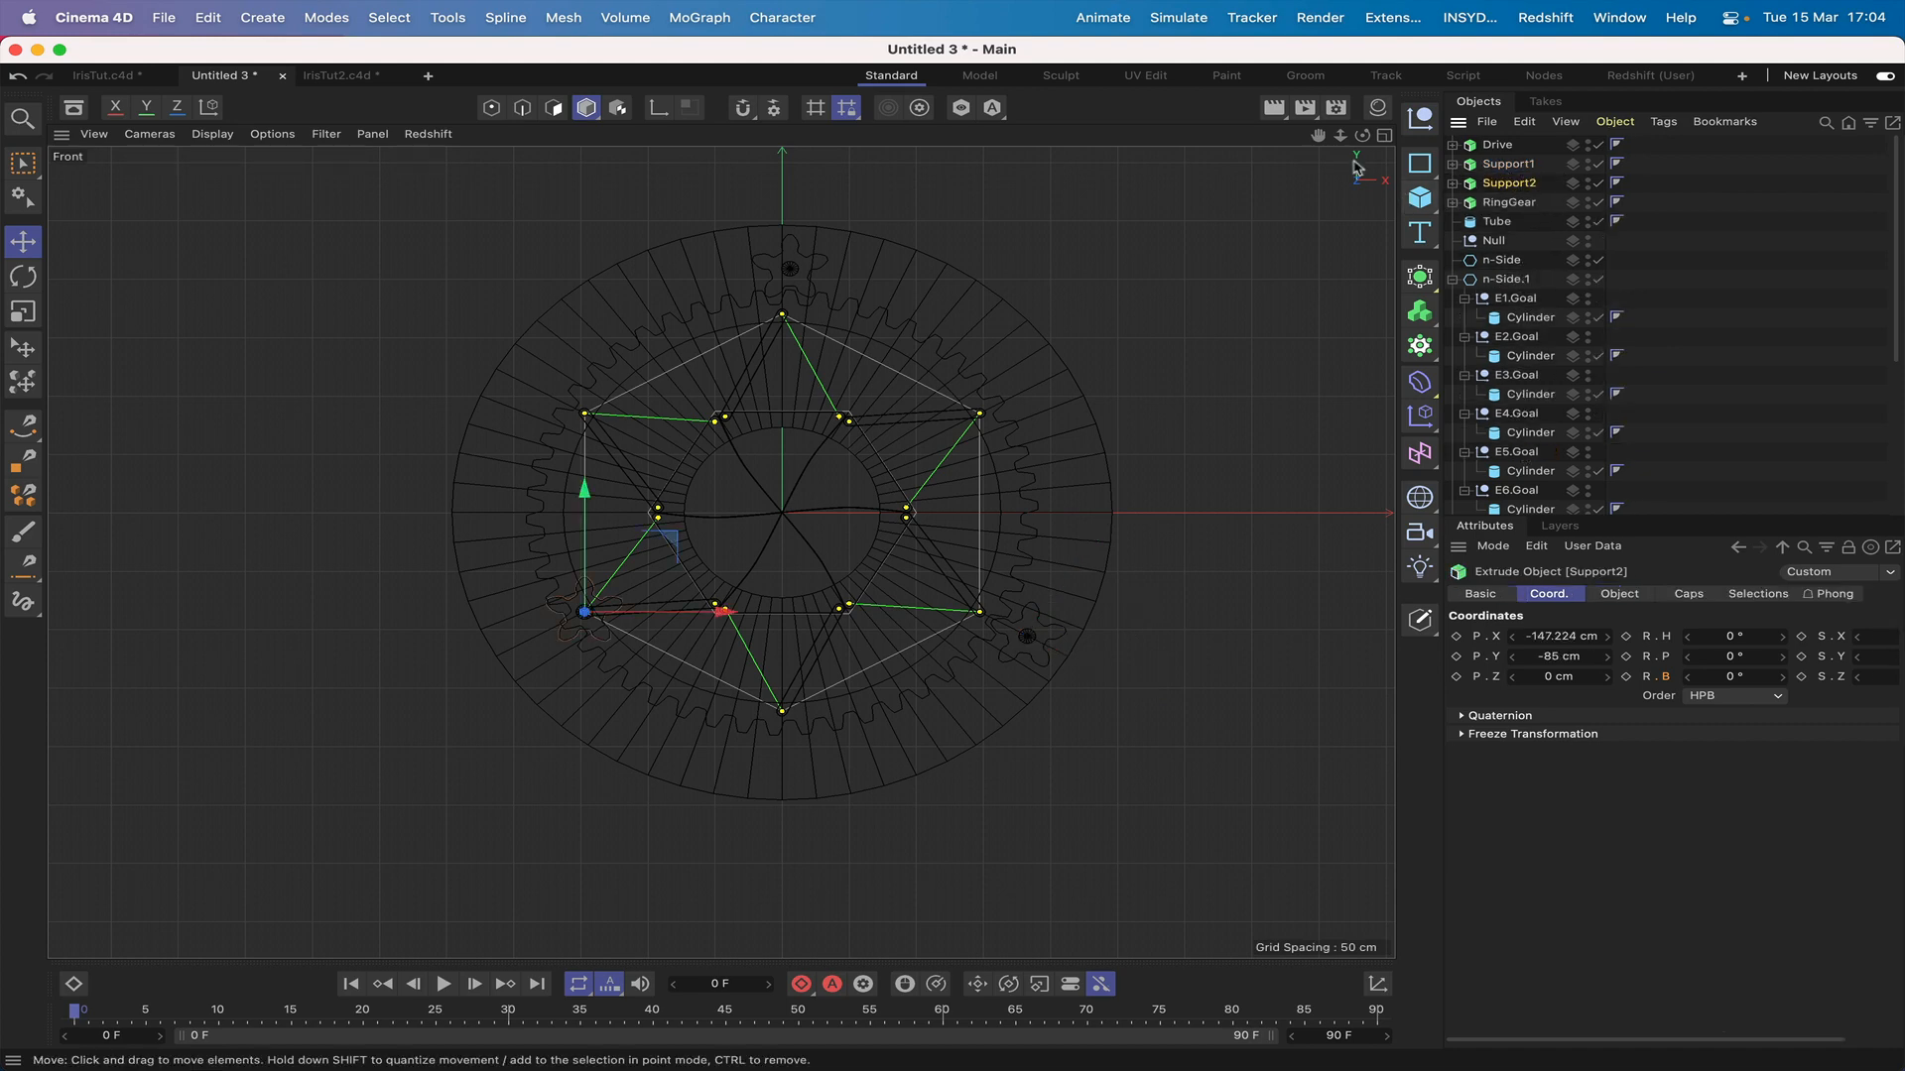
{"action": "scroll", "coordinate": [723, 545], "scroll_direction": "up", "scroll_amount": 5}
{"action": "middle_click_drag", "start_coordinate": [723, 546], "coordinate": [991, 513], "text": "alt"}
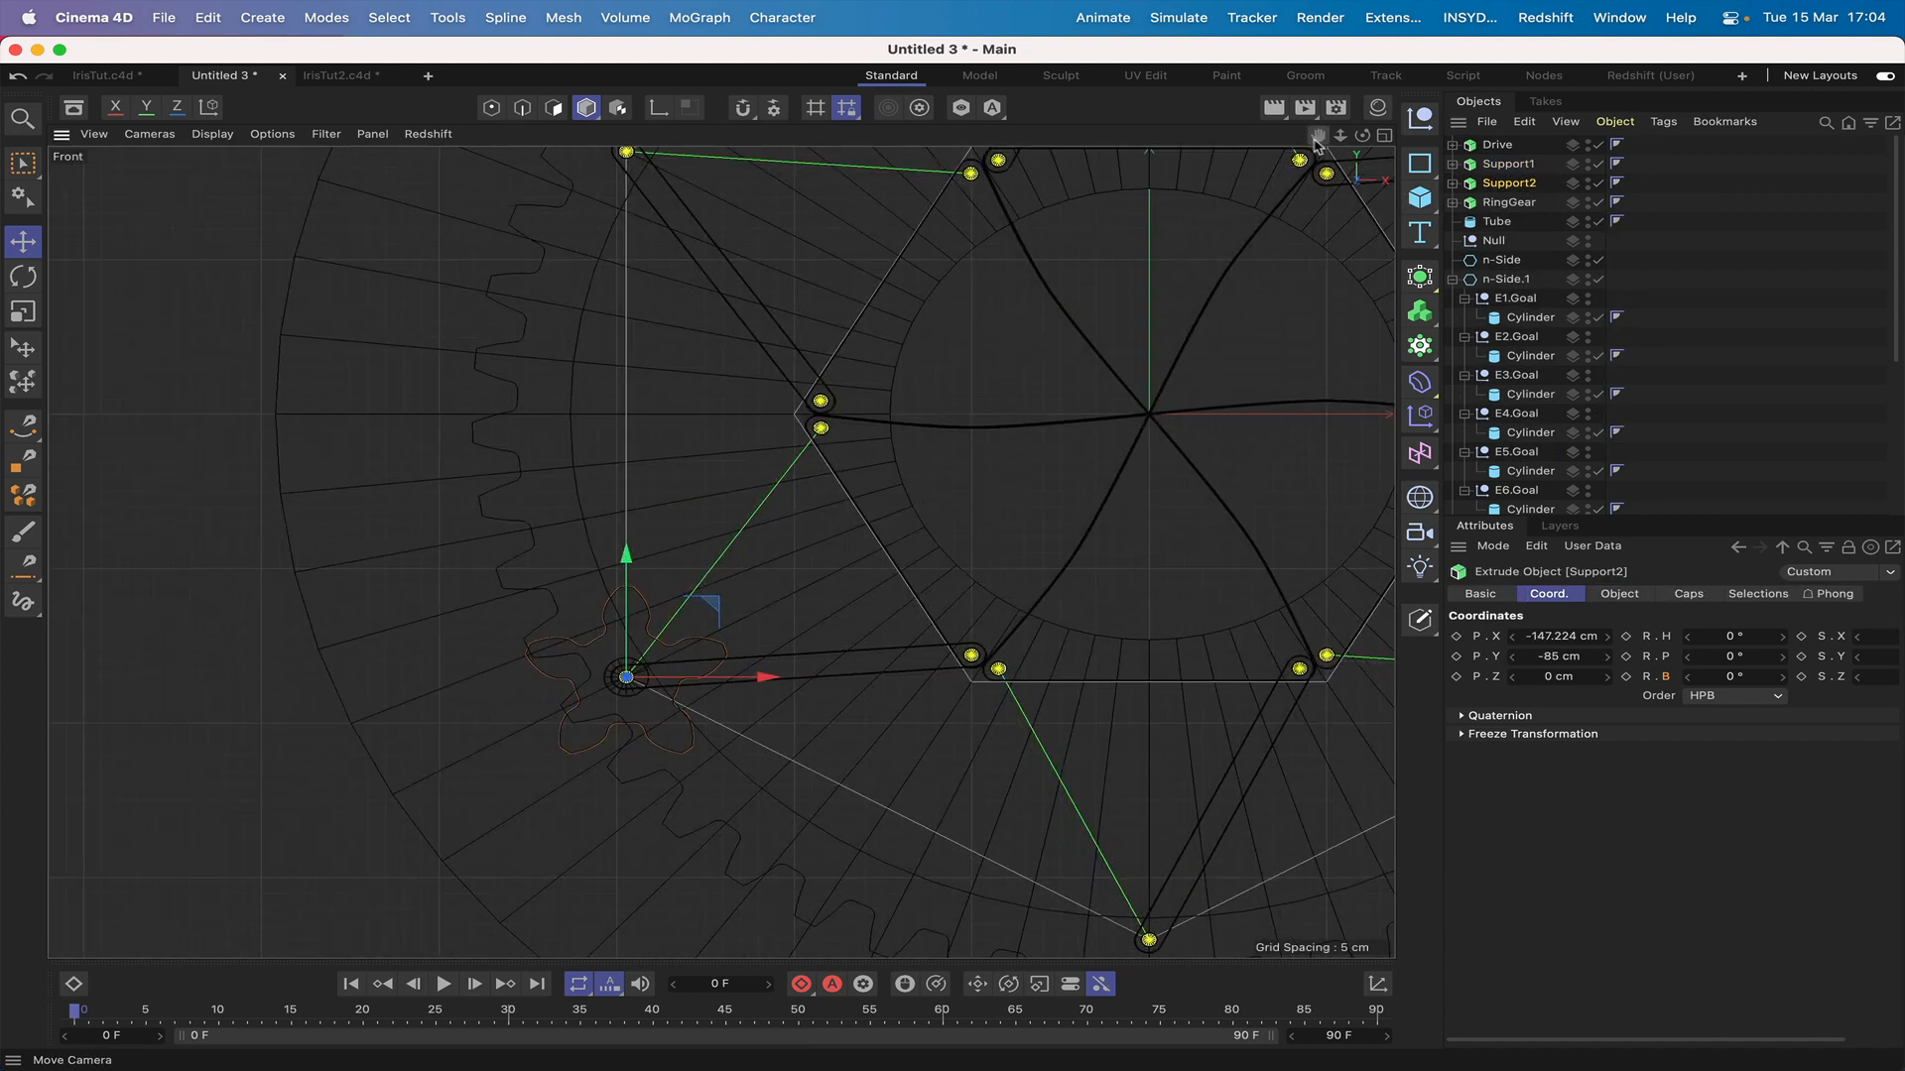
{"action": "left_click", "coordinate": [23, 278]}
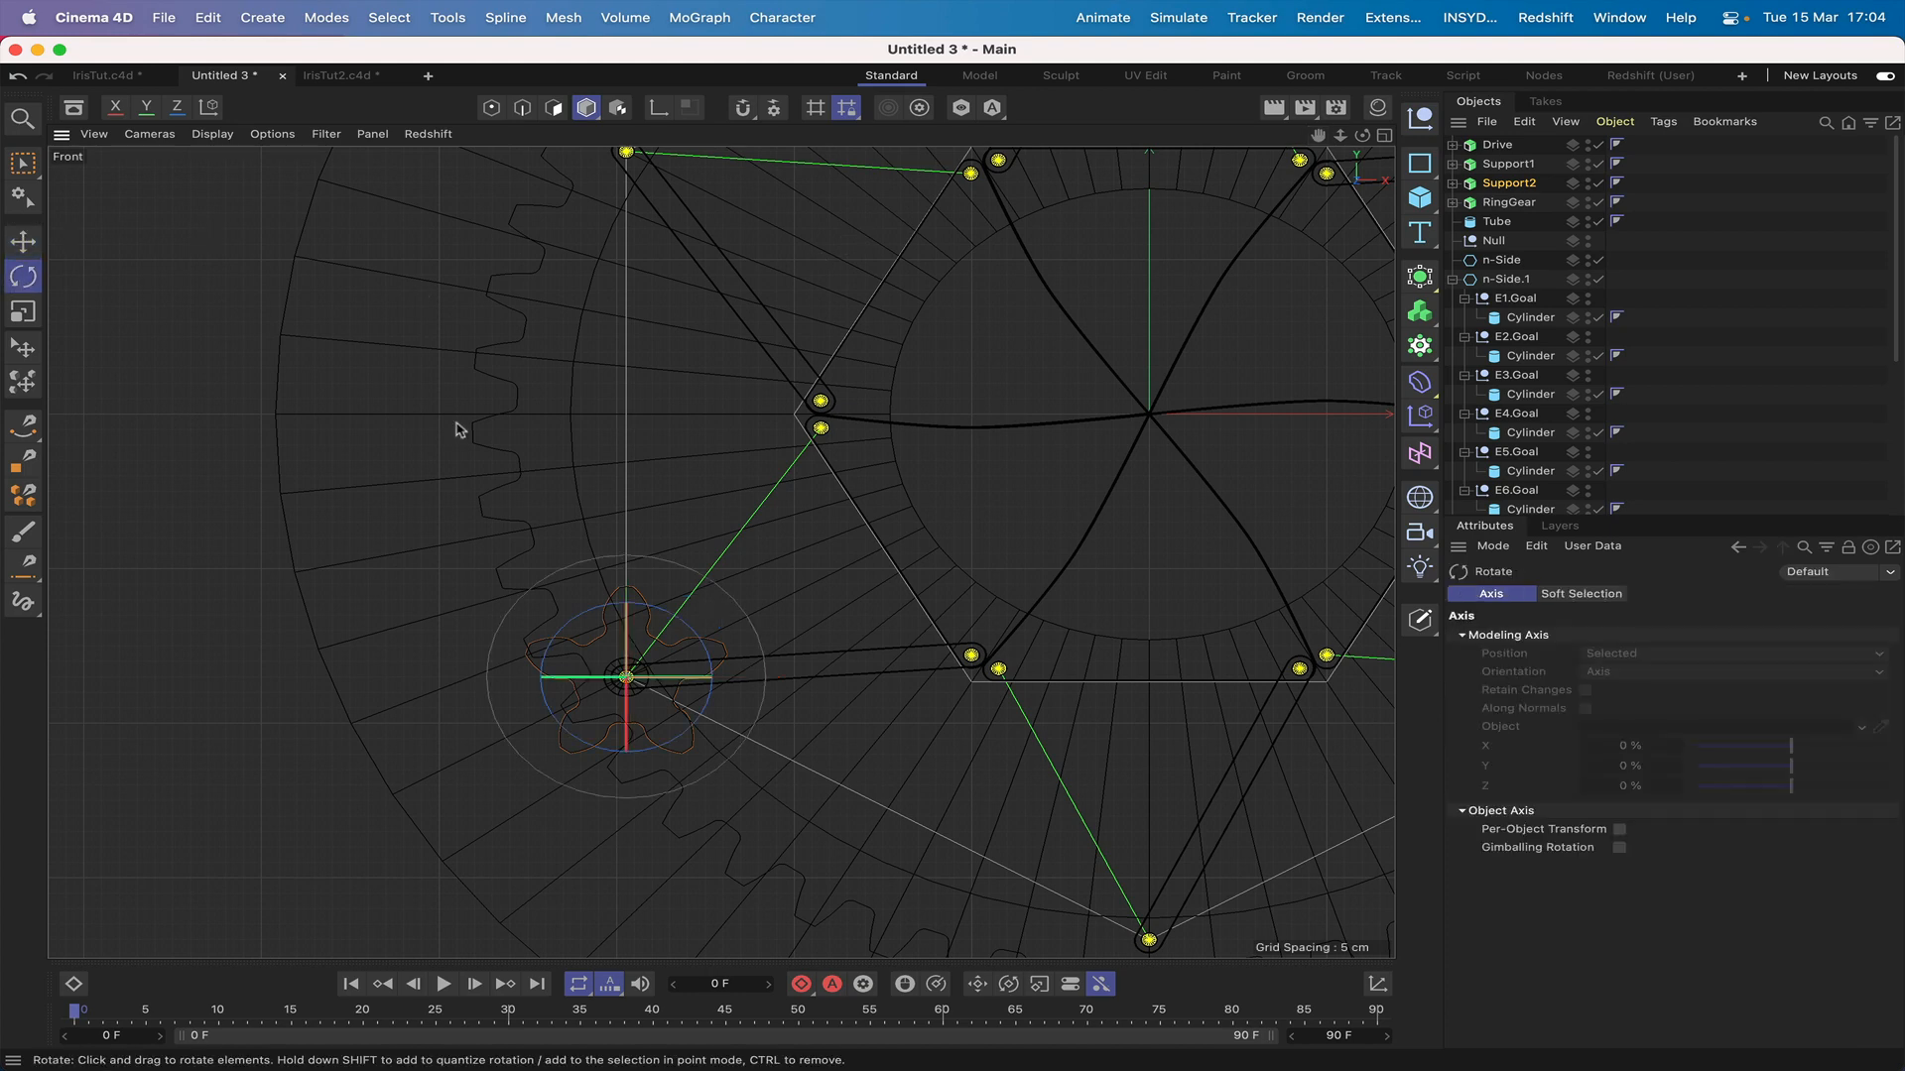
{"action": "left_click_drag", "start_coordinate": [706, 652], "coordinate": [676, 619]}
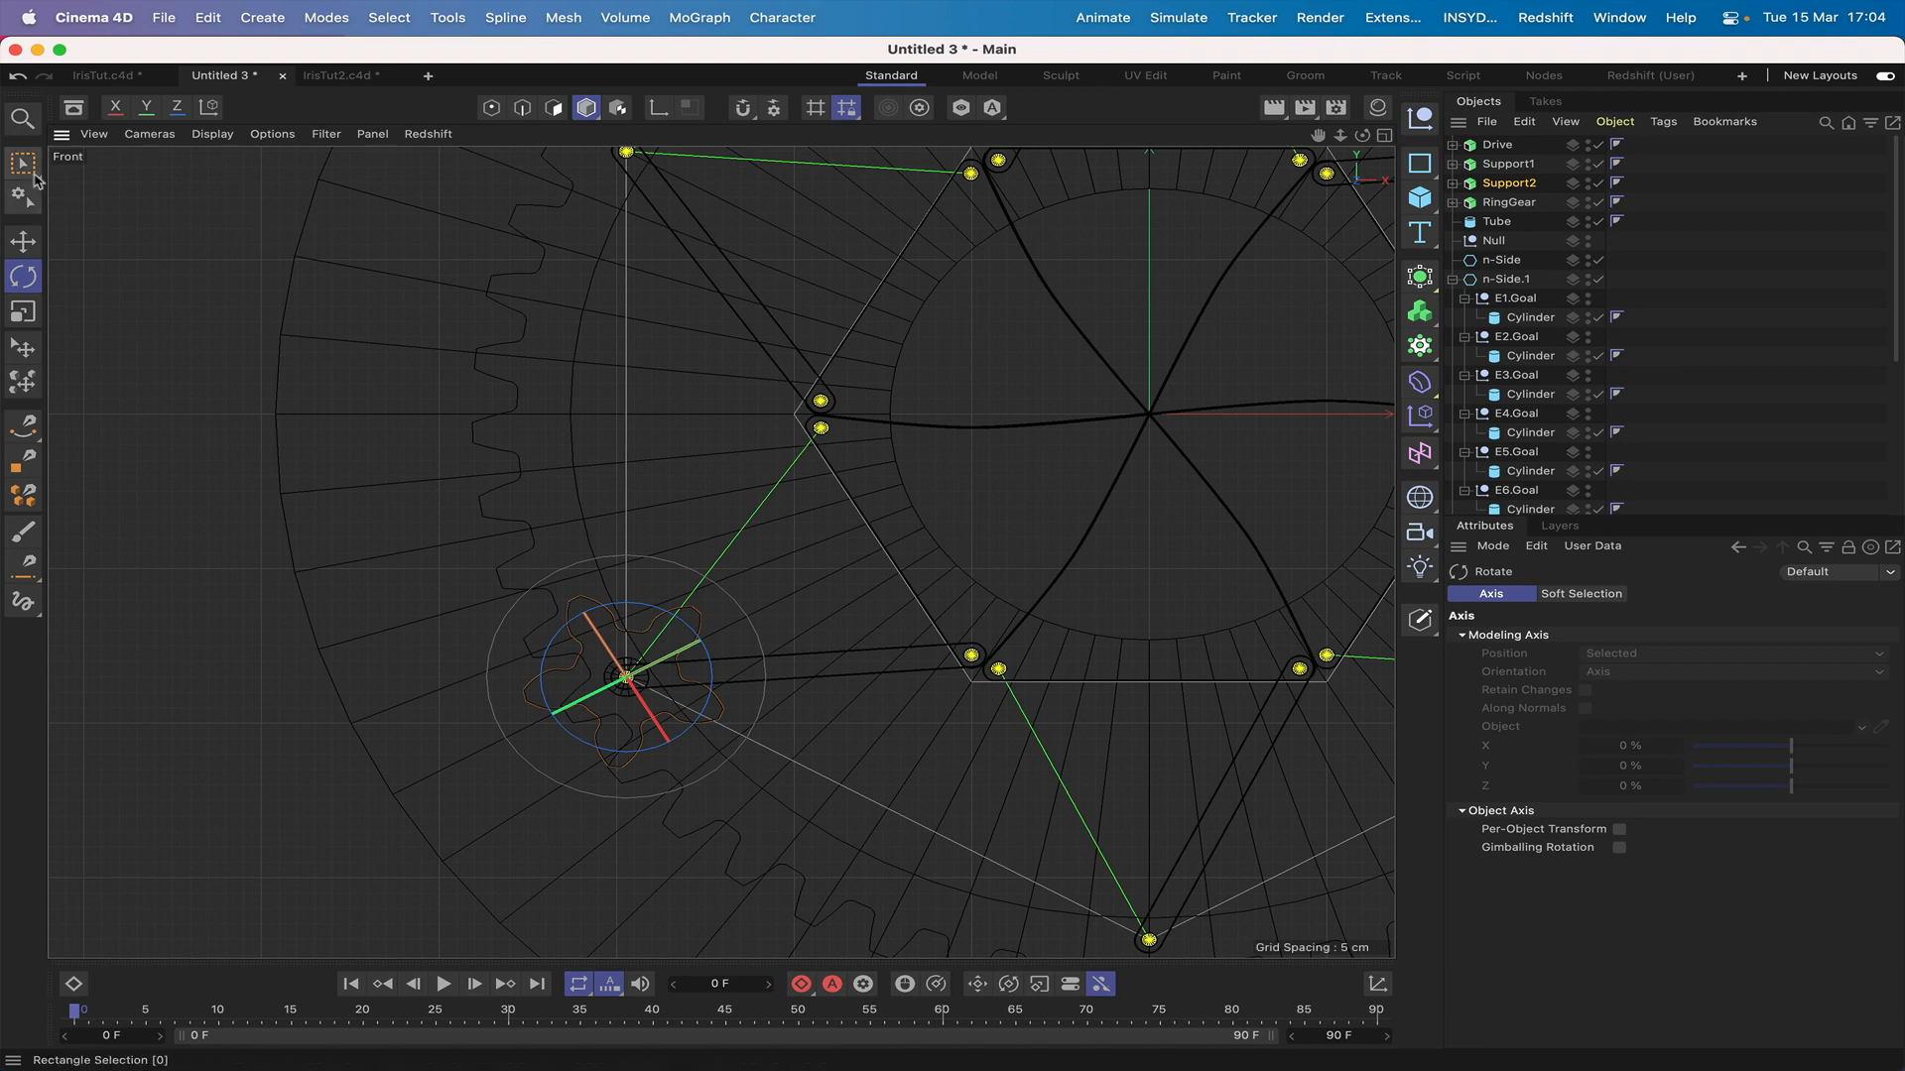
Step: Move Support2 outward along its local X axis to about X -181.8 cm, Y -104.8 cm
{"action": "left_click", "coordinate": [23, 241]}
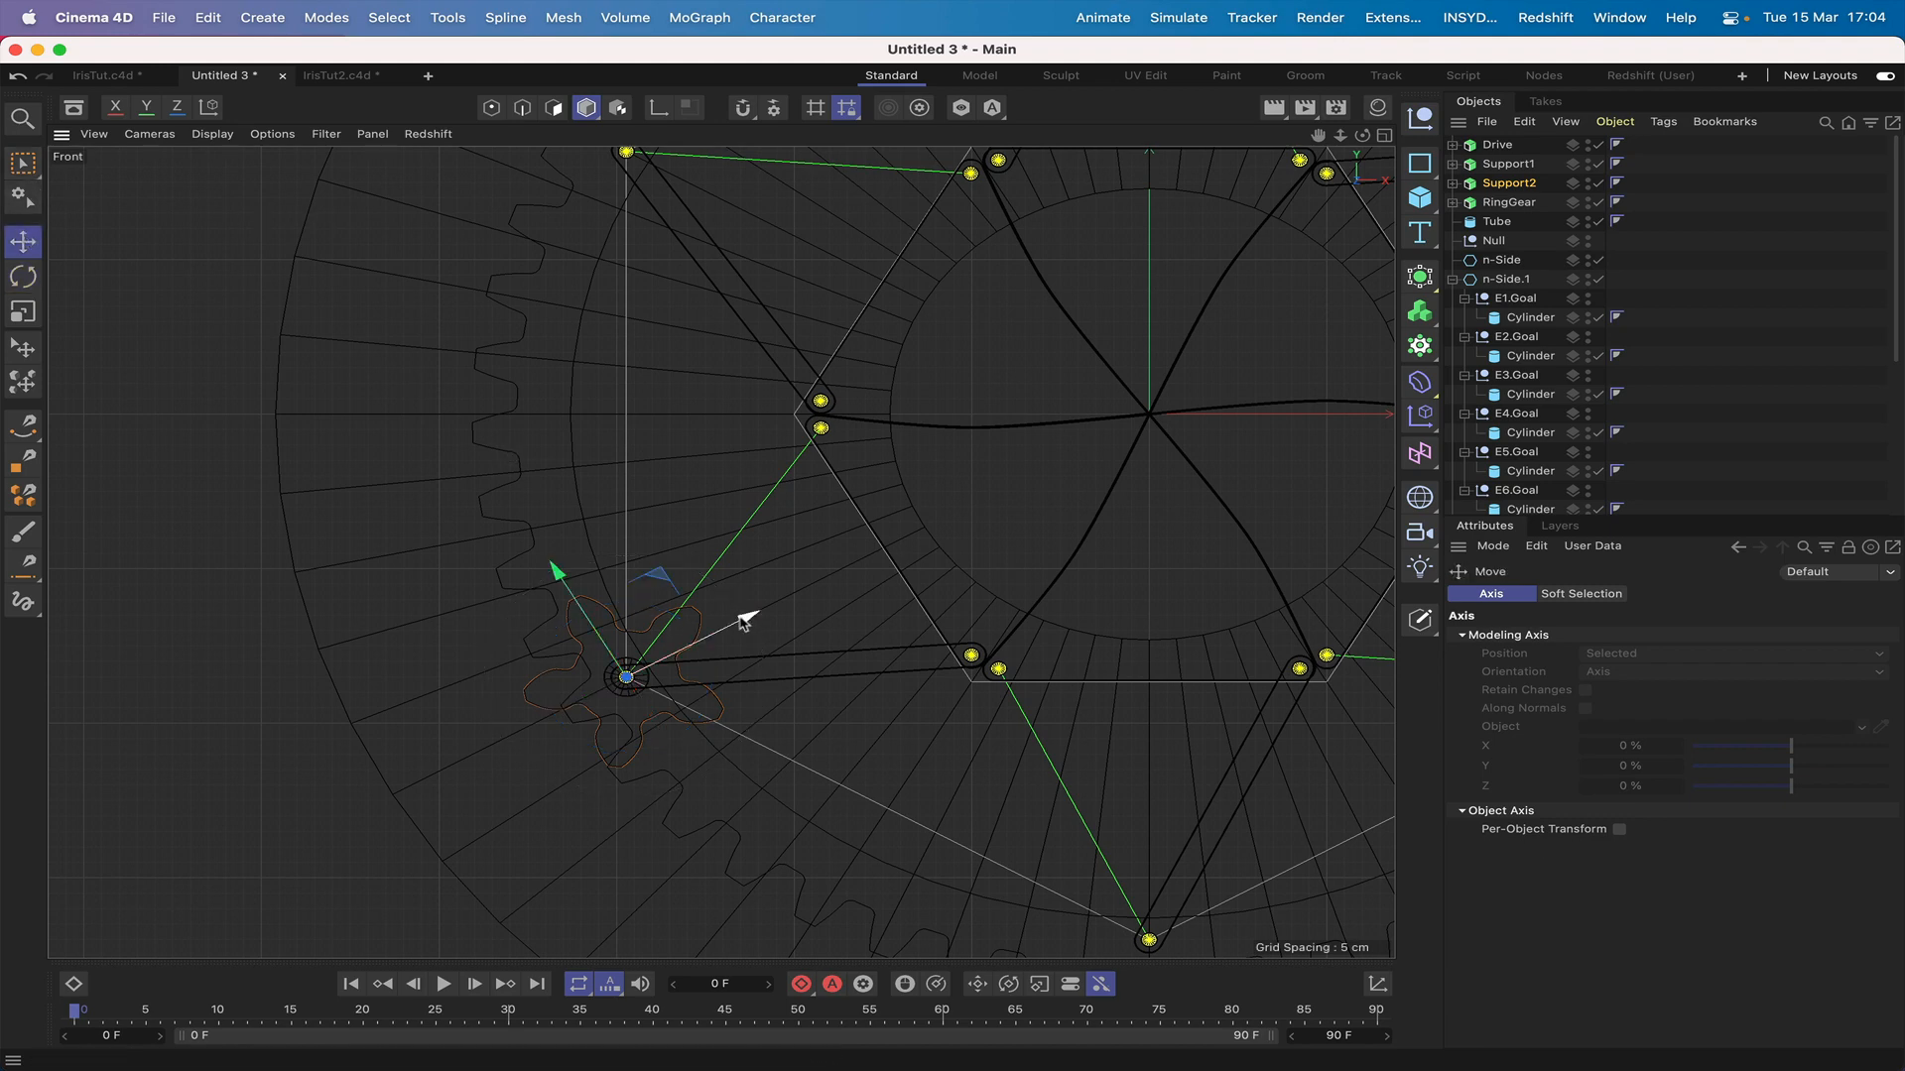
{"action": "left_click_drag", "start_coordinate": [748, 621], "coordinate": [621, 684]}
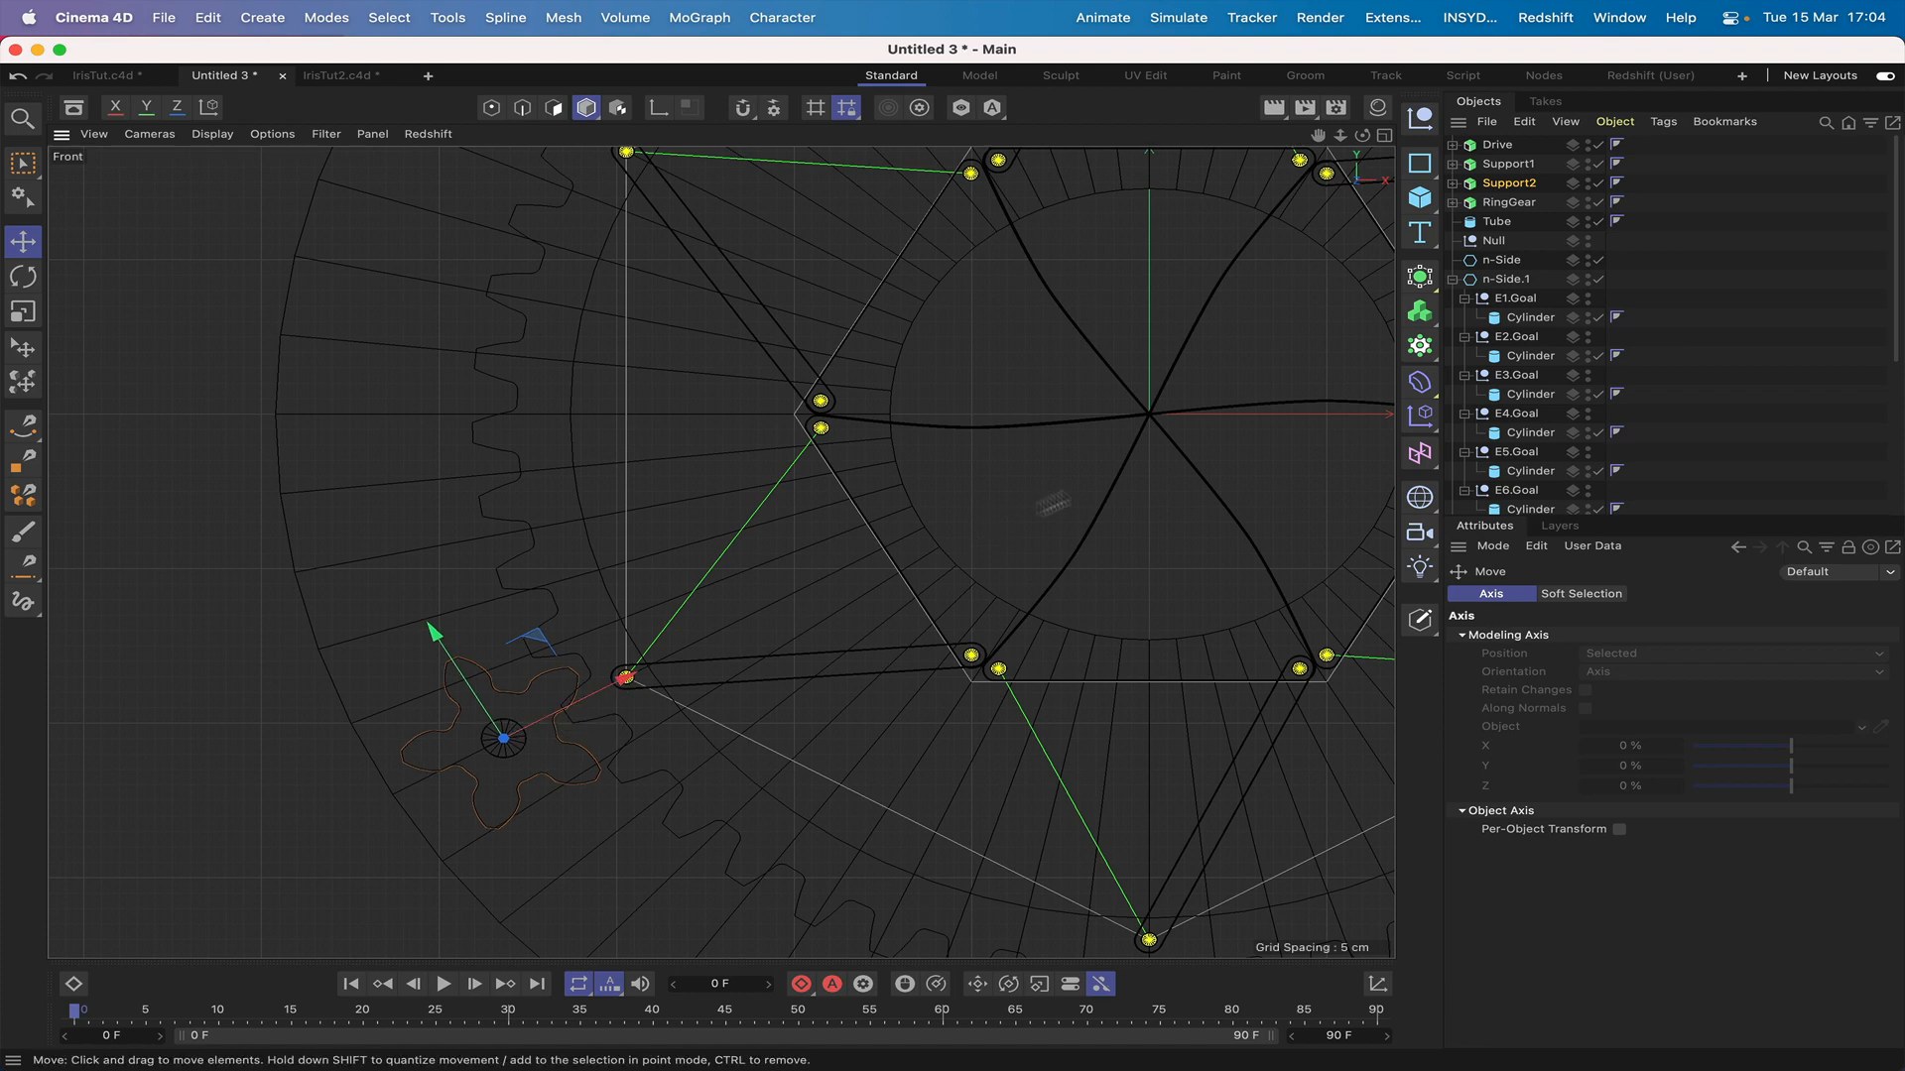
{"action": "left_click", "coordinate": [1464, 188]}
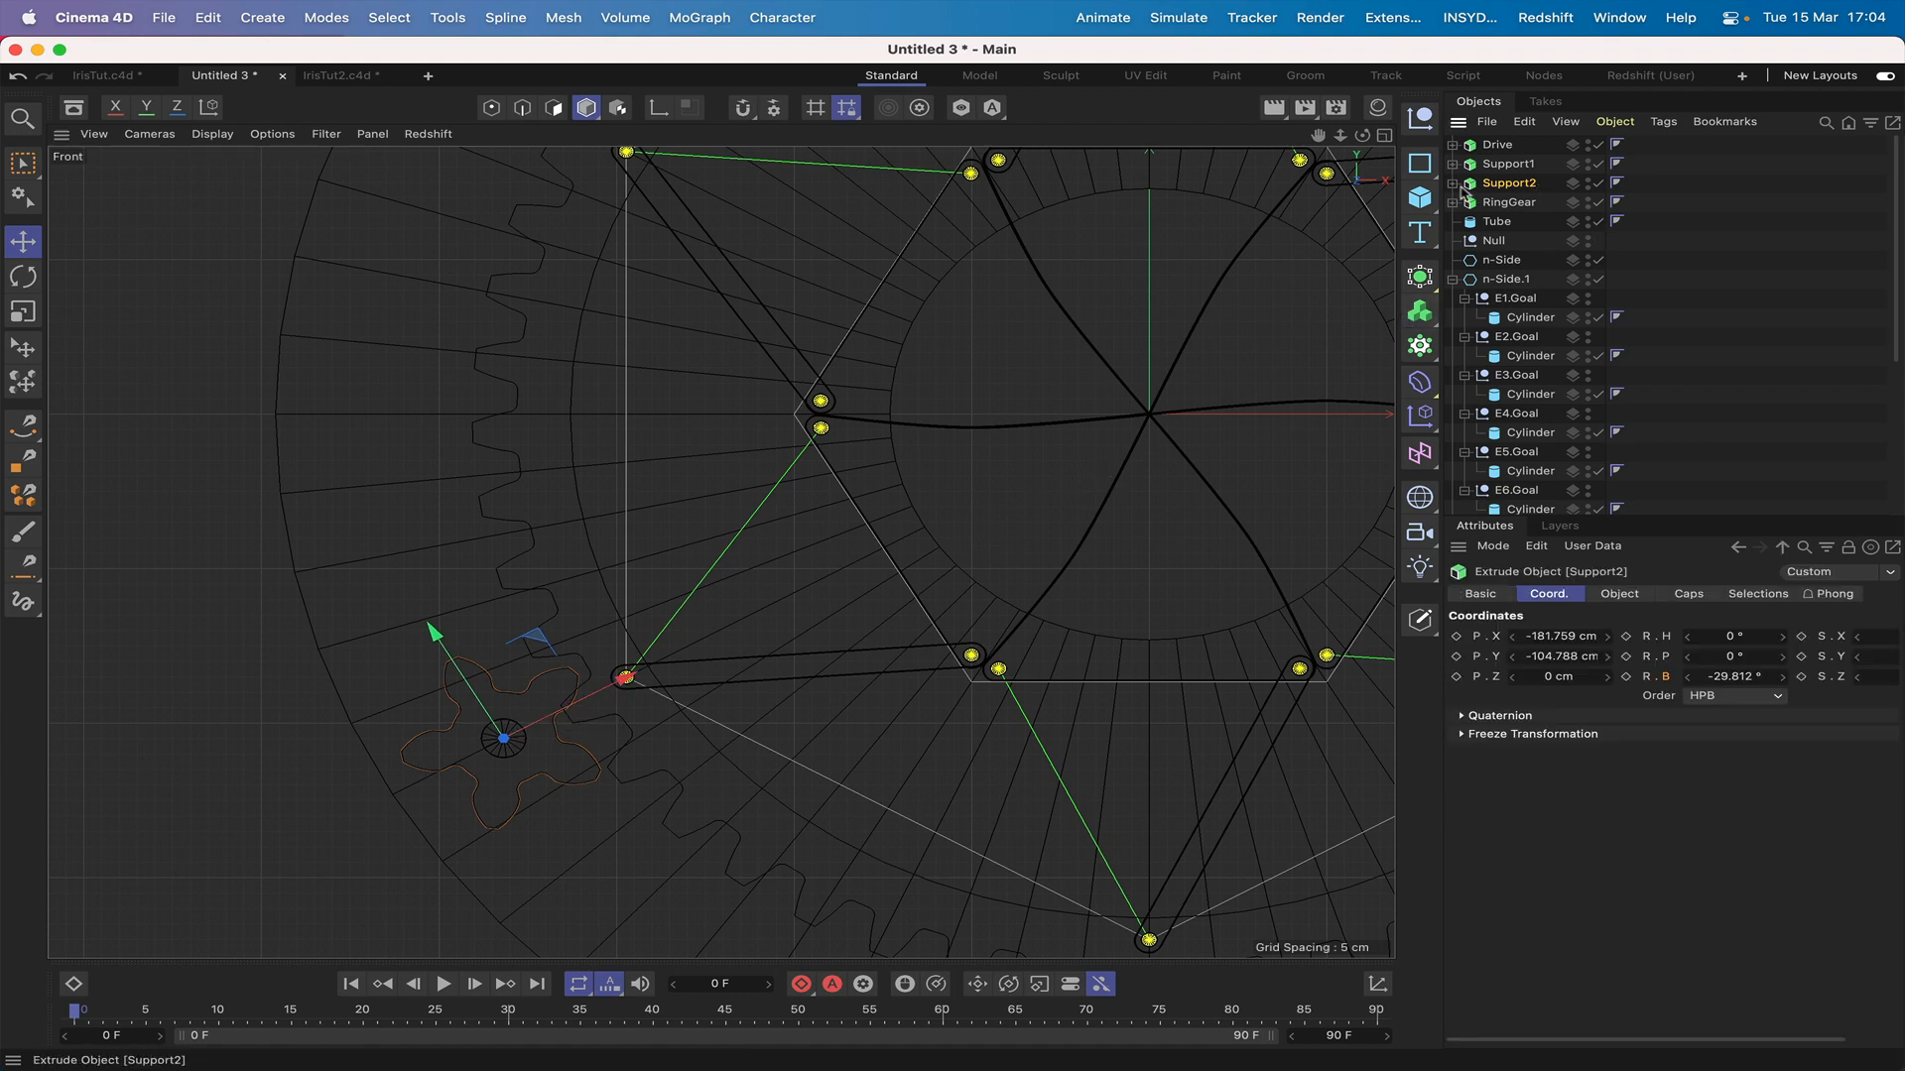
Step: Set the teeth orientation of Support2's Cogwheel to 10°
{"action": "left_click", "coordinate": [1454, 184]}
{"action": "left_click", "coordinate": [1515, 203]}
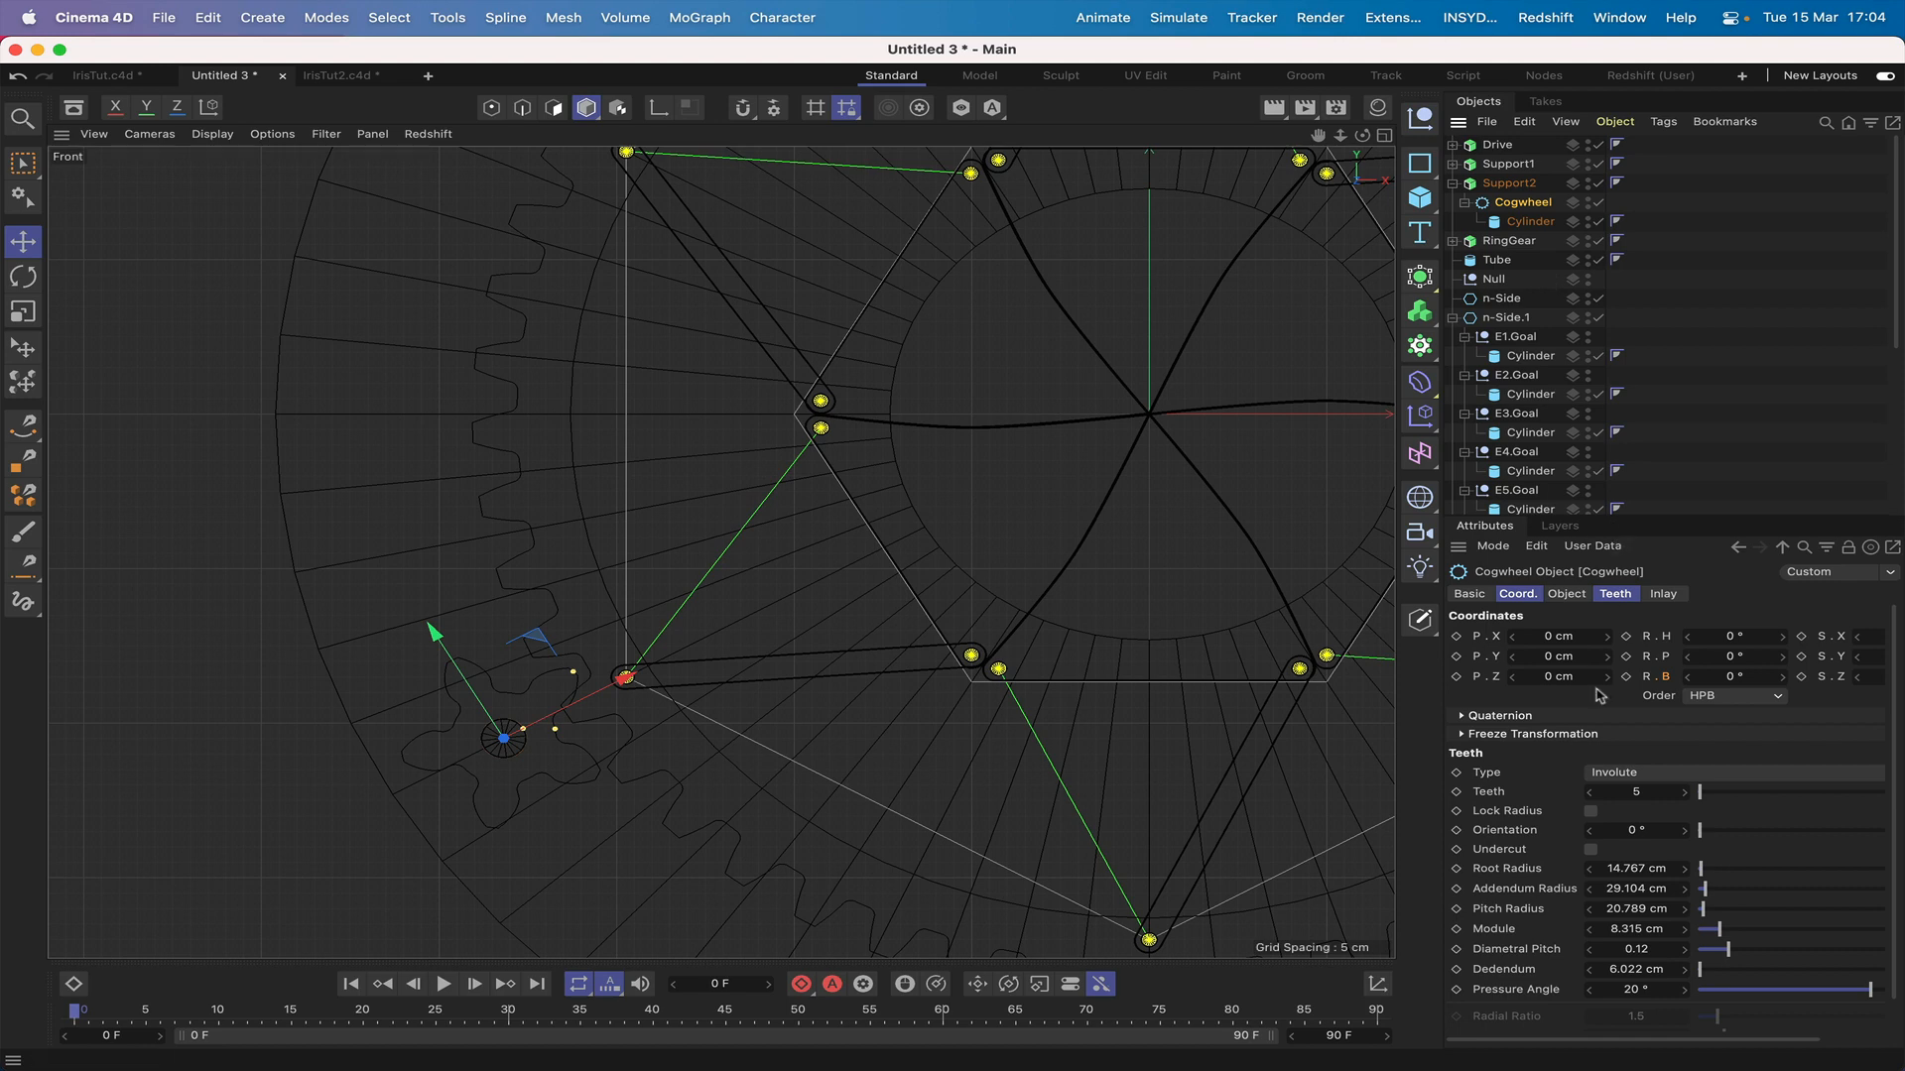
{"action": "left_click", "coordinate": [1685, 832]}
{"action": "left_click", "coordinate": [1686, 832]}
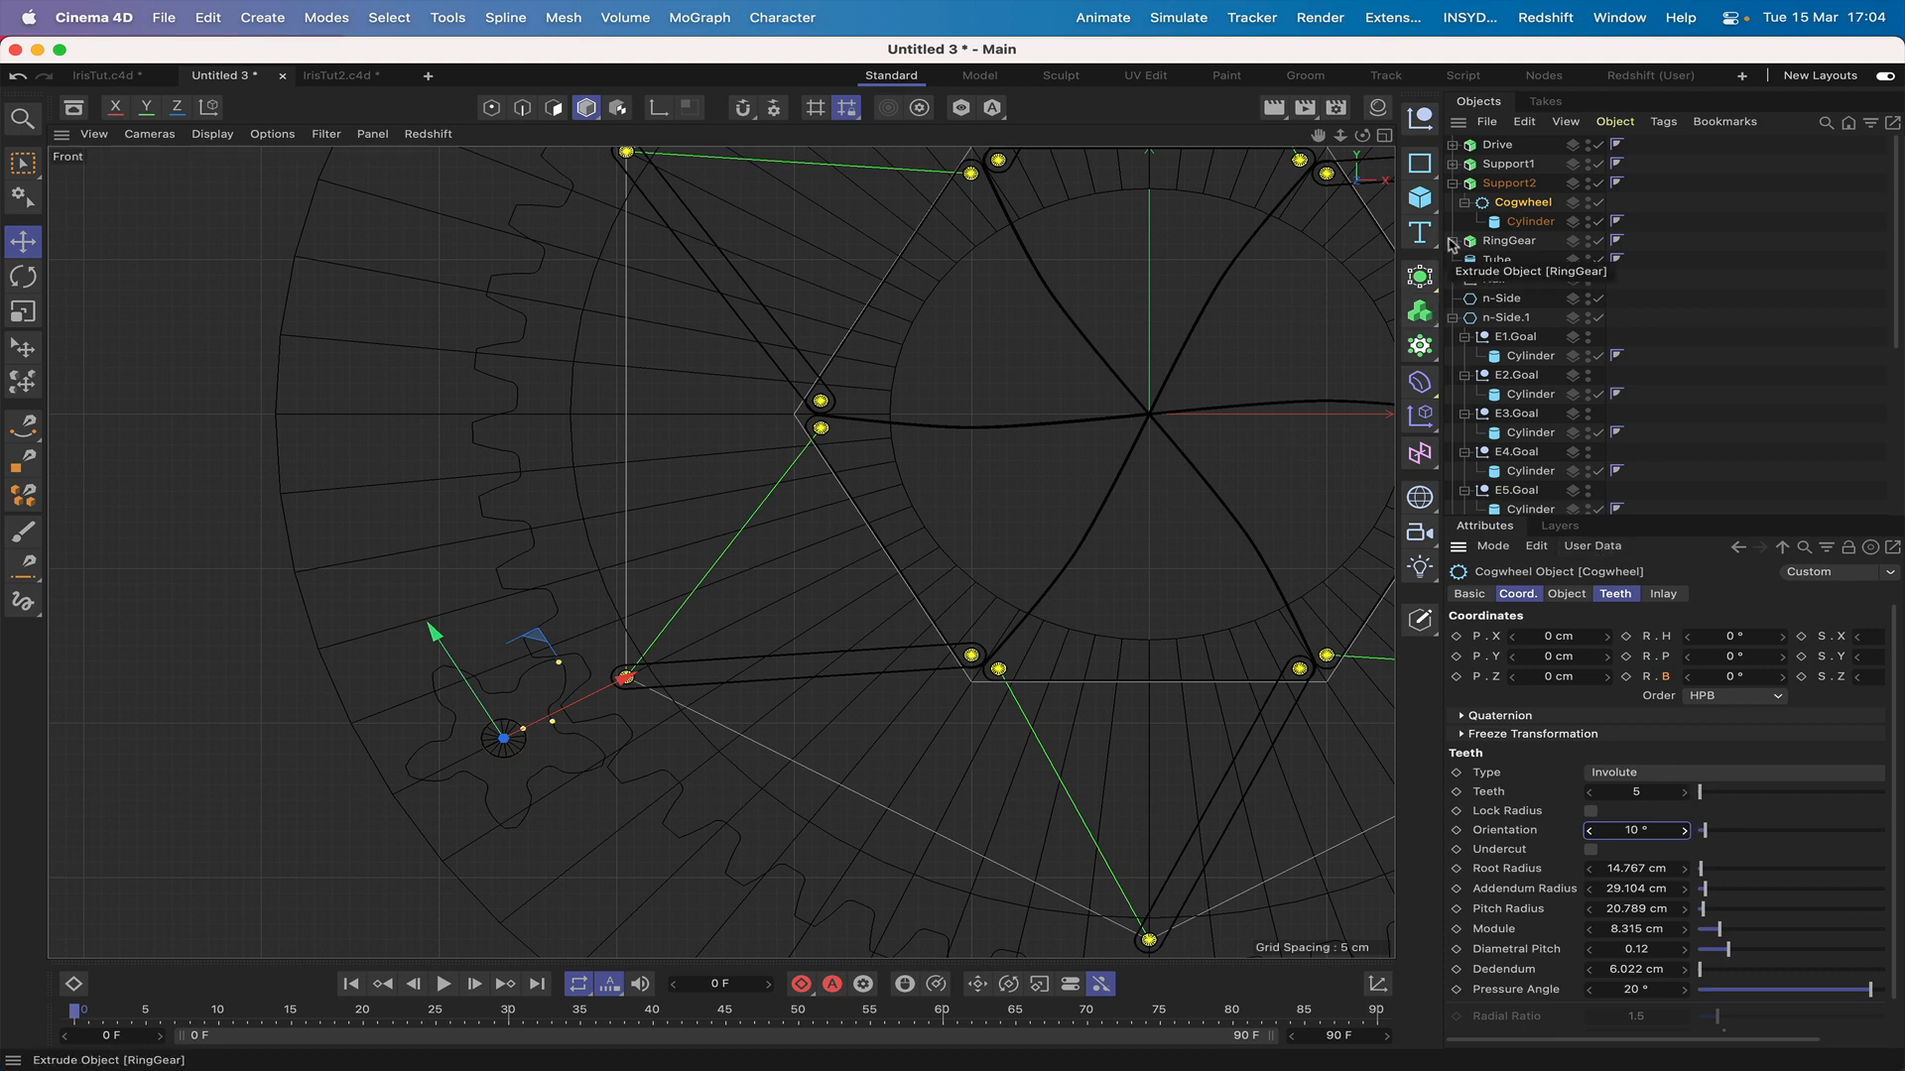
Step: Collapse Support2's hierarchy and make RingGear the first child of n-Side.1, working in the Perspective view
{"action": "key", "text": "F1"}
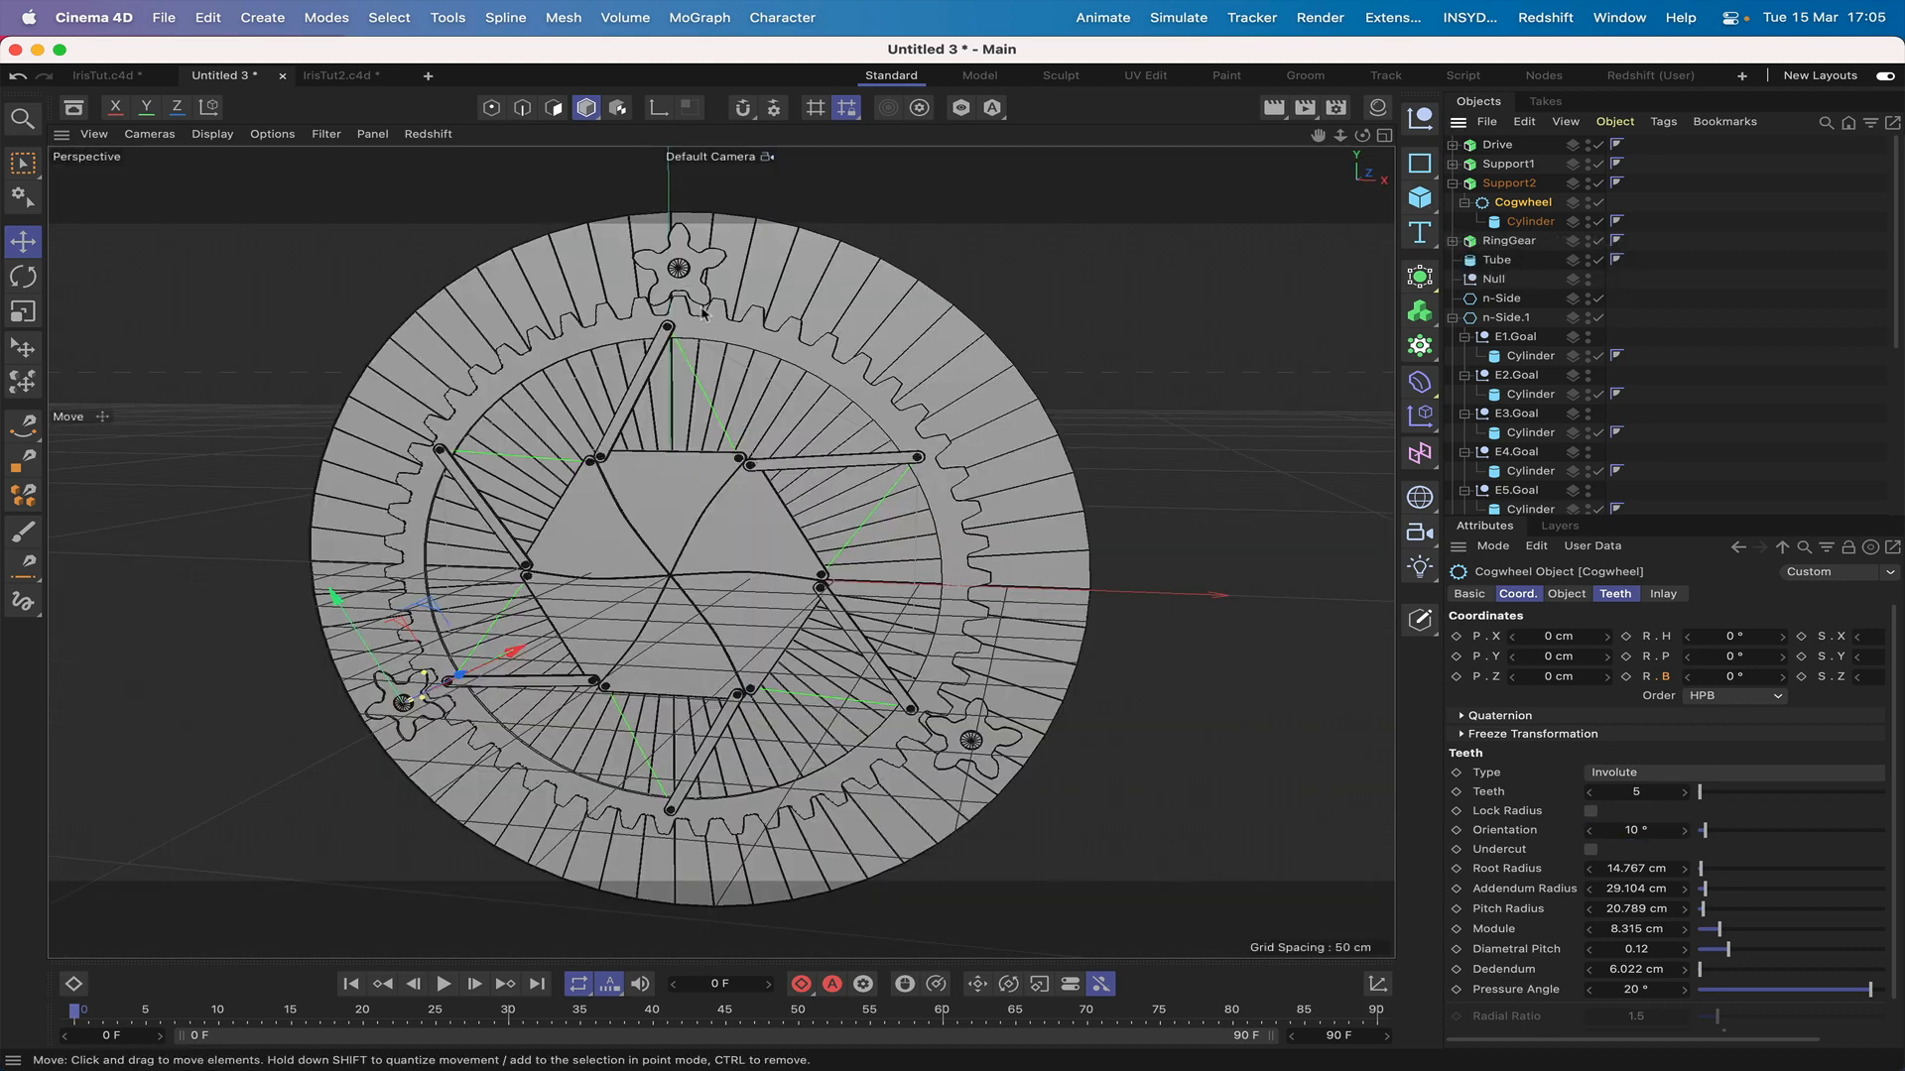
{"action": "left_click", "coordinate": [1452, 183]}
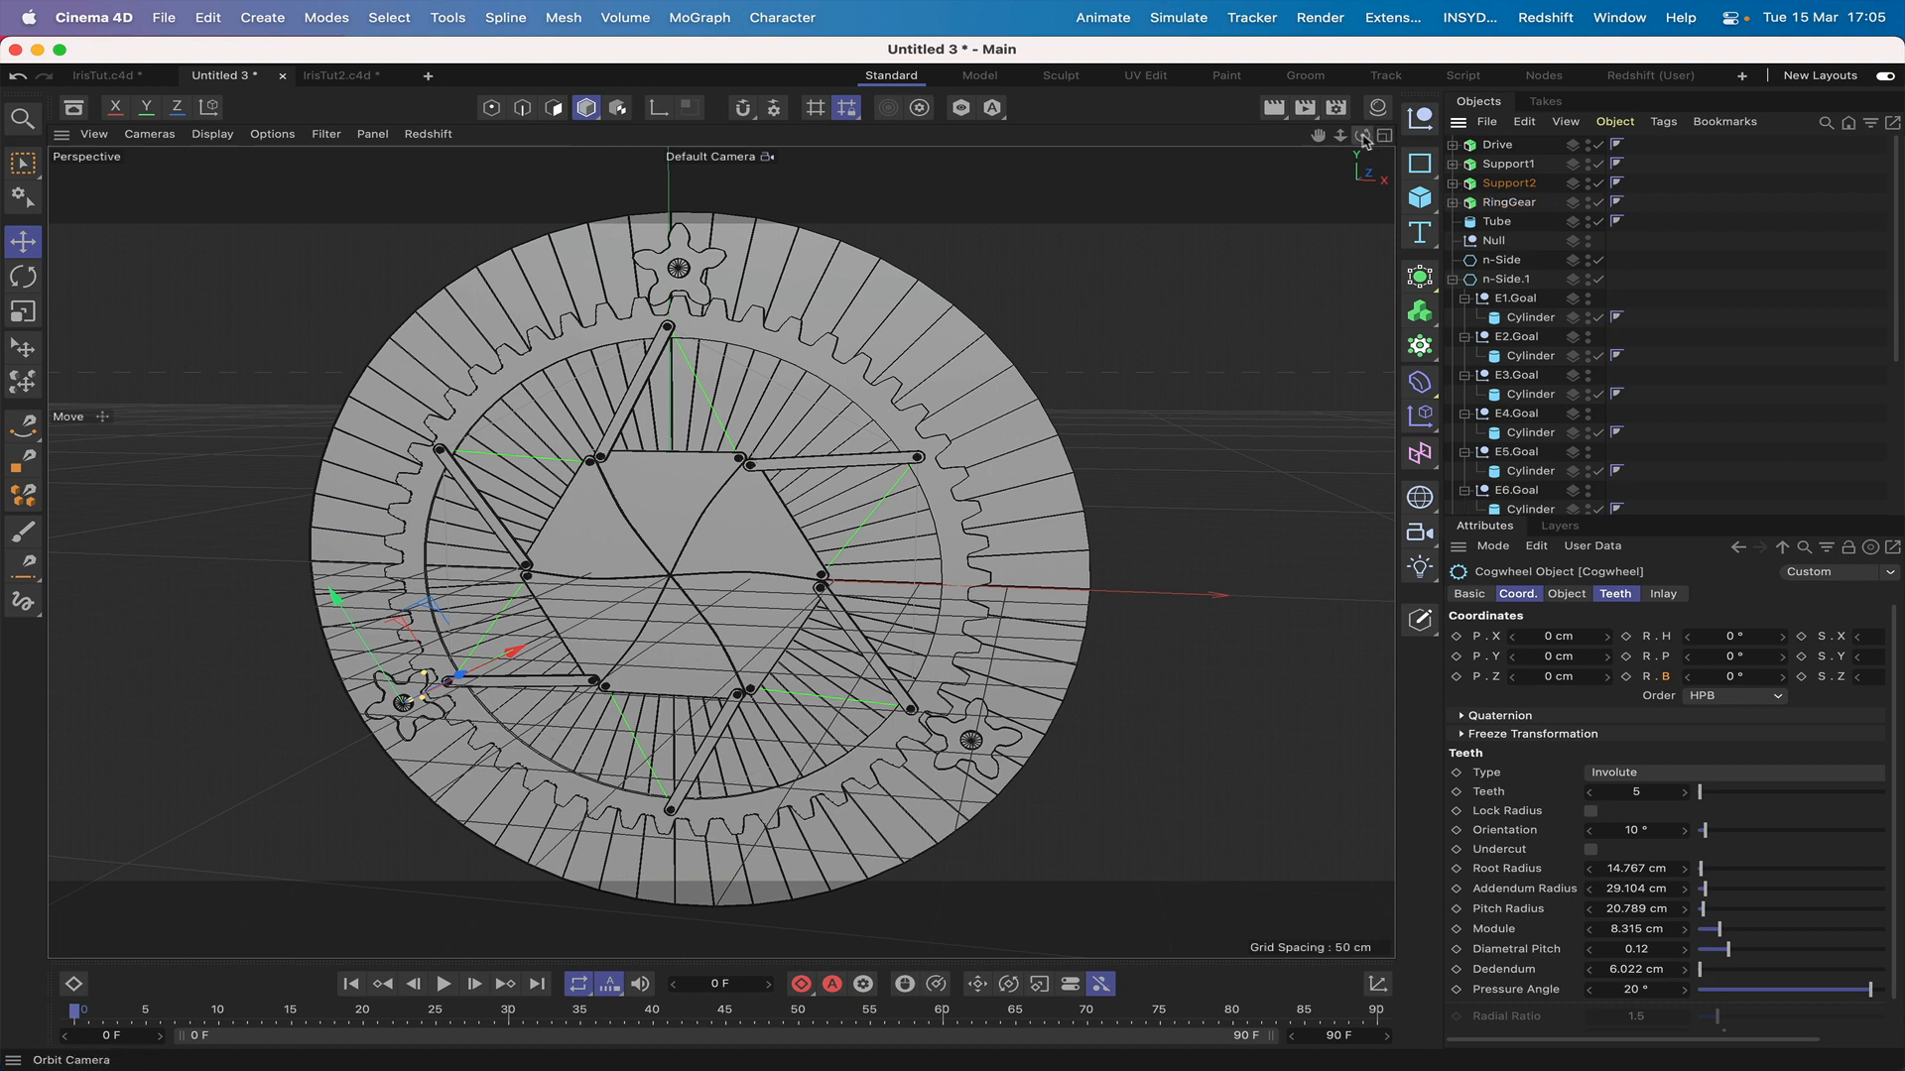
{"action": "left_click_drag", "start_coordinate": [1365, 140], "coordinate": [1330, 142]}
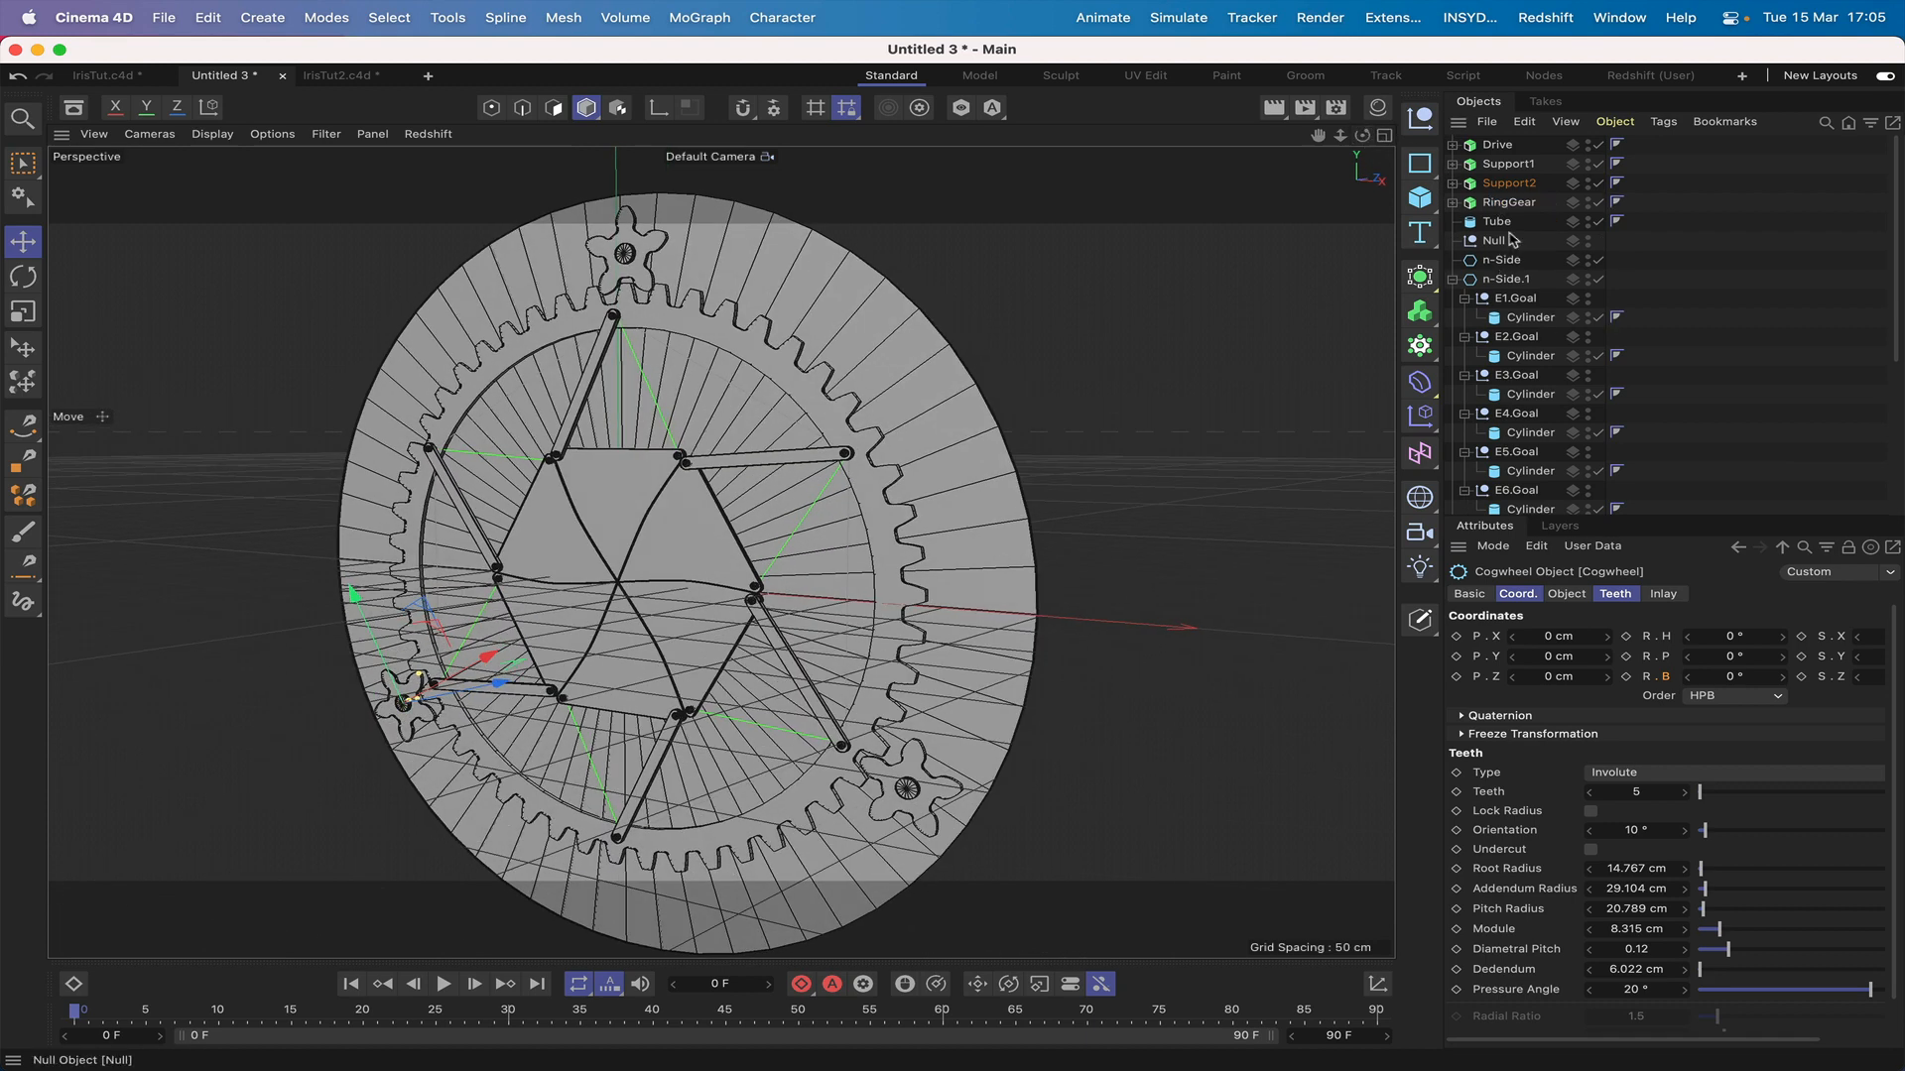
{"action": "left_click_drag", "start_coordinate": [1509, 209], "coordinate": [1515, 287]}
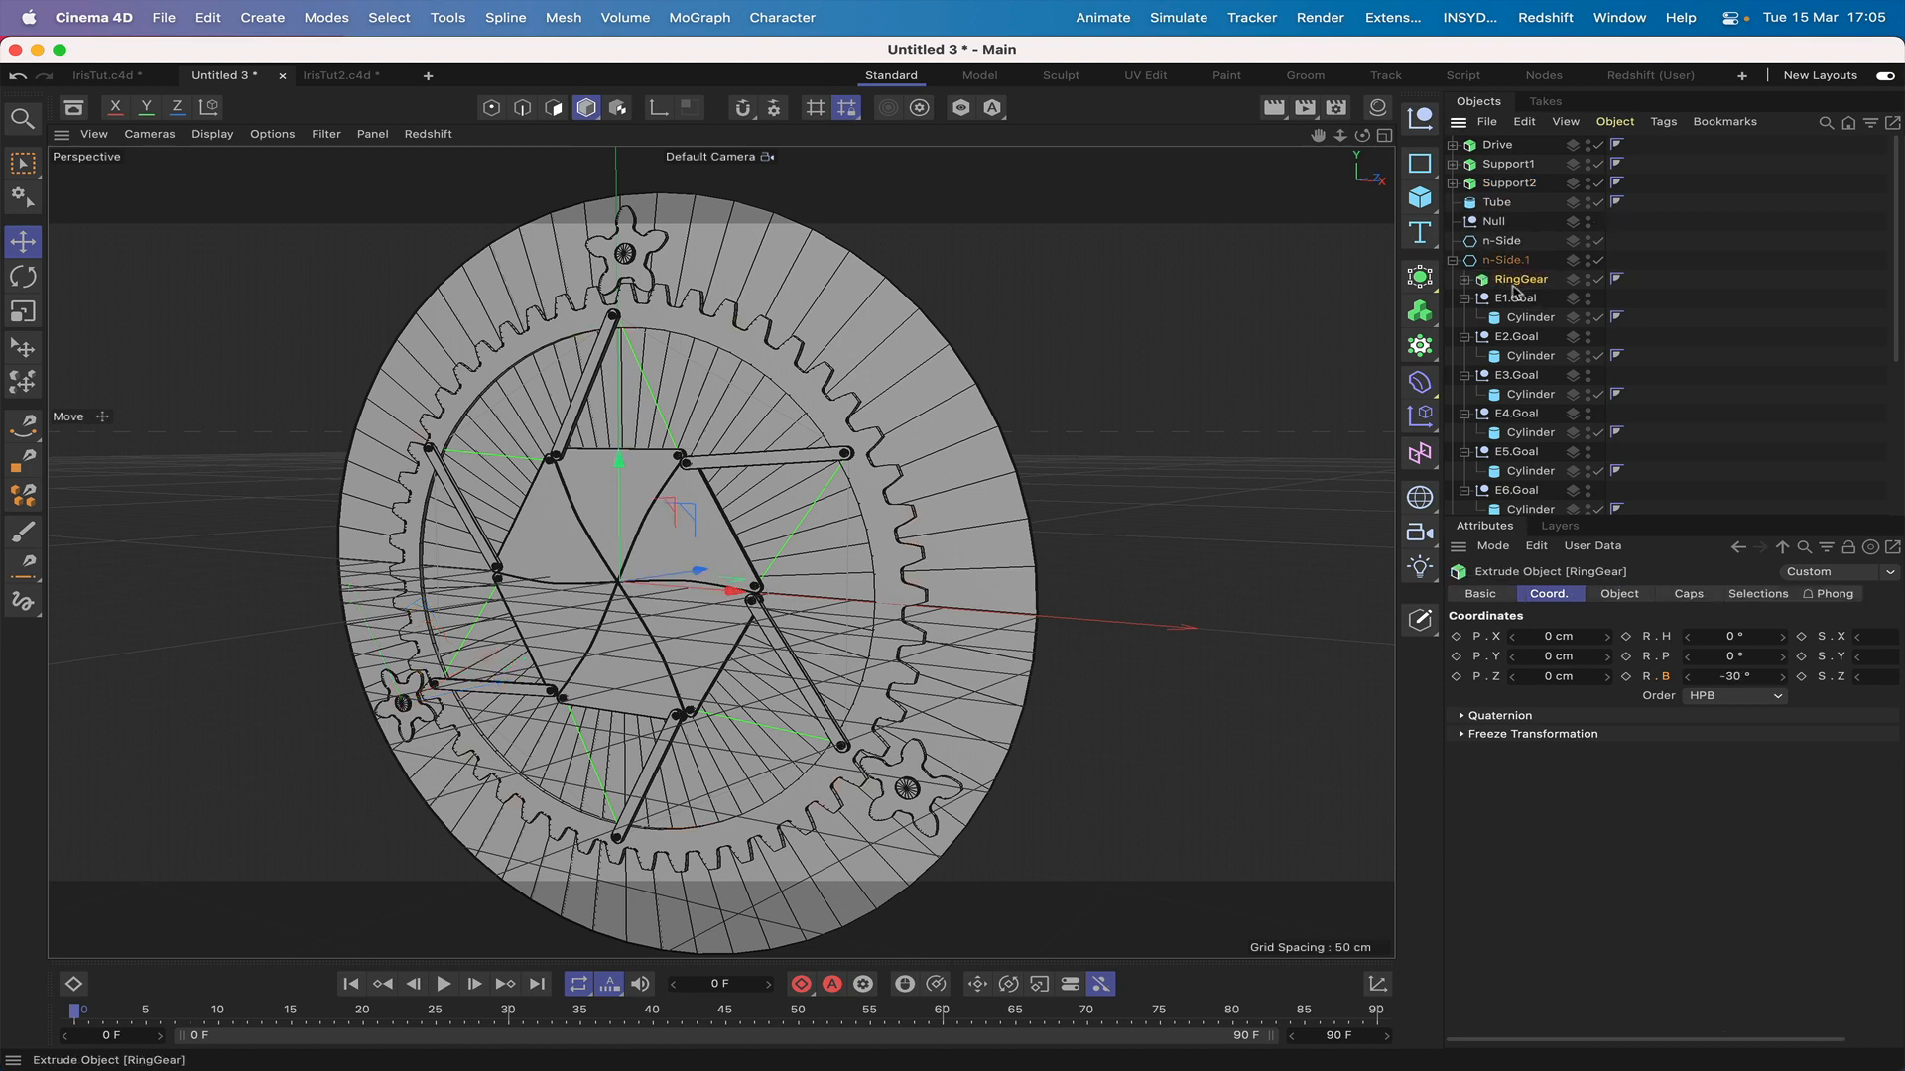
Step: Test the iris opening by varying n-Side.1's bank rotation, and set it back to 30°
{"action": "left_click", "coordinate": [1504, 260]}
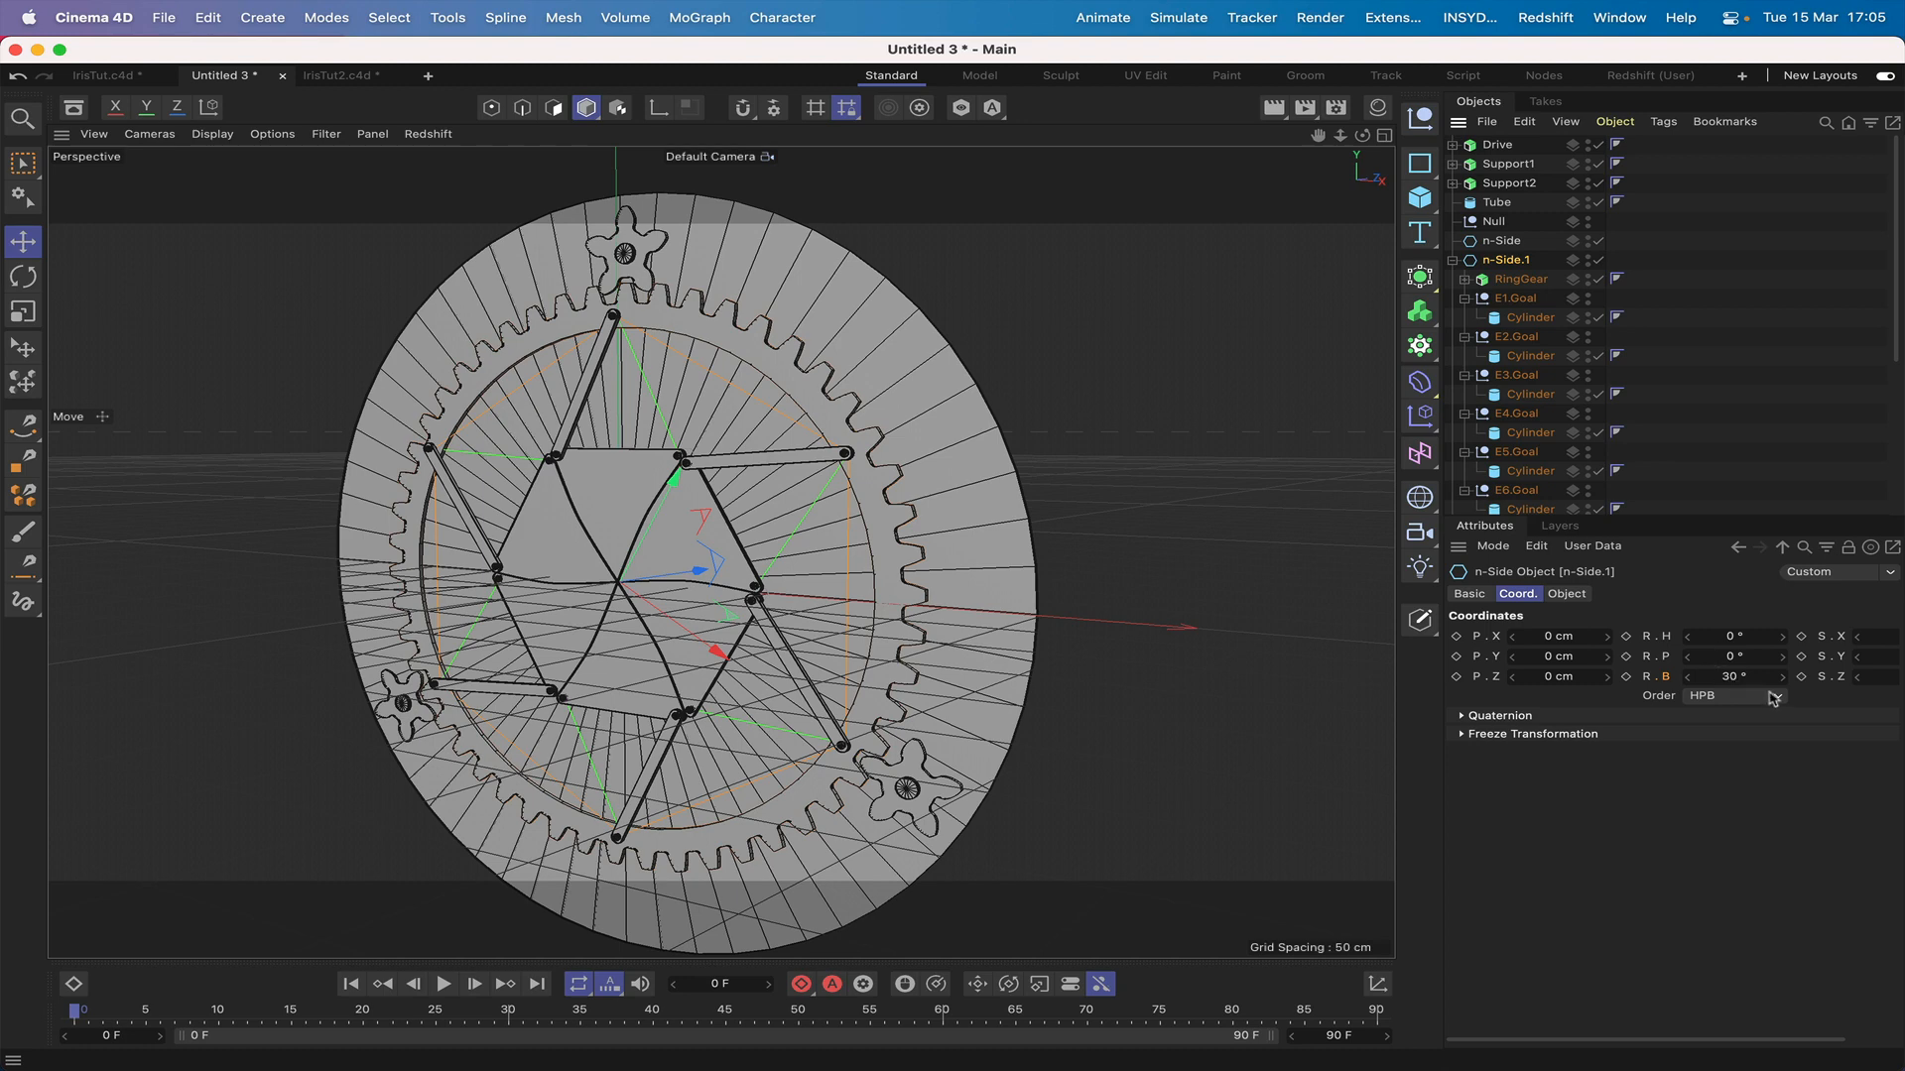
{"action": "left_click_drag", "start_coordinate": [1782, 679], "coordinate": [1782, 682]}
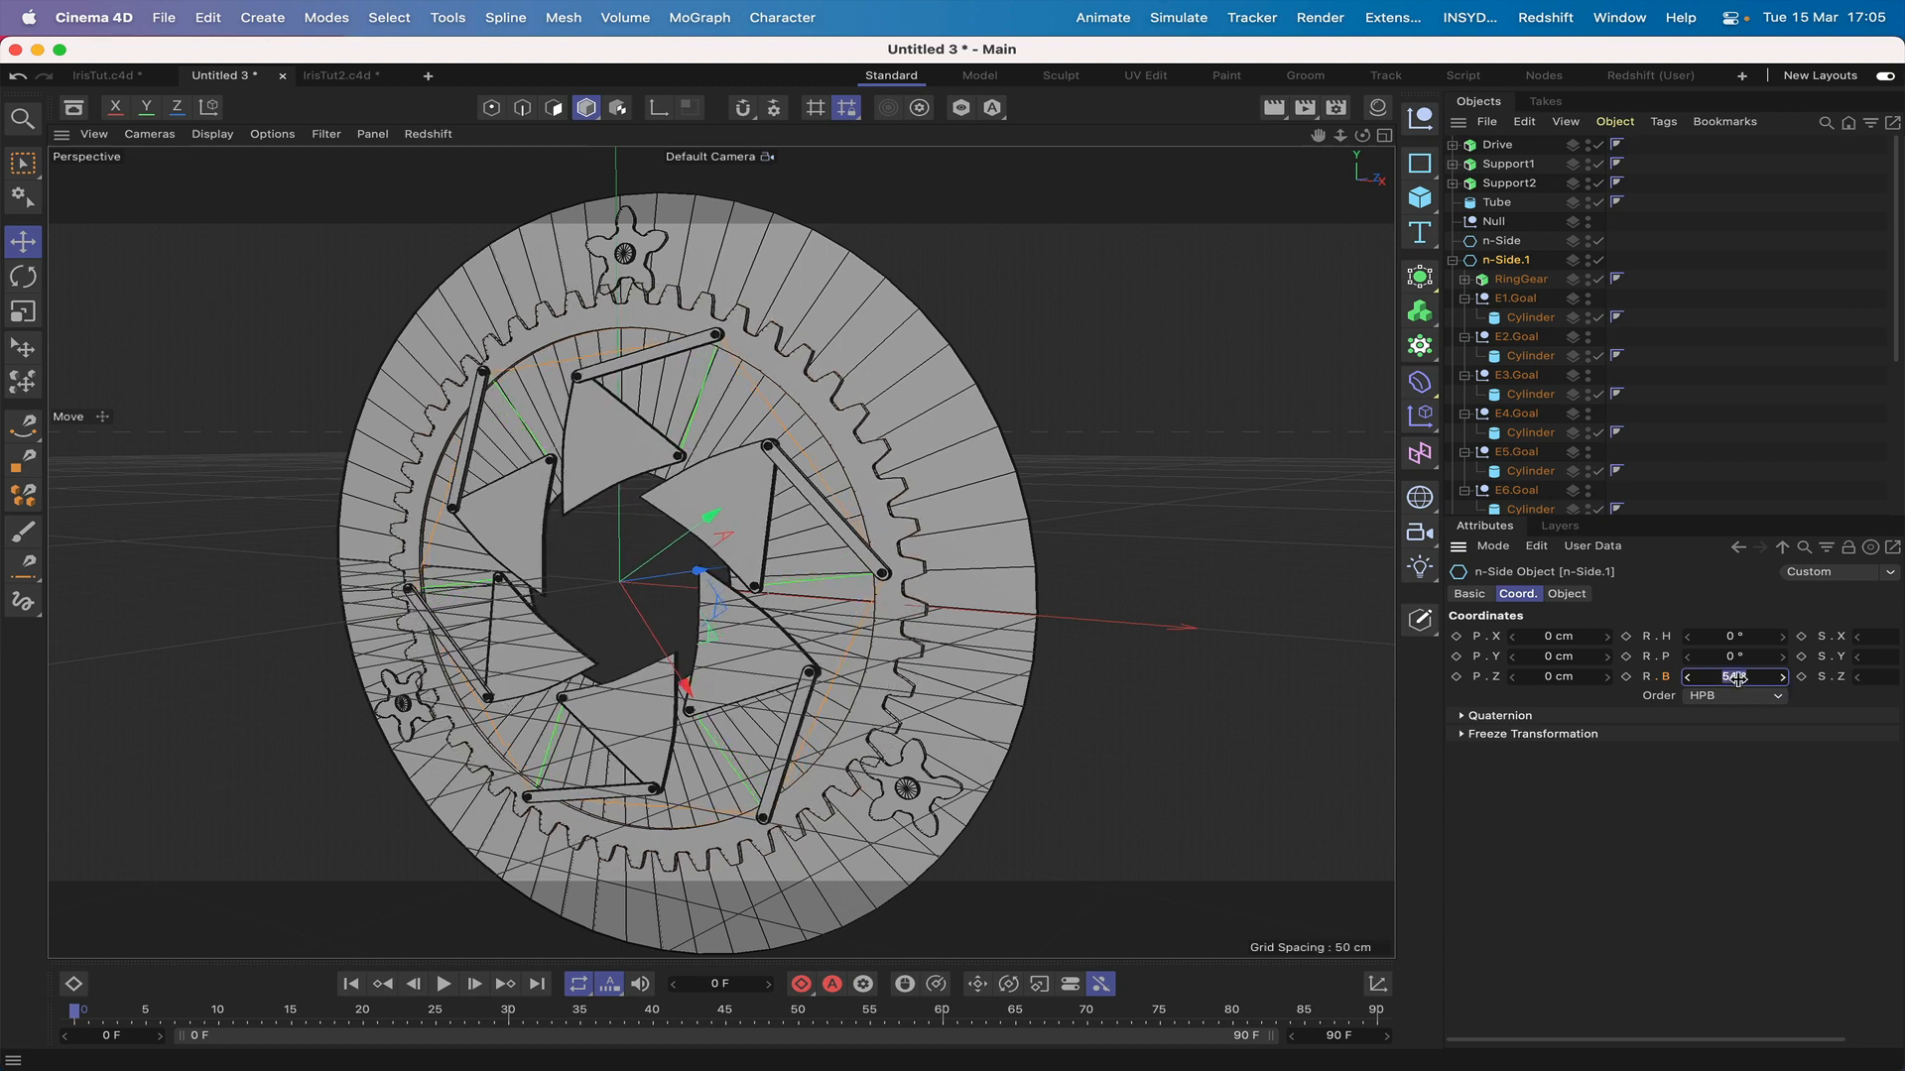
{"action": "key", "text": "Return"}
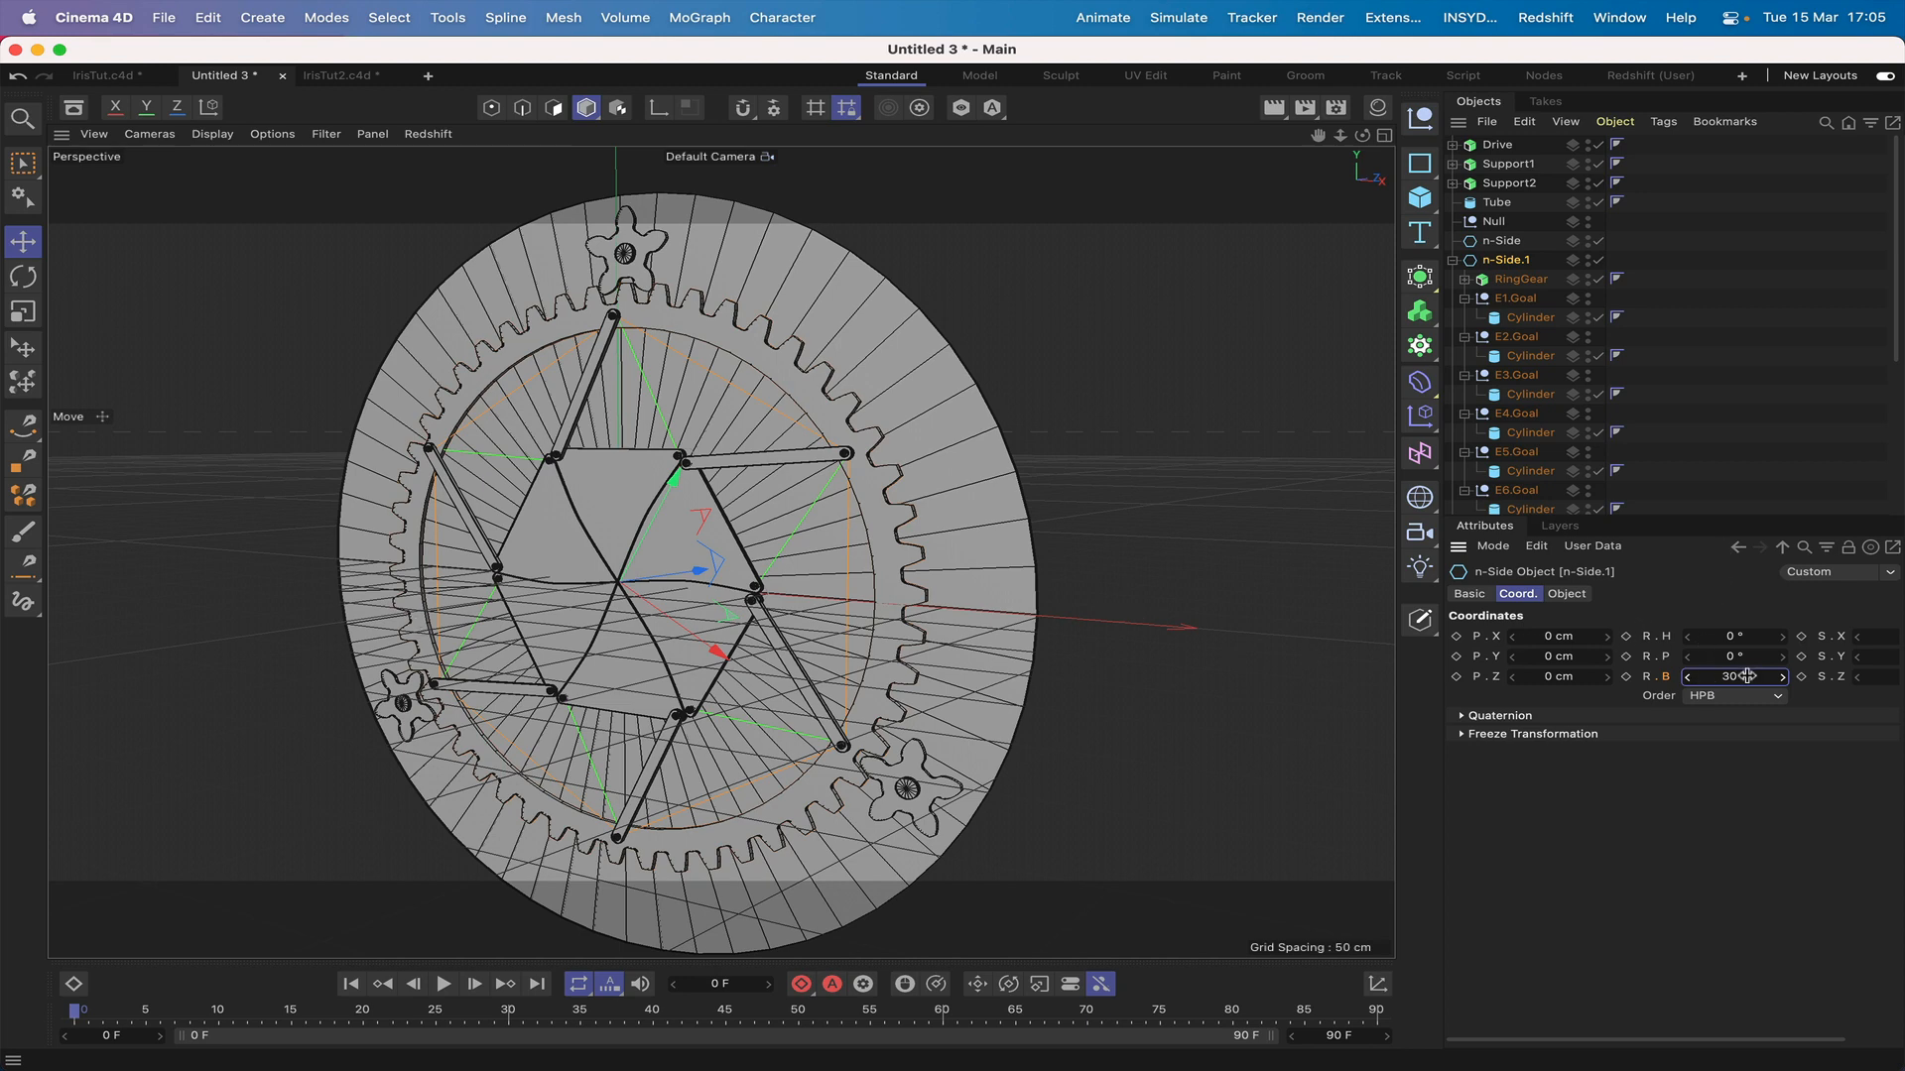
Step: Add a null object at the top of the hierarchy and name it Controller
{"action": "left_click", "coordinate": [1421, 121]}
{"action": "double_click", "coordinate": [1498, 146]}
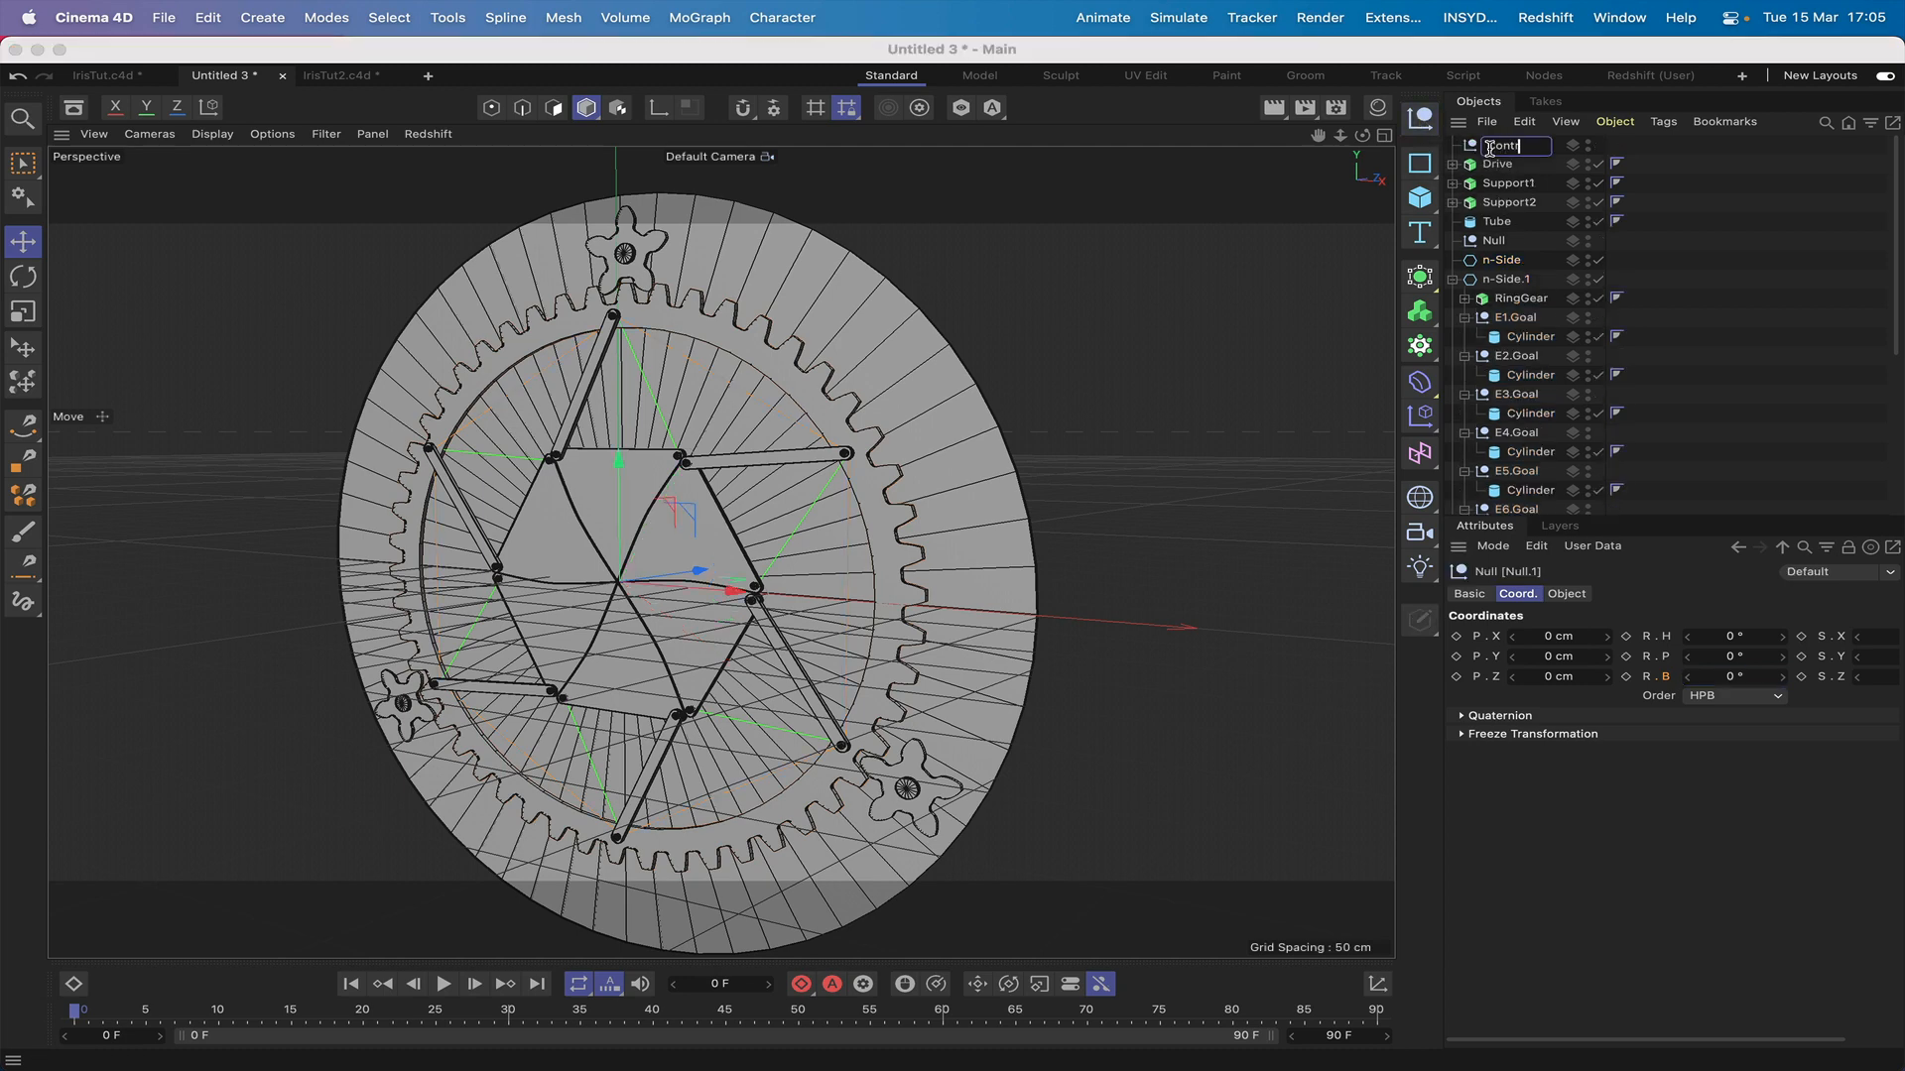
{"action": "type", "text": "Controlleer"}
{"action": "key", "text": "Return"}
{"action": "double_click", "coordinate": [1520, 146]}
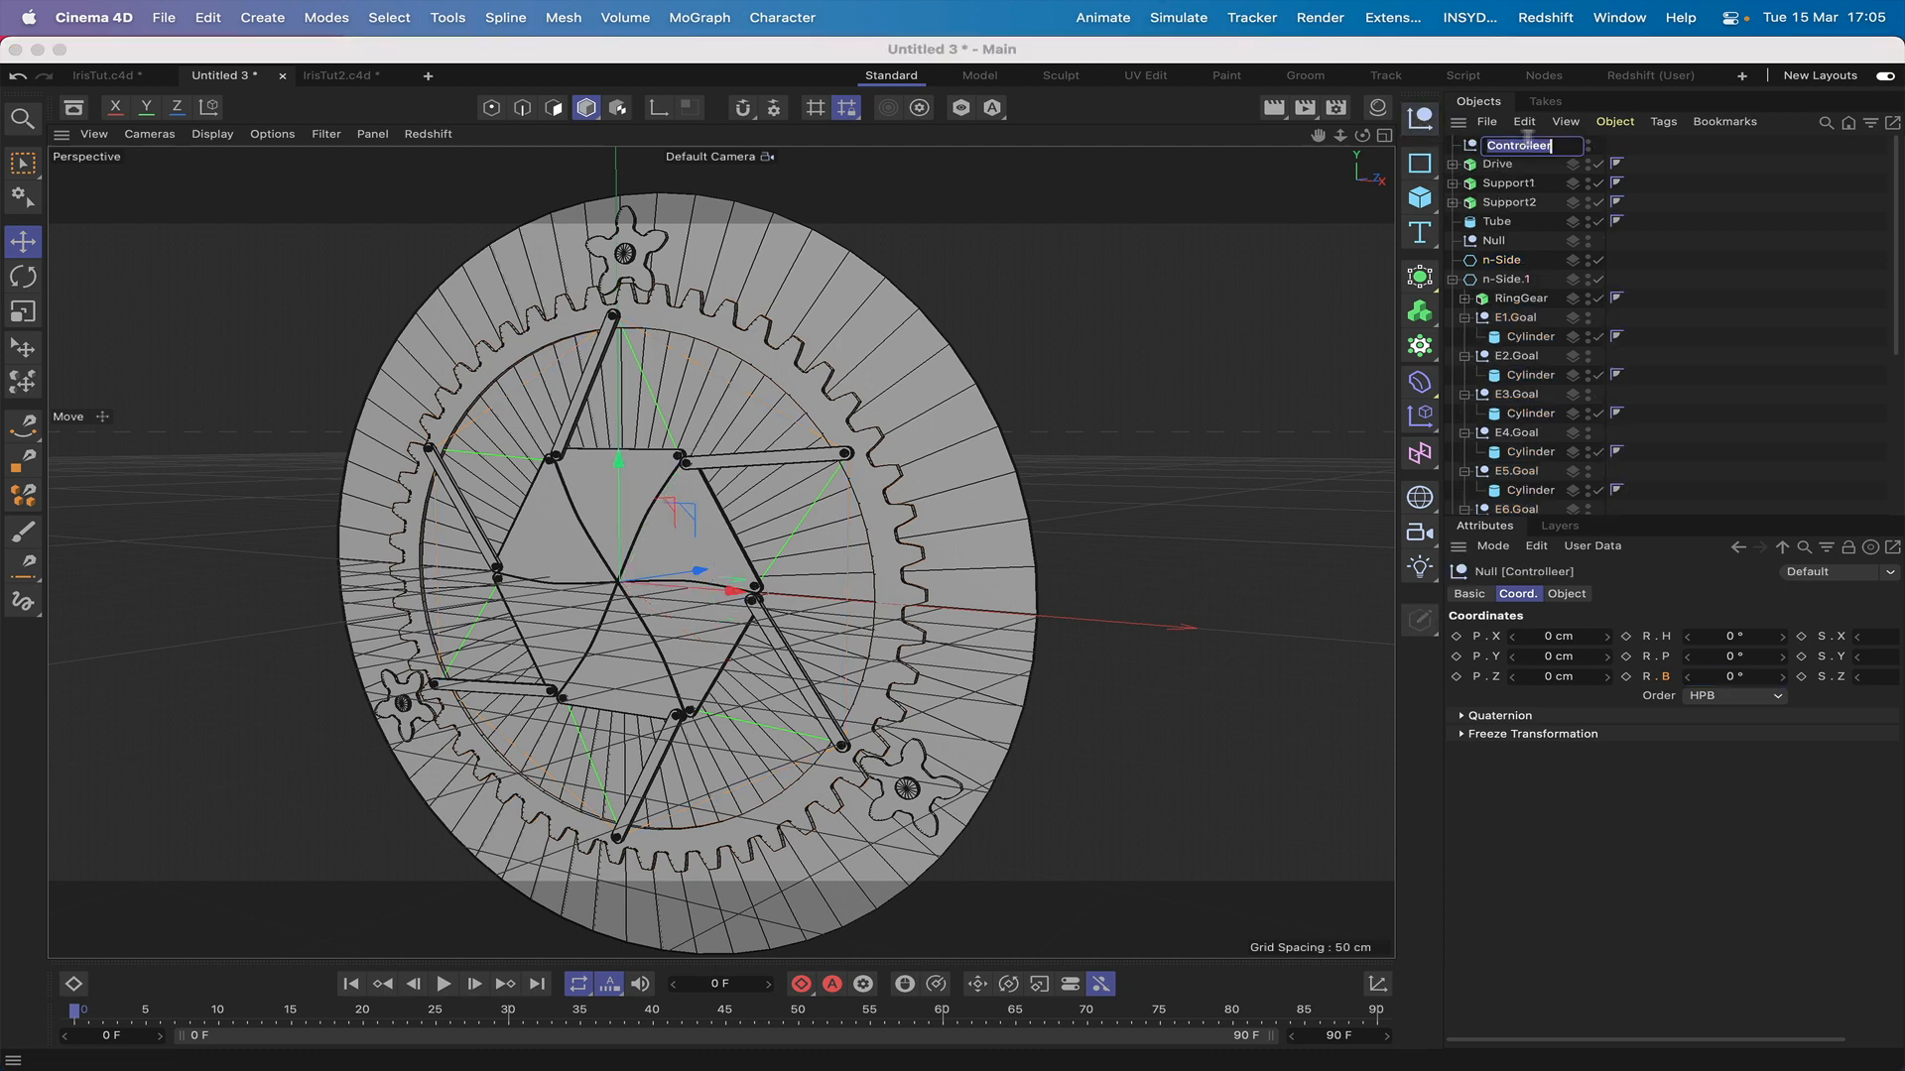
{"action": "left_click", "coordinate": [1540, 145]}
{"action": "key", "text": "Return"}
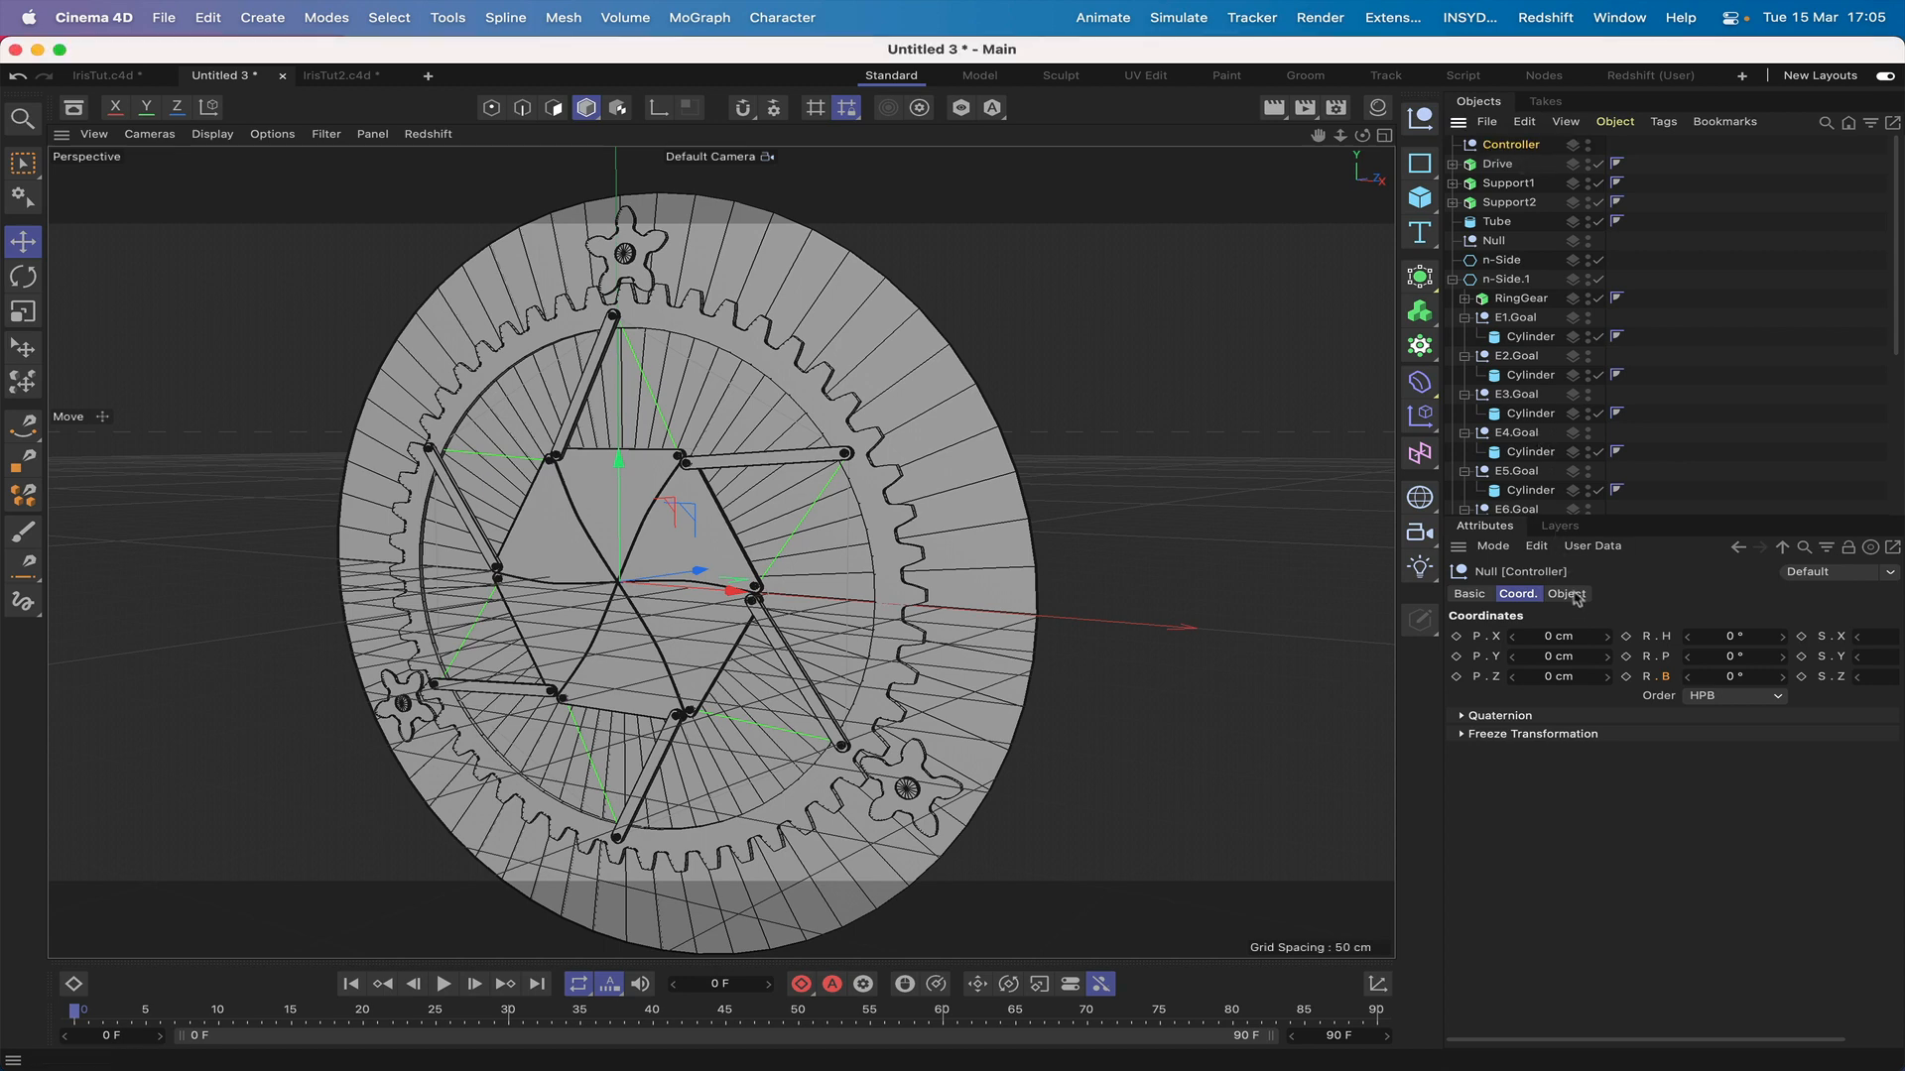
Step: Add a user data entry to Controller with a Float Slider interface, Degree unit and a step of 0.01°
{"action": "left_click", "coordinate": [1592, 546]}
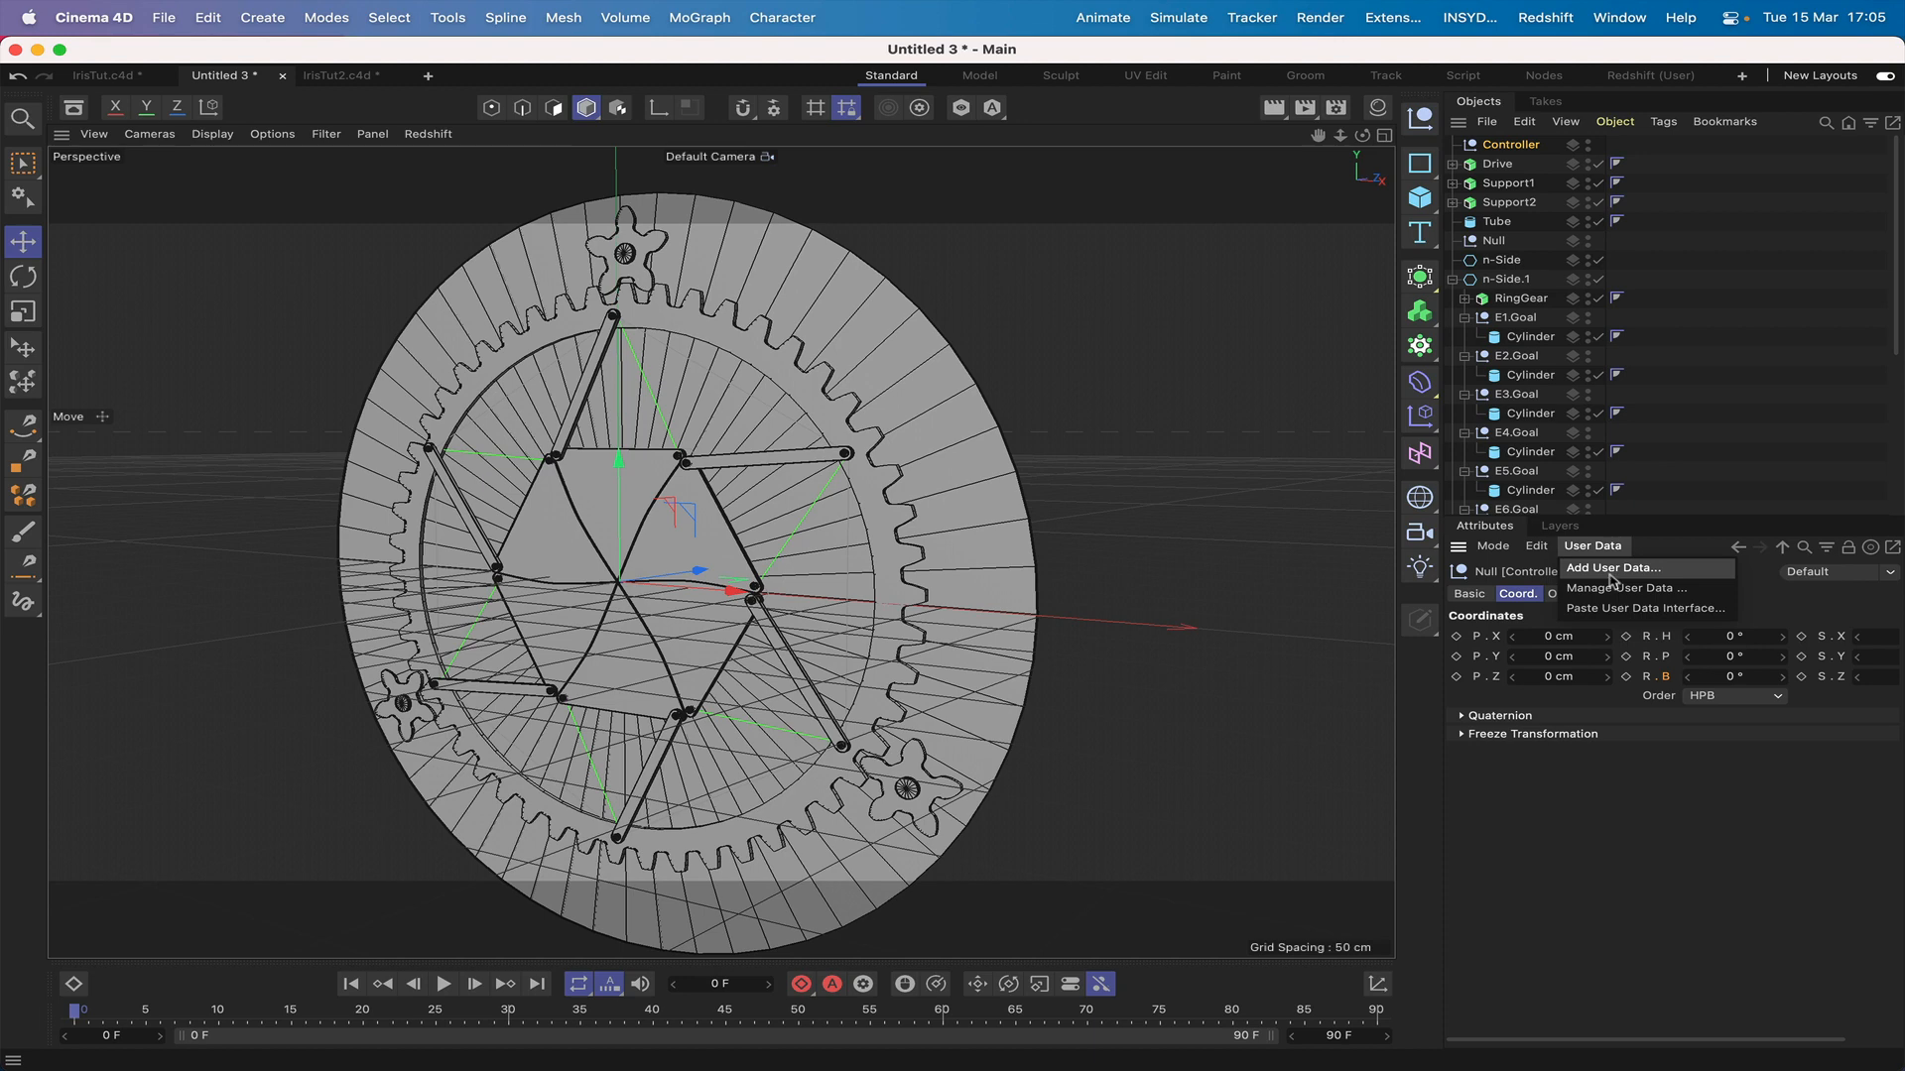
{"action": "left_click", "coordinate": [1611, 569]}
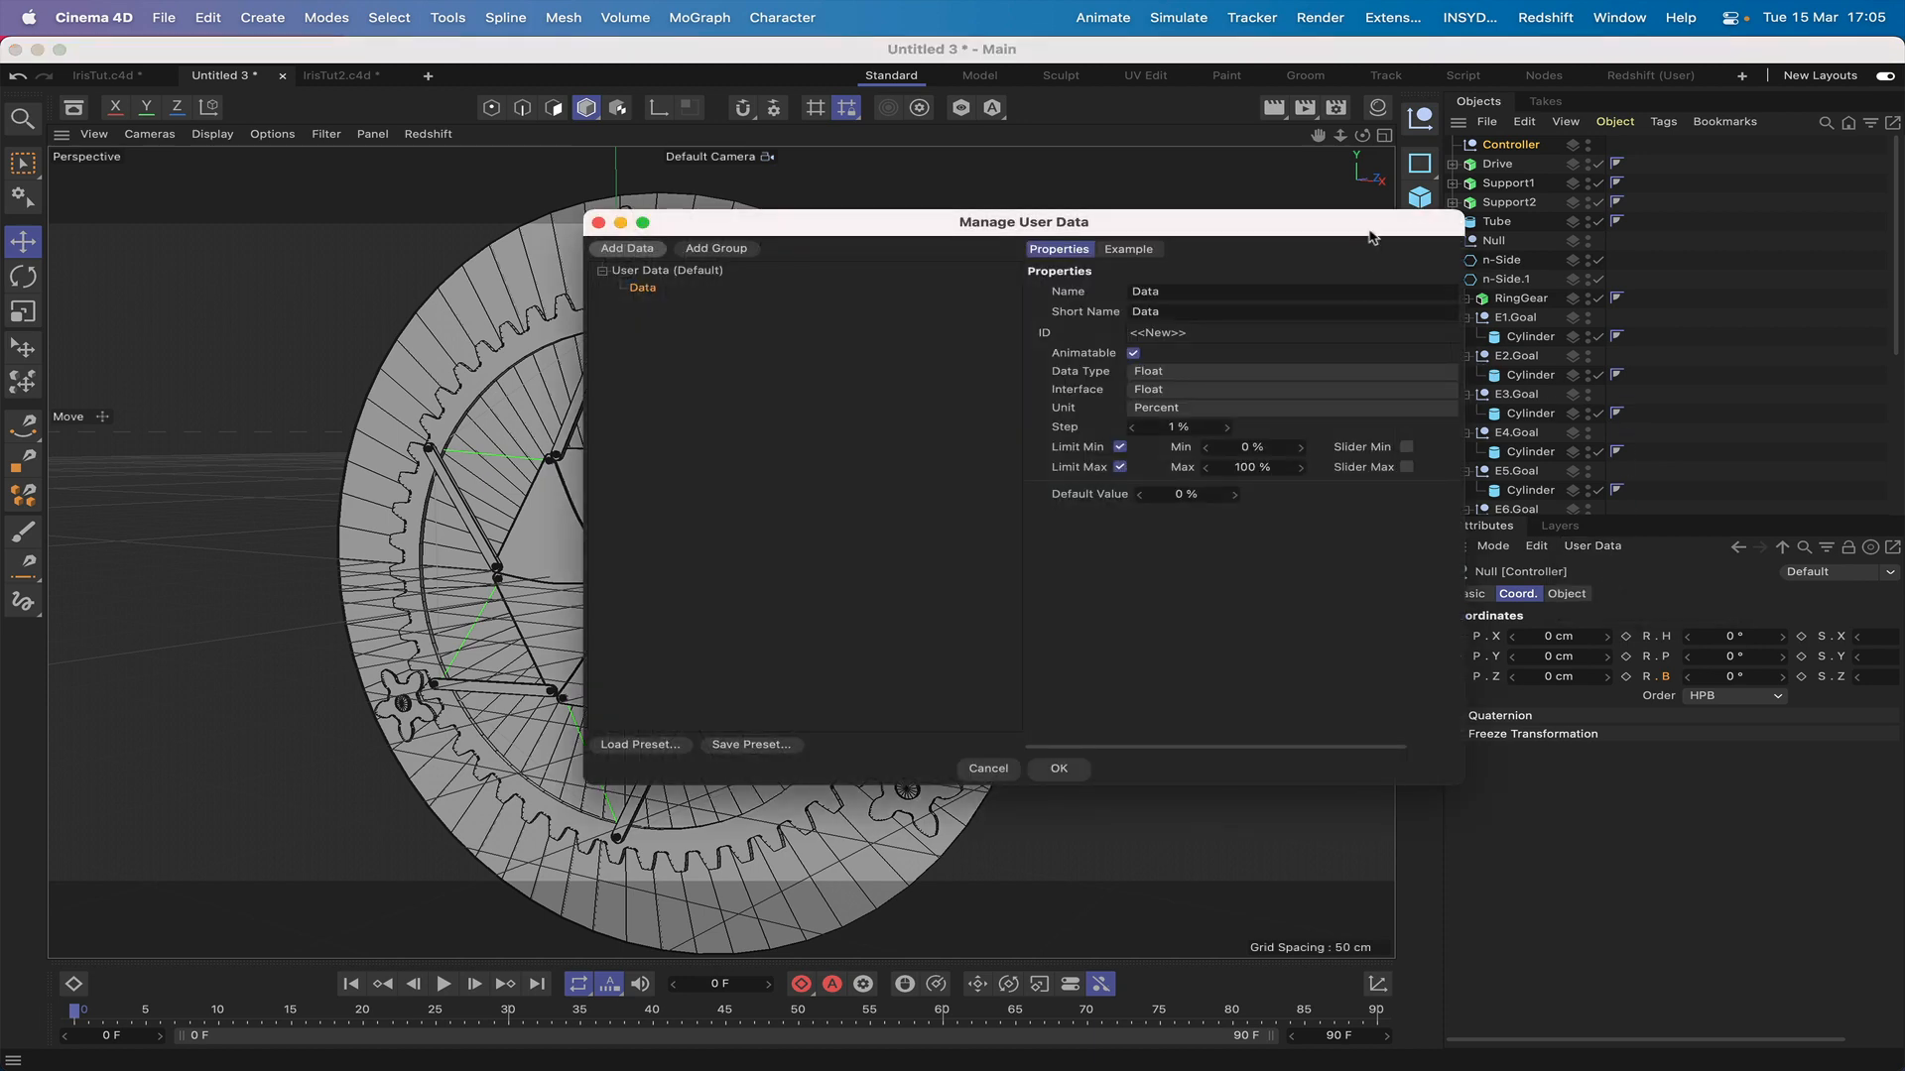
{"action": "left_click_drag", "start_coordinate": [1371, 237], "coordinate": [1095, 331]}
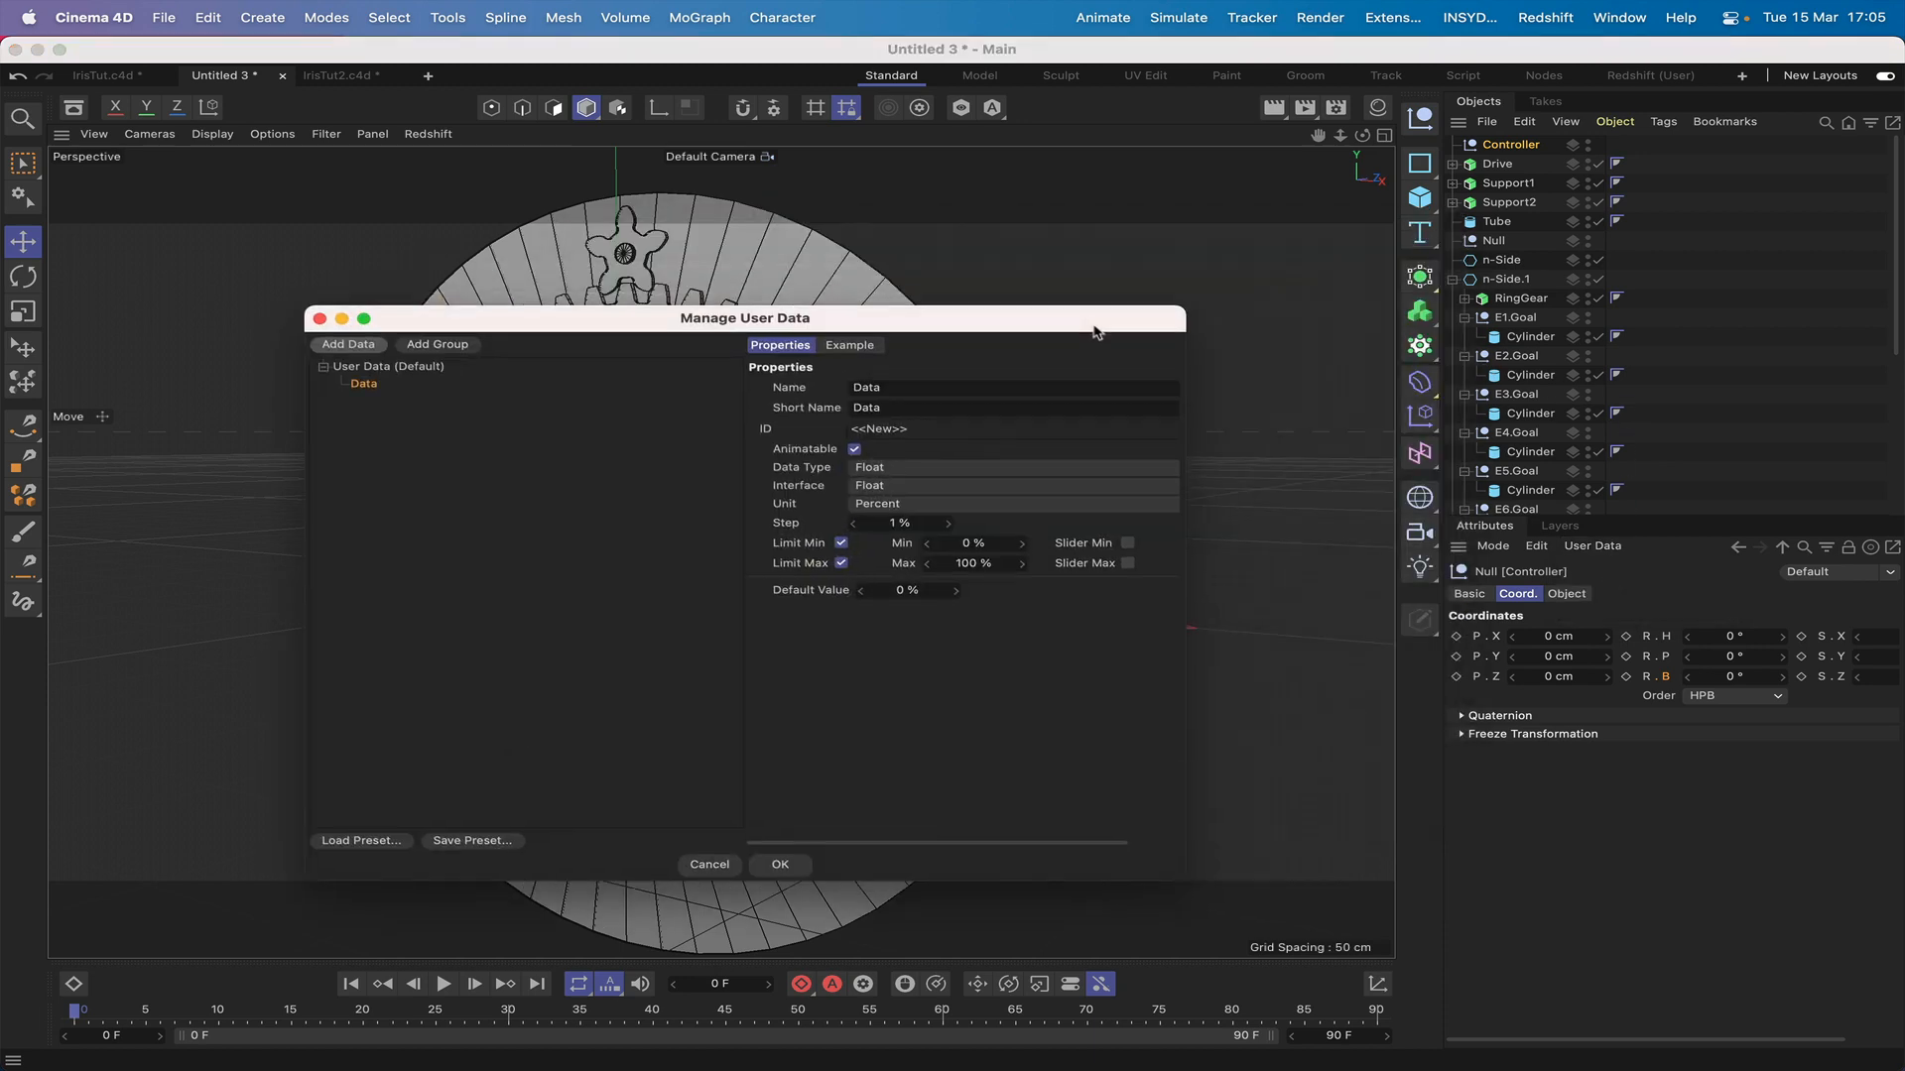
{"action": "left_click", "coordinate": [888, 486]}
{"action": "left_click", "coordinate": [911, 523]}
{"action": "left_click", "coordinate": [896, 506]}
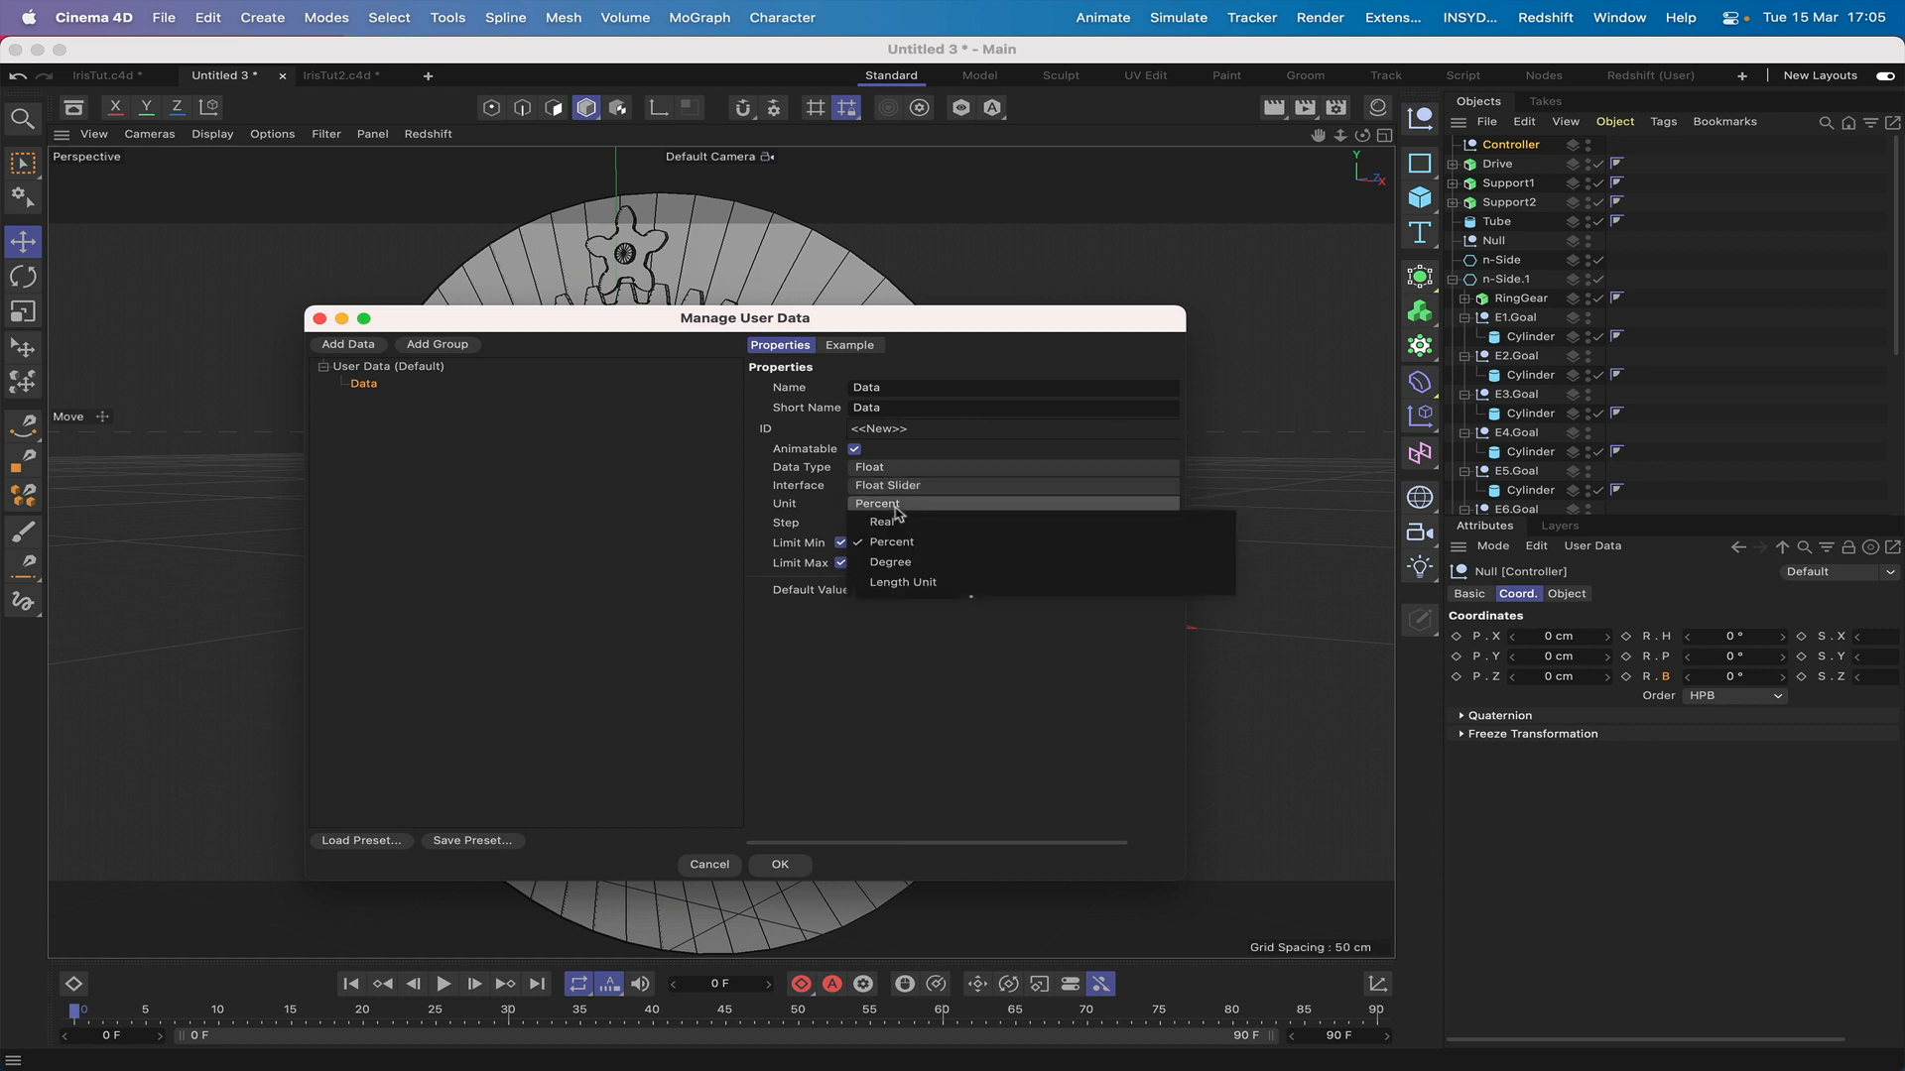
{"action": "left_click", "coordinate": [898, 562]}
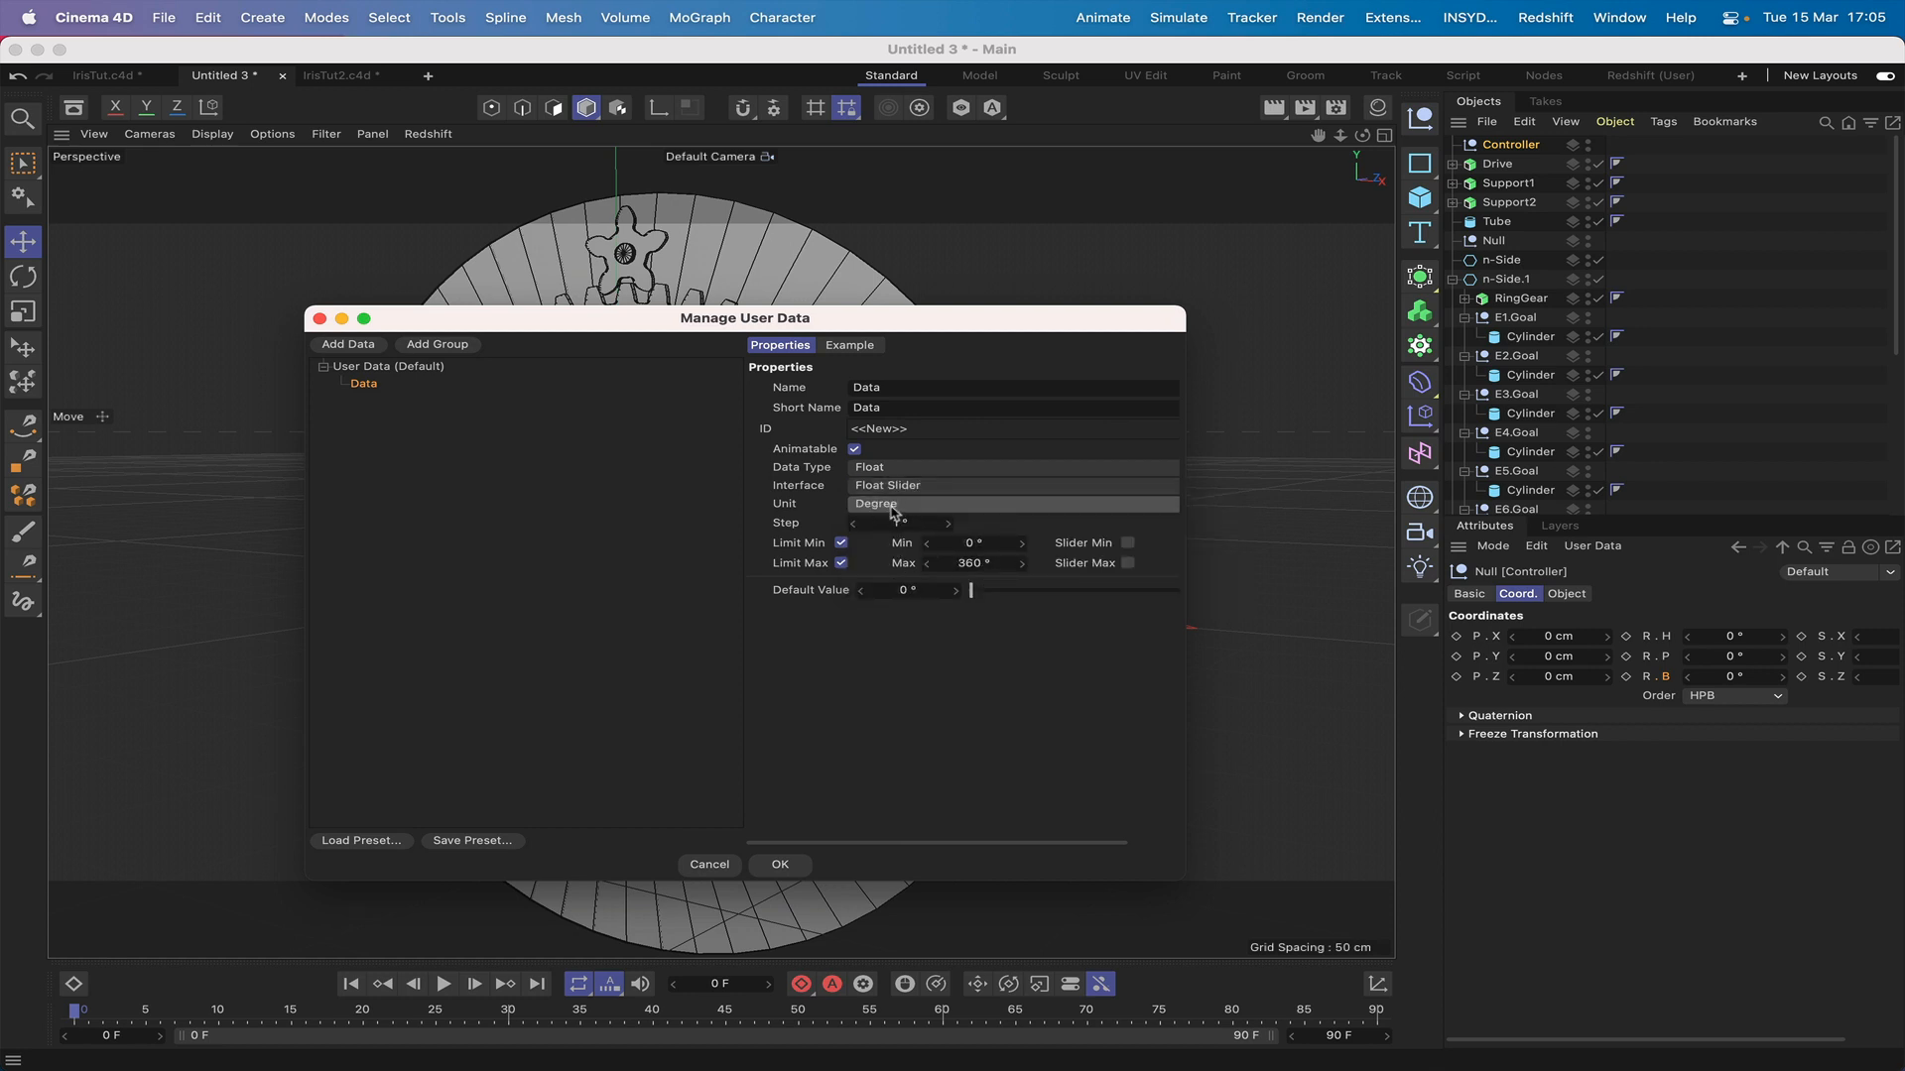
{"action": "left_click", "coordinate": [899, 523]}
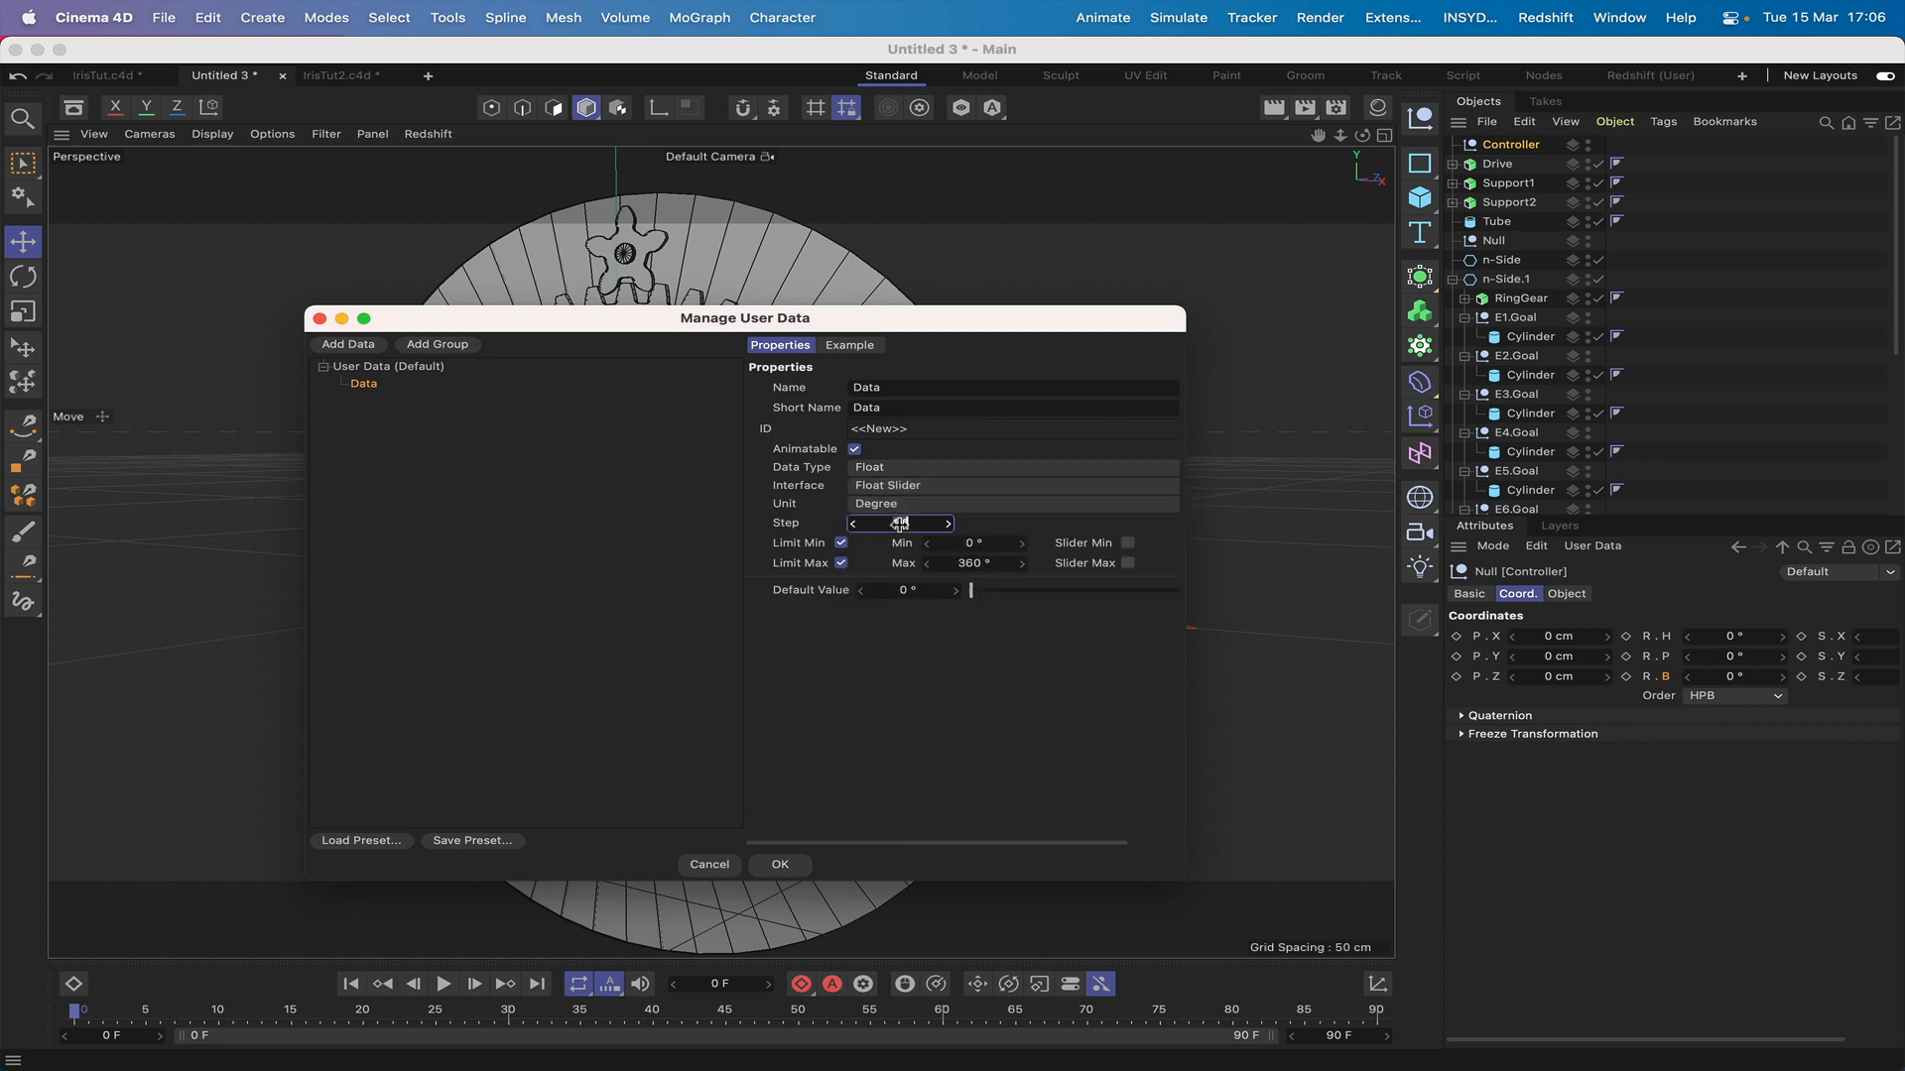
{"action": "type", "text": ".01"}
{"action": "key", "text": "Return"}
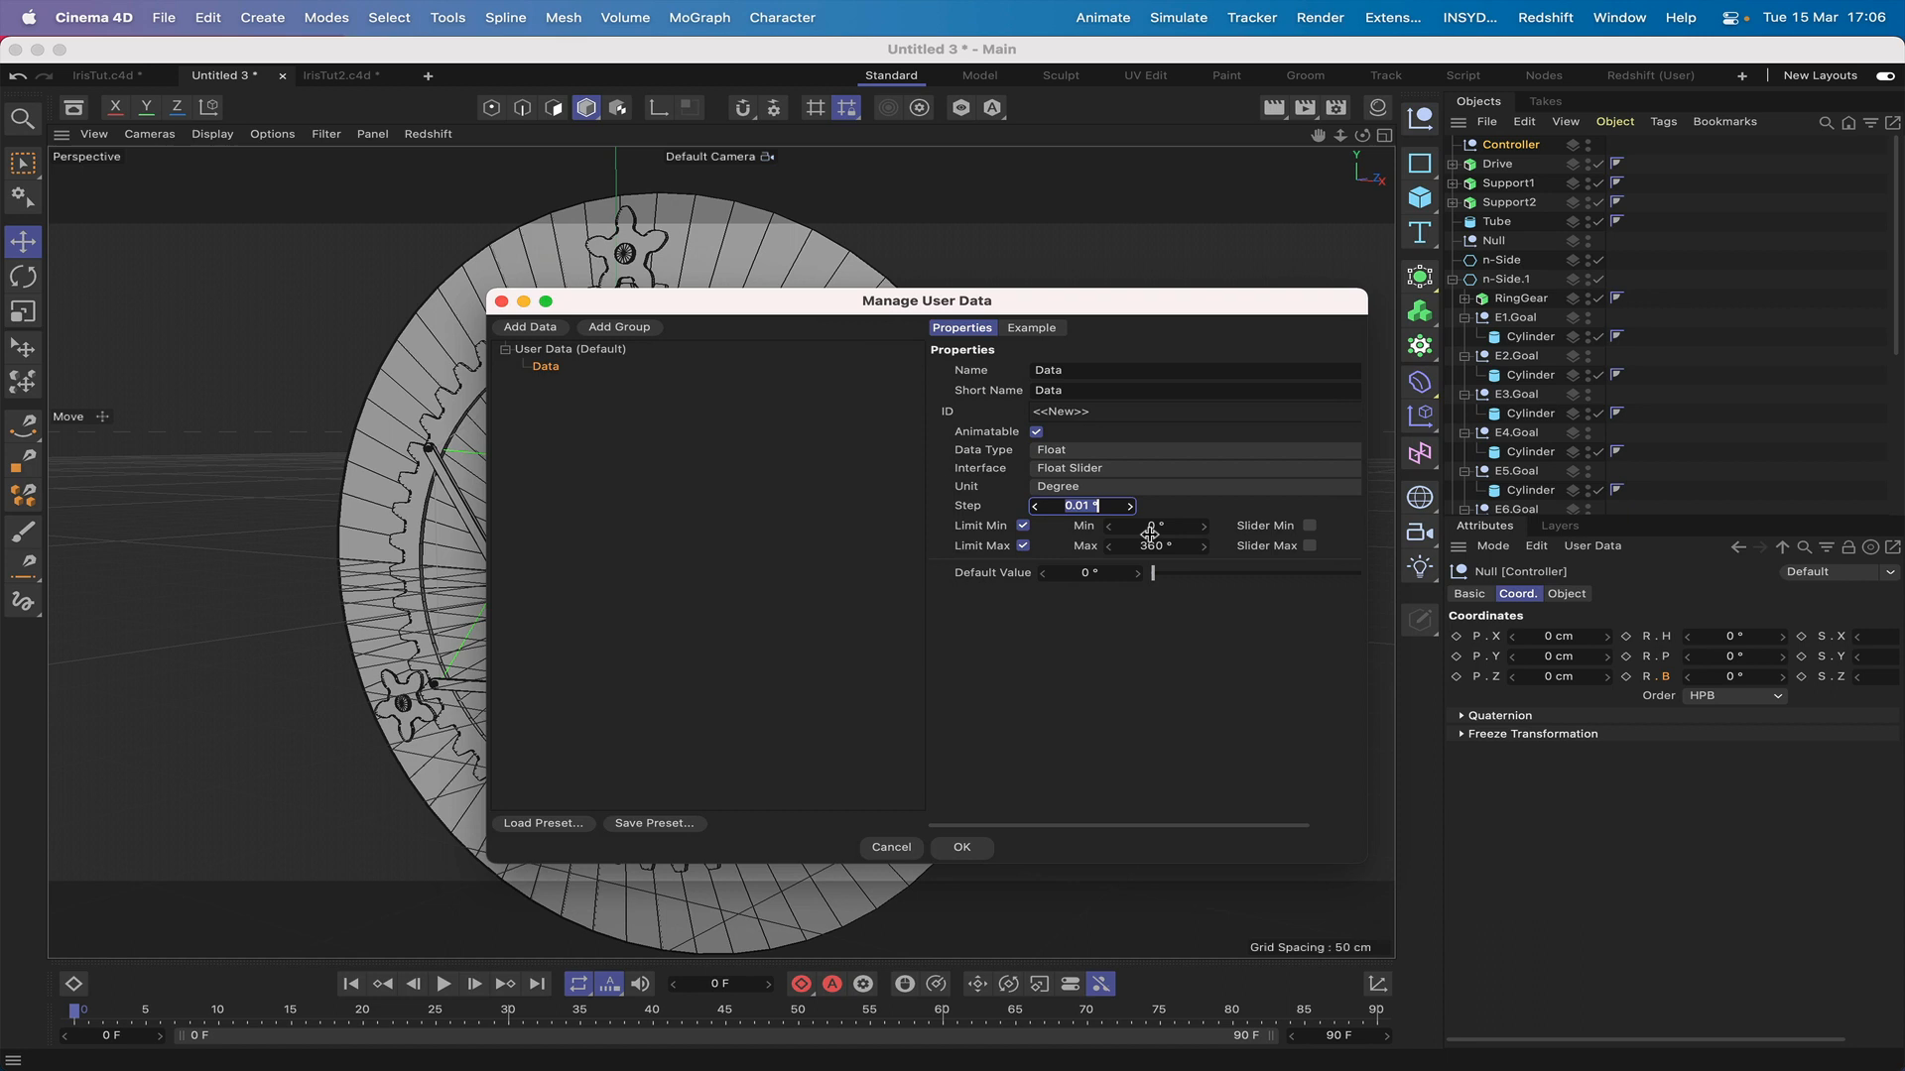
Step: Limit Controller's user data slider to a minimum of 30° and a maximum of 60°, and accept the user data settings
{"action": "left_click", "coordinate": [1149, 529]}
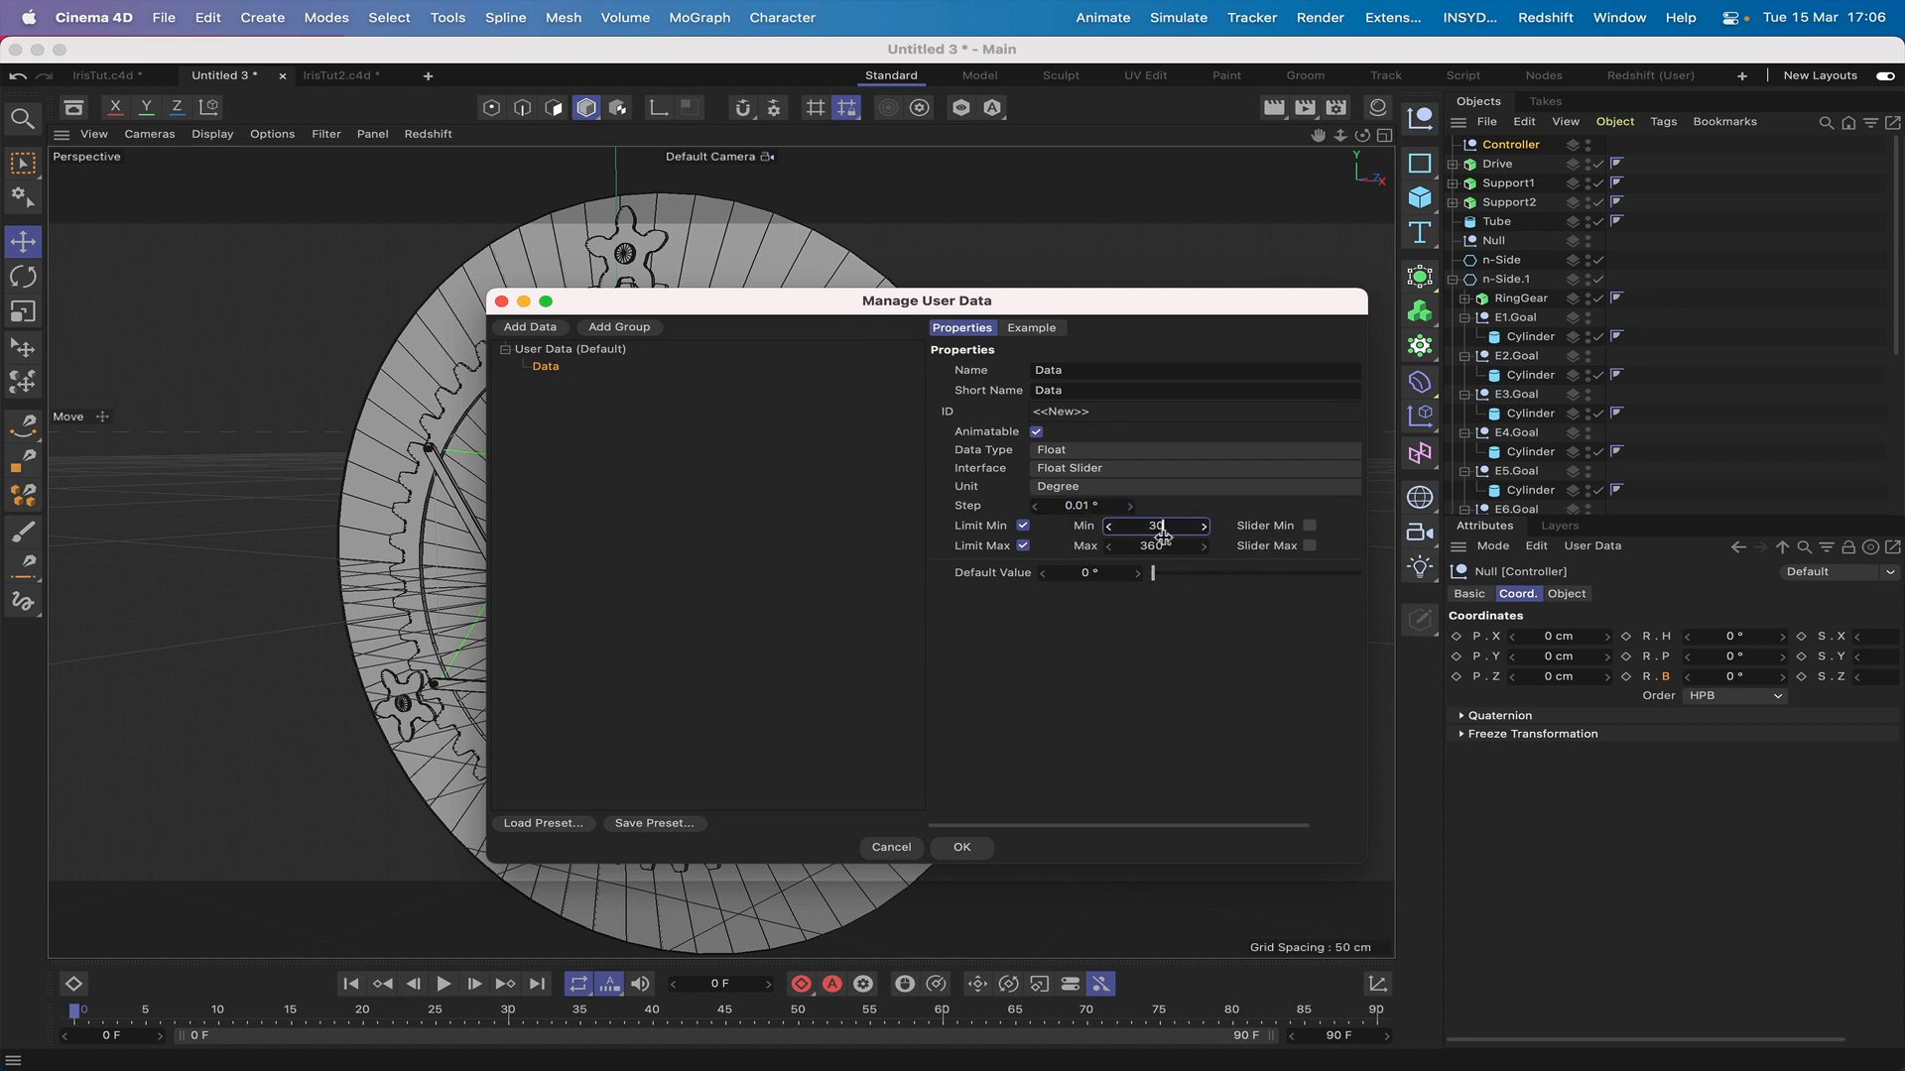
{"action": "left_click", "coordinate": [1208, 545]}
{"action": "type", "text": "60"}
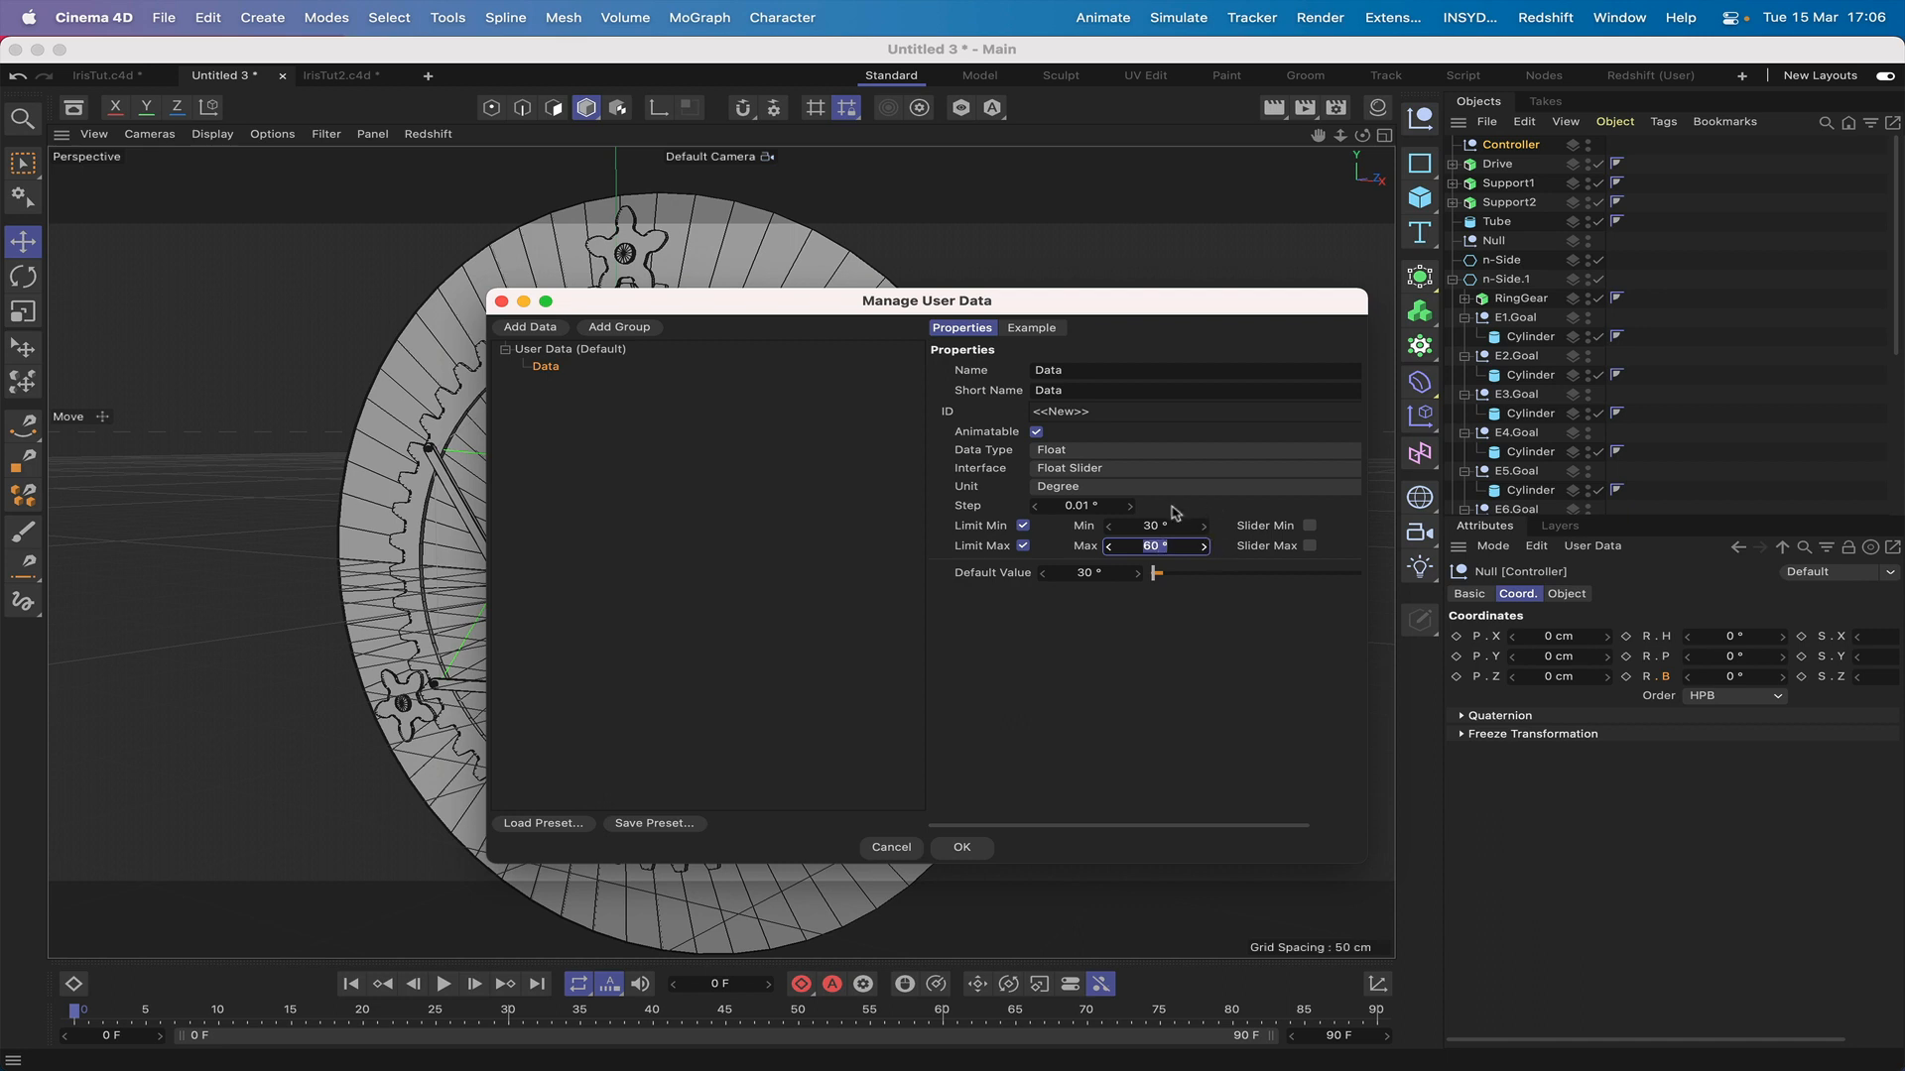
{"action": "left_click", "coordinate": [1311, 527]}
{"action": "left_click", "coordinate": [962, 850]}
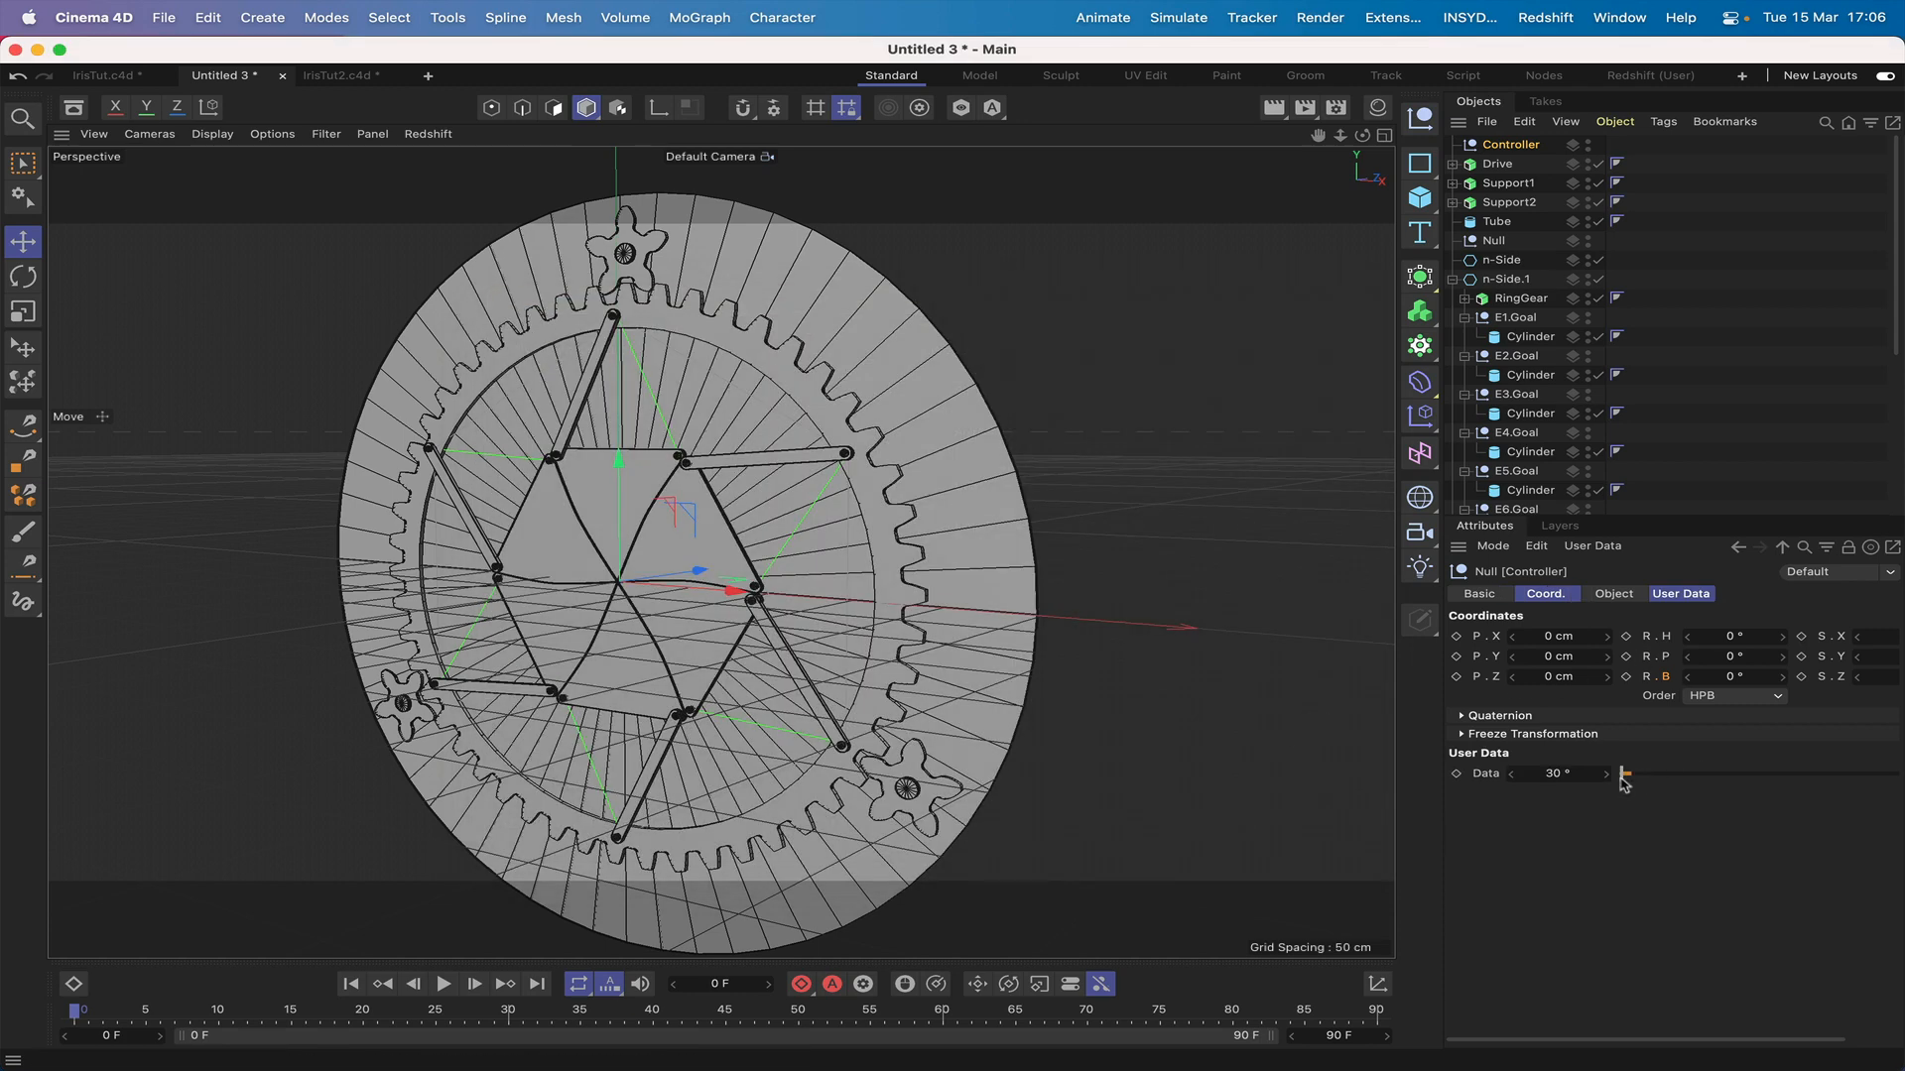
{"action": "left_click_drag", "start_coordinate": [1624, 783], "coordinate": [1557, 779]}
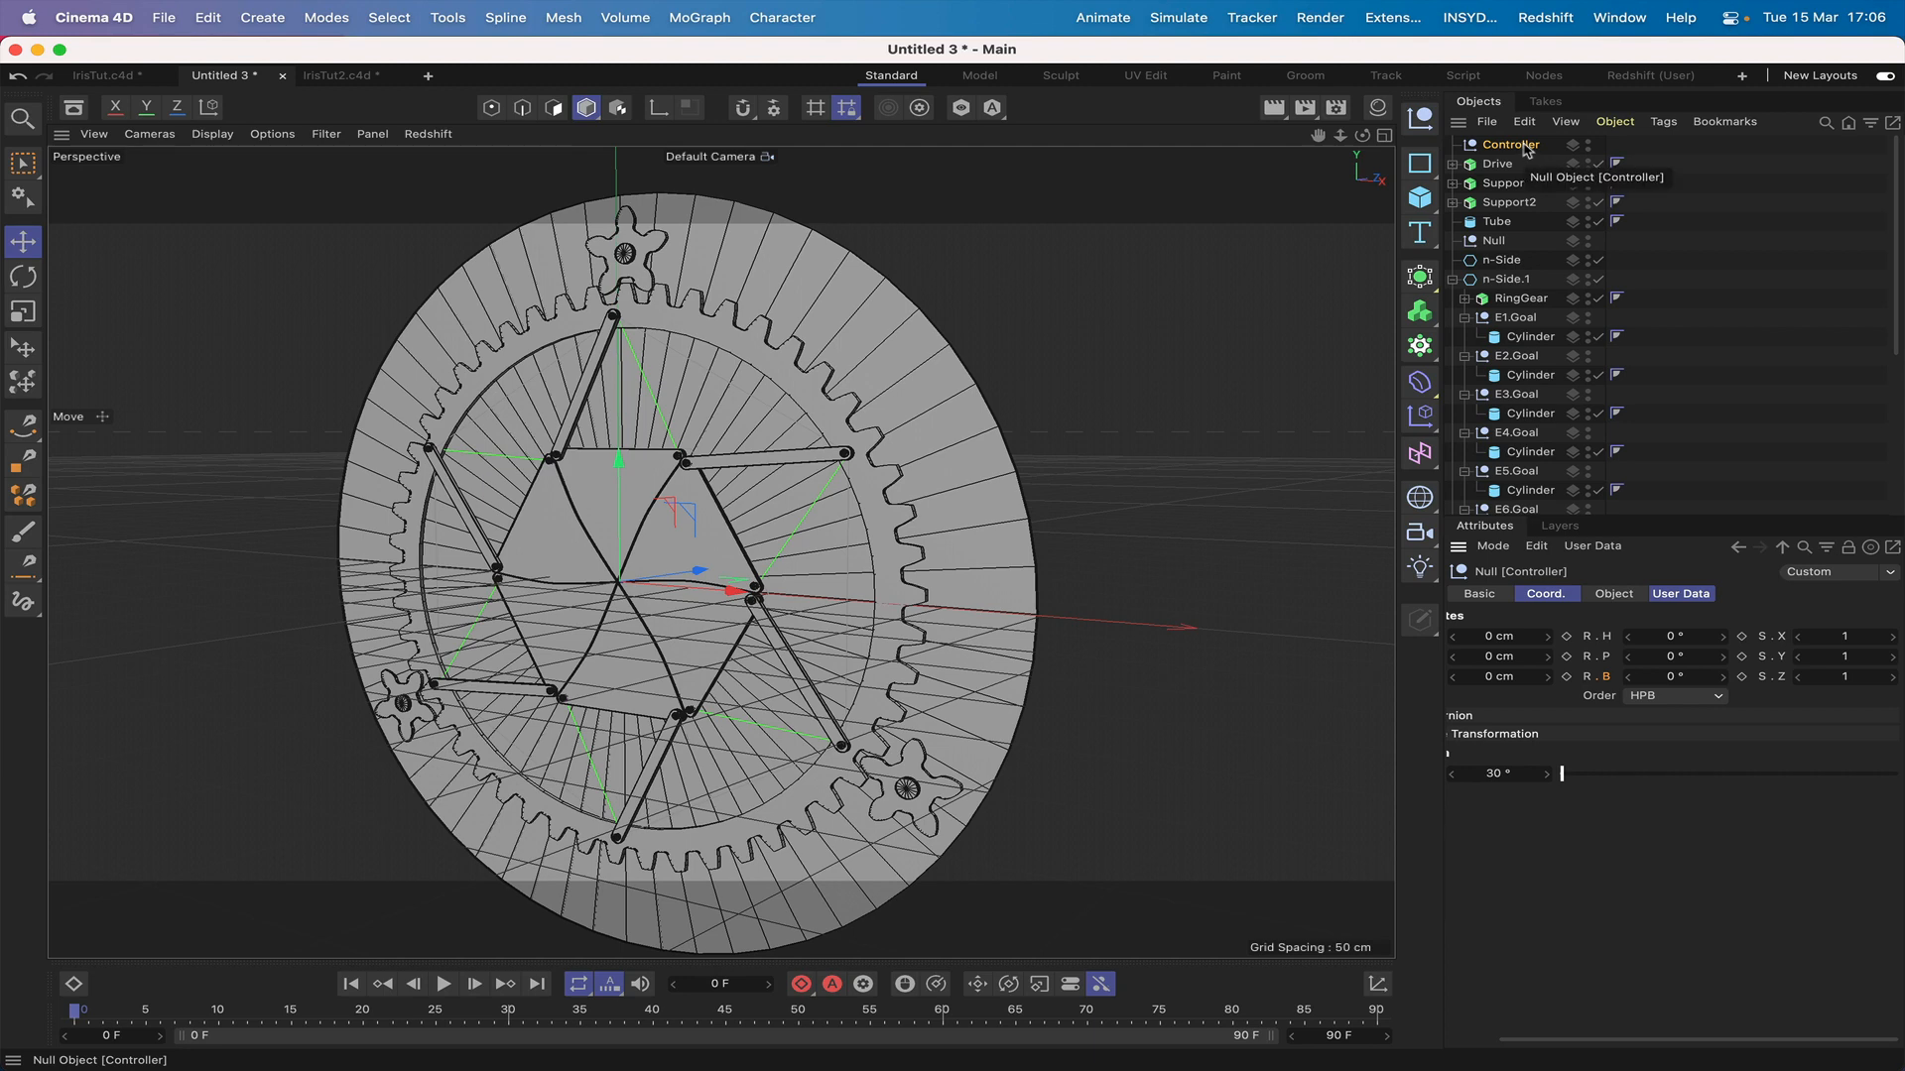
Step: Add an XPresso tag to Controller and move its editor clear of the object list
{"action": "left_click", "coordinate": [1664, 121]}
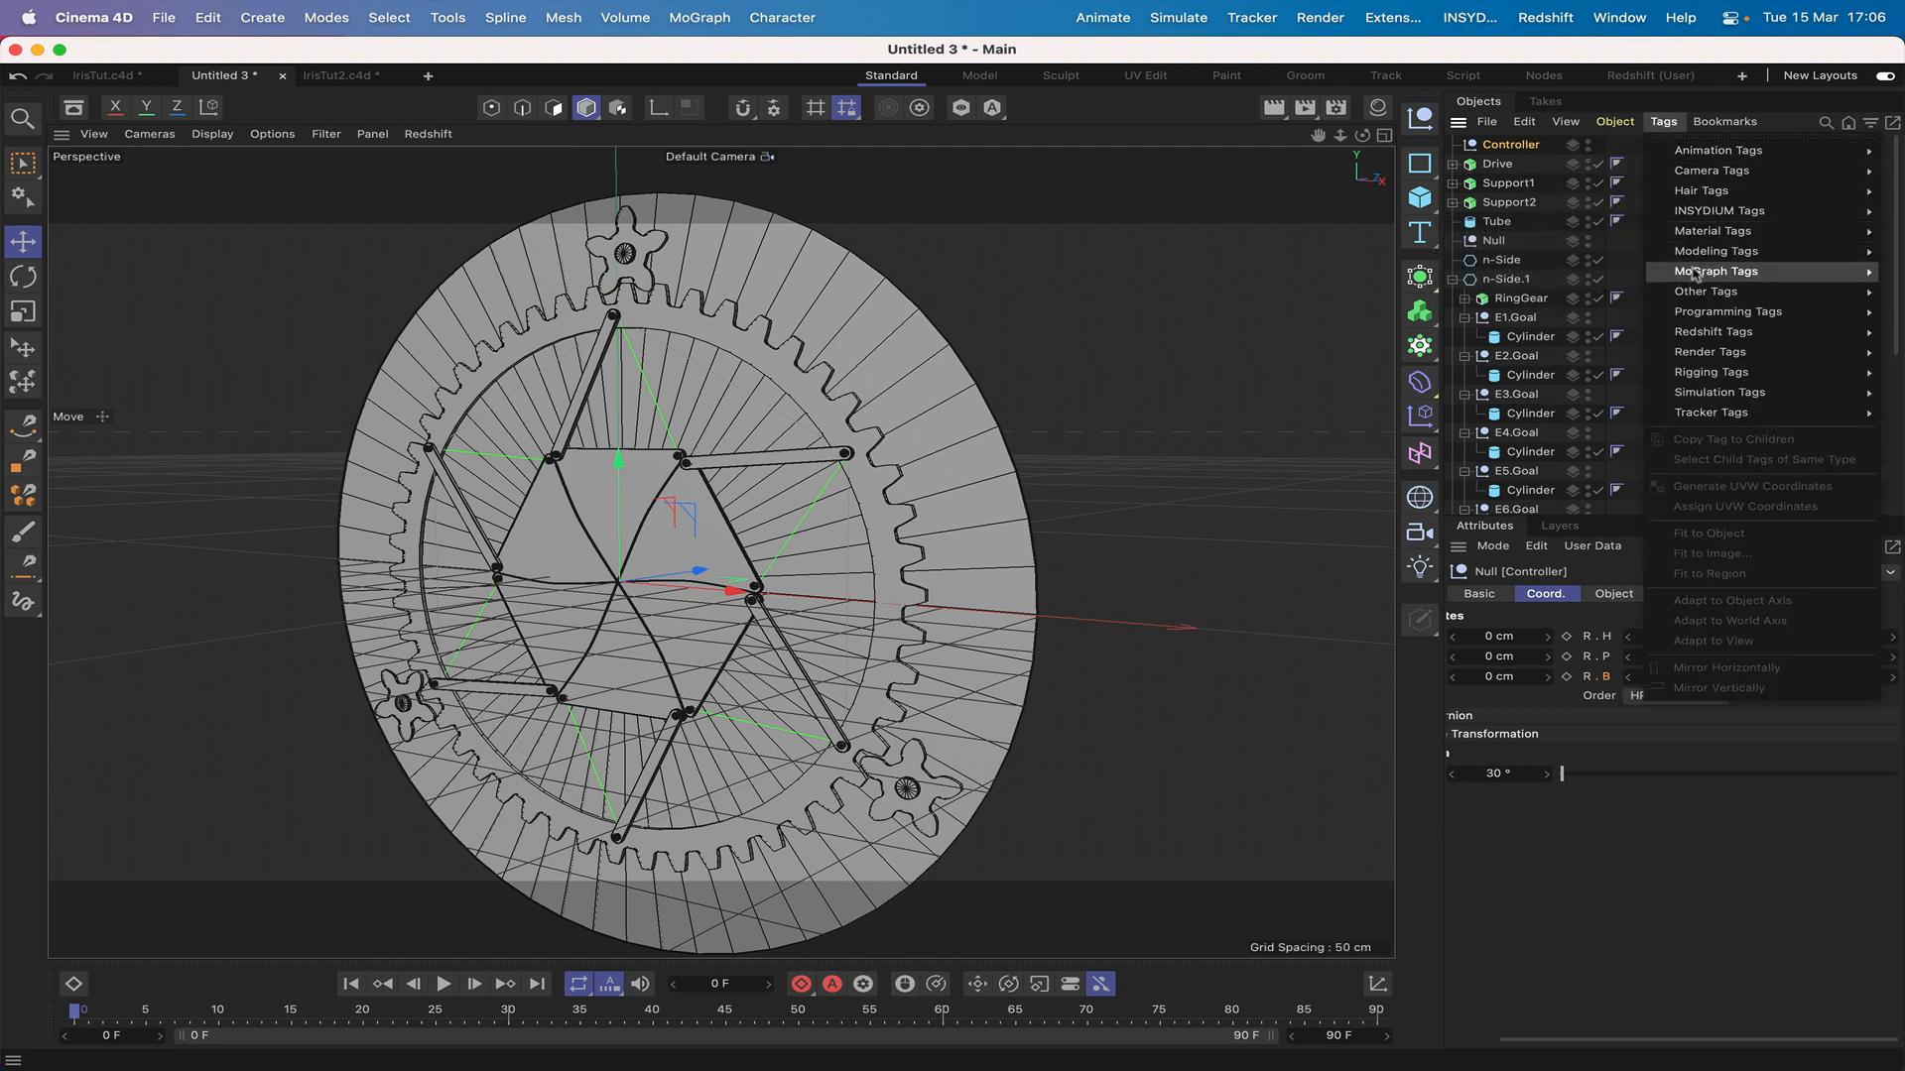
{"action": "mouse_move", "coordinate": [1695, 311]}
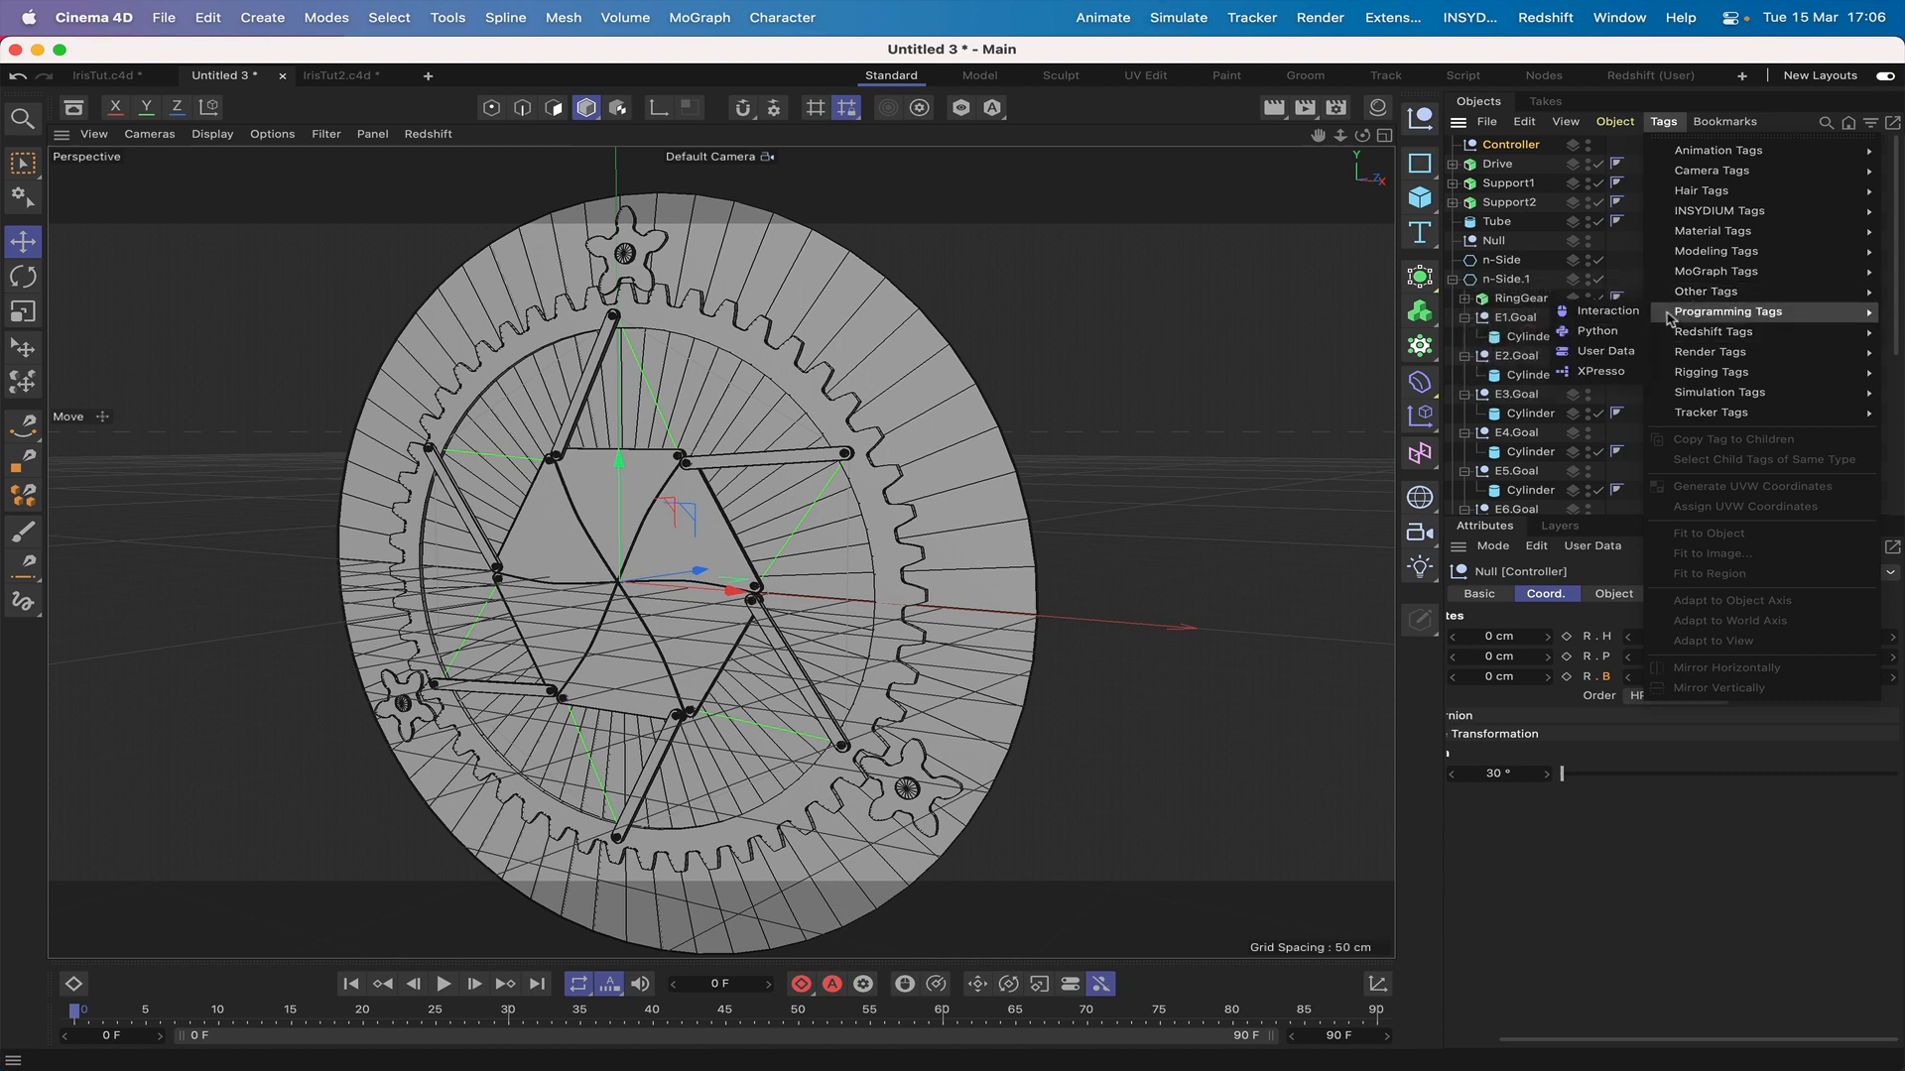
{"action": "left_click", "coordinate": [1600, 370]}
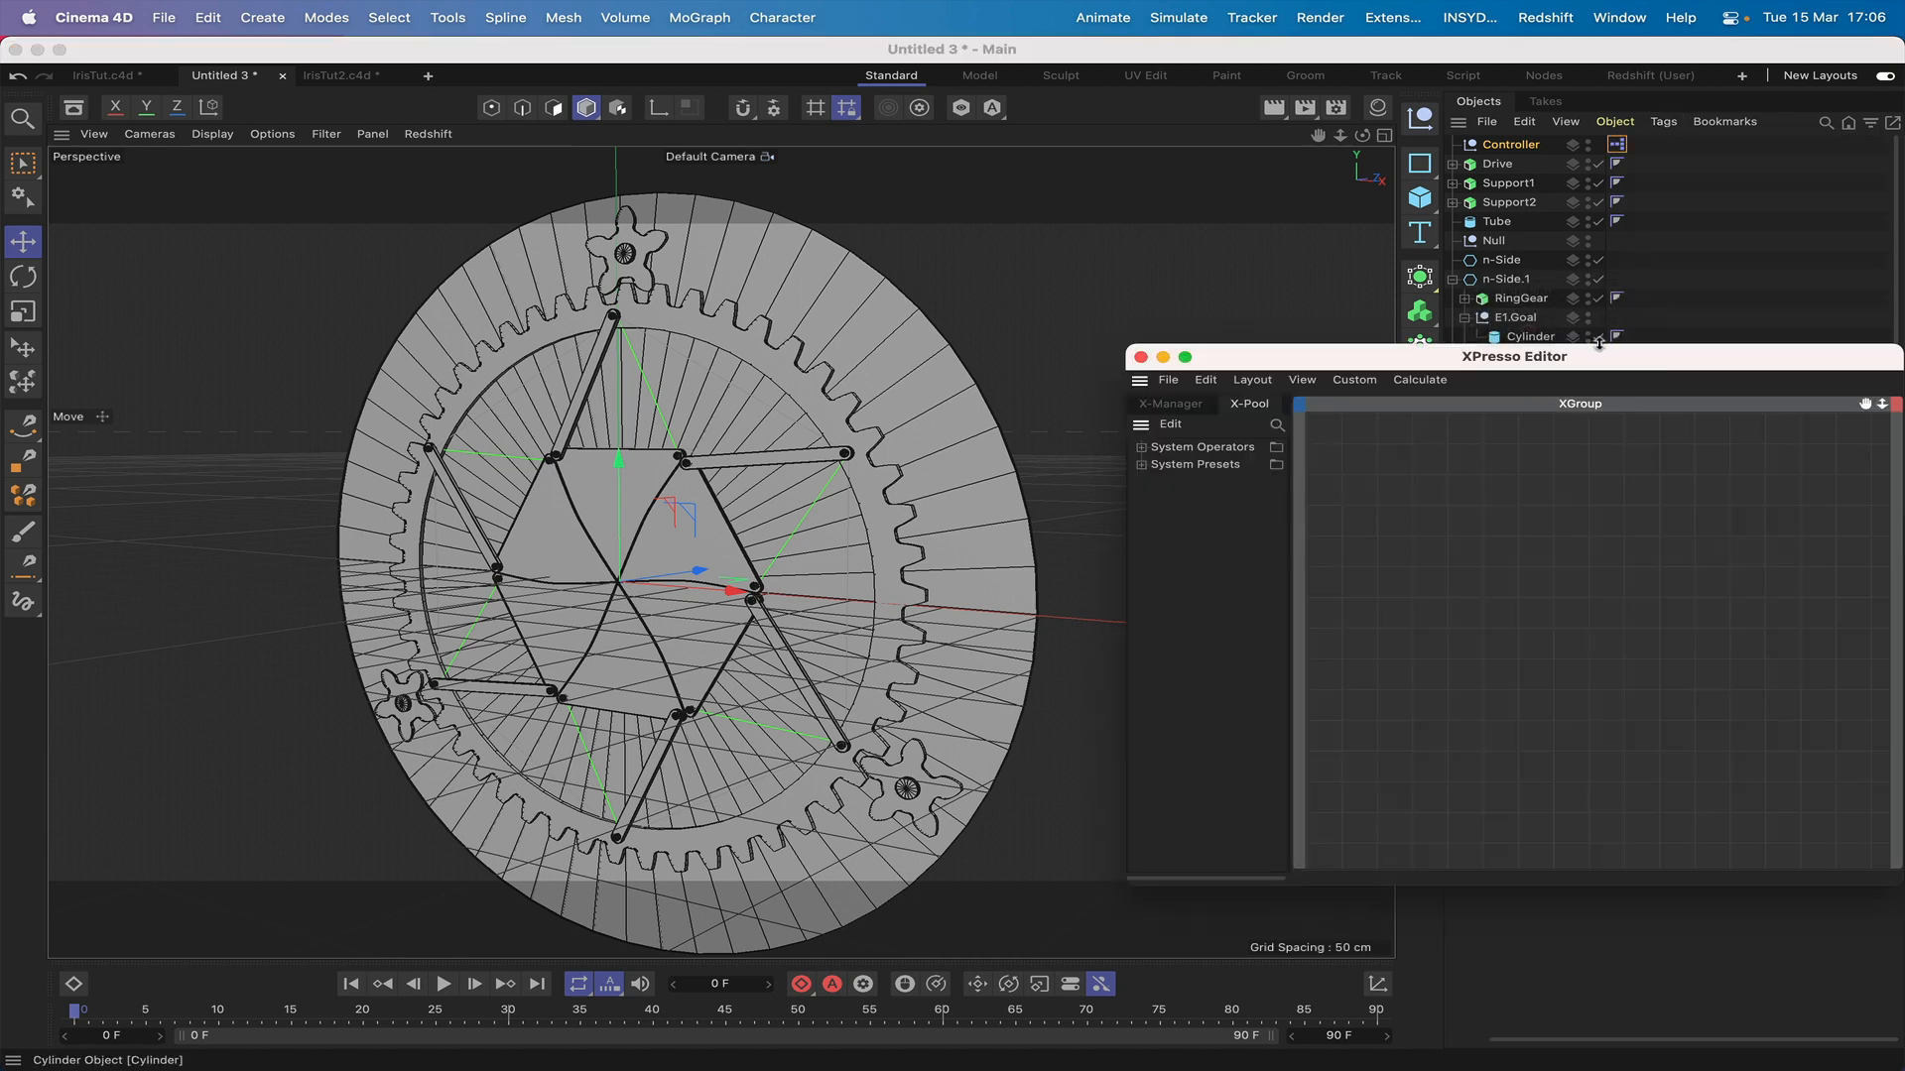
{"action": "left_click_drag", "start_coordinate": [1622, 364], "coordinate": [975, 243]}
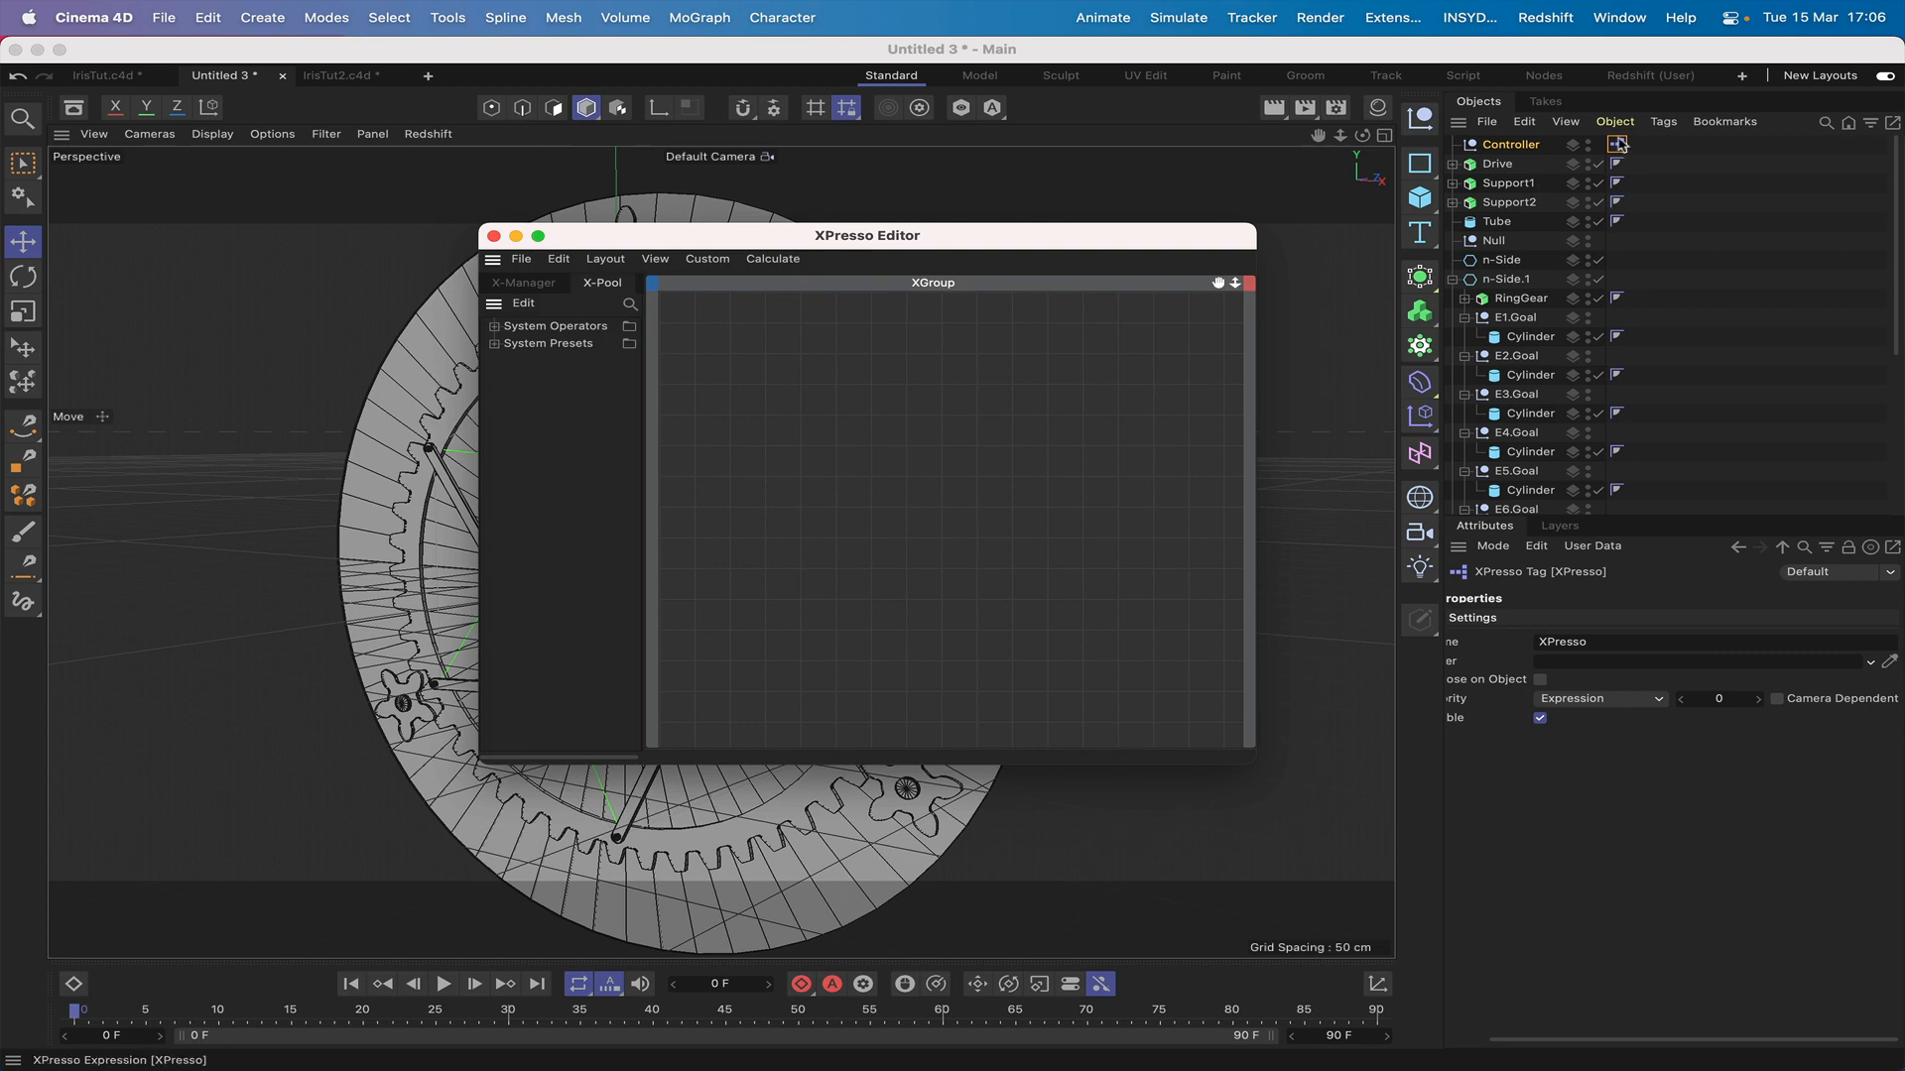
Step: Place Controller as a node in the XPresso graph and give it a Data output port from its user data
{"action": "left_click_drag", "start_coordinate": [1511, 145], "coordinate": [685, 389]}
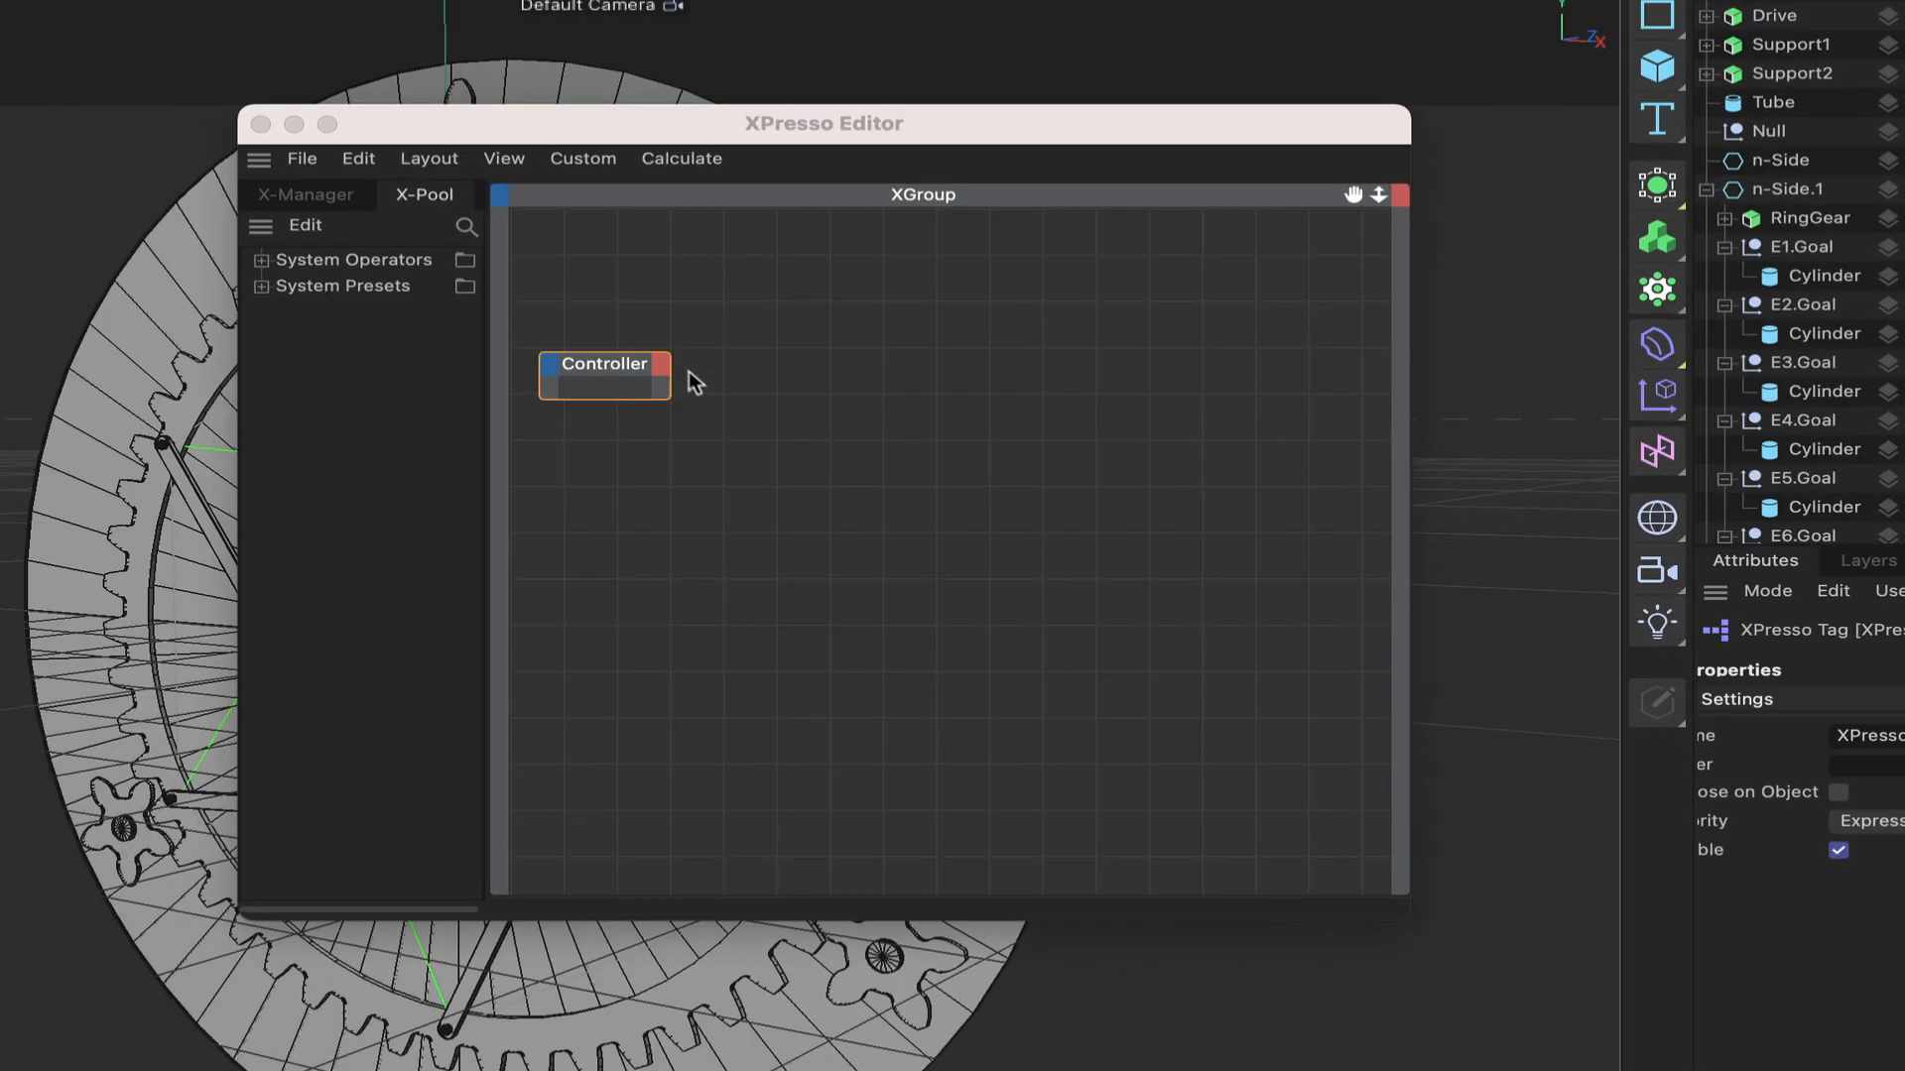
{"action": "left_click", "coordinate": [758, 401]}
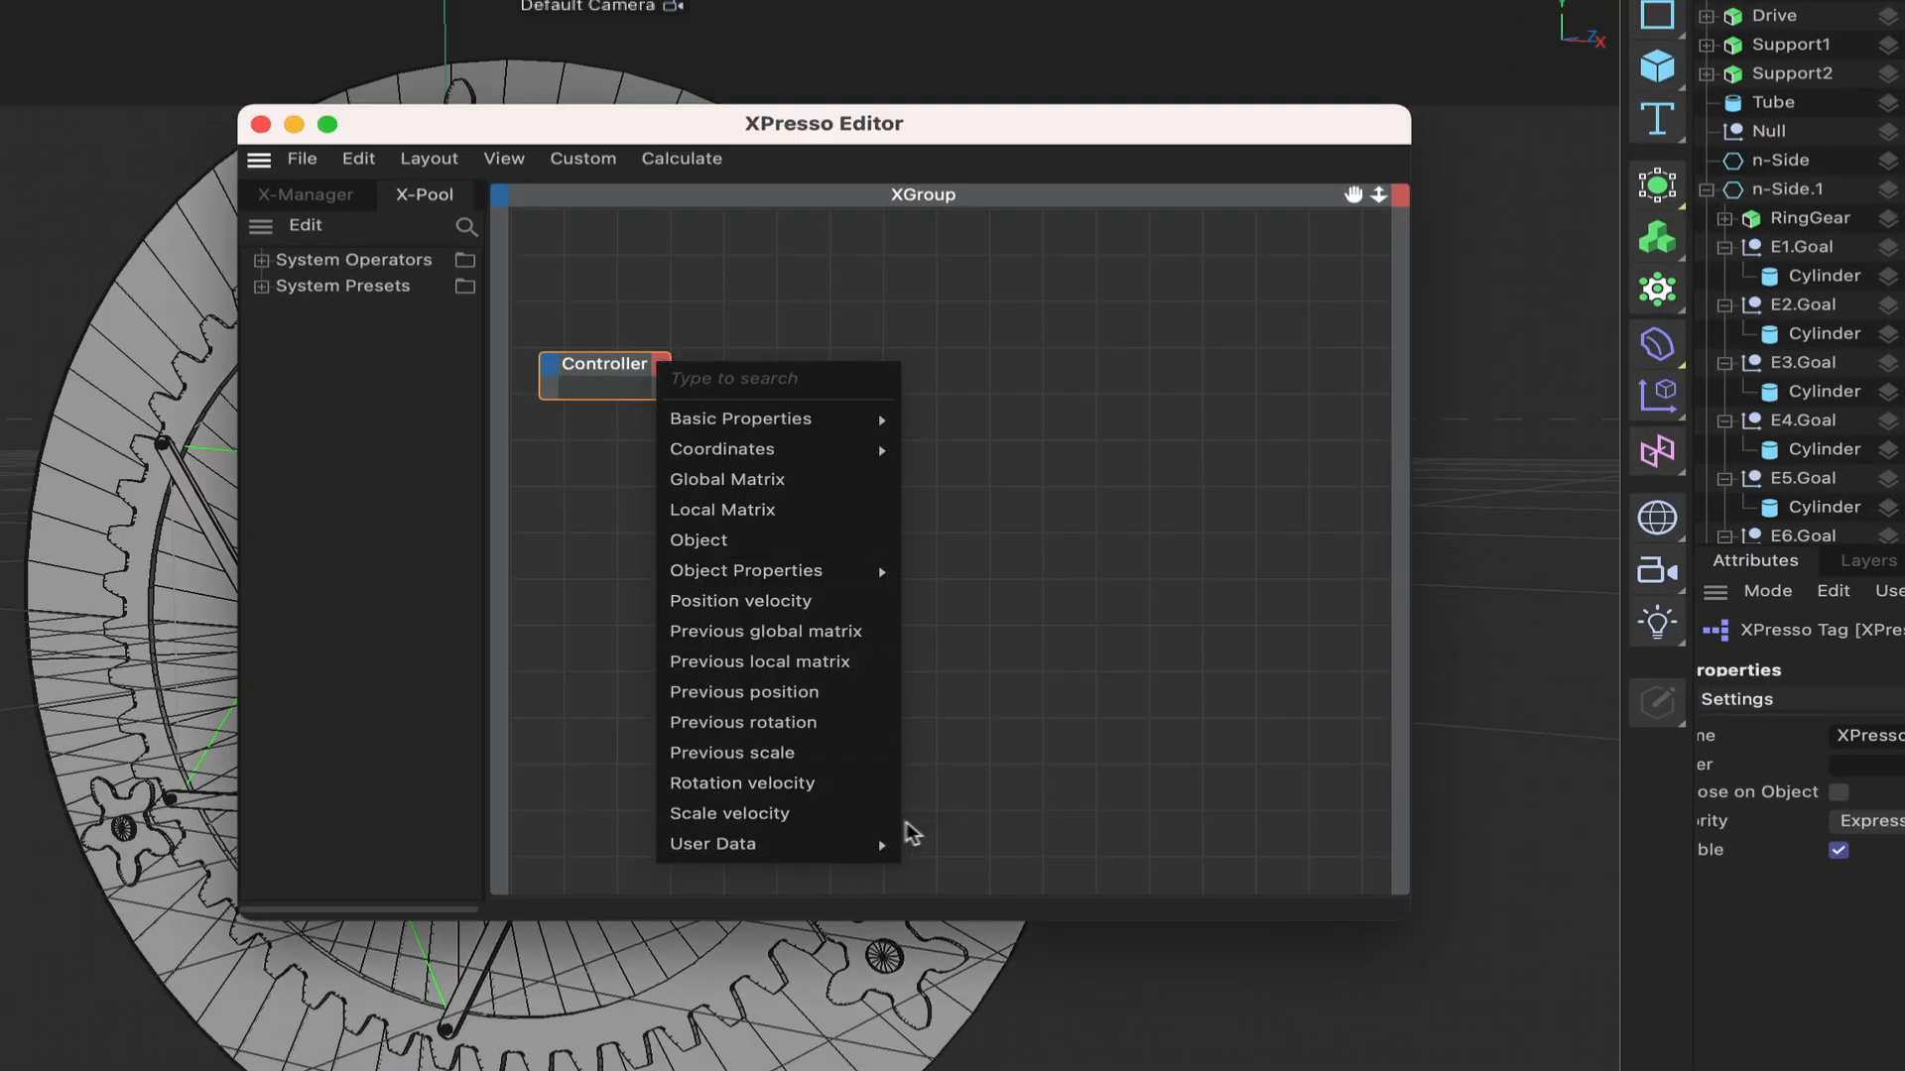
{"action": "left_click", "coordinate": [924, 843]}
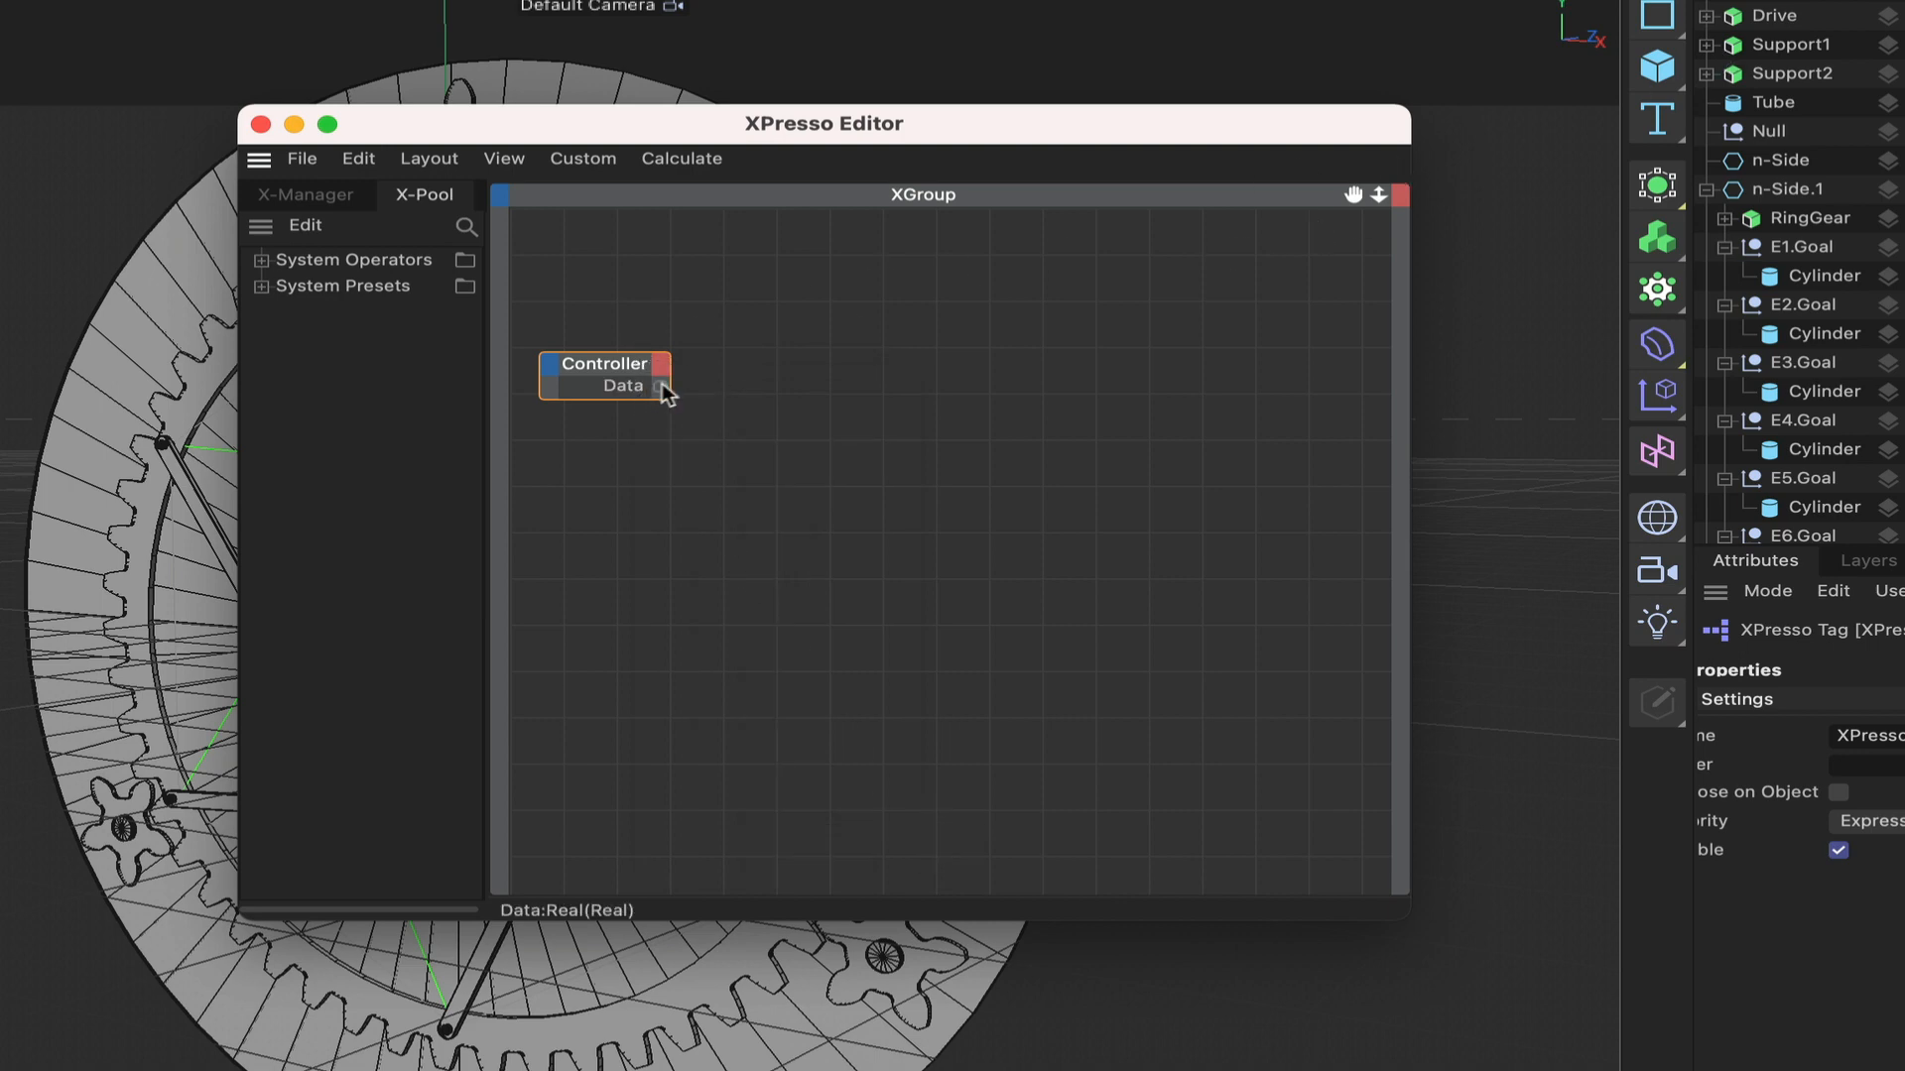
Step: Add n-Side.1 to the XPresso graph with a Rotation . B input and connect Controller's Data output to it
{"action": "left_click_drag", "start_coordinate": [843, 127], "coordinate": [921, 25]}
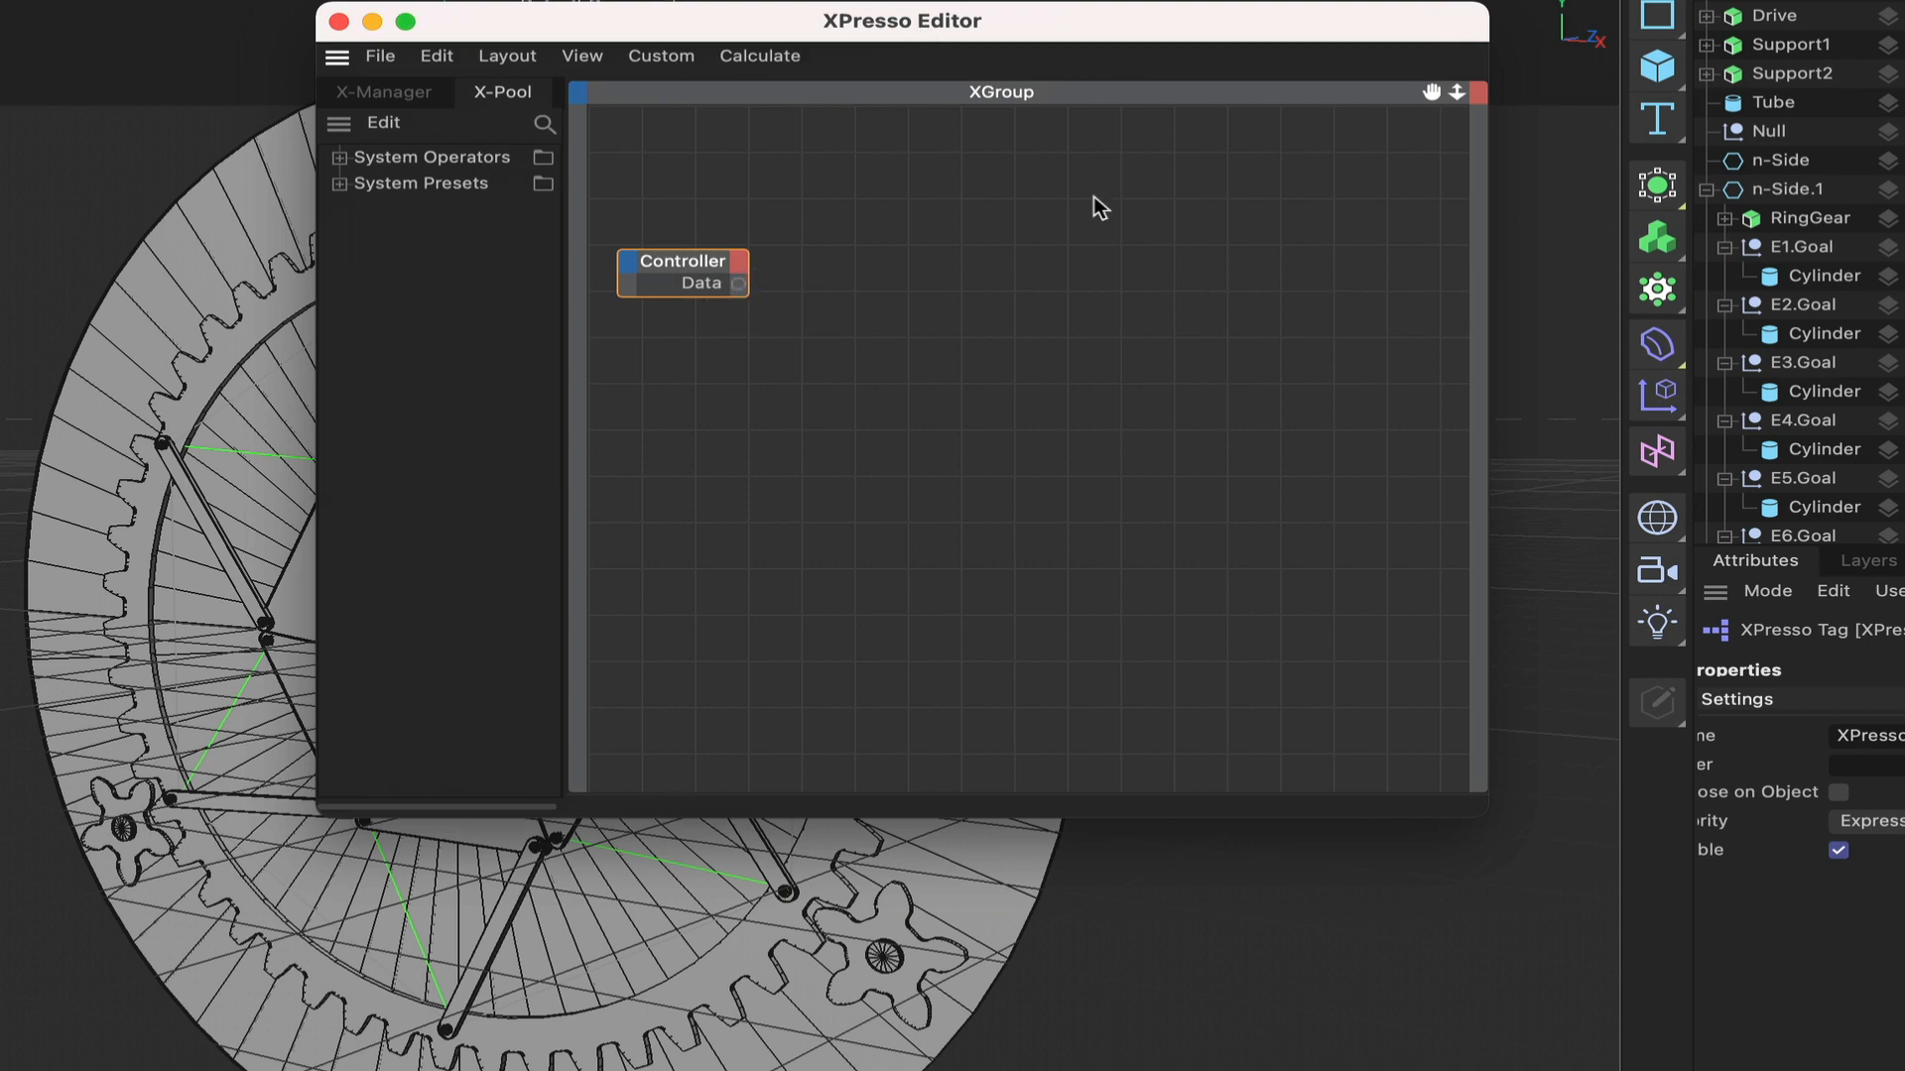
{"action": "left_click_drag", "start_coordinate": [1183, 15], "coordinate": [1203, 362]}
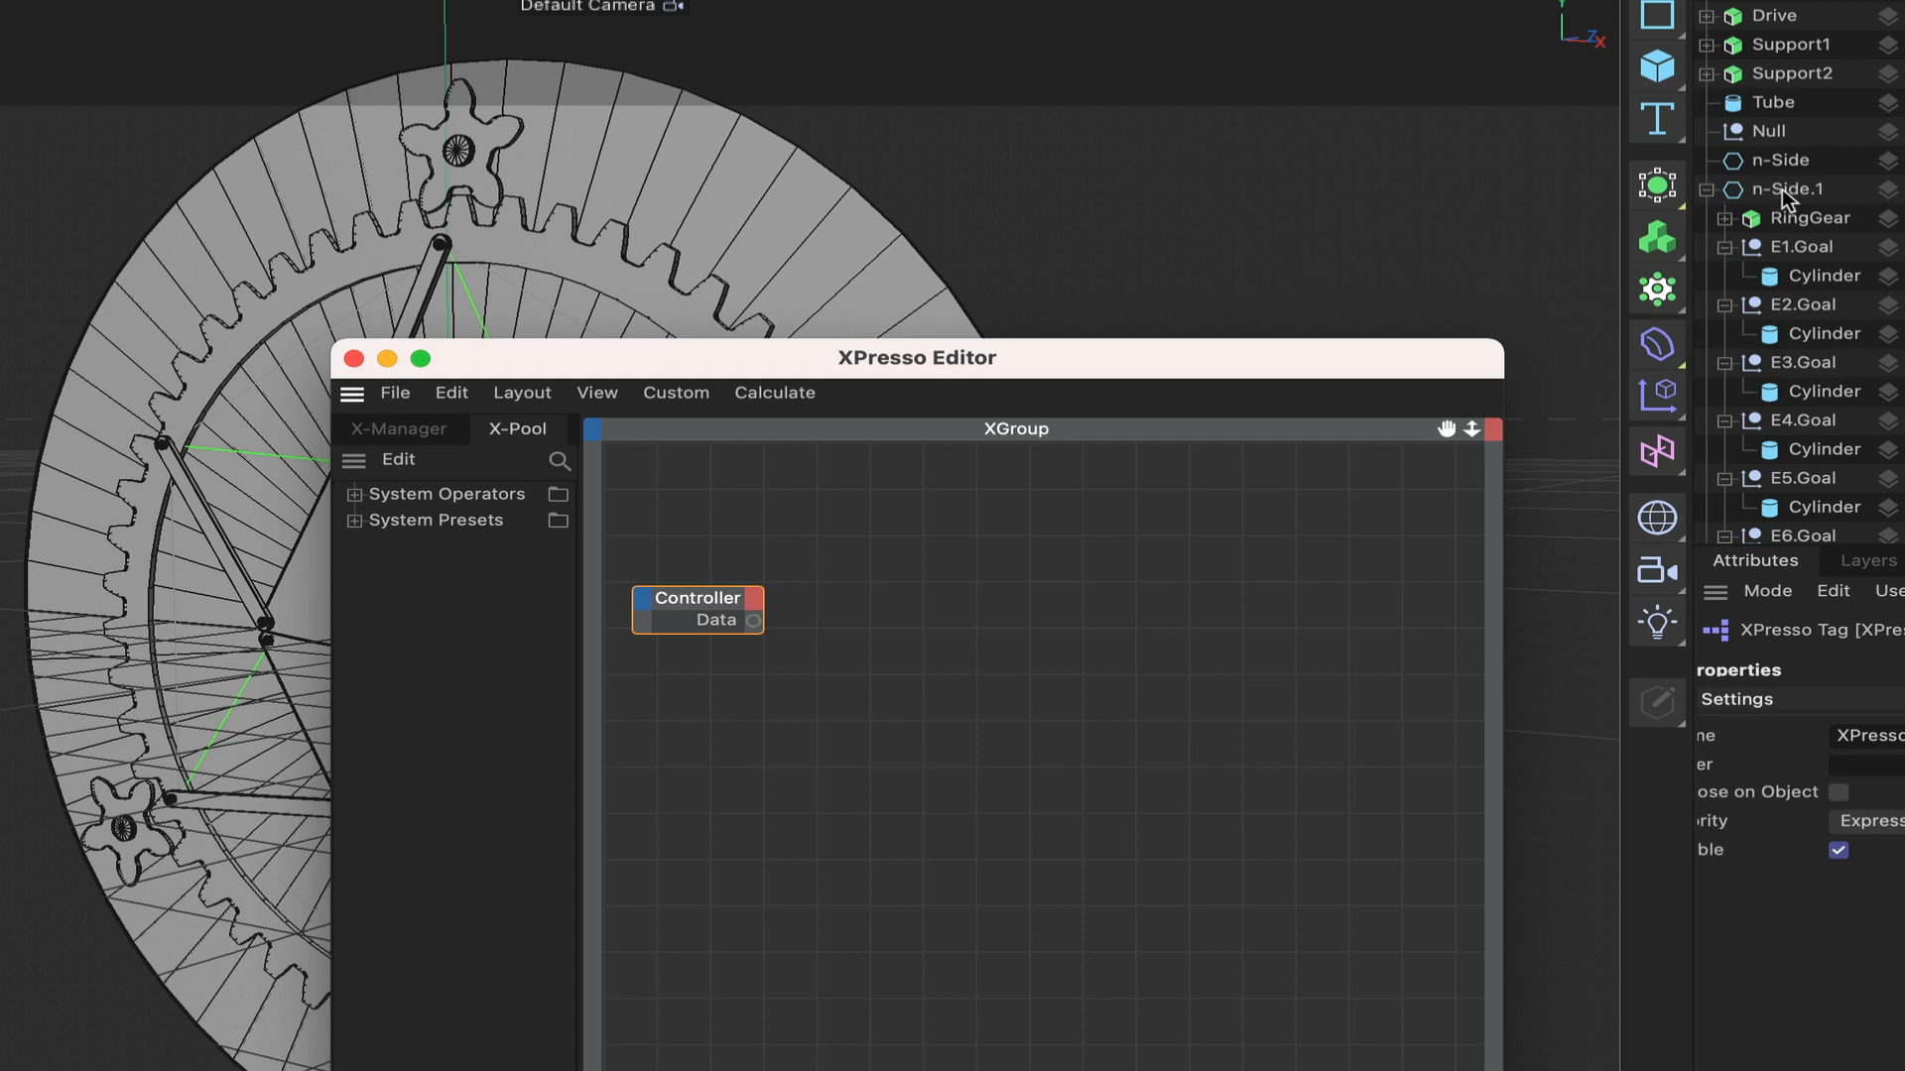
{"action": "left_click_drag", "start_coordinate": [1782, 188], "coordinate": [985, 591]}
{"action": "left_click", "coordinate": [934, 593]}
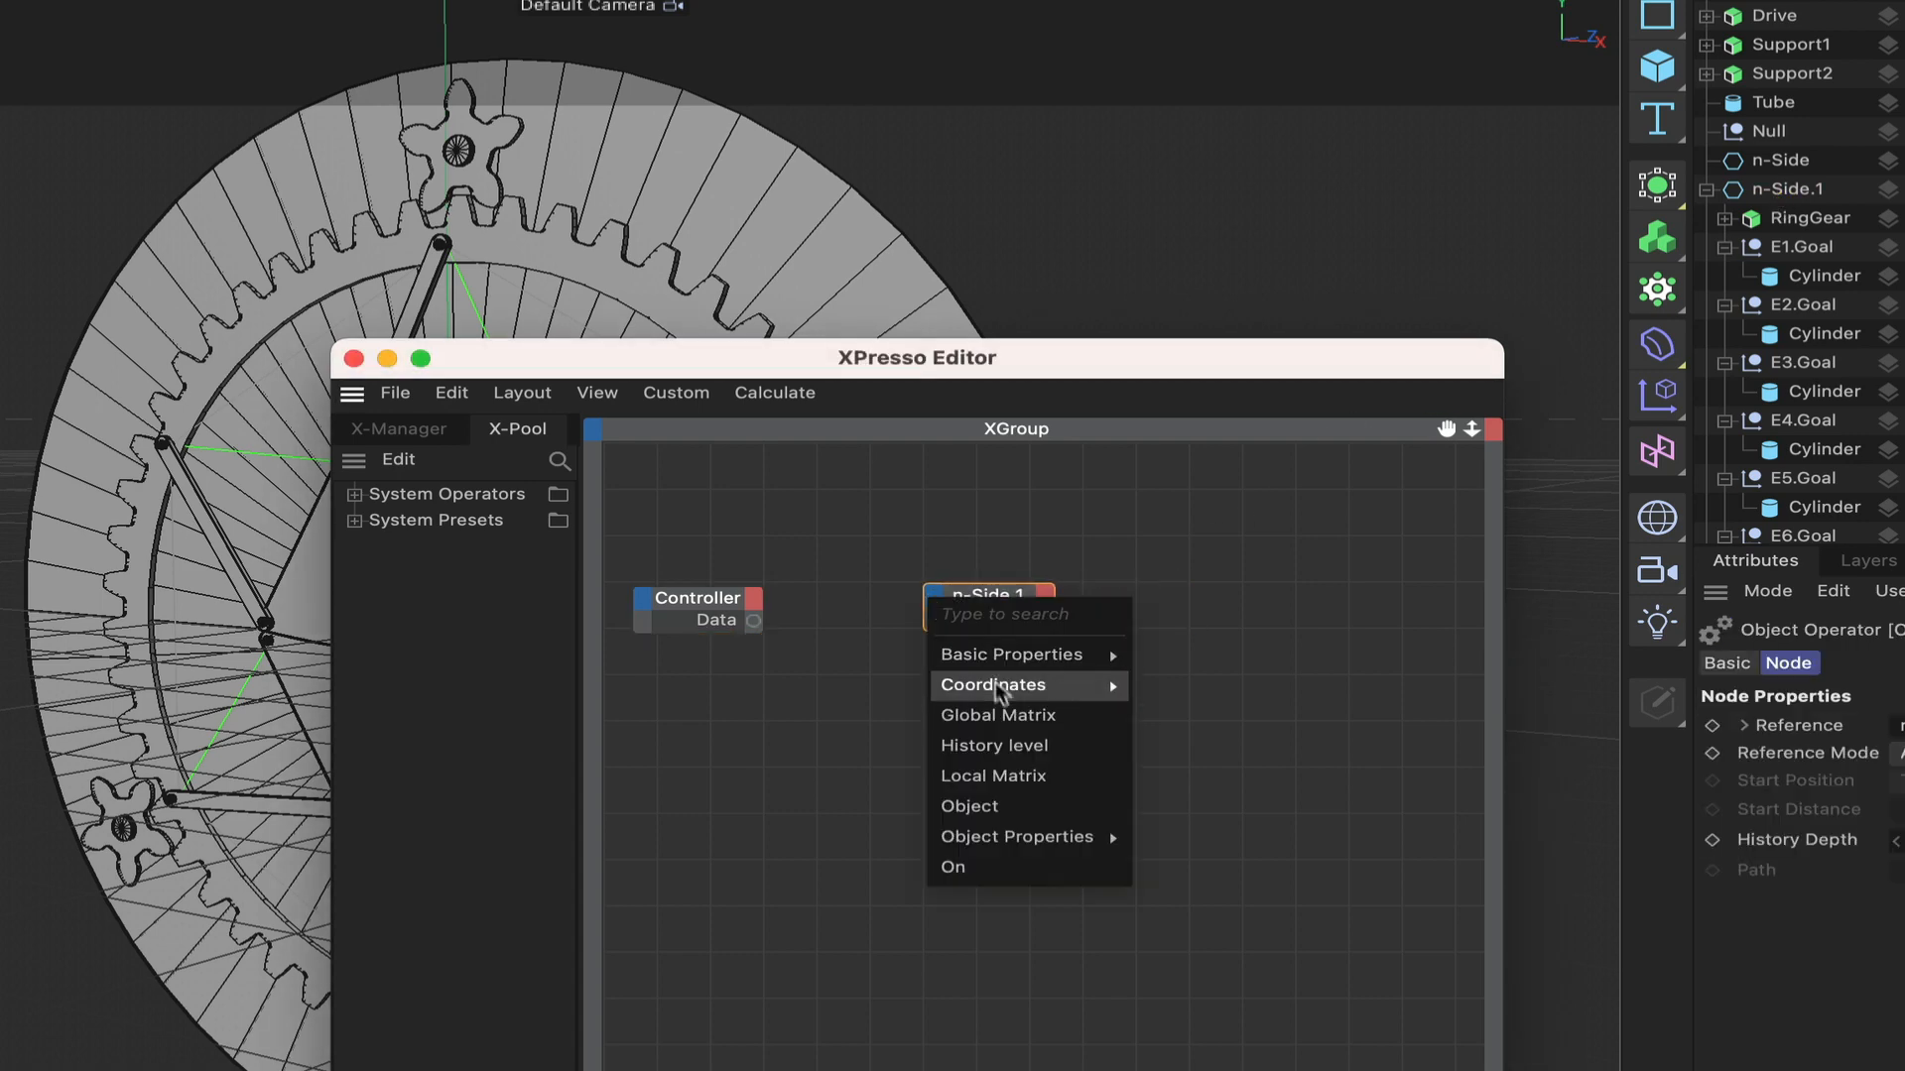
{"action": "mouse_move", "coordinate": [1111, 692]}
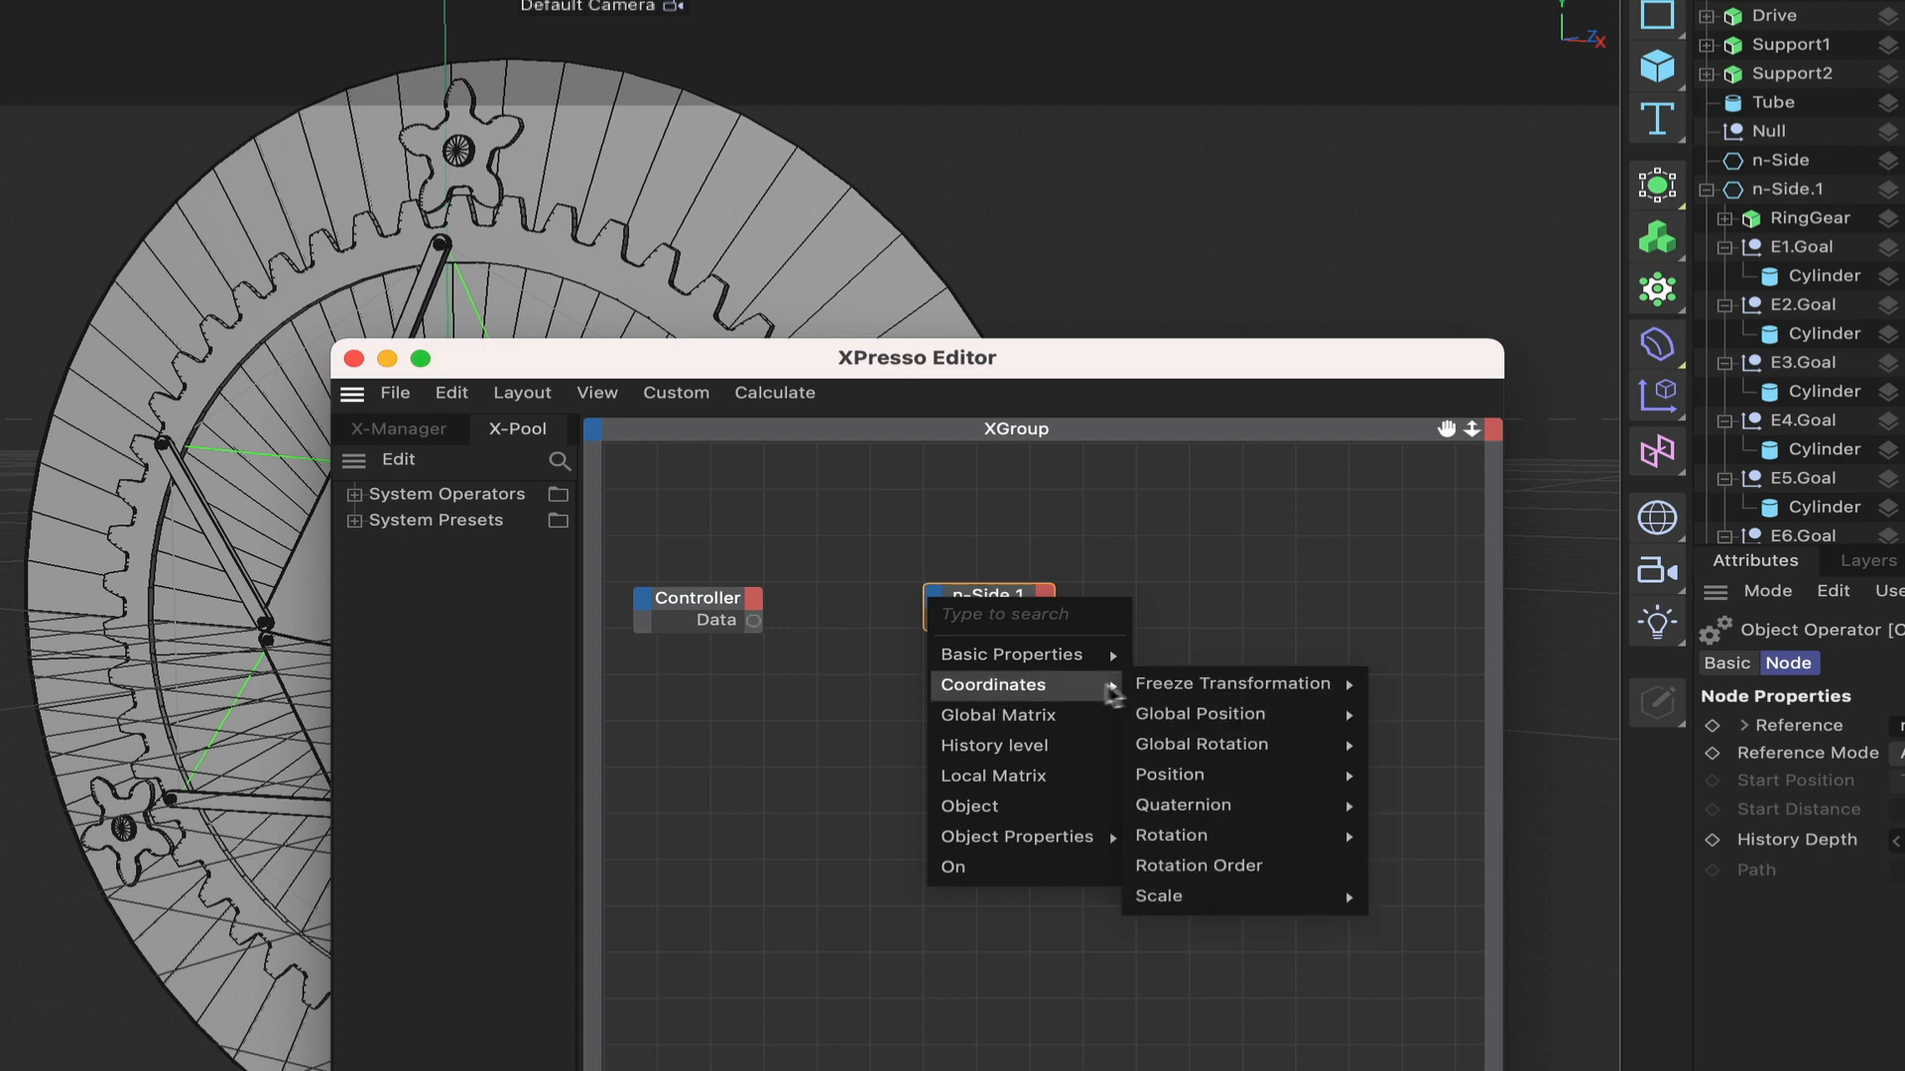
{"action": "mouse_move", "coordinate": [1205, 839]}
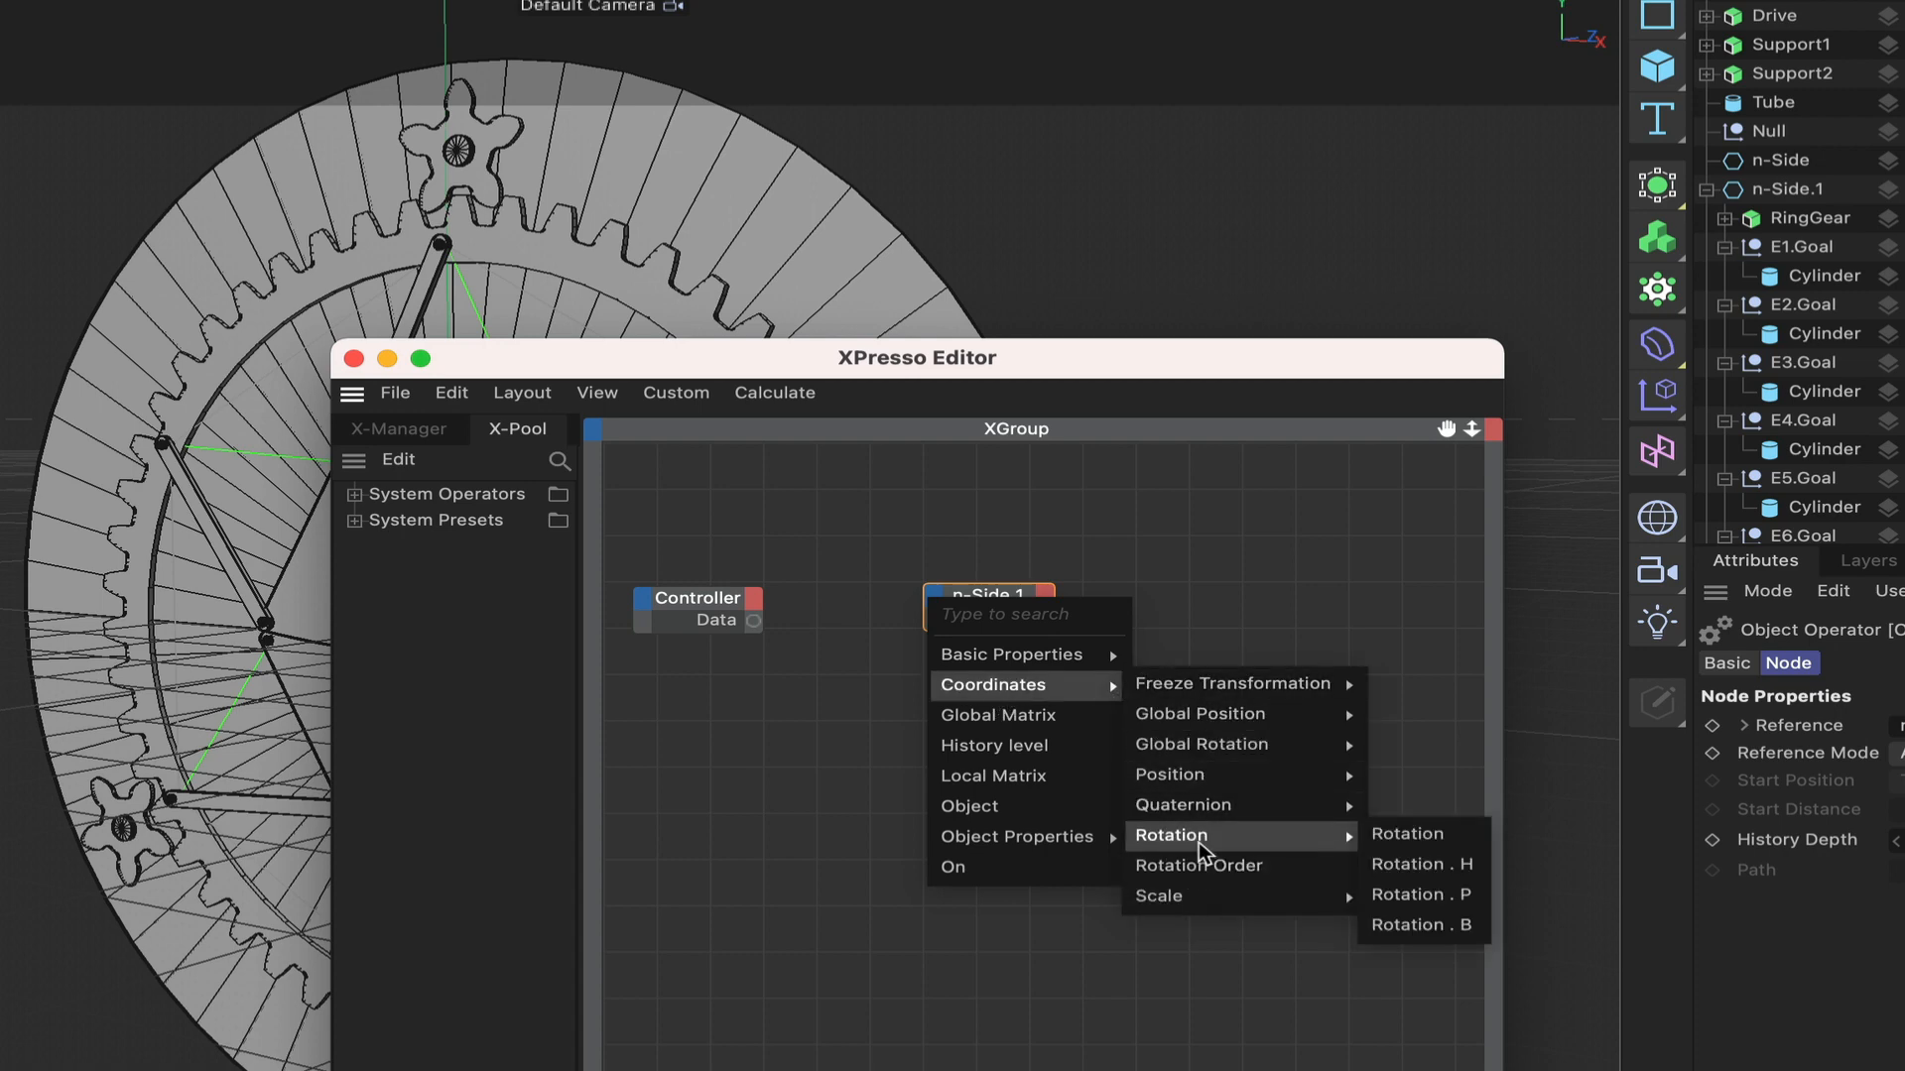
{"action": "left_click", "coordinate": [1431, 924]}
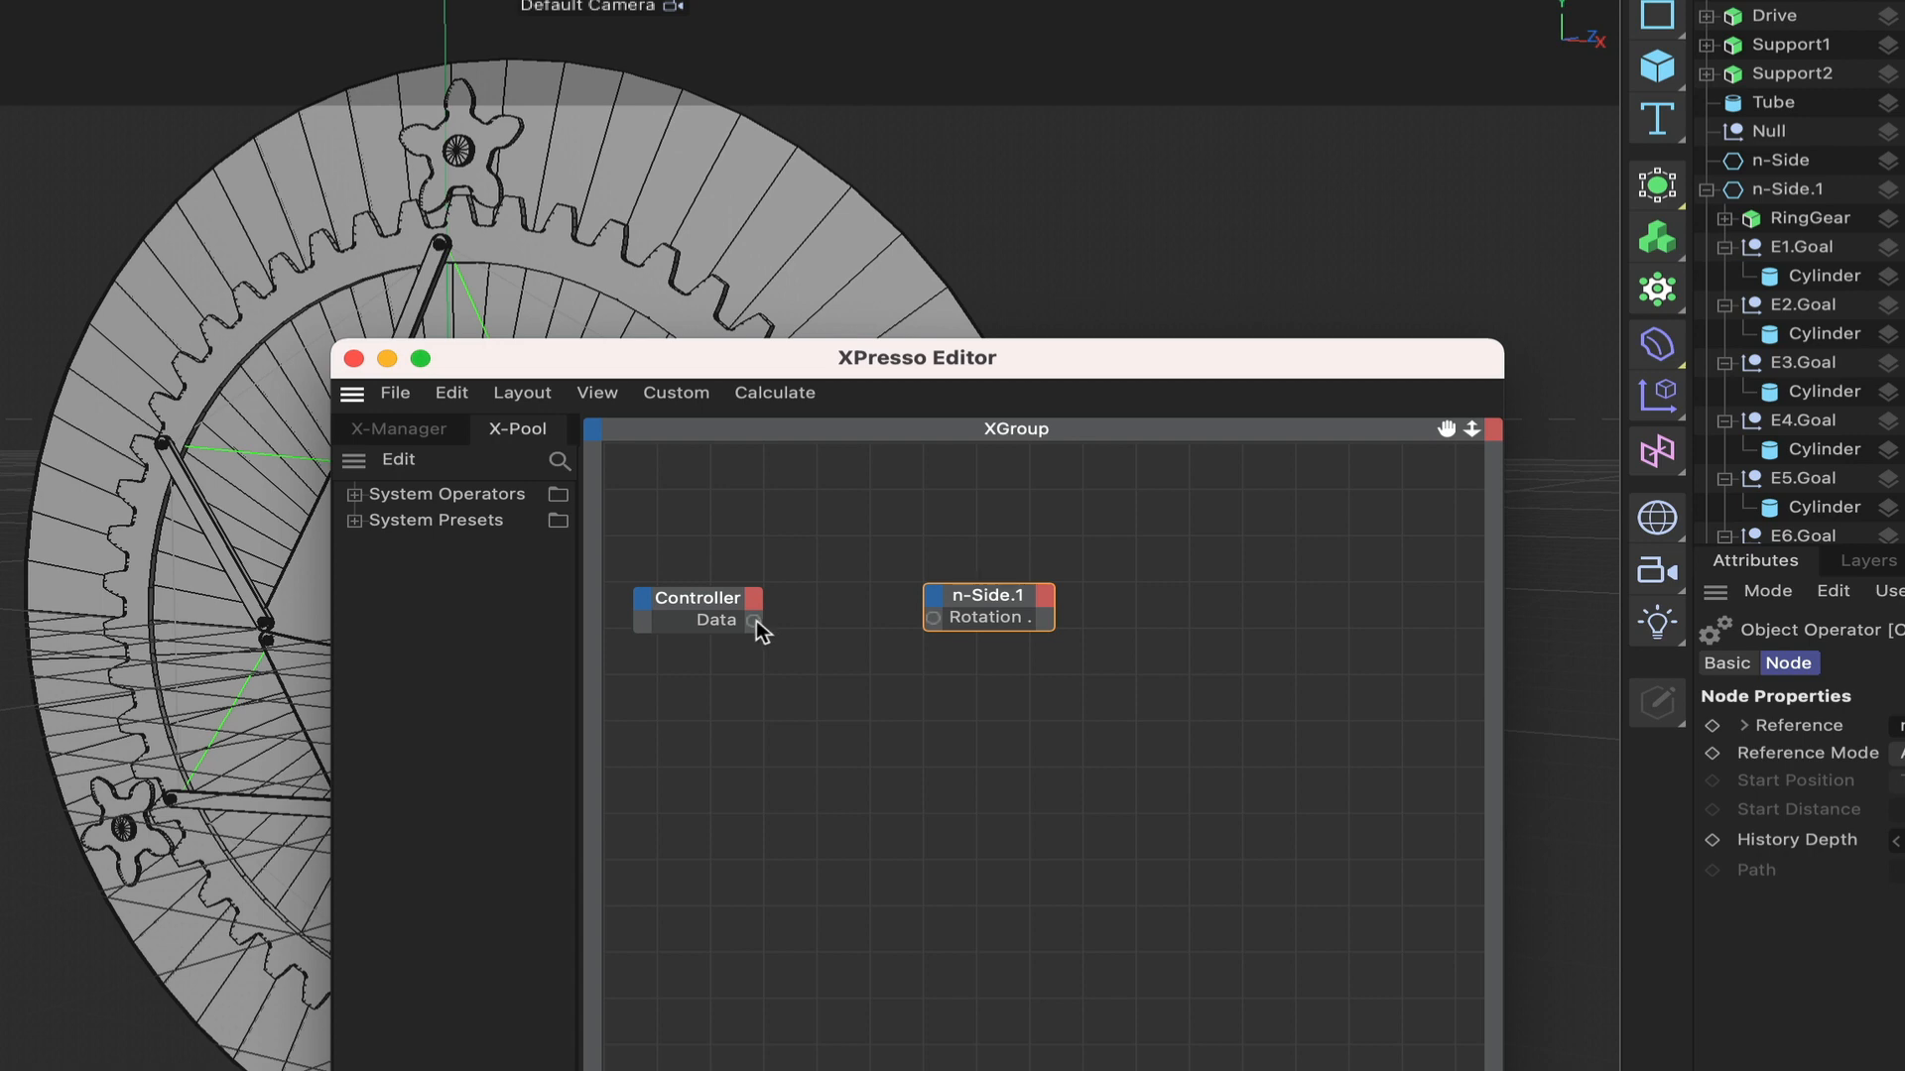
{"action": "left_click_drag", "start_coordinate": [756, 621], "coordinate": [932, 617]}
{"action": "left_click_drag", "start_coordinate": [978, 355], "coordinate": [1000, 444]}
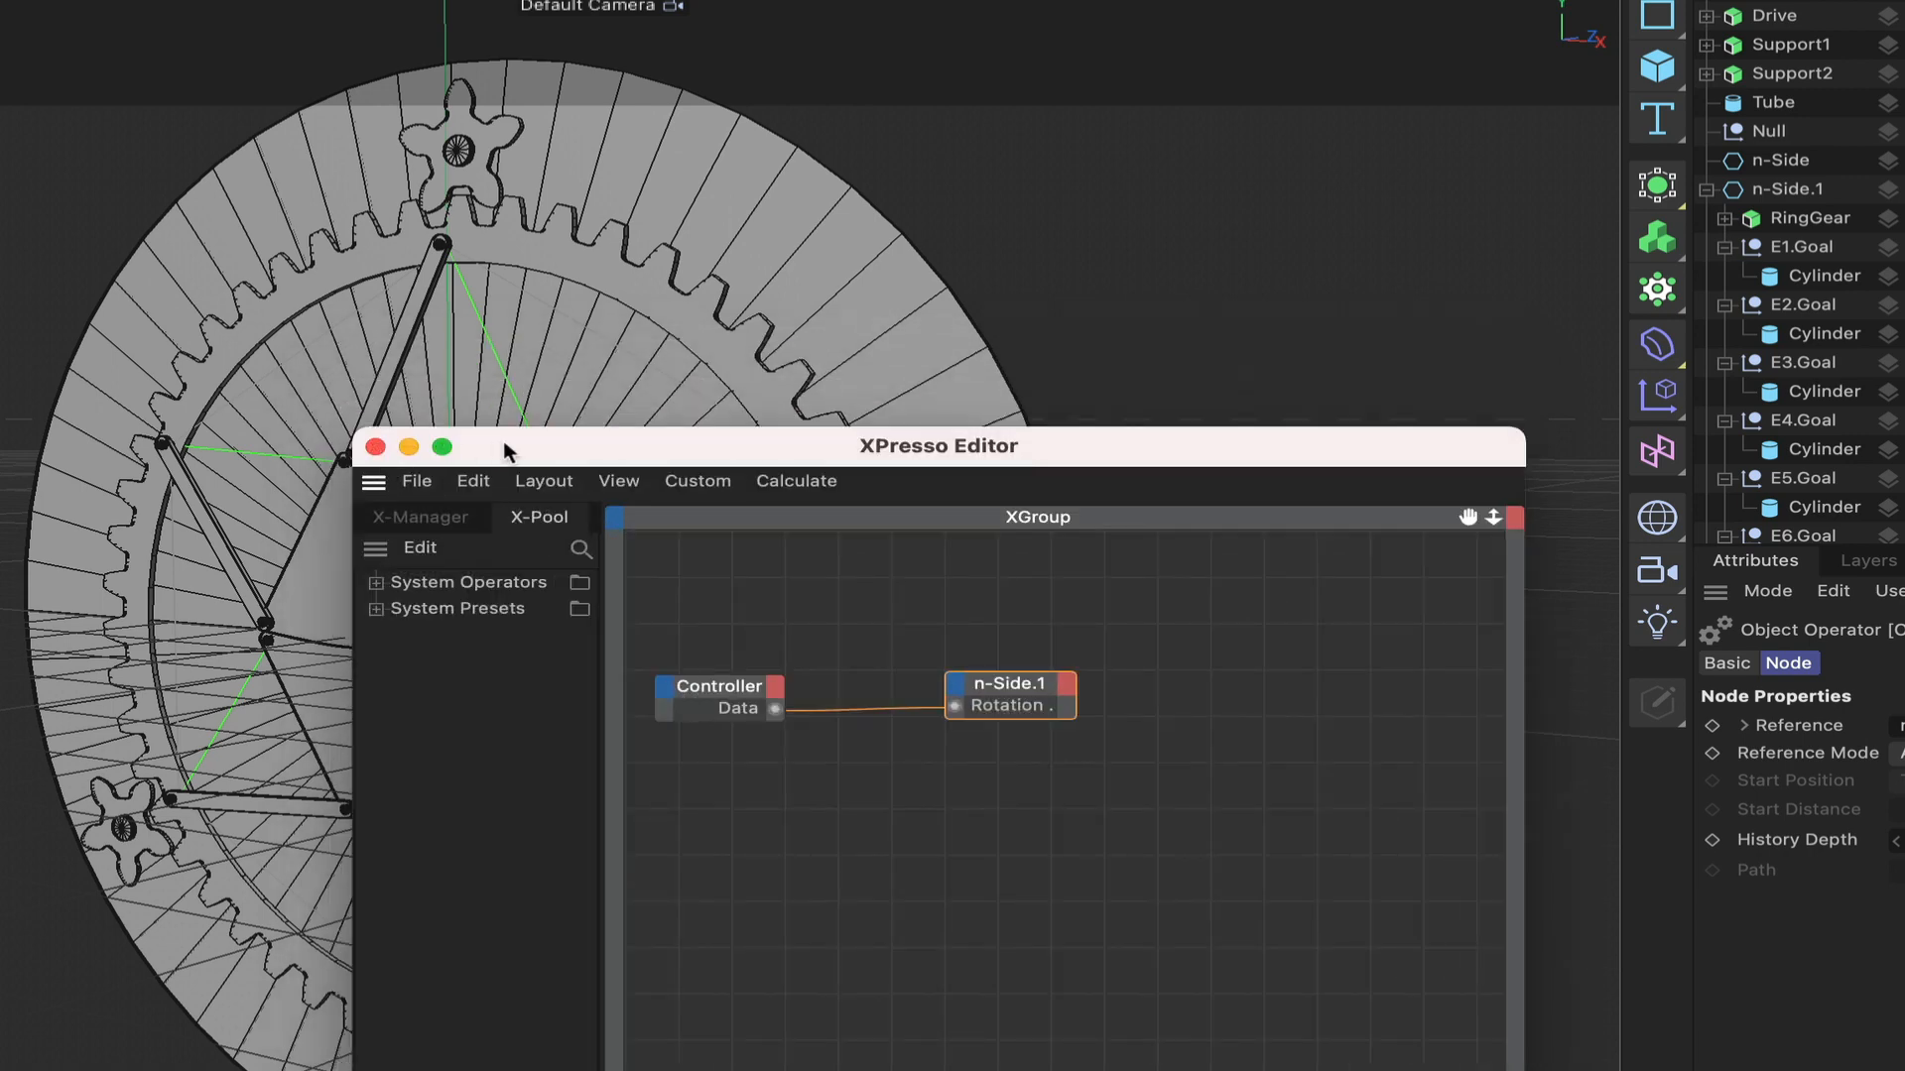
Step: Move the XPresso editor clear of the gears and test Controller's Data slider from its 30° minimum
{"action": "left_click_drag", "start_coordinate": [508, 451], "coordinate": [110, 753]}
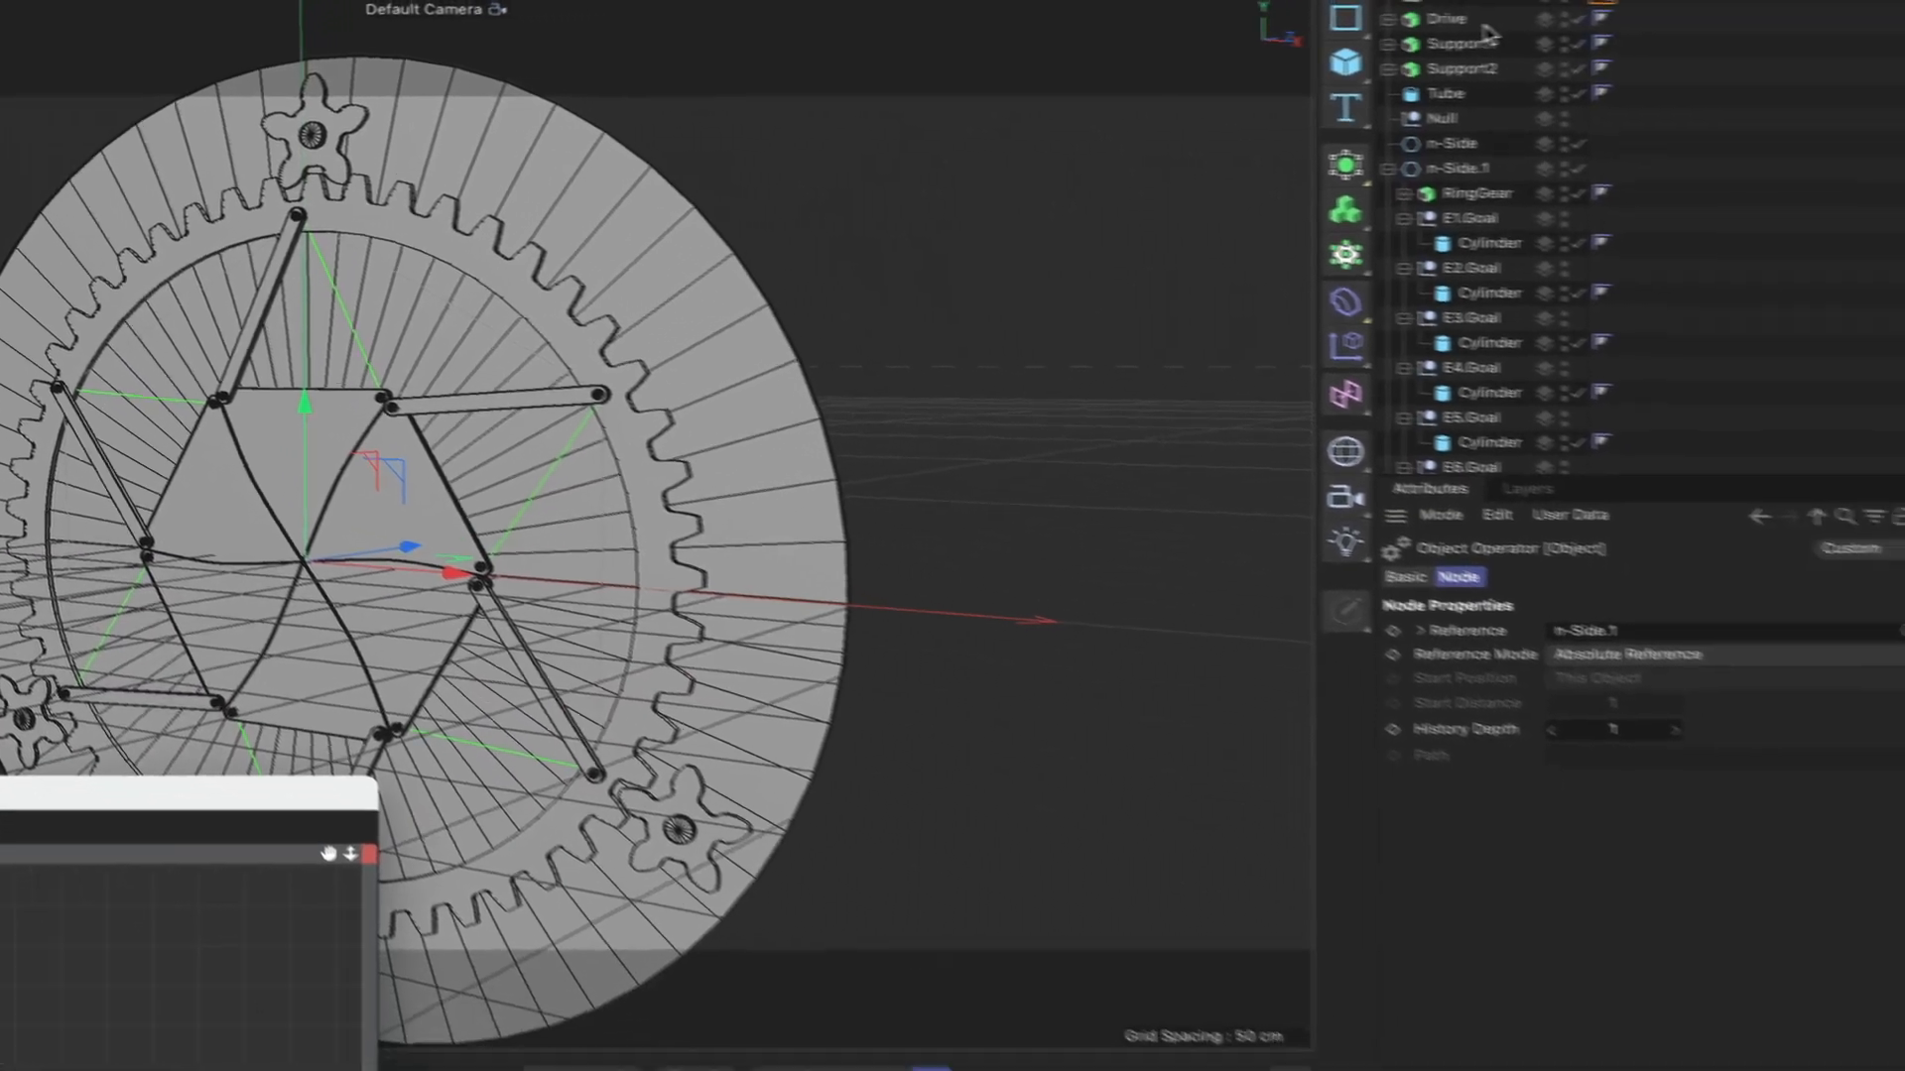
{"action": "left_click", "coordinate": [1474, 2]}
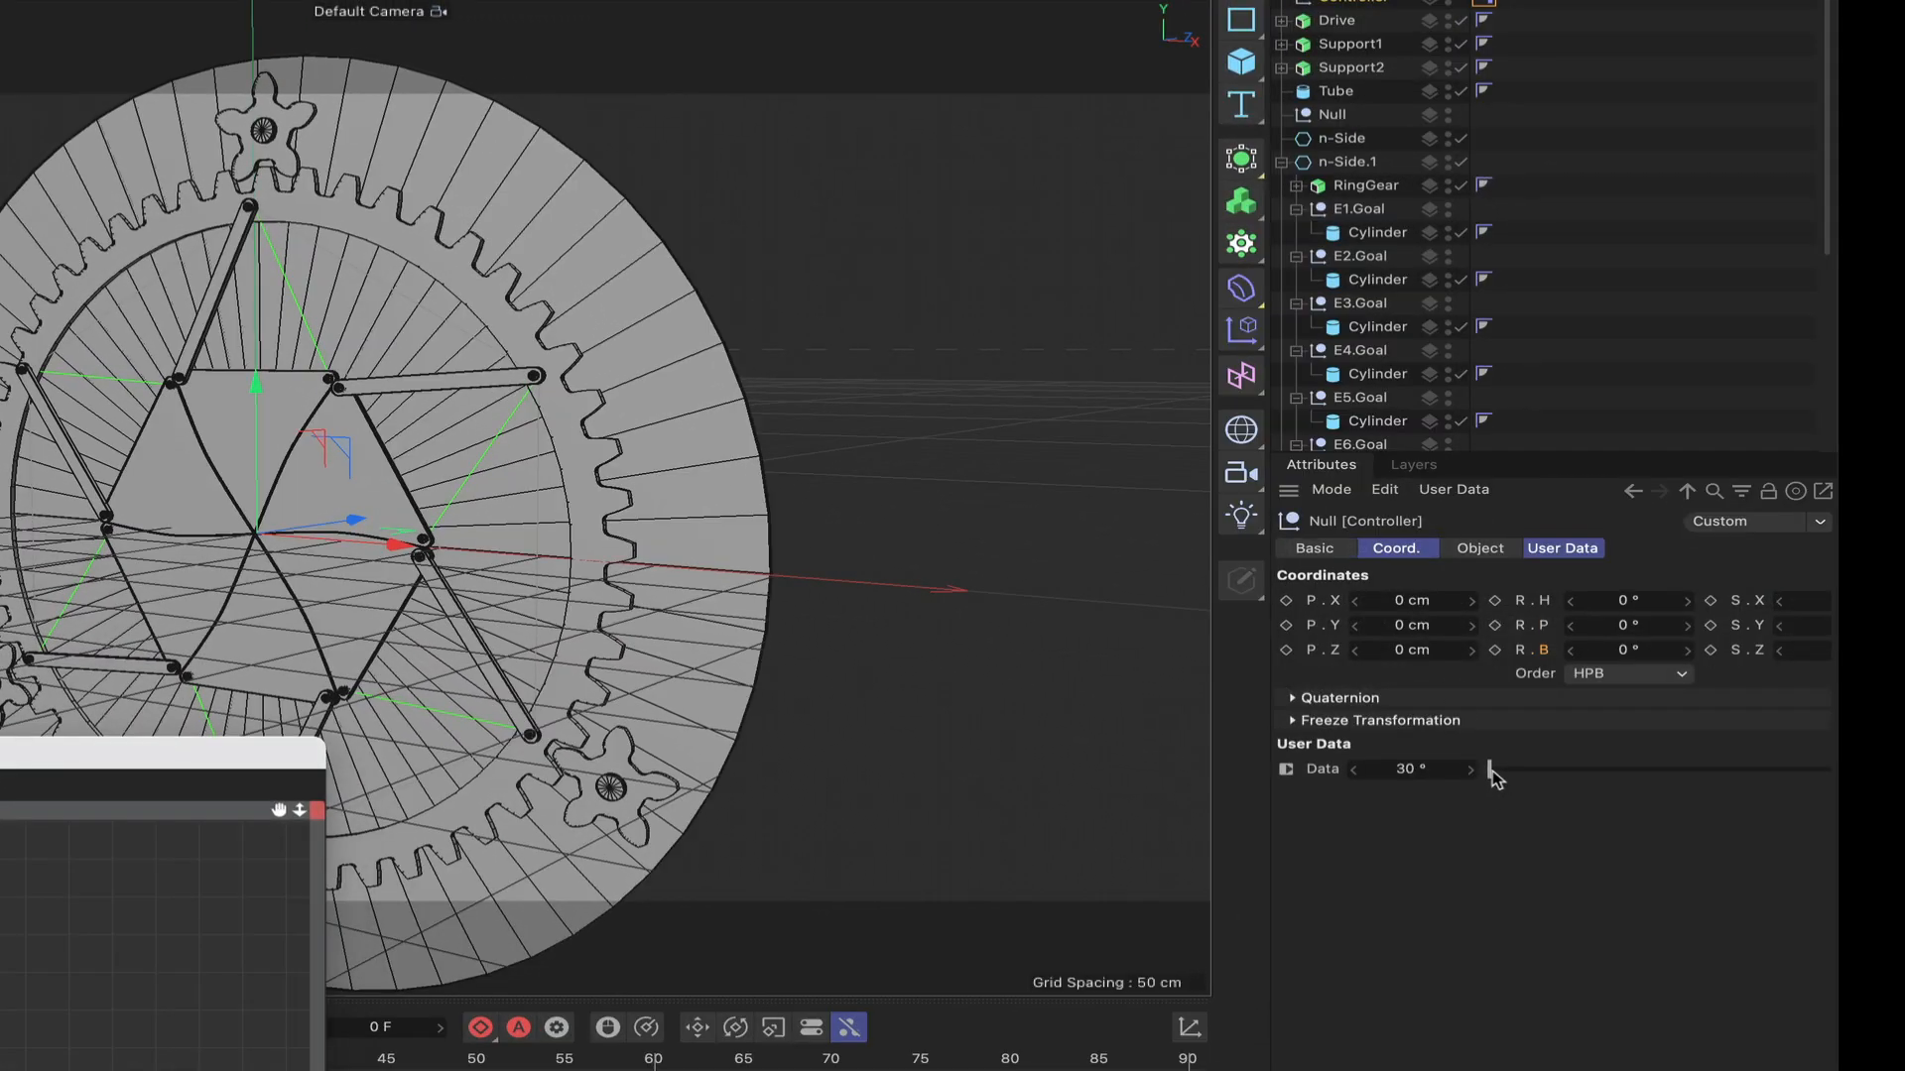
{"action": "left_click_drag", "start_coordinate": [1491, 773], "coordinate": [1429, 817]}
Step: Add a Range Mapper node below n-Side.1 in the XPresso graph and connect Controller's Data output to its Input
{"action": "left_click_drag", "start_coordinate": [220, 756], "coordinate": [756, 314]}
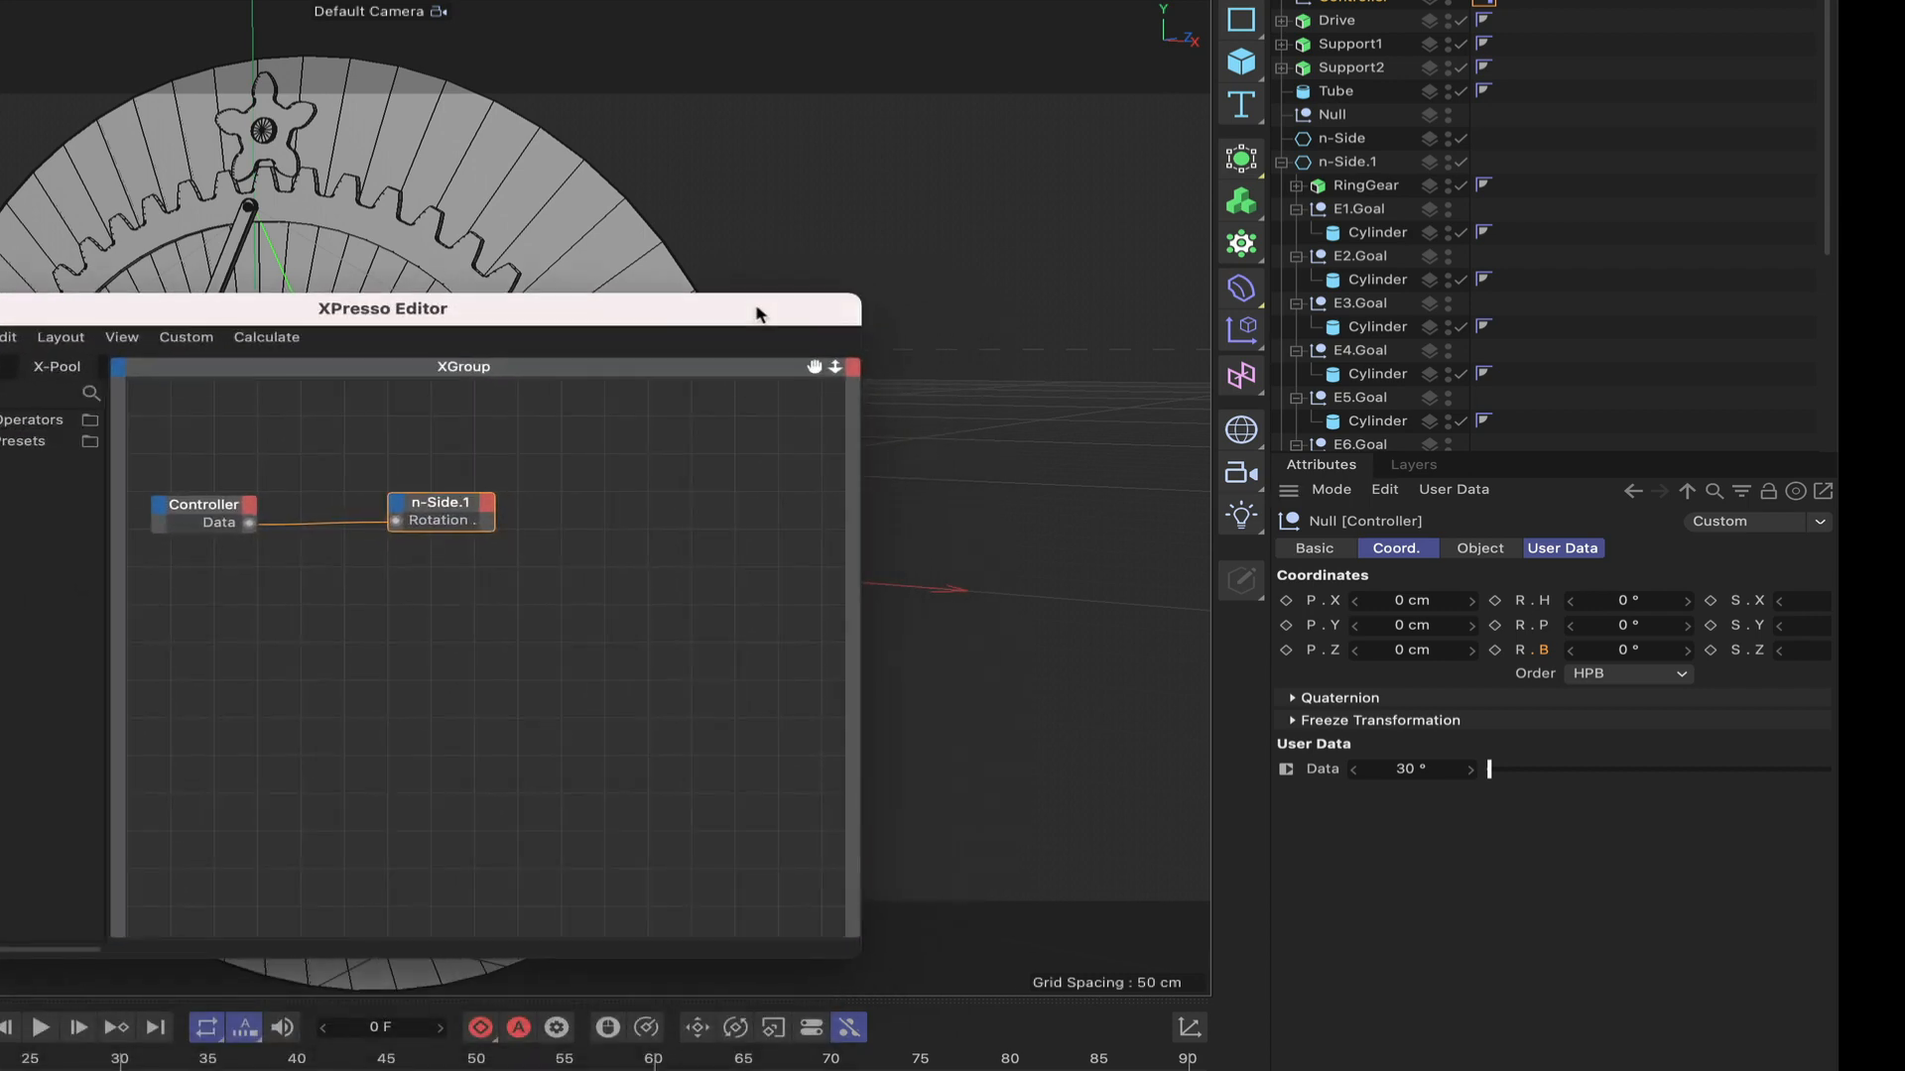
{"action": "left_click_drag", "start_coordinate": [468, 512], "coordinate": [428, 514]}
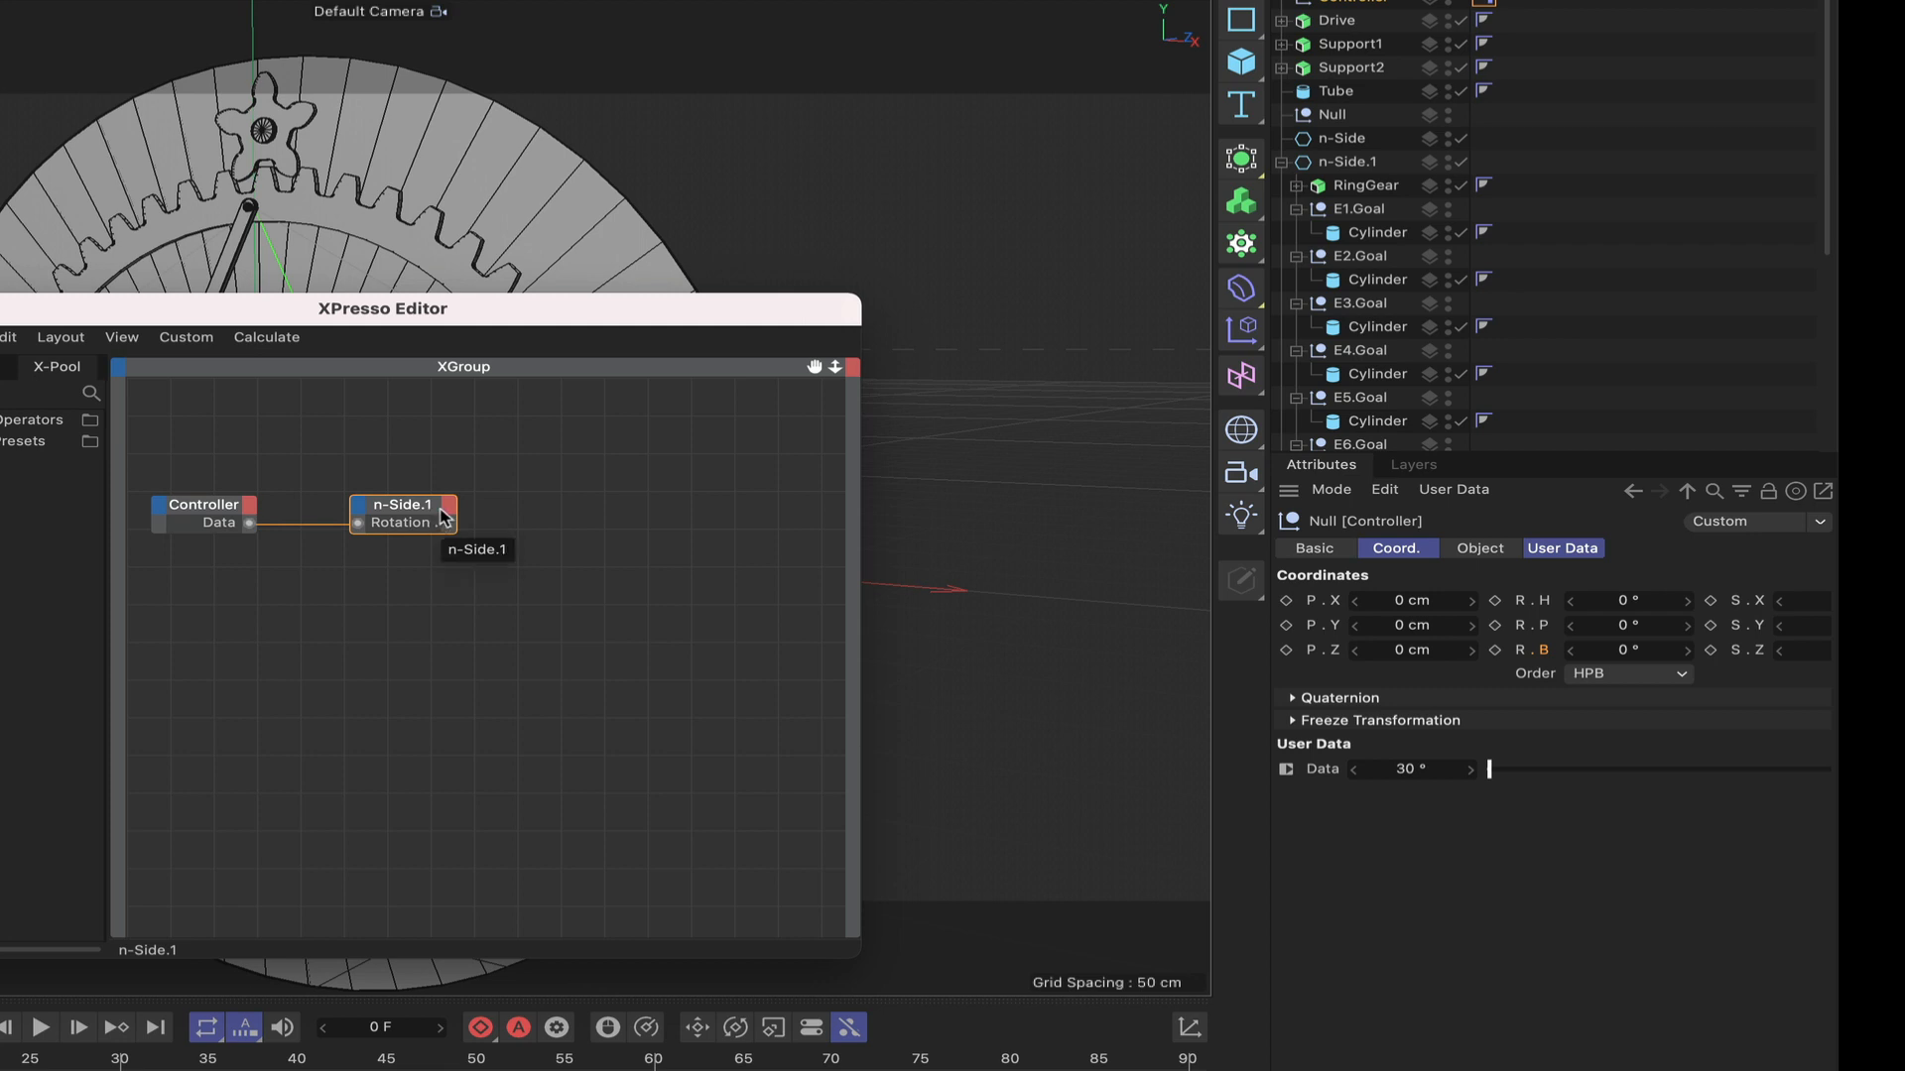
{"action": "right_click", "coordinate": [423, 599]}
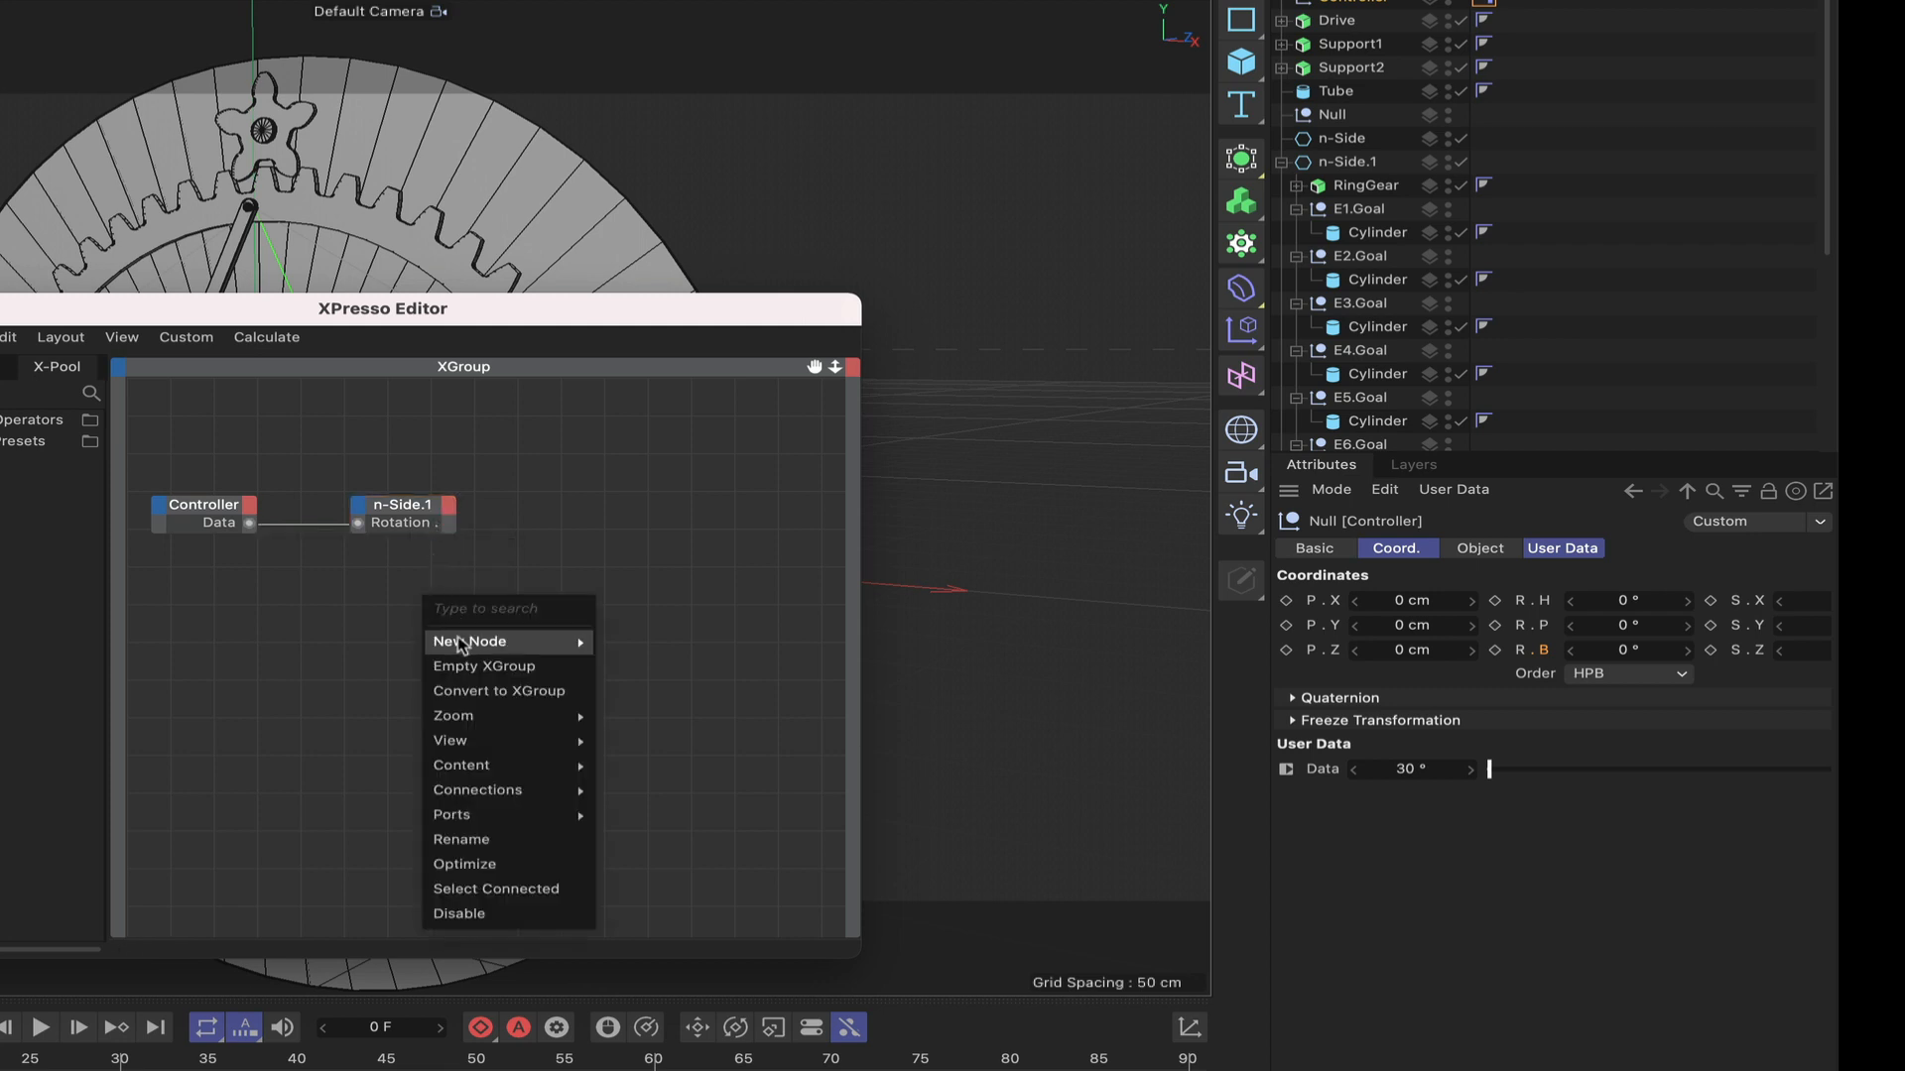
{"action": "mouse_move", "coordinate": [580, 642]}
{"action": "mouse_move", "coordinate": [674, 643]}
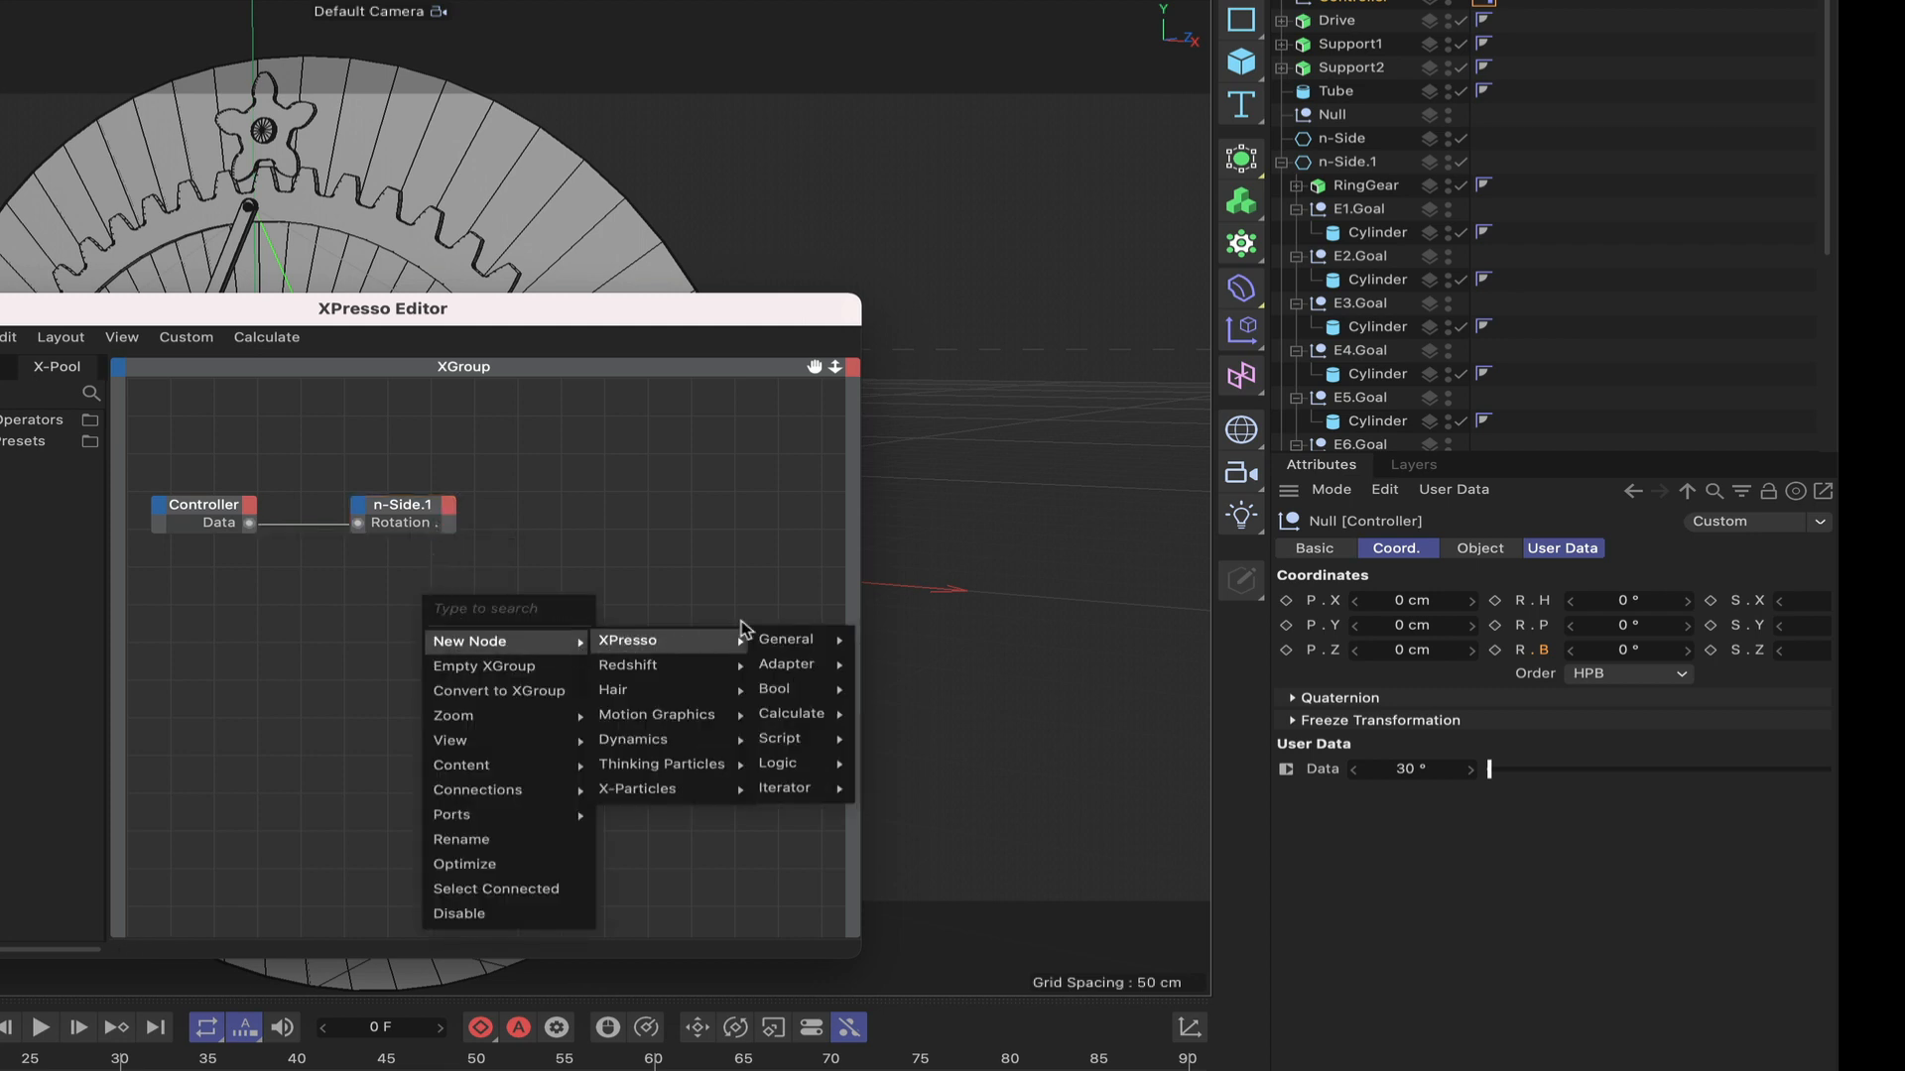
{"action": "mouse_move", "coordinate": [800, 713]}
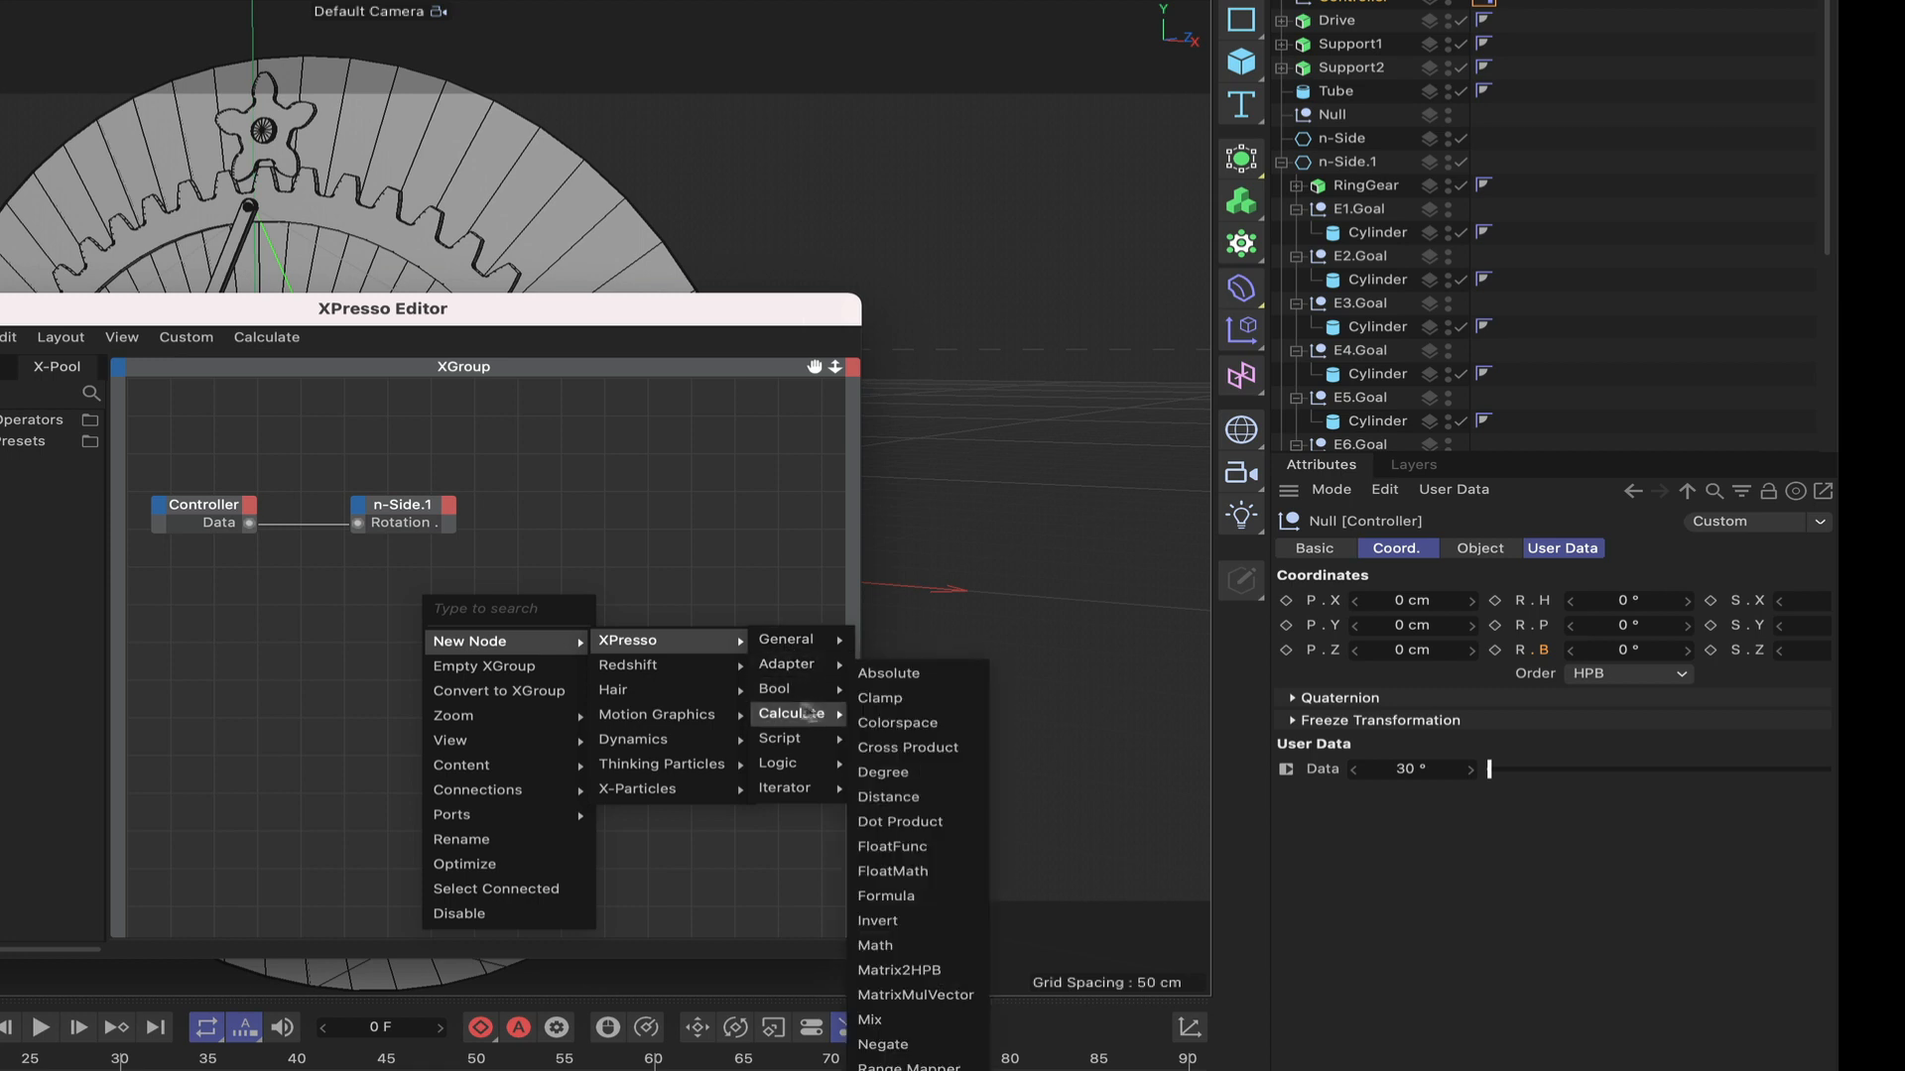
{"action": "left_click", "coordinate": [898, 1046]}
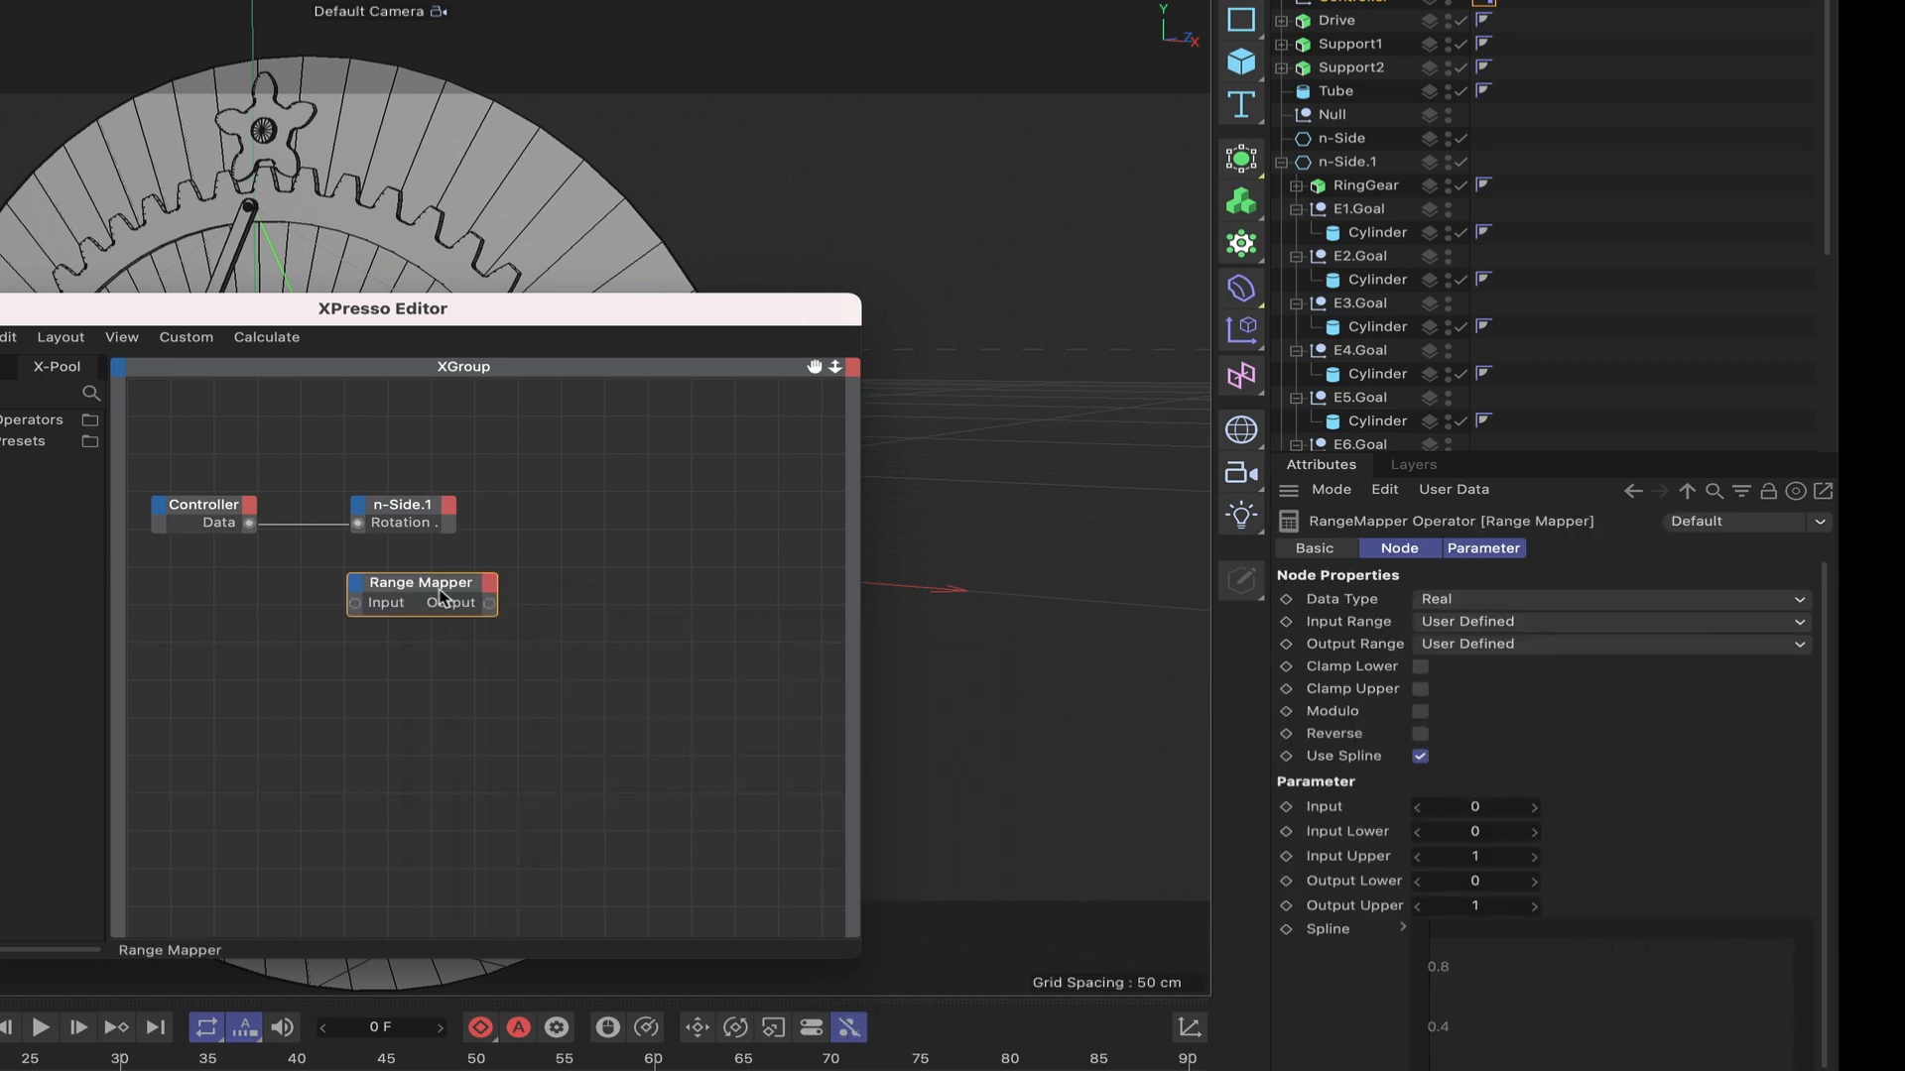
{"action": "left_click_drag", "start_coordinate": [442, 592], "coordinate": [450, 592]}
{"action": "left_click_drag", "start_coordinate": [250, 523], "coordinate": [363, 603]}
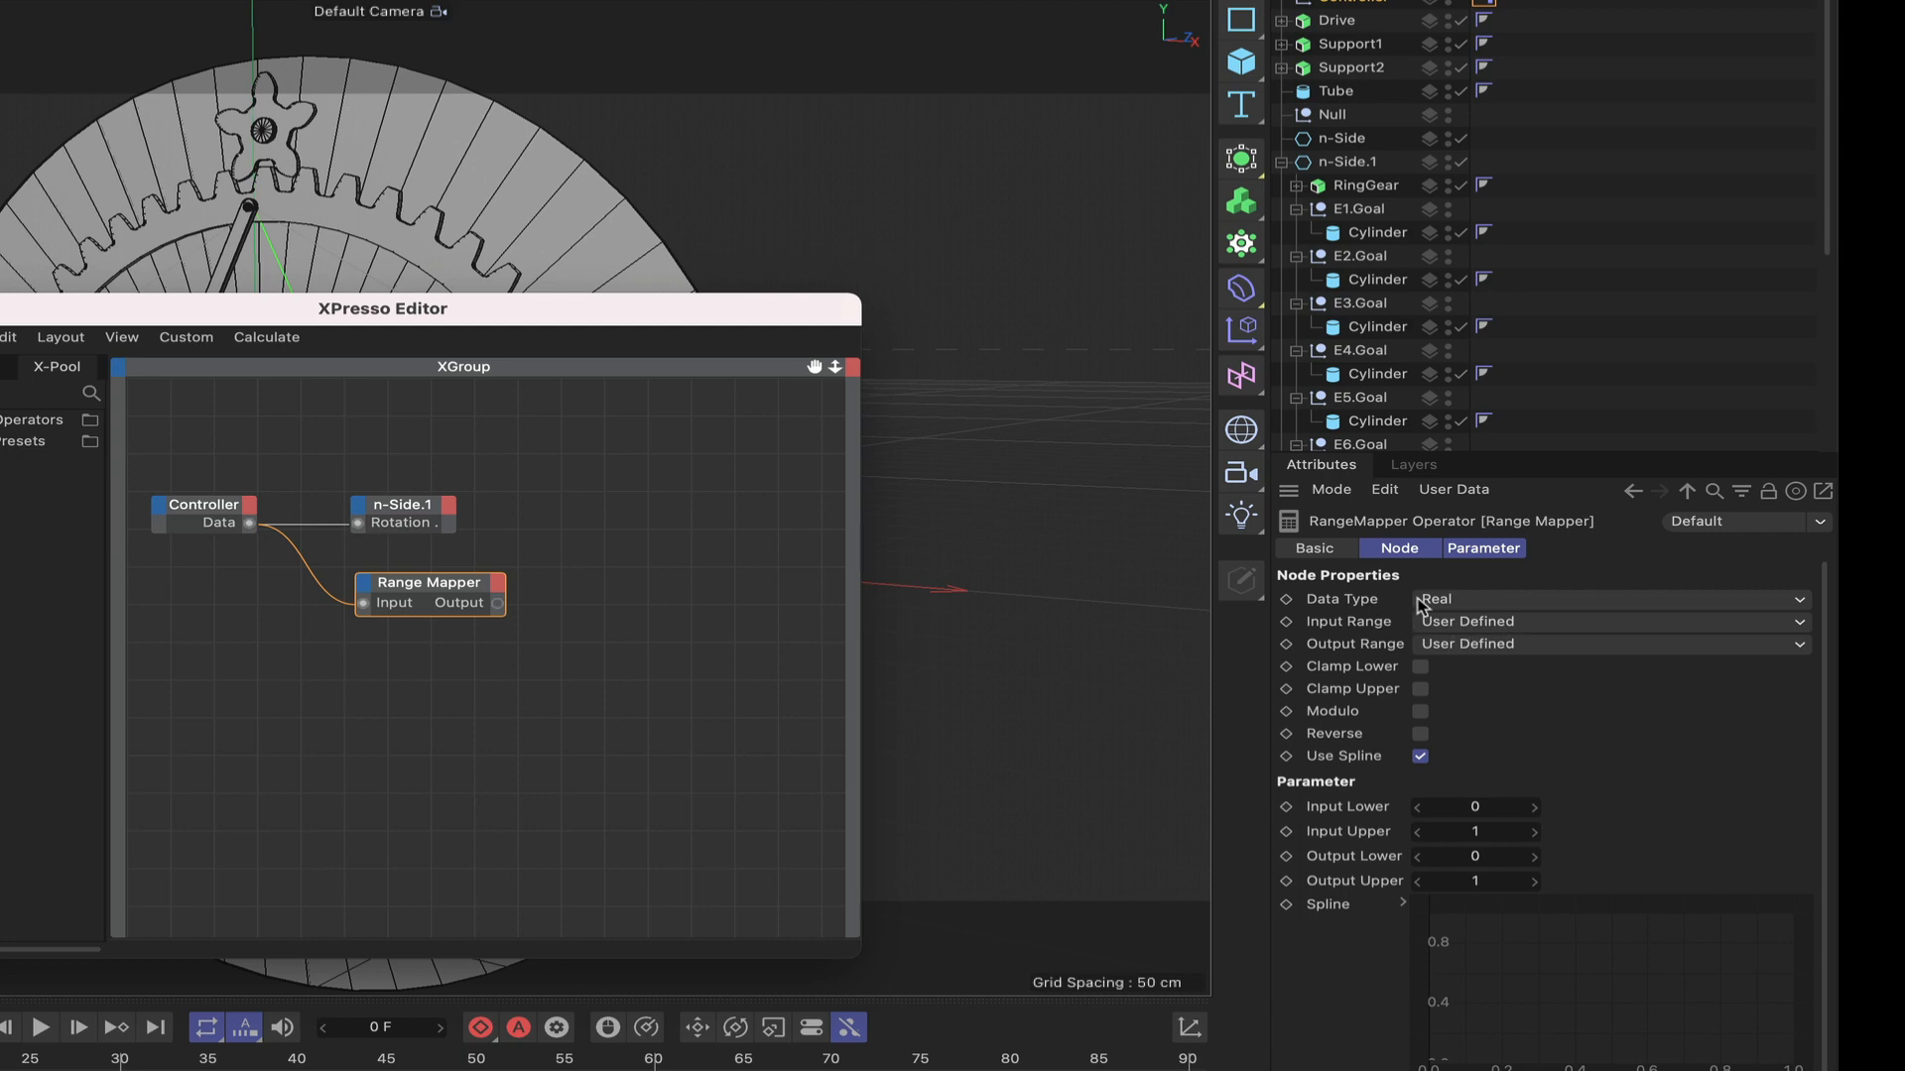
Step: Set the Range Mapper's Input Range and Output Range to Degree and its Output Upper to -3600°
{"action": "left_click", "coordinate": [1450, 619]}
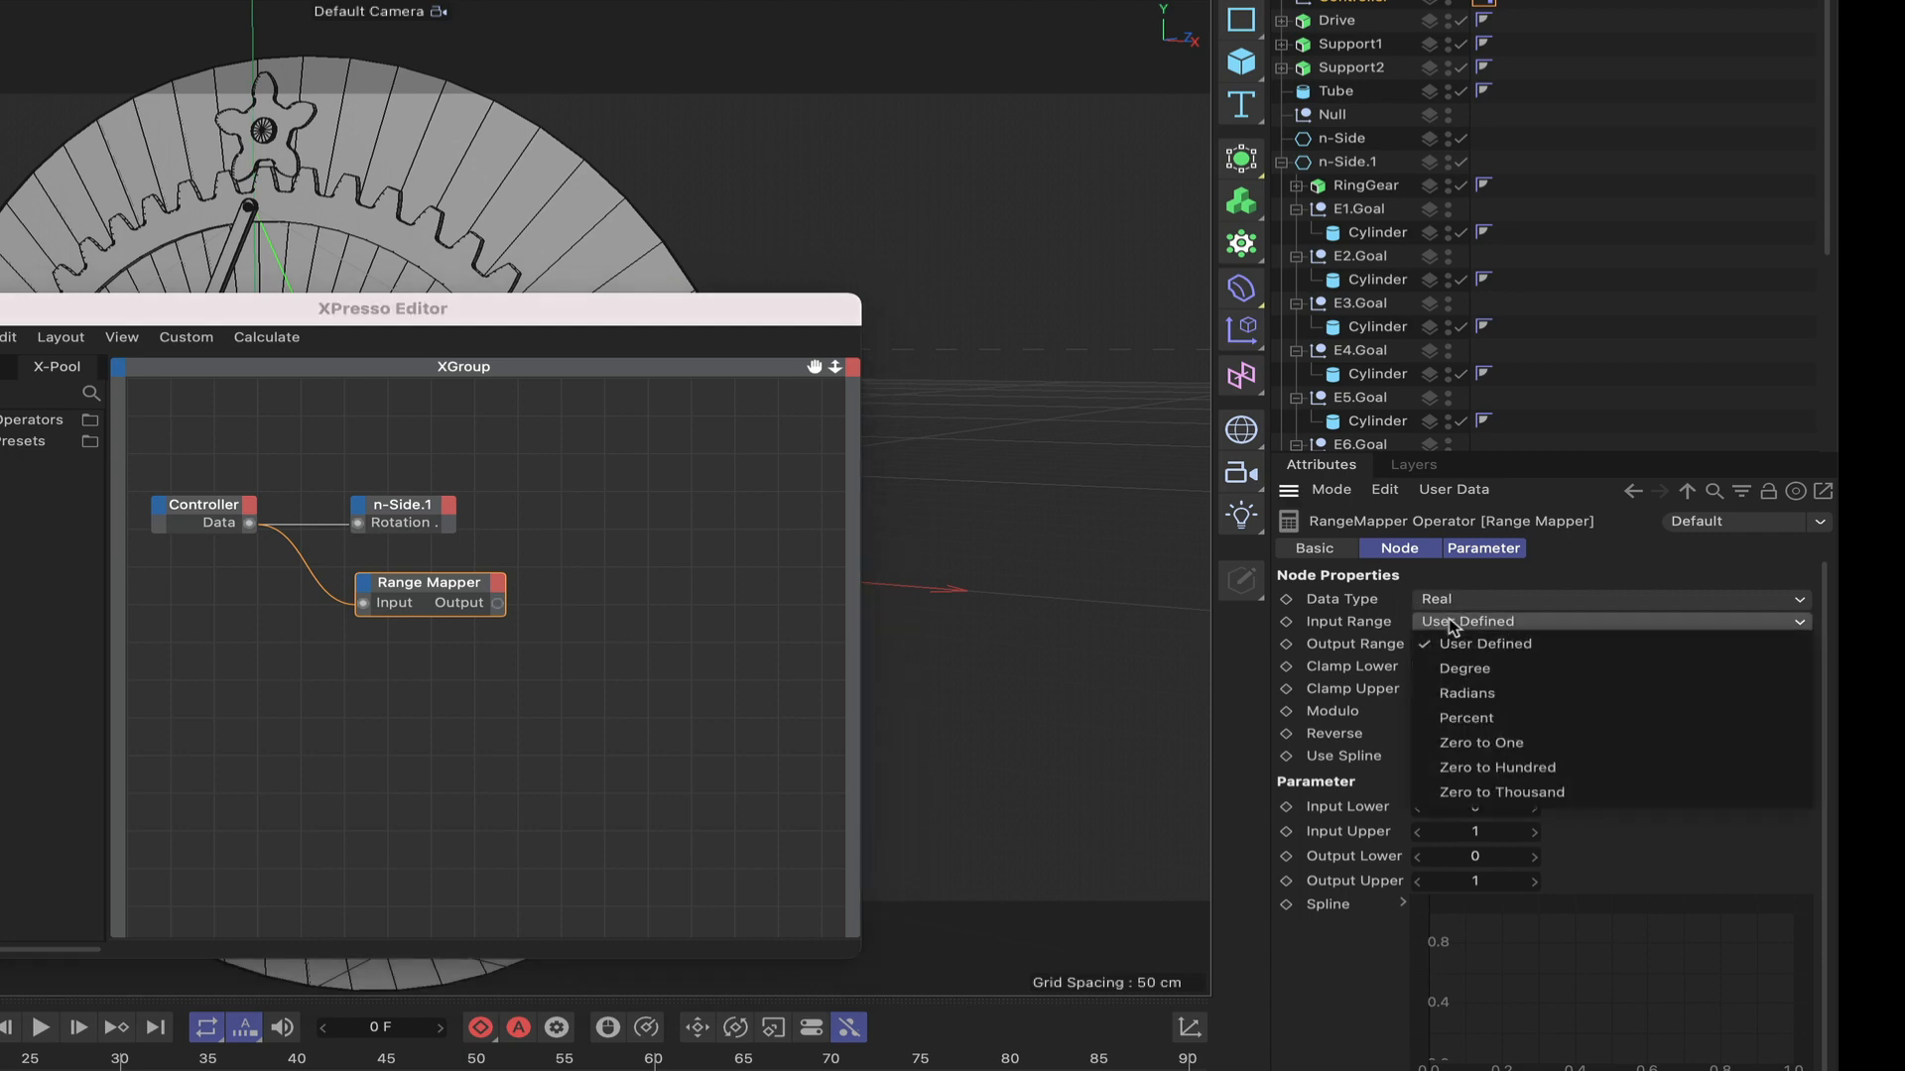
{"action": "left_click", "coordinate": [1458, 670]}
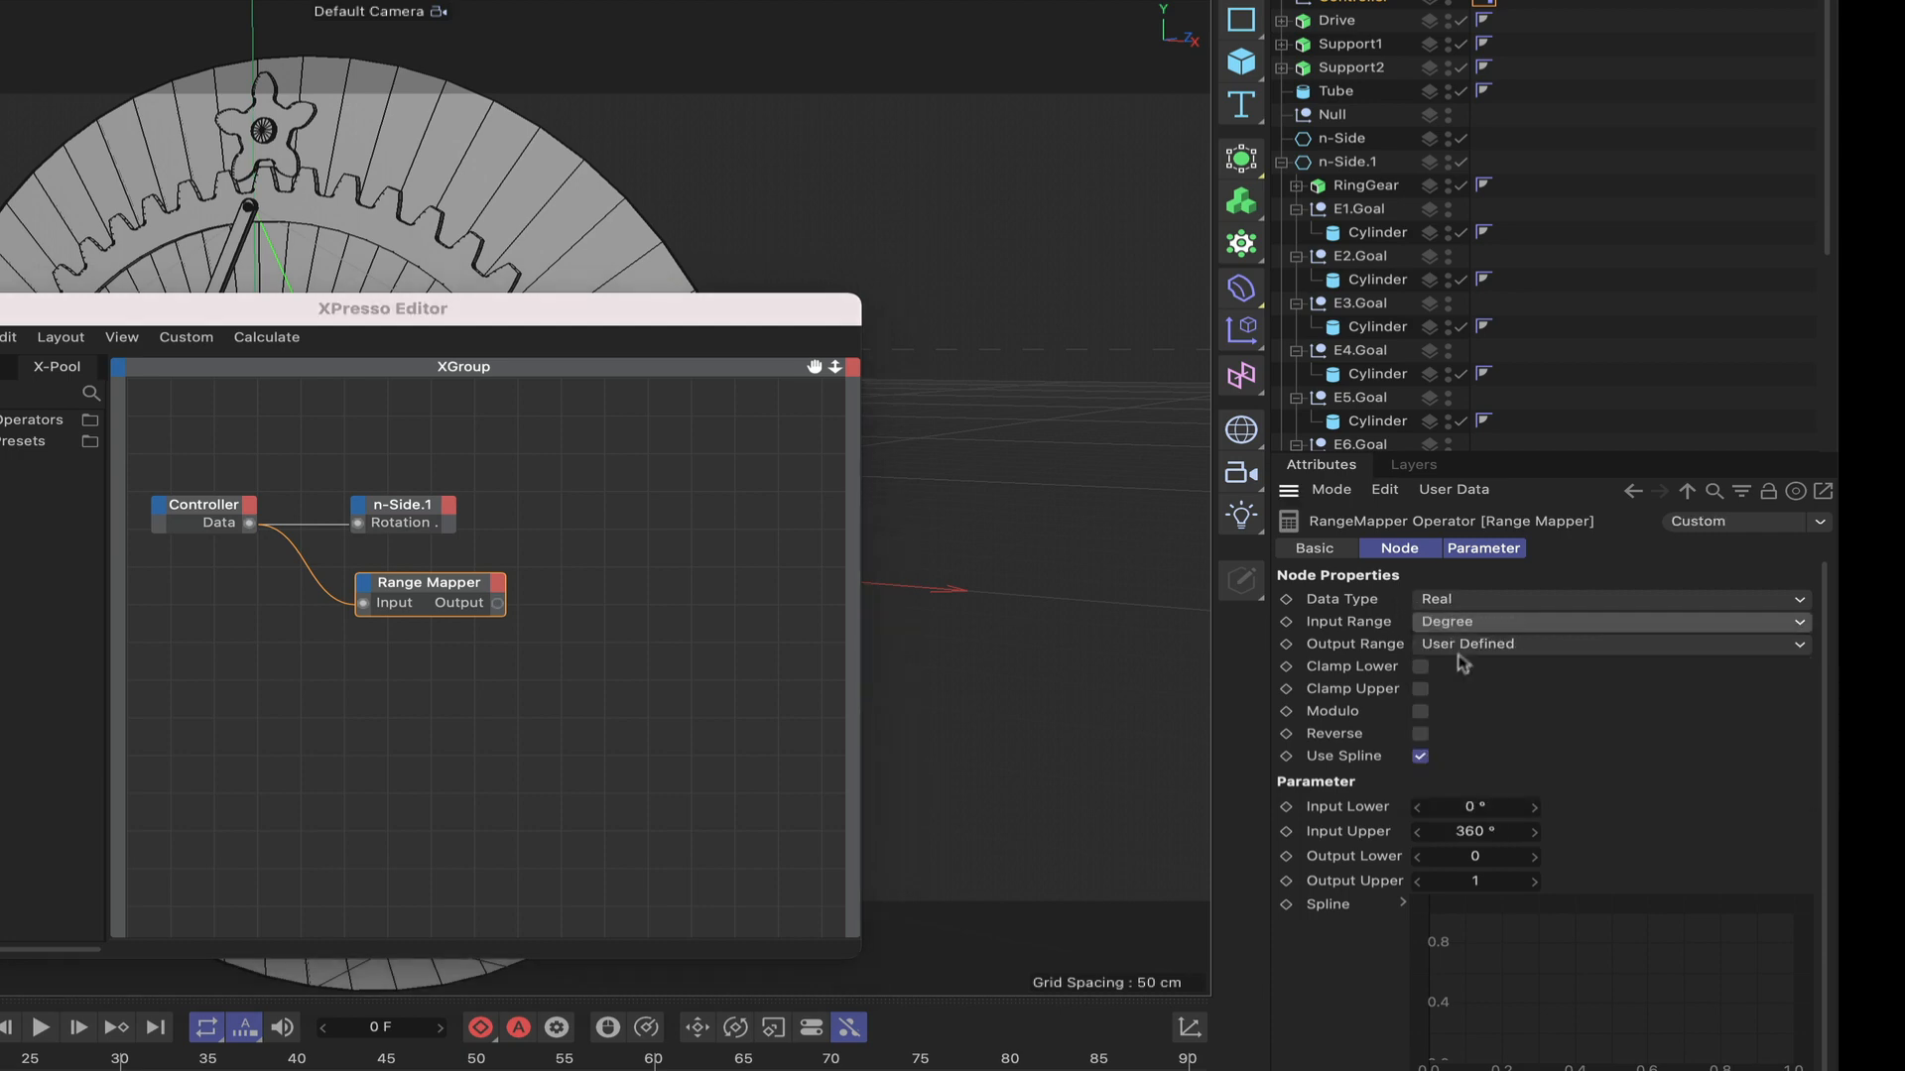
{"action": "left_click", "coordinate": [1462, 644]}
{"action": "left_click", "coordinate": [1466, 691]}
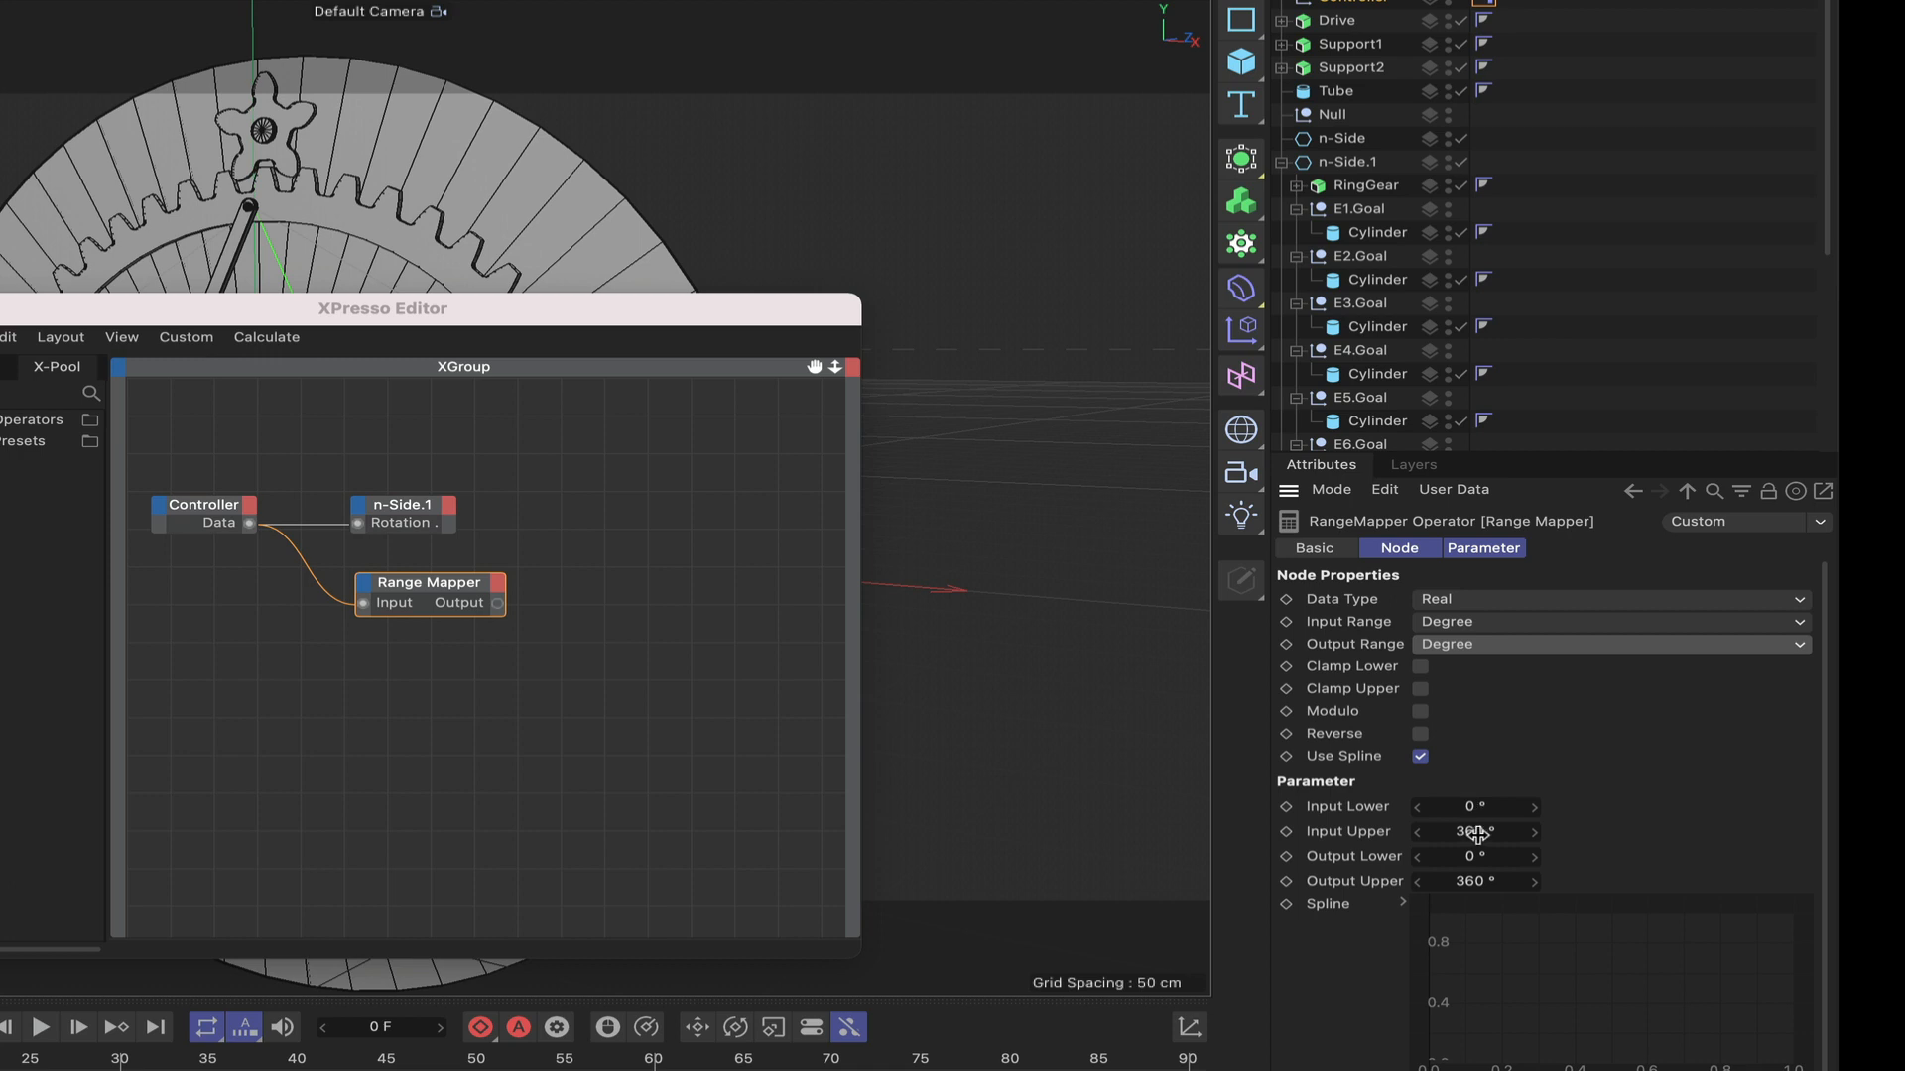
{"action": "left_click", "coordinate": [1480, 882]}
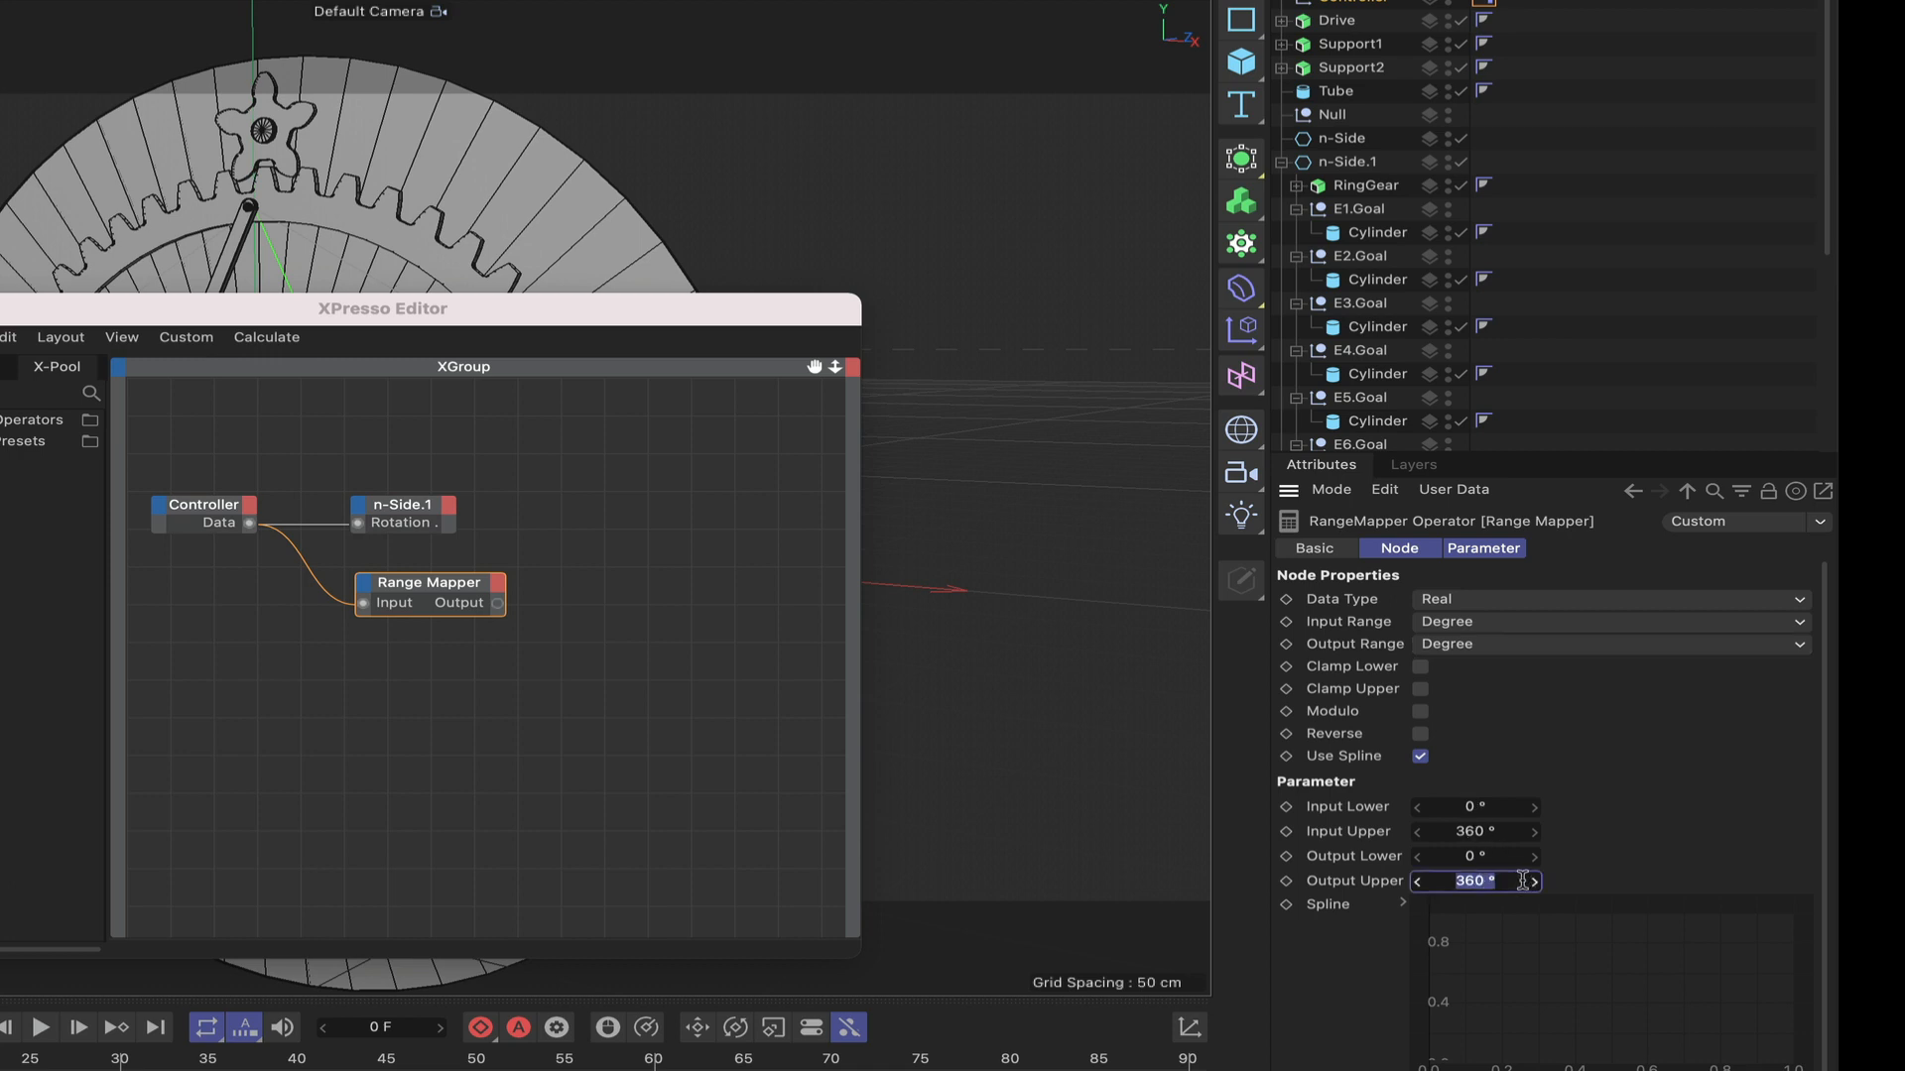
{"action": "type", "text": "-3600"}
{"action": "key", "text": "Return"}
Step: Shift the XPresso editor aside to examine how the cogs mesh with the ring gear
{"action": "left_click_drag", "start_coordinate": [254, 320], "coordinate": [526, 315]}
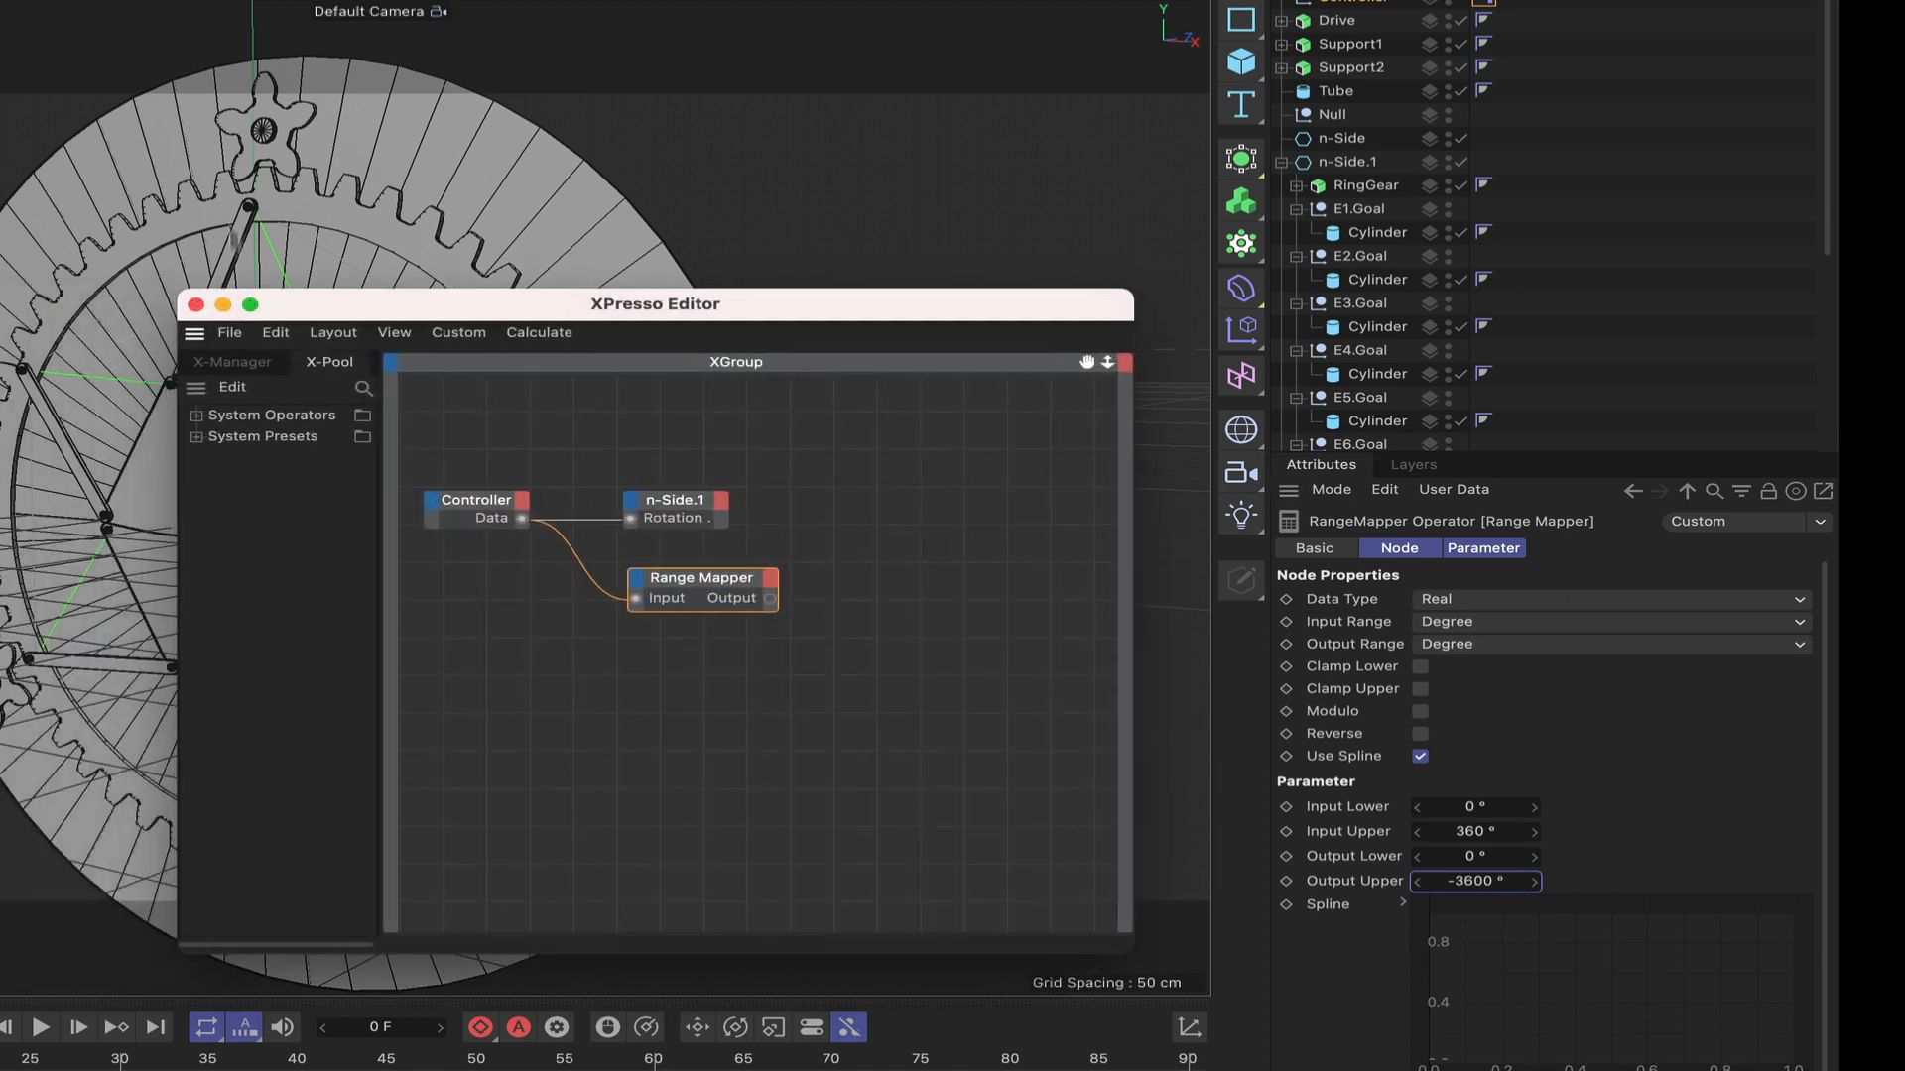
{"action": "left_click_drag", "start_coordinate": [275, 309], "coordinate": [600, 351]}
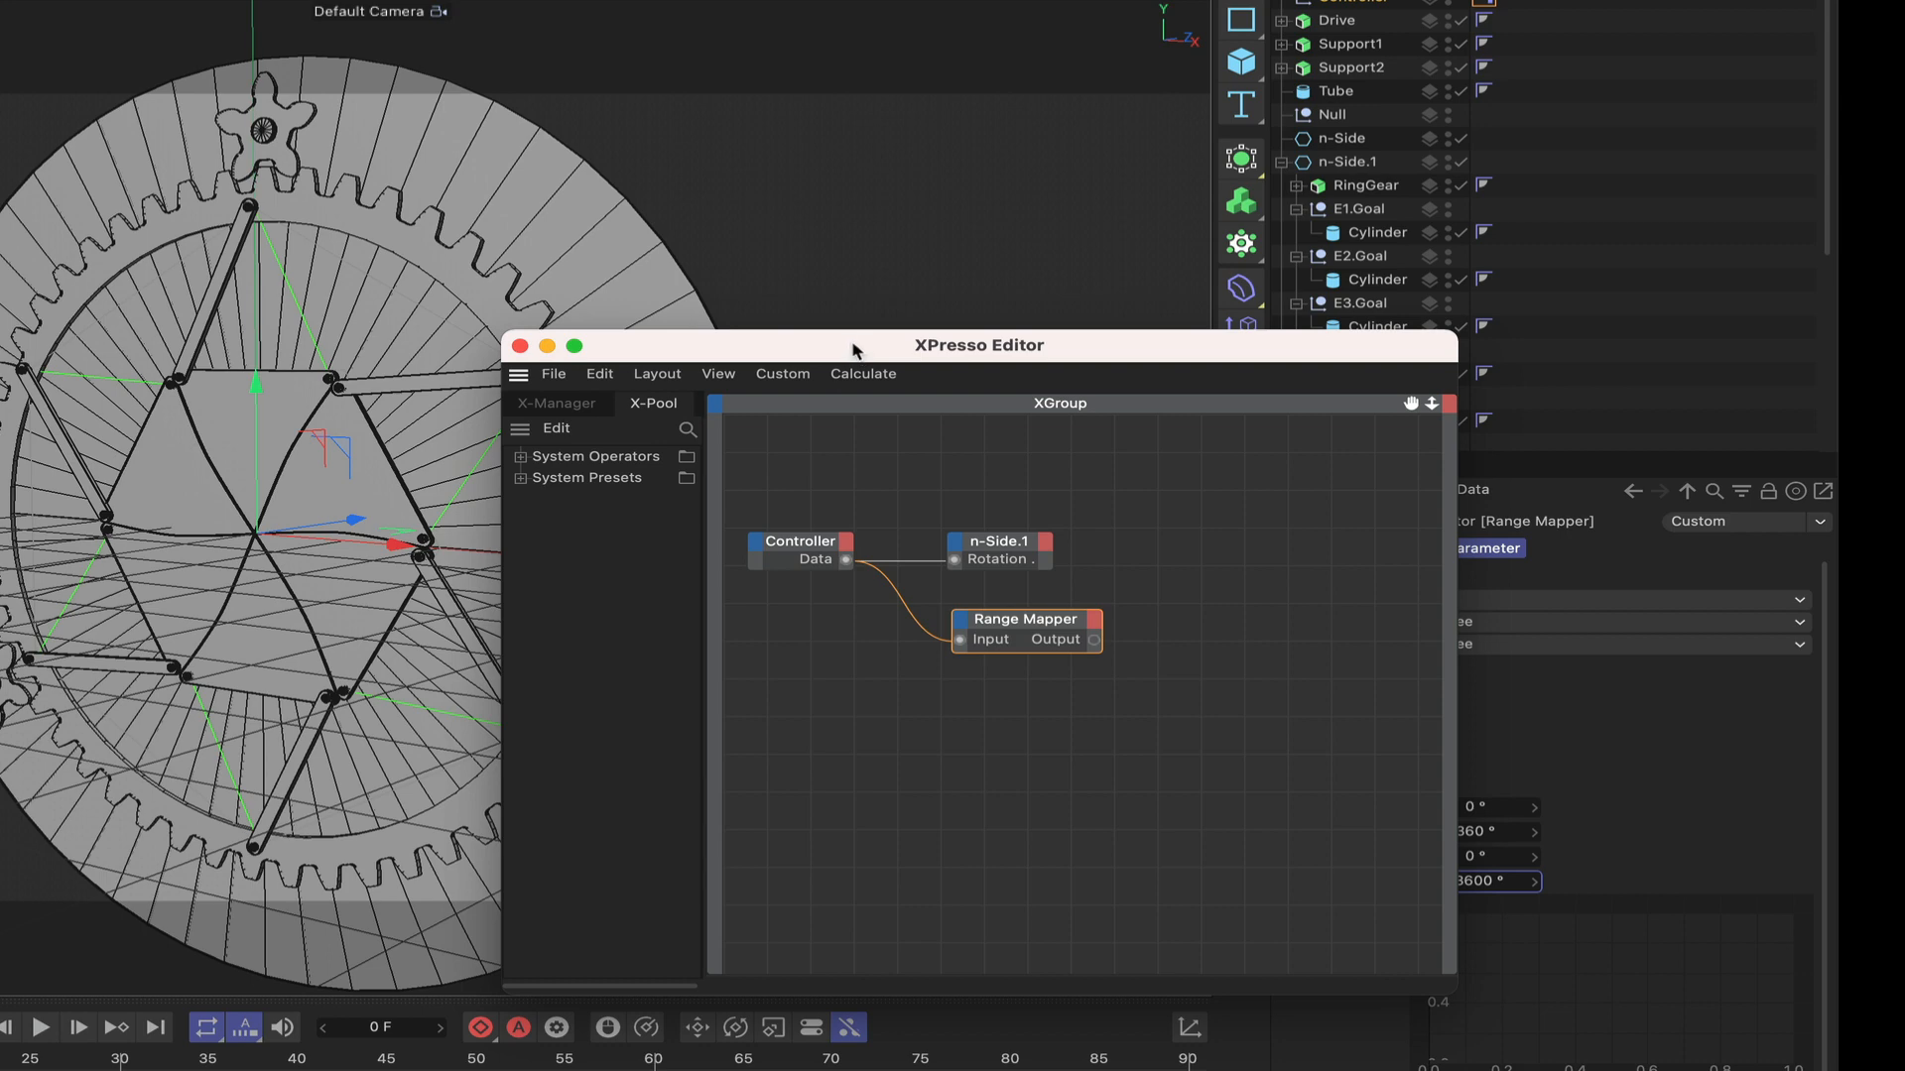
{"action": "left_click_drag", "start_coordinate": [867, 354], "coordinate": [19, 882]}
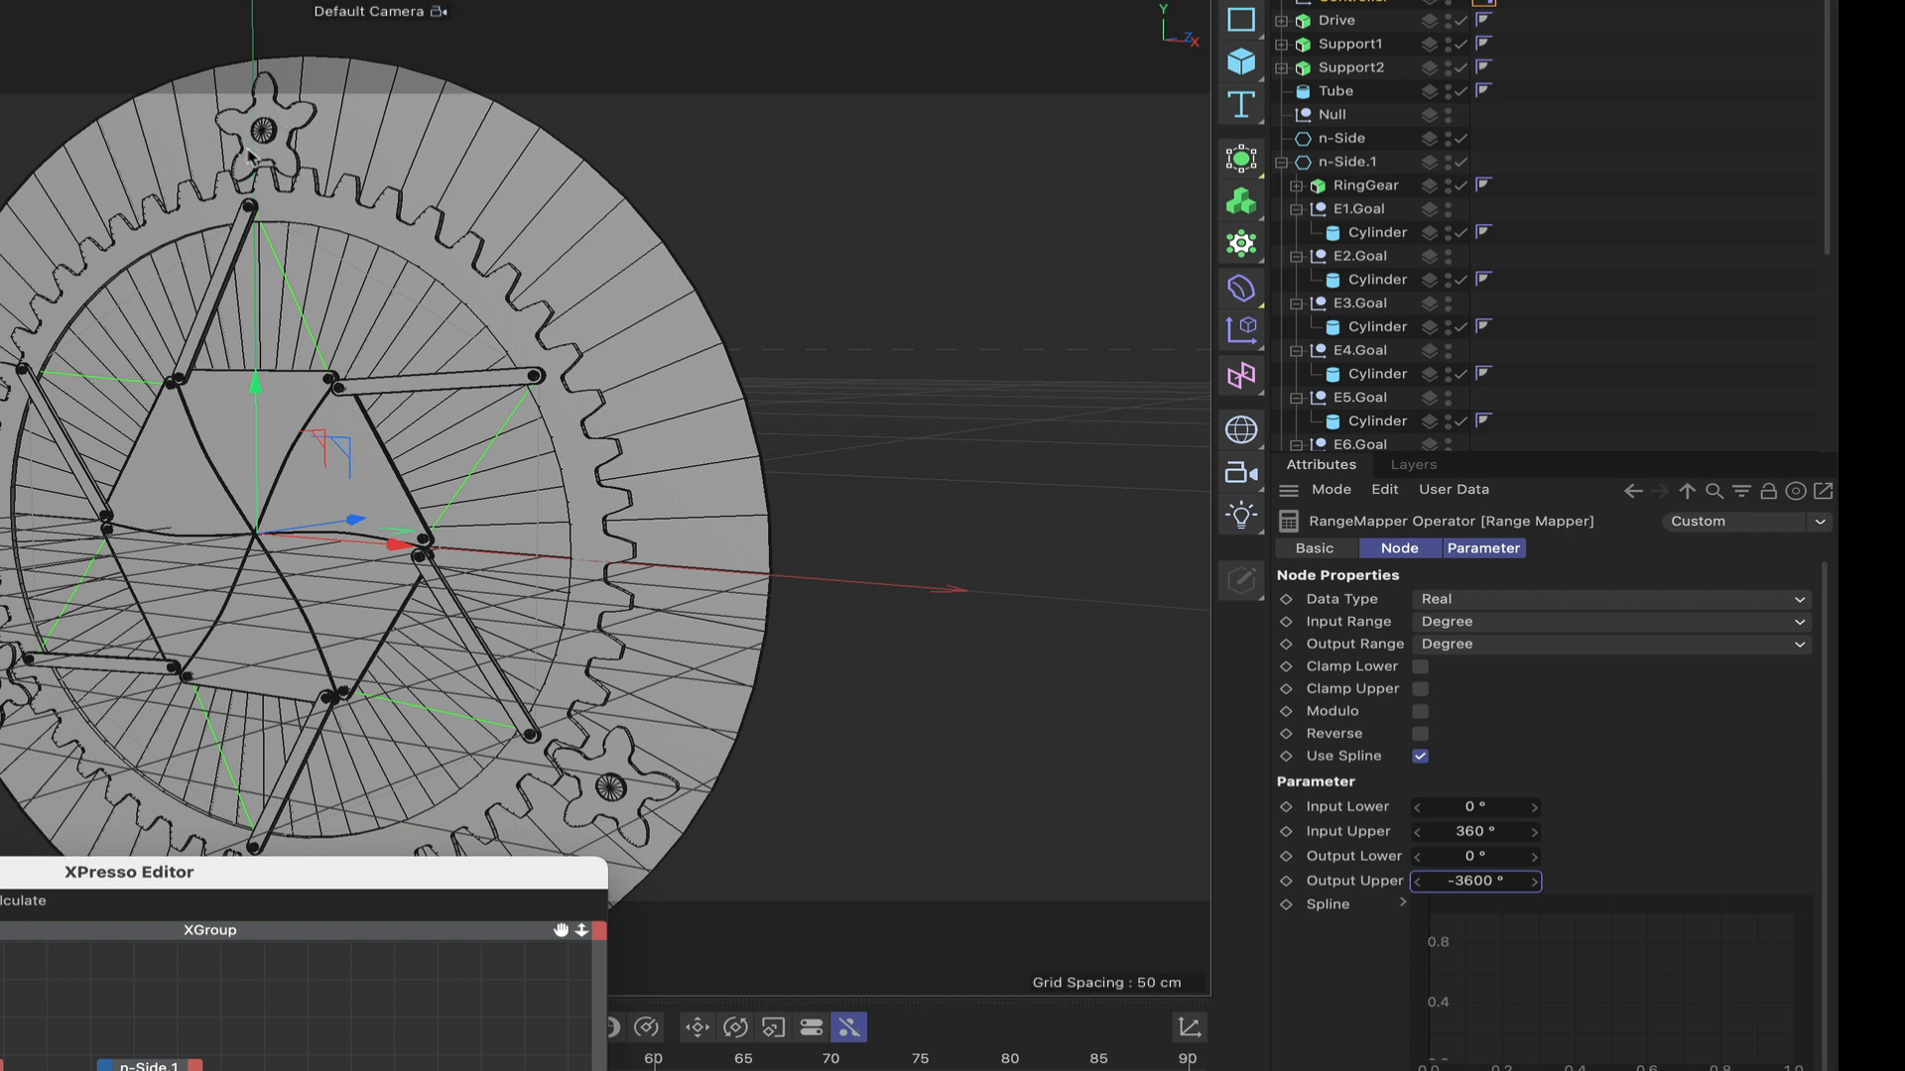
Step: Add Drive, Support1 and Support2 as nodes in the XPresso graph and stack them beyond the Range Mapper
{"action": "left_click_drag", "start_coordinate": [291, 875], "coordinate": [543, 472]}
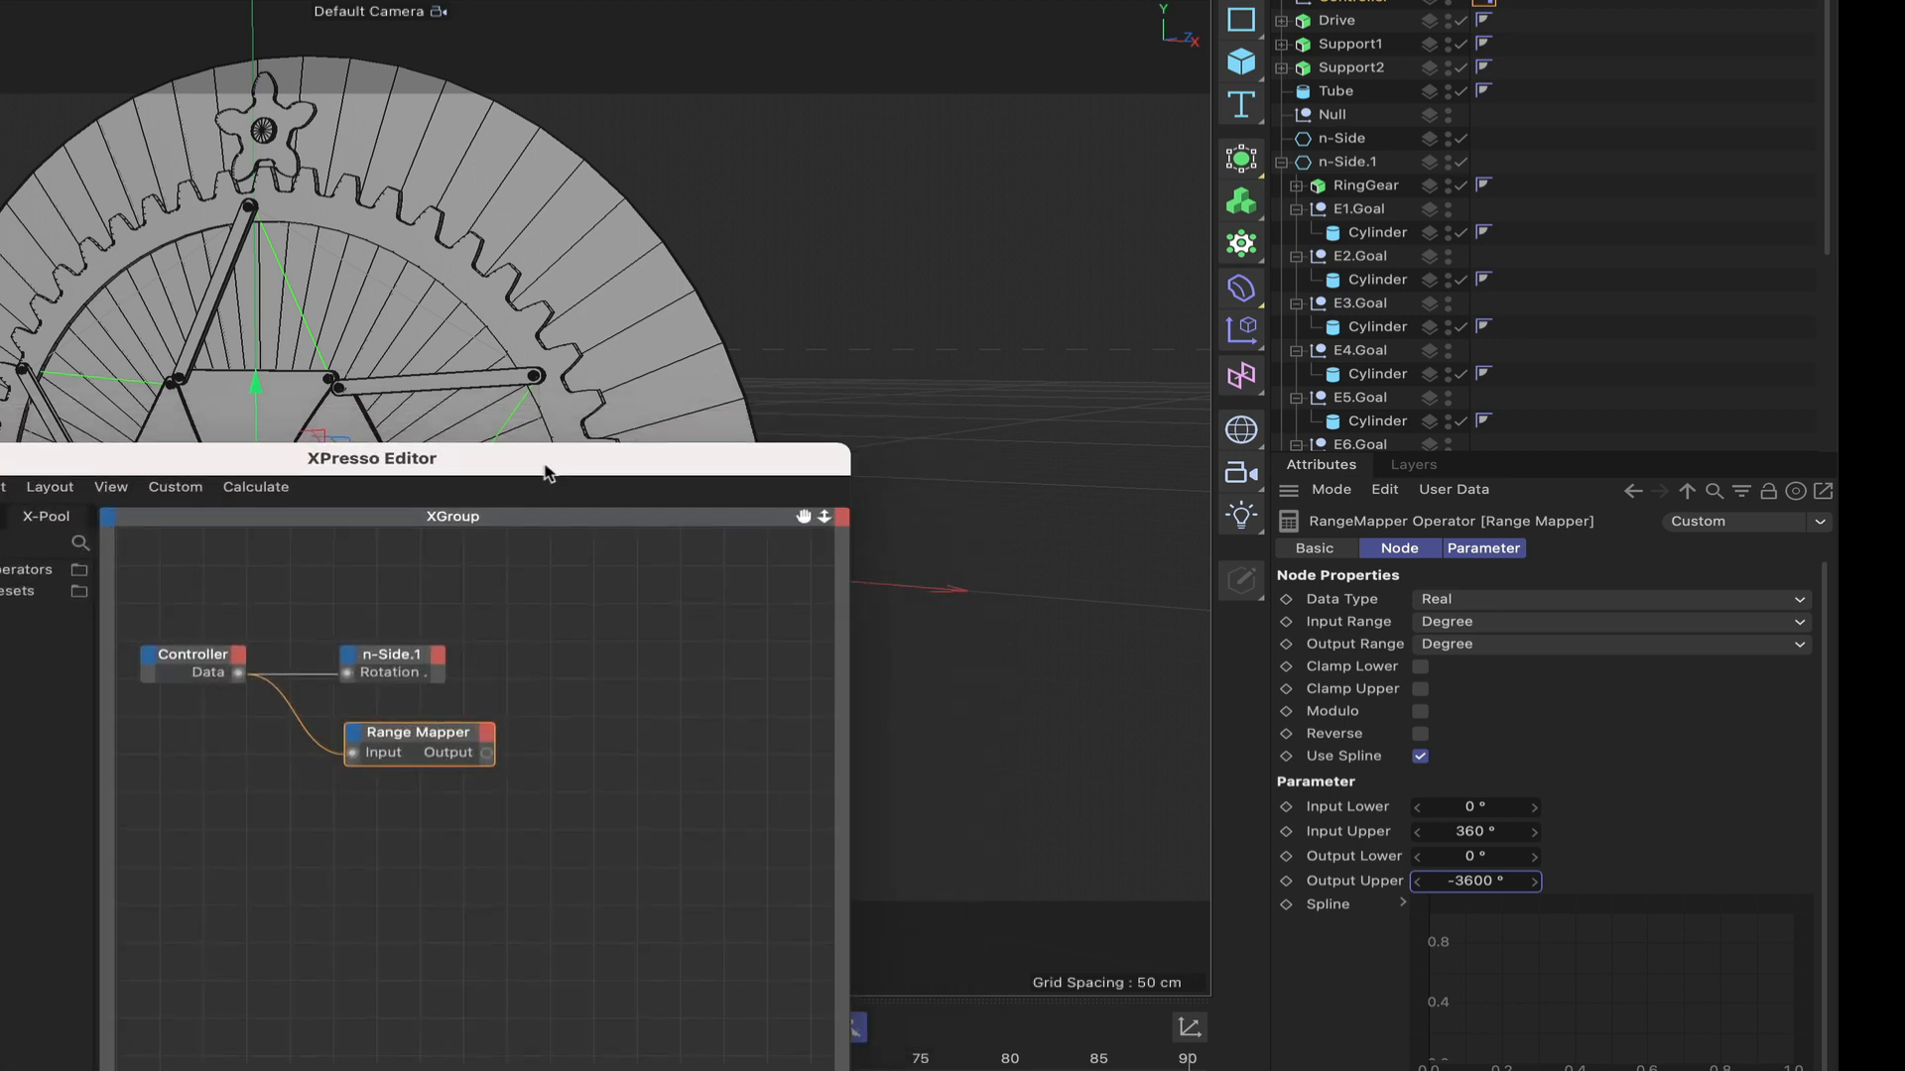
{"action": "left_click", "coordinate": [1351, 67]}
{"action": "left_click", "coordinate": [1363, 52], "text": "shift"}
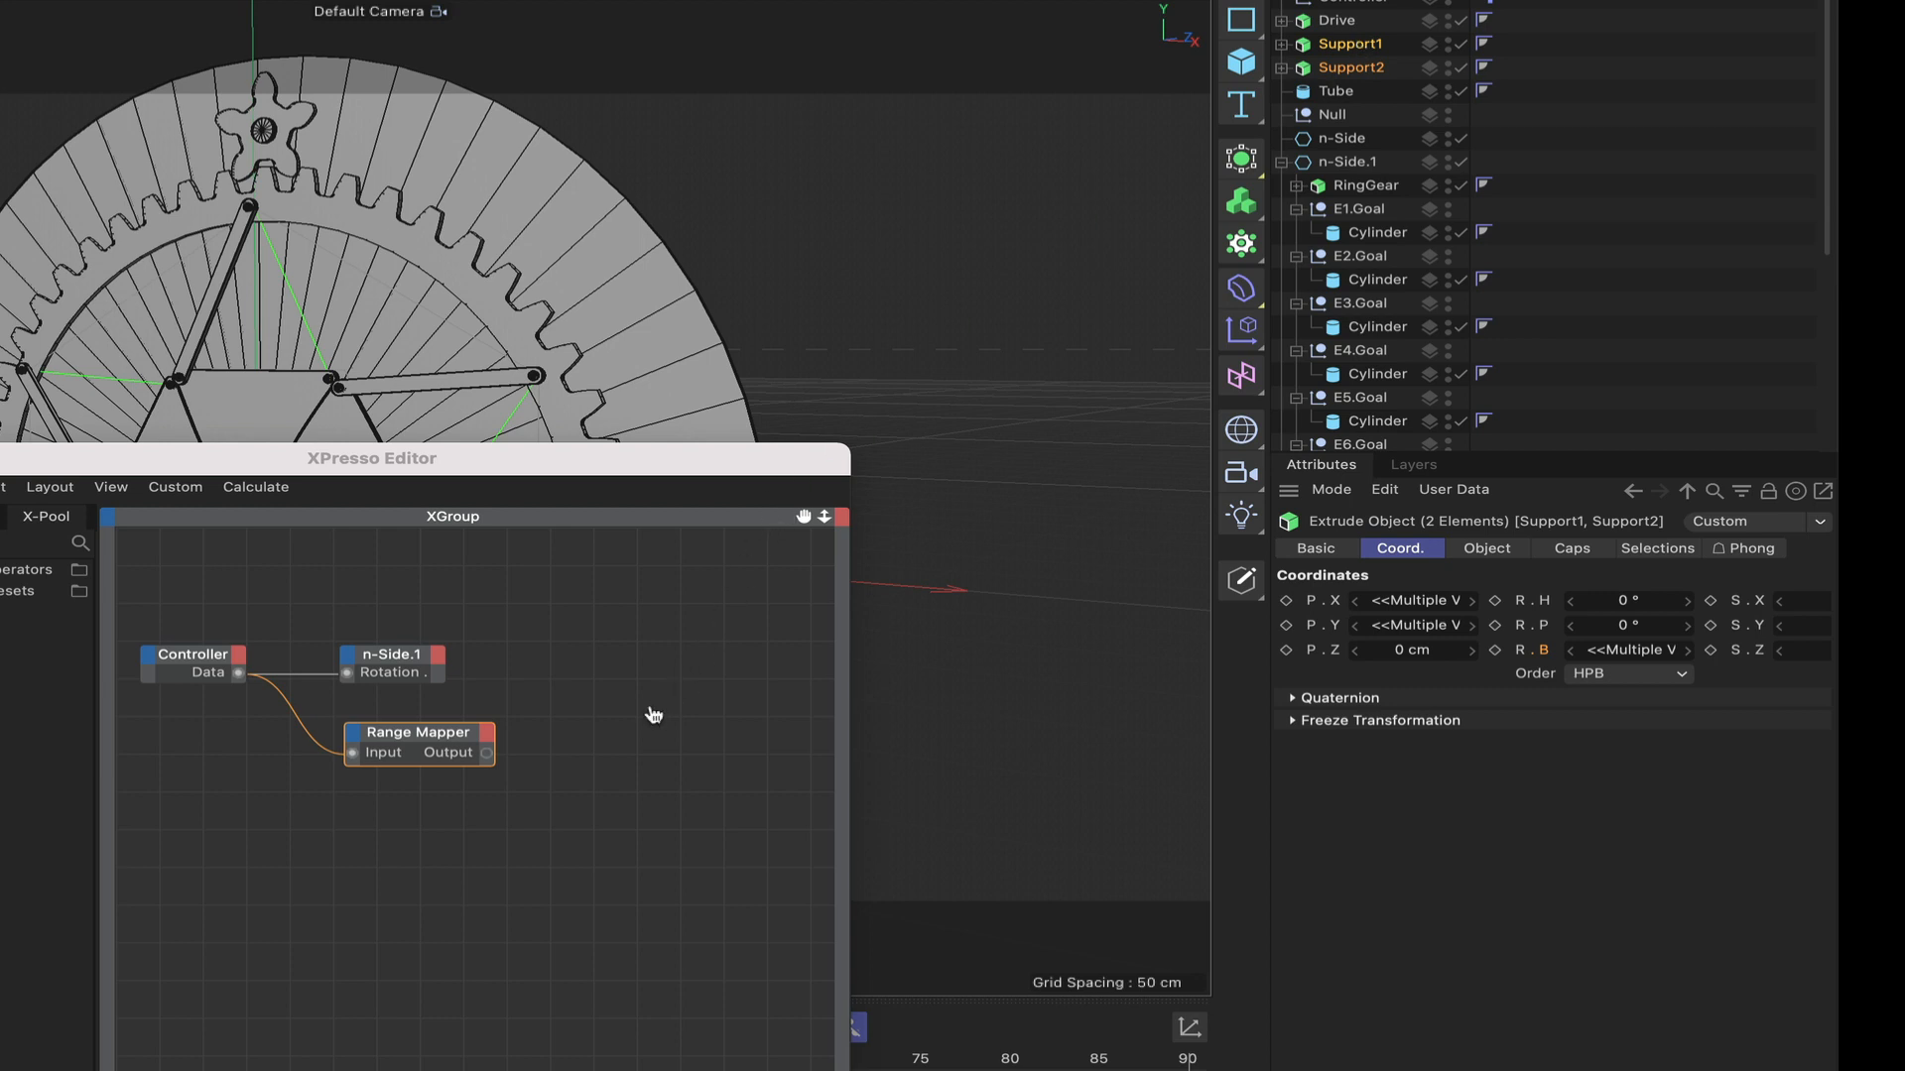
{"action": "left_click_drag", "start_coordinate": [651, 714], "coordinate": [652, 716]}
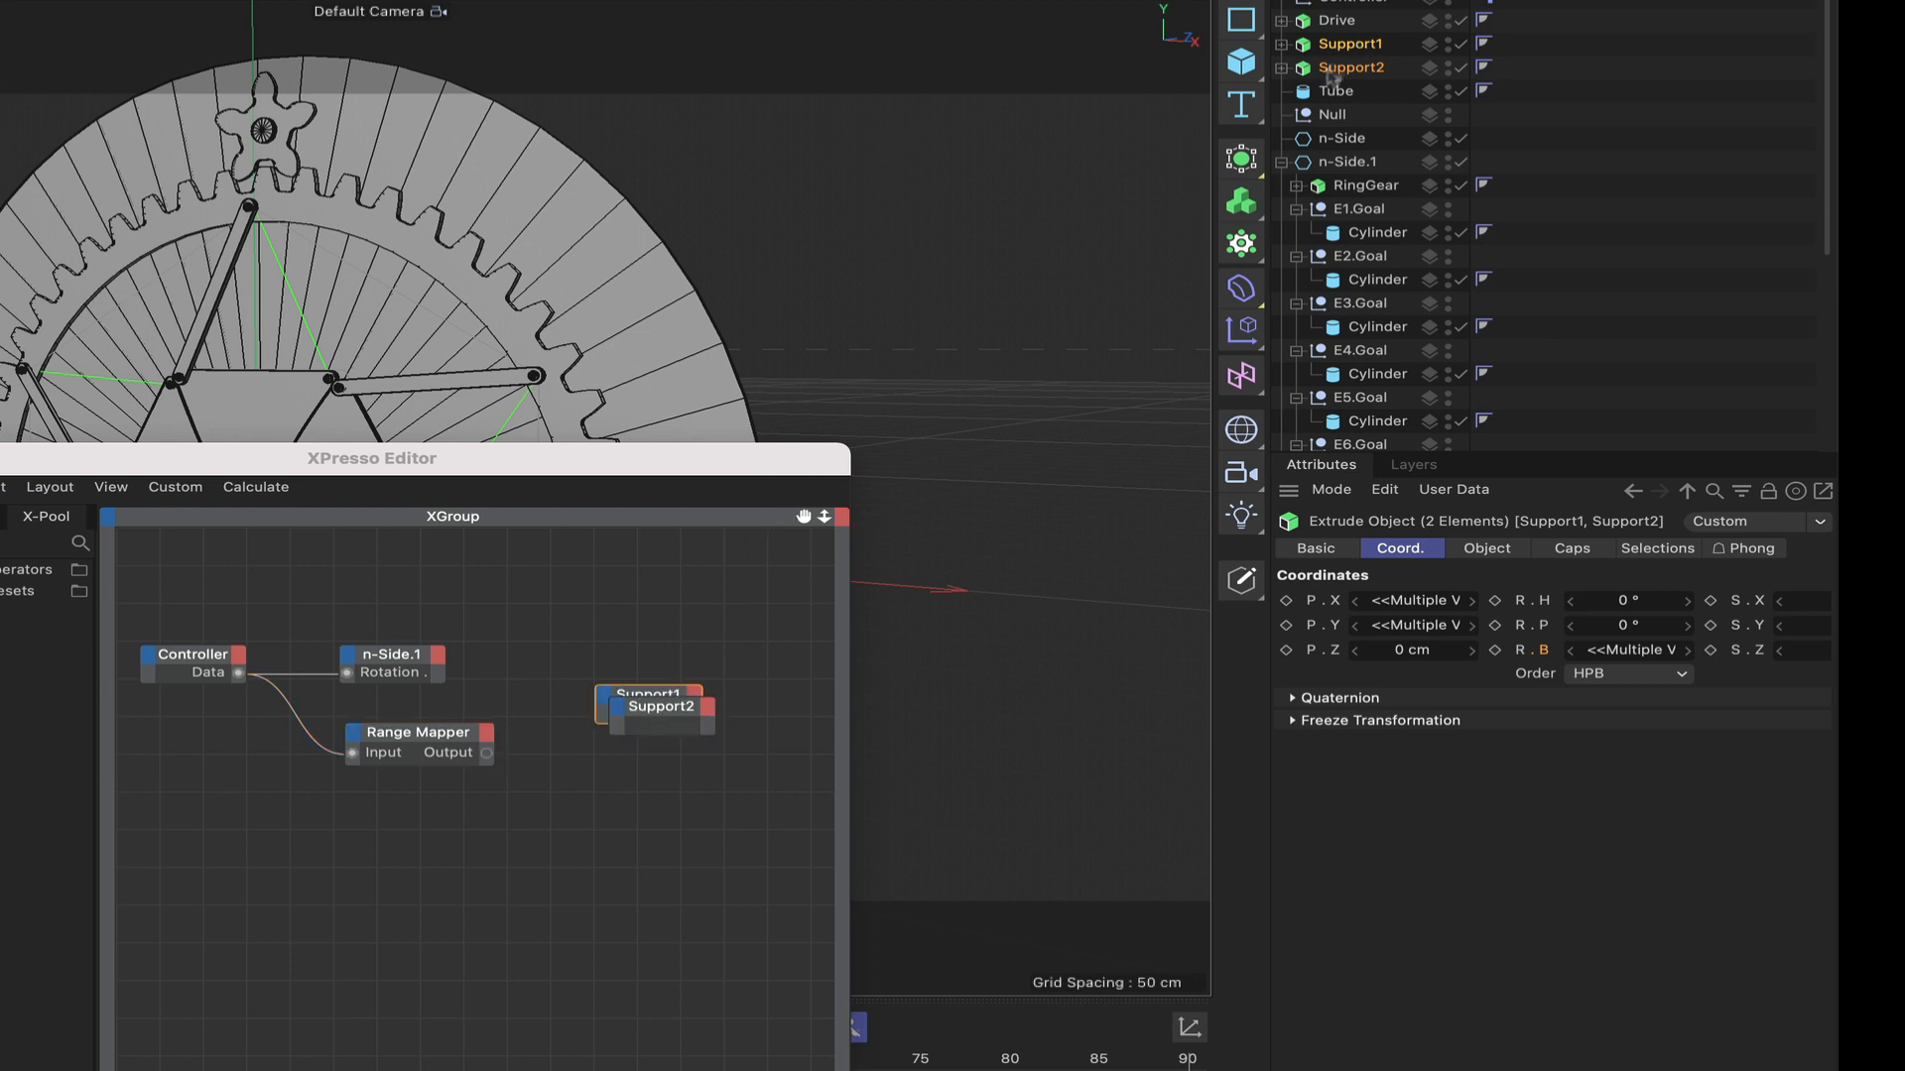
{"action": "left_click_drag", "start_coordinate": [1351, 22], "coordinate": [672, 642]}
{"action": "left_click_drag", "start_coordinate": [642, 710], "coordinate": [649, 766]}
{"action": "left_click_drag", "start_coordinate": [644, 696], "coordinate": [667, 692]}
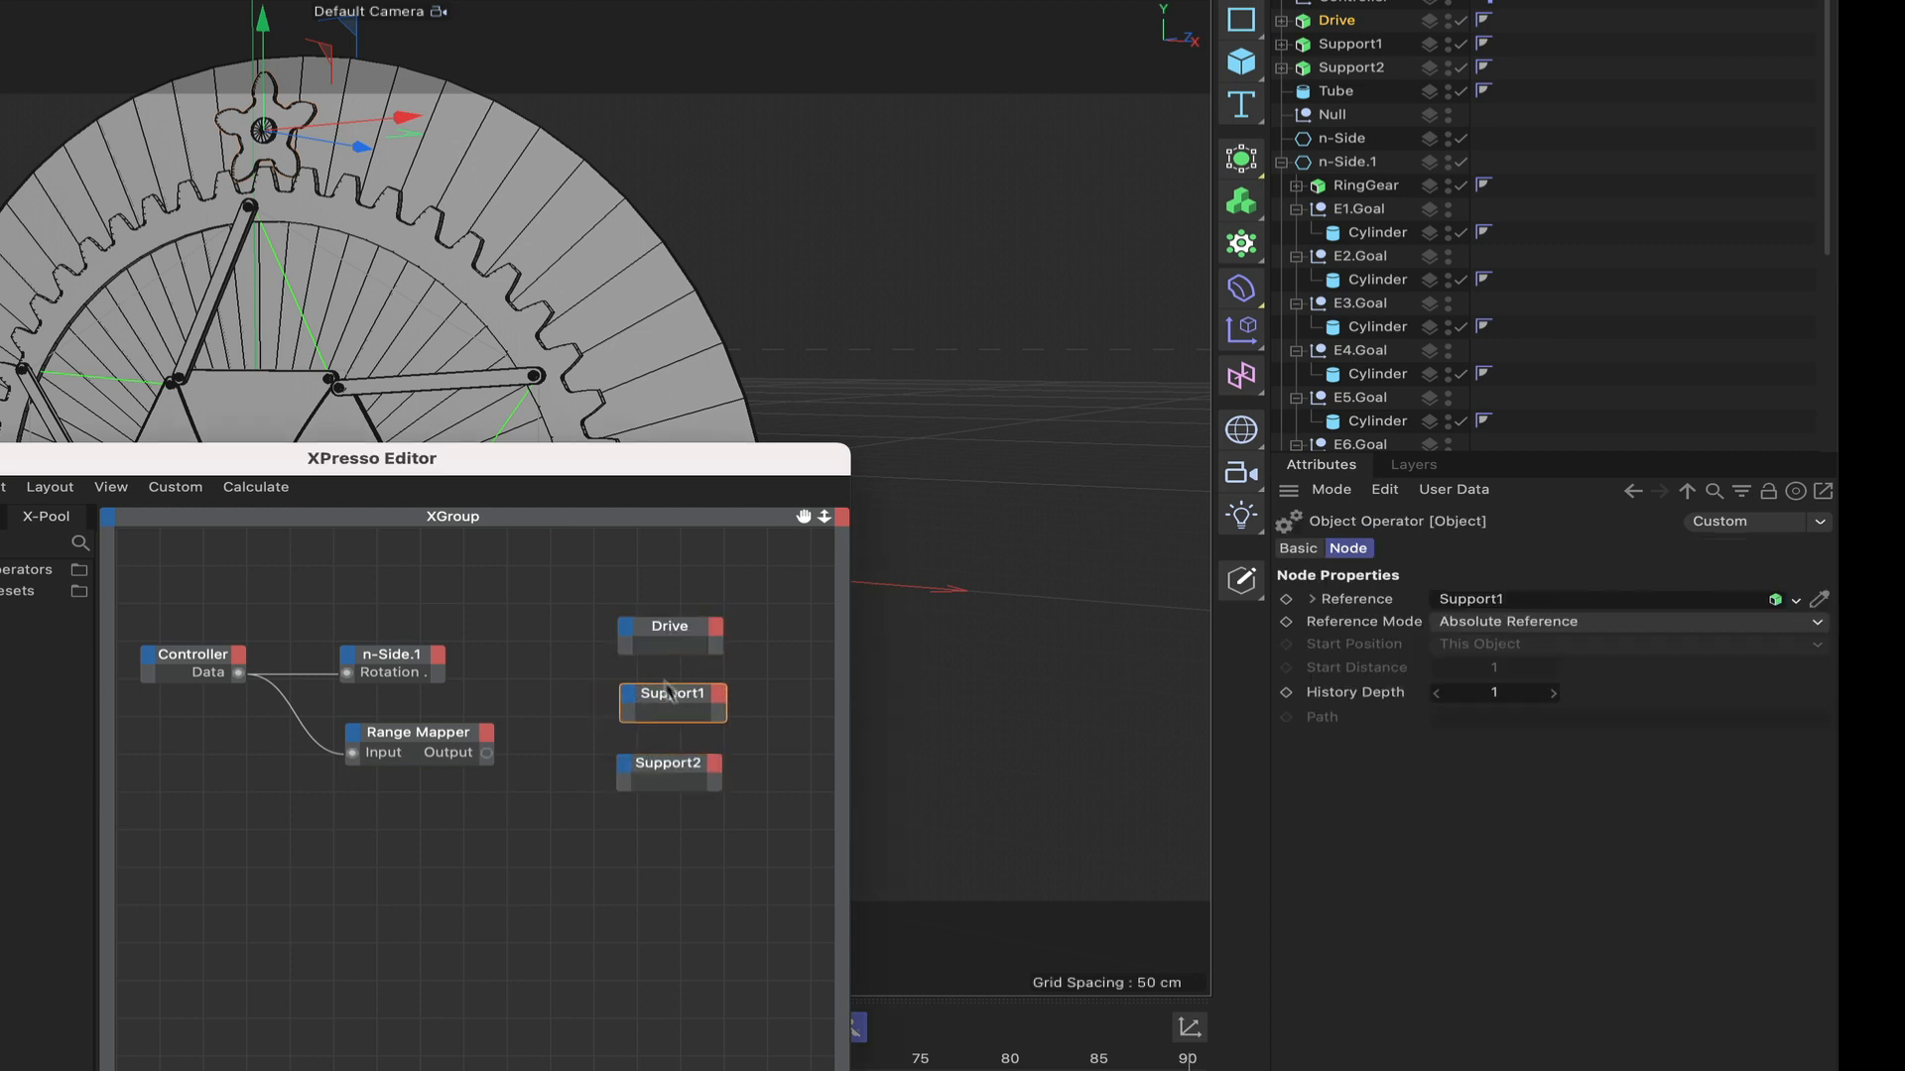
Step: Give the Drive node a Rotation . B input port and expand the node to show the full port name
{"action": "left_click", "coordinate": [624, 640]}
{"action": "mouse_move", "coordinate": [663, 727]}
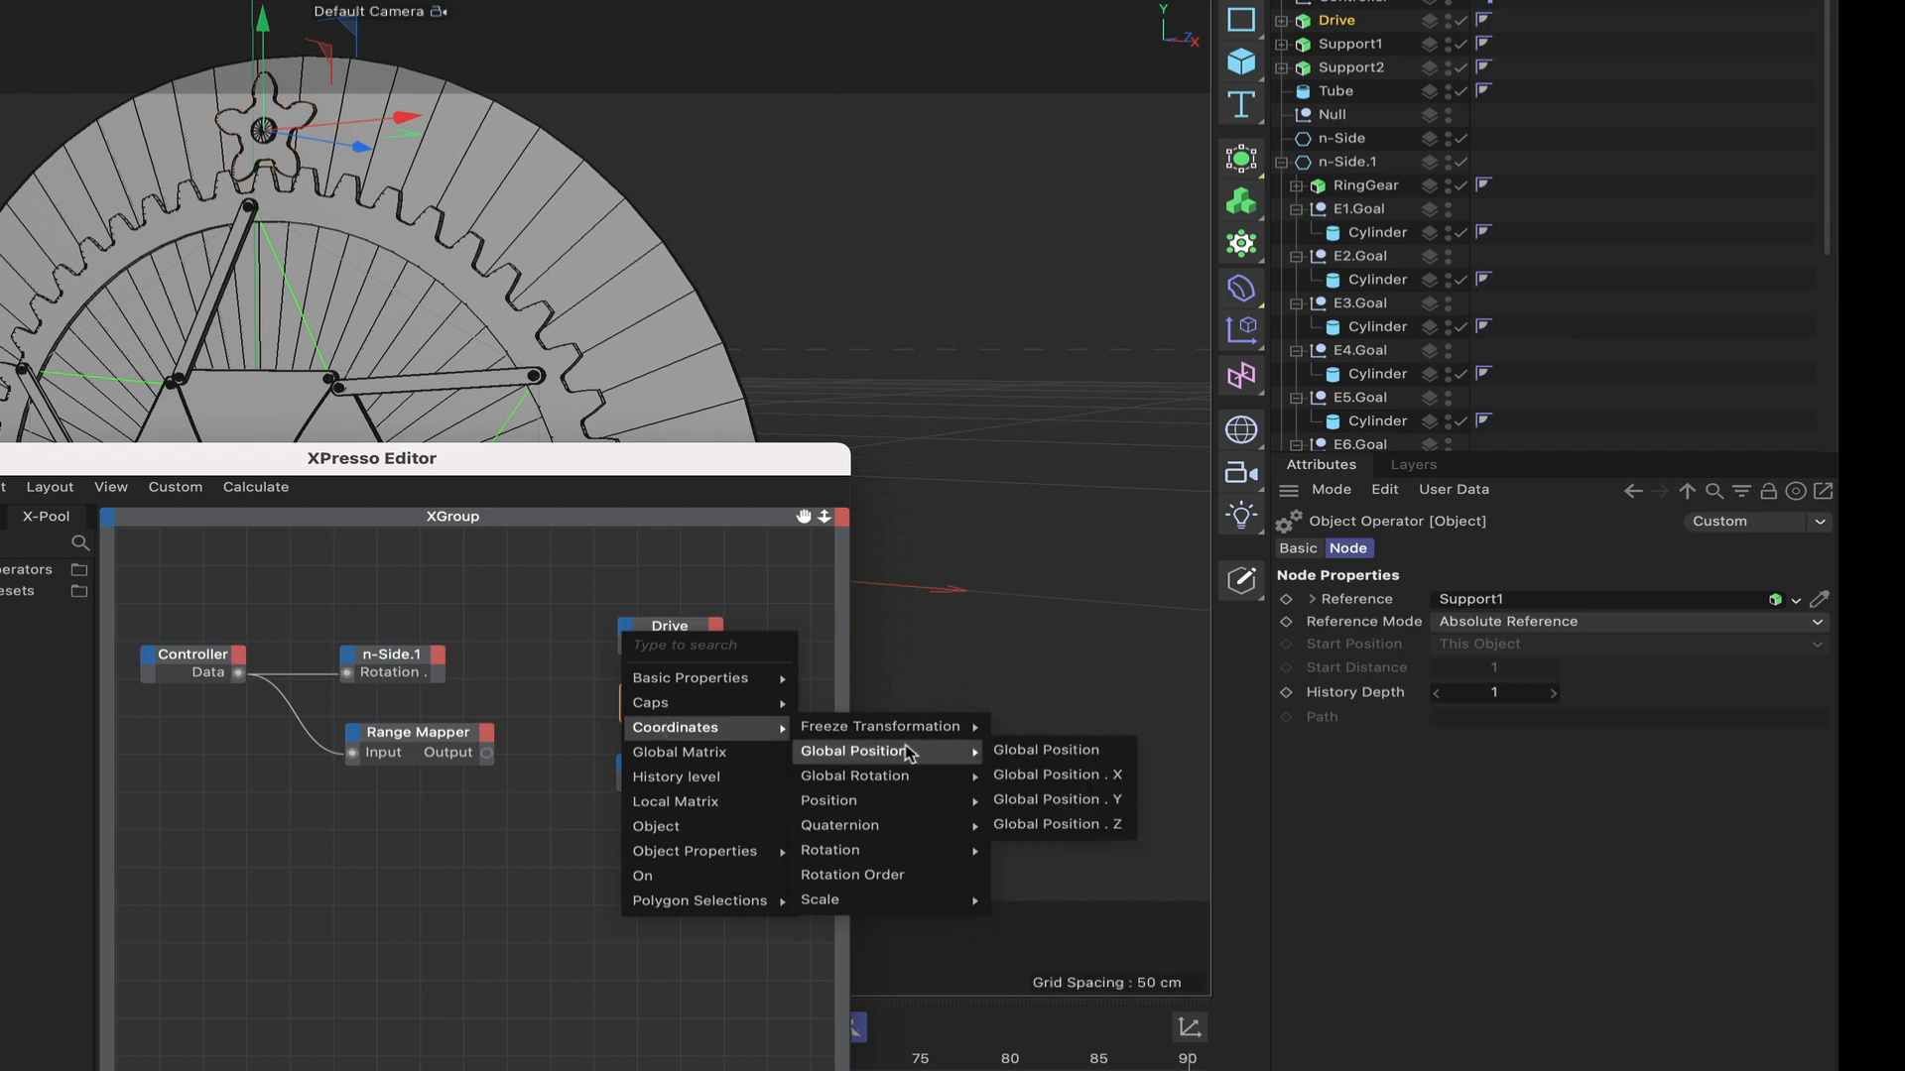
{"action": "mouse_move", "coordinate": [897, 798]}
{"action": "mouse_move", "coordinate": [893, 851]}
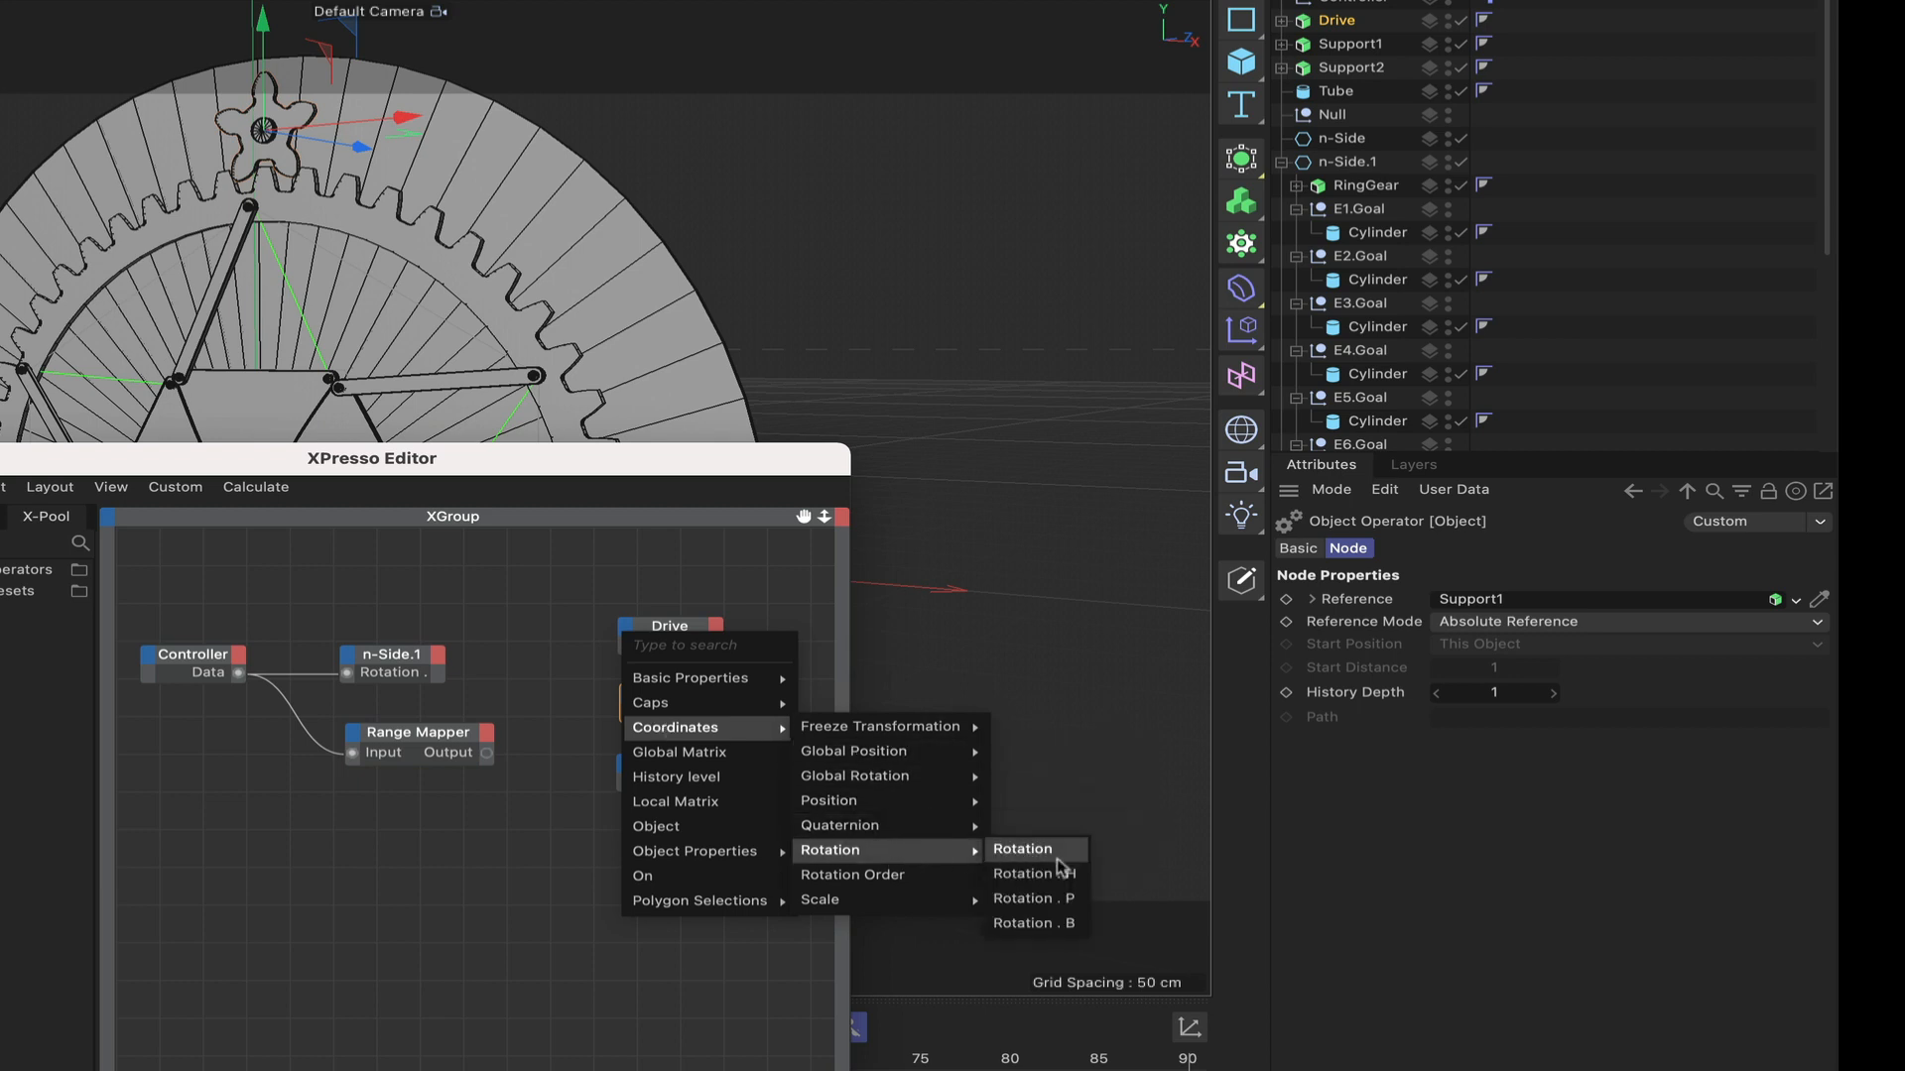
{"action": "left_click", "coordinate": [1036, 903]}
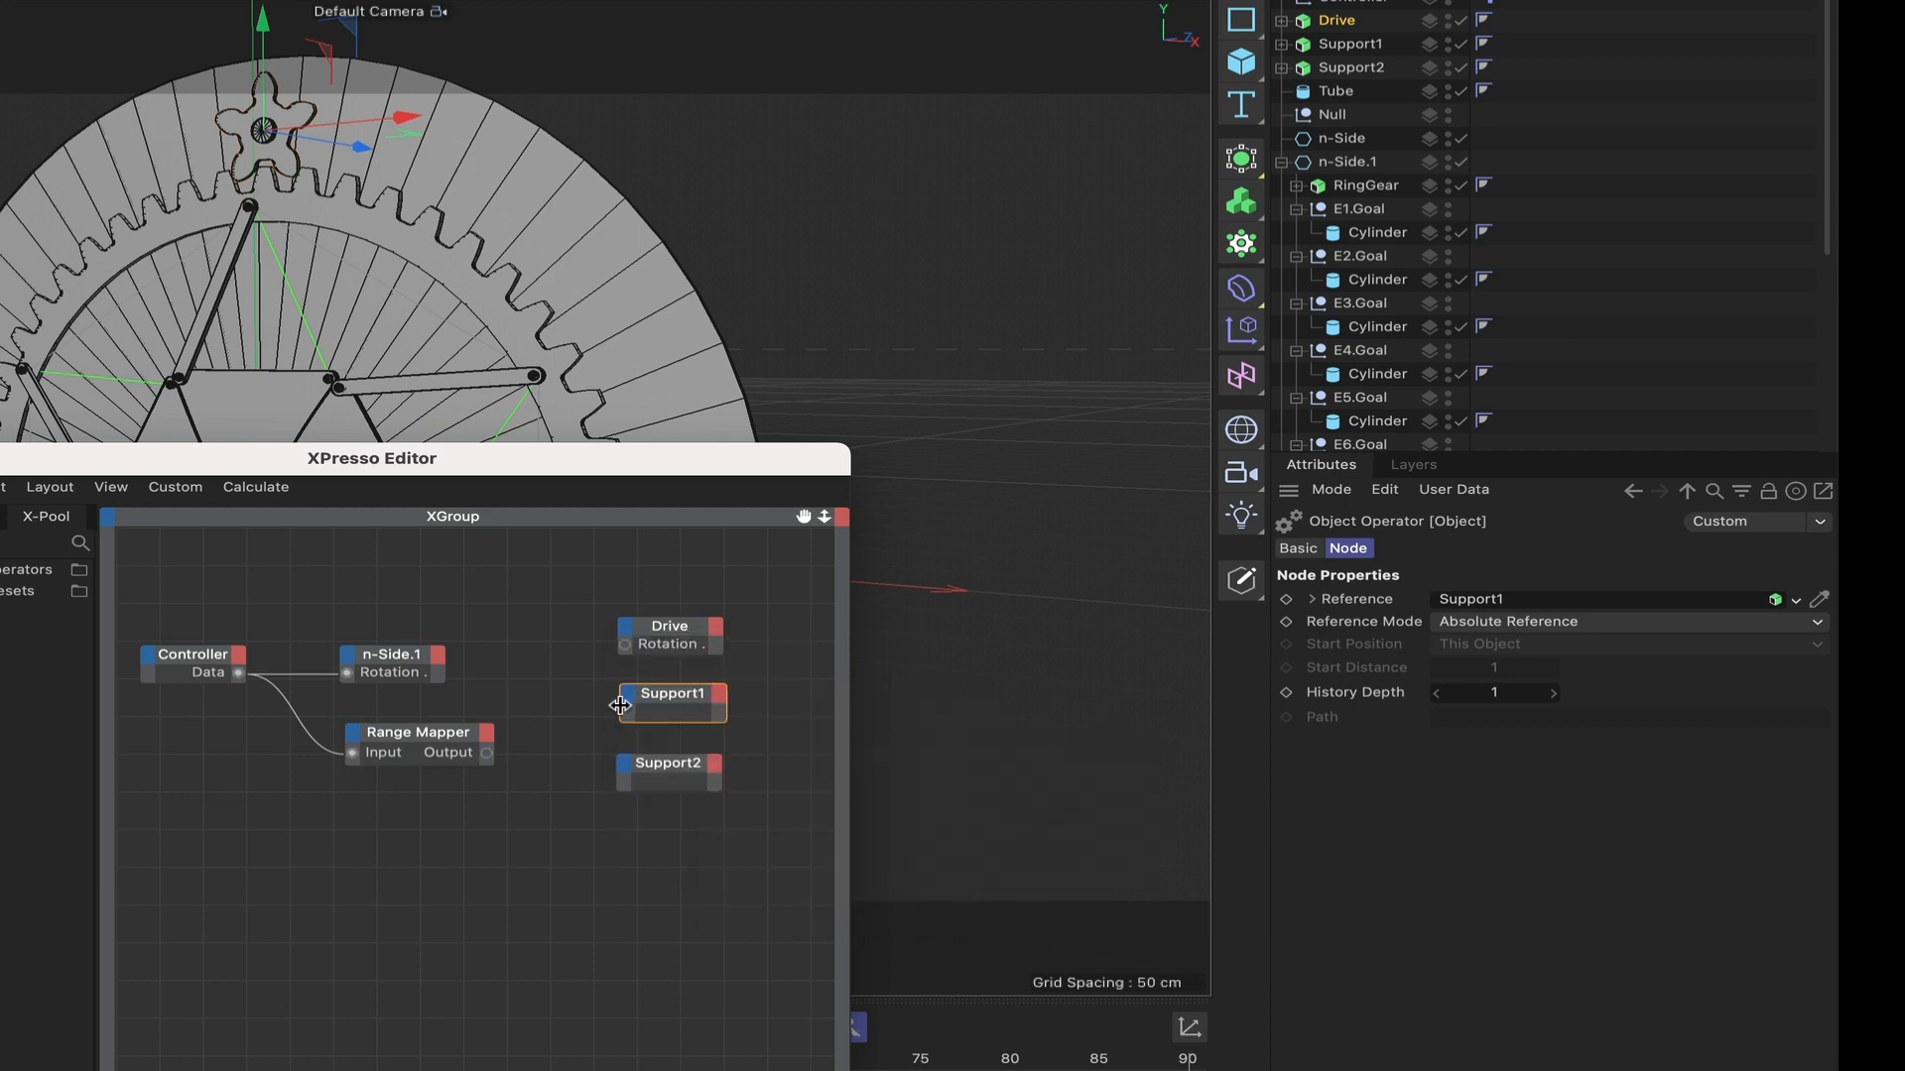
{"action": "left_click", "coordinate": [666, 631]}
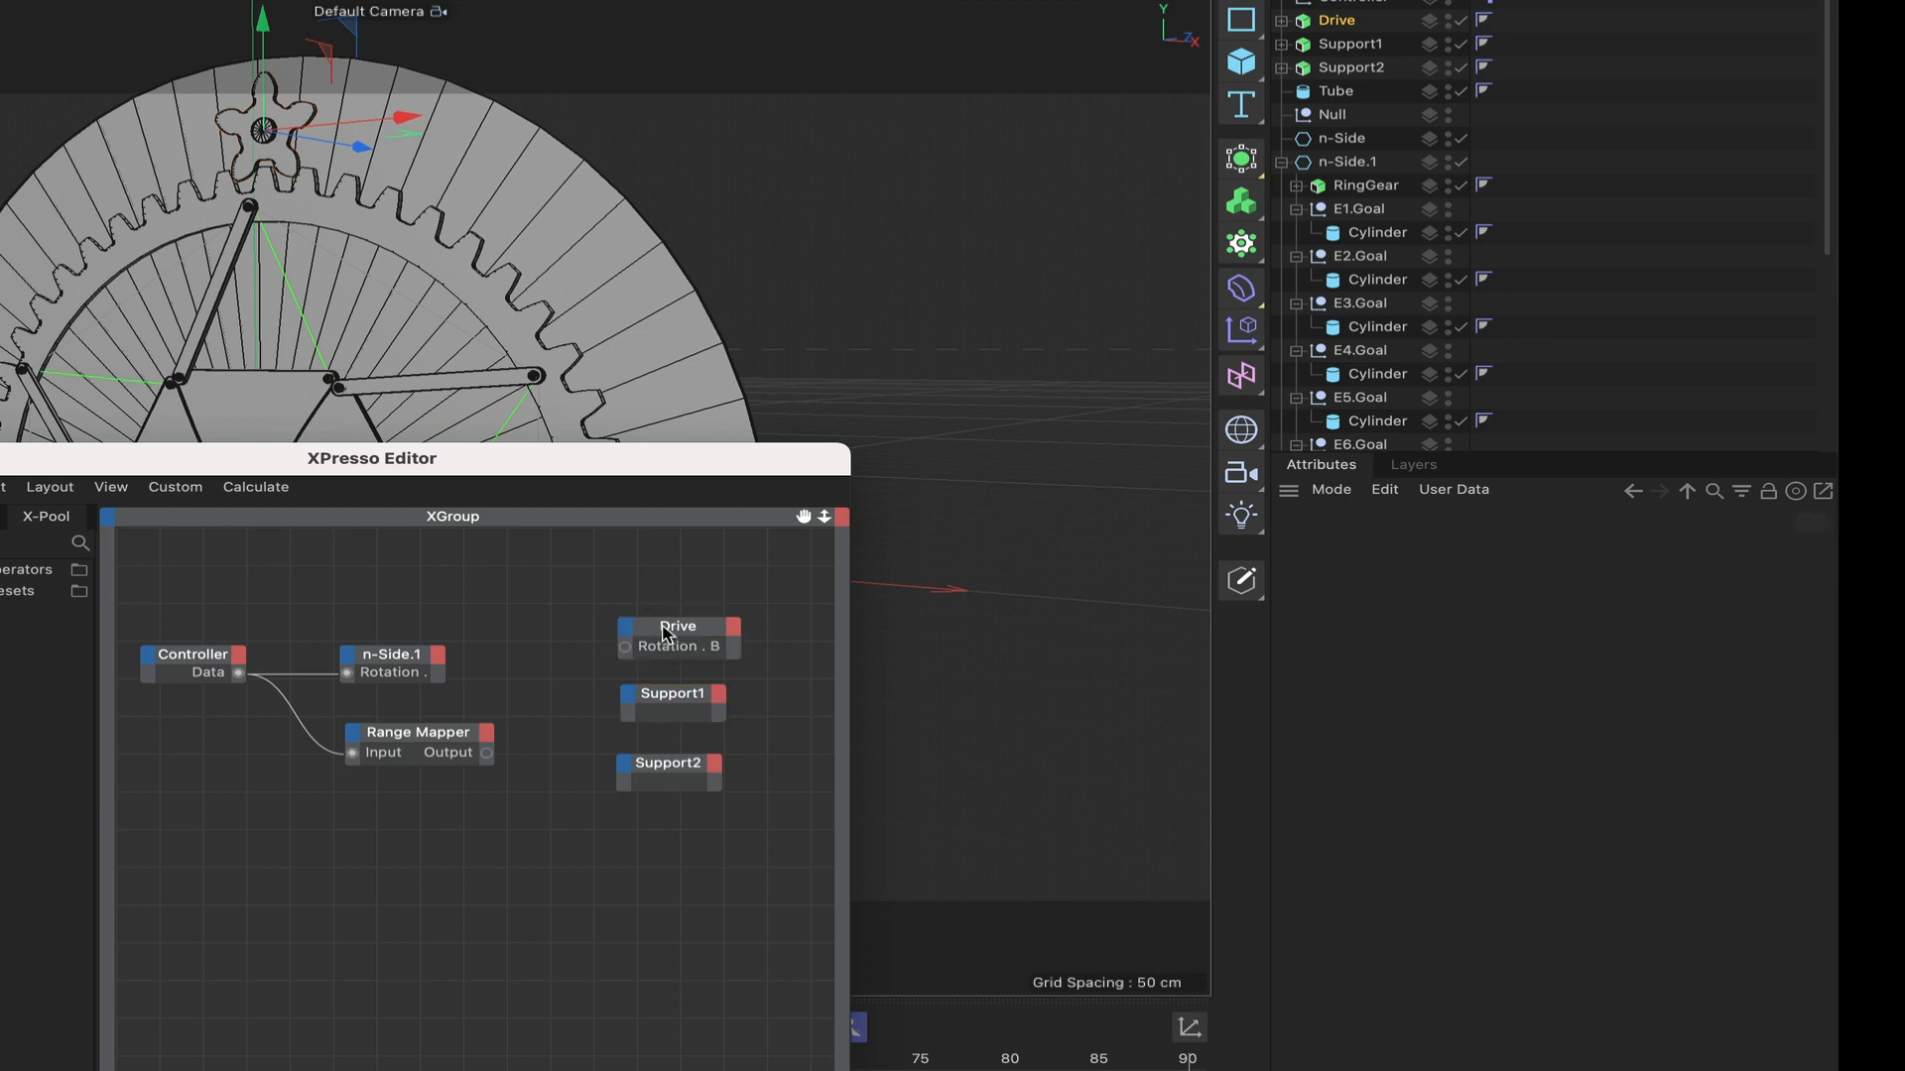
Step: Give the Support1 and Support2 nodes a Rotation . B input port each
{"action": "left_click", "coordinate": [632, 699]}
{"action": "mouse_move", "coordinate": [788, 794]}
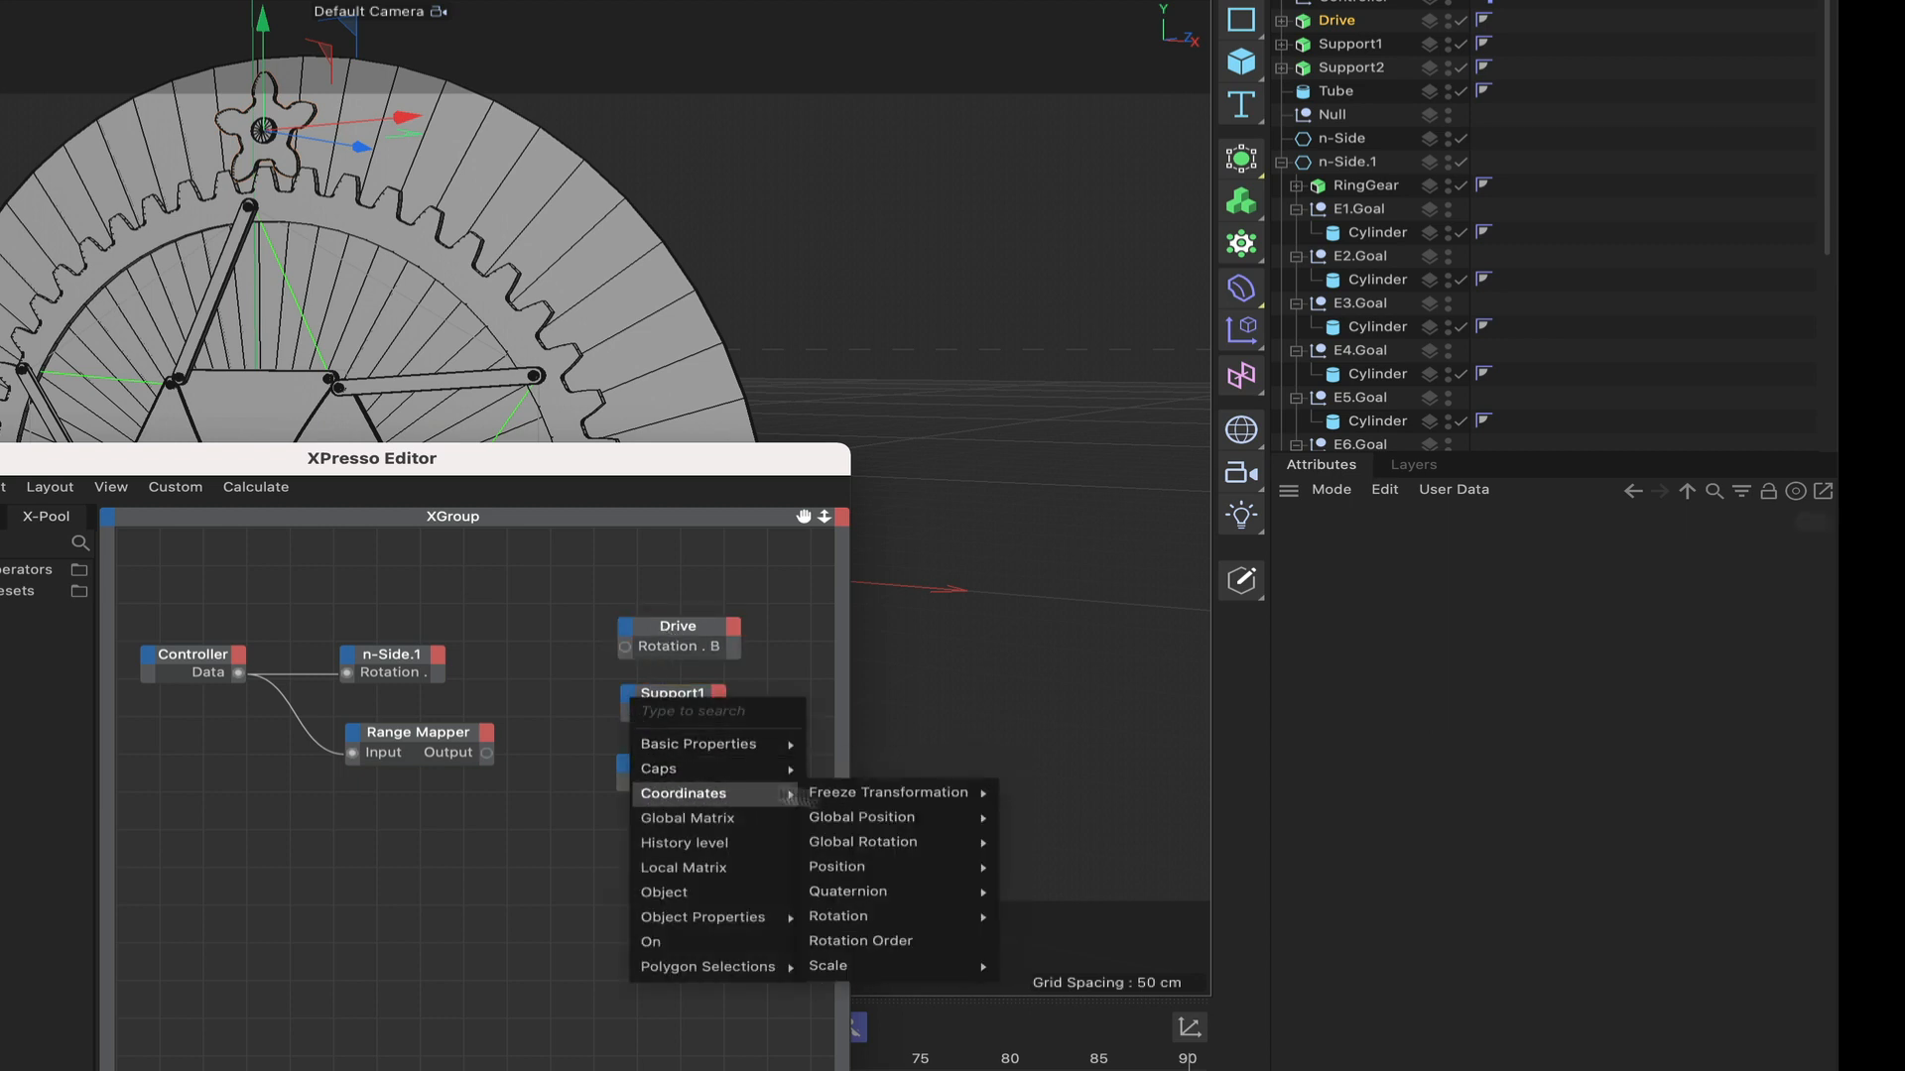
{"action": "mouse_move", "coordinate": [893, 916]}
{"action": "left_click", "coordinate": [1045, 989]}
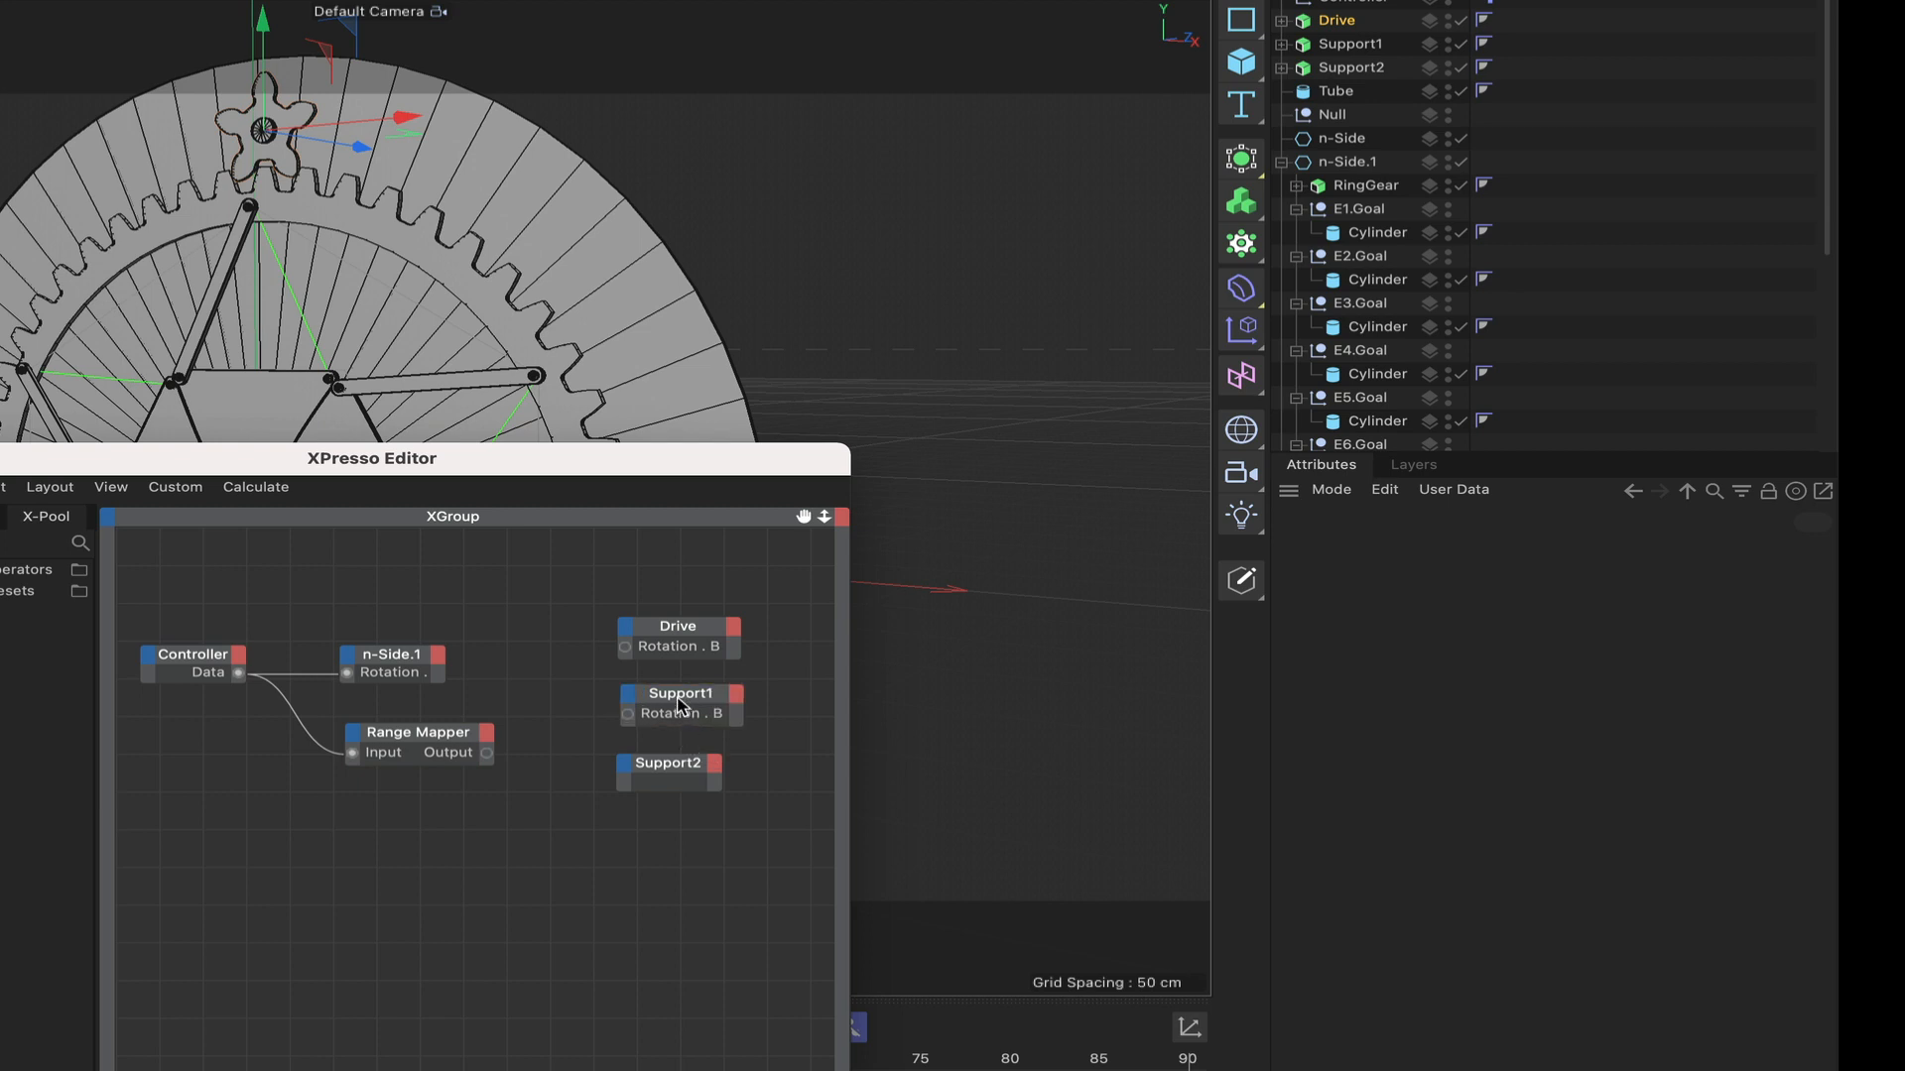
{"action": "left_click", "coordinate": [625, 764]}
{"action": "mouse_move", "coordinate": [674, 815]}
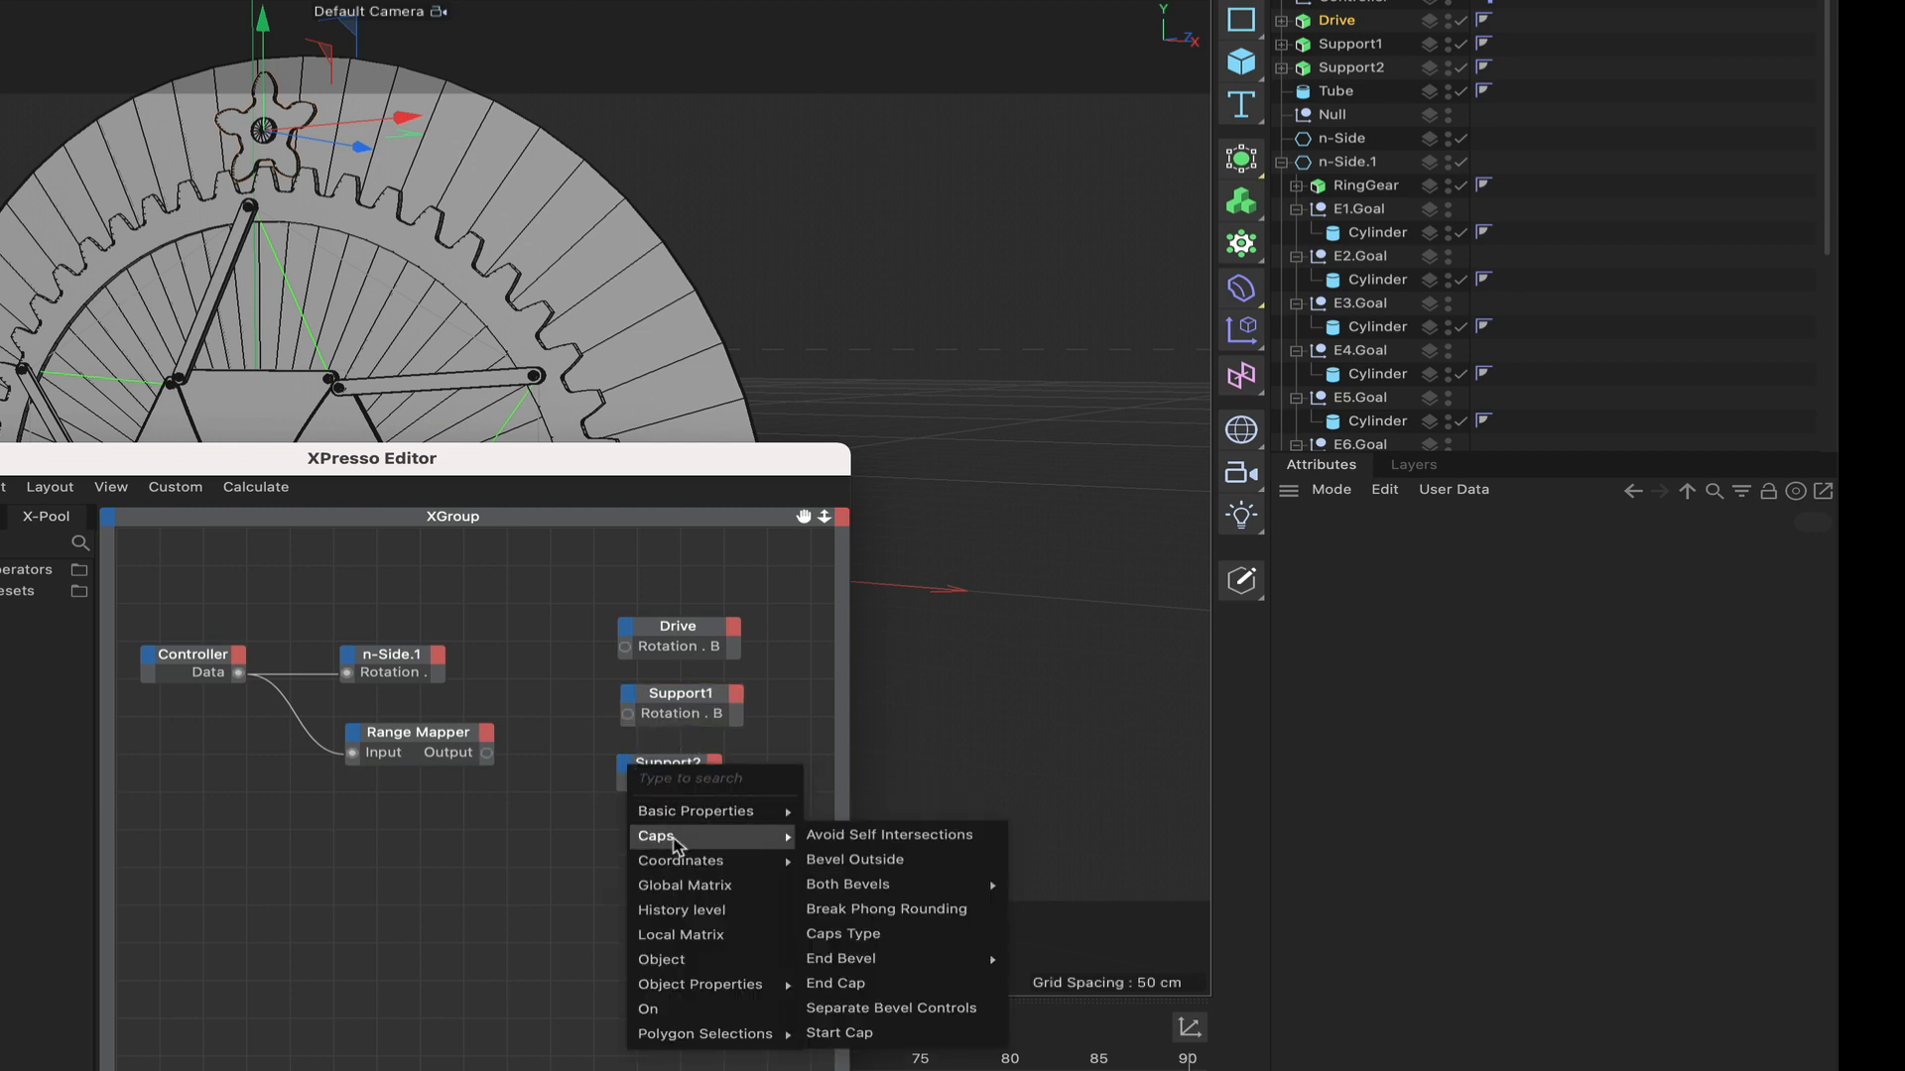
{"action": "mouse_move", "coordinate": [688, 861]}
{"action": "mouse_move", "coordinate": [823, 964]}
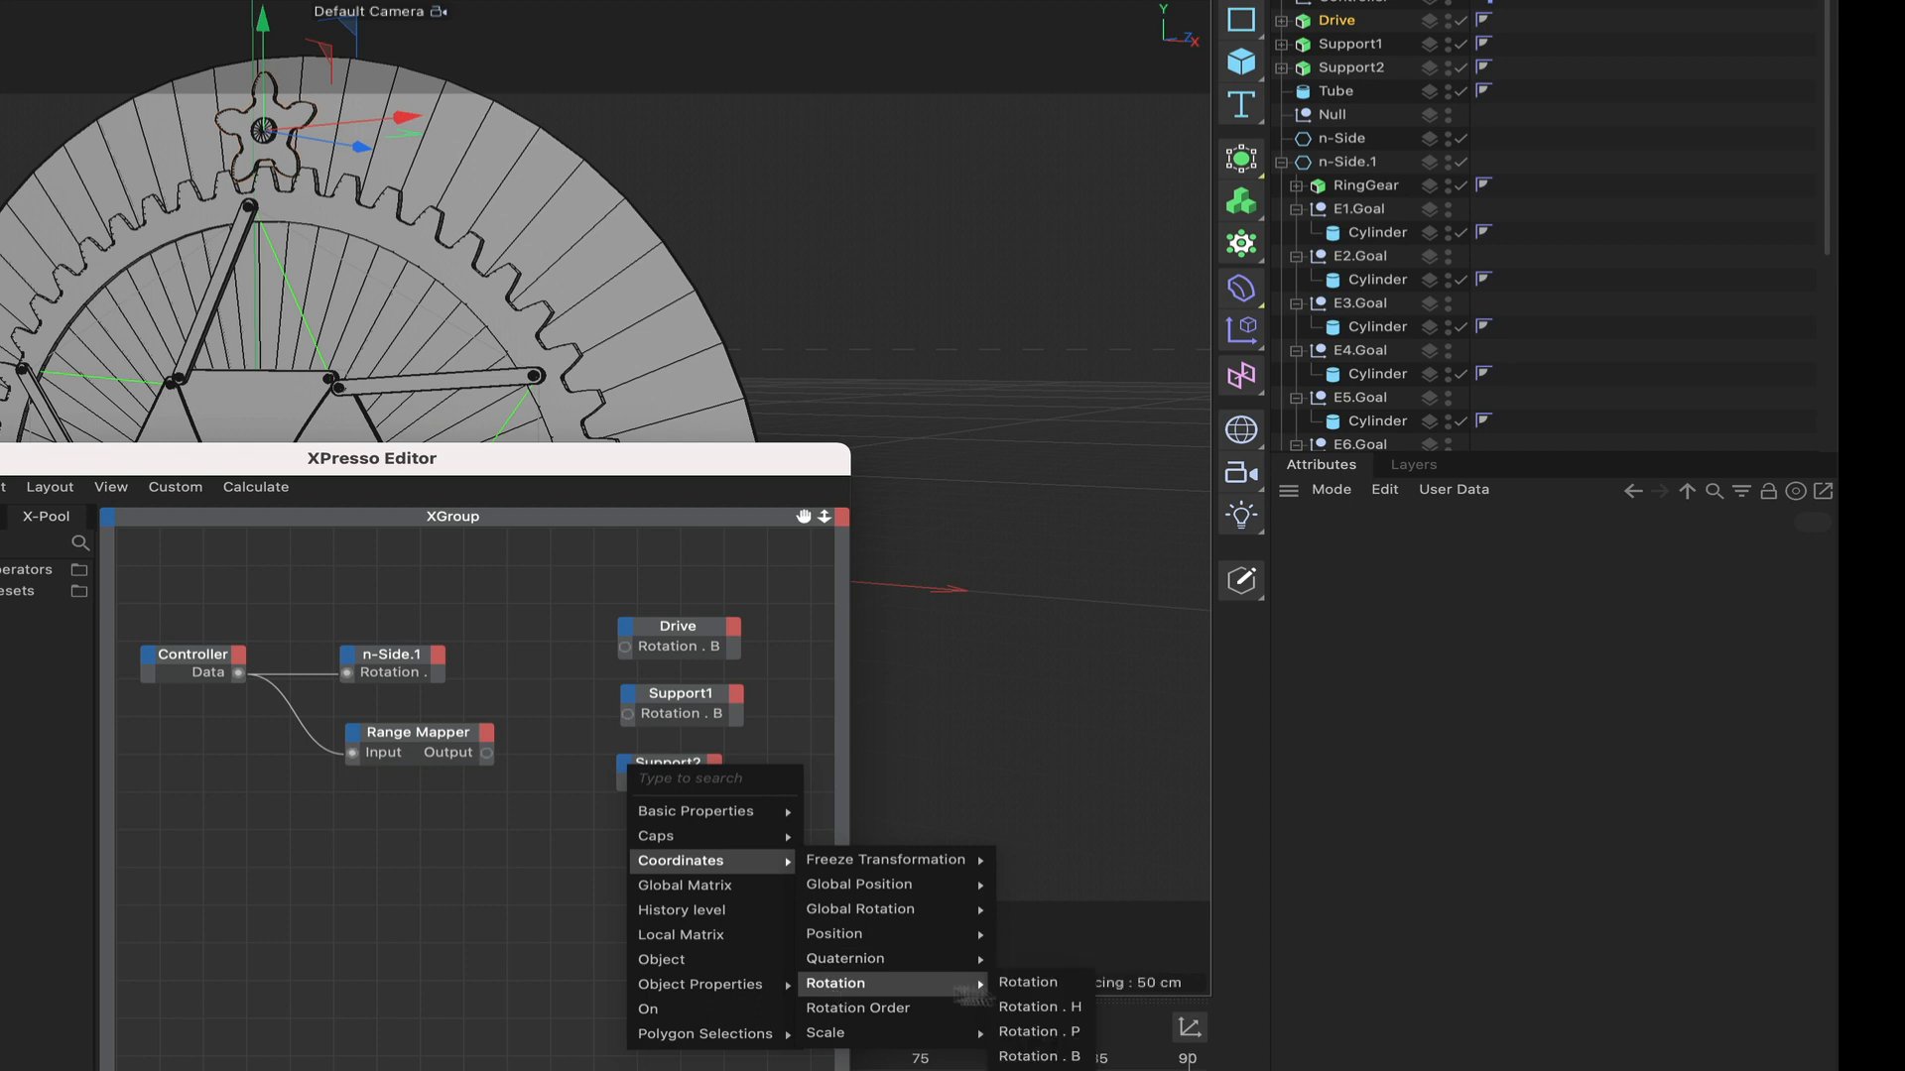
{"action": "left_click", "coordinate": [1046, 1055]}
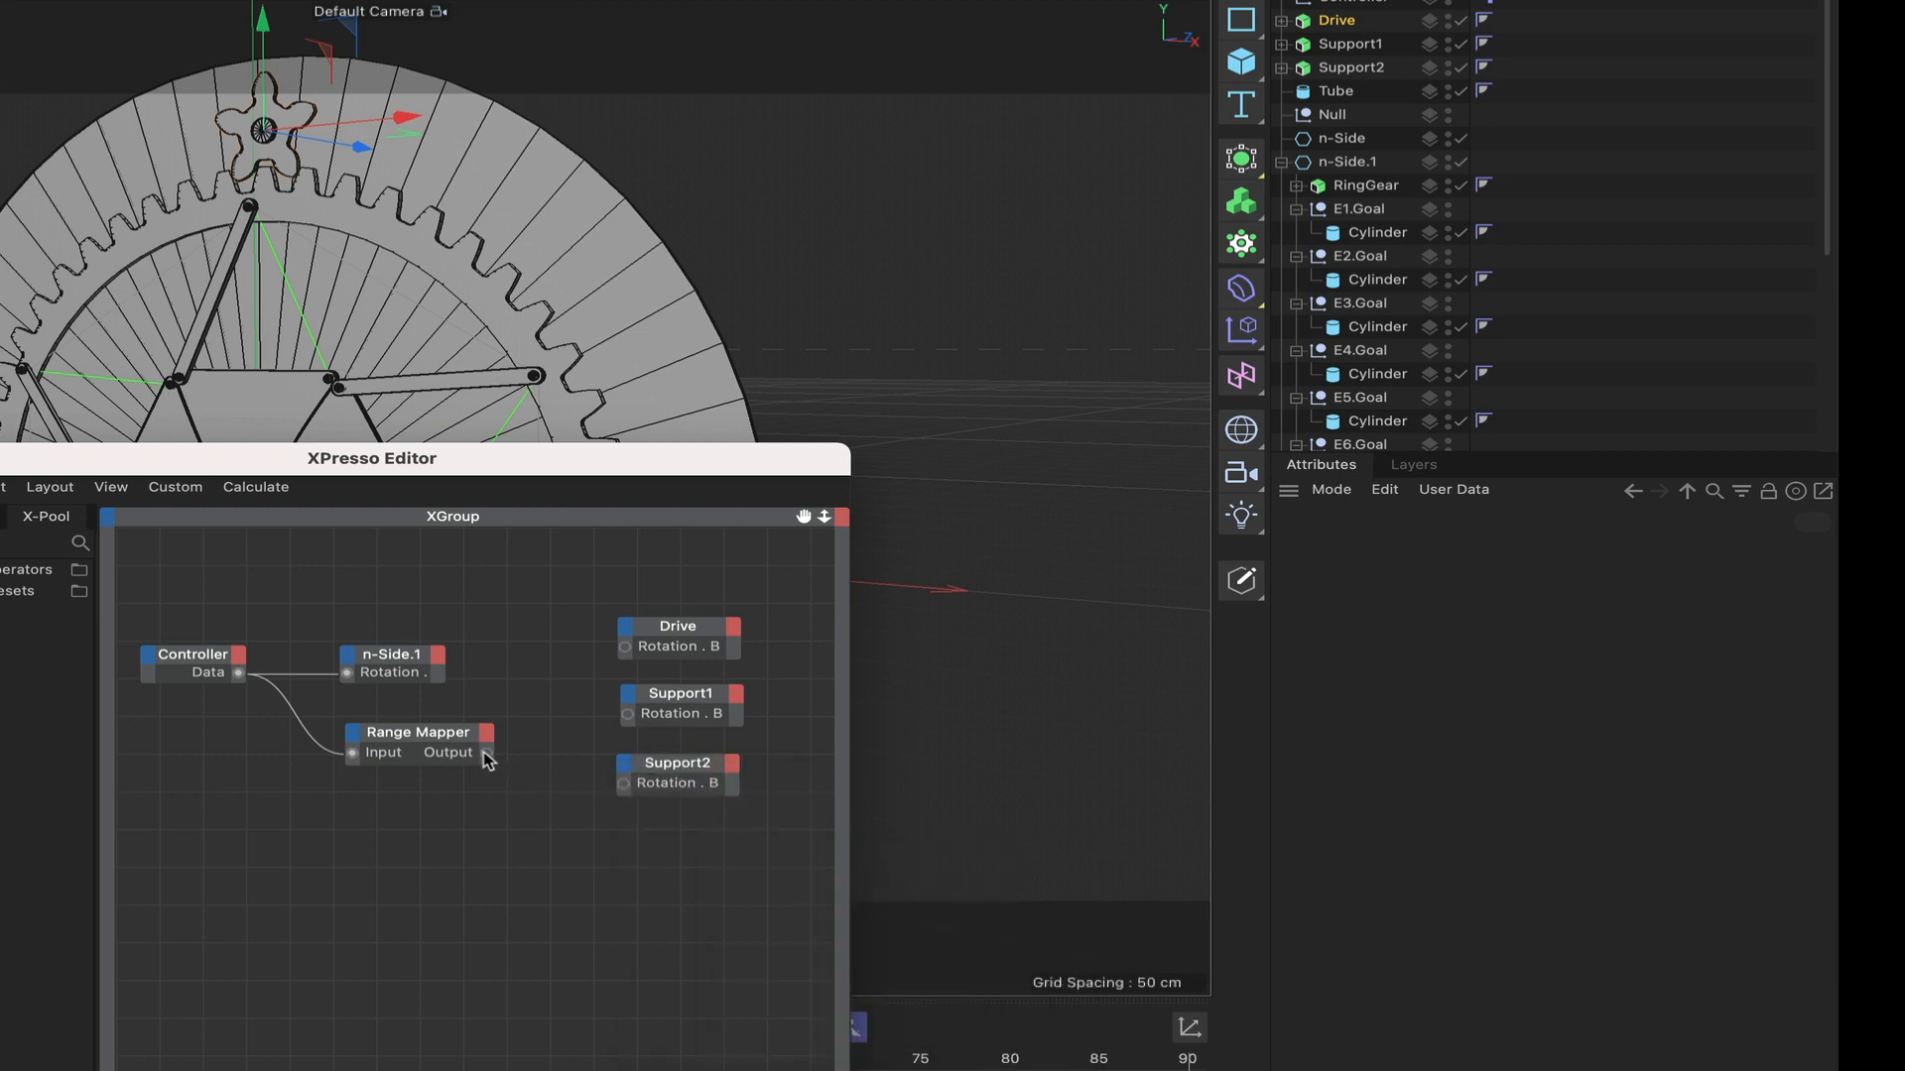
Step: Connect the Range Mapper's Output to the Rotation . B inputs of Drive, Support1 and Support2, and close the XPresso editor
{"action": "left_click_drag", "start_coordinate": [487, 759], "coordinate": [624, 647]}
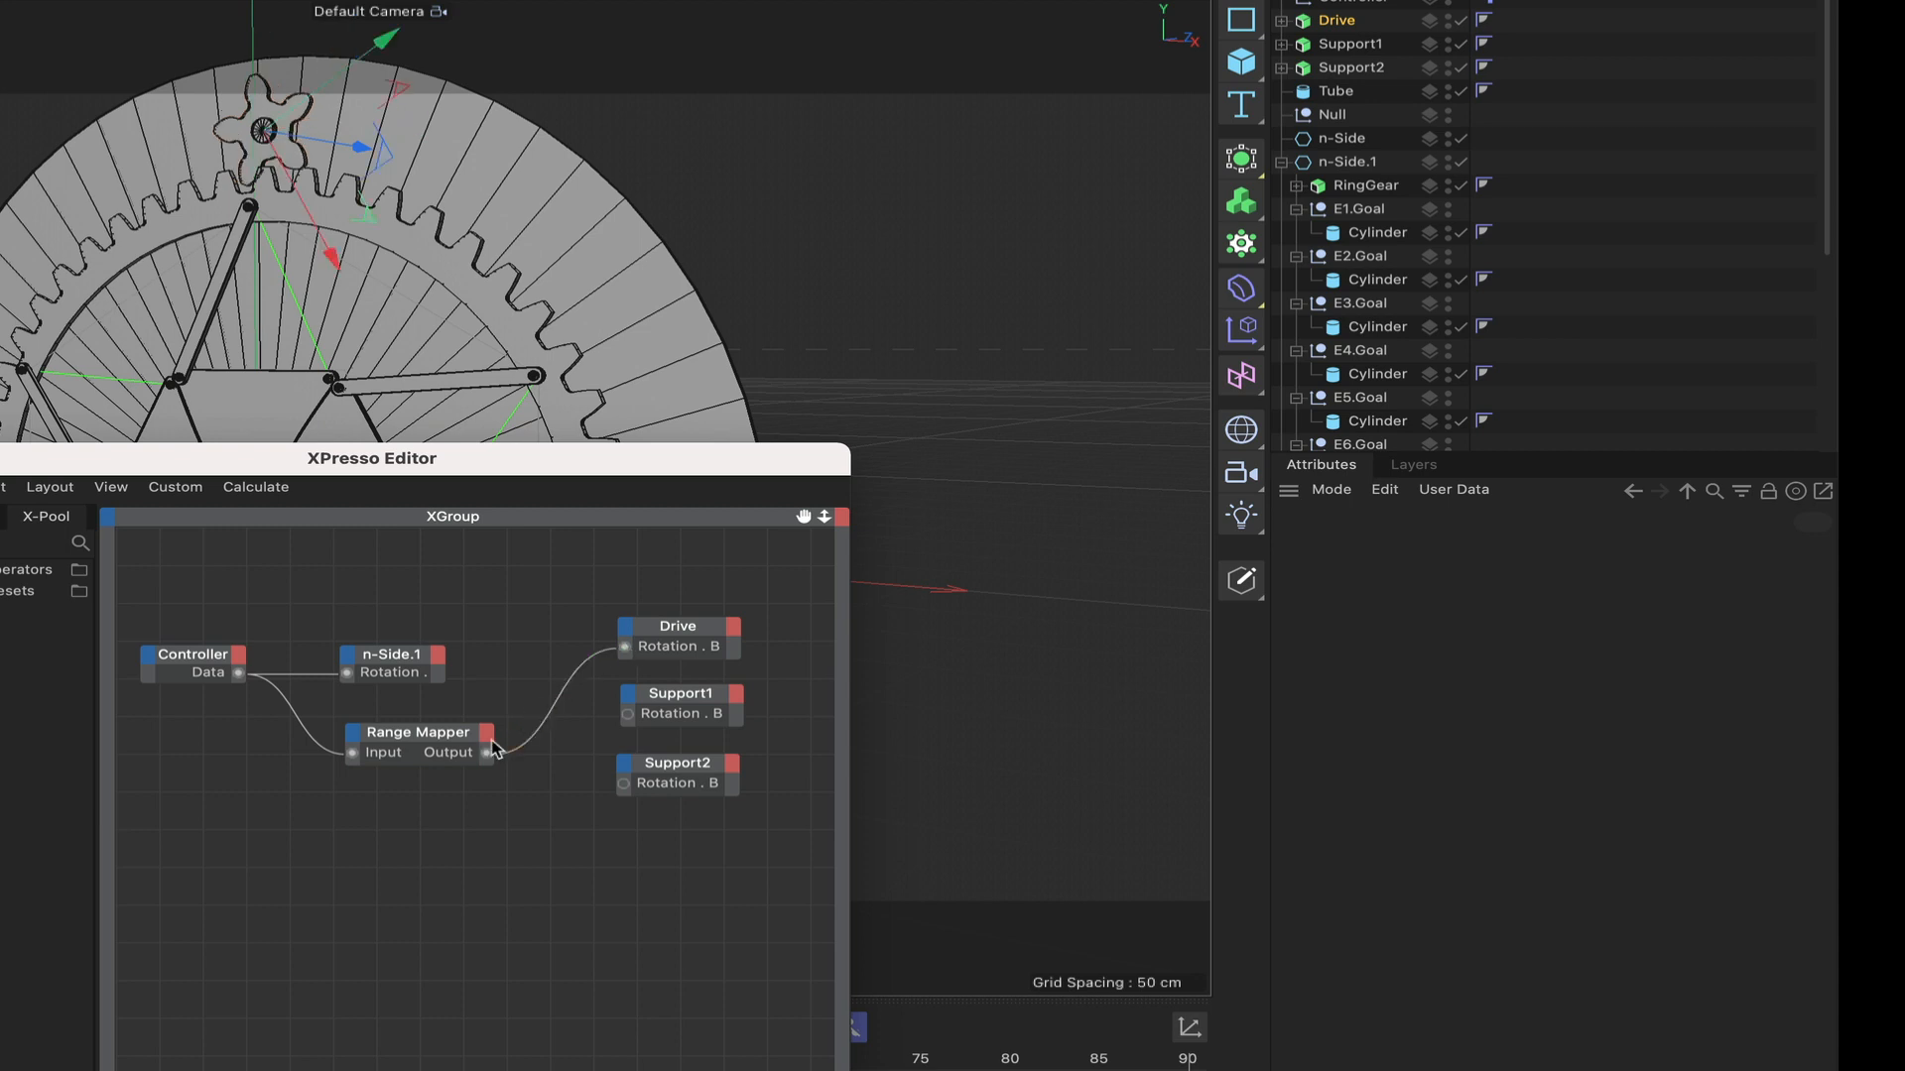
{"action": "left_click_drag", "start_coordinate": [487, 757], "coordinate": [629, 715]}
{"action": "left_click_drag", "start_coordinate": [487, 757], "coordinate": [625, 785]}
{"action": "left_click", "coordinate": [0, 458]}
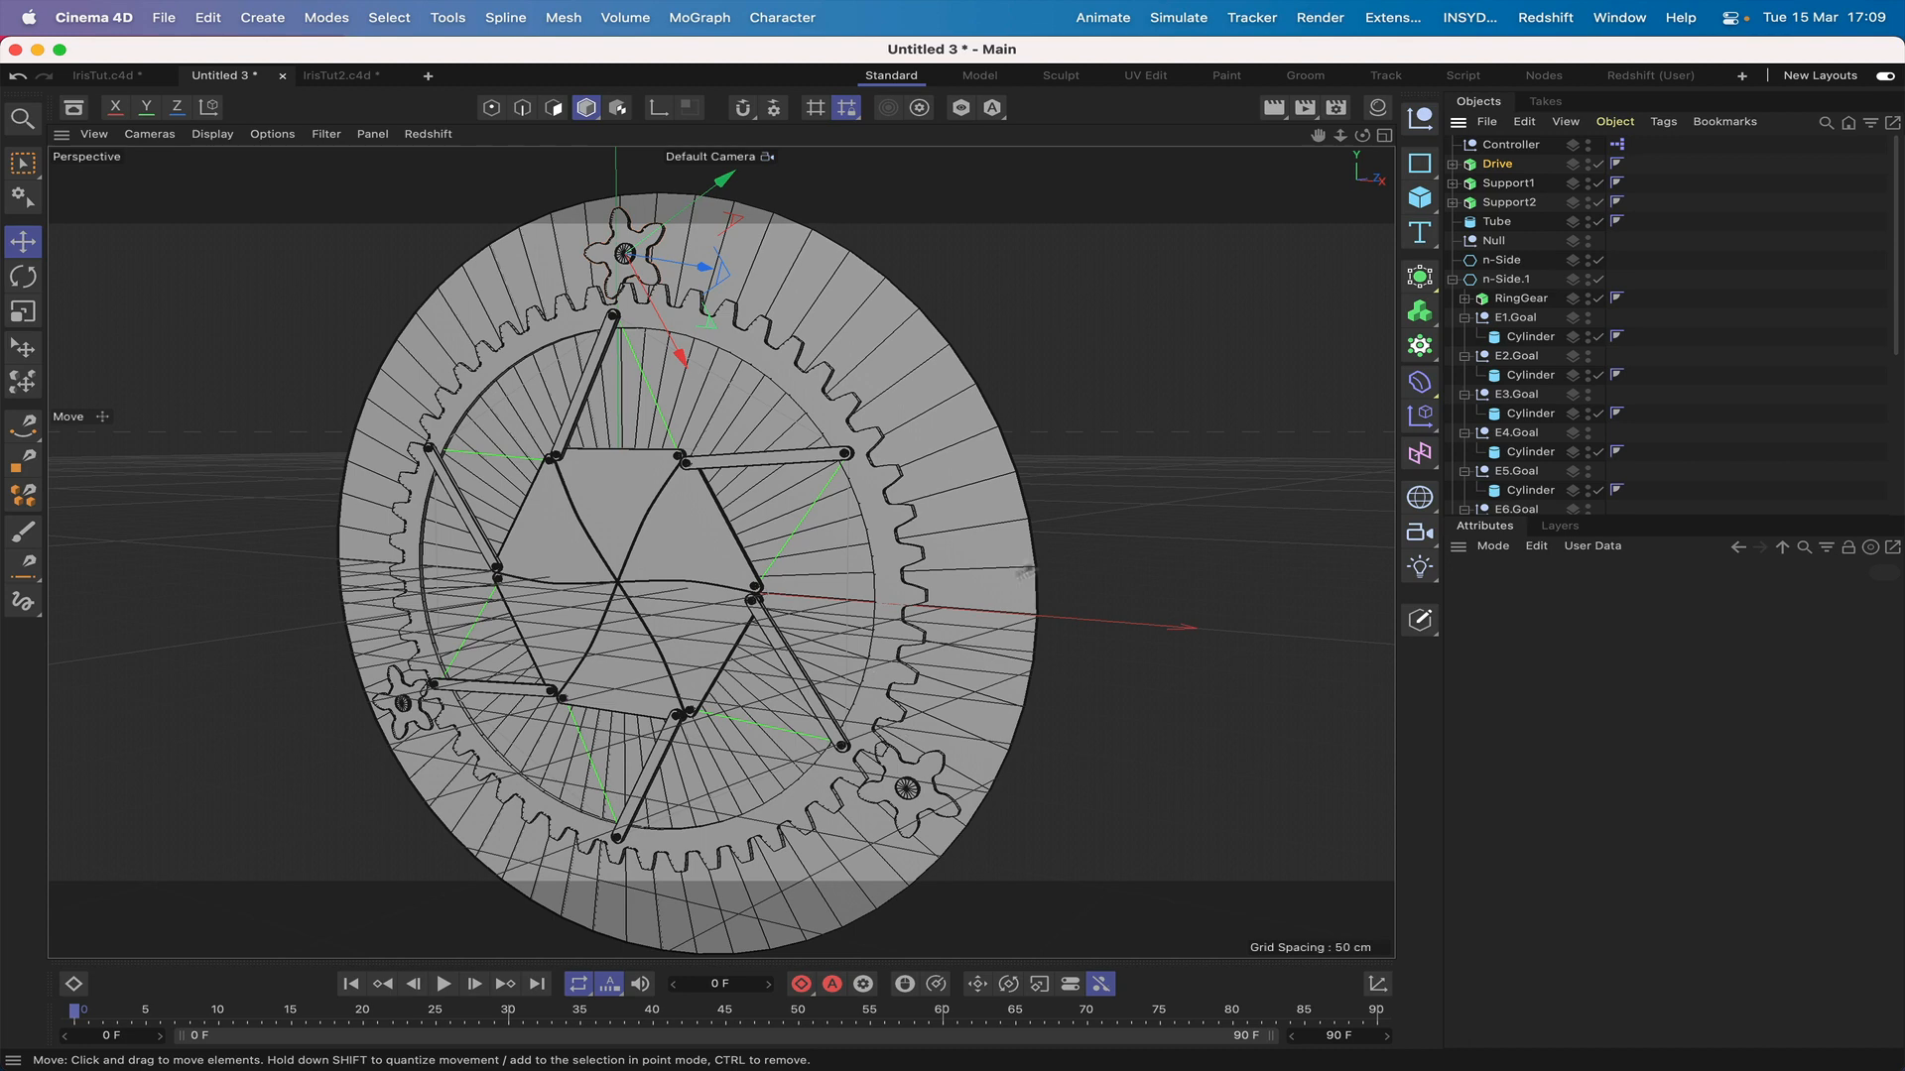
Step: Expand the Drive, Support1 and Support2 hierarchies and set the Orientation of Drive's Cogwheel to -11° so its teeth mesh with the ring gear
{"action": "left_click", "coordinate": [1452, 163]}
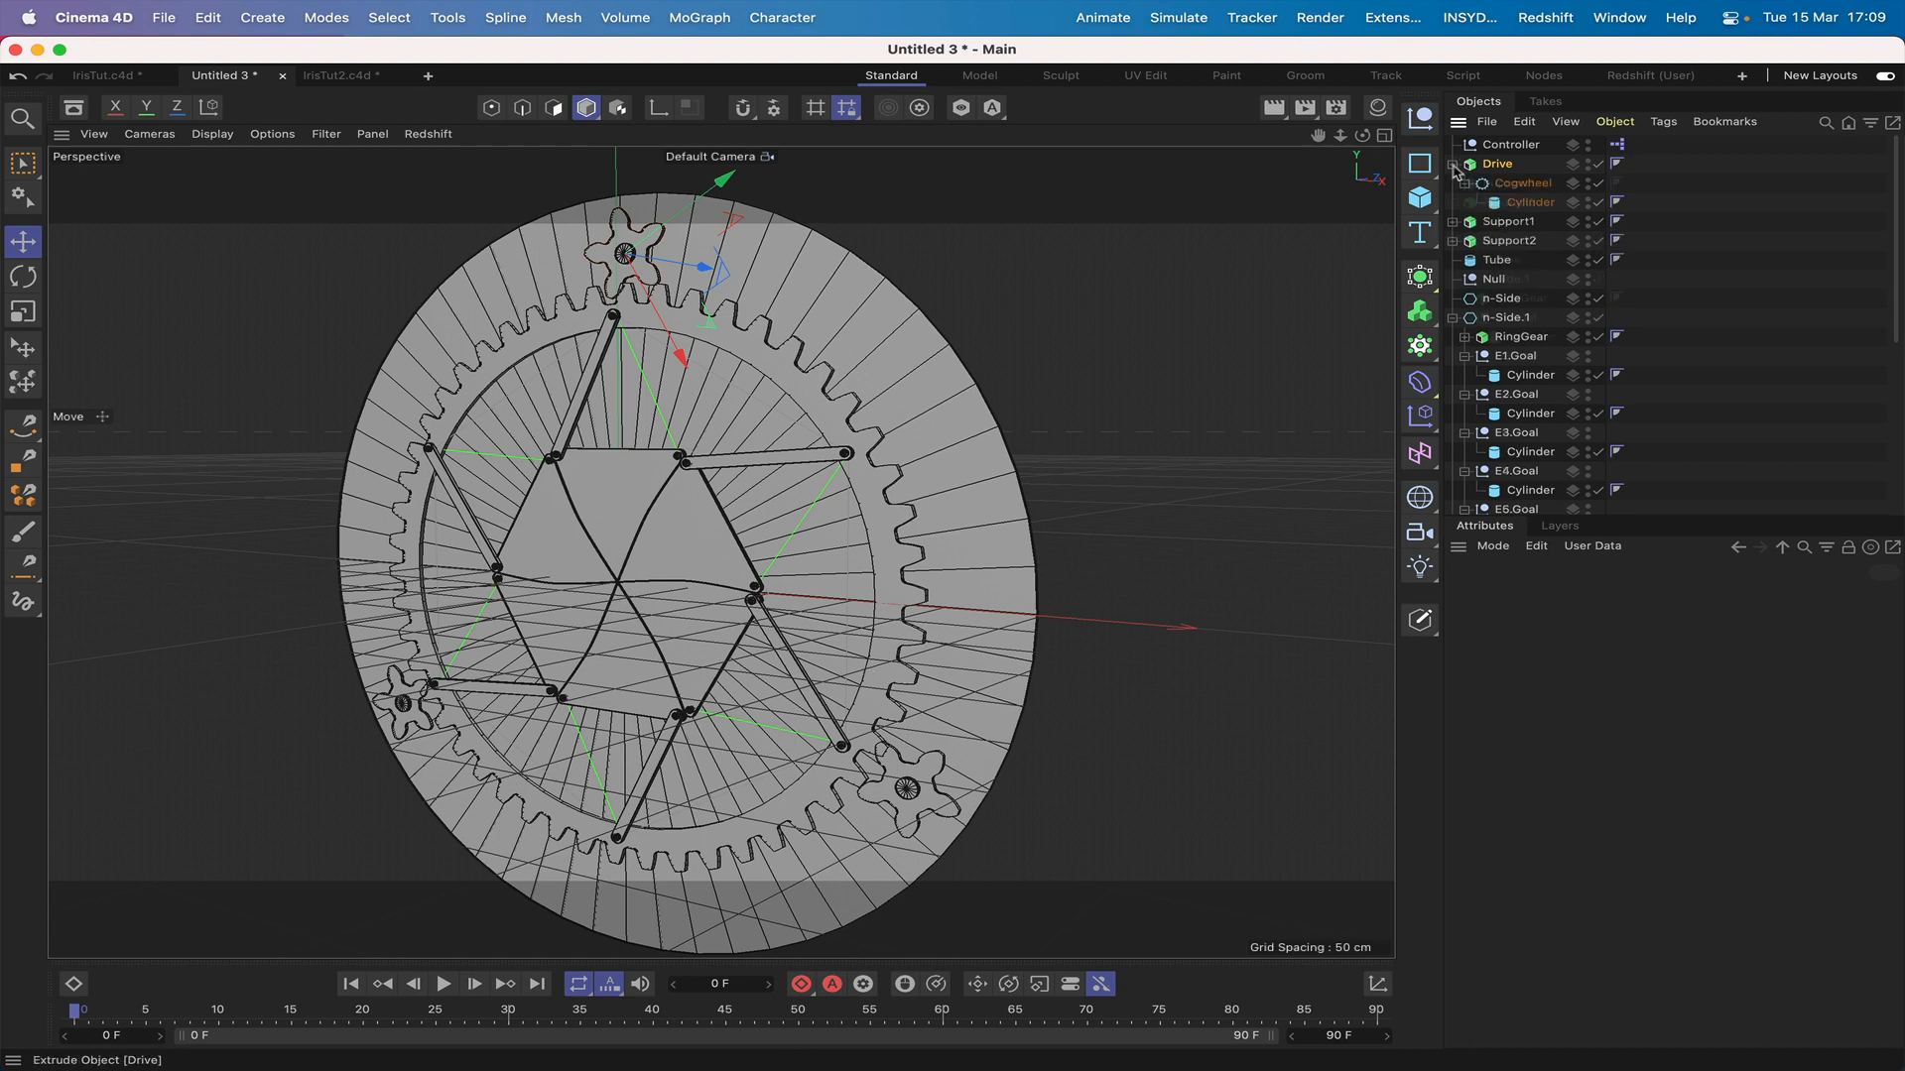
{"action": "left_click", "coordinate": [1452, 221]}
{"action": "left_click", "coordinate": [1453, 278]}
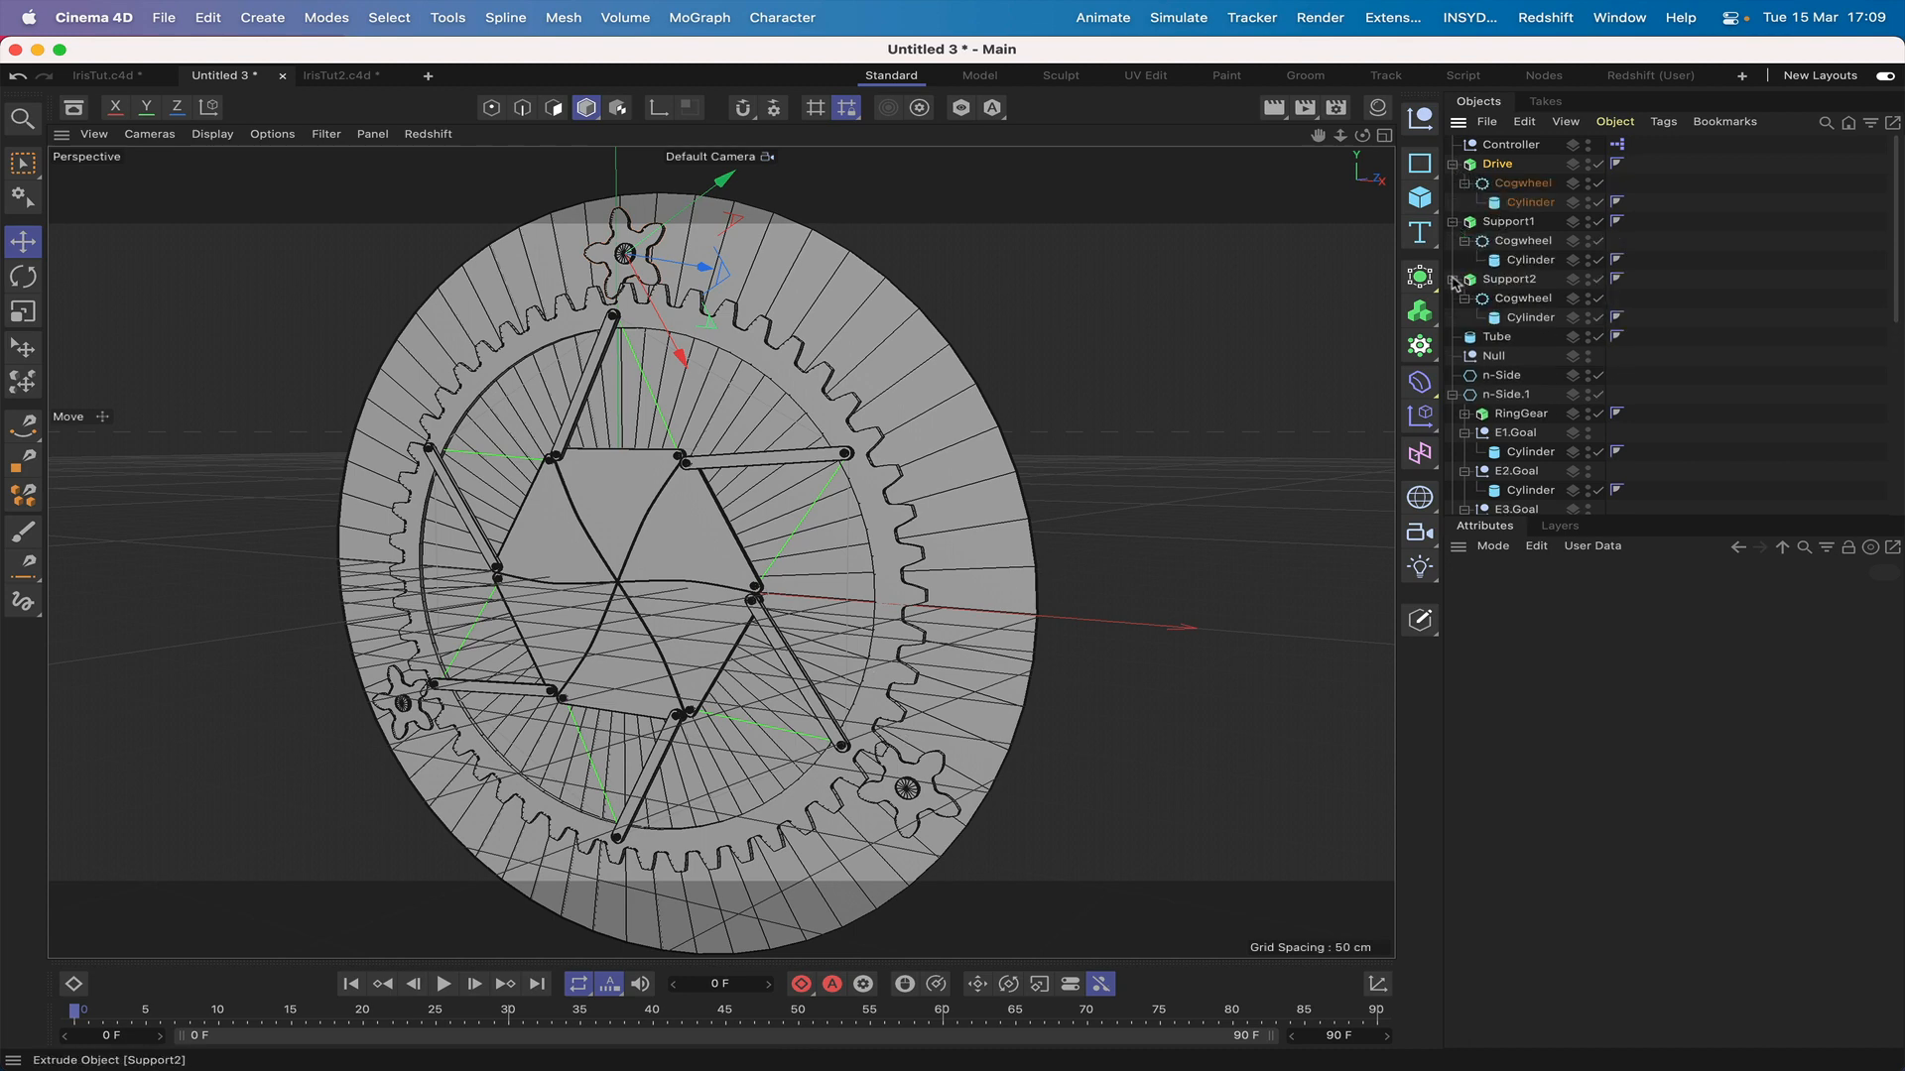
{"action": "left_click", "coordinate": [1523, 185]}
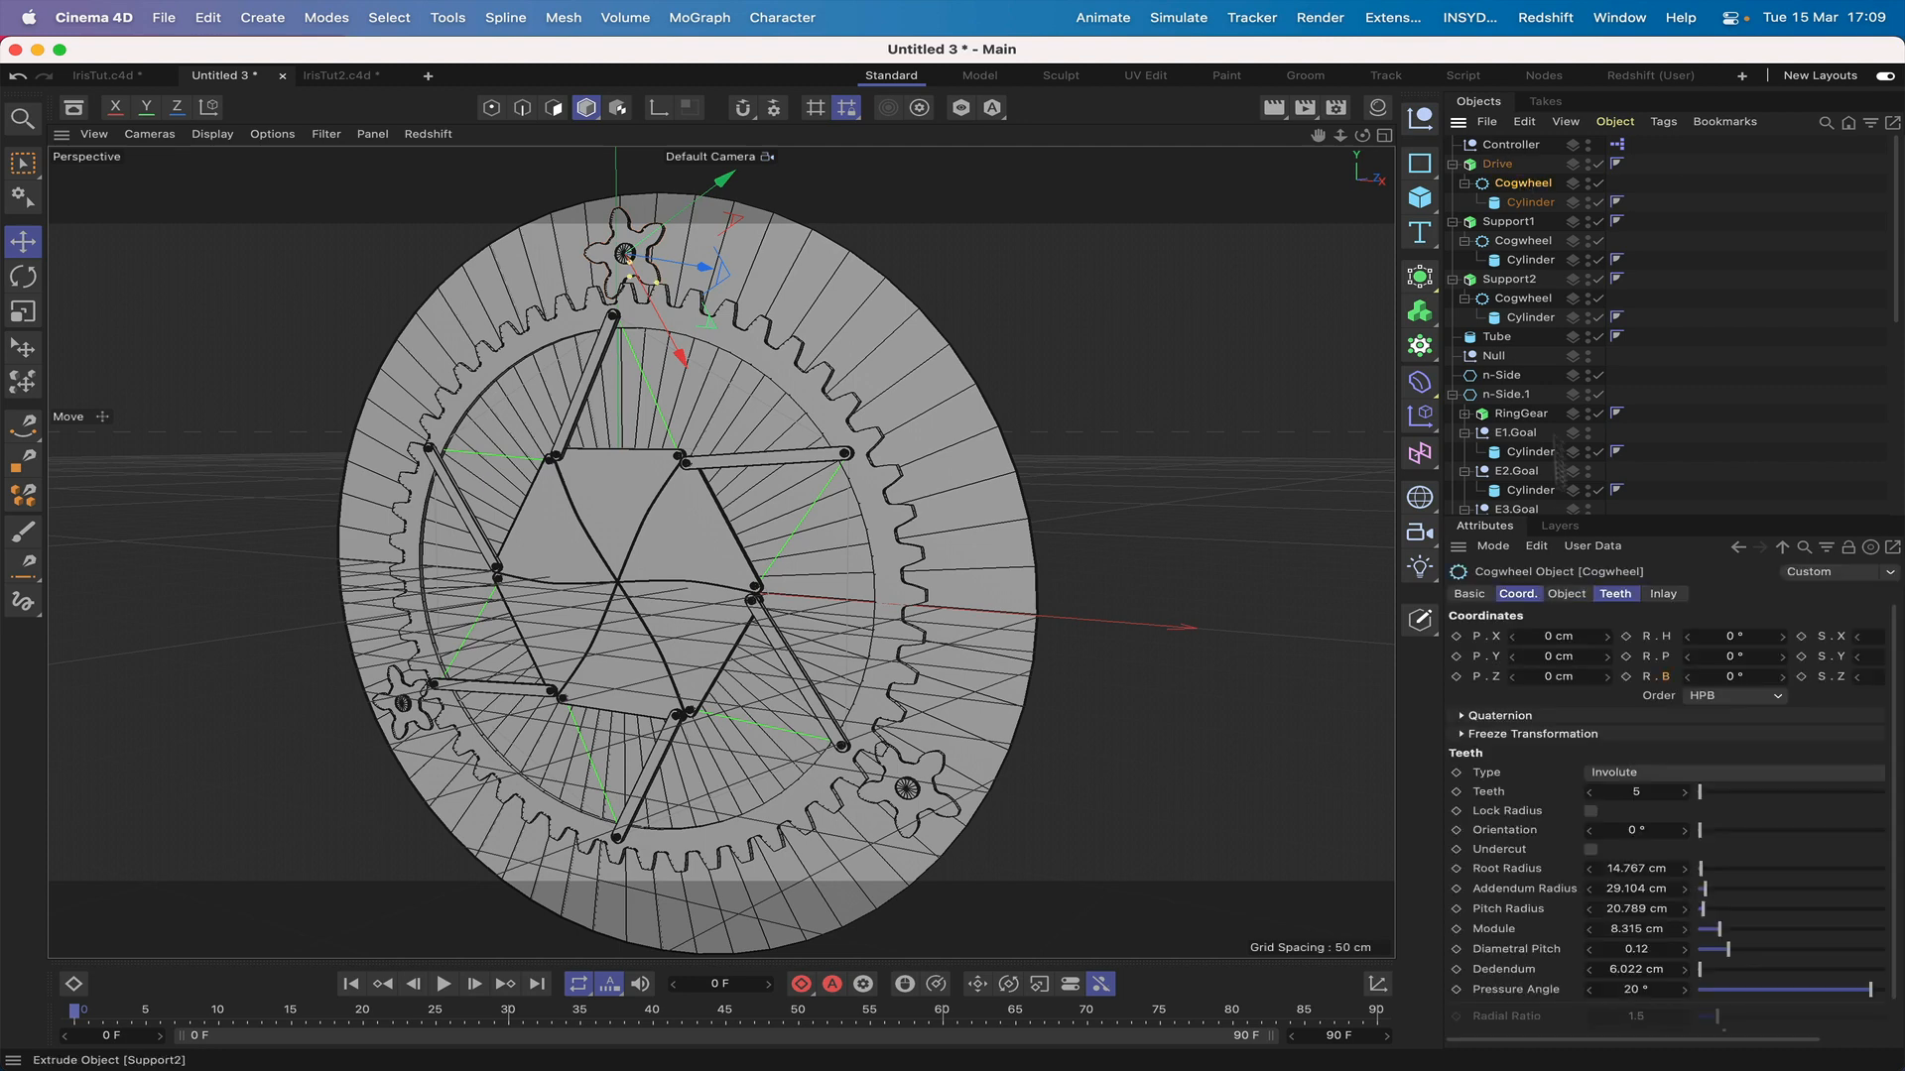
{"action": "left_click", "coordinate": [1685, 832]}
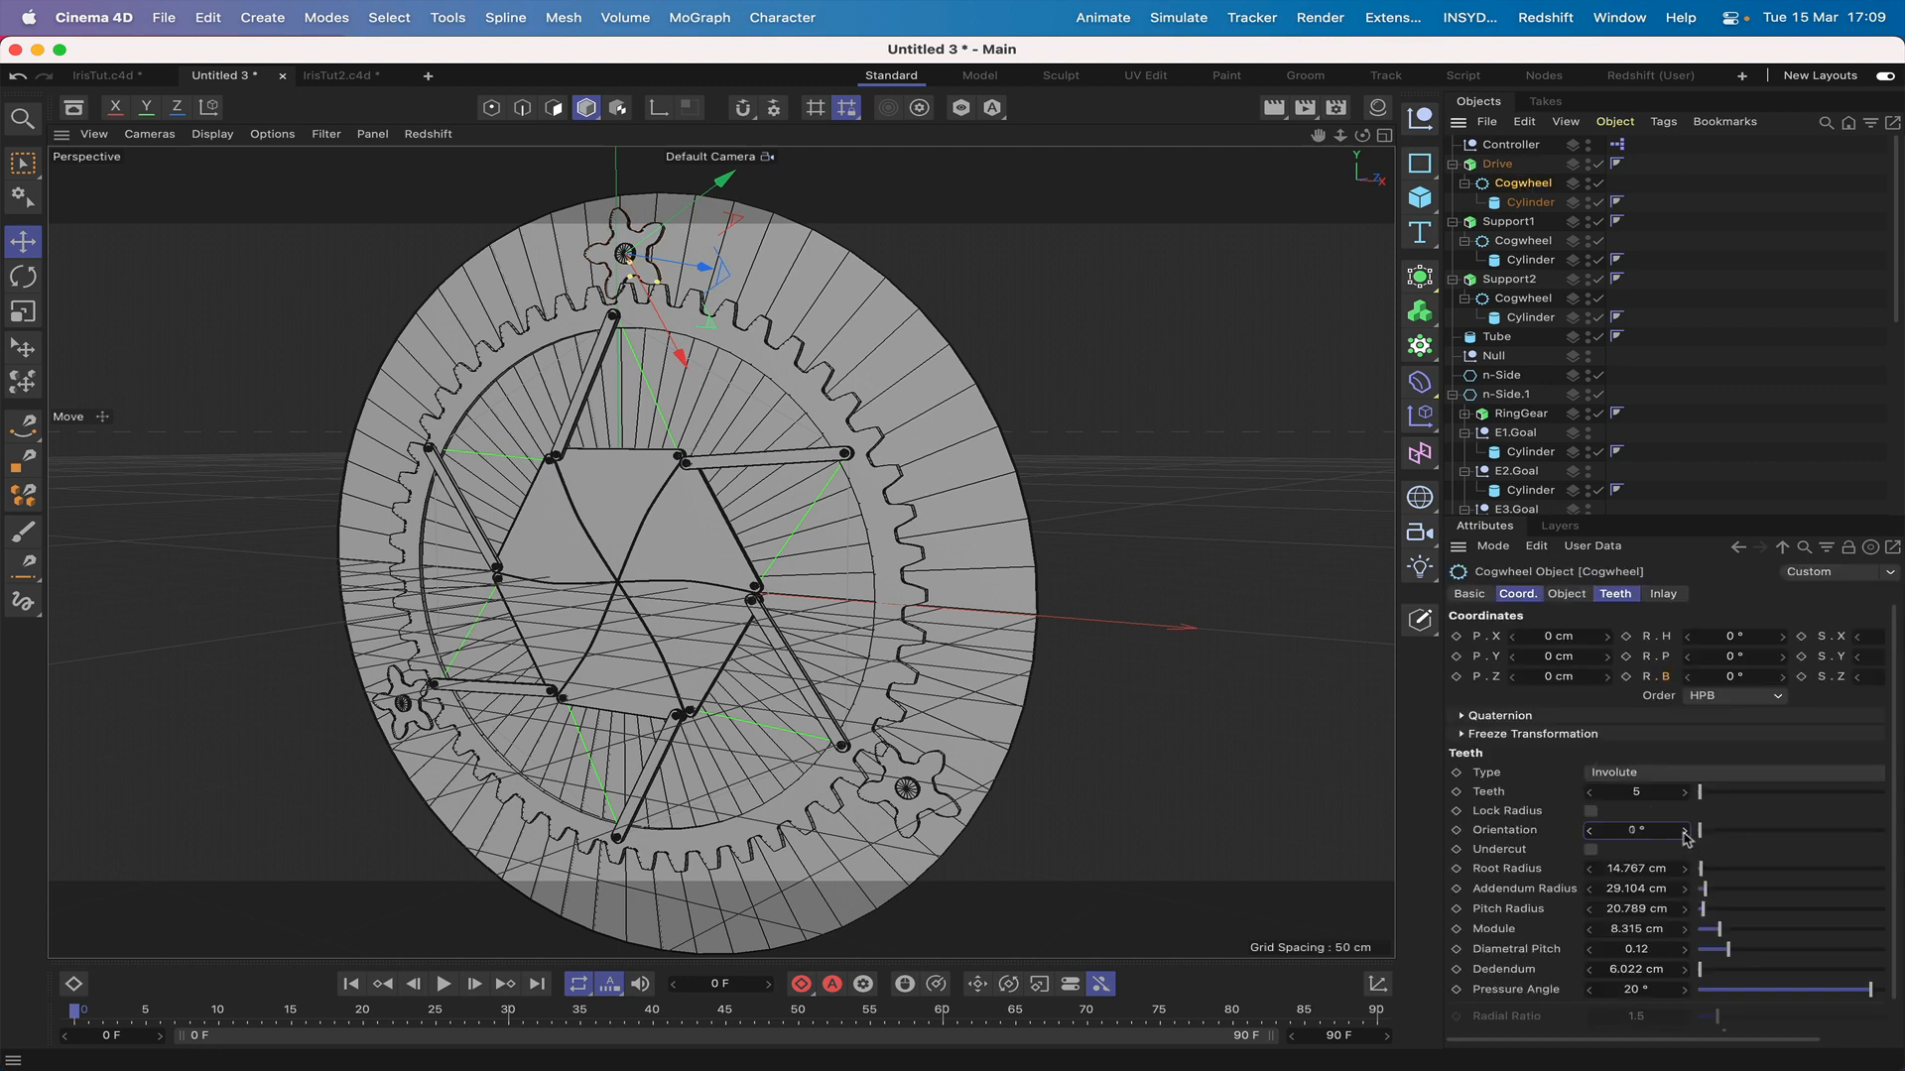
{"action": "left_click", "coordinate": [1685, 831]}
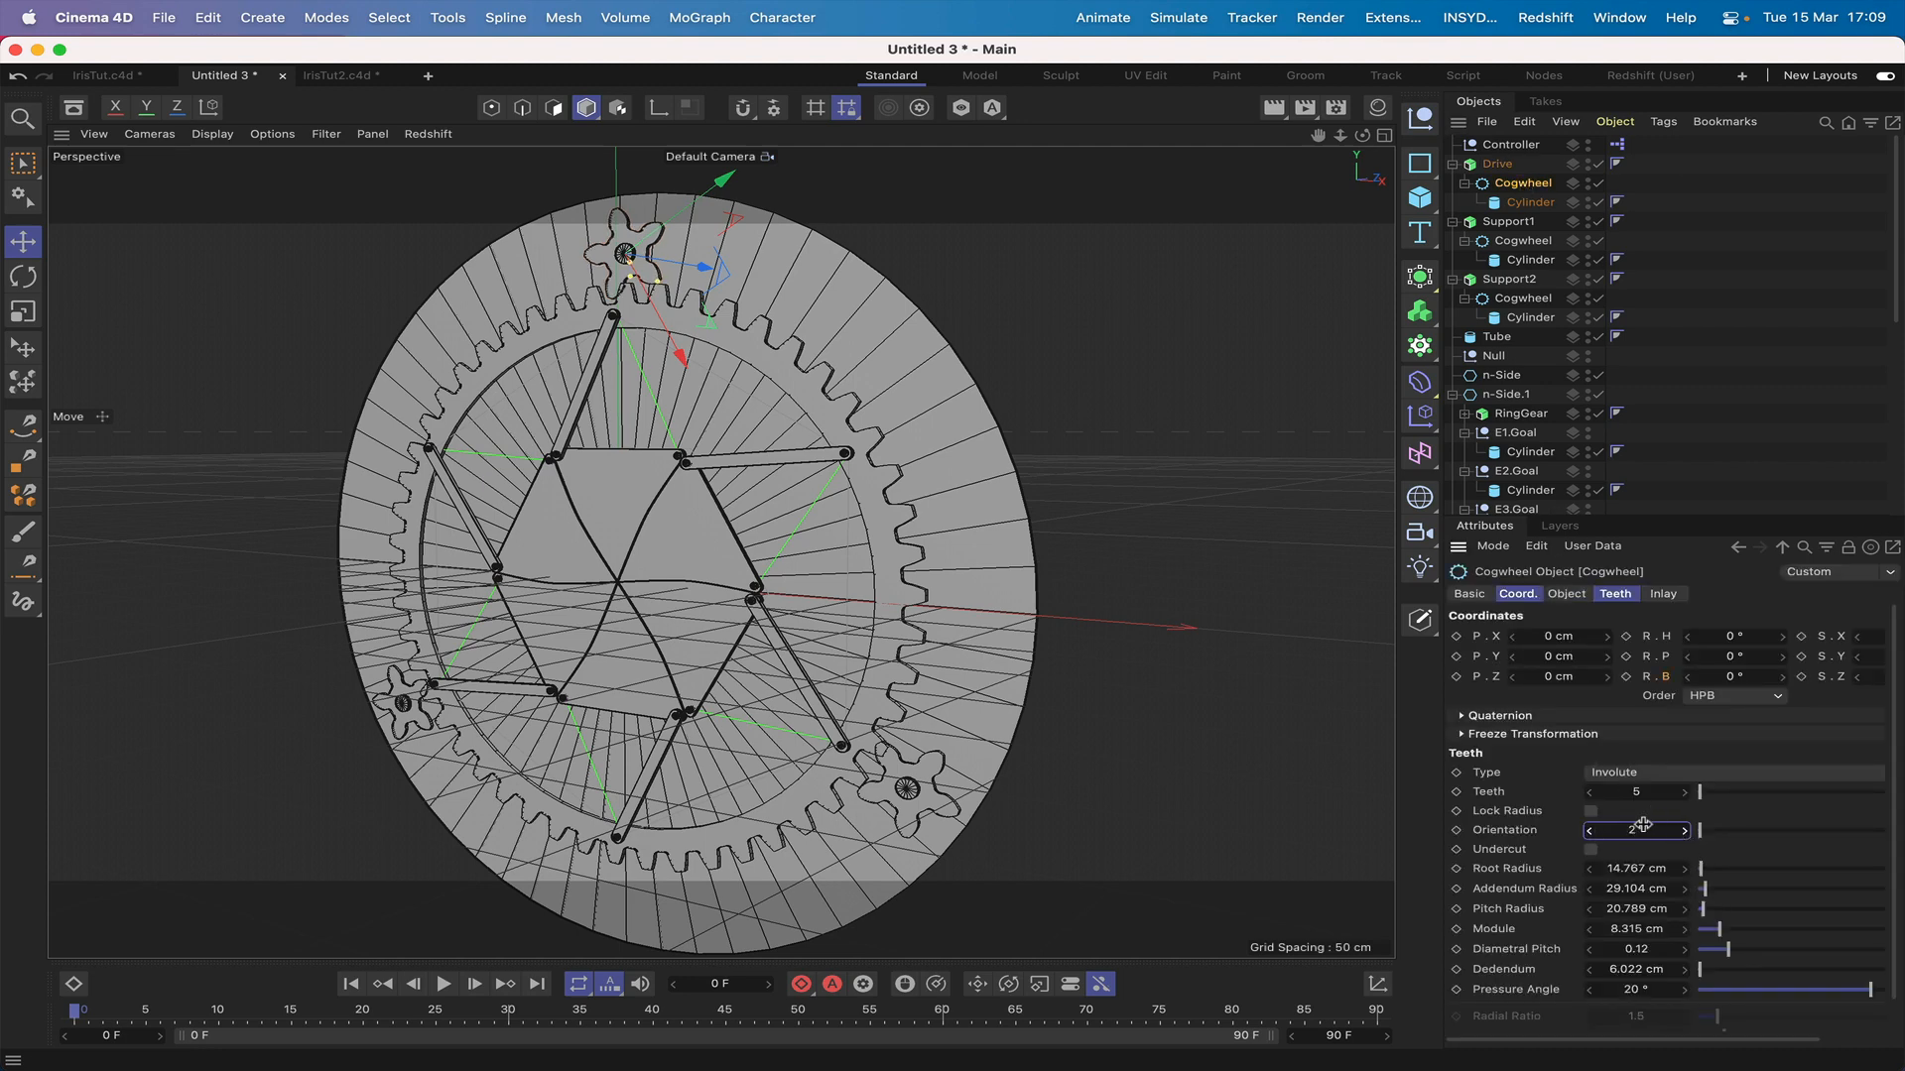
{"action": "left_click_drag", "start_coordinate": [1637, 830], "coordinate": [1624, 830]}
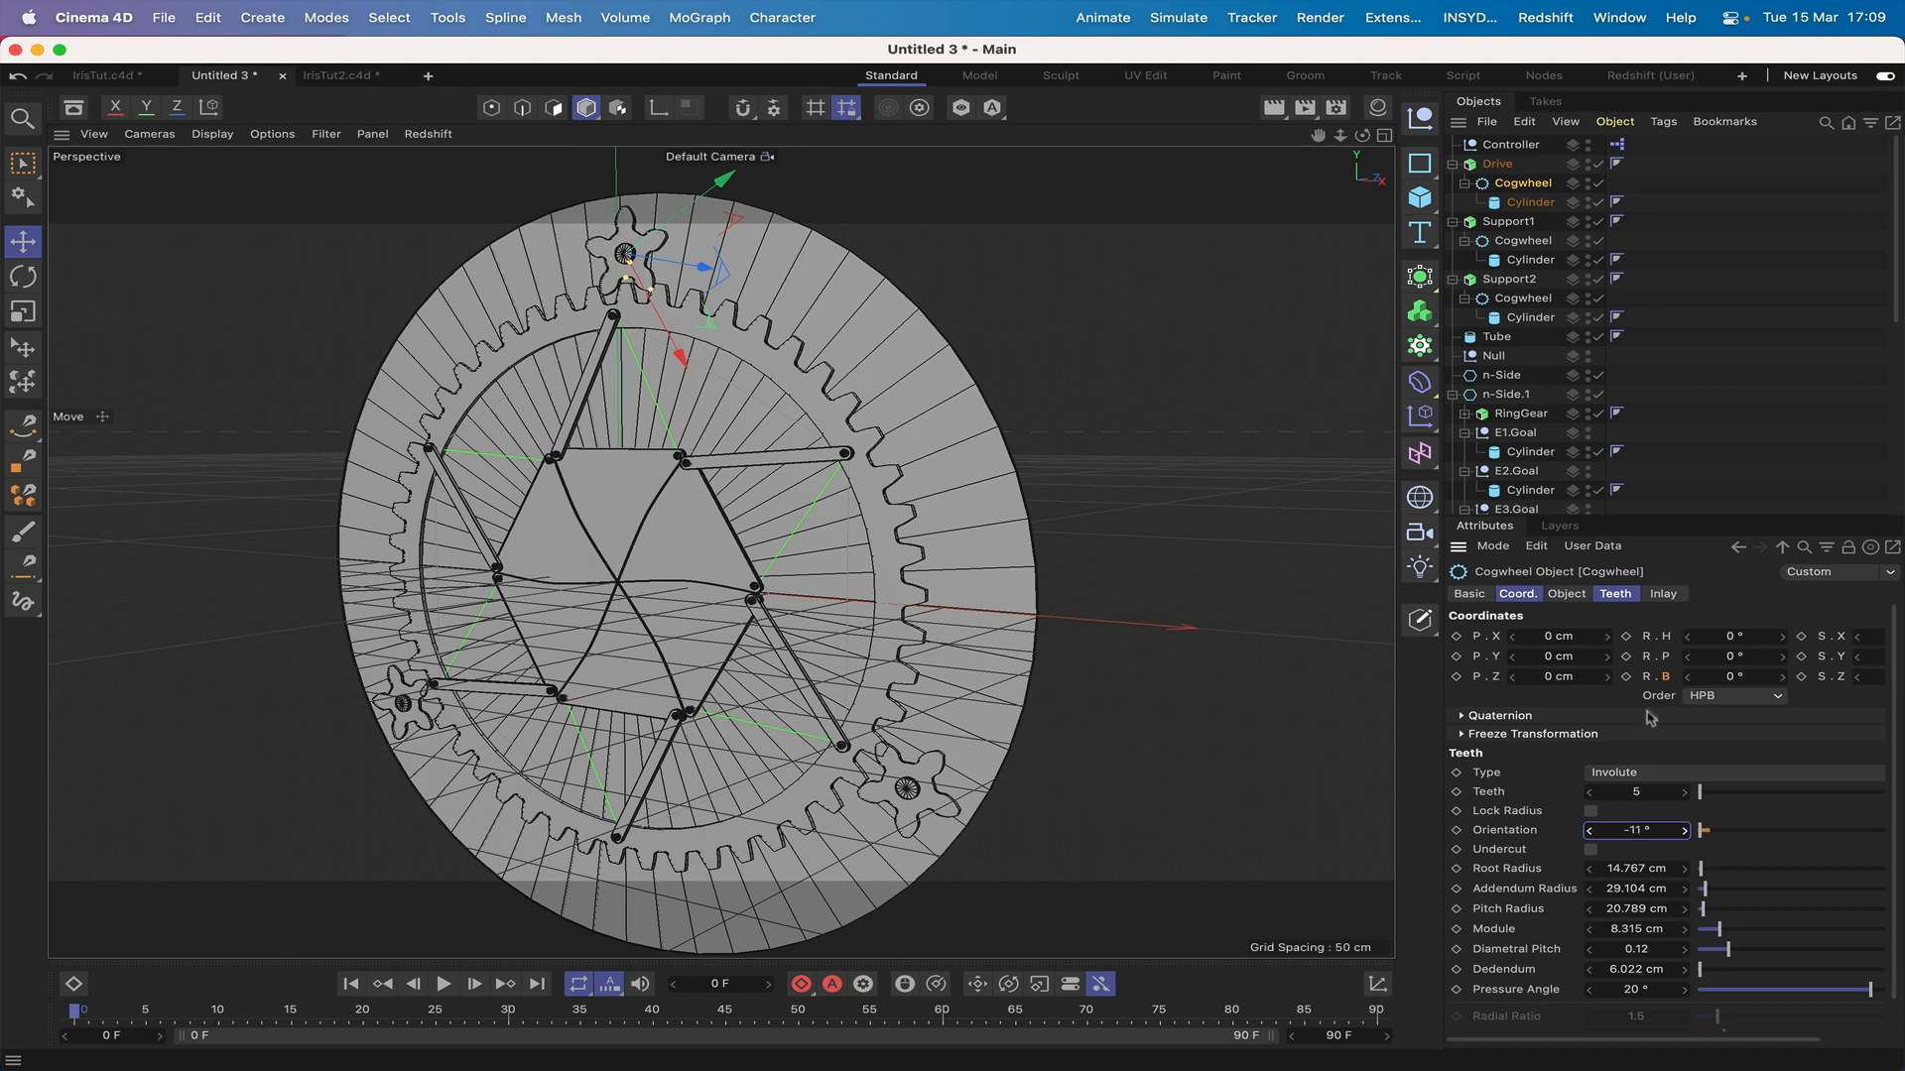
Step: Adjust the Orientation of Support1's Cogwheel to mesh with the ring gear, and set Support2's Cogwheel Orientation to 27°
{"action": "left_click", "coordinate": [1528, 243]}
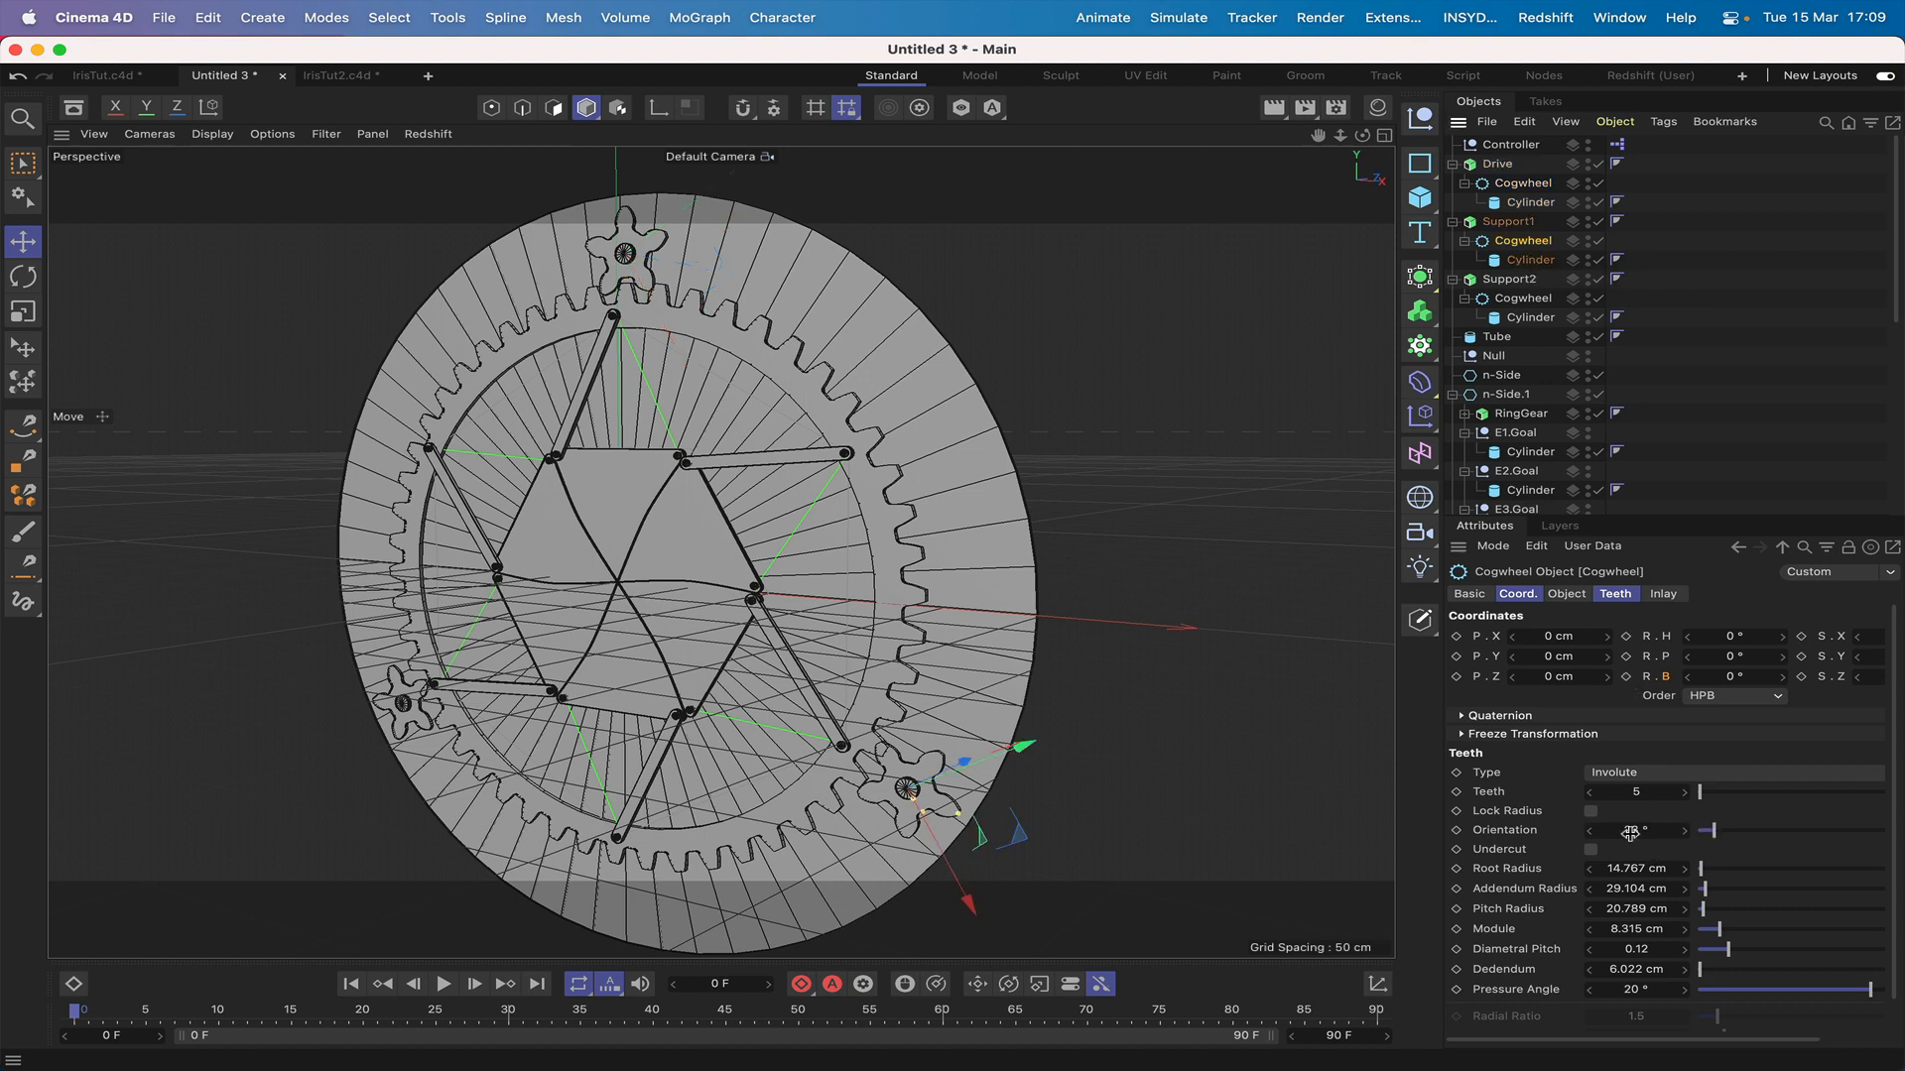
{"action": "left_click_drag", "start_coordinate": [1630, 830], "coordinate": [1658, 830]}
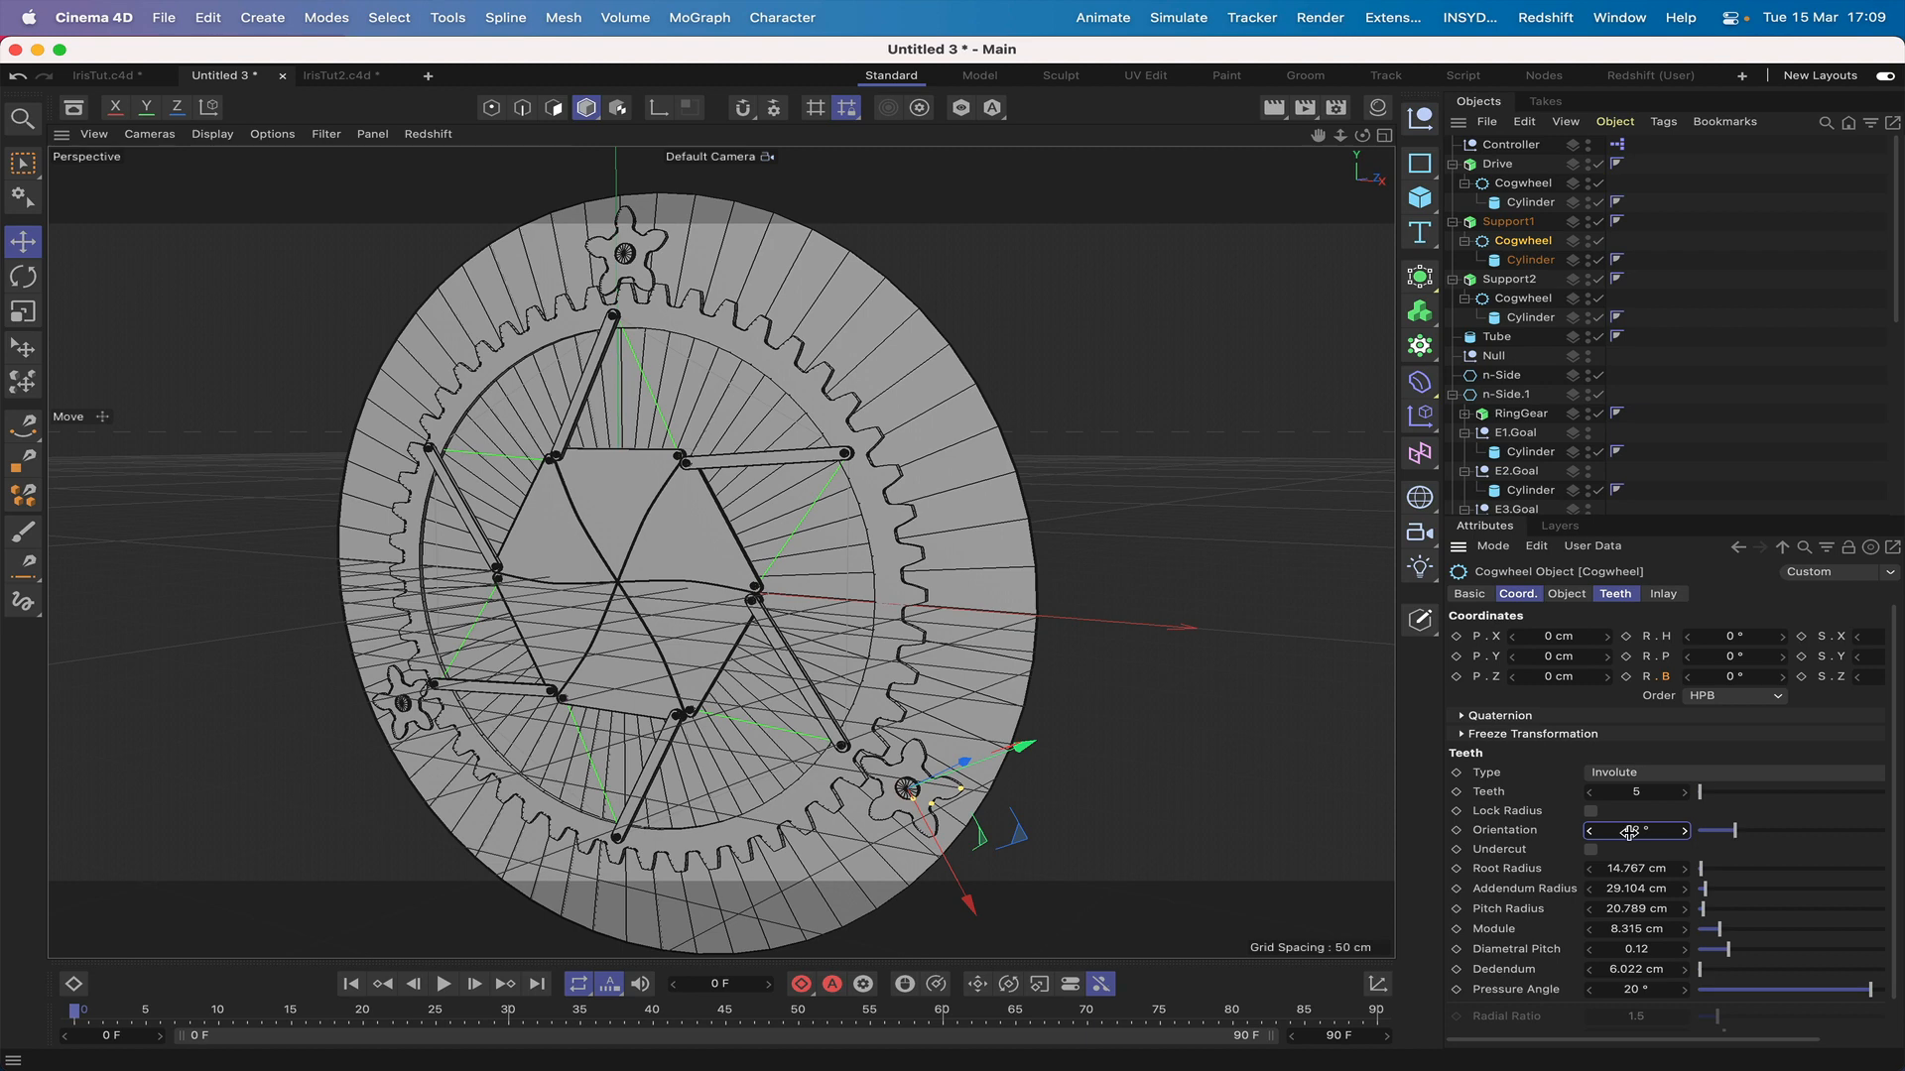
{"action": "left_click", "coordinate": [1523, 299]}
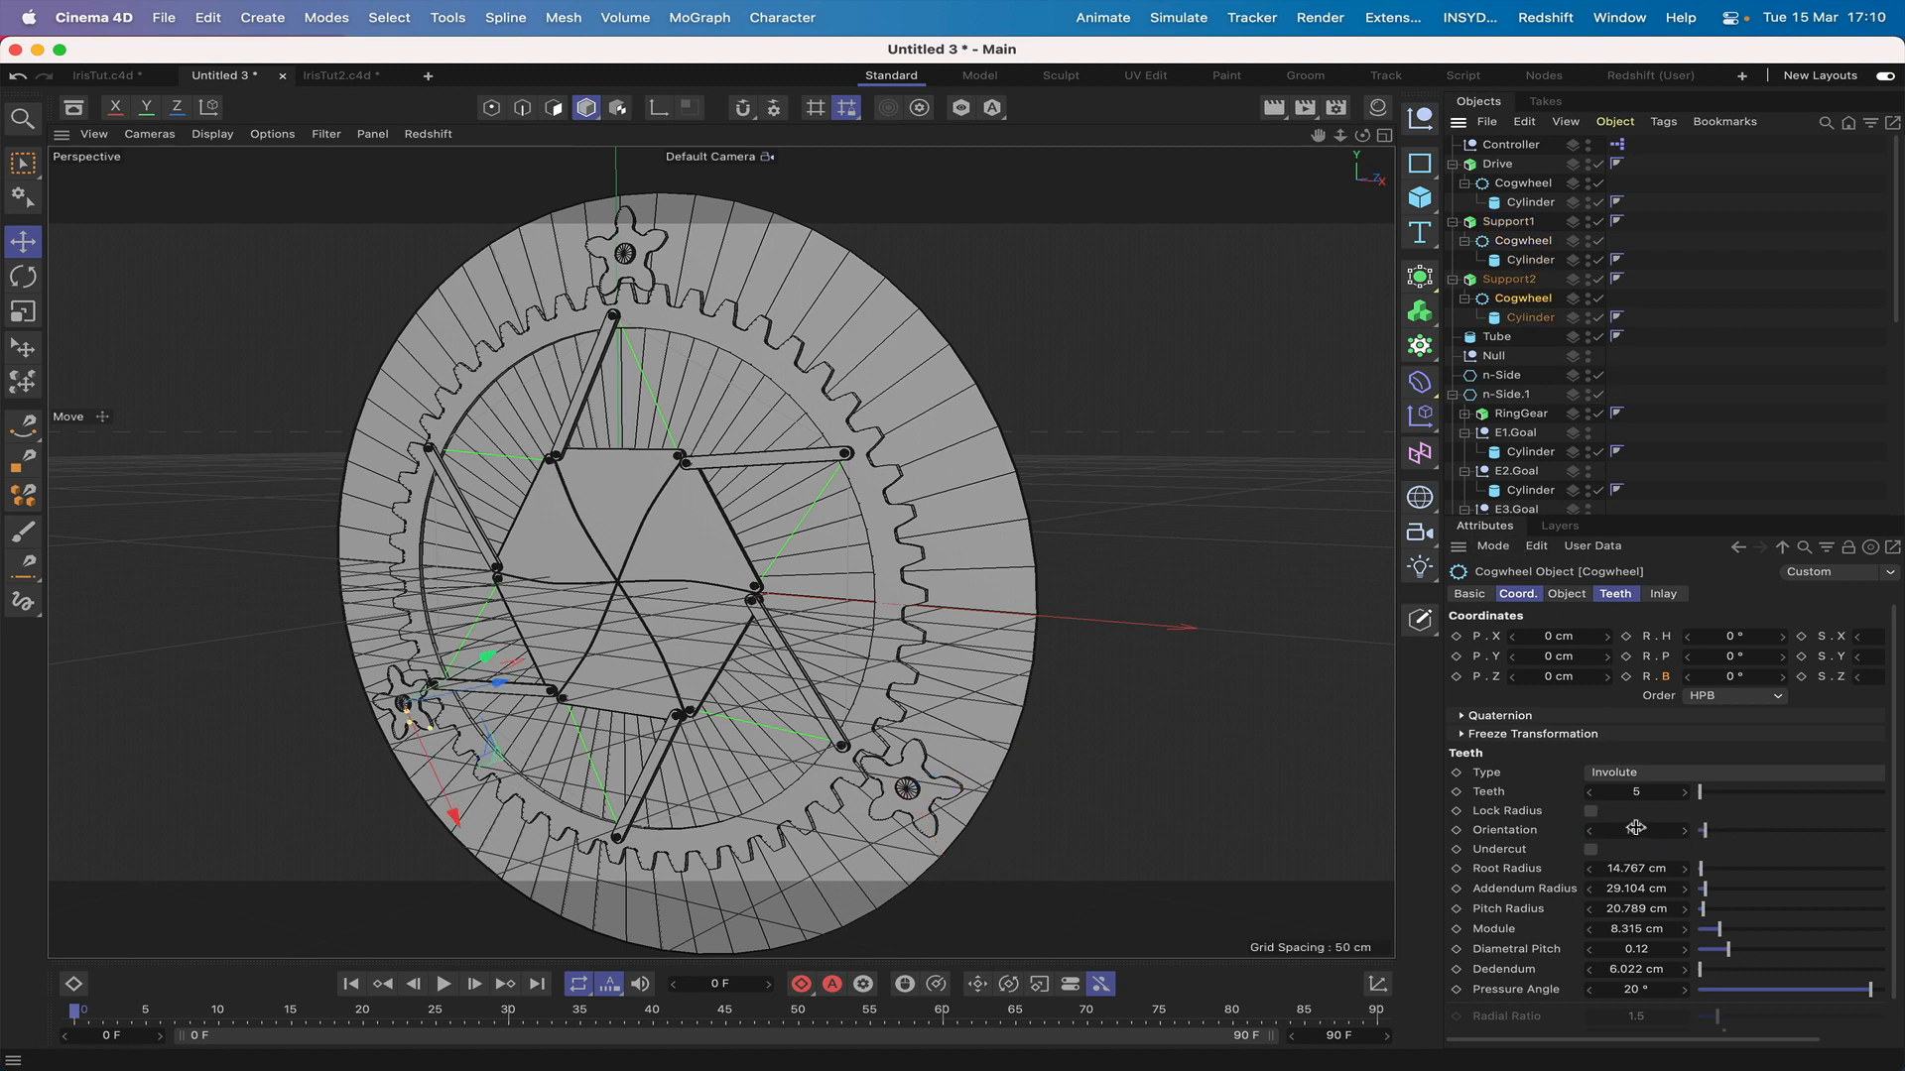
{"action": "left_click_drag", "start_coordinate": [1636, 827], "coordinate": [1647, 827]}
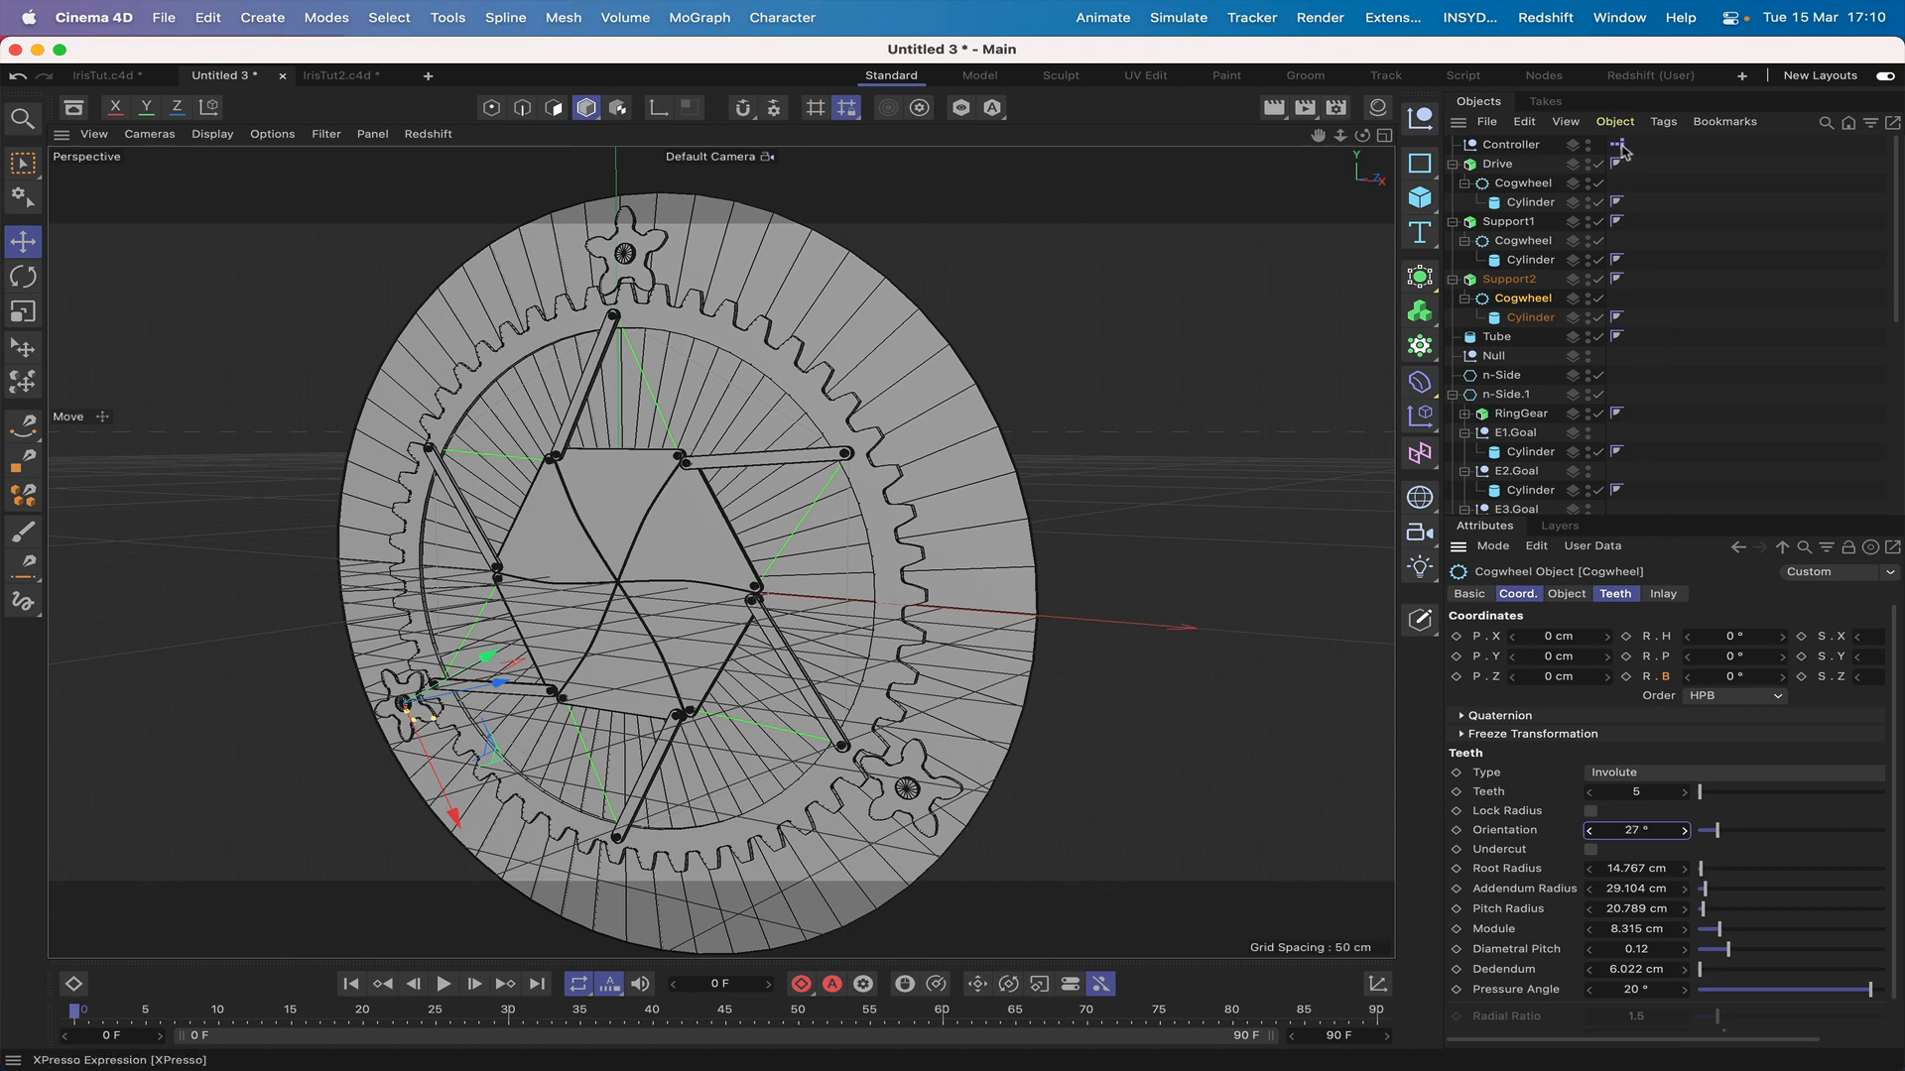
Step: Test the rig by raising the Controller null's Data slider from its minimum to 60° and checking the cogs' motion
{"action": "left_click", "coordinate": [1536, 145]}
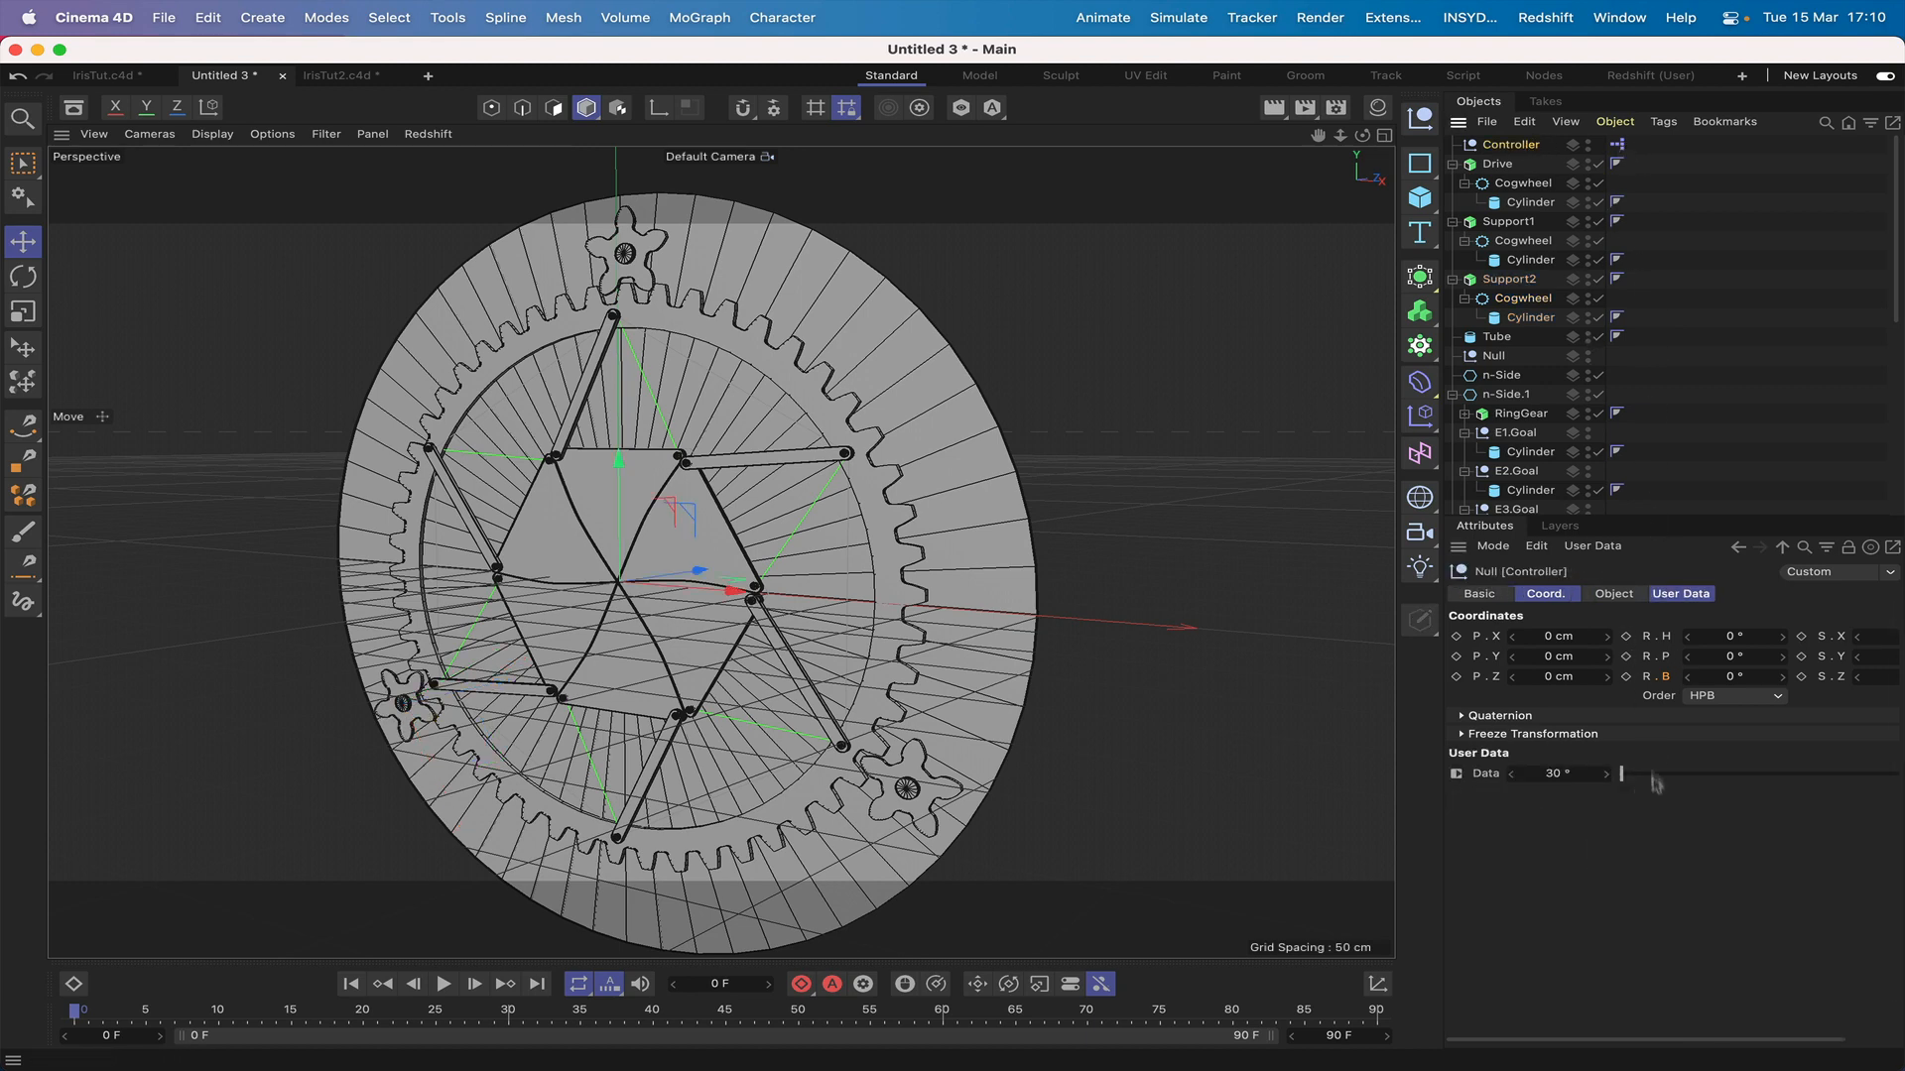
{"action": "left_click_drag", "start_coordinate": [1625, 776], "coordinate": [1888, 705]}
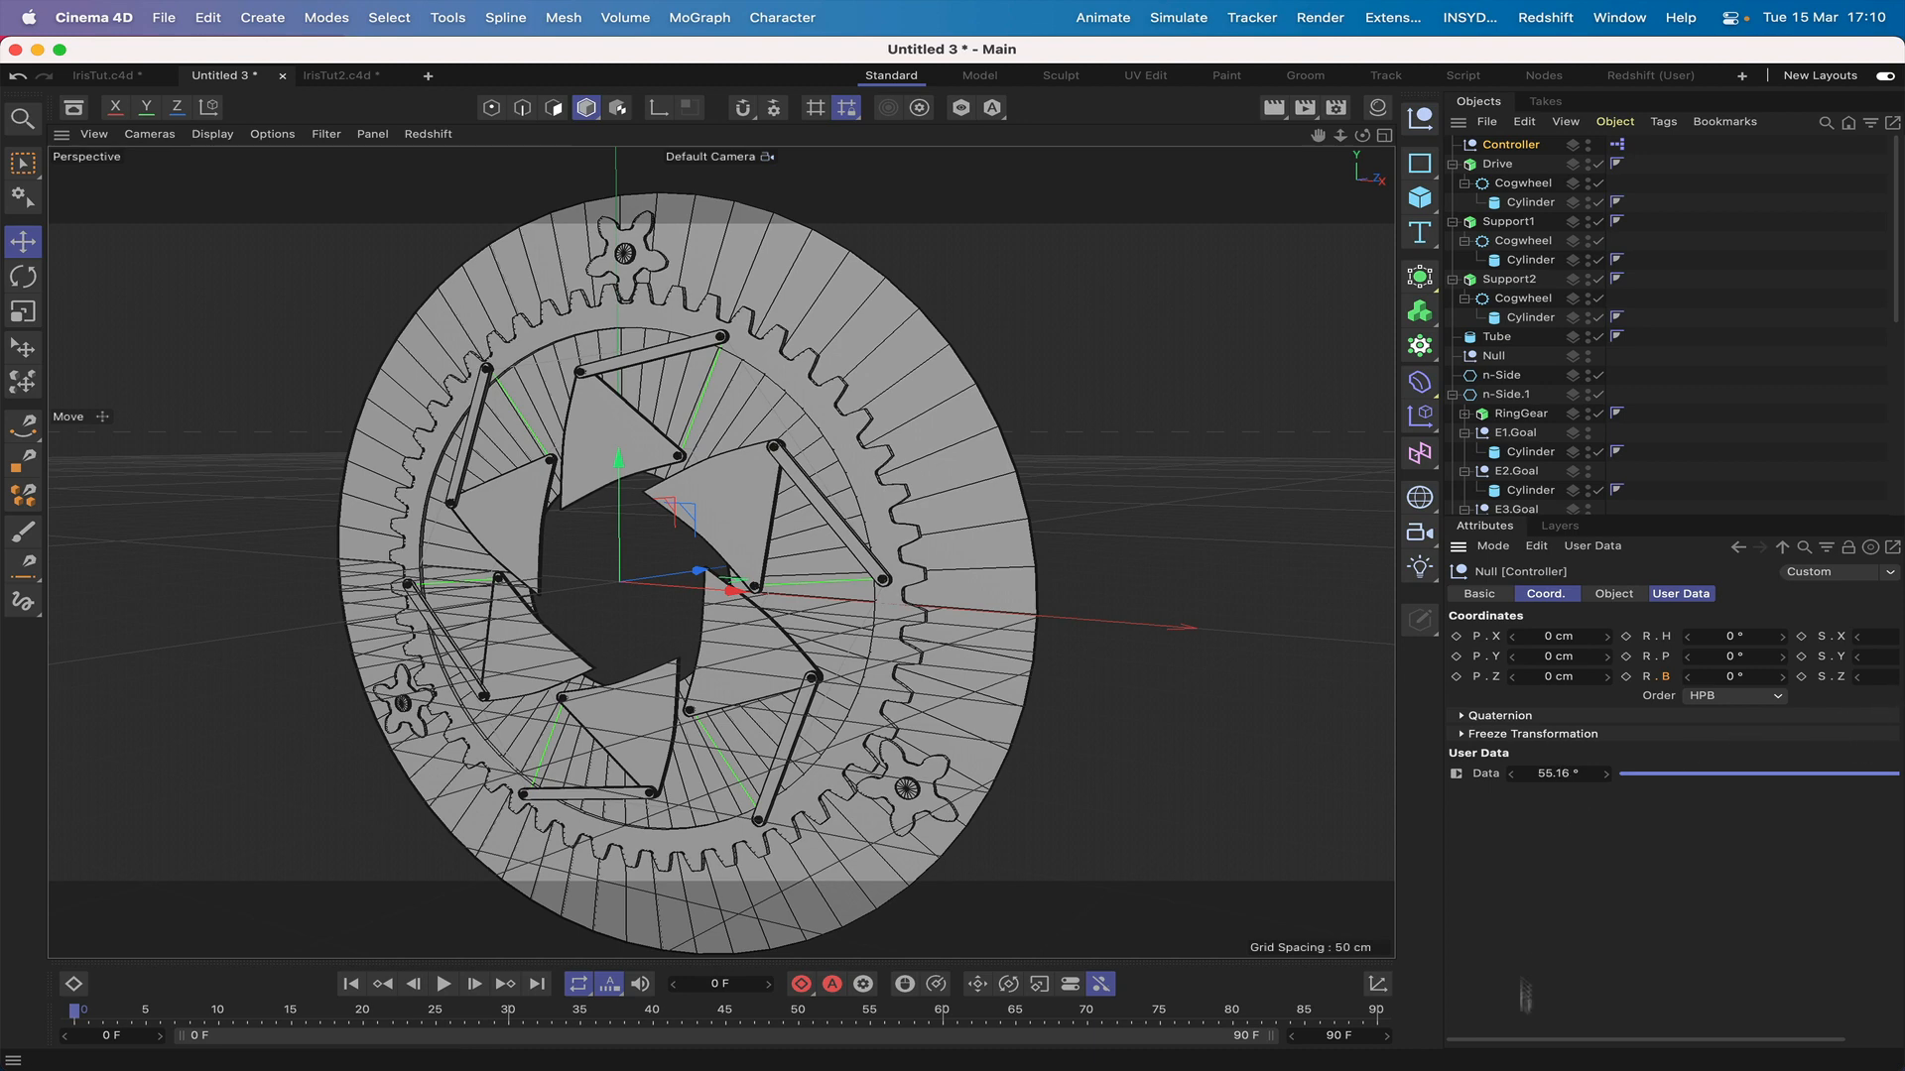
{"action": "left_click_drag", "start_coordinate": [1580, 1040], "coordinate": [1634, 1040]}
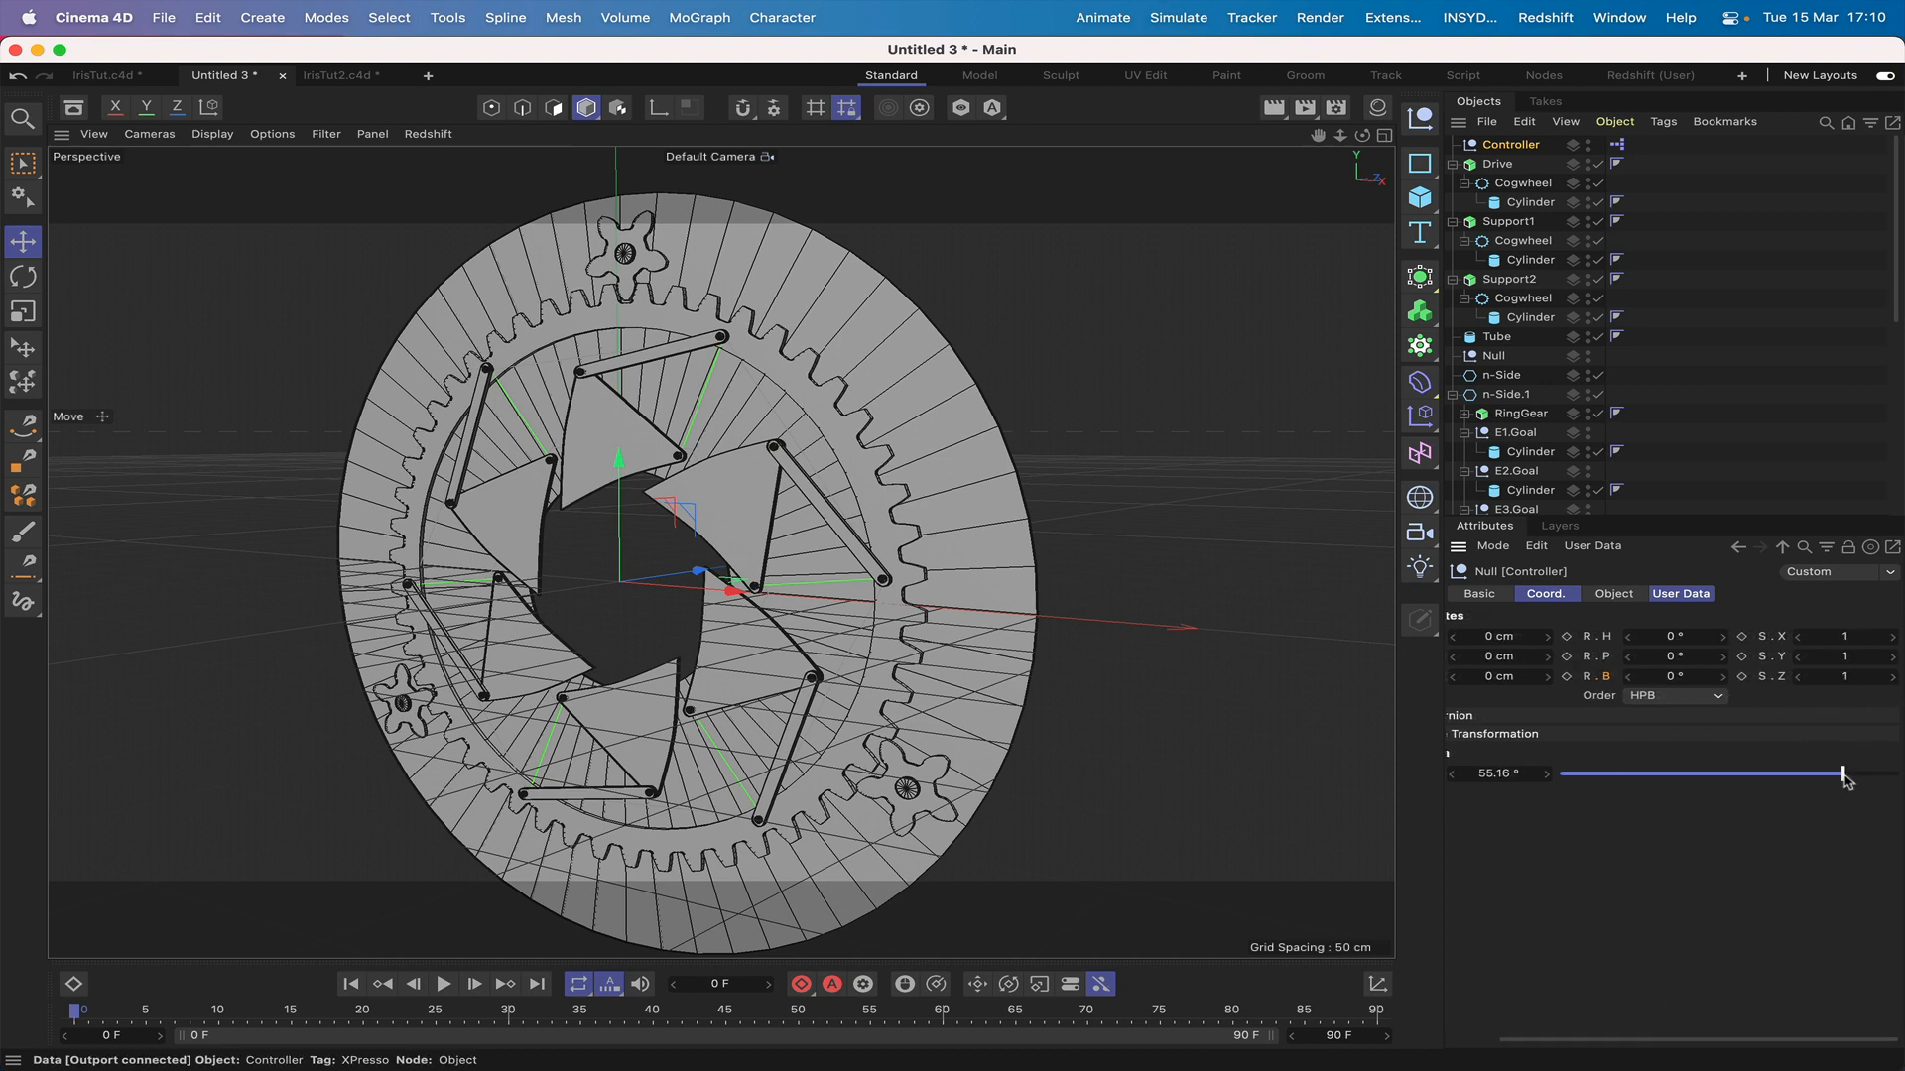
{"action": "left_click_drag", "start_coordinate": [1843, 773], "coordinate": [1900, 737]}
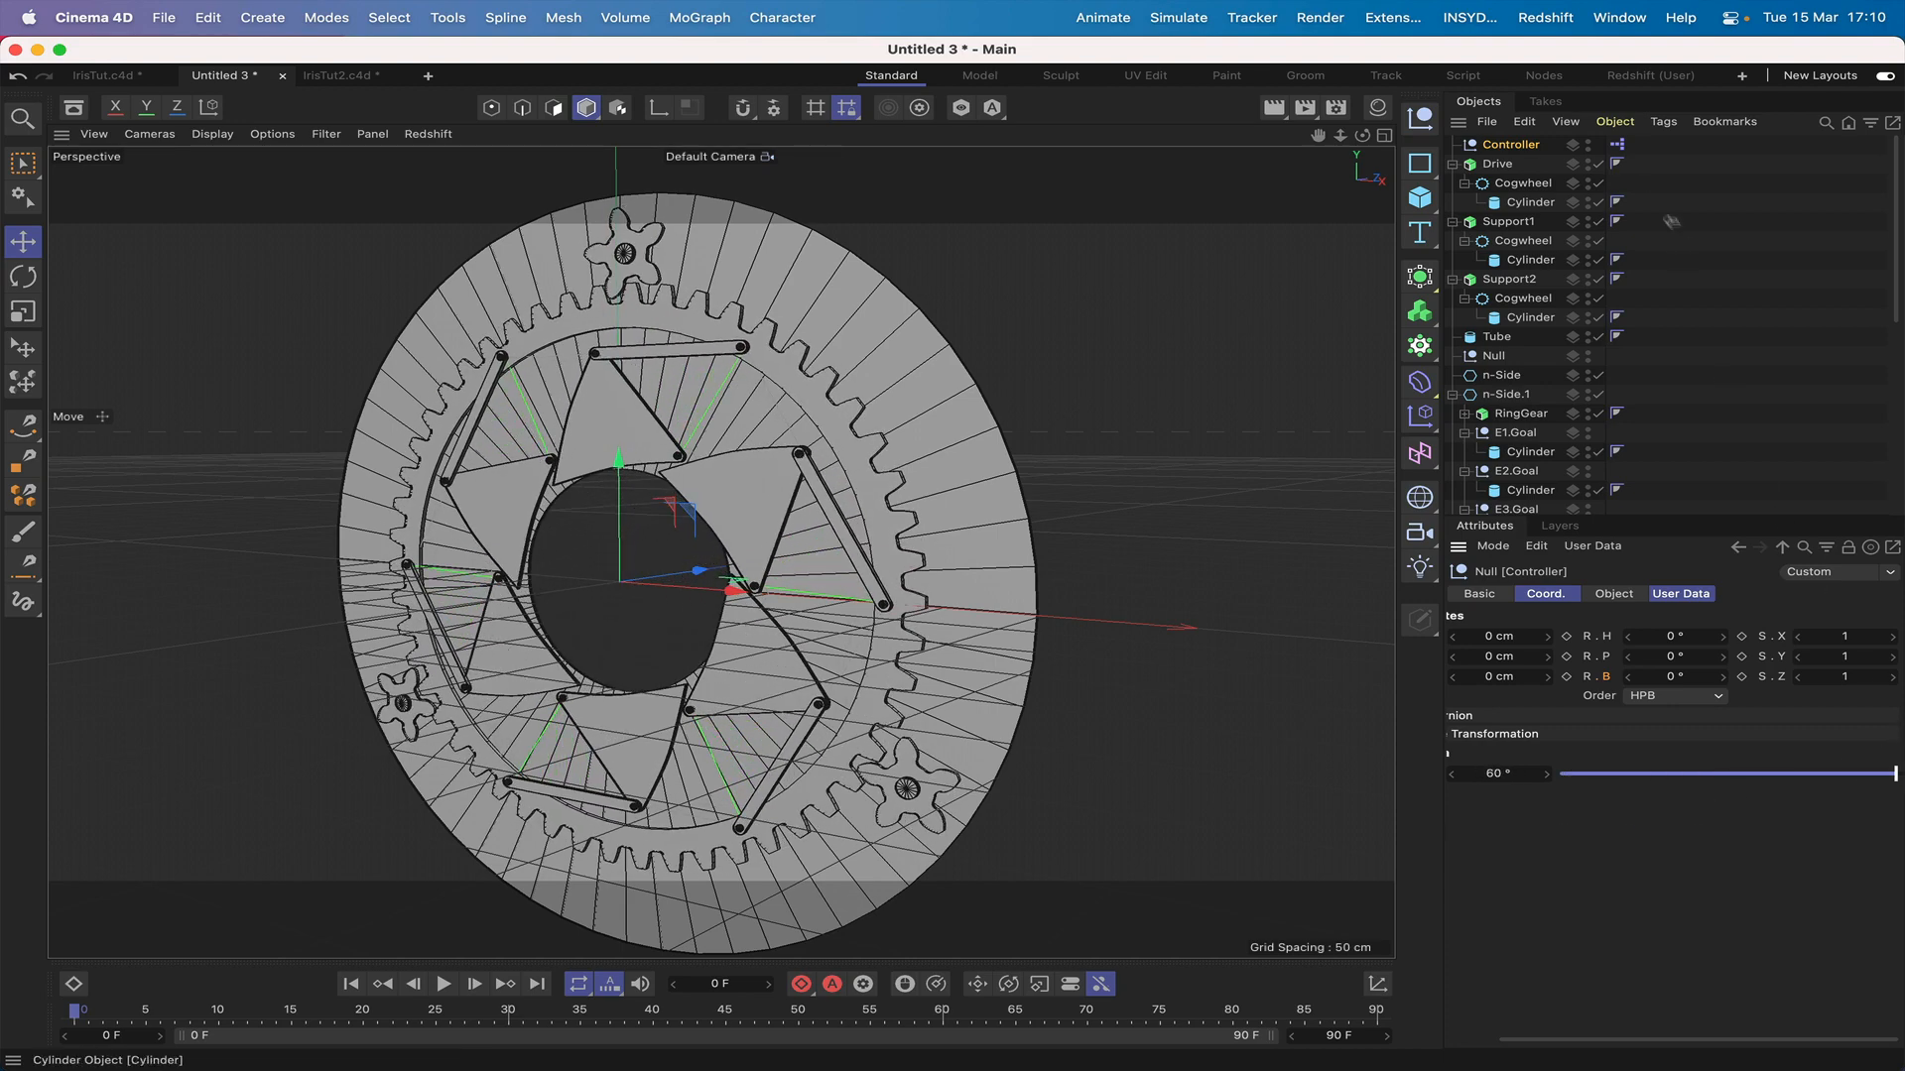
Step: Review the Range Mapper in the Controller's XPresso graph, expand the n-Side.1 node to show its full port name, and close the editor
{"action": "double_click", "coordinate": [1619, 145]}
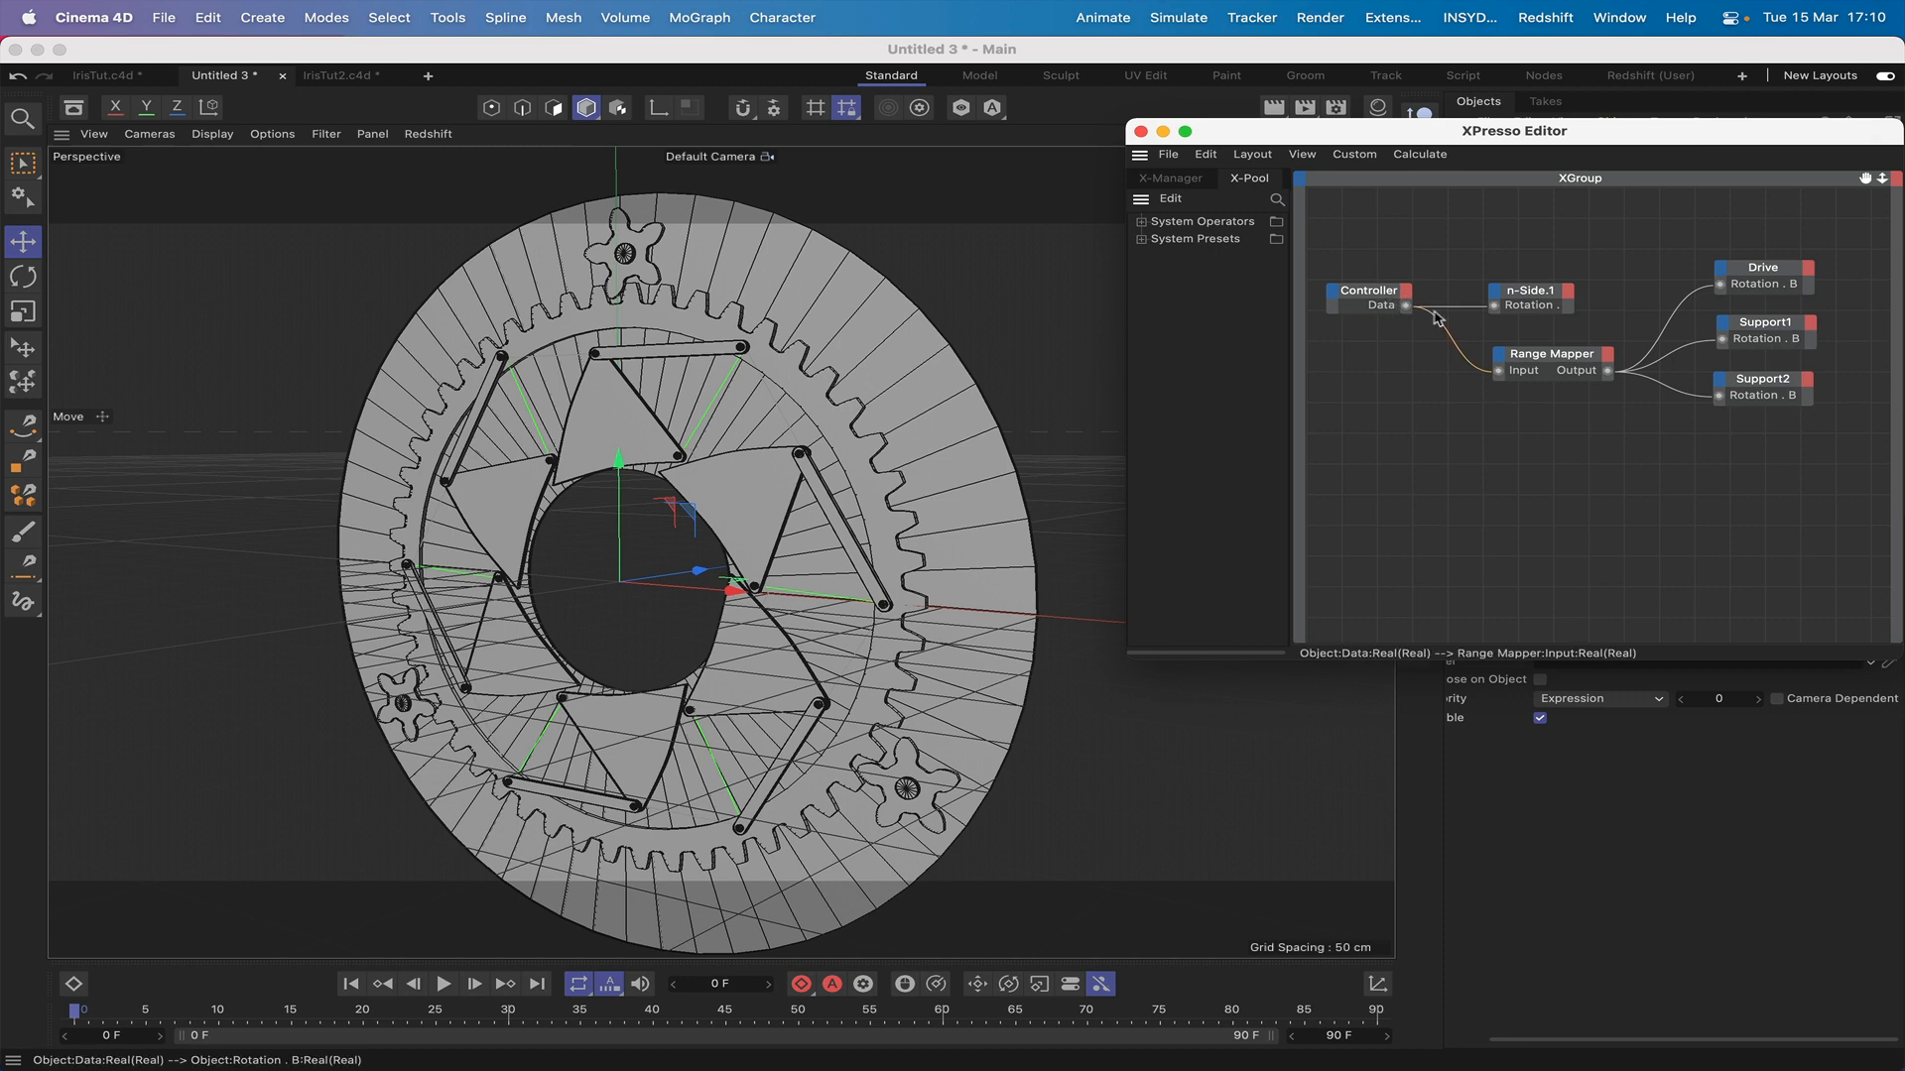
{"action": "left_click", "coordinate": [1544, 362]}
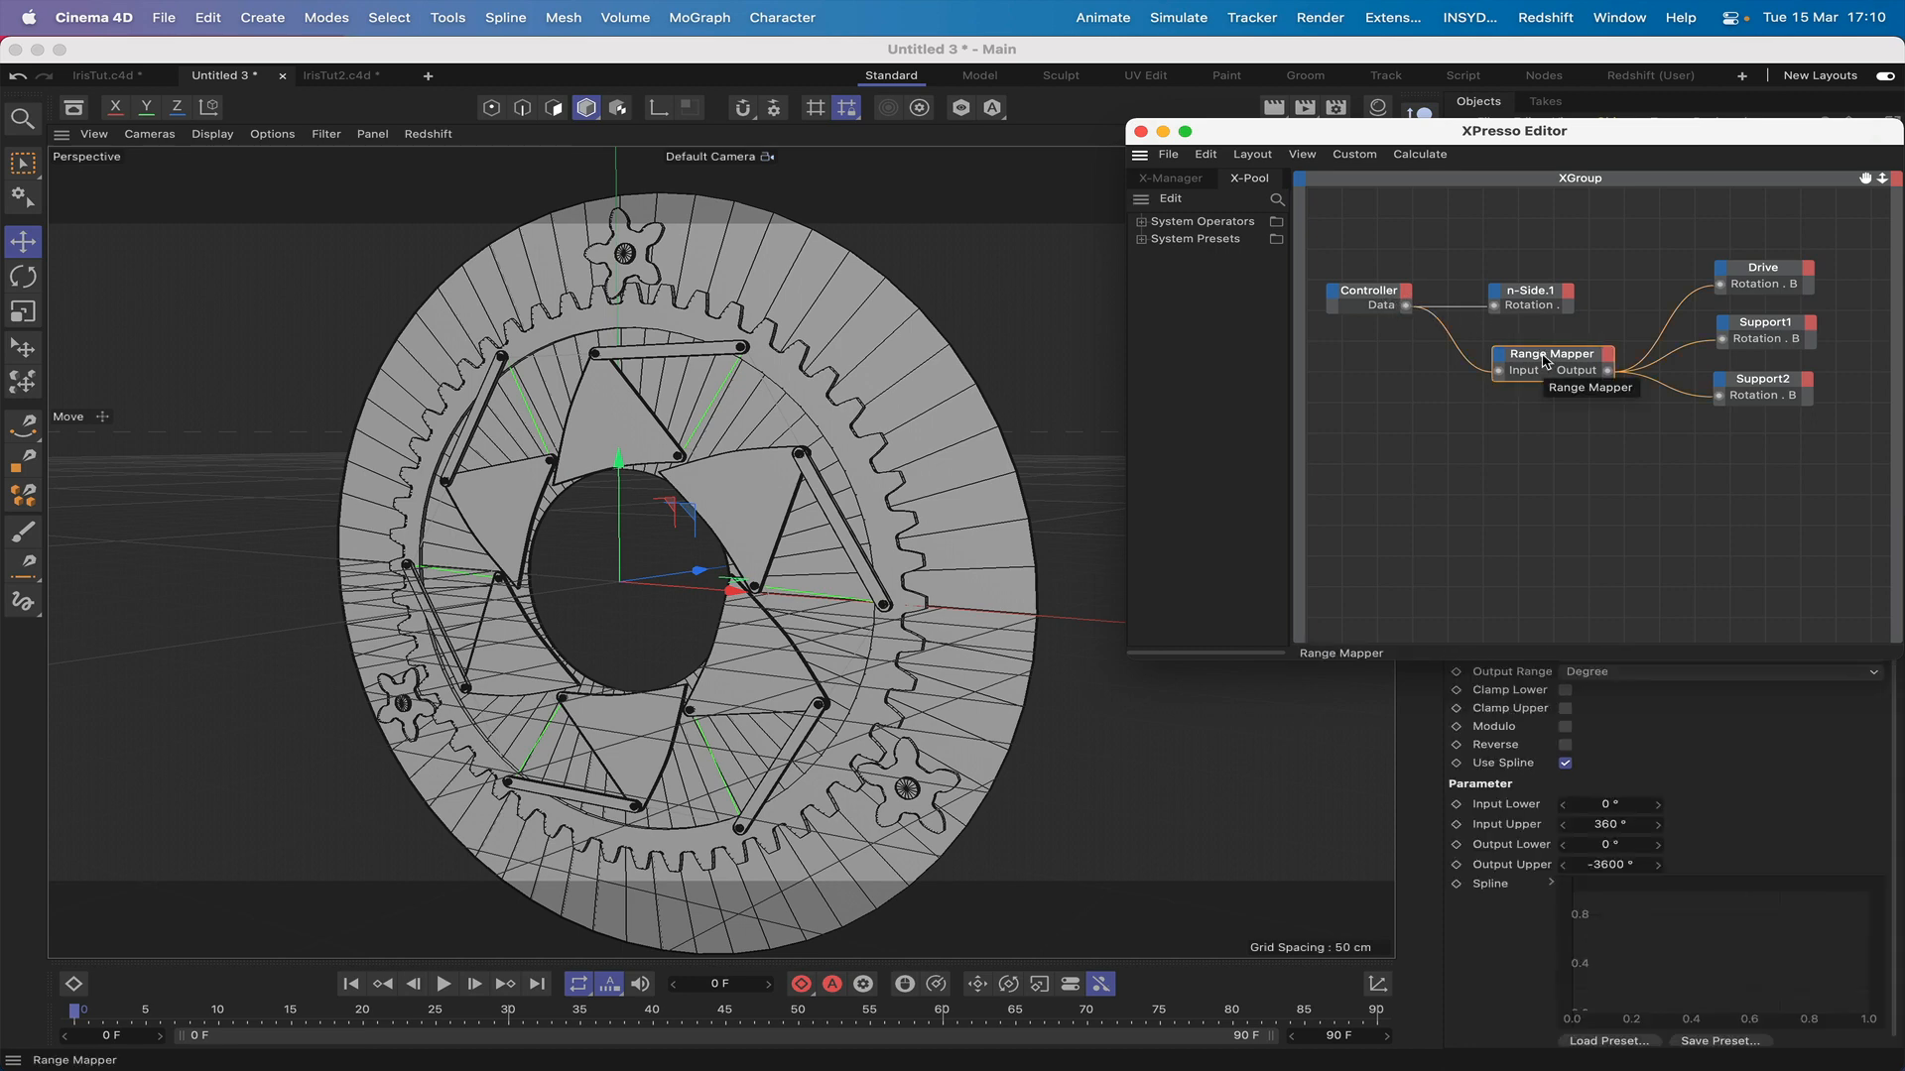
{"action": "left_click", "coordinate": [1543, 298]}
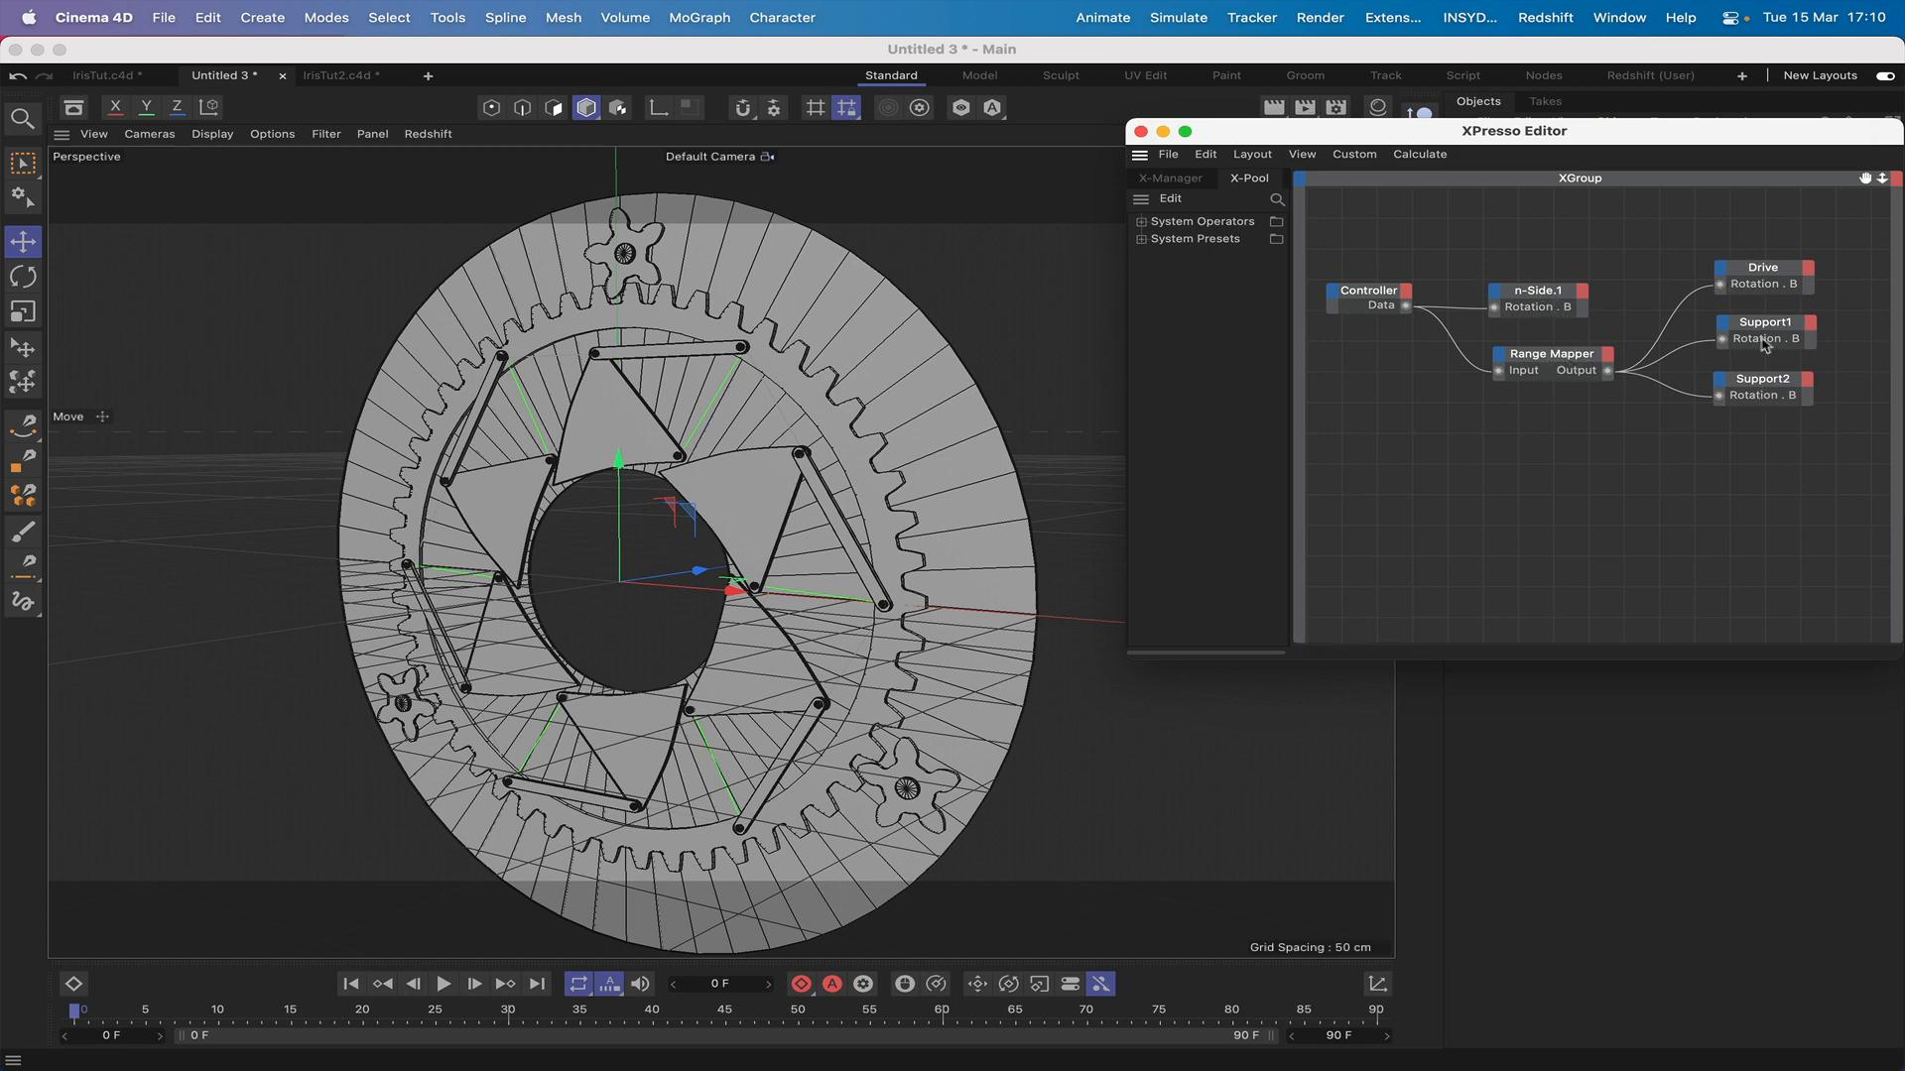
{"action": "left_click", "coordinate": [1140, 132]}
Step: Check the iris from behind the tube while lowering the Controller's Data slider to 30°
{"action": "left_click_drag", "start_coordinate": [1362, 135], "coordinate": [1289, 119]}
{"action": "left_click", "coordinate": [1522, 148]}
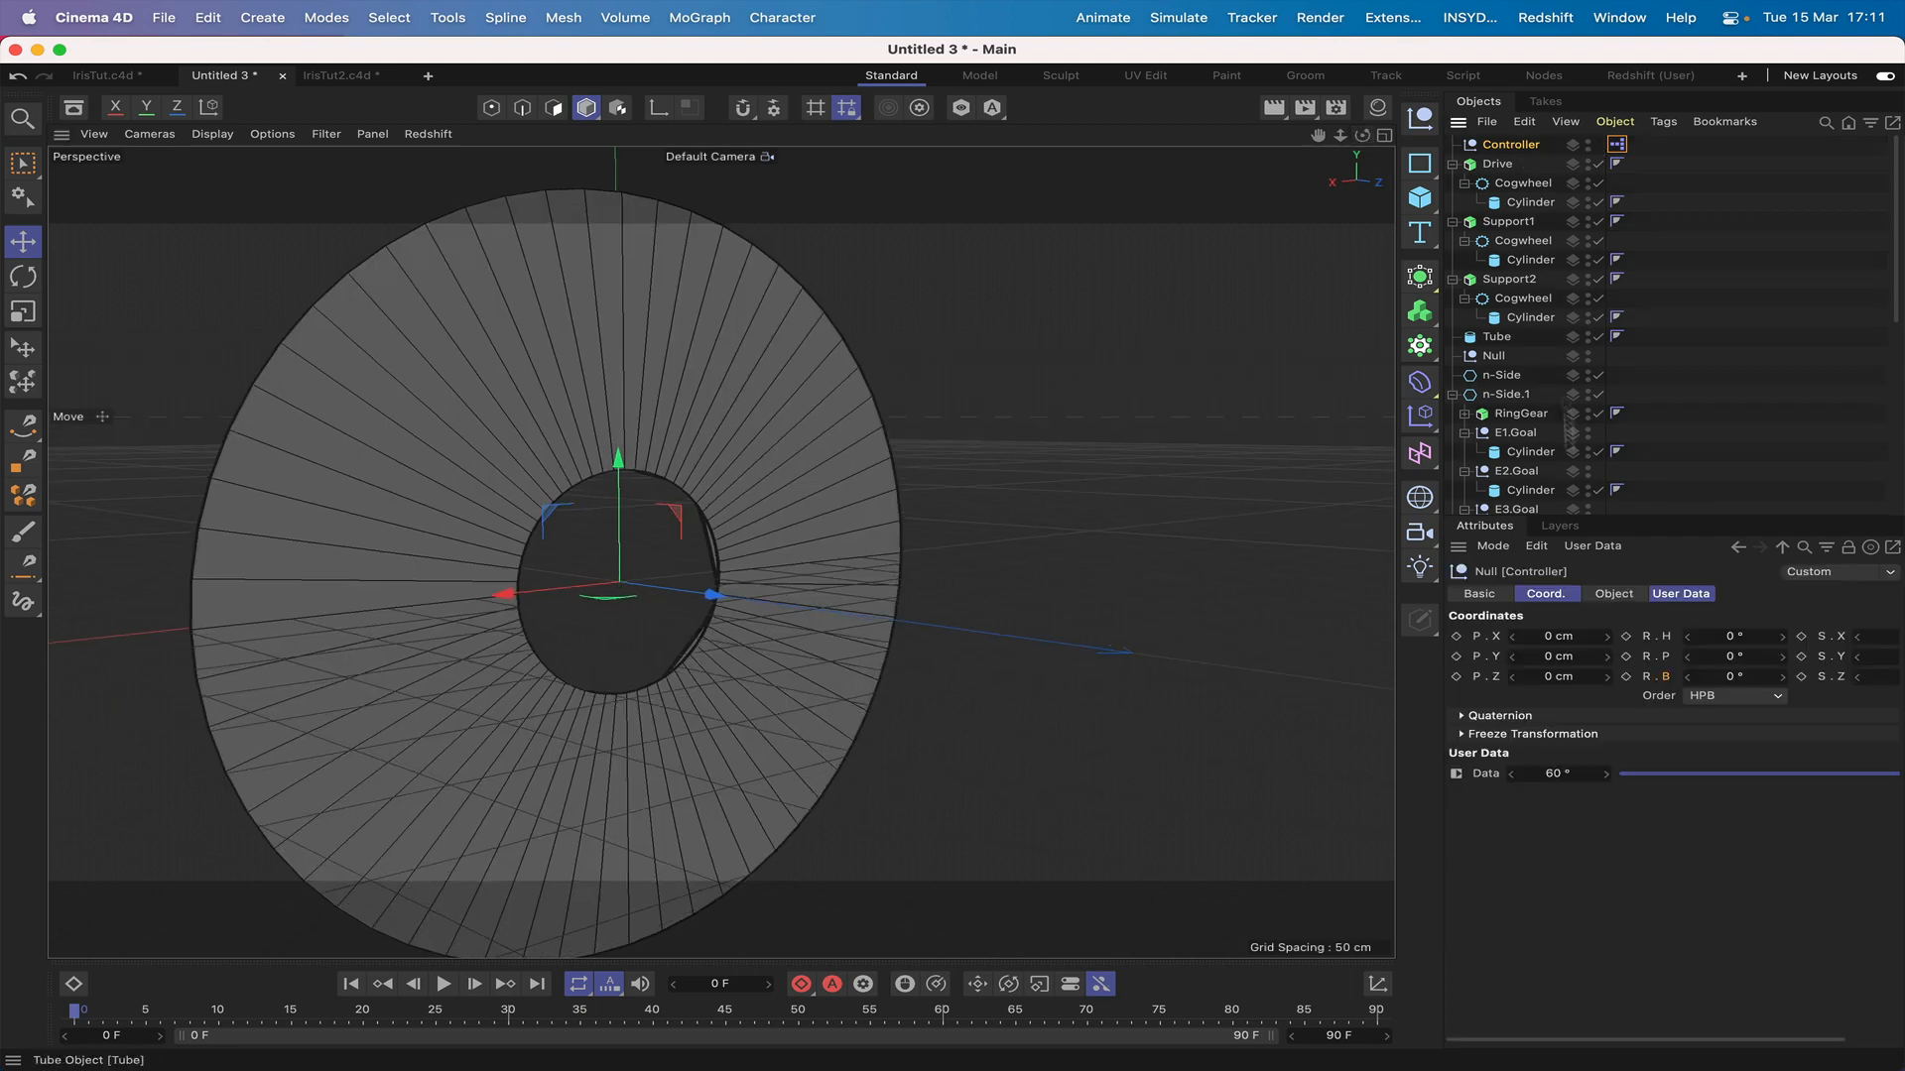
{"action": "left_click_drag", "start_coordinate": [1895, 775], "coordinate": [1586, 829]}
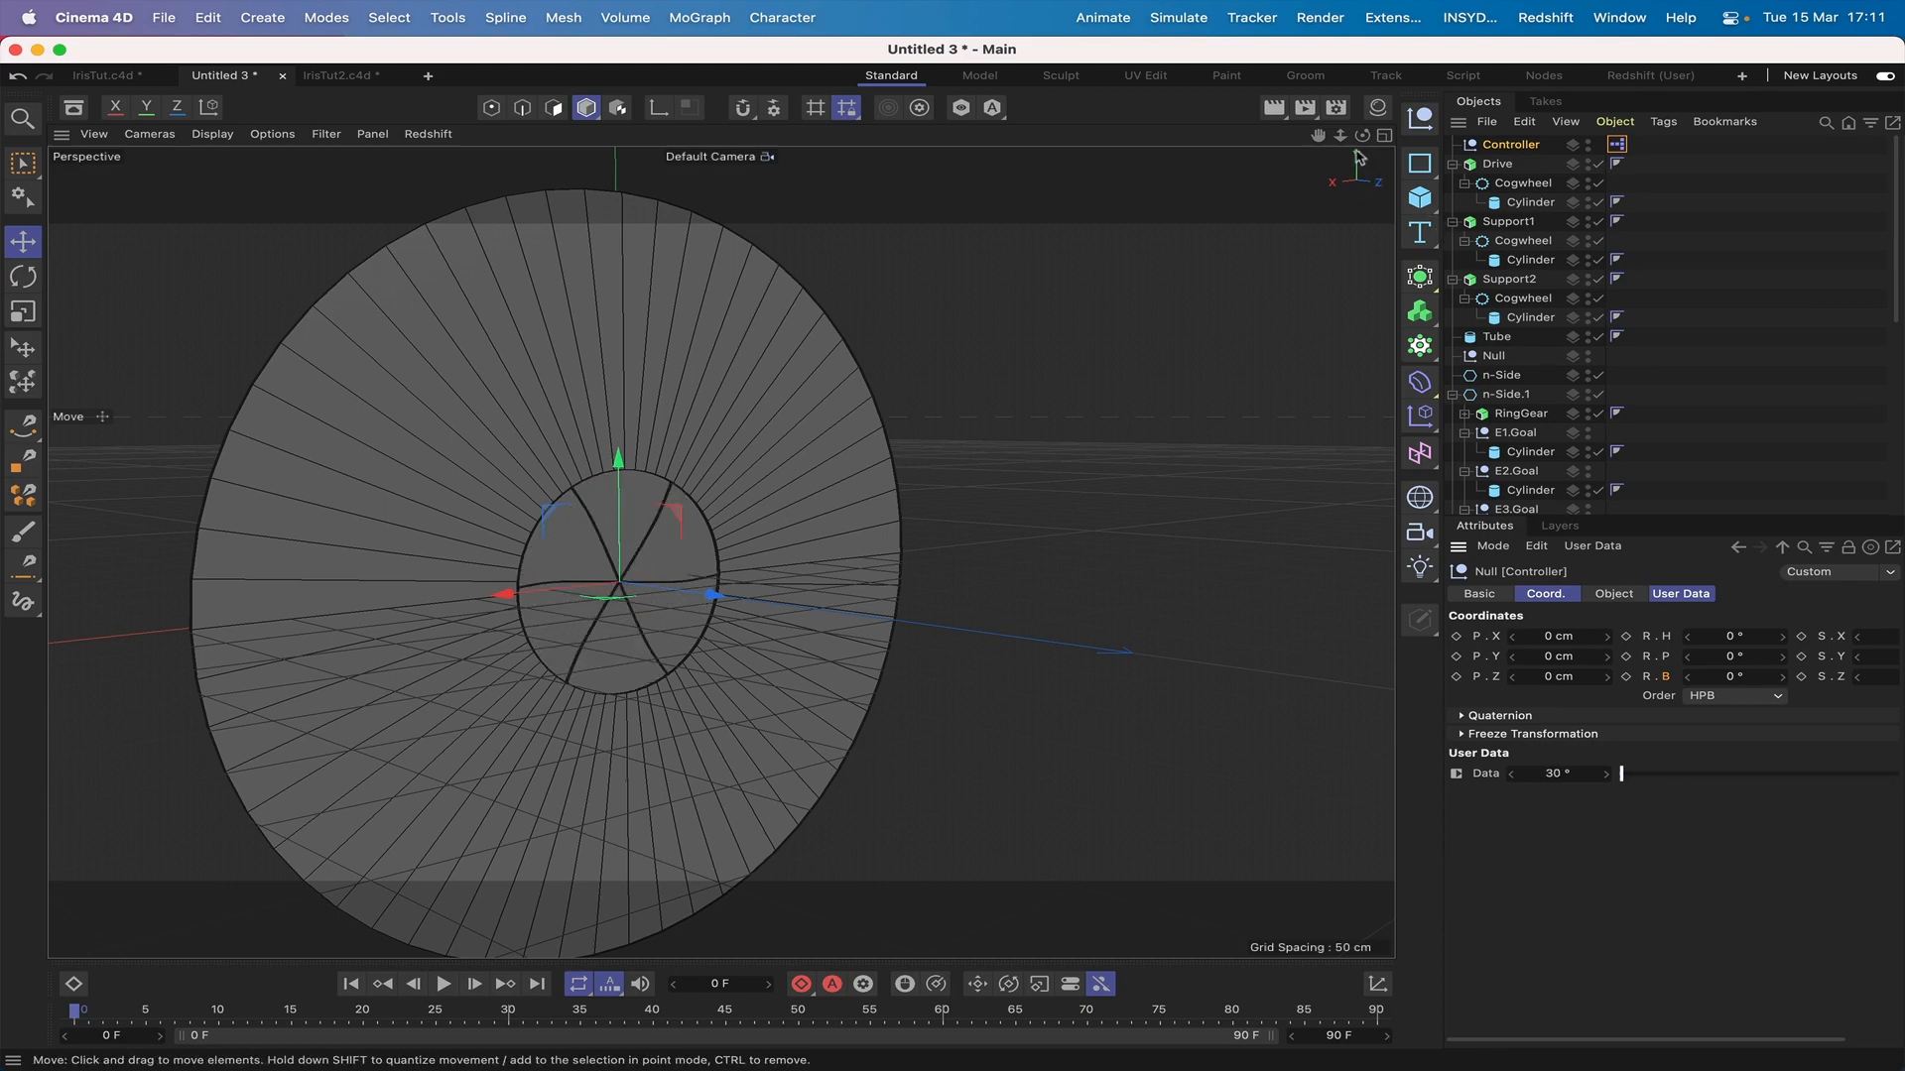
Step: Examine the whole mechanism from the front while sweeping the Controller's Data slider up and back down to 30°
{"action": "left_click_drag", "start_coordinate": [1362, 136], "coordinate": [1689, 152]}
{"action": "right_click_drag", "start_coordinate": [1318, 137], "coordinate": [1262, 139]}
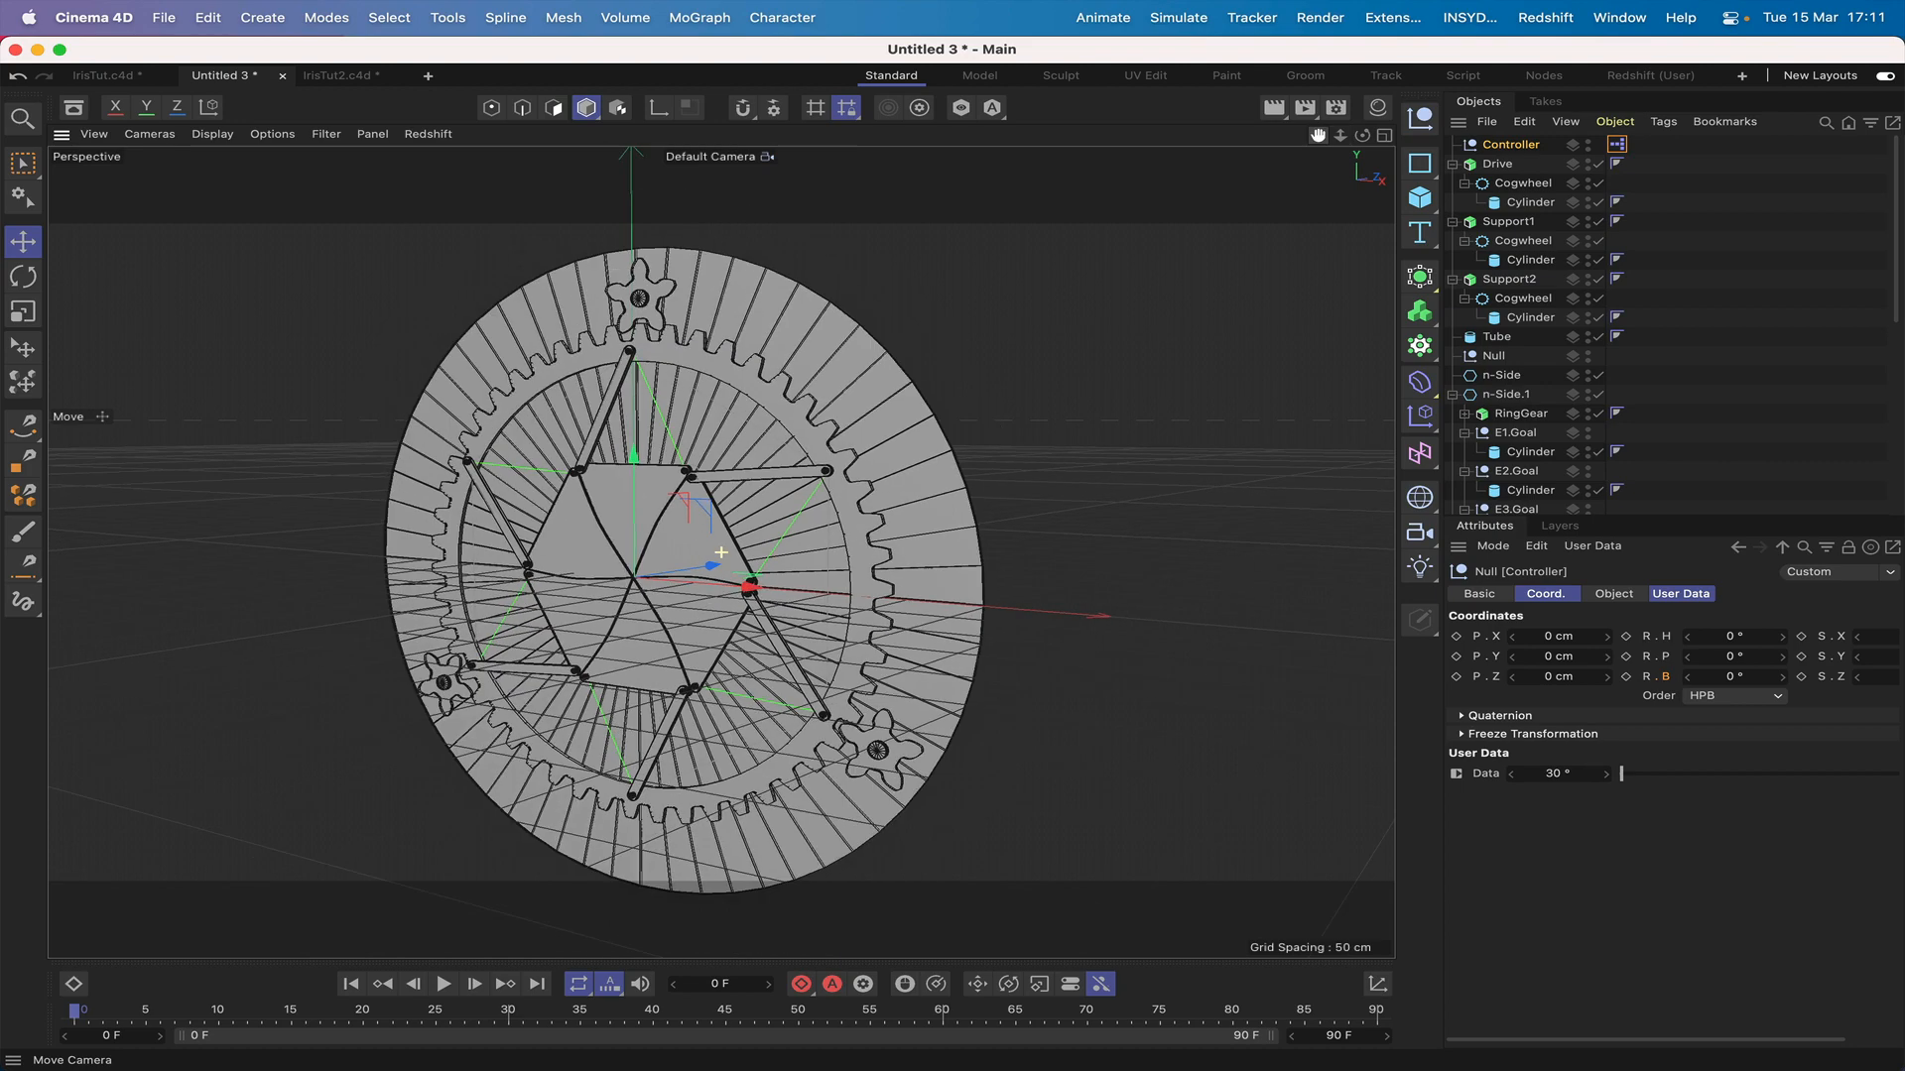
{"action": "left_click_drag", "start_coordinate": [1318, 140], "coordinate": [1363, 123]}
{"action": "right_click_drag", "start_coordinate": [1318, 140], "coordinate": [1290, 176]}
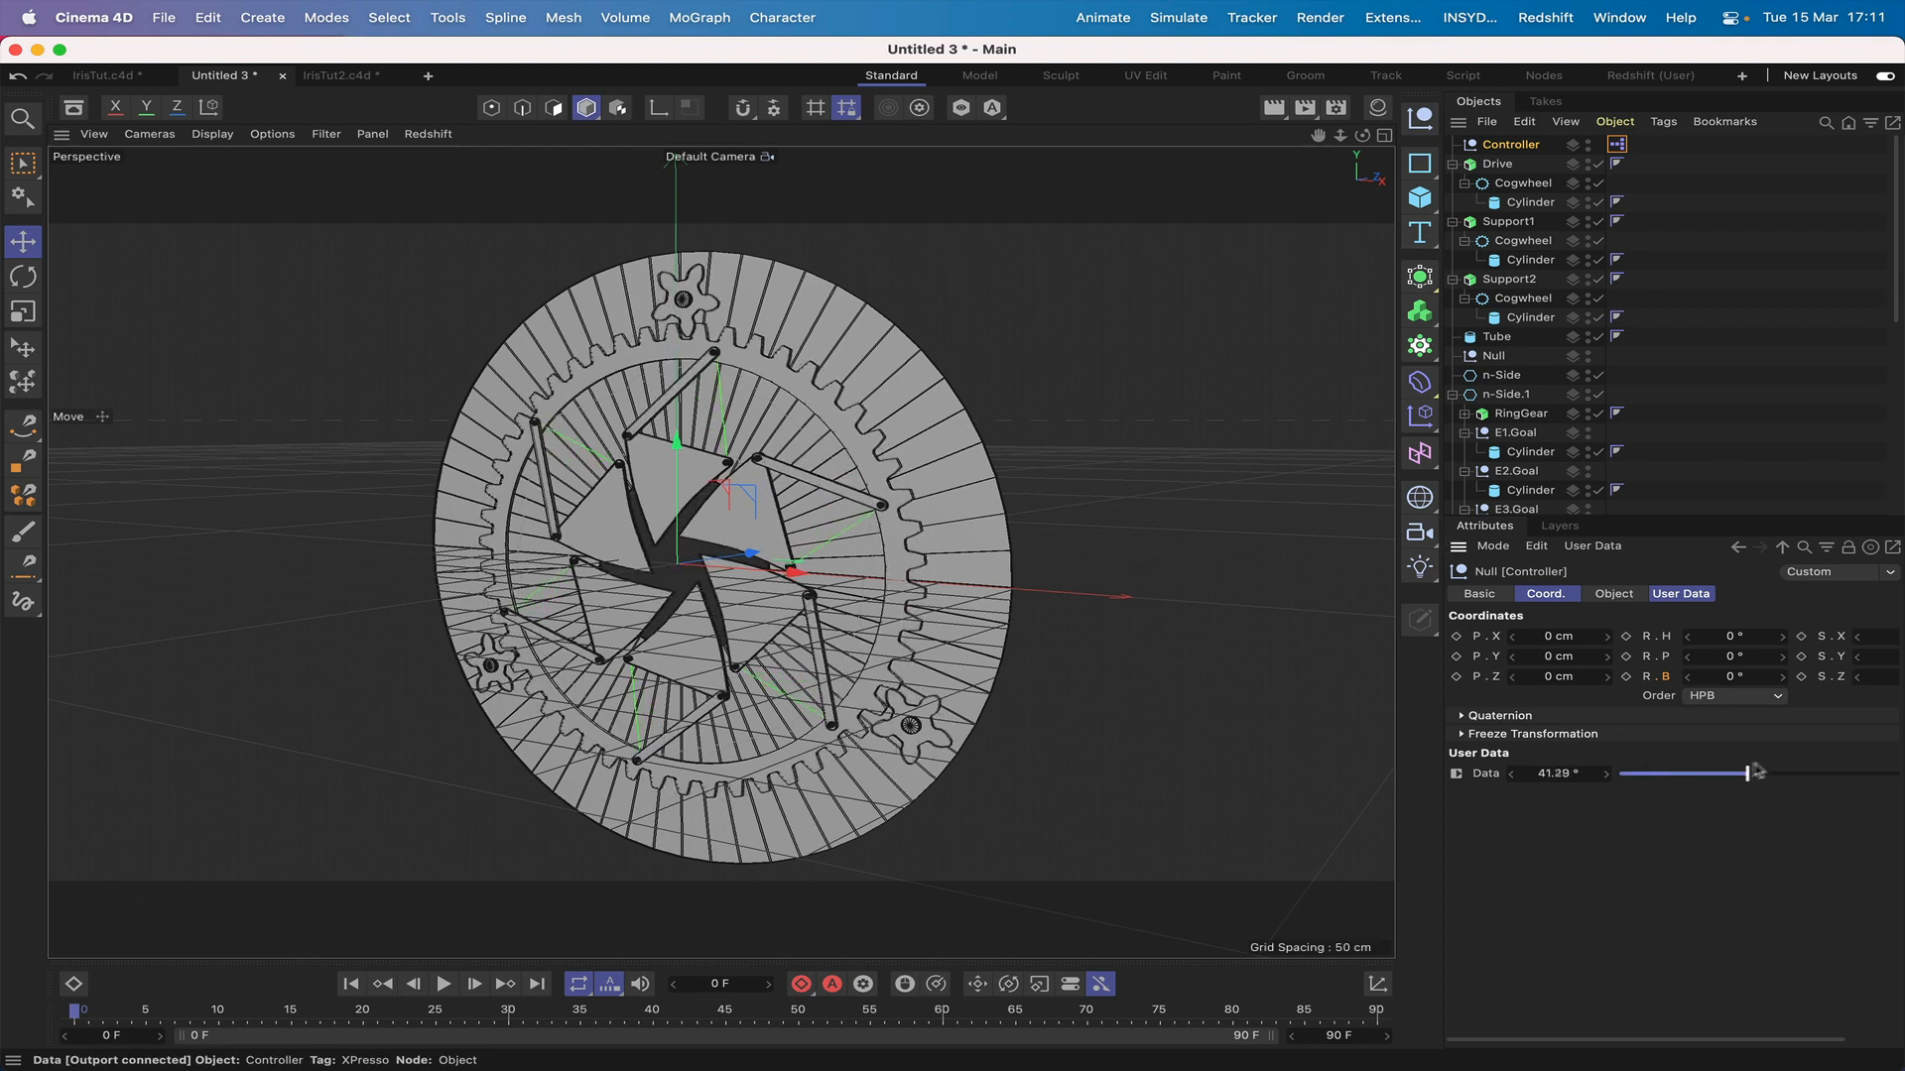
{"action": "left_click_drag", "start_coordinate": [1756, 771], "coordinate": [1885, 736]}
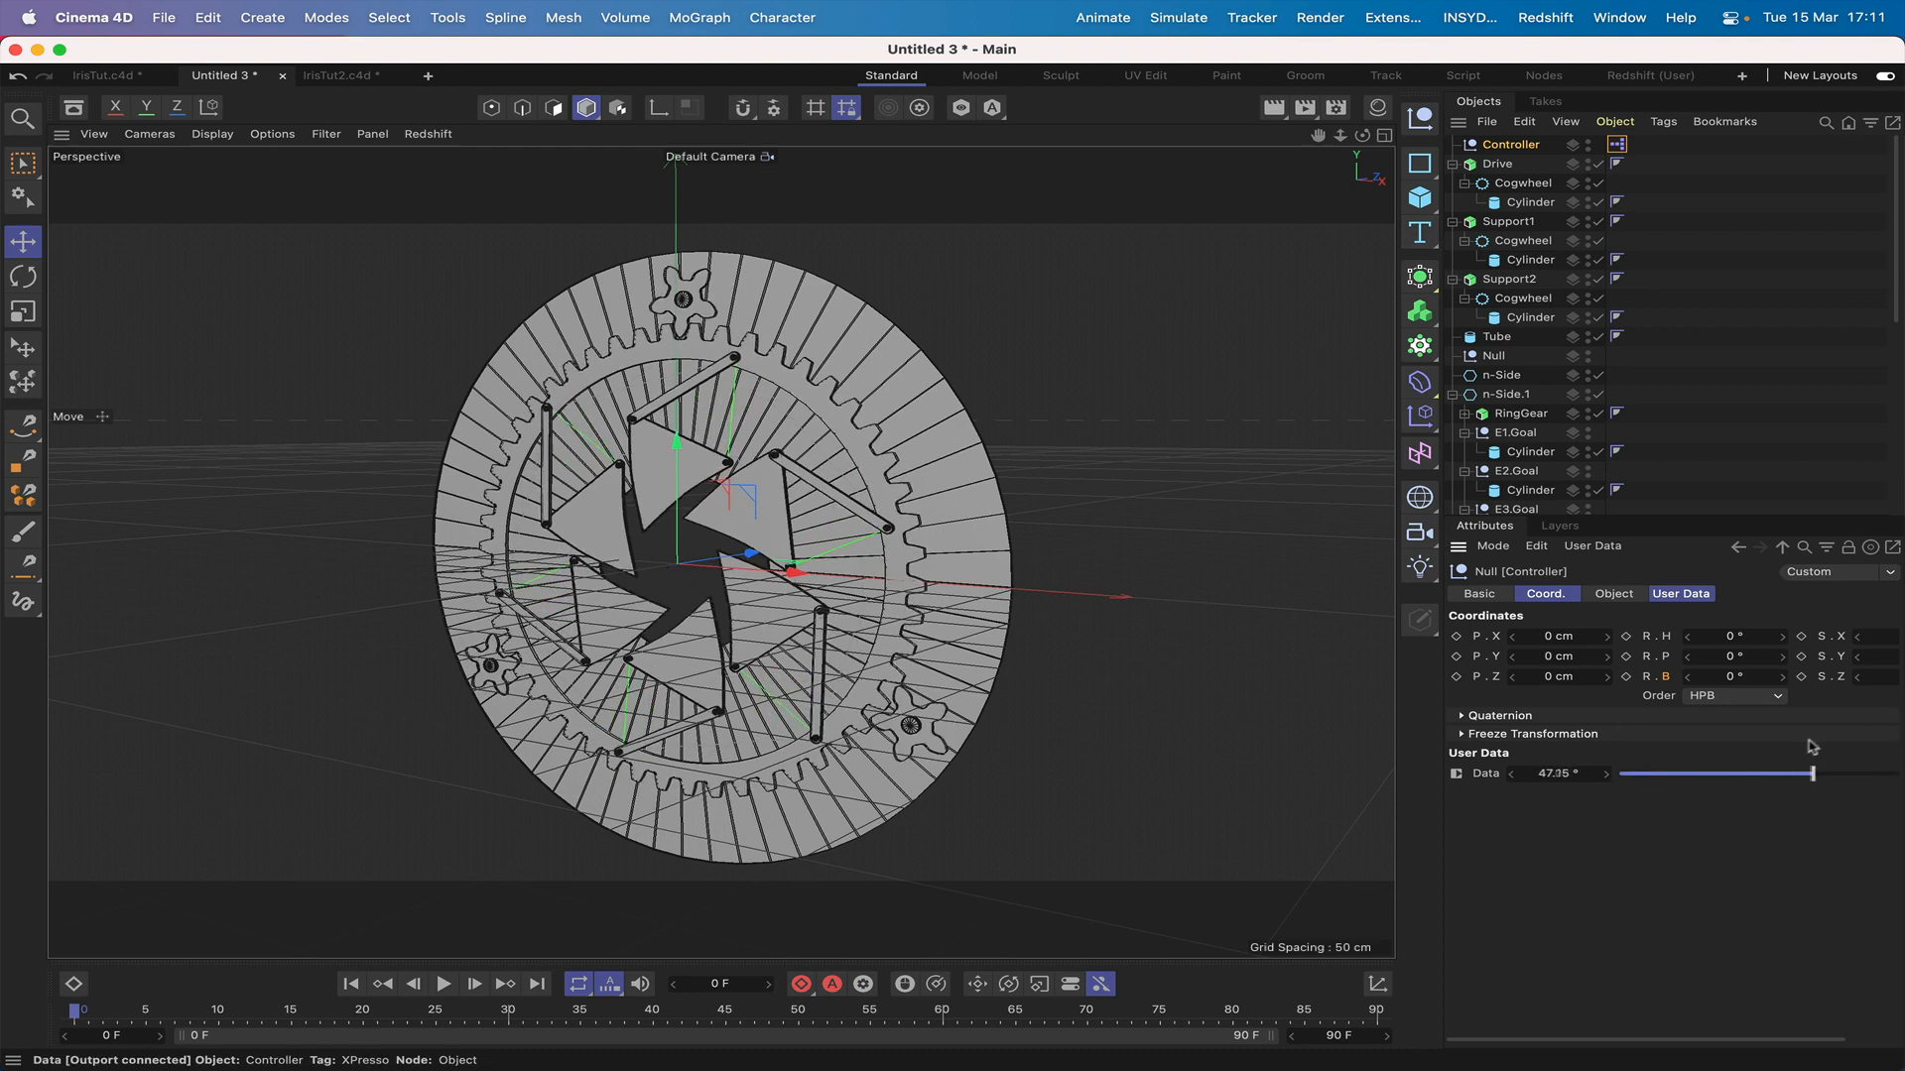
{"action": "left_click_drag", "start_coordinate": [1724, 774], "coordinate": [1624, 783]}
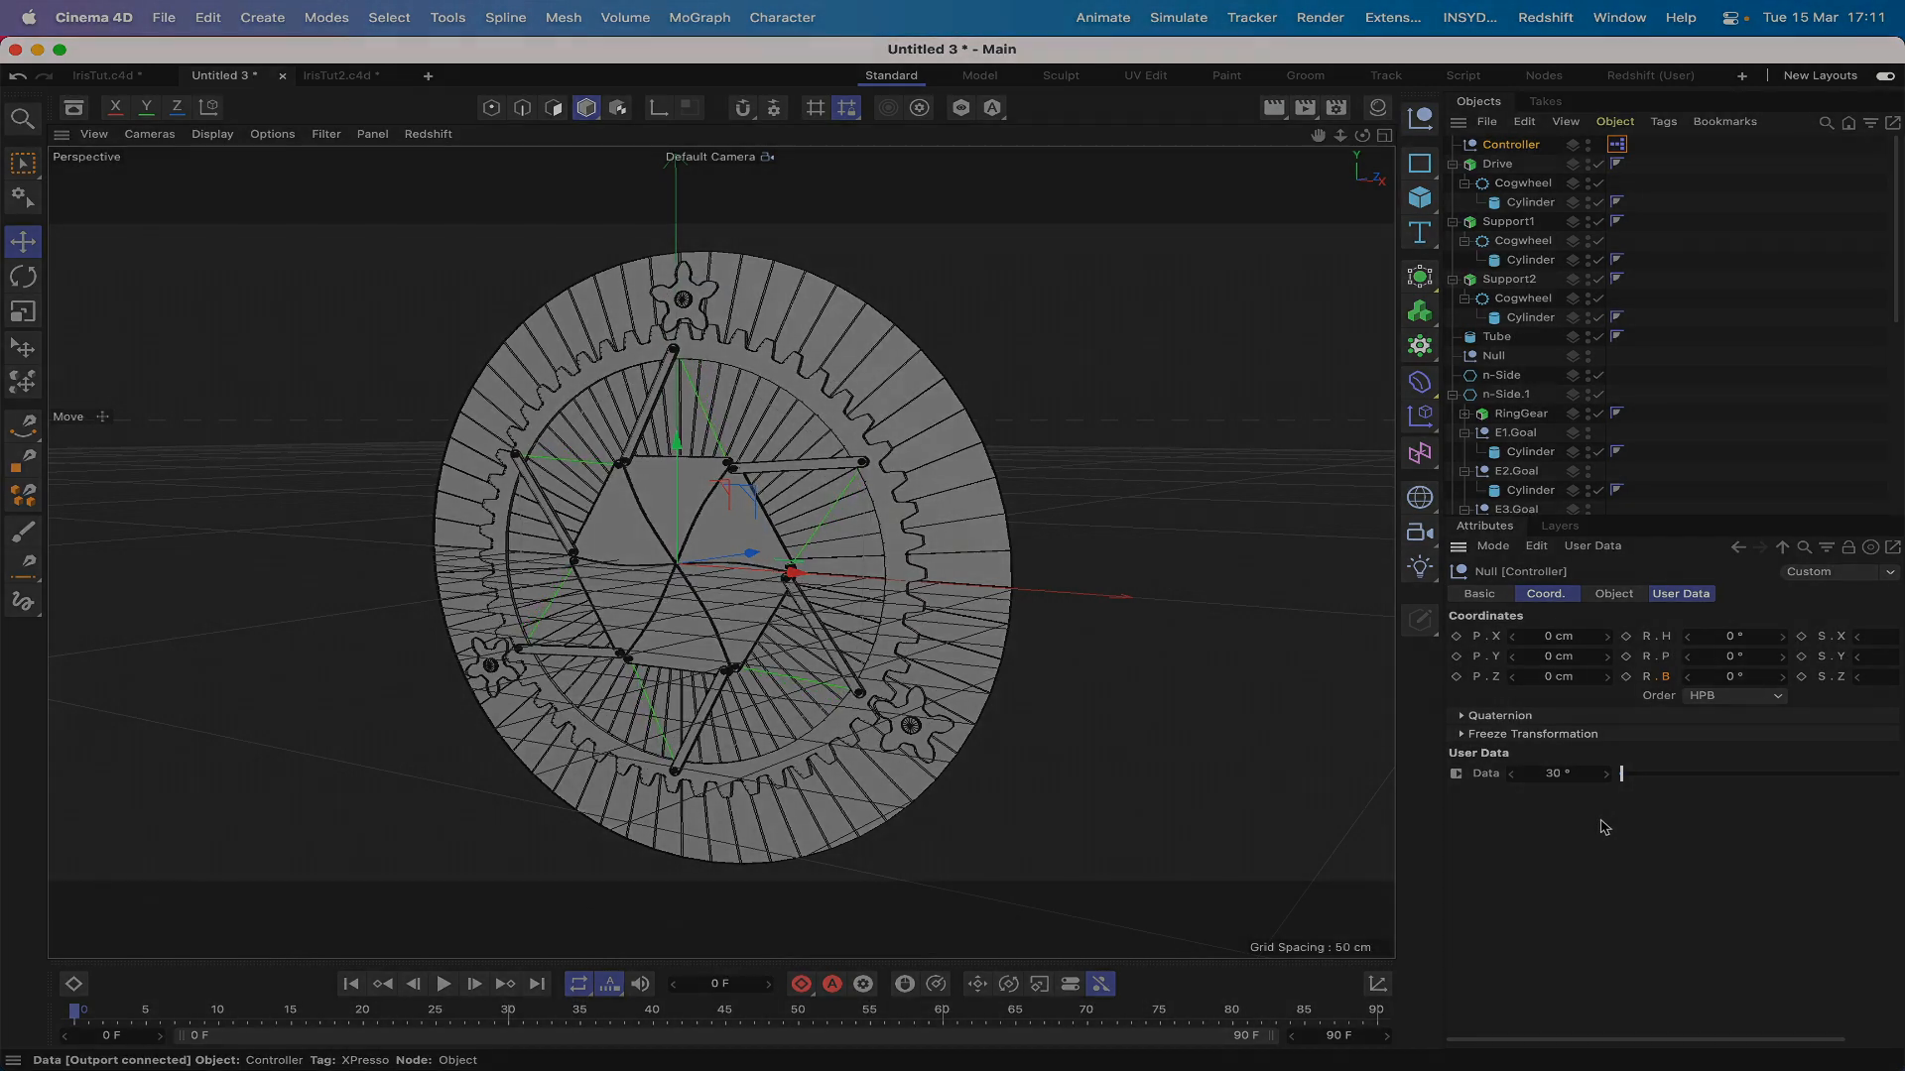